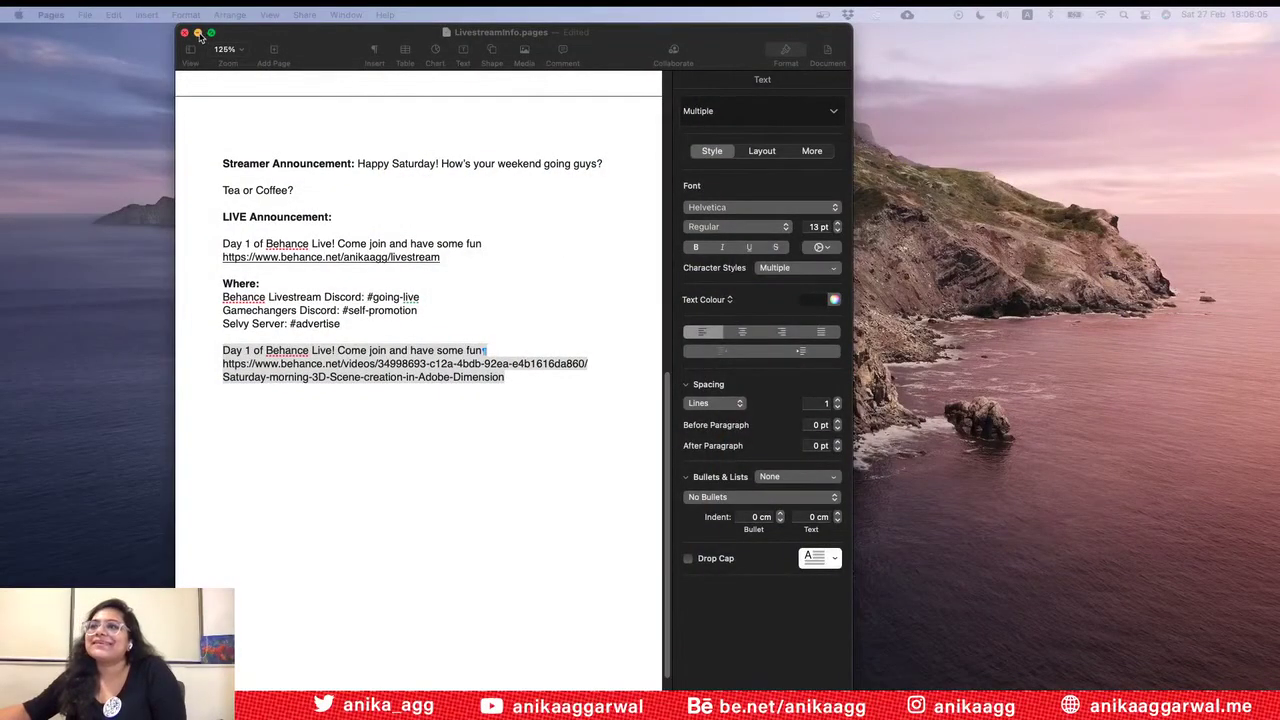
# Step: Leave the Pages notes for the desktop showing the BehanceLive_27Feb.aic Illustrator moodboard
pyautogui.hotkey('ctrl', 'Right')
pyautogui.hotkey('ctrl', 'Up')
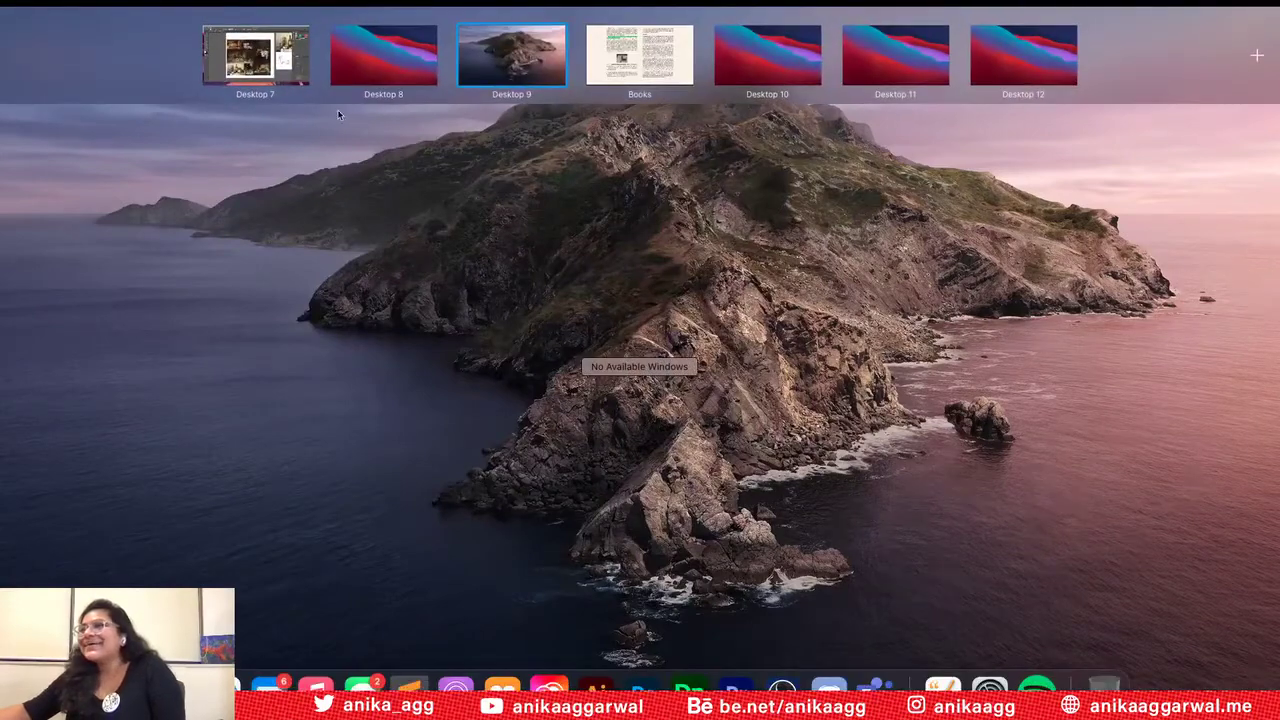
pyautogui.click(257, 76)
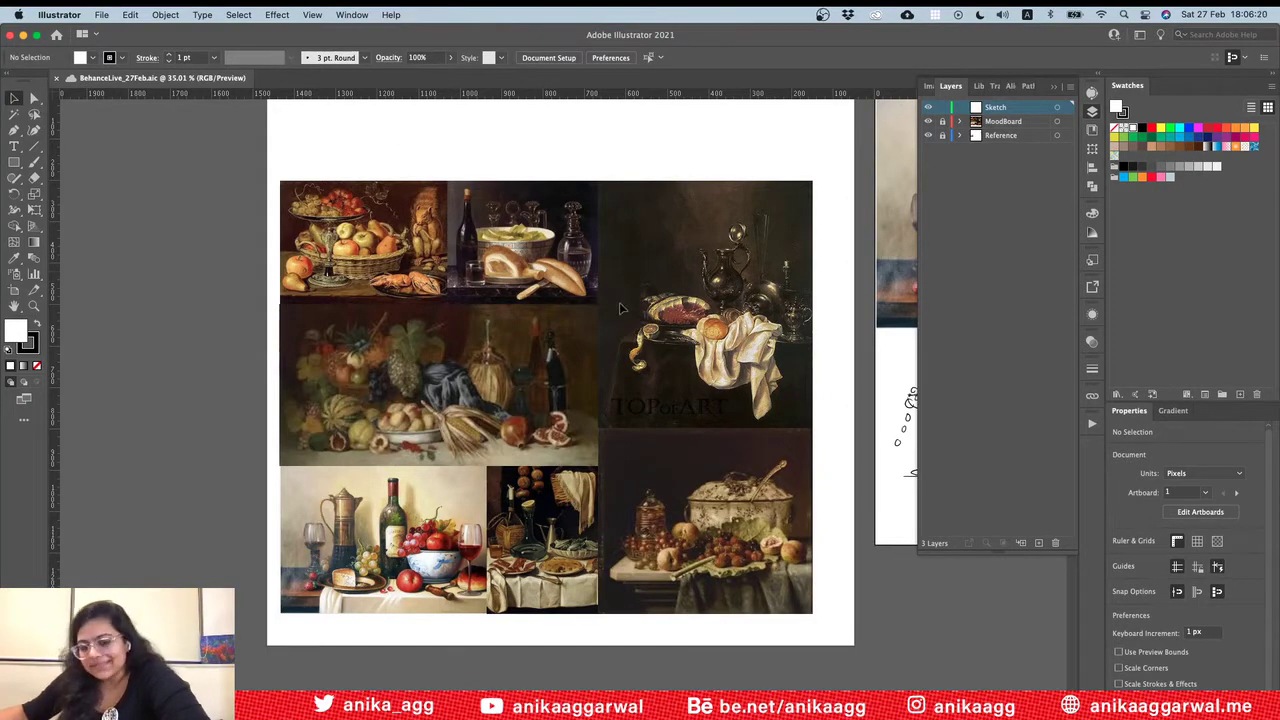
pyautogui.press('super+Tab')
pyautogui.press('super+Tab')
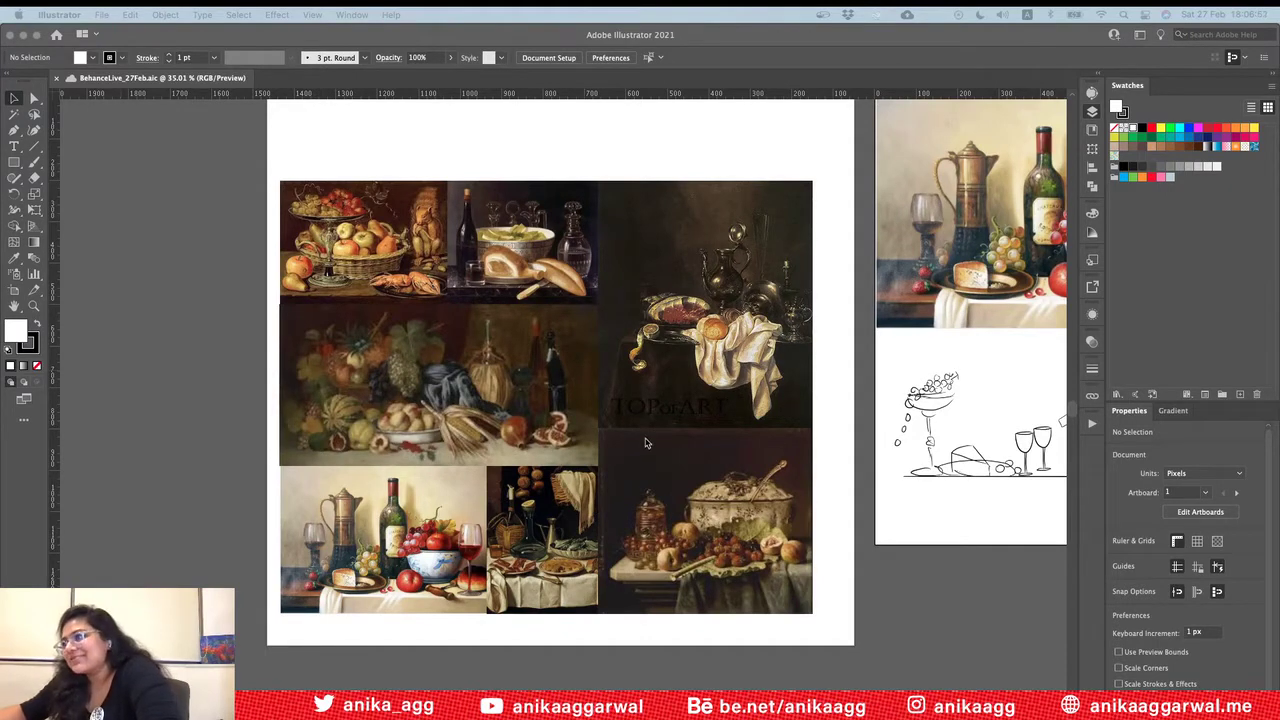
pyautogui.scroll(1, 646, 443)
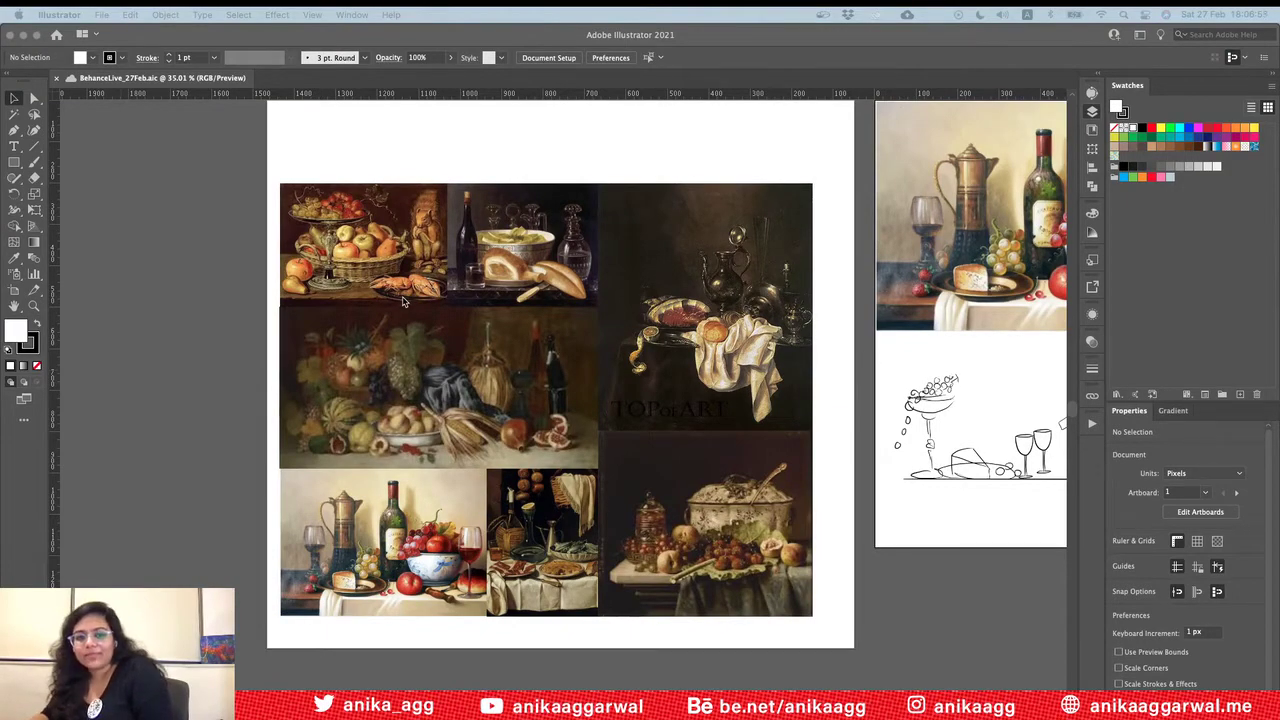
pyautogui.press('F7')
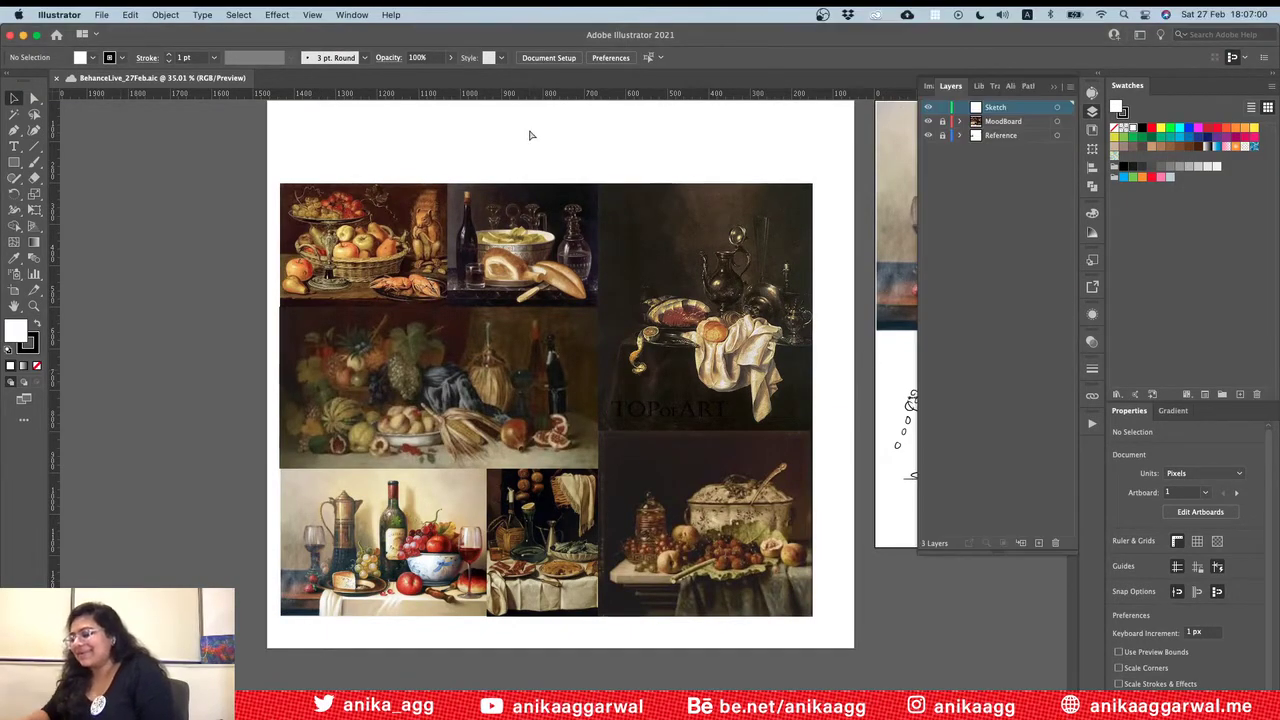
pyautogui.press('super+equal')
pyautogui.scroll(2, 524, 350)
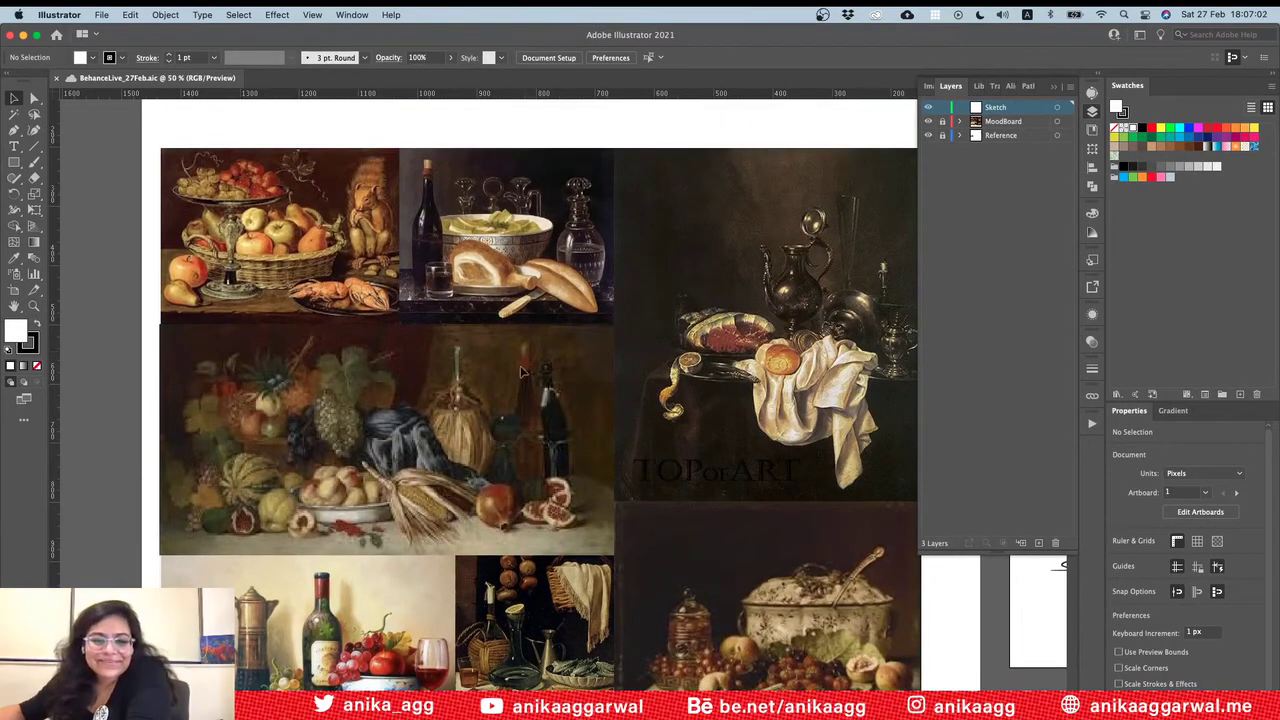
pyautogui.press('F7')
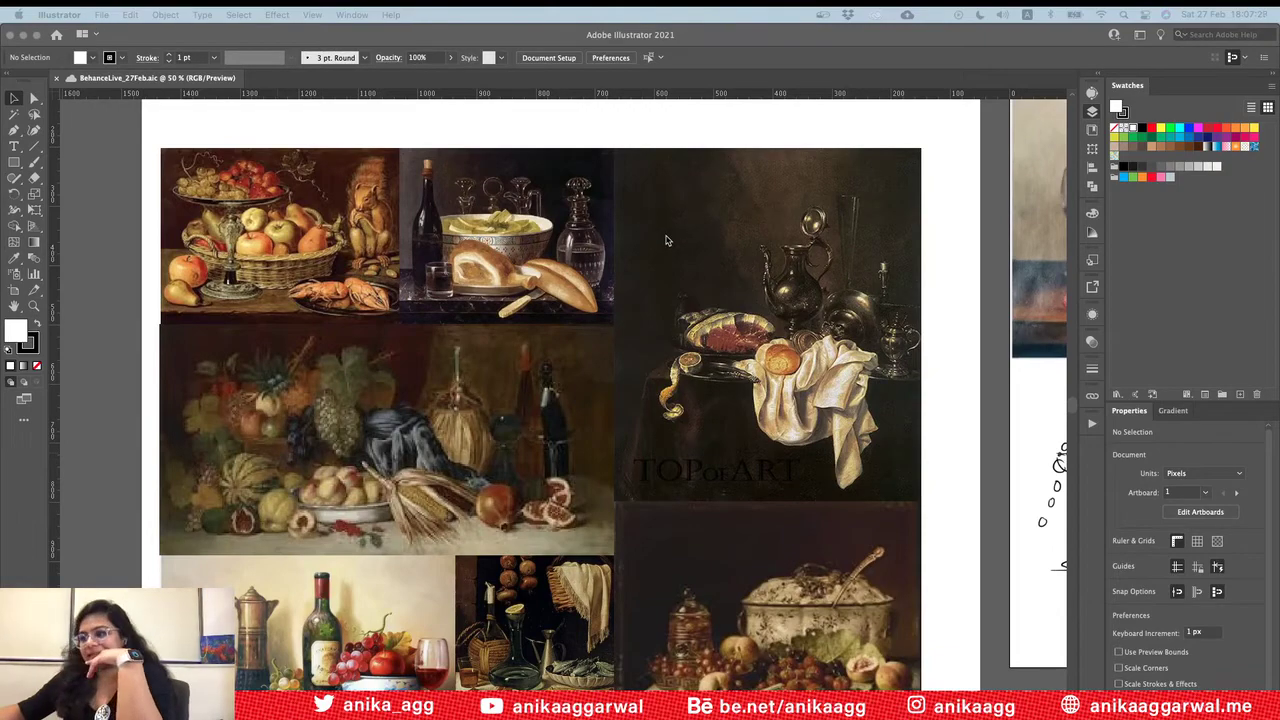
pyautogui.scroll(-4, 316, 604)
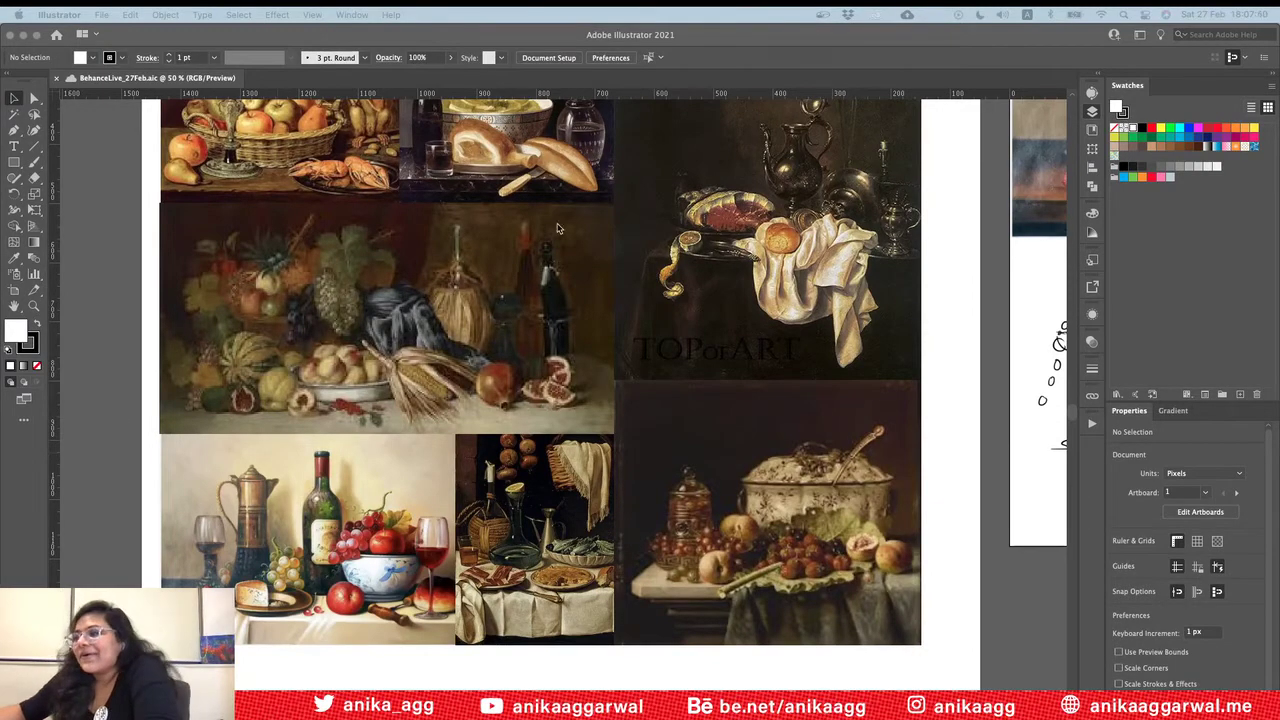
pyautogui.scroll(5, 645, 318)
pyautogui.scroll(-4, 645, 320)
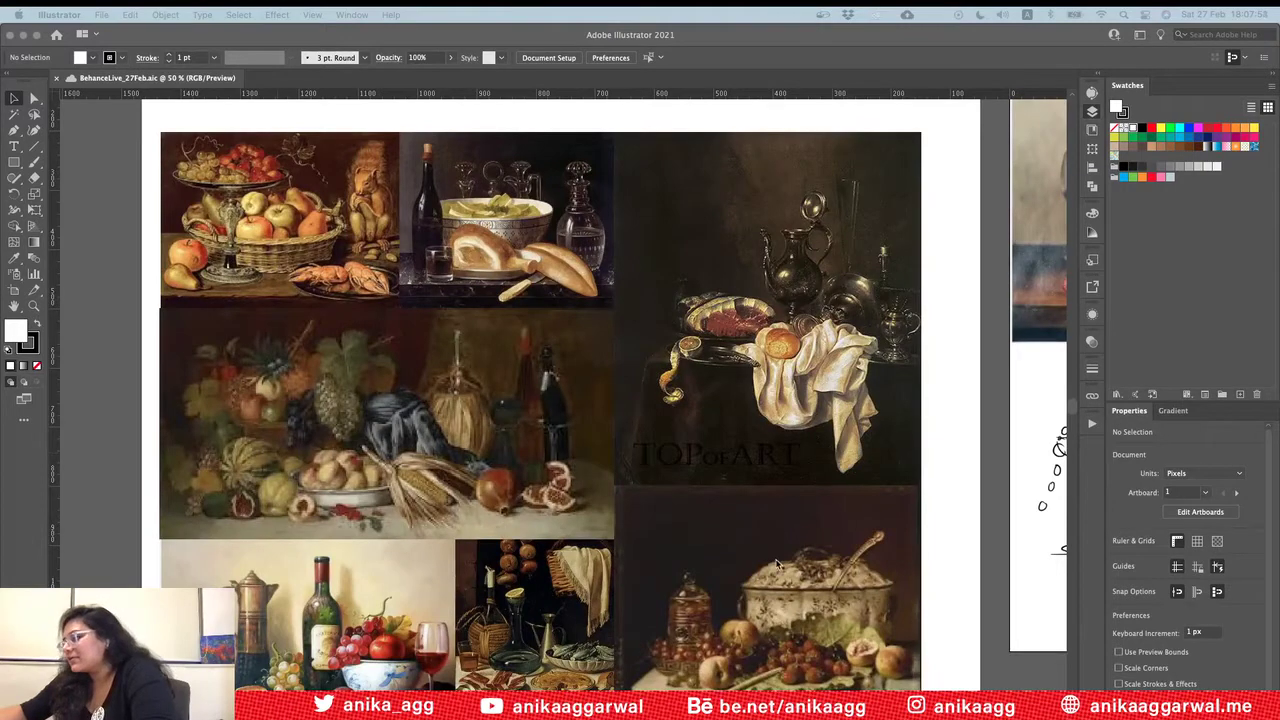
pyautogui.scroll(-2, 776, 564)
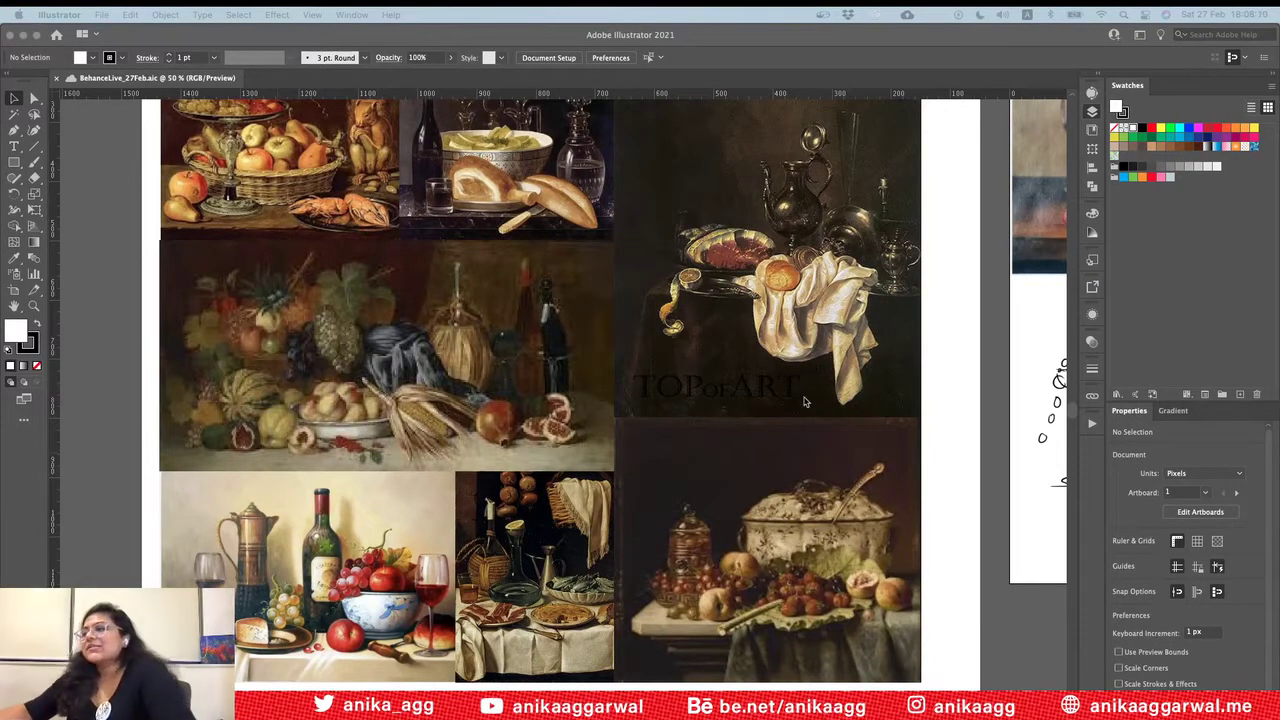
pyautogui.press('F7')
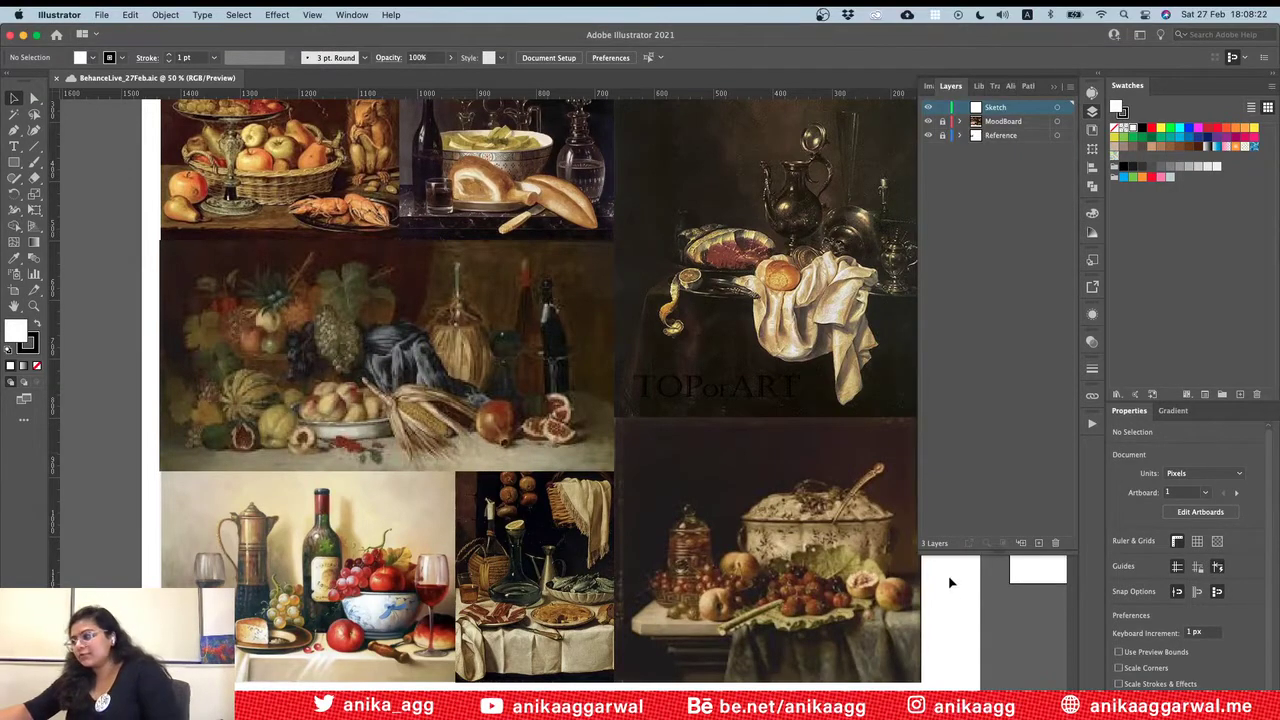
# Step: Make artboard 3 active and scroll to the reference painting and its rough line sketch
pyautogui.click(951, 584)
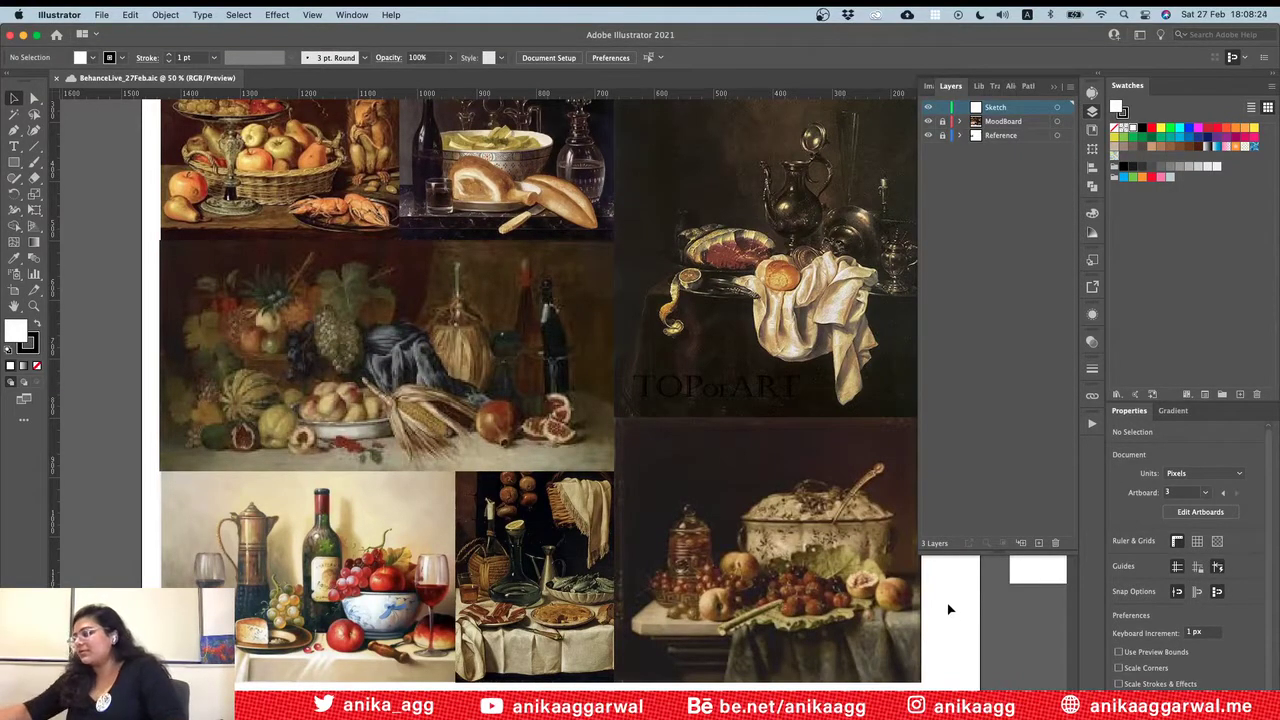
pyautogui.hscroll(15, 697, 416)
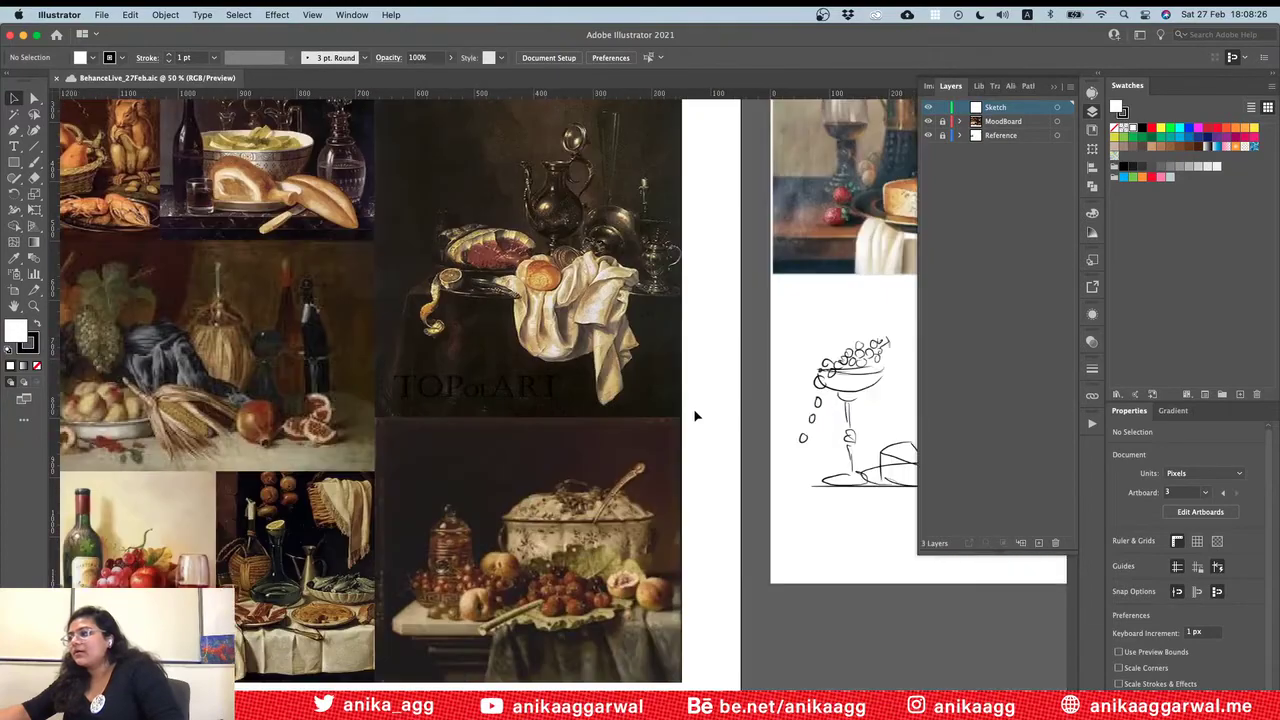
pyautogui.scroll(3, 682, 417)
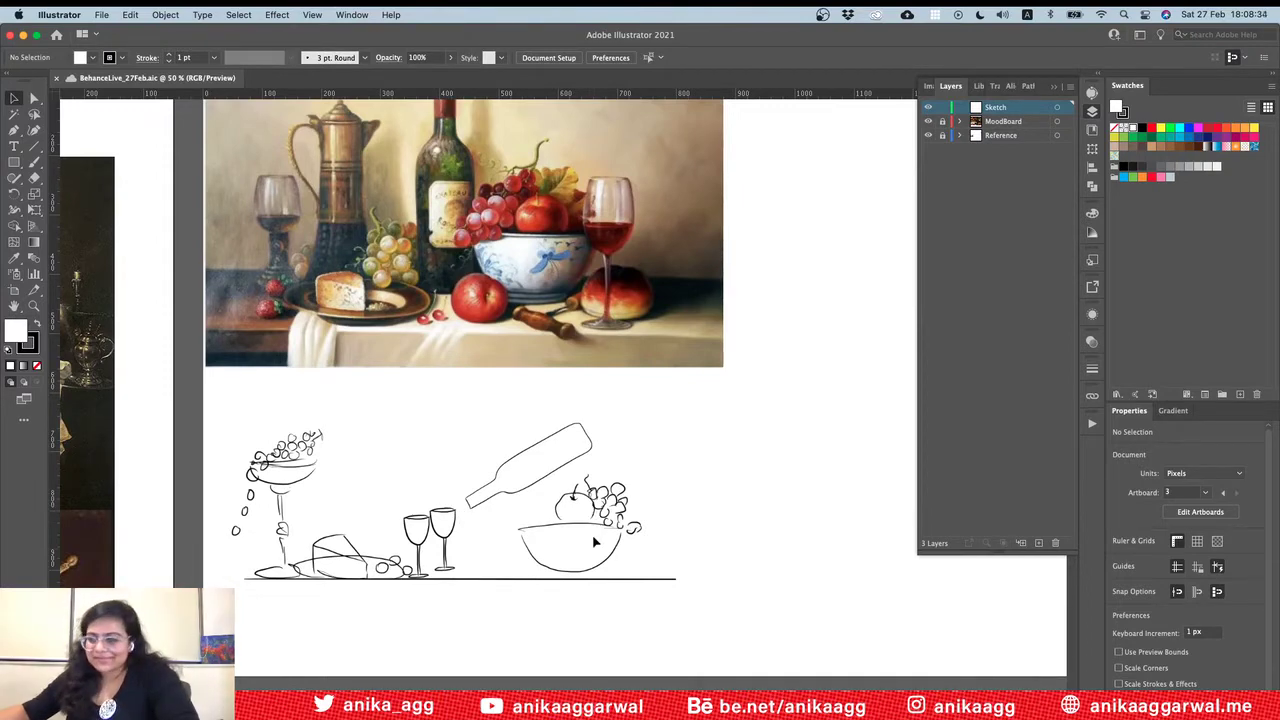
pyautogui.scroll(3, 594, 470)
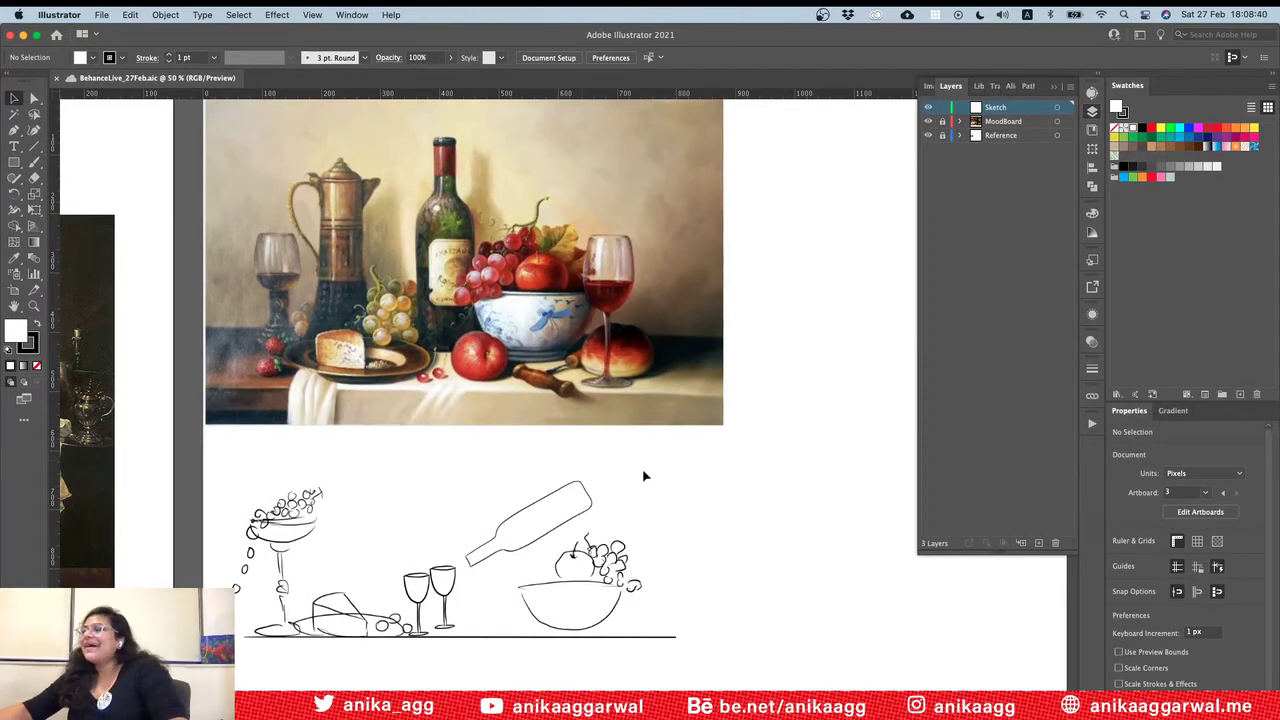
pyautogui.hscroll(5, 644, 476)
pyautogui.keyDown('alt'); pyautogui.scroll(-2, 644, 476); pyautogui.keyUp('alt')
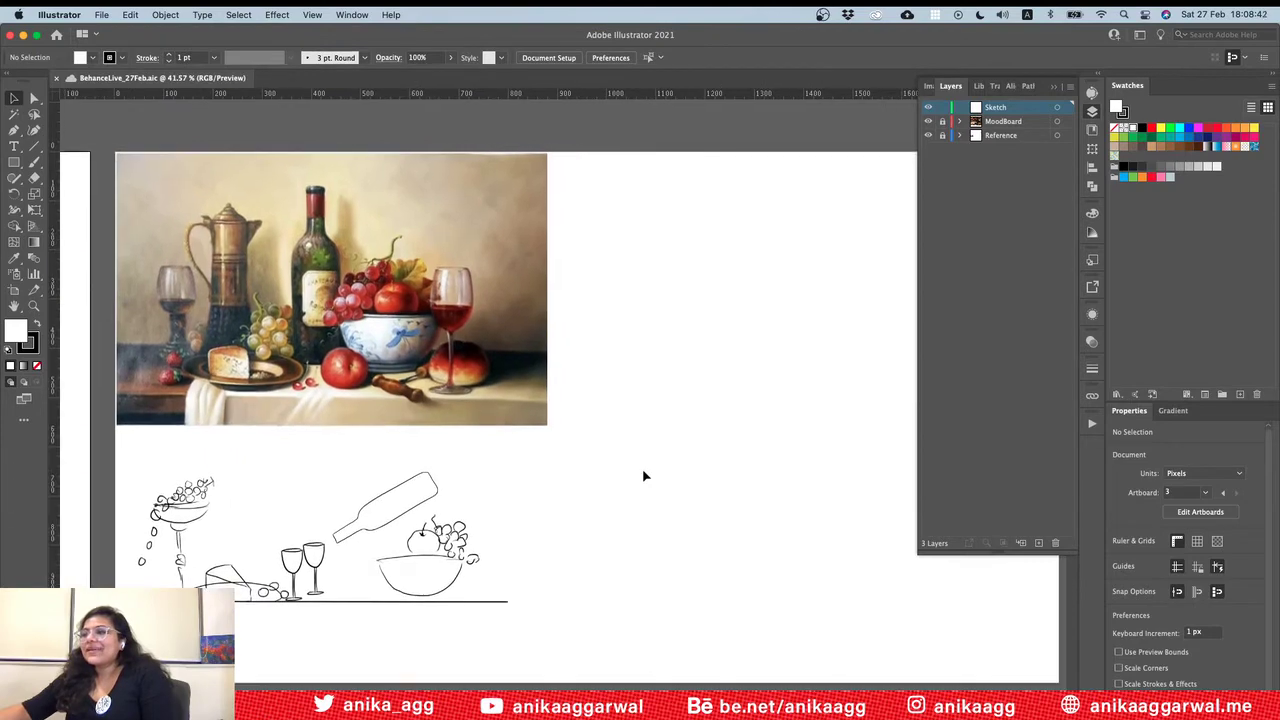
# Step: Unlock the Reference layer and expand it to select its Images sublayer
pyautogui.click(15, 131)
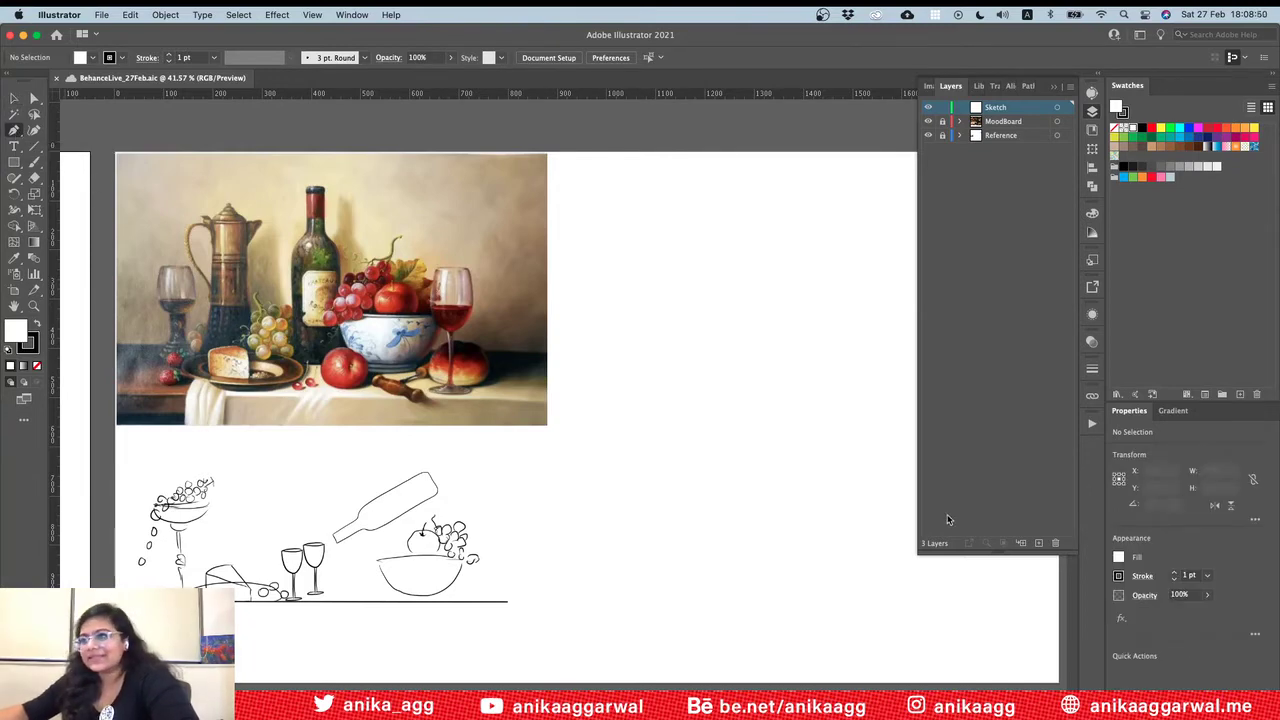
pyautogui.click(929, 136)
pyautogui.click(929, 136)
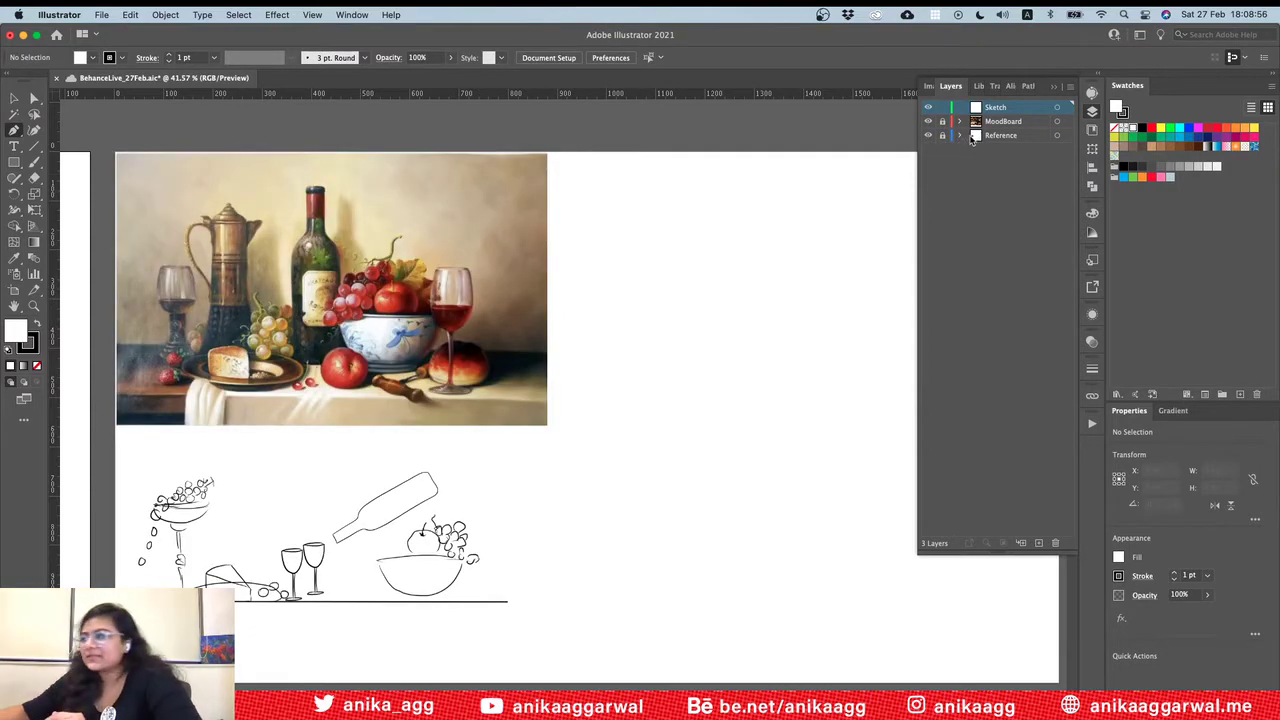
pyautogui.click(942, 135)
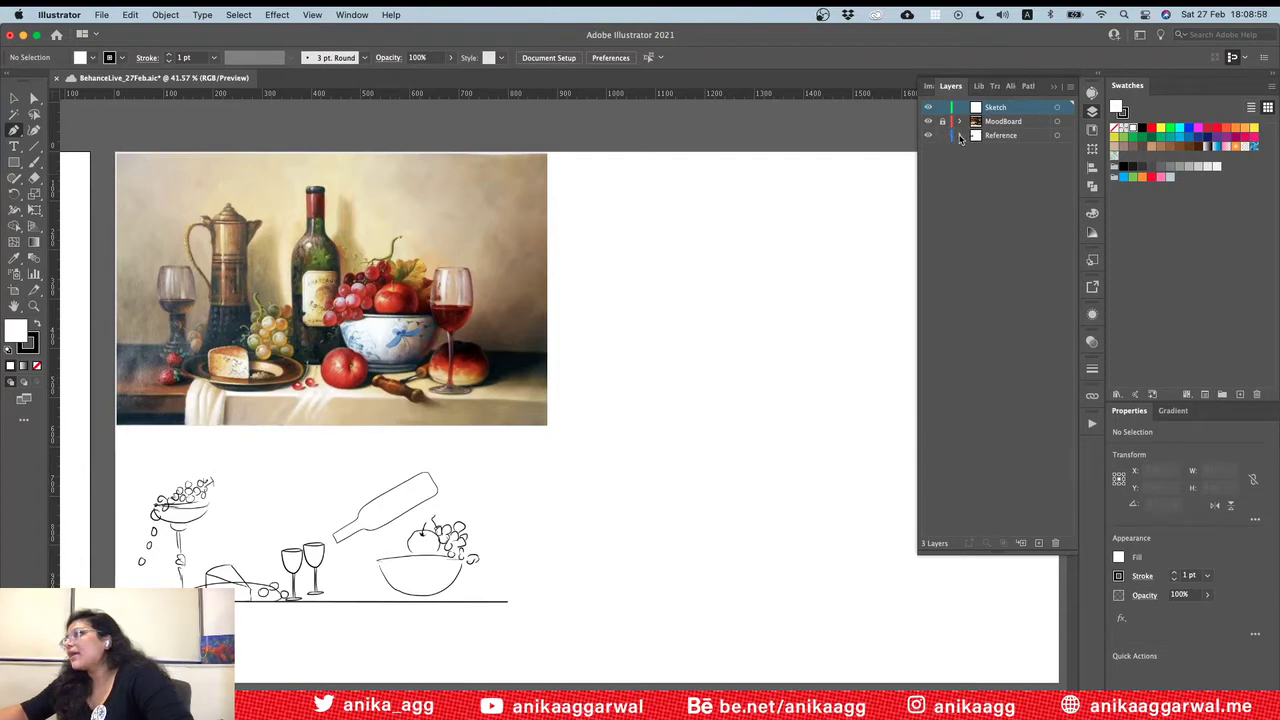
pyautogui.click(960, 135)
pyautogui.click(1012, 207)
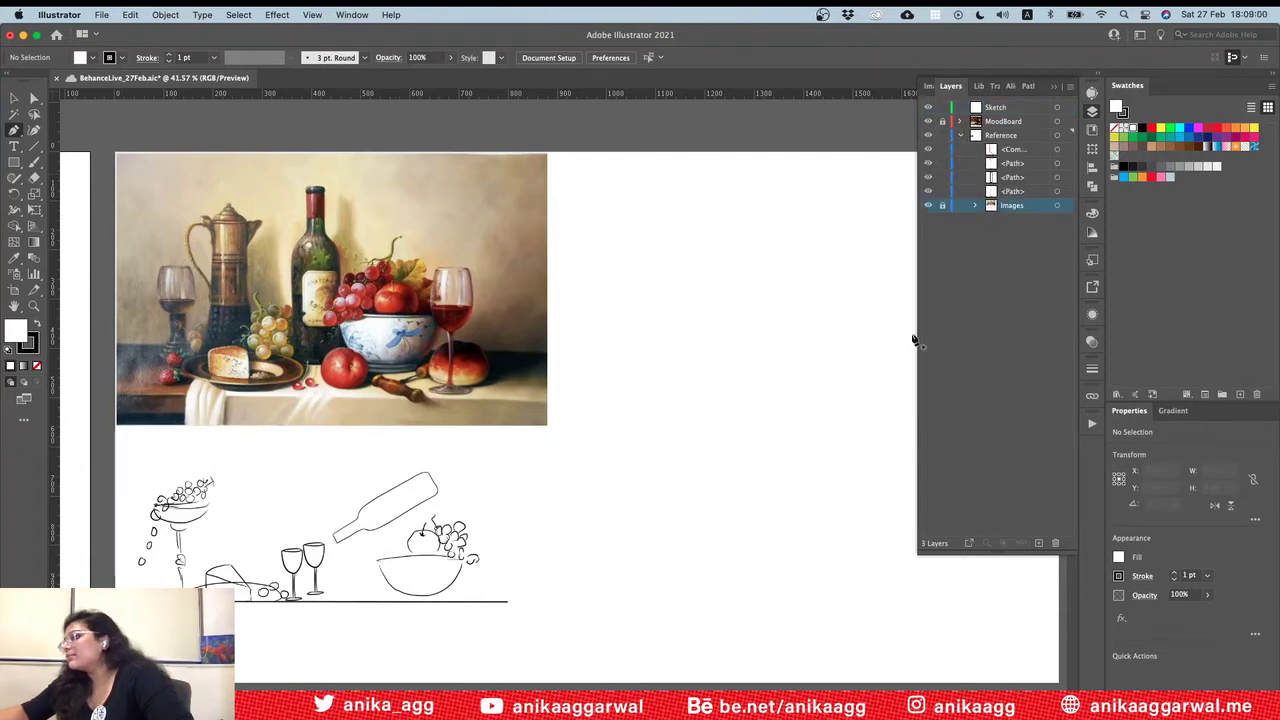
# Step: Draw a test Pen path beside the wine glass, then delete it
pyautogui.moveTo(473, 317); pyautogui.dragTo(564, 324)
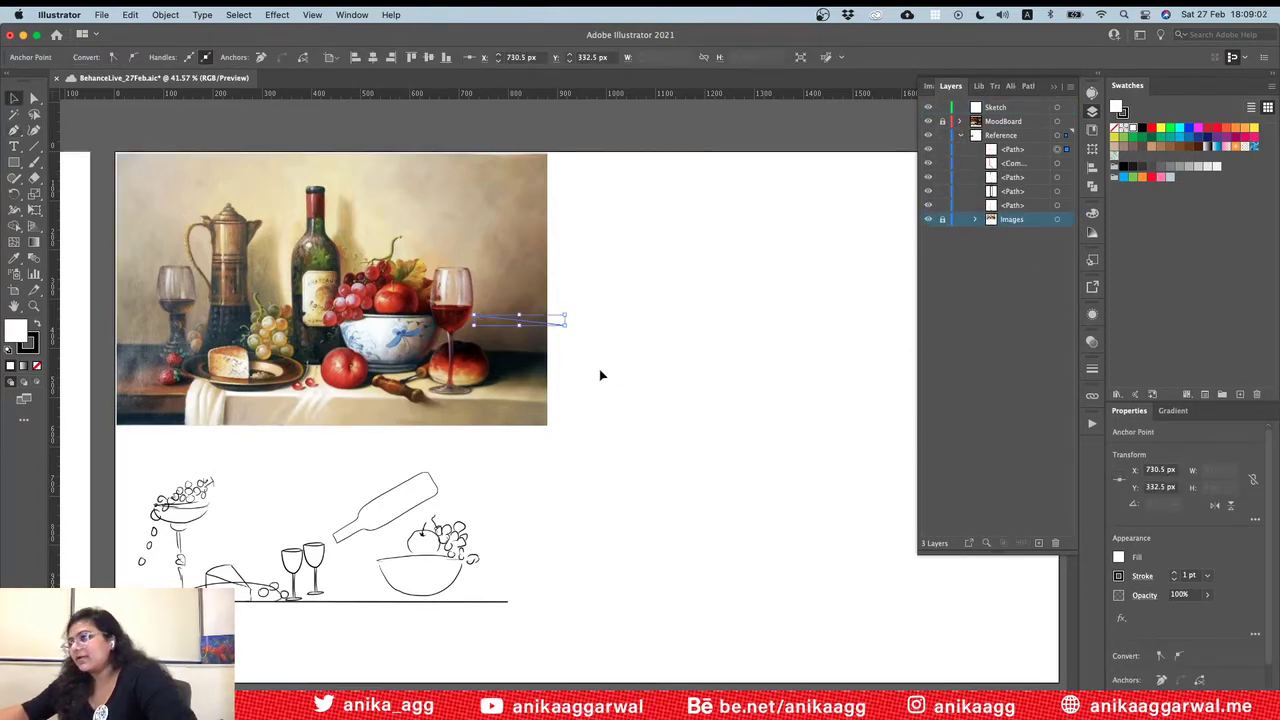
pyautogui.press('v')
pyautogui.press('Delete')
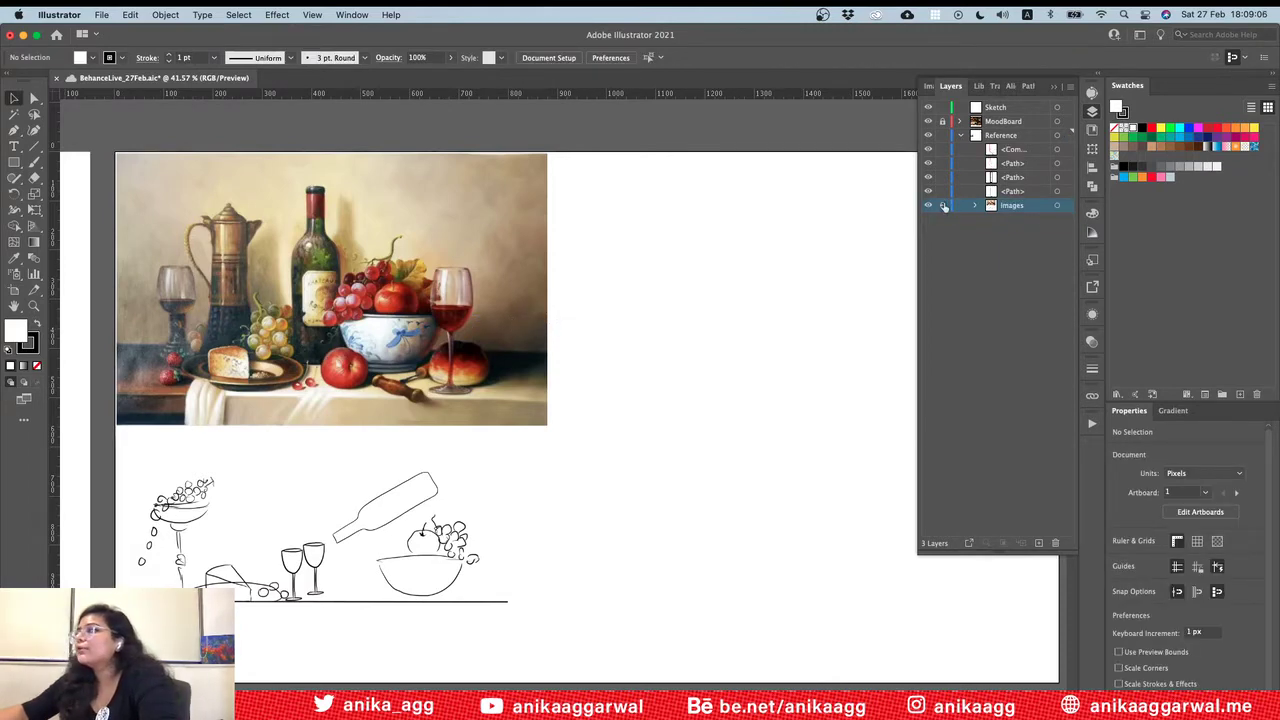
# Step: Fade the painting's image group to 54% opacity, then restore it to 100%
pyautogui.click(975, 205)
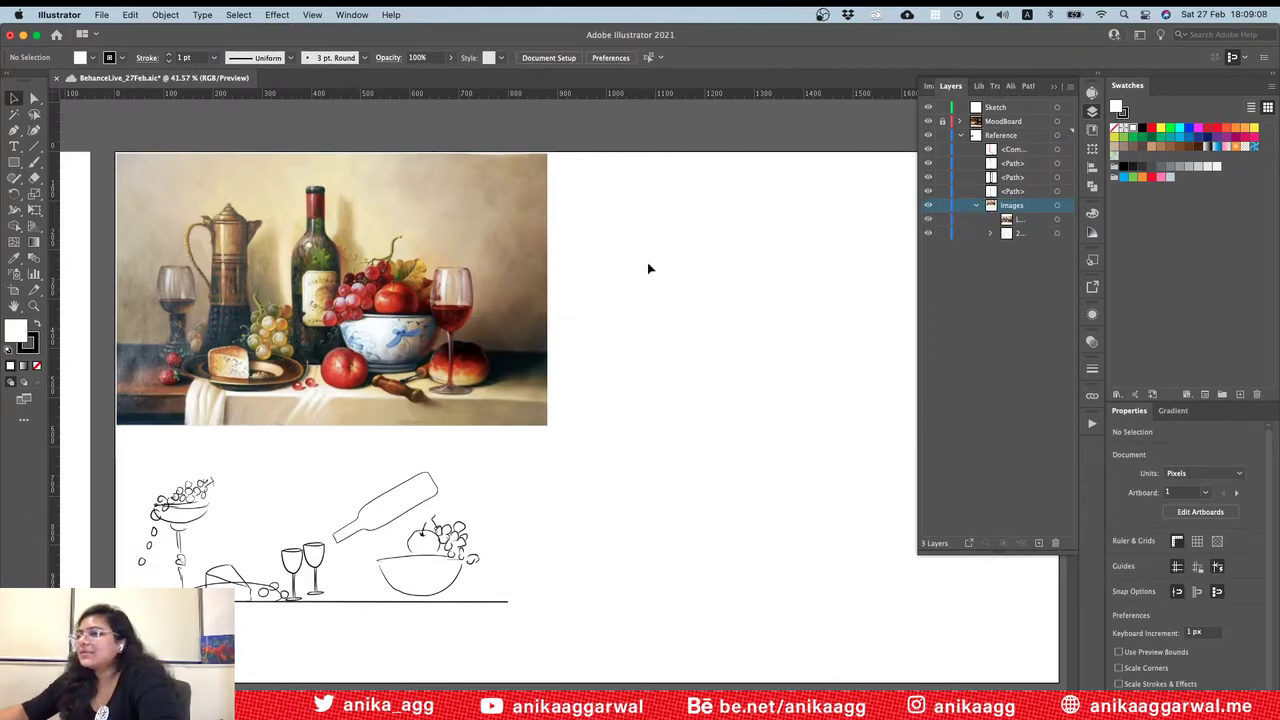
pyautogui.click(391, 271)
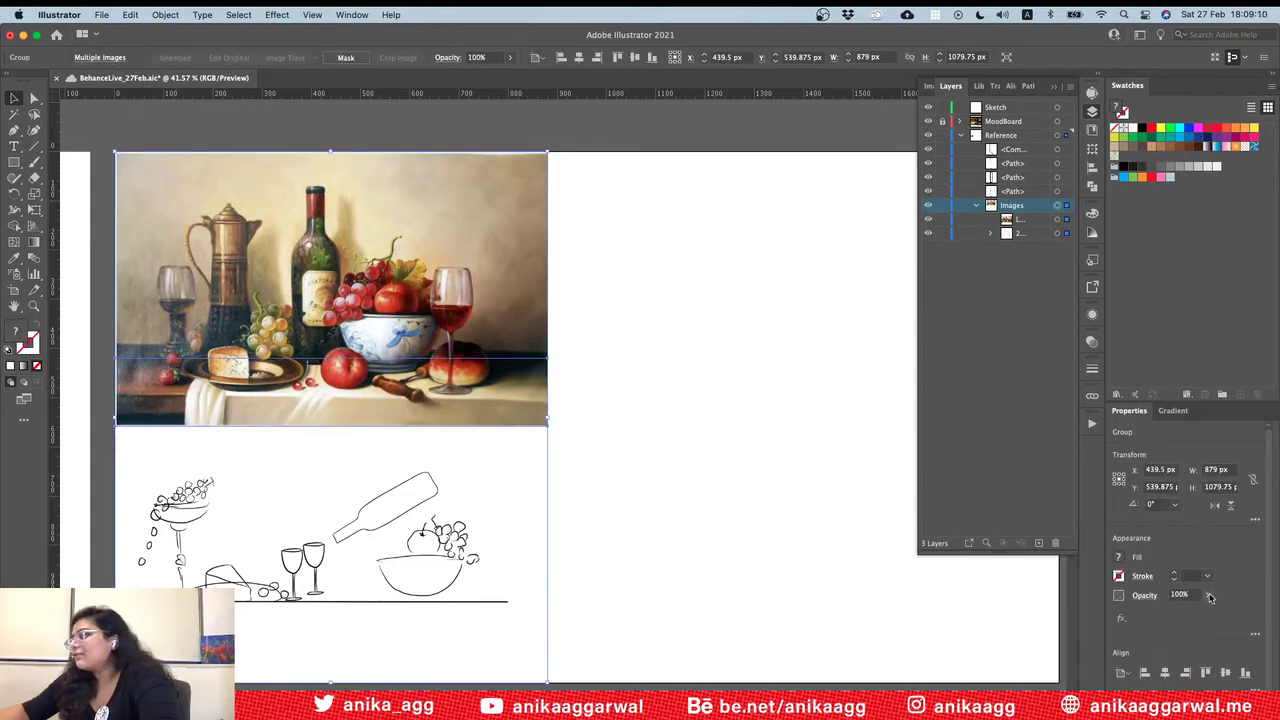
pyautogui.click(1208, 595)
pyautogui.click(1181, 612)
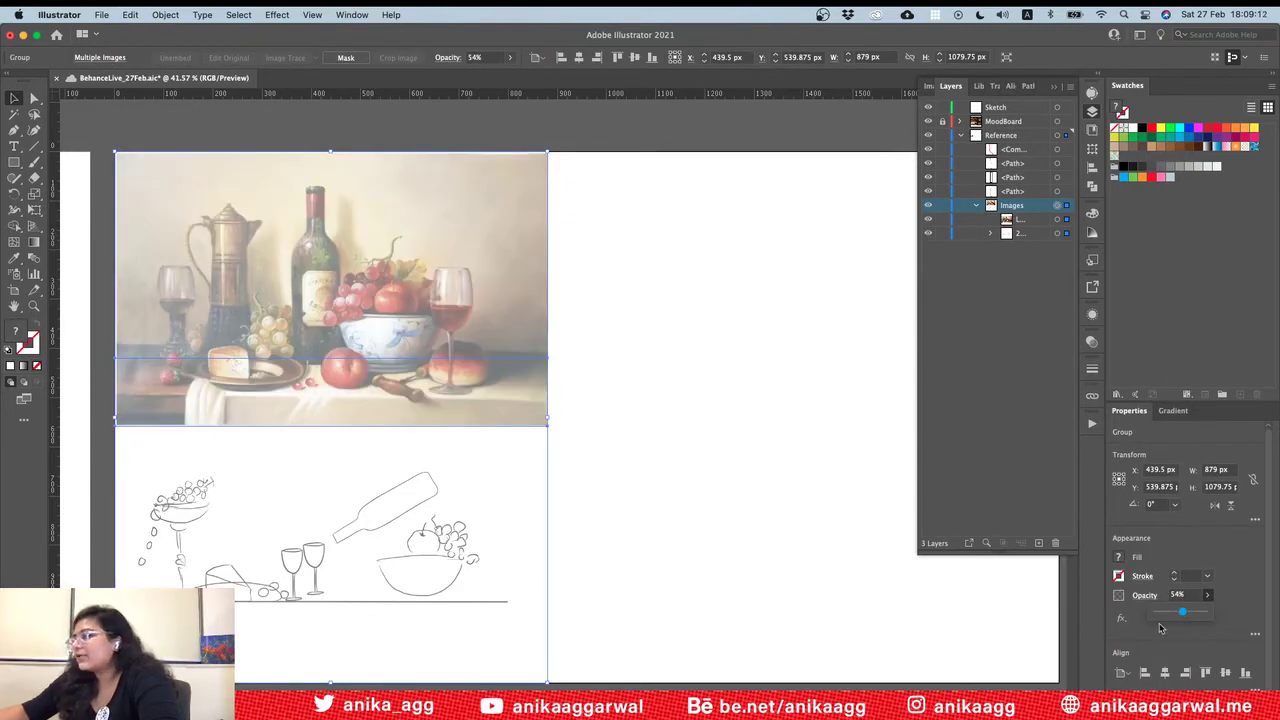
pyautogui.click(1207, 612)
pyautogui.click(725, 498)
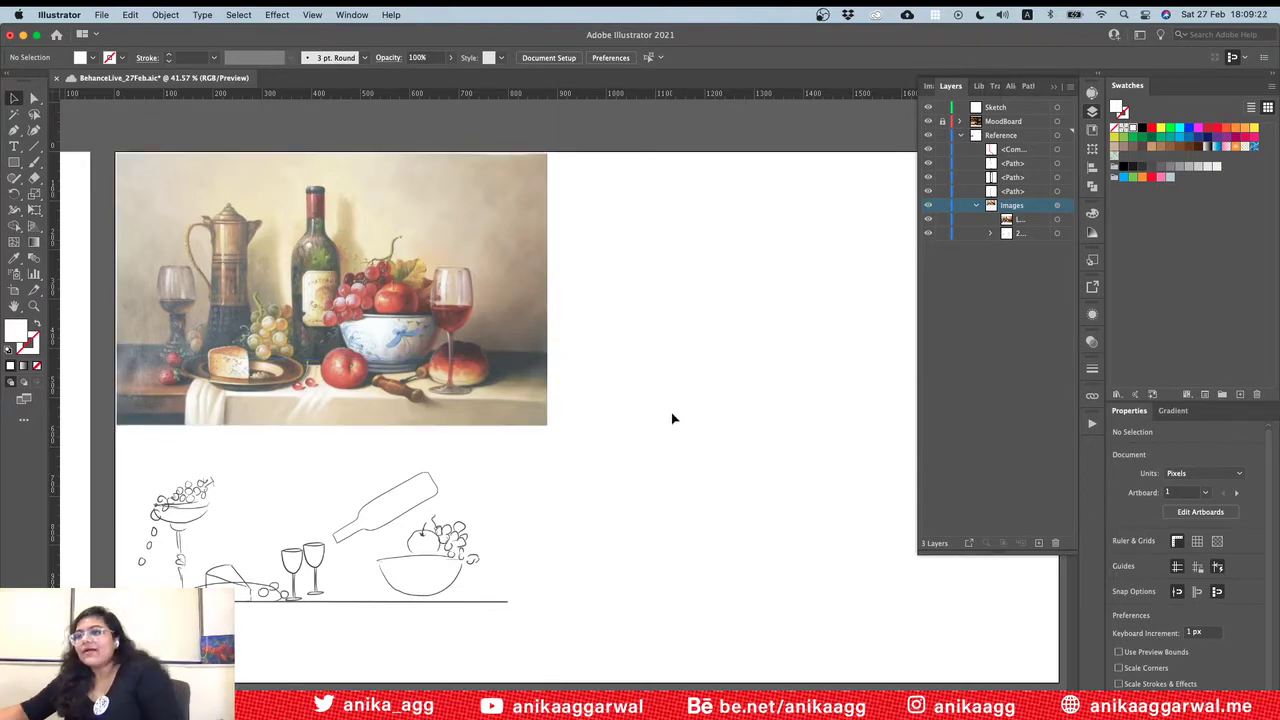
# Step: Lock and collapse the Images sublayer
pyautogui.keyDown('alt'); pyautogui.scroll(3, 674, 424); pyautogui.keyUp('alt')
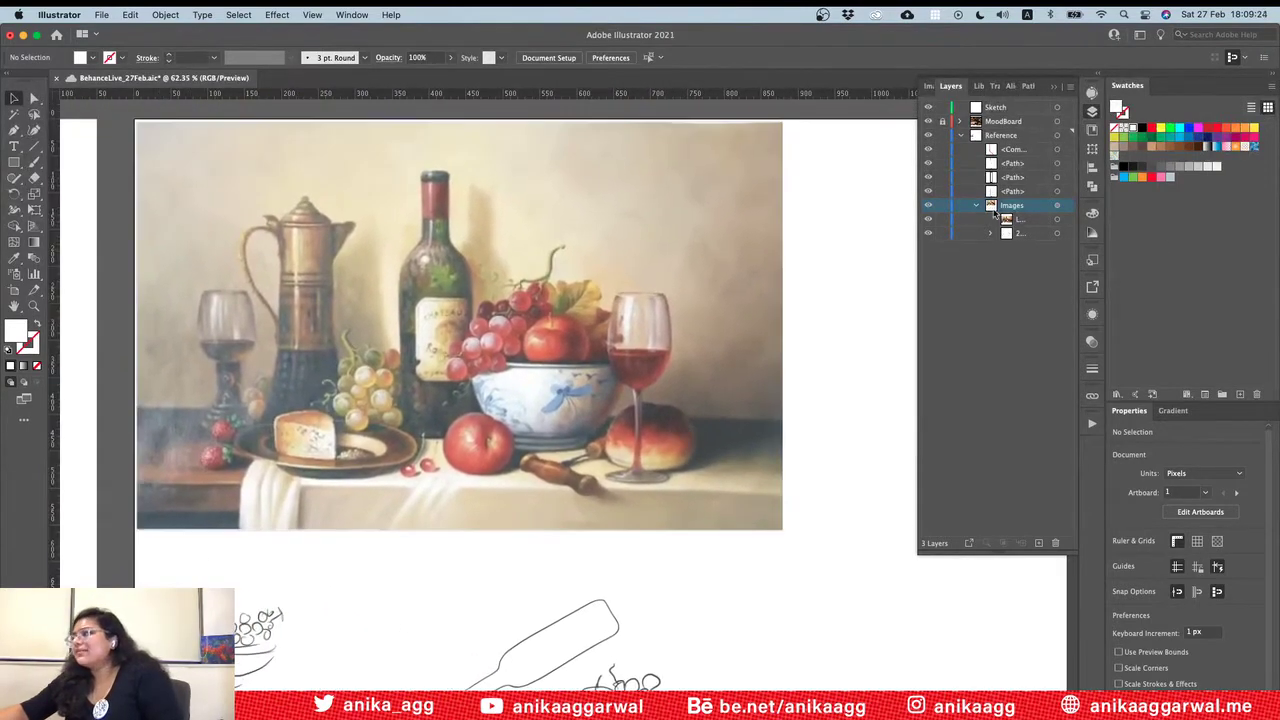
pyautogui.click(942, 205)
pyautogui.click(977, 206)
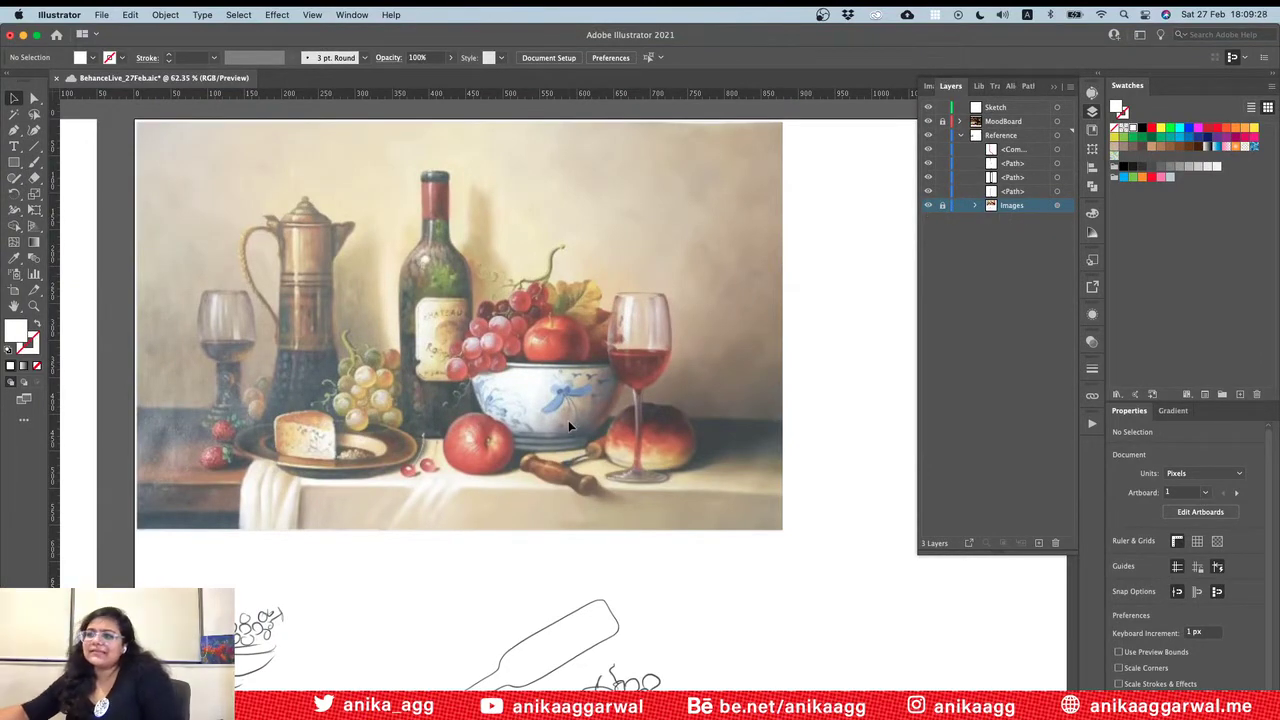
# Step: Pen-trace the wine bottle outline on the Sketch layer and move it beside the painting
pyautogui.click(12, 131)
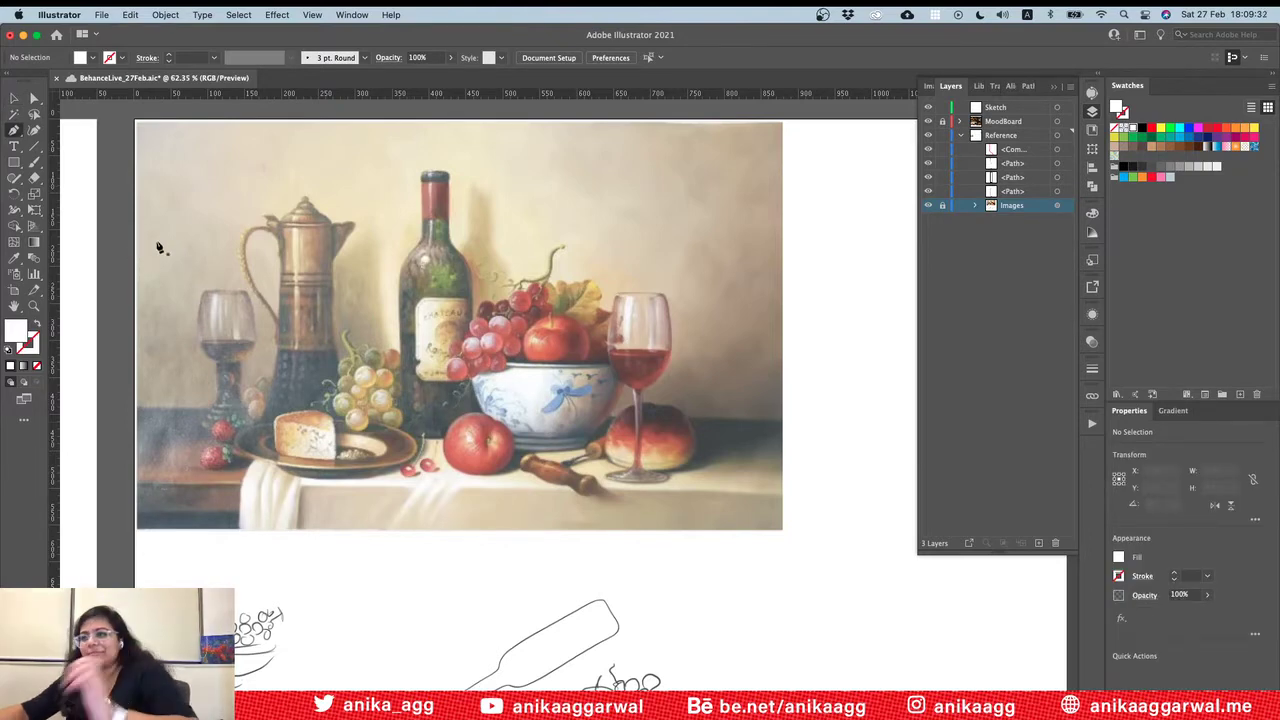
pyautogui.click(1000, 108)
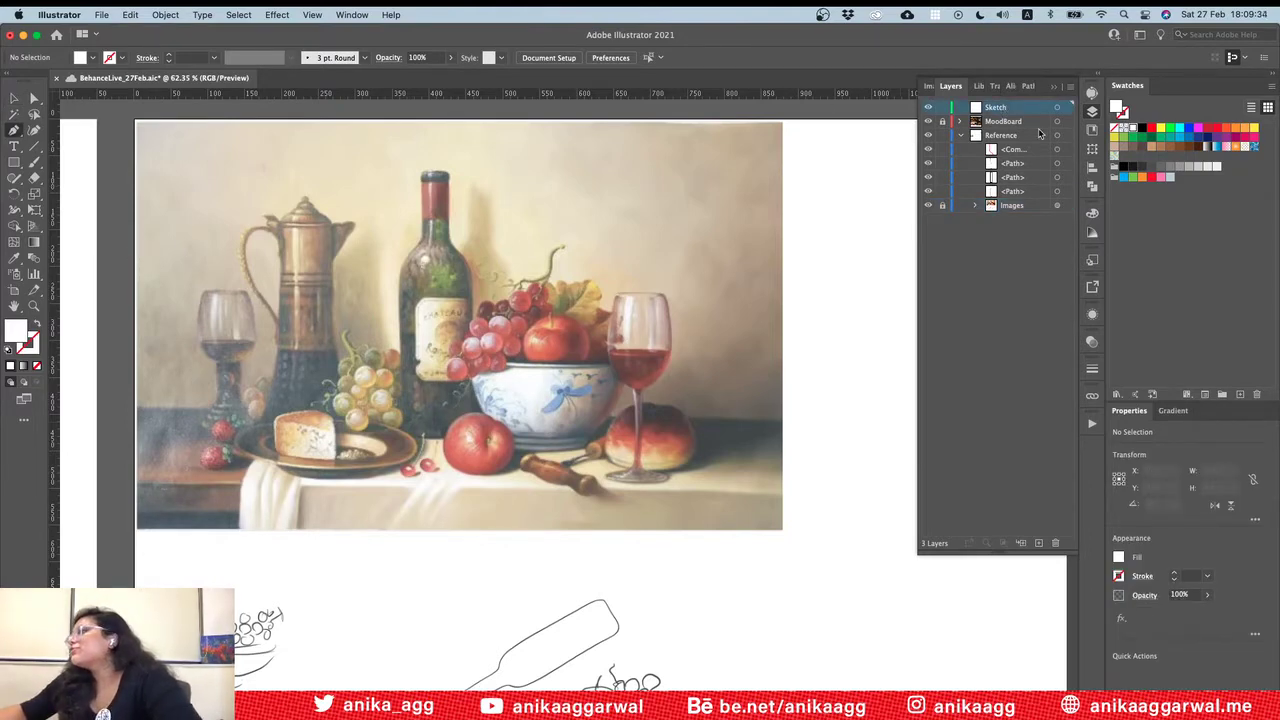
pyautogui.click(424, 178)
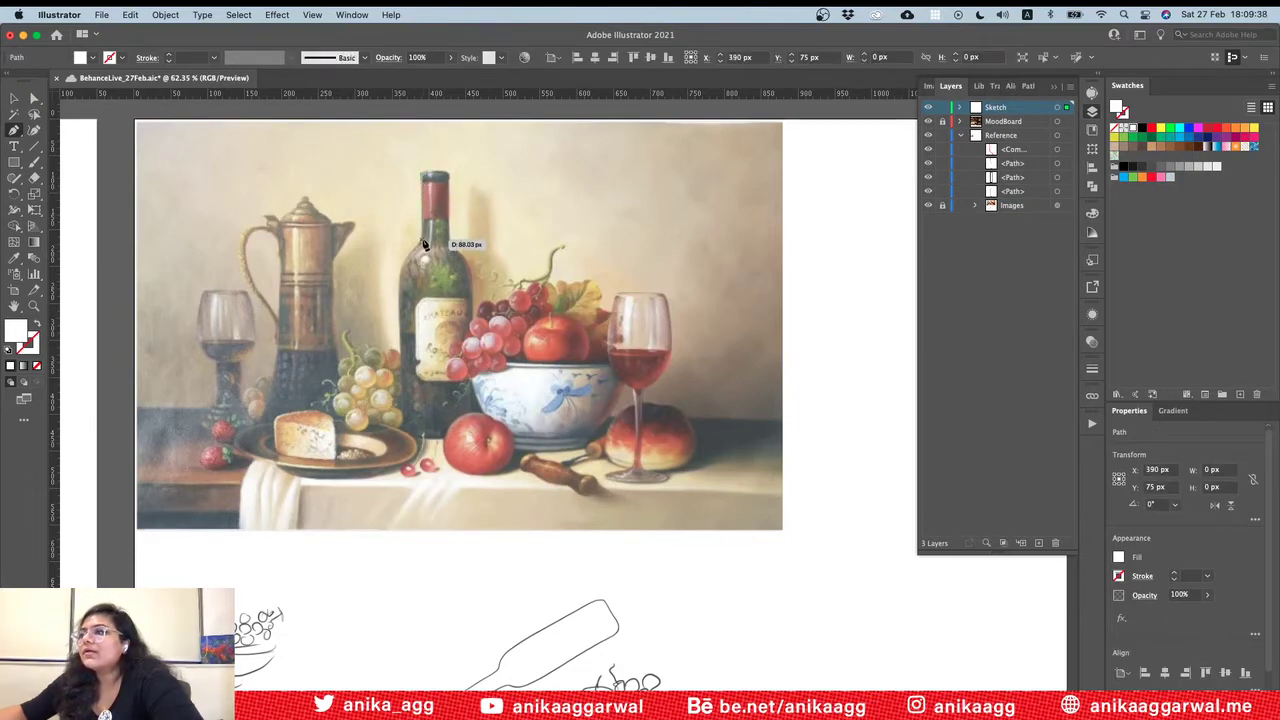
pyautogui.moveTo(397, 243); pyautogui.dragTo(399, 437)
pyautogui.moveTo(399, 437); pyautogui.dragTo(474, 440)
pyautogui.moveTo(472, 438); pyautogui.dragTo(472, 245)
pyautogui.moveTo(448, 244); pyautogui.dragTo(426, 186)
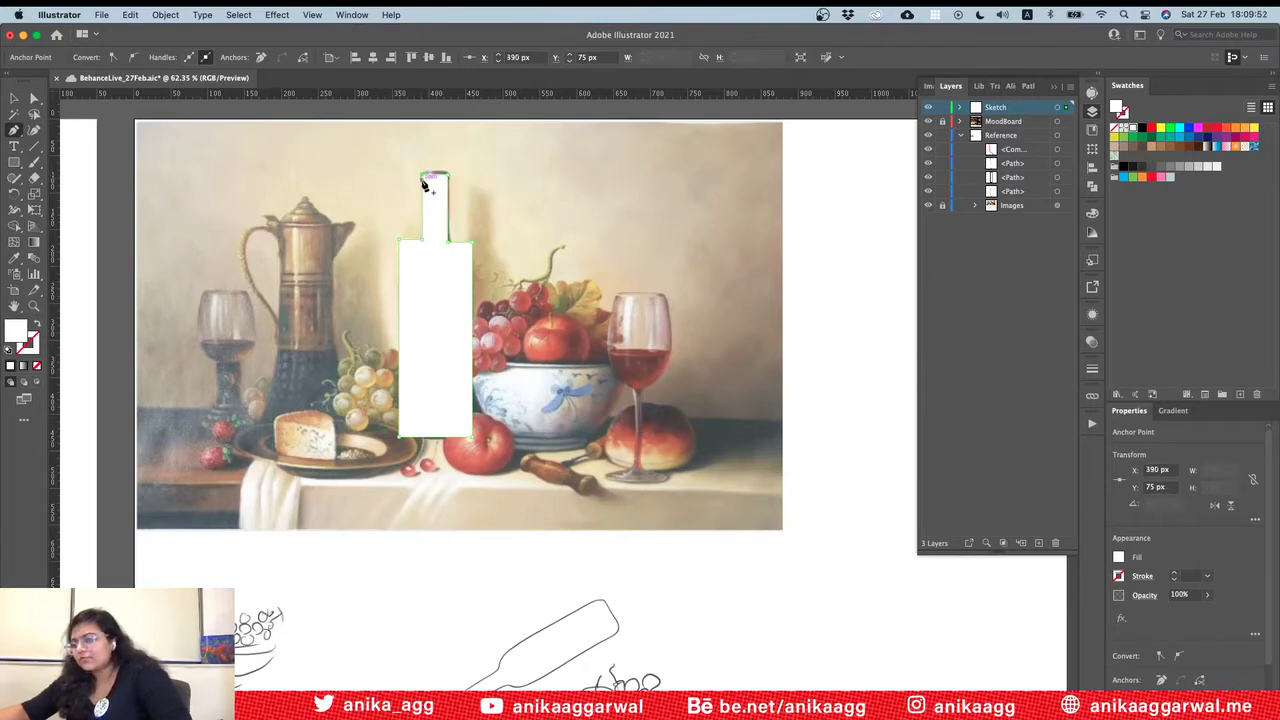
pyautogui.press('v')
pyautogui.moveTo(440, 323); pyautogui.dragTo(866, 344)
# Step: Set the bottle shape's fill to None and its stroke to 1 pt black
pyautogui.click(1118, 558)
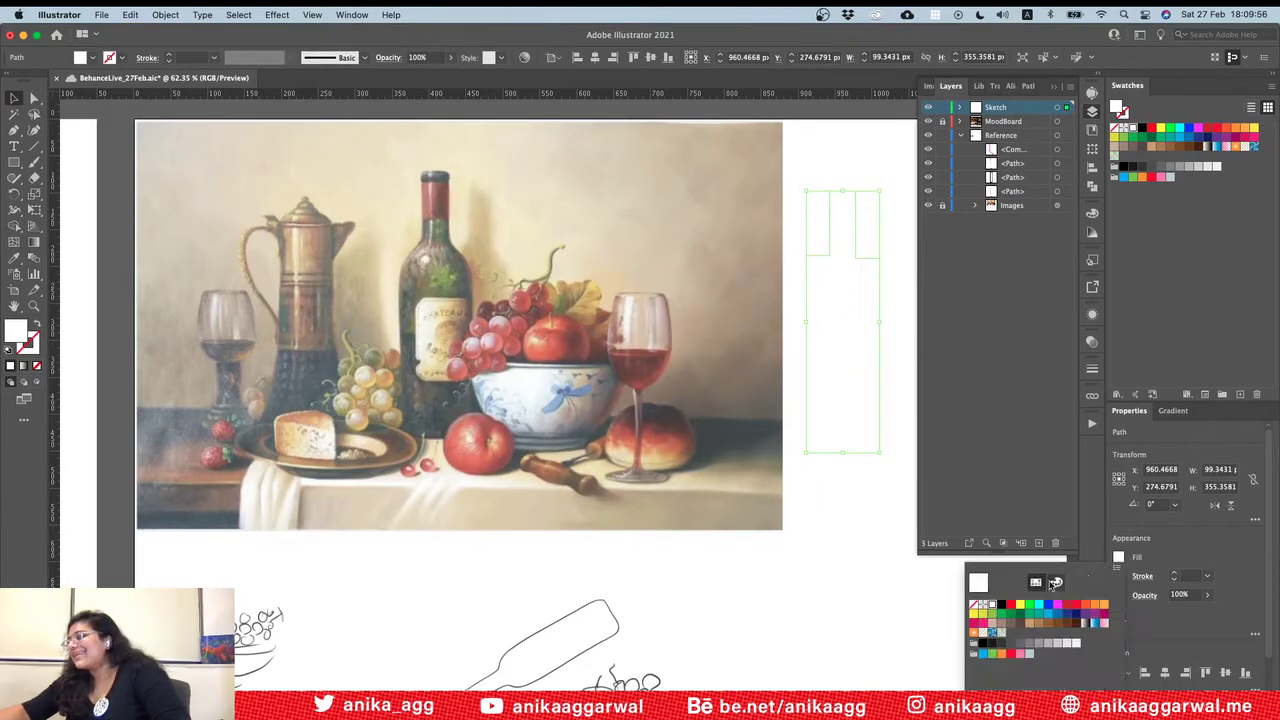
pyautogui.click(974, 605)
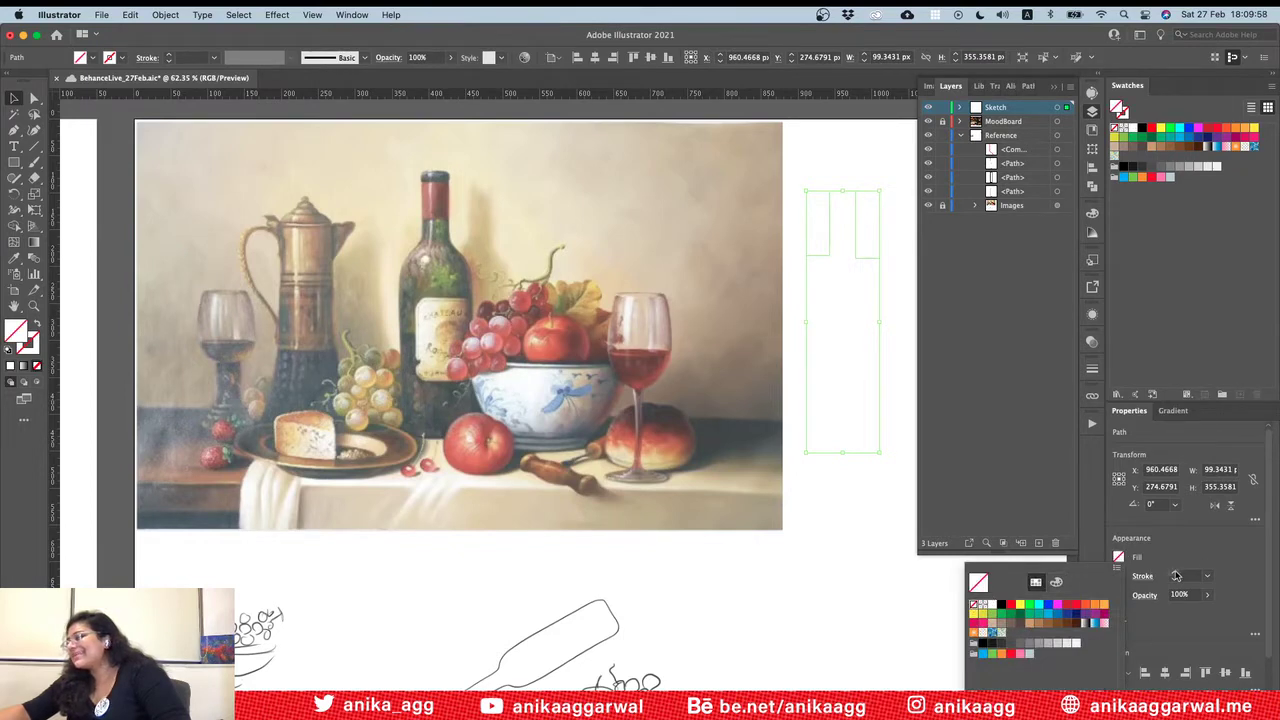
pyautogui.click(876, 568)
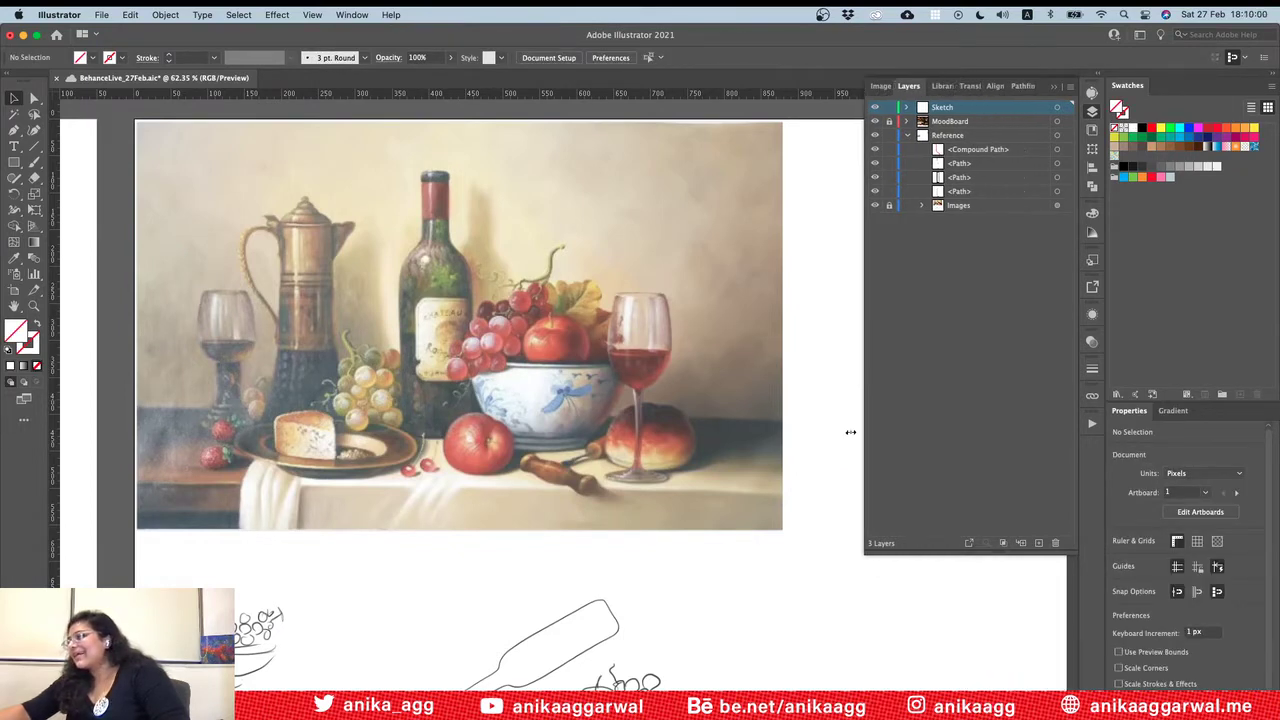
pyautogui.click(806, 296)
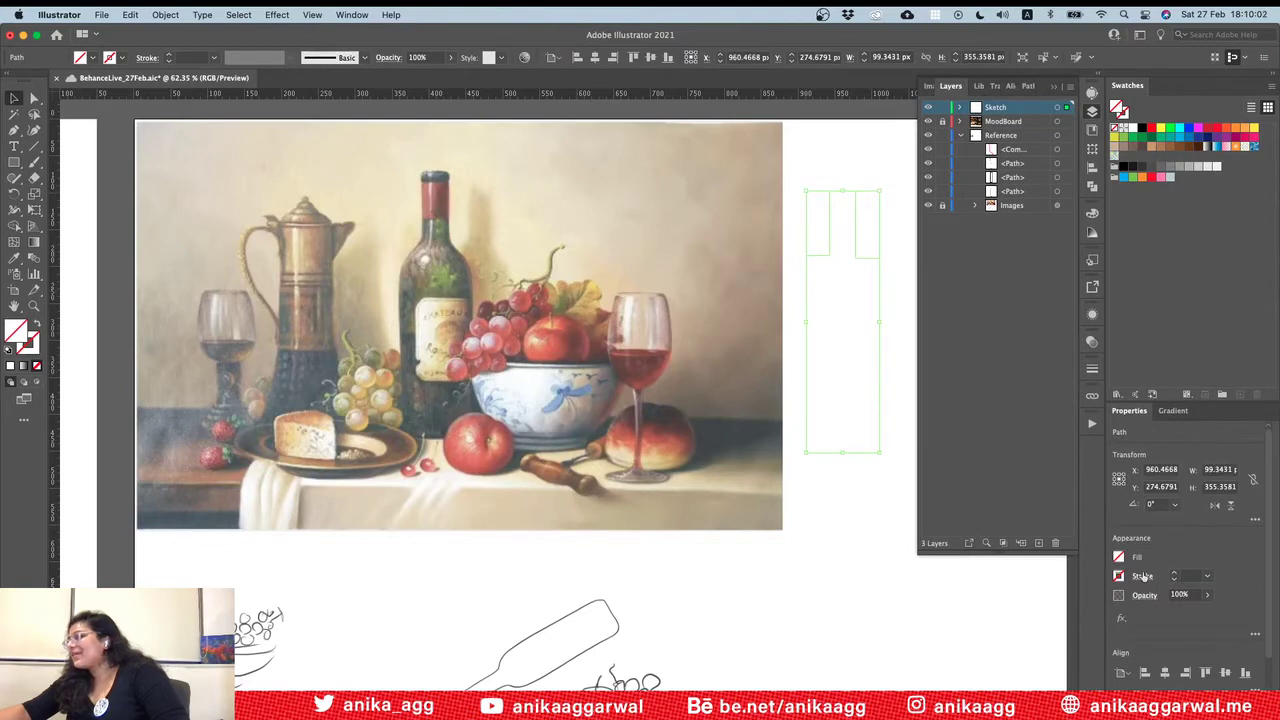
pyautogui.click(1174, 572)
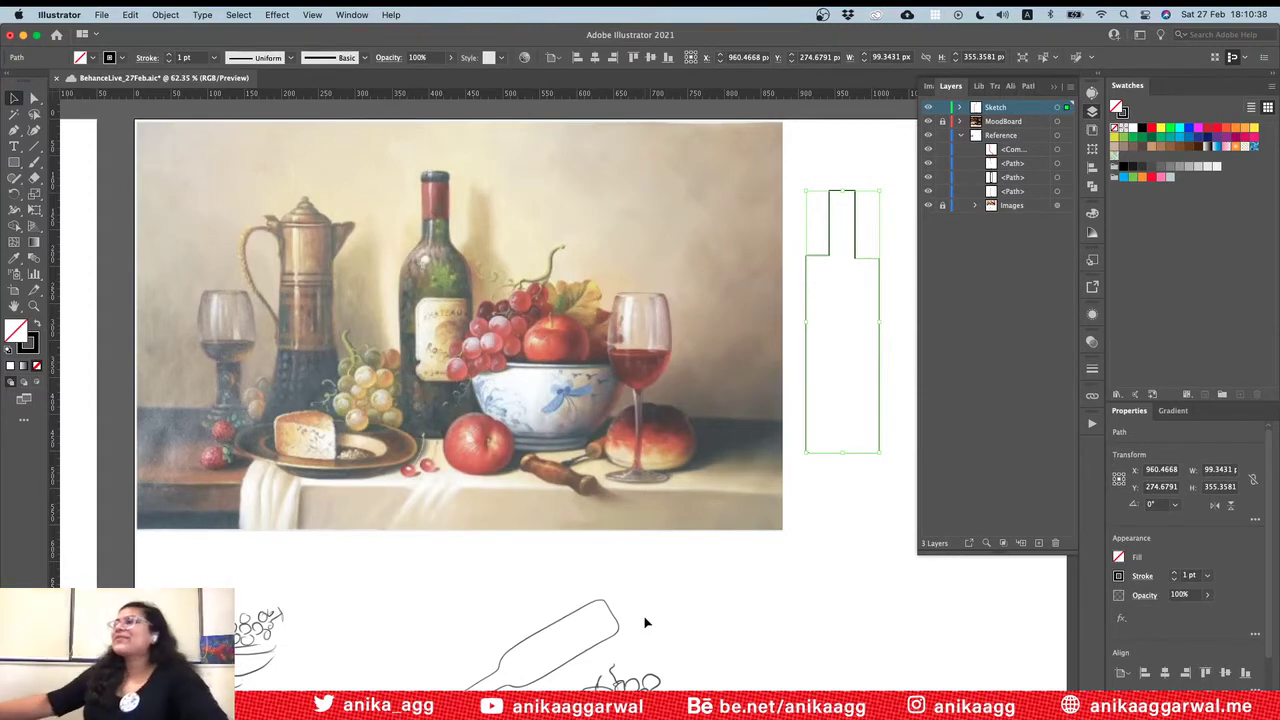
pyautogui.click(903, 337)
pyautogui.click(832, 196)
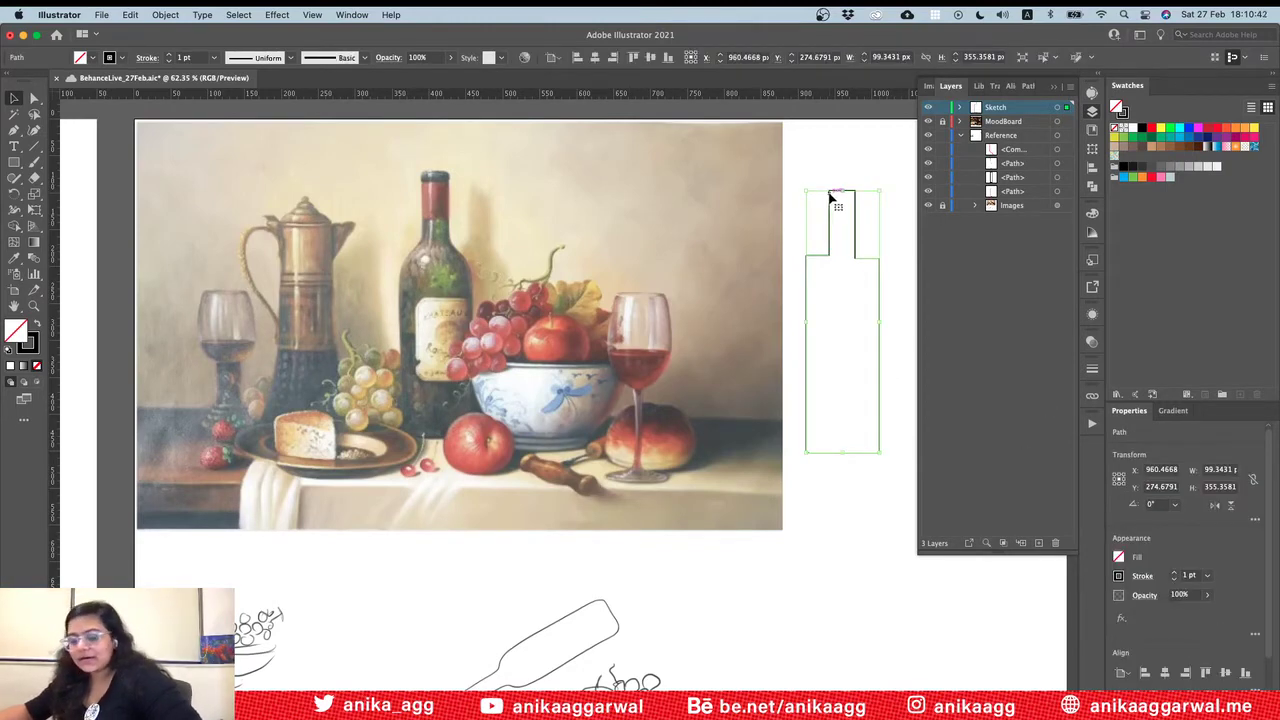
pyautogui.click(872, 193)
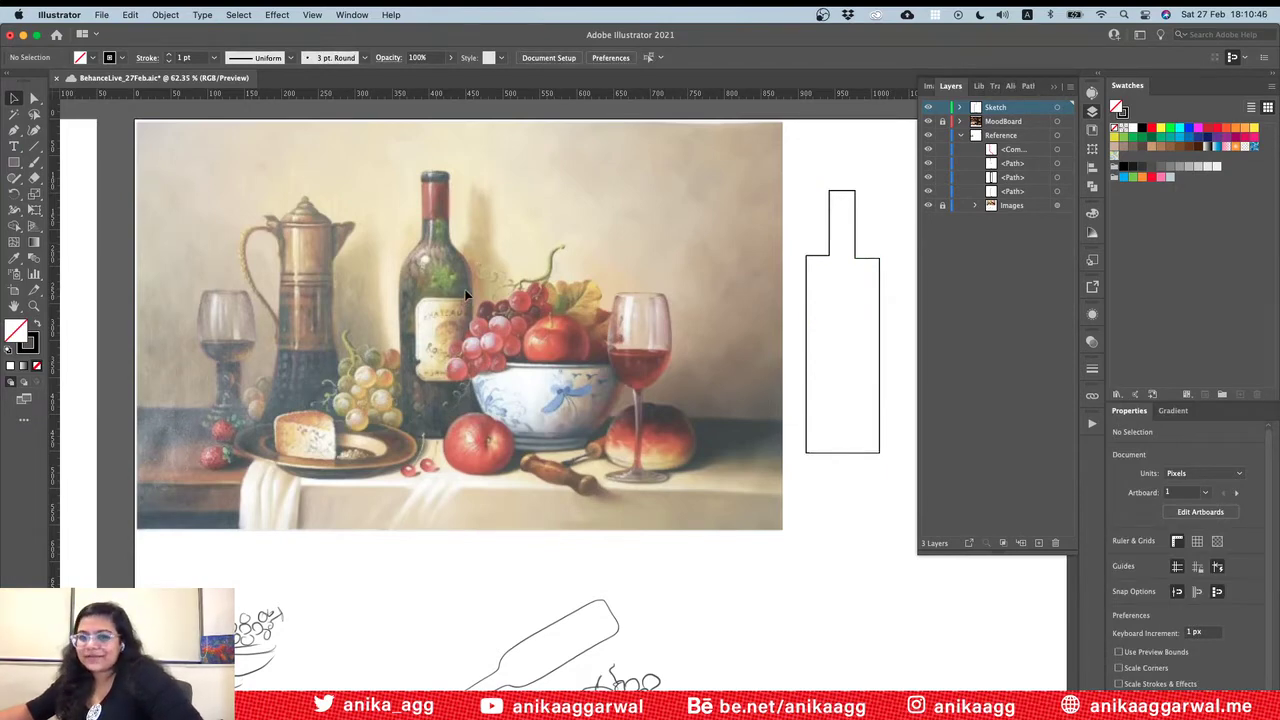
# Step: Round both of the bottle's shoulder corners using the live-corner widget
pyautogui.hscroll(5, 858, 207)
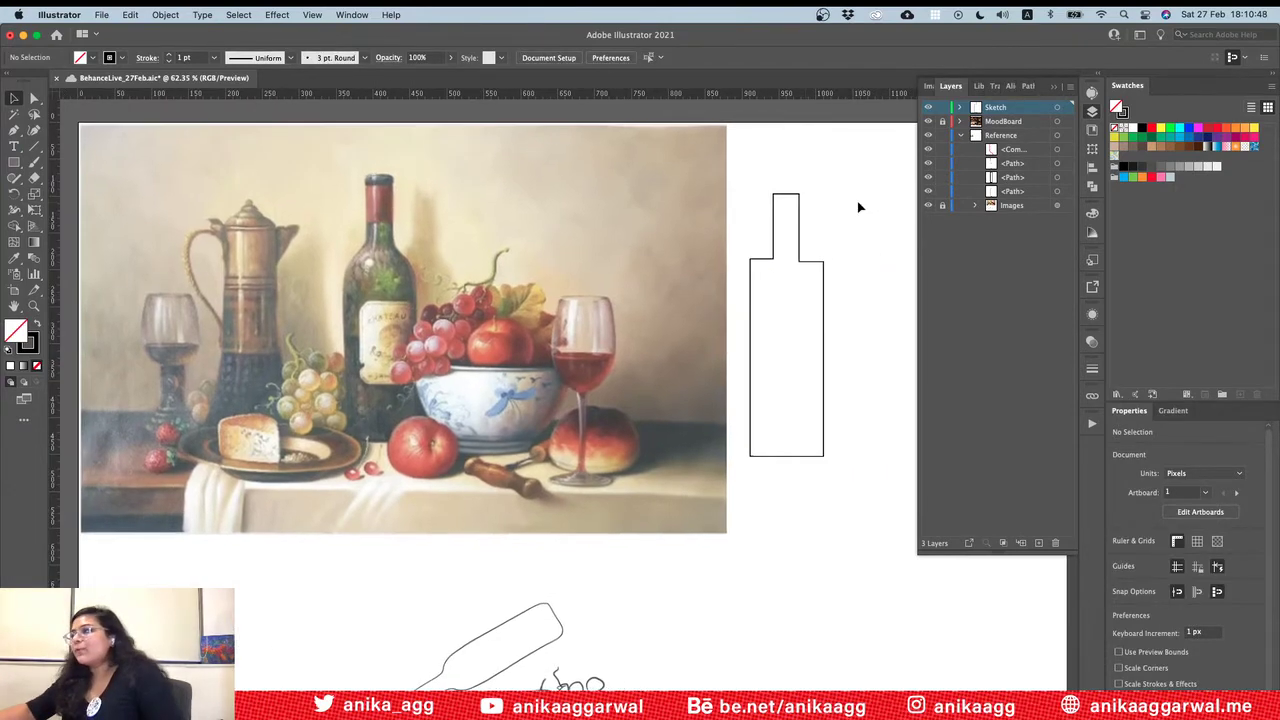
pyautogui.keyDown('alt'); pyautogui.scroll(3, 858, 207); pyautogui.keyUp('alt')
pyautogui.hscroll(-5, 858, 207)
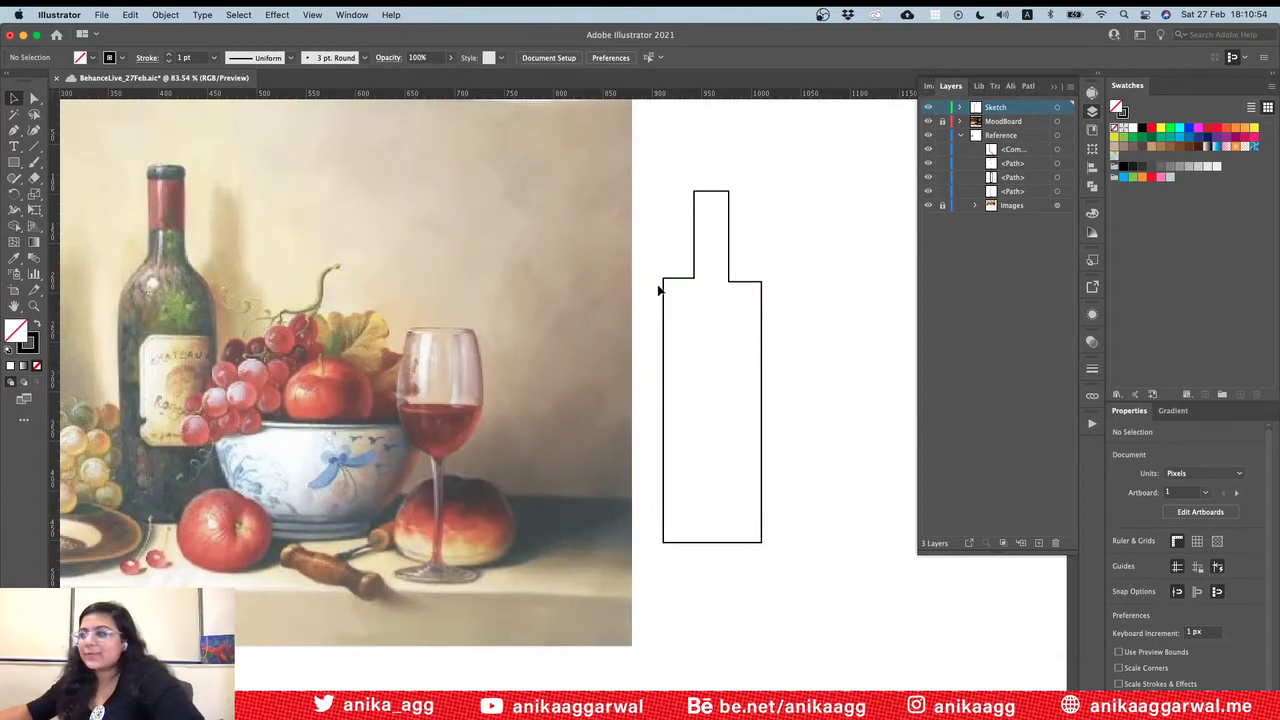
pyautogui.click(679, 284)
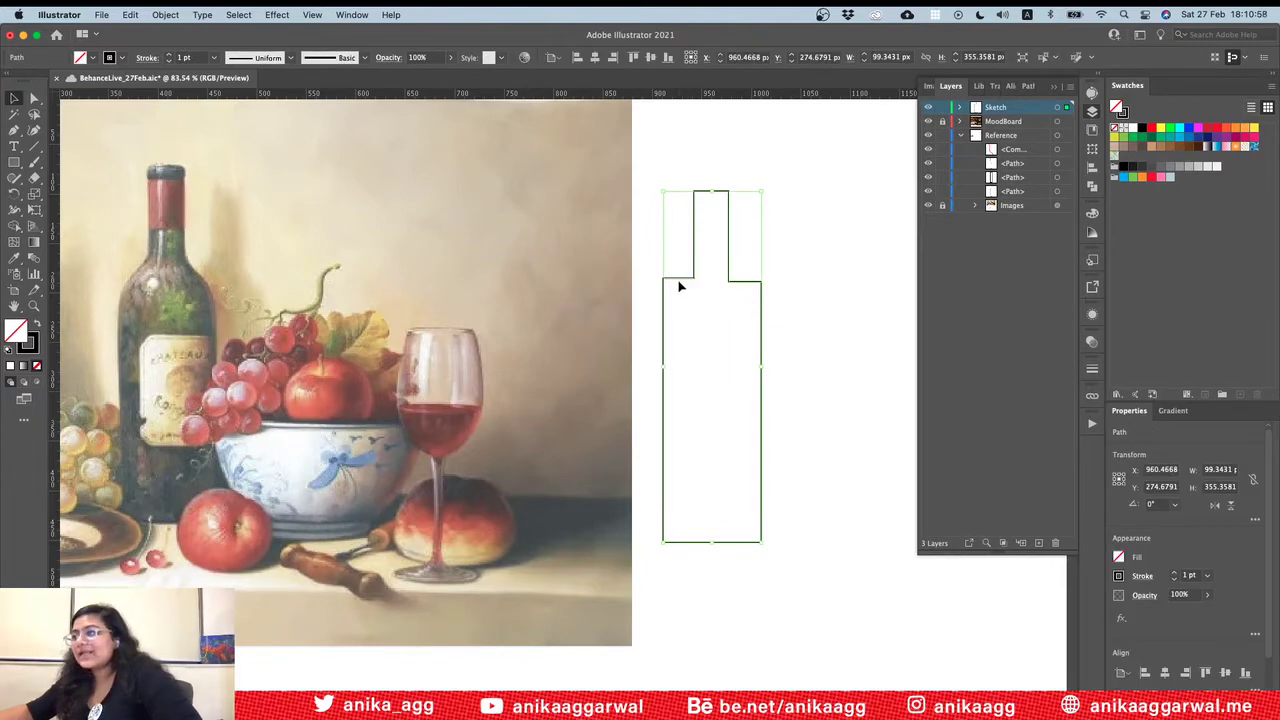
pyautogui.press('a')
pyautogui.click(664, 279)
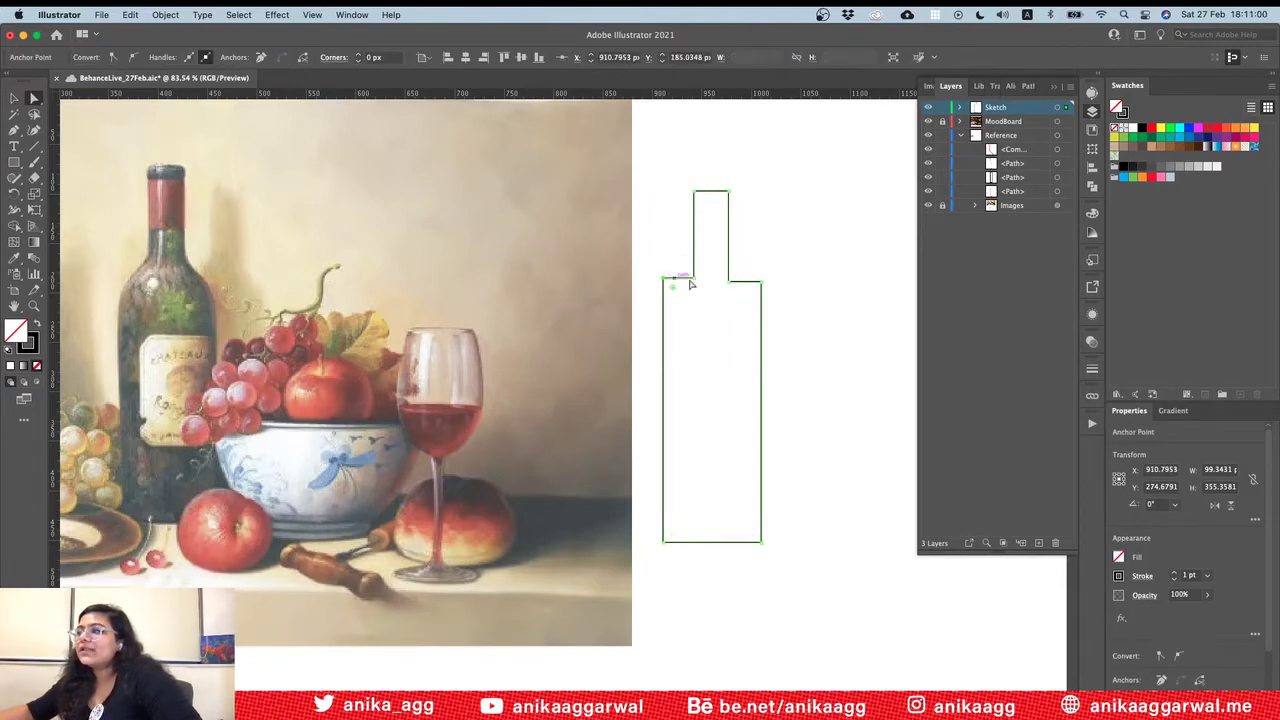
pyautogui.keyDown('shift'); pyautogui.click(761, 283); pyautogui.keyUp('shift')
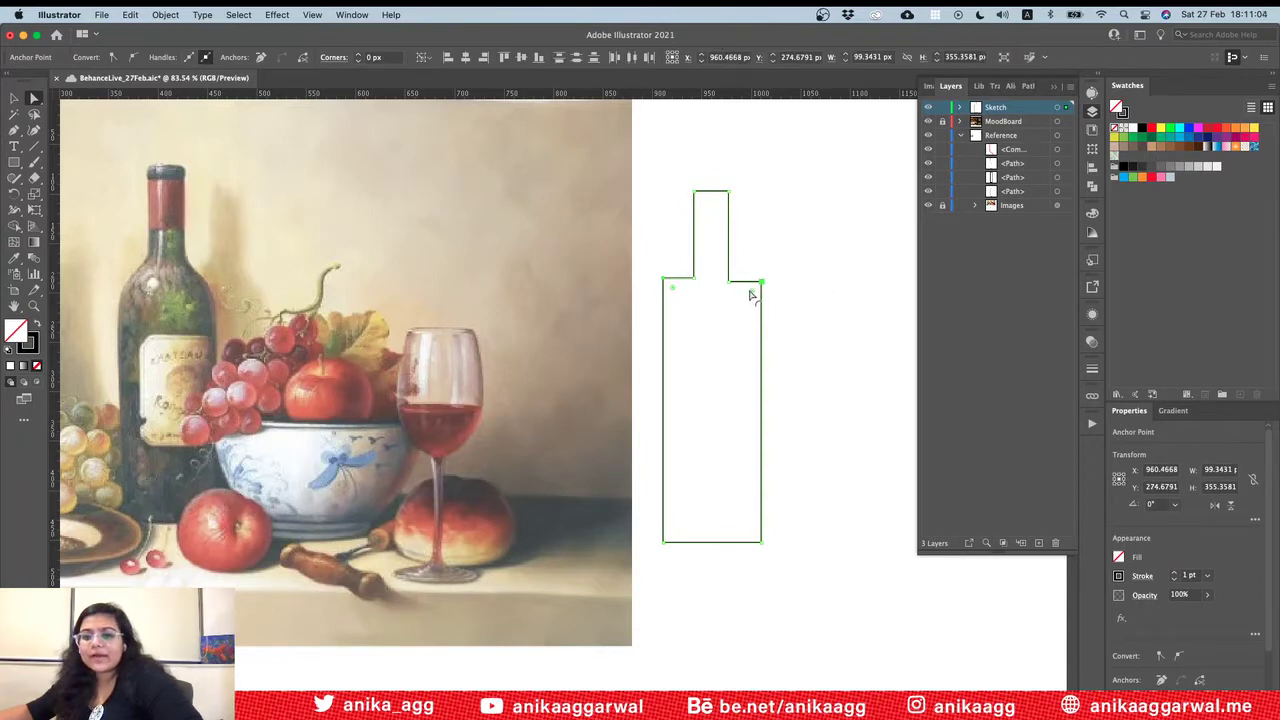
pyautogui.moveTo(753, 296); pyautogui.dragTo(740, 314)
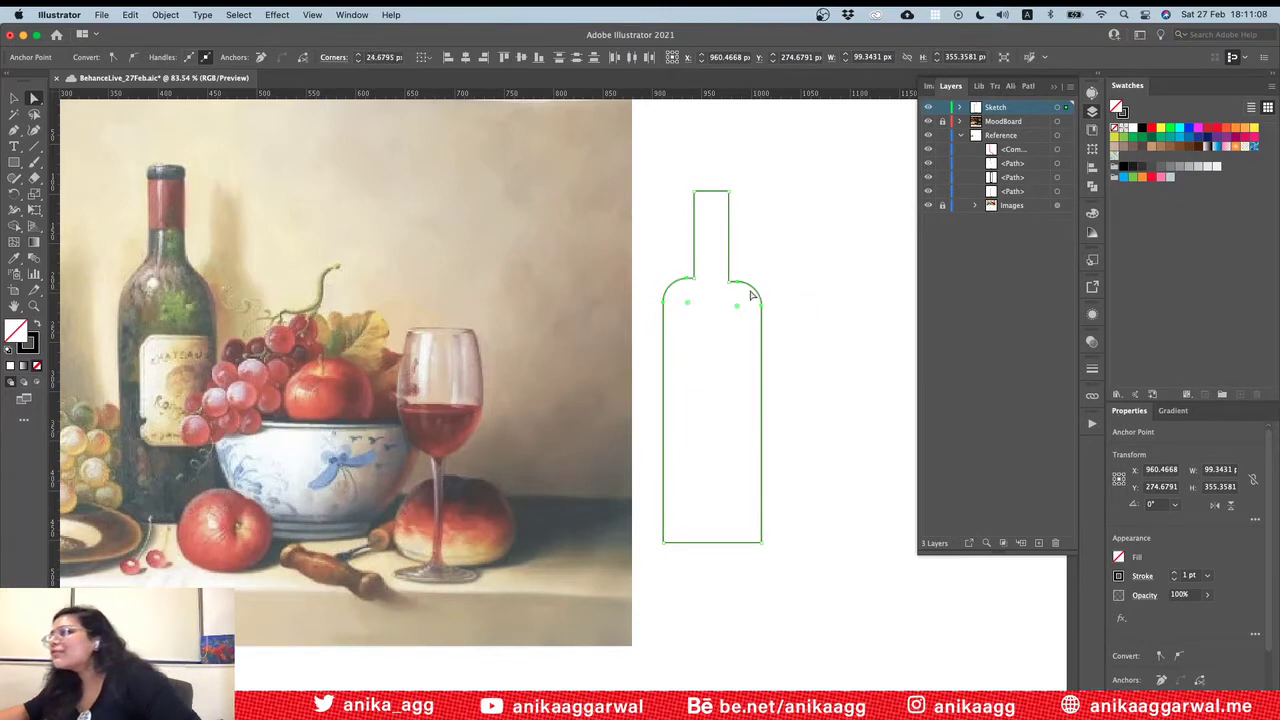
# Step: Reposition the bottle and drag a horizontal guide across it from the top ruler
pyautogui.press('v')
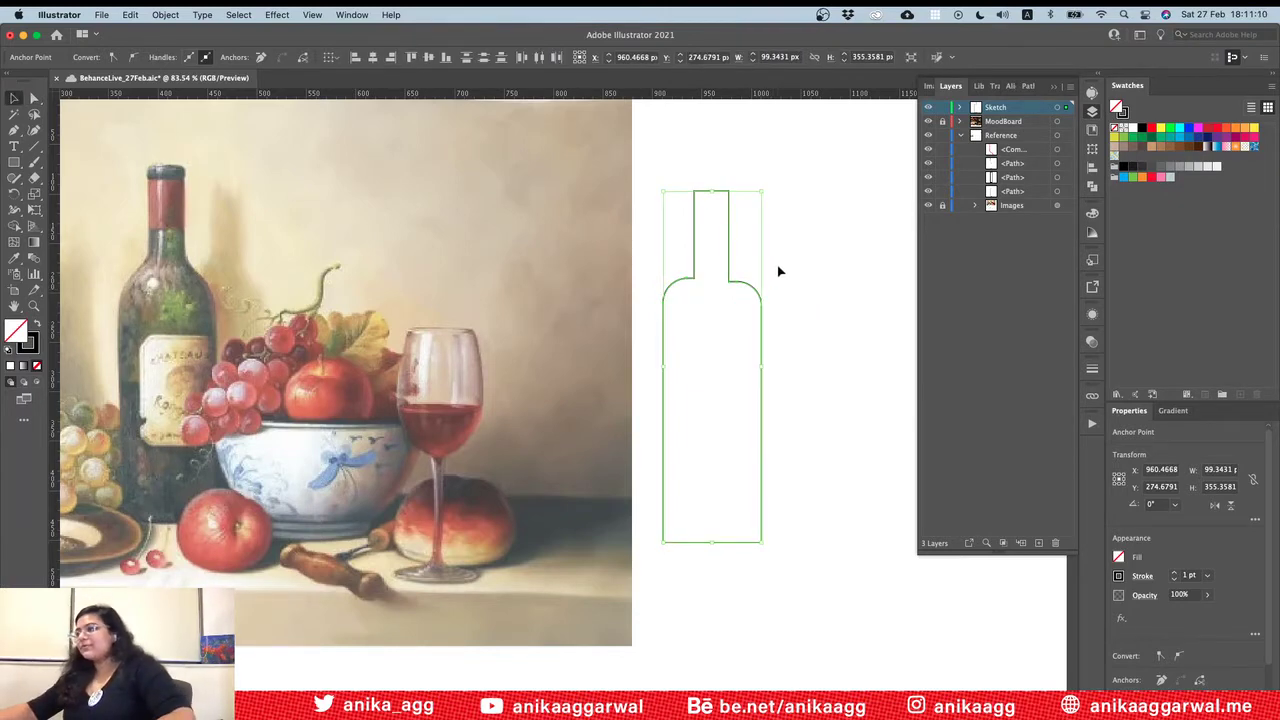
pyautogui.moveTo(749, 288); pyautogui.dragTo(870, 420)
pyautogui.click(731, 291)
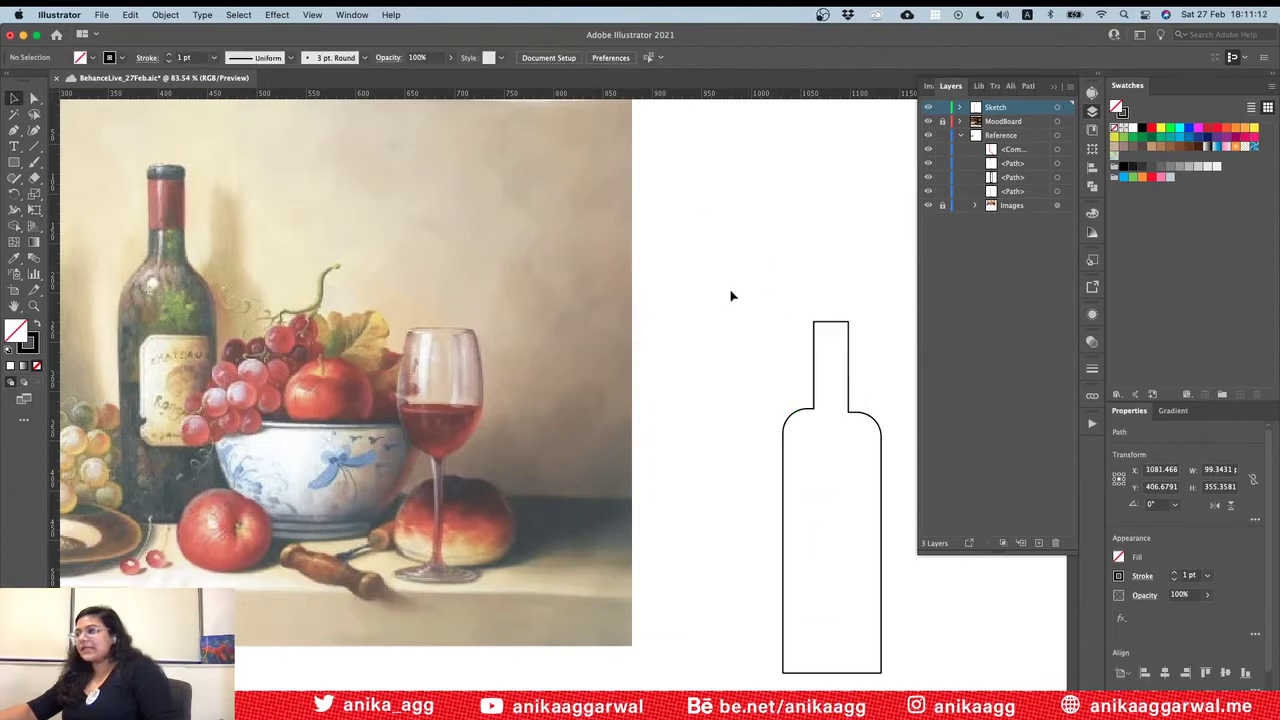
pyautogui.hscroll(5, 731, 291)
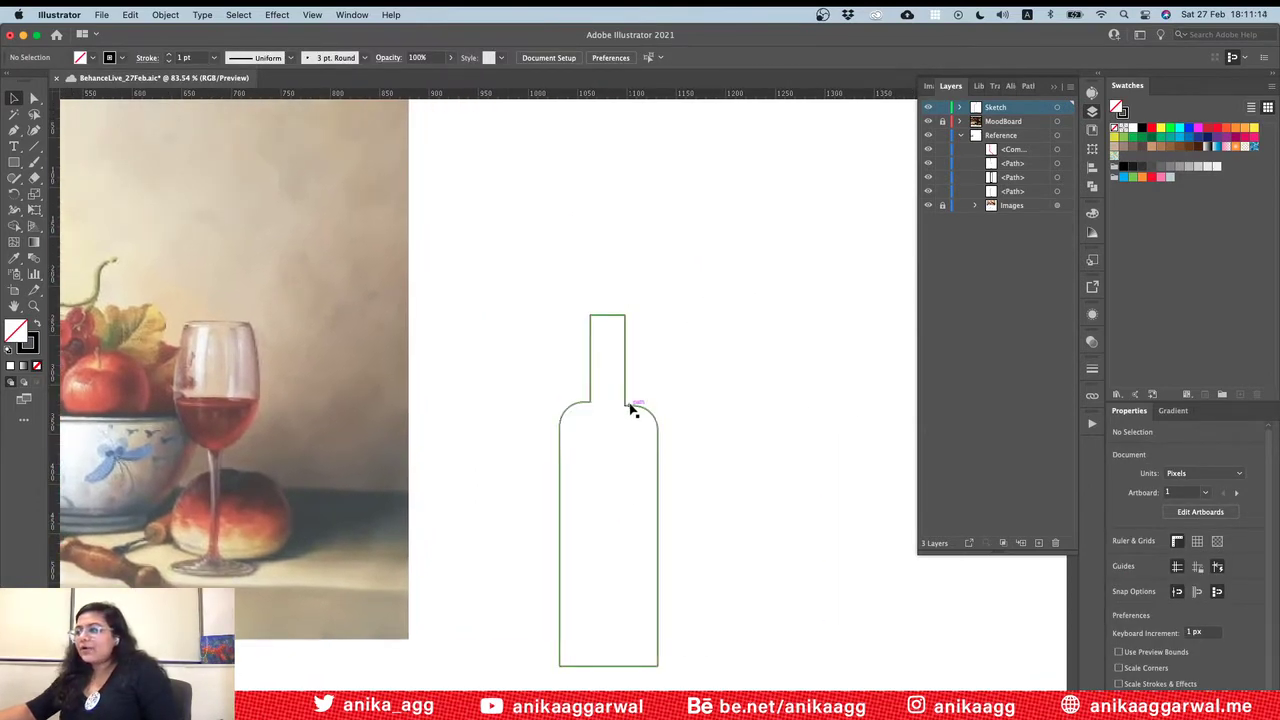
pyautogui.moveTo(631, 408); pyautogui.dragTo(838, 278)
pyautogui.click(603, 254)
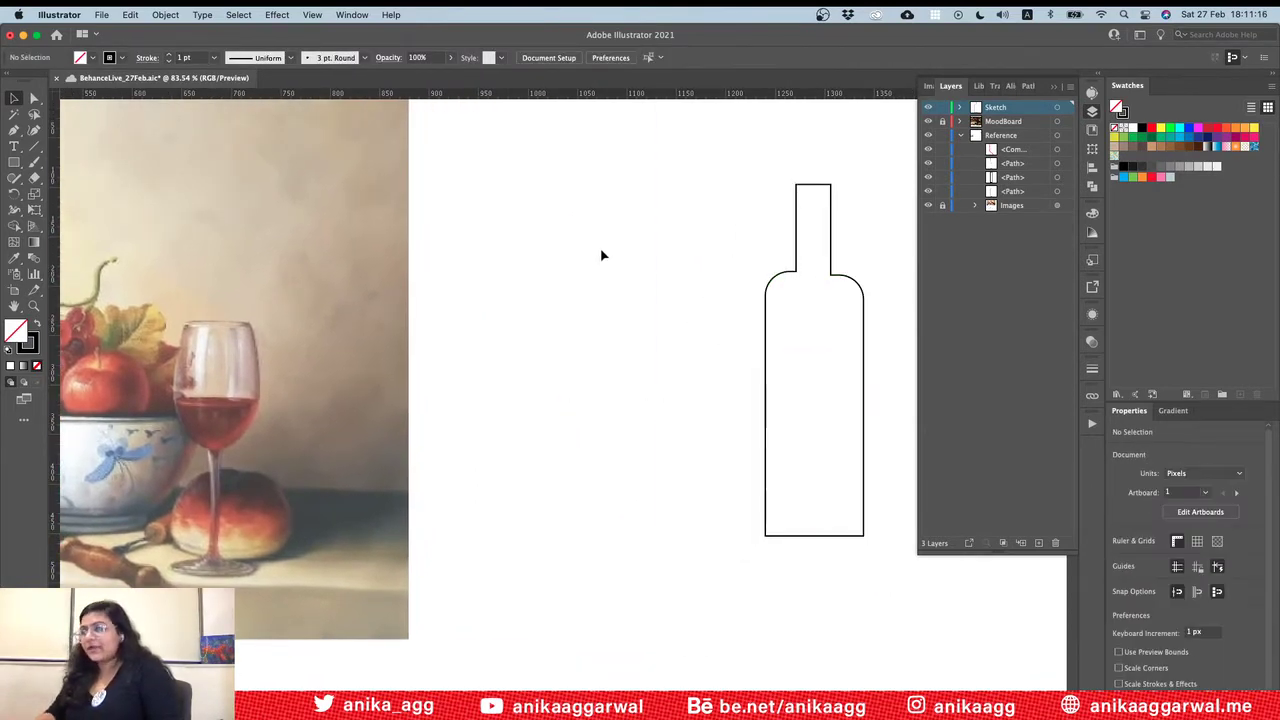
pyautogui.moveTo(557, 95); pyautogui.dragTo(571, 537)
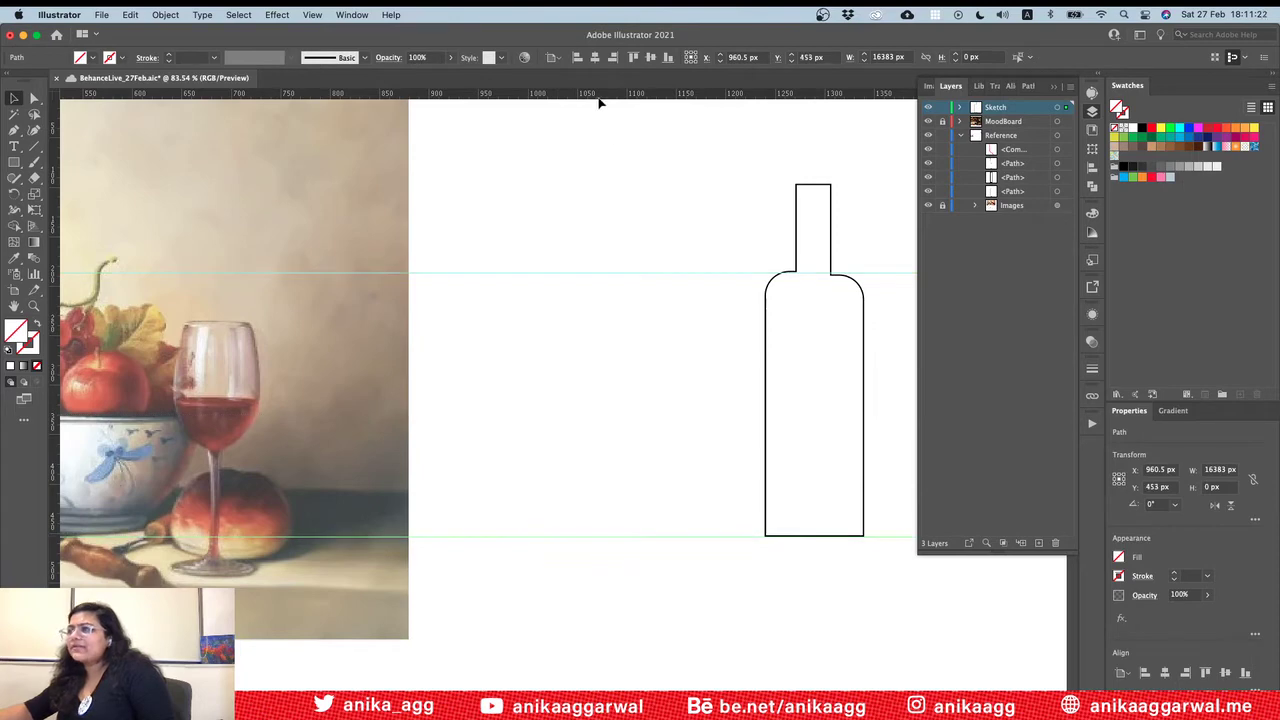
# Step: Add a horizontal guide at the top of the bottle's neck and reopen the Layers panel
pyautogui.moveTo(600, 99); pyautogui.dragTo(600, 185)
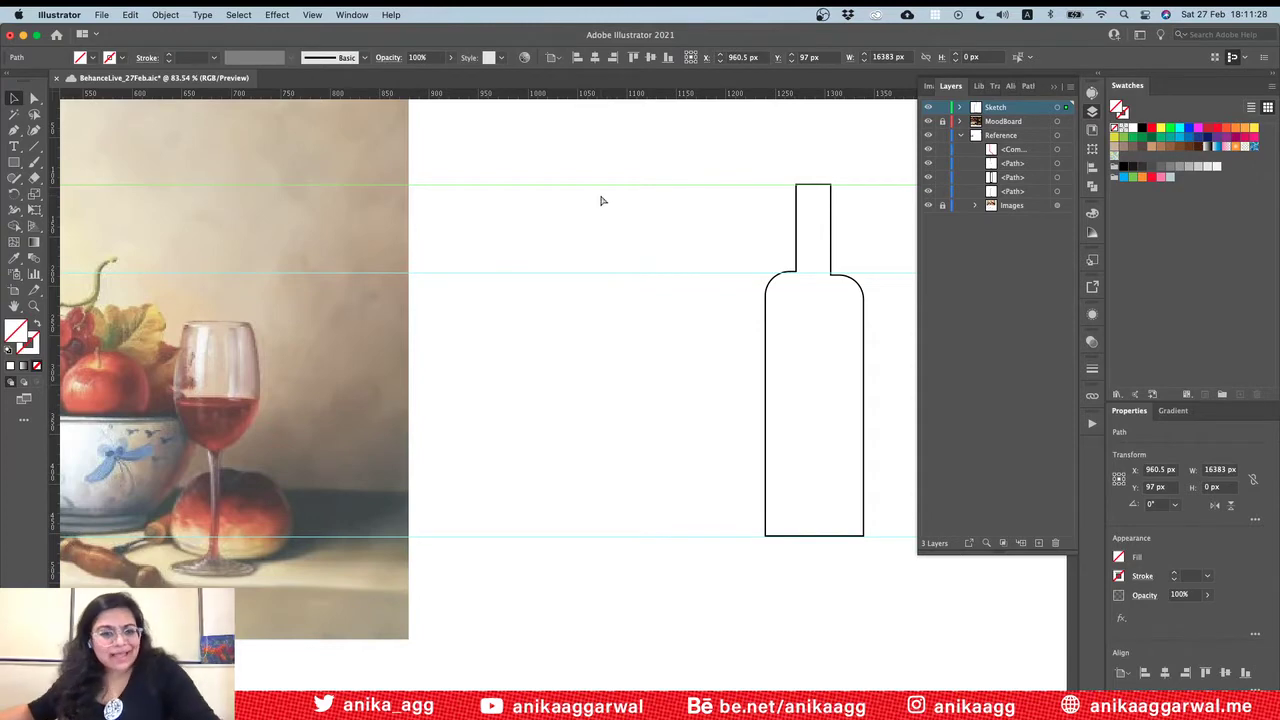
pyautogui.press('super+Tab')
pyautogui.press('super+Tab')
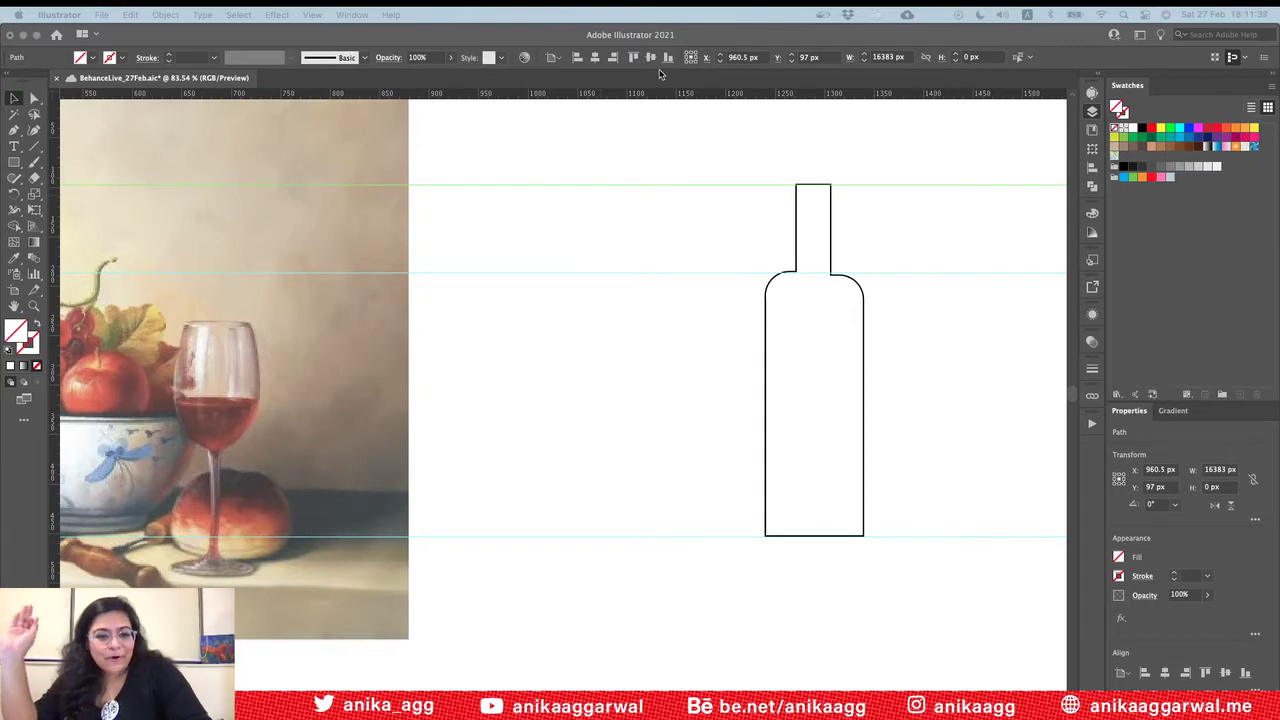
pyautogui.press('F7')
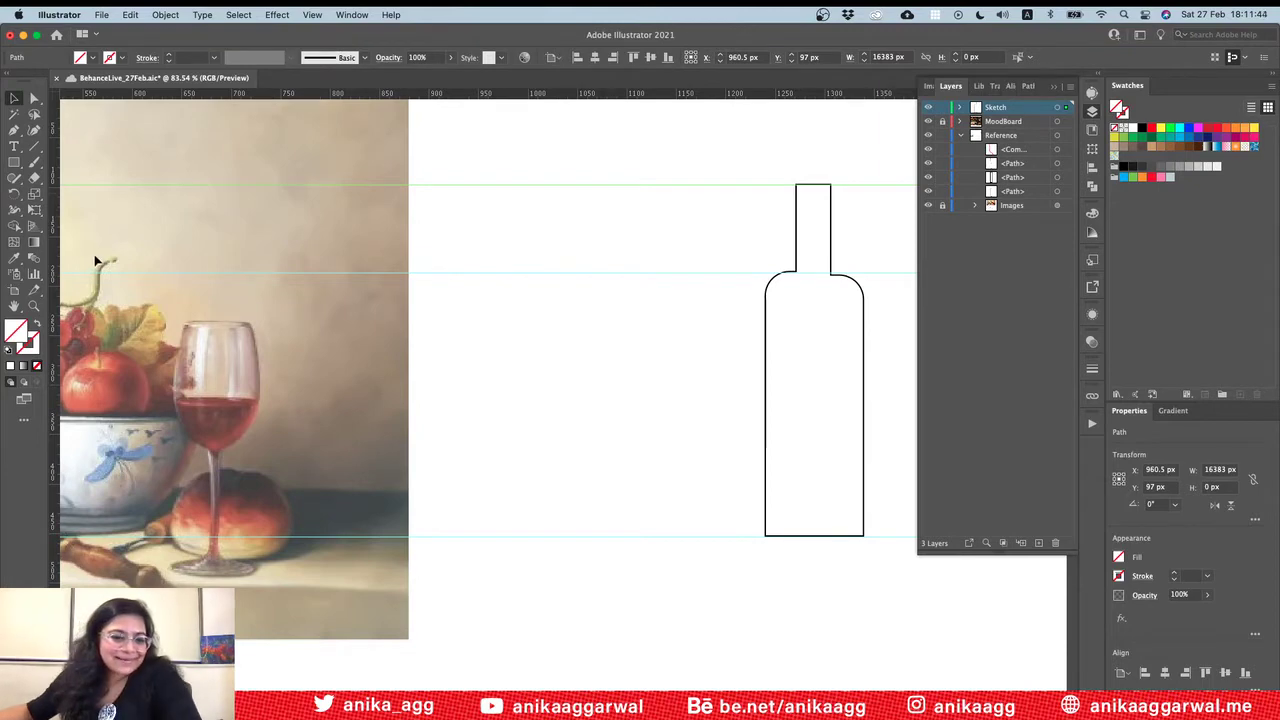
# Step: Drag four vertical guides onto the artboard to the left of the bottle
pyautogui.moveTo(54, 283); pyautogui.dragTo(509, 326)
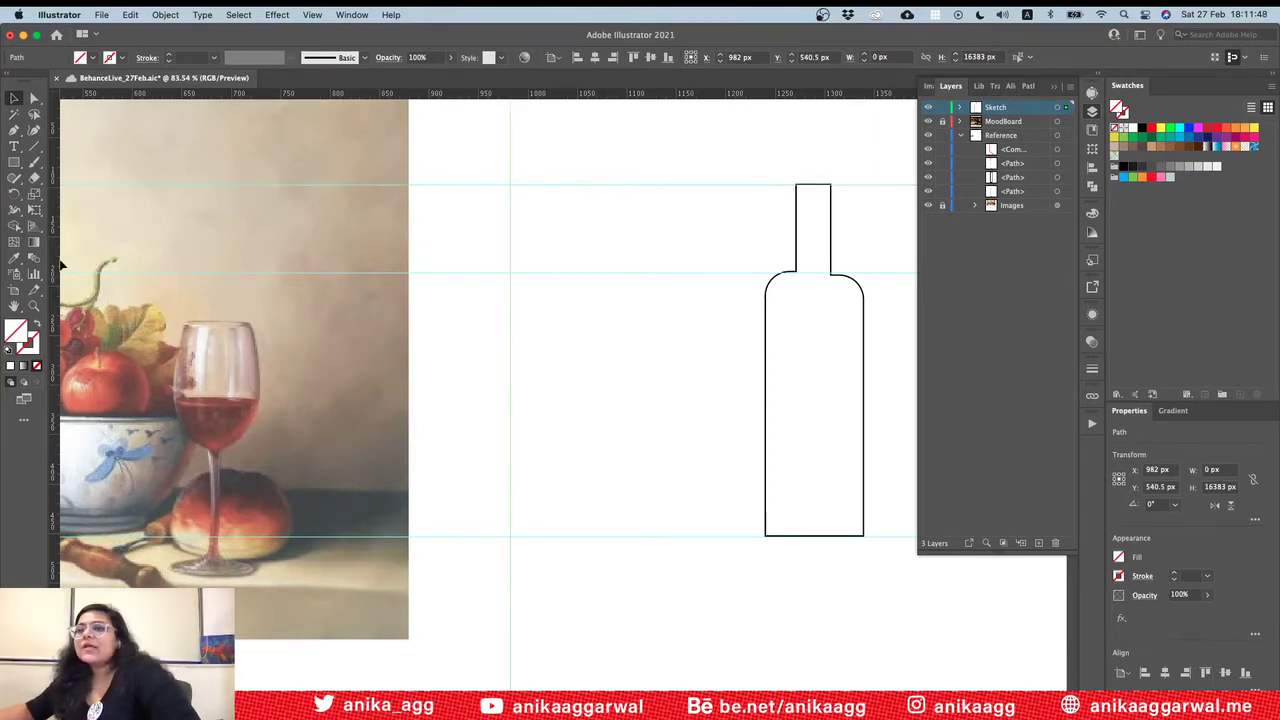
pyautogui.moveTo(62, 266); pyautogui.dragTo(606, 309)
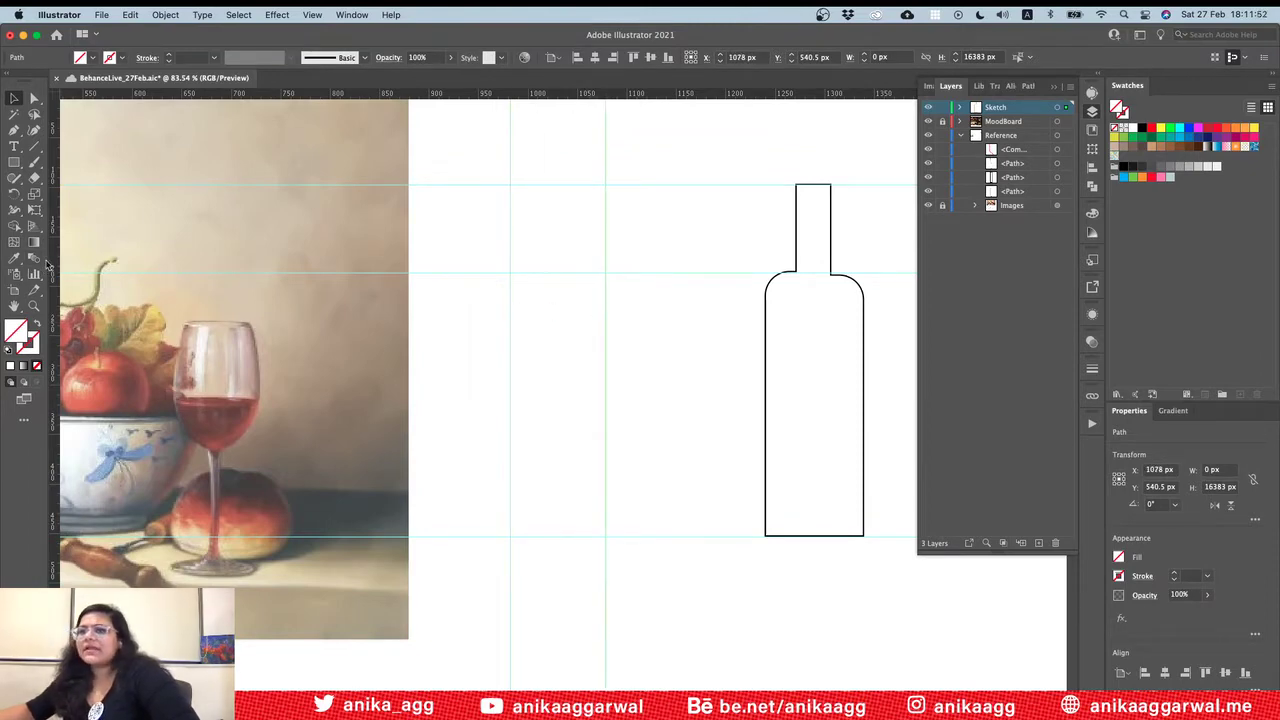
pyautogui.moveTo(55, 265); pyautogui.dragTo(540, 266)
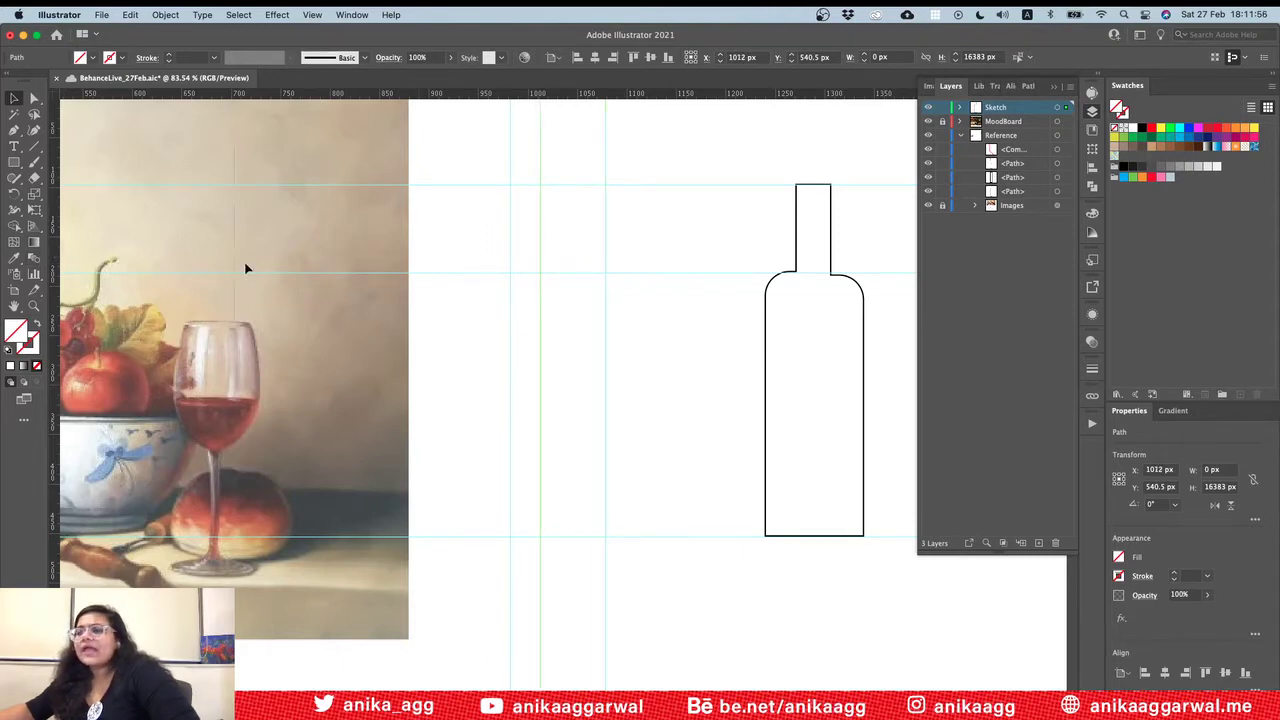
pyautogui.moveTo(246, 268); pyautogui.dragTo(570, 252)
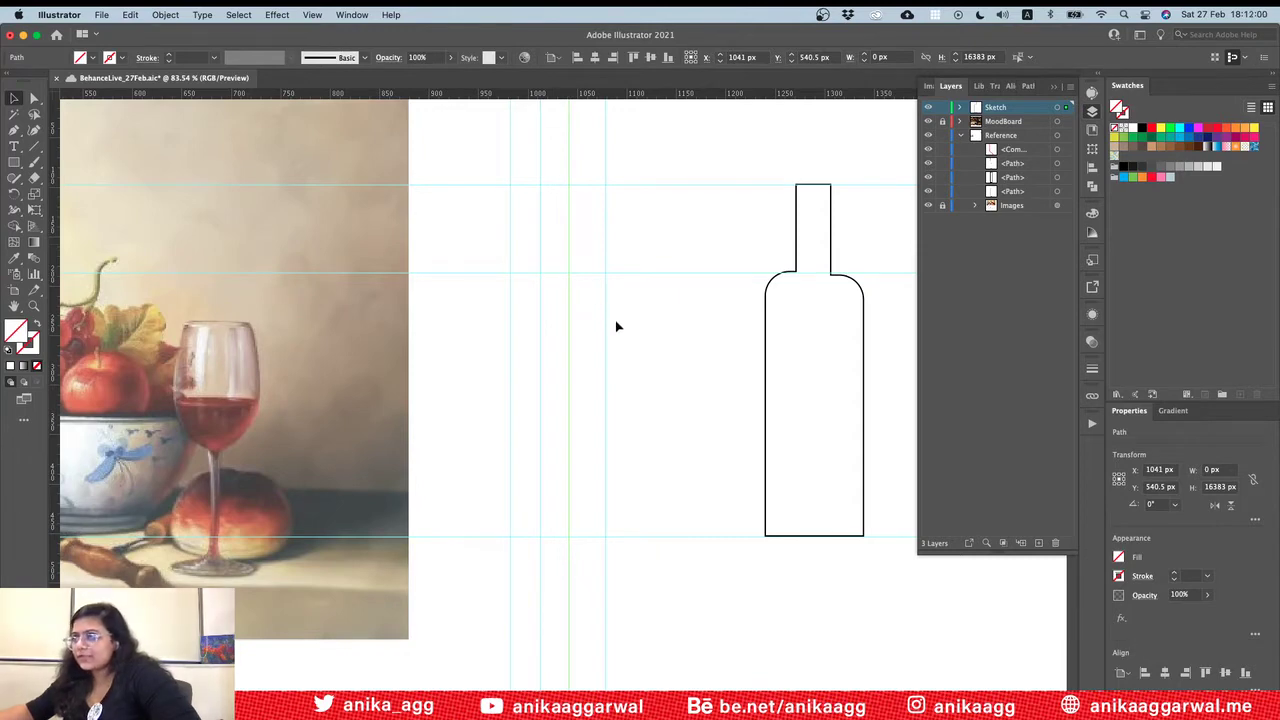
pyautogui.press('F7')
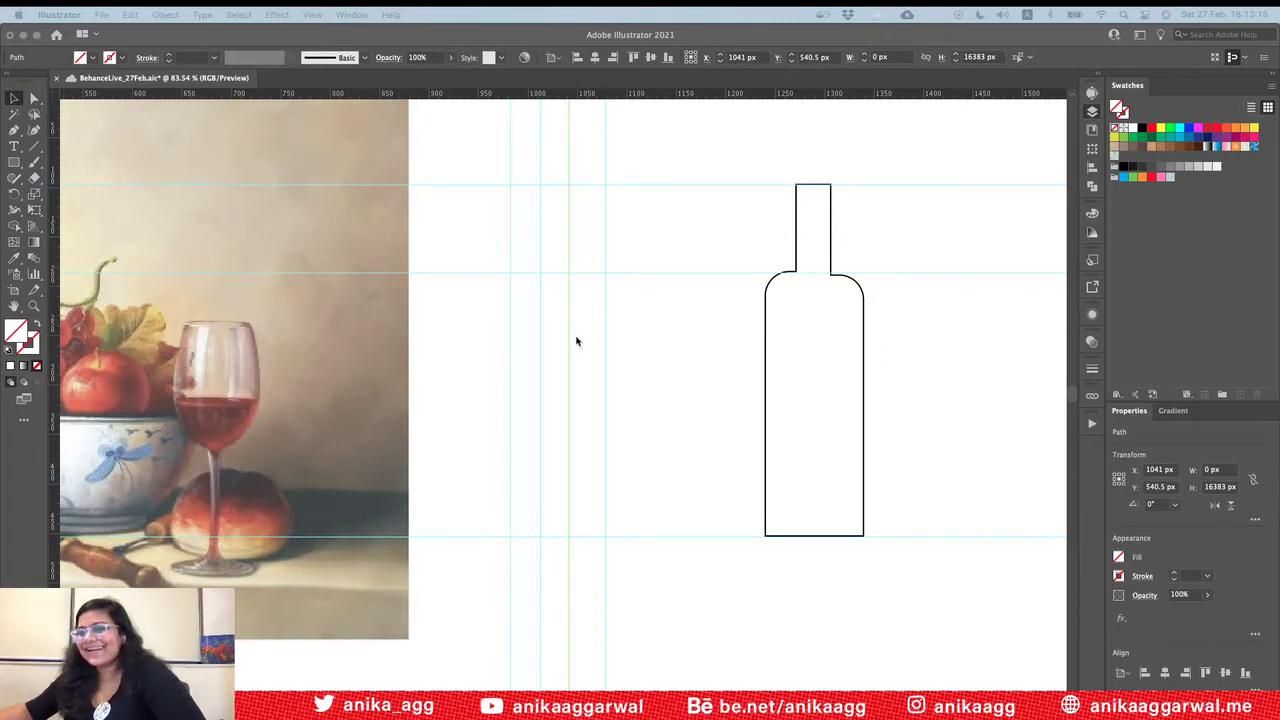
pyautogui.press('F7')
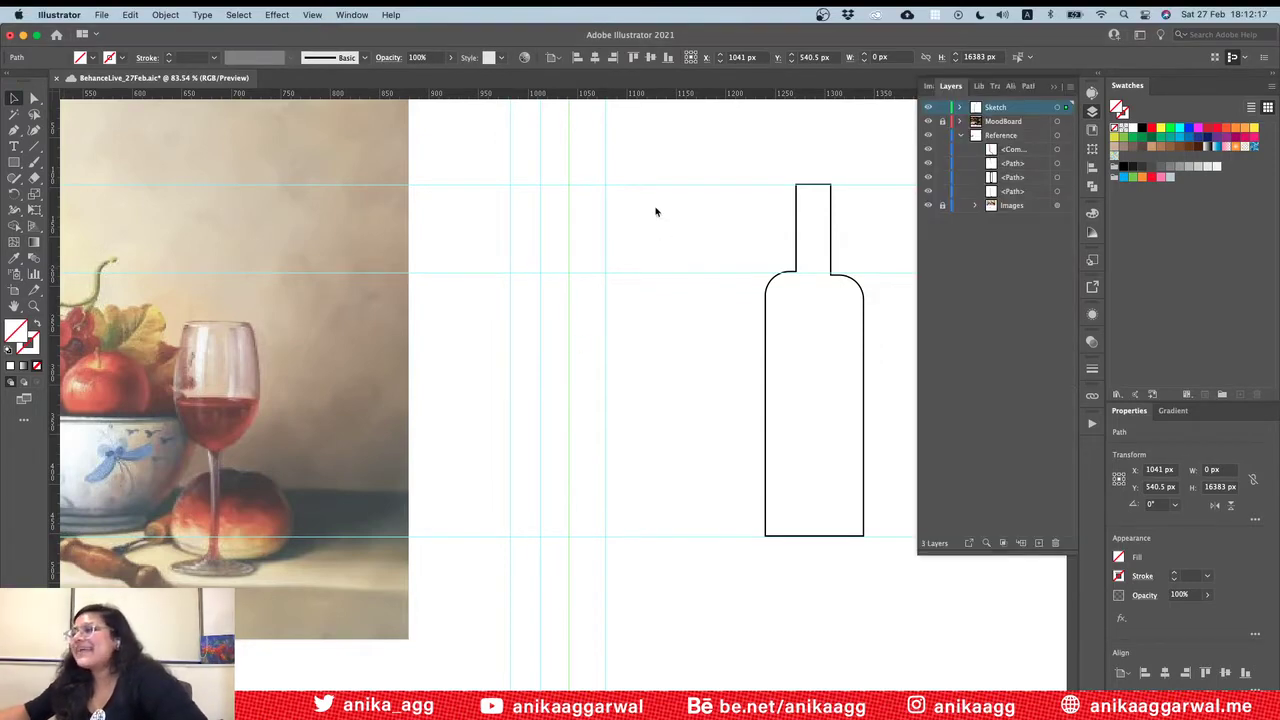
pyautogui.press('p')
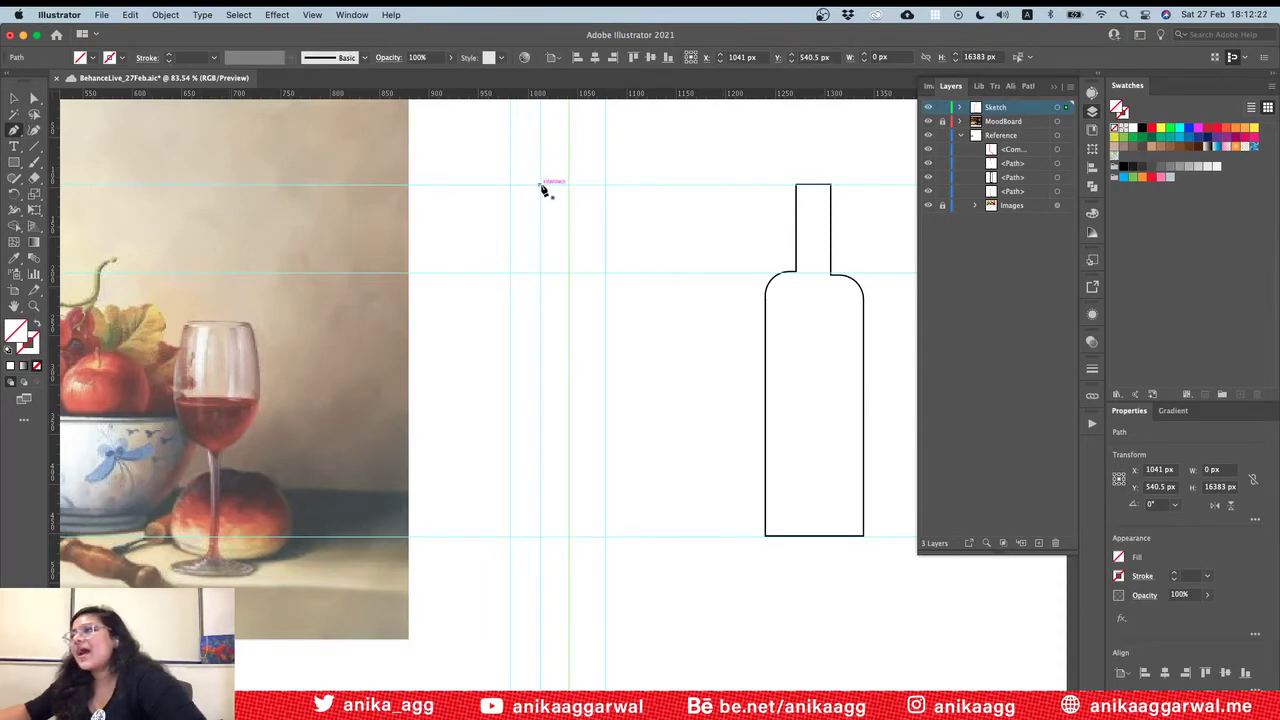
# Step: At 100% zoom, Pen-draw a straight-edged bottle on the guide intersections with a 1 pt stroke
pyautogui.press('super+1')
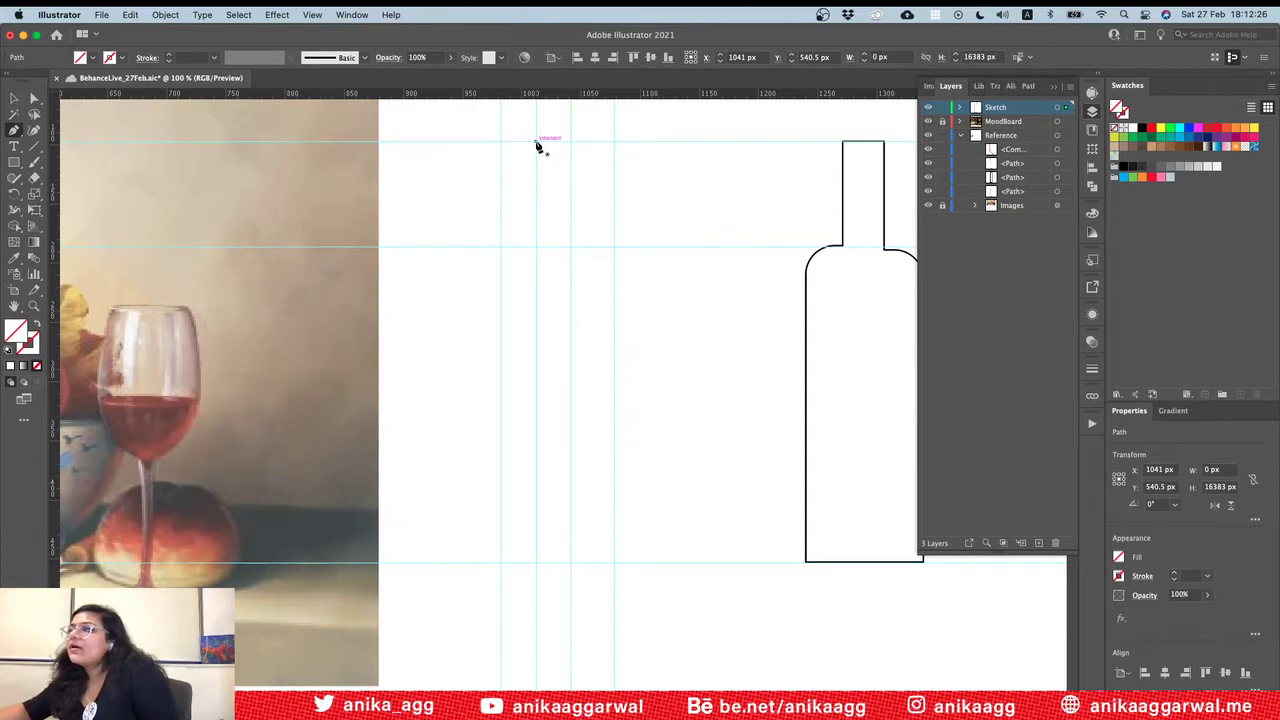
pyautogui.click(537, 143)
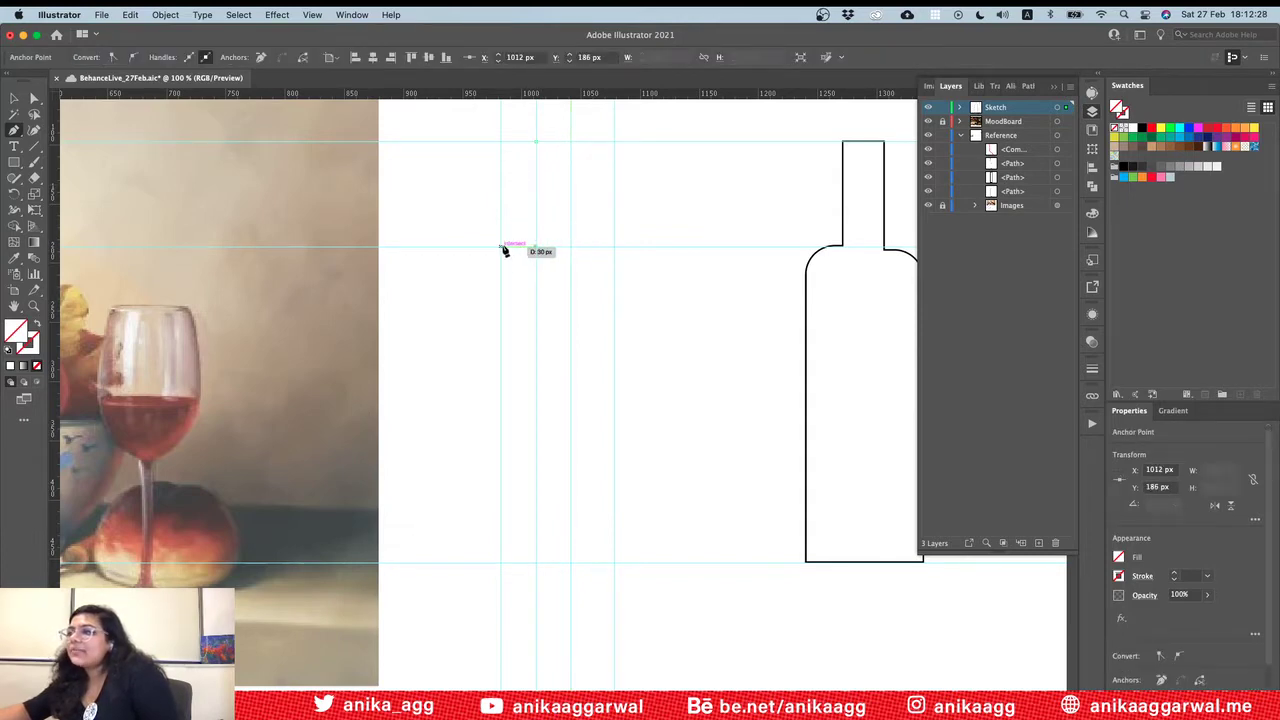
pyautogui.click(500, 247)
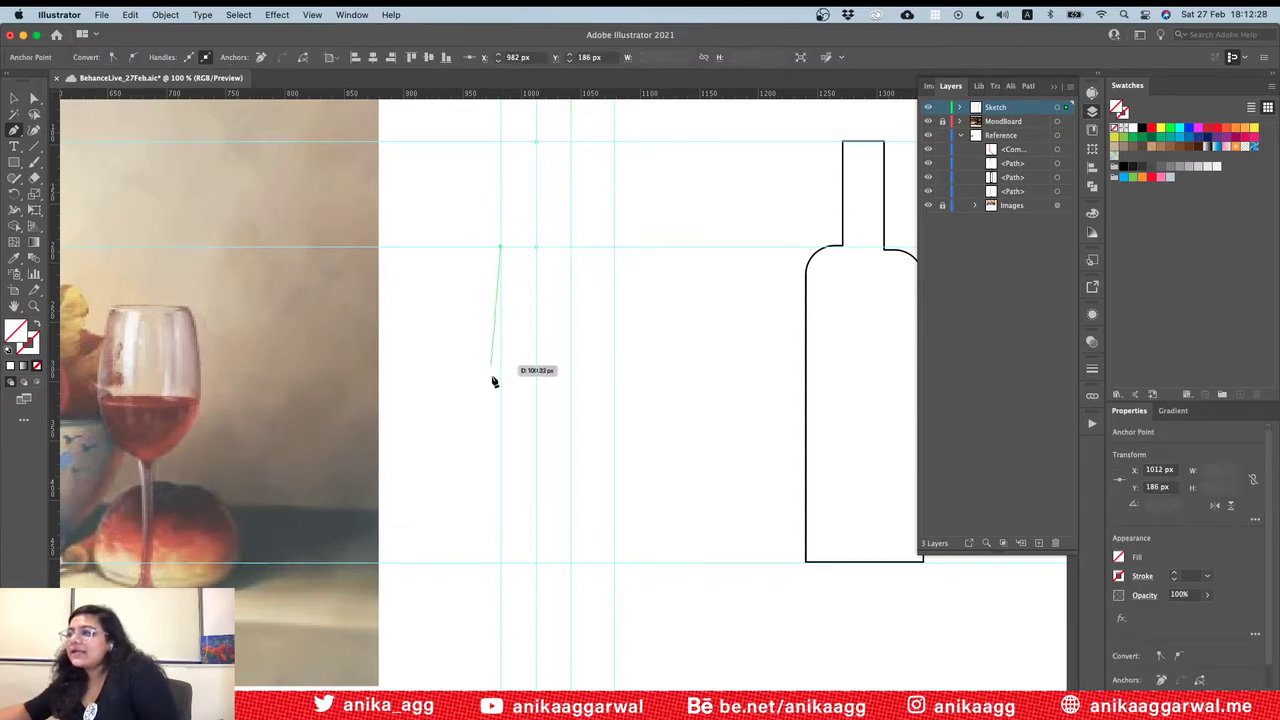
pyautogui.click(501, 563)
pyautogui.moveTo(613, 562); pyautogui.dragTo(613, 511)
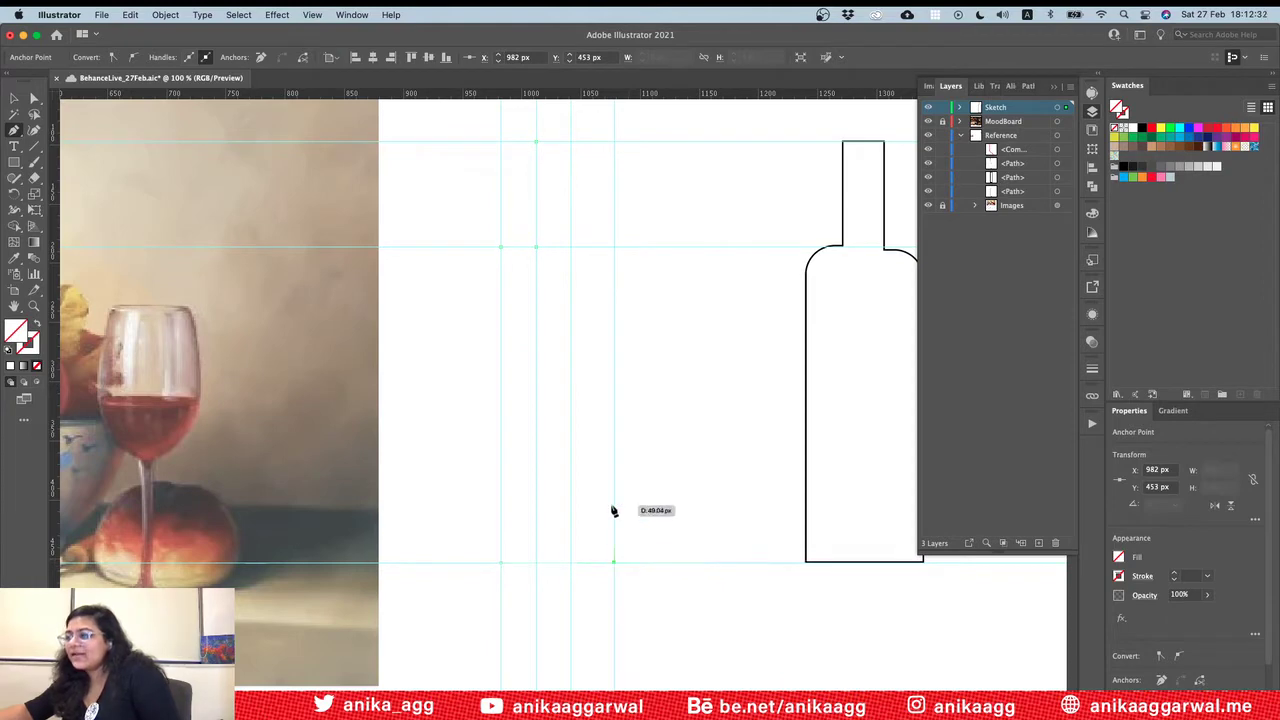
pyautogui.moveTo(617, 249); pyautogui.dragTo(580, 249)
pyautogui.moveTo(571, 142); pyautogui.dragTo(537, 143)
pyautogui.press('v')
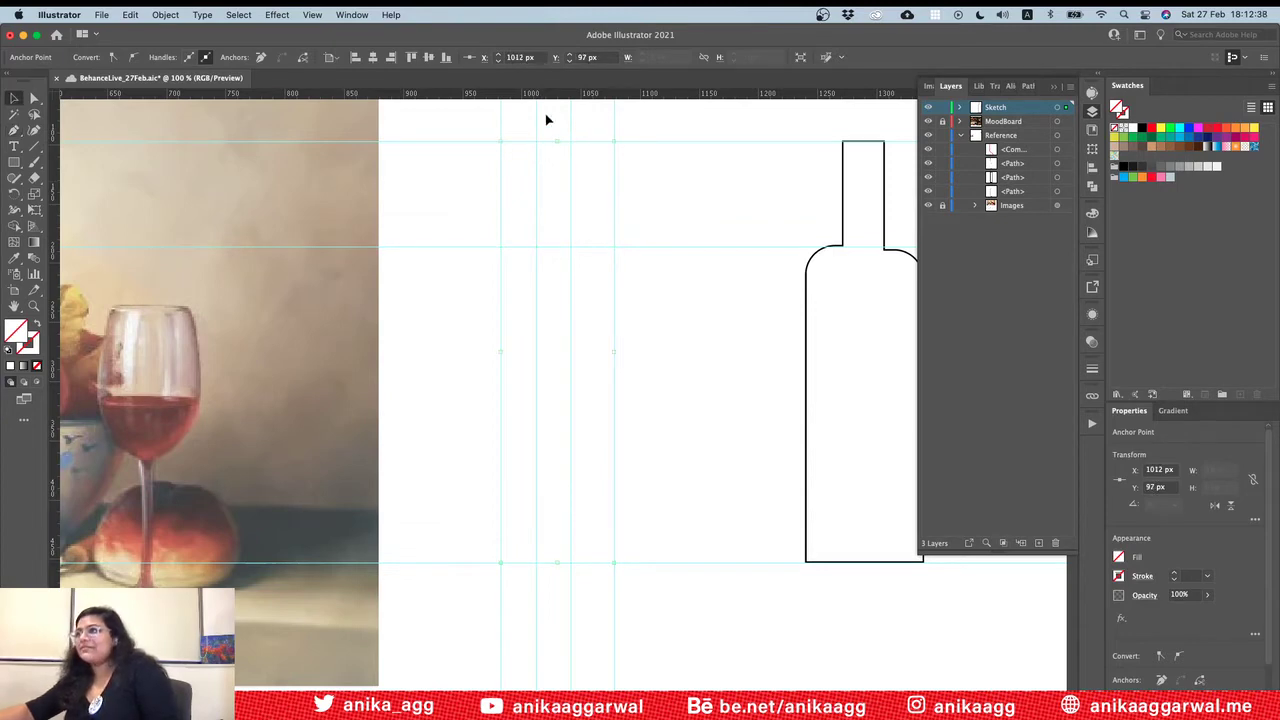
pyautogui.click(1176, 576)
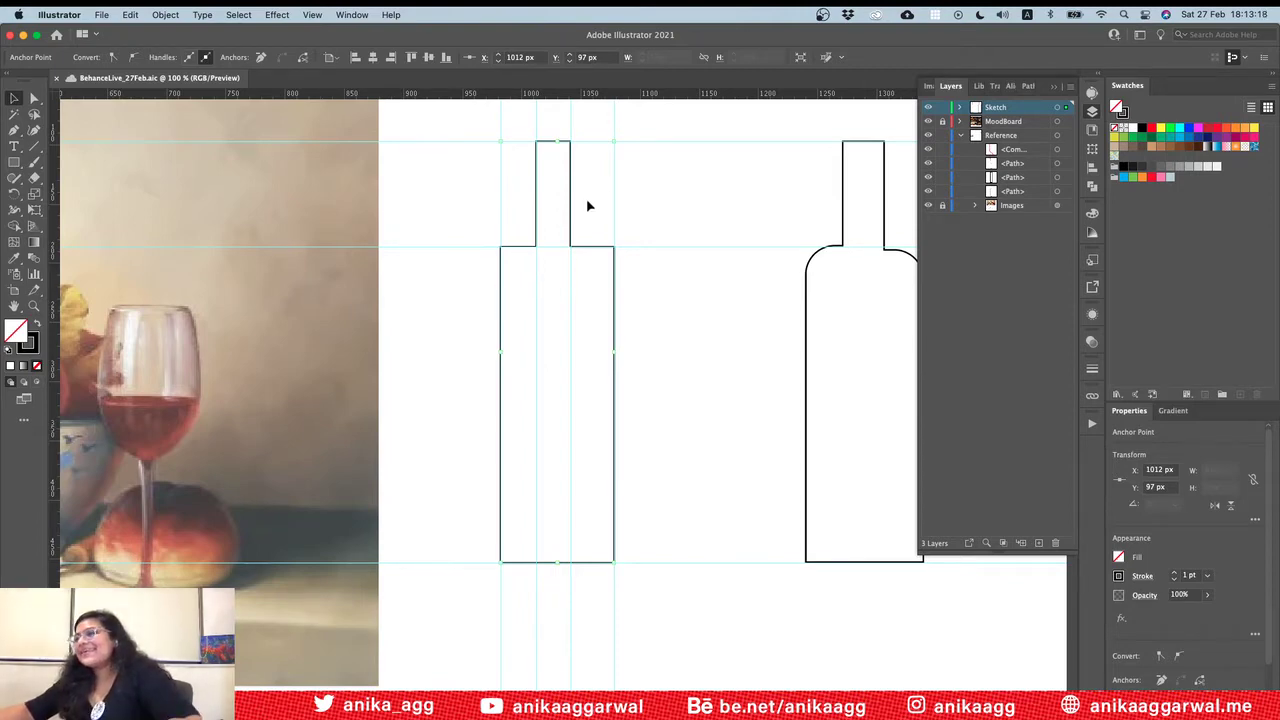
# Step: Round the new bottle's four body corners with the live-corner widget, then undo it
pyautogui.click(523, 253)
pyautogui.press('a')
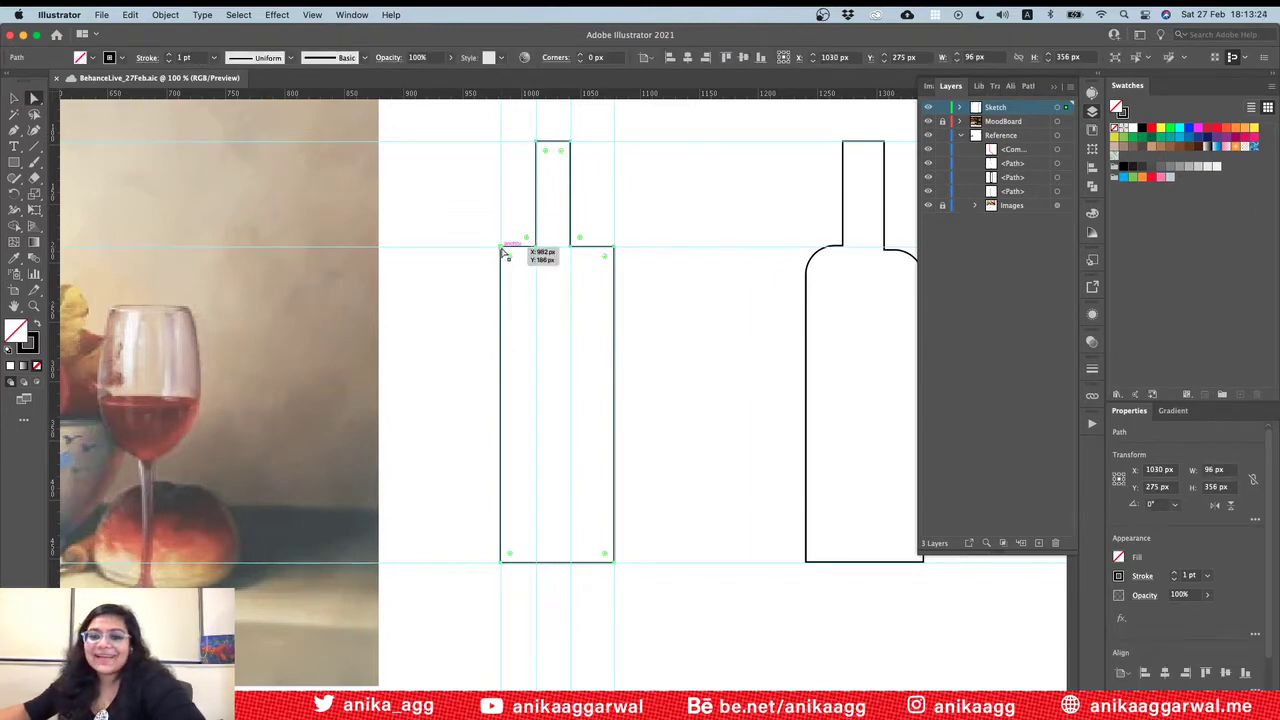
pyautogui.click(503, 252)
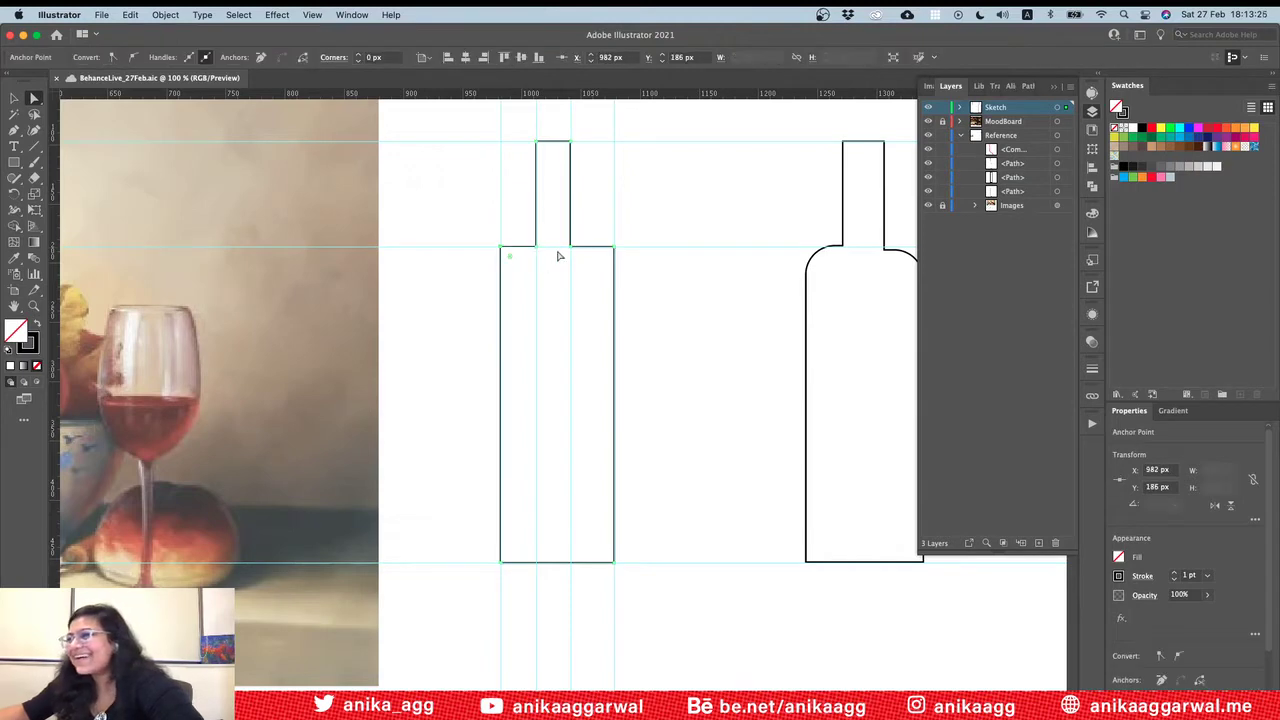
pyautogui.keyDown('shift'); pyautogui.click(610, 250); pyautogui.keyUp('shift')
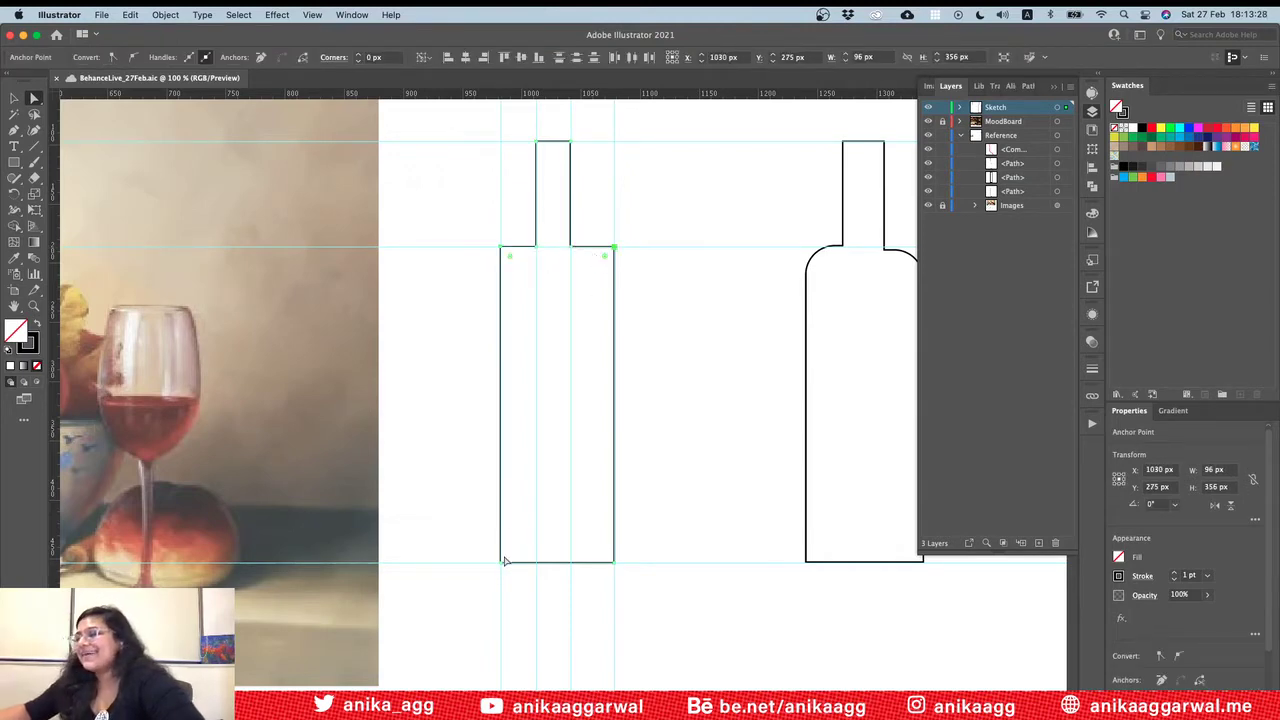
pyautogui.keyDown('shift'); pyautogui.click(613, 563); pyautogui.keyUp('shift')
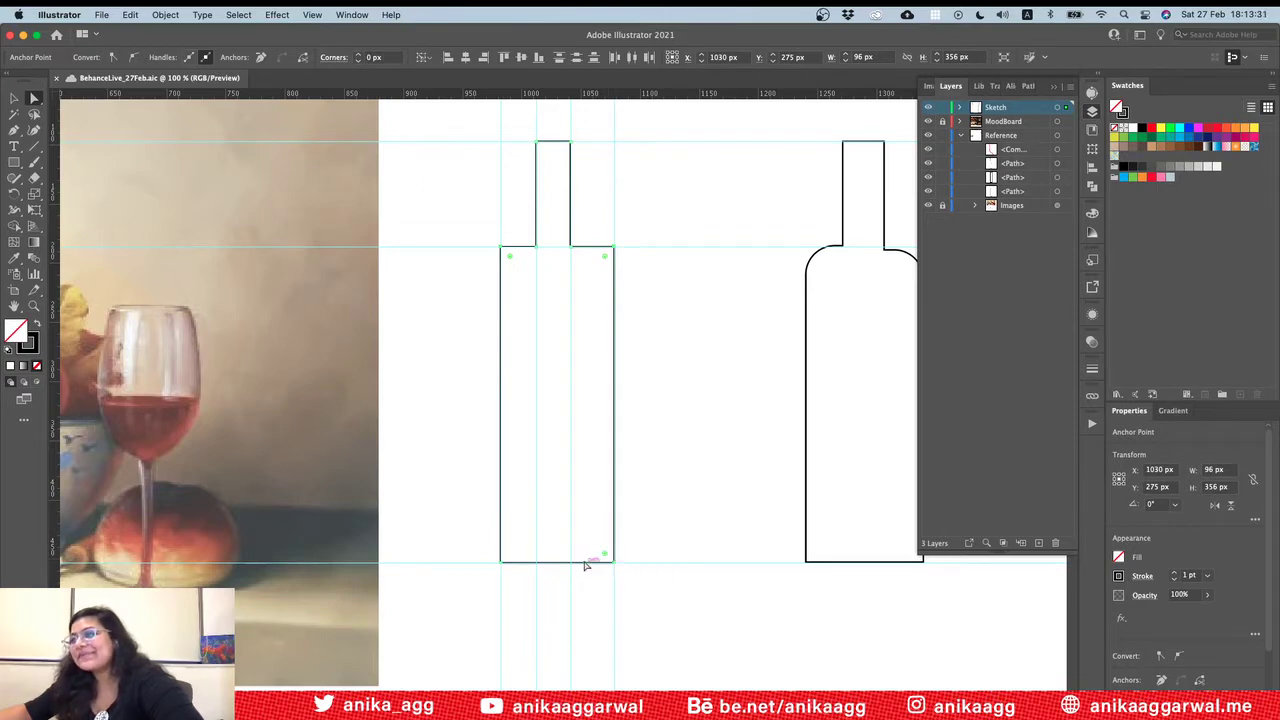
pyautogui.keyDown('shift'); pyautogui.click(503, 562); pyautogui.keyUp('shift')
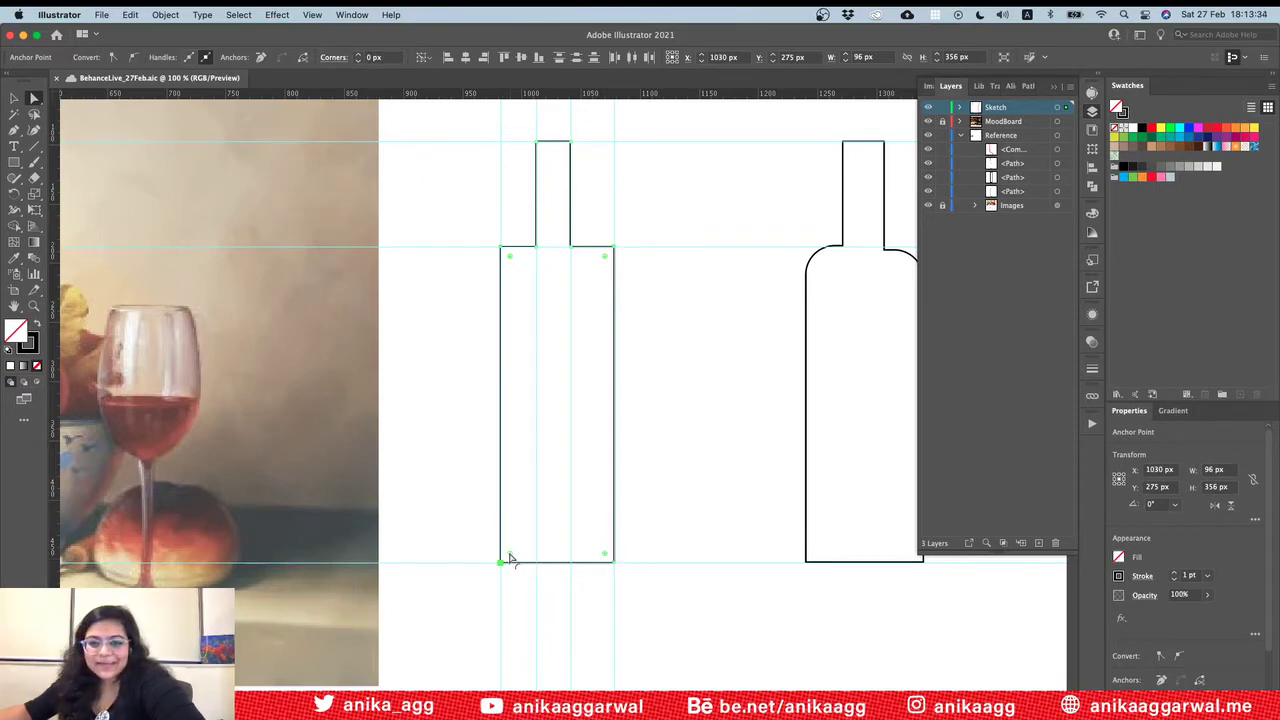
pyautogui.moveTo(510, 557); pyautogui.dragTo(527, 543)
pyautogui.click(649, 263)
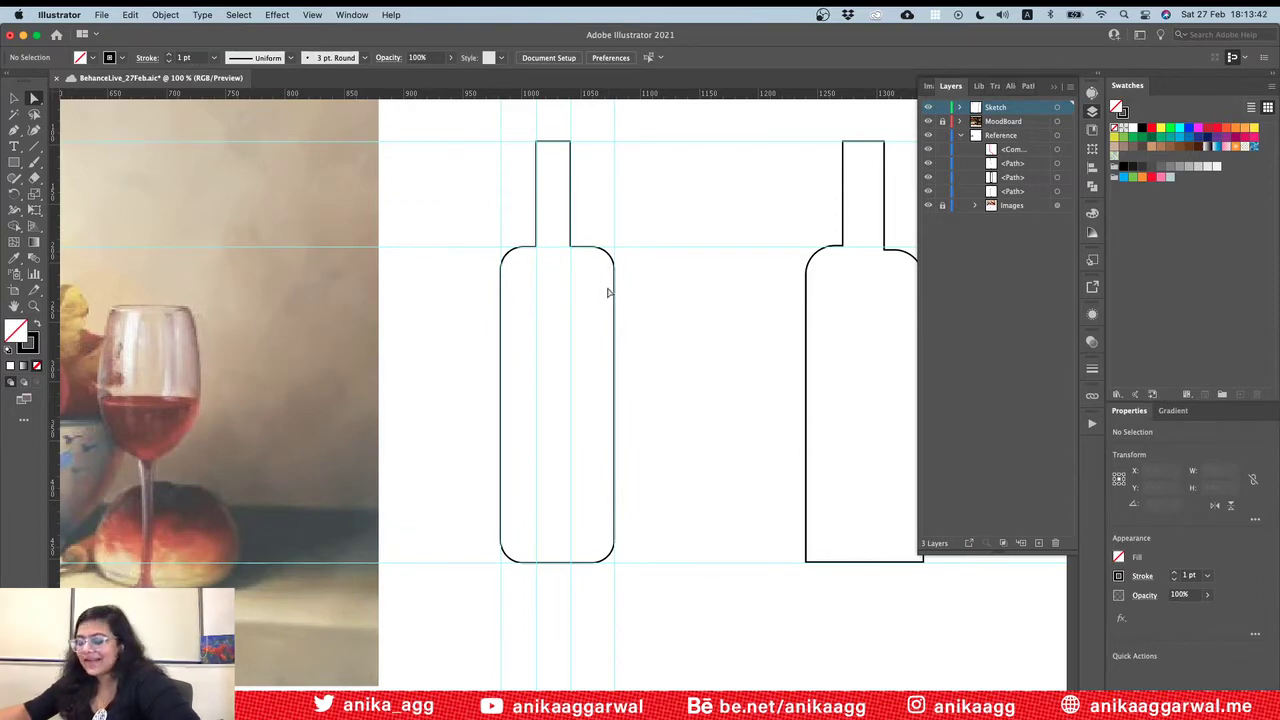
pyautogui.press('super+z')
pyautogui.press('super+z')
pyautogui.press('super+z')
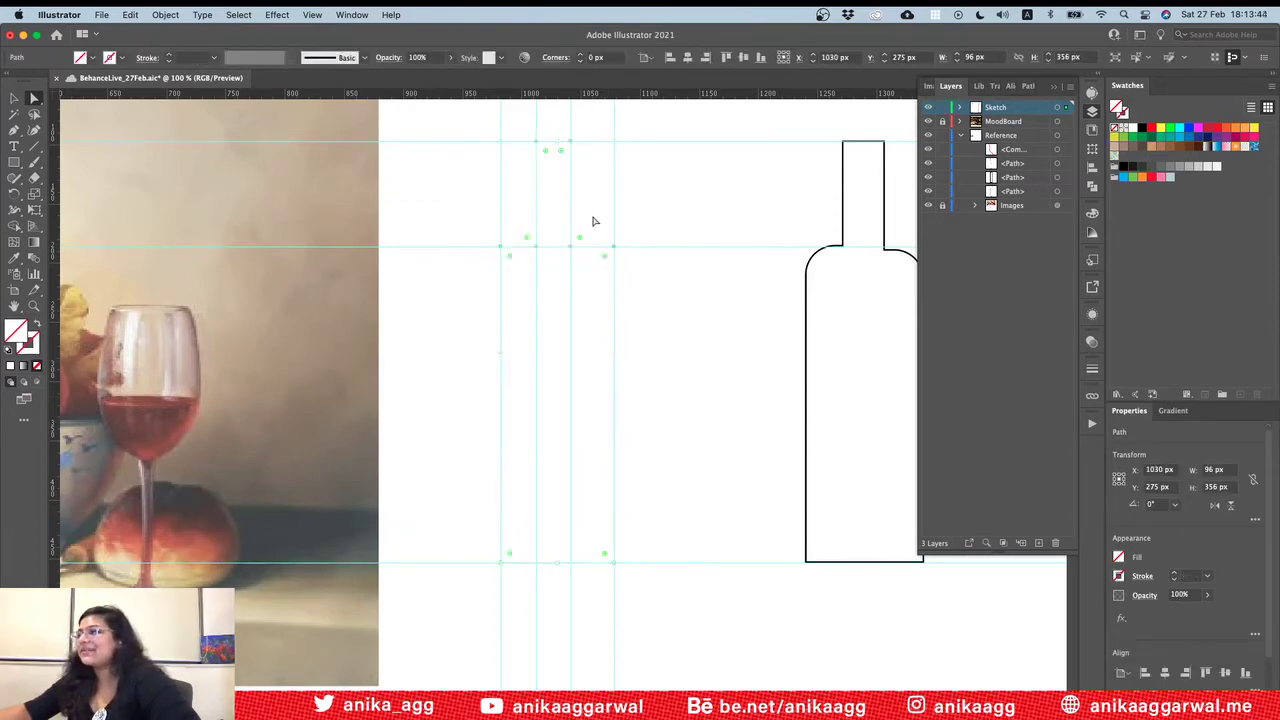
# Step: Redraw the closed square-shouldered bottle path on the guides and give it a 1 pt black stroke
pyautogui.moveTo(615, 136); pyautogui.dragTo(610, 135)
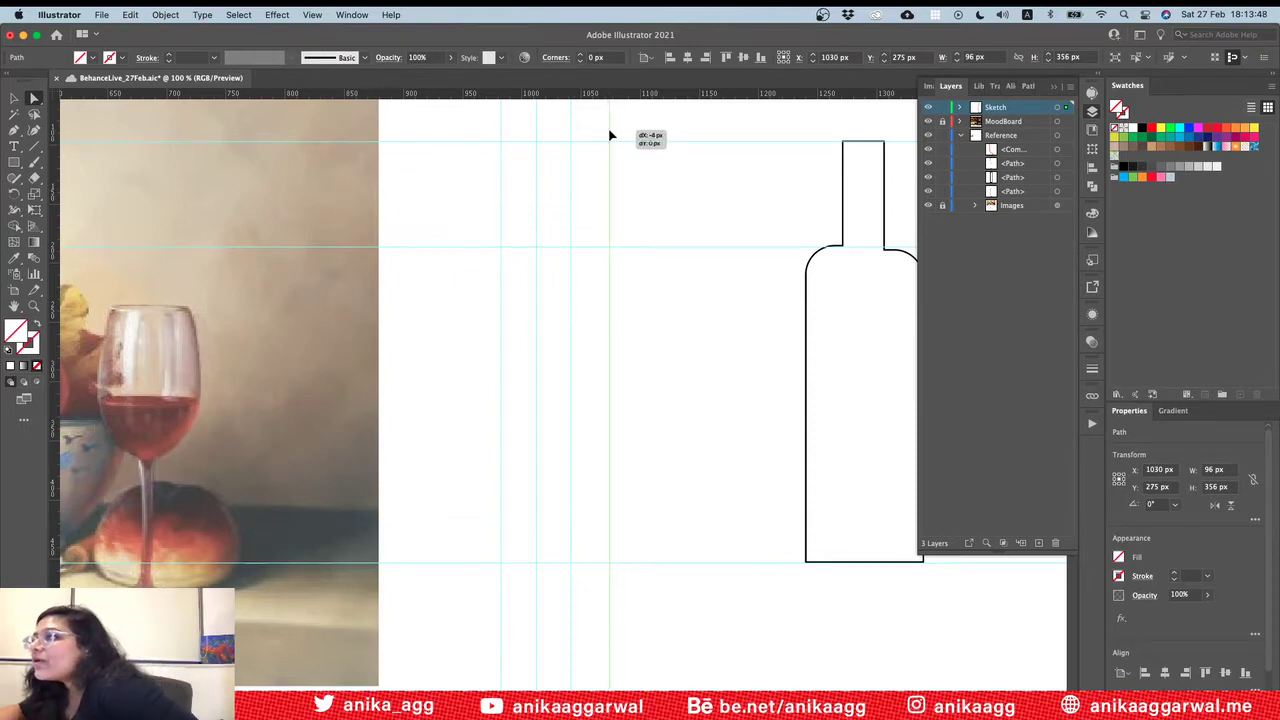
pyautogui.moveTo(611, 135); pyautogui.dragTo(609, 134)
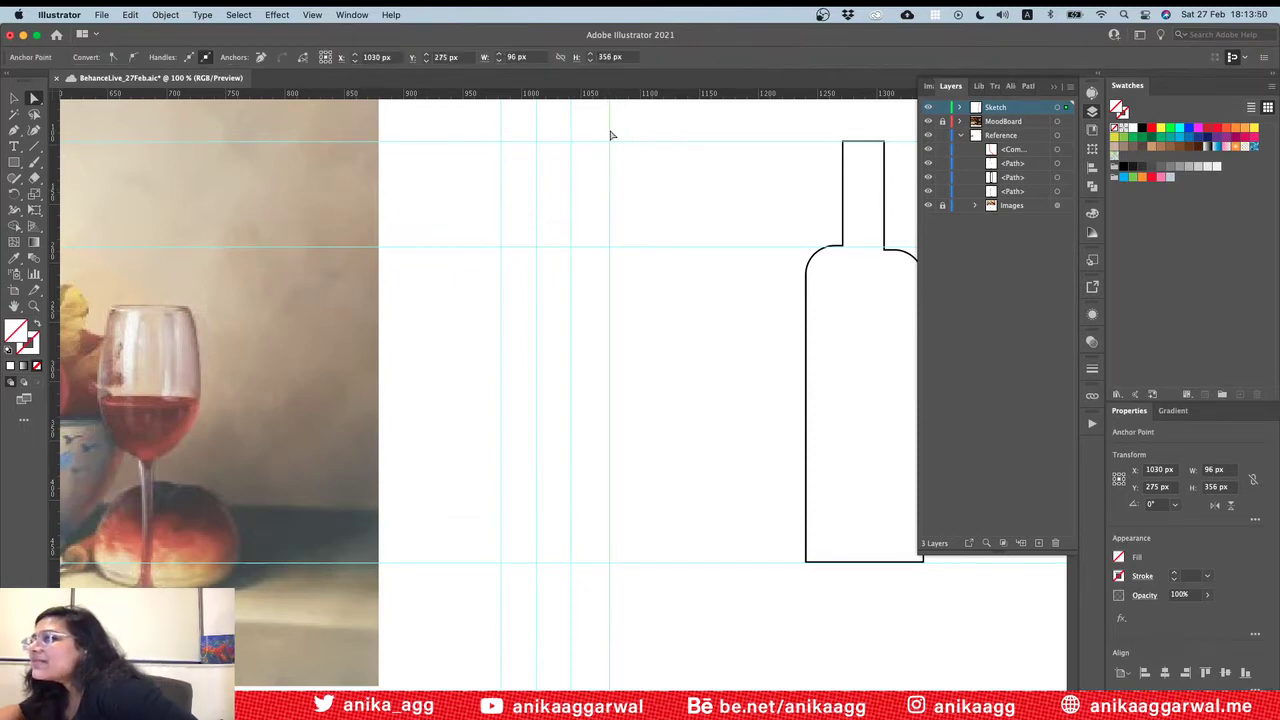
pyautogui.click(15, 128)
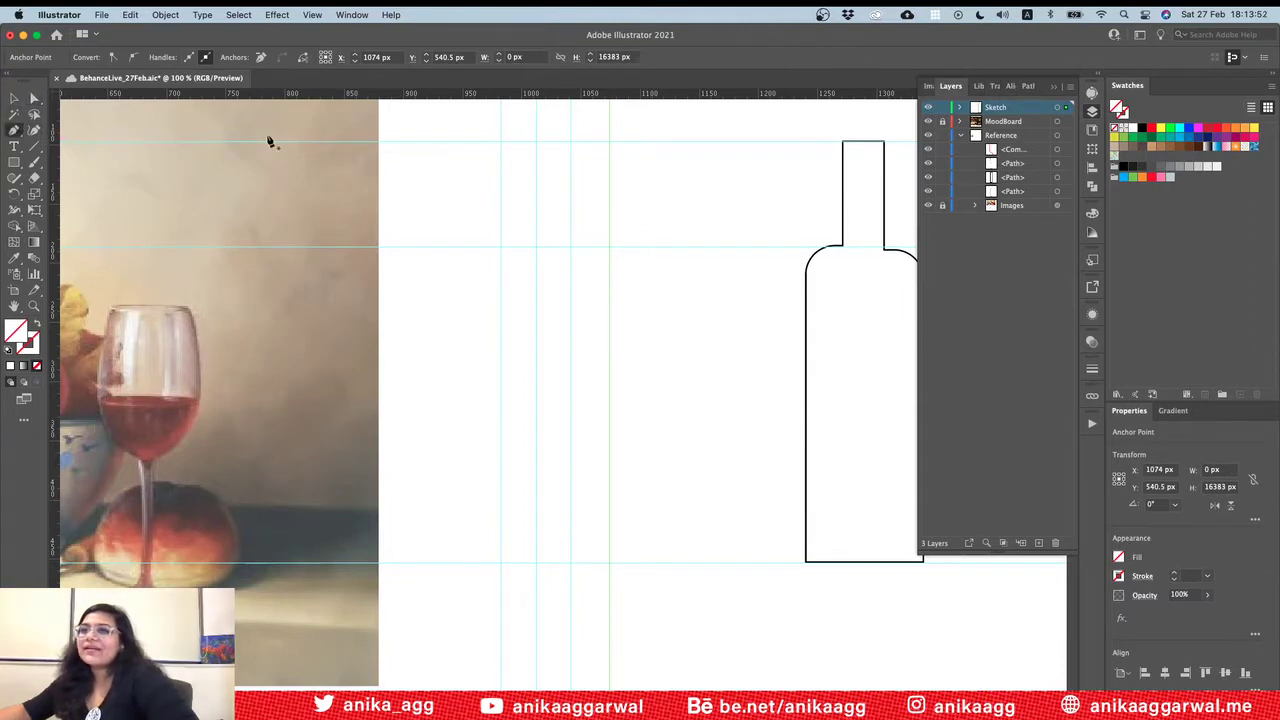
pyautogui.click(537, 141)
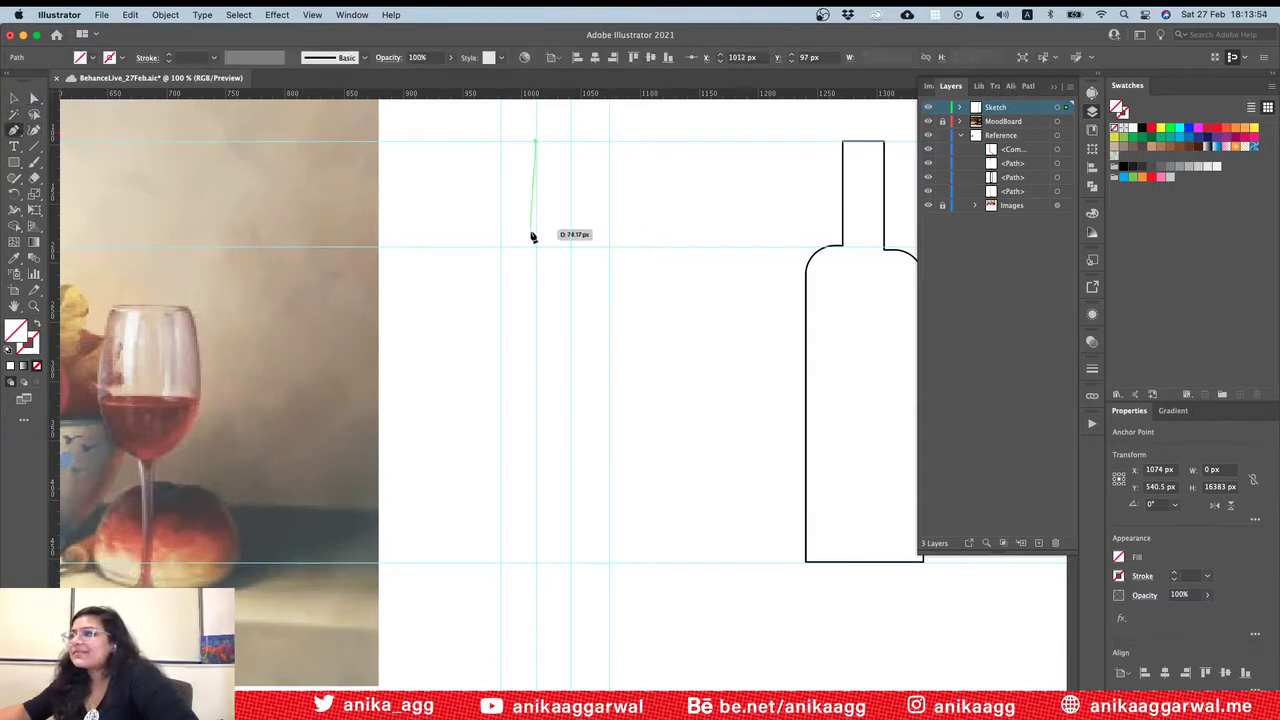
pyautogui.moveTo(537, 249); pyautogui.dragTo(503, 251)
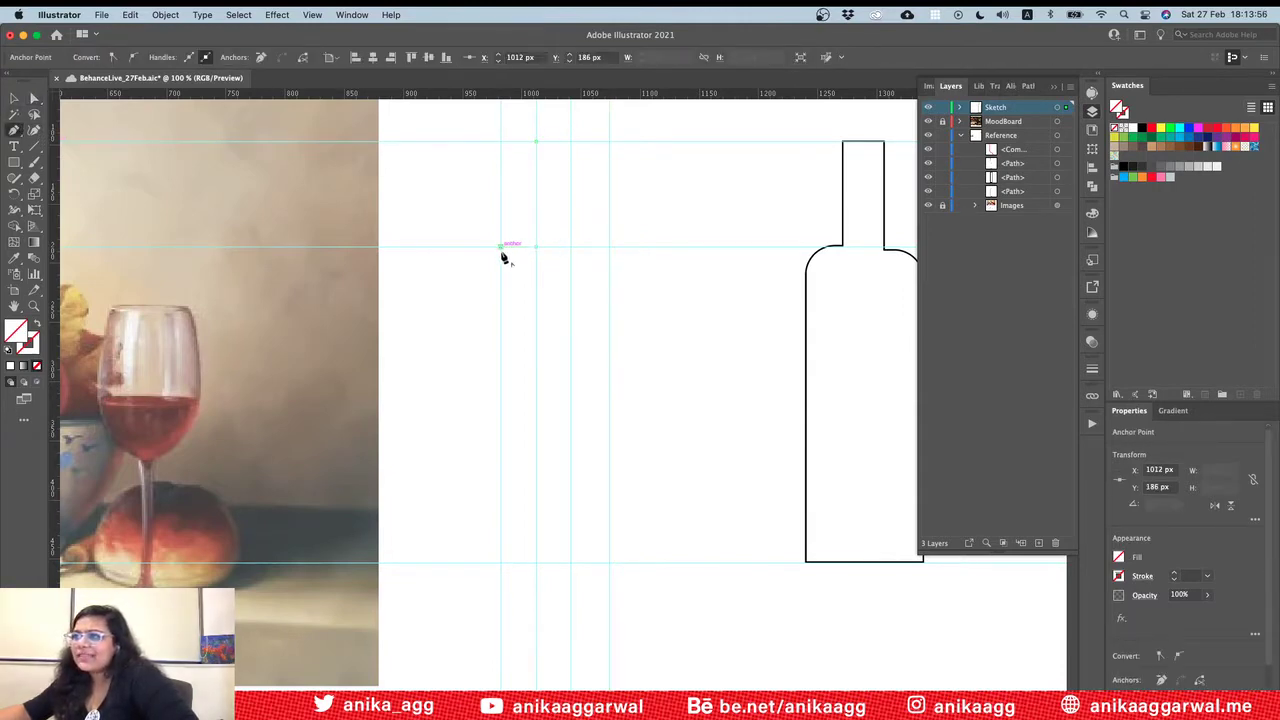
pyautogui.click(501, 561)
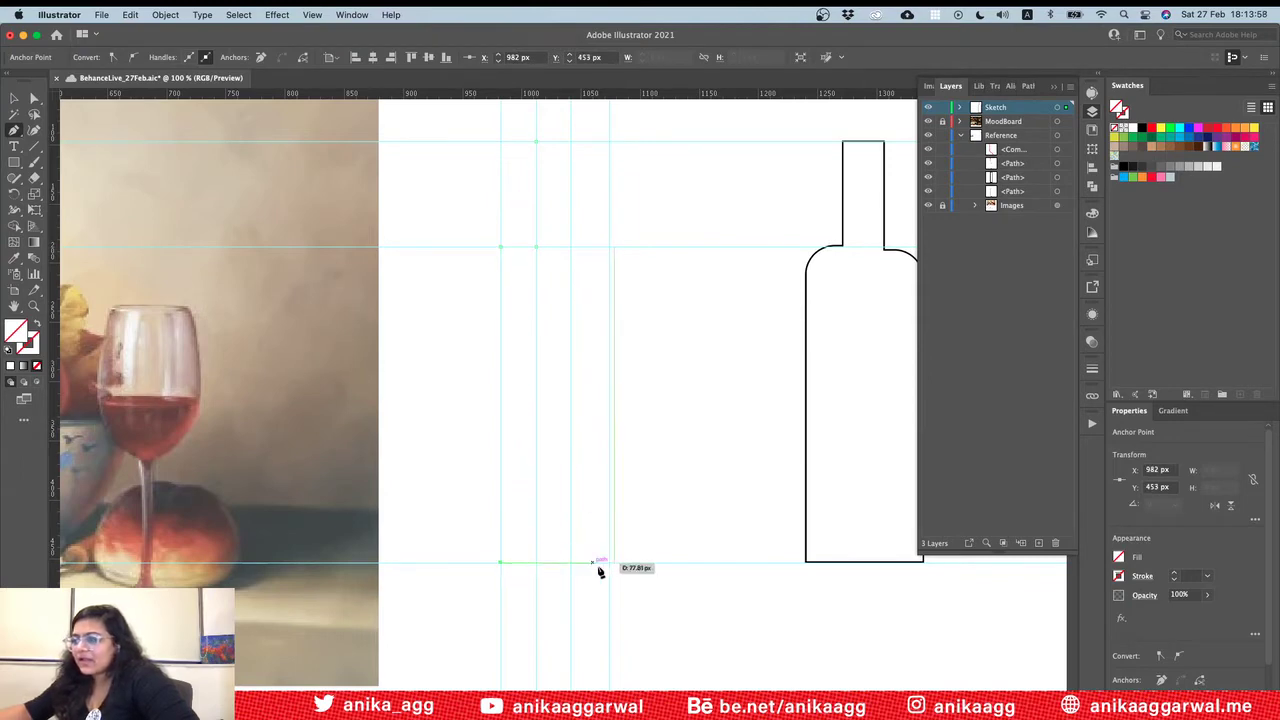
pyautogui.click(608, 561)
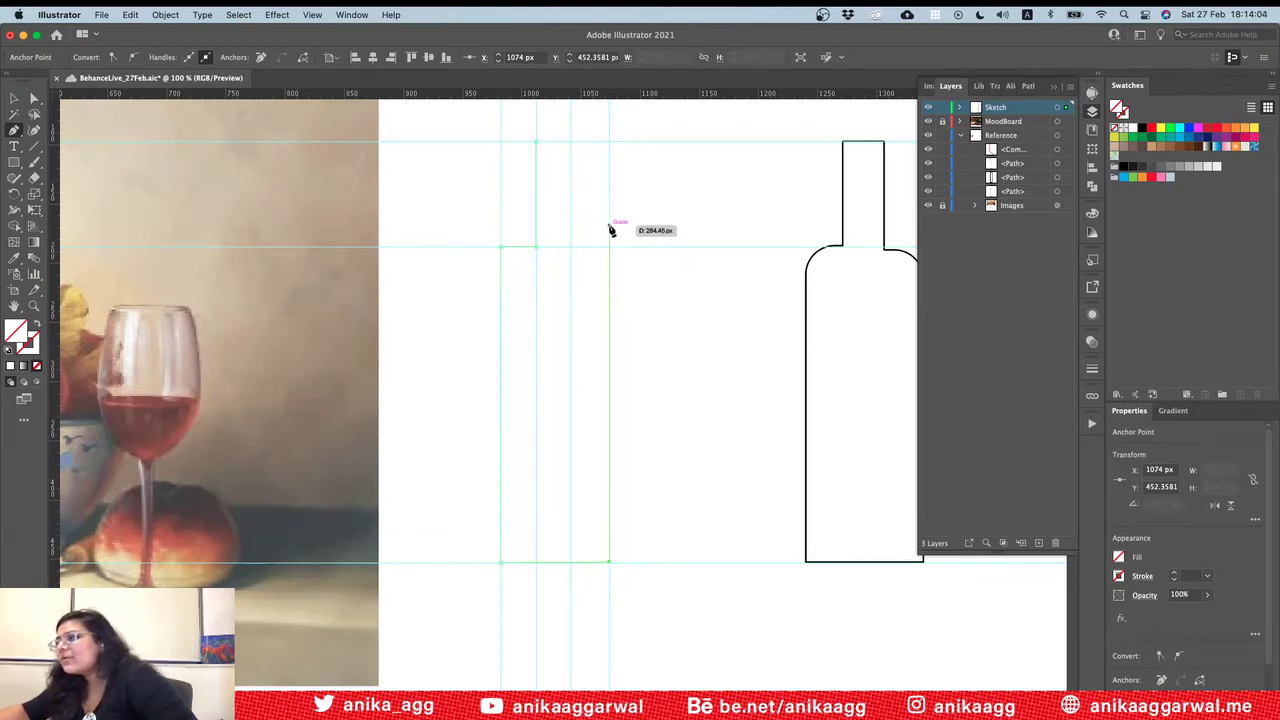
pyautogui.click(611, 248)
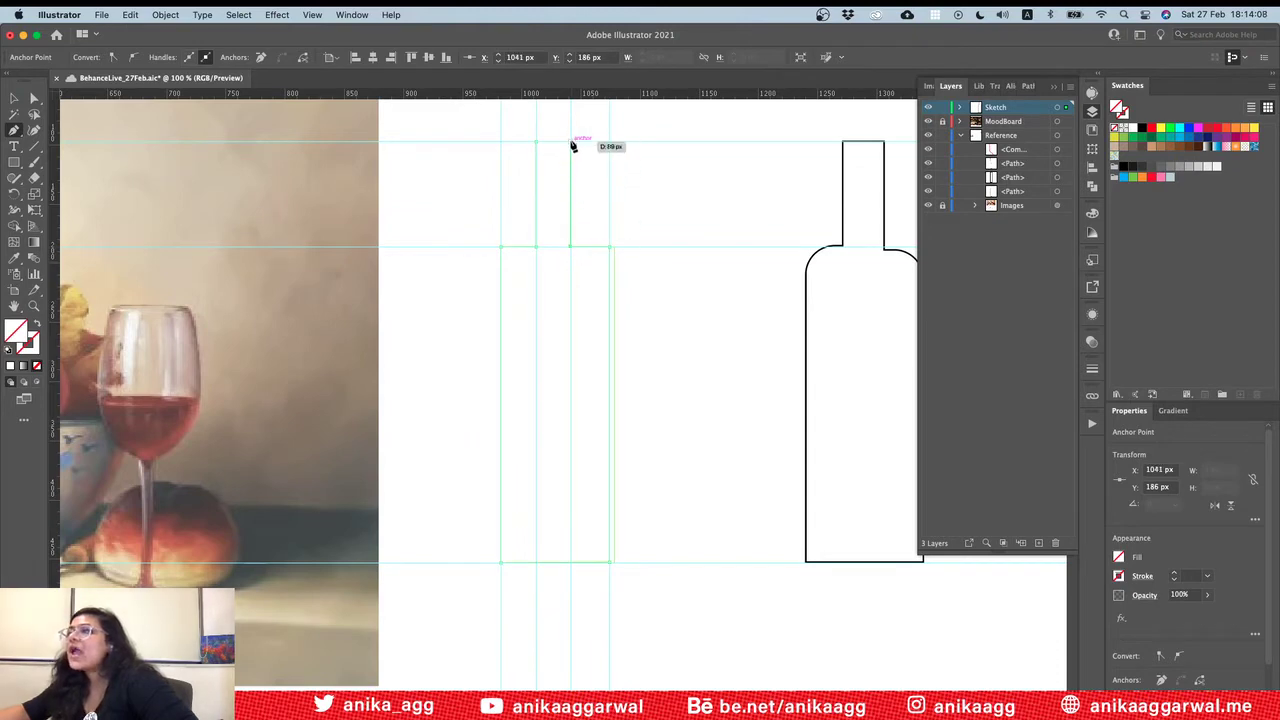
pyautogui.moveTo(575, 145); pyautogui.dragTo(540, 146)
pyautogui.click(540, 146)
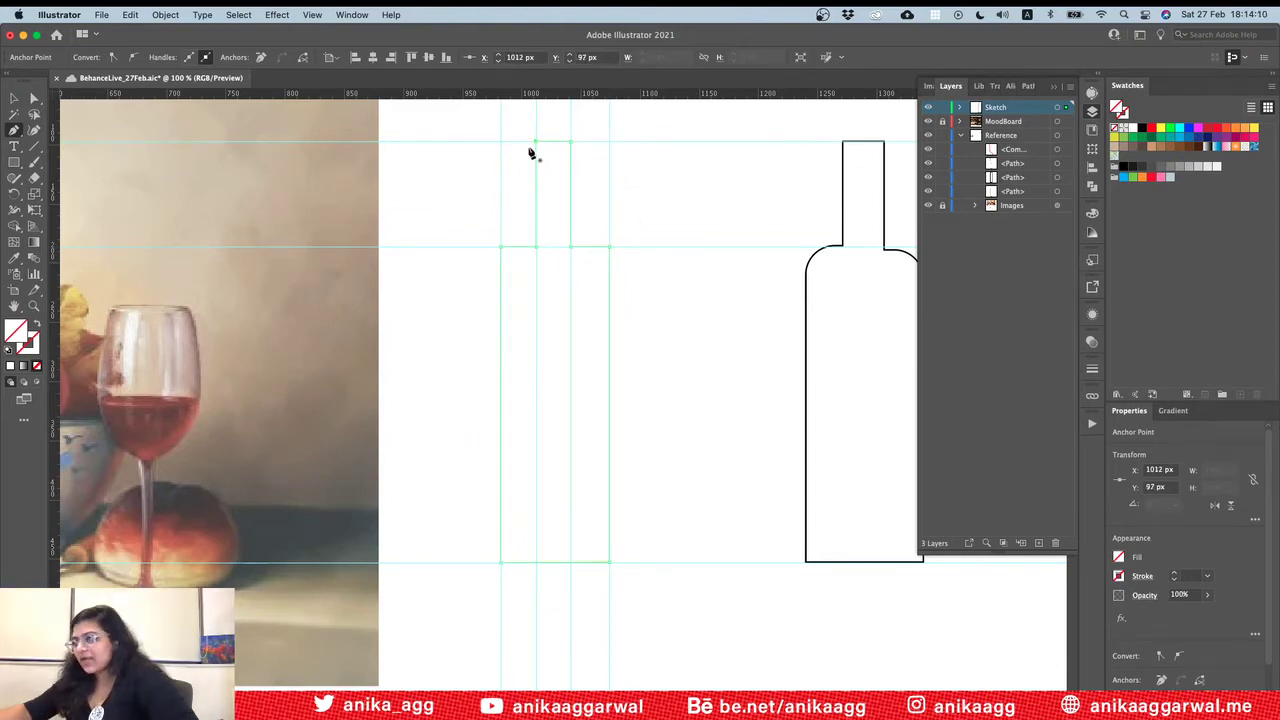
pyautogui.press('v')
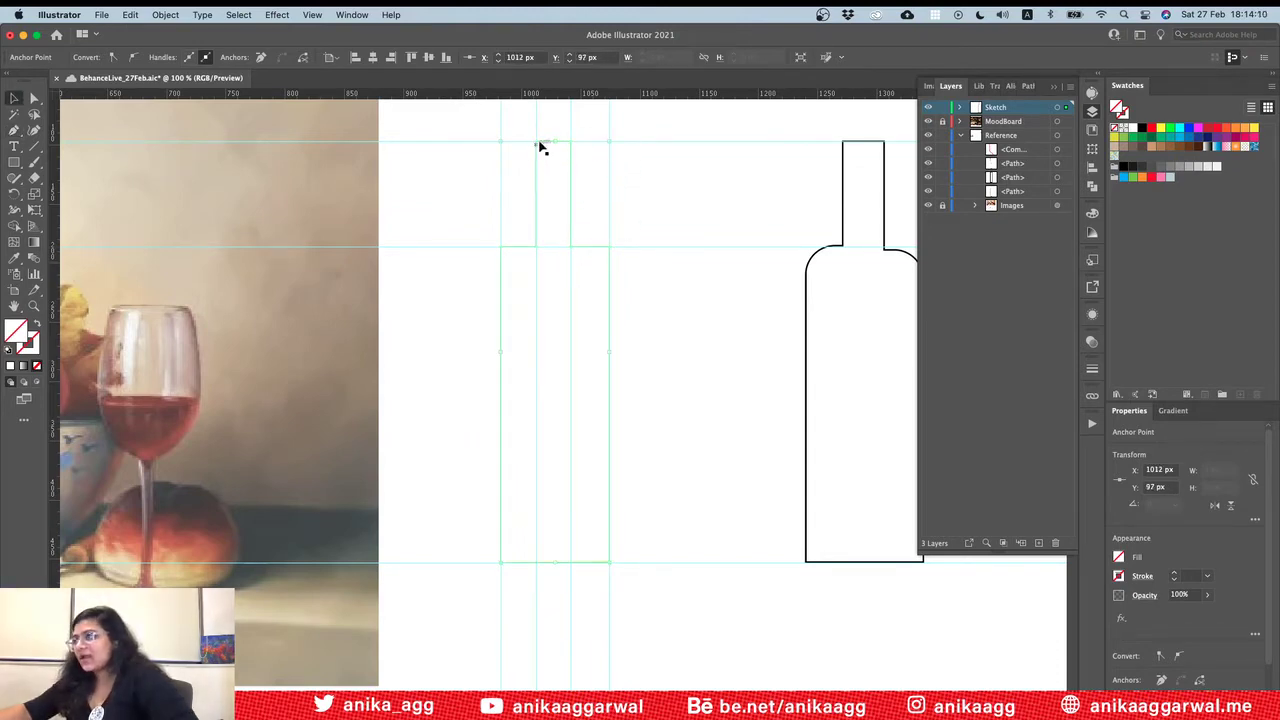
pyautogui.click(1176, 575)
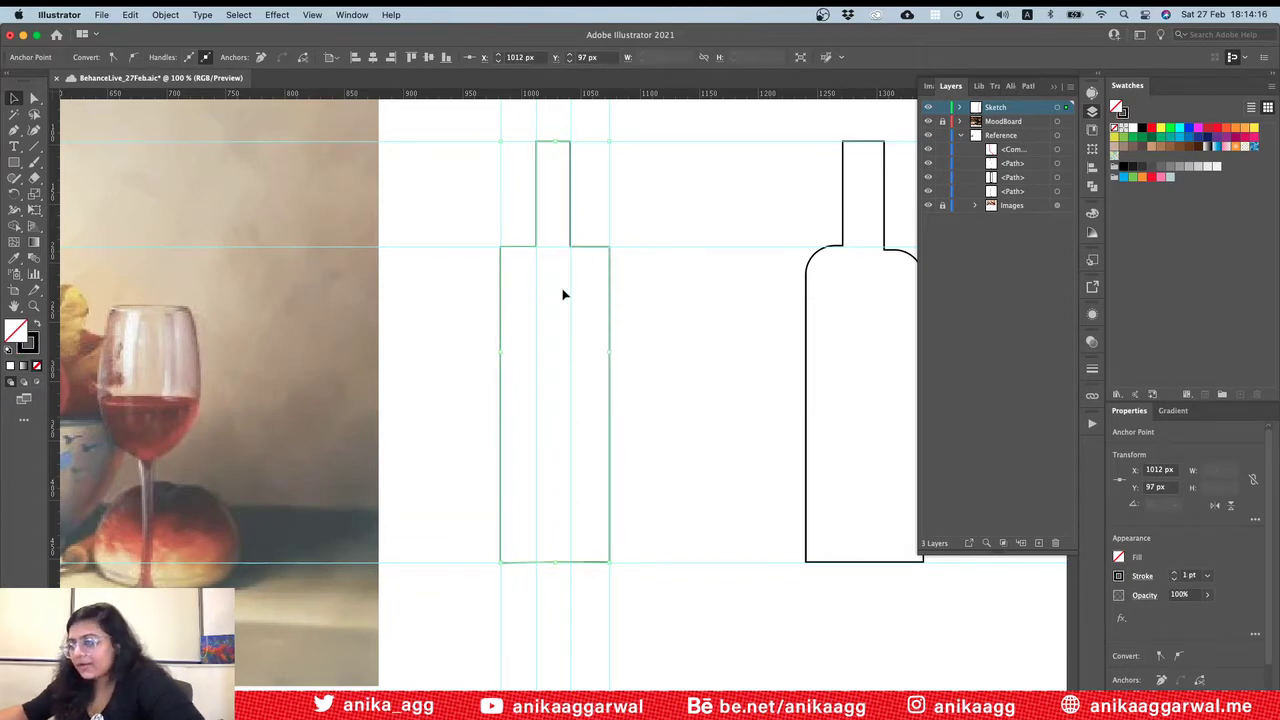
# Step: Round the four corners of the left bottle's body to about 11 px
pyautogui.press('a')
pyautogui.click(502, 247)
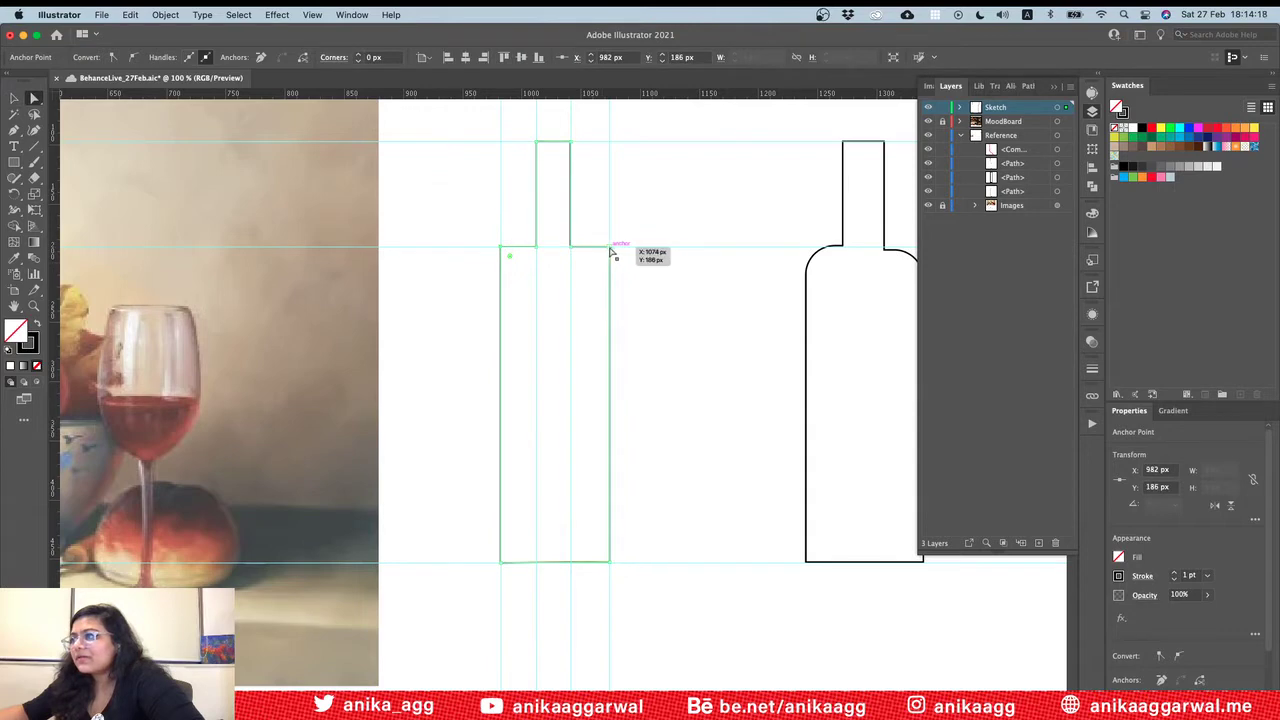
pyautogui.click(611, 560)
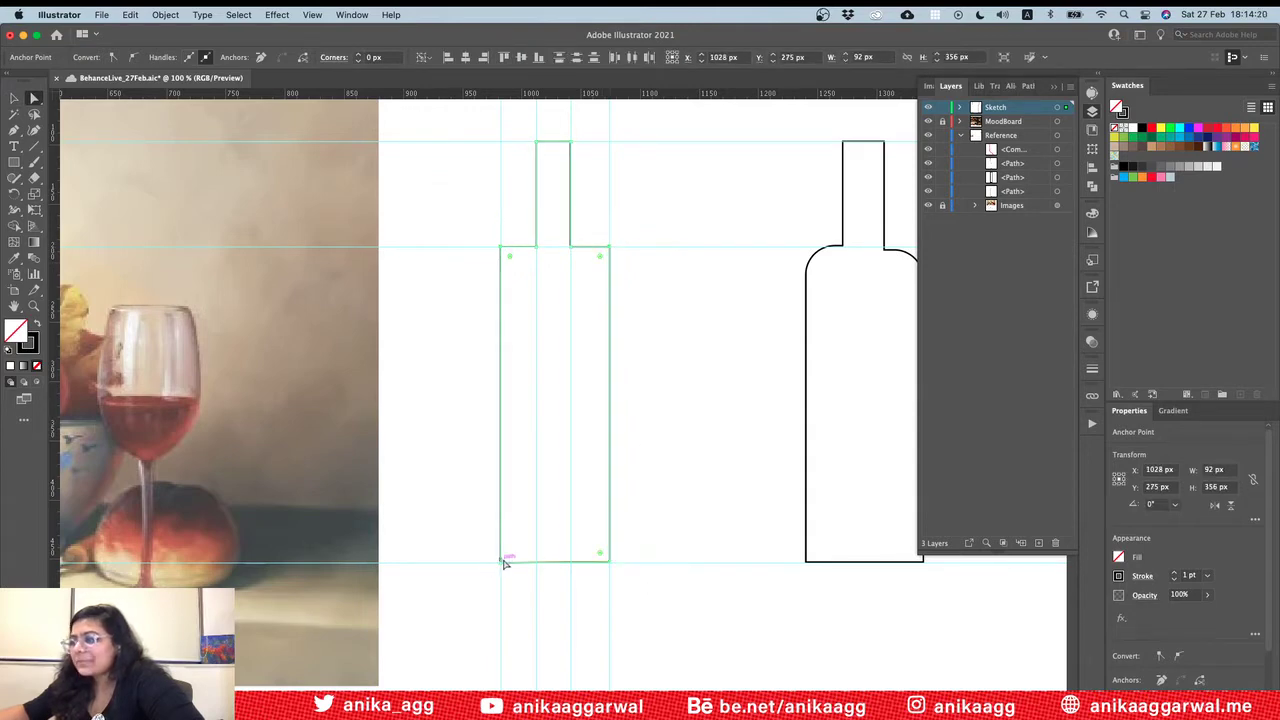
pyautogui.moveTo(504, 563); pyautogui.dragTo(517, 531)
pyautogui.click(663, 323)
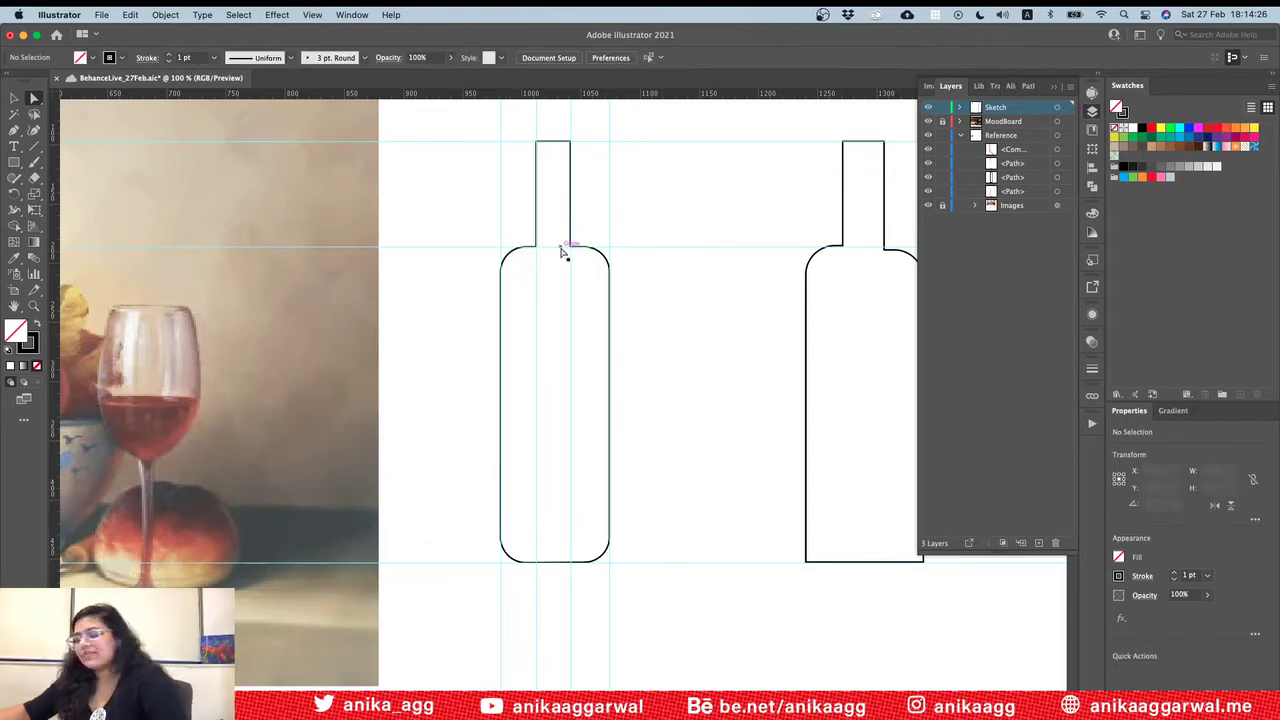
# Step: Round both neck-shoulder corners of the left bottle to about 8 px
pyautogui.keyDown('alt'); pyautogui.scroll(5, 563, 252); pyautogui.keyUp('alt')
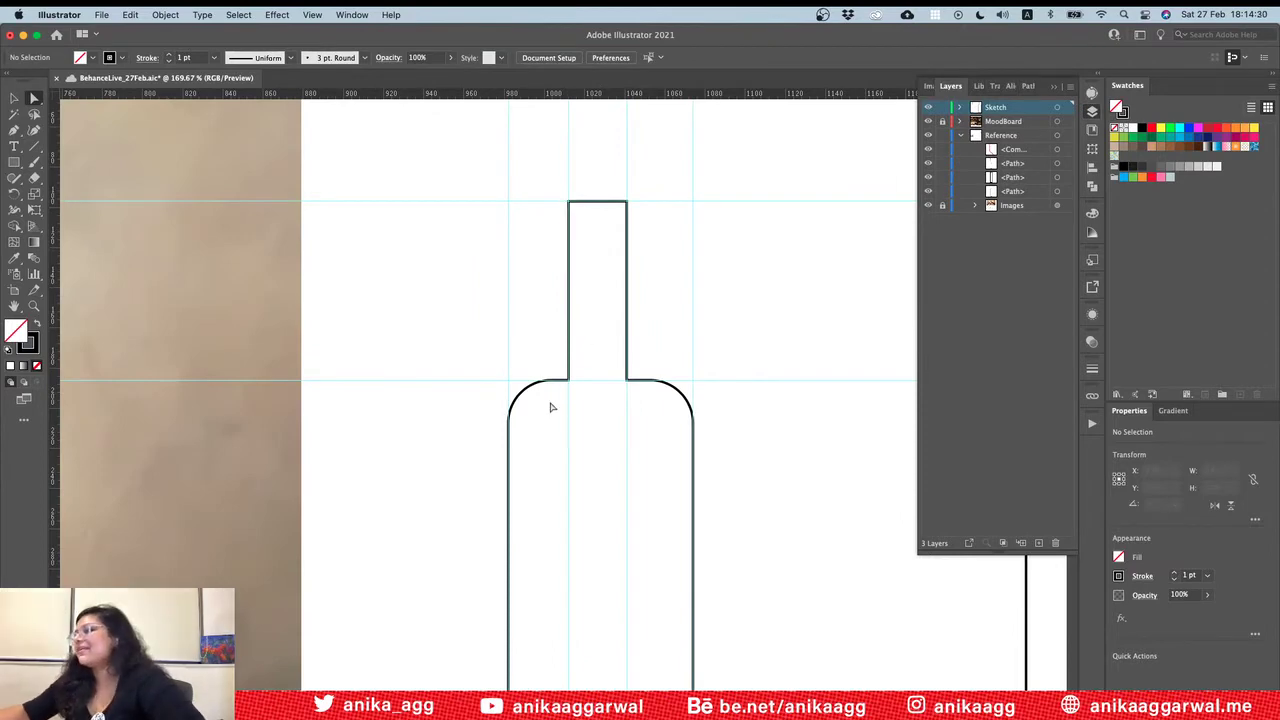
pyautogui.click(572, 379)
pyautogui.click(572, 379)
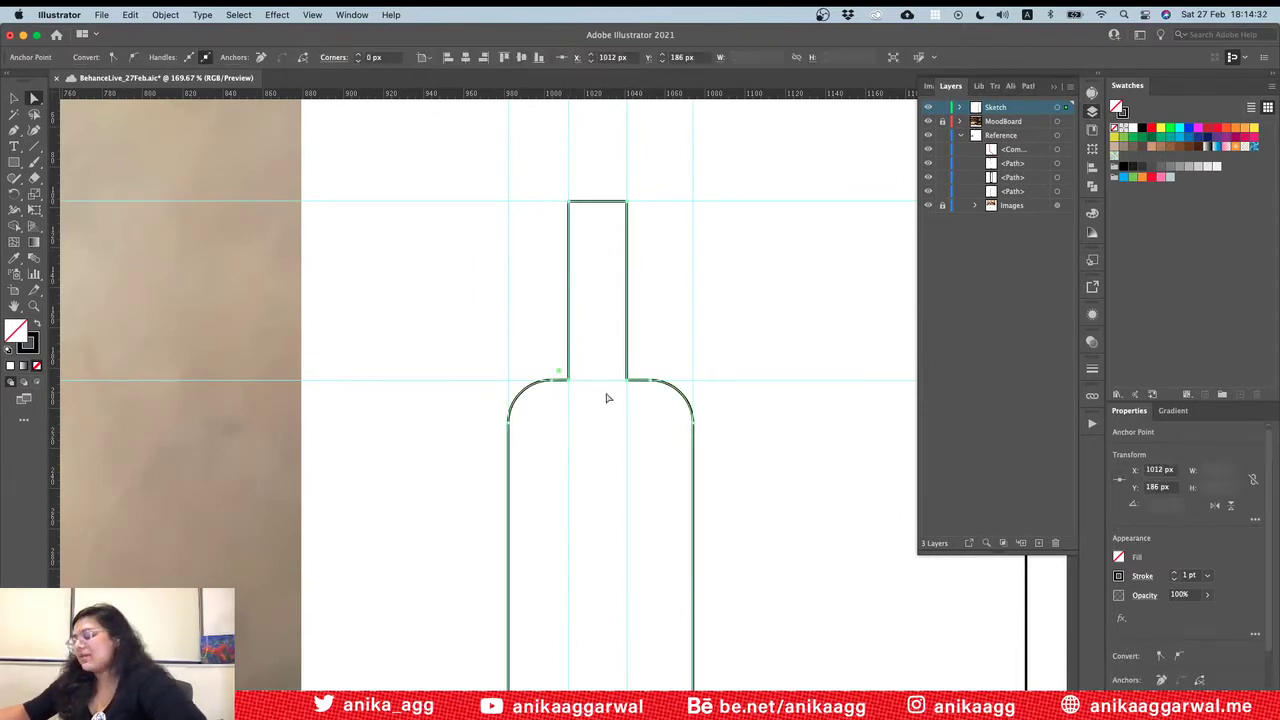
pyautogui.keyDown('shift'); pyautogui.click(630, 386); pyautogui.keyUp('shift')
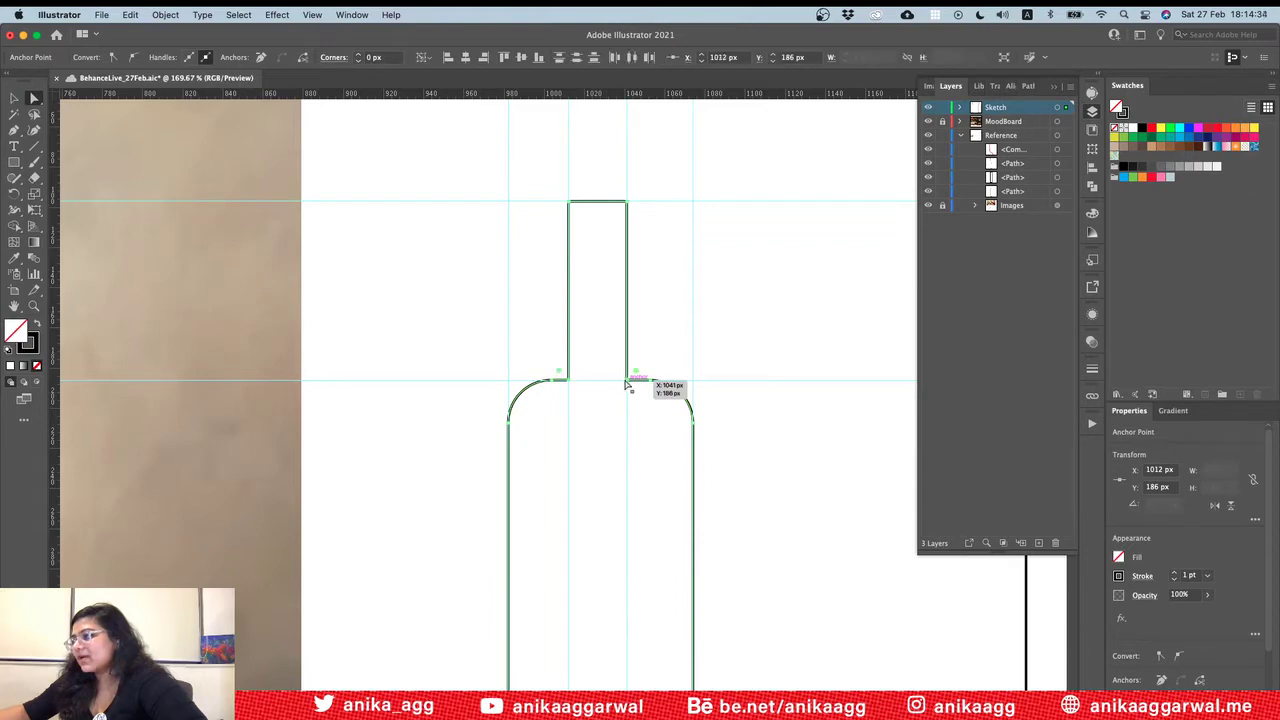
pyautogui.moveTo(636, 374); pyautogui.dragTo(645, 364)
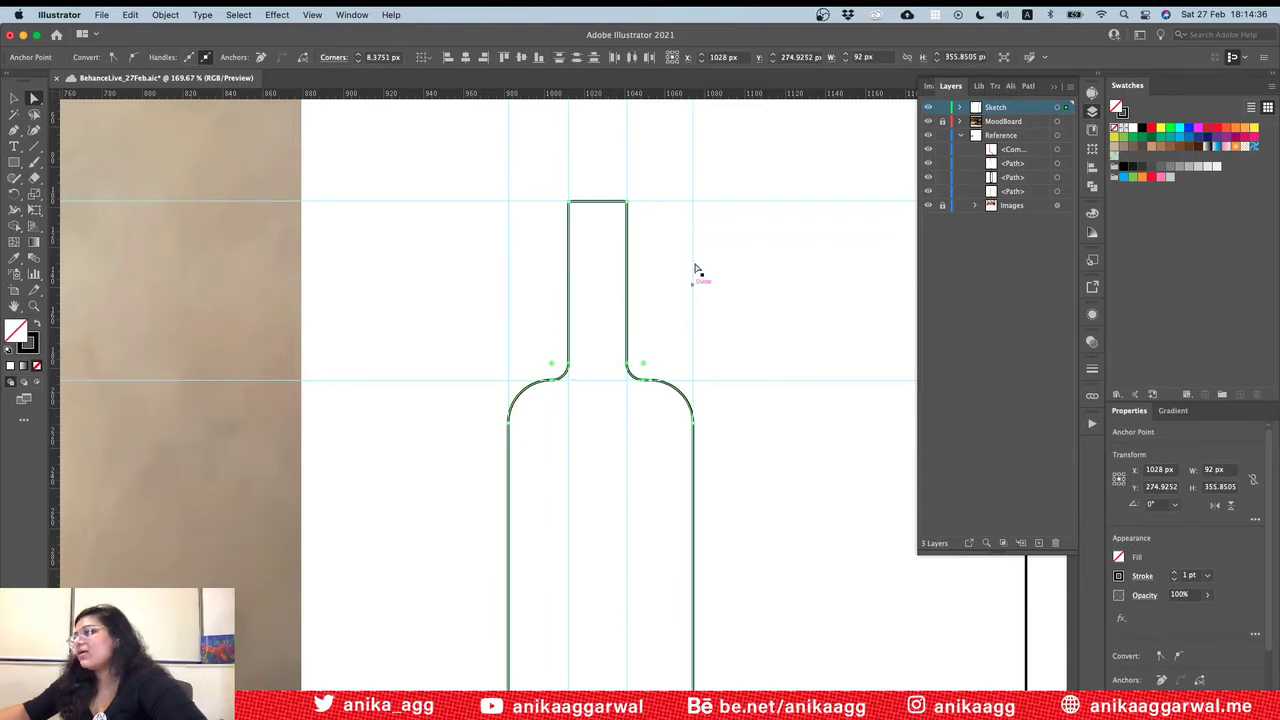
pyautogui.click(748, 258)
# Step: Check the left bottle outline and its neck anchor by selecting and deselecting them
pyautogui.keyDown('alt'); pyautogui.scroll(-5, 744, 260); pyautogui.keyUp('alt')
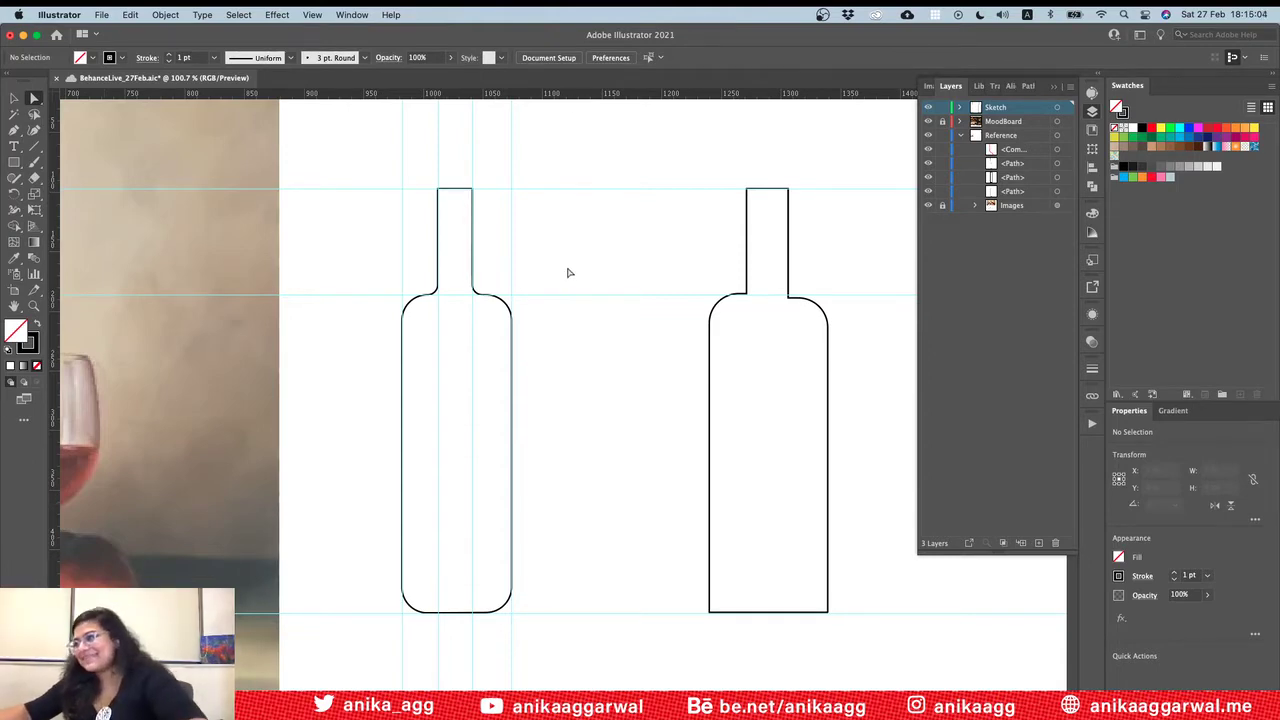
pyautogui.click(512, 299)
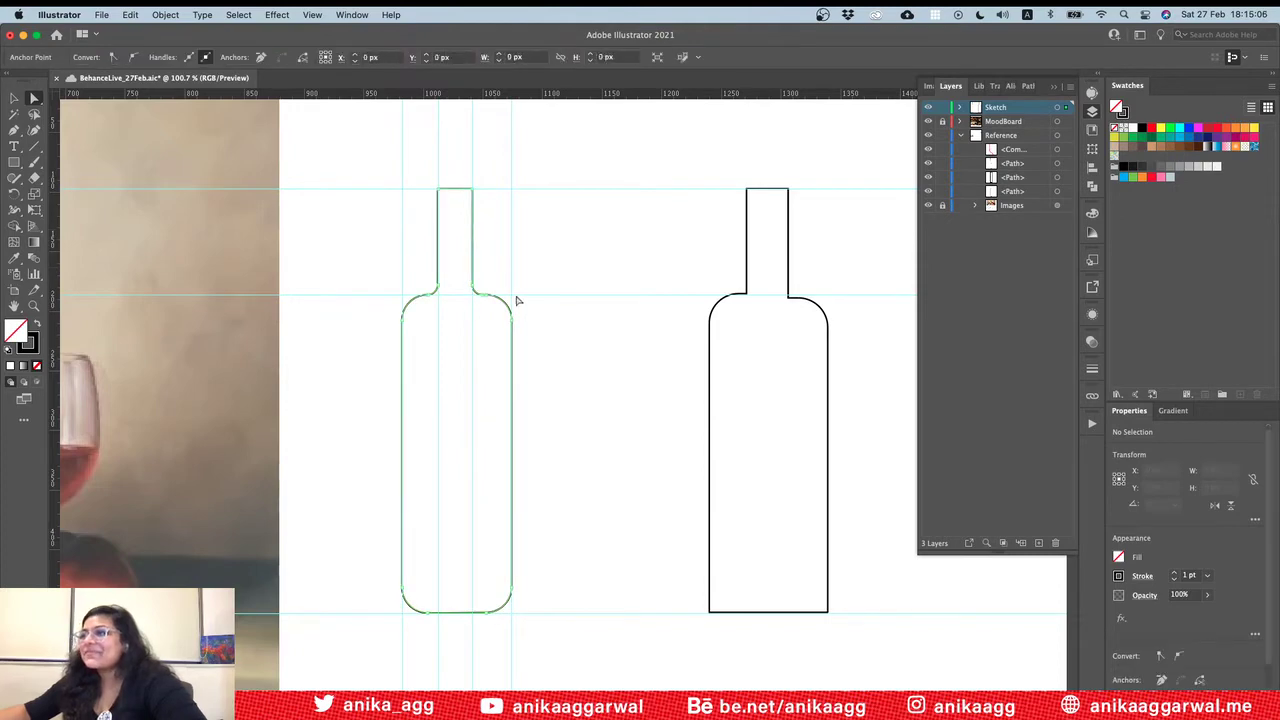
pyautogui.click(566, 386)
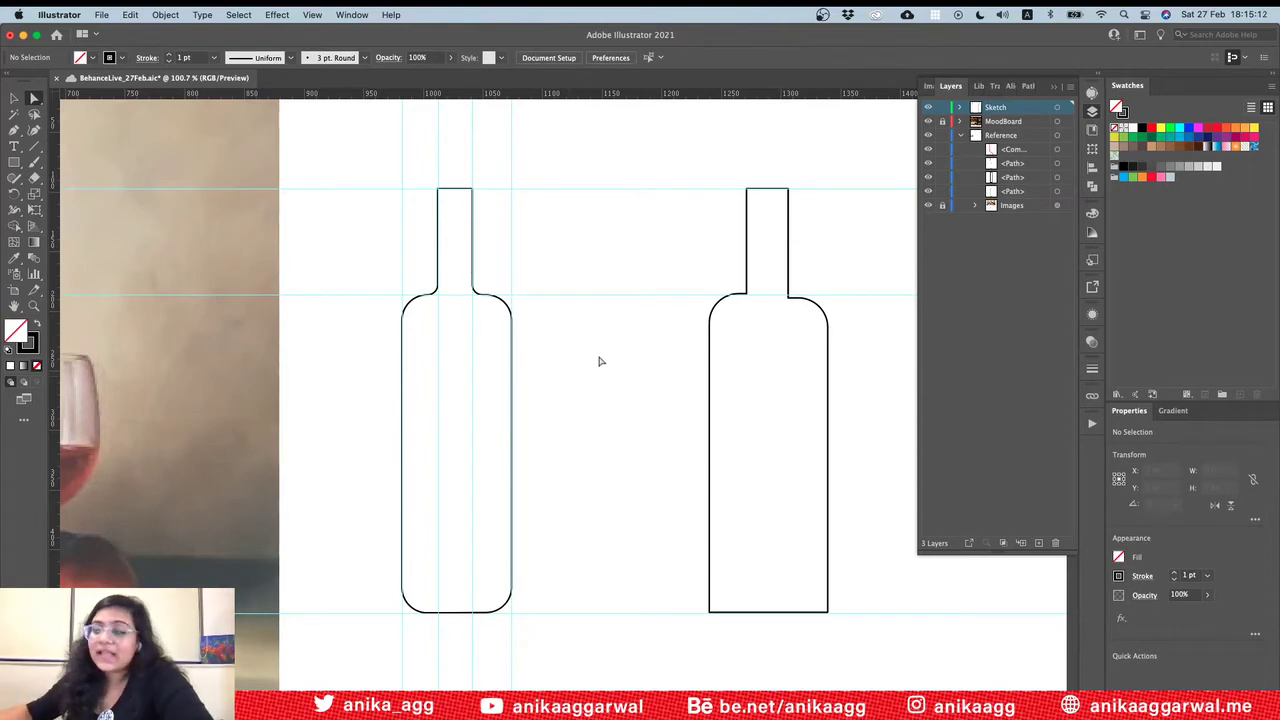
pyautogui.click(477, 238)
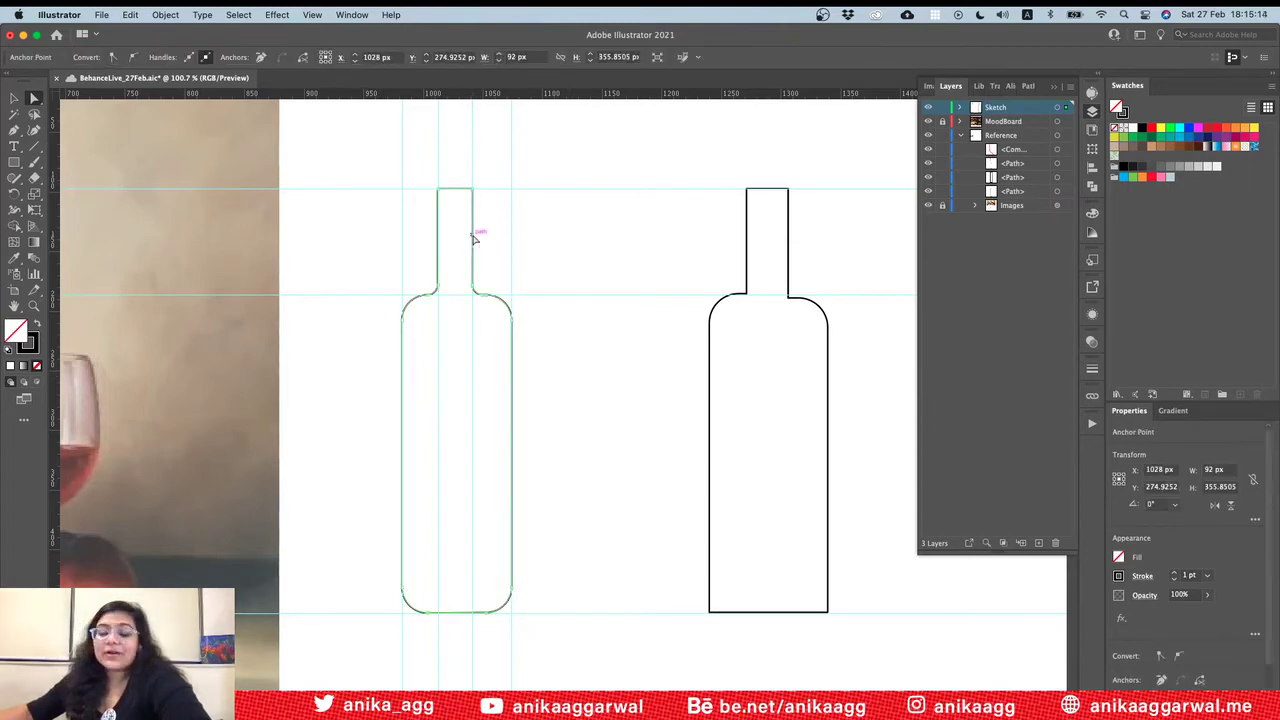
pyautogui.click(588, 240)
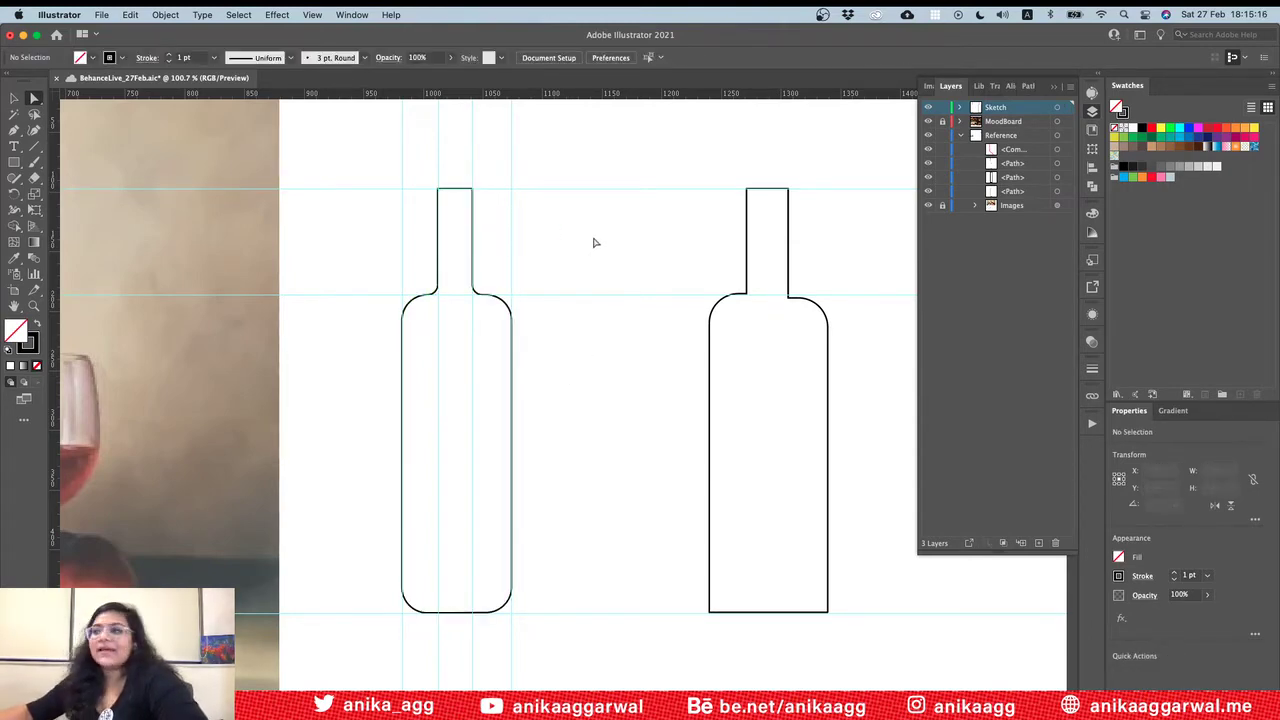
pyautogui.click(466, 187)
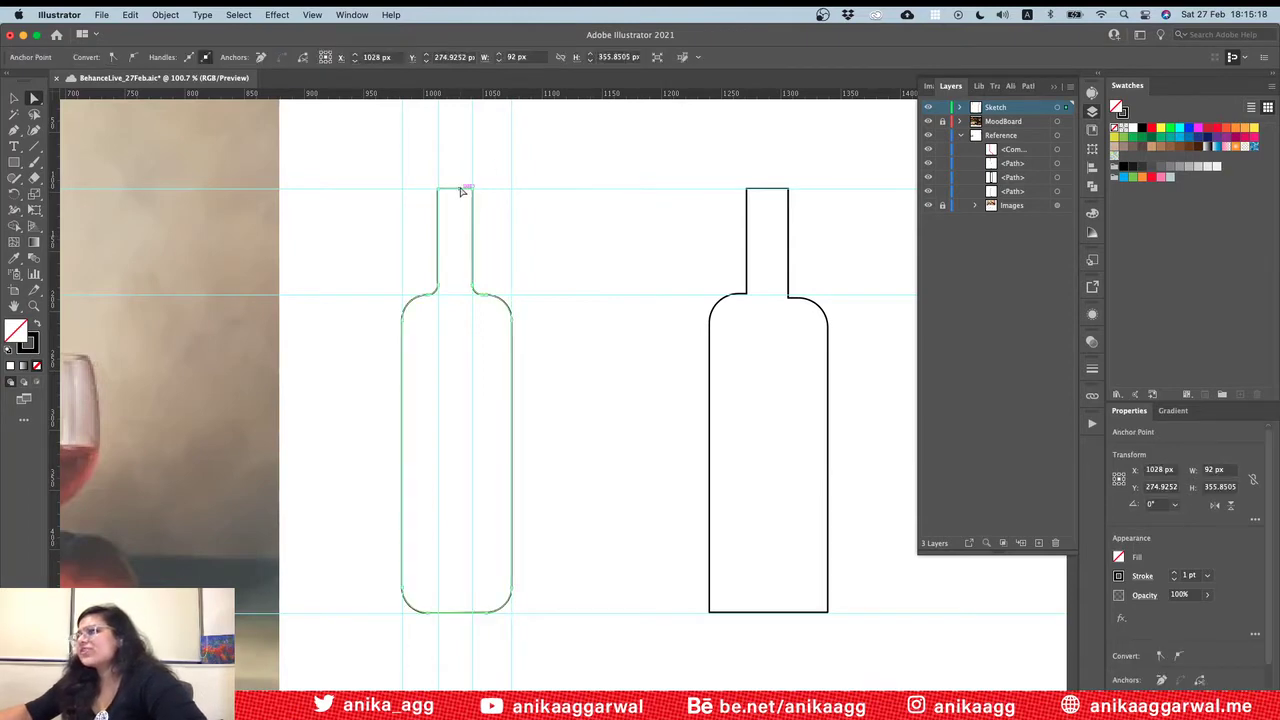
pyautogui.click(575, 248)
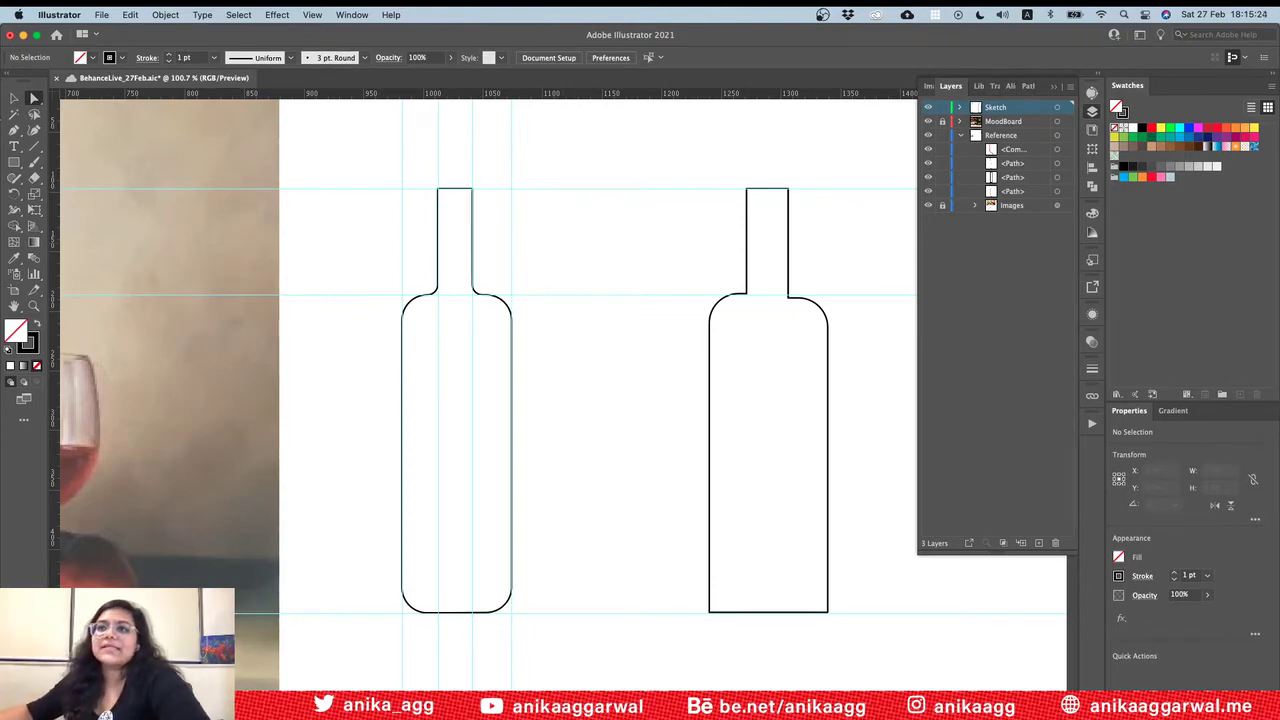
pyautogui.click(14, 162)
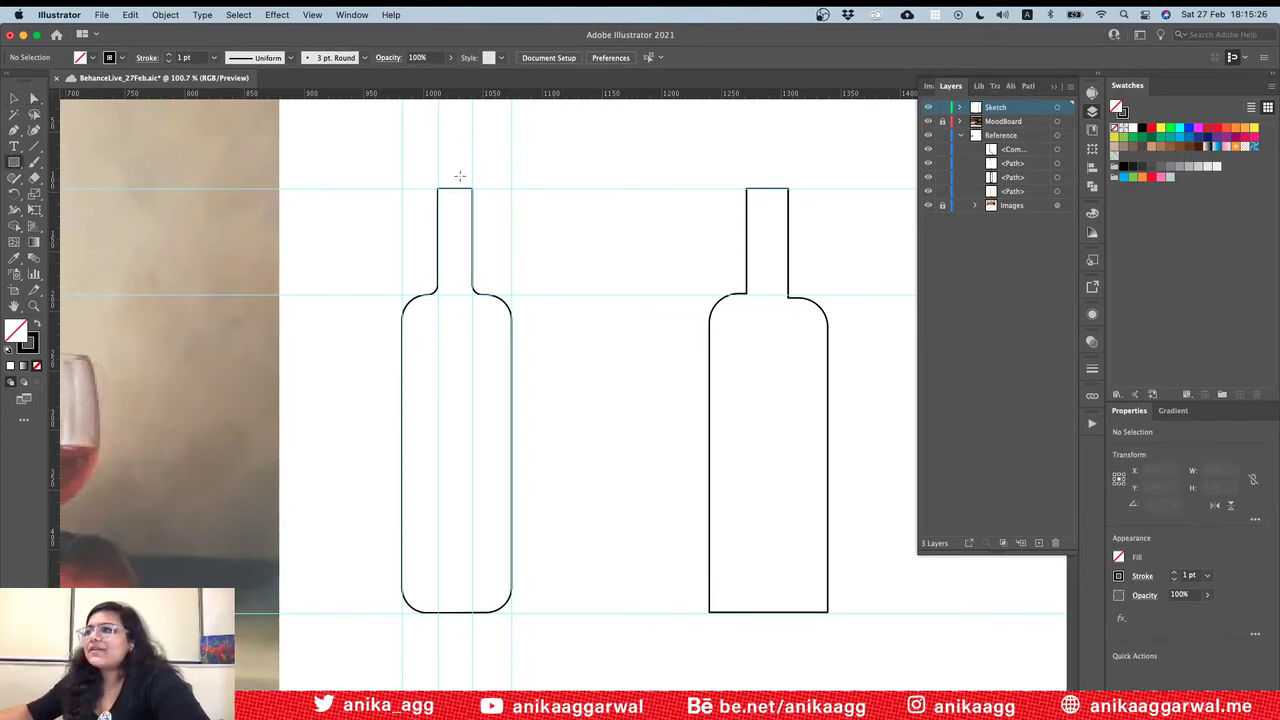
# Step: Draw a 34 by 15 px cap rectangle sitting on the left bottle's neck
pyautogui.moveTo(437, 171); pyautogui.dragTo(474, 187)
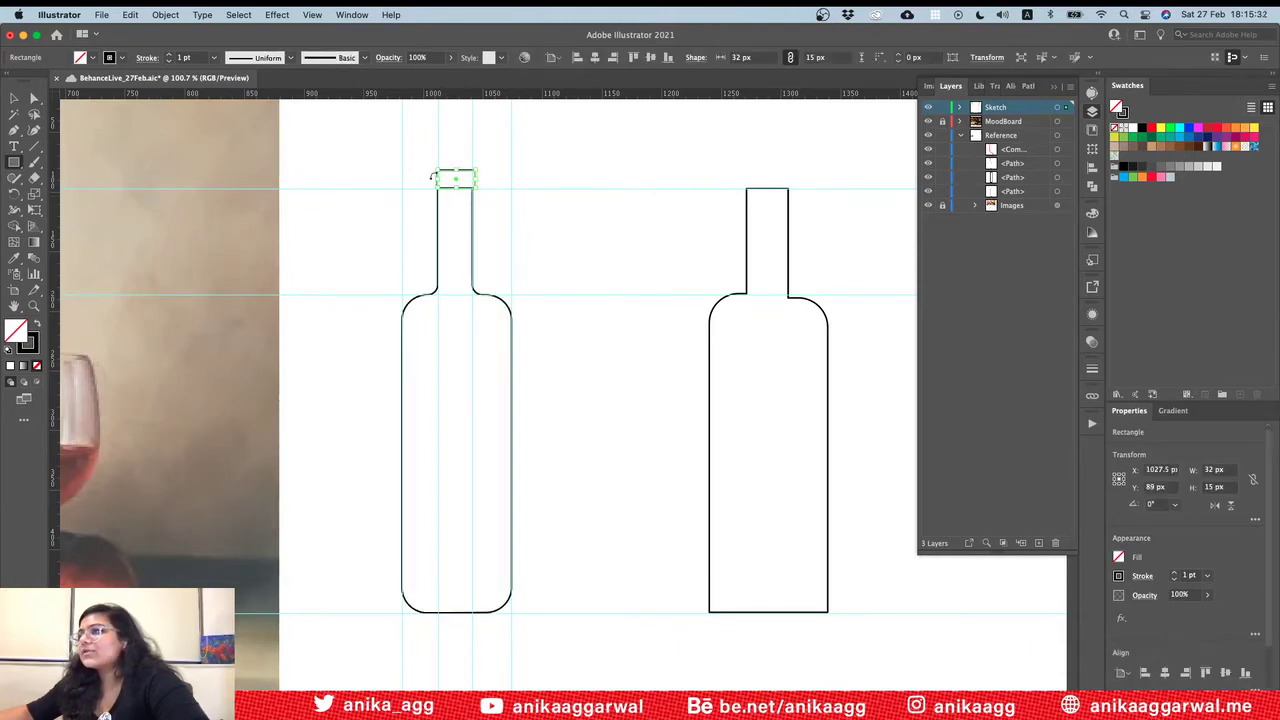
pyautogui.press('super+equal')
pyautogui.press('super+equal')
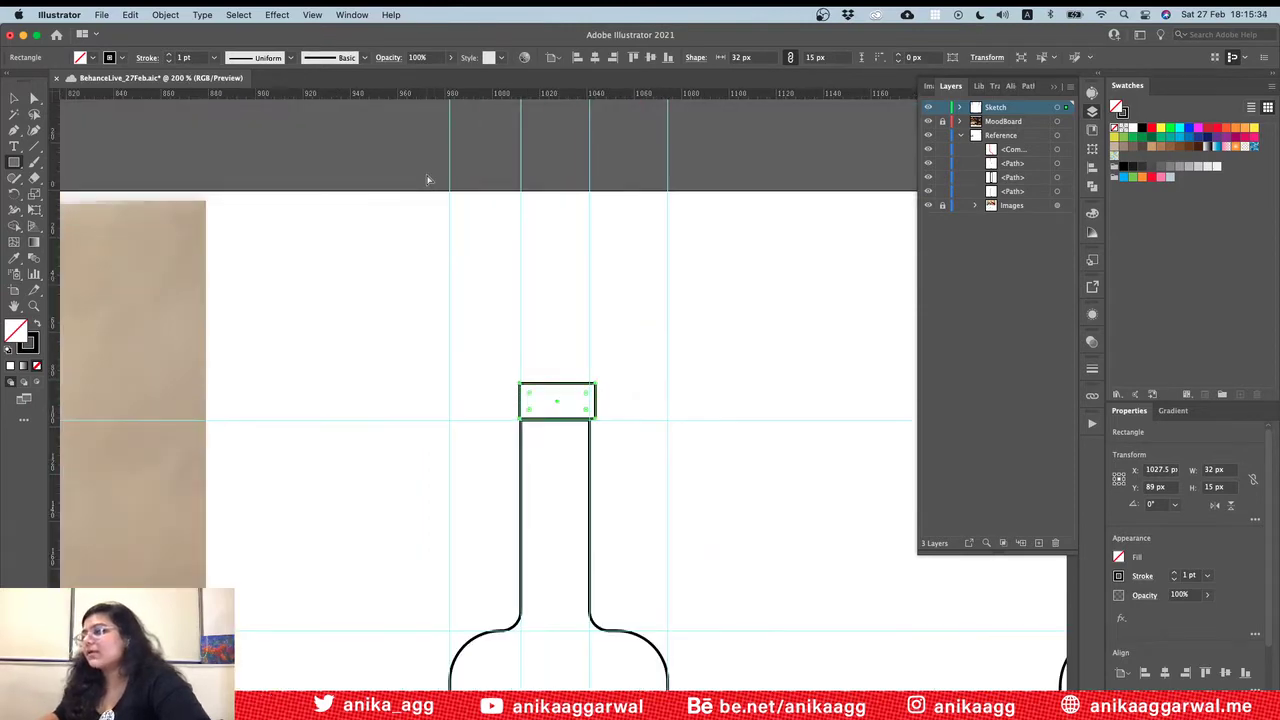
pyautogui.moveTo(518, 402); pyautogui.dragTo(516, 401)
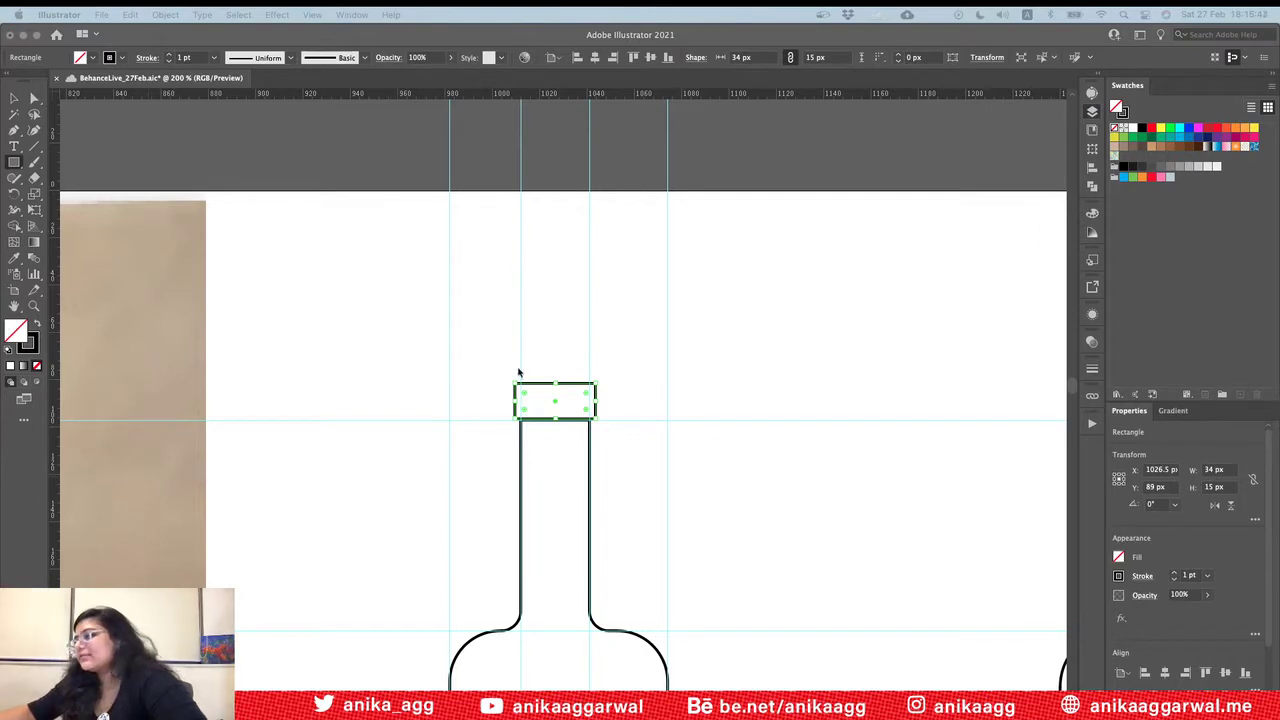
pyautogui.click(598, 408)
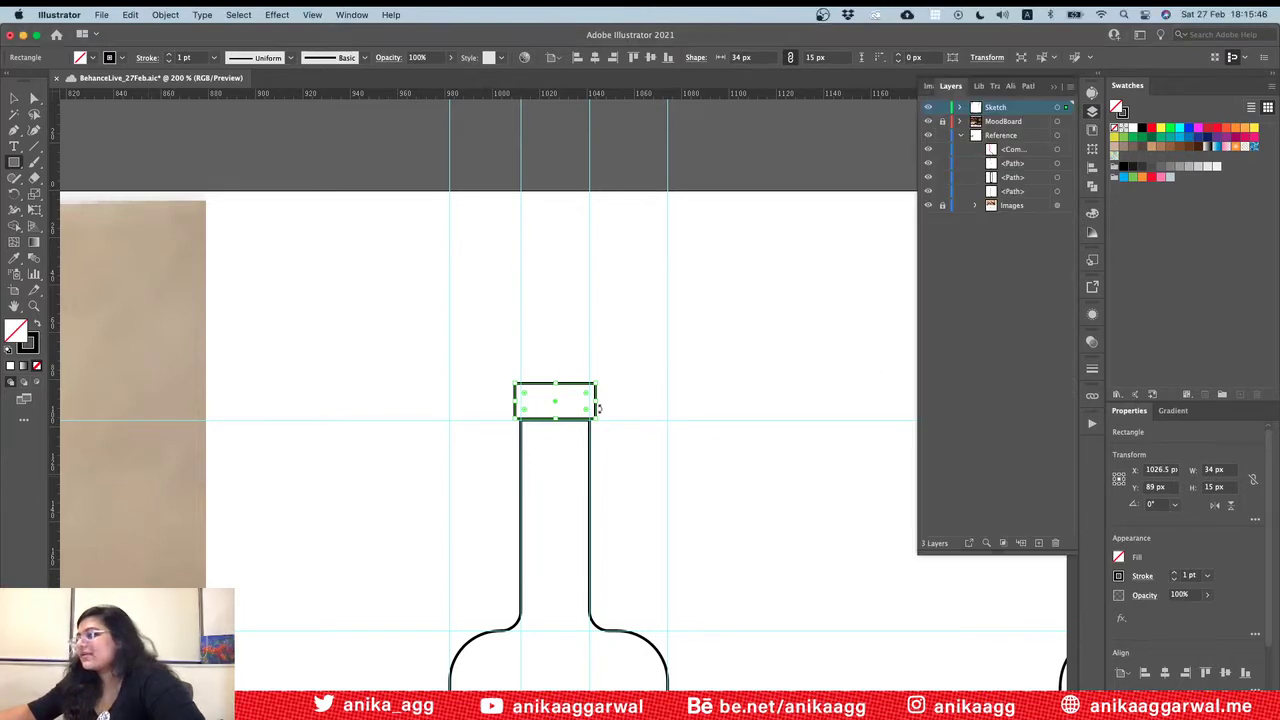
pyautogui.press('v')
pyautogui.click(680, 385)
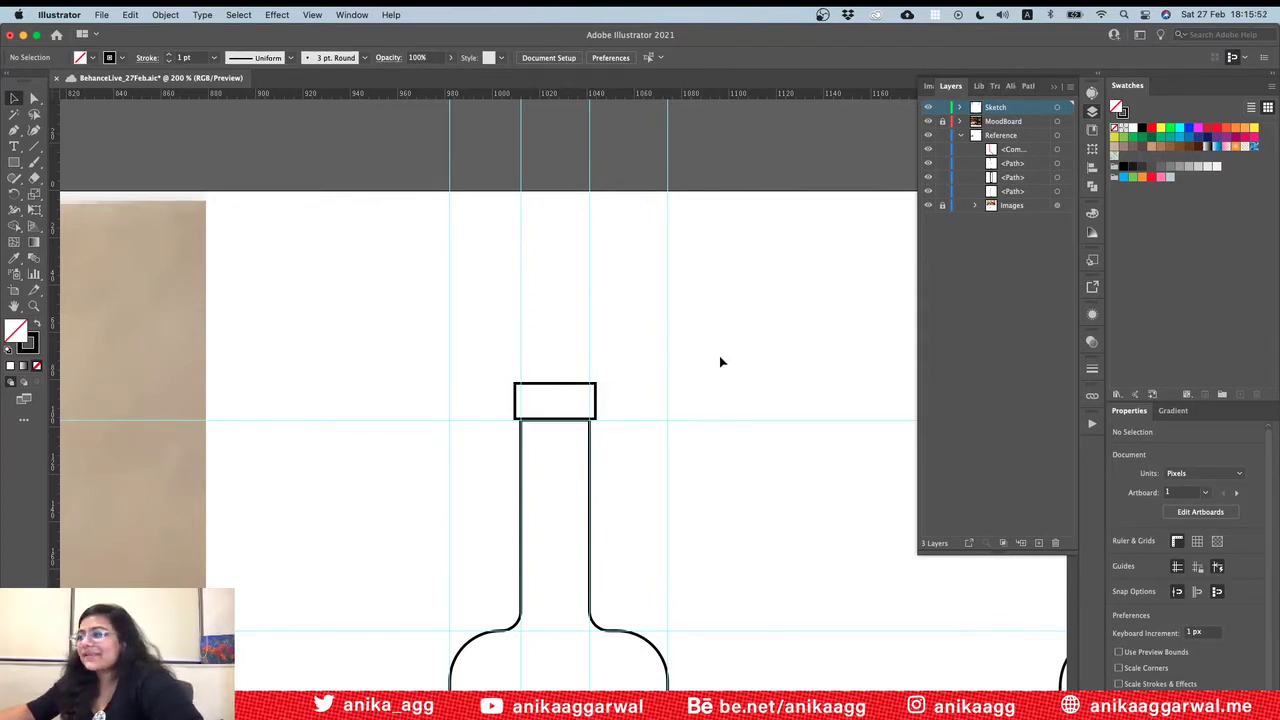
pyautogui.keyDown('alt'); pyautogui.scroll(-8, 730, 364); pyautogui.keyUp('alt')
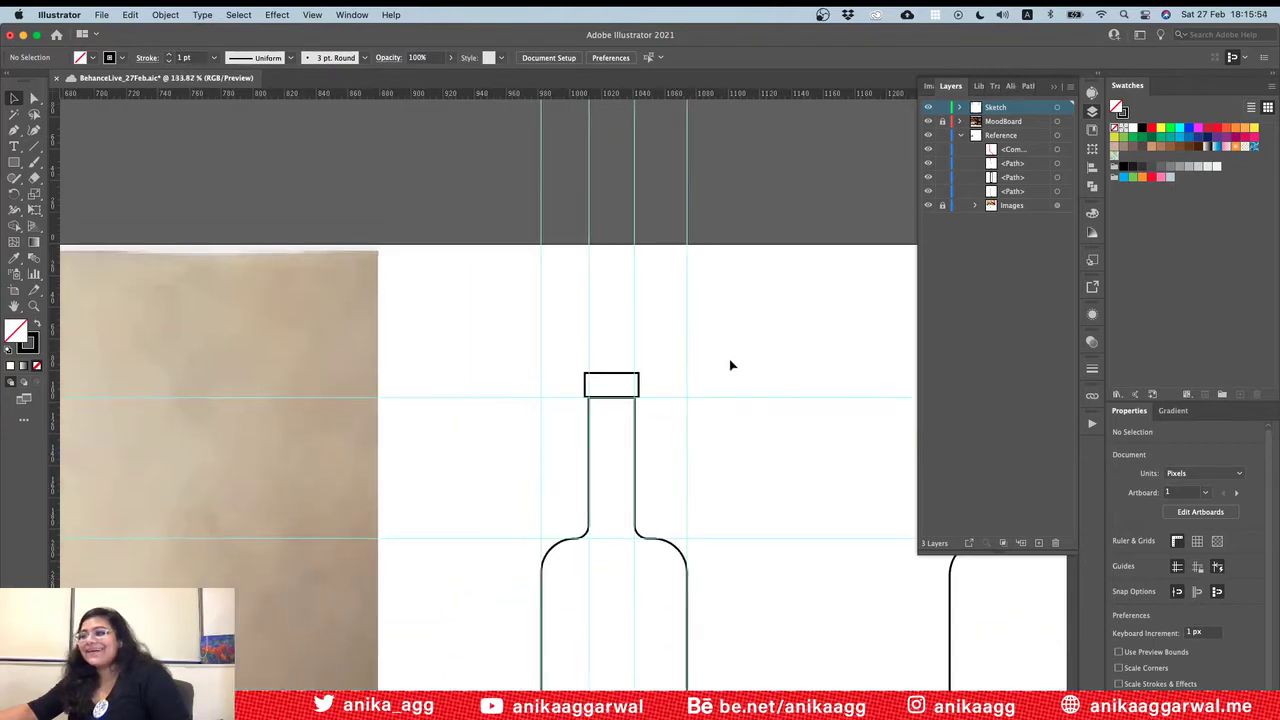
pyautogui.keyDown('alt'); pyautogui.scroll(1, 726, 368); pyautogui.keyUp('alt')
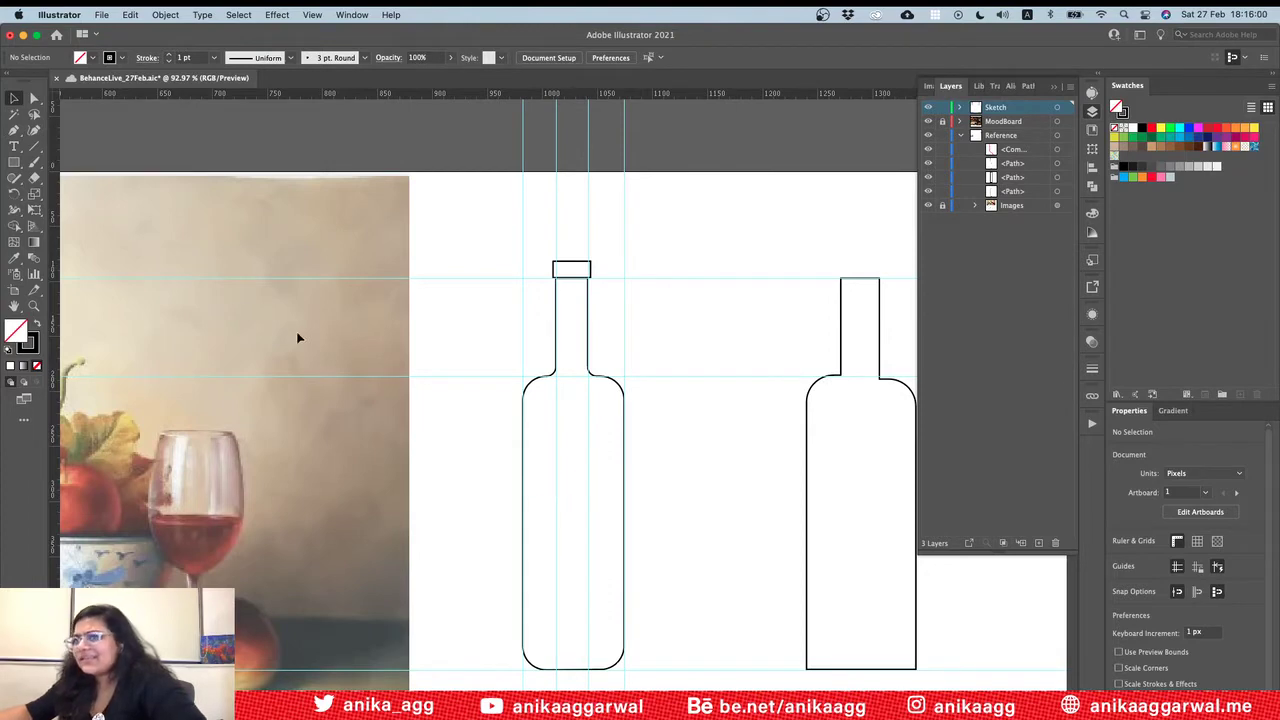
# Step: Draw a horizontal wine-level line across the left bottle's body with the Pen tool
pyautogui.click(15, 134)
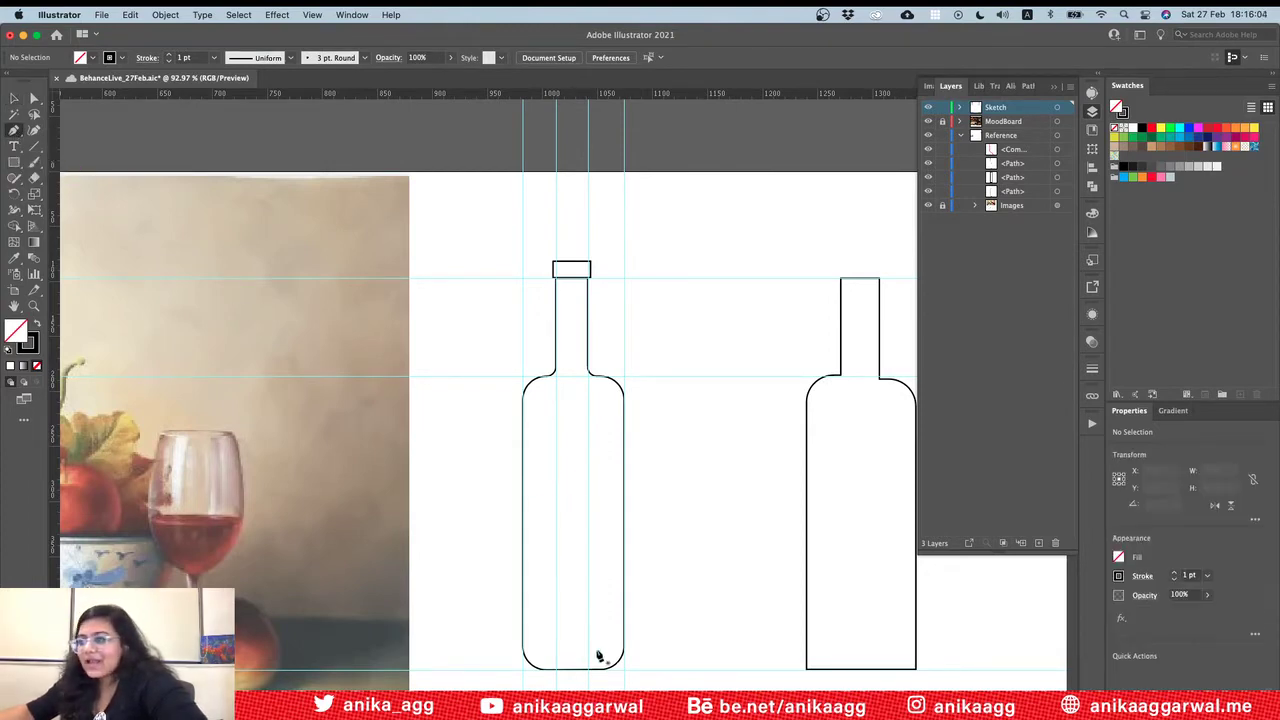
pyautogui.click(522, 490)
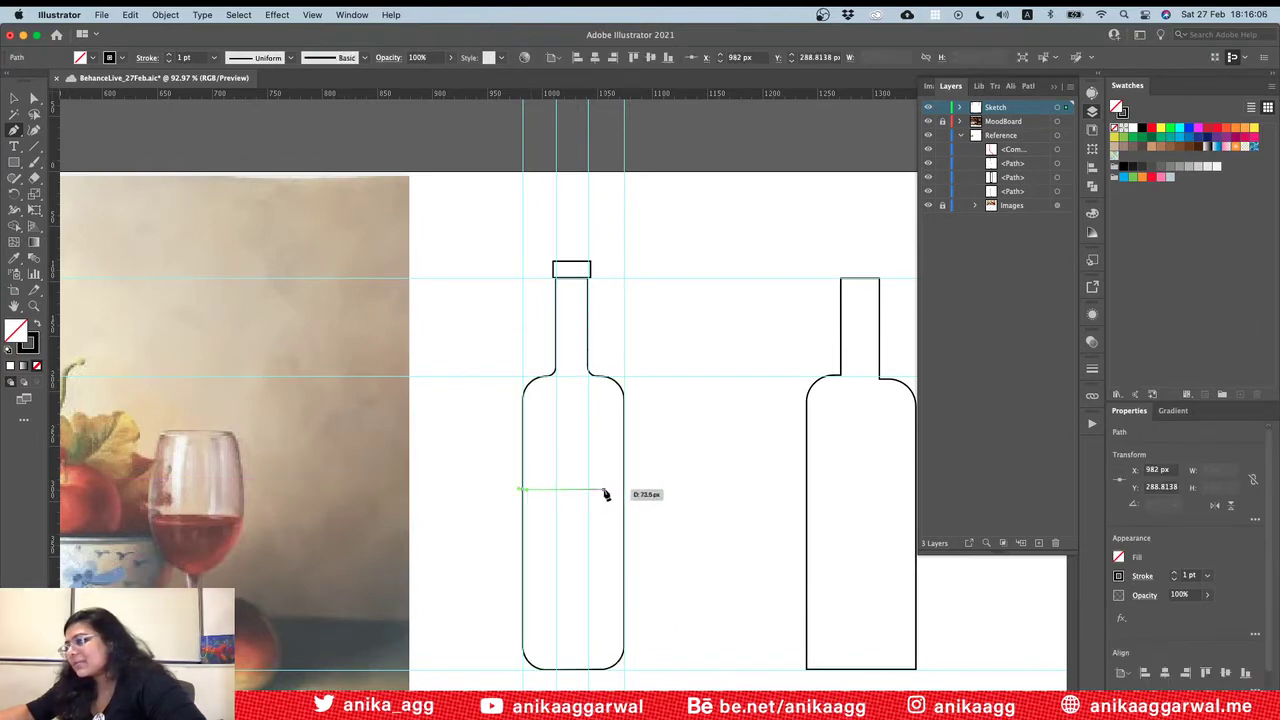
pyautogui.click(624, 490)
pyautogui.press('v')
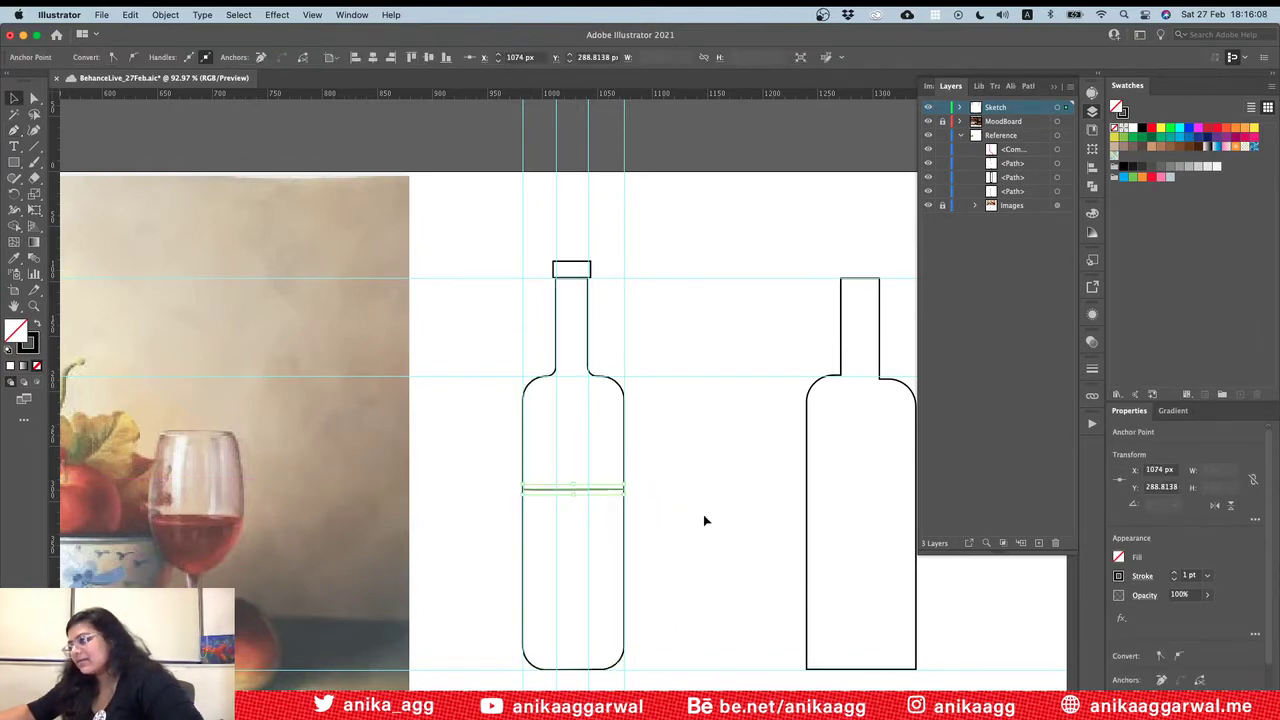
pyautogui.click(703, 514)
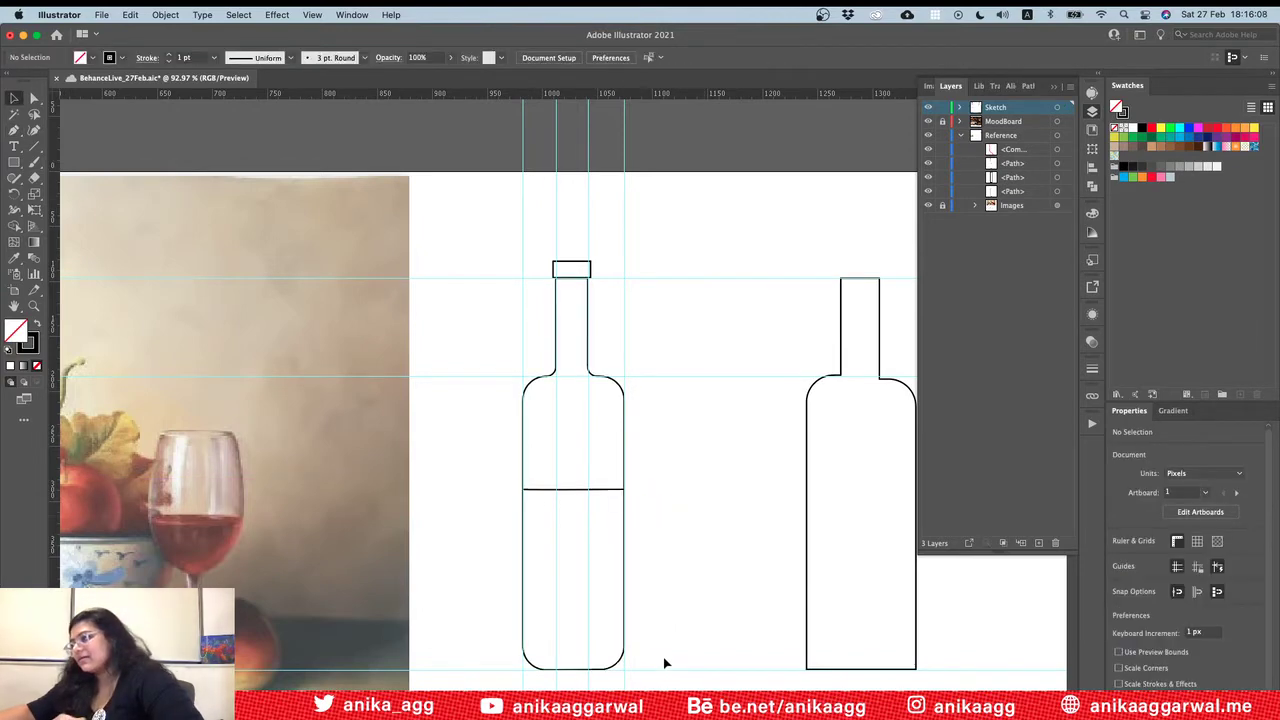
# Step: Delete the right bottle outline and hide the guides
pyautogui.click(879, 340)
pyautogui.press('Delete')
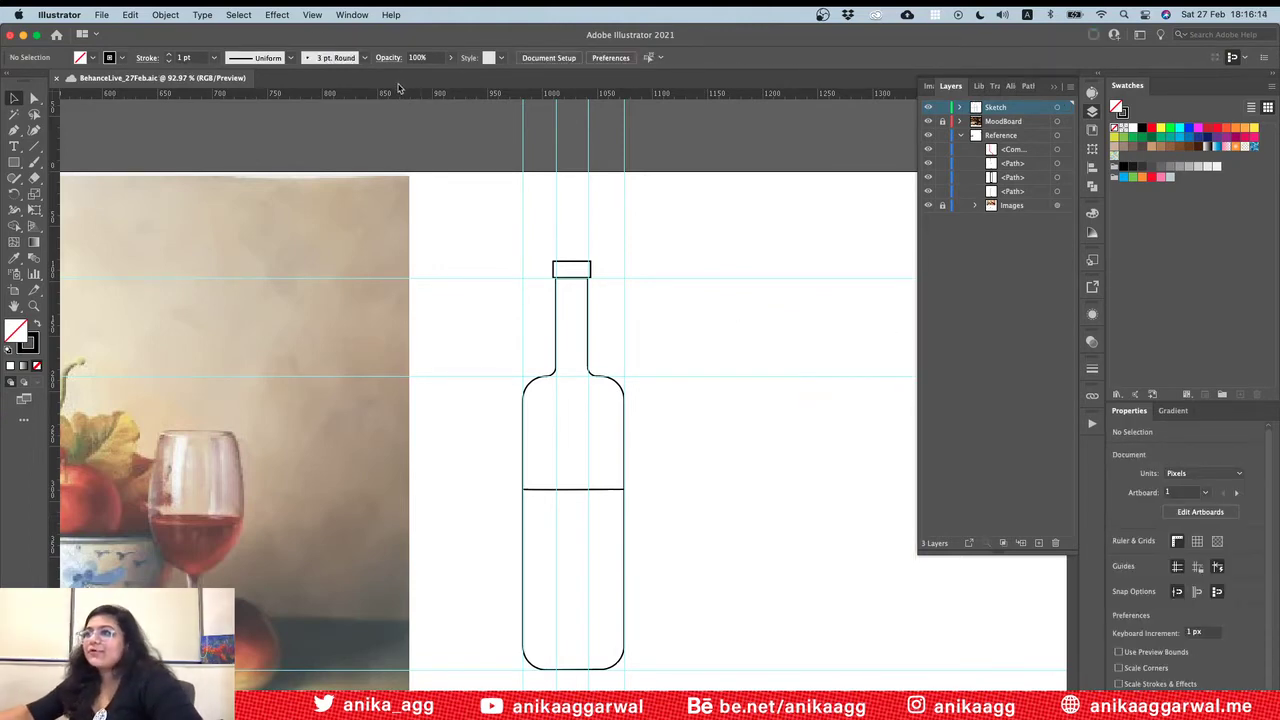
pyautogui.click(312, 15)
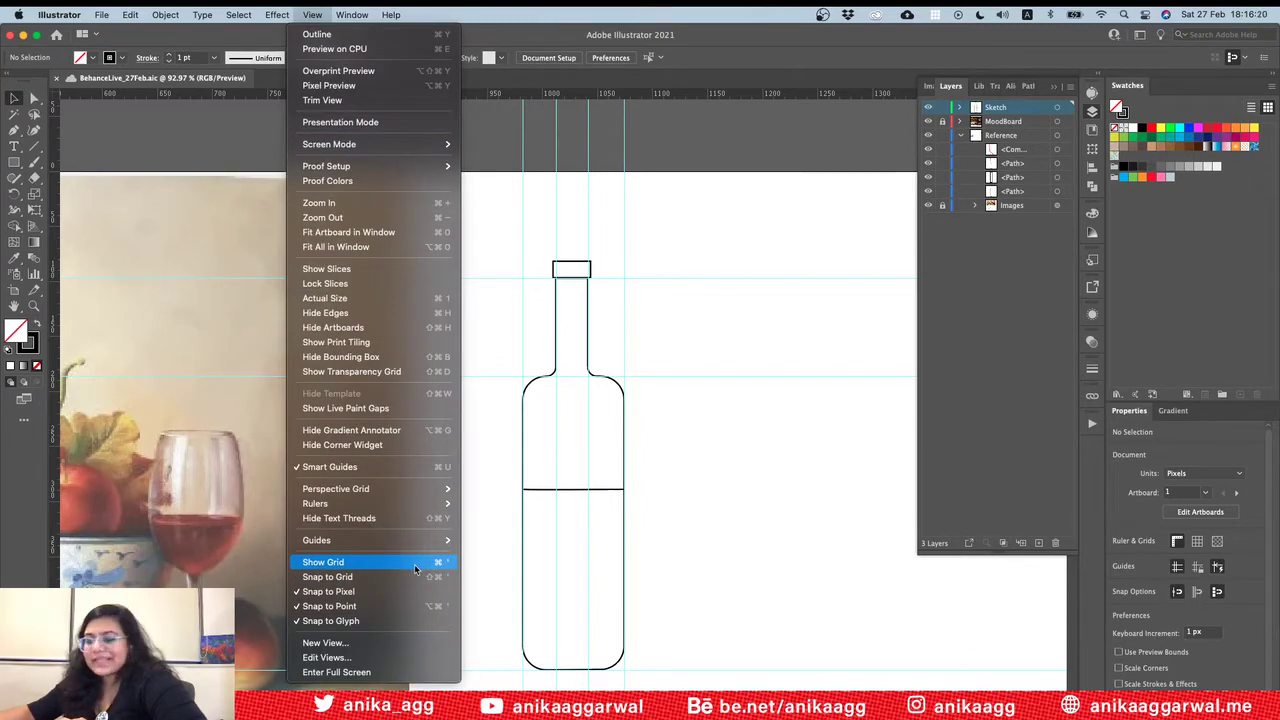
pyautogui.moveTo(371, 540)
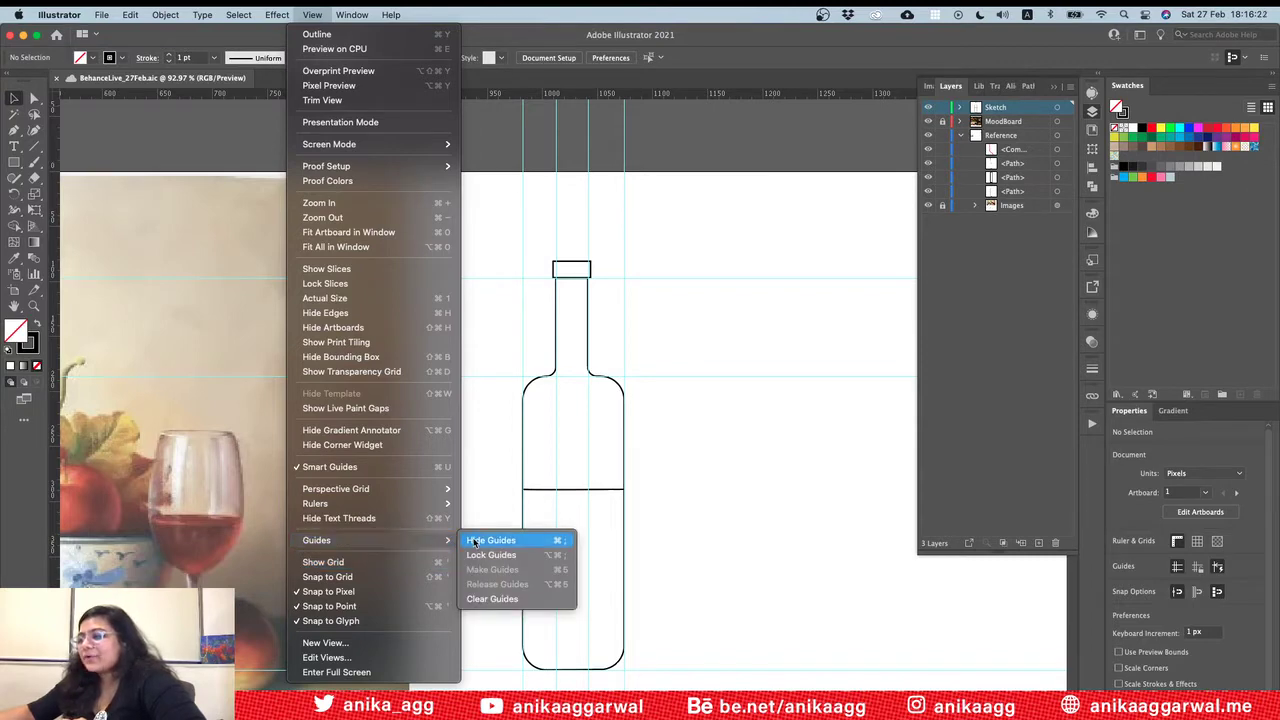
pyautogui.click(507, 539)
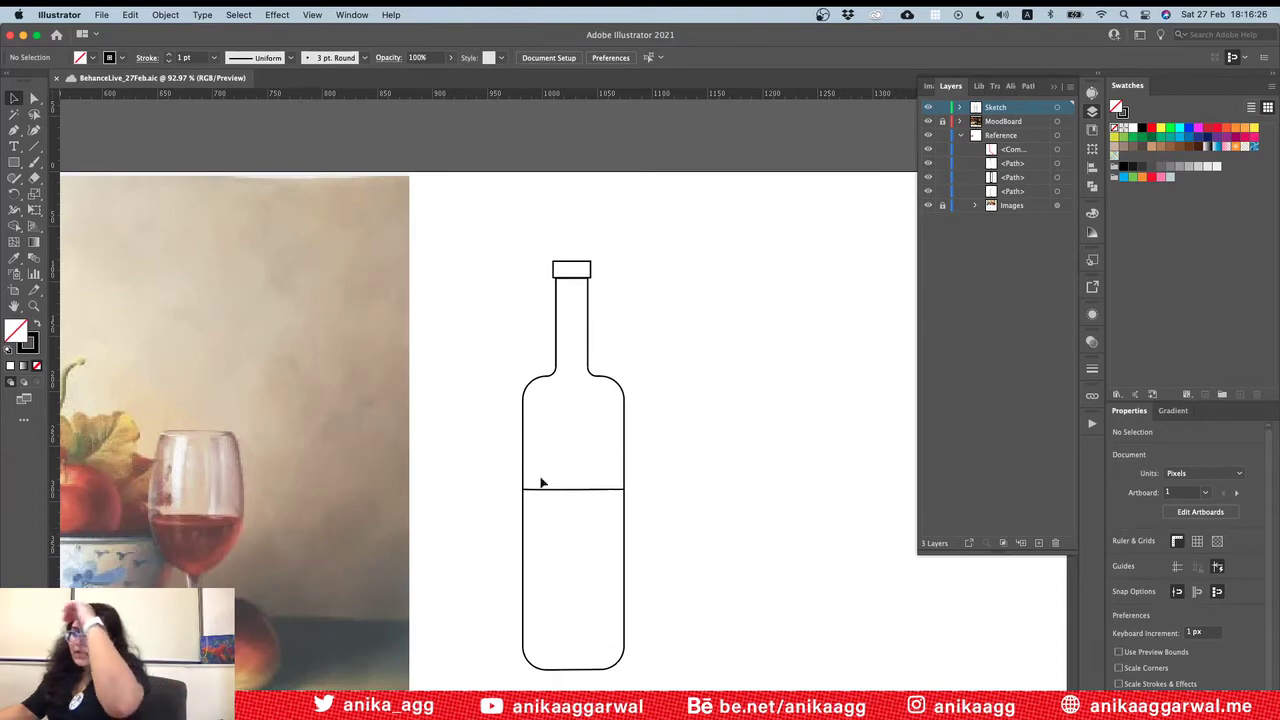
# Step: Group the left bottle's outline paths with its cap rectangle
pyautogui.moveTo(708, 297); pyautogui.dragTo(537, 524)
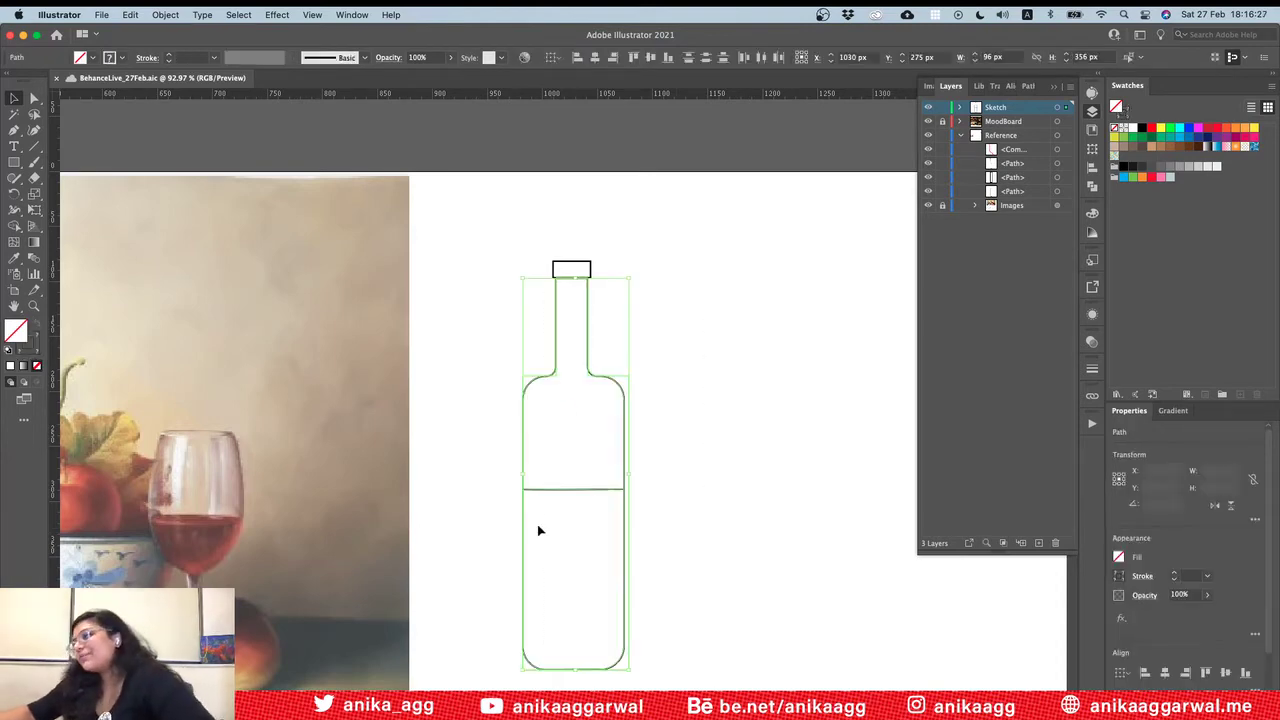
pyautogui.keyDown('shift'); pyautogui.click(572, 268); pyautogui.keyUp('shift')
pyautogui.scroll(-3, 1159, 653)
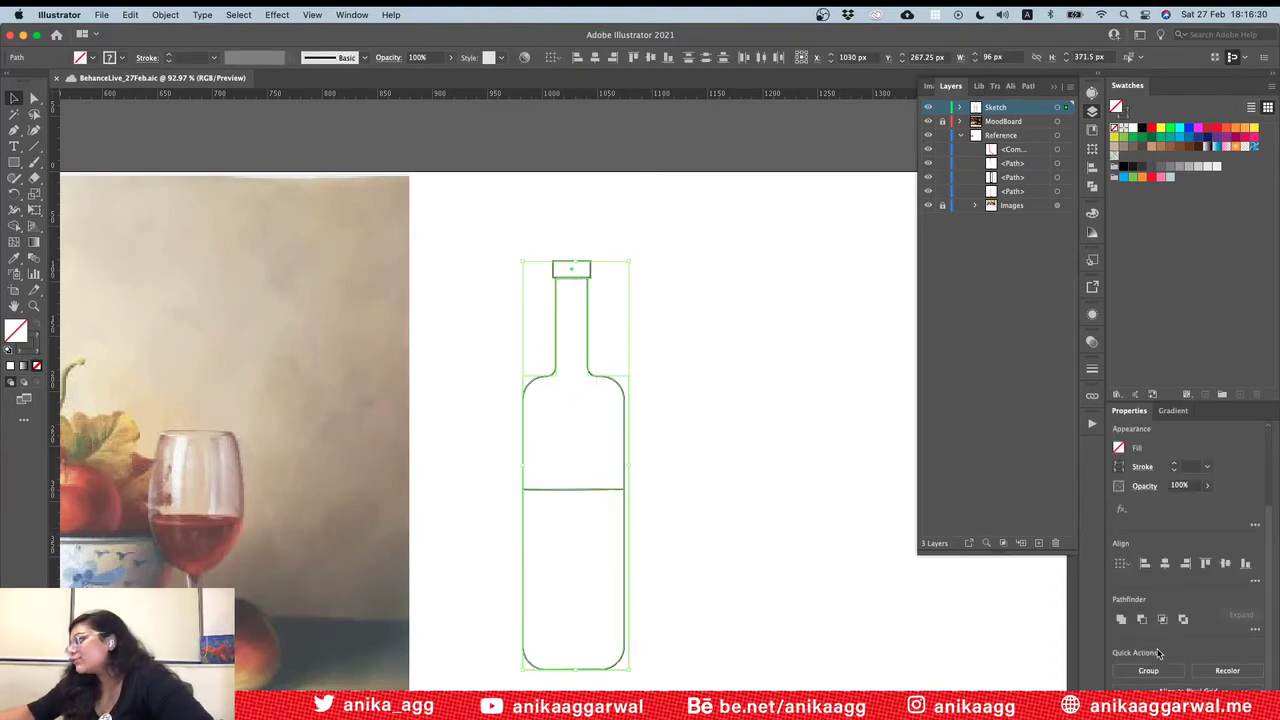
pyautogui.click(1155, 672)
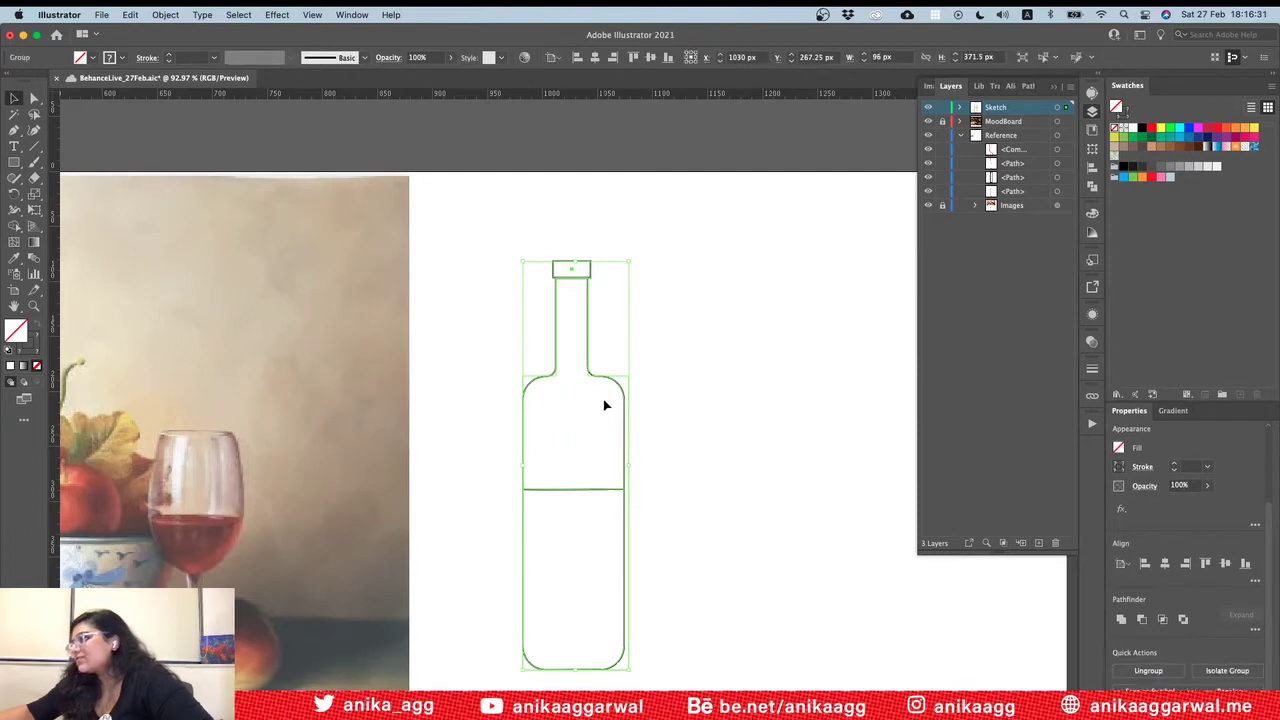
pyautogui.click(666, 366)
# Step: Move the grouped bottle slightly up and to the right
pyautogui.moveTo(619, 386); pyautogui.dragTo(642, 366)
pyautogui.click(749, 391)
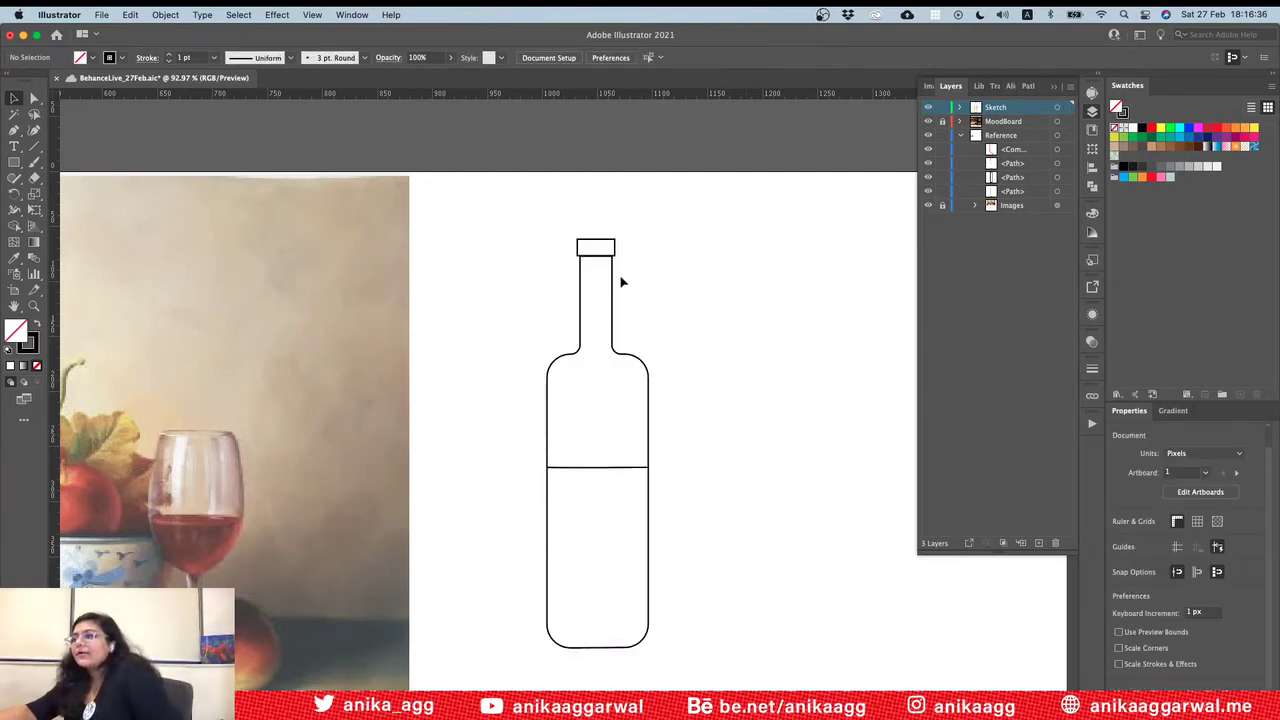
pyautogui.keyDown('alt'); pyautogui.scroll(-5, 653, 319); pyautogui.keyUp('alt')
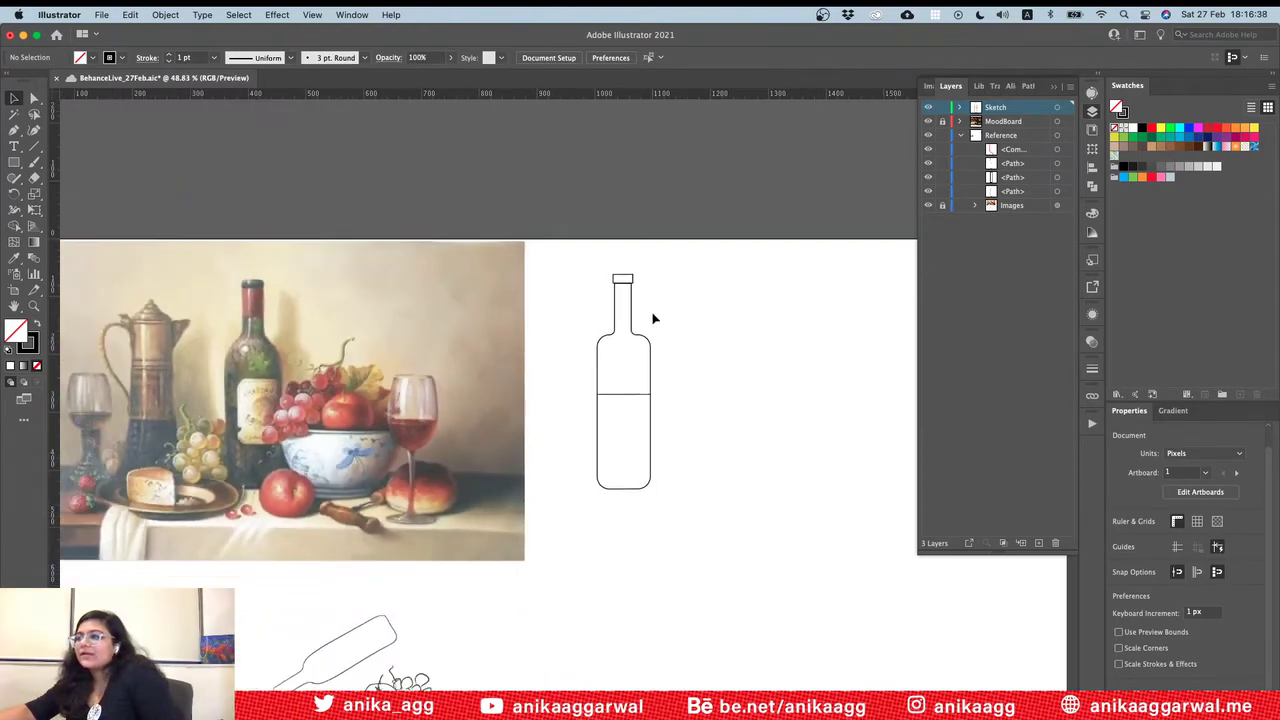
pyautogui.keyDown('alt'); pyautogui.scroll(4, 655, 317); pyautogui.keyUp('alt')
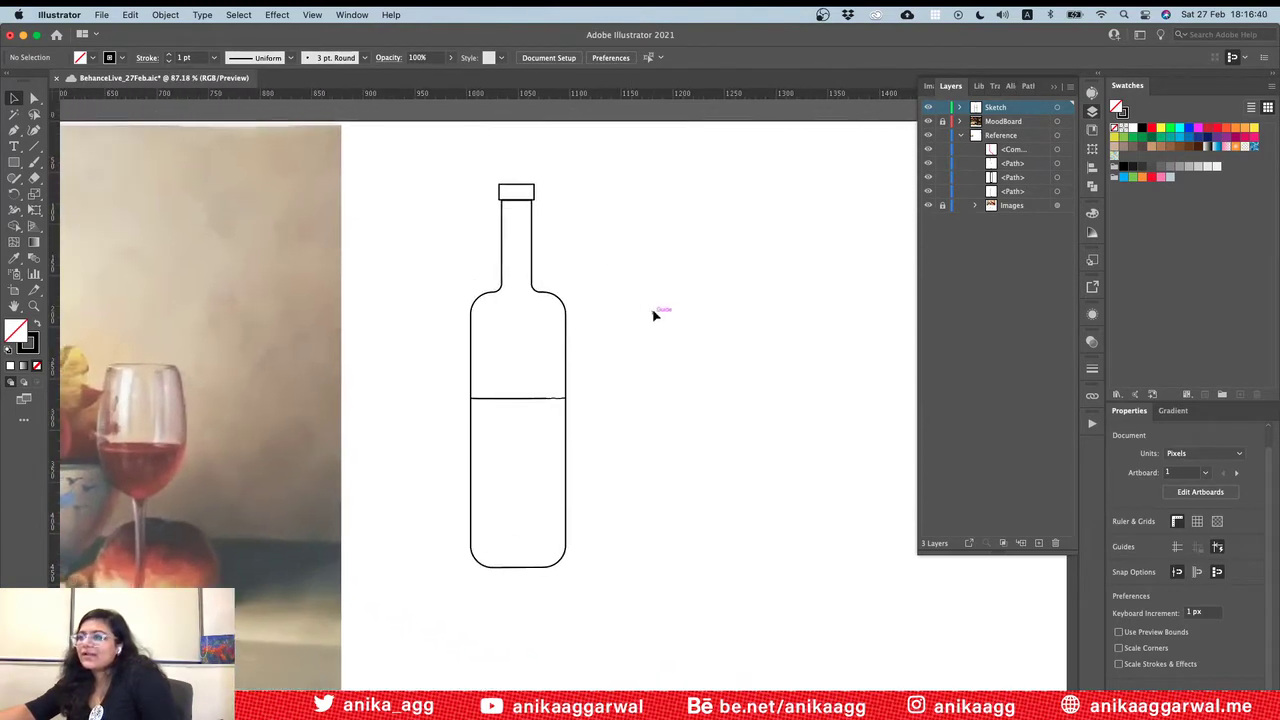
pyautogui.keyDown('alt'); pyautogui.scroll(2, 655, 317); pyautogui.keyUp('alt')
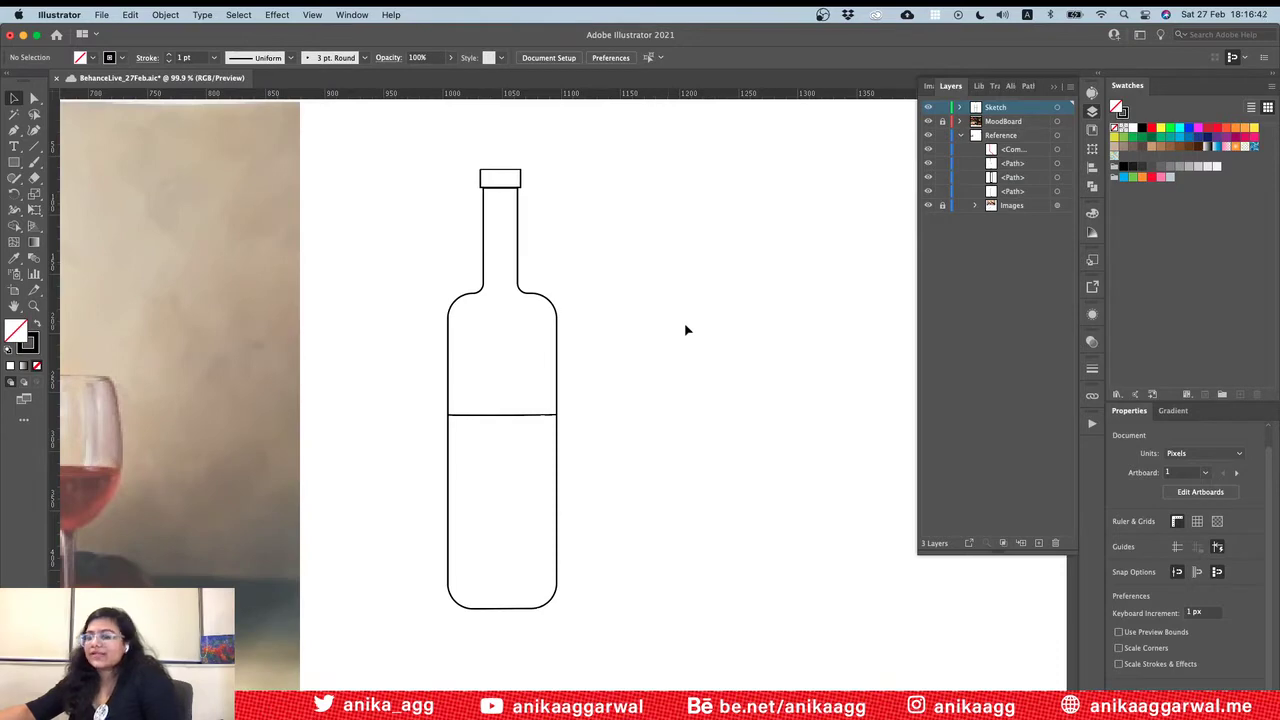
pyautogui.scroll(2, 650, 325)
pyautogui.keyDown('alt'); pyautogui.scroll(-4, 448, 313); pyautogui.keyUp('alt')
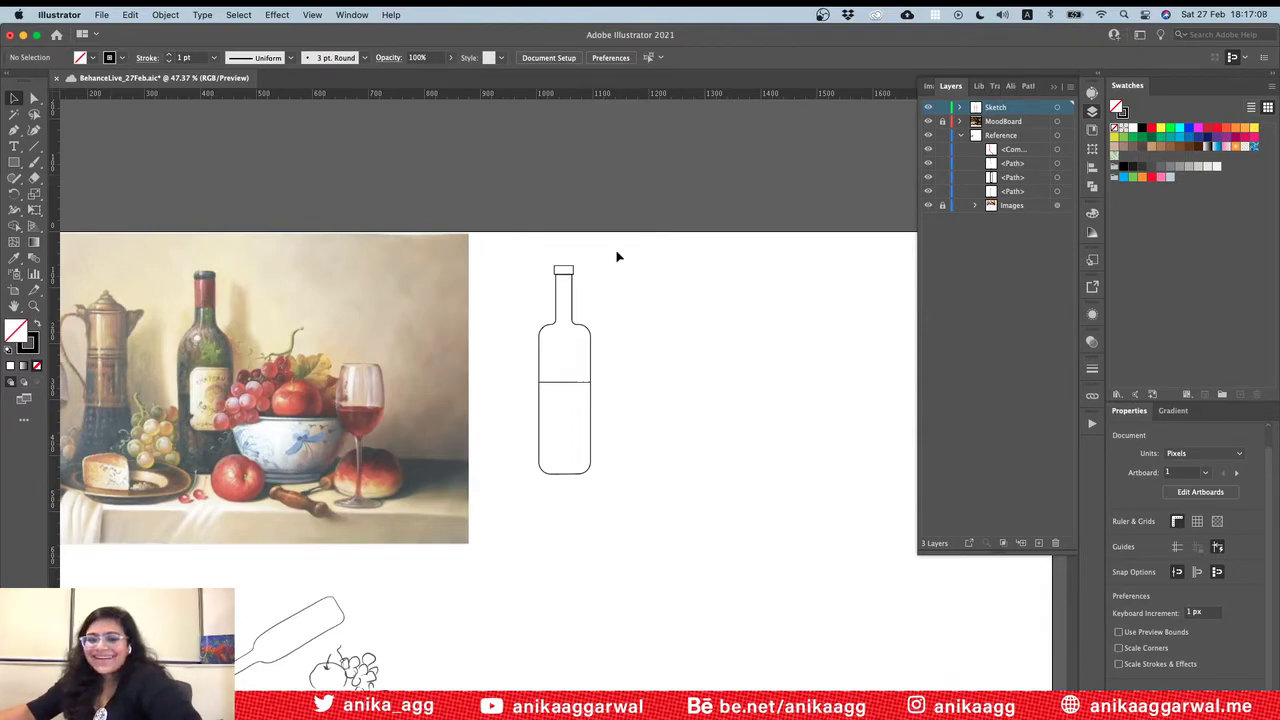
# Step: Lower the grouped bottle's opacity to about 46%
pyautogui.moveTo(629, 263); pyautogui.dragTo(537, 491)
pyautogui.click(740, 363)
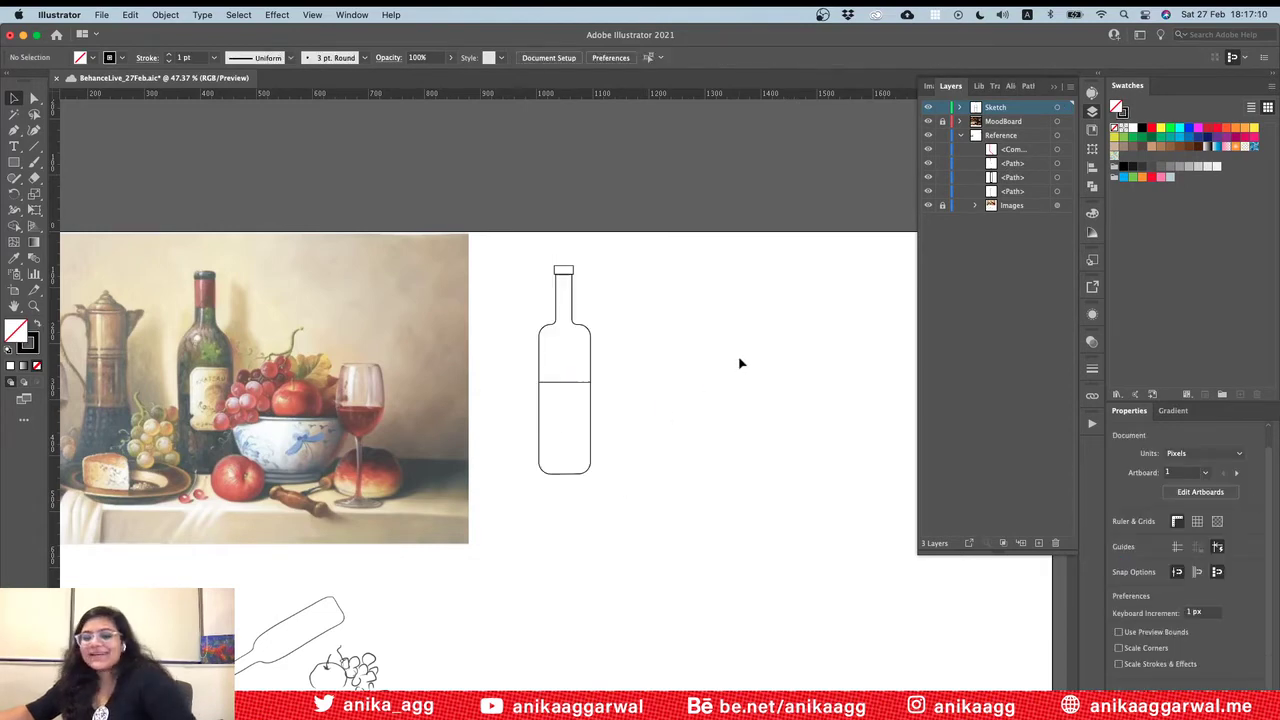
pyautogui.keyDown('alt'); pyautogui.scroll(3, 740, 363); pyautogui.keyUp('alt')
pyautogui.moveTo(417, 168); pyautogui.dragTo(866, 466)
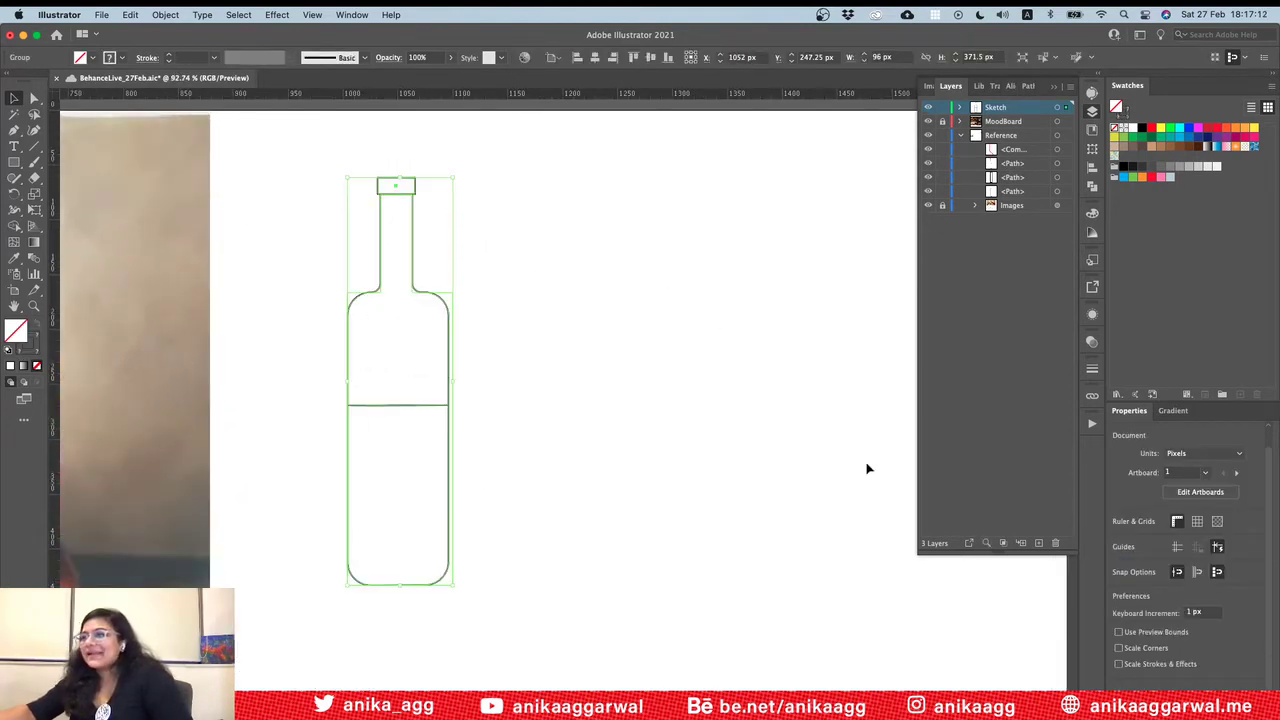
pyautogui.scroll(-4, 1207, 593)
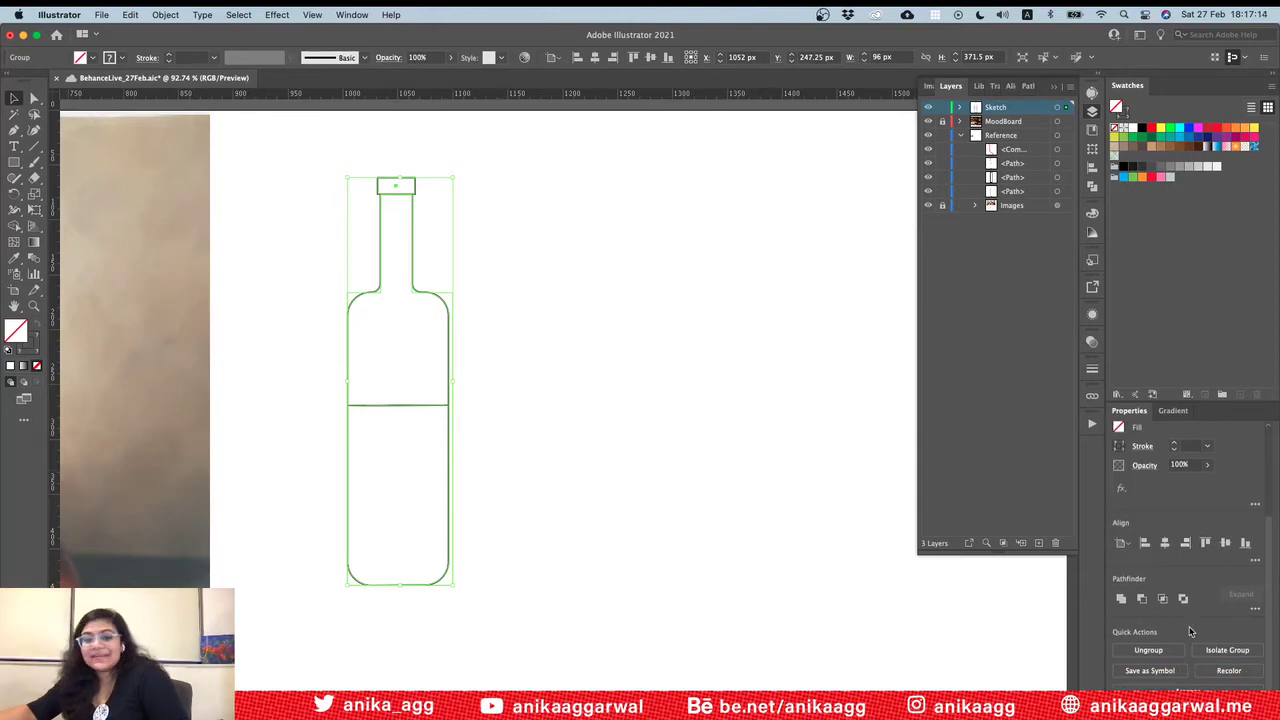
pyautogui.click(1207, 465)
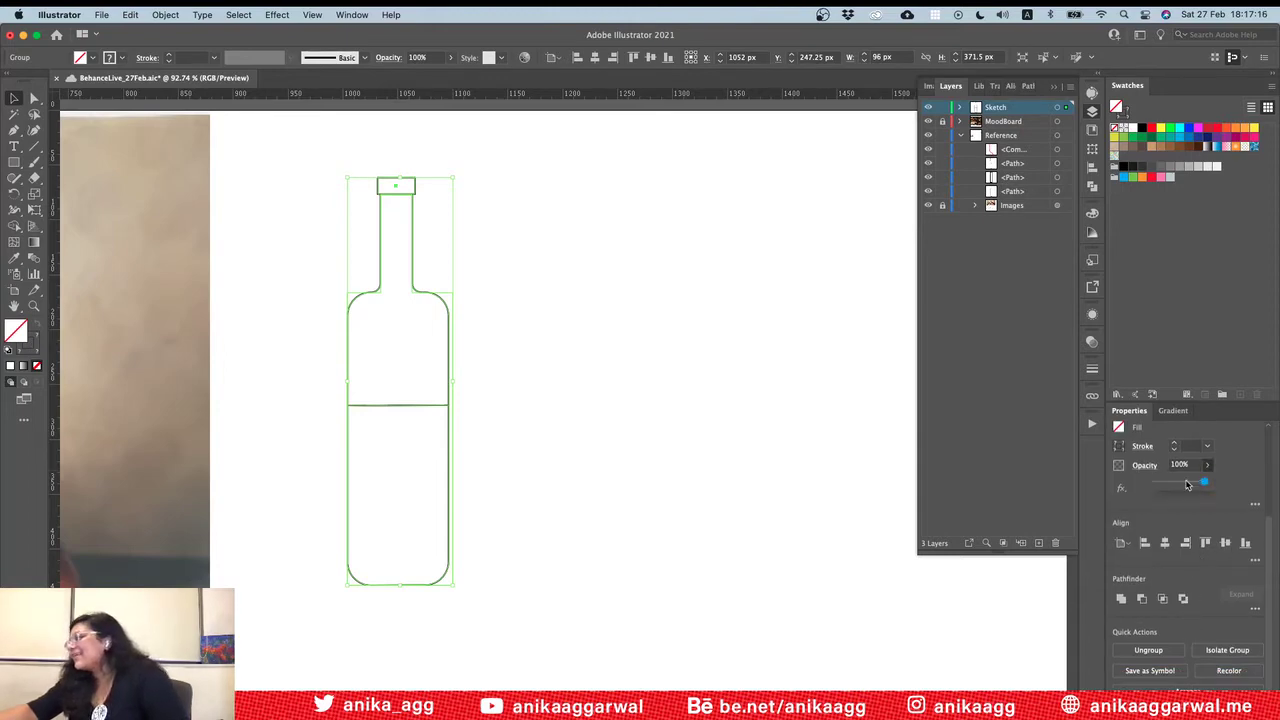
pyautogui.moveTo(1189, 485); pyautogui.dragTo(1180, 484)
pyautogui.click(637, 443)
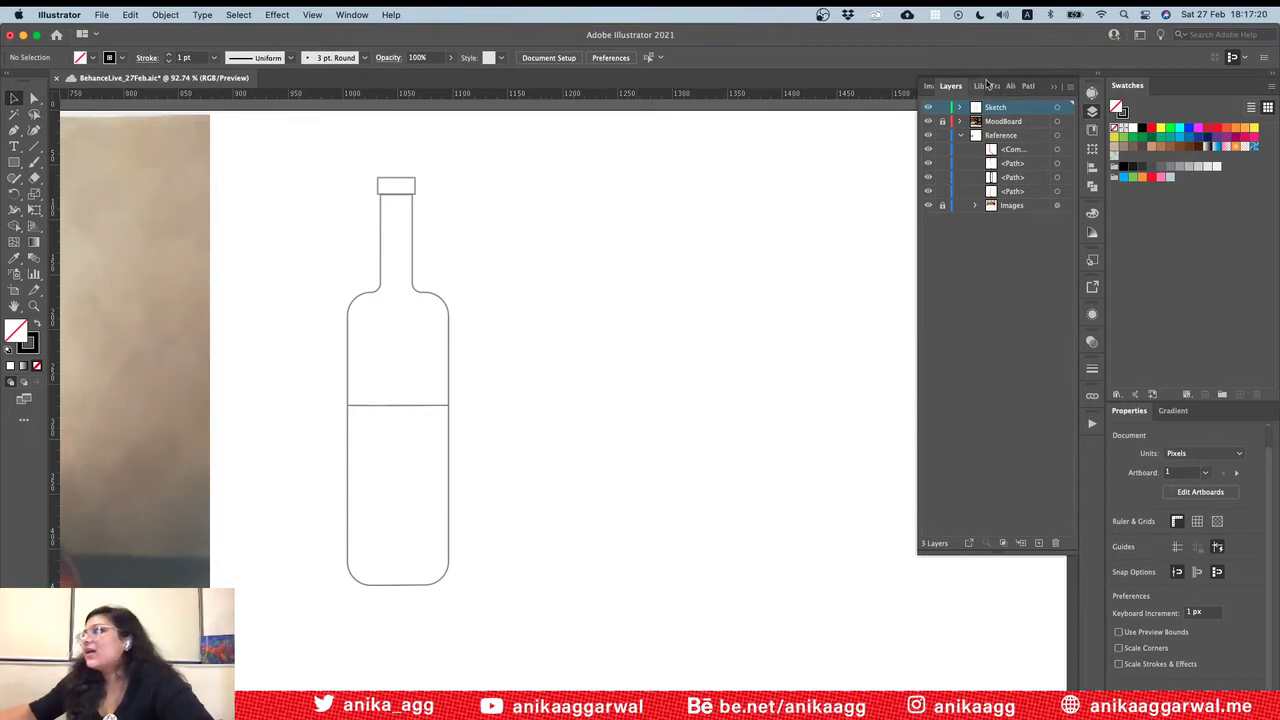
# Step: Add a new layer named '3D Extrusion'
pyautogui.click(1039, 543)
pyautogui.doubleClick(996, 107)
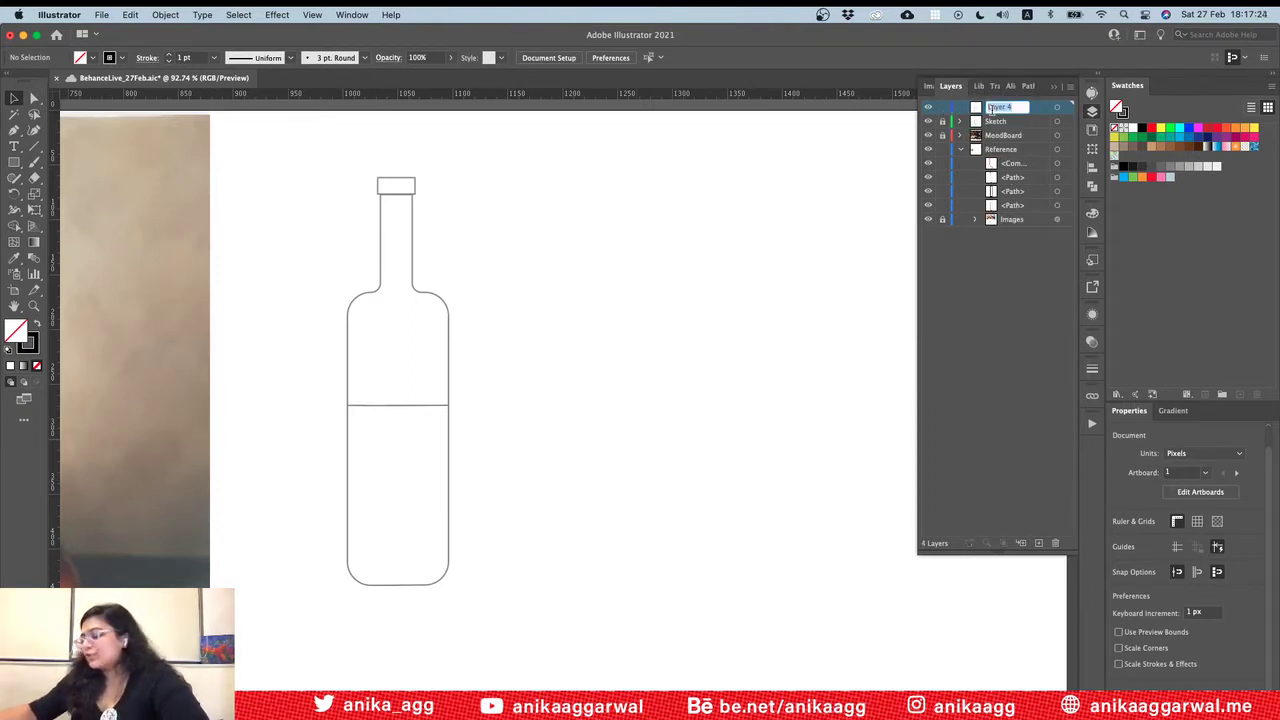
pyautogui.write('B')
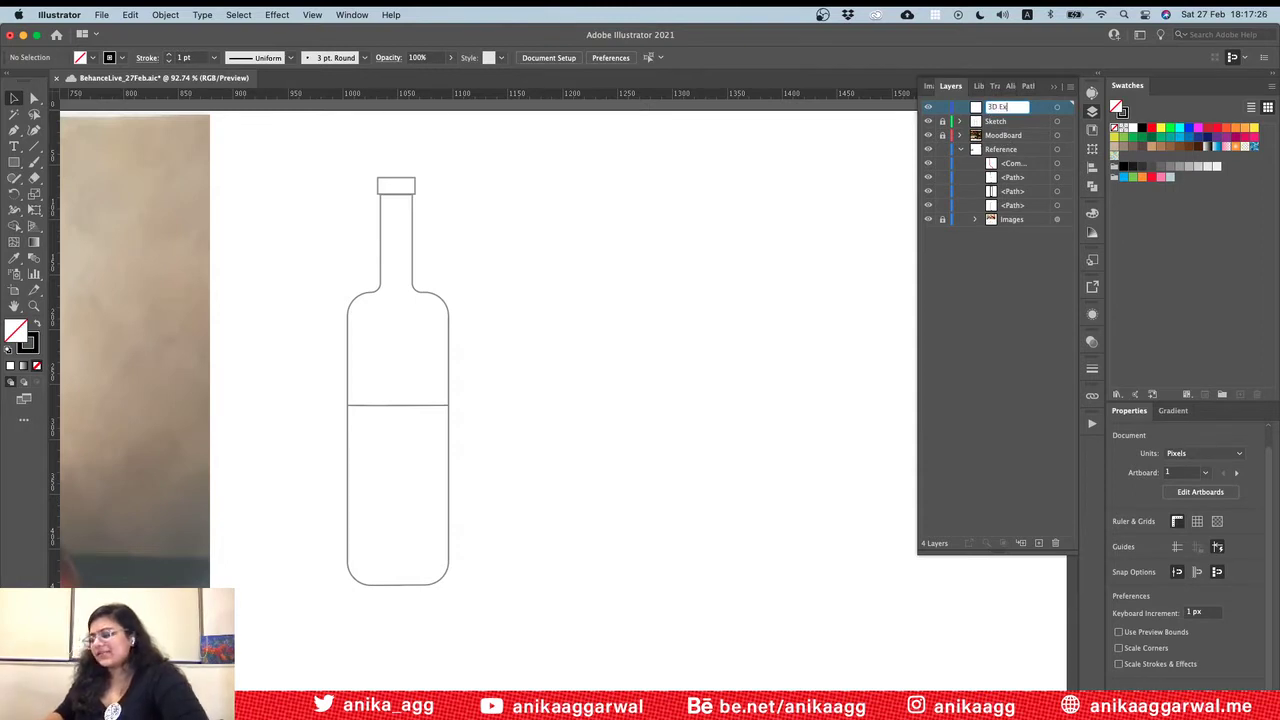
pyautogui.write('D Extrusions')
pyautogui.press('Return')
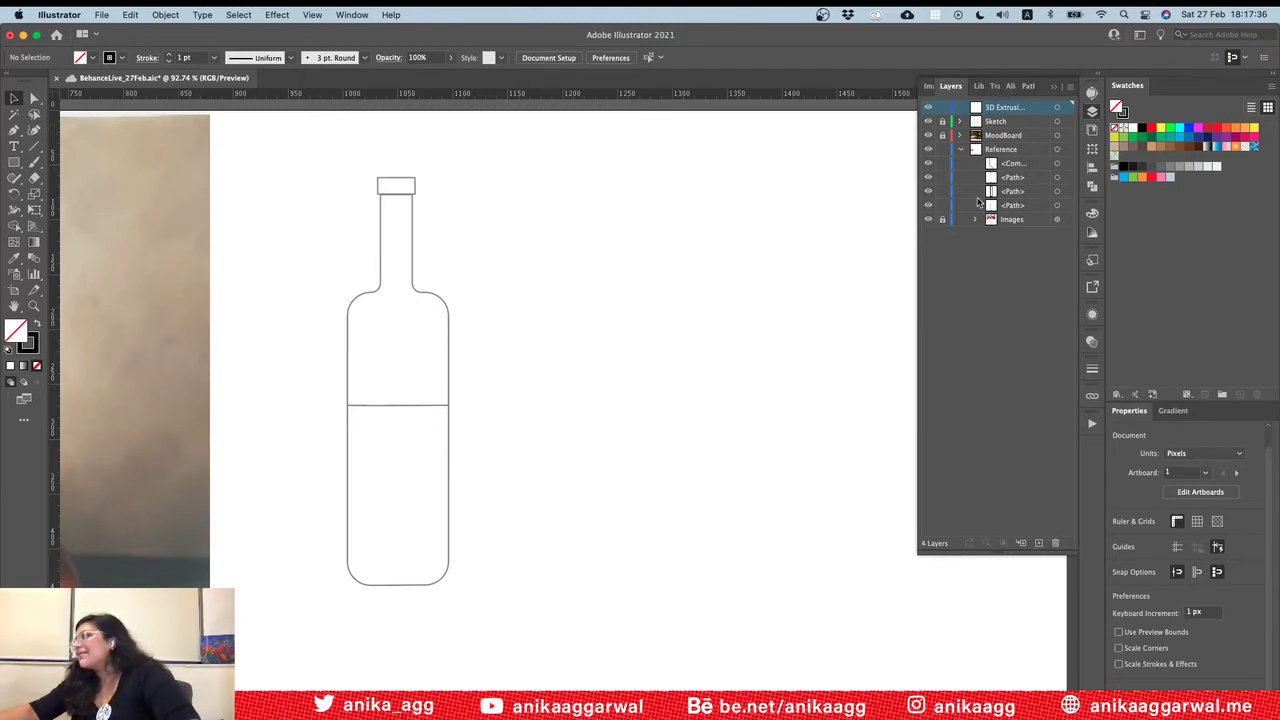
# Step: Expand the Sketch layer and add another new layer, Layer 5, above it
pyautogui.click(961, 121)
pyautogui.click(1010, 136)
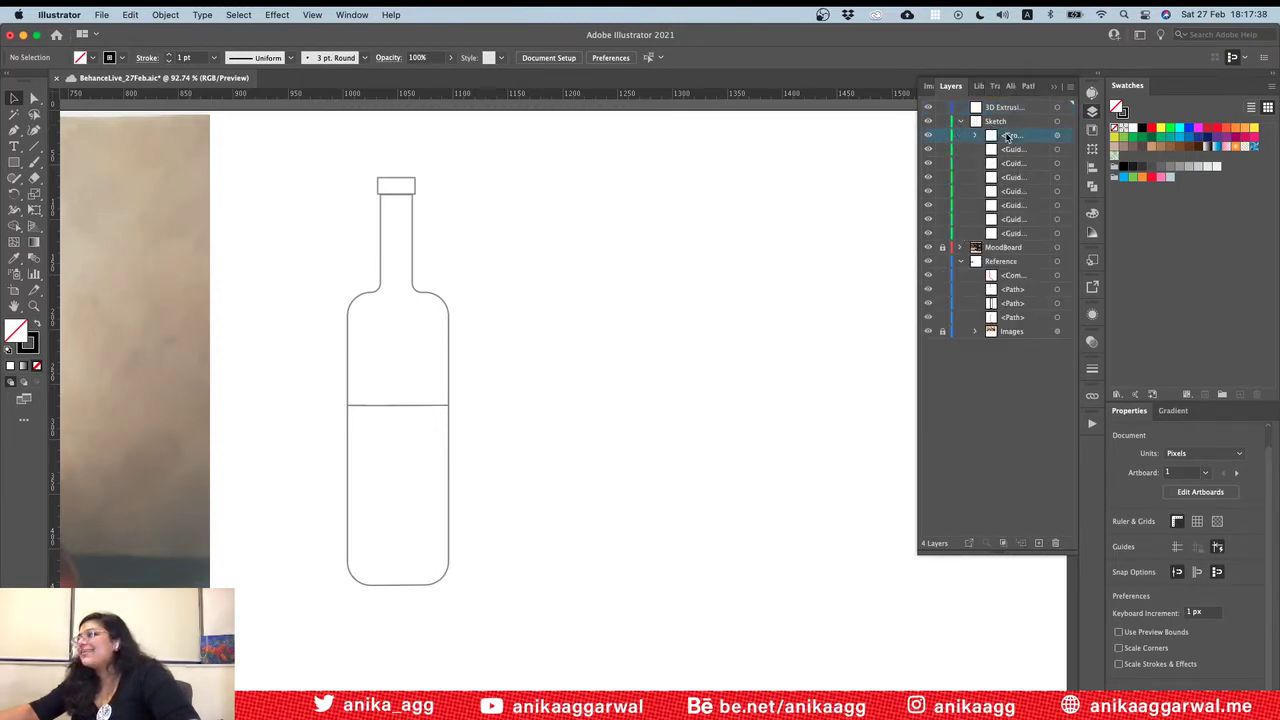
pyautogui.click(1041, 543)
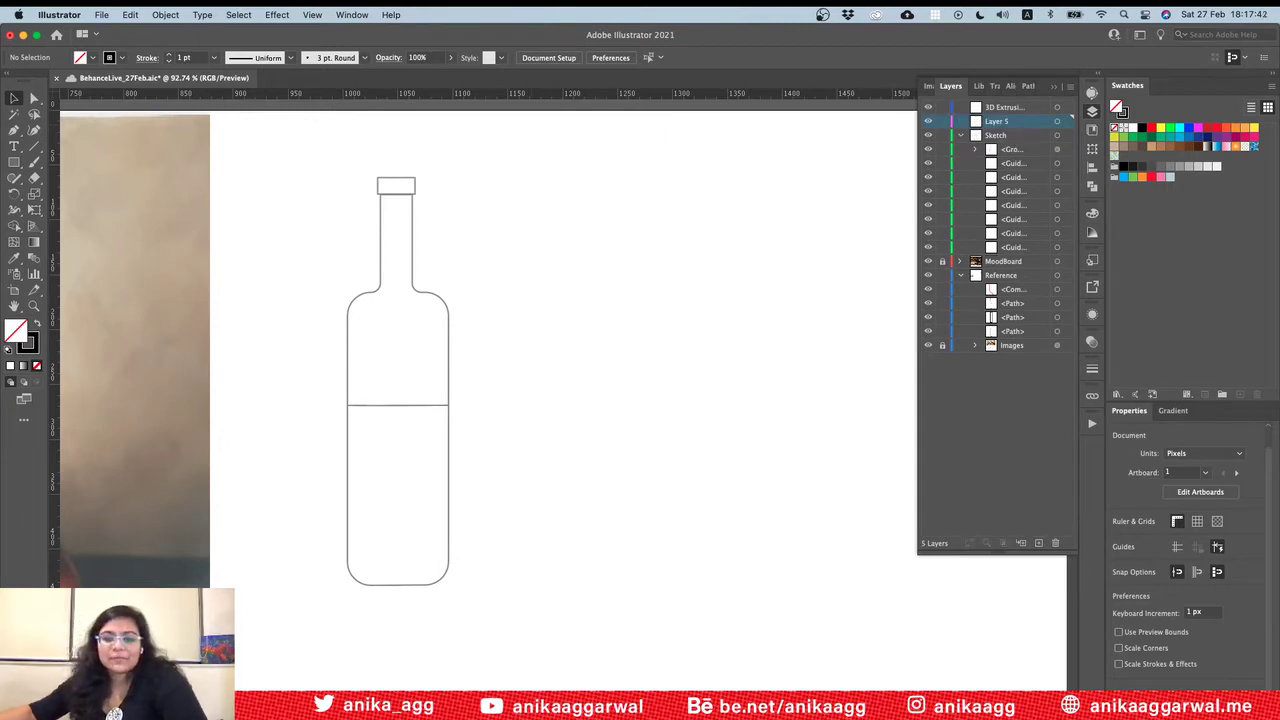
pyautogui.press('F7')
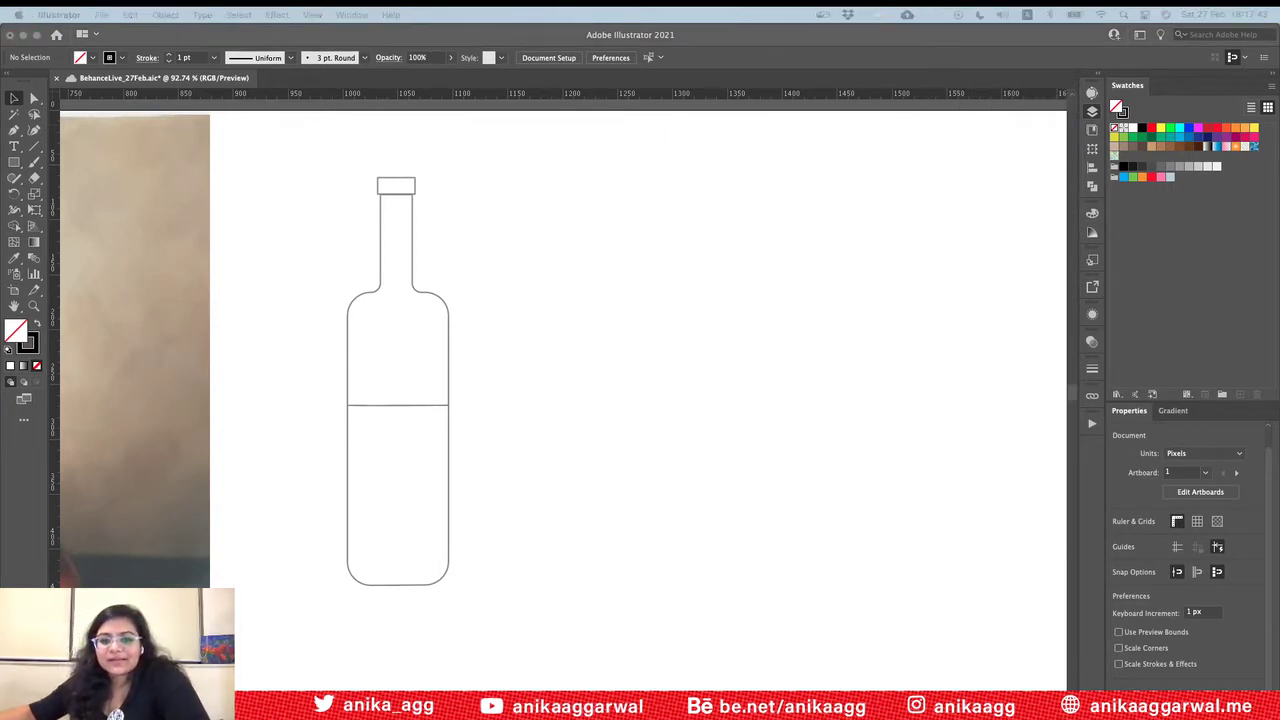
pyautogui.press('F7')
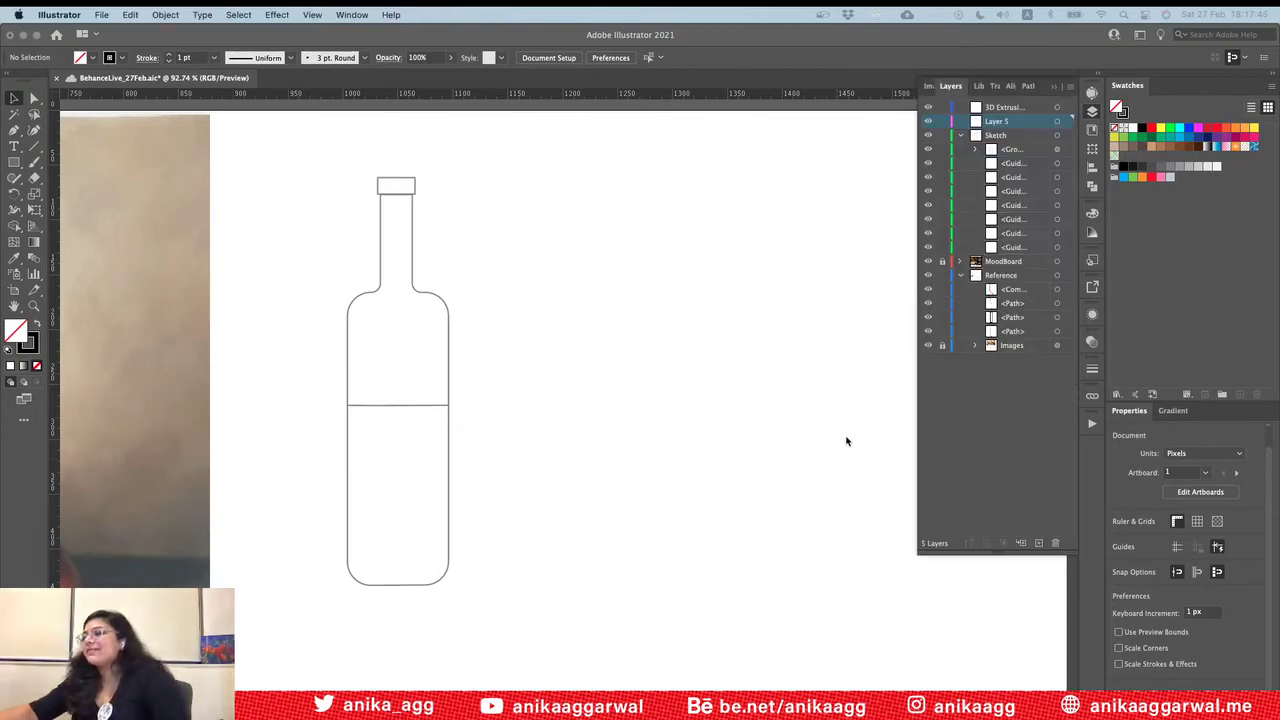
pyautogui.keyDown('alt'); pyautogui.scroll(-5, 846, 440); pyautogui.keyUp('alt')
pyautogui.hscroll(-2, 840, 434)
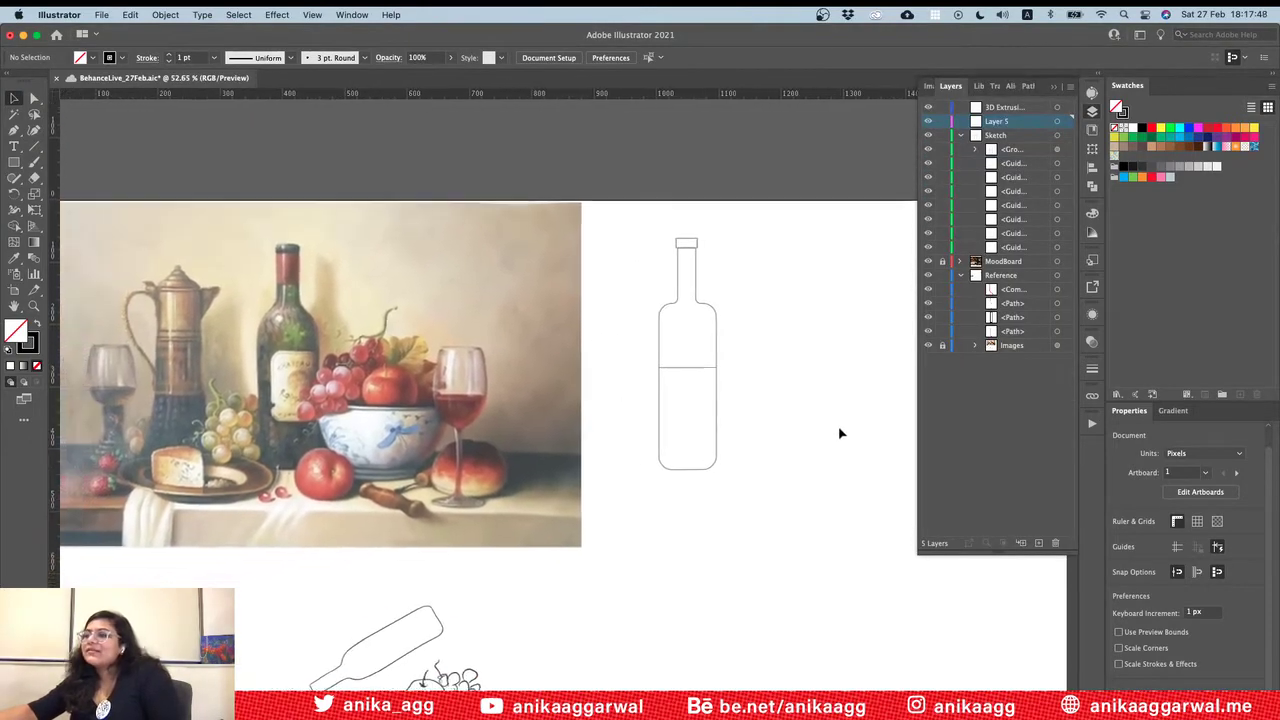
pyautogui.hscroll(4, 581, 395)
pyautogui.hscroll(4, 583, 393)
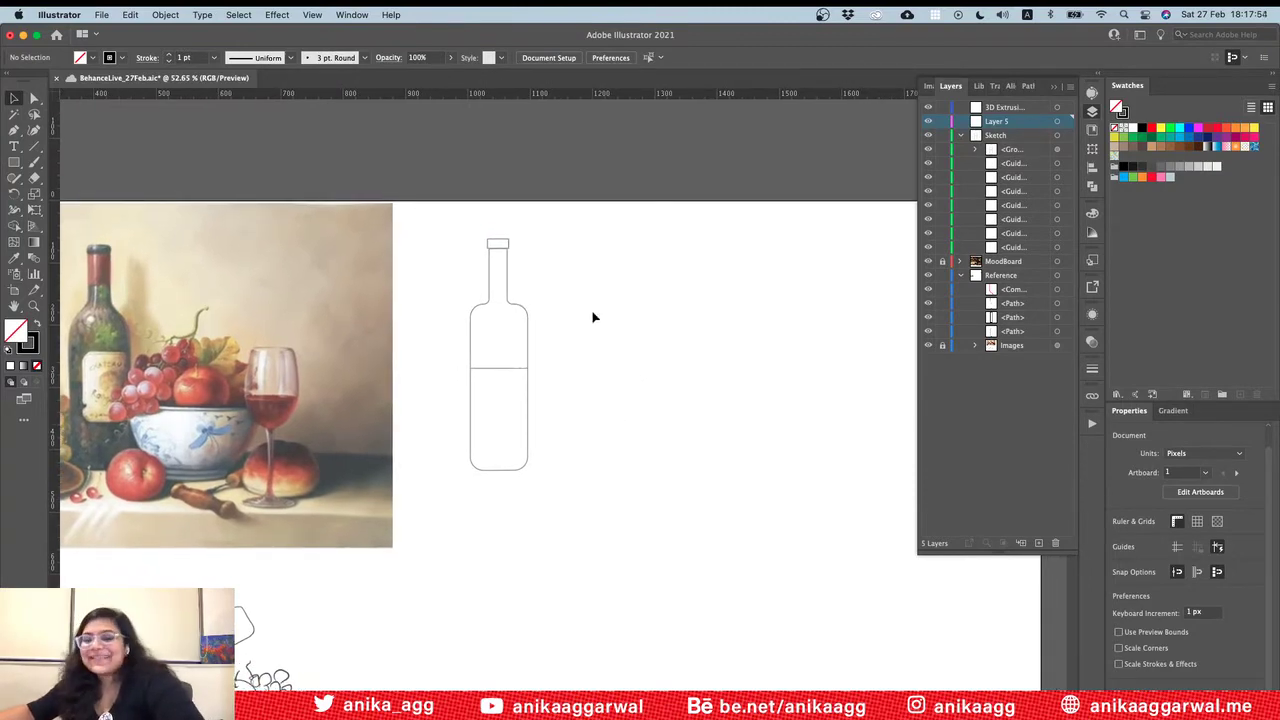
pyautogui.click(242, 14)
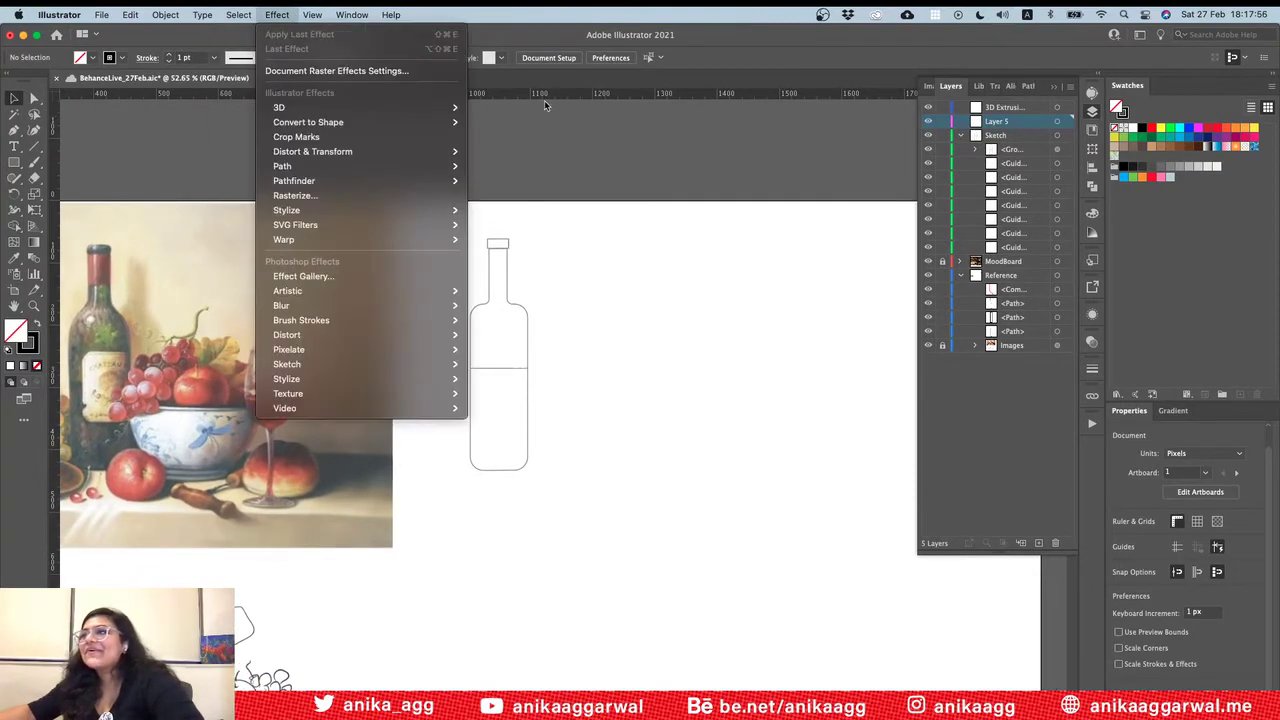
pyautogui.press('Escape')
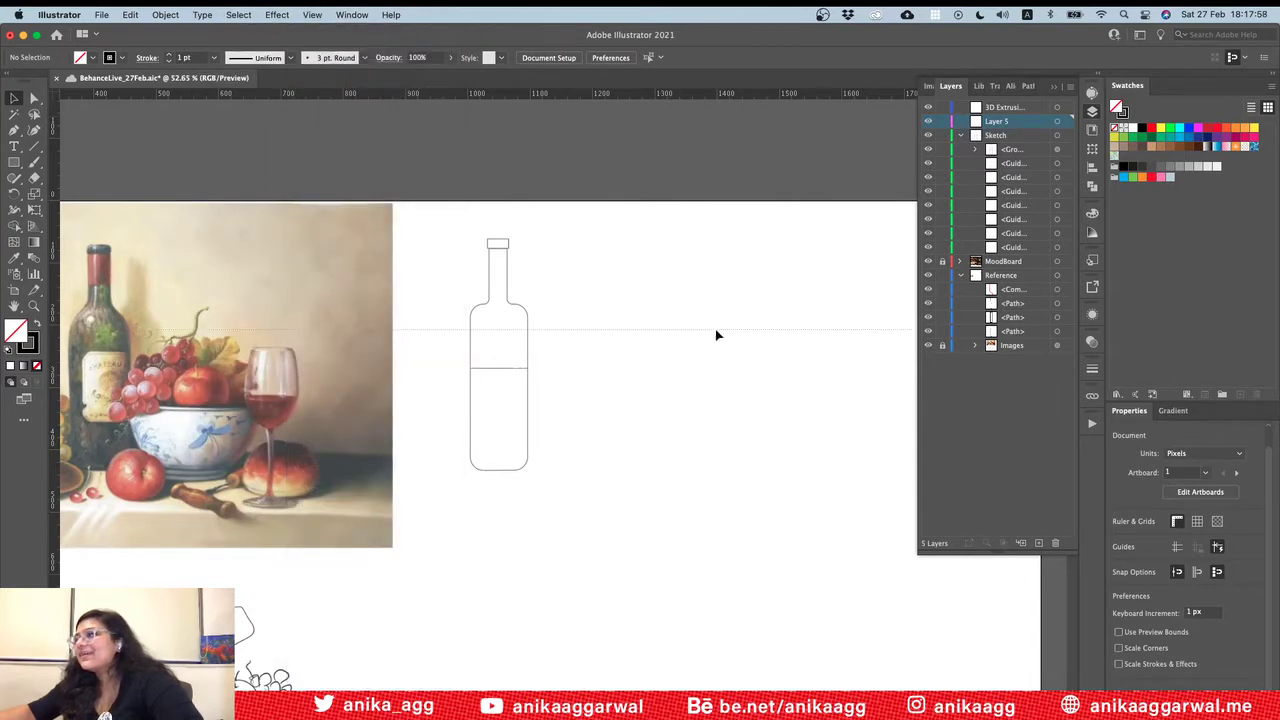
# Step: Show the hidden guides again and remove the stray horizontal guide
pyautogui.moveTo(717, 335)
pyautogui.mouseDown()
pyautogui.moveTo(723, 370)
pyautogui.moveTo(733, 351)
pyautogui.mouseUp()
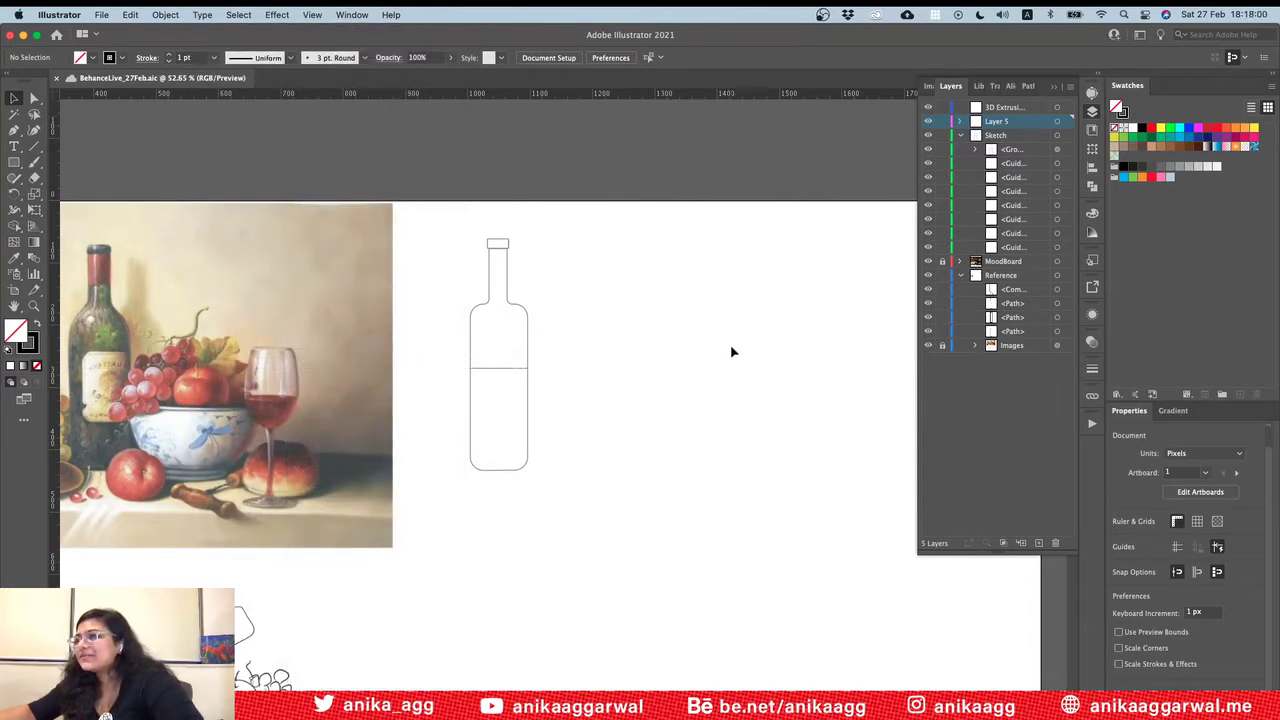
pyautogui.click(310, 14)
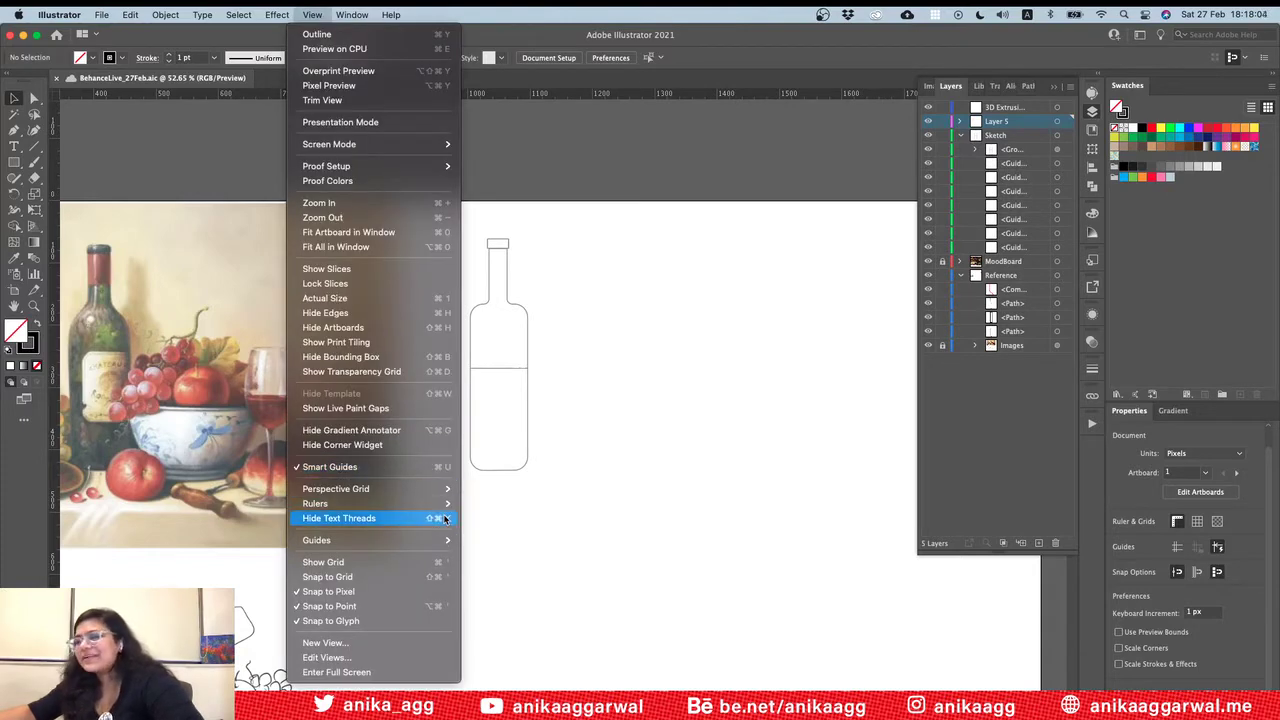
pyautogui.moveTo(445, 537)
pyautogui.click(488, 541)
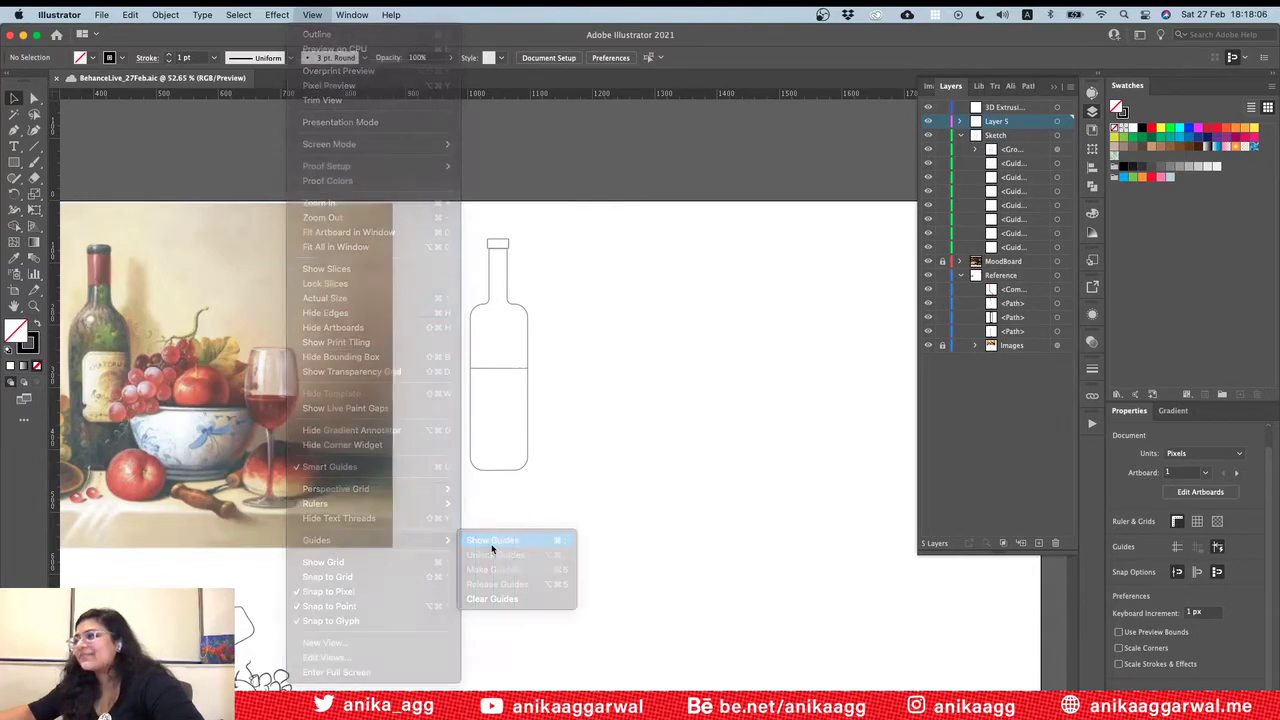
pyautogui.press('super+z')
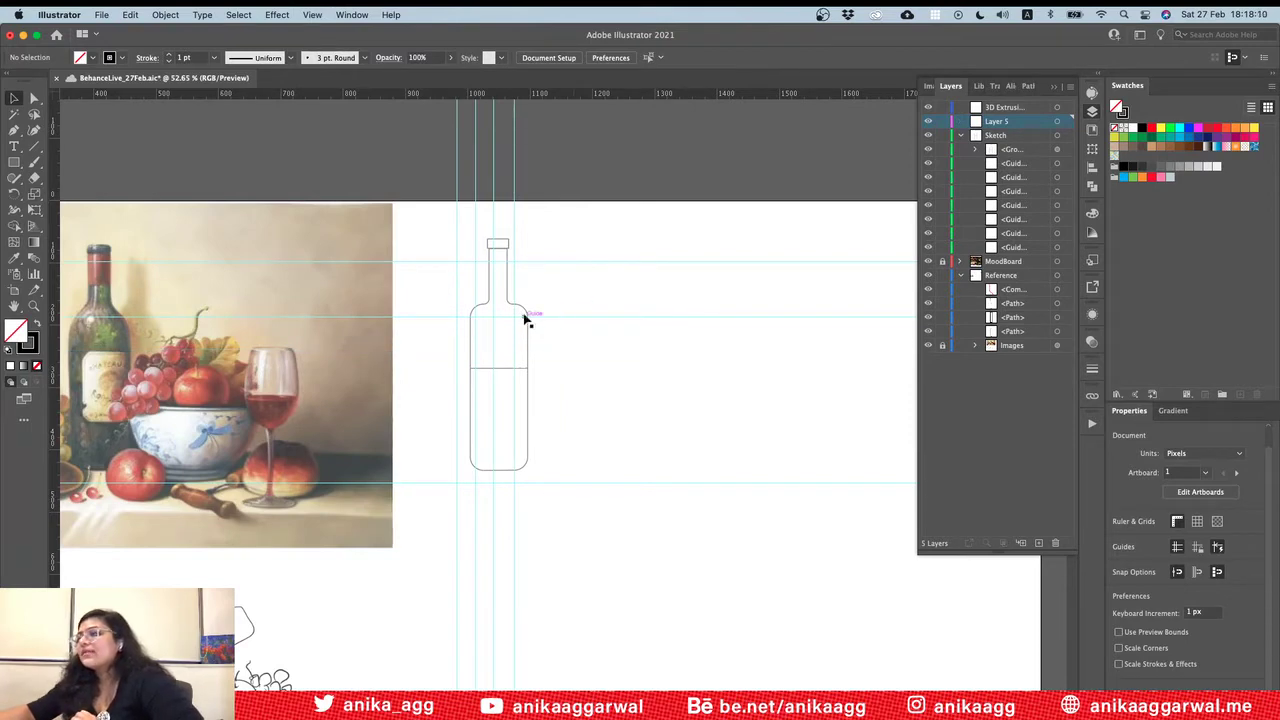
# Step: Snap the bottle onto the guides and add a horizontal guide lower across the bottle
pyautogui.moveTo(525, 314); pyautogui.dragTo(511, 323)
pyautogui.click(615, 355)
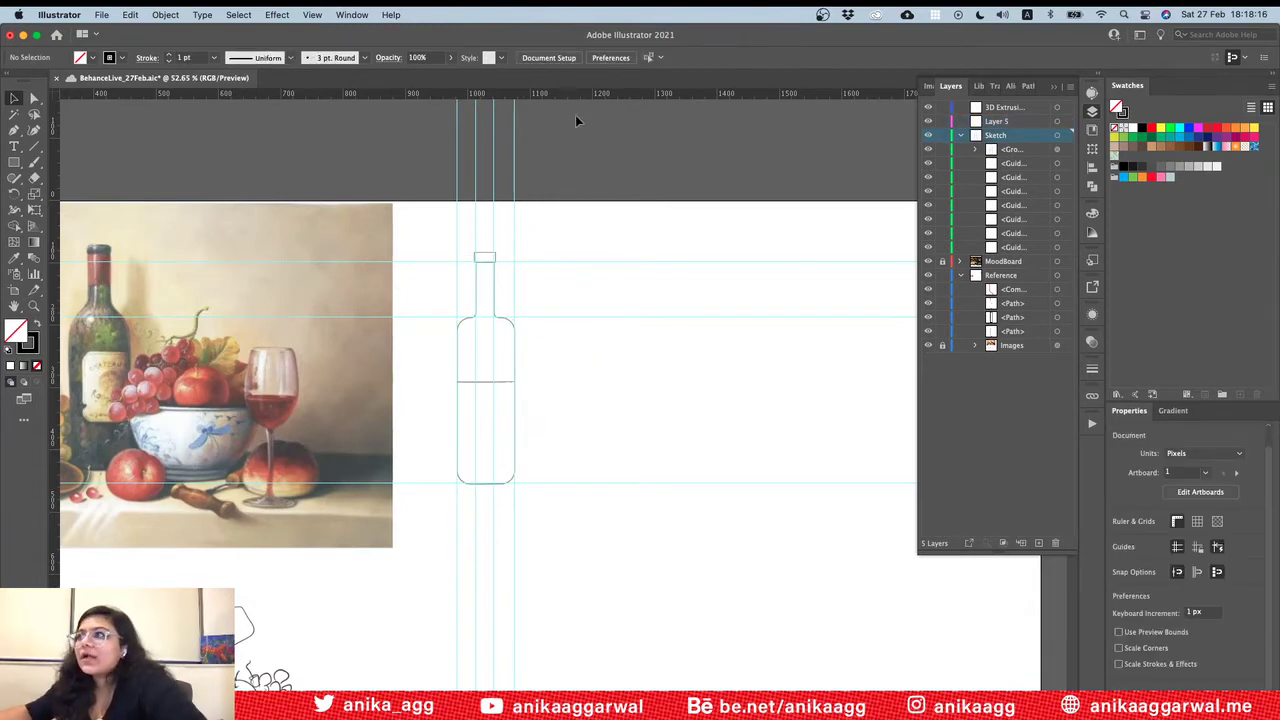
pyautogui.moveTo(616, 94); pyautogui.dragTo(643, 379)
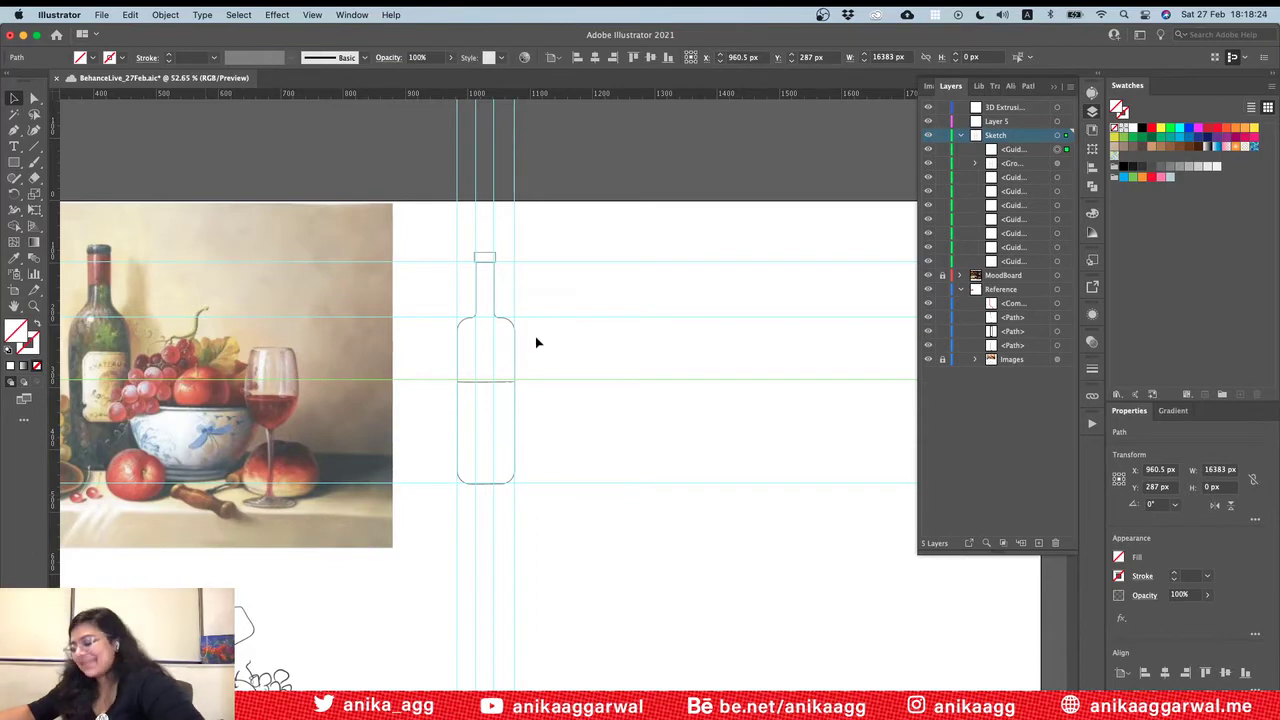
pyautogui.press('Delete')
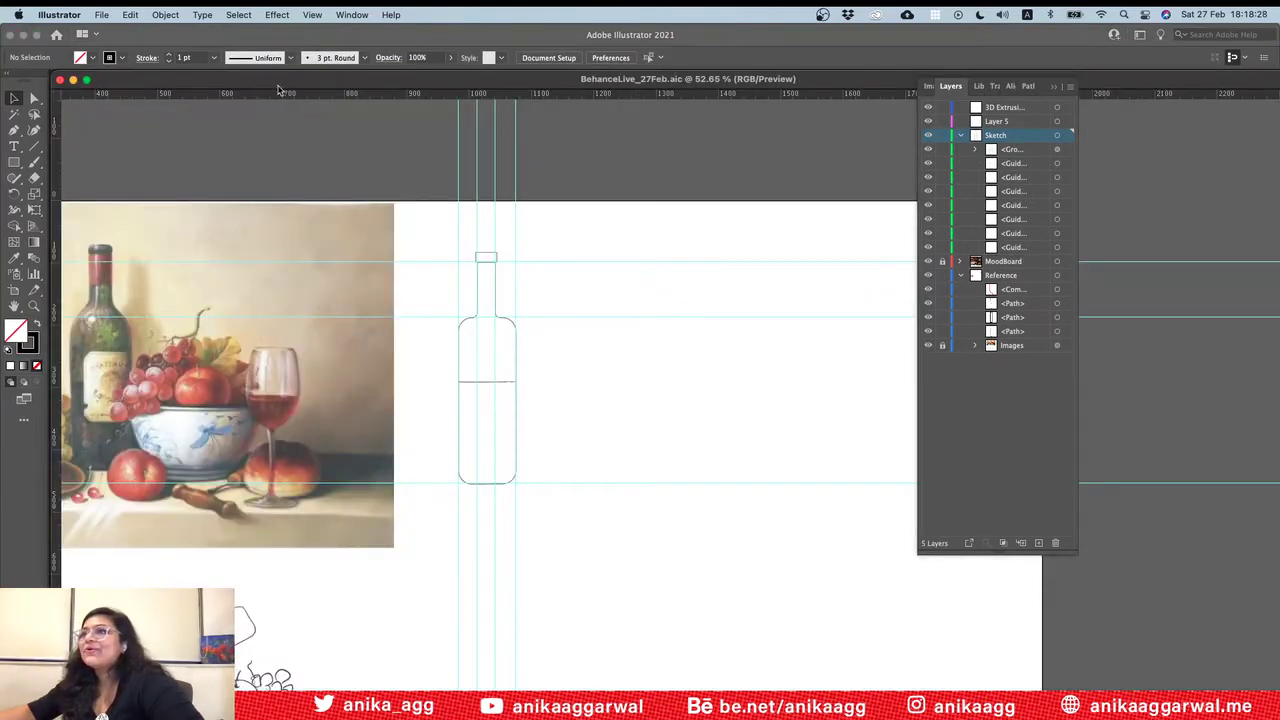
pyautogui.moveTo(278, 88); pyautogui.dragTo(230, 72)
pyautogui.moveTo(608, 97); pyautogui.dragTo(654, 423)
pyautogui.moveTo(654, 96); pyautogui.dragTo(654, 94)
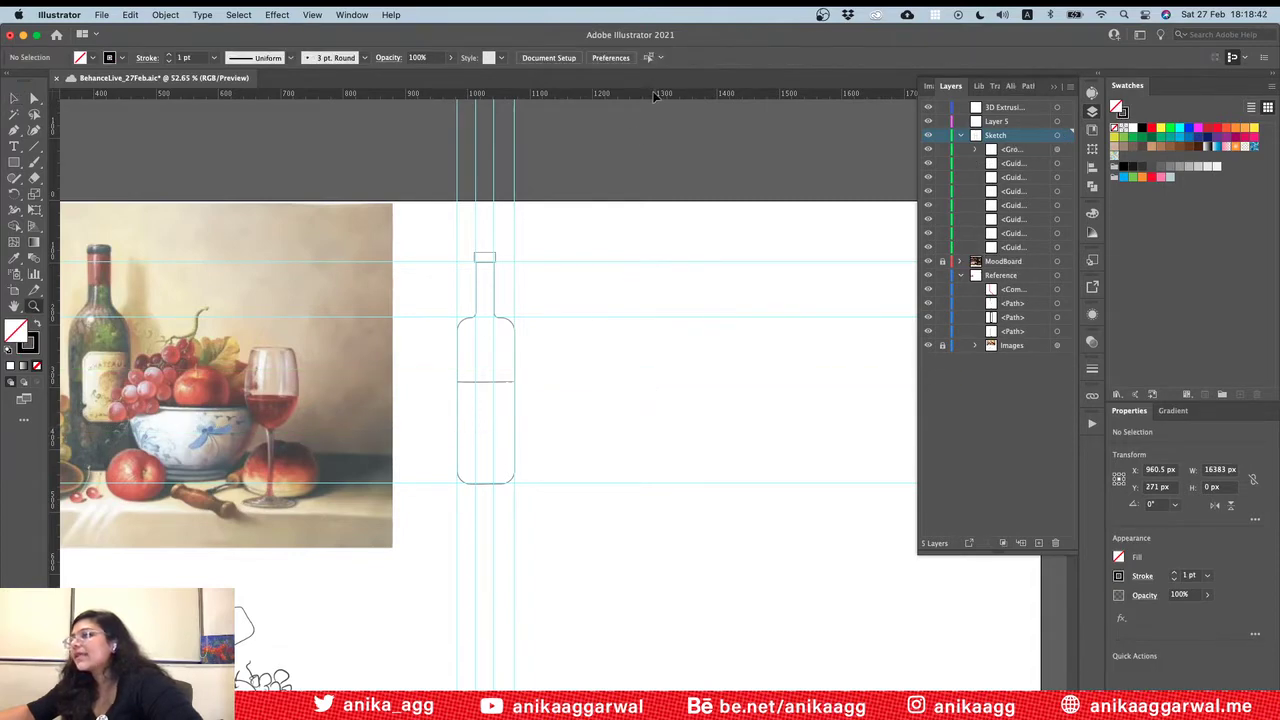
pyautogui.press('super+z')
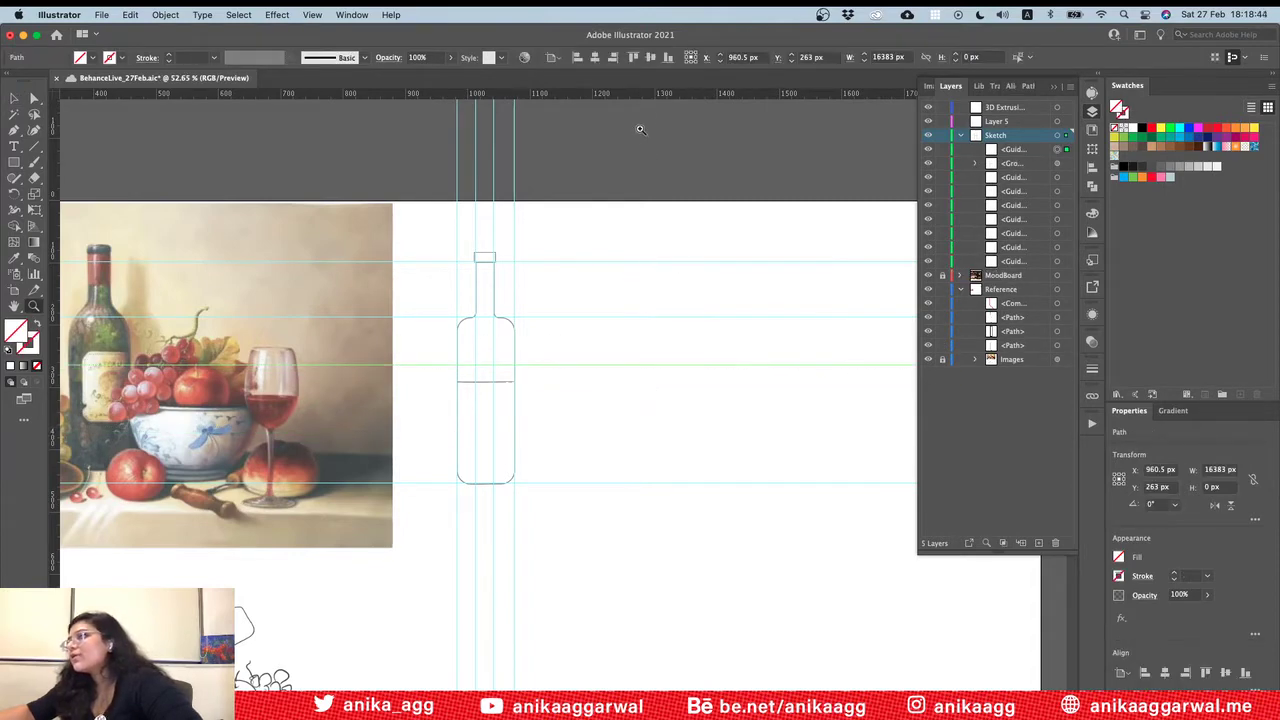
pyautogui.moveTo(695, 365); pyautogui.dragTo(686, 479)
# Step: Lock all the guides in place
pyautogui.press('v')
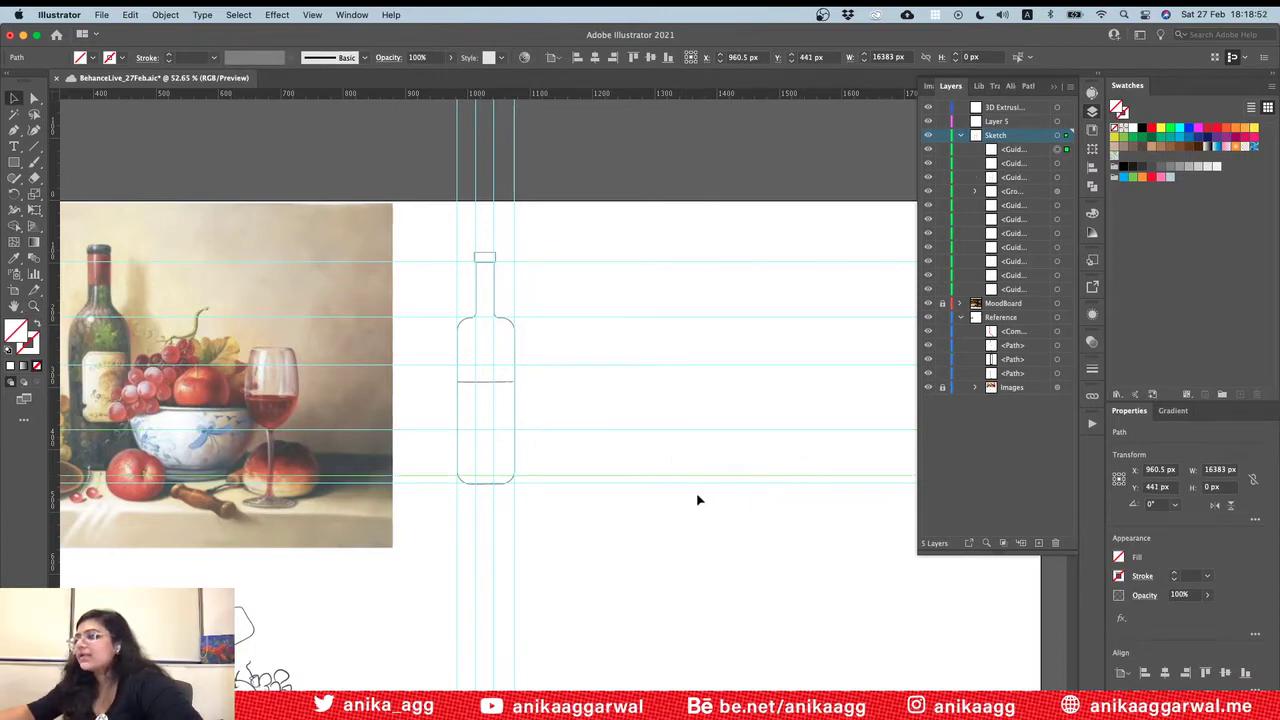
pyautogui.rightClick(636, 260)
pyautogui.click(737, 392)
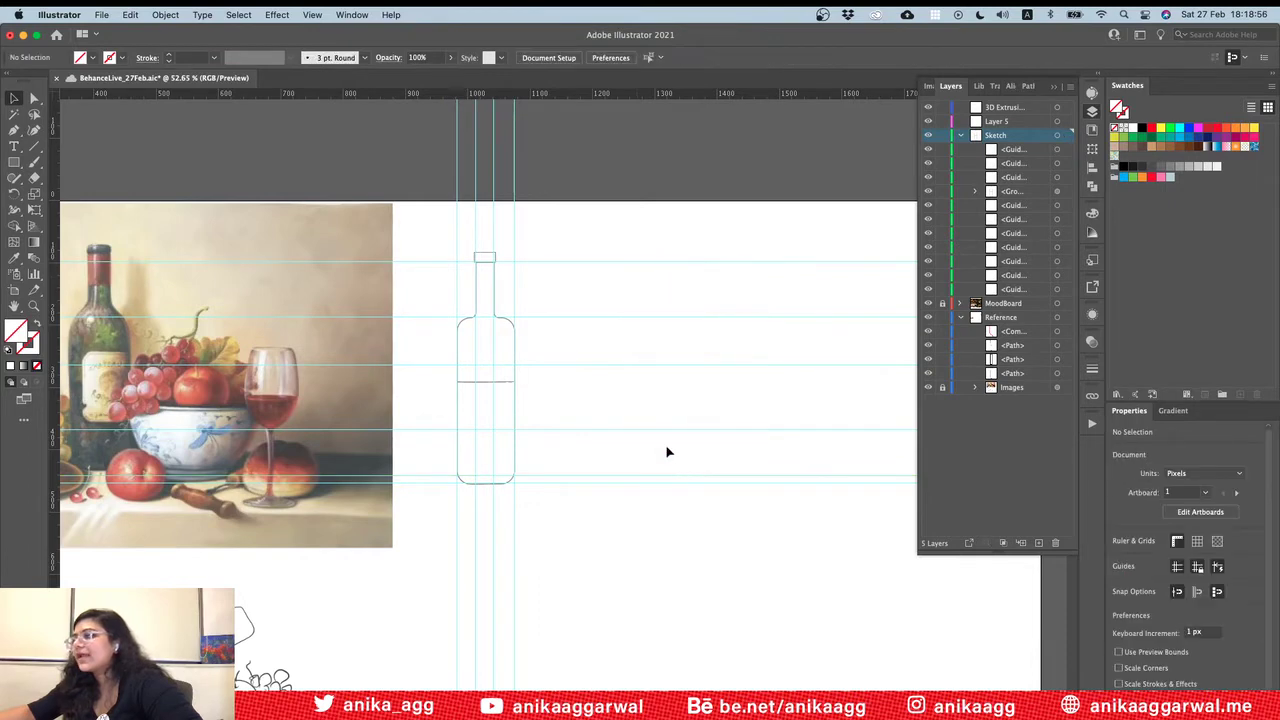
pyautogui.rightClick(602, 264)
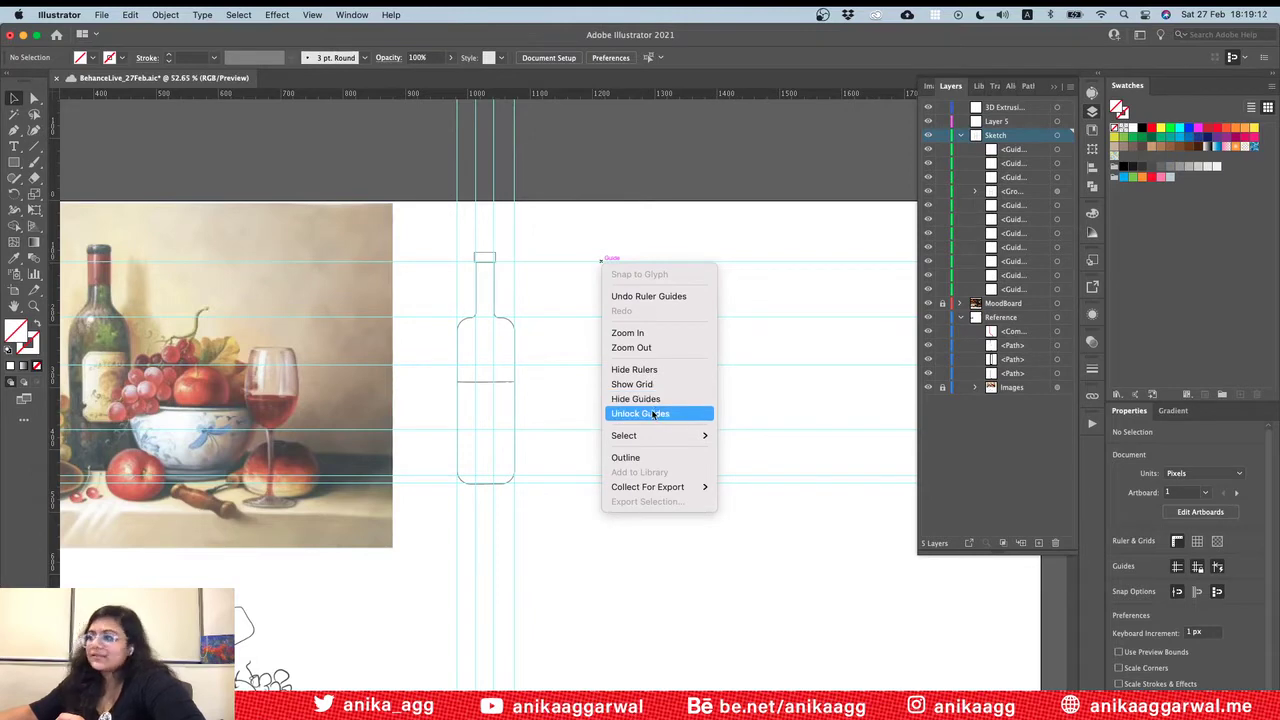
# Step: Place a Pen anchor beside the bottle and add another horizontal guide lower down
pyautogui.click(843, 594)
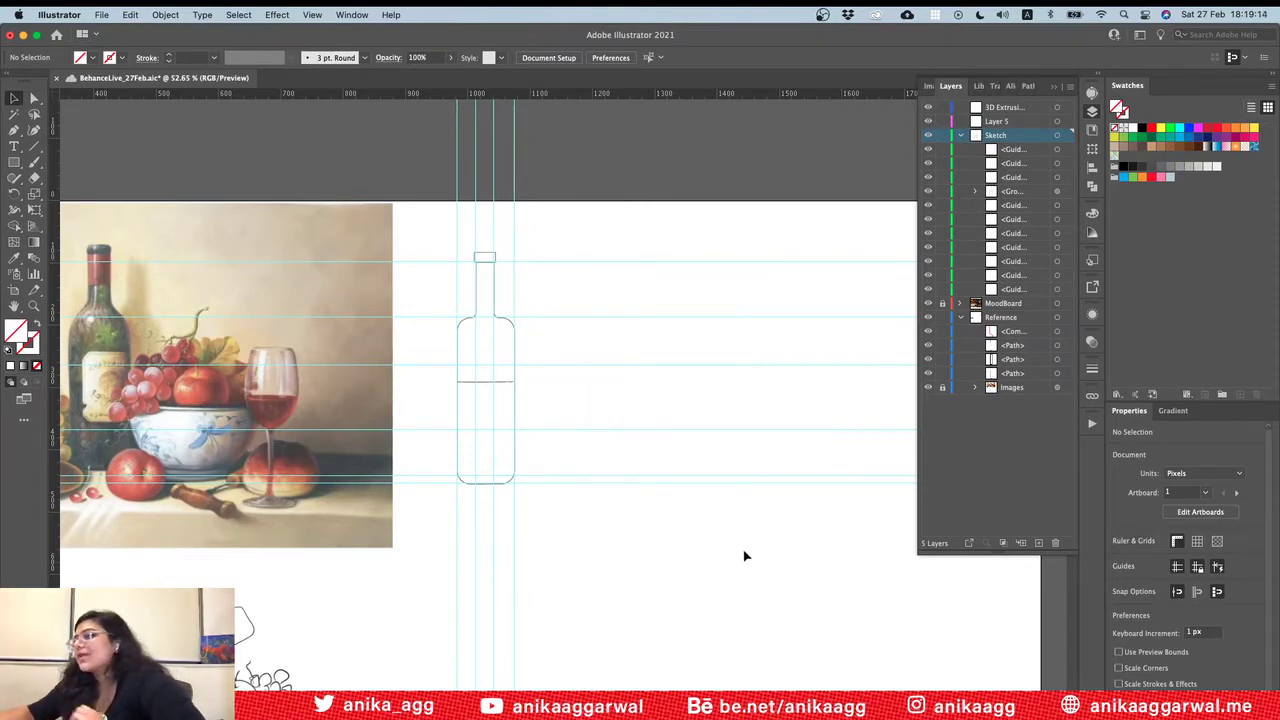
pyautogui.click(14, 130)
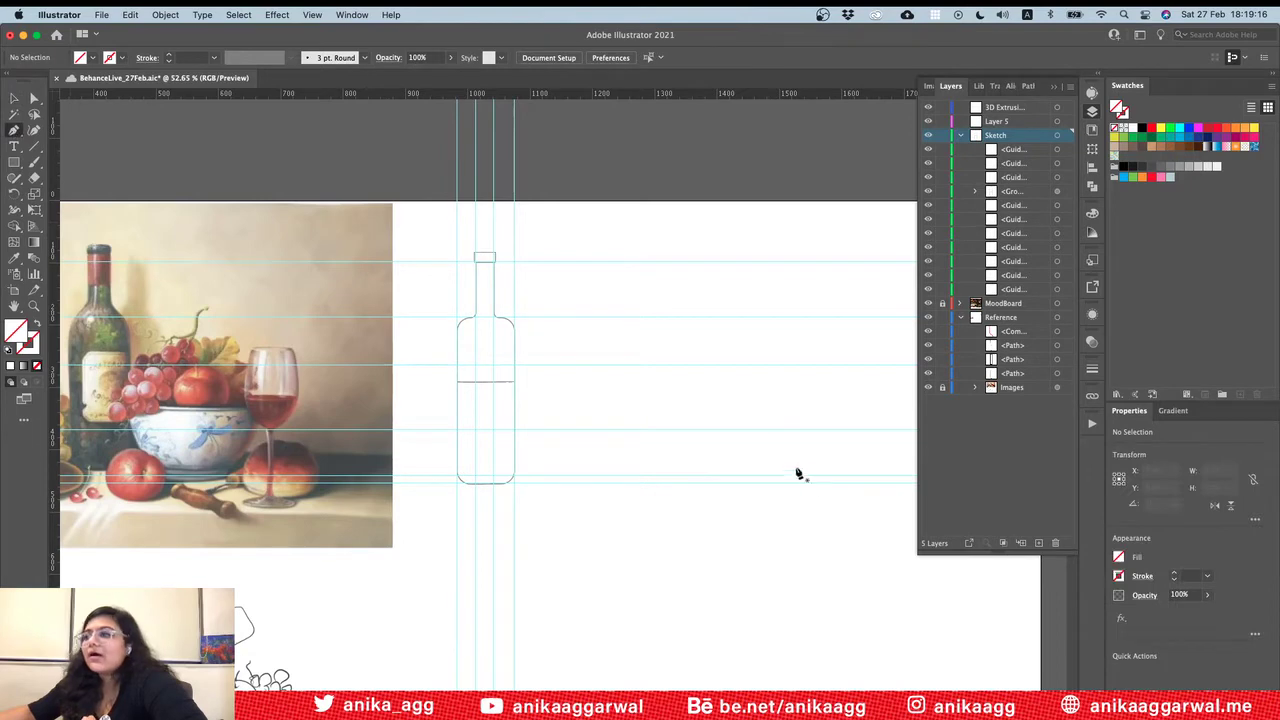
pyautogui.click(600, 366)
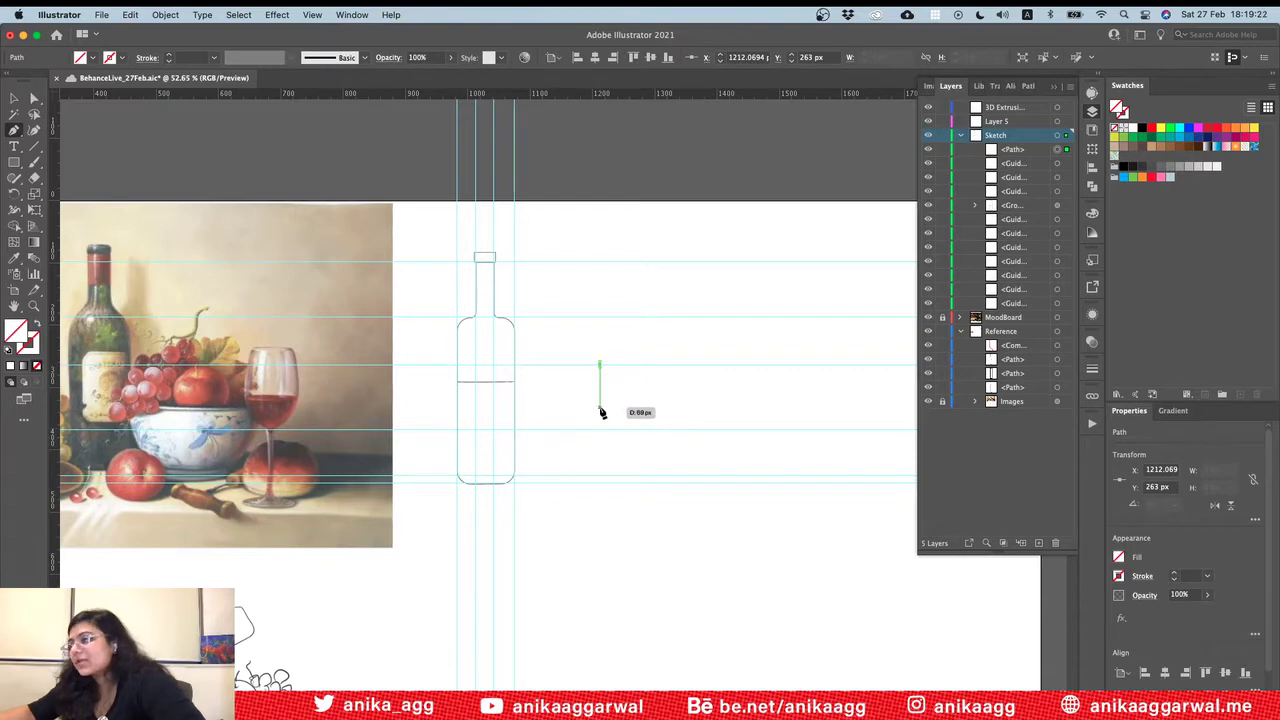
pyautogui.press('v')
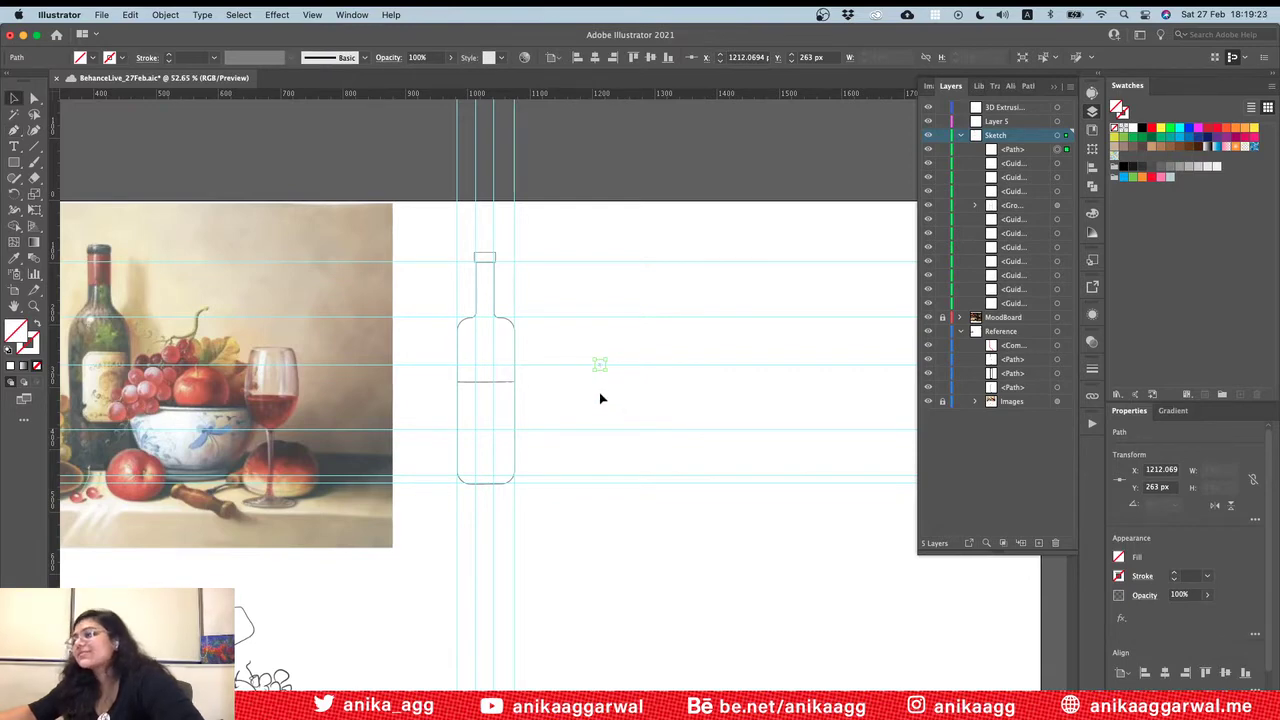
pyautogui.click(618, 341)
pyautogui.moveTo(620, 97); pyautogui.dragTo(655, 420)
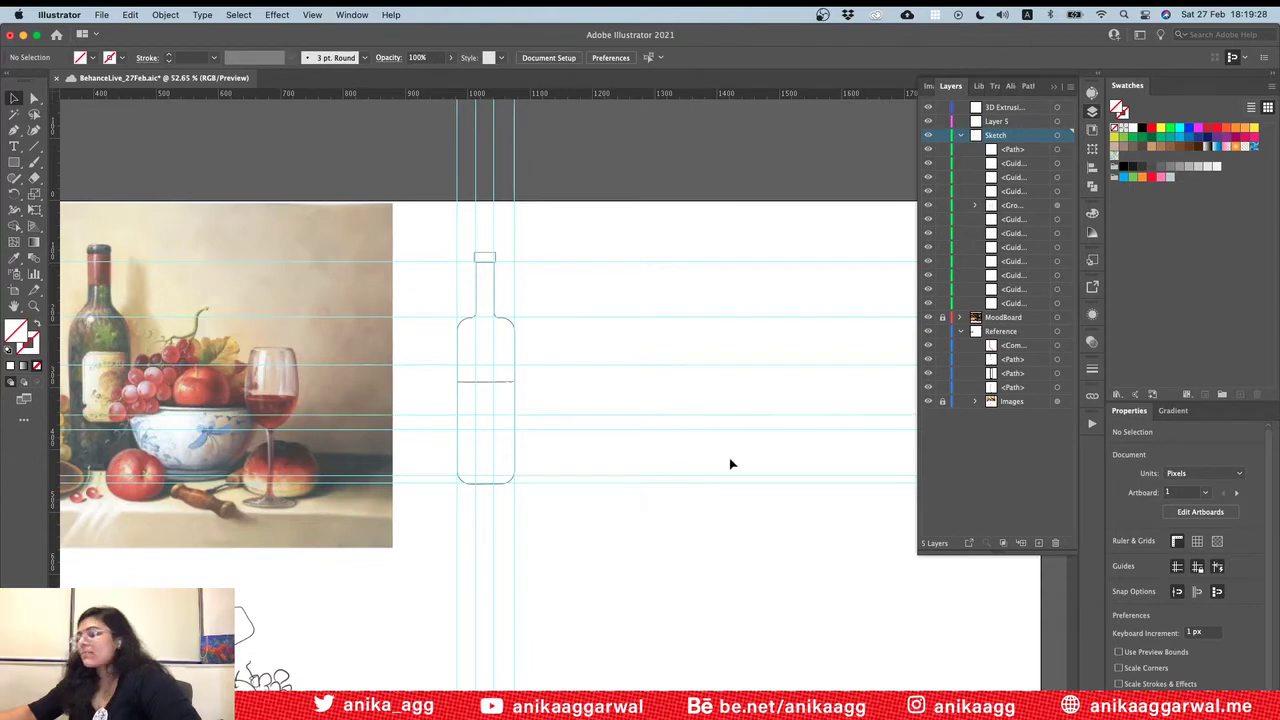
# Step: Start the glass bowl outline with anchors from the upper guide down to the lower guide
pyautogui.press('p')
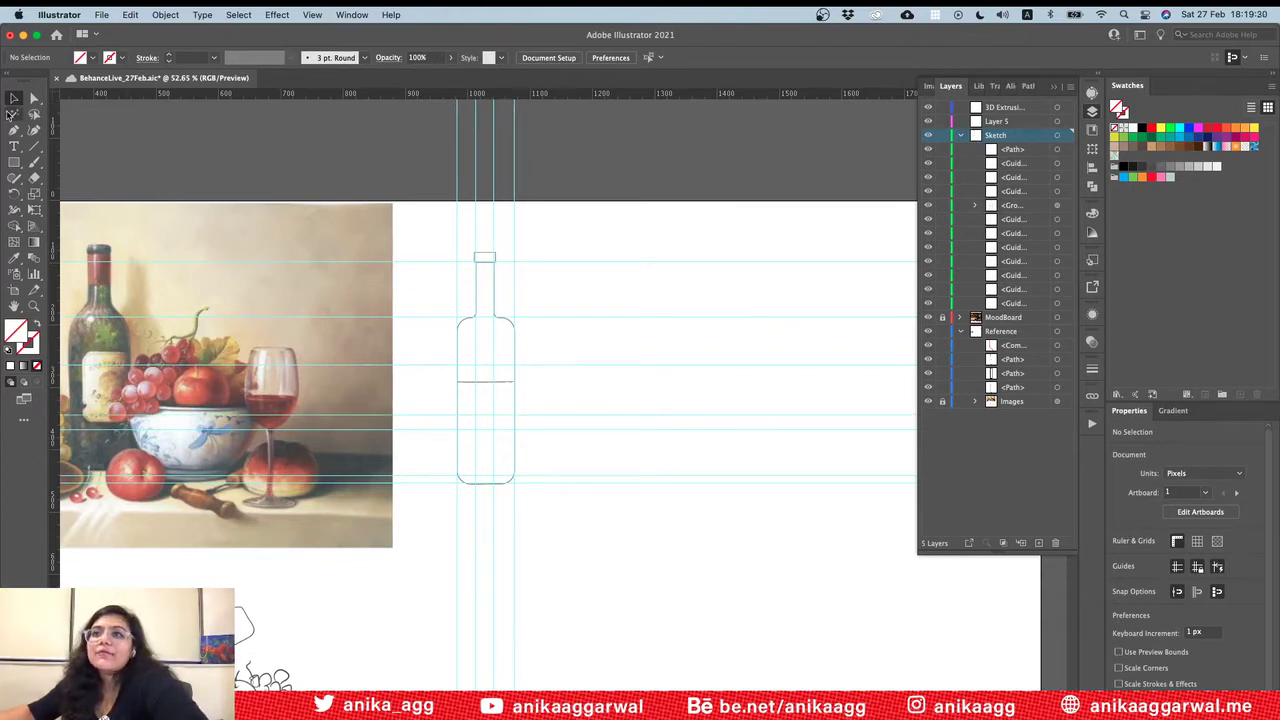
pyautogui.click(627, 365)
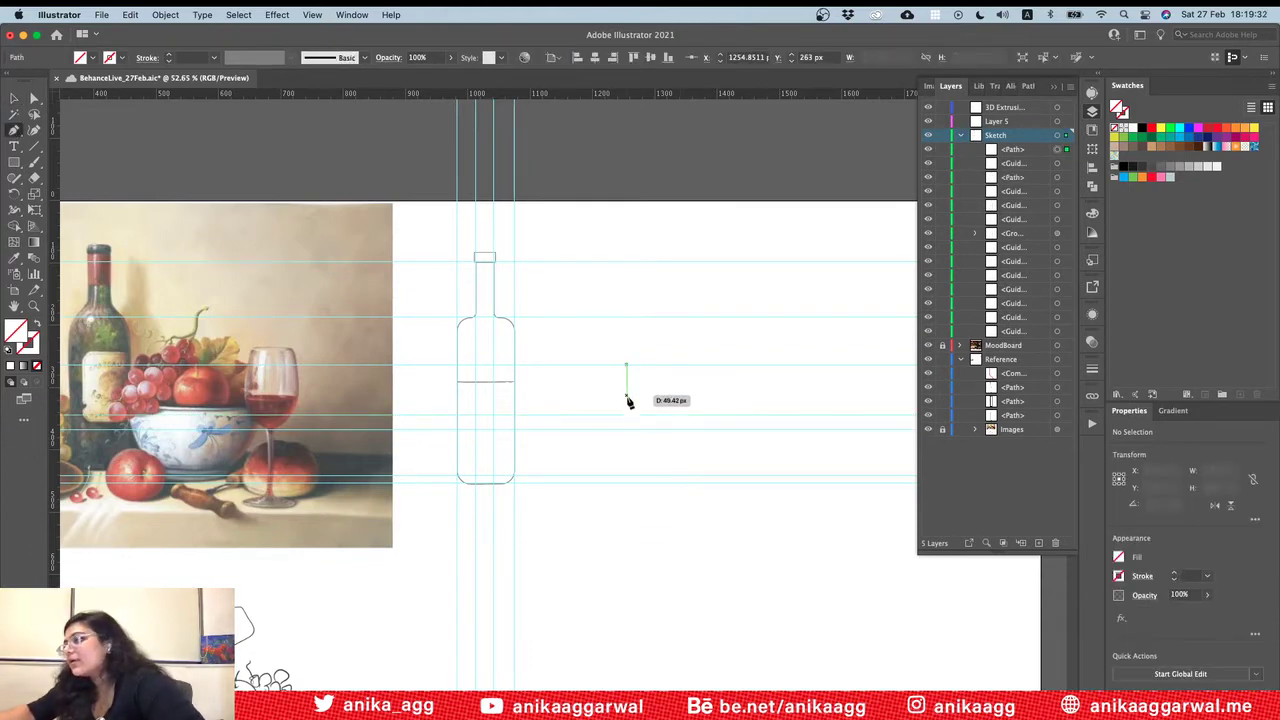
pyautogui.click(627, 414)
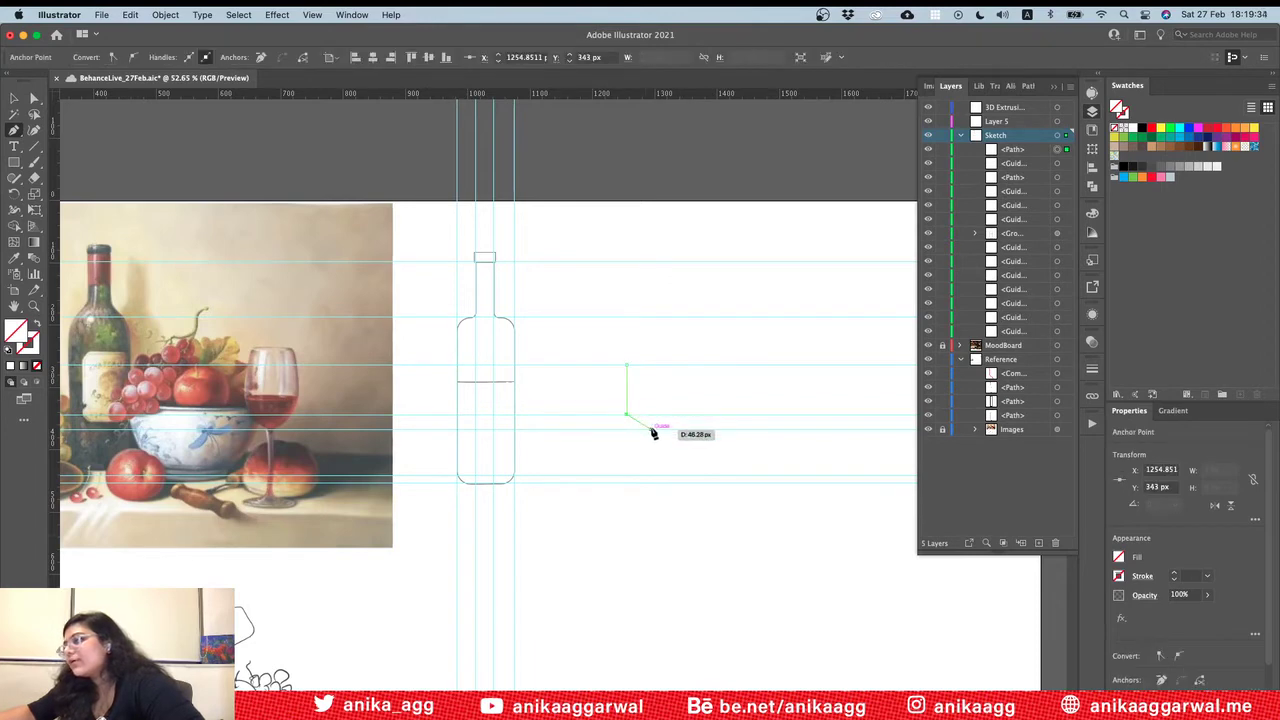
pyautogui.click(655, 432)
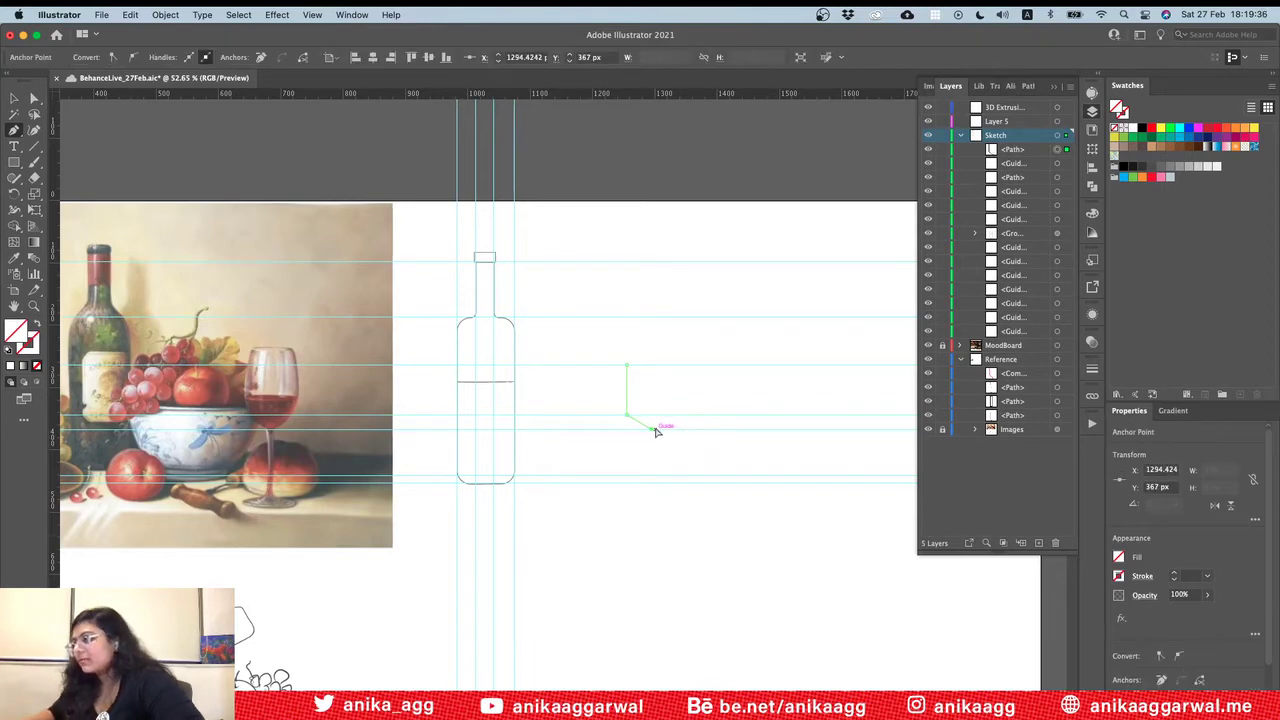
pyautogui.press('super+1')
pyautogui.press('super+equal')
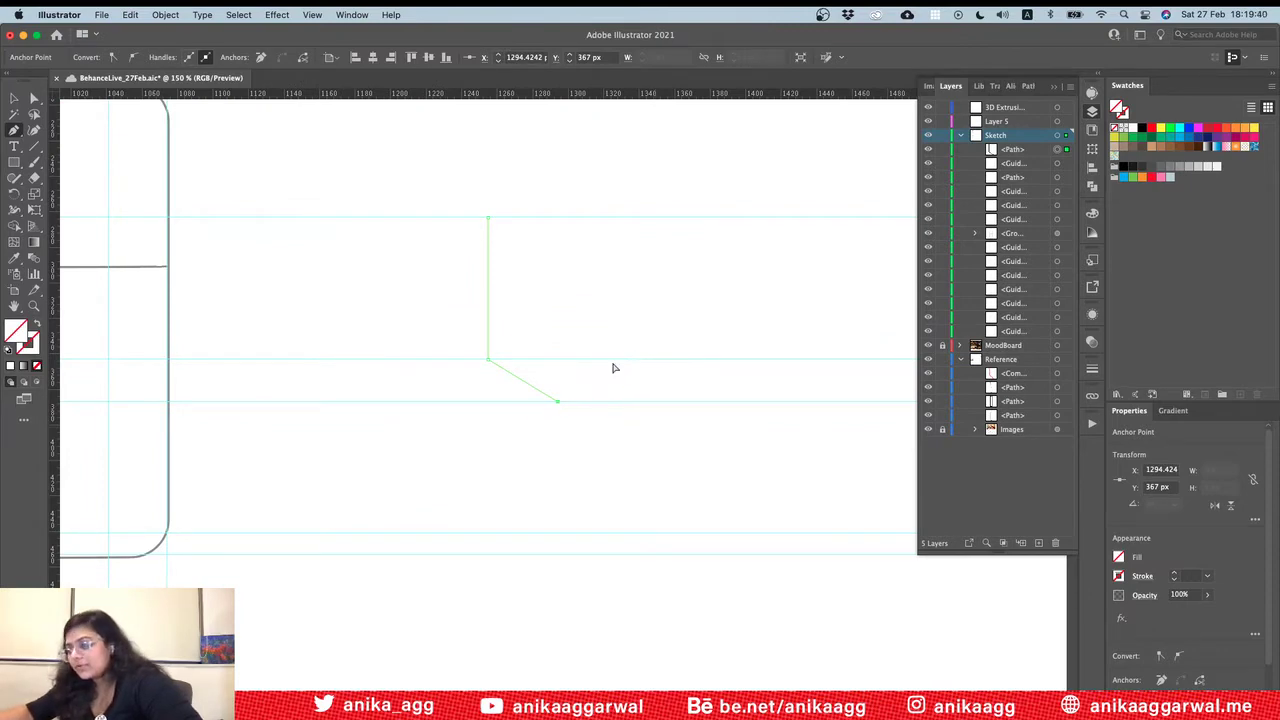
pyautogui.press('super+z')
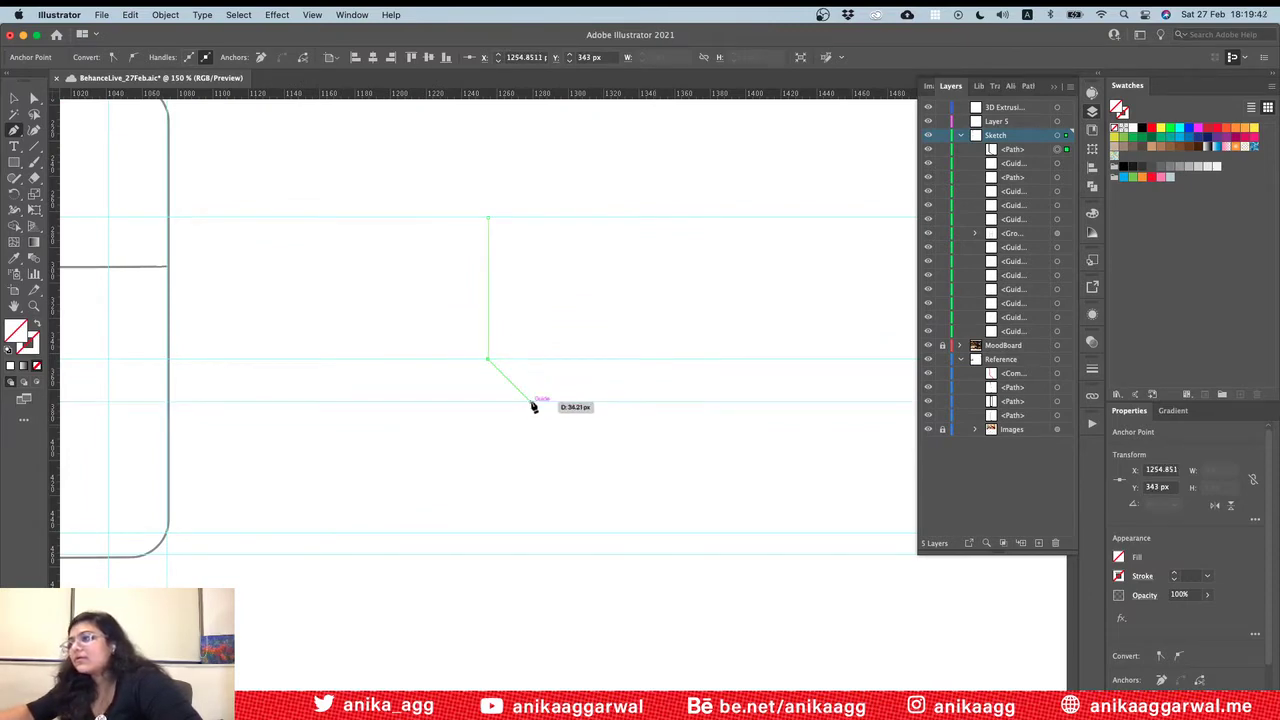
# Step: Add the V-pointed bottom, close the bowl shape and give it a black stroke
pyautogui.click(533, 401)
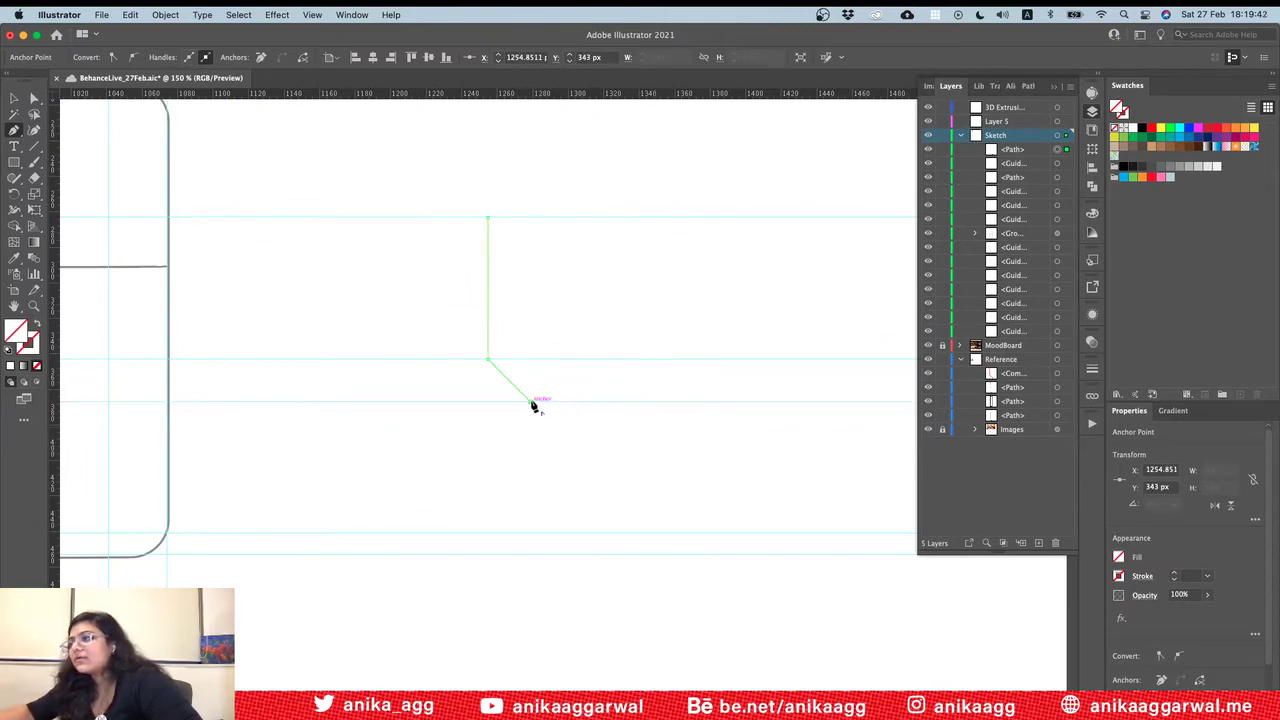
pyautogui.click(575, 359)
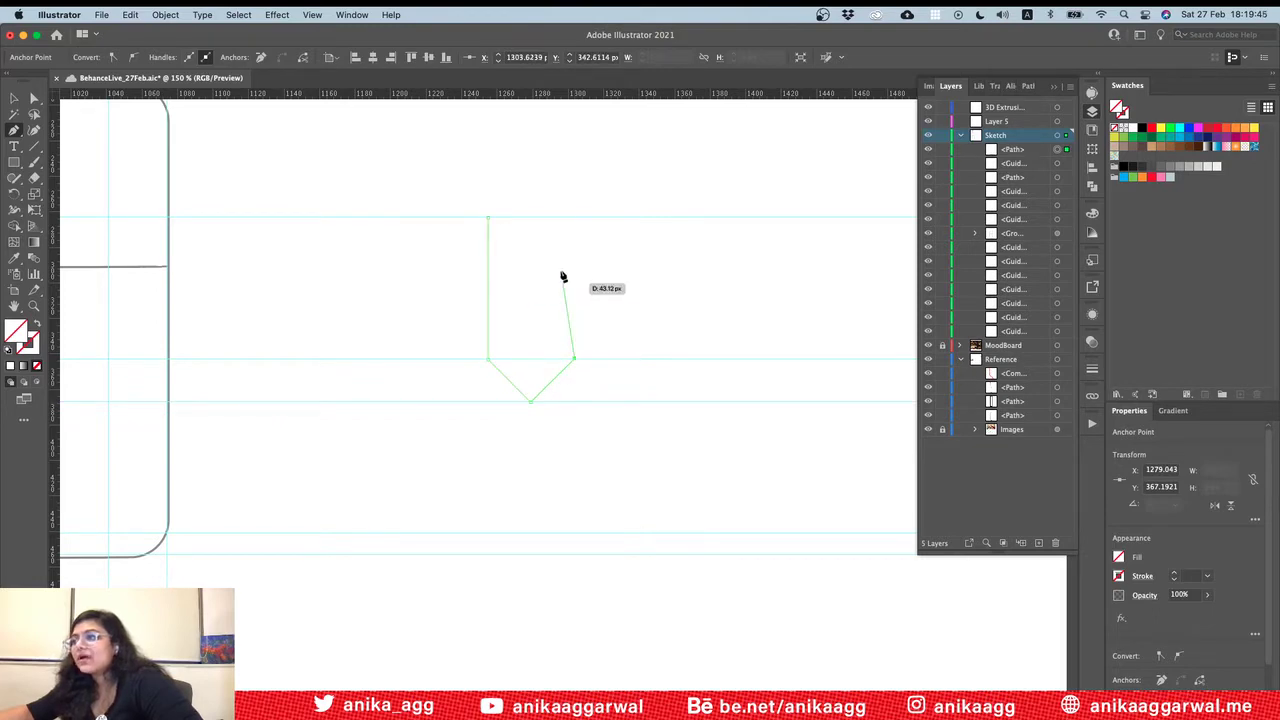
pyautogui.click(575, 217)
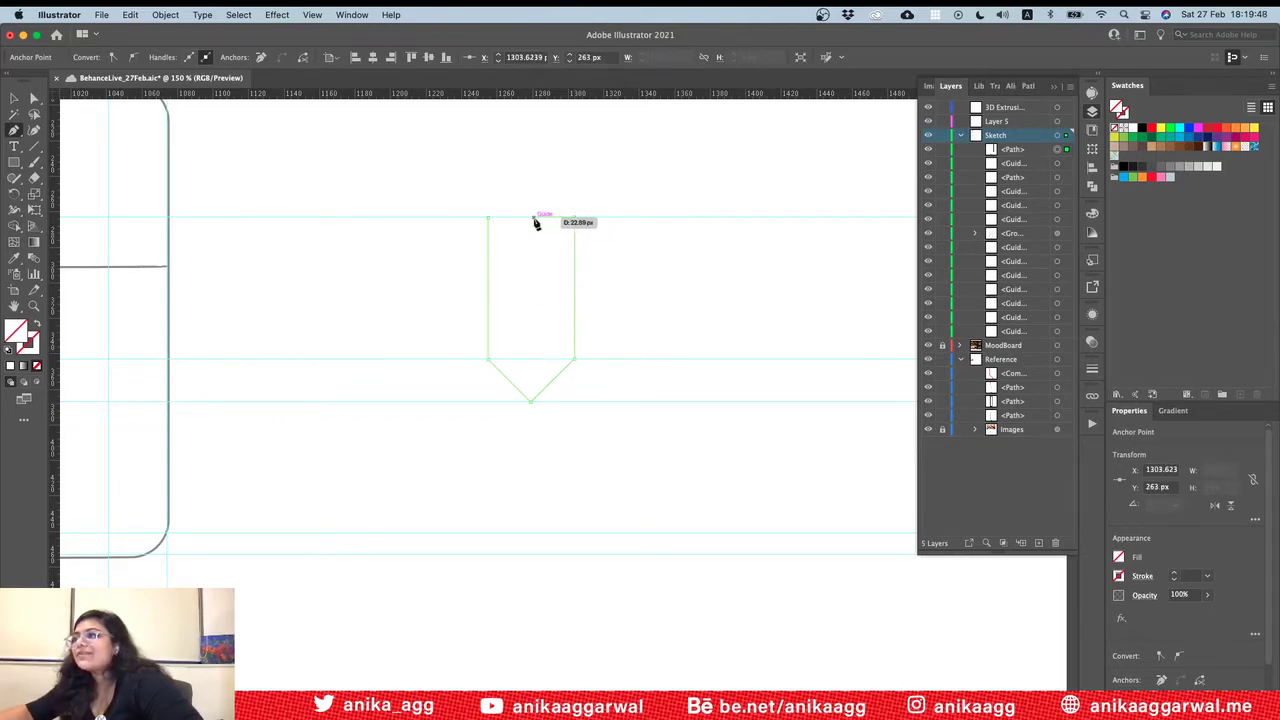
pyautogui.click(489, 218)
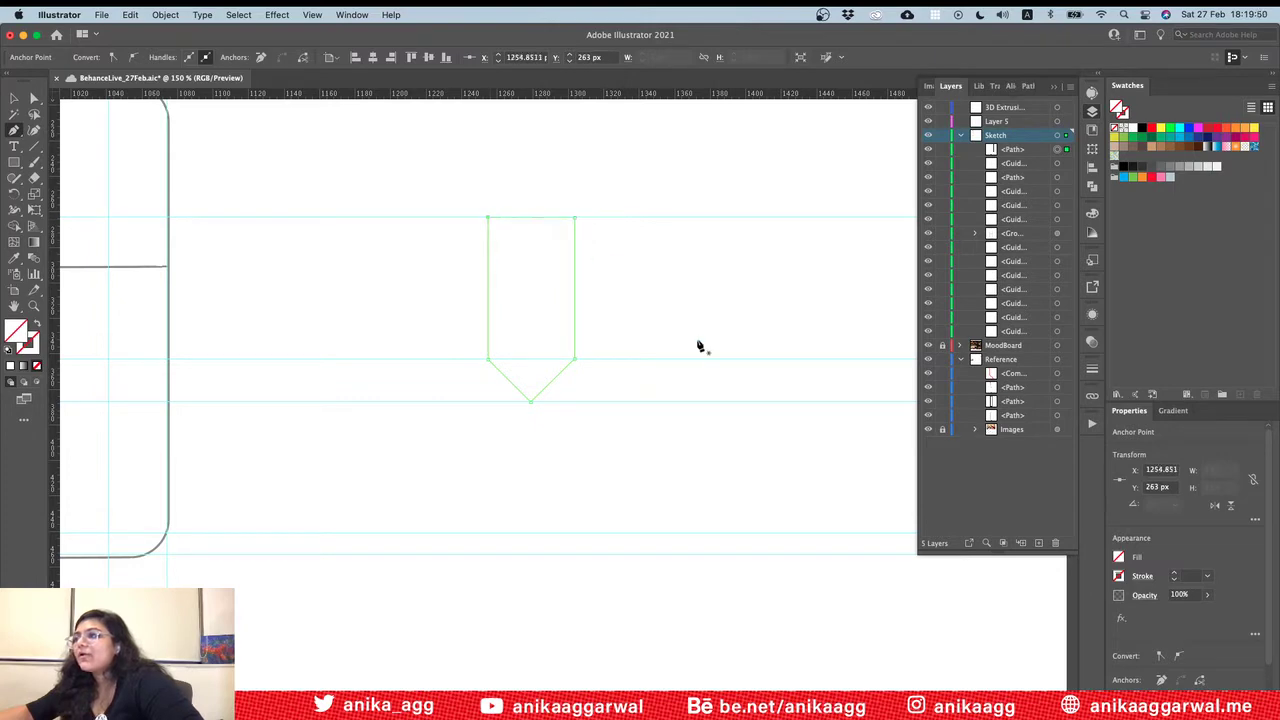
pyautogui.click(1172, 575)
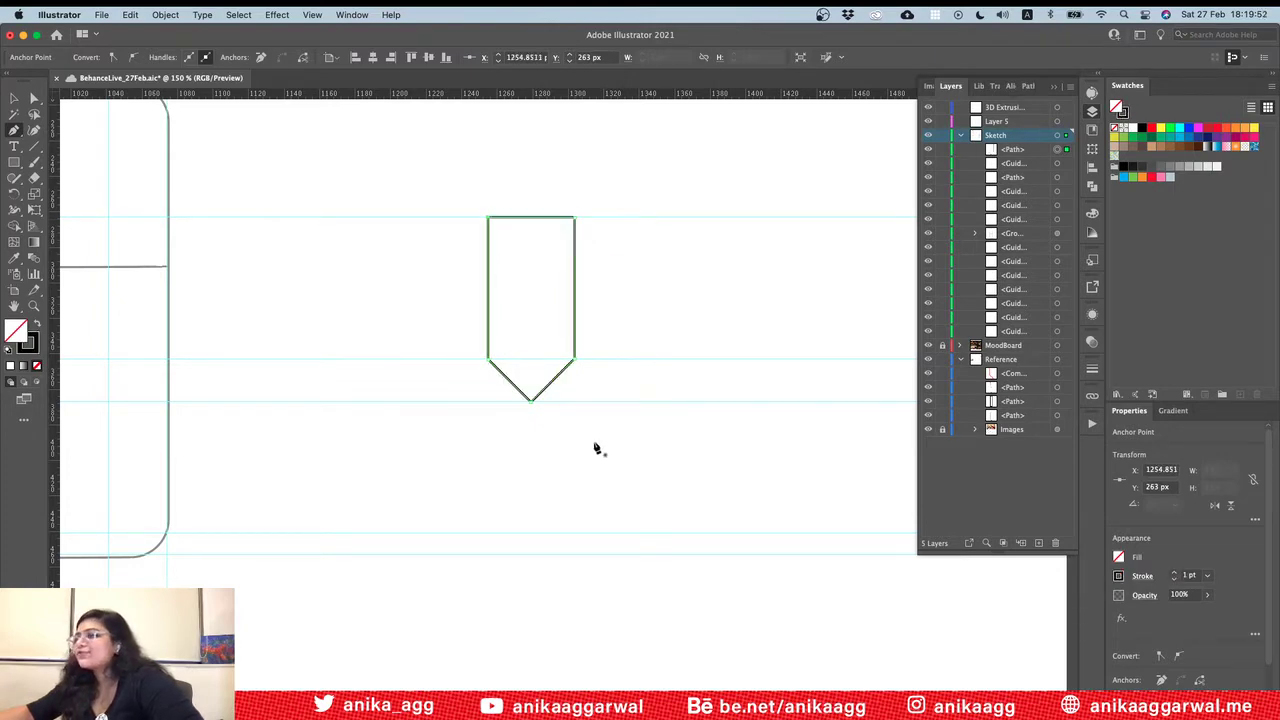
pyautogui.press('v')
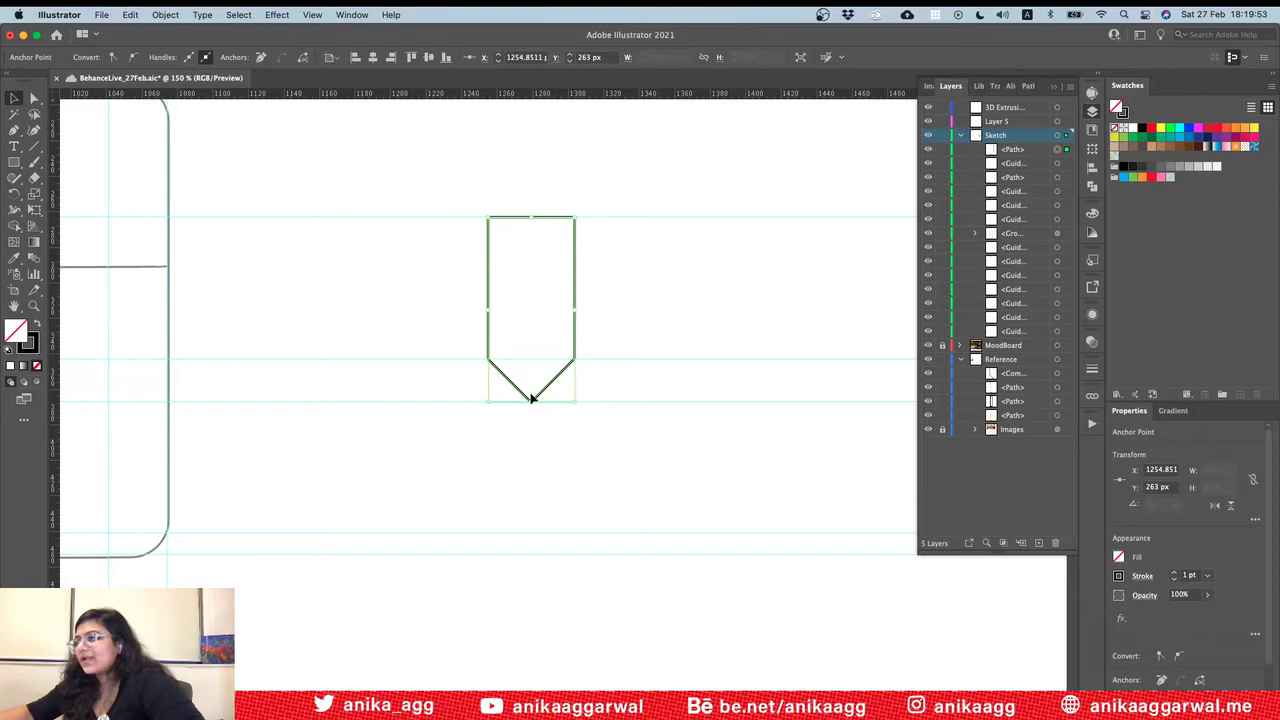
pyautogui.click(644, 318)
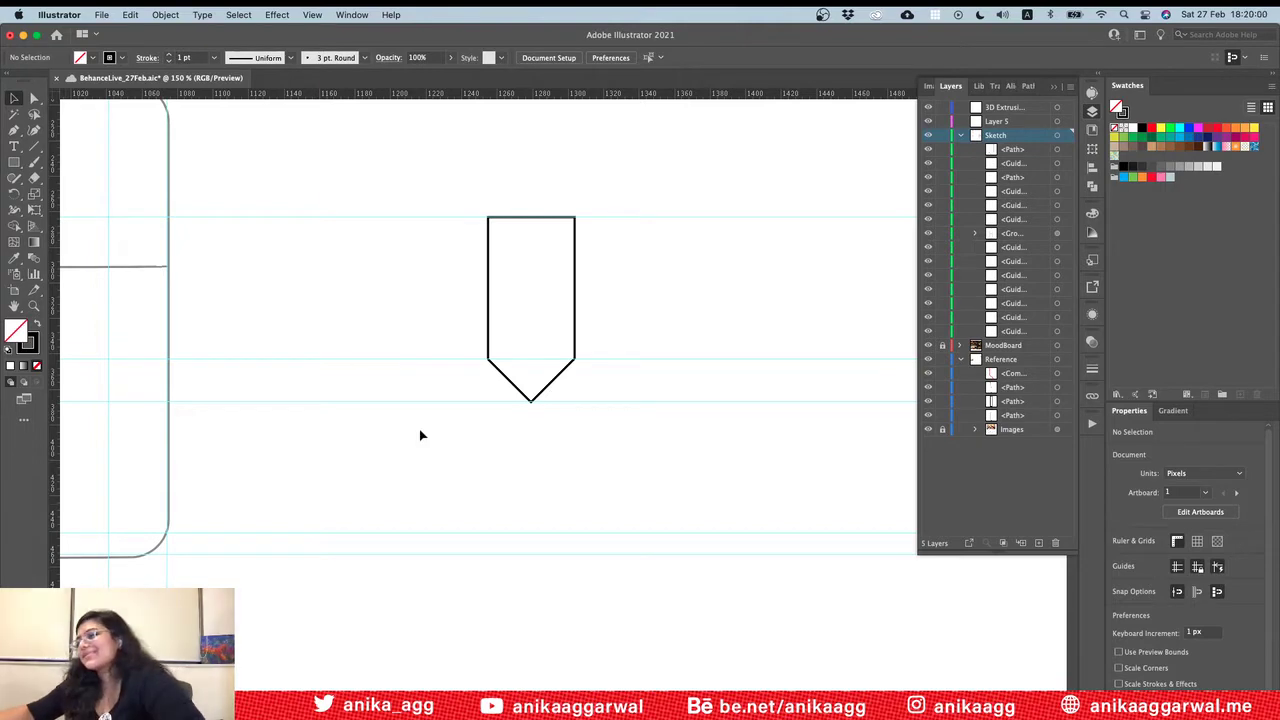
# Step: Try starting a Pen stem path at the bowl's bottom point
pyautogui.click(15, 132)
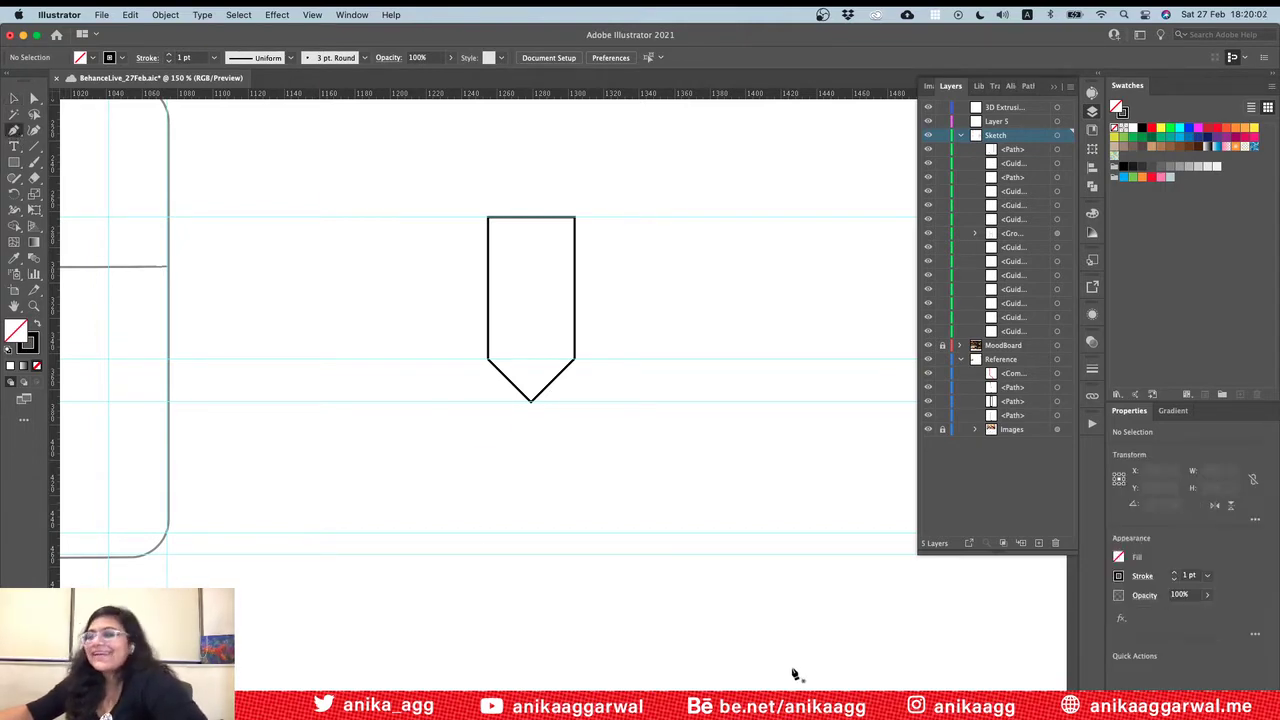
pyautogui.click(532, 402)
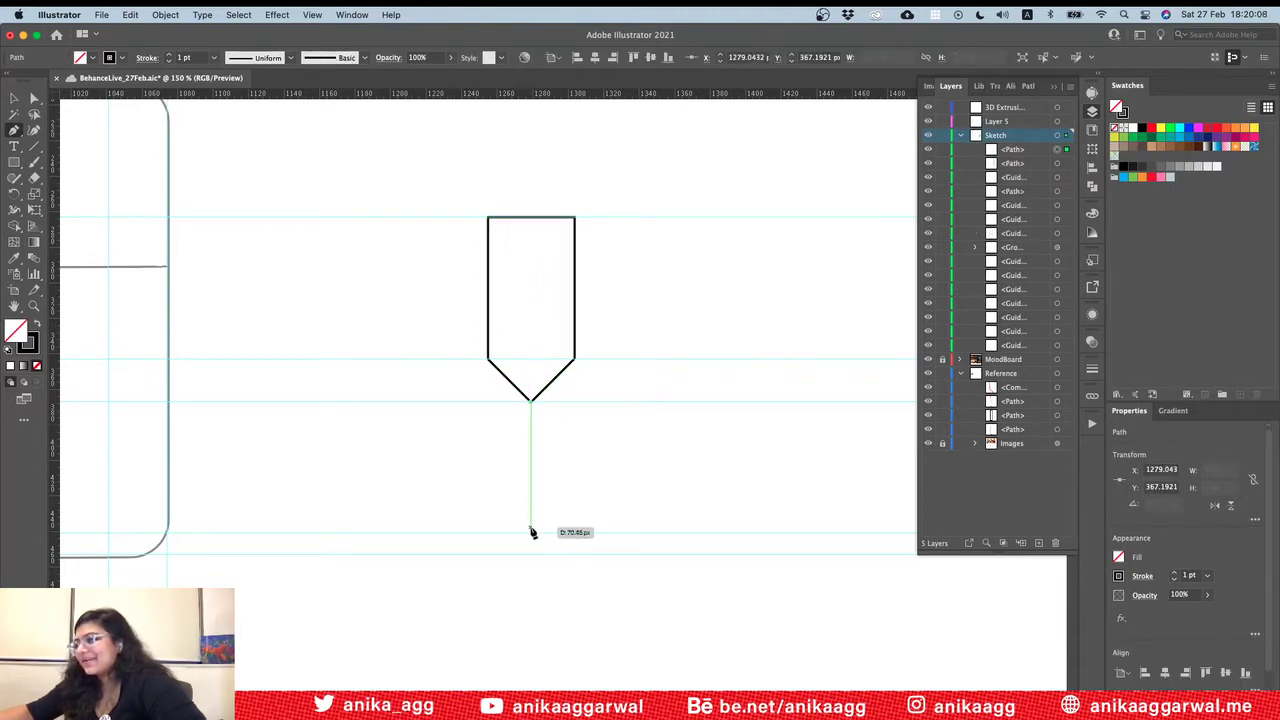
pyautogui.press('v')
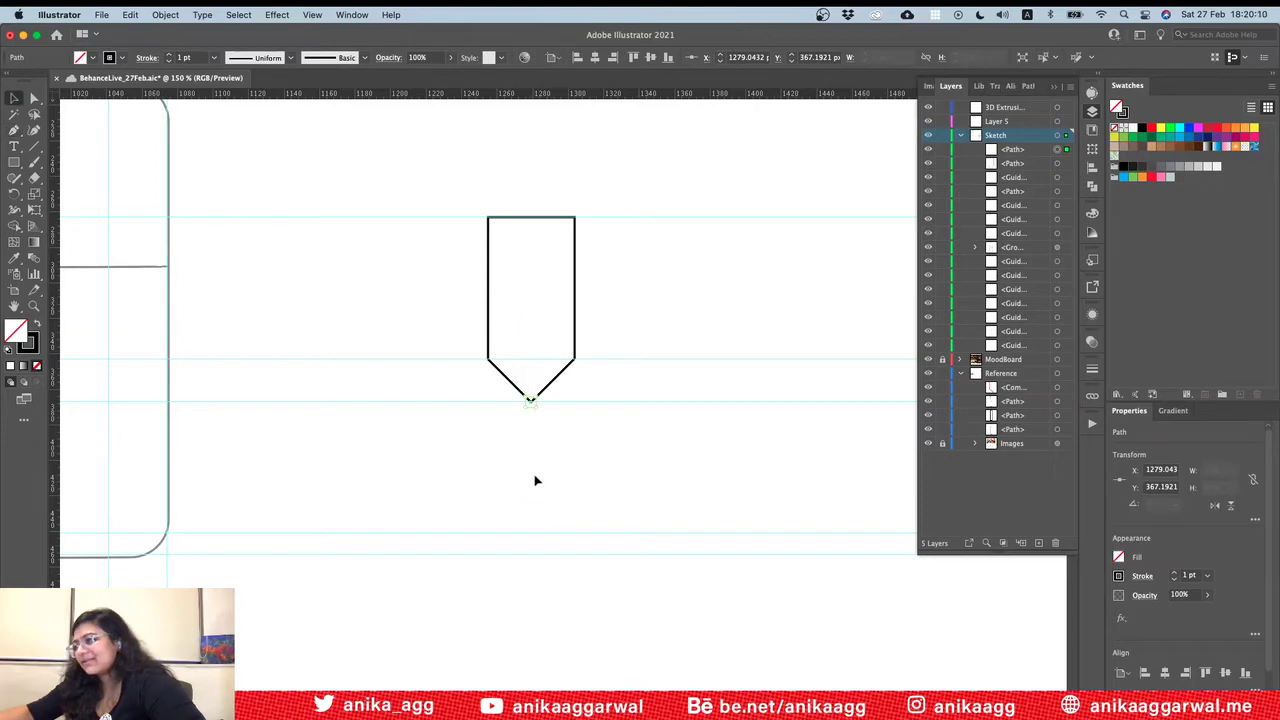
pyautogui.click(560, 464)
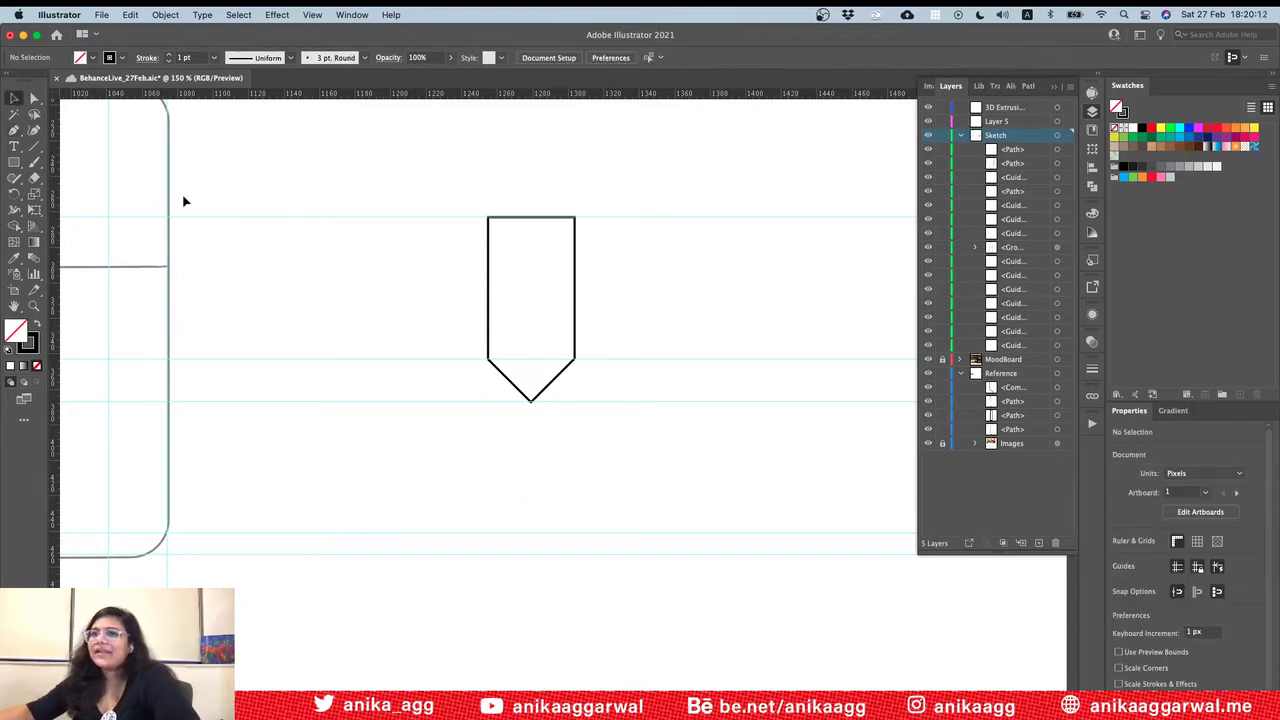
# Step: Draw a thin 3 by 74 px stem rectangle and centre it beneath the bowl's point
pyautogui.press('m')
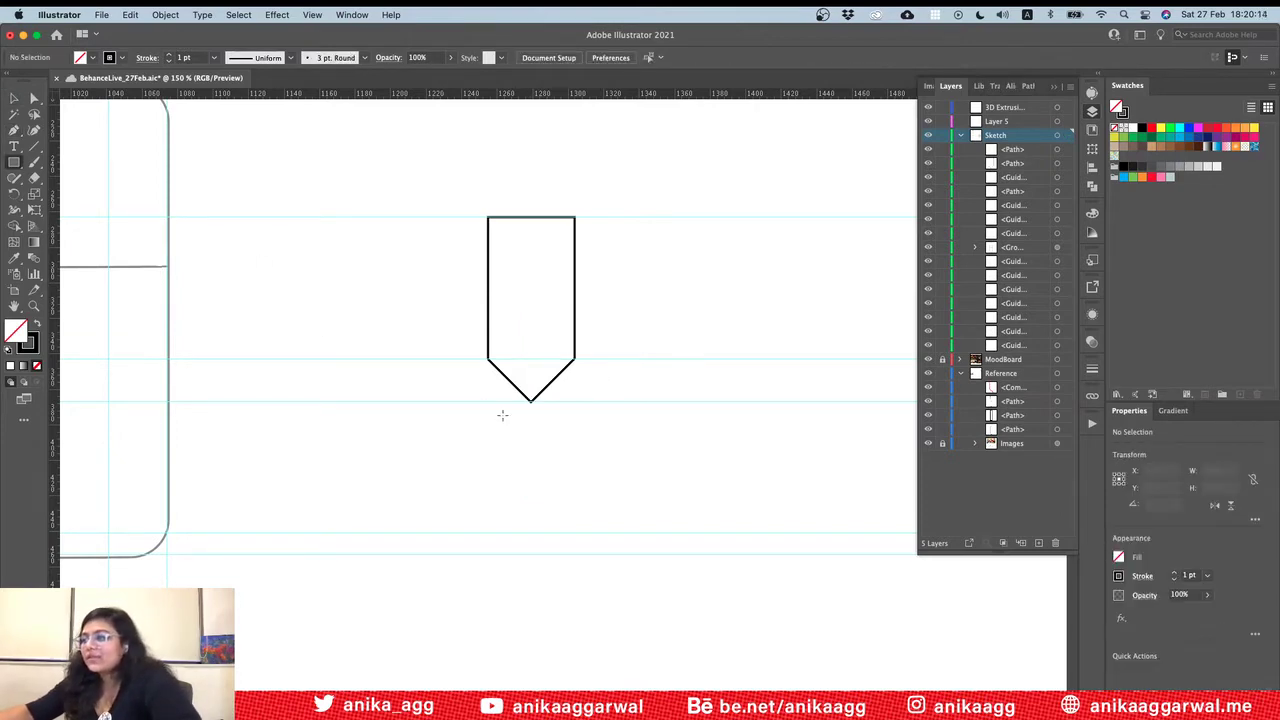
pyautogui.moveTo(487, 401); pyautogui.dragTo(490, 532)
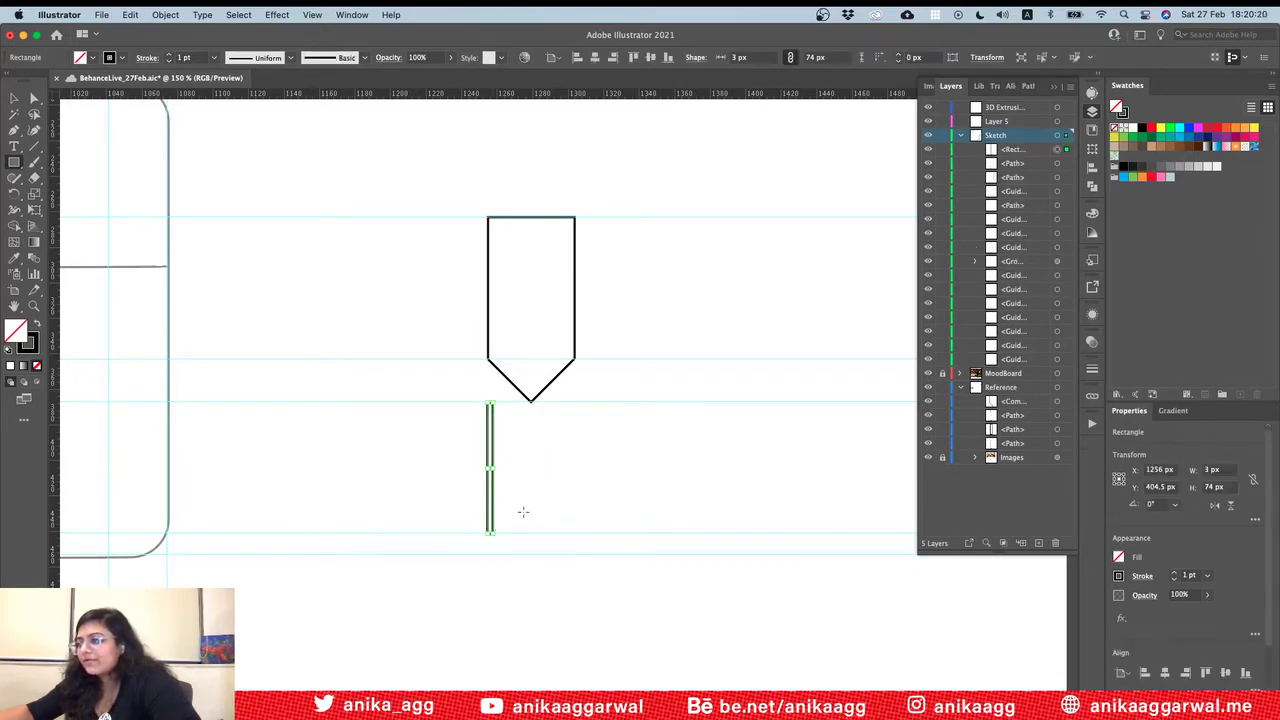
pyautogui.press('v')
pyautogui.moveTo(494, 455); pyautogui.dragTo(534, 452)
pyautogui.click(548, 494)
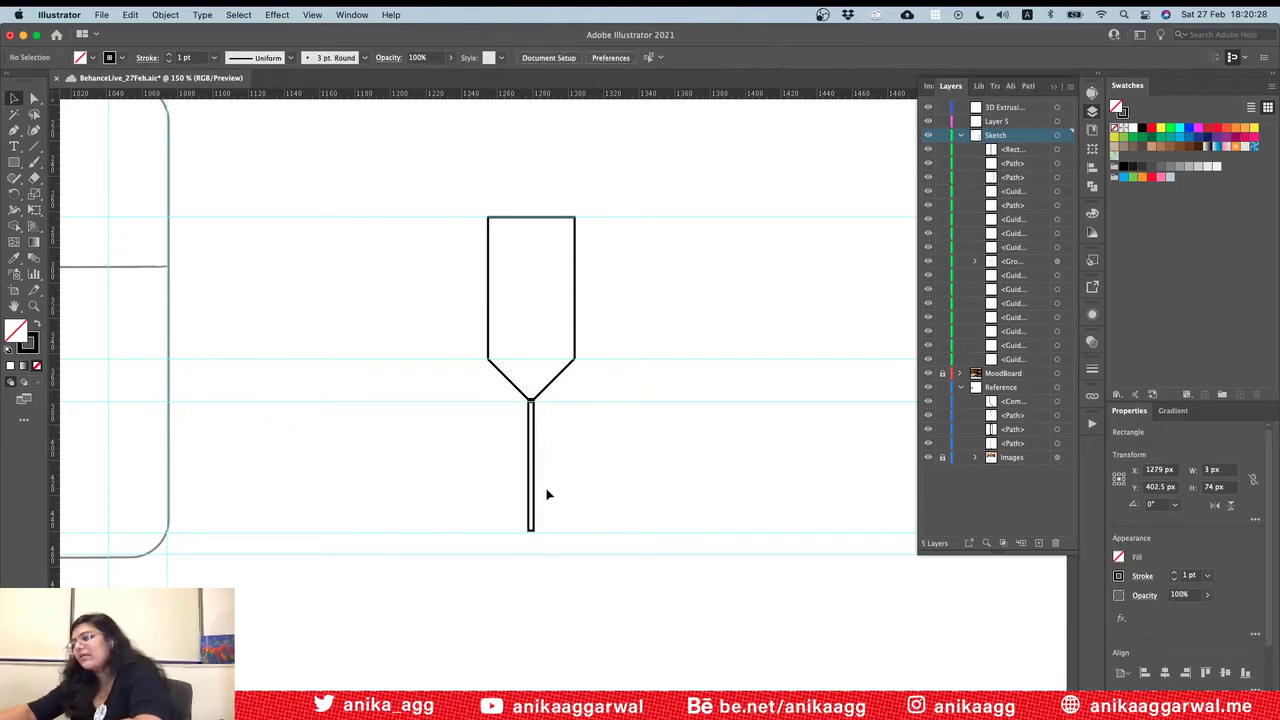
pyautogui.click(531, 508)
pyautogui.click(600, 506)
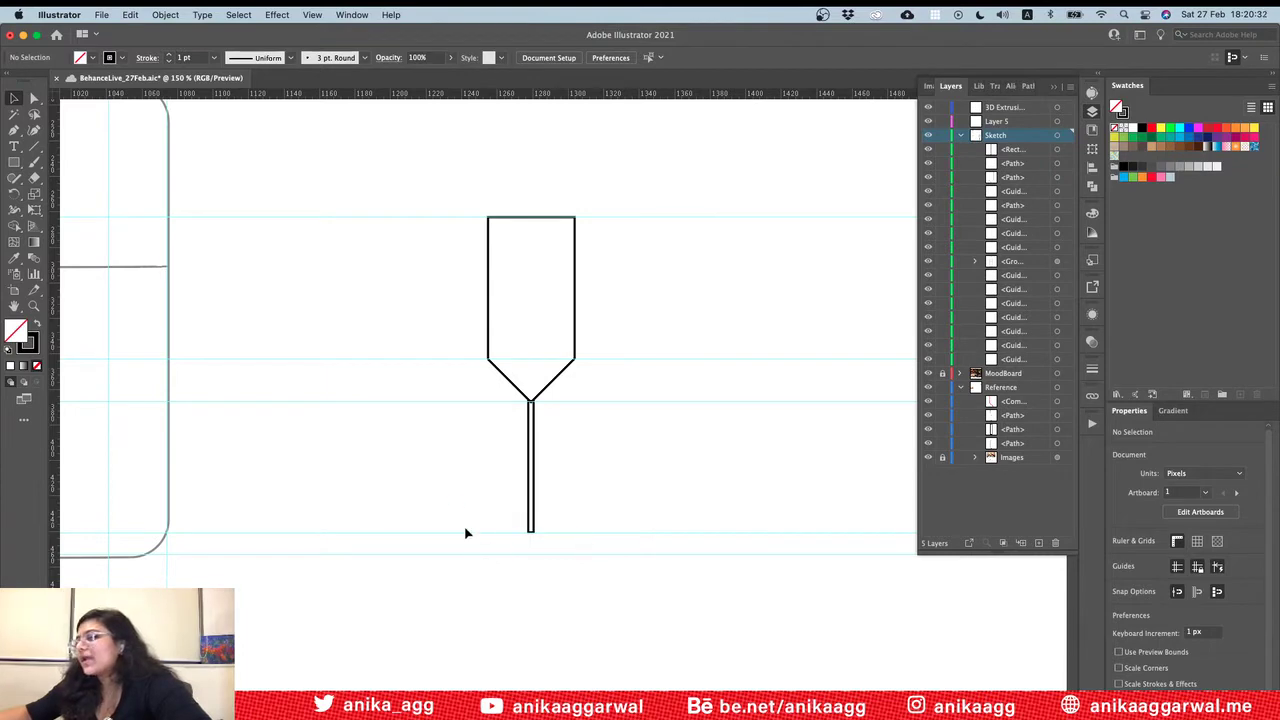
# Step: Browse the shape tools and dismiss the rectangle size entry without drawing anything
pyautogui.press('l')
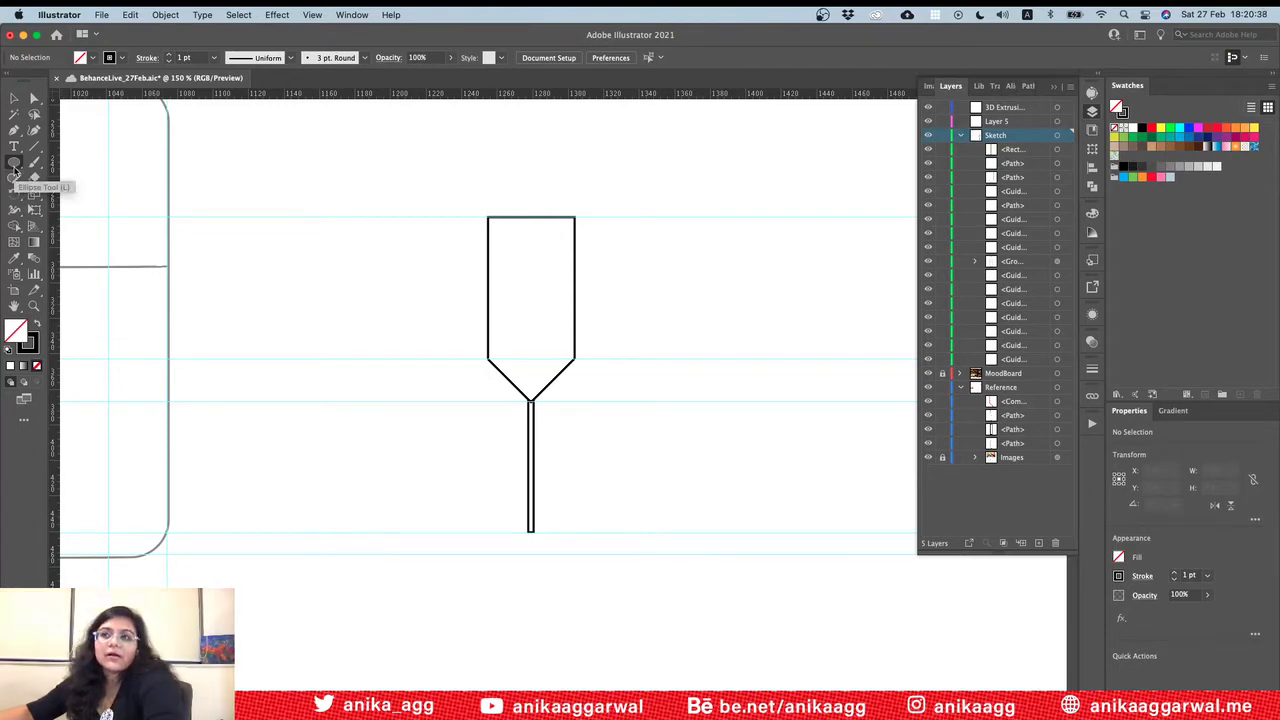
pyautogui.press('m')
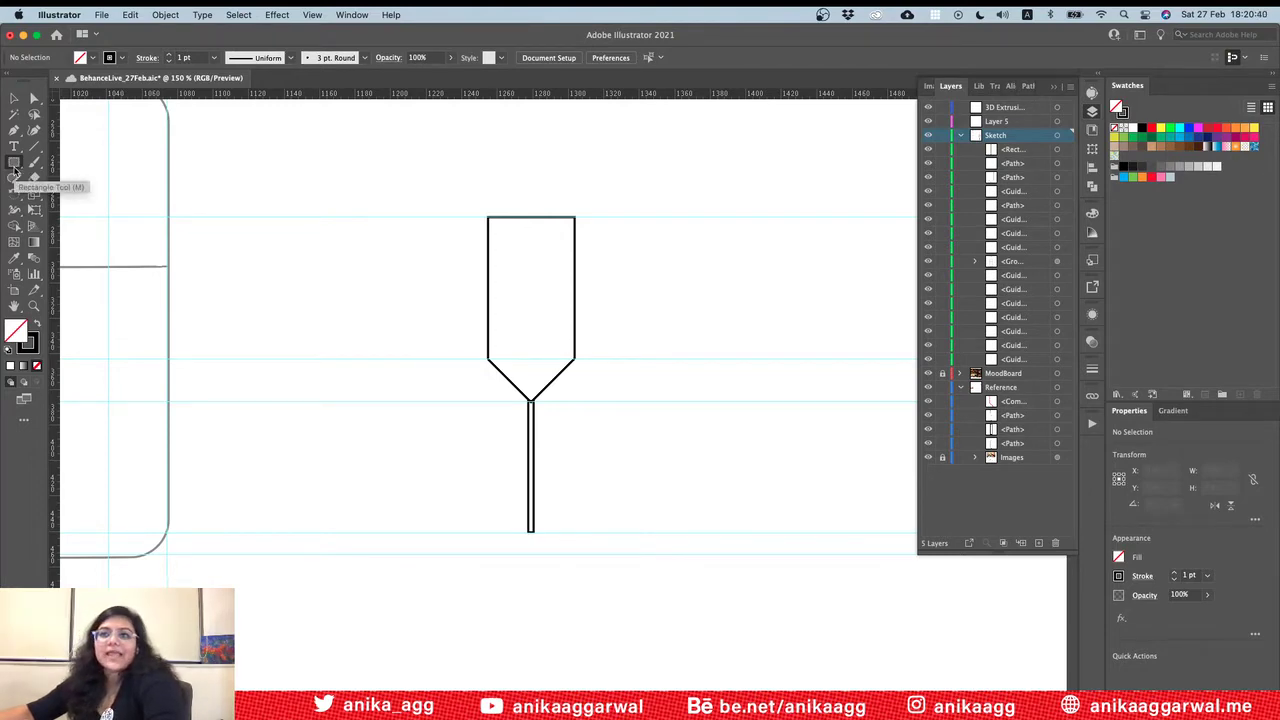
pyautogui.moveTo(14, 168); pyautogui.dragTo(90, 163)
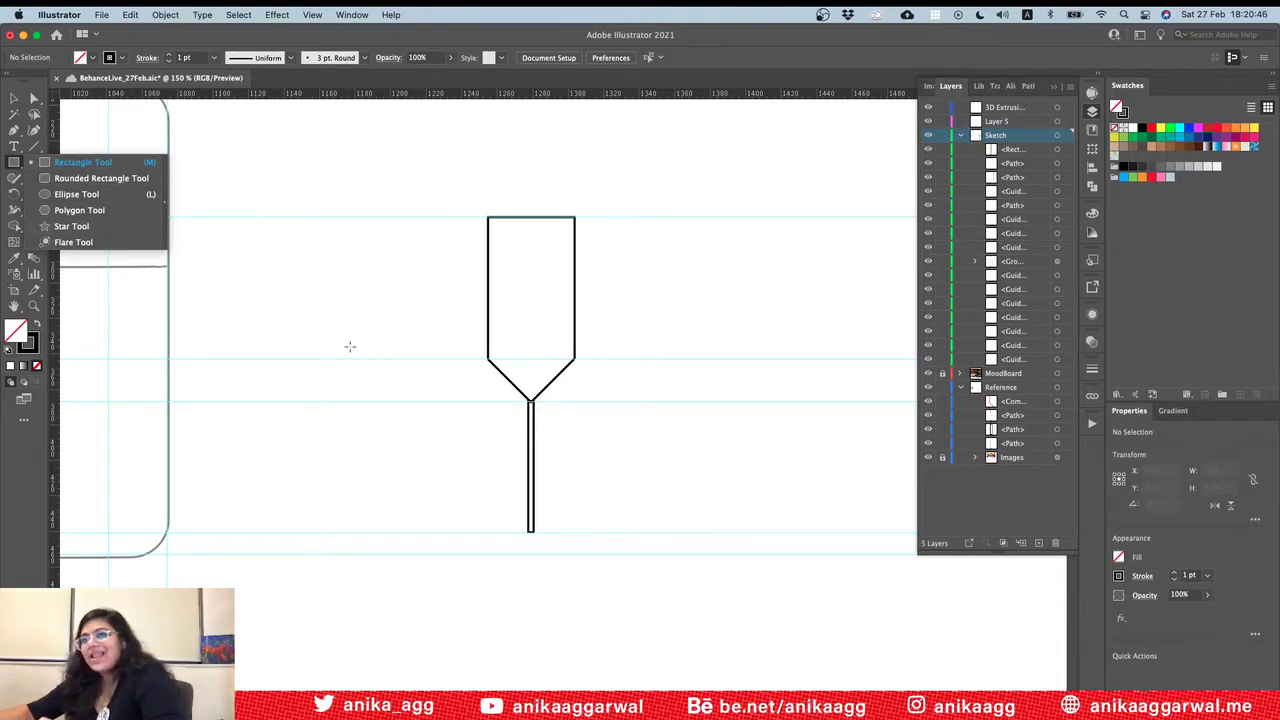
pyautogui.click(361, 463)
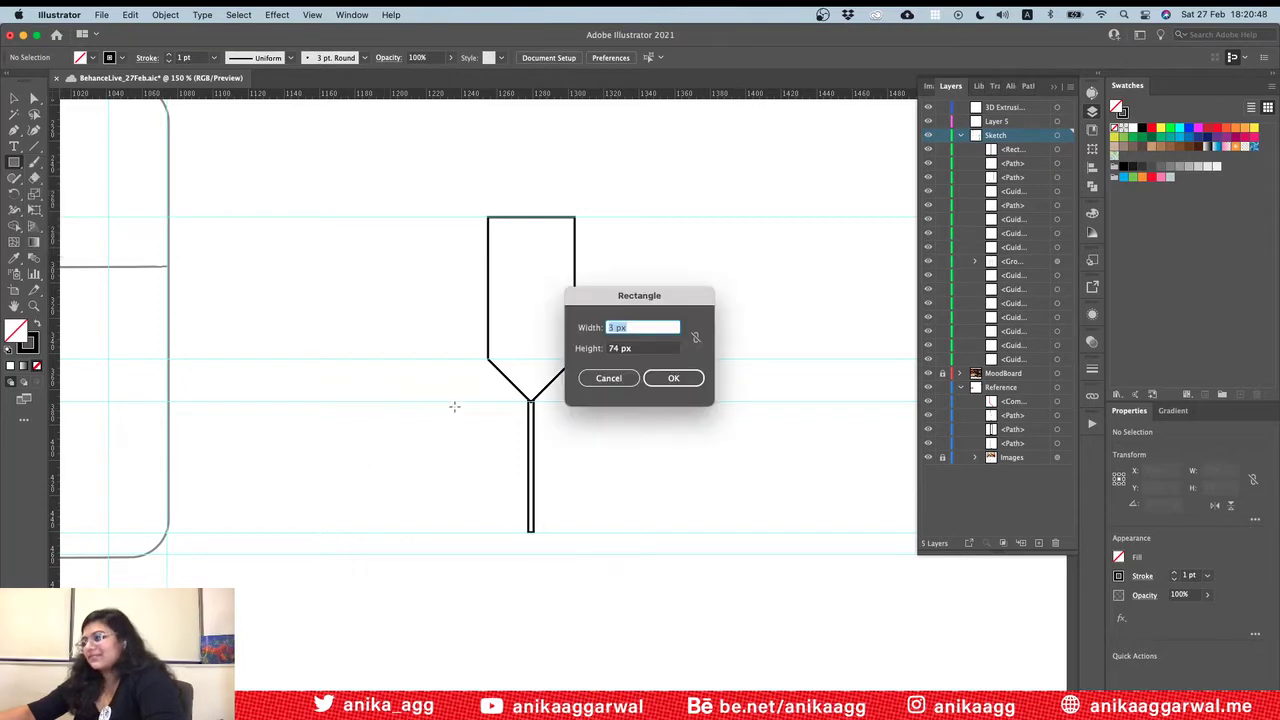
pyautogui.click(602, 378)
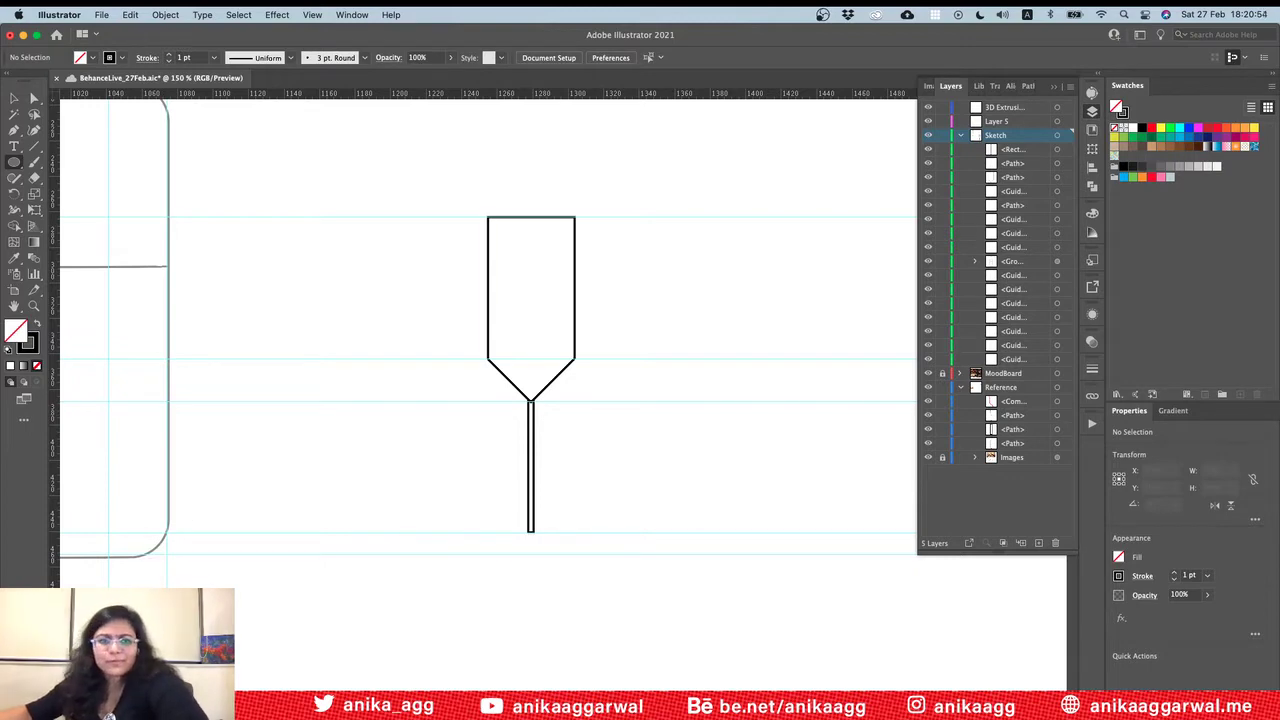
pyautogui.press('F7')
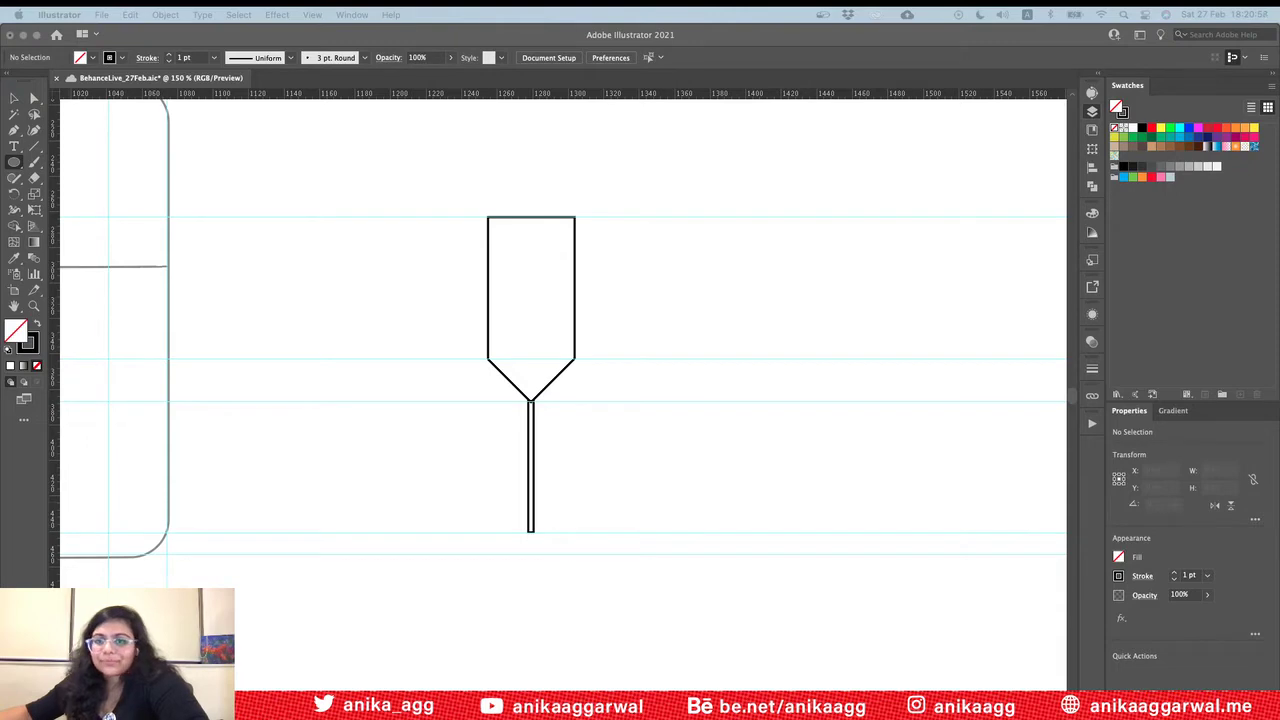
pyautogui.press('F7')
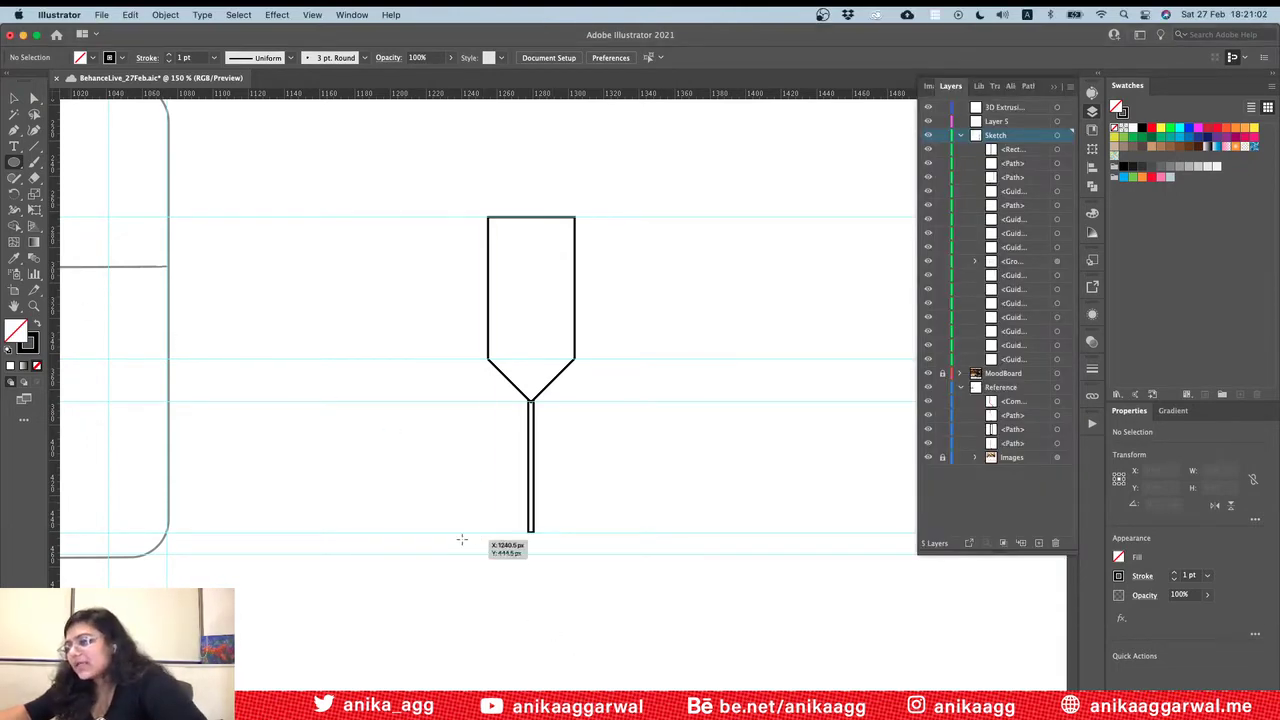
# Step: Draw a flat 60 by 5 px ellipse at the stem's base as the glass foot
pyautogui.moveTo(467, 532); pyautogui.dragTo(531, 537)
pyautogui.press('v')
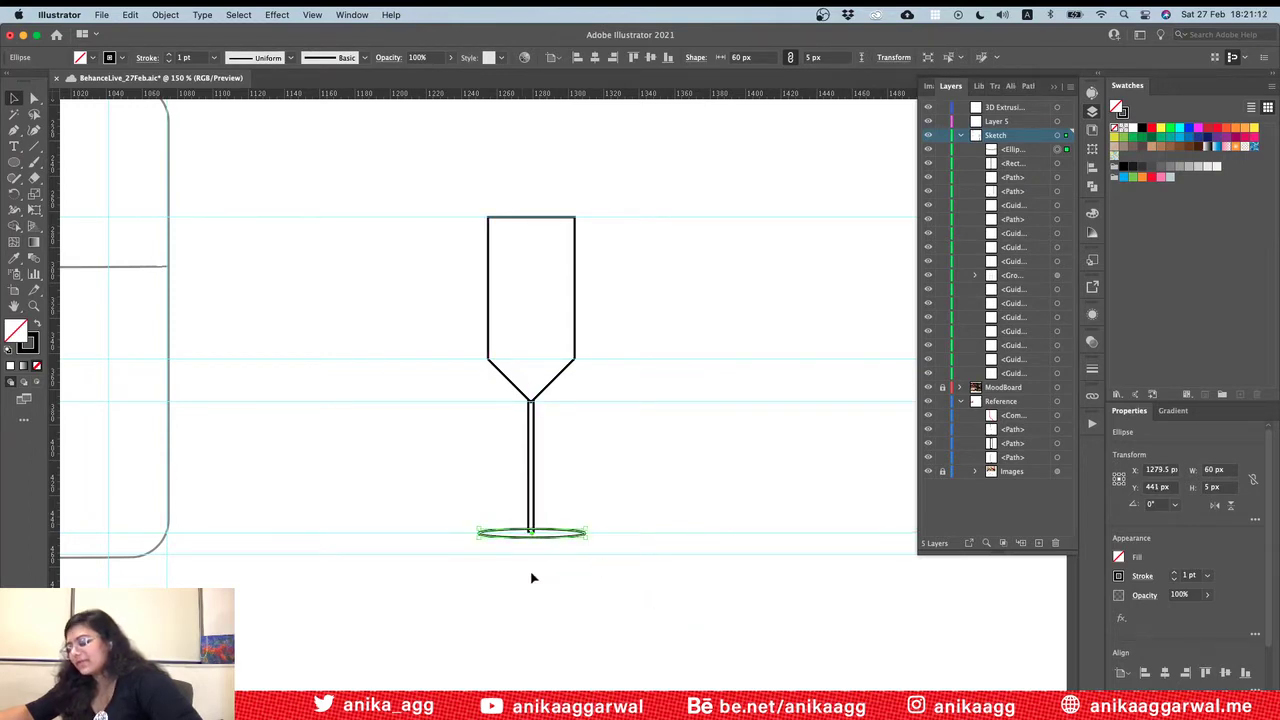
pyautogui.press('super+equal')
pyautogui.press('super+equal')
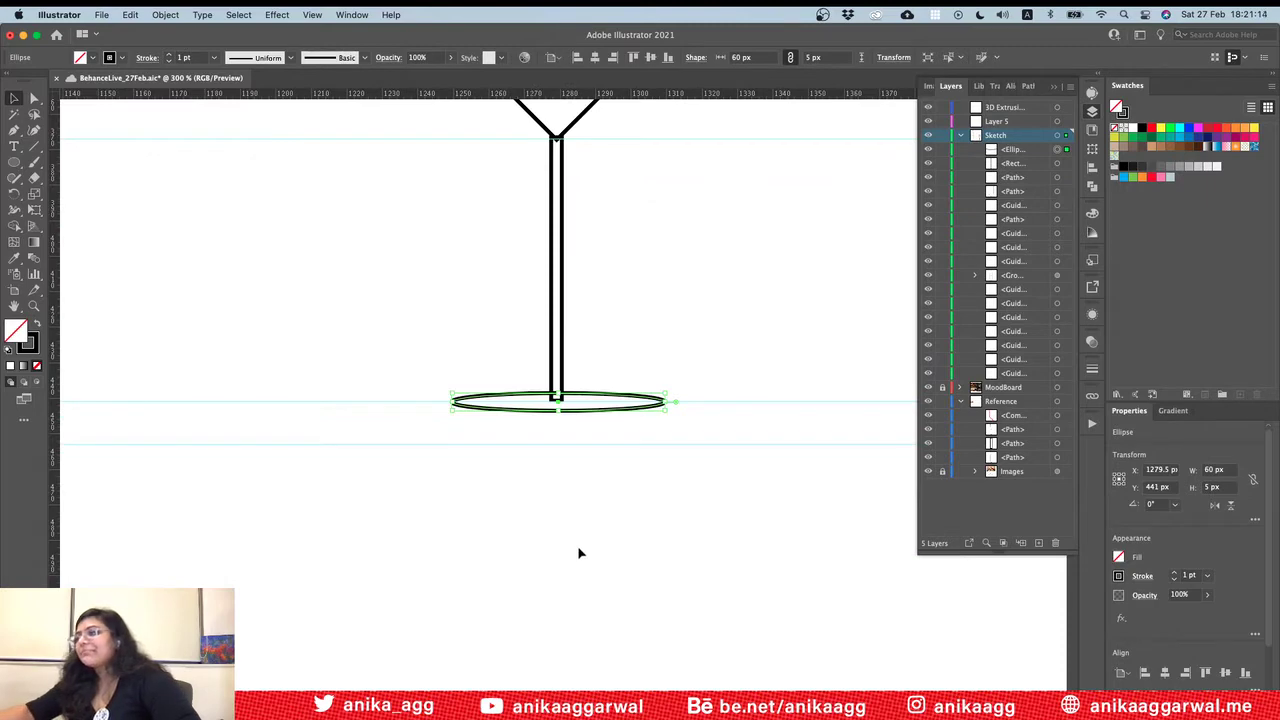
pyautogui.scroll(5, 590, 545)
pyautogui.scroll(-2, 594, 540)
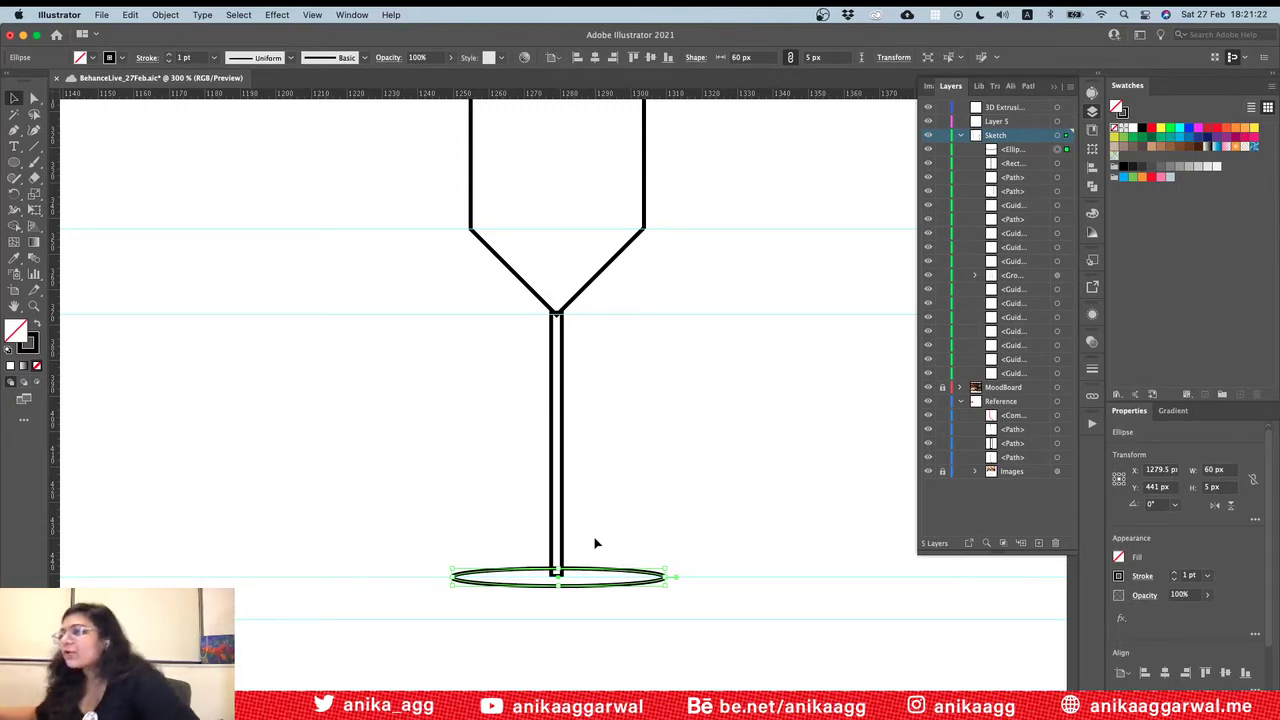
pyautogui.click(594, 541)
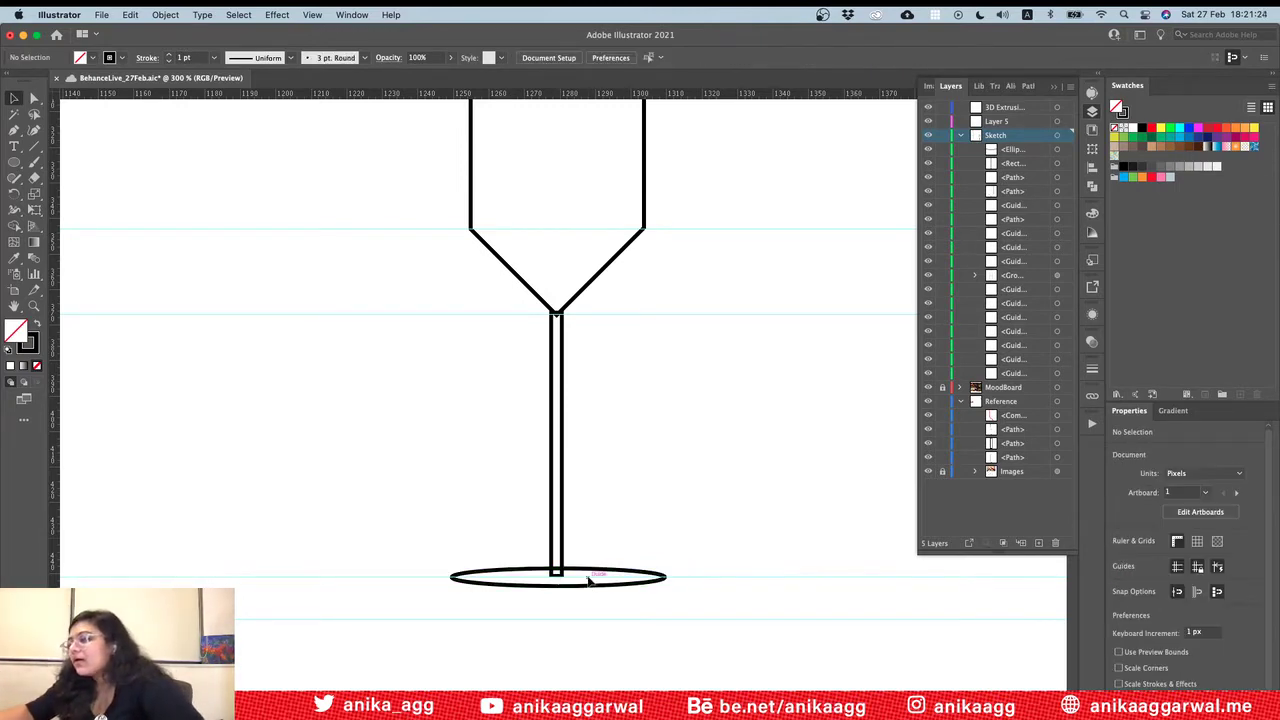
pyautogui.keyDown('alt'); pyautogui.scroll(-5, 617, 543); pyautogui.keyUp('alt')
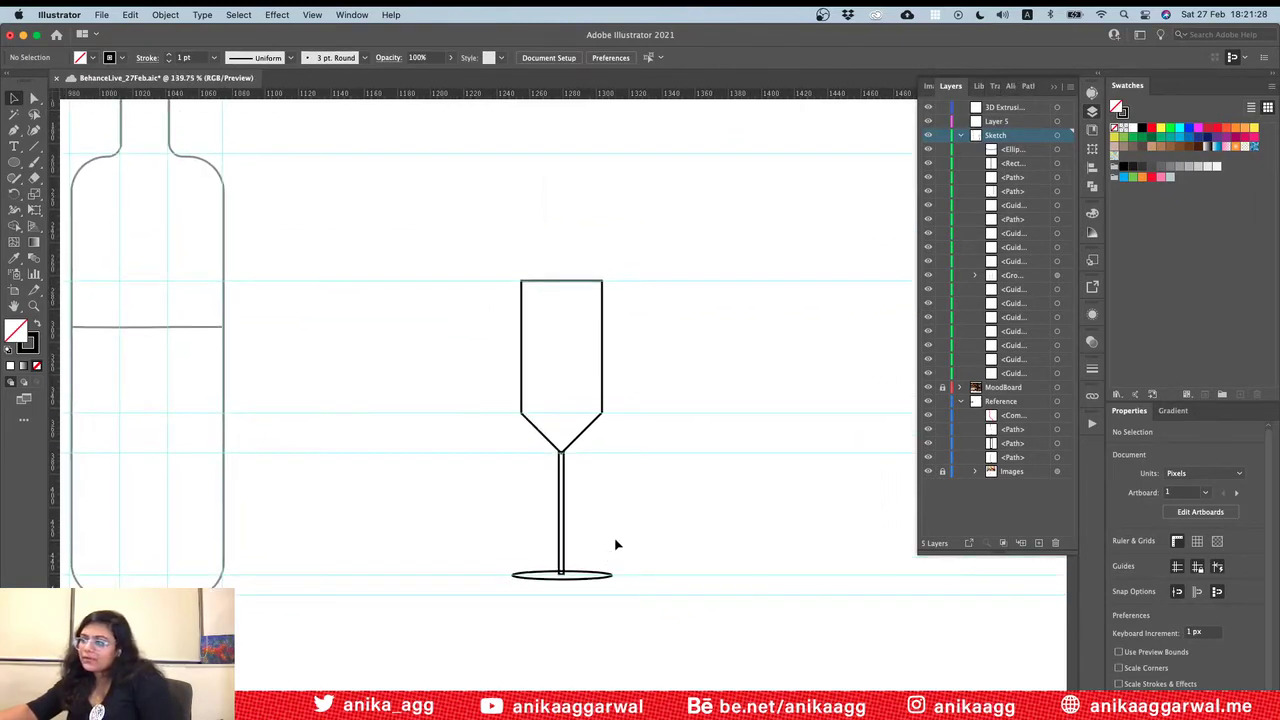
# Step: Round the glass bowl's lower corner anchor to about a 26 px radius
pyautogui.click(604, 341)
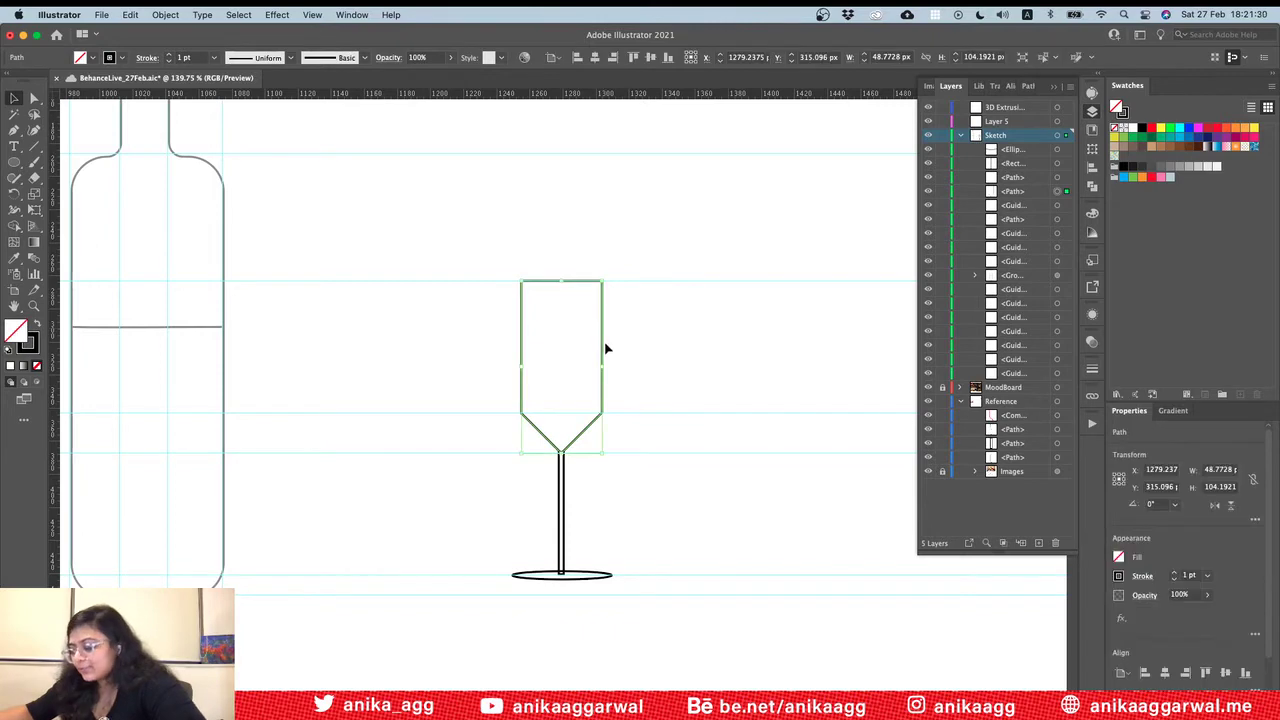
pyautogui.press('a')
pyautogui.click(522, 414)
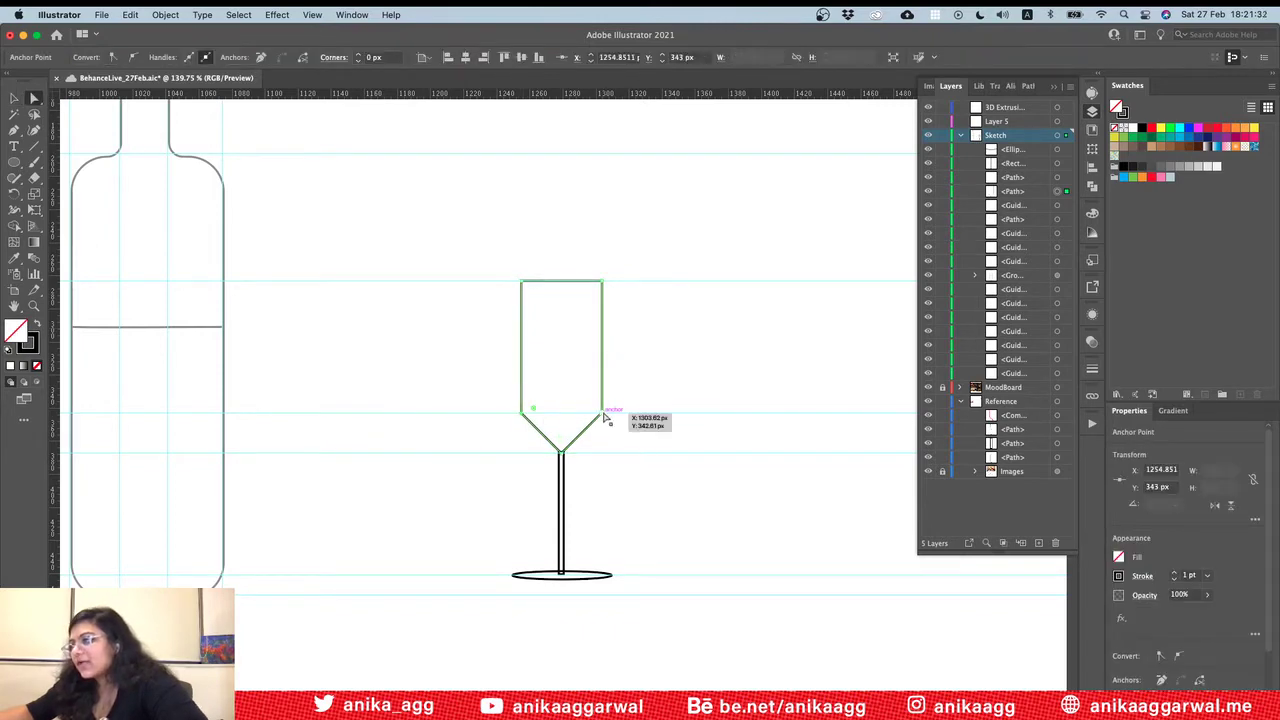
pyautogui.moveTo(534, 412); pyautogui.dragTo(560, 381)
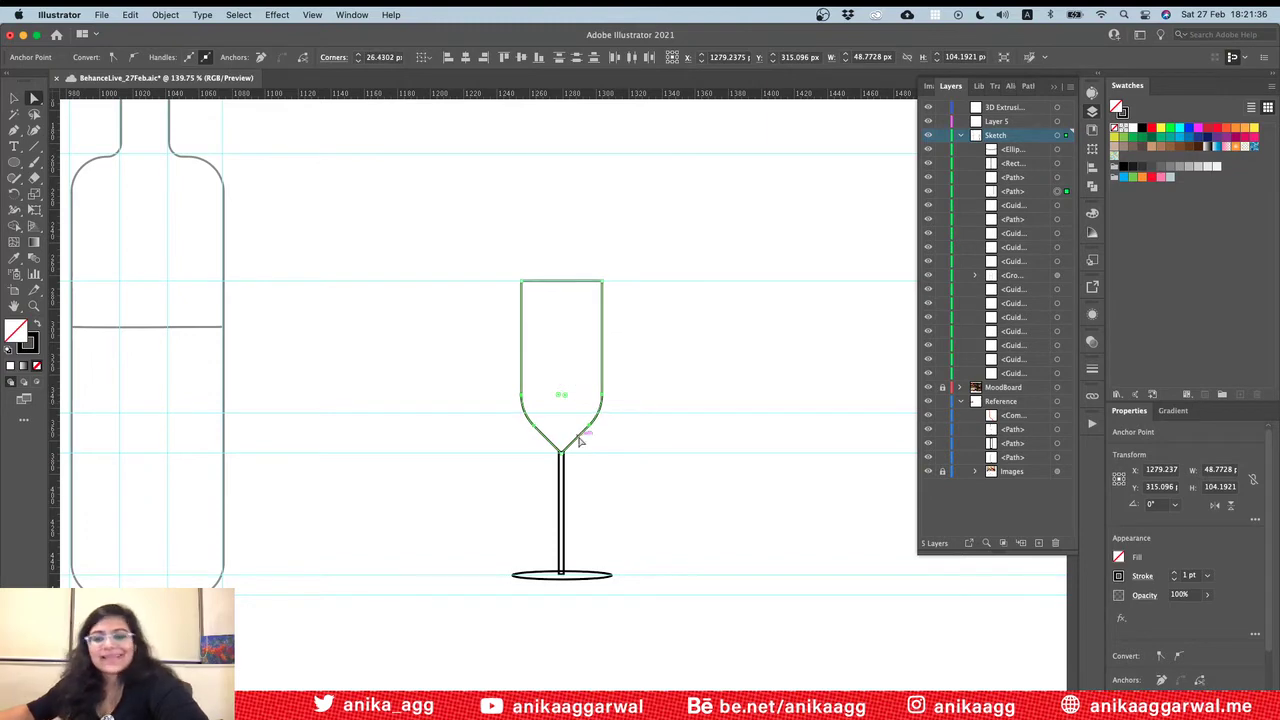
pyautogui.click(655, 399)
pyautogui.press('v')
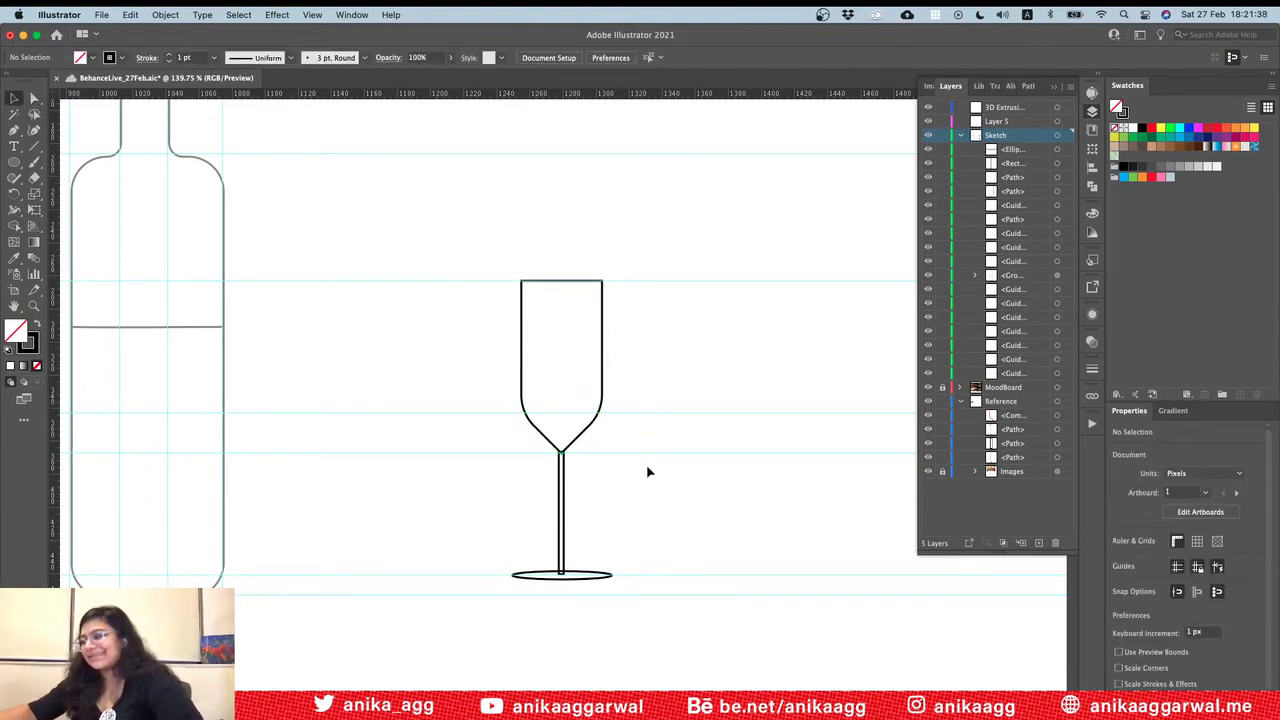
pyautogui.keyDown('alt'); pyautogui.scroll(5, 647, 469); pyautogui.keyUp('alt')
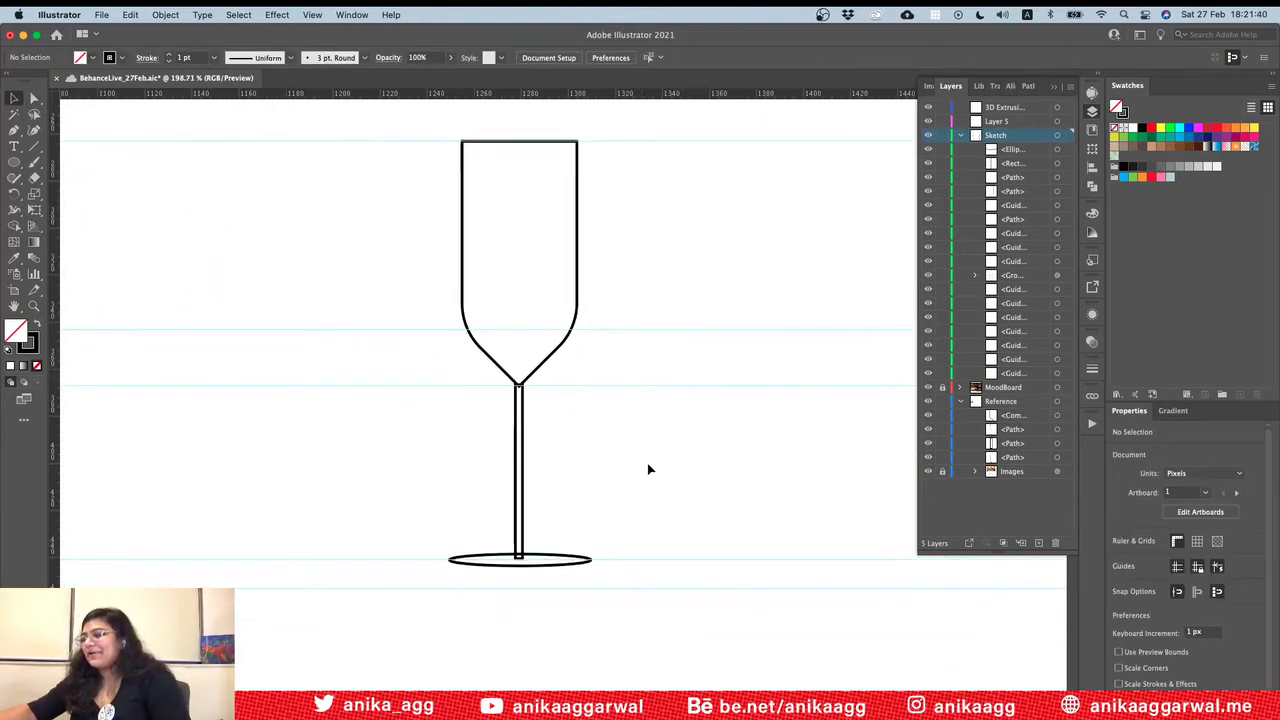
pyautogui.keyDown('alt'); pyautogui.scroll(-2, 647, 466); pyautogui.keyUp('alt')
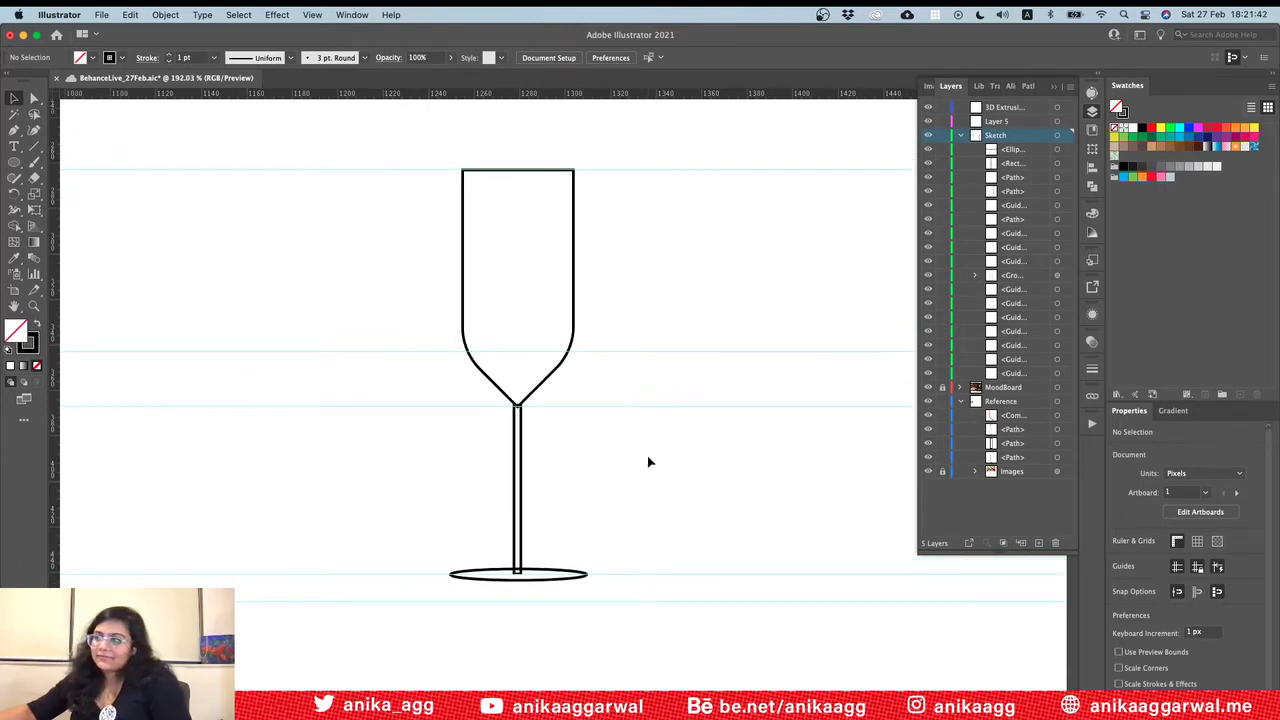
pyautogui.keyDown('alt'); pyautogui.scroll(-8, 648, 462); pyautogui.keyUp('alt')
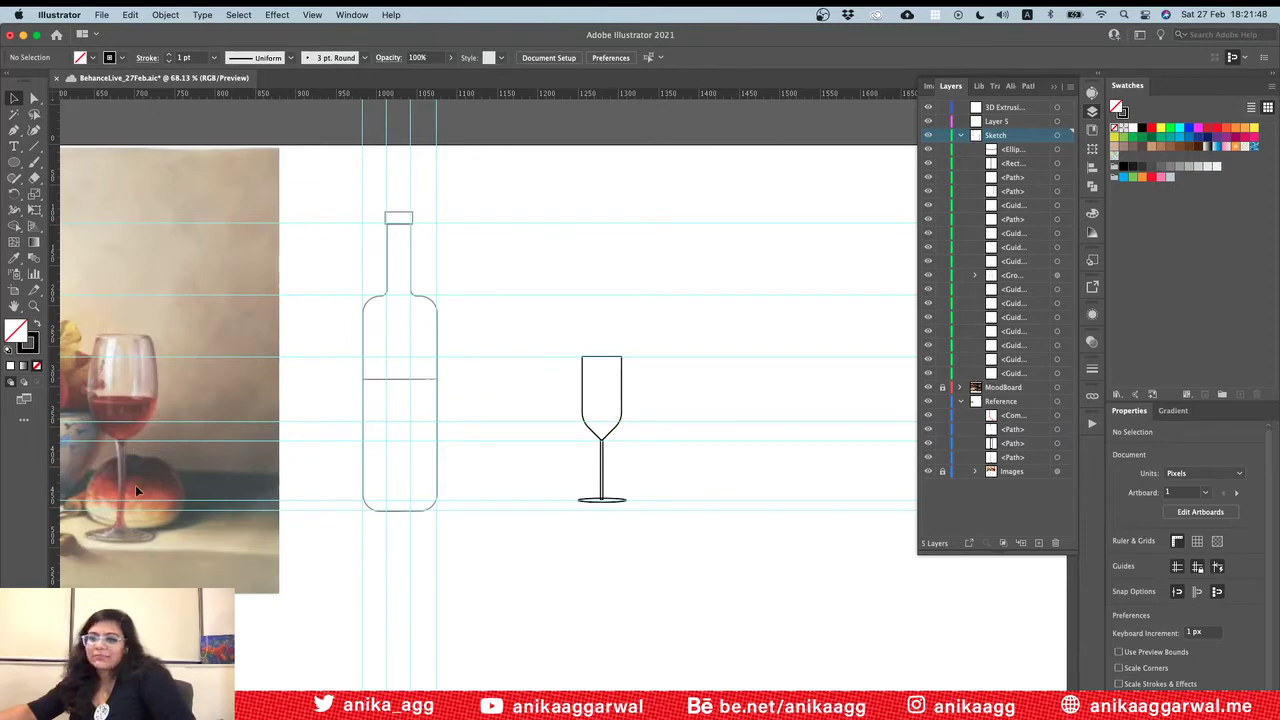
# Step: Marquee-select the four wine glass paths and group them via Quick Actions
pyautogui.click(621, 397)
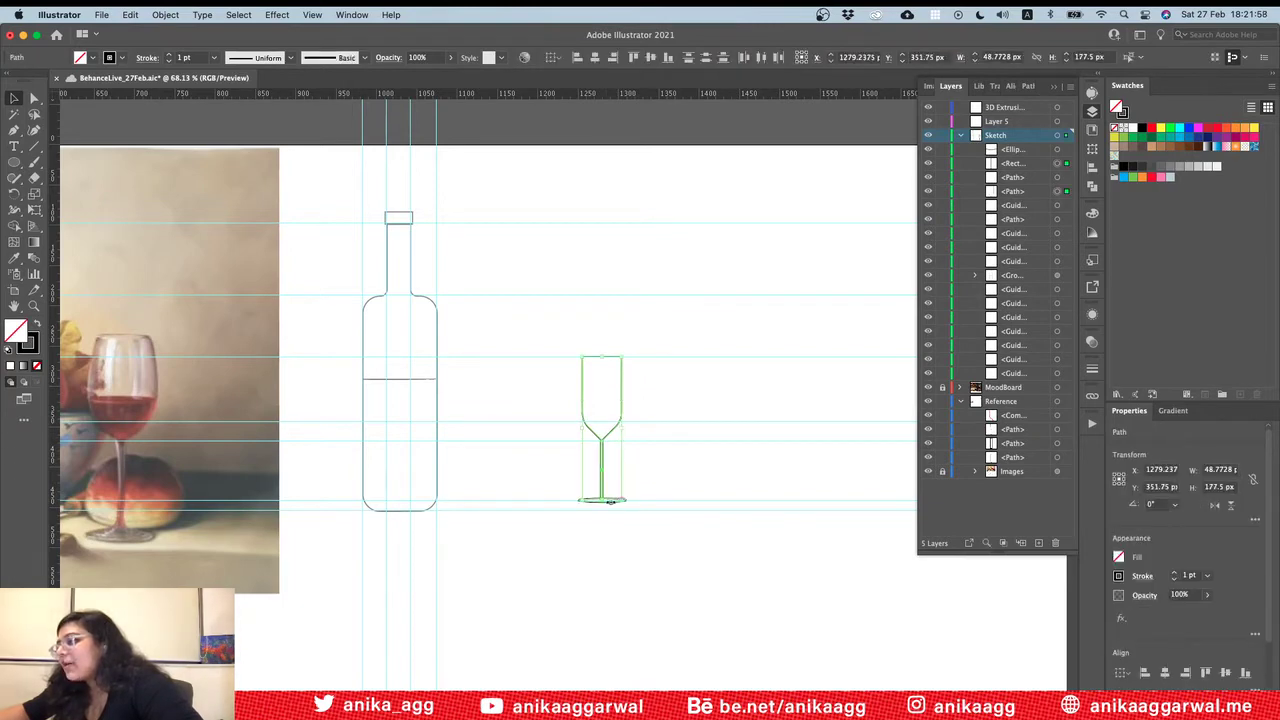
pyautogui.click(649, 480)
pyautogui.moveTo(624, 437); pyautogui.dragTo(566, 515)
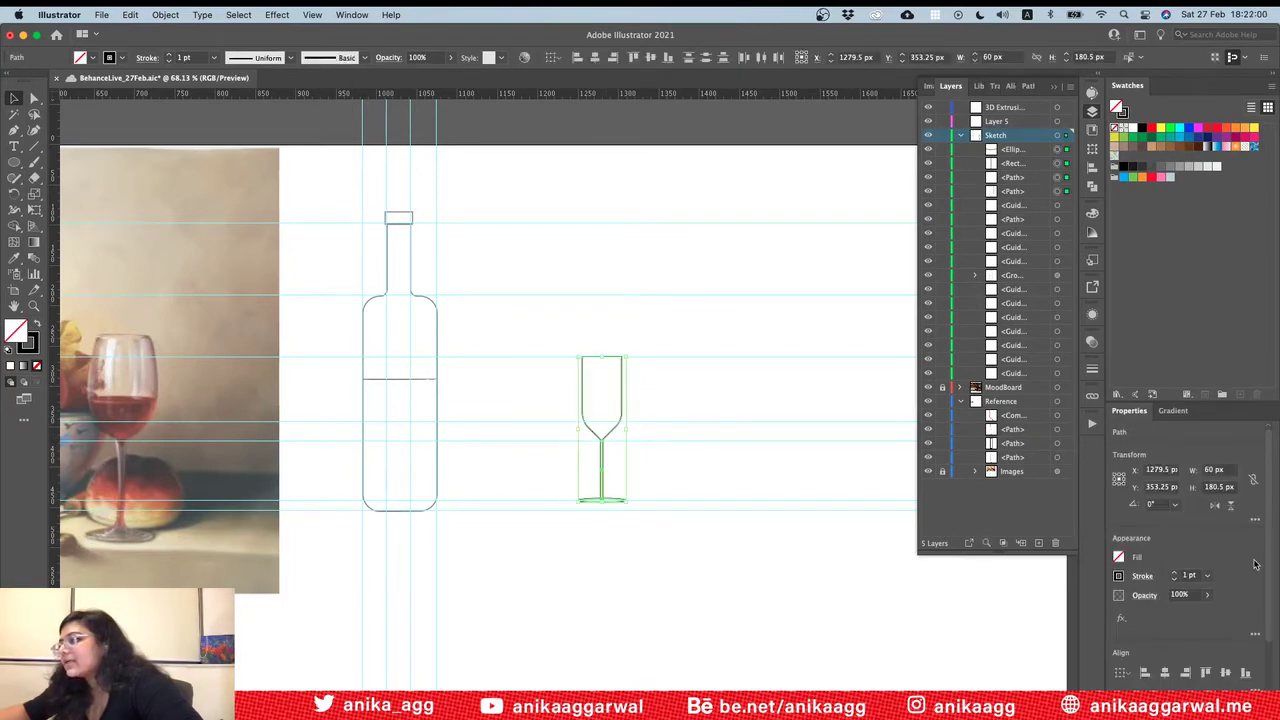
pyautogui.click(1137, 675)
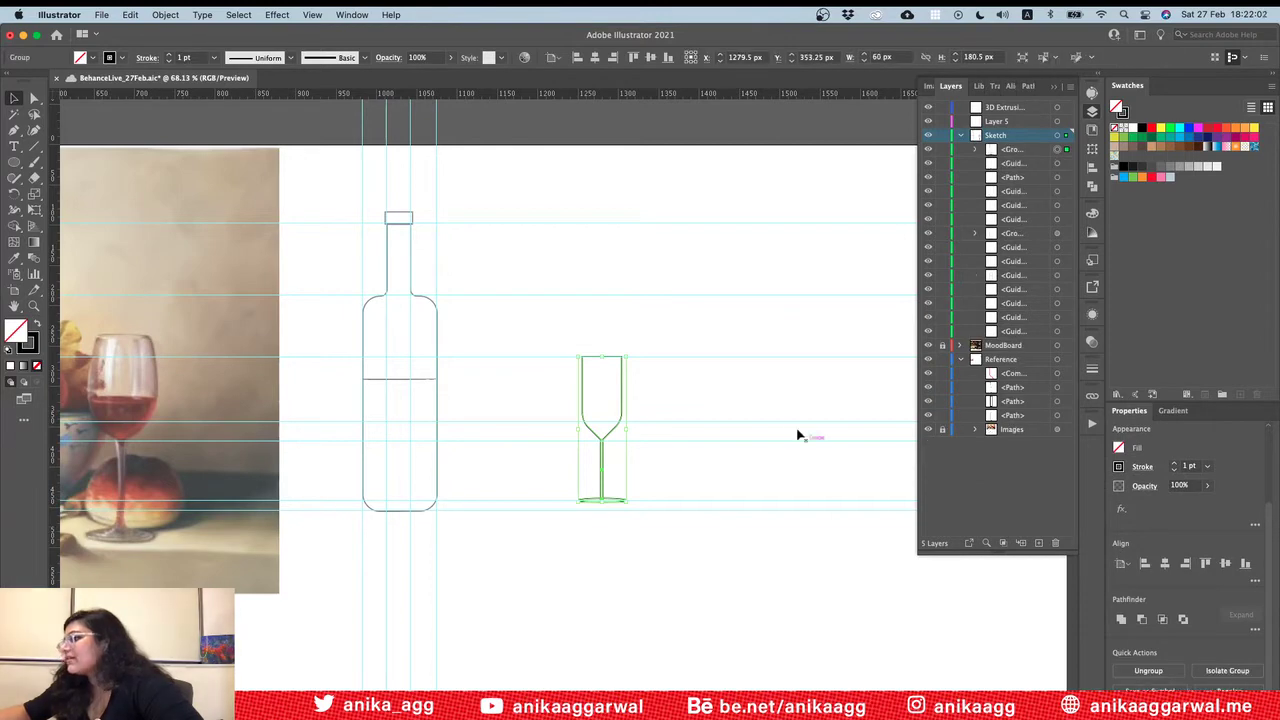
# Step: Look through the Edit and Object menus, then deselect the grouped glass
pyautogui.click(141, 13)
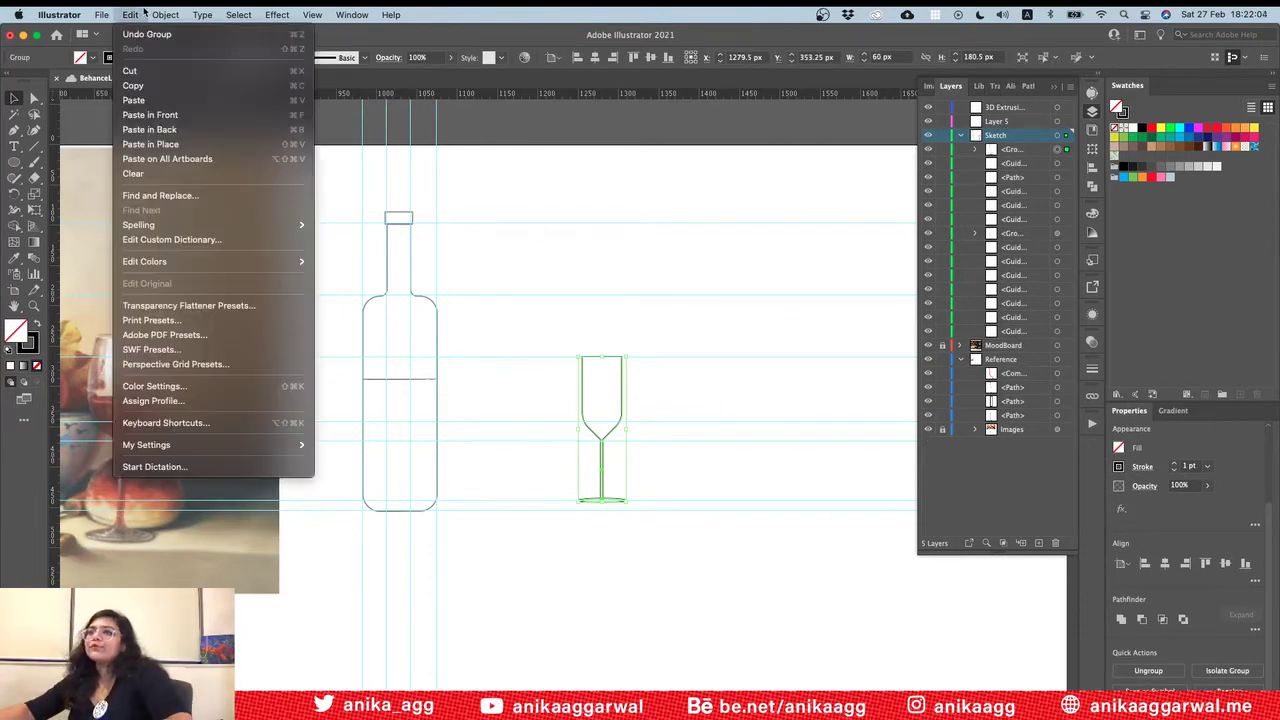
pyautogui.click(642, 322)
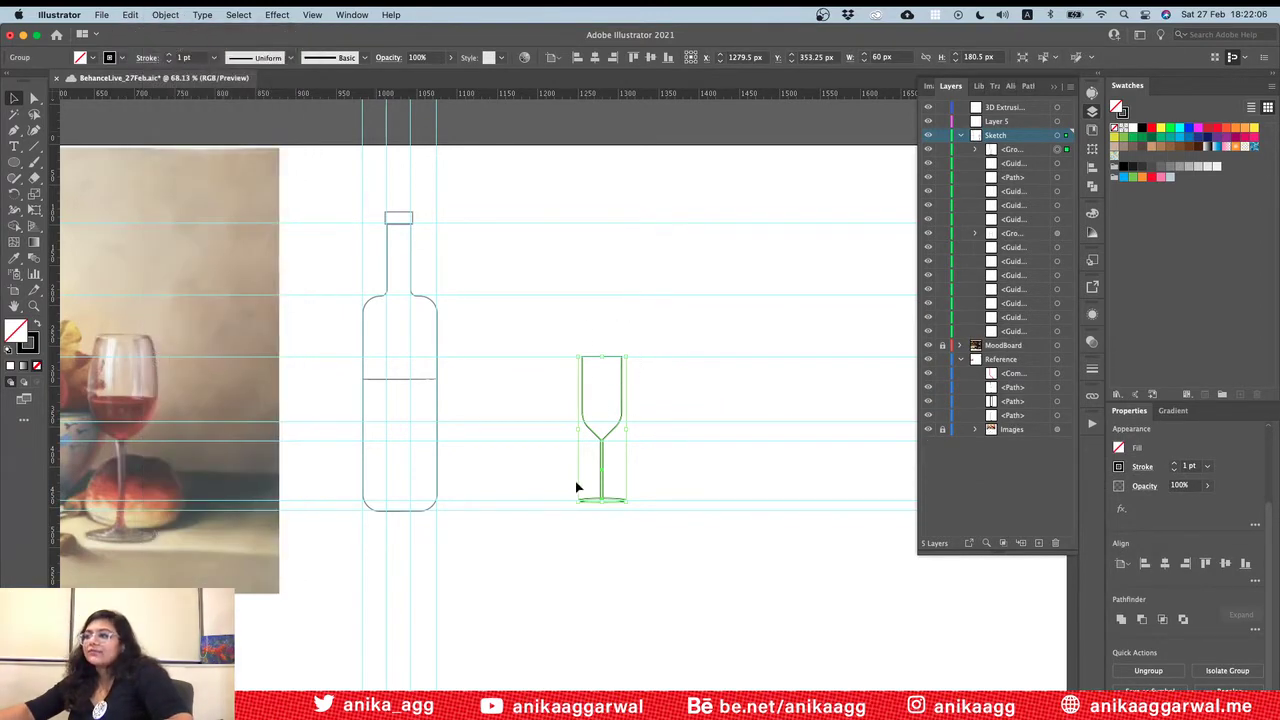
pyautogui.click(164, 14)
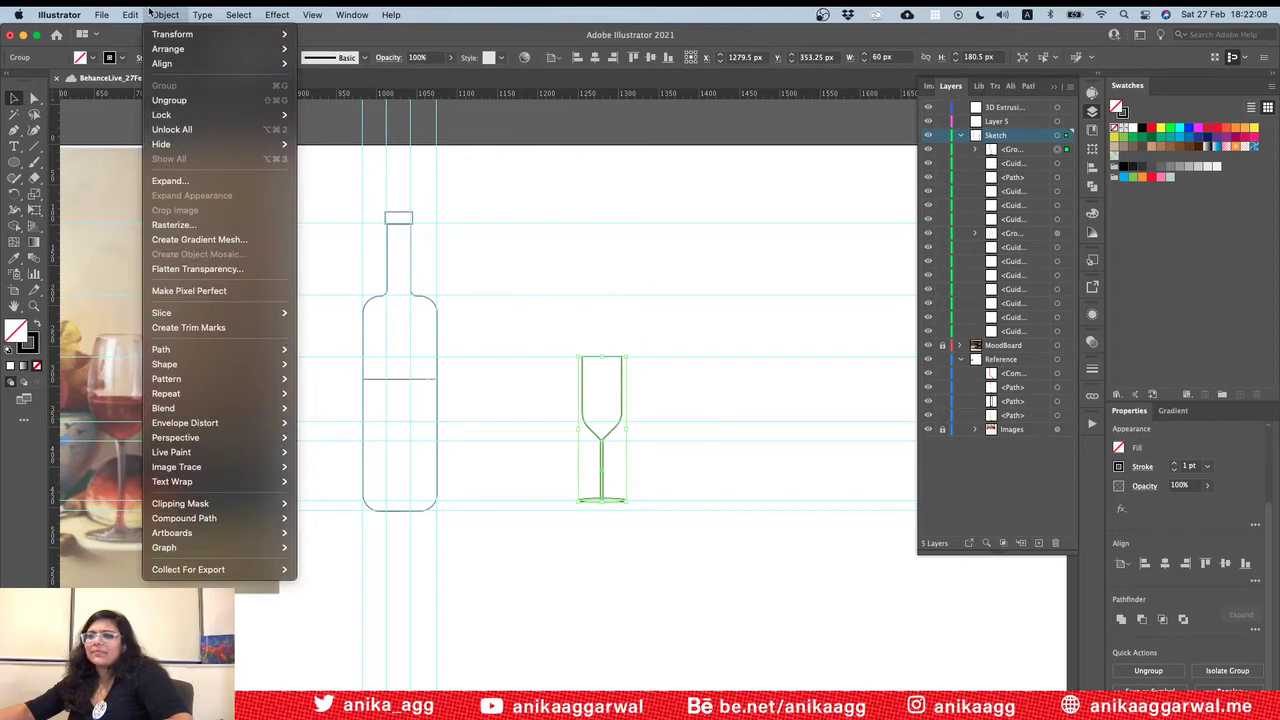
pyautogui.click(731, 329)
pyautogui.click(691, 420)
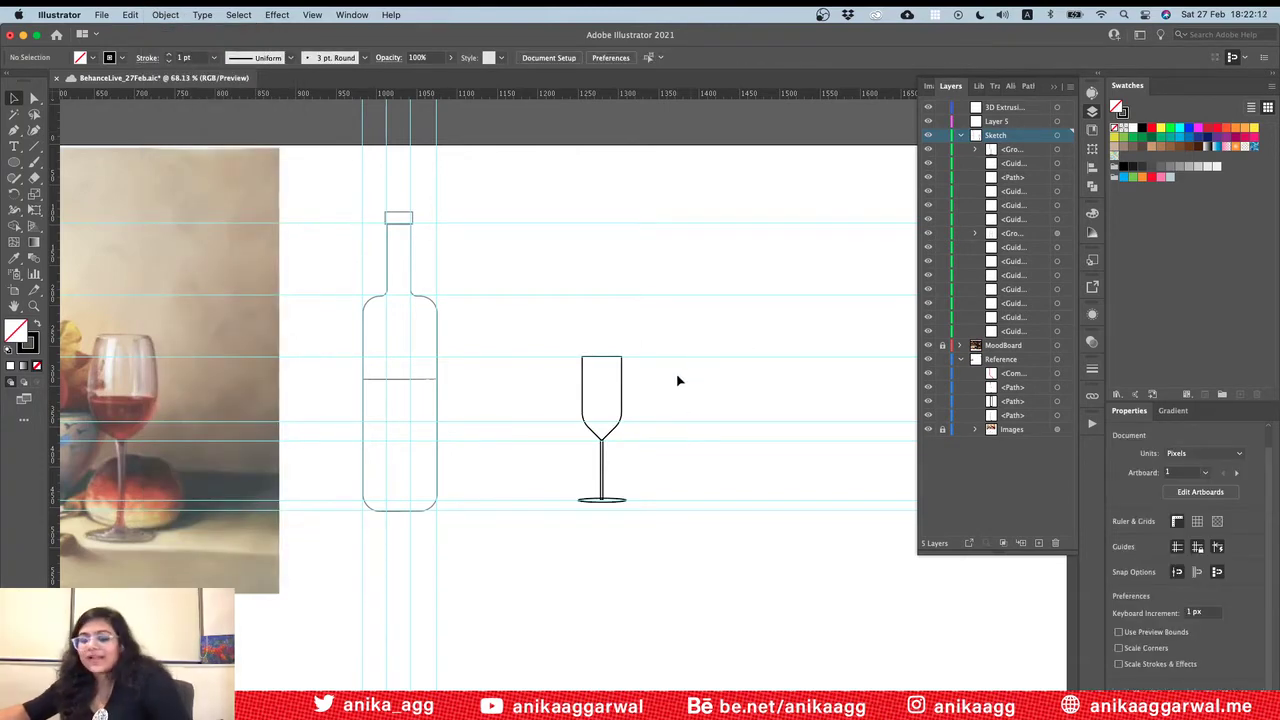
pyautogui.click(14, 130)
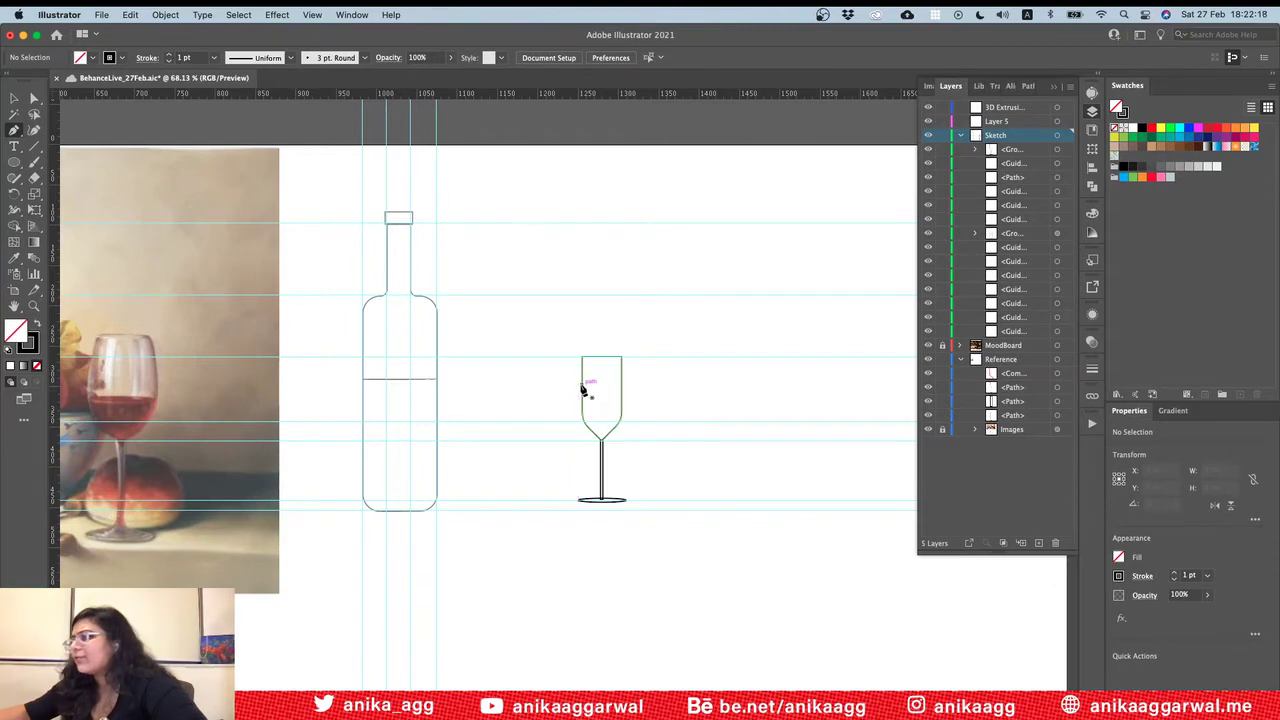
# Step: Draw a horizontal wine-level line across the glass bowl with the Pen tool
pyautogui.keyDown('alt'); pyautogui.scroll(3, 585, 391); pyautogui.keyUp('alt')
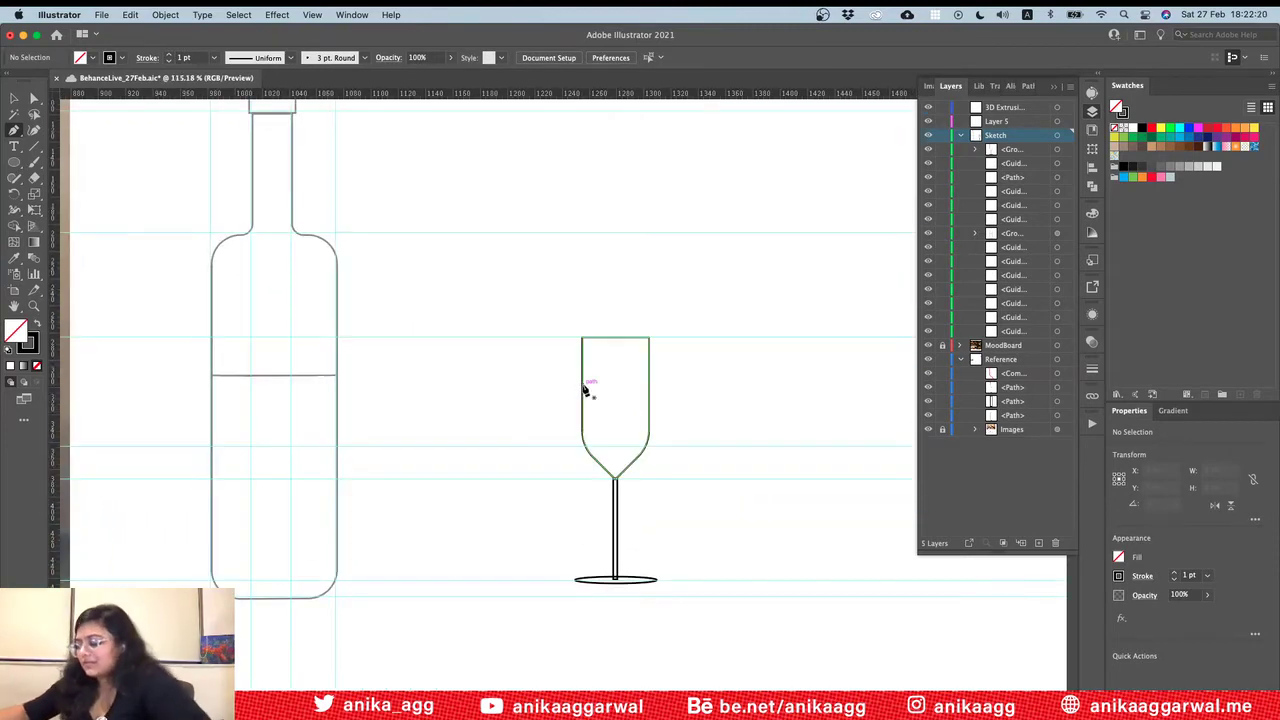
pyautogui.moveTo(587, 393); pyautogui.dragTo(646, 396)
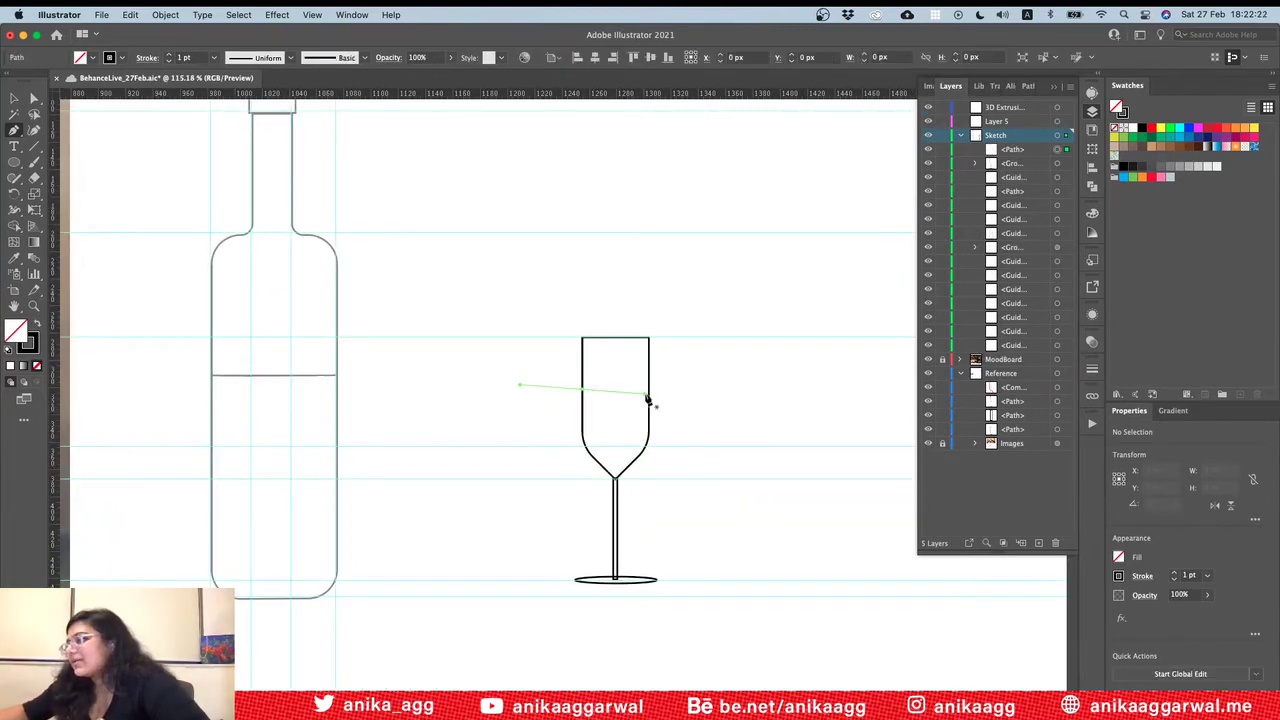
pyautogui.press('super+z')
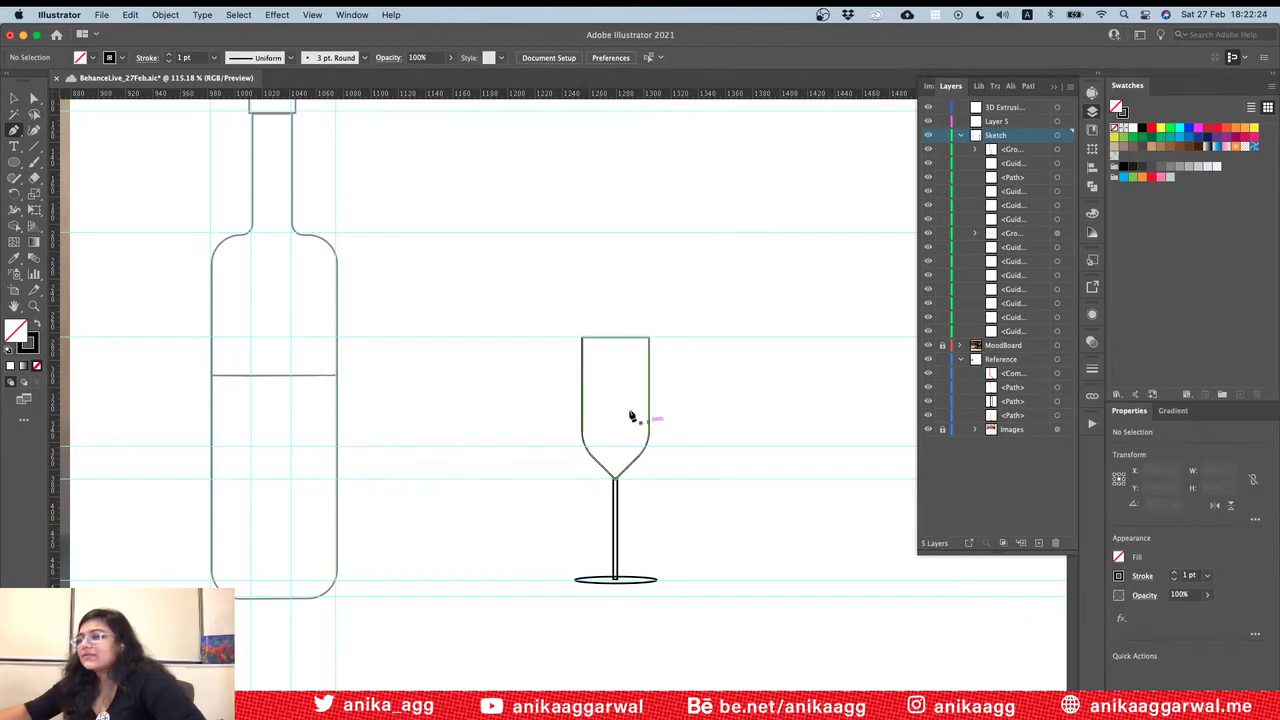
pyautogui.moveTo(585, 393); pyautogui.dragTo(723, 391)
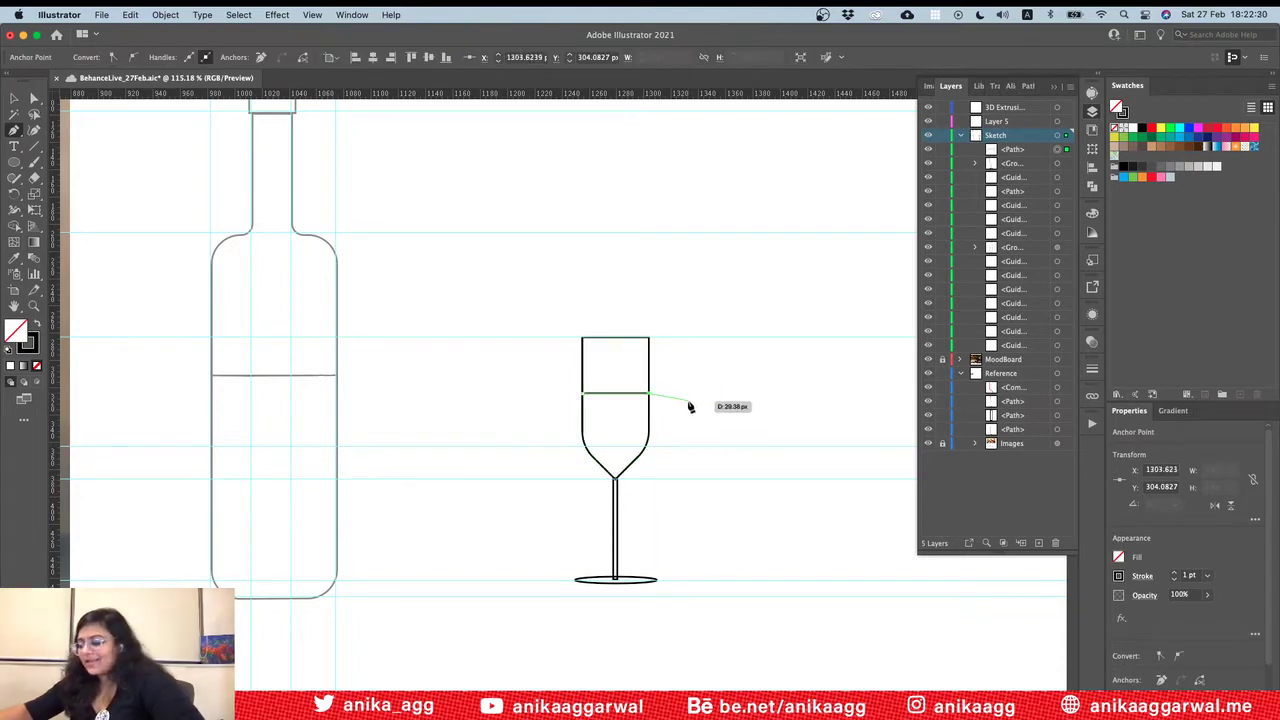
pyautogui.press('super')
pyautogui.click(704, 434)
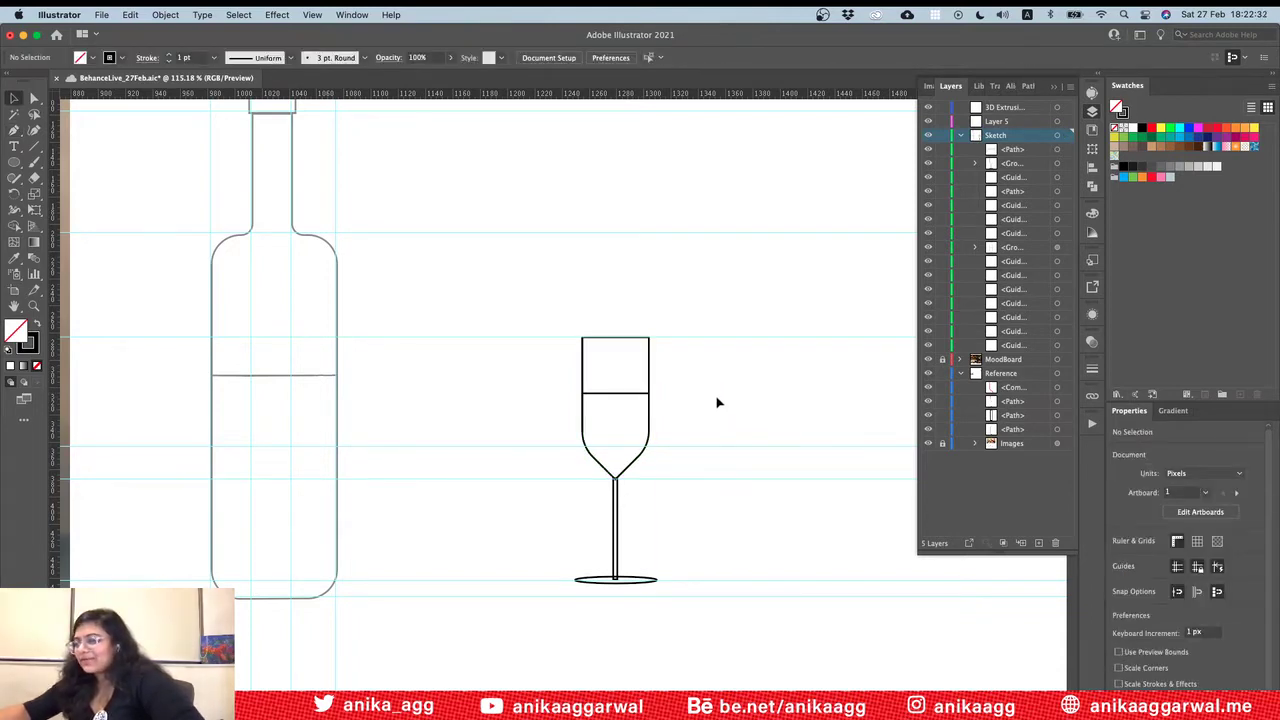
# Step: Group the wine glass paths and name the group 'Wine Glass'
pyautogui.keyDown('alt'); pyautogui.scroll(-5, 540, 395); pyautogui.keyUp('alt')
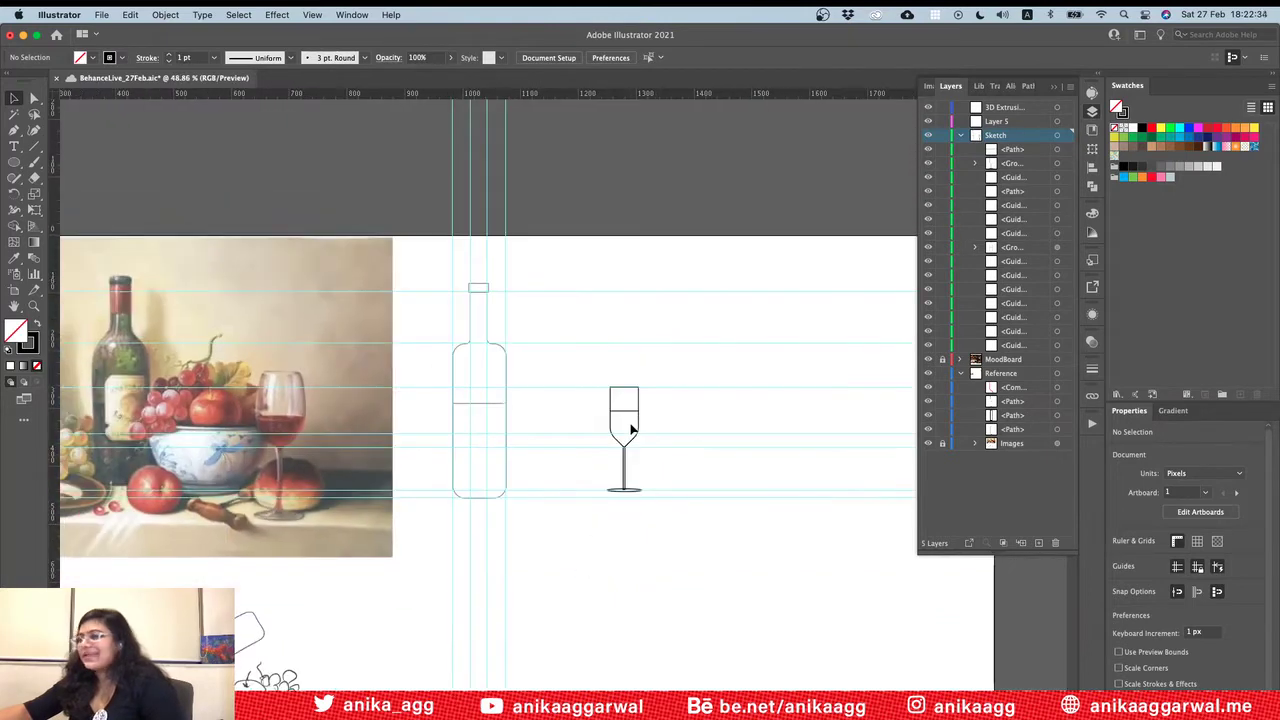
pyautogui.moveTo(605, 352); pyautogui.dragTo(553, 538)
pyautogui.click(1147, 671)
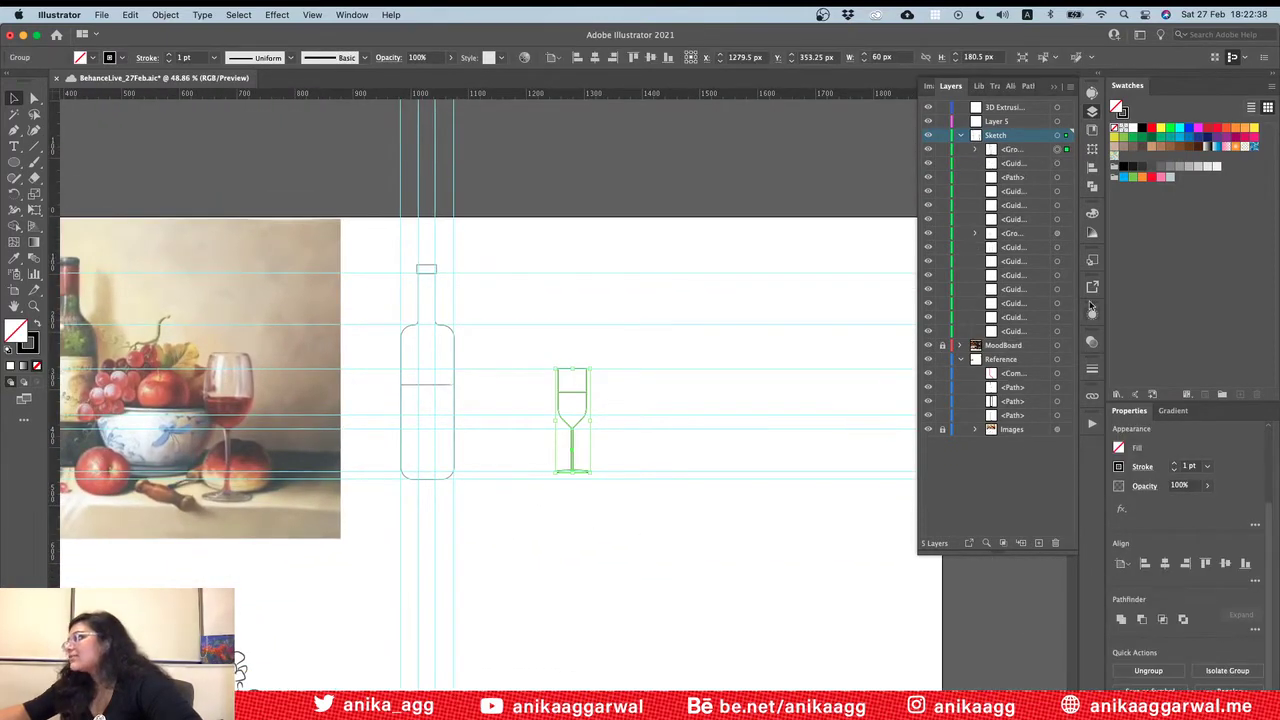
pyautogui.doubleClick(1010, 148)
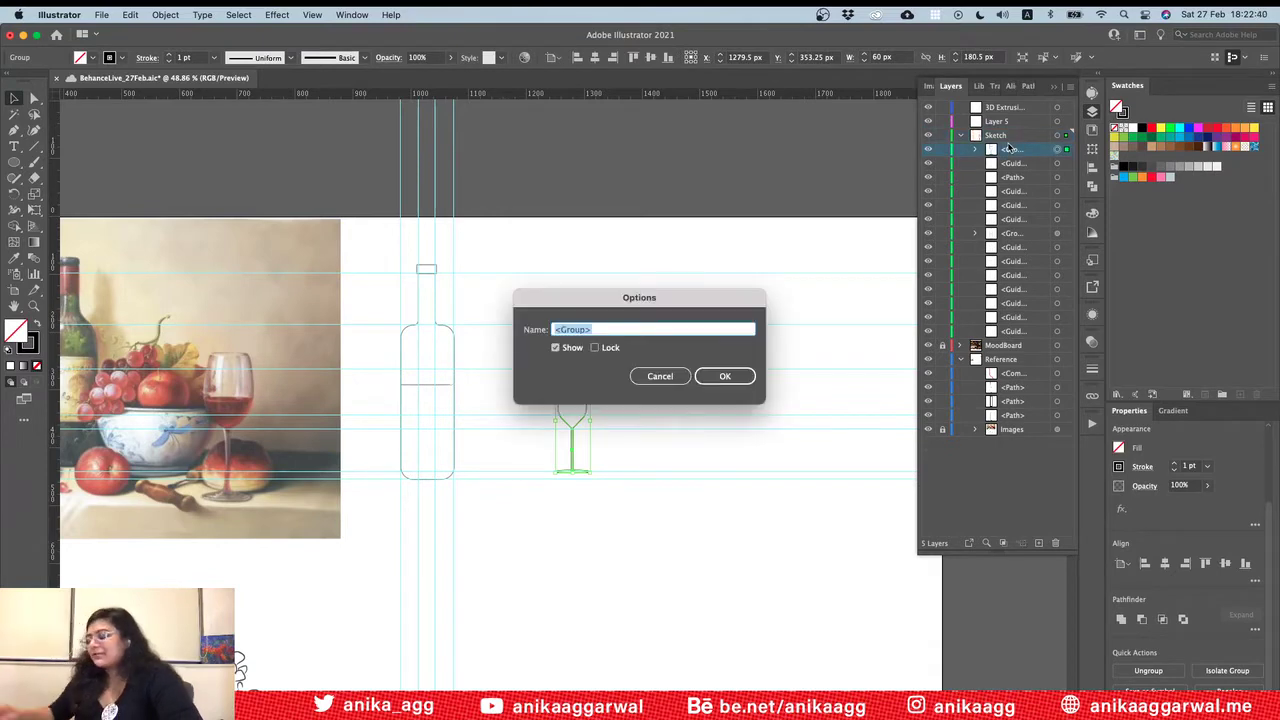
pyautogui.write('Wine G')
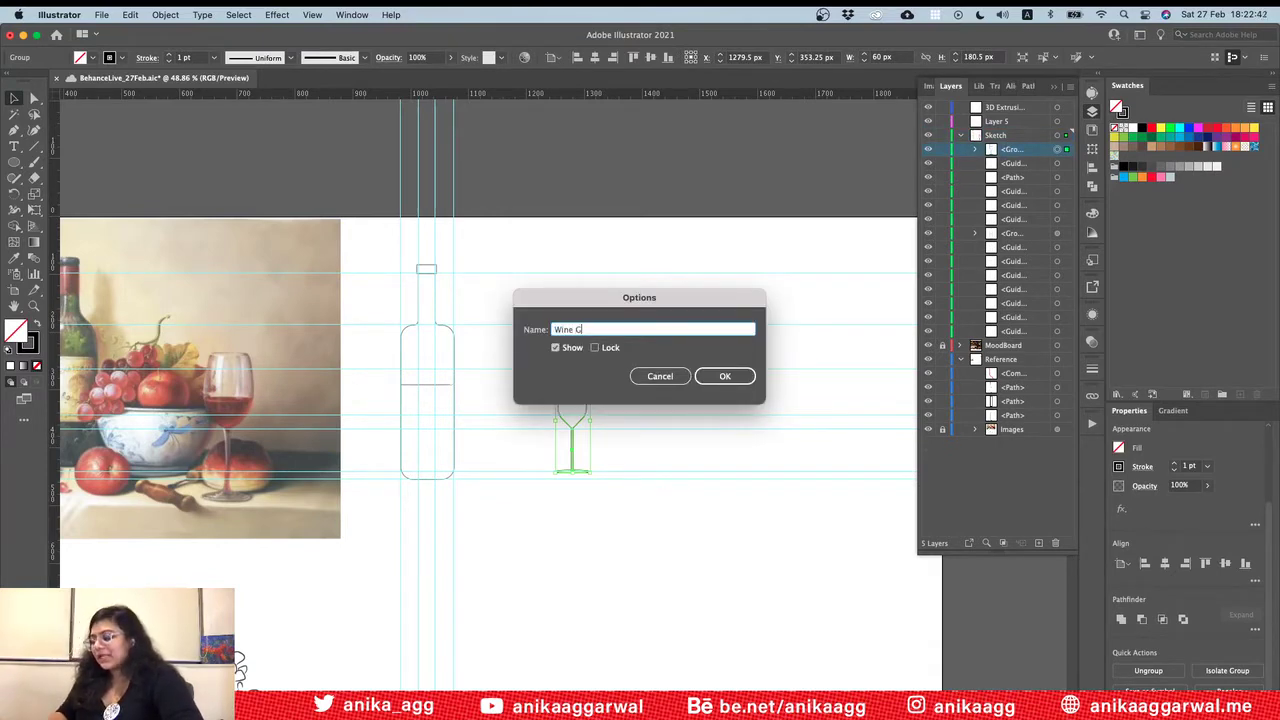
pyautogui.write('lass')
pyautogui.press('Return')
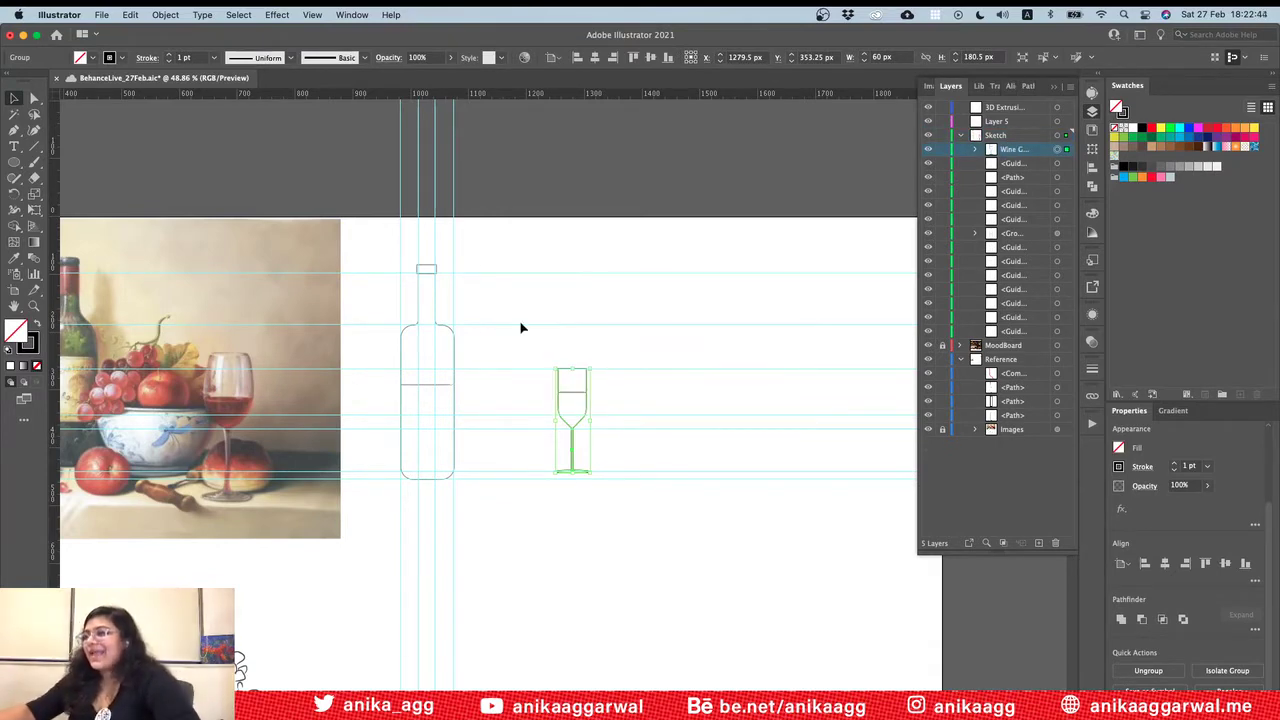
# Step: Rename the bottle group to 'Wine Bottle' in the Layers panel
pyautogui.click(429, 266)
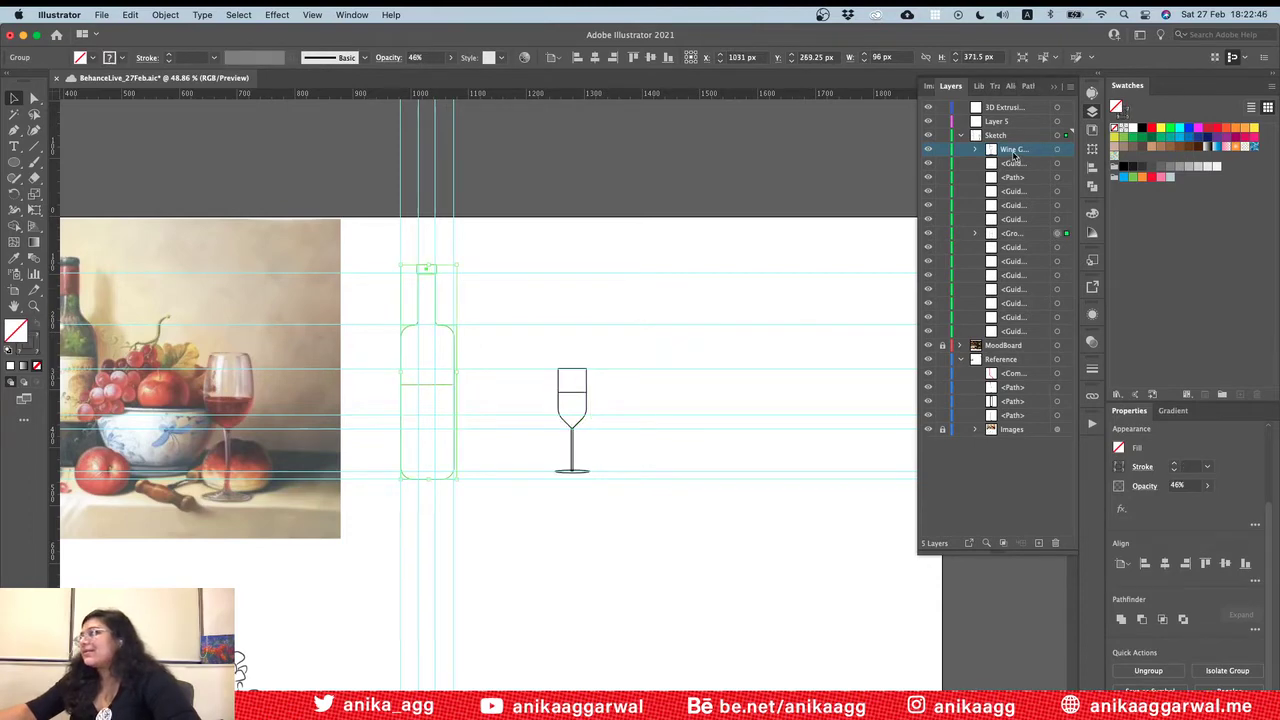
pyautogui.doubleClick(1013, 233)
pyautogui.write('Wine B')
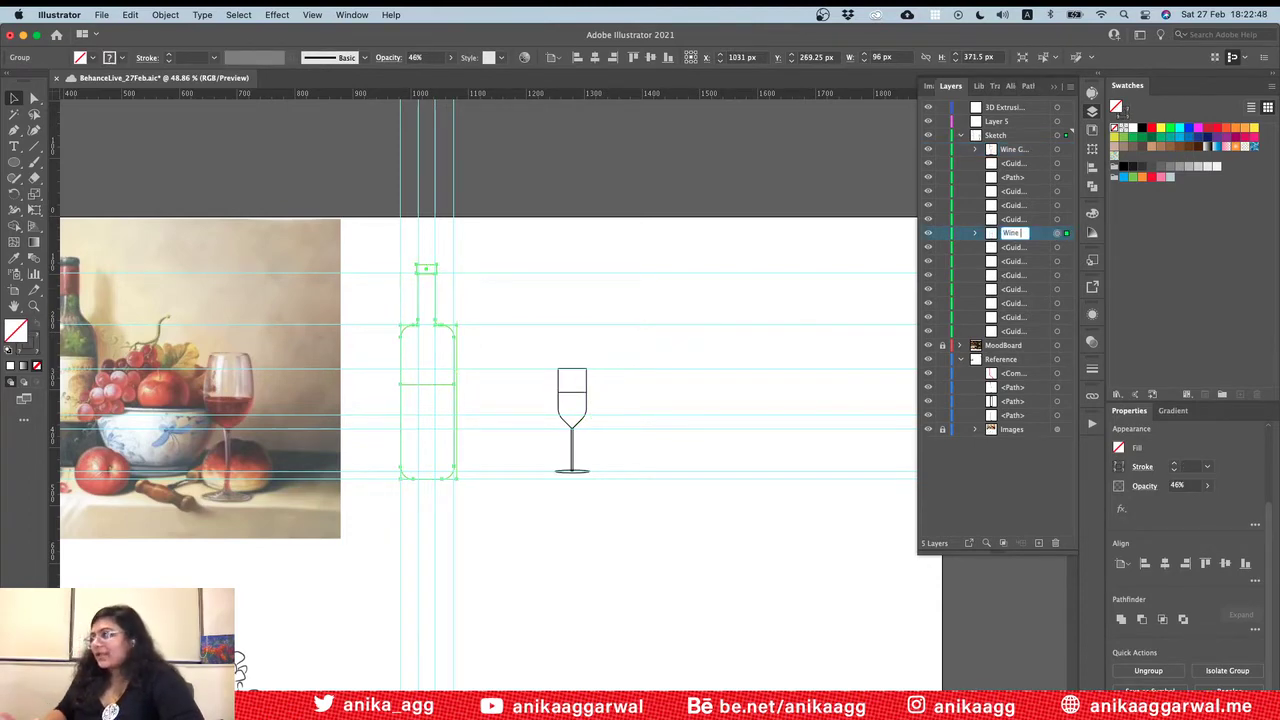
pyautogui.write('ottle')
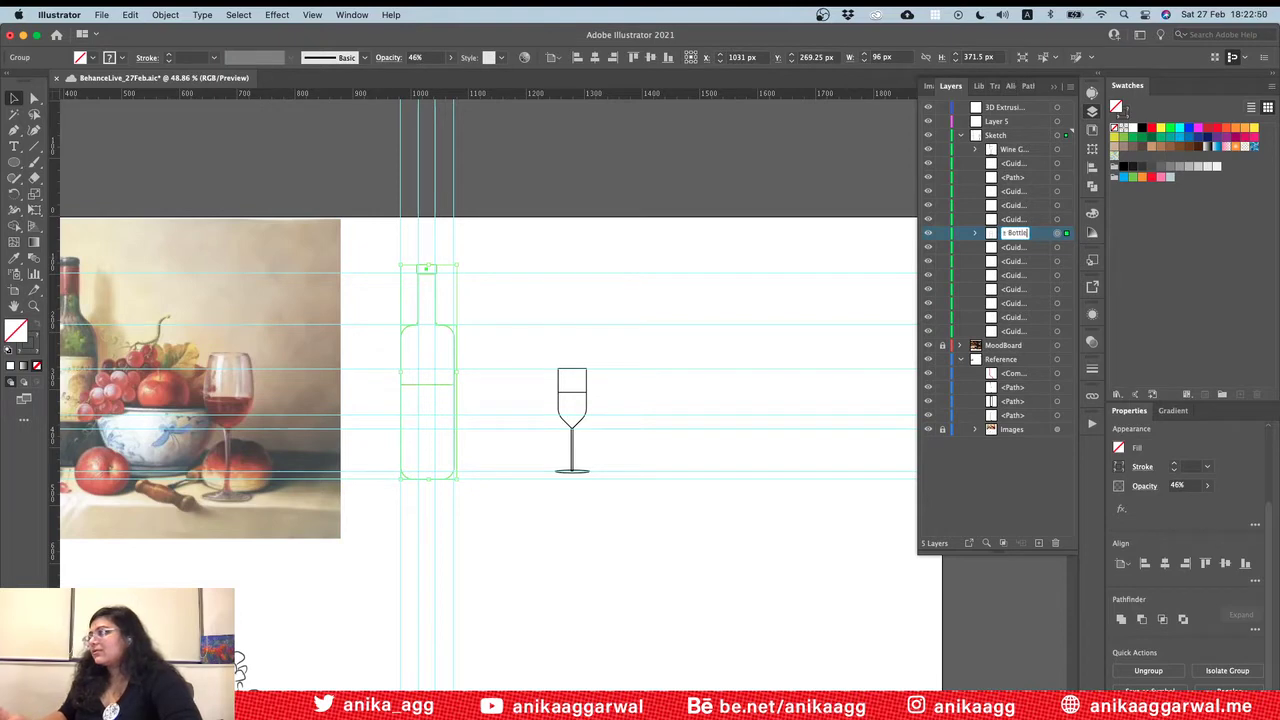
pyautogui.press('Return')
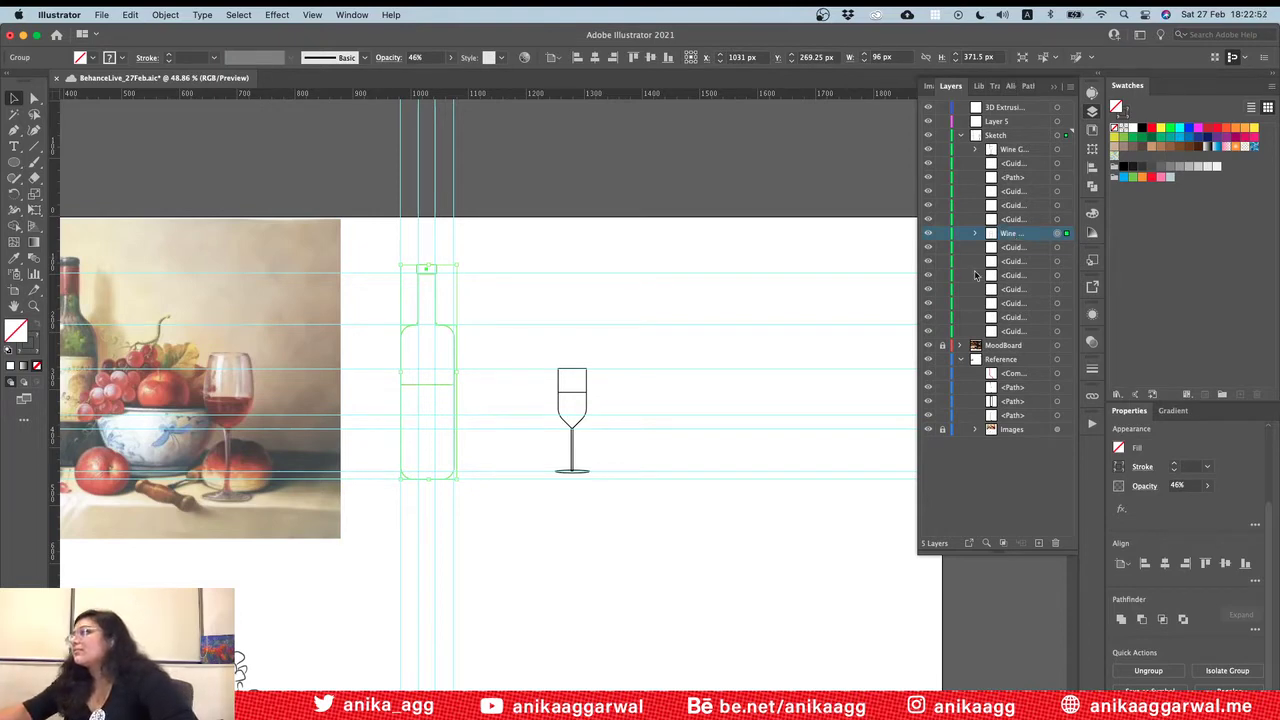
# Step: Lock the Wine Bottle group and create a new Layer 6
pyautogui.click(975, 234)
pyautogui.click(942, 233)
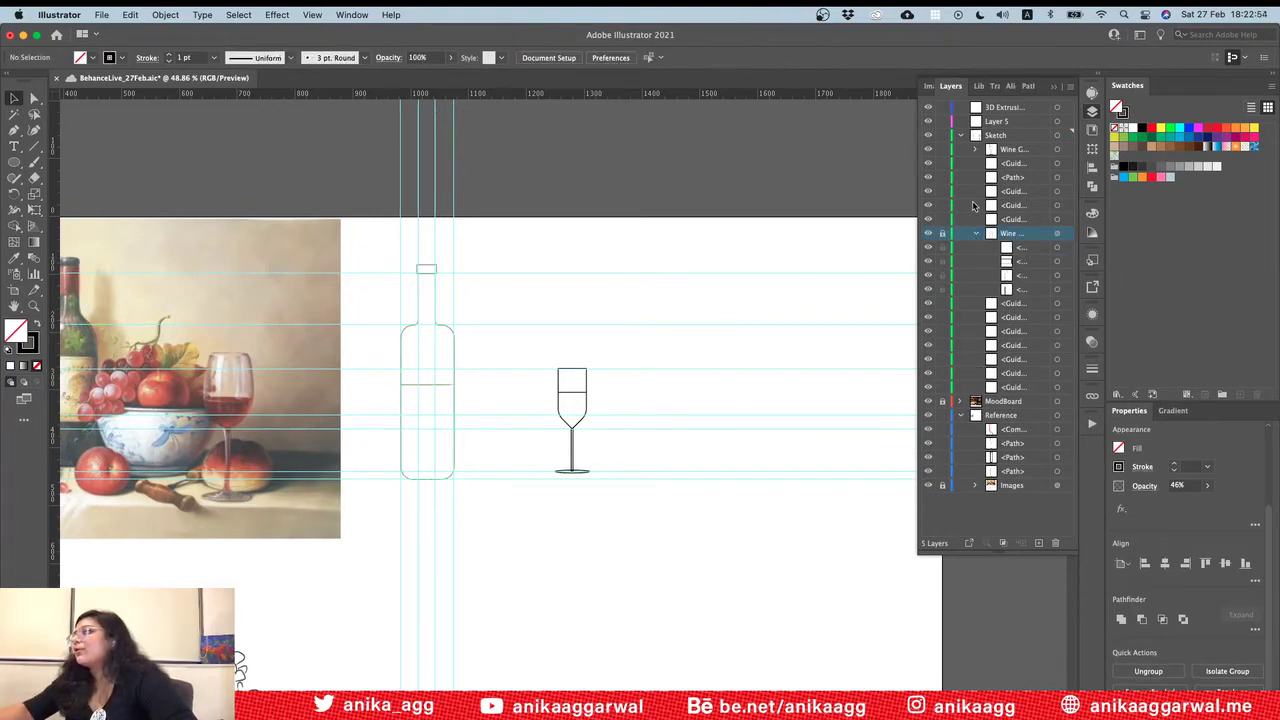
pyautogui.click(971, 150)
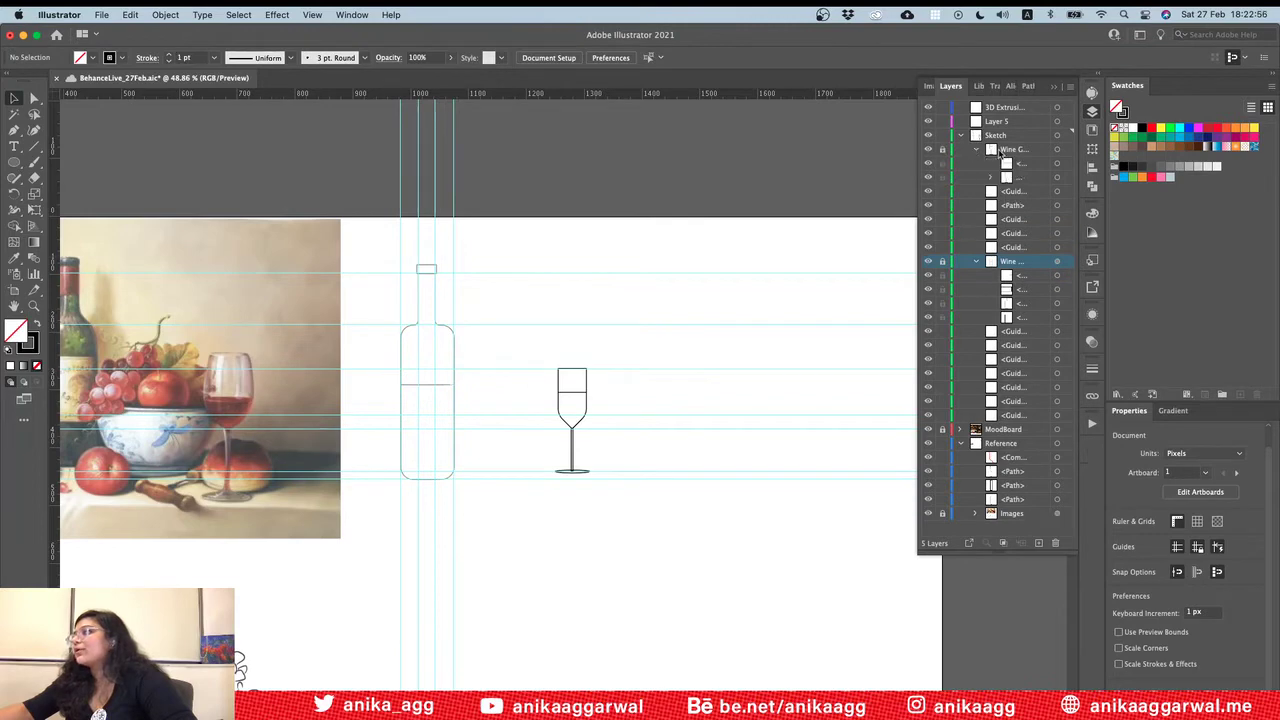
pyautogui.click(1039, 541)
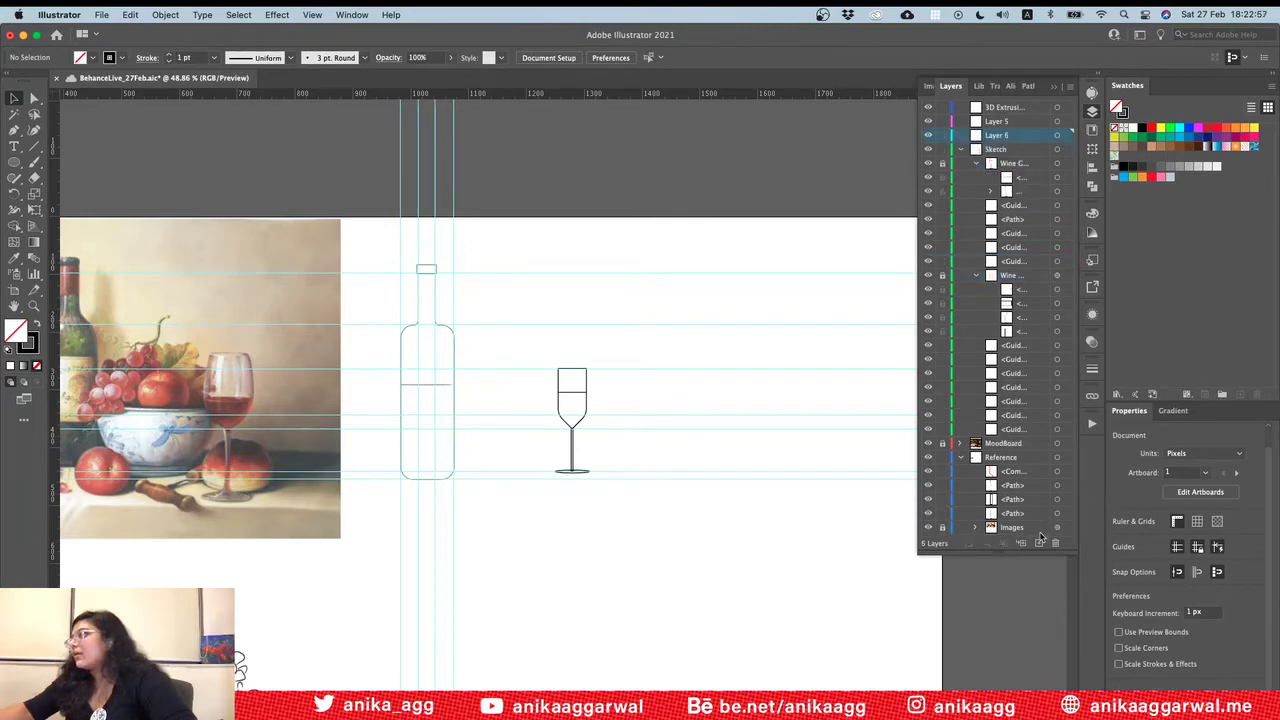
# Step: Unlock the Wine Glass group and select it on the artboard
pyautogui.keyDown('shift'); pyautogui.click(1000, 121); pyautogui.keyUp('shift')
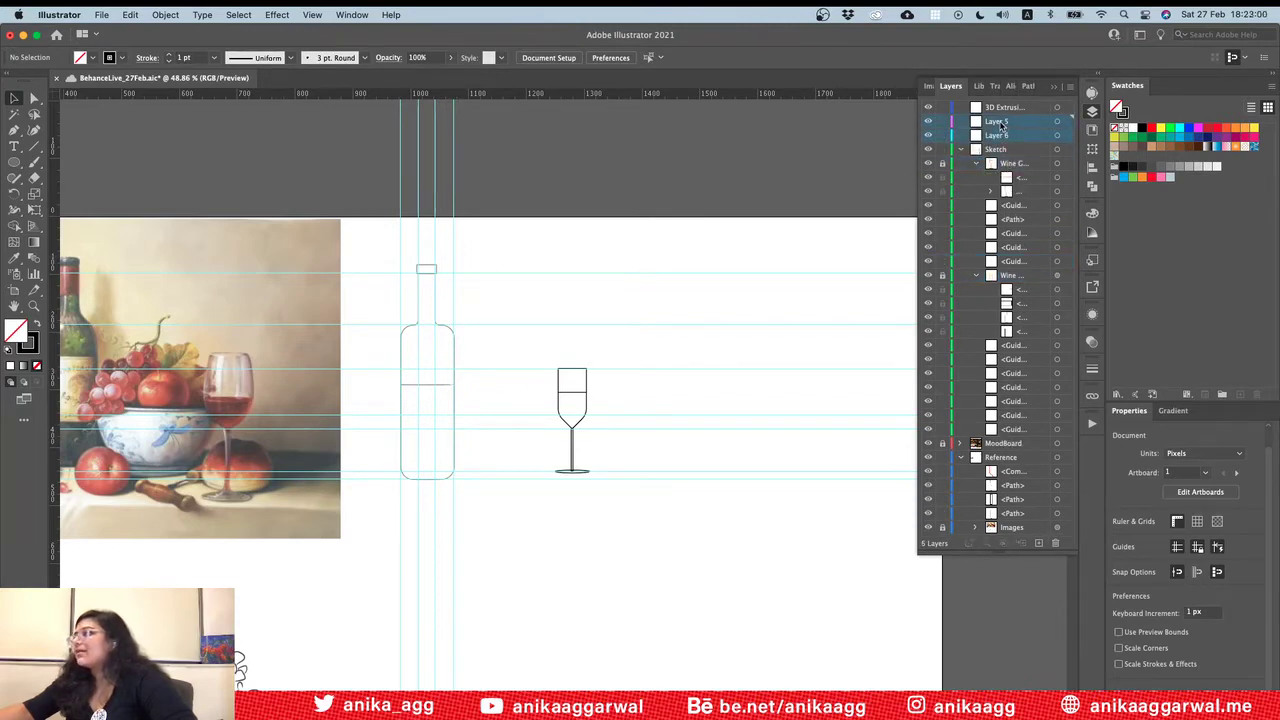
pyautogui.click(1033, 166)
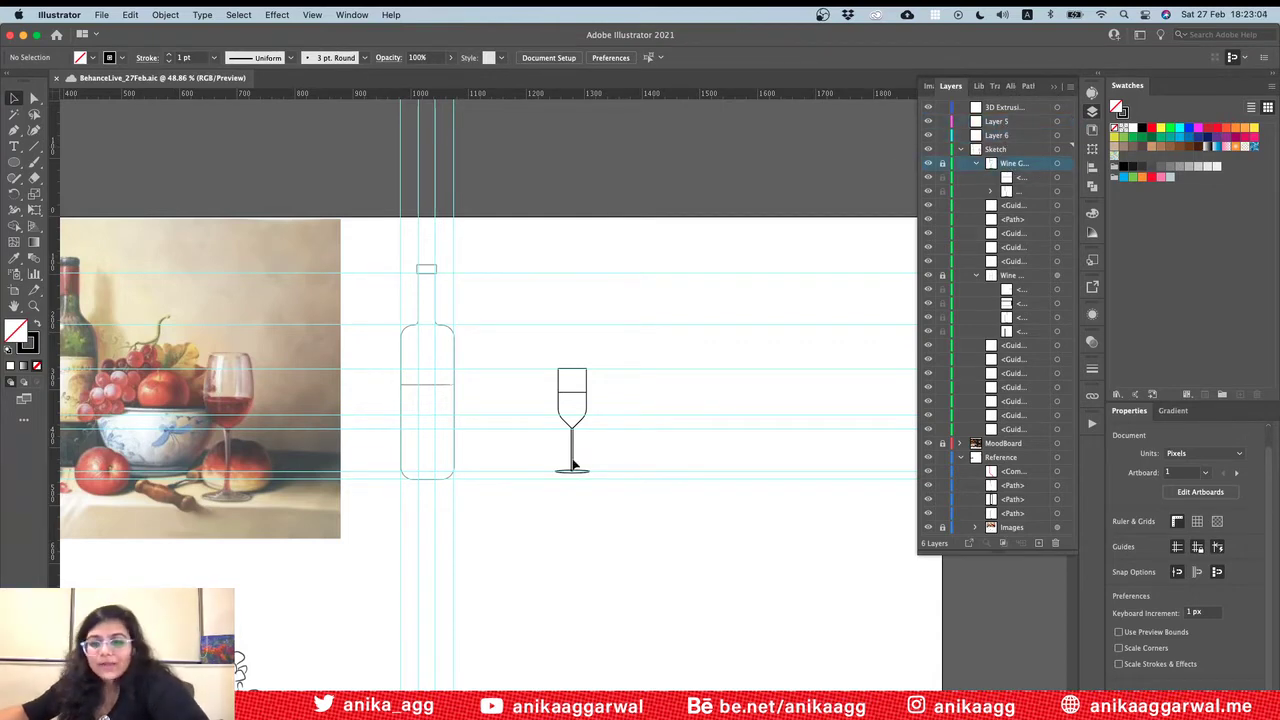
pyautogui.hscroll(3, 612, 393)
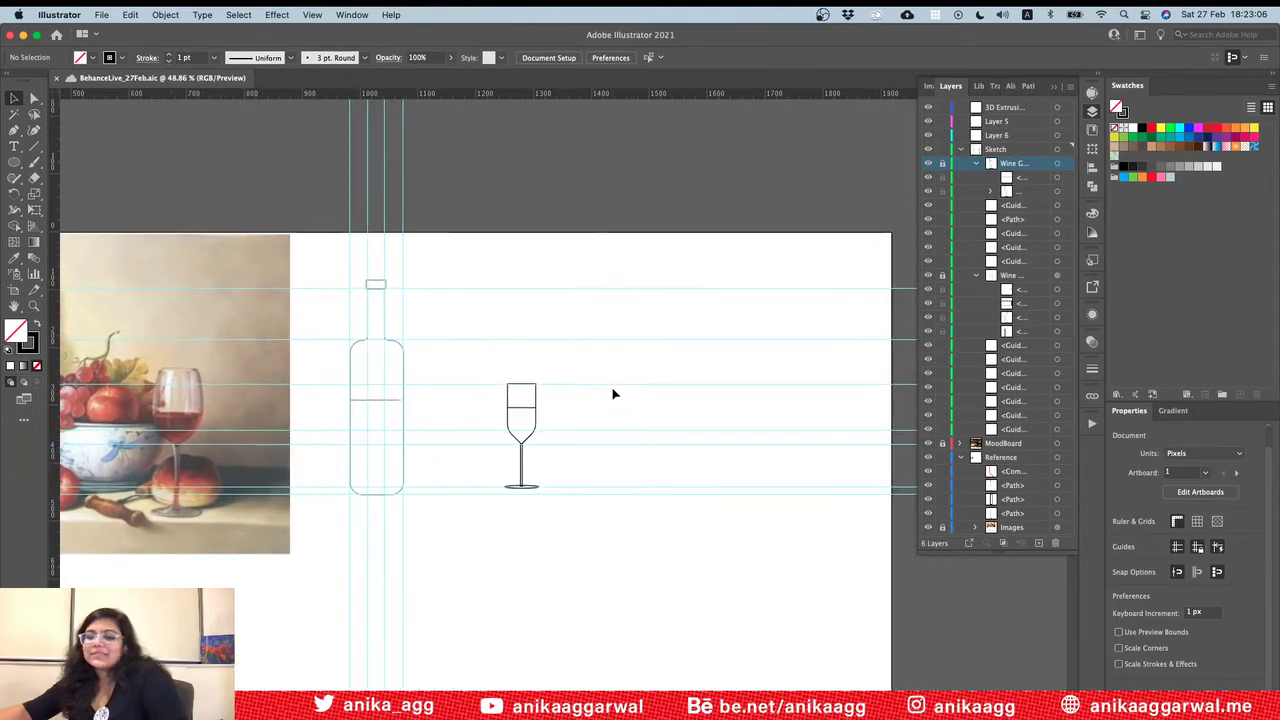
pyautogui.keyDown('alt'); pyautogui.scroll(2, 612, 393); pyautogui.keyUp('alt')
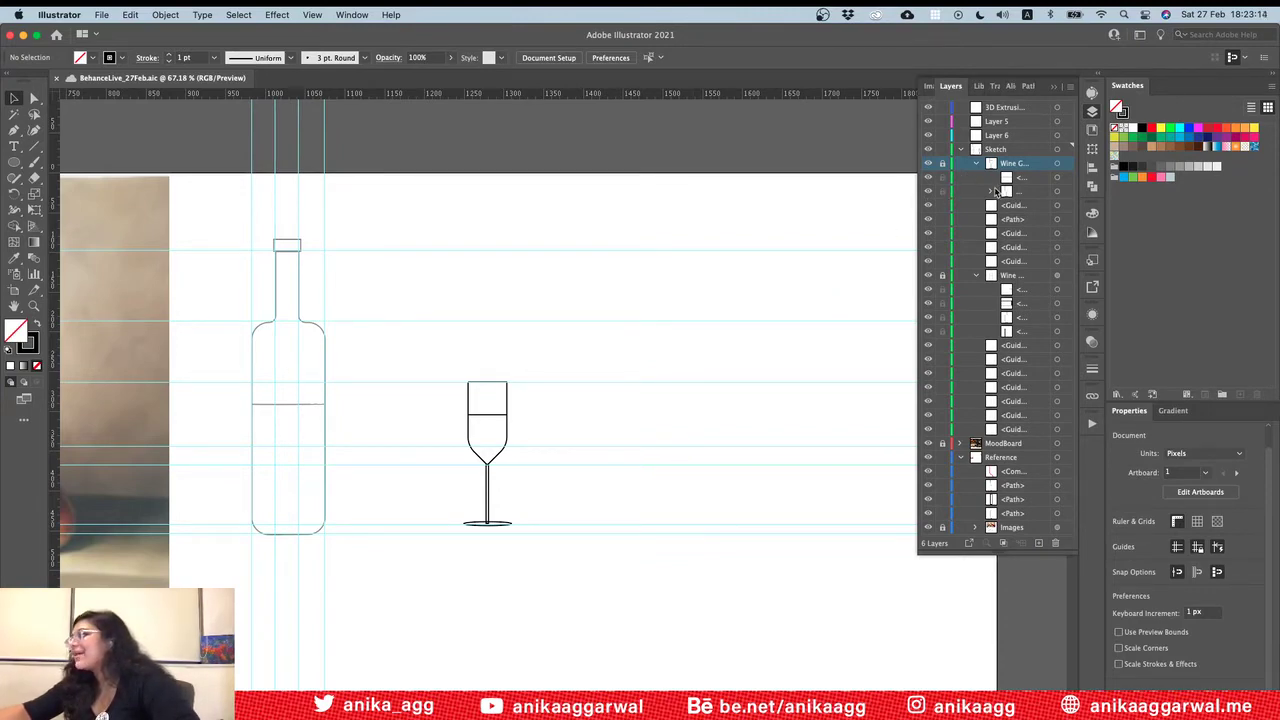
pyautogui.click(942, 164)
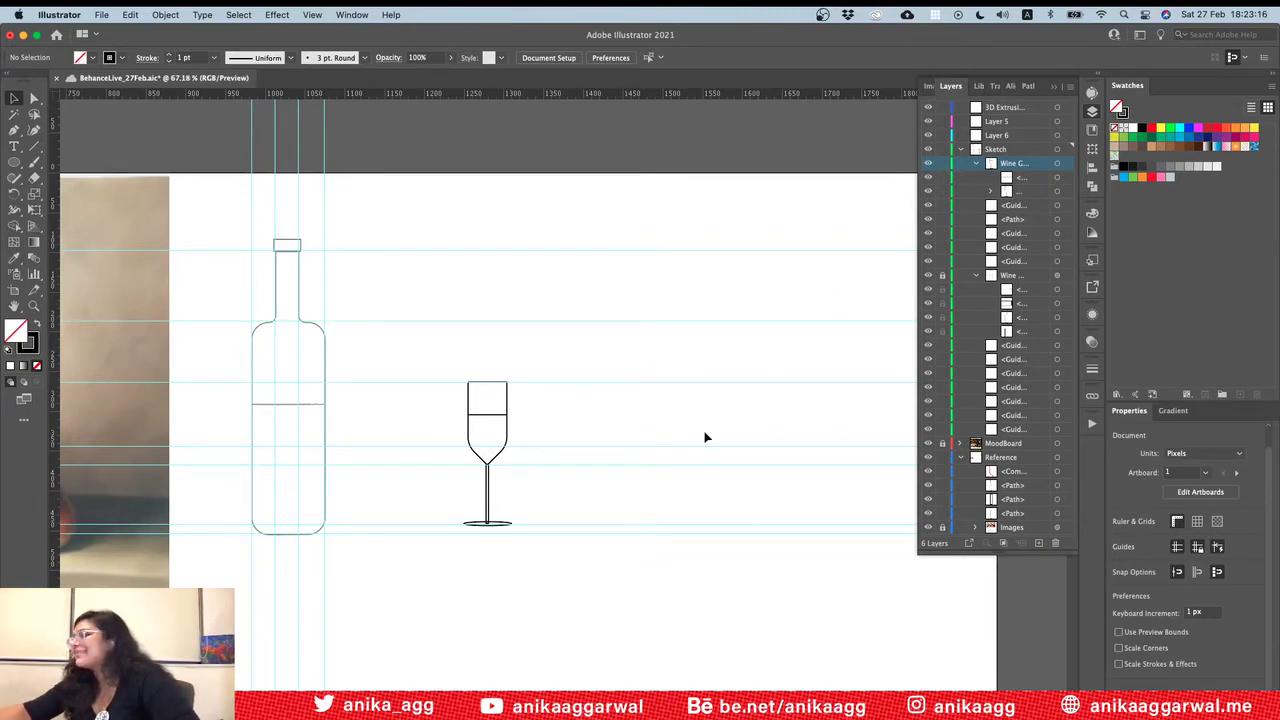
pyautogui.click(486, 420)
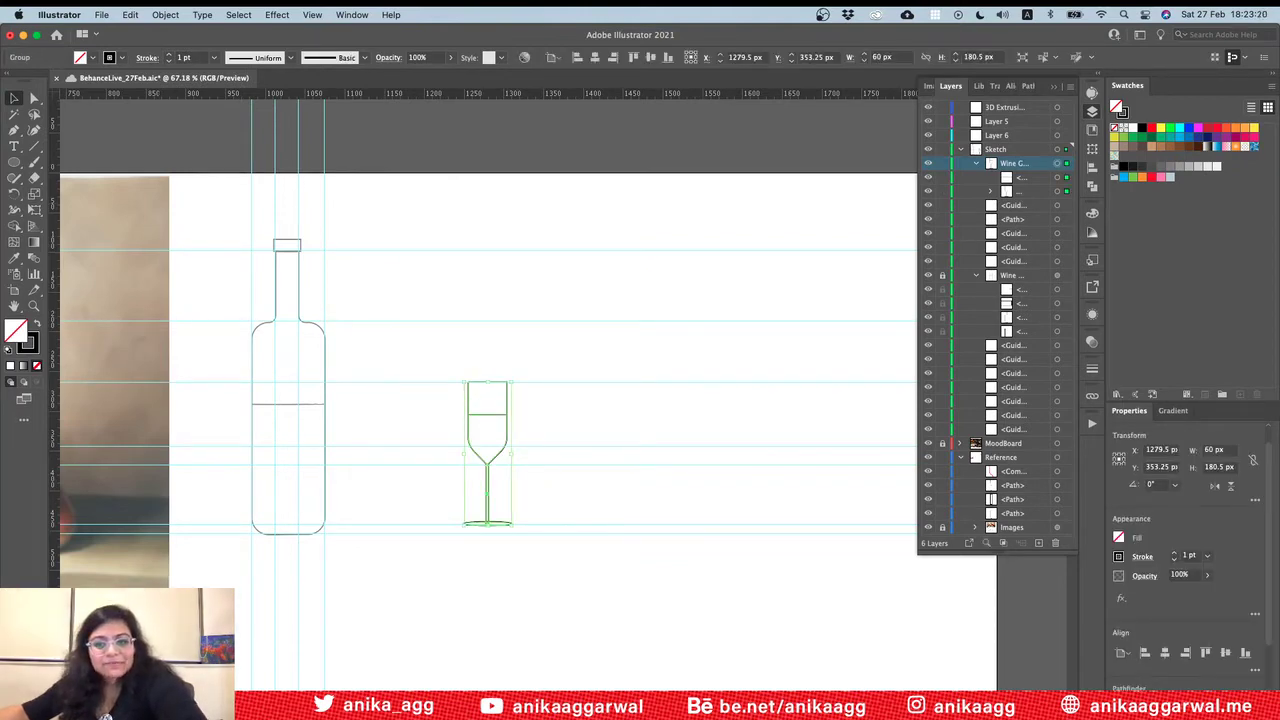
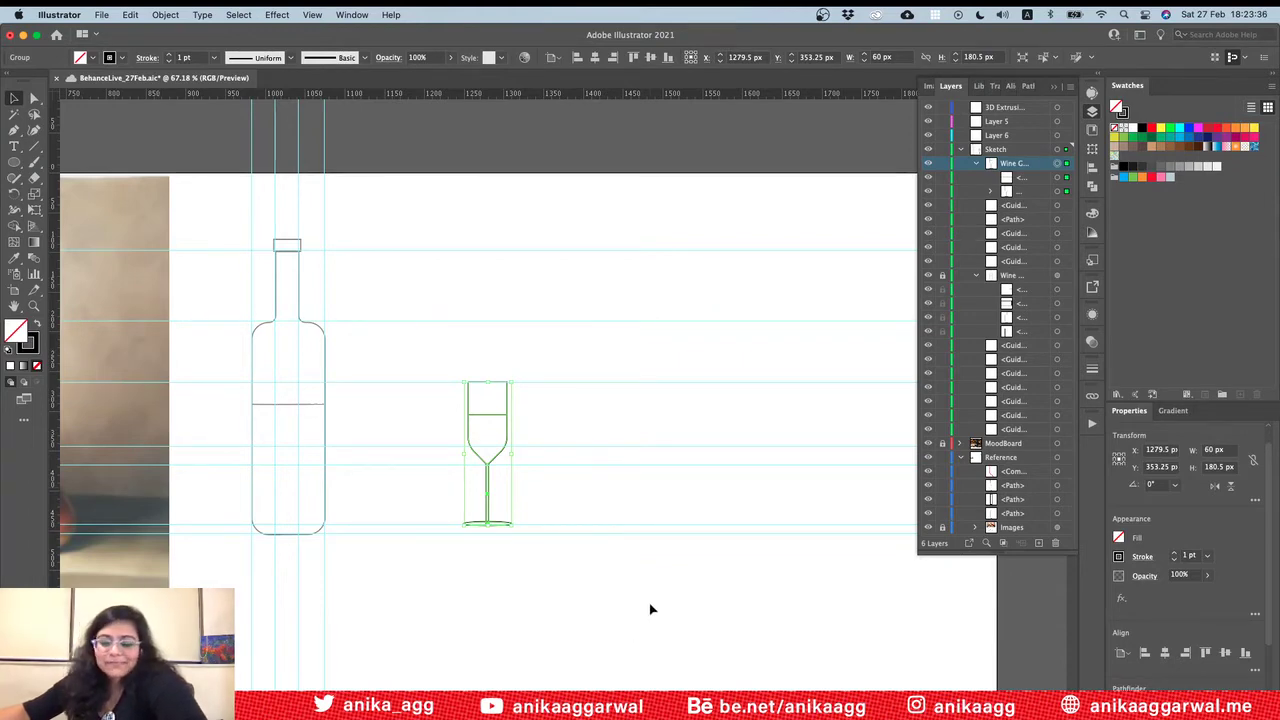
# Step: Deselect the wine glass and scroll left to reveal the still-life reference paintings
pyautogui.click(517, 420)
pyautogui.click(509, 423)
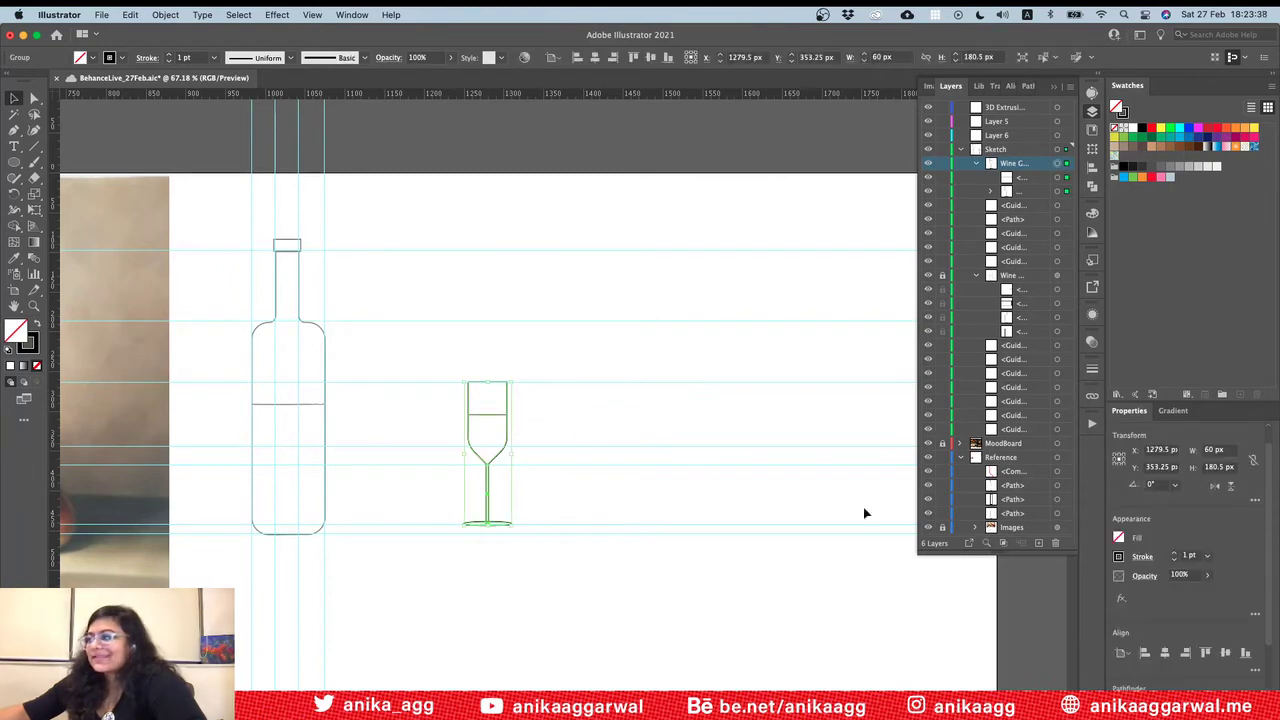
pyautogui.scroll(-3, 1237, 623)
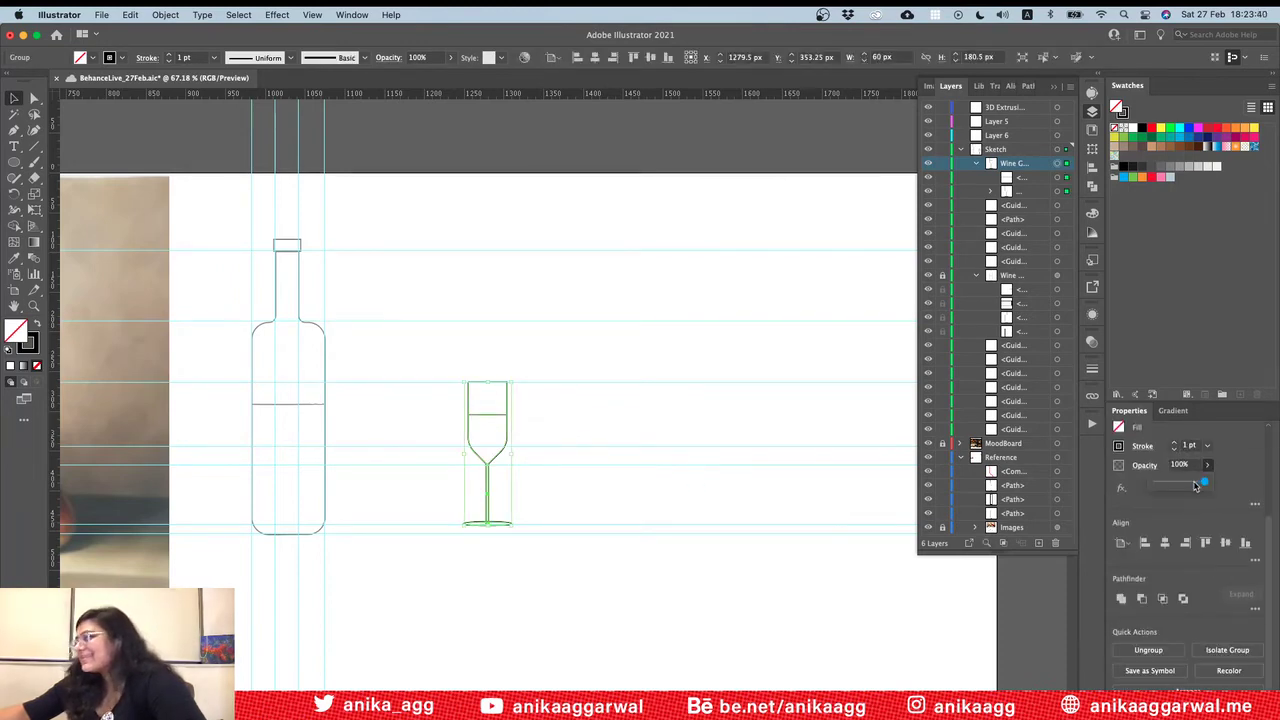
pyautogui.click(558, 372)
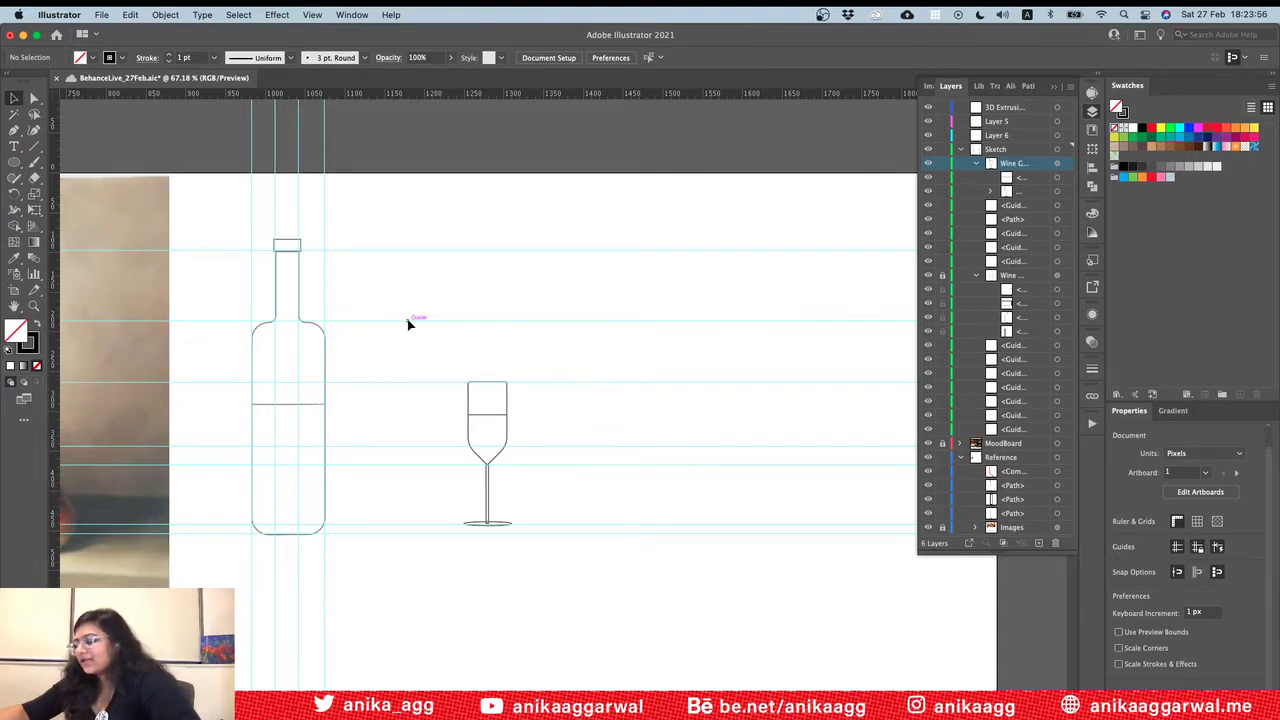
pyautogui.hscroll(-3, 384, 317)
pyautogui.hscroll(-20, 384, 317)
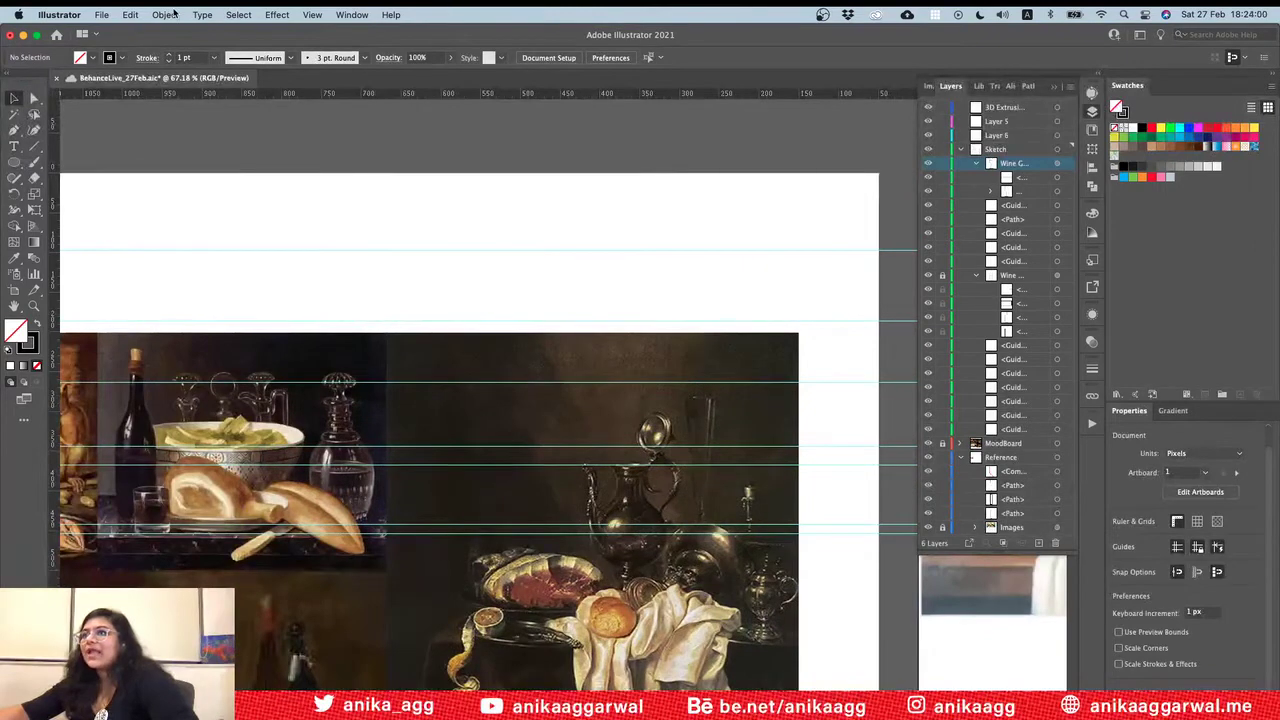
# Step: Hide all guides with View > Guides > Hide Guides
pyautogui.click(238, 14)
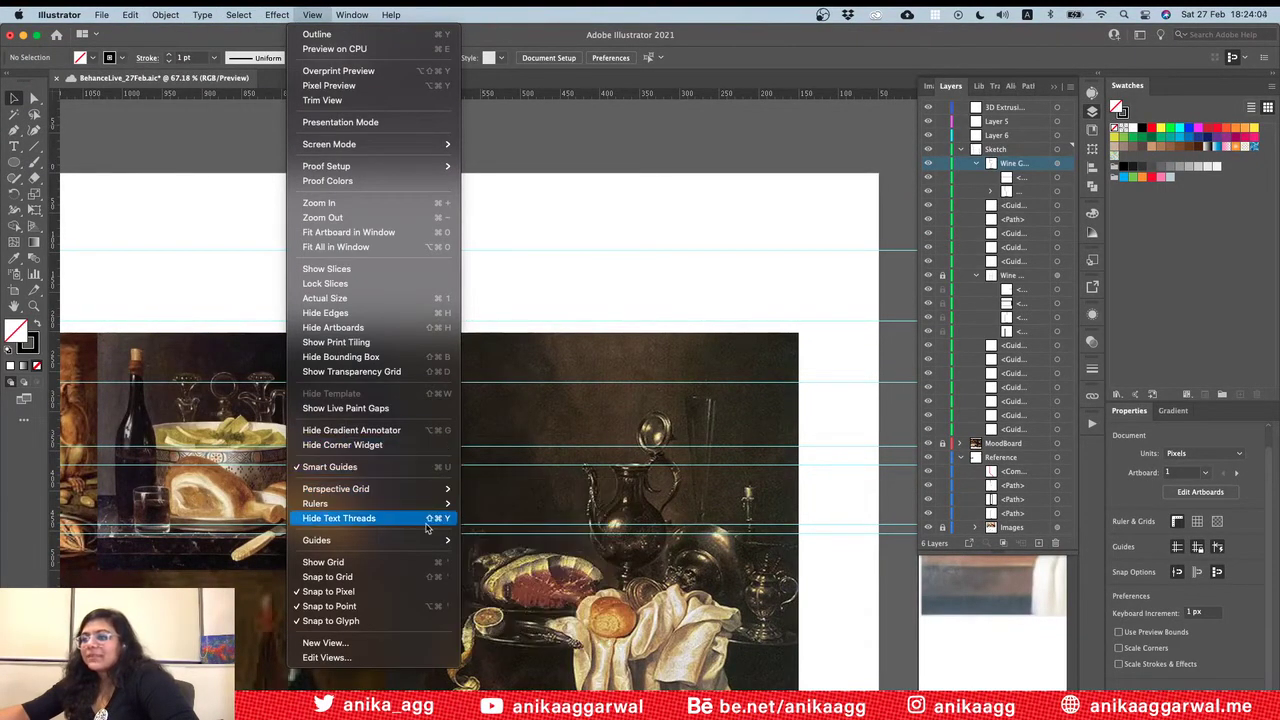
pyautogui.moveTo(436, 540)
pyautogui.click(490, 540)
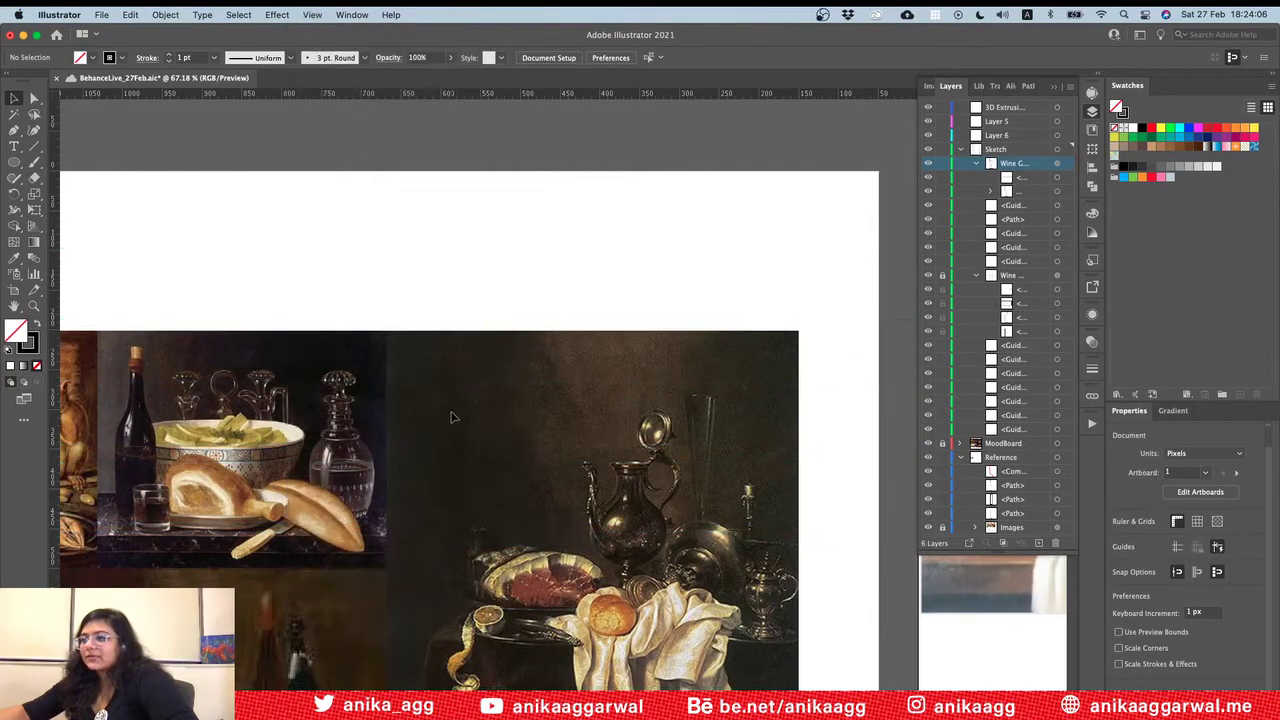
# Step: Move the view to show the still-life painting beside the bottle and glass sketches
pyautogui.keyDown('alt'); pyautogui.scroll(-4, 451, 428); pyautogui.keyUp('alt')
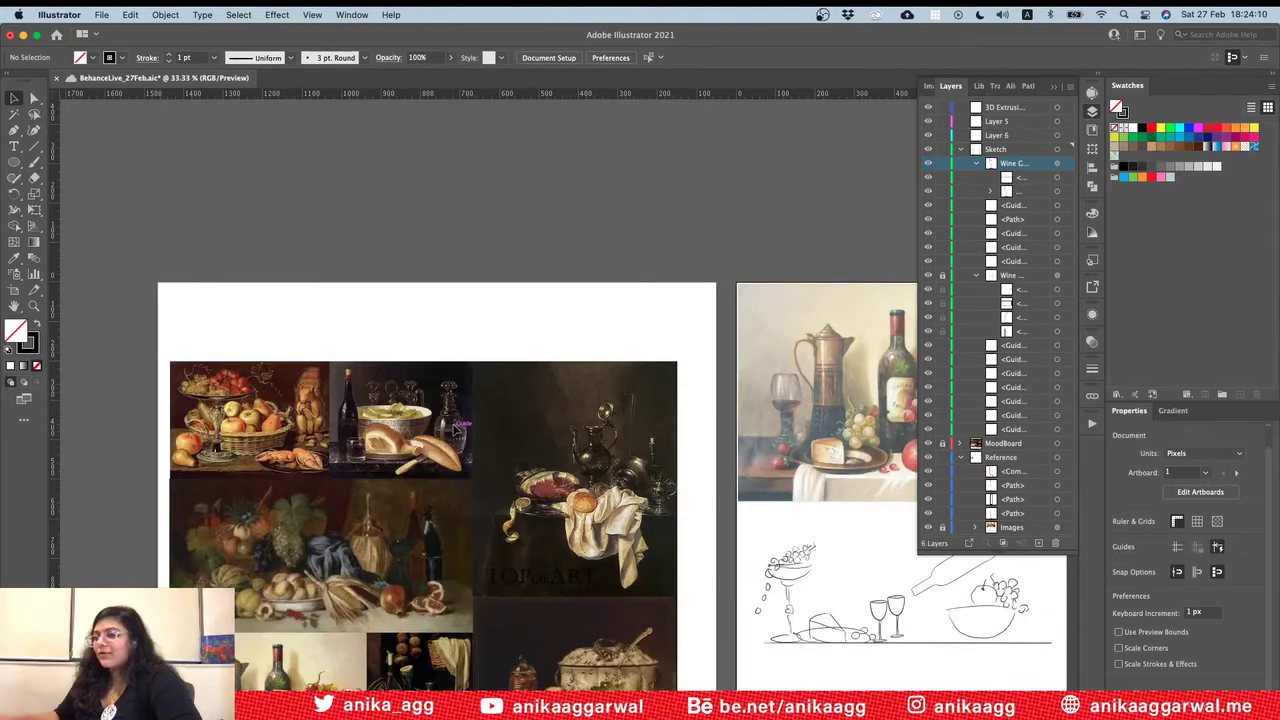
pyautogui.scroll(-5, 455, 428)
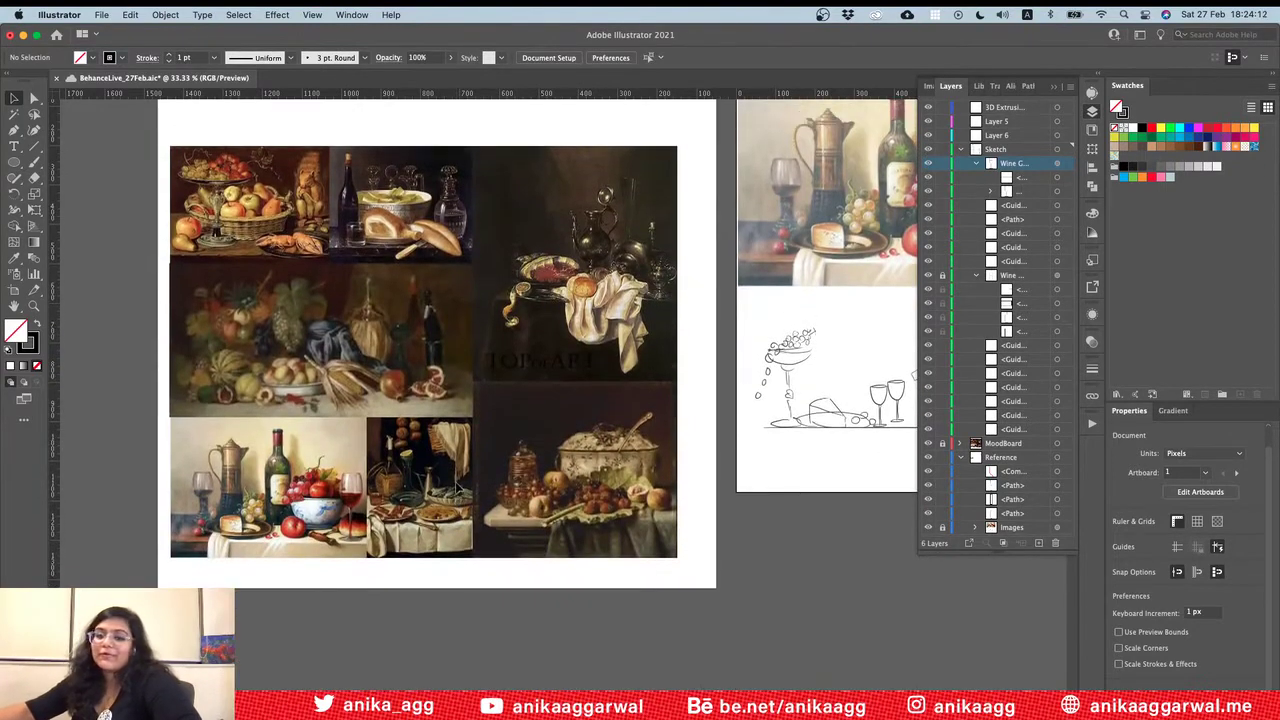
pyautogui.scroll(1, 470, 465)
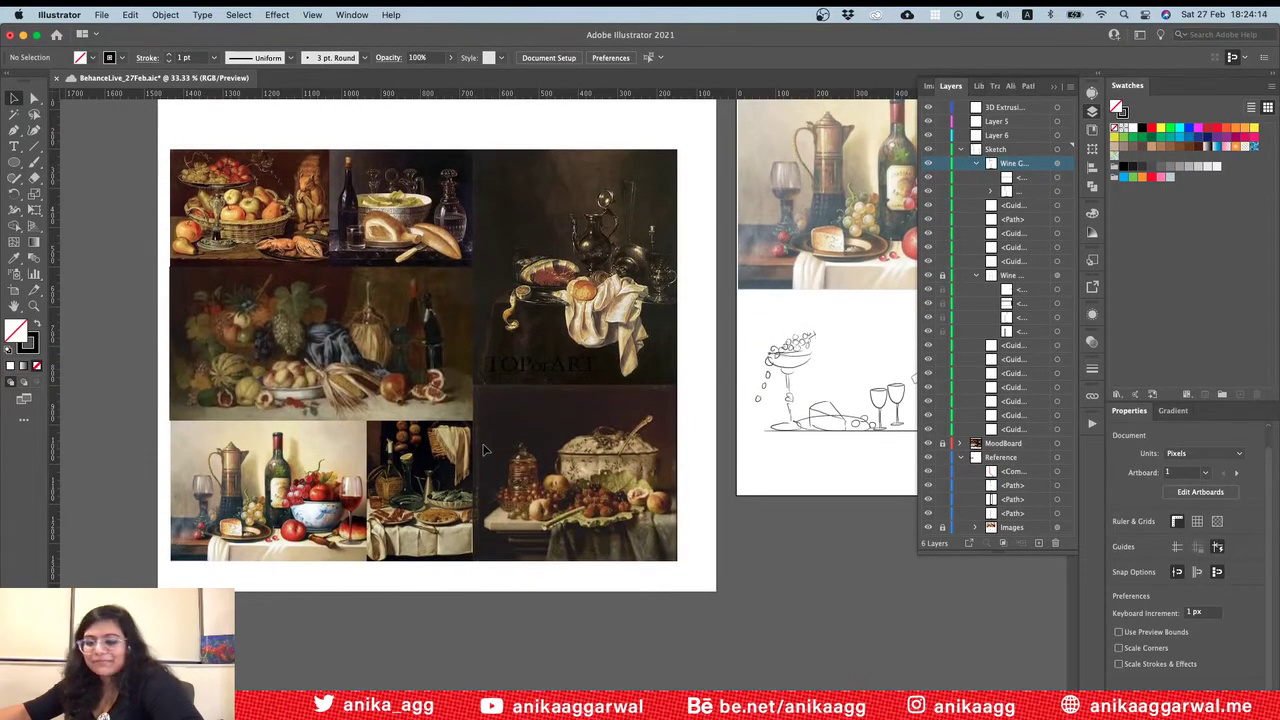
pyautogui.scroll(1, 484, 440)
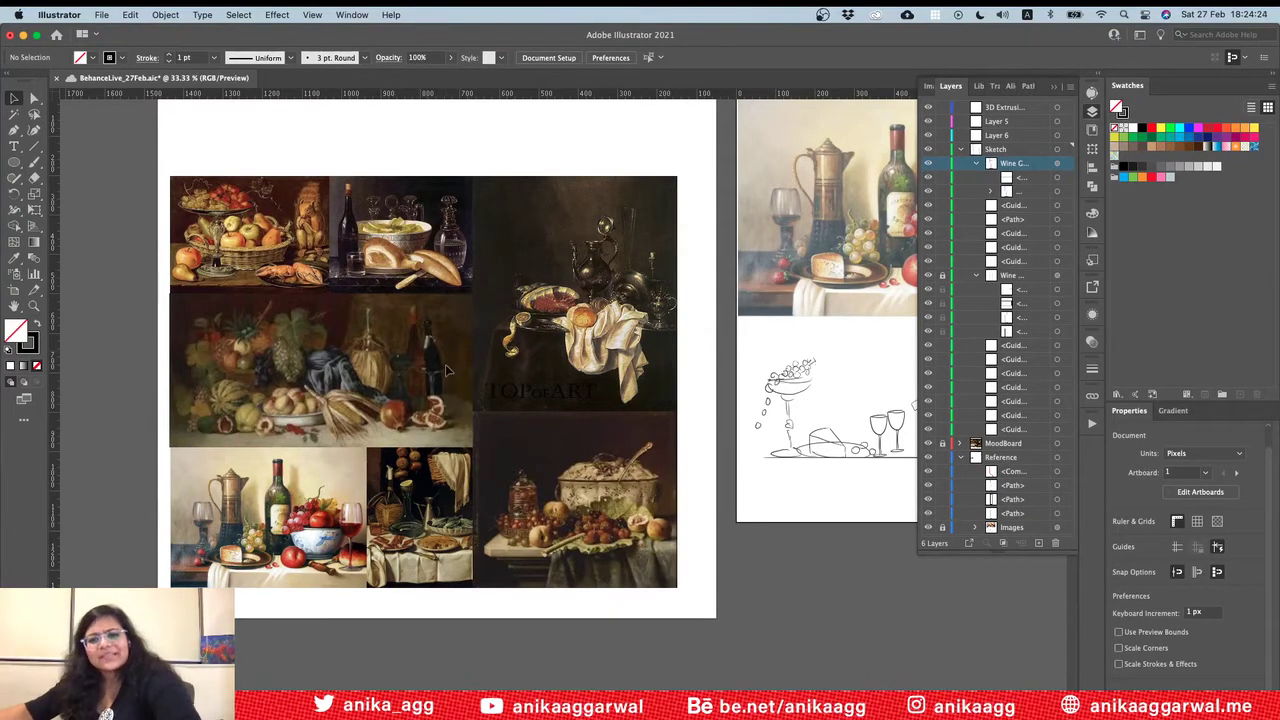
pyautogui.hscroll(1, 515, 477)
pyautogui.hscroll(10, 515, 477)
pyautogui.scroll(1, 515, 477)
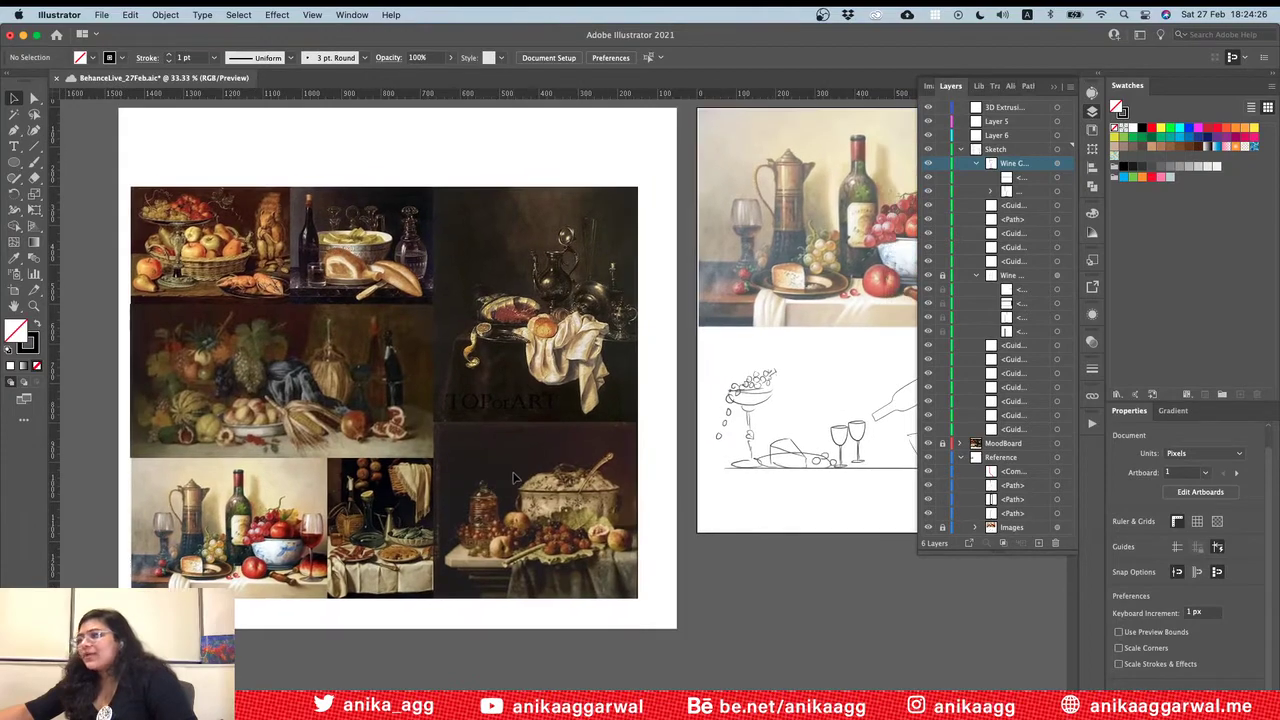
# Step: Scroll until the wine bottle and stemmed glass outlines fill the view
pyautogui.hscroll(6, 513, 480)
pyautogui.scroll(2, 513, 480)
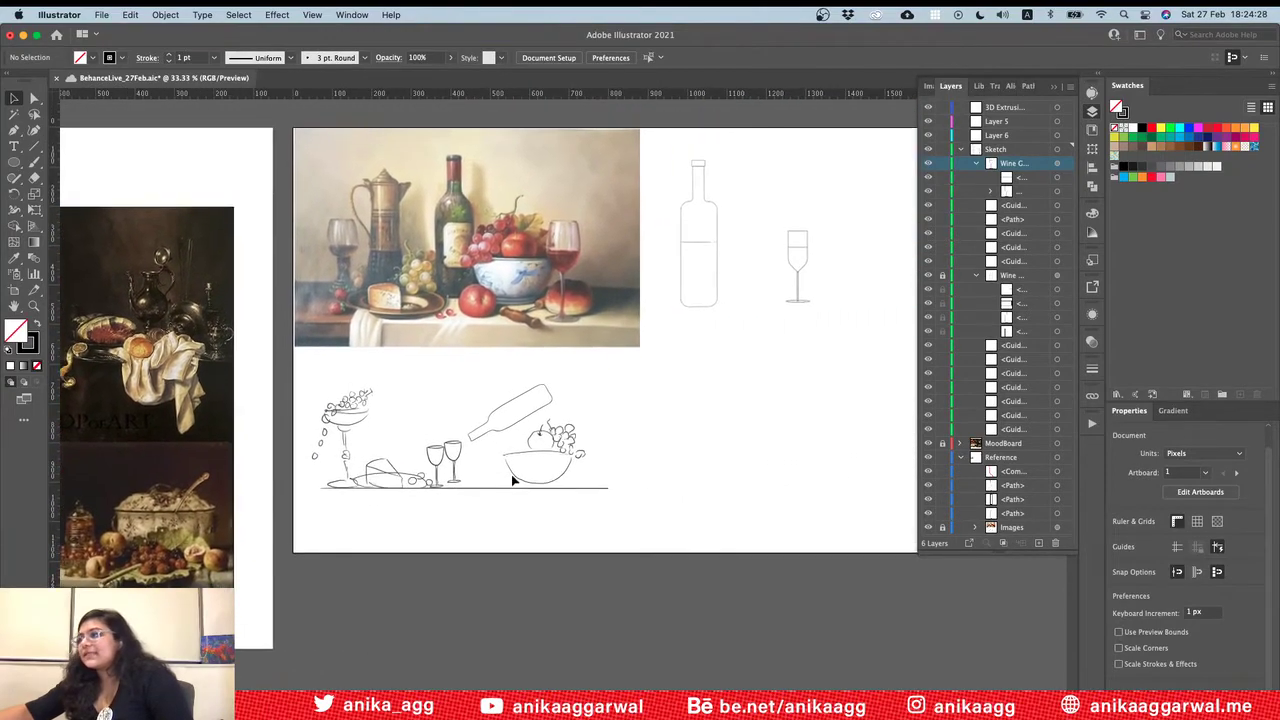
pyautogui.keyDown('alt'); pyautogui.scroll(5, 512, 481); pyautogui.keyUp('alt')
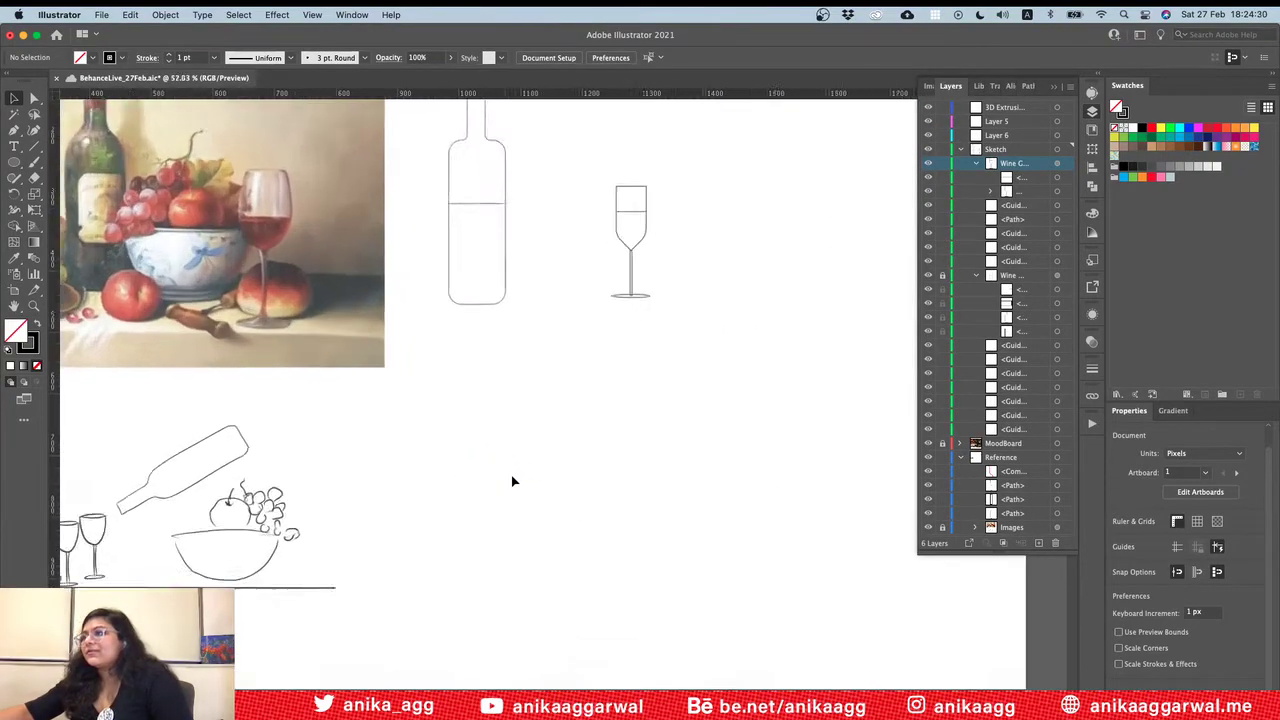
pyautogui.hscroll(-4, 512, 481)
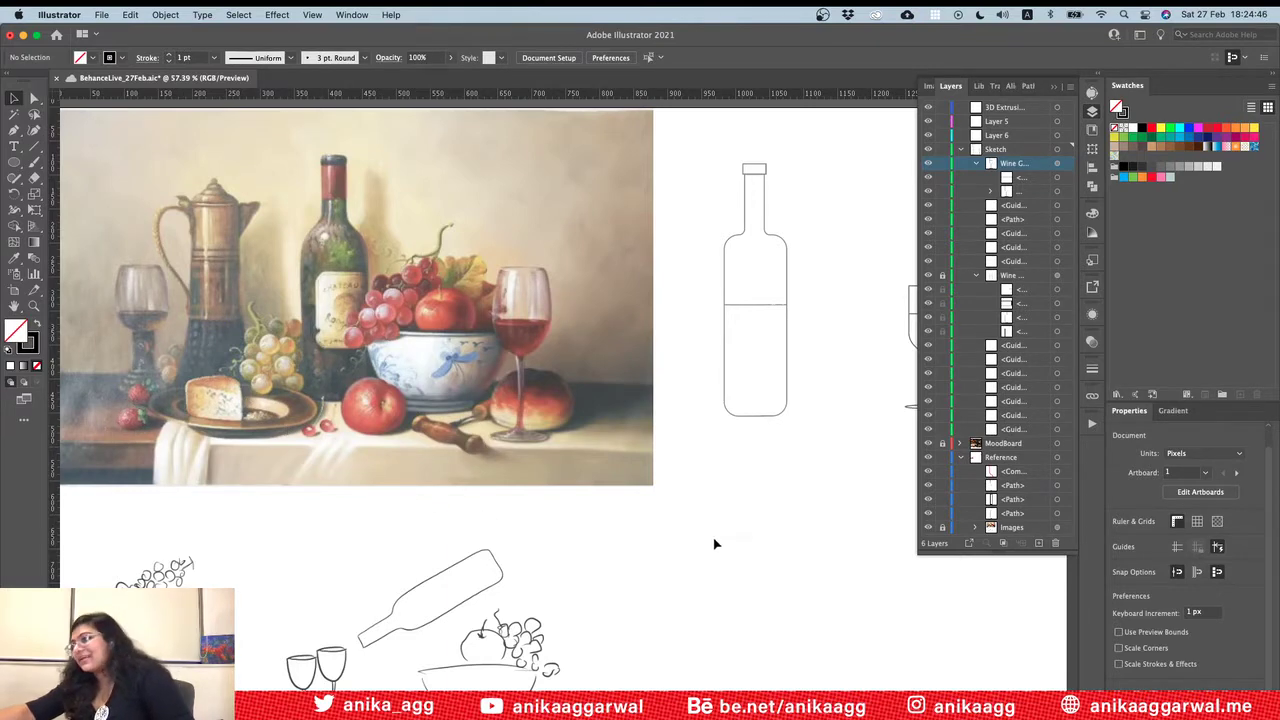
pyautogui.hscroll(5, 714, 537)
pyautogui.hscroll(4, 730, 540)
pyautogui.scroll(1, 730, 540)
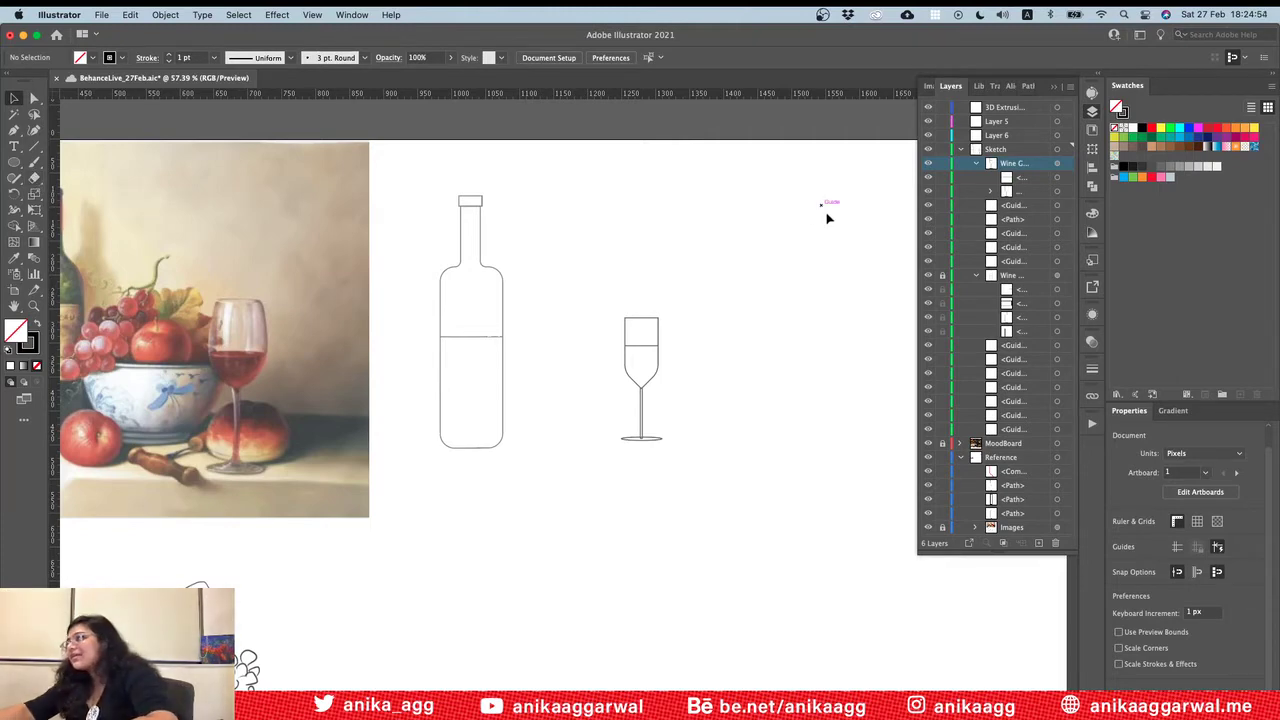
# Step: Lock the wine glass layer and draw a 58 × 77 px ellipse below the glass
pyautogui.click(943, 164)
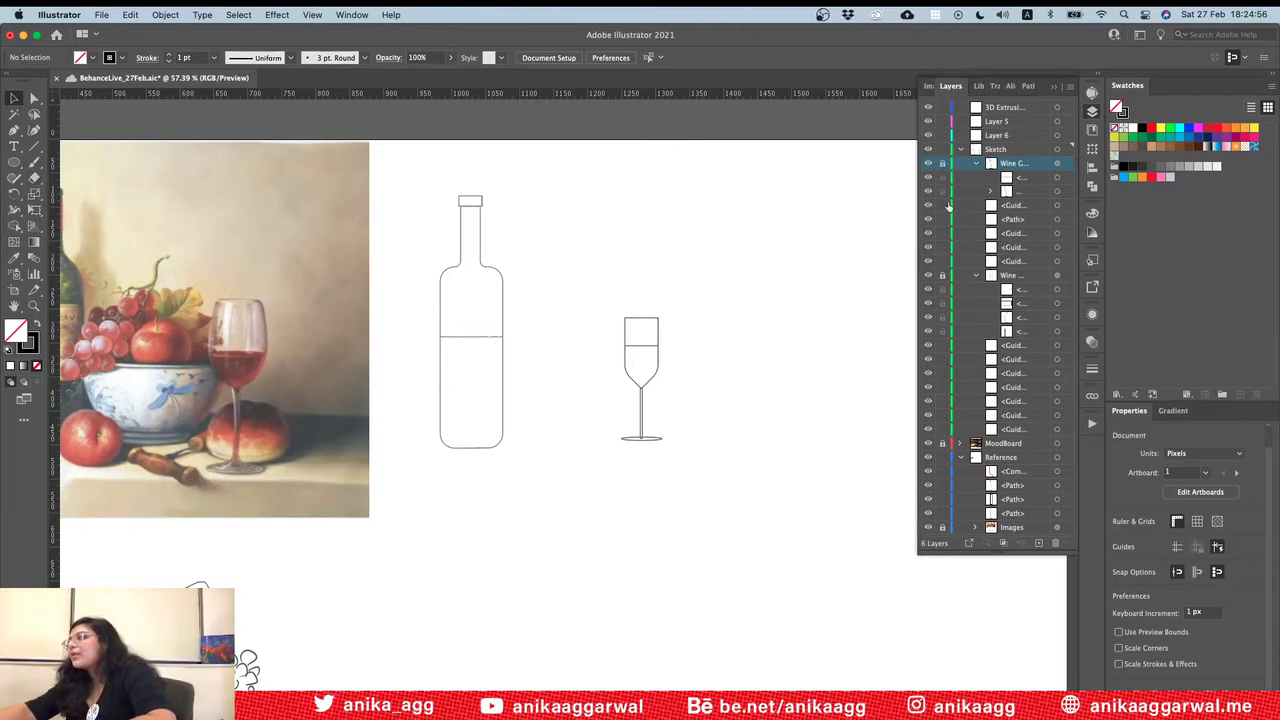
pyautogui.press('l')
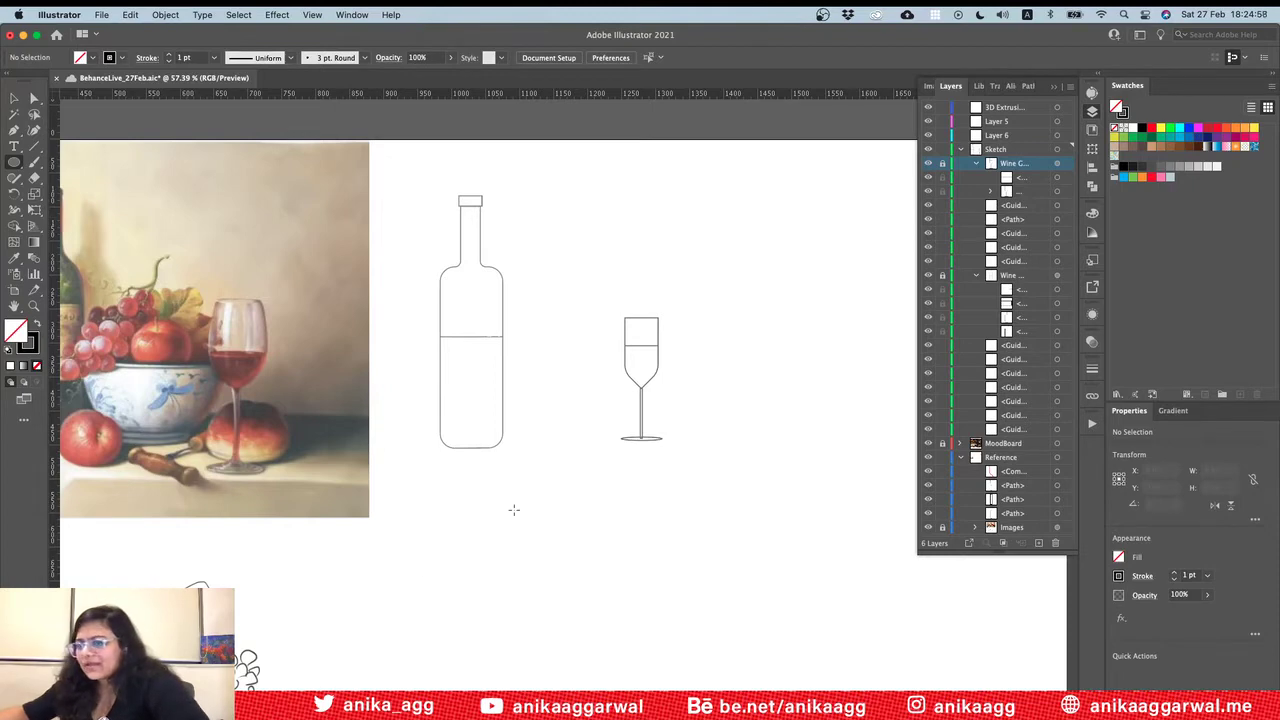
pyautogui.moveTo(486, 534); pyautogui.dragTo(528, 587)
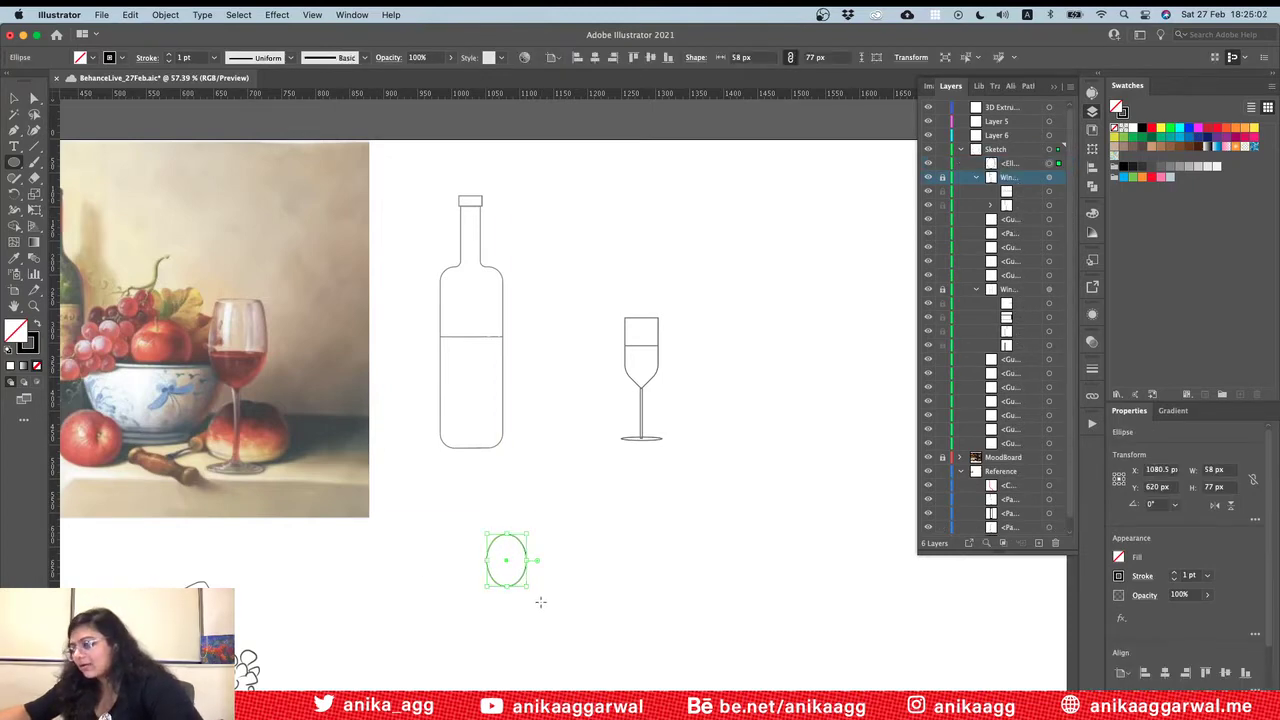
pyautogui.press('v')
pyautogui.click(565, 595)
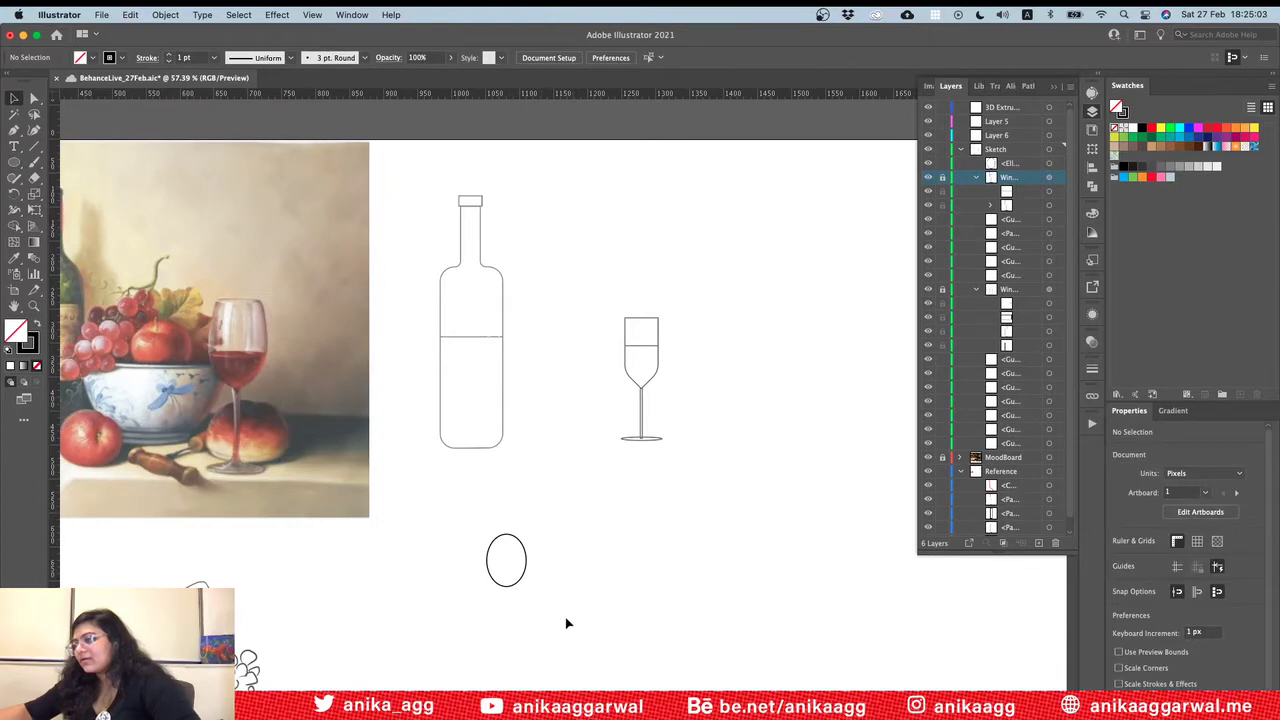
pyautogui.click(527, 554)
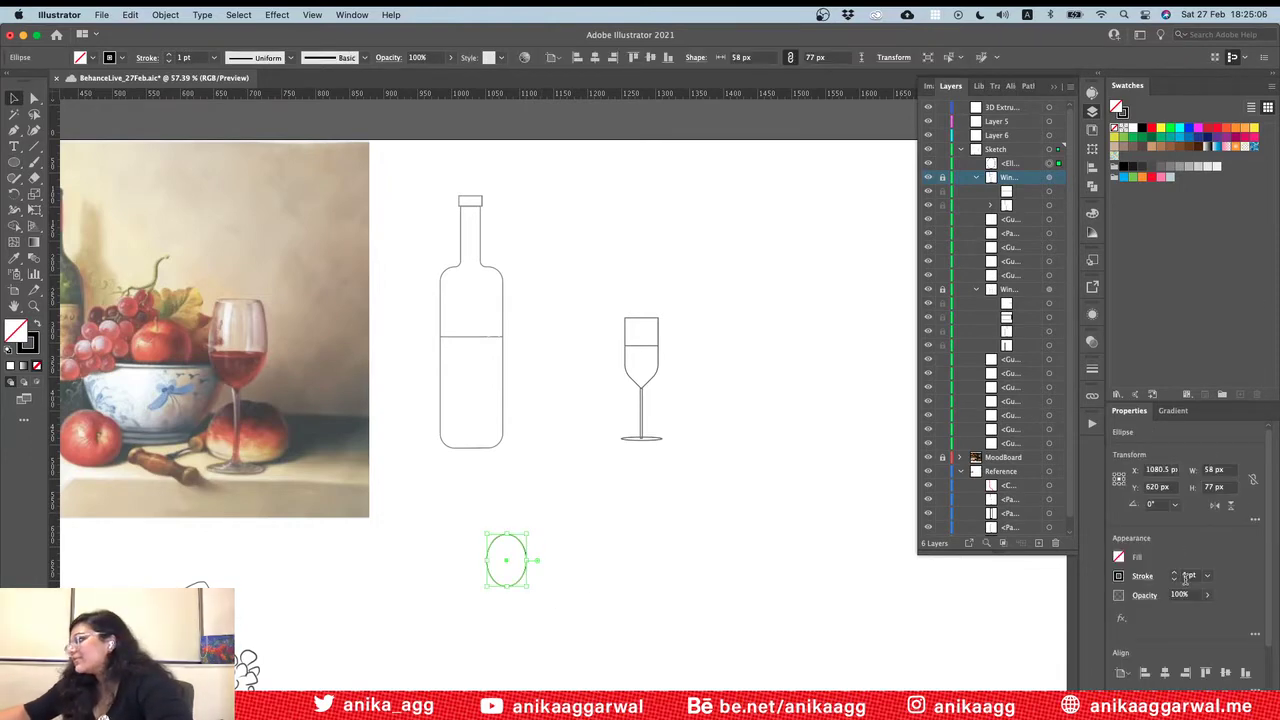
# Step: Set the ellipse to 54% opacity, rename its layer 'Olive' and lock it
pyautogui.click(1206, 594)
pyautogui.click(1183, 613)
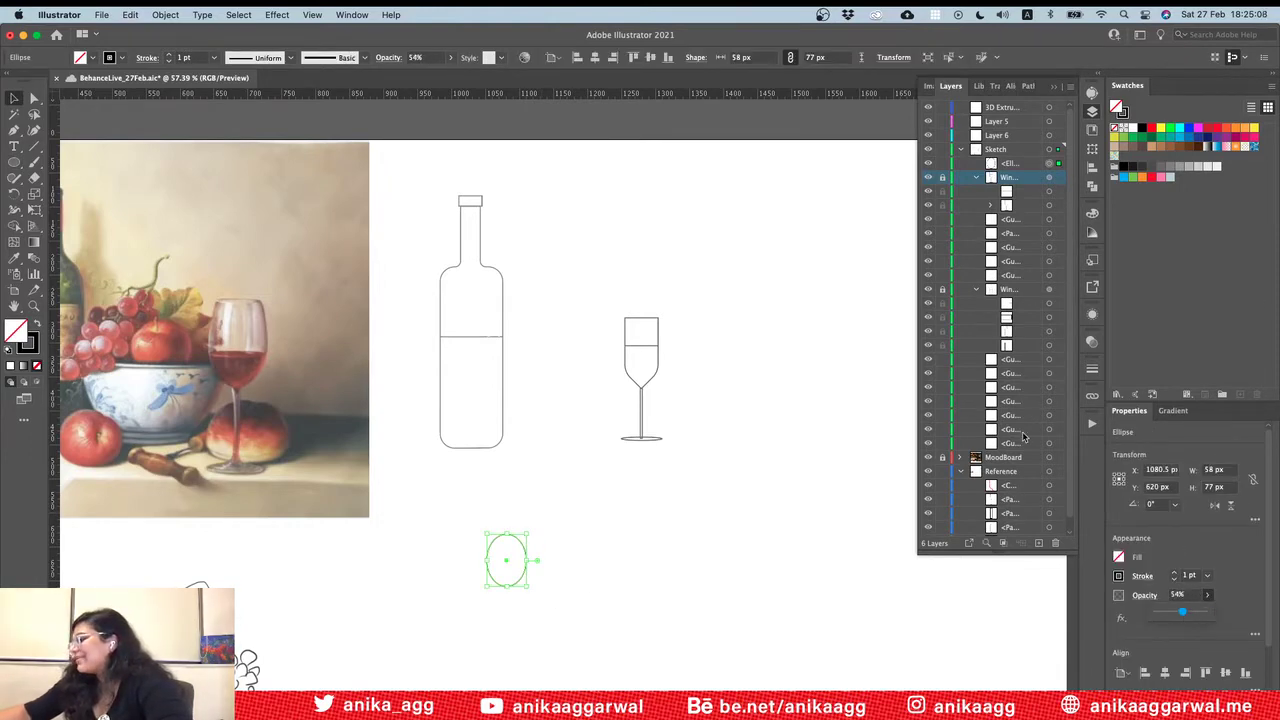
pyautogui.doubleClick(1010, 163)
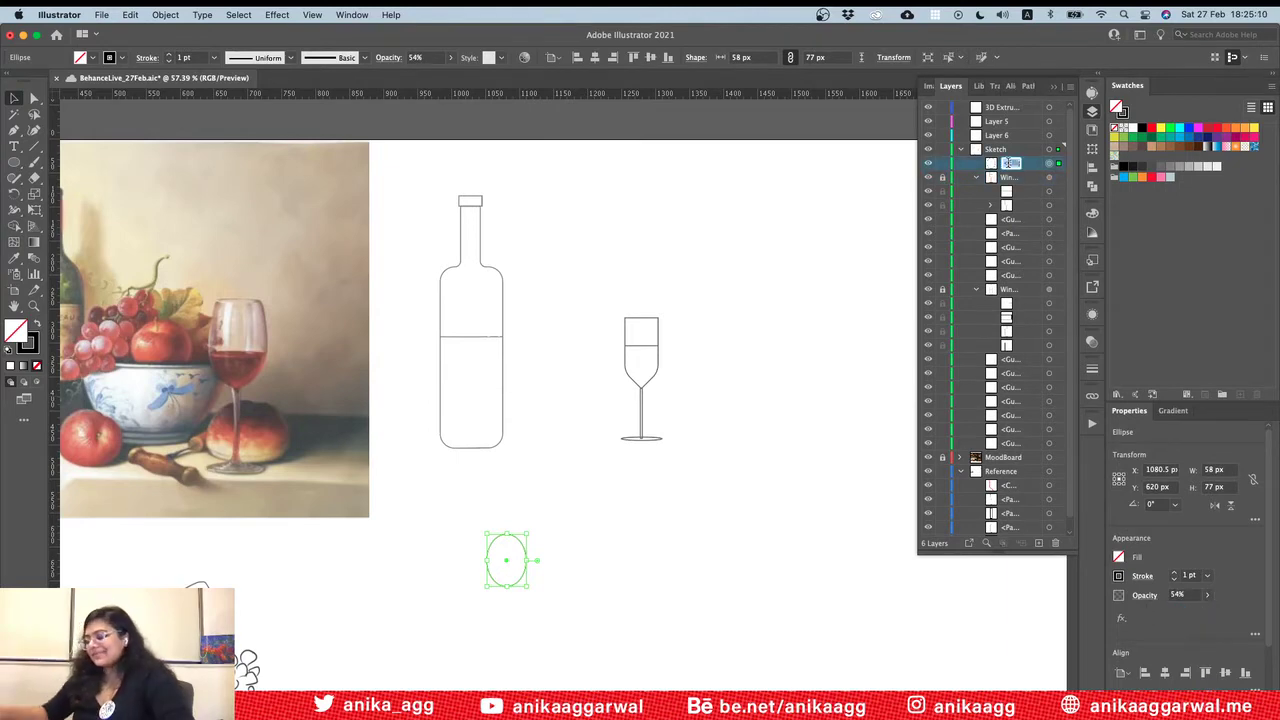
pyautogui.write('Olive')
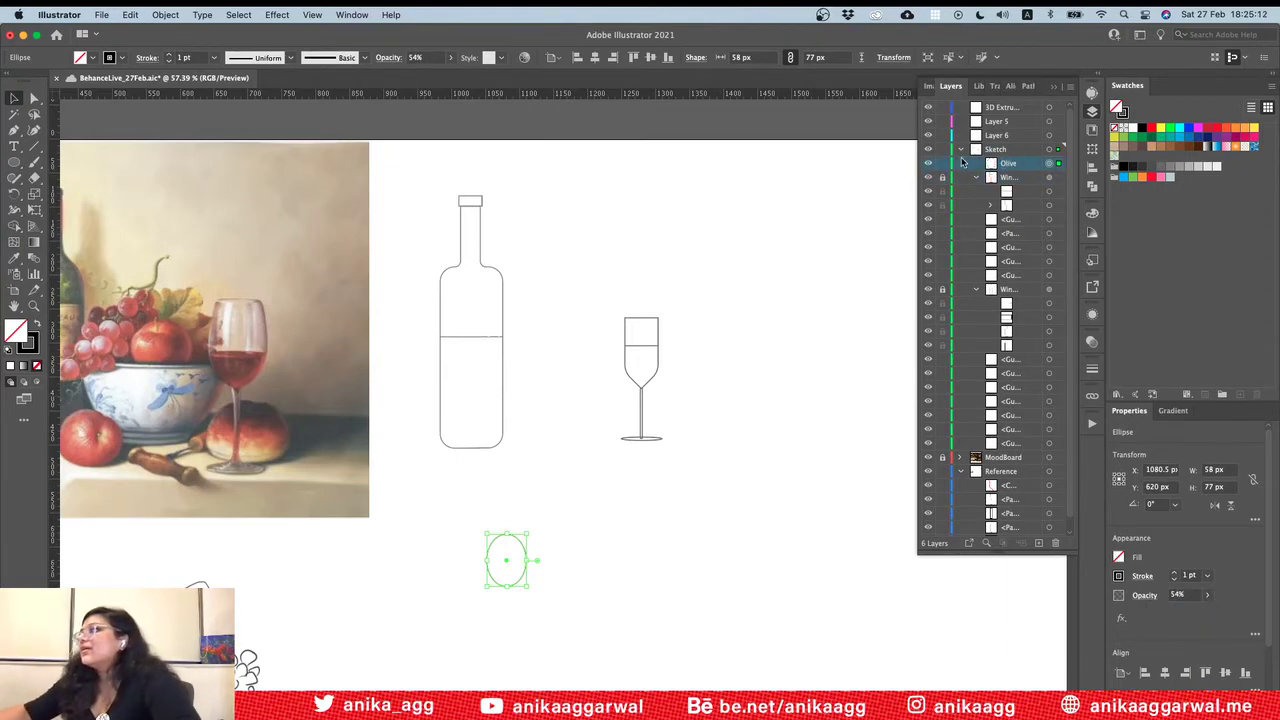
pyautogui.click(942, 163)
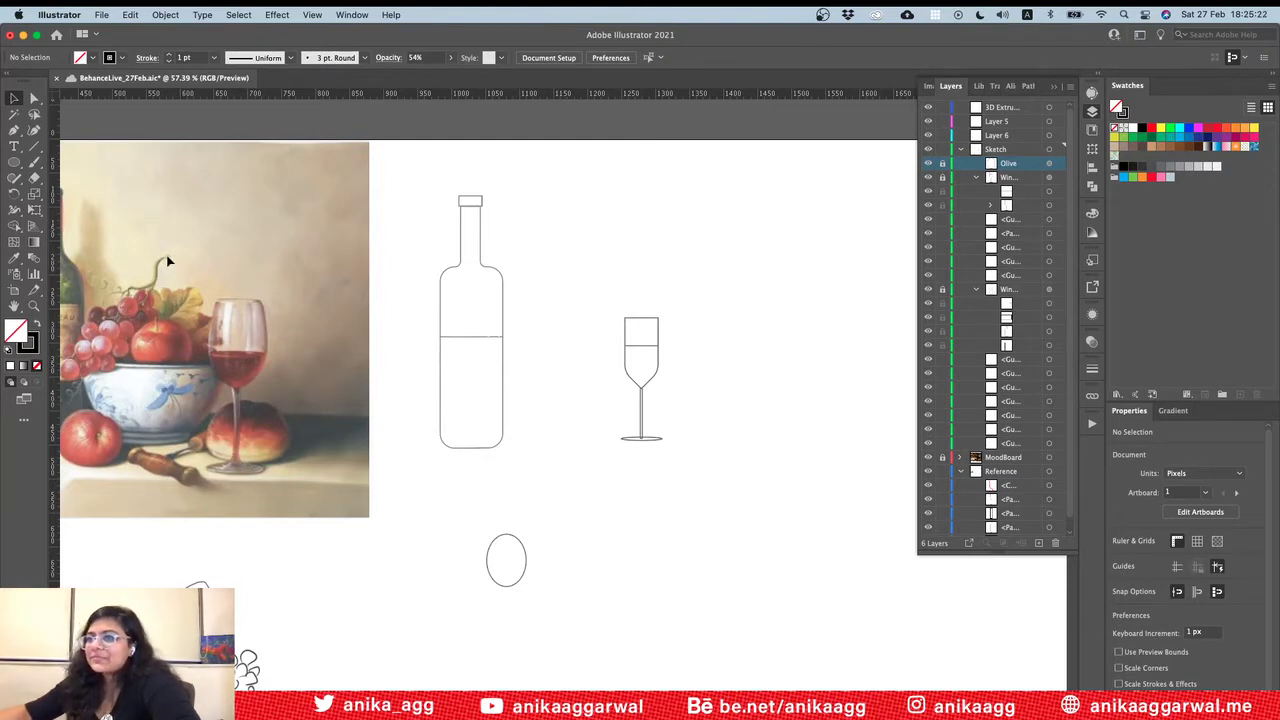
# Step: Start a tapered Pen path below the glass, undoing the misplaced anchors
pyautogui.click(14, 131)
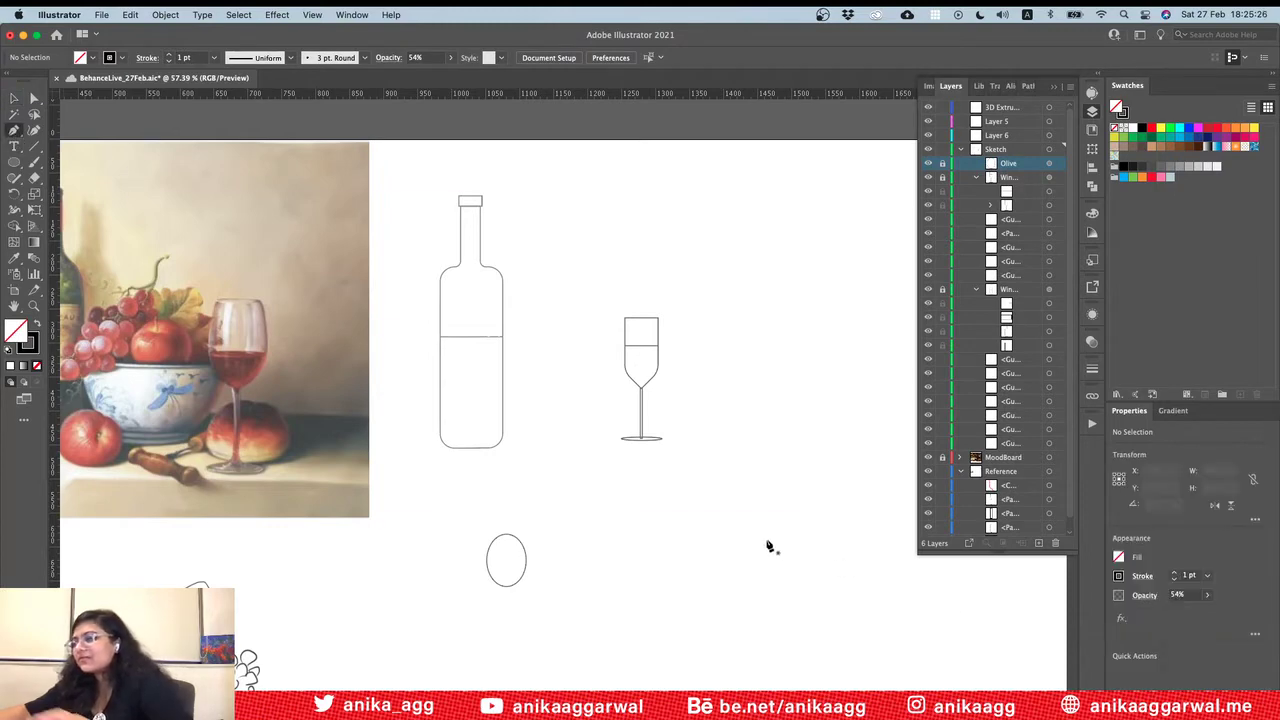
pyautogui.keyDown('alt'); pyautogui.scroll(5, 766, 543); pyautogui.keyUp('alt')
pyautogui.hscroll(-6, 766, 543)
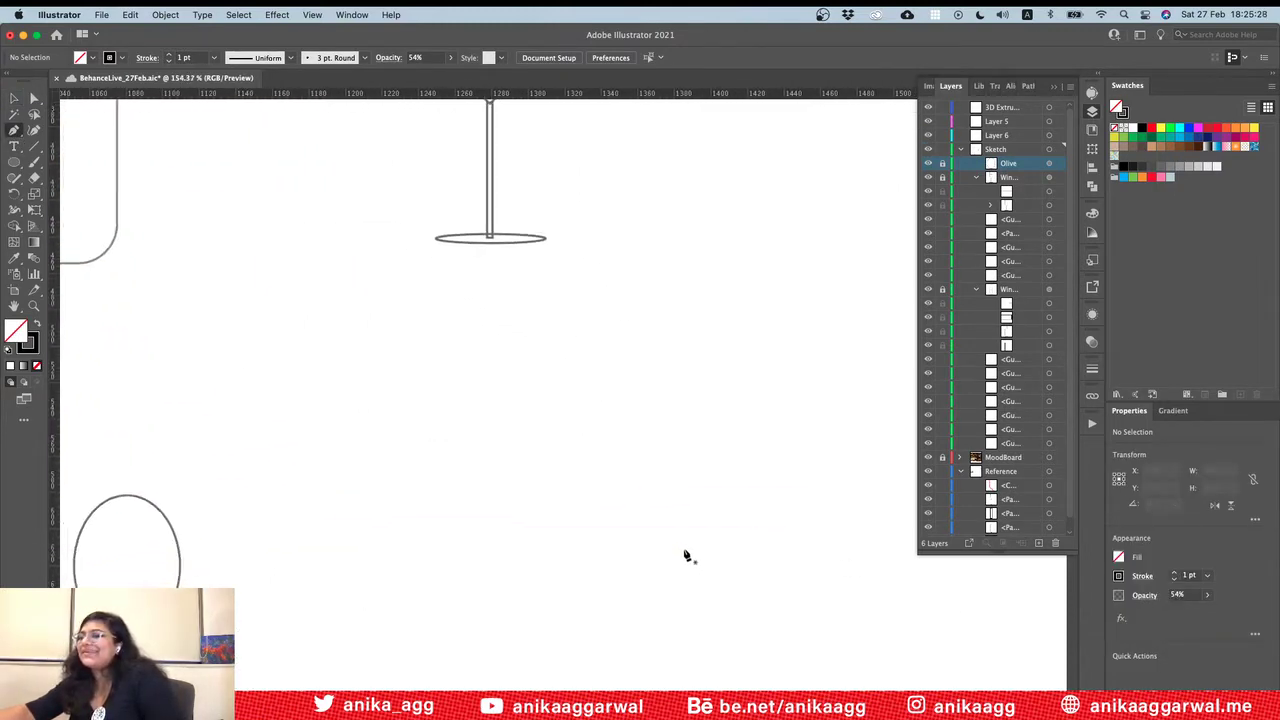
pyautogui.click(598, 474)
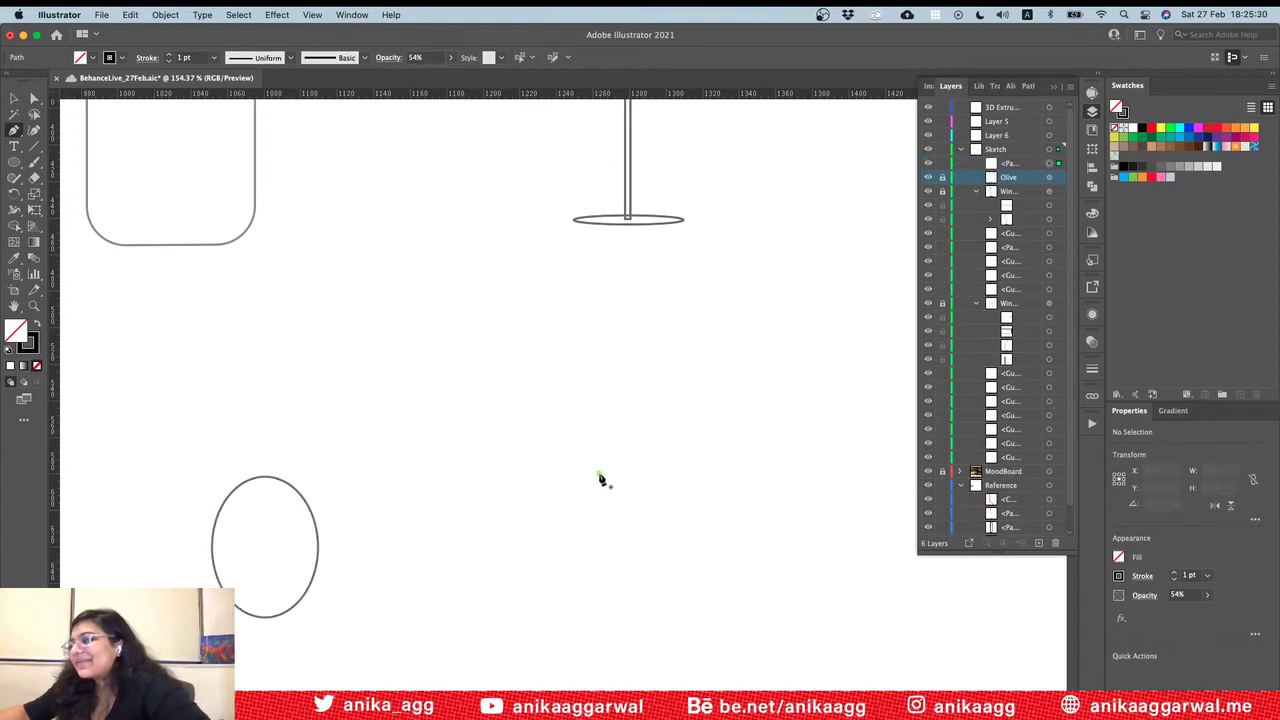
pyautogui.click(597, 580)
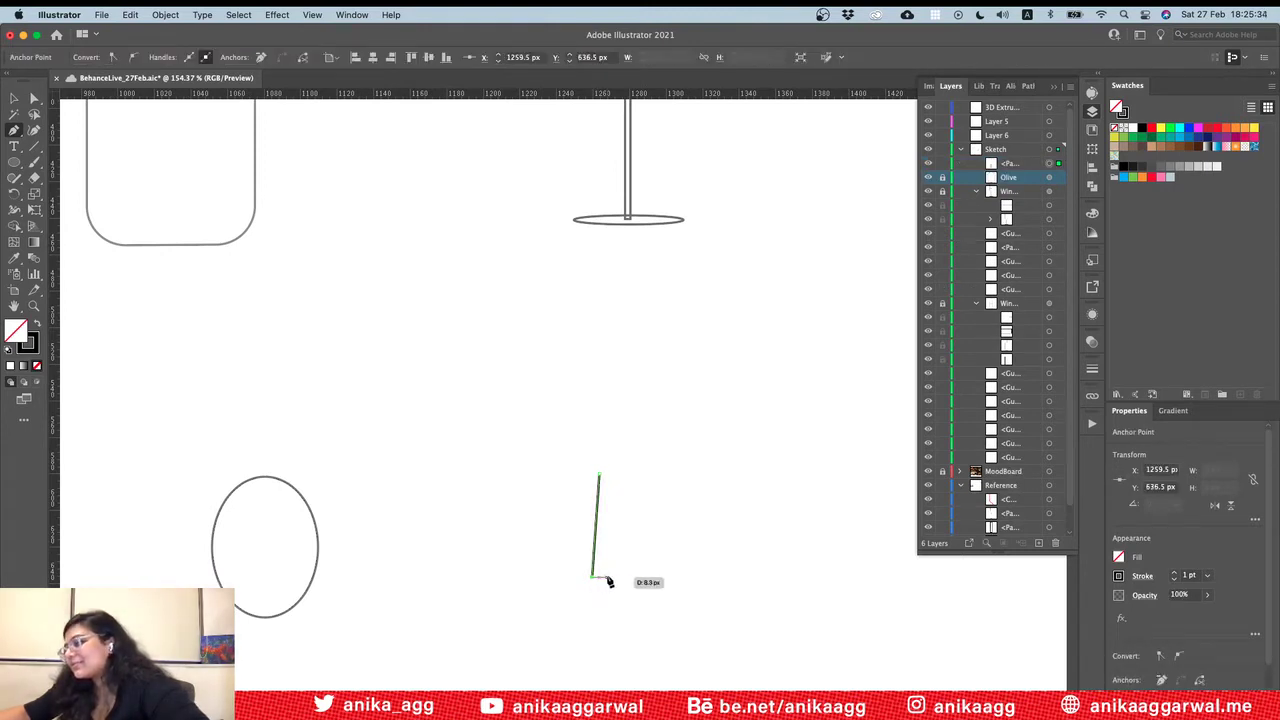
pyautogui.click(609, 577)
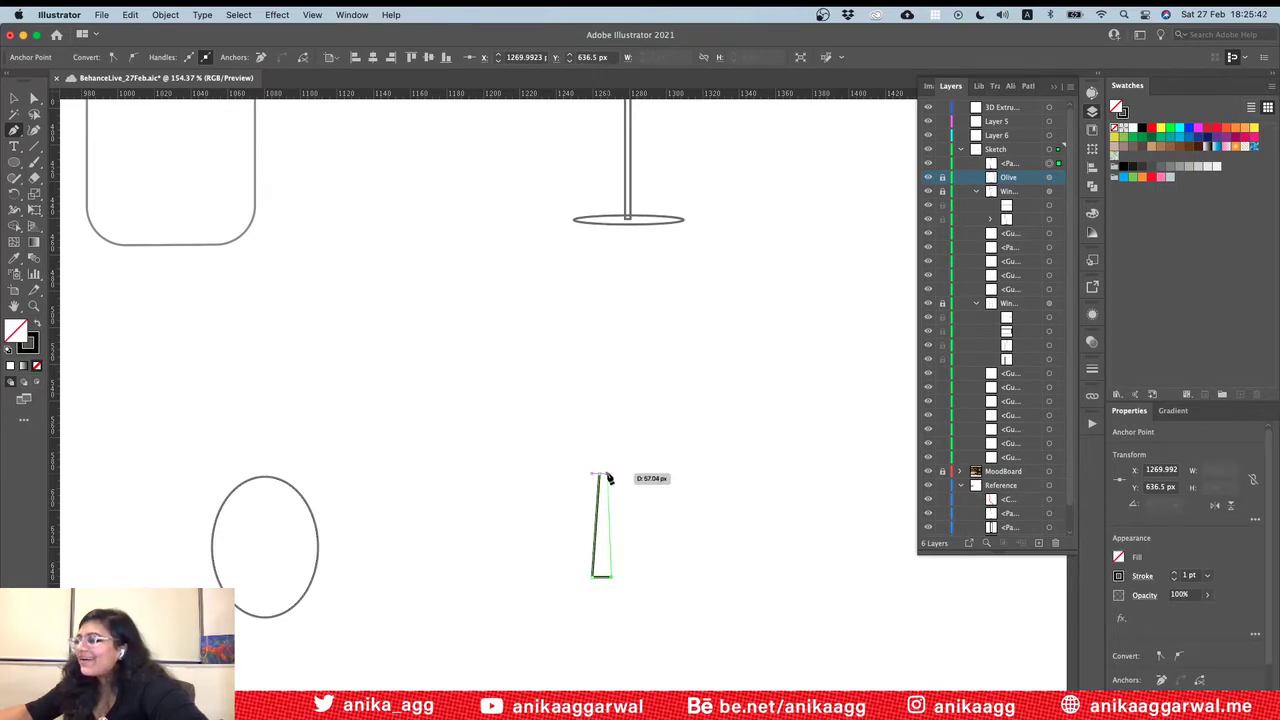
pyautogui.click(606, 478)
pyautogui.press('super+z')
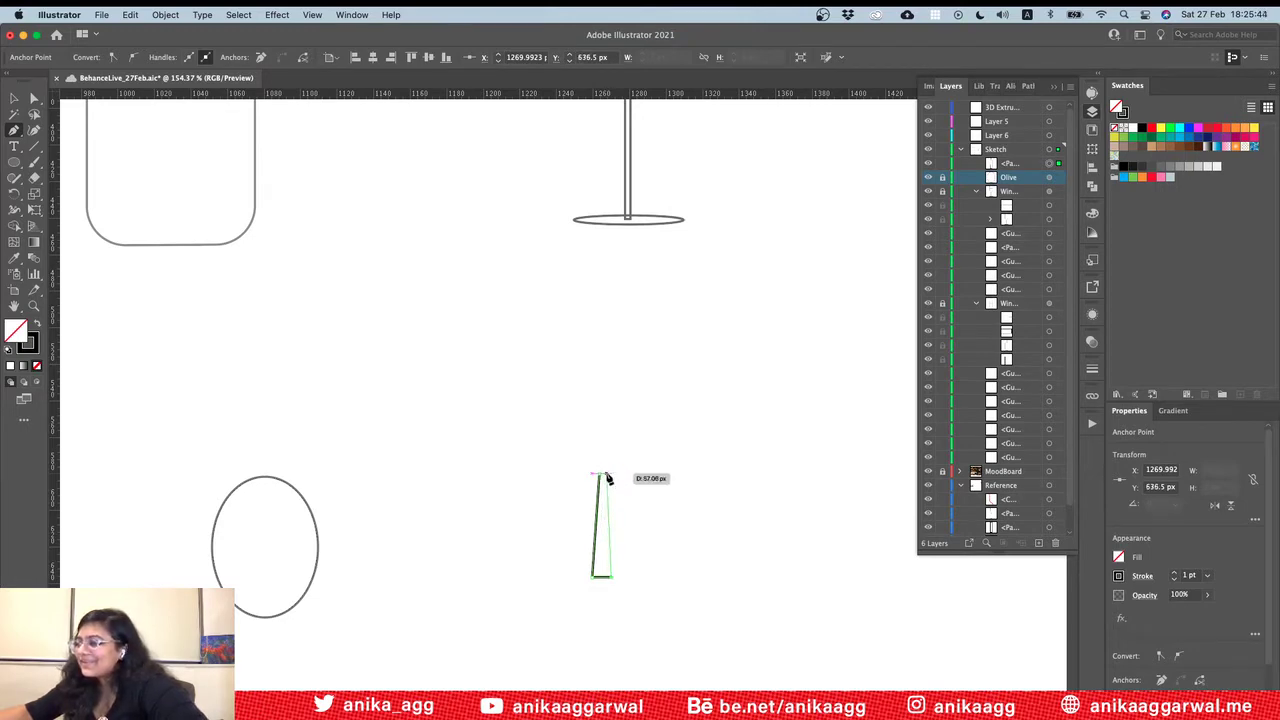
pyautogui.press('super+z')
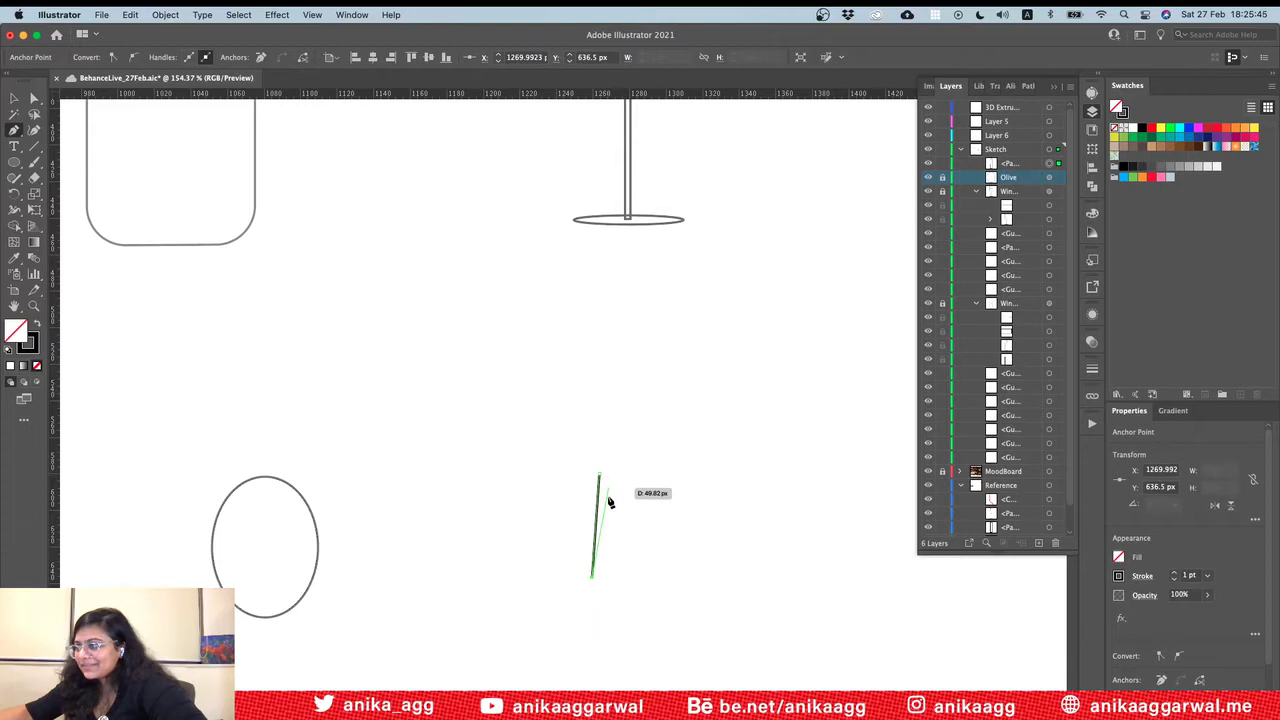
pyautogui.click(615, 578)
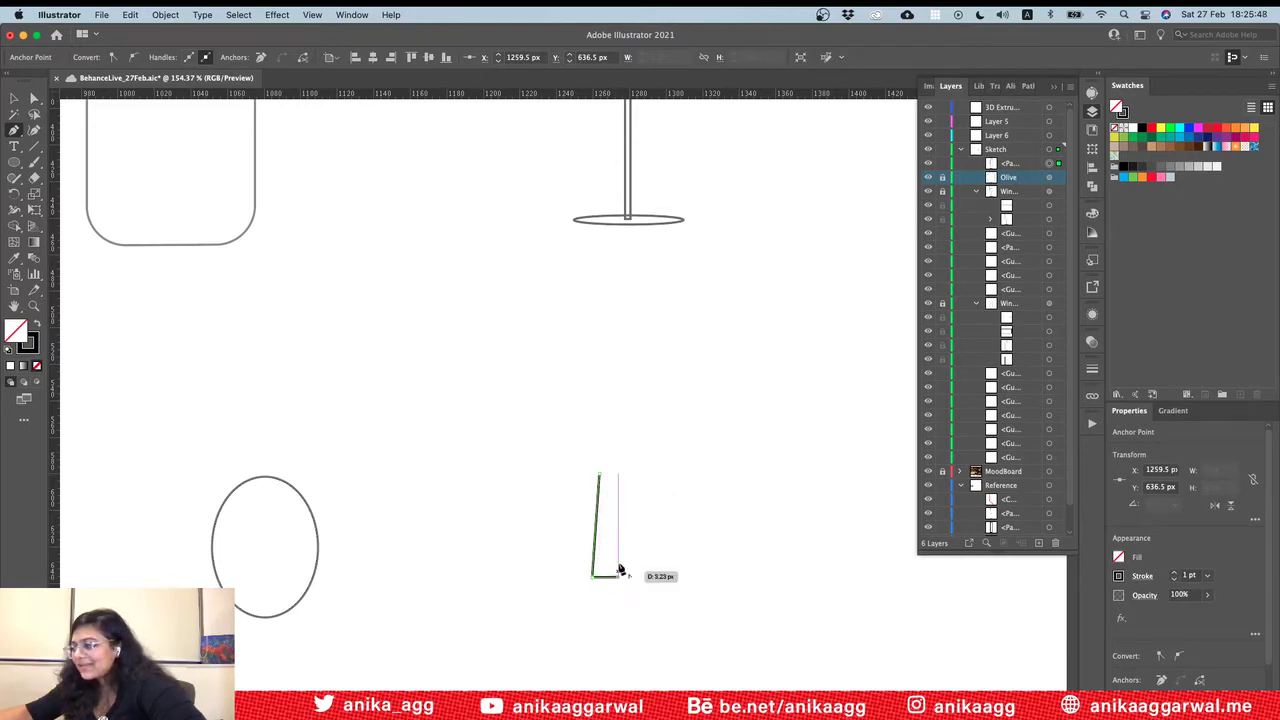
pyautogui.press('super+z')
pyautogui.press('super+z')
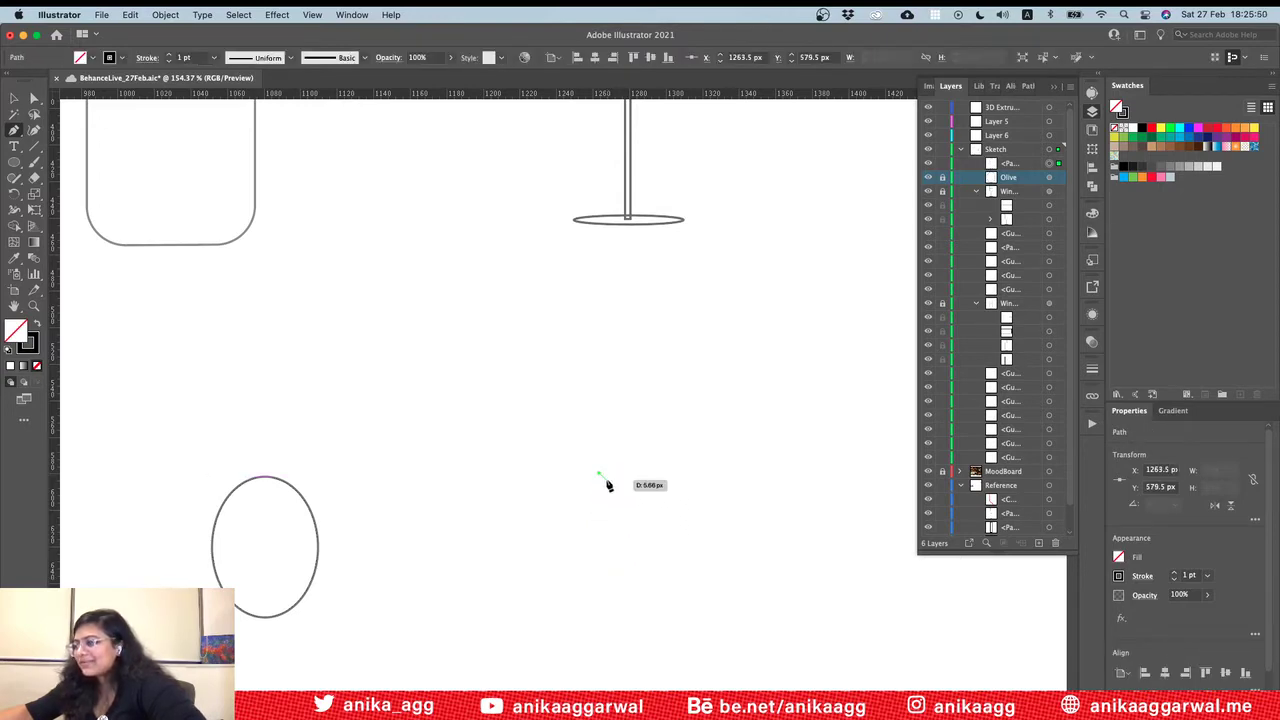
# Step: Redraw the tall narrow trapezoid's left edge and bottom and top corners, then deselect it
pyautogui.moveTo(601, 489); pyautogui.dragTo(598, 586)
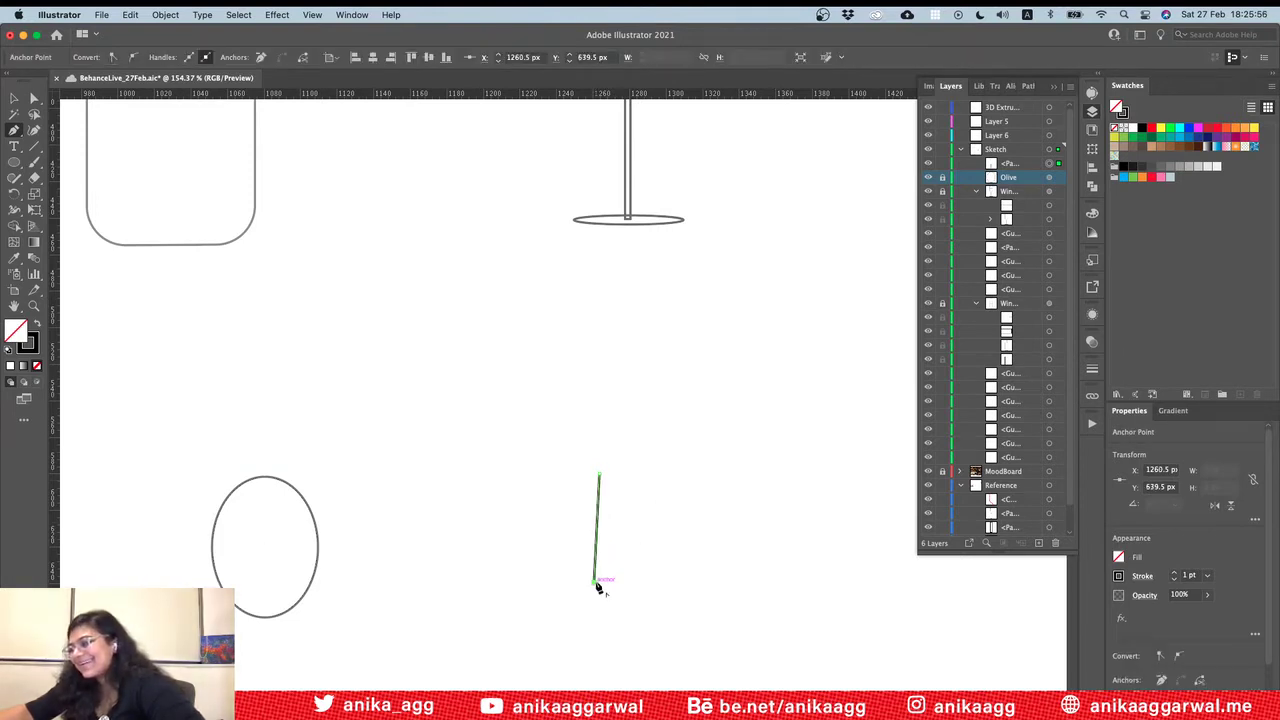
pyautogui.click(613, 584)
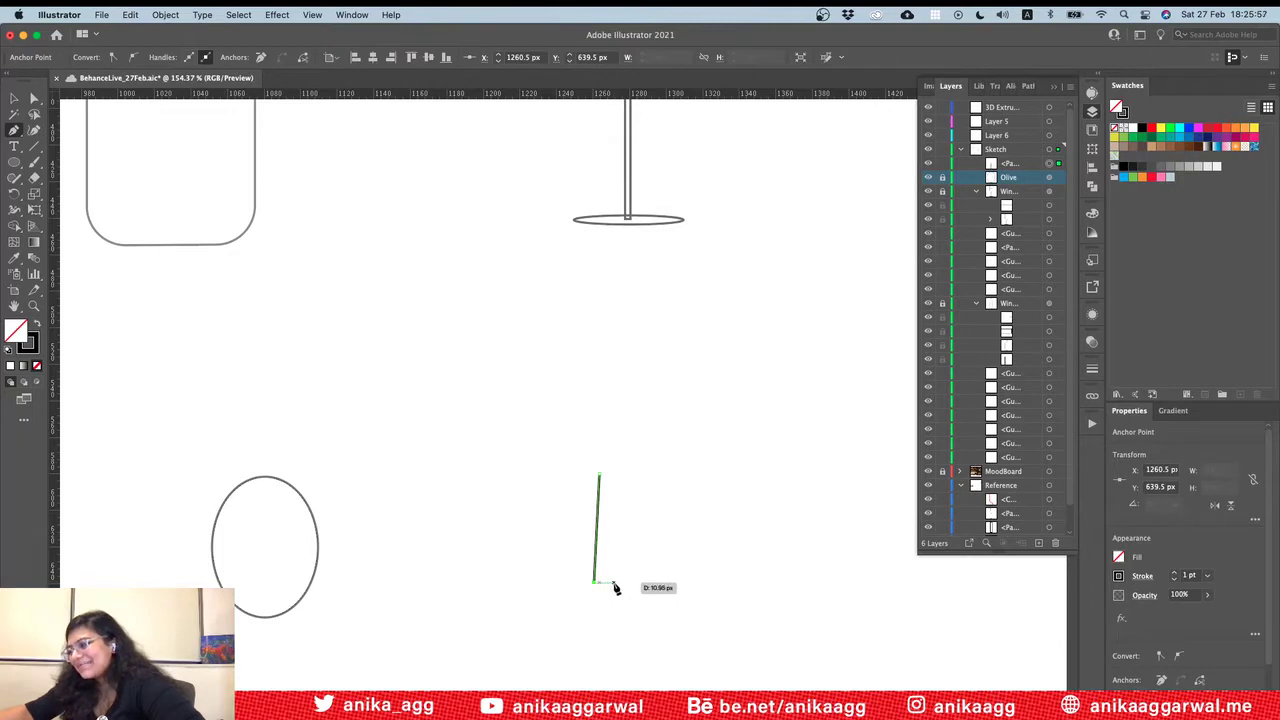
pyautogui.click(600, 475)
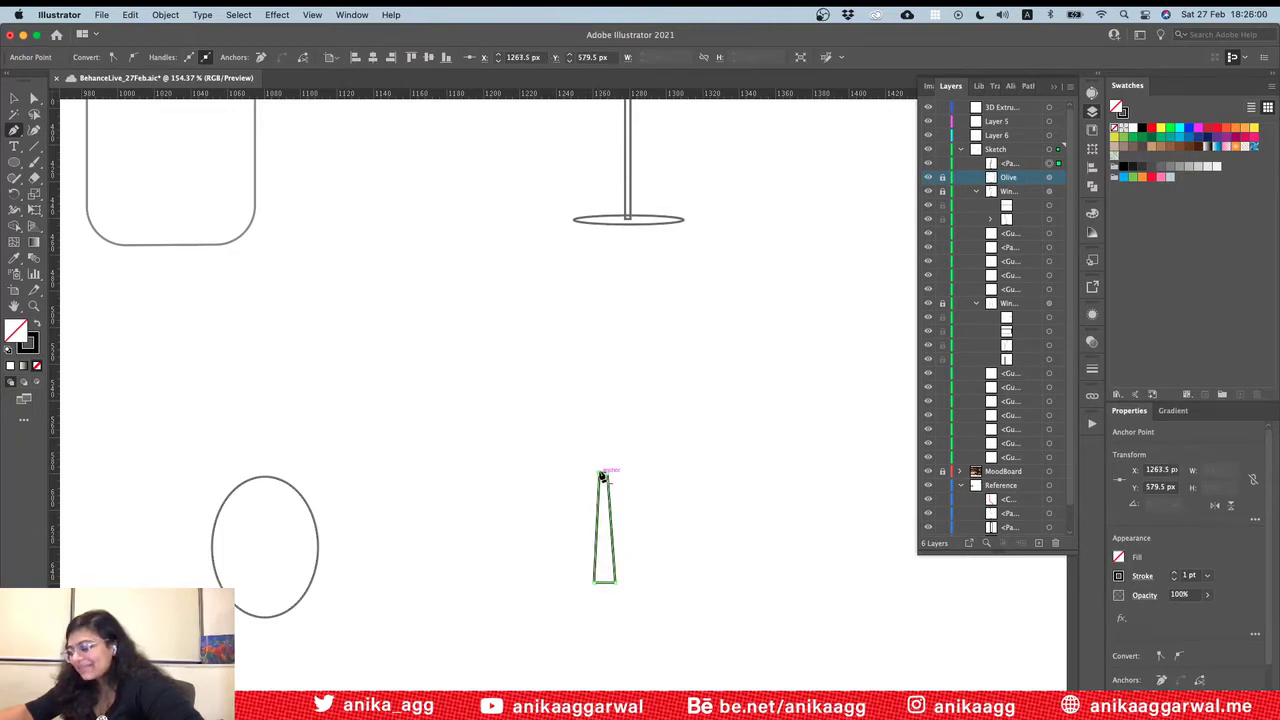
pyautogui.press('v')
pyautogui.click(654, 509)
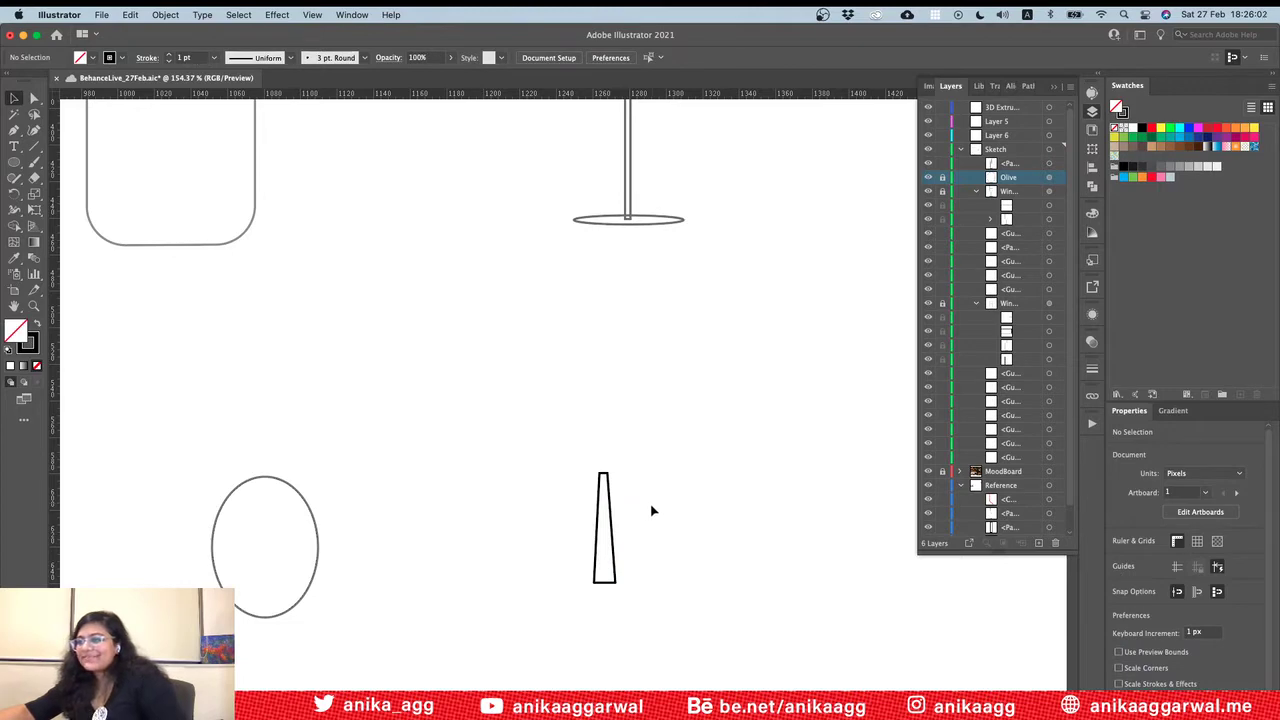
pyautogui.keyDown('alt'); pyautogui.scroll(5, 651, 511); pyautogui.keyUp('alt')
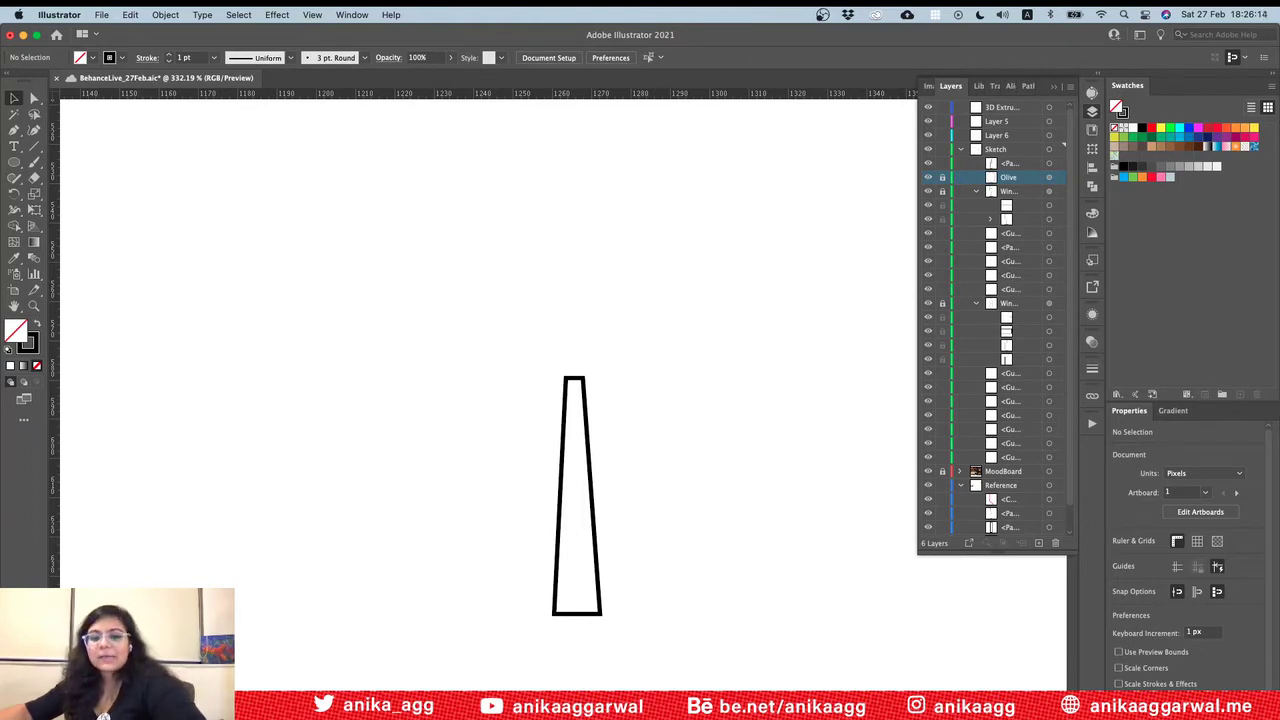
pyautogui.press('F7')
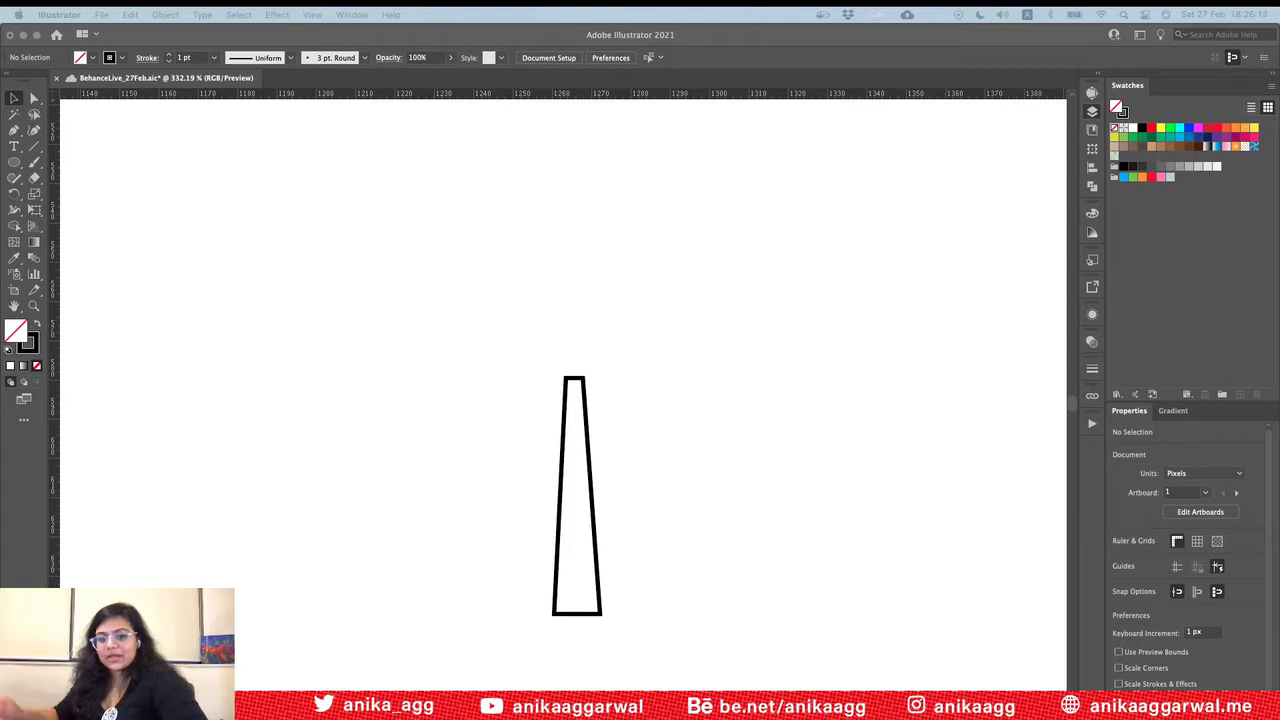
pyautogui.press('F7')
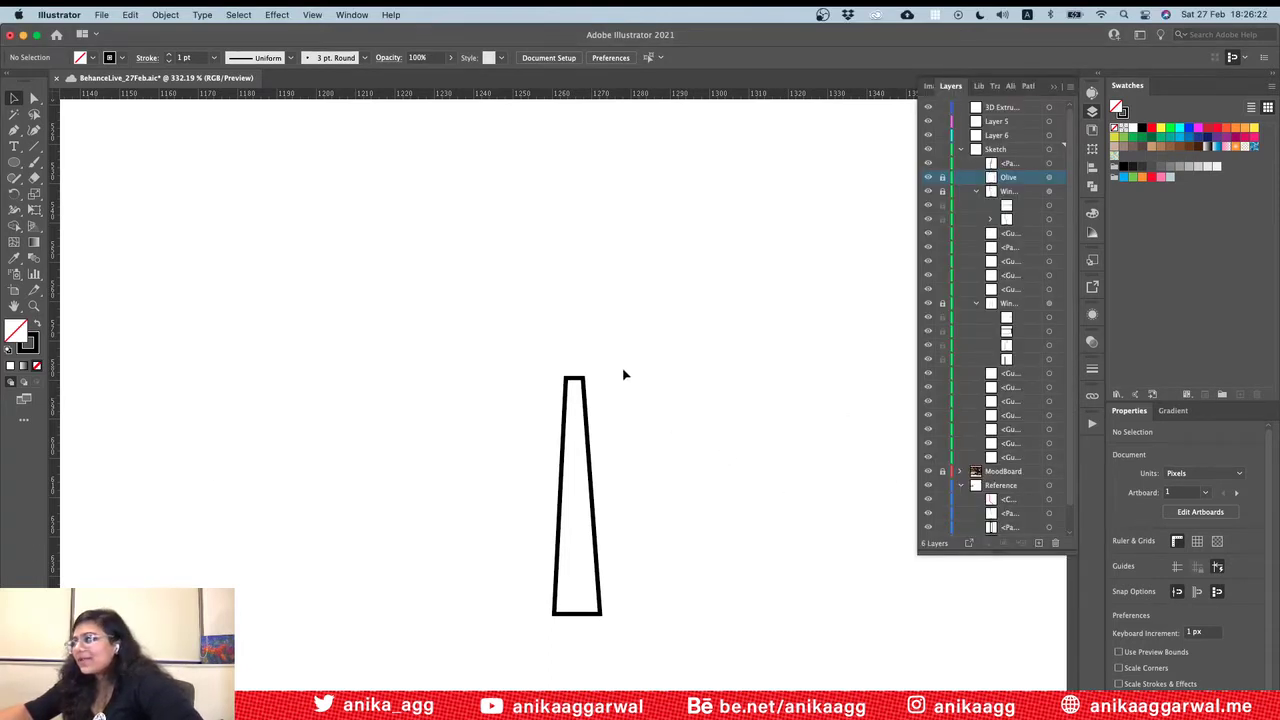
pyautogui.moveTo(623, 375); pyautogui.dragTo(469, 646)
pyautogui.click(710, 485)
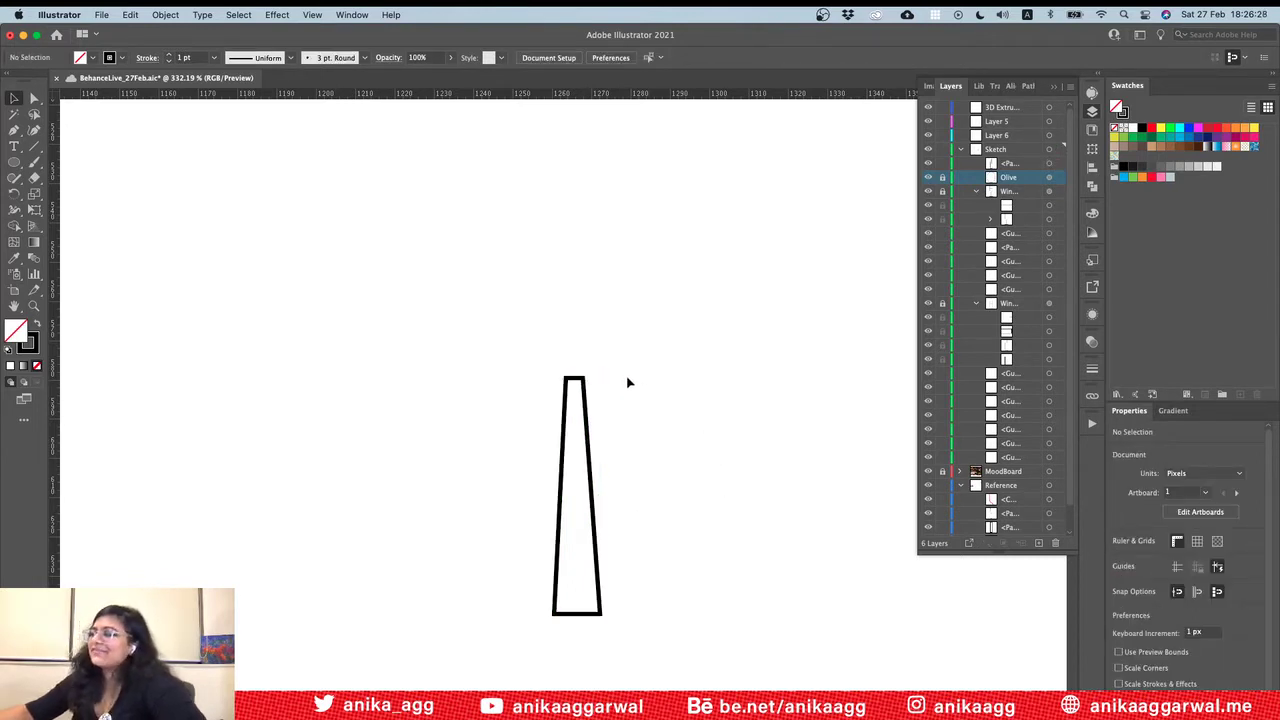
# Step: Select the tapered shape and add two anchor points on its left edge
pyautogui.click(592, 450)
pyautogui.press('p')
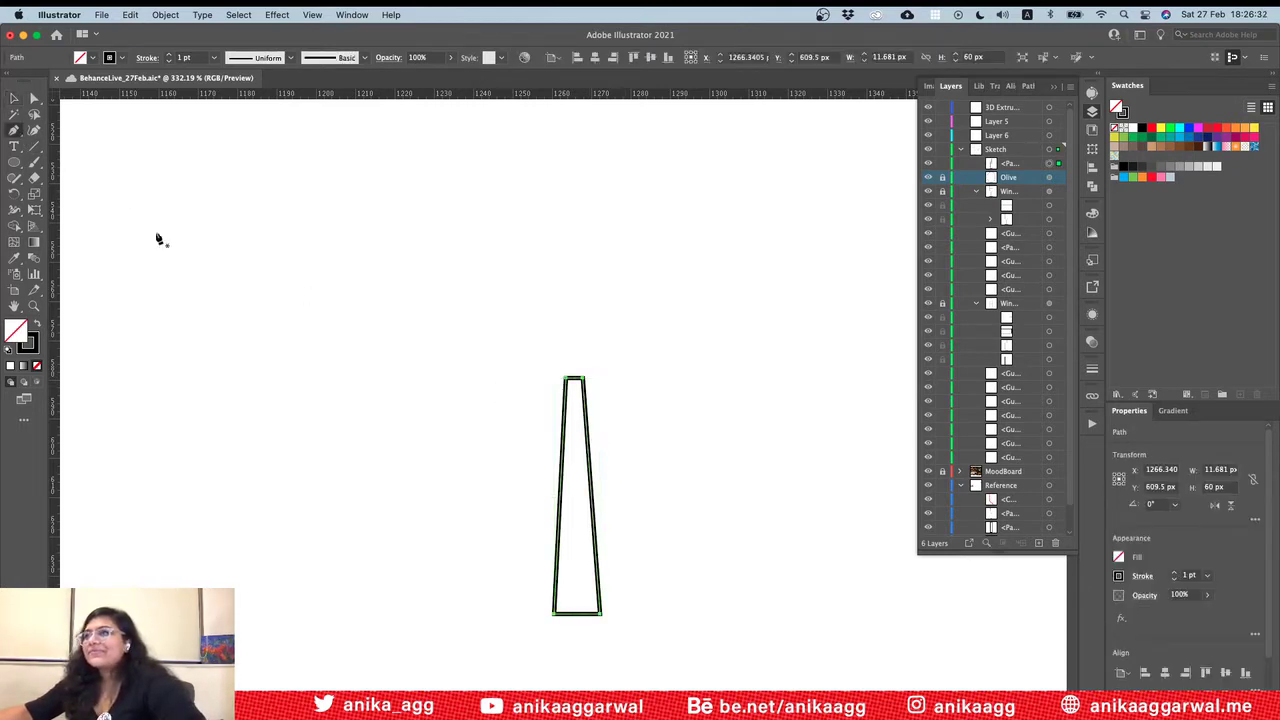
pyautogui.click(560, 500)
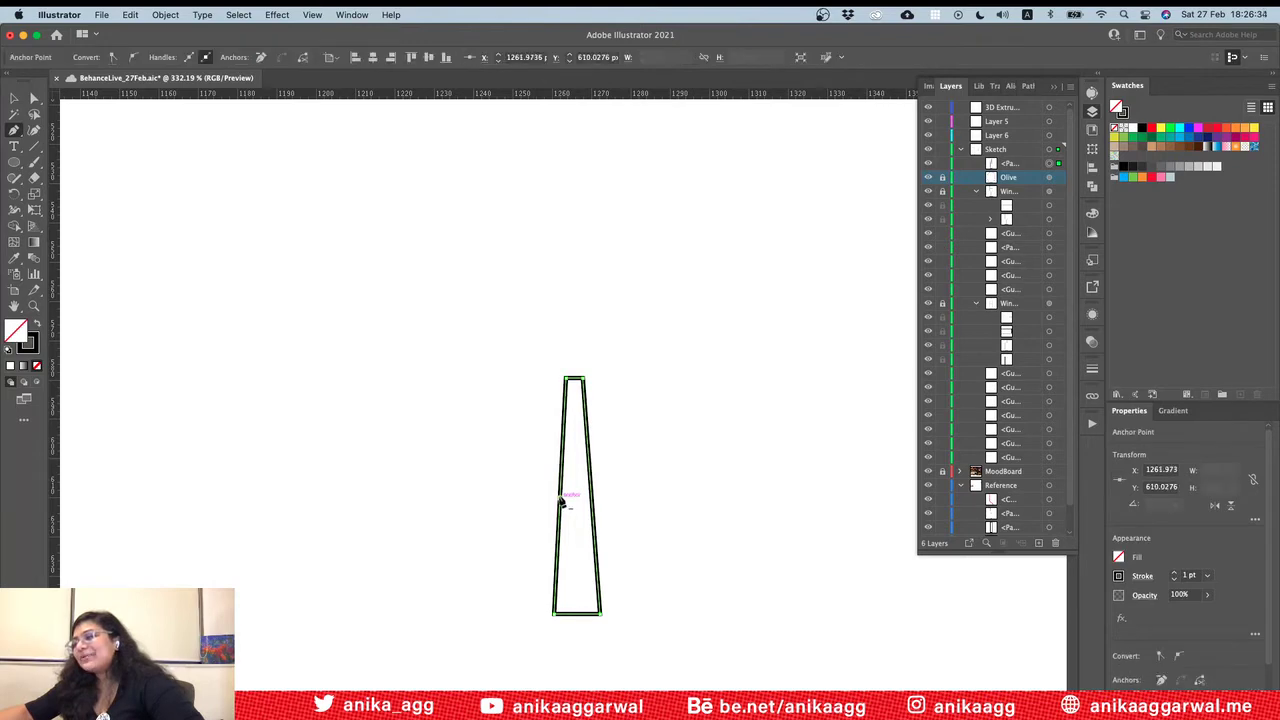
pyautogui.click(563, 496)
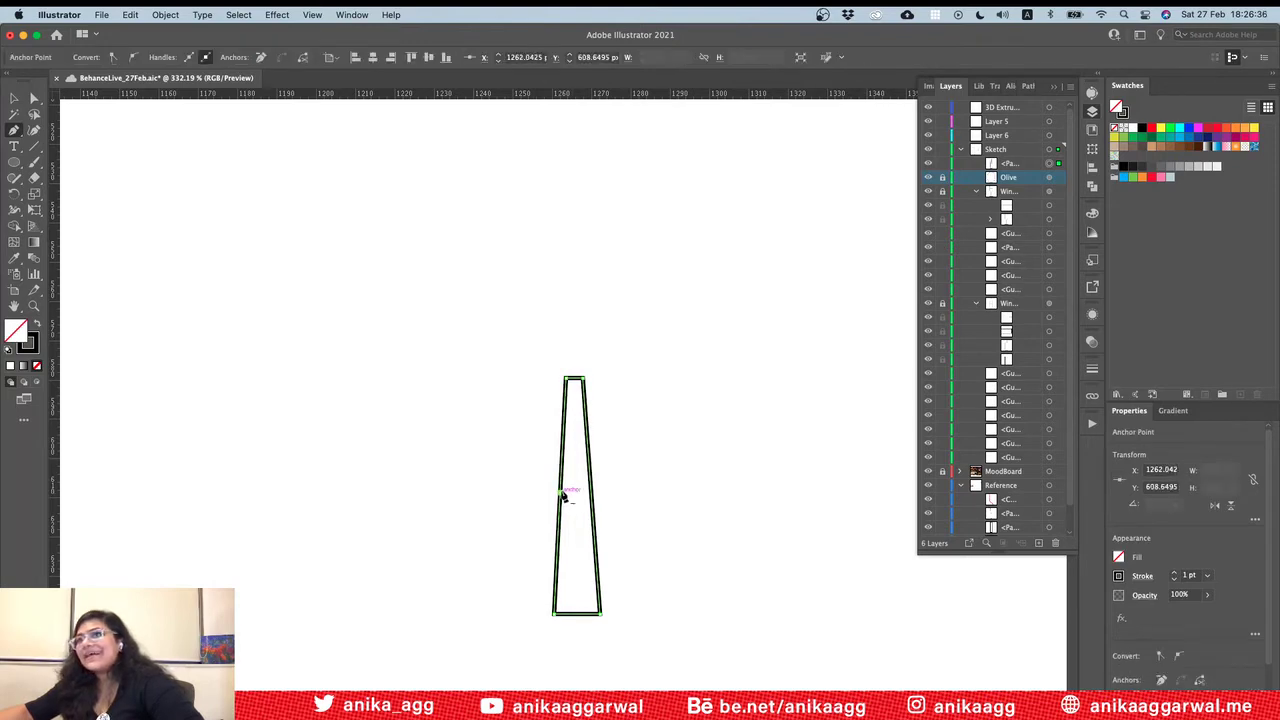
# Step: Bend both long edges into curves and pull the top and bottom corners inward
pyautogui.click(34, 130)
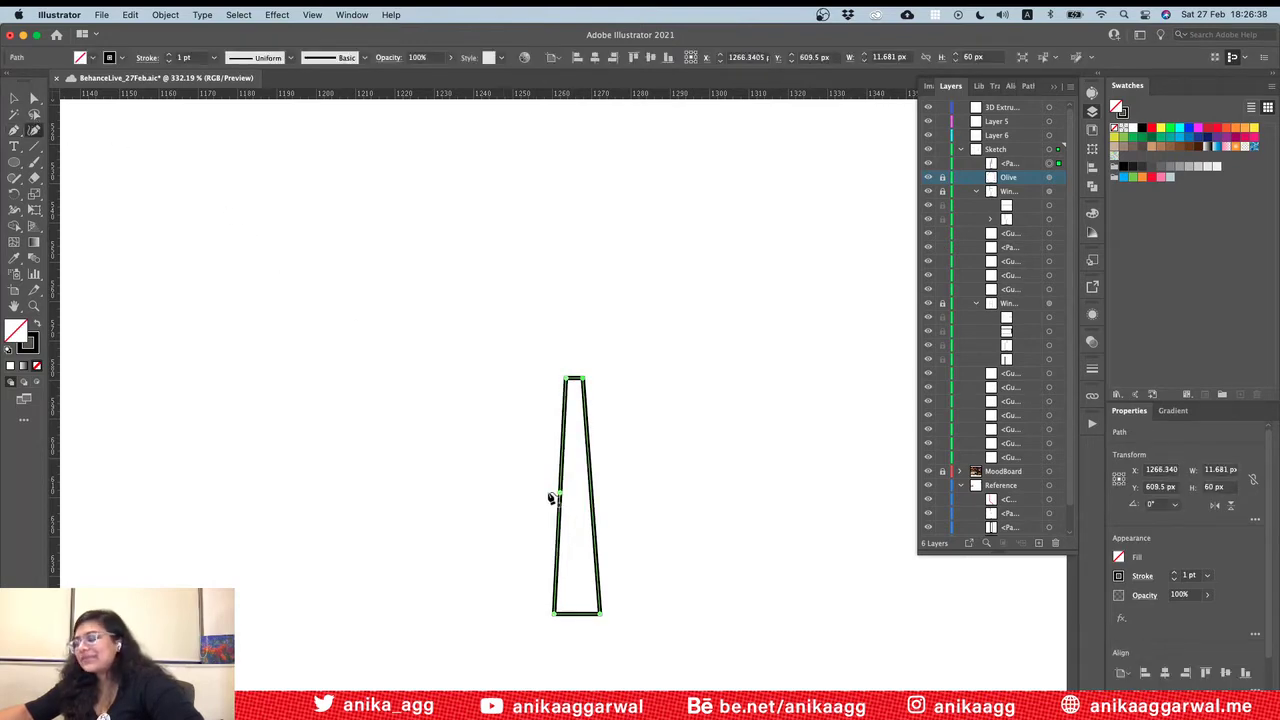
pyautogui.moveTo(563, 494); pyautogui.dragTo(571, 490)
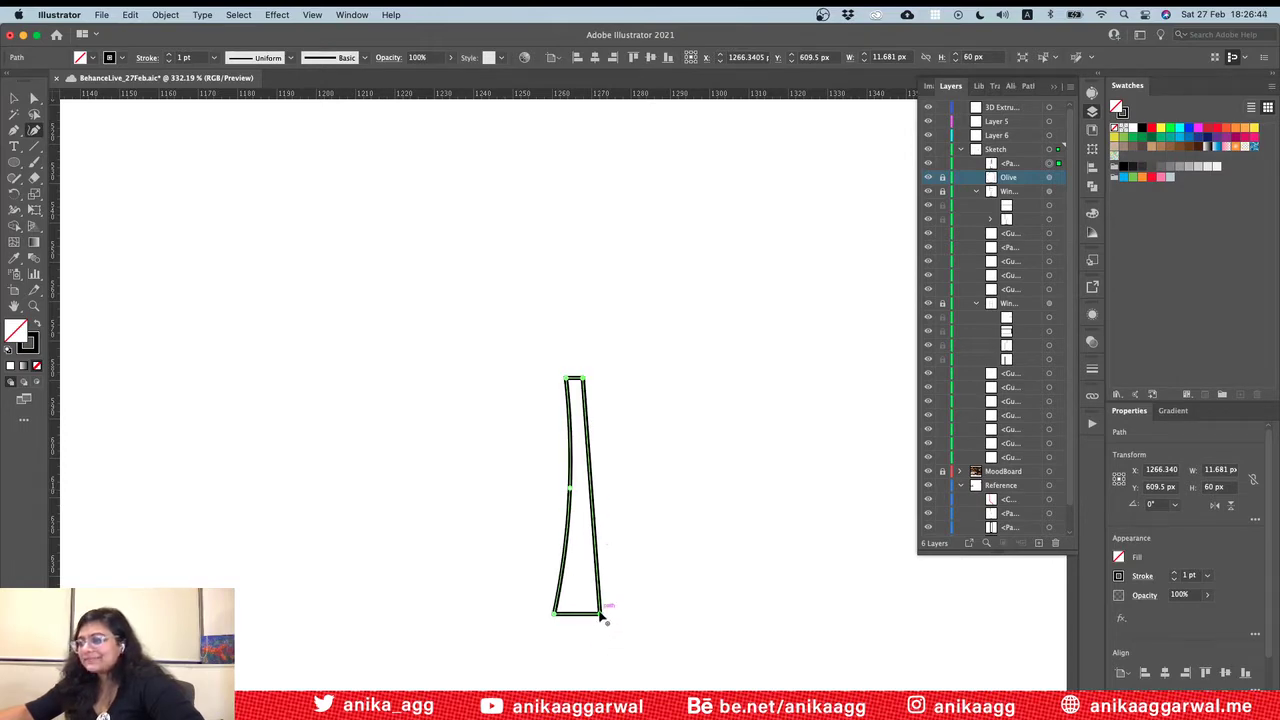
pyautogui.moveTo(600, 613); pyautogui.dragTo(583, 613)
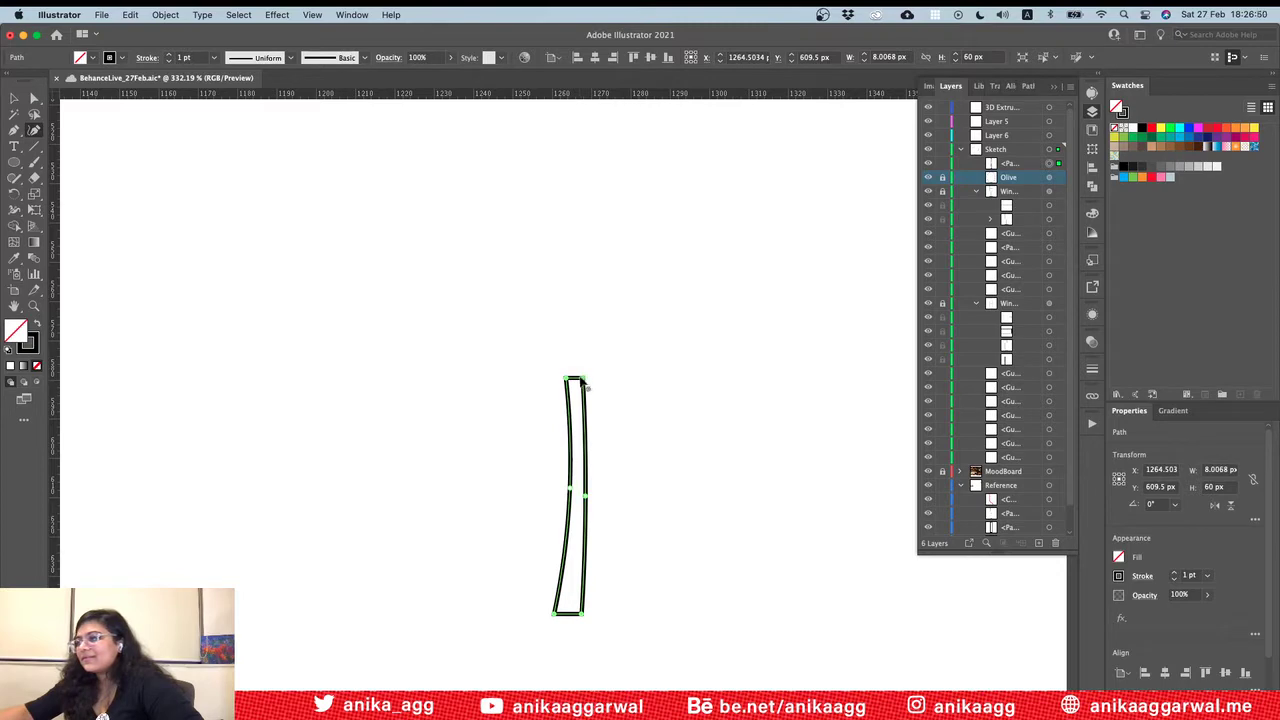
pyautogui.moveTo(582, 381); pyautogui.dragTo(573, 381)
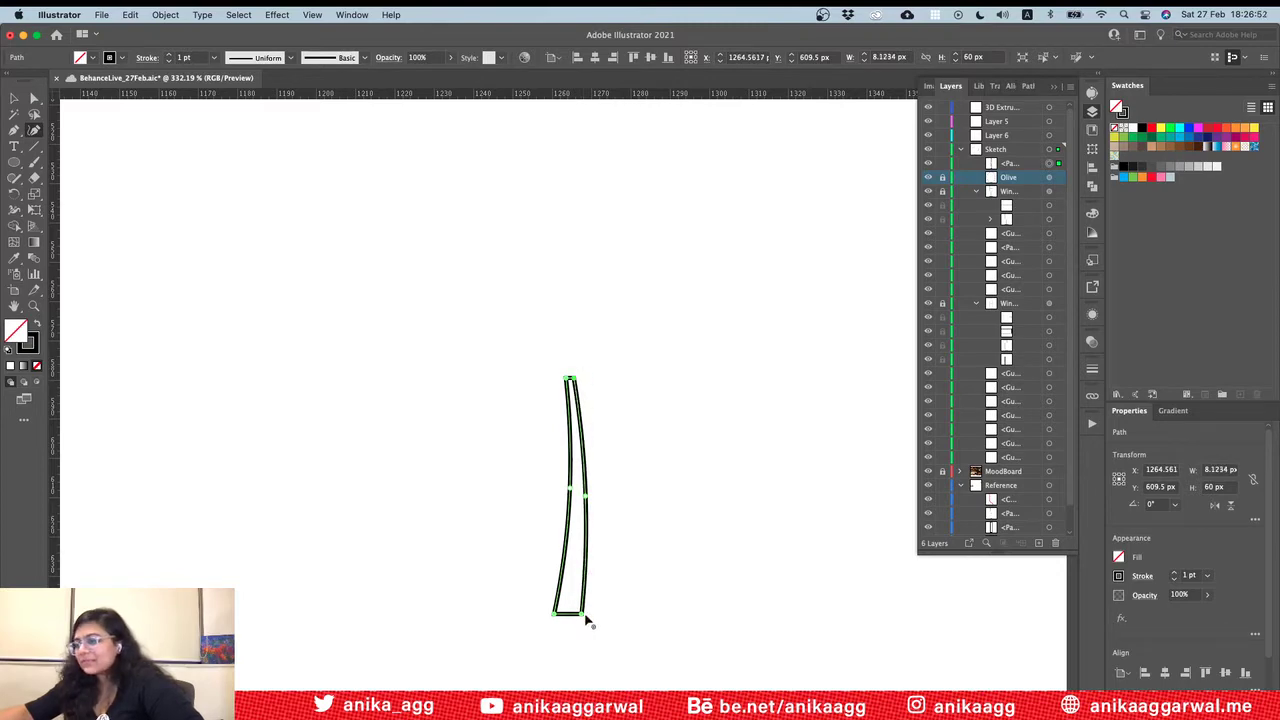
pyautogui.moveTo(582, 613); pyautogui.dragTo(565, 614)
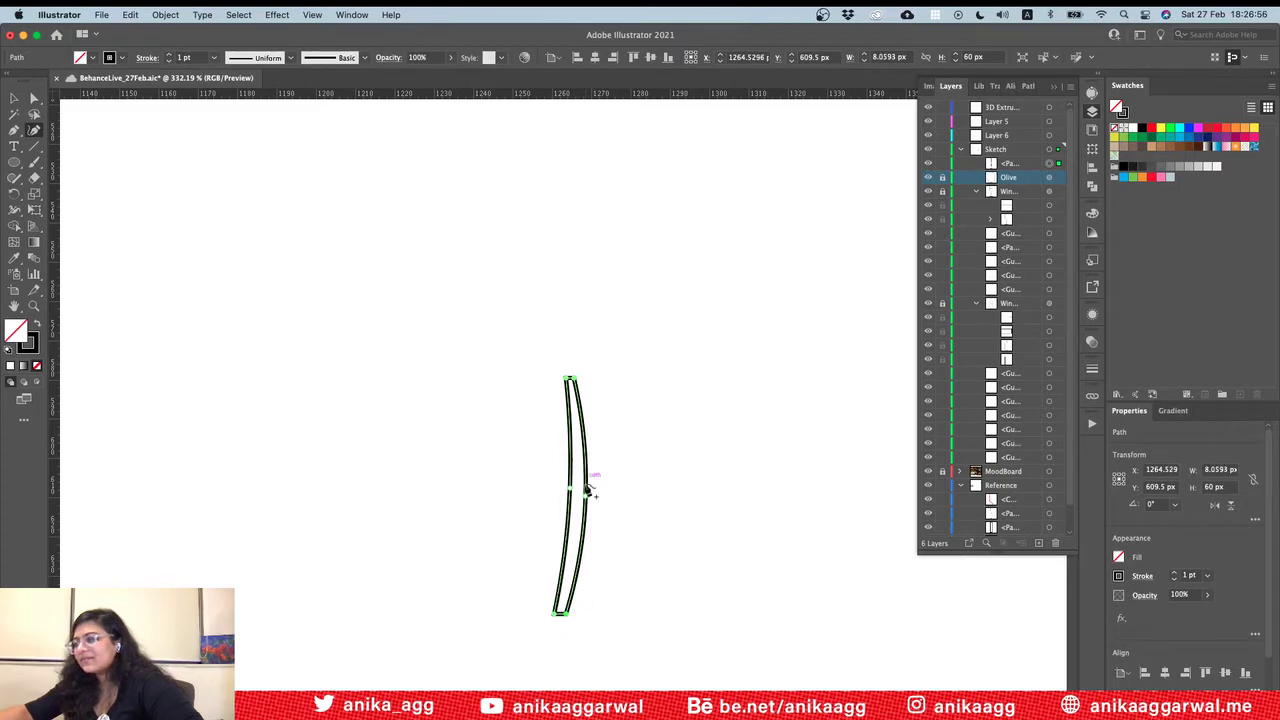
pyautogui.moveTo(585, 499); pyautogui.dragTo(593, 540)
pyautogui.press('v')
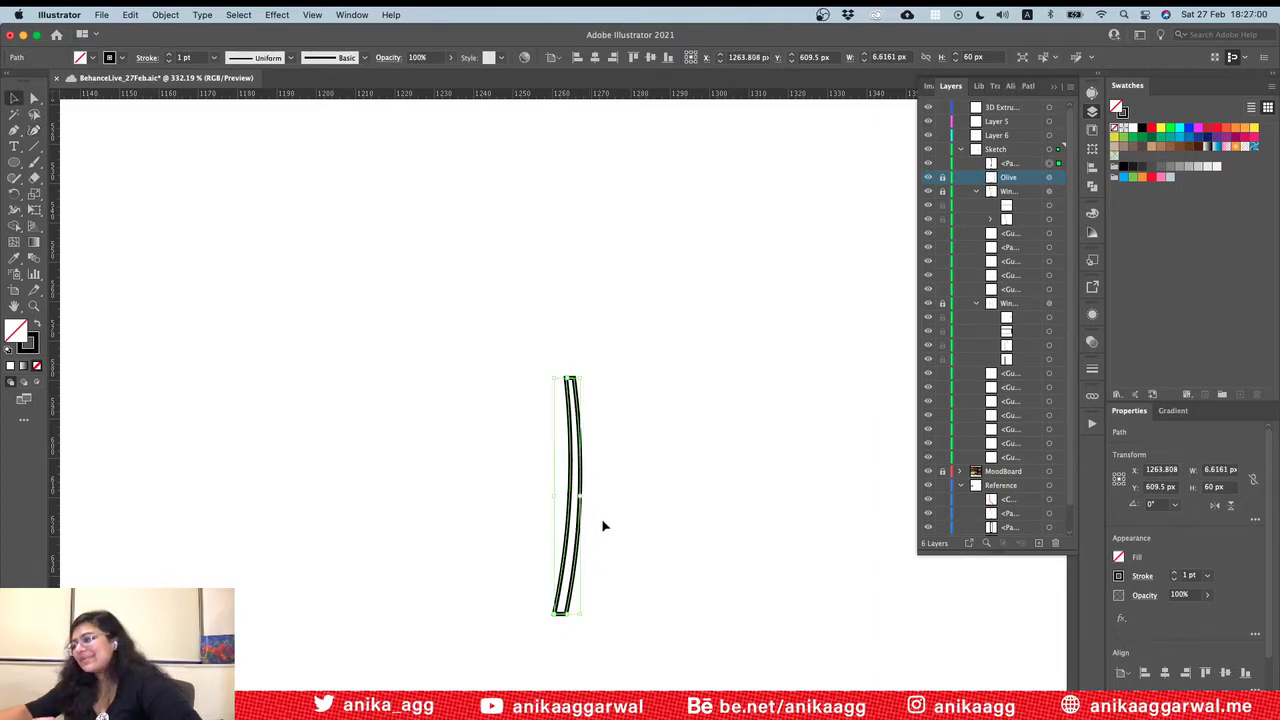
pyautogui.click(601, 518)
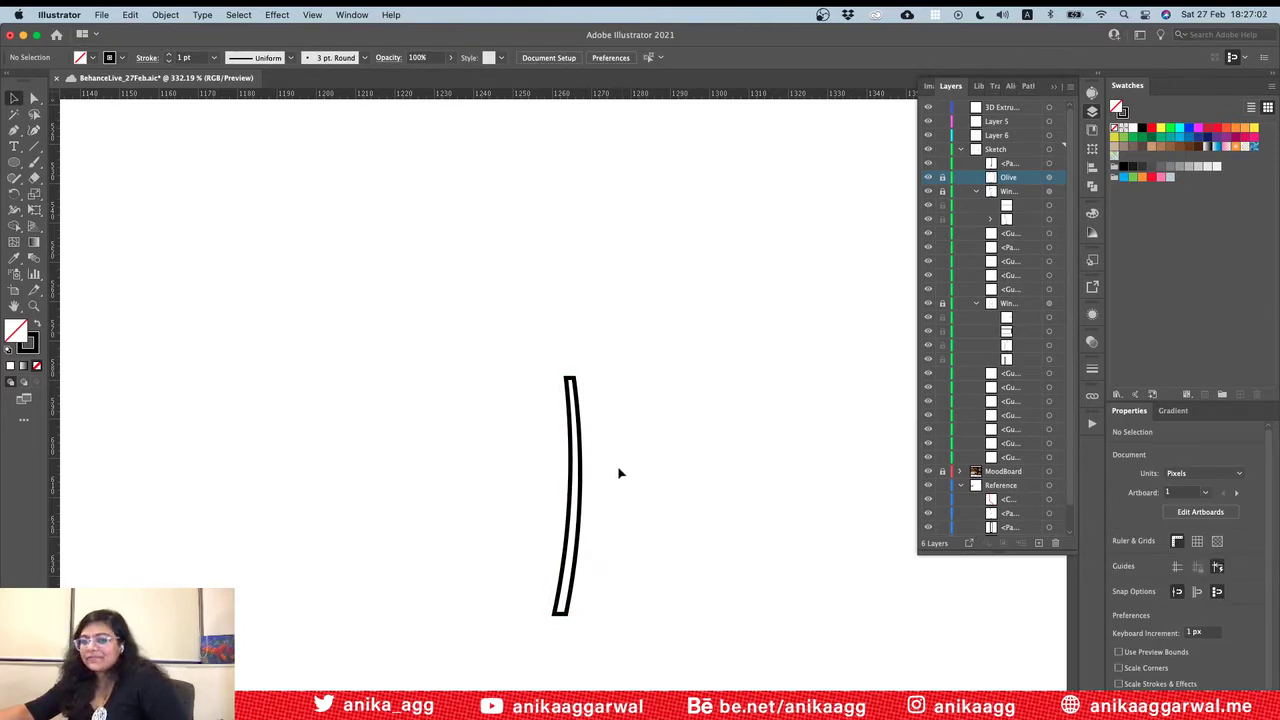
pyautogui.press('super+minus')
pyautogui.press('super+minus')
pyautogui.press('super+minus')
pyautogui.press('super+minus')
pyautogui.press('super+minus')
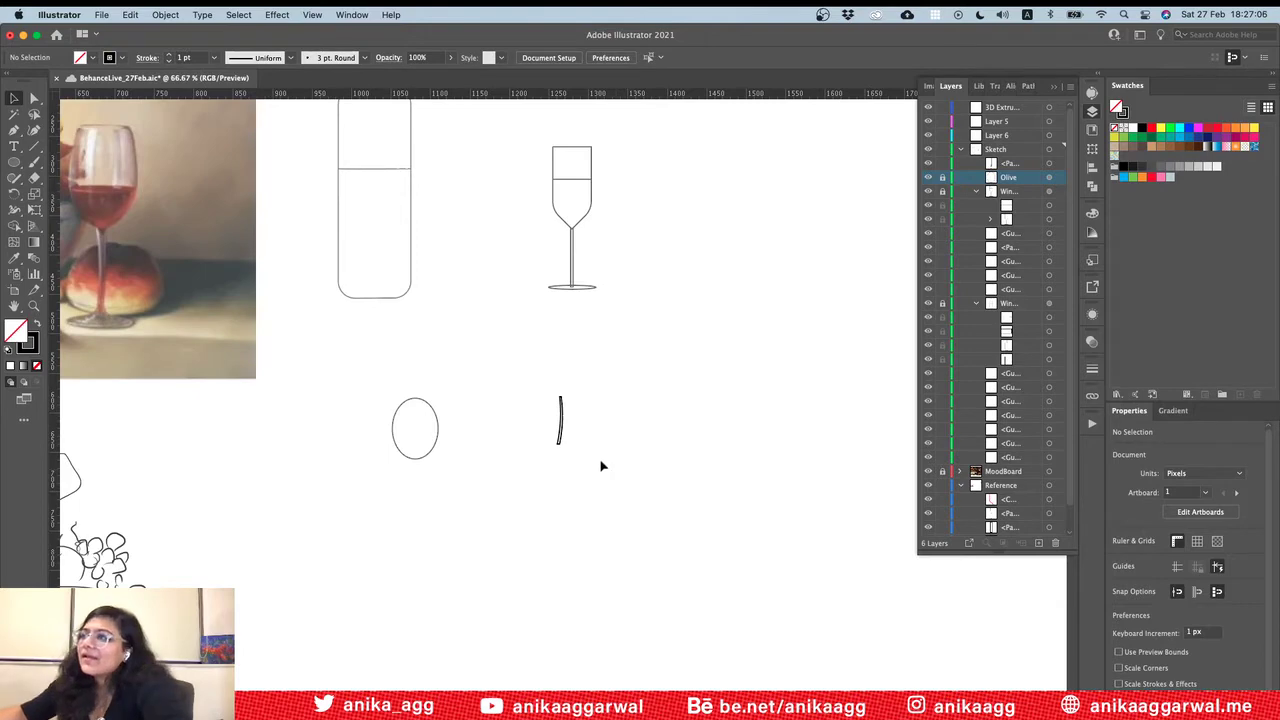
pyautogui.scroll(4, 600, 463)
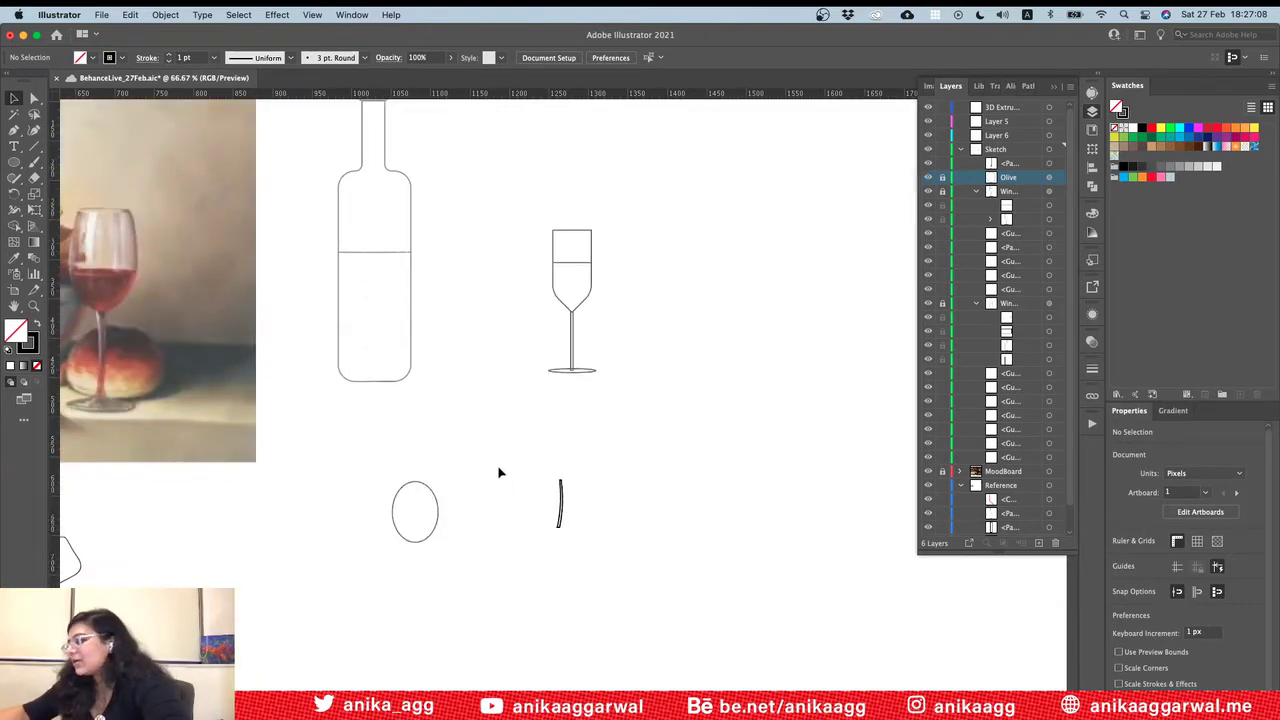
pyautogui.hscroll(-8, 500, 472)
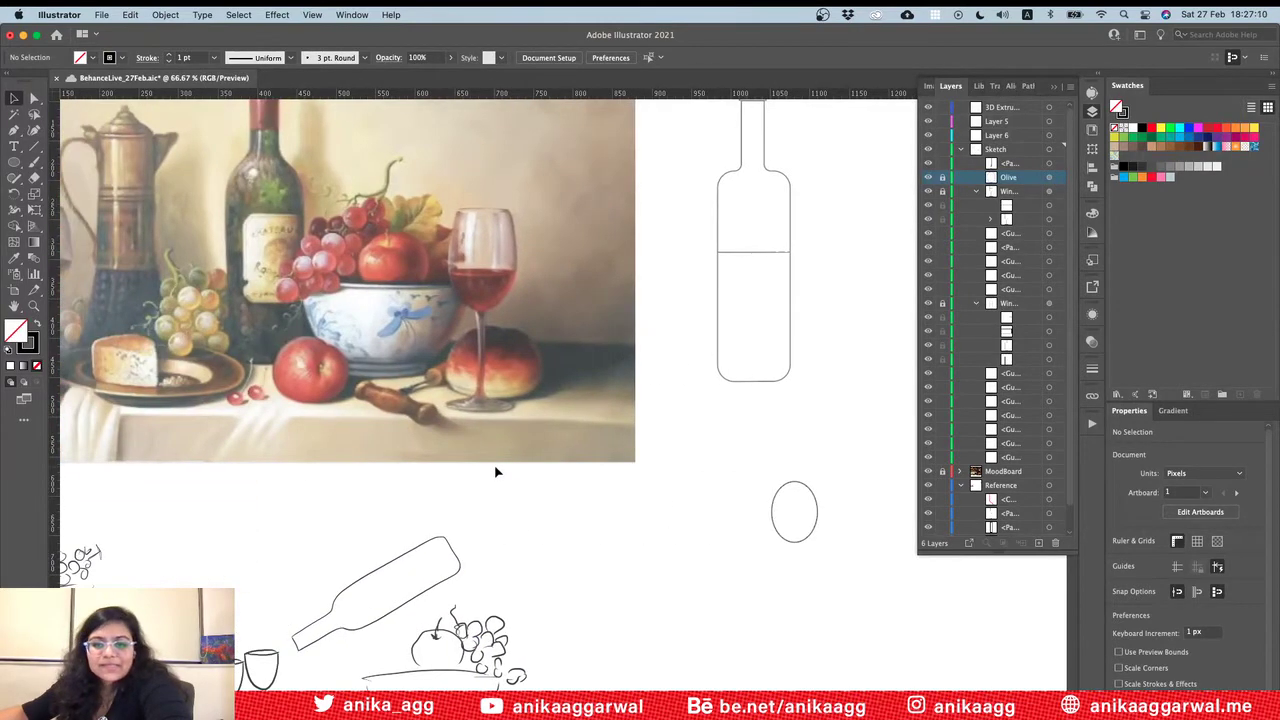
pyautogui.hscroll(-3, 495, 472)
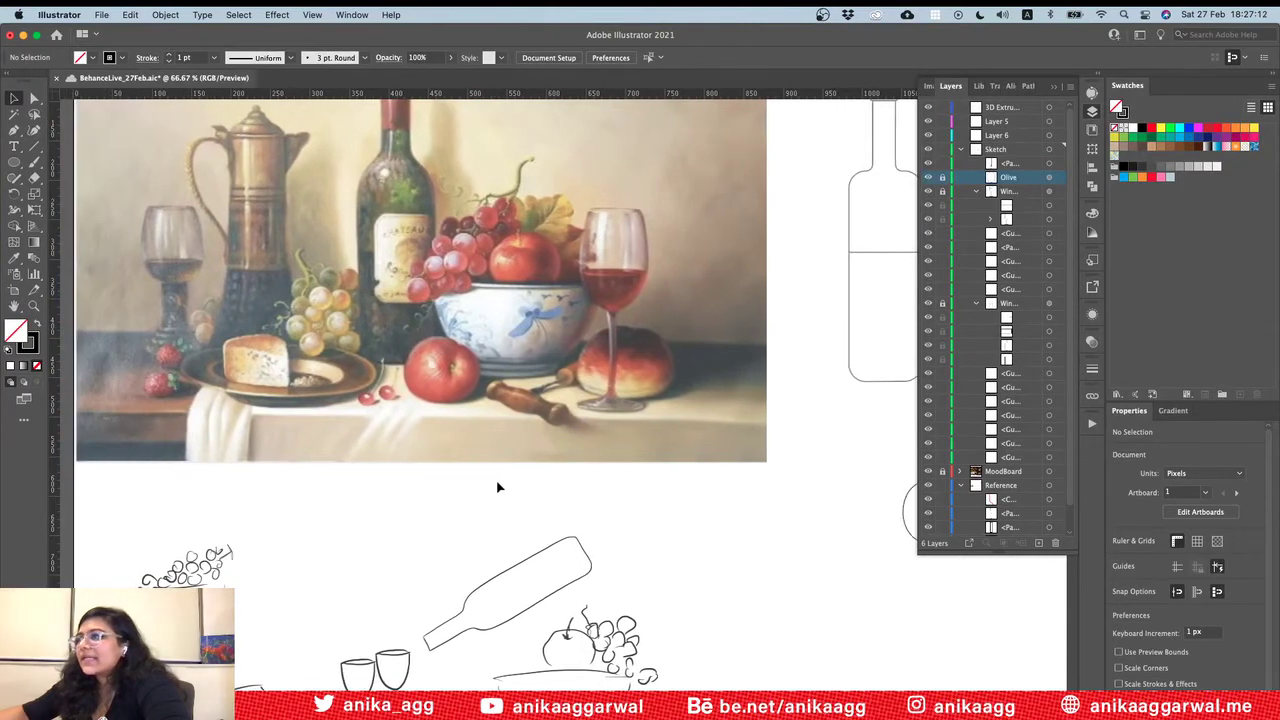
pyautogui.hscroll(-1, 499, 487)
pyautogui.hscroll(-3, 495, 487)
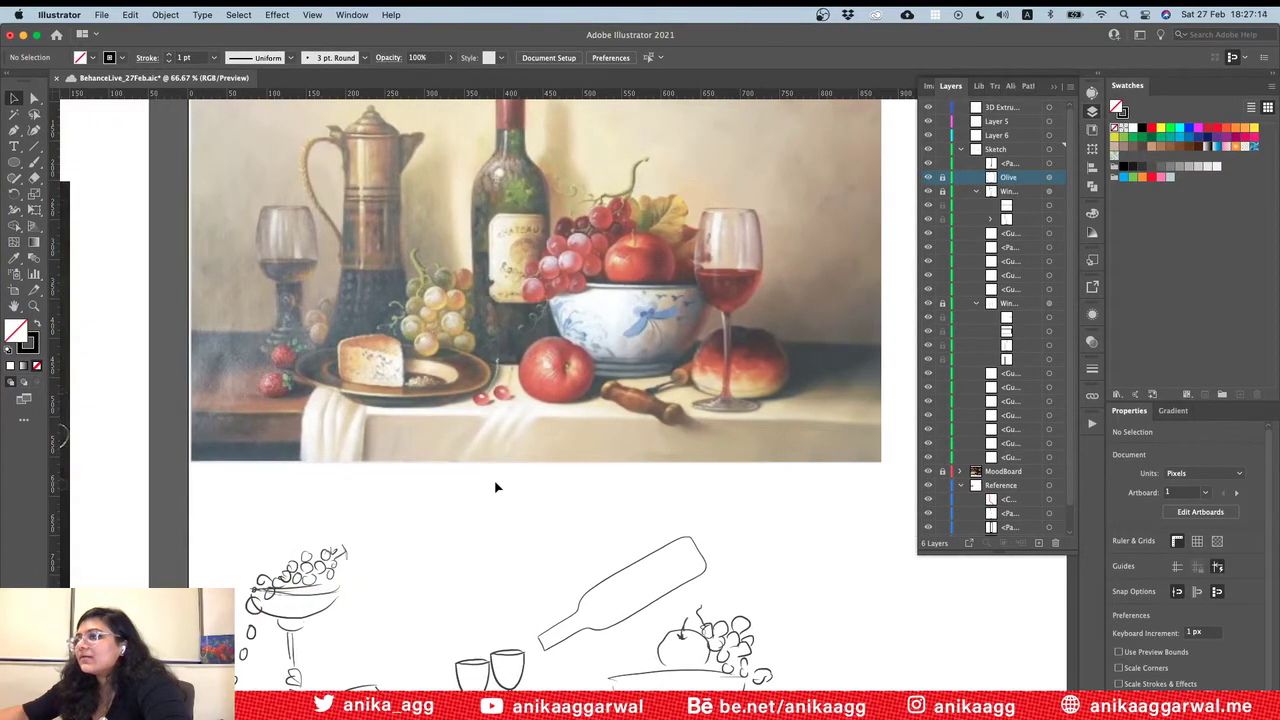
pyautogui.hscroll(-20, 495, 487)
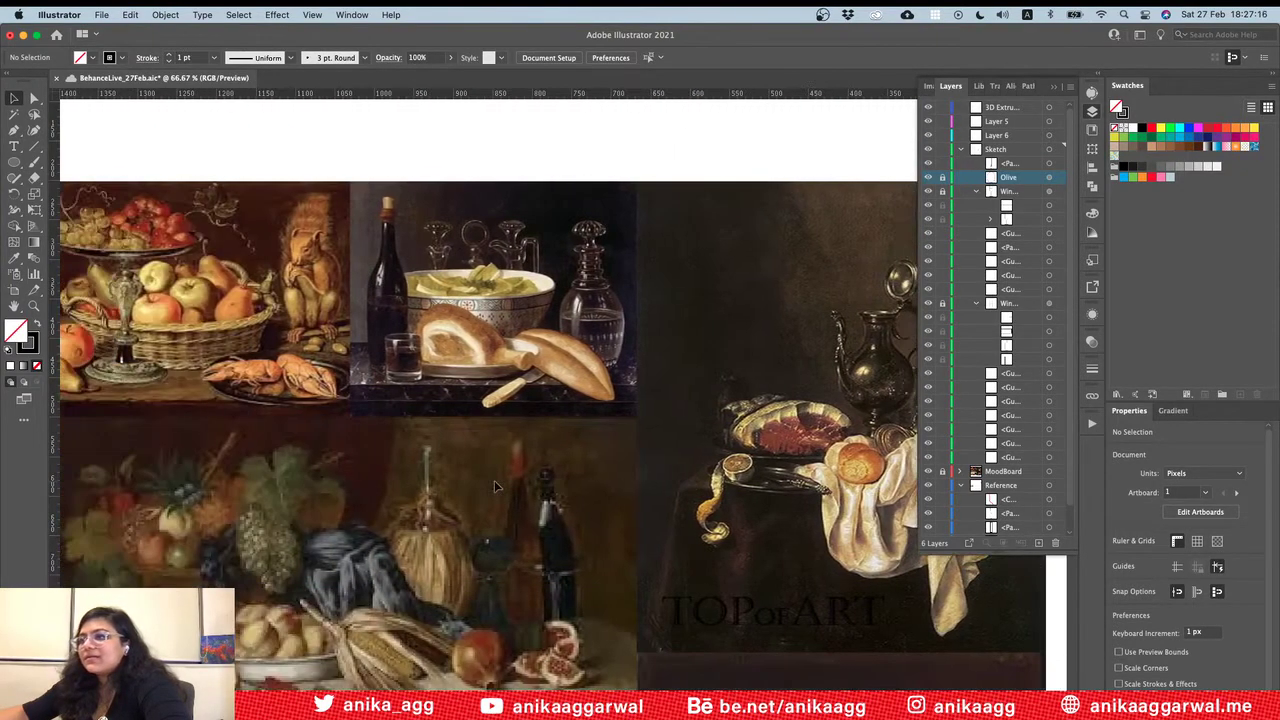
pyautogui.hscroll(-4, 494, 480)
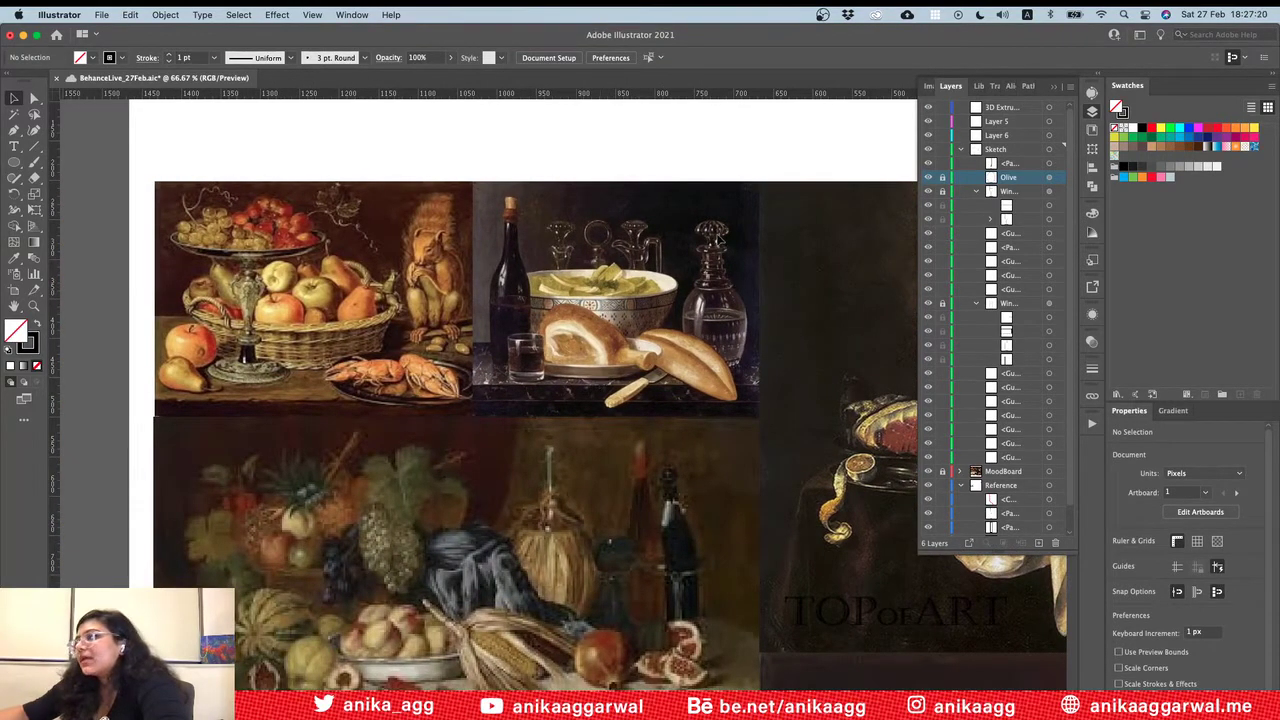
pyautogui.hscroll(3, 707, 270)
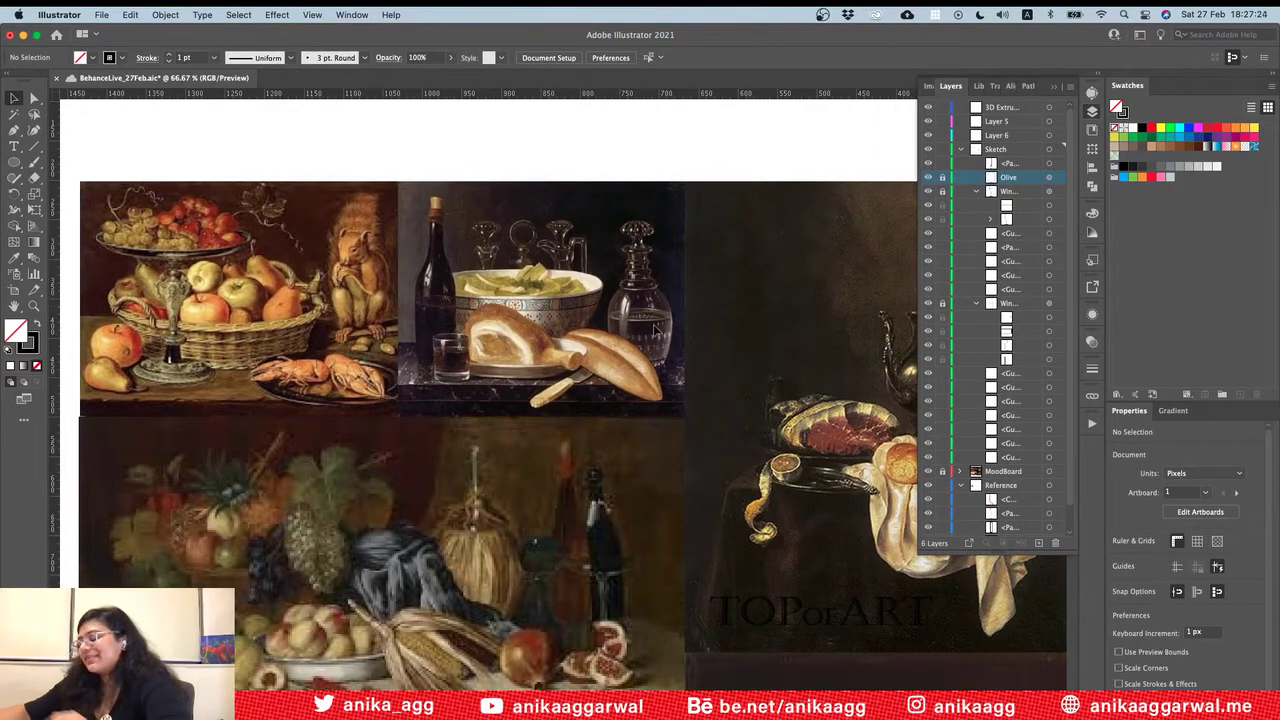
pyautogui.keyDown('alt'); pyautogui.scroll(5, 655, 328); pyautogui.keyUp('alt')
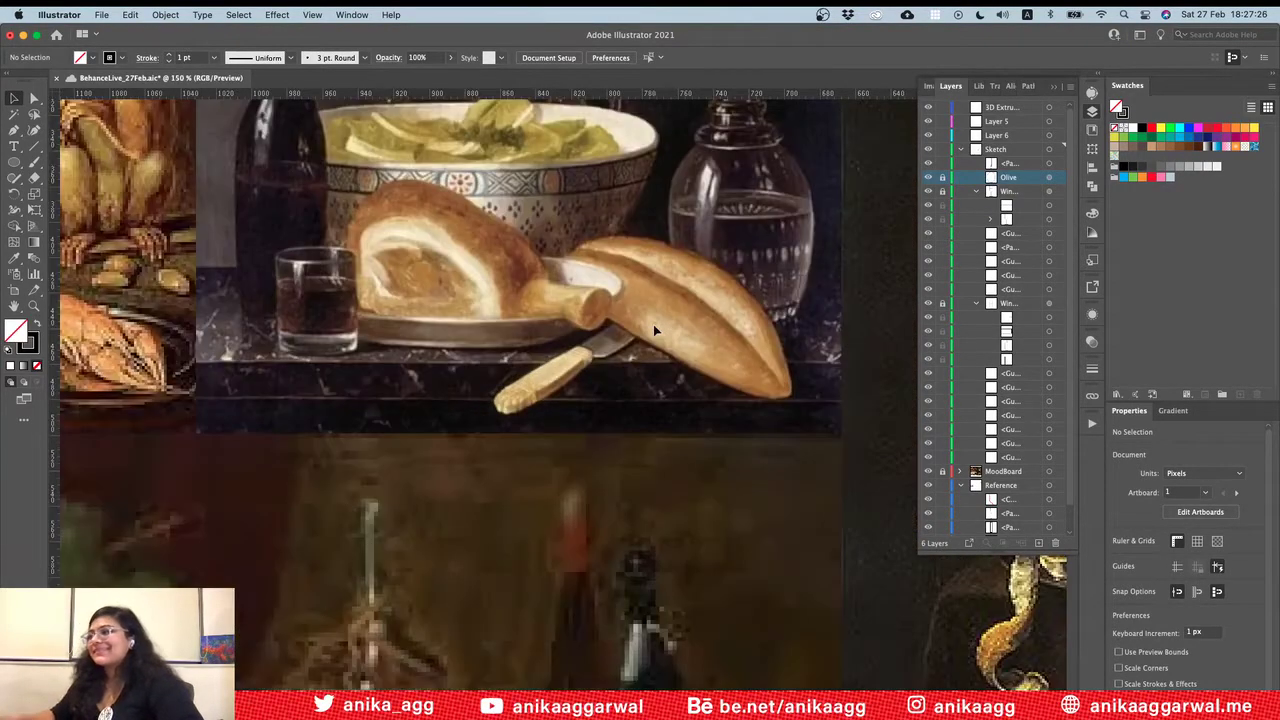
pyautogui.scroll(3, 763, 297)
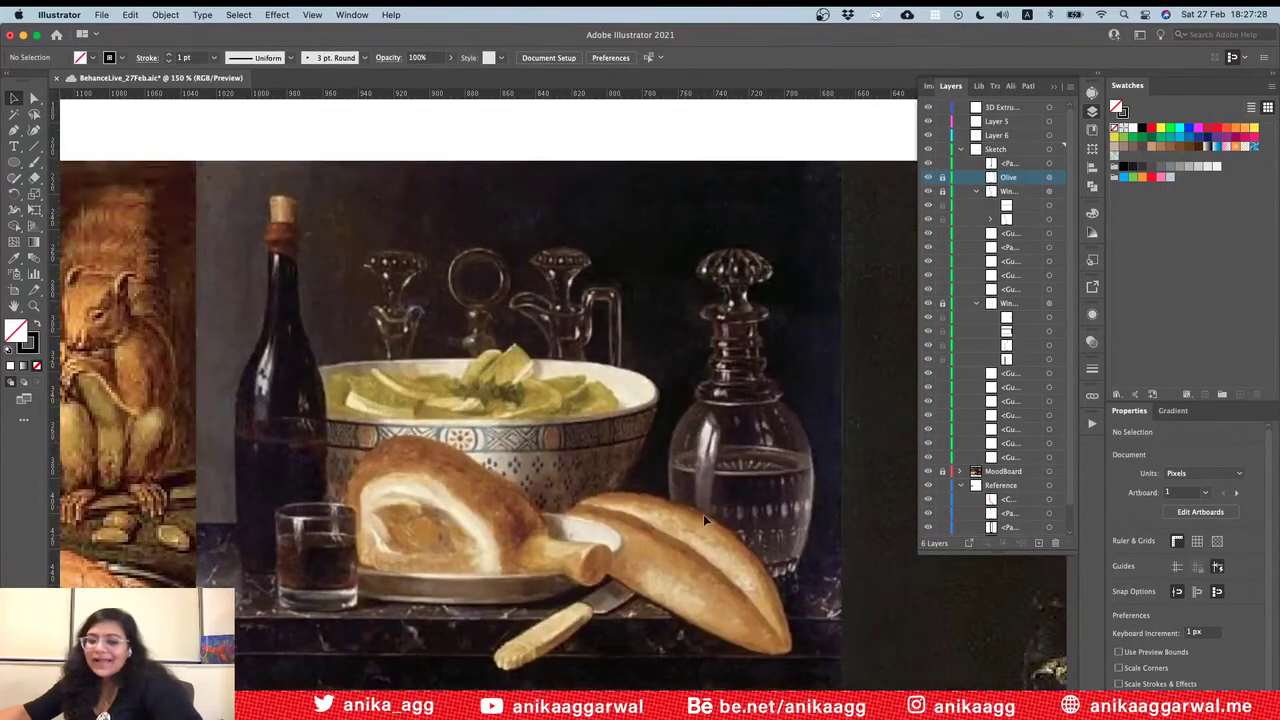
pyautogui.hscroll(-3, 703, 514)
pyautogui.hscroll(6, 703, 518)
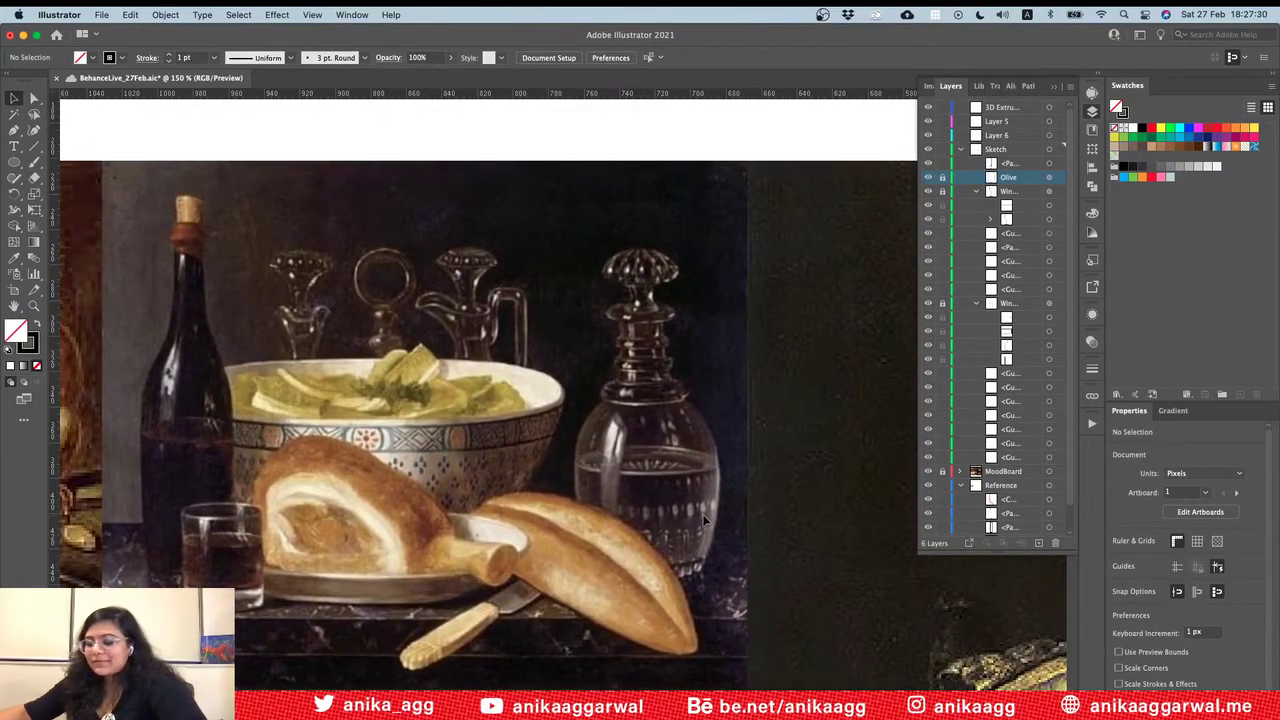
pyautogui.hscroll(2, 702, 514)
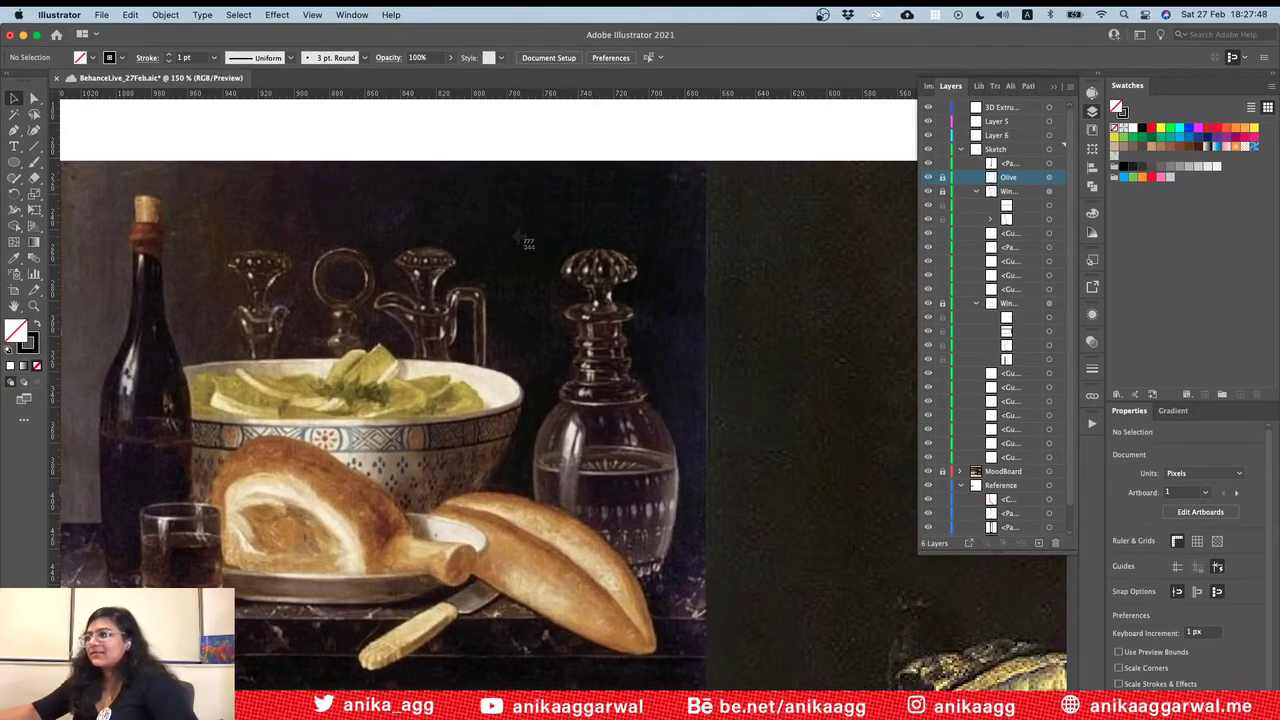
# Step: Screenshot the painted decanter and open the new image from the Desktop in Preview
pyautogui.moveTo(530, 212); pyautogui.dragTo(712, 608)
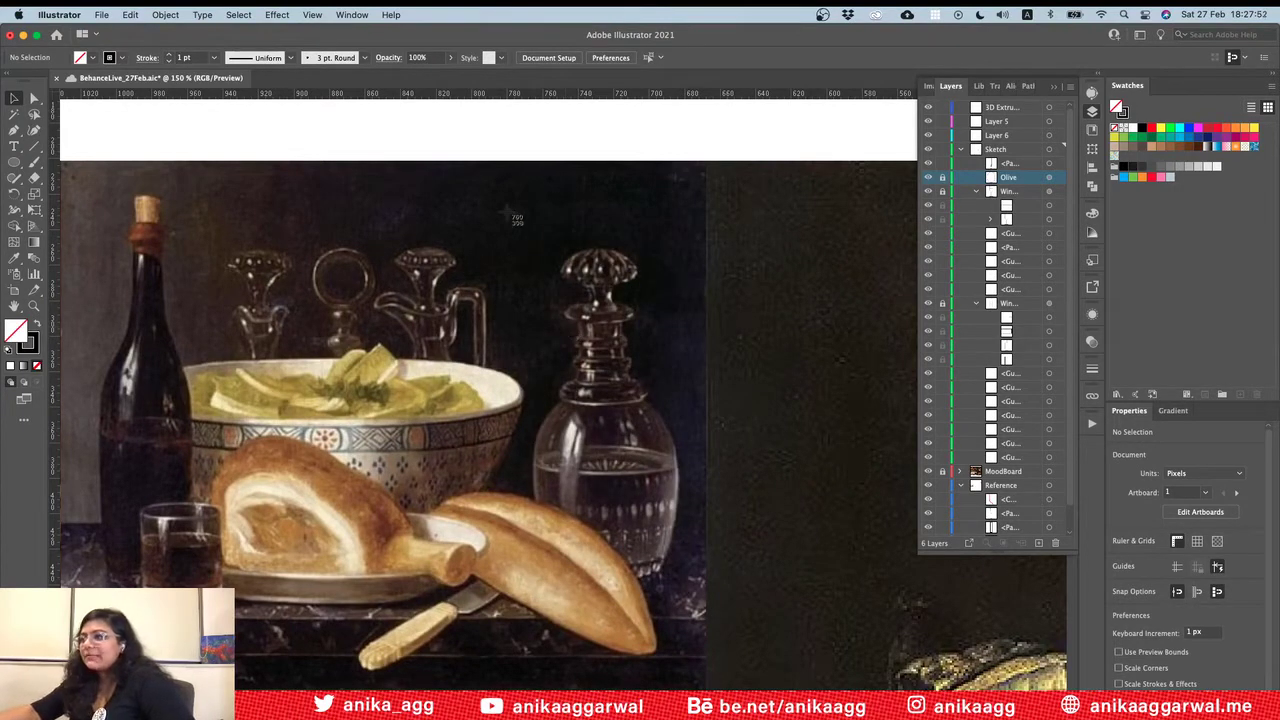
pyautogui.moveTo(508, 212); pyautogui.dragTo(700, 643)
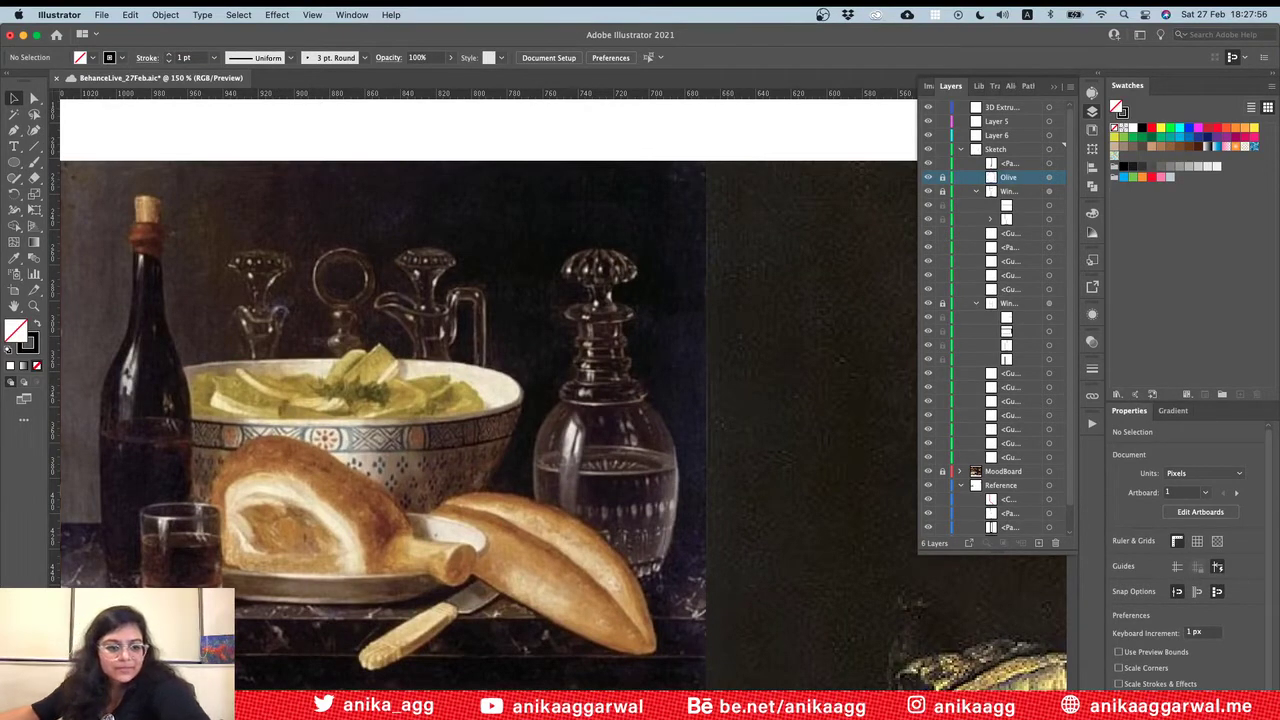
pyautogui.press('super+Tab')
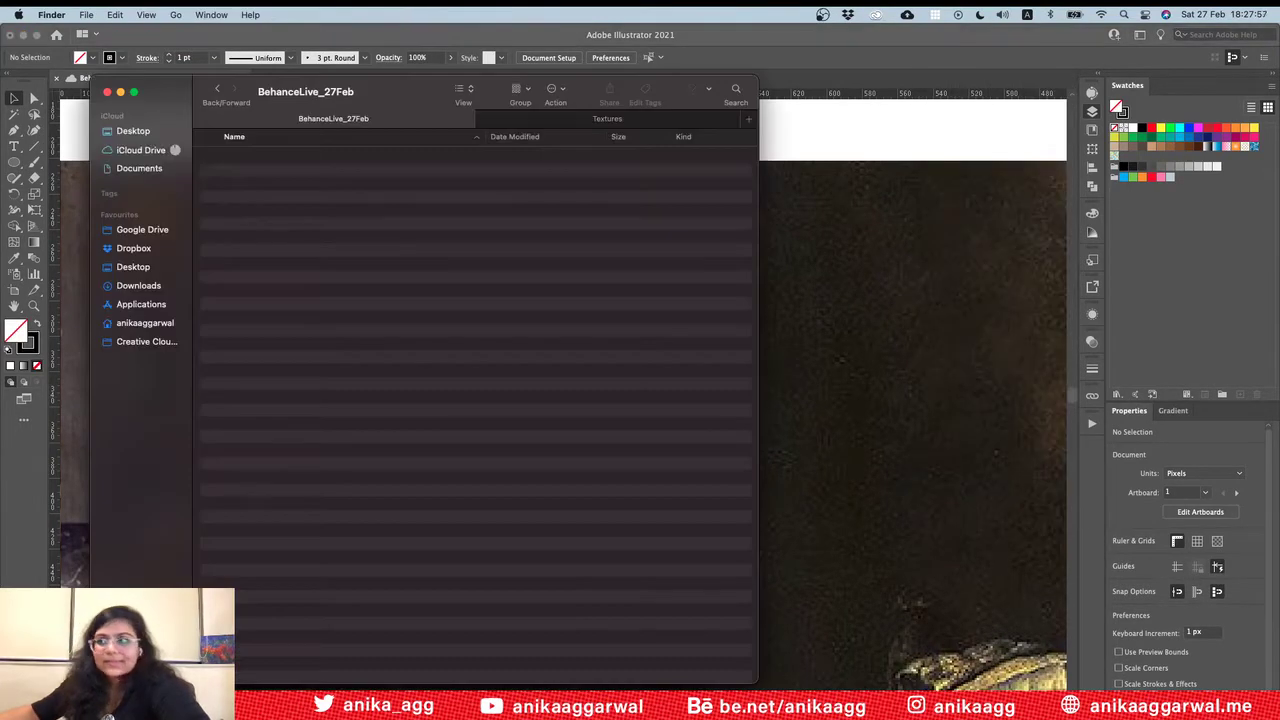
pyautogui.rightClick(128, 137)
pyautogui.click(192, 134)
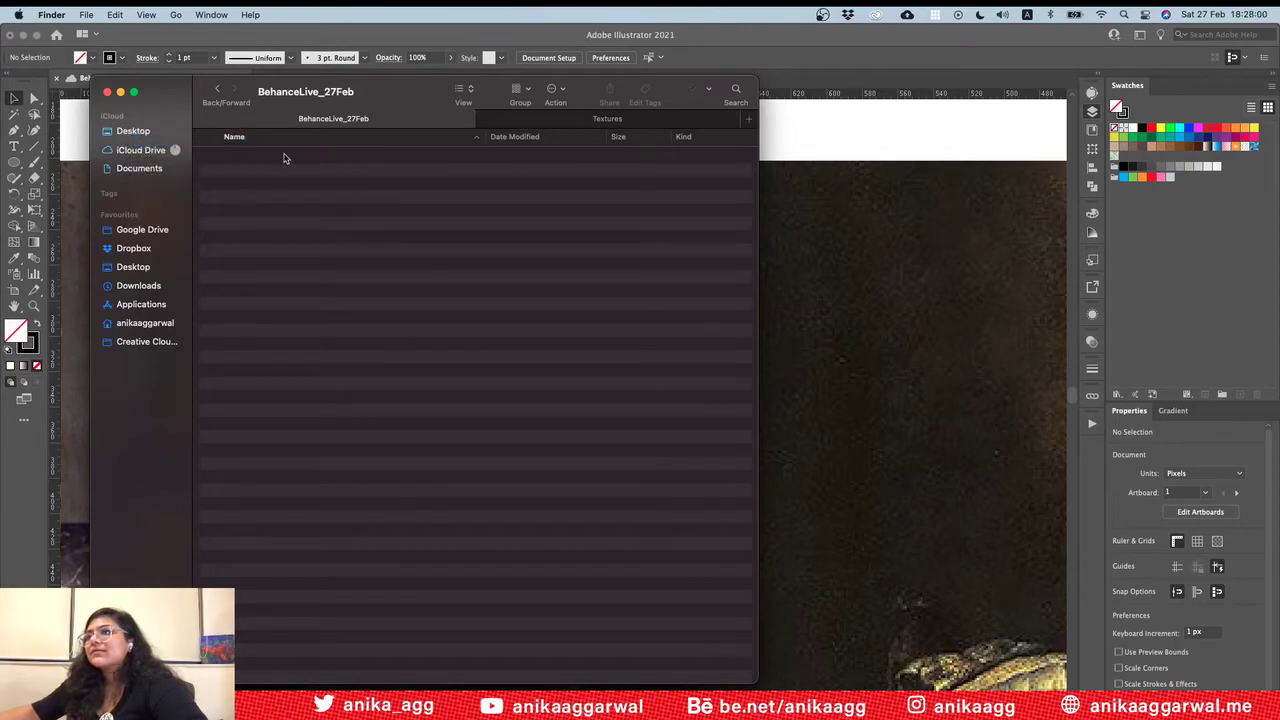
pyautogui.doubleClick(290, 157)
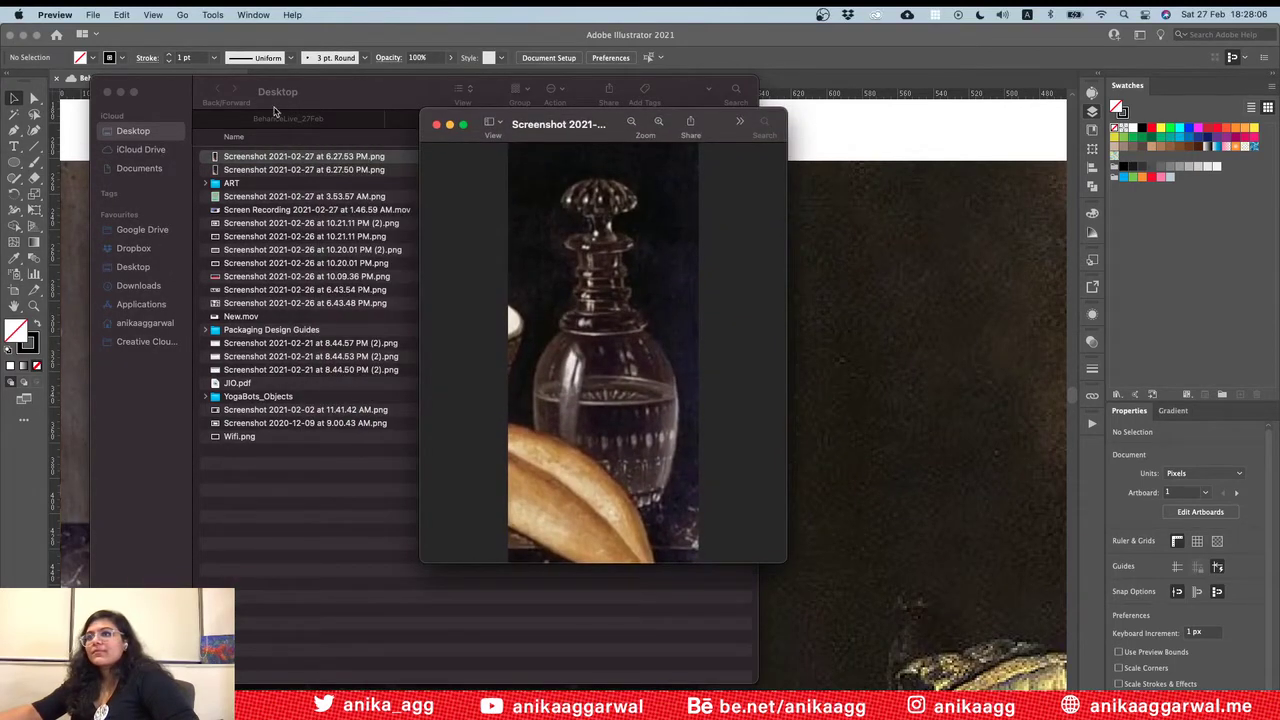
# Step: Bring the decanter screenshot forward, then return to Illustrator and zoom out
pyautogui.click(573, 130)
pyautogui.click(778, 196)
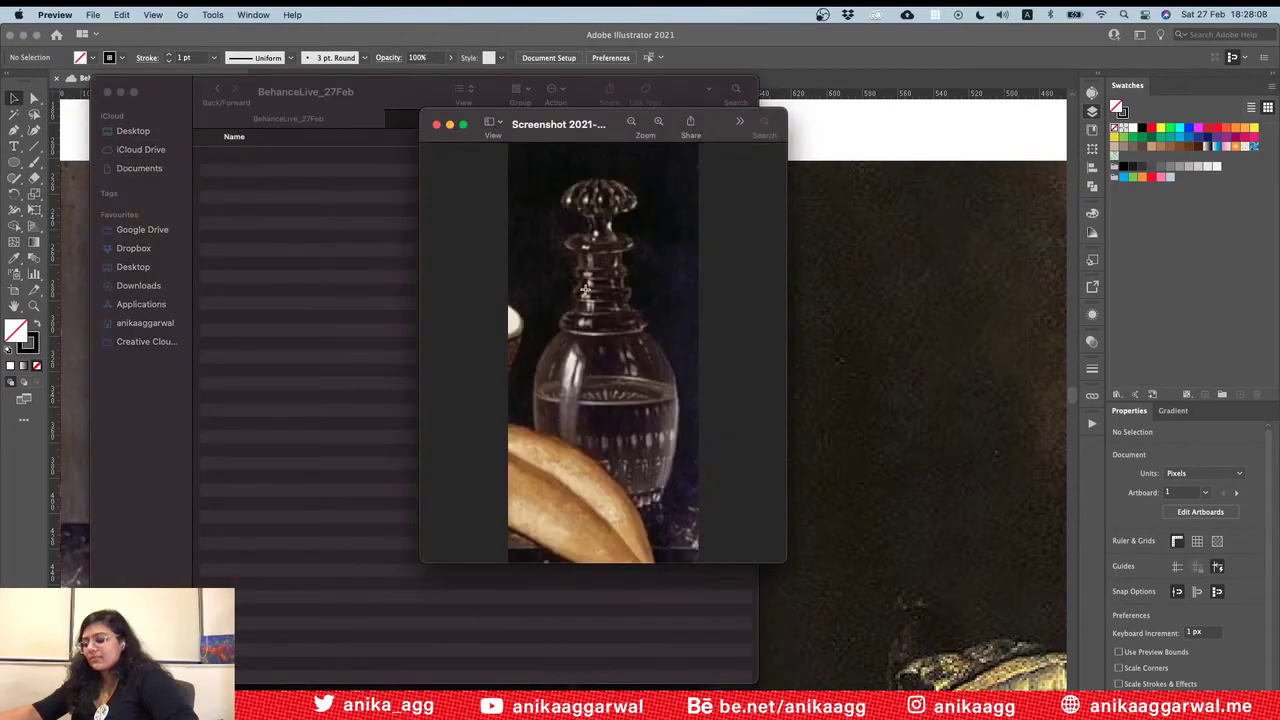
pyautogui.click(860, 248)
pyautogui.press('super+minus')
pyautogui.press('super+minus')
pyautogui.press('super+minus')
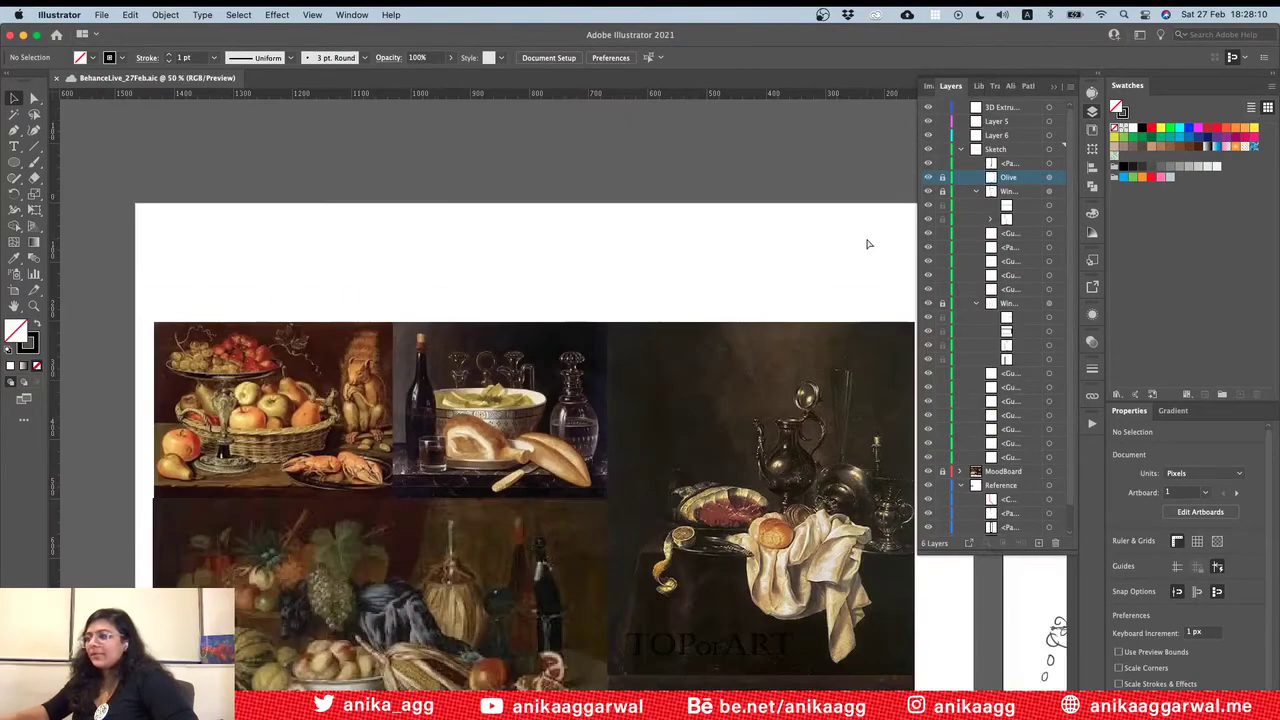
# Step: Zoom out and drag a new artboard below the sketch artboard
pyautogui.hscroll(10, 711, 457)
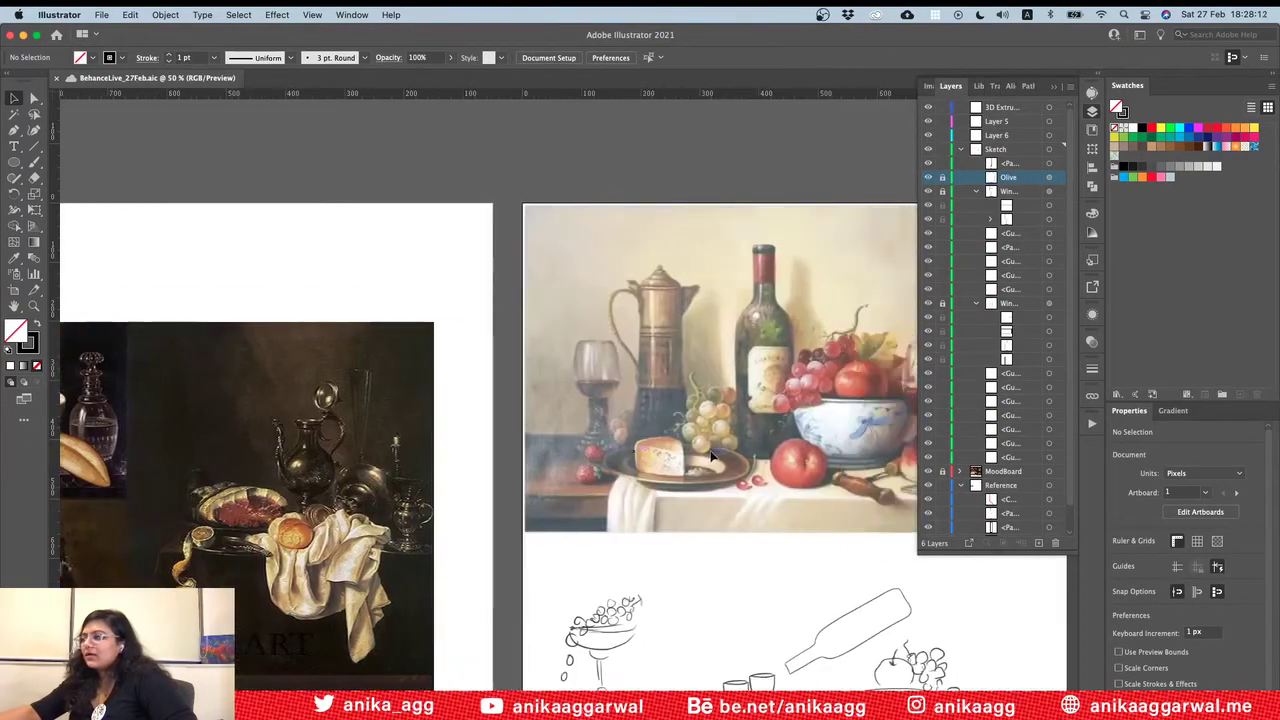
pyautogui.hscroll(3, 708, 454)
pyautogui.scroll(-8, 706, 452)
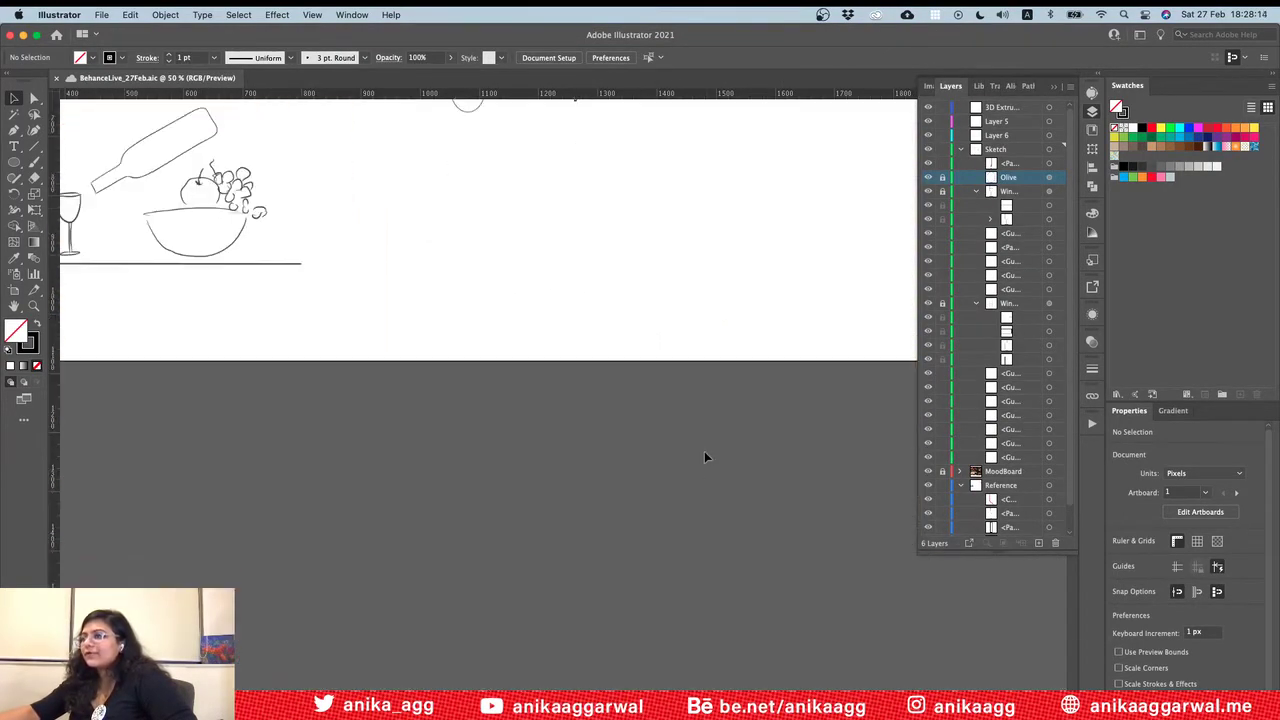
pyautogui.scroll(4, 704, 451)
pyautogui.press('super+minus')
pyautogui.press('super+minus')
pyautogui.press('super+minus')
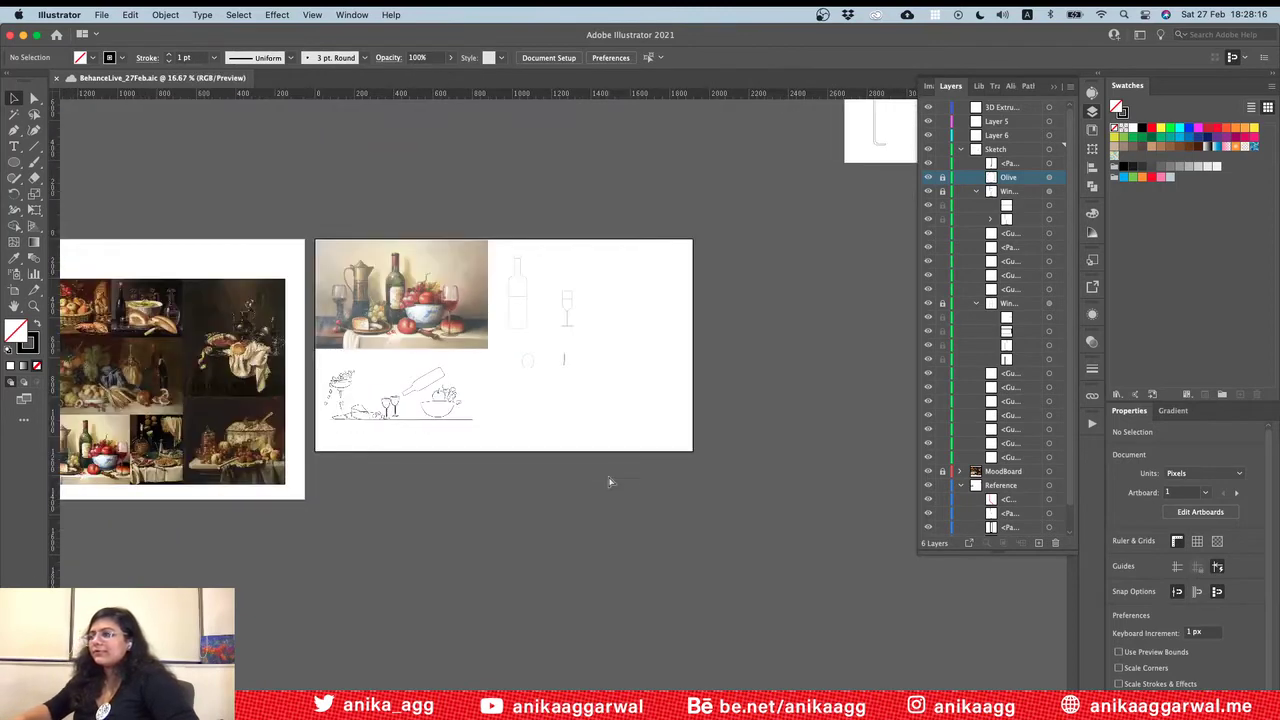
pyautogui.click(14, 290)
pyautogui.moveTo(316, 459); pyautogui.dragTo(693, 598)
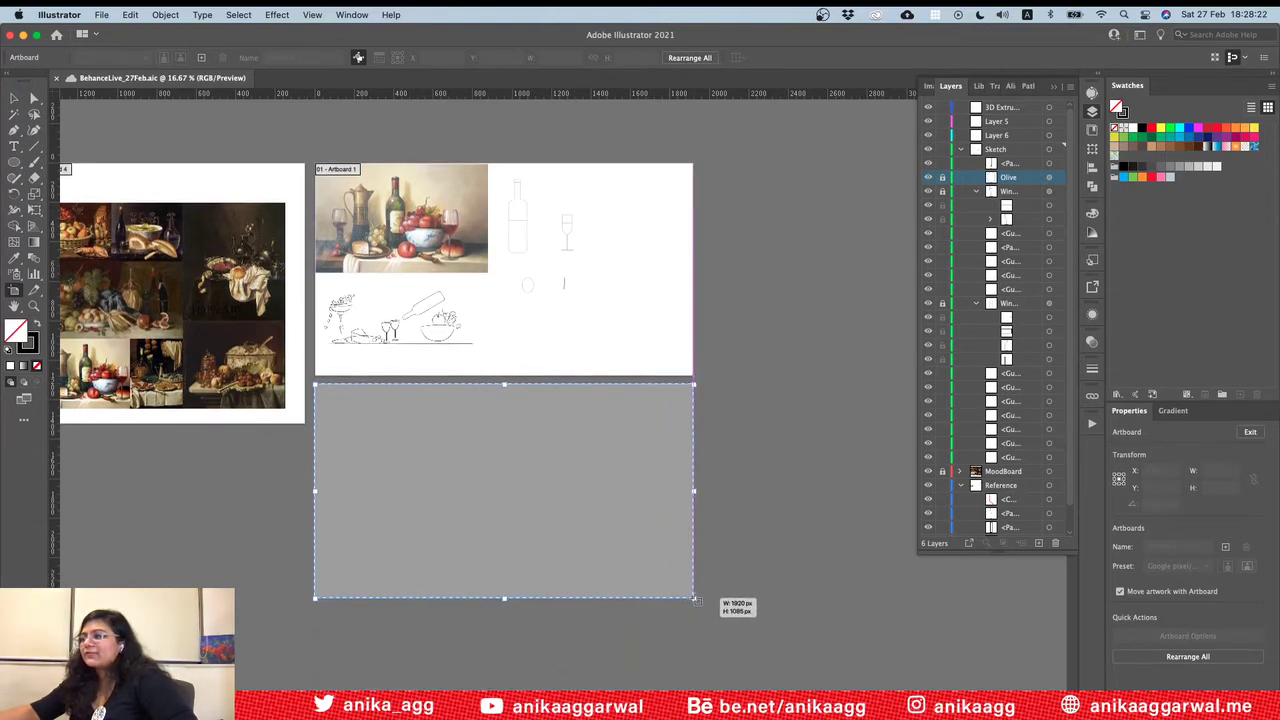
pyautogui.press('Escape')
# Step: Paste the decanter screenshot, move it onto the new artboard and scale it down
pyautogui.press('super+v')
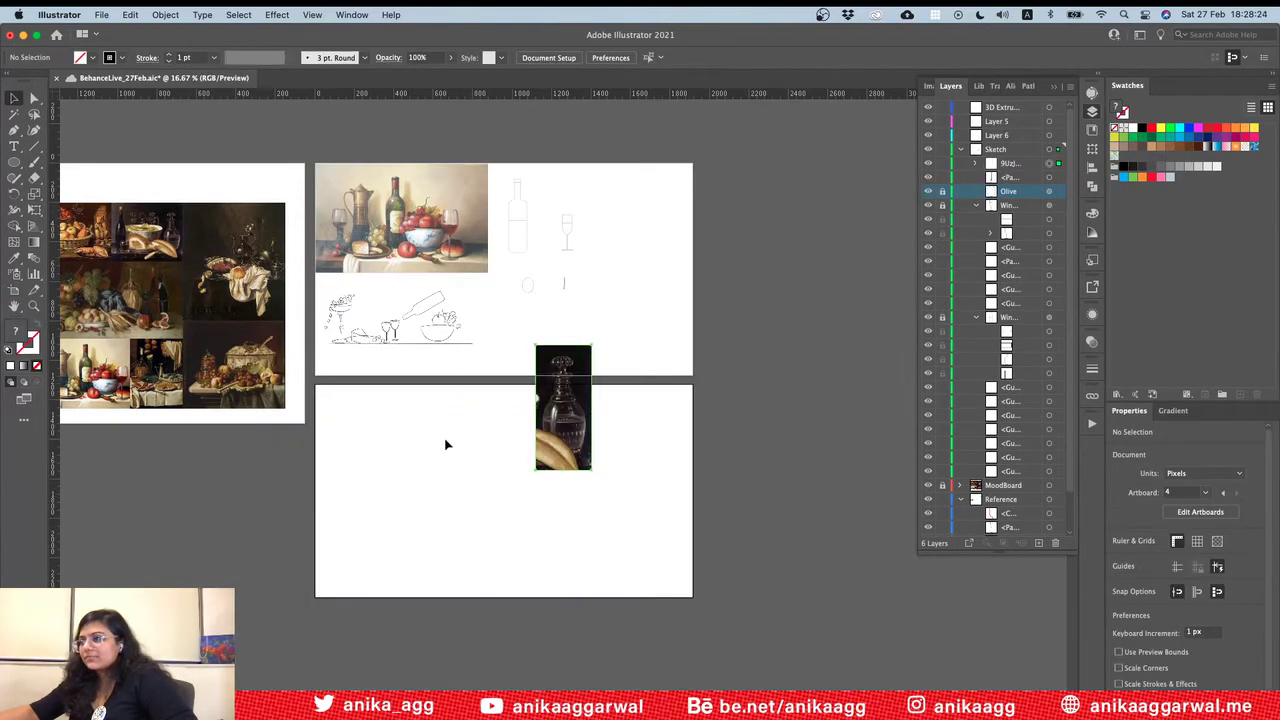
pyautogui.moveTo(581, 398); pyautogui.dragTo(362, 447)
pyautogui.moveTo(378, 457)
pyautogui.mouseDown()
pyautogui.moveTo(399, 466)
pyautogui.moveTo(588, 250)
pyautogui.moveTo(556, 204)
pyautogui.moveTo(294, 463)
pyautogui.moveTo(372, 468)
pyautogui.mouseUp()
pyautogui.click(495, 485)
pyautogui.keyDown('alt'); pyautogui.scroll(1, 494, 486); pyautogui.keyUp('alt')
pyautogui.keyDown('shift'); pyautogui.moveTo(392, 543); pyautogui.dragTo(384, 502); pyautogui.keyUp('shift')
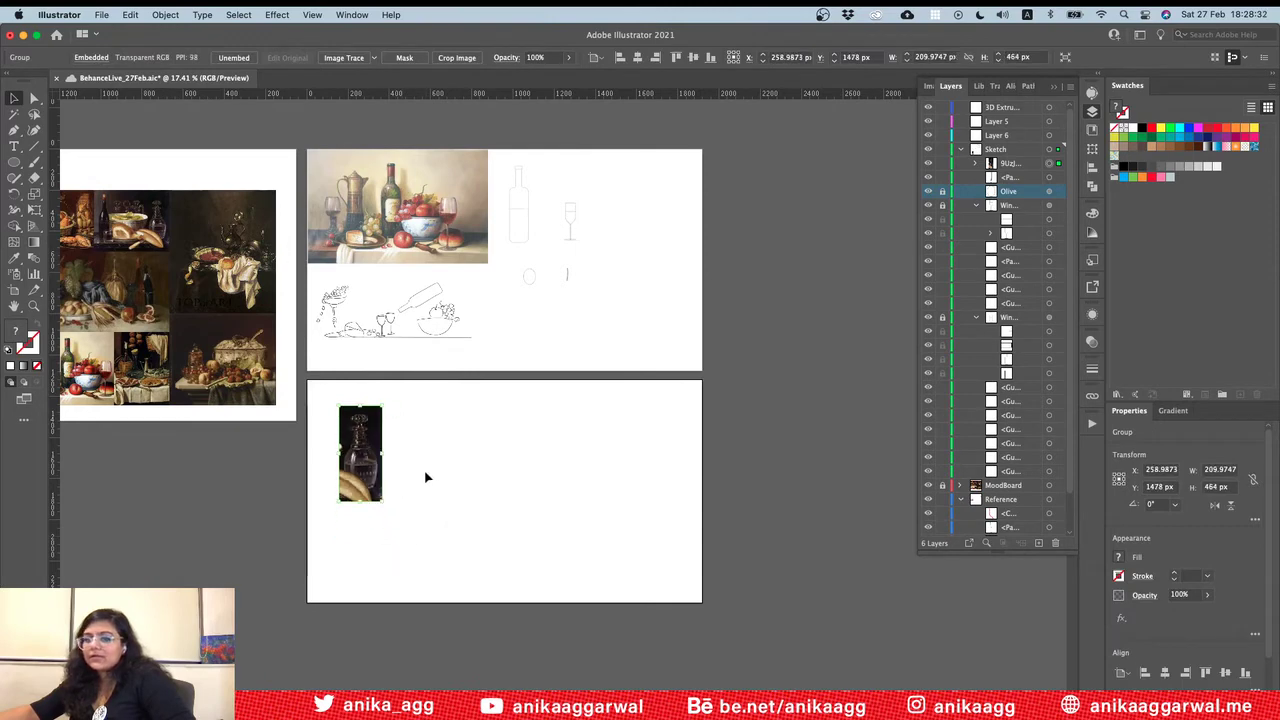
pyautogui.click(426, 474)
pyautogui.moveTo(366, 452); pyautogui.dragTo(396, 454)
pyautogui.click(506, 452)
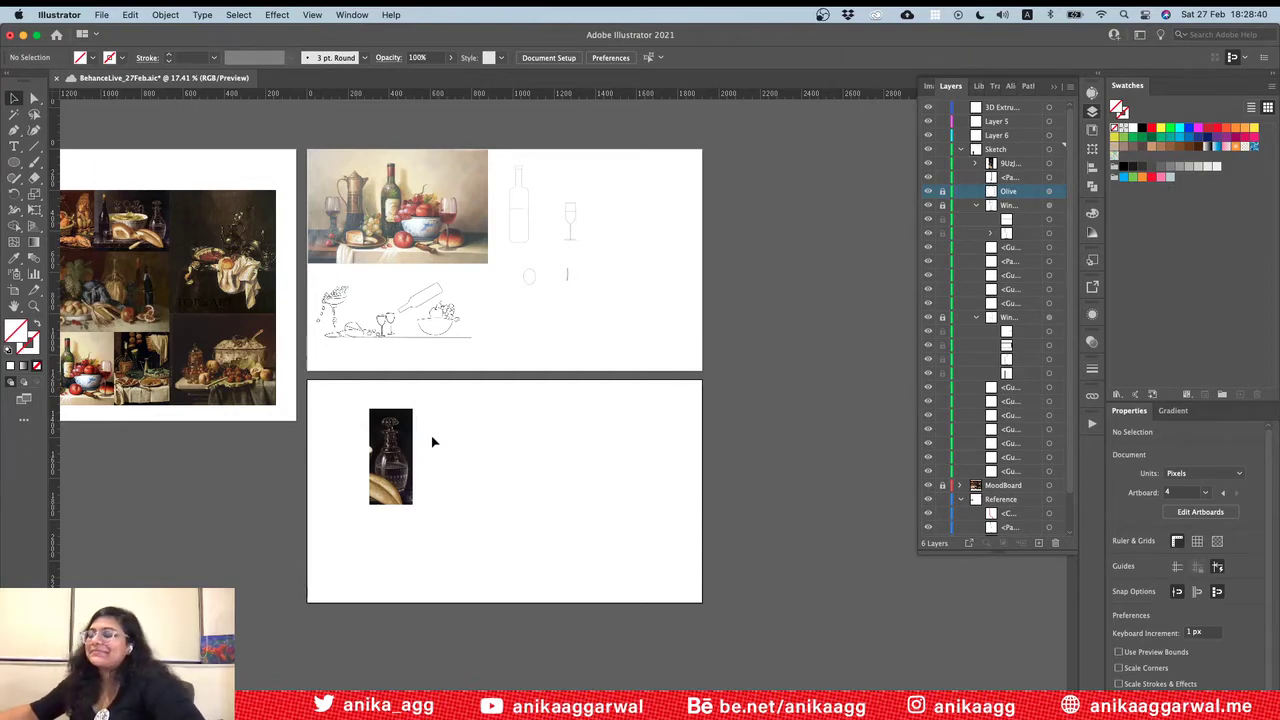
# Step: Zoom in on the new artboard and switch away from Illustrator
pyautogui.press('super+equal')
pyautogui.press('super+equal')
pyautogui.press('super+equal')
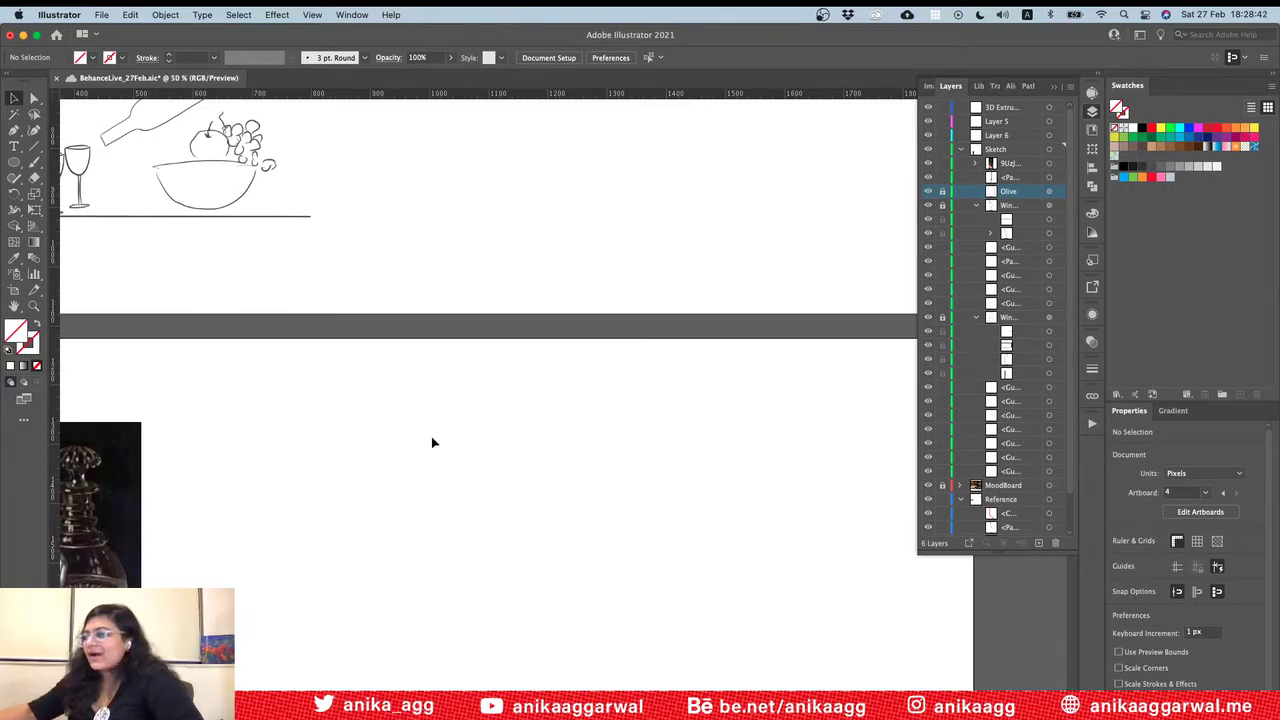
pyautogui.hscroll(-6, 410, 320)
pyautogui.scroll(-2, 410, 320)
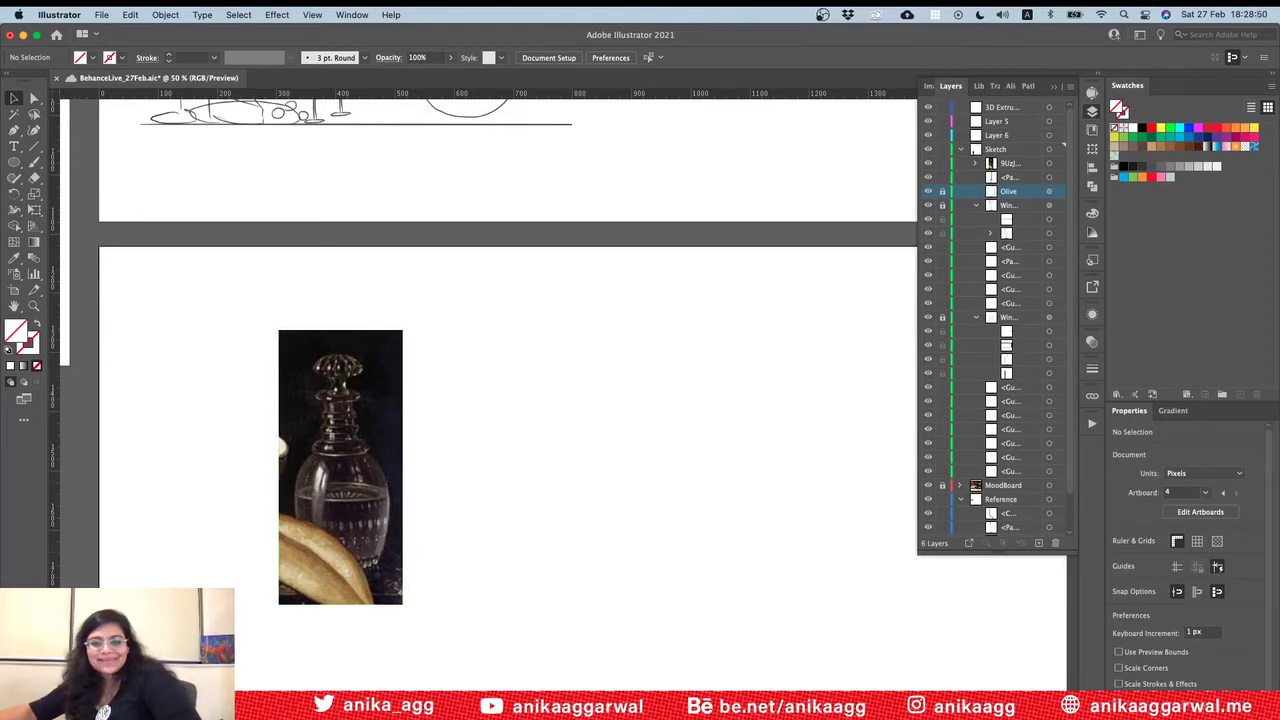
pyautogui.press('super+Tab')
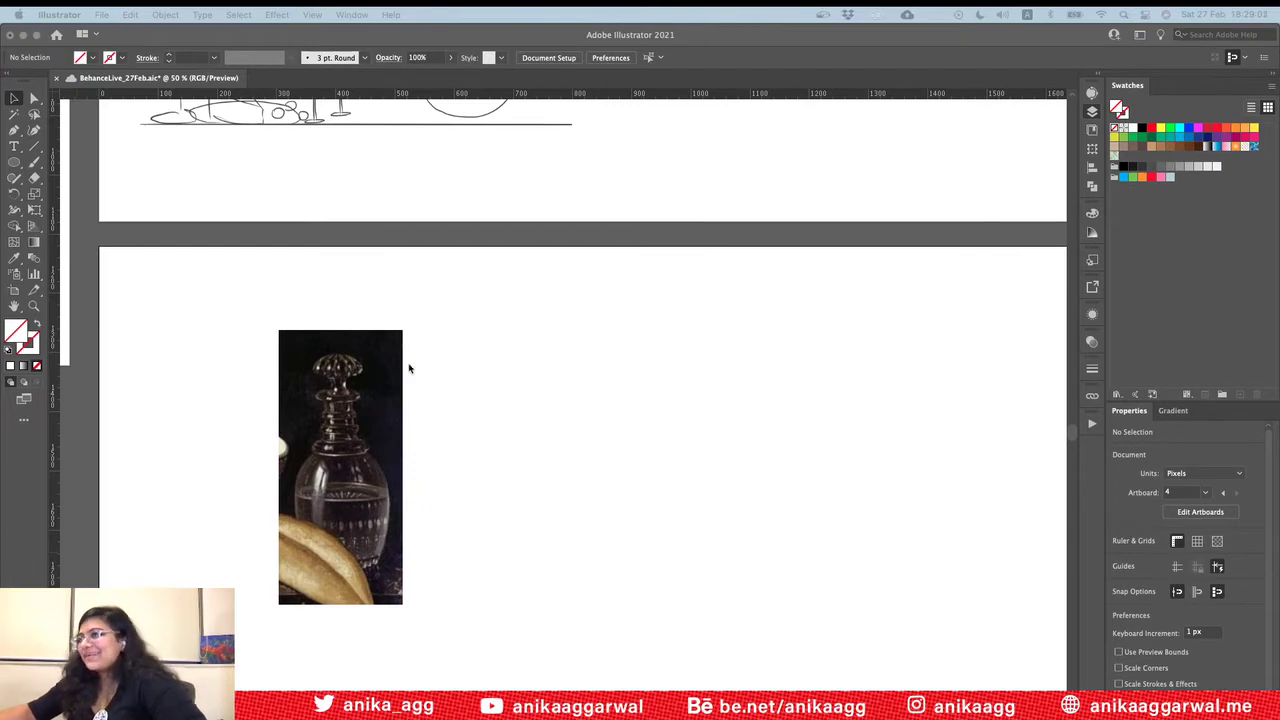
# Step: Select the decanter reference image and lower its opacity to 47%
pyautogui.click(390, 418)
pyautogui.click(390, 418)
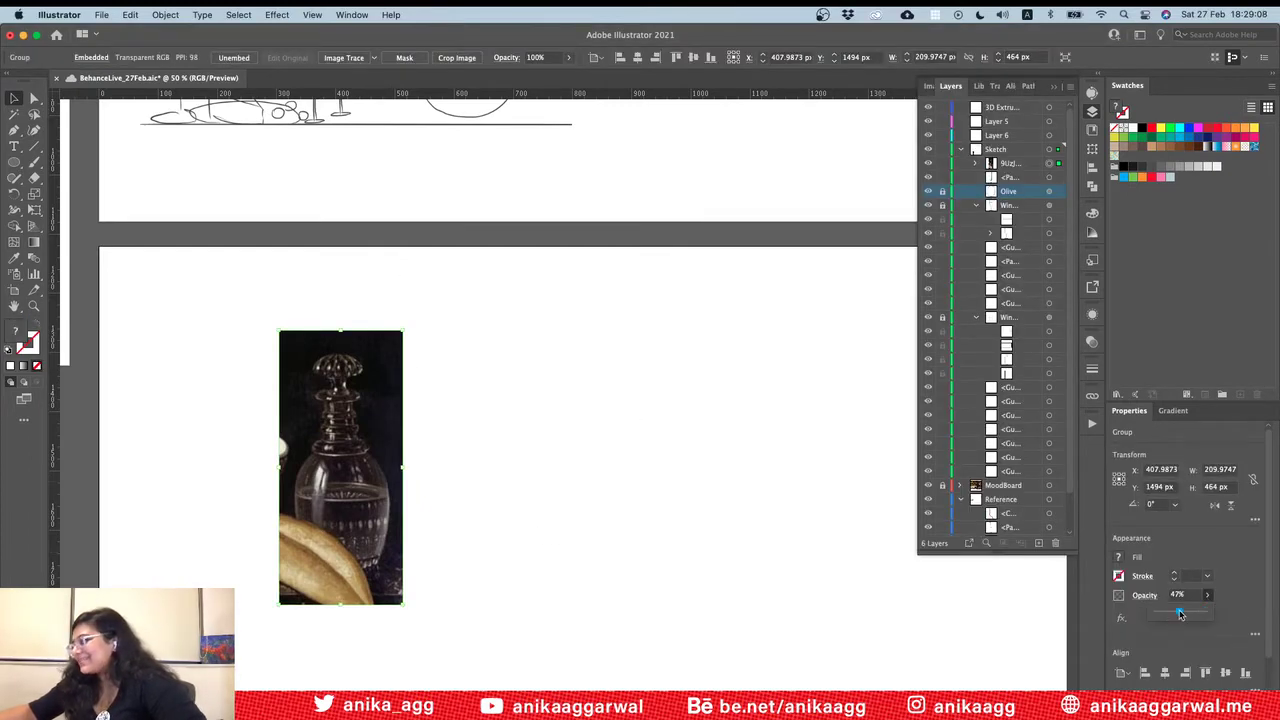
pyautogui.click(1180, 614)
pyautogui.click(106, 274)
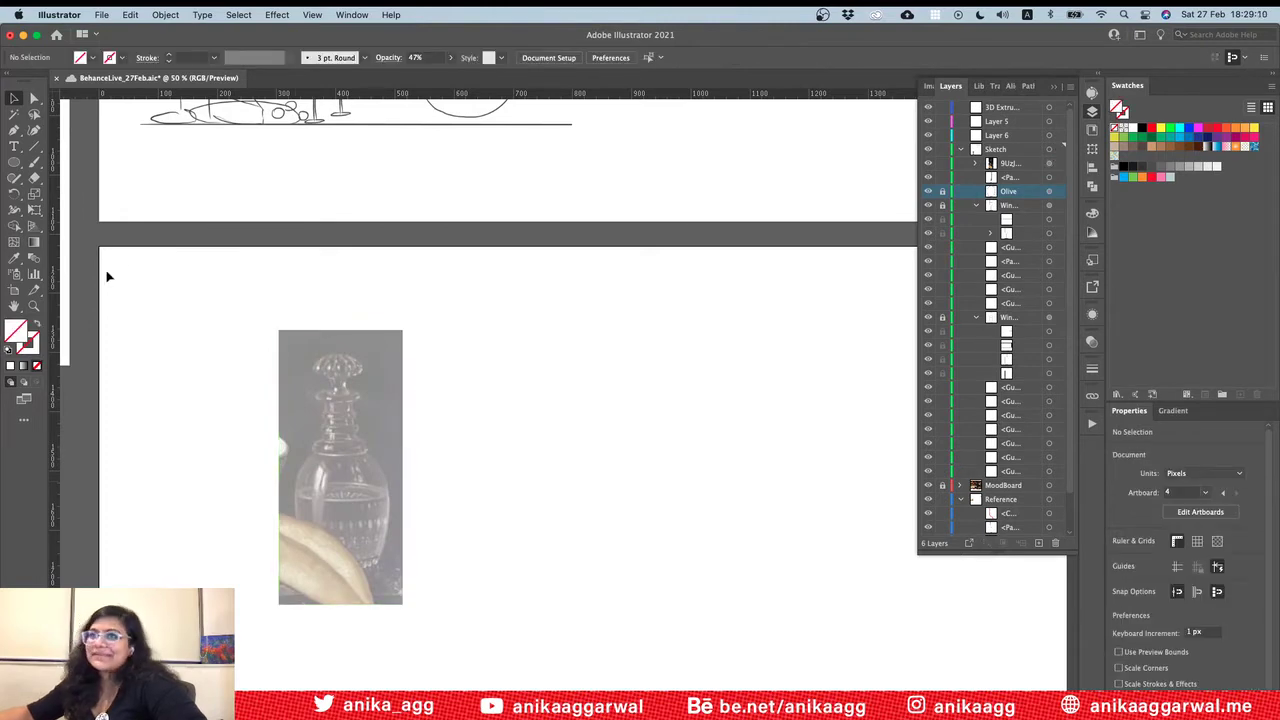
pyautogui.keyDown('alt'); pyautogui.scroll(6, 360, 487); pyautogui.keyUp('alt')
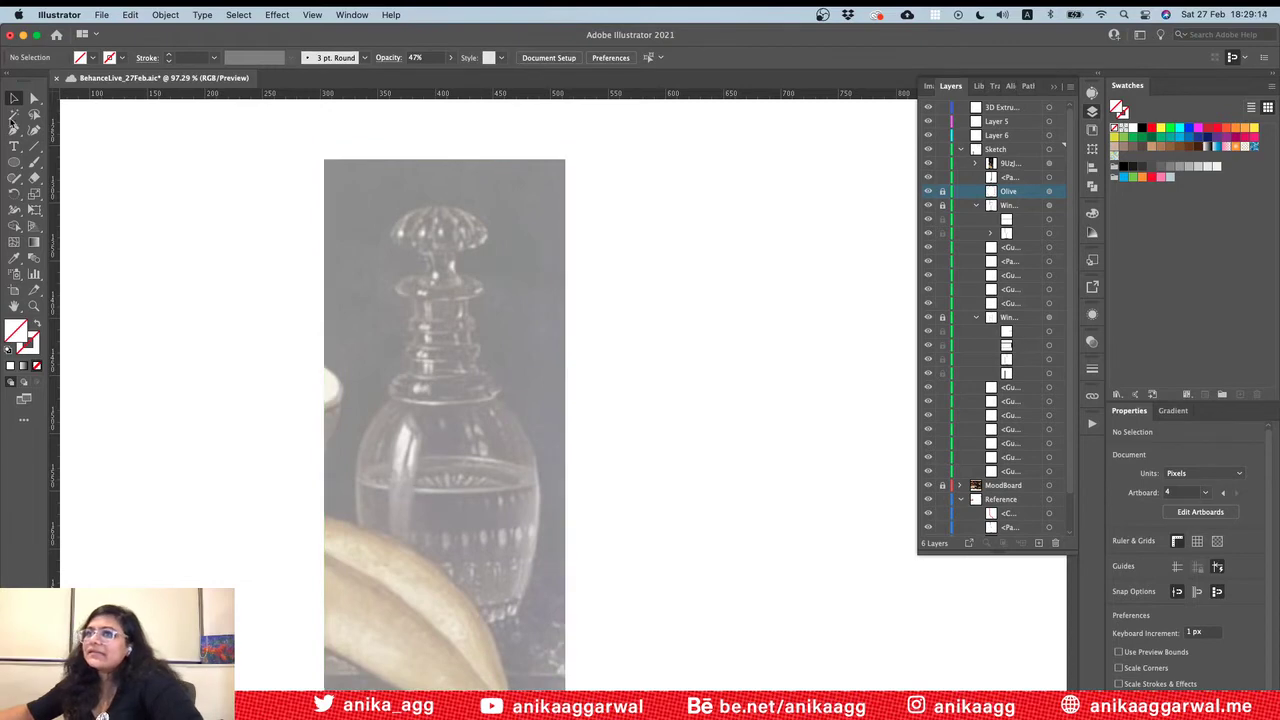
pyautogui.click(13, 130)
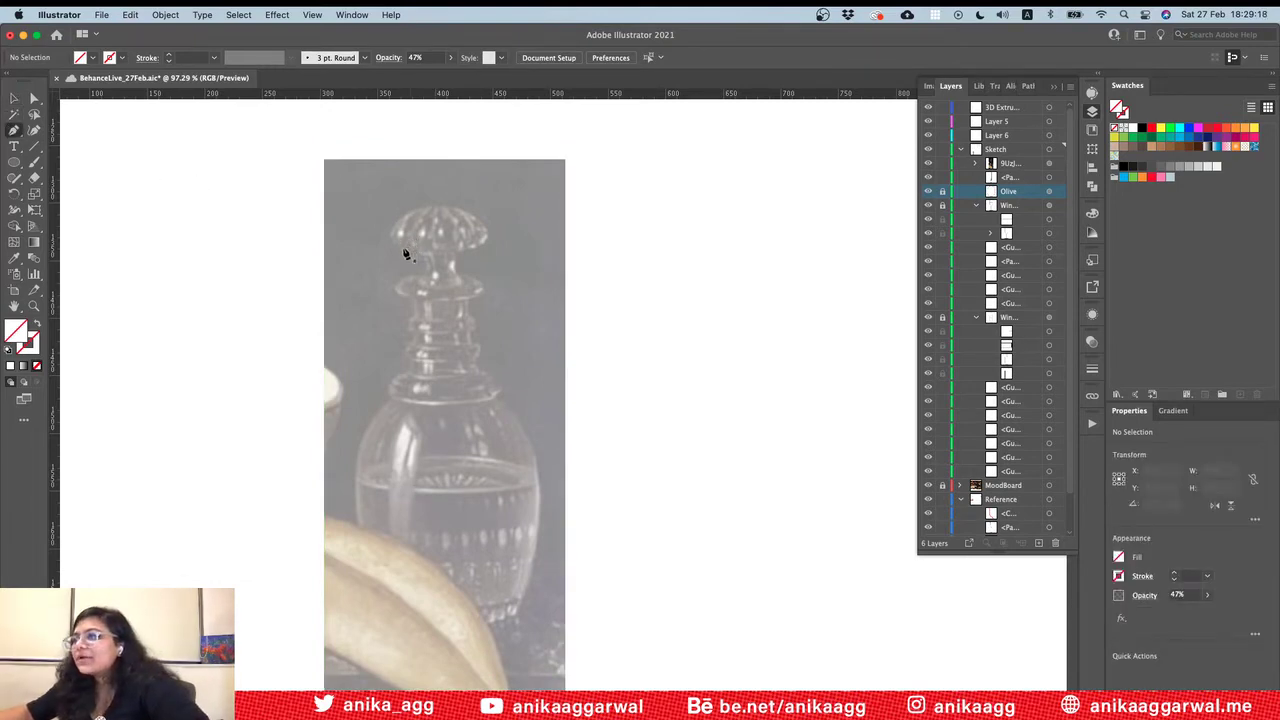
# Step: Draw a small path on the decanter neck and give it a black 1 pt stroke
pyautogui.moveTo(424, 260); pyautogui.dragTo(428, 280)
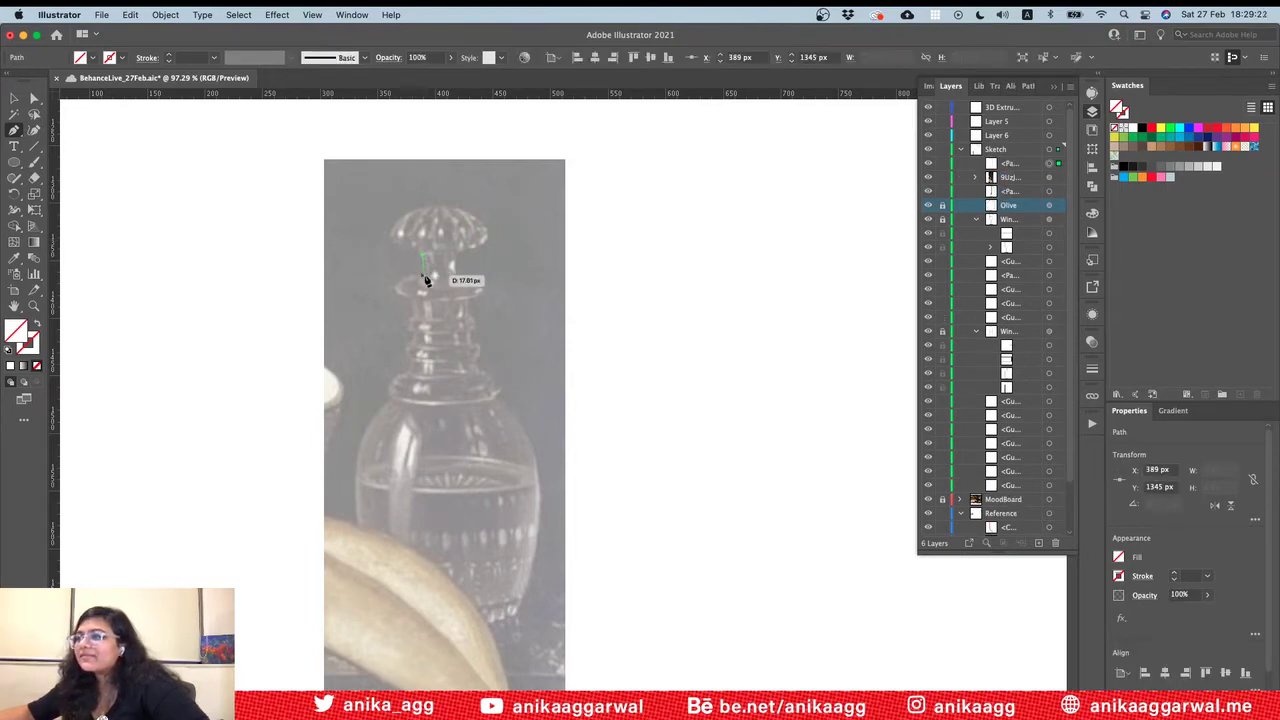
pyautogui.click(424, 277)
pyautogui.moveTo(419, 286)
pyautogui.mouseDown()
pyautogui.moveTo(444, 281)
pyautogui.moveTo(457, 257)
pyautogui.moveTo(409, 254)
pyautogui.moveTo(424, 261)
pyautogui.mouseUp()
pyautogui.press('v')
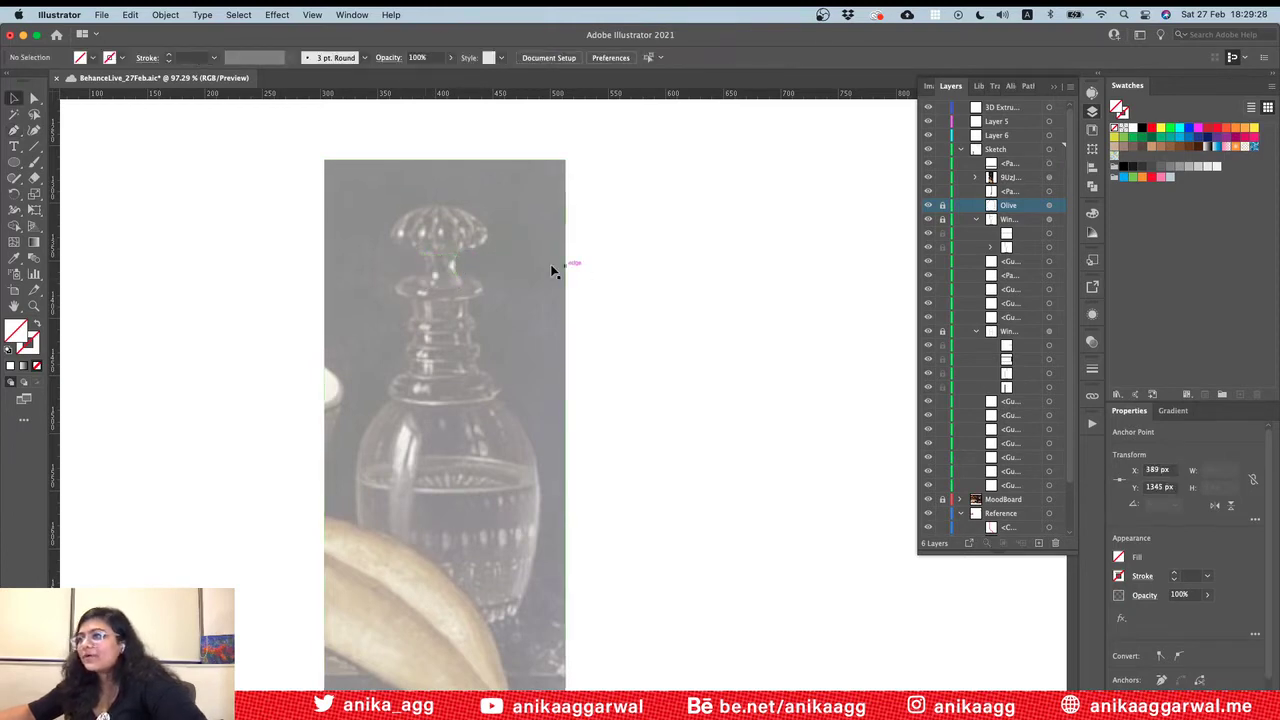
pyautogui.click(449, 260)
pyautogui.click(451, 259)
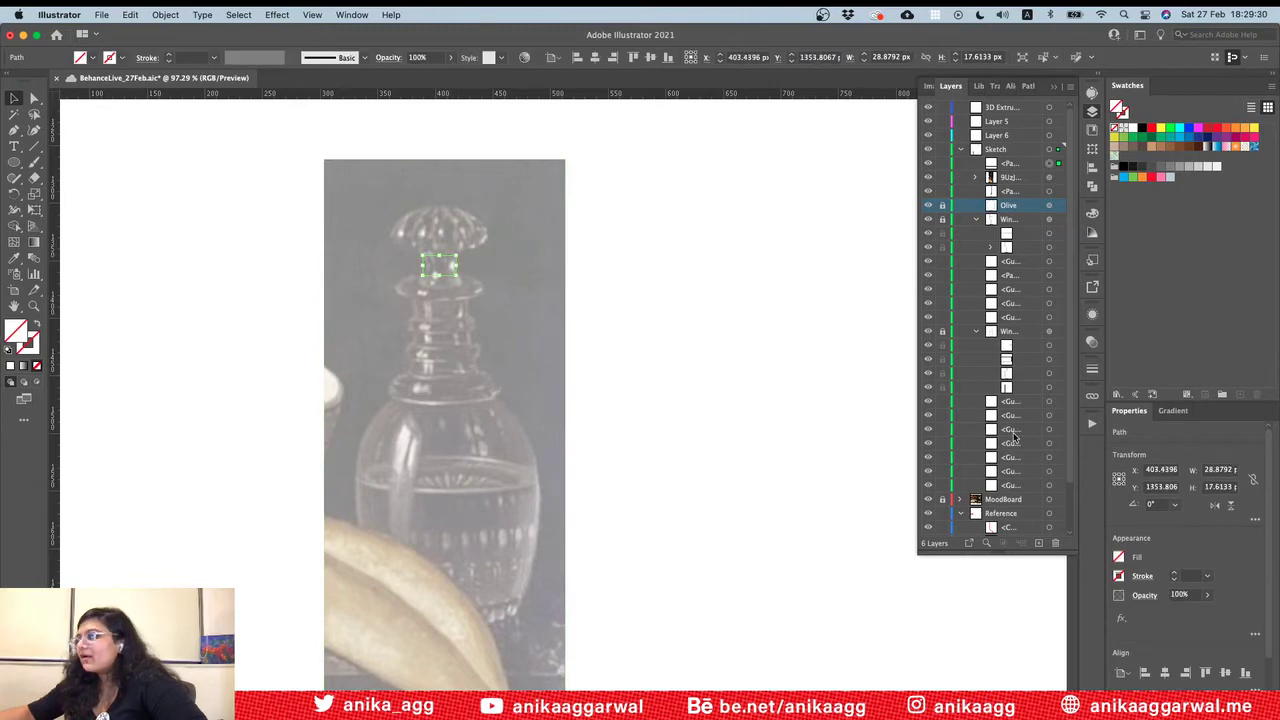
pyautogui.click(1175, 572)
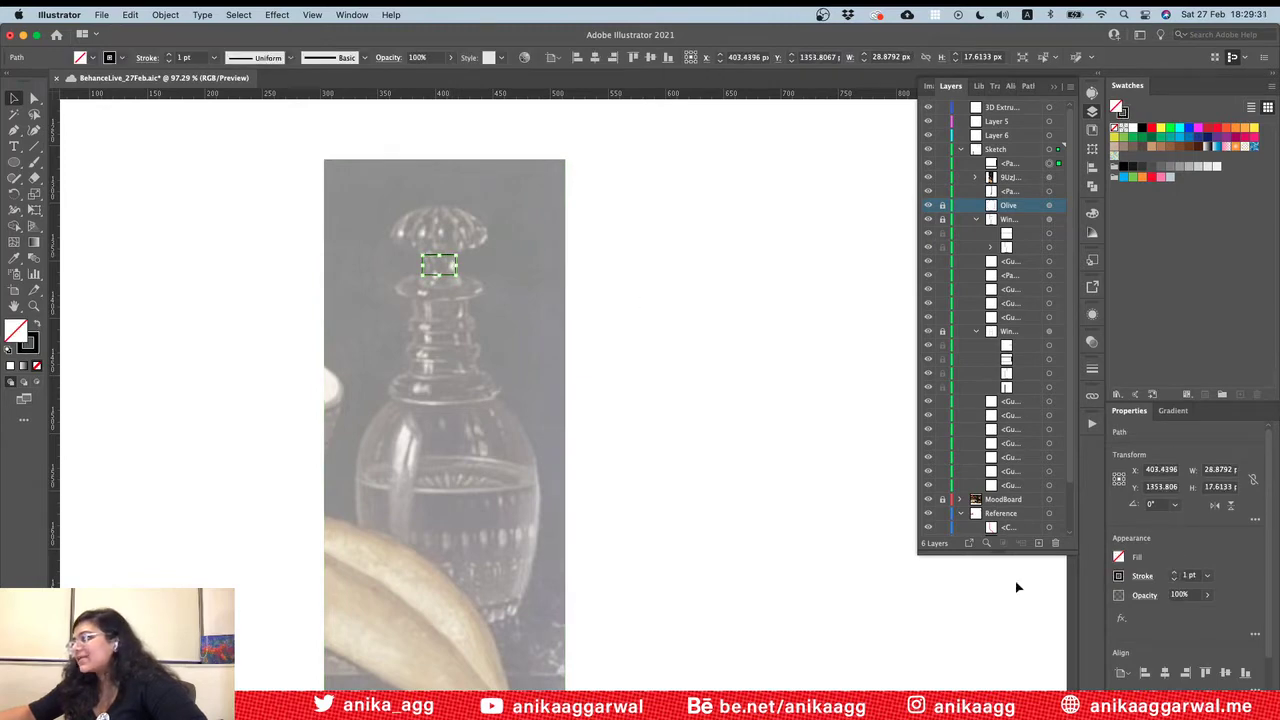
pyautogui.click(724, 397)
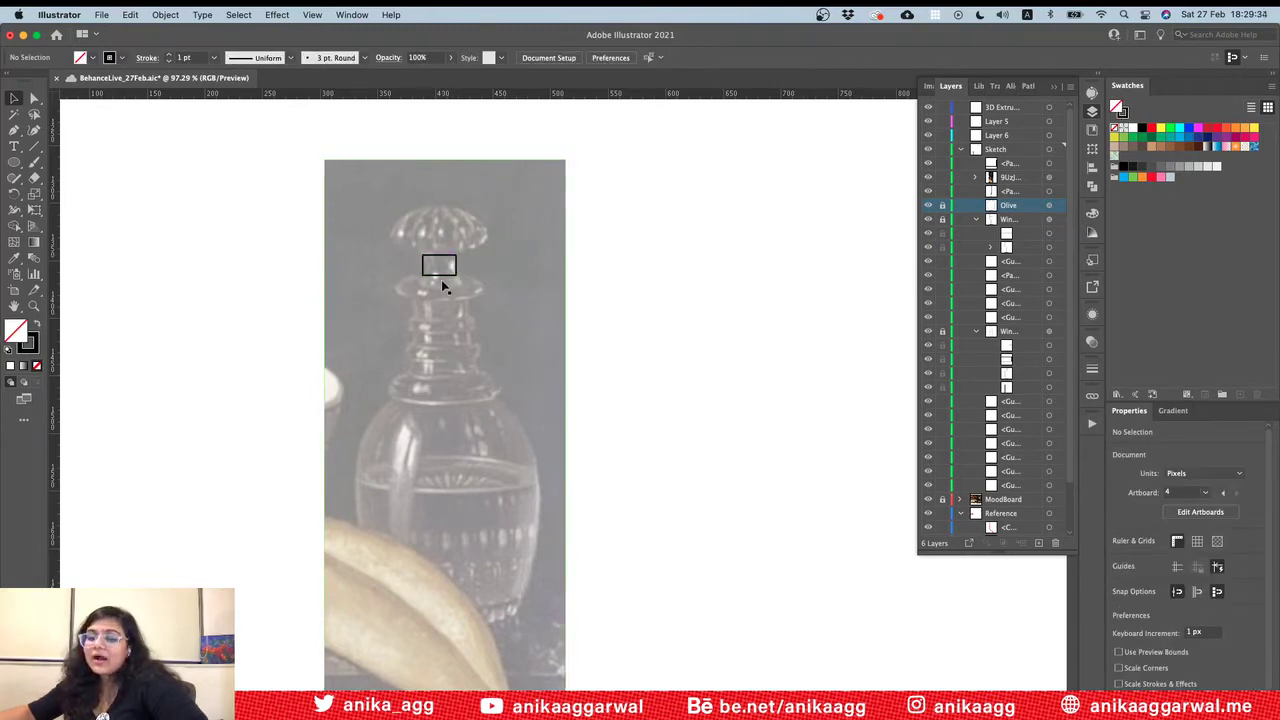
# Step: Trace a closed four-point diamond outline below the neck rectangle
pyautogui.keyDown('alt'); pyautogui.scroll(3, 453, 287); pyautogui.keyUp('alt')
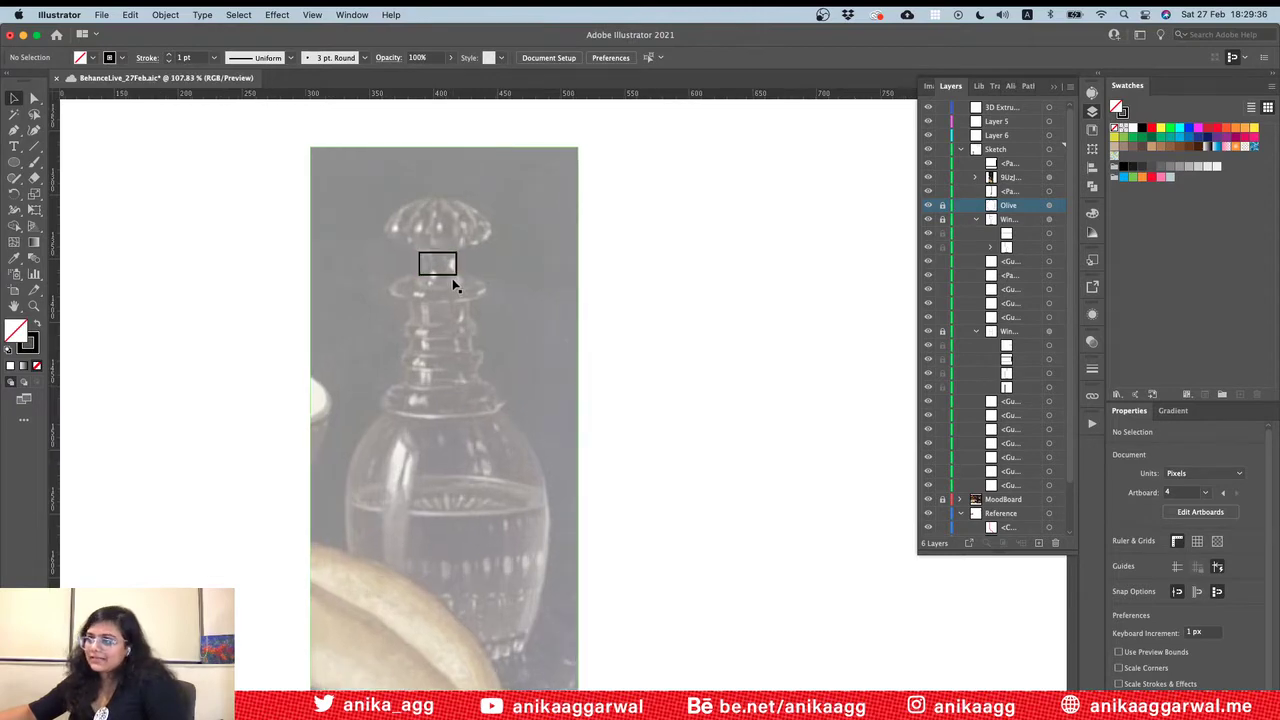
pyautogui.click(18, 129)
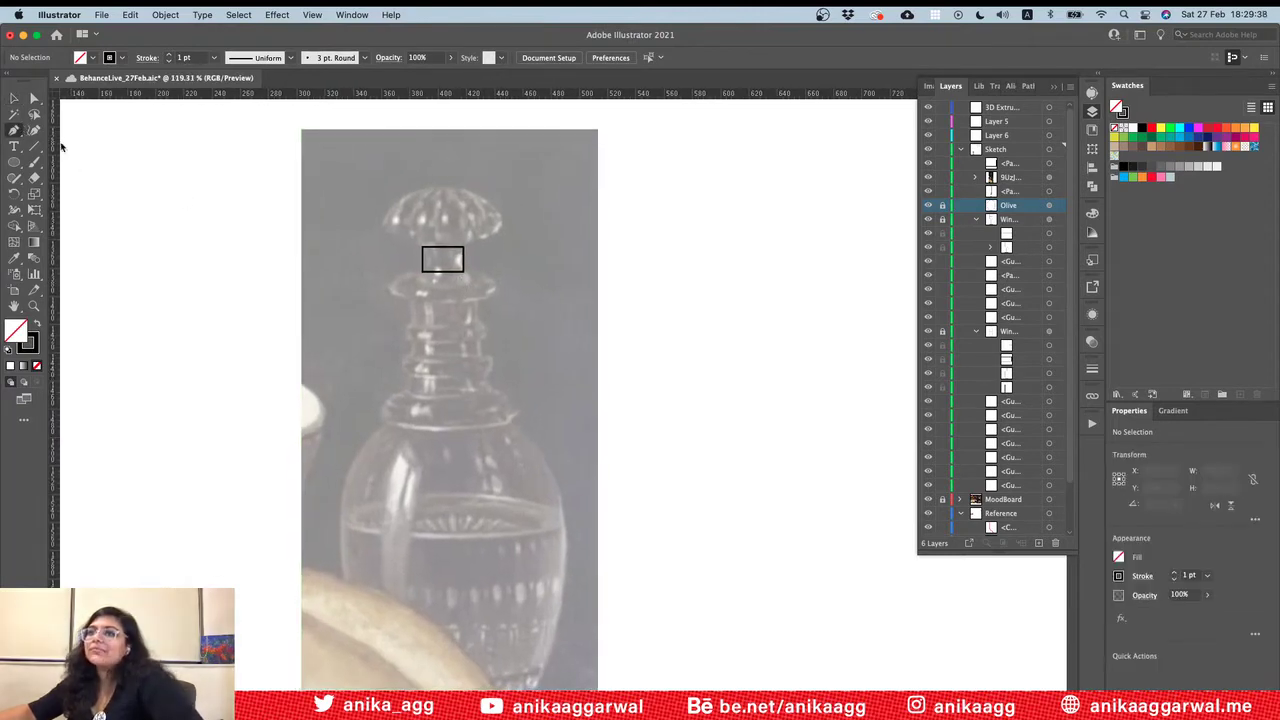
pyautogui.click(421, 271)
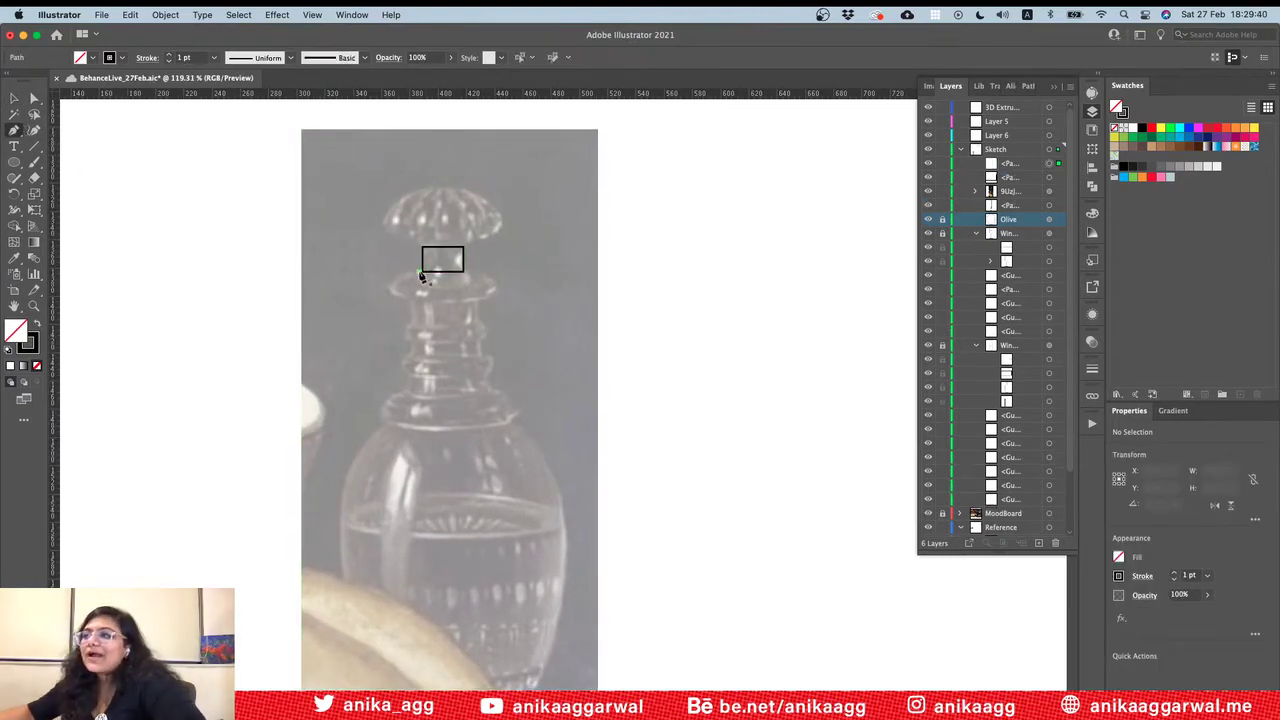
pyautogui.click(390, 288)
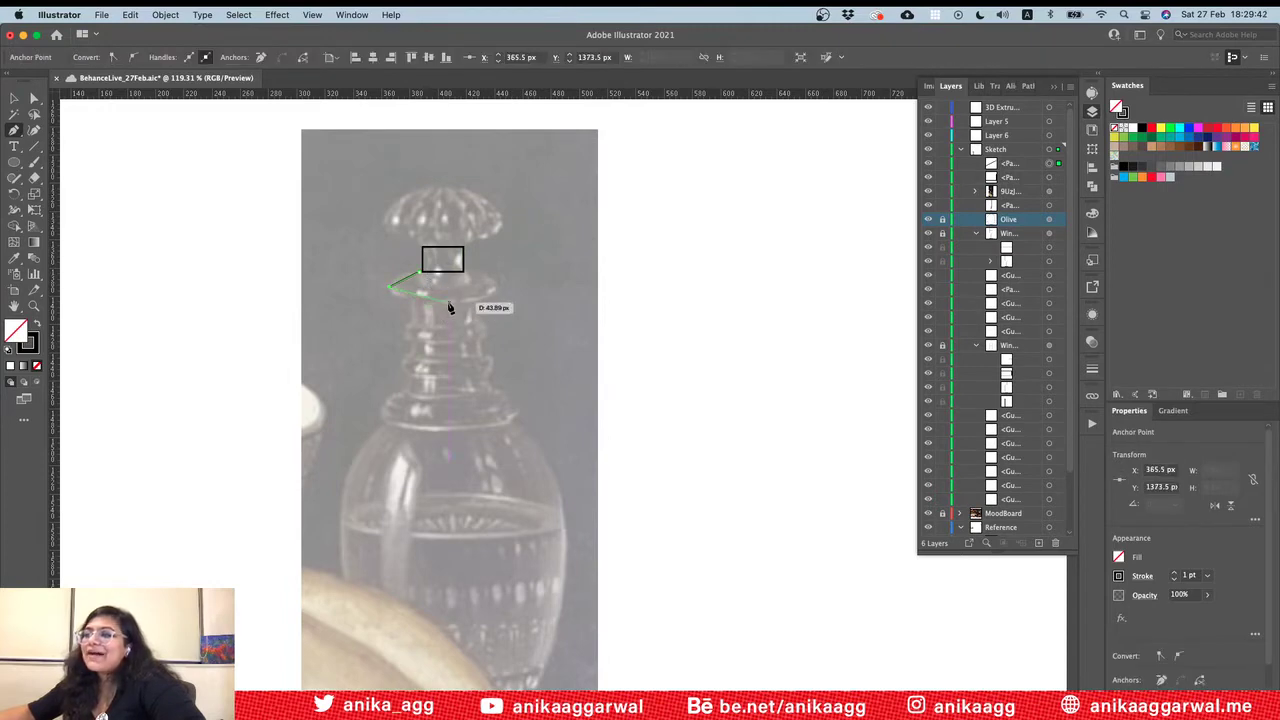
pyautogui.click(449, 302)
pyautogui.click(497, 286)
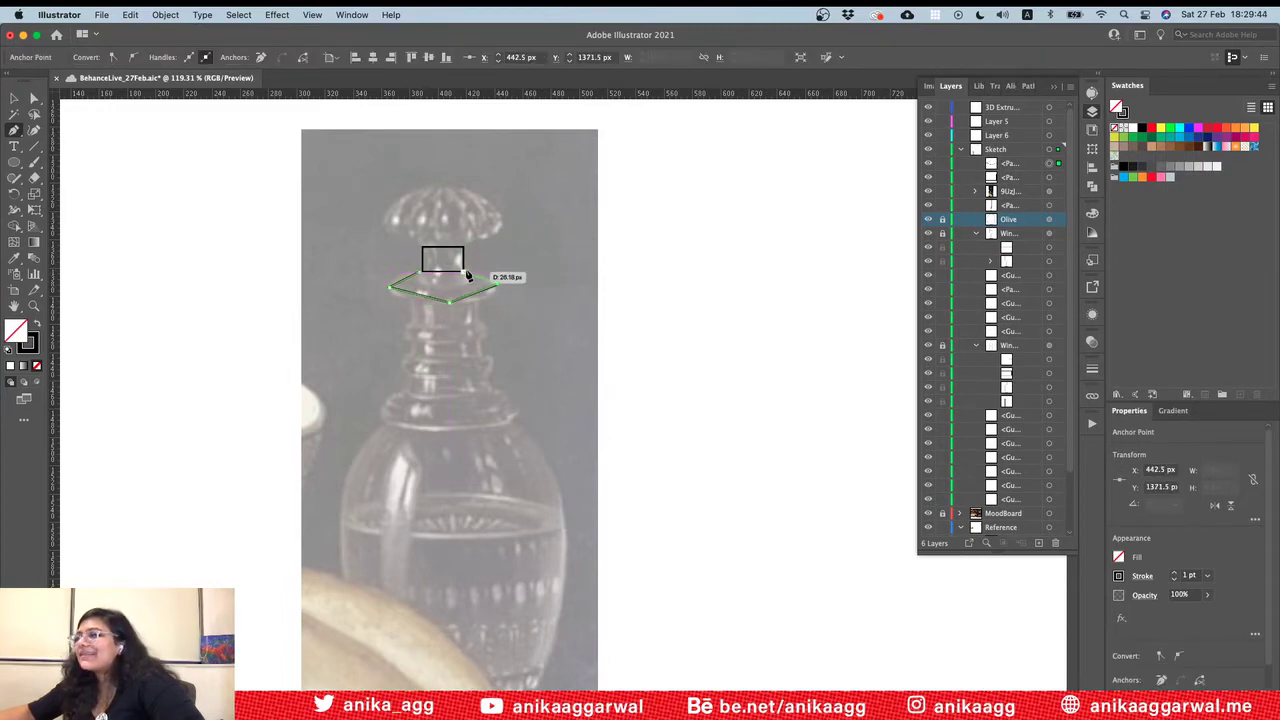
pyautogui.click(463, 271)
pyautogui.click(421, 271)
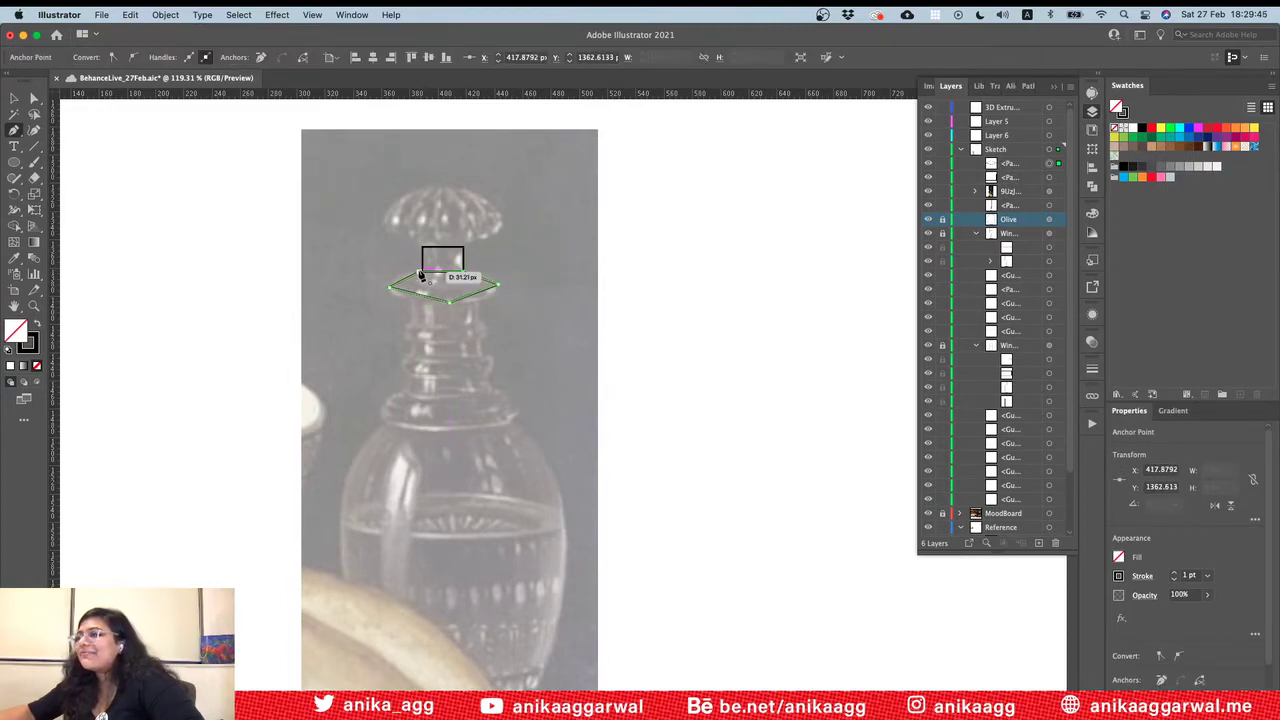
# Step: Select the diamond outline and delete it, leaving only the rectangle
pyautogui.press('v')
pyautogui.click(646, 300)
pyautogui.click(449, 302)
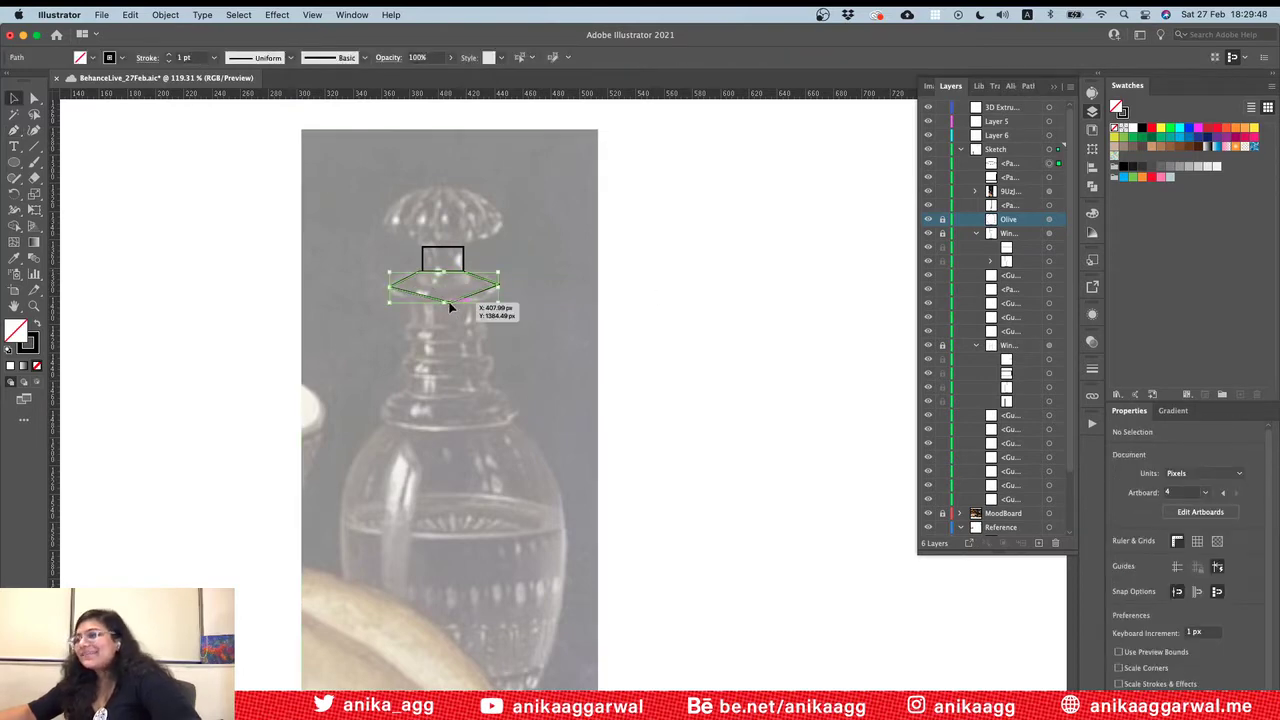
pyautogui.press('Delete')
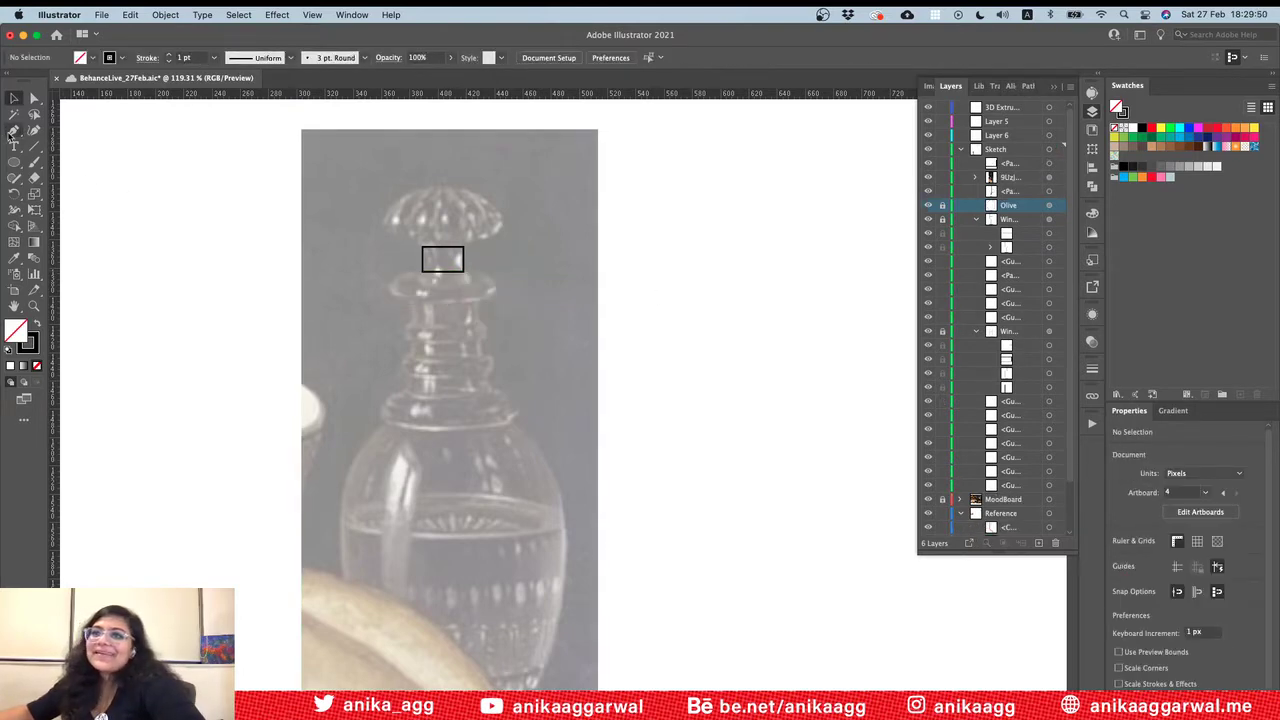
pyautogui.click(14, 132)
# Step: Draw an outlined ellipse across the neck collar below the small rectangle
pyautogui.press('l')
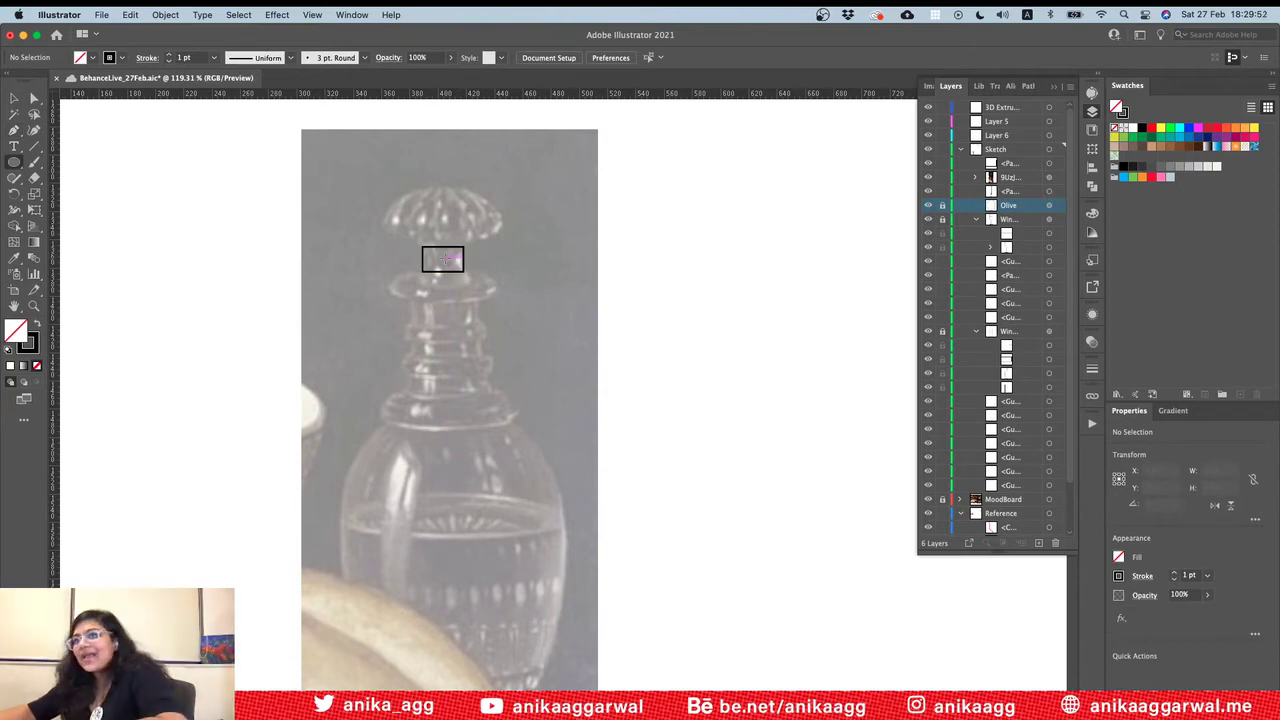
pyautogui.moveTo(399, 271)
pyautogui.mouseDown()
pyautogui.moveTo(500, 302)
pyautogui.moveTo(445, 291)
pyautogui.mouseUp()
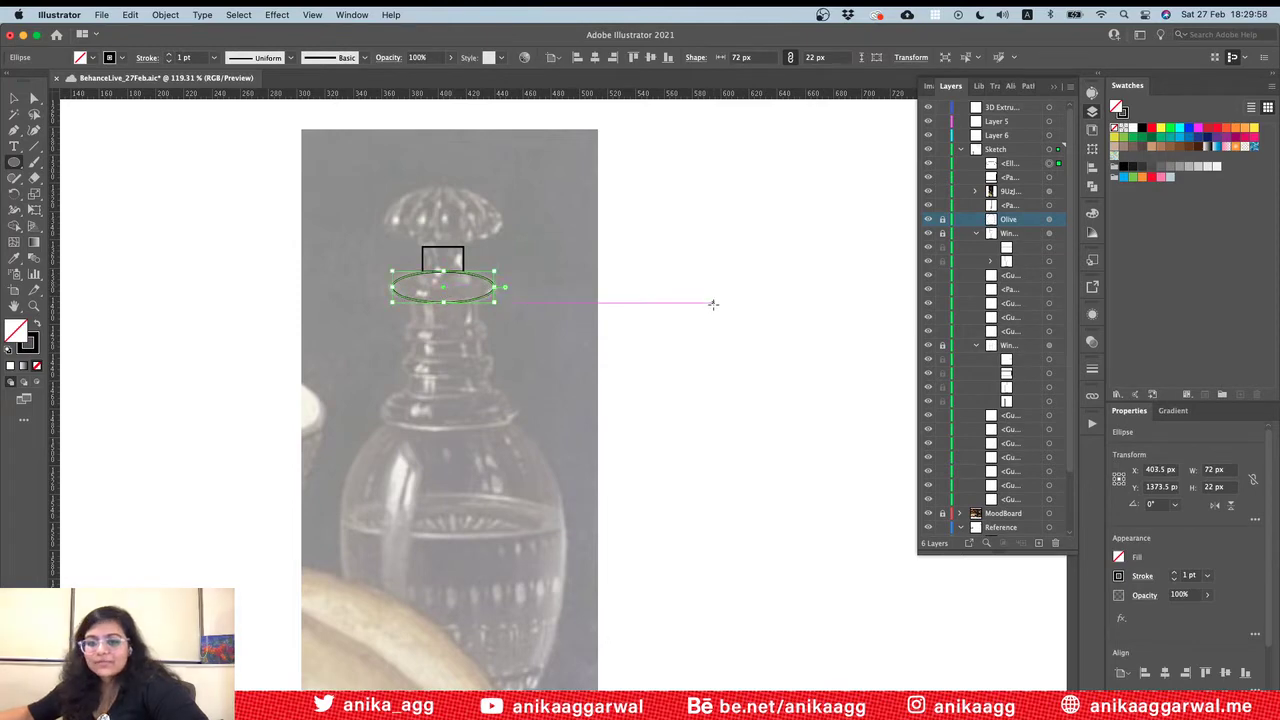
pyautogui.press('v')
pyautogui.click(720, 325)
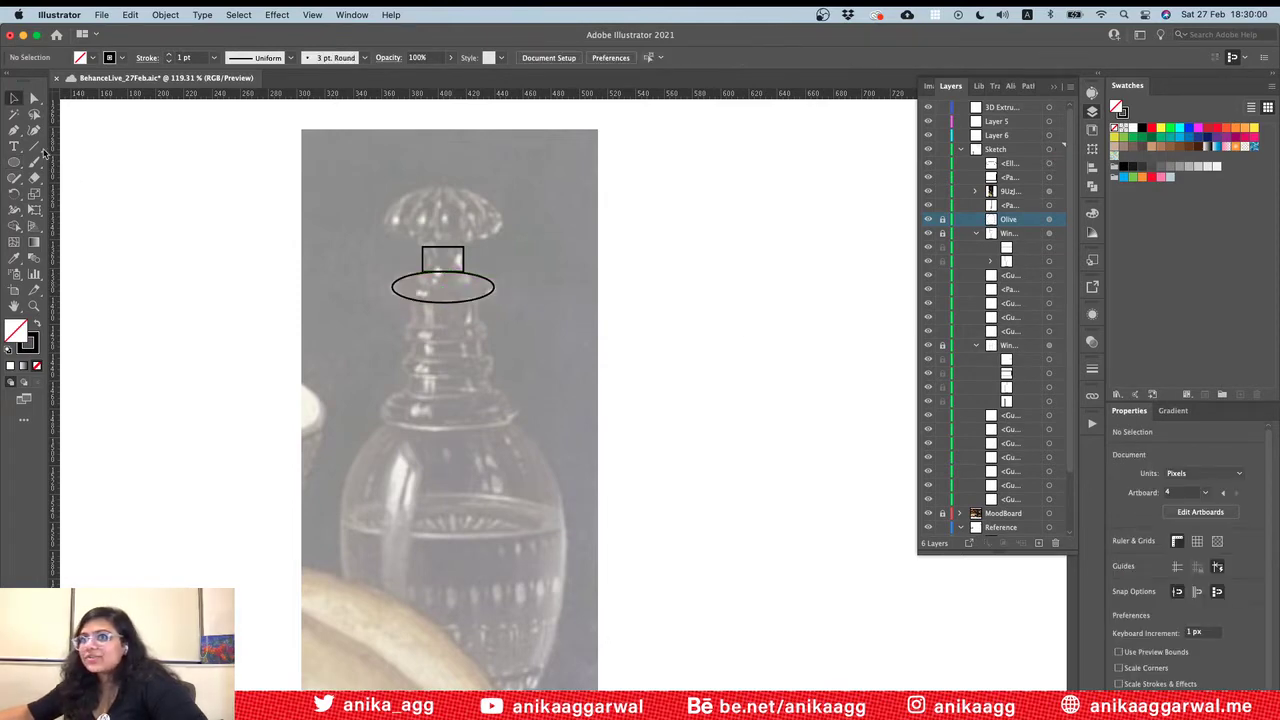
pyautogui.press(',')
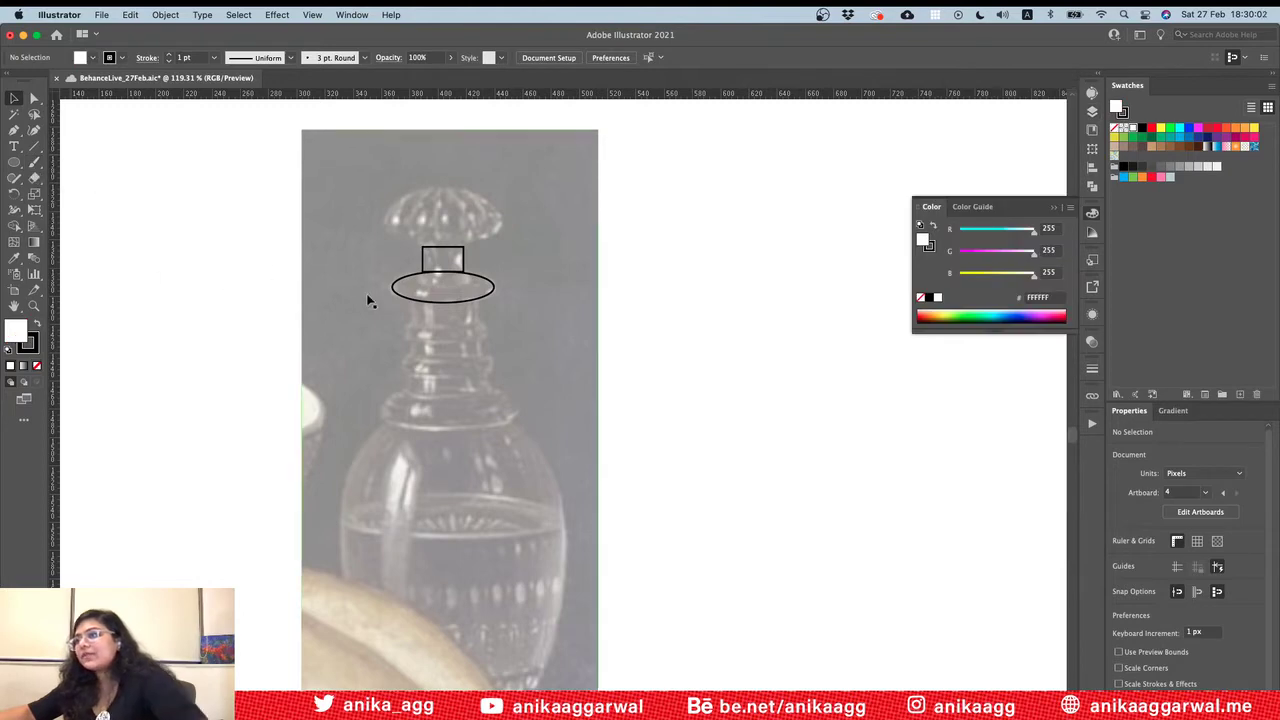
# Step: Draw a 45×16 px rectangle beneath the ellipse and set its fill to None
pyautogui.press('l')
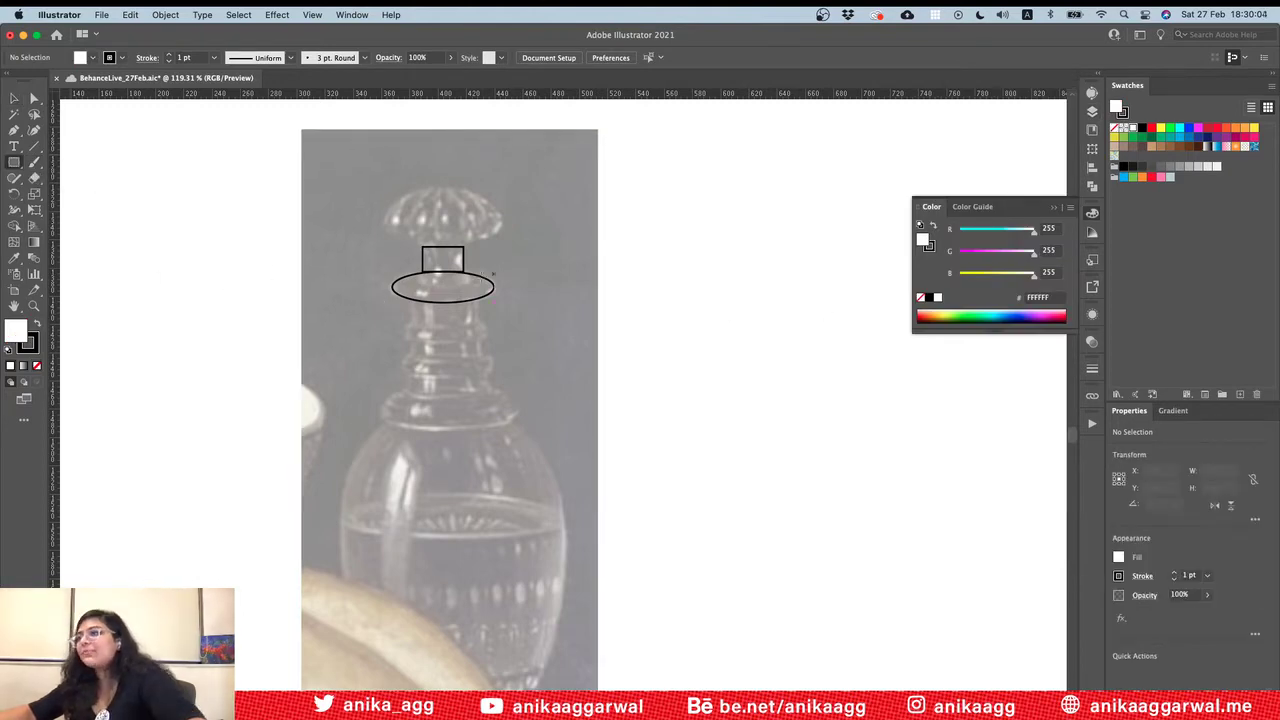
pyautogui.moveTo(410, 300); pyautogui.dragTo(475, 321)
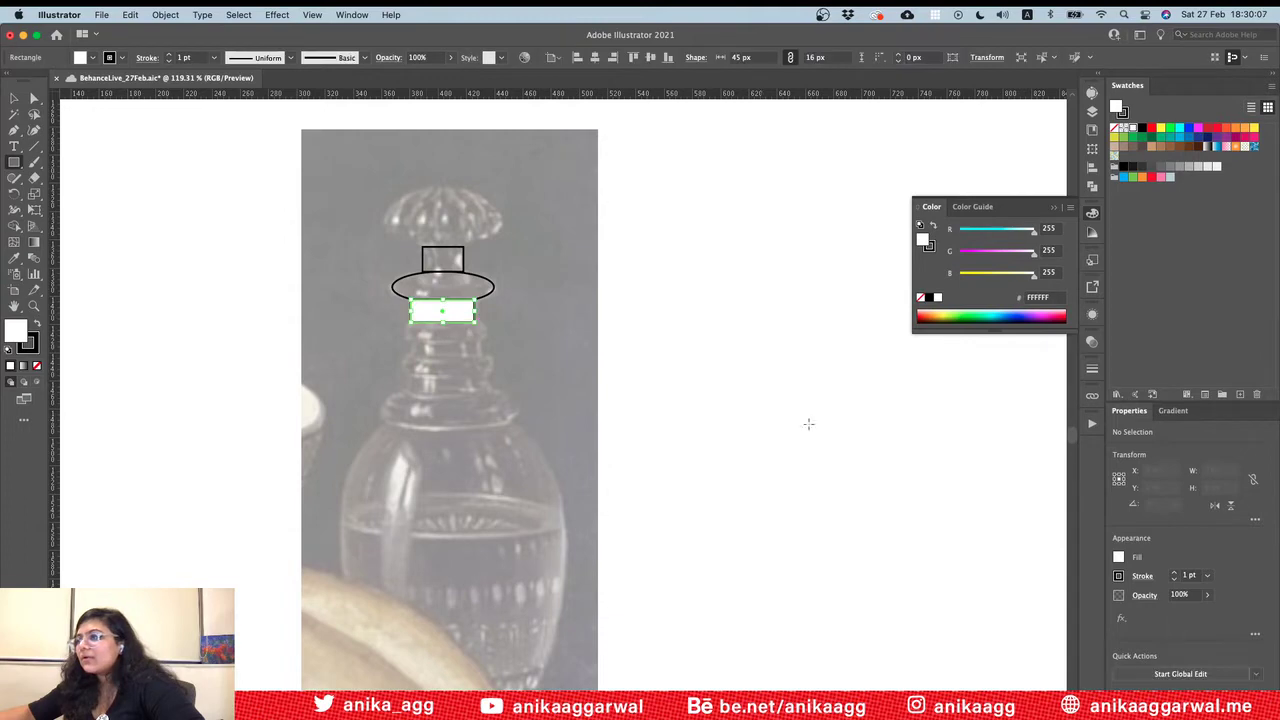
pyautogui.click(1118, 558)
pyautogui.click(975, 607)
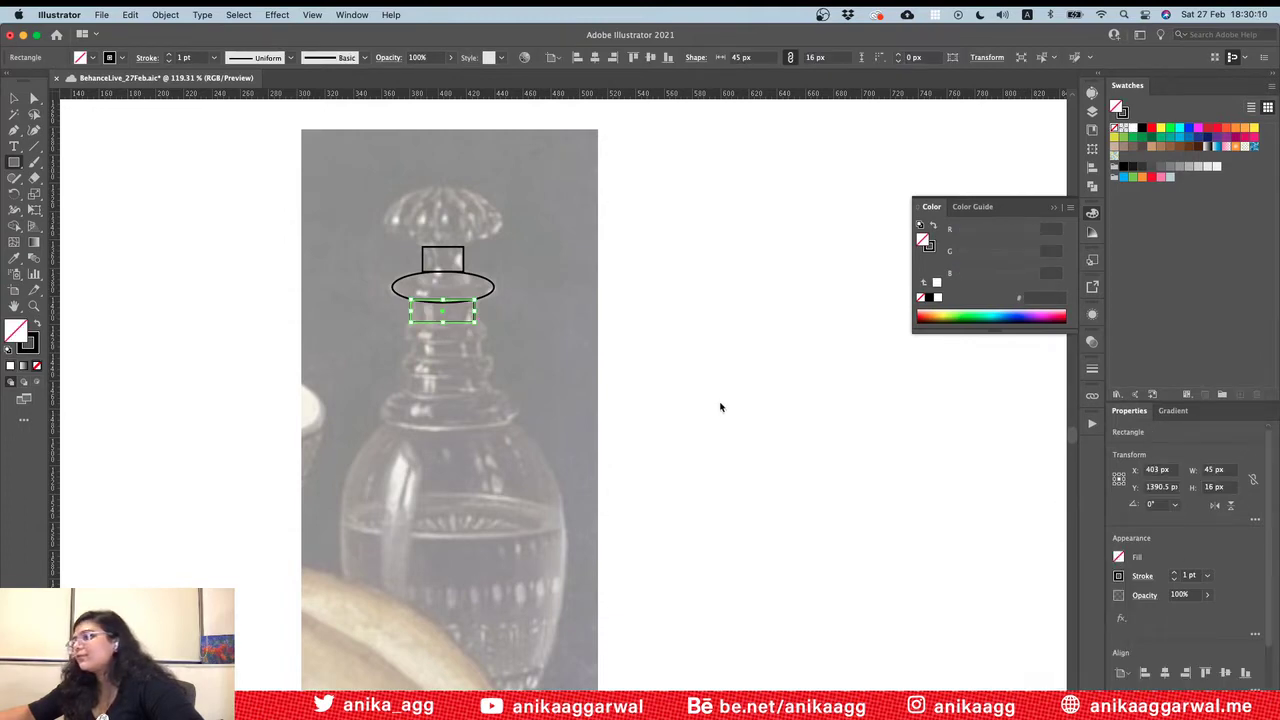
pyautogui.press('v')
pyautogui.click(480, 323)
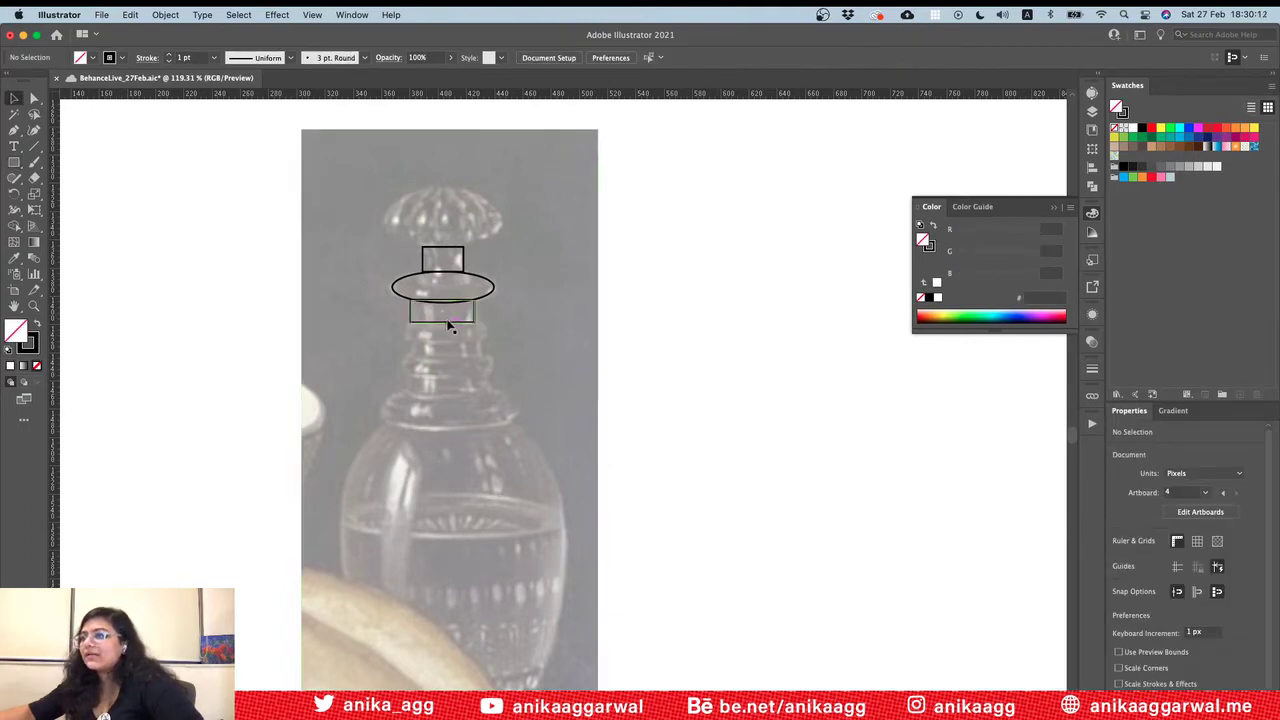
pyautogui.click(448, 324)
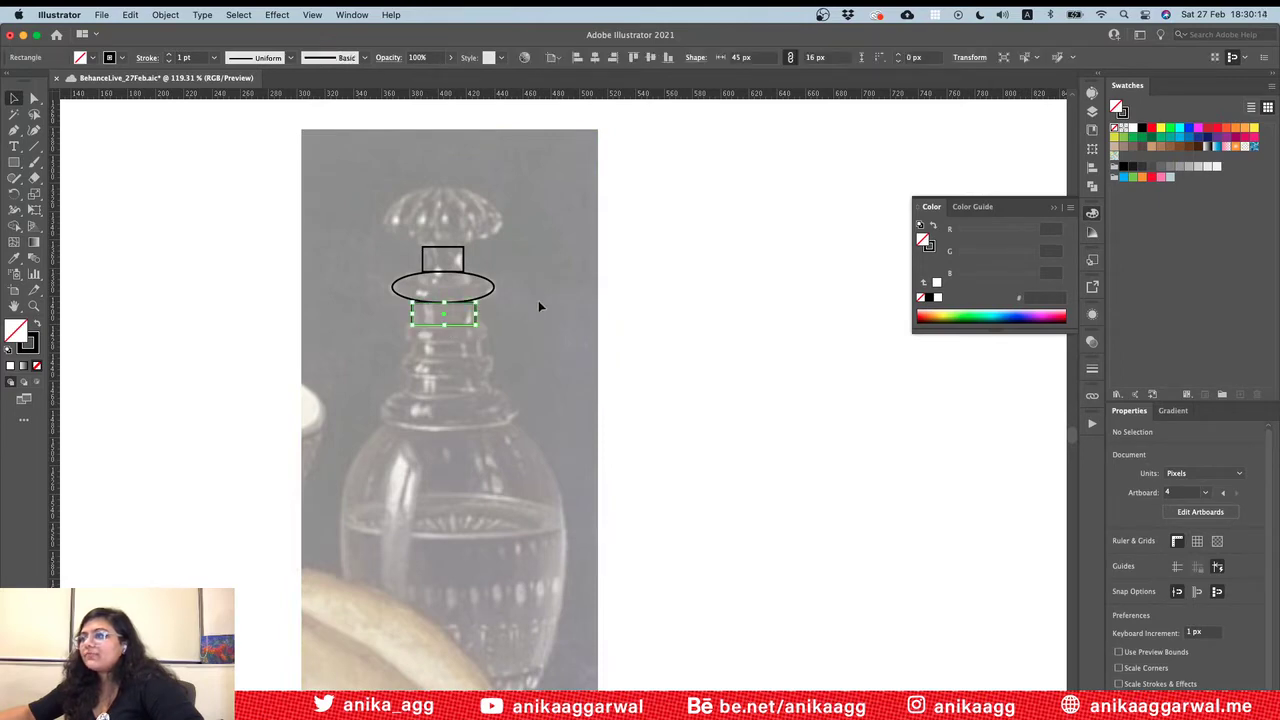
pyautogui.click(645, 299)
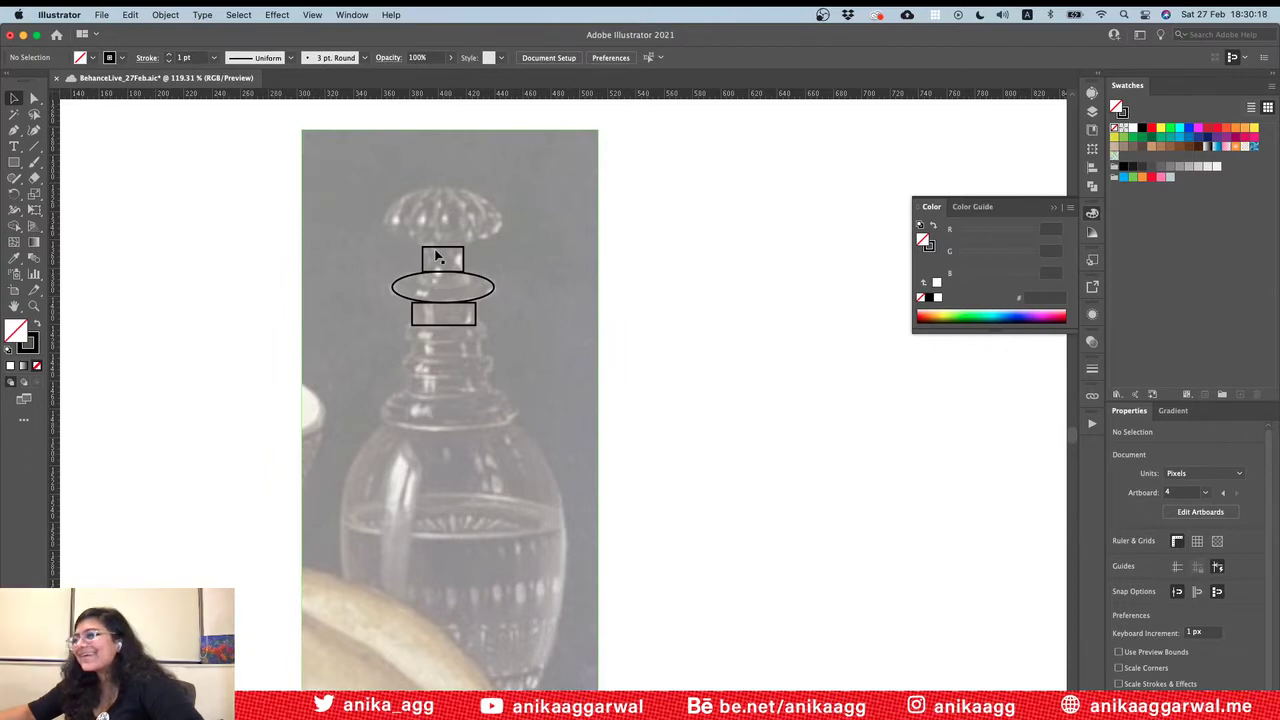
pyautogui.click(437, 250)
pyautogui.click(620, 303)
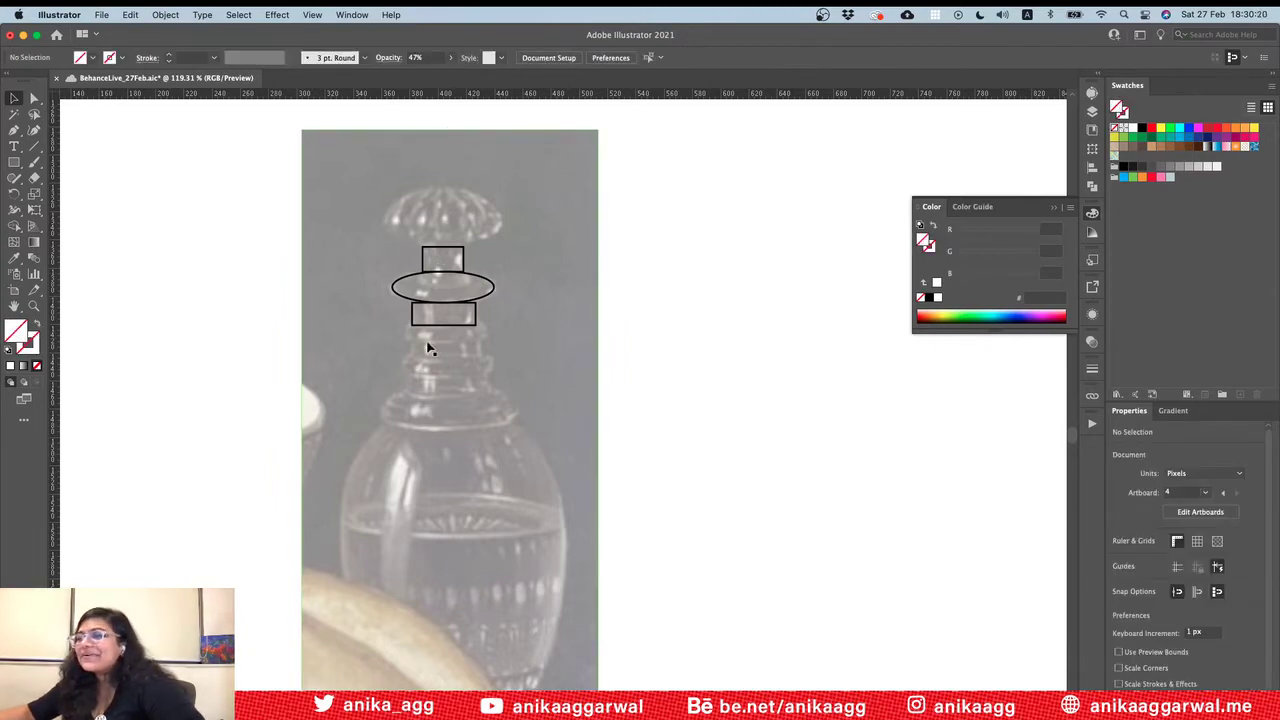
# Step: Pull the collar ellipse's left and right anchor points slightly outward
pyautogui.click(443, 247)
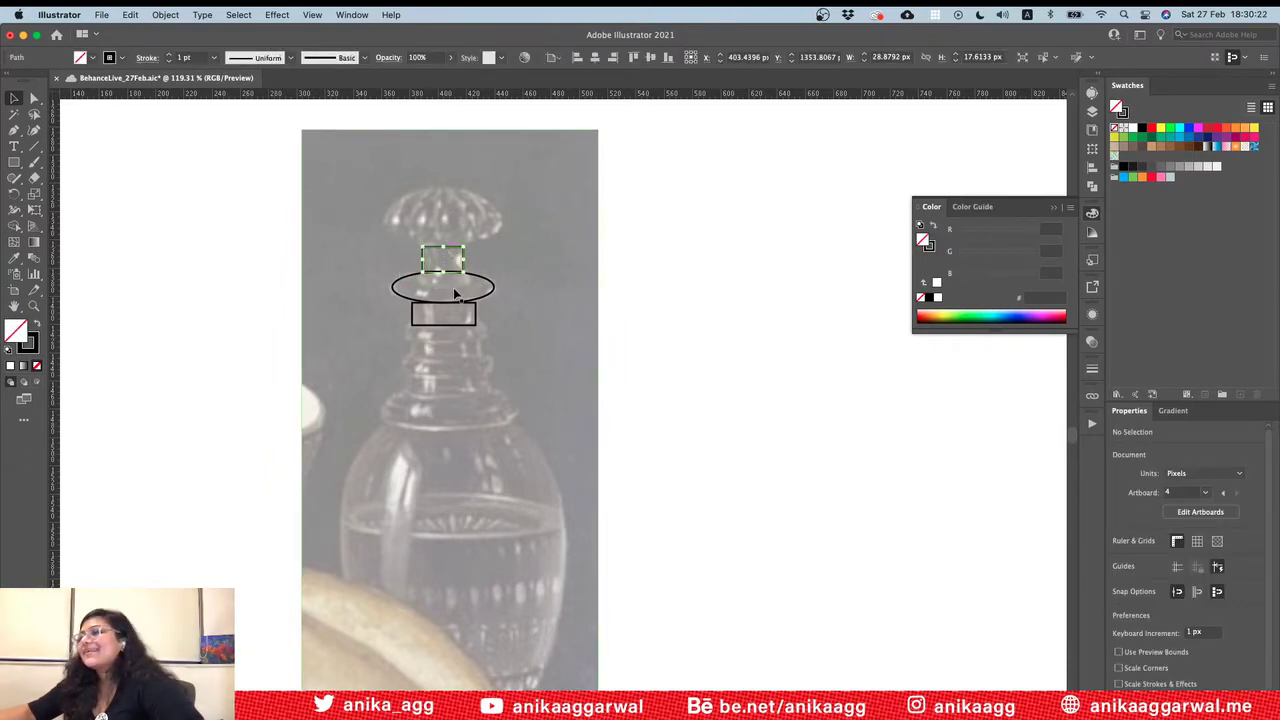
pyautogui.press('a')
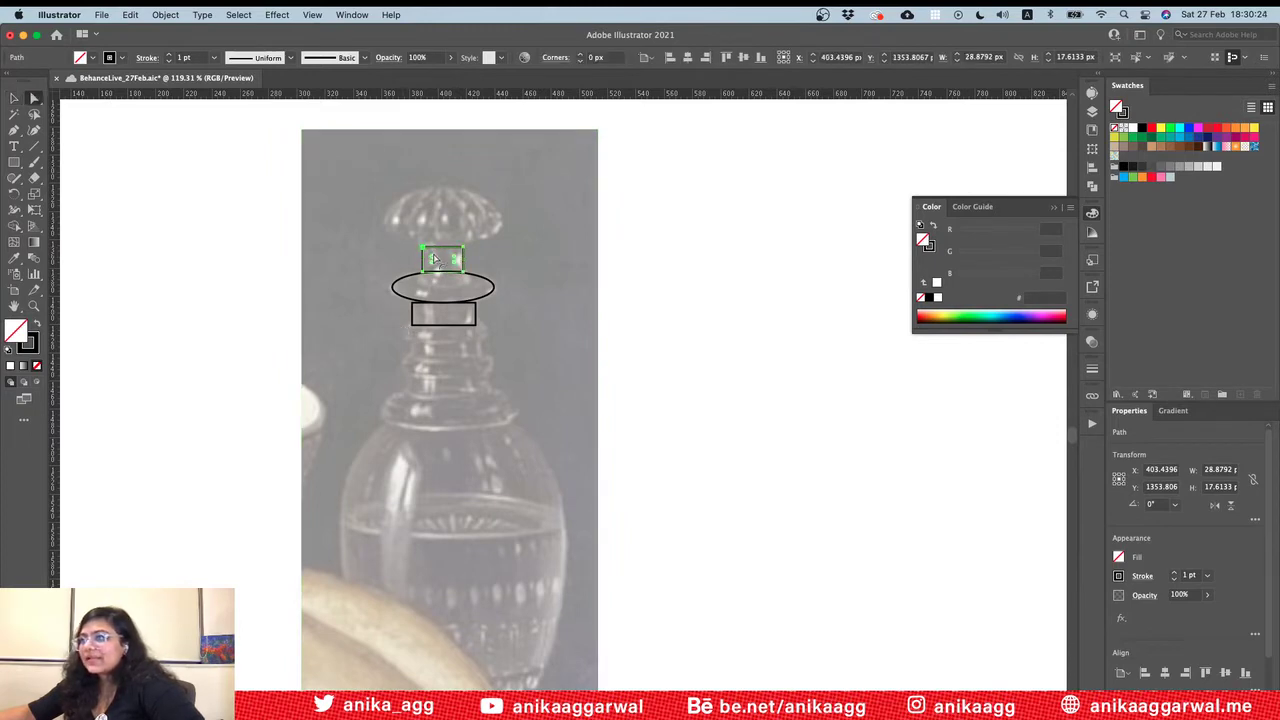
pyautogui.click(404, 280)
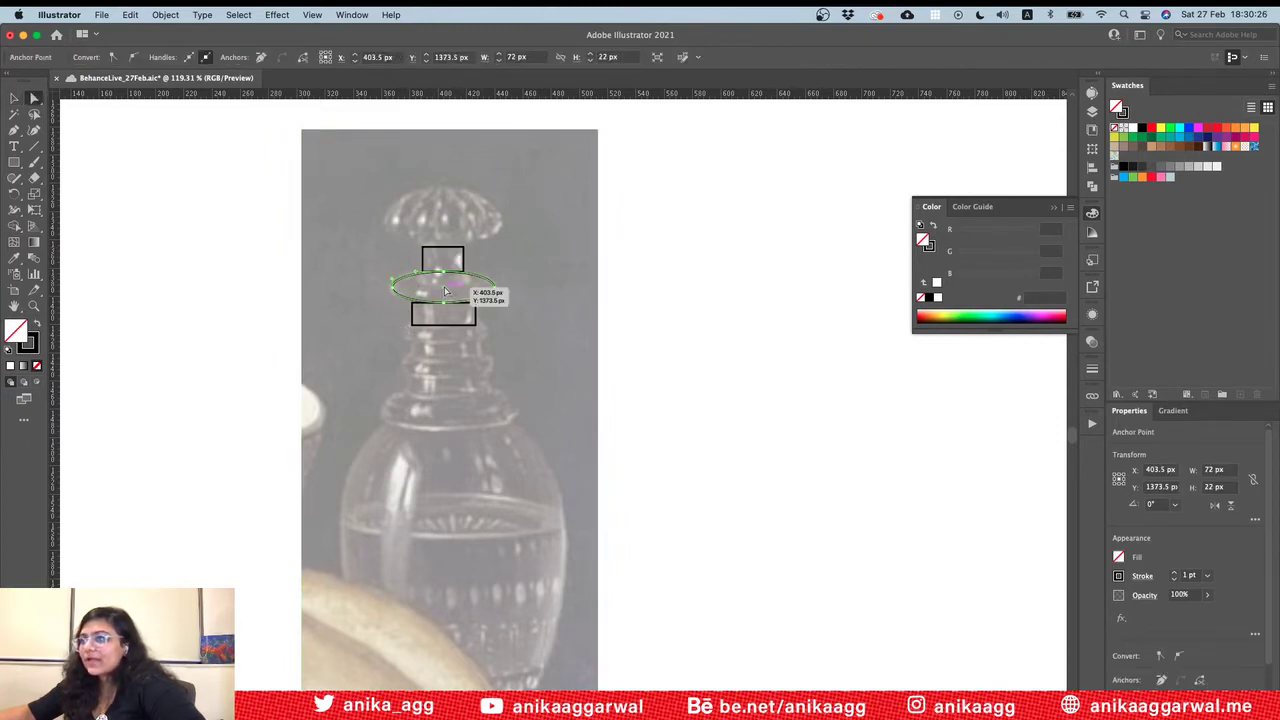
pyautogui.moveTo(408, 281); pyautogui.dragTo(404, 283)
pyautogui.click(490, 282)
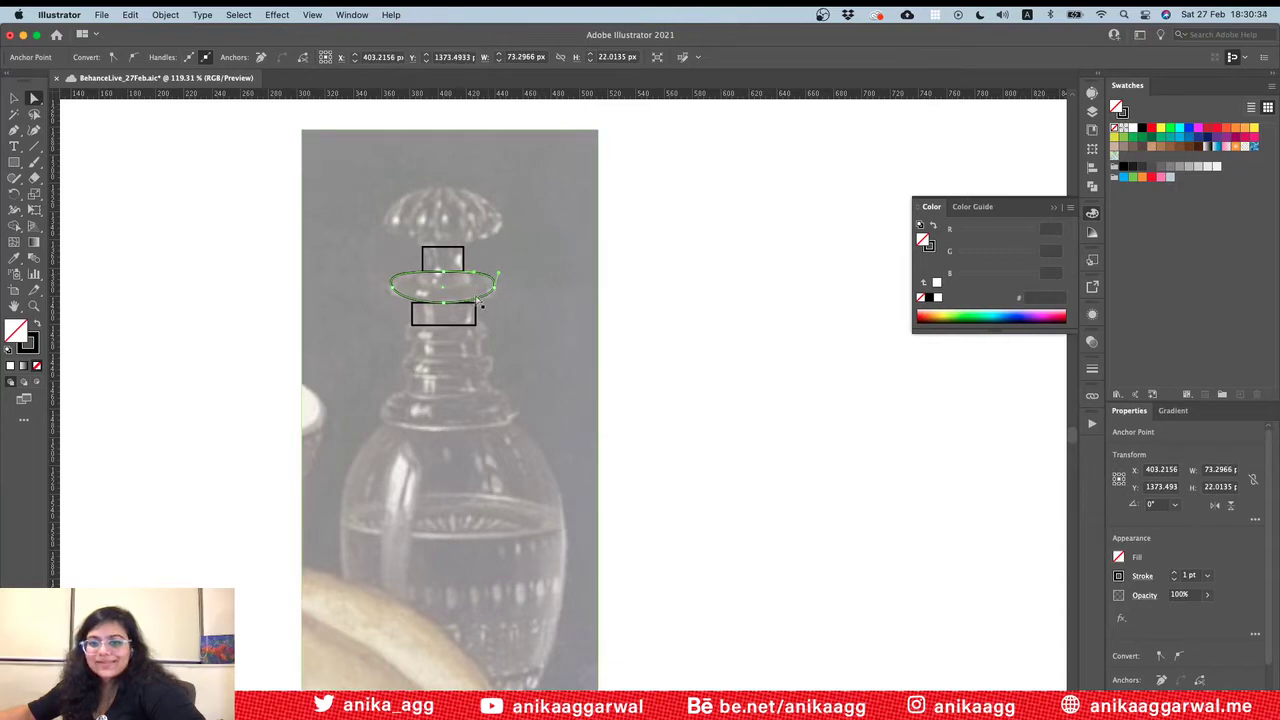
pyautogui.press('super+z')
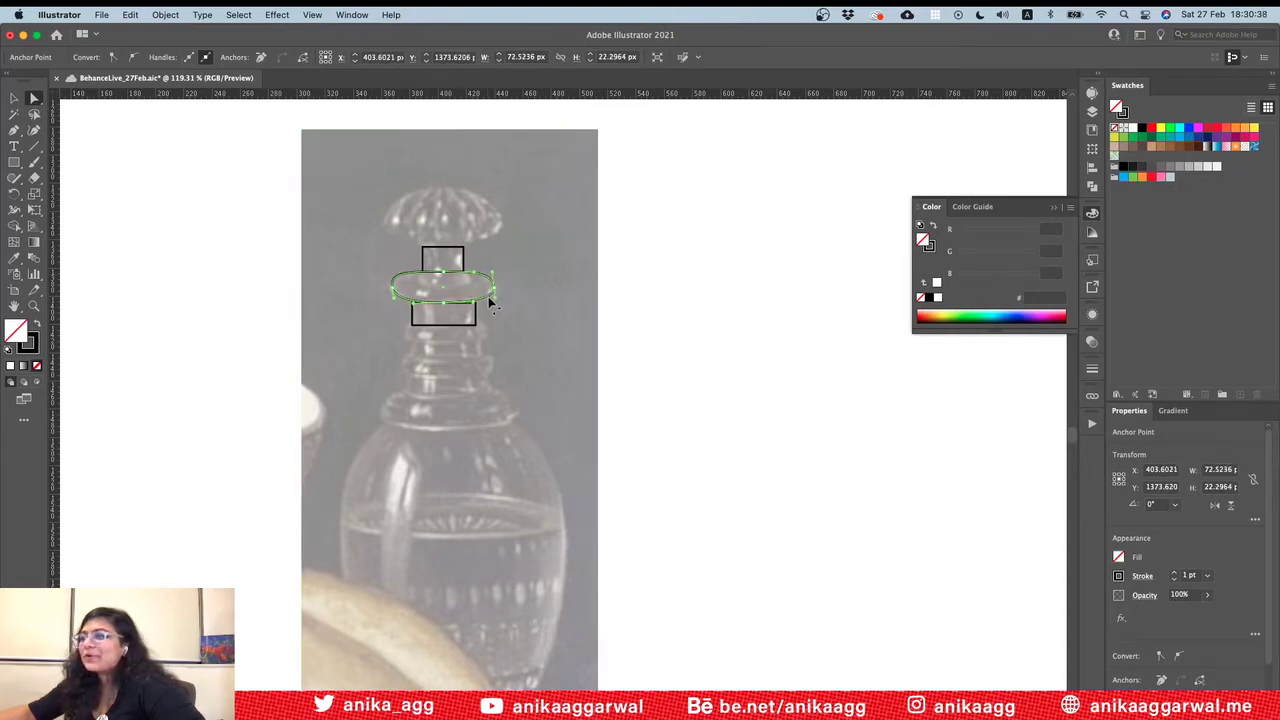
pyautogui.moveTo(491, 305)
pyautogui.mouseDown()
pyautogui.moveTo(486, 288)
pyautogui.moveTo(470, 289)
pyautogui.moveTo(493, 290)
pyautogui.mouseUp()
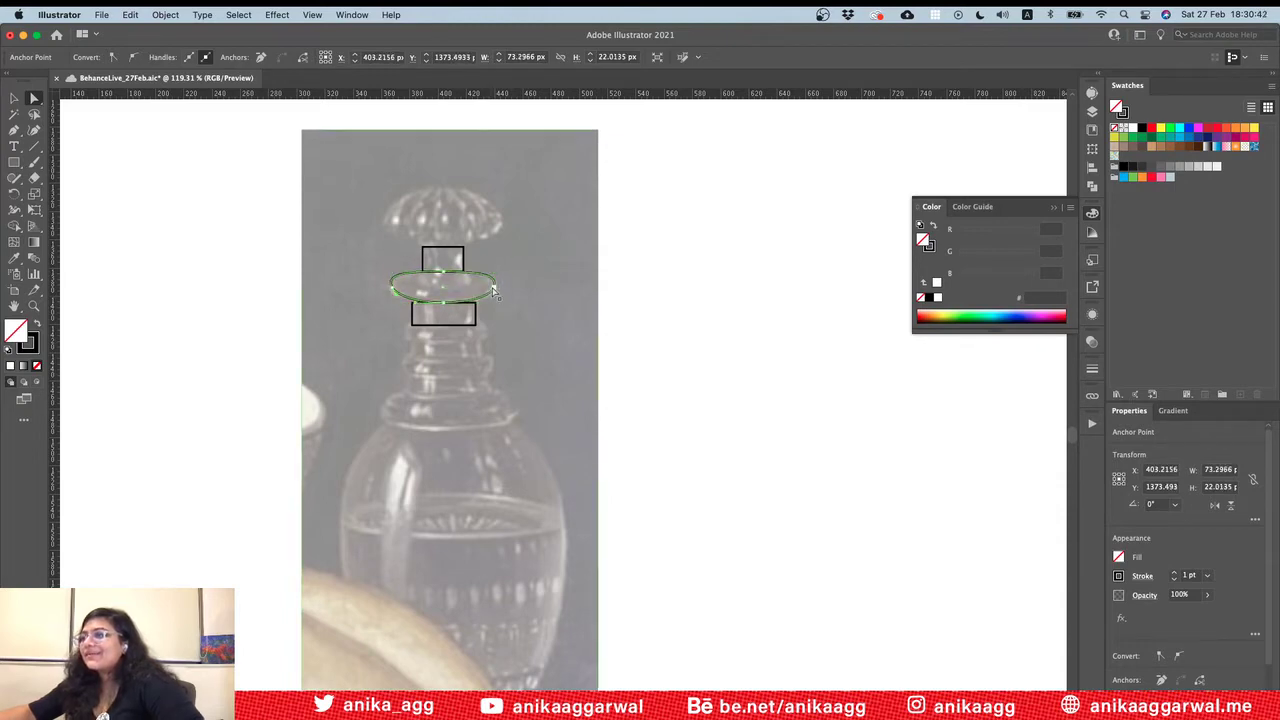
# Step: Delete the lower rectangle under the ellipse
pyautogui.press('v')
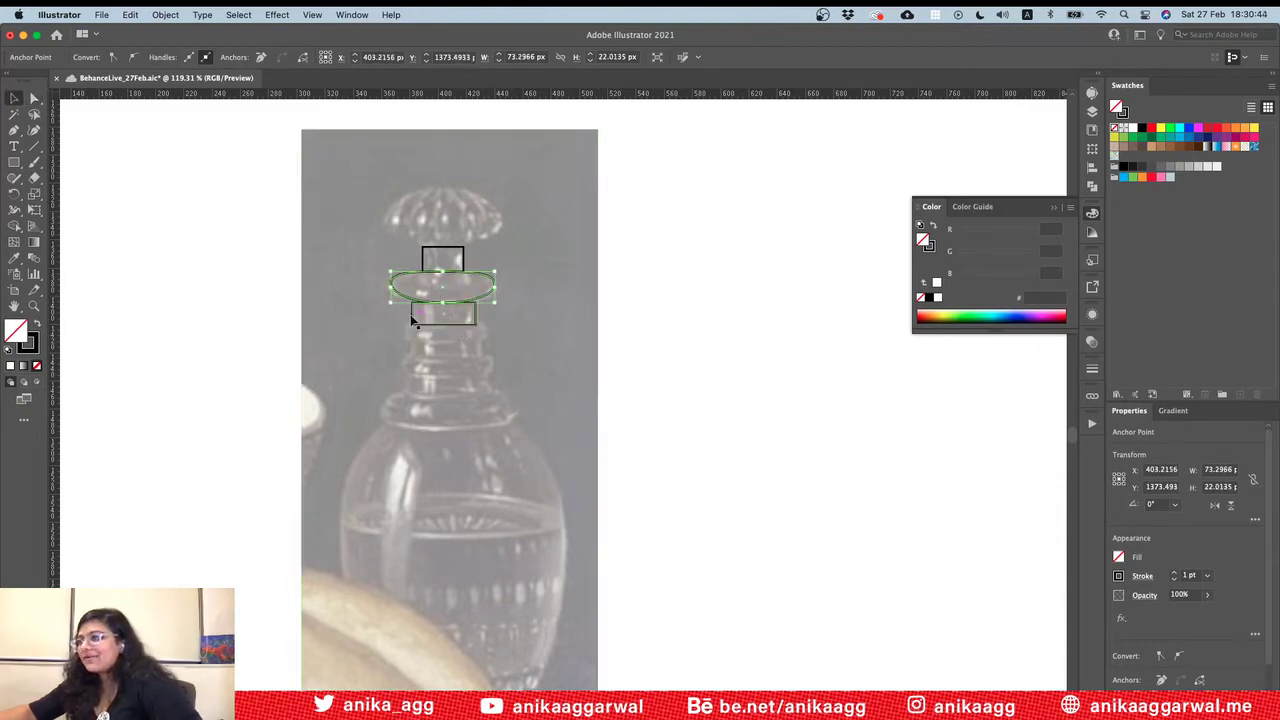
pyautogui.click(413, 316)
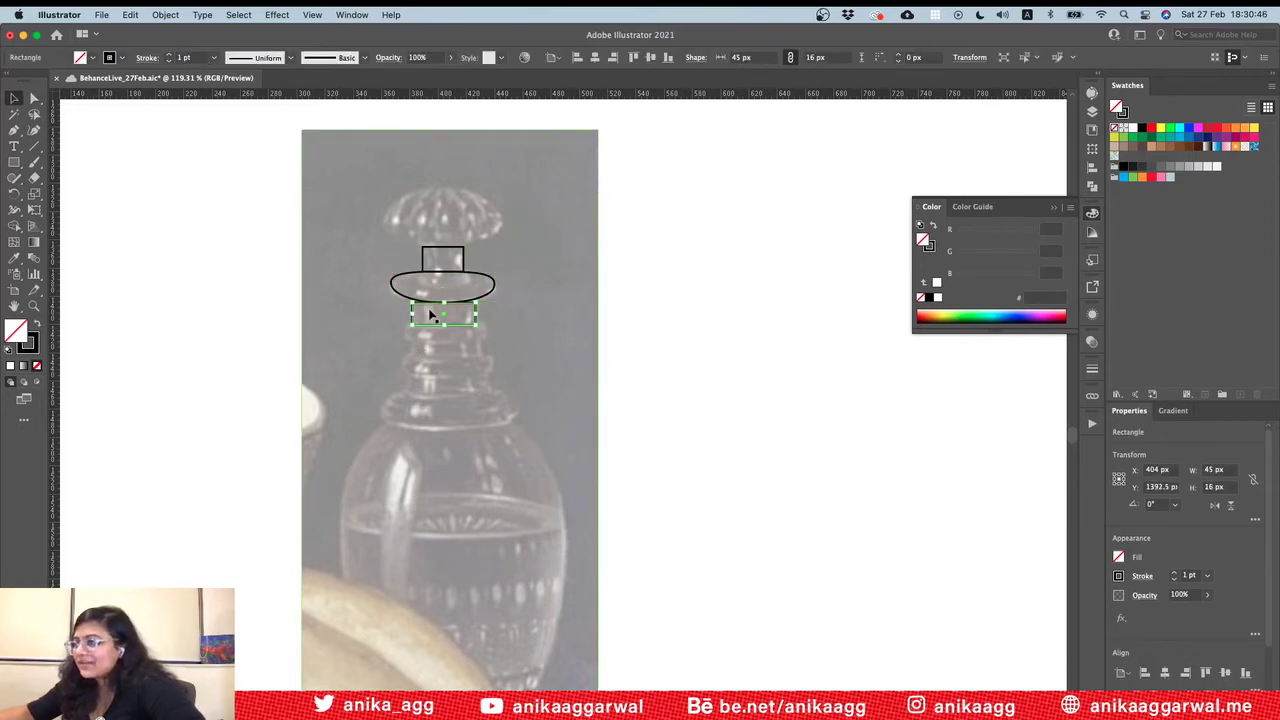
pyautogui.press('a')
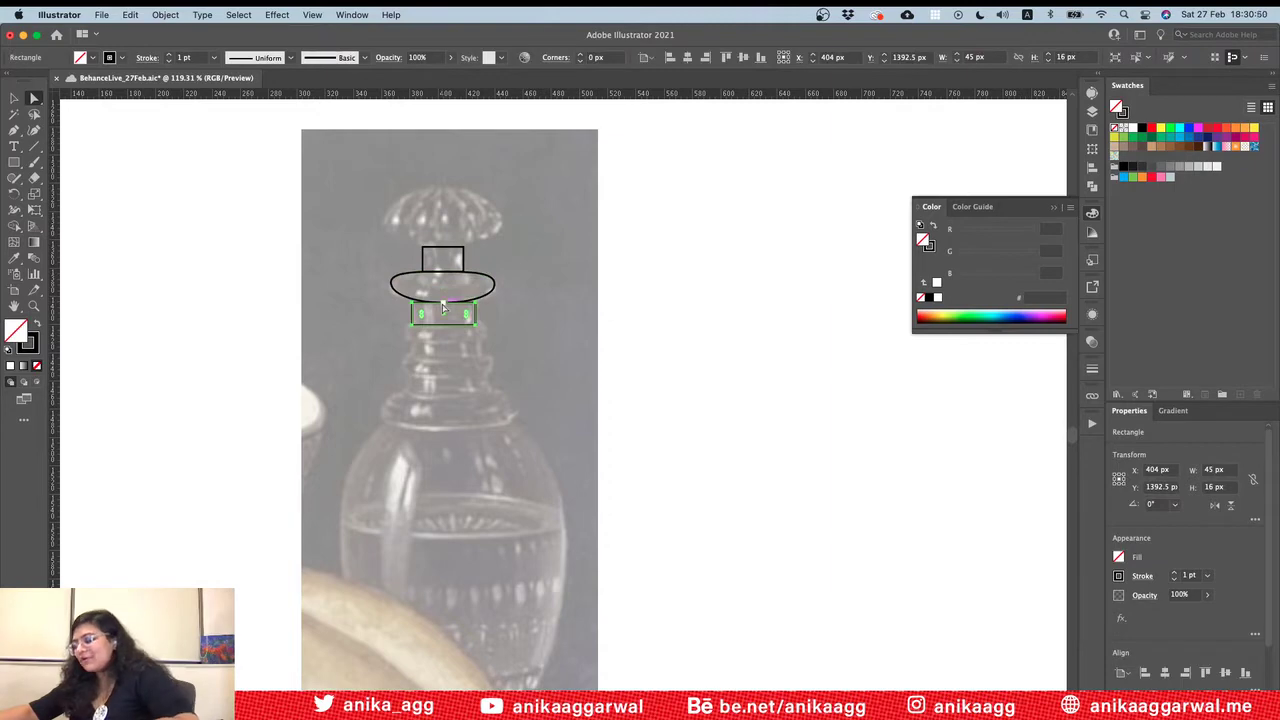
pyautogui.press('Delete')
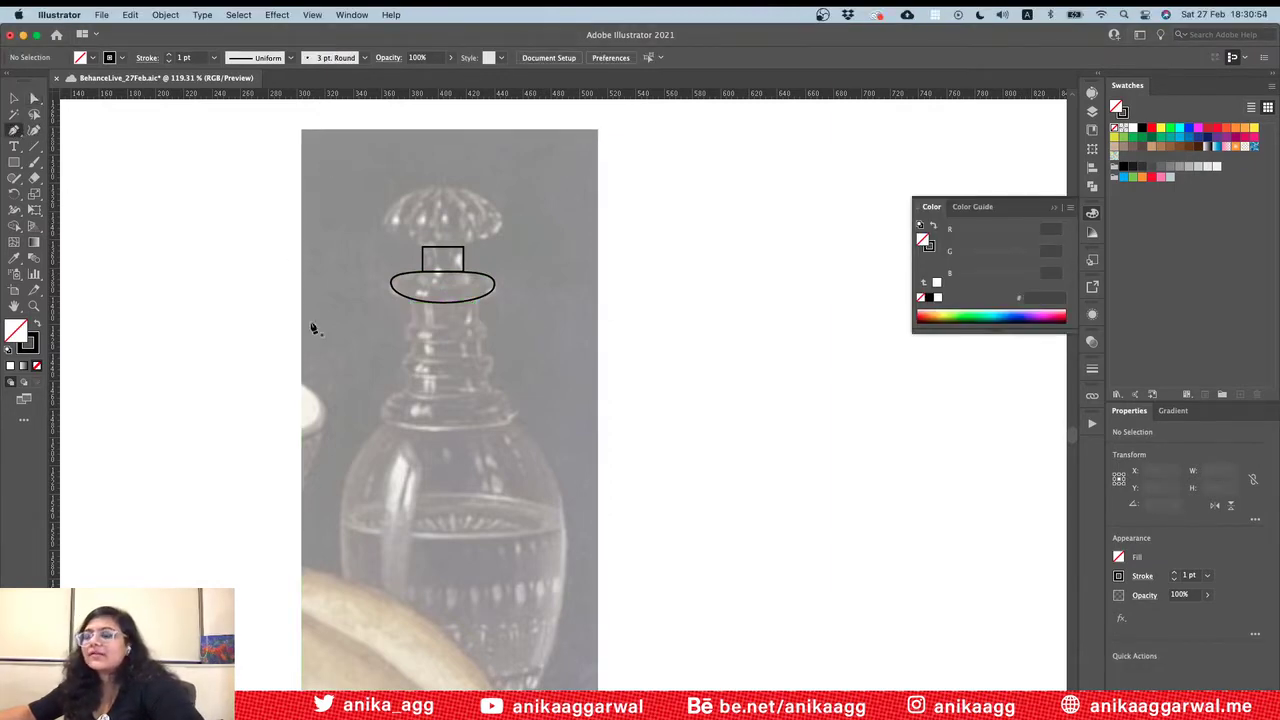
# Step: Pen-draw two short vertical lines down the left and right sides of the neck
pyautogui.click(417, 299)
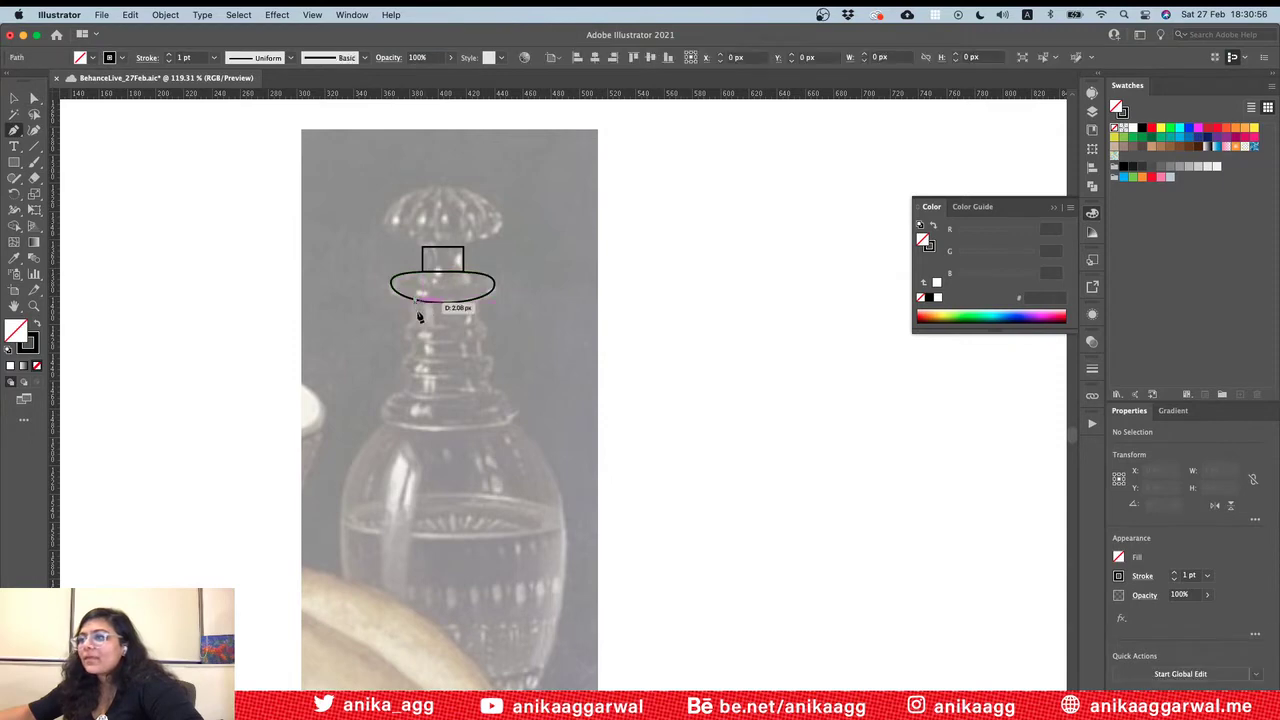
pyautogui.click(417, 327)
pyautogui.press('v')
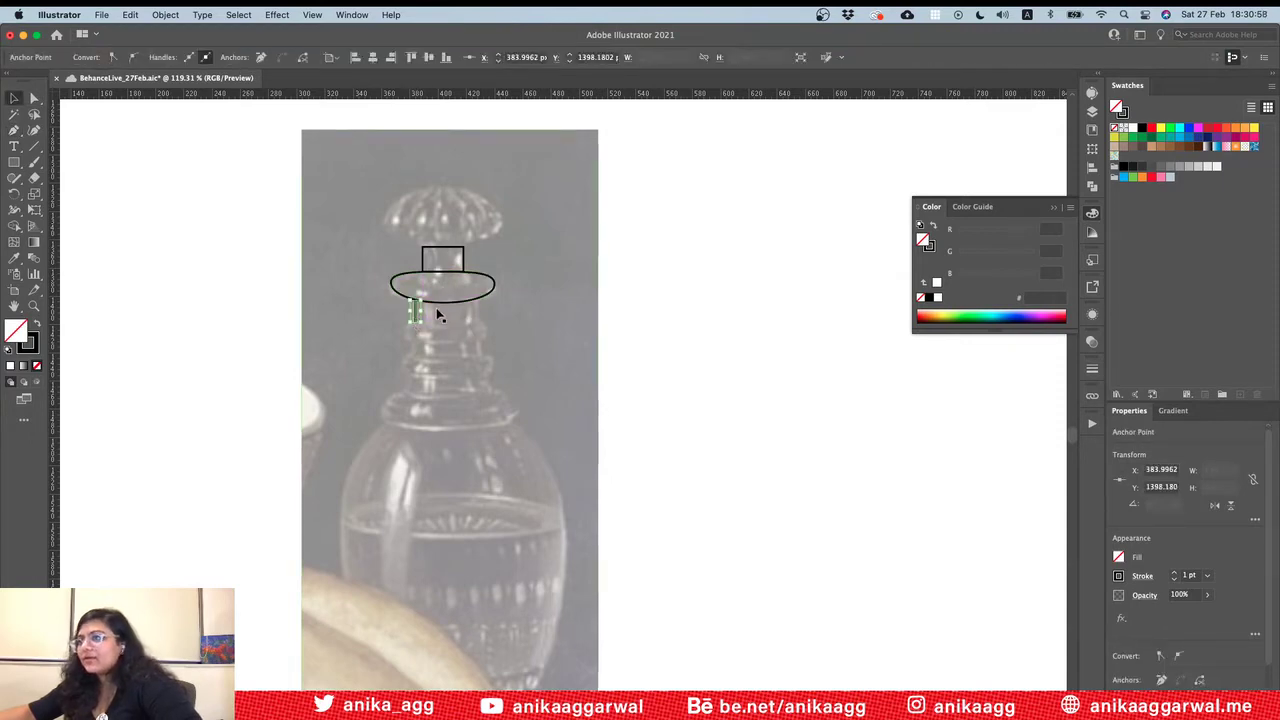
pyautogui.click(14, 131)
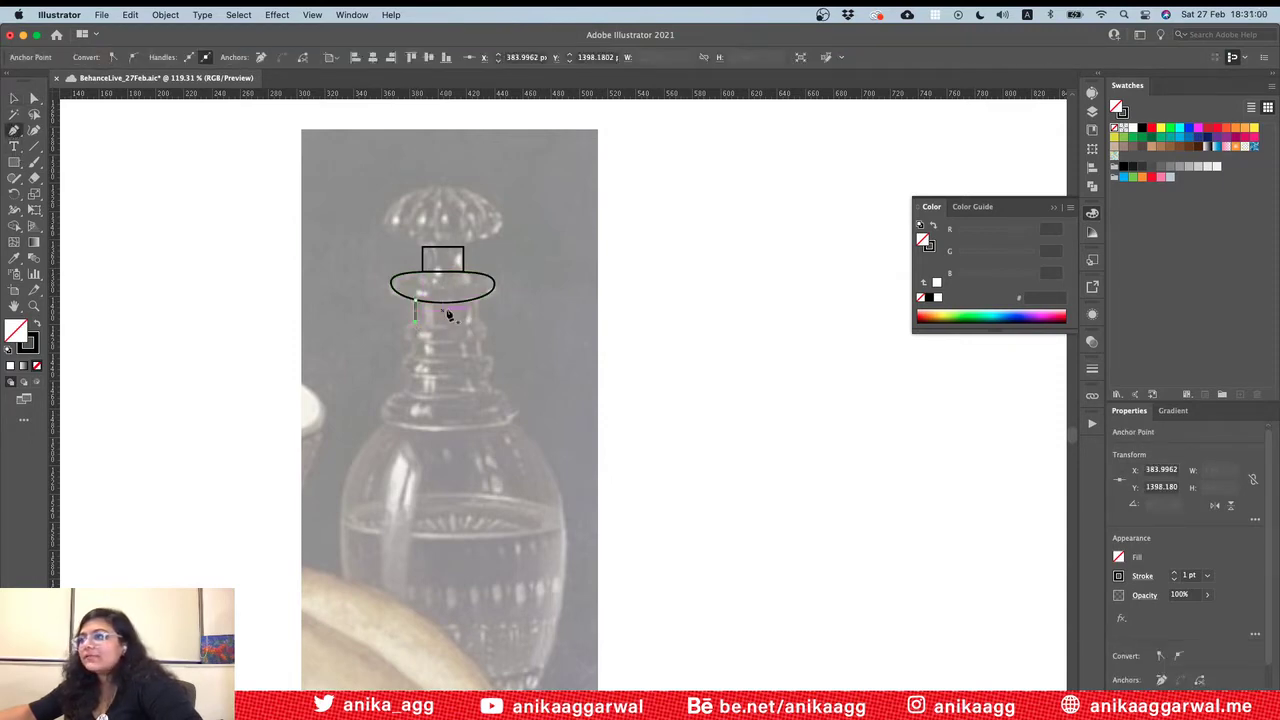
pyautogui.click(474, 300)
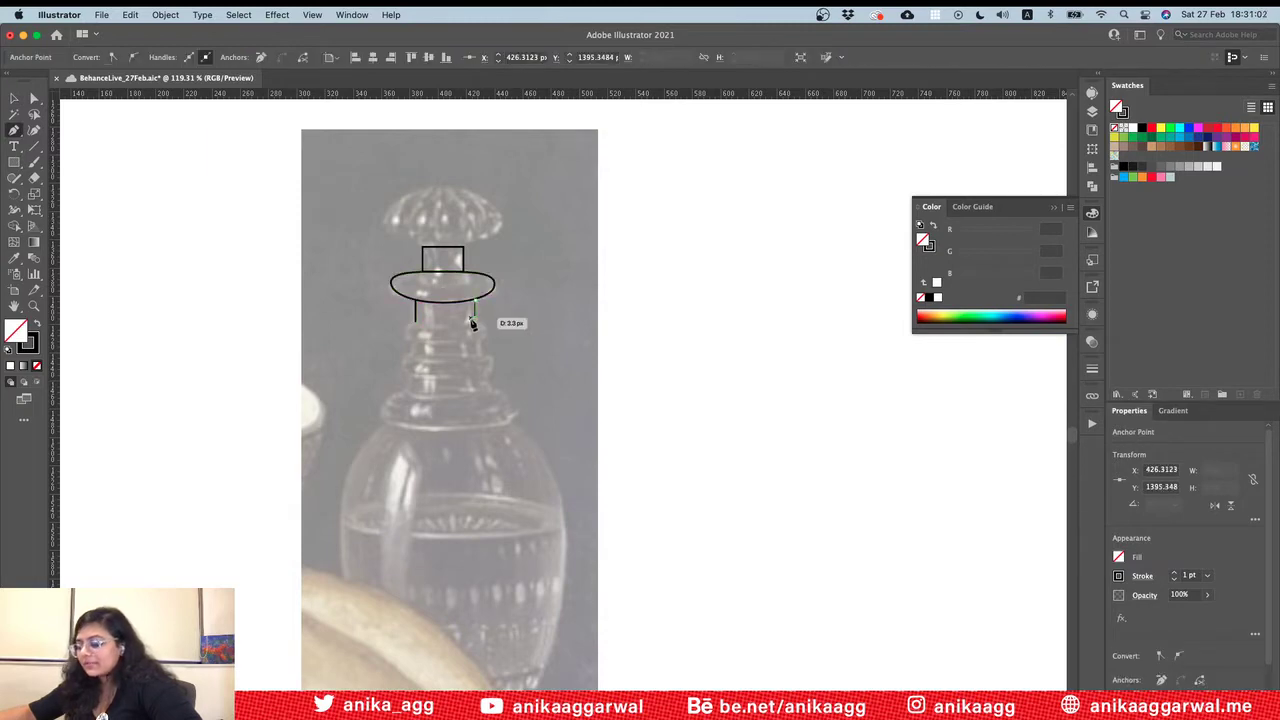
pyautogui.click(475, 320)
pyautogui.press('v')
pyautogui.click(583, 322)
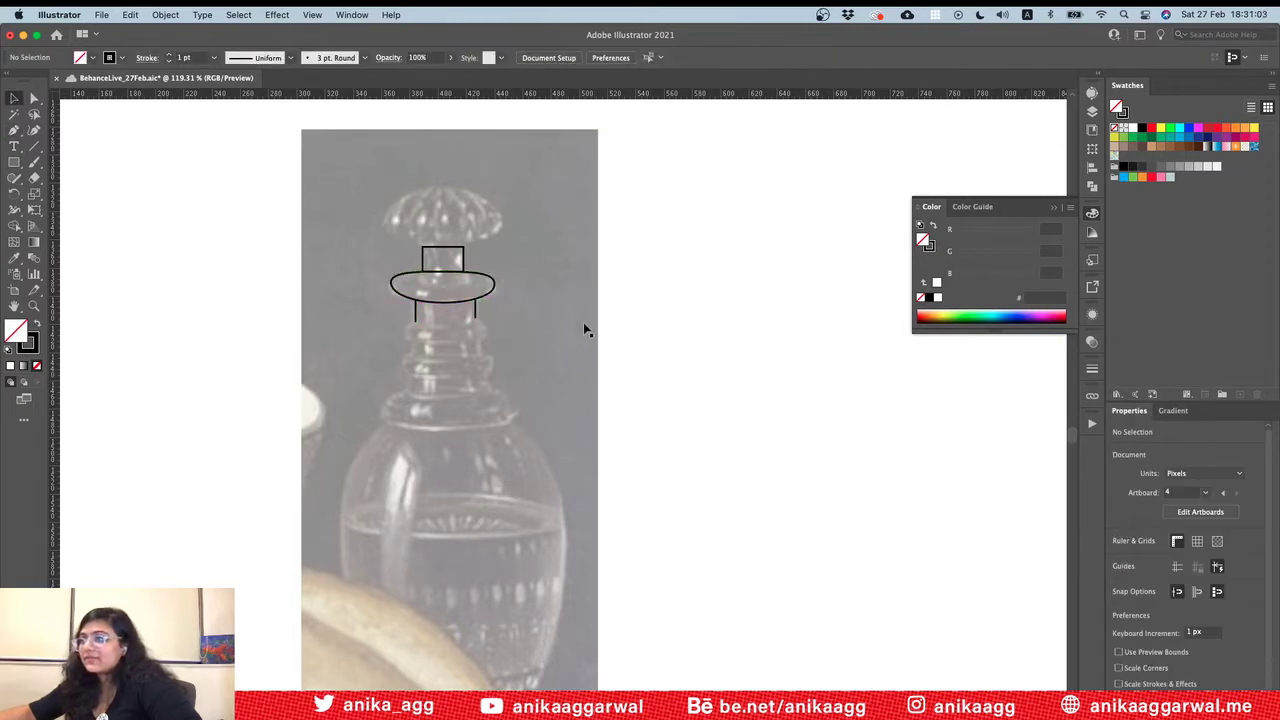
pyautogui.click(471, 312)
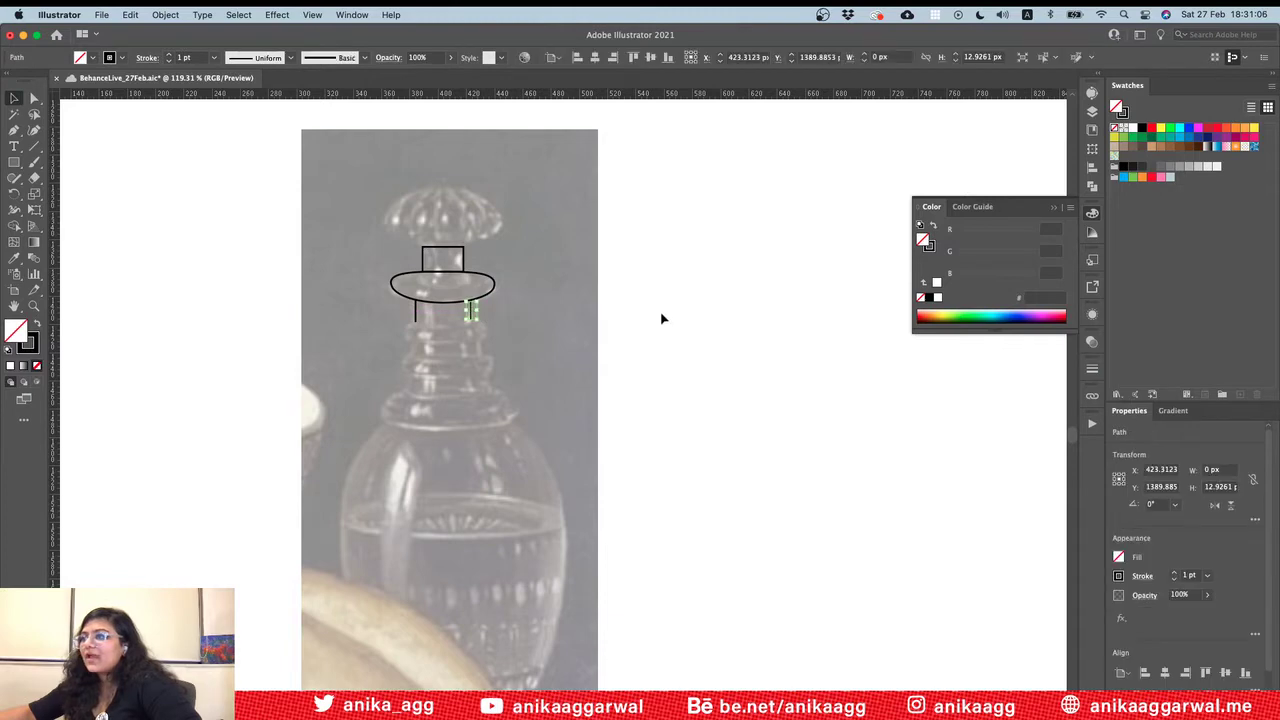
pyautogui.click(663, 317)
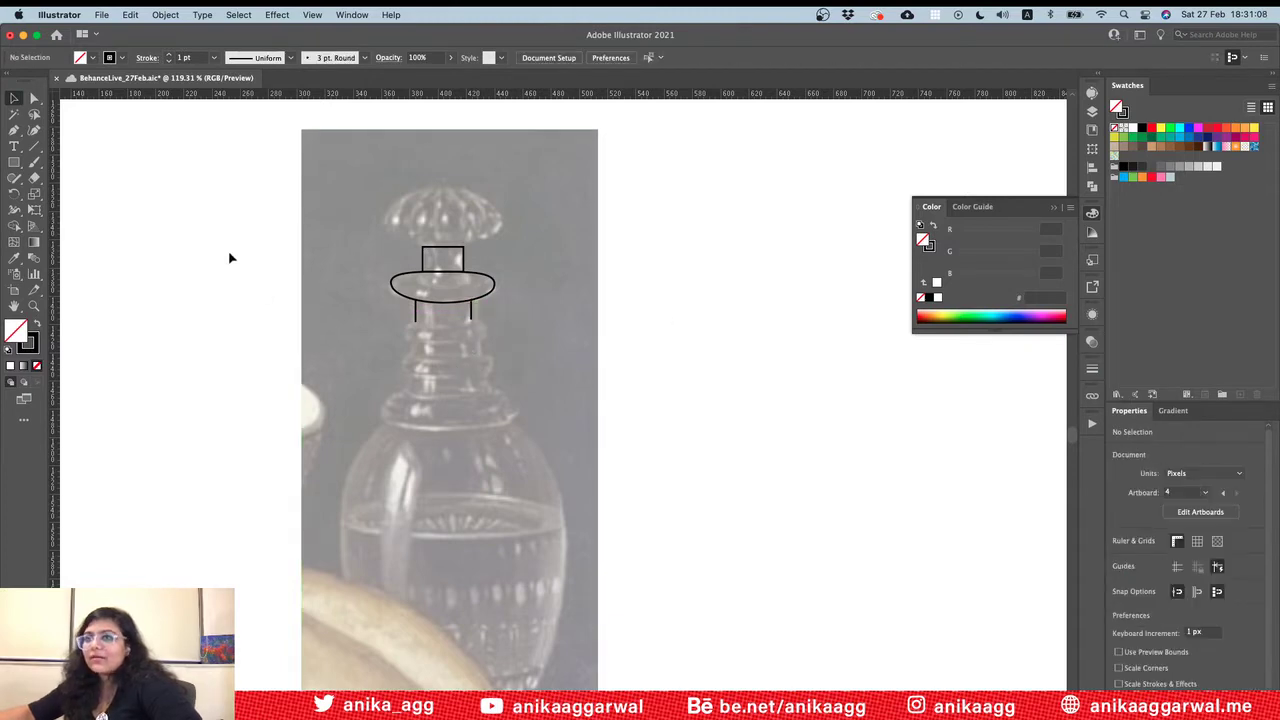
pyautogui.click(13, 131)
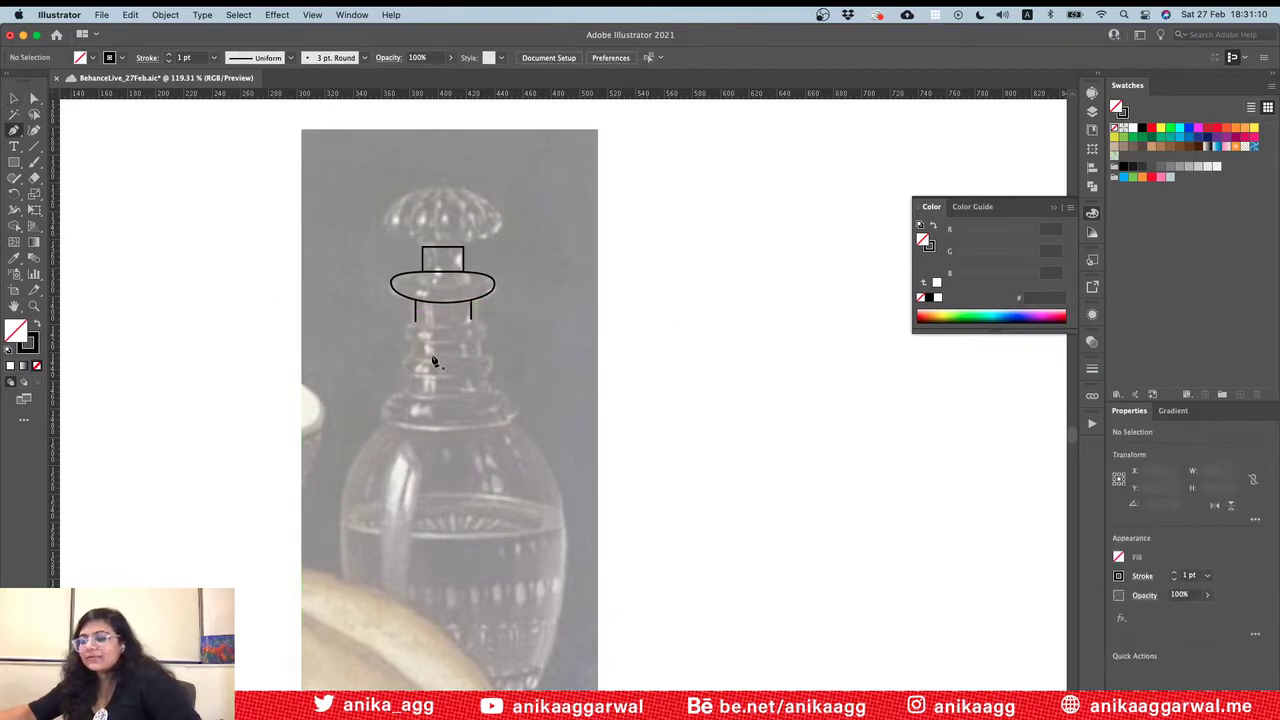
# Step: Pen-draw a closed trapezoid collar, wider at its base, below the neck lines
pyautogui.keyDown('alt'); pyautogui.scroll(2, 433, 361); pyautogui.keyUp('alt')
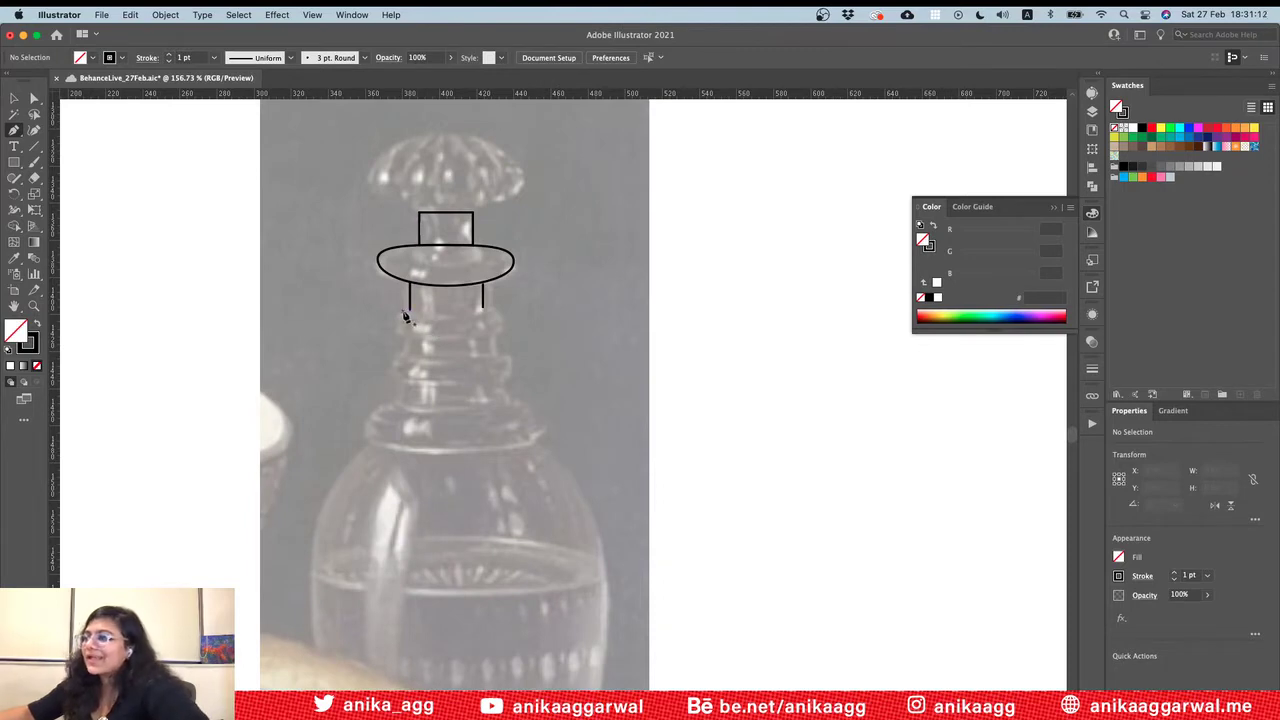
pyautogui.click(405, 315)
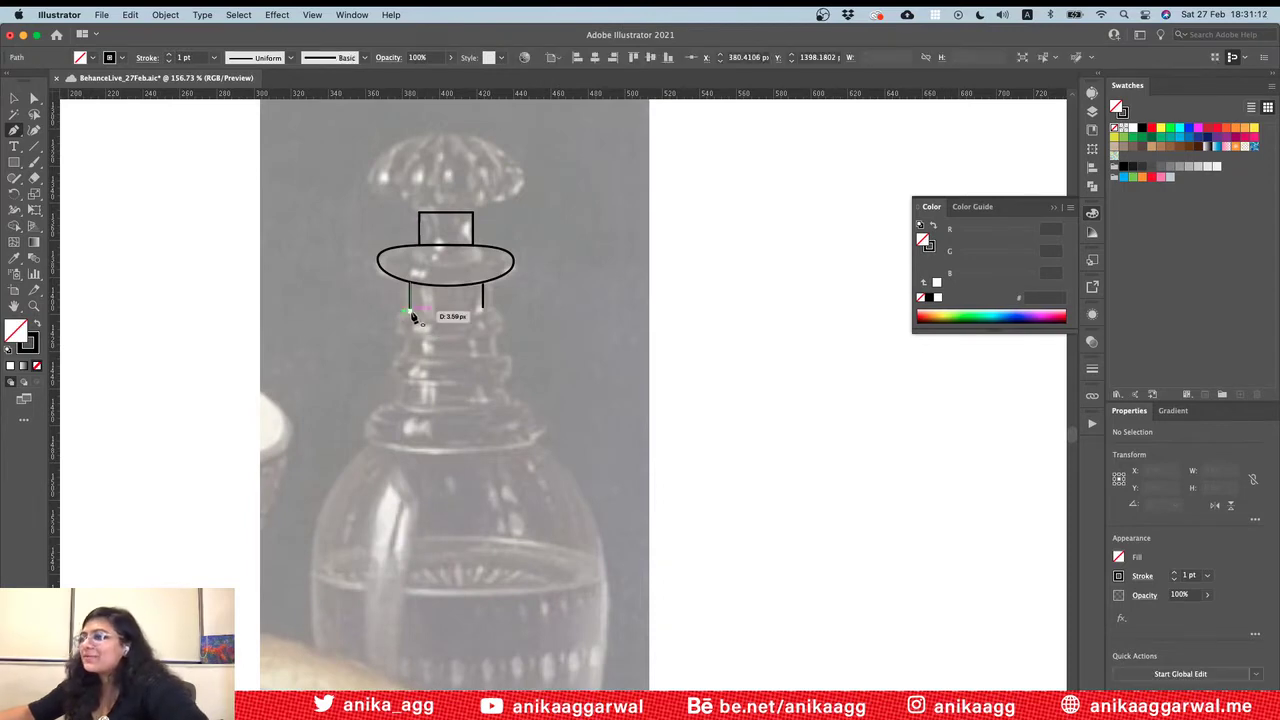
pyautogui.click(491, 312)
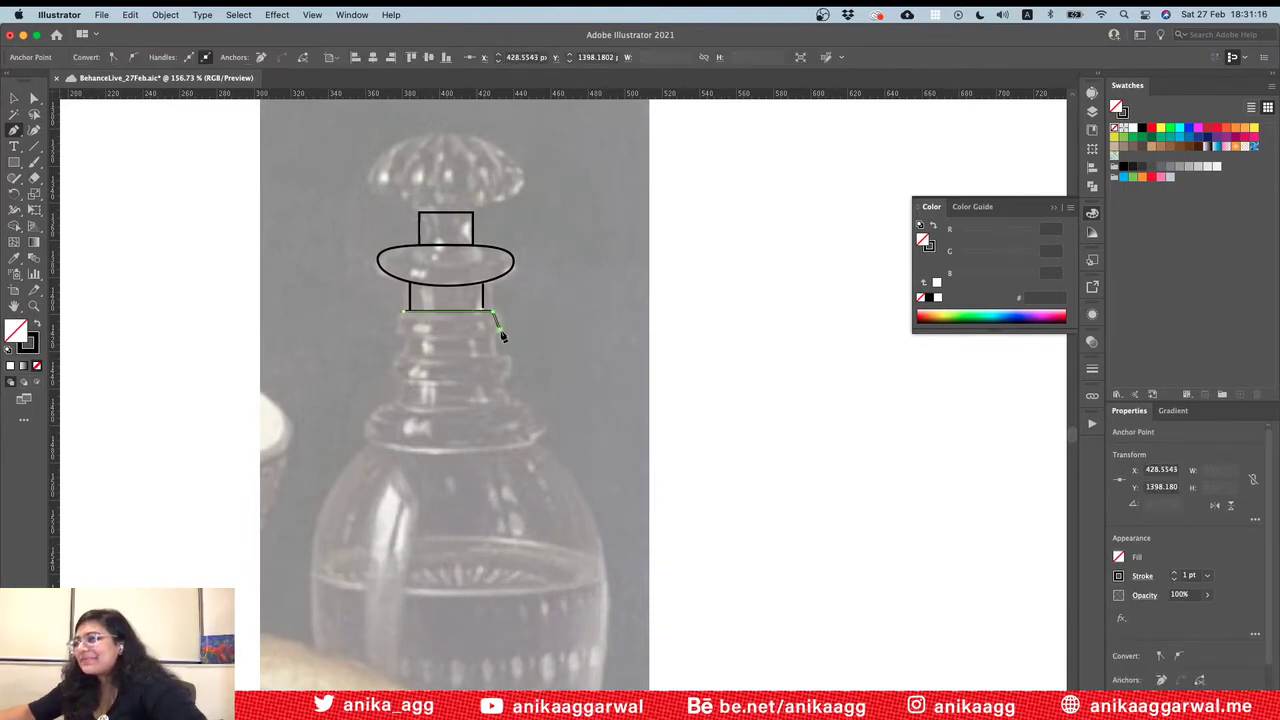
pyautogui.click(498, 328)
pyautogui.click(400, 328)
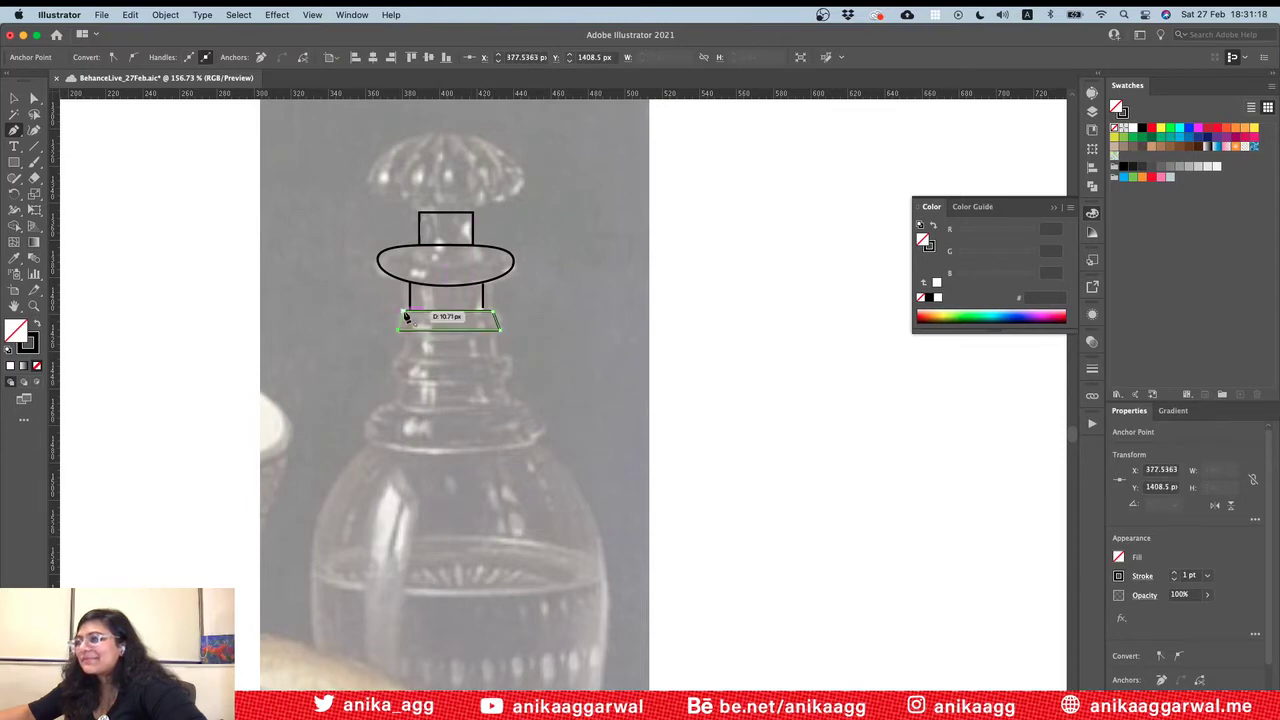
pyautogui.click(405, 316)
pyautogui.press('v')
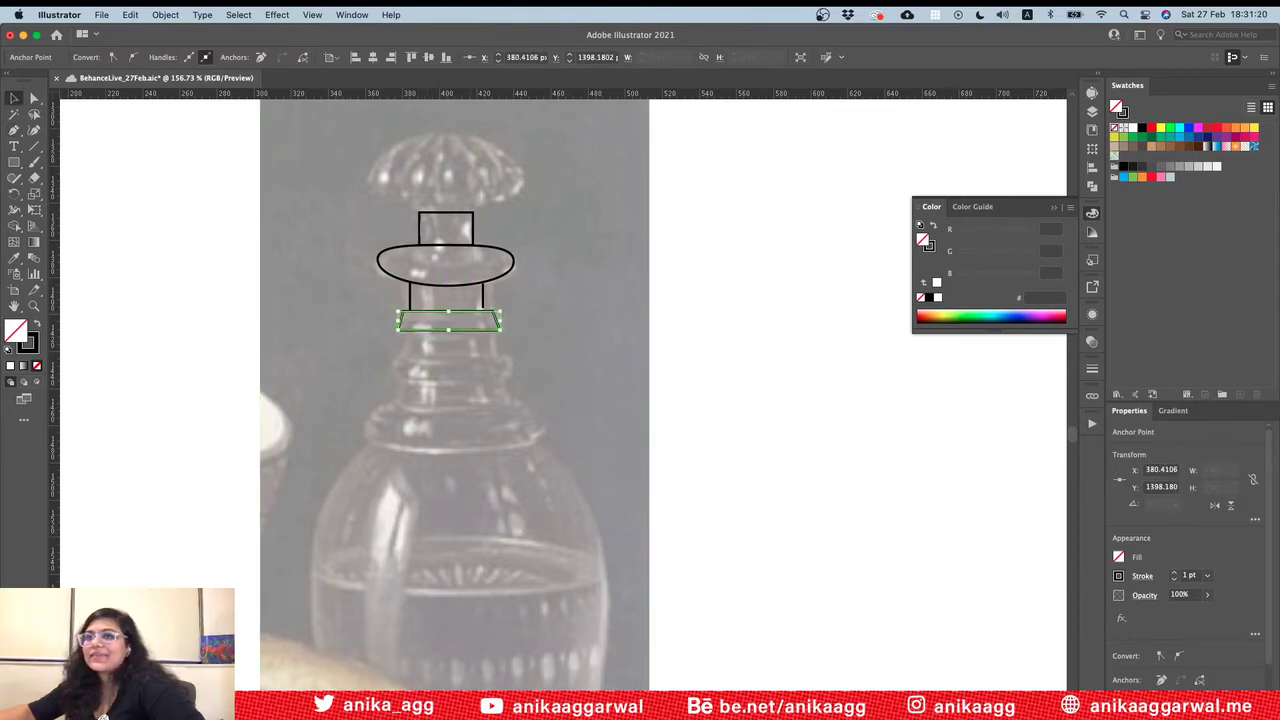
# Step: Join the two neck lines into one path with Cmd+J and copy it
pyautogui.click(409, 298)
pyautogui.keyDown('shift'); pyautogui.click(483, 298); pyautogui.keyUp('shift')
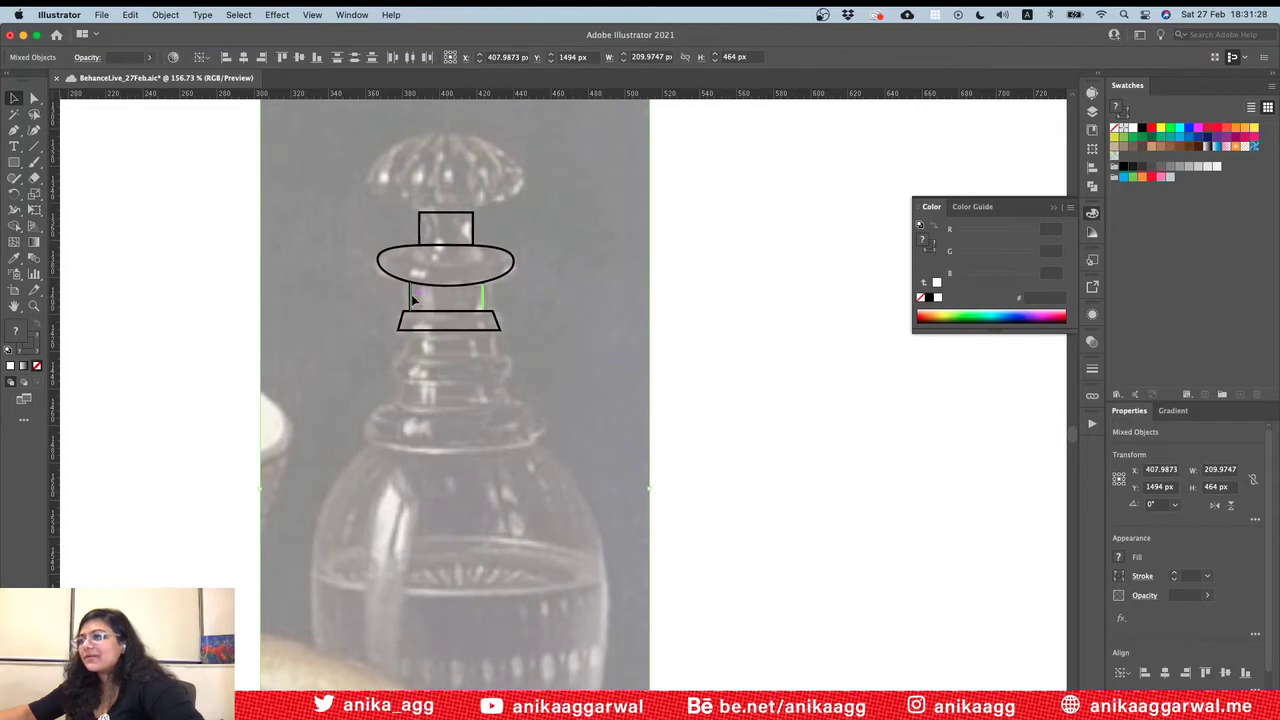
pyautogui.press('super+j')
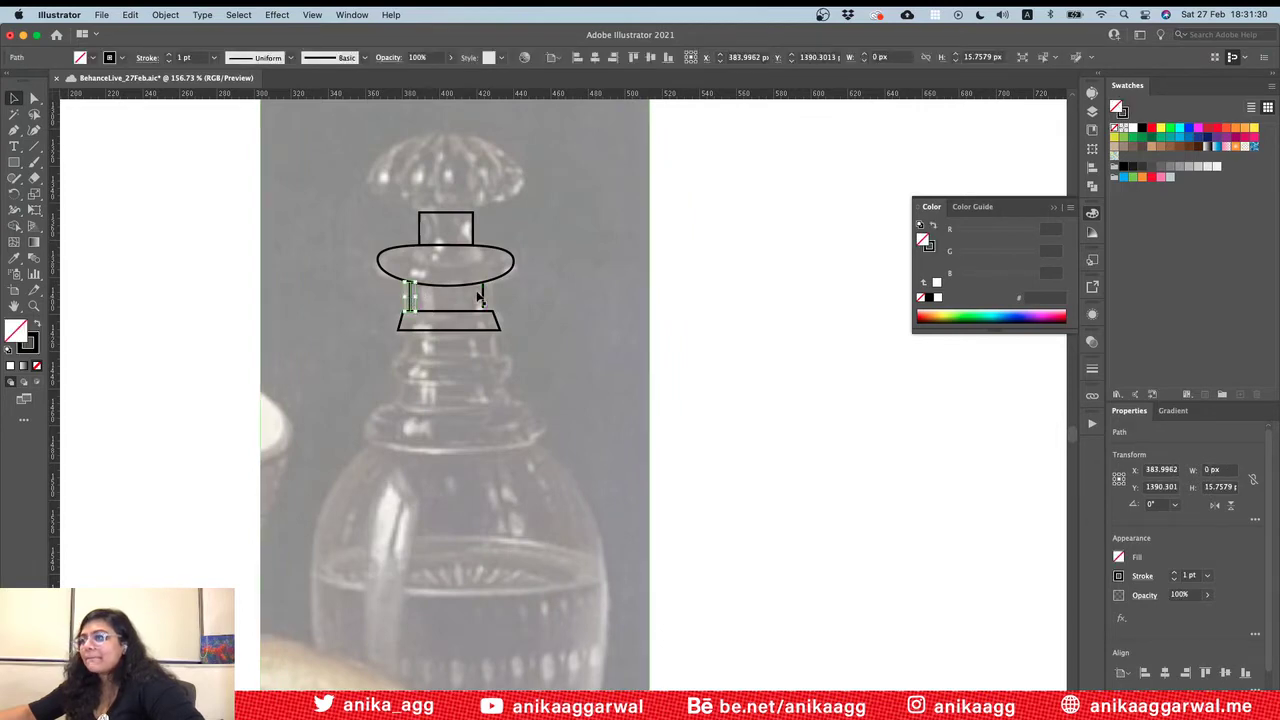
pyautogui.press('super+c')
# Step: Paste the neck lines and position them under the trapezoid's left and right sides
pyautogui.press('super+v')
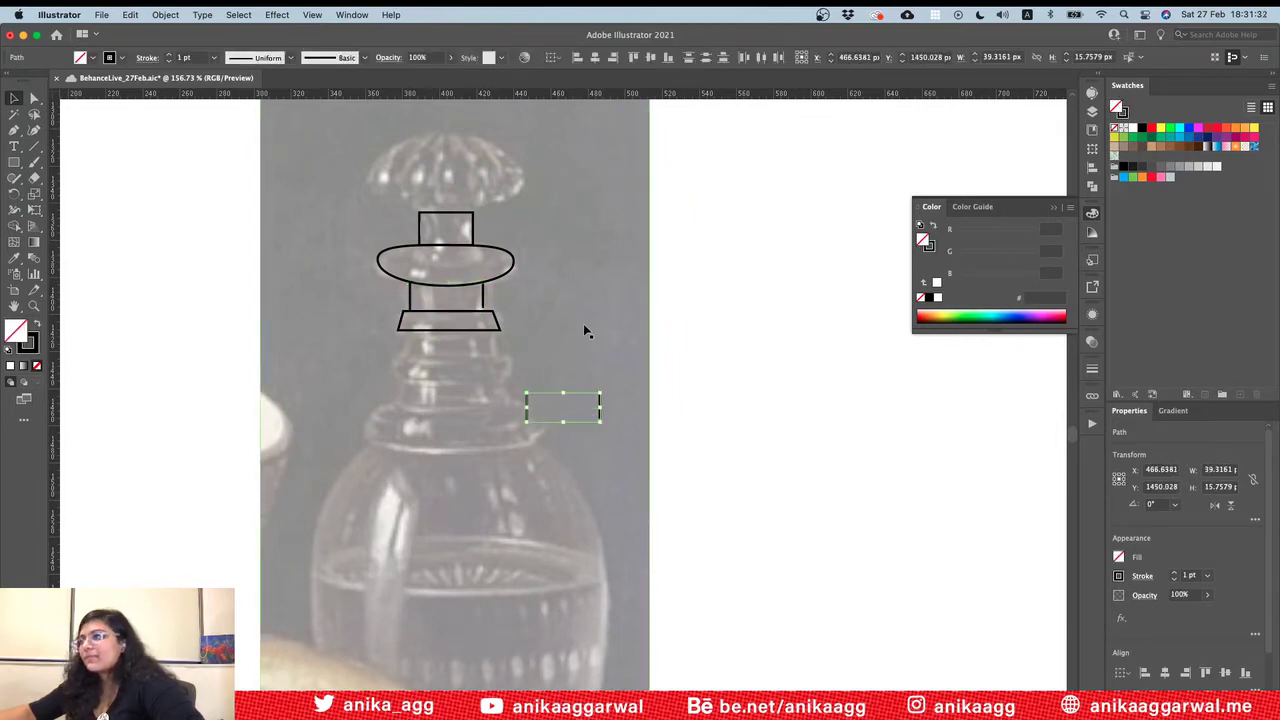
pyautogui.click(481, 396)
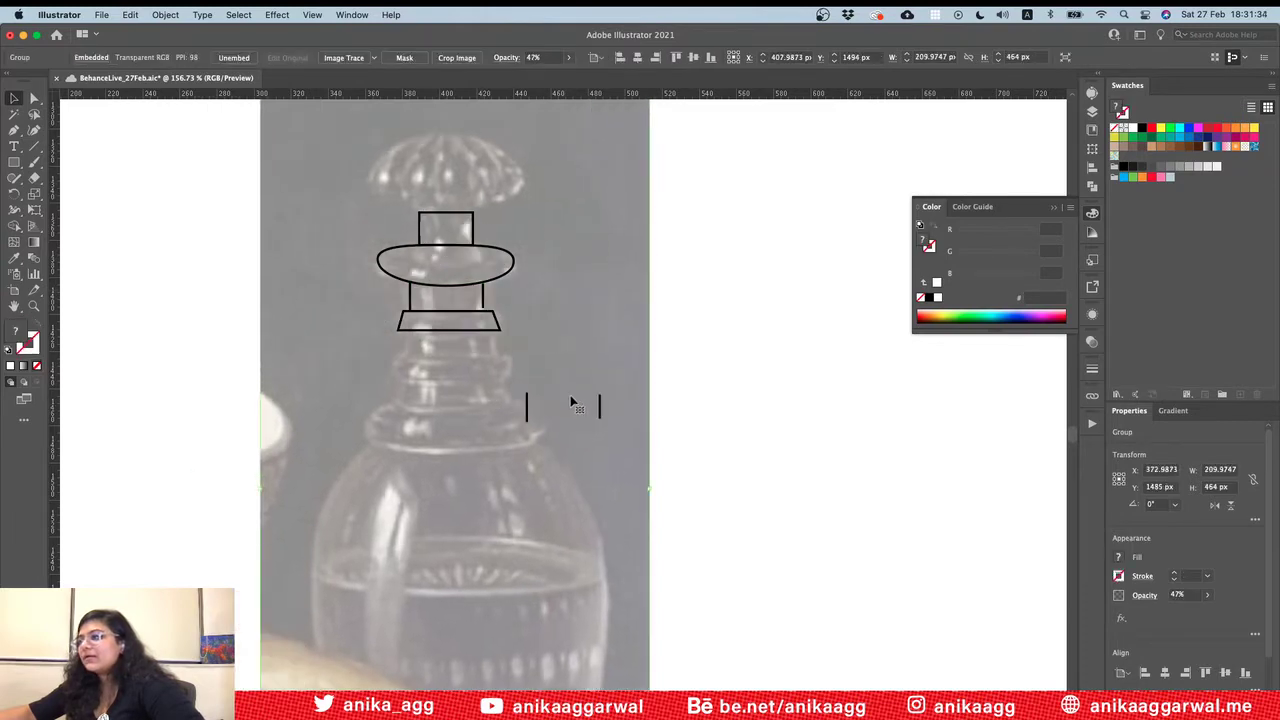
pyautogui.moveTo(601, 404); pyautogui.dragTo(410, 341)
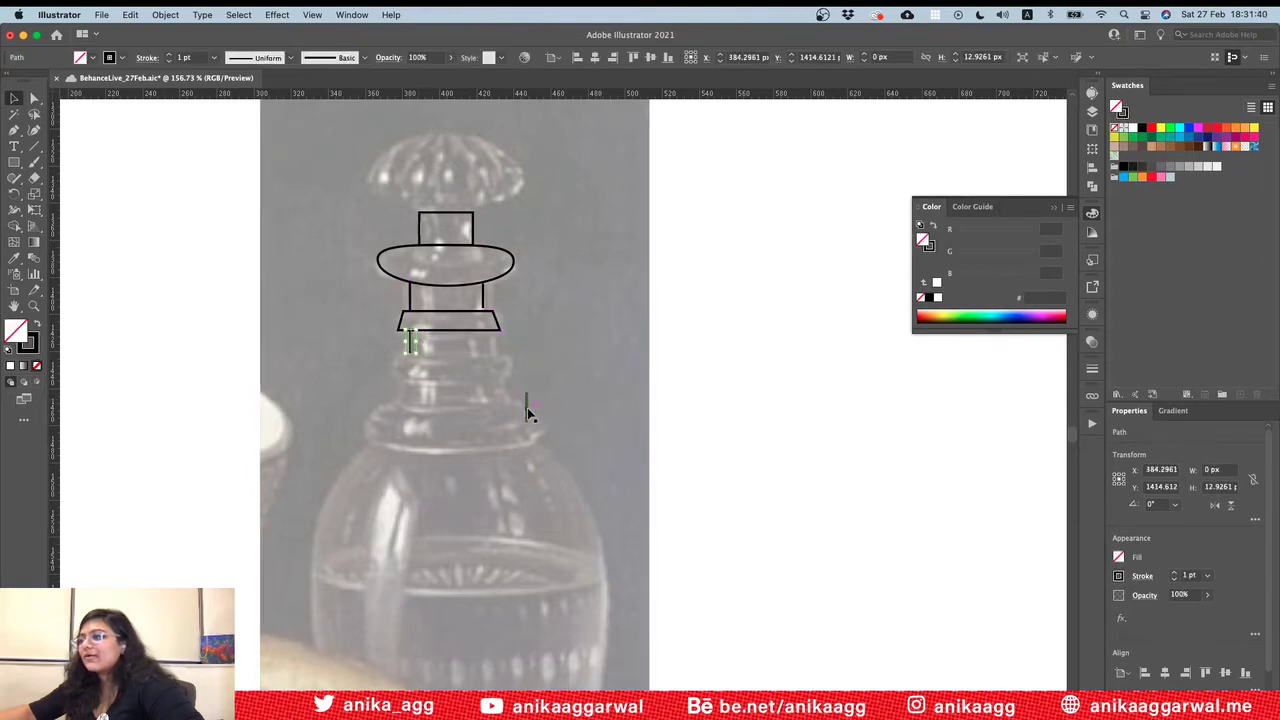
pyautogui.moveTo(526, 409); pyautogui.dragTo(485, 347)
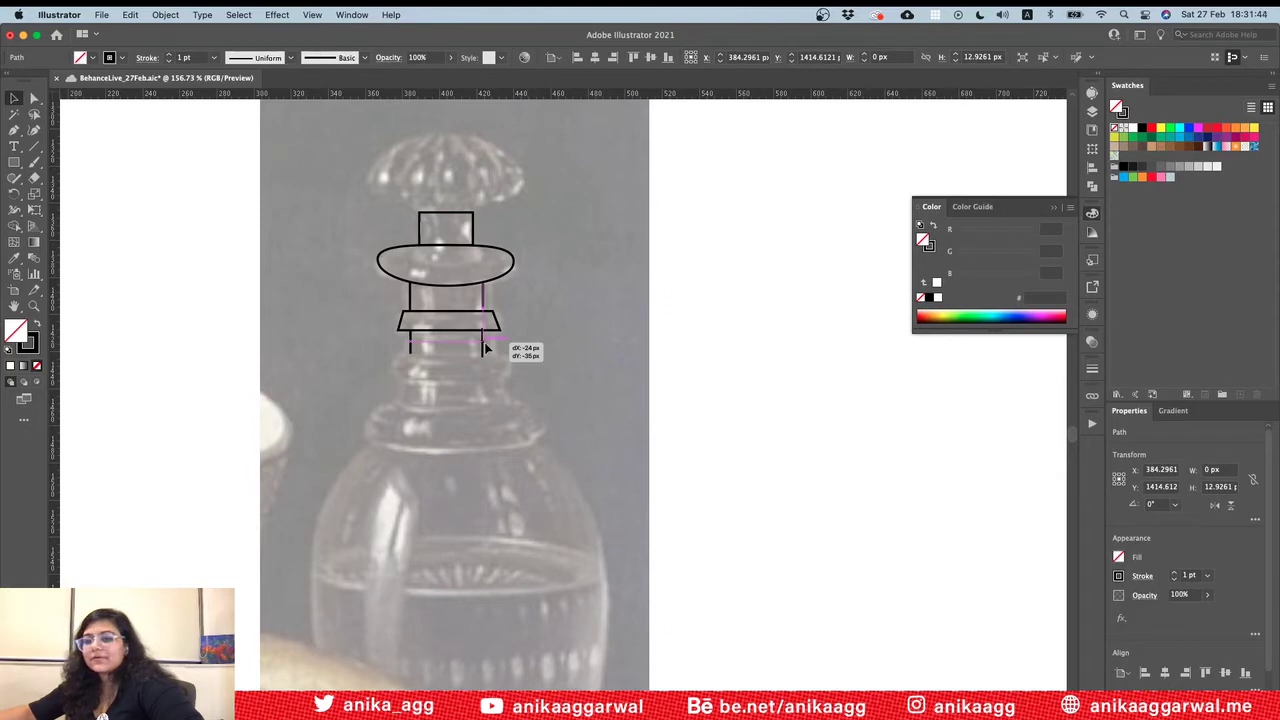
pyautogui.moveTo(485, 347); pyautogui.dragTo(485, 347)
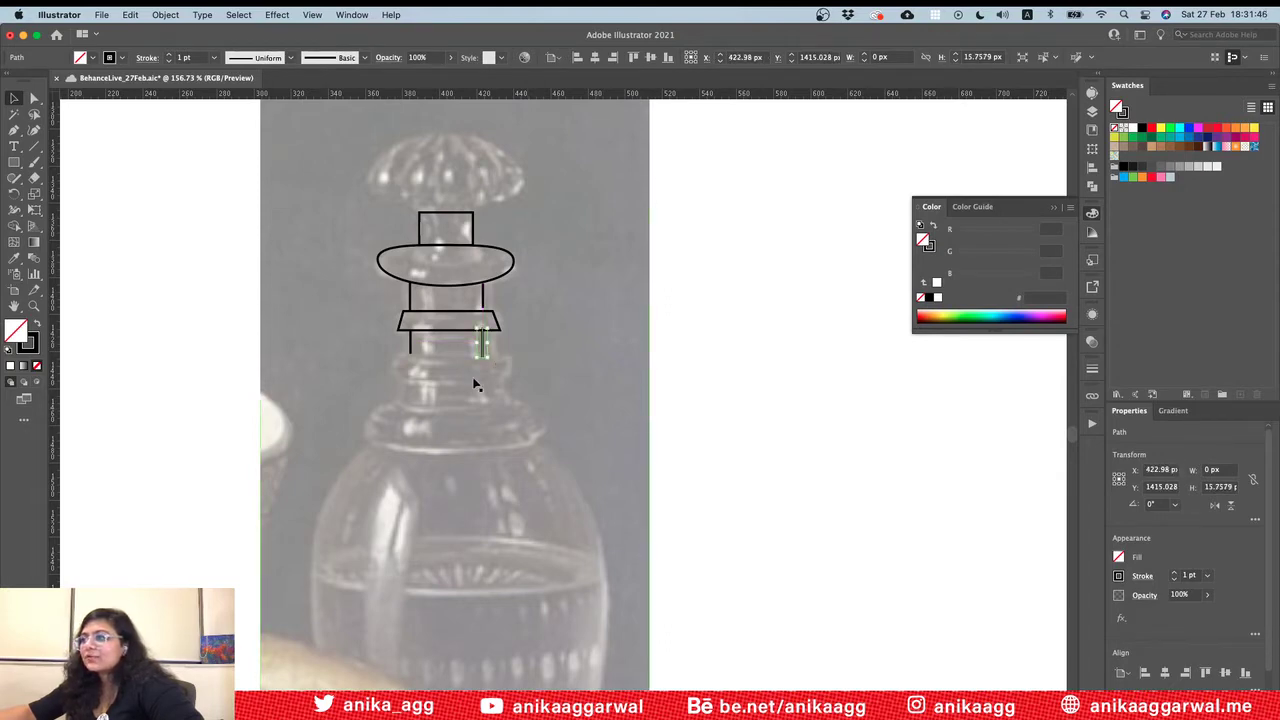
# Step: Alt-drag a copy of the collar ellipse below the new neck lines
pyautogui.click(788, 397)
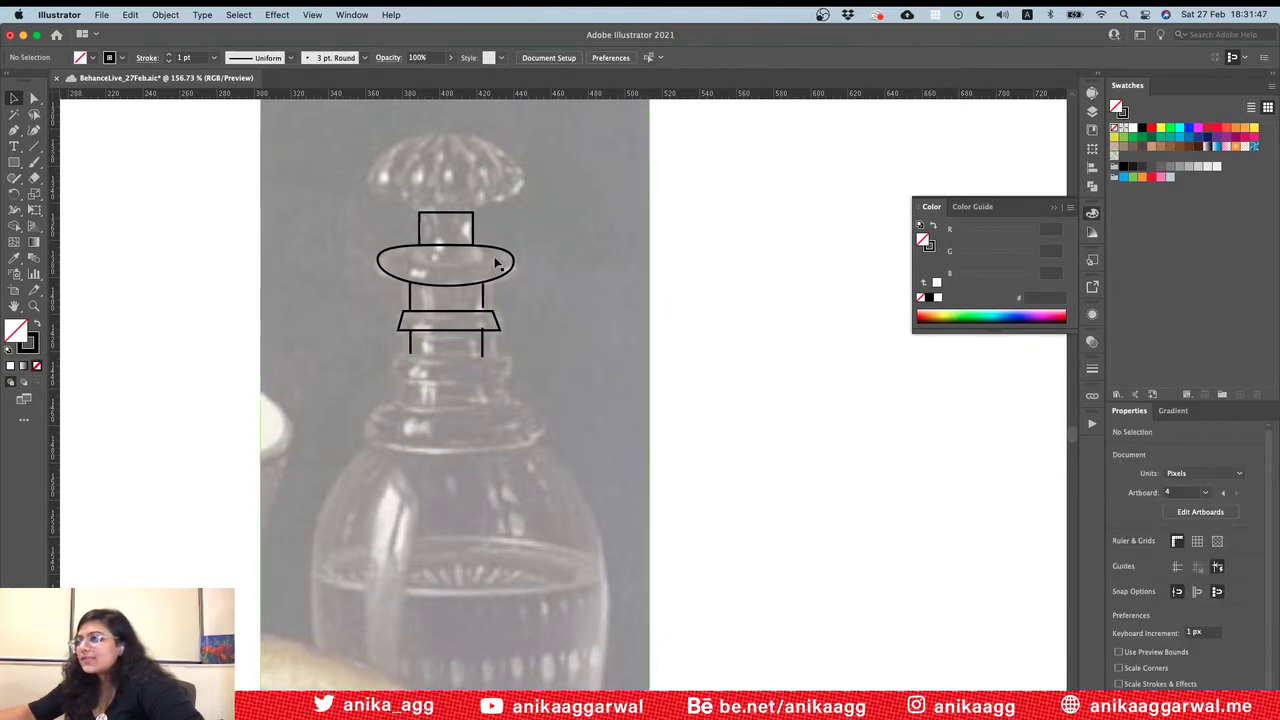
pyautogui.click(443, 247)
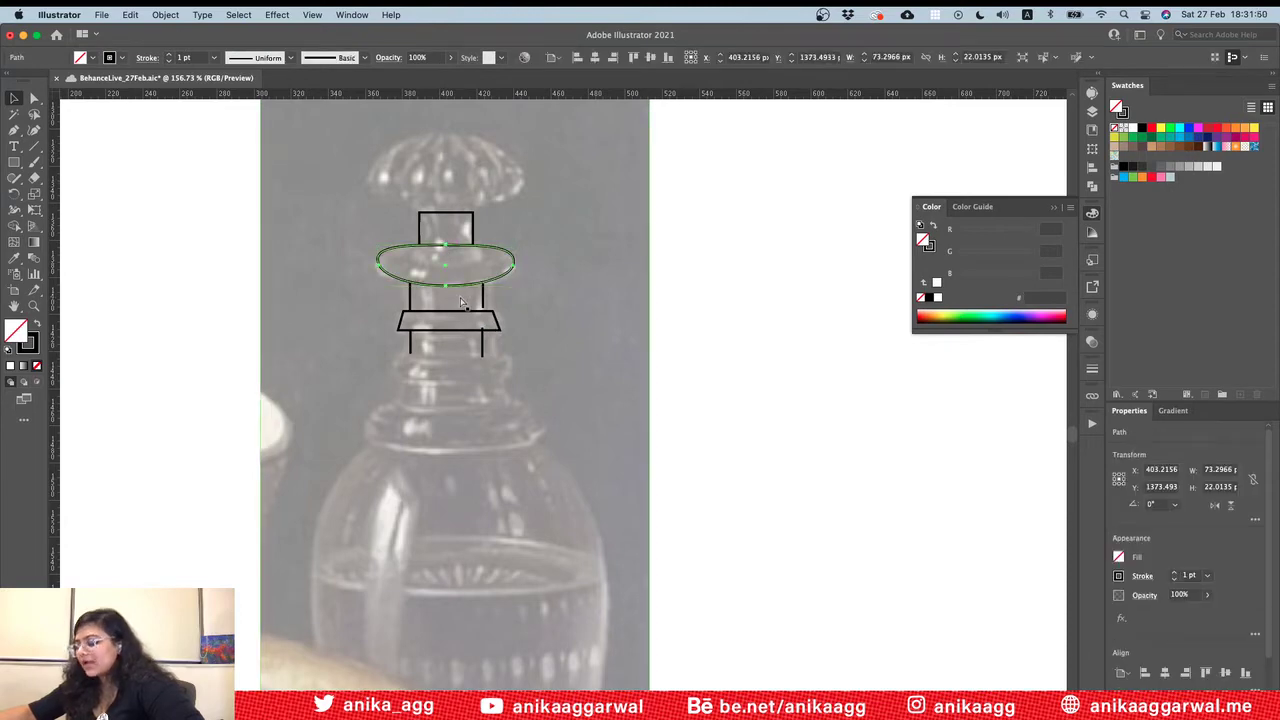
pyautogui.keyDown('alt'); pyautogui.moveTo(462, 266); pyautogui.dragTo(448, 371); pyautogui.keyUp('alt')
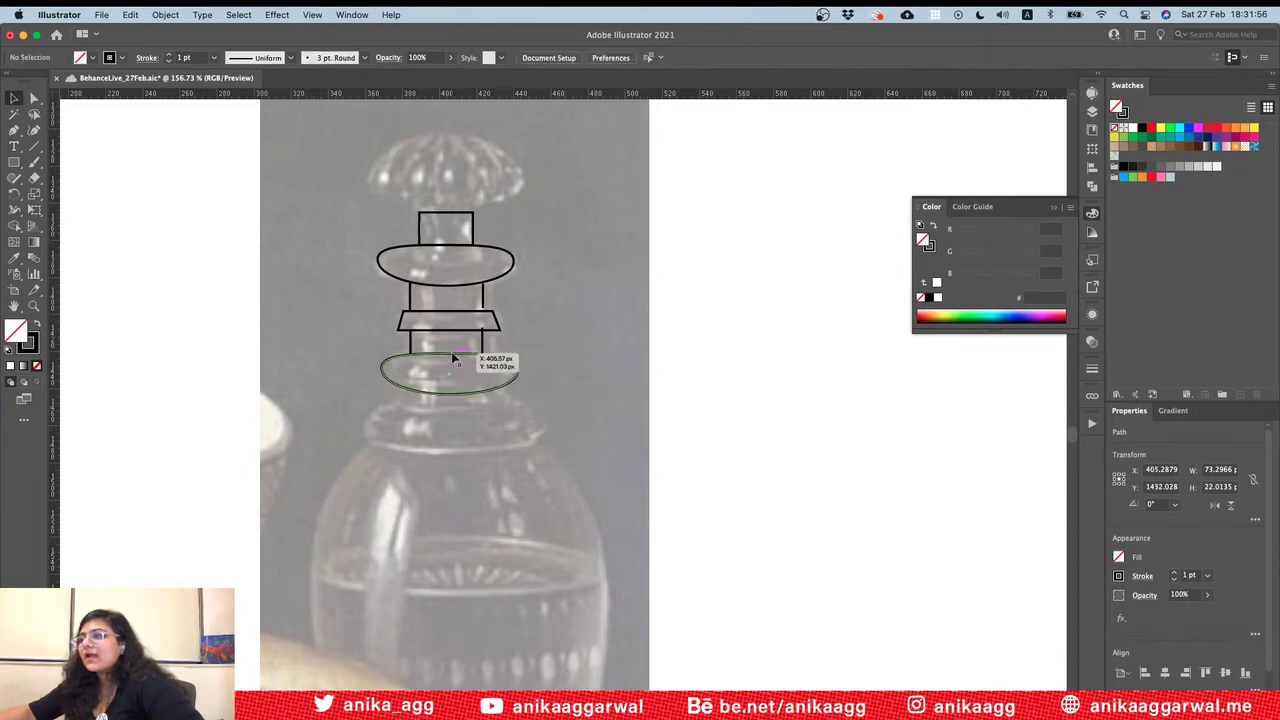
# Step: Zoom in and drag the right lower neck line's end down to touch the second ellipse
pyautogui.click(484, 346)
pyautogui.press('super+equal')
pyautogui.press('super+equal')
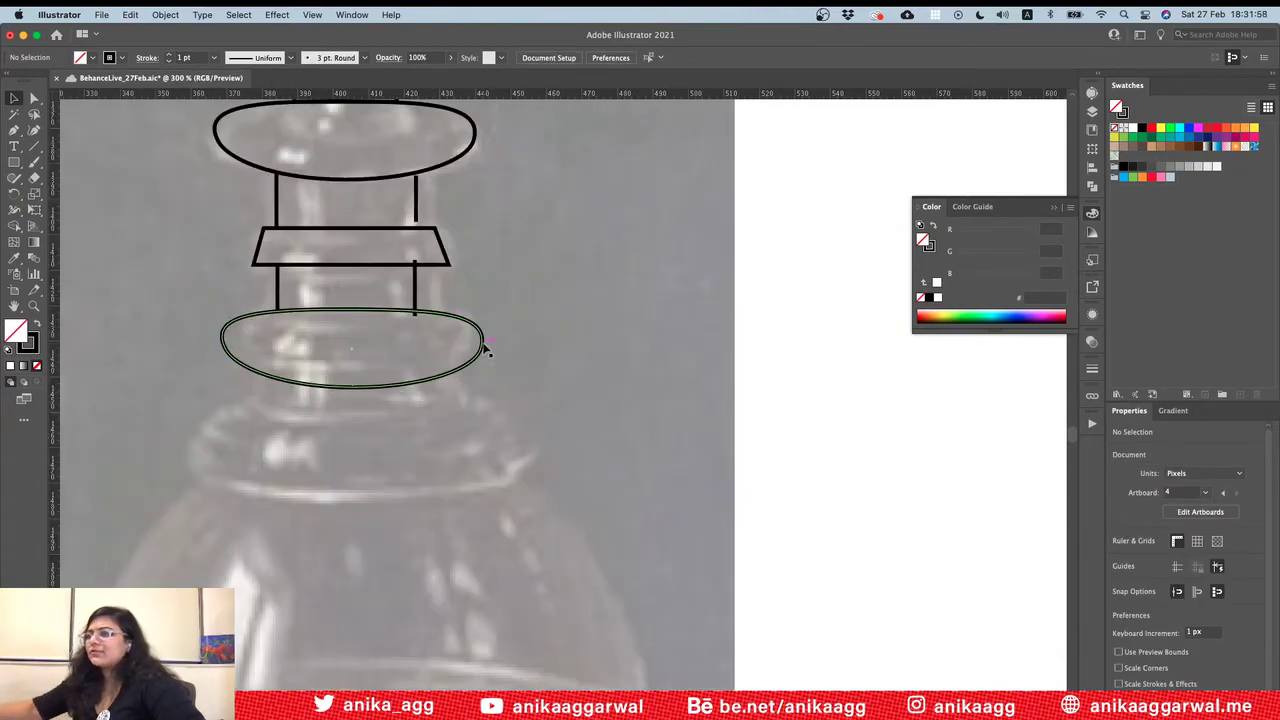
pyautogui.click(416, 290)
pyautogui.moveTo(414, 311); pyautogui.dragTo(417, 312)
pyautogui.click(962, 468)
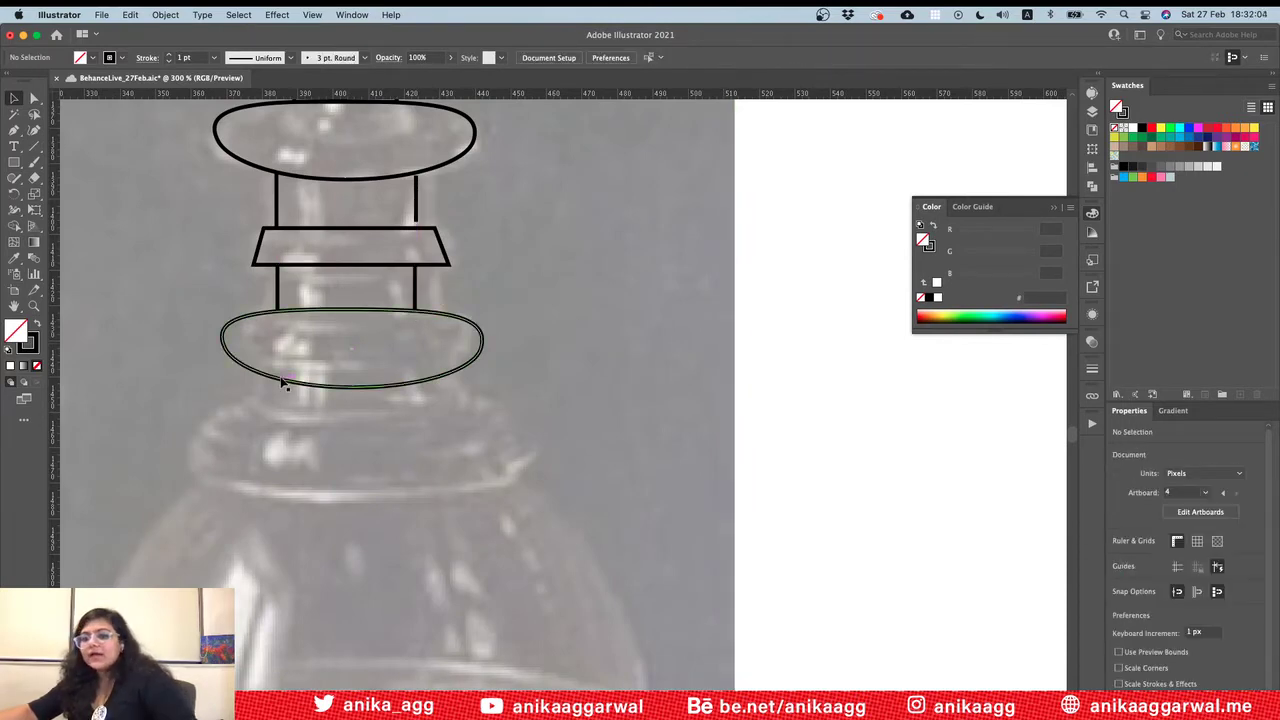
pyautogui.rightClick(331, 392)
pyautogui.click(831, 428)
pyautogui.keyDown('alt'); pyautogui.scroll(-5, 751, 420); pyautogui.keyUp('alt')
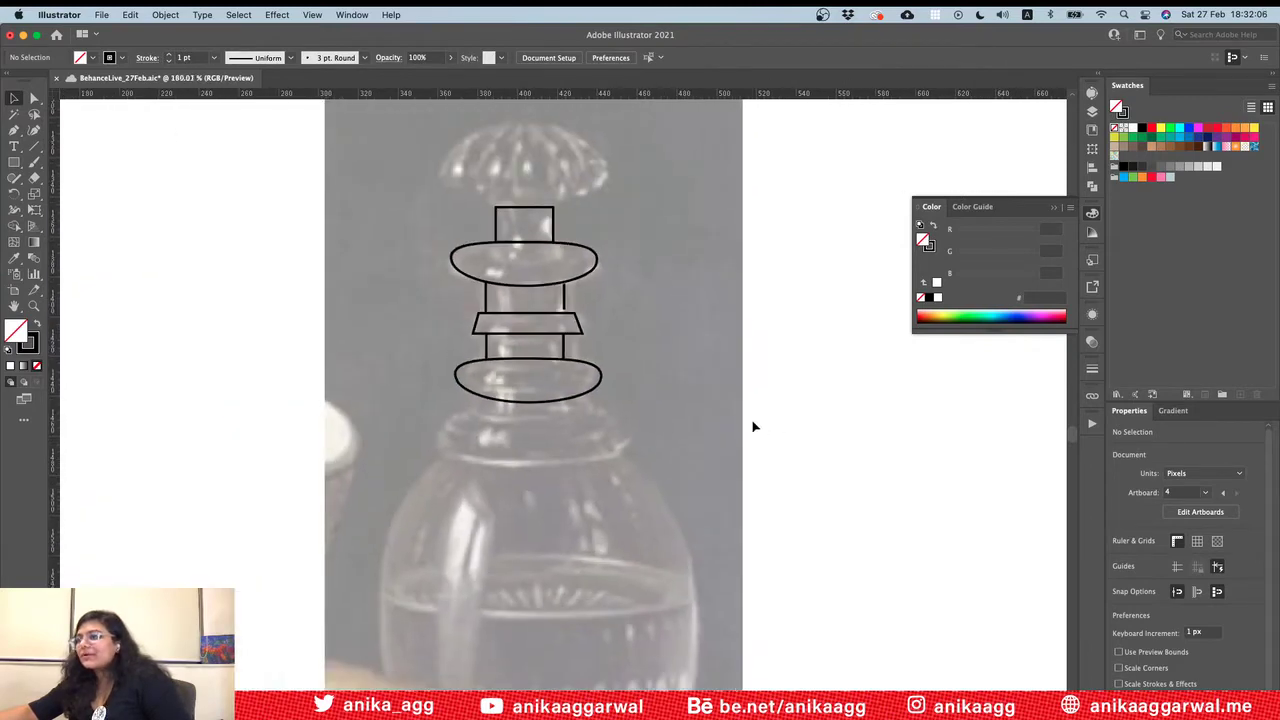
# Step: Raise the decanter reference photo's opacity from 47% to 67% in the Properties panel
pyautogui.click(714, 414)
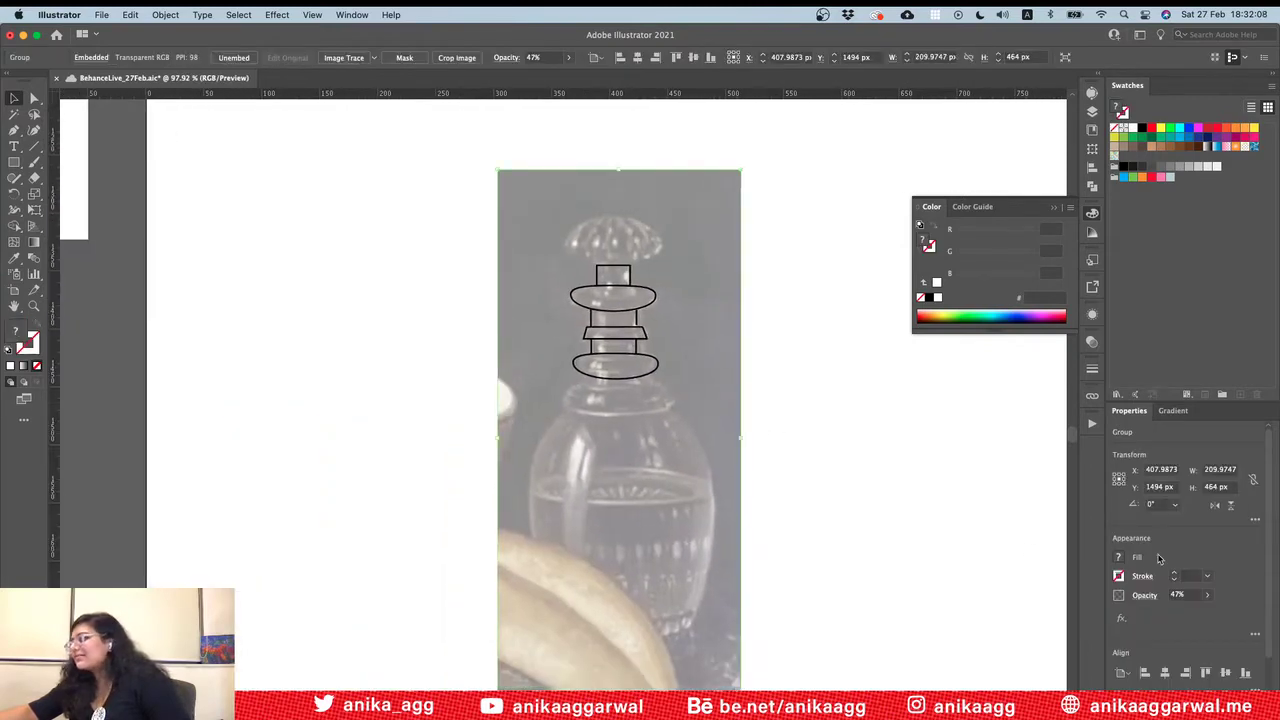
pyautogui.click(1208, 595)
pyautogui.moveTo(1181, 618); pyautogui.dragTo(1189, 616)
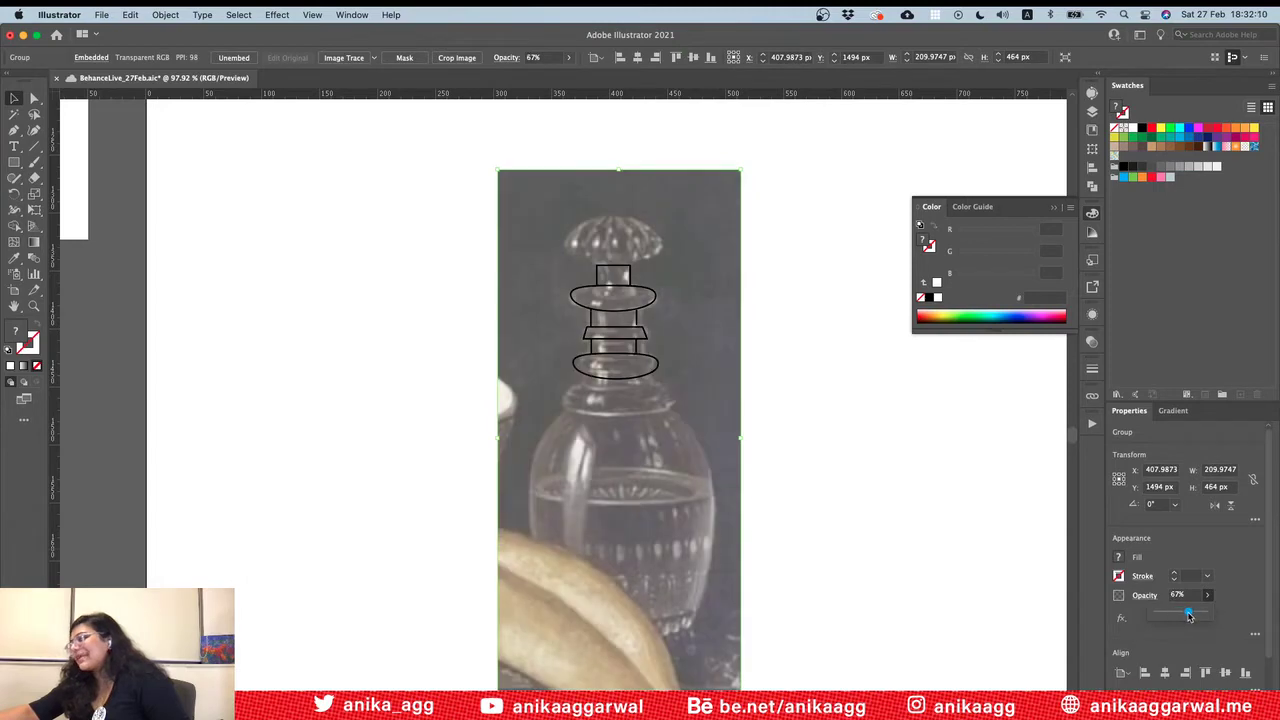
pyautogui.click(902, 500)
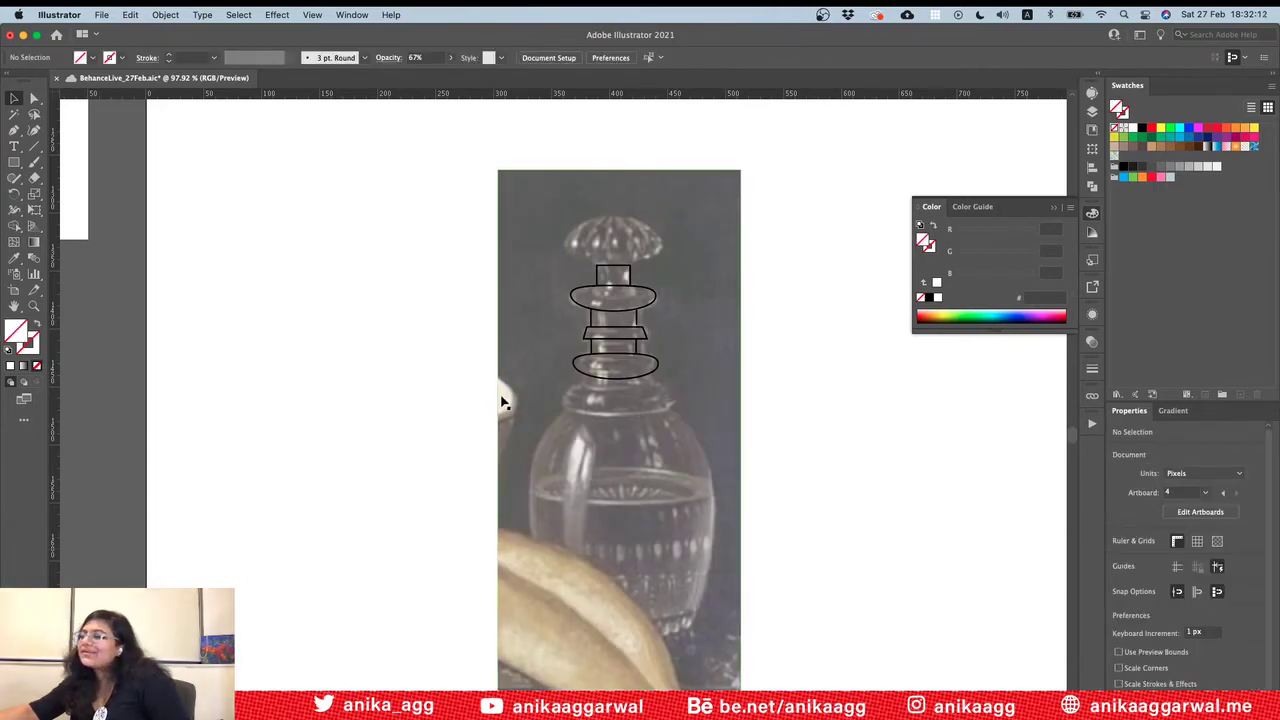
pyautogui.keyDown('alt'); pyautogui.scroll(5, 504, 400); pyautogui.keyUp('alt')
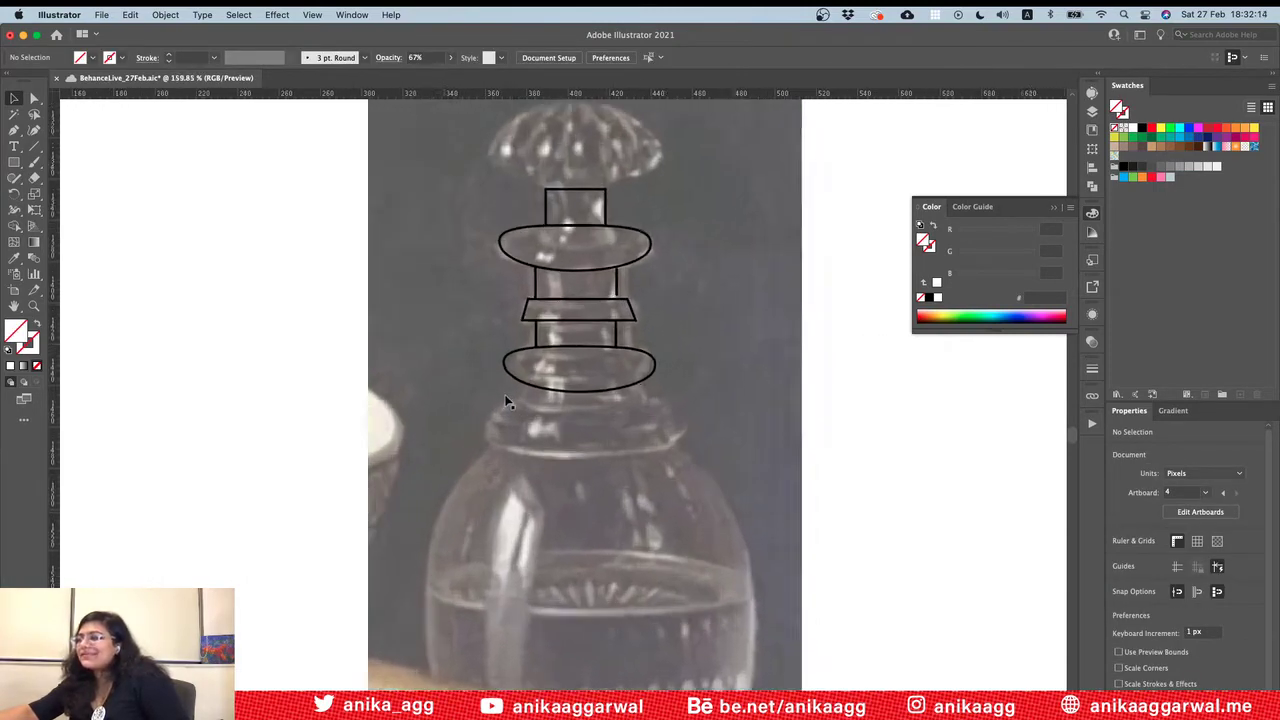
pyautogui.keyDown('alt'); pyautogui.scroll(3, 508, 402); pyautogui.keyUp('alt')
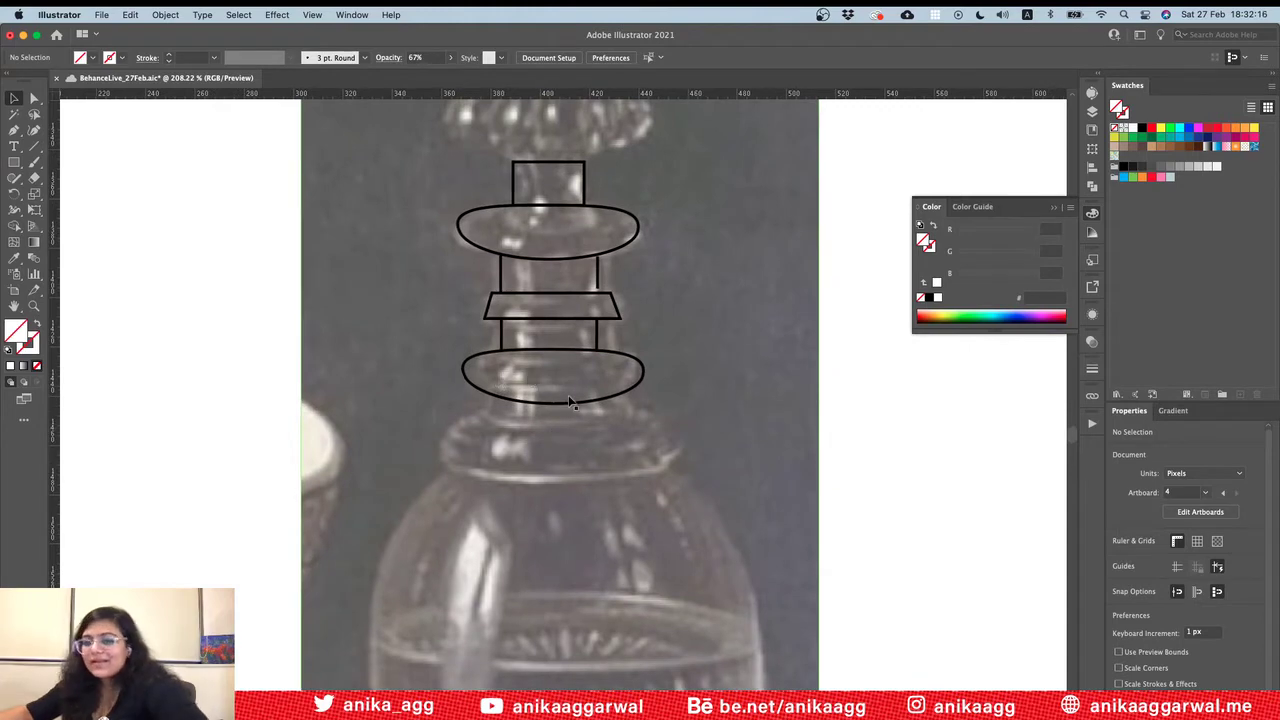
pyautogui.click(569, 401)
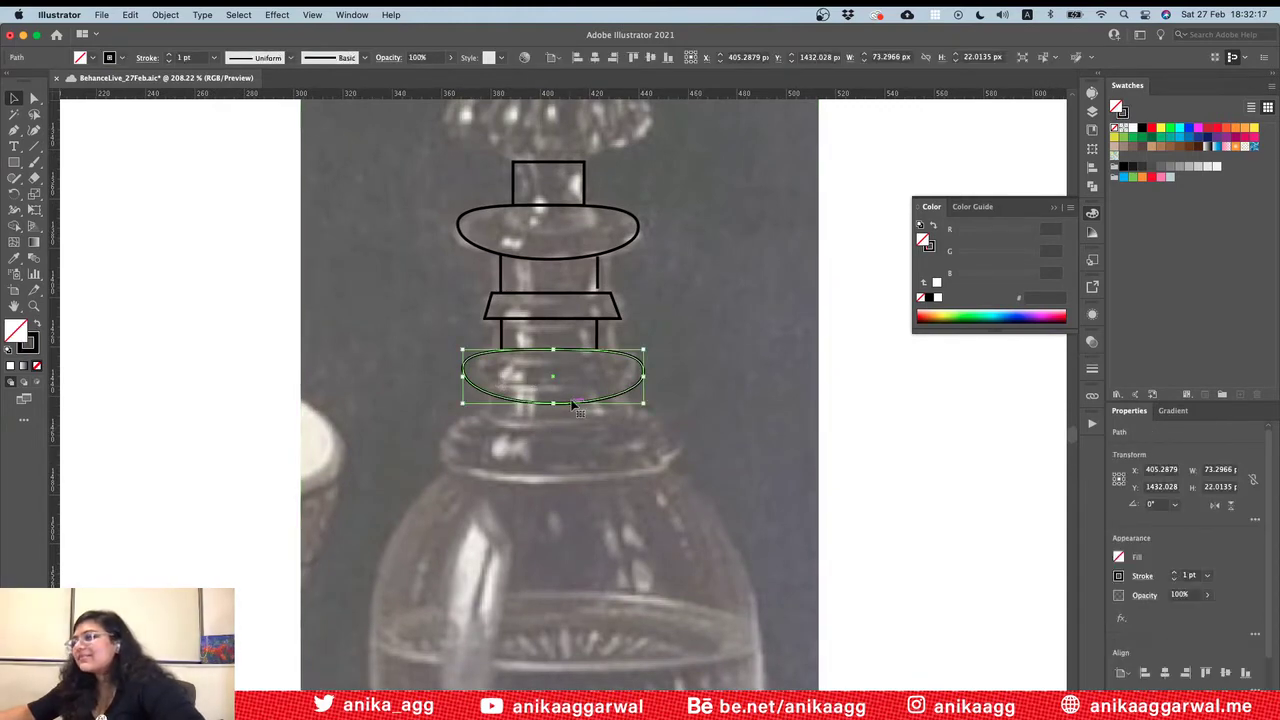
pyautogui.click(884, 384)
pyautogui.press('p')
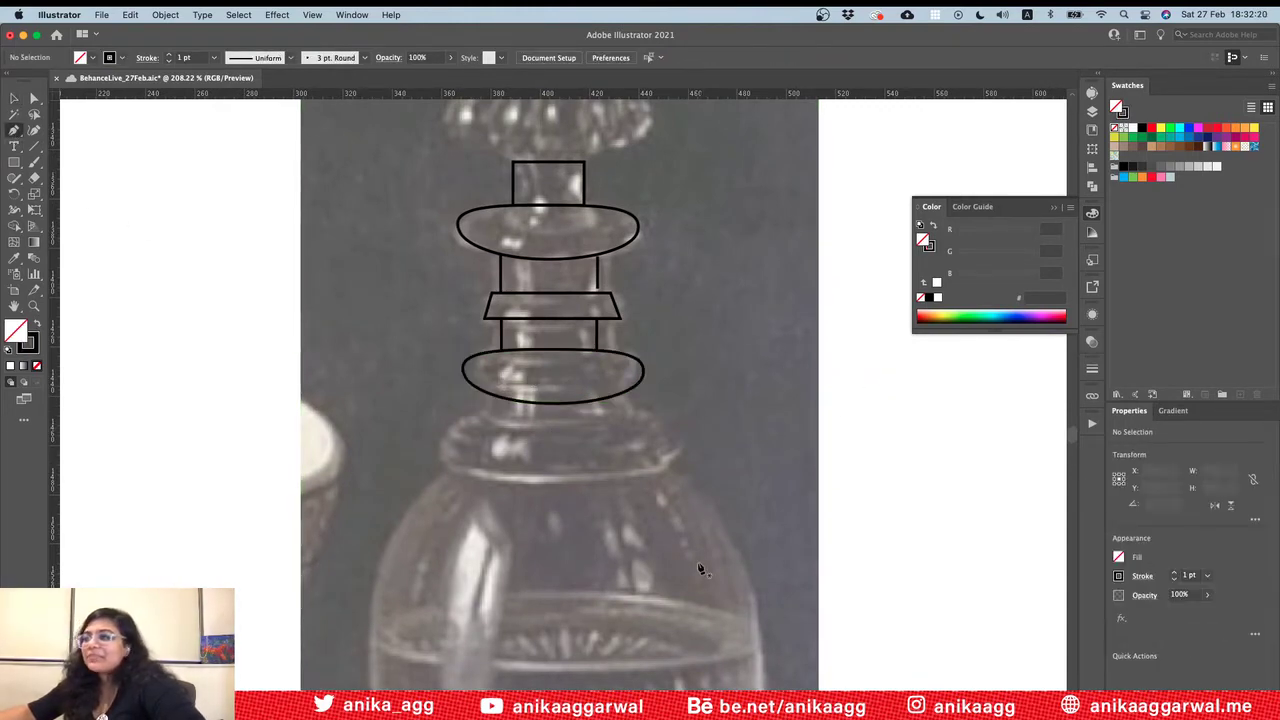
# Step: Draw a short Pen line down from the lower collar ellipse's edge
pyautogui.click(493, 398)
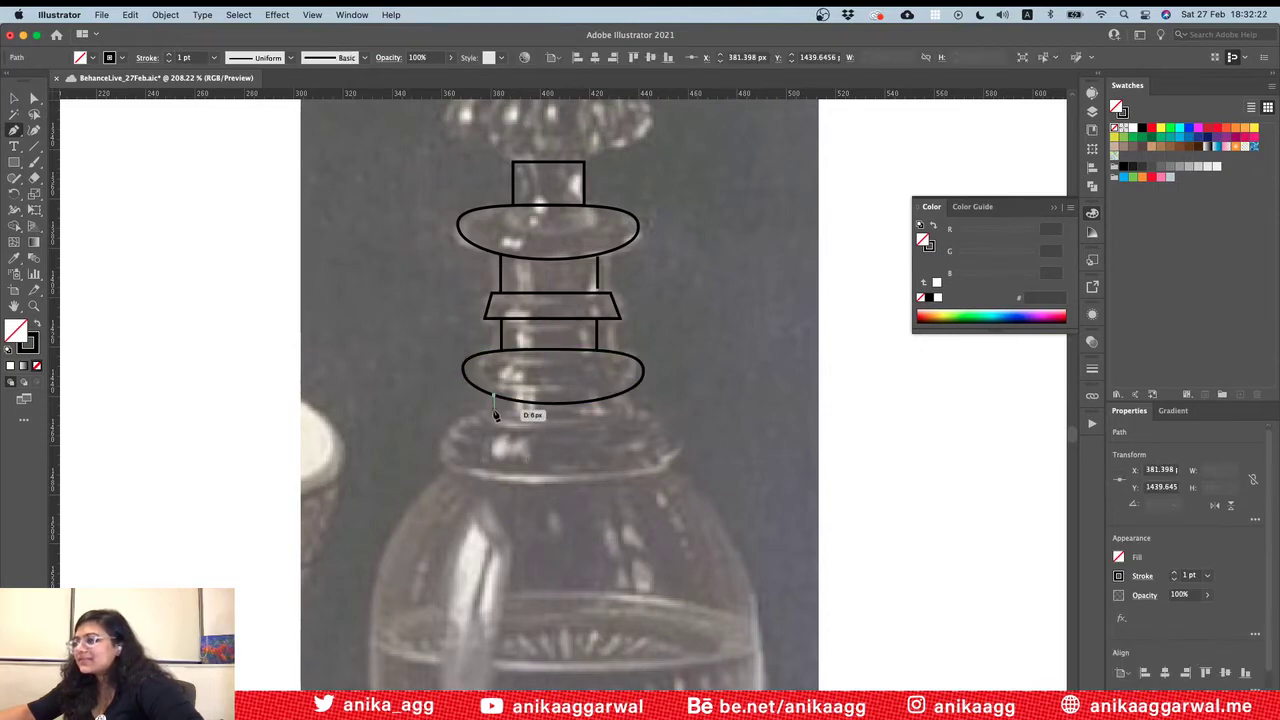
pyautogui.click(491, 410)
pyautogui.press('v')
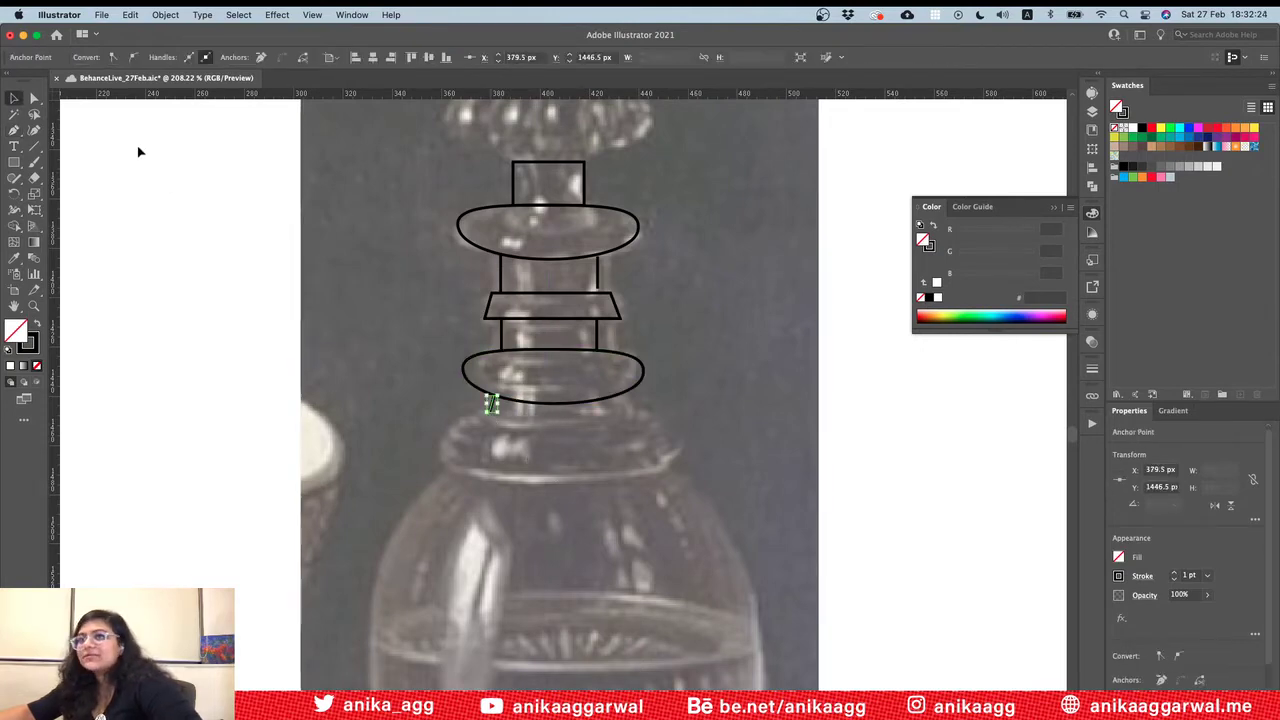
pyautogui.press('p')
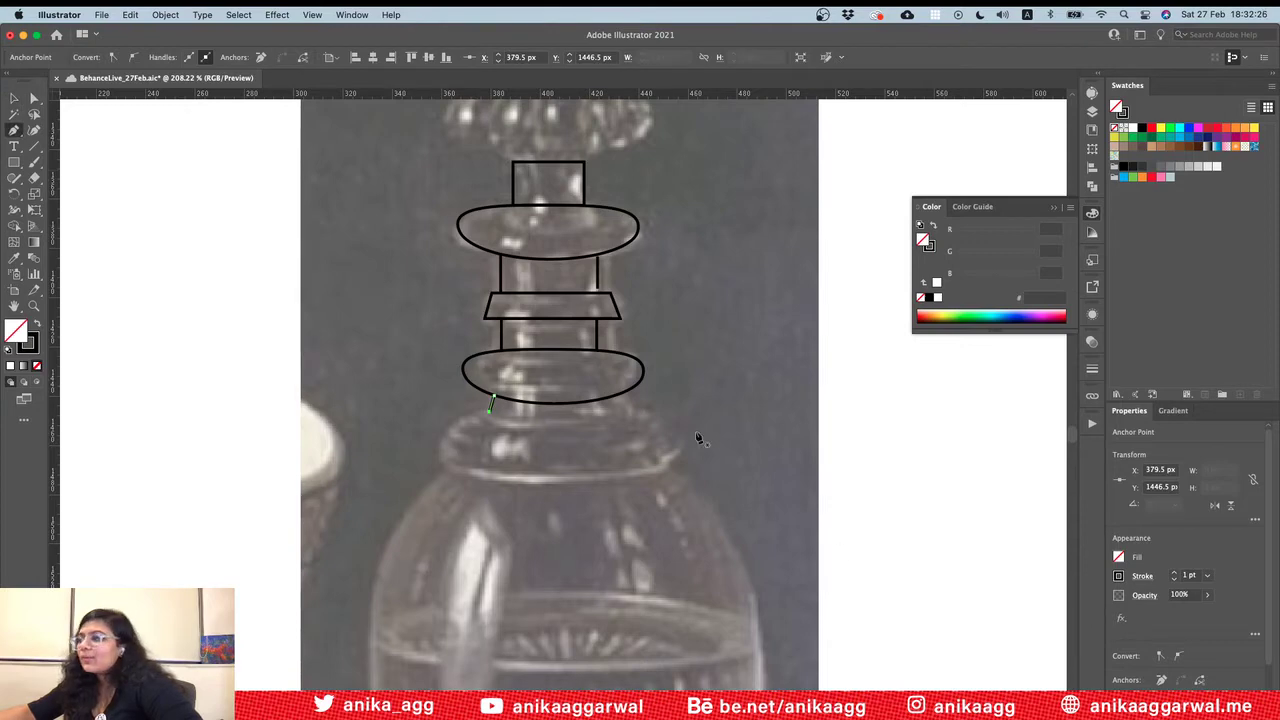
pyautogui.click(624, 394)
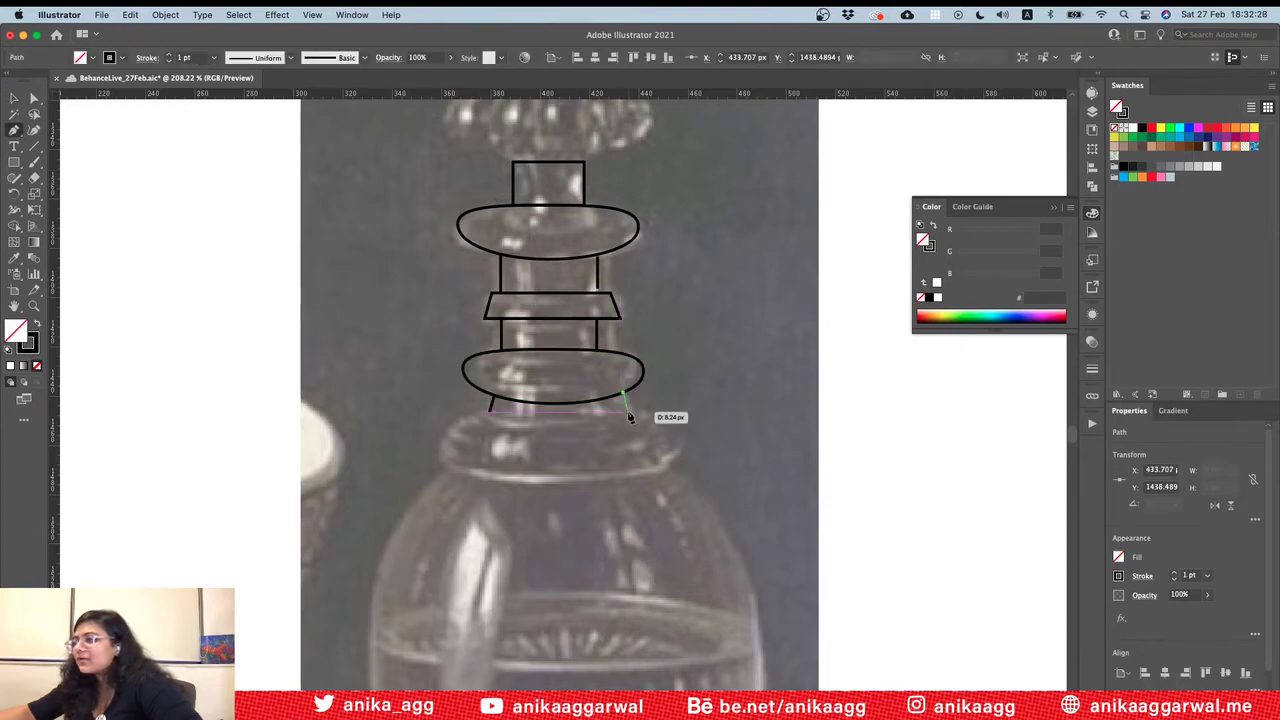
pyautogui.press('v')
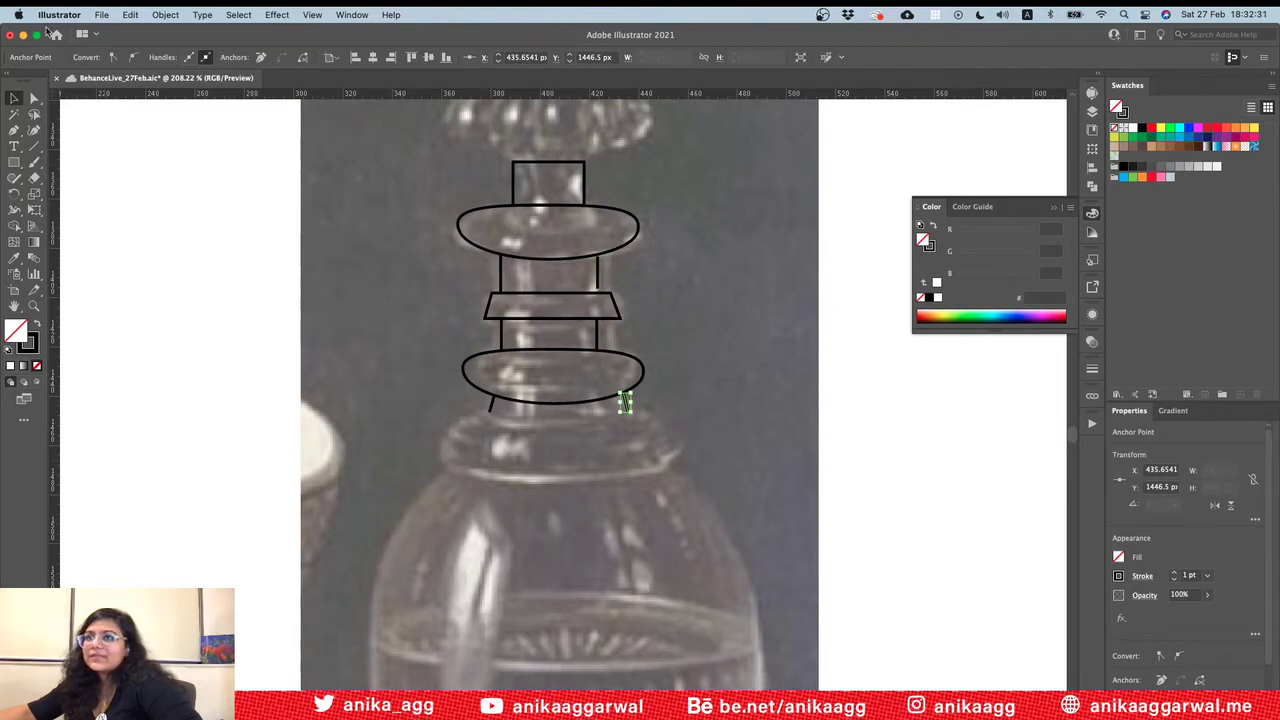
# Step: Draw slanted lines from the collar out to the decanter's left and right shoulders, then zoom out
pyautogui.click(14, 130)
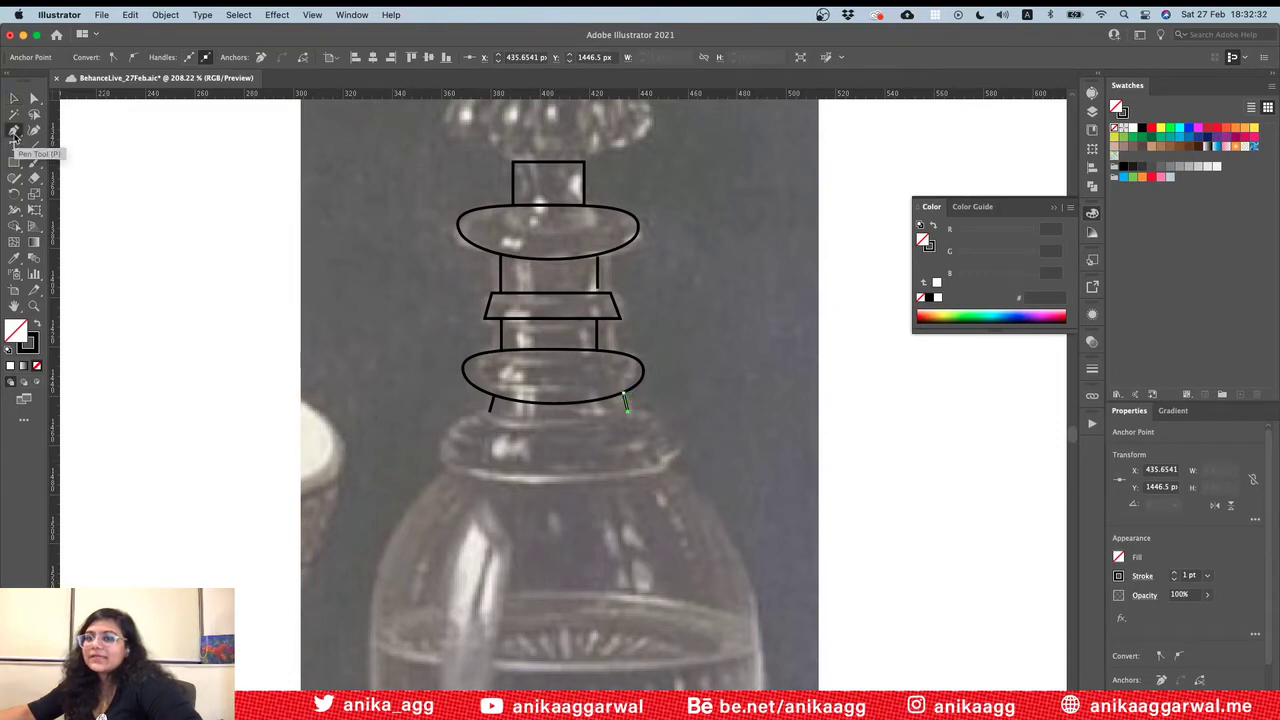
pyautogui.click(492, 398)
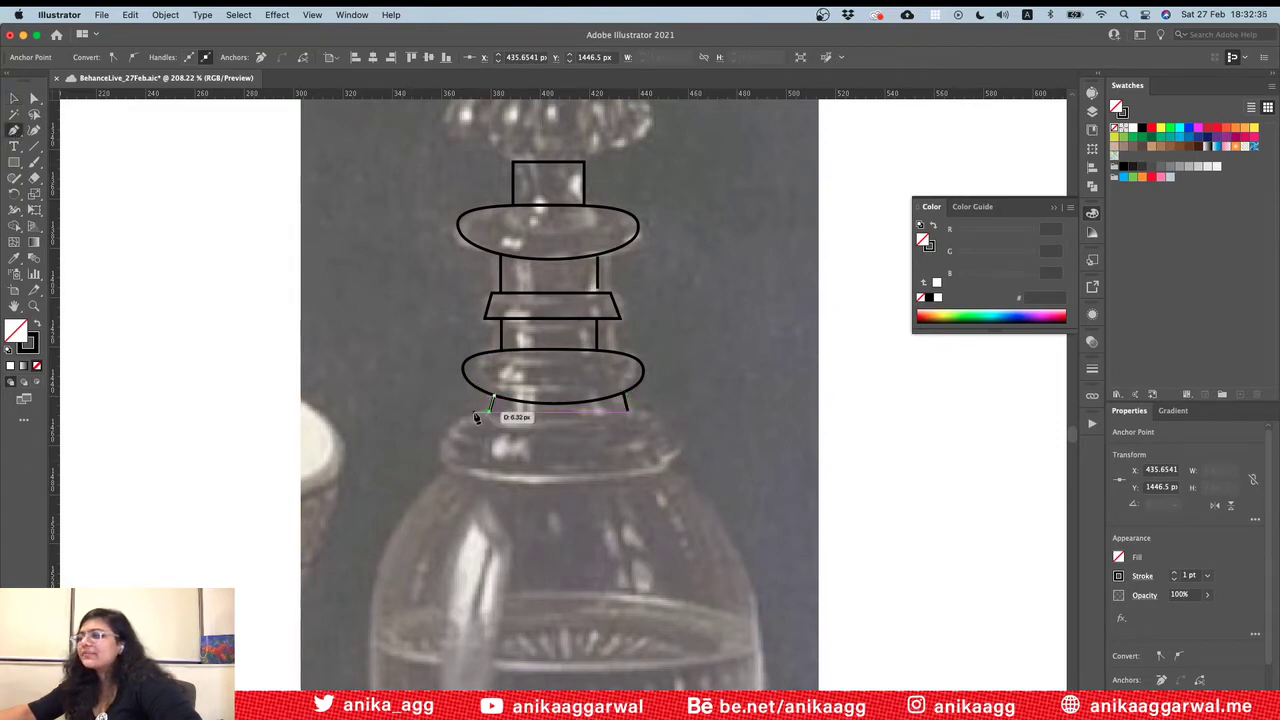
pyautogui.click(446, 461)
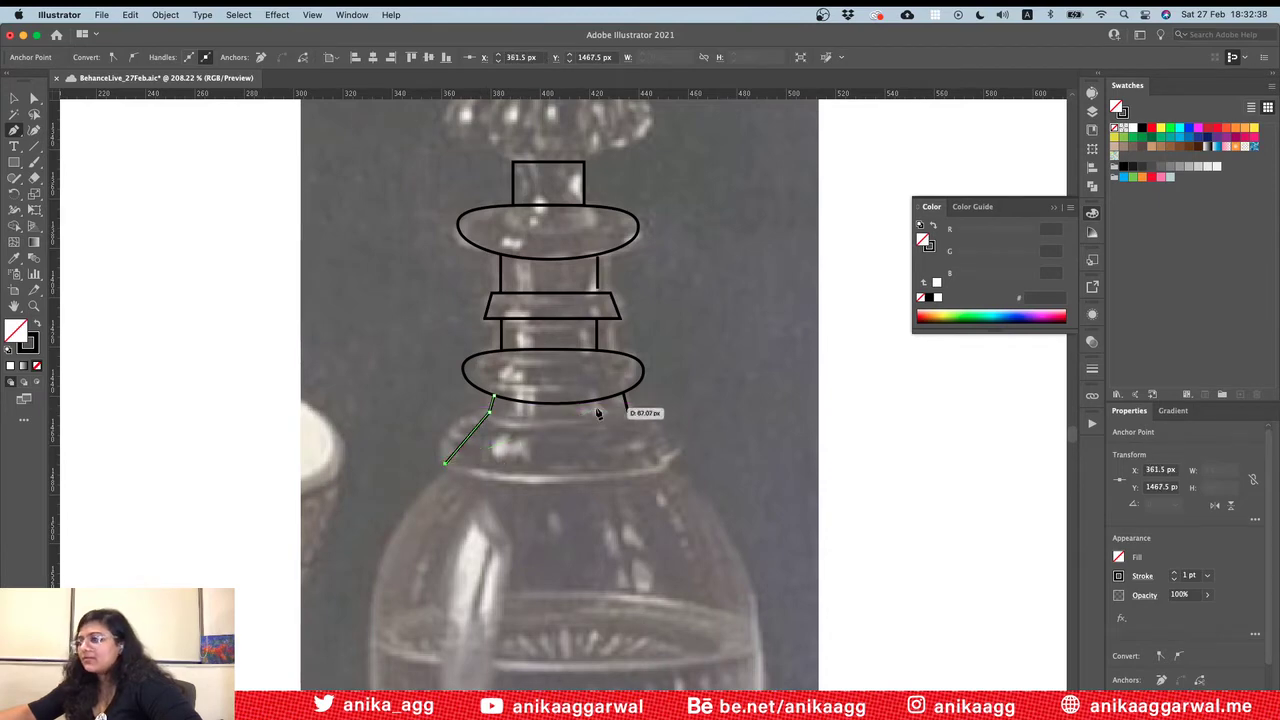
pyautogui.press('v')
pyautogui.click(15, 131)
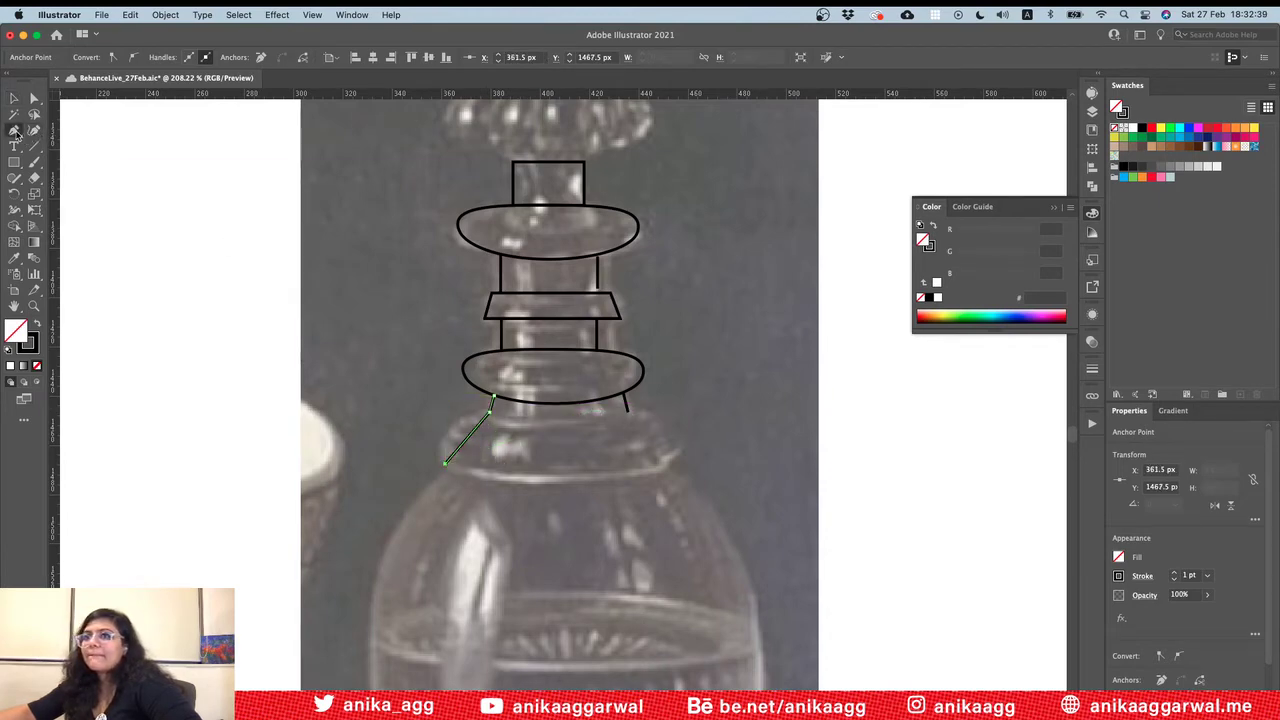
pyautogui.click(627, 410)
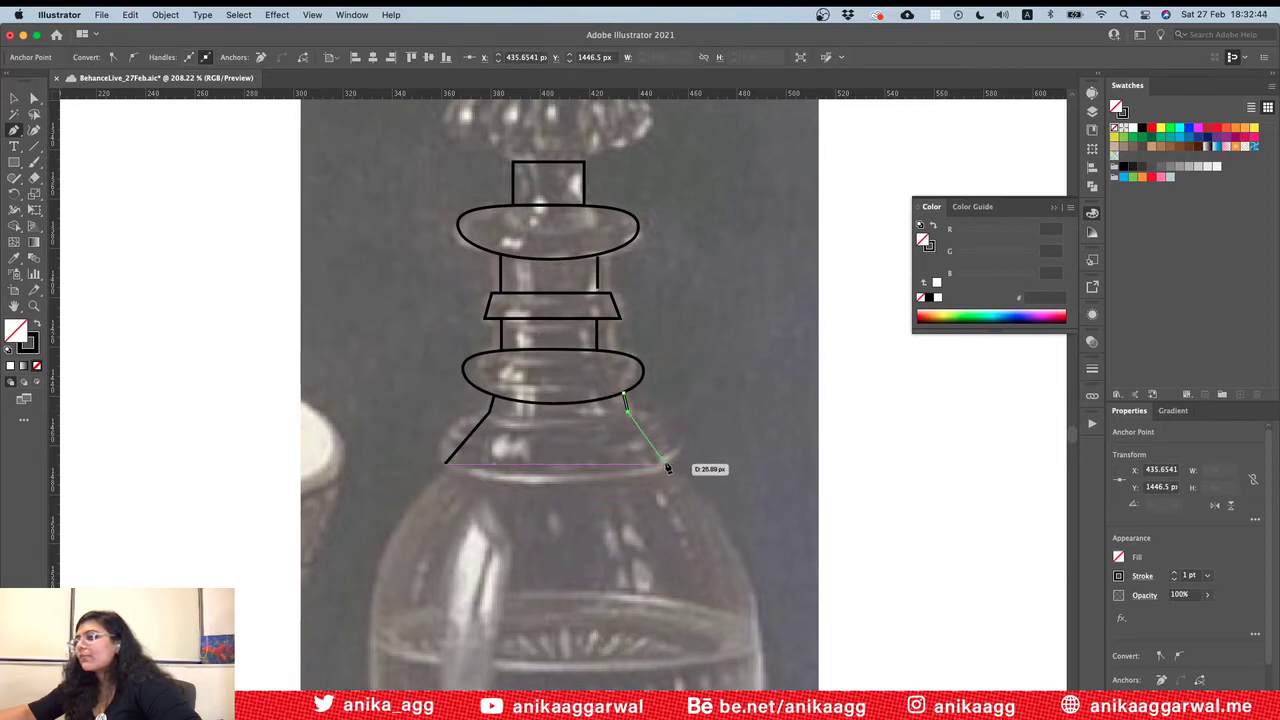
pyautogui.click(667, 465)
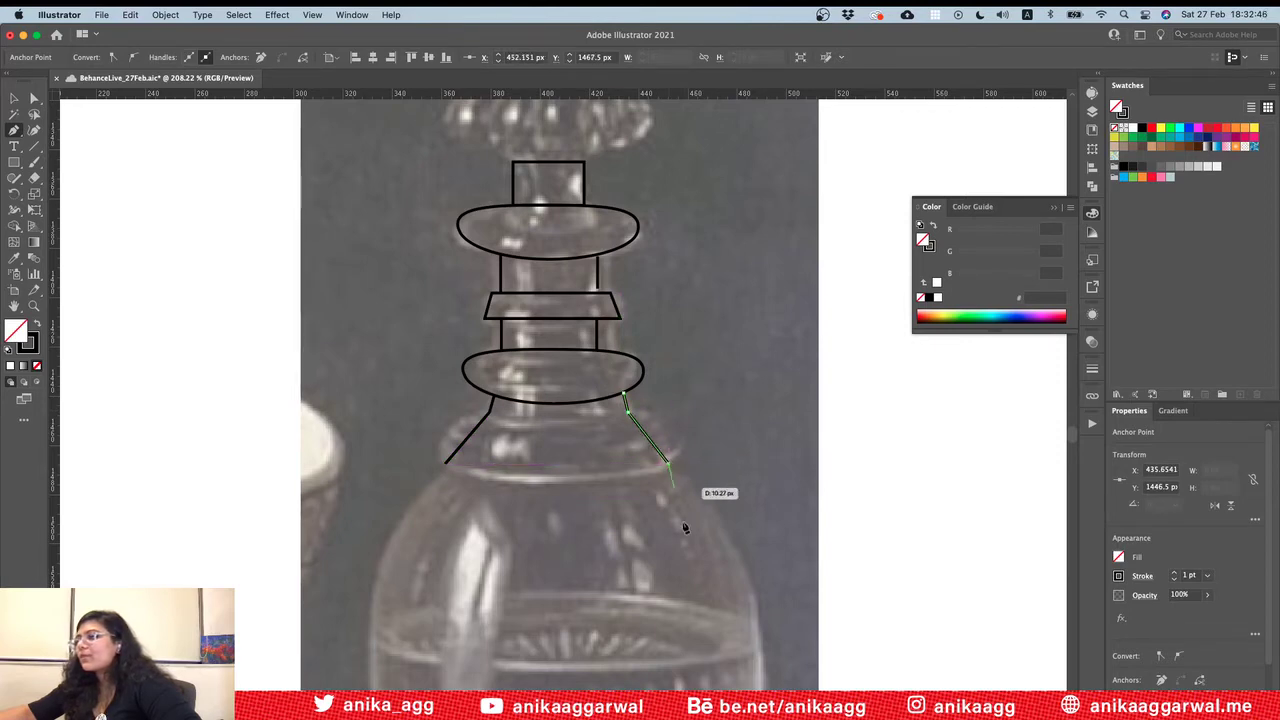
pyautogui.press('v')
pyautogui.scroll(-5, 800, 406)
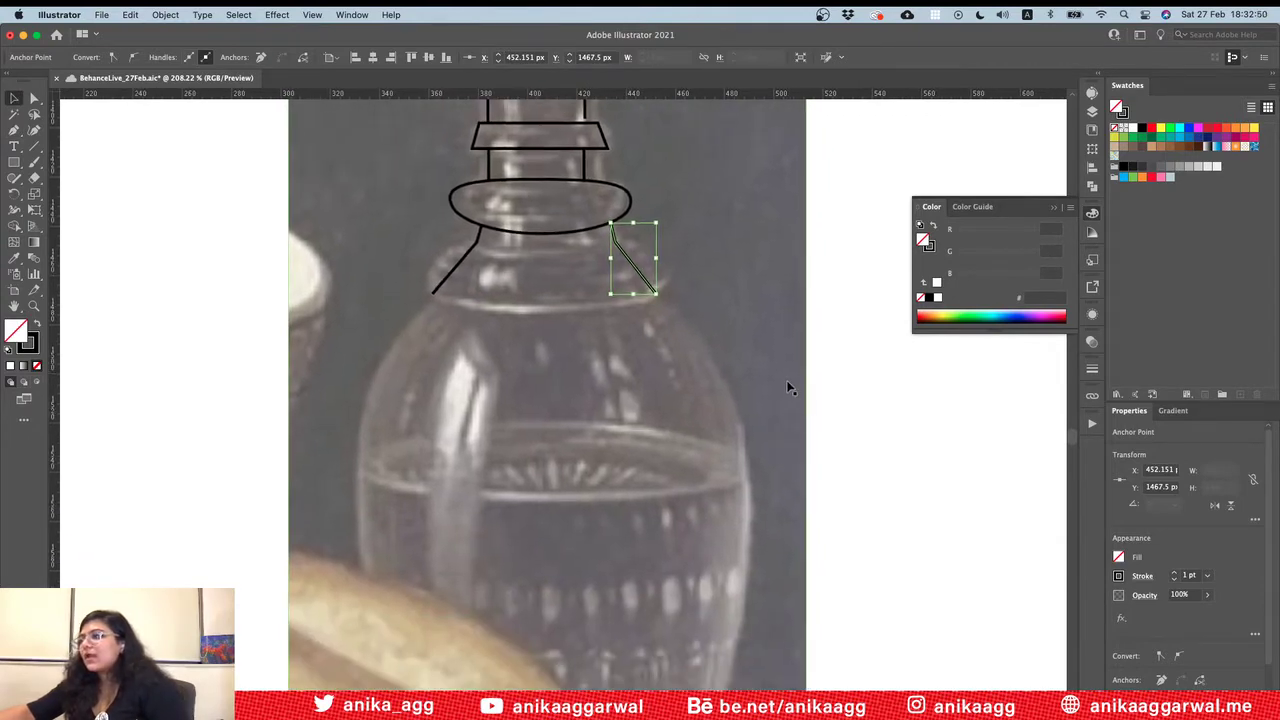
pyautogui.scroll(-2, 787, 388)
pyautogui.keyDown('alt'); pyautogui.scroll(-2, 787, 388); pyautogui.keyUp('alt')
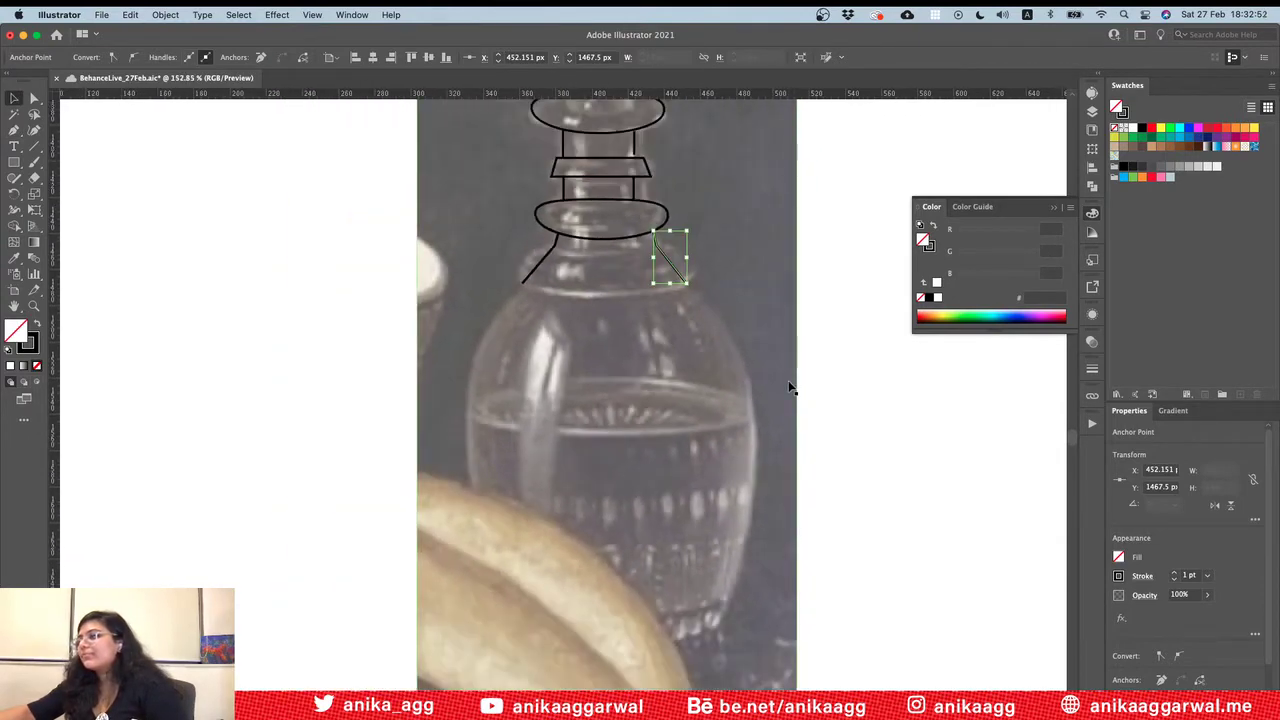
pyautogui.keyDown('alt'); pyautogui.scroll(-2, 789, 388); pyautogui.keyUp('alt')
pyautogui.press('l')
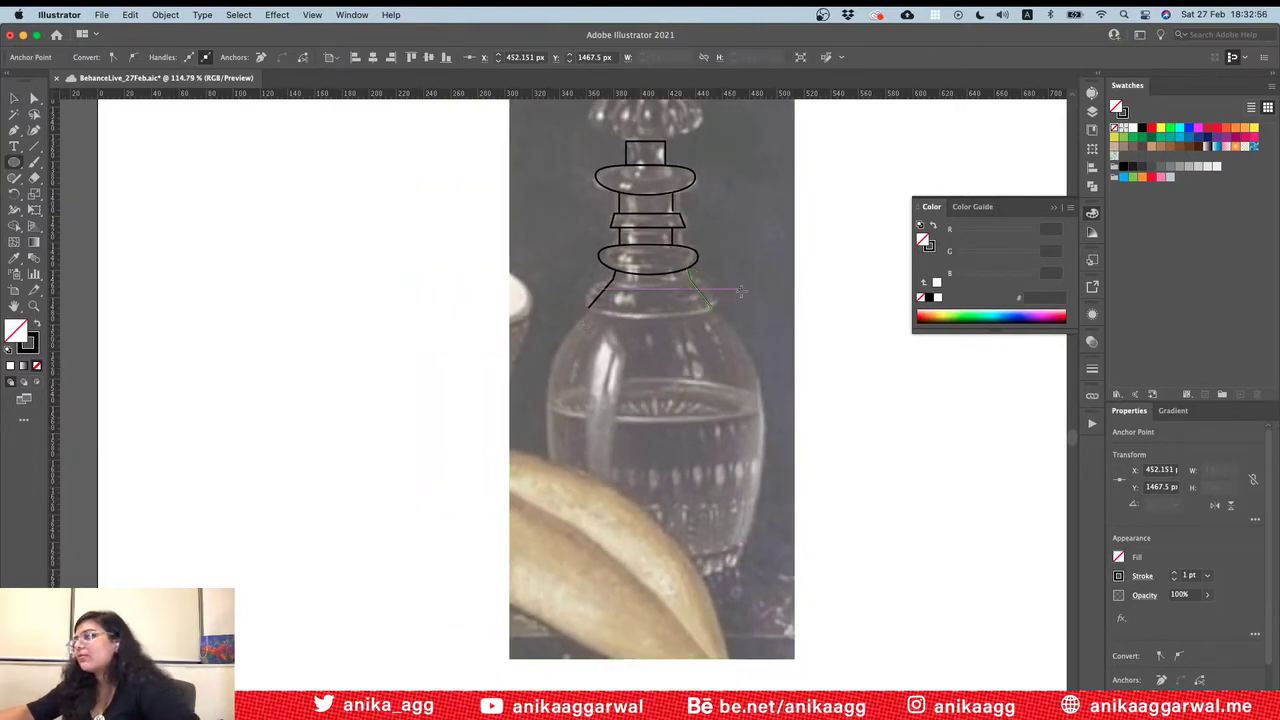
# Step: Draw an ellipse over the decanter body and fit it to about 149 × 255 px
pyautogui.moveTo(728, 288); pyautogui.dragTo(528, 620)
pyautogui.moveTo(628, 452); pyautogui.dragTo(648, 431)
pyautogui.moveTo(748, 431); pyautogui.dragTo(765, 431)
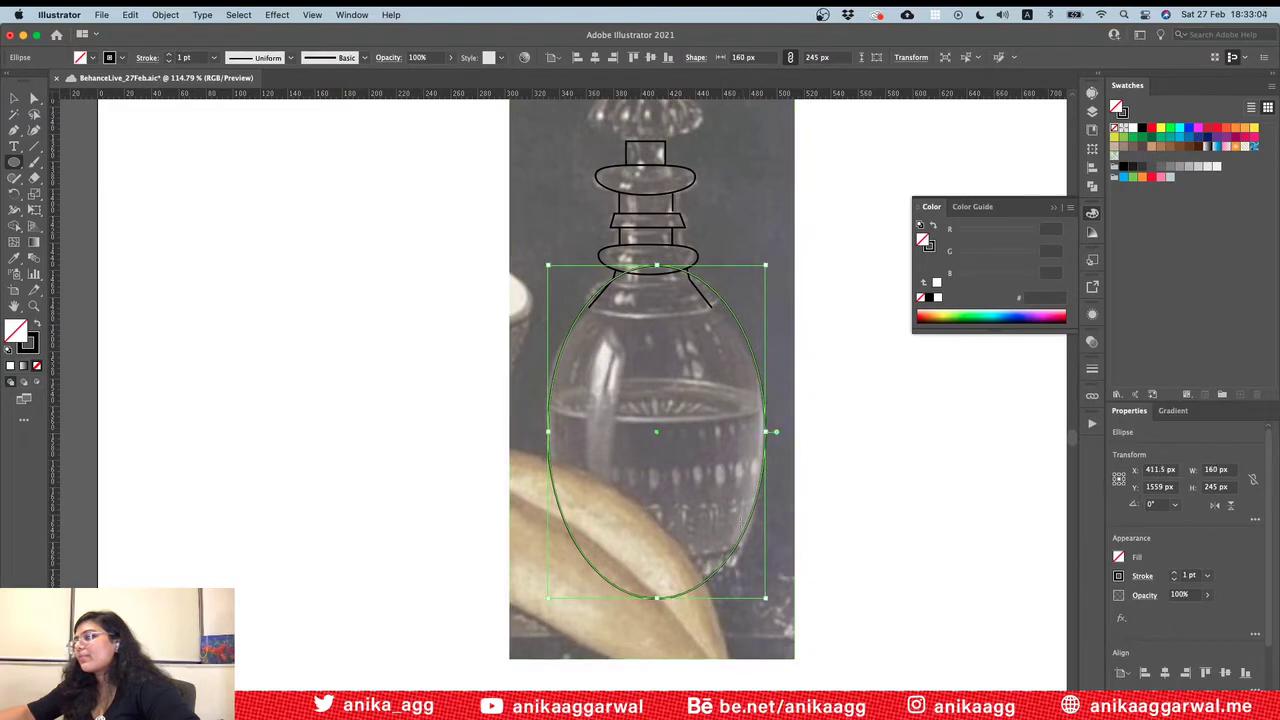
pyautogui.moveTo(765, 598)
pyautogui.mouseDown()
pyautogui.moveTo(776, 600)
pyautogui.moveTo(754, 617)
pyautogui.mouseUp()
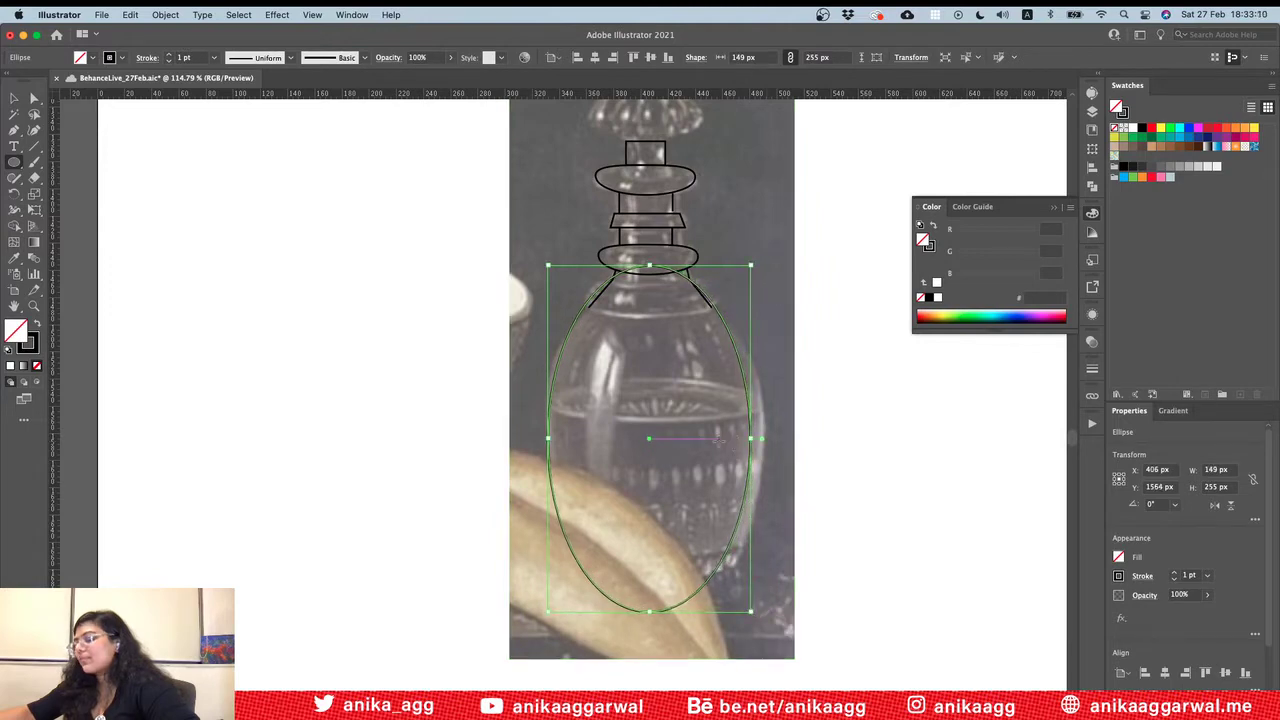
pyautogui.press('v')
pyautogui.moveTo(650, 439); pyautogui.dragTo(652, 441)
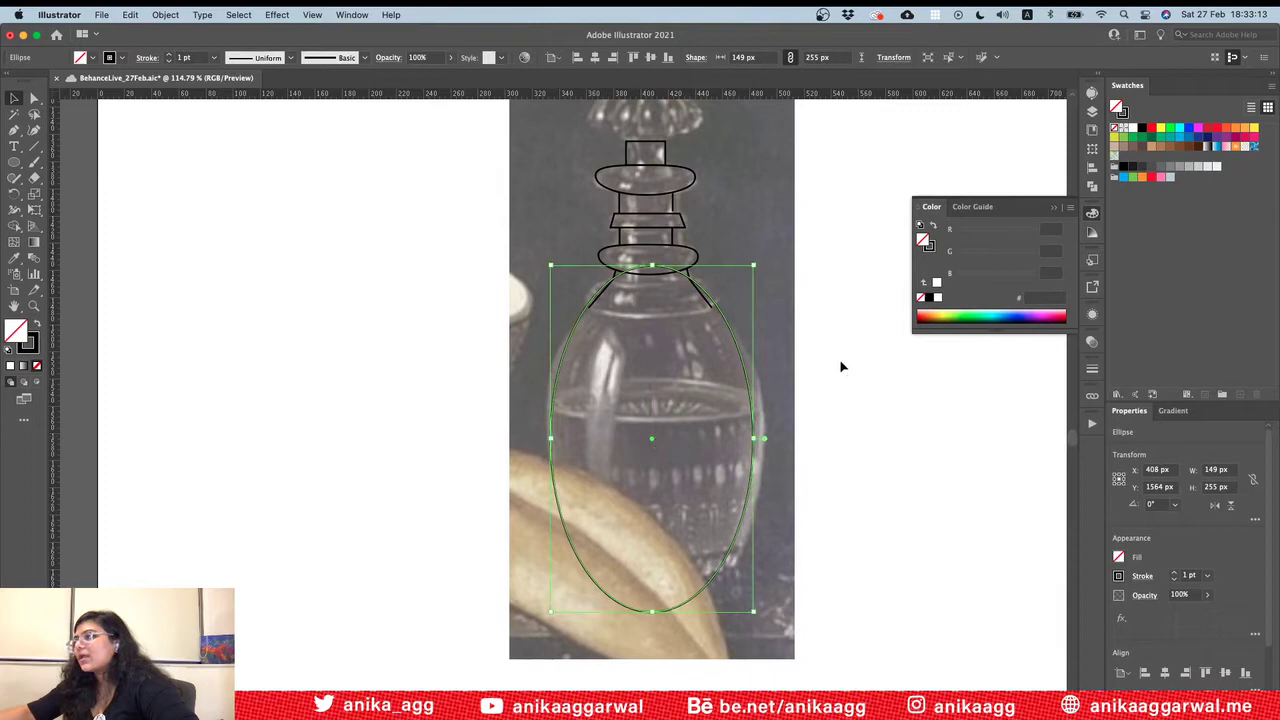
pyautogui.click(700, 289)
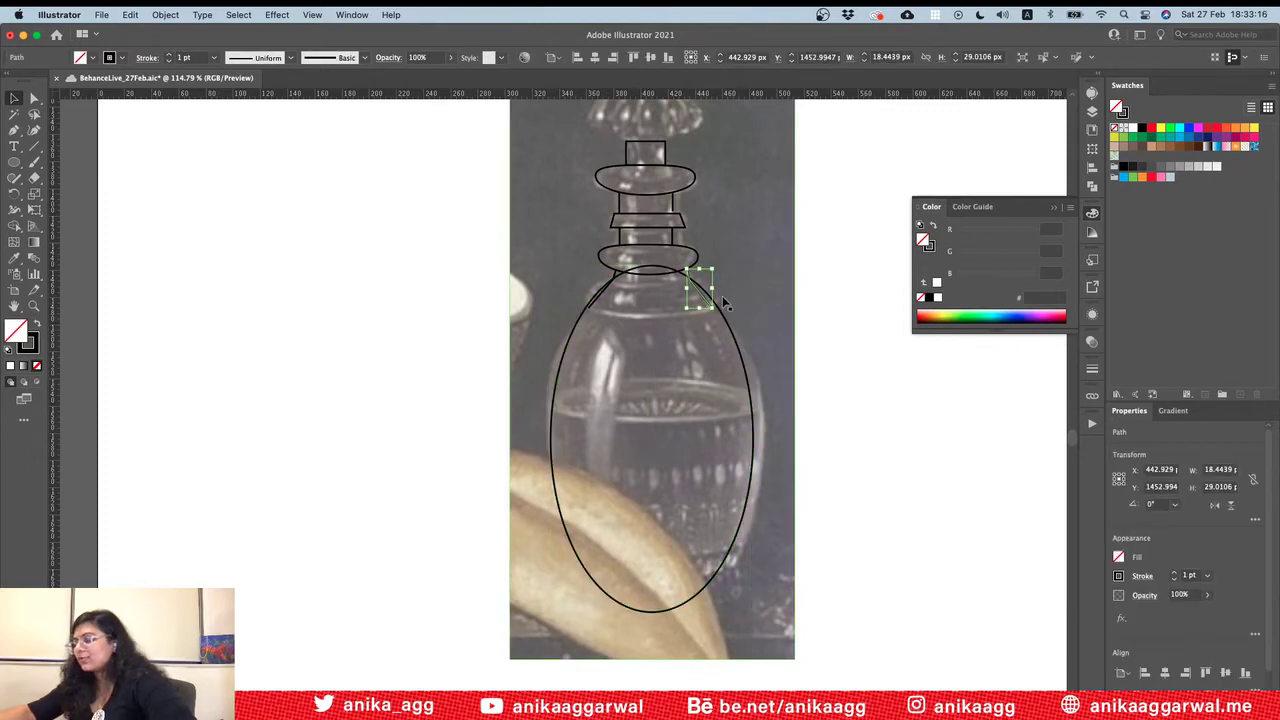
pyautogui.press('super+equal')
pyautogui.press('super+equal')
pyautogui.press('super+equal')
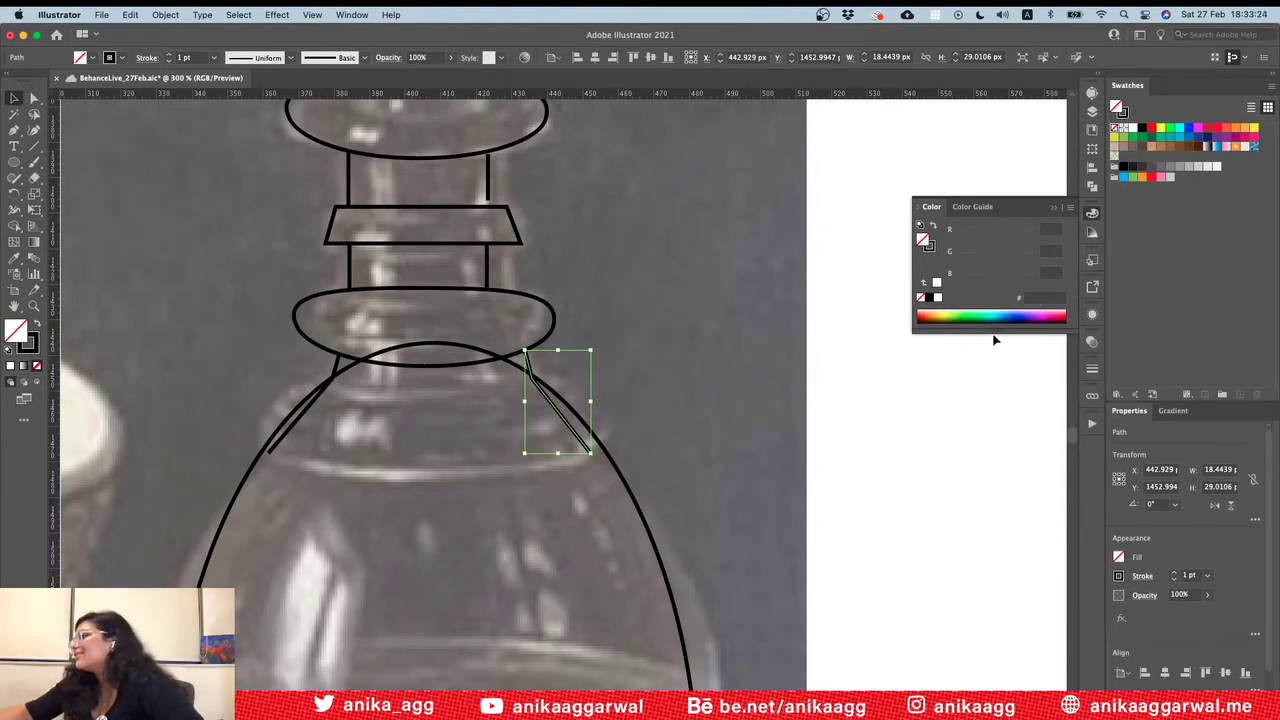
pyautogui.click(1119, 577)
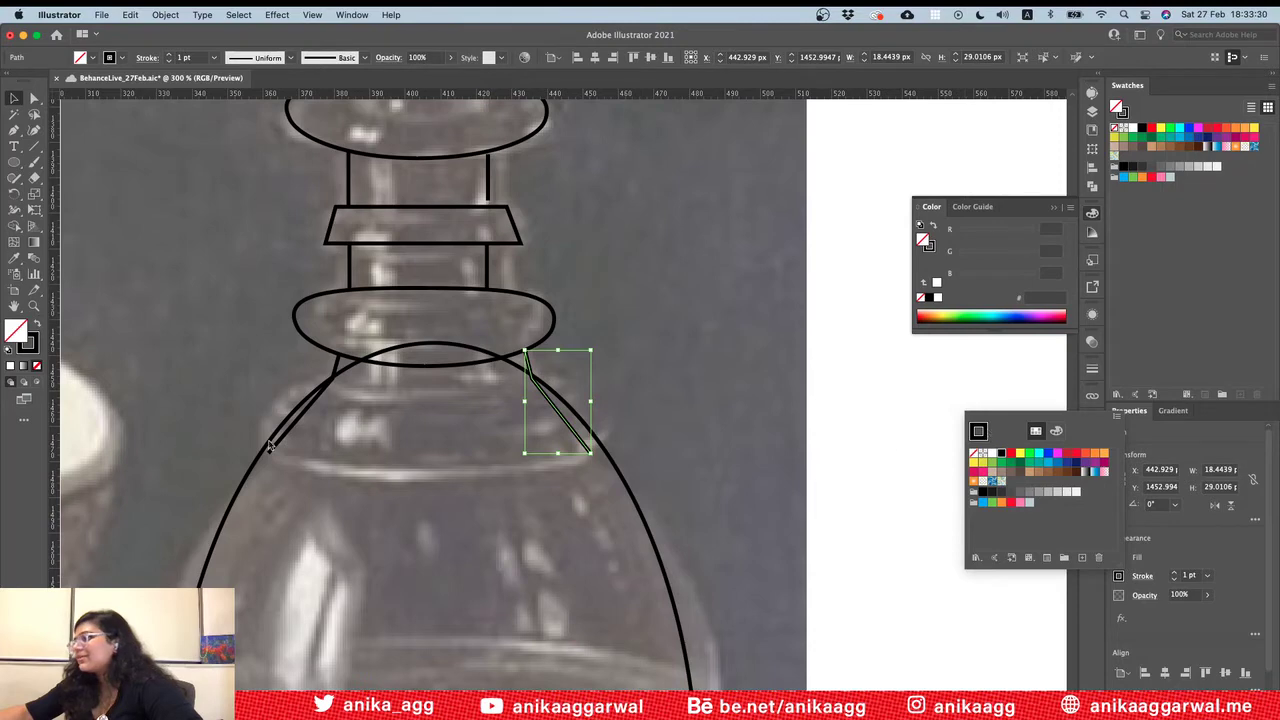
pyautogui.press('Escape')
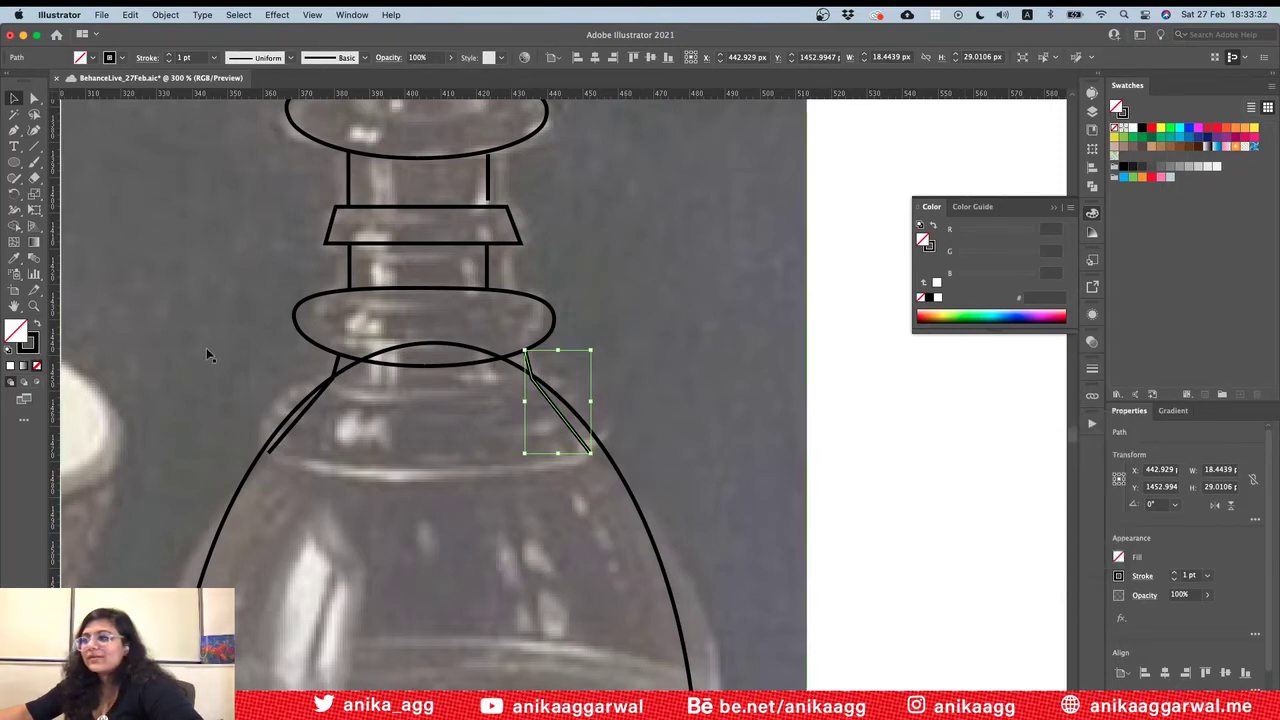
pyautogui.click(600, 517)
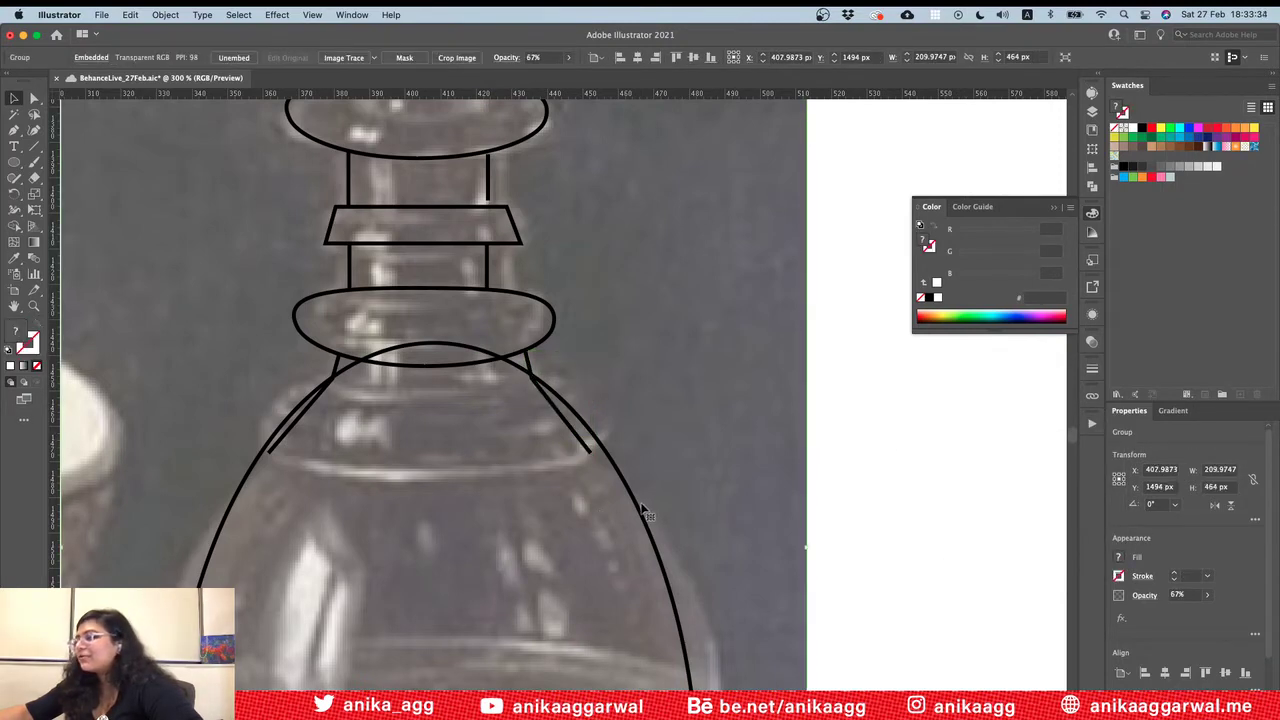
pyautogui.click(645, 513)
pyautogui.click(1119, 557)
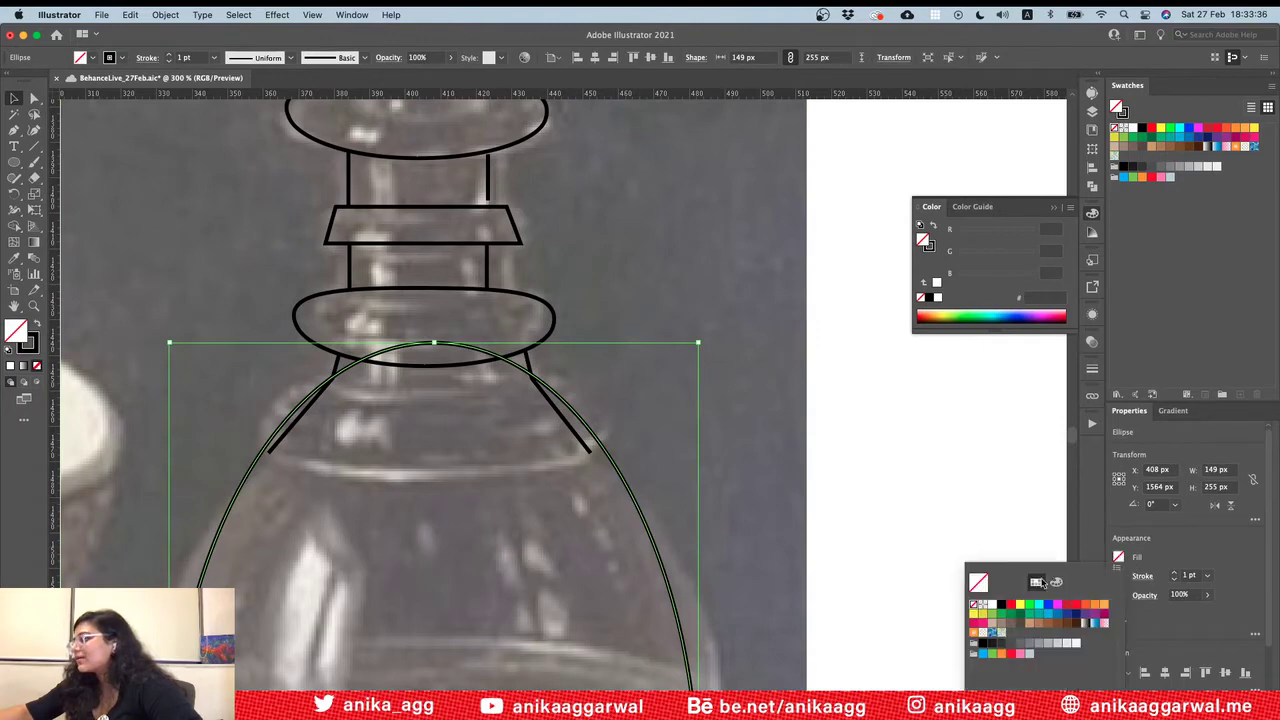
pyautogui.click(1001, 604)
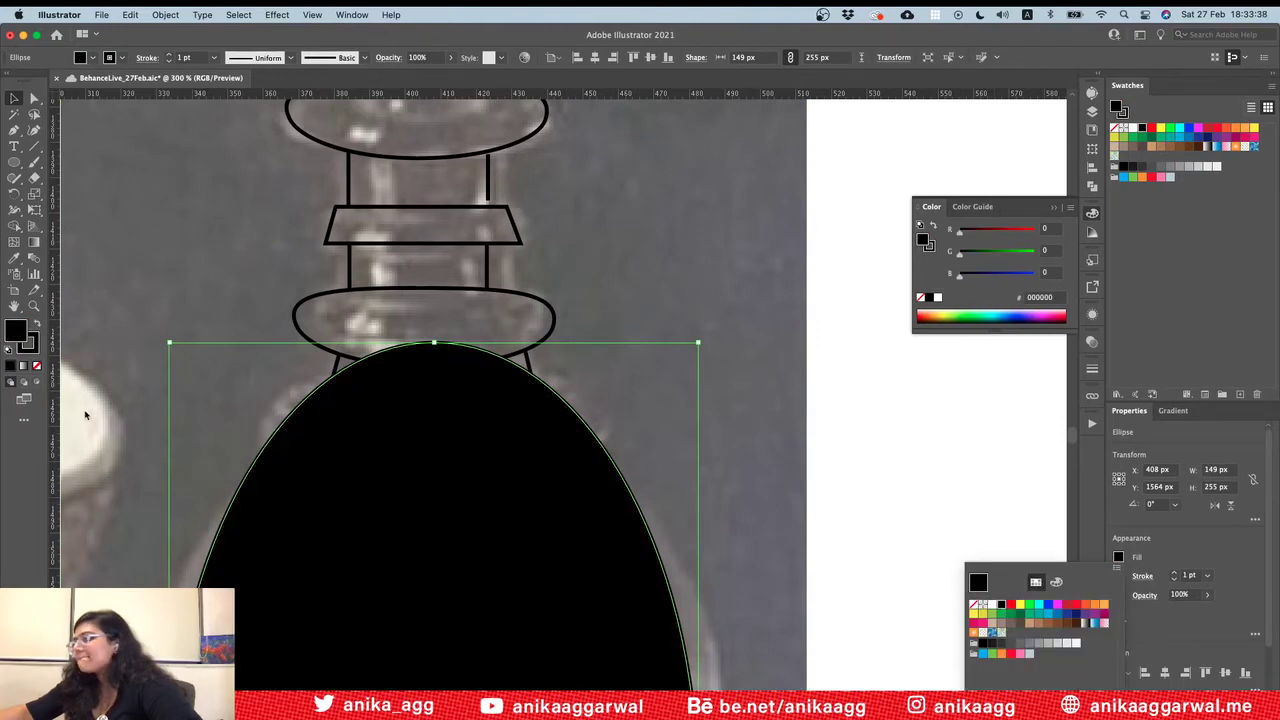
pyautogui.click(22, 330)
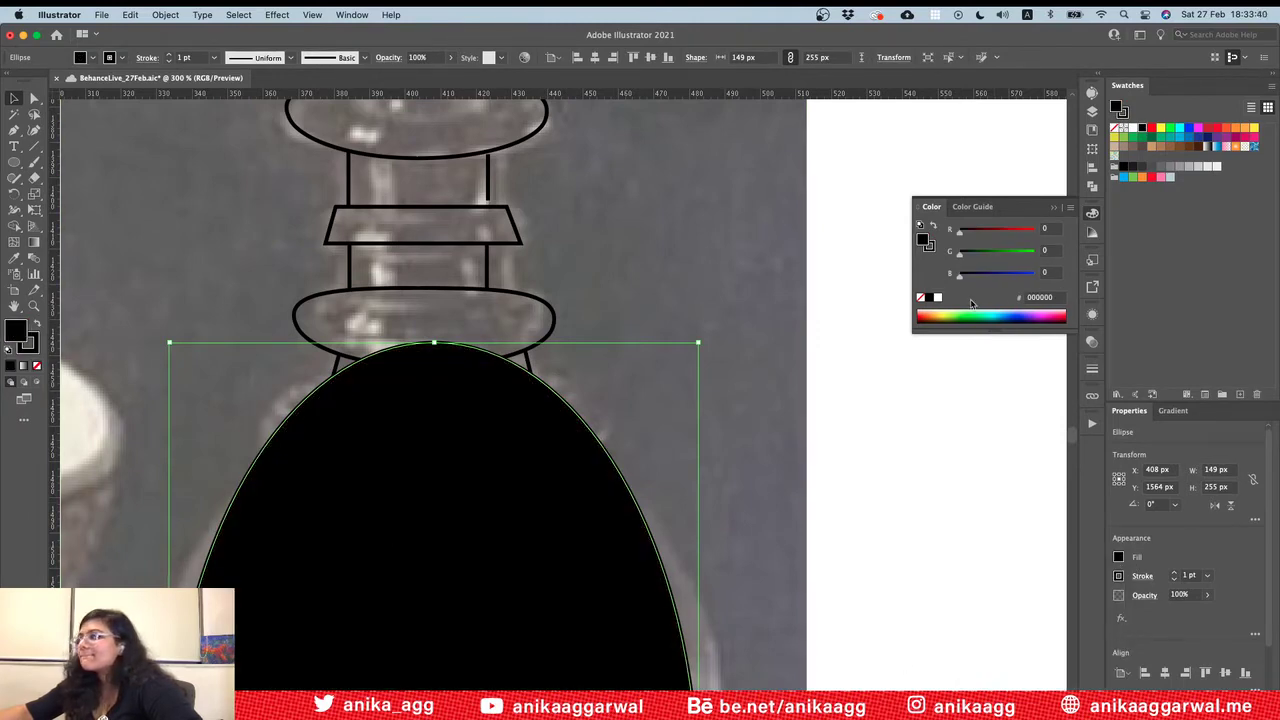
pyautogui.click(1048, 298)
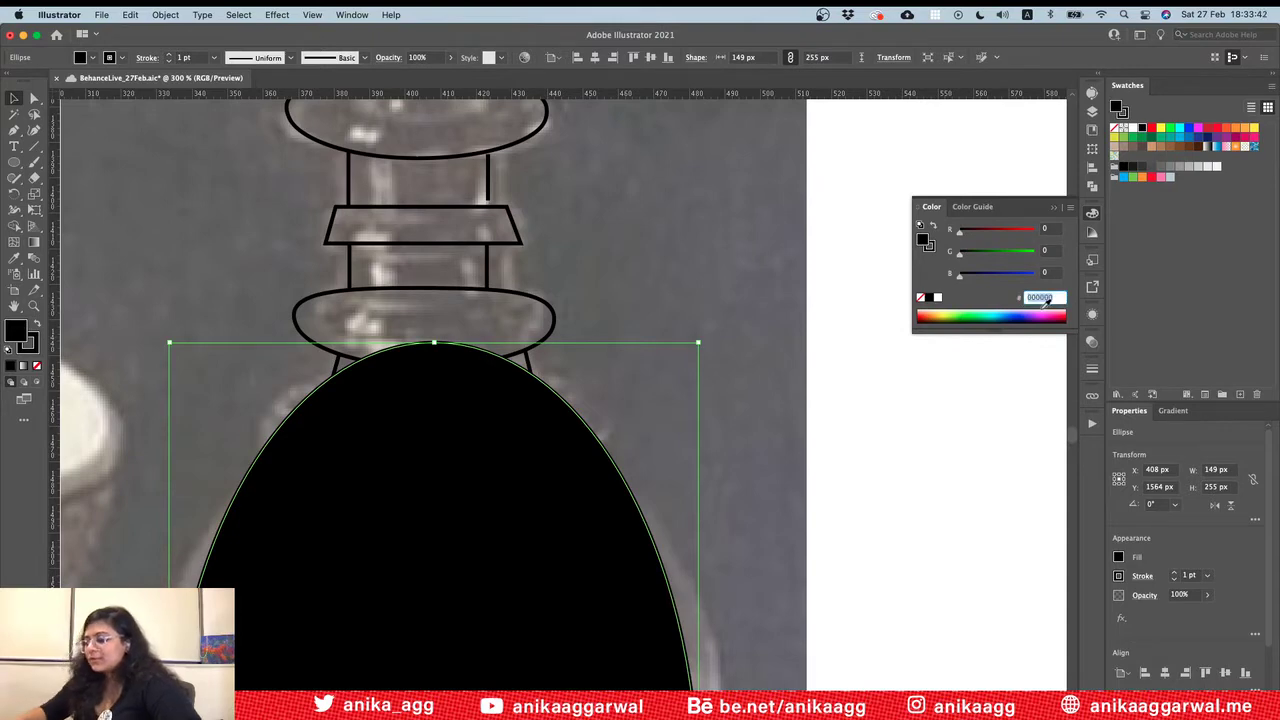
pyautogui.write('282828')
pyautogui.press('Return')
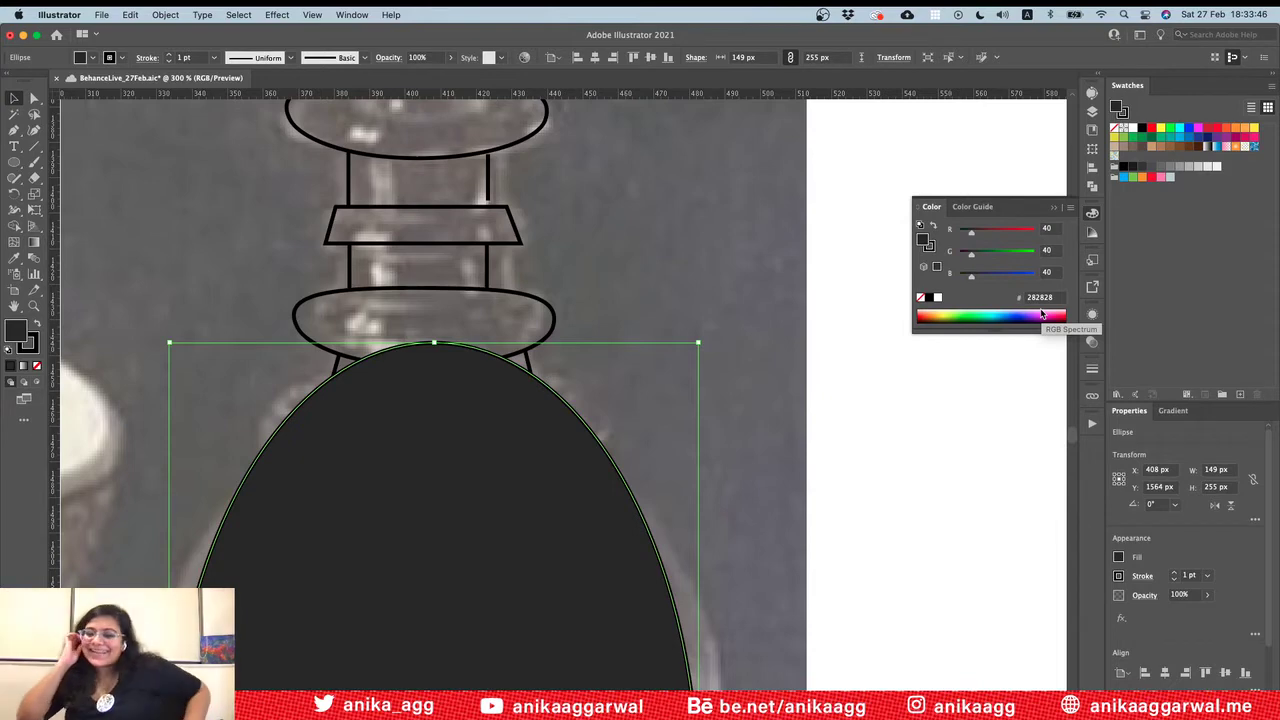
pyautogui.press('/')
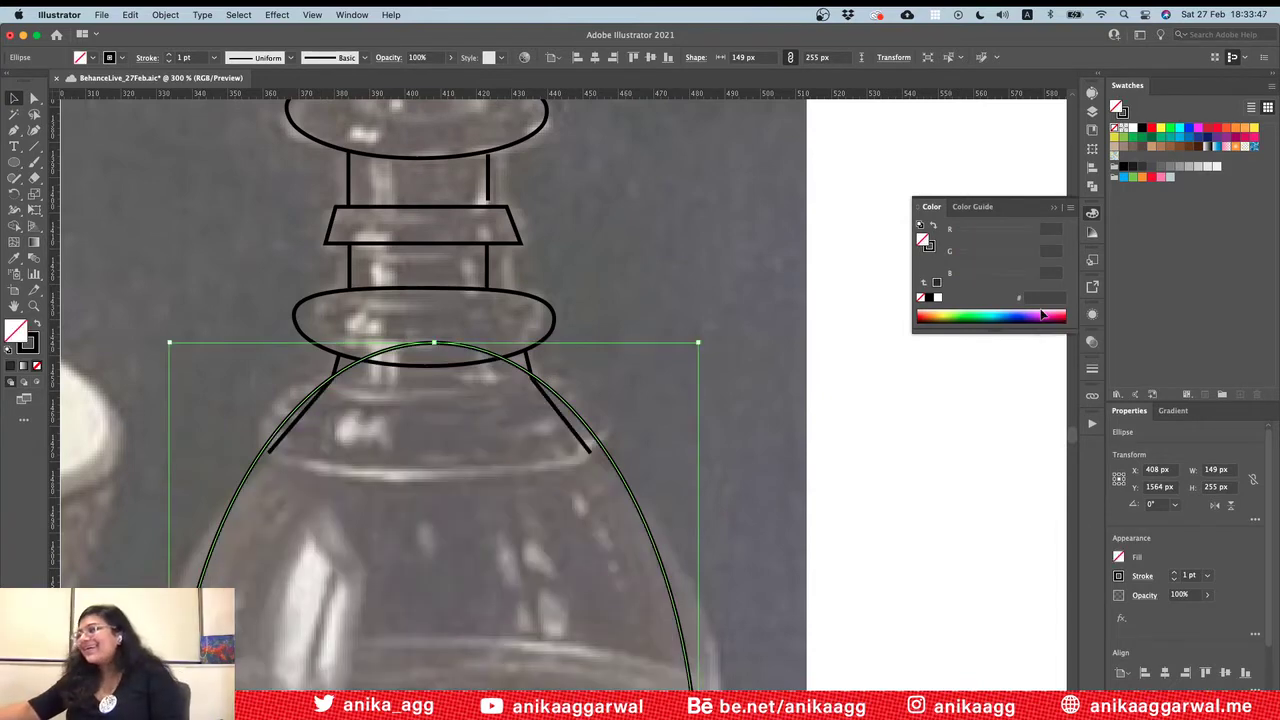
pyautogui.click(965, 470)
# Step: Resize the body ellipse to 154 px wide
pyautogui.keyDown('alt'); pyautogui.scroll(-5, 957, 457); pyautogui.keyUp('alt')
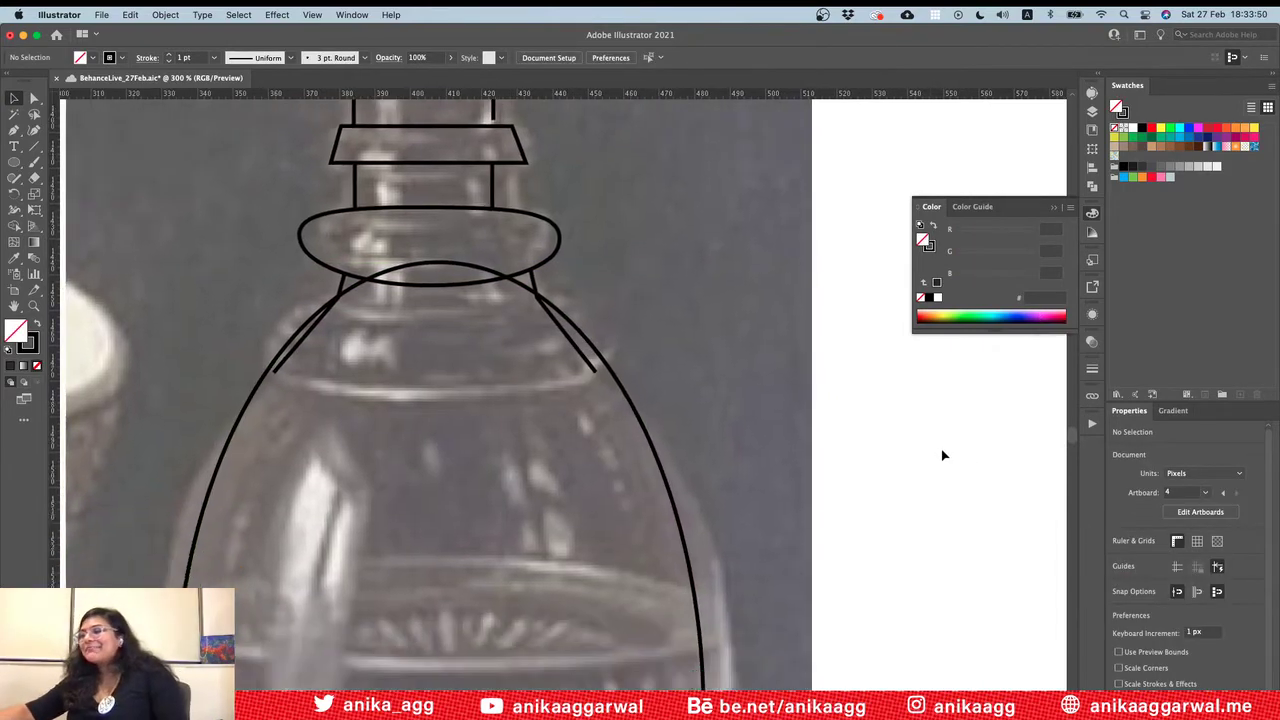
pyautogui.scroll(-5, 935, 440)
pyautogui.hscroll(3, 935, 440)
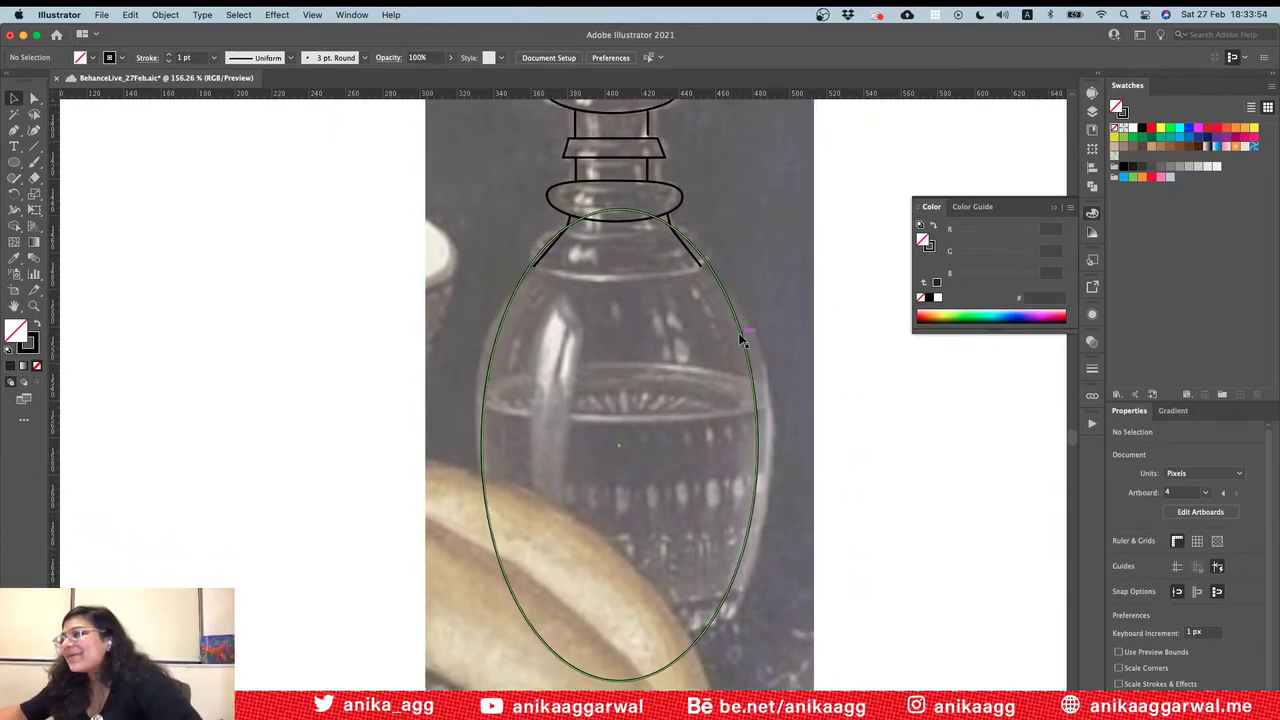
pyautogui.moveTo(744, 352); pyautogui.dragTo(740, 352)
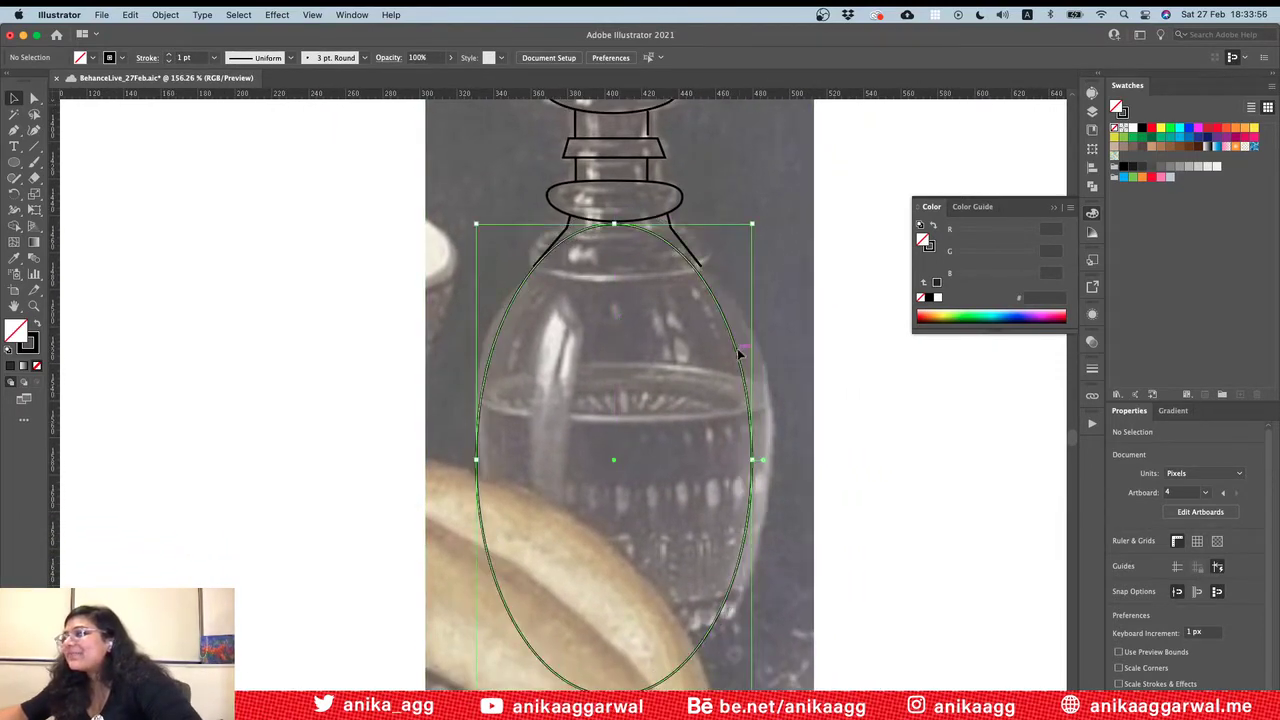
pyautogui.moveTo(755, 462); pyautogui.dragTo(762, 464)
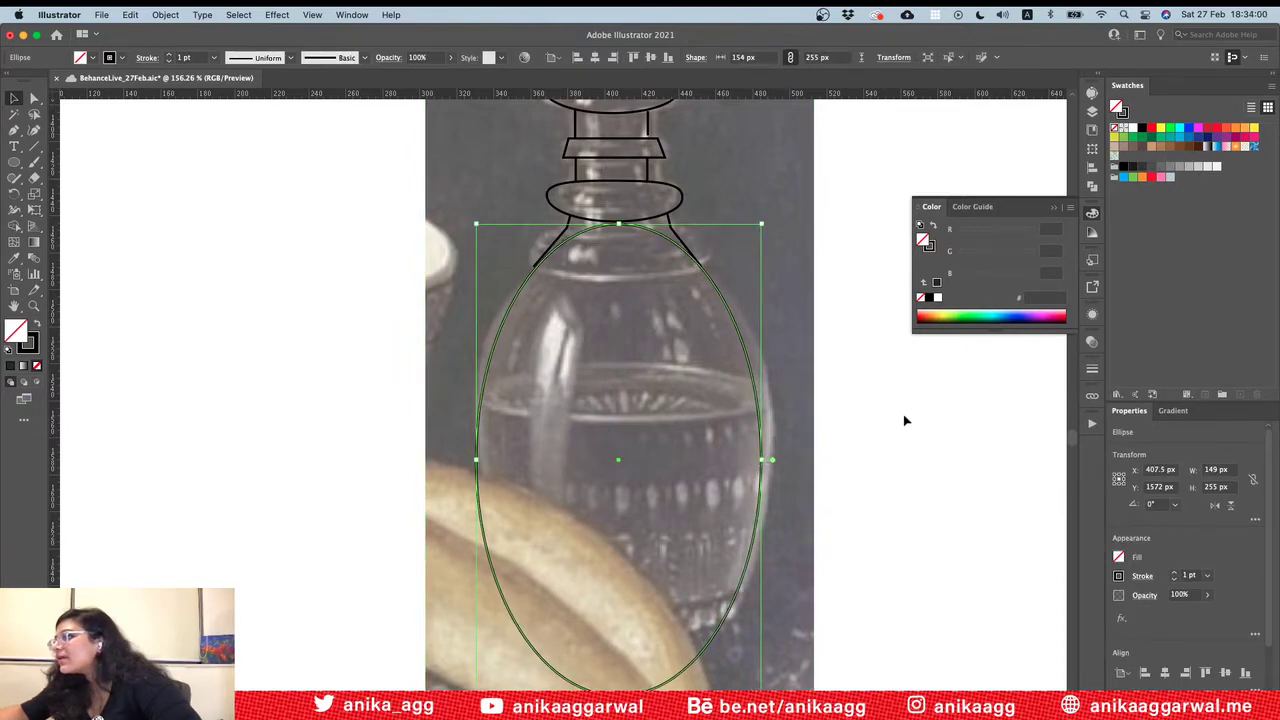
pyautogui.click(903, 420)
# Step: Delete the ellipse's top anchor and move the remaining U-curve up to the water line
pyautogui.press('a')
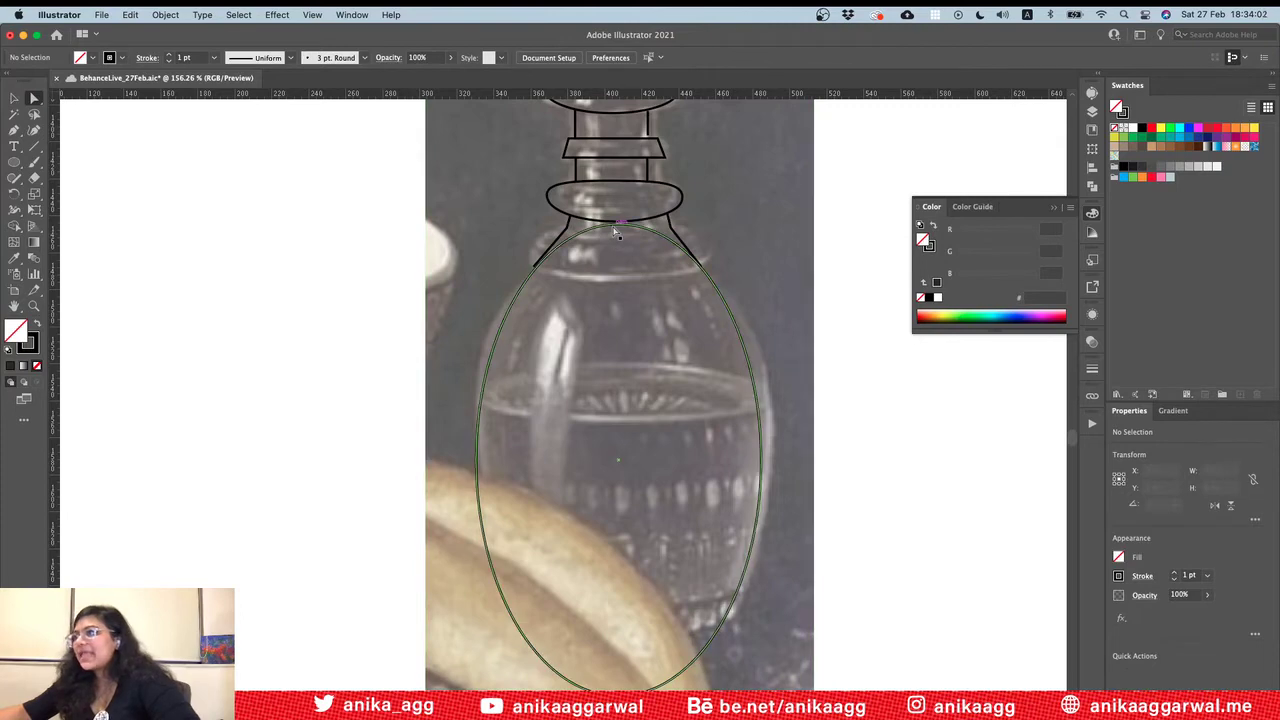
pyautogui.click(617, 226)
pyautogui.press('Delete')
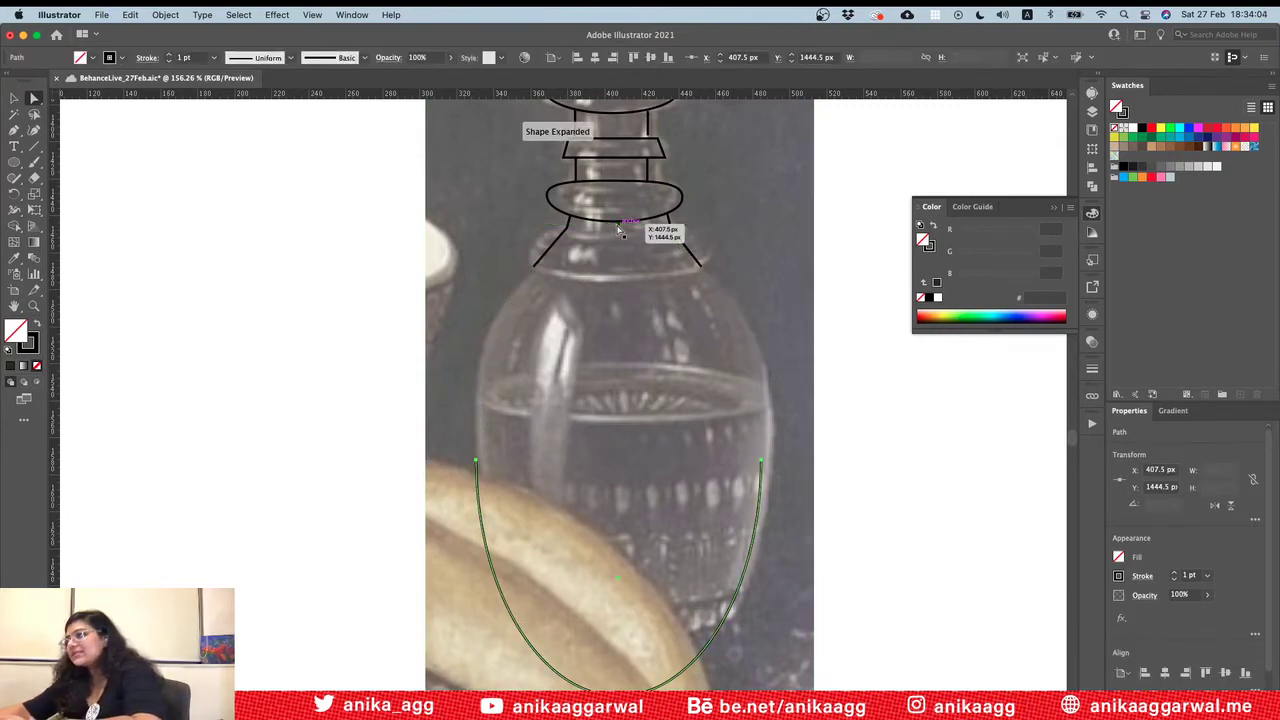
pyautogui.press('v')
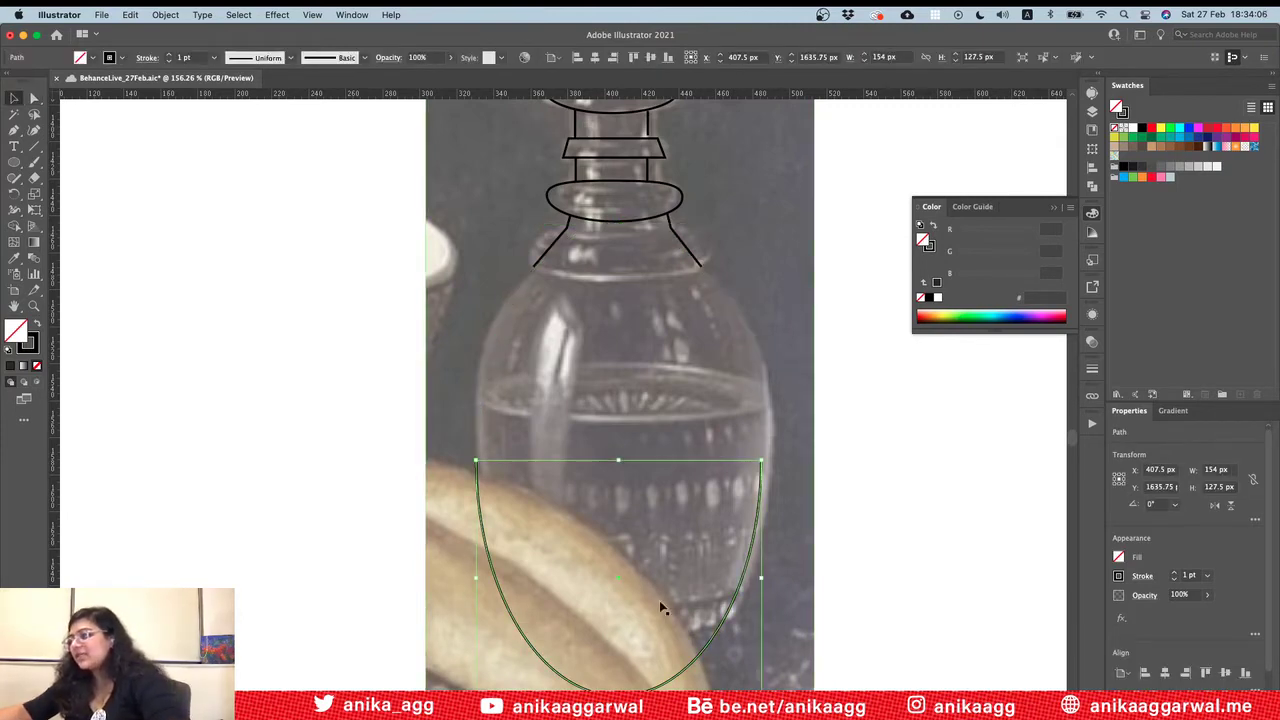
pyautogui.moveTo(618, 588); pyautogui.dragTo(626, 519)
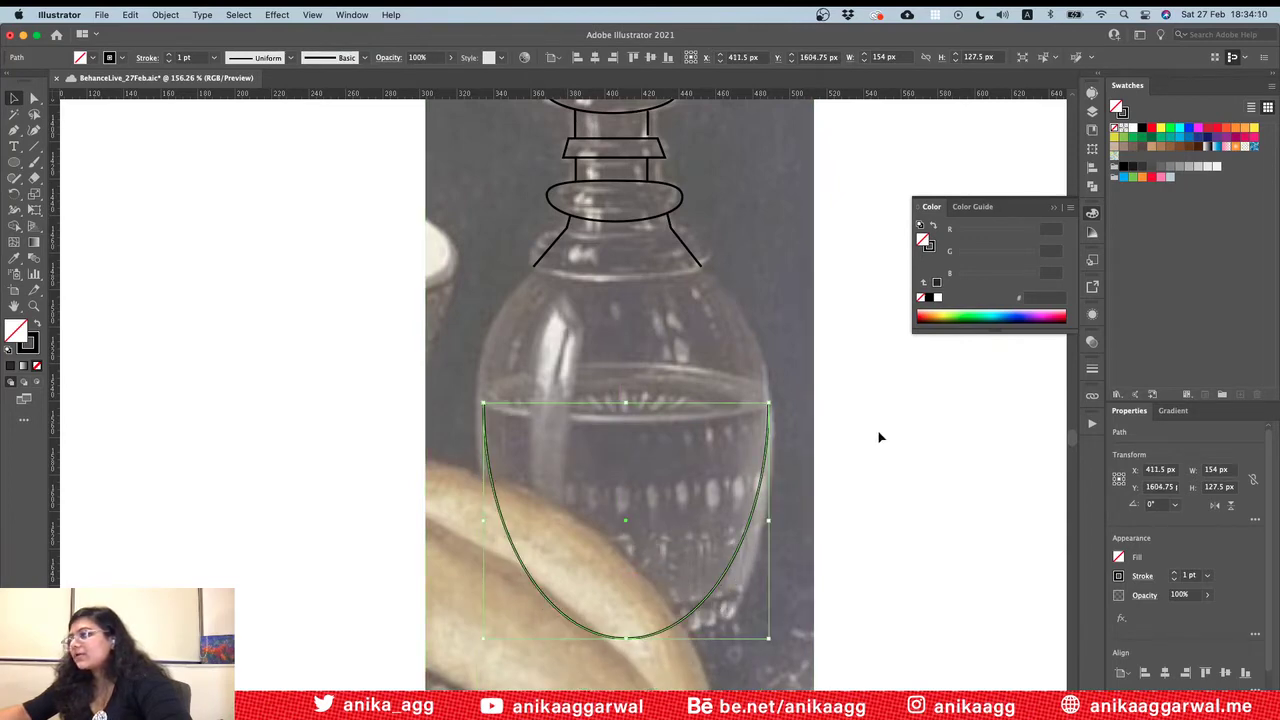
pyautogui.click(527, 196)
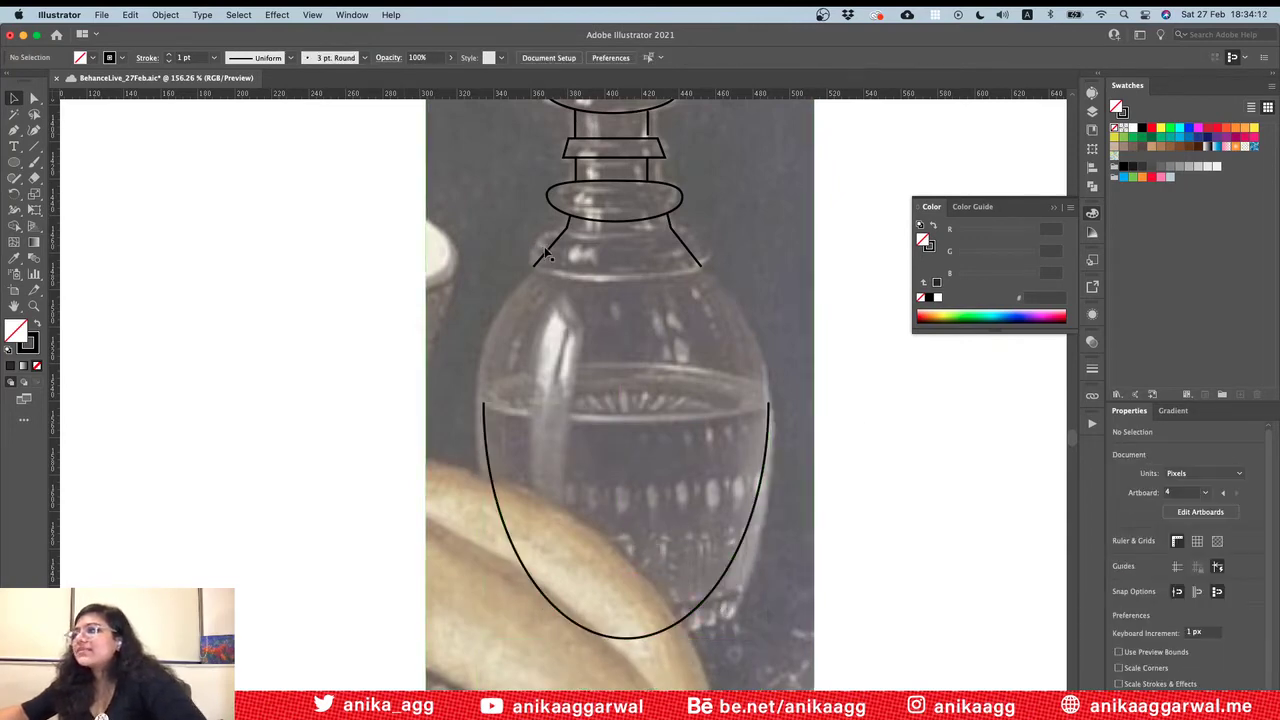
# Step: Join the left diagonal neck line to the U-shaped curve via Object > Path > Join
pyautogui.moveTo(545, 262); pyautogui.dragTo(623, 206)
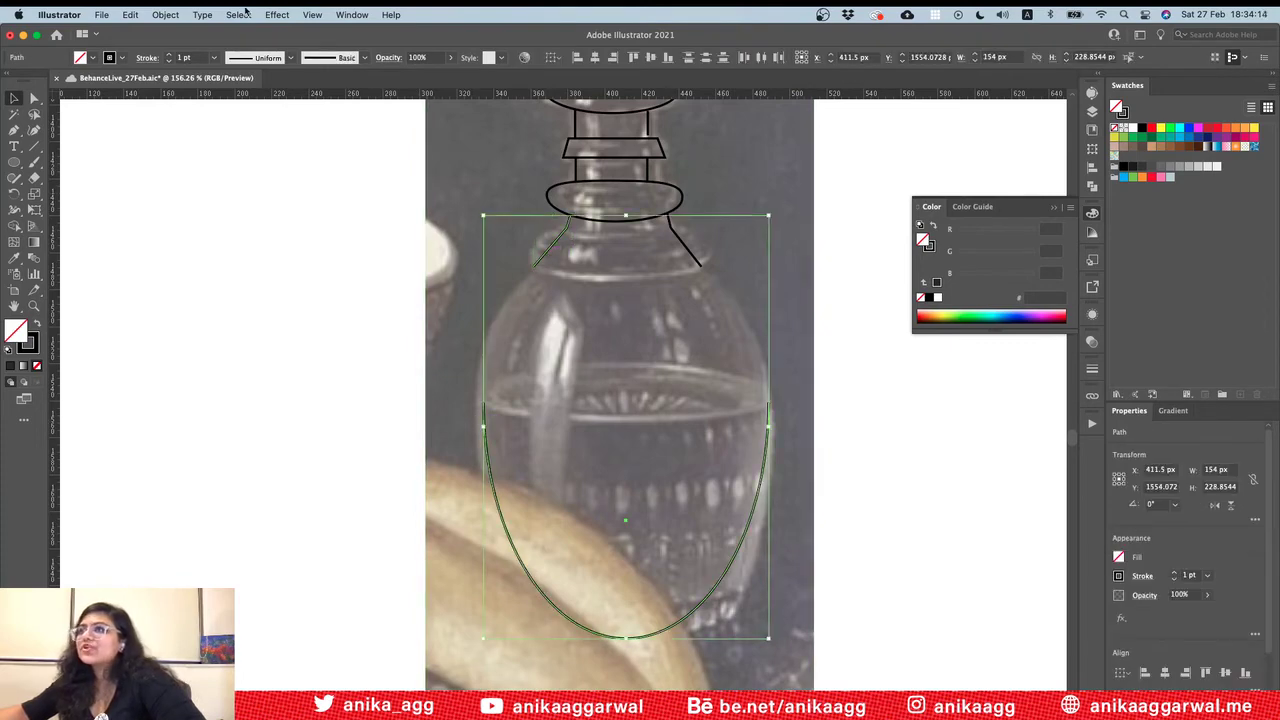
pyautogui.click(138, 14)
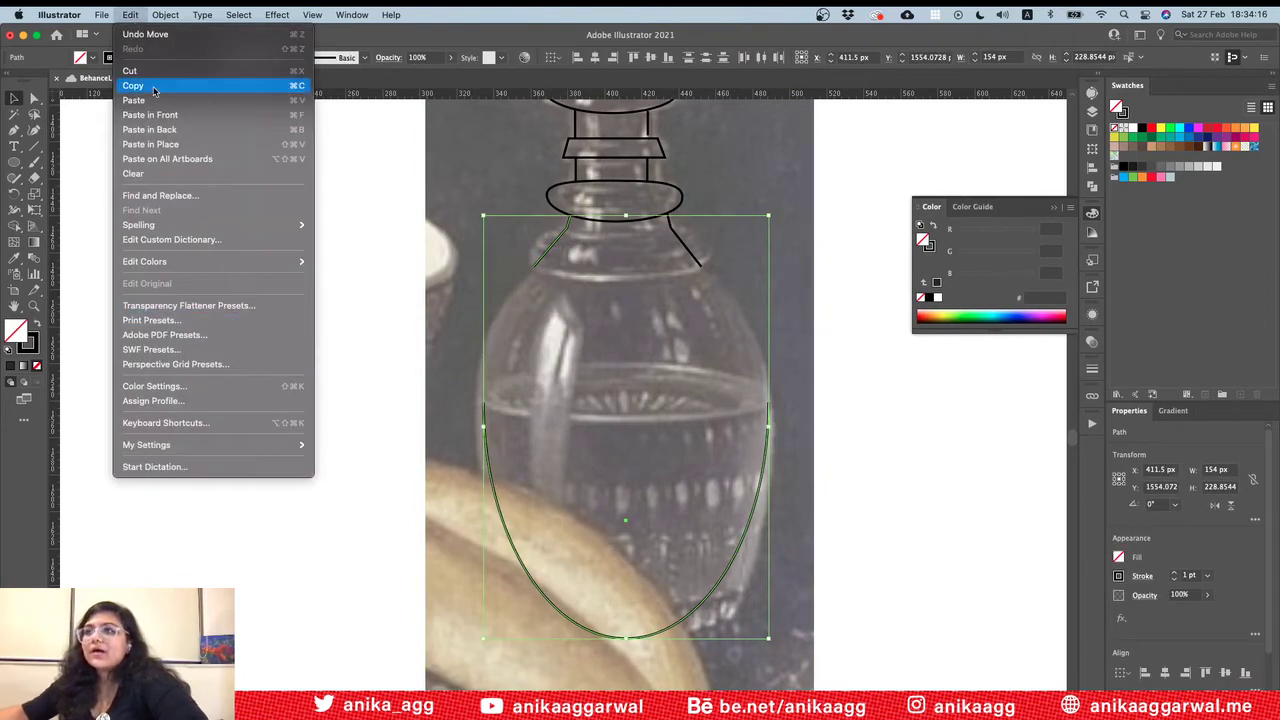
pyautogui.moveTo(166, 12)
pyautogui.moveTo(263, 347)
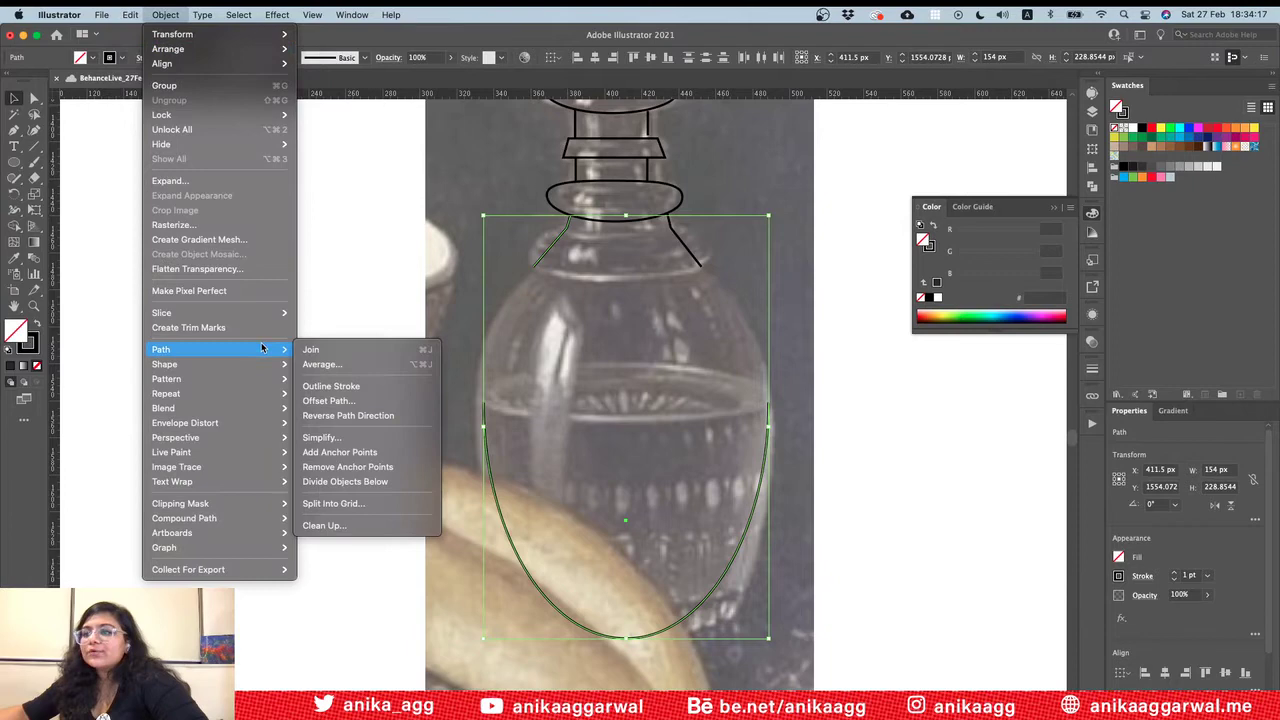
pyautogui.click(318, 352)
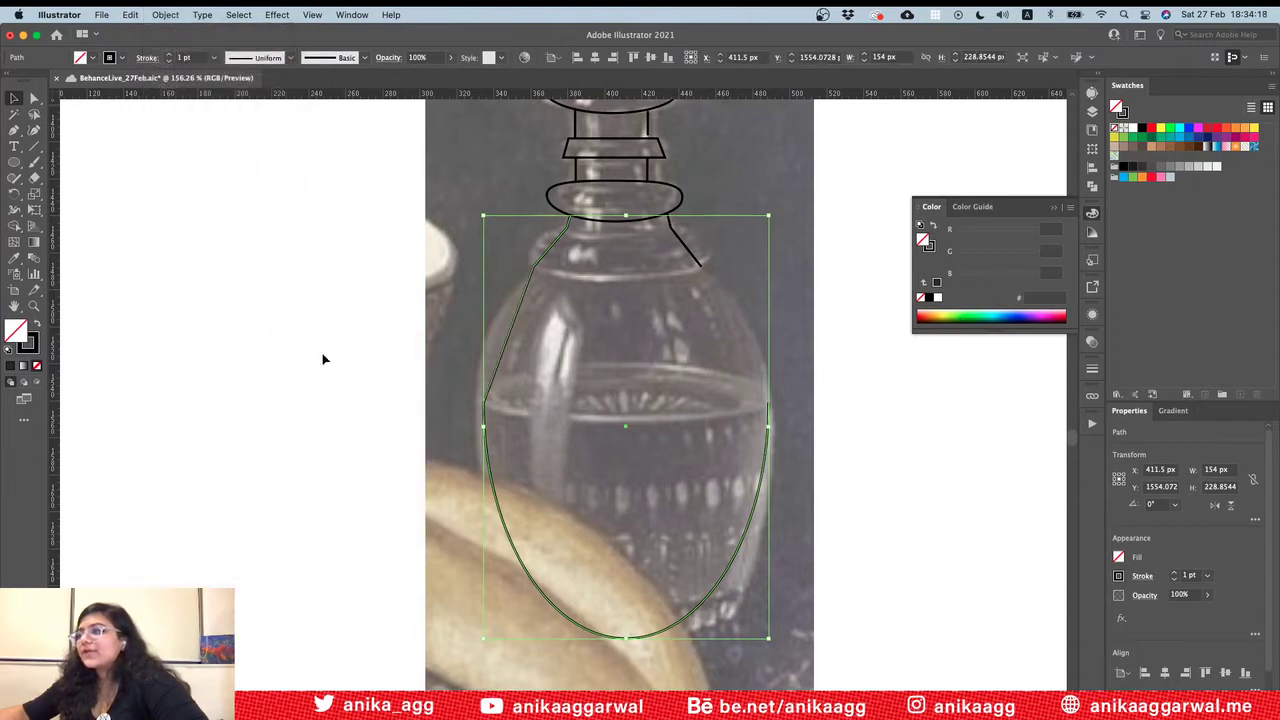
# Step: Join the right diagonal neck line to the body curve
pyautogui.click(692, 258)
pyautogui.keyDown('shift'); pyautogui.click(769, 450); pyautogui.keyUp('shift')
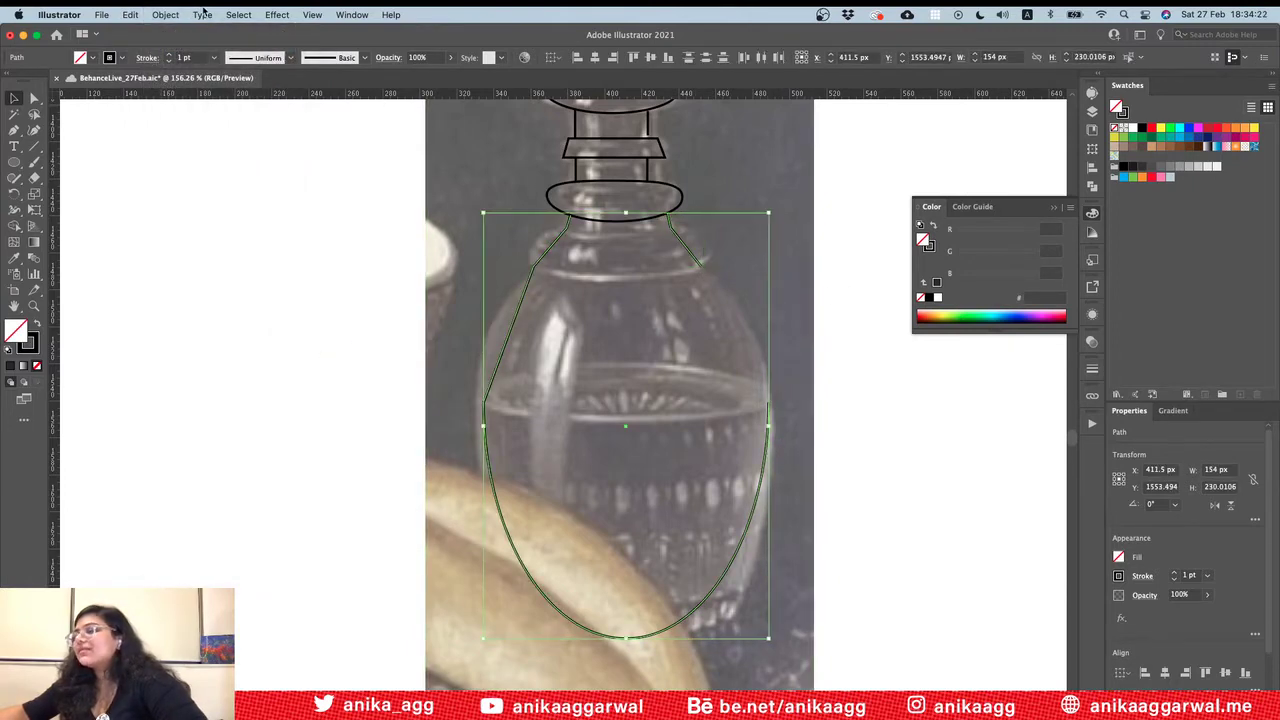
pyautogui.click(160, 14)
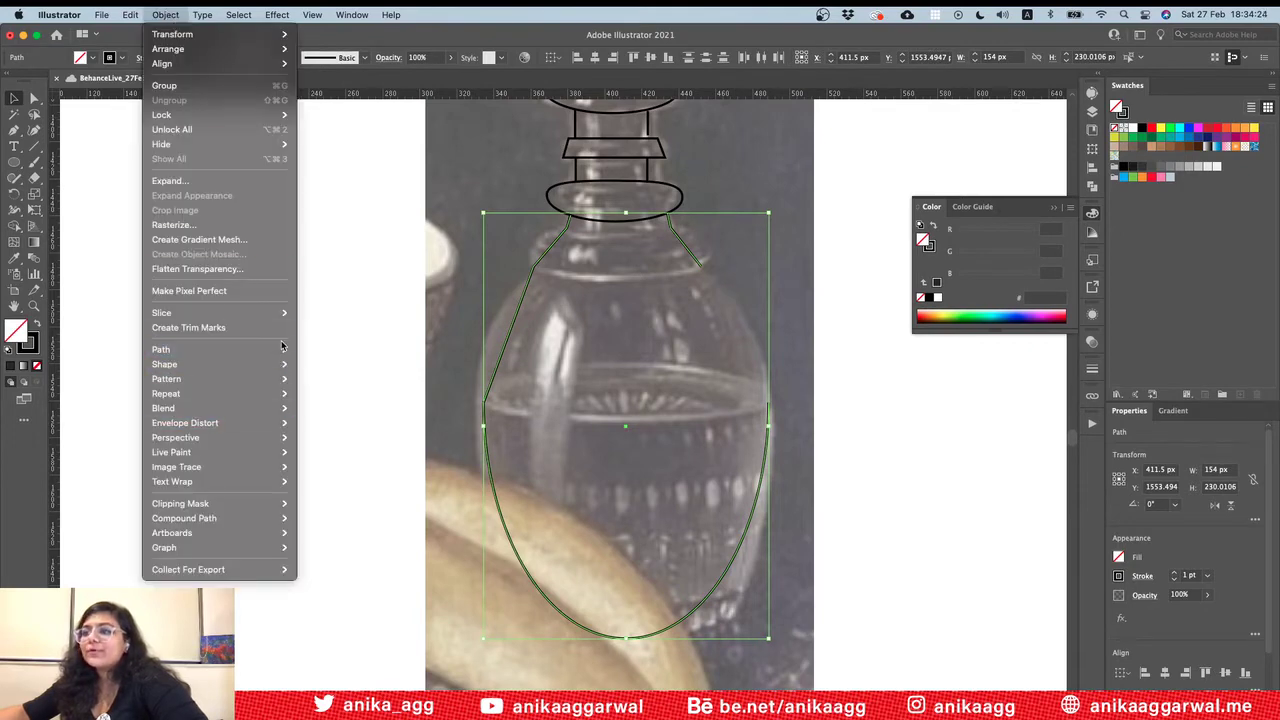
pyautogui.moveTo(262, 349)
pyautogui.click(313, 350)
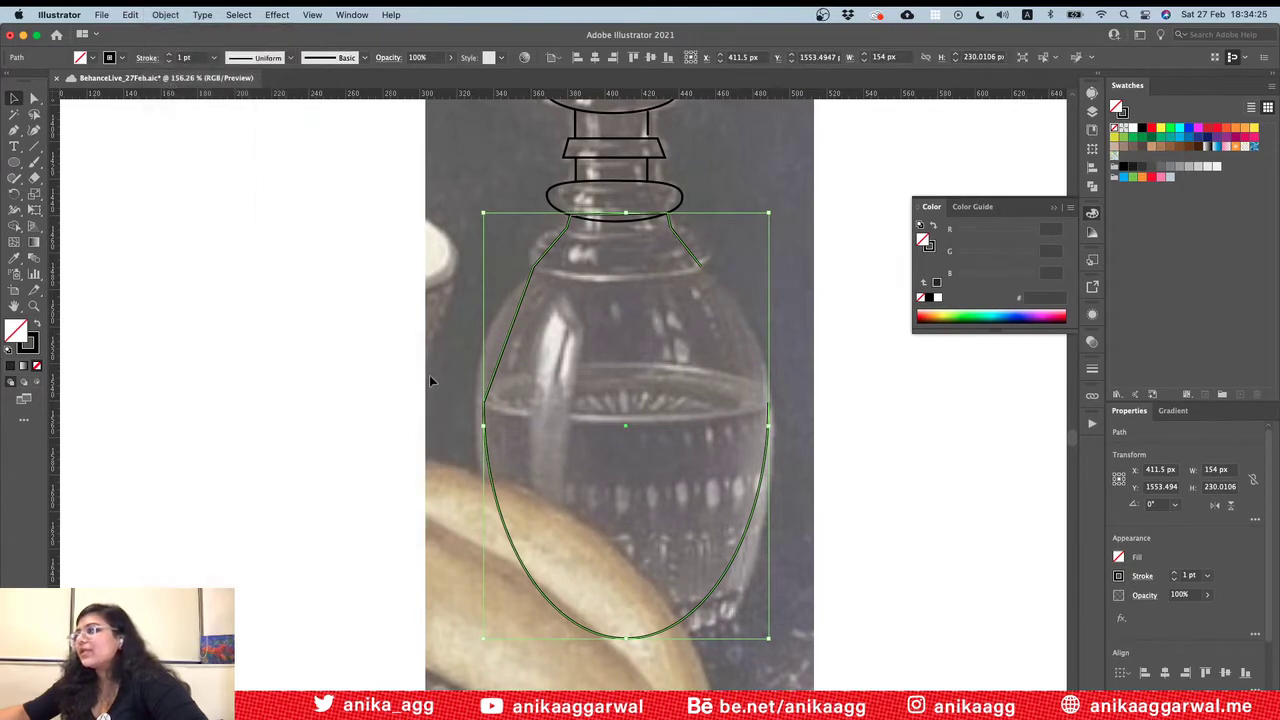
# Step: Join the remaining open ends on the right side to close the bottle outline
pyautogui.click(868, 473)
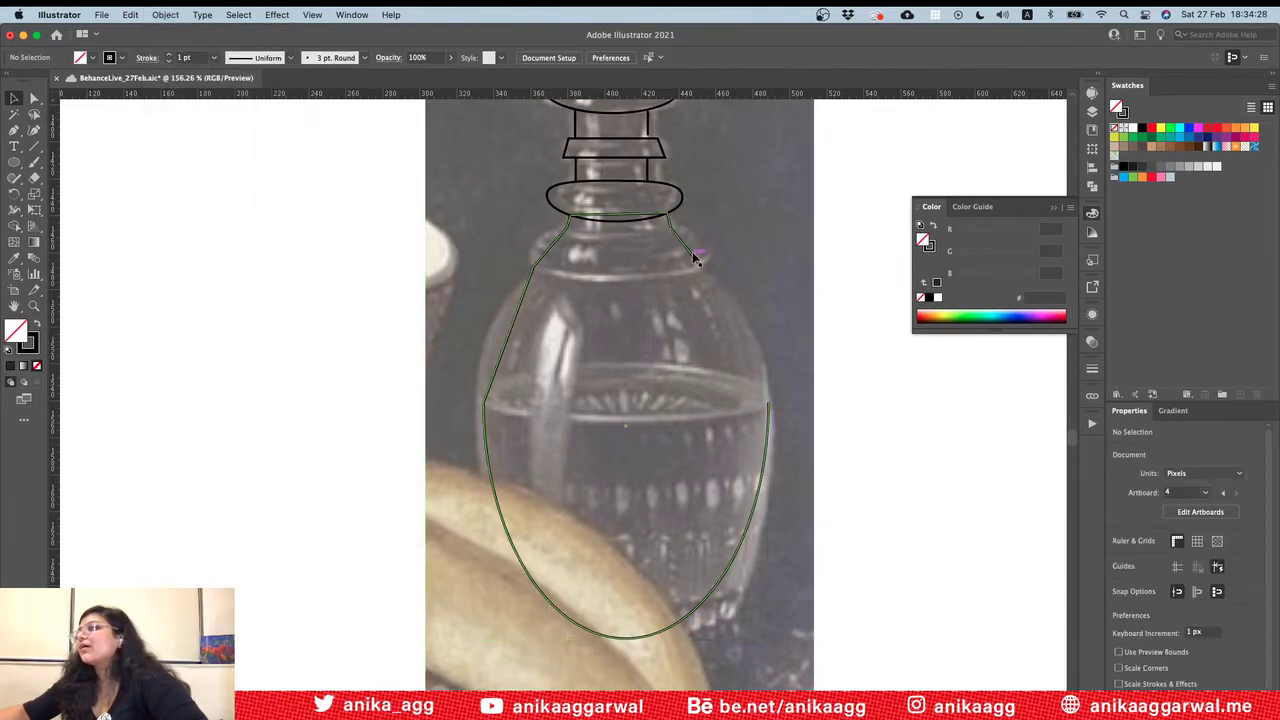
pyautogui.click(768, 440)
pyautogui.click(811, 394)
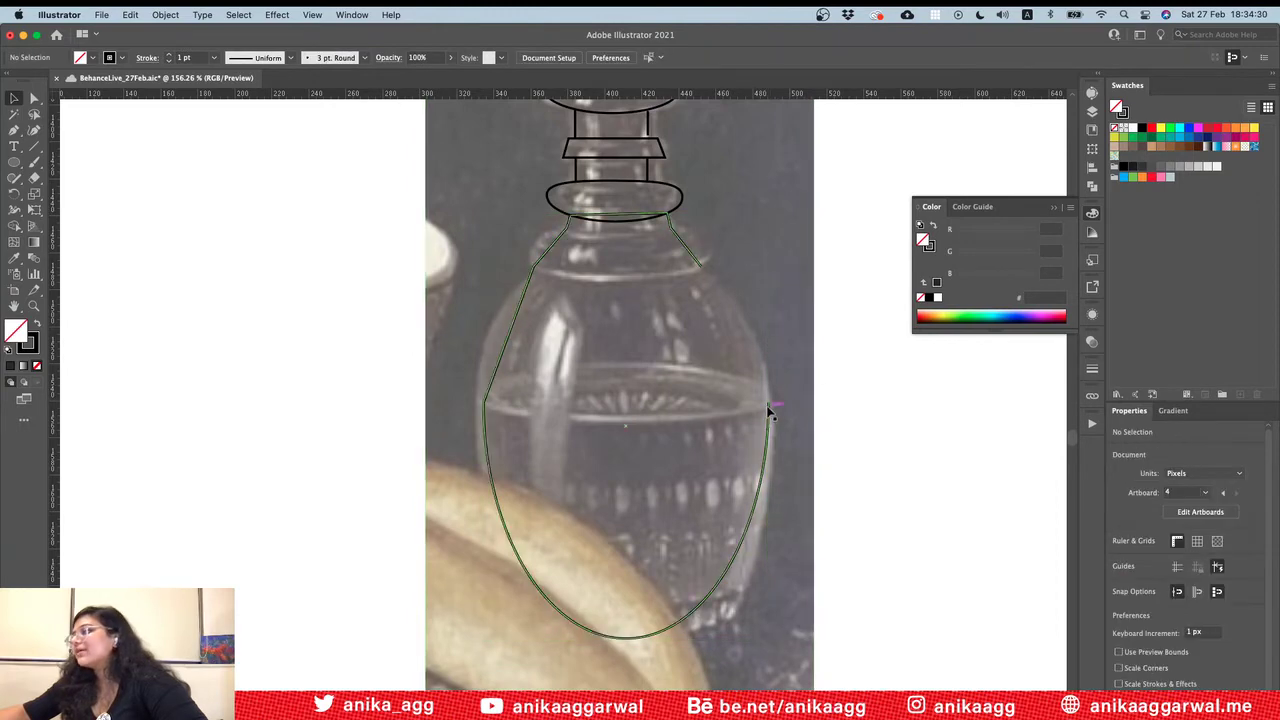
pyautogui.click(770, 414)
pyautogui.click(175, 16)
pyautogui.moveTo(157, 349)
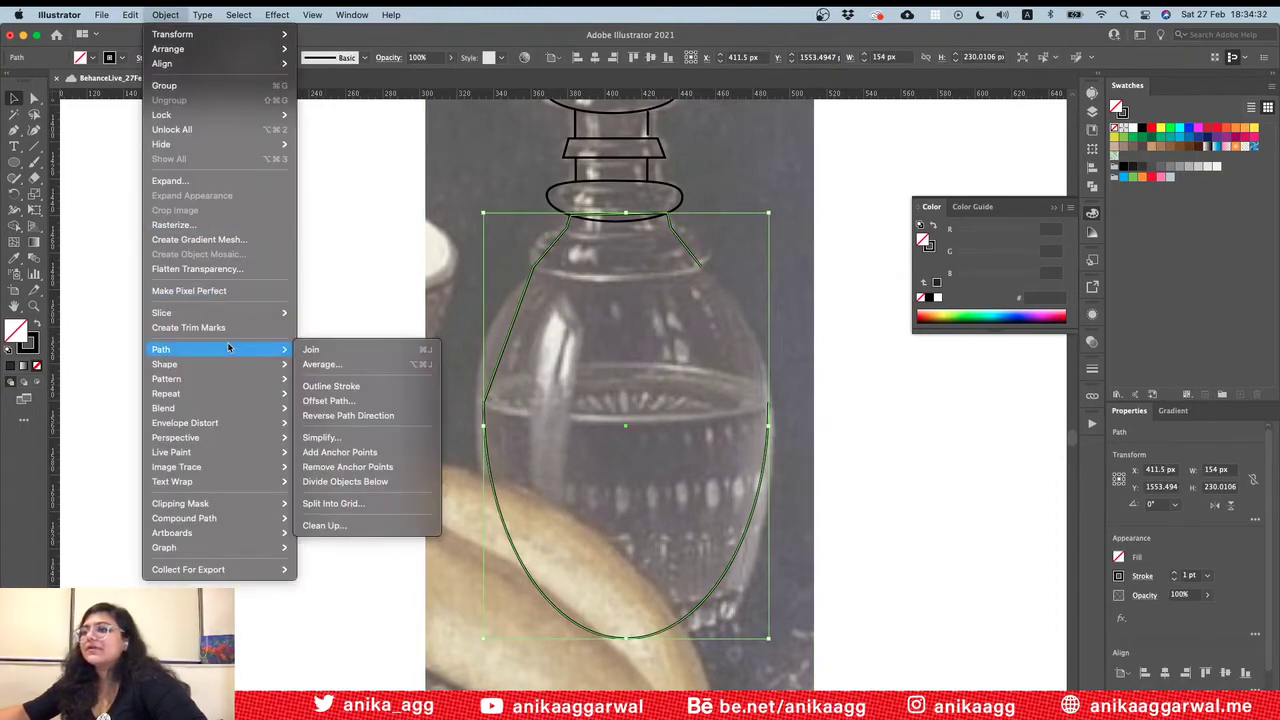
pyautogui.click(318, 349)
pyautogui.click(879, 388)
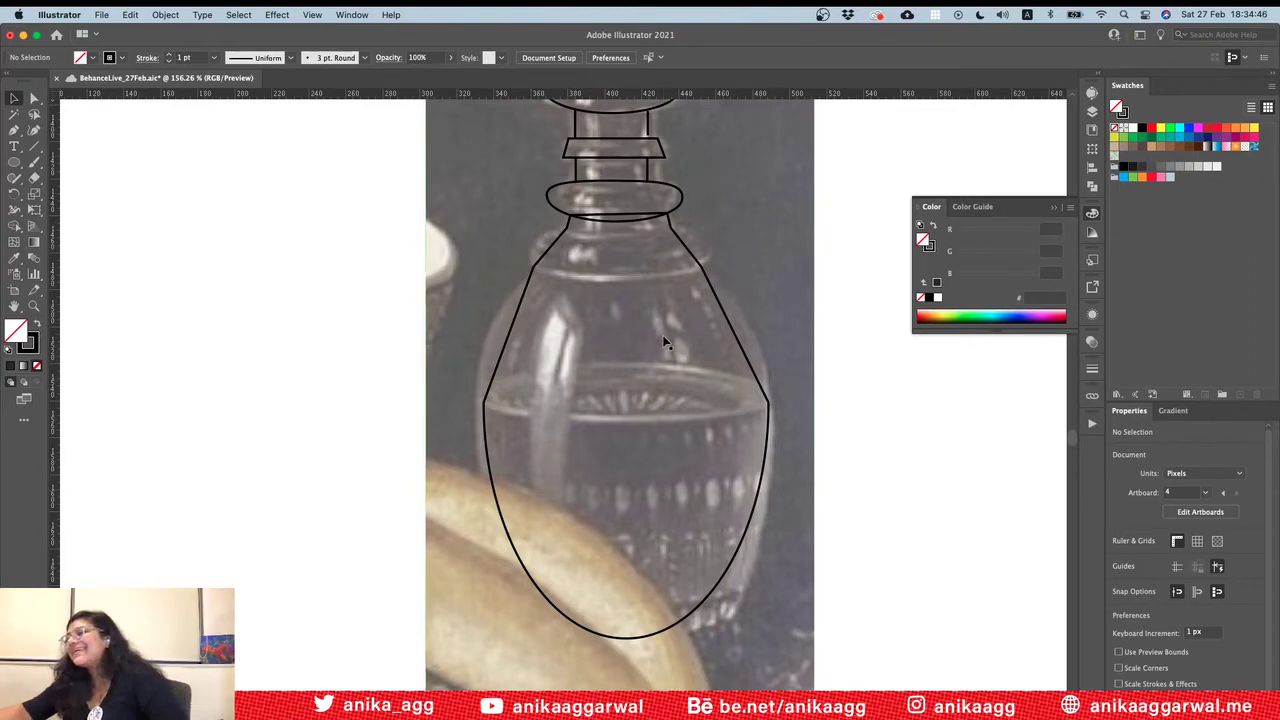
pyautogui.keyDown('alt'); pyautogui.scroll(-5, 663, 342); pyautogui.keyUp('alt')
pyautogui.keyDown('alt'); pyautogui.scroll(5, 663, 334); pyautogui.keyUp('alt')
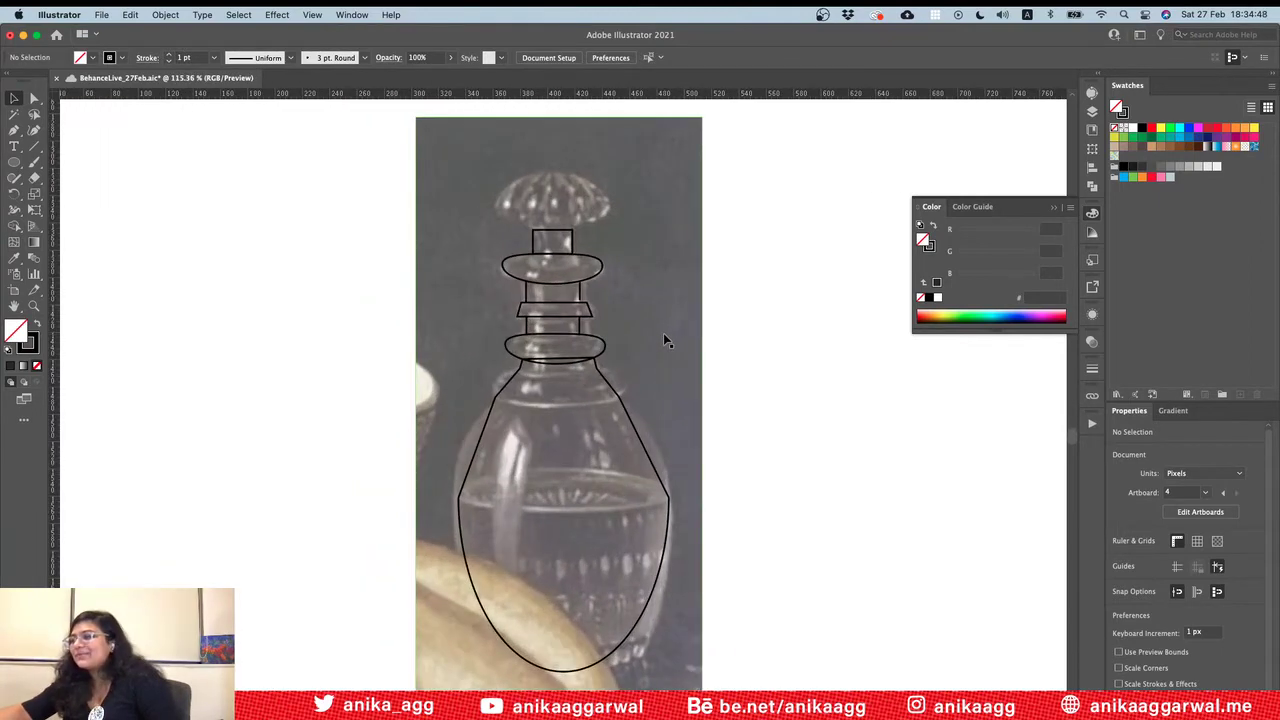
# Step: Pull the decanter body's right anchor slightly inward with the Direct Selection tool
pyautogui.hscroll(-2, 663, 333)
pyautogui.scroll(-1, 663, 333)
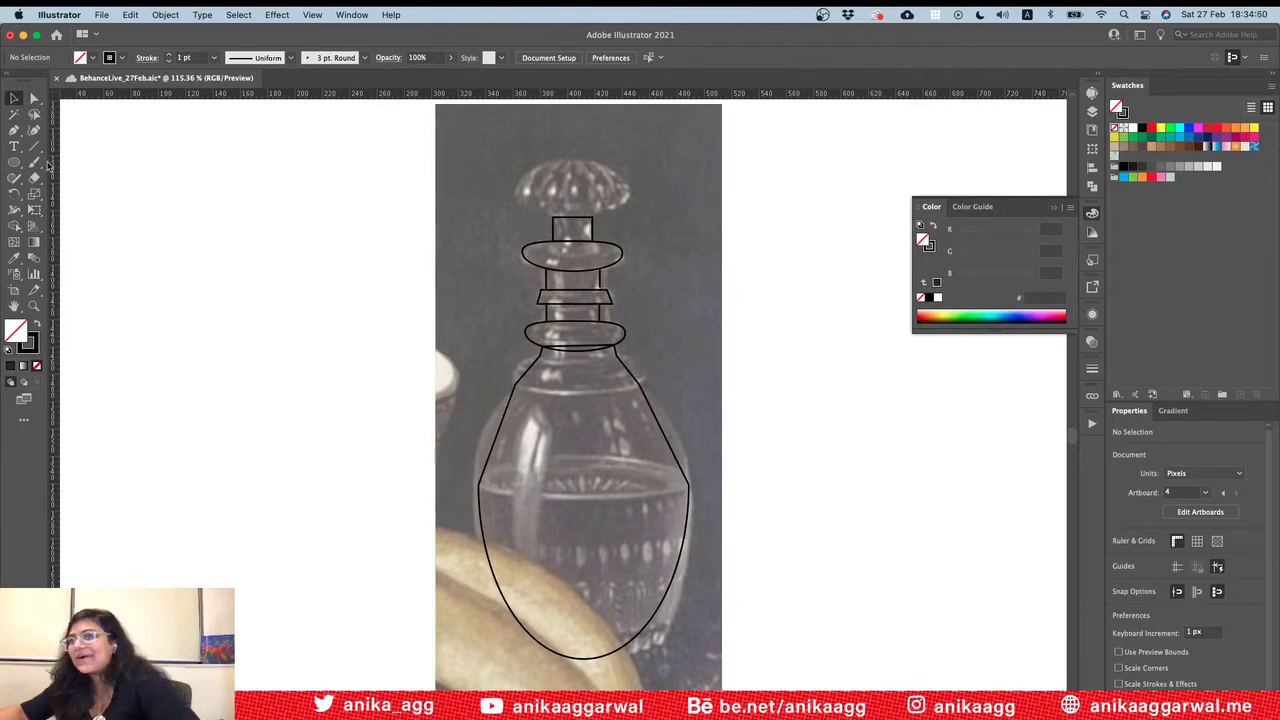
pyautogui.click(33, 132)
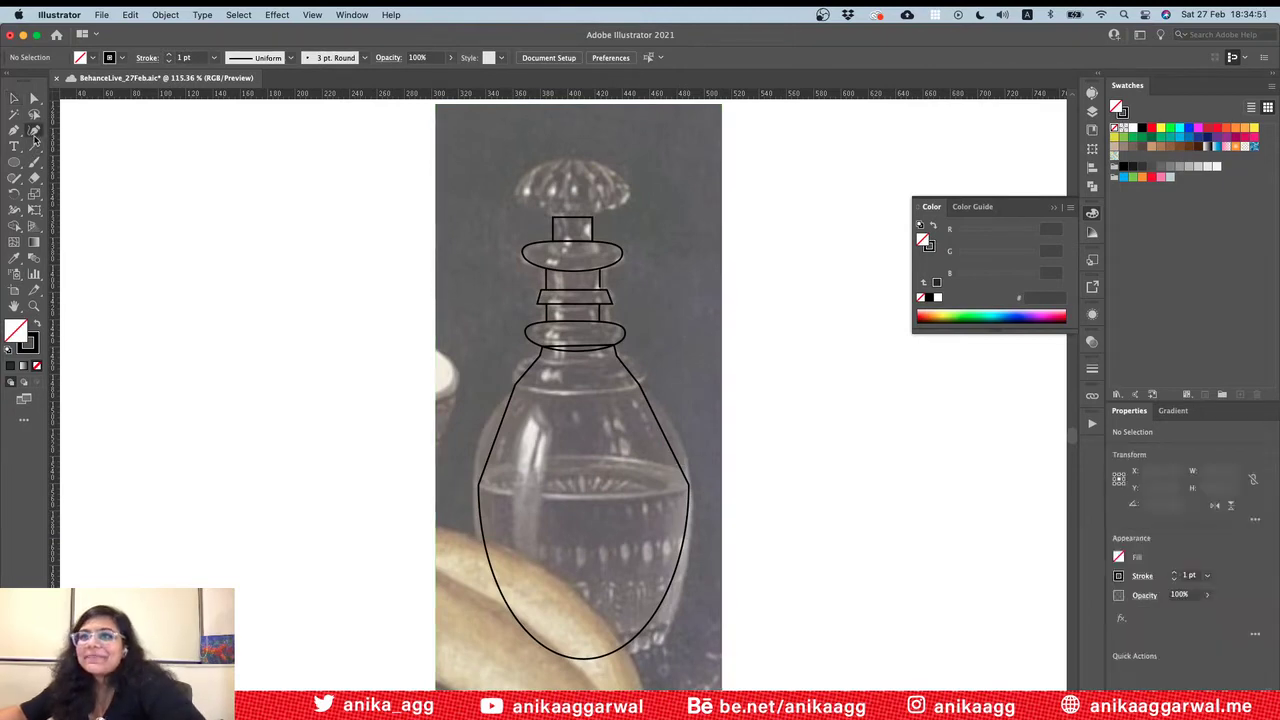
pyautogui.click(690, 487)
pyautogui.moveTo(690, 487); pyautogui.dragTo(679, 488)
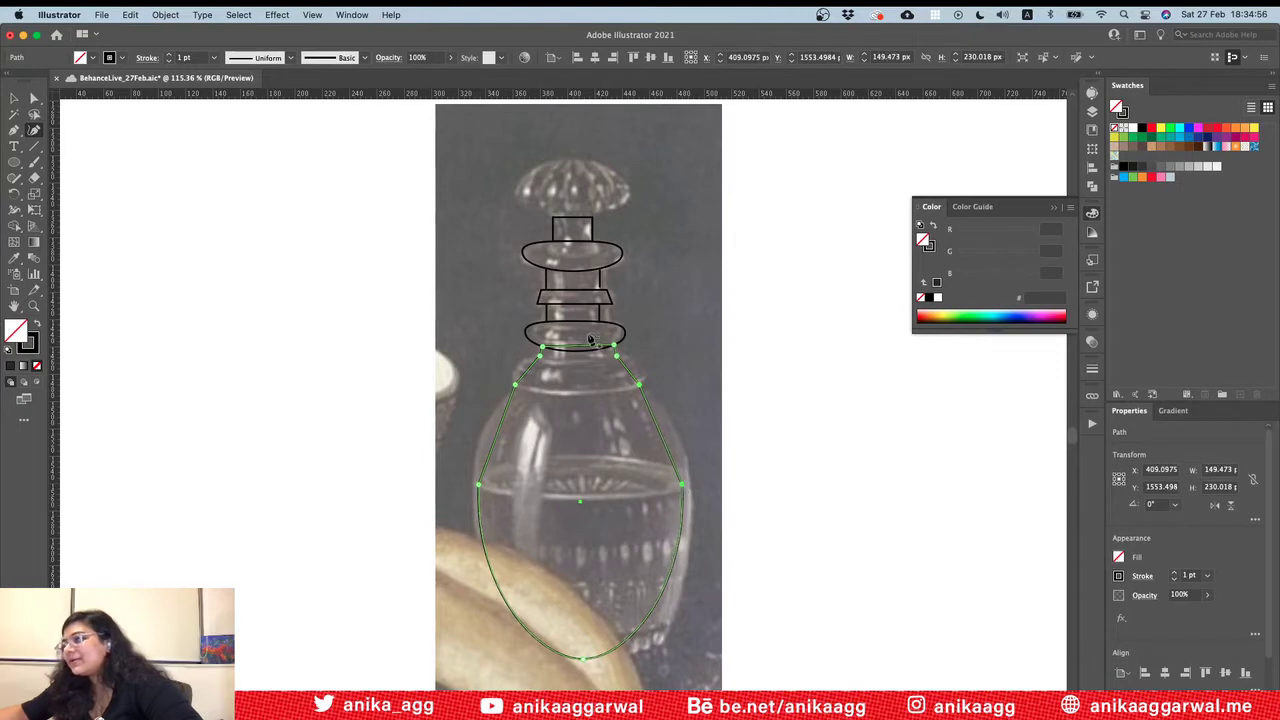
# Step: Slide the reference photo aside to check the outline, then undo to restore it
pyautogui.click(877, 371)
pyautogui.press('v')
pyautogui.click(612, 201)
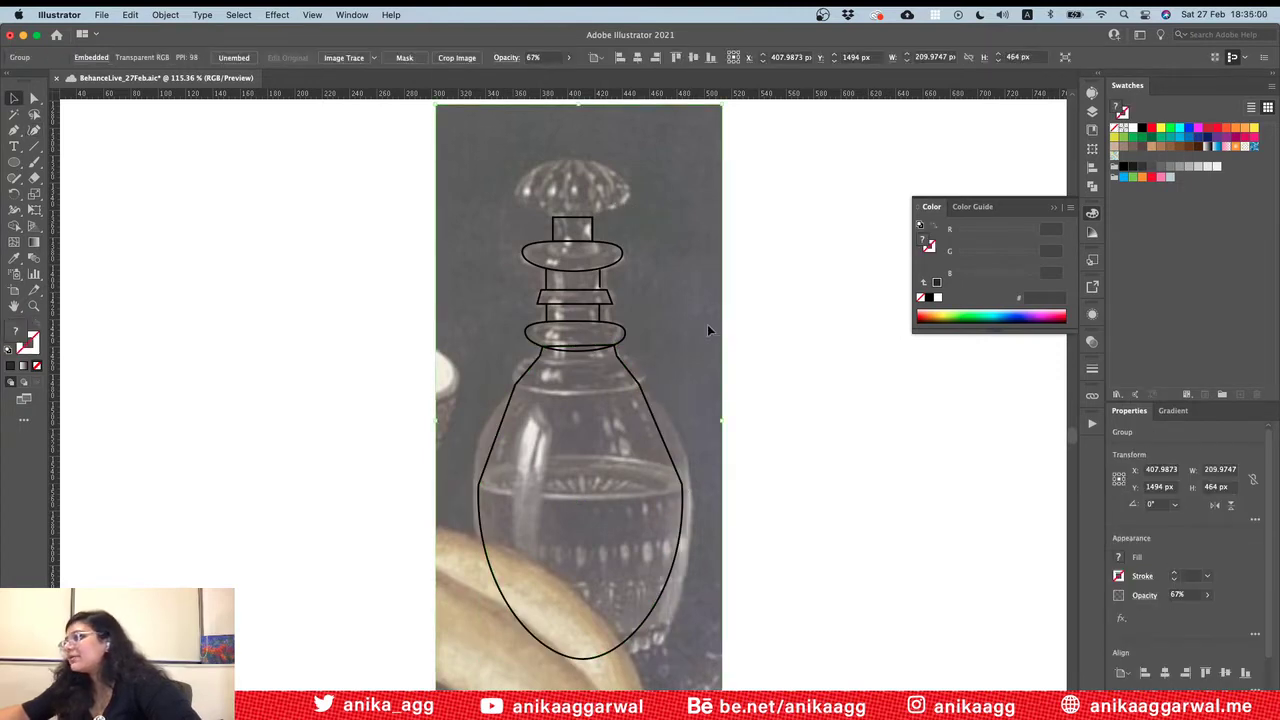
pyautogui.moveTo(707, 330); pyautogui.dragTo(405, 327)
pyautogui.click(815, 329)
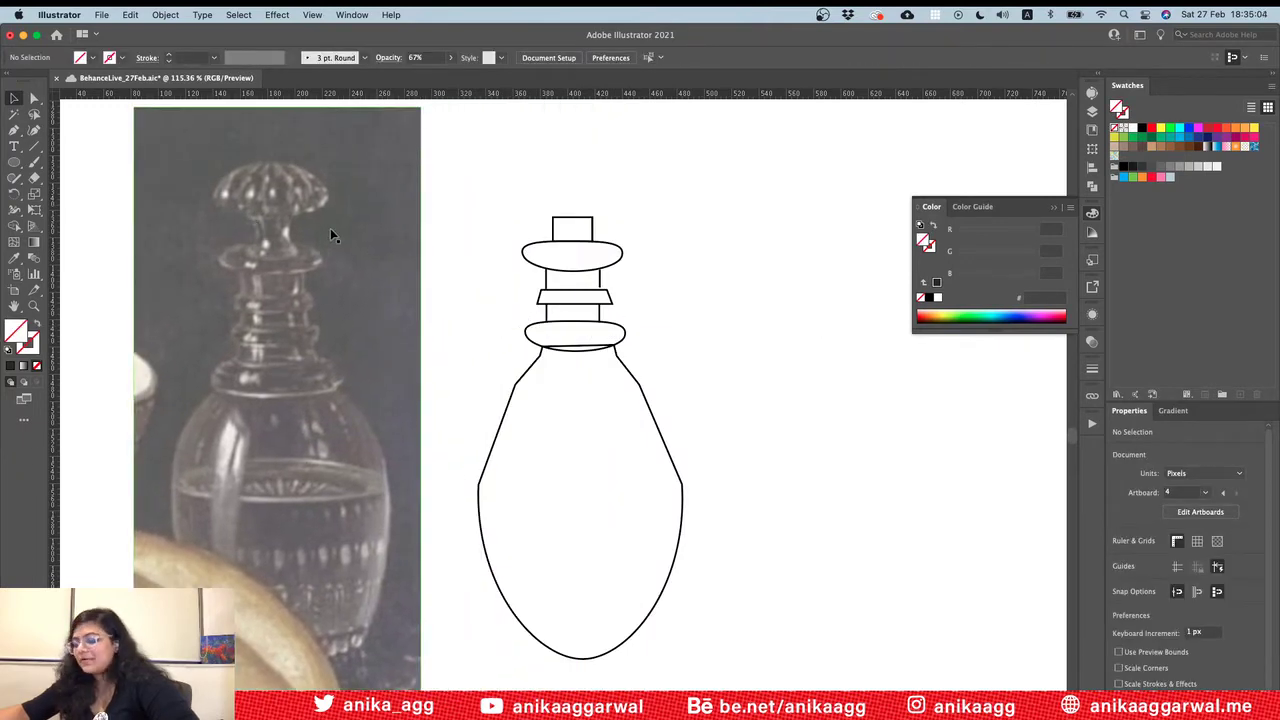
pyautogui.press('super+z')
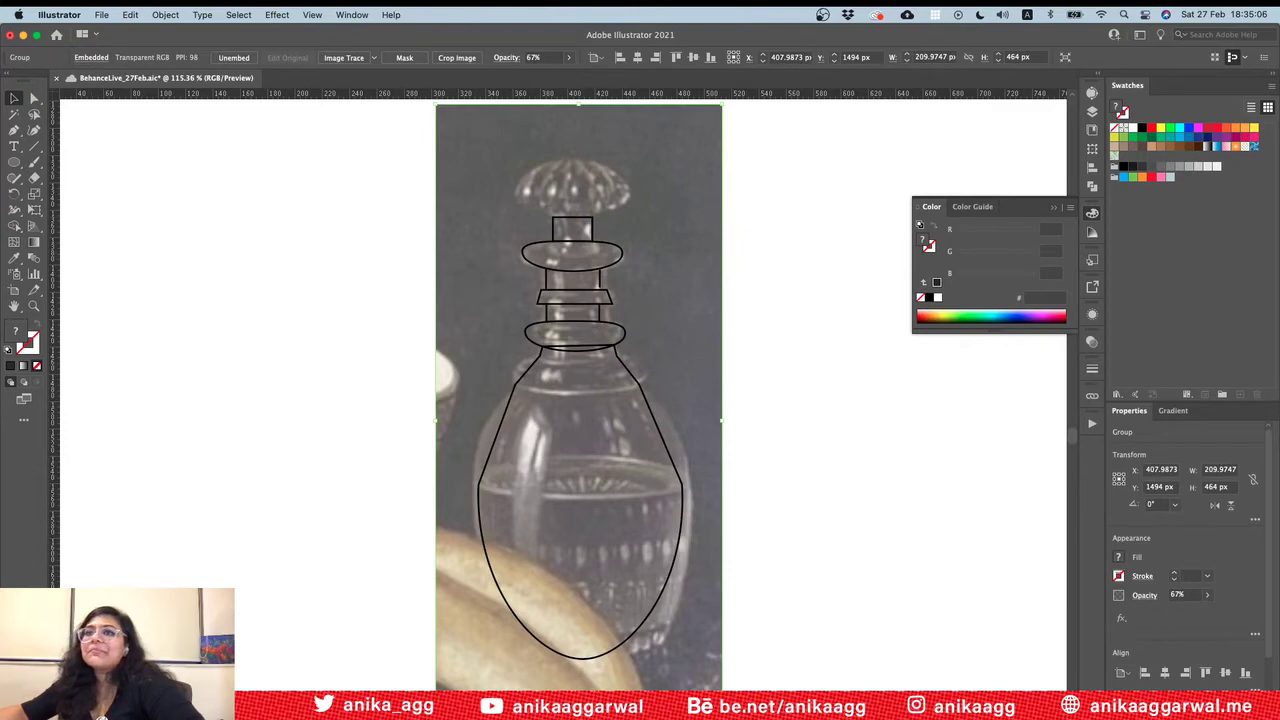
# Step: Draw a 93 × 50 px ellipse over the decanter's stopper
pyautogui.click(14, 130)
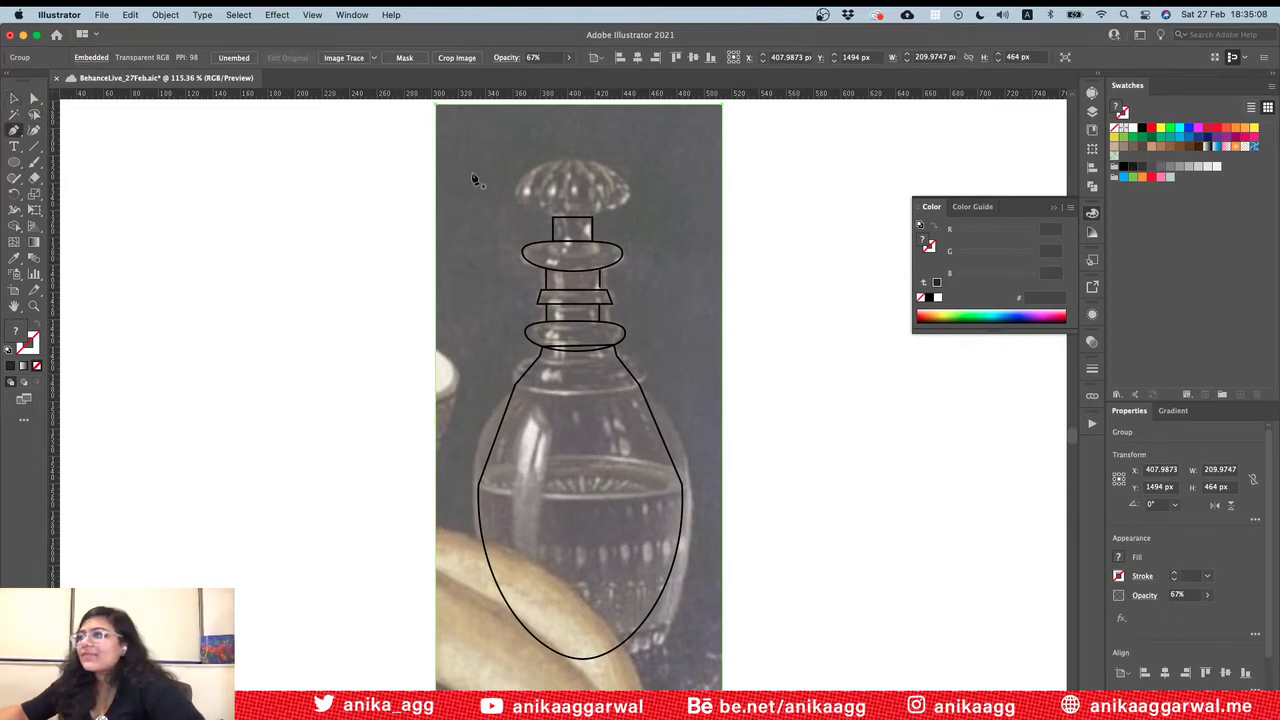
pyautogui.click(517, 199)
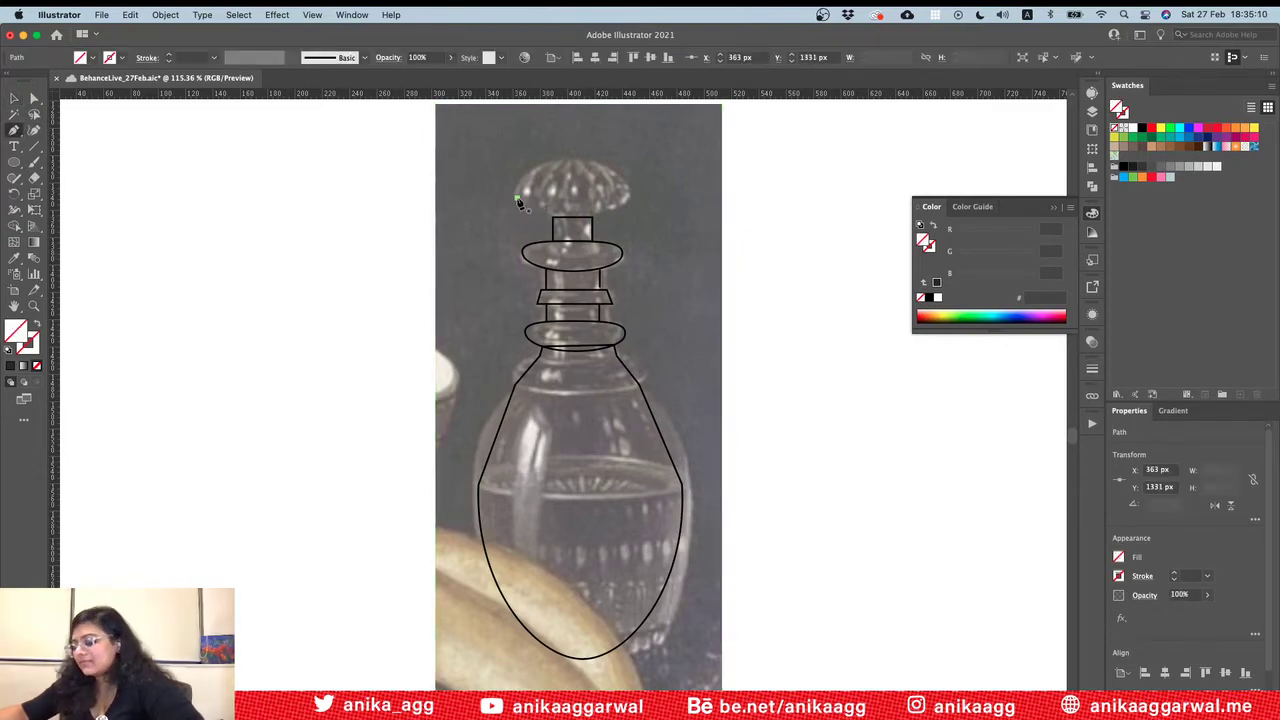
pyautogui.press('l')
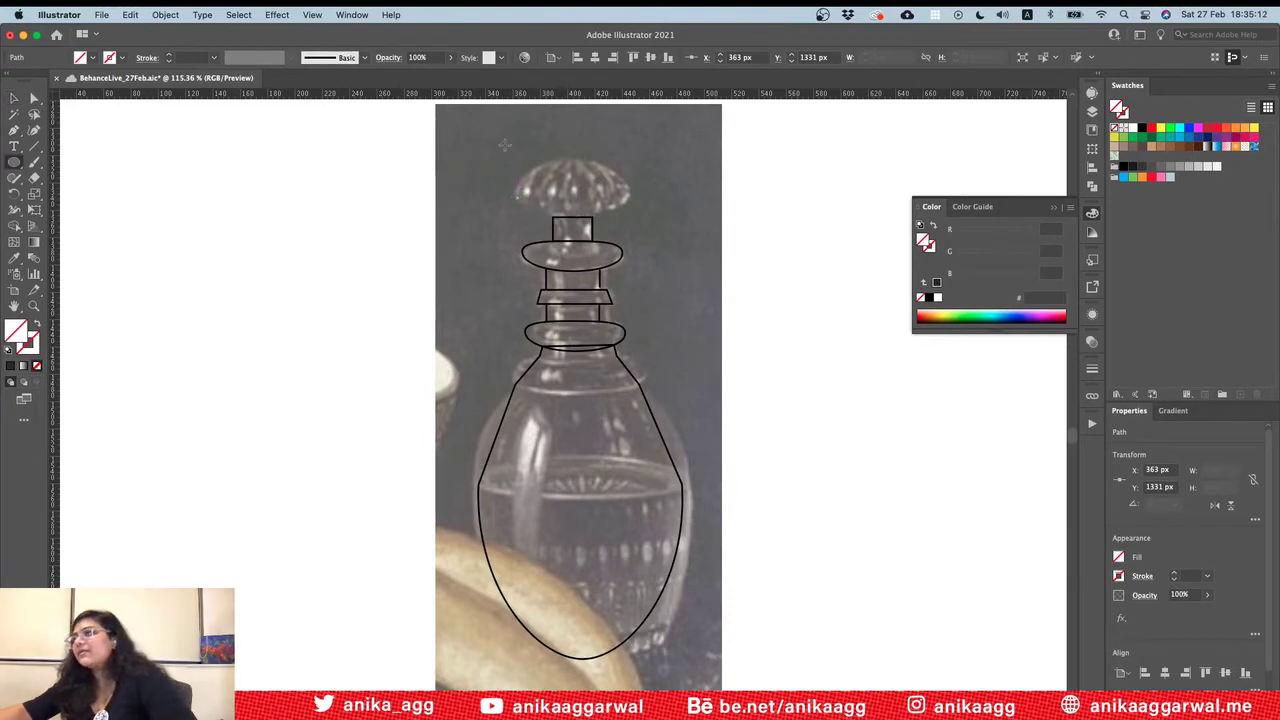
pyautogui.moveTo(507, 150); pyautogui.dragTo(635, 216)
# Step: Resize the stopper ellipse to 82 × 44 px by pulling in its top, left and right edges
pyautogui.moveTo(570, 148); pyautogui.dragTo(571, 157)
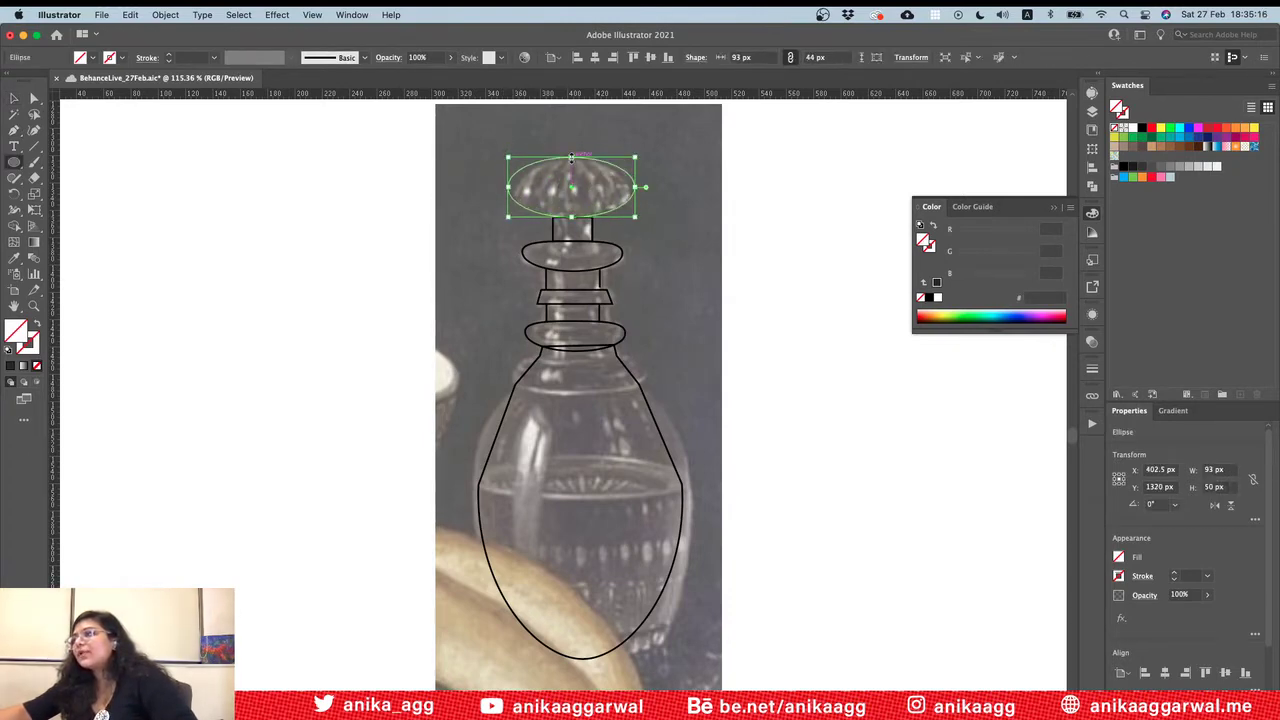
pyautogui.moveTo(509, 187); pyautogui.dragTo(519, 187)
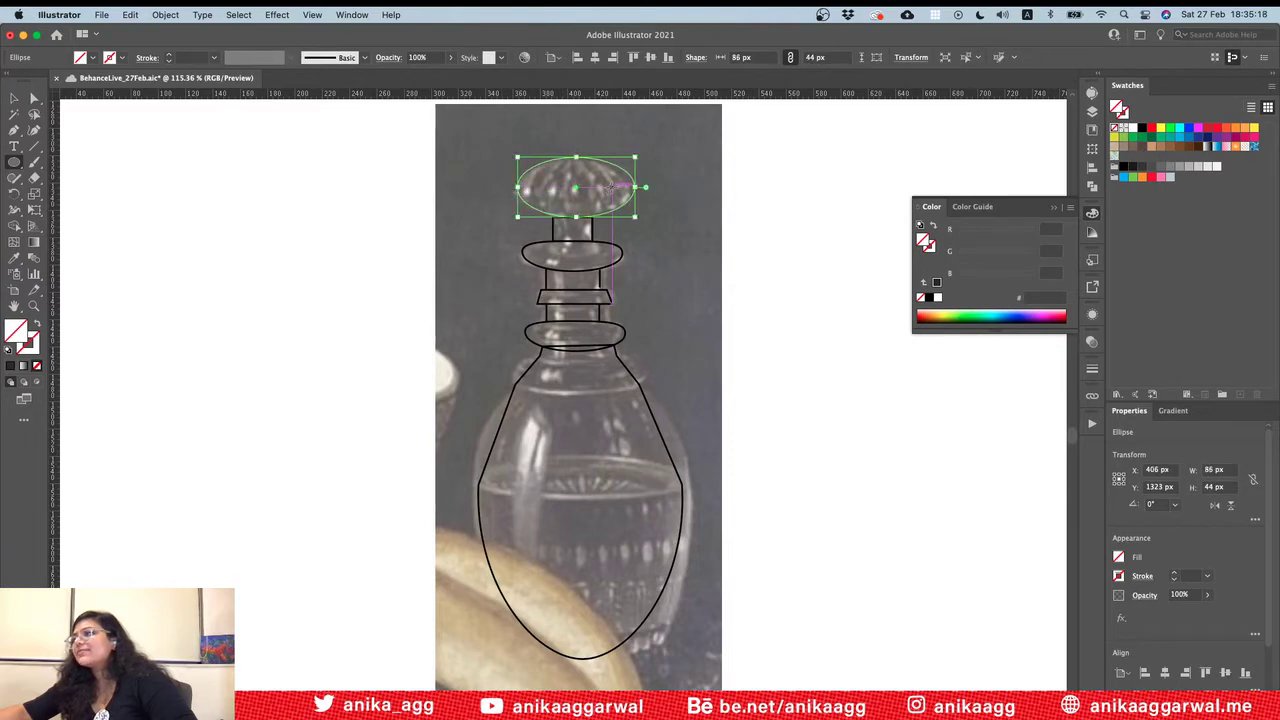
pyautogui.moveTo(634, 187); pyautogui.dragTo(629, 187)
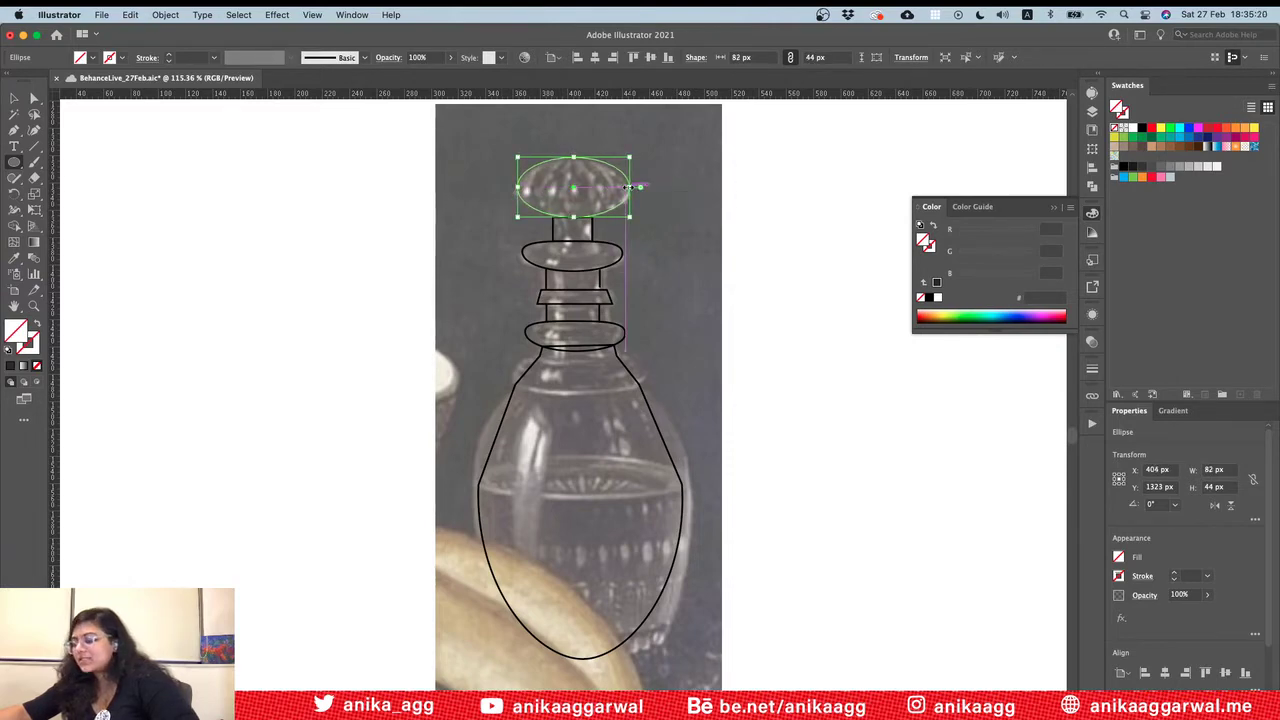
# Step: Give the stopper ellipse a 1 pt black stroke and reselect it
pyautogui.press('v')
pyautogui.click(1175, 572)
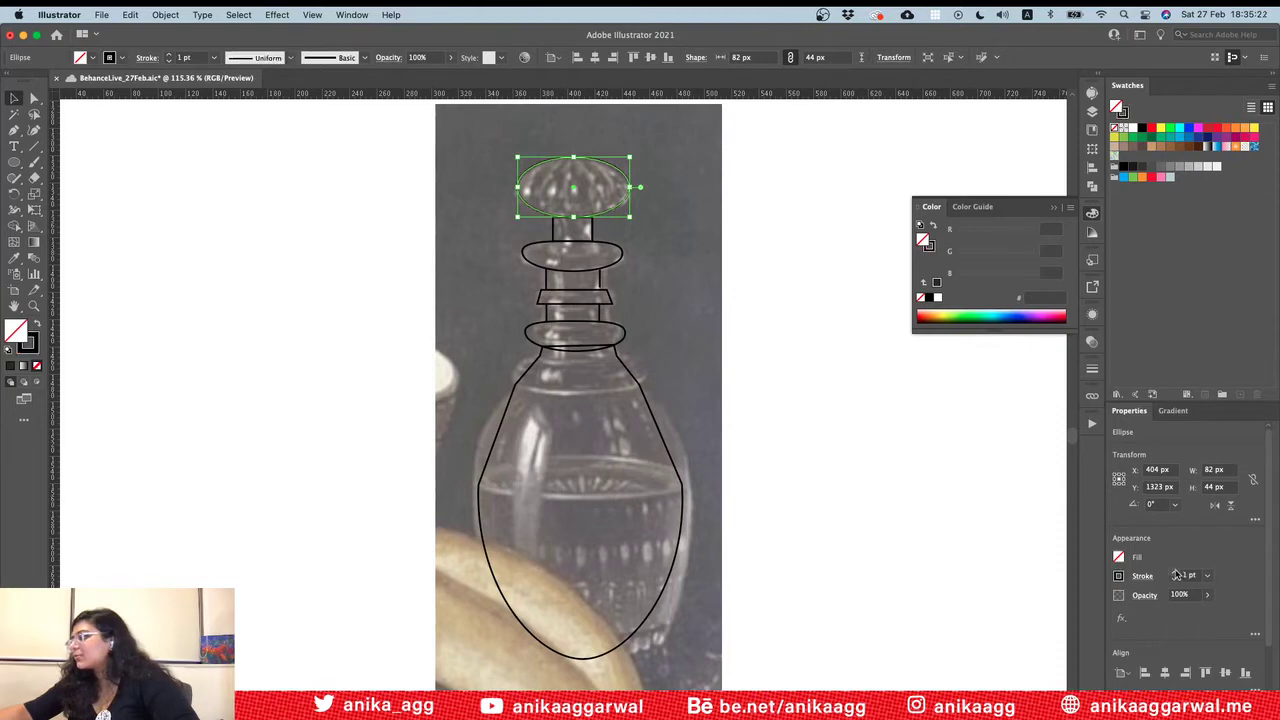
pyautogui.keyDown('alt'); pyautogui.scroll(2, 680, 236); pyautogui.keyUp('alt')
pyautogui.keyDown('alt'); pyautogui.scroll(5, 680, 234); pyautogui.keyUp('alt')
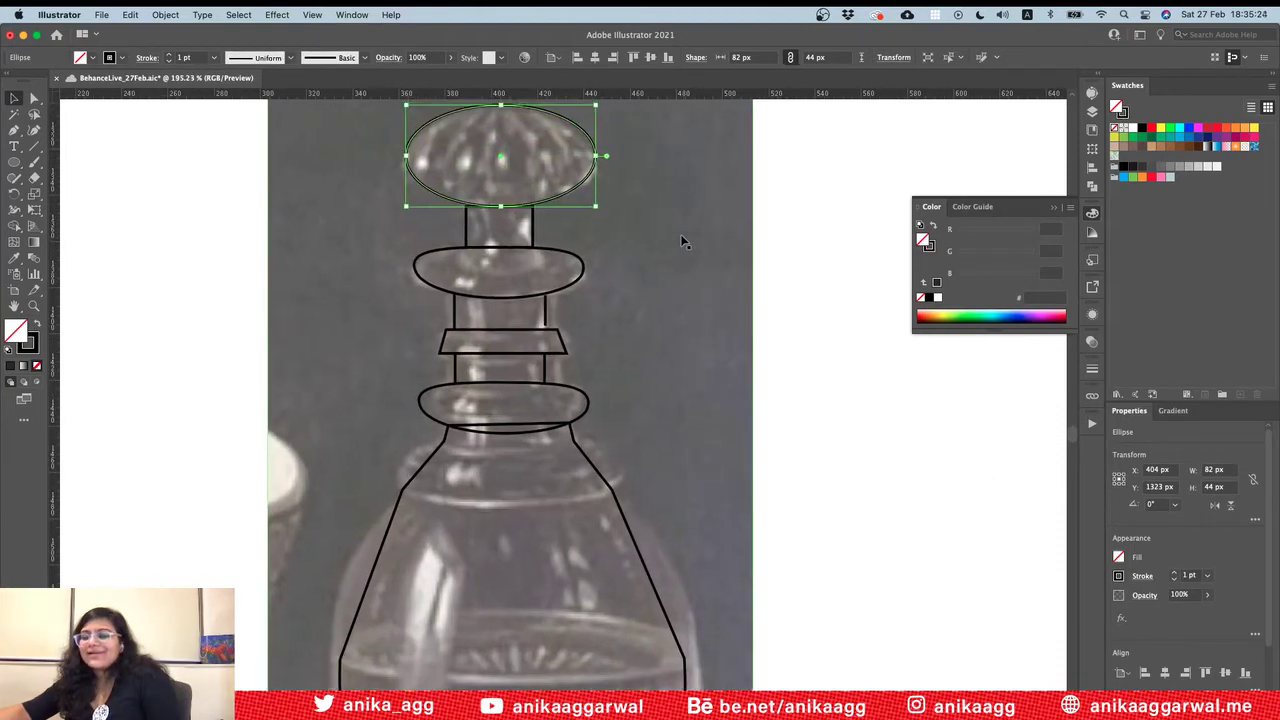
pyautogui.click(906, 350)
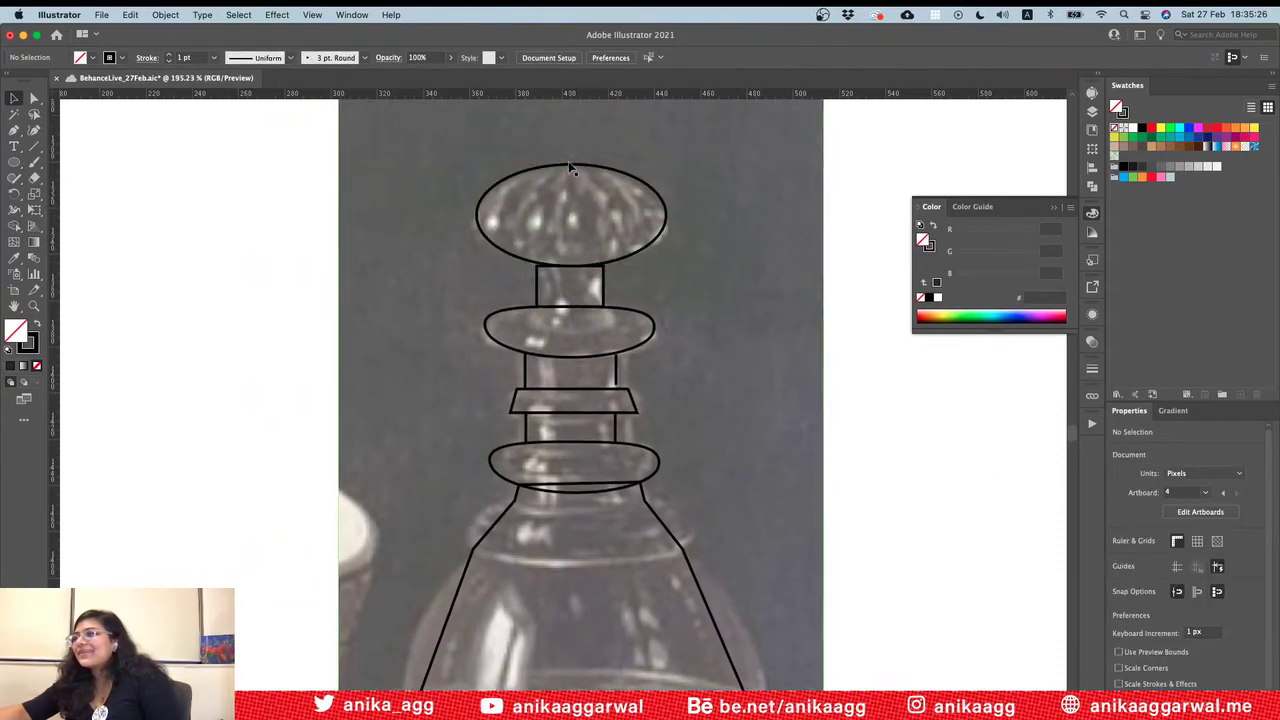
pyautogui.click(567, 166)
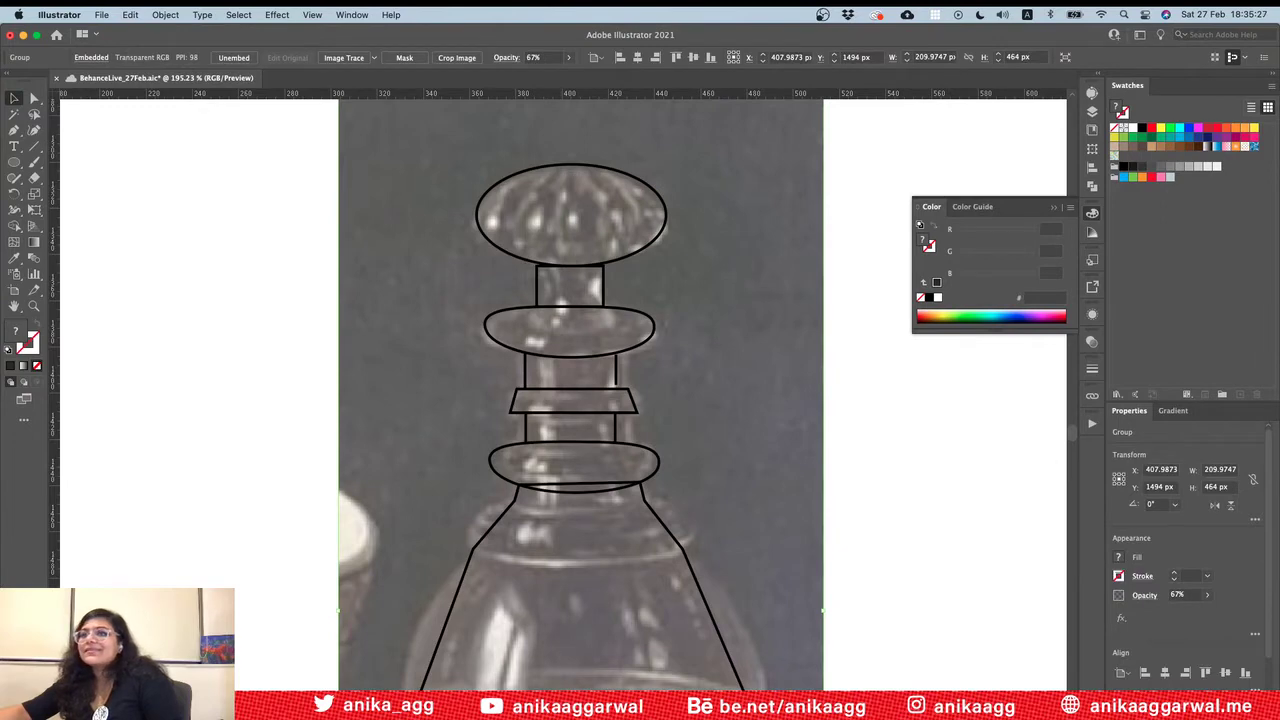
pyautogui.click(567, 166)
# Step: Add anchor points on the stopper ellipse's upper-left and upper-right edges, then deselect
pyautogui.click(33, 131)
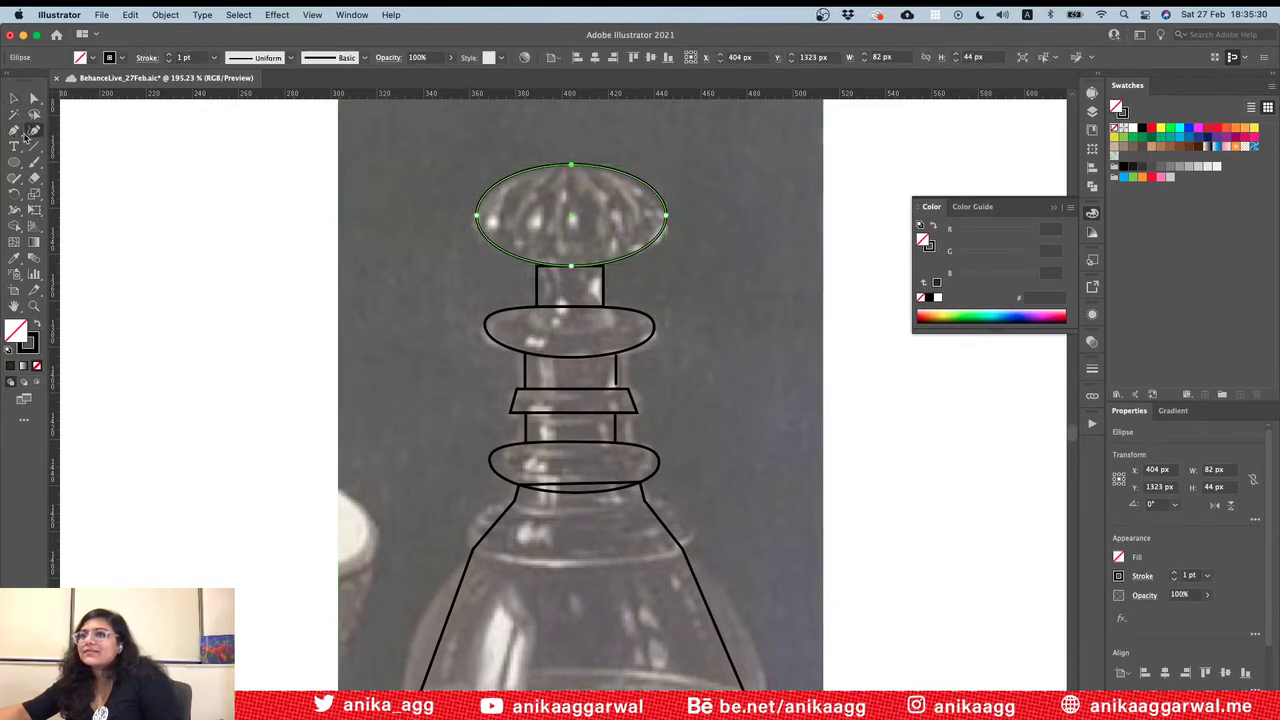
pyautogui.click(513, 176)
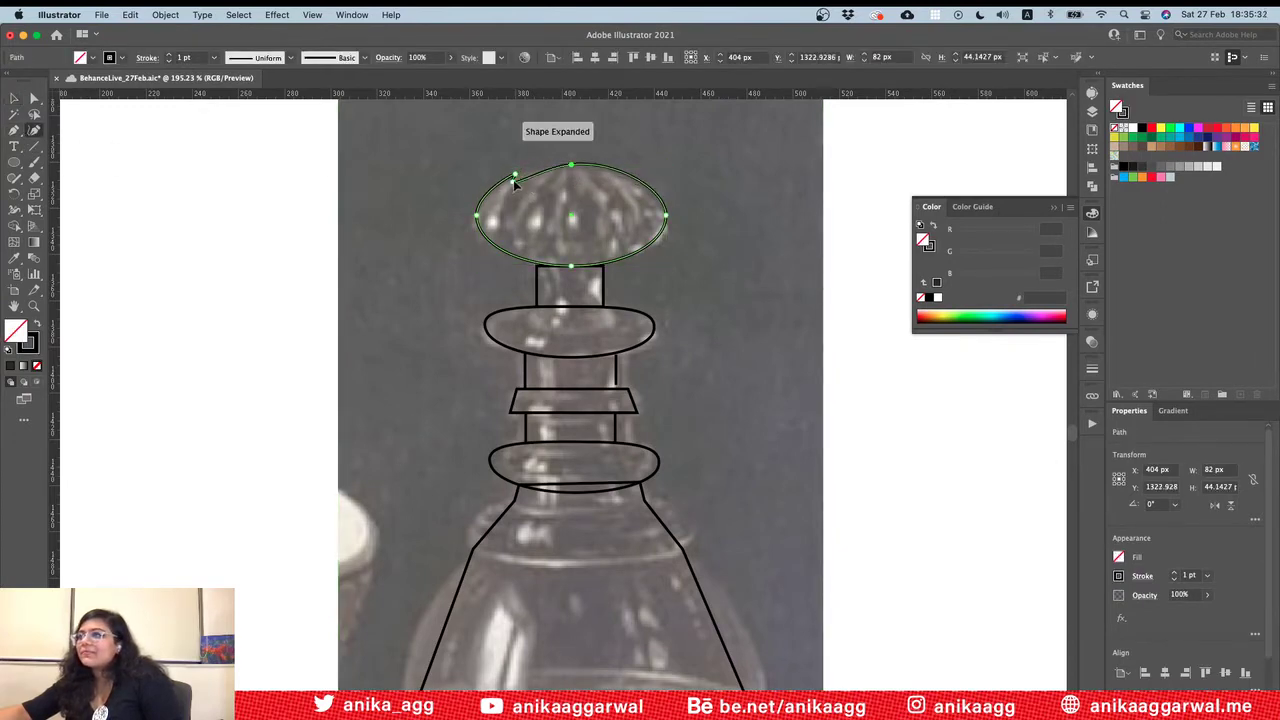
pyautogui.press('super+z')
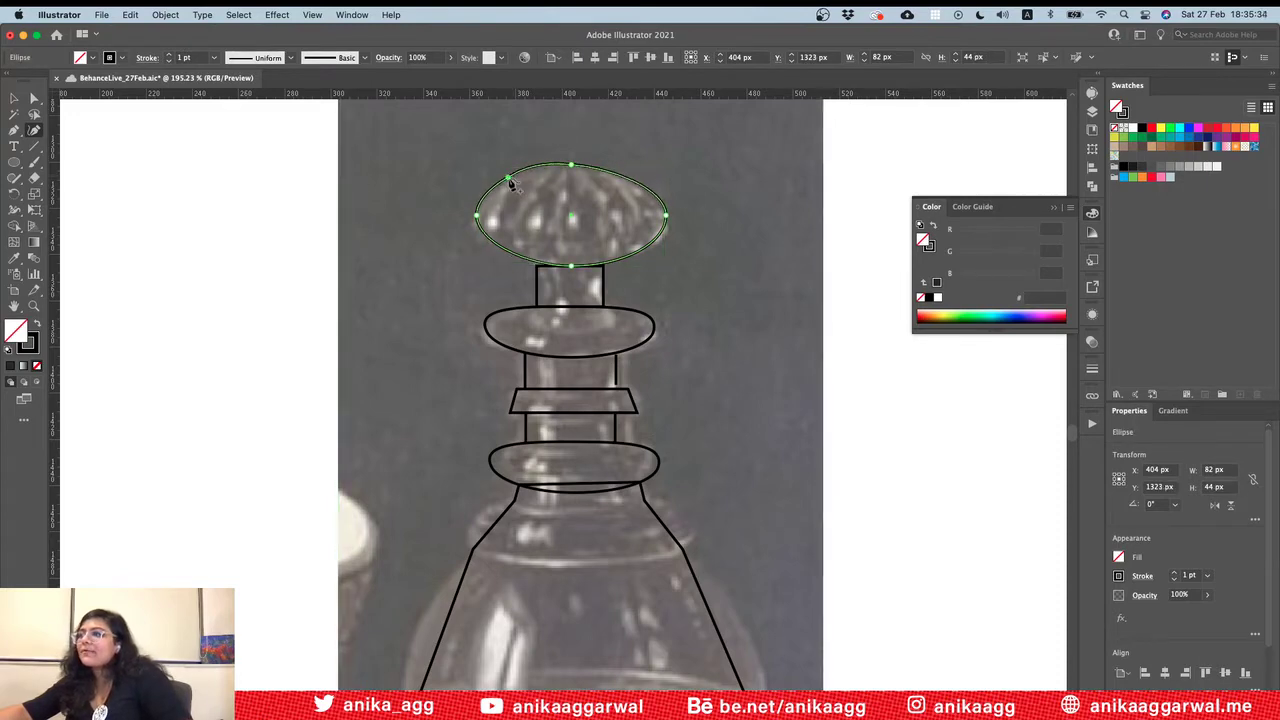
pyautogui.click(511, 181)
pyautogui.click(638, 186)
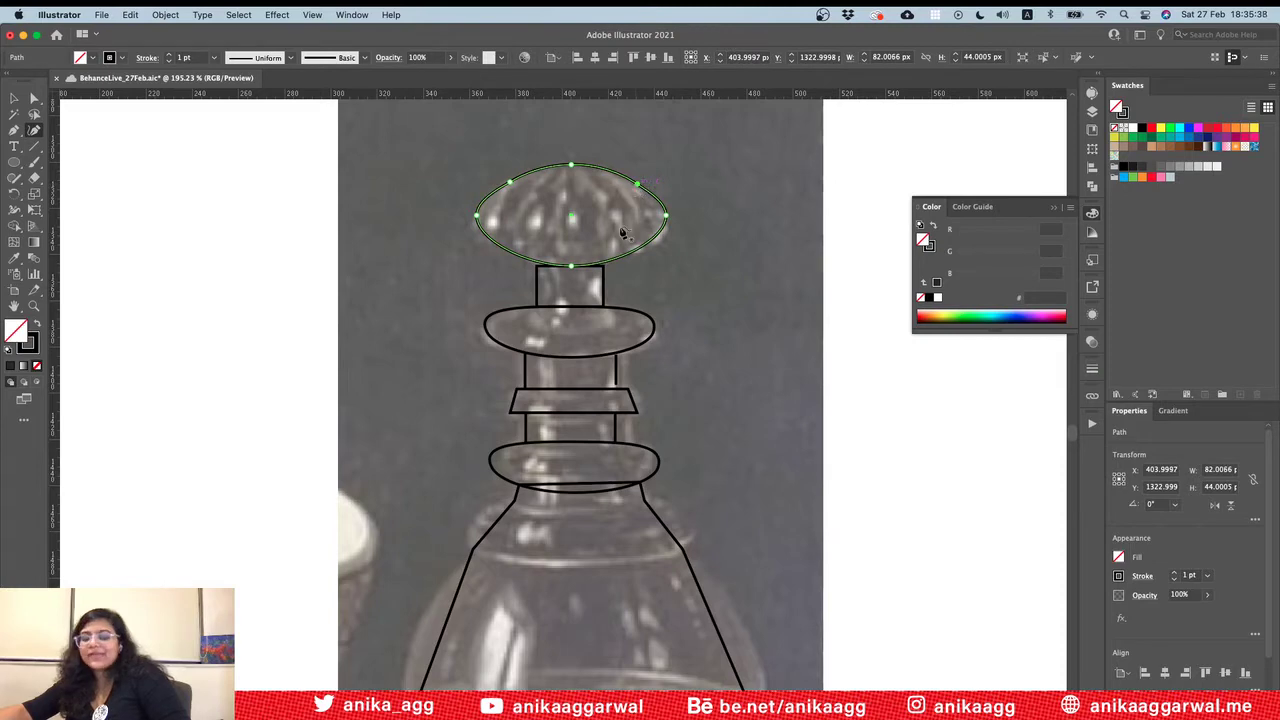
pyautogui.press('v')
pyautogui.click(891, 409)
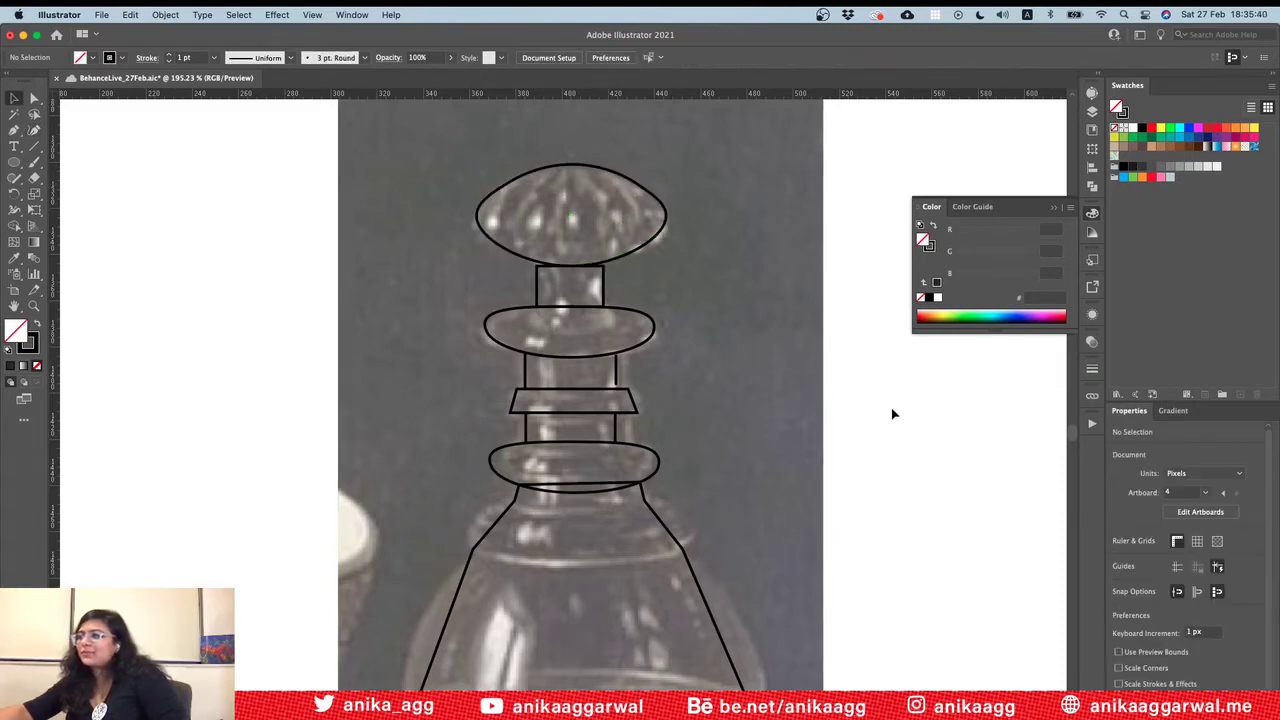
pyautogui.keyDown('alt'); pyautogui.scroll(-3, 895, 409); pyautogui.keyUp('alt')
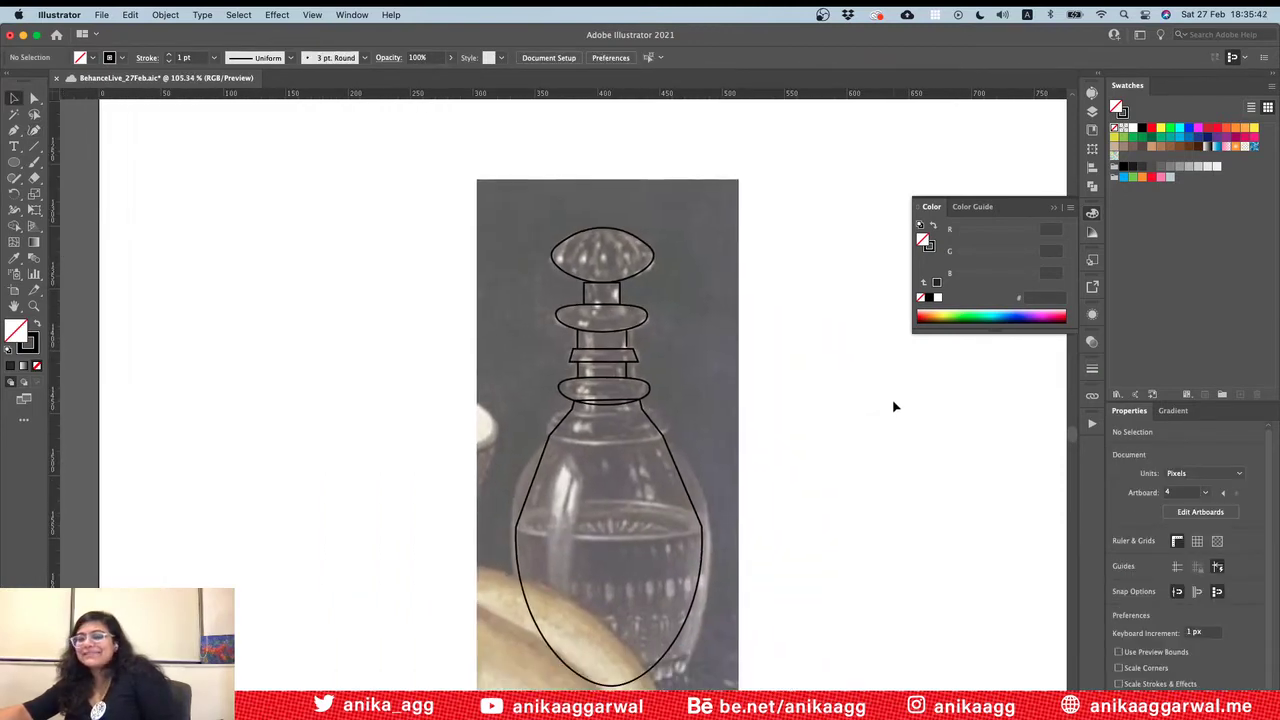
pyautogui.keyDown('alt'); pyautogui.scroll(-2, 890, 403); pyautogui.keyUp('alt')
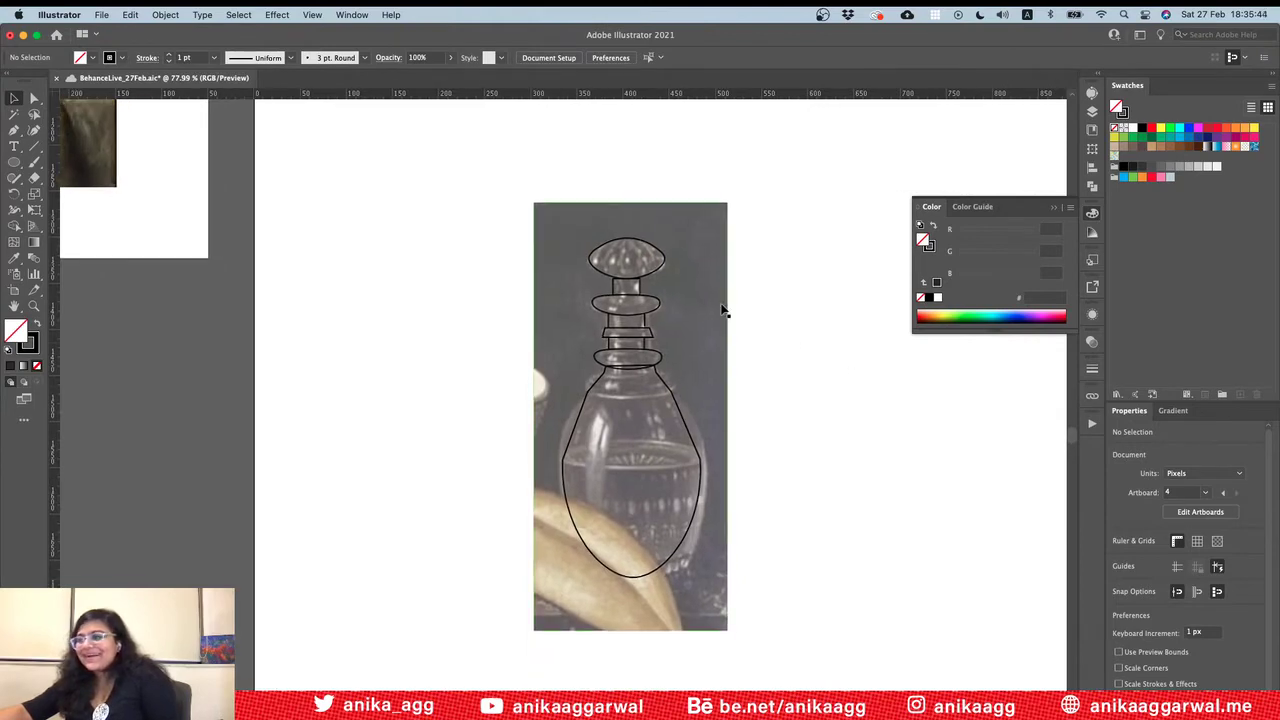
# Step: Move the reference photo left and shift the selected decanter drawing slightly right
pyautogui.moveTo(724, 311); pyautogui.dragTo(499, 303)
pyautogui.moveTo(692, 200); pyautogui.dragTo(530, 598)
pyautogui.moveTo(623, 377)
pyautogui.mouseDown()
pyautogui.moveTo(658, 362)
pyautogui.moveTo(710, 370)
pyautogui.mouseUp()
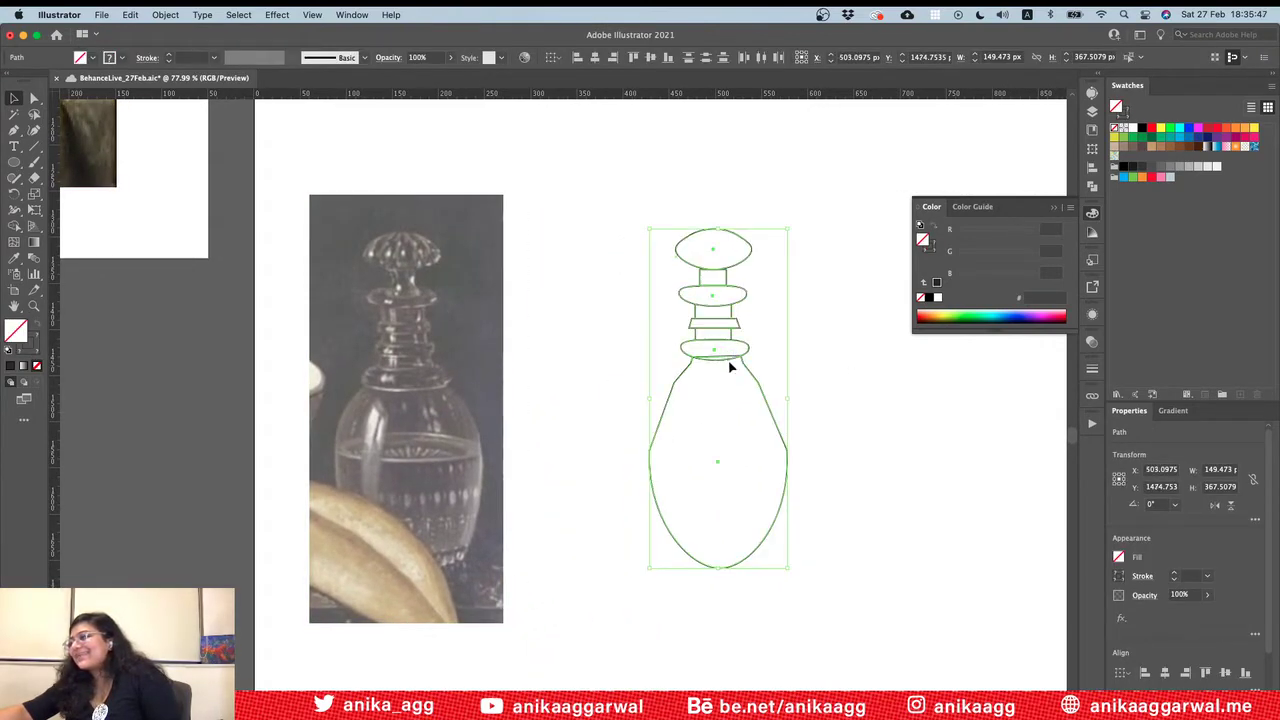
# Step: Try Pathfinder Unite on the decanter, undo it, then group the pieces instead
pyautogui.scroll(-2, 1140, 638)
pyautogui.click(1123, 640)
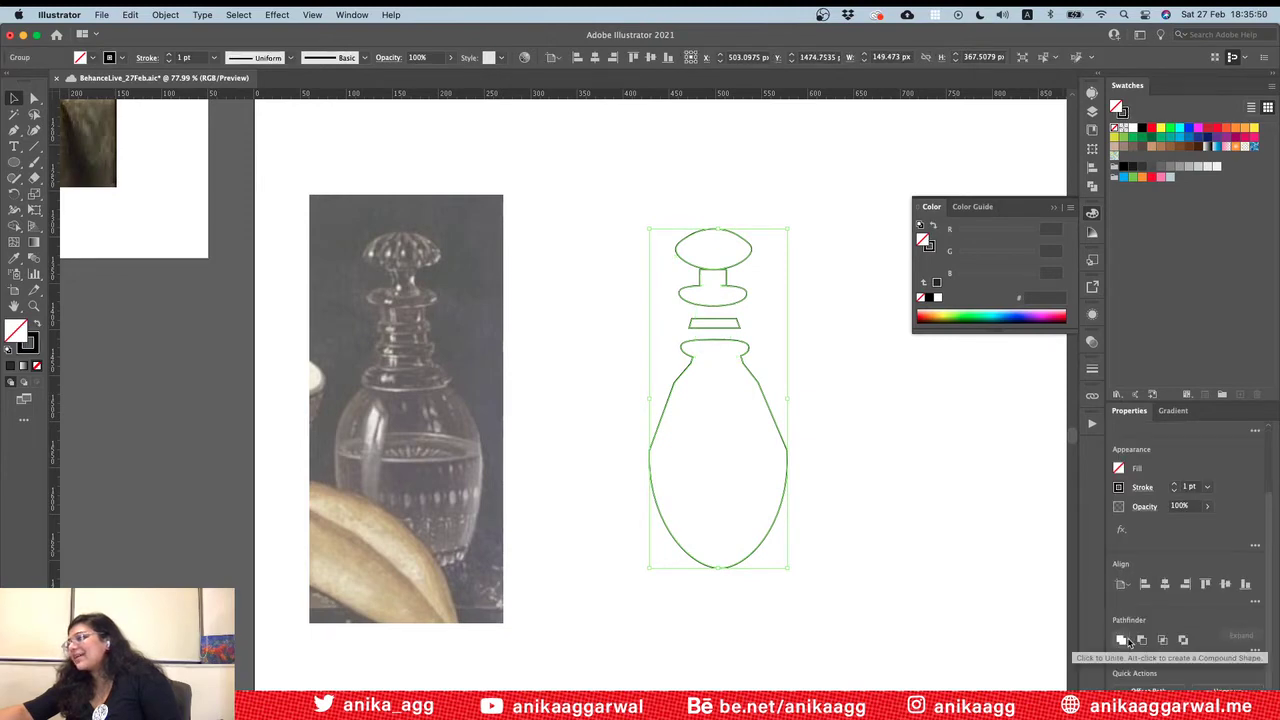
pyautogui.click(893, 485)
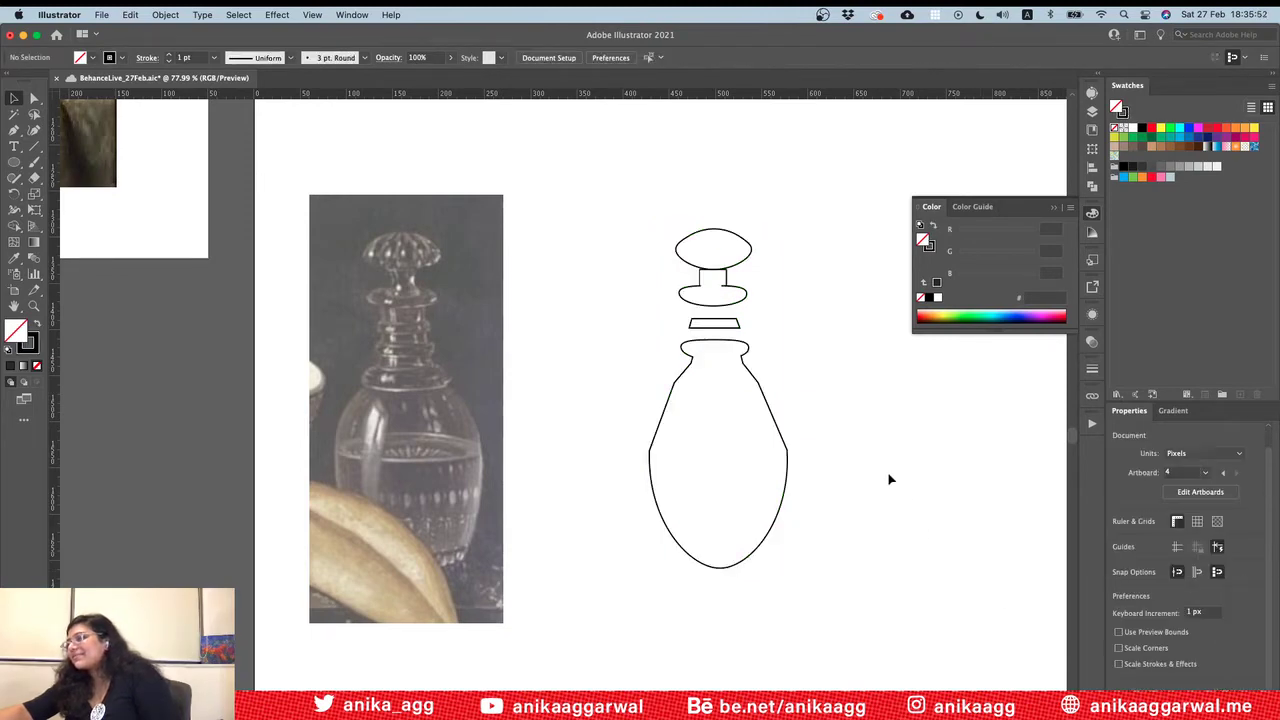
pyautogui.press('super+z')
pyautogui.scroll(-2, 1140, 644)
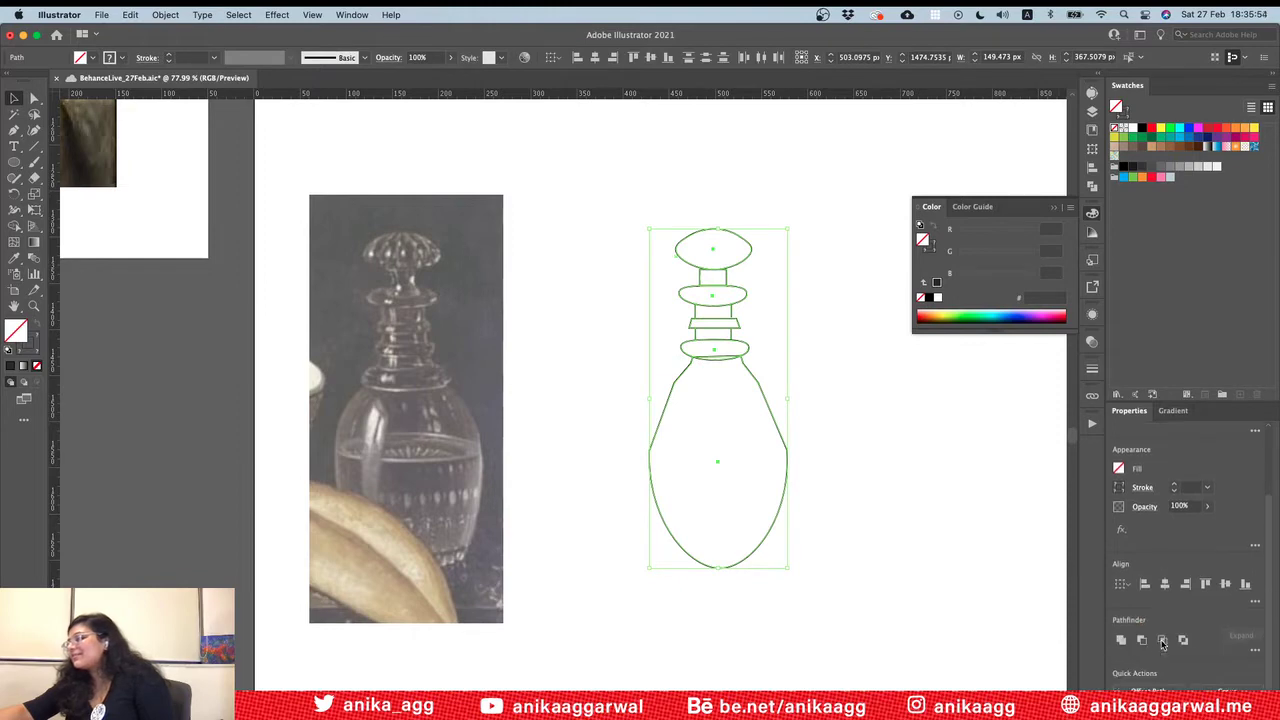
pyautogui.click(1198, 690)
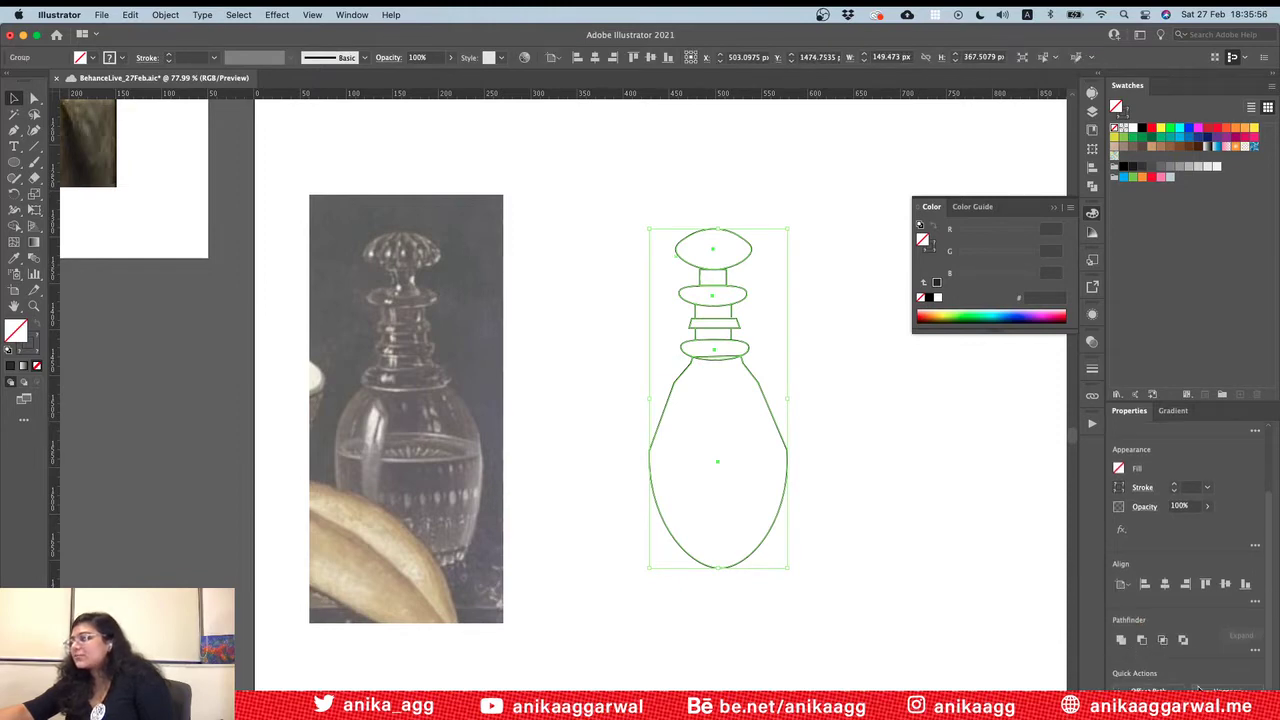
pyautogui.click(913, 507)
pyautogui.keyDown('alt'); pyautogui.scroll(-6, 912, 505); pyautogui.keyUp('alt')
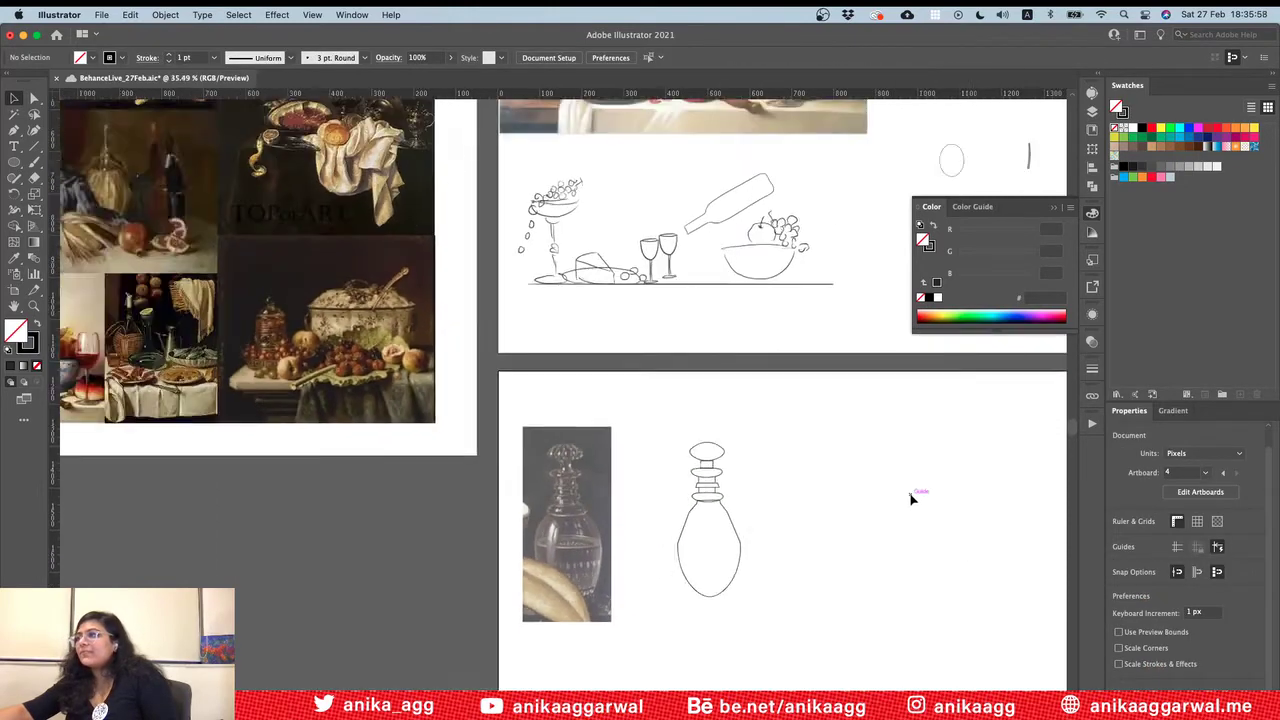
# Step: Return to the first artboard and deselect the stray point near the glass
pyautogui.scroll(3, 911, 499)
pyautogui.hscroll(4, 910, 498)
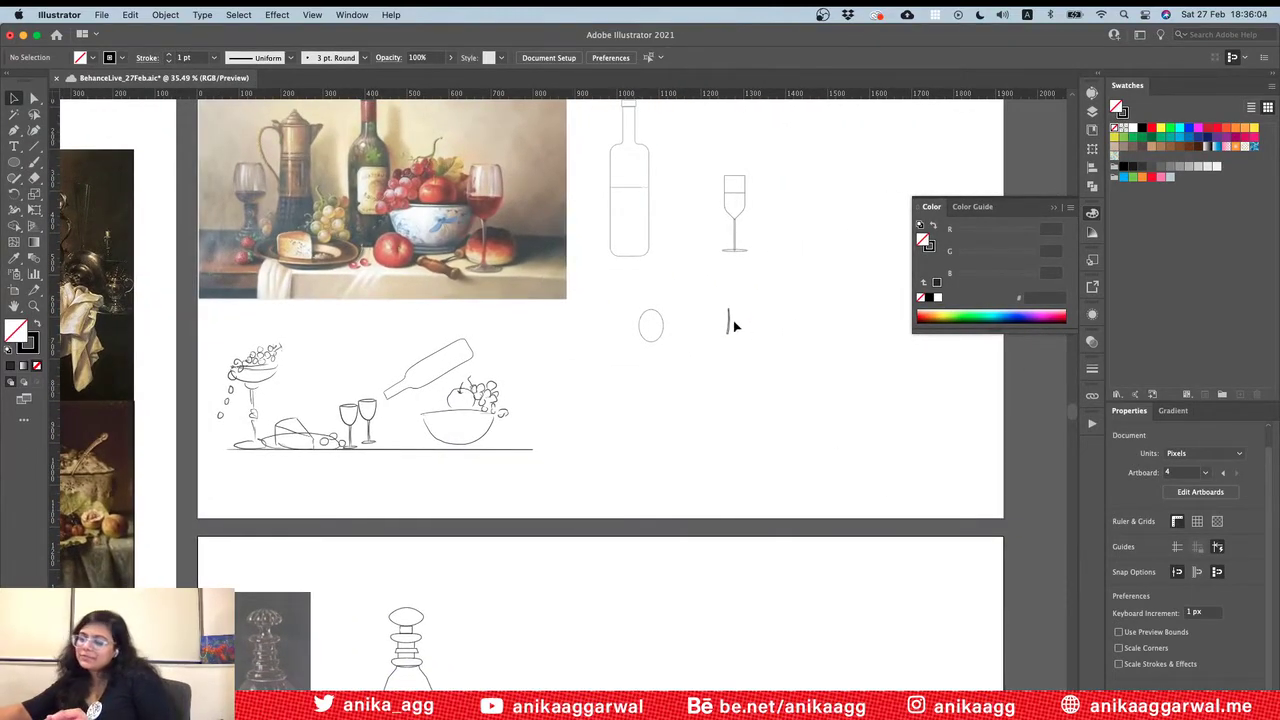
pyautogui.scroll(2, 762, 245)
pyautogui.hscroll(-1, 762, 245)
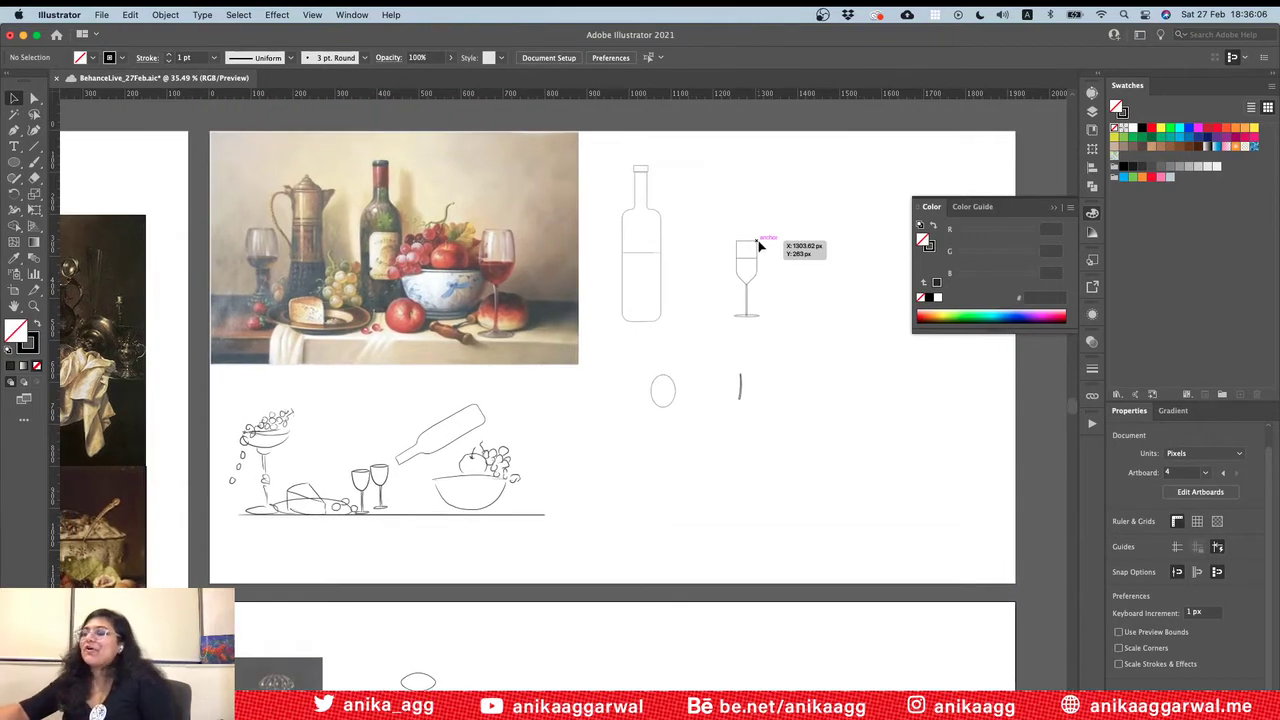
pyautogui.click(729, 224)
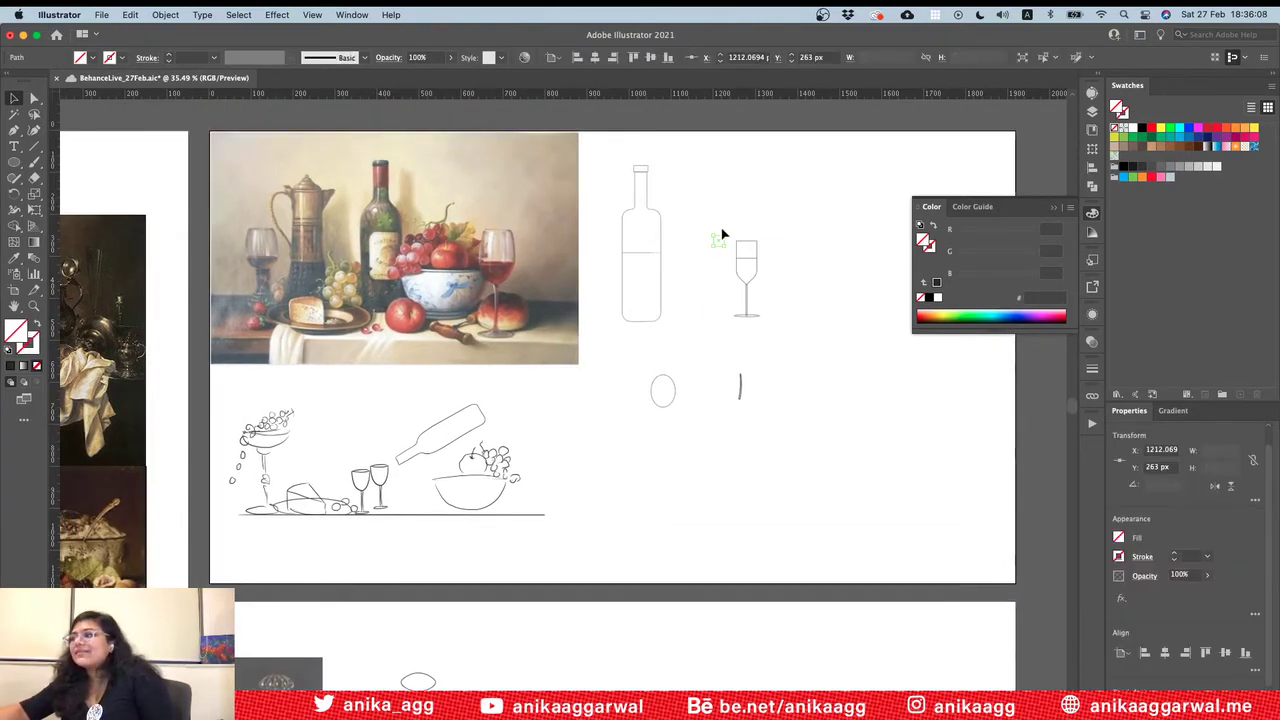
pyautogui.click(759, 186)
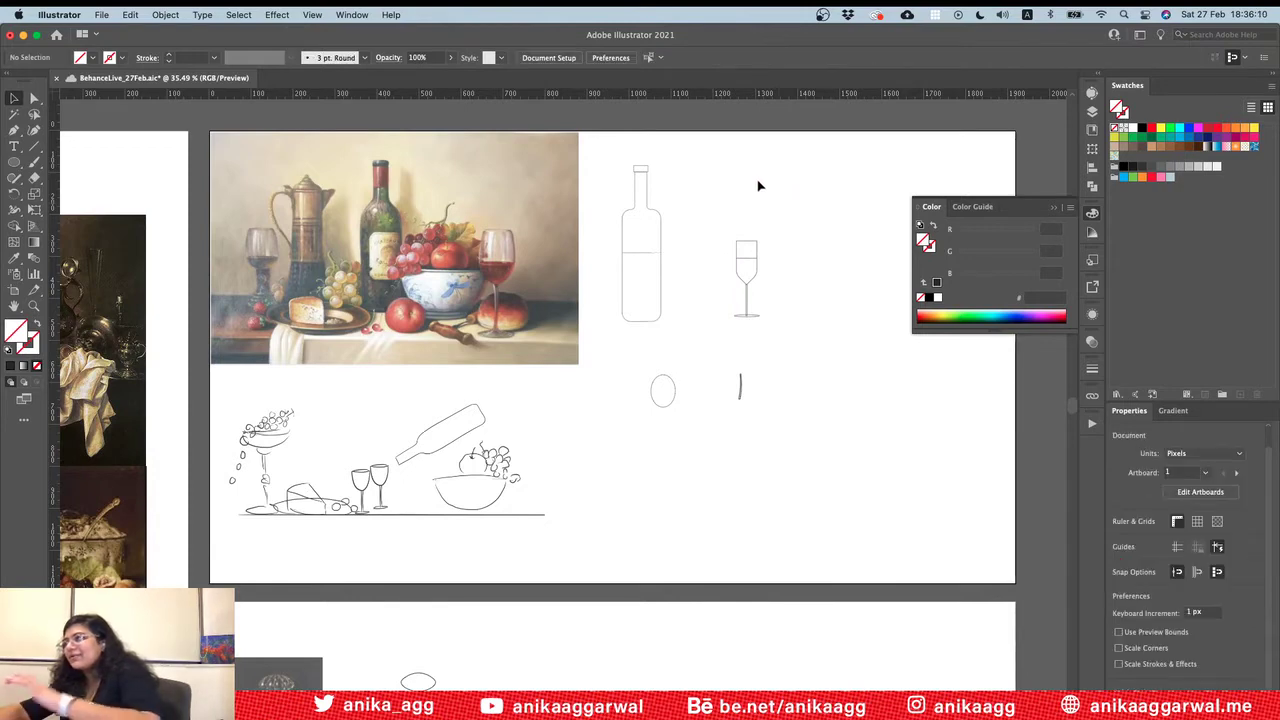
pyautogui.moveTo(679, 172)
pyautogui.mouseDown()
pyautogui.moveTo(600, 354)
pyautogui.moveTo(590, 350)
pyautogui.mouseUp()
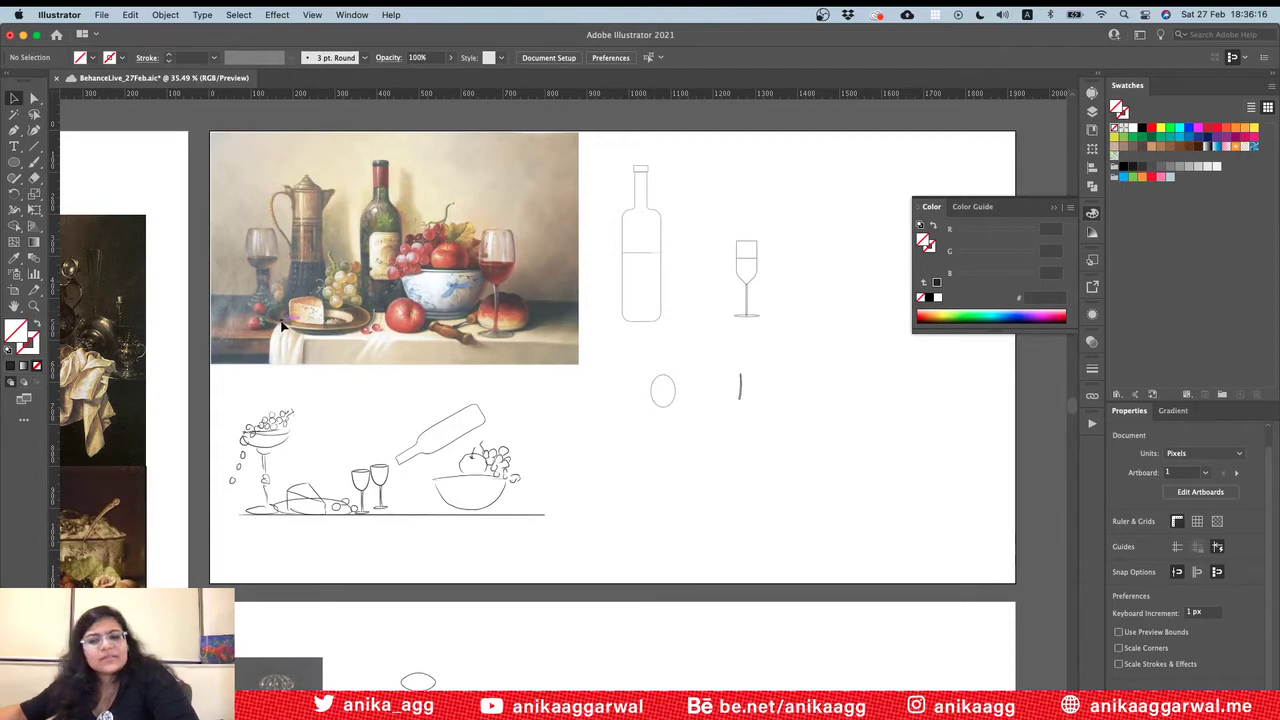
# Step: Switch away briefly, come back to Illustrator, and zoom in on the bottle and glass
pyautogui.press('super+Tab')
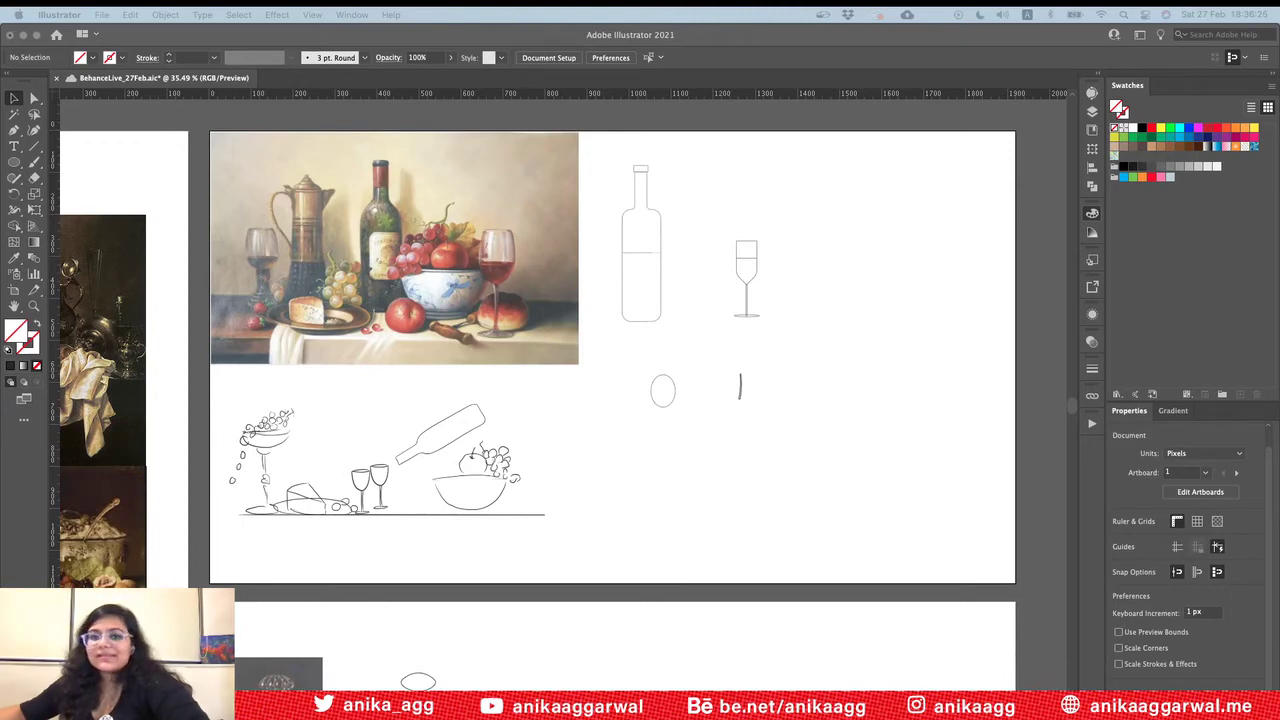
pyautogui.click(824, 402)
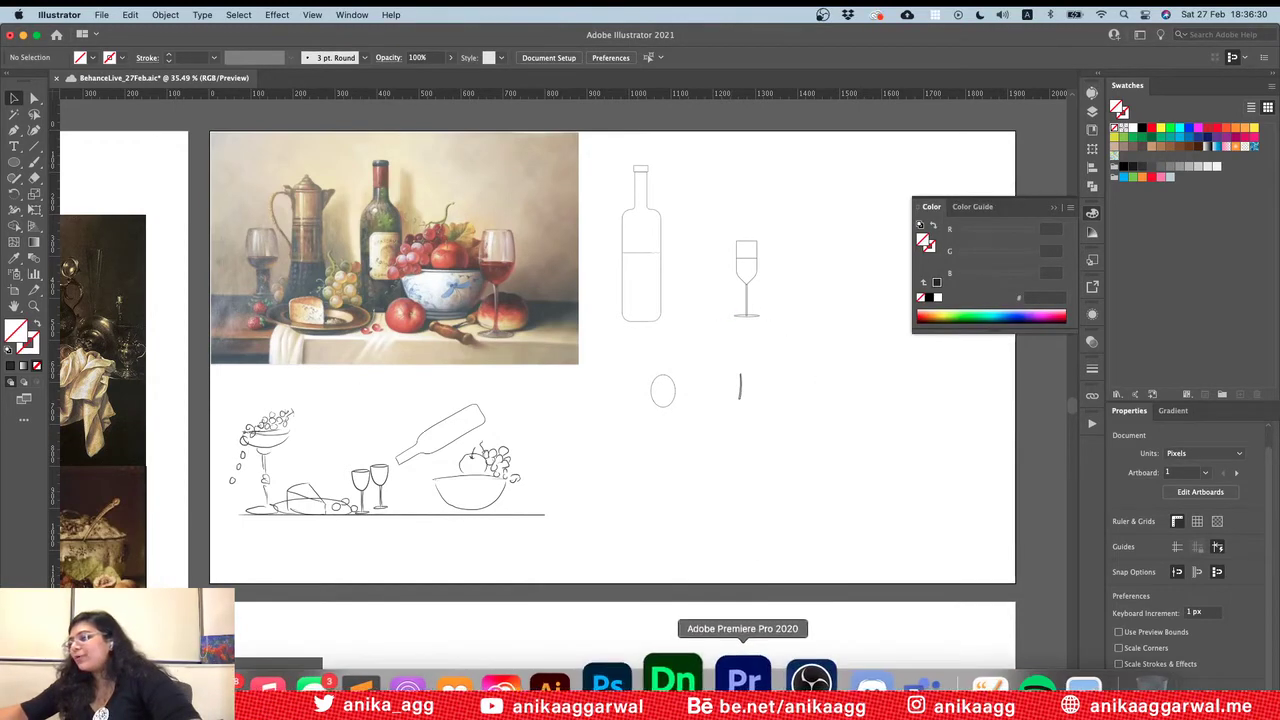
pyautogui.click(731, 466)
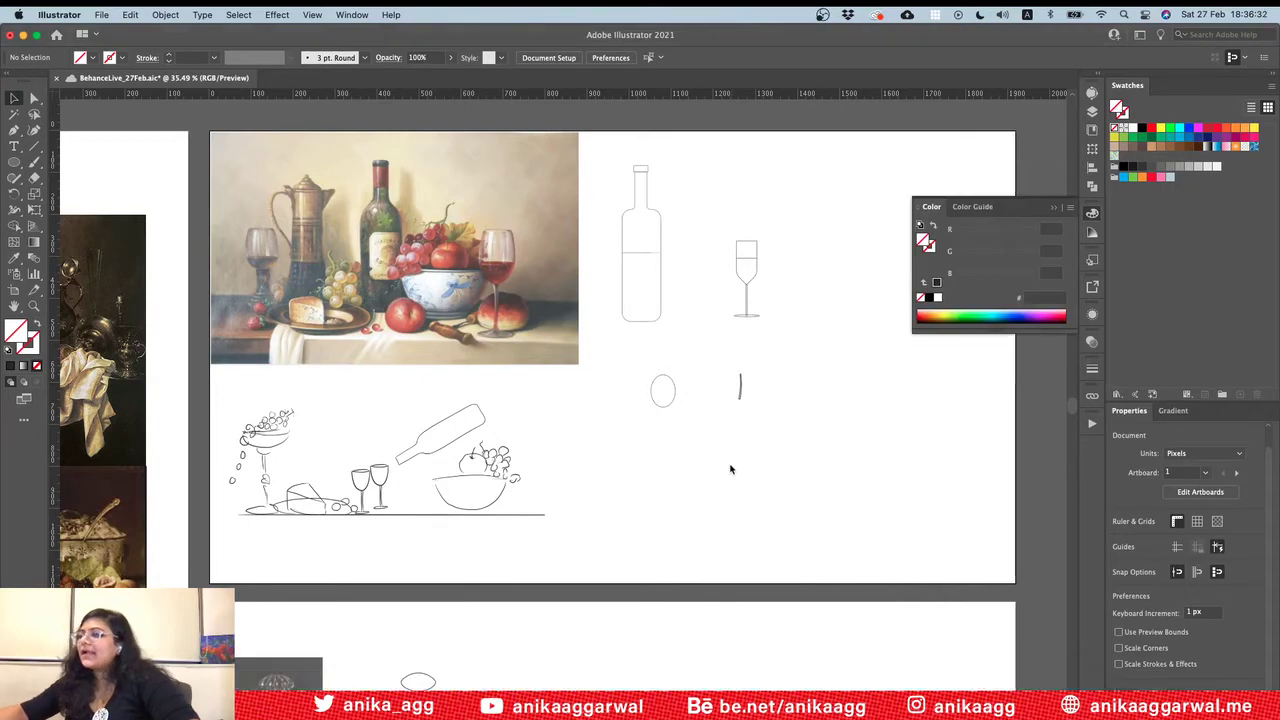
pyautogui.scroll(-3, 731, 466)
pyautogui.scroll(4, 733, 470)
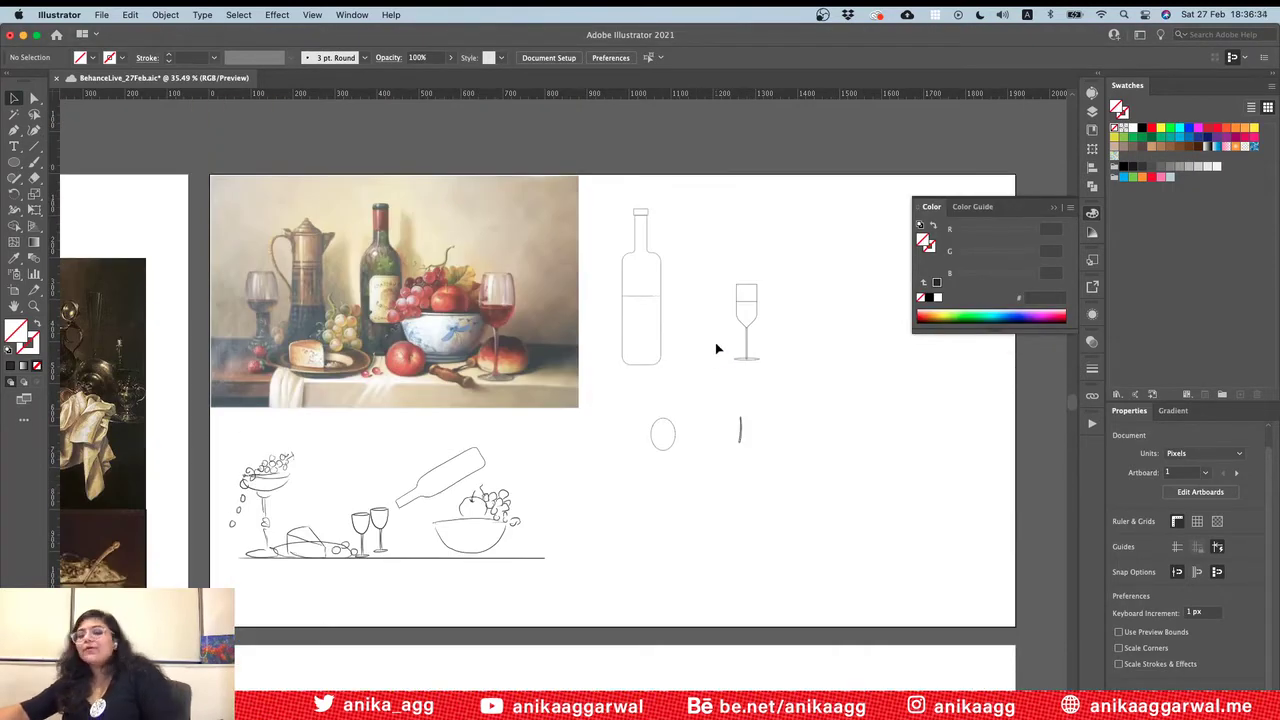
pyautogui.keyDown('alt'); pyautogui.scroll(5, 717, 350); pyautogui.keyUp('alt')
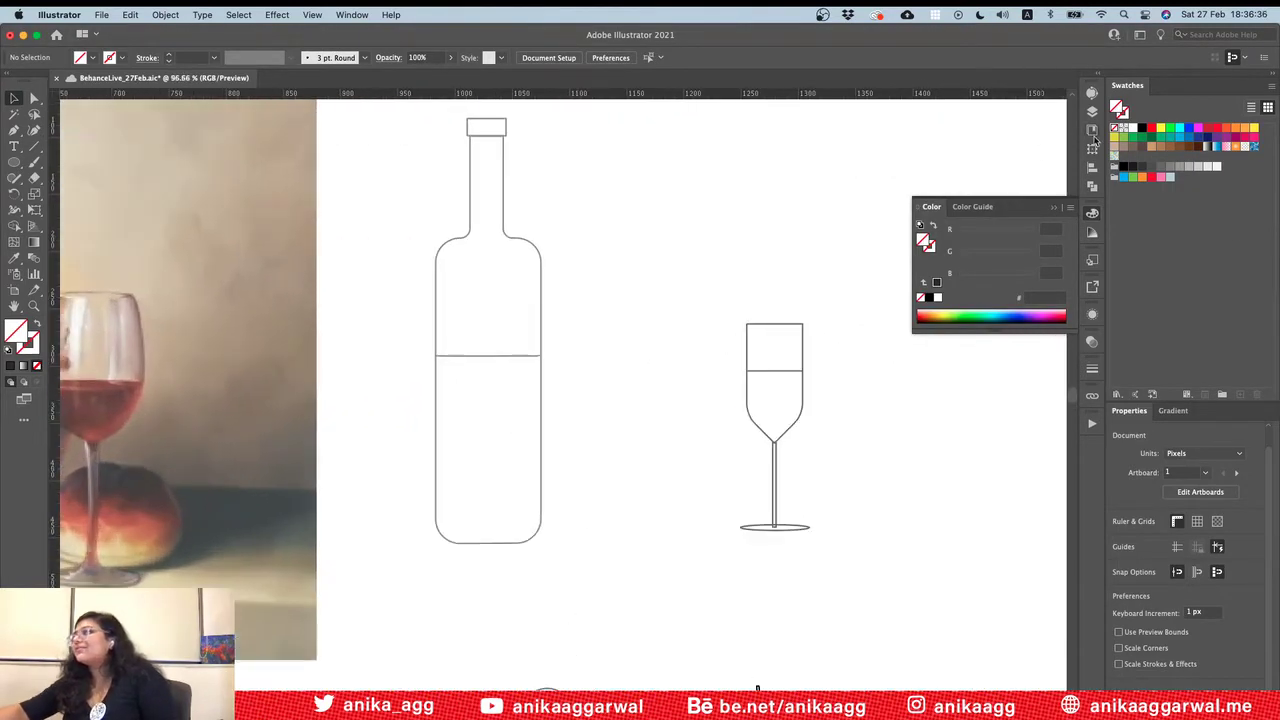
# Step: Make the topmost 3D layer active in the Layers panel, then close the panel
pyautogui.rightClick(1096, 112)
pyautogui.press('Escape')
pyautogui.click(1092, 111)
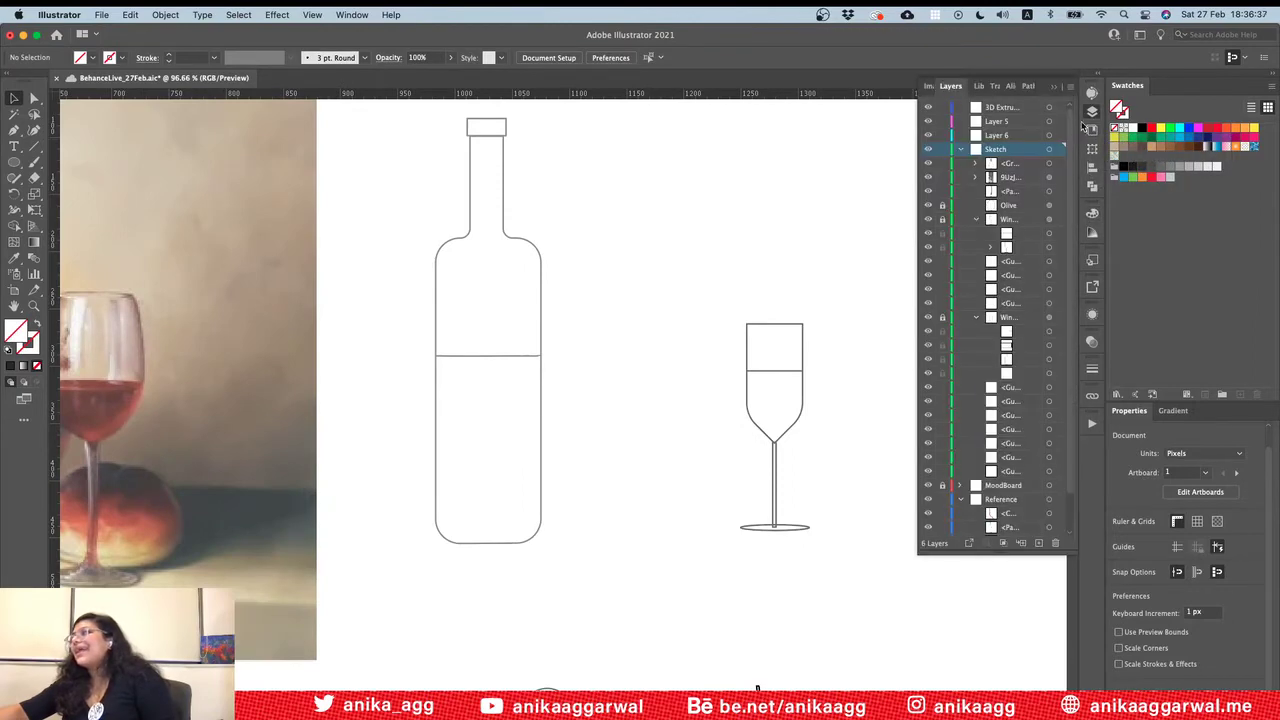
pyautogui.click(1027, 111)
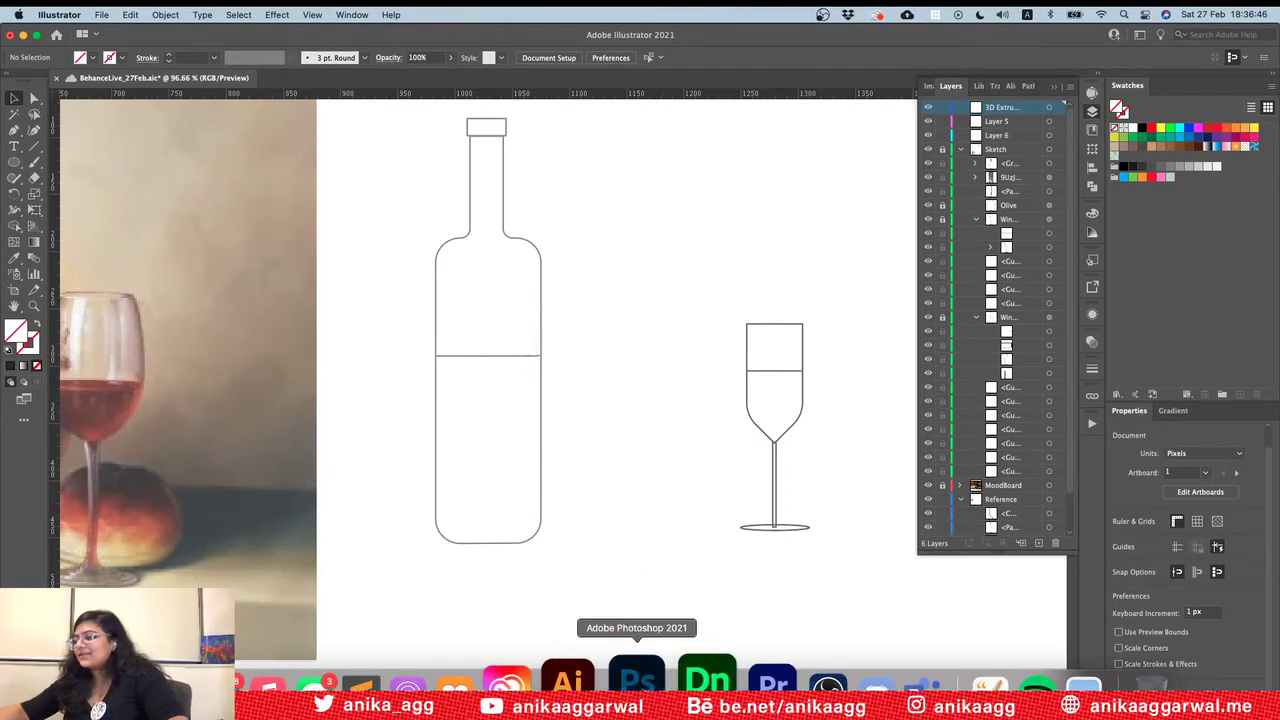
pyautogui.press('F7')
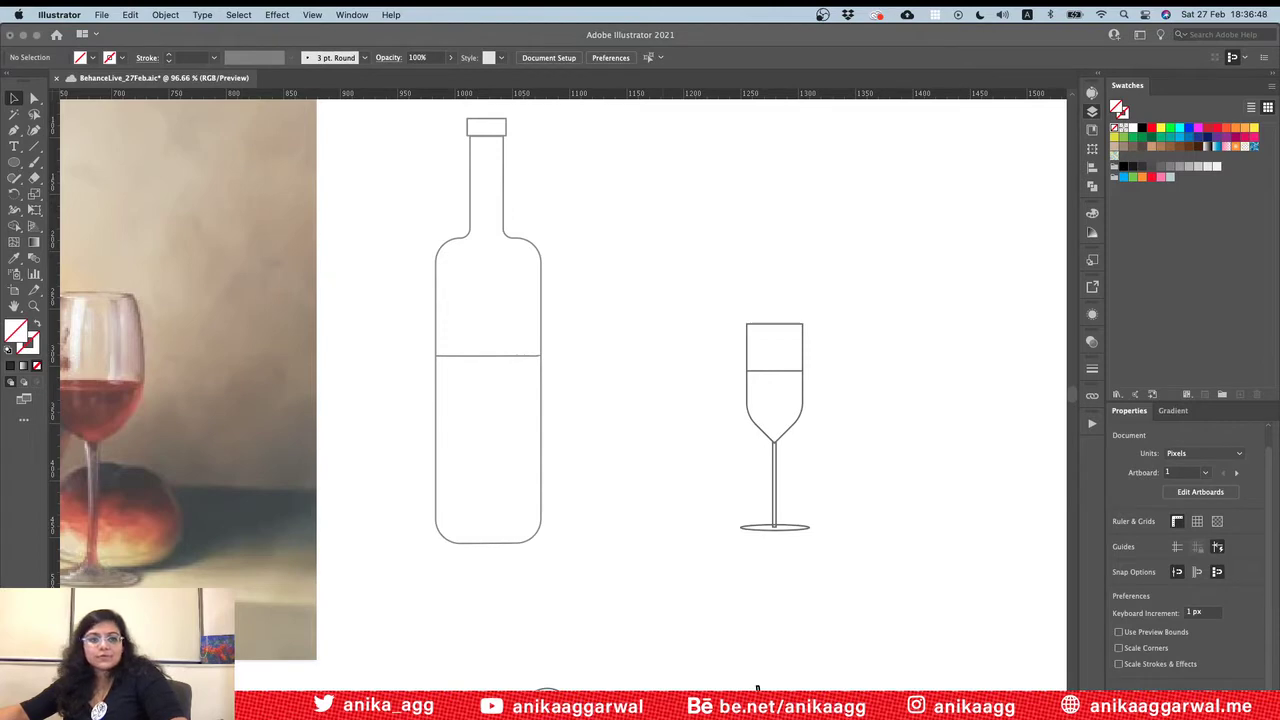
# Step: Switch to Photoshop via Mission Control, then return to the Illustrator drawing
pyautogui.hotkey('ctrl', 'Up')
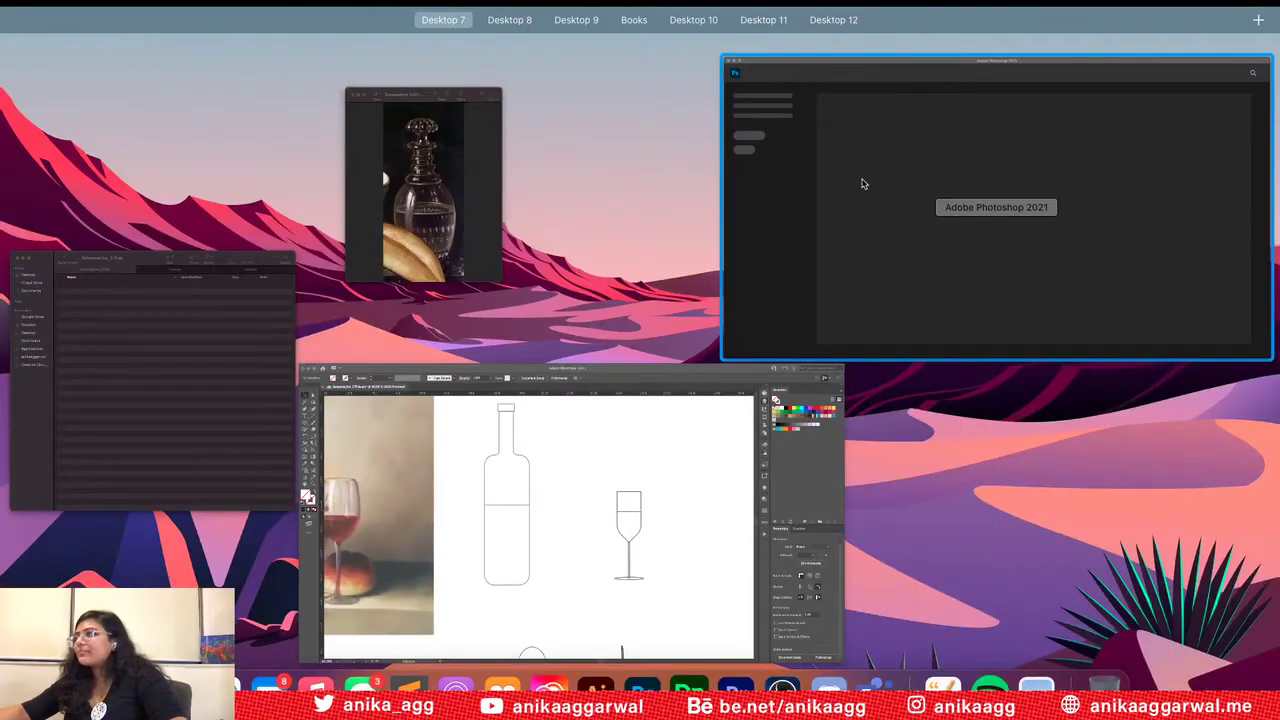
pyautogui.click(864, 183)
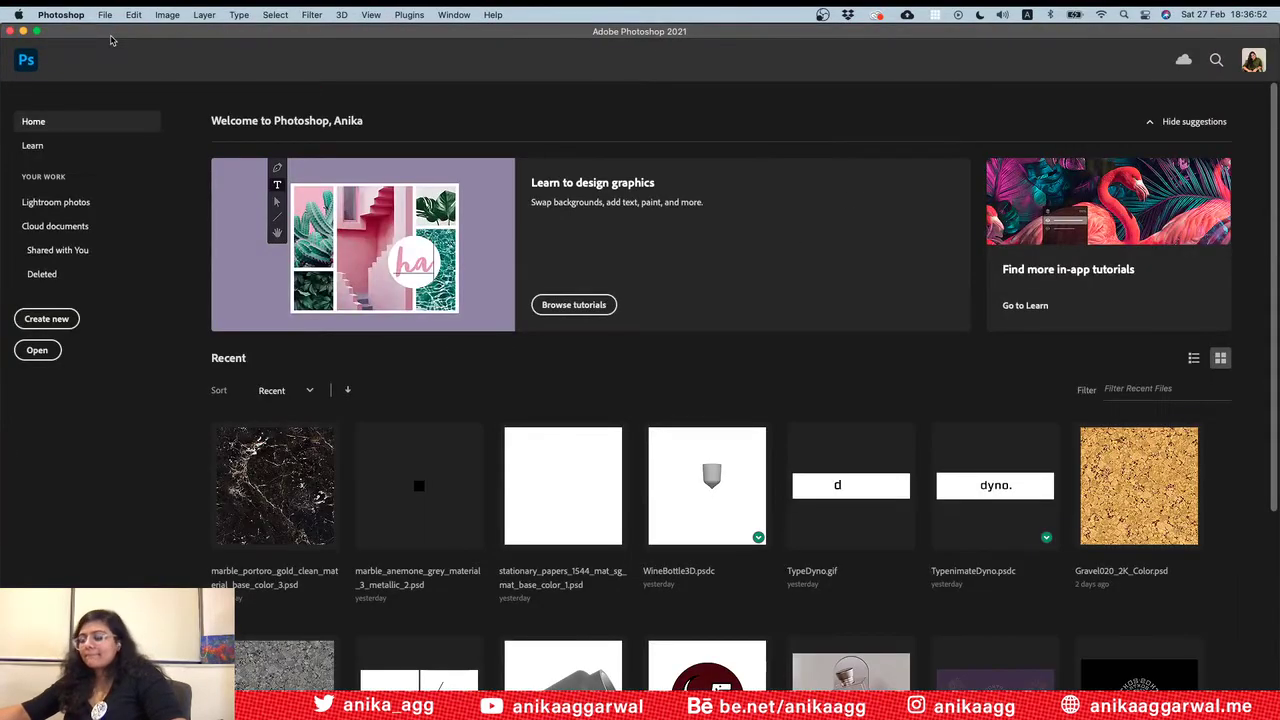
pyautogui.hotkey('ctrl', 'Up')
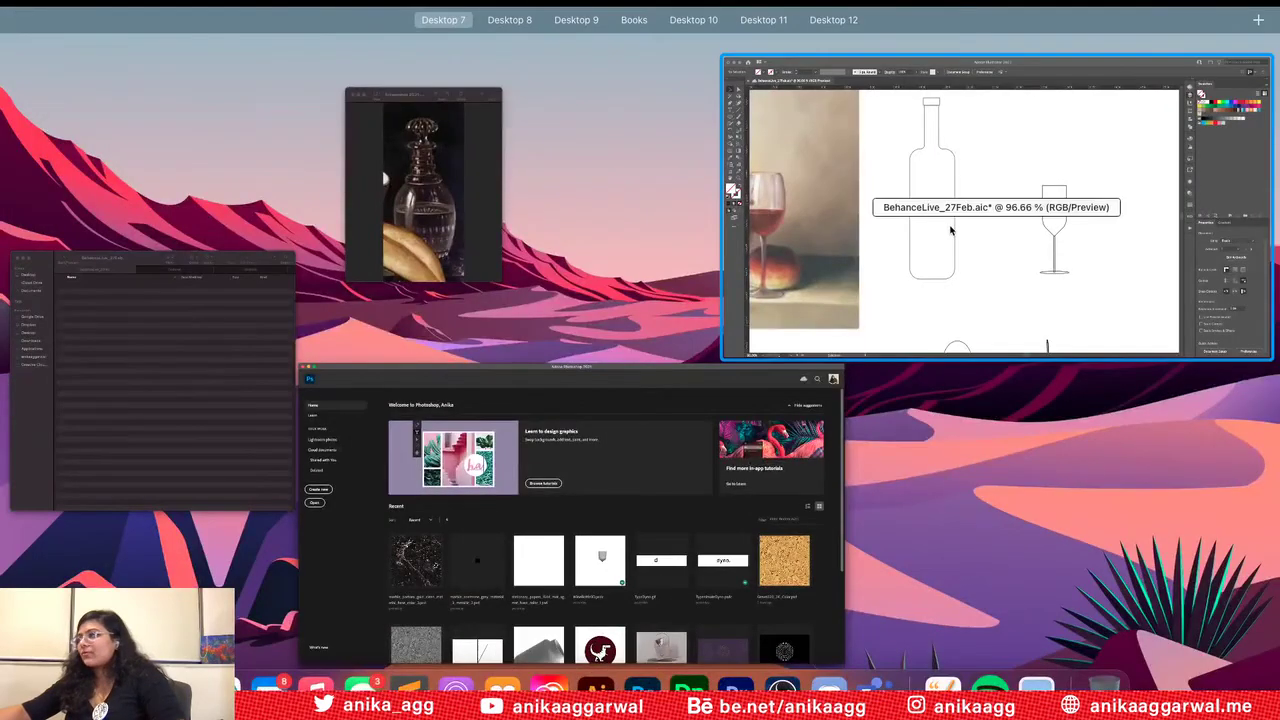
pyautogui.click(950, 230)
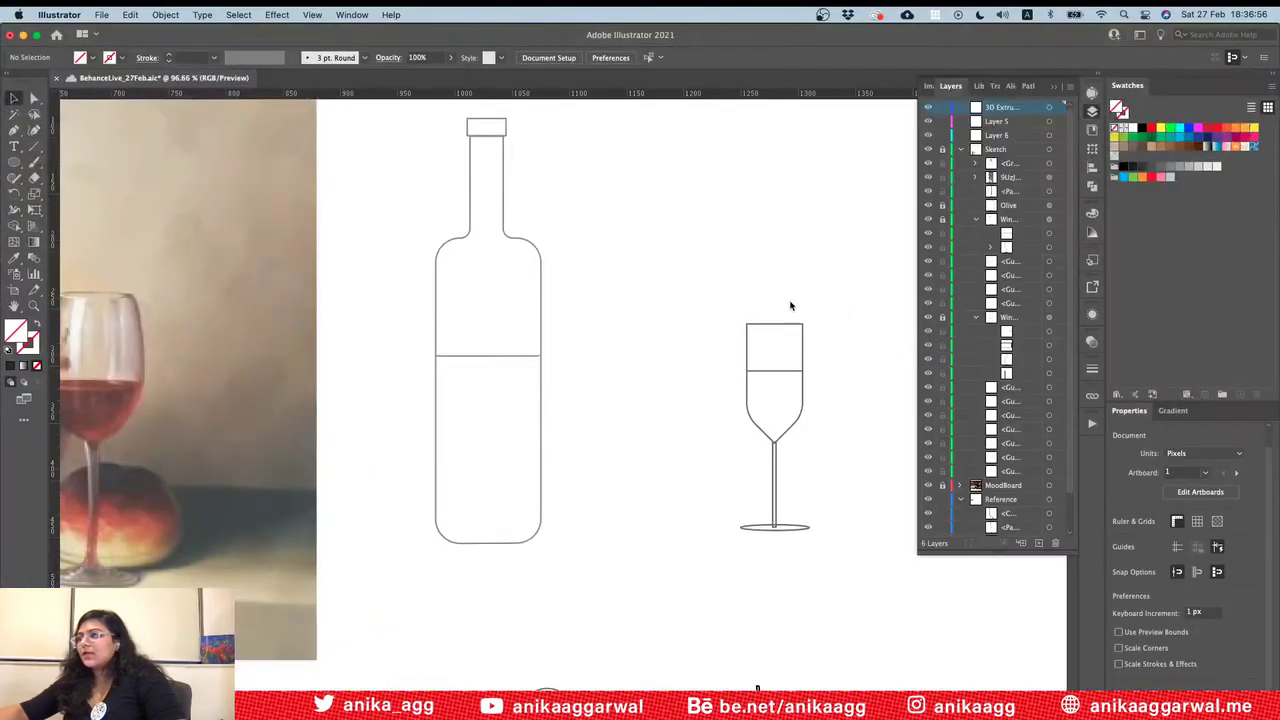
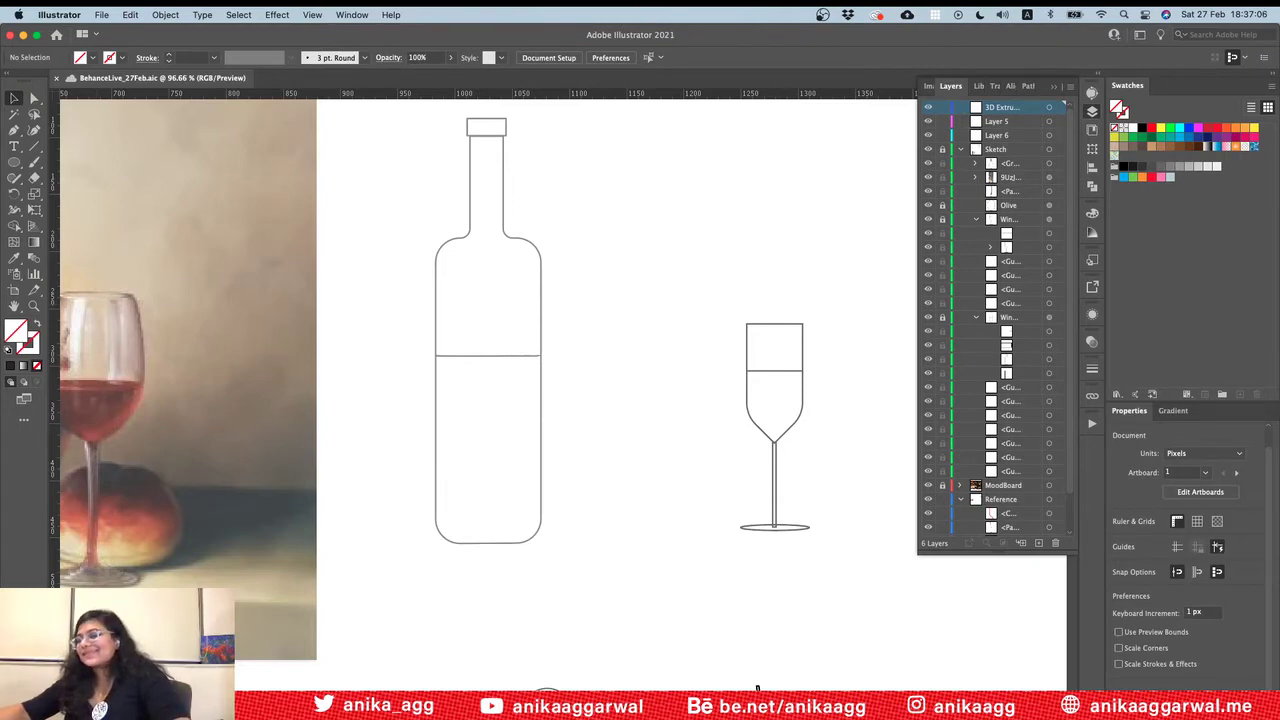
# Step: Draw a vertical line from above the bottle cap to below the bottle's base
pyautogui.click(14, 129)
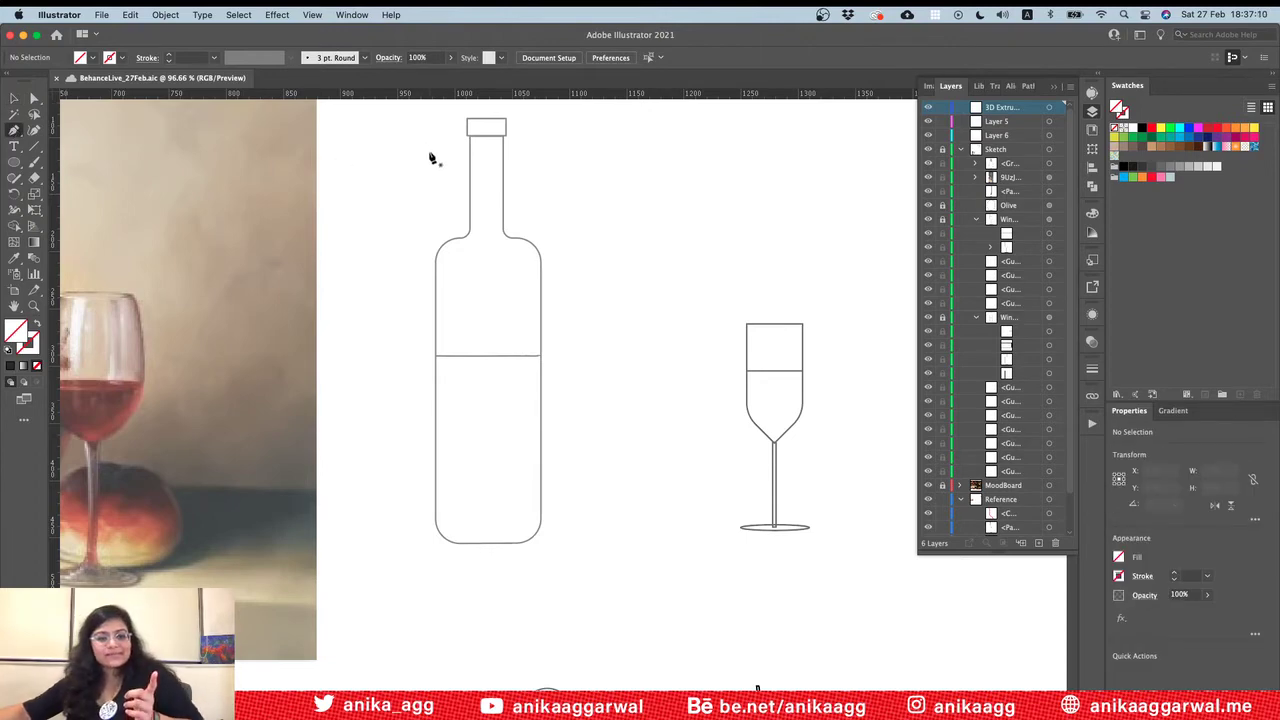
pyautogui.scroll(2, 487, 115)
pyautogui.click(486, 132)
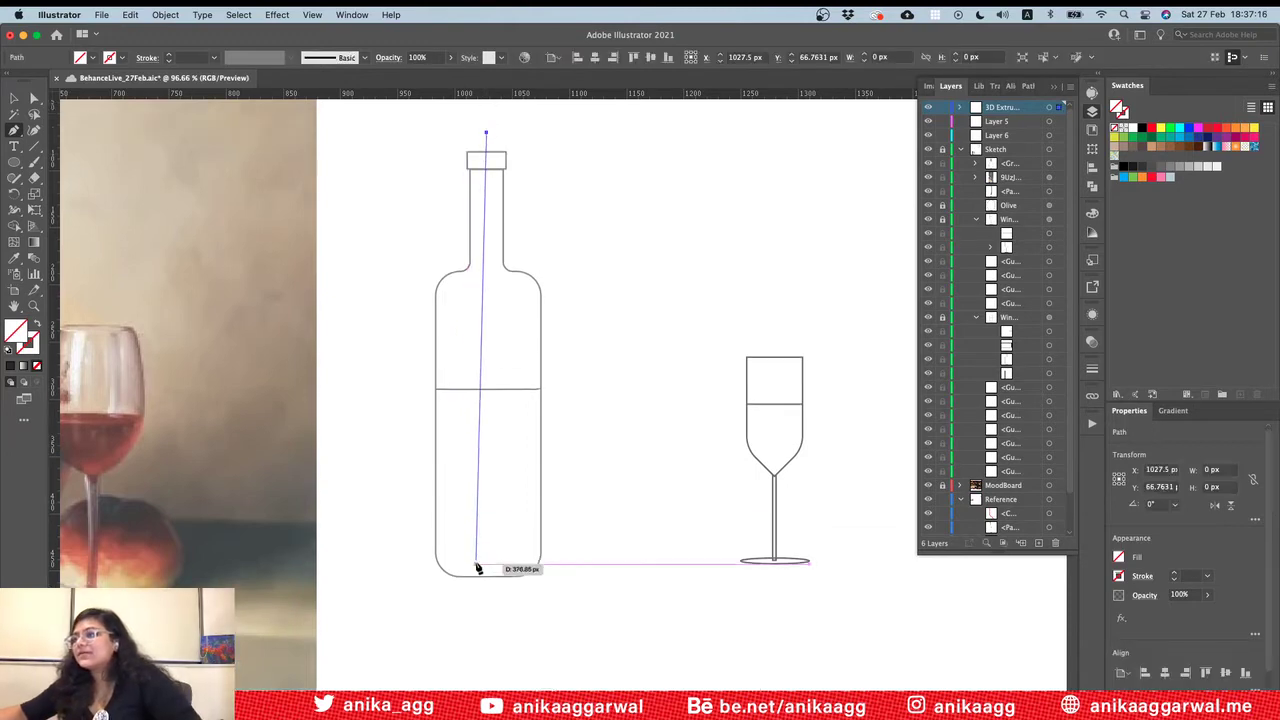
pyautogui.click(487, 603)
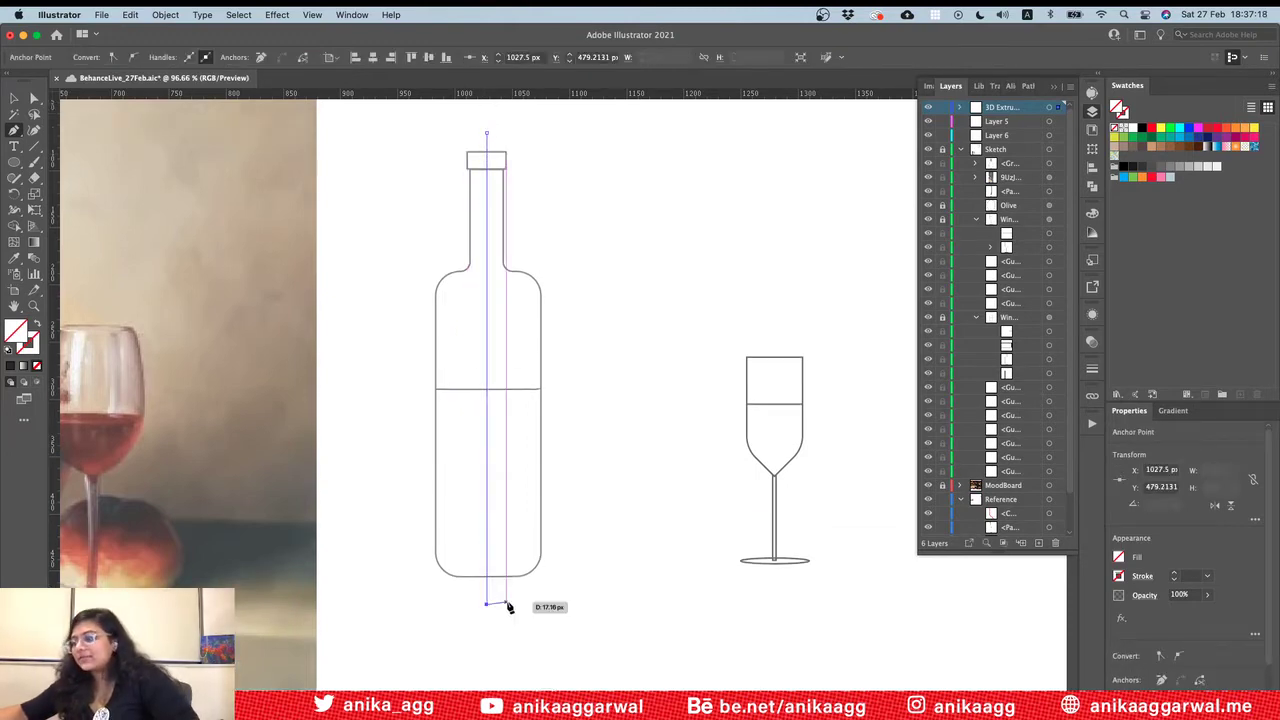
pyautogui.press('v')
pyautogui.click(586, 517)
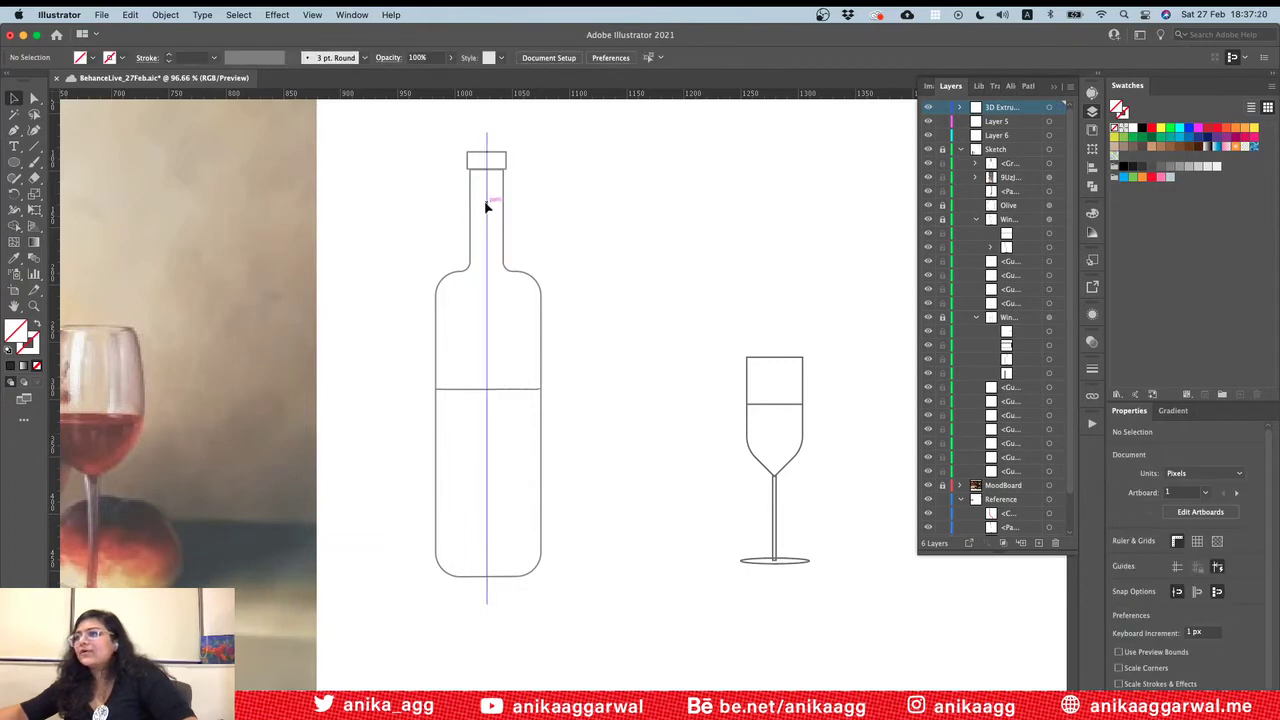
# Step: Give the centre line a black dashed stroke
pyautogui.click(487, 205)
pyautogui.click(1176, 575)
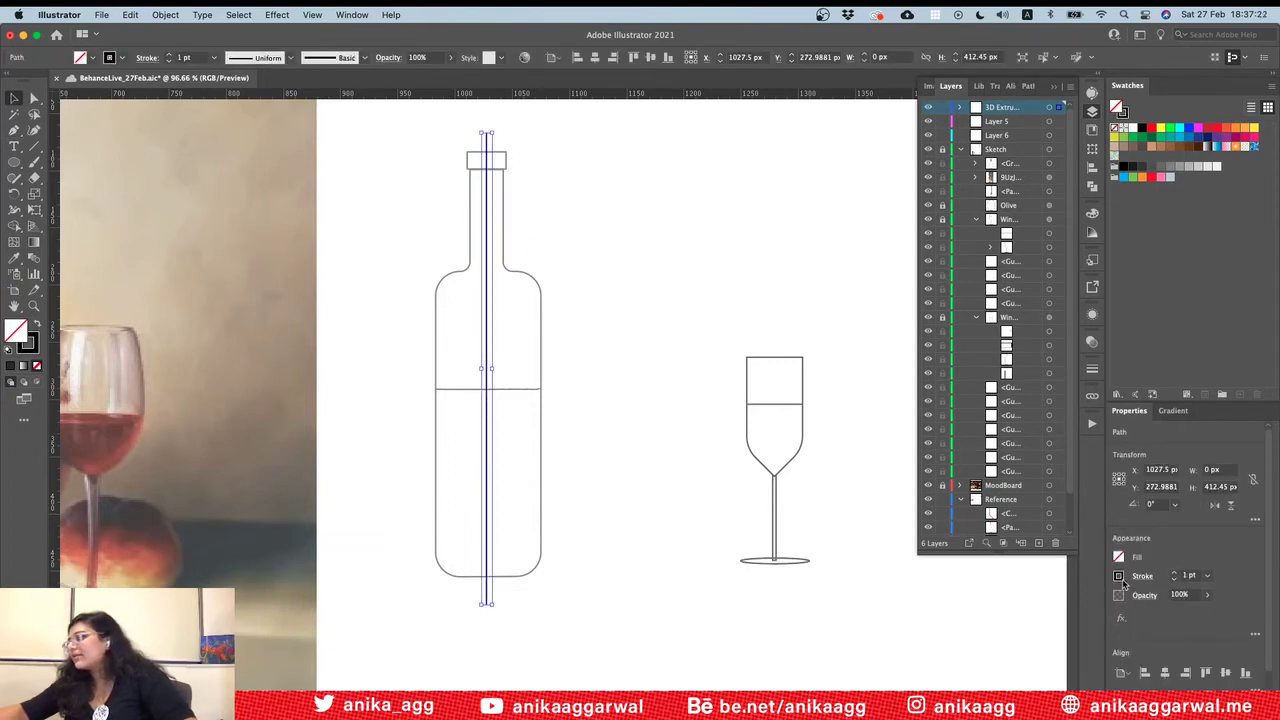
pyautogui.click(1141, 577)
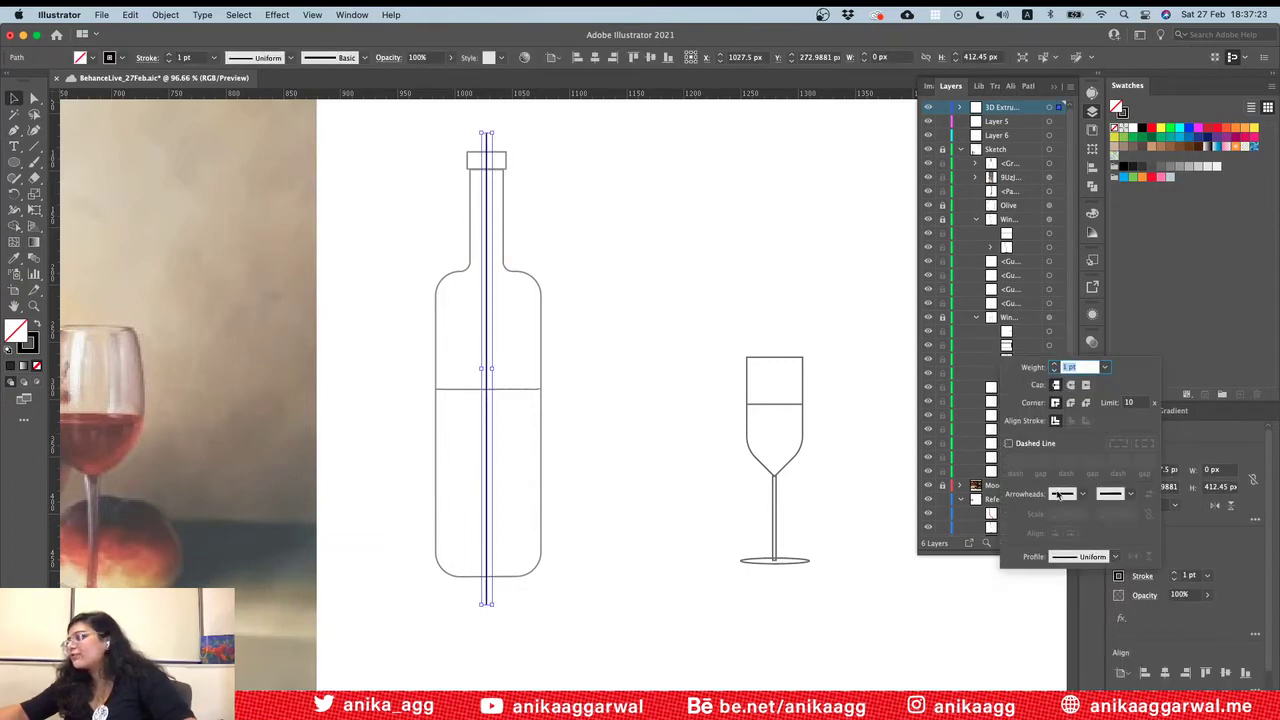
pyautogui.click(1009, 443)
pyautogui.click(546, 260)
pyautogui.click(591, 230)
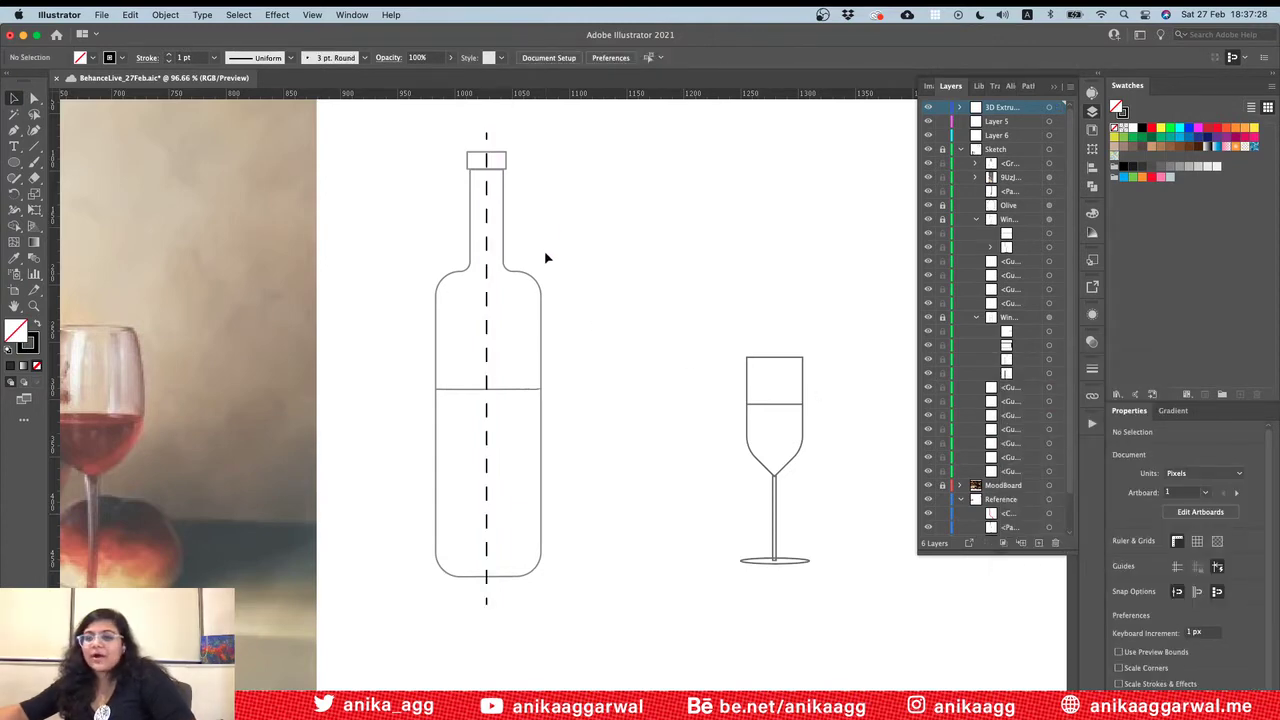
# Step: Move the path from the 3D Extrude layer into Layer 5 and make 3D Extrude active
pyautogui.click(962, 107)
pyautogui.moveTo(1007, 121); pyautogui.dragTo(998, 137)
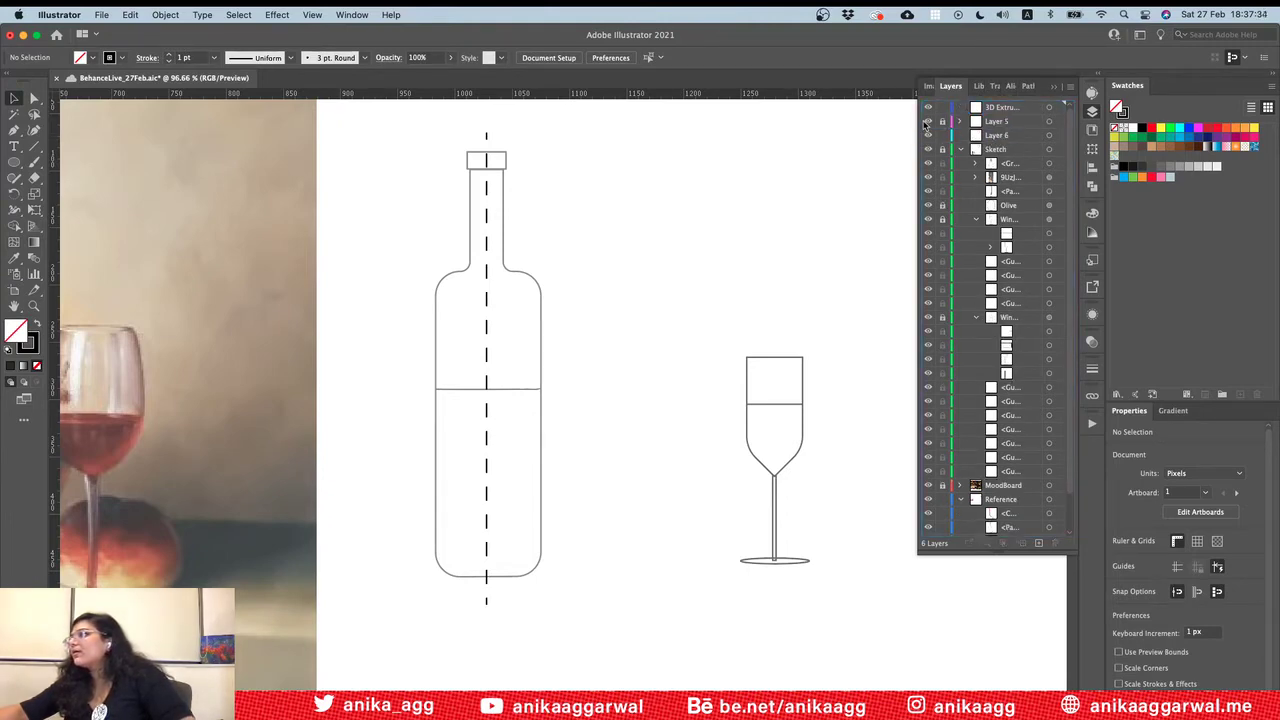
pyautogui.click(982, 110)
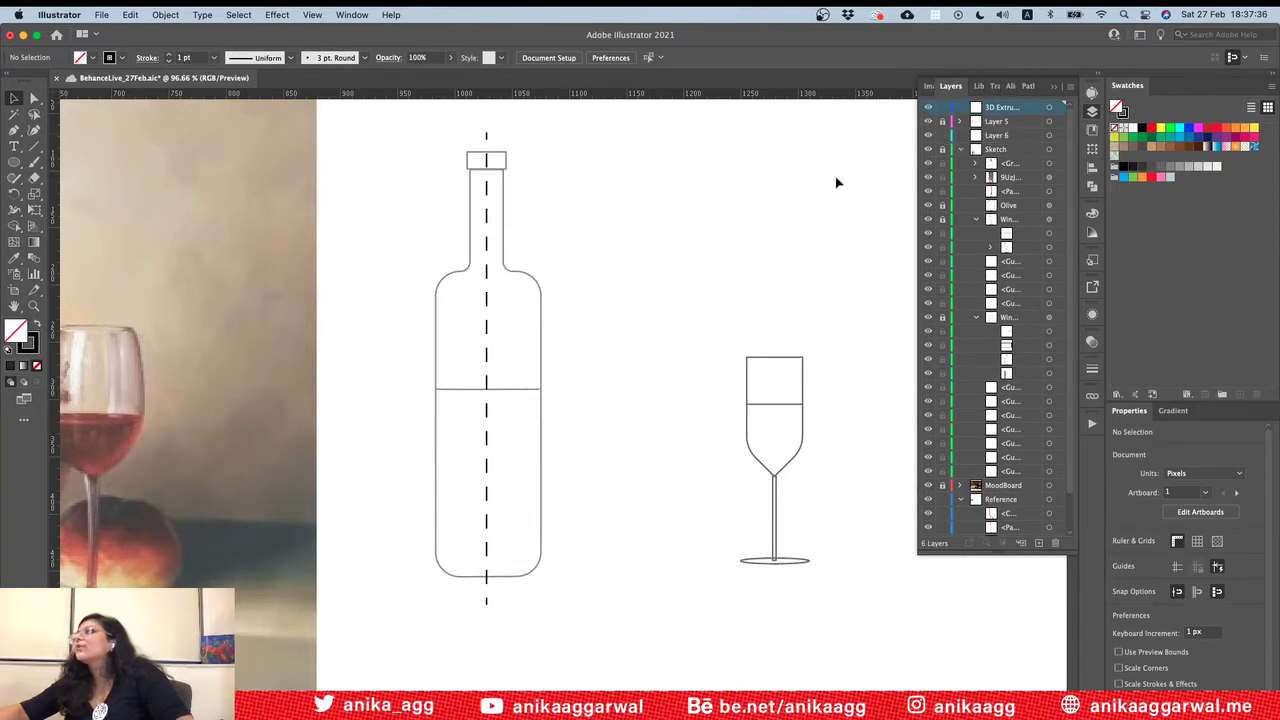
pyautogui.click(14, 129)
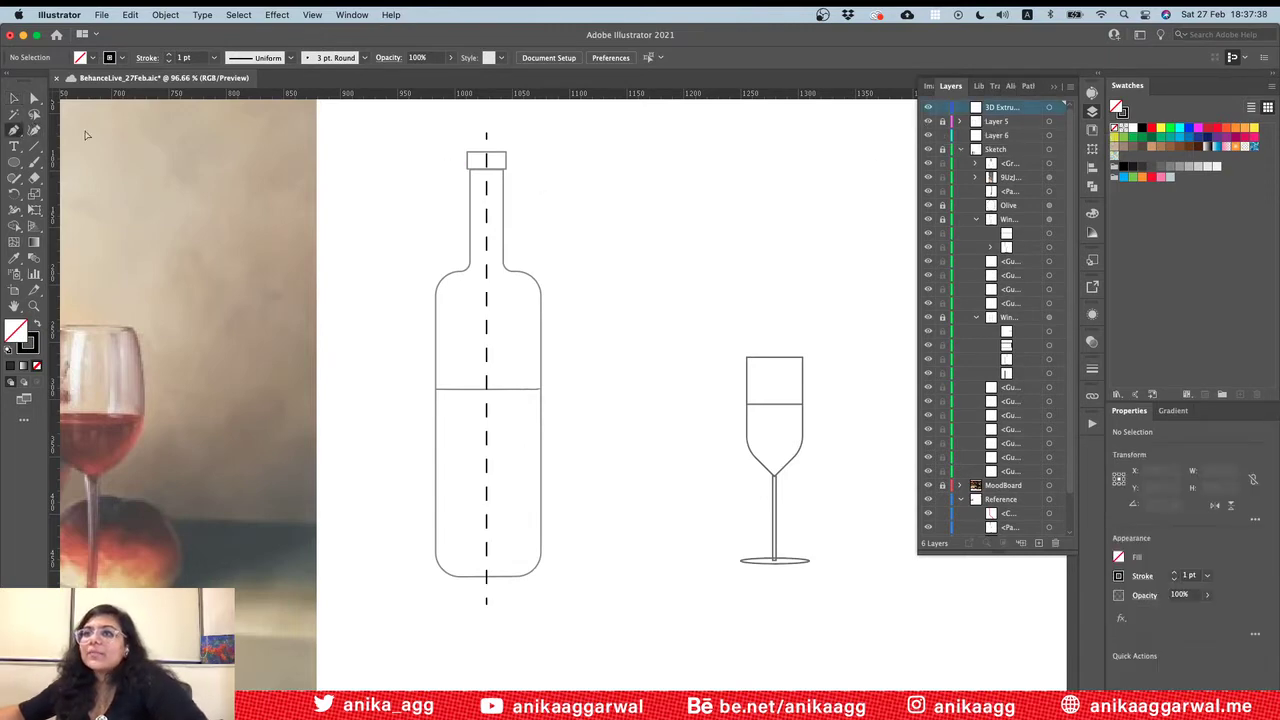
# Step: Trace the bottle's left edge from the cap down the neck, shoulder and body to the base centre
pyautogui.click(488, 162)
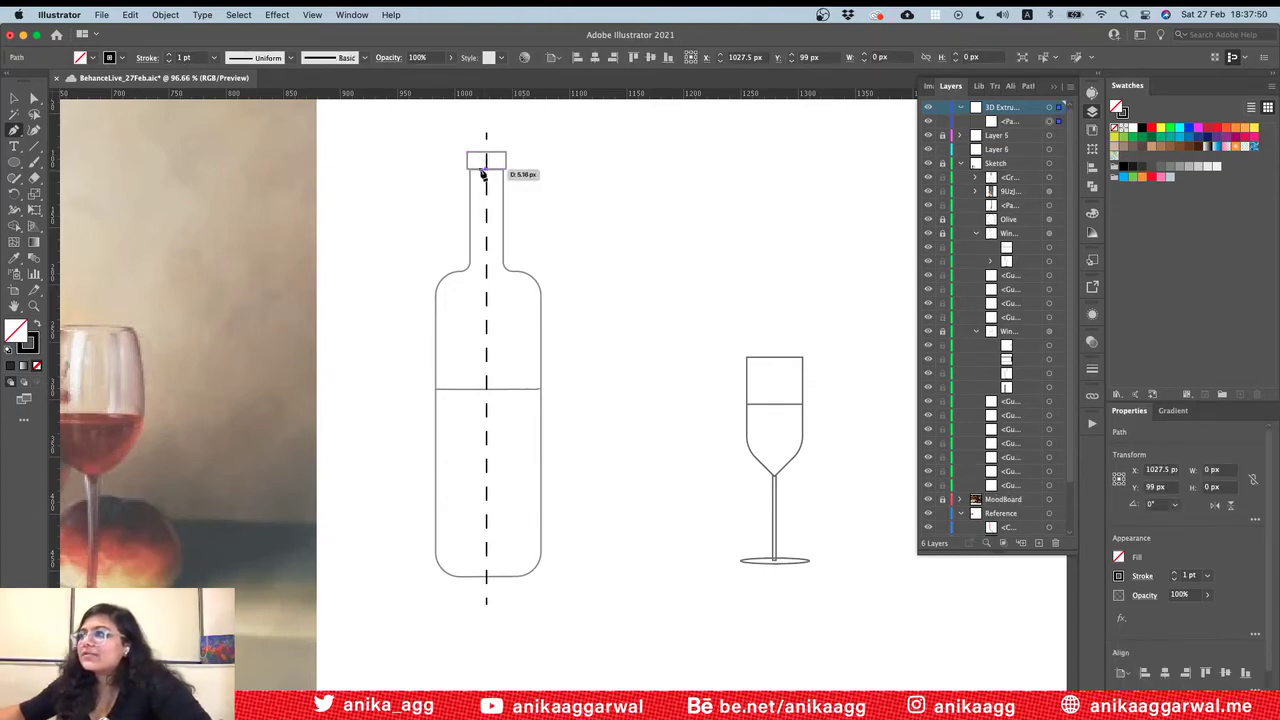
pyautogui.click(470, 168)
pyautogui.click(470, 268)
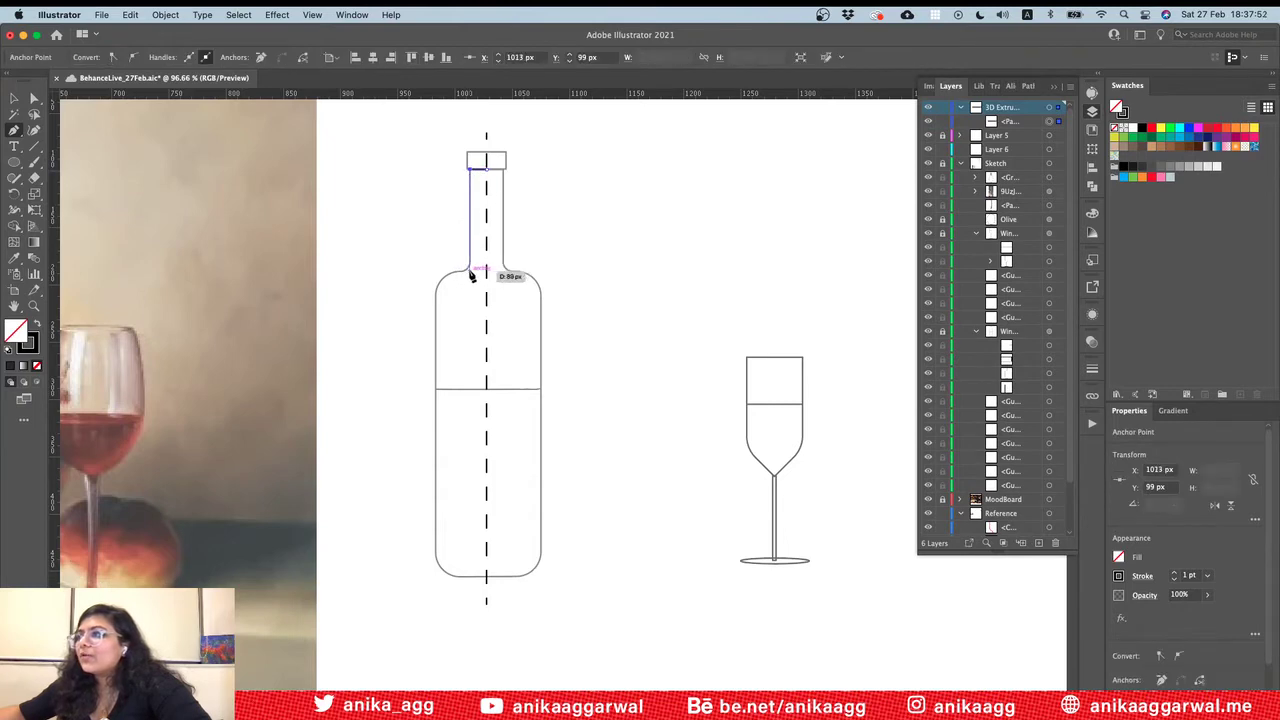
pyautogui.click(435, 271)
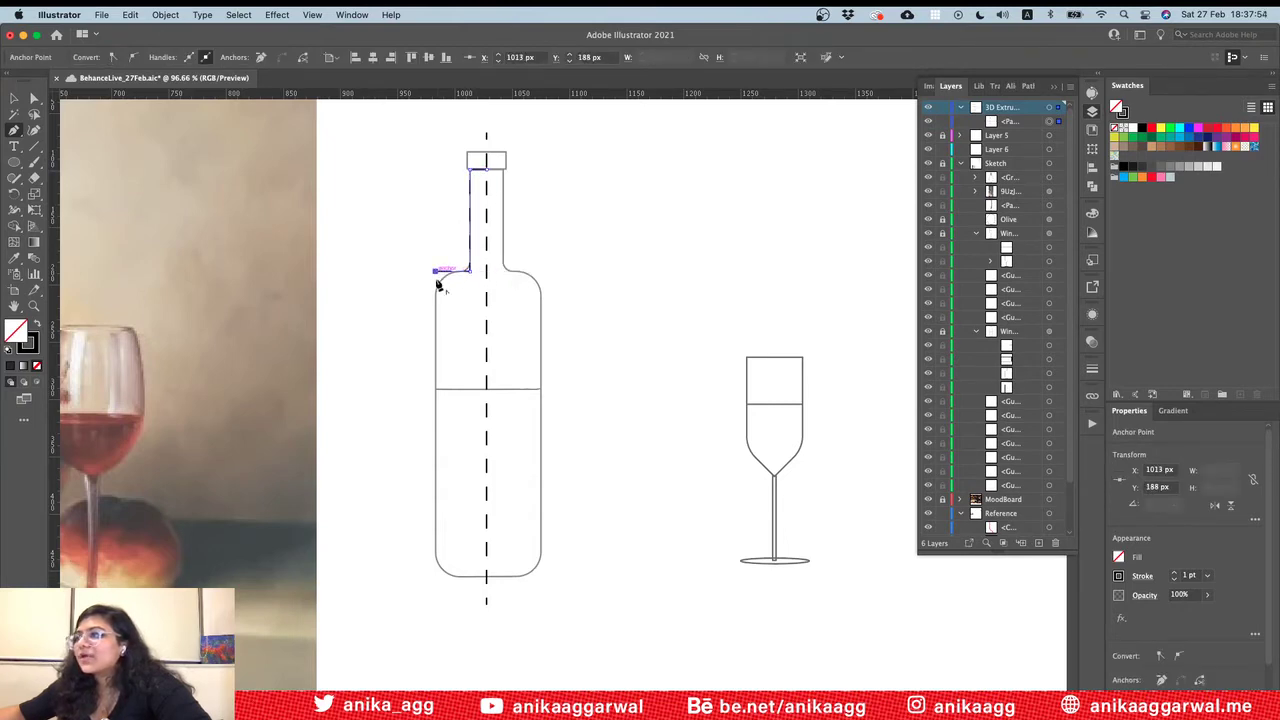
pyautogui.click(435, 577)
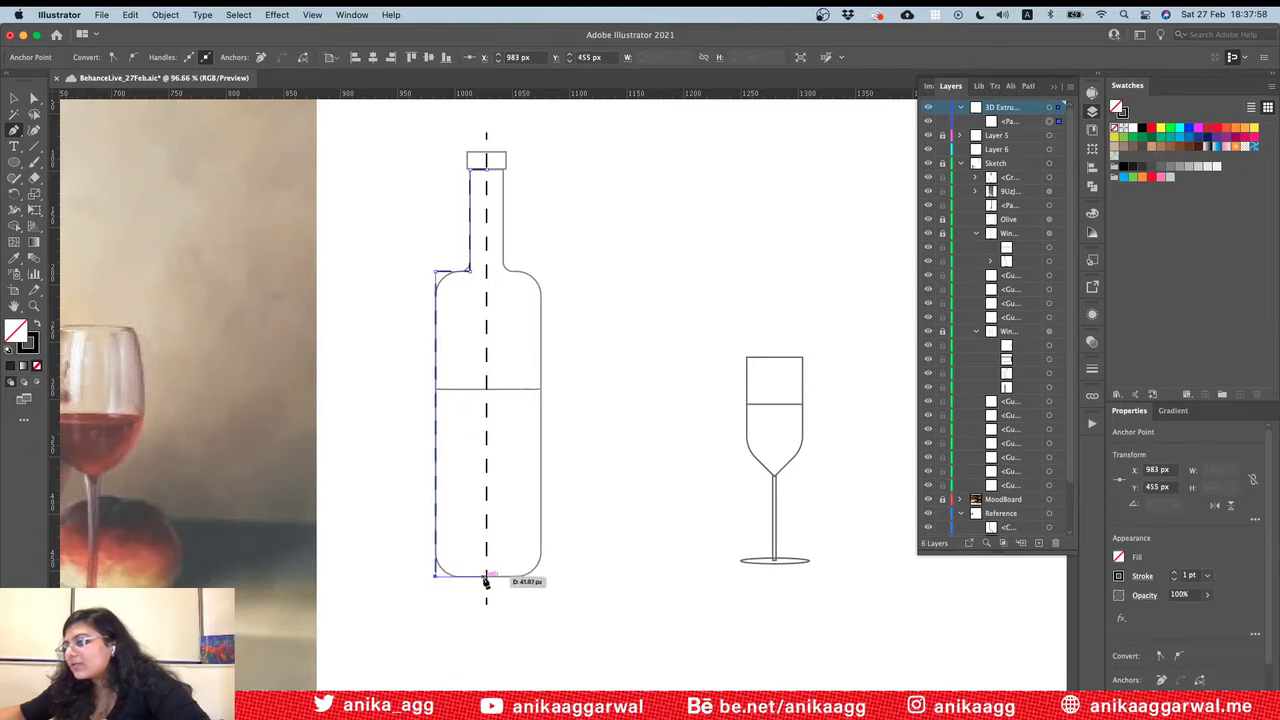
pyautogui.click(487, 577)
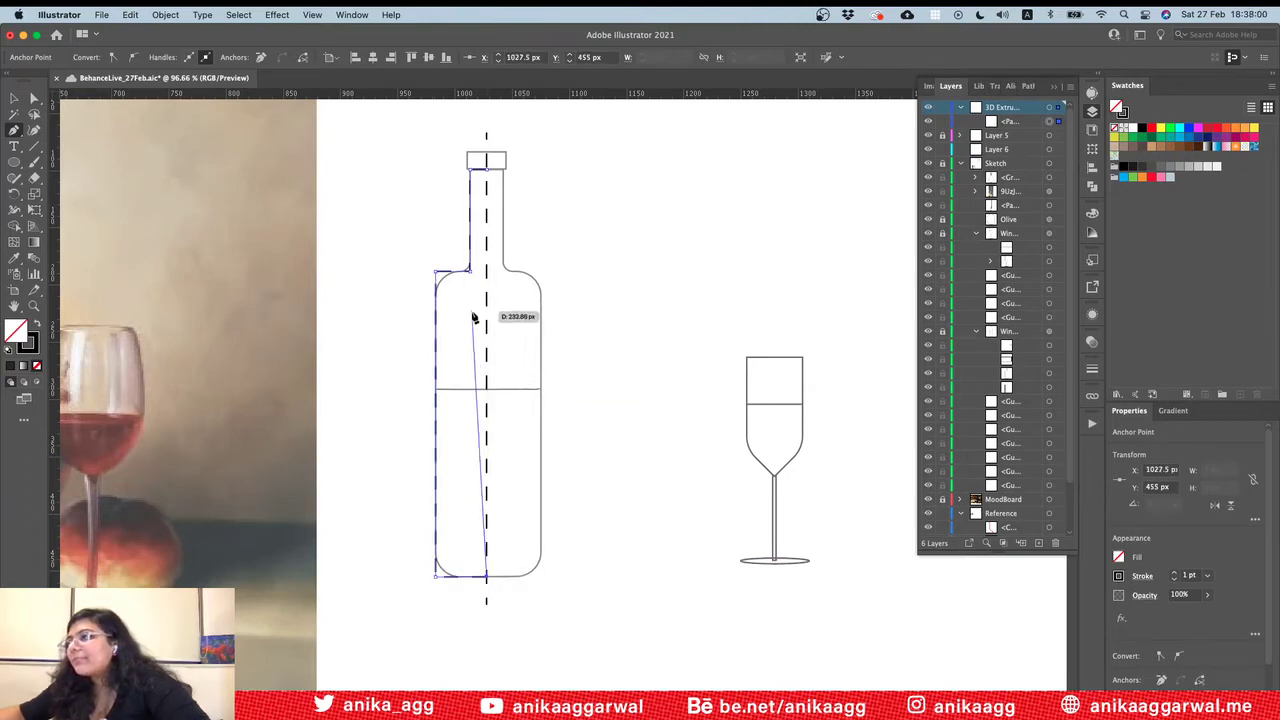
# Step: Pull a curve handle from the base-centre anchor and move the top anchor up to the cap
pyautogui.press('super+equal')
pyautogui.press('super+equal')
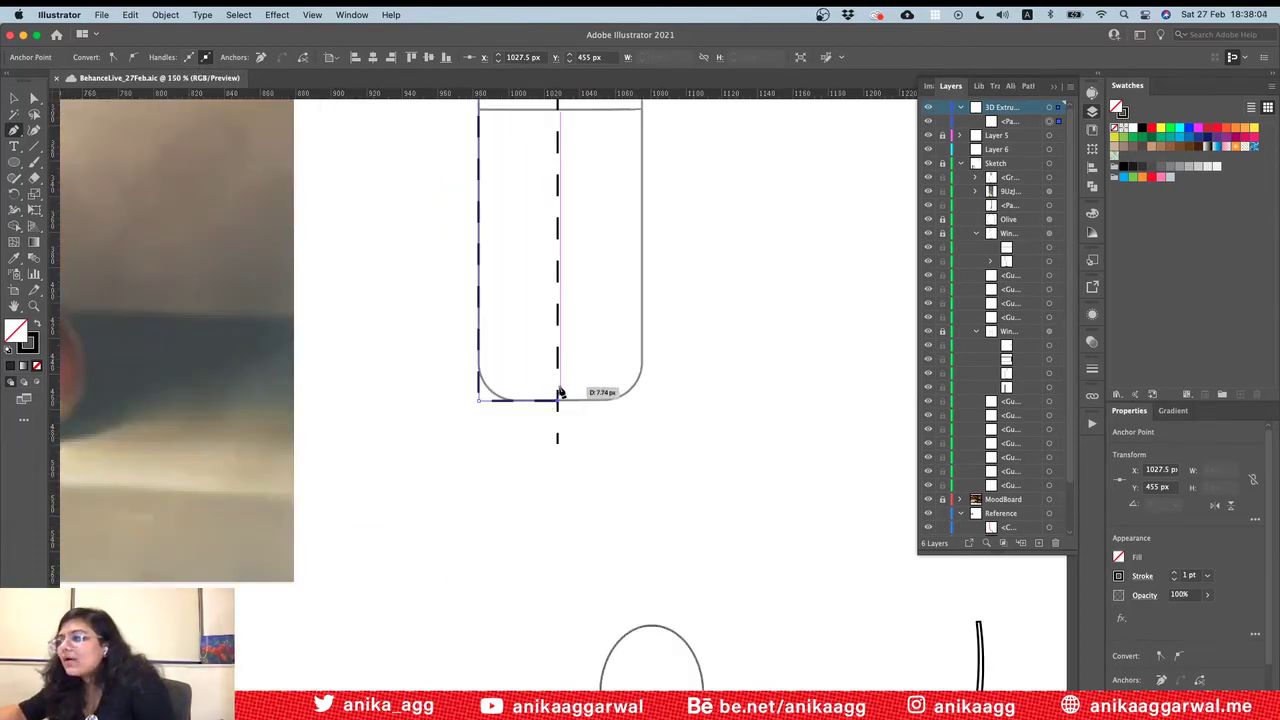
pyautogui.moveTo(559, 386); pyautogui.dragTo(558, 262)
pyautogui.scroll(10, 492, 394)
pyautogui.moveTo(559, 262); pyautogui.dragTo(558, 254)
pyautogui.press('v')
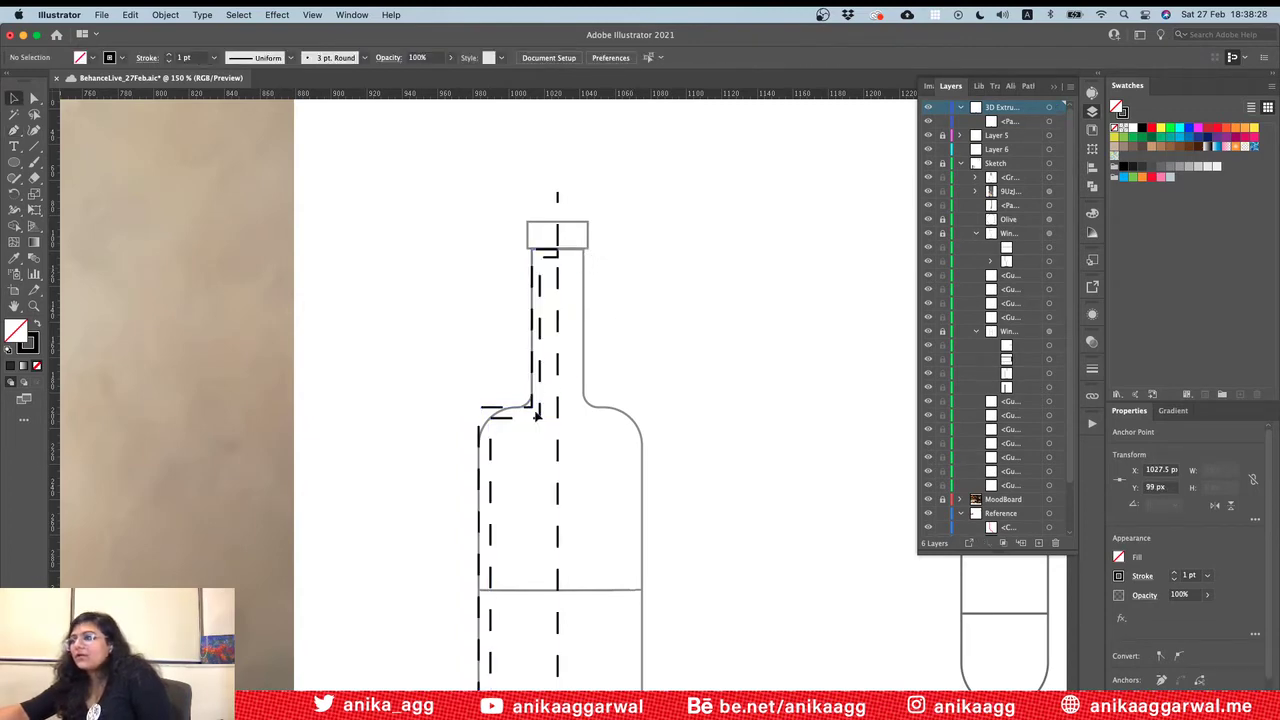
# Step: Change the profile path's stroke from dashed to solid
pyautogui.click(1143, 576)
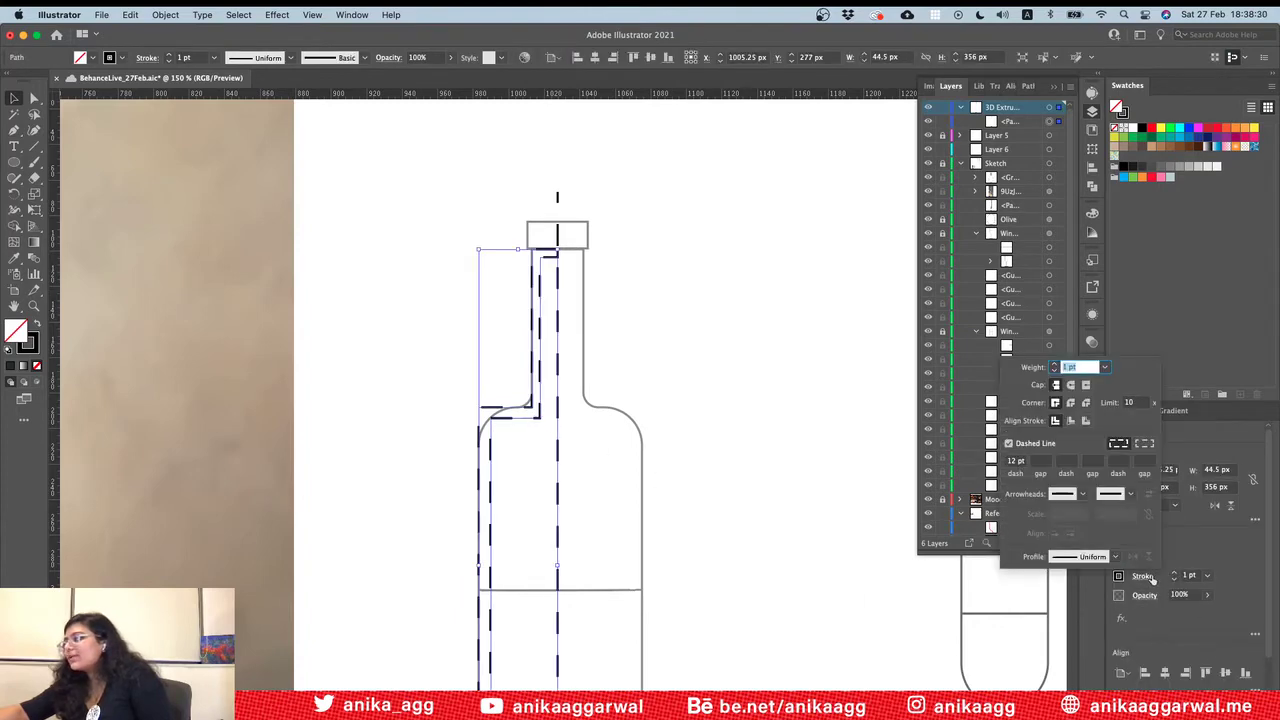
pyautogui.click(1011, 444)
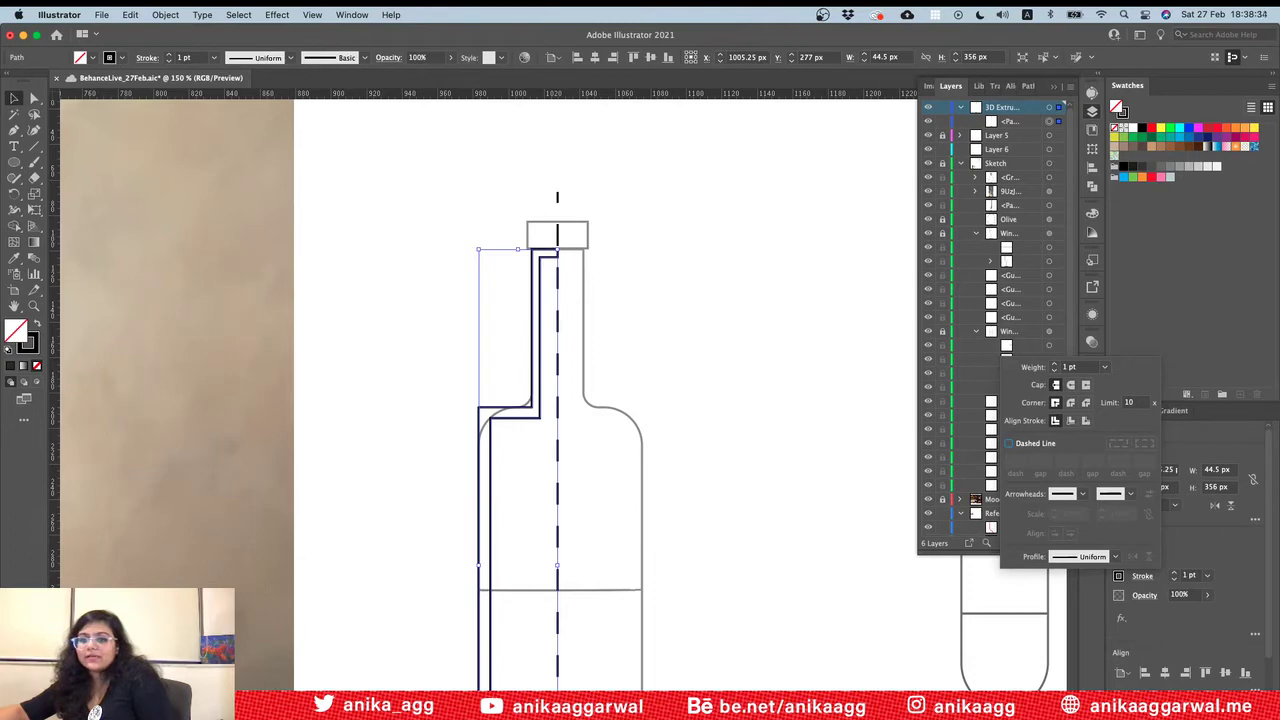
pyautogui.press('super+Tab')
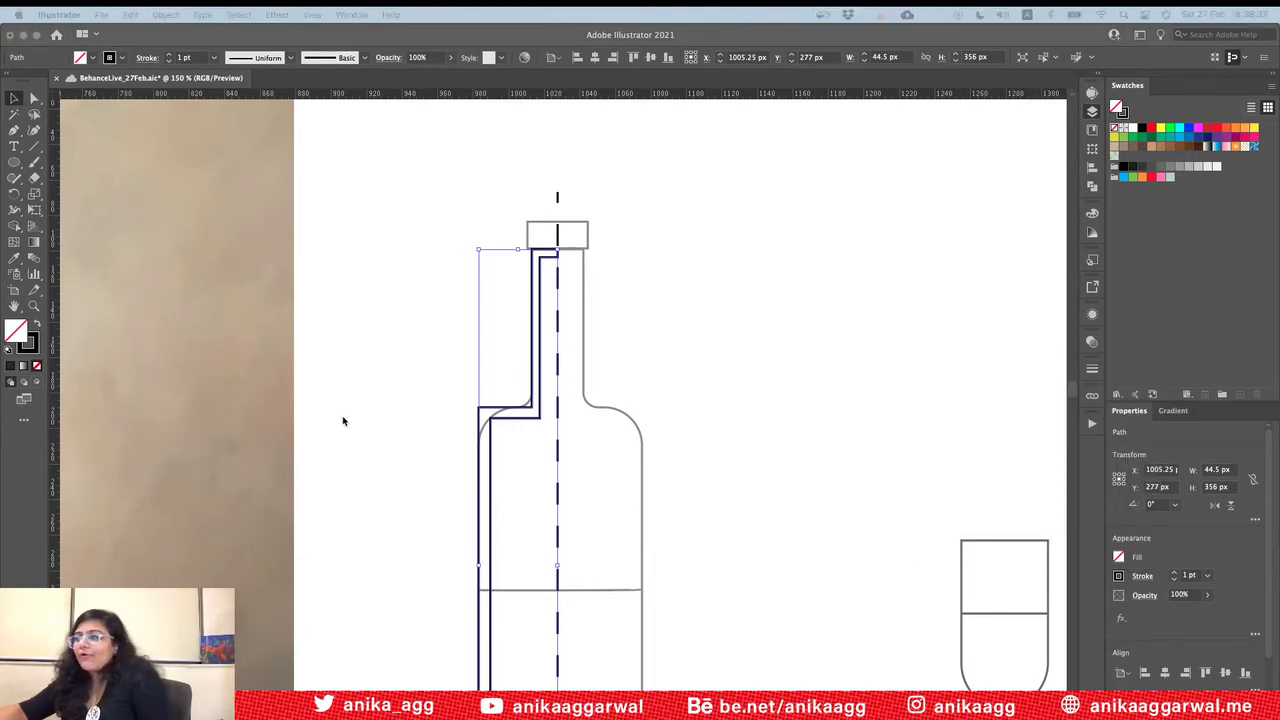
pyautogui.click(34, 98)
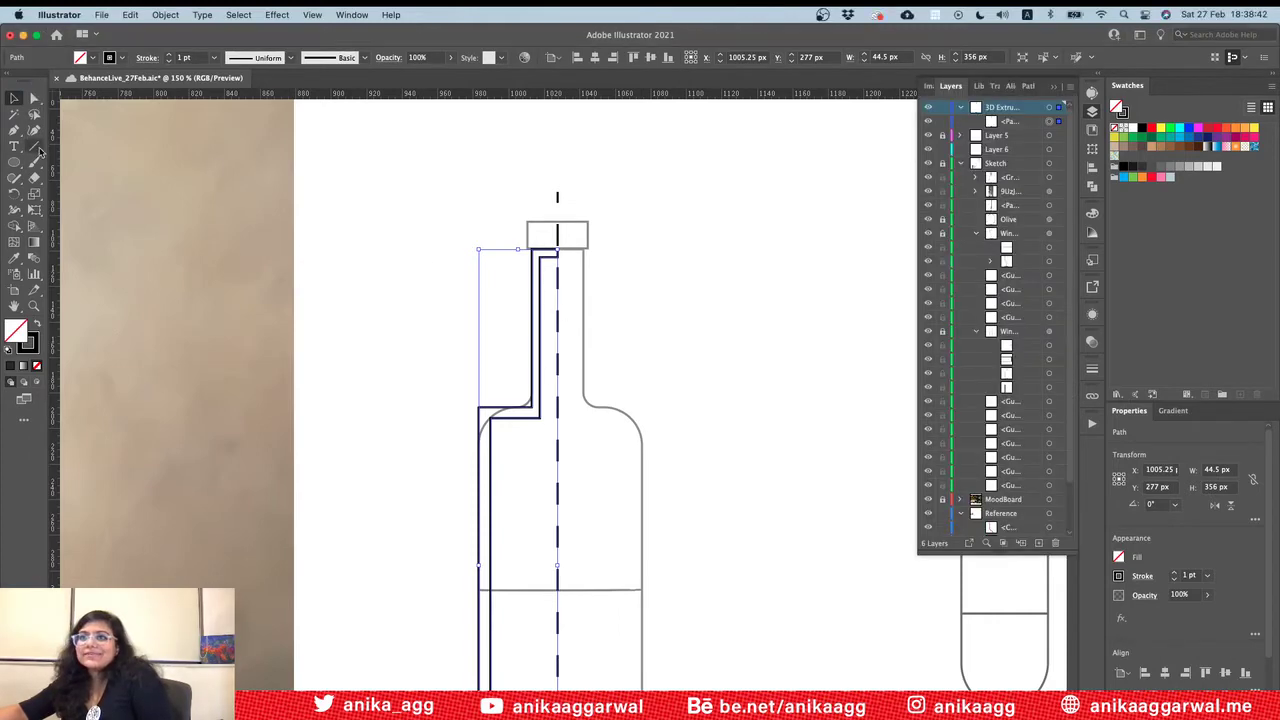
pyautogui.click(610, 342)
# Step: Select the bottle-neck profile path and readjust its top anchor
pyautogui.keyDown('alt'); pyautogui.scroll(3, 610, 342); pyautogui.keyUp('alt')
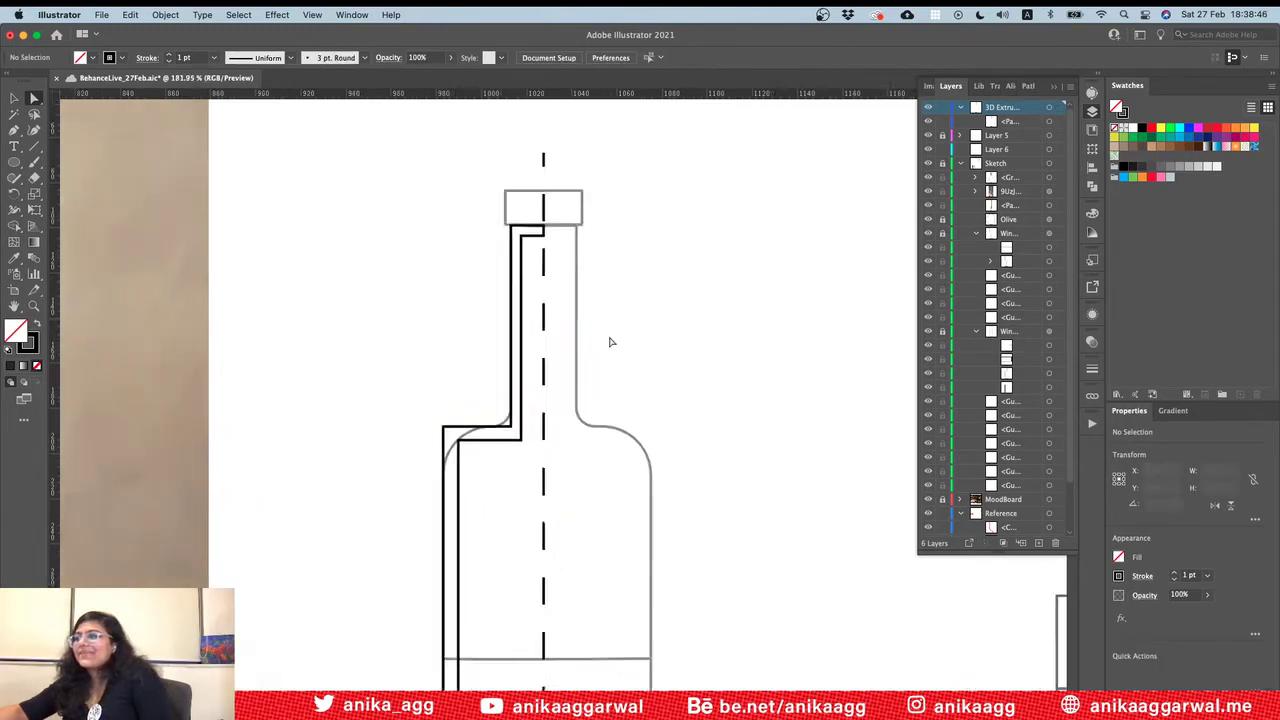
pyautogui.click(507, 298)
pyautogui.click(35, 98)
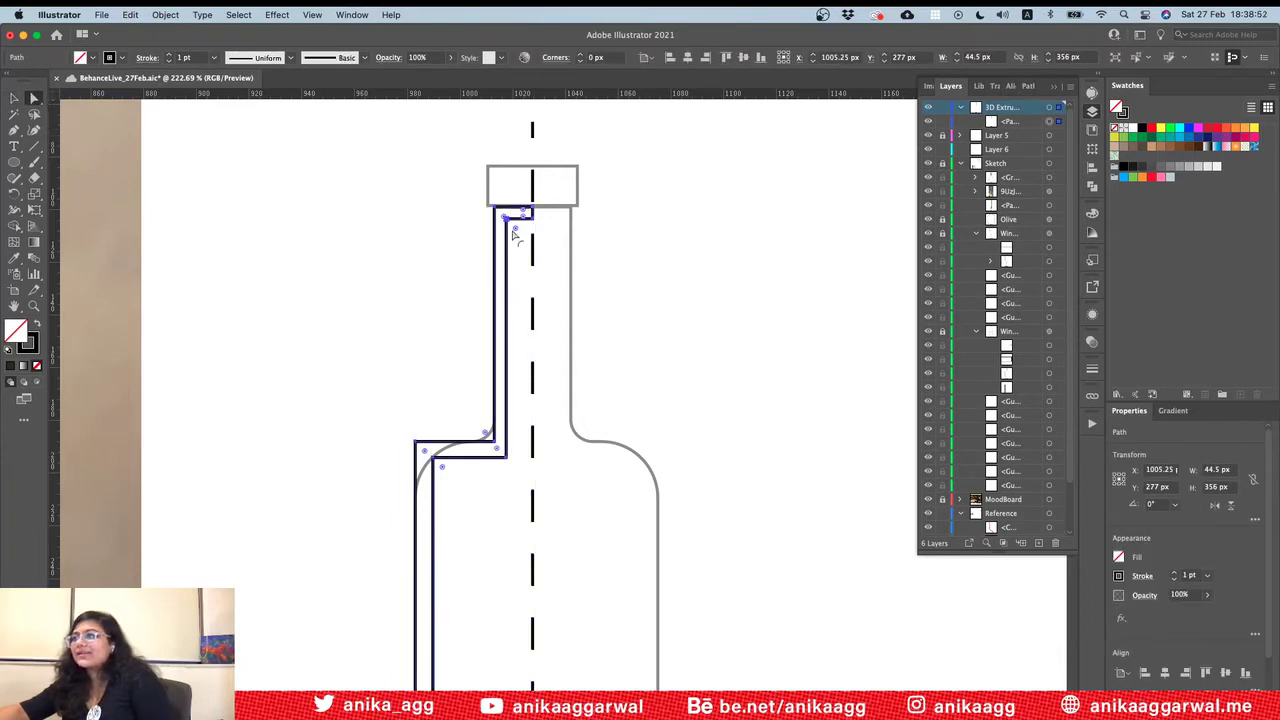
pyautogui.moveTo(517, 232)
pyautogui.mouseDown()
pyautogui.moveTo(530, 236)
pyautogui.moveTo(517, 230)
pyautogui.mouseUp()
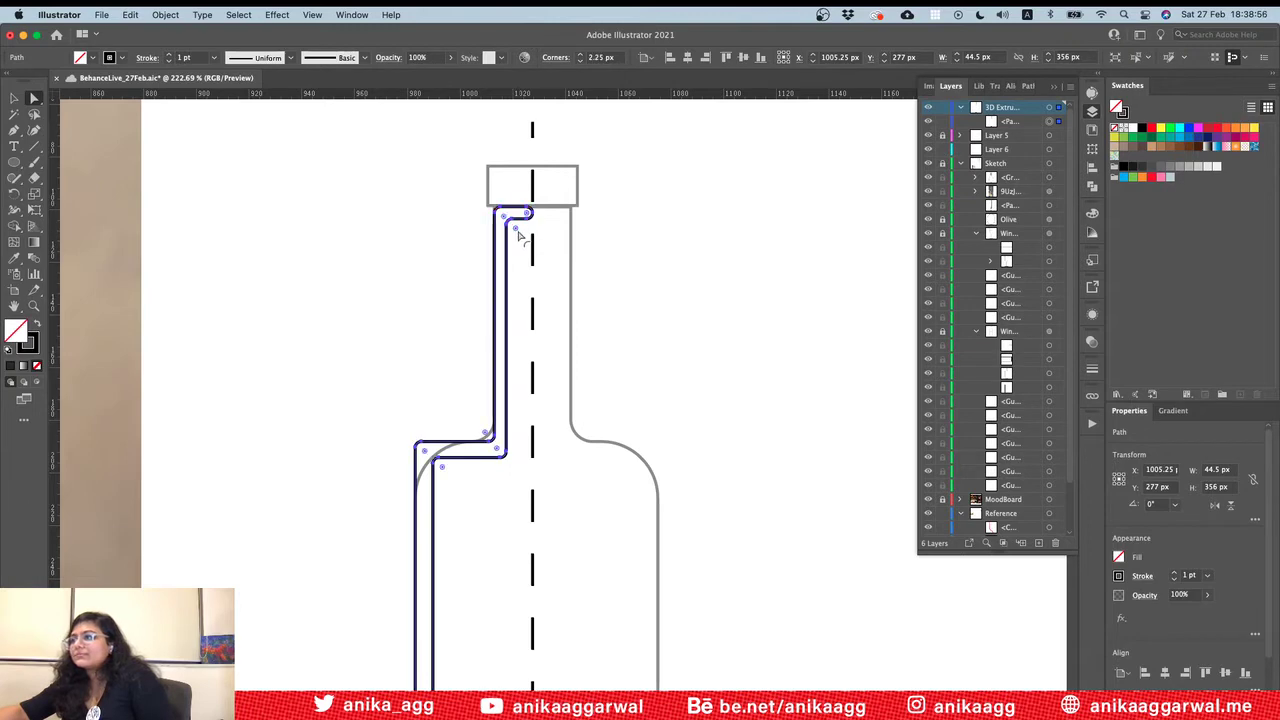
pyautogui.click(500, 230)
pyautogui.click(512, 224)
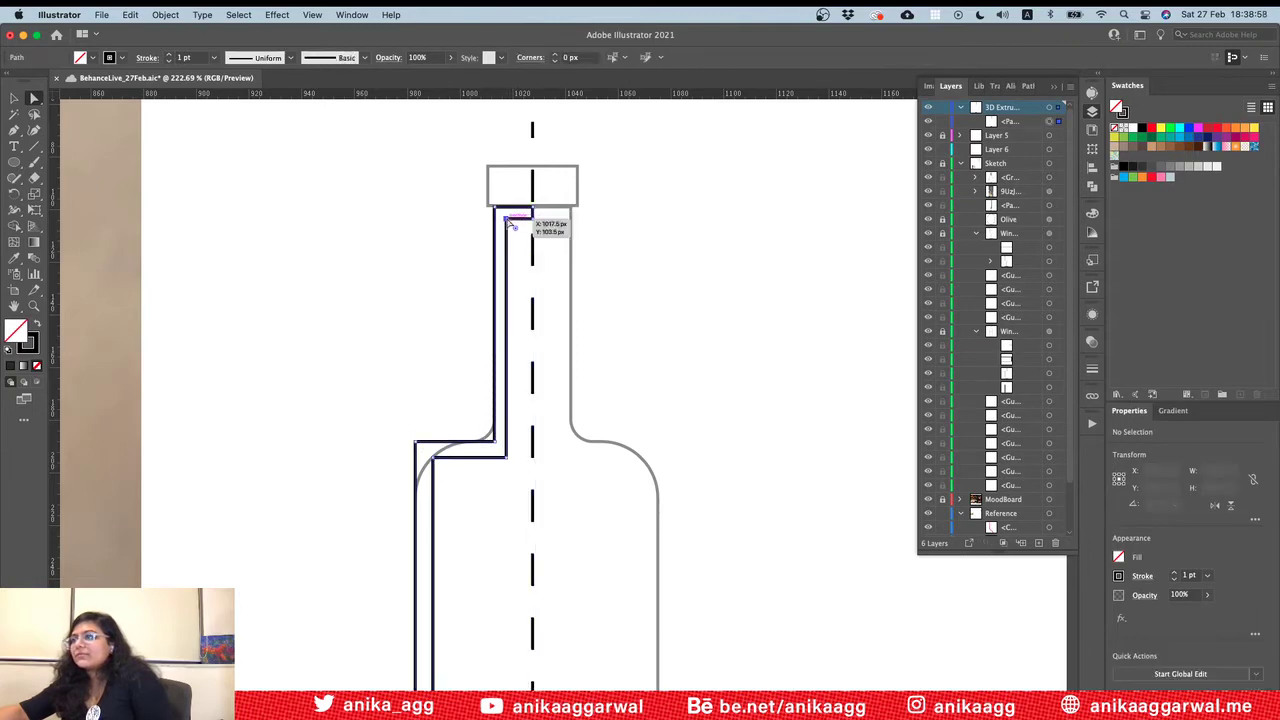
pyautogui.click(514, 400)
# Step: Round the neck's lower corner, the shoulder corner and the bottom-left corner, then fit the drawing in view
pyautogui.click(497, 447)
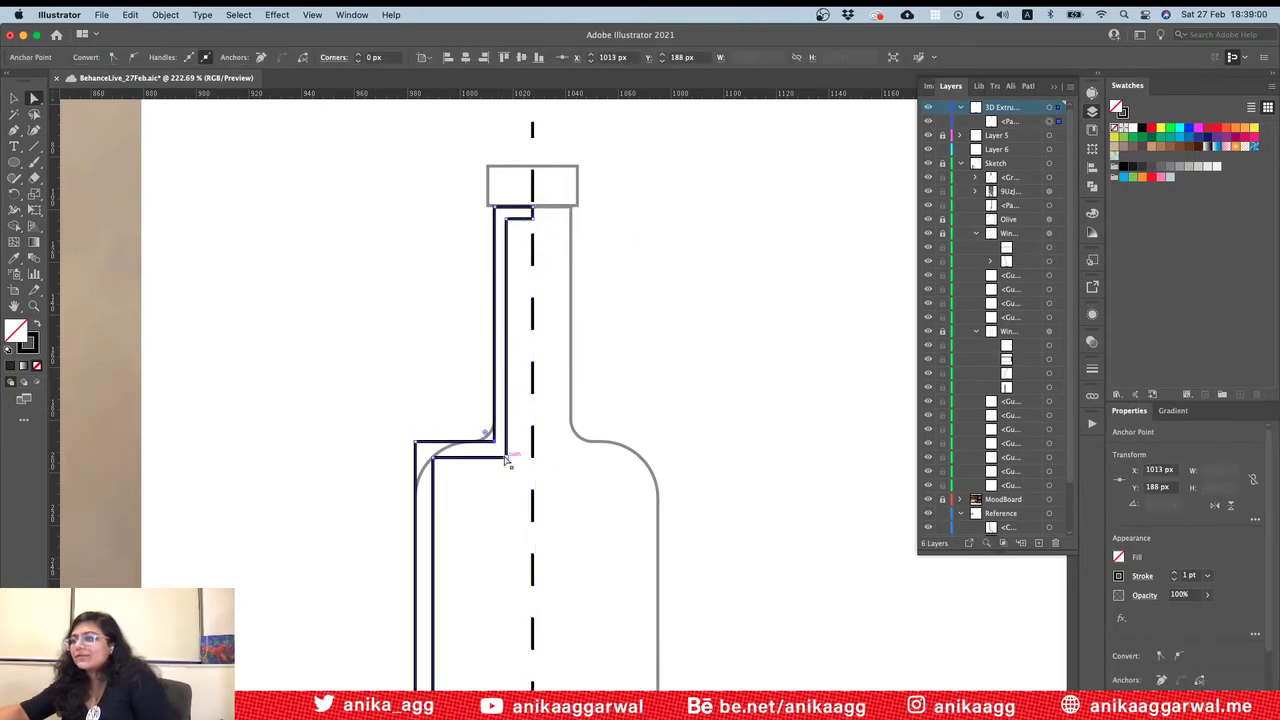
pyautogui.moveTo(489, 434); pyautogui.dragTo(471, 420)
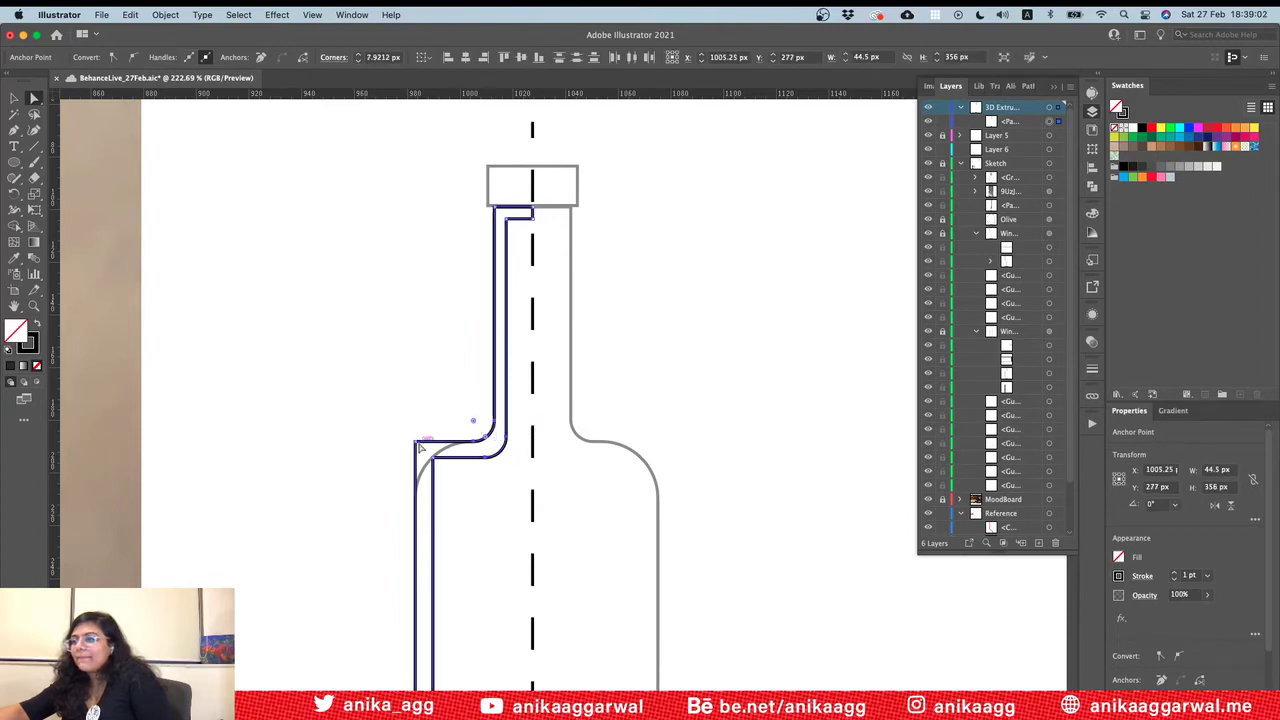
pyautogui.click(420, 448)
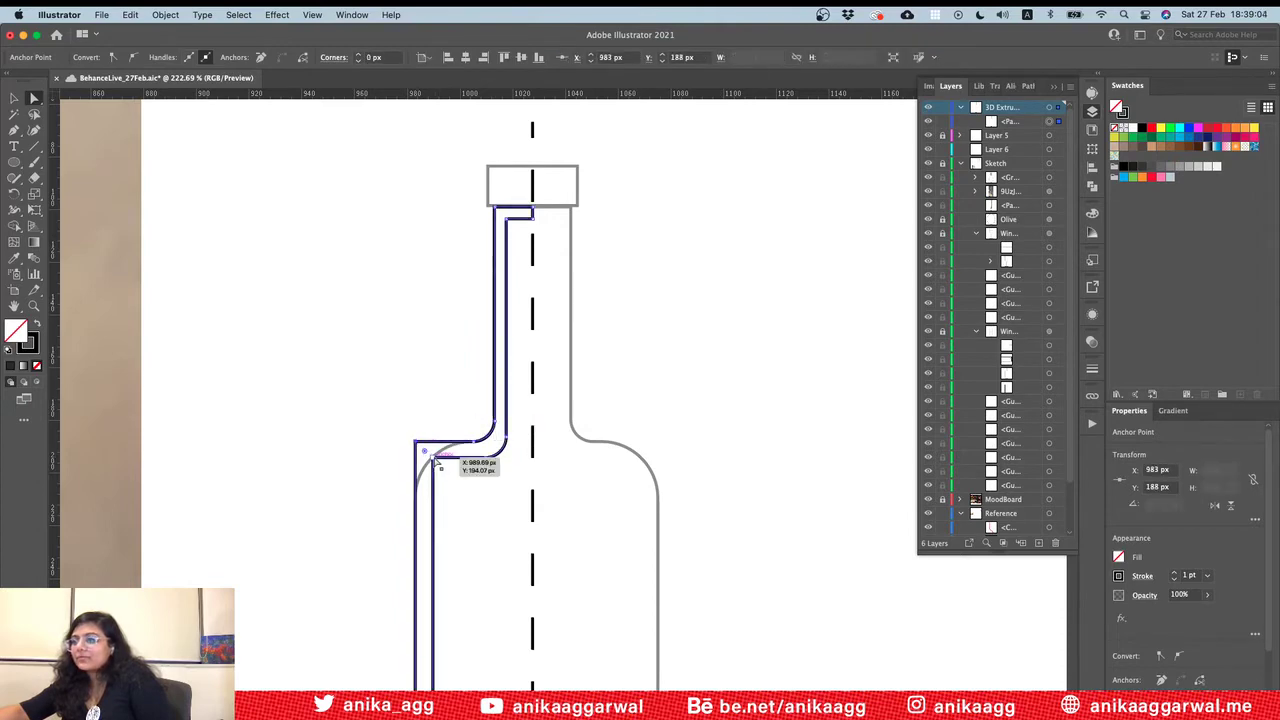
pyautogui.moveTo(437, 466); pyautogui.dragTo(480, 529)
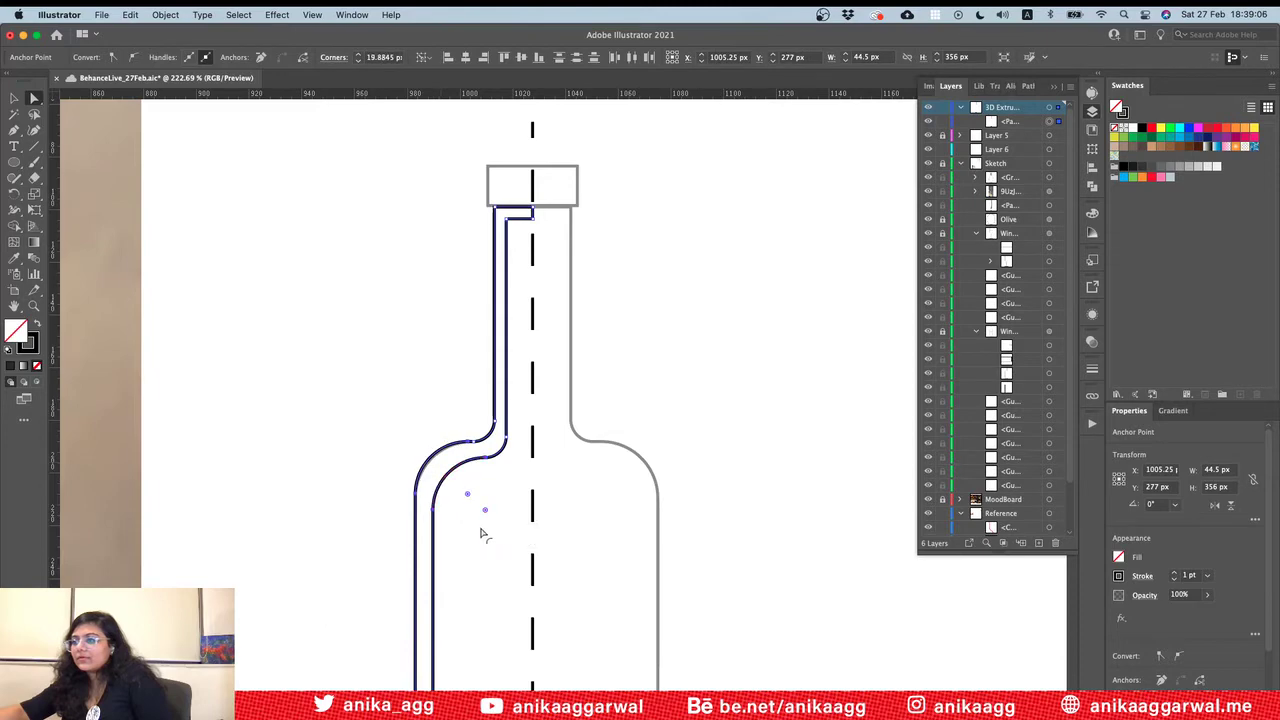
pyautogui.scroll(-10, 500, 540)
pyautogui.click(418, 556)
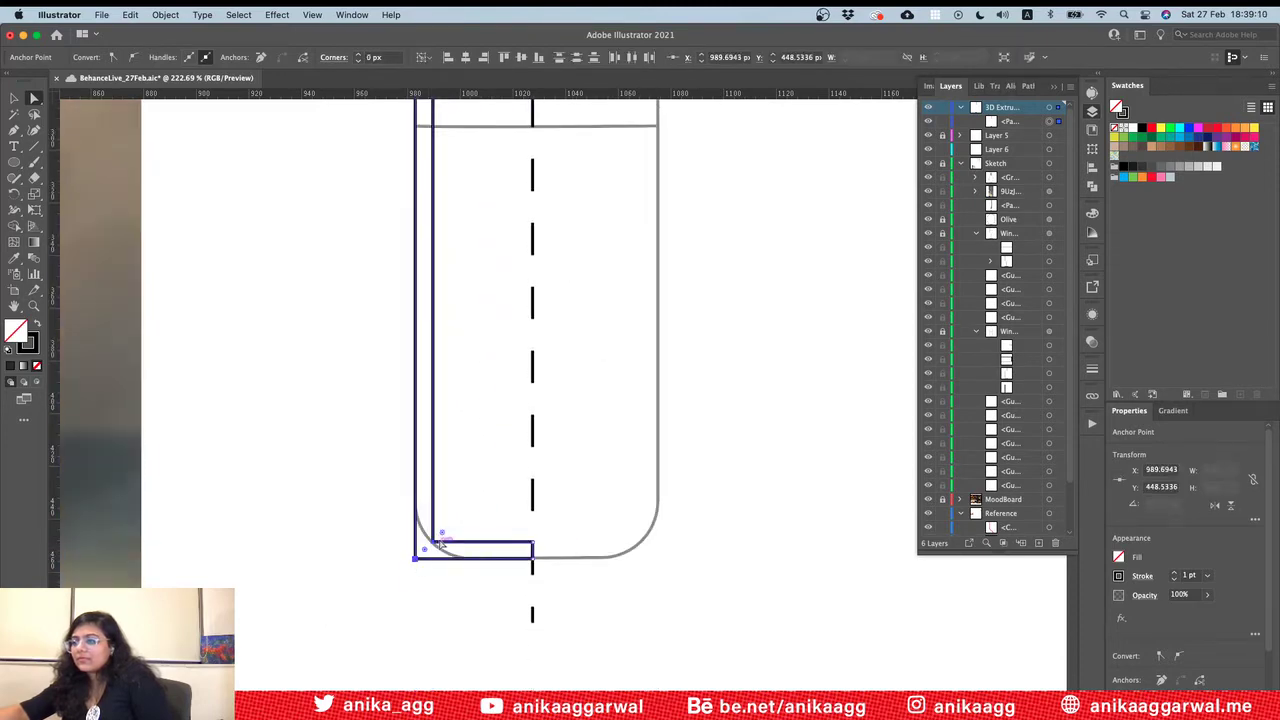
pyautogui.moveTo(441, 532); pyautogui.dragTo(488, 485)
pyautogui.click(730, 490)
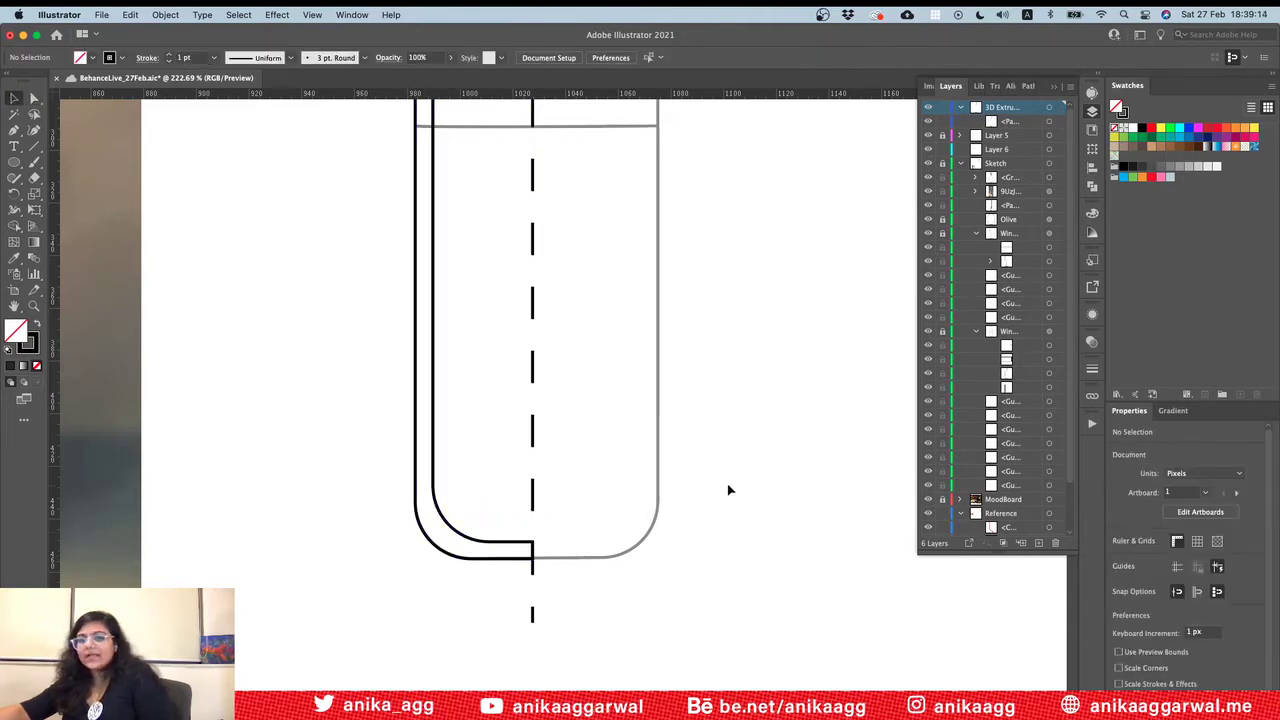
pyautogui.press('super+0')
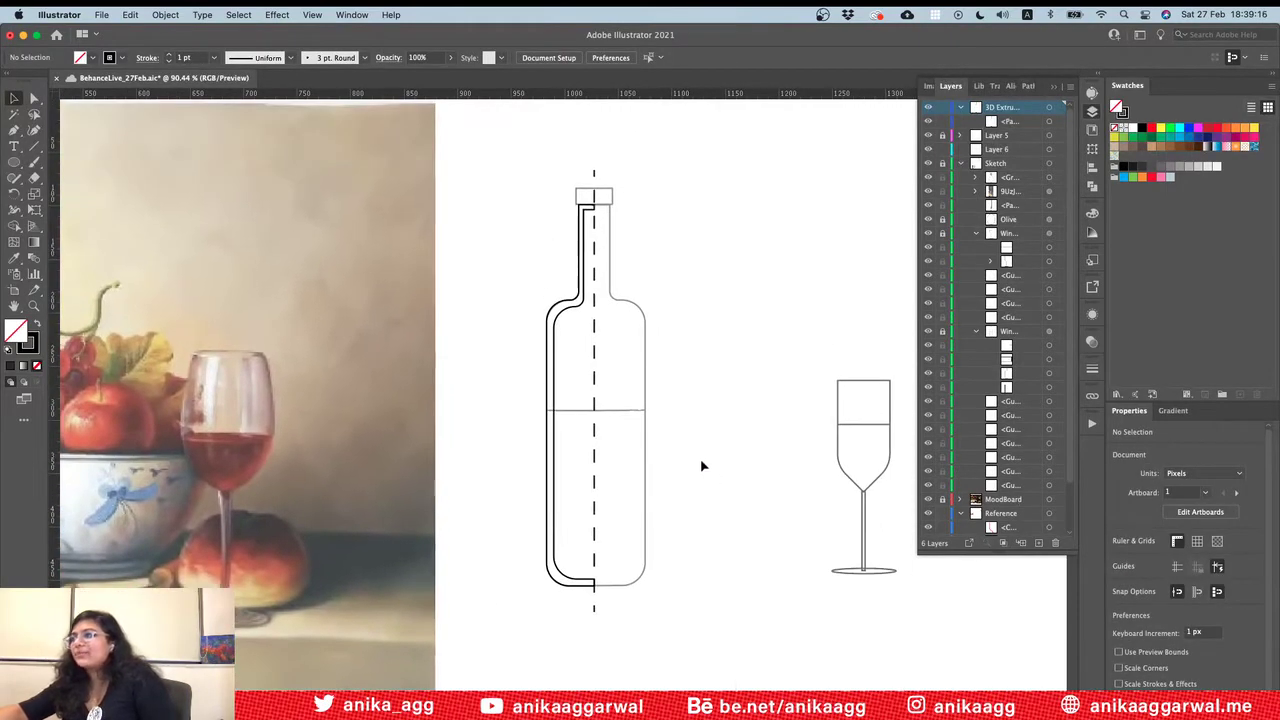
# Step: Set the Pen stroke colour to red and create a new layer for the tracing
pyautogui.keyDown('alt'); pyautogui.scroll(2, 700, 463); pyautogui.keyUp('alt')
pyautogui.keyDown('alt'); pyautogui.scroll(3, 518, 330); pyautogui.keyUp('alt')
pyautogui.keyDown('alt'); pyautogui.scroll(4, 518, 330); pyautogui.keyUp('alt')
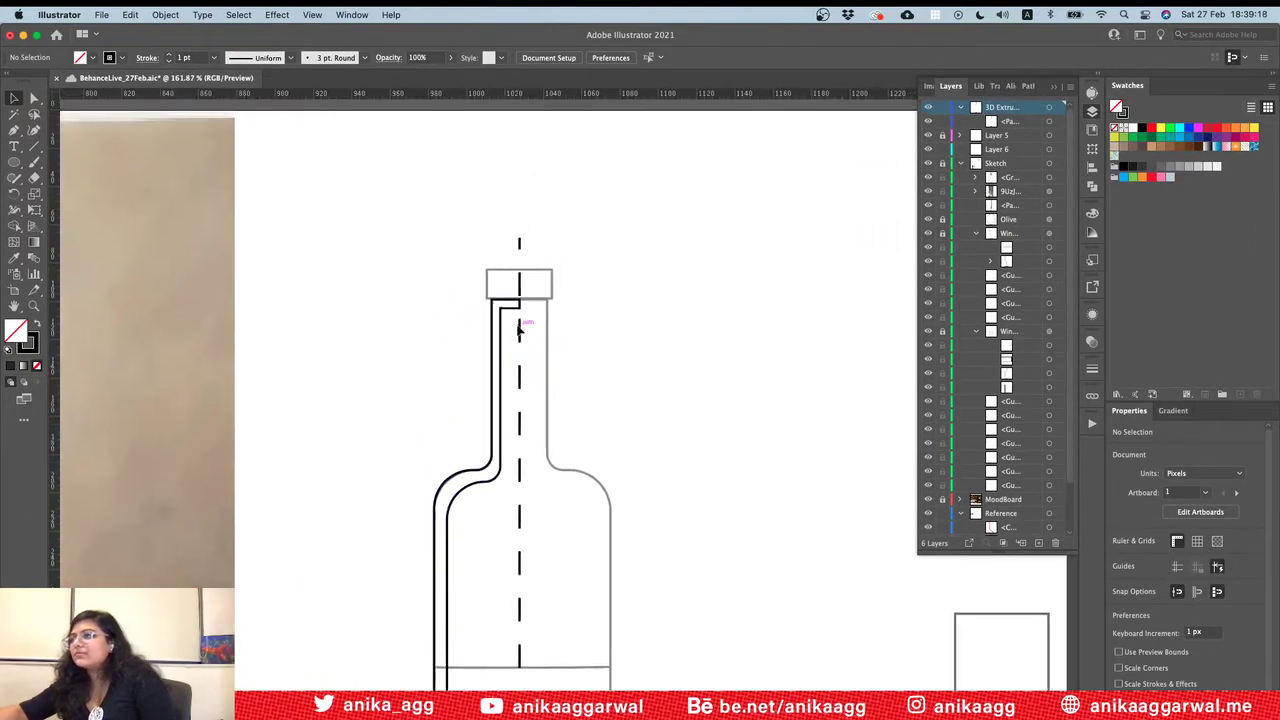
pyautogui.click(14, 130)
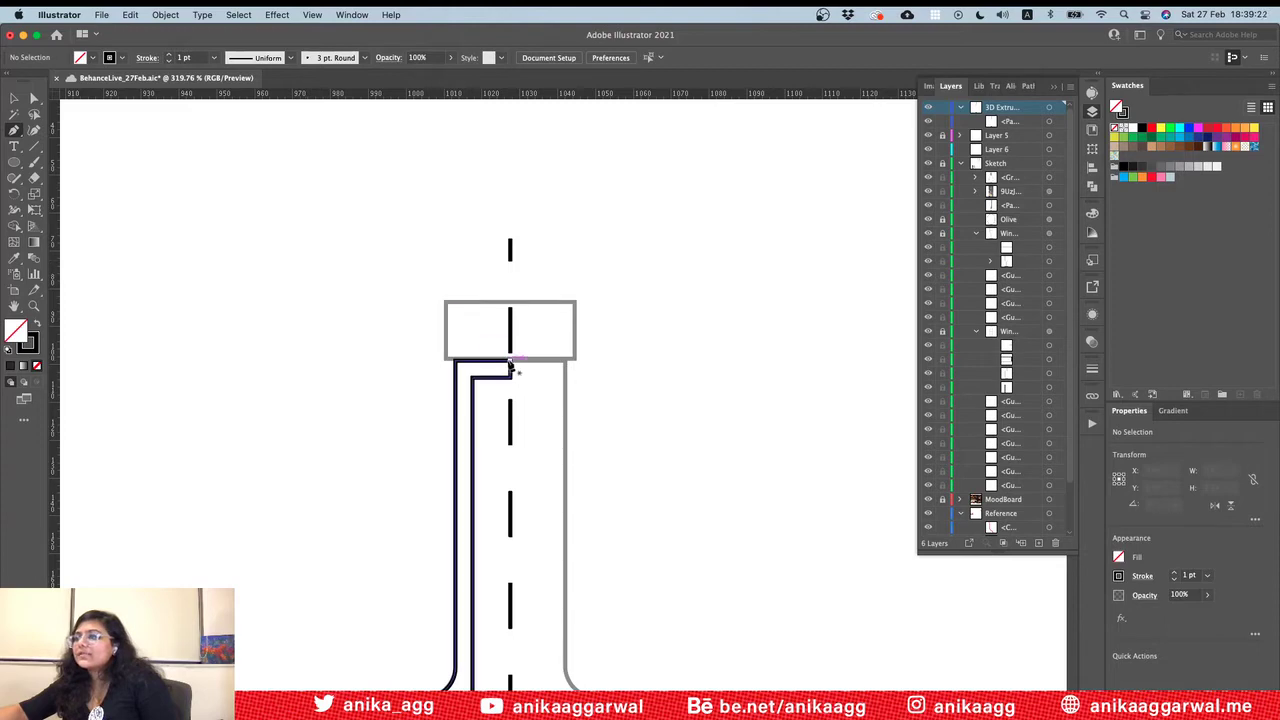
pyautogui.click(1119, 576)
pyautogui.click(1010, 454)
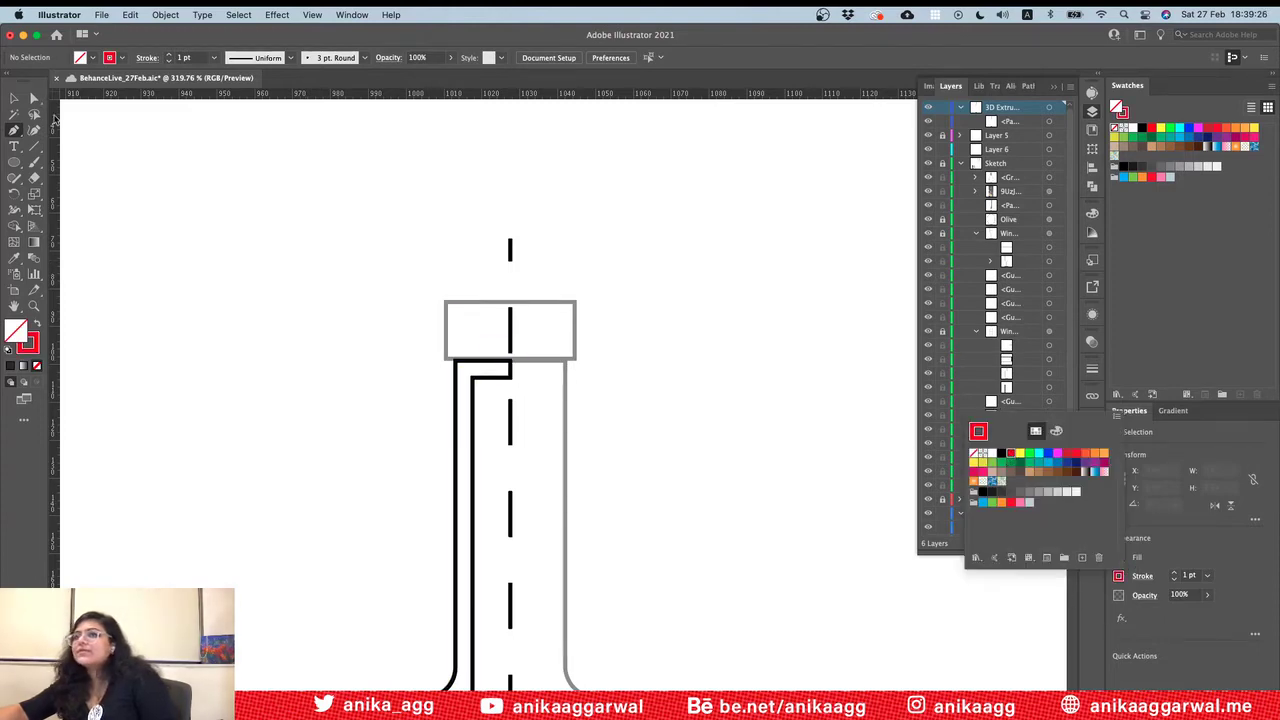
pyautogui.click(1006, 123)
pyautogui.click(1013, 123)
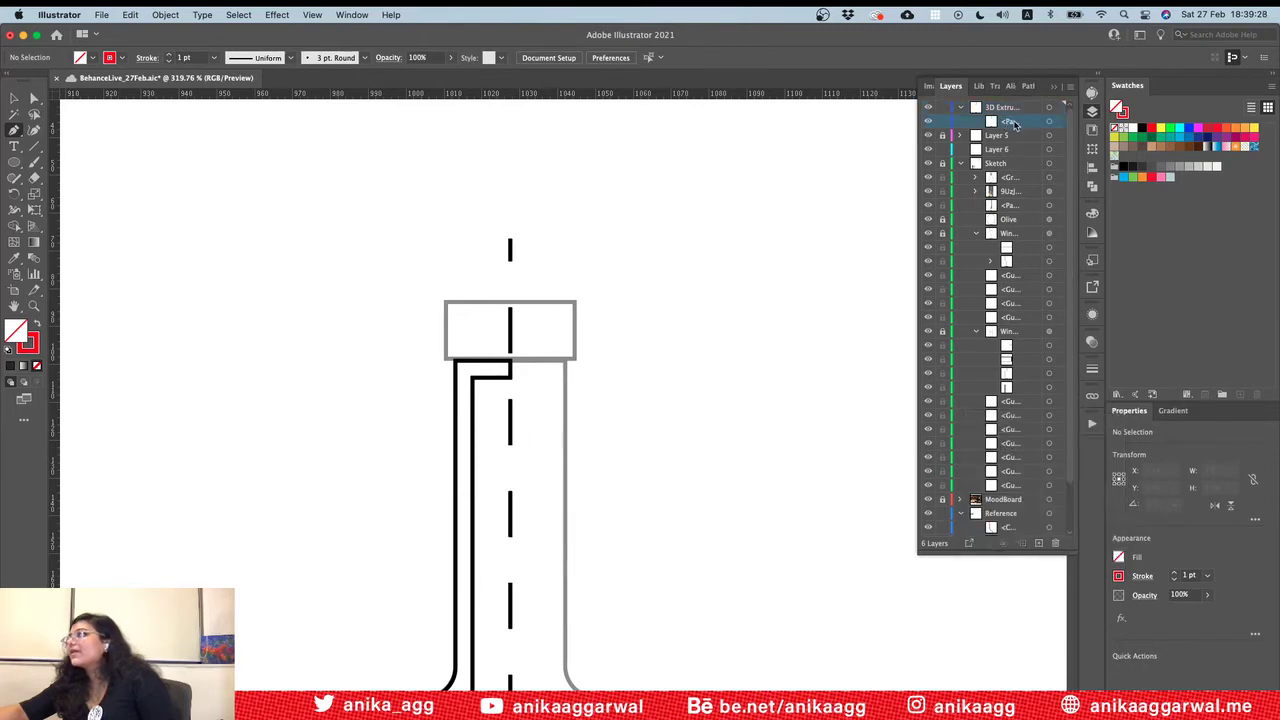
pyautogui.click(1039, 543)
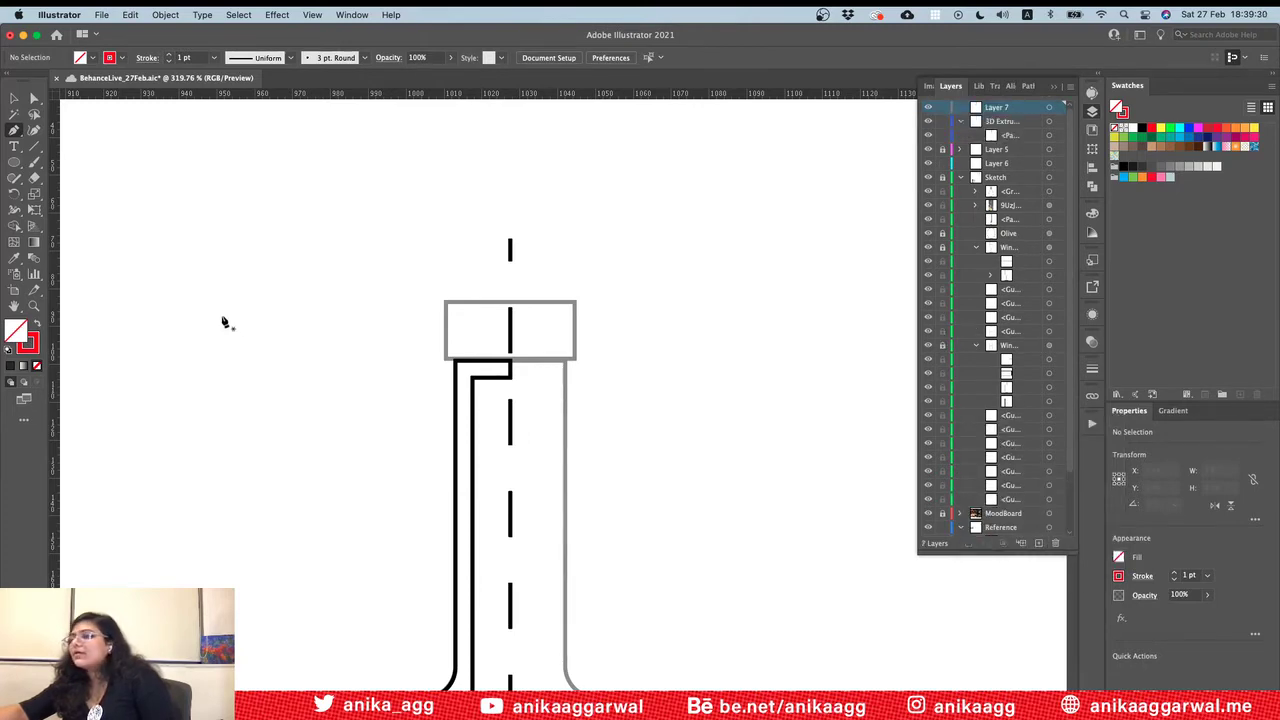
# Step: Trace a red outline around the cap's left half, from bottom centre to top centre
pyautogui.click(509, 360)
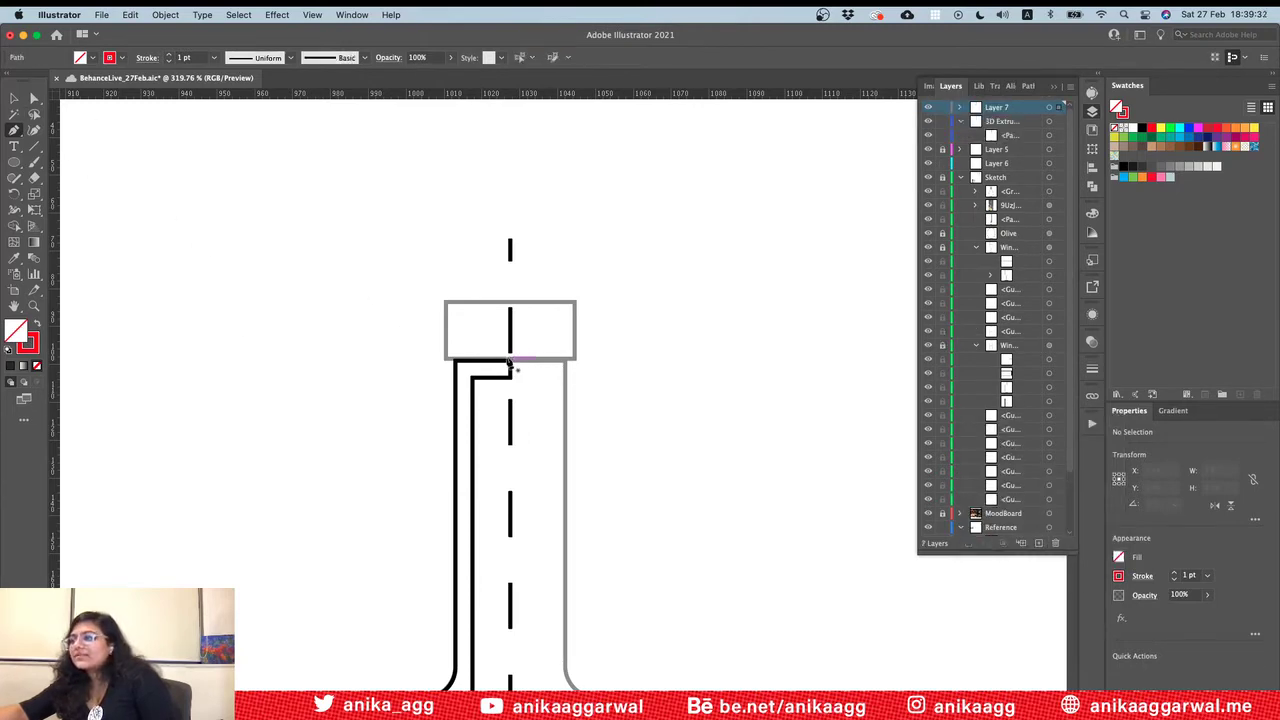
pyautogui.click(447, 360)
pyautogui.click(447, 302)
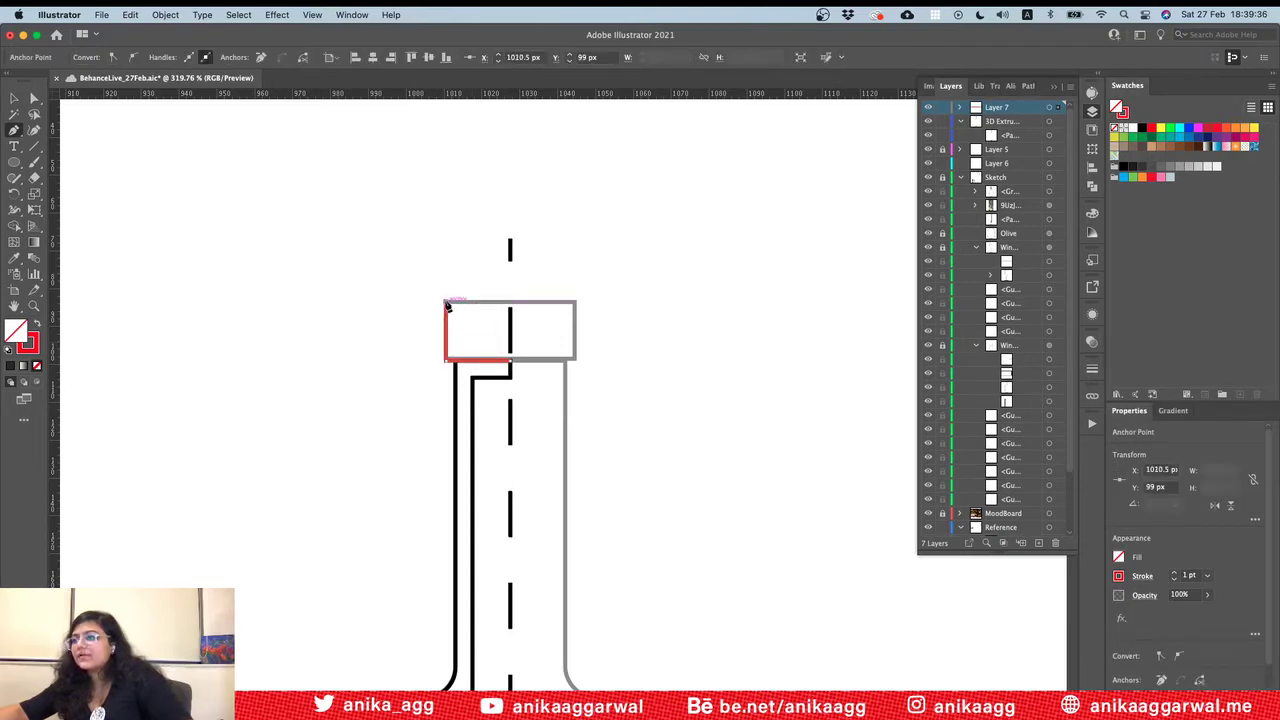
pyautogui.click(510, 302)
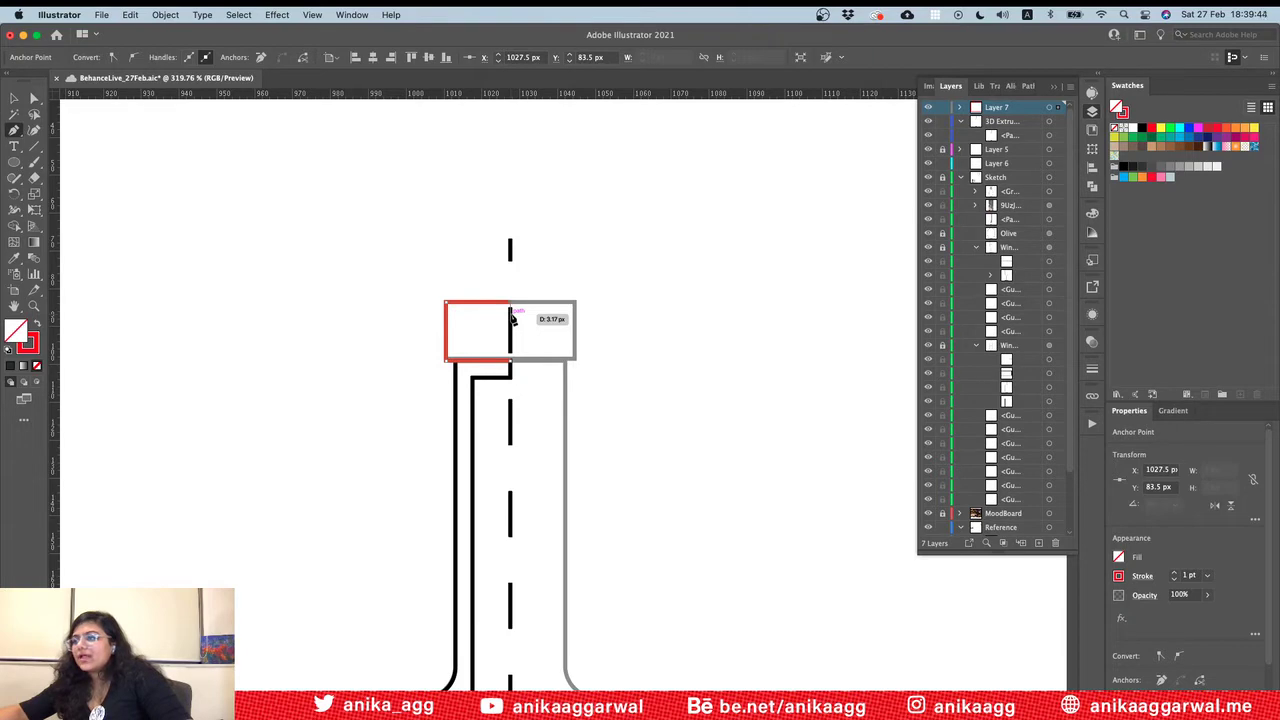
pyautogui.keyDown('alt'); pyautogui.scroll(-10, 512, 318); pyautogui.keyUp('alt')
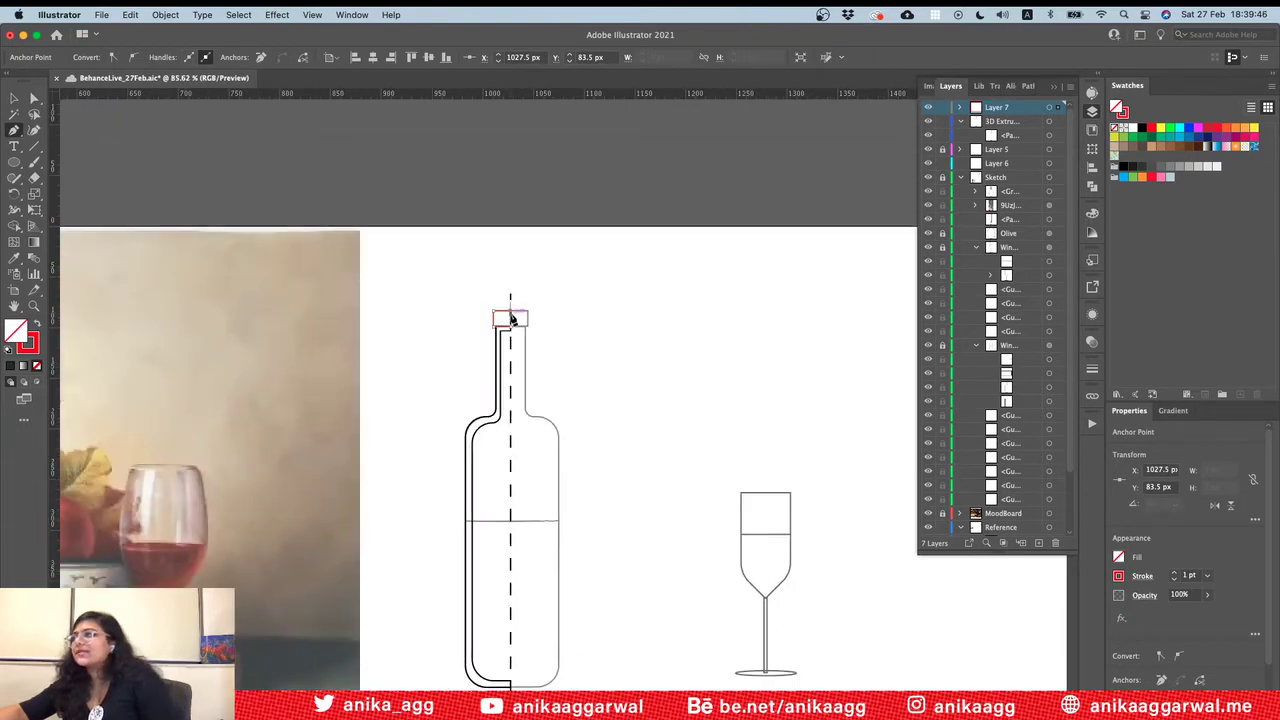
pyautogui.keyDown('alt'); pyautogui.scroll(-5, 512, 318); pyautogui.keyUp('alt')
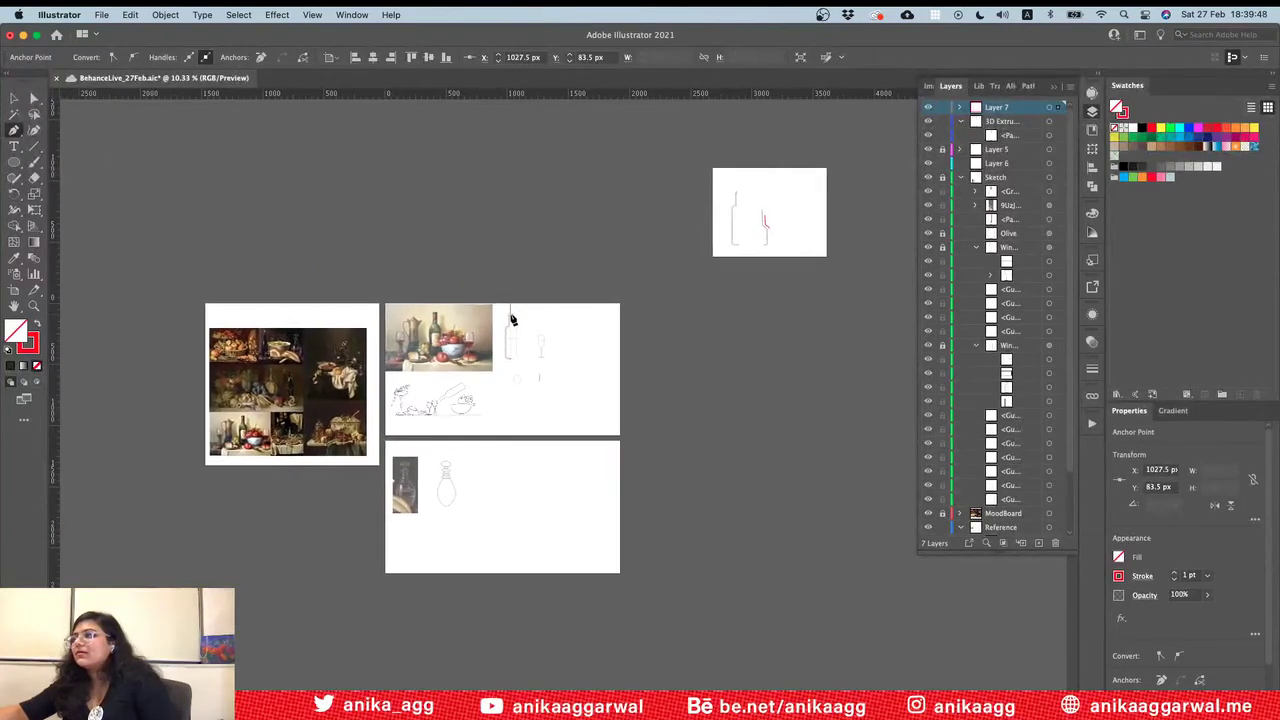
pyautogui.keyDown('alt'); pyautogui.scroll(5, 511, 318); pyautogui.keyUp('alt')
pyautogui.keyDown('alt'); pyautogui.scroll(10, 511, 318); pyautogui.keyUp('alt')
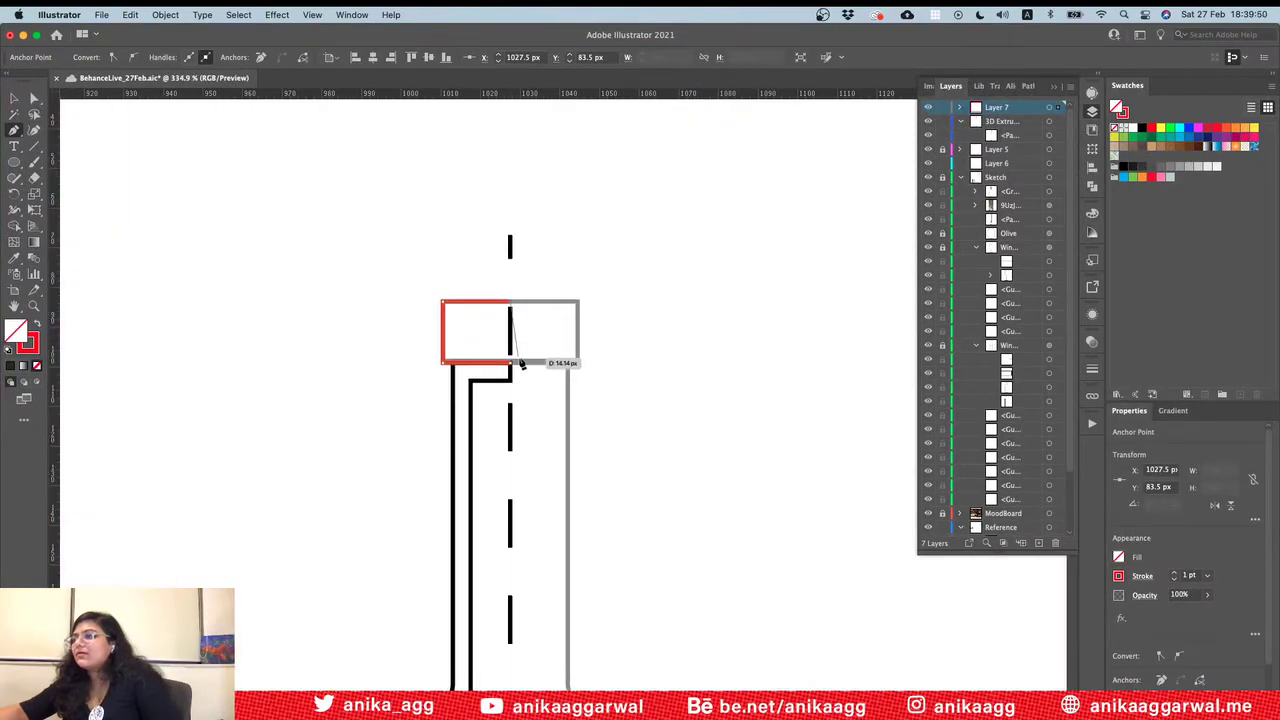
pyautogui.press('v')
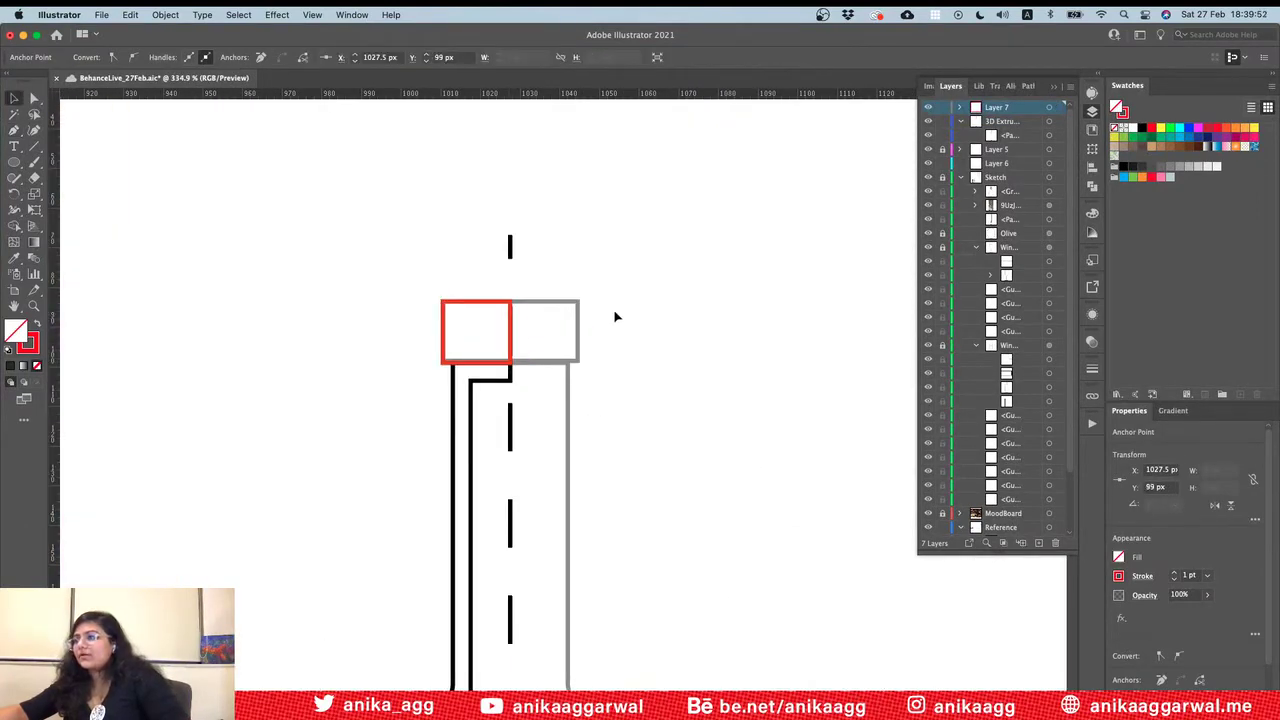
pyautogui.click(614, 314)
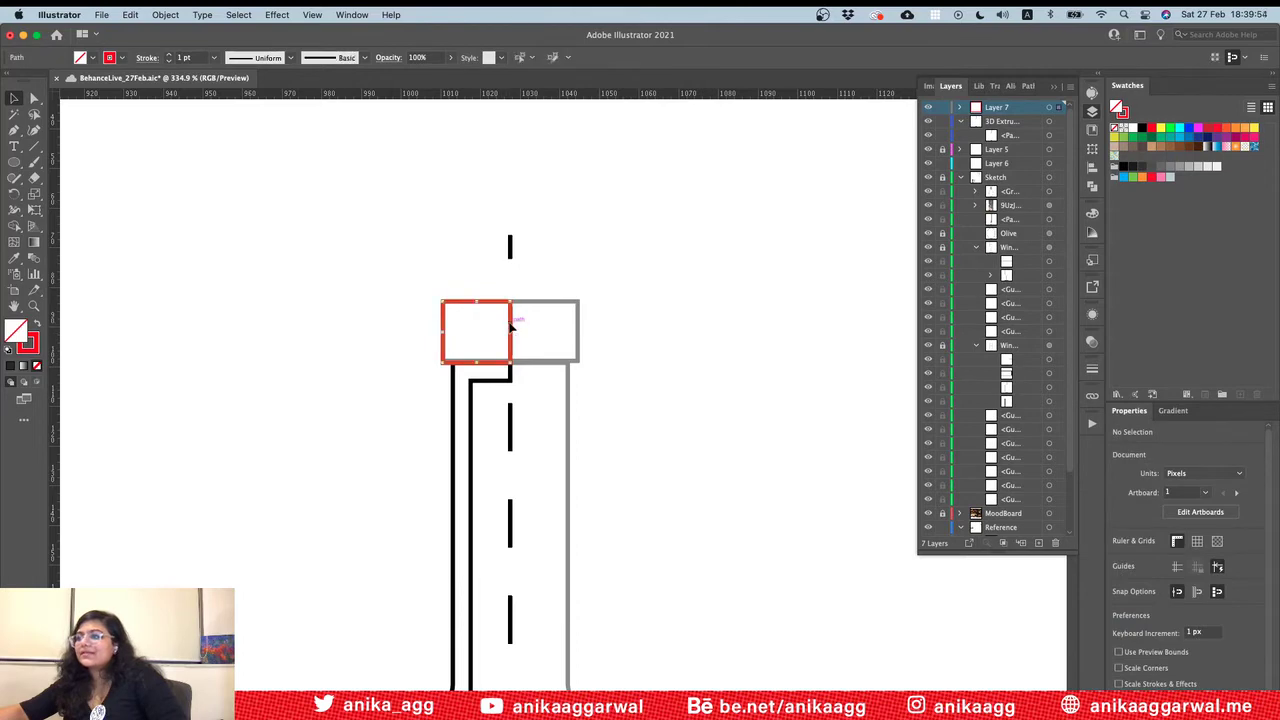
pyautogui.keyDown('alt'); pyautogui.scroll(-5, 677, 331); pyautogui.keyUp('alt')
pyautogui.keyDown('alt'); pyautogui.scroll(-3, 672, 336); pyautogui.keyUp('alt')
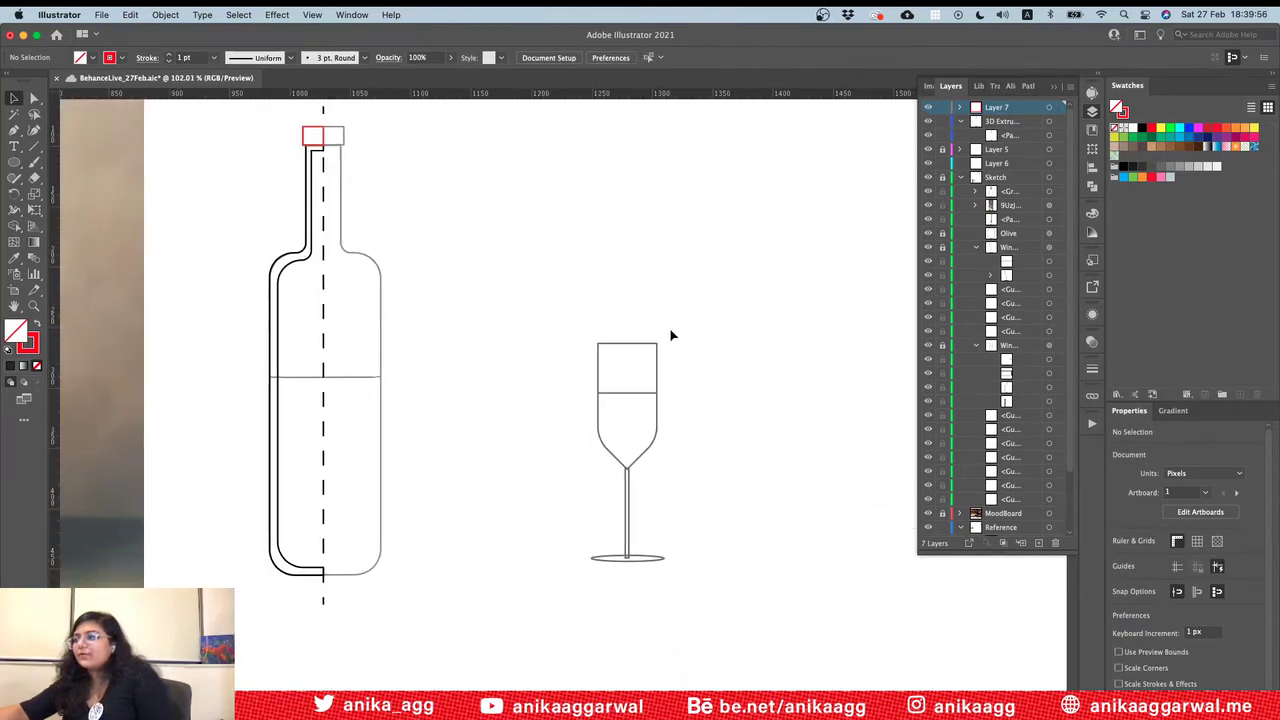
pyautogui.keyDown('alt'); pyautogui.scroll(5, 672, 336); pyautogui.keyUp('alt')
pyautogui.scroll(-1, 652, 349)
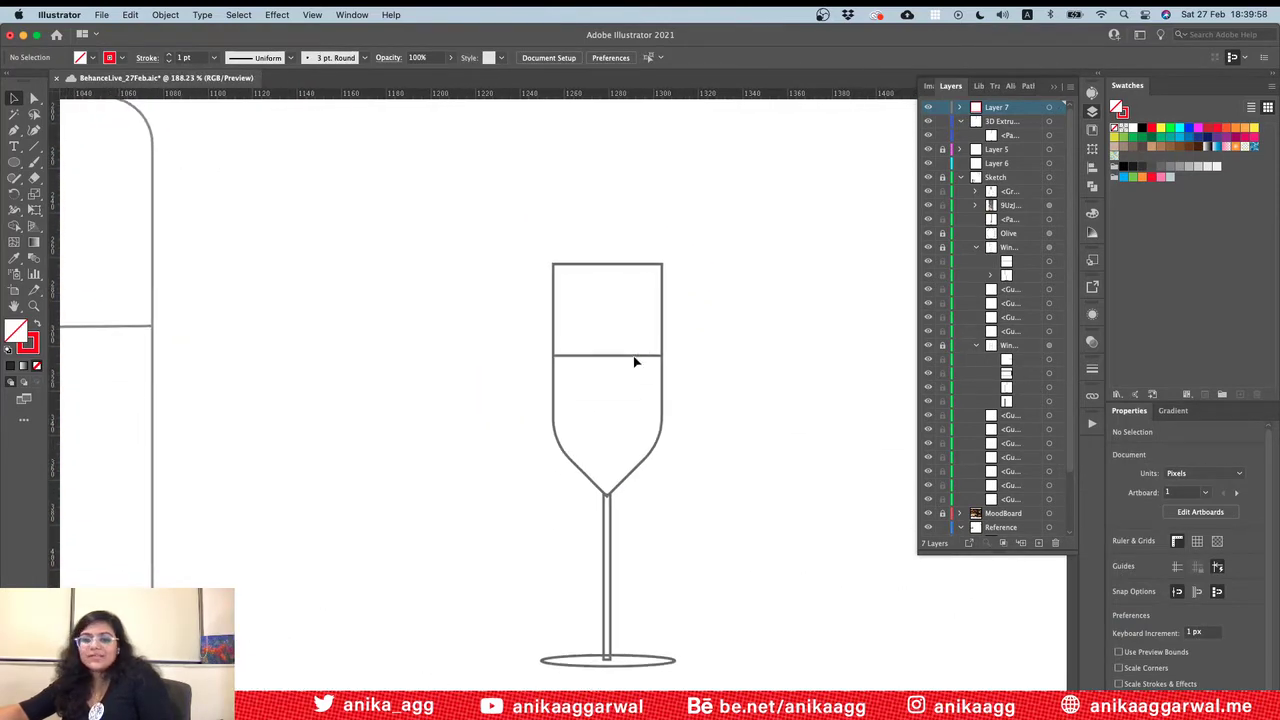
# Step: Start the red outline at the glass's top-left corner and trace down the bowl, diagonal and stem
pyautogui.click(16, 130)
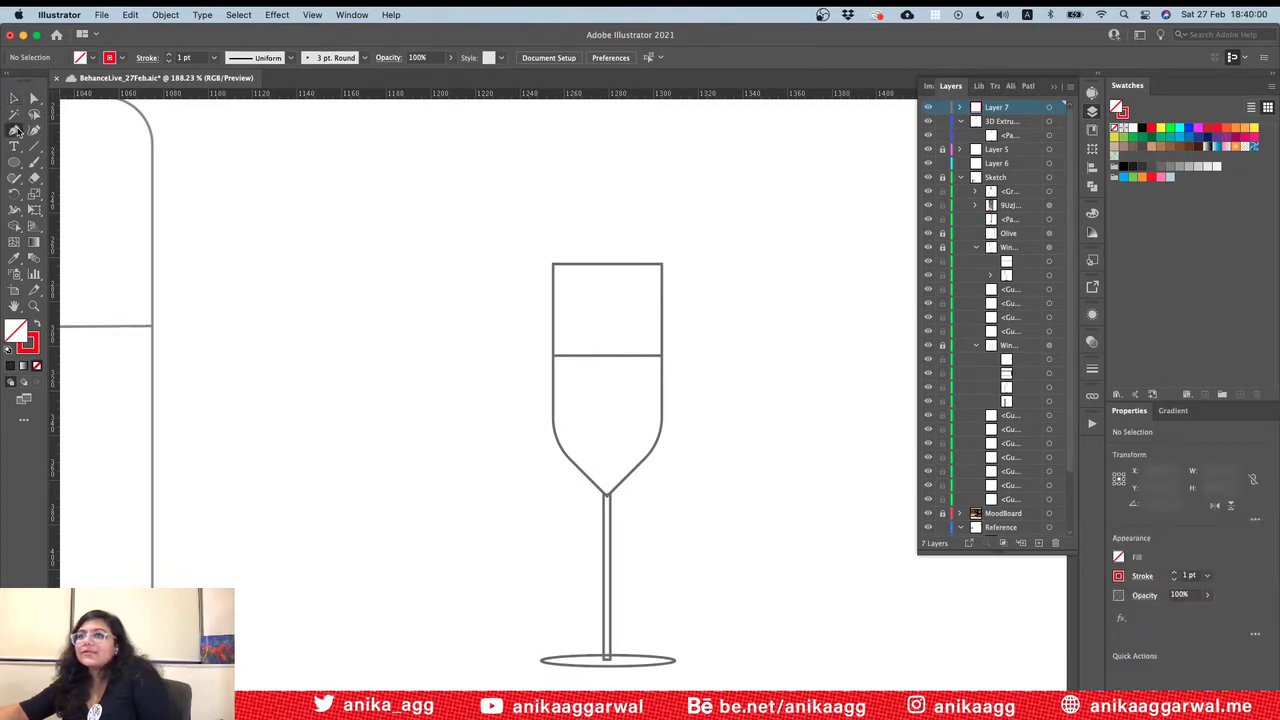
pyautogui.click(553, 264)
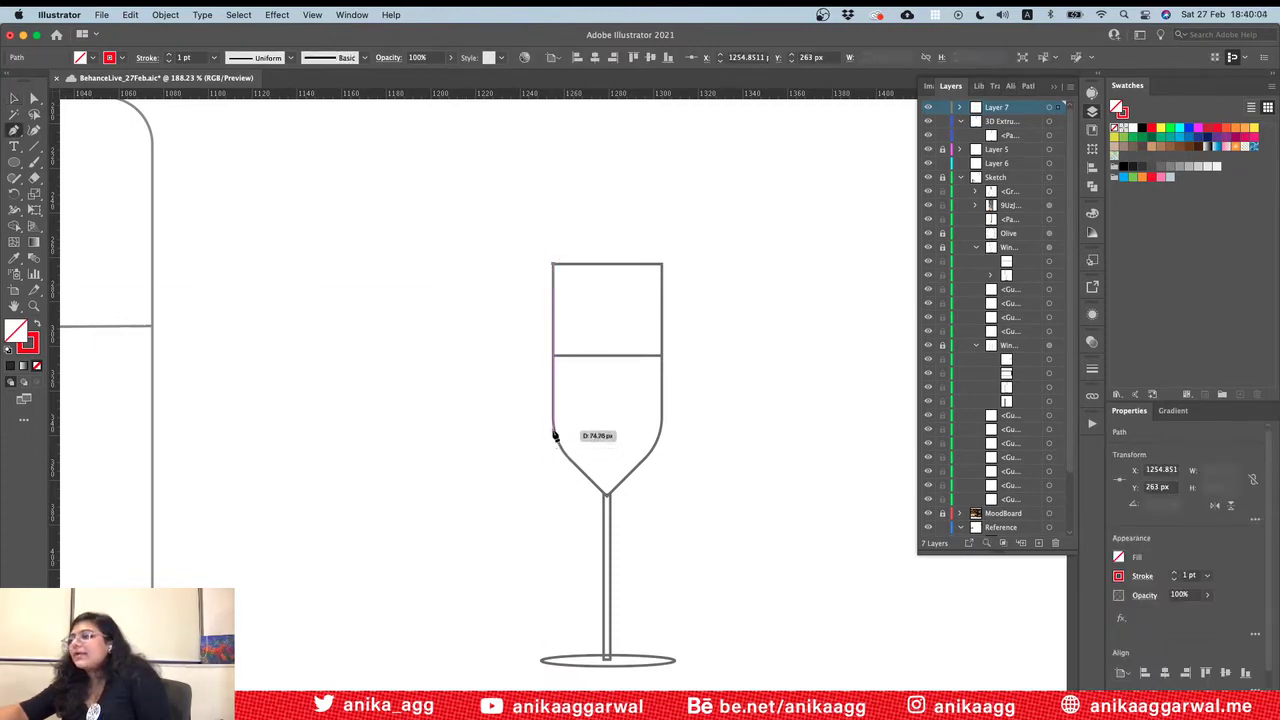
pyautogui.click(553, 430)
pyautogui.click(605, 494)
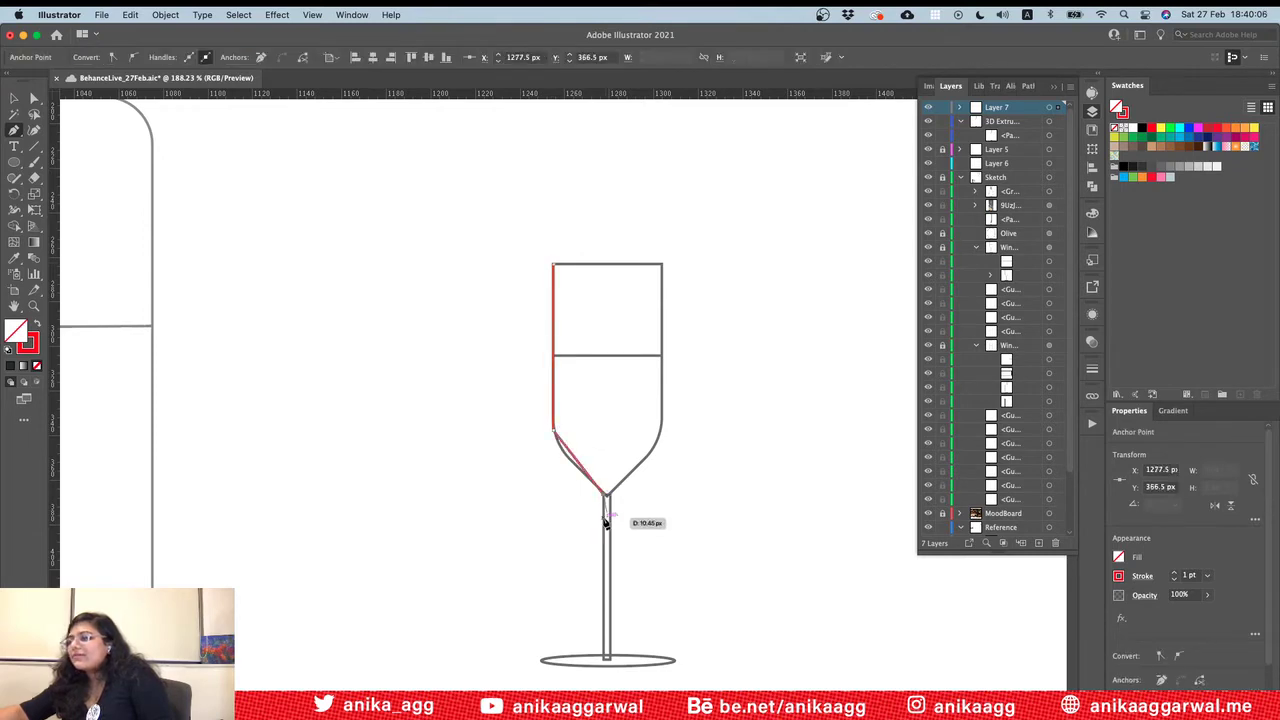
pyautogui.click(605, 658)
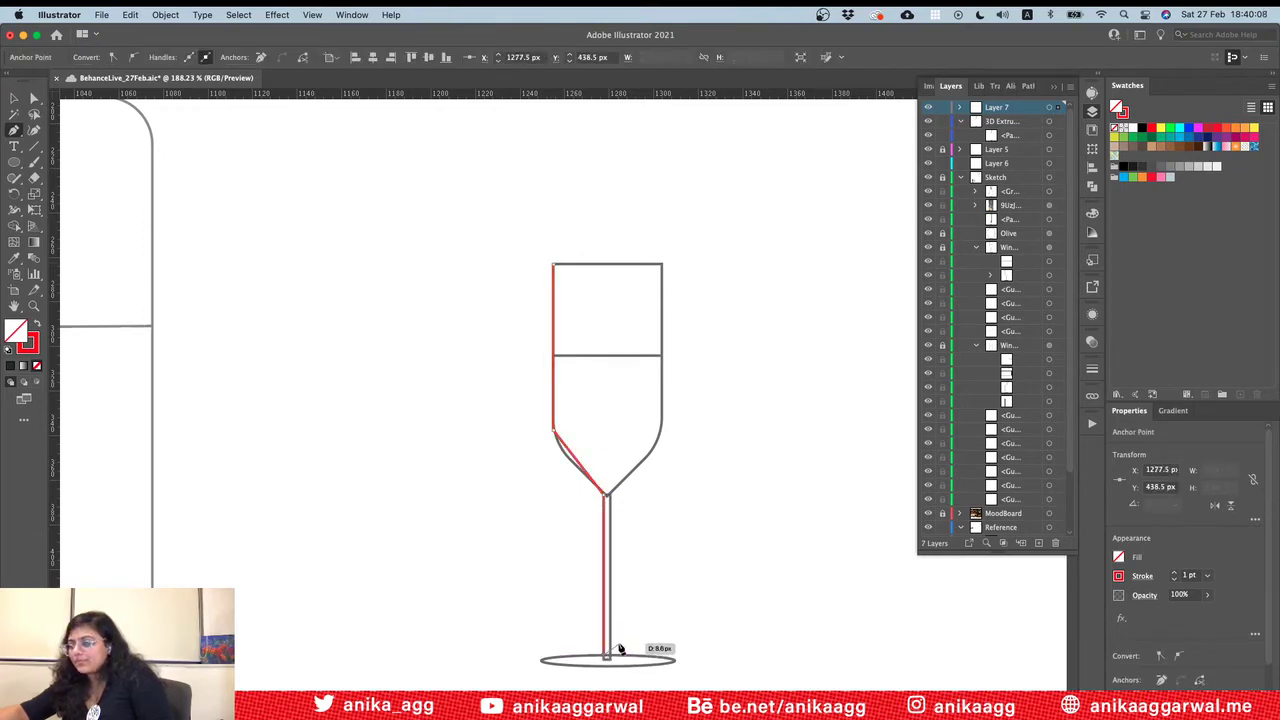
pyautogui.keyDown('alt'); pyautogui.scroll(5, 650, 646); pyautogui.keyUp('alt')
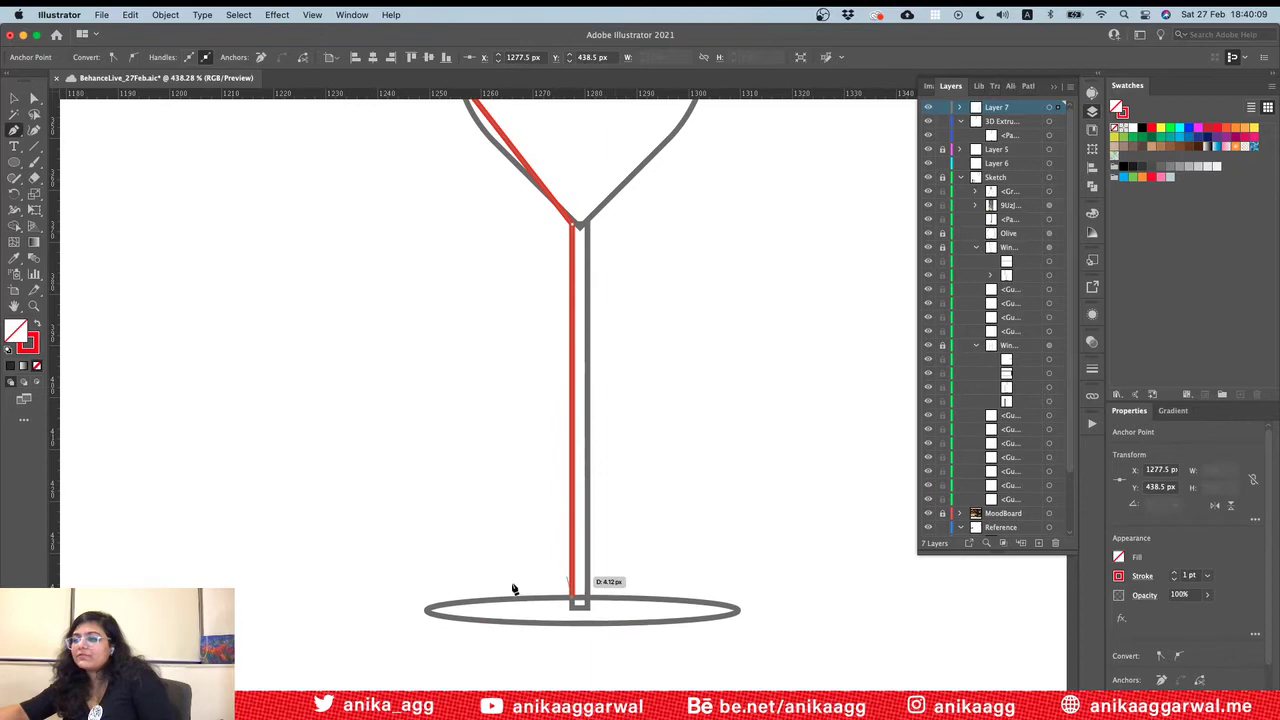
# Step: Trace around the base and back up the inner stem, closing the outline at the top-left corner
pyautogui.click(429, 609)
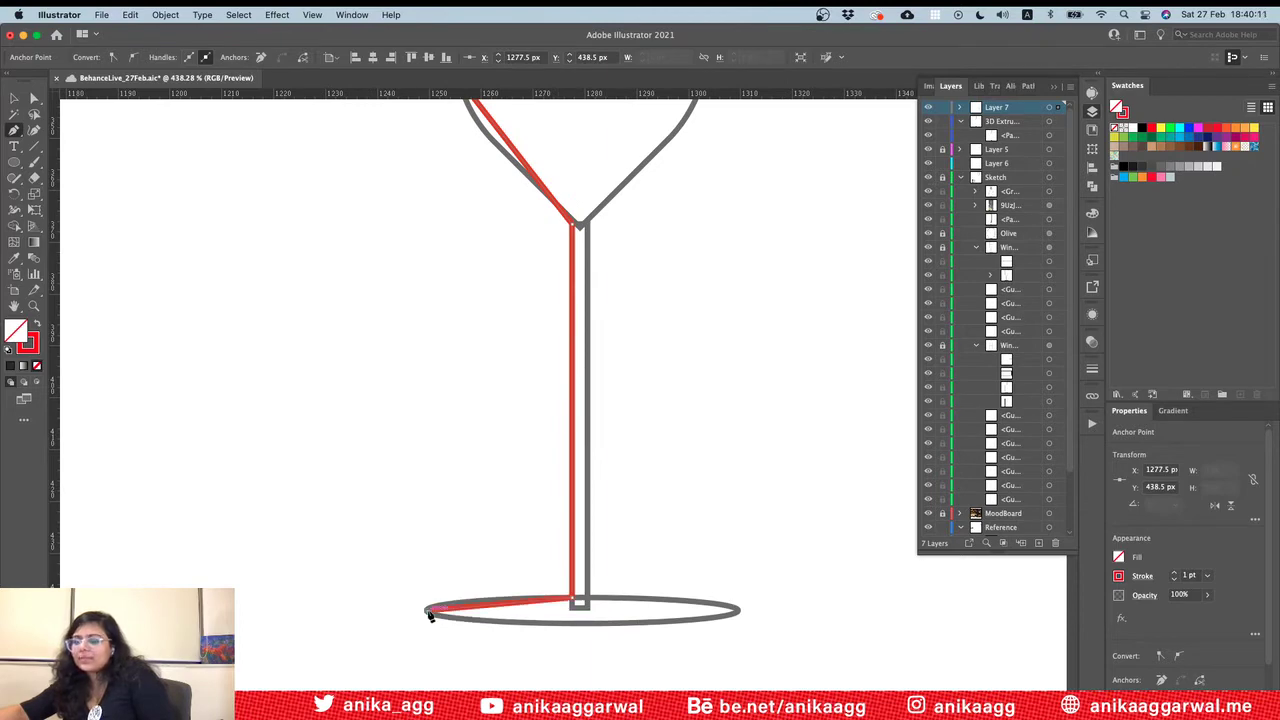
pyautogui.click(578, 622)
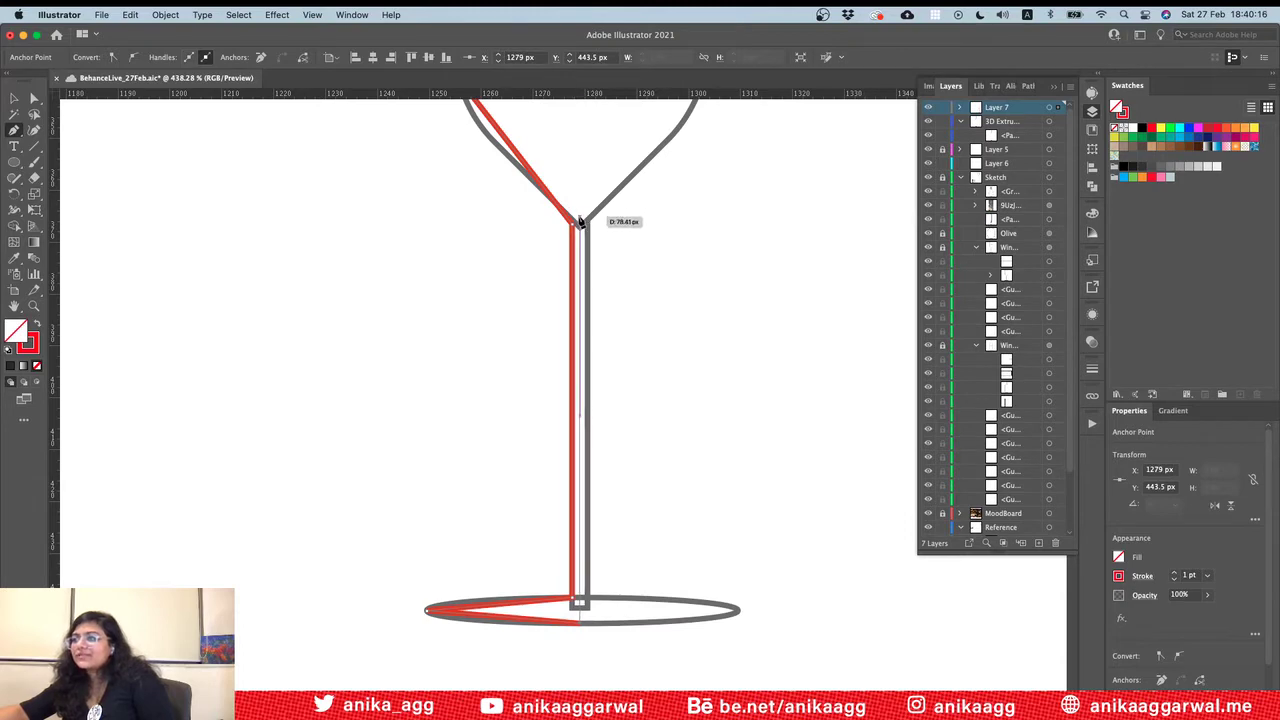
pyautogui.click(578, 222)
pyautogui.scroll(5, 586, 214)
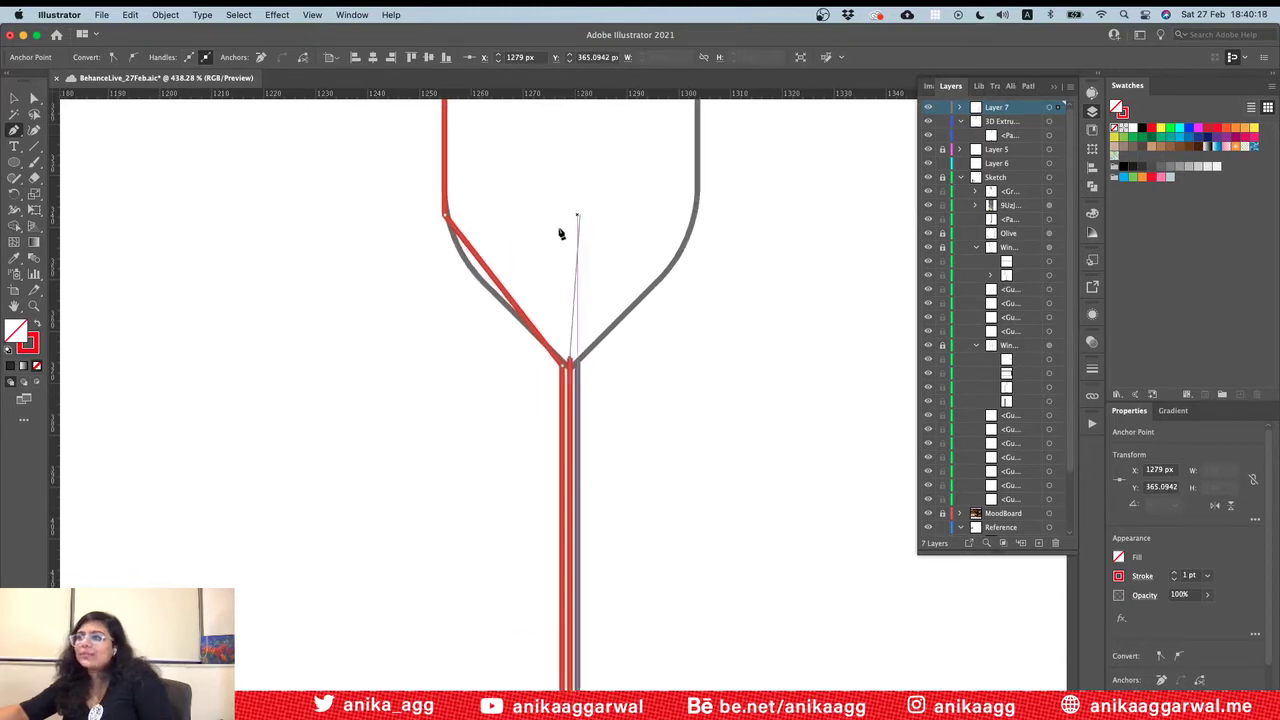
pyautogui.scroll(1, 490, 247)
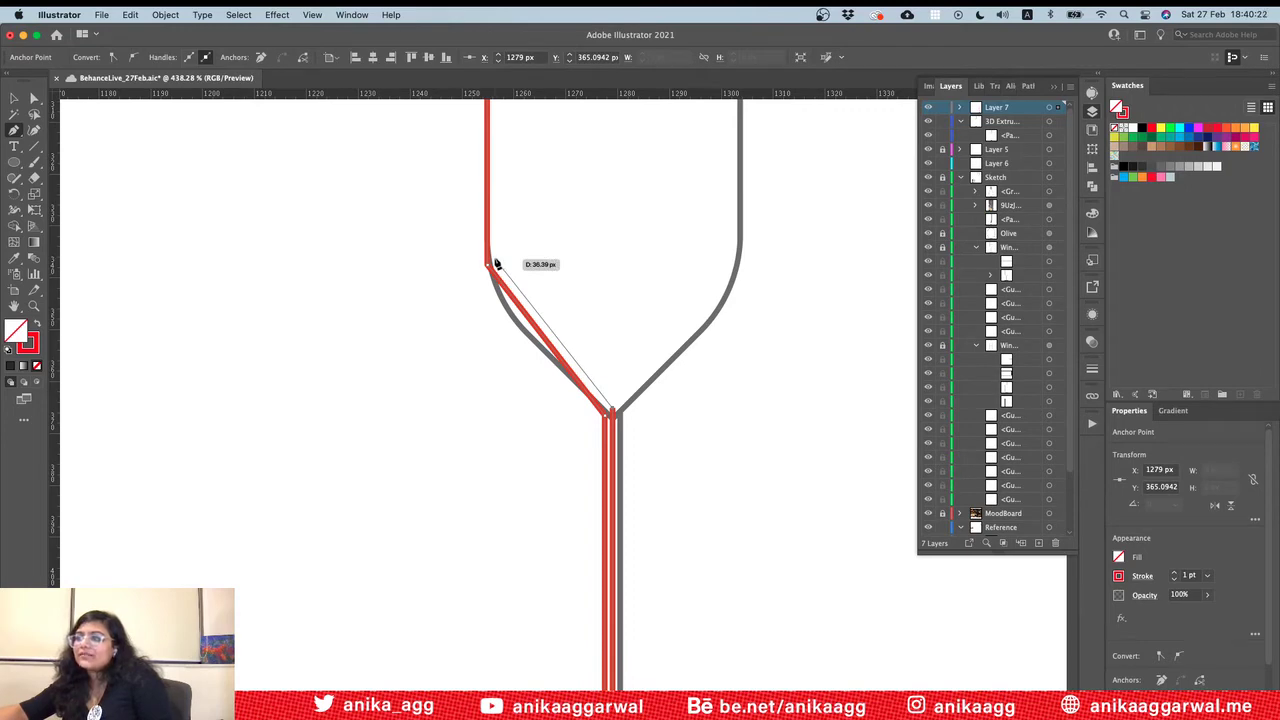
pyautogui.click(495, 262)
pyautogui.scroll(4, 530, 197)
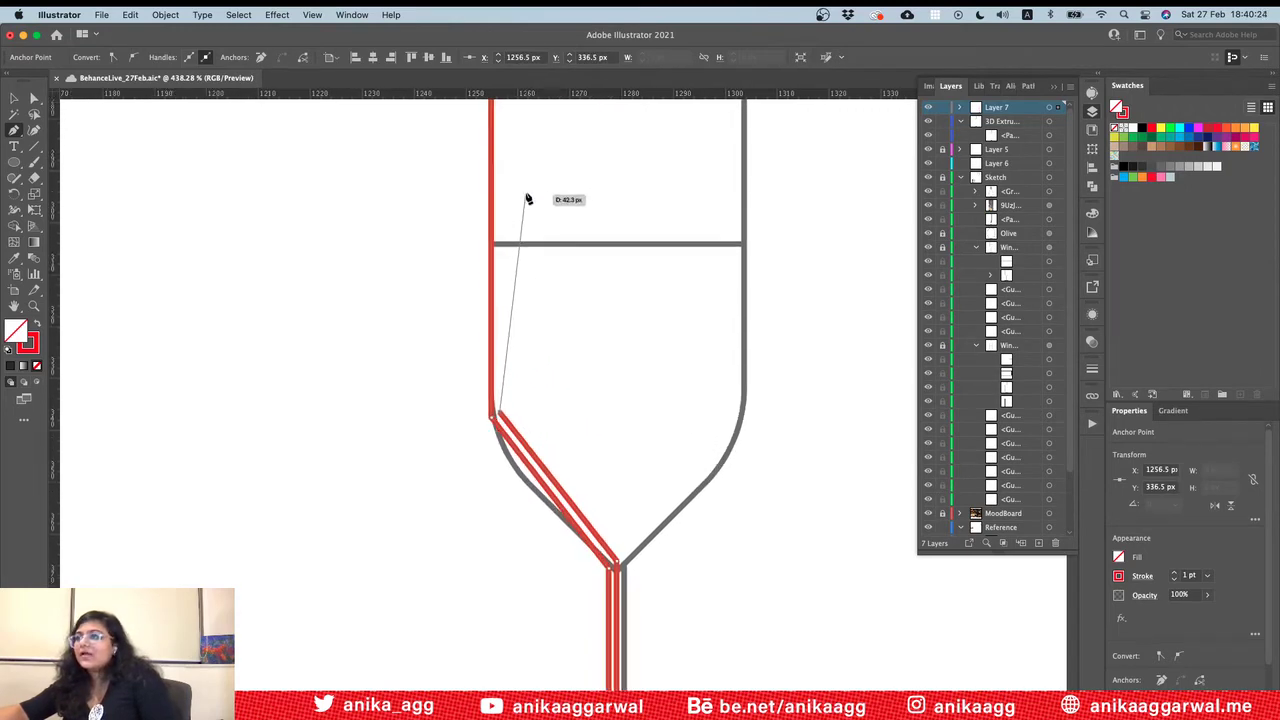
pyautogui.scroll(3, 528, 199)
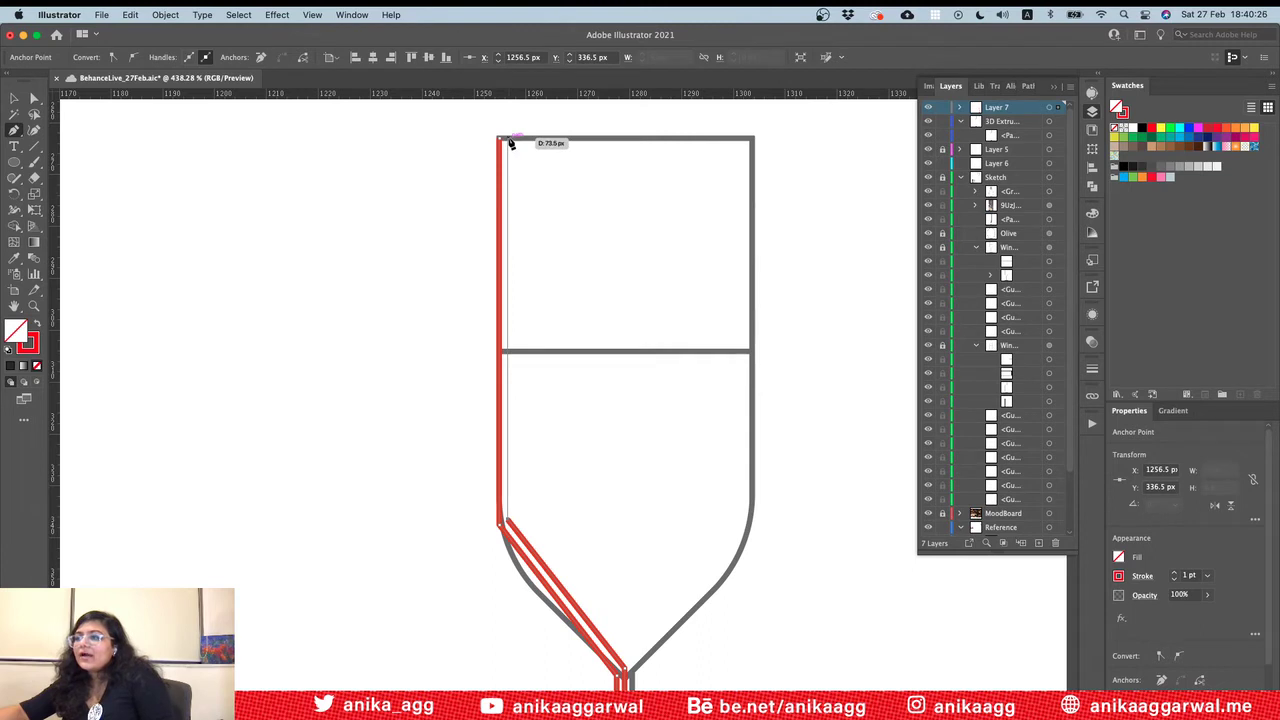
pyautogui.click(508, 141)
pyautogui.press('v')
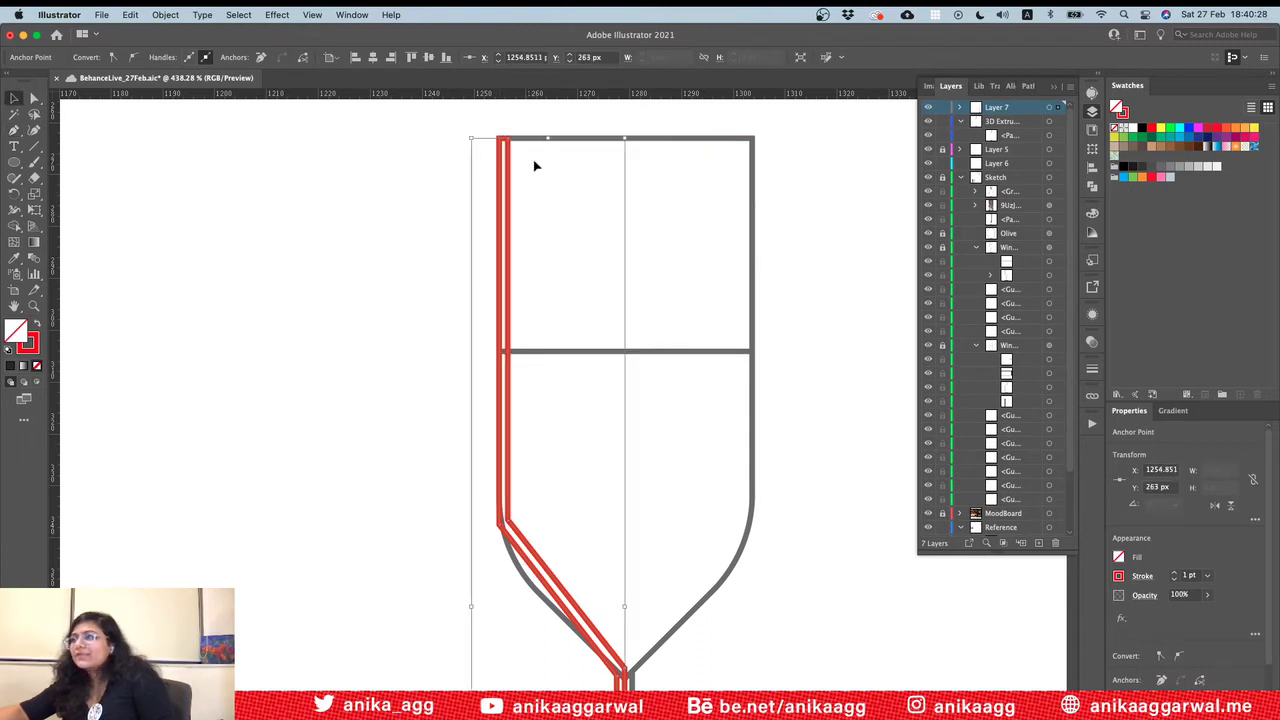
pyautogui.click(533, 192)
pyautogui.click(505, 211)
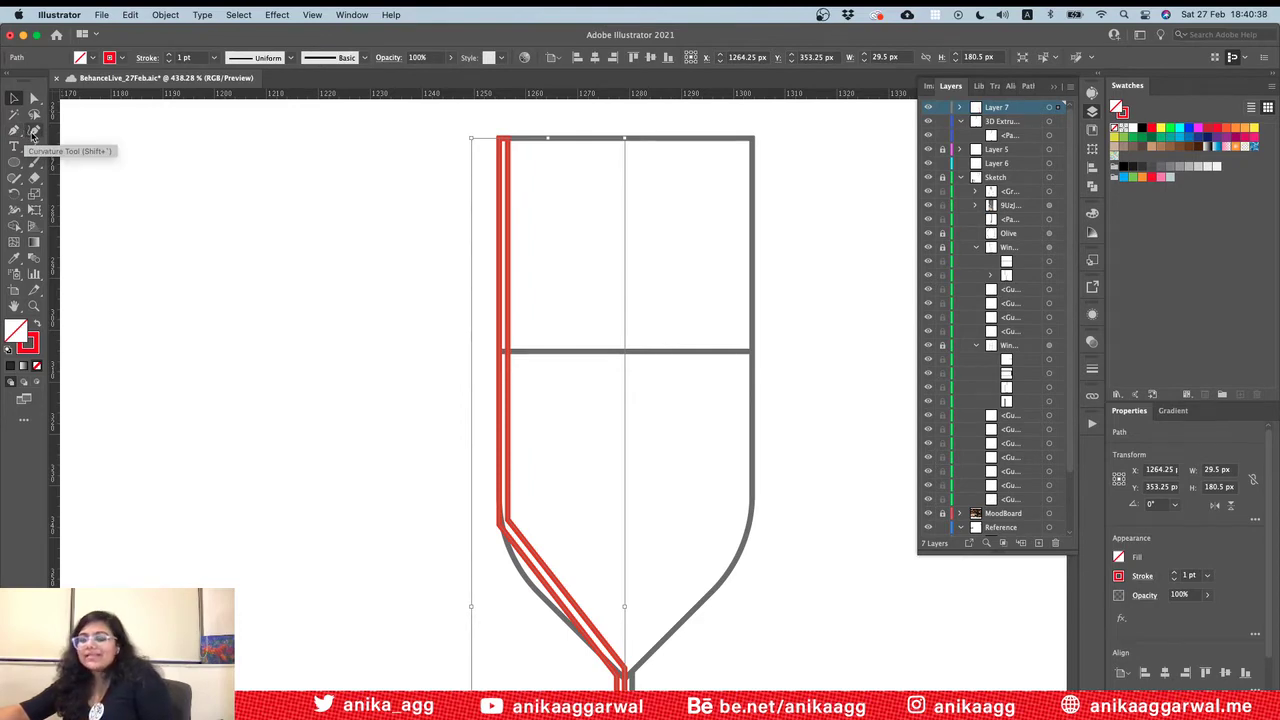
# Step: Bend the red diagonal segment slightly and round off the red path's bowl corner
pyautogui.click(33, 130)
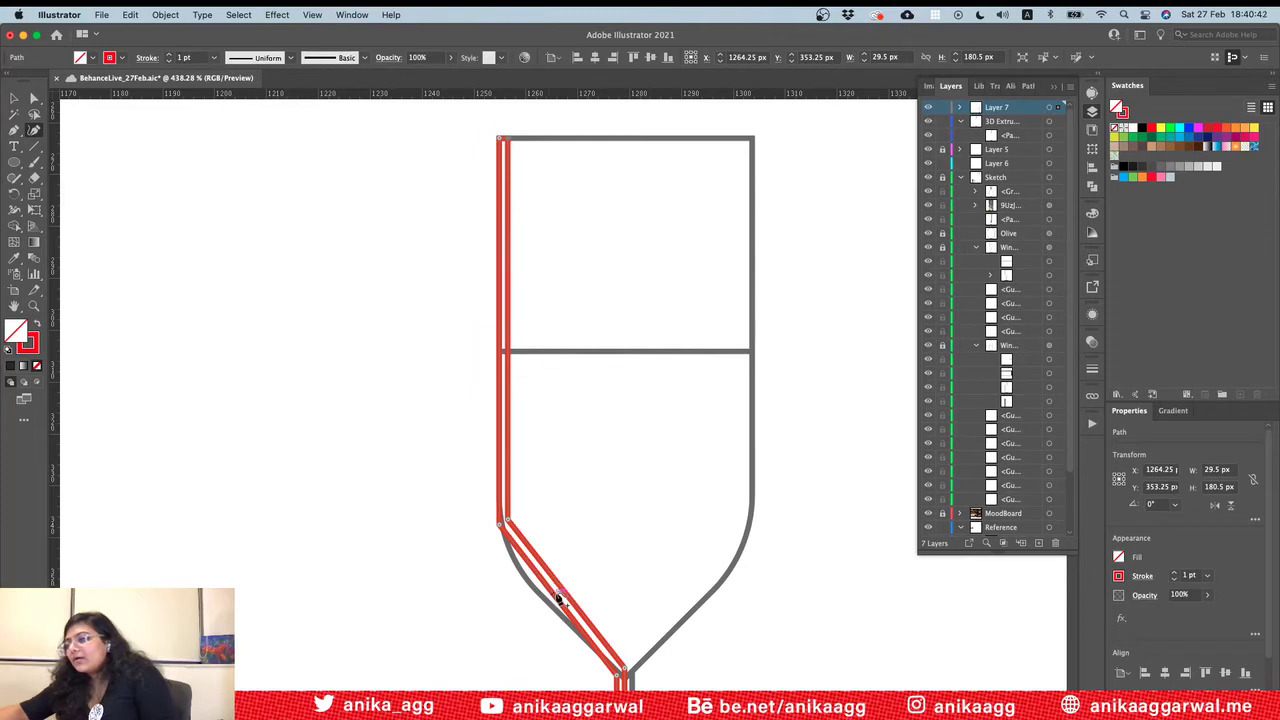
pyautogui.moveTo(557, 598); pyautogui.dragTo(548, 605)
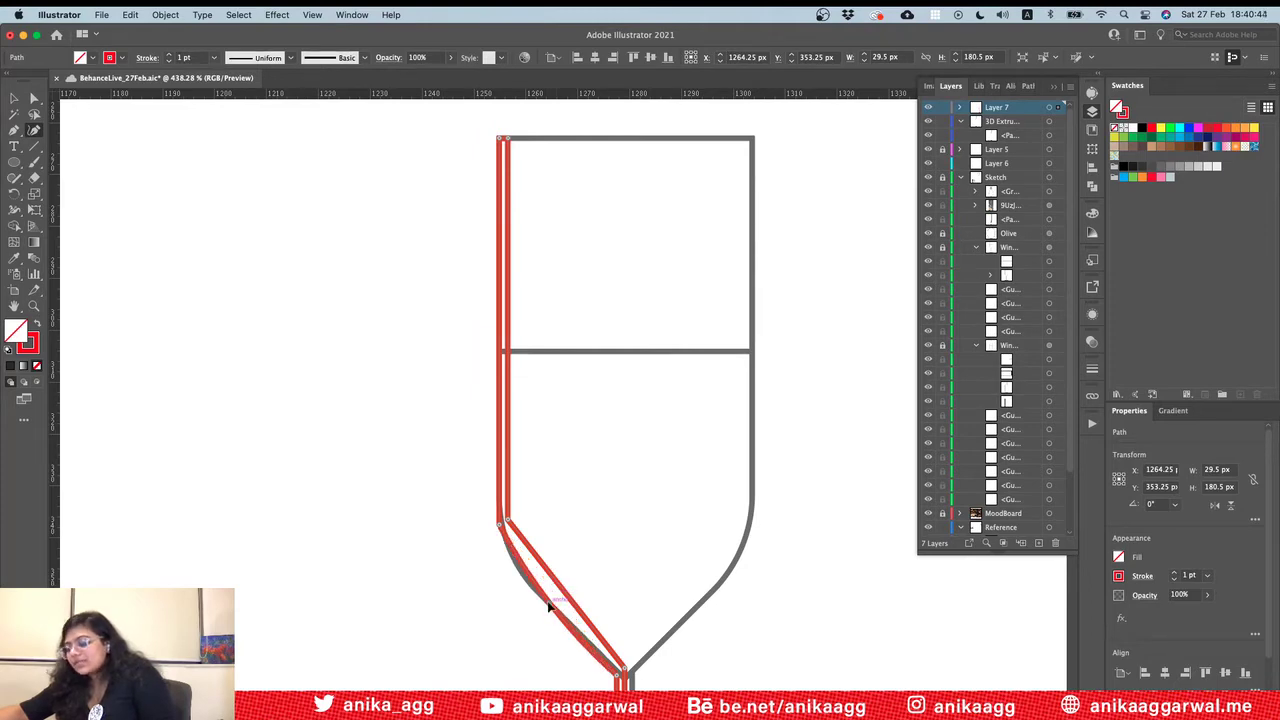
pyautogui.click(34, 100)
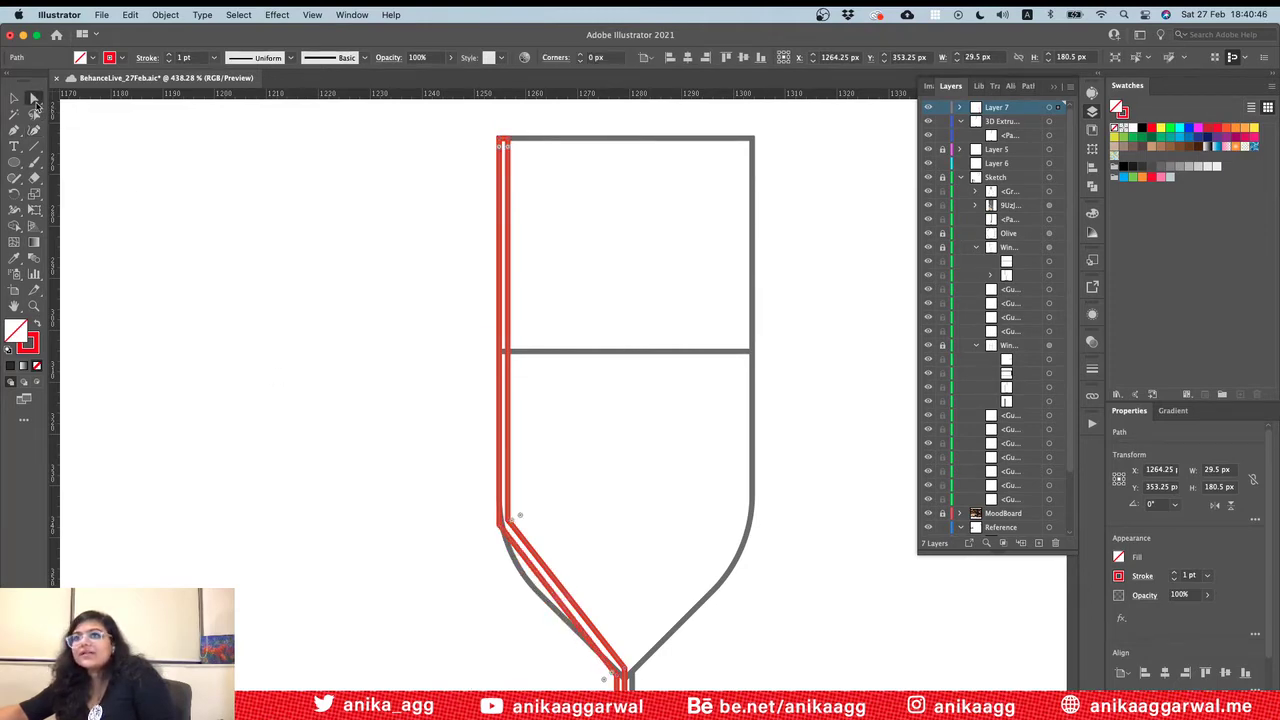
pyautogui.moveTo(519, 519); pyautogui.dragTo(620, 474)
pyautogui.click(508, 521)
pyautogui.press('v')
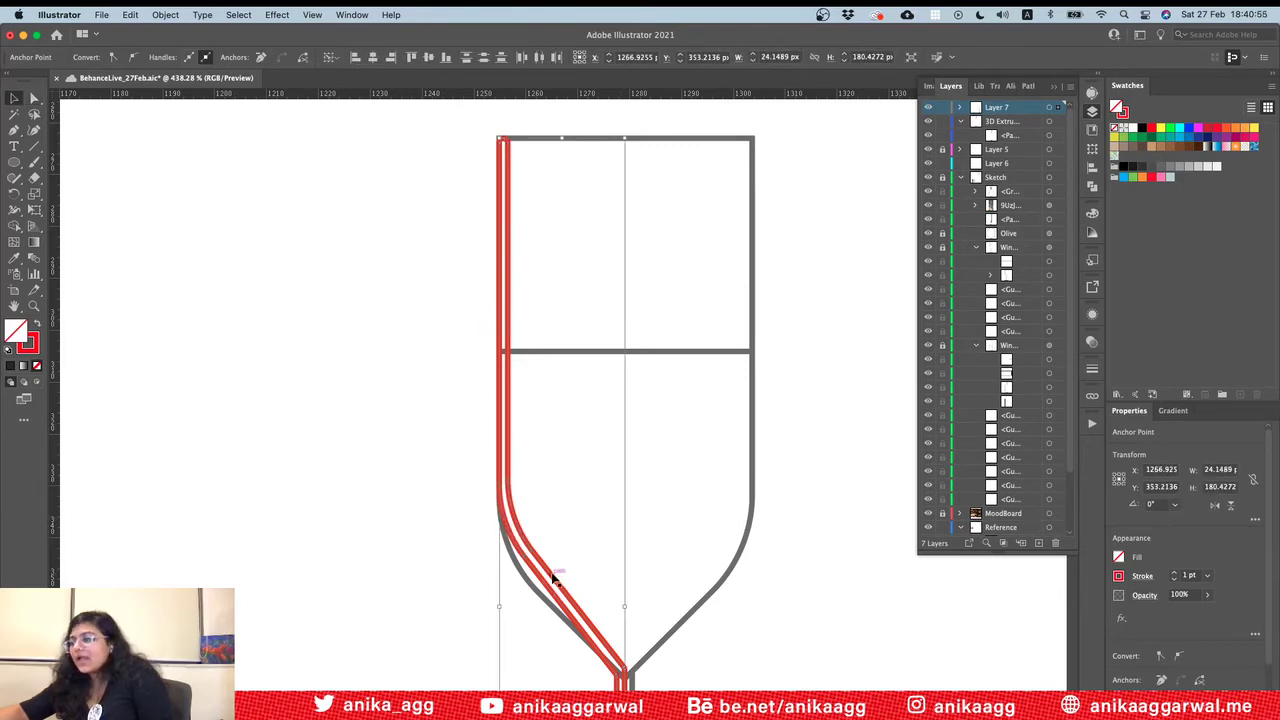
pyautogui.click(449, 532)
# Step: Bend the red diagonal toward the grey outline and stretch the base end along the foot ellipse
pyautogui.scroll(-2, 570, 500)
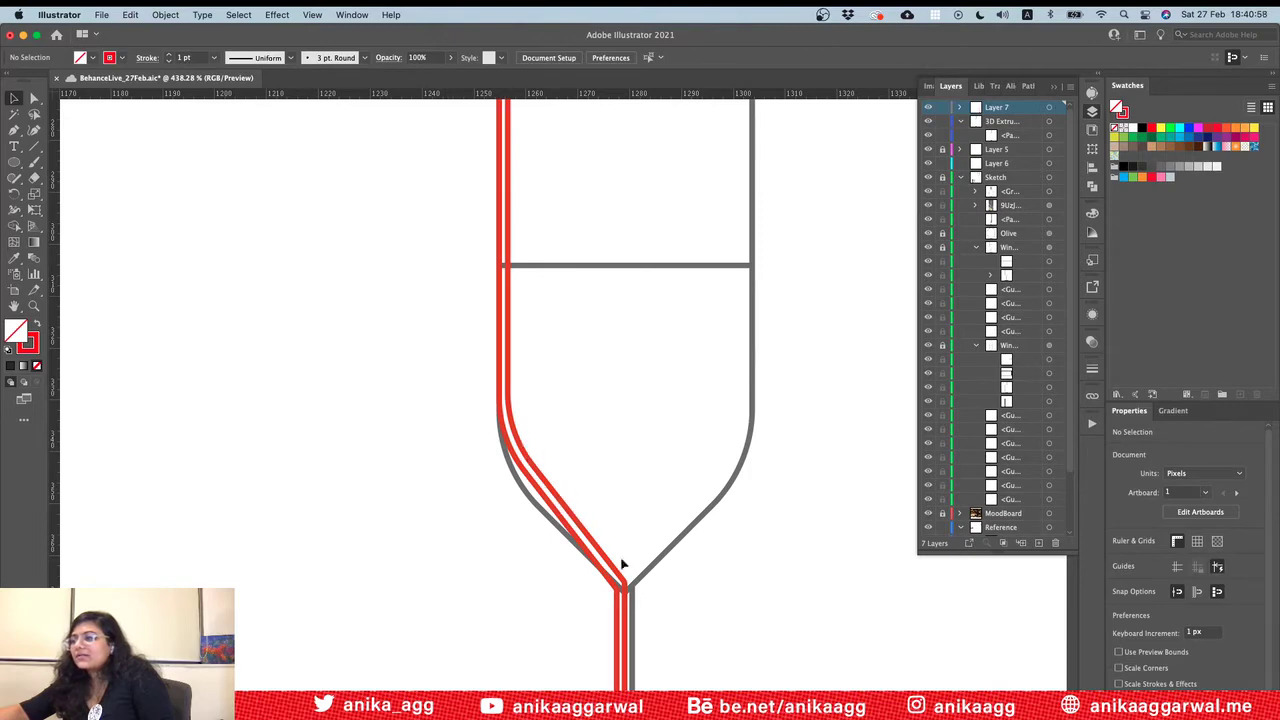
pyautogui.click(572, 530)
pyautogui.click(34, 97)
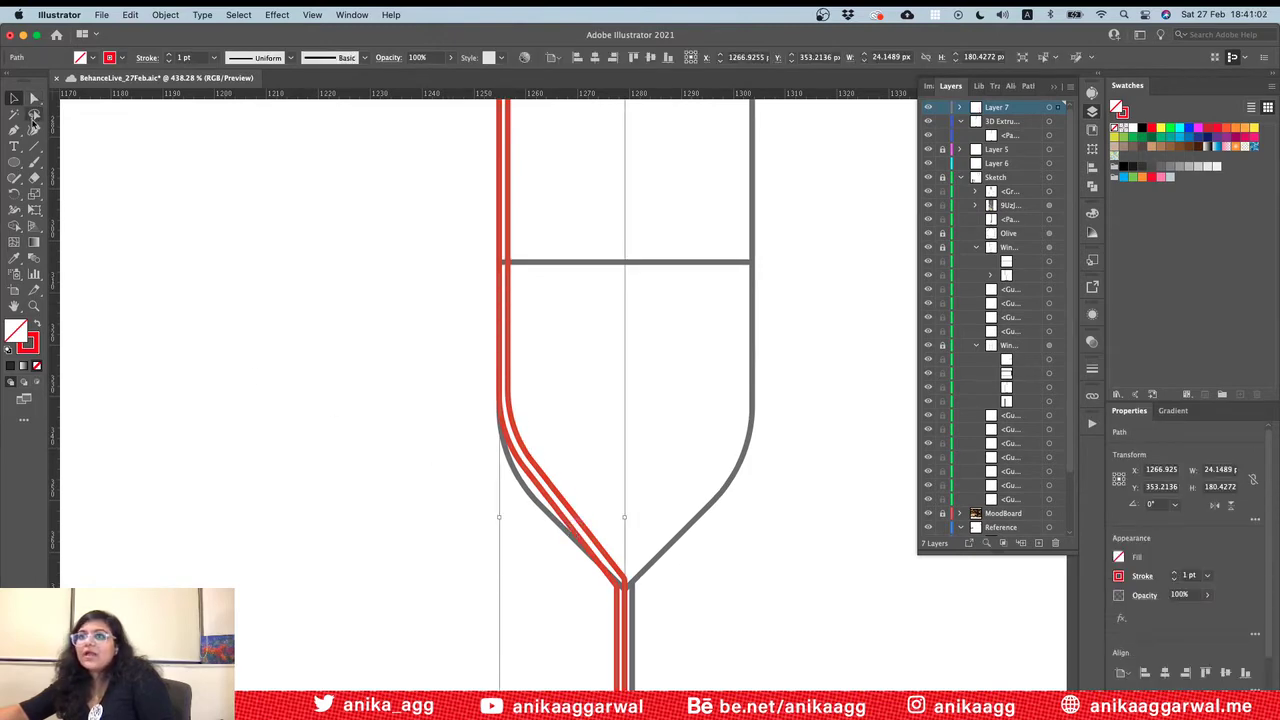
pyautogui.moveTo(555, 508)
pyautogui.mouseDown()
pyautogui.moveTo(520, 471)
pyautogui.moveTo(557, 527)
pyautogui.mouseUp()
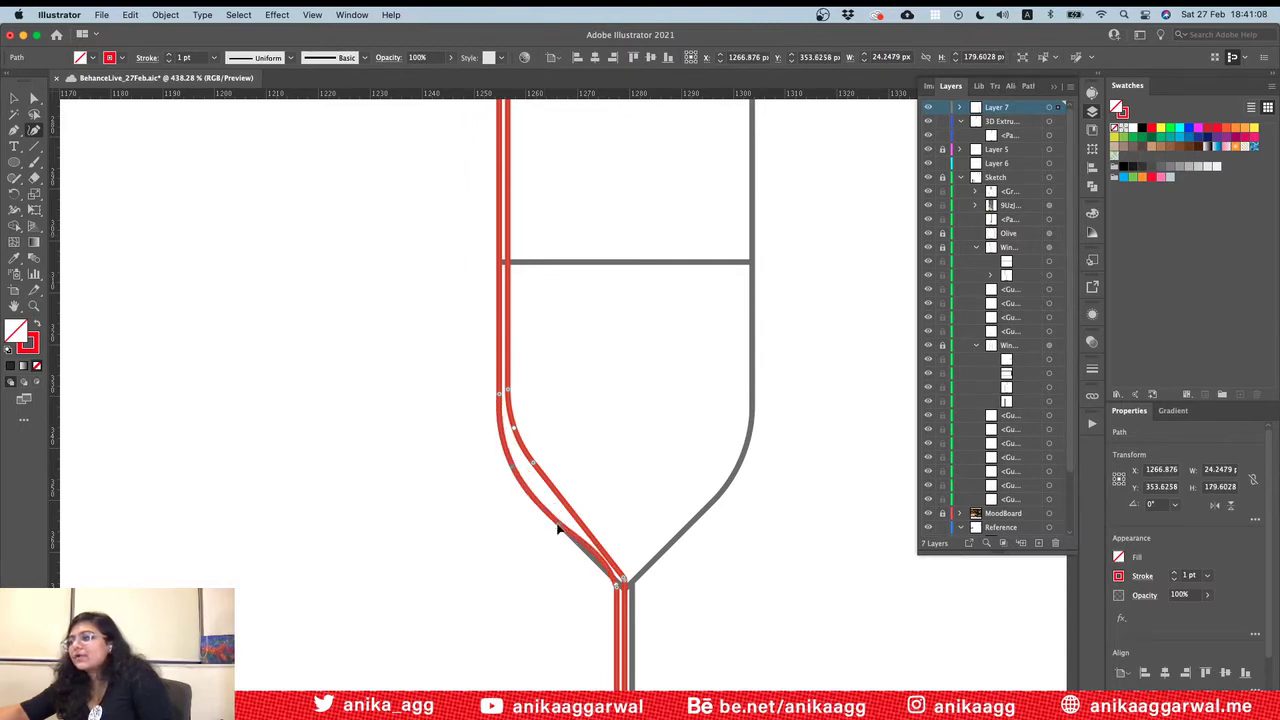
pyautogui.moveTo(610, 576); pyautogui.dragTo(611, 577)
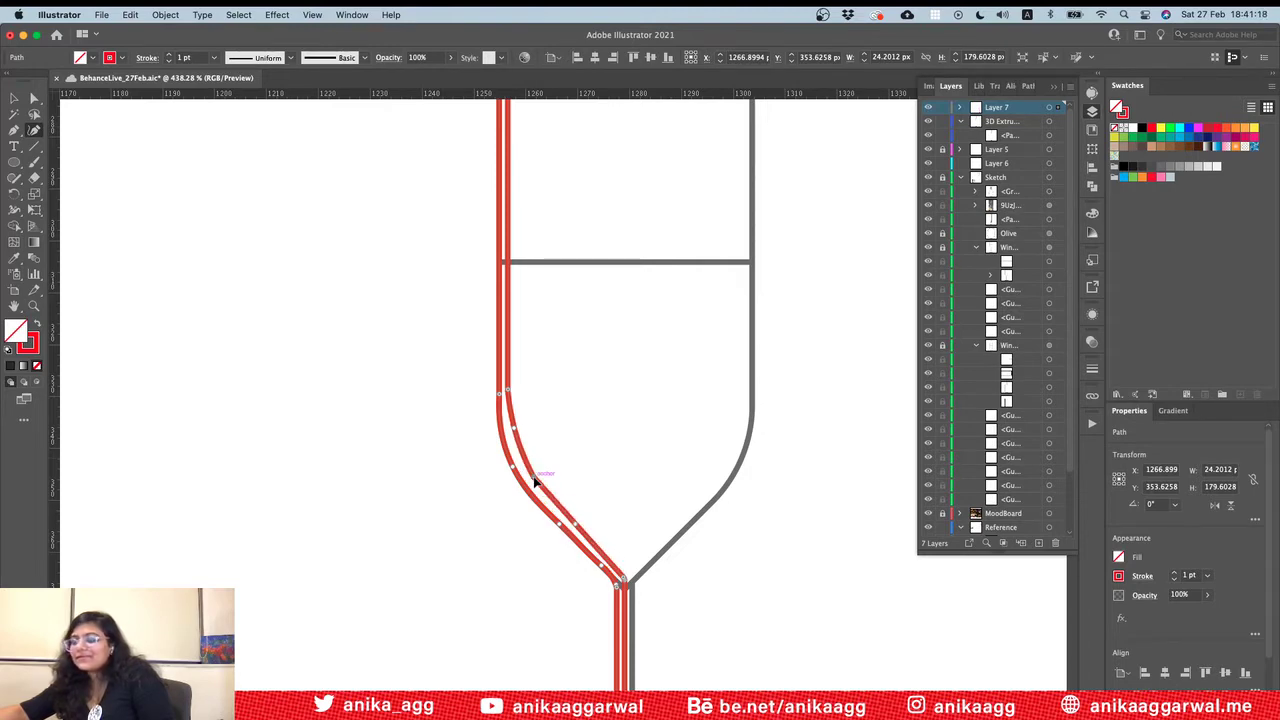
pyautogui.scroll(-5, 600, 586)
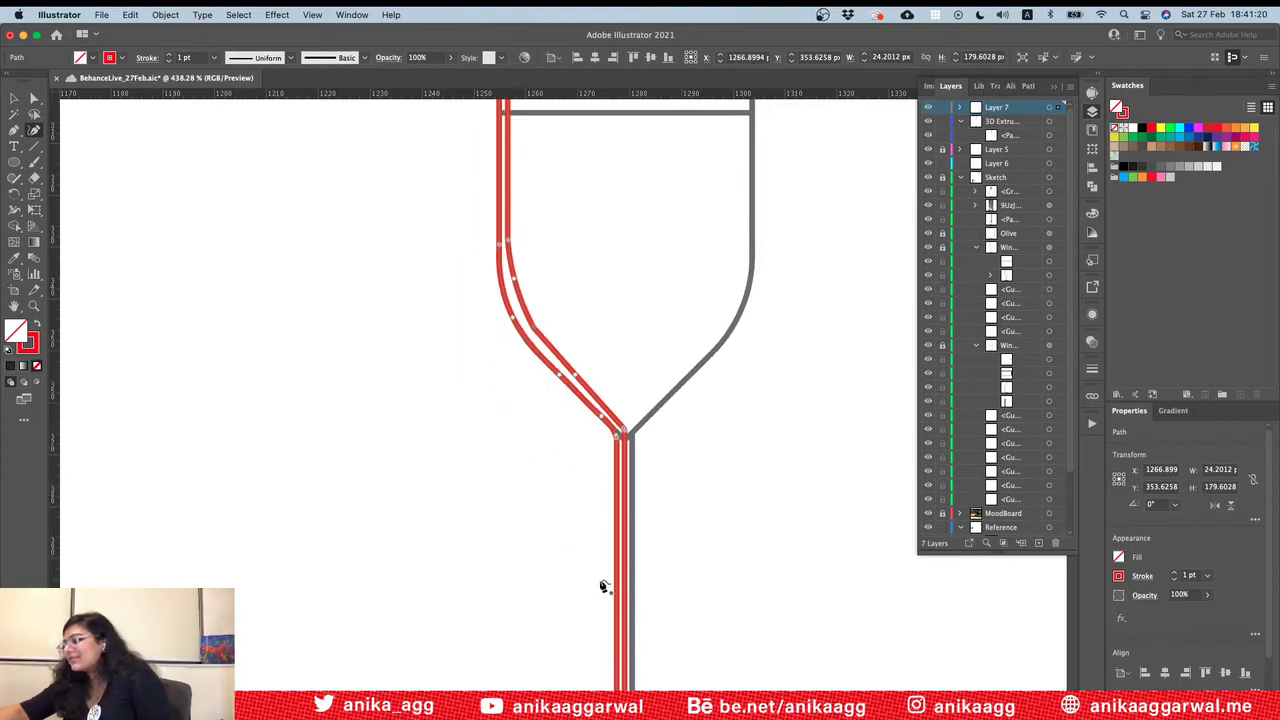
pyautogui.scroll(-10, 603, 584)
pyautogui.scroll(5, 603, 369)
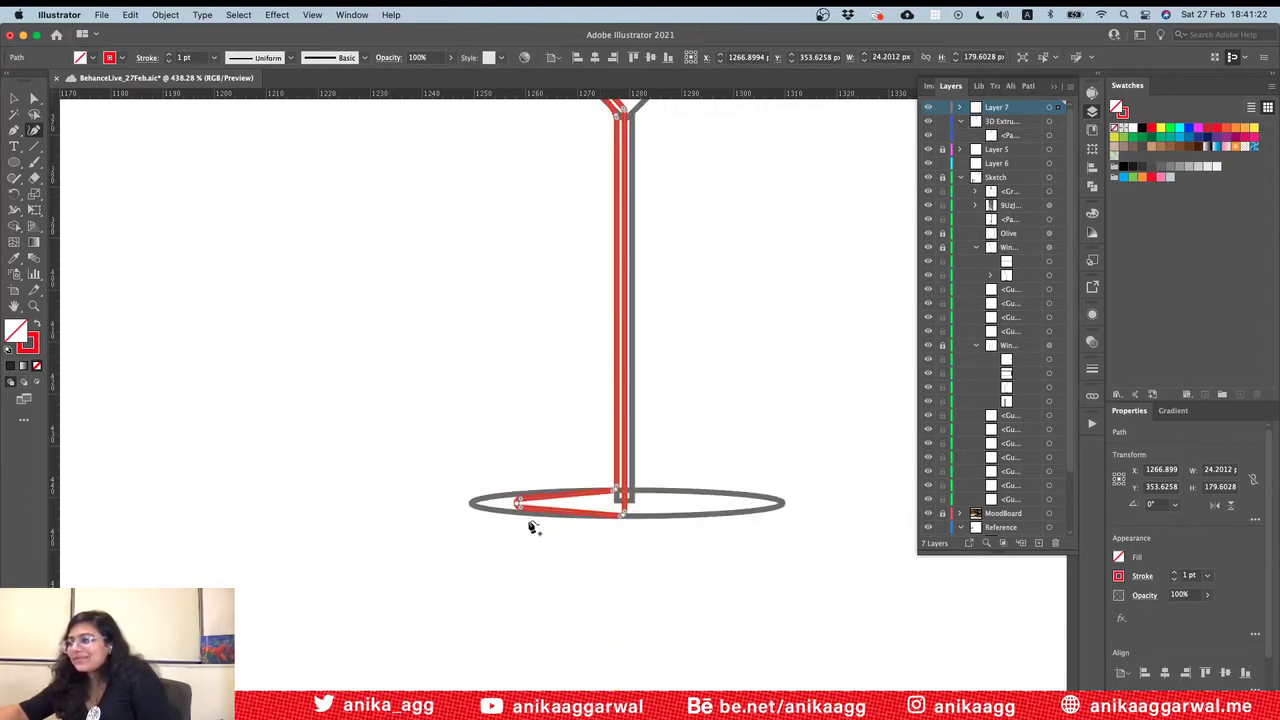
pyautogui.moveTo(516, 506)
pyautogui.mouseDown()
pyautogui.moveTo(476, 506)
pyautogui.moveTo(534, 508)
pyautogui.moveTo(526, 500)
pyautogui.moveTo(523, 514)
pyautogui.mouseUp()
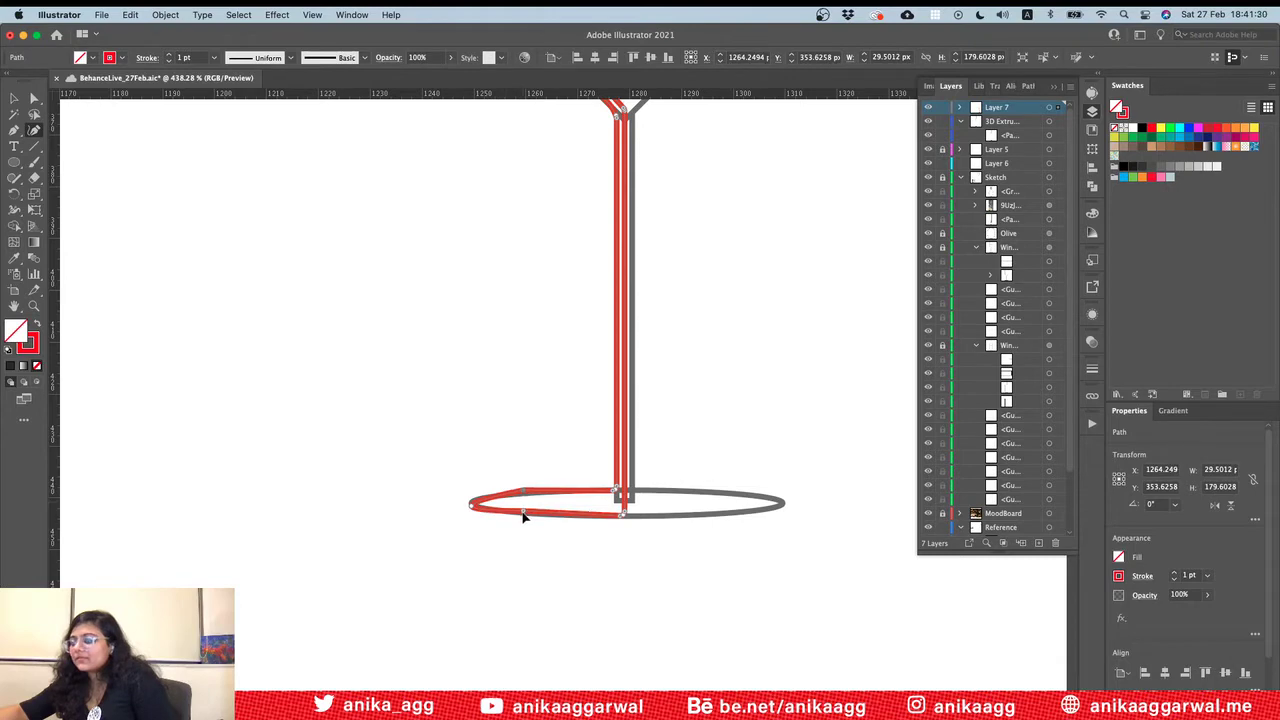
# Step: Remove the kinked point on the base's upper edge and curve its lower edge along the ellipse
pyautogui.press('super+equal')
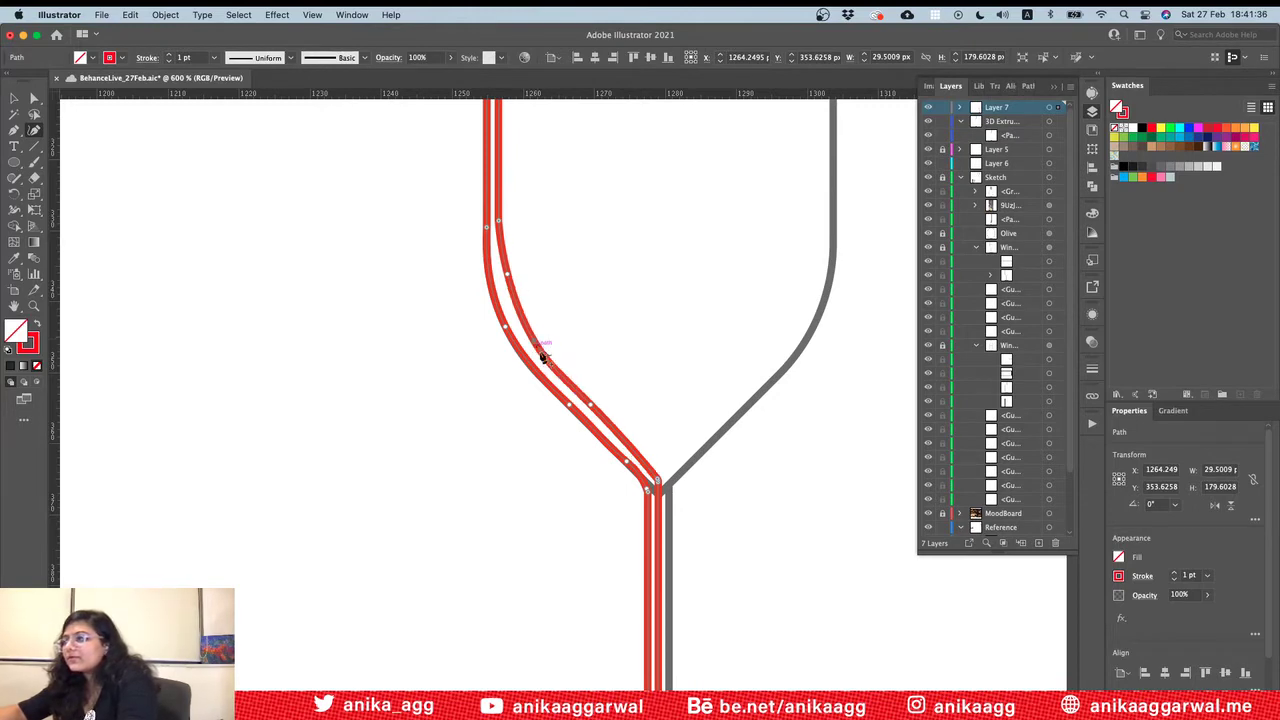
pyautogui.scroll(-10, 610, 548)
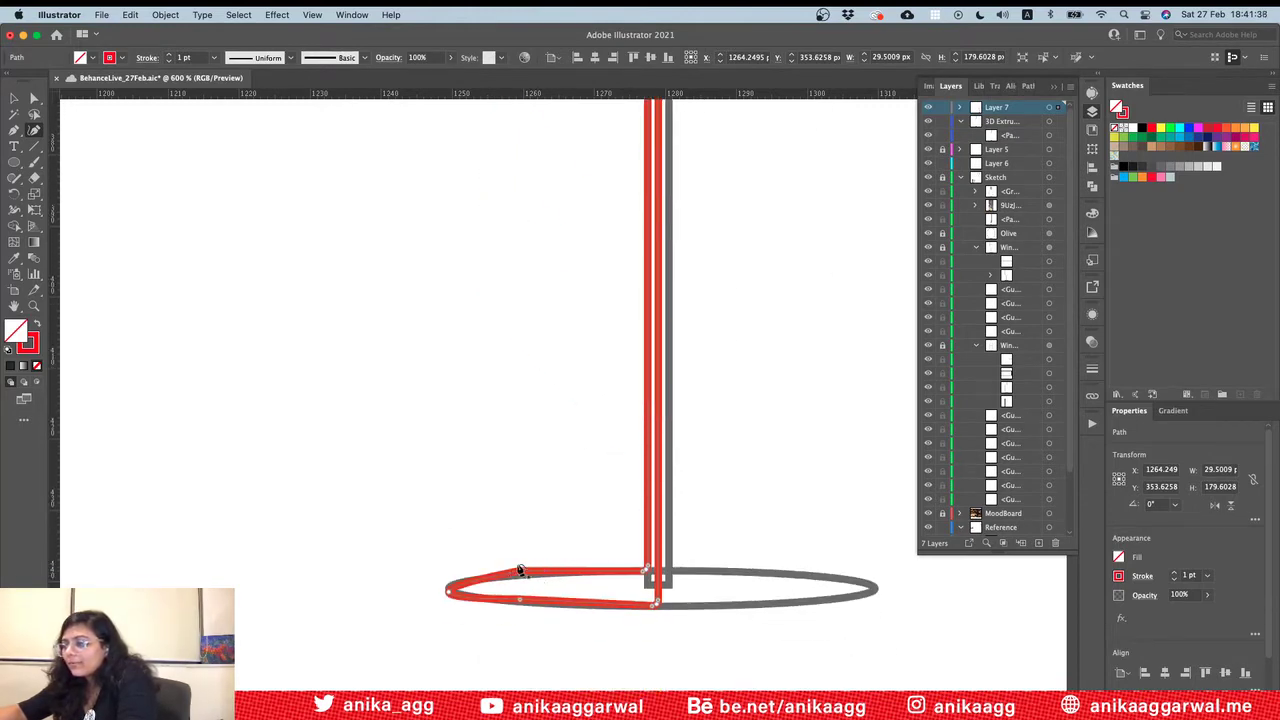
pyautogui.click(521, 572)
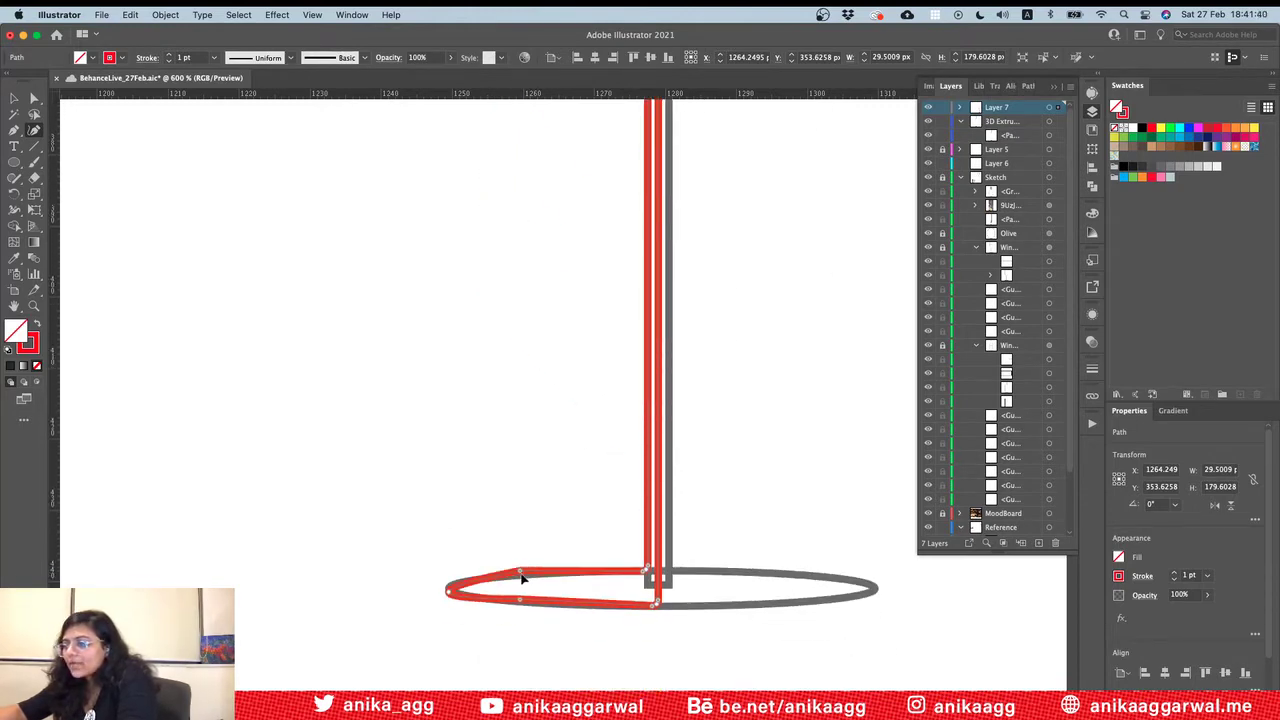
pyautogui.scroll(-2, 552, 601)
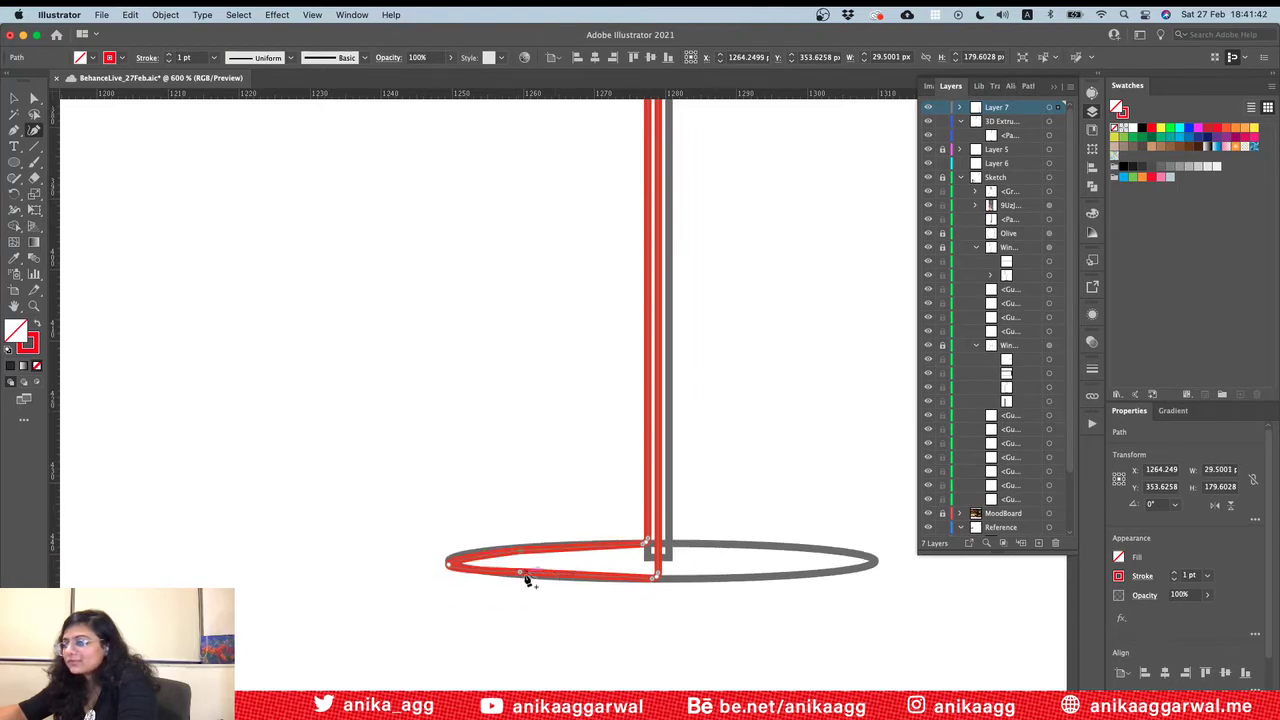
pyautogui.click(521, 576)
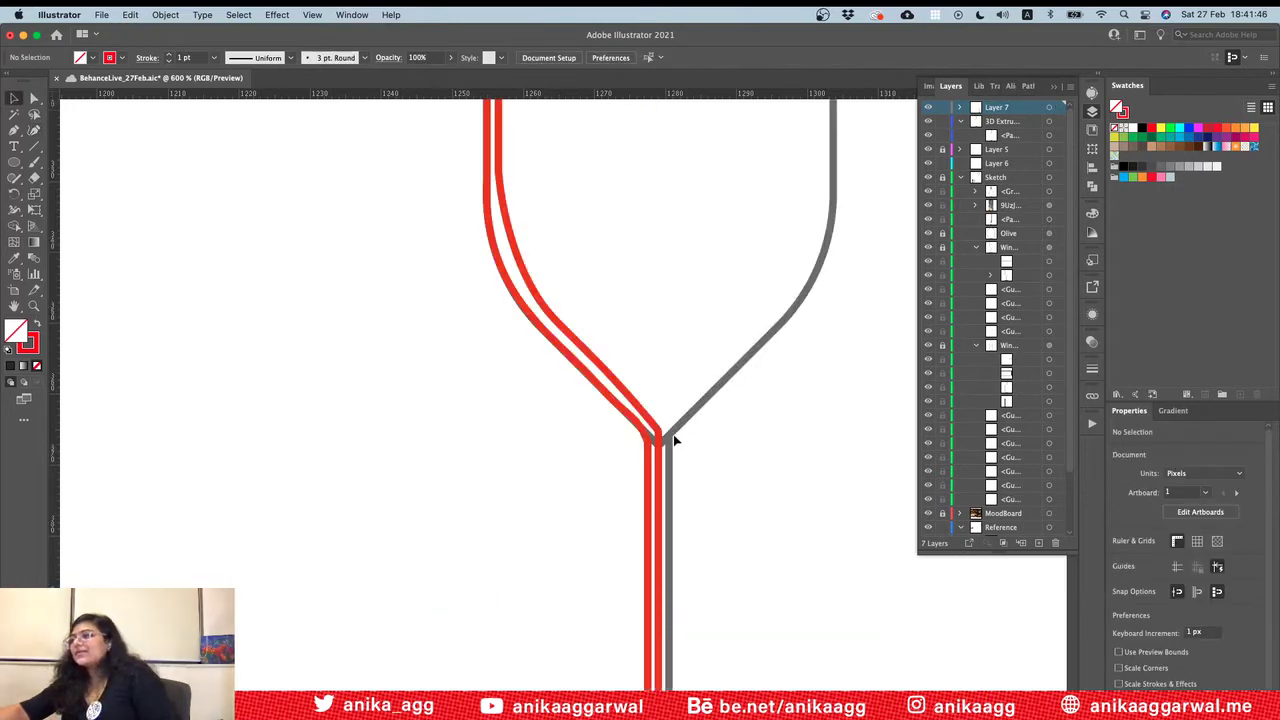
# Step: Scroll to the wine bottle, discard a stray path, and start a new Pen path at the bottle's top line
pyautogui.scroll(10, 673, 434)
pyautogui.scroll(-8, 673, 443)
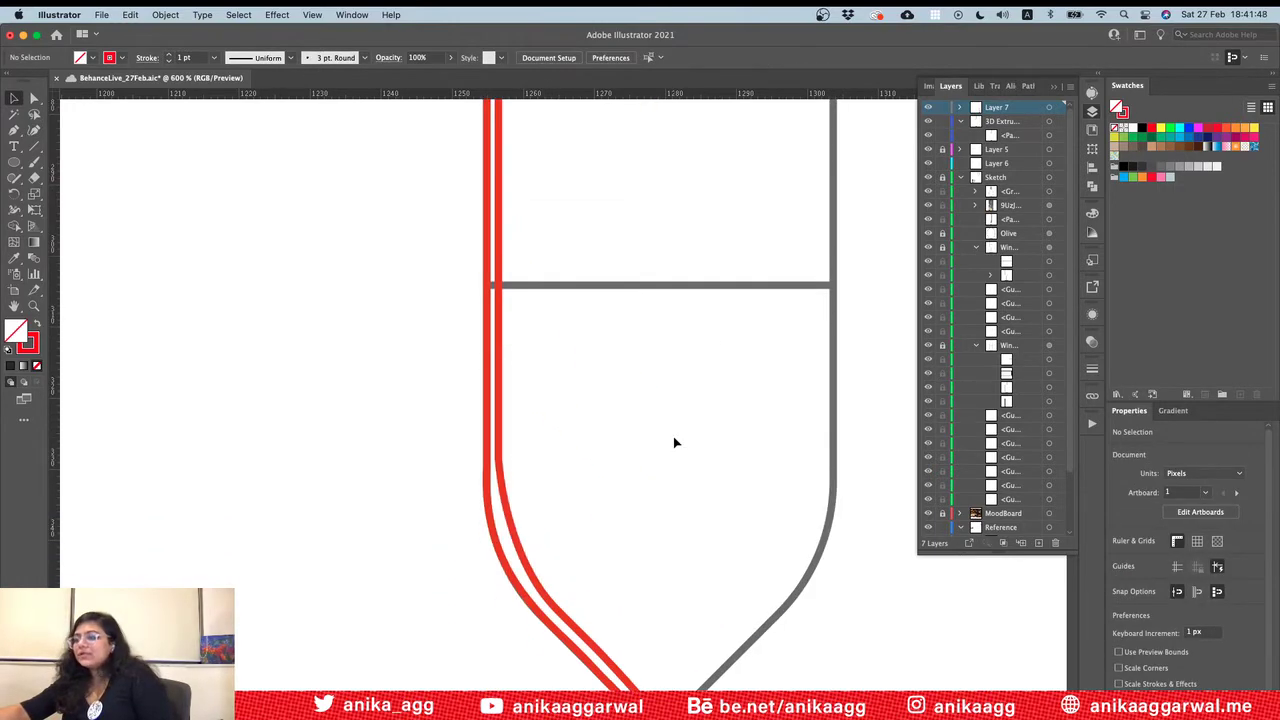
pyautogui.keyDown('alt'); pyautogui.scroll(-5, 673, 440); pyautogui.keyUp('alt')
pyautogui.keyDown('alt'); pyautogui.scroll(-4, 675, 436); pyautogui.keyUp('alt')
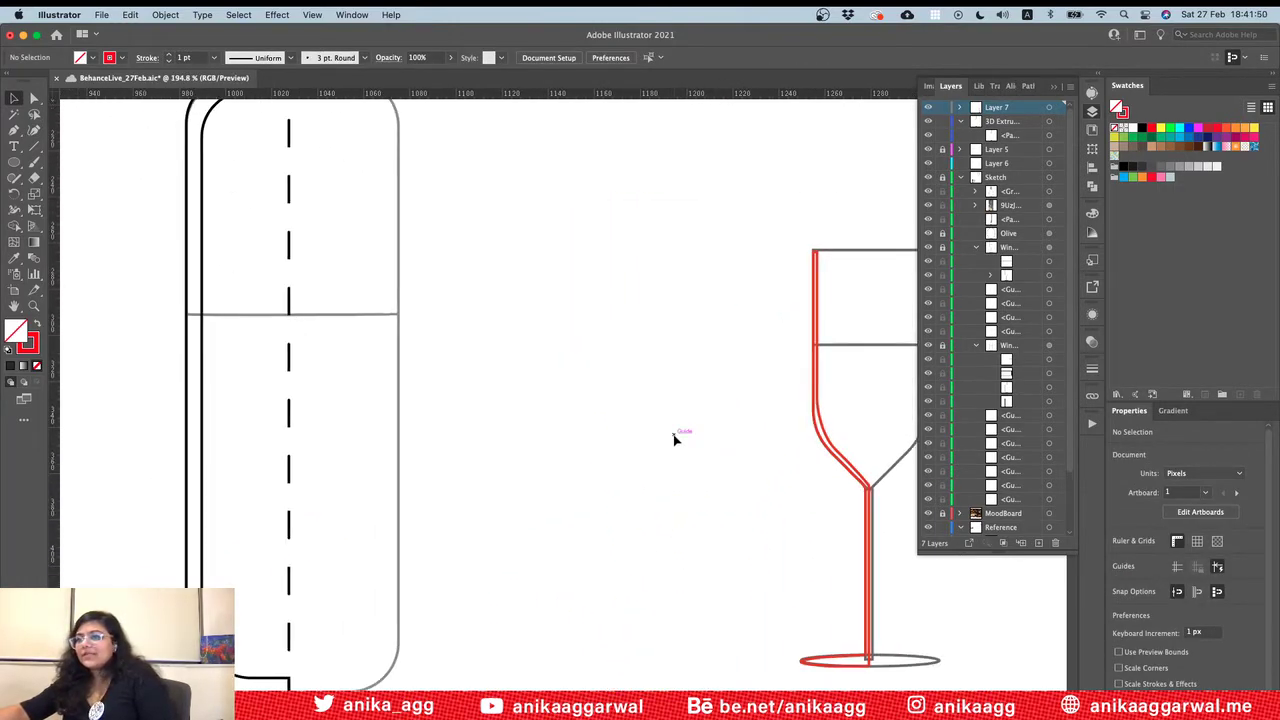
pyautogui.keyDown('alt'); pyautogui.scroll(3, 676, 437); pyautogui.keyUp('alt')
pyautogui.hscroll(-3, 676, 437)
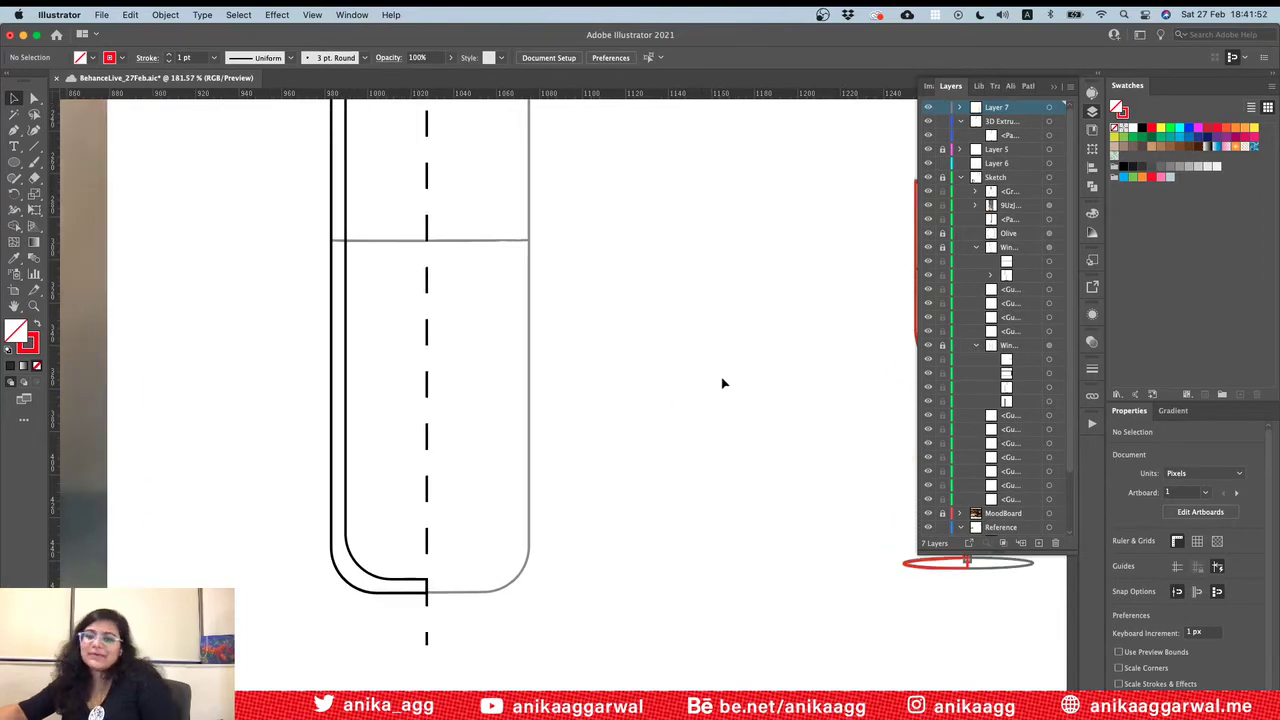
pyautogui.hscroll(-3, 620, 395)
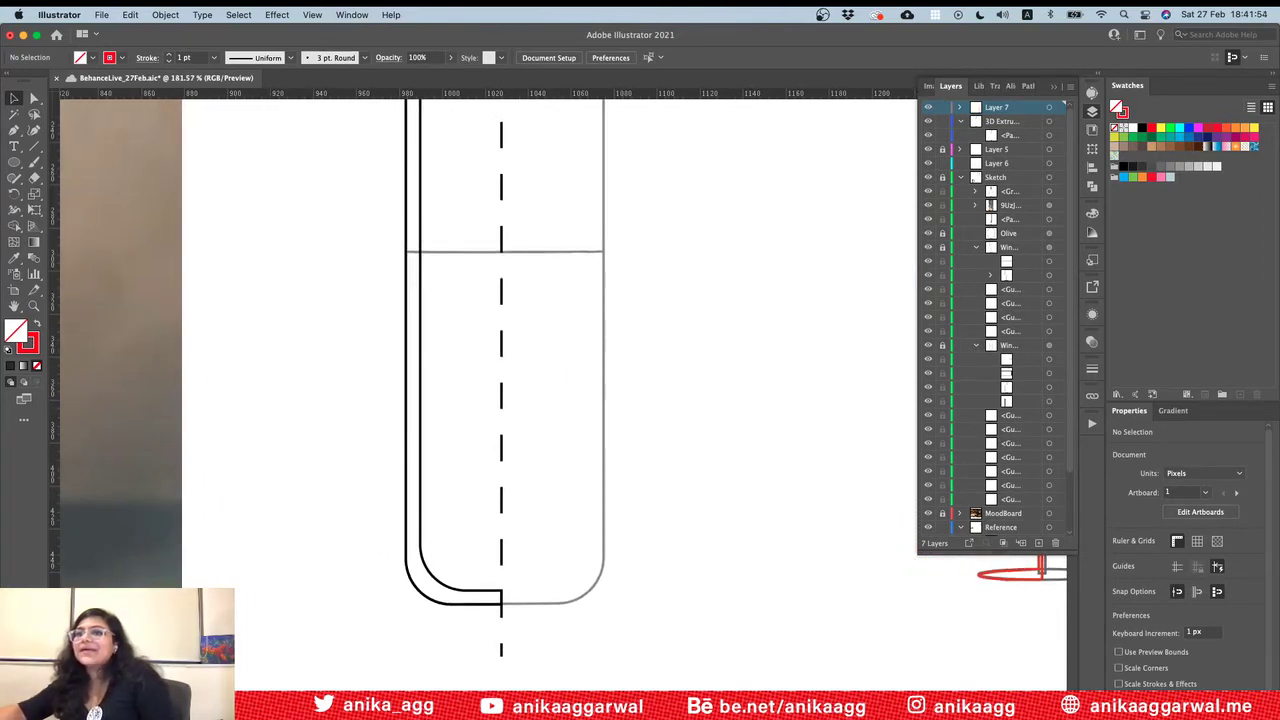
pyautogui.click(14, 130)
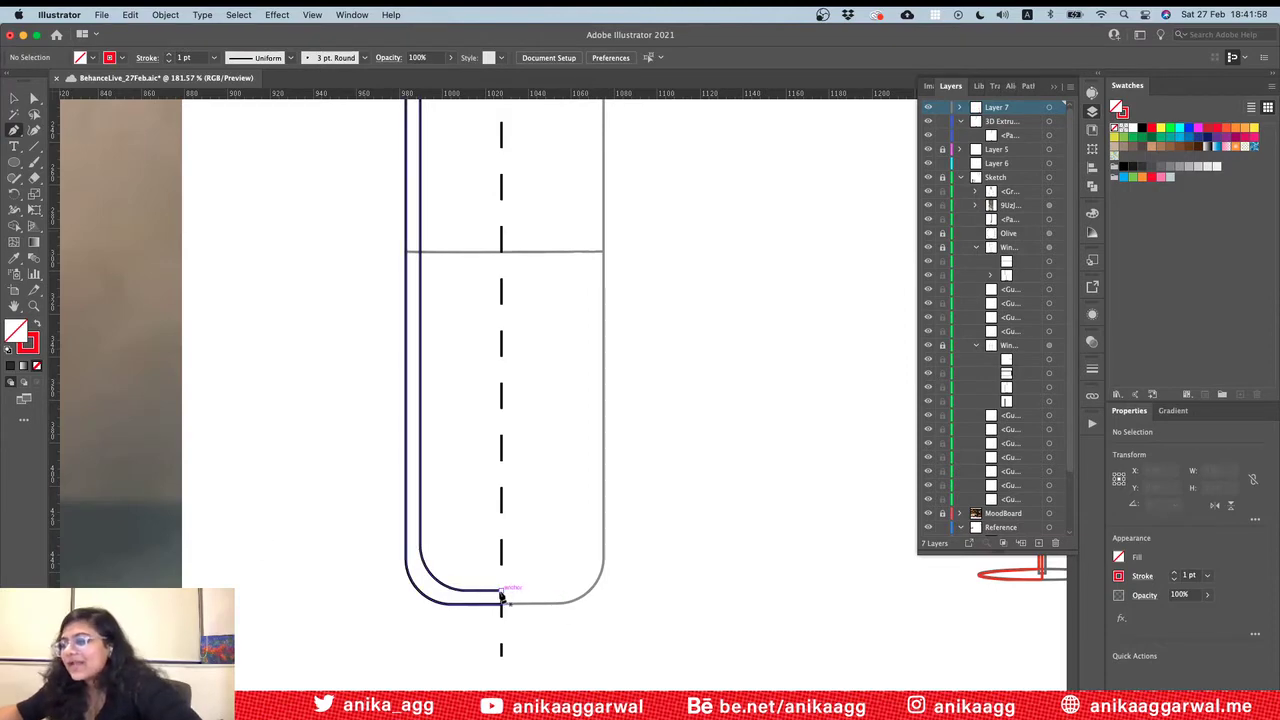
pyautogui.moveTo(501, 597); pyautogui.dragTo(449, 580)
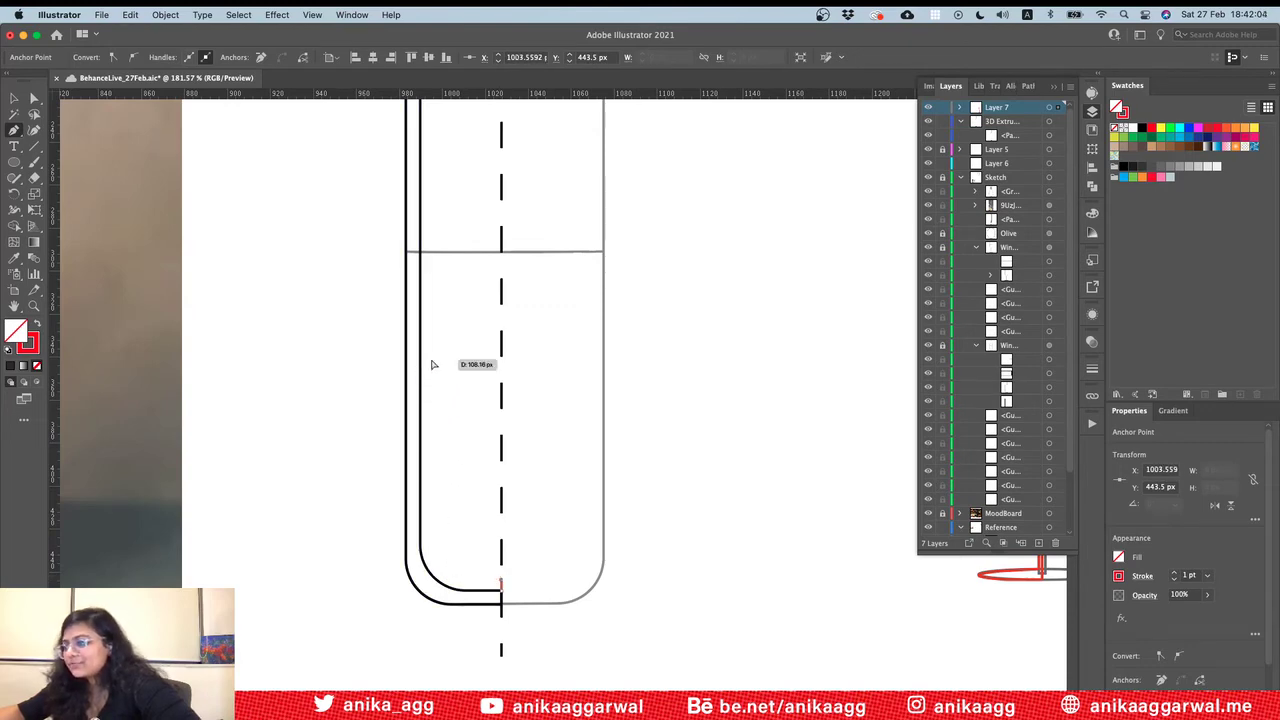
pyautogui.press('Escape')
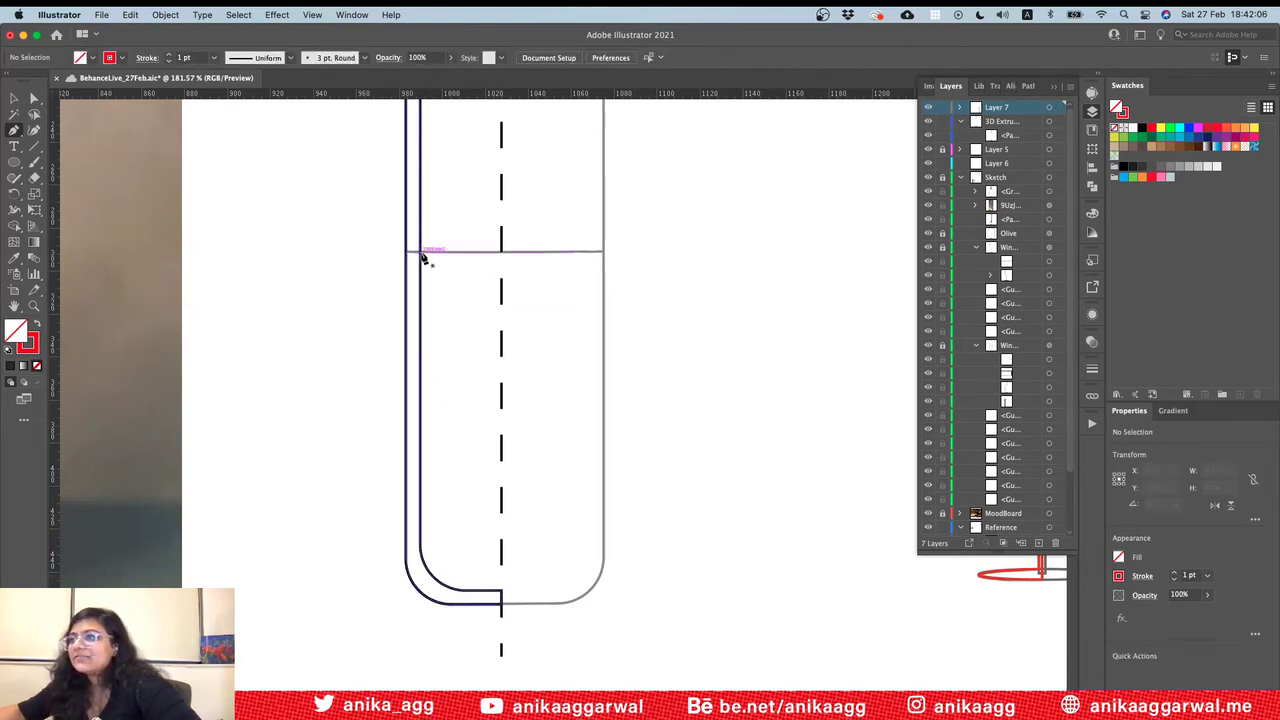
pyautogui.click(421, 253)
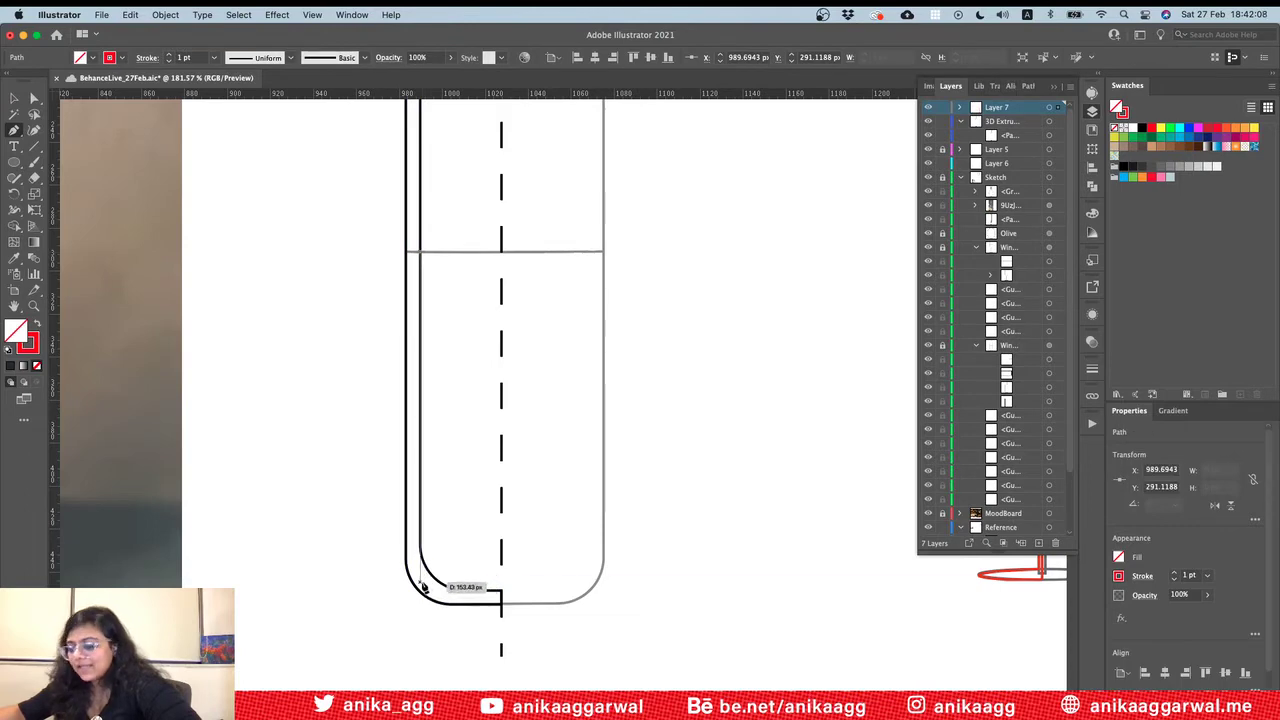
# Step: Draw an inner outline down the bottle's left inner edge to a curved bottom-centre point
pyautogui.moveTo(429, 591); pyautogui.dragTo(503, 592)
pyautogui.click(502, 604)
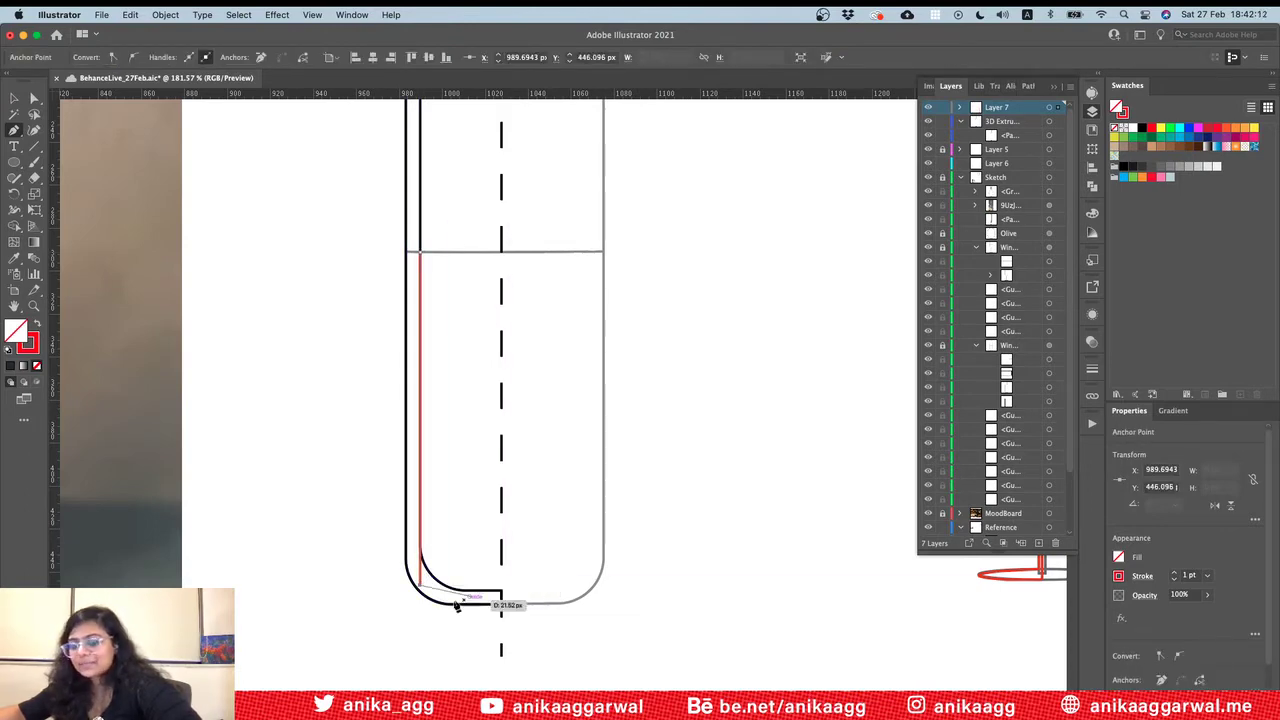
pyautogui.press('Escape')
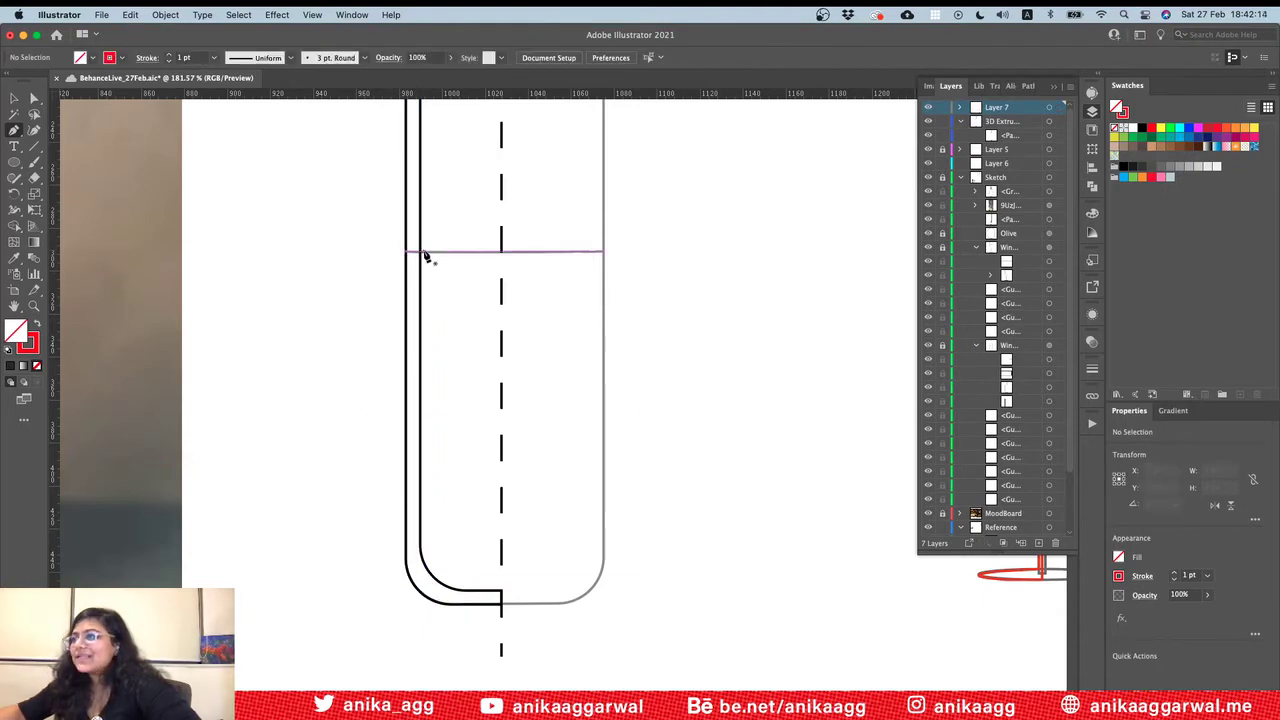
pyautogui.click(421, 252)
pyautogui.moveTo(423, 404); pyautogui.dragTo(427, 596)
pyautogui.moveTo(502, 591); pyautogui.dragTo(423, 256)
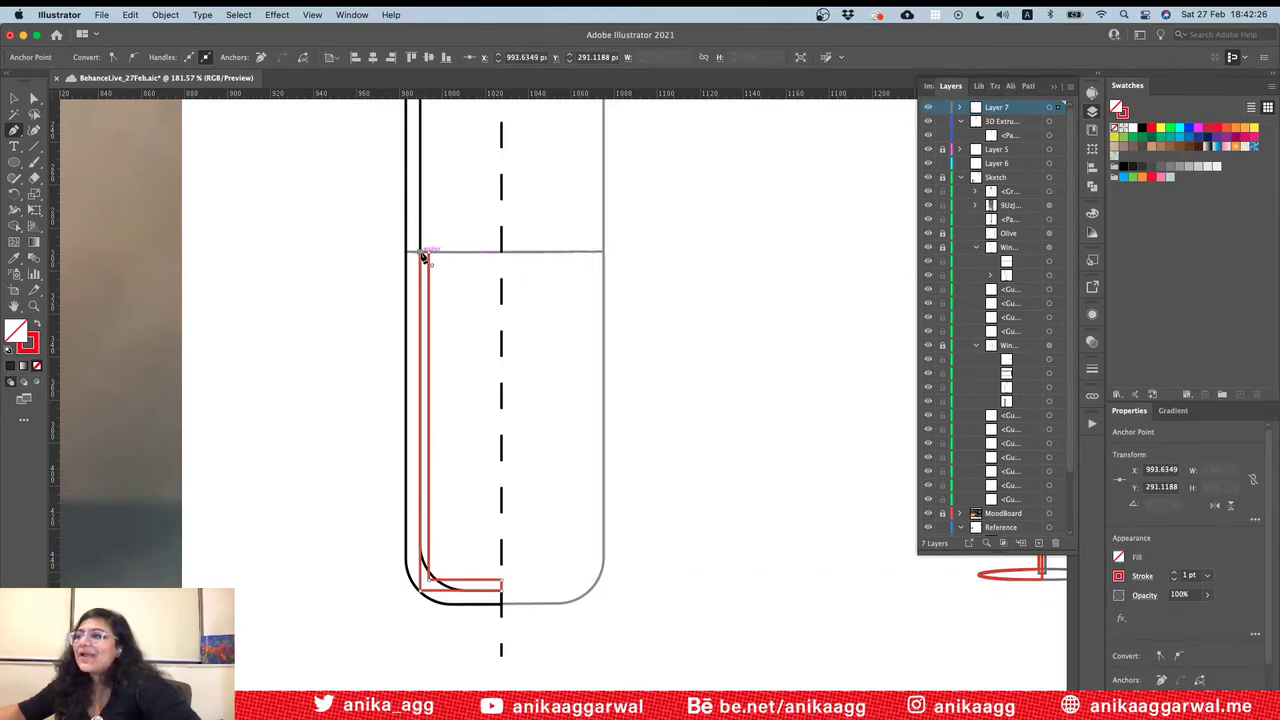
# Step: Round the red path's bottom-left corner to a radius of about 21 px and deselect it
pyautogui.press('super')
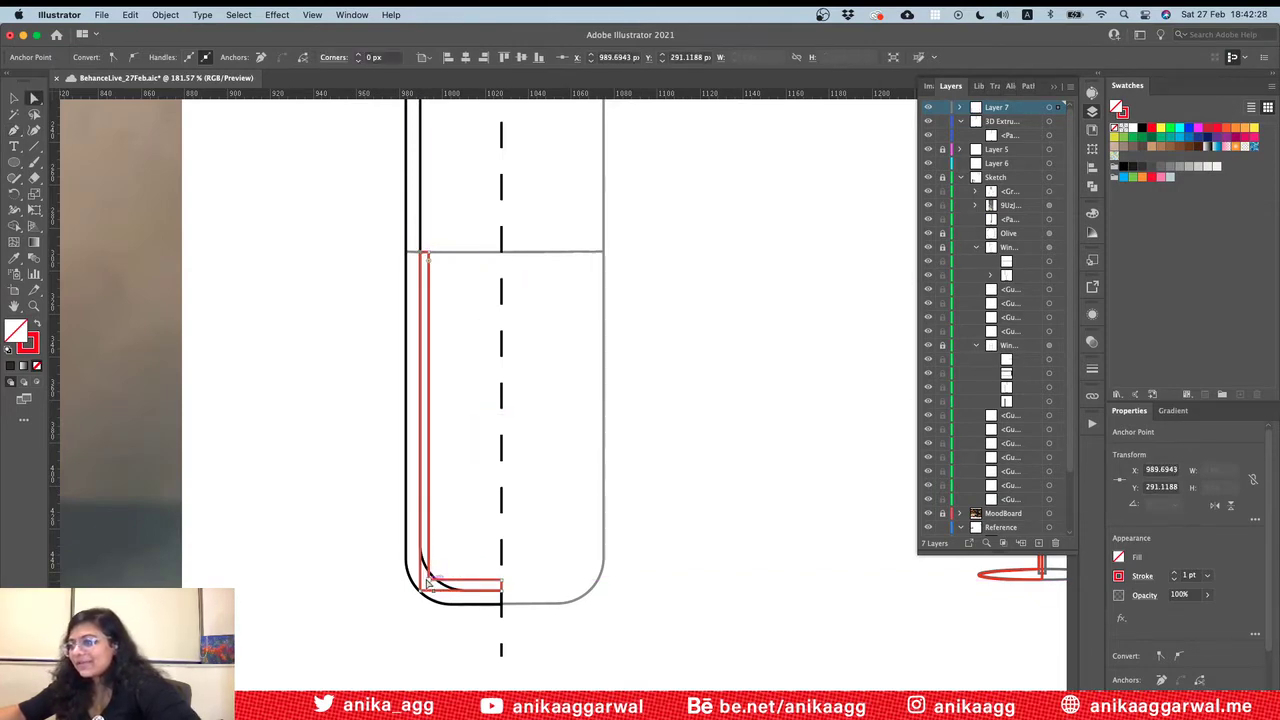
pyautogui.keyDown('super'); pyautogui.click(430, 580); pyautogui.keyUp('super')
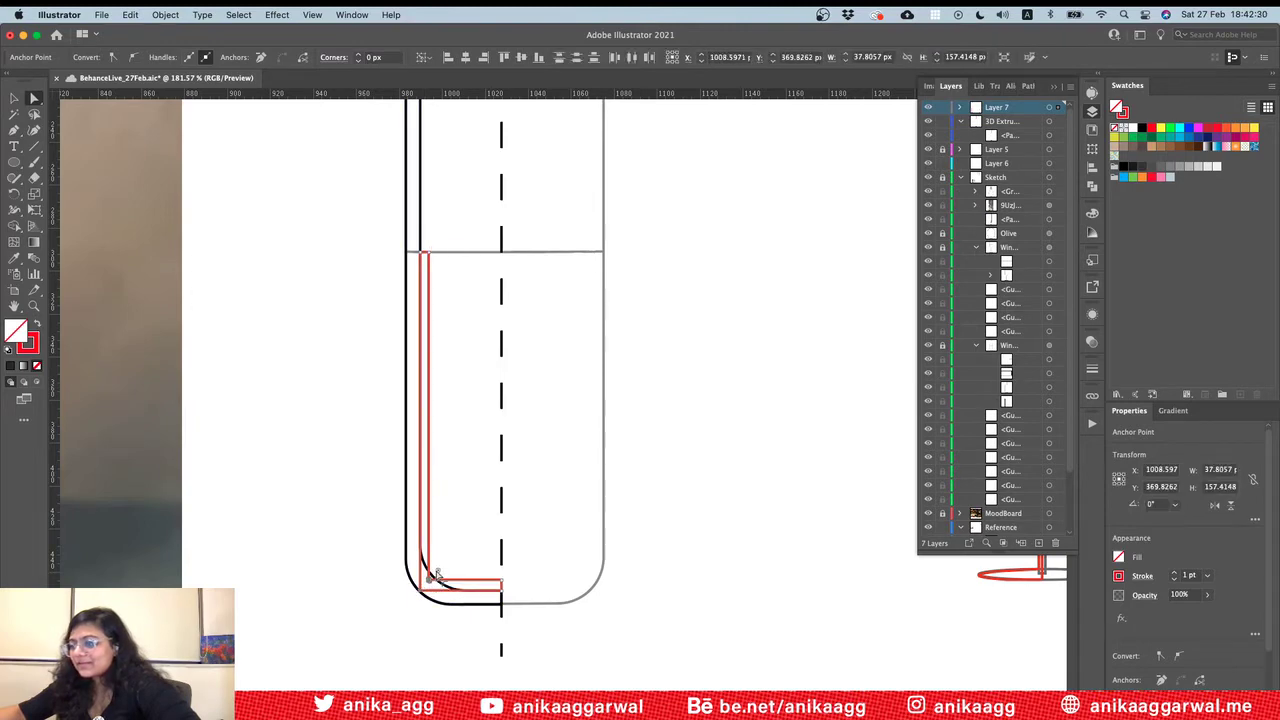
pyautogui.moveTo(436, 575); pyautogui.dragTo(474, 531)
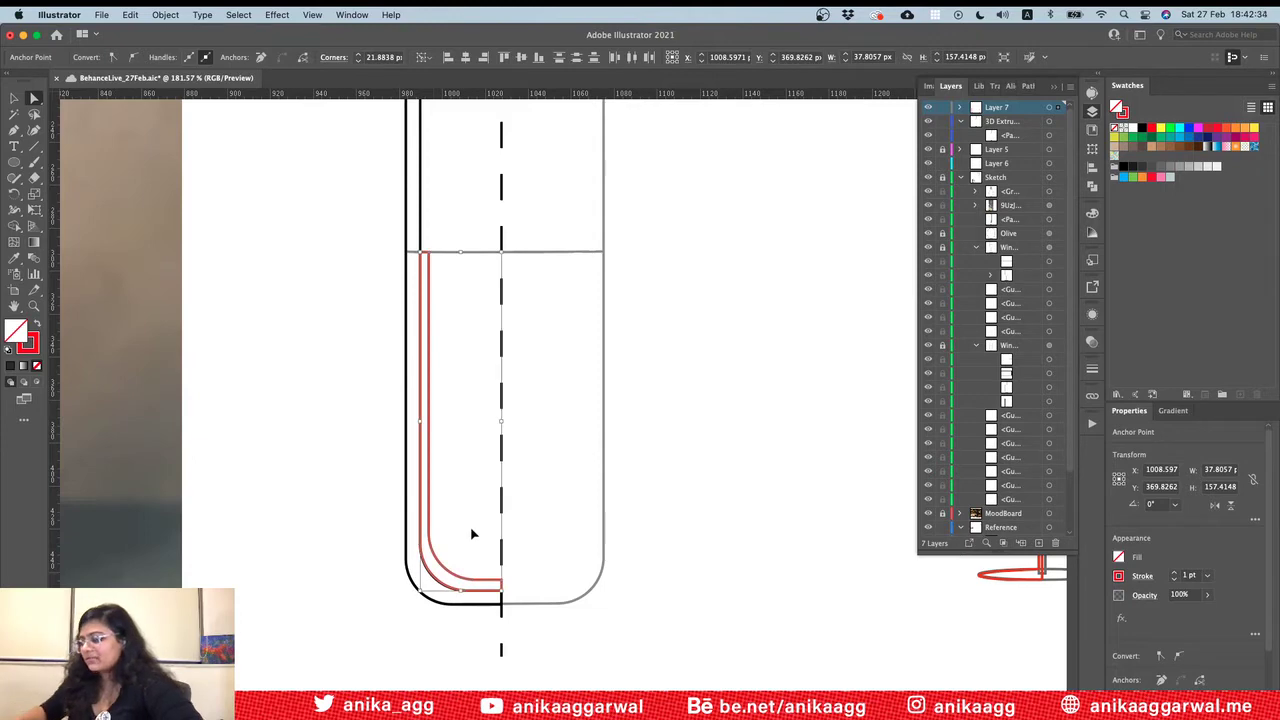
pyautogui.keyDown('alt'); pyautogui.scroll(5, 473, 534); pyautogui.keyUp('alt')
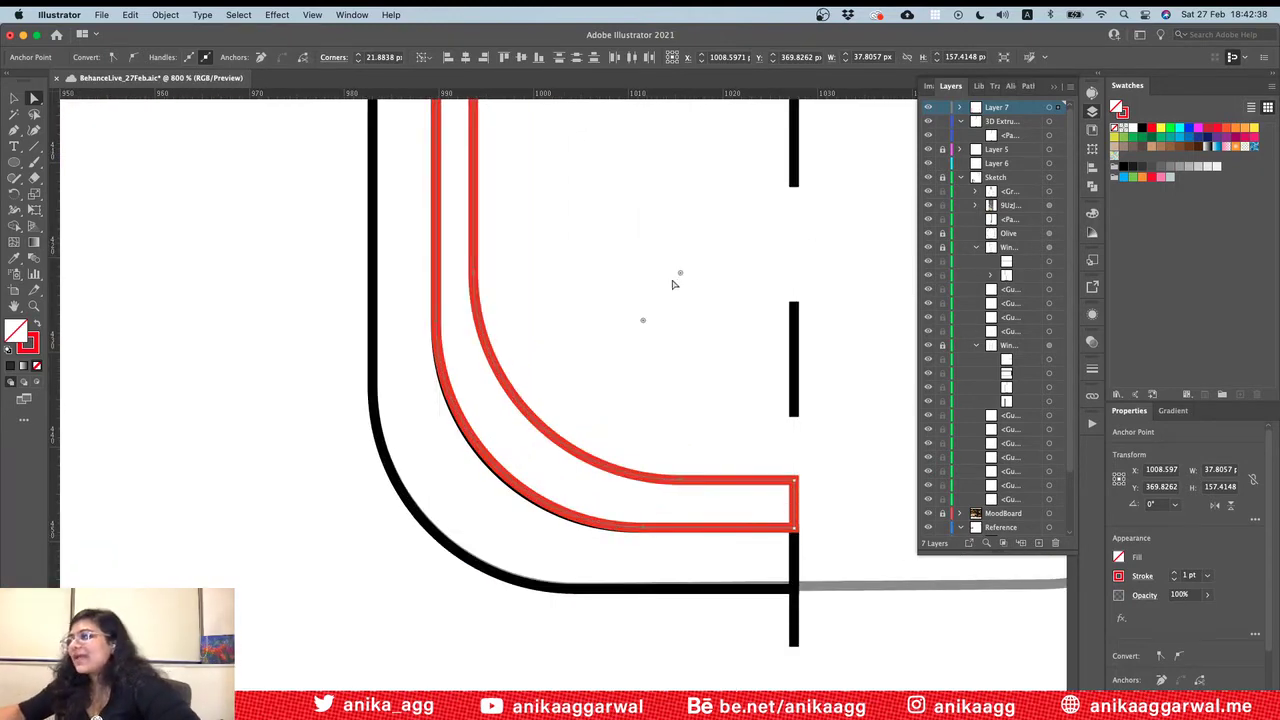
pyautogui.moveTo(683, 273); pyautogui.dragTo(675, 281)
pyautogui.scroll(10, 686, 332)
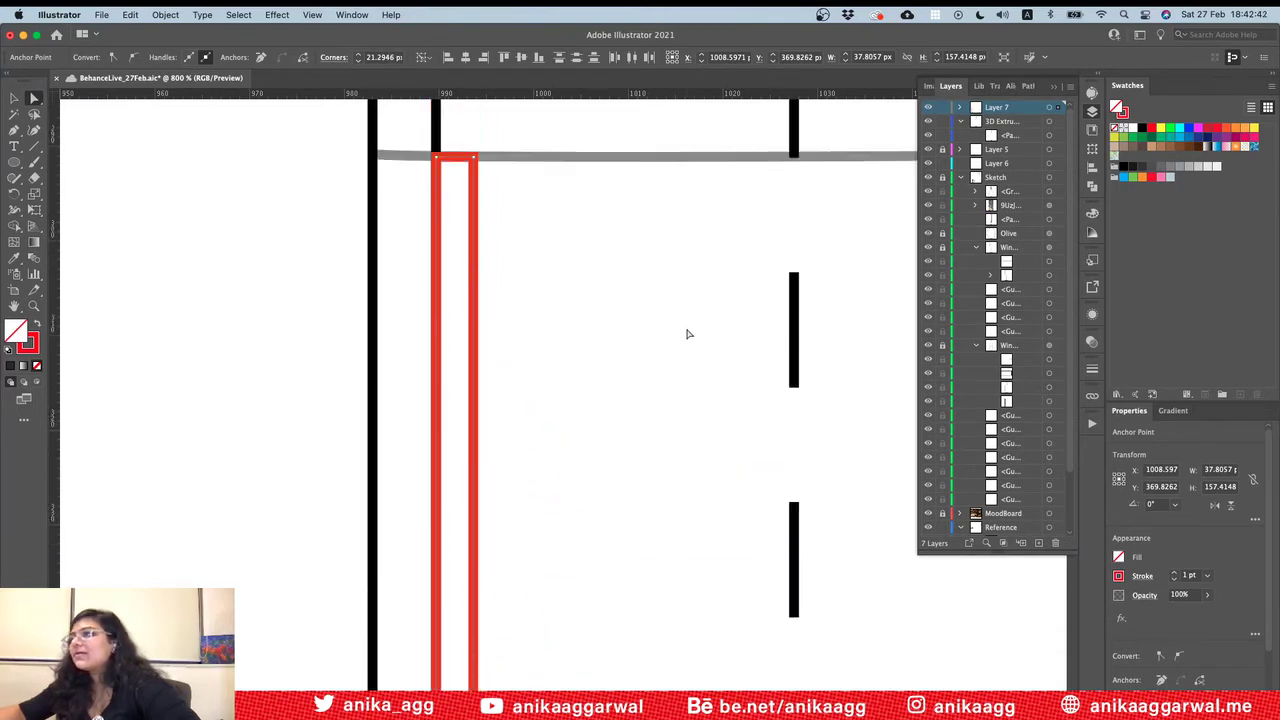
pyautogui.scroll(2, 686, 332)
pyautogui.press('v')
pyautogui.click(683, 337)
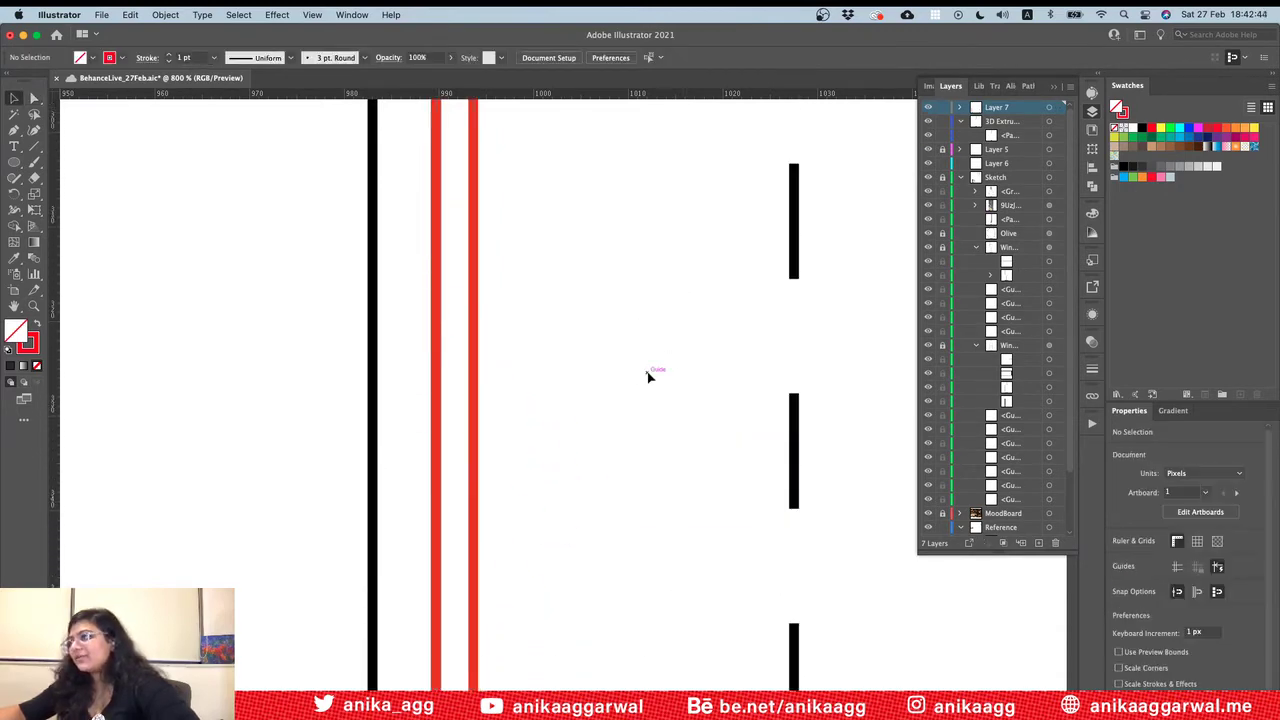
pyautogui.press('super+minus')
pyautogui.press('super+minus')
pyautogui.press('super+minus')
pyautogui.press('super+minus')
pyautogui.press('super+minus')
pyautogui.press('super+minus')
pyautogui.press('super+minus')
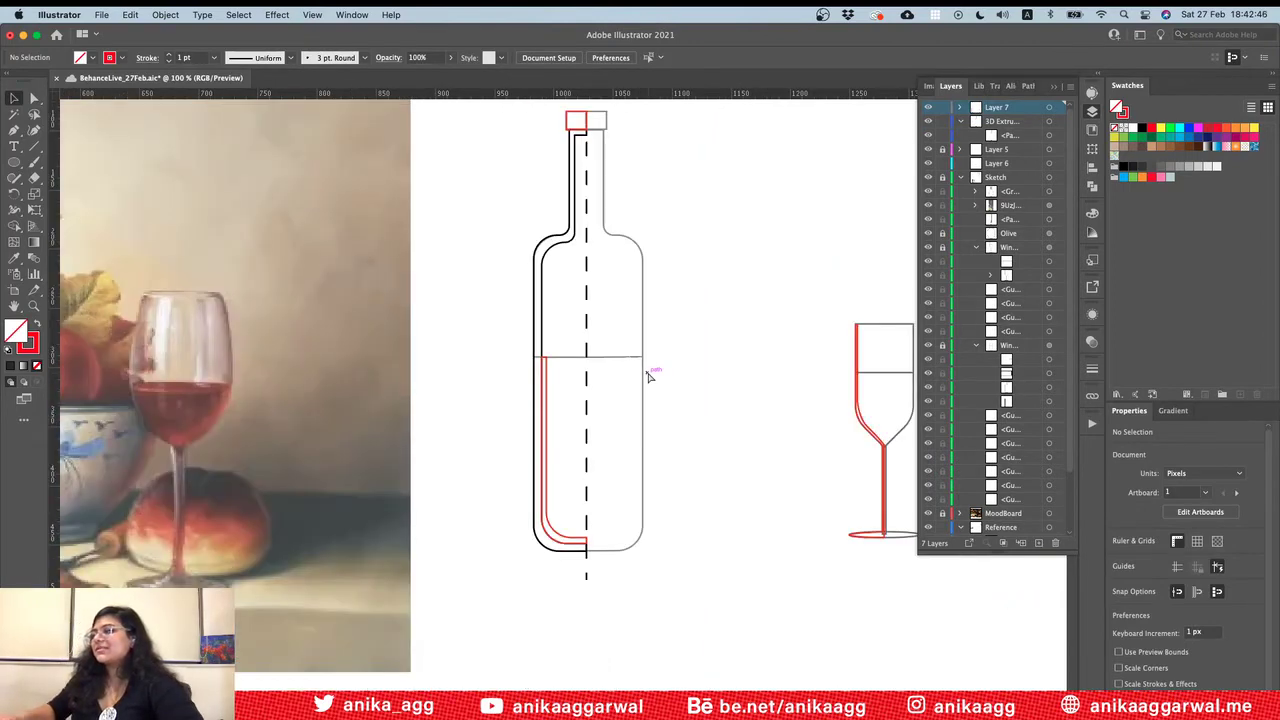
pyautogui.hscroll(3, 648, 377)
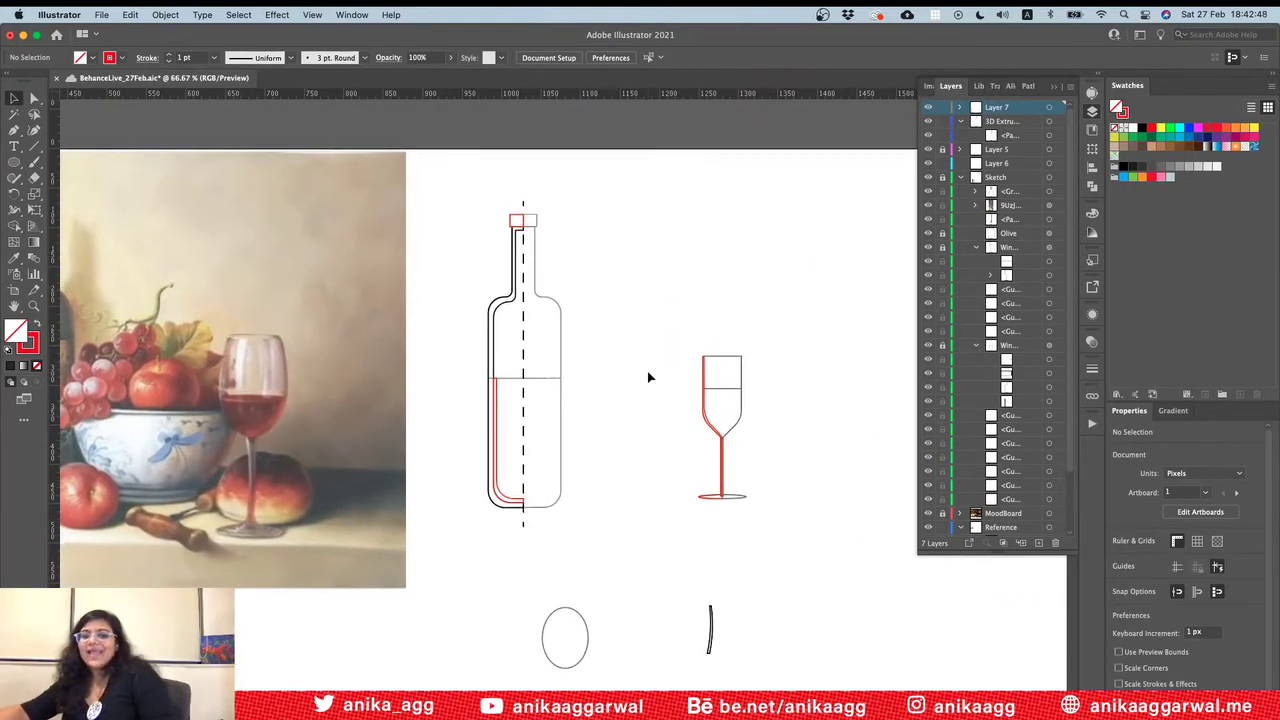
pyautogui.hscroll(3, 686, 363)
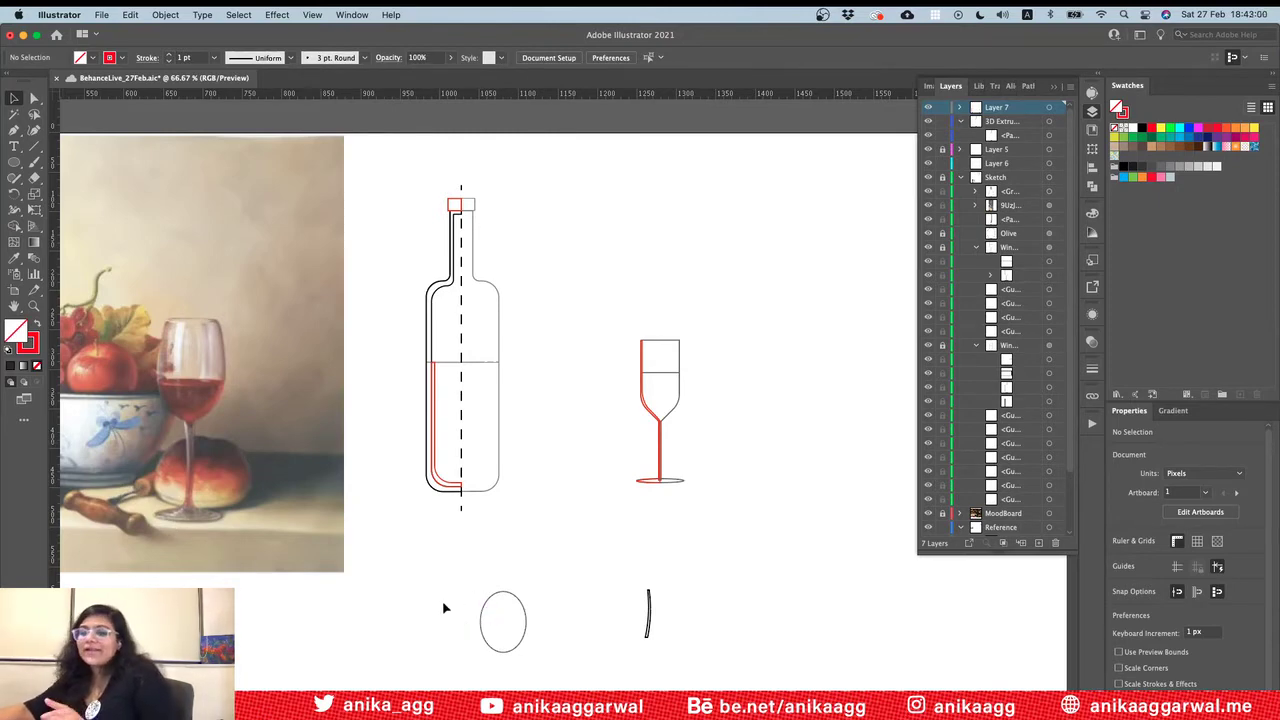
pyautogui.press('super+minus')
pyautogui.press('super+minus')
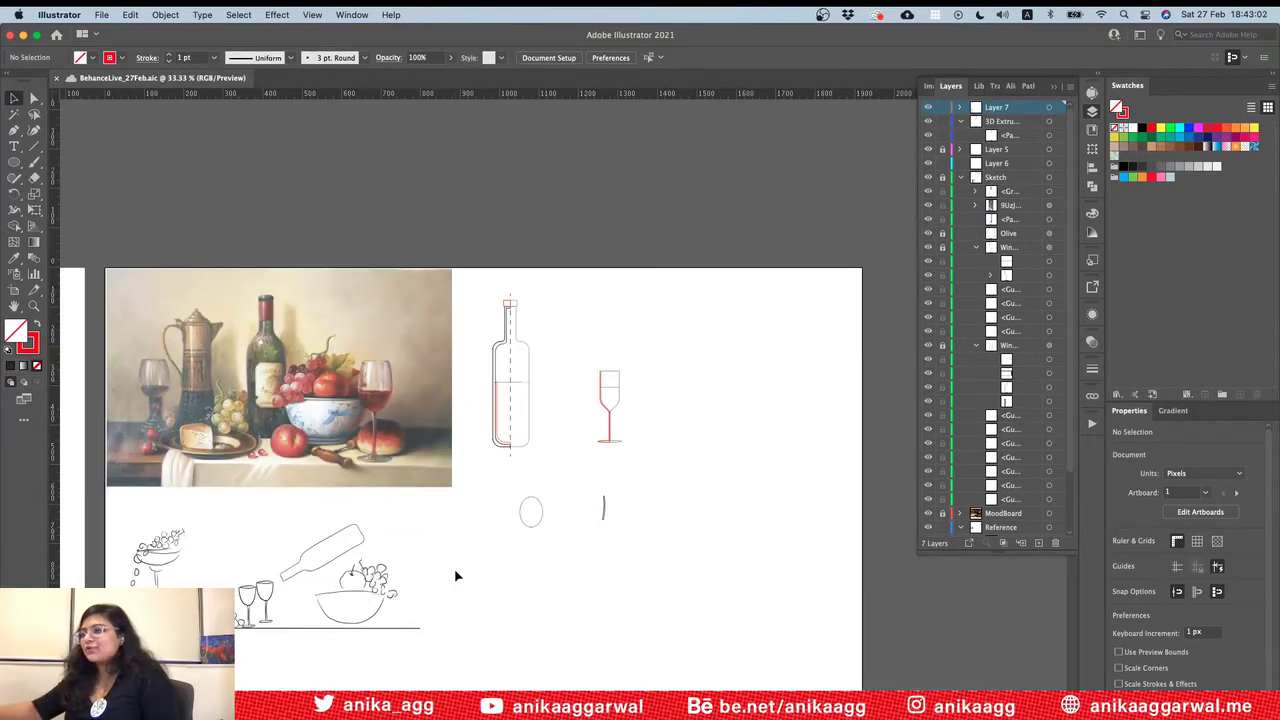
pyautogui.hscroll(-15, 543, 494)
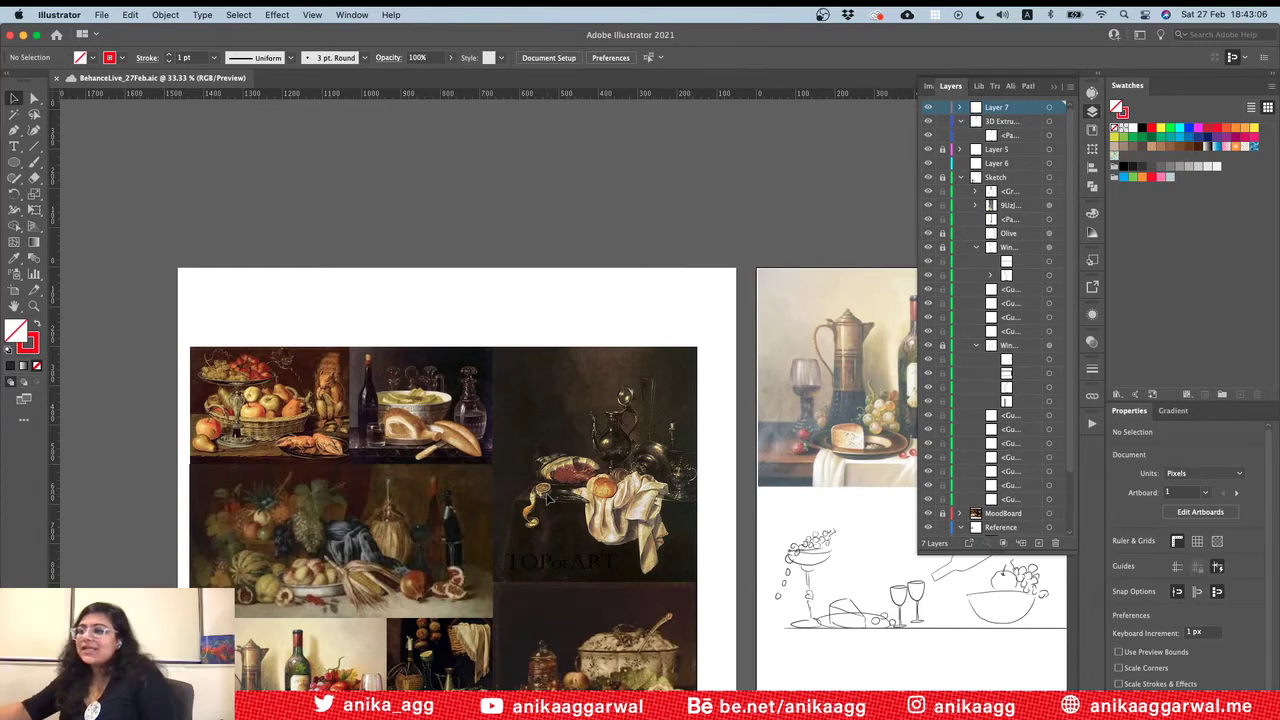
pyautogui.scroll(-5, 574, 472)
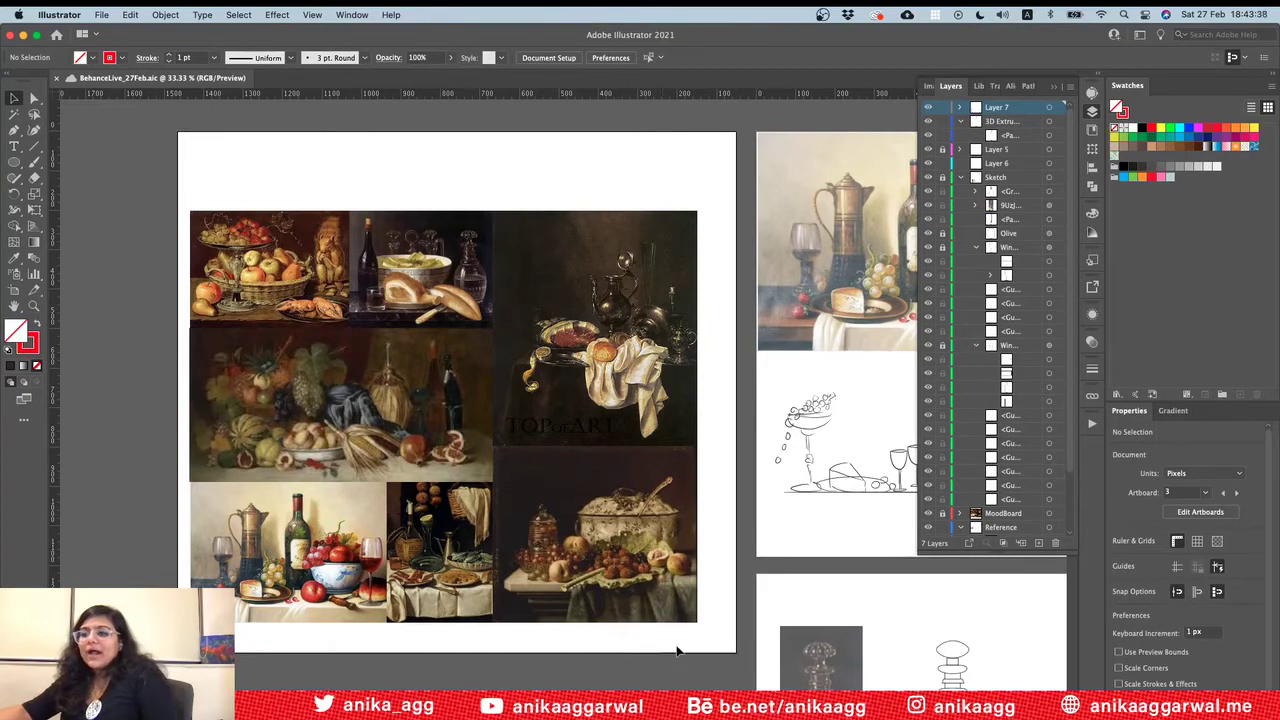
pyautogui.hscroll(5, 789, 537)
pyautogui.hscroll(3, 789, 543)
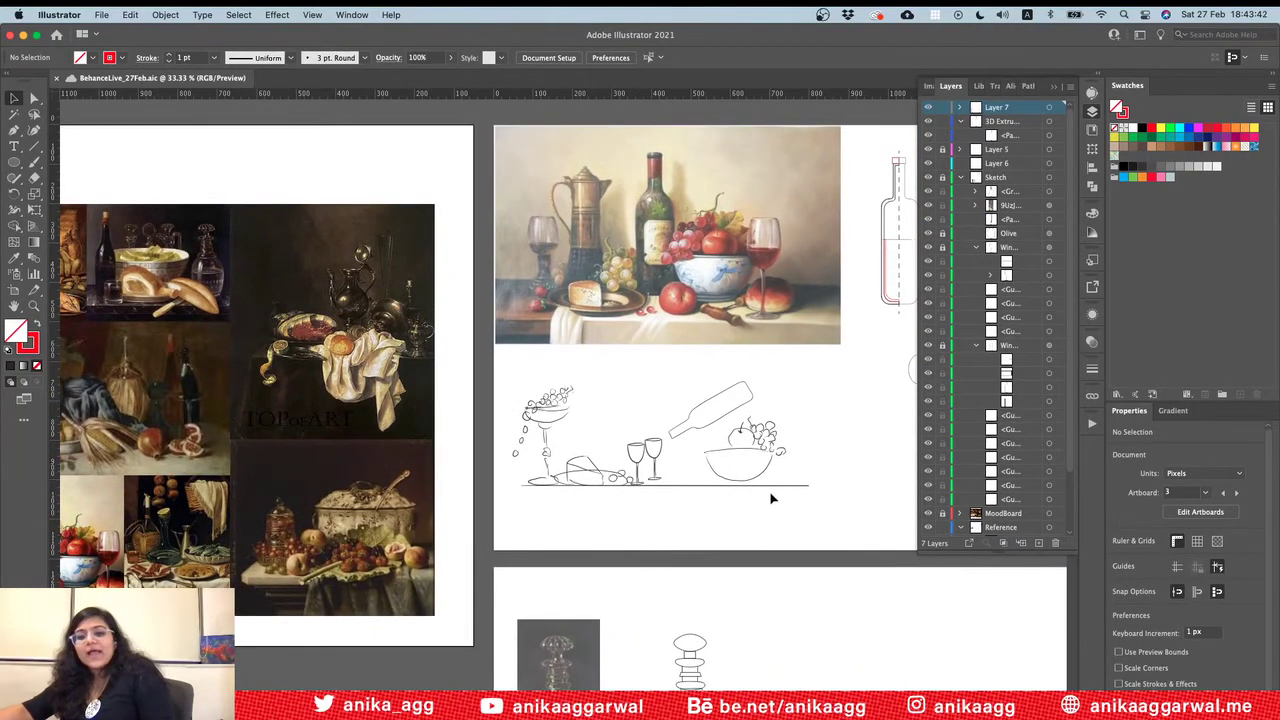
pyautogui.keyDown('alt'); pyautogui.scroll(-5, 771, 498); pyautogui.keyUp('alt')
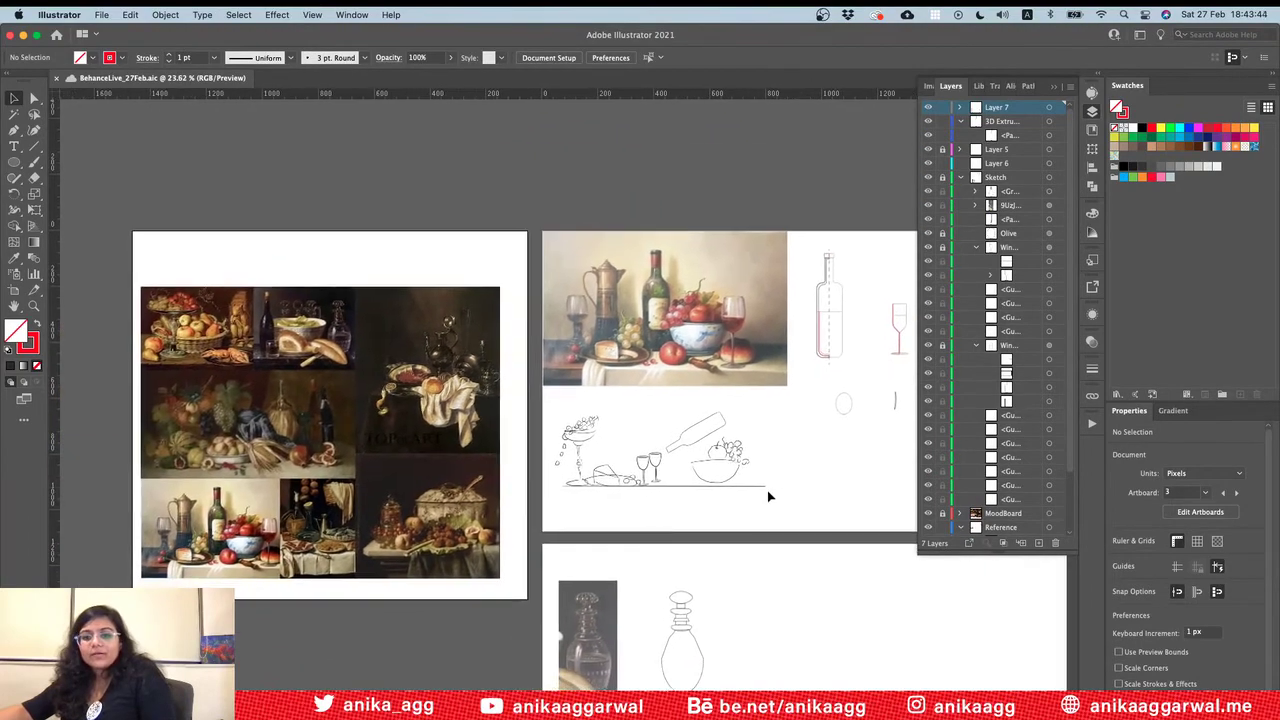
pyautogui.hscroll(-3, 768, 495)
pyautogui.hscroll(8, 480, 392)
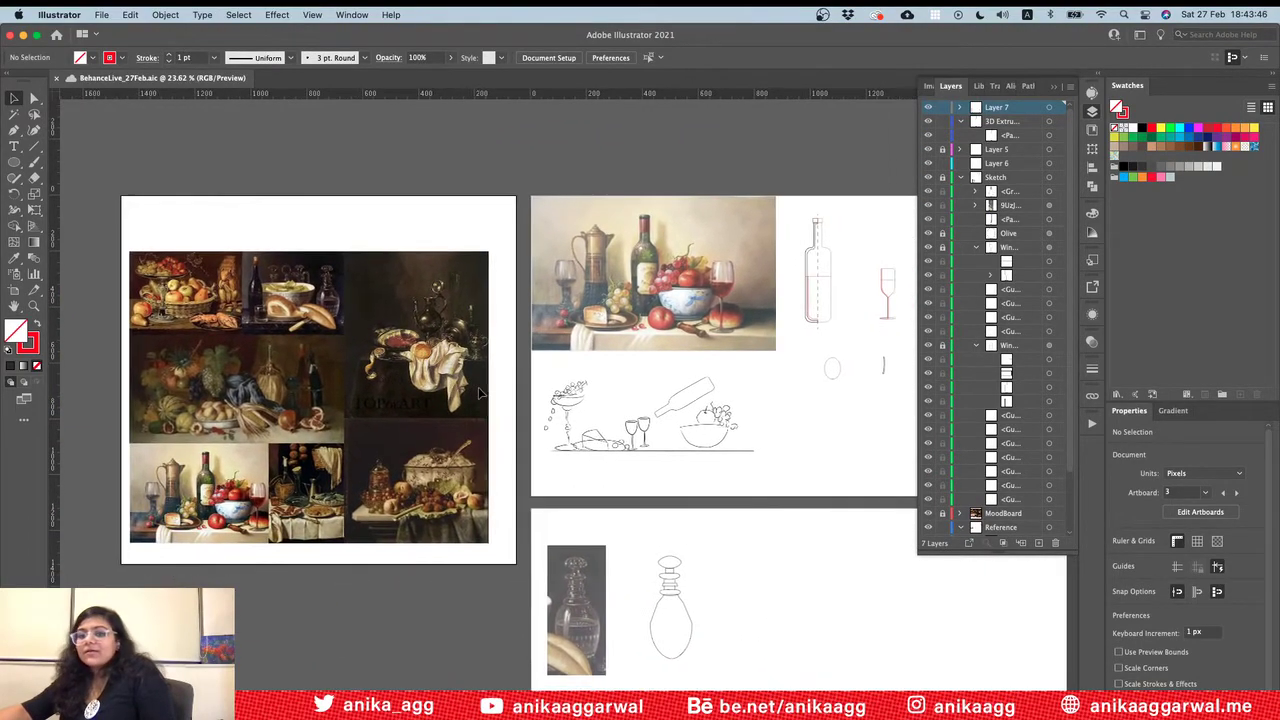
pyautogui.hscroll(6, 480, 392)
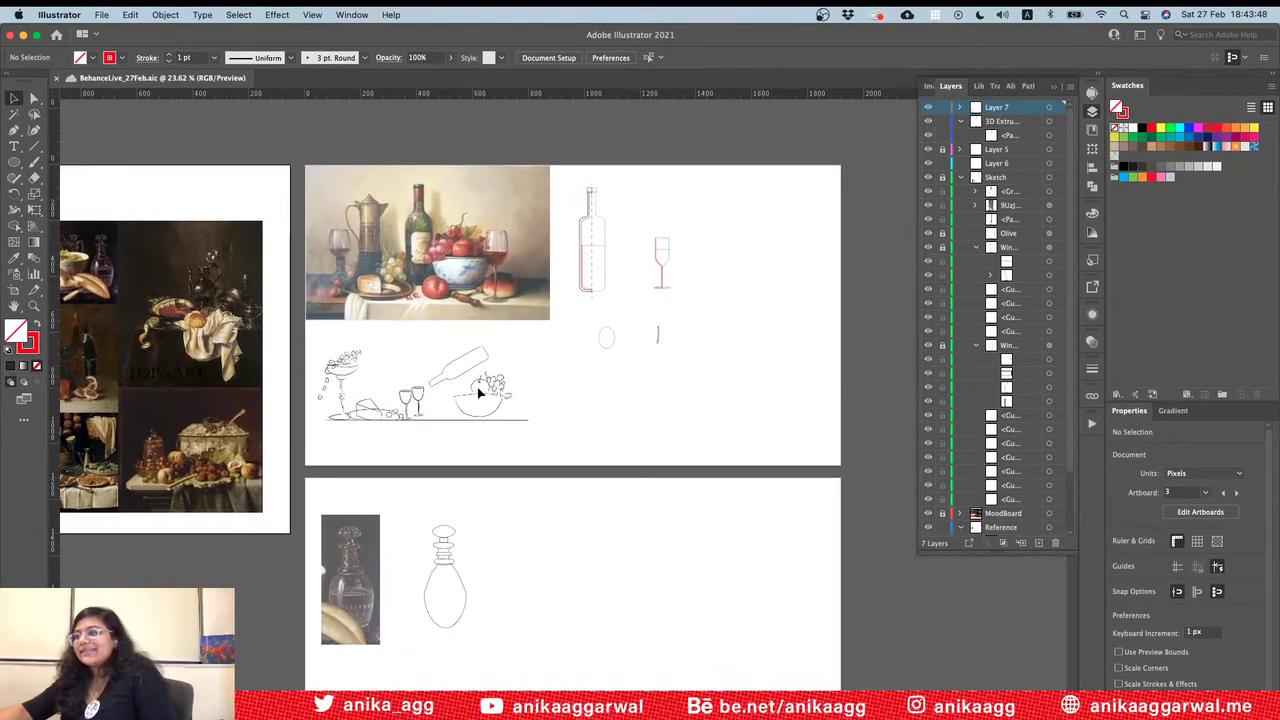
pyautogui.hscroll(-8, 480, 392)
pyautogui.keyDown('alt'); pyautogui.scroll(5, 478, 393); pyautogui.keyUp('alt')
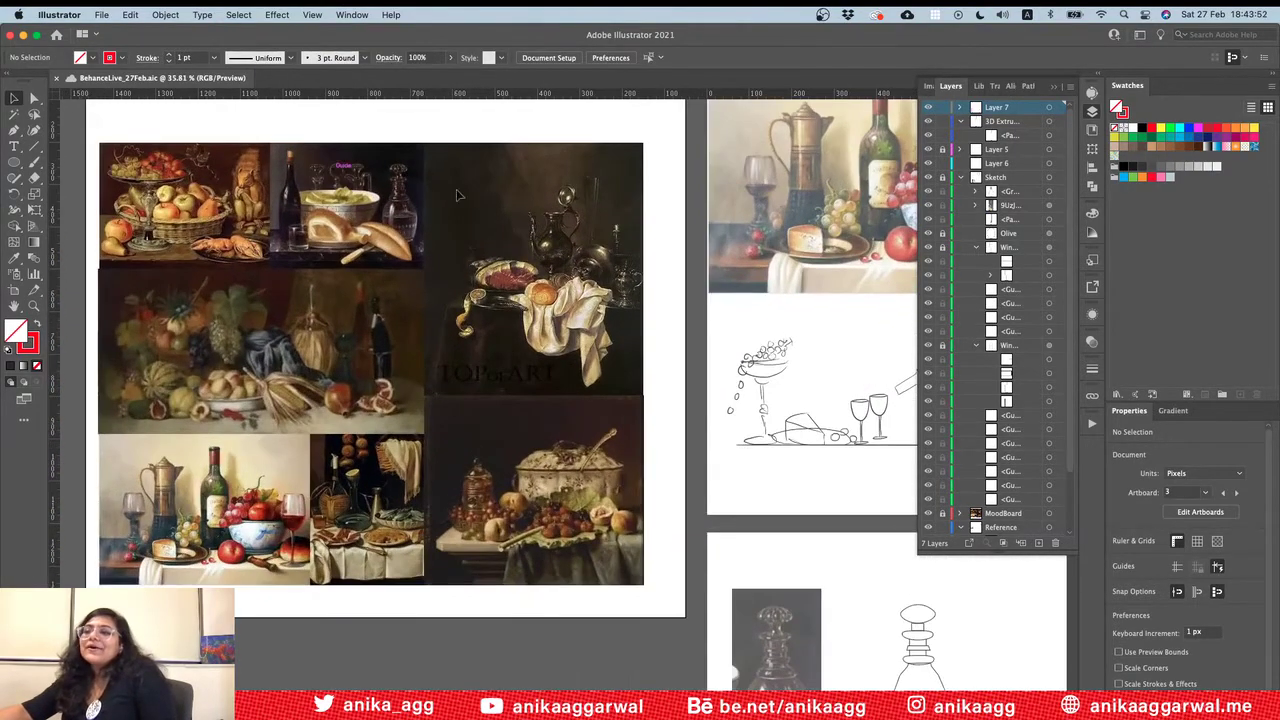
pyautogui.hscroll(12, 585, 312)
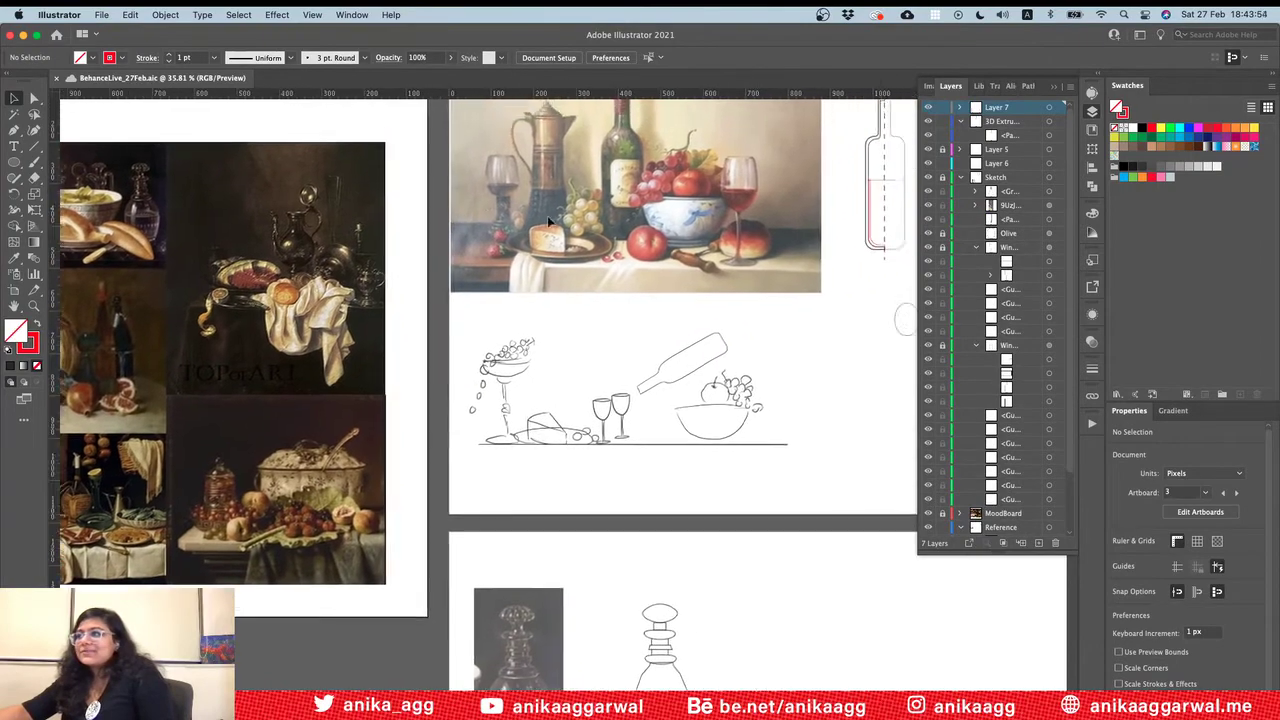
pyautogui.hscroll(2, 585, 312)
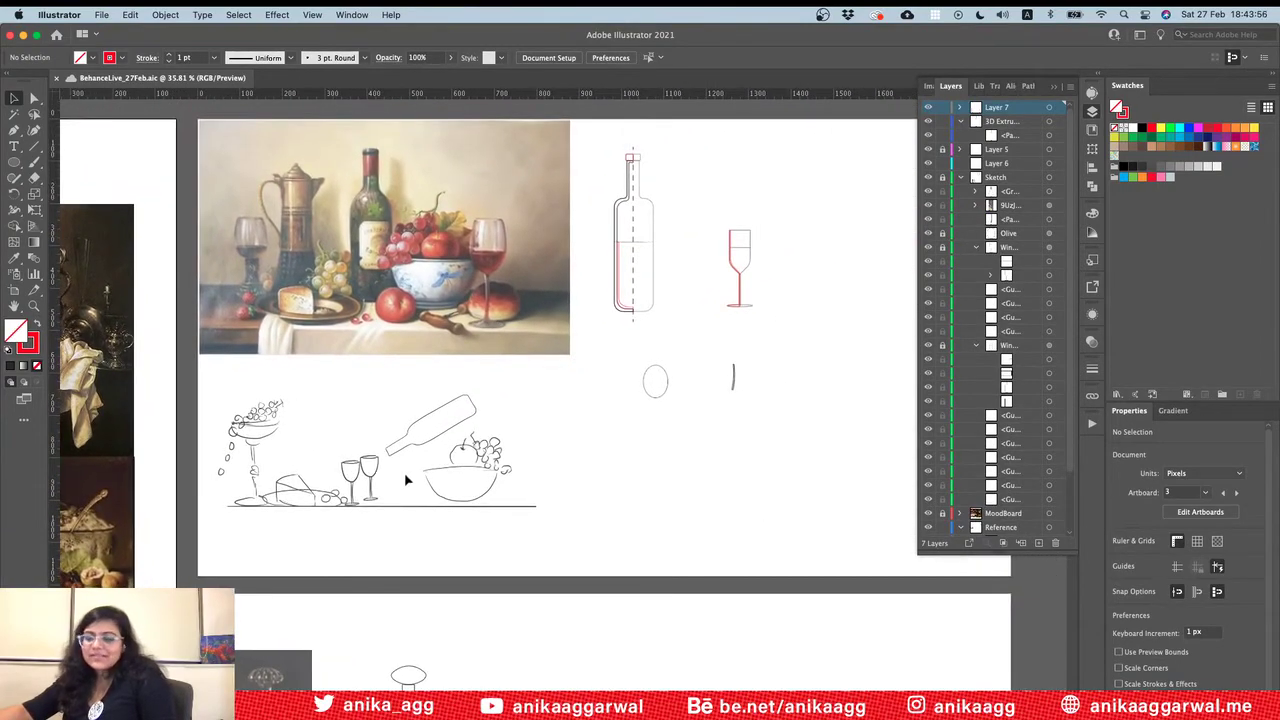
pyautogui.hscroll(5, 406, 480)
pyautogui.scroll(-2, 526, 447)
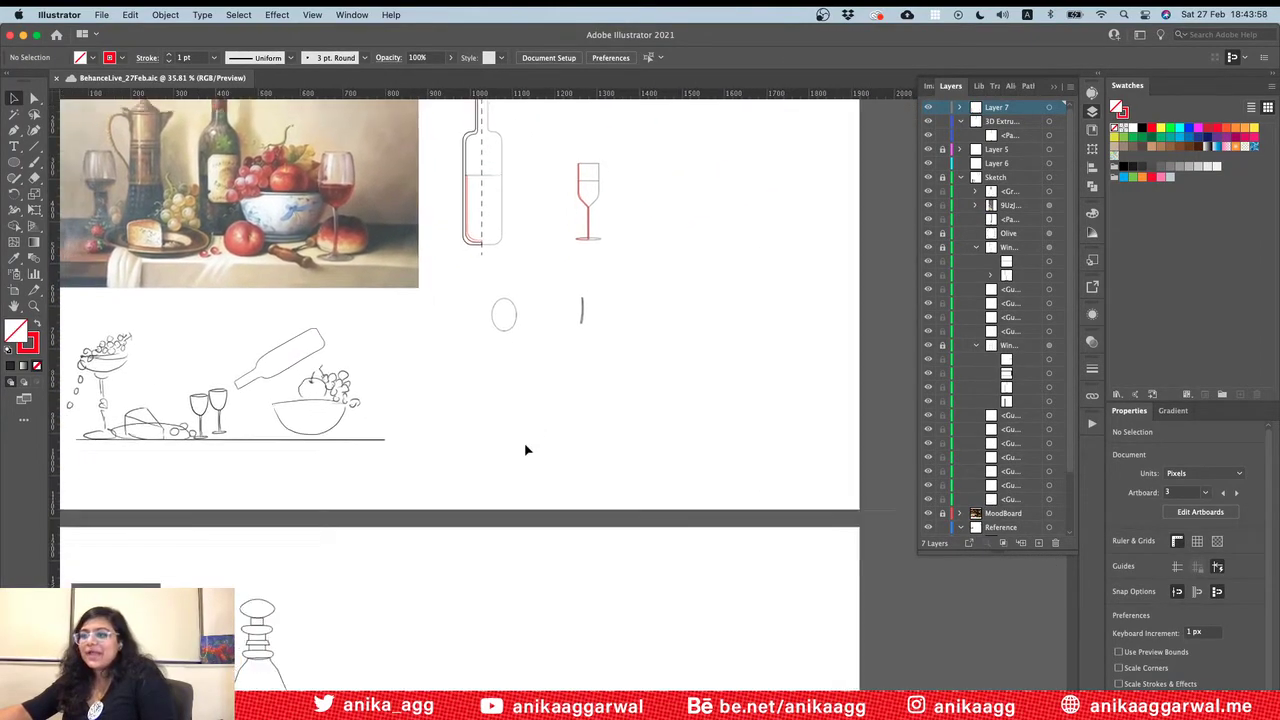
pyautogui.keyDown('alt'); pyautogui.scroll(6, 525, 447); pyautogui.keyUp('alt')
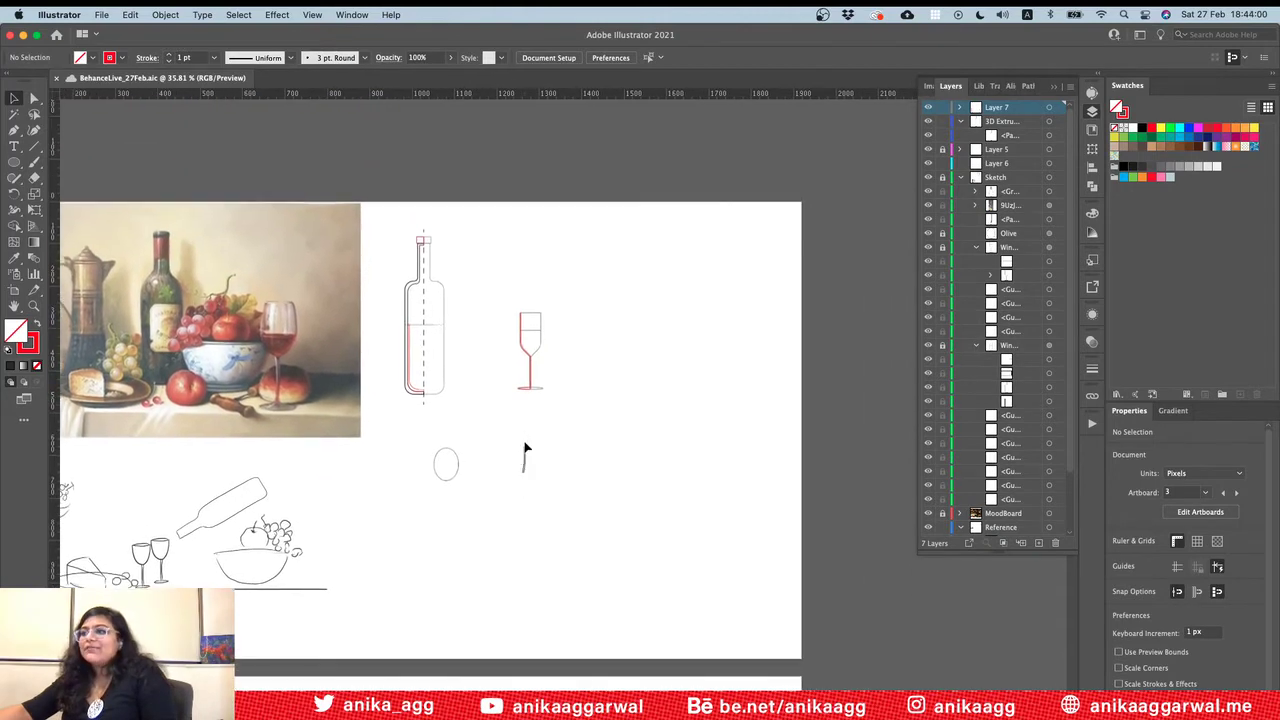
pyautogui.keyDown('alt'); pyautogui.scroll(3, 524, 445); pyautogui.keyUp('alt')
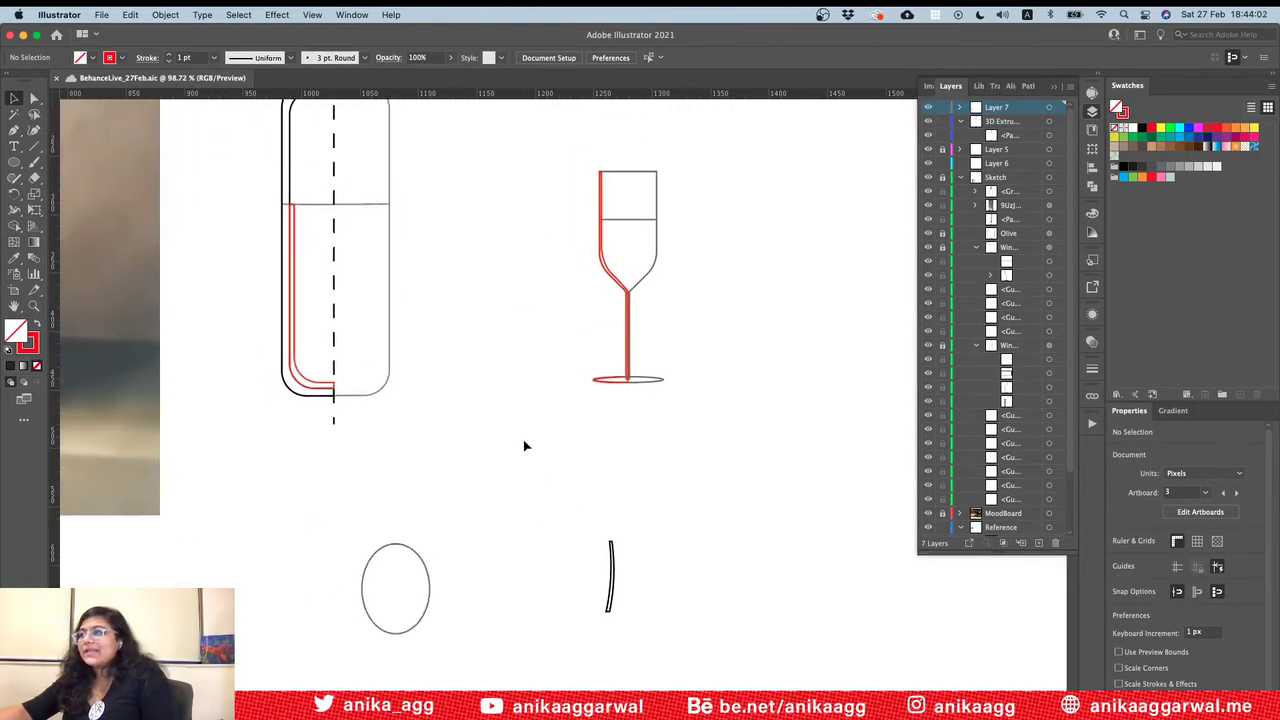
pyautogui.scroll(4, 524, 444)
pyautogui.hscroll(-4, 524, 444)
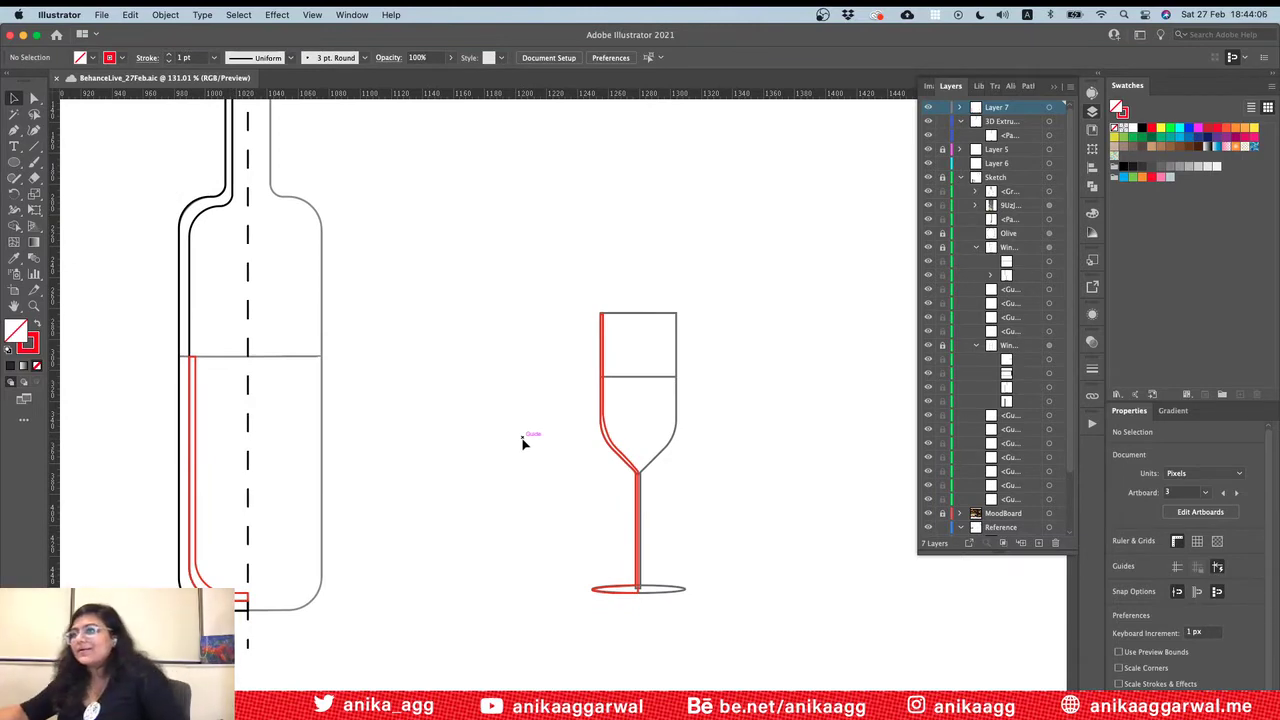
pyautogui.keyDown('alt'); pyautogui.scroll(-3, 449, 337); pyautogui.keyUp('alt')
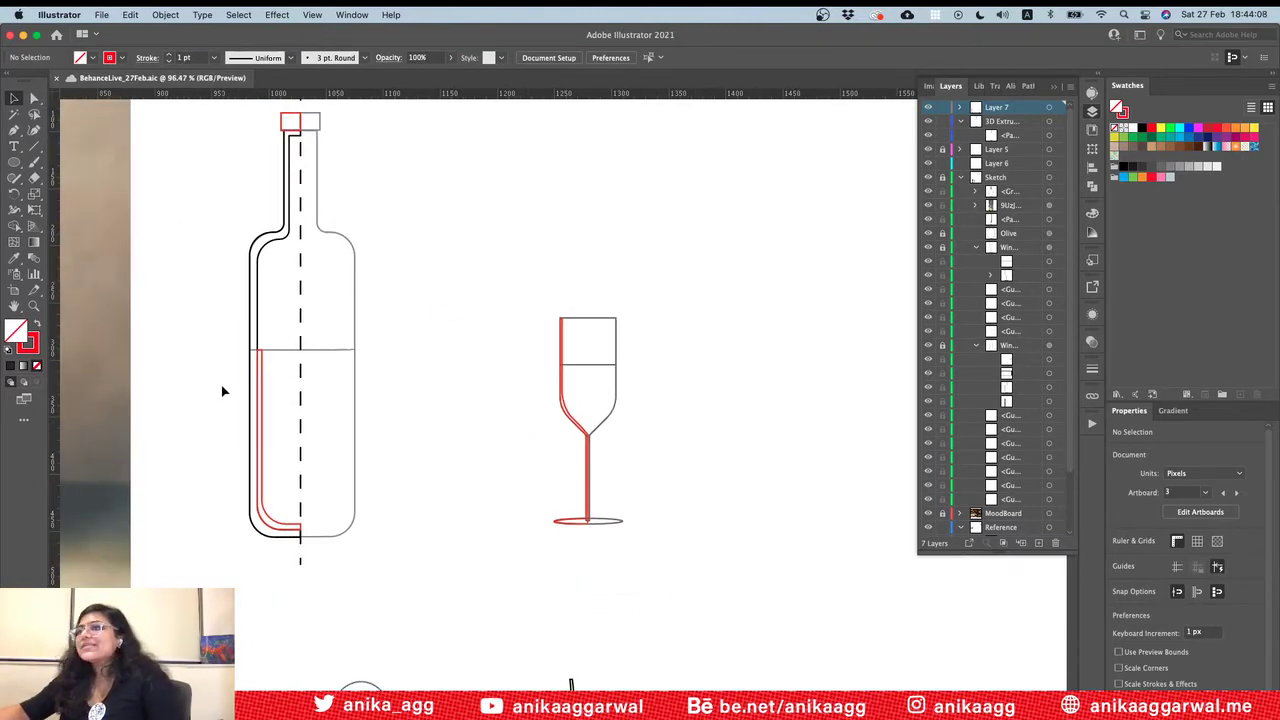
pyautogui.rightClick(542, 354)
pyautogui.click(563, 257)
pyautogui.hscroll(3, 600, 286)
pyautogui.scroll(-2, 600, 286)
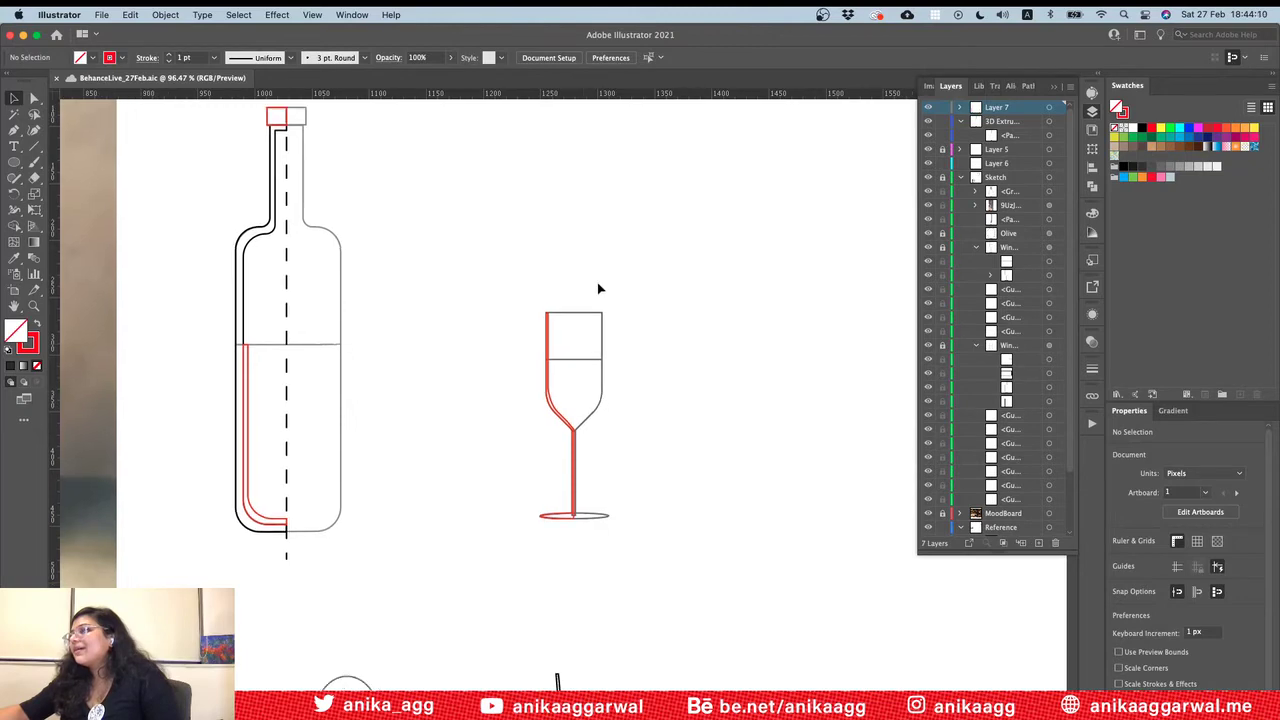
pyautogui.keyDown('alt'); pyautogui.scroll(3, 598, 290); pyautogui.keyUp('alt')
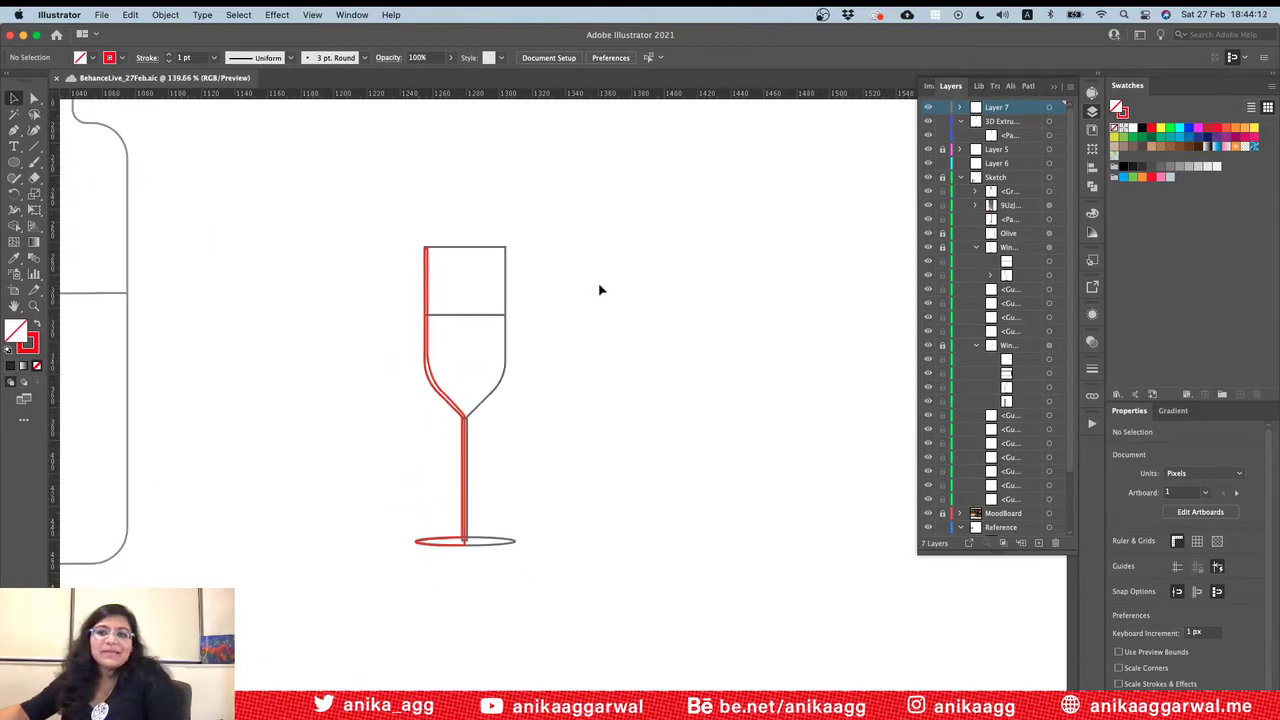
pyautogui.keyDown('alt'); pyautogui.scroll(3, 512, 268); pyautogui.keyUp('alt')
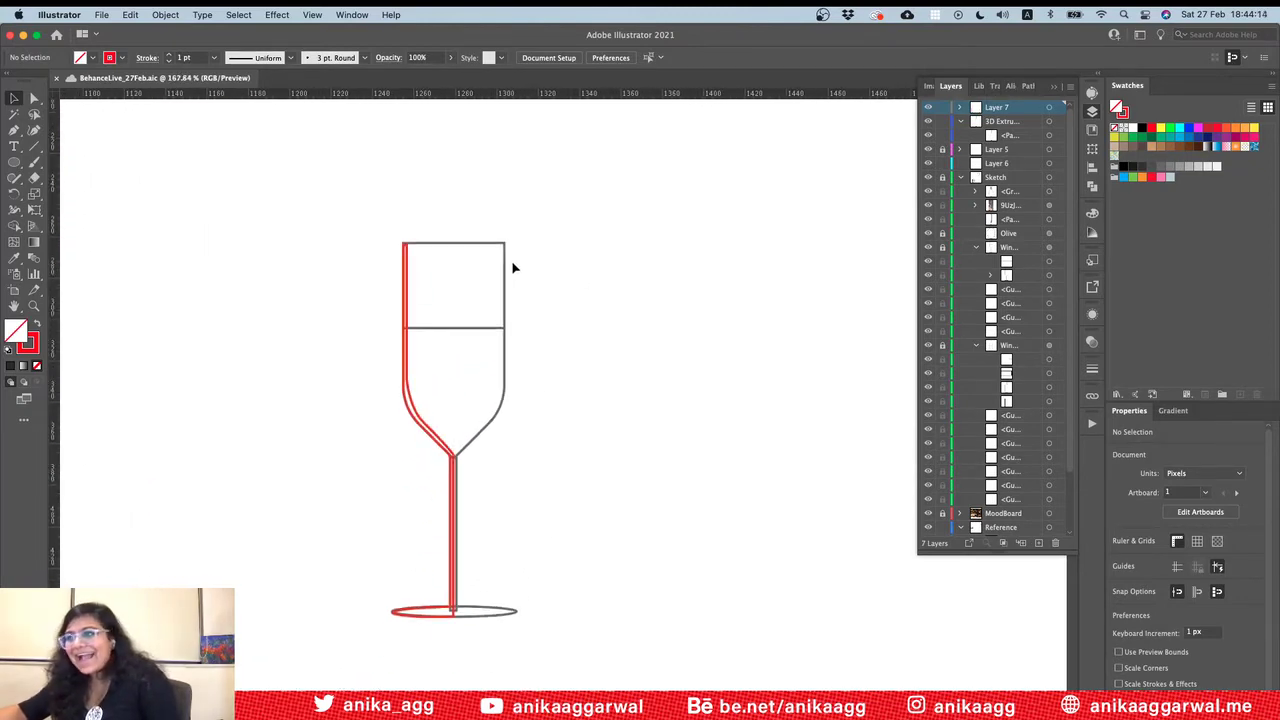
# Step: With the Pen tool, trace a closed outline from the wine line down the bowl's left wall to the stem
pyautogui.click(15, 131)
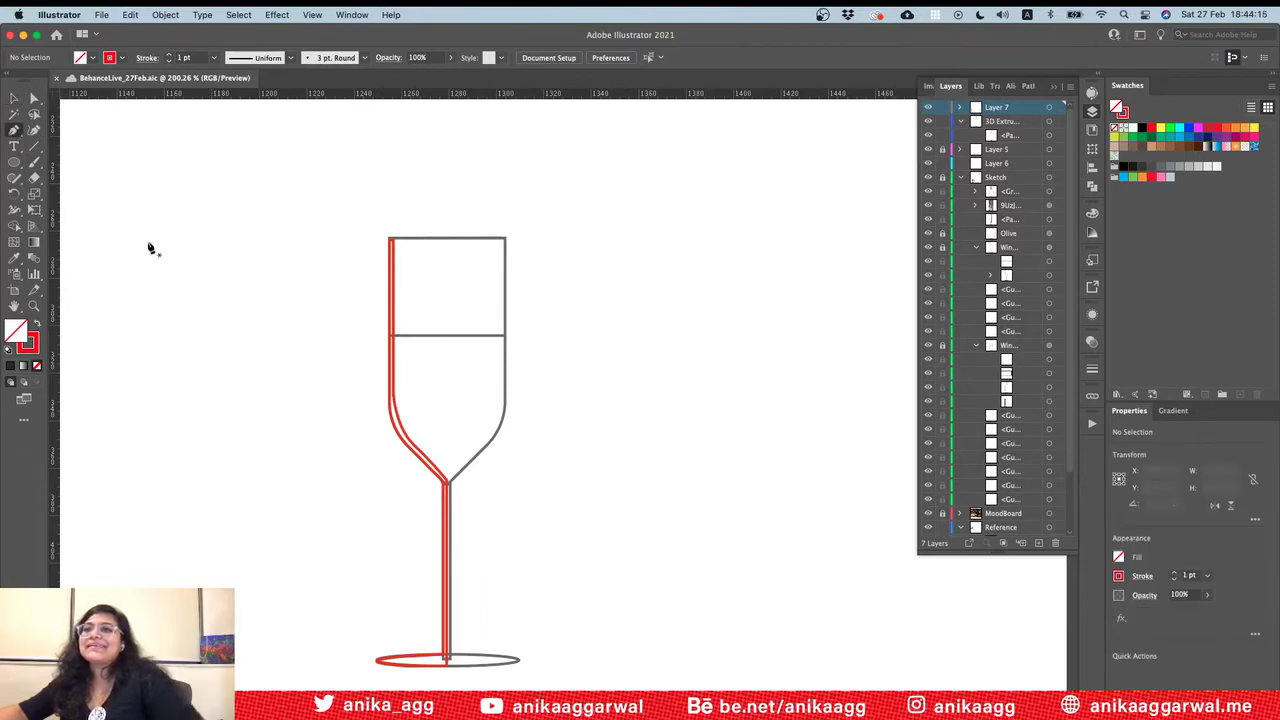
pyautogui.click(394, 336)
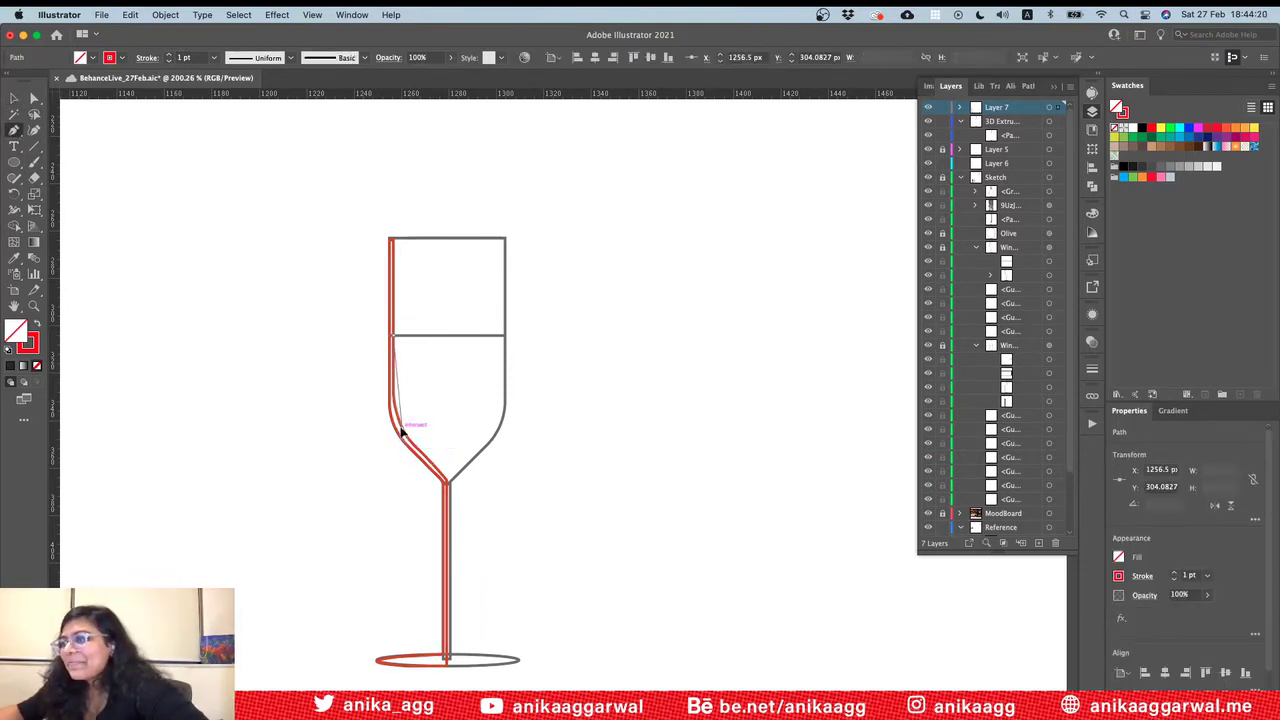
pyautogui.click(402, 429)
pyautogui.click(448, 484)
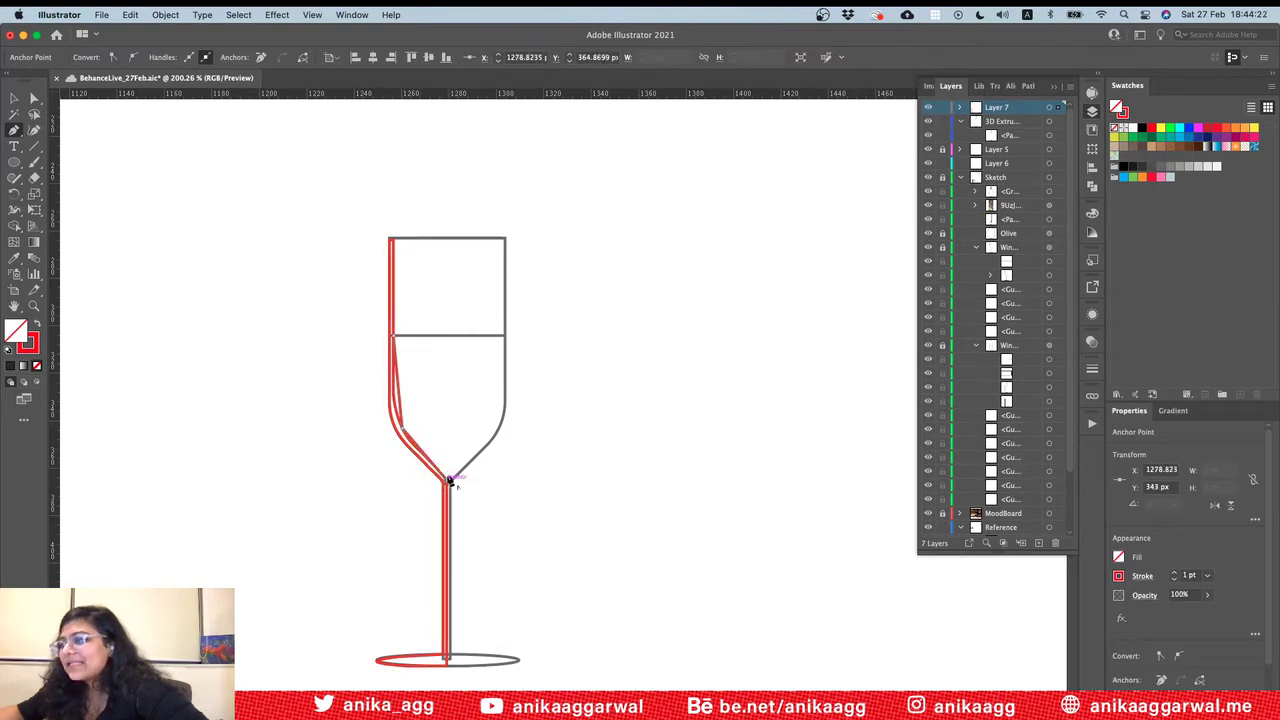
pyautogui.click(447, 337)
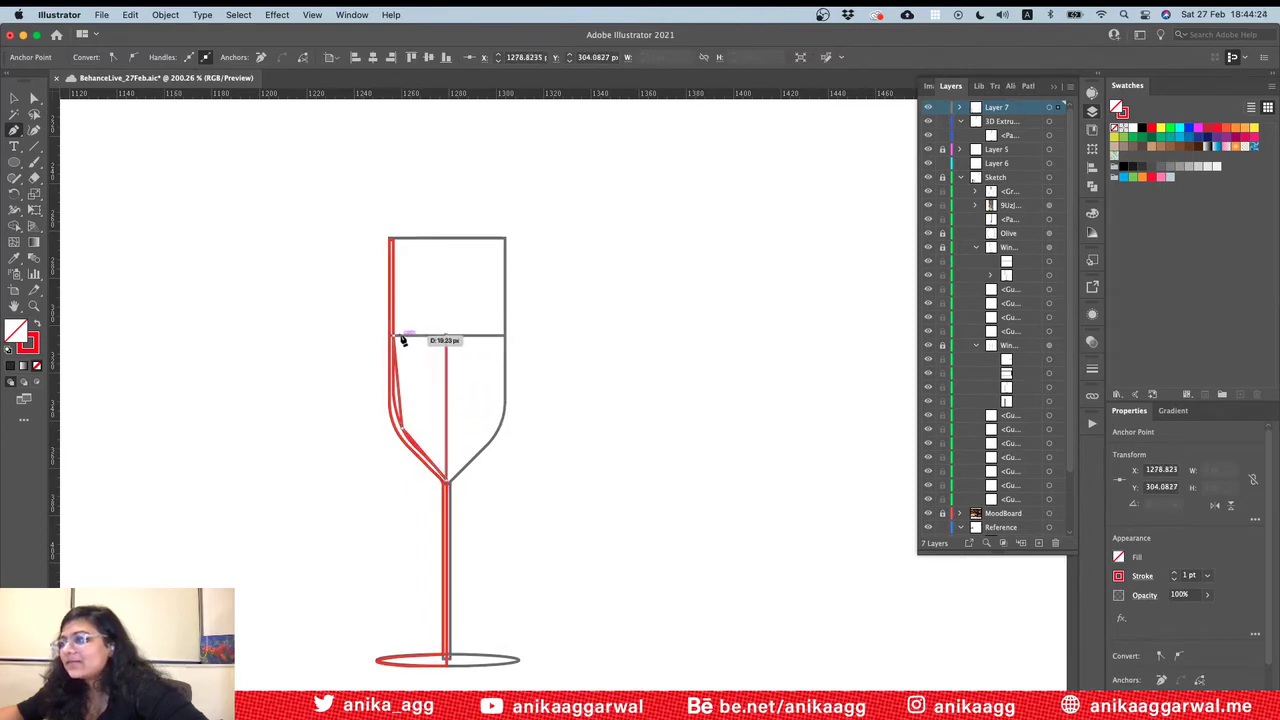
pyautogui.click(394, 337)
# Step: Refine the outline's inner curve with the Curvature tool, straightening segments and adding an anchor
pyautogui.press('a')
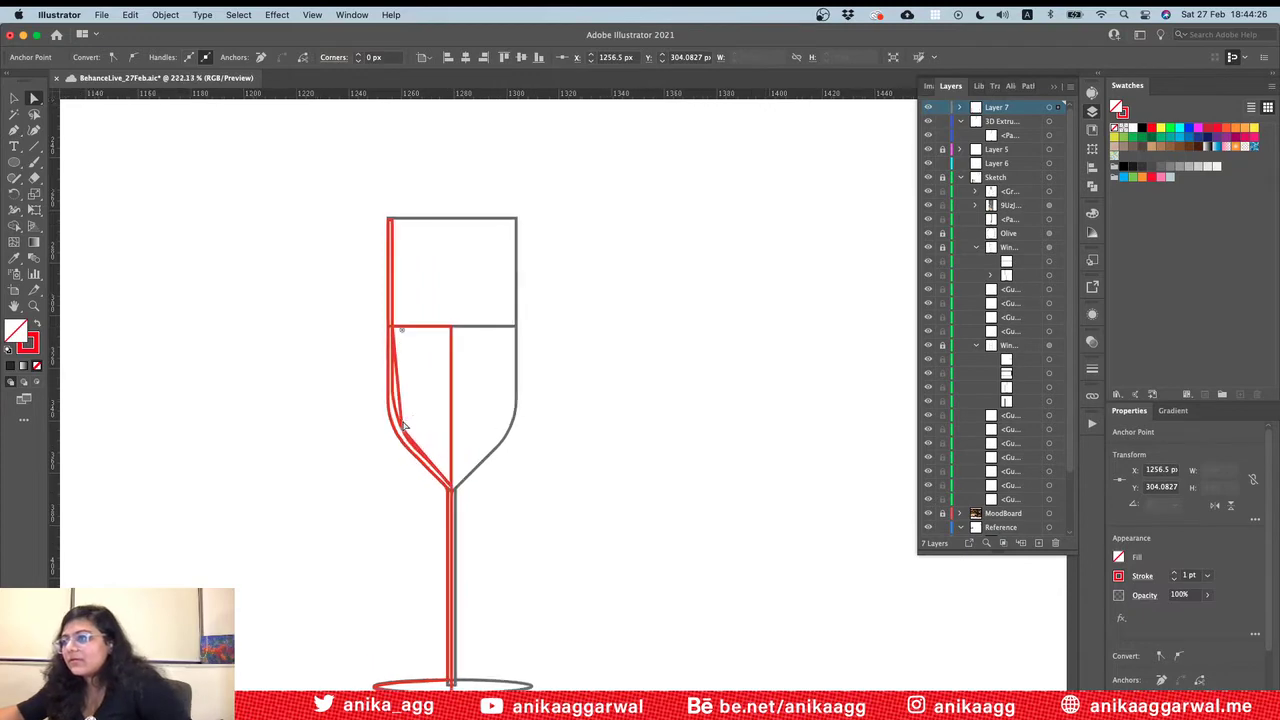
pyautogui.keyDown('alt'); pyautogui.scroll(4, 403, 427); pyautogui.keyUp('alt')
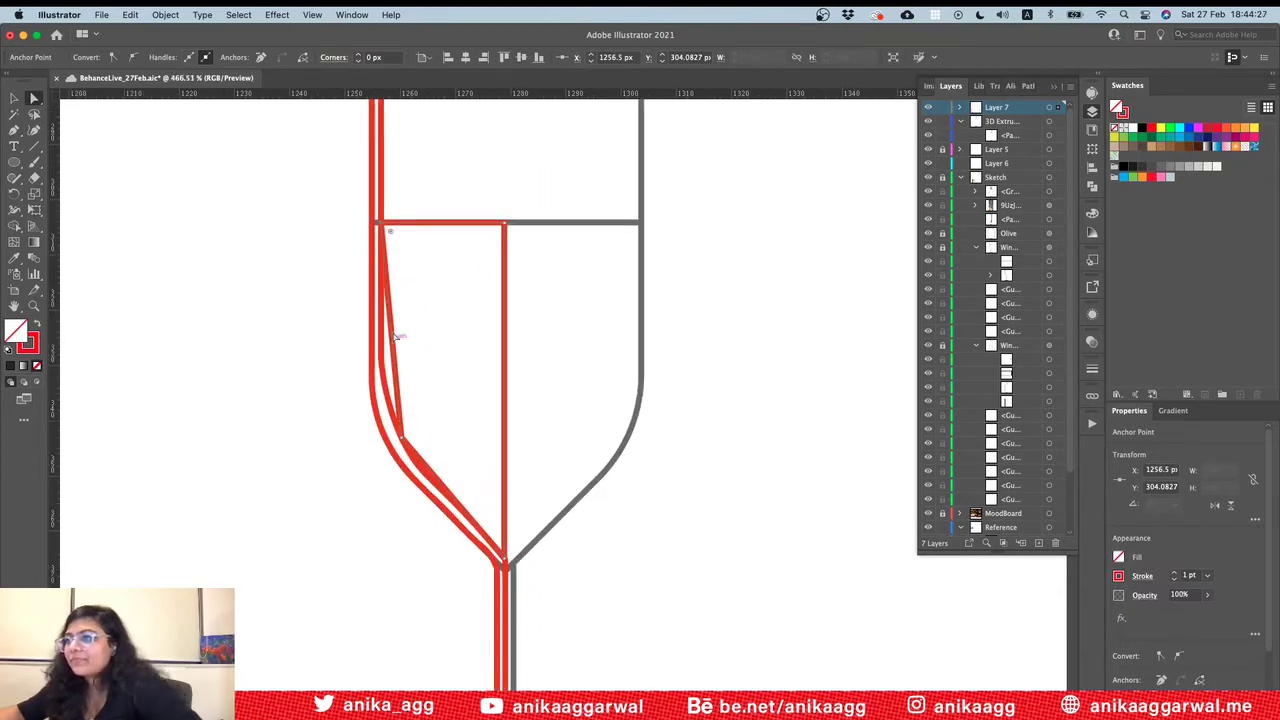
pyautogui.click(34, 130)
pyautogui.moveTo(396, 352); pyautogui.dragTo(382, 348)
pyautogui.moveTo(375, 287); pyautogui.dragTo(386, 277)
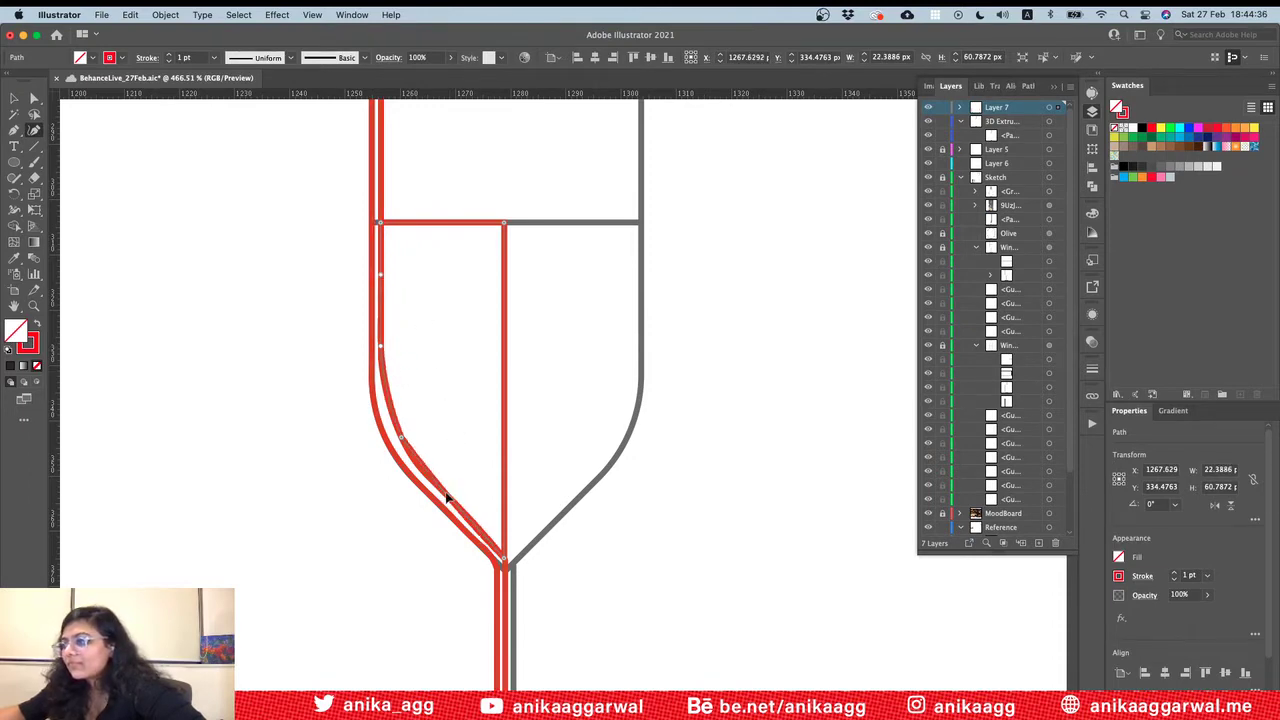
pyautogui.click(421, 469)
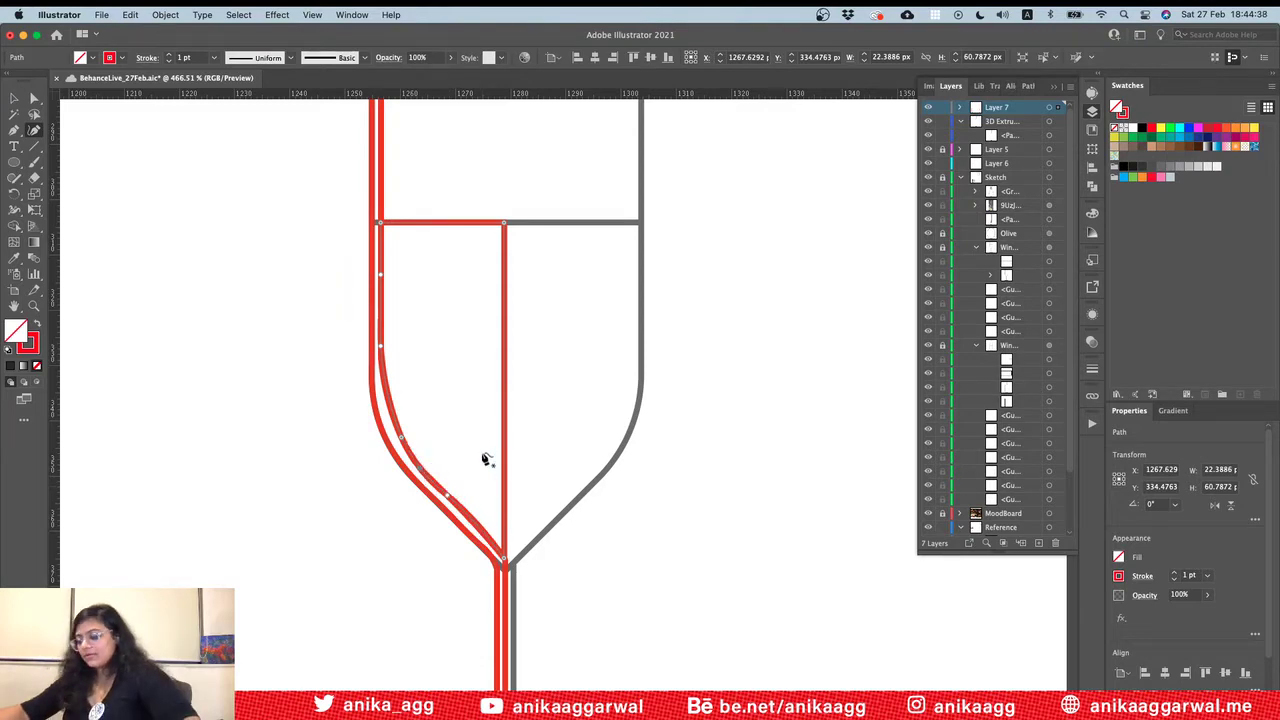
# Step: Set the shape's stroke colour to blue and deselect it
pyautogui.press('v')
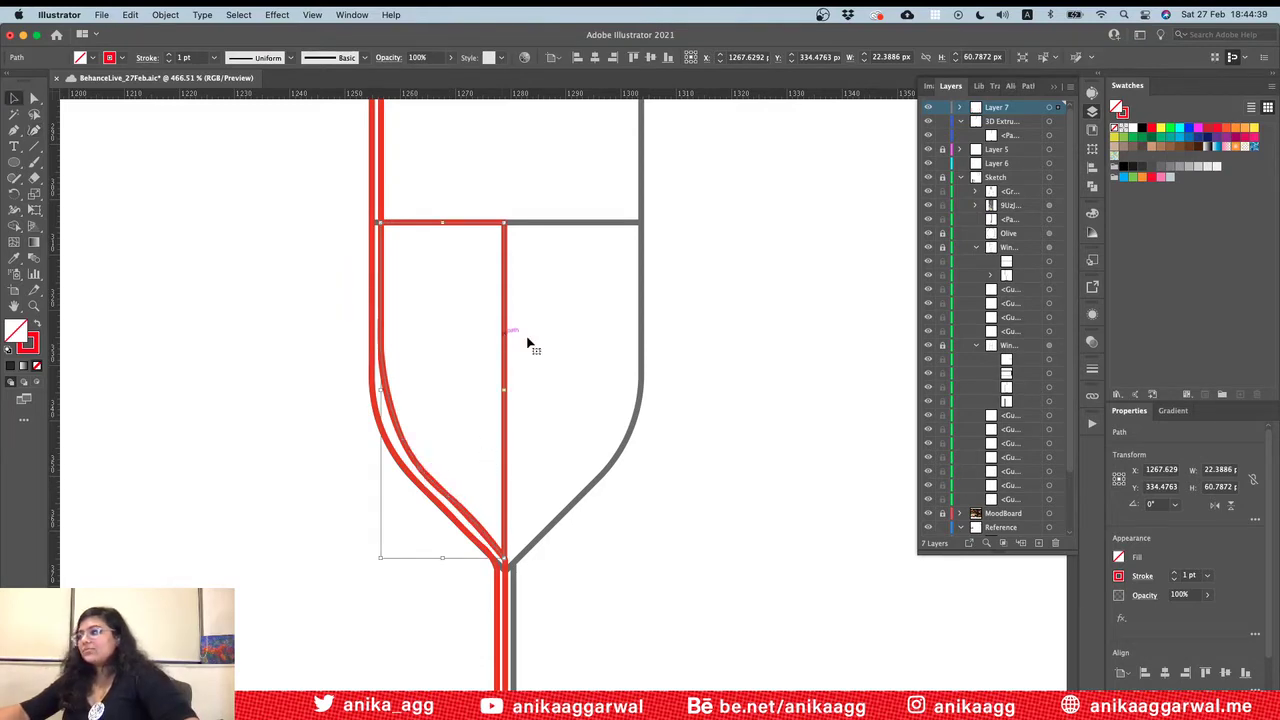
pyautogui.click(1116, 576)
pyautogui.click(1020, 454)
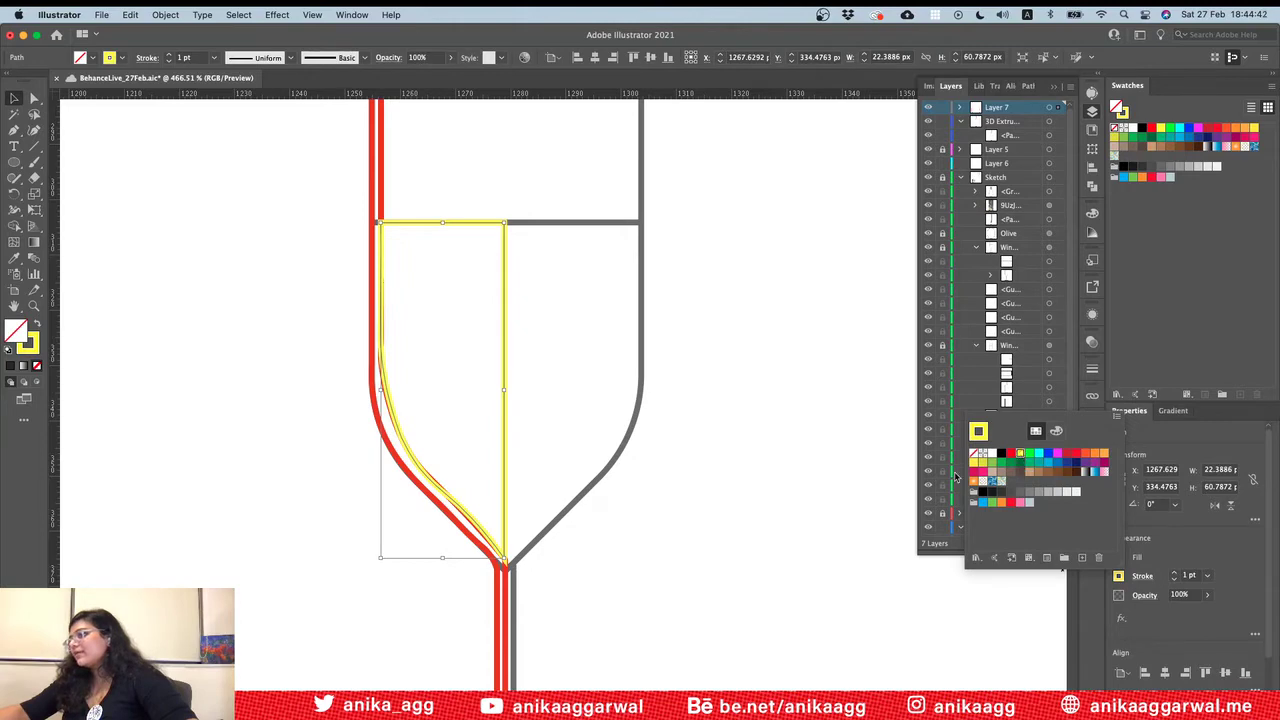
pyautogui.click(1048, 455)
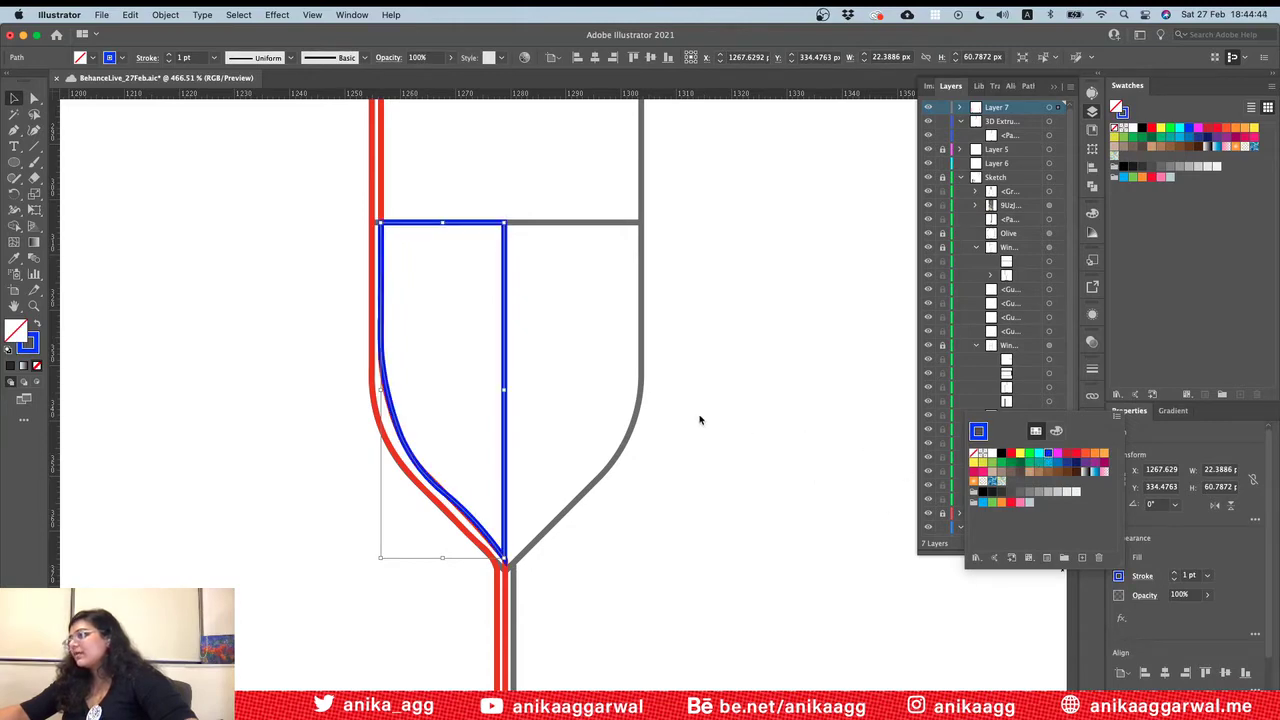
pyautogui.click(705, 416)
pyautogui.click(706, 414)
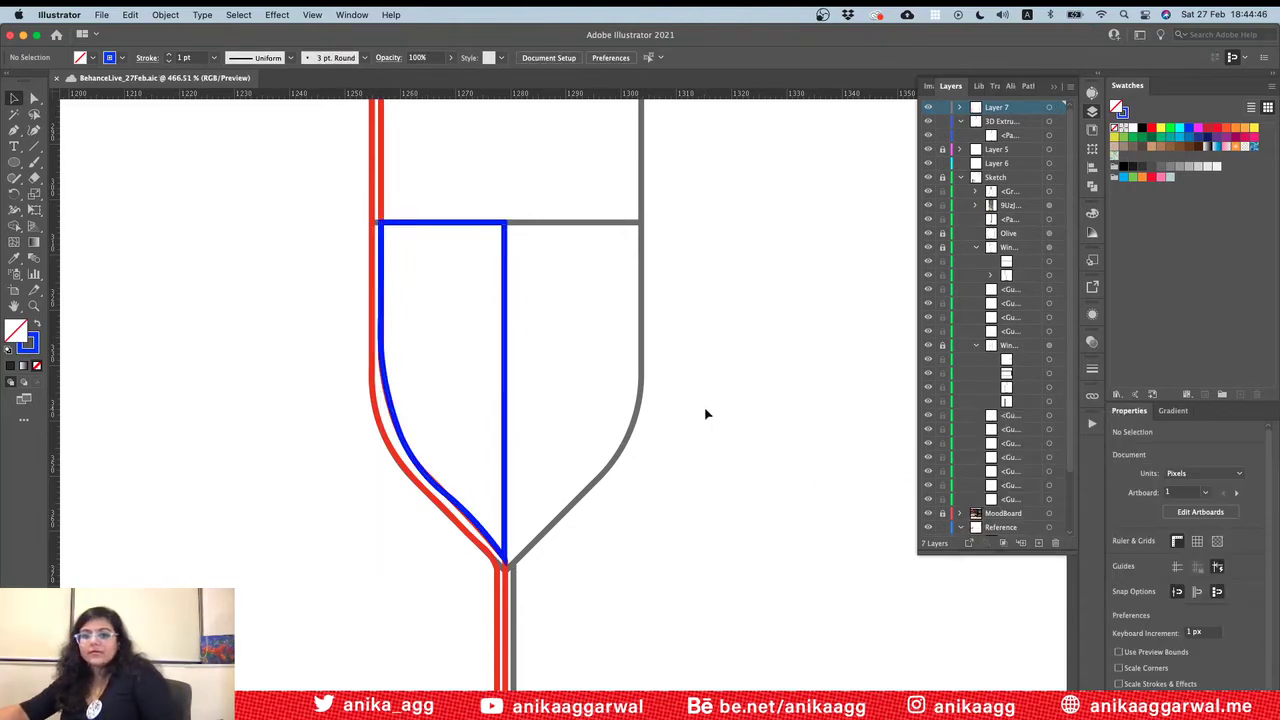
# Step: Zoom to the oval and try drawing a vertical Pen line through it, undoing the attempts
pyautogui.keyDown('alt'); pyautogui.scroll(-10, 706, 413); pyautogui.keyUp('alt')
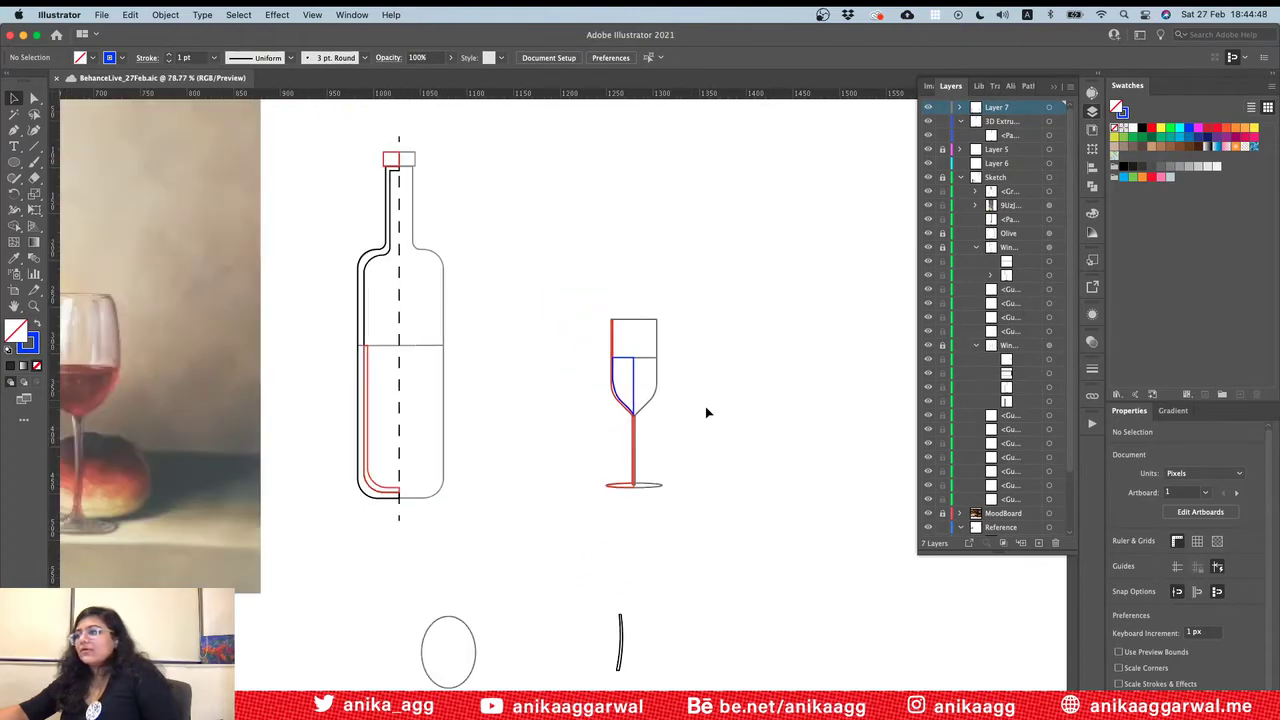
pyautogui.keyDown('alt'); pyautogui.scroll(-1, 705, 413); pyautogui.keyUp('alt')
pyautogui.keyDown('alt'); pyautogui.scroll(6, 677, 400); pyautogui.keyUp('alt')
pyautogui.keyDown('alt'); pyautogui.scroll(-6, 670, 393); pyautogui.keyUp('alt')
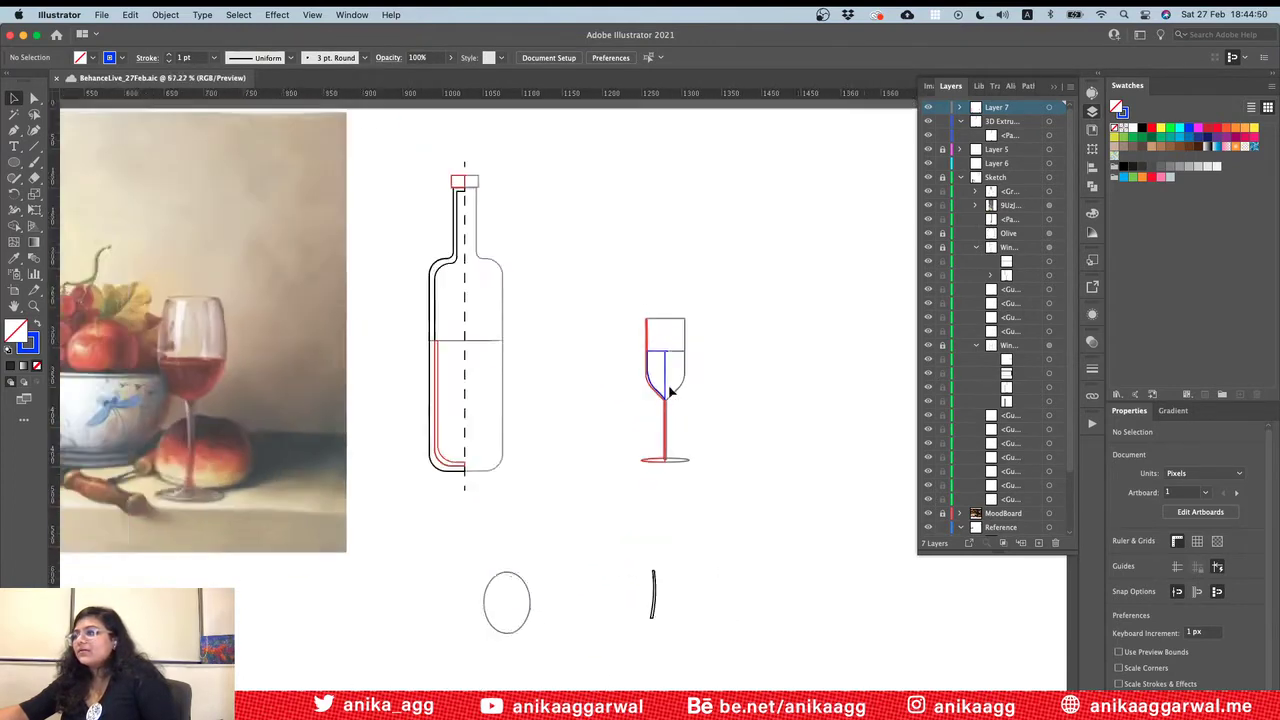
pyautogui.keyDown('alt'); pyautogui.scroll(4, 670, 393); pyautogui.keyUp('alt')
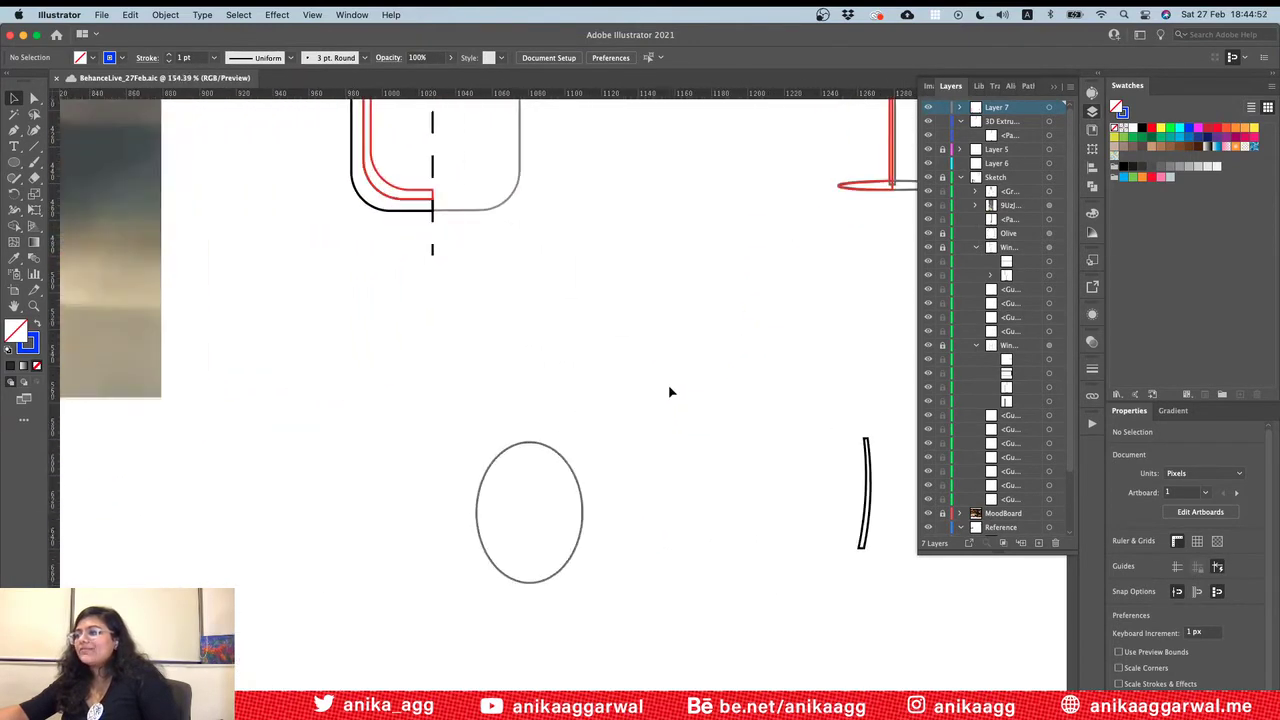
pyautogui.keyDown('alt'); pyautogui.scroll(5, 670, 392); pyautogui.keyUp('alt')
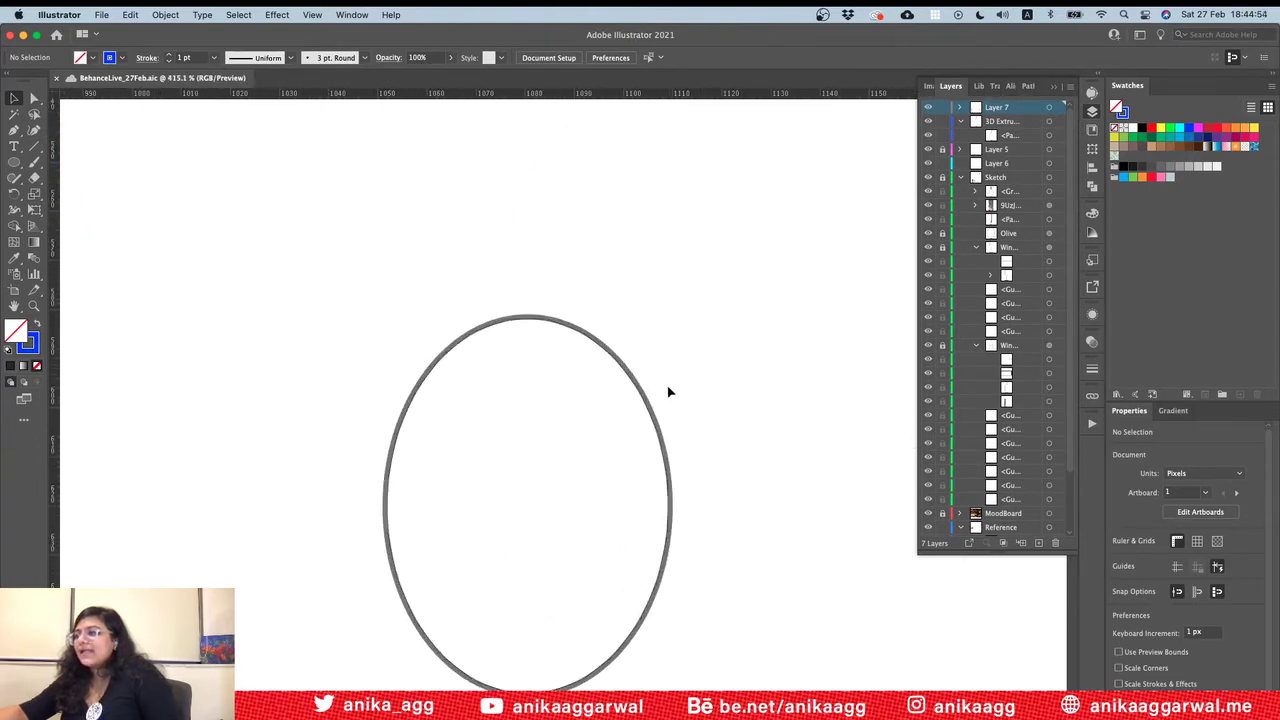
pyautogui.scroll(-2, 631, 432)
pyautogui.click(16, 130)
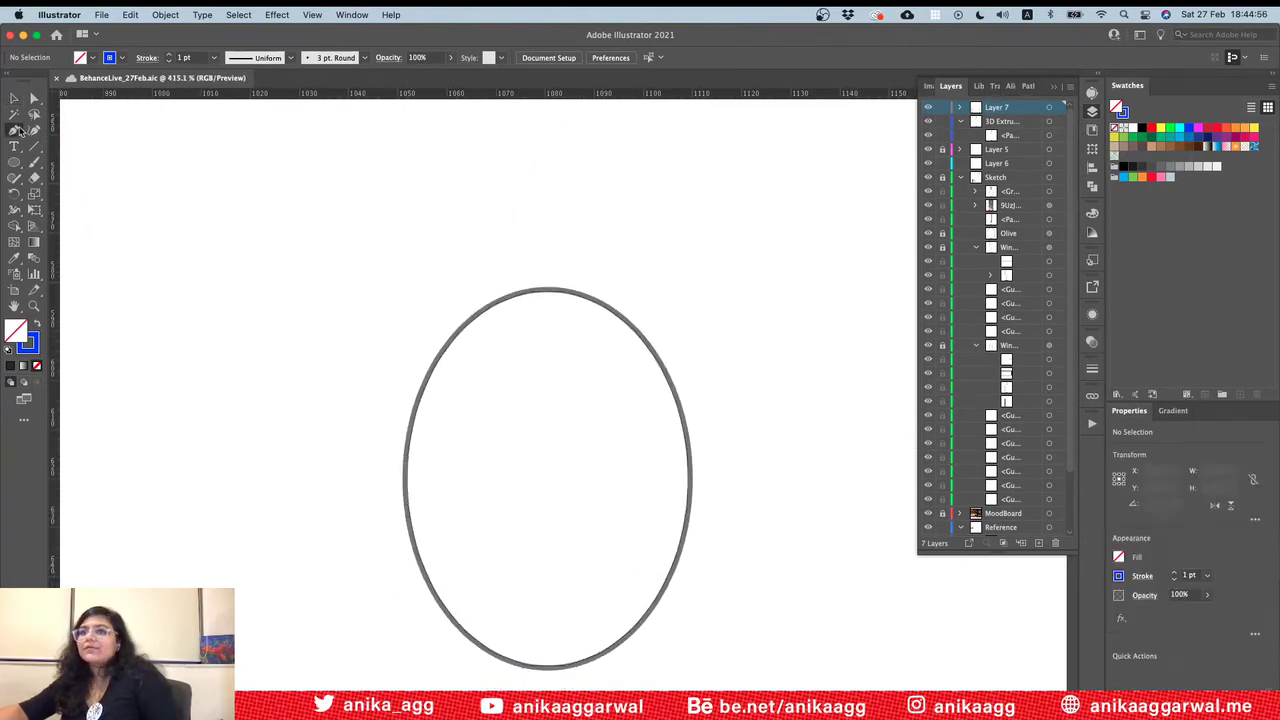
pyautogui.click(547, 224)
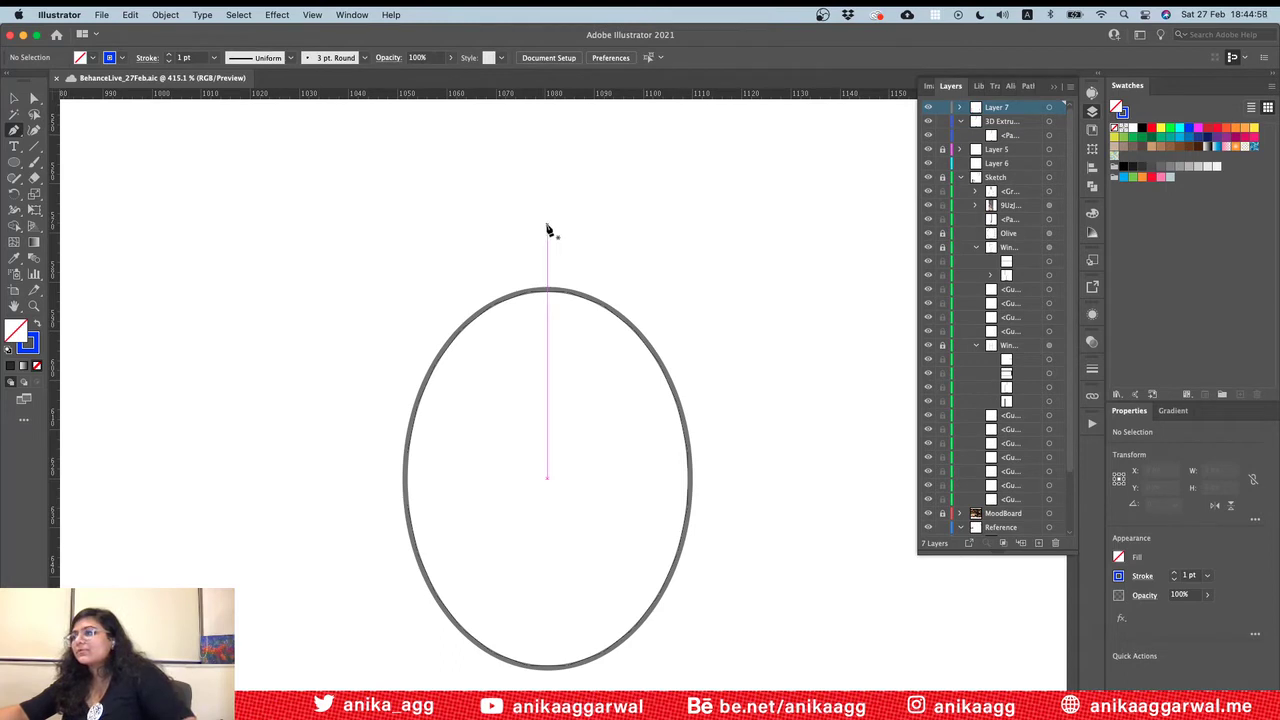
pyautogui.click(547, 560)
pyautogui.hotkey('ctrl', 'z')
pyautogui.hotkey('ctrl', 'z')
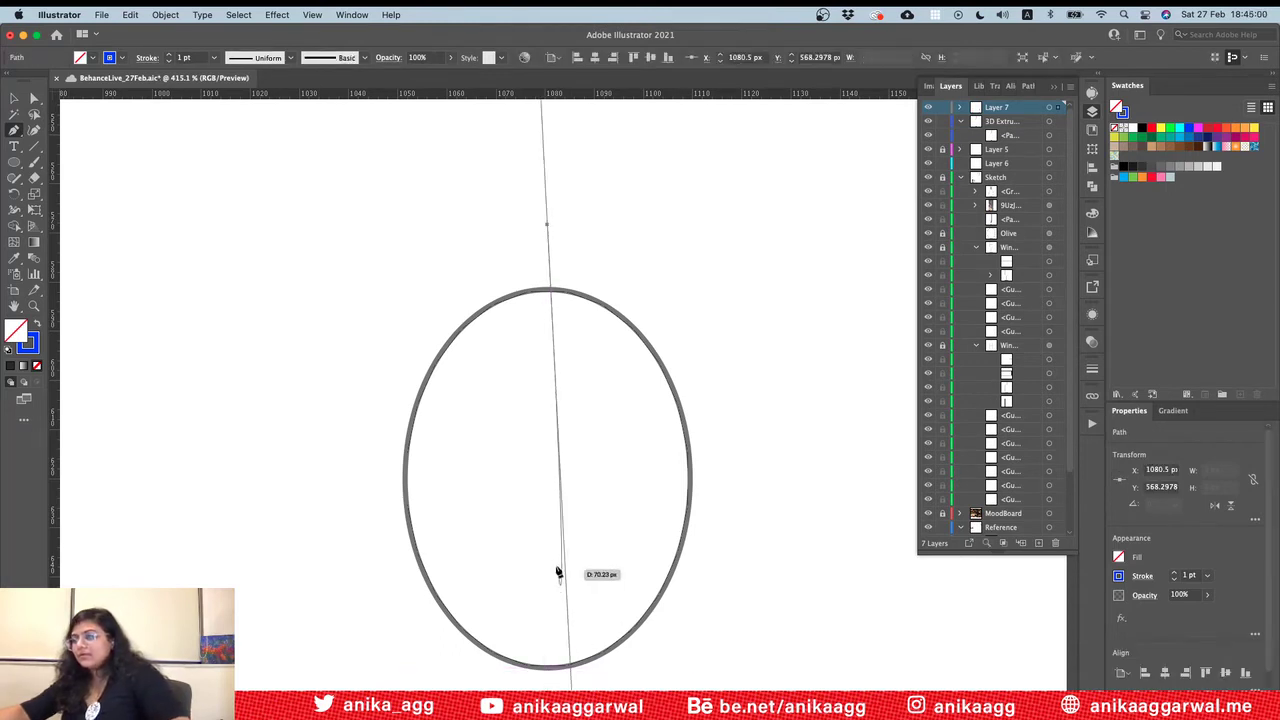
pyautogui.moveTo(557, 244); pyautogui.dragTo(578, 649)
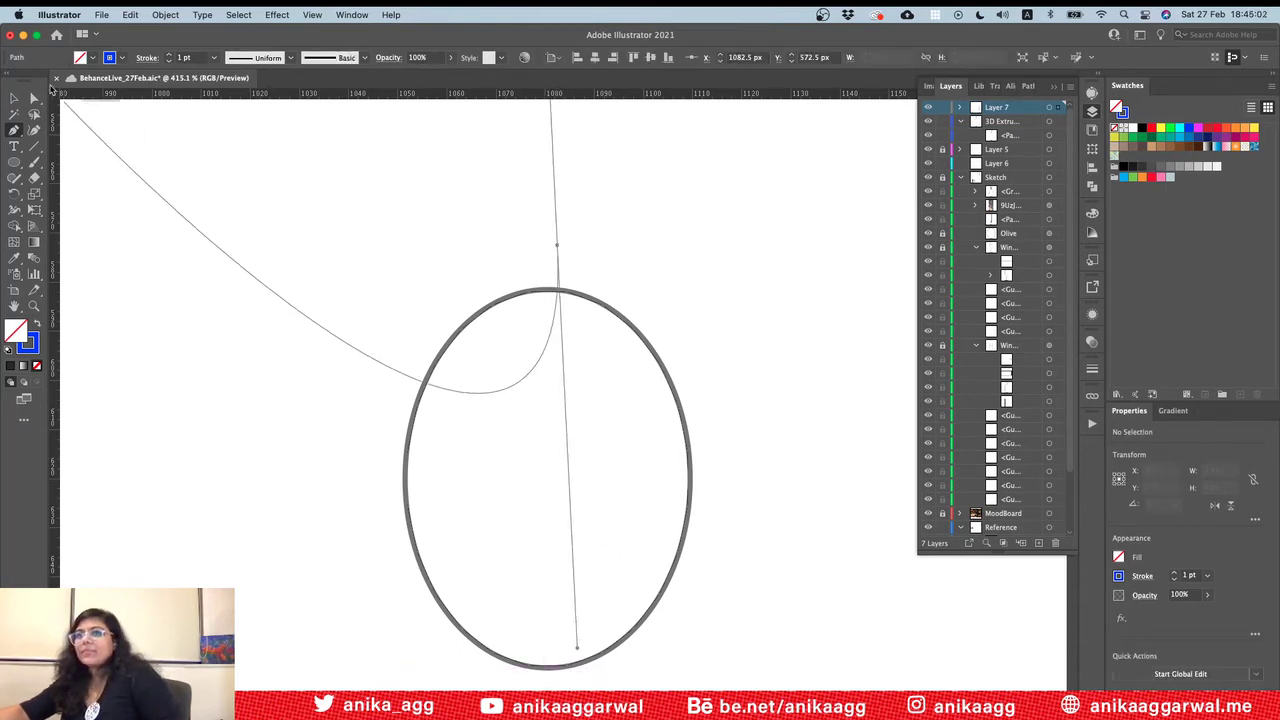
pyautogui.hotkey('ctrl', 'z')
# Step: Draw a vertical line through the oval's centre with the Line Segment tool and make it dashed
pyautogui.press('\\')
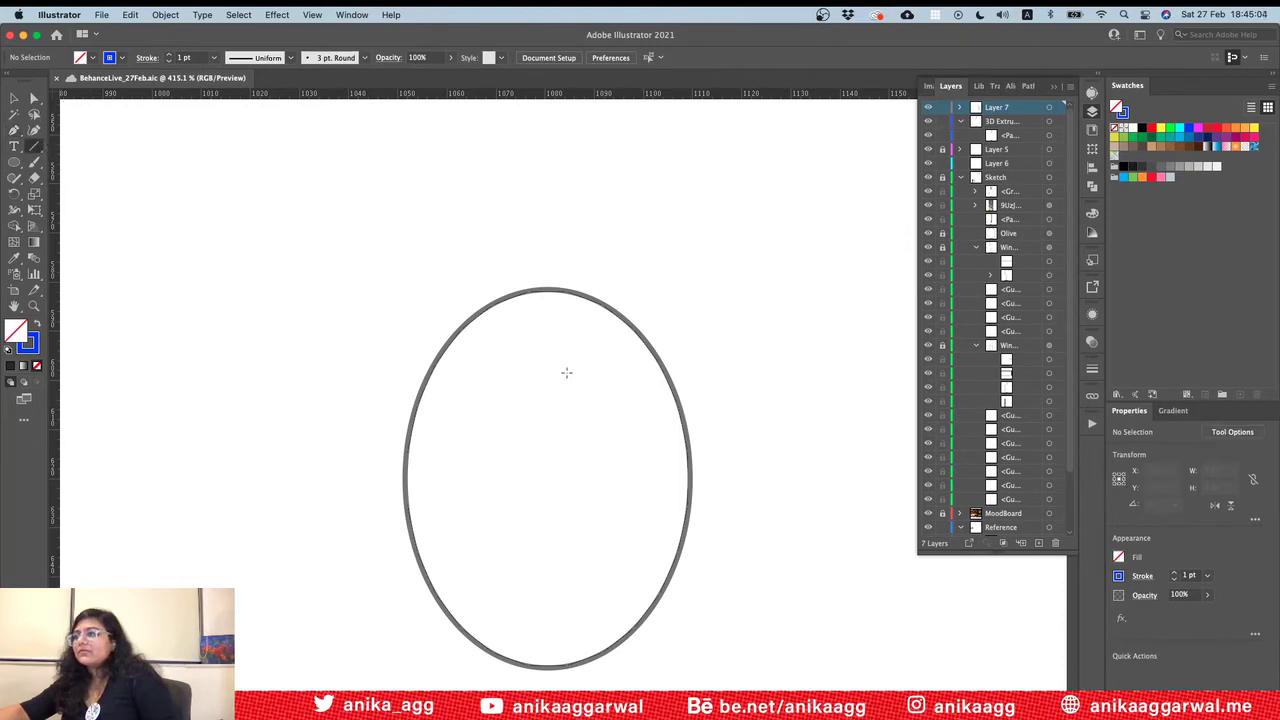
pyautogui.click(546, 479)
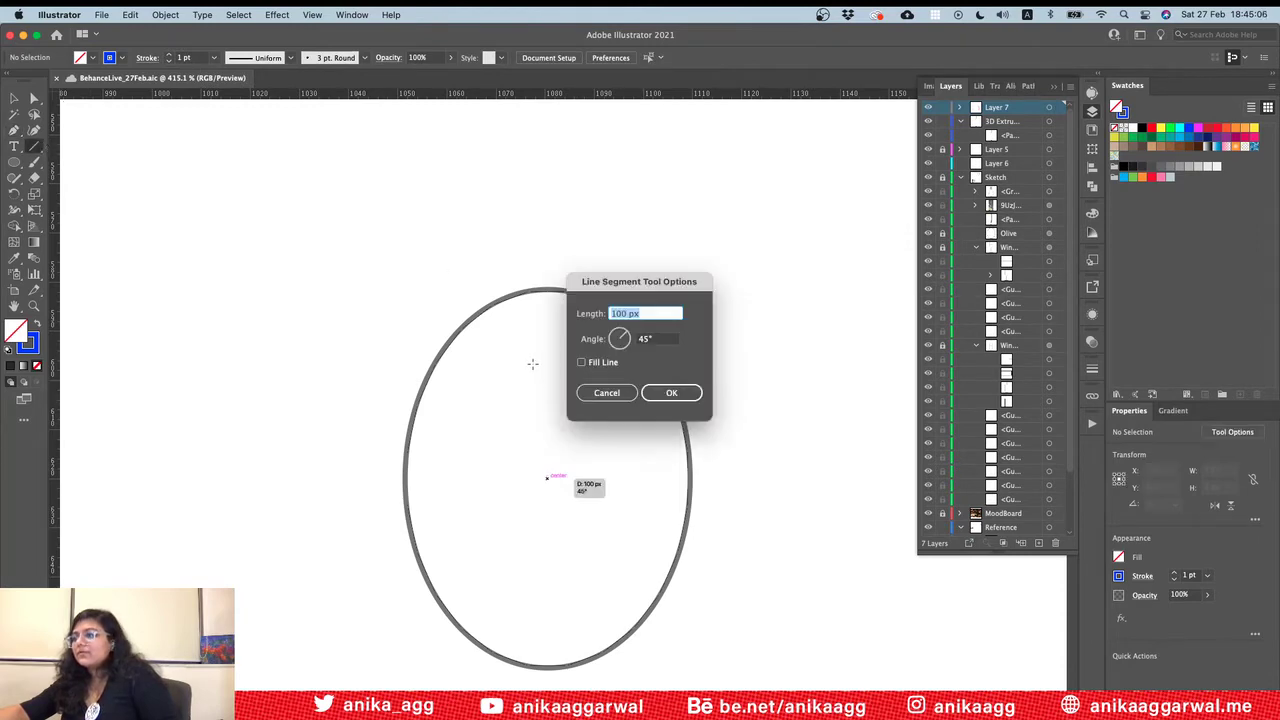
pyautogui.click(607, 392)
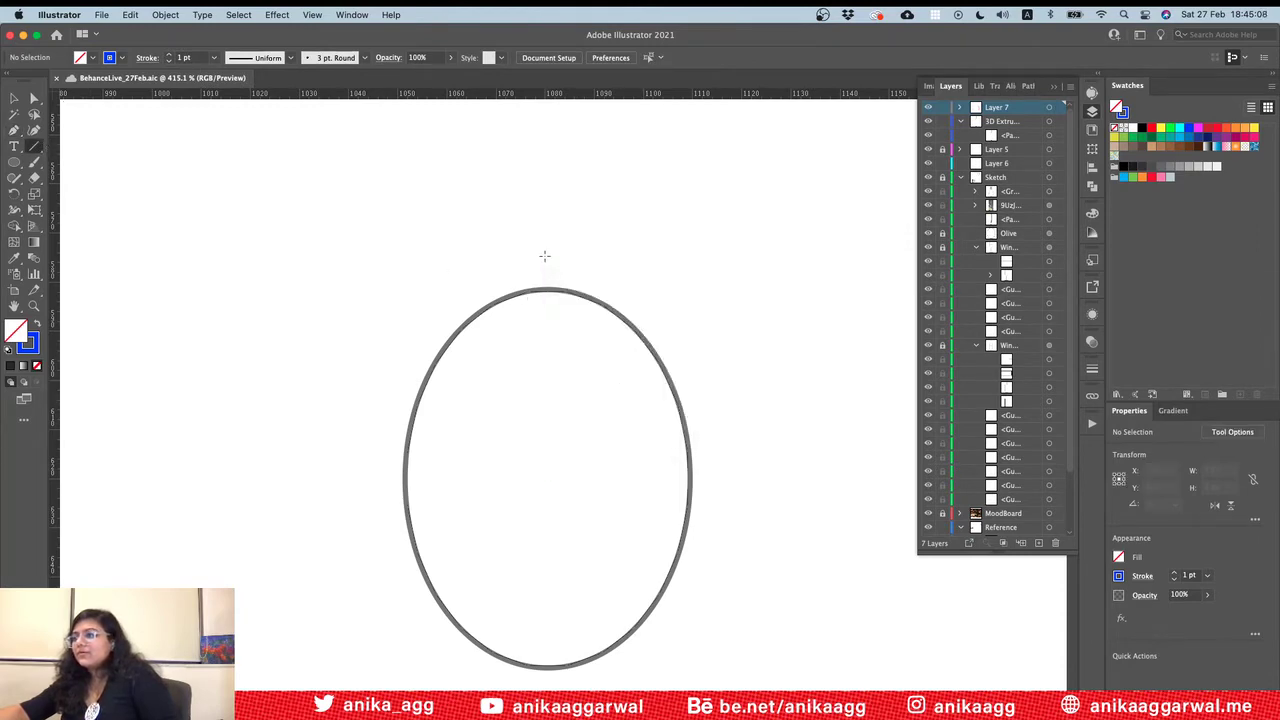
pyautogui.moveTo(546, 259); pyautogui.dragTo(548, 690)
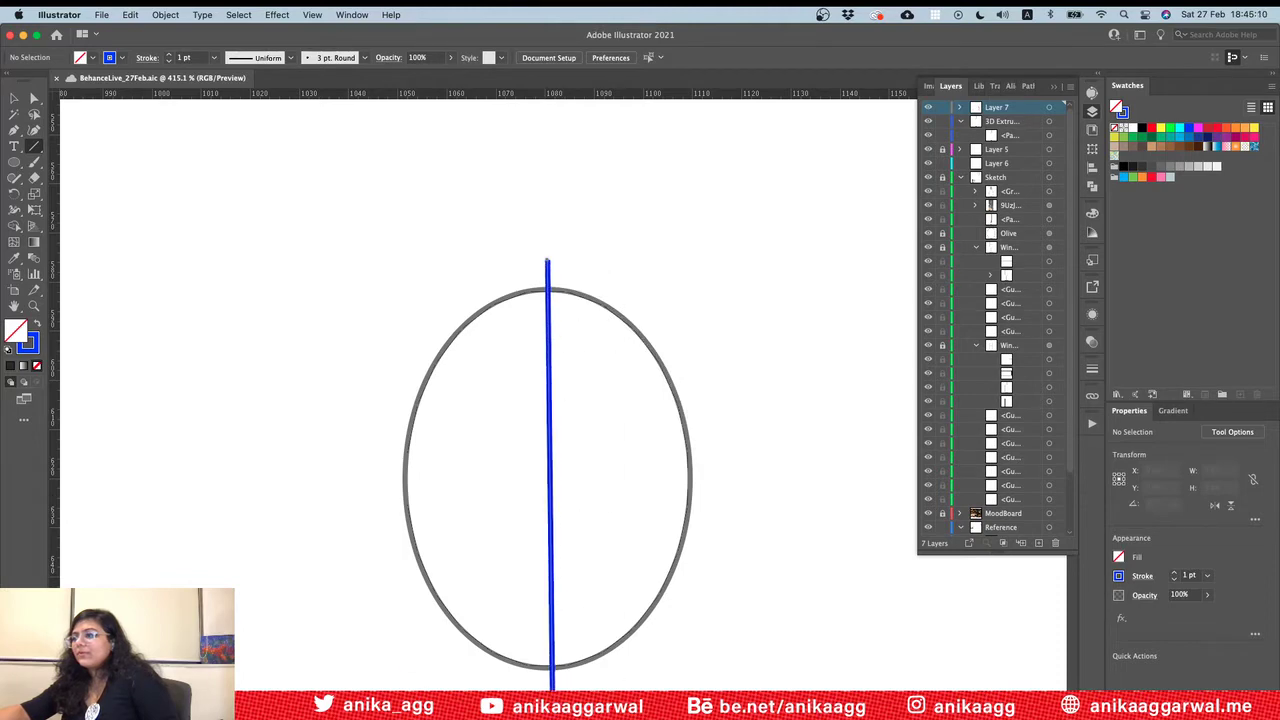
pyautogui.click(1146, 578)
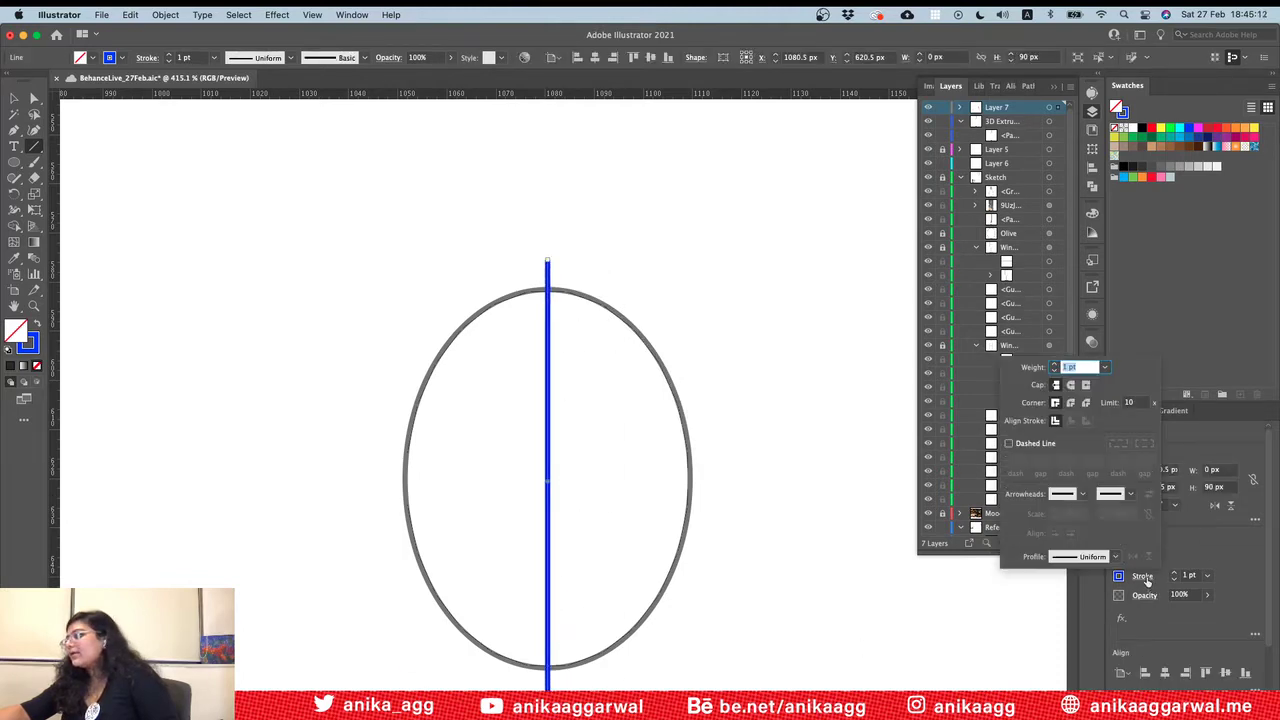
pyautogui.click(1009, 443)
pyautogui.write('4')
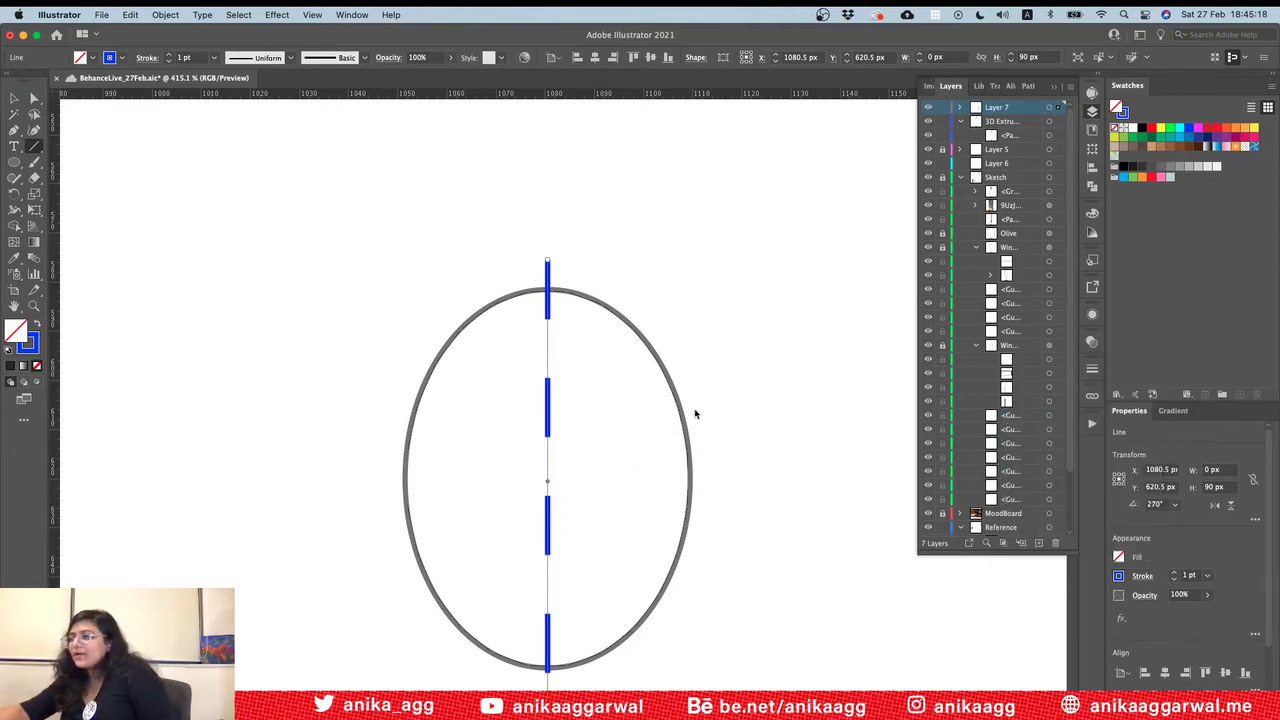
pyautogui.write('v')
# Step: Draw a new ellipse over the grey oval with a solid outline
pyautogui.click(754, 366)
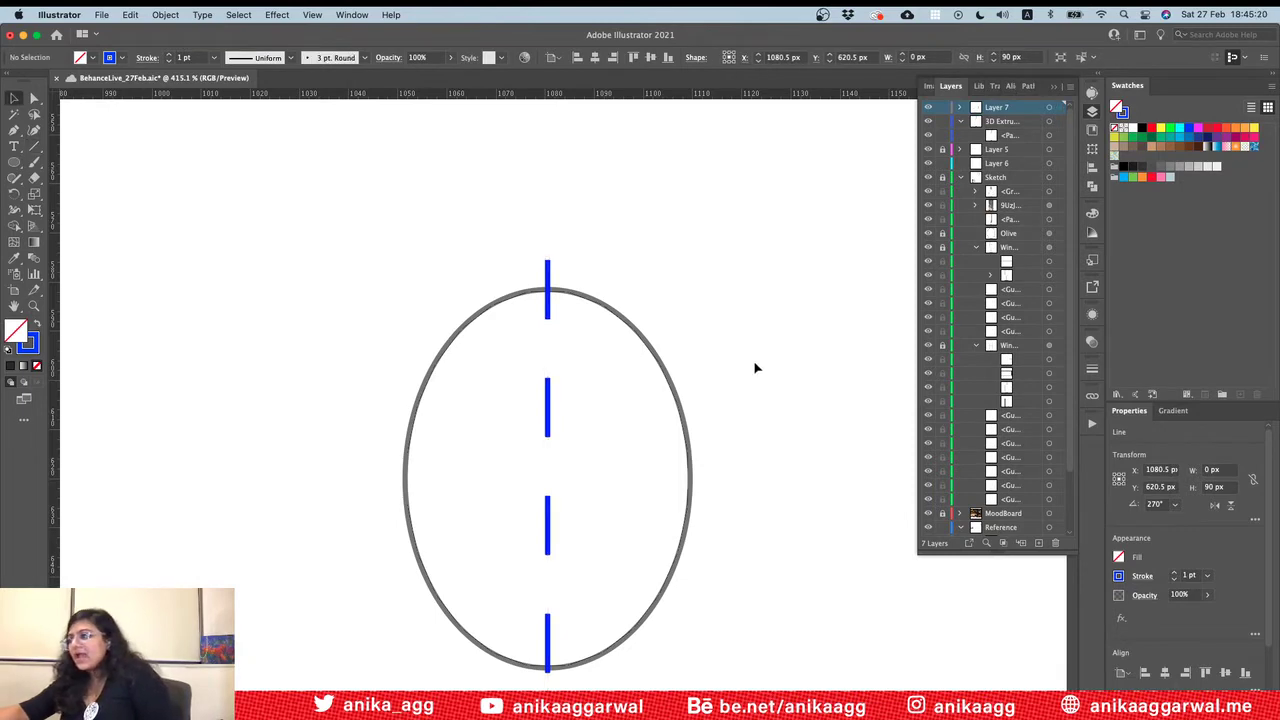
pyautogui.click(14, 128)
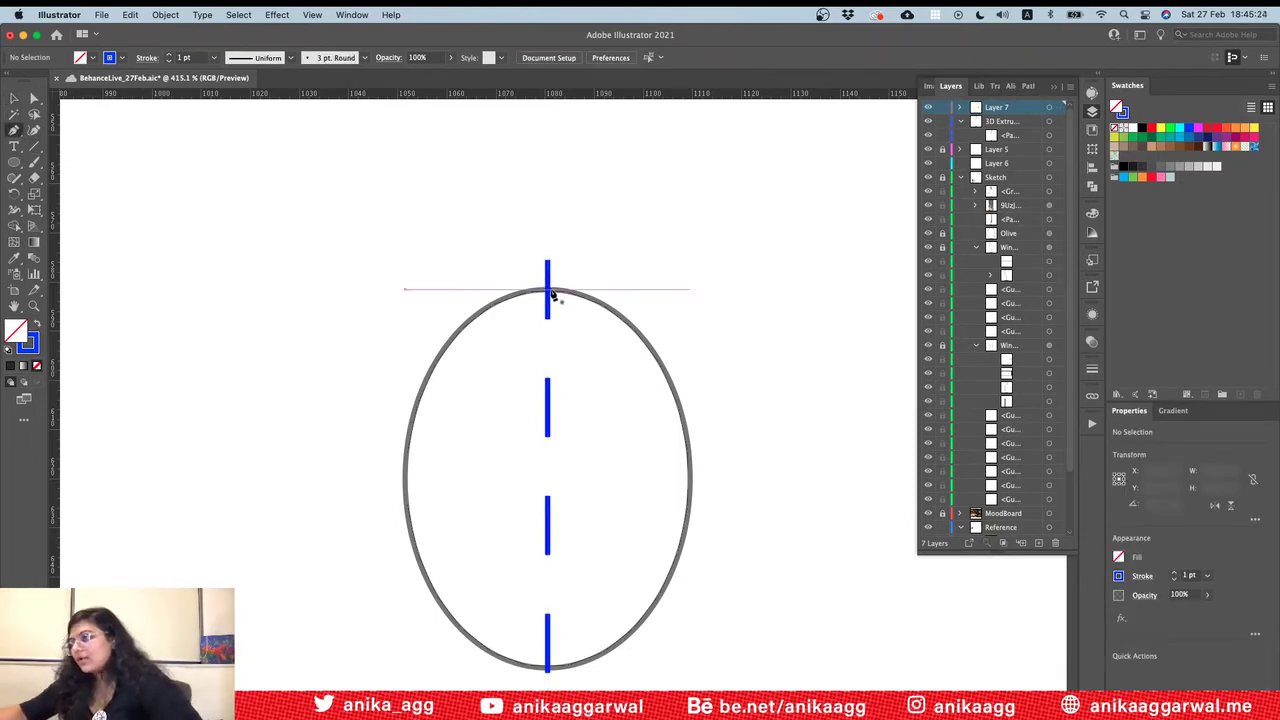
pyautogui.press('l')
pyautogui.moveTo(412, 272); pyautogui.dragTo(696, 672)
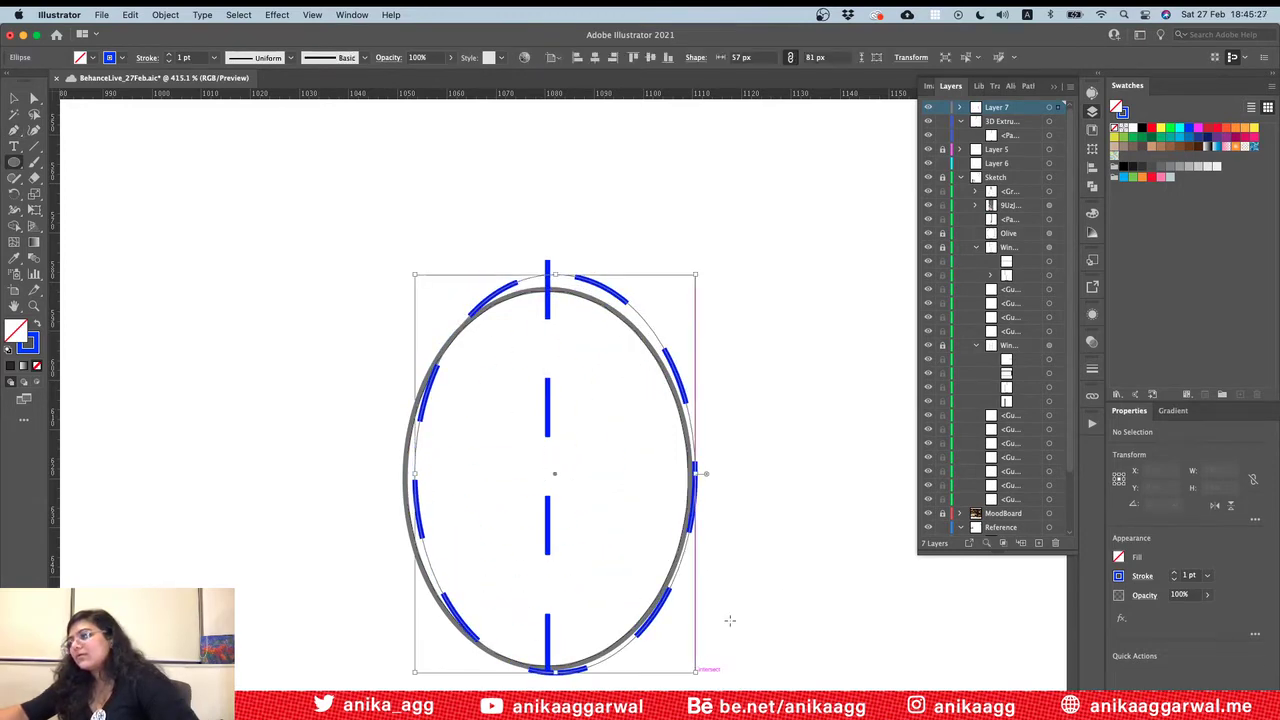
pyautogui.click(1139, 576)
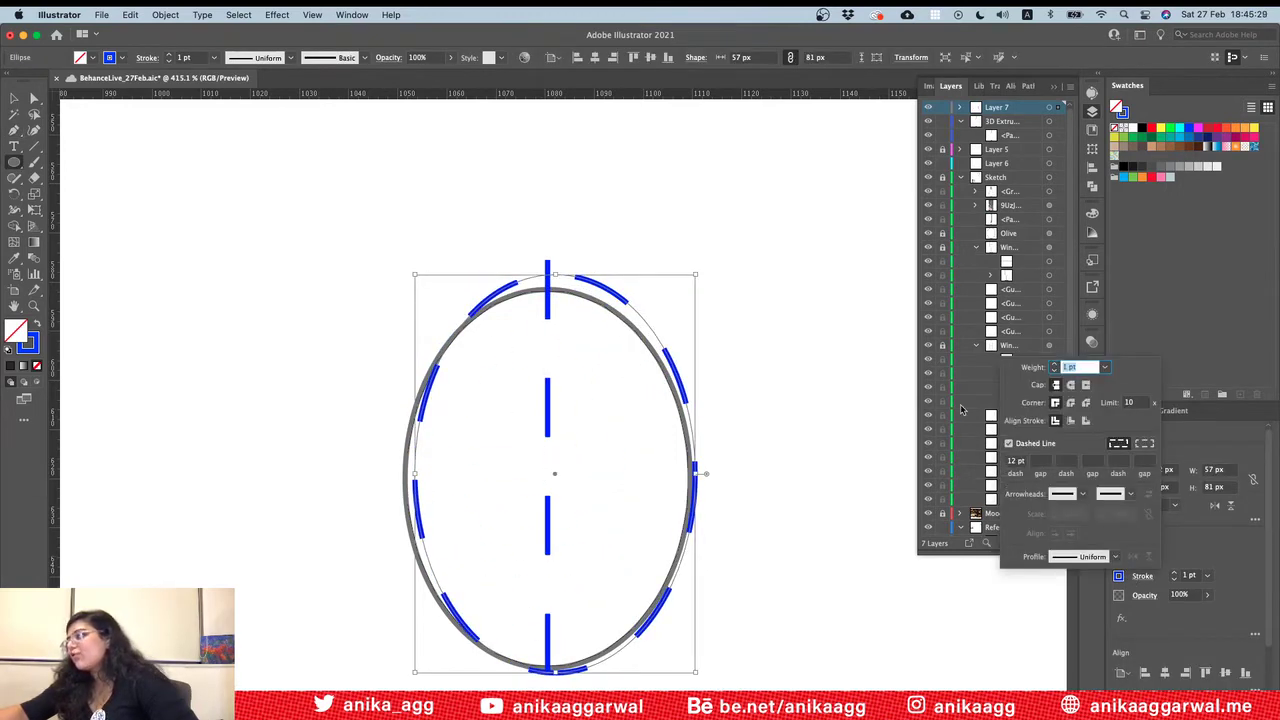
pyautogui.click(1009, 443)
pyautogui.click(596, 286)
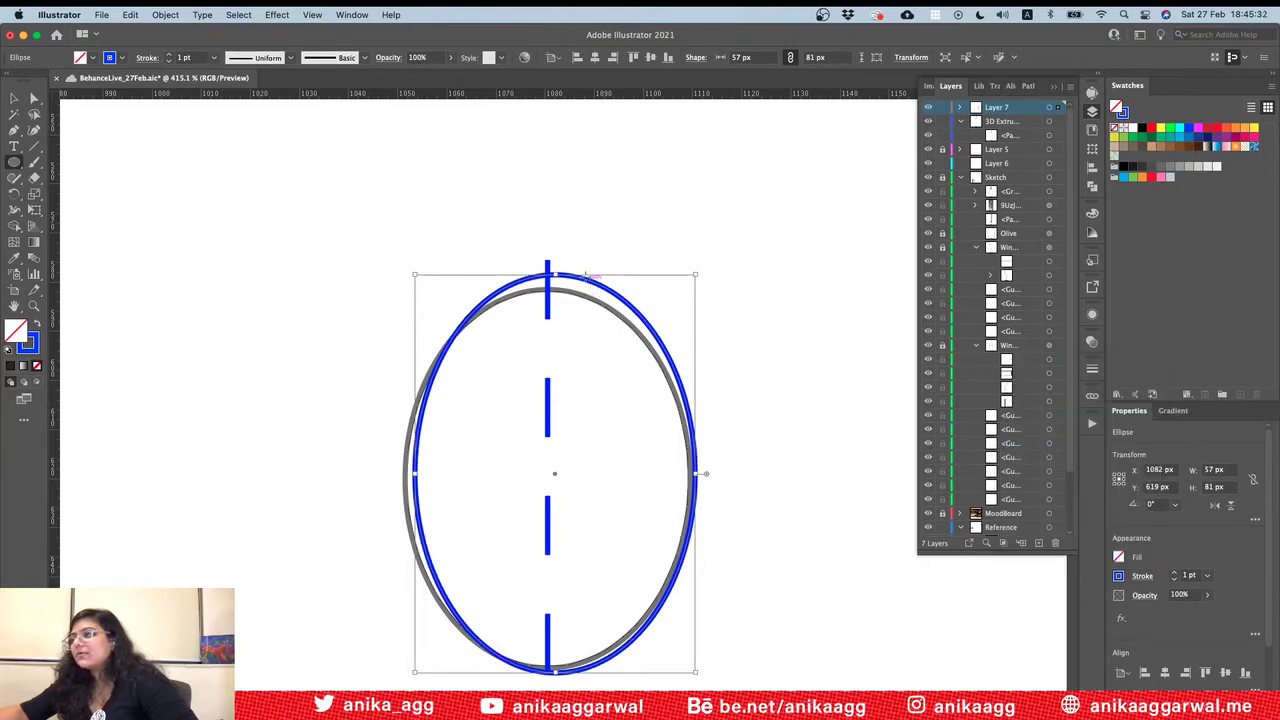
# Step: Move, shorten and rotate the ellipse onto the sketch, then delete its right anchor
pyautogui.press('v')
pyautogui.moveTo(585, 278); pyautogui.dragTo(581, 293)
pyautogui.moveTo(550, 688); pyautogui.dragTo(549, 667)
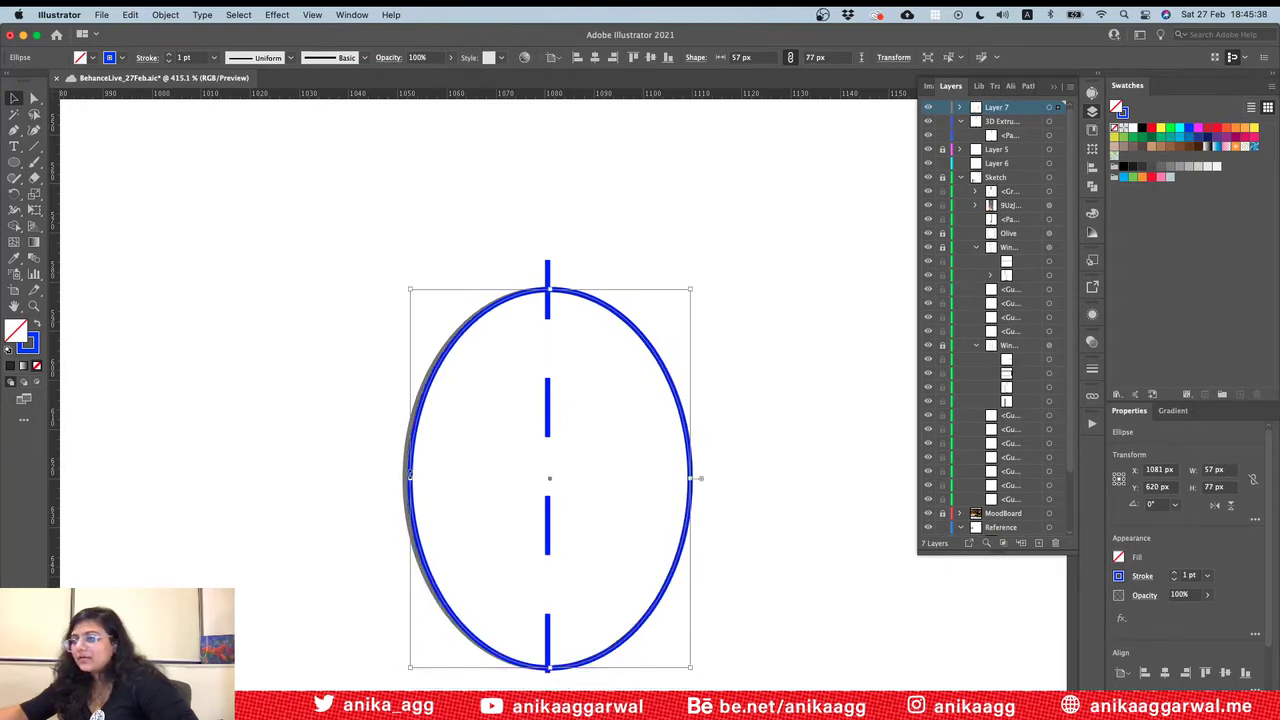
pyautogui.moveTo(409, 477)
pyautogui.mouseDown()
pyautogui.moveTo(391, 477)
pyautogui.moveTo(403, 478)
pyautogui.mouseUp()
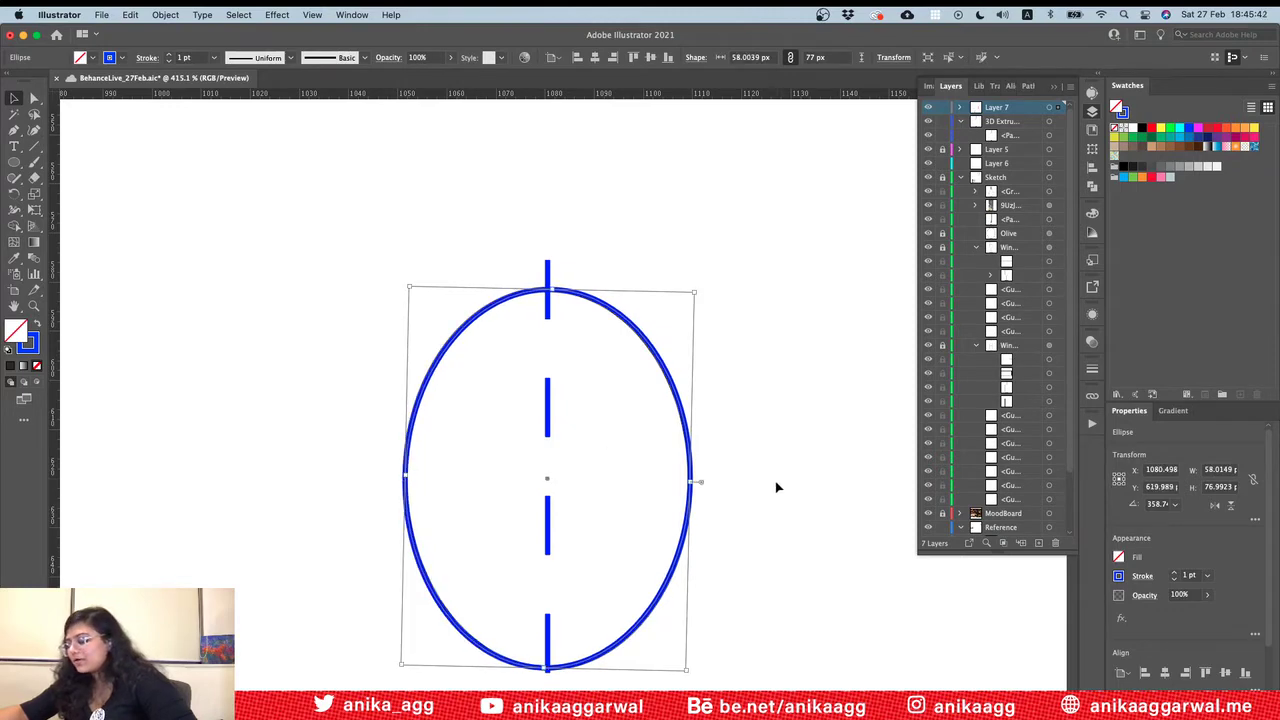
pyautogui.press('a')
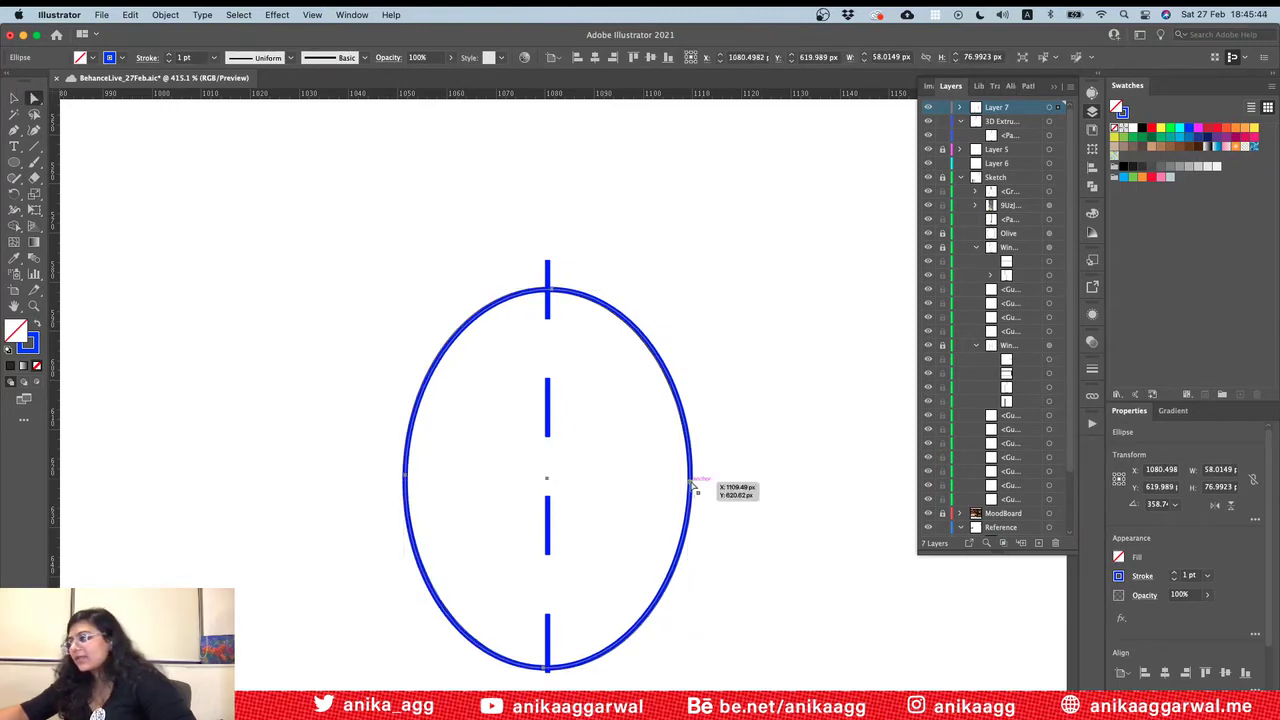
pyautogui.click(694, 481)
pyautogui.press('Delete')
# Step: Move the dashed centre line to the ellipse's right edge
pyautogui.press('v')
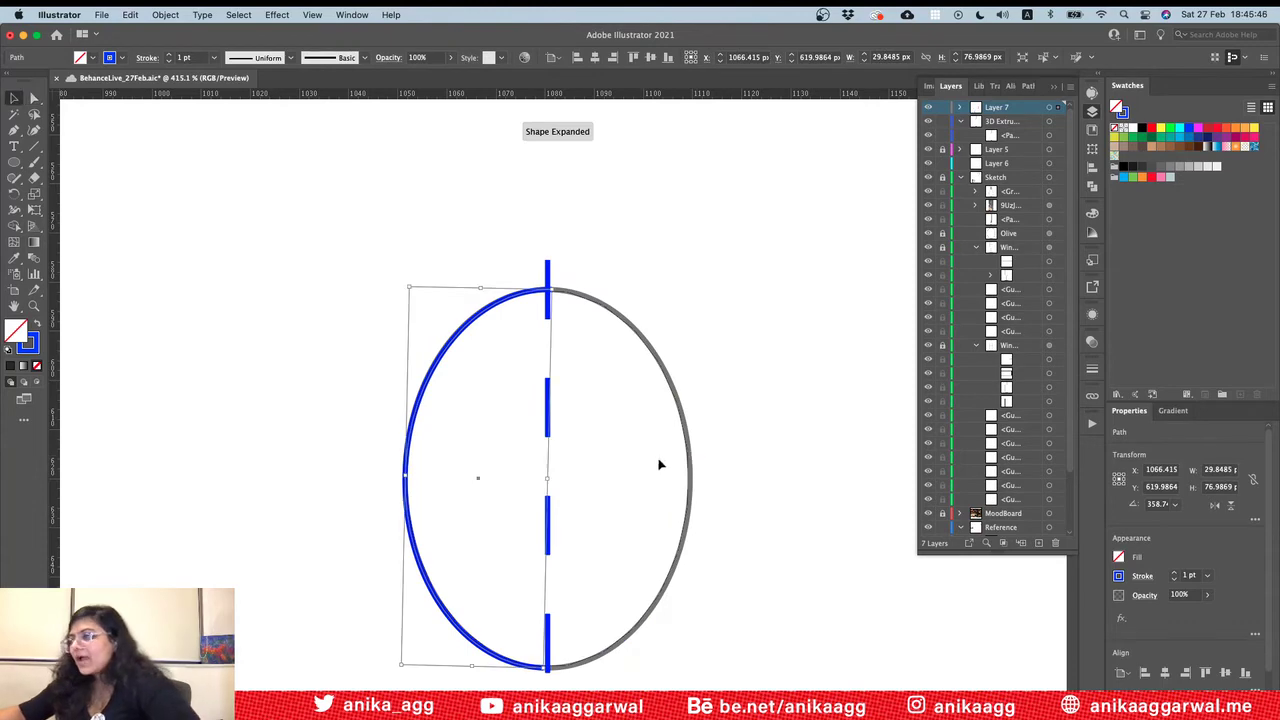
pyautogui.click(14, 130)
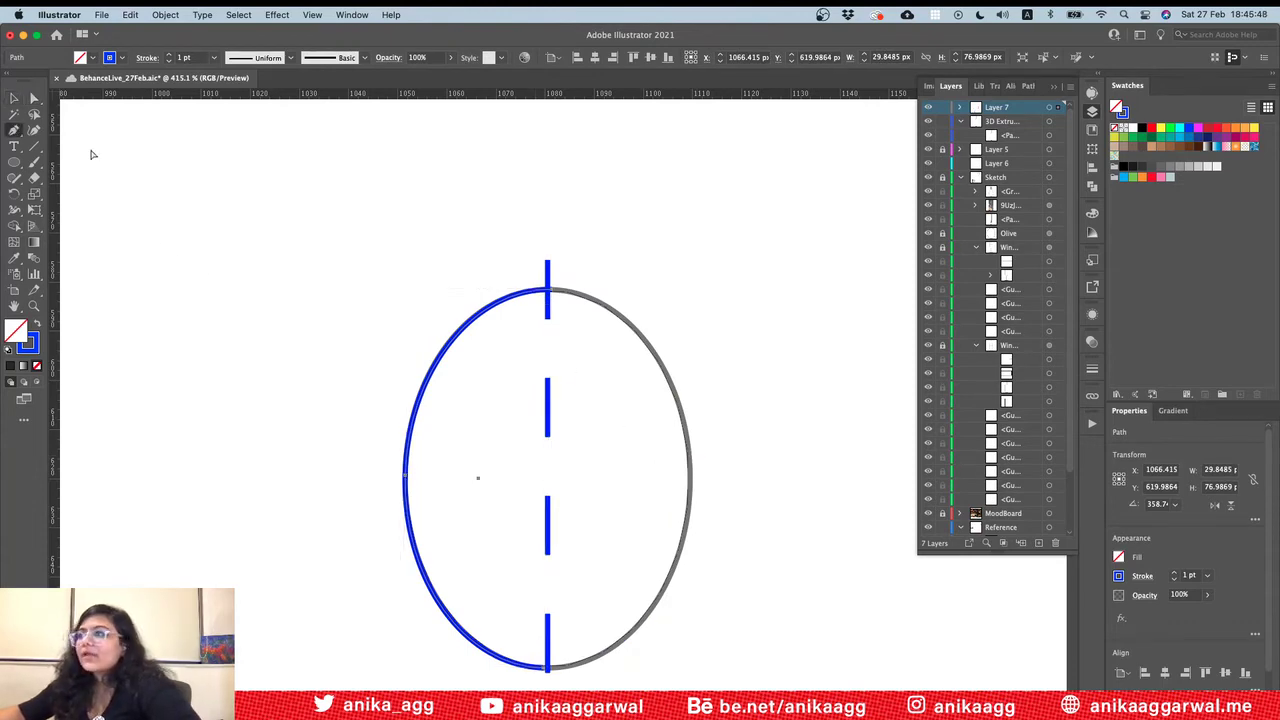
pyautogui.click(547, 290)
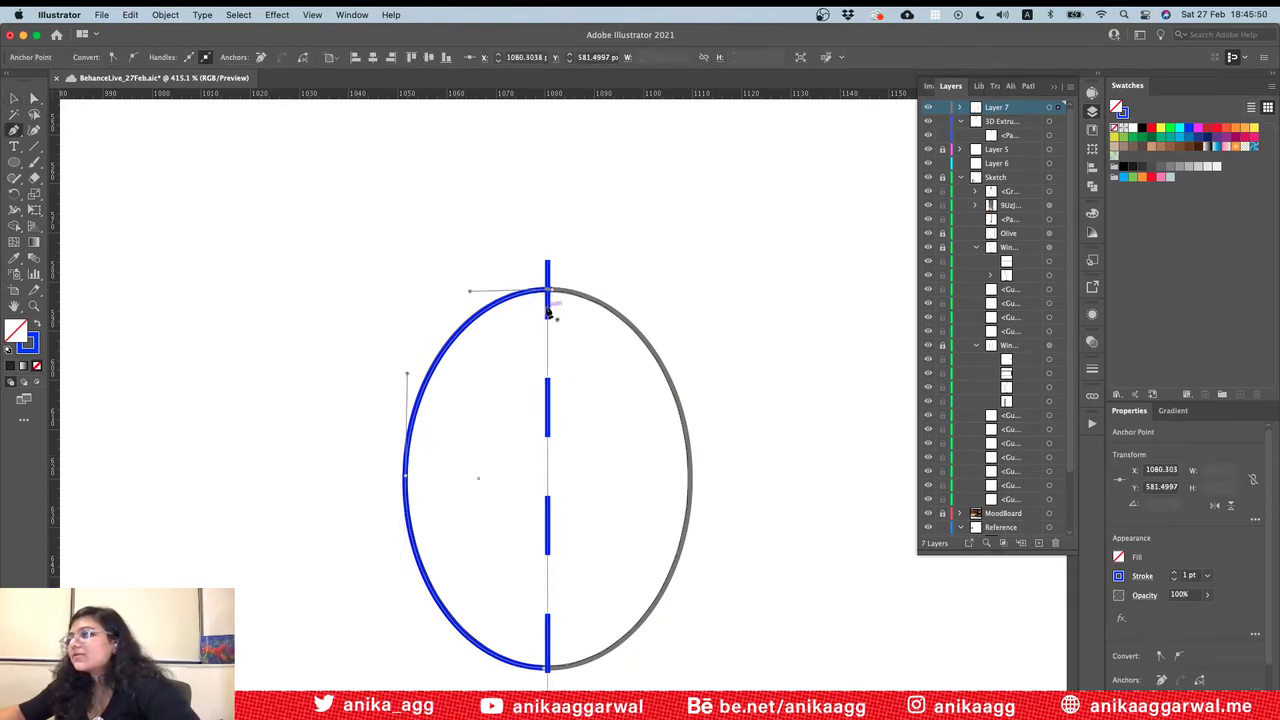
pyautogui.press('v')
pyautogui.click(551, 266)
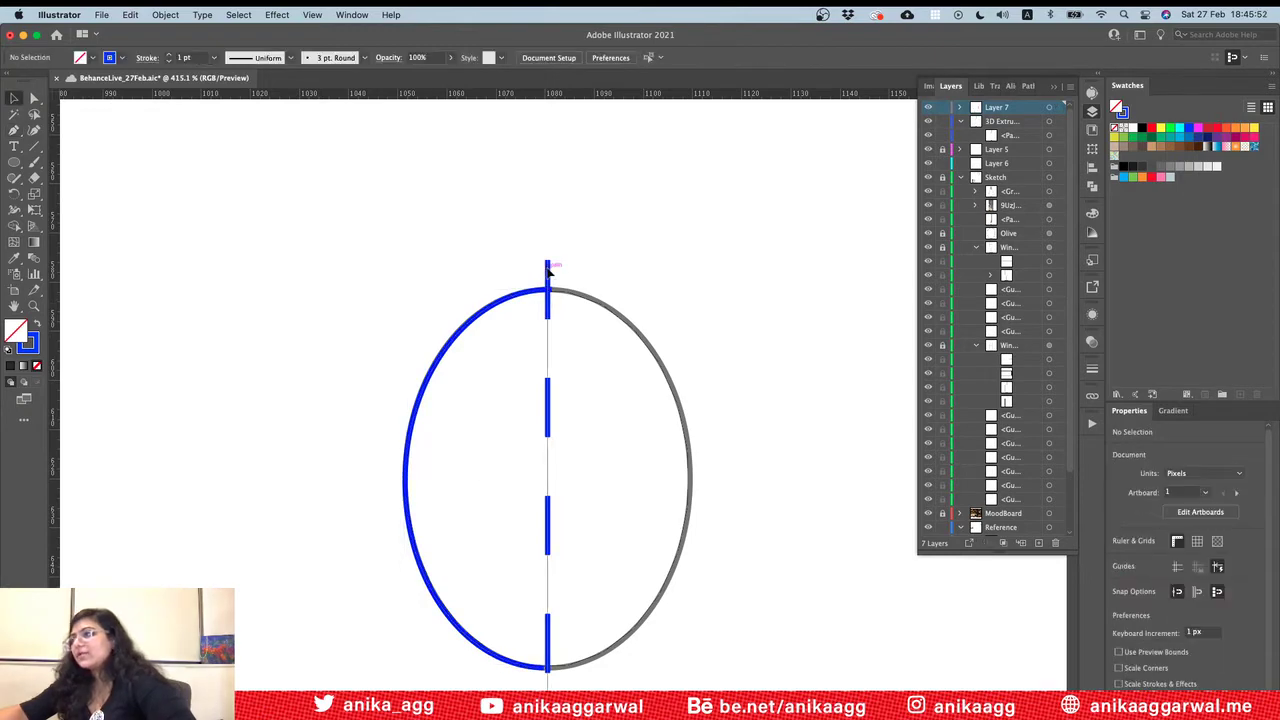
pyautogui.moveTo(551, 266); pyautogui.dragTo(679, 268)
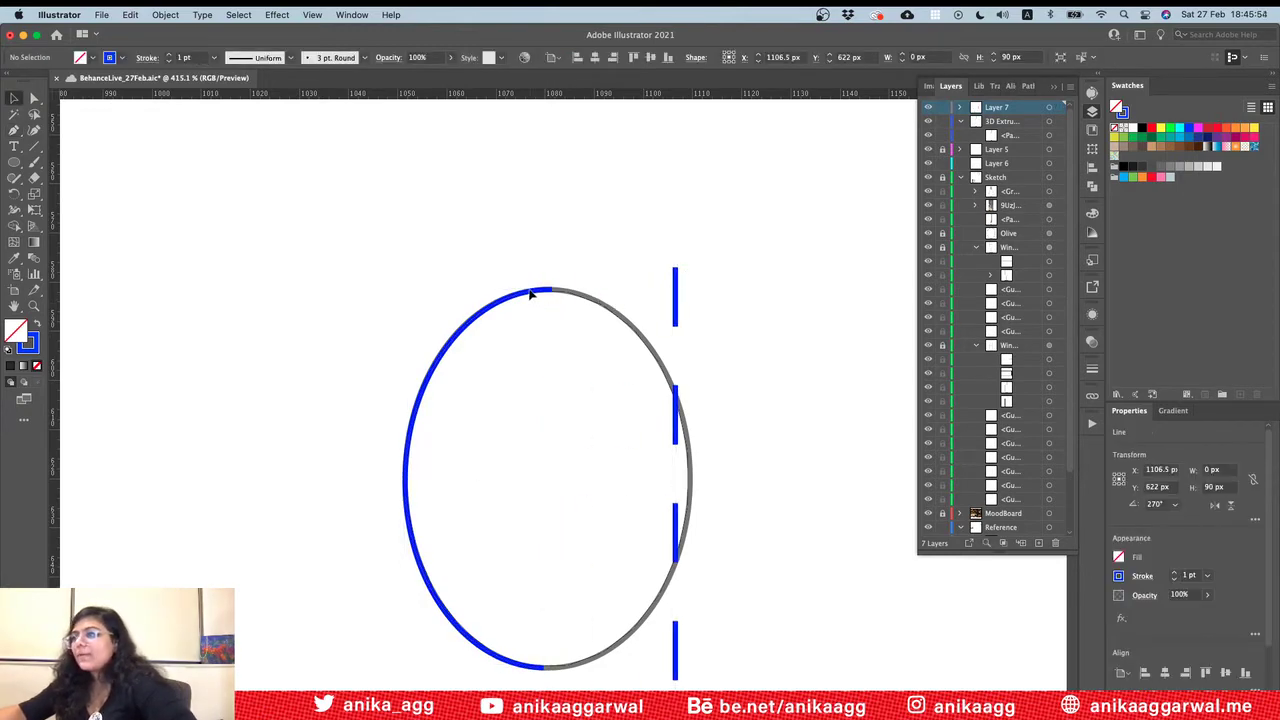
pyautogui.click(361, 326)
# Step: Try pulling a Pen handle from the arc's top end, undo it, and zoom in
pyautogui.click(444, 367)
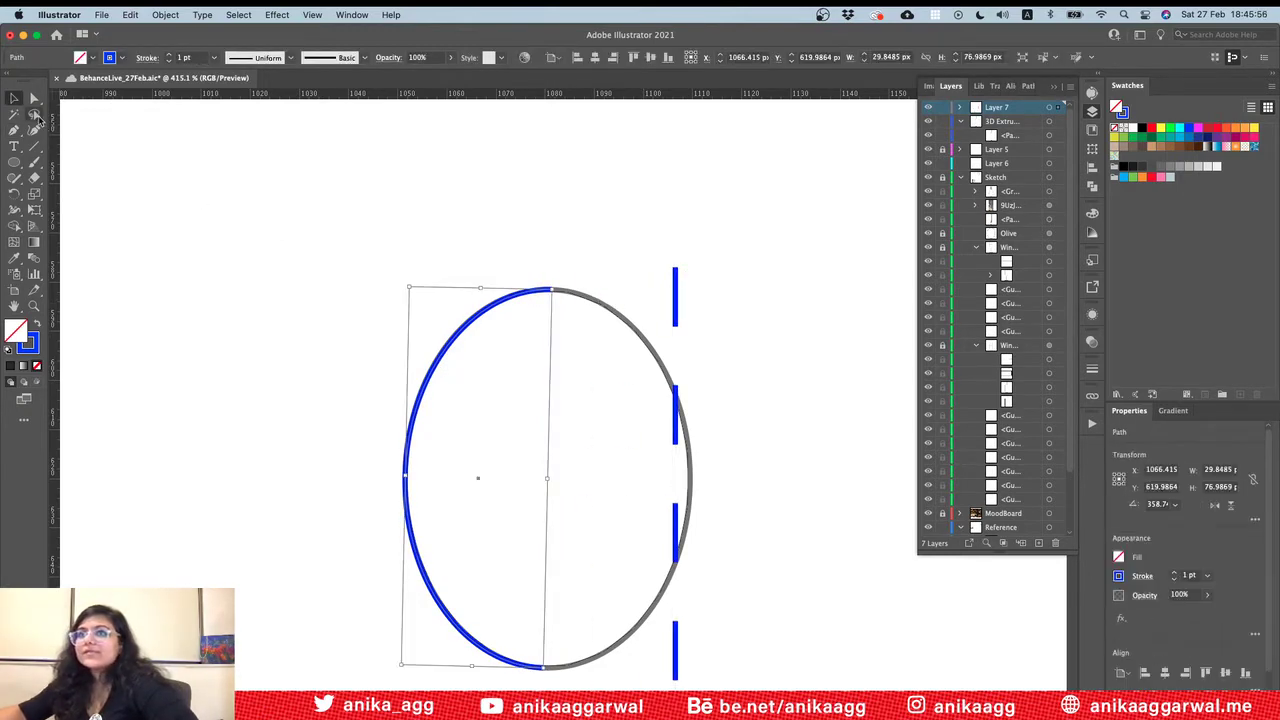
pyautogui.click(14, 130)
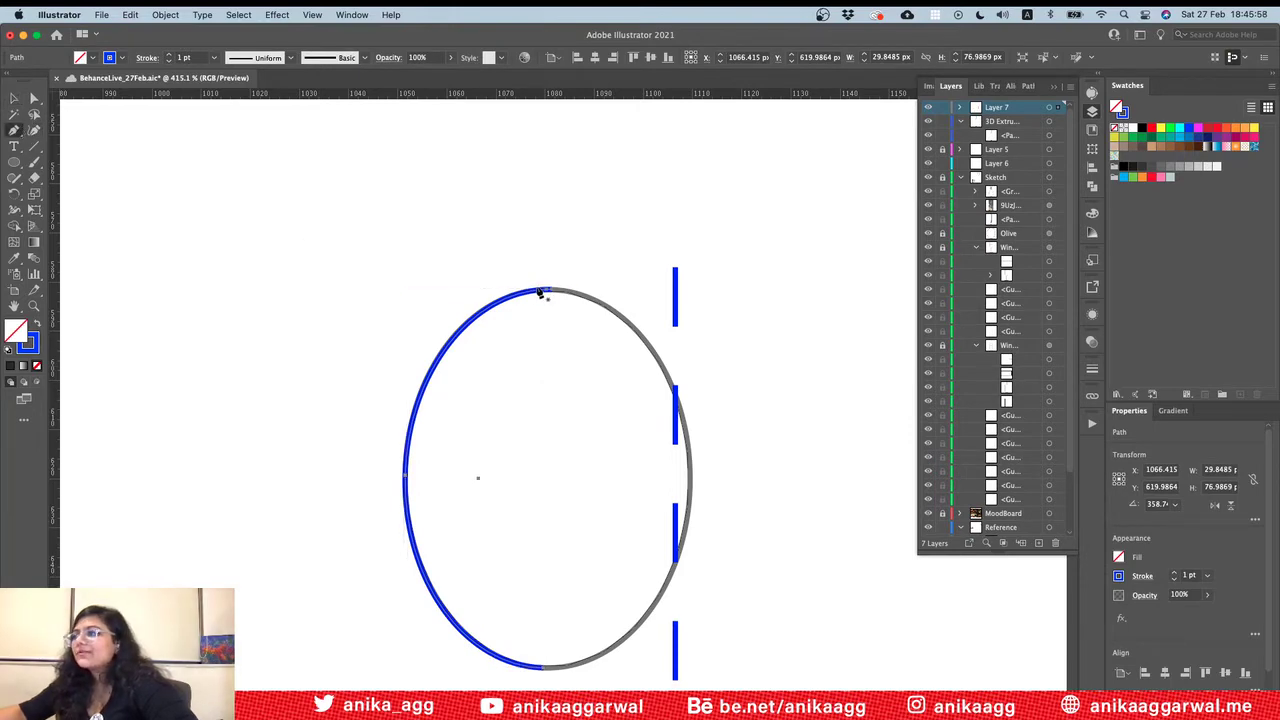
pyautogui.moveTo(549, 291)
pyautogui.mouseDown()
pyautogui.moveTo(551, 480)
pyautogui.moveTo(549, 301)
pyautogui.mouseUp()
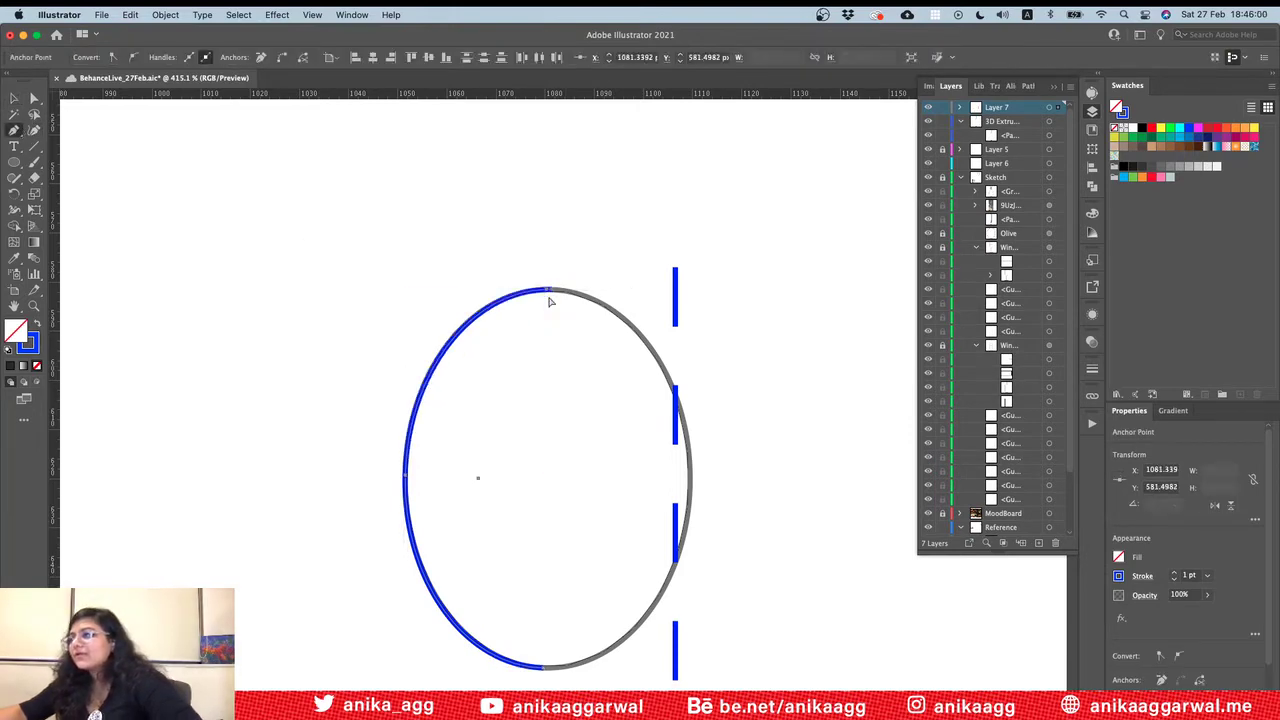
pyautogui.click(551, 293)
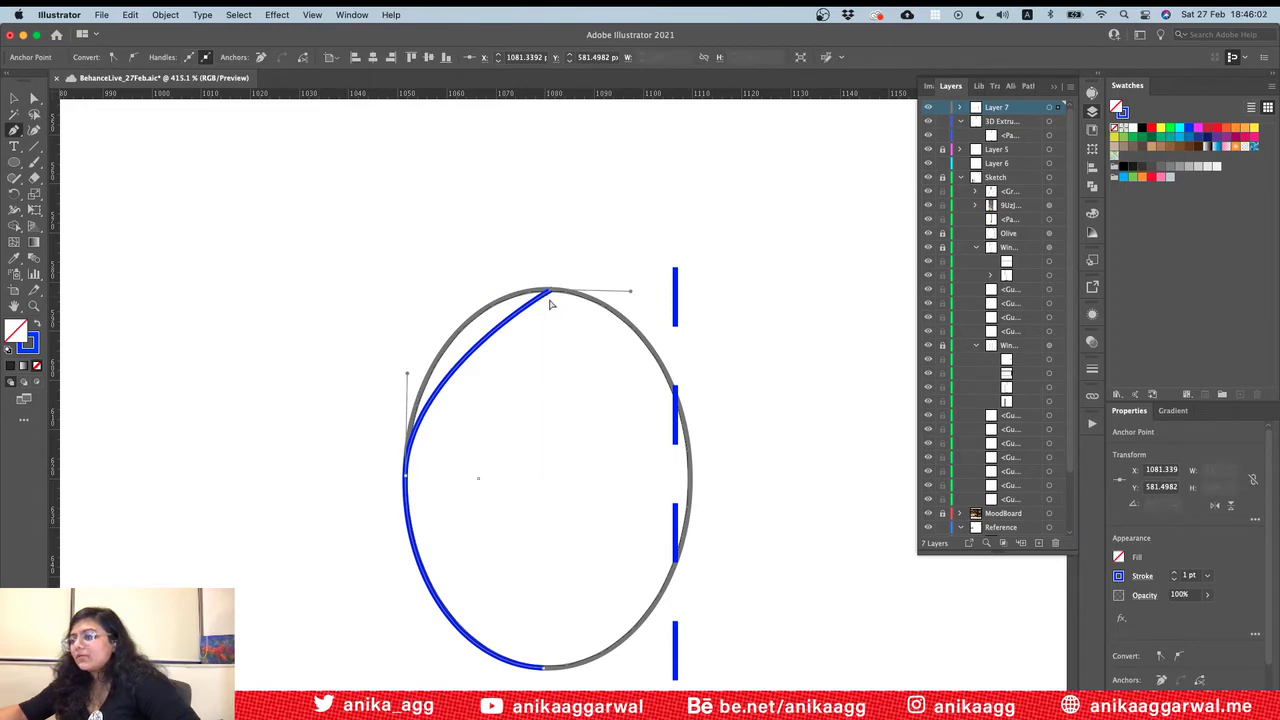
pyautogui.press('super+z')
pyautogui.press('super+z')
pyautogui.press('super+equal')
pyautogui.press('super+equal')
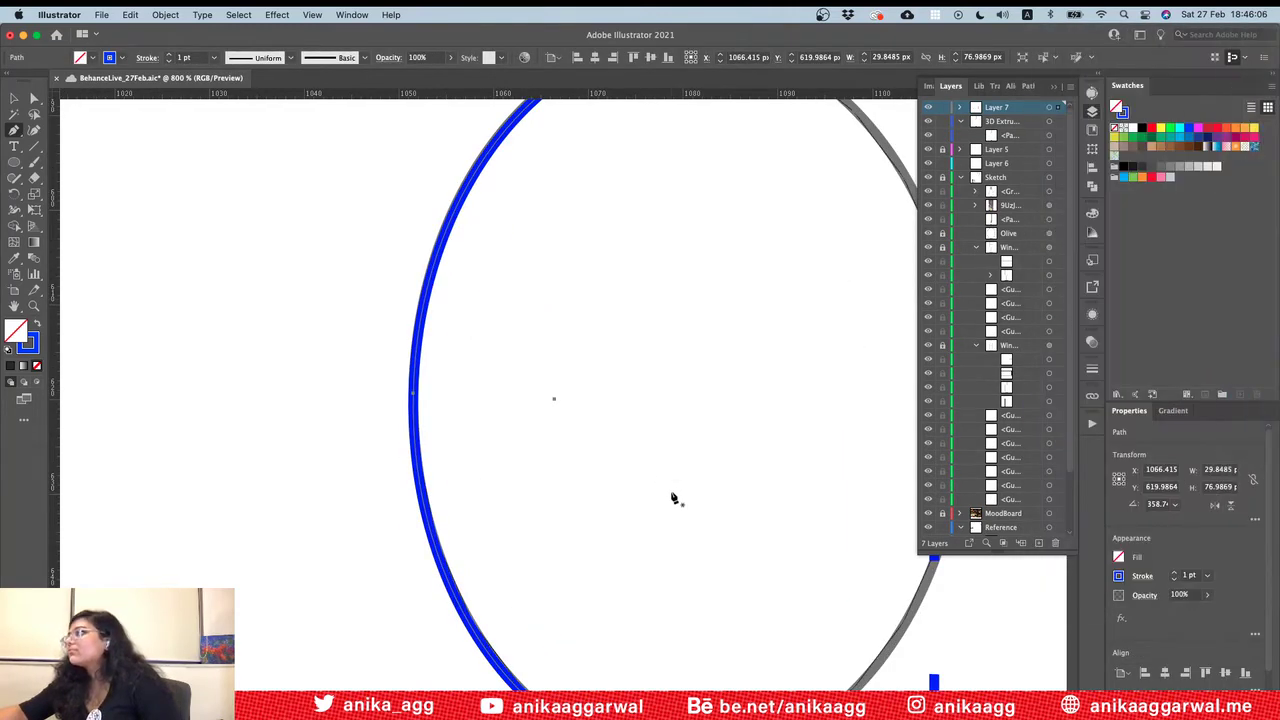
pyautogui.scroll(-3, 673, 495)
pyautogui.hscroll(3, 673, 495)
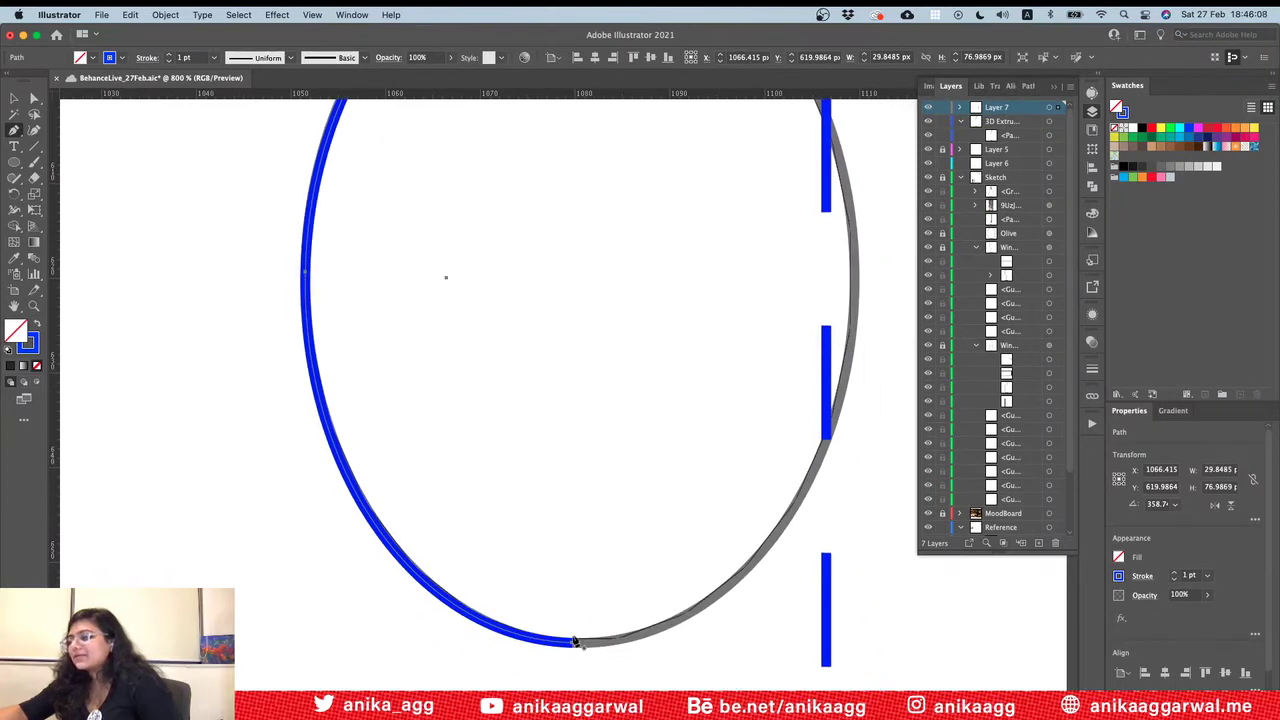
# Step: Draw an inner path from the arc's bottom end to its top end with the Pen tool
pyautogui.moveTo(571, 645); pyautogui.dragTo(390, 435)
pyautogui.keyDown('alt'); pyautogui.scroll(-3, 409, 494); pyautogui.keyUp('alt')
pyautogui.click(390, 434)
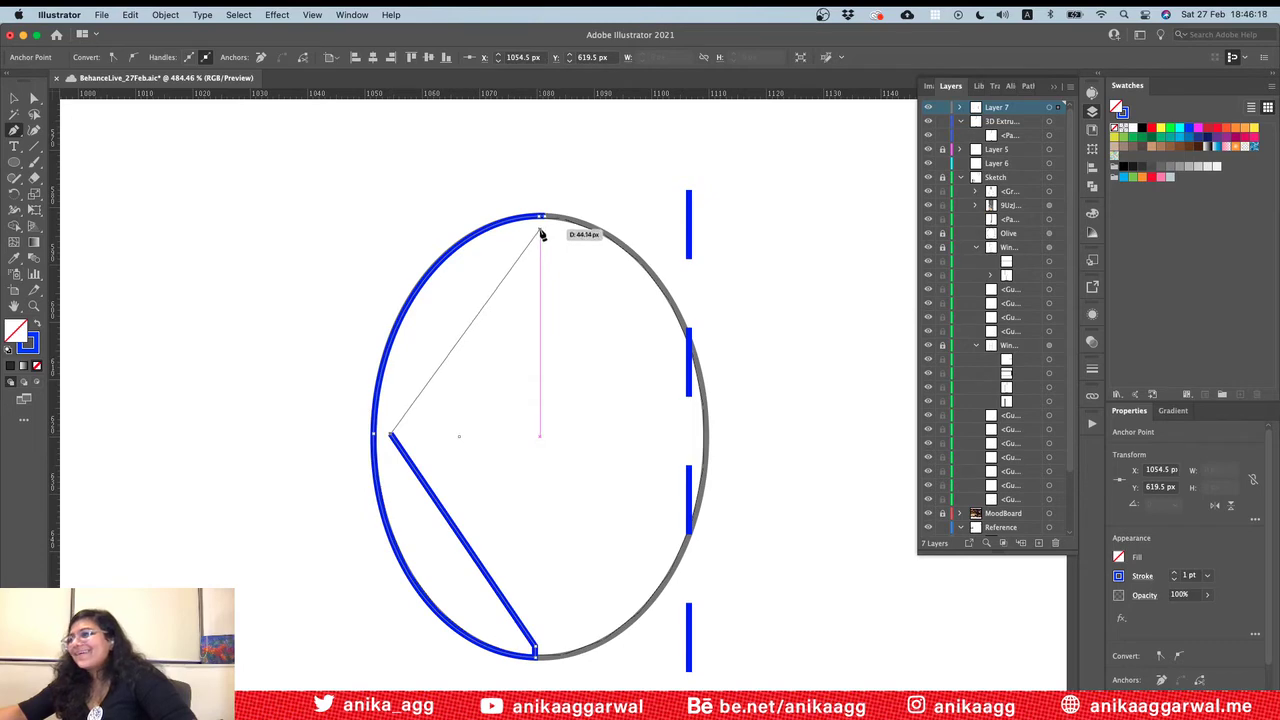
pyautogui.moveTo(539, 218); pyautogui.dragTo(551, 284)
# Step: Bend the inner segments with the Curvature tool to follow the ellipse and even the thickness
pyautogui.press('v')
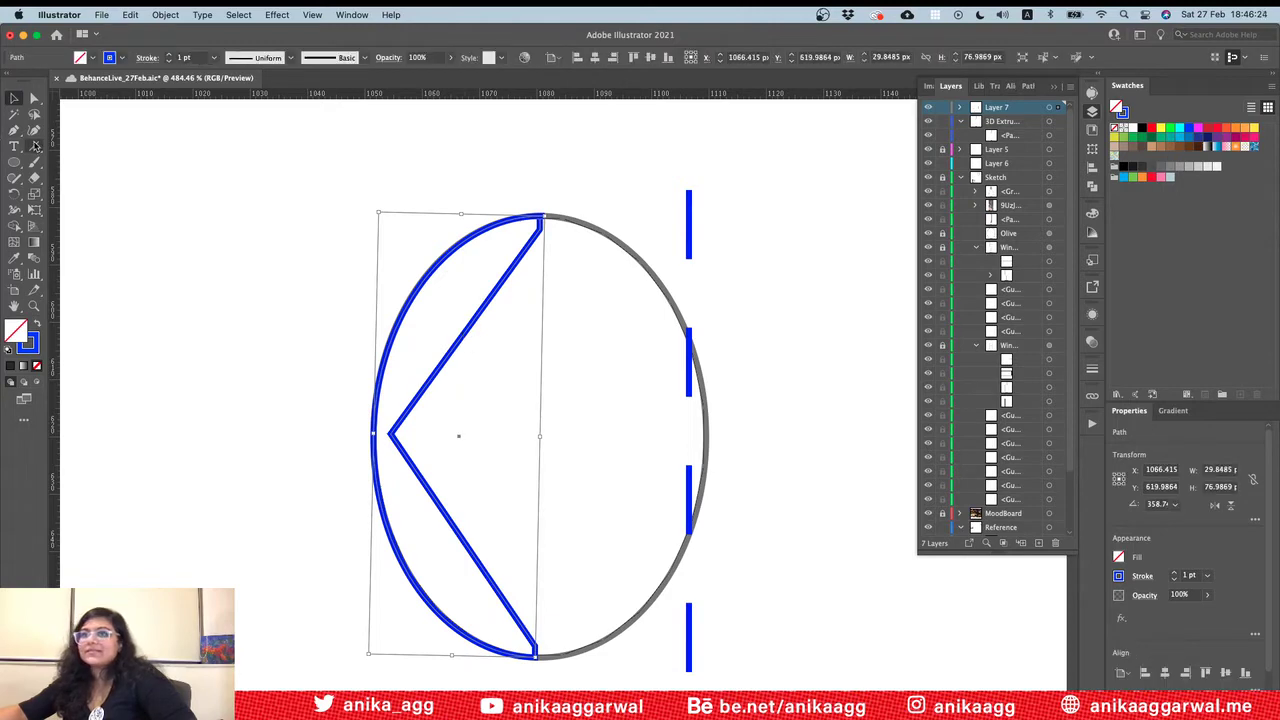
pyautogui.click(34, 131)
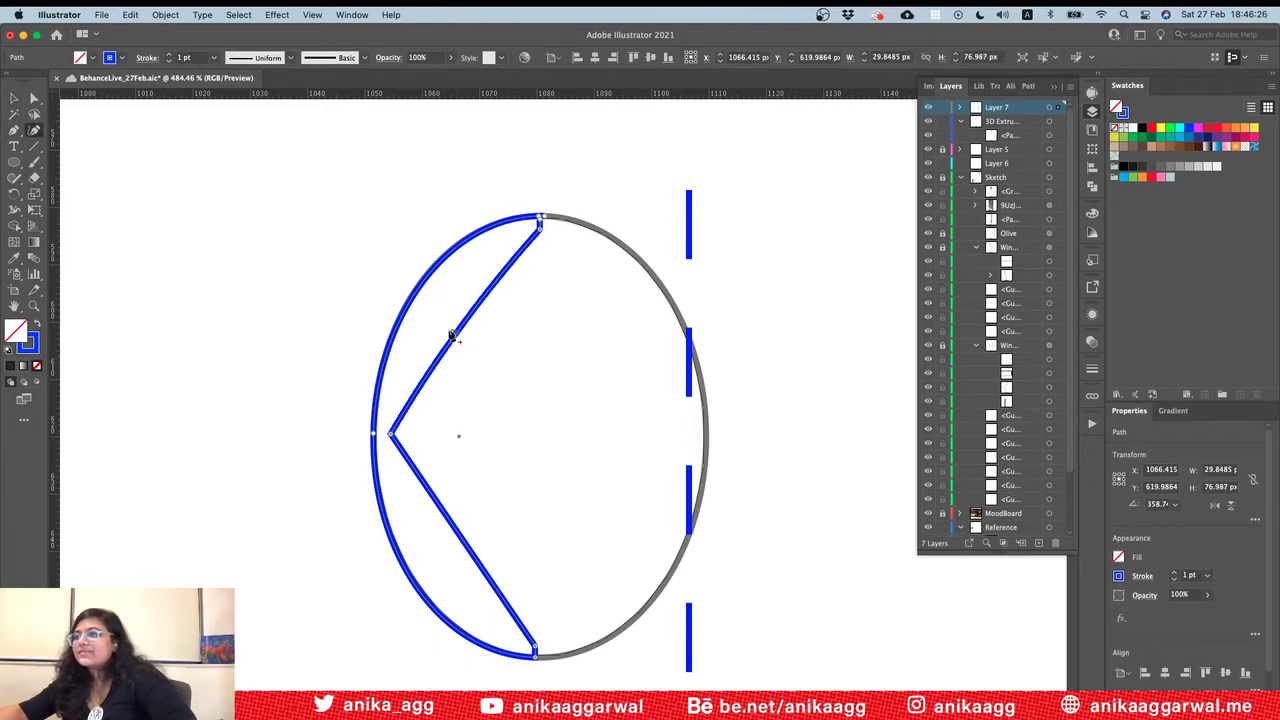
pyautogui.moveTo(452, 336); pyautogui.dragTo(425, 302)
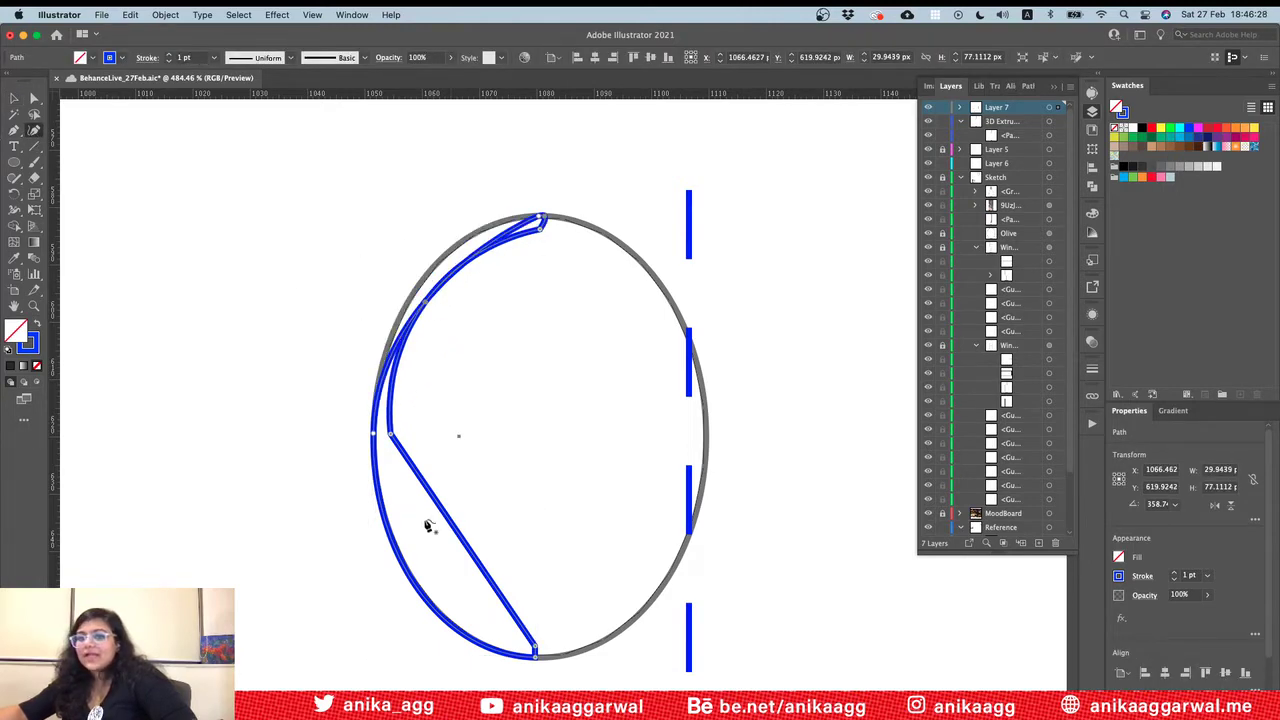
pyautogui.moveTo(465, 547); pyautogui.dragTo(449, 592)
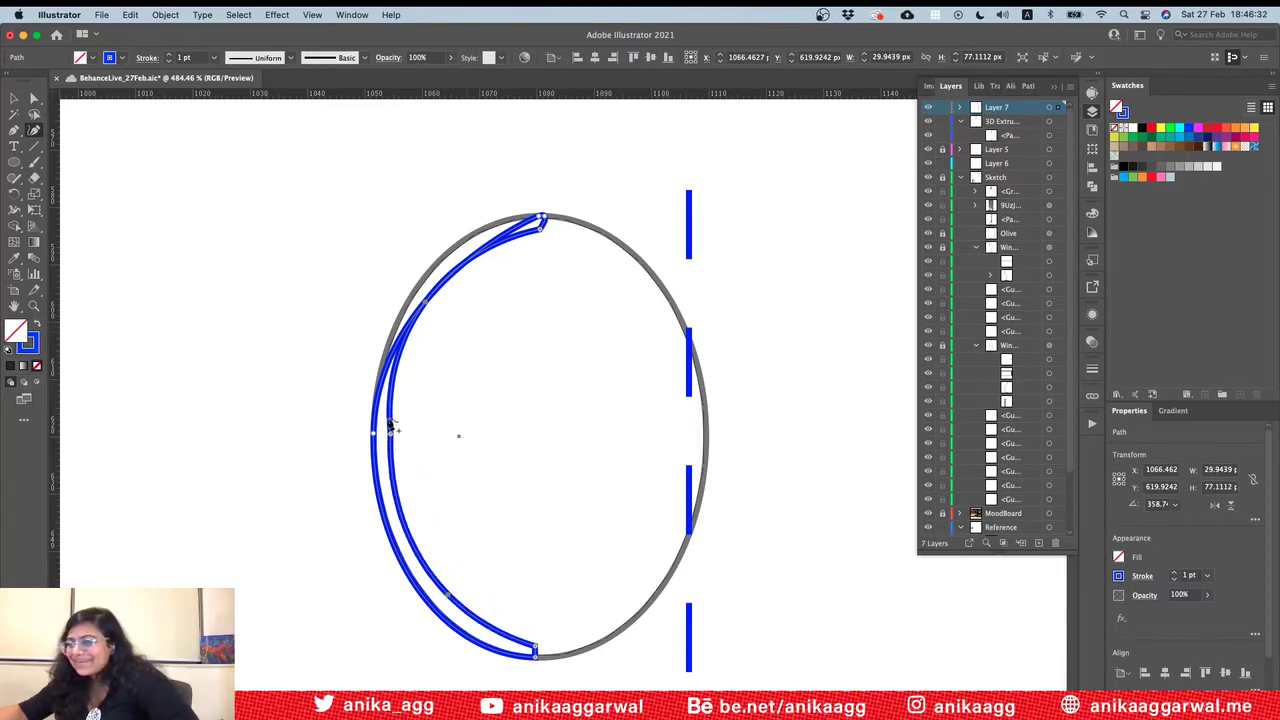
pyautogui.moveTo(392, 426); pyautogui.dragTo(397, 450)
pyautogui.moveTo(425, 318); pyautogui.dragTo(443, 315)
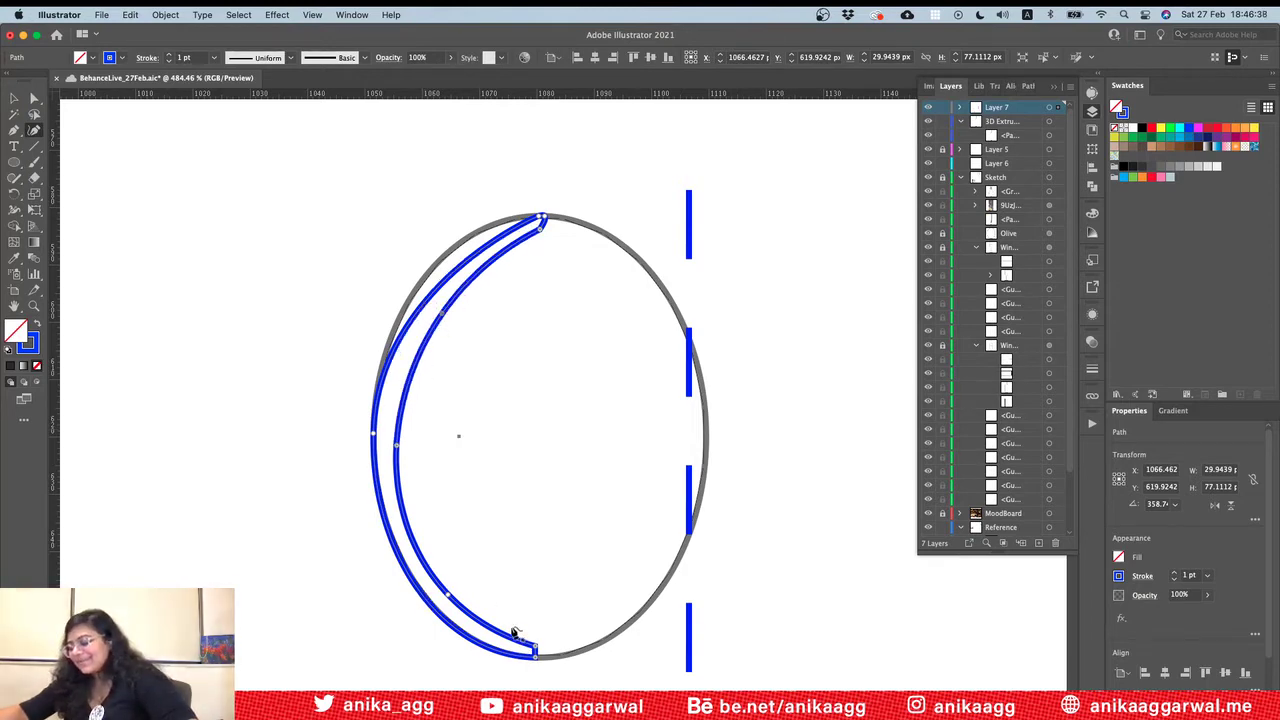
# Step: Move the crescent off the ellipse to inspect it, then place it back and deselect
pyautogui.press('v')
pyautogui.click(335, 490)
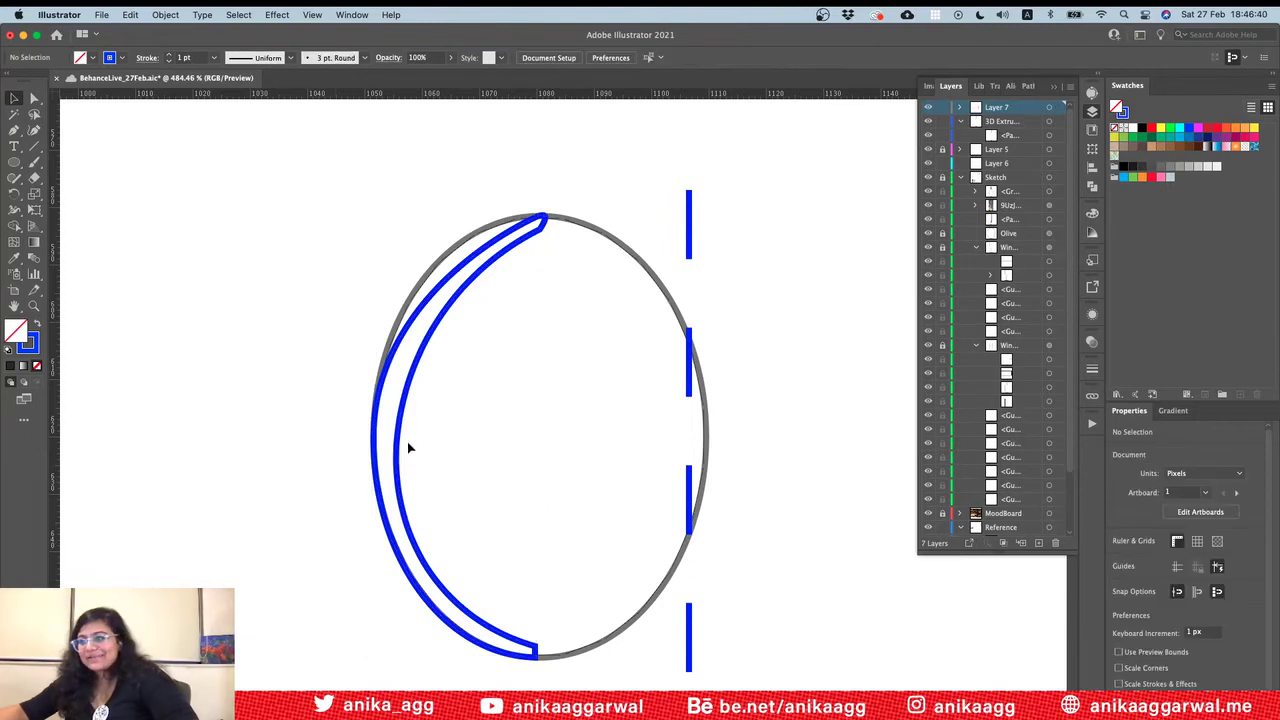
pyautogui.moveTo(392, 432); pyautogui.dragTo(404, 402)
pyautogui.click(521, 172)
pyautogui.click(296, 349)
pyautogui.keyDown('alt'); pyautogui.scroll(-5, 295, 349); pyautogui.keyUp('alt')
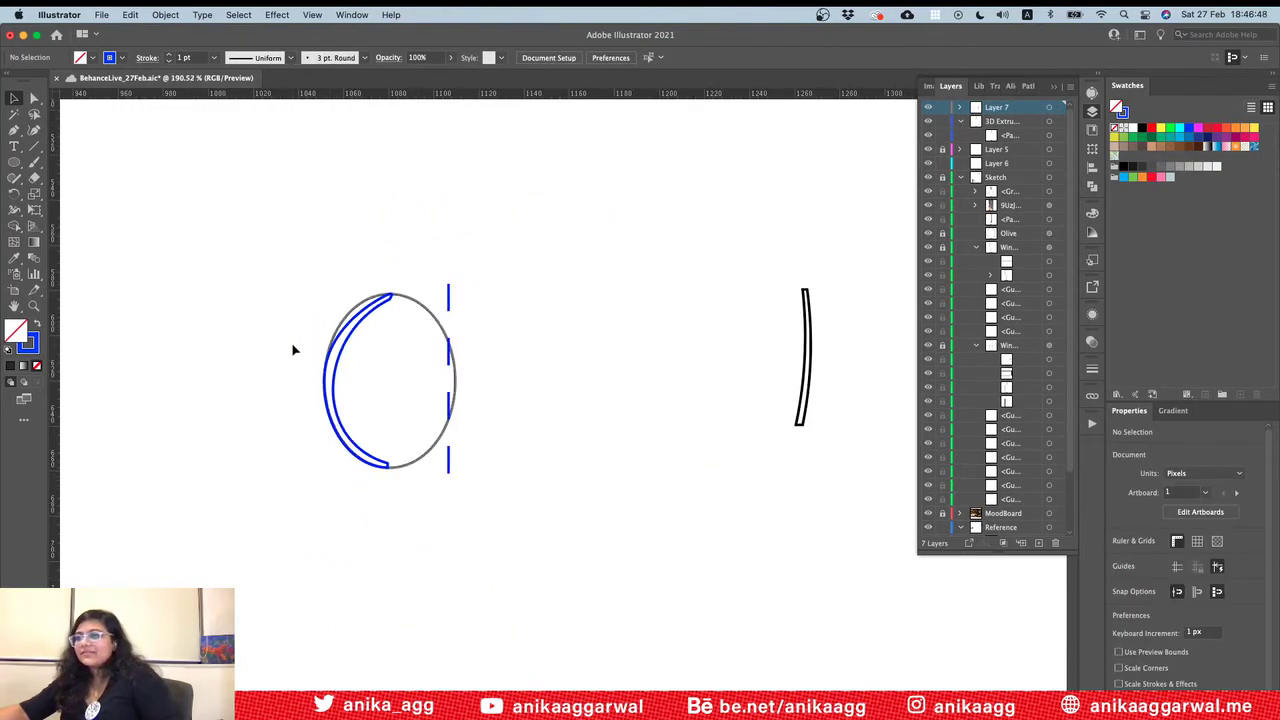
pyautogui.hscroll(-3, 380, 343)
pyautogui.keyDown('alt'); pyautogui.scroll(-2, 516, 287); pyautogui.keyUp('alt')
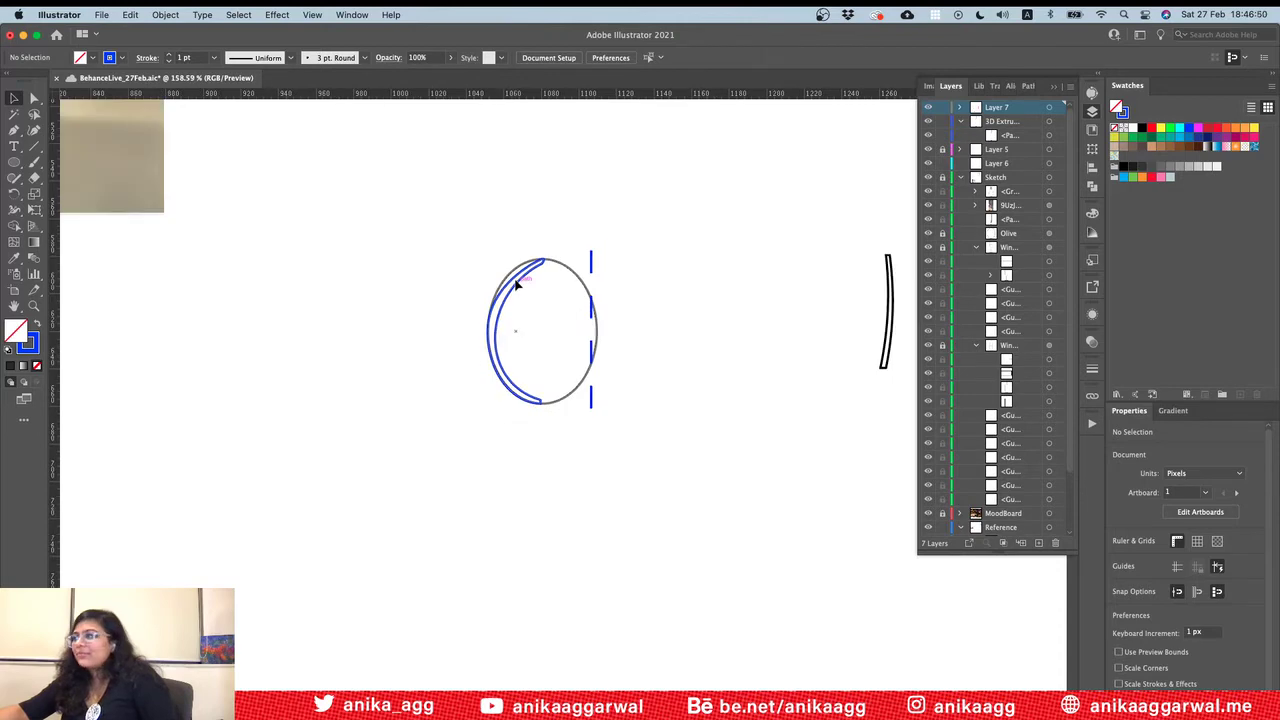
# Step: Scroll the canvas to show the bottle and glass half-profiles beside the reference painting
pyautogui.hscroll(6, 516, 286)
pyautogui.keyDown('alt'); pyautogui.scroll(4, 536, 282); pyautogui.keyUp('alt')
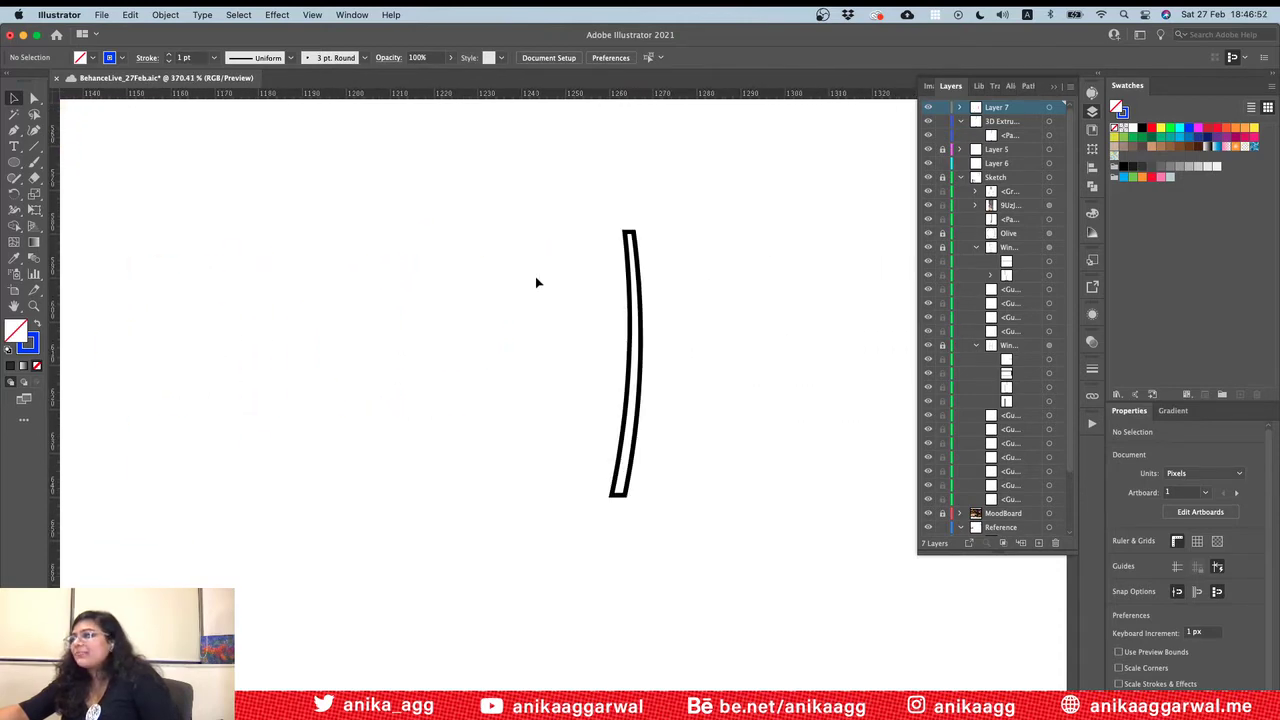
pyautogui.keyDown('alt'); pyautogui.scroll(-7, 640, 300); pyautogui.keyUp('alt')
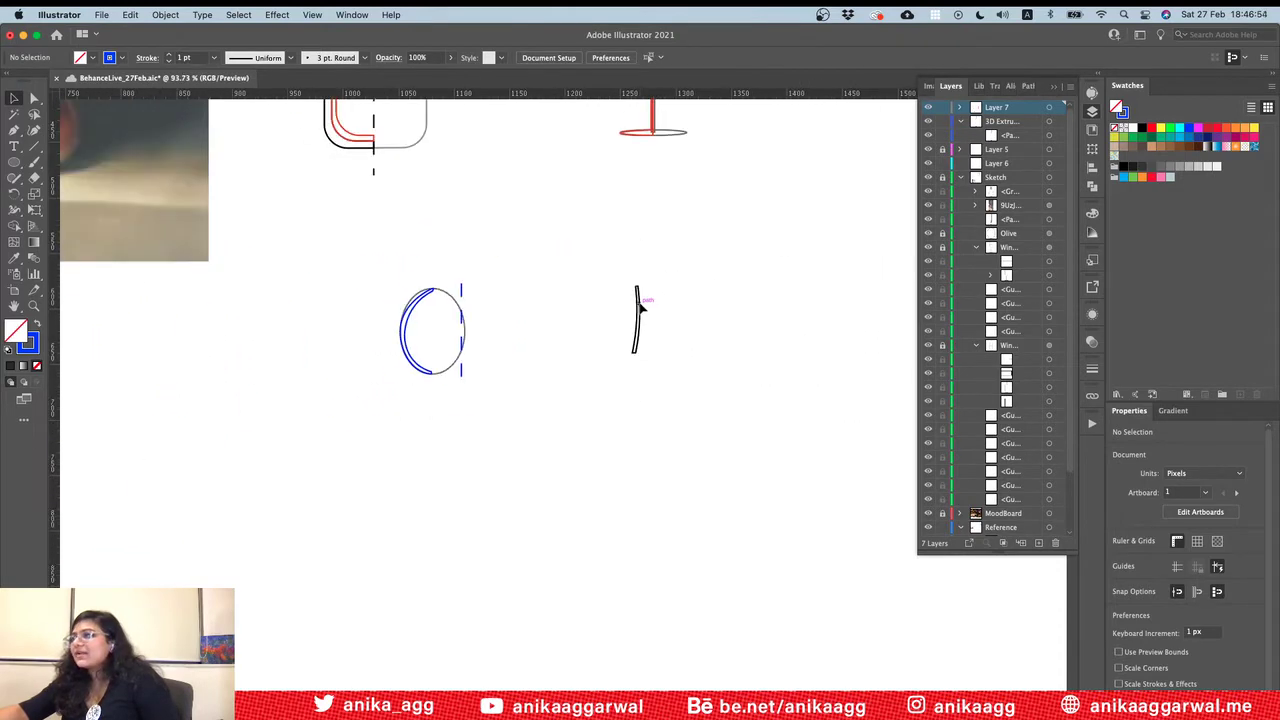
pyautogui.hscroll(-5, 640, 306)
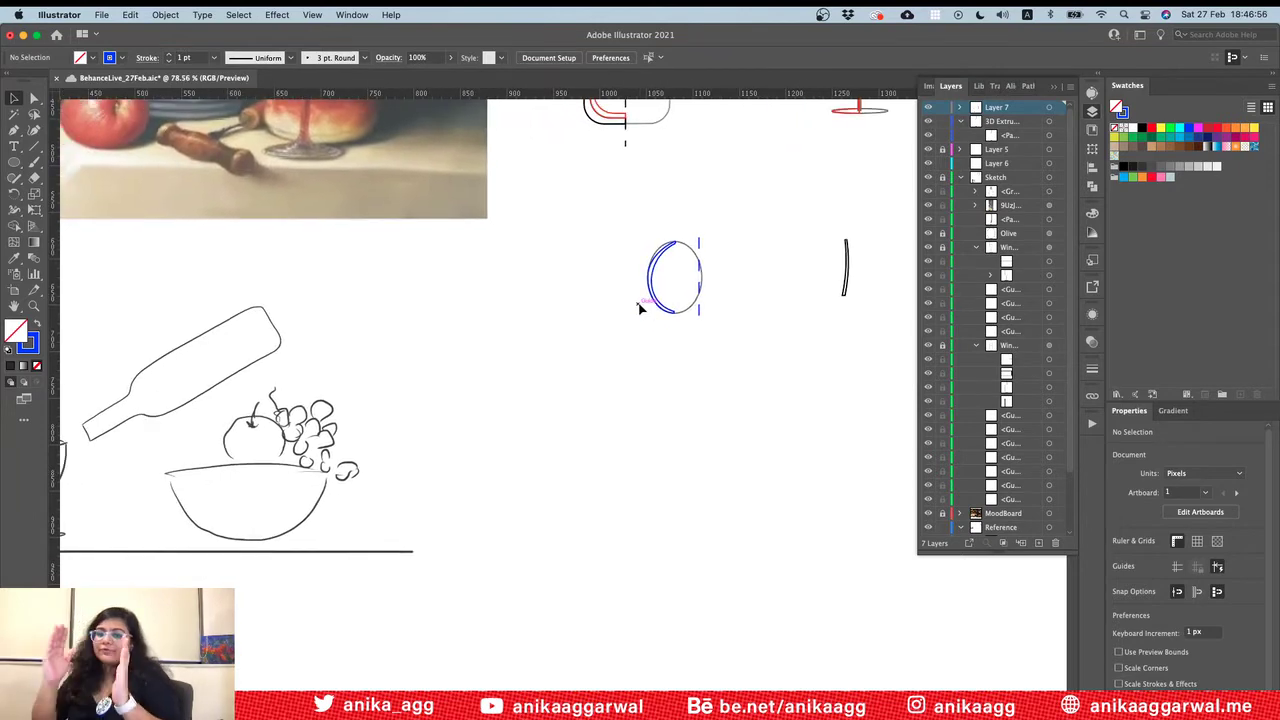
pyautogui.keyDown('alt'); pyautogui.scroll(-5, 640, 308); pyautogui.keyUp('alt')
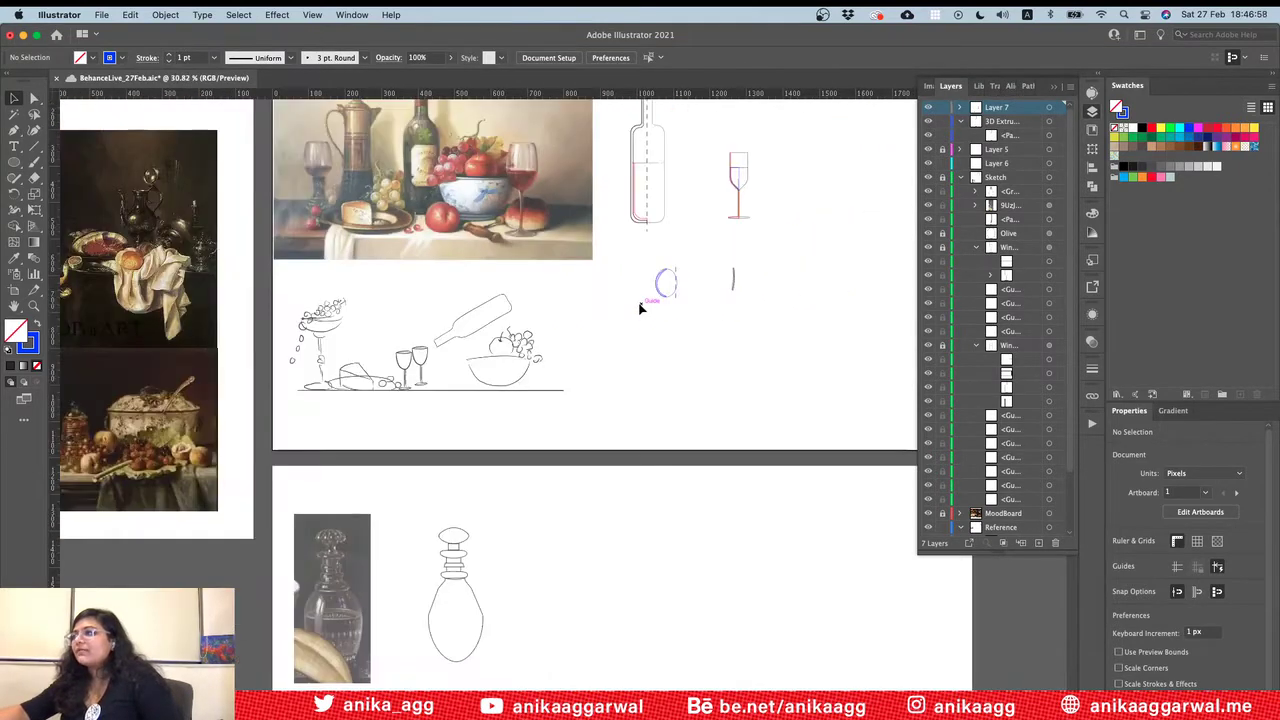
pyautogui.keyDown('alt'); pyautogui.scroll(4, 640, 308); pyautogui.keyUp('alt')
pyautogui.scroll(-2, 643, 308)
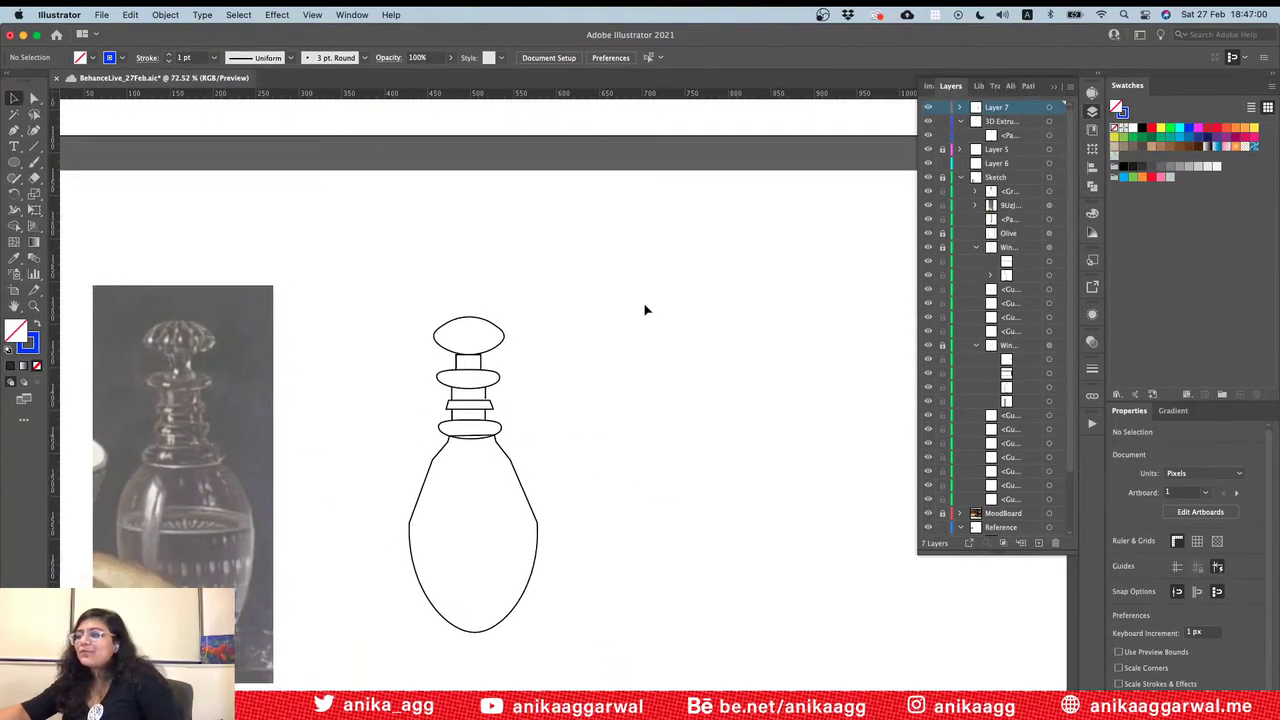
pyautogui.scroll(5, 645, 312)
pyautogui.hscroll(5, 645, 312)
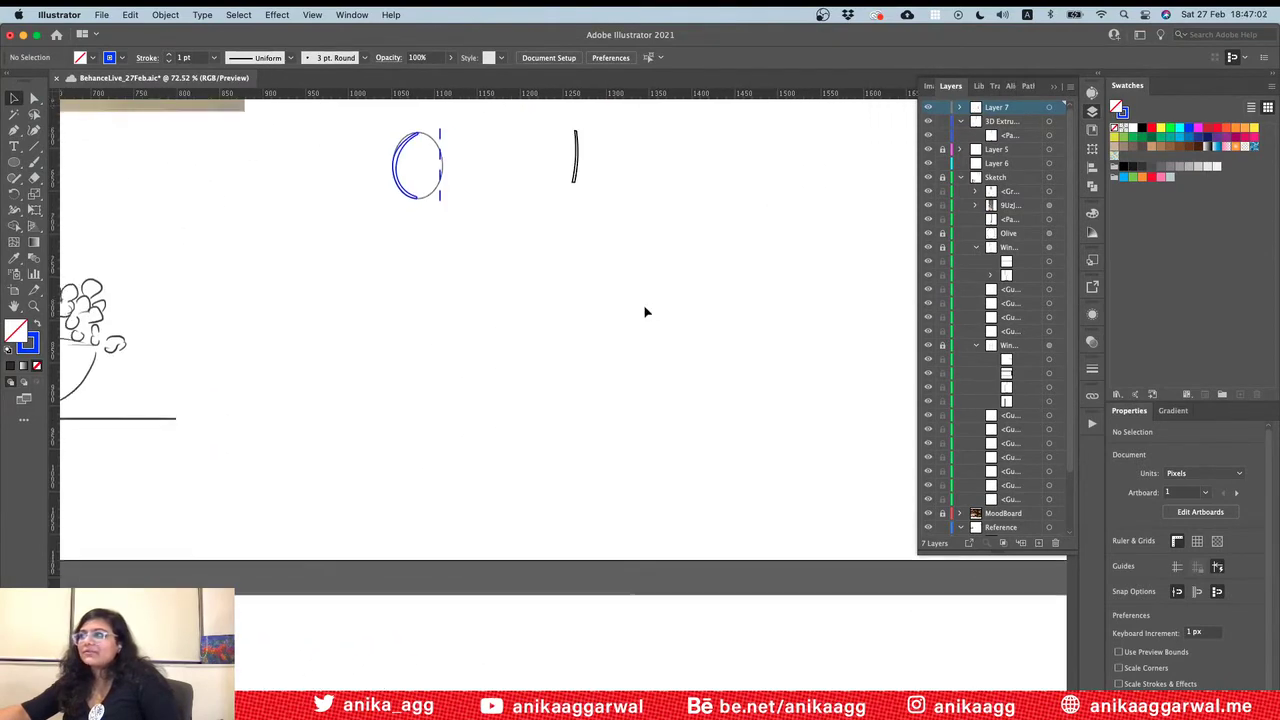
pyautogui.scroll(-5, 645, 312)
pyautogui.scroll(6, 645, 312)
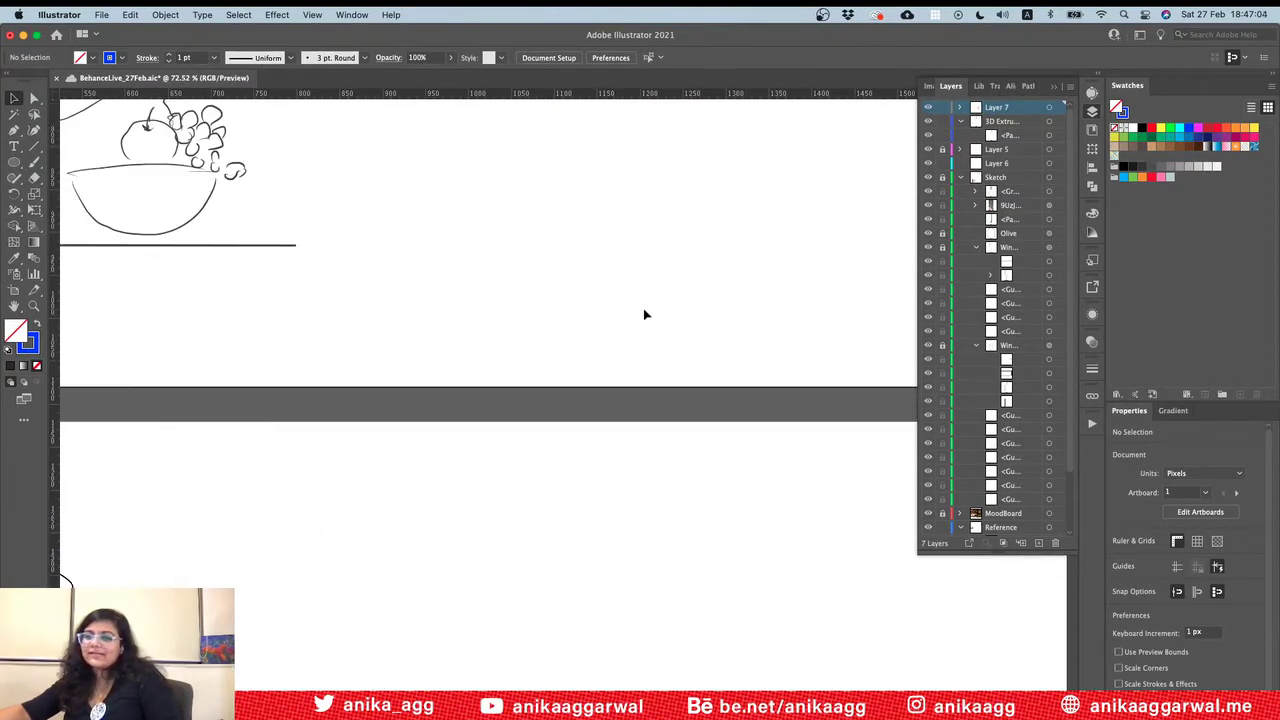
pyautogui.hscroll(2, 645, 313)
pyautogui.scroll(3, 645, 315)
pyautogui.keyDown('alt'); pyautogui.scroll(-3, 645, 315); pyautogui.keyUp('alt')
pyautogui.keyDown('alt'); pyautogui.scroll(3, 645, 315); pyautogui.keyUp('alt')
pyautogui.hscroll(-2, 645, 315)
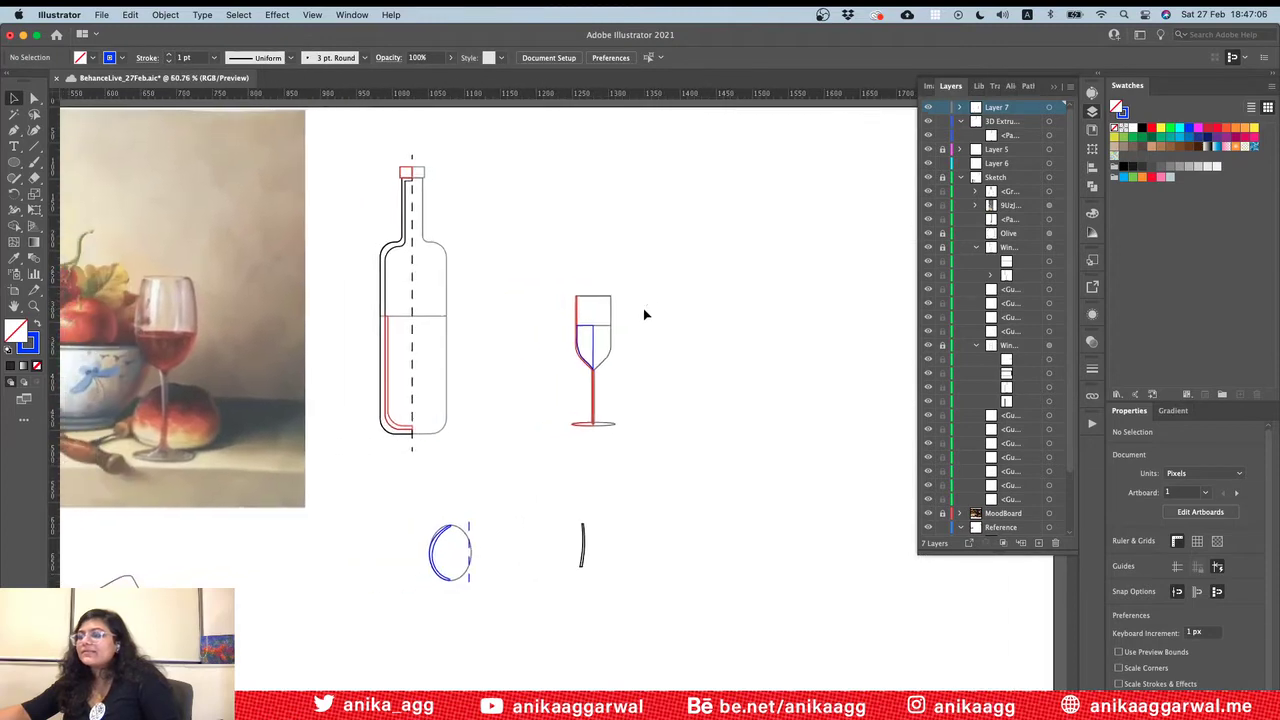
pyautogui.hscroll(-3, 645, 315)
pyautogui.scroll(1, 623, 320)
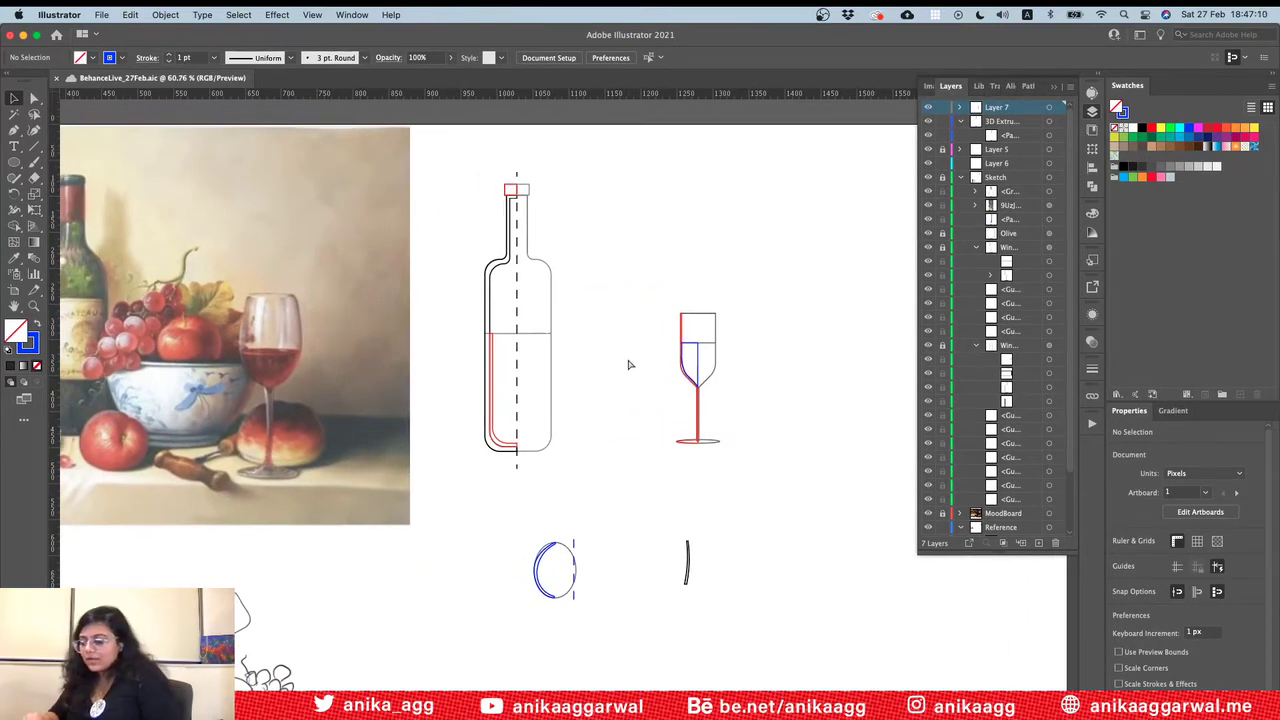
# Step: Launch Adobe Photoshop 2021 through a Spotlight search for 'photos'
pyautogui.press('super+space')
pyautogui.write('photos')
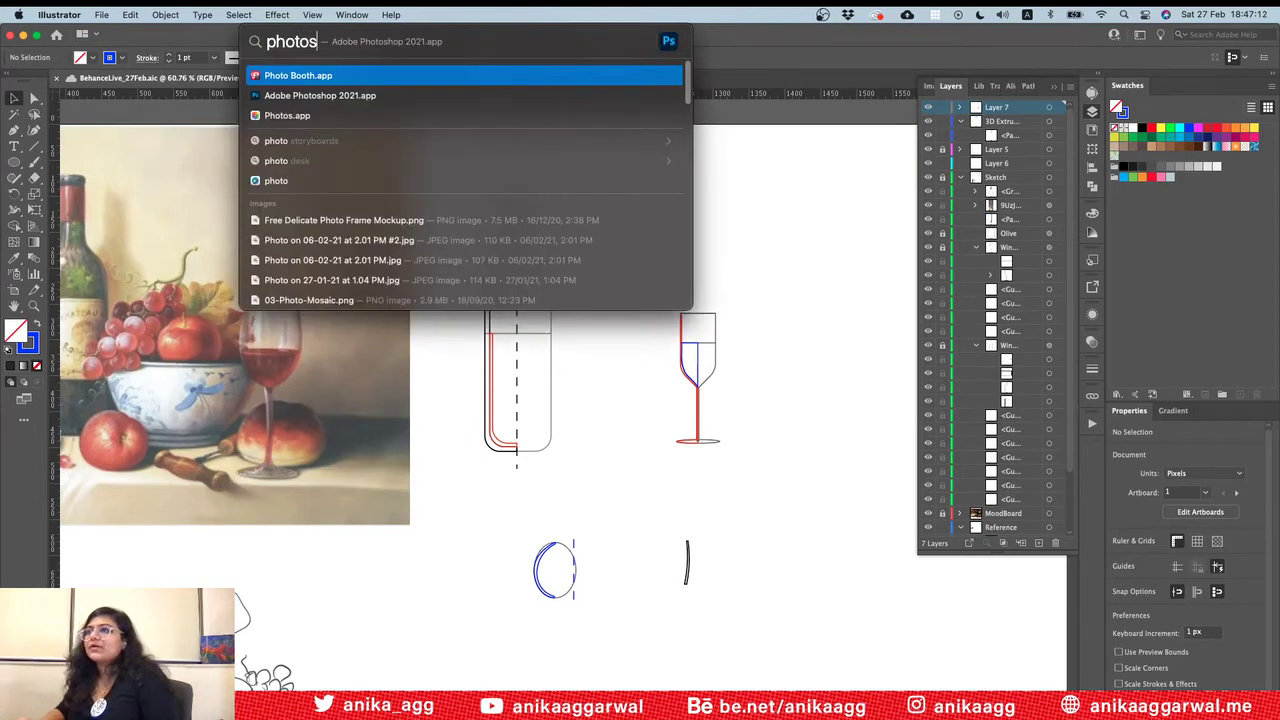
pyautogui.press('Return')
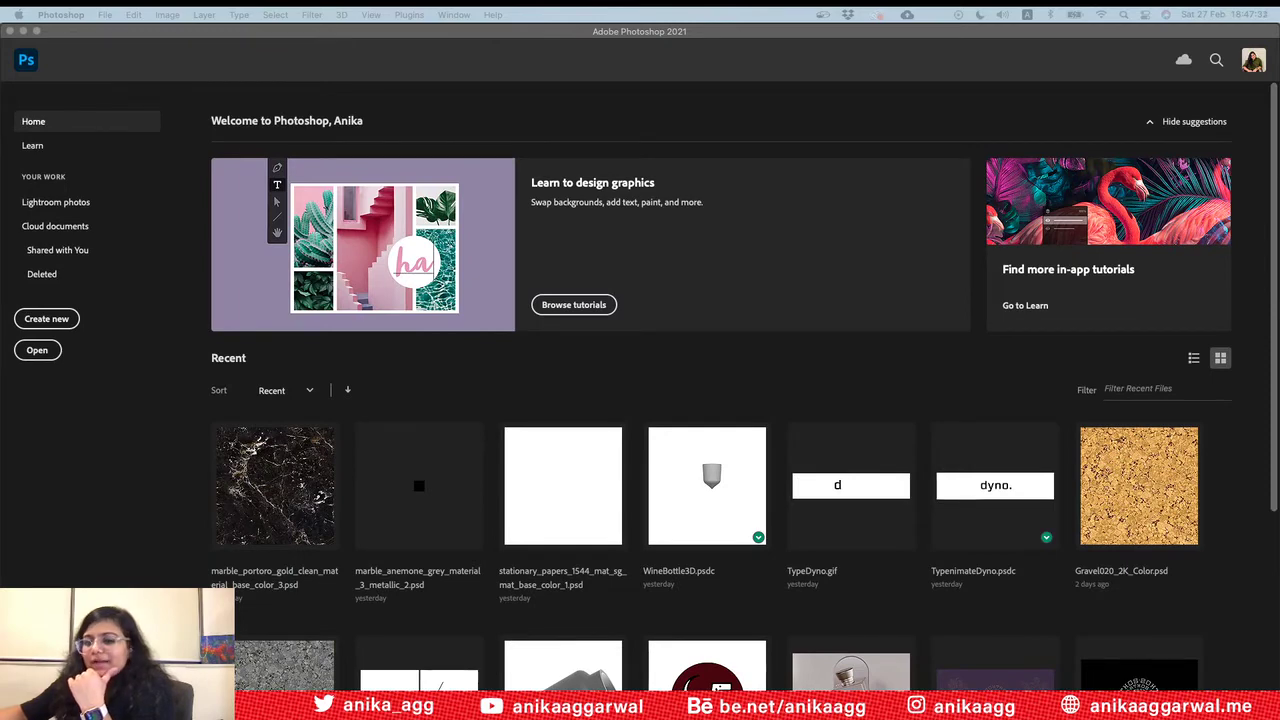
# Step: Create a new document from the 1200 × 1200 px, 300 ppi Custom preset
pyautogui.click(47, 319)
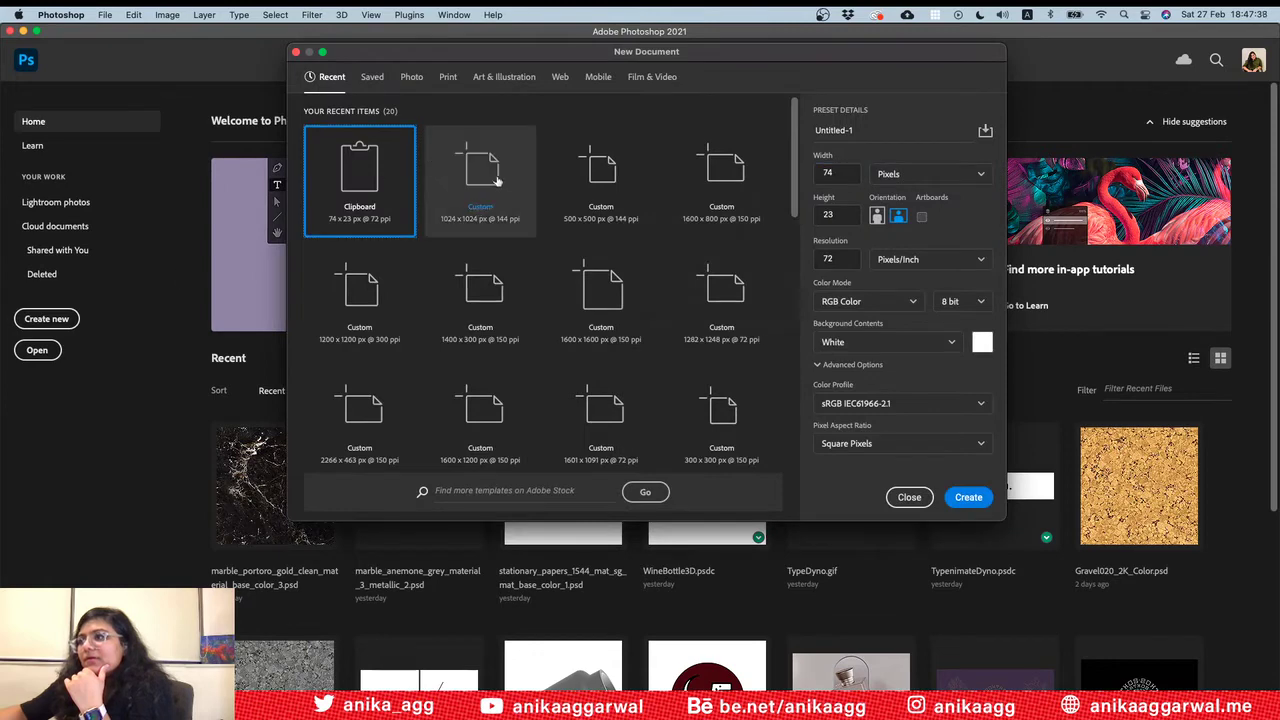
pyautogui.click(363, 314)
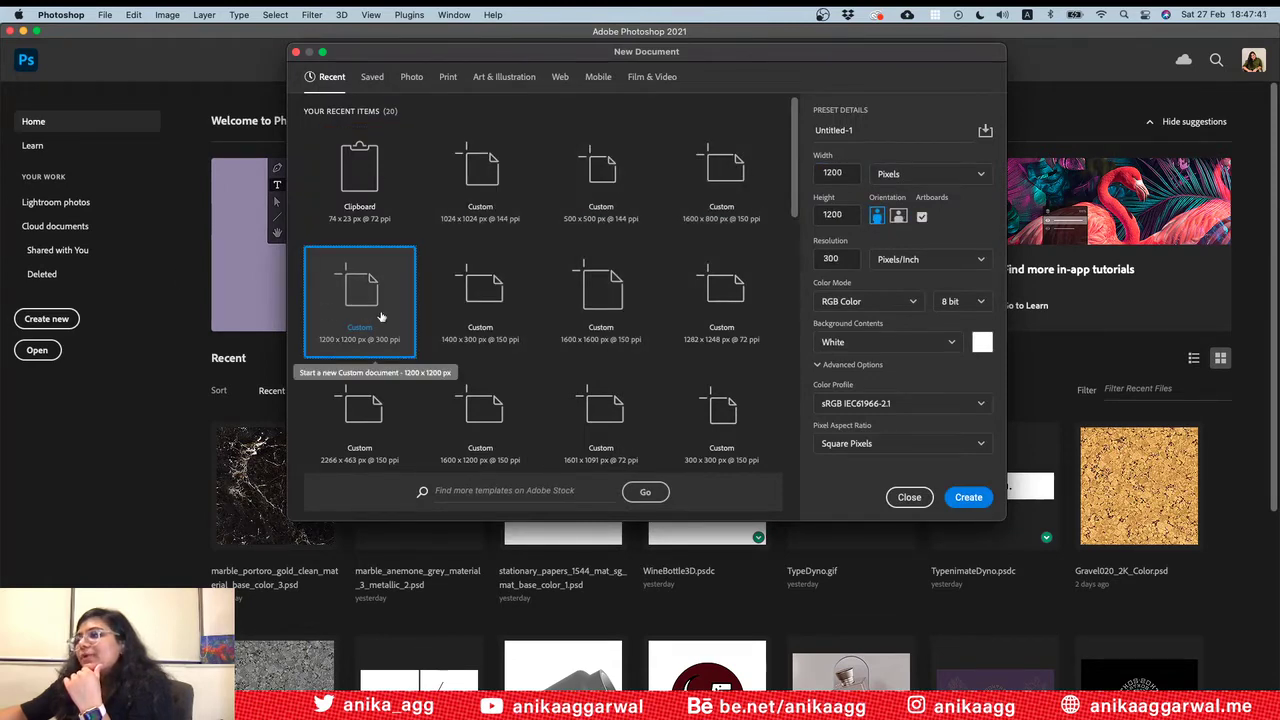
pyautogui.click(967, 498)
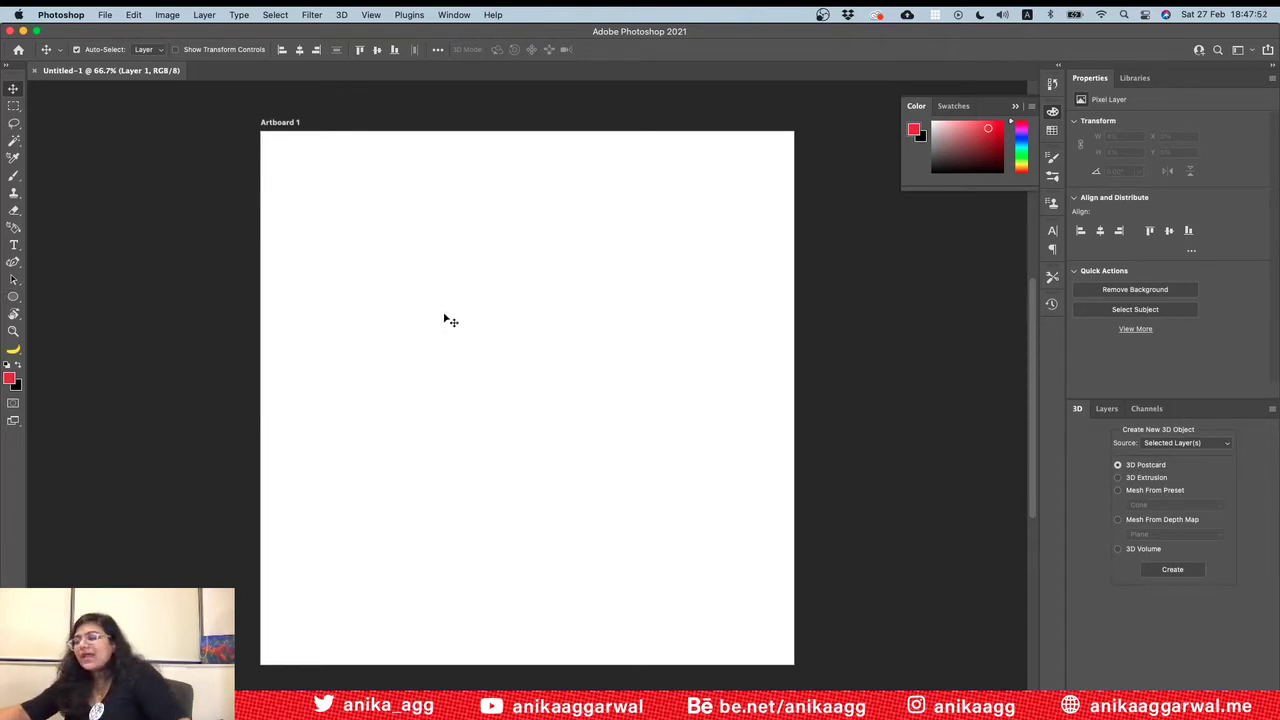
# Step: Show the Layers panel, inspect Artboard 1's options, then switch over to Illustrator
pyautogui.click(1107, 409)
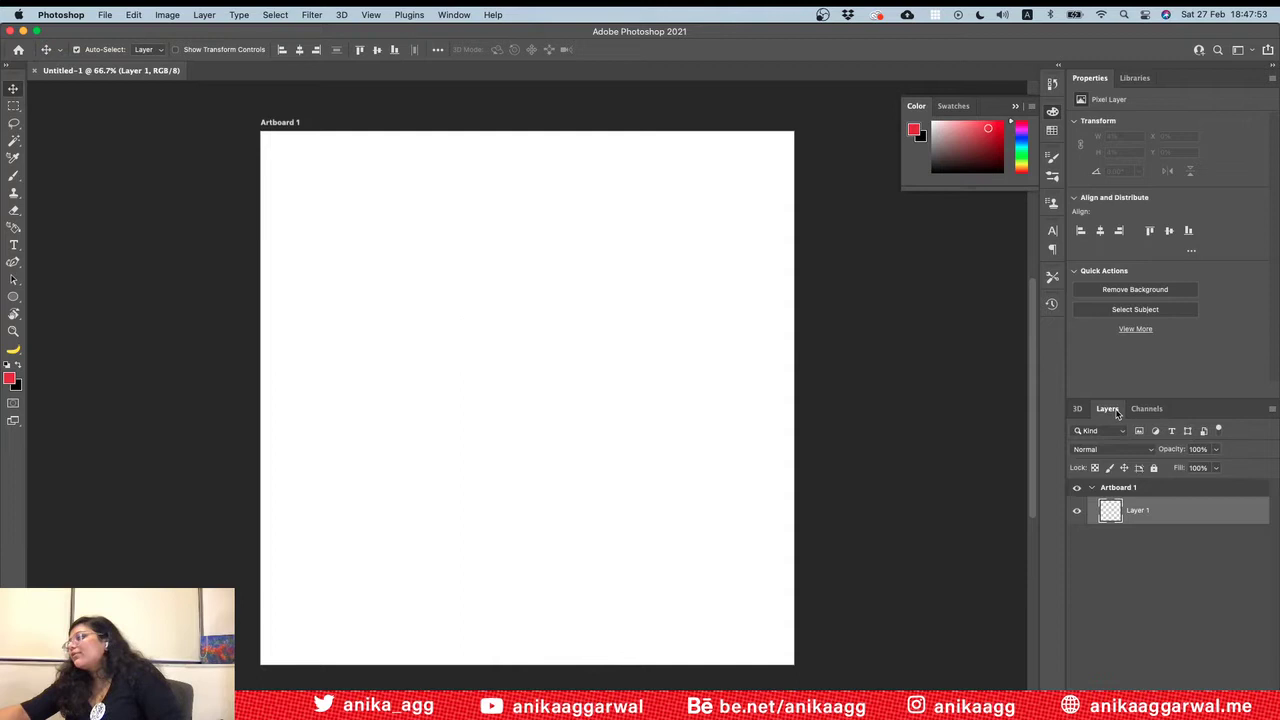
pyautogui.rightClick(1128, 490)
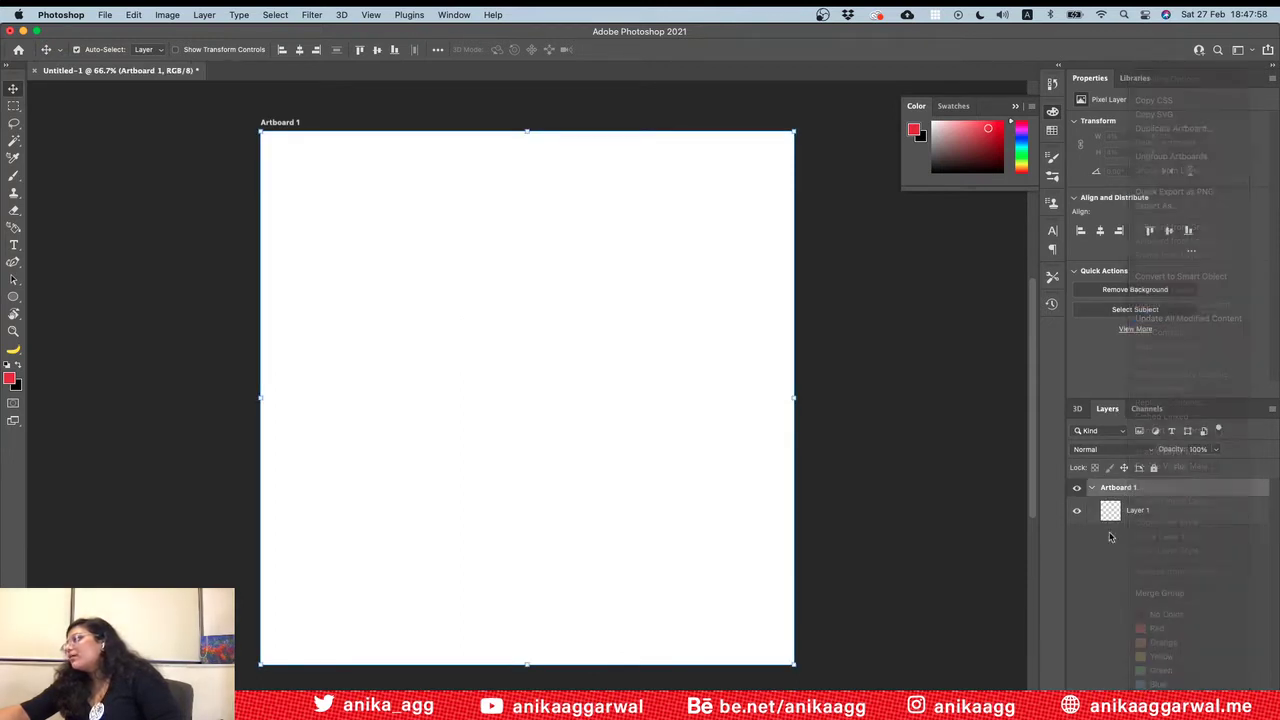
pyautogui.click(1103, 591)
pyautogui.rightClick(1128, 490)
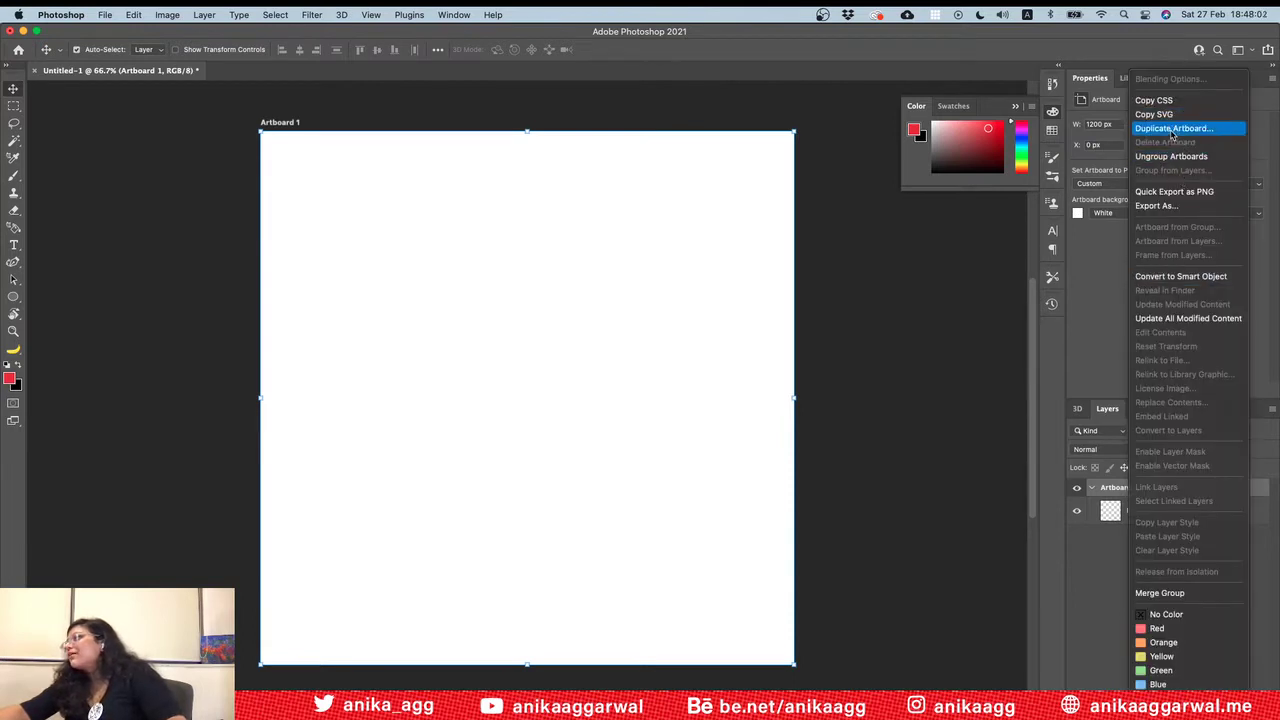
pyautogui.click(914, 462)
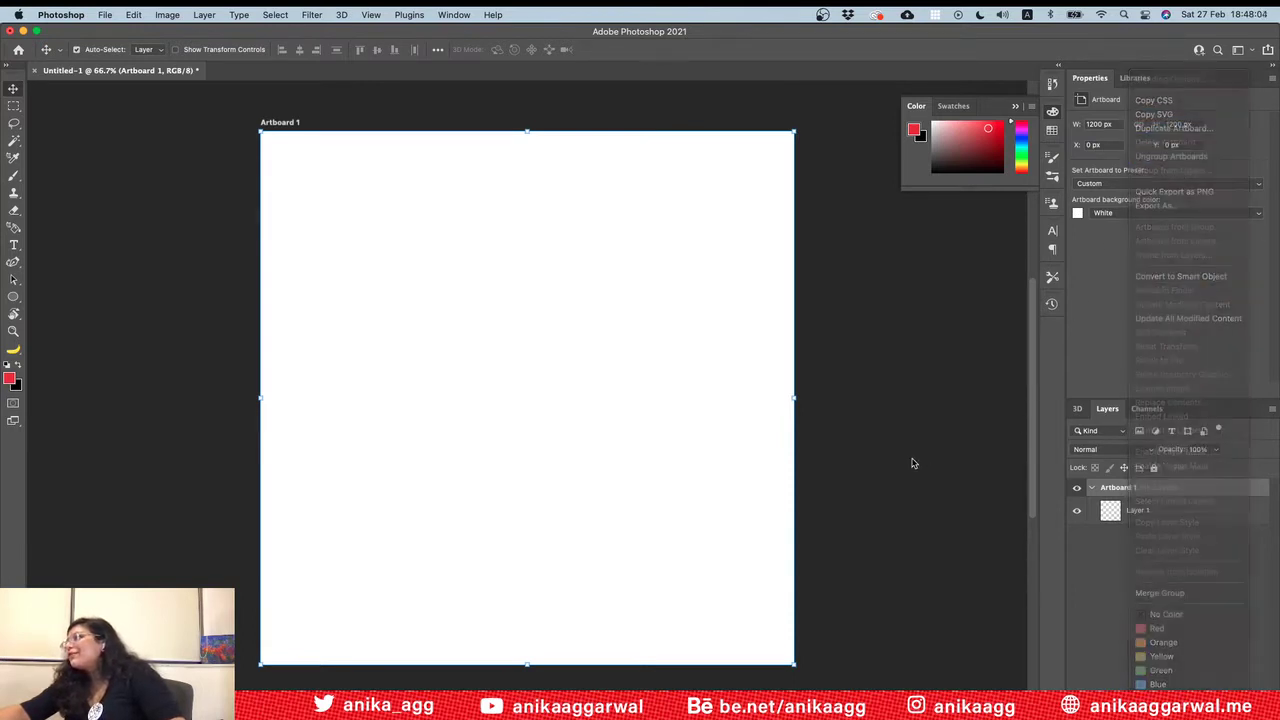
pyautogui.press('super+Tab')
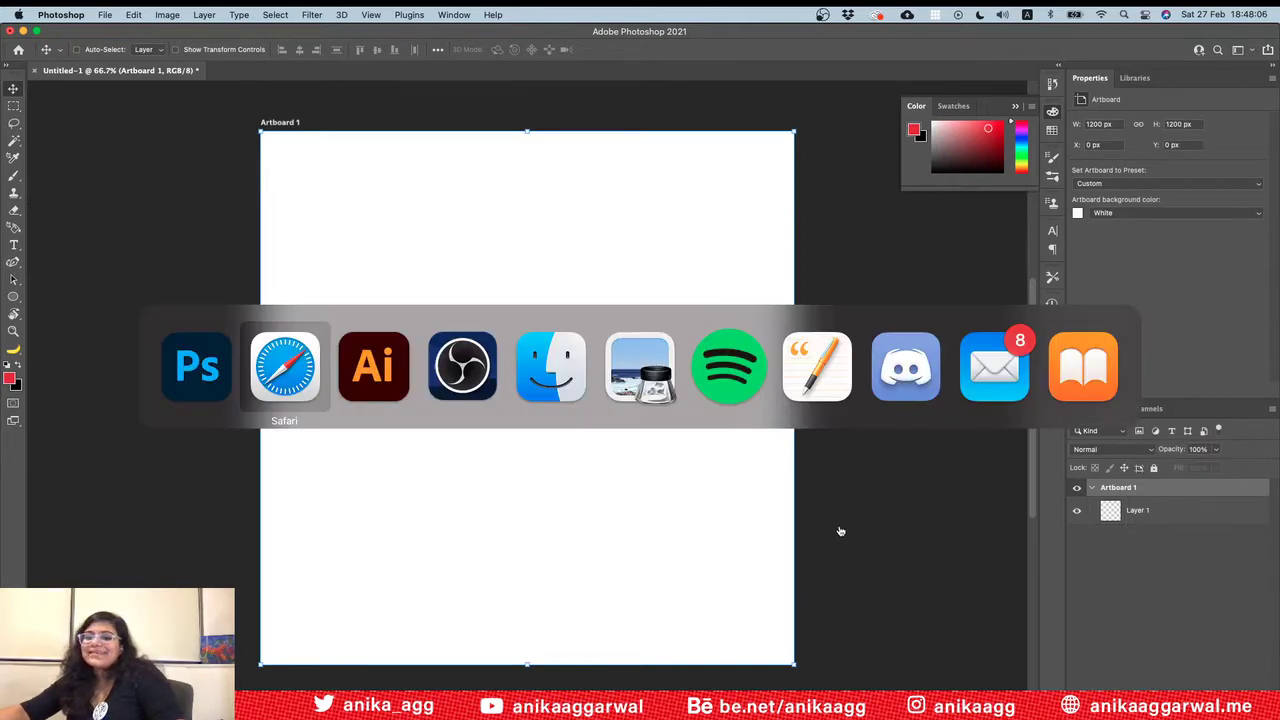
pyautogui.press('super+Tab')
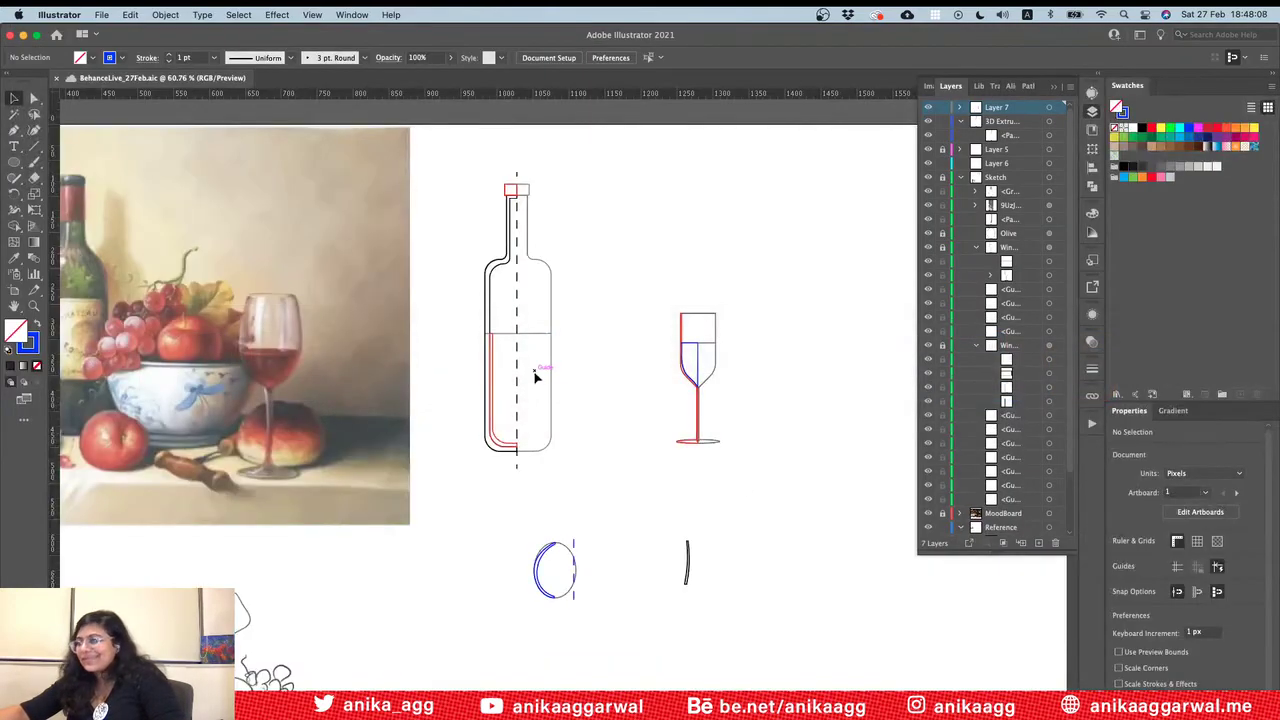
# Step: Copy the bottle's thickness outline from Illustrator and paste it into the Photoshop document
pyautogui.click(495, 268)
pyautogui.press('super+Tab')
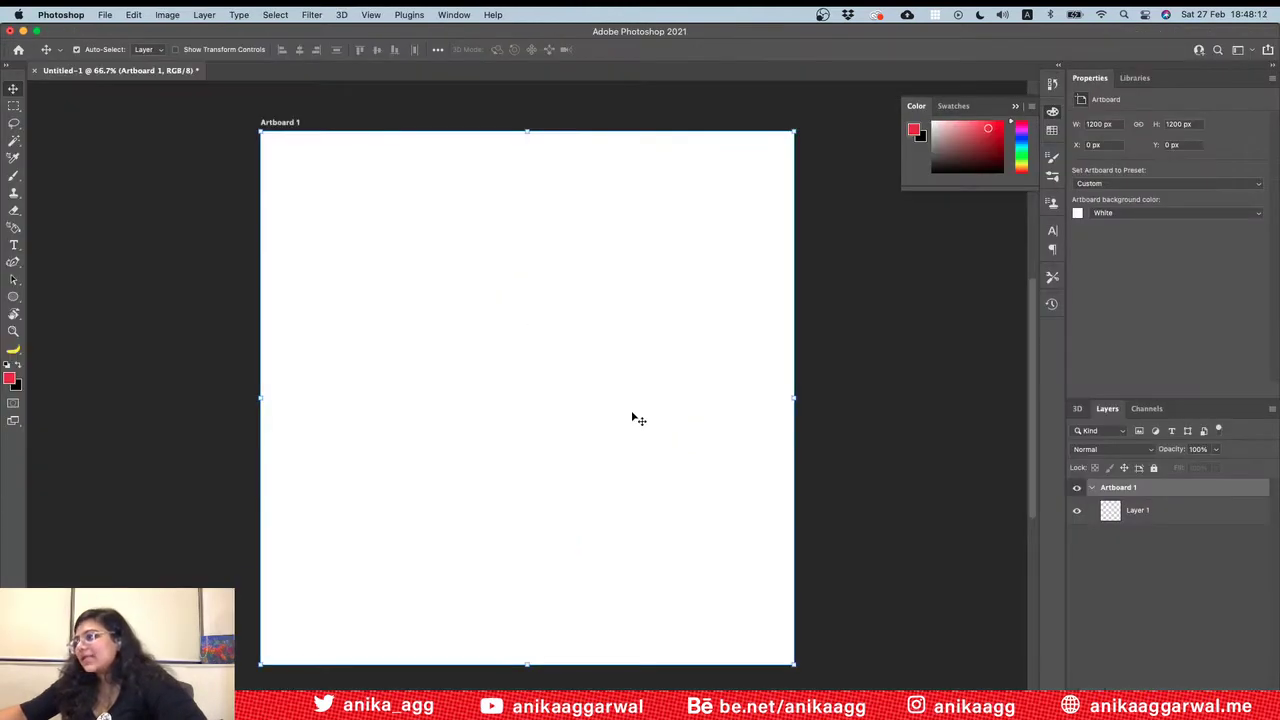
pyautogui.press('super+v')
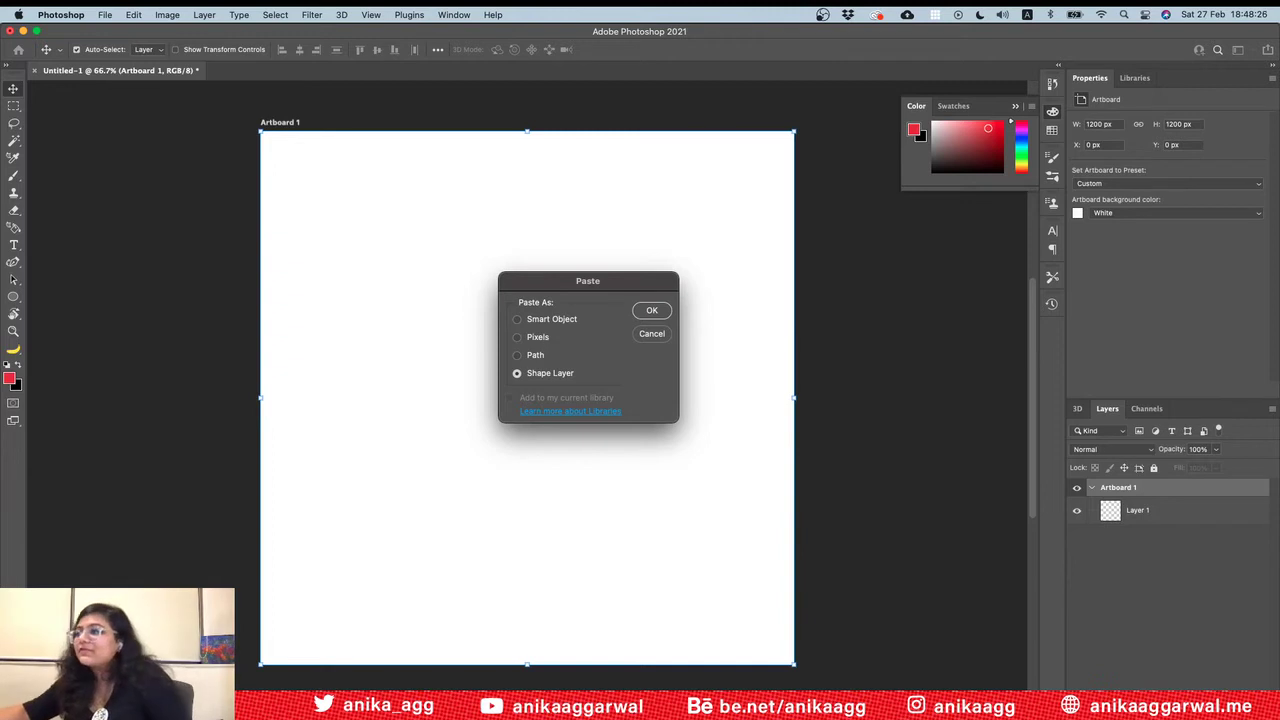
# Step: Paste the outline as a shape layer, move it into the artboard and scale it to 58.6%
pyautogui.click(652, 311)
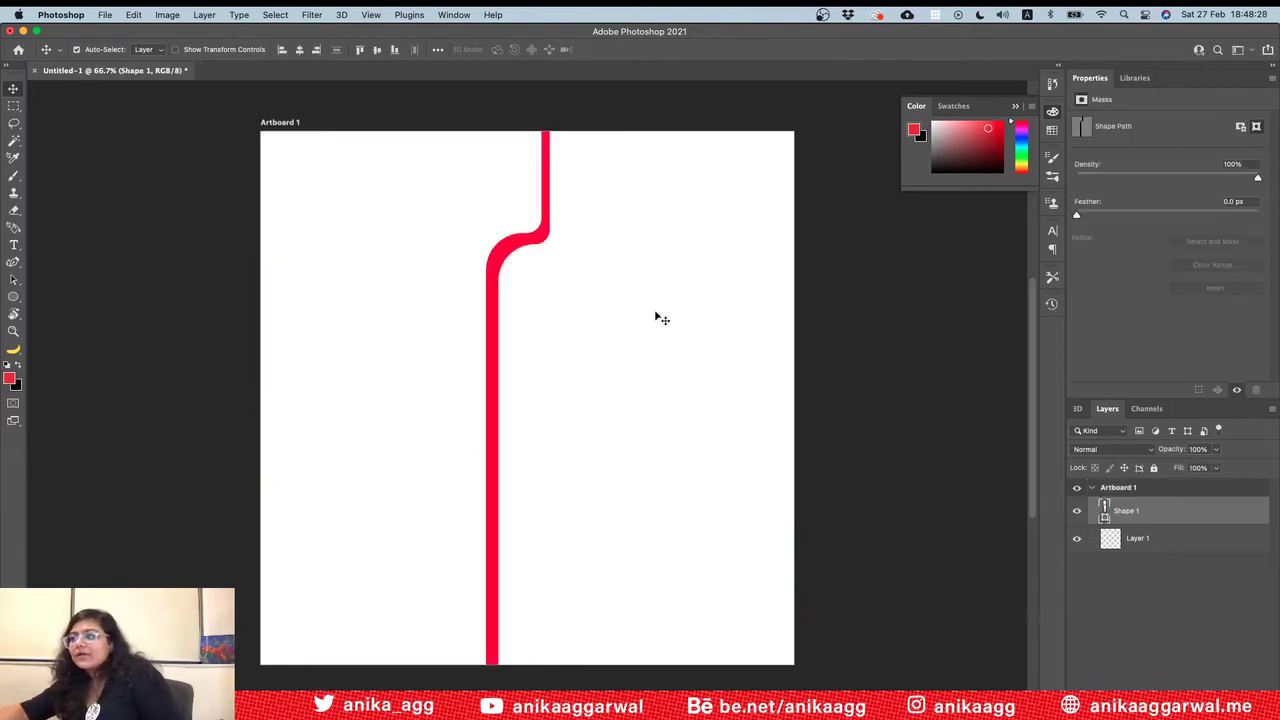
pyautogui.press('super+t')
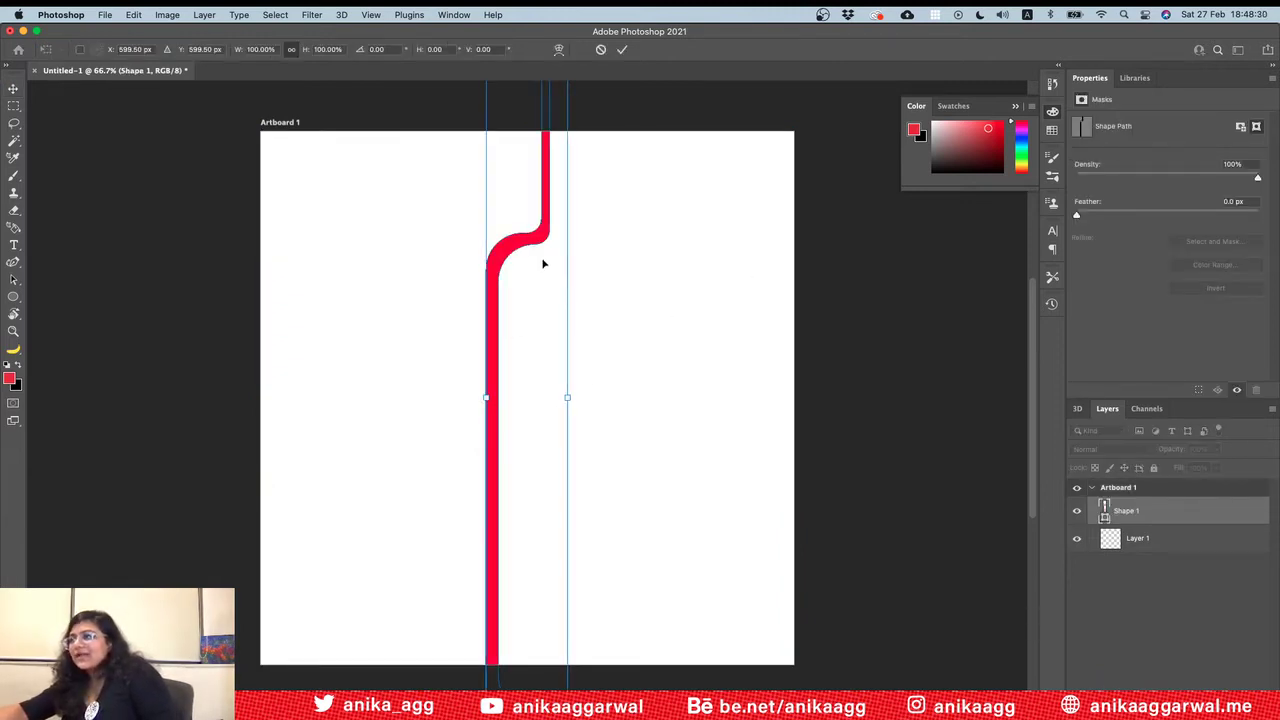
pyautogui.moveTo(496, 248); pyautogui.dragTo(474, 378)
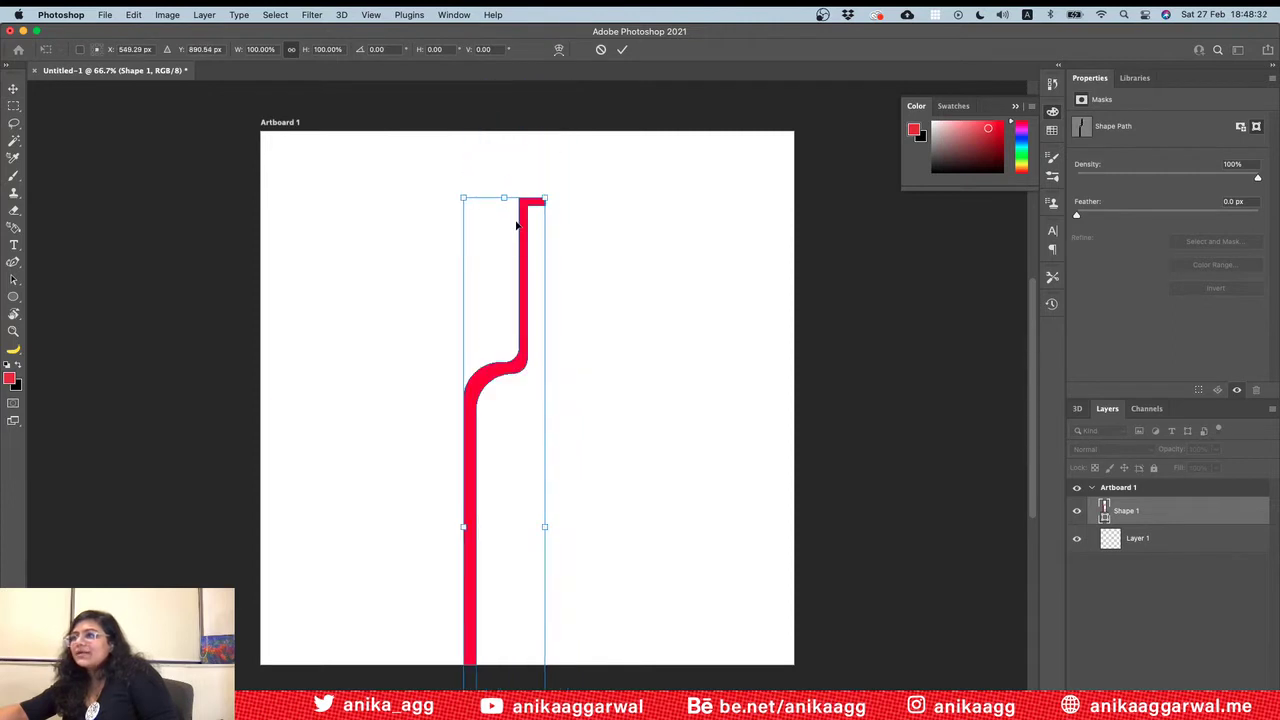
pyautogui.moveTo(544, 198); pyautogui.dragTo(490, 347)
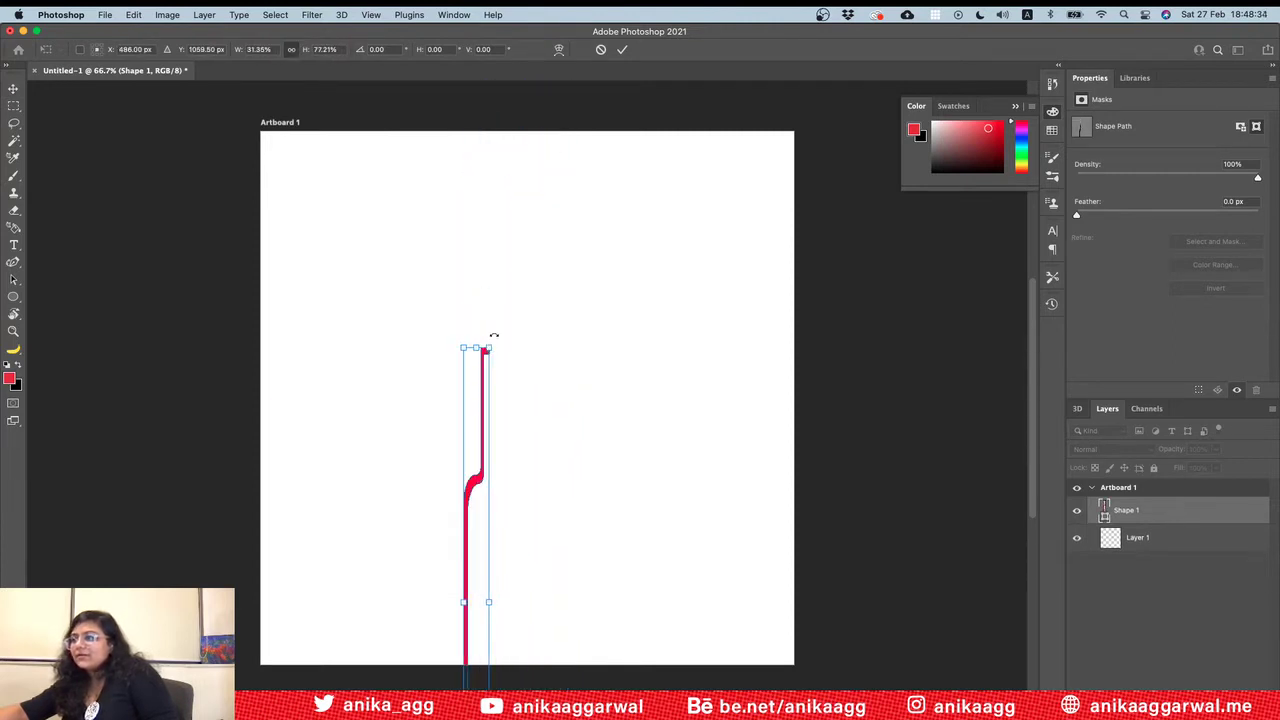
pyautogui.press('super+z')
pyautogui.moveTo(548, 196); pyautogui.dragTo(520, 313)
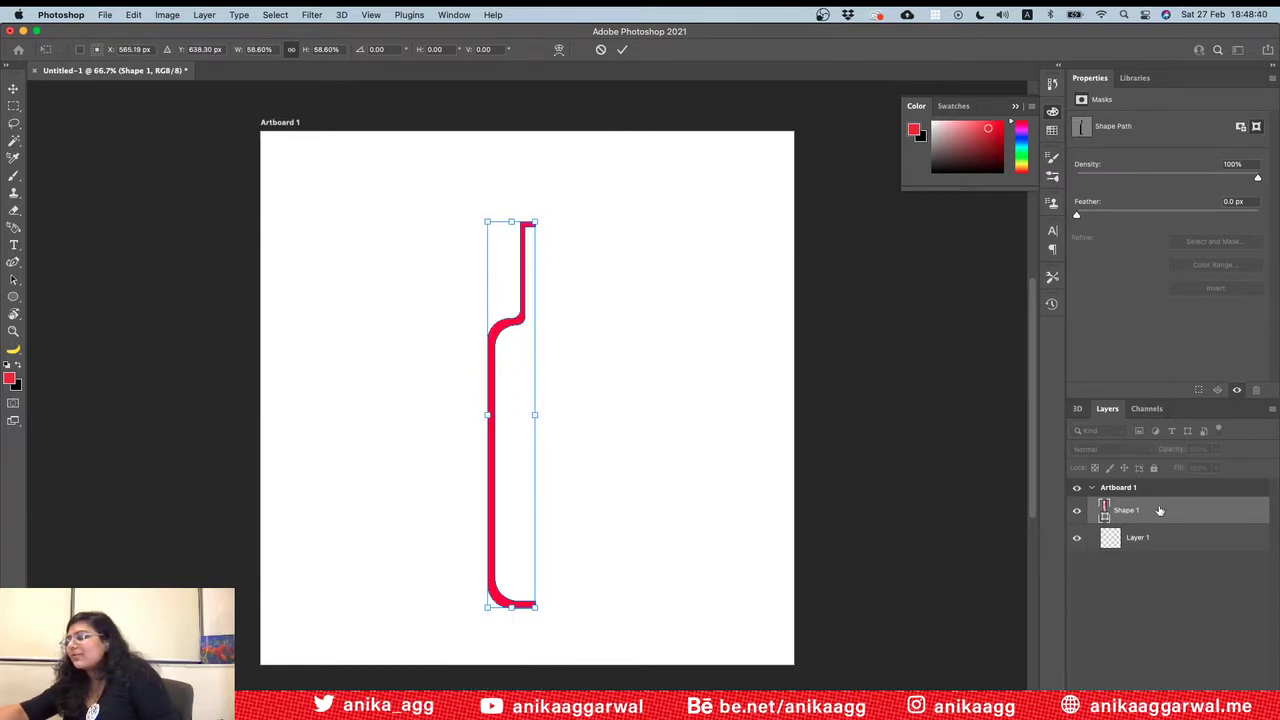
pyautogui.press('Return')
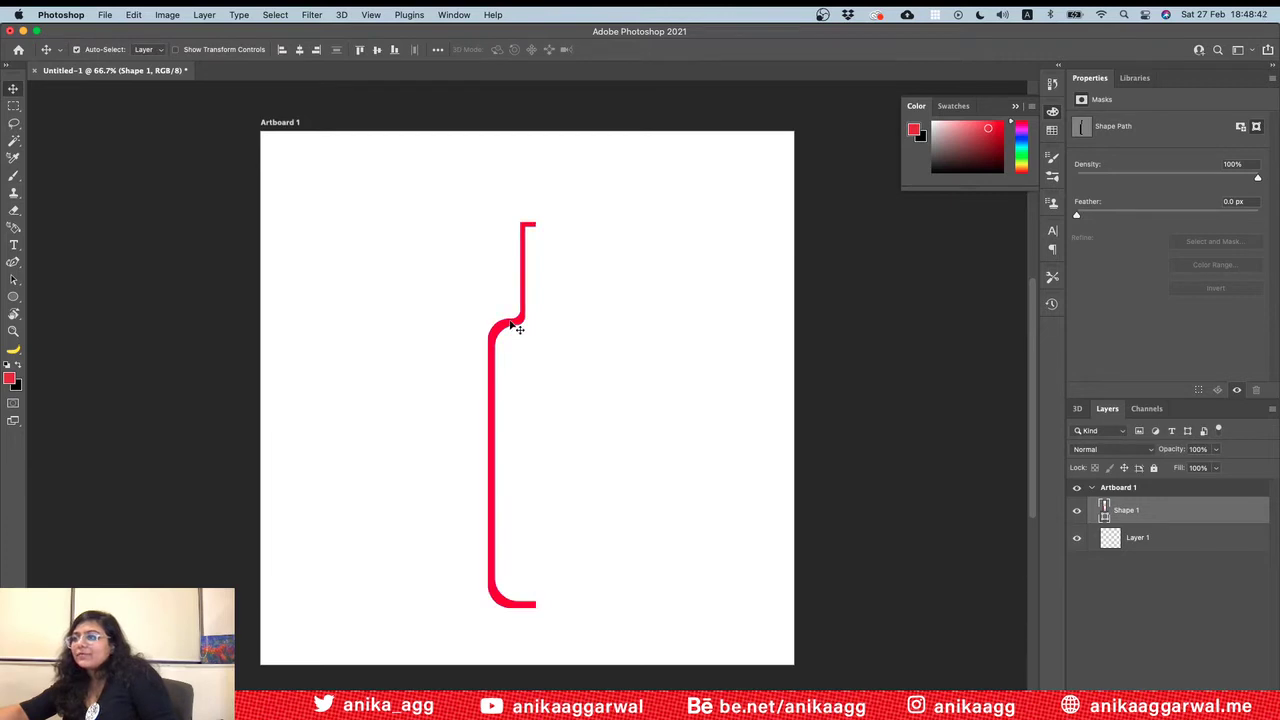
# Step: In the 3D panel, choose 3D Extrusion for a new object from the selected Shape 1 layer
pyautogui.click(1078, 410)
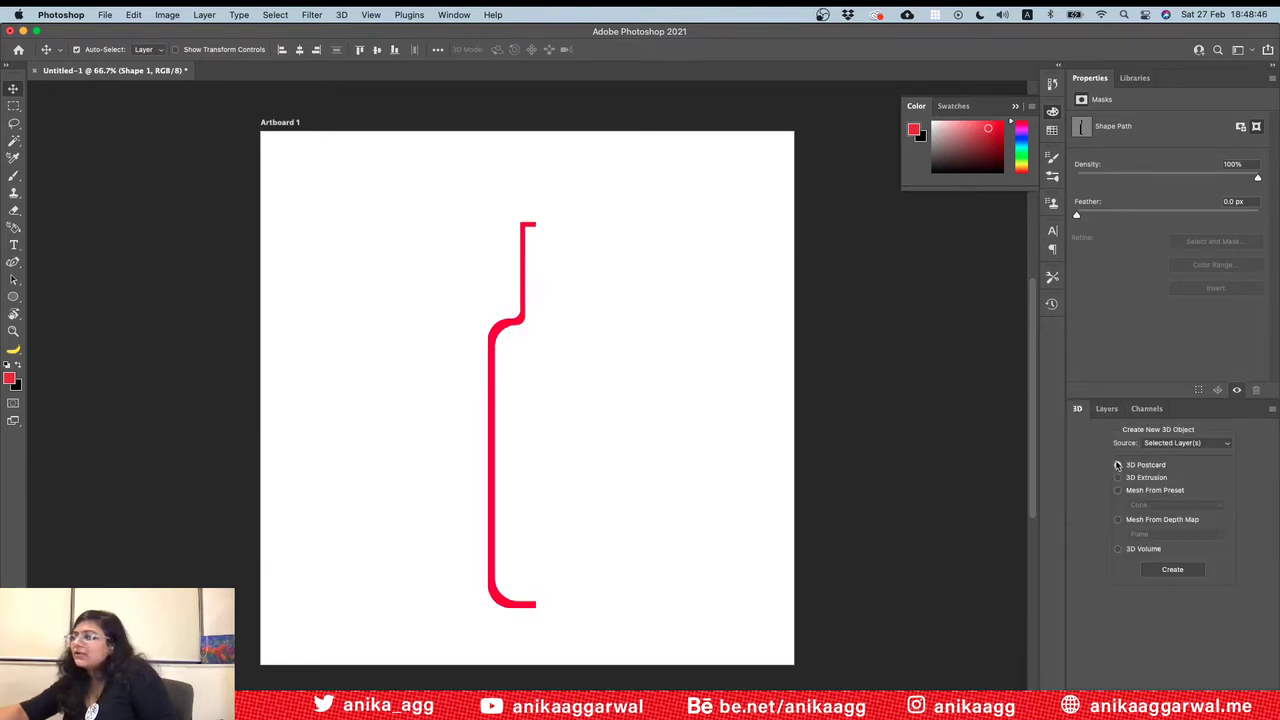
pyautogui.click(342, 15)
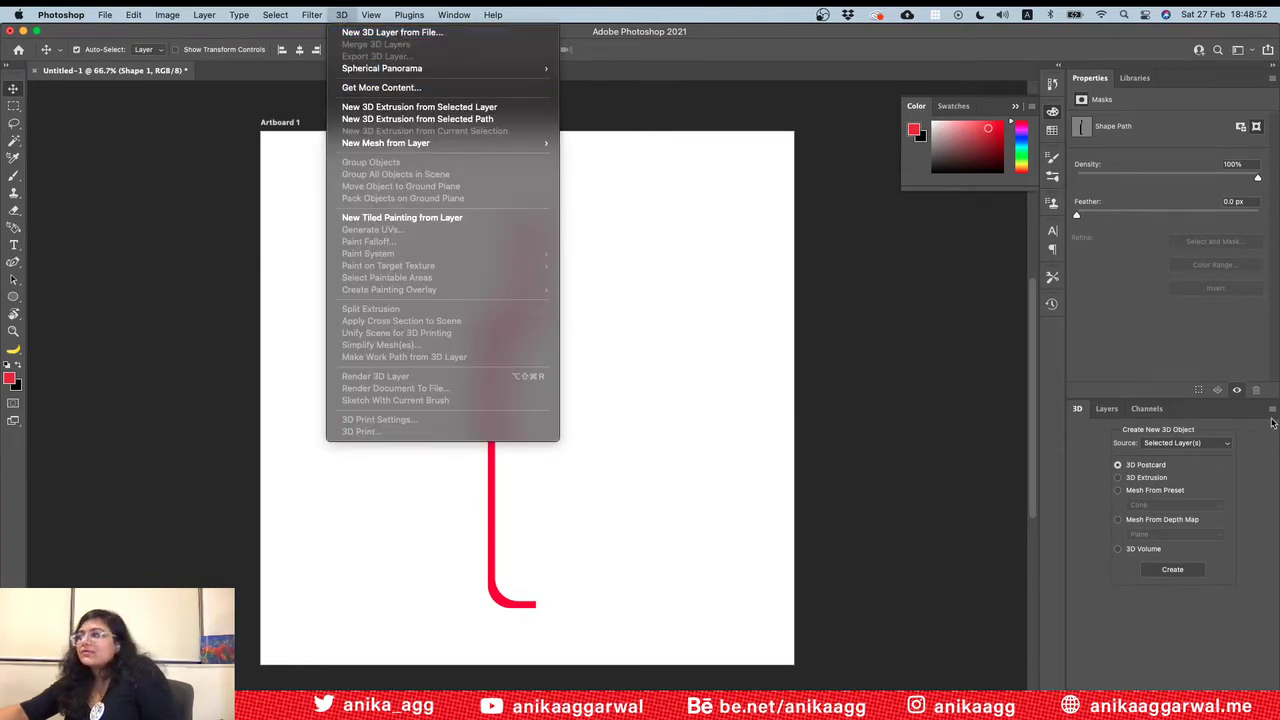
pyautogui.click(1142, 420)
pyautogui.click(1106, 408)
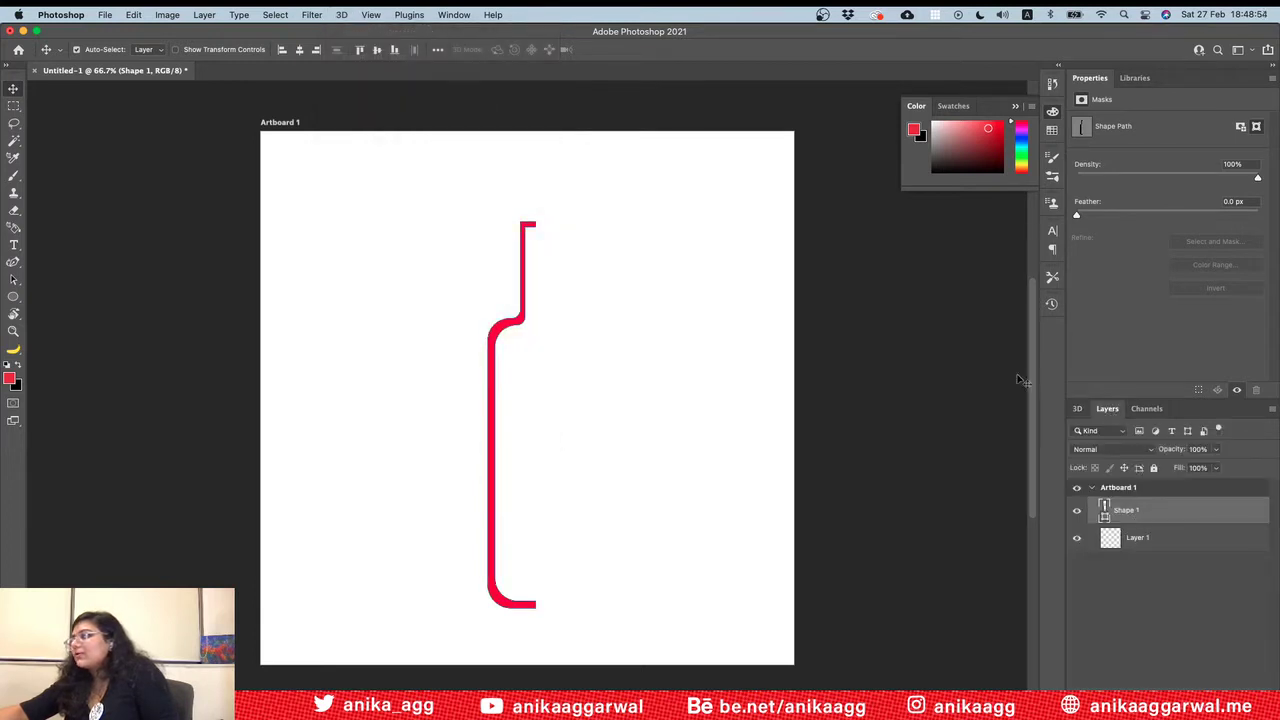
pyautogui.click(342, 15)
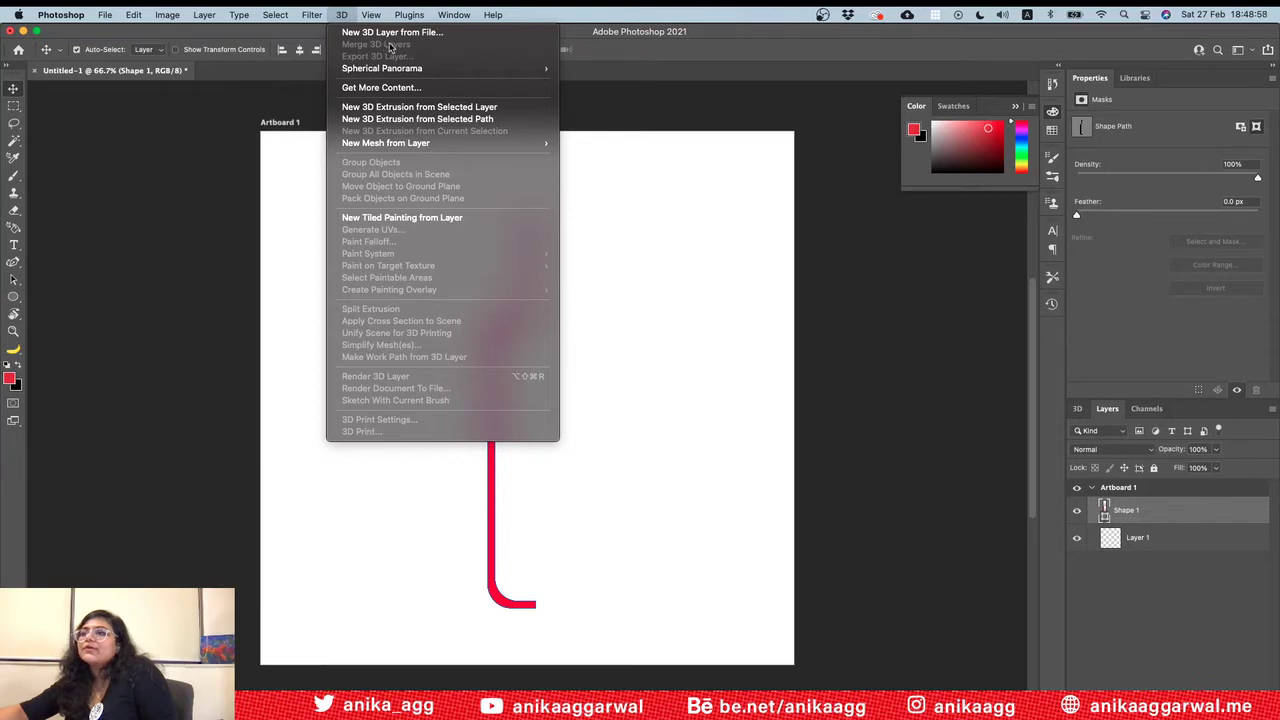
pyautogui.click(813, 326)
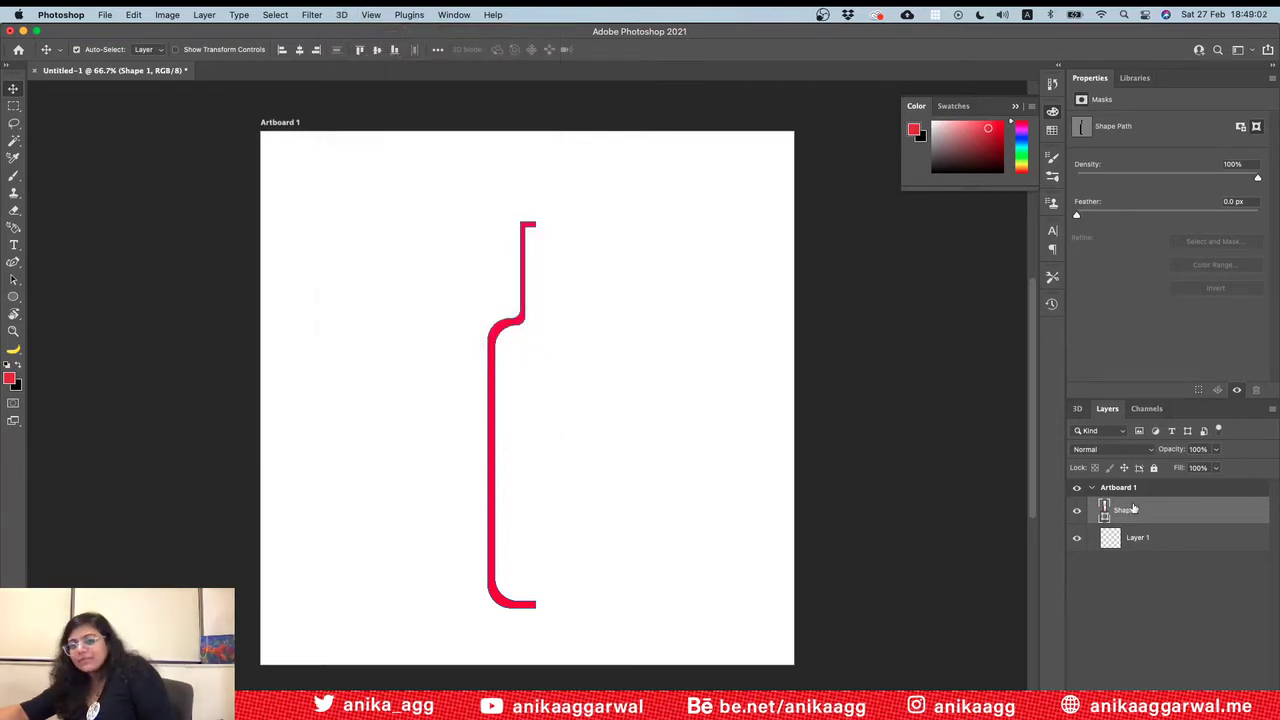
pyautogui.click(1084, 410)
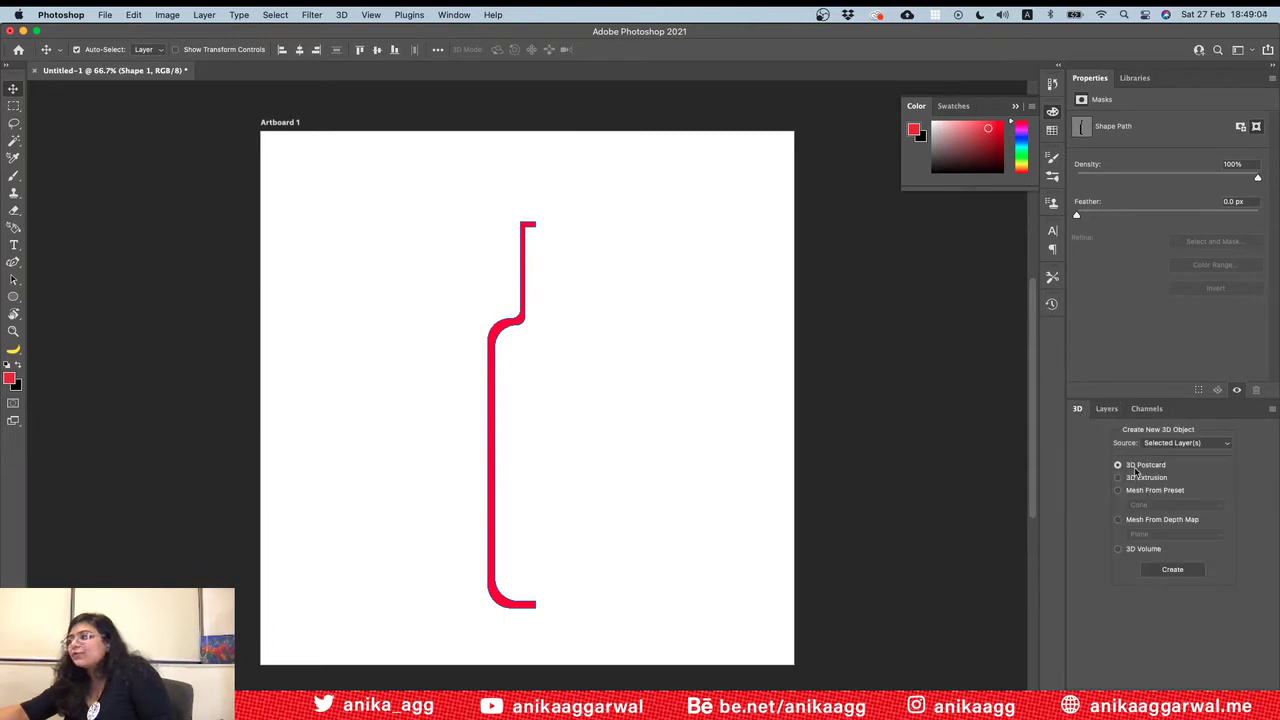
pyautogui.click(1136, 478)
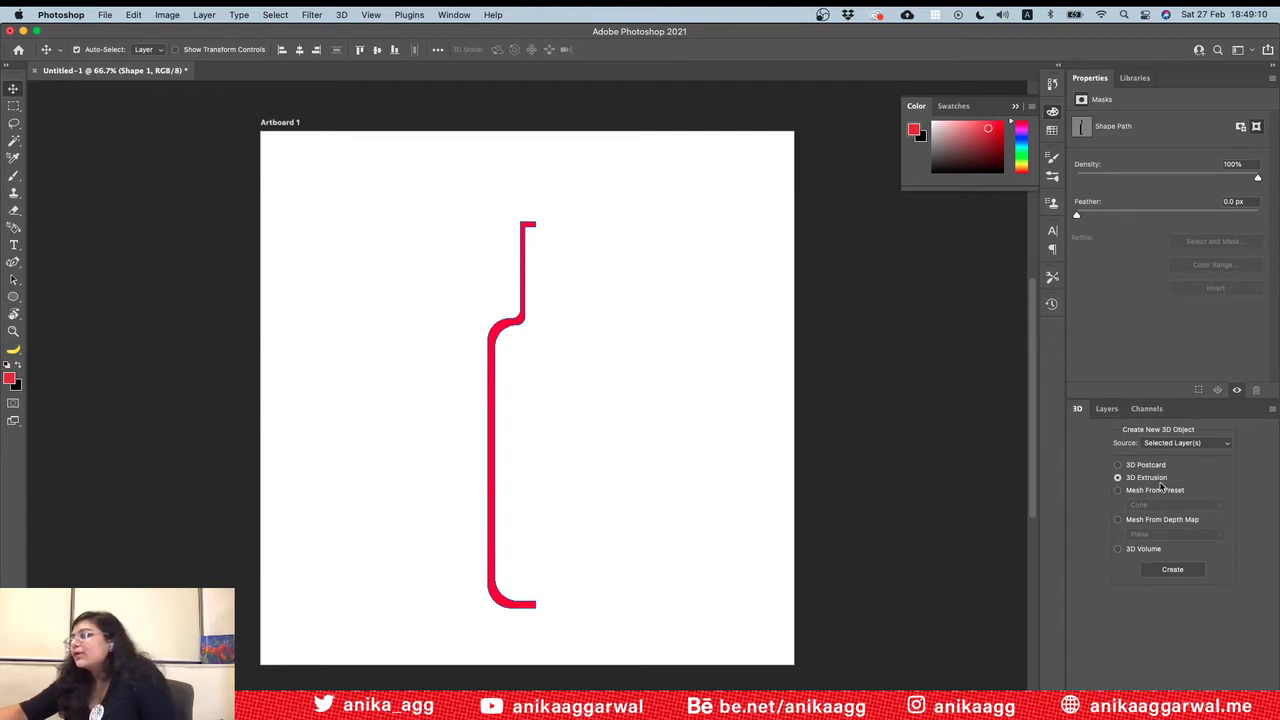
# Step: Create the 9.17 px extrusion, view it from Left then Top, and turn off Catch Shadows
pyautogui.click(1158, 569)
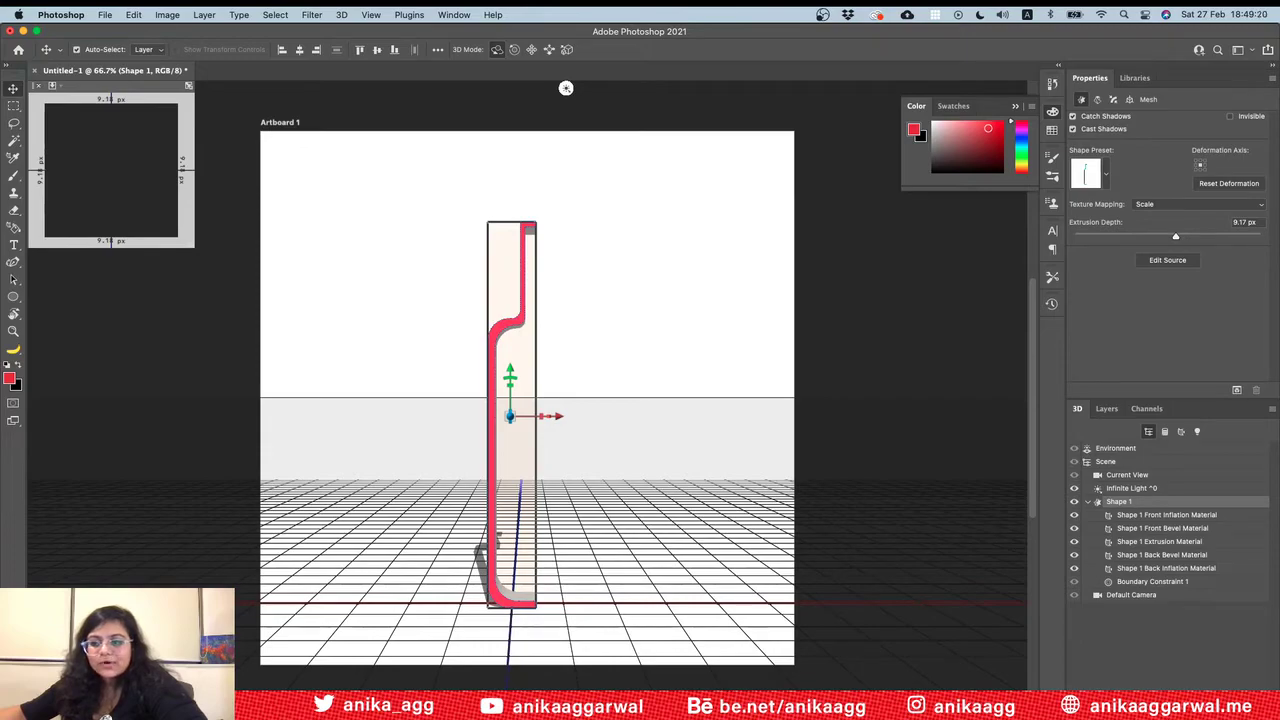
pyautogui.moveTo(566, 88)
pyautogui.mouseDown()
pyautogui.moveTo(966, 86)
pyautogui.moveTo(1005, 145)
pyautogui.moveTo(1019, 199)
pyautogui.moveTo(603, 83)
pyautogui.moveTo(571, 88)
pyautogui.mouseUp()
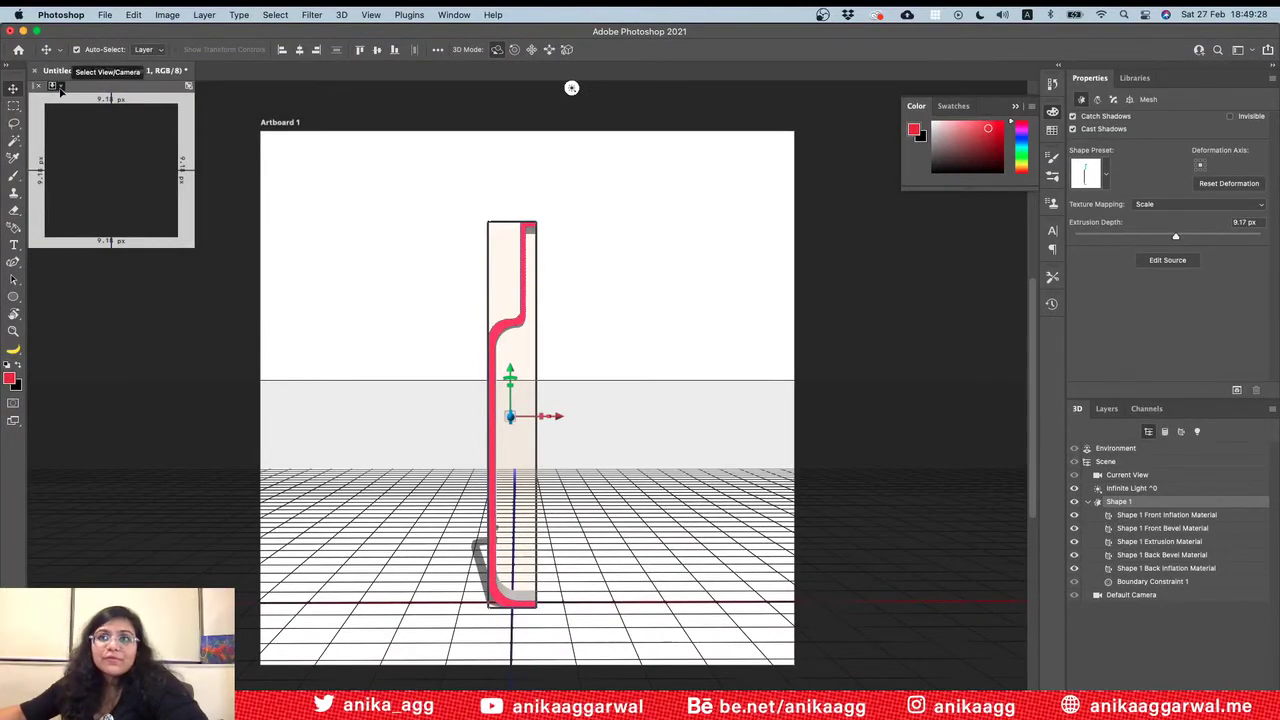
pyautogui.click(60, 88)
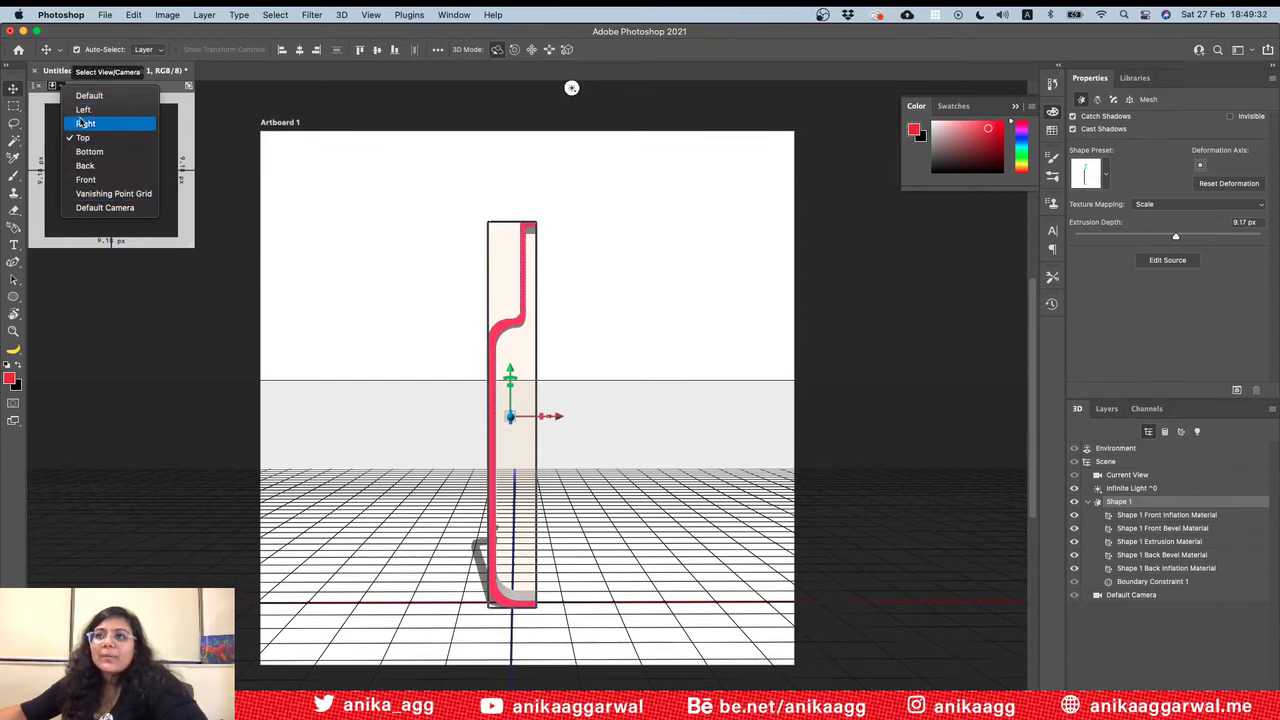
pyautogui.click(84, 109)
pyautogui.click(60, 86)
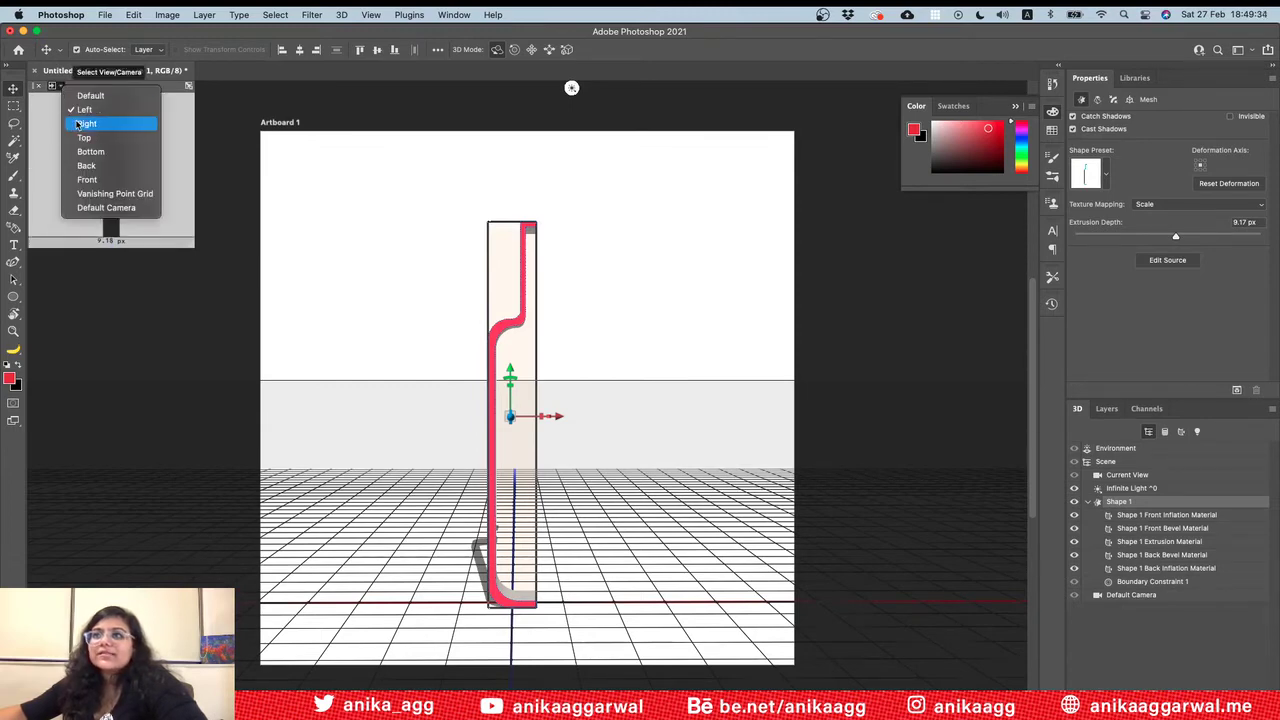
pyautogui.click(86, 139)
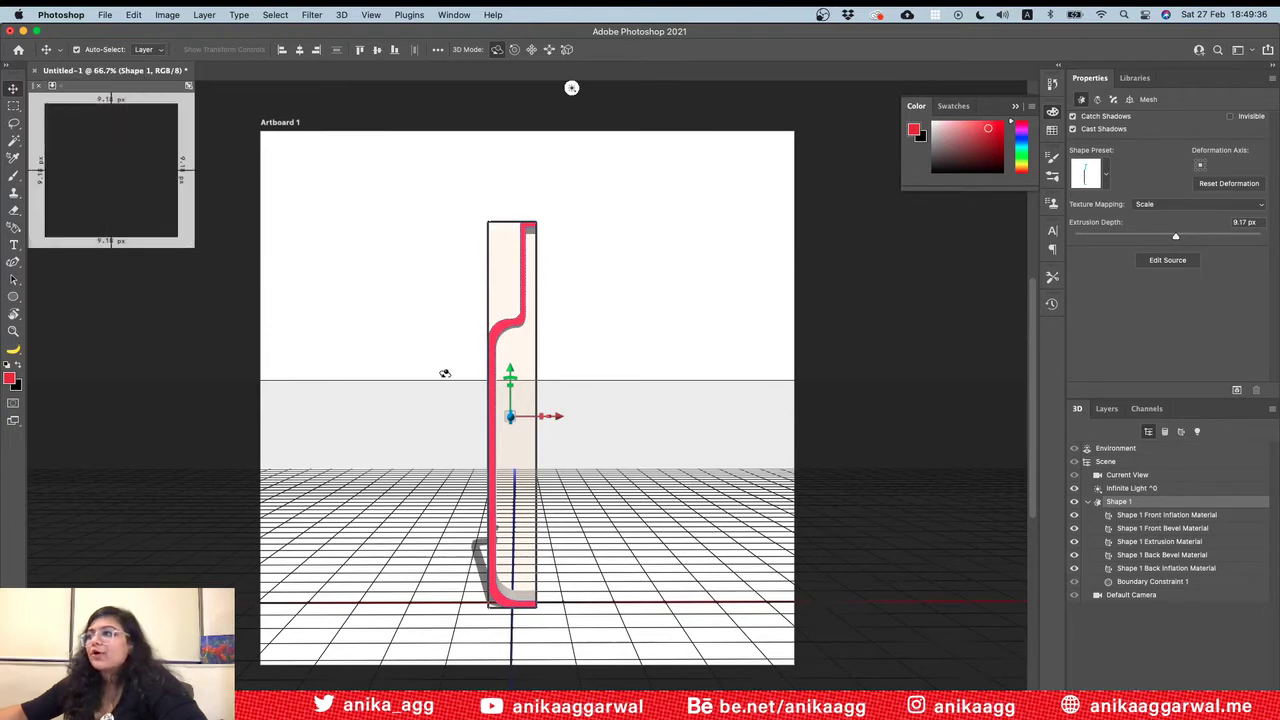
pyautogui.press('super+Tab')
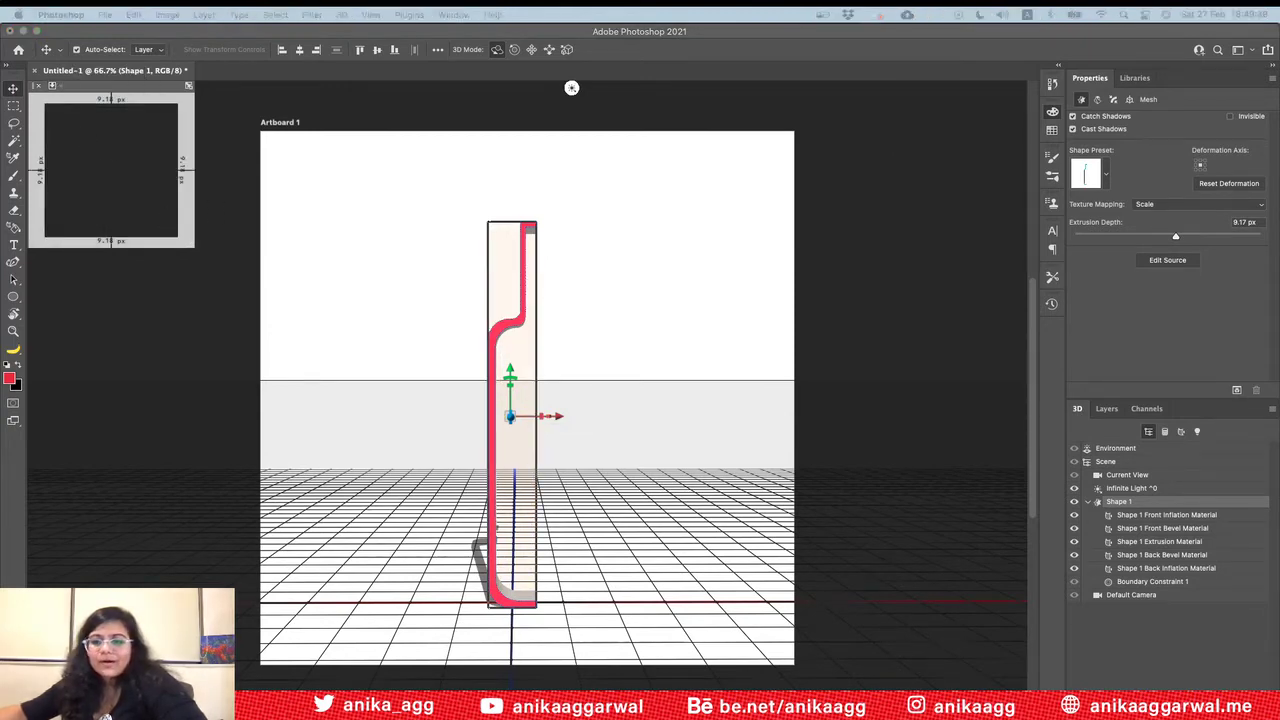
pyautogui.click(1074, 117)
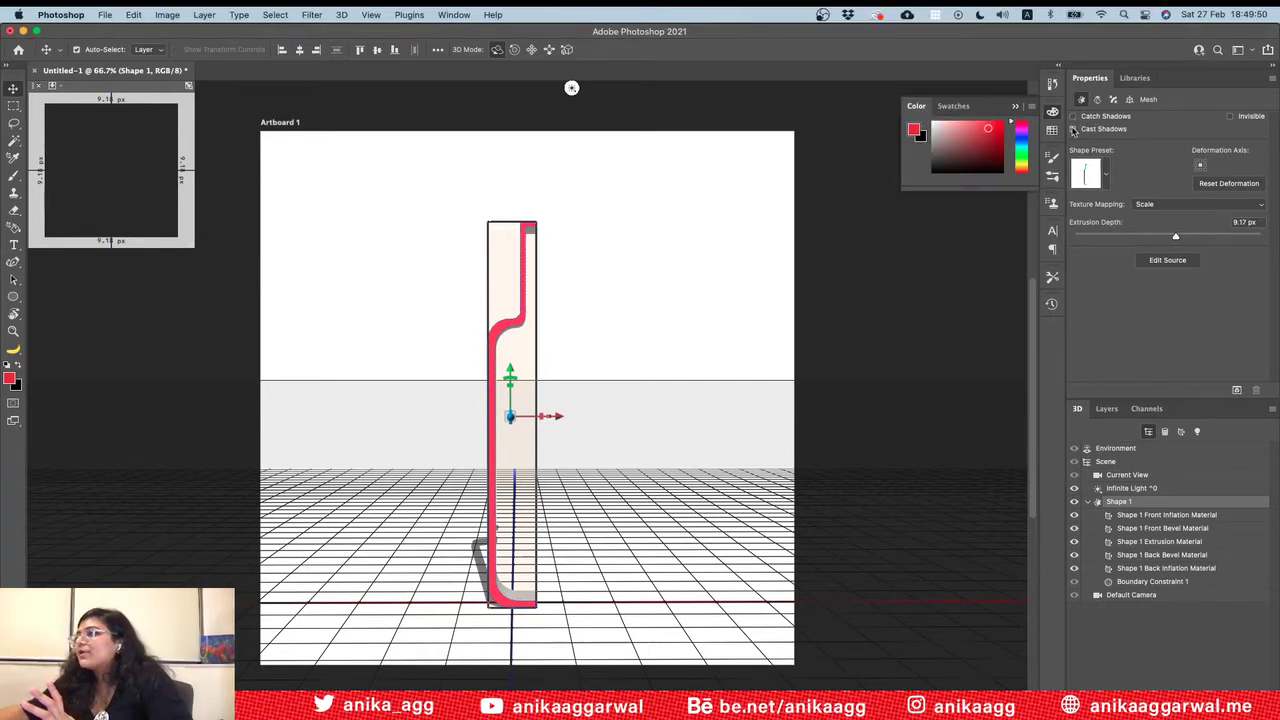
# Step: Switch off Cast Shadows for the extruded mesh, then select the Scene
pyautogui.click(1074, 130)
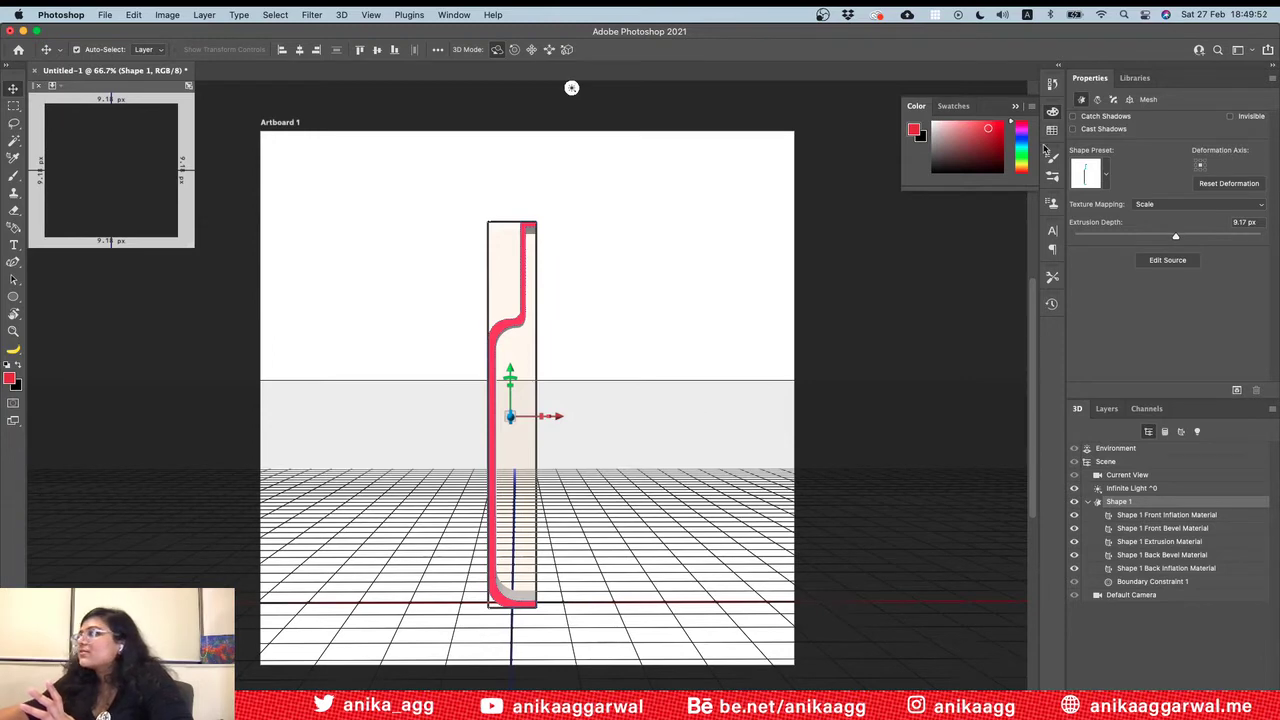
pyautogui.click(1074, 130)
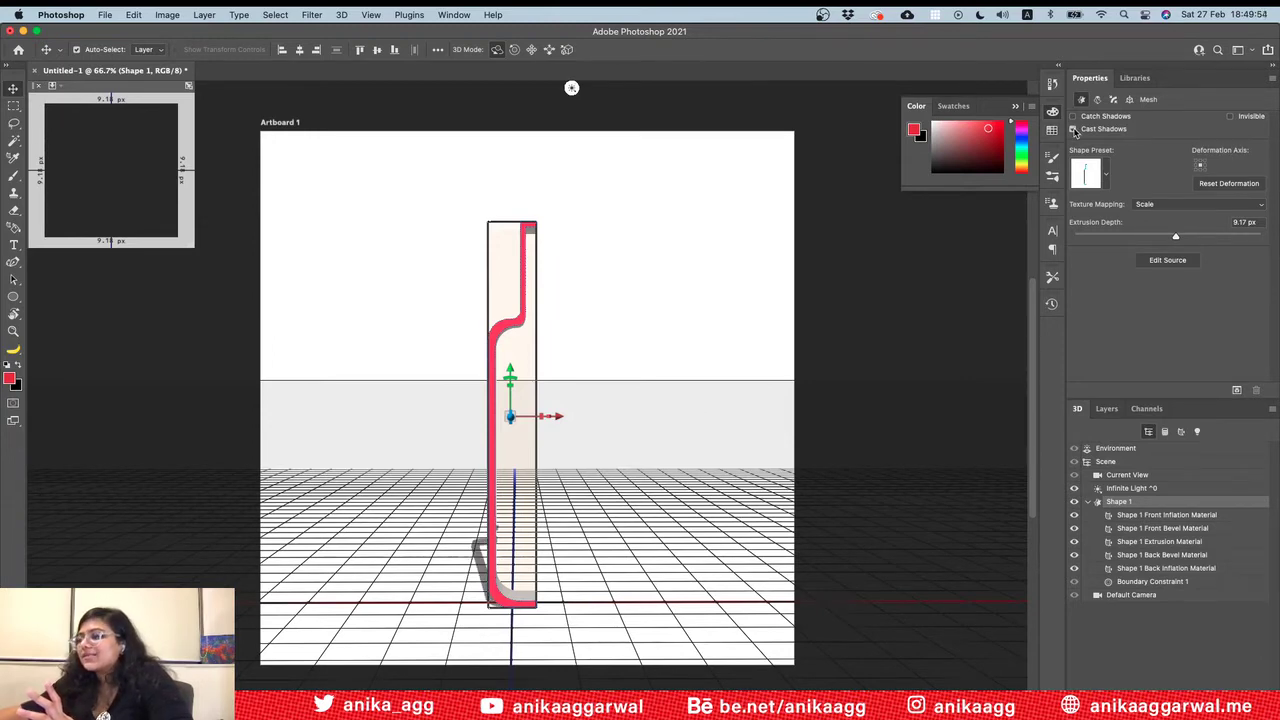
pyautogui.click(1074, 130)
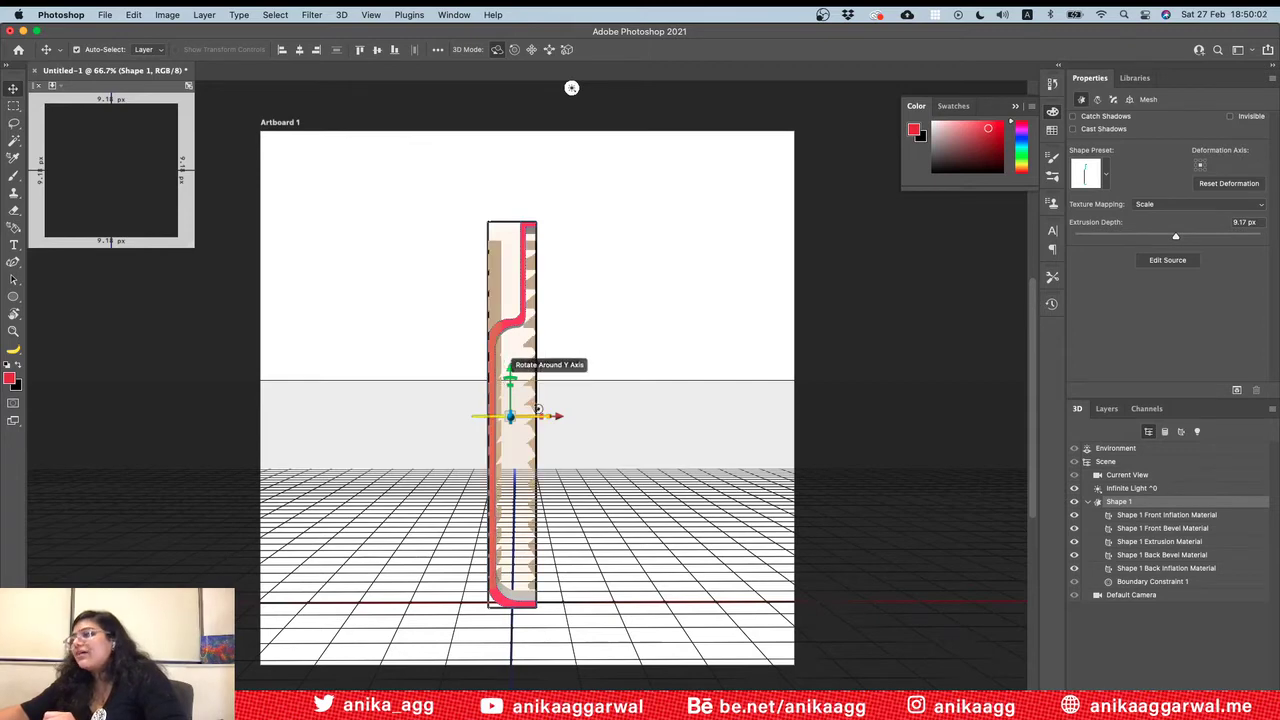
pyautogui.click(1118, 462)
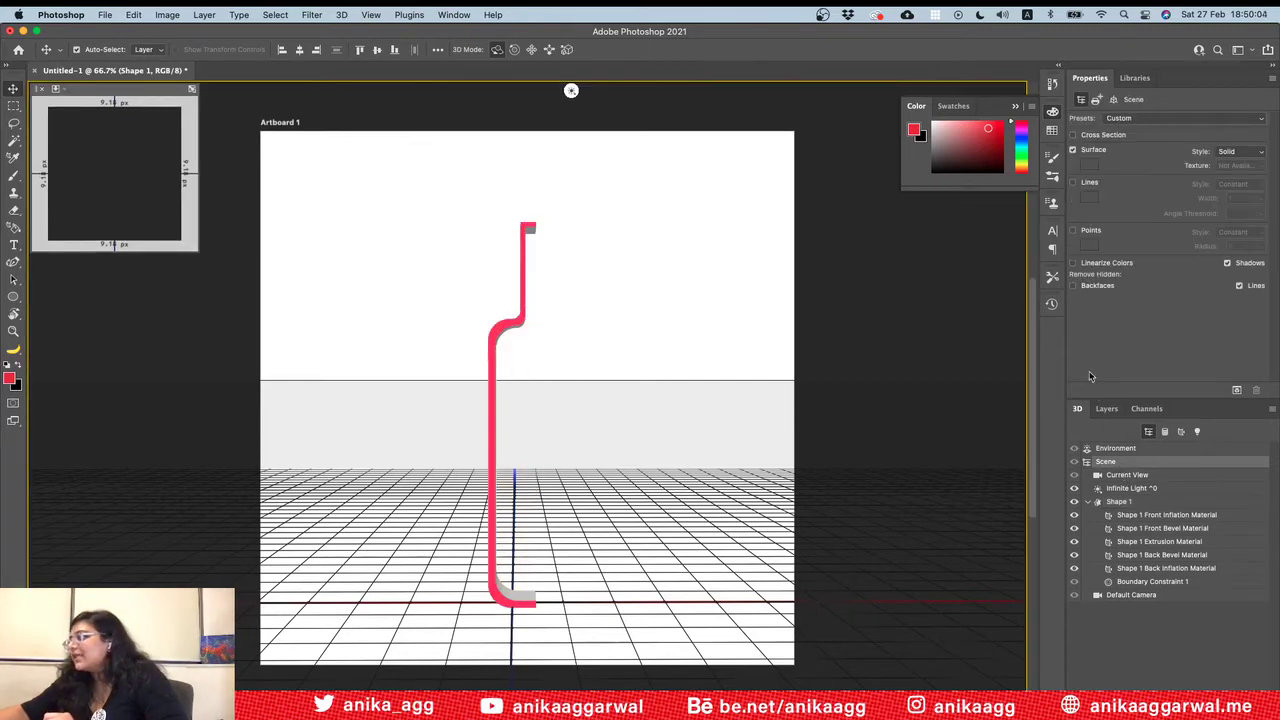
# Step: Enable Remove Hidden: Backfaces for the Scene, then show the Shape 1 mesh's shape presets
pyautogui.click(1073, 286)
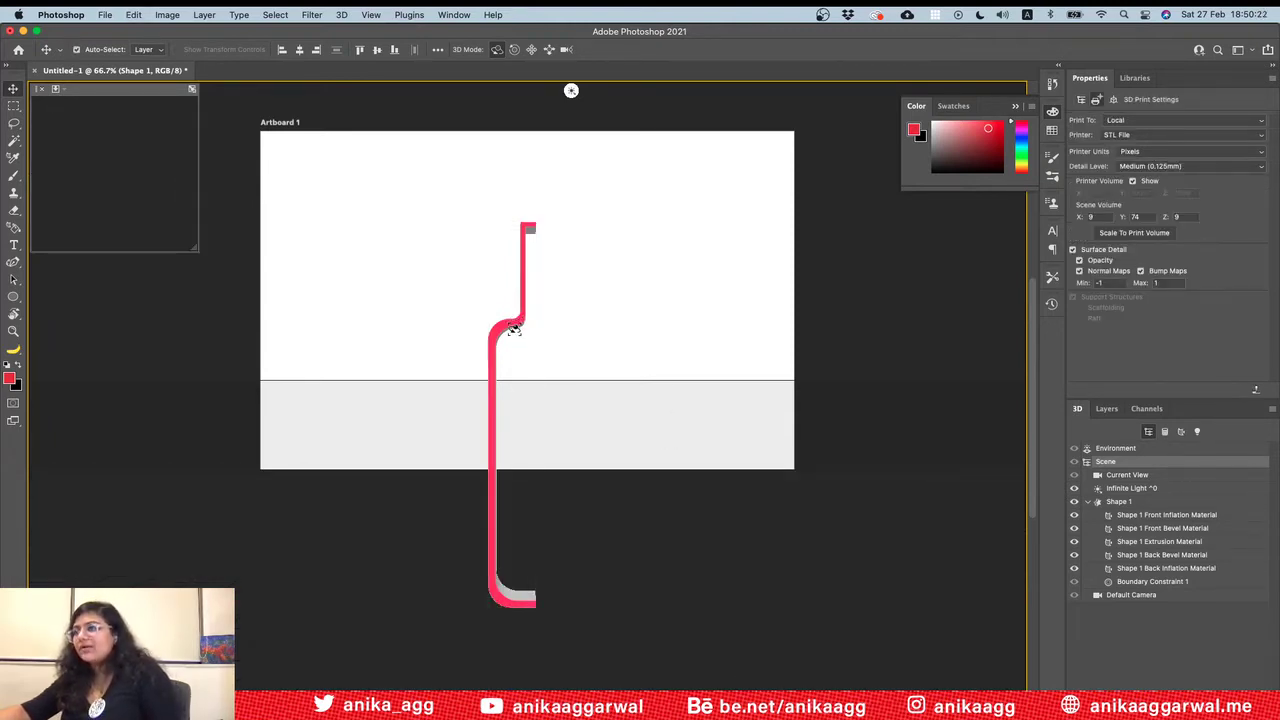
pyautogui.click(480, 383)
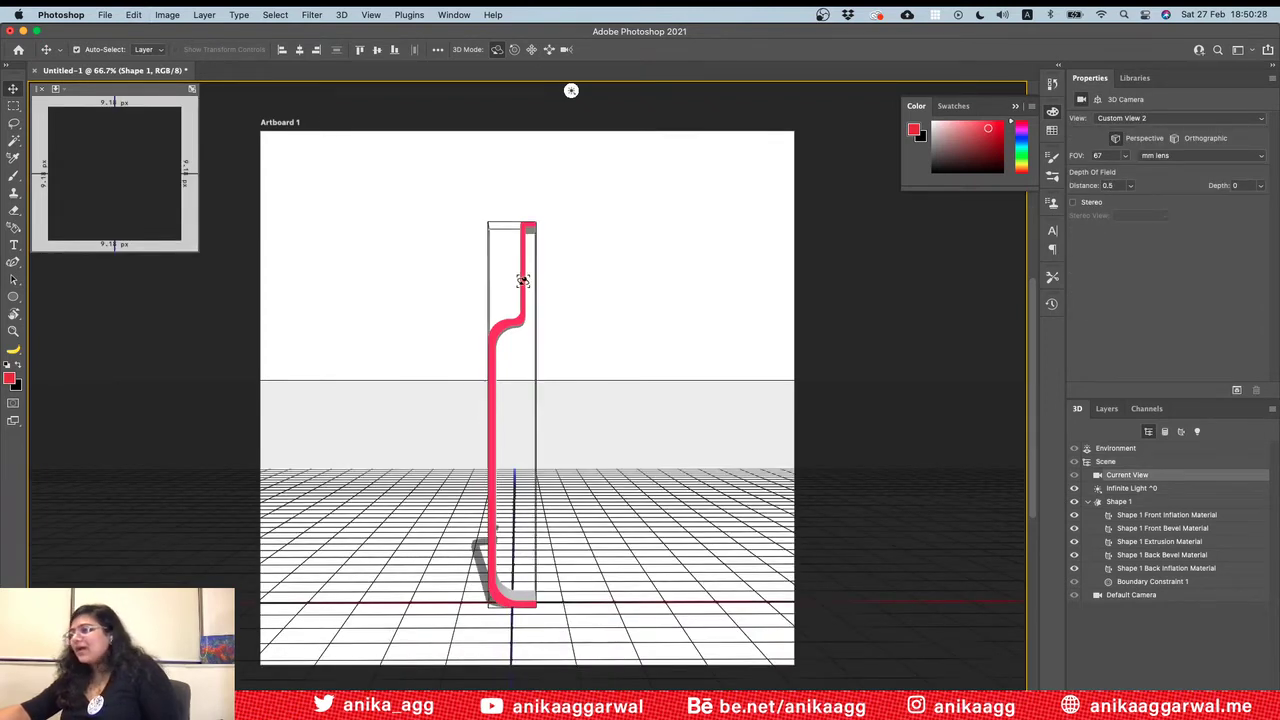
pyautogui.click(520, 322)
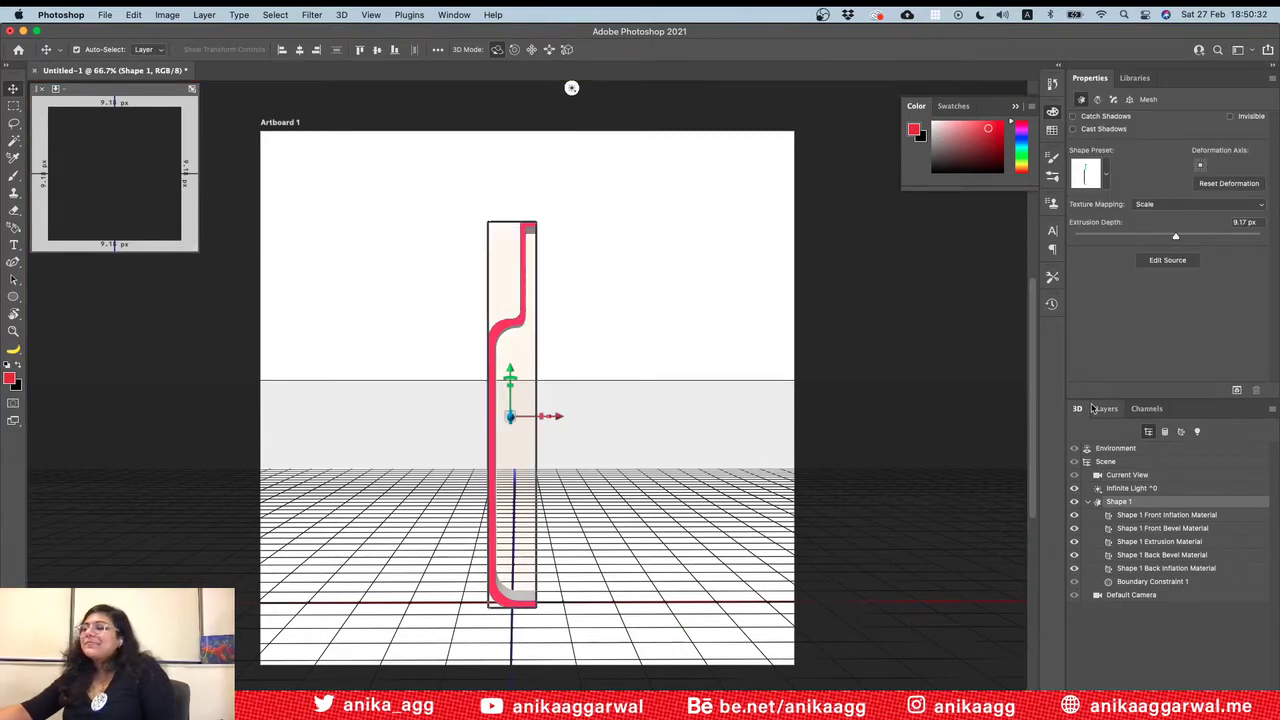
pyautogui.click(1140, 515)
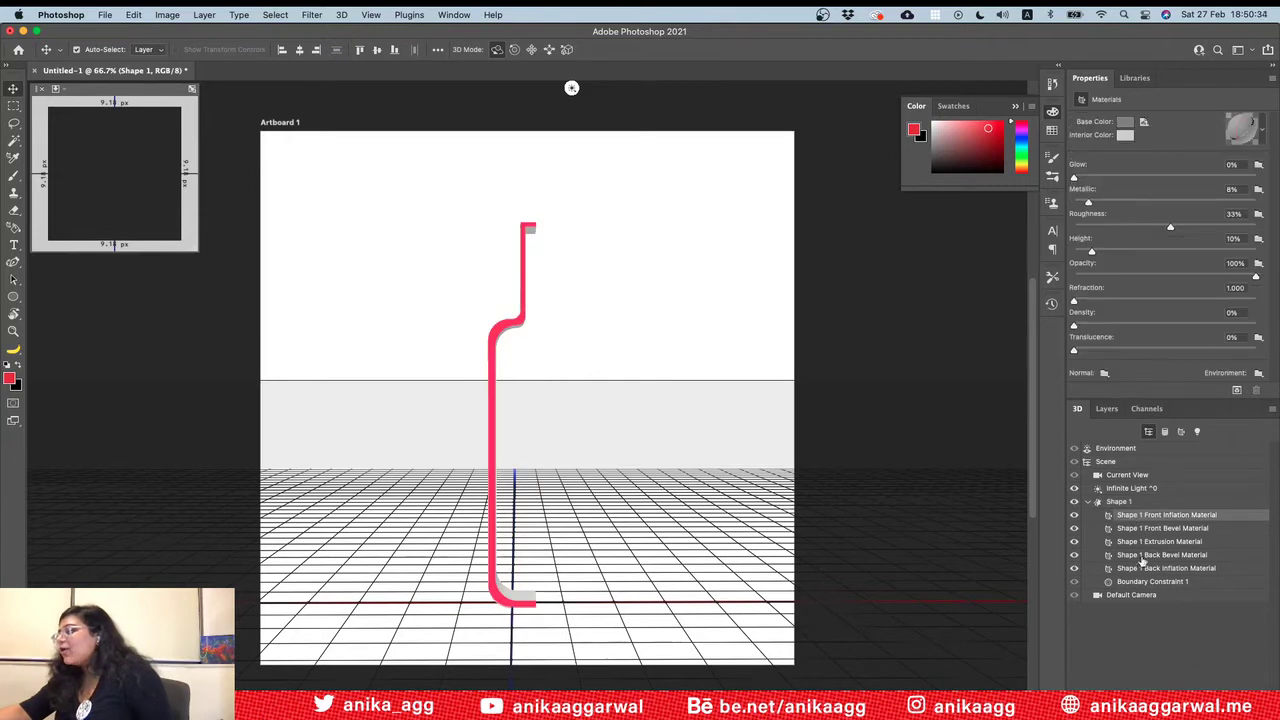
pyautogui.click(507, 307)
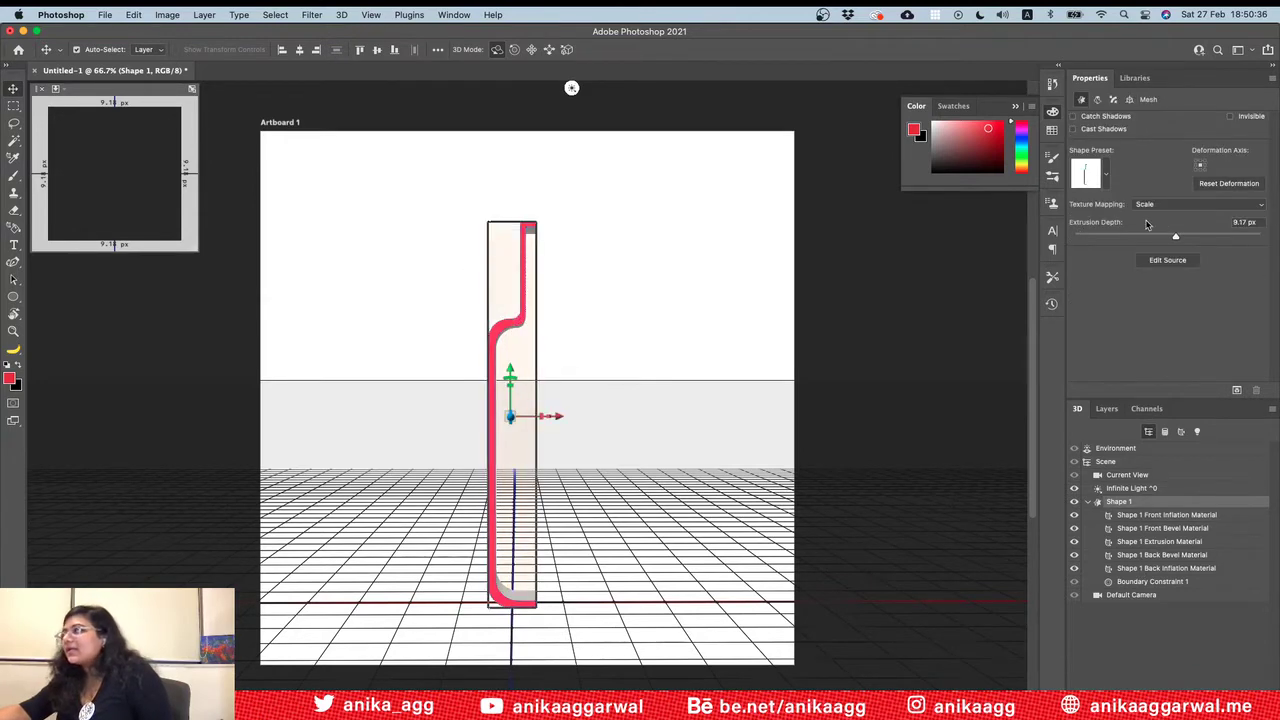
pyautogui.click(1105, 177)
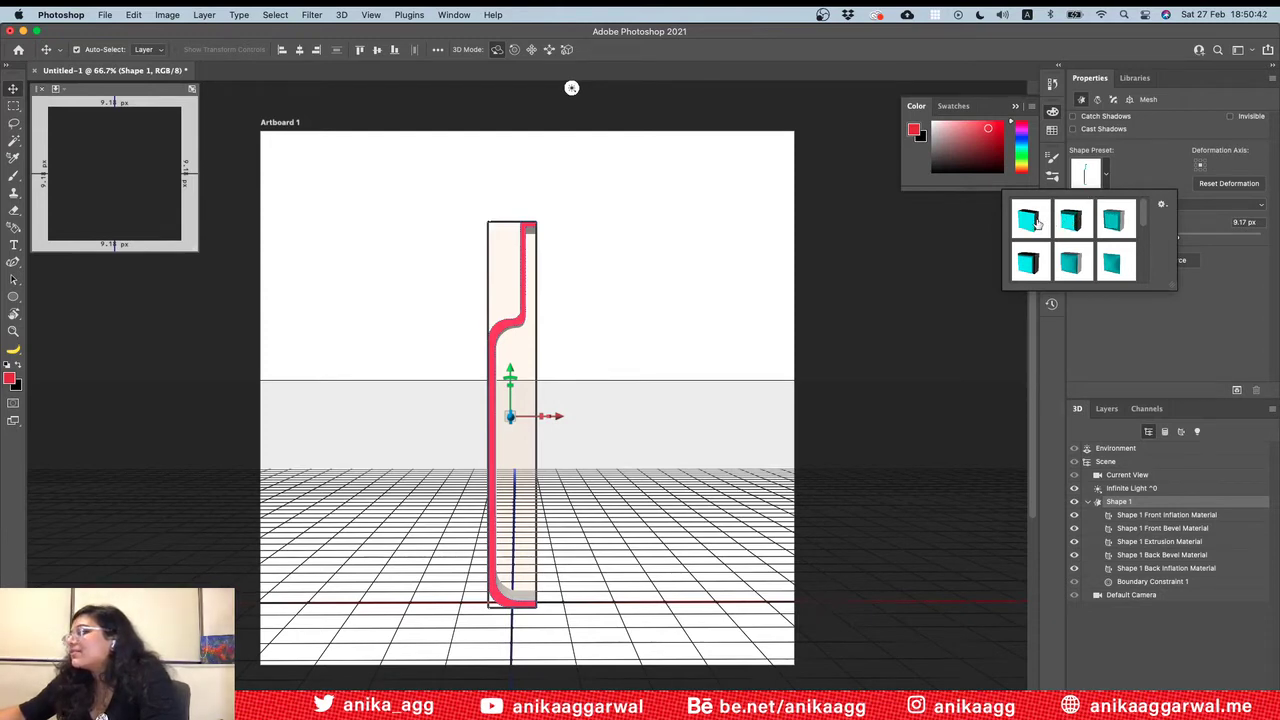
# Step: Try the Taper and Deflate shape presets, then apply the Revolve preset to the profile
pyautogui.scroll(-2, 1145, 219)
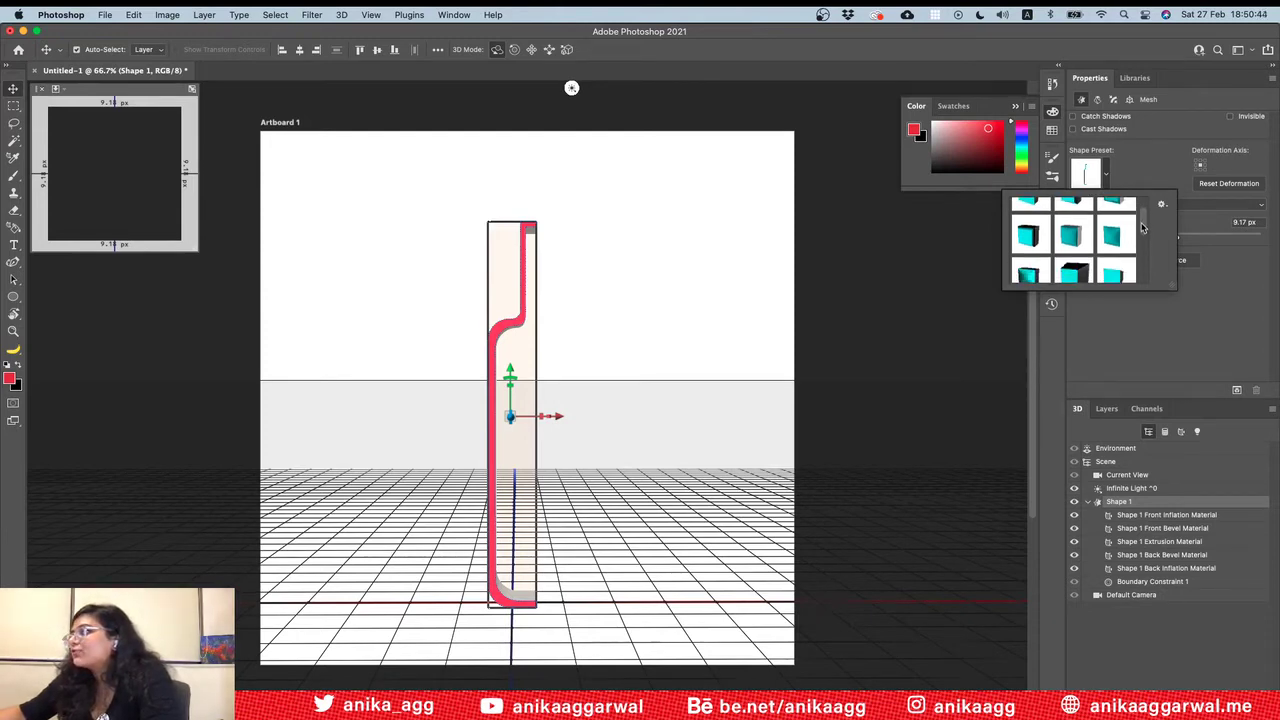
pyautogui.click(1040, 231)
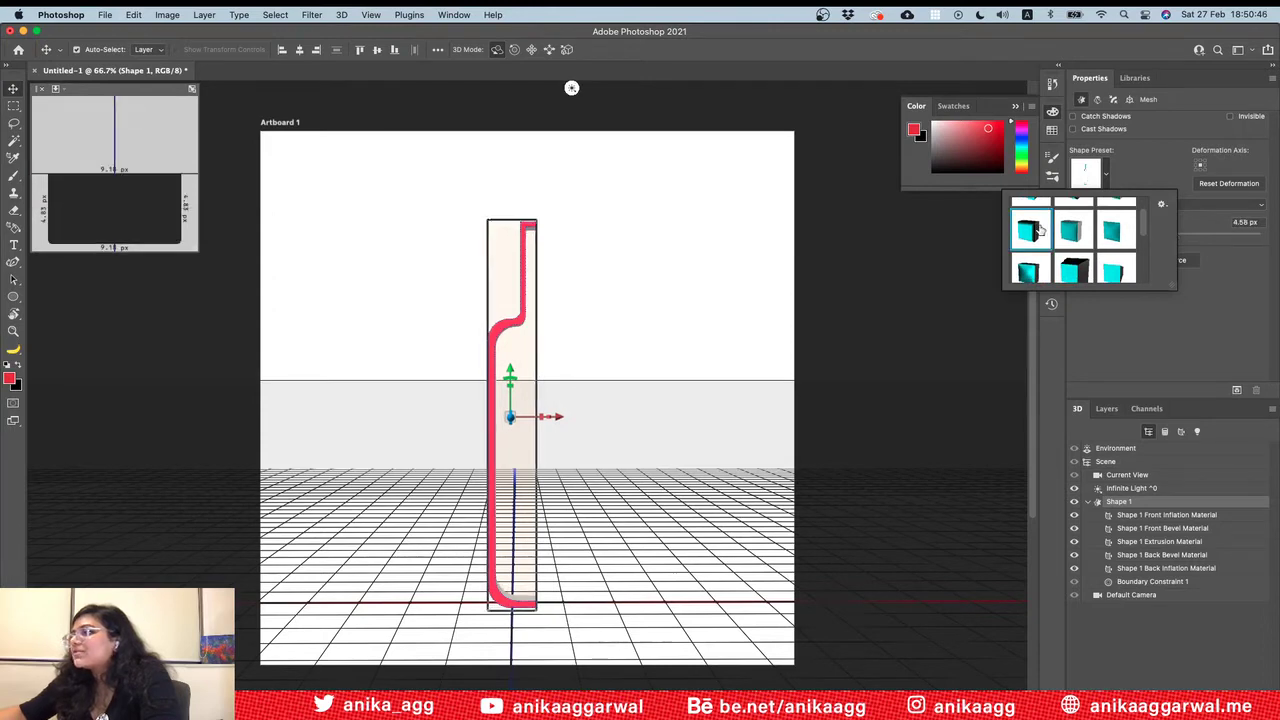
pyautogui.click(1066, 227)
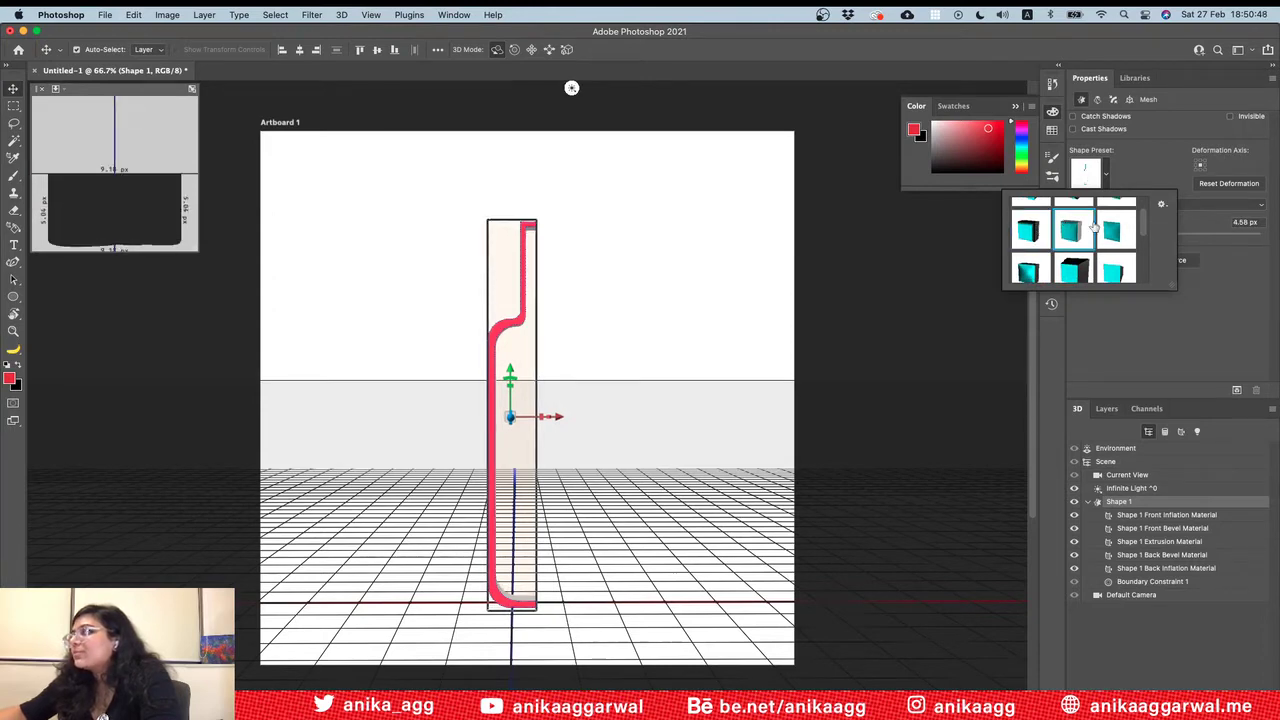
pyautogui.click(1112, 231)
pyautogui.click(1114, 270)
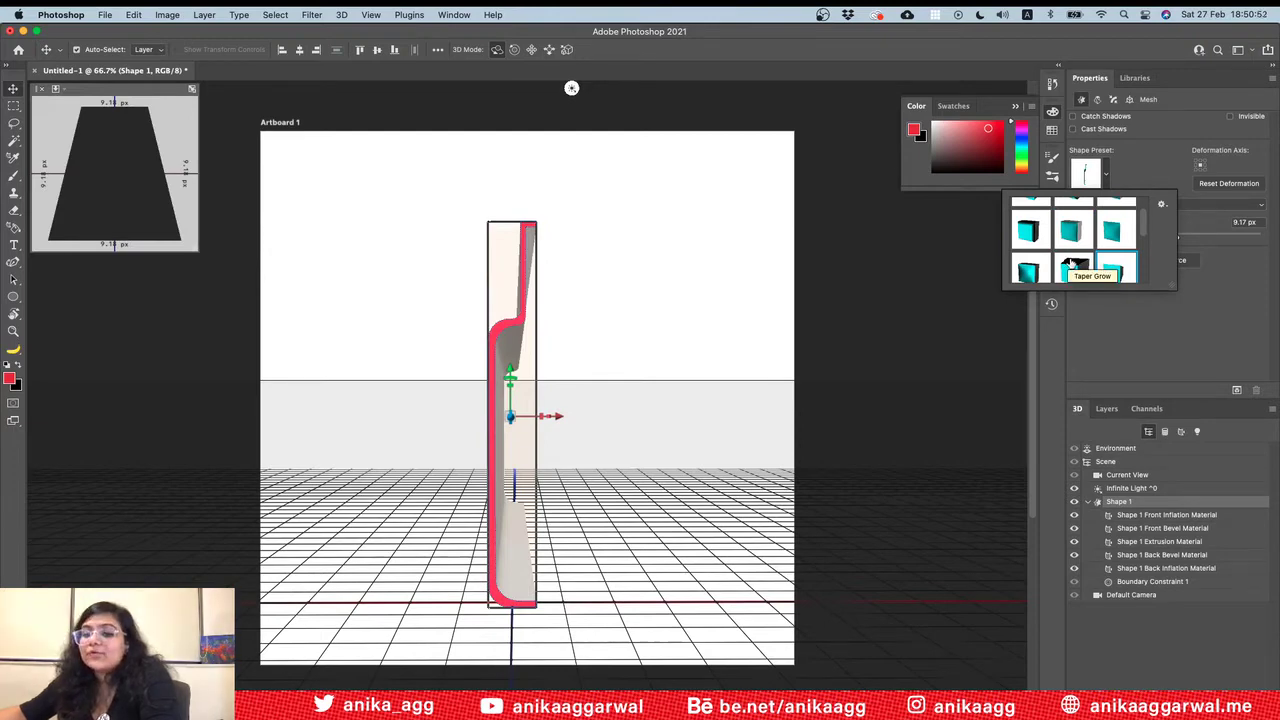
pyautogui.scroll(-1, 1070, 263)
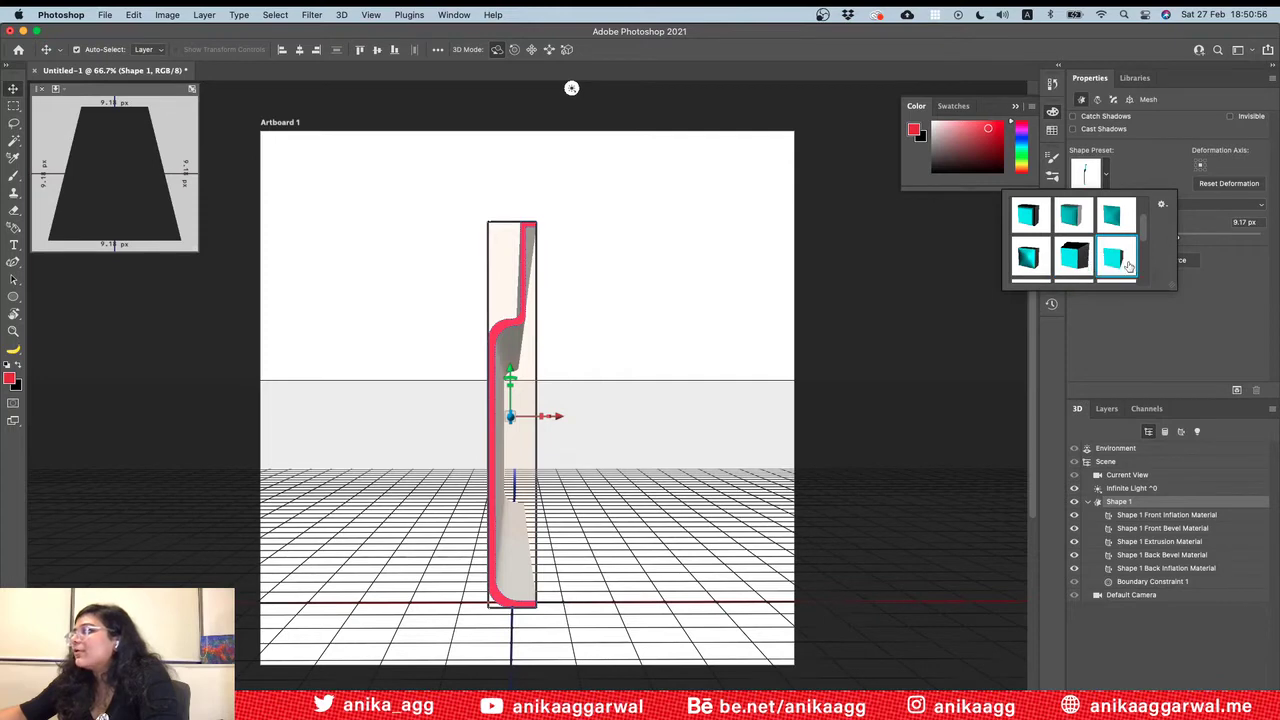
pyautogui.click(1040, 256)
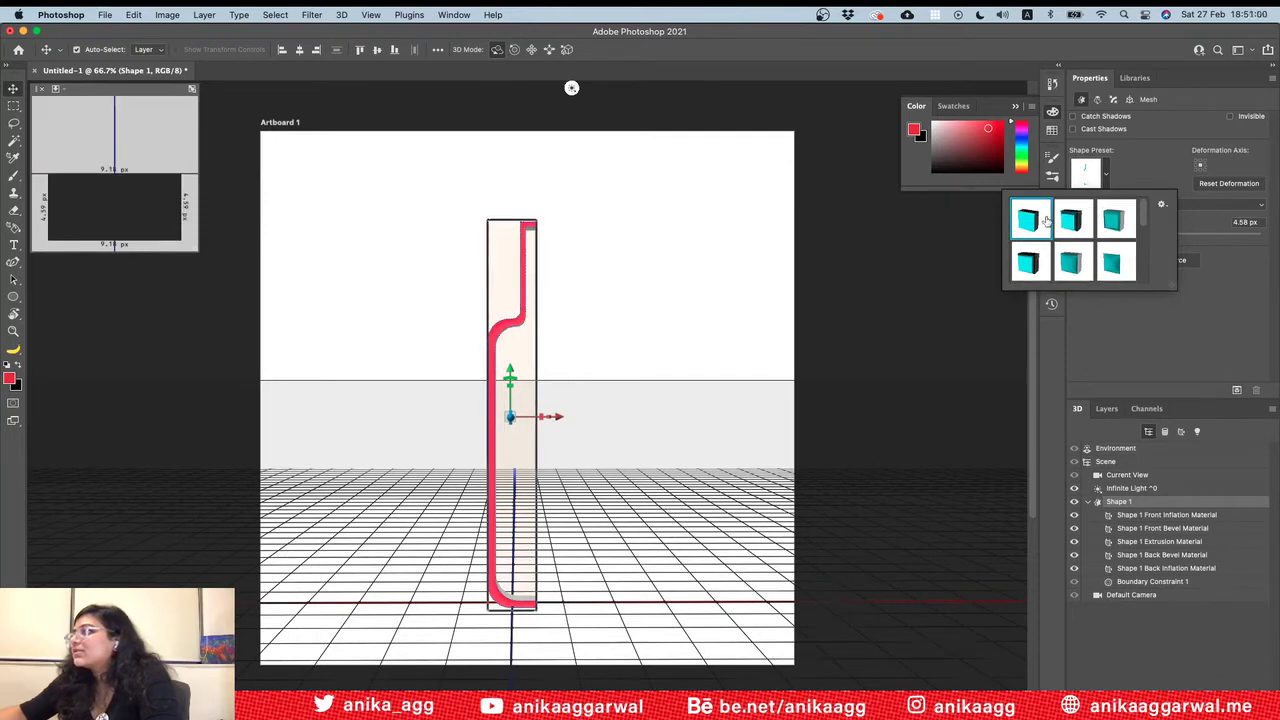
pyautogui.scroll(-2, 1043, 265)
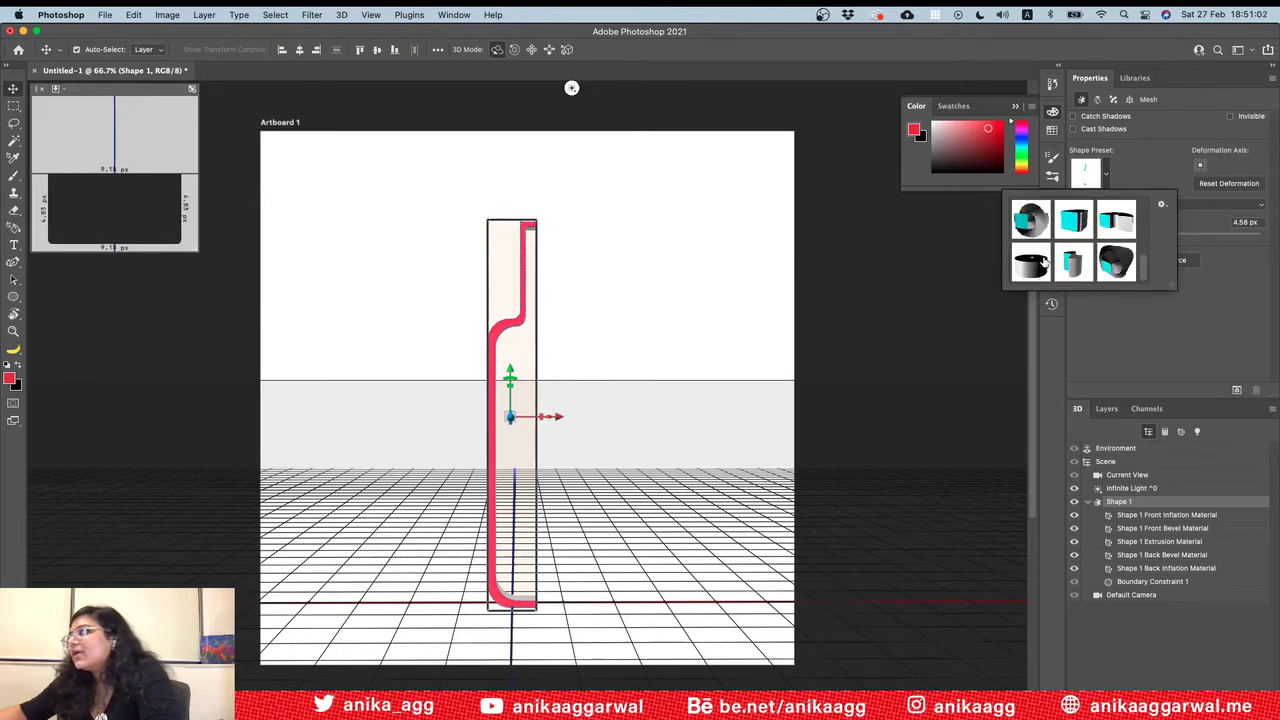
pyautogui.click(1034, 228)
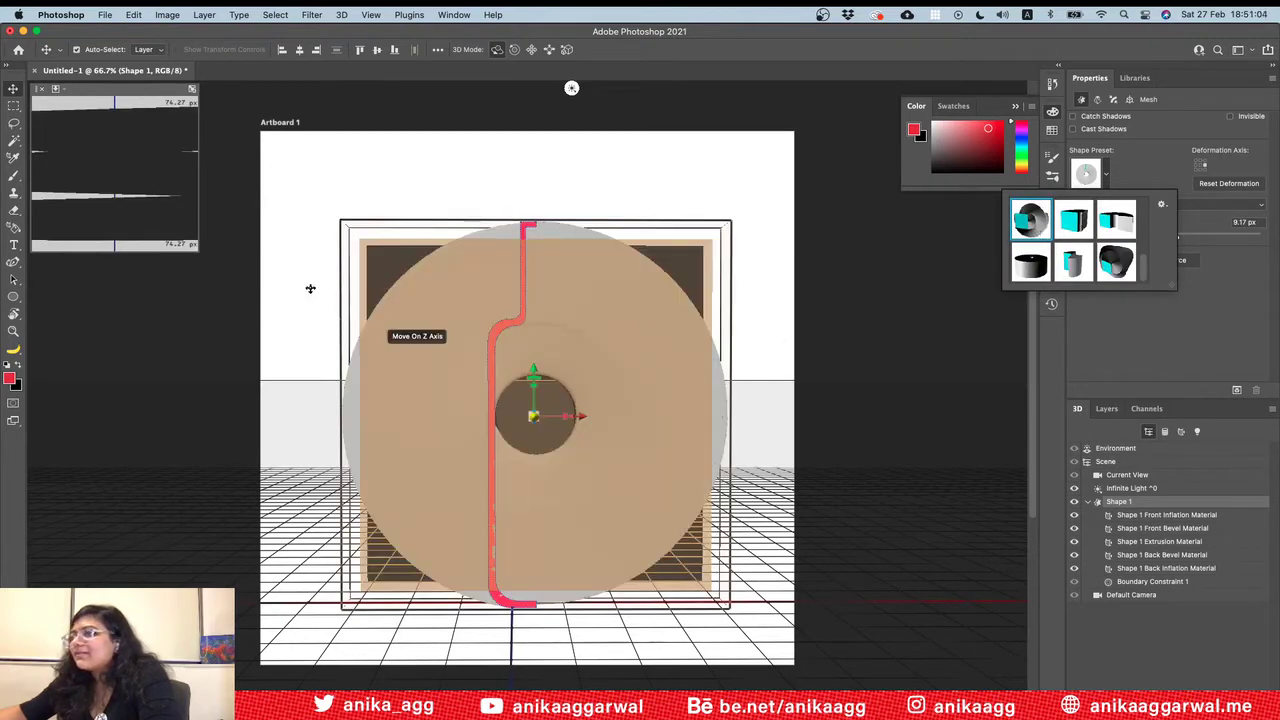
# Step: Set the secondary view to Front, orbit the disc, and apply the Wine Bottle shape preset
pyautogui.click(56, 89)
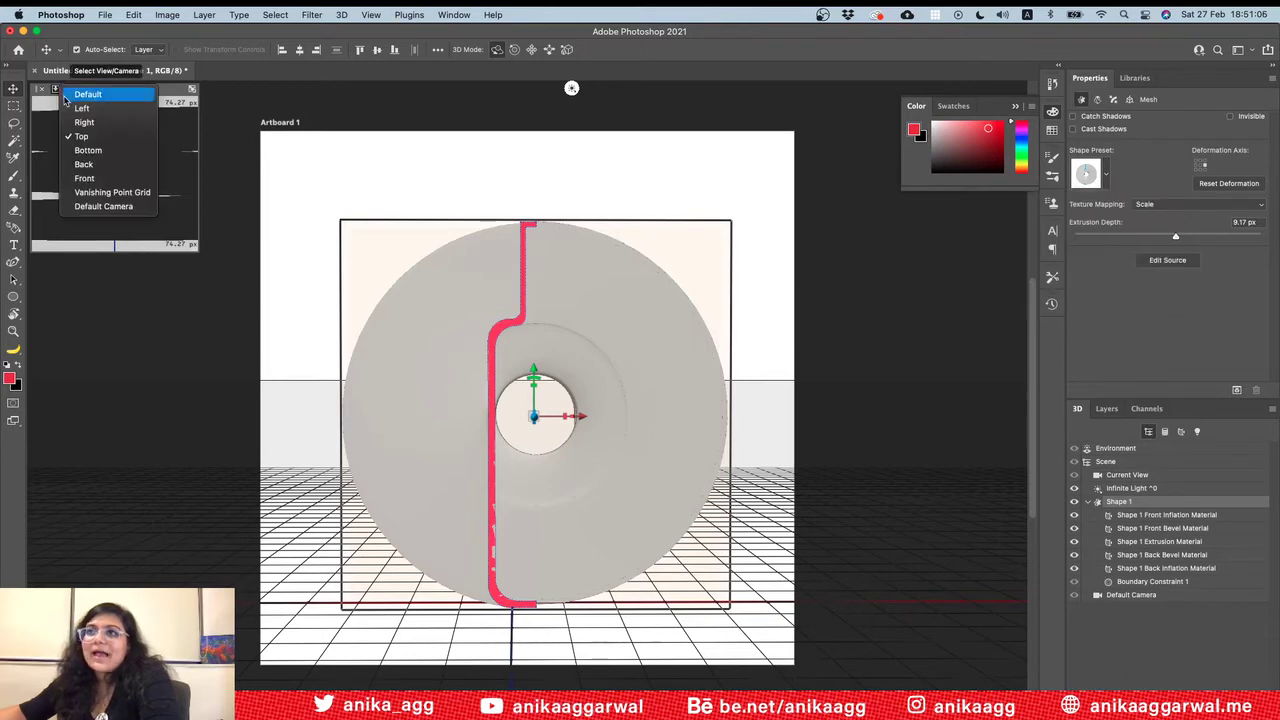
pyautogui.click(89, 178)
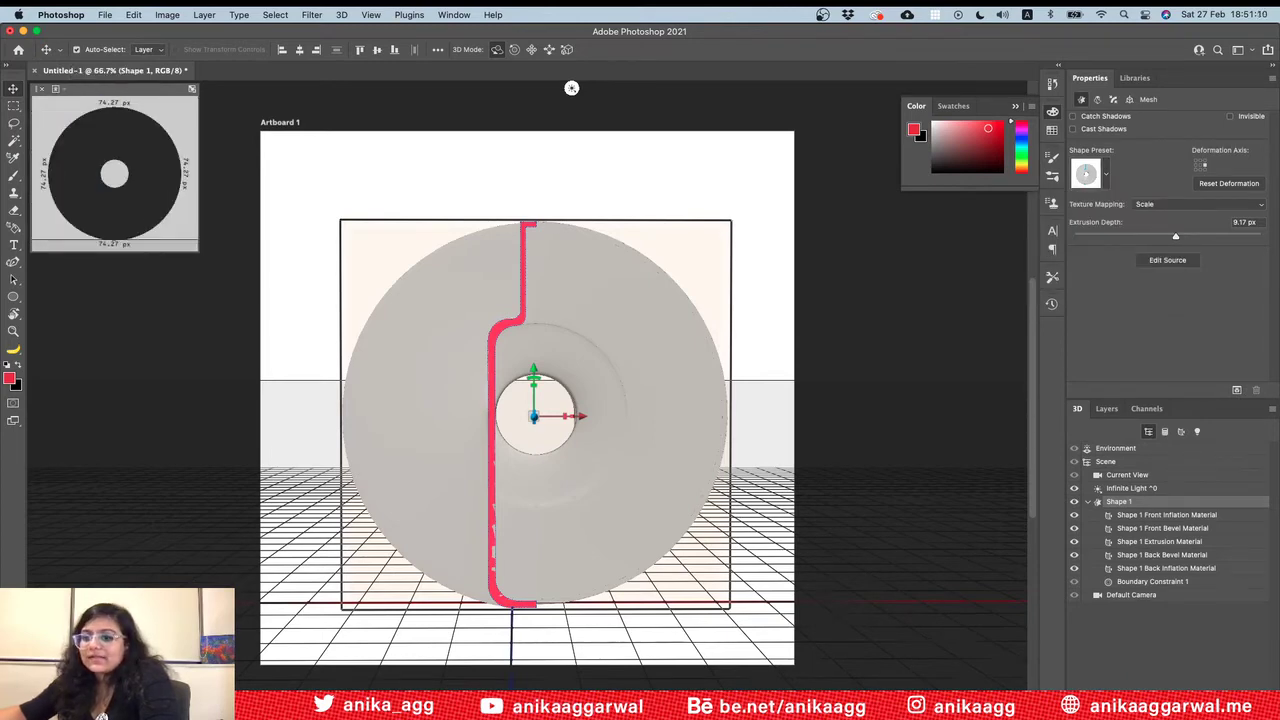
pyautogui.moveTo(571, 88)
pyautogui.mouseDown()
pyautogui.moveTo(766, 86)
pyautogui.moveTo(1021, 545)
pyautogui.moveTo(1019, 391)
pyautogui.moveTo(757, 86)
pyautogui.moveTo(708, 86)
pyautogui.moveTo(1018, 95)
pyautogui.moveTo(540, 86)
pyautogui.moveTo(803, 86)
pyautogui.moveTo(1019, 591)
pyautogui.moveTo(1000, 88)
pyautogui.moveTo(497, 86)
pyautogui.moveTo(515, 88)
pyautogui.moveTo(34, 294)
pyautogui.moveTo(34, 485)
pyautogui.moveTo(486, 86)
pyautogui.moveTo(548, 88)
pyautogui.mouseUp()
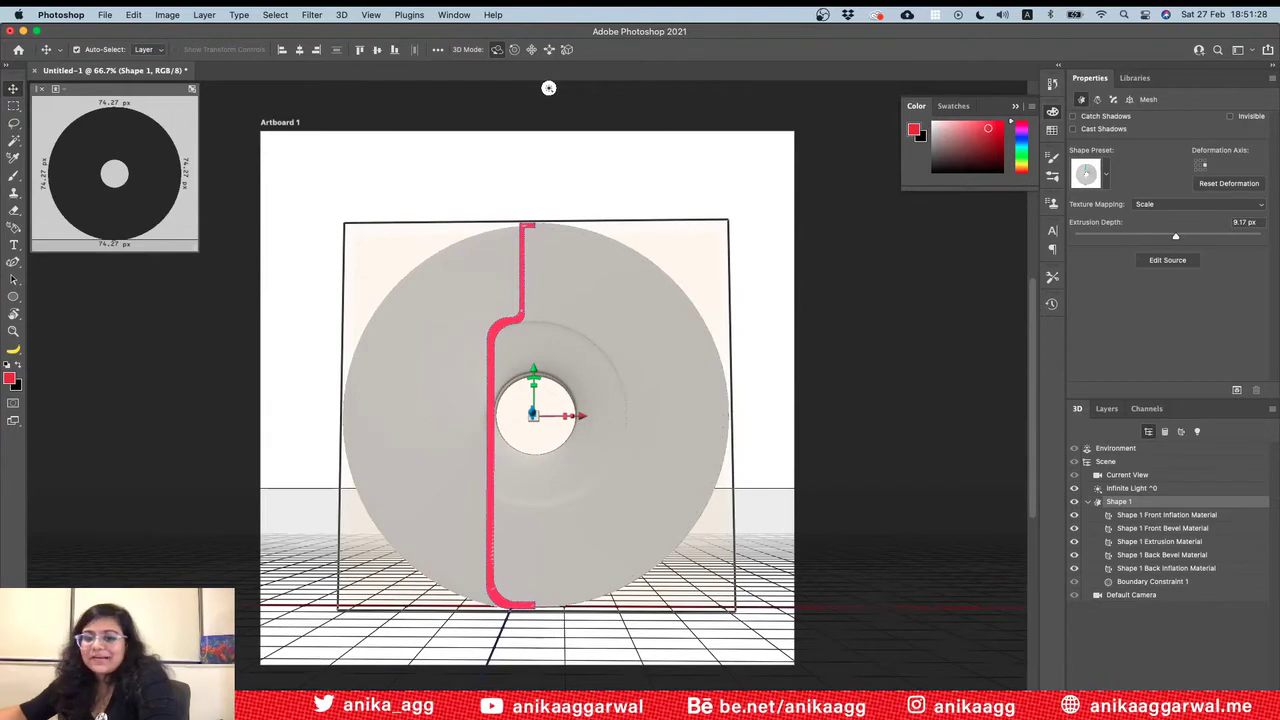
pyautogui.click(1106, 174)
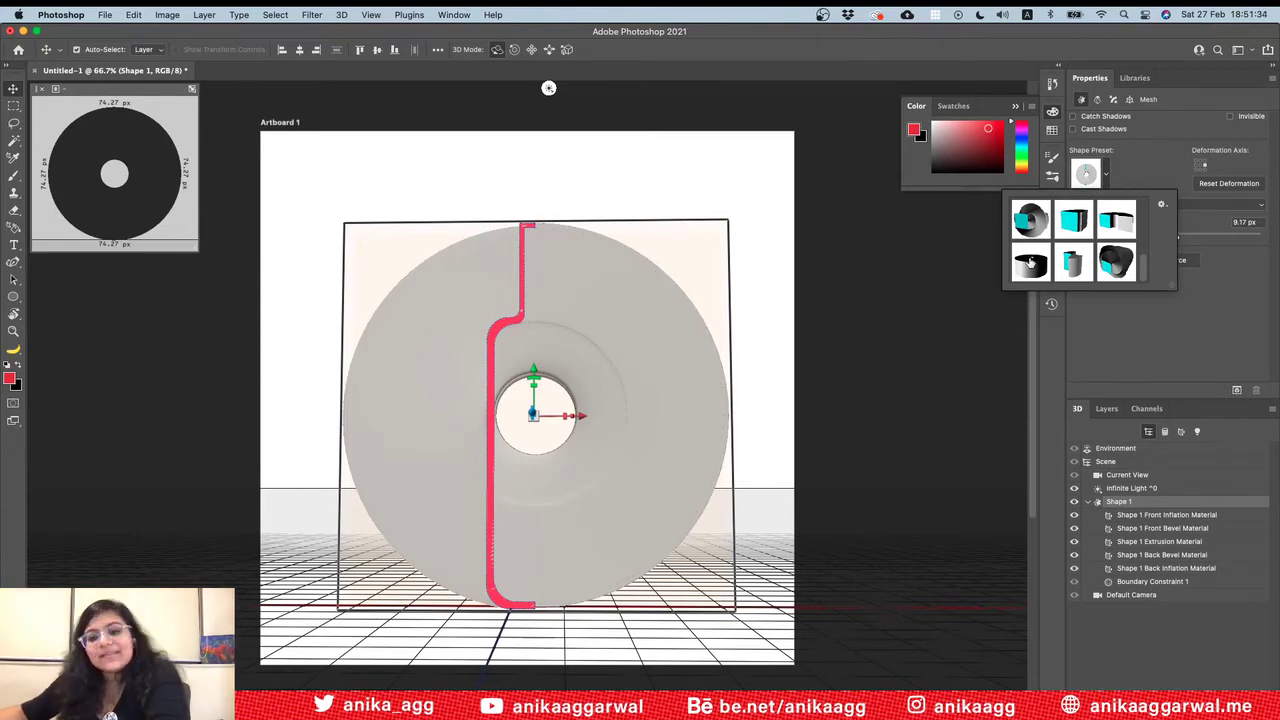
pyautogui.click(1031, 262)
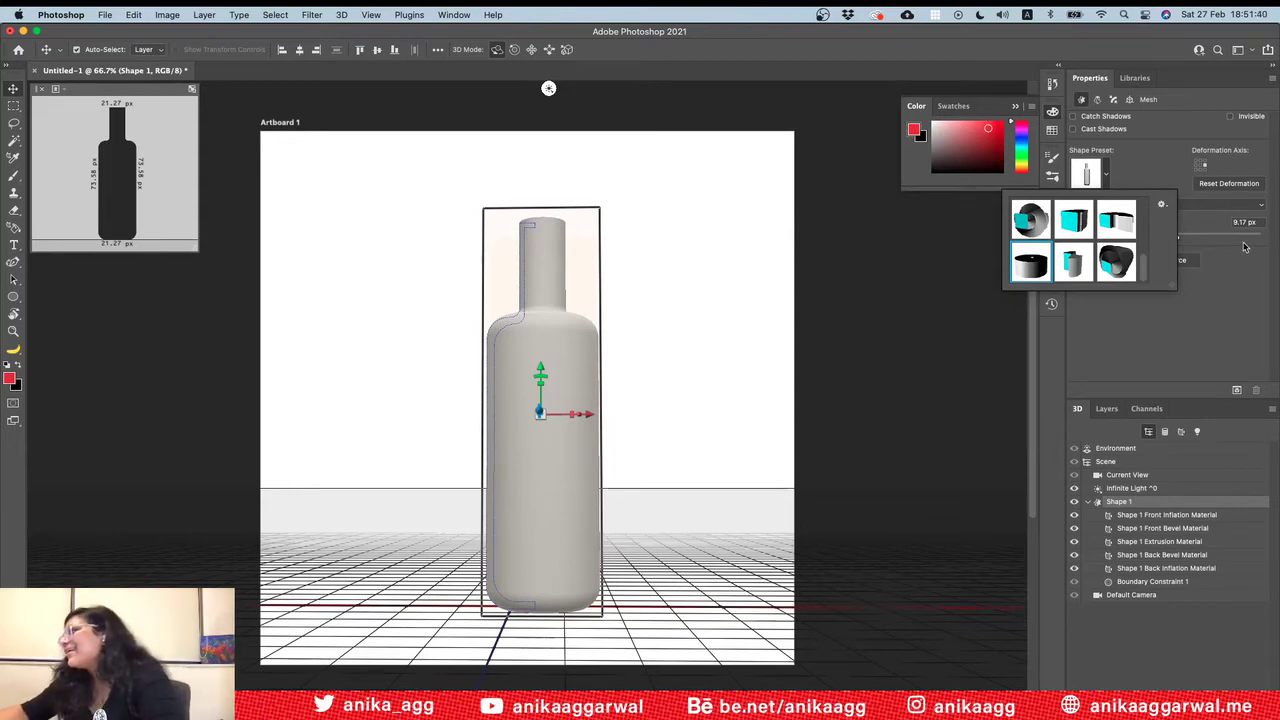
# Step: Set the secondary view to Top and thin the bottle by entering 0 for Extrusion Depth
pyautogui.click(984, 302)
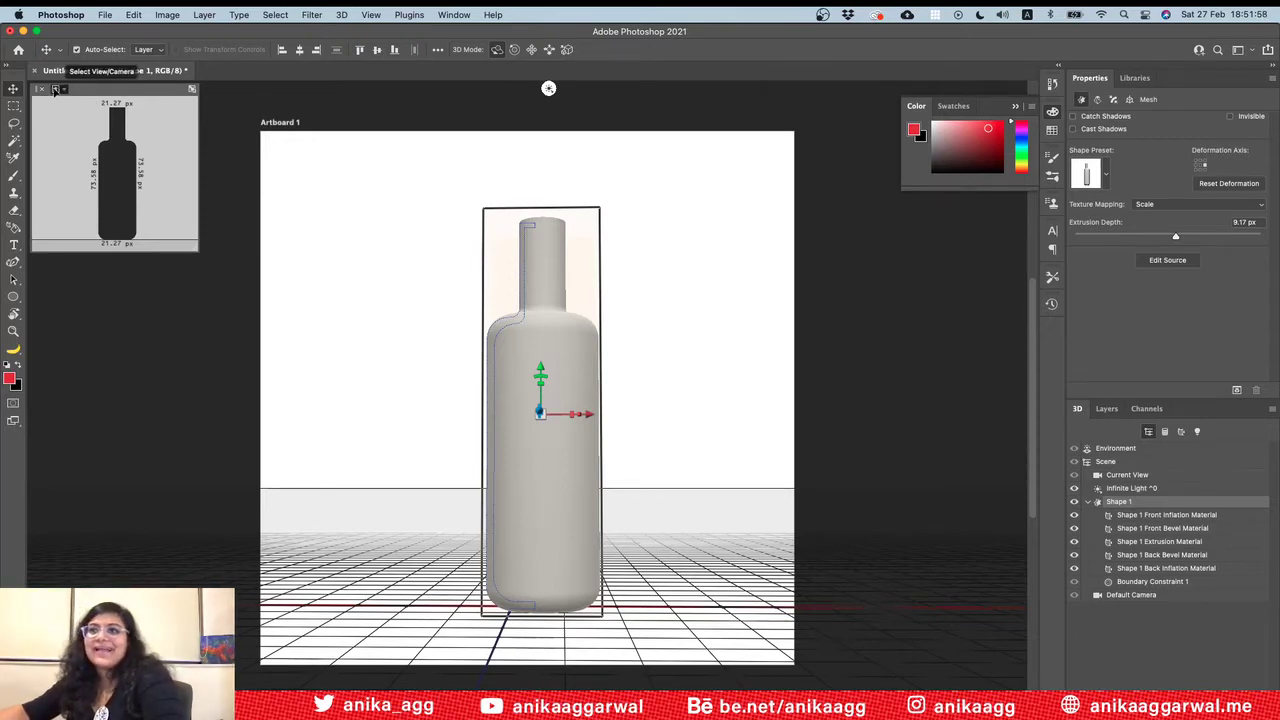
pyautogui.click(40, 89)
pyautogui.click(78, 137)
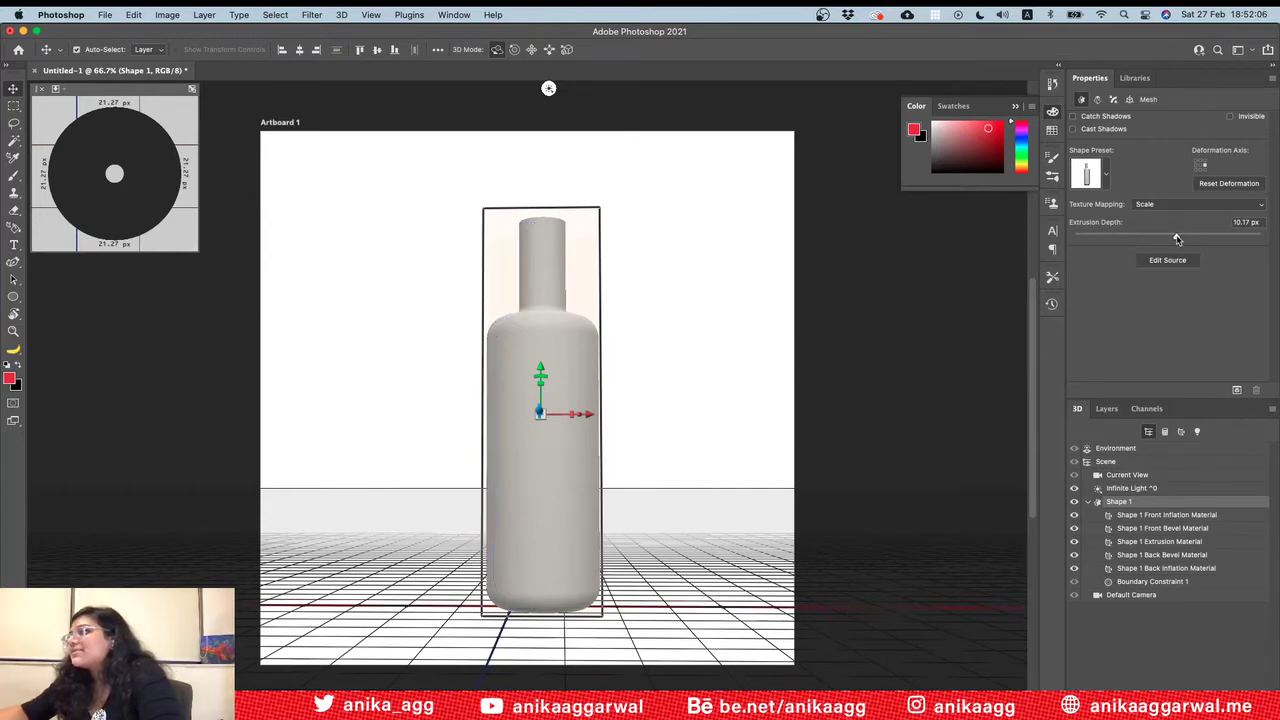
pyautogui.moveTo(1176, 238); pyautogui.dragTo(1166, 239)
pyautogui.click(1235, 227)
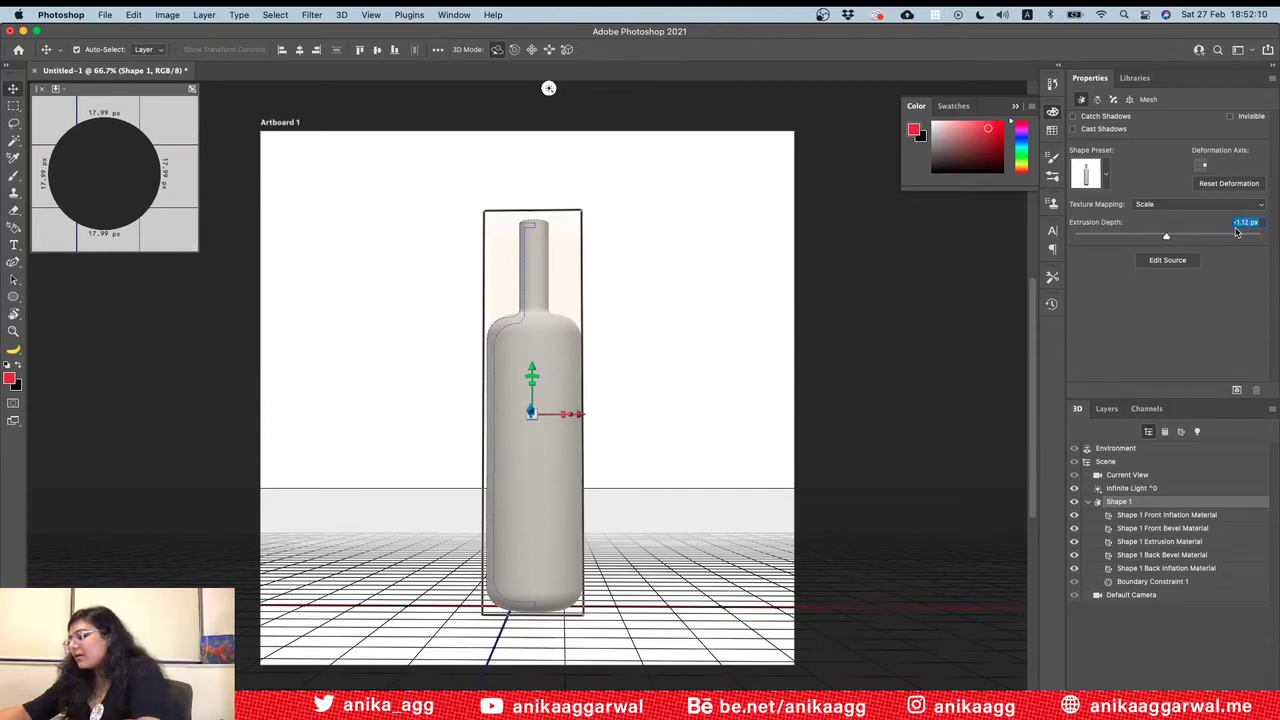
pyautogui.write('0')
pyautogui.press('Return')
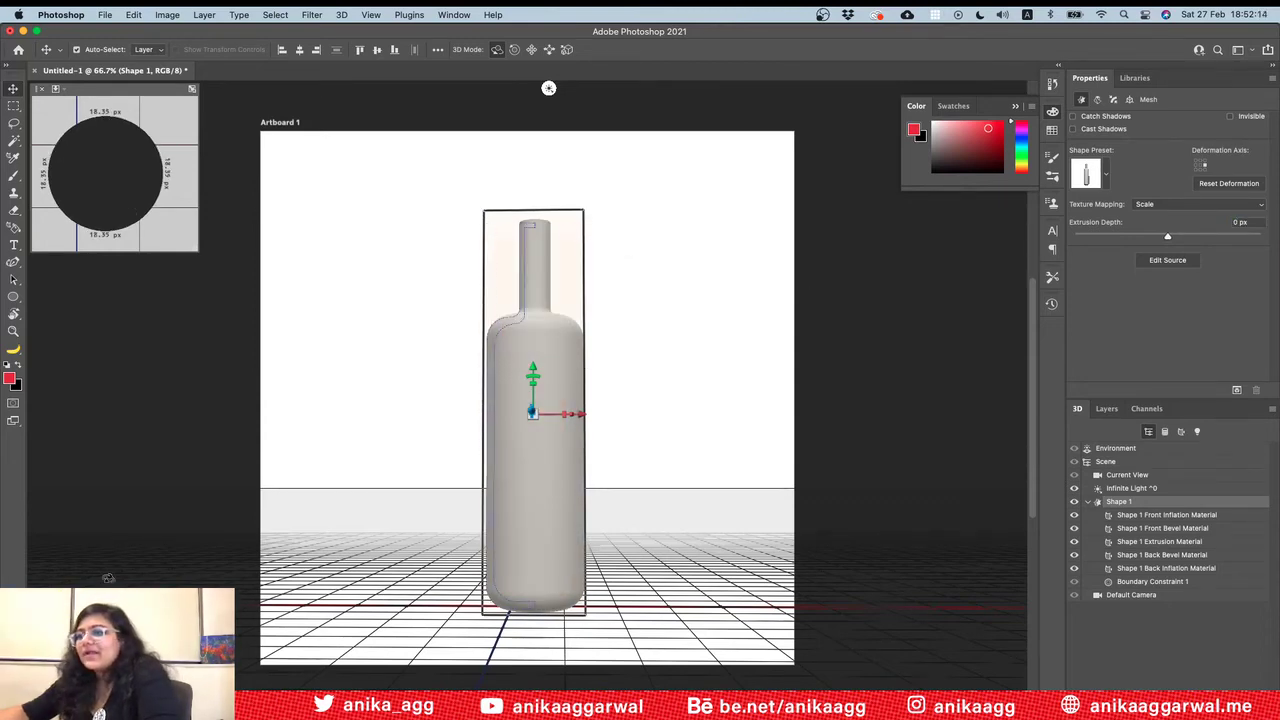
# Step: Orbit the camera to check the thinned bottle from overhead and near-front angles
pyautogui.moveTo(548, 88); pyautogui.dragTo(719, 88)
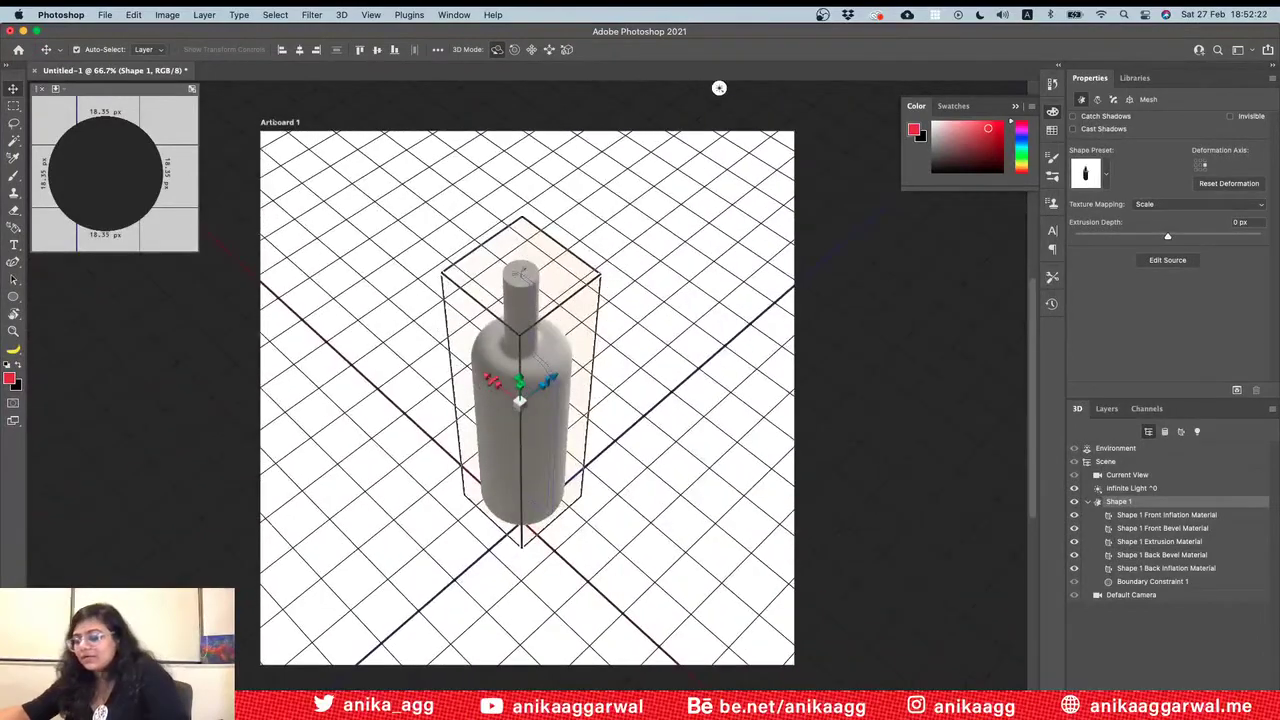
pyautogui.press('super+z')
pyautogui.press('super+z')
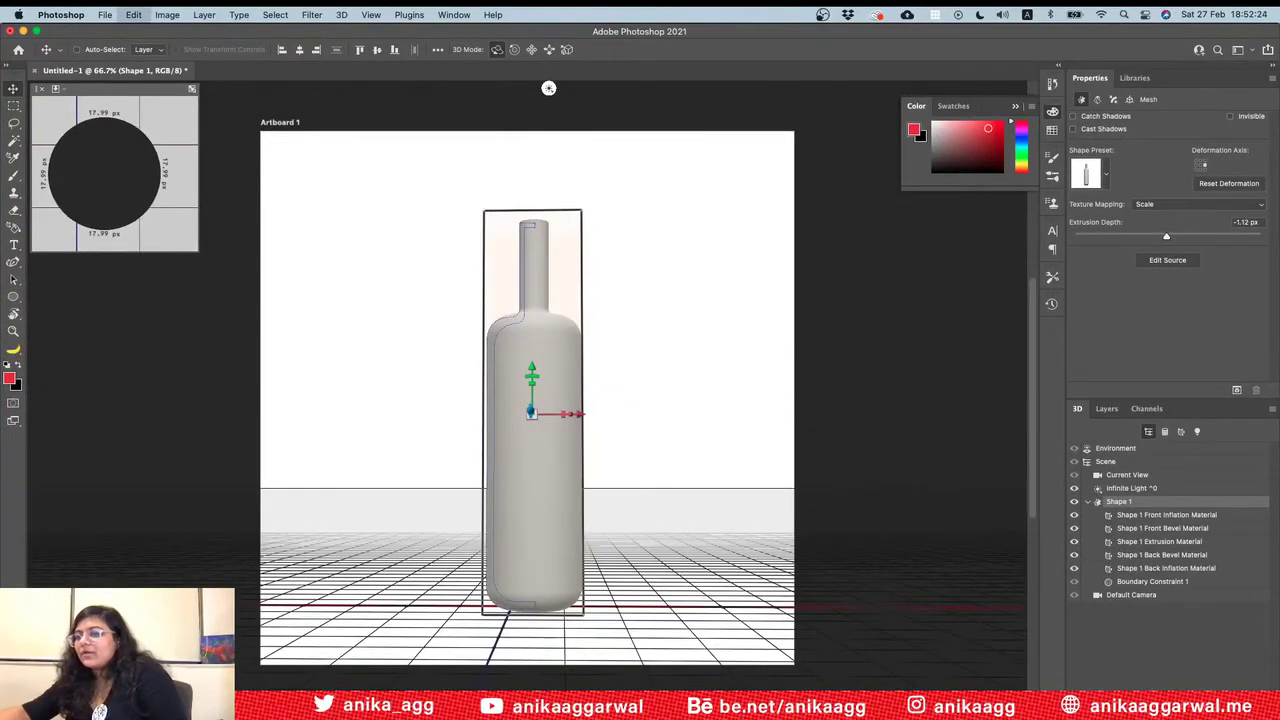
pyautogui.press('super+shift+z')
pyautogui.press('super+shift+z')
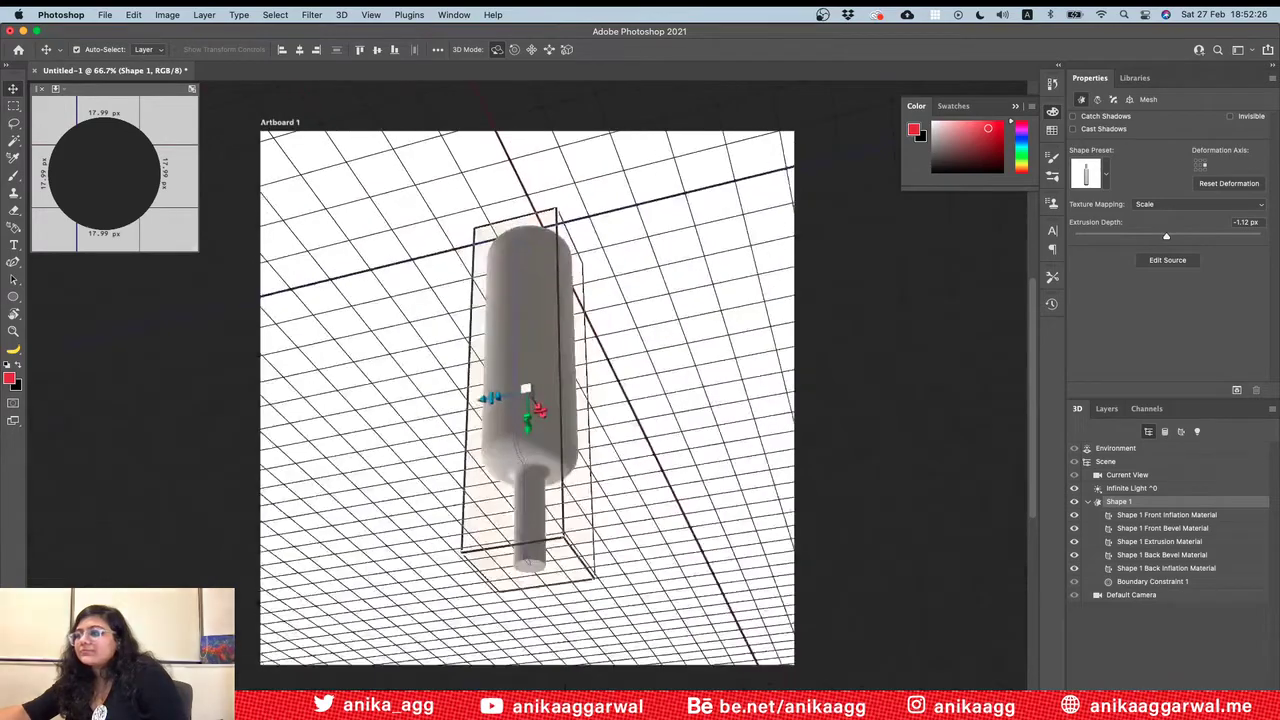
pyautogui.moveTo(560, 88); pyautogui.dragTo(689, 88)
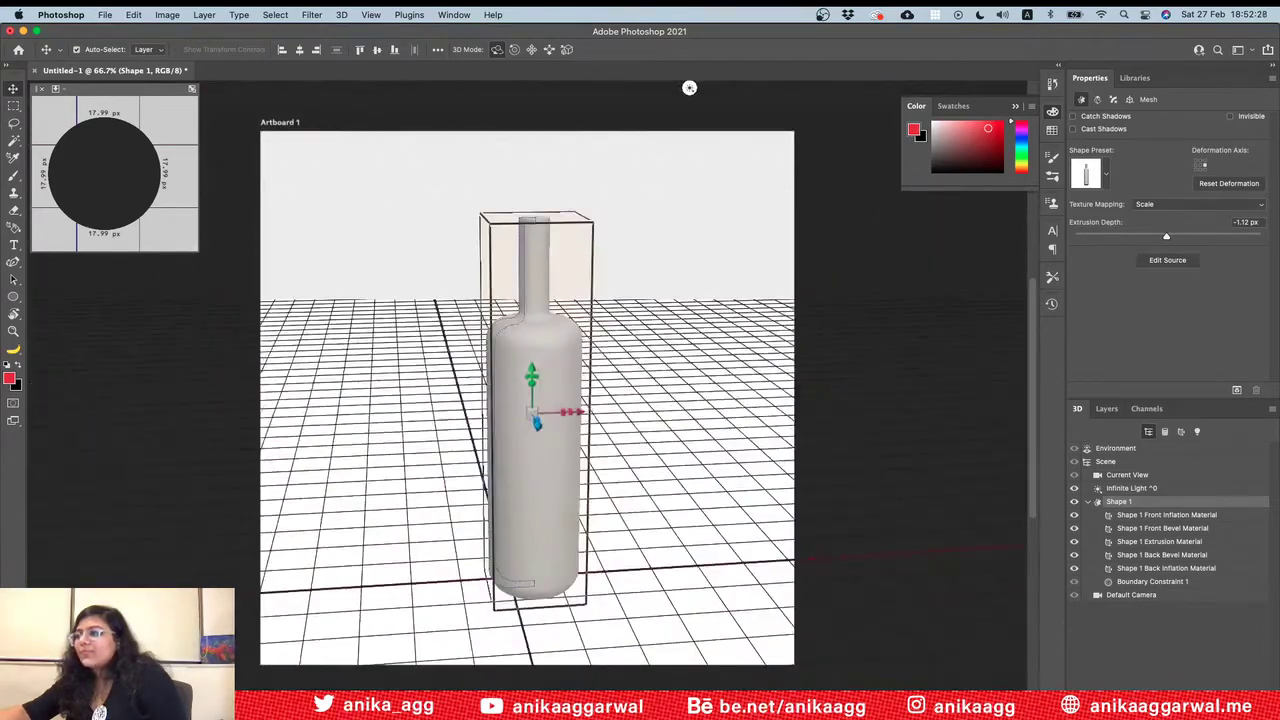
pyautogui.click(1113, 99)
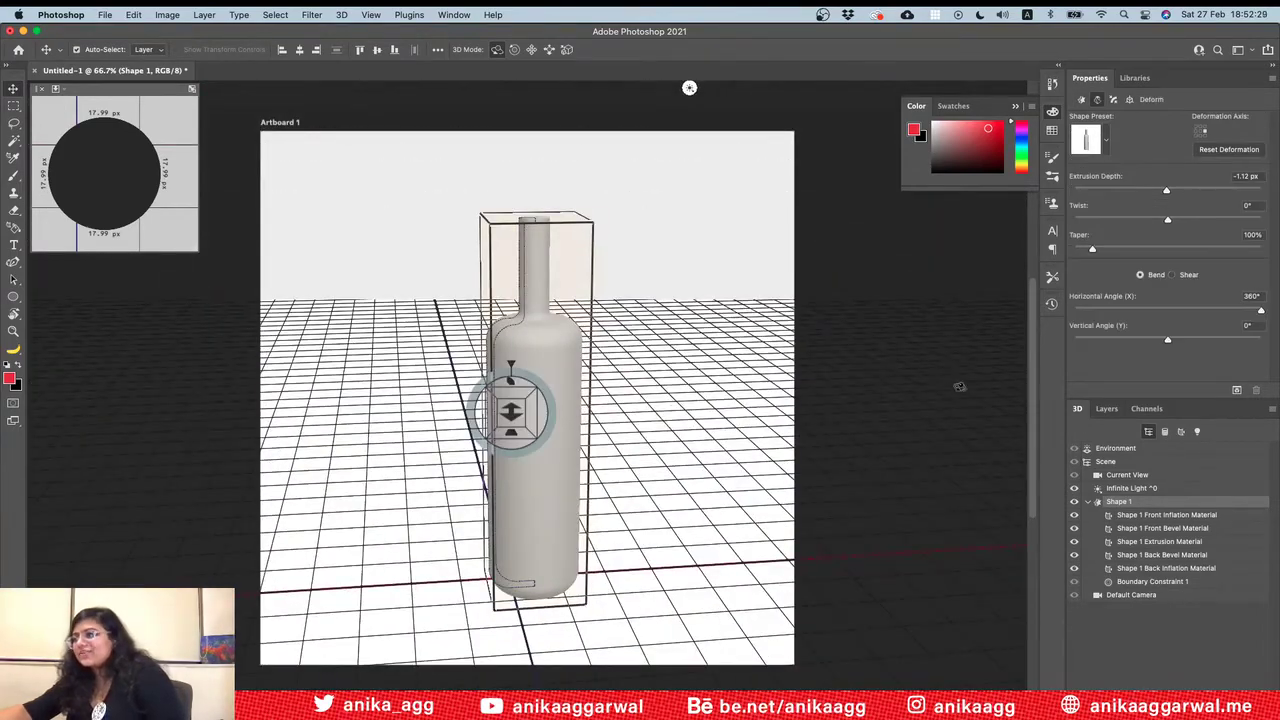
# Step: Rename the Shape 1 layer to 'Wine Bottle'
pyautogui.click(1115, 410)
pyautogui.doubleClick(1127, 511)
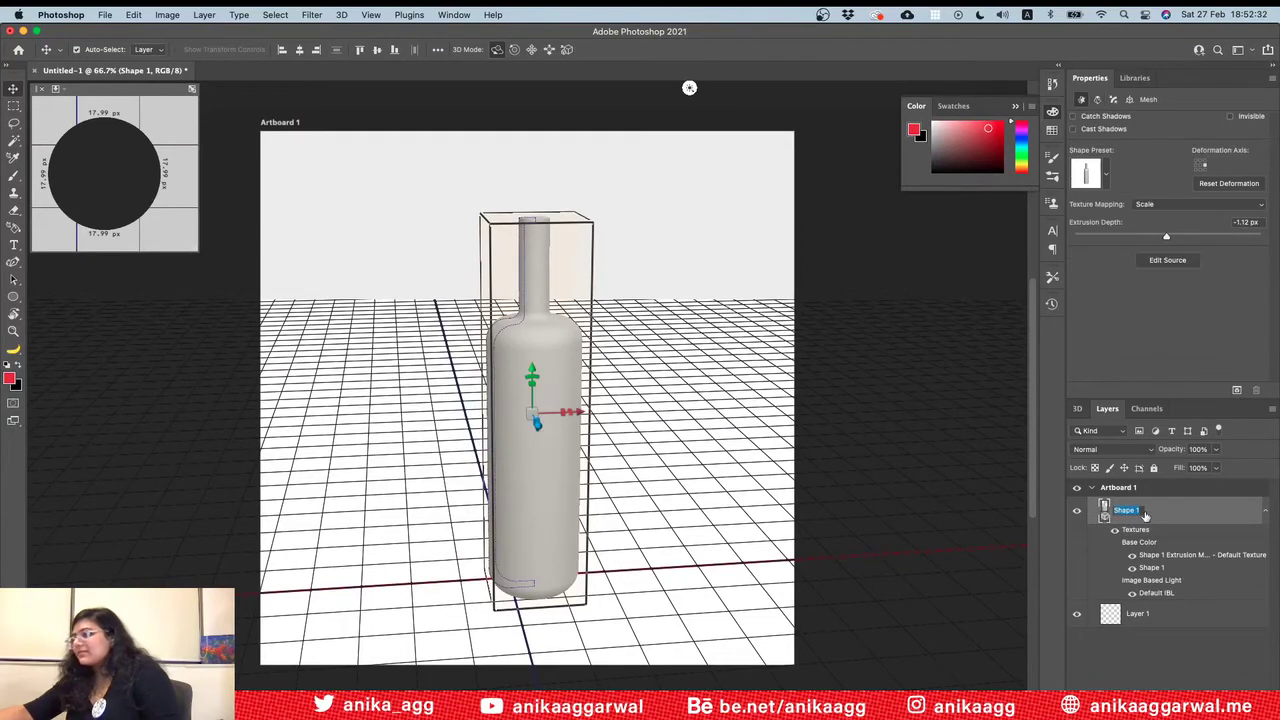
pyautogui.write('Wine Bott')
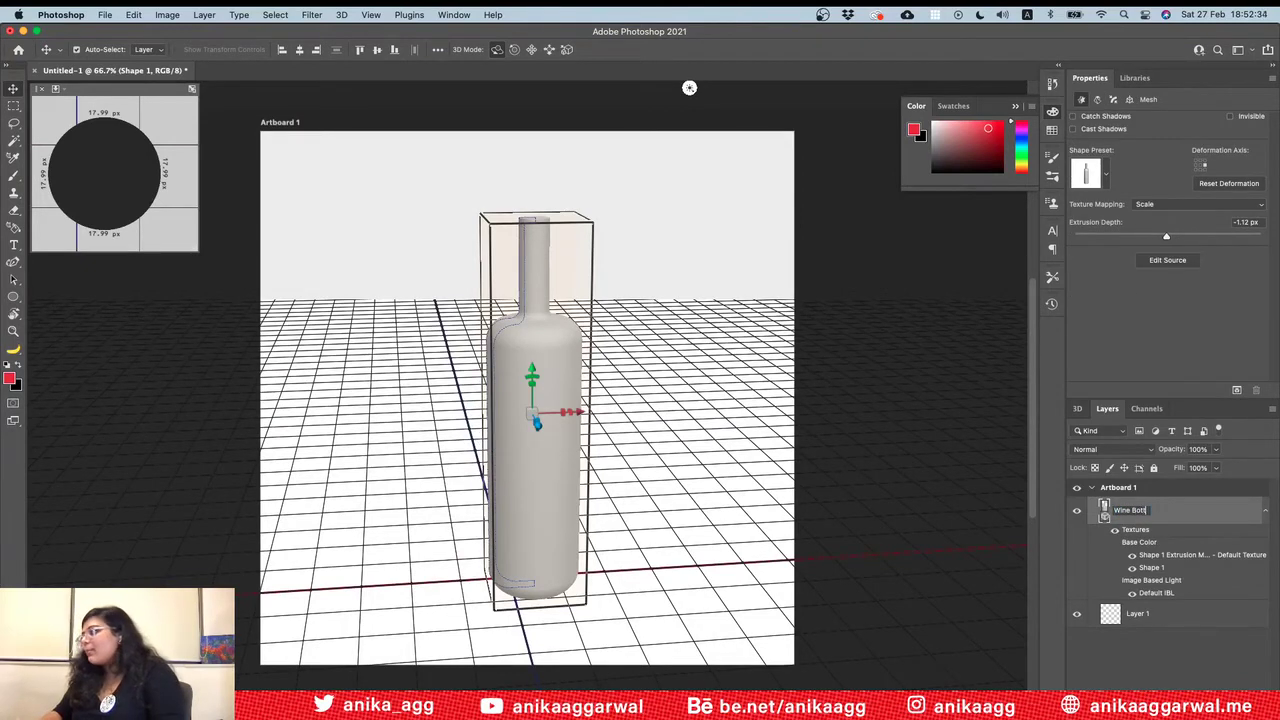
pyautogui.write('le')
pyautogui.press('Return')
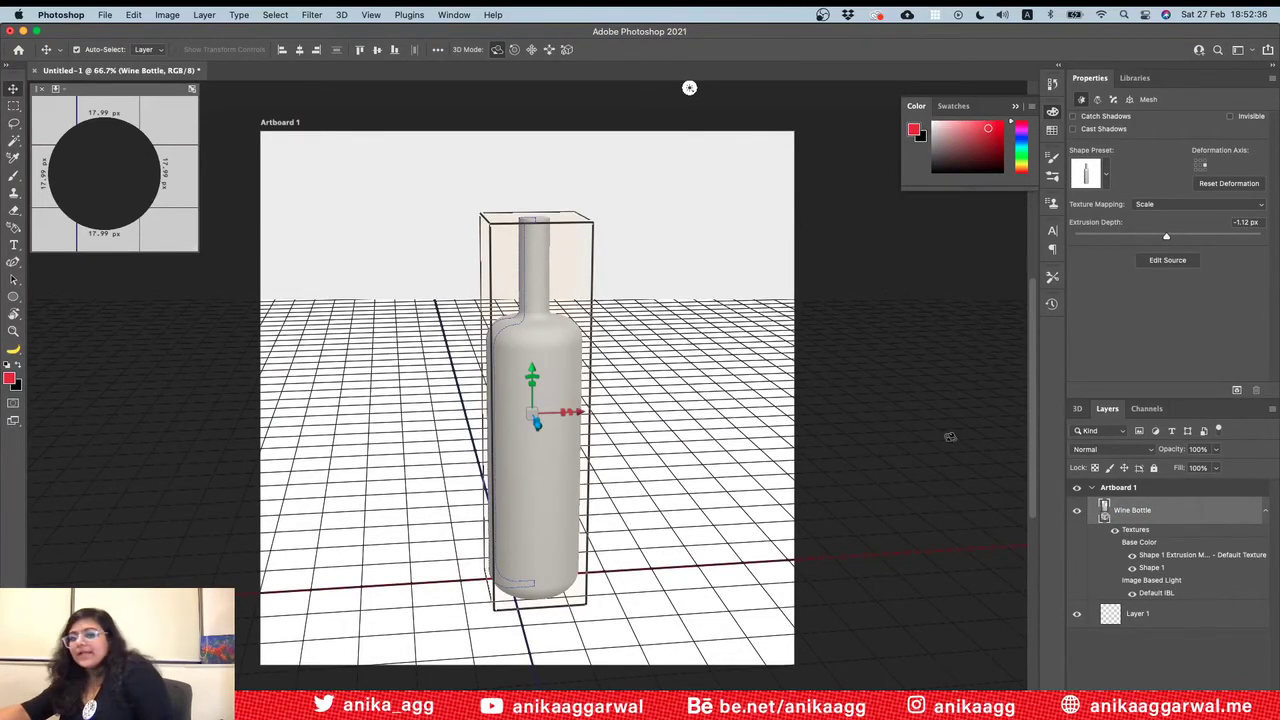
pyautogui.press('super+Tab')
pyautogui.press('super+Tab')
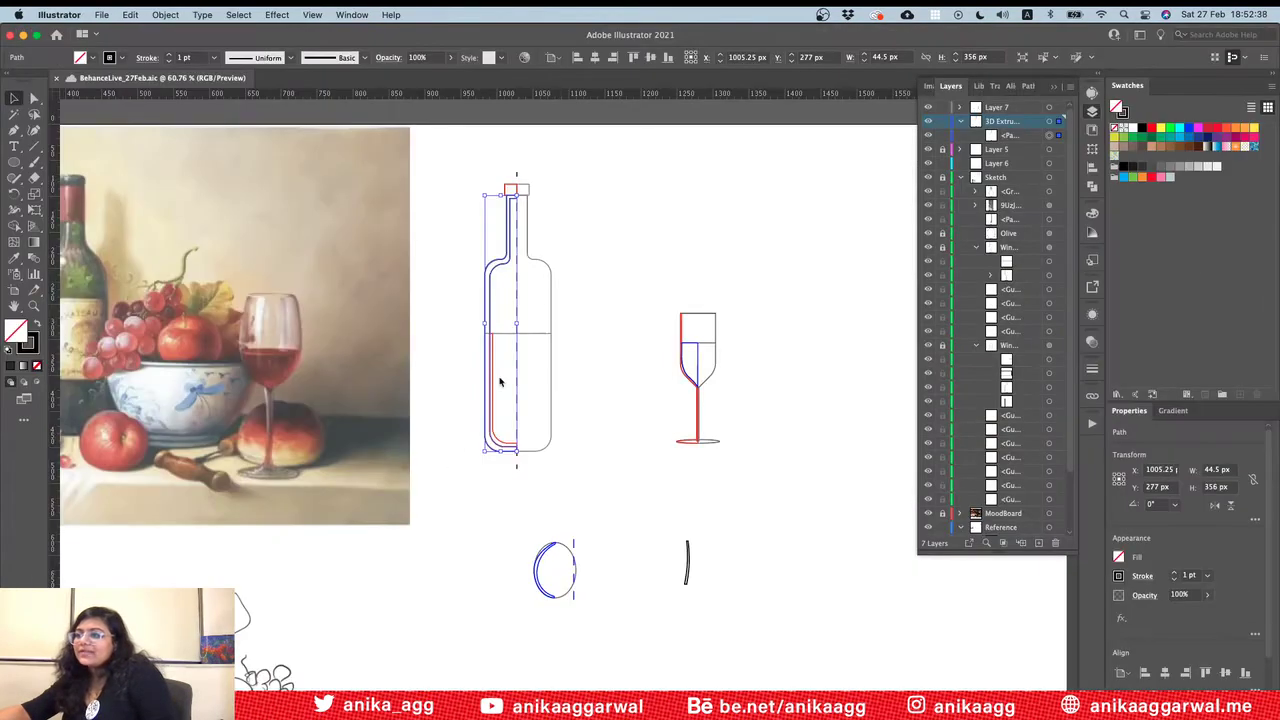
# Step: Select the red inner glass-thickness path in Illustrator and copy it
pyautogui.click(560, 287)
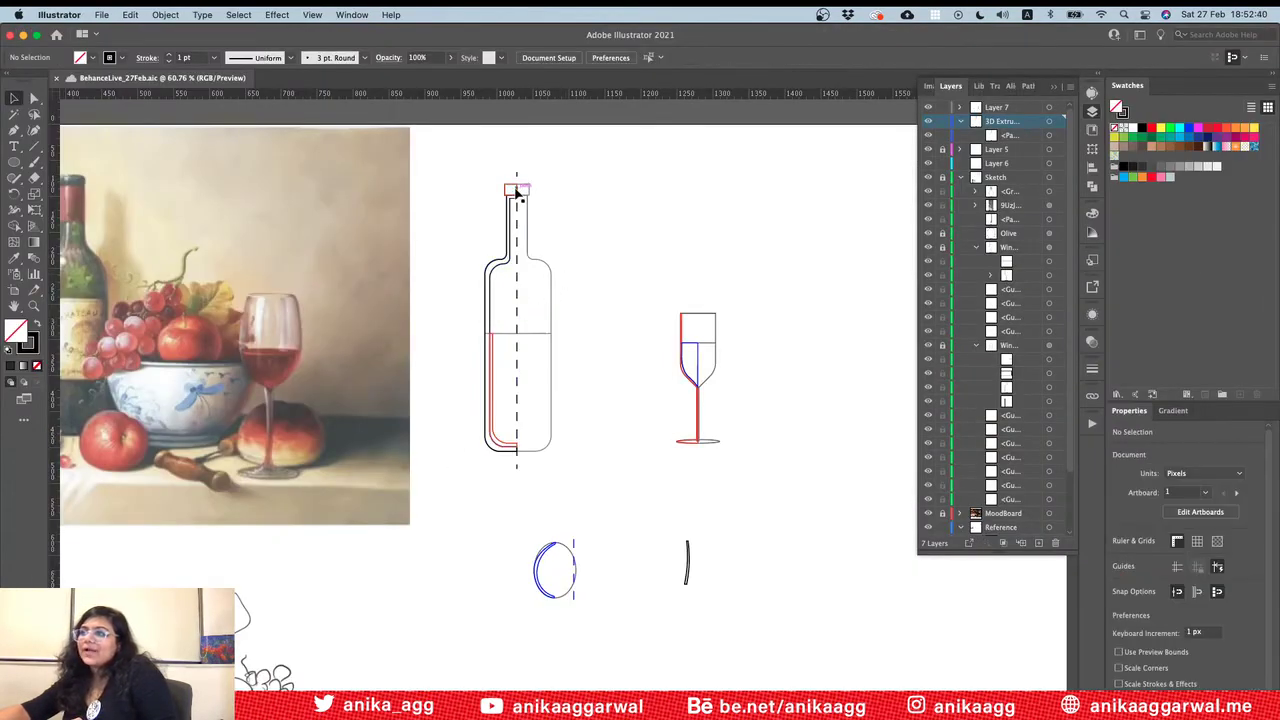
pyautogui.click(492, 344)
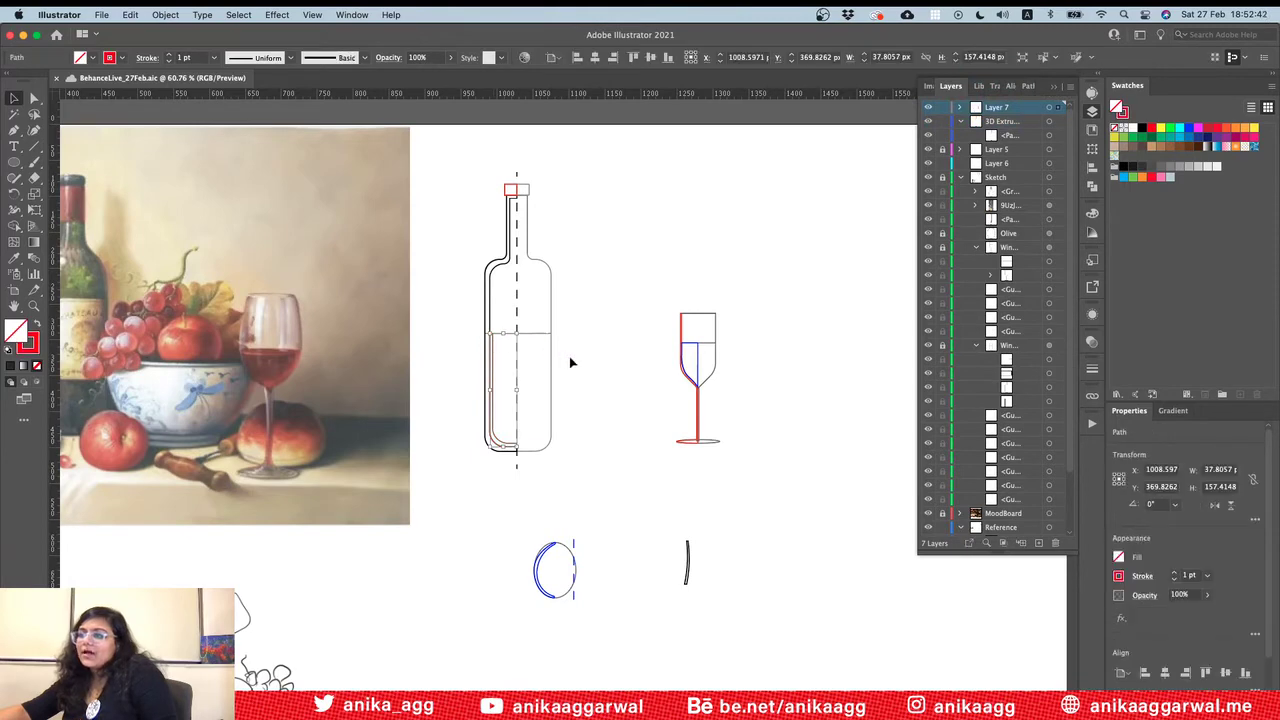
pyautogui.press('super+h')
pyautogui.press('super+Tab')
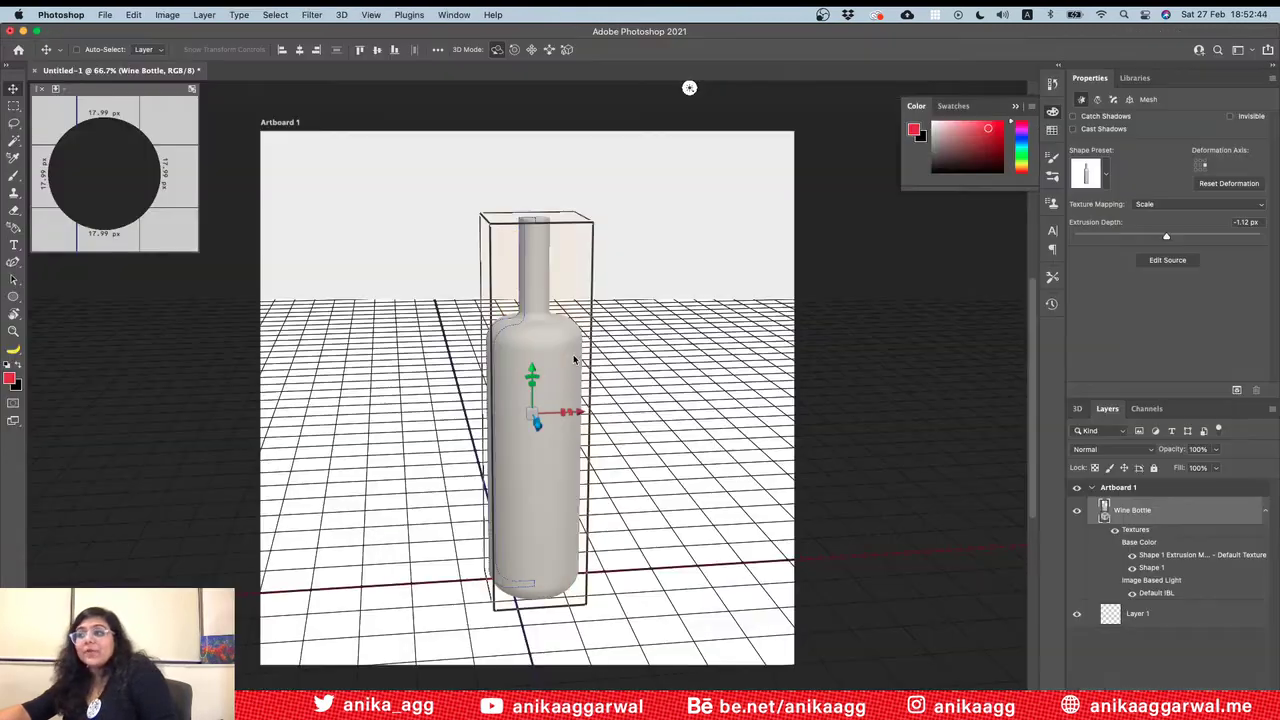
# Step: Paste the thickness path as a shape layer and move it onto the bottle's left edge
pyautogui.click(1155, 510)
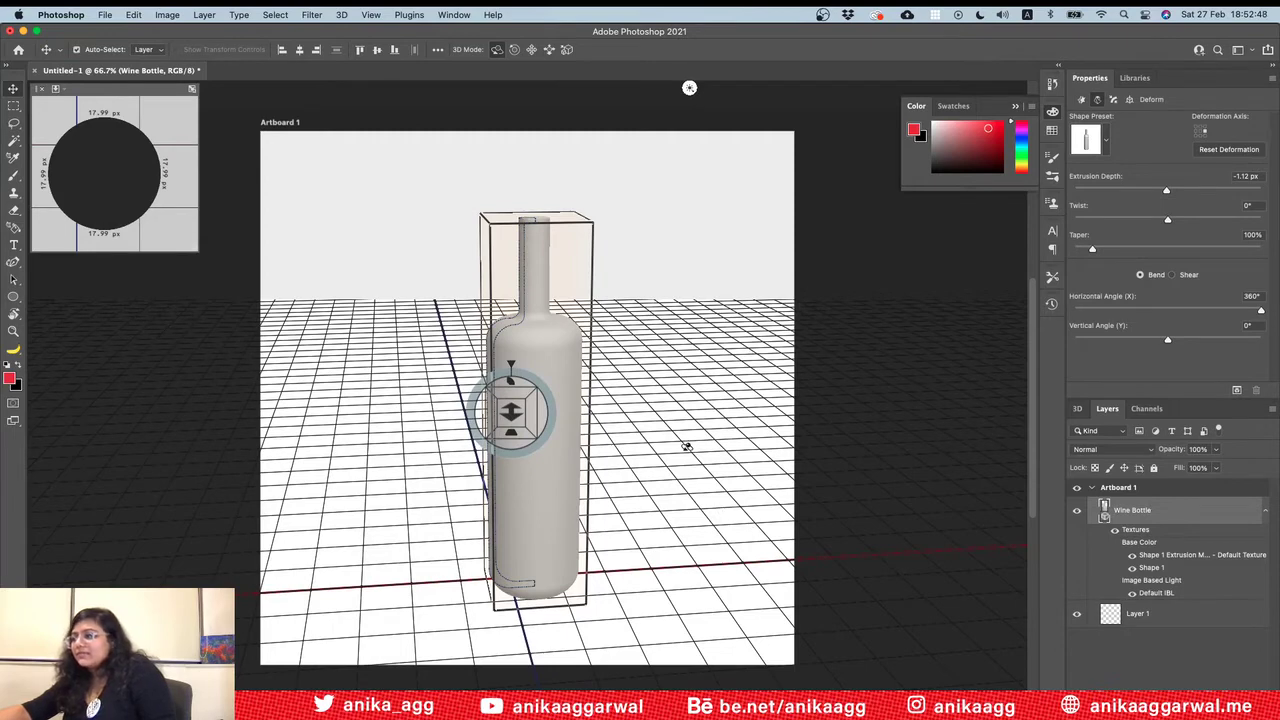
pyautogui.click(686, 447)
pyautogui.press('super+v')
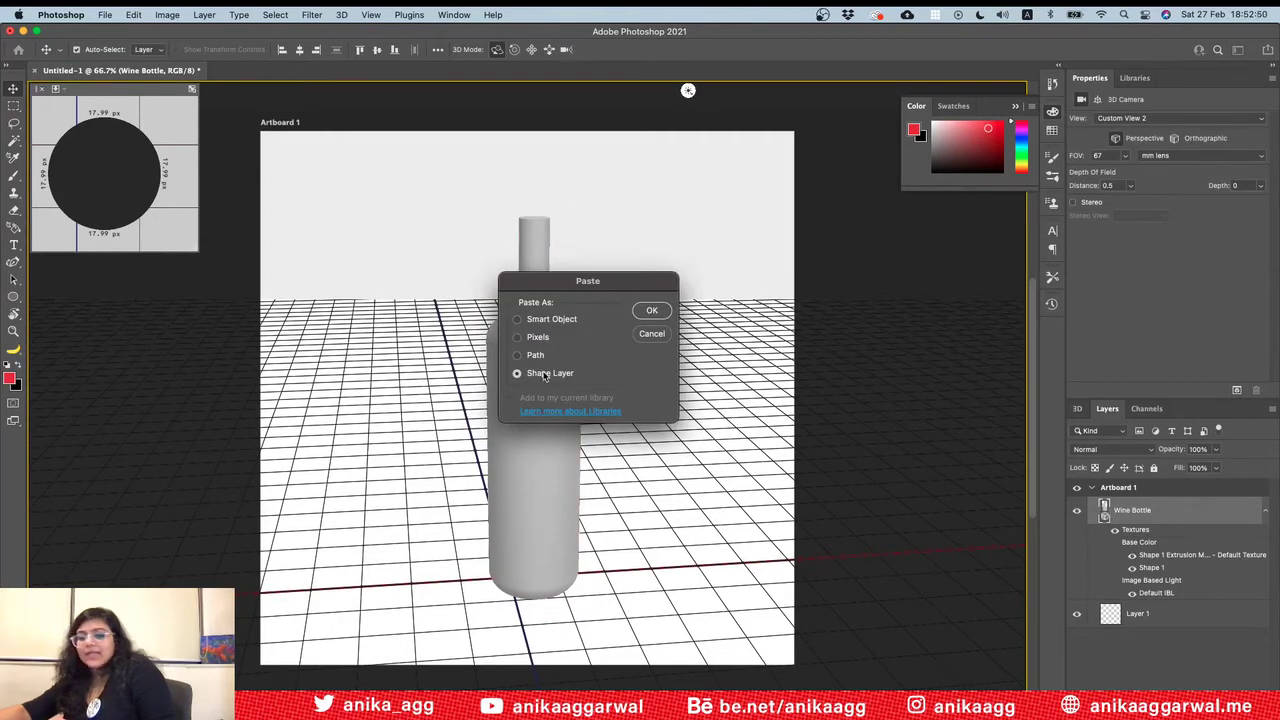
pyautogui.click(651, 310)
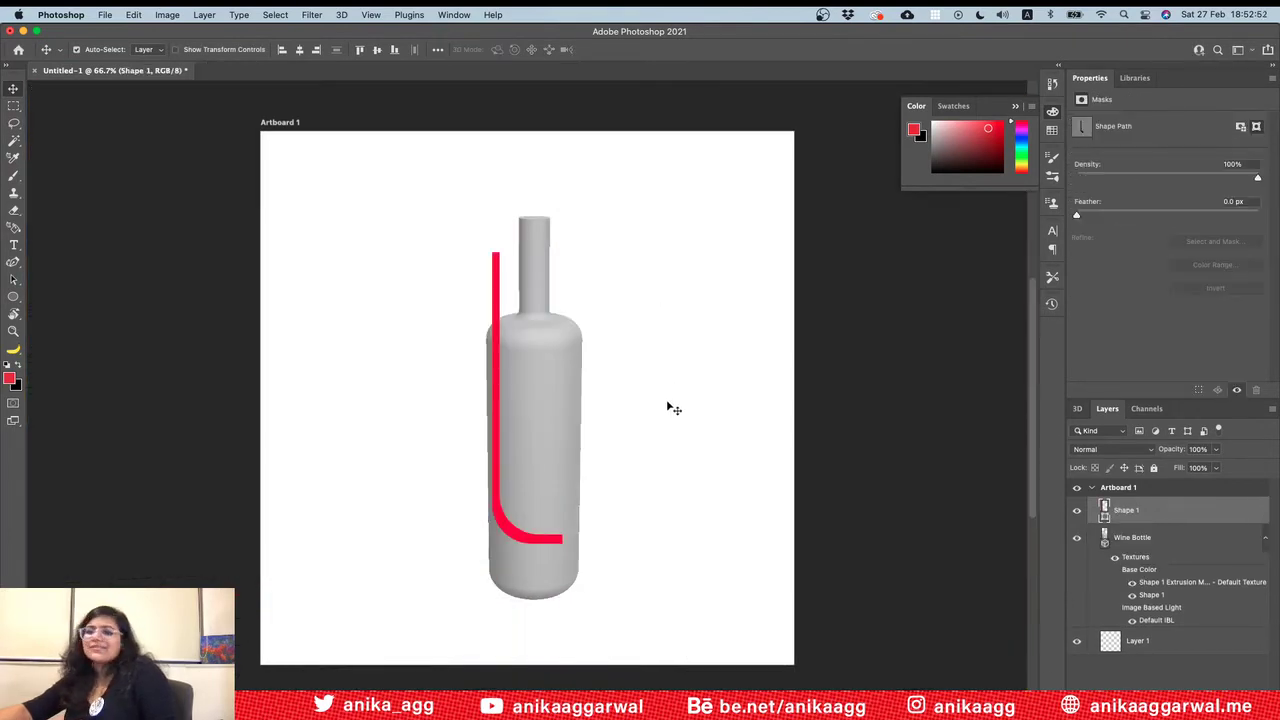
pyautogui.moveTo(494, 401); pyautogui.dragTo(486, 459)
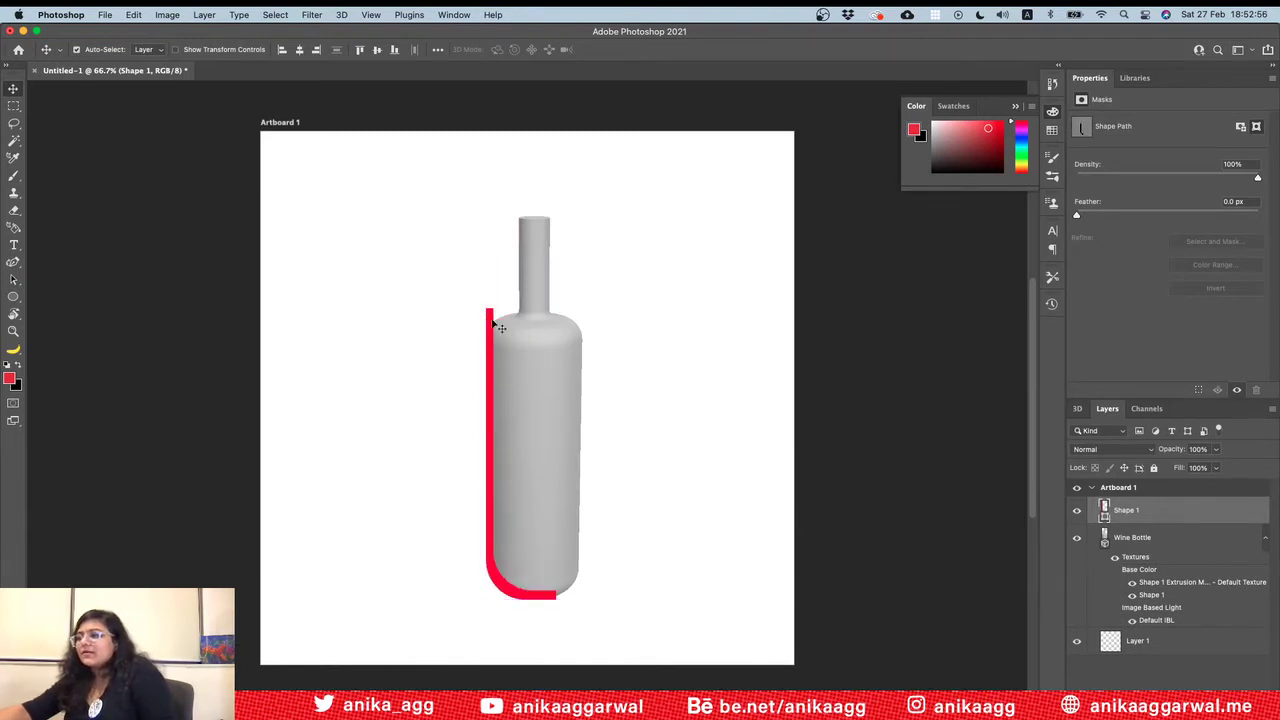
# Step: Scale the red profile down to about 63.61% along the bottle's lower wall
pyautogui.press('super+t')
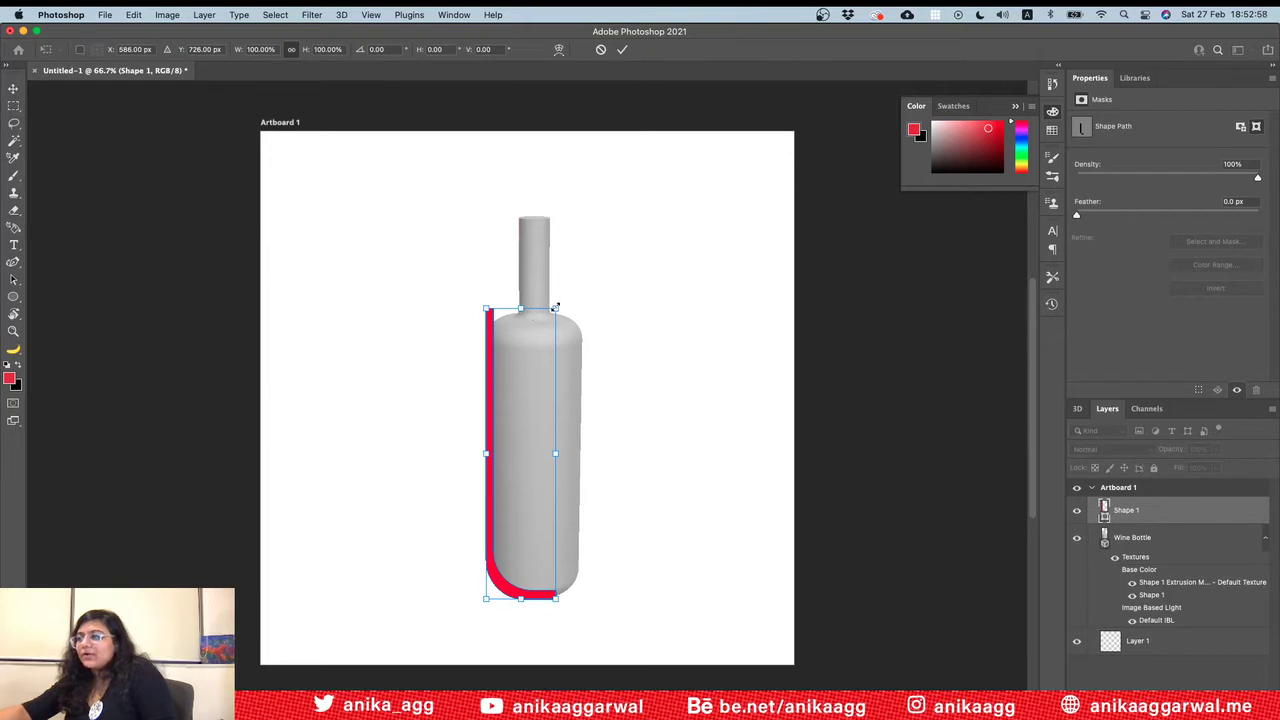
pyautogui.moveTo(555, 307); pyautogui.dragTo(529, 402)
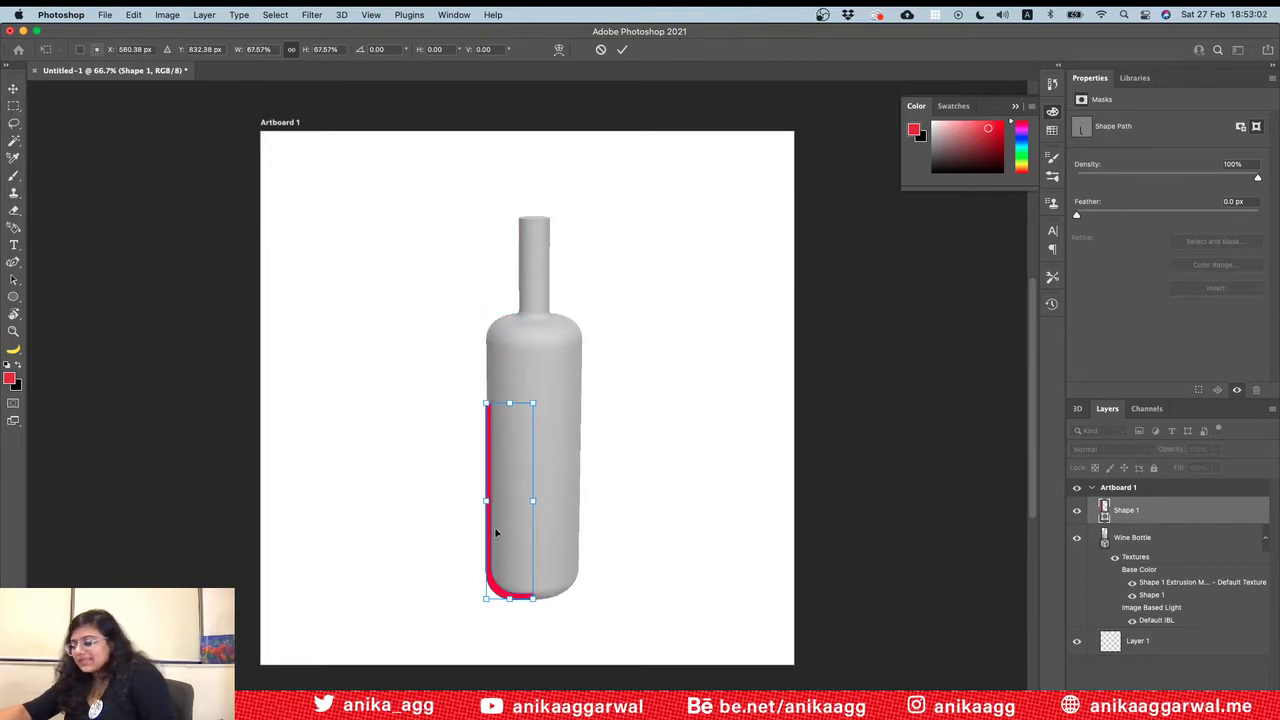
pyautogui.press('Right')
pyautogui.press('Right')
pyautogui.press('Right')
pyautogui.moveTo(534, 401); pyautogui.dragTo(530, 412)
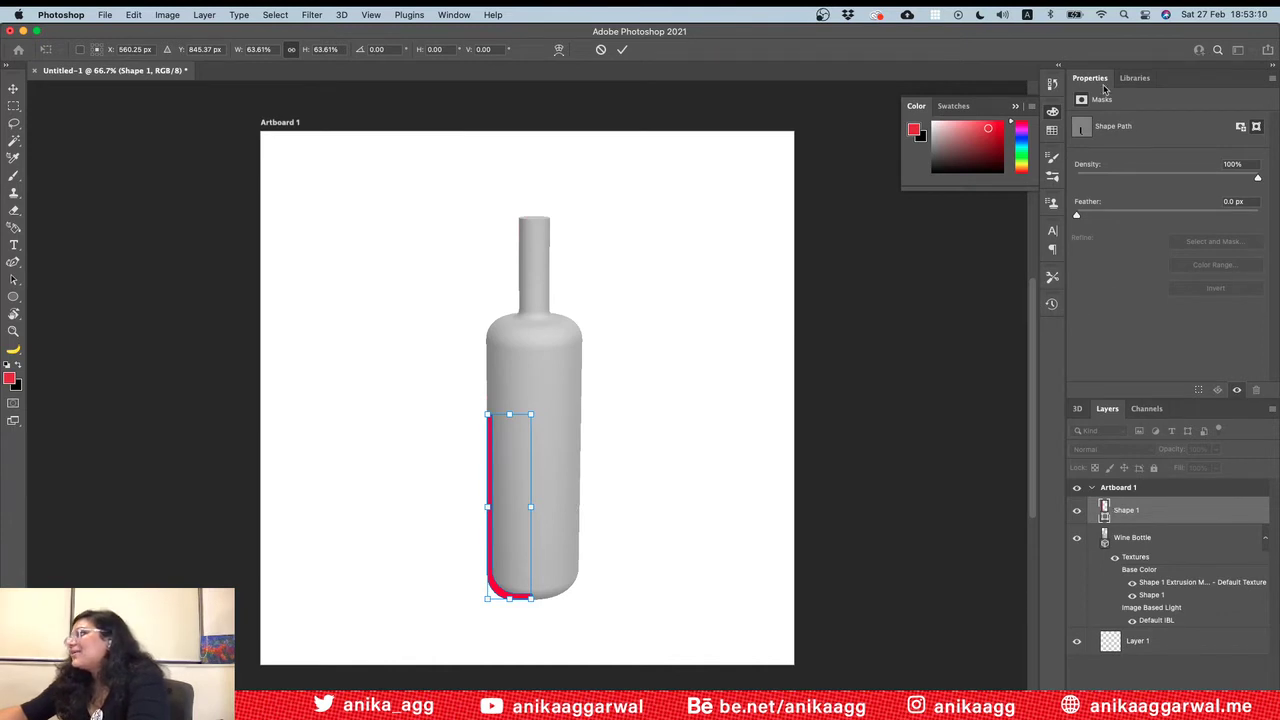
pyautogui.click(1077, 408)
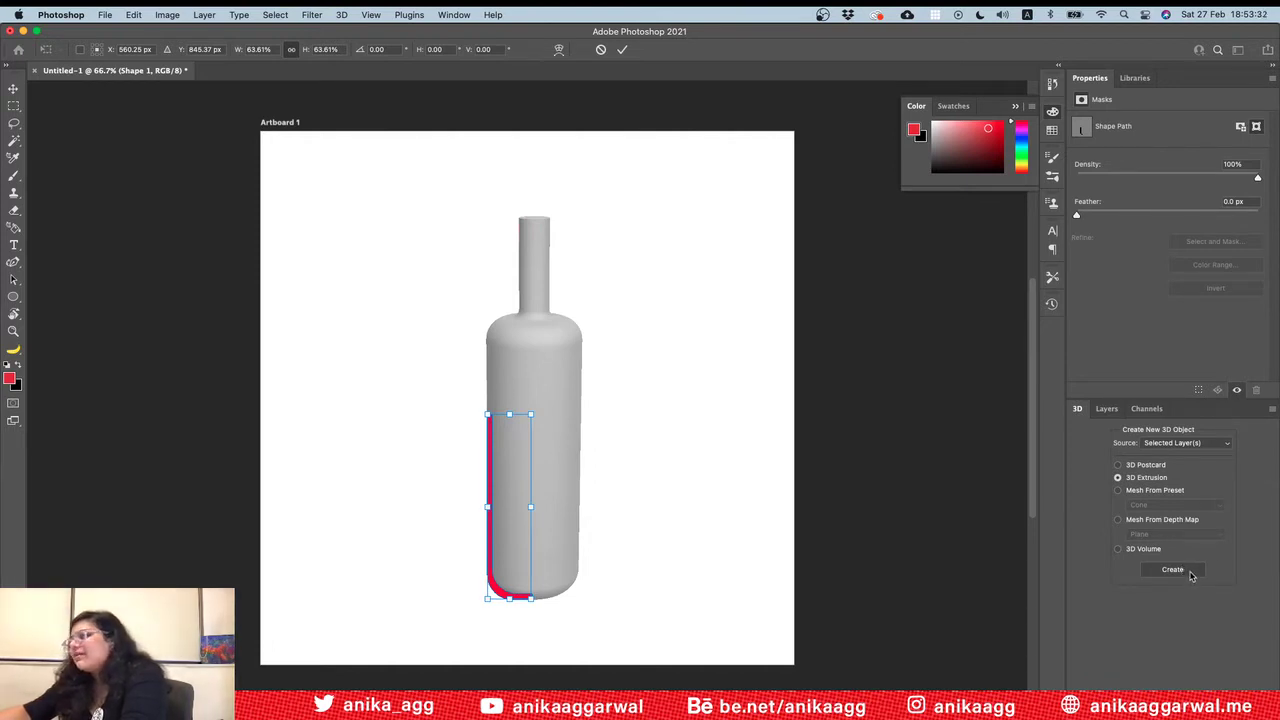
# Step: Commit the resized red profile and extrude Shape 1 into an 8.5 px deep 3D object
pyautogui.click(1107, 409)
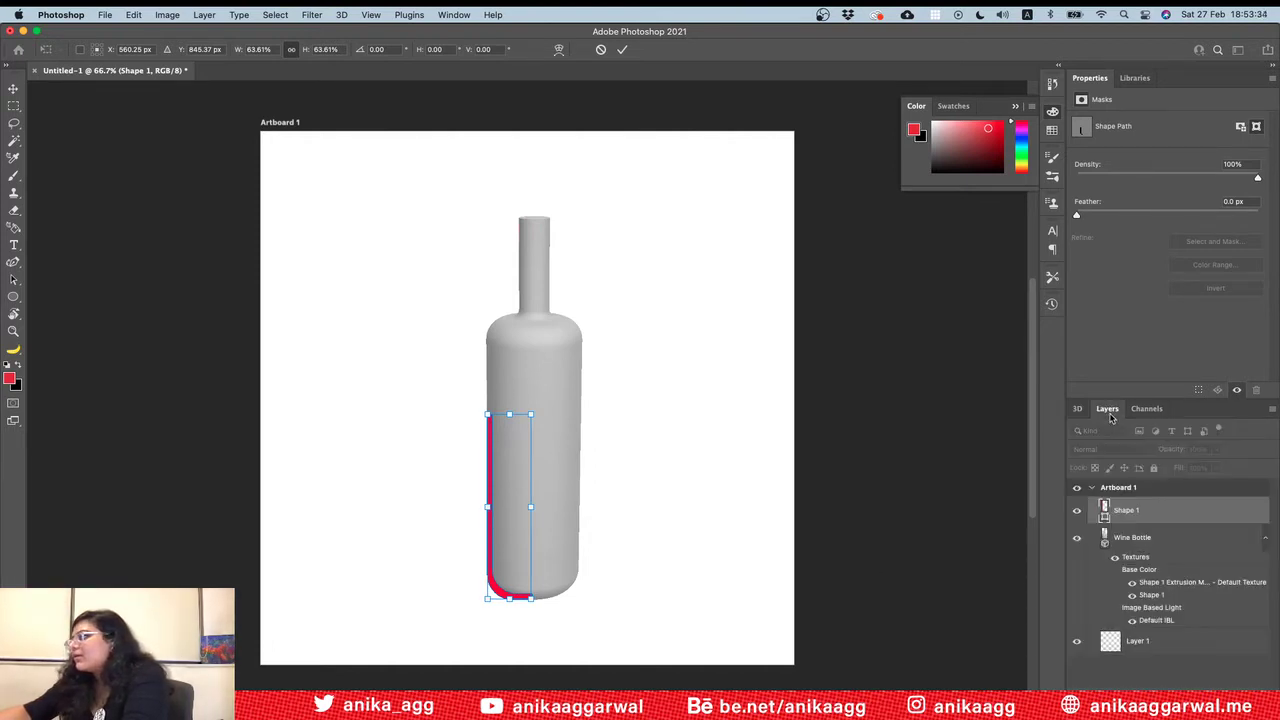
pyautogui.press('Return')
pyautogui.click(1078, 409)
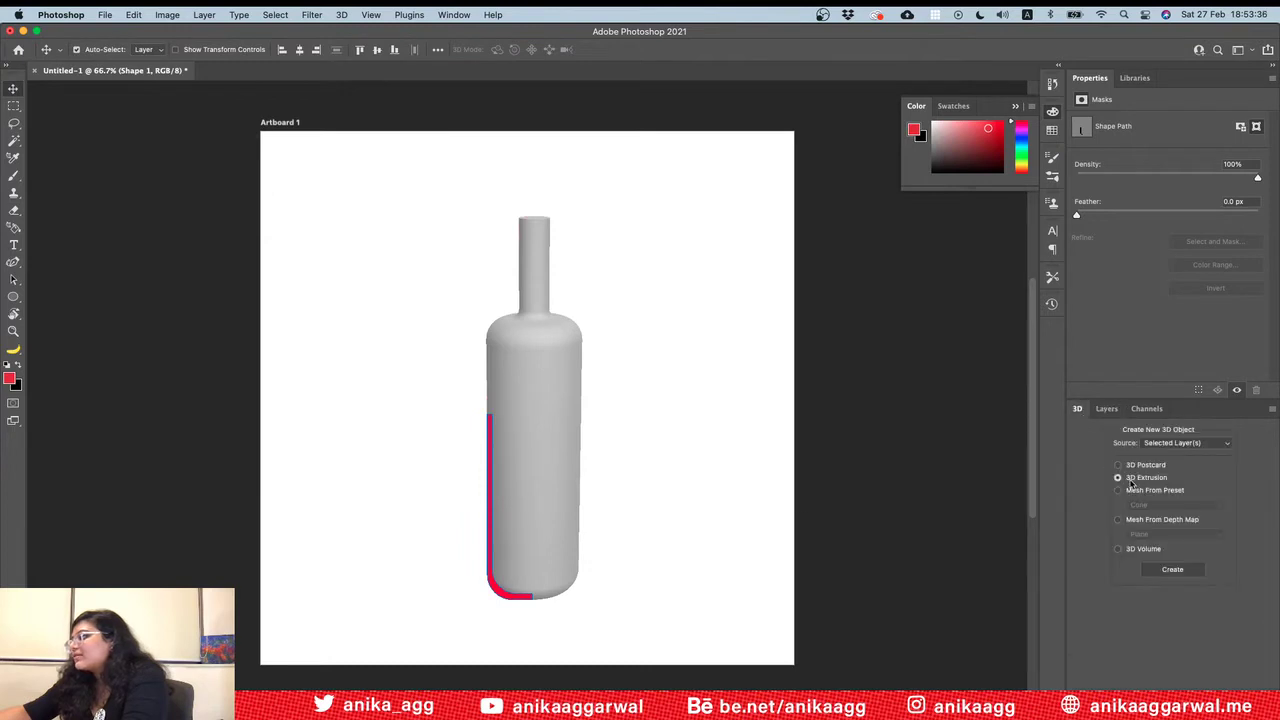
pyautogui.click(1103, 409)
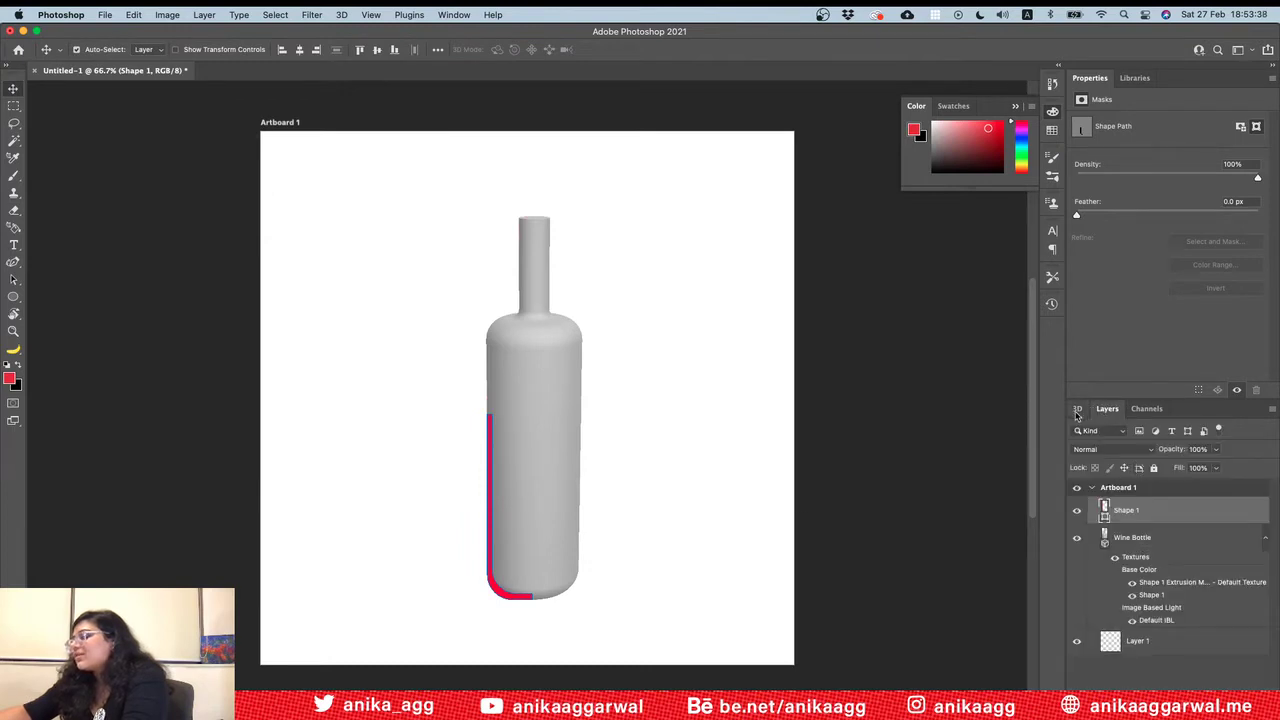
pyautogui.click(1078, 409)
pyautogui.click(1172, 568)
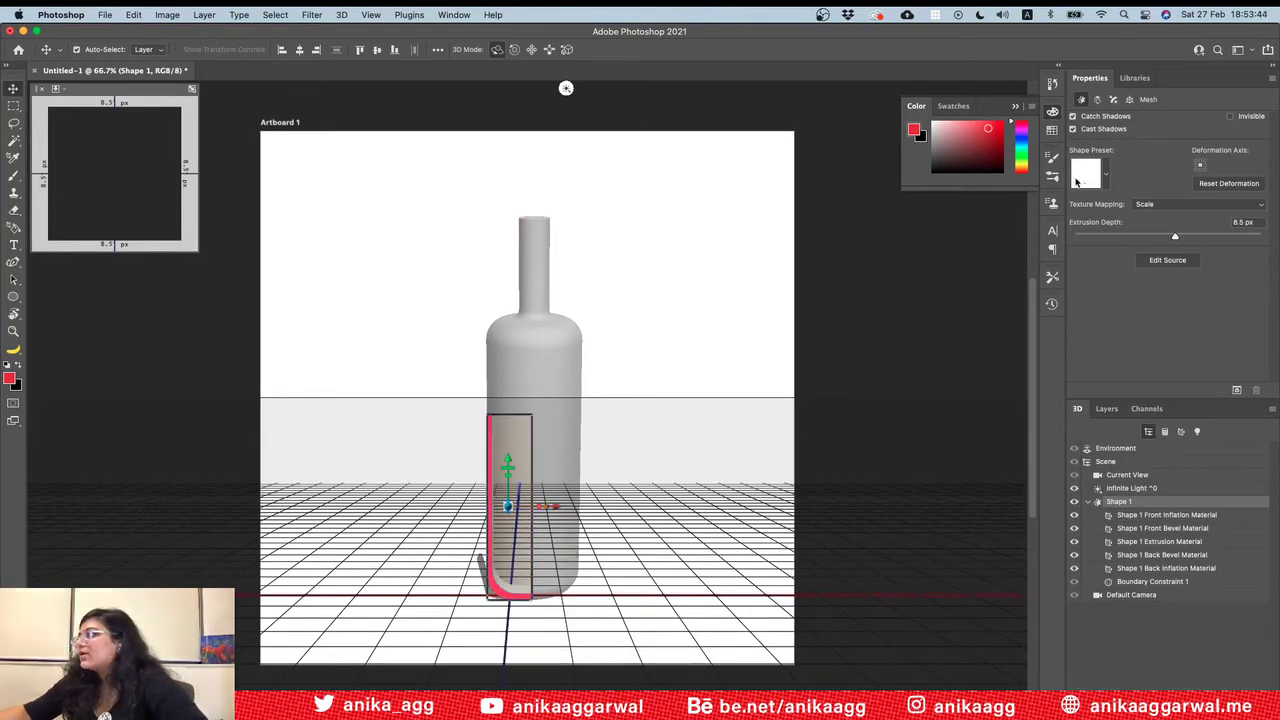
# Step: Revolve Shape 1 with the cylinder shape preset and set its extrusion depth to 0 px
pyautogui.click(1104, 178)
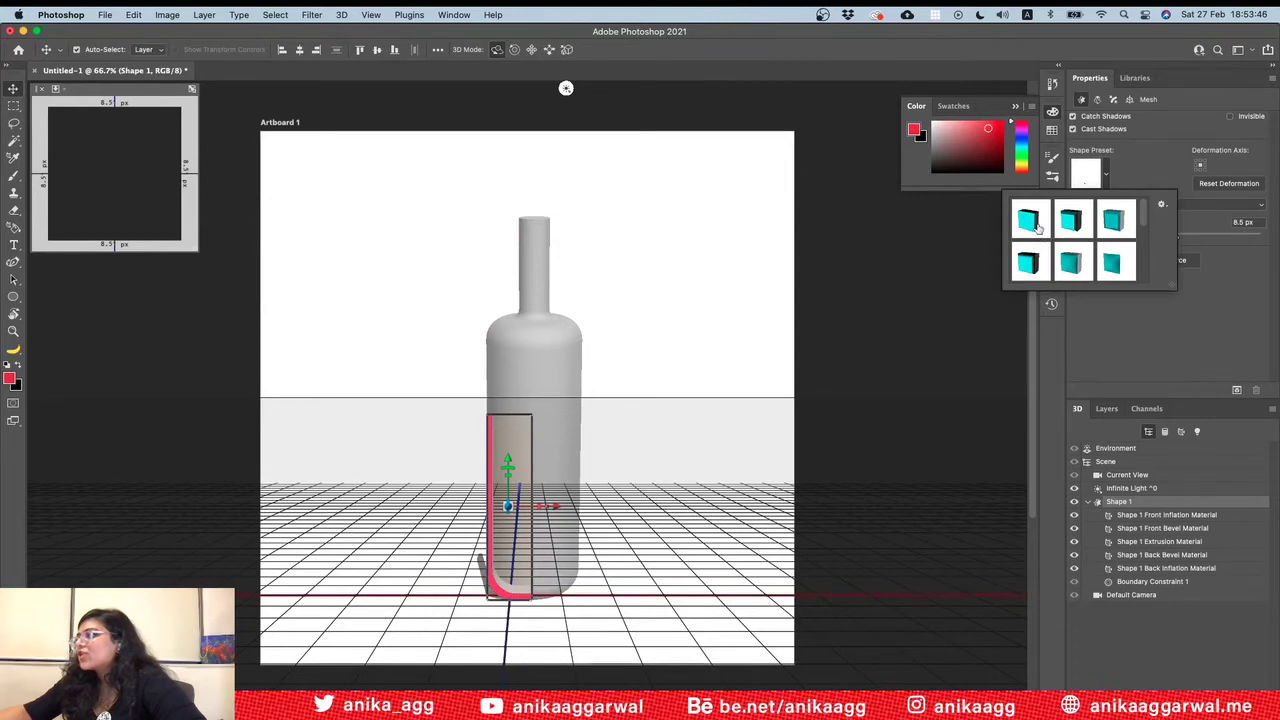
pyautogui.scroll(-3, 1038, 228)
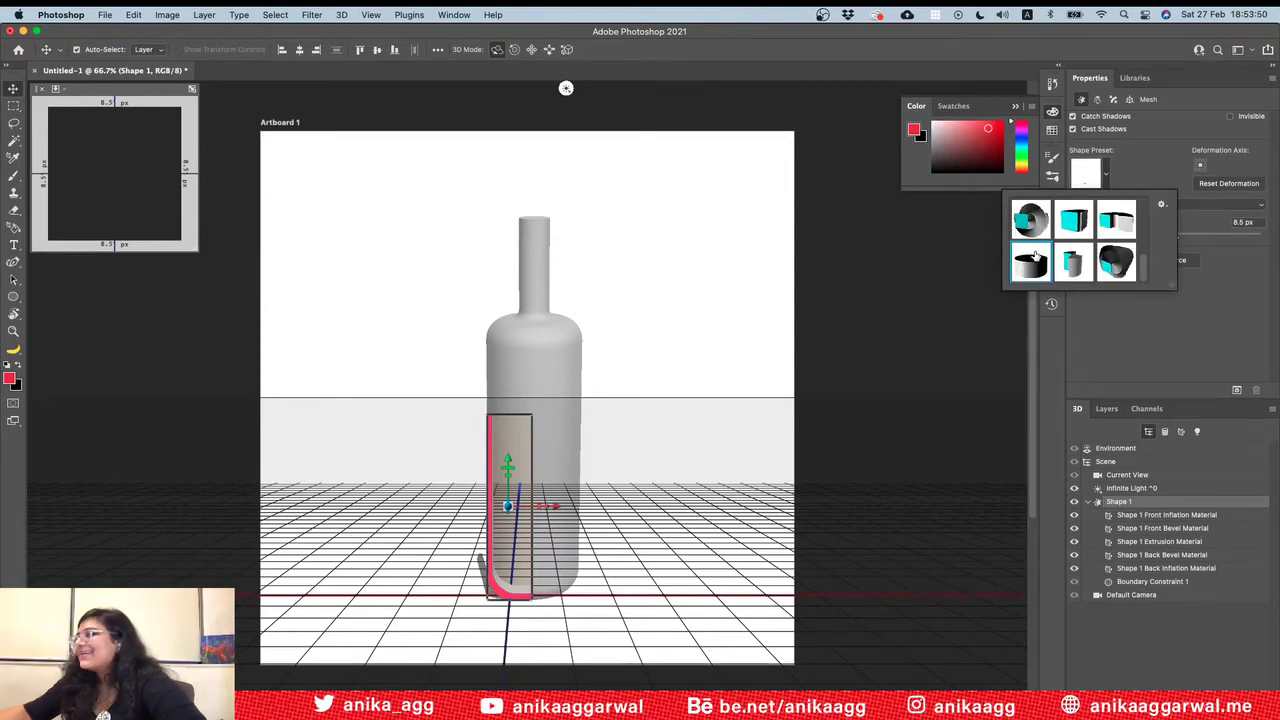
pyautogui.click(1032, 260)
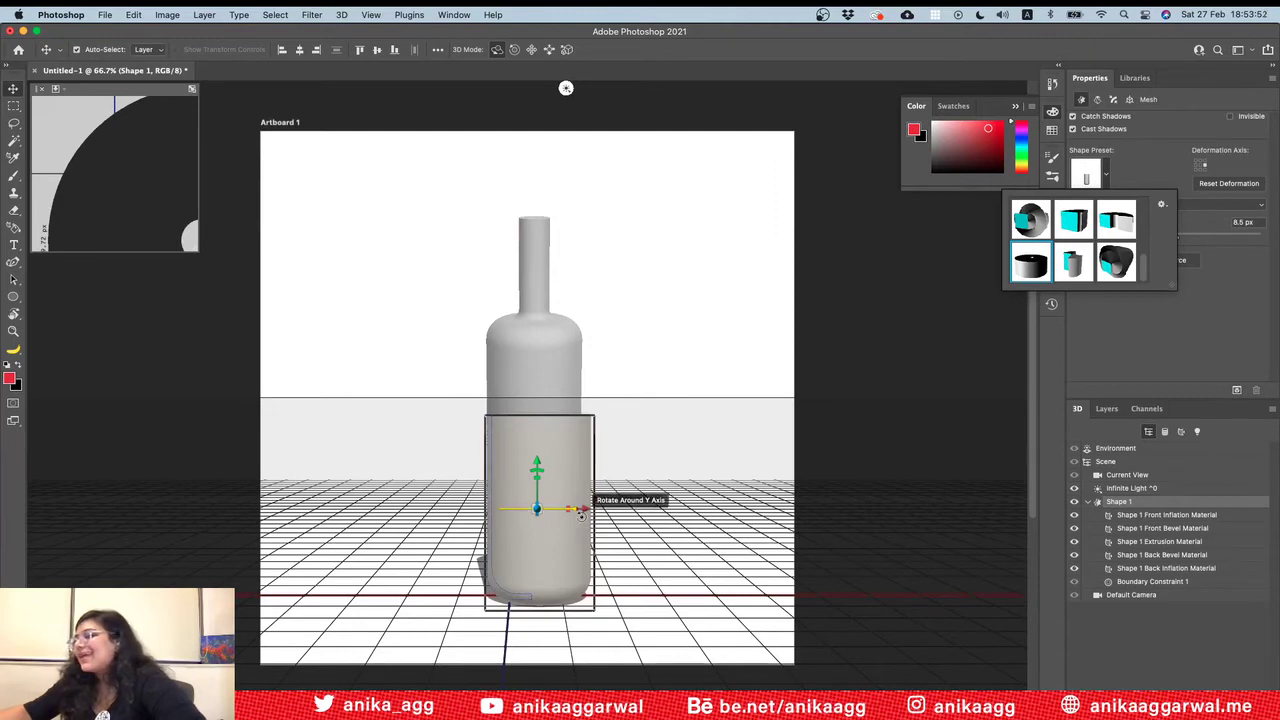
pyautogui.click(1242, 221)
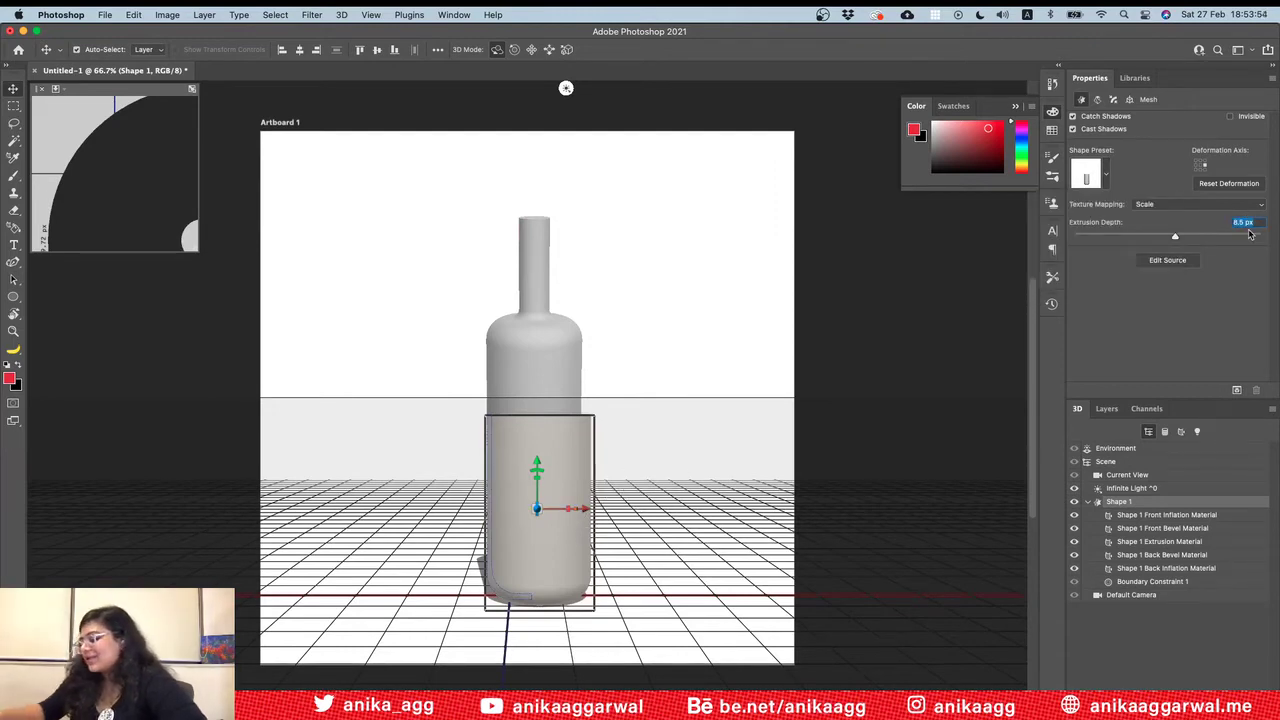
pyautogui.write('0')
pyautogui.press('Return')
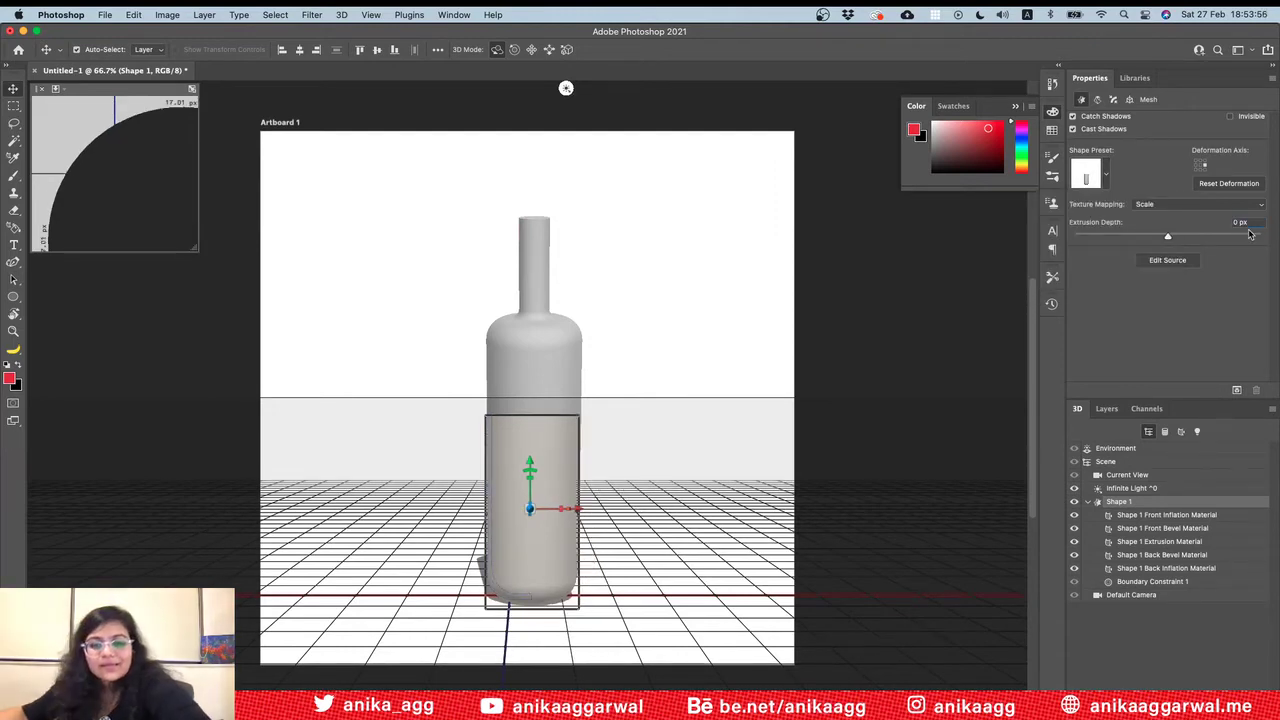
pyautogui.click(1097, 99)
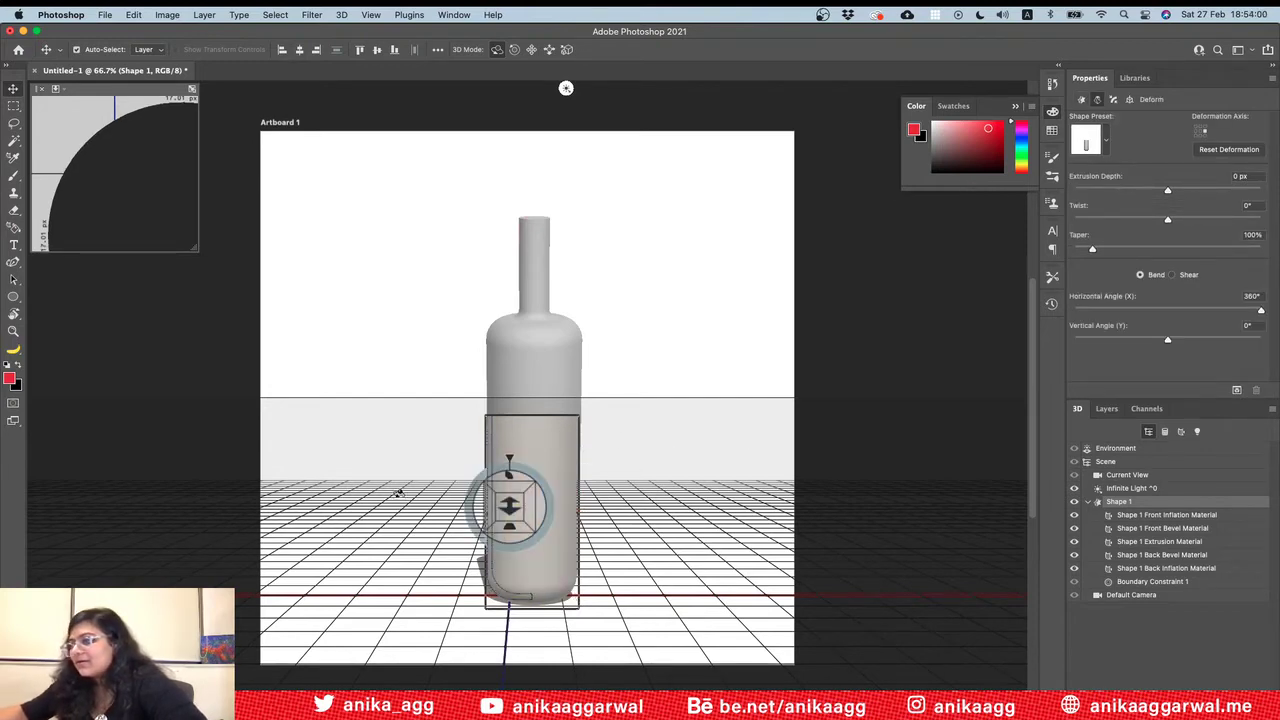
# Step: Try tilting and twisting the revolved shell with the deform widget, undoing both changes
pyautogui.moveTo(193, 578); pyautogui.dragTo(456, 664)
pyautogui.press('super+z')
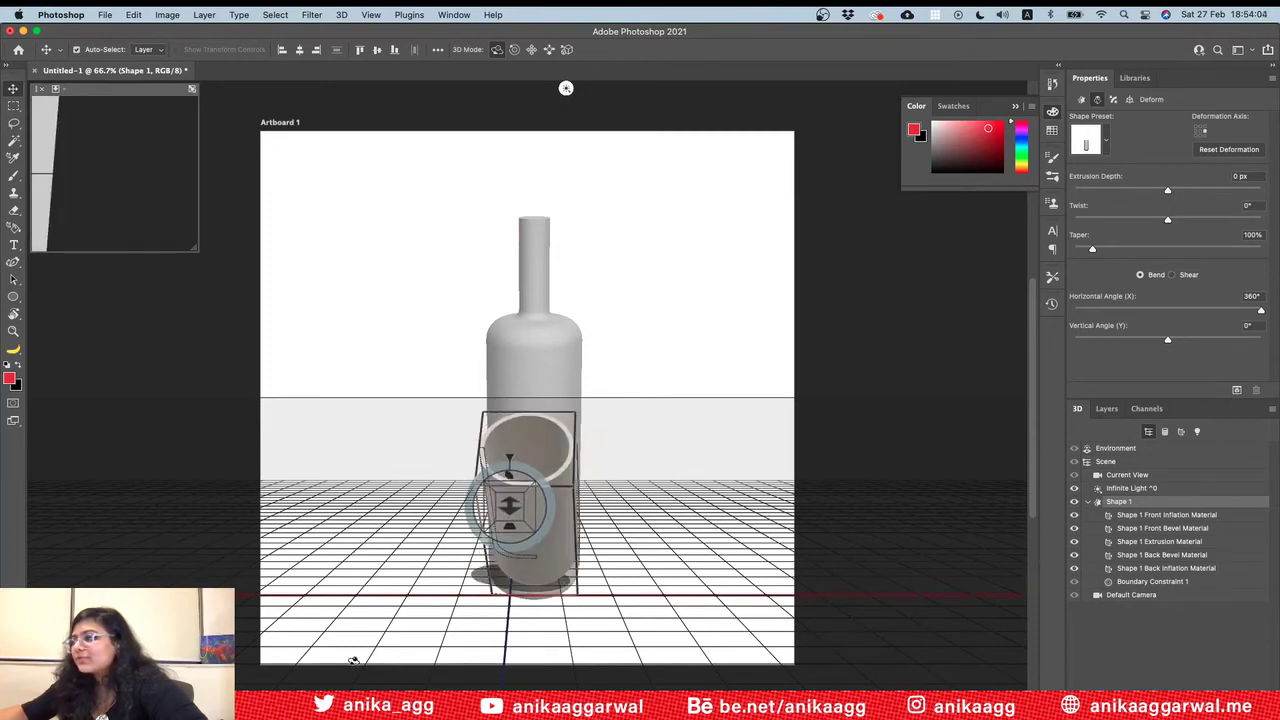
pyautogui.moveTo(545, 478); pyautogui.dragTo(518, 468)
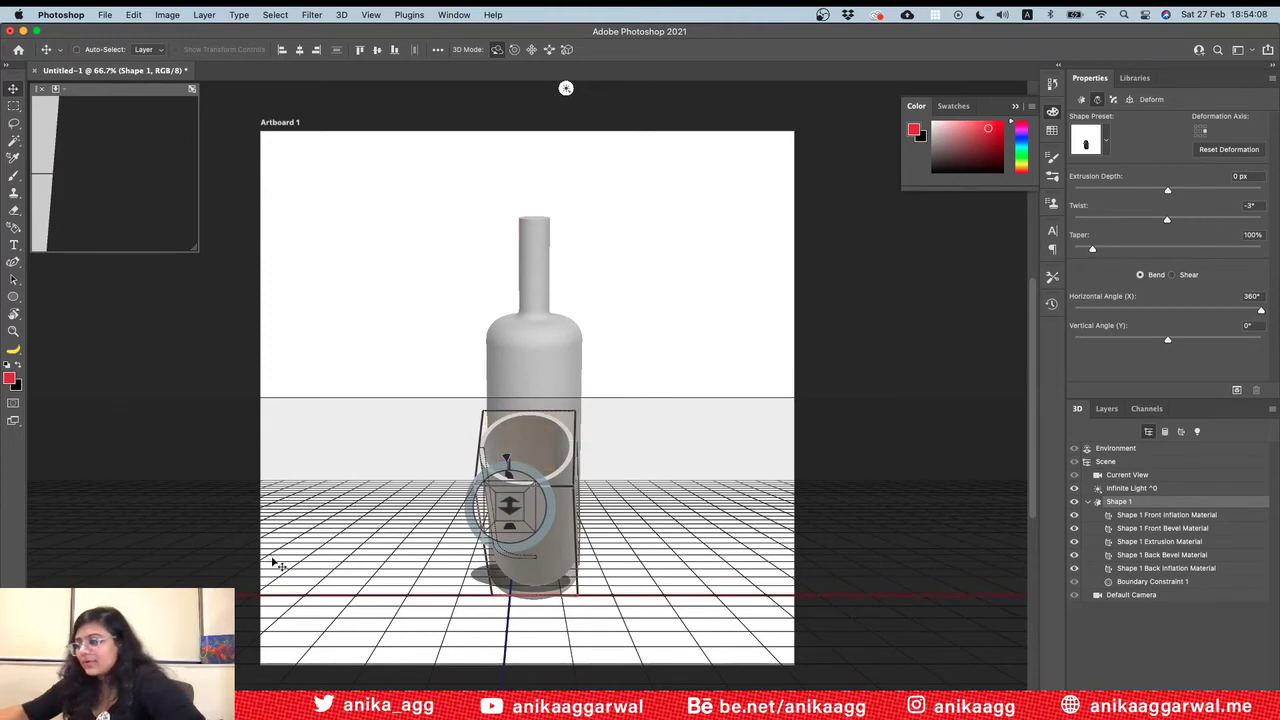
pyautogui.press('super+z')
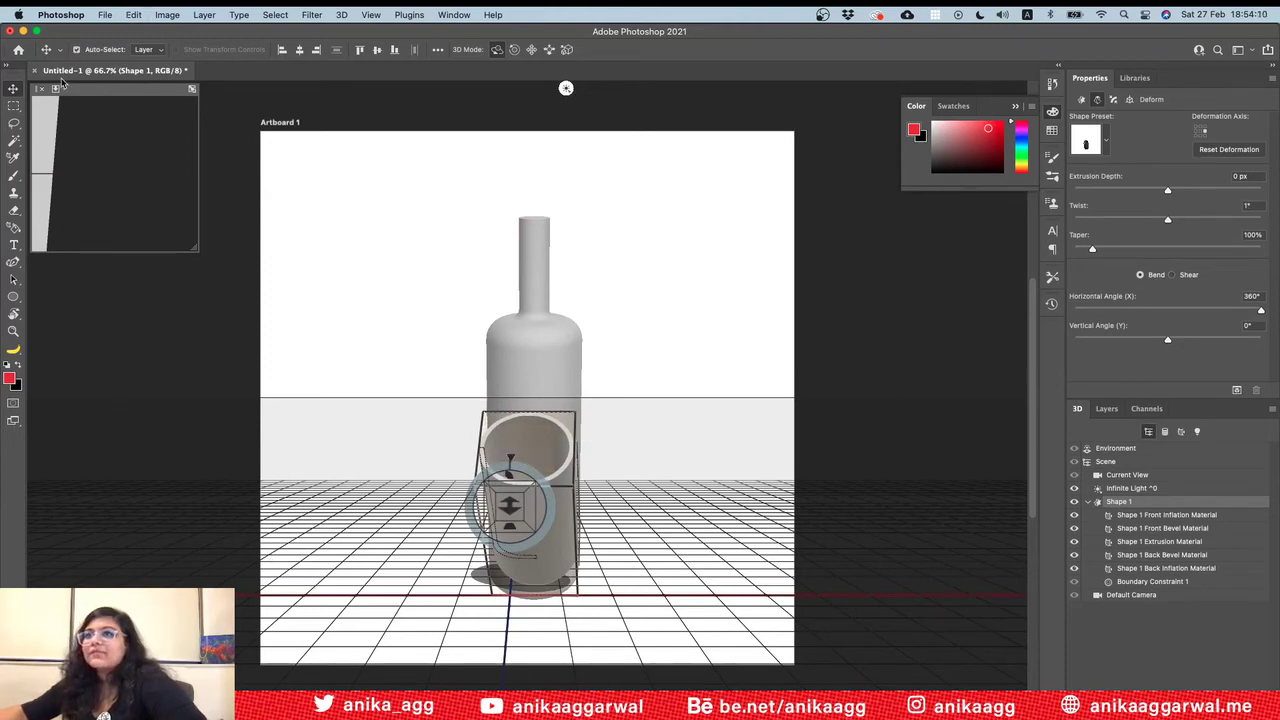
# Step: Set the inset view to Top, orbit to a higher viewpoint, then bring Illustrator forward
pyautogui.click(58, 88)
pyautogui.click(85, 134)
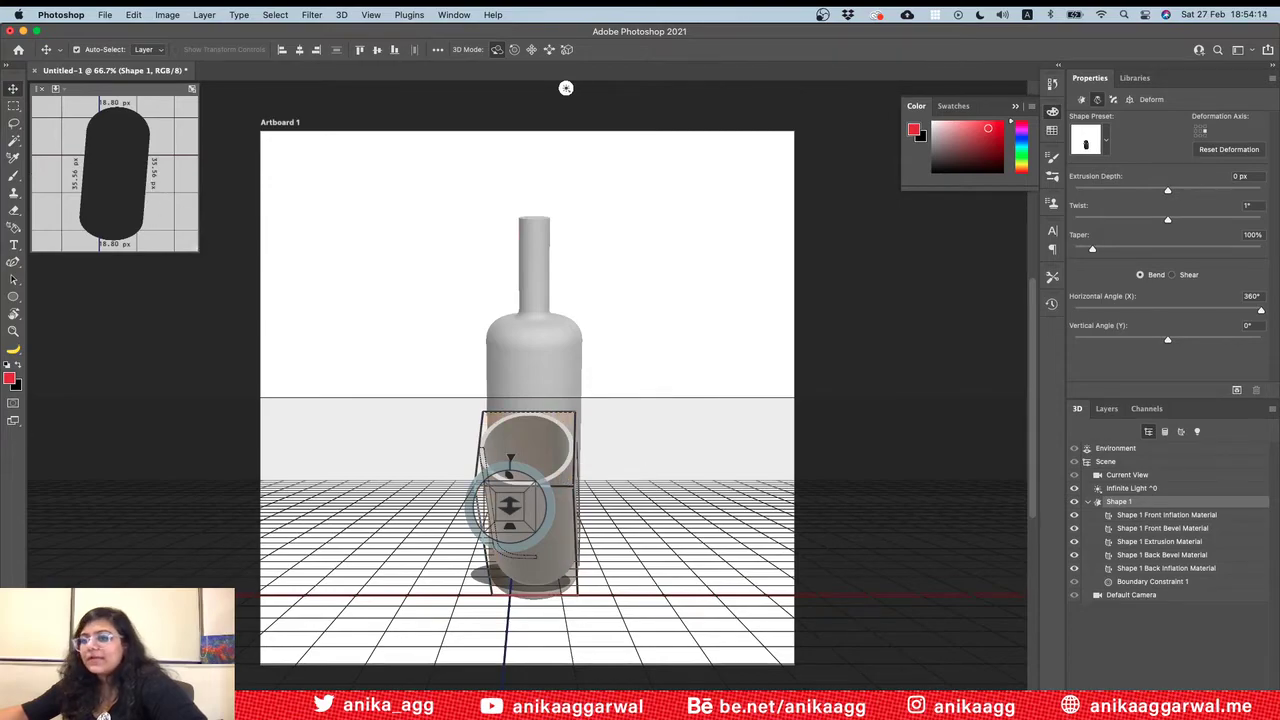
pyautogui.moveTo(134, 576); pyautogui.dragTo(380, 650)
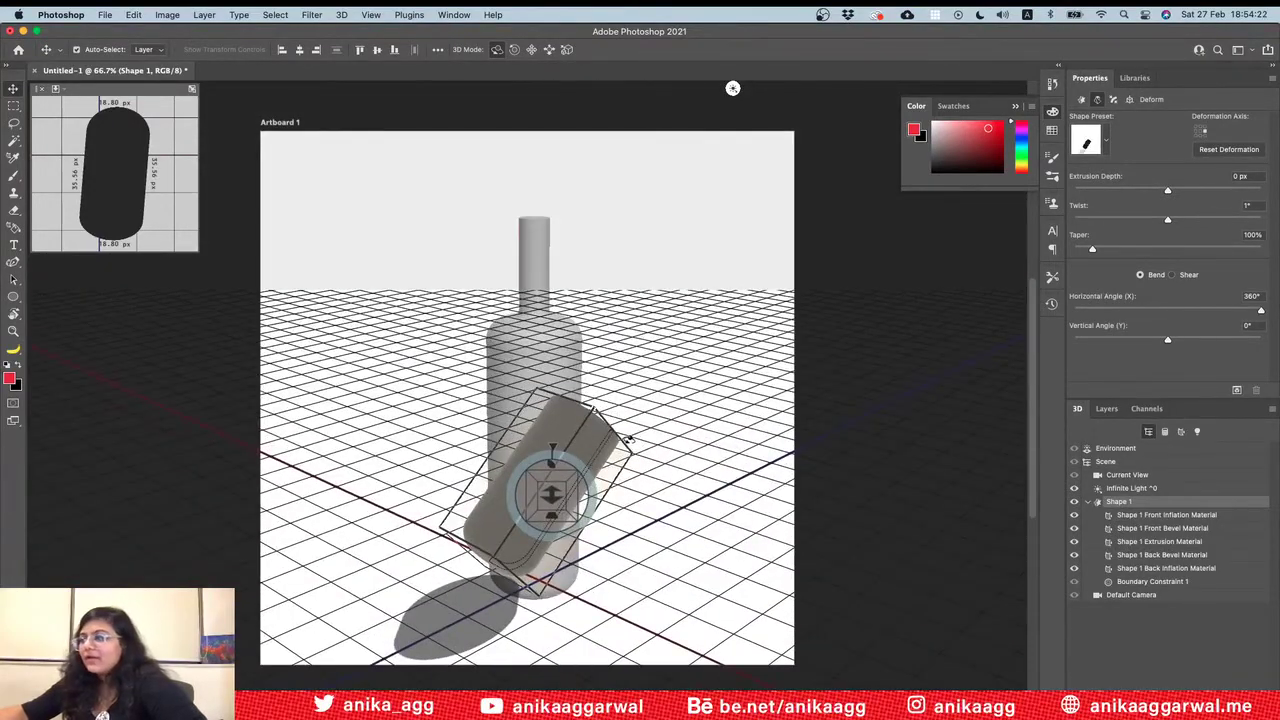
pyautogui.press('super+Tab')
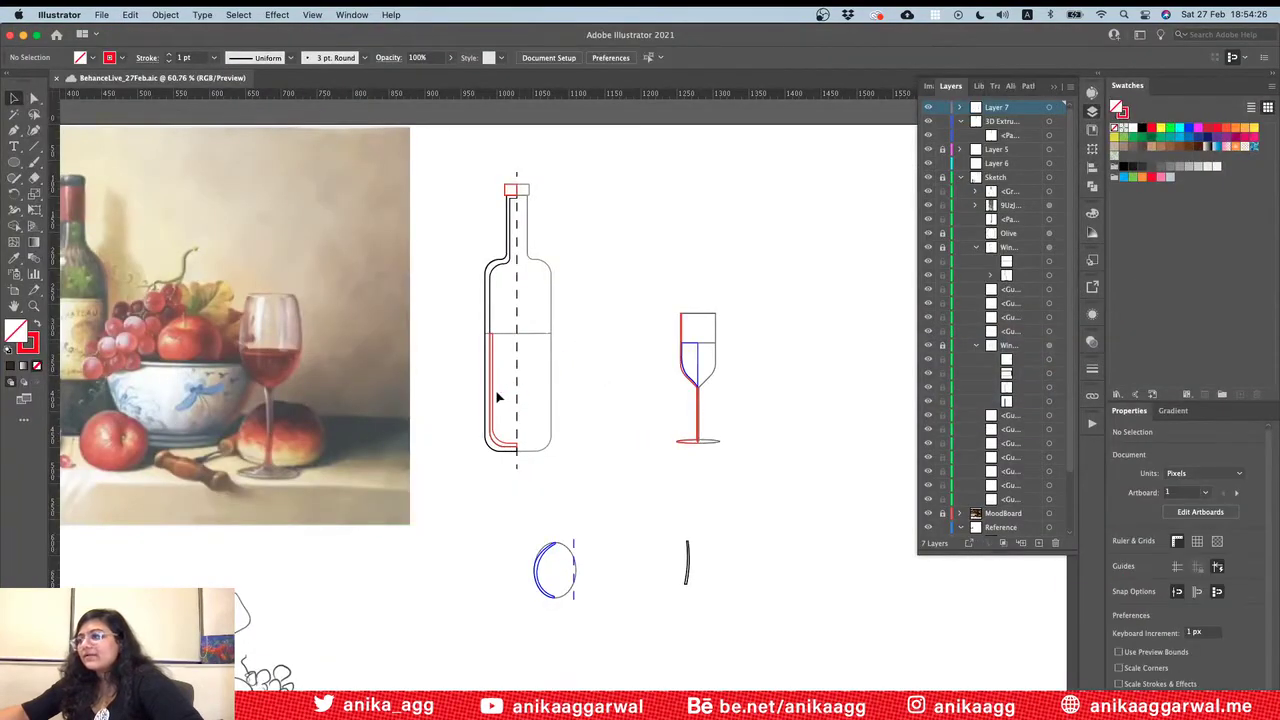
# Step: In Illustrator, select the inner thickness profile path and give it a red fill
pyautogui.keyDown('alt'); pyautogui.scroll(5, 498, 393); pyautogui.keyUp('alt')
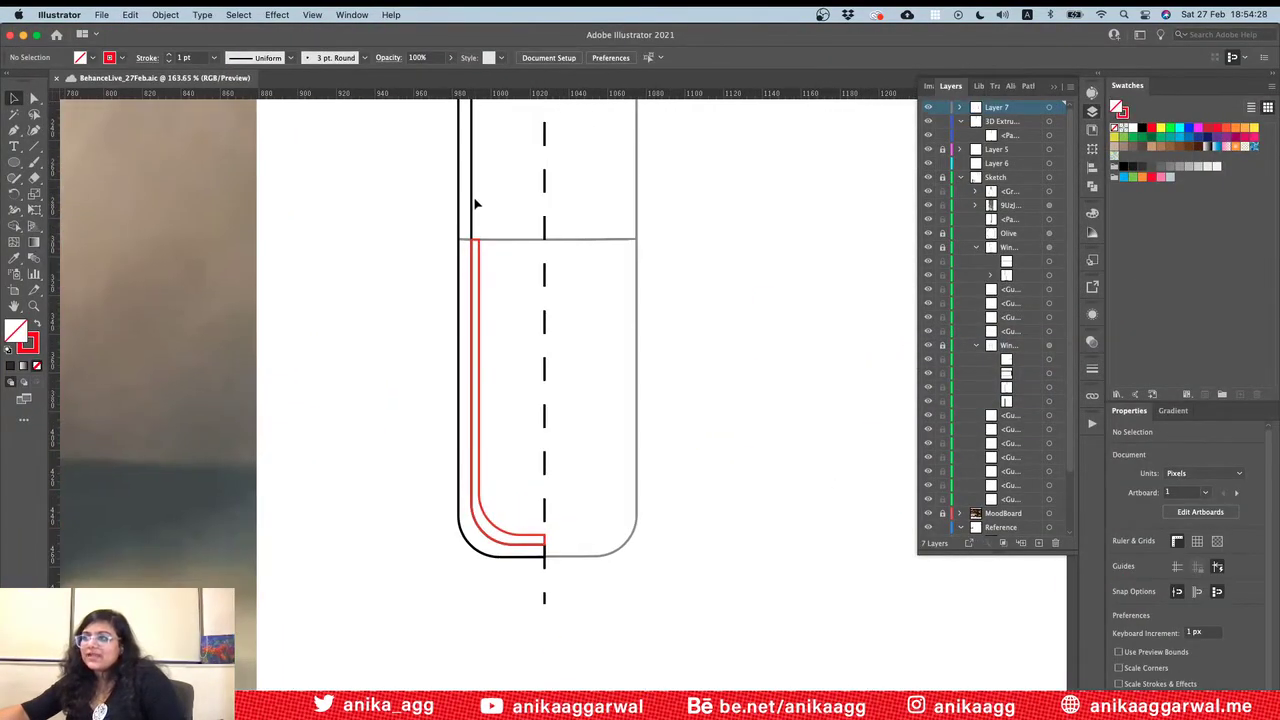
pyautogui.click(474, 203)
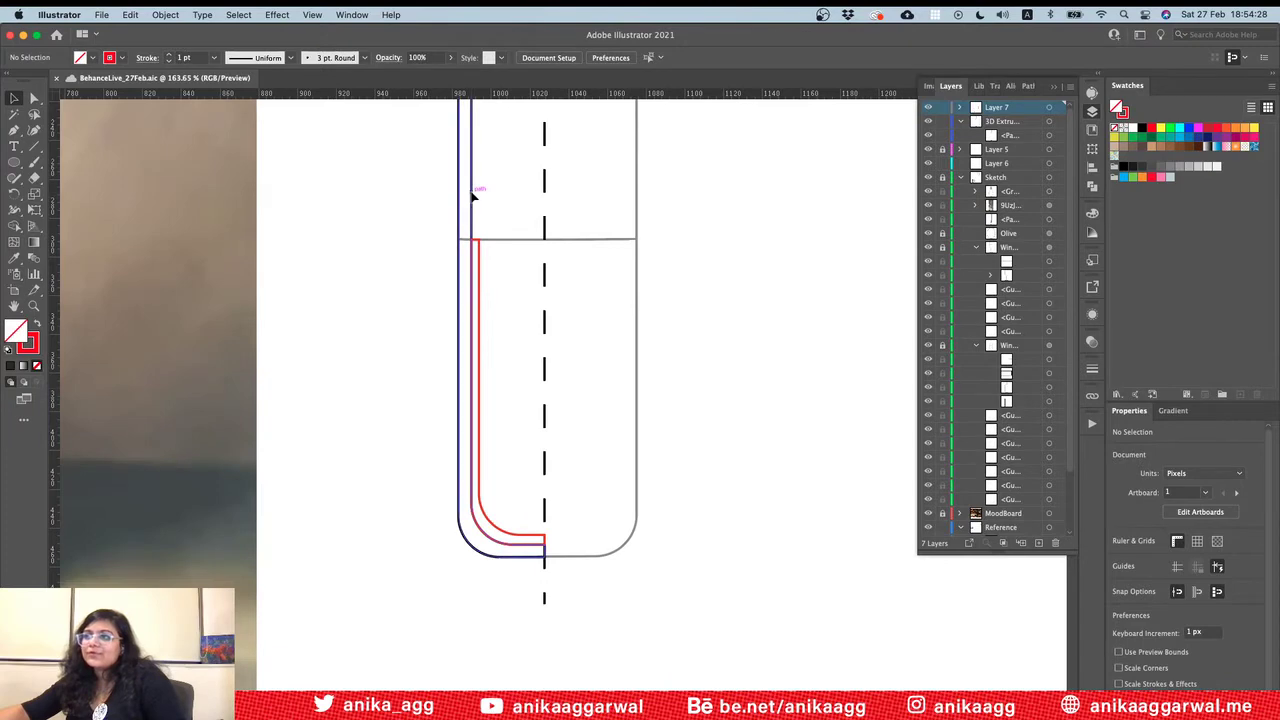
pyautogui.click(480, 278)
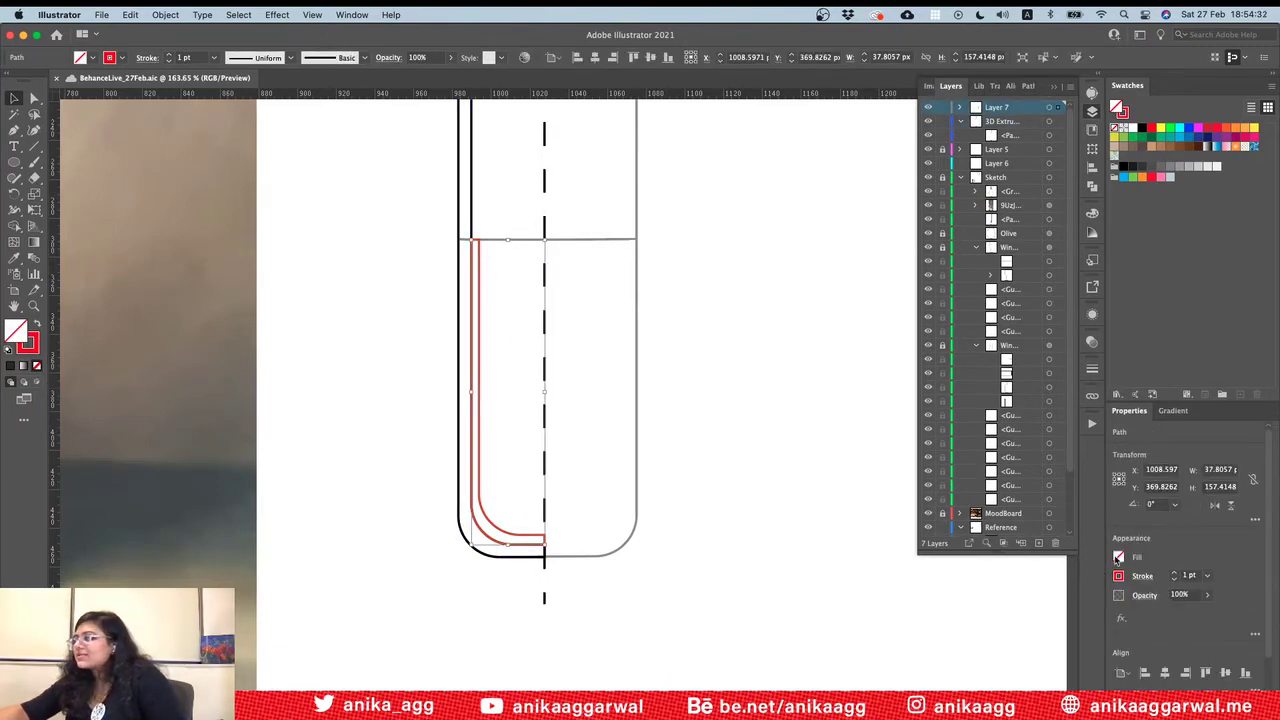
pyautogui.click(1117, 558)
pyautogui.click(1010, 604)
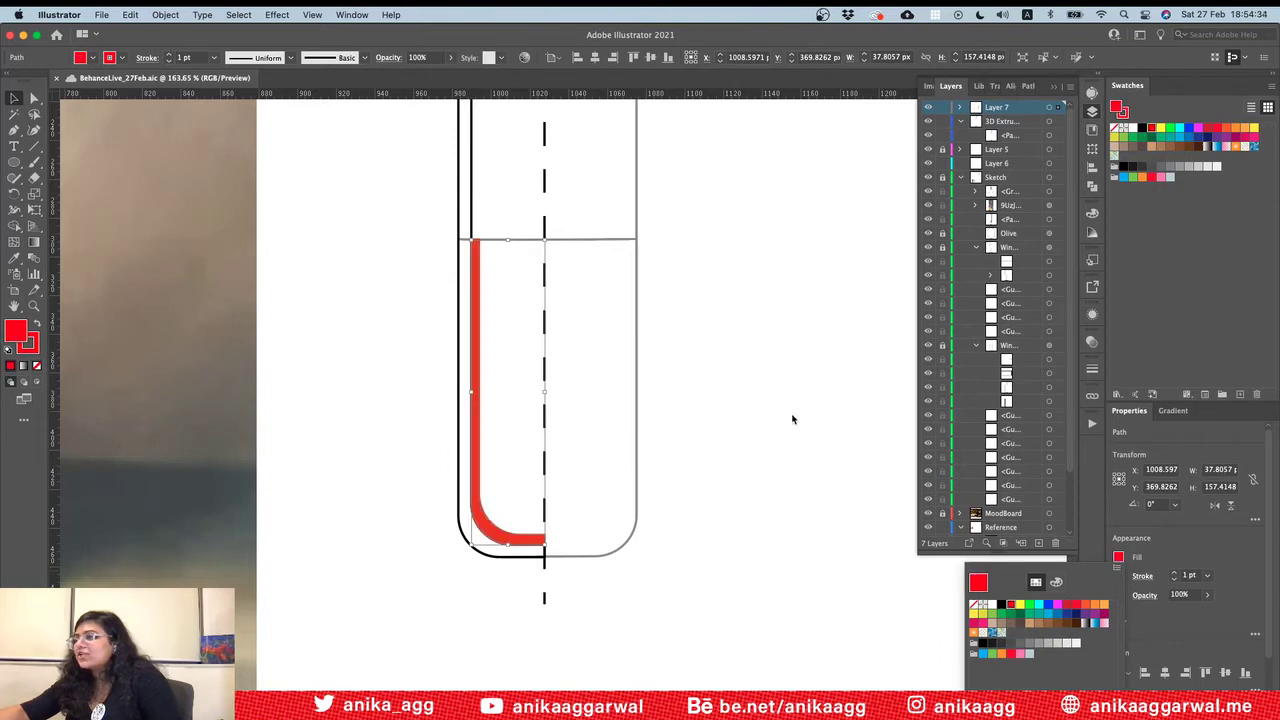
pyautogui.click(792, 419)
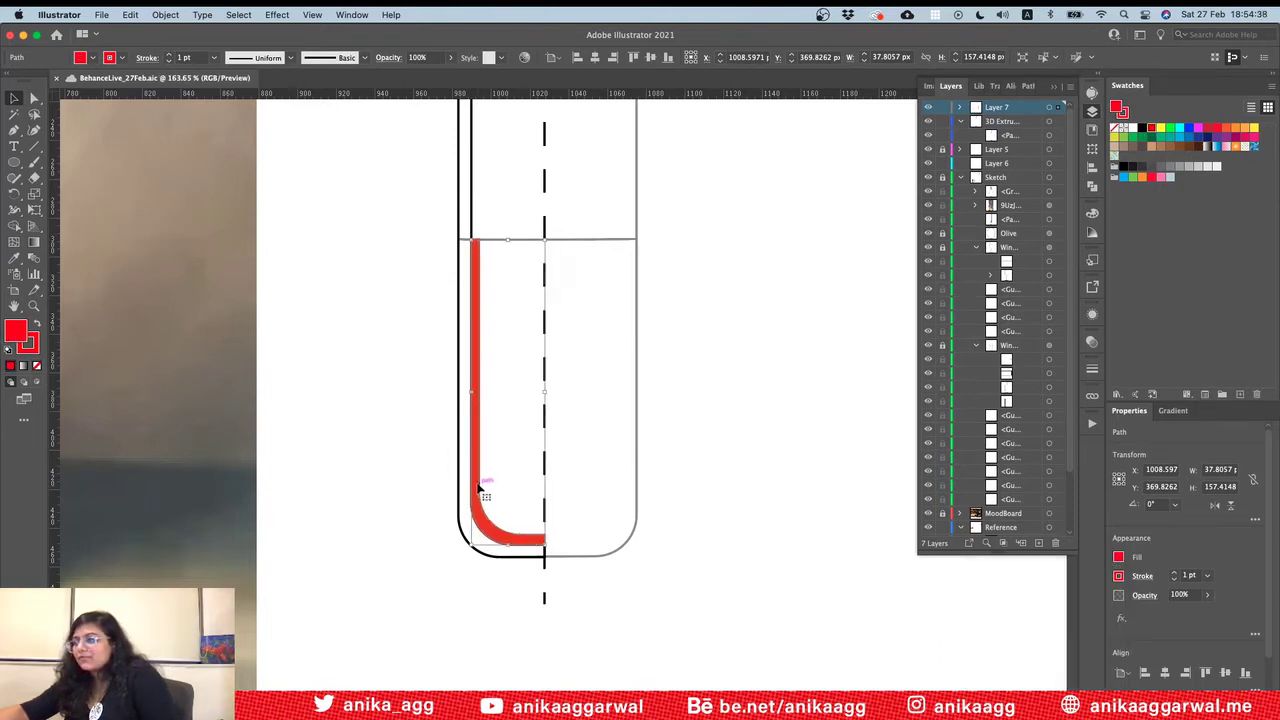
# Step: In Photoshop, hide Shape 1 and paste the red profile as a new shape layer
pyautogui.press('super+Tab')
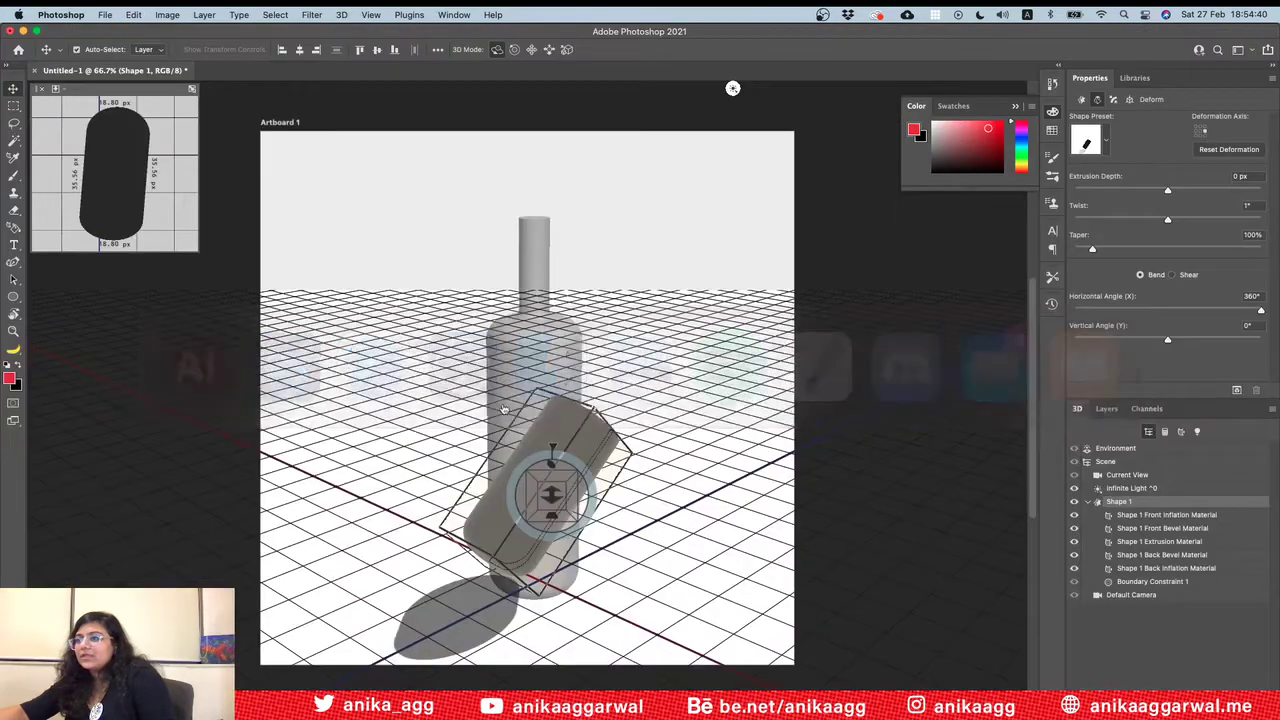
pyautogui.click(1106, 408)
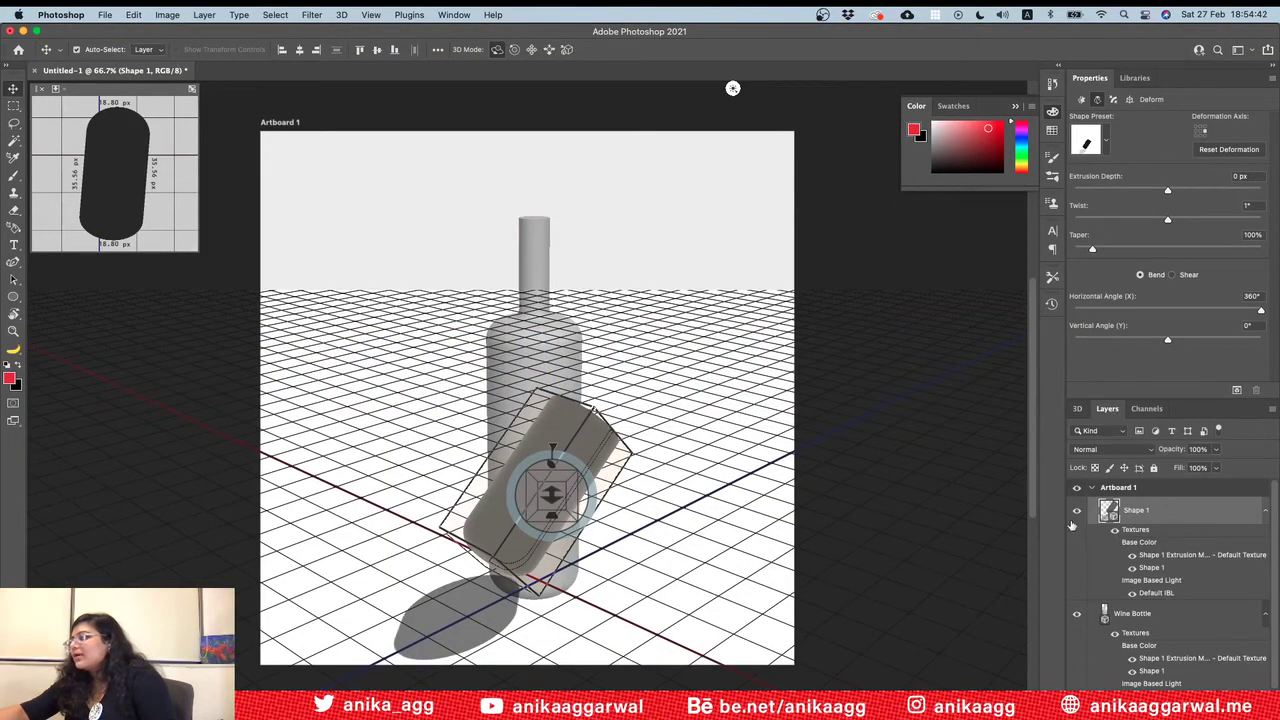
pyautogui.click(1077, 513)
pyautogui.press('super+v')
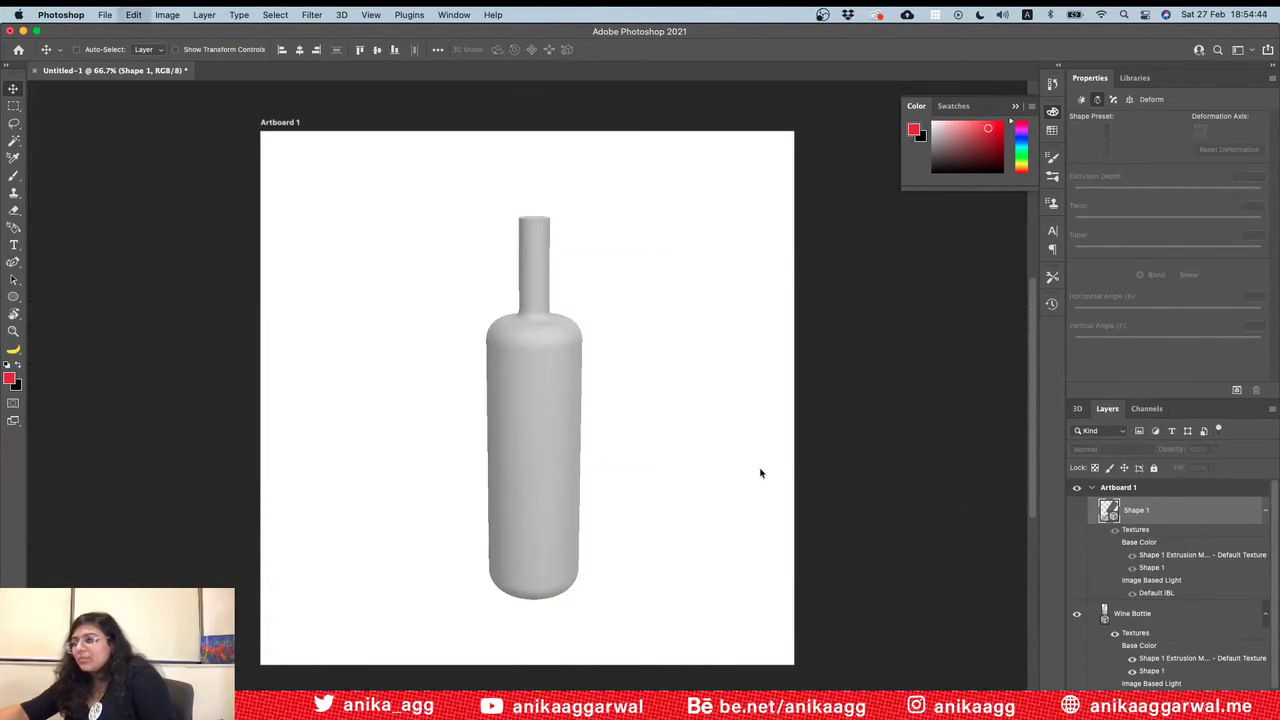
pyautogui.click(652, 310)
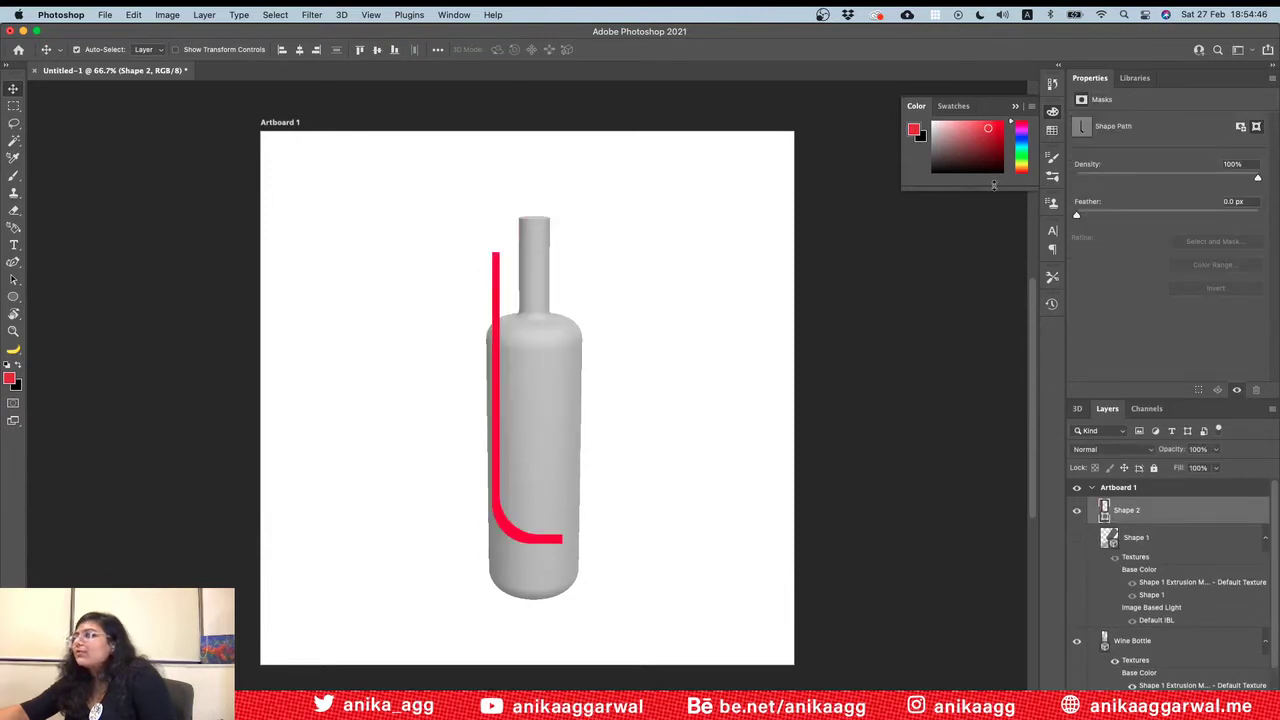
# Step: Scale Shape 2 to about 64% along the bottle's lower left wall and extrude it 8.6 px deep
pyautogui.moveTo(500, 298); pyautogui.dragTo(491, 422)
pyautogui.press('super+t')
pyautogui.moveTo(512, 484); pyautogui.dragTo(491, 481)
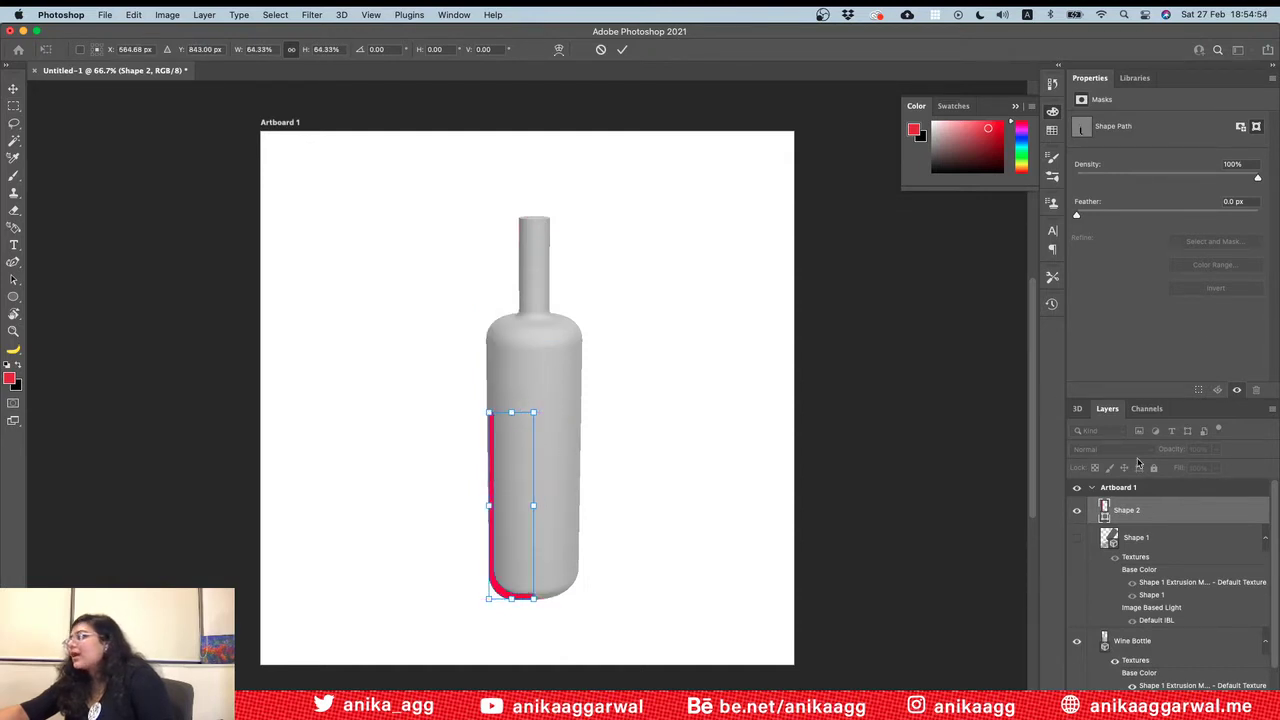
pyautogui.click(1078, 409)
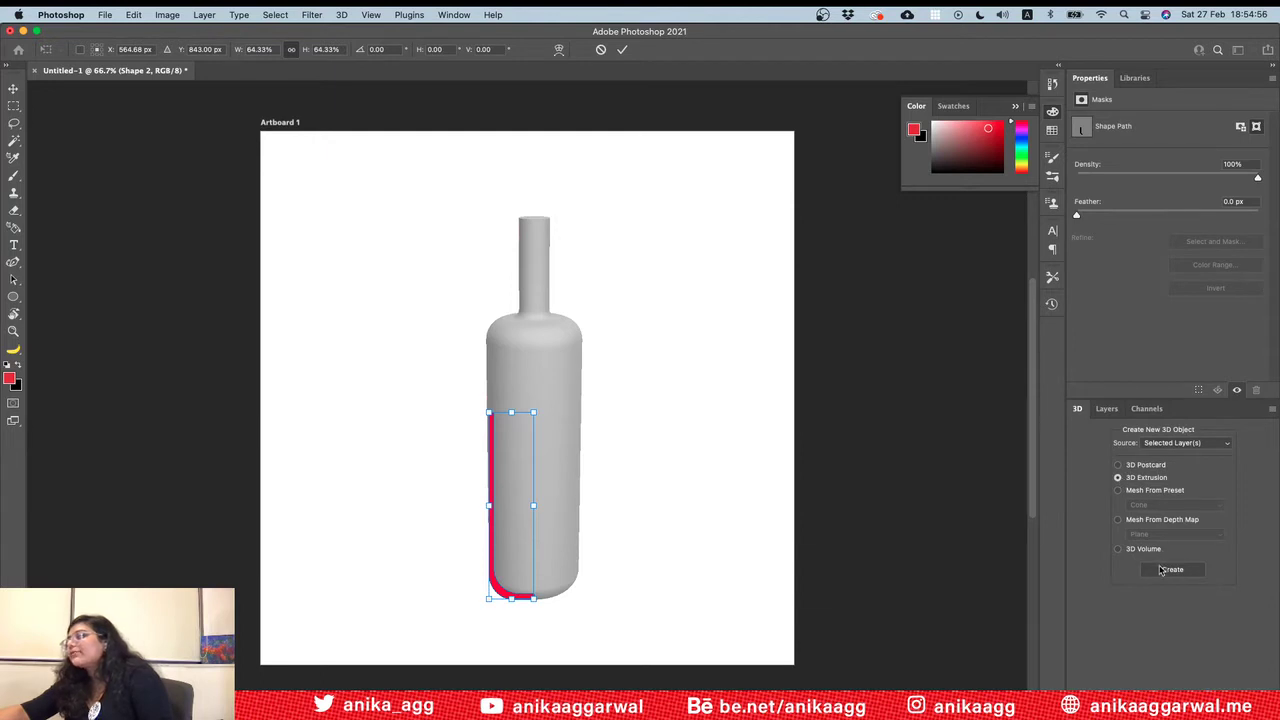
pyautogui.press('Return')
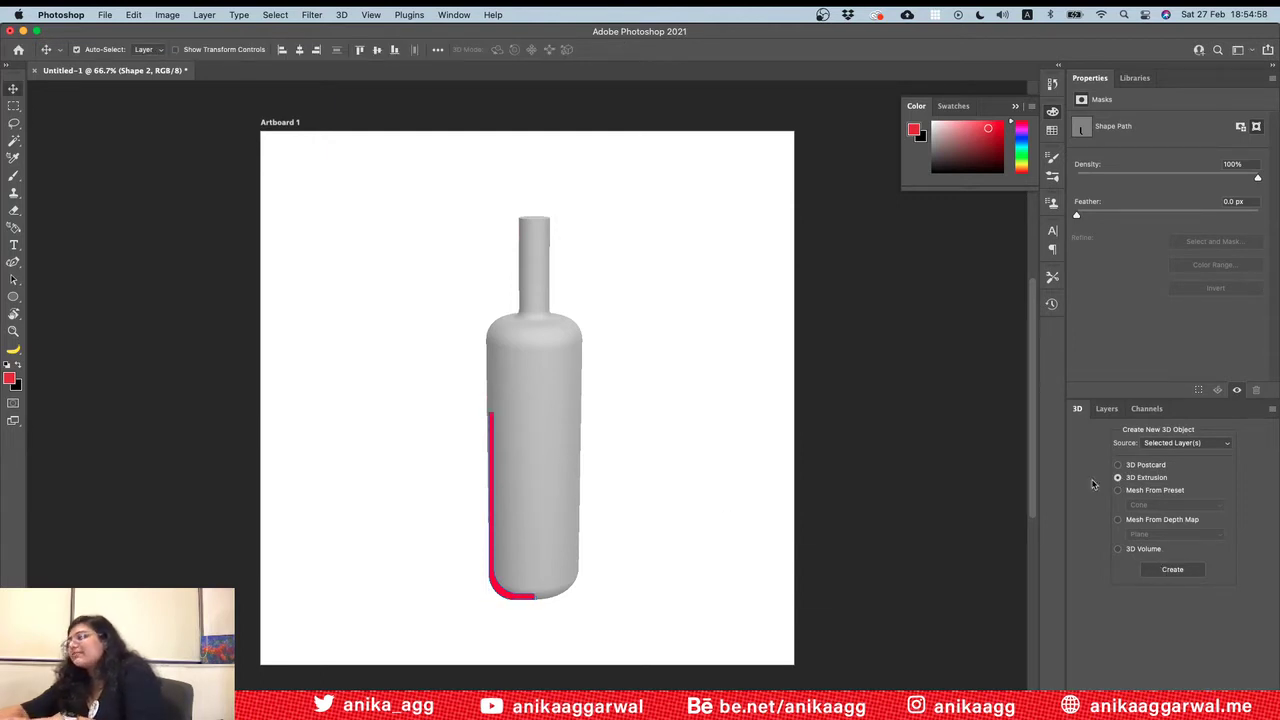
pyautogui.click(1172, 569)
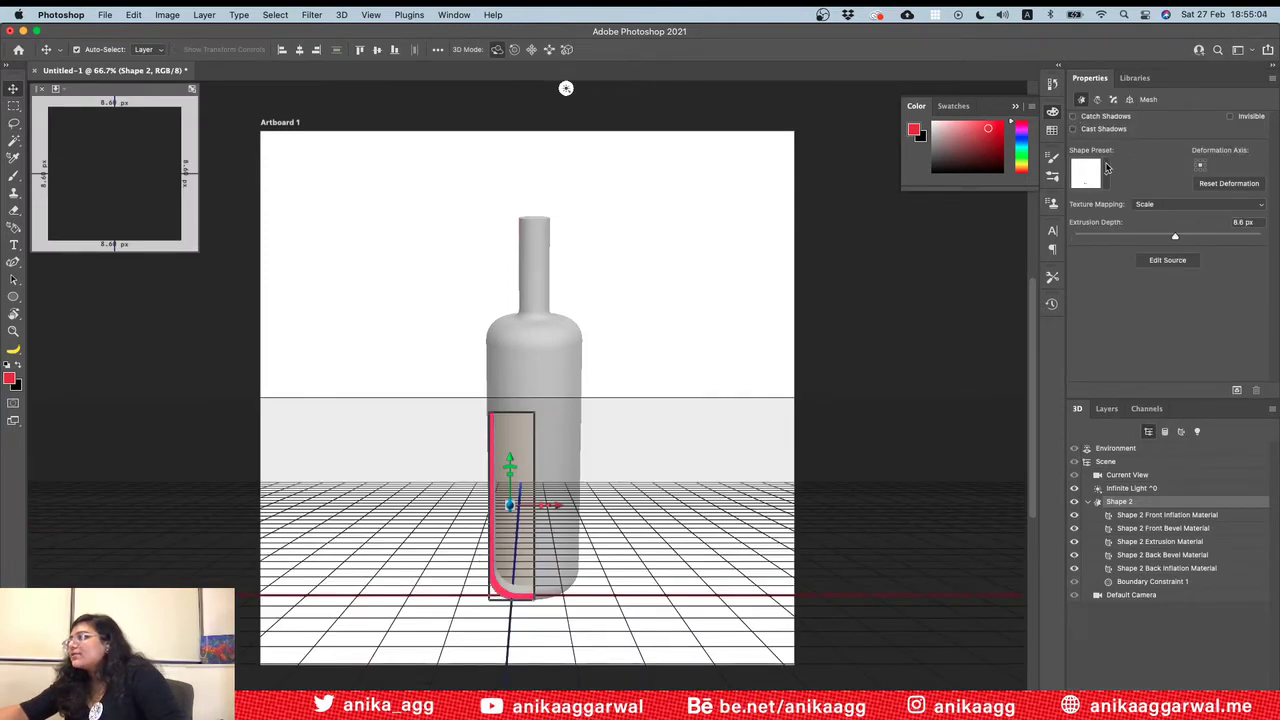
# Step: Revolve Shape 2 with the cylinder preset and show it from the Top in the inset view
pyautogui.click(1105, 168)
pyautogui.click(1032, 260)
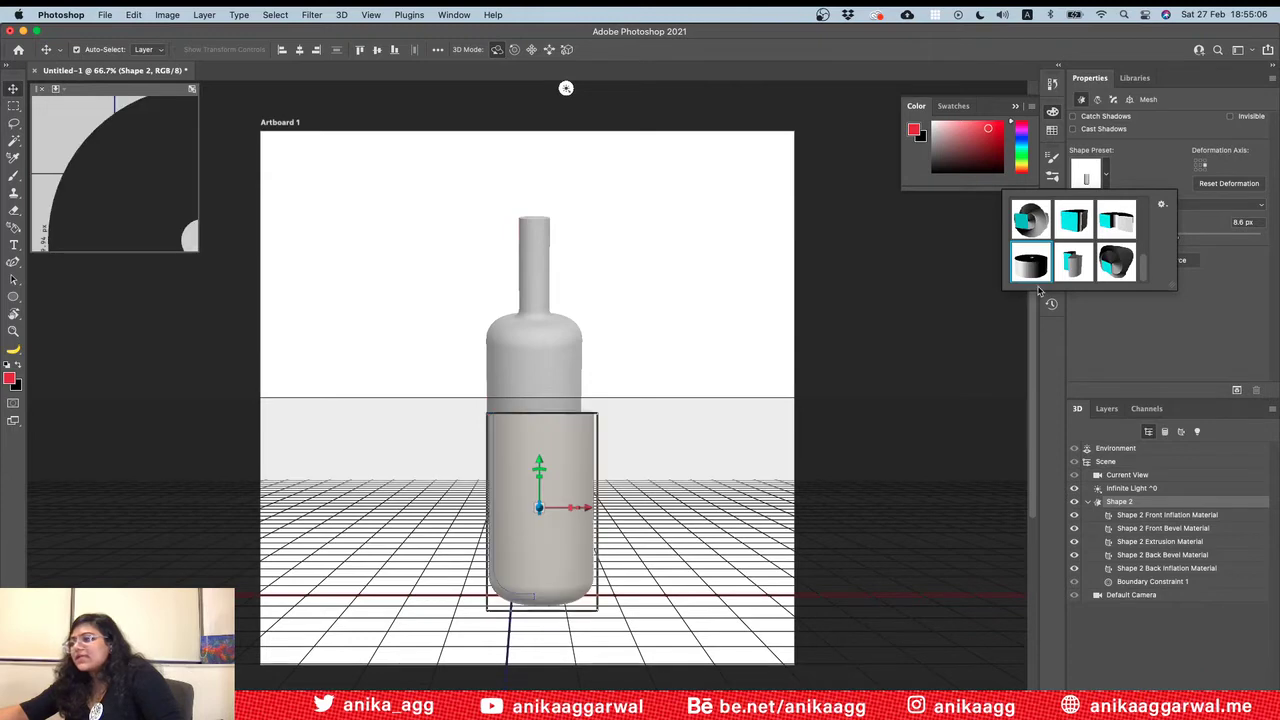
pyautogui.click(56, 88)
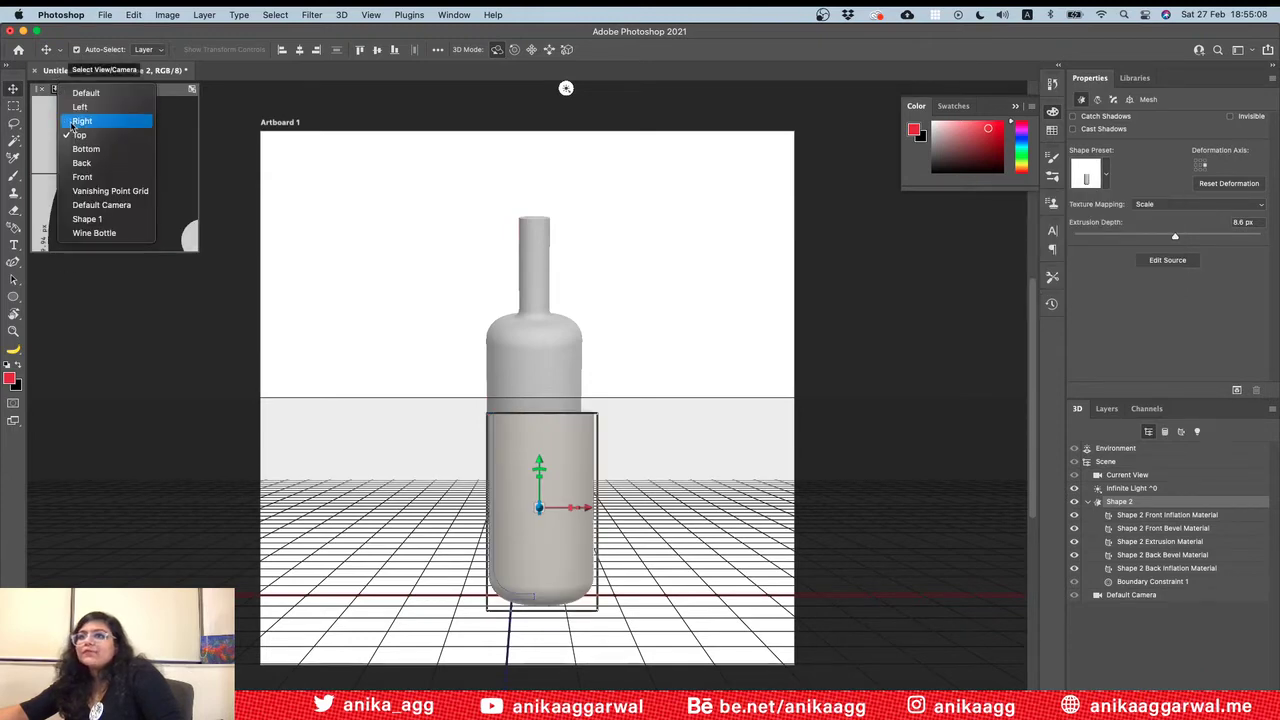
pyautogui.click(90, 134)
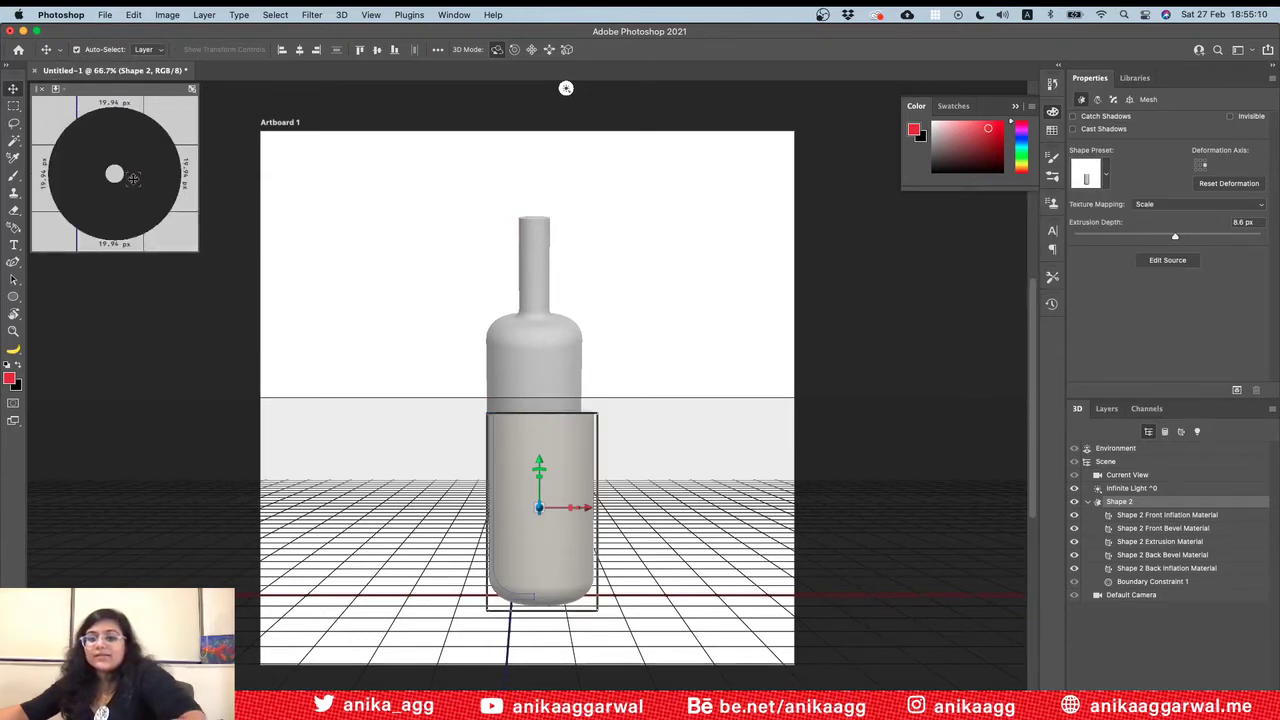
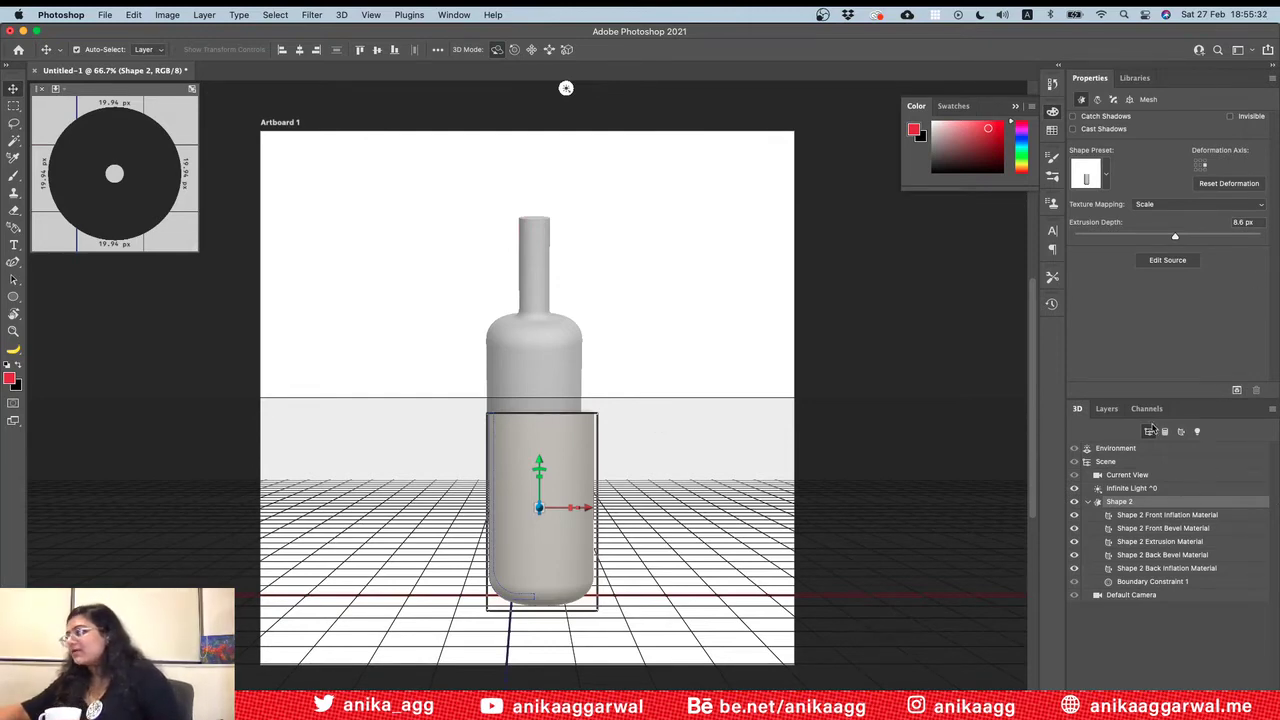
# Step: Undo the stray move on the Wine Bottle model, tilt it to show its top, and switch to Illustrator
pyautogui.click(1106, 408)
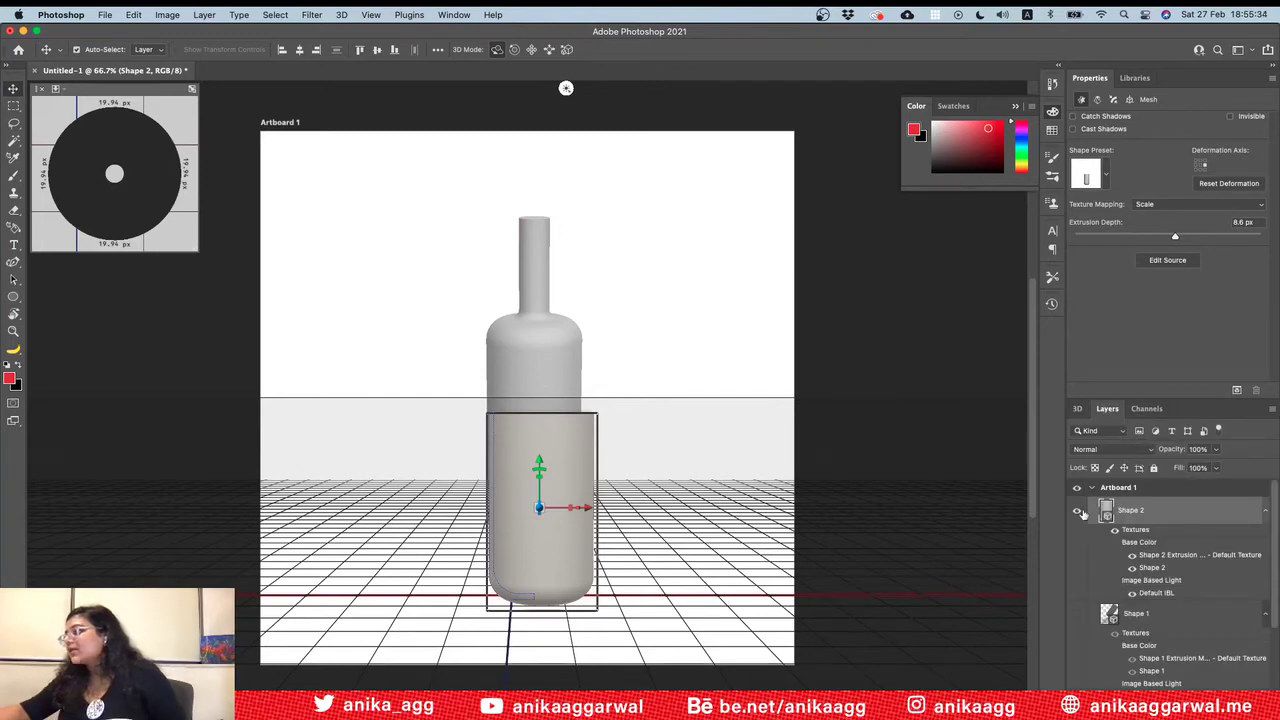
pyautogui.press('super+e')
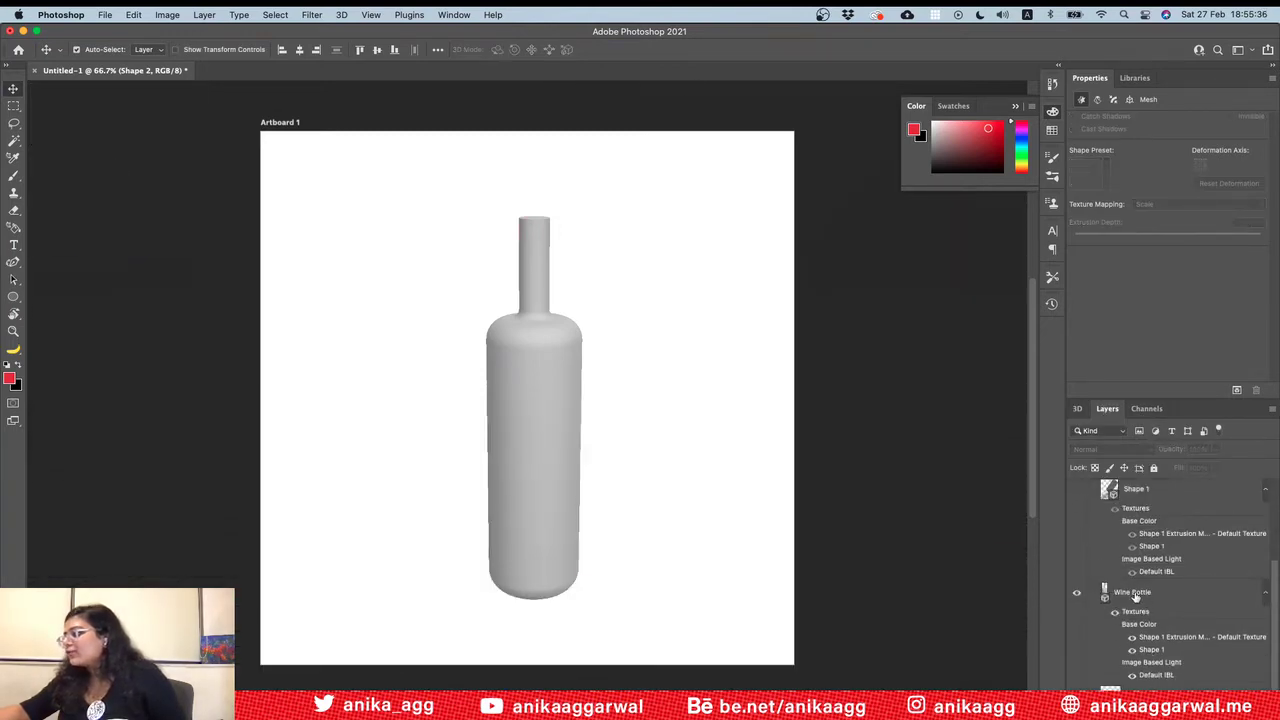
pyautogui.click(520, 395)
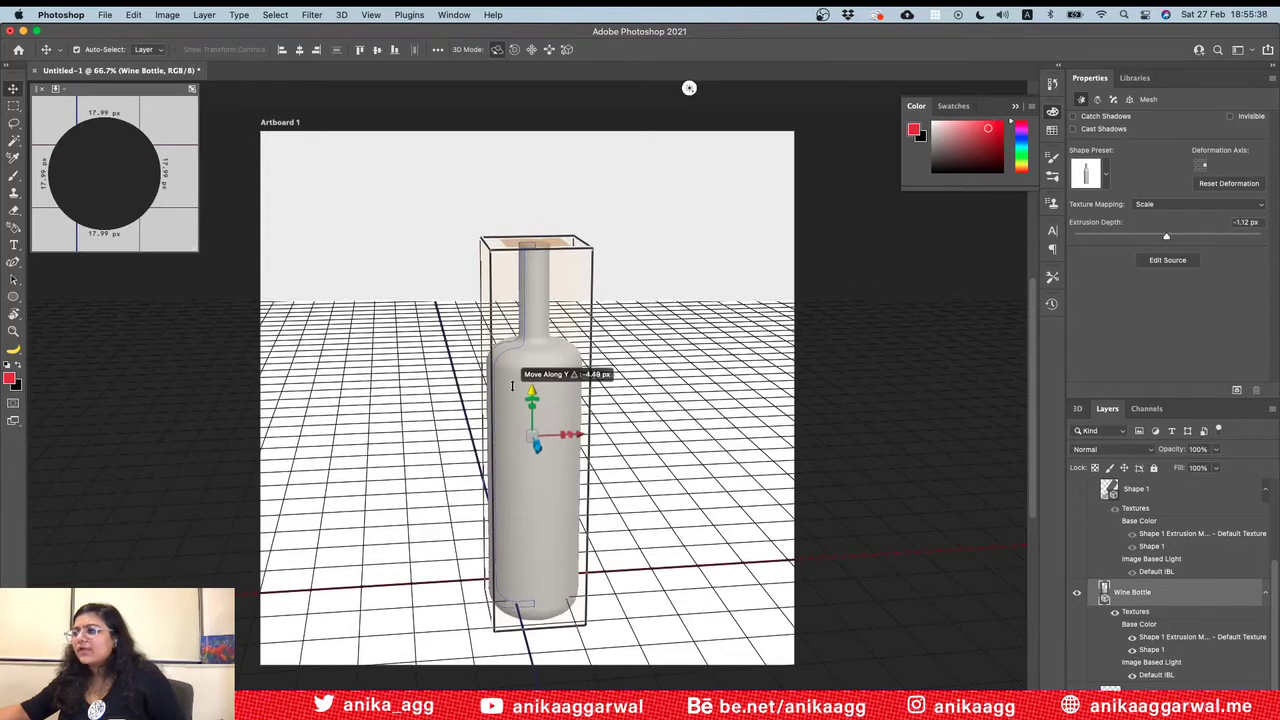
pyautogui.press('super+z')
pyautogui.press('super+z')
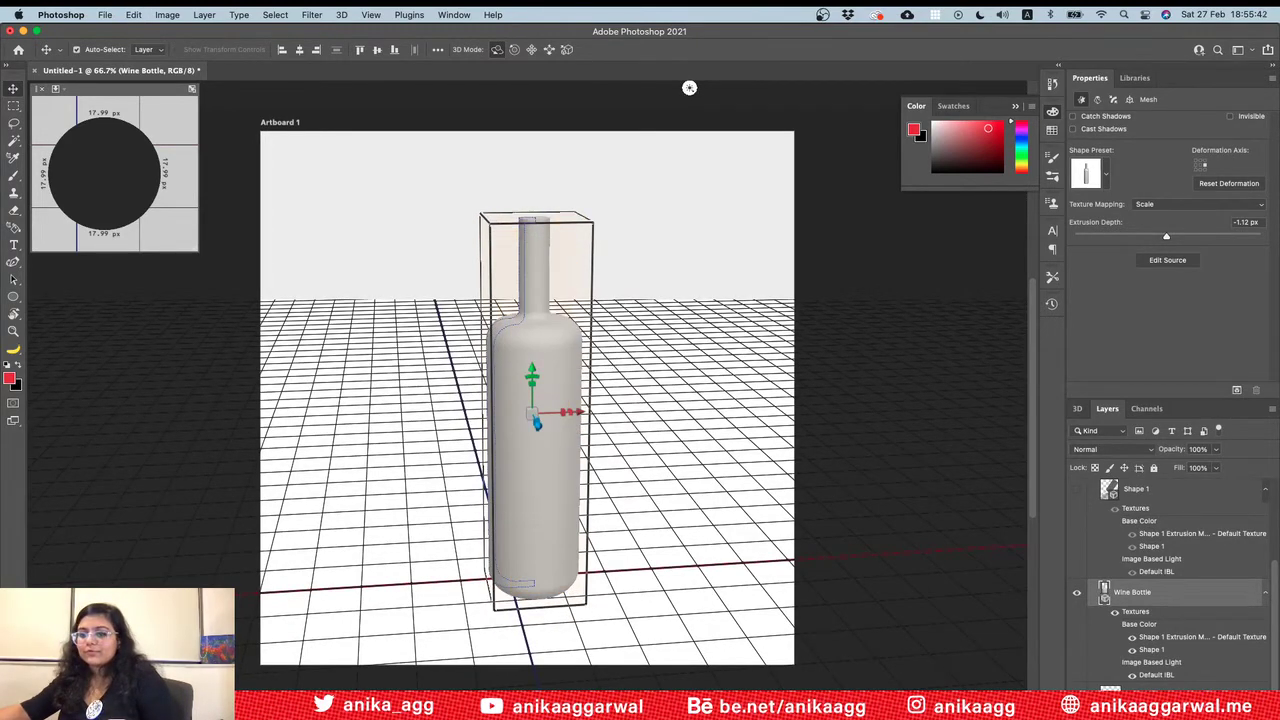
pyautogui.press('super+z')
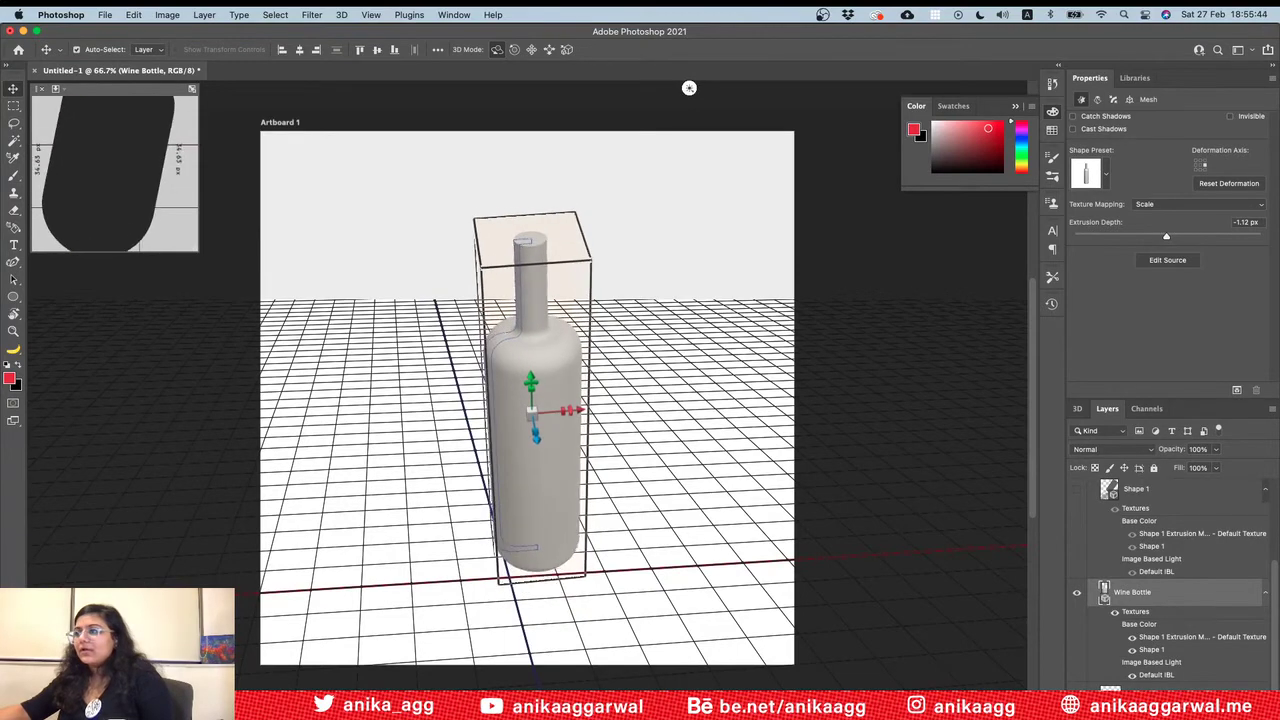
pyautogui.press('super+z')
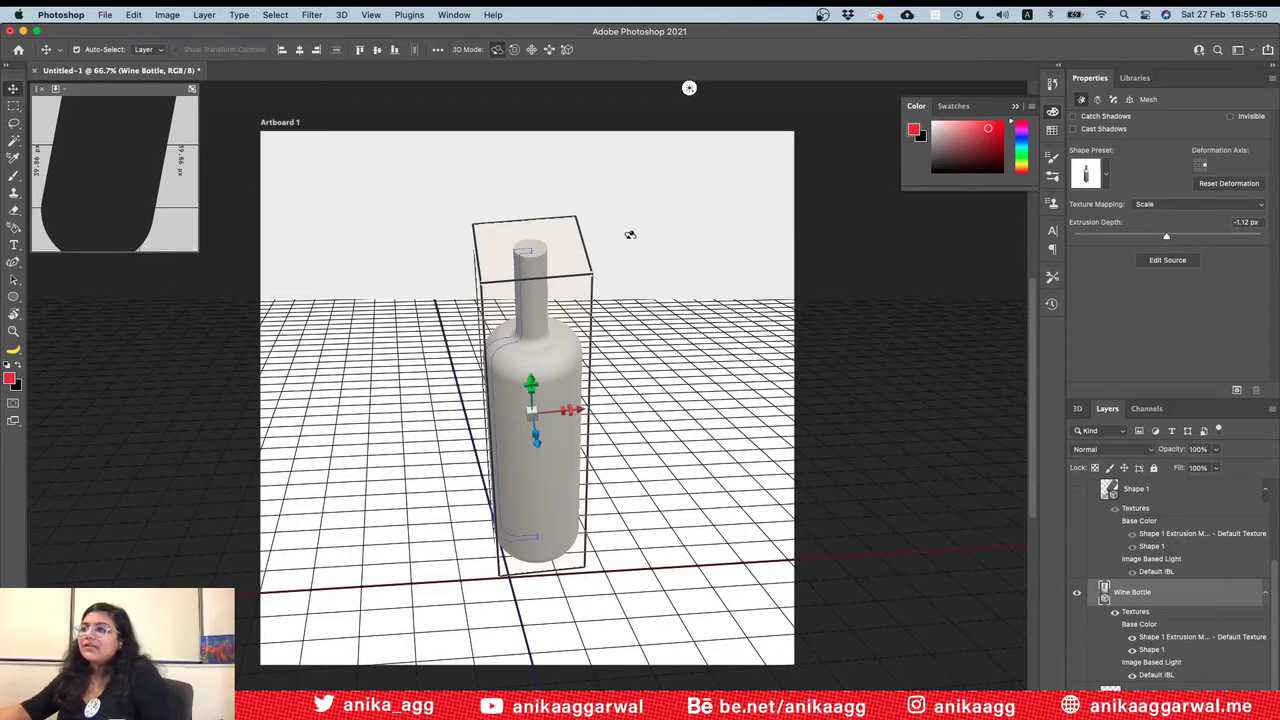
pyautogui.press('super+Tab')
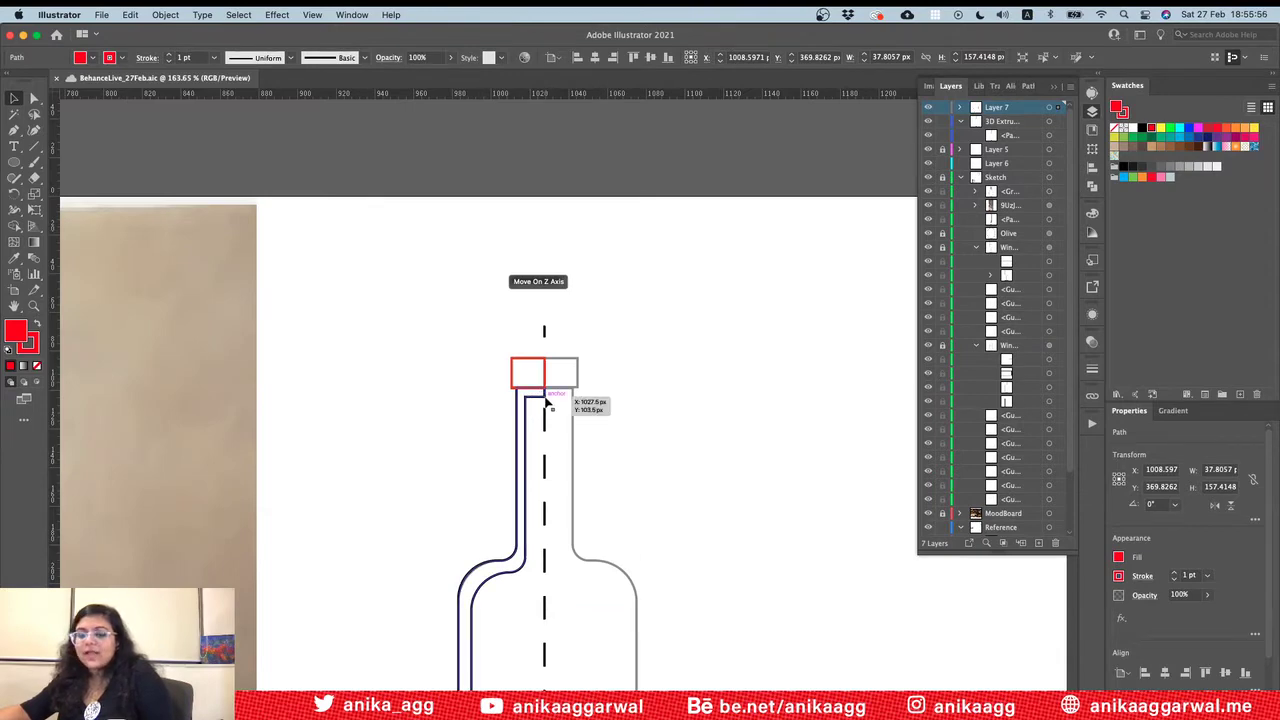
# Step: Compare the Illustrator bottle-neck outline with the 3D bottle in Photoshop
pyautogui.press('super+Tab')
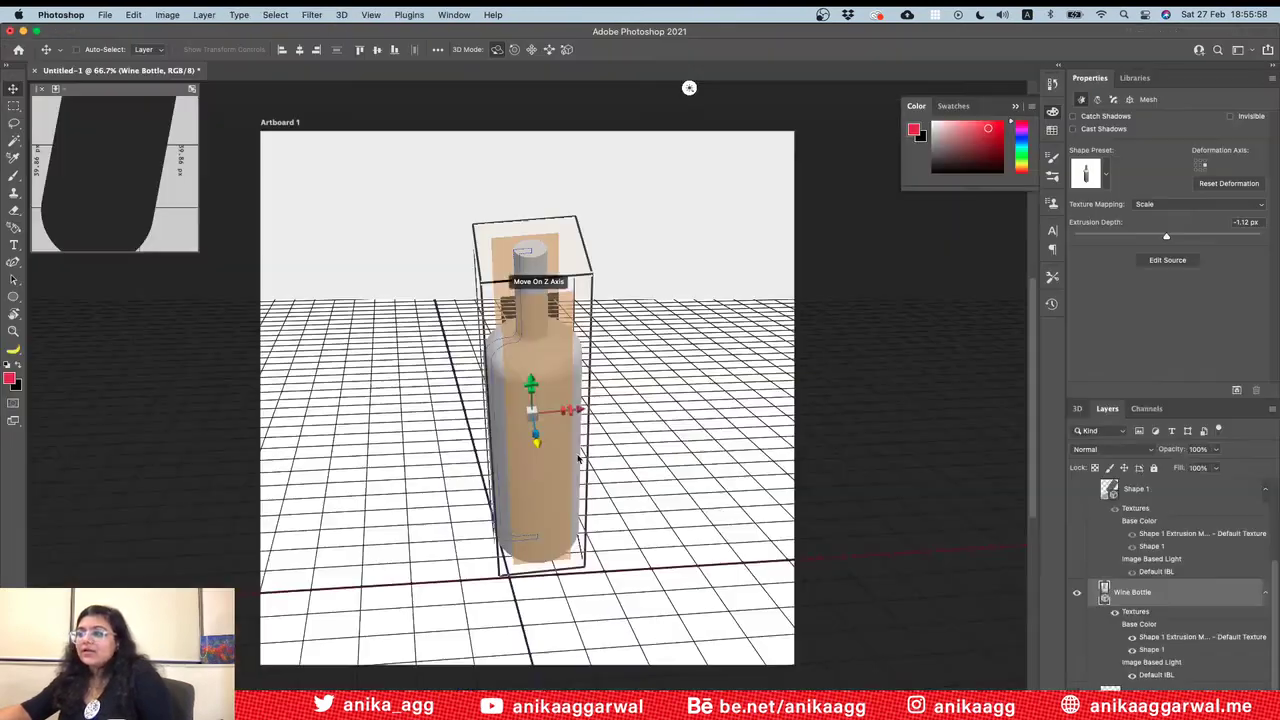
pyautogui.press('super+Tab')
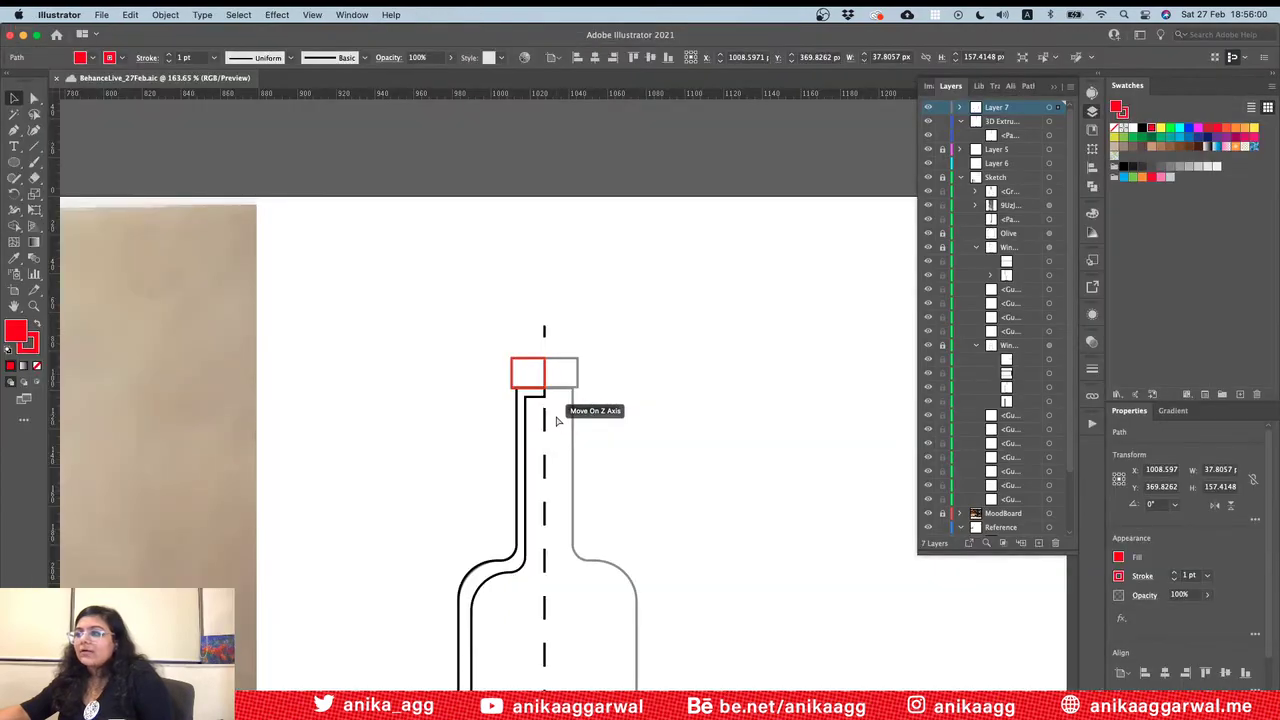
pyautogui.press('super+Tab')
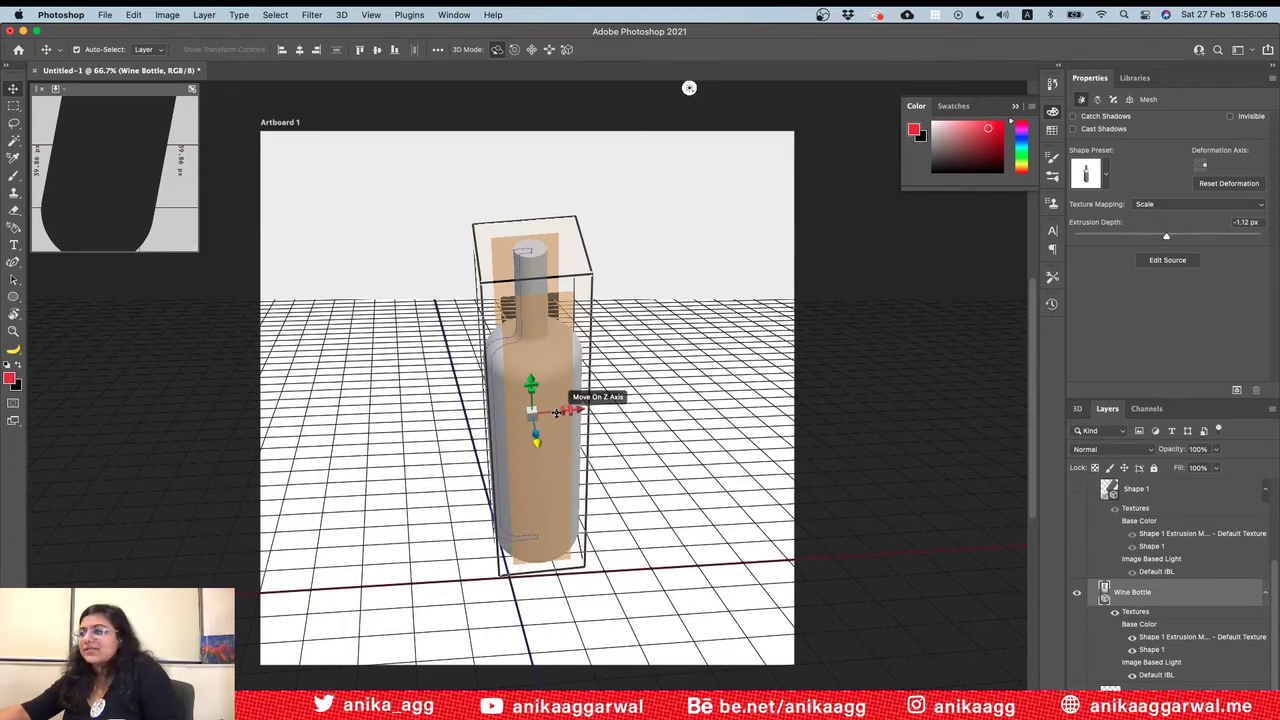
# Step: Nudge the wine bottle along the Z axis and rotate it back upright
pyautogui.moveTo(557, 412); pyautogui.dragTo(546, 322)
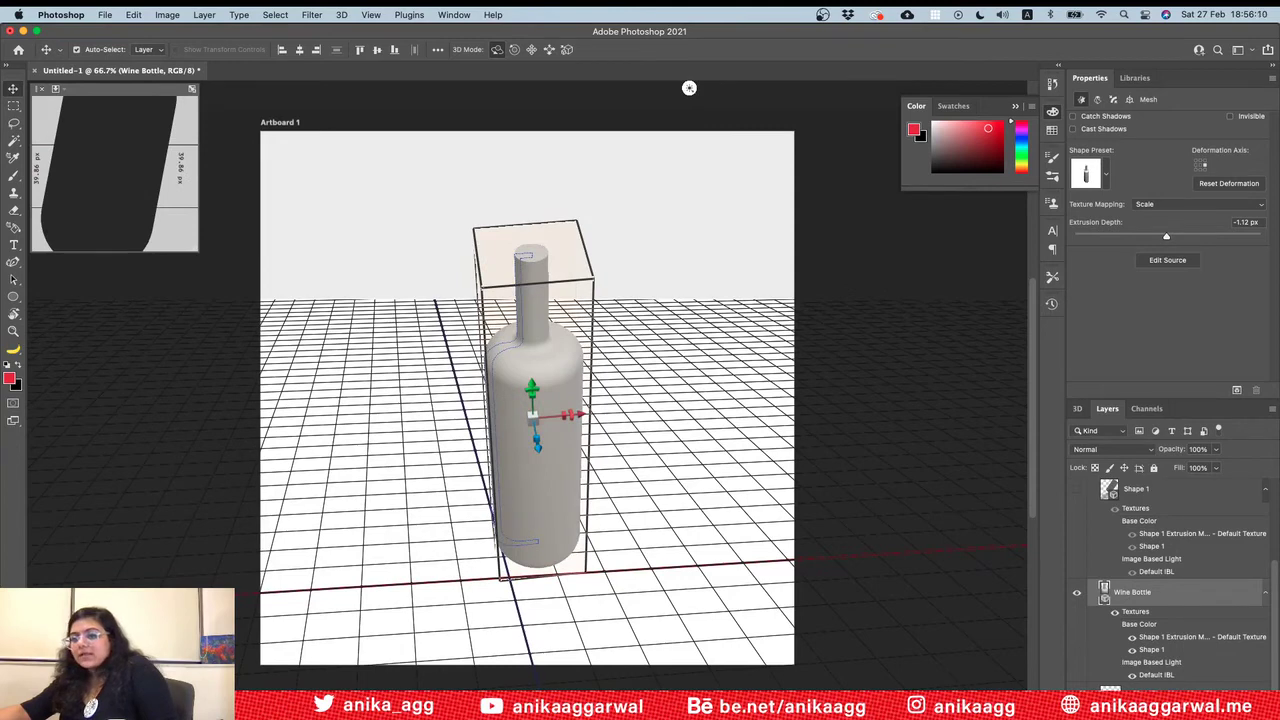
pyautogui.moveTo(689, 88); pyautogui.dragTo(696, 88)
pyautogui.moveTo(80, 560); pyautogui.dragTo(43, 517)
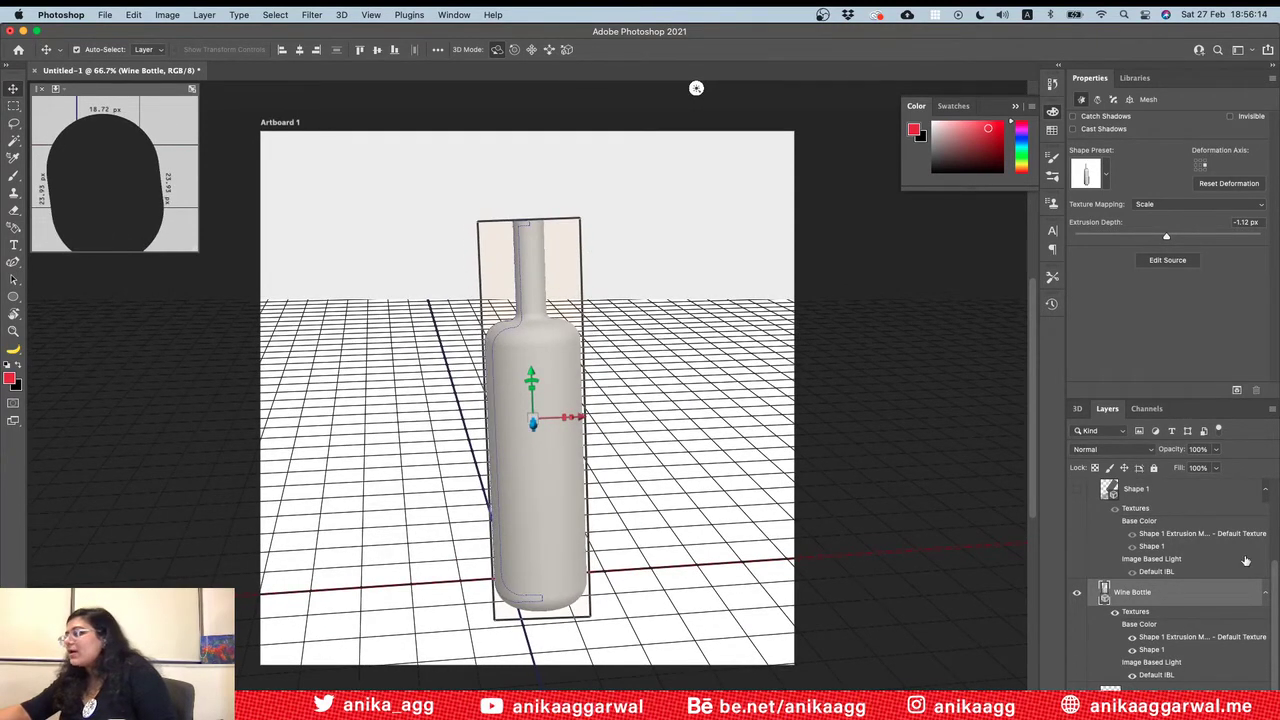
# Step: Make the Shape 2 layer visible and select its lower bottle piece in the viewport
pyautogui.scroll(3, 1108, 550)
pyautogui.click(1076, 513)
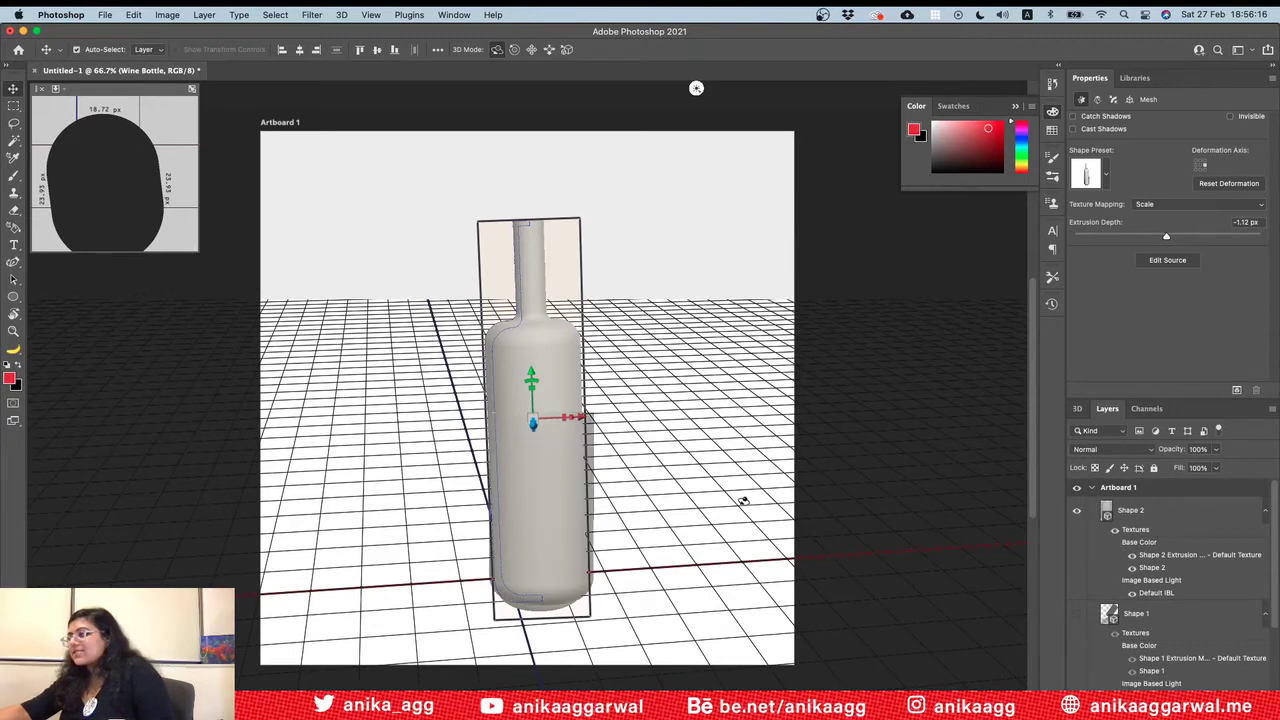
pyautogui.click(557, 509)
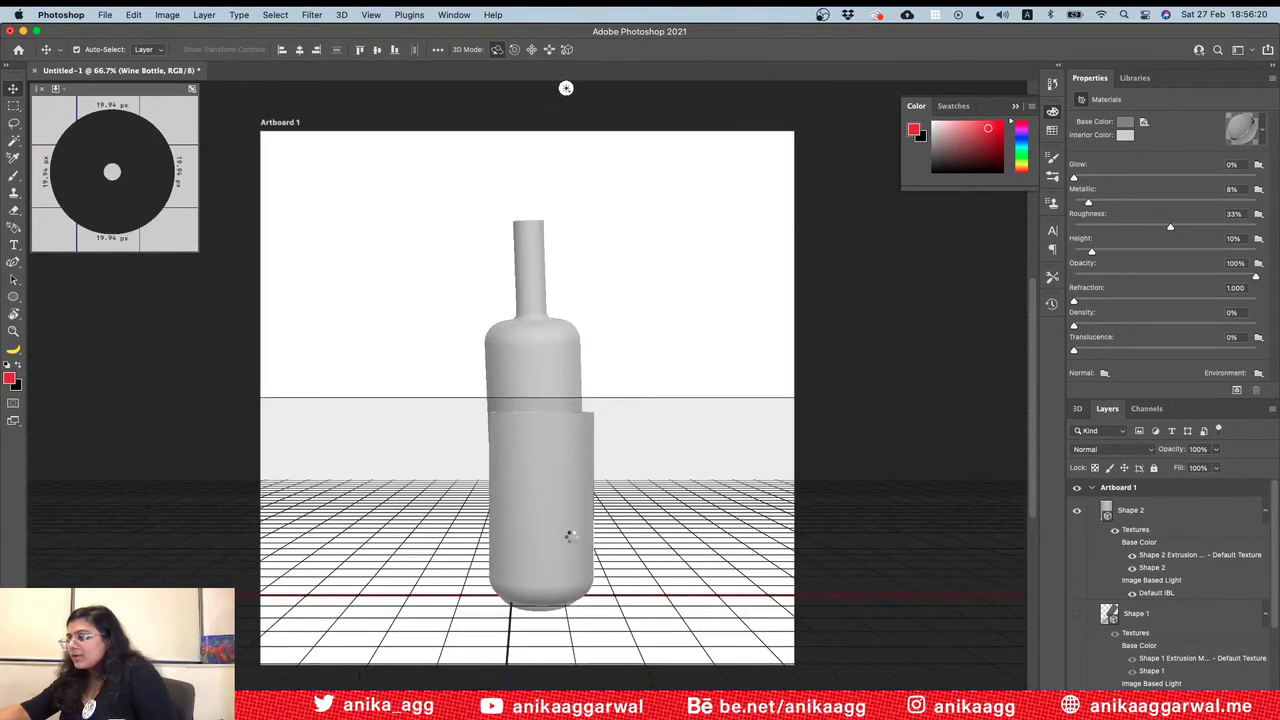
pyautogui.click(563, 535)
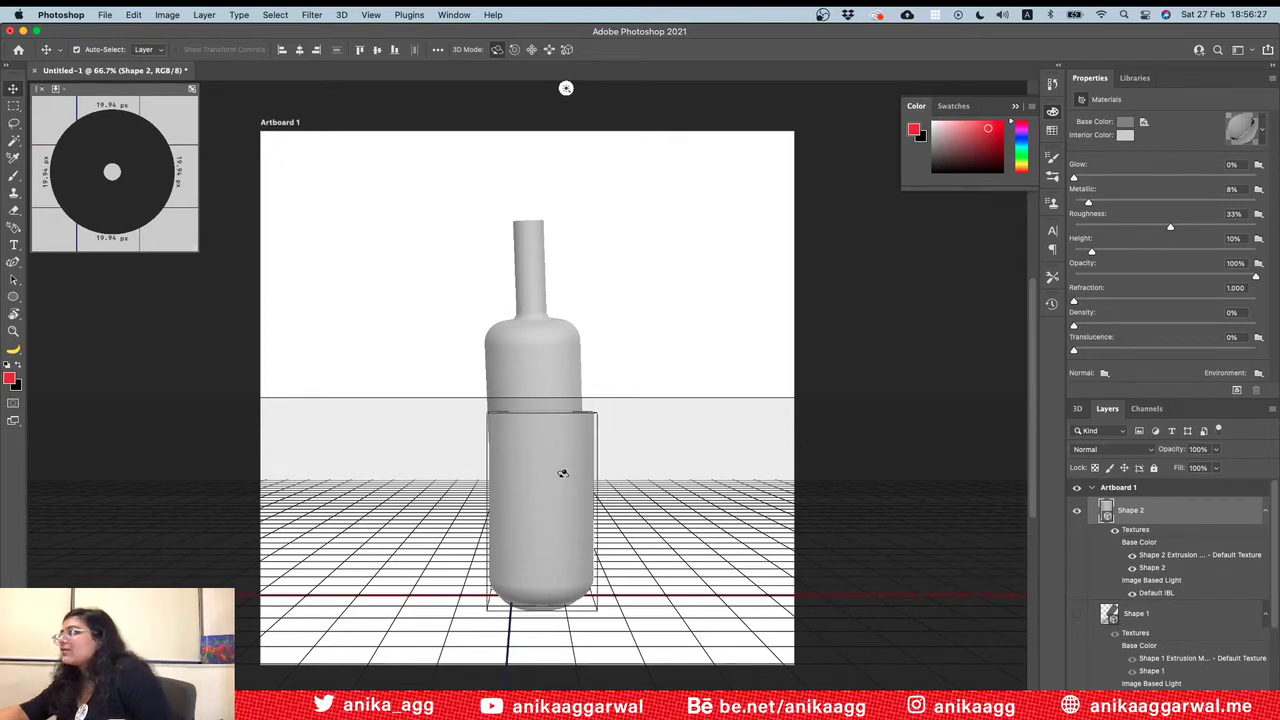
pyautogui.click(1128, 79)
pyautogui.click(1100, 79)
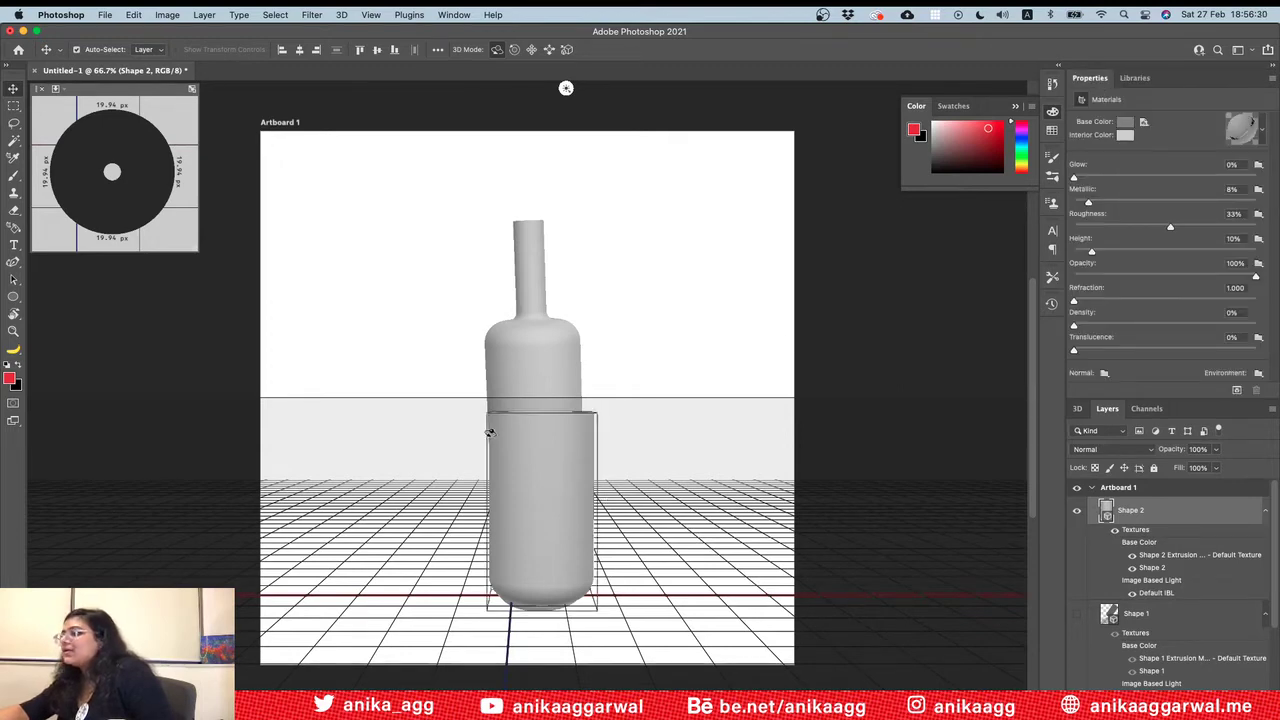
pyautogui.click(514, 448)
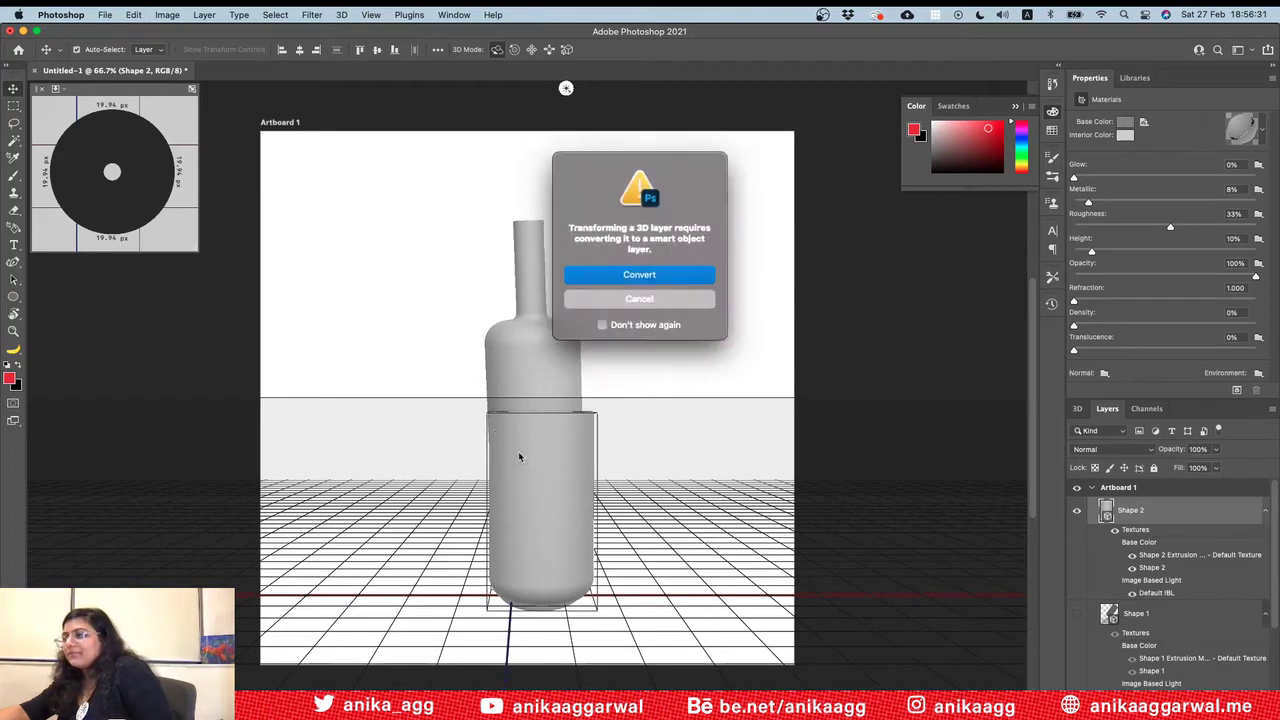
pyautogui.click(651, 303)
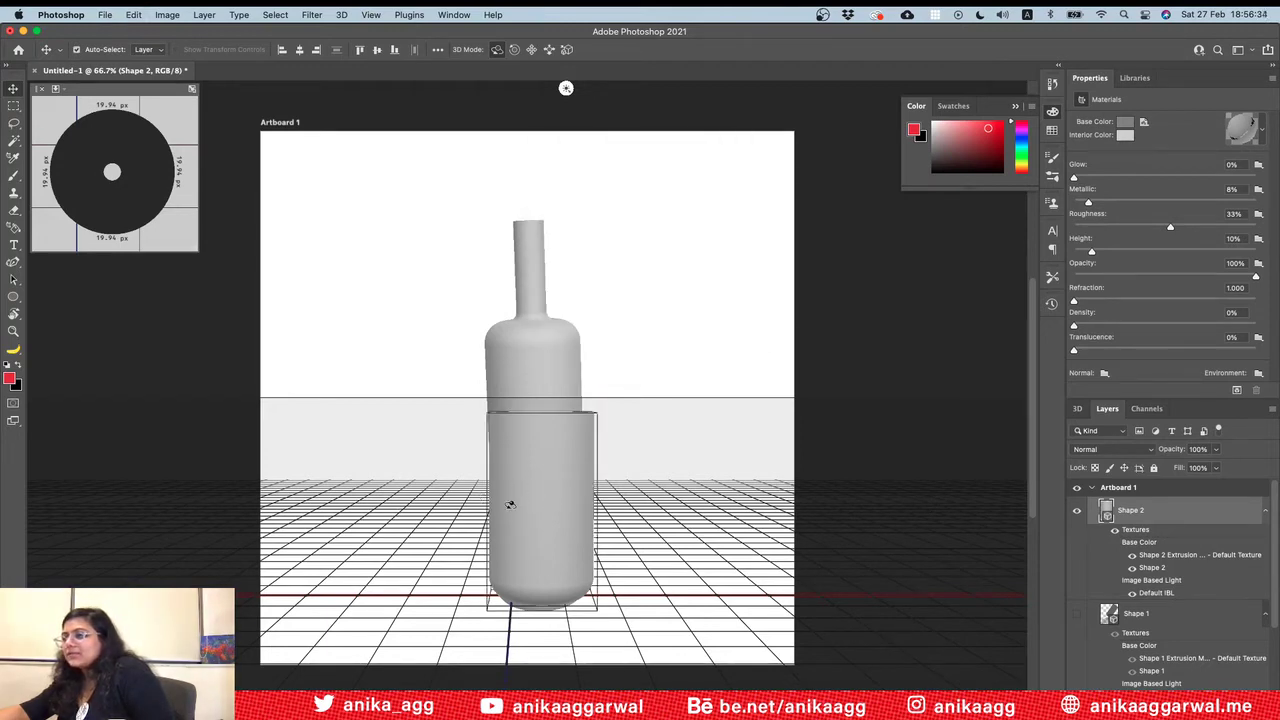
pyautogui.click(842, 352)
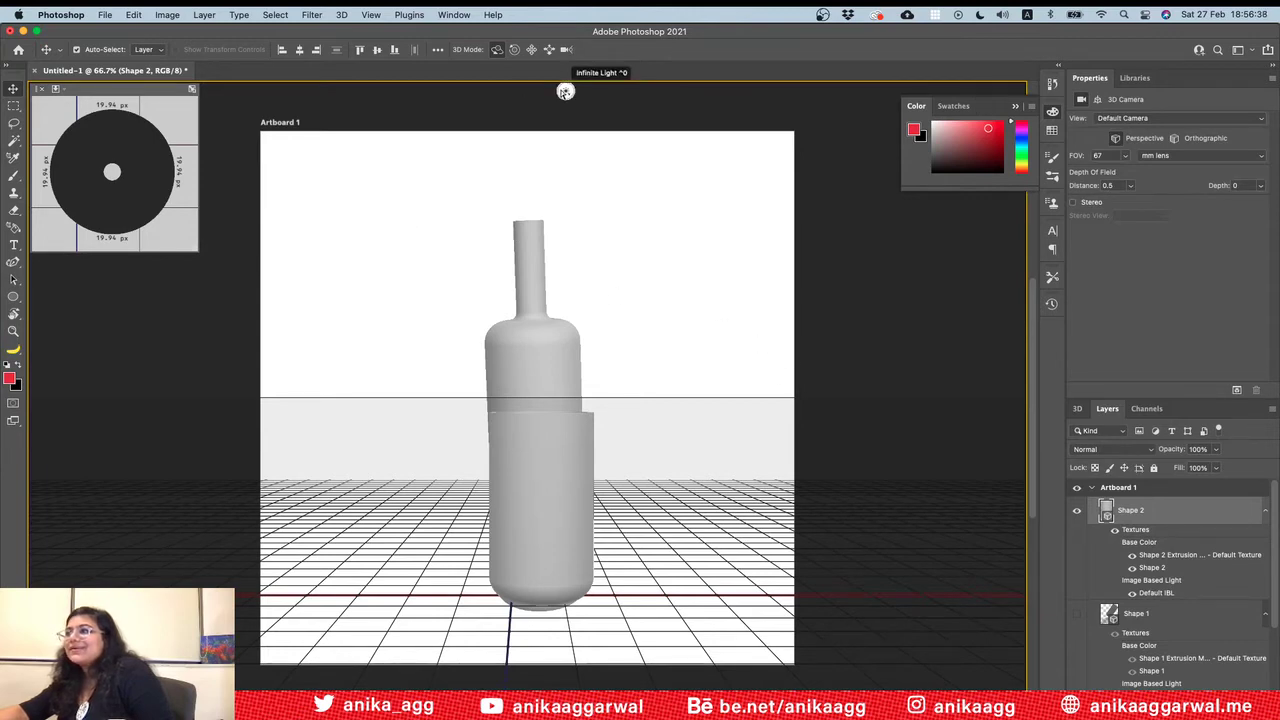
# Step: Set the Shape 2 mesh's extrusion depth to 0 px
pyautogui.click(578, 452)
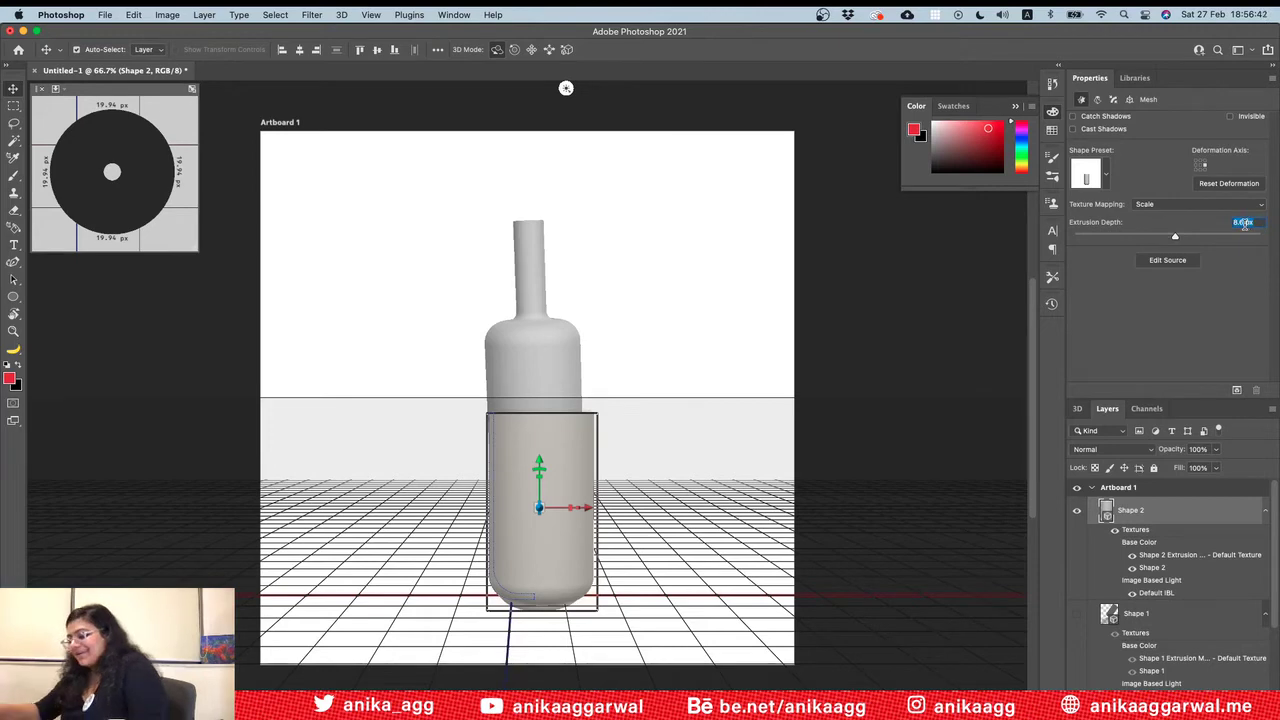
pyautogui.write('0')
pyautogui.press('Return')
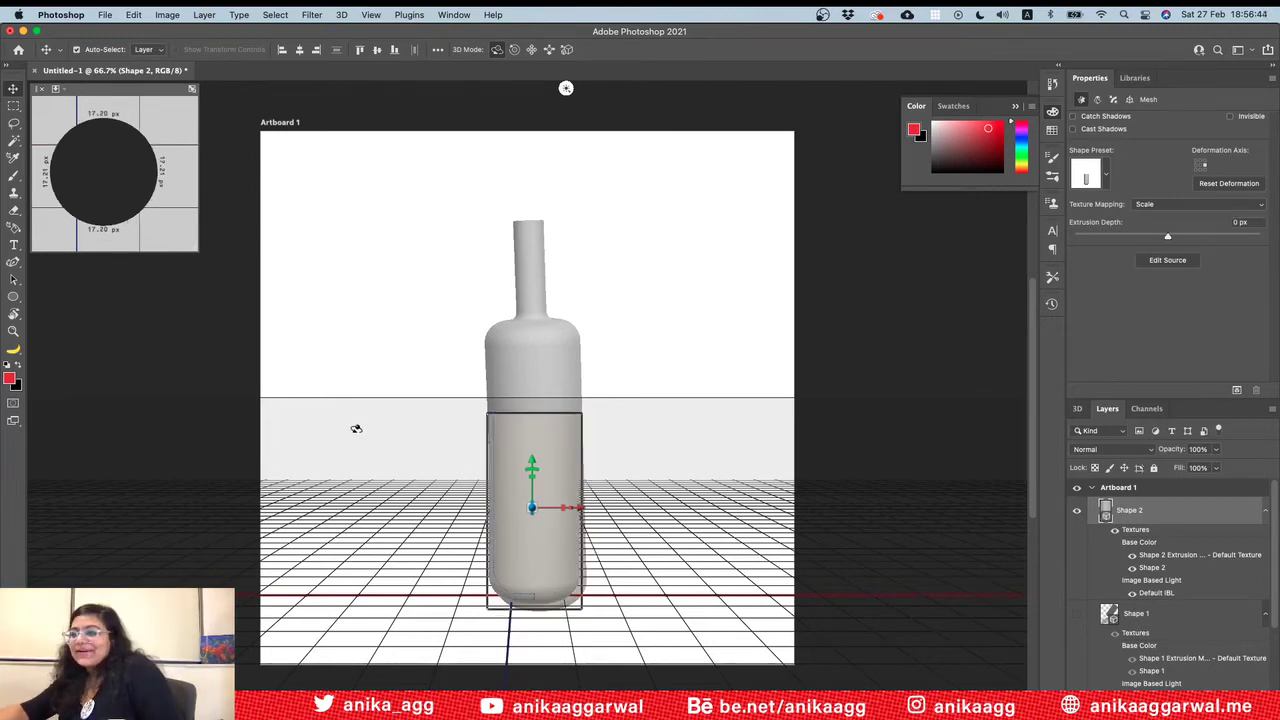
pyautogui.press('super+s')
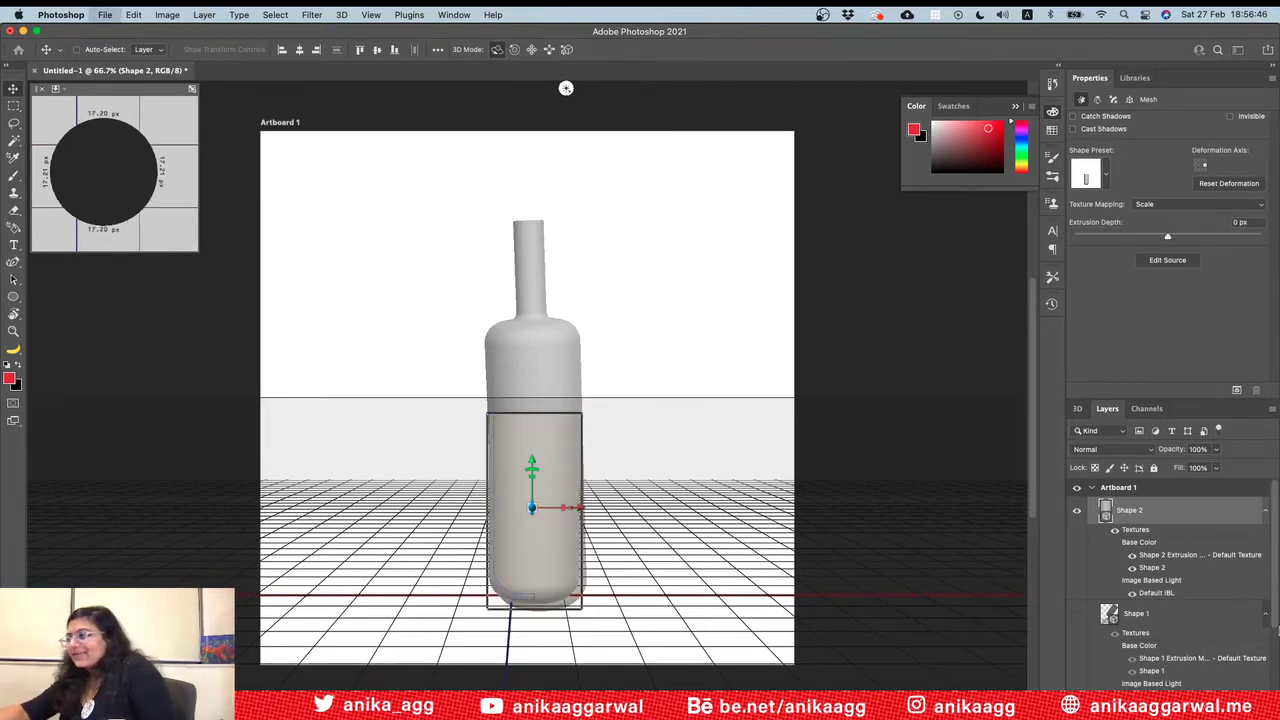
# Step: Save the file as the cloud document 'WineBoard_27Feb'
pyautogui.click(305, 557)
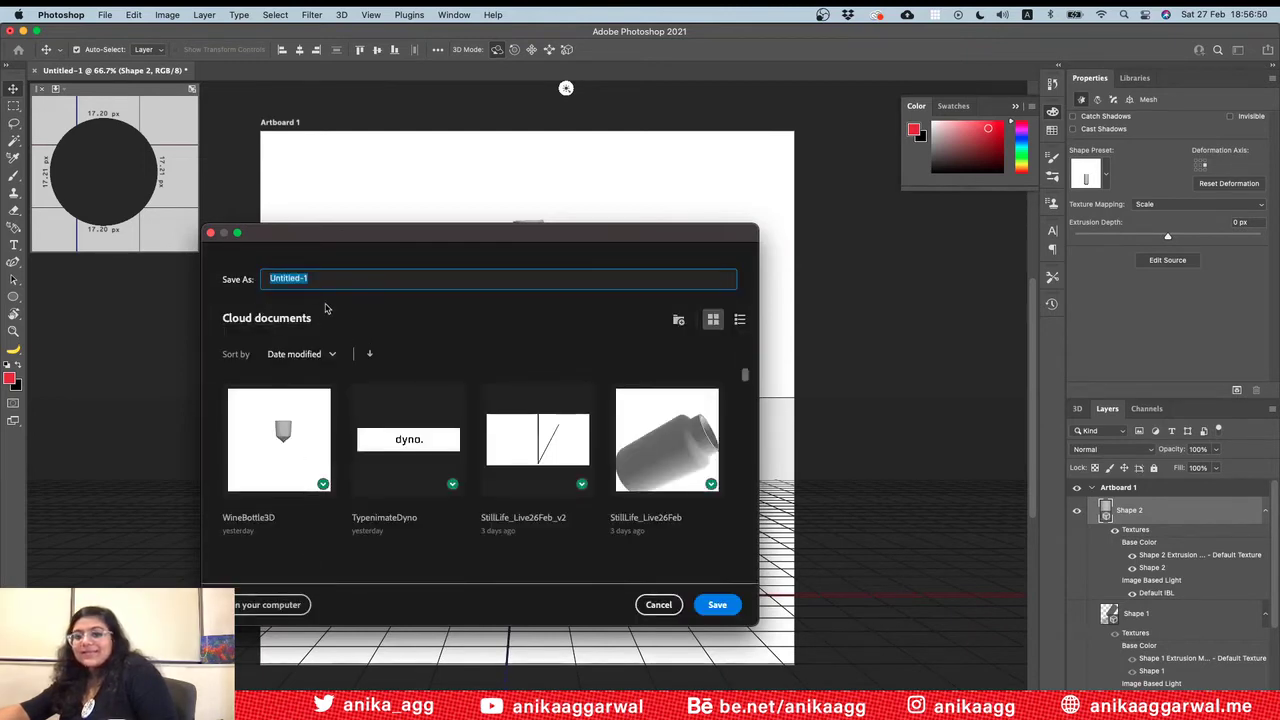
pyautogui.write('WineBoard')
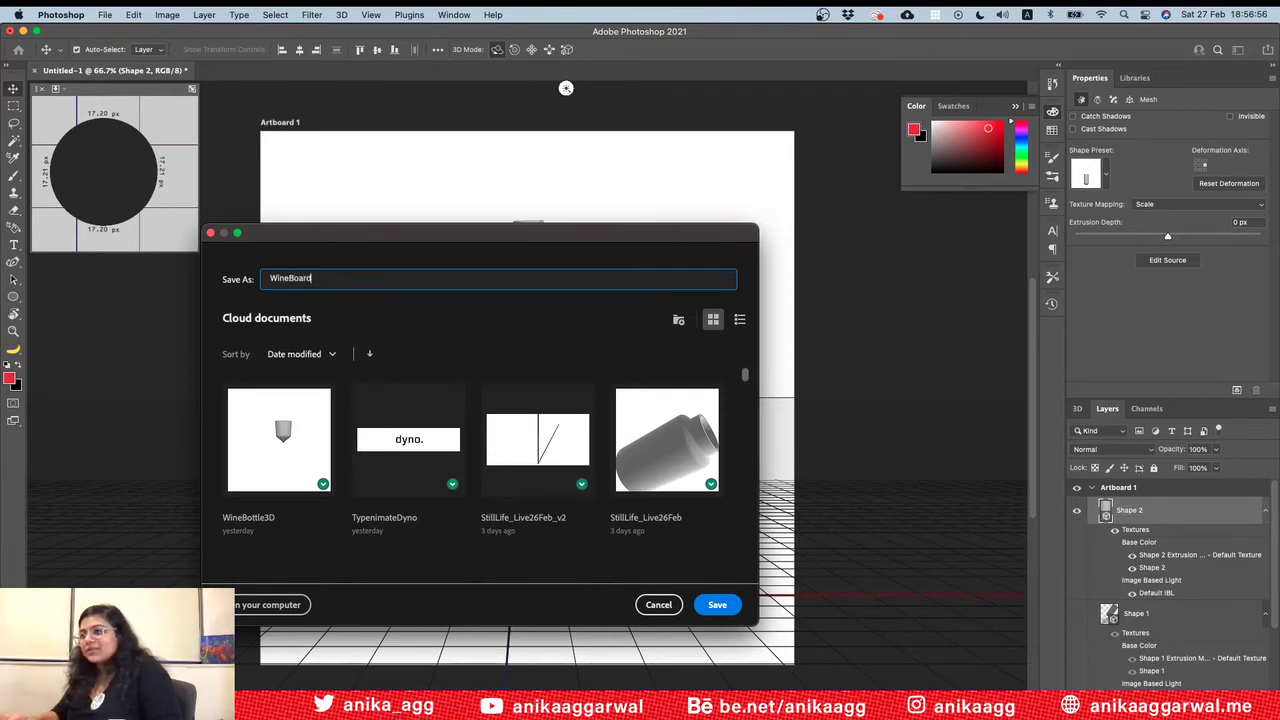
pyautogui.write('_27Feb')
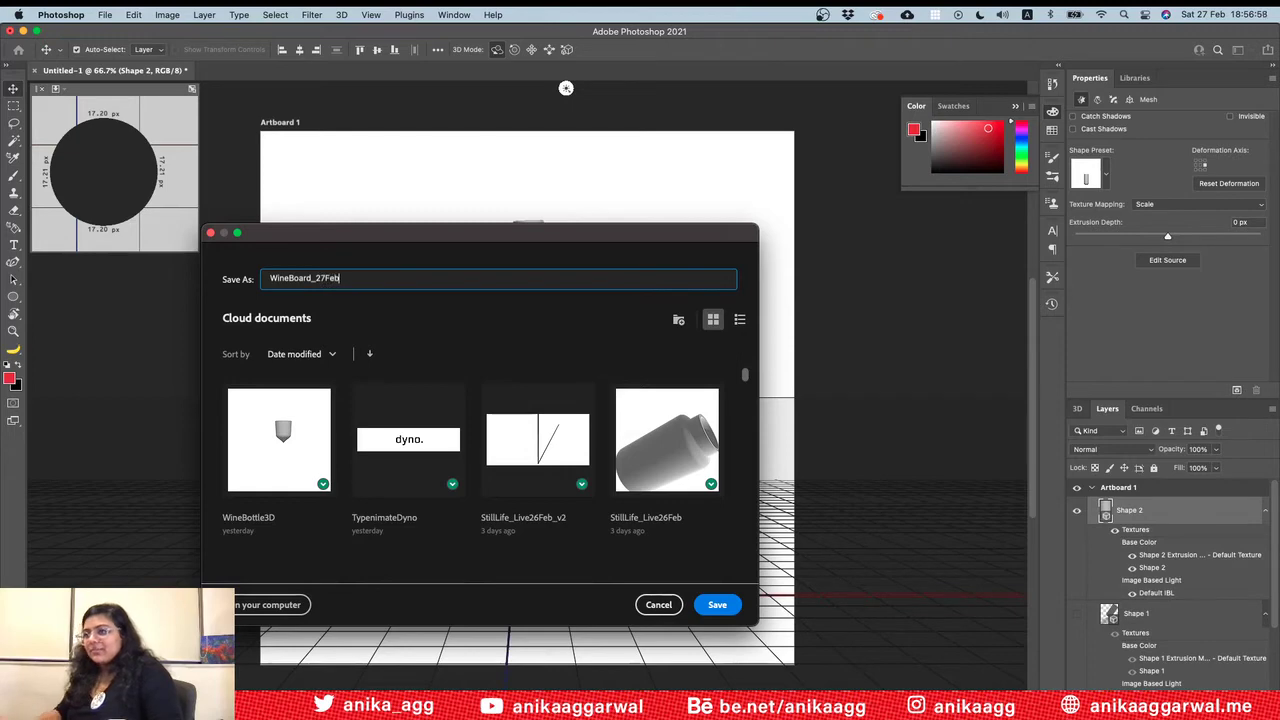
pyautogui.press('Return')
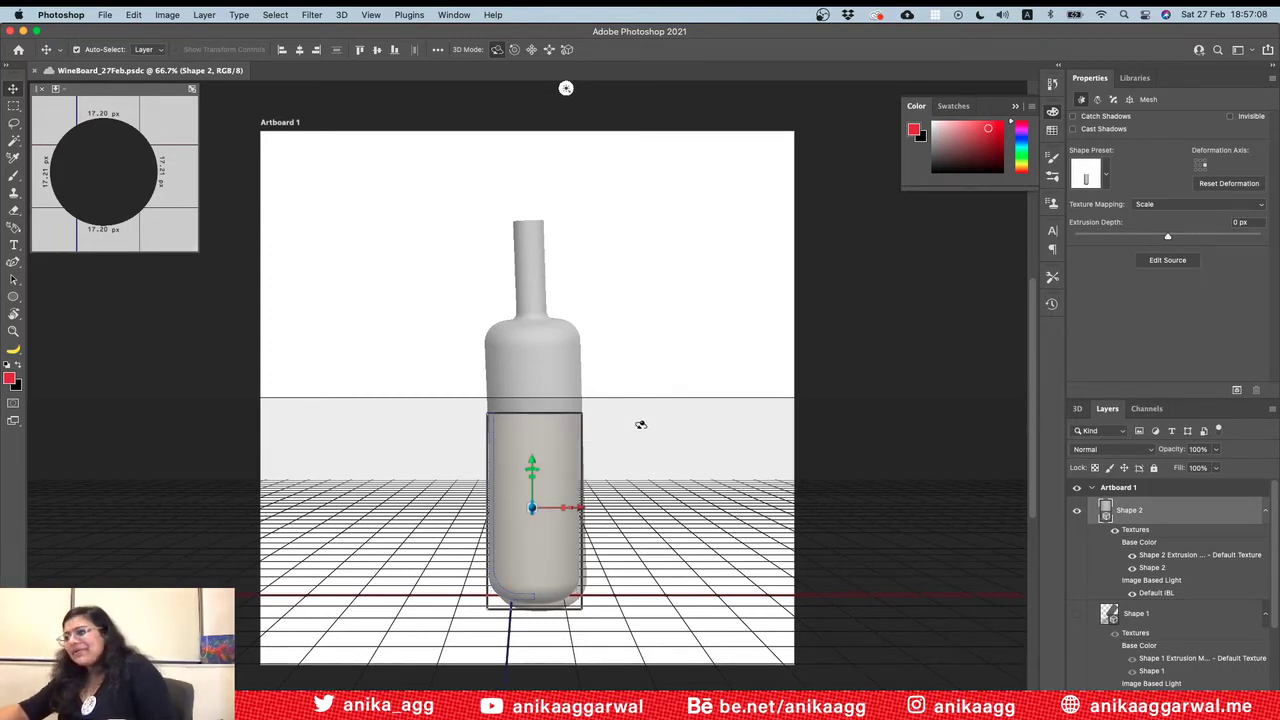
# Step: Scale Shape 2 down along Y and shift it slightly to the right along X
pyautogui.moveTo(531, 470)
pyautogui.mouseDown()
pyautogui.moveTo(474, 542)
pyautogui.moveTo(519, 487)
pyautogui.mouseUp()
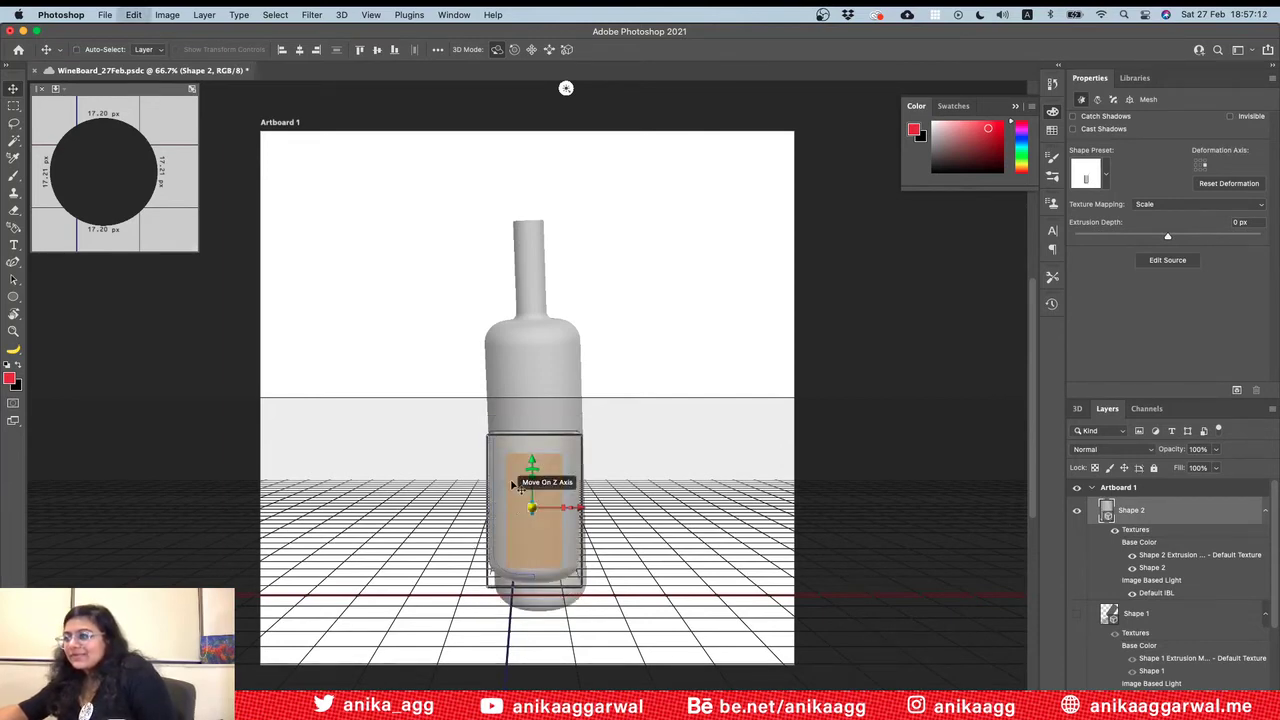
pyautogui.click(663, 434)
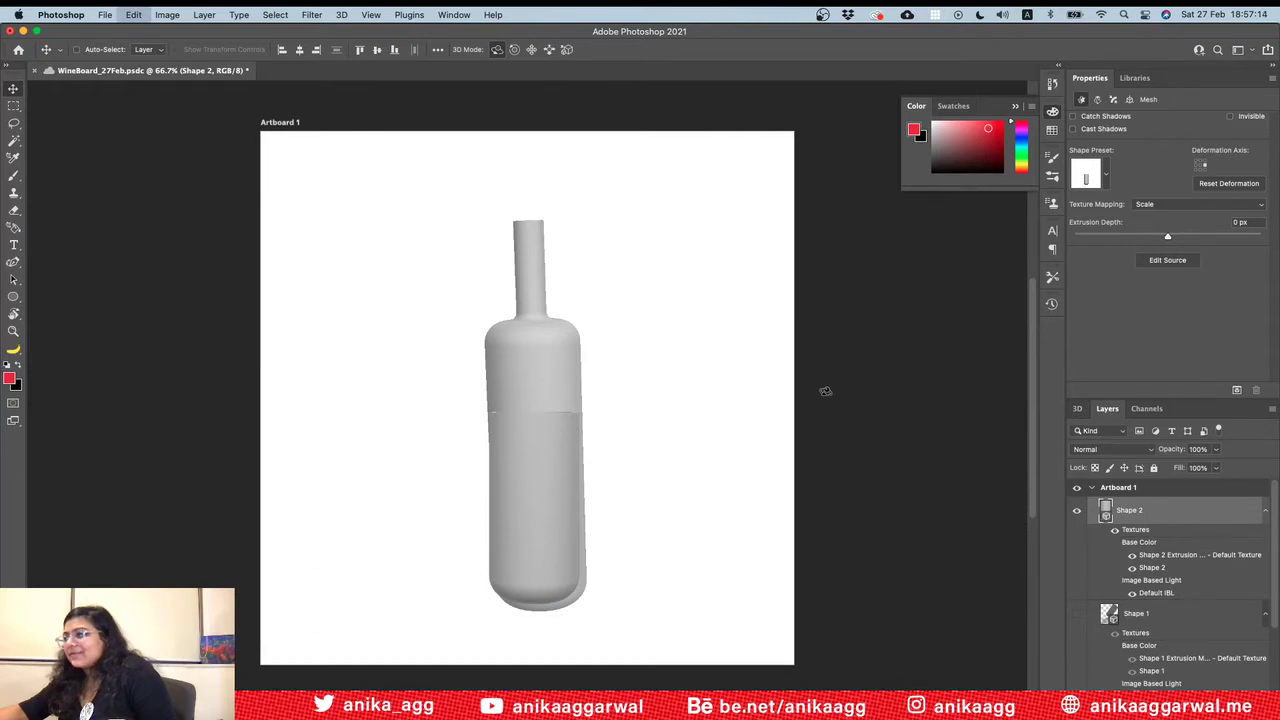
pyautogui.moveTo(740, 455); pyautogui.dragTo(713, 455)
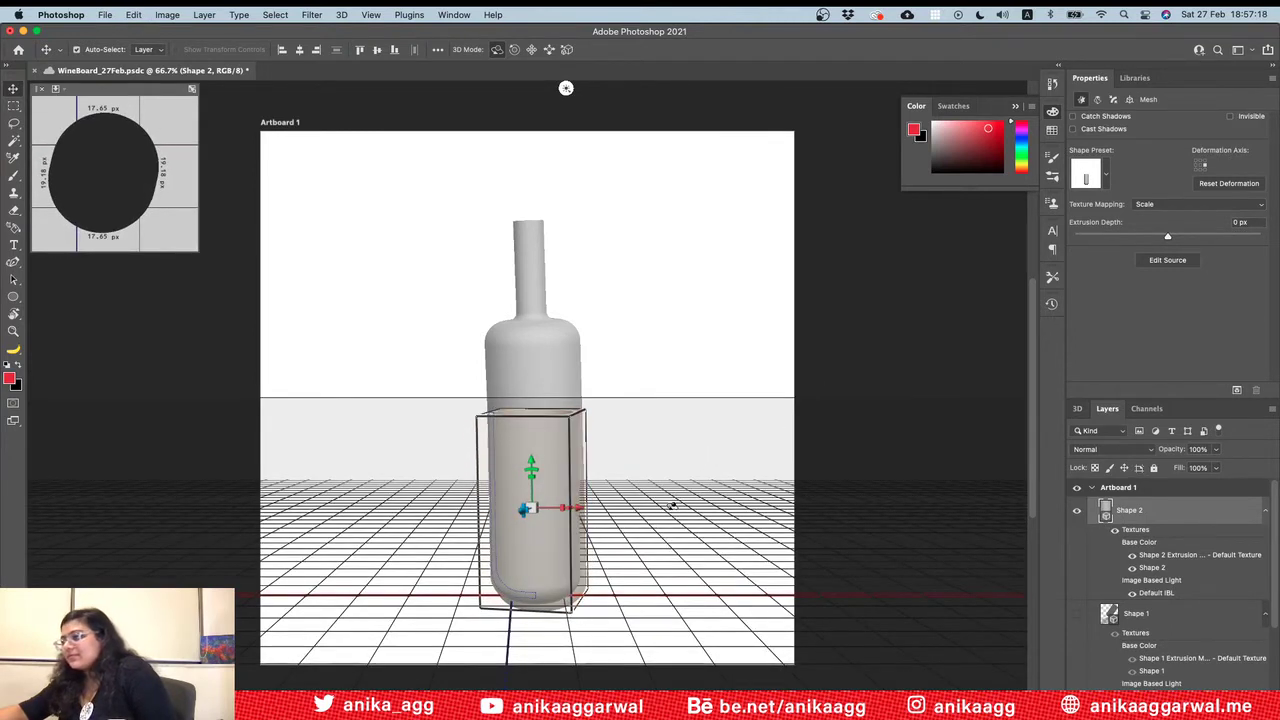
pyautogui.moveTo(584, 471)
pyautogui.mouseDown()
pyautogui.moveTo(626, 391)
pyautogui.moveTo(575, 552)
pyautogui.moveTo(594, 614)
pyautogui.moveTo(614, 560)
pyautogui.moveTo(600, 486)
pyautogui.mouseUp()
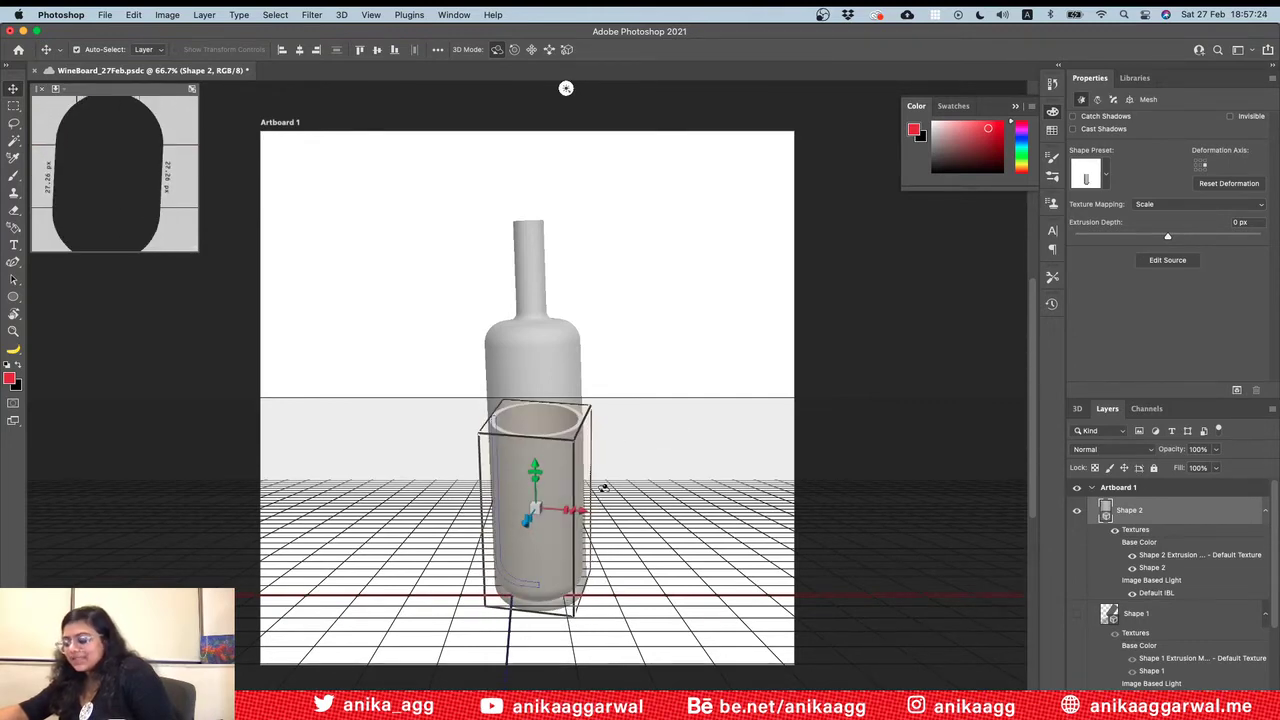
# Step: In Illustrator, select the red wine profile path
pyautogui.press('super+Tab')
pyautogui.click(605, 436)
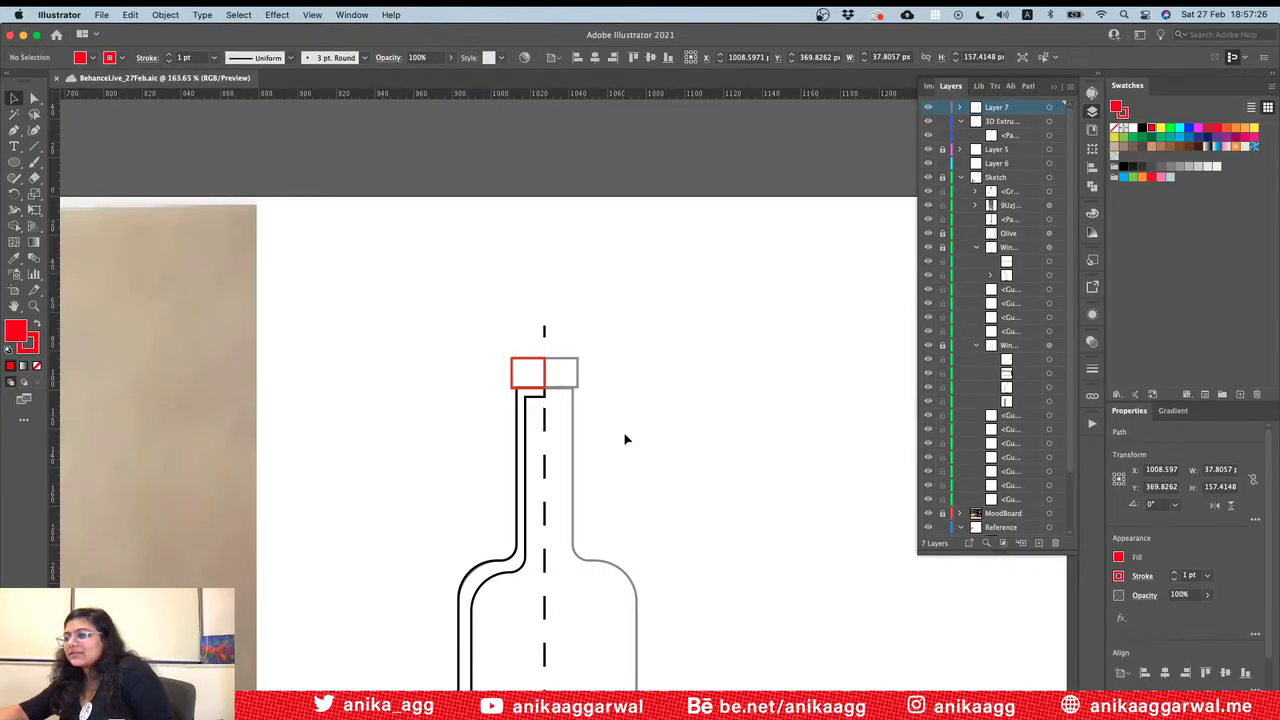
pyautogui.scroll(-10, 630, 480)
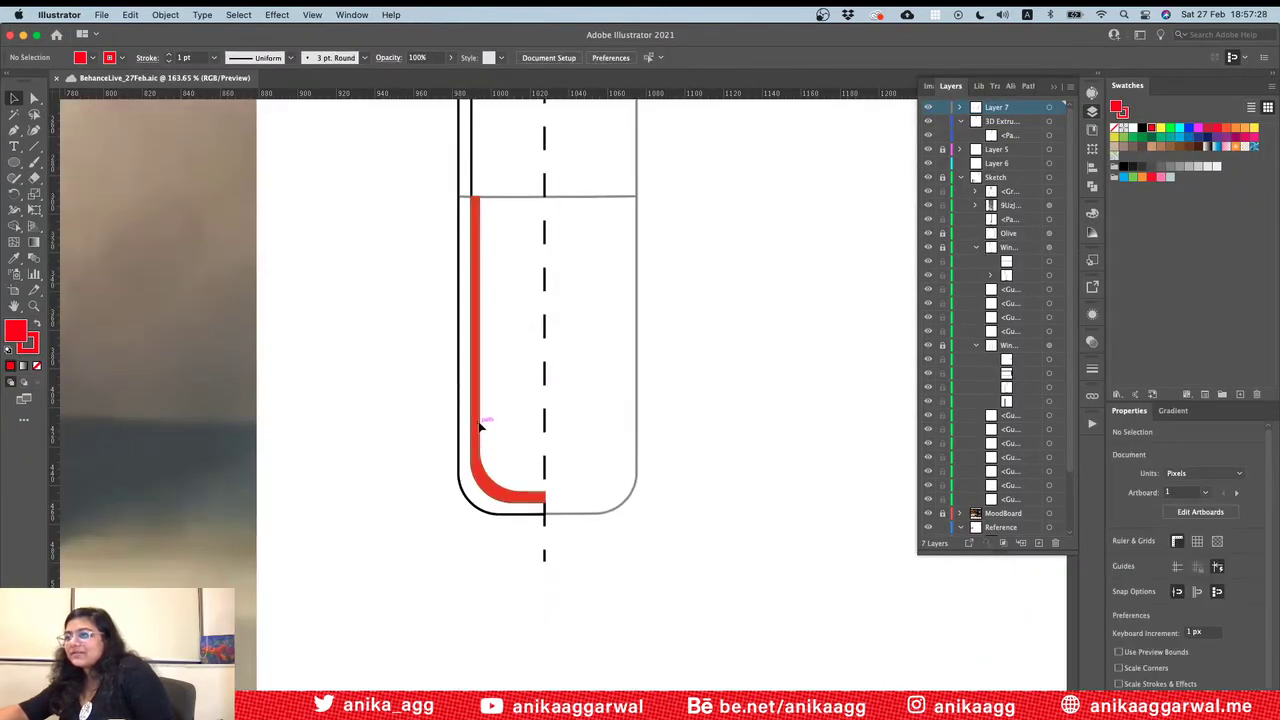
pyautogui.click(480, 428)
pyautogui.click(601, 272)
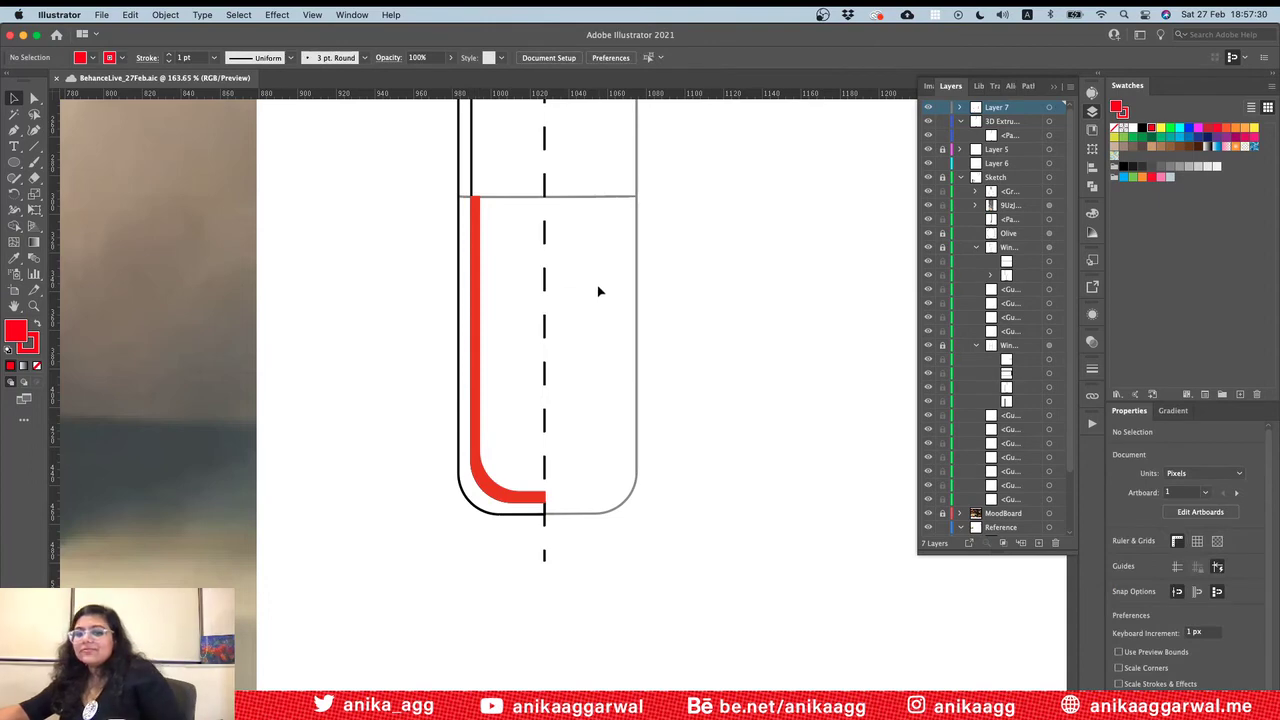
pyautogui.scroll(2, 598, 285)
pyautogui.click(479, 252)
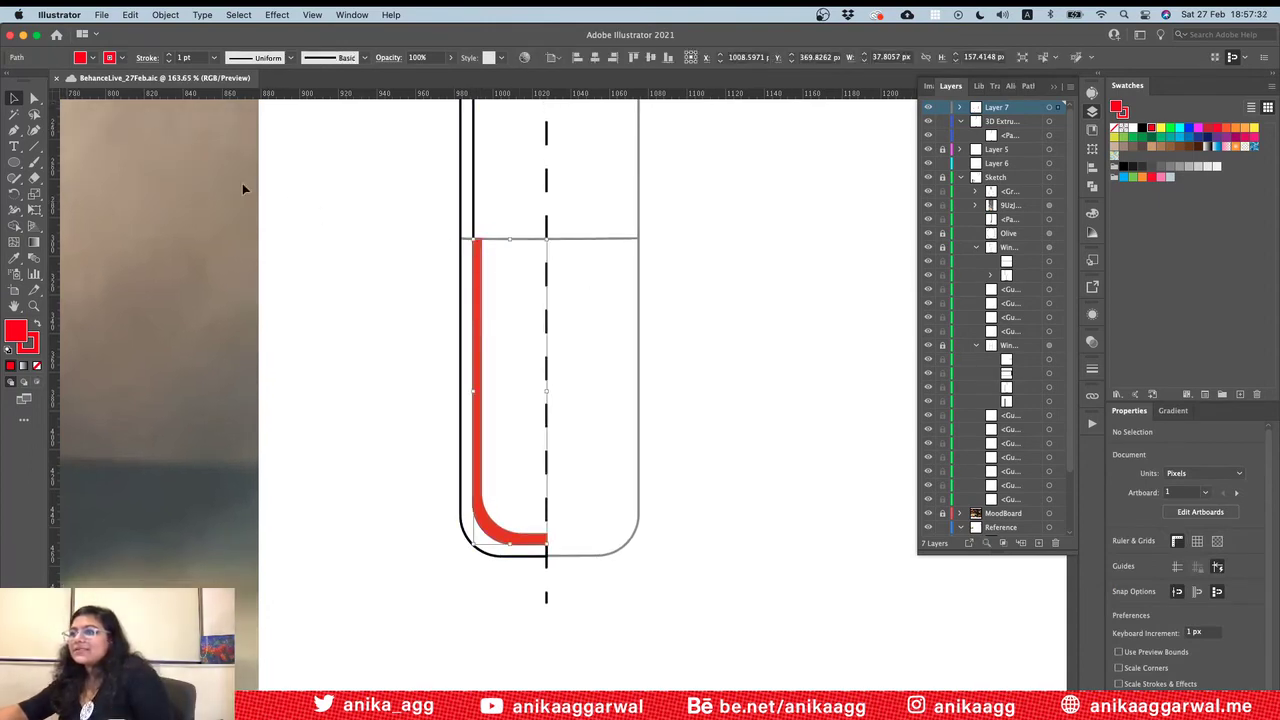
# Step: Draw a straight top edge along the liquid line to the dashed centre axis
pyautogui.press('p')
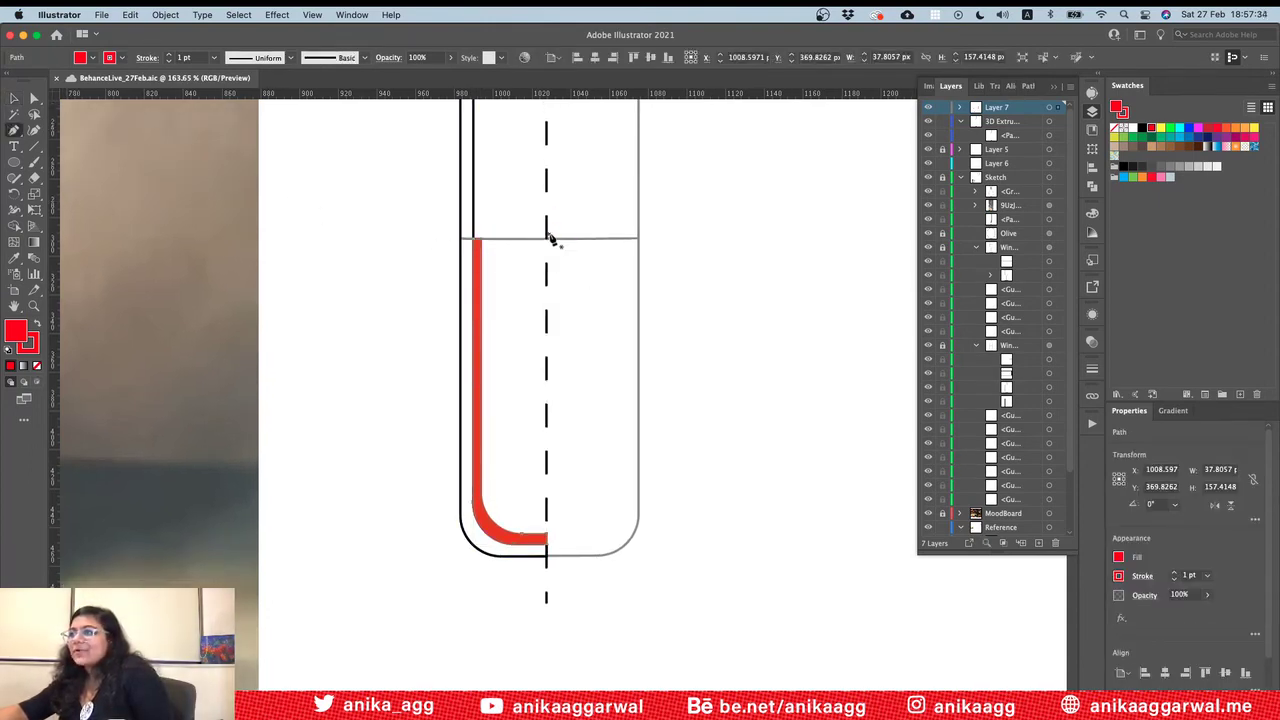
pyautogui.moveTo(546, 240)
pyautogui.mouseDown()
pyautogui.moveTo(548, 257)
pyautogui.moveTo(481, 243)
pyautogui.mouseUp()
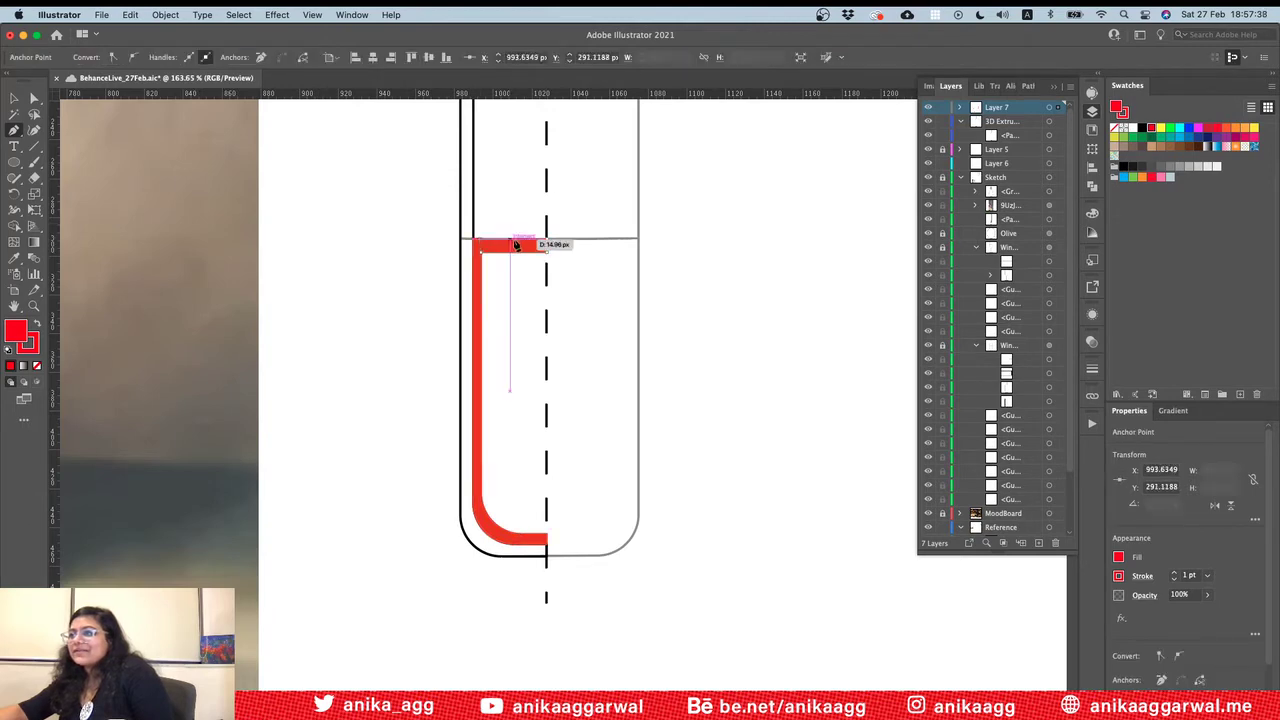
pyautogui.click(546, 243)
pyautogui.press('v')
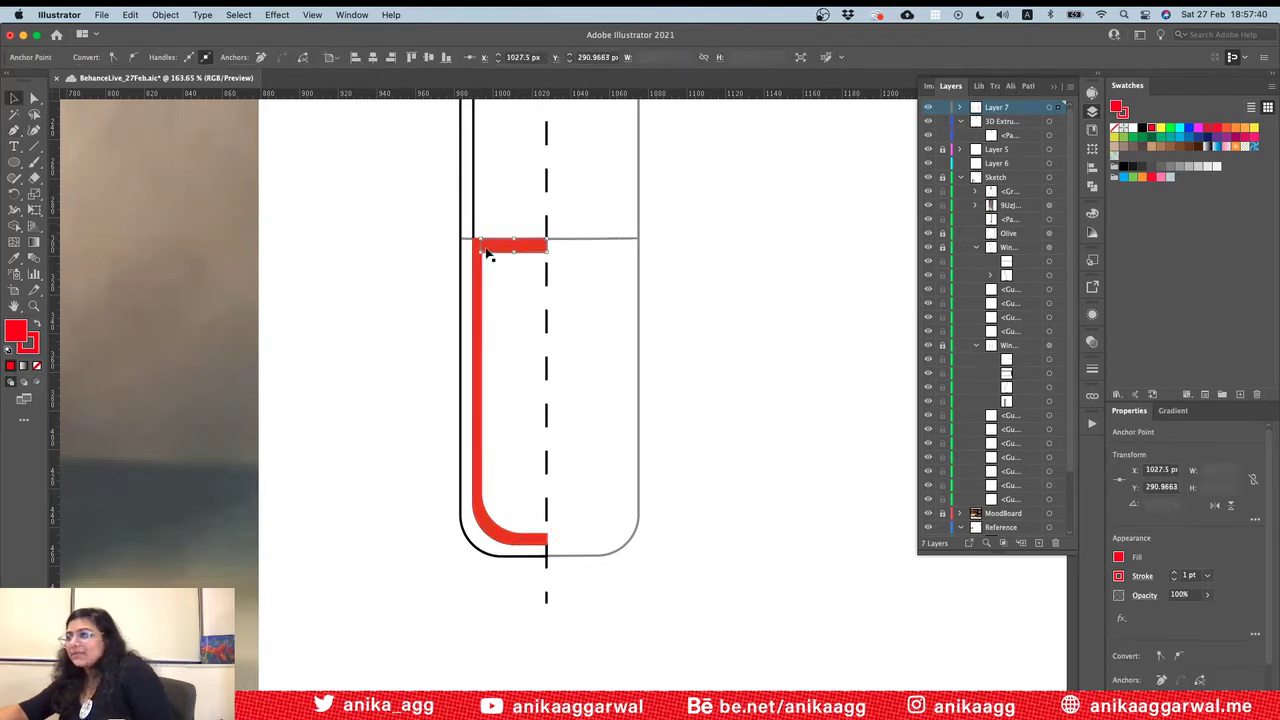
# Step: Select the whole red wine profile group and return to Photoshop
pyautogui.scroll(-2, 1173, 637)
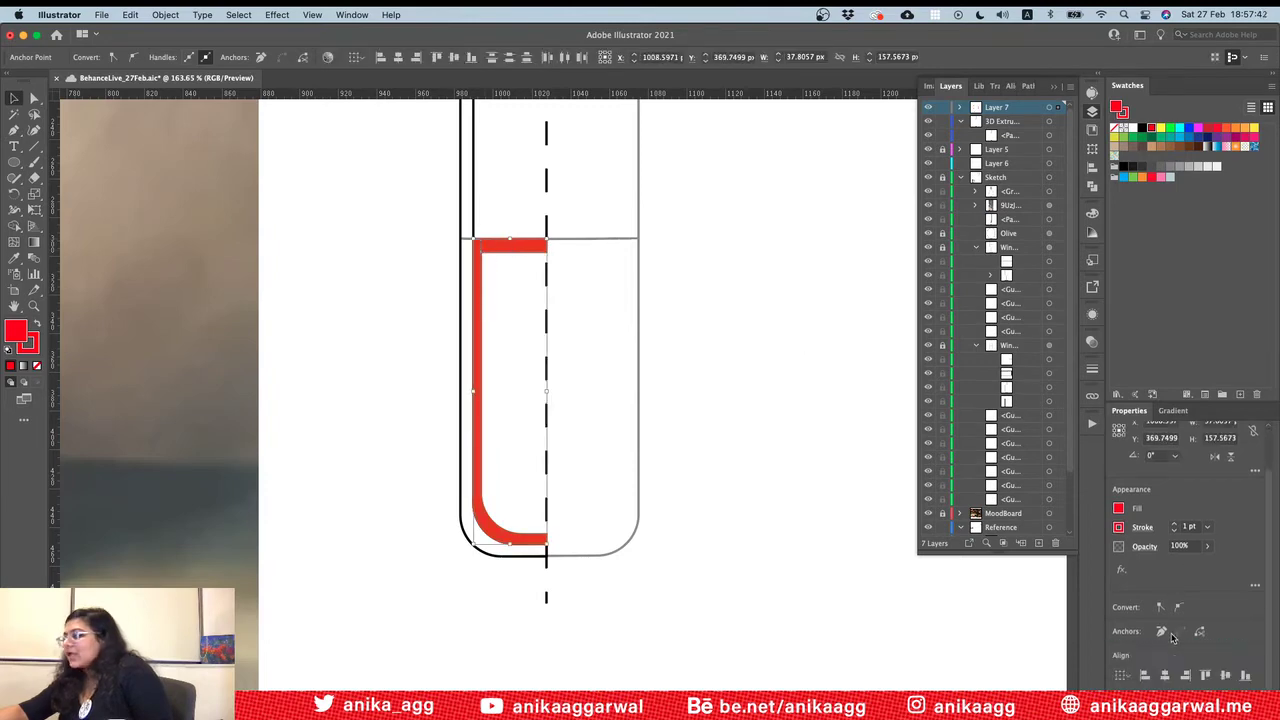
pyautogui.click(994, 632)
pyautogui.click(505, 246)
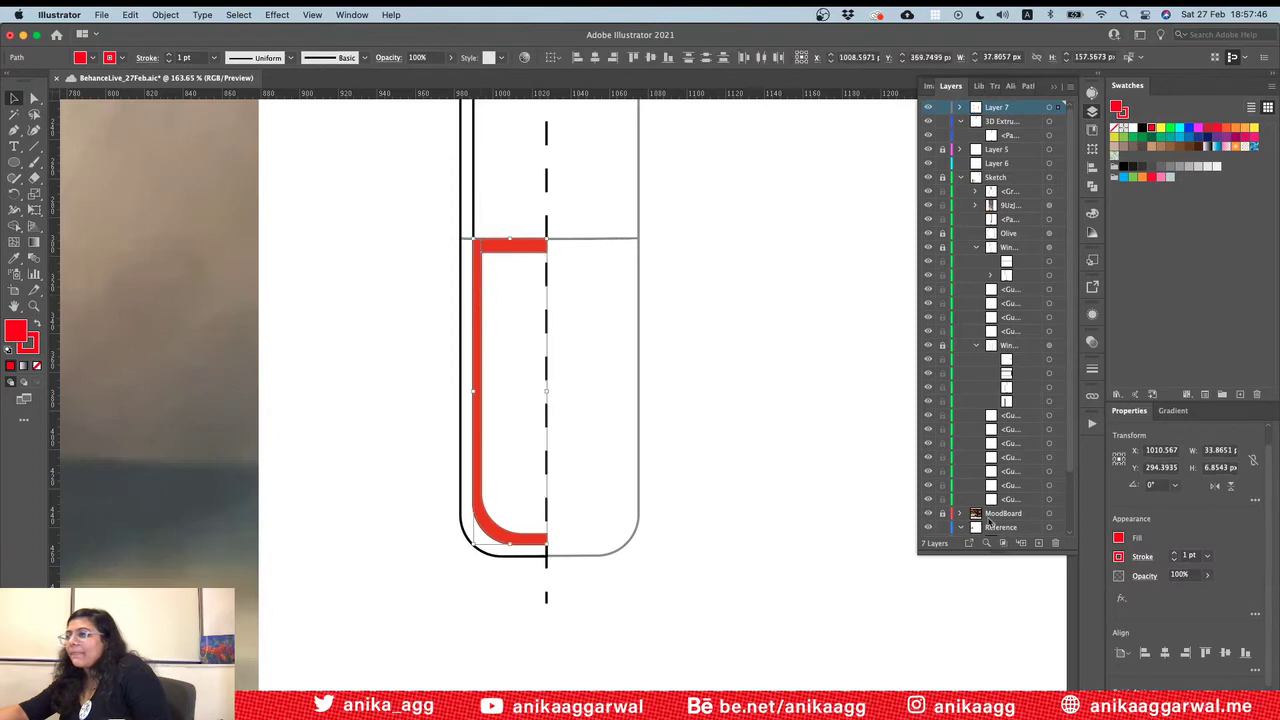
pyautogui.scroll(-3, 1200, 622)
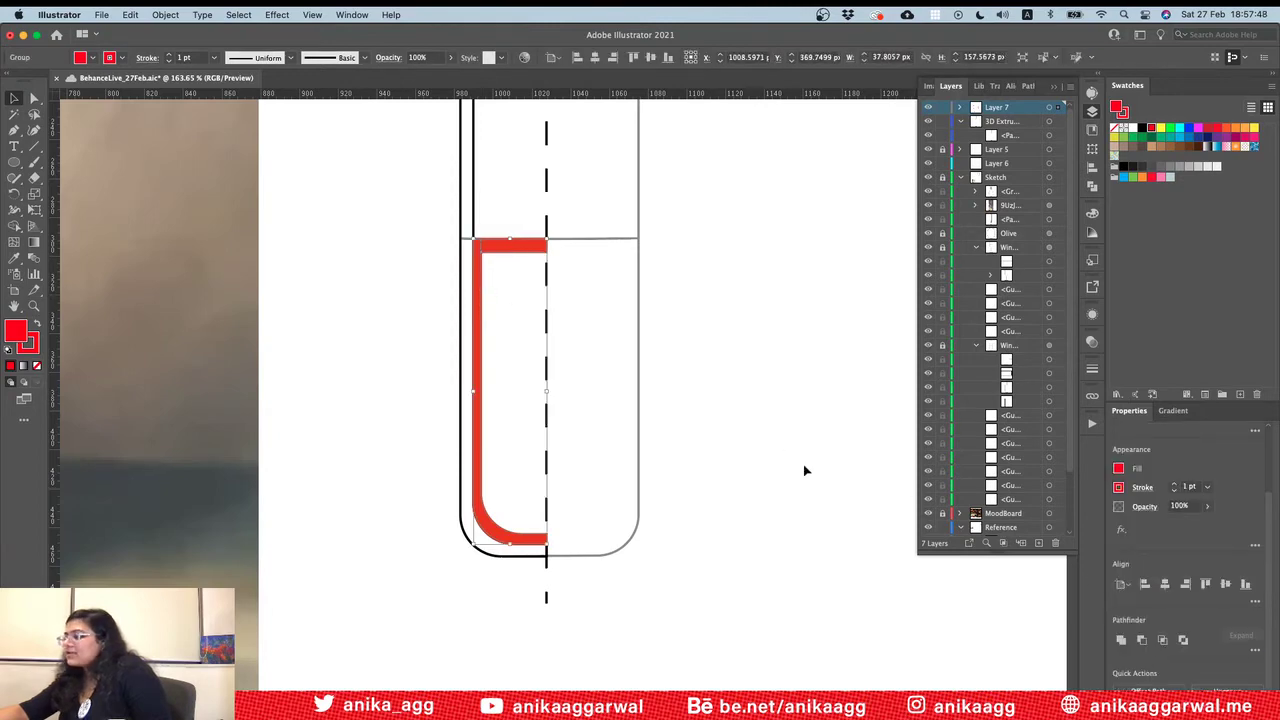
pyautogui.click(530, 246)
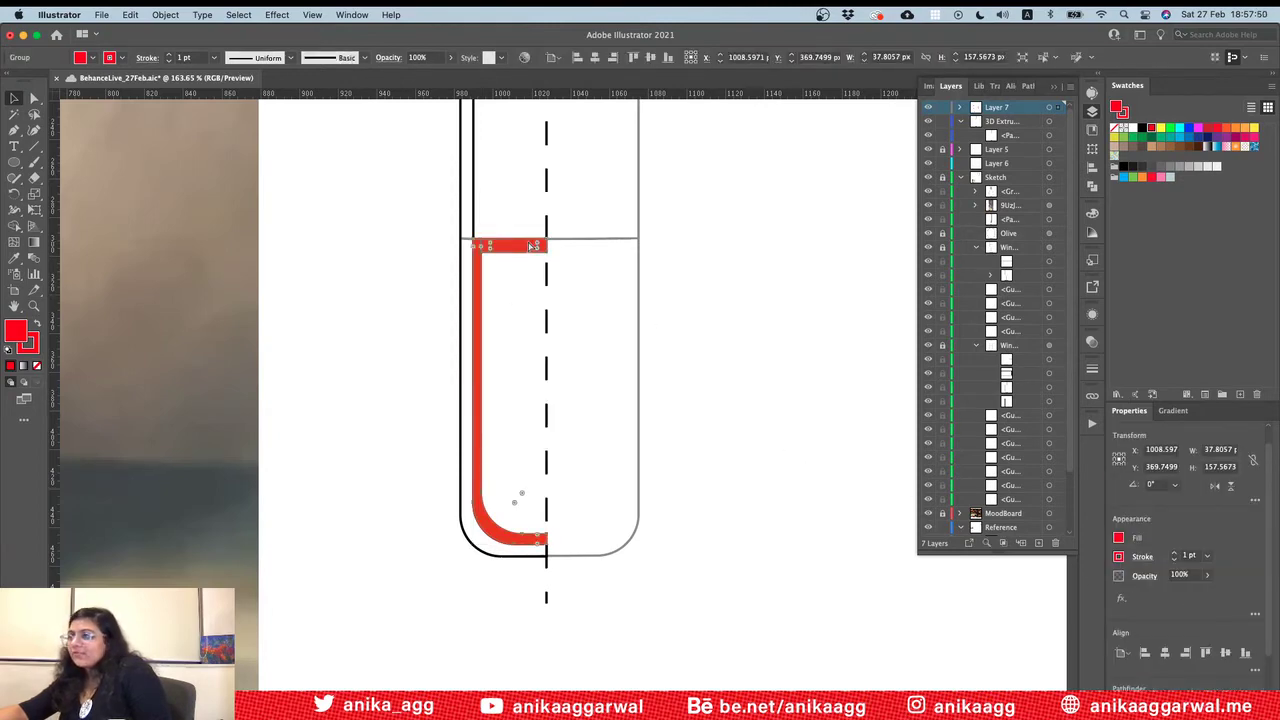
pyautogui.press('super+Tab')
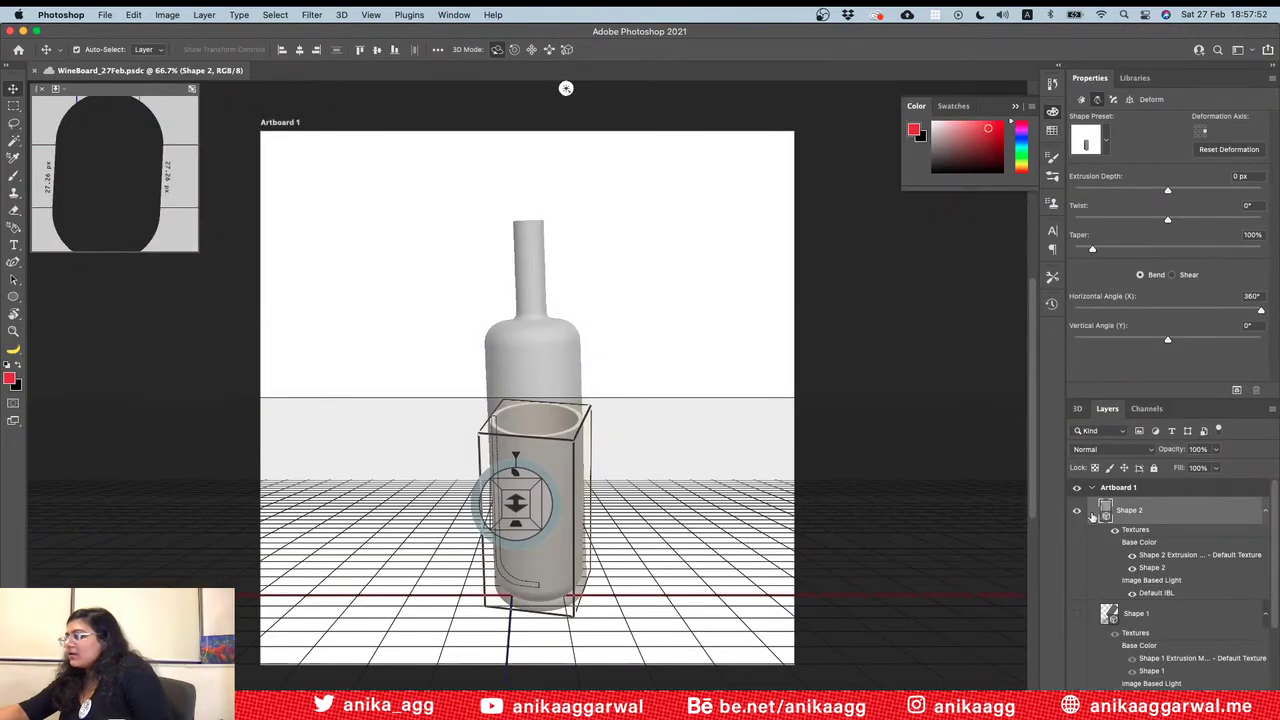
# Step: Delete the Shape 2 and Shape 1 3D layers, confirming each deletion
pyautogui.rightClick(1127, 512)
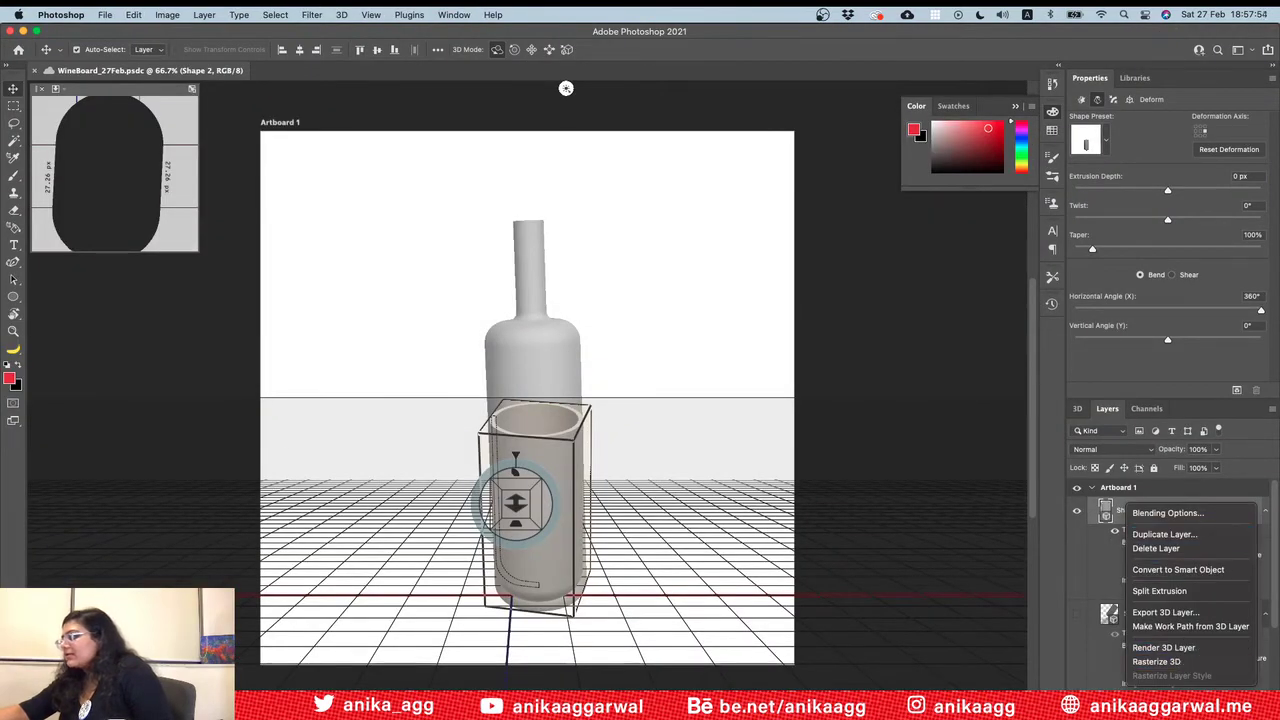
pyautogui.hotkey('ctrl', 'Up')
pyautogui.click(578, 534)
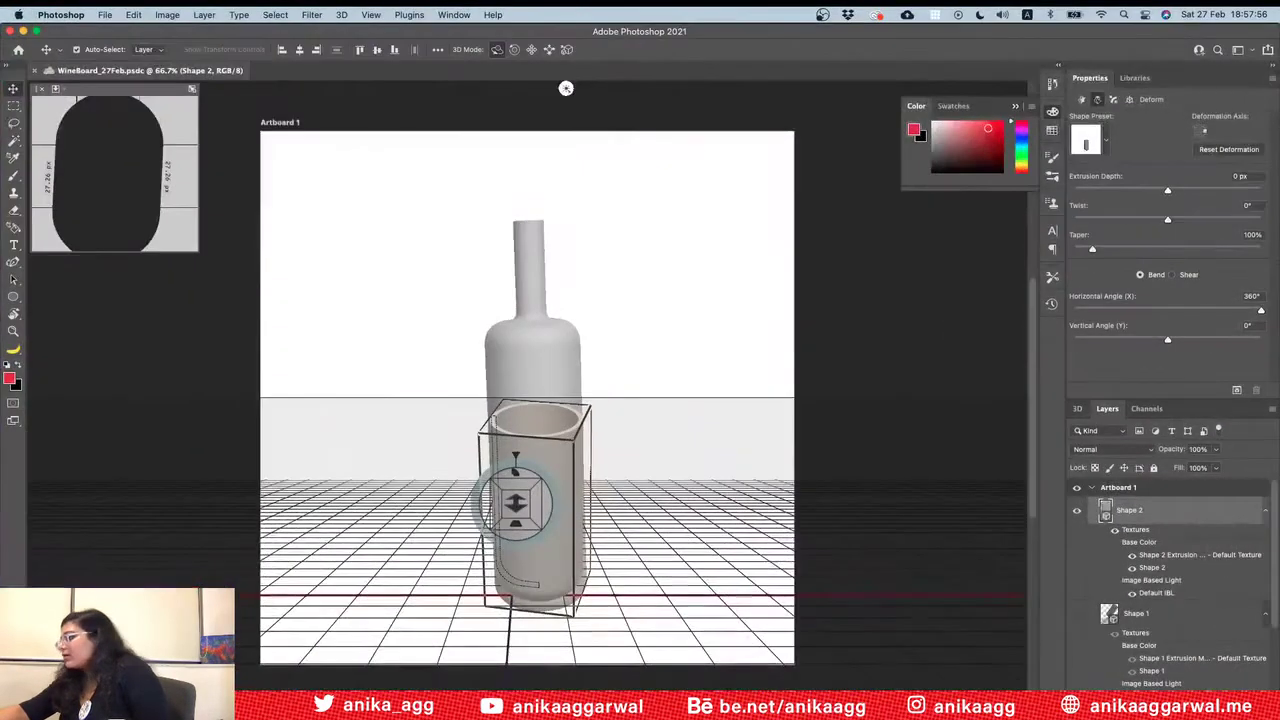
pyautogui.press('Delete')
pyautogui.press('Return')
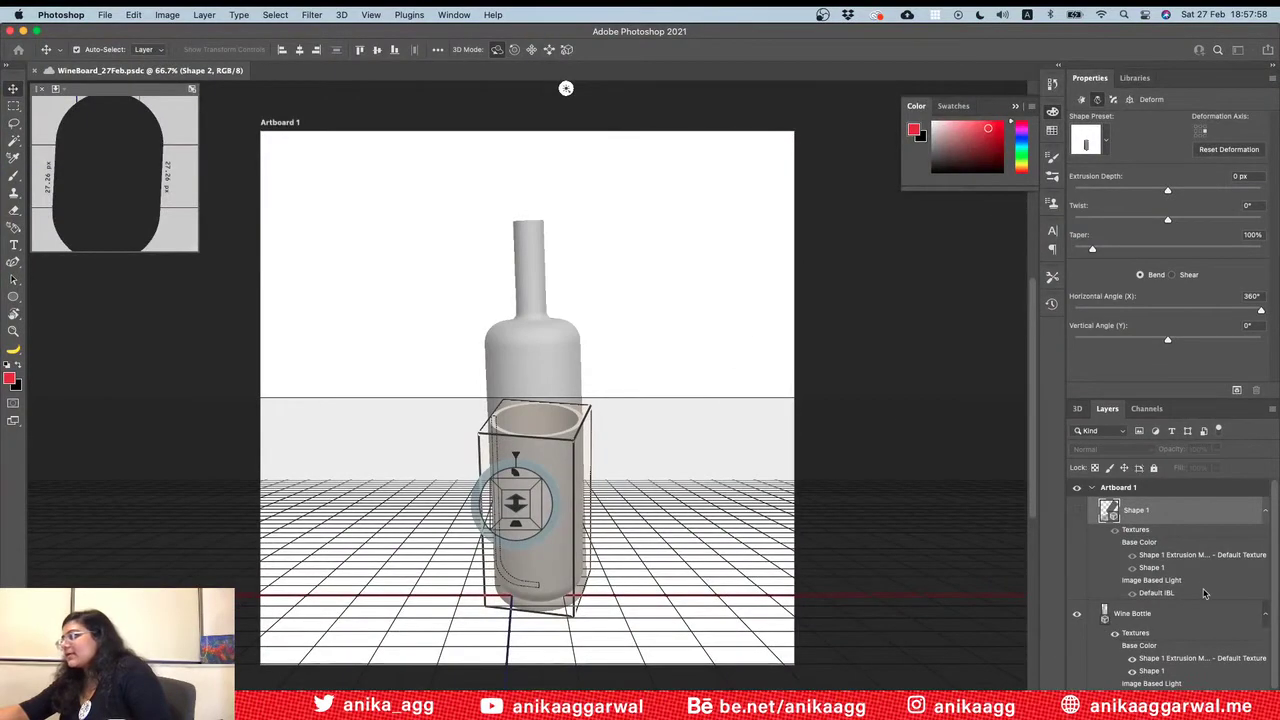
pyautogui.press('Delete')
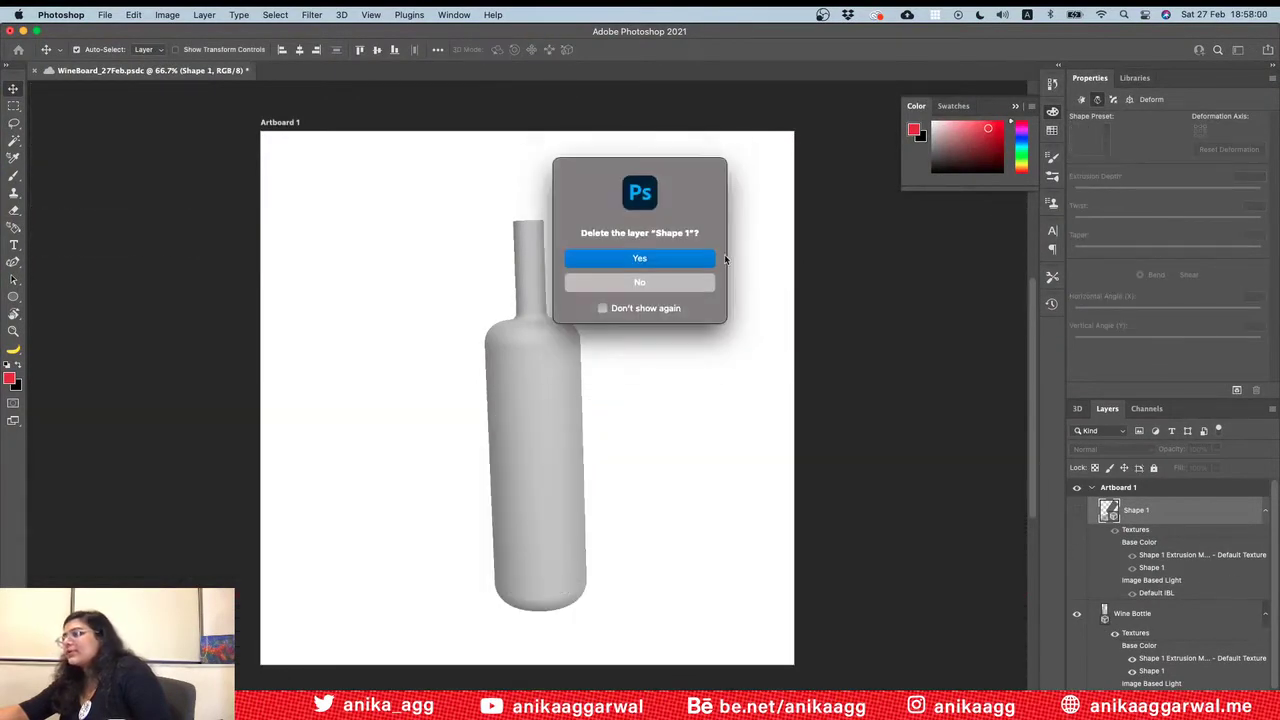
pyautogui.click(688, 255)
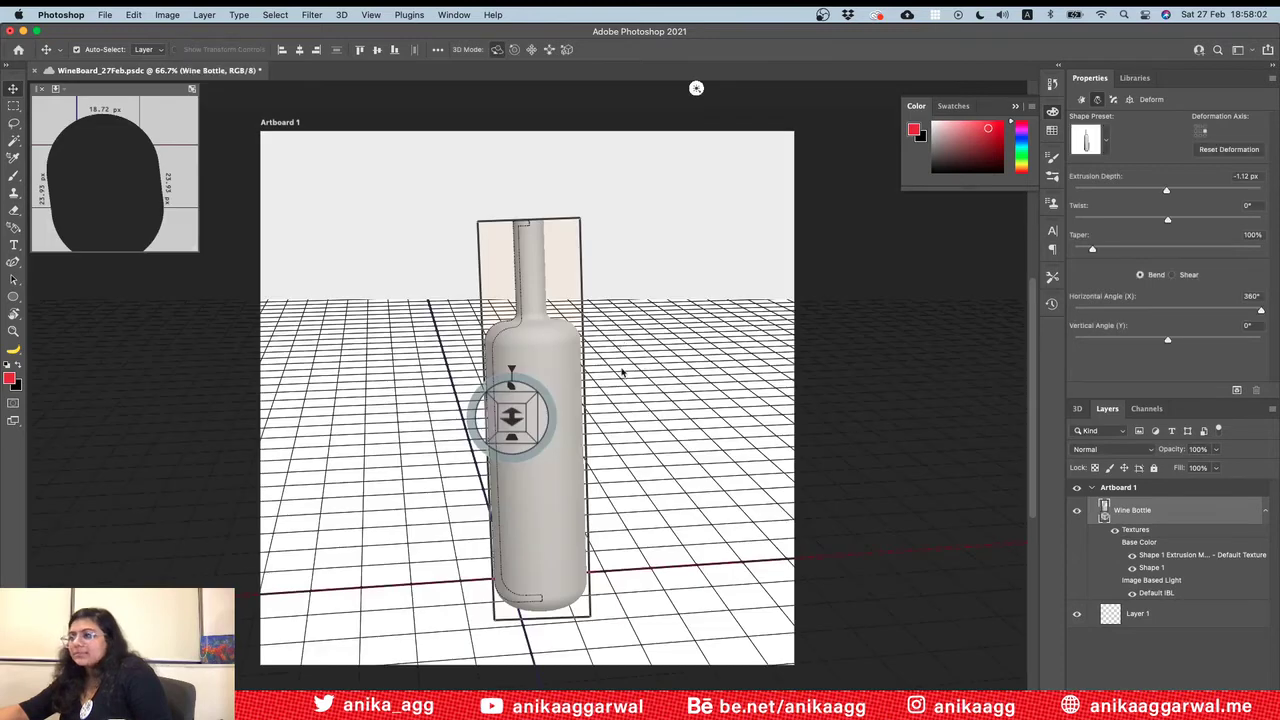
# Step: Paste the red wine profile as a shape layer, move it onto the bottle body, and scale it to 66.84%
pyautogui.press('super+v')
pyautogui.click(652, 312)
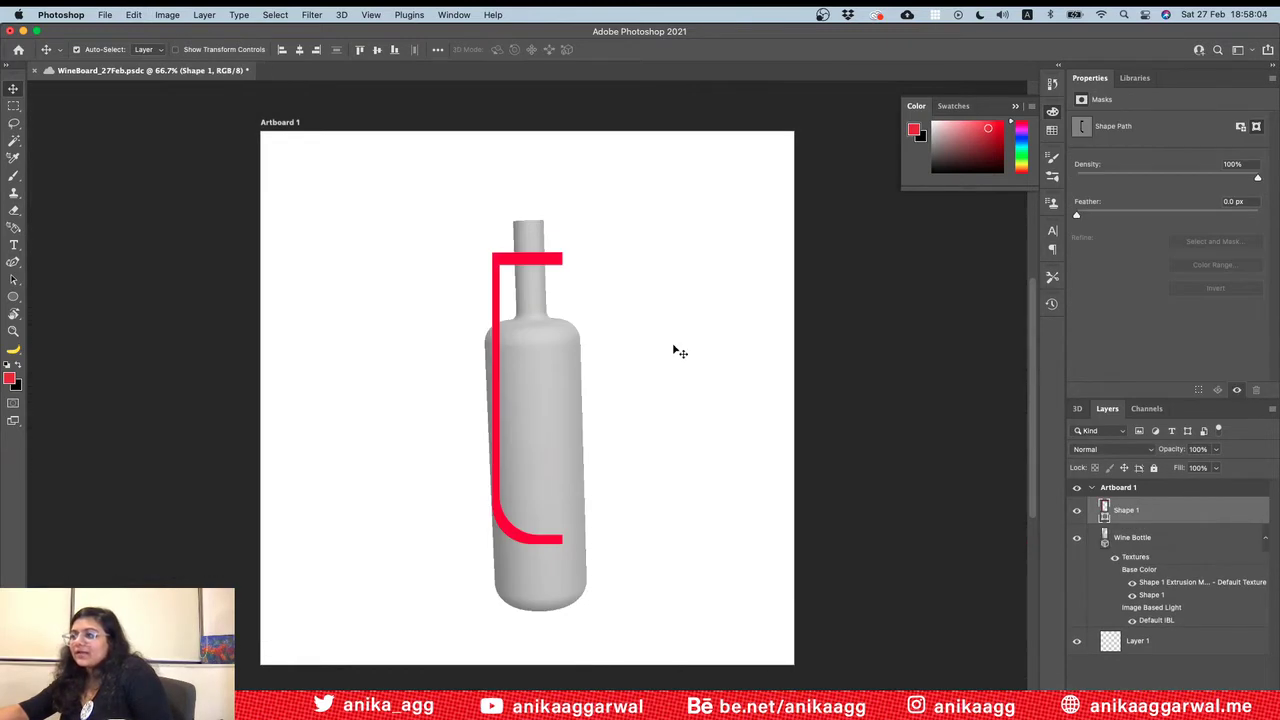
pyautogui.moveTo(503, 275); pyautogui.dragTo(541, 414)
pyautogui.press('super+t')
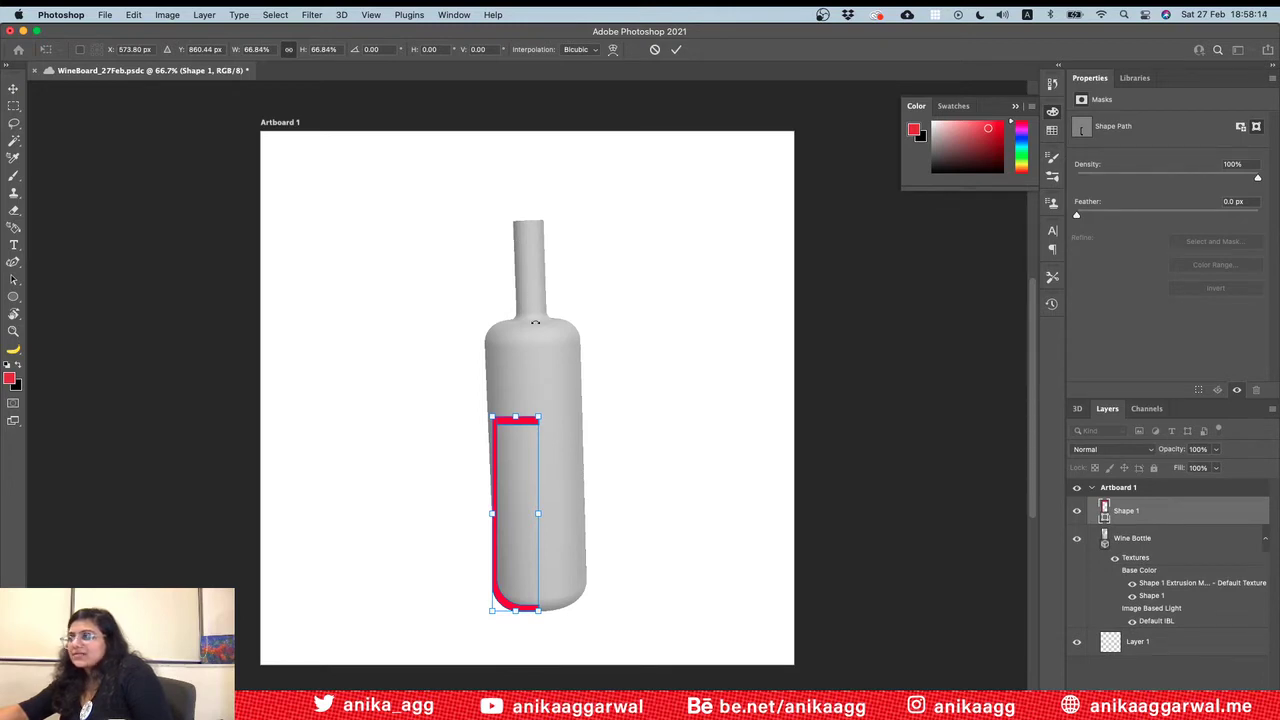
pyautogui.press('Return')
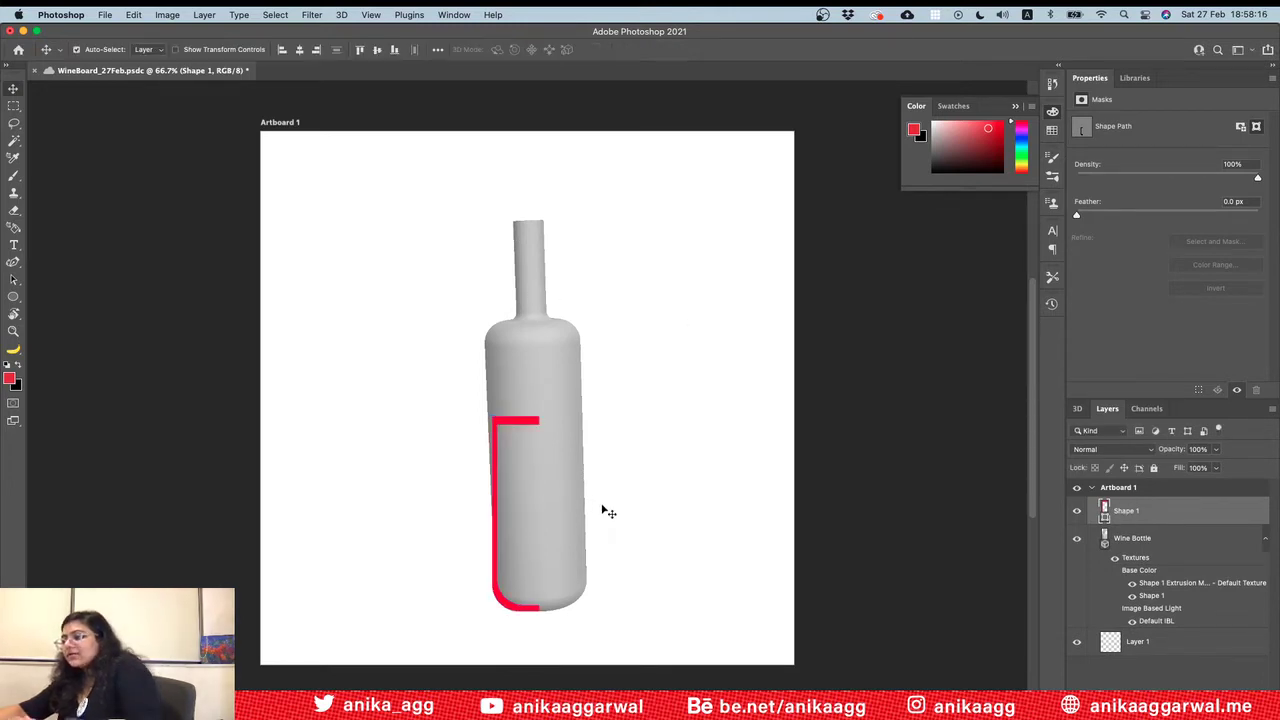
pyautogui.click(1077, 409)
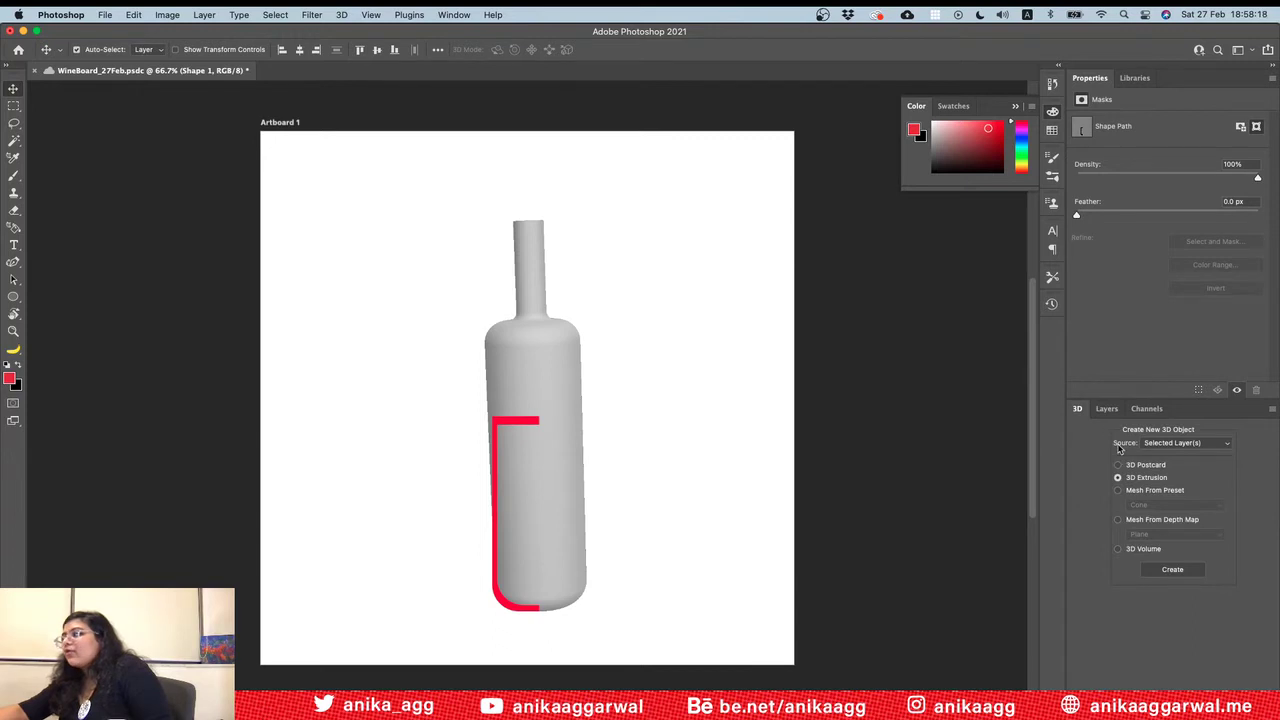
# Step: Extrude the profile in 3D, revolve it with the cylinder shape preset, and turn off cast shadows
pyautogui.click(1167, 569)
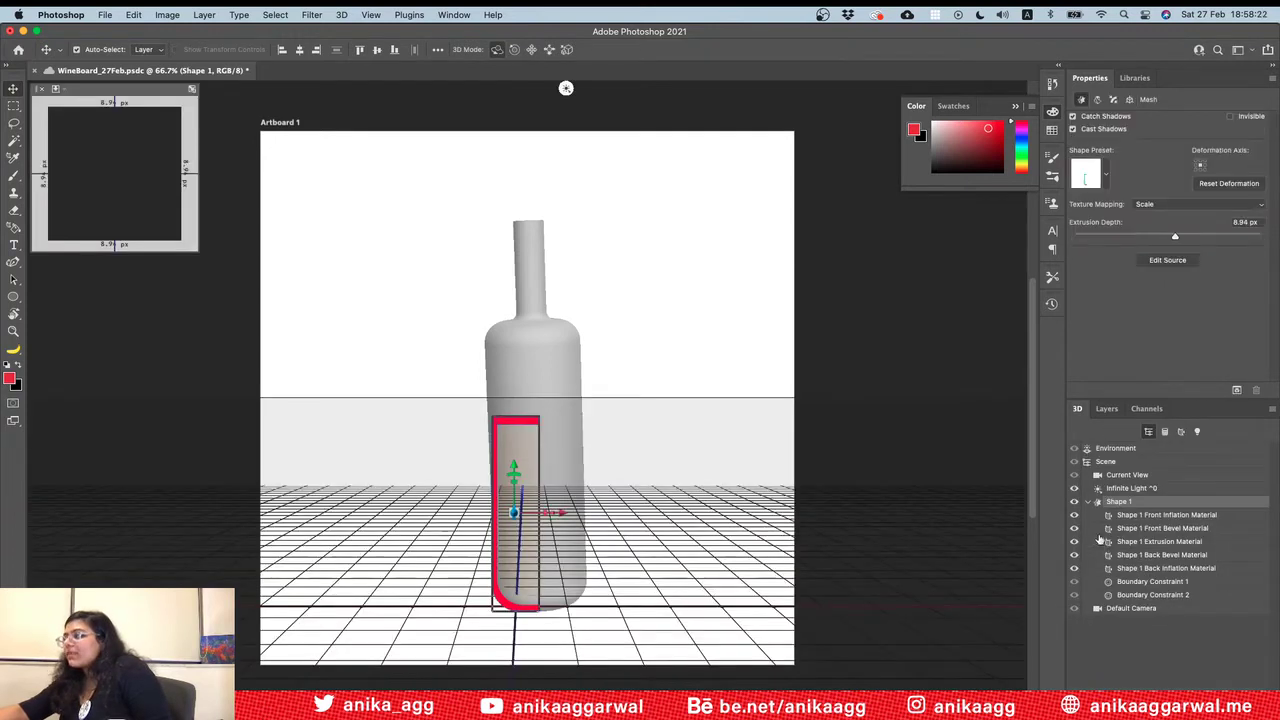
pyautogui.moveTo(534, 565); pyautogui.dragTo(576, 597)
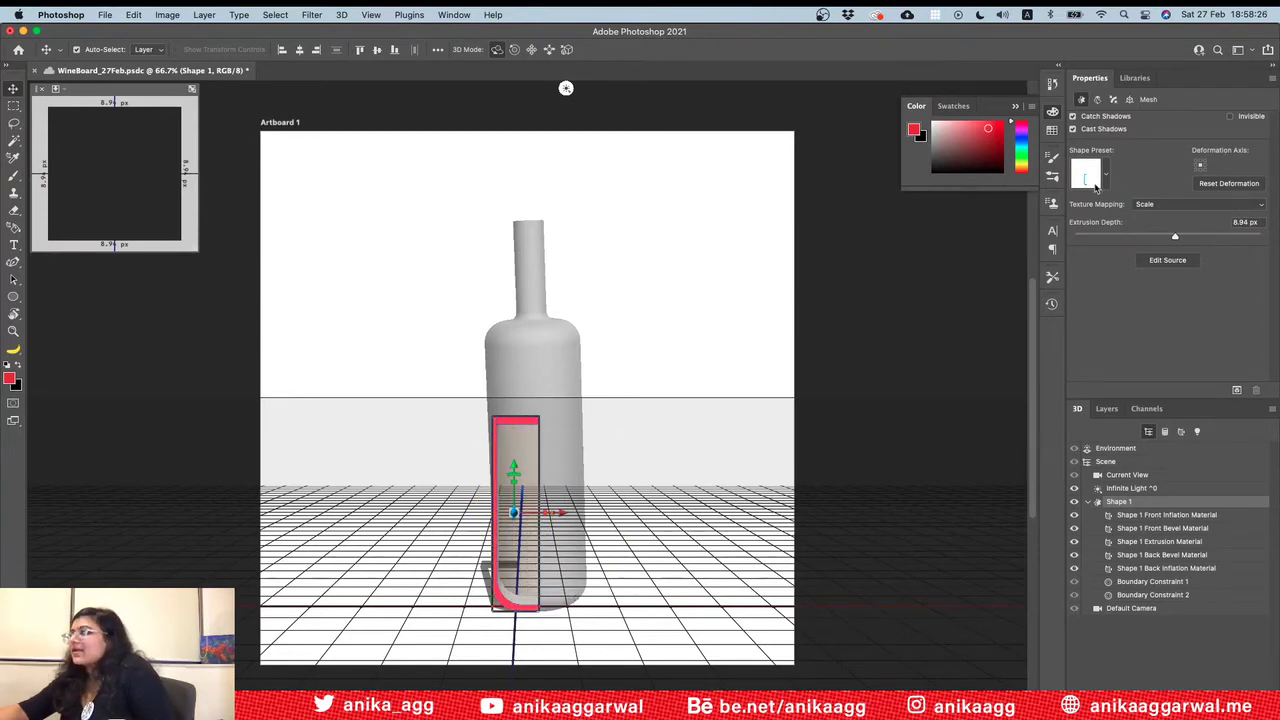
pyautogui.click(1103, 178)
pyautogui.click(1032, 263)
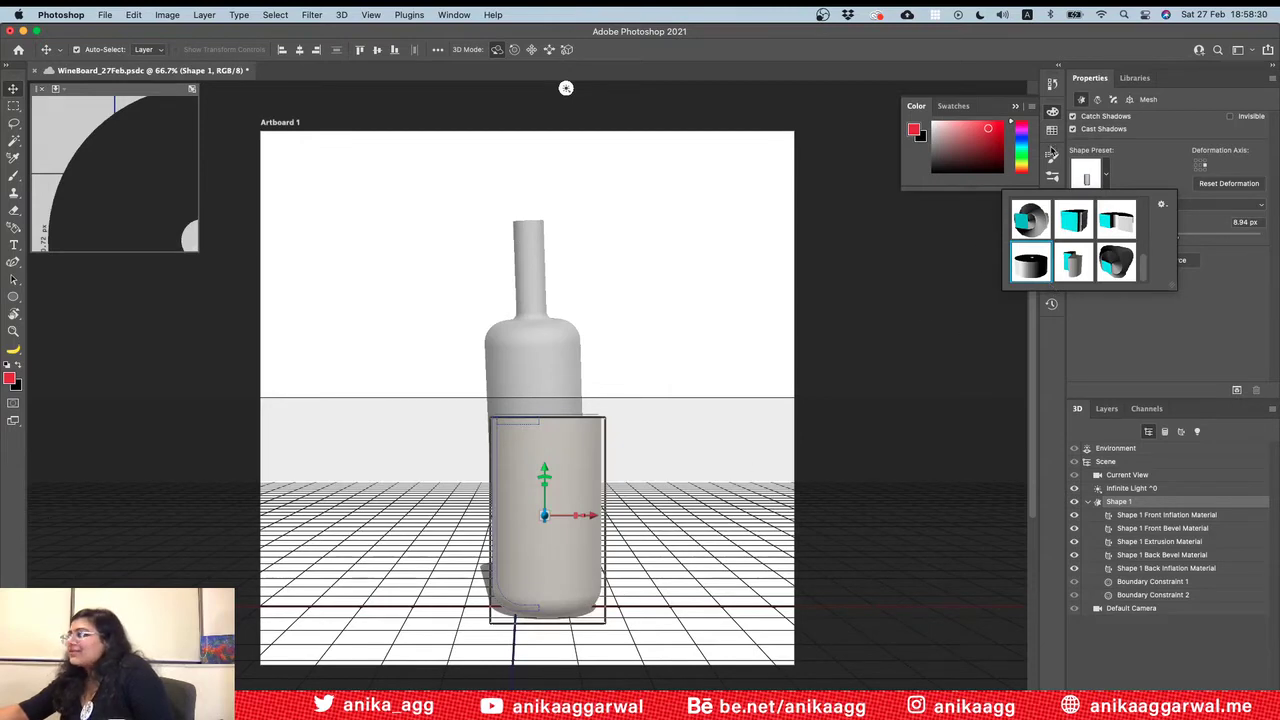
pyautogui.click(1073, 118)
pyautogui.click(1073, 129)
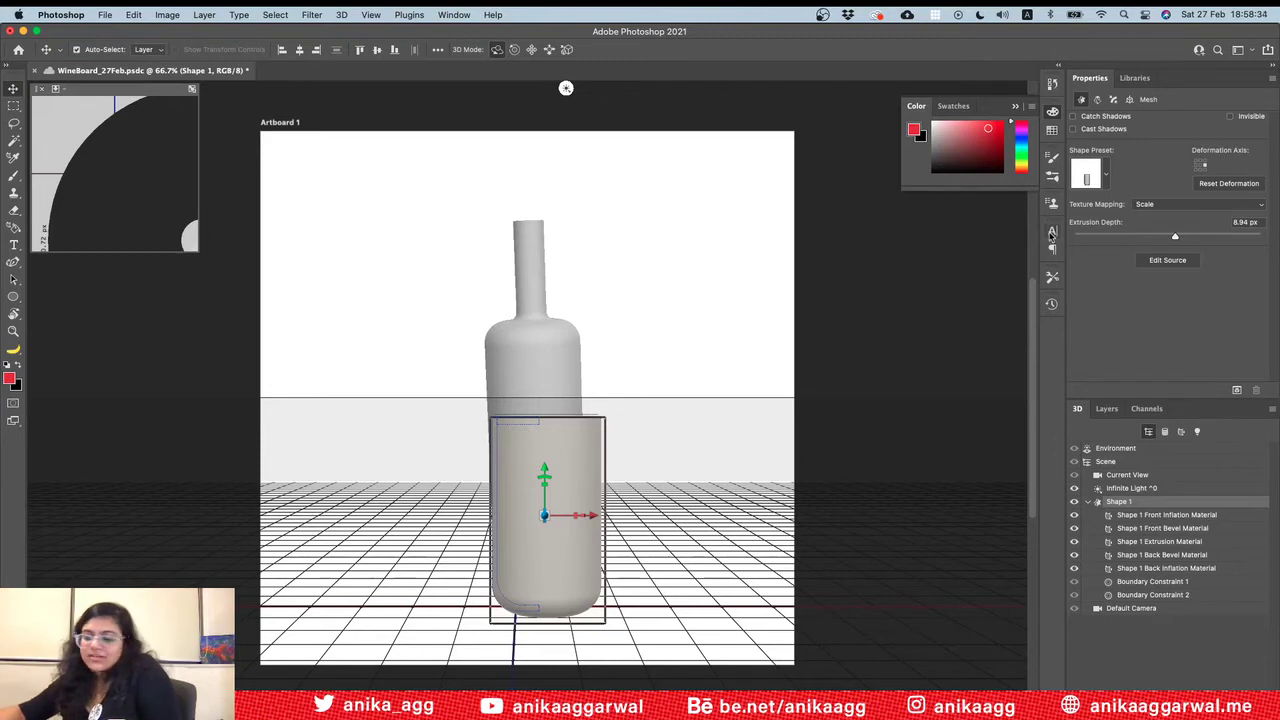
# Step: Select all five wine materials and remove the default Base Color texture
pyautogui.click(1150, 514)
pyautogui.keyDown('shift'); pyautogui.click(1140, 568); pyautogui.keyUp('shift')
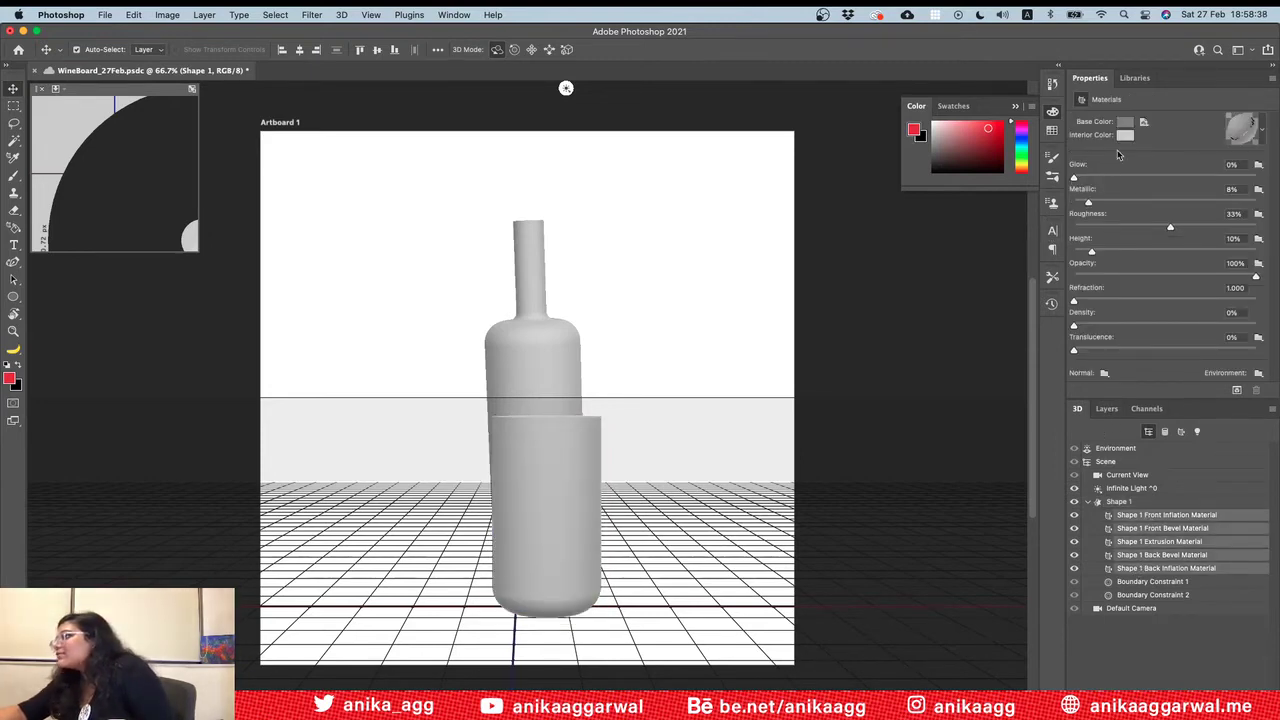
pyautogui.click(1143, 121)
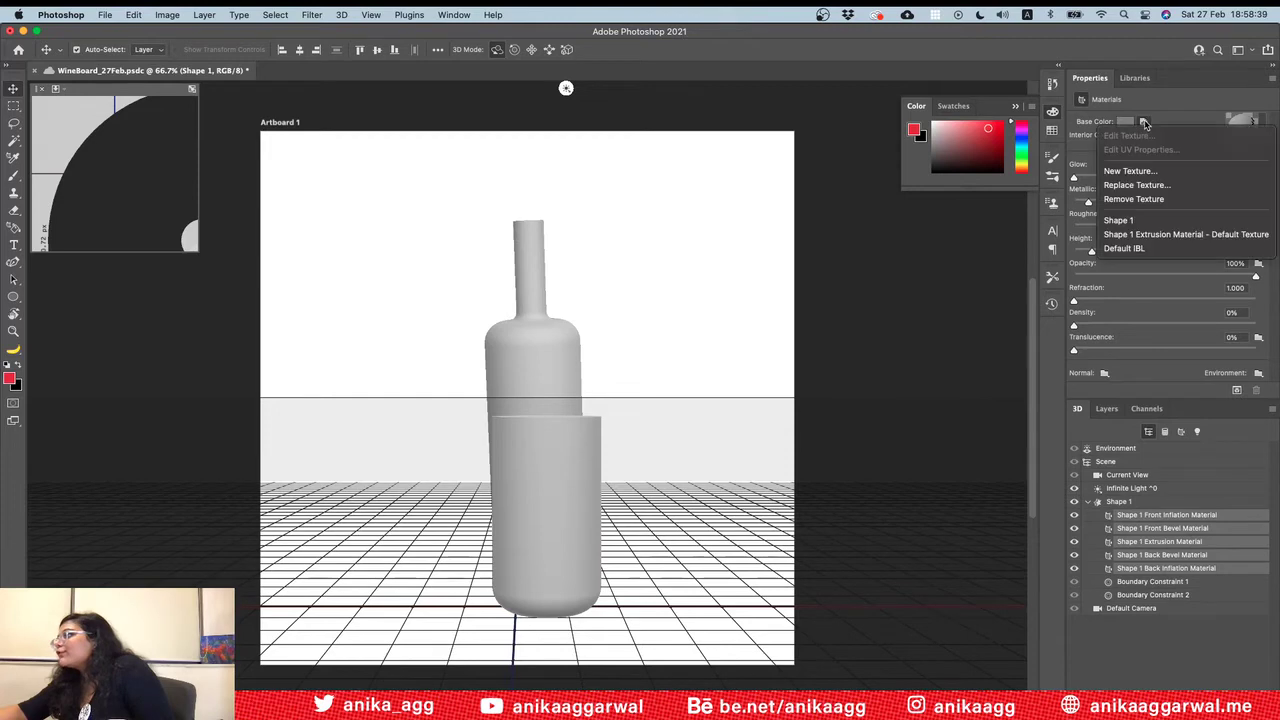
pyautogui.click(1133, 198)
pyautogui.click(1100, 412)
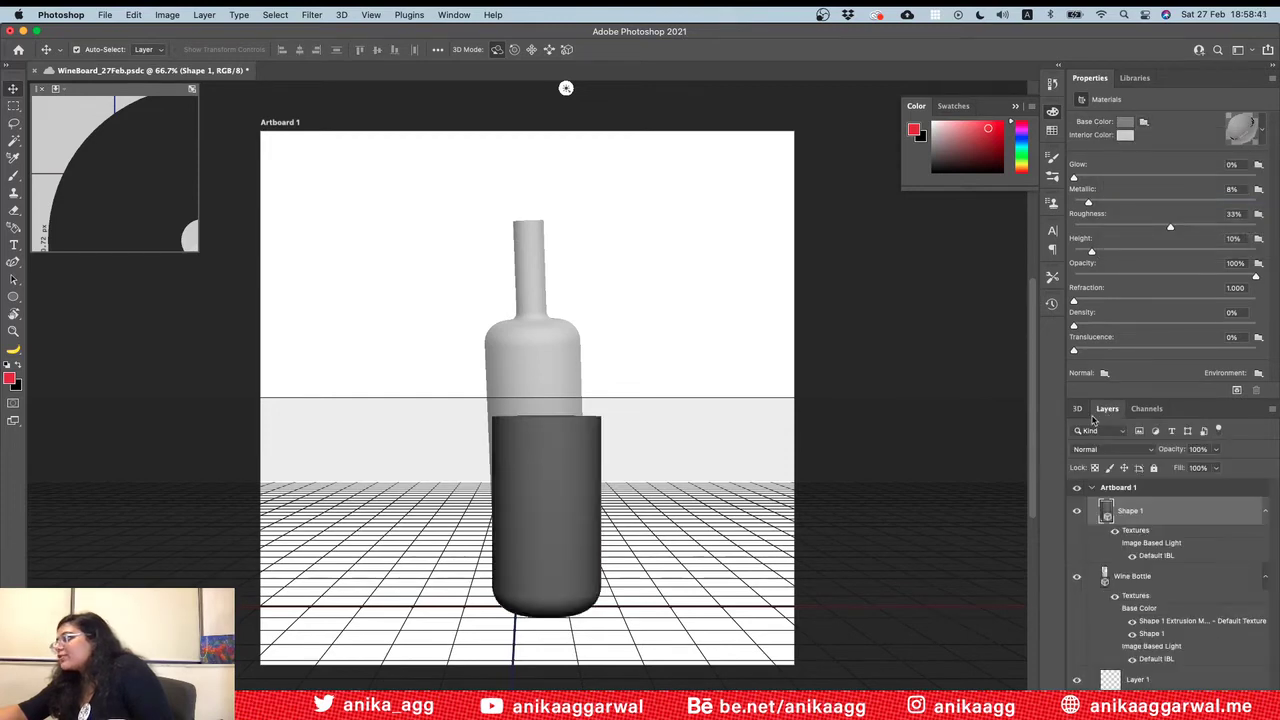
pyautogui.click(492, 355)
# Step: Check the bottle's mesh, then set the wine Shape 1 extrusion depth to 0 px
pyautogui.click(1137, 578)
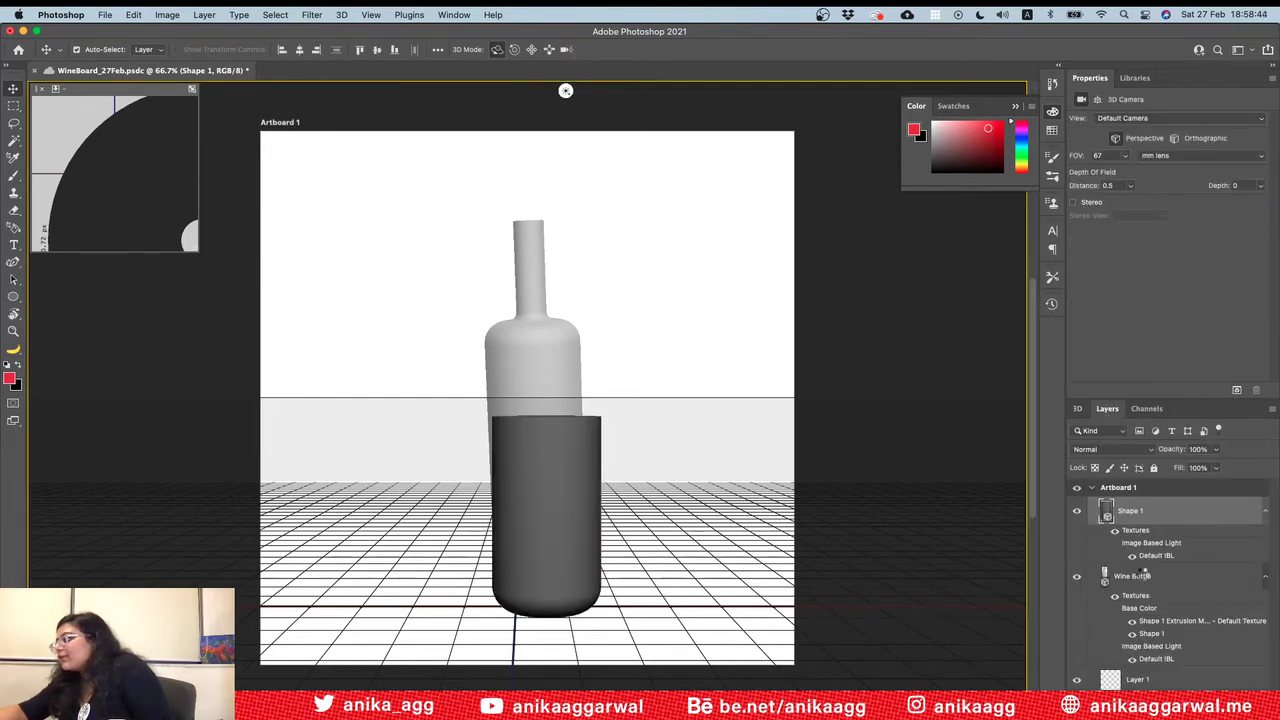
pyautogui.click(527, 334)
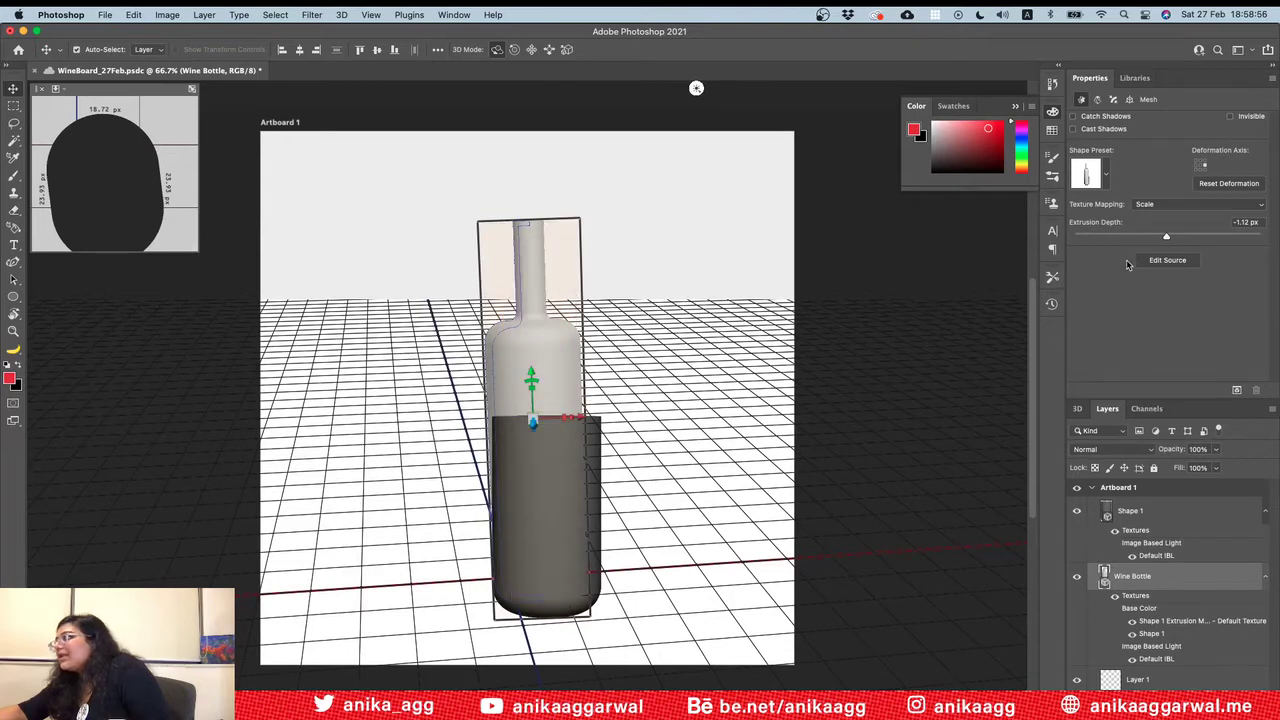
pyautogui.click(575, 490)
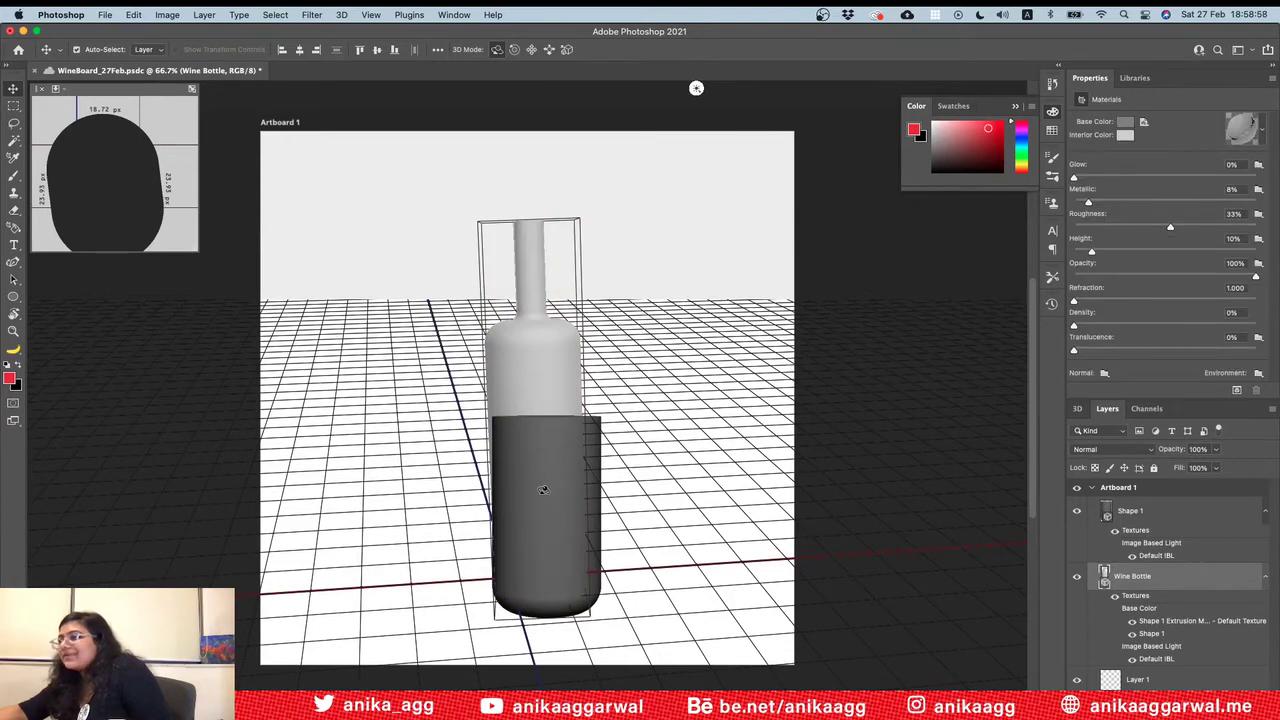
pyautogui.click(1123, 512)
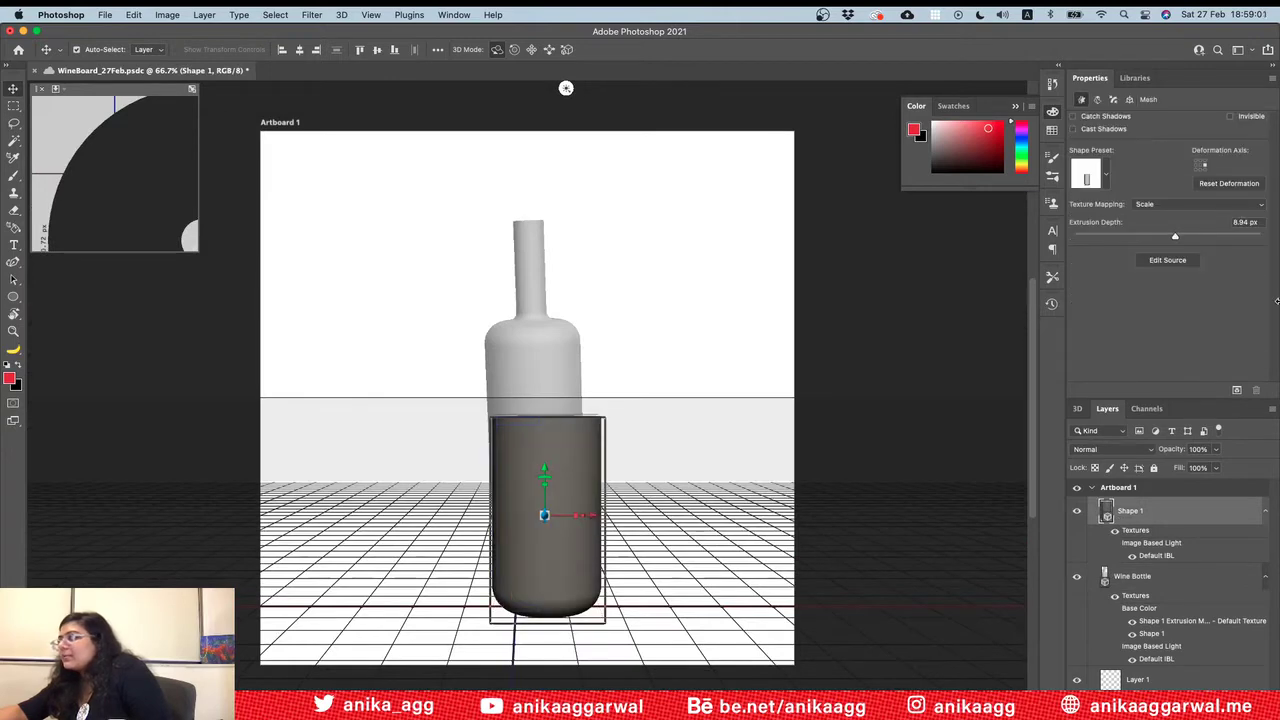
pyautogui.click(1245, 222)
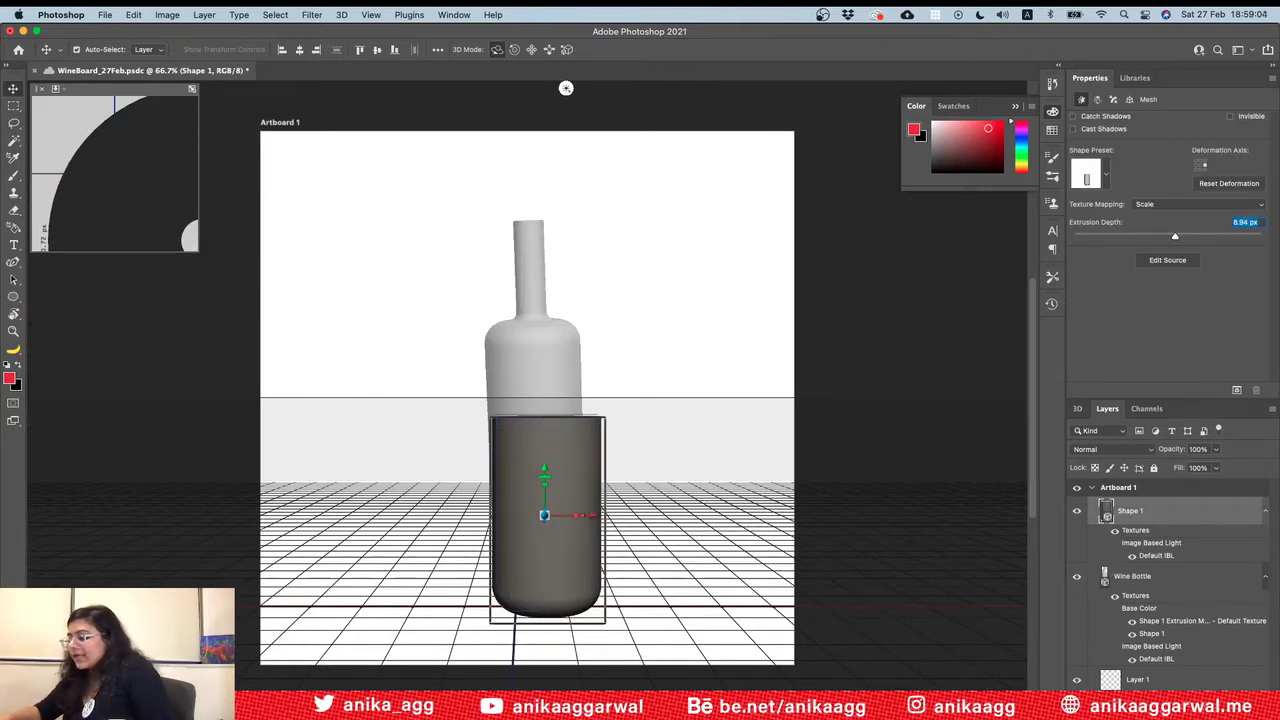
pyautogui.write('0')
pyautogui.press('Return')
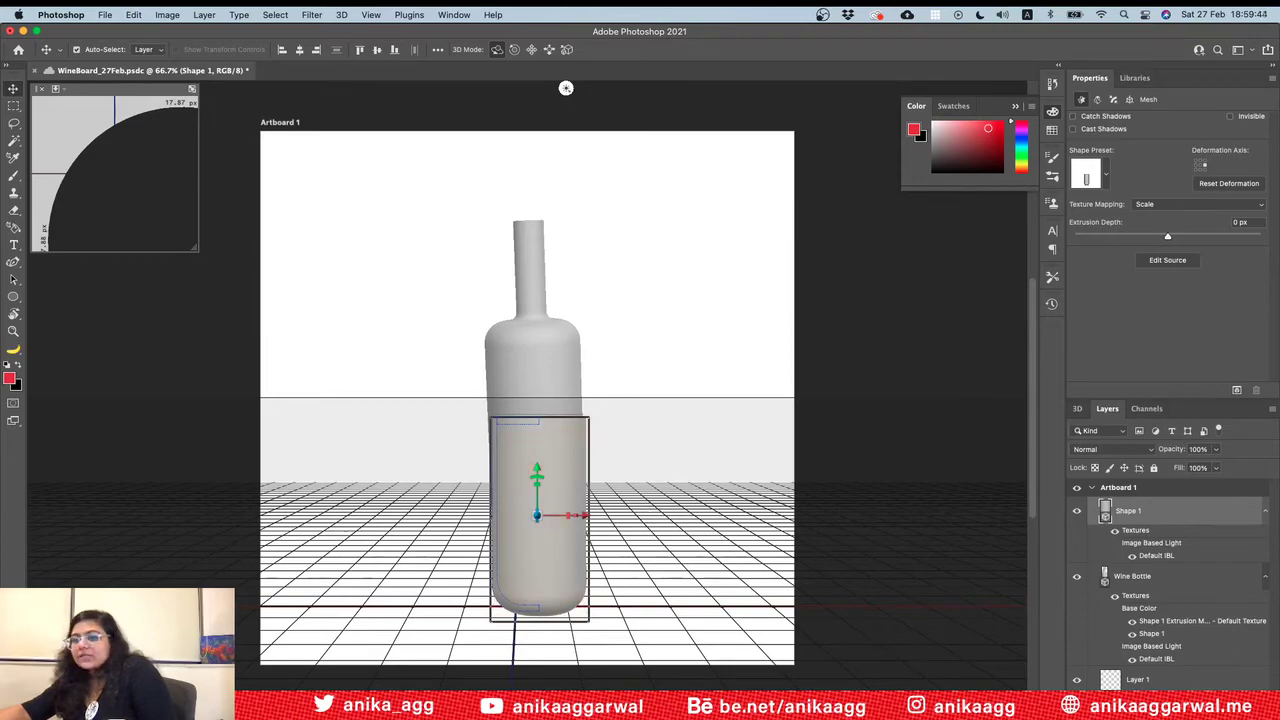
# Step: Orbit the scene, reset to the frontal view, then orbit to a high top-down angle
pyautogui.moveTo(566, 88); pyautogui.dragTo(931, 88)
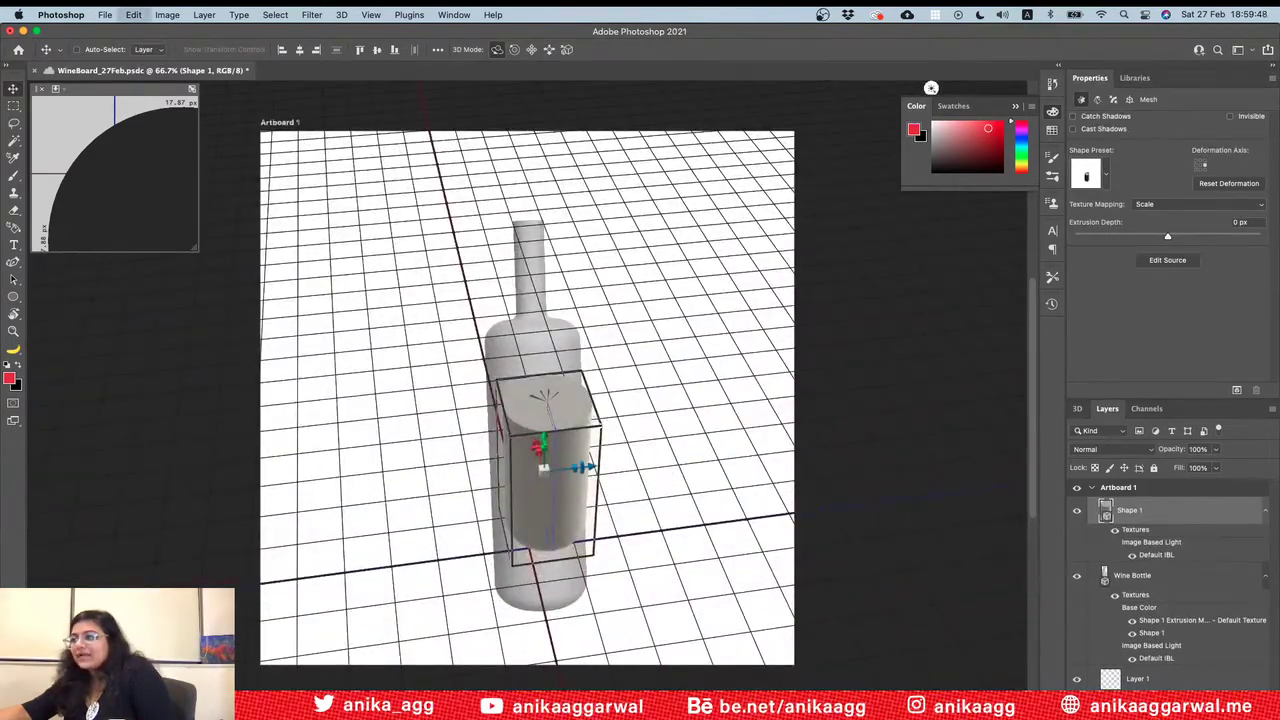
pyautogui.press('super+z')
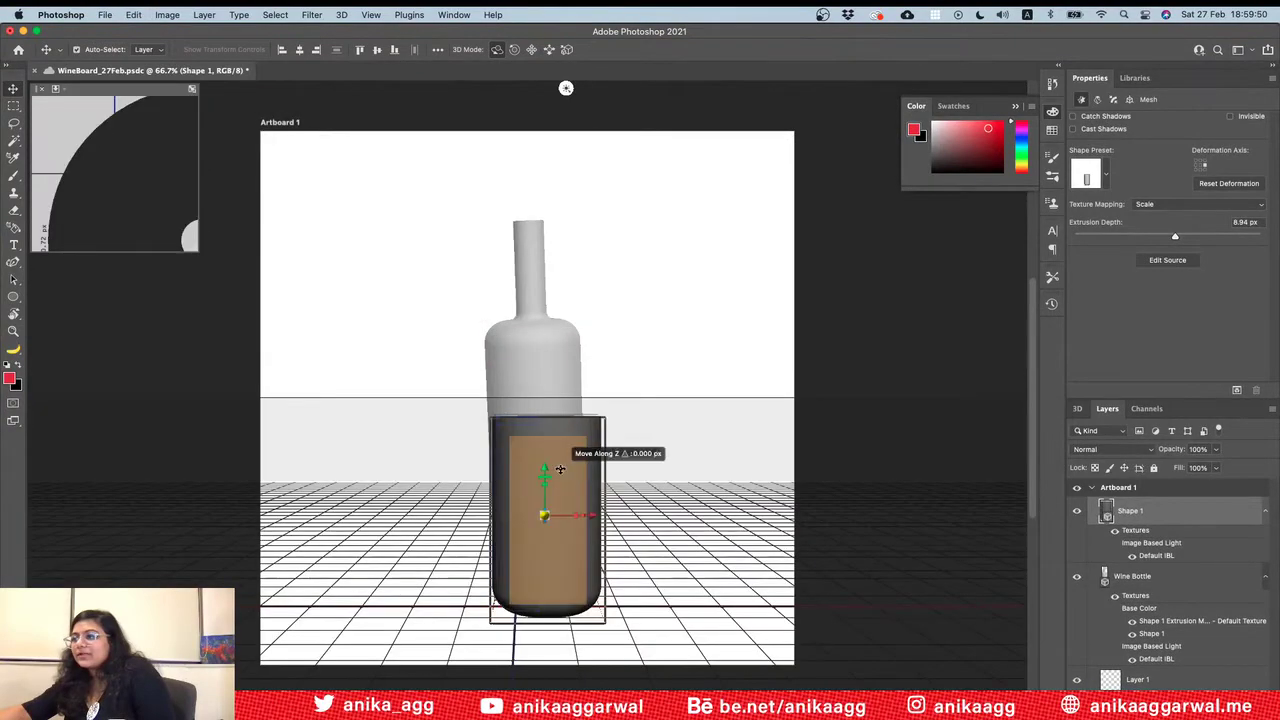
pyautogui.moveTo(230, 592); pyautogui.dragTo(260, 488)
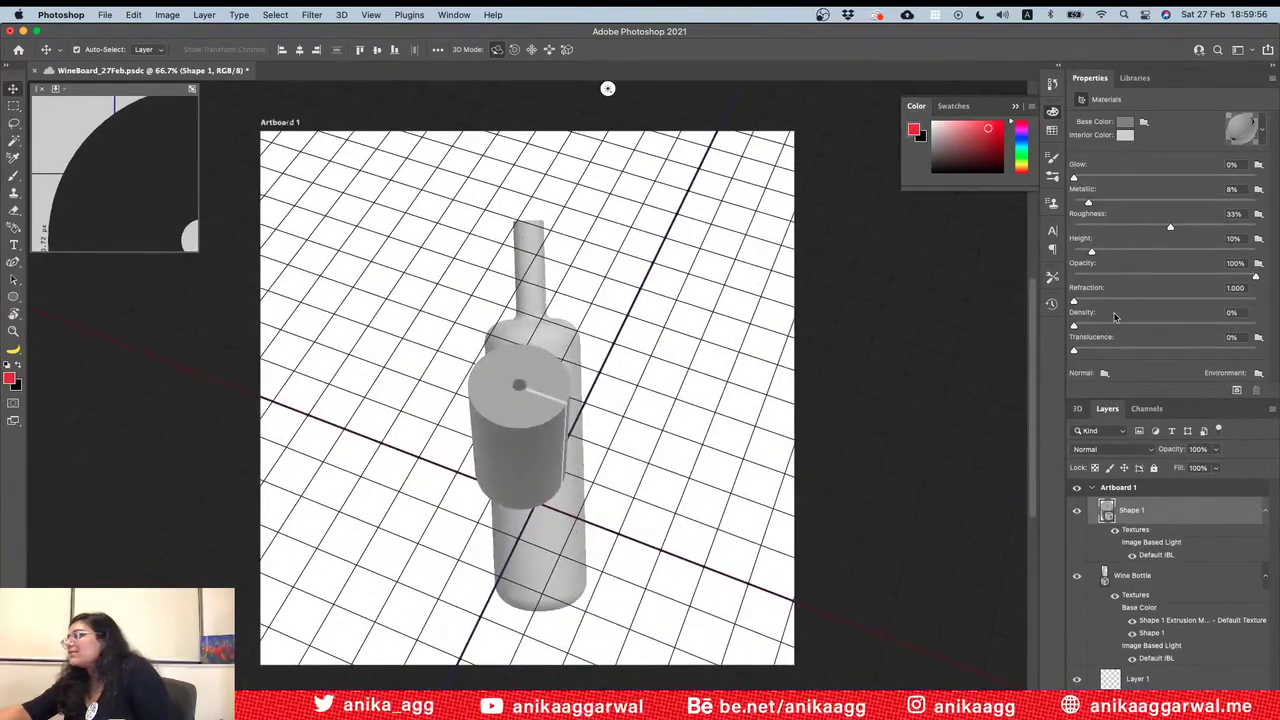
# Step: Enable Remove Hidden Backfaces in the Scene properties and zoom the document to 100%
pyautogui.click(1077, 408)
pyautogui.click(1130, 462)
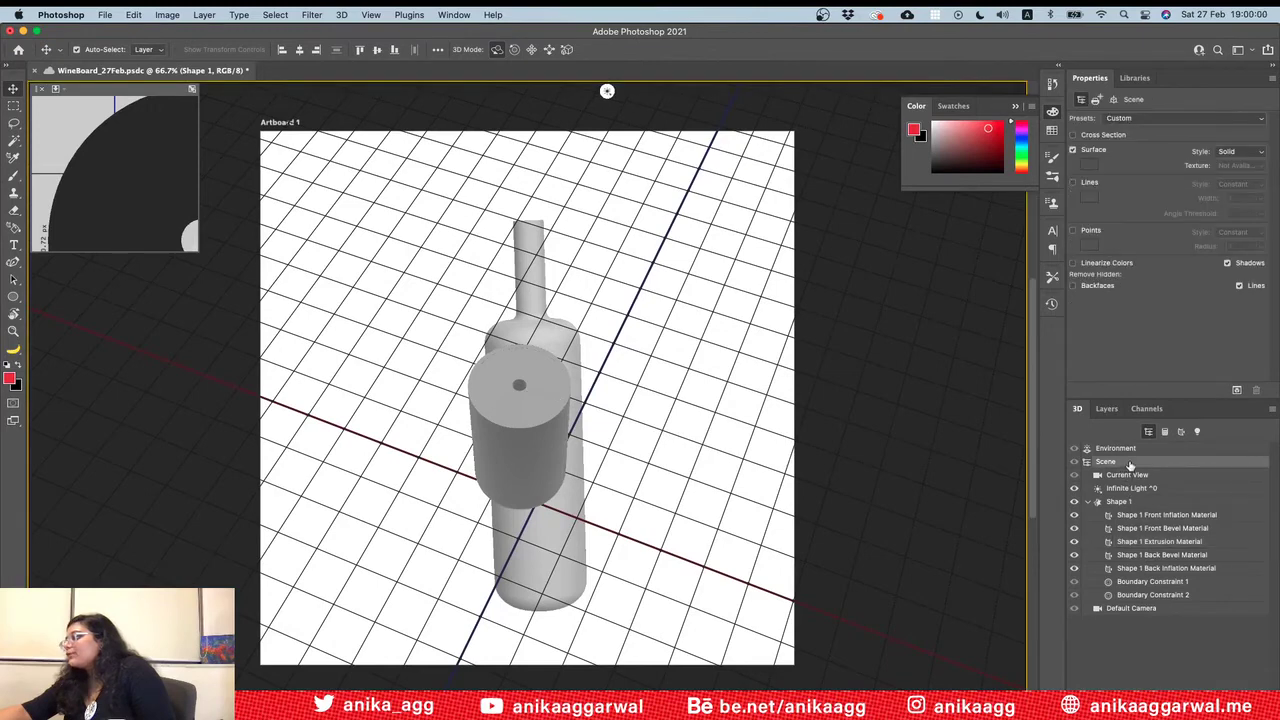
pyautogui.click(1073, 286)
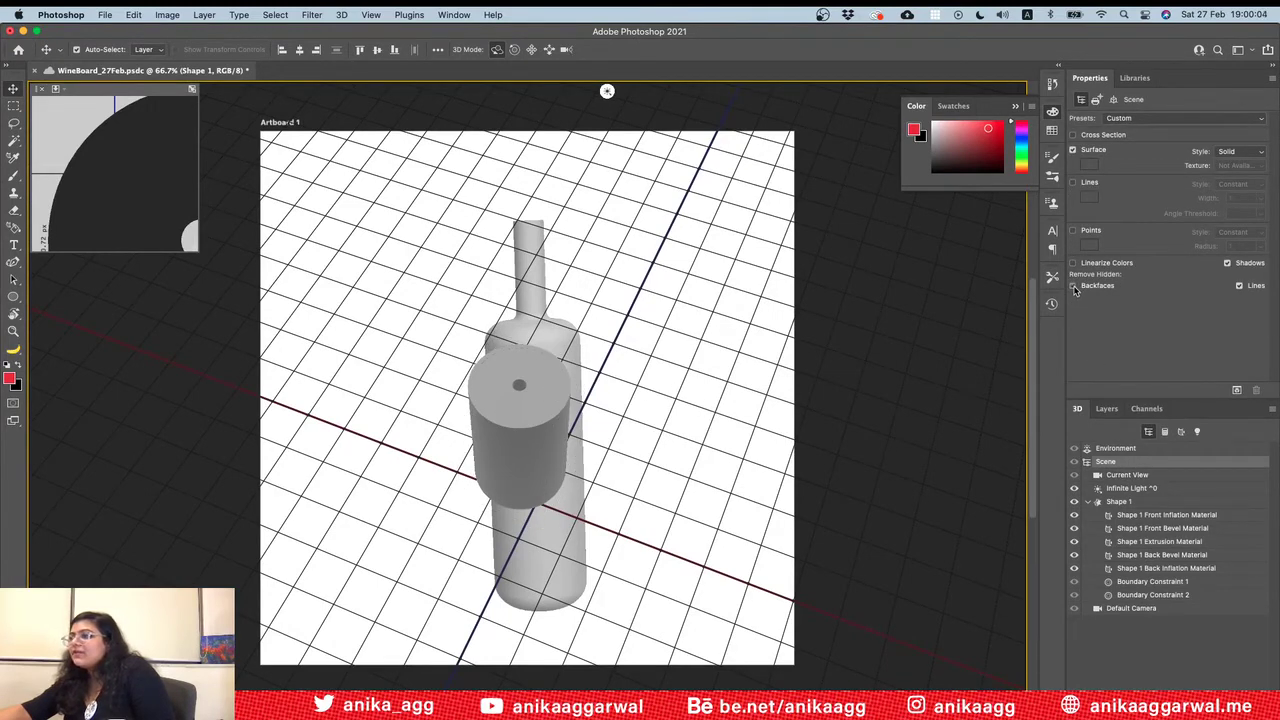
pyautogui.click(534, 400)
pyautogui.scroll(3, 534, 400)
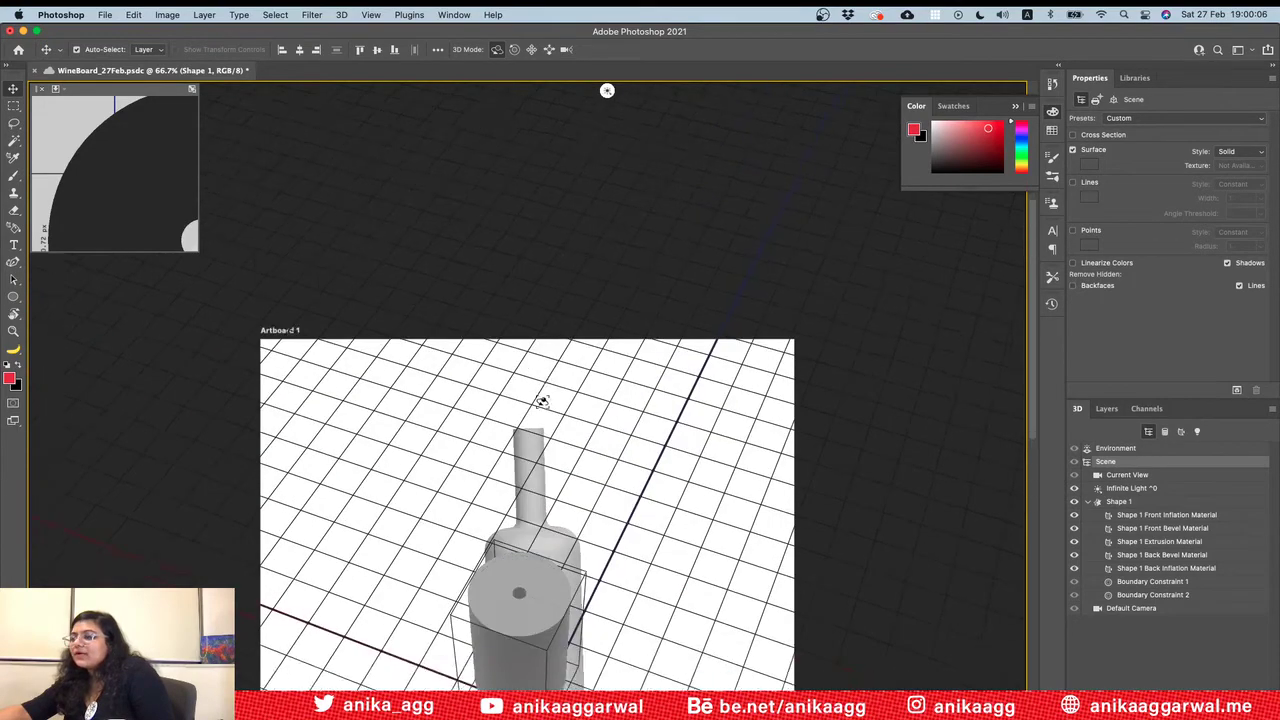
pyautogui.scroll(-6, 541, 400)
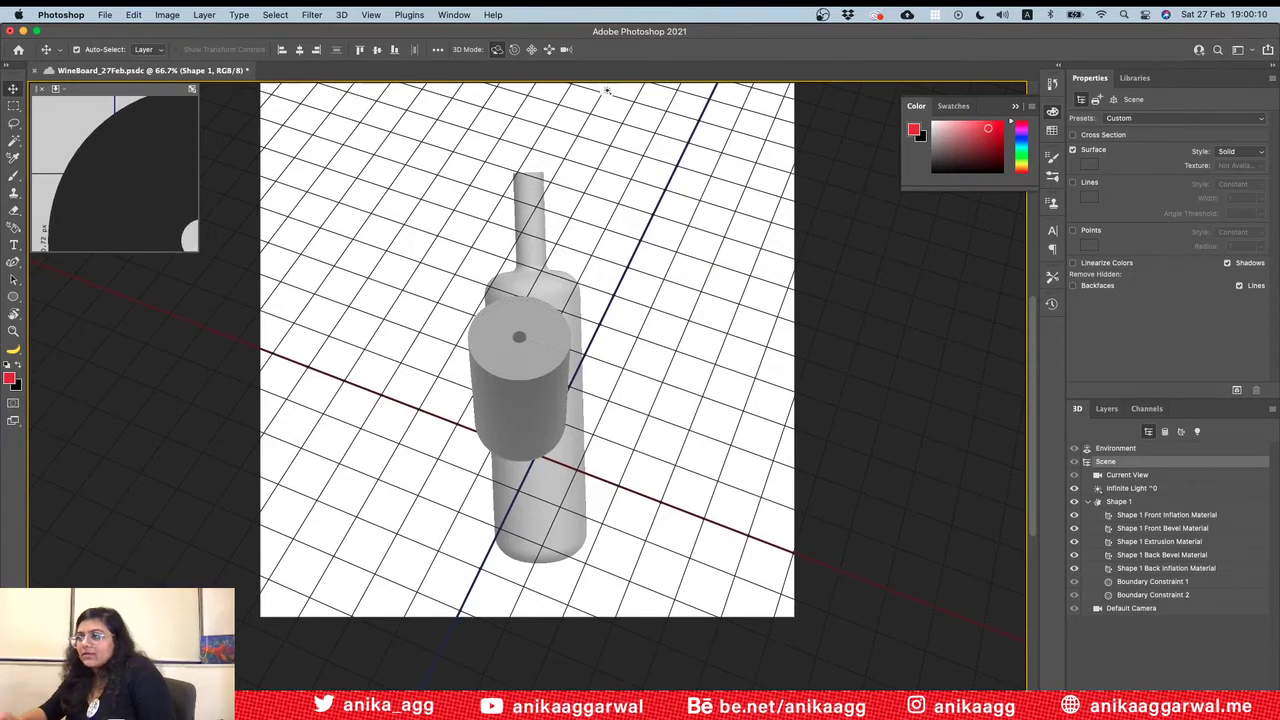
pyautogui.press('super+1')
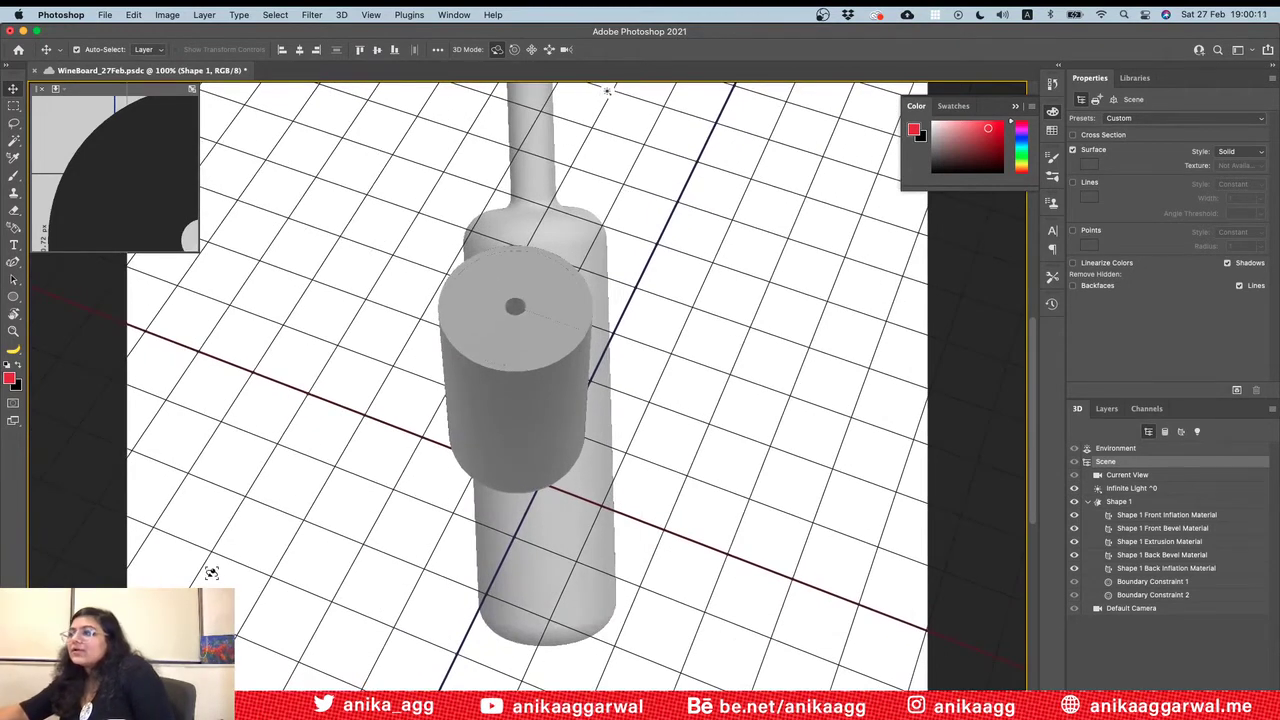
# Step: Select the wine cylinder and make sure backface removal is switched on in Scene settings
pyautogui.click(549, 322)
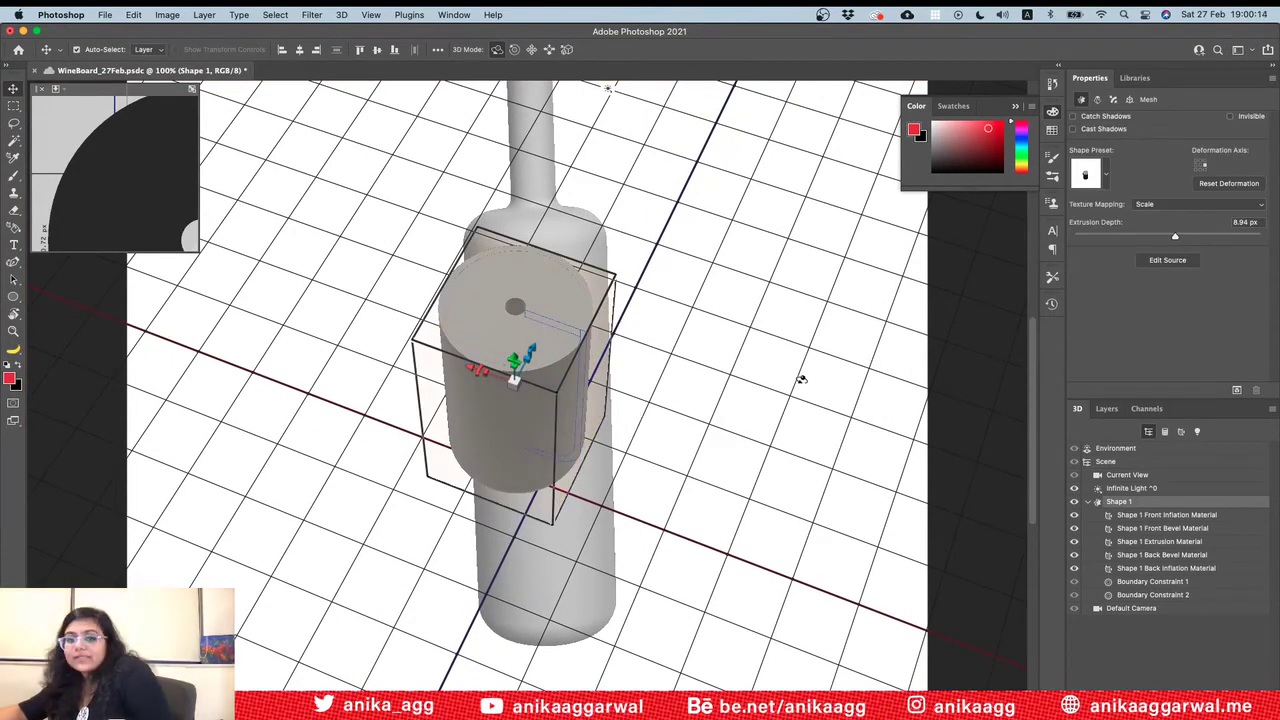
pyautogui.click(1104, 461)
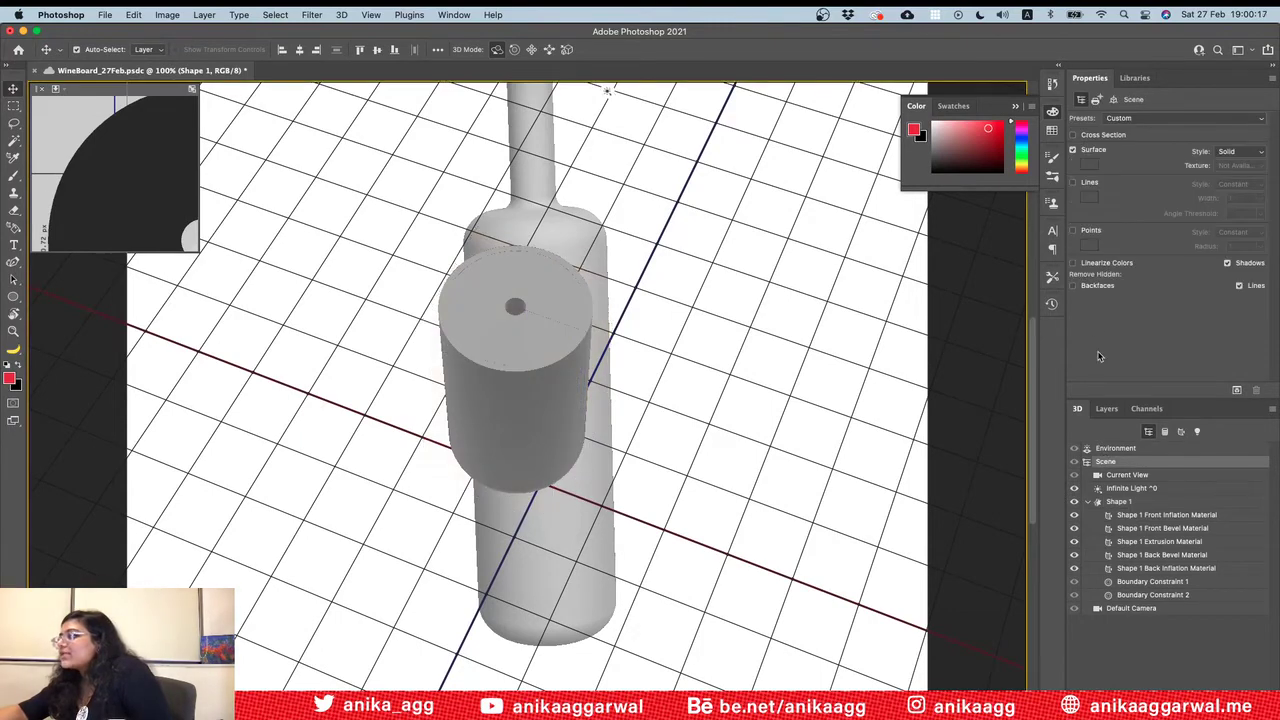
pyautogui.click(1072, 286)
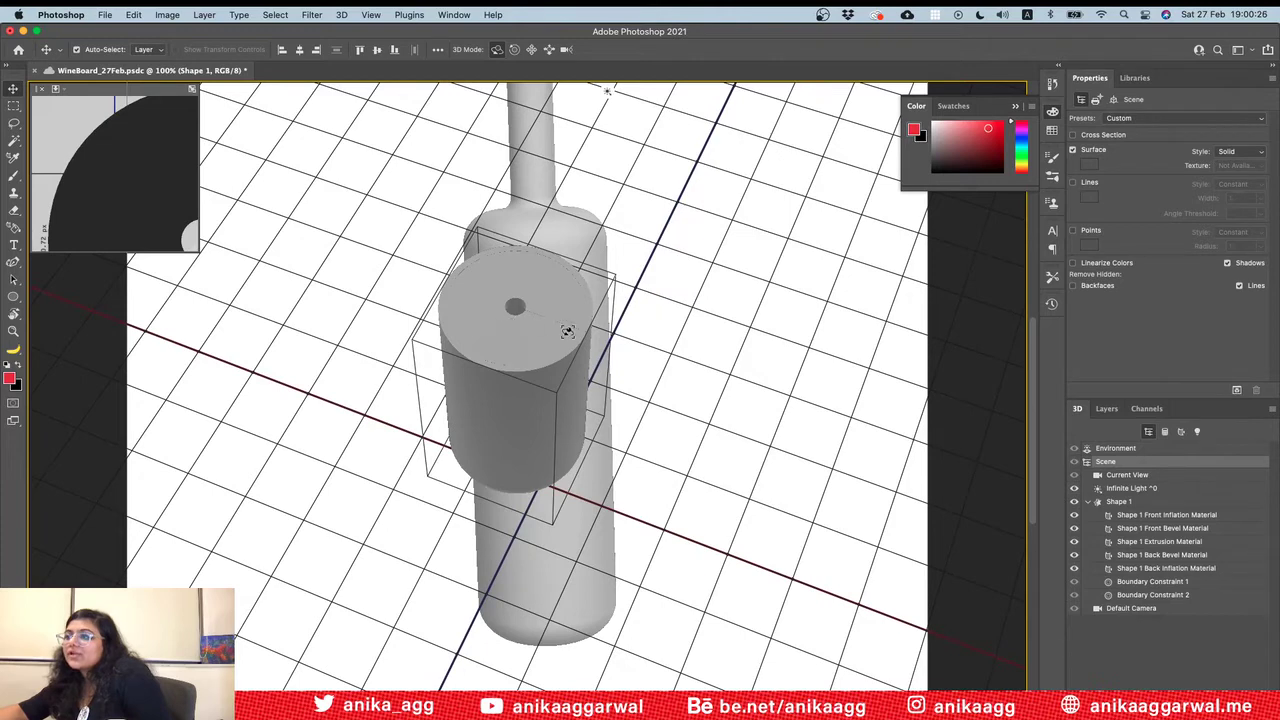
pyautogui.click(1073, 286)
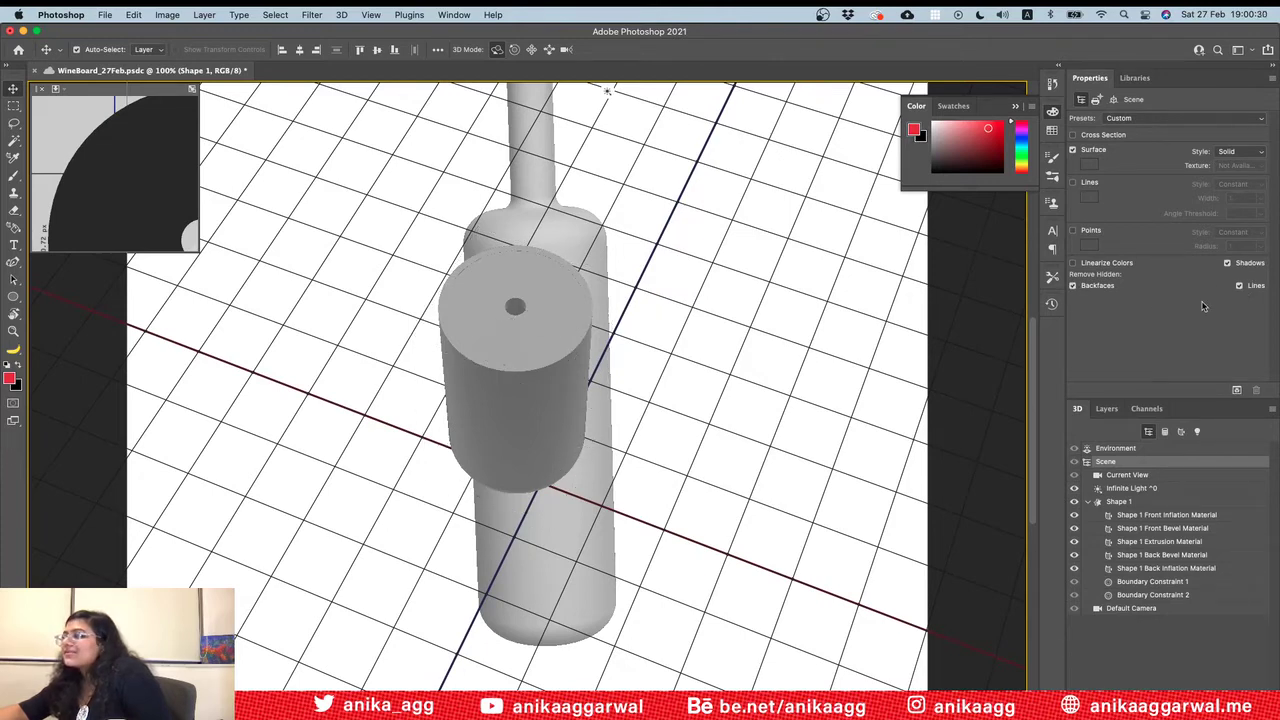
# Step: Select all the cylinder's materials, from Front to Back Inflation, then return to the layers list
pyautogui.click(1143, 516)
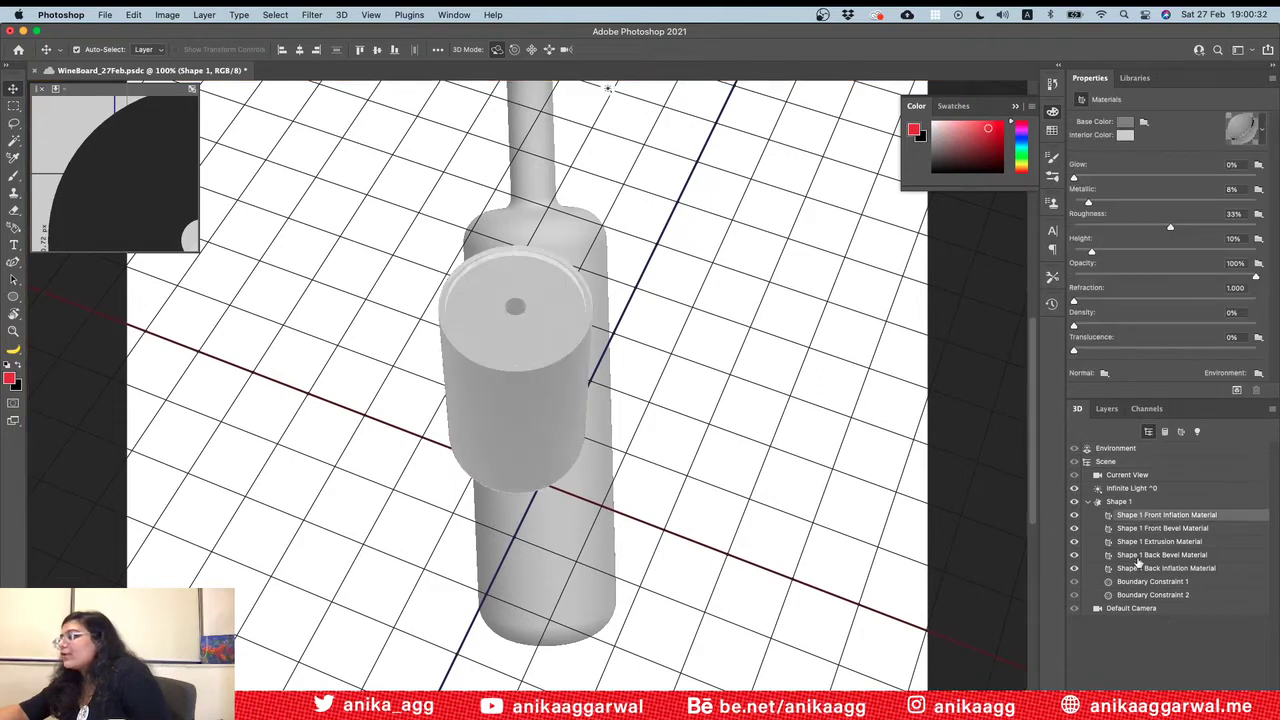
pyautogui.keyDown('shift'); pyautogui.click(1138, 567); pyautogui.keyUp('shift')
pyautogui.click(1143, 122)
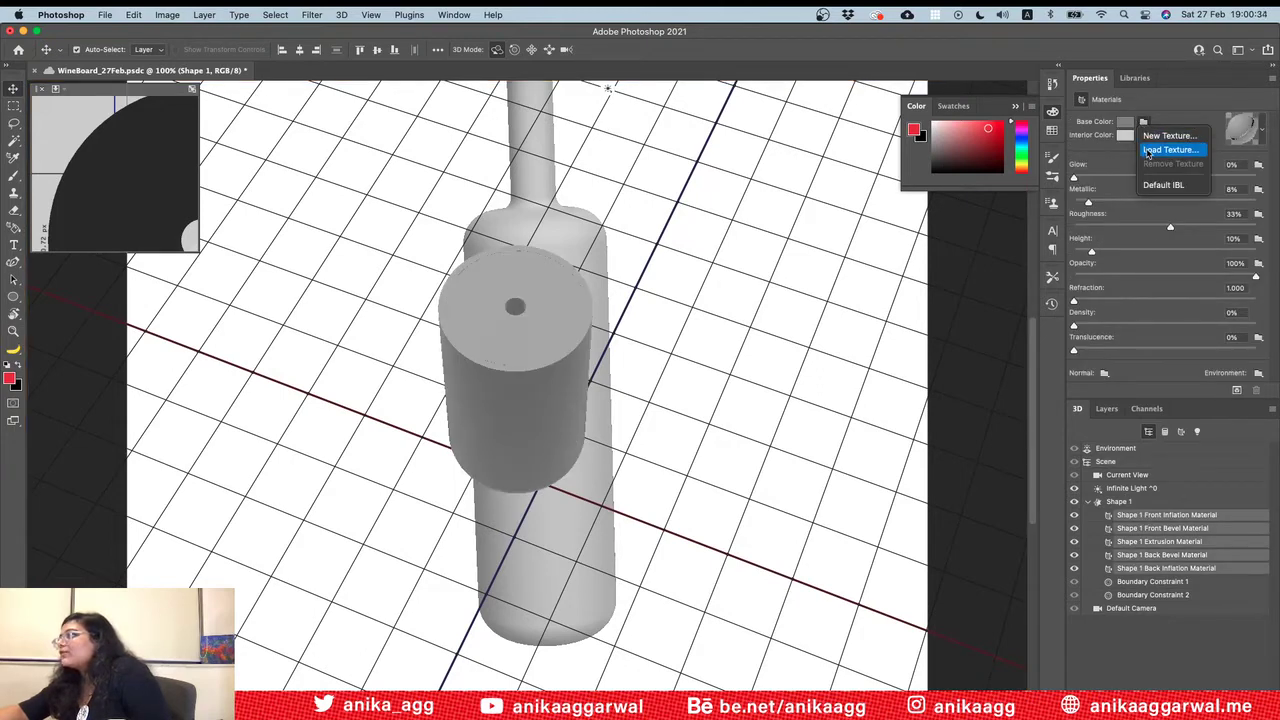
pyautogui.click(958, 259)
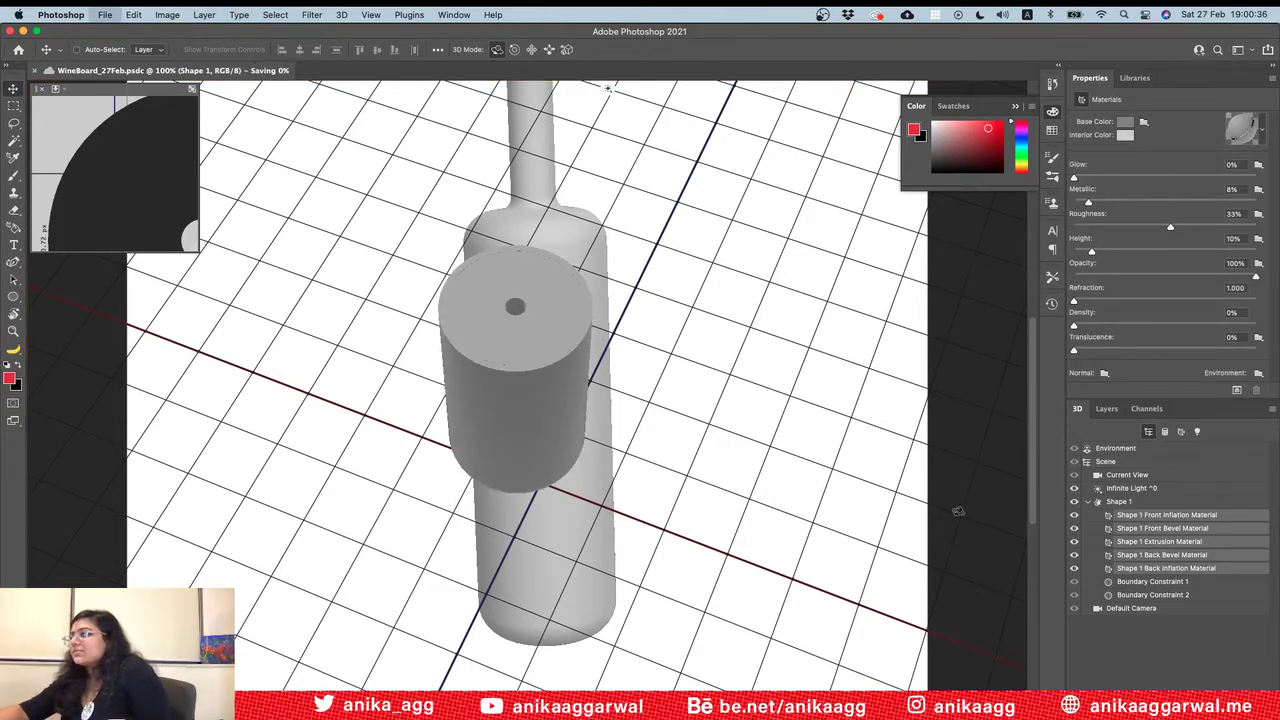
pyautogui.click(1106, 408)
# Step: Glance at Illustrator, then select and deselect the wine cylinder in Photoshop
pyautogui.press('super+Tab')
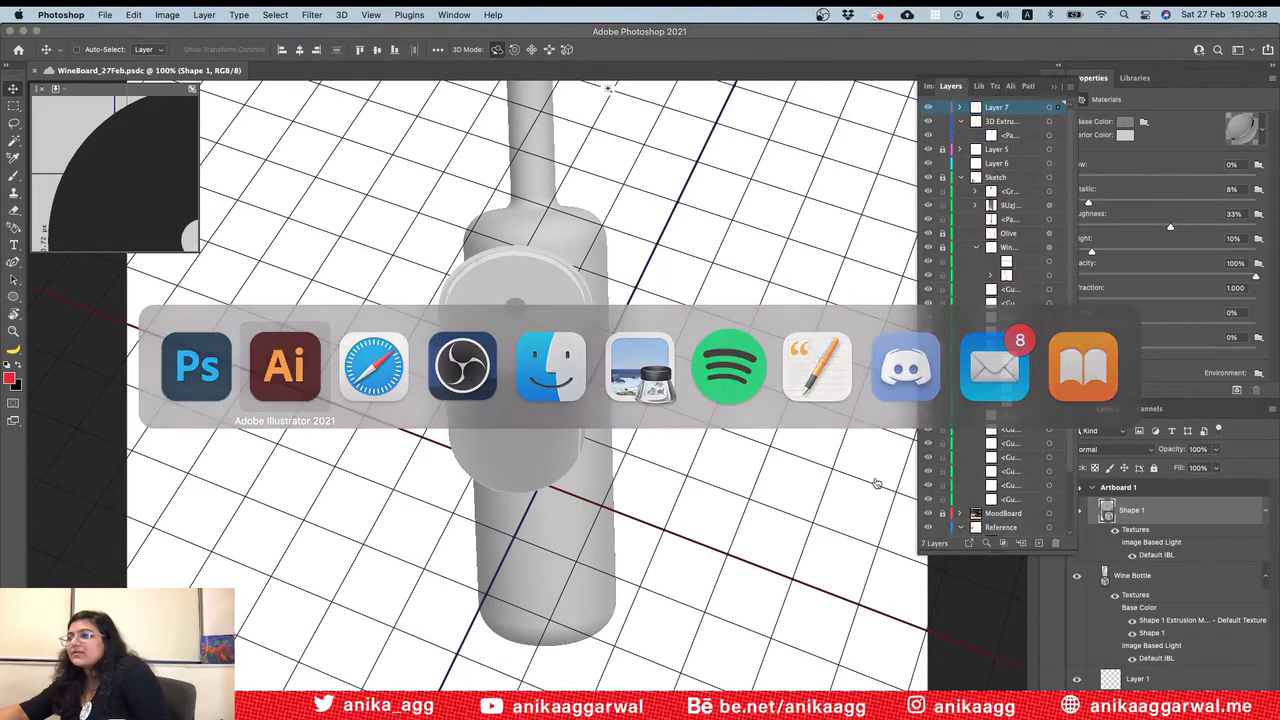
pyautogui.press('super+Tab')
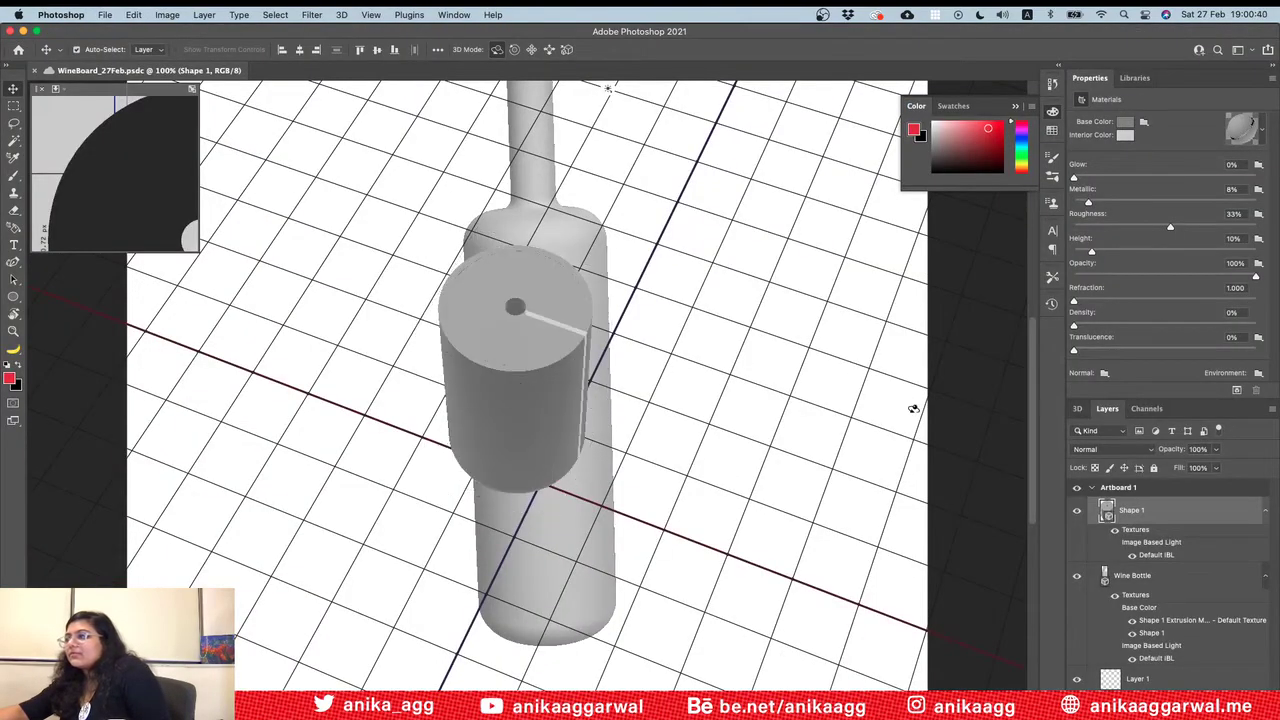
pyautogui.click(666, 423)
pyautogui.click(525, 397)
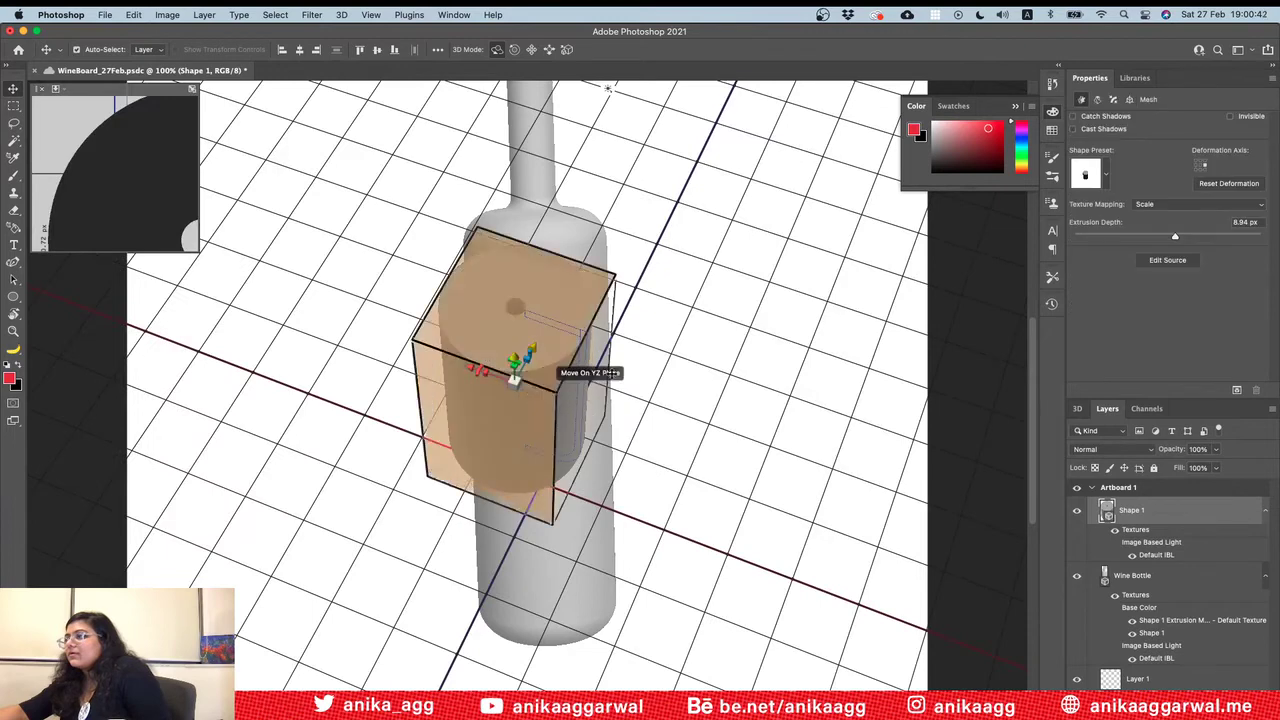
pyautogui.click(956, 355)
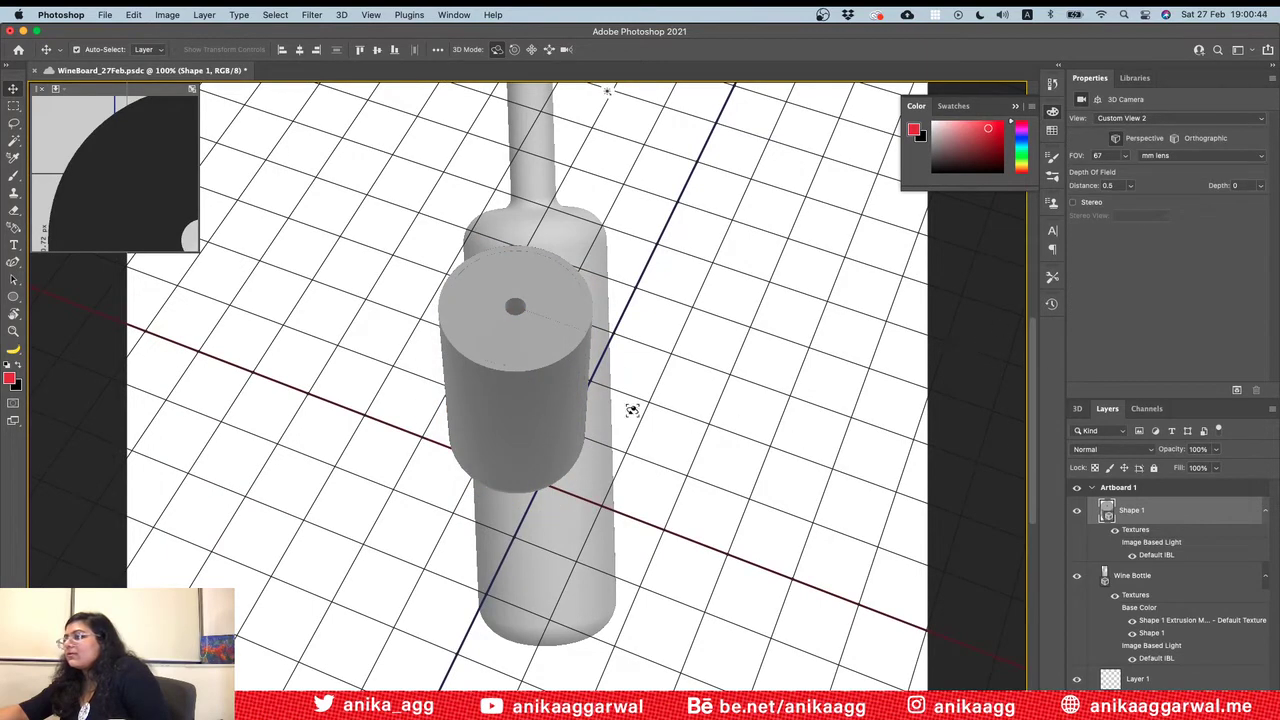
pyautogui.click(516, 378)
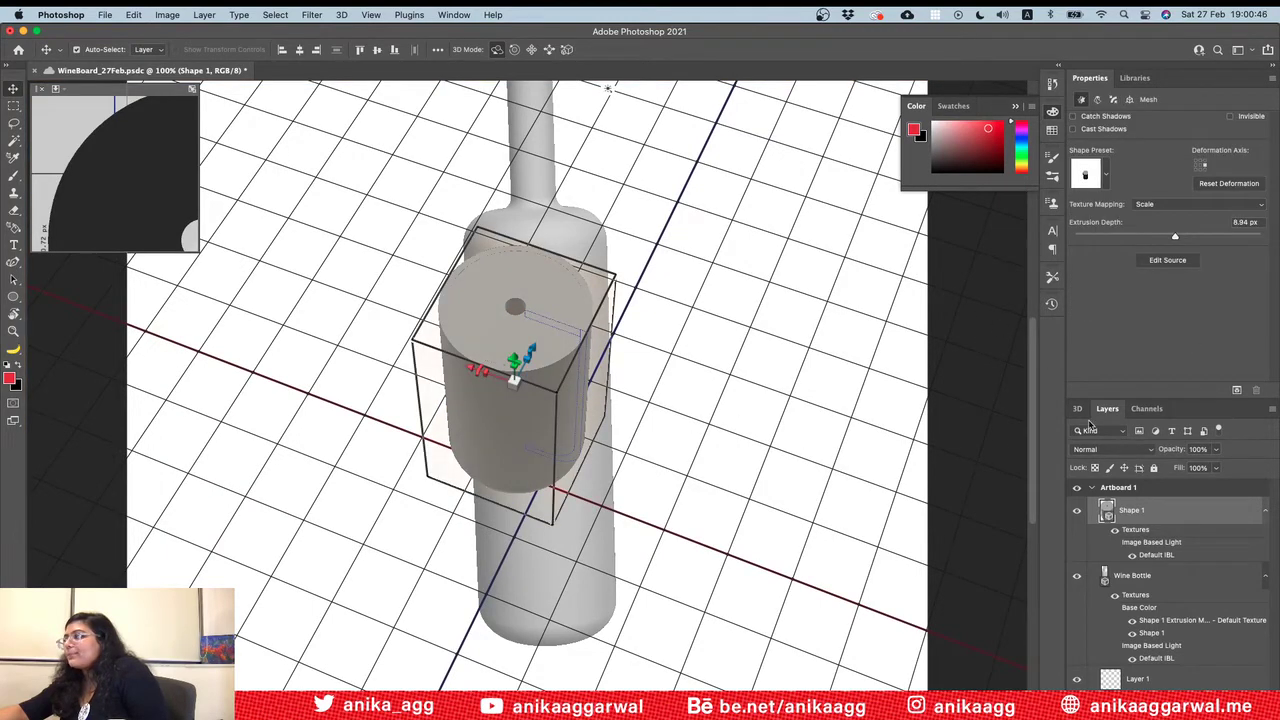
pyautogui.click(657, 372)
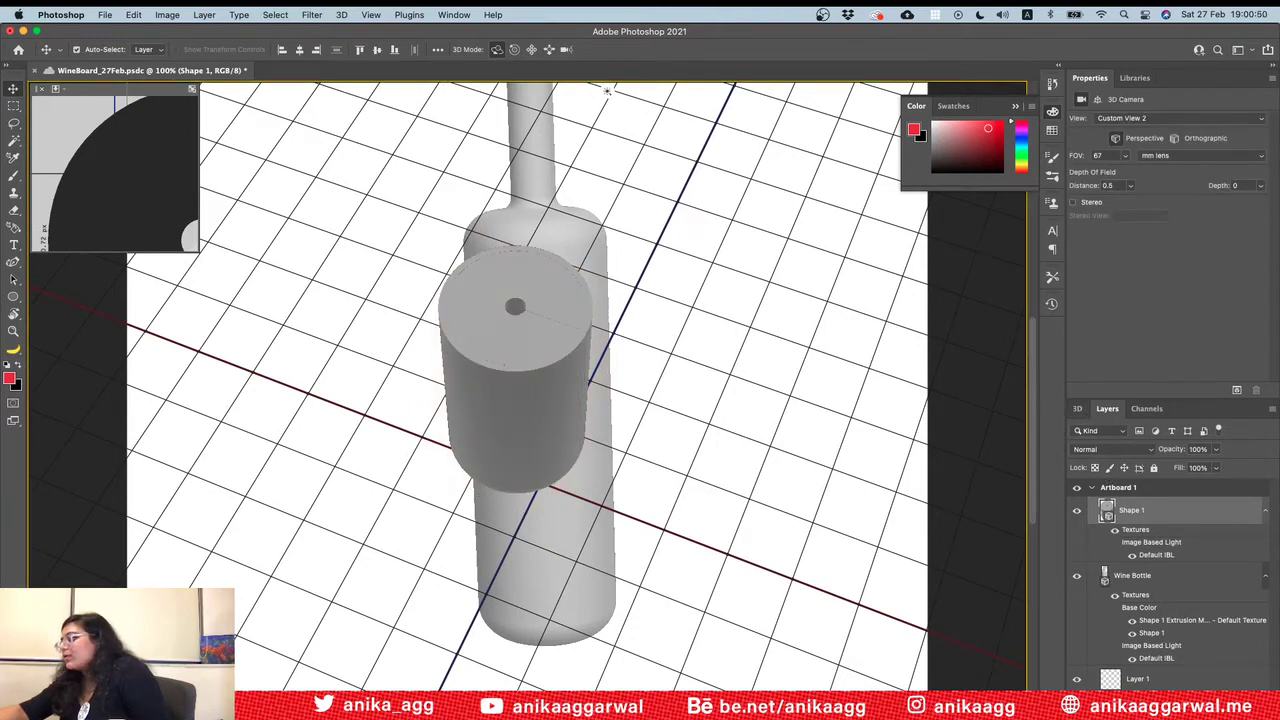
# Step: In Illustrator, scroll to the wine glass and pick its red profile path to bring back to Photoshop
pyautogui.press('super+Tab')
pyautogui.click(467, 537)
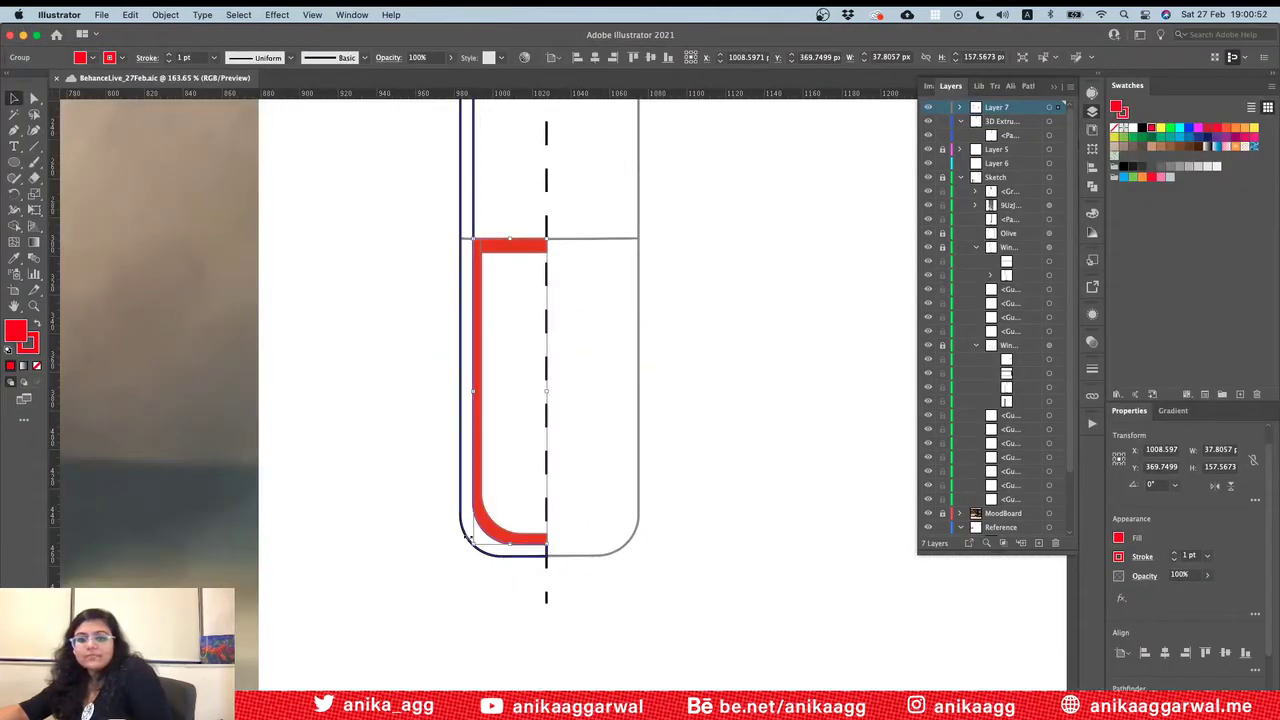
pyautogui.scroll(6, 577, 409)
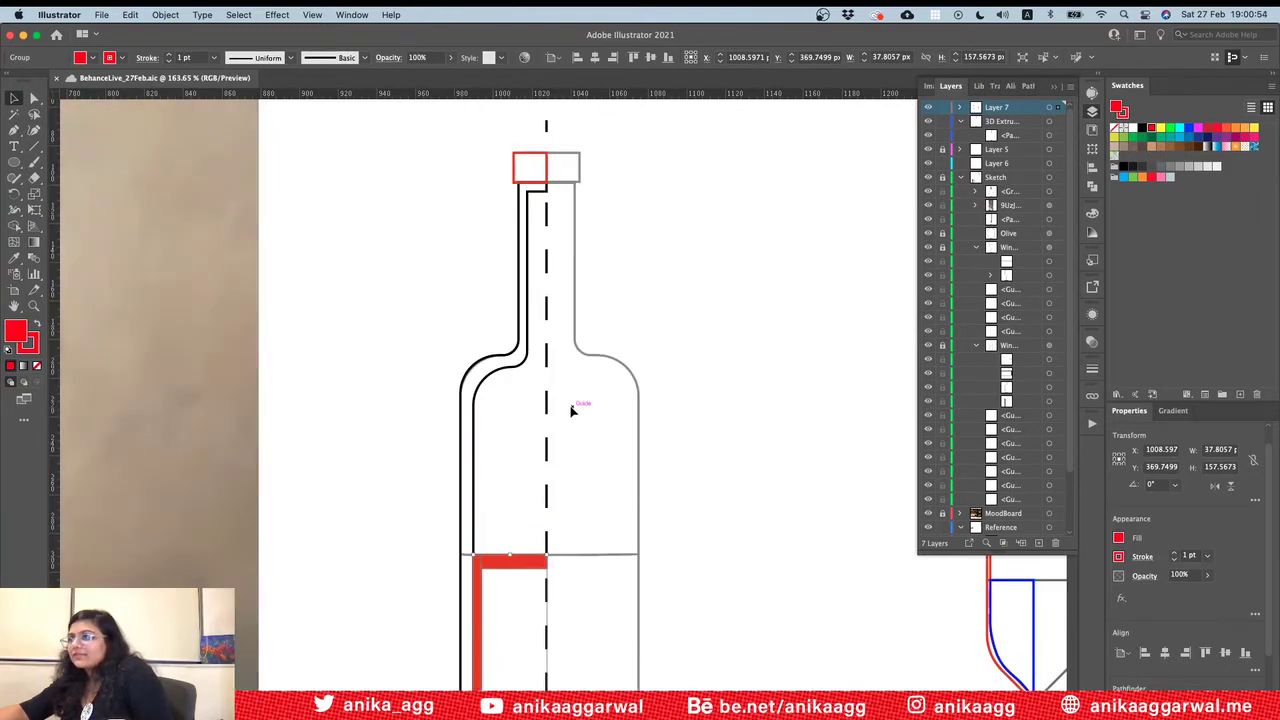
pyautogui.hscroll(3, 686, 549)
pyautogui.keyDown('alt'); pyautogui.scroll(-2, 760, 651); pyautogui.keyUp('alt')
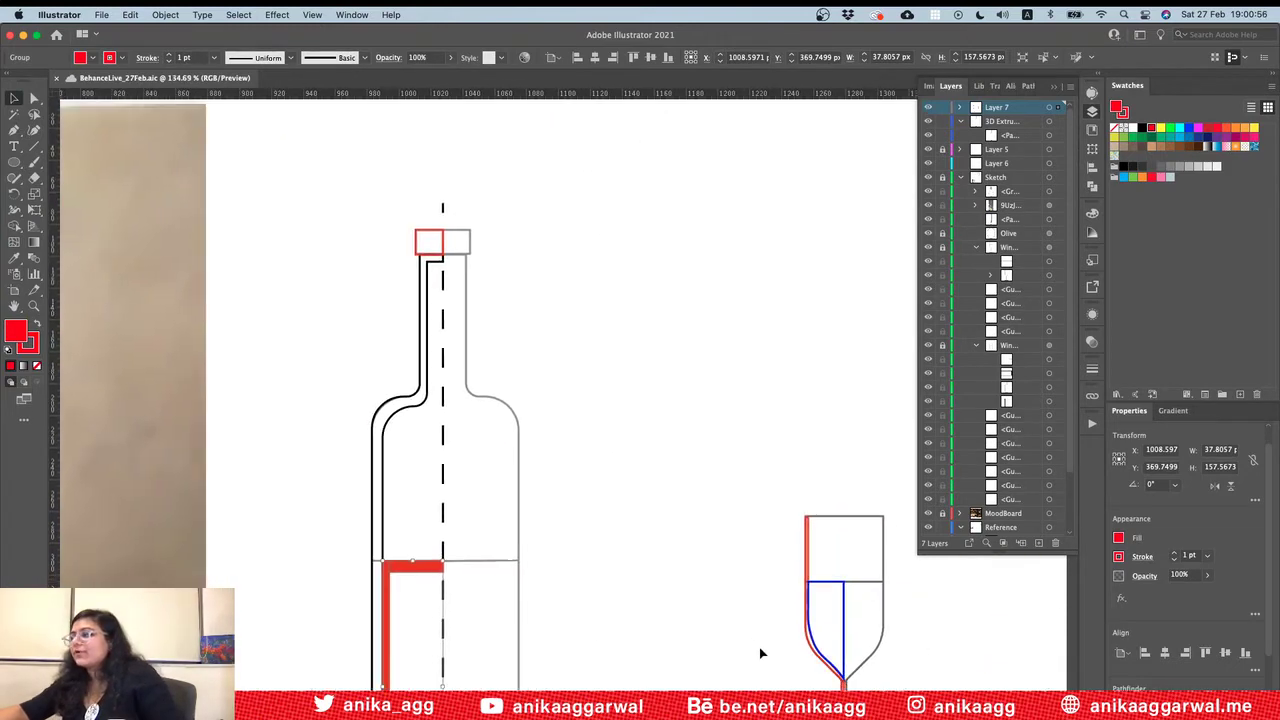
pyautogui.scroll(-3, 758, 655)
pyautogui.click(697, 441)
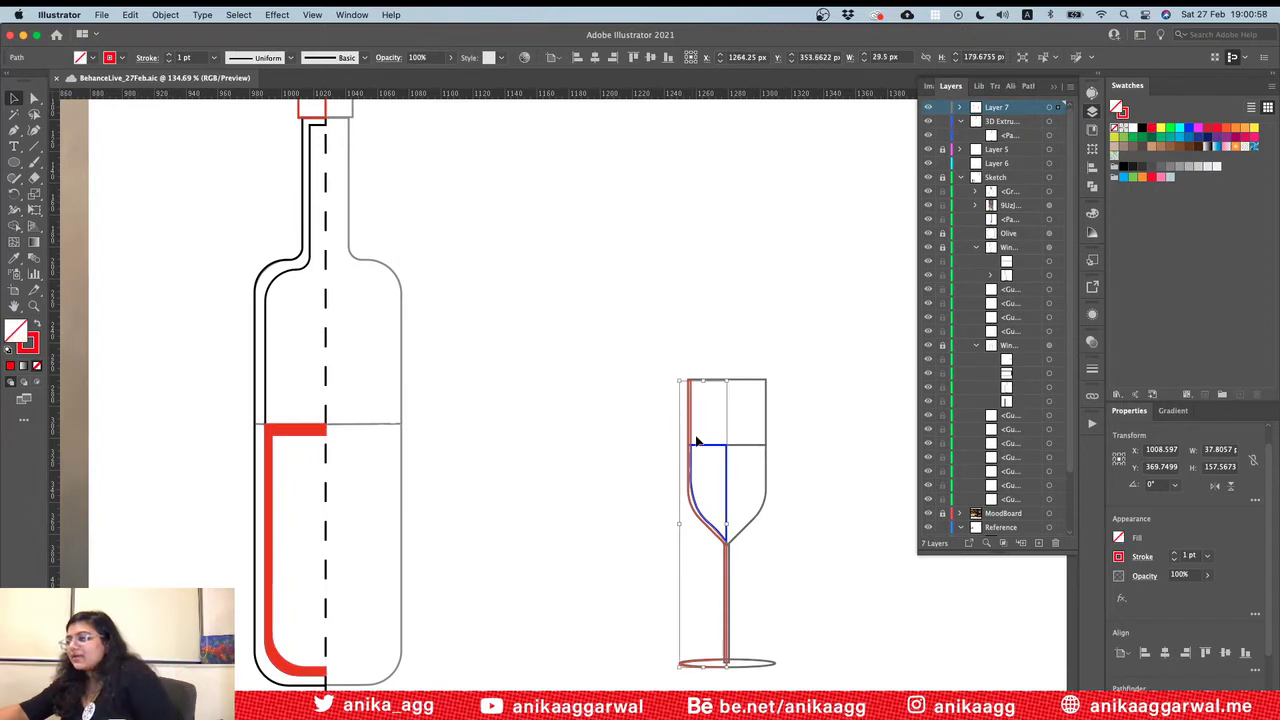
pyautogui.press('super+Tab')
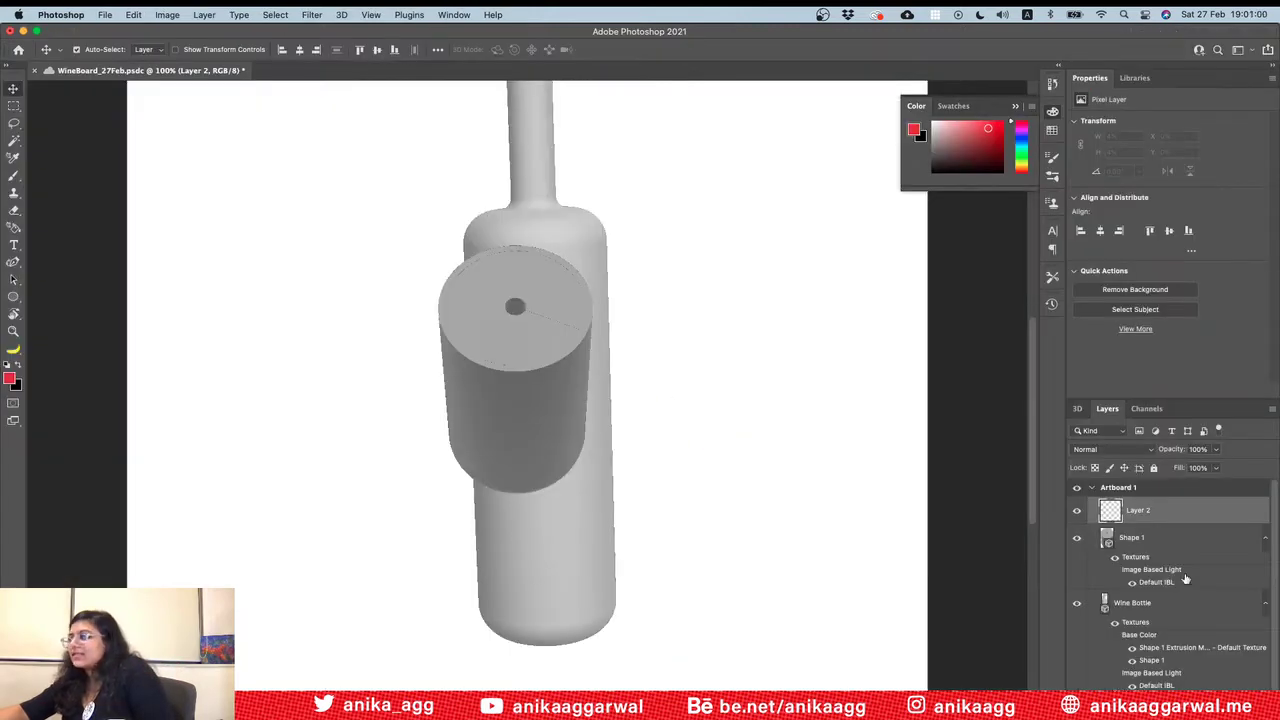
# Step: Rename the Shape 1 layer to 'Wine' and paste in the copied glass profile
pyautogui.click(1132, 540)
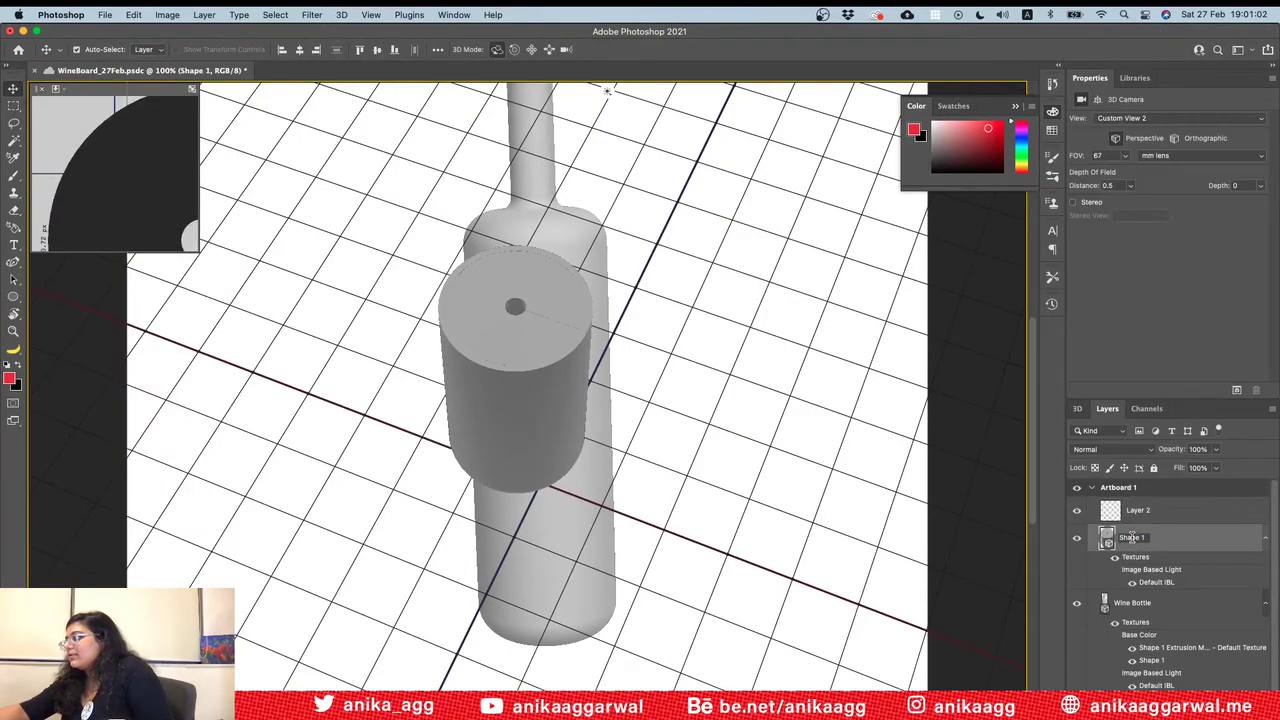
pyautogui.click(1143, 538)
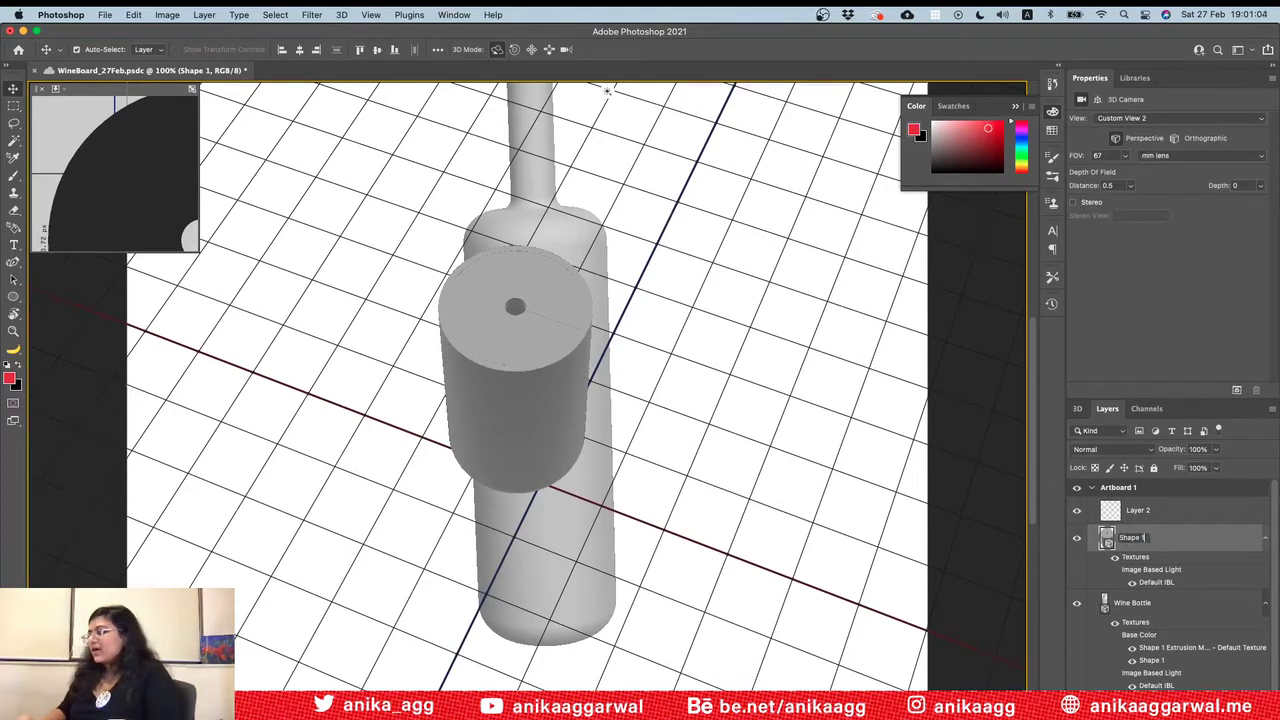
pyautogui.write('Wine')
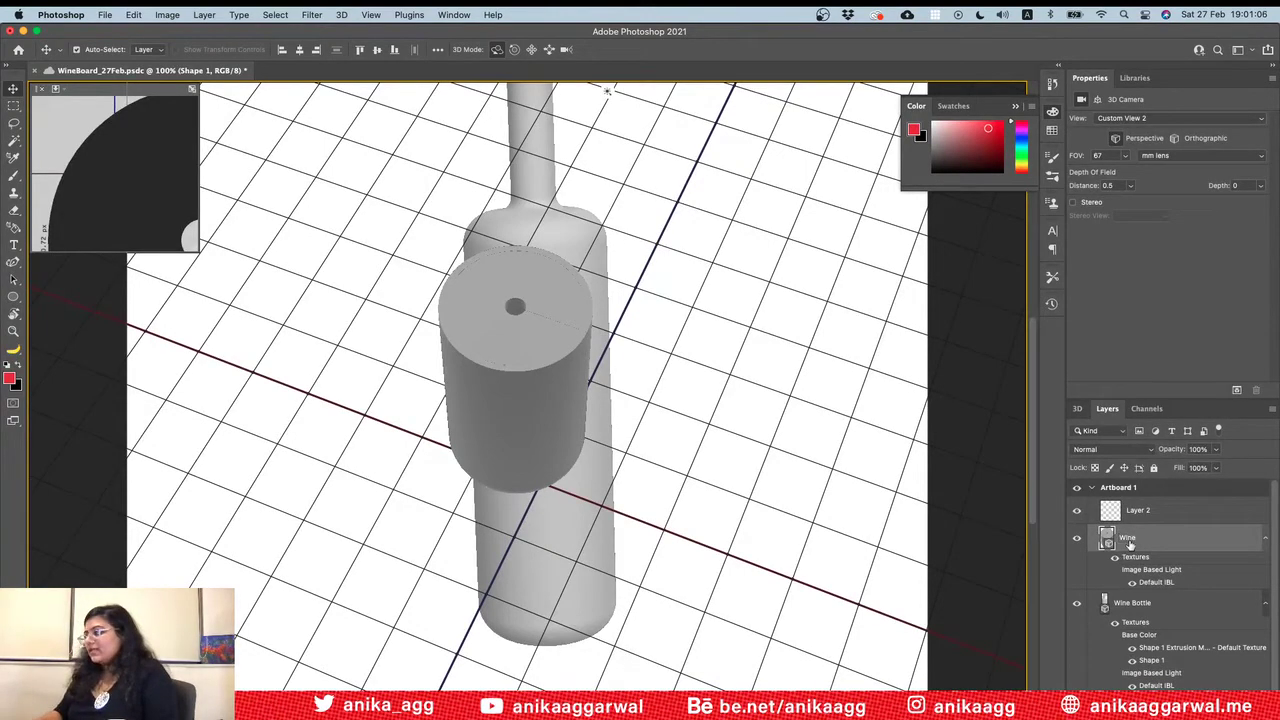
pyautogui.click(1131, 511)
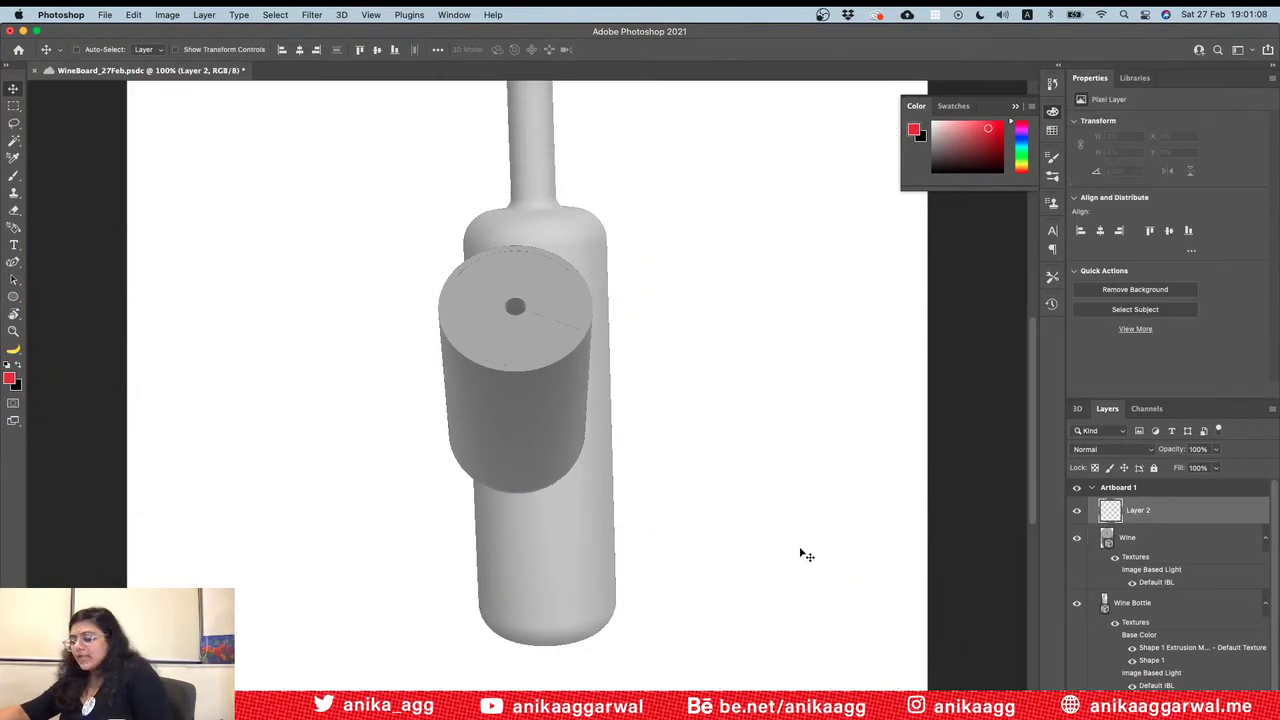
pyautogui.press('super+v')
# Step: Paste the glass profile as a shape layer, move it left and scale it to about 67.59%
pyautogui.click(650, 312)
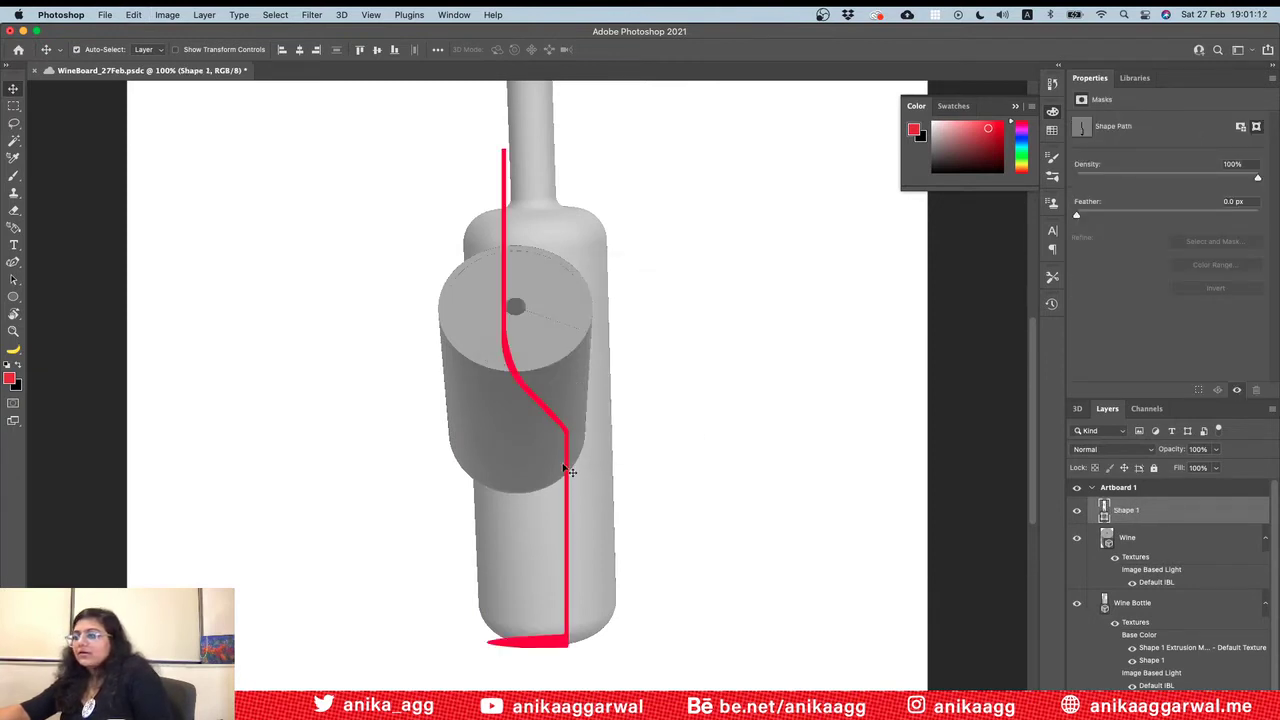
pyautogui.moveTo(566, 431); pyautogui.dragTo(498, 426)
pyautogui.press('super+t')
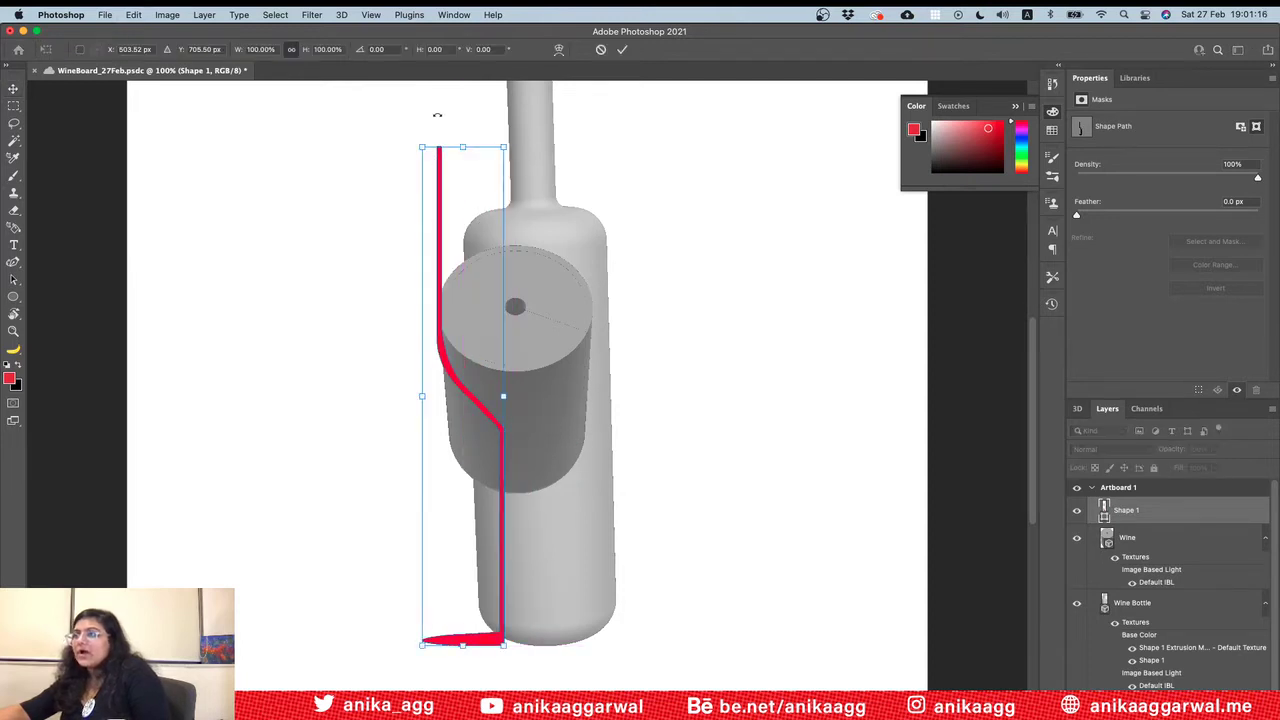
pyautogui.moveTo(424, 148); pyautogui.dragTo(459, 304)
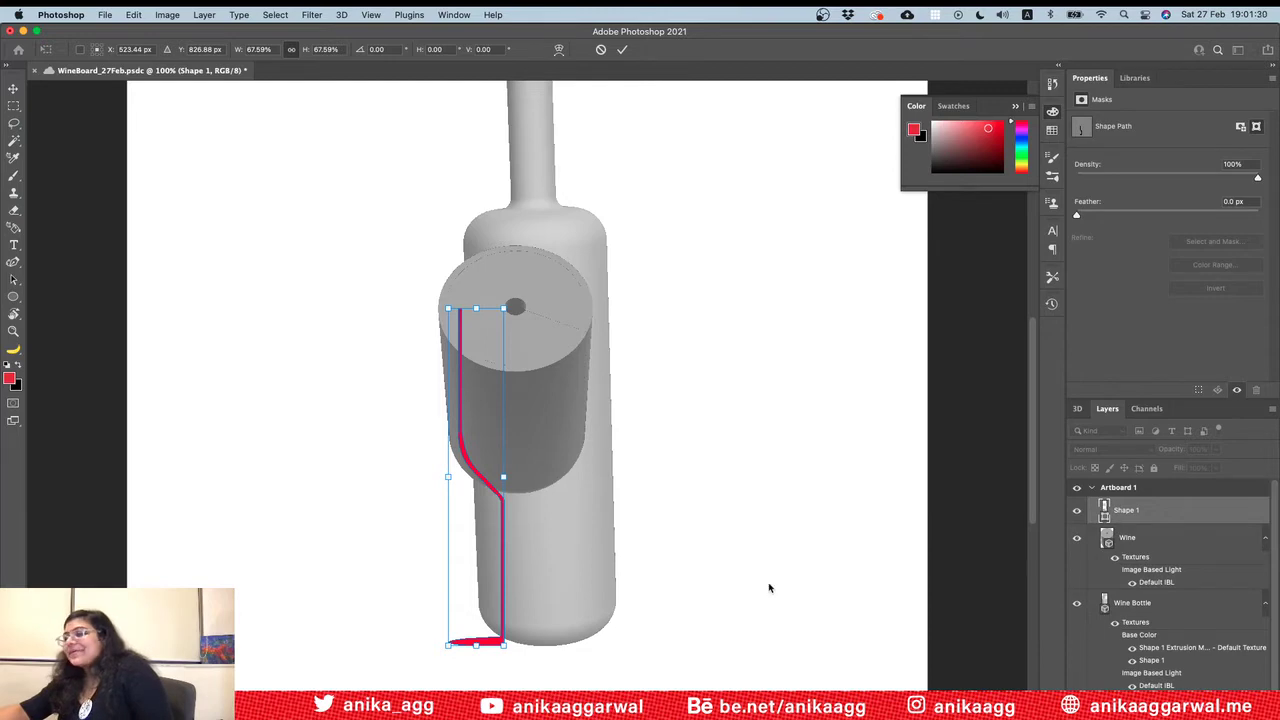
pyautogui.press('super+Tab')
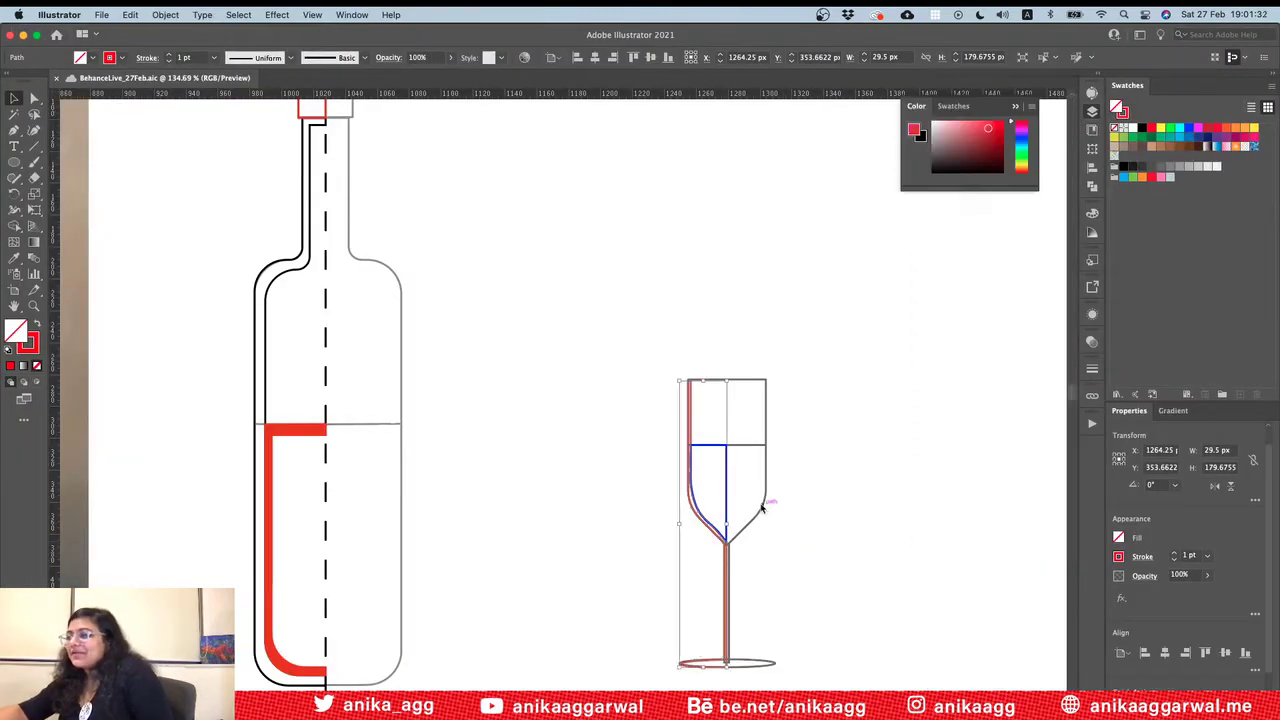
pyautogui.press('super+Tab')
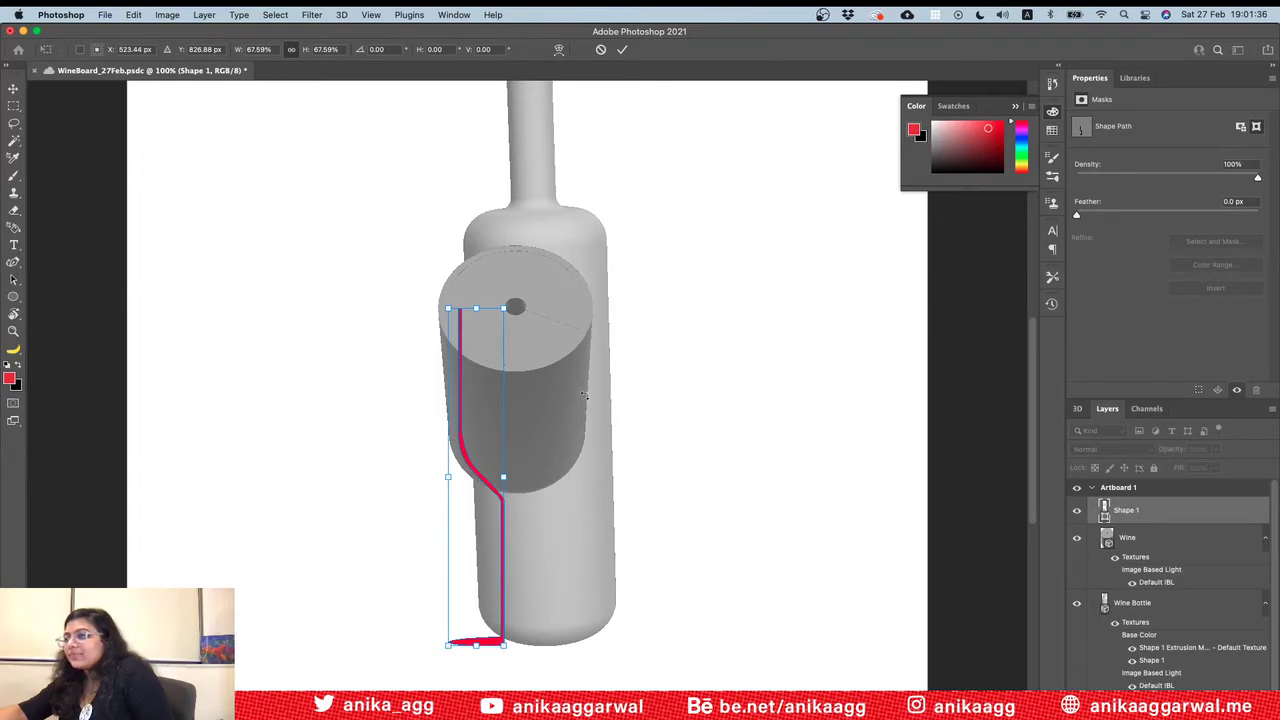
# Step: Select the Wine layer and drag its mesh extrusion depth down to -1.12 px
pyautogui.click(1150, 538)
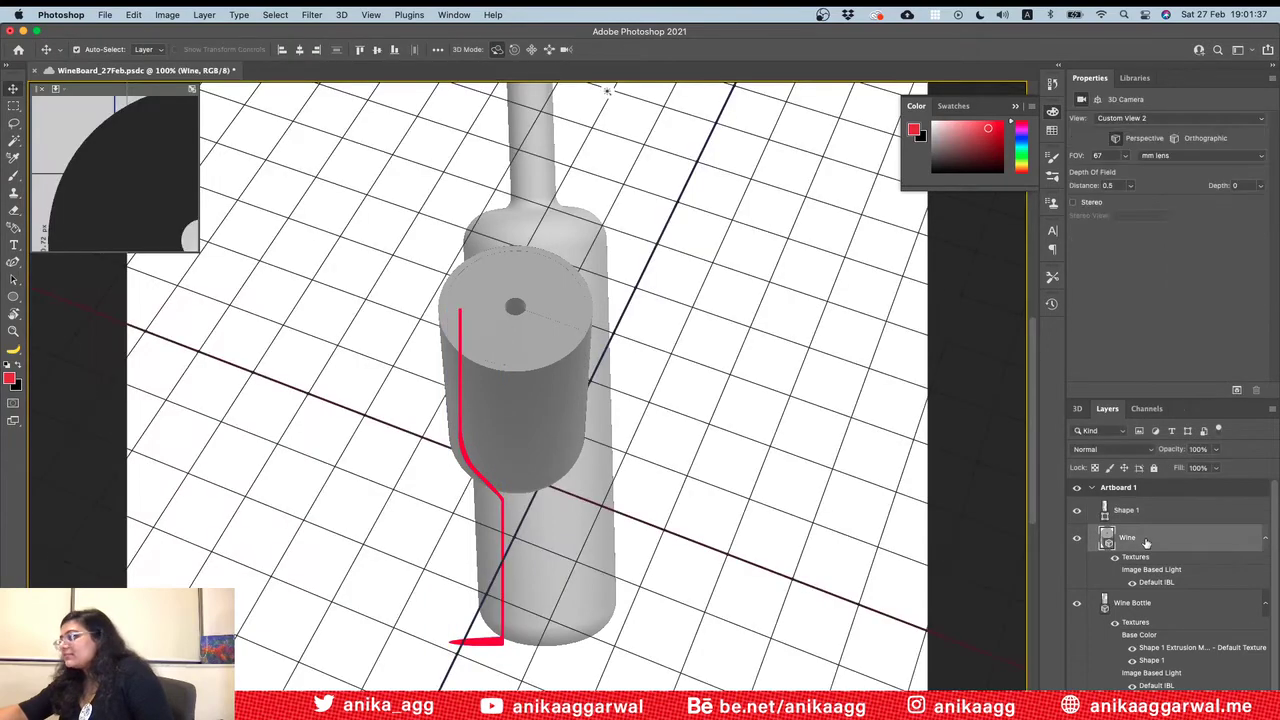
pyautogui.click(561, 415)
pyautogui.click(1246, 222)
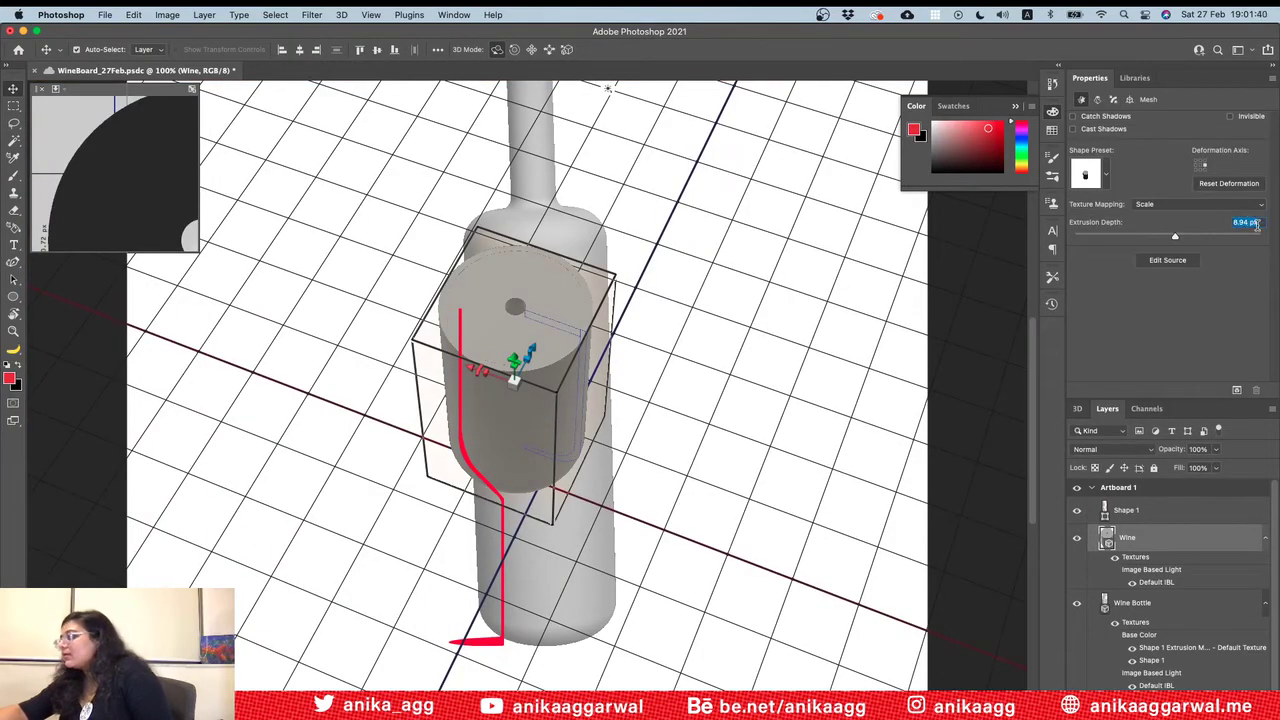
pyautogui.press('Return')
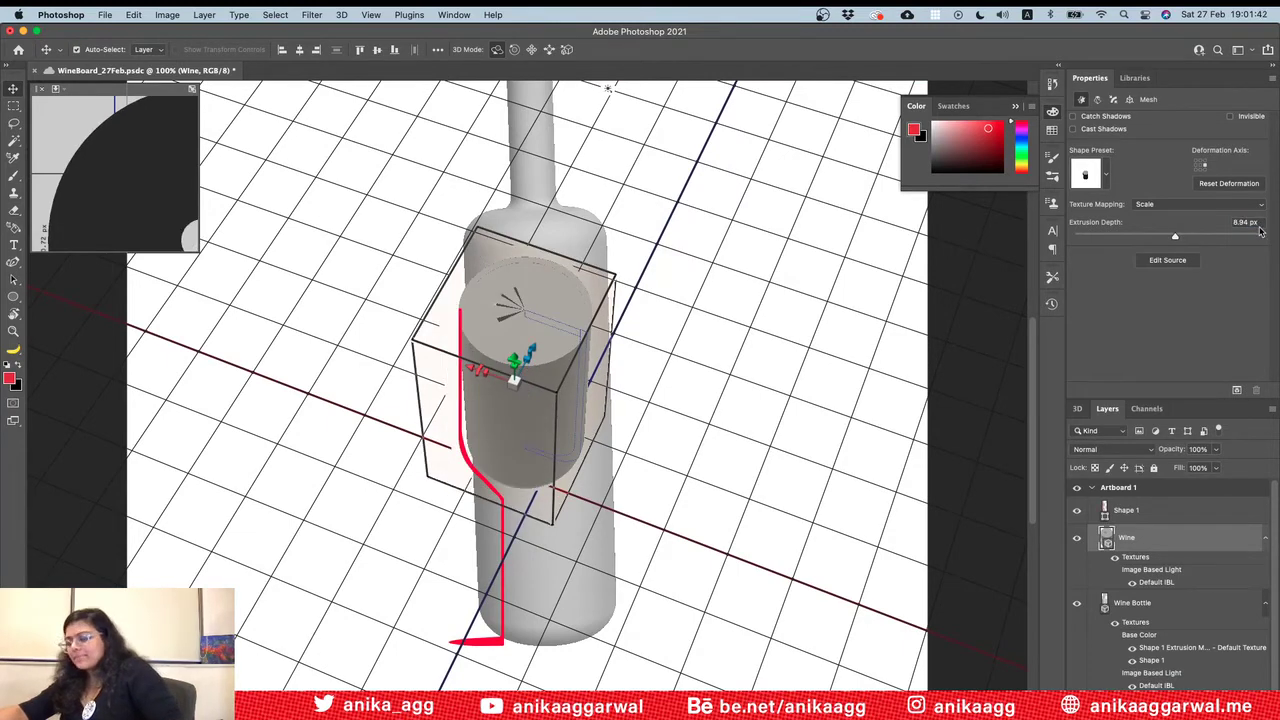
pyautogui.press('super+z')
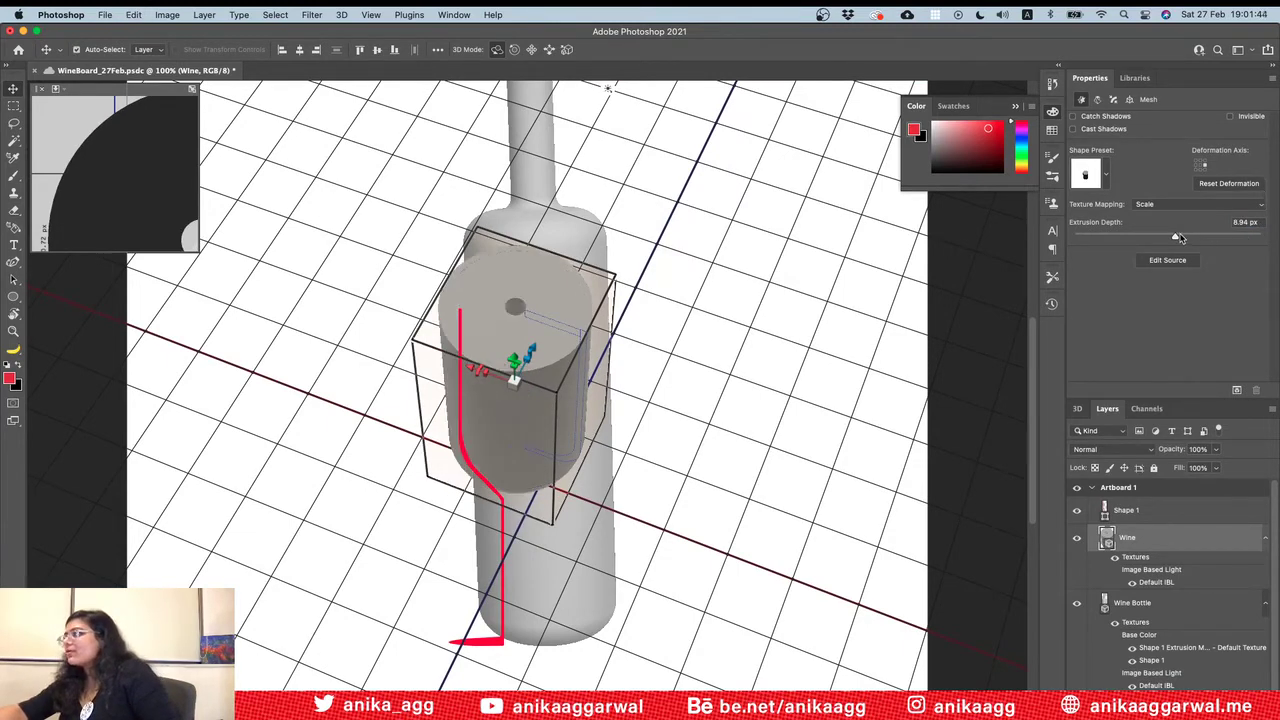
pyautogui.moveTo(1176, 240); pyautogui.dragTo(1172, 242)
pyautogui.moveTo(1170, 242); pyautogui.dragTo(1170, 244)
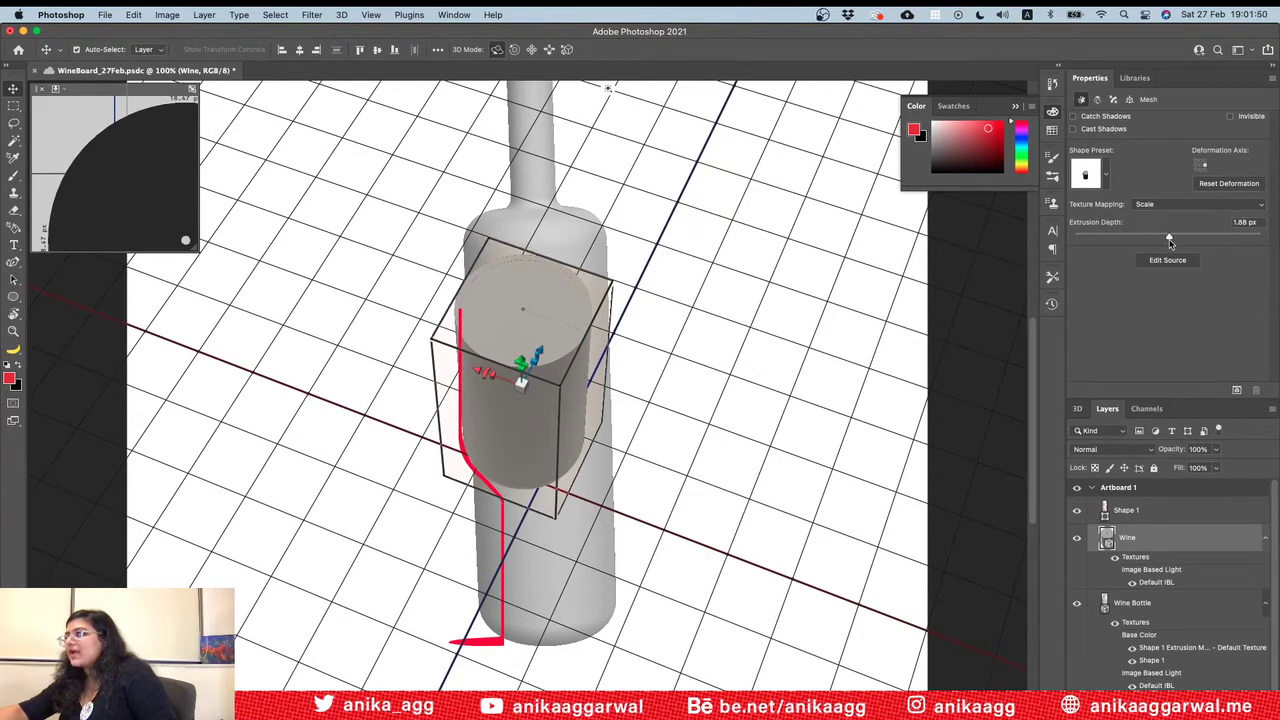
pyautogui.moveTo(1170, 243); pyautogui.dragTo(1167, 242)
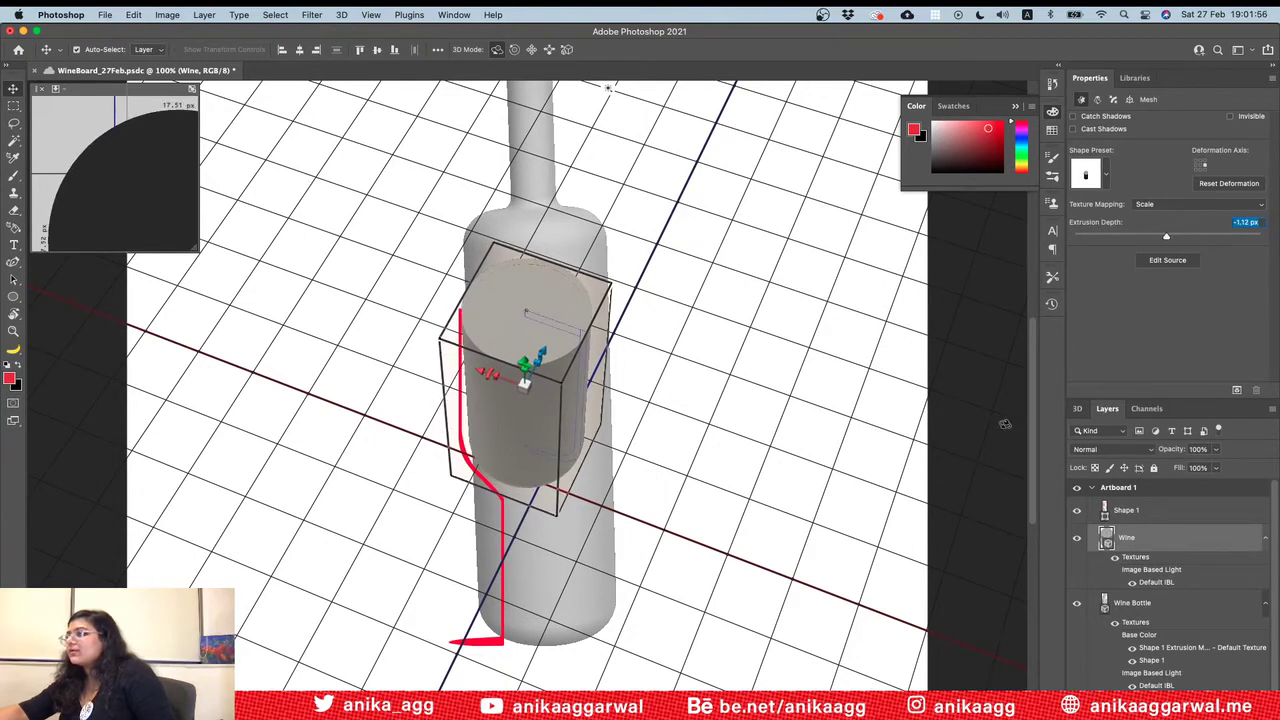
pyautogui.moveTo(607, 88); pyautogui.dragTo(500, 90)
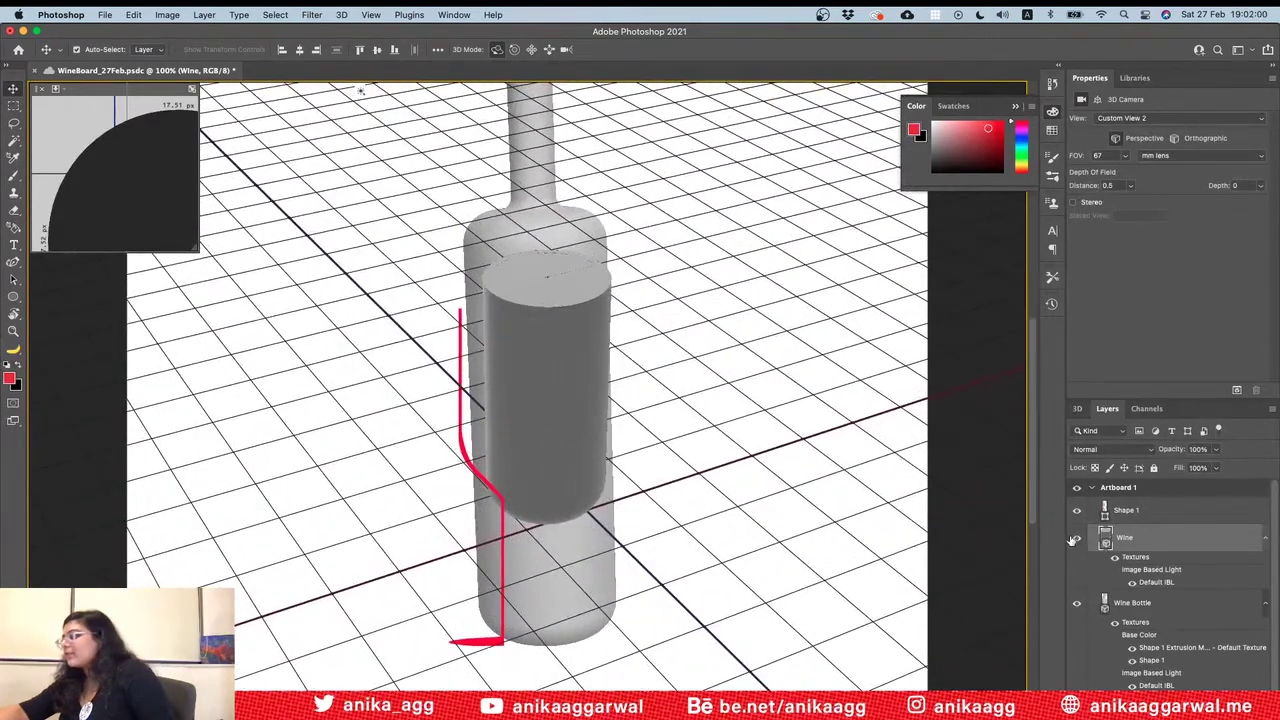
# Step: Hide the Wine and Wine Bottle layers and create a 3D object from Shape 1
pyautogui.click(1077, 537)
pyautogui.click(1077, 603)
pyautogui.click(1128, 512)
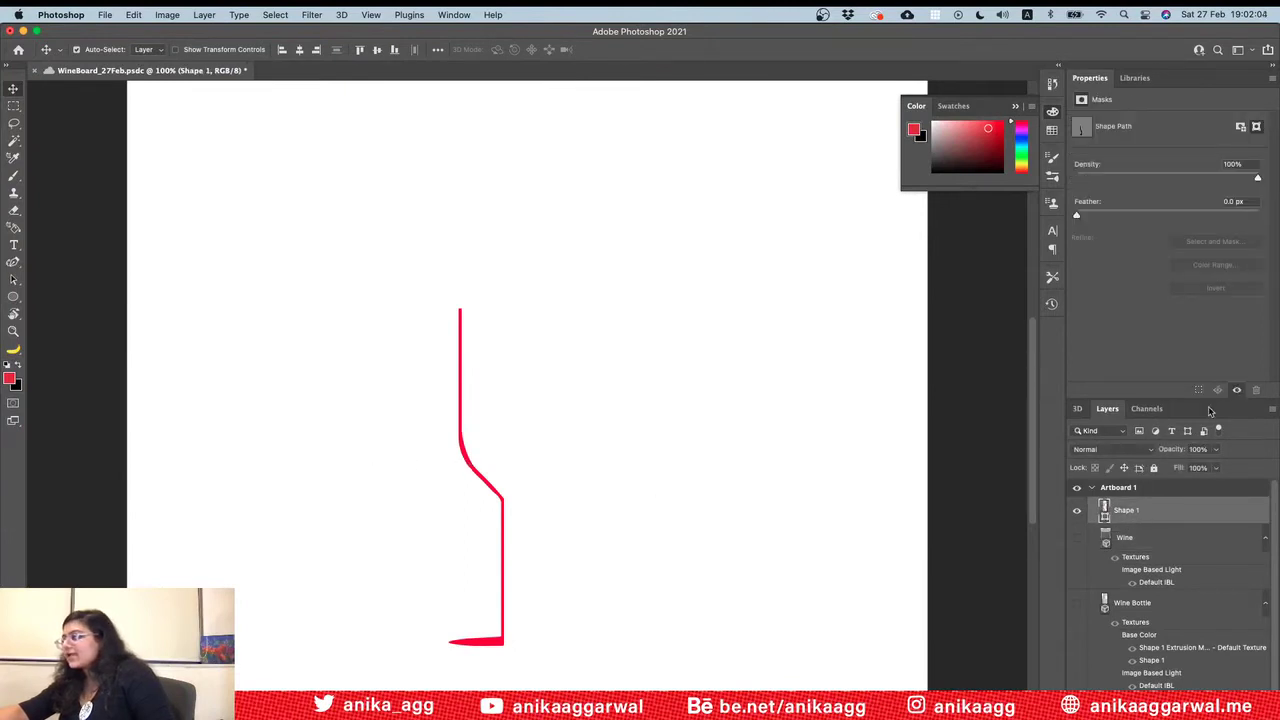
pyautogui.click(1078, 408)
pyautogui.click(1157, 572)
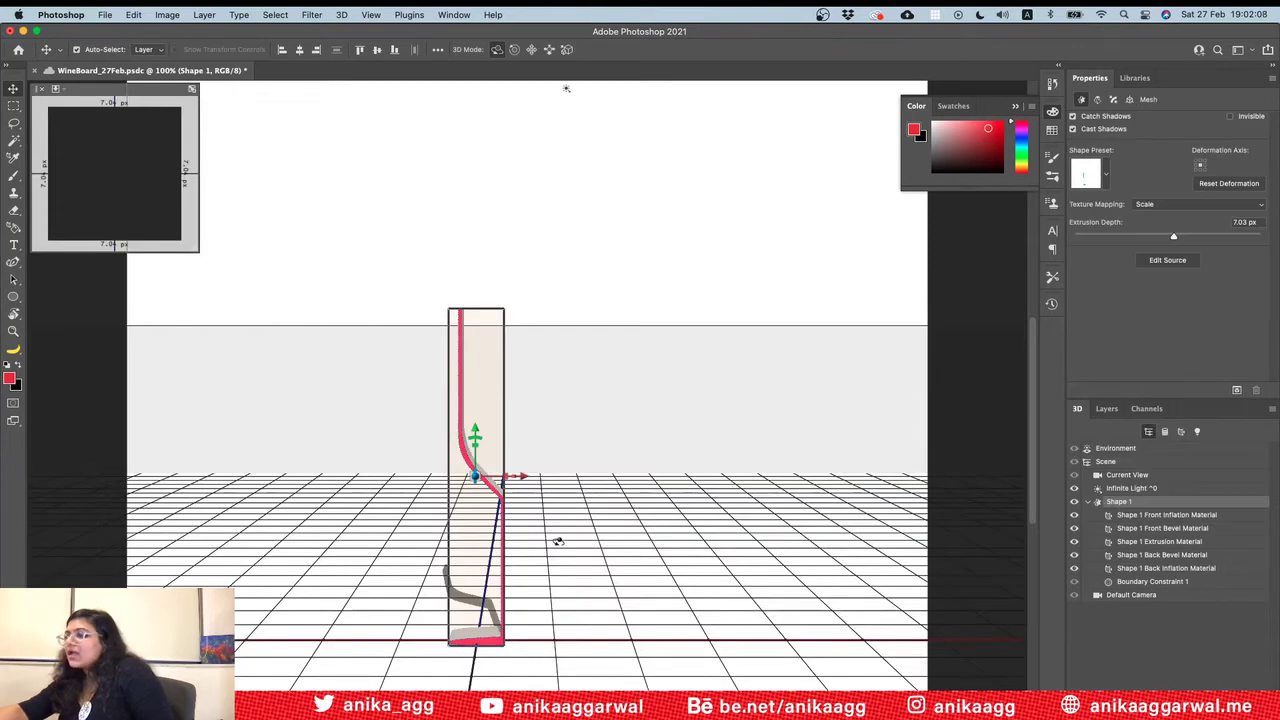
# Step: Apply the Wine Glass shape preset and lower the extrusion depth to -0.38 px
pyautogui.click(1106, 174)
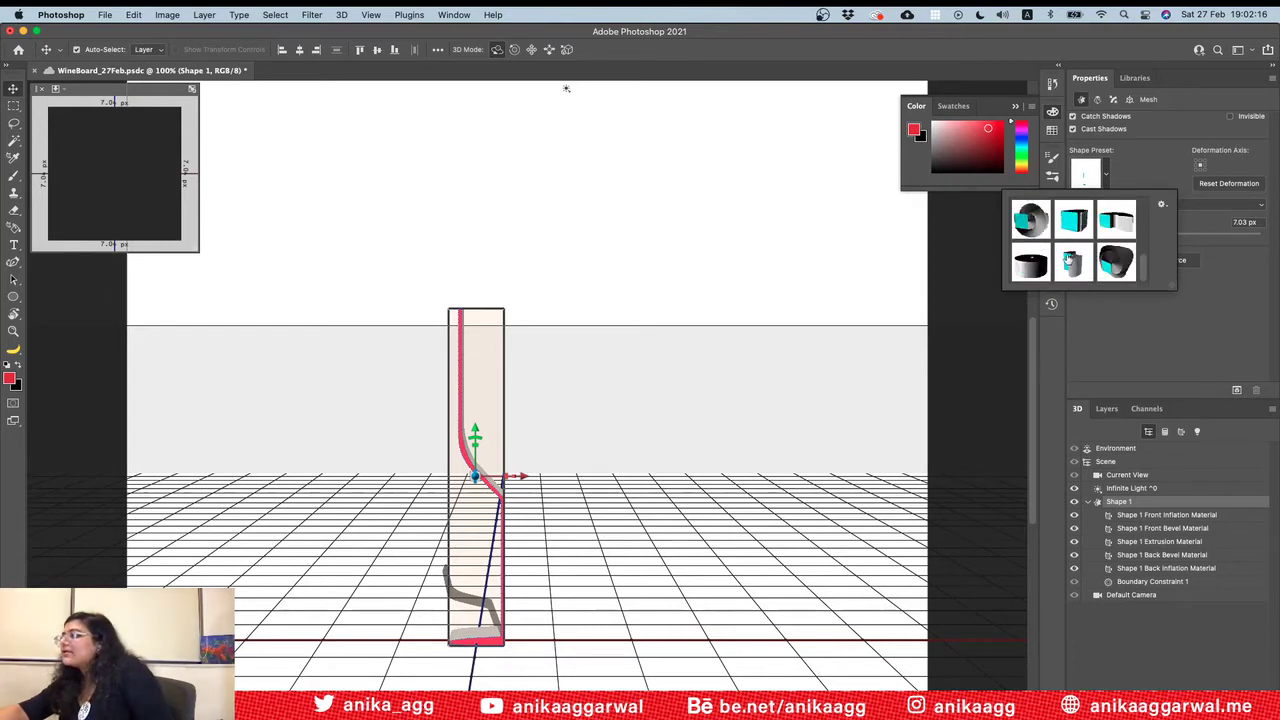
pyautogui.click(1036, 262)
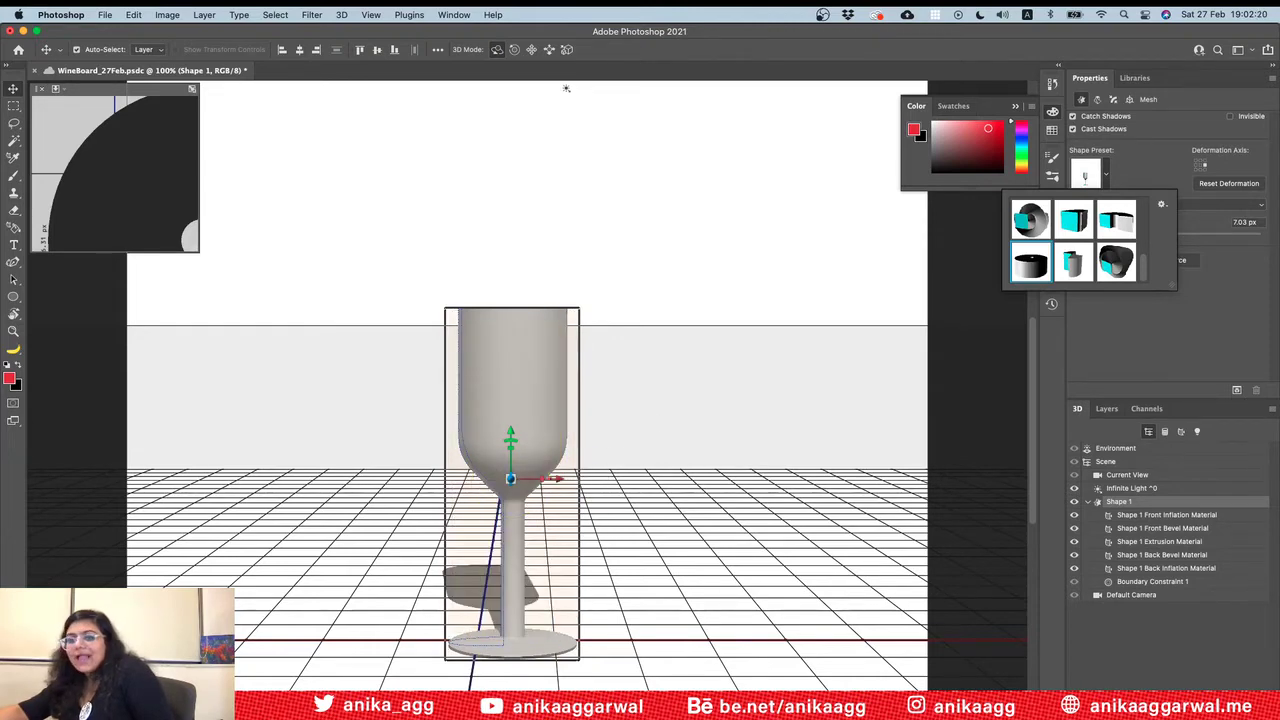
pyautogui.moveTo(213, 565); pyautogui.dragTo(460, 582)
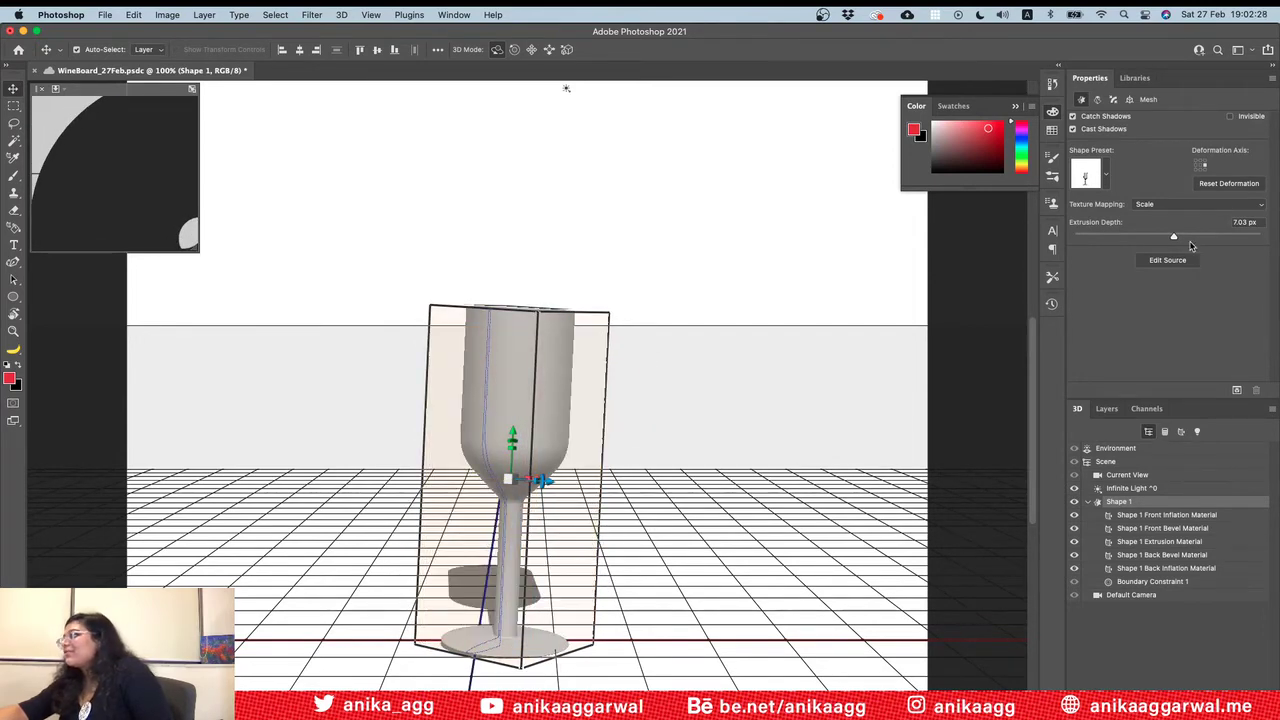
pyautogui.moveTo(1175, 237); pyautogui.dragTo(1167, 240)
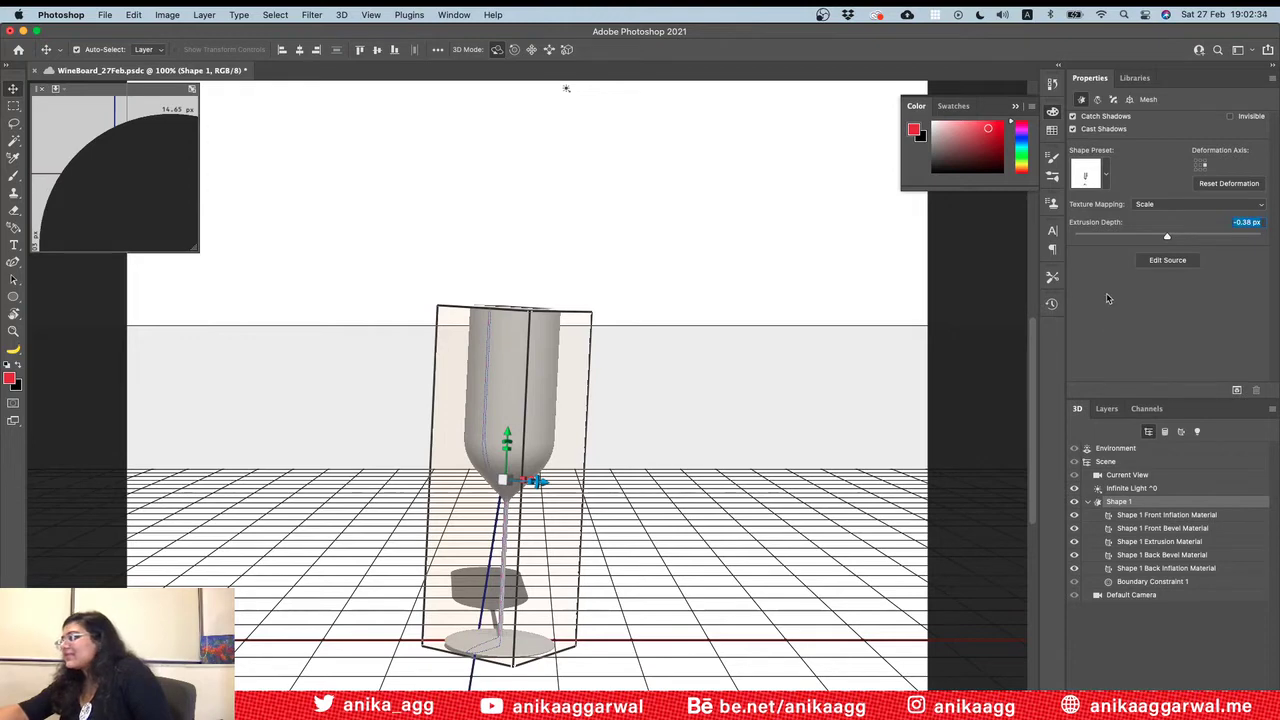
pyautogui.click(1118, 463)
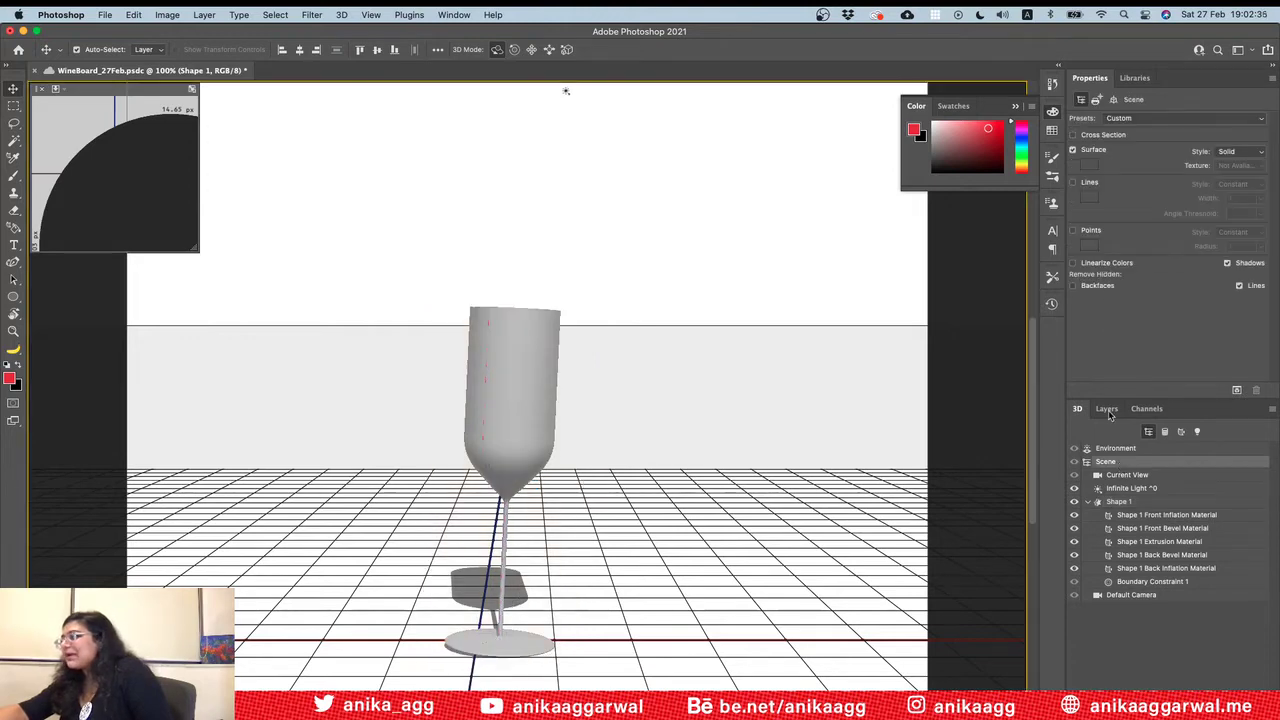
# Step: Remove hidden backfaces and clear the base colour texture from all five glass materials
pyautogui.click(1074, 287)
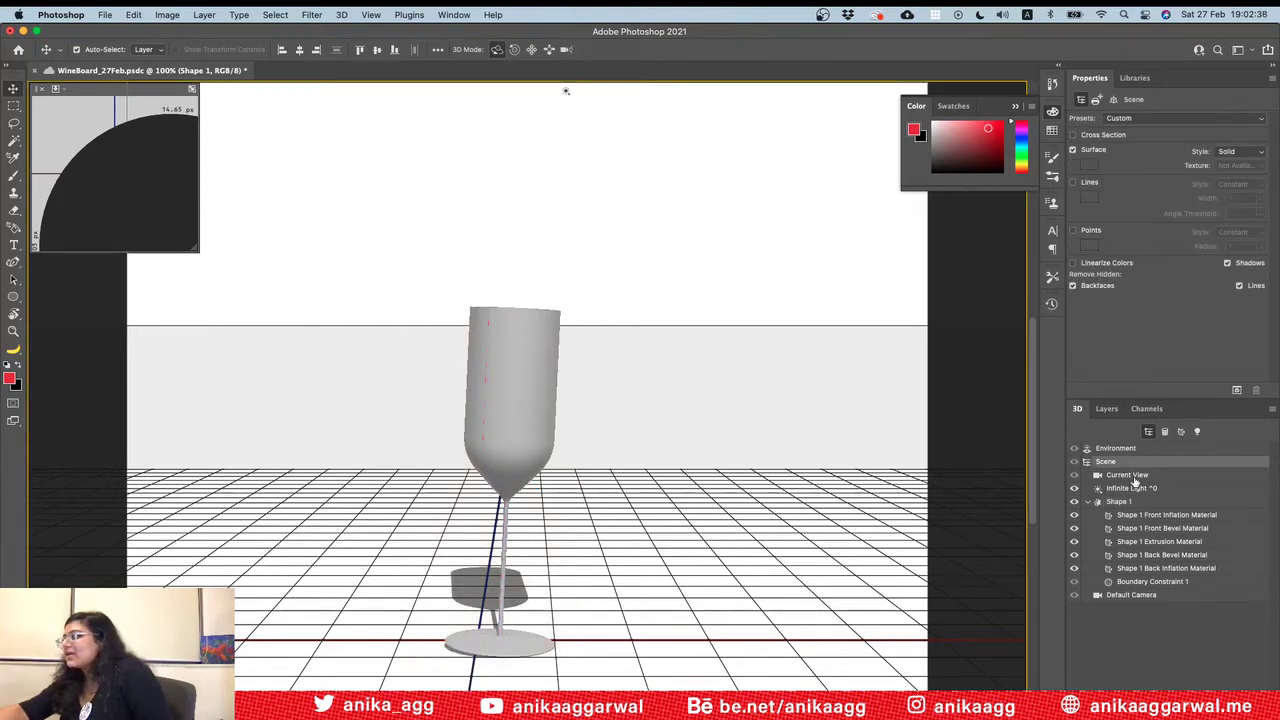
pyautogui.click(1139, 516)
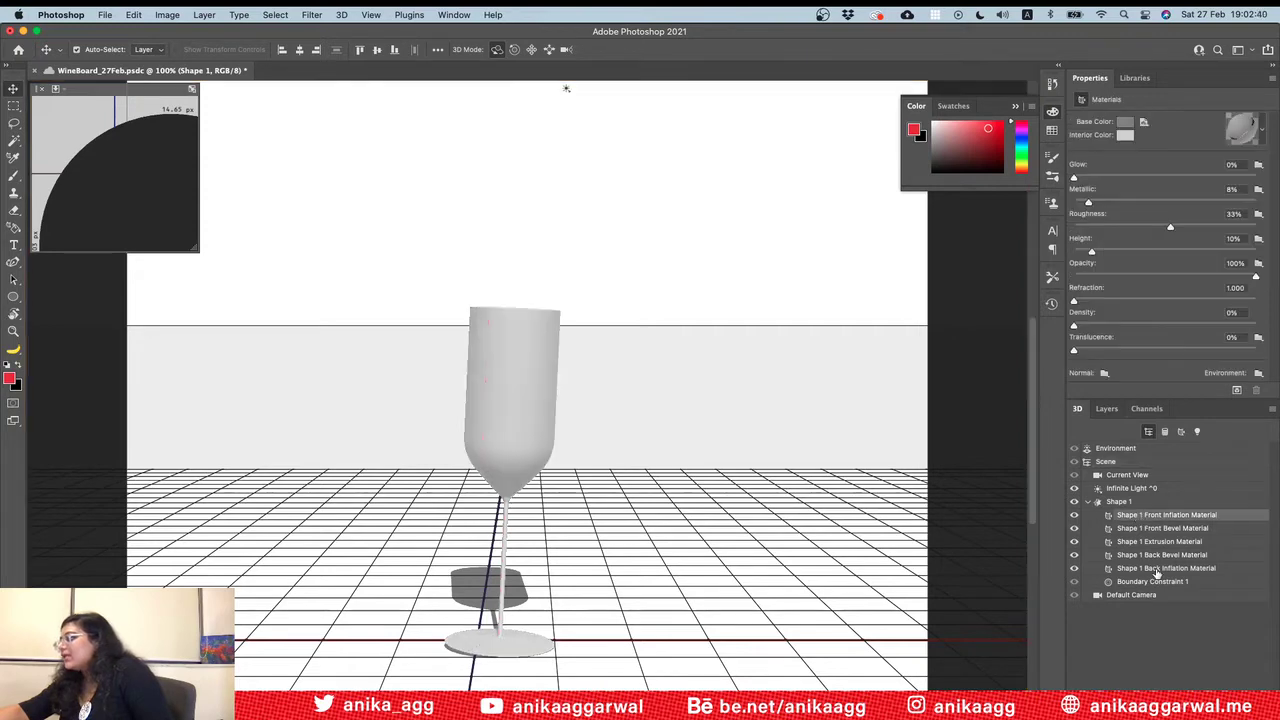
pyautogui.keyDown('shift'); pyautogui.click(1157, 569); pyautogui.keyUp('shift')
pyautogui.click(1146, 122)
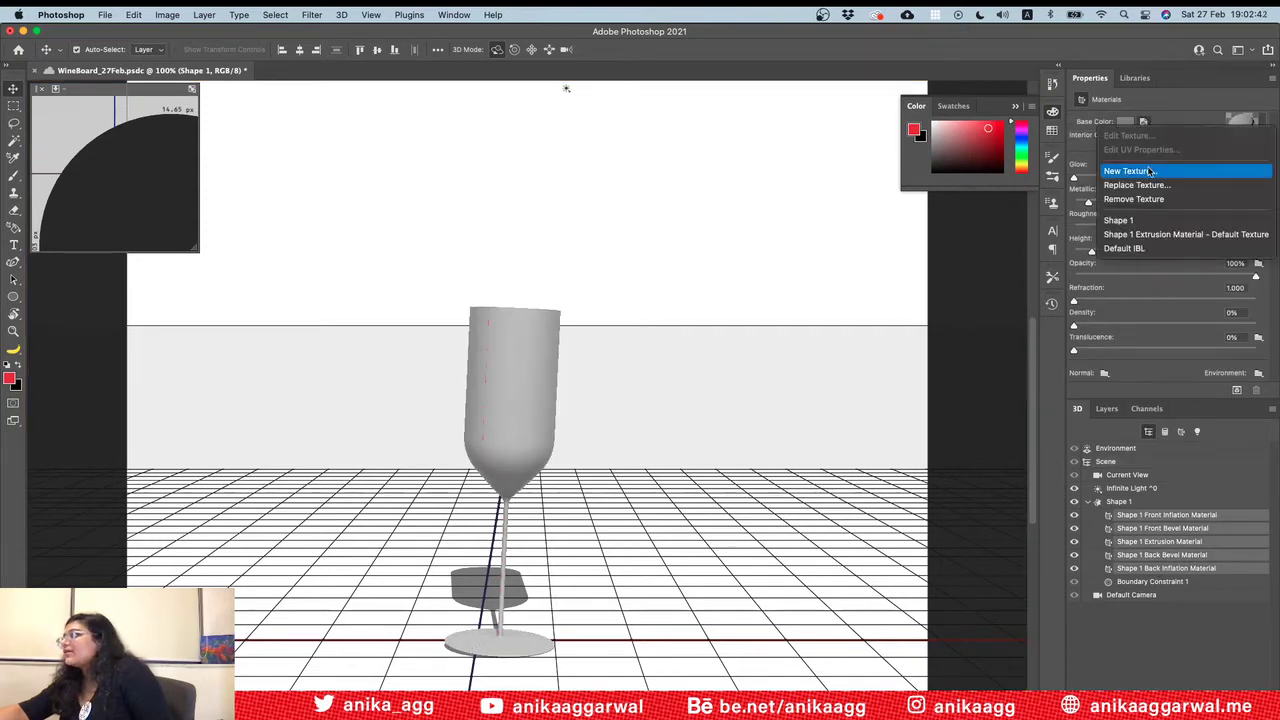
pyautogui.click(914, 408)
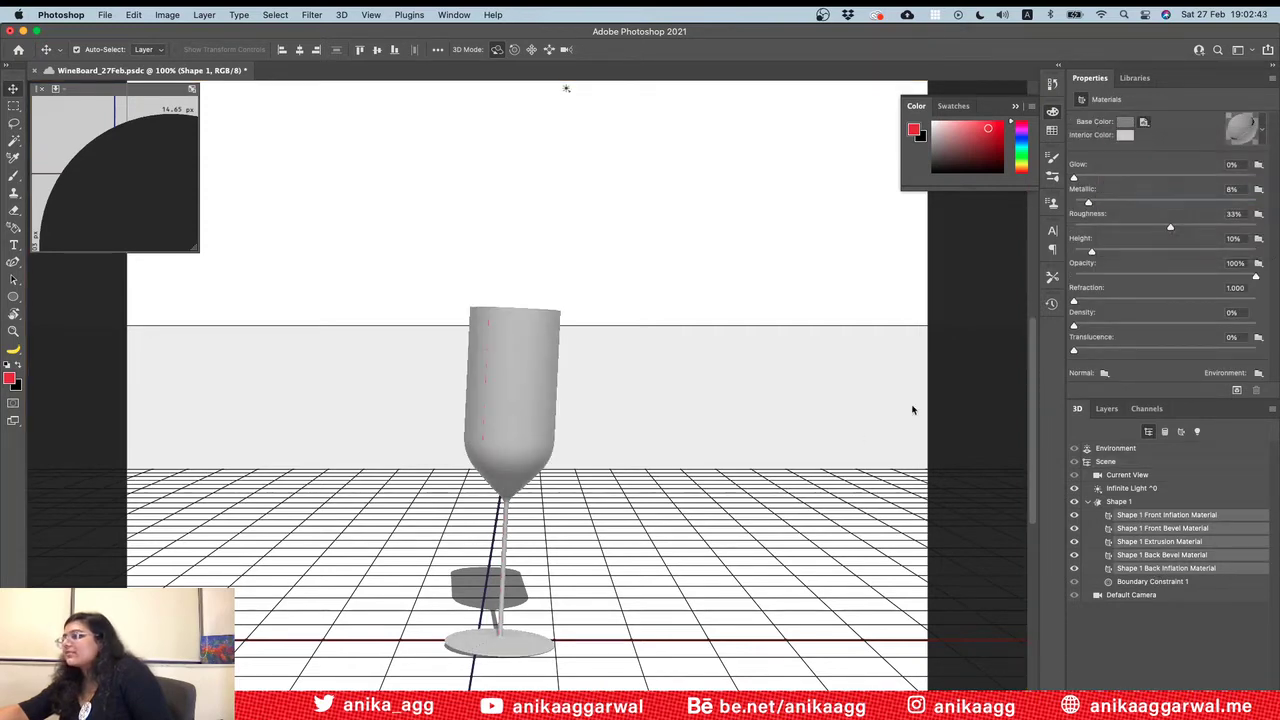
pyautogui.click(738, 434)
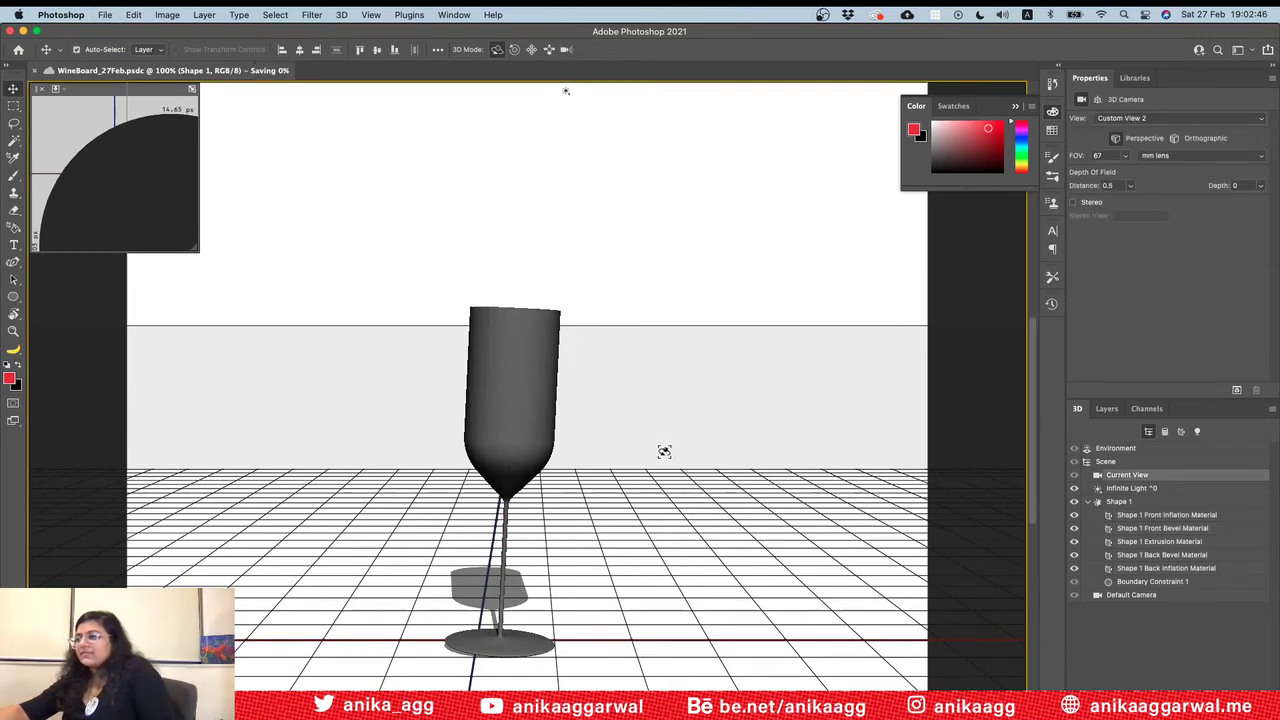
# Step: In Illustrator, select the small ellipse drawing and return to Photoshop
pyautogui.press('super+Tab')
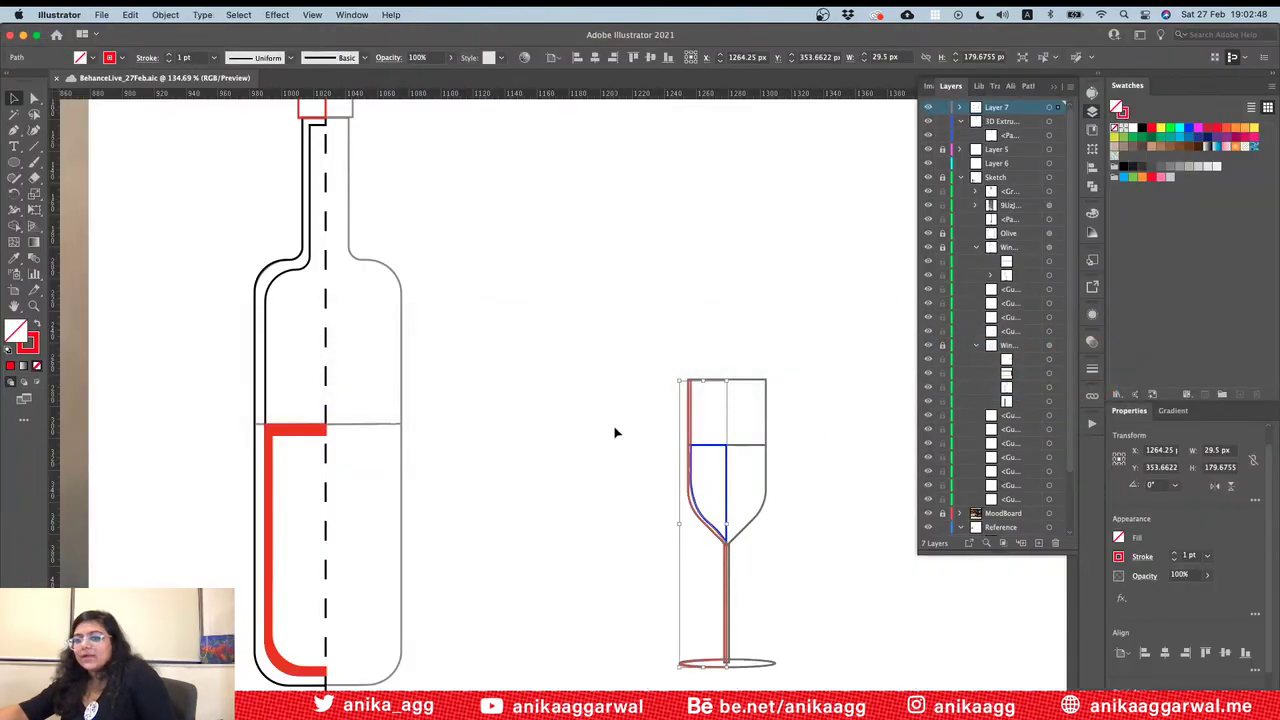
pyautogui.keyDown('alt'); pyautogui.scroll(-10, 615, 432); pyautogui.keyUp('alt')
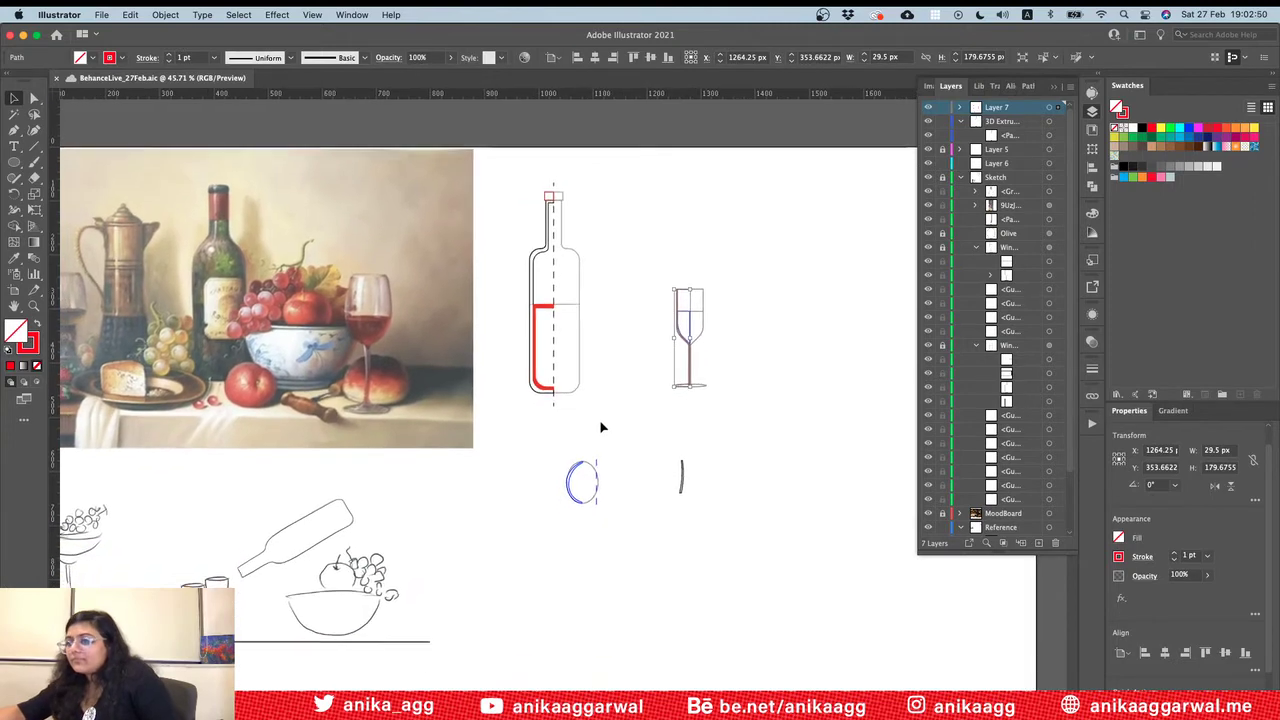
pyautogui.keyDown('alt'); pyautogui.scroll(2, 601, 427); pyautogui.keyUp('alt')
pyautogui.click(581, 485)
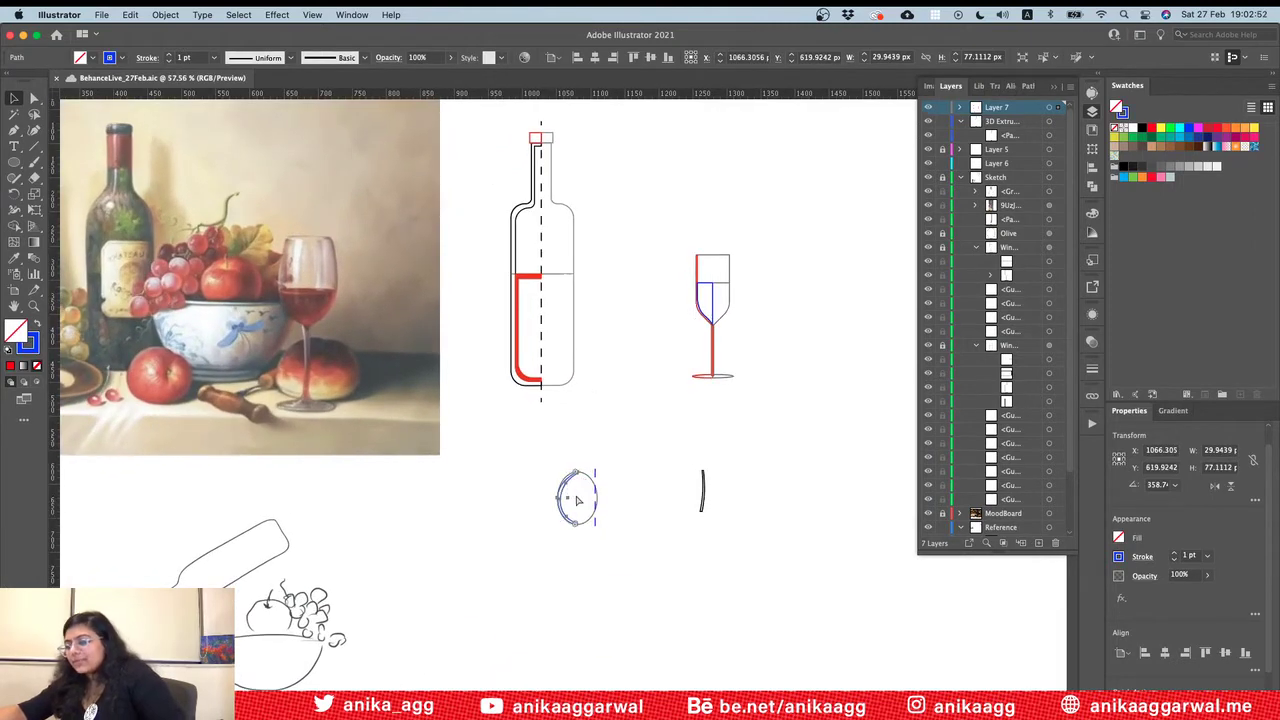
pyautogui.press('super+Tab')
# Step: Rename Shape 1 to 'Wine Glass', add a new empty layer and hide Wine Glass
pyautogui.click(1107, 408)
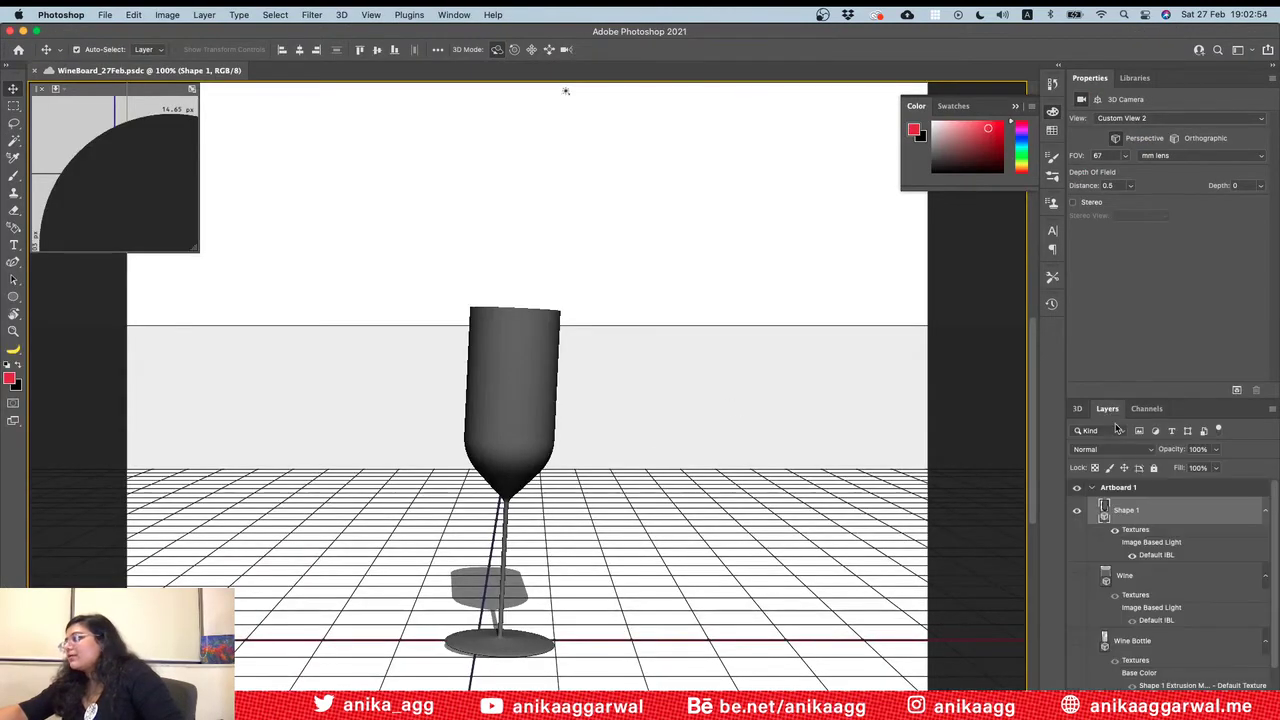
pyautogui.doubleClick(1127, 511)
pyautogui.write('Wine Glass')
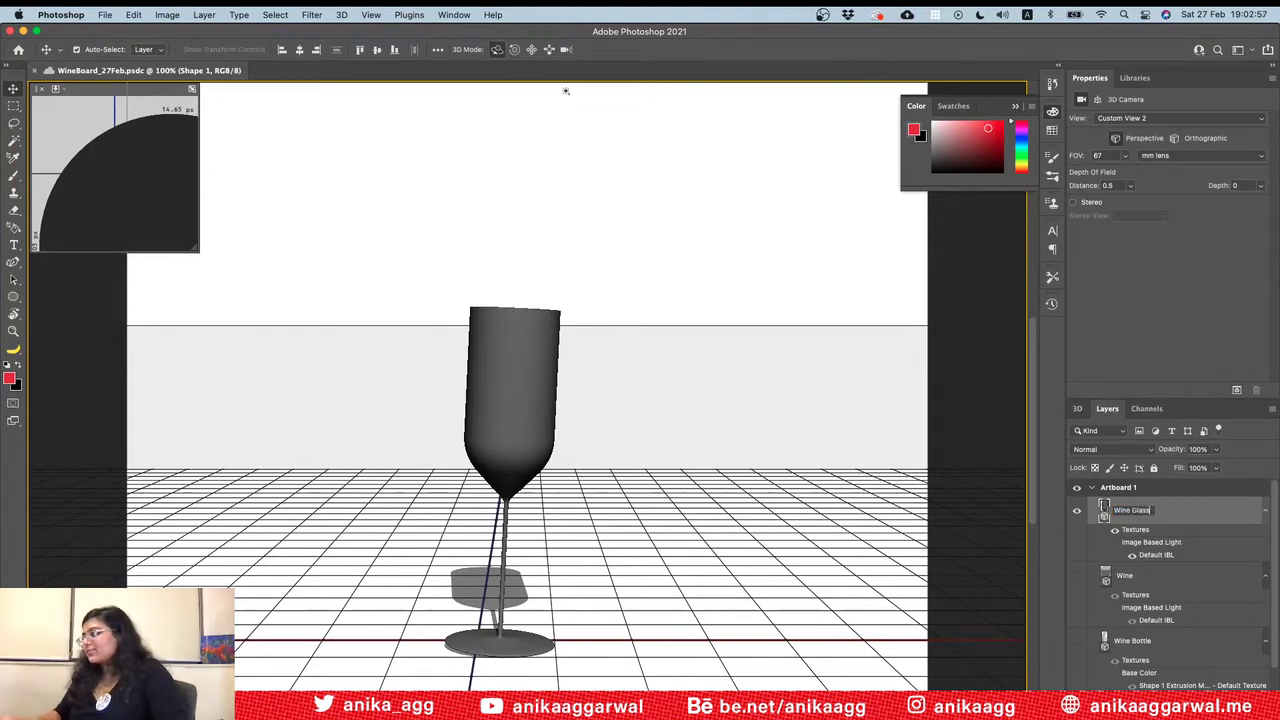
pyautogui.press('Return')
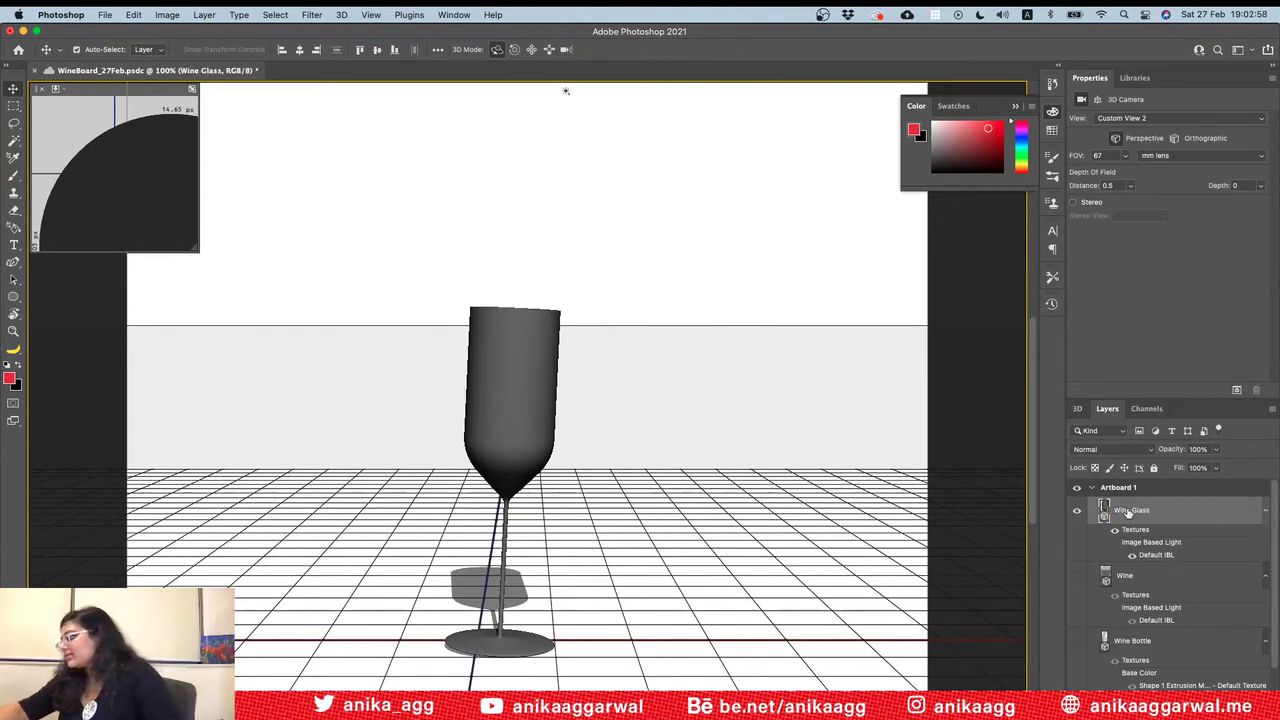
pyautogui.press('super+shift+alt+n')
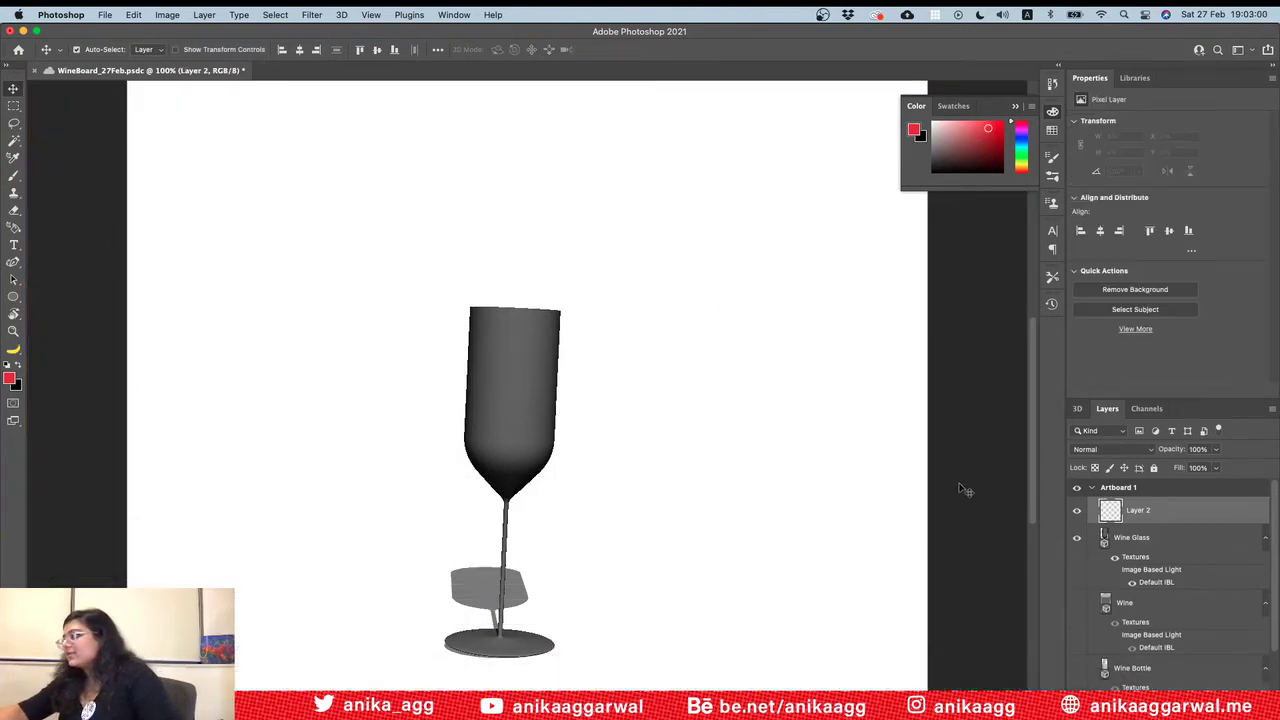
pyautogui.click(1077, 540)
# Step: Paste the Illustrator arc as a shape layer, commit its transform and create a 3D extrusion
pyautogui.press('super+v')
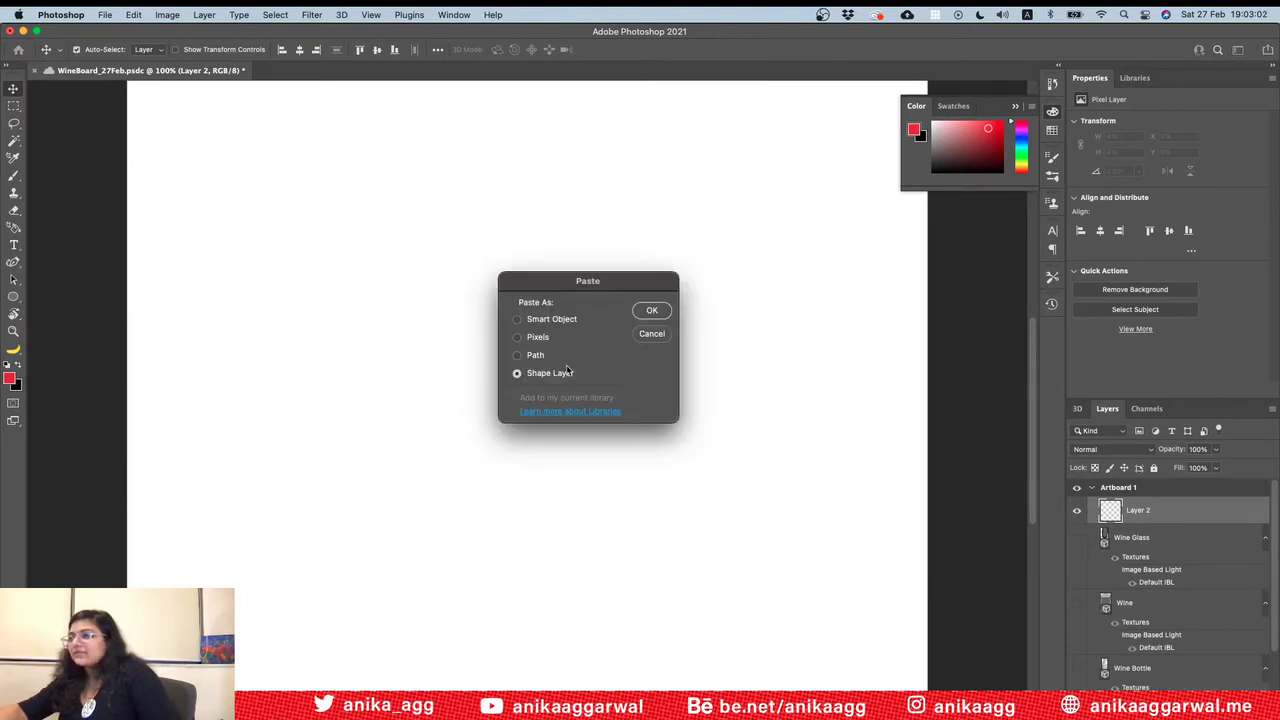
pyautogui.click(652, 310)
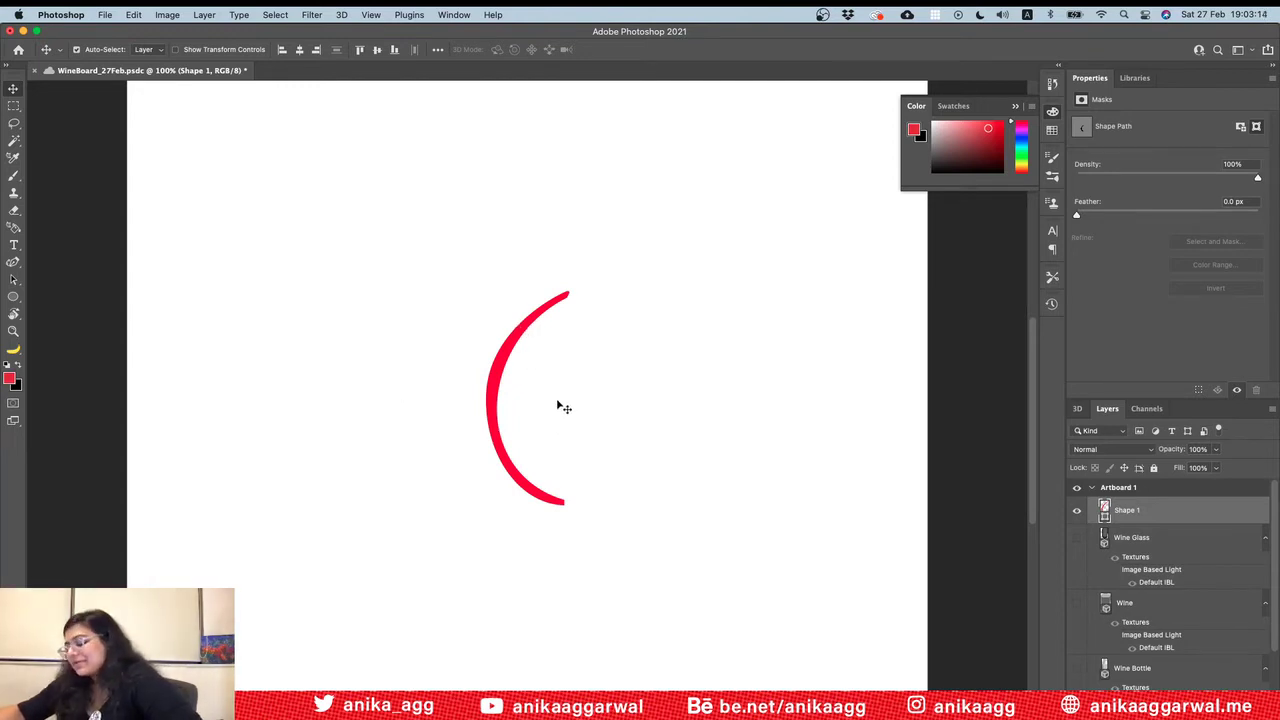
pyautogui.press('super+t')
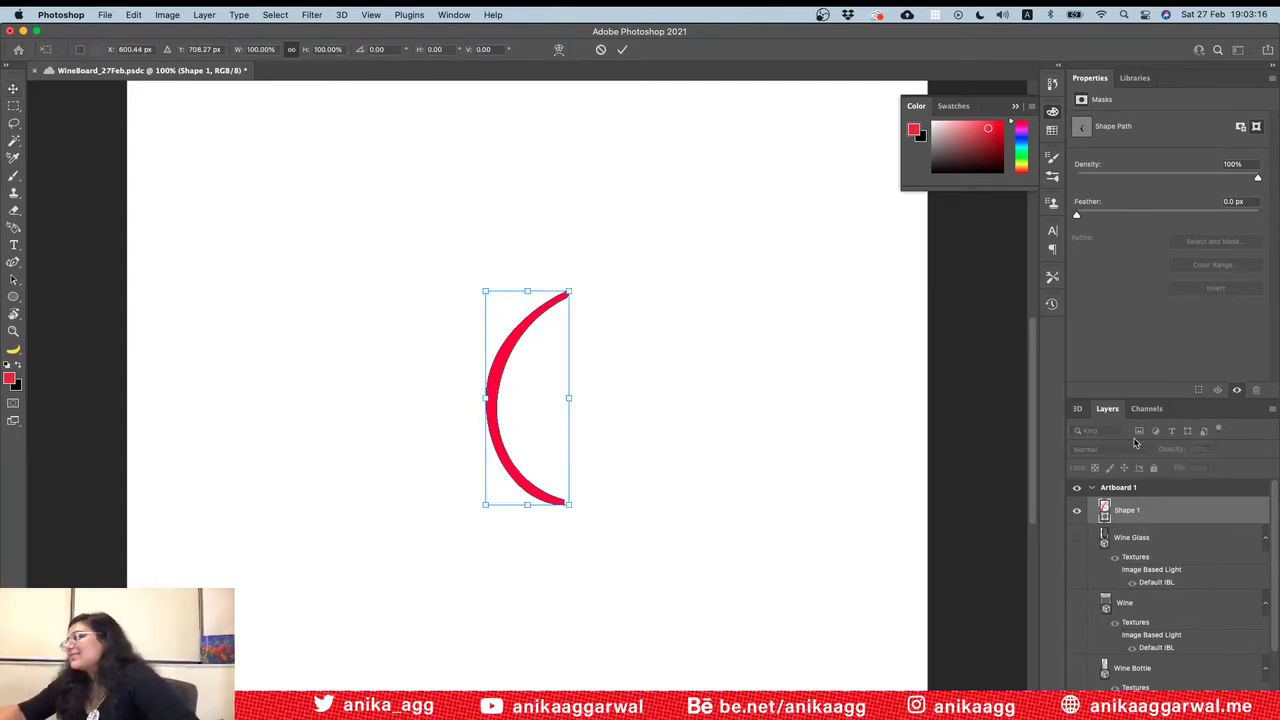
pyautogui.click(1077, 408)
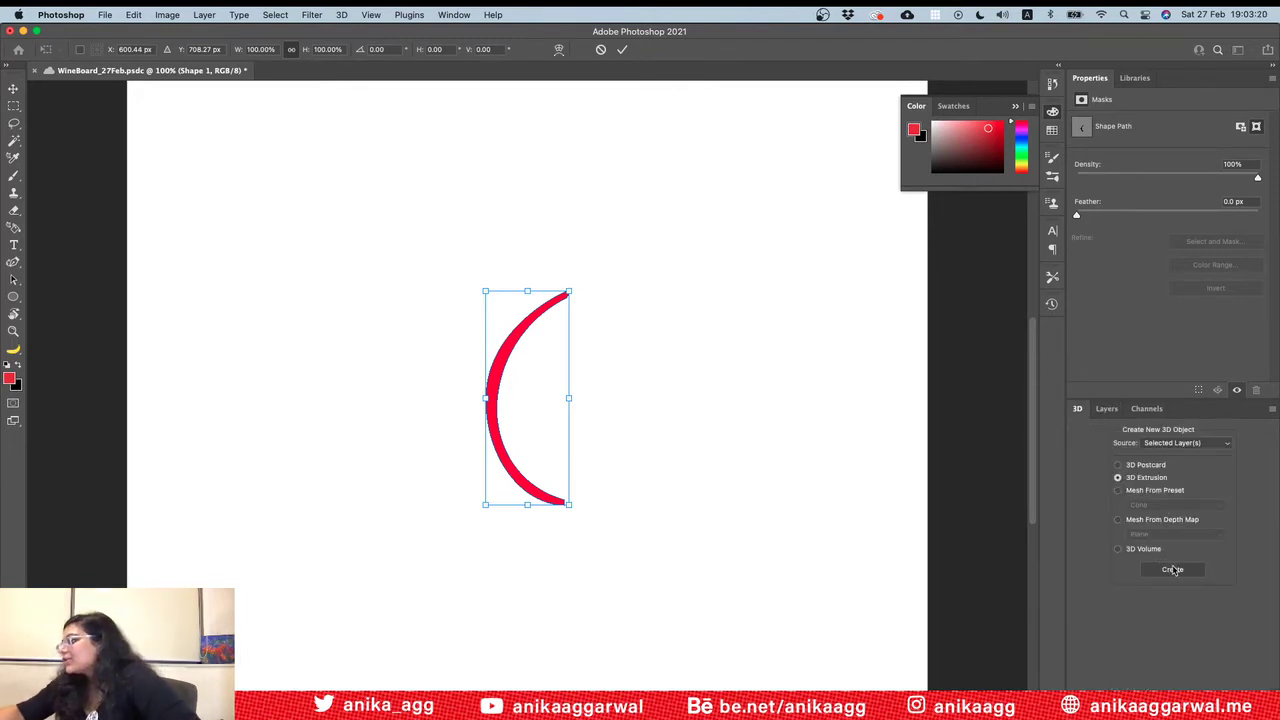
pyautogui.press('Return')
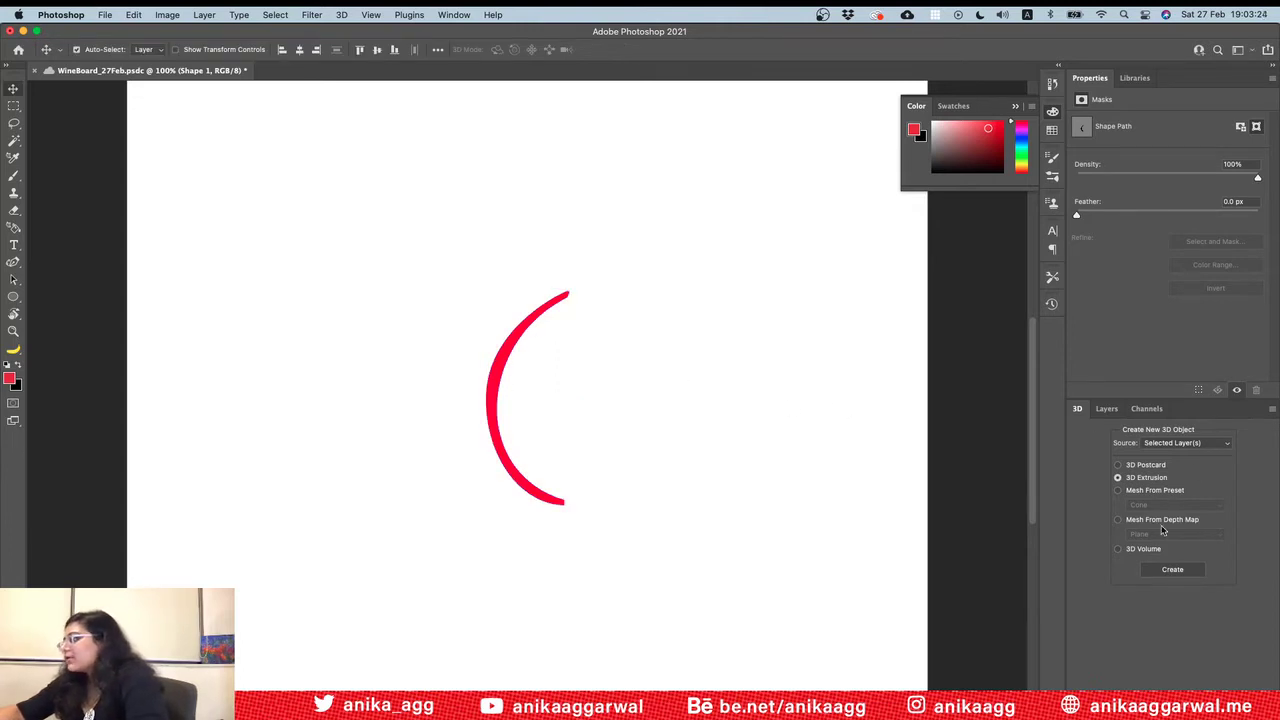
pyautogui.click(1168, 571)
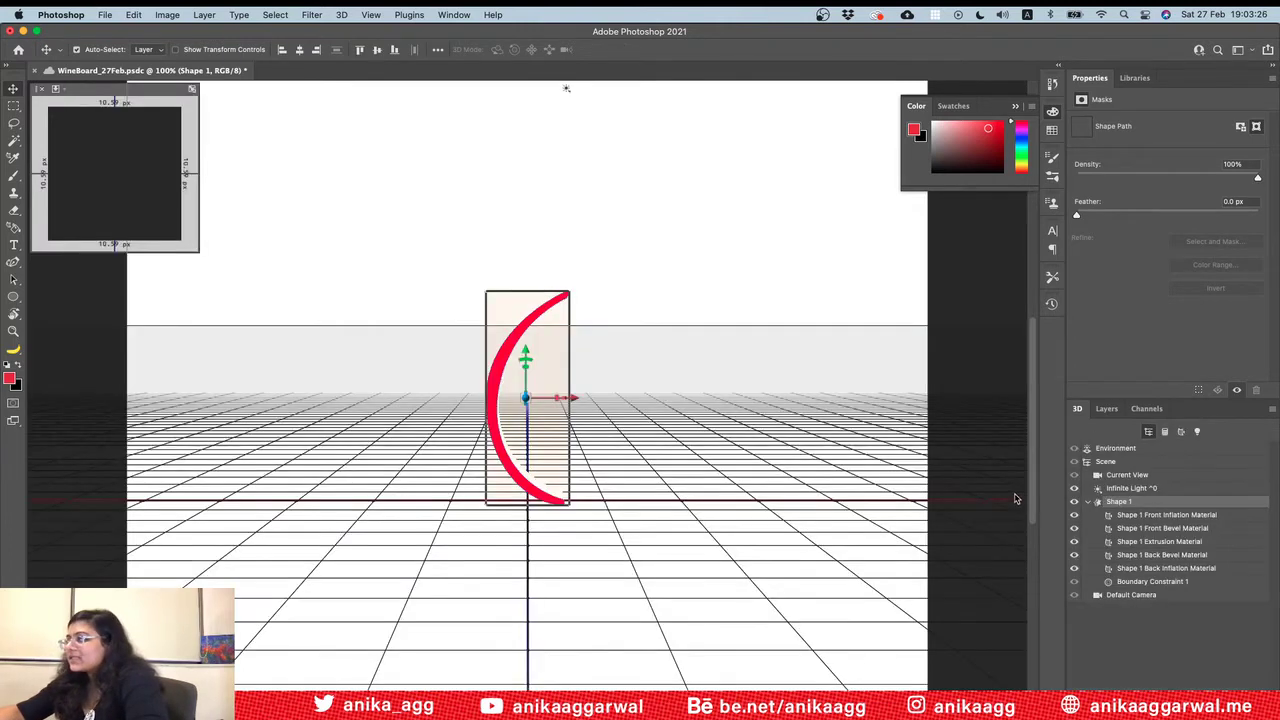
# Step: Turn off Catch Shadows and Cast Shadows for the arc object
pyautogui.click(1107, 177)
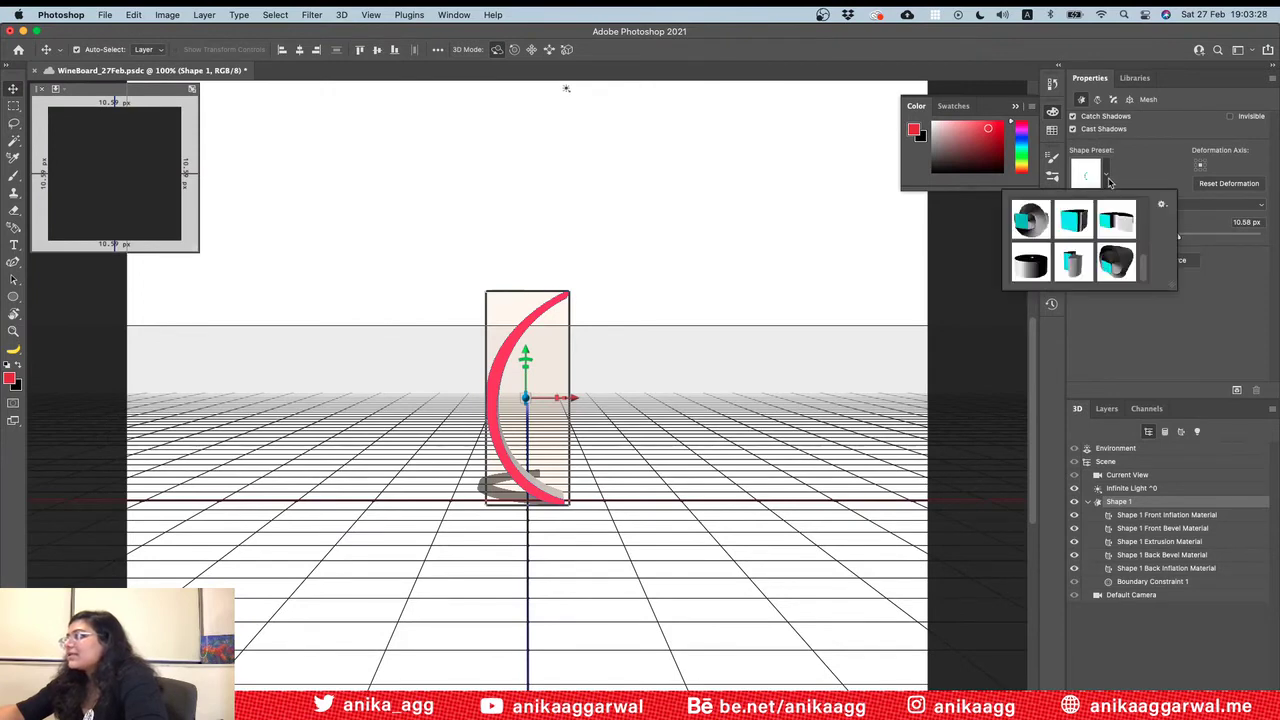
pyautogui.click(1127, 137)
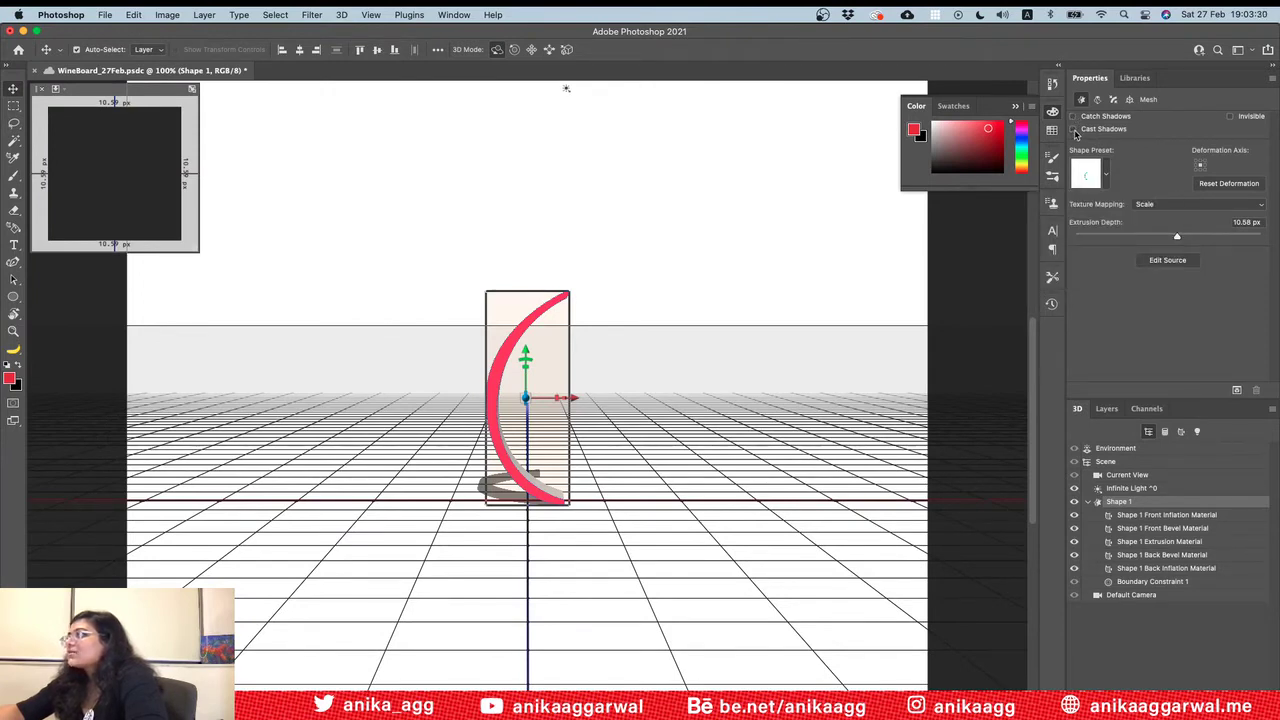
pyautogui.click(1108, 175)
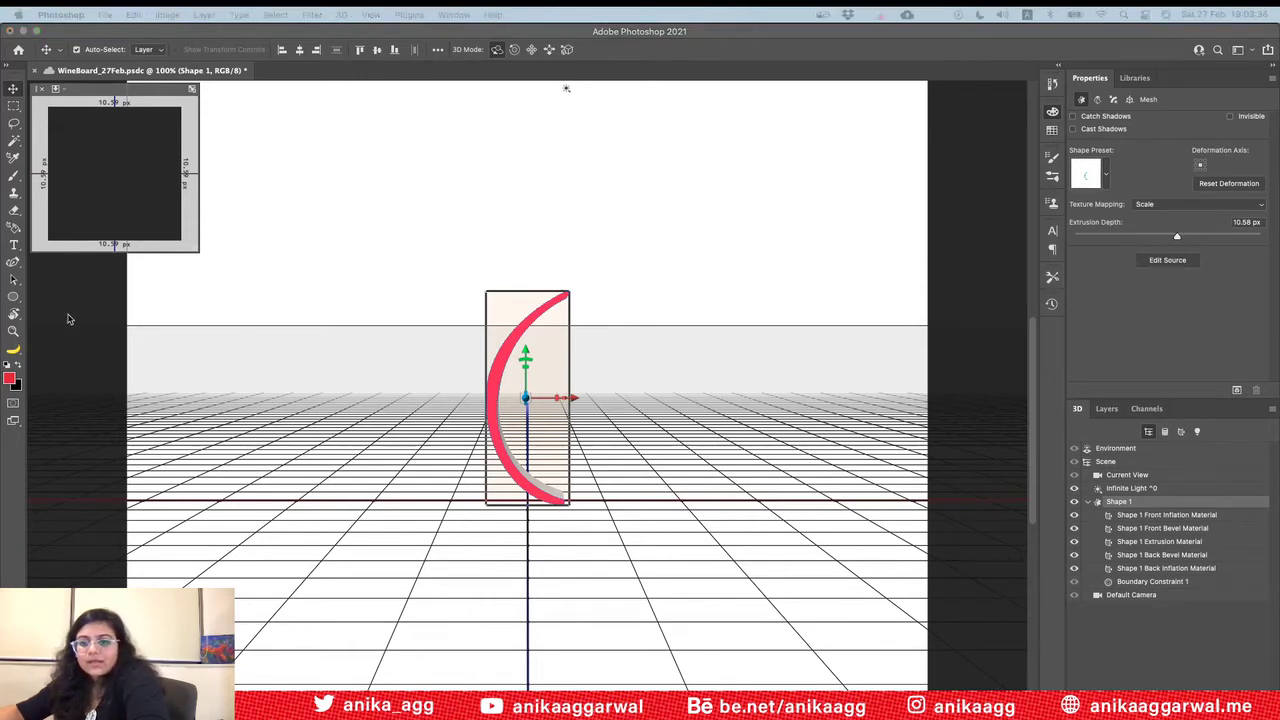
# Step: Revolve the arc with a shape preset and tune extrusion depth into an egg shape
pyautogui.click(1018, 196)
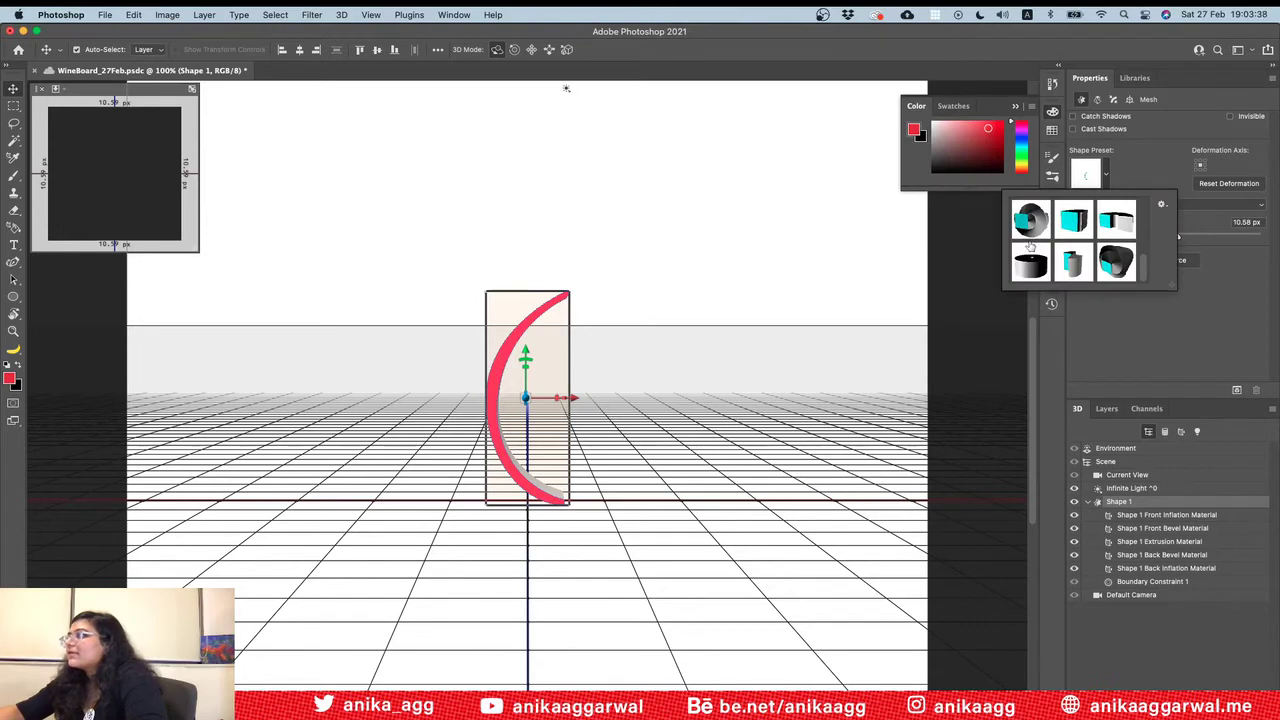
pyautogui.click(1031, 262)
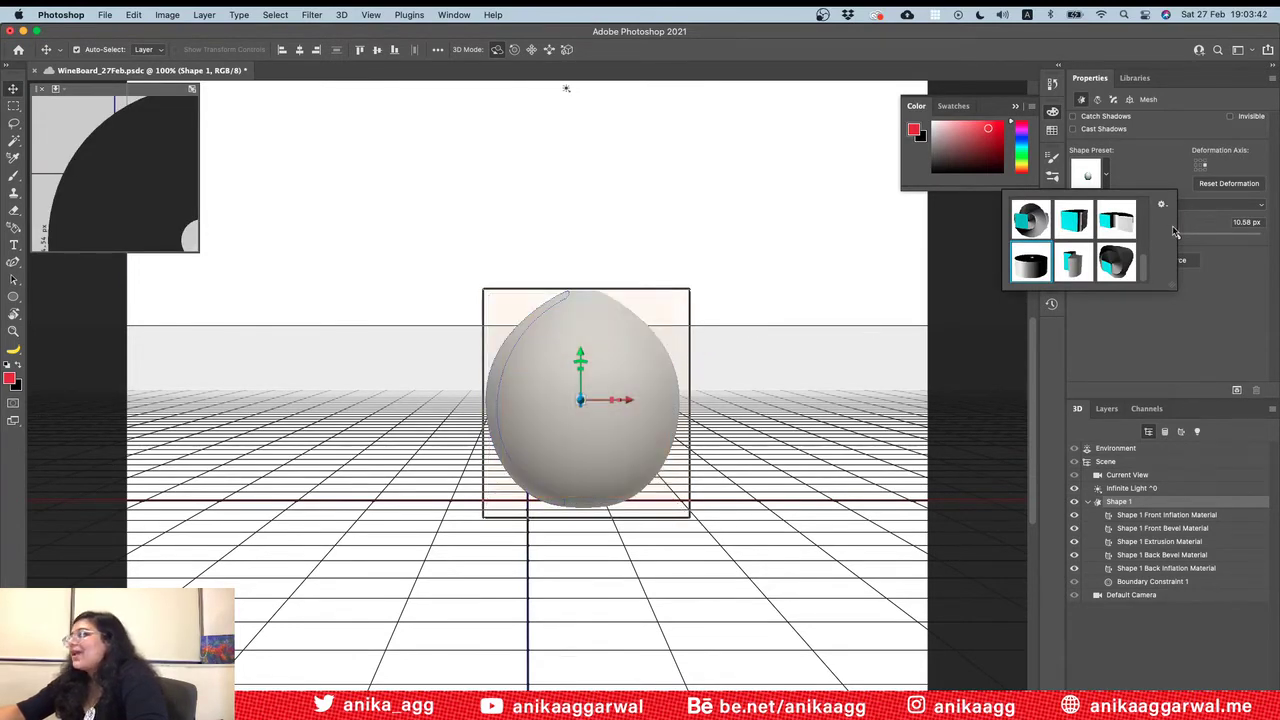
pyautogui.click(1196, 241)
pyautogui.moveTo(1196, 241); pyautogui.dragTo(1109, 235)
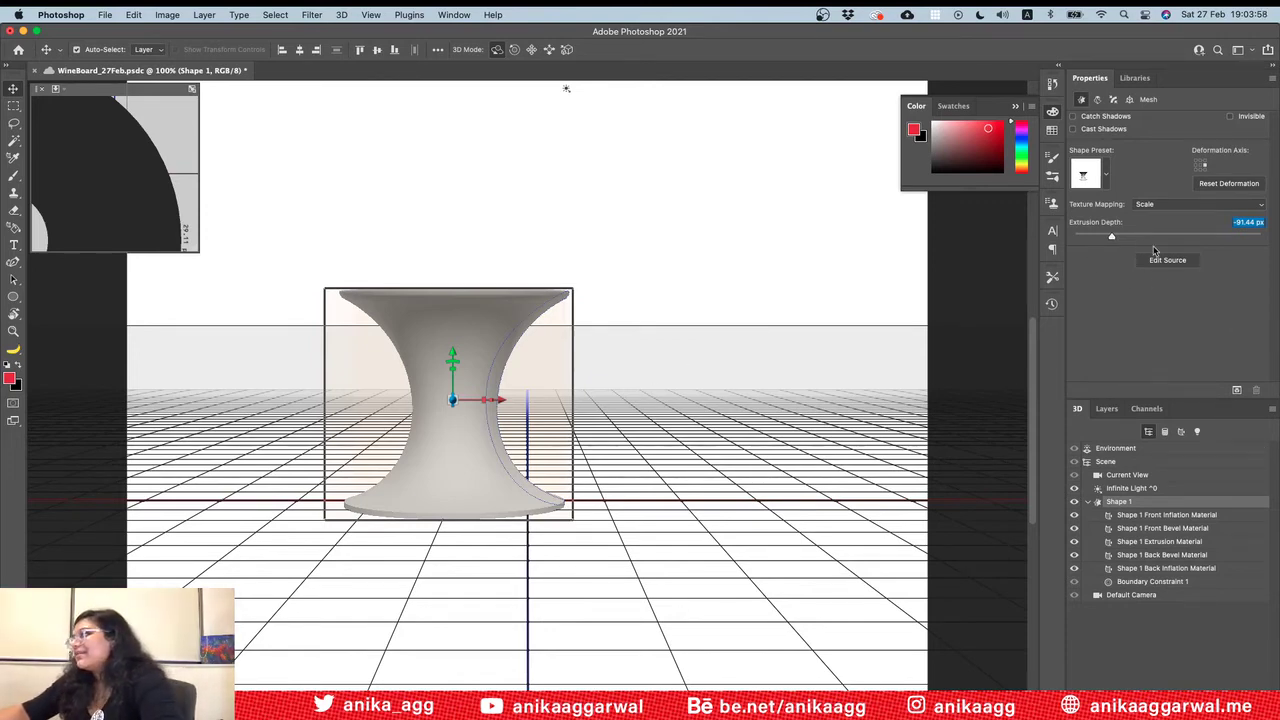
pyautogui.moveTo(1112, 240); pyautogui.dragTo(1174, 242)
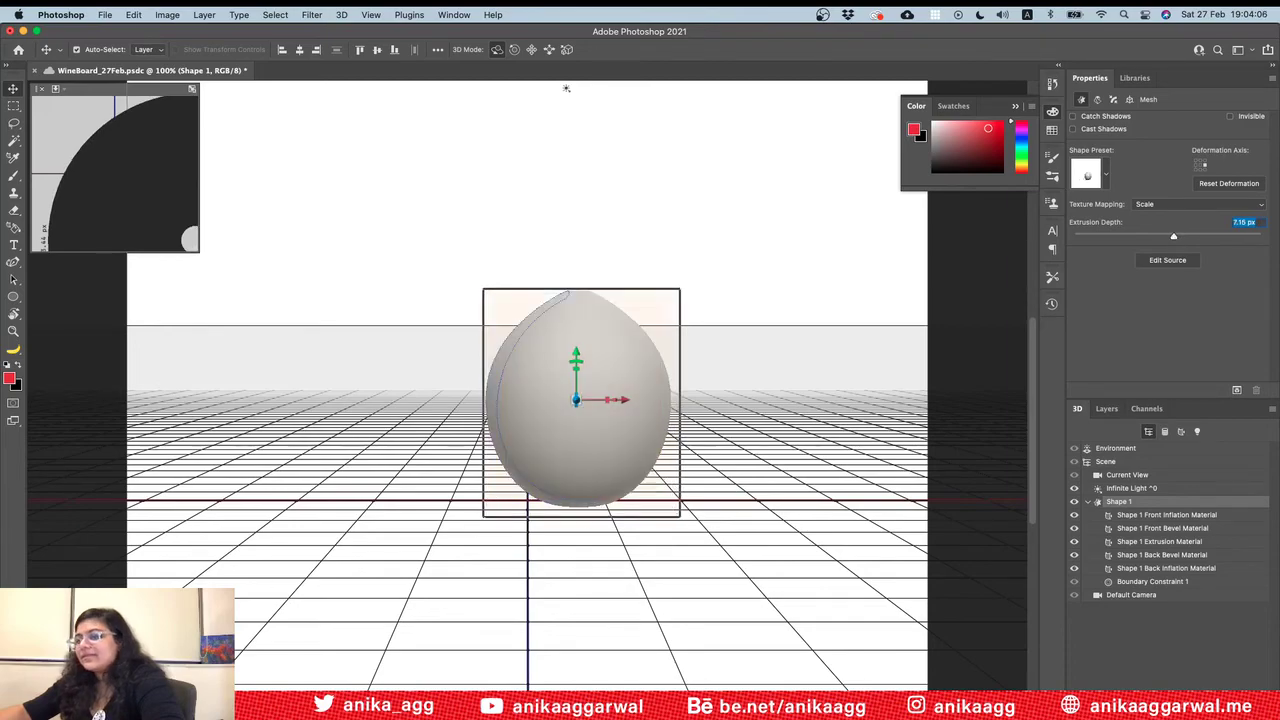
pyautogui.moveTo(566, 88); pyautogui.dragTo(295, 645)
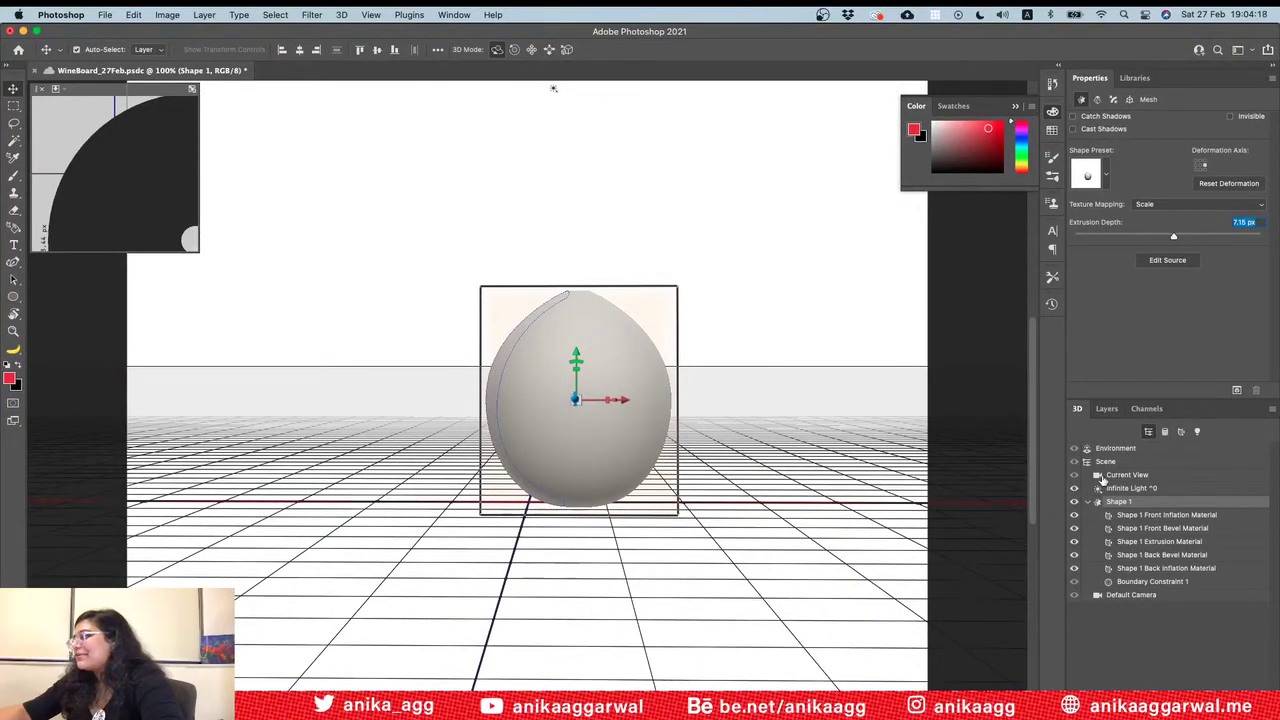
# Step: Remove the base colour texture from all five materials of the egg shape
pyautogui.click(1108, 462)
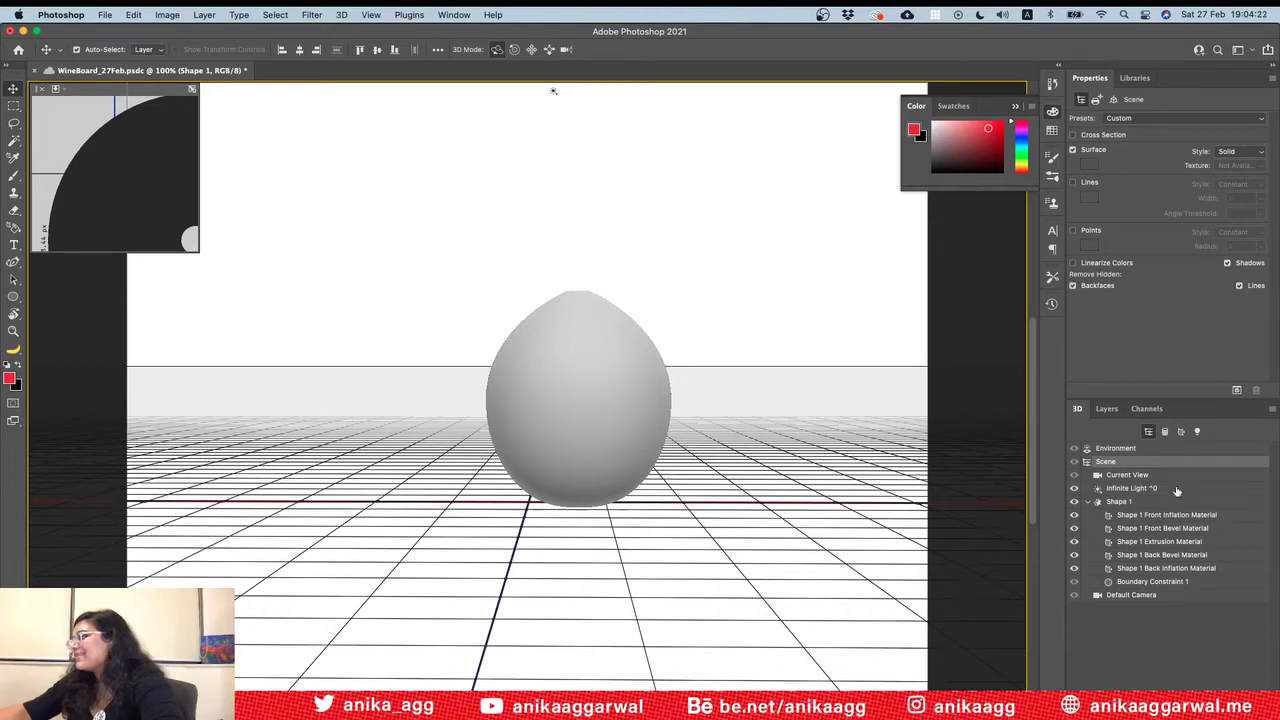
pyautogui.click(1157, 515)
pyautogui.keyDown('shift'); pyautogui.click(1151, 568); pyautogui.keyUp('shift')
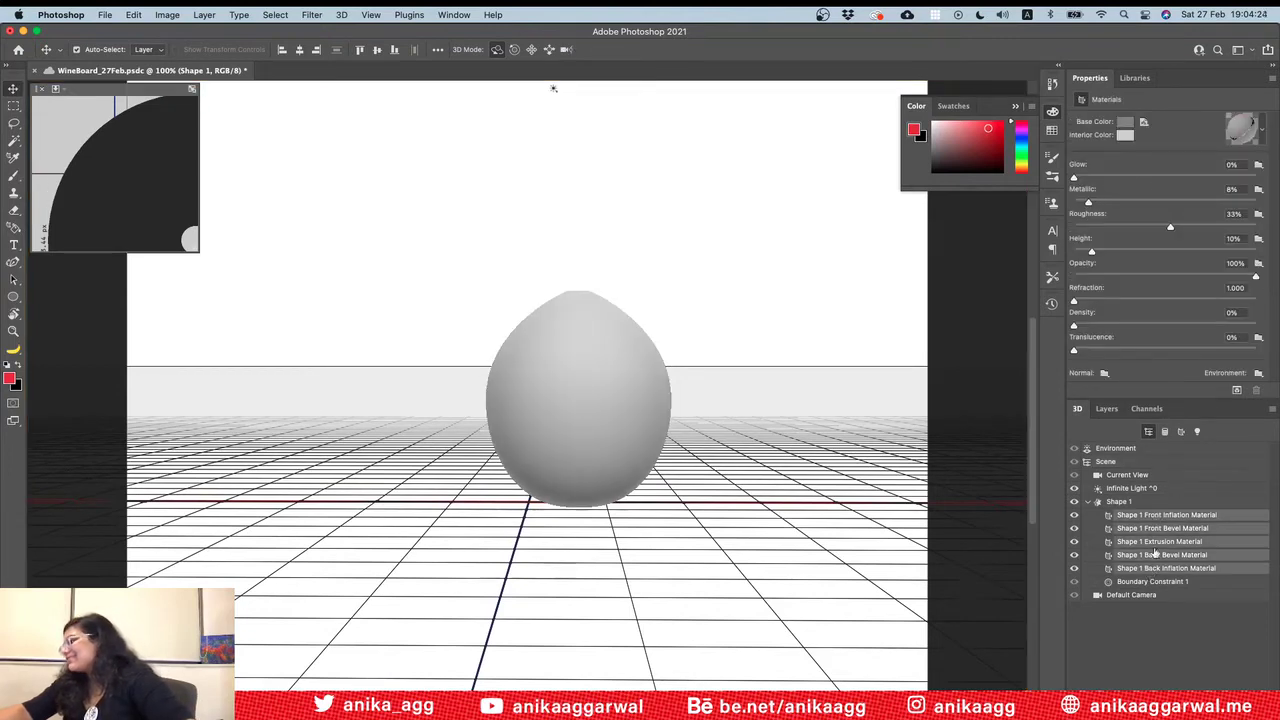
pyautogui.click(1145, 123)
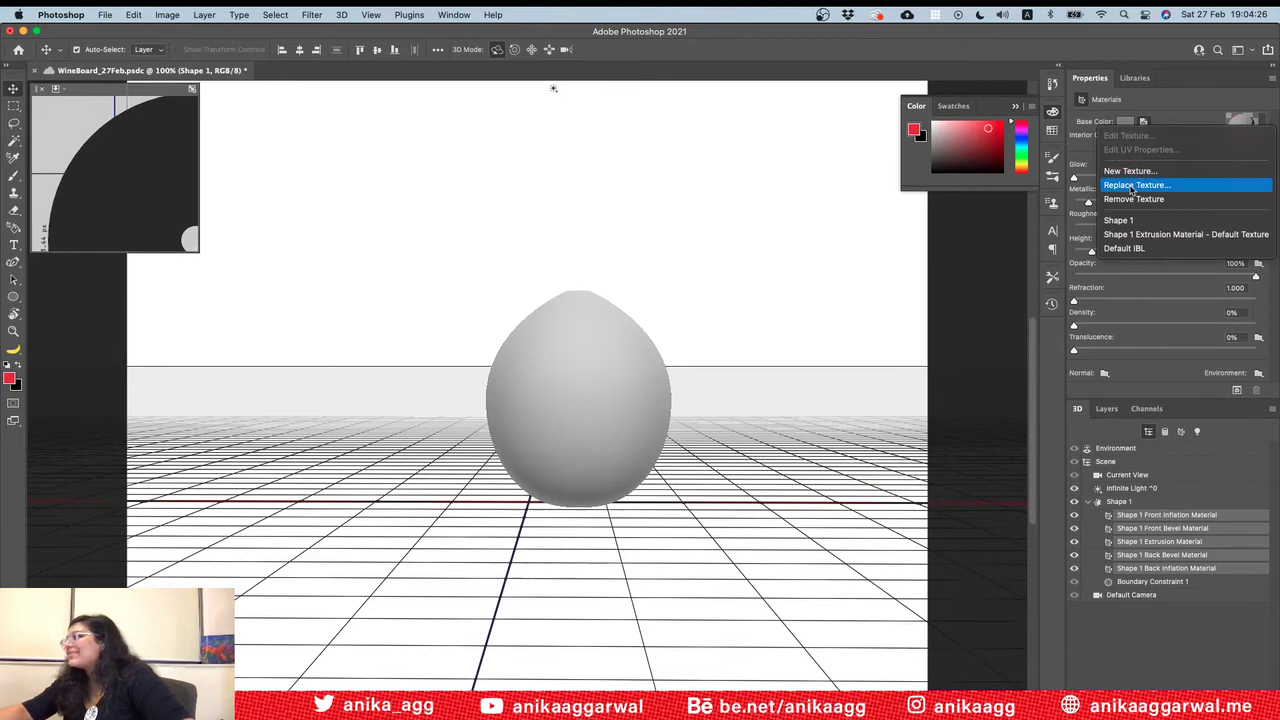
pyautogui.click(1135, 186)
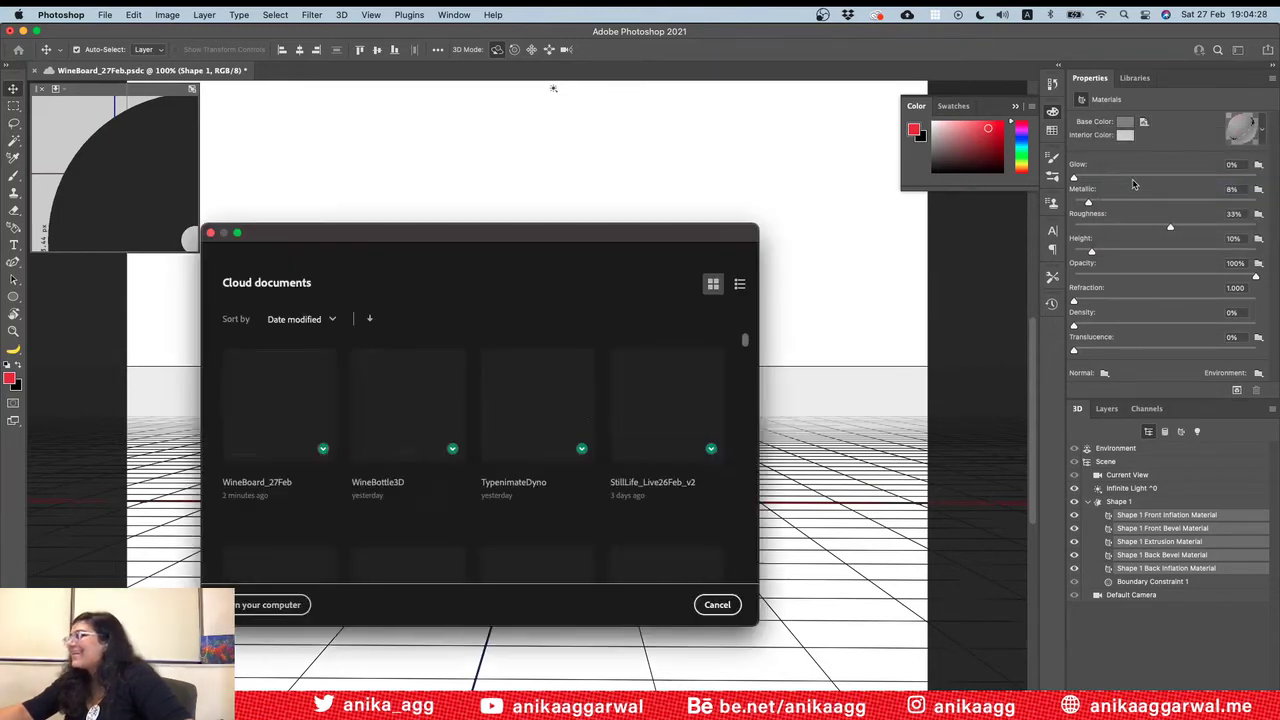
pyautogui.click(717, 604)
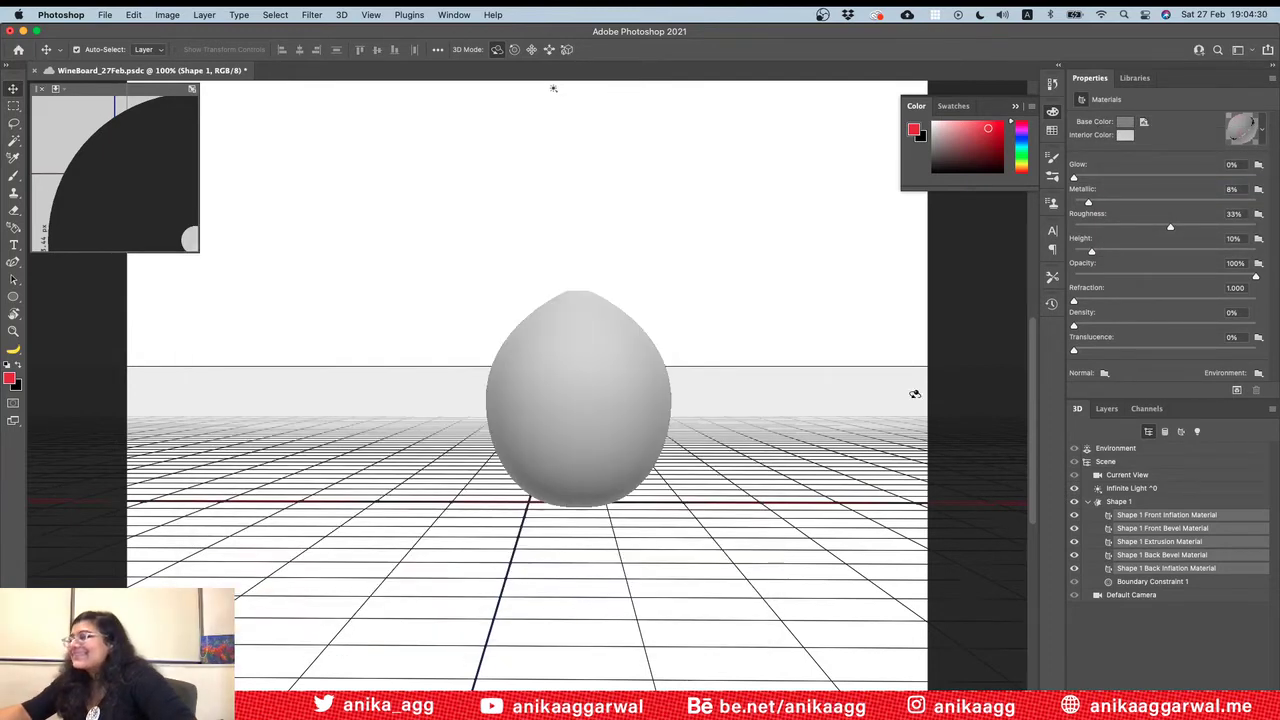
pyautogui.click(1144, 122)
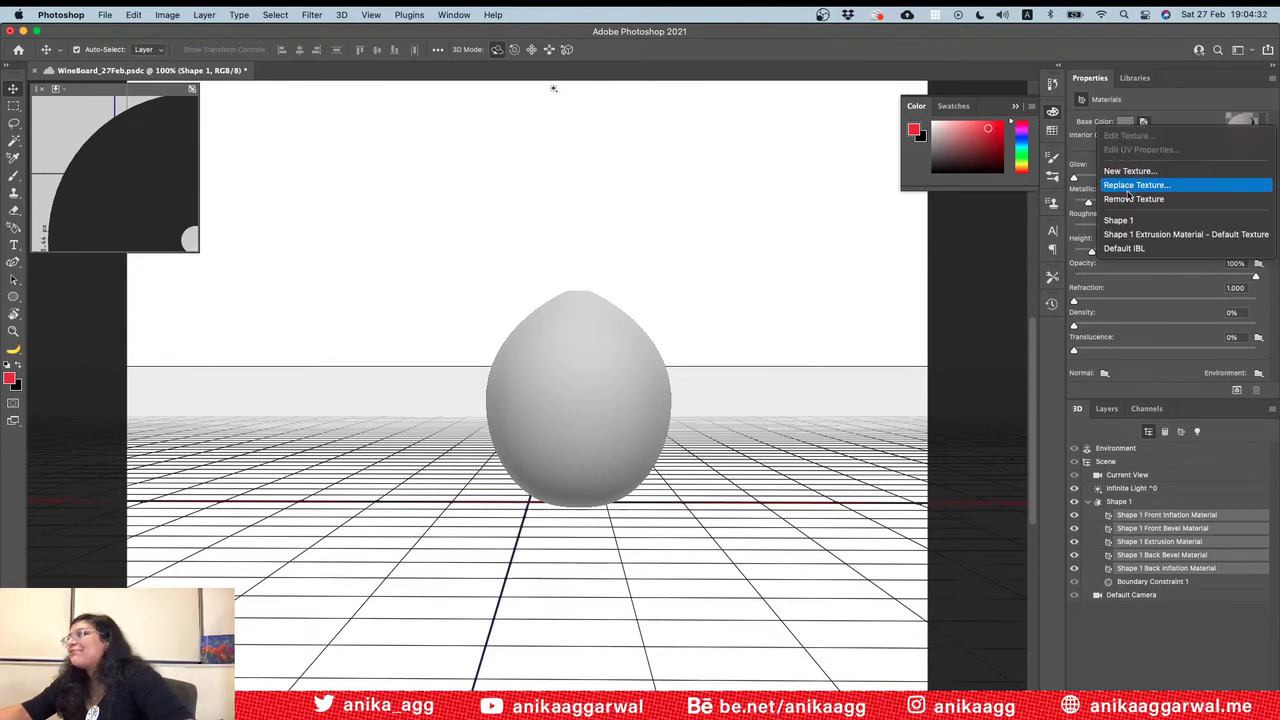
pyautogui.click(1133, 199)
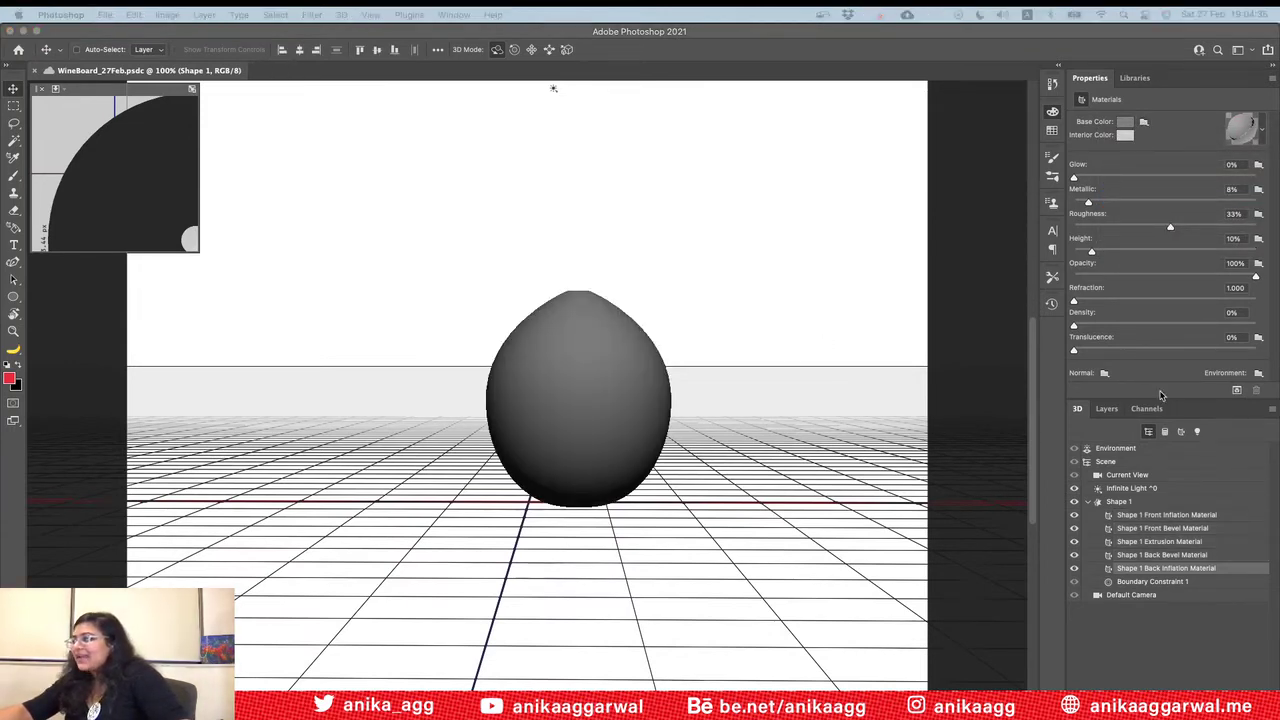
pyautogui.click(1108, 410)
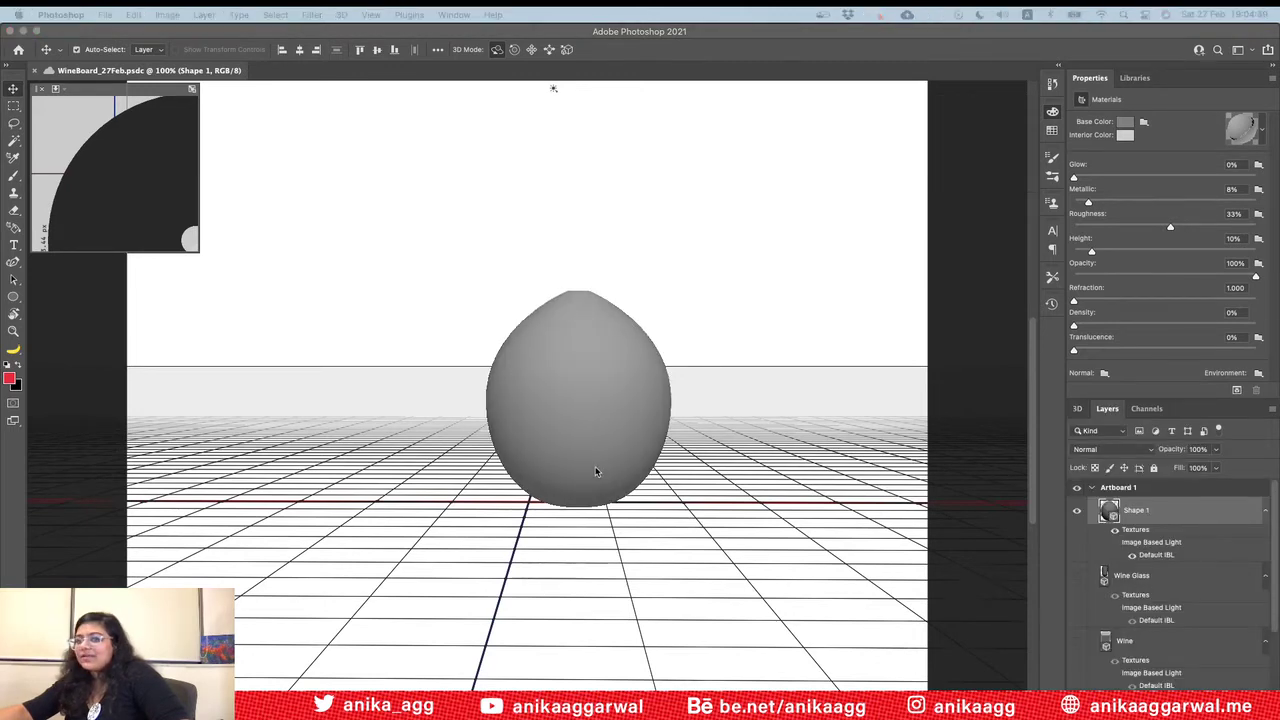
pyautogui.press('super+Tab')
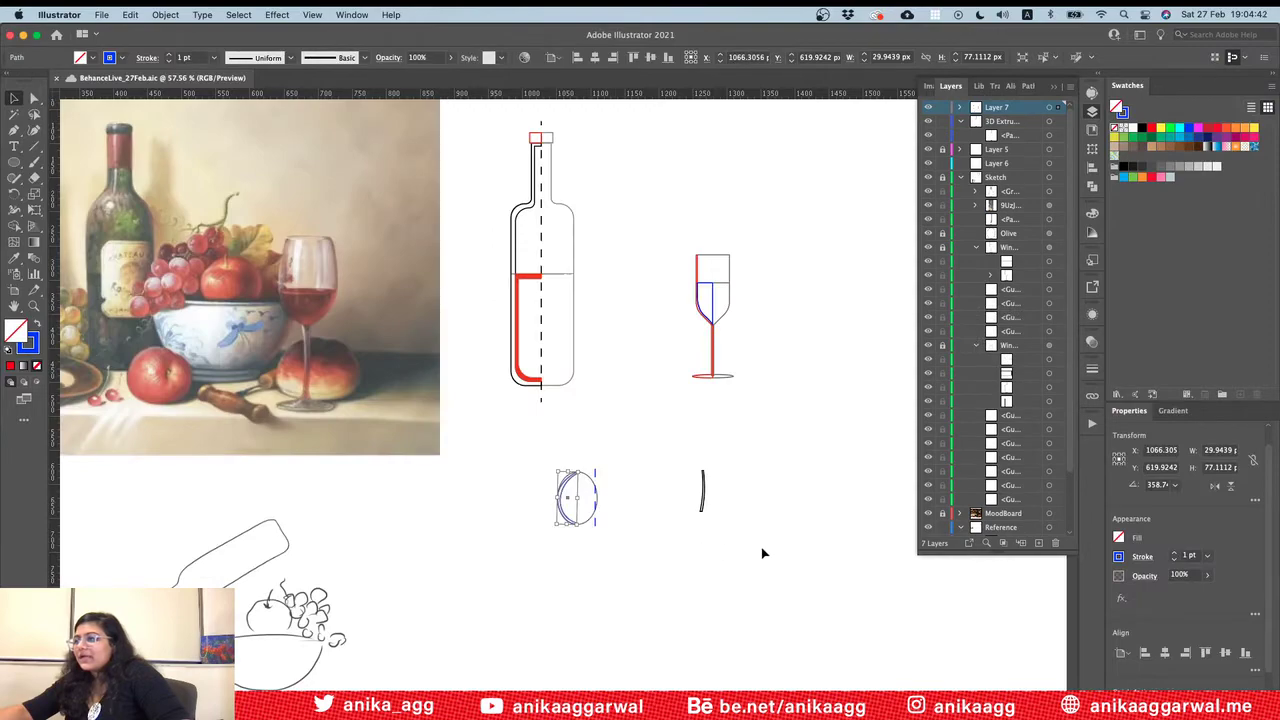
# Step: In Illustrator, select and copy the thin curved stroke, then return to Photoshop
pyautogui.click(762, 553)
pyautogui.keyDown('alt'); pyautogui.scroll(-5, 762, 553); pyautogui.keyUp('alt')
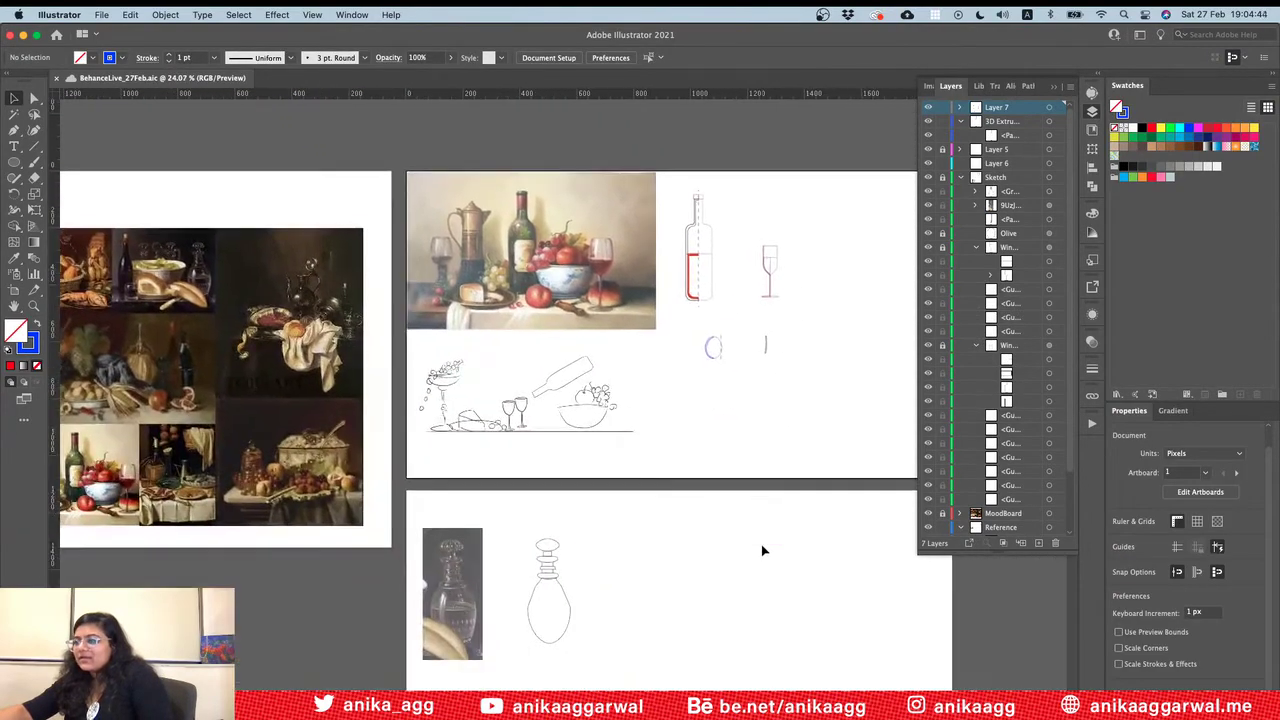
pyautogui.keyDown('alt'); pyautogui.scroll(6, 761, 550); pyautogui.keyUp('alt')
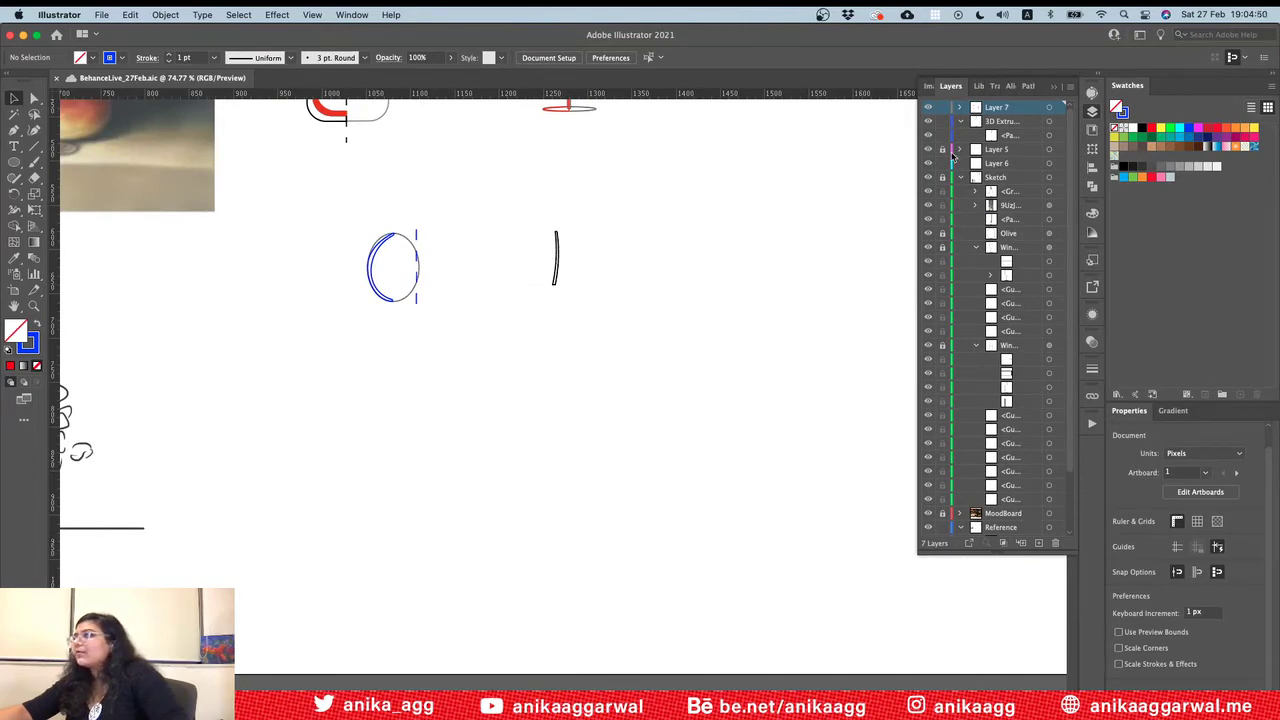
pyautogui.click(930, 191)
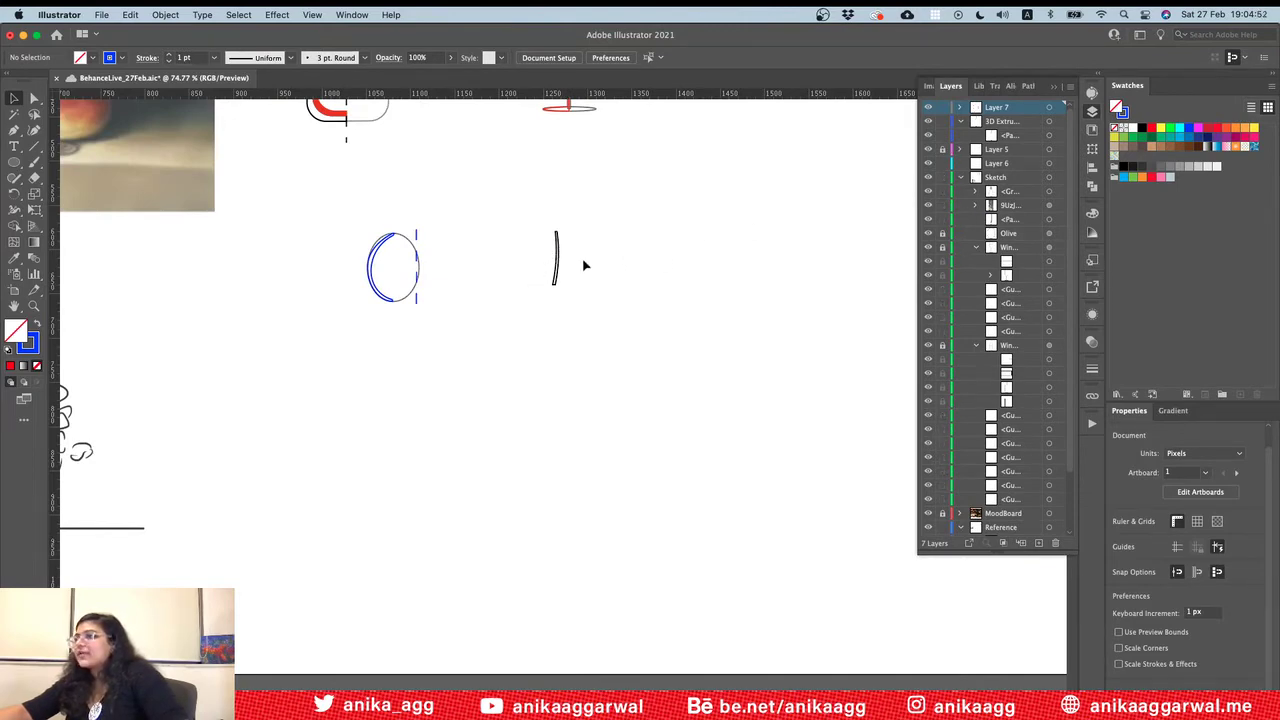
pyautogui.click(556, 270)
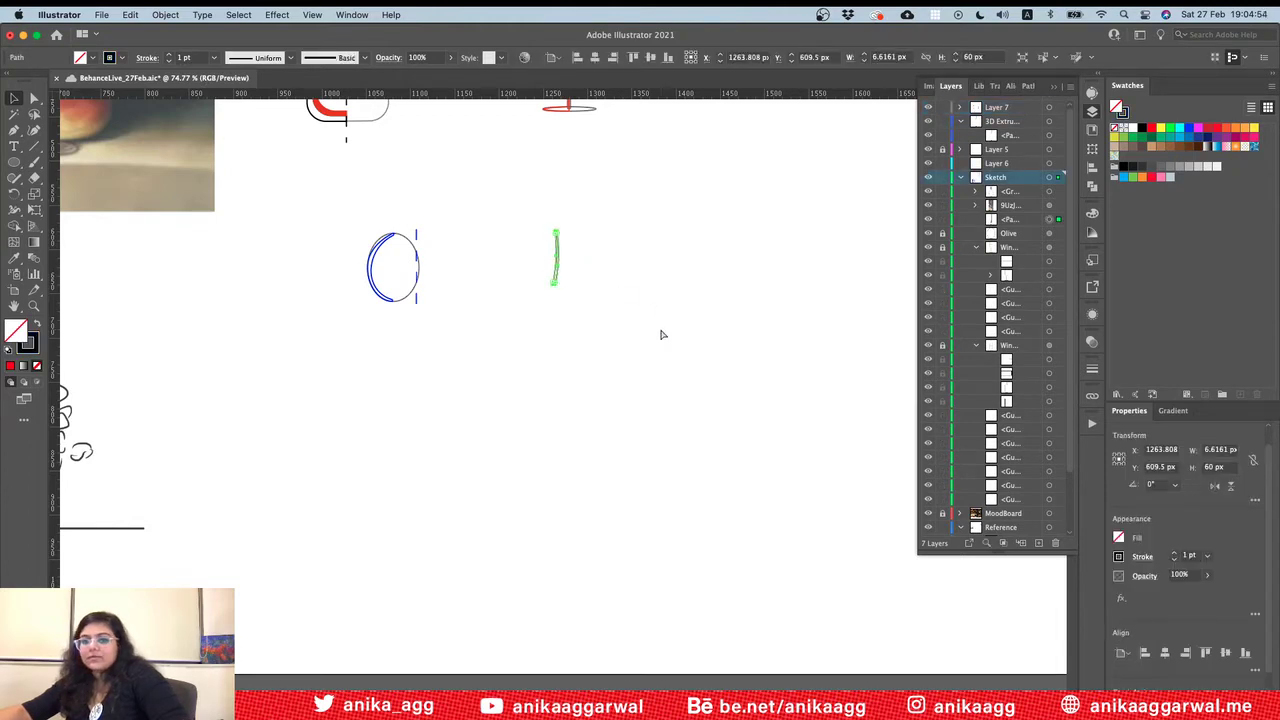
pyautogui.press('super+Tab')
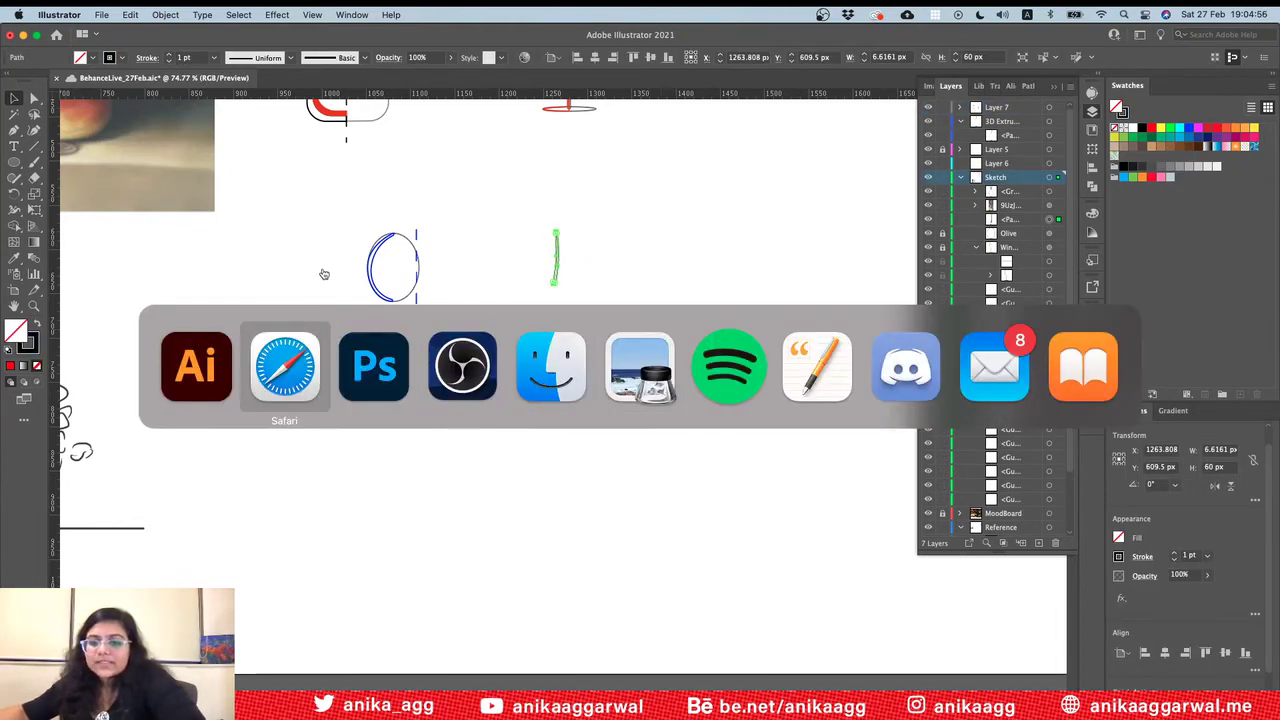
pyautogui.click(288, 347)
pyautogui.press('super+Tab')
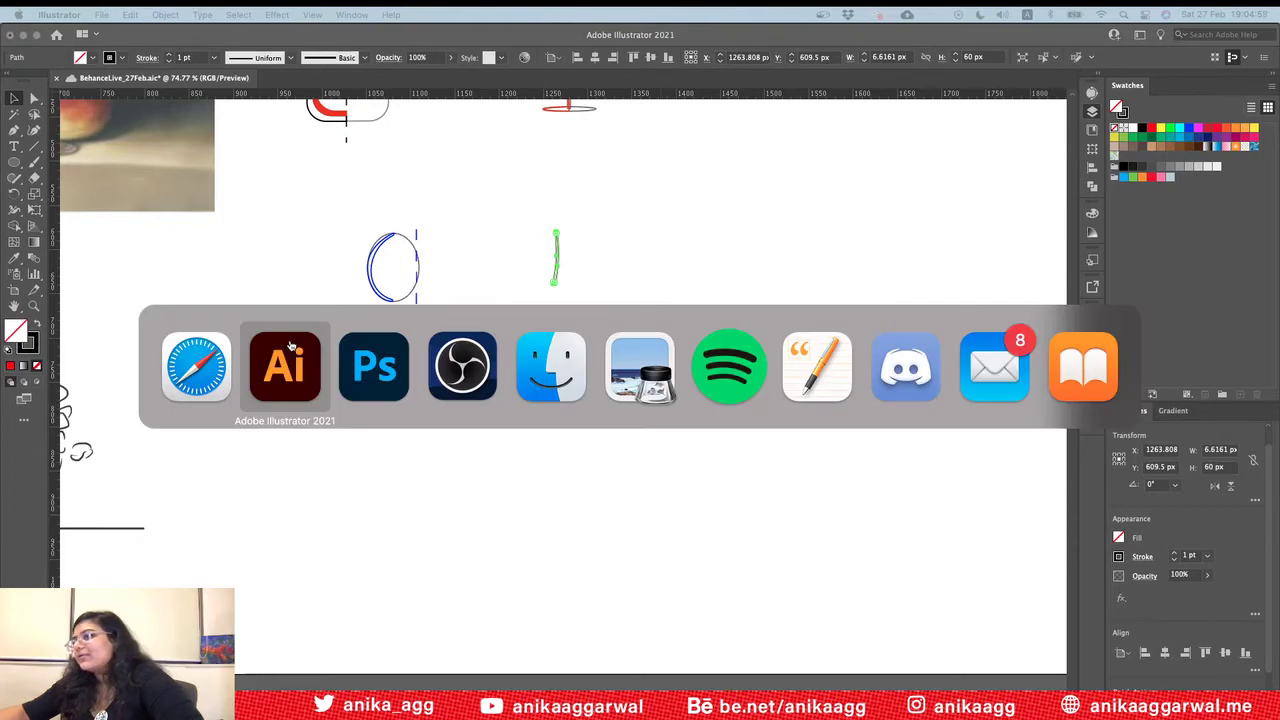
pyautogui.click(355, 362)
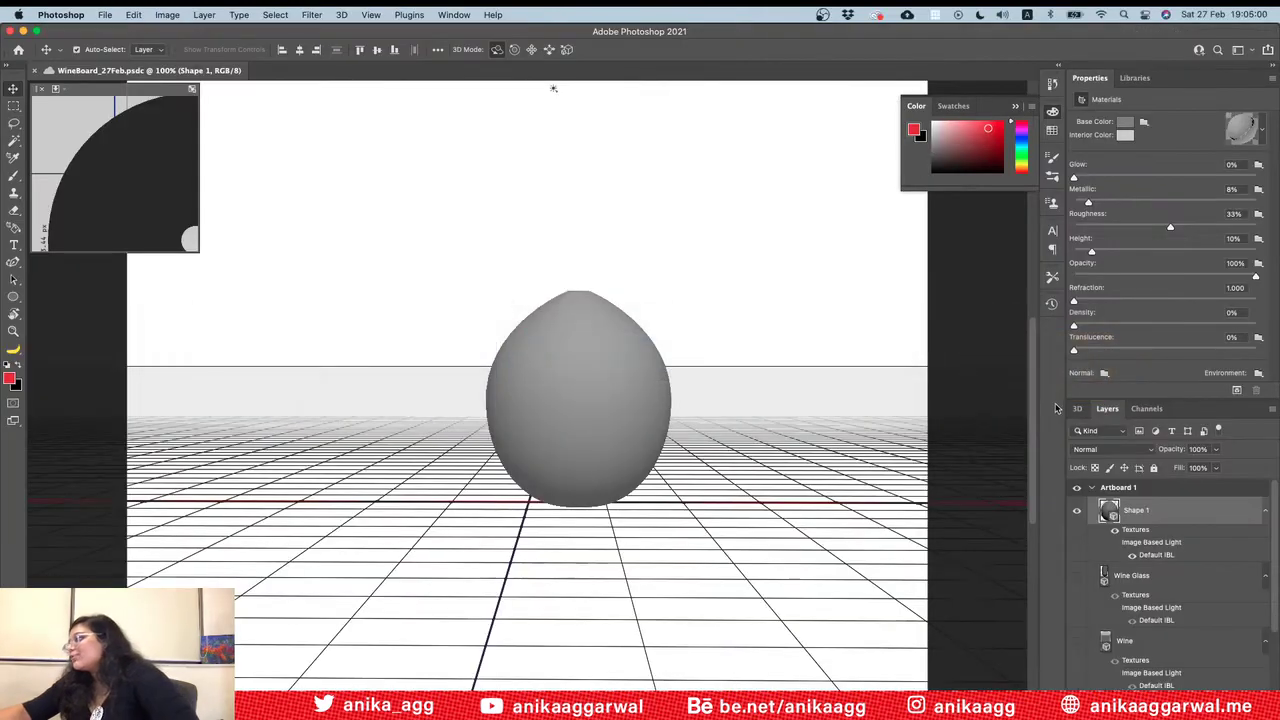
# Step: Hide the egg layer and paste the copied stroke as a shape layer
pyautogui.click(1077, 510)
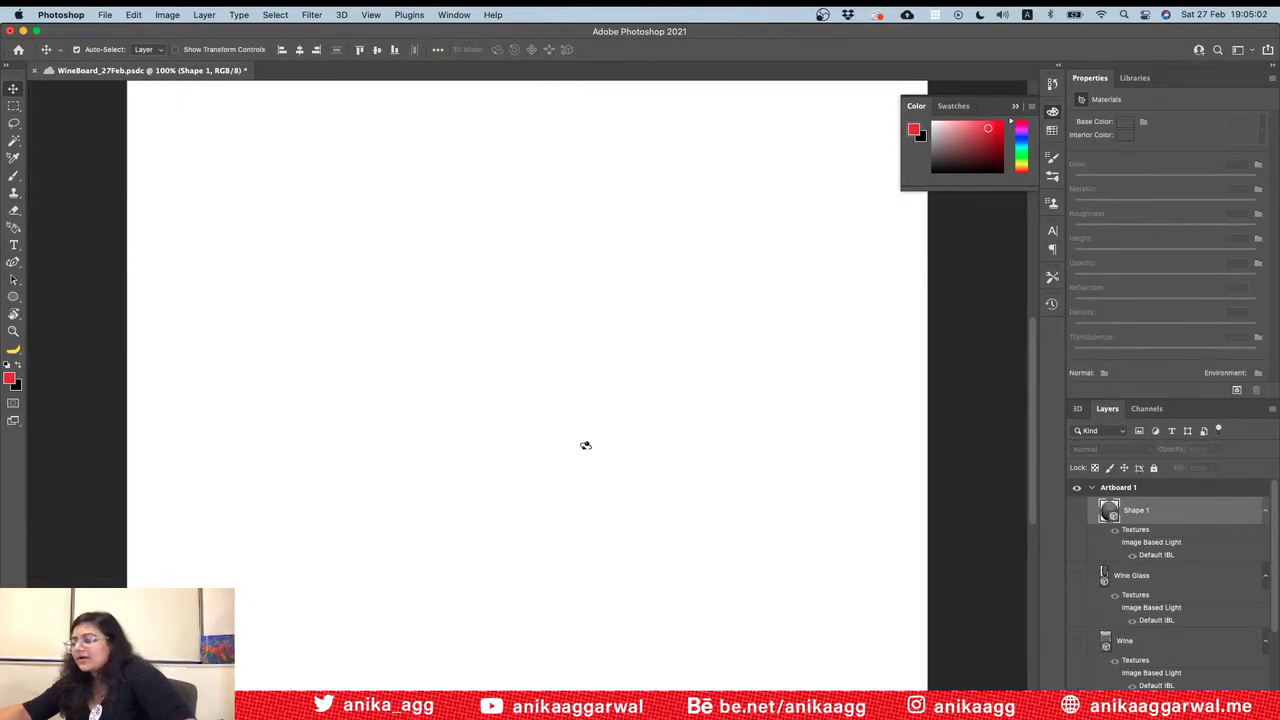
pyautogui.press('super+v')
pyautogui.click(651, 311)
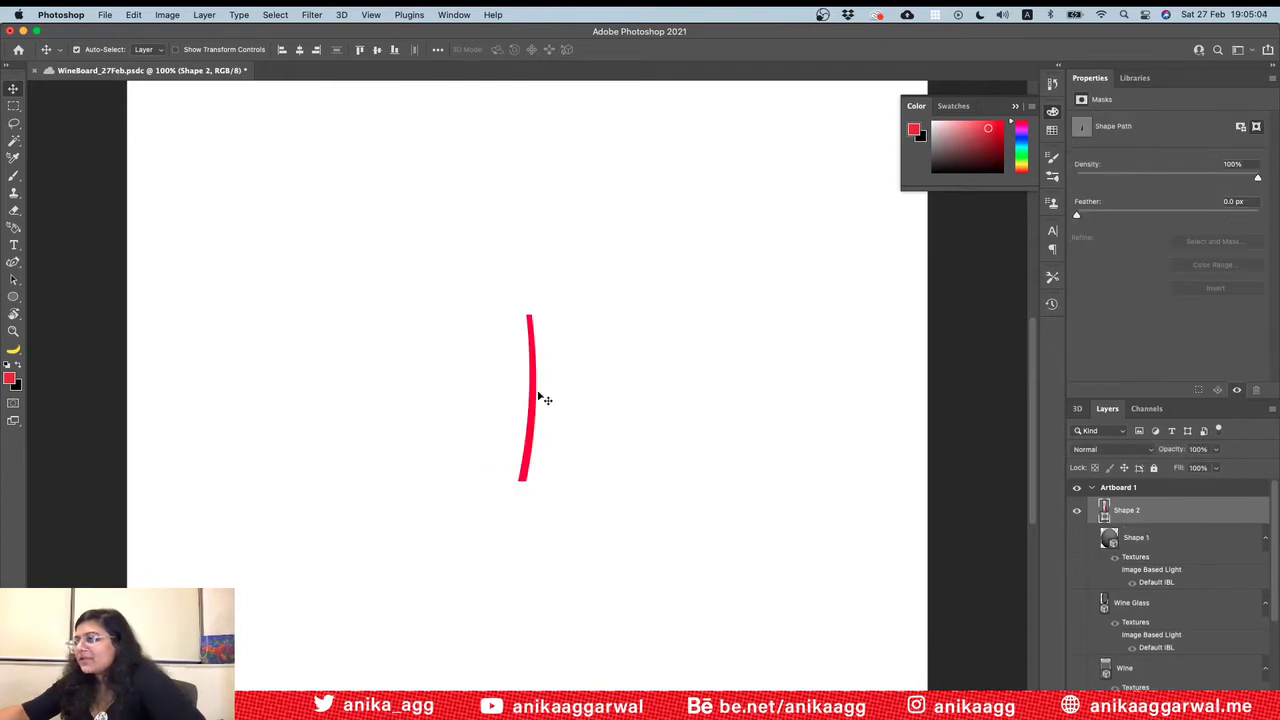
# Step: Revolve the stroke into a narrow rounded 3D form that neither catches nor casts shadows
pyautogui.click(1077, 408)
pyautogui.click(1161, 570)
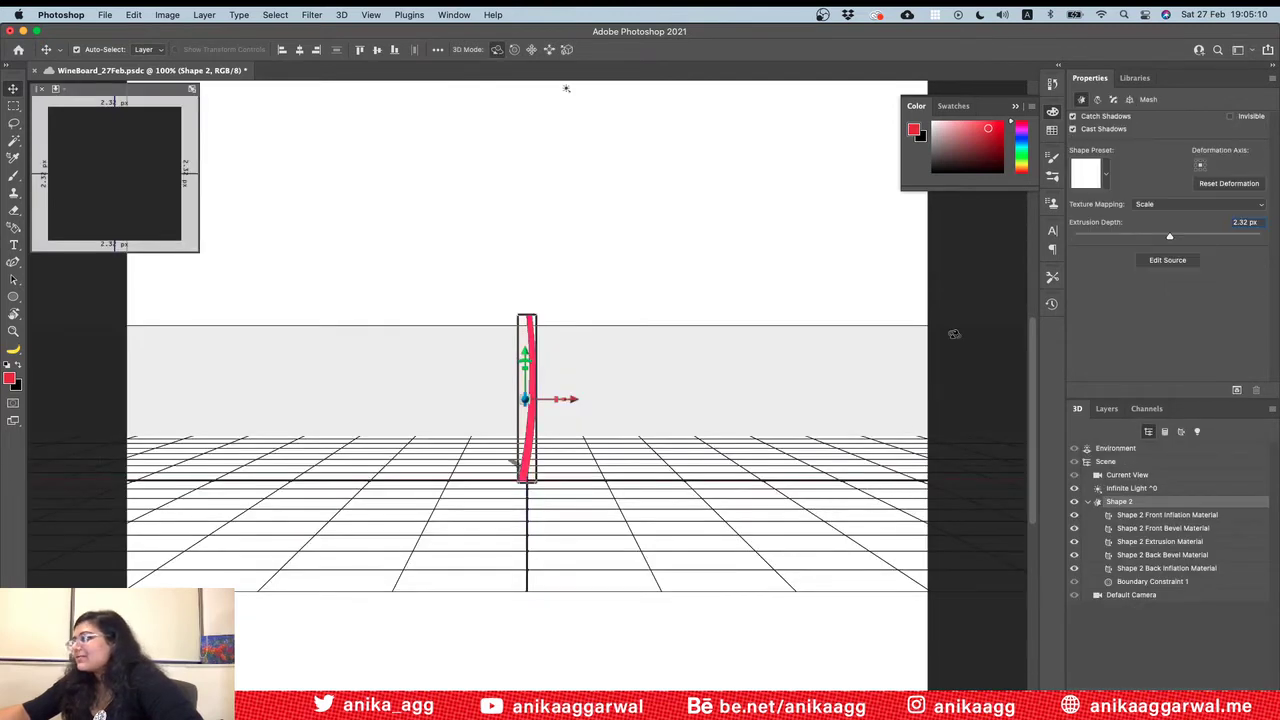
pyautogui.click(1073, 116)
pyautogui.click(1073, 130)
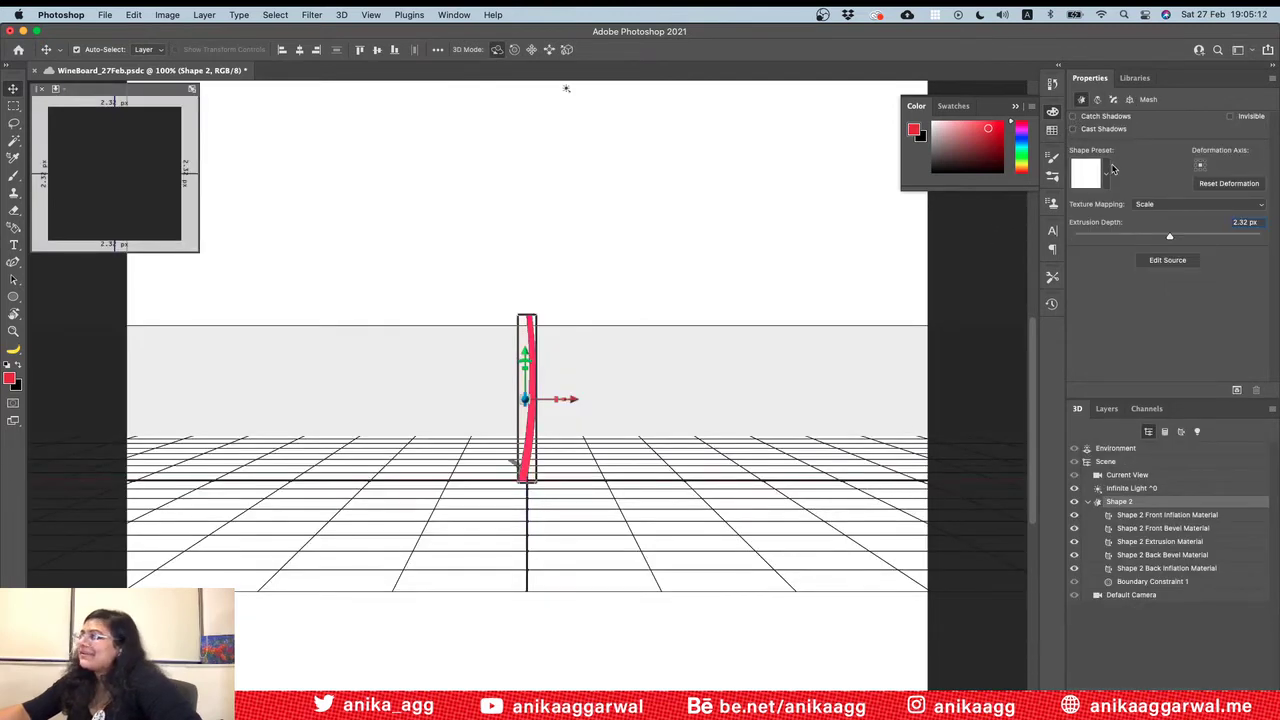
pyautogui.click(1106, 172)
pyautogui.click(1031, 263)
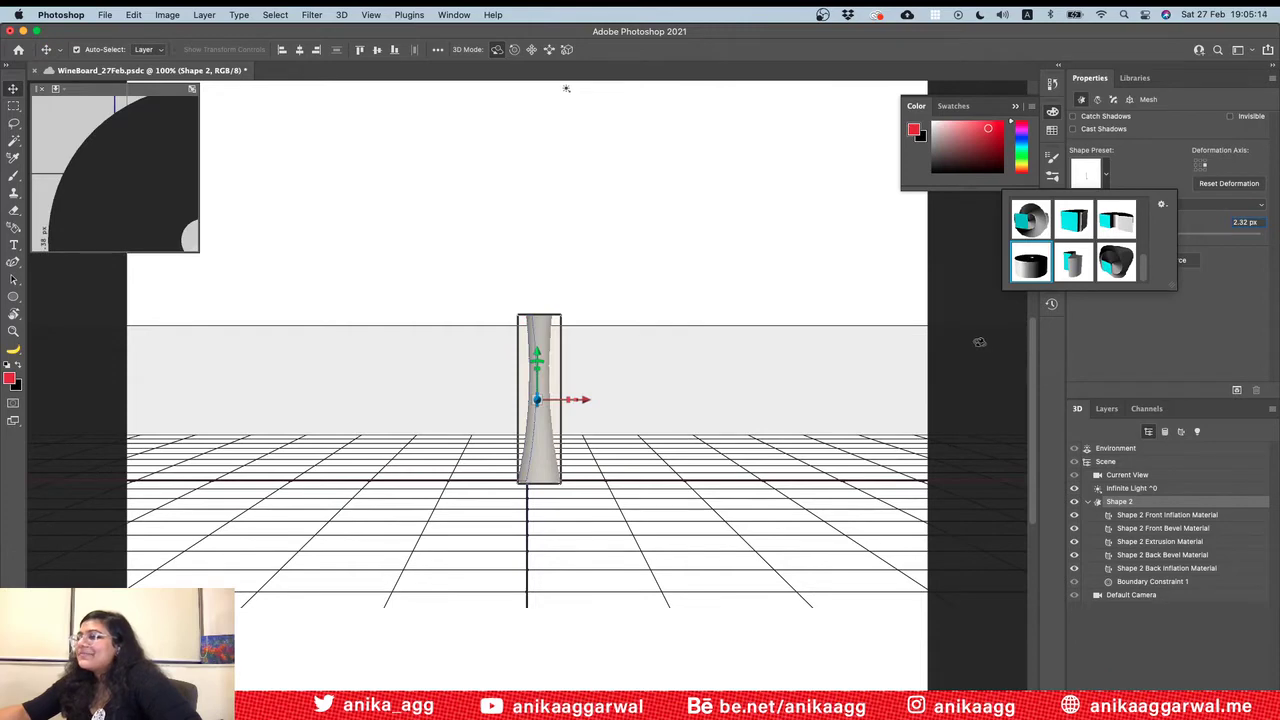
pyautogui.click(1242, 241)
pyautogui.moveTo(1171, 238); pyautogui.dragTo(1166, 236)
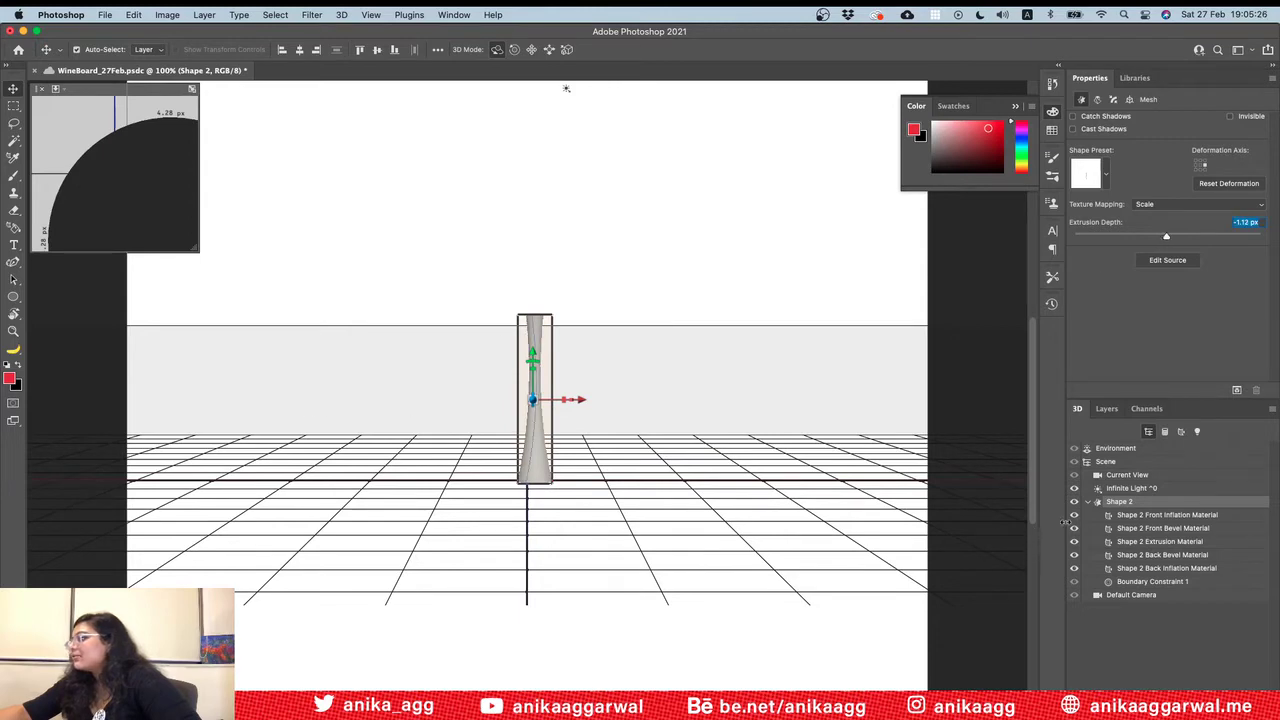
# Step: Remove the base colour texture from every Shape 2 material and save WineBoard_27Feb.psdc
pyautogui.click(1107, 462)
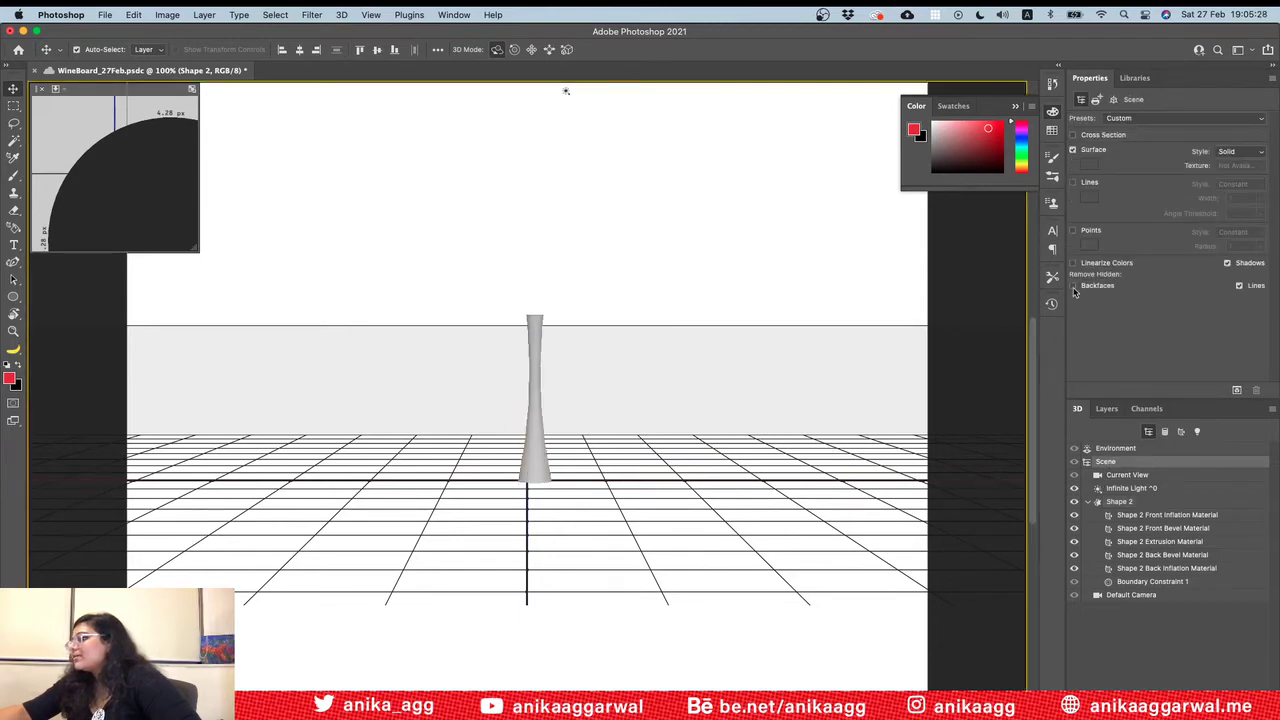
pyautogui.click(1138, 515)
pyautogui.keyDown('shift'); pyautogui.click(1138, 568); pyautogui.keyUp('shift')
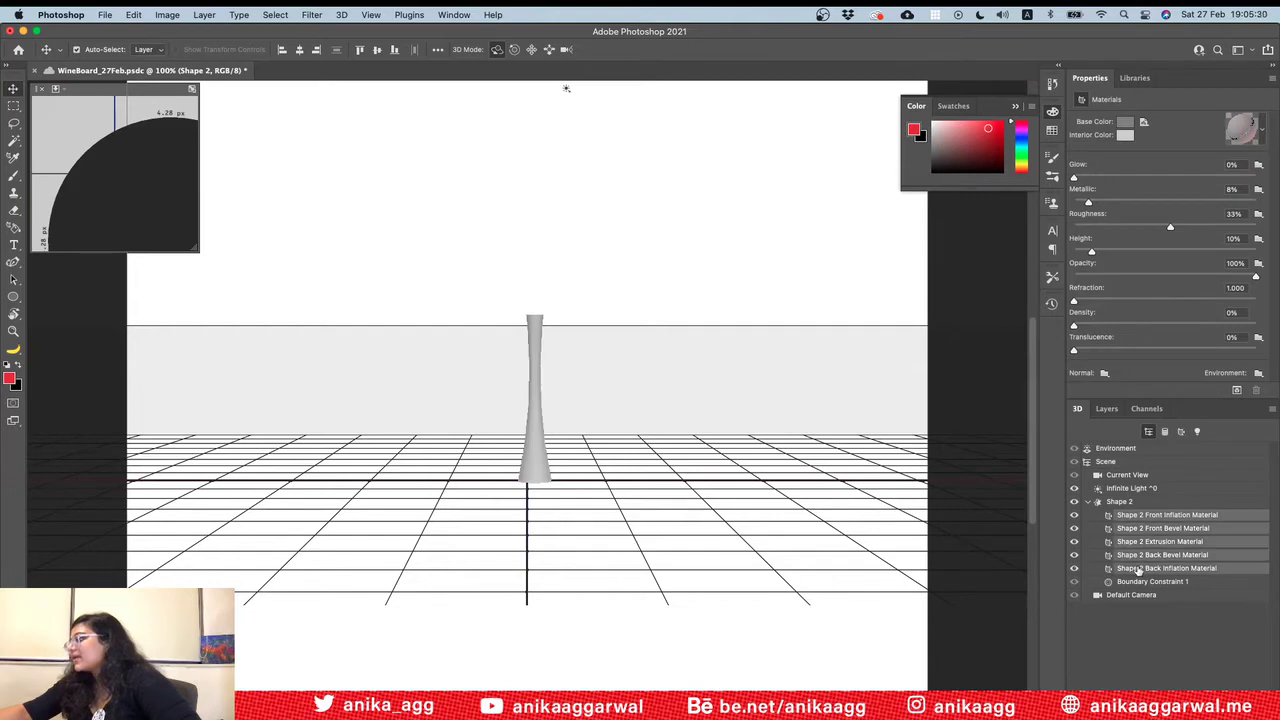
pyautogui.click(1144, 121)
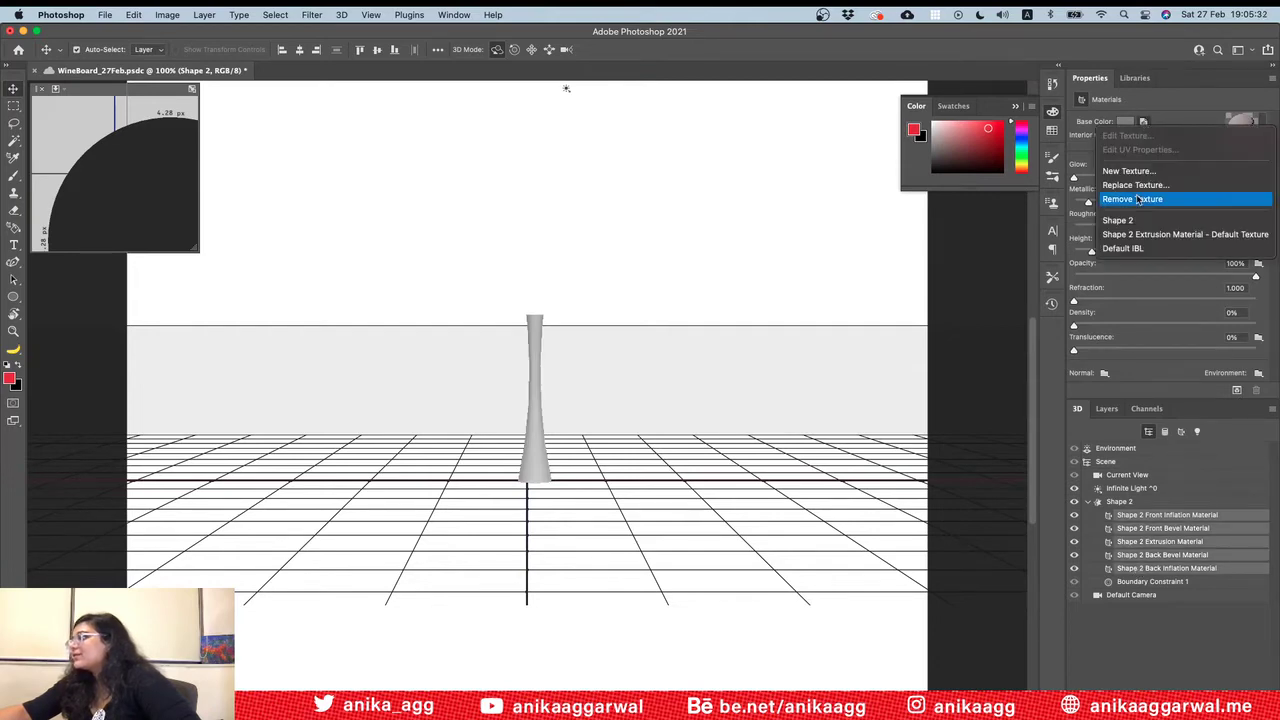
pyautogui.click(784, 299)
pyautogui.press('super+s')
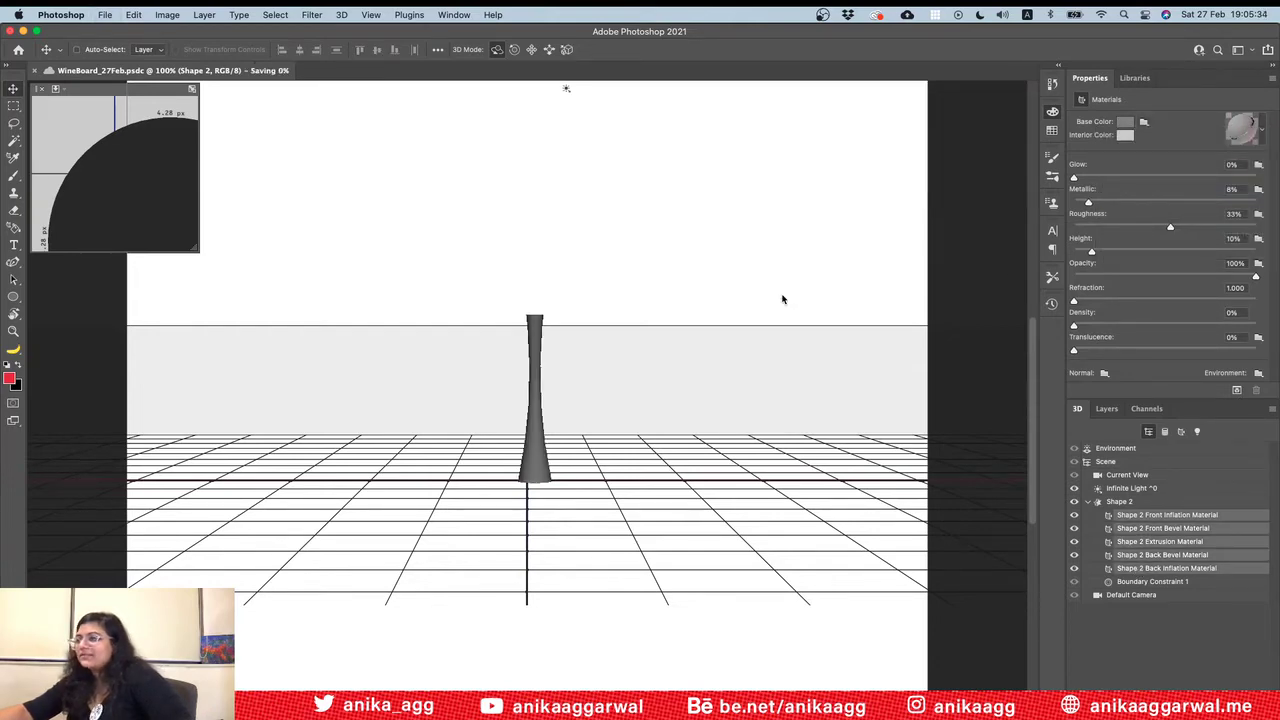
pyautogui.press('super+Tab')
pyautogui.press('super+Tab')
pyautogui.press('super+Tab')
pyautogui.press('super+Tab')
pyautogui.press('super+Tab')
pyautogui.press('super+Tab')
pyautogui.press('super+Tab')
pyautogui.press('super+Tab')
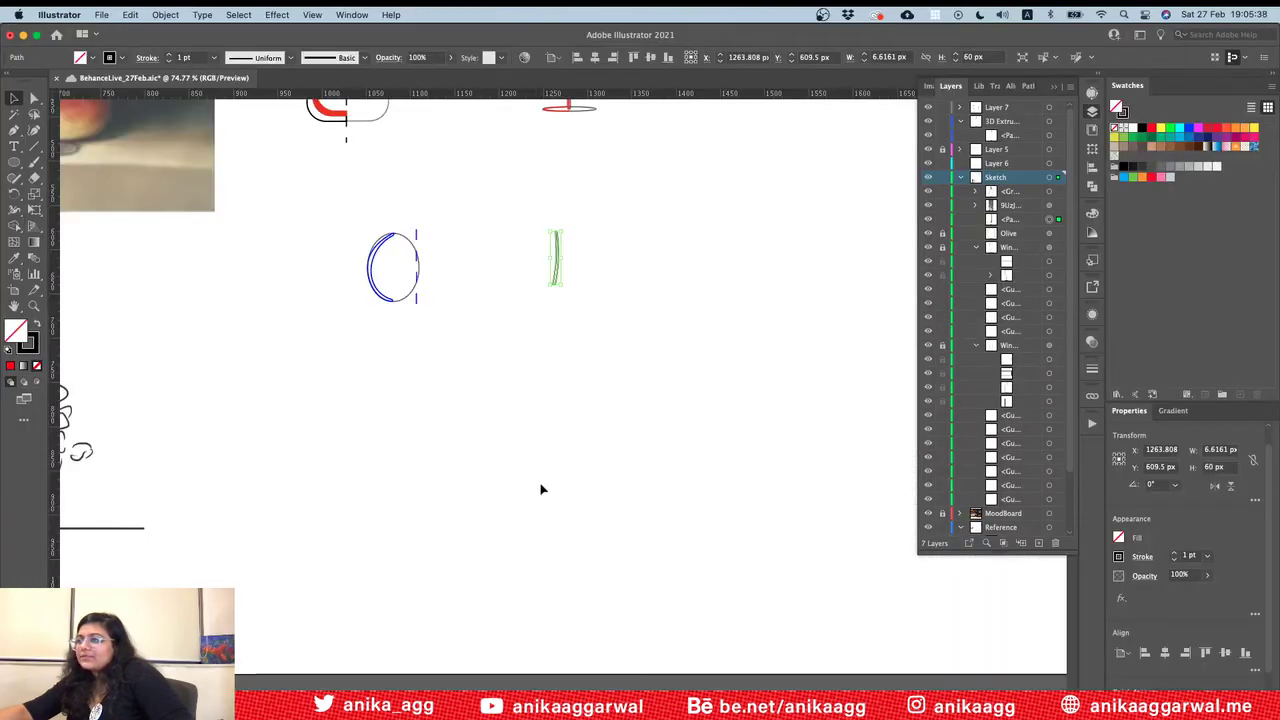
# Step: Deselect the green path, zoom around the decanter sketch and its photo, then return to Photoshop
pyautogui.click(540, 489)
pyautogui.keyDown('alt'); pyautogui.scroll(-6, 540, 489); pyautogui.keyUp('alt')
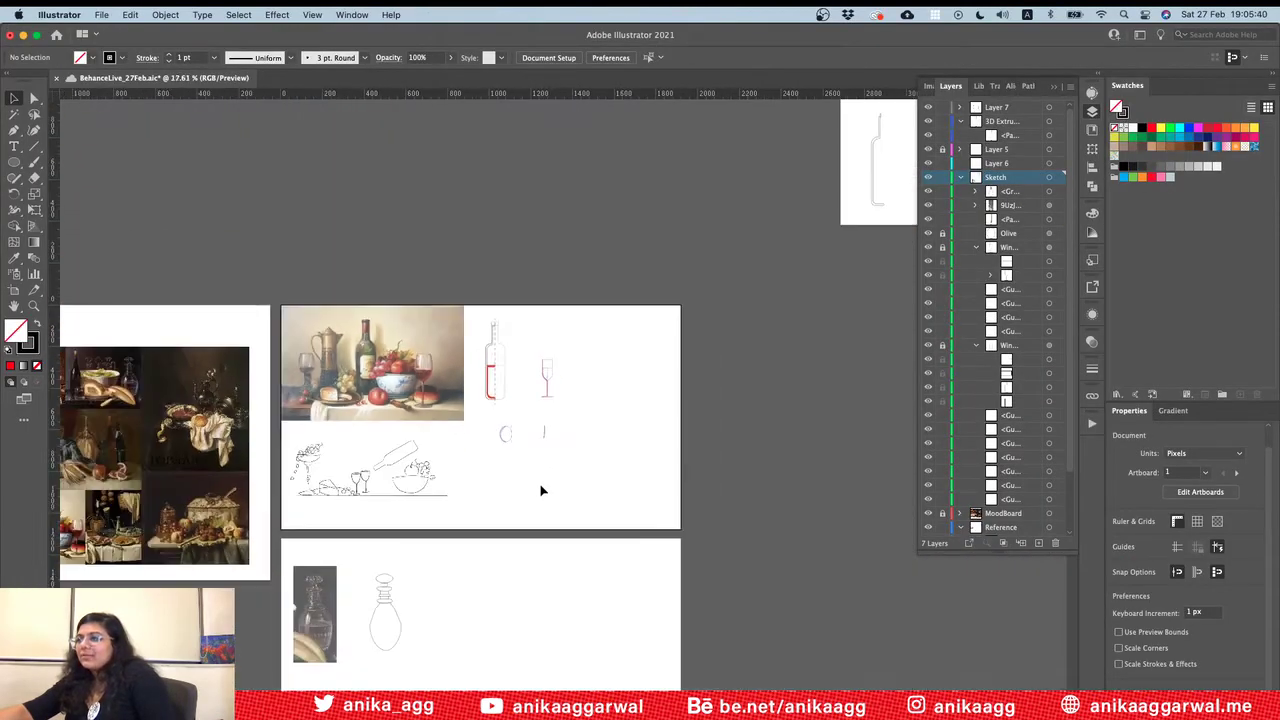
pyautogui.scroll(-3, 540, 489)
pyautogui.hscroll(-3, 540, 489)
pyautogui.keyDown('alt'); pyautogui.scroll(6, 540, 491); pyautogui.keyUp('alt')
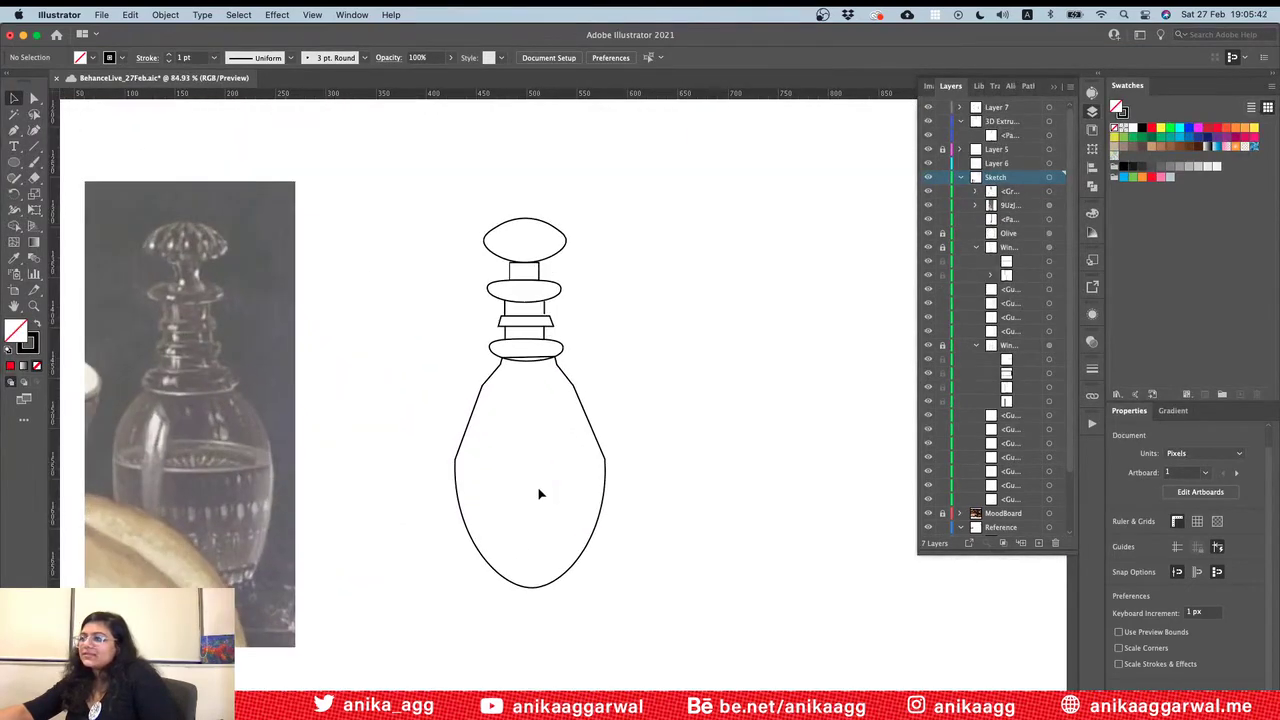
pyautogui.keyDown('alt'); pyautogui.scroll(3, 540, 491); pyautogui.keyUp('alt')
pyautogui.keyDown('alt'); pyautogui.scroll(-2, 543, 488); pyautogui.keyUp('alt')
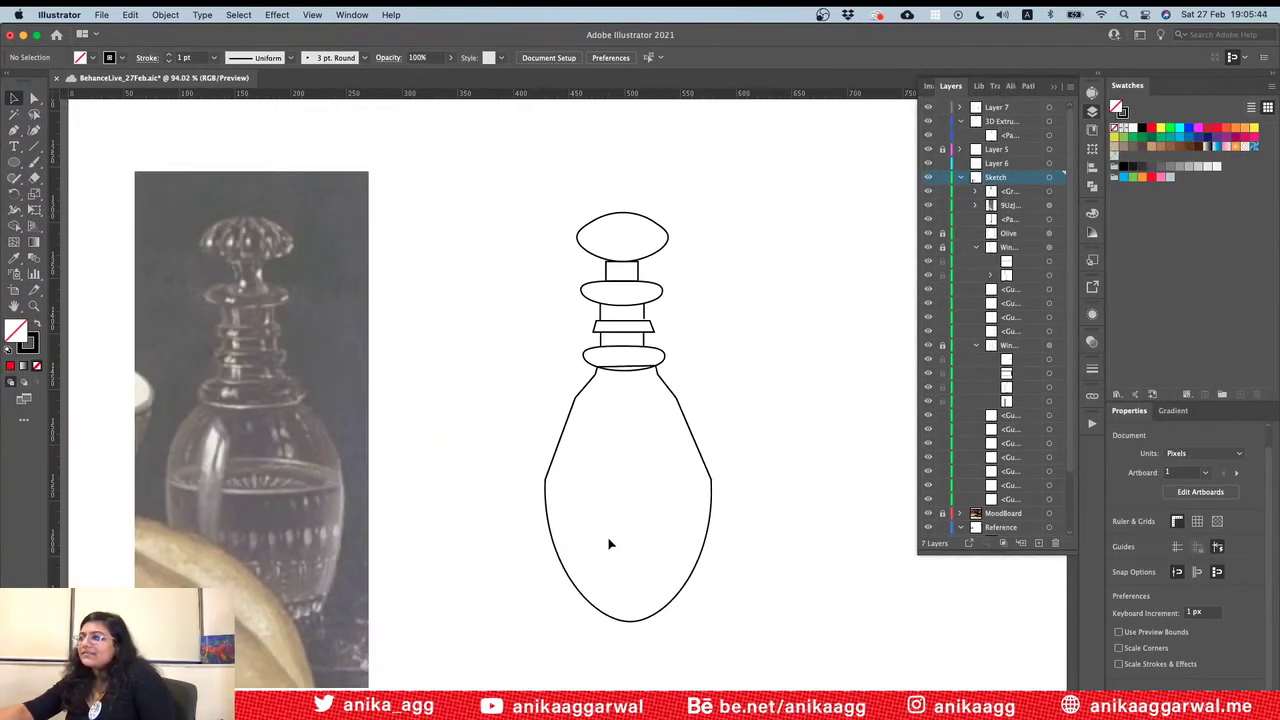
pyautogui.press('super+Tab')
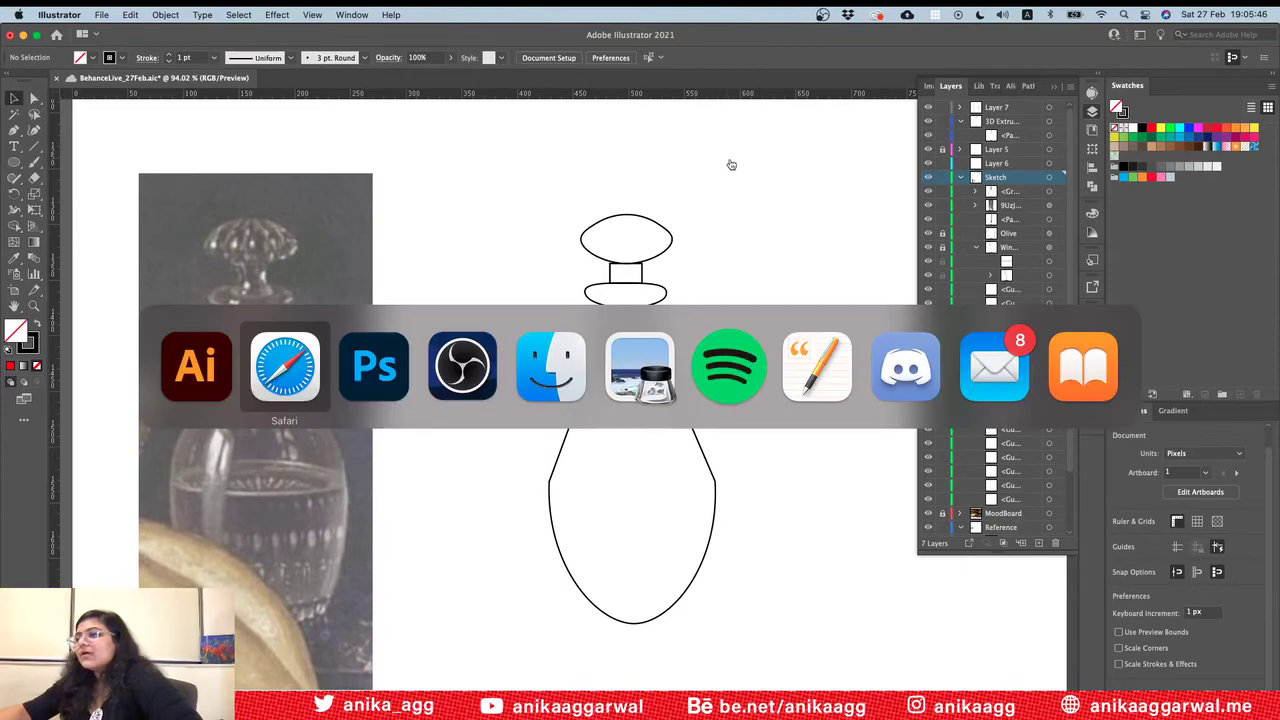
pyautogui.press('super+Tab')
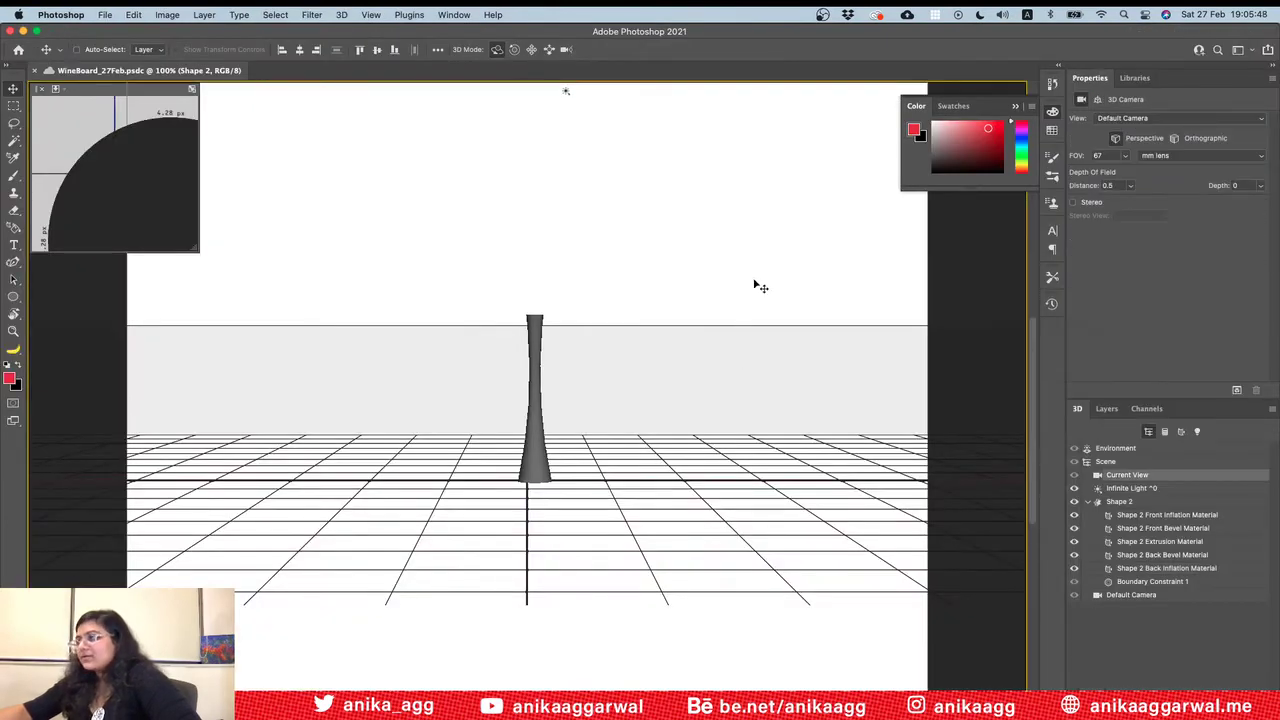
# Step: Hide Shape 2, unhide the Wine Bottle layer and make it the active layer
pyautogui.click(1107, 409)
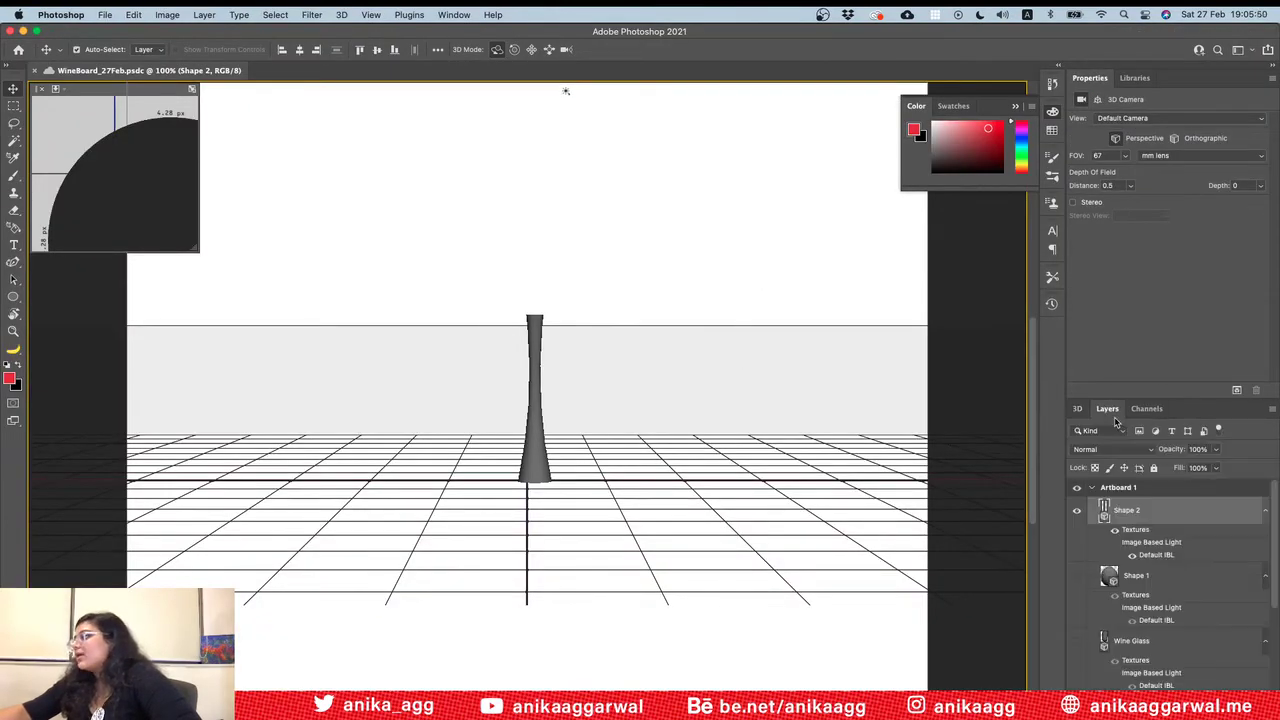
pyautogui.click(1077, 511)
pyautogui.scroll(-5, 1095, 575)
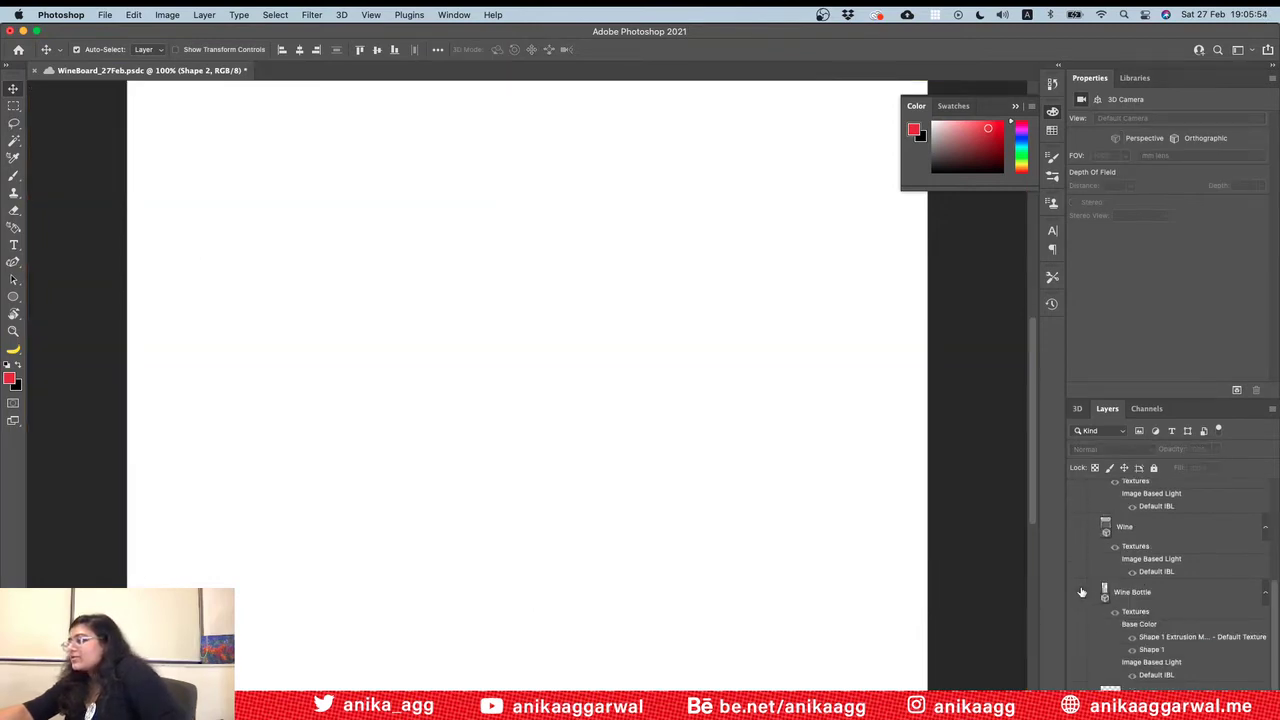
pyautogui.click(1078, 592)
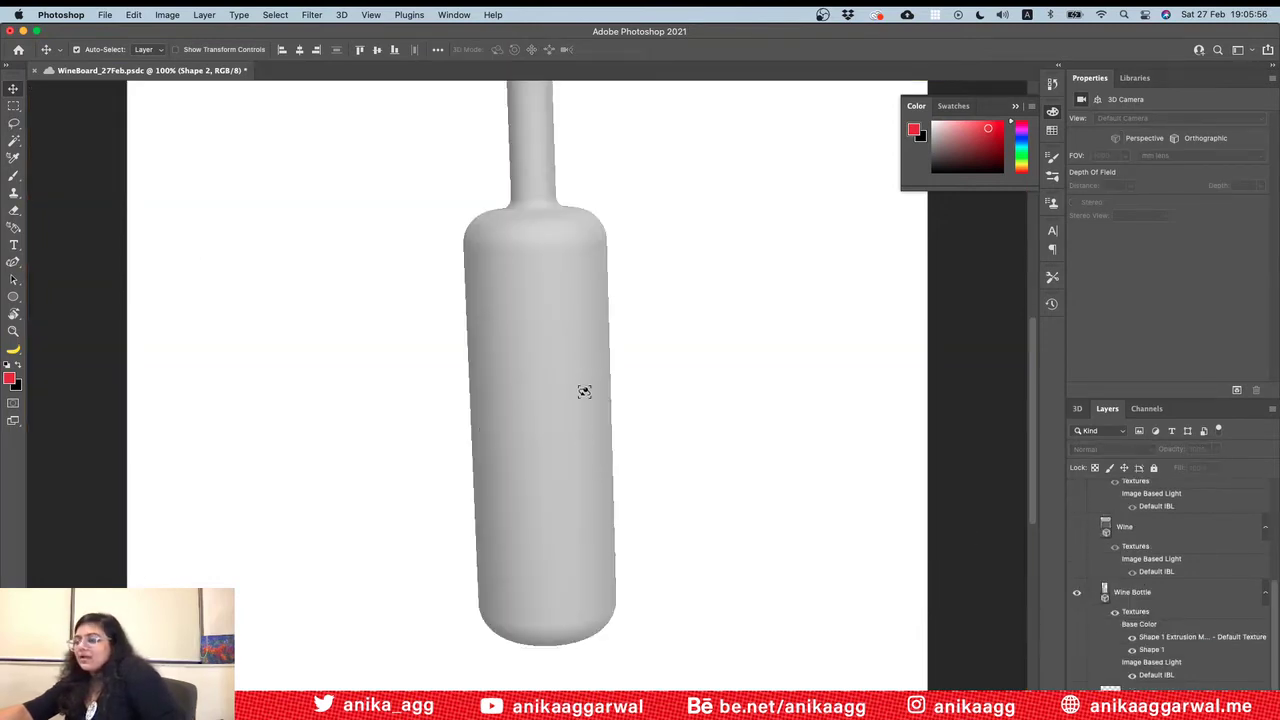
pyautogui.moveTo(545, 715)
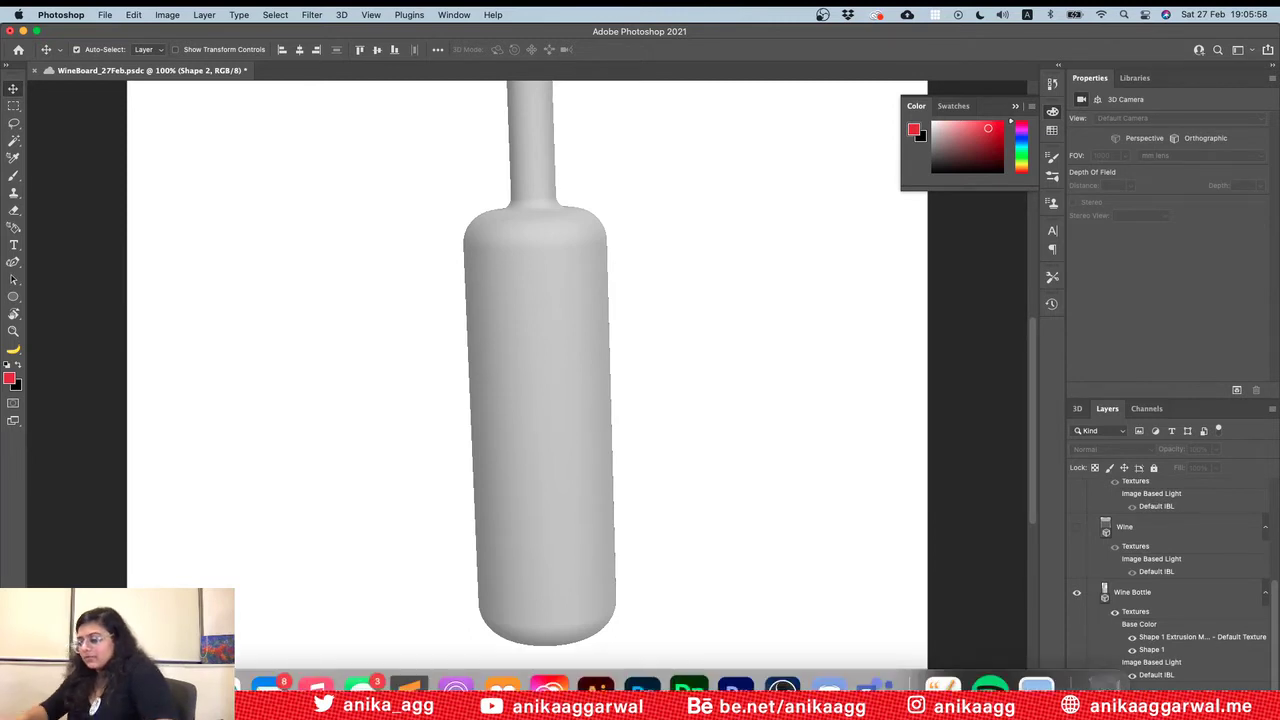
pyautogui.keyDown('alt'); pyautogui.scroll(-3, 425, 438); pyautogui.keyUp('alt')
pyautogui.scroll(3, 425, 438)
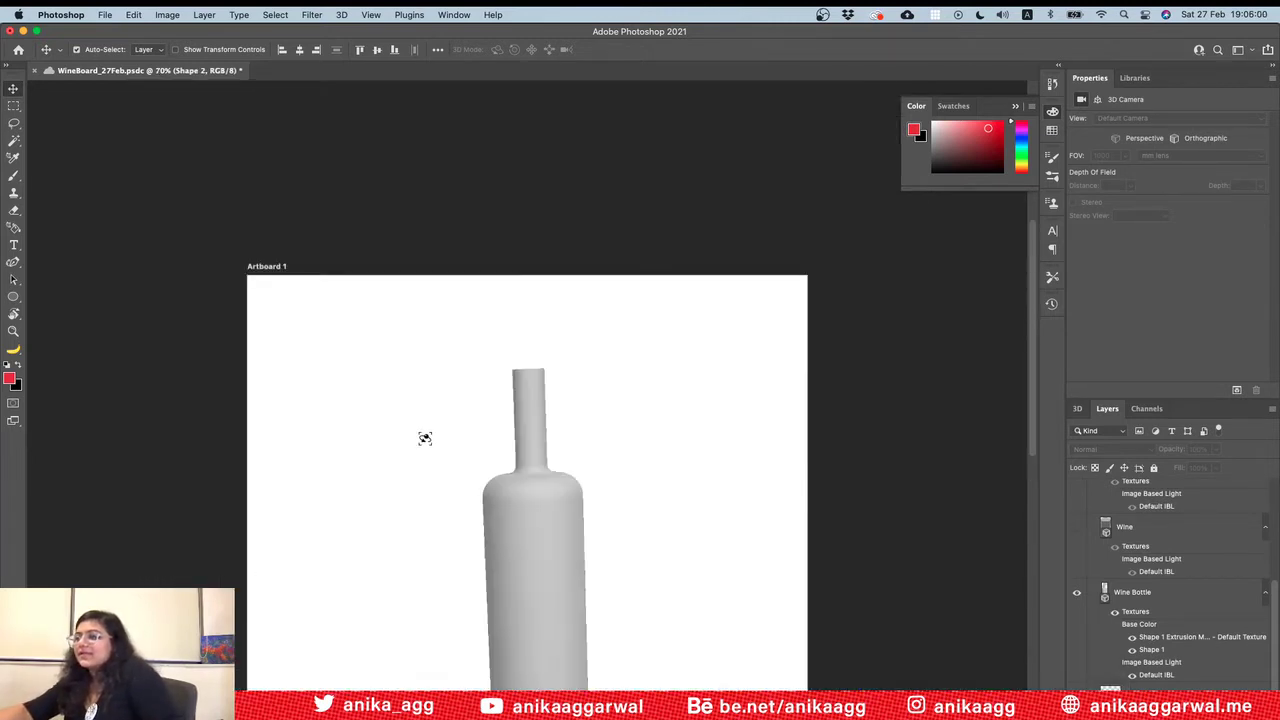
pyautogui.scroll(-4, 425, 438)
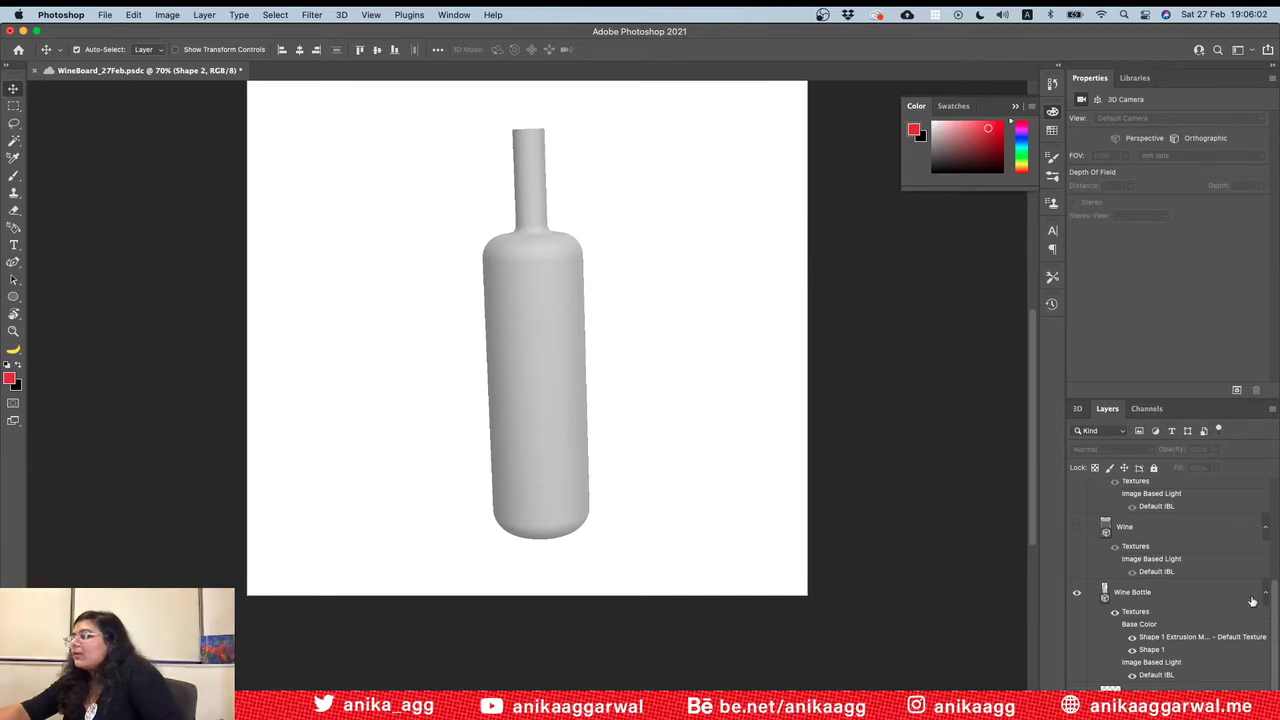
pyautogui.click(1160, 591)
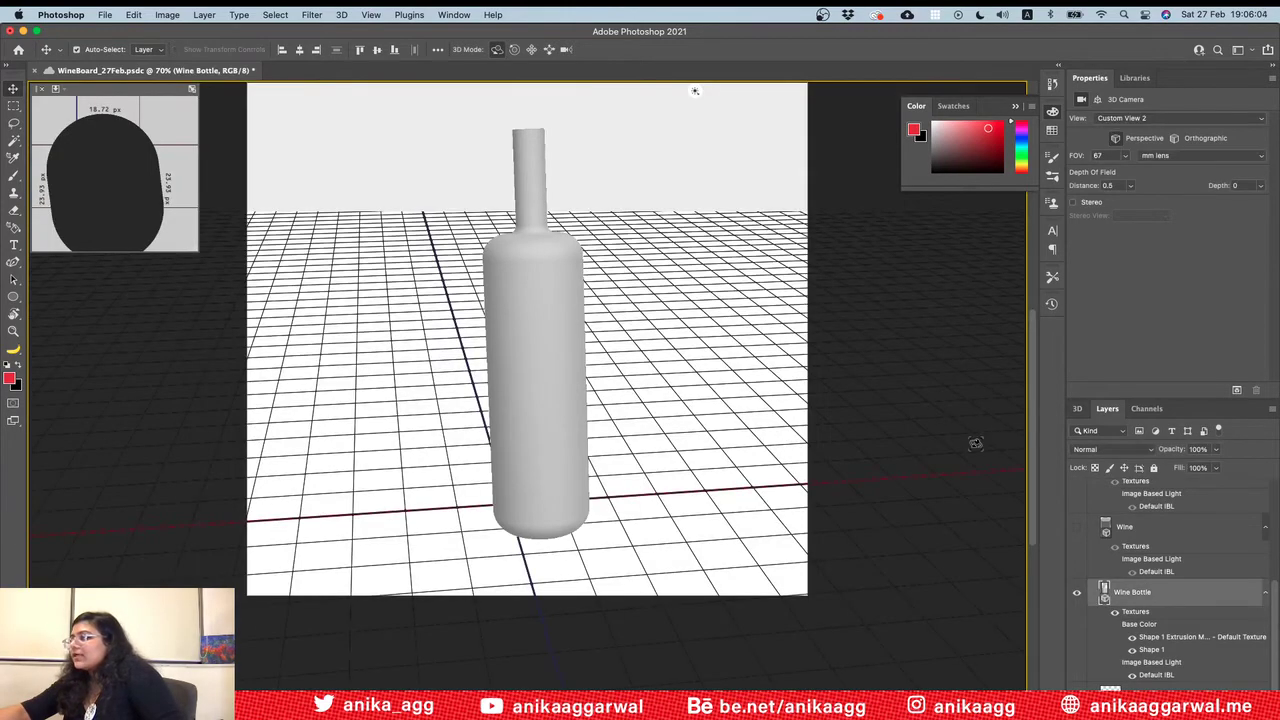
pyautogui.click(341, 14)
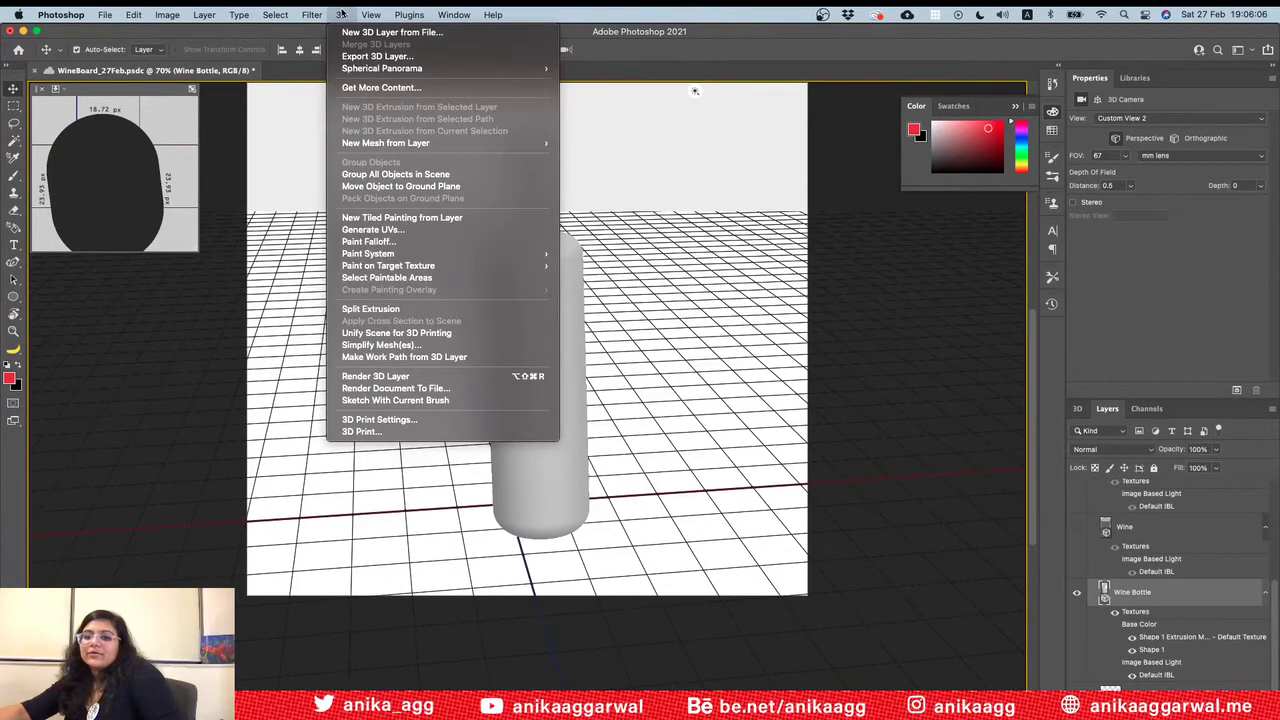
# Step: Export the Wine Bottle 3D layer with Wavefront|OBJ as the format
pyautogui.click(369, 56)
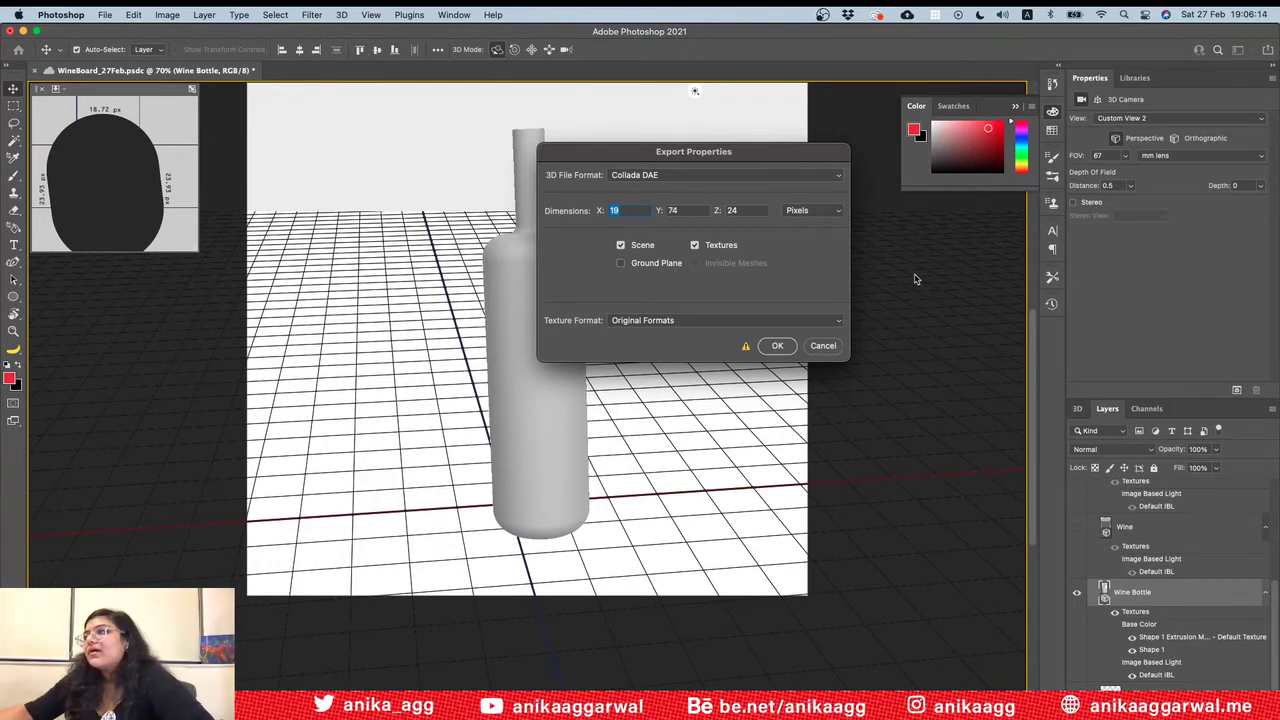
pyautogui.click(840, 176)
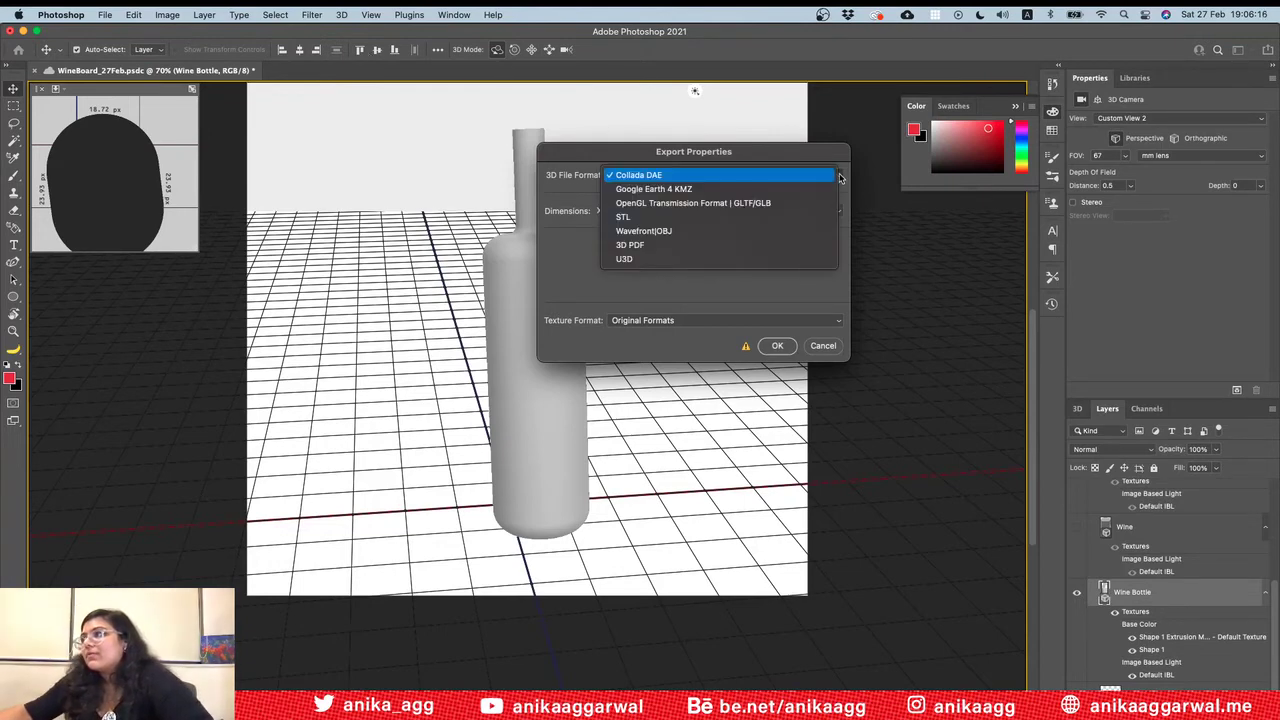
pyautogui.click(842, 160)
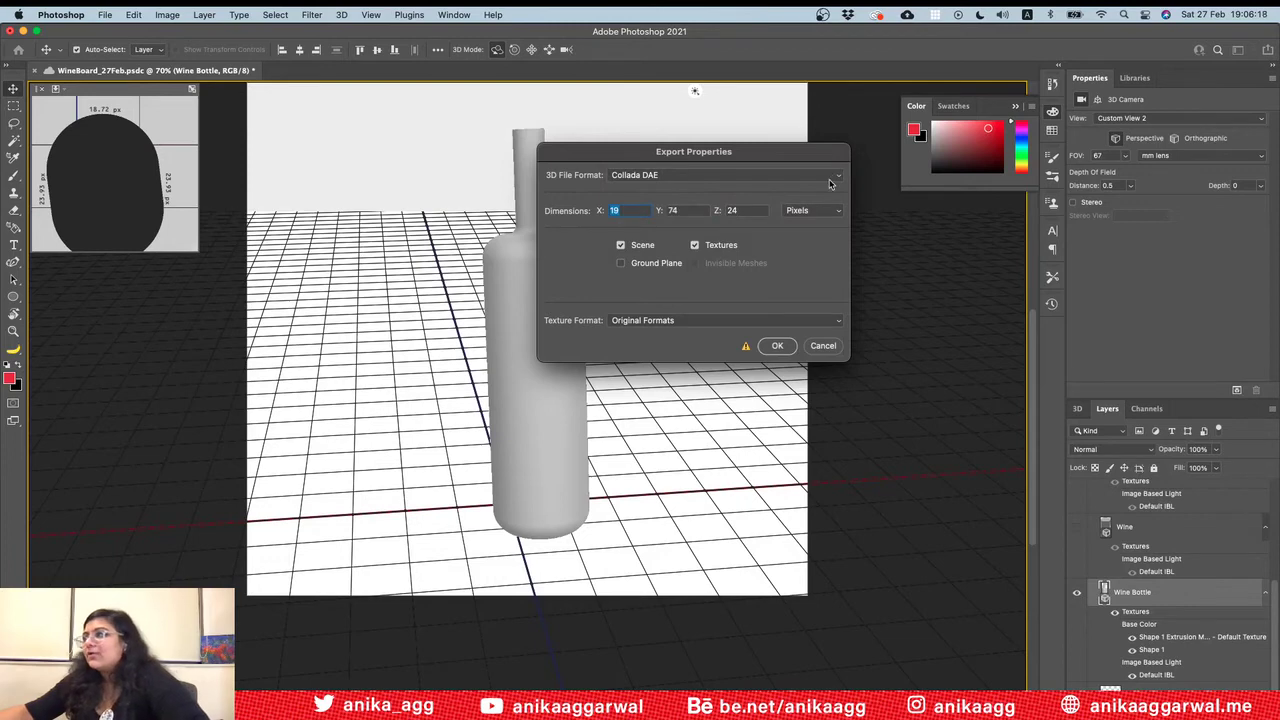
pyautogui.click(838, 176)
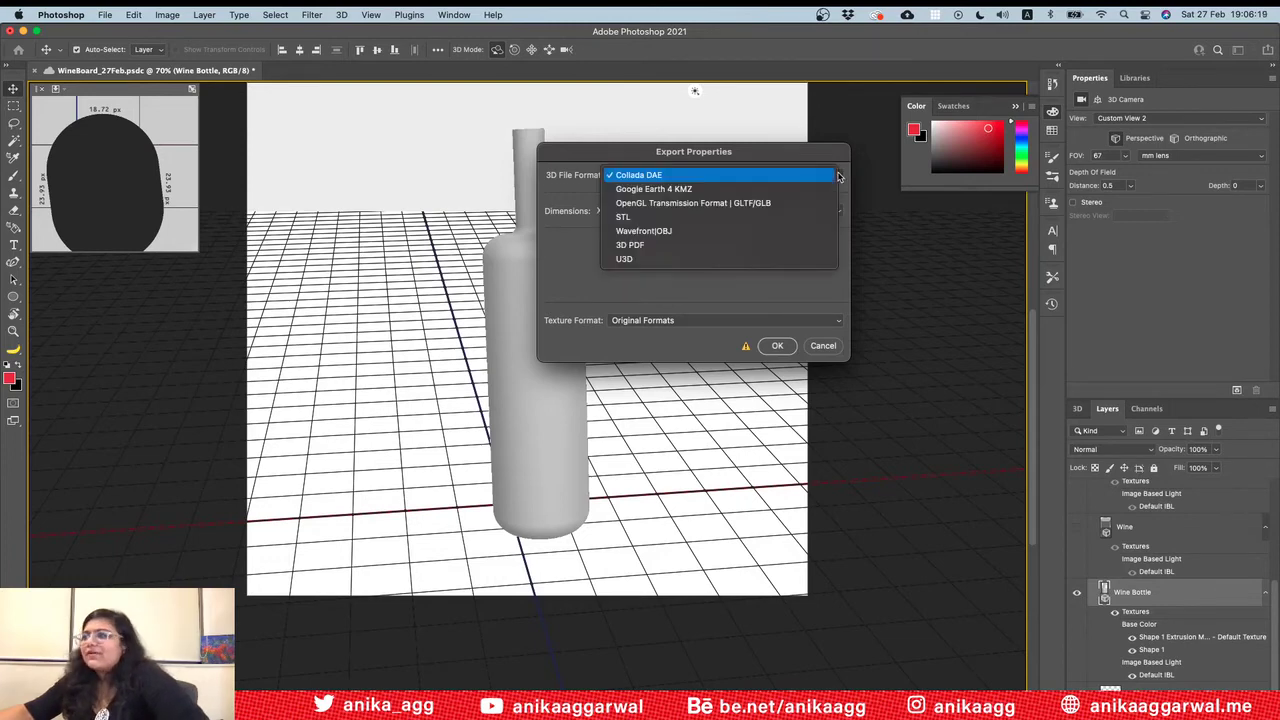
pyautogui.click(660, 231)
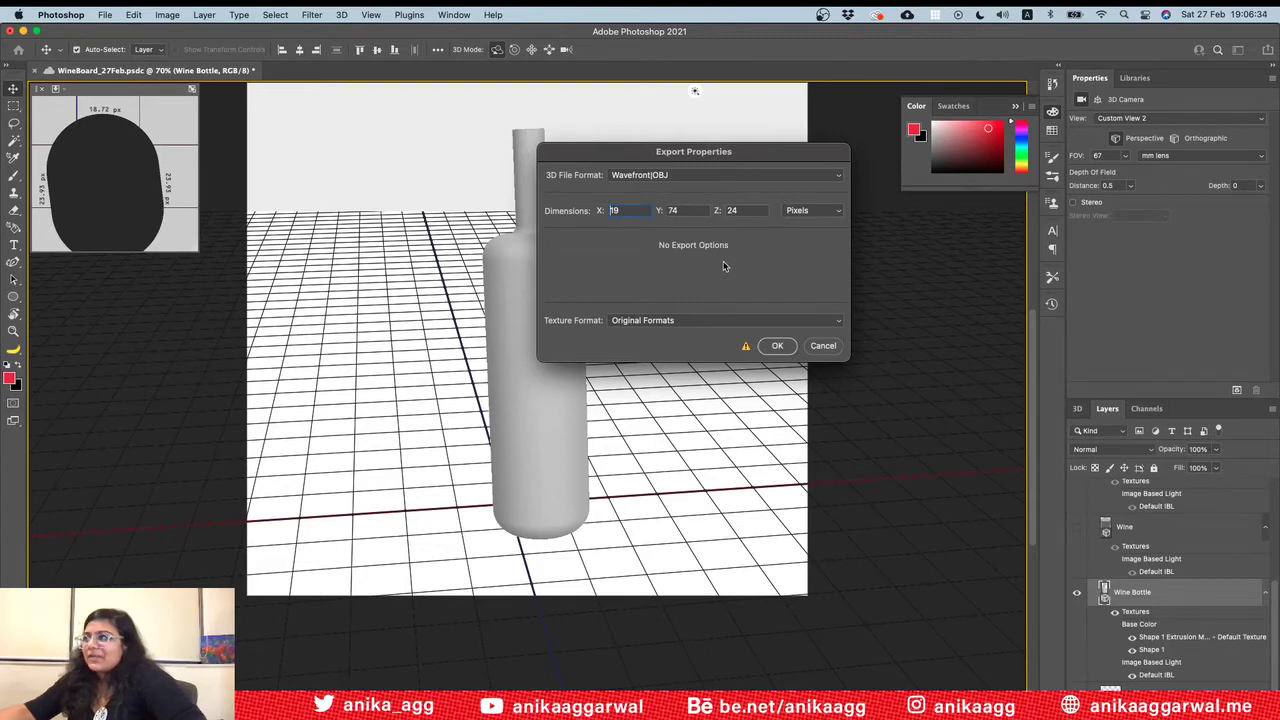
pyautogui.click(776, 346)
# Step: Save it as WineBottle.obj in BehanceLive_27Feb and open that folder in Finder
pyautogui.click(590, 263)
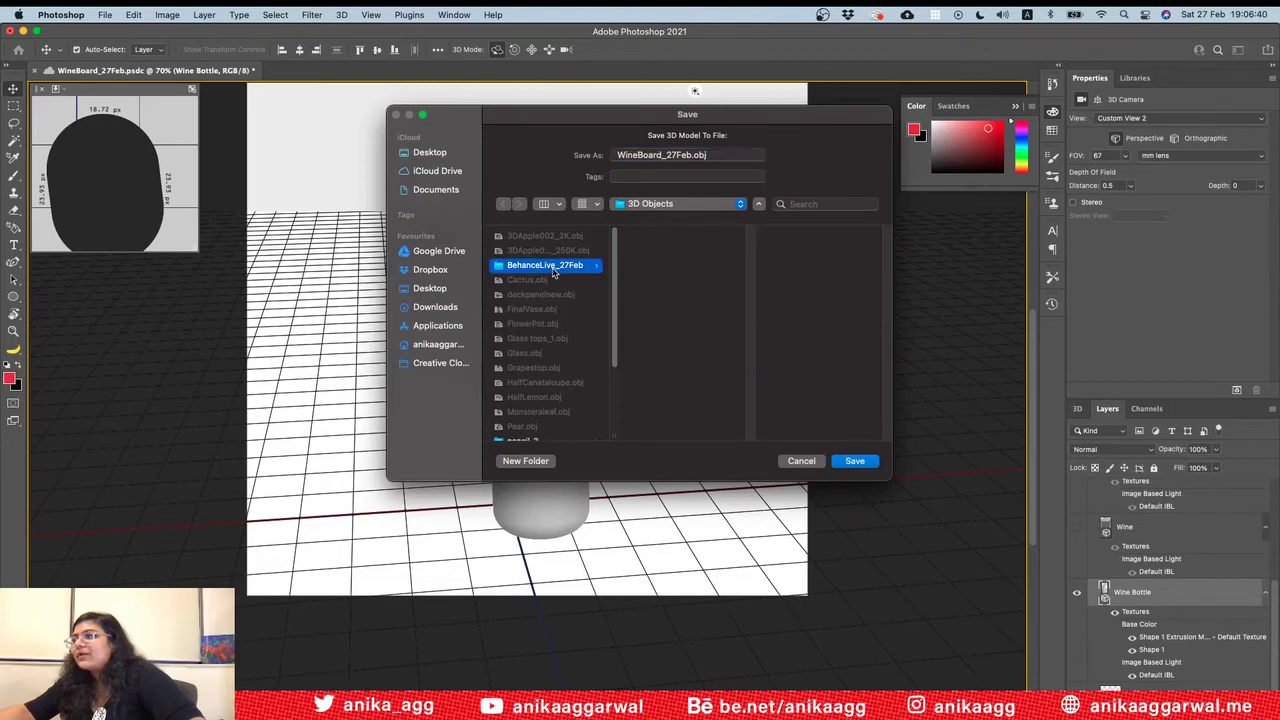
pyautogui.click(686, 156)
pyautogui.doubleClick(641, 154)
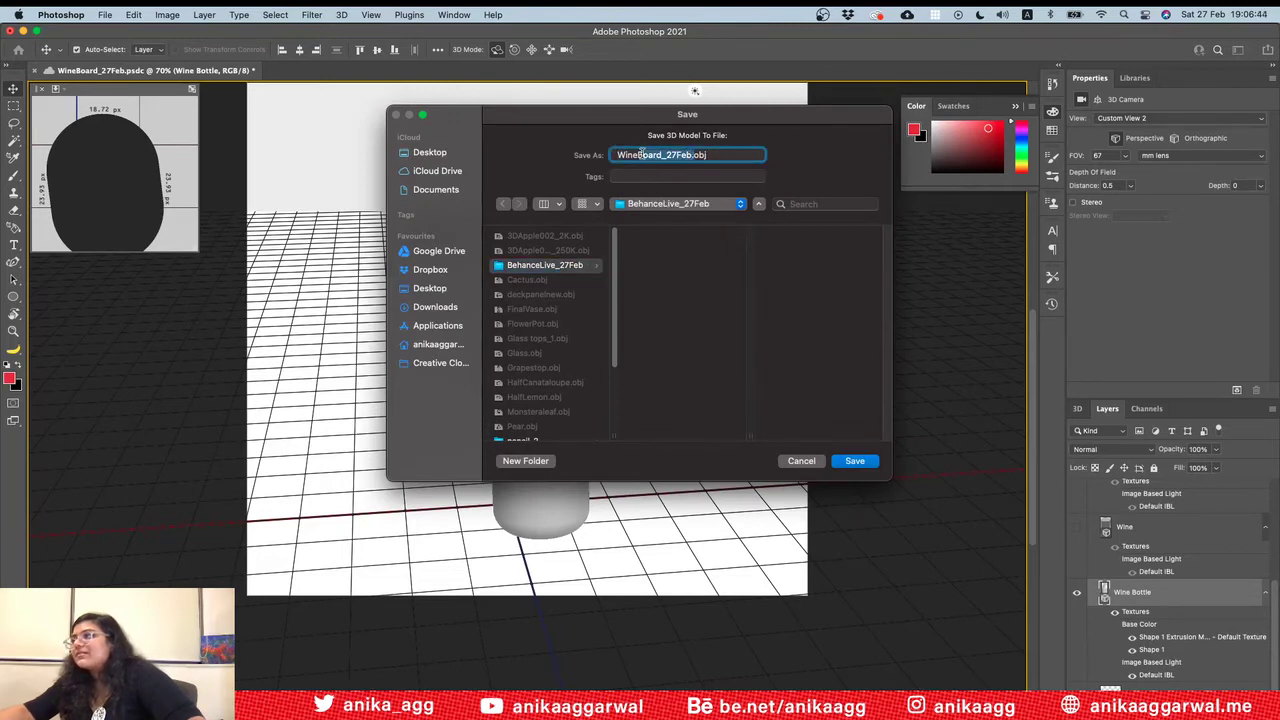
pyautogui.write('WineBottle')
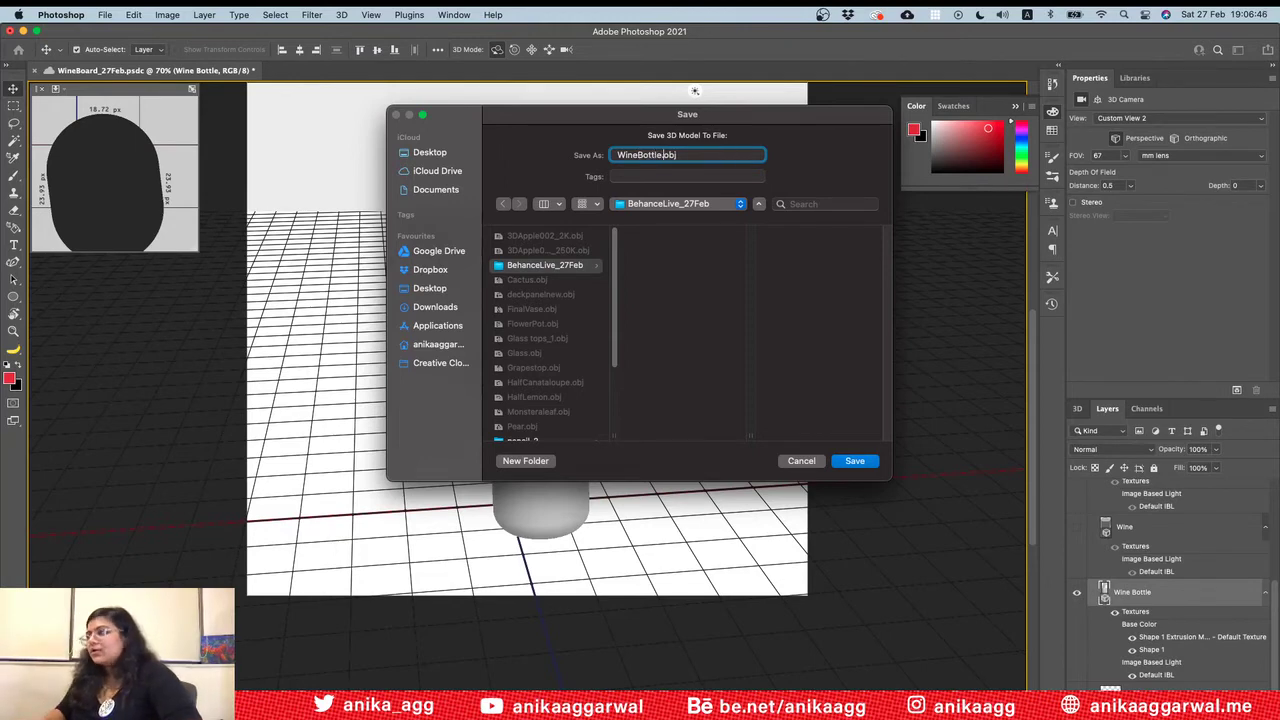
pyautogui.click(852, 461)
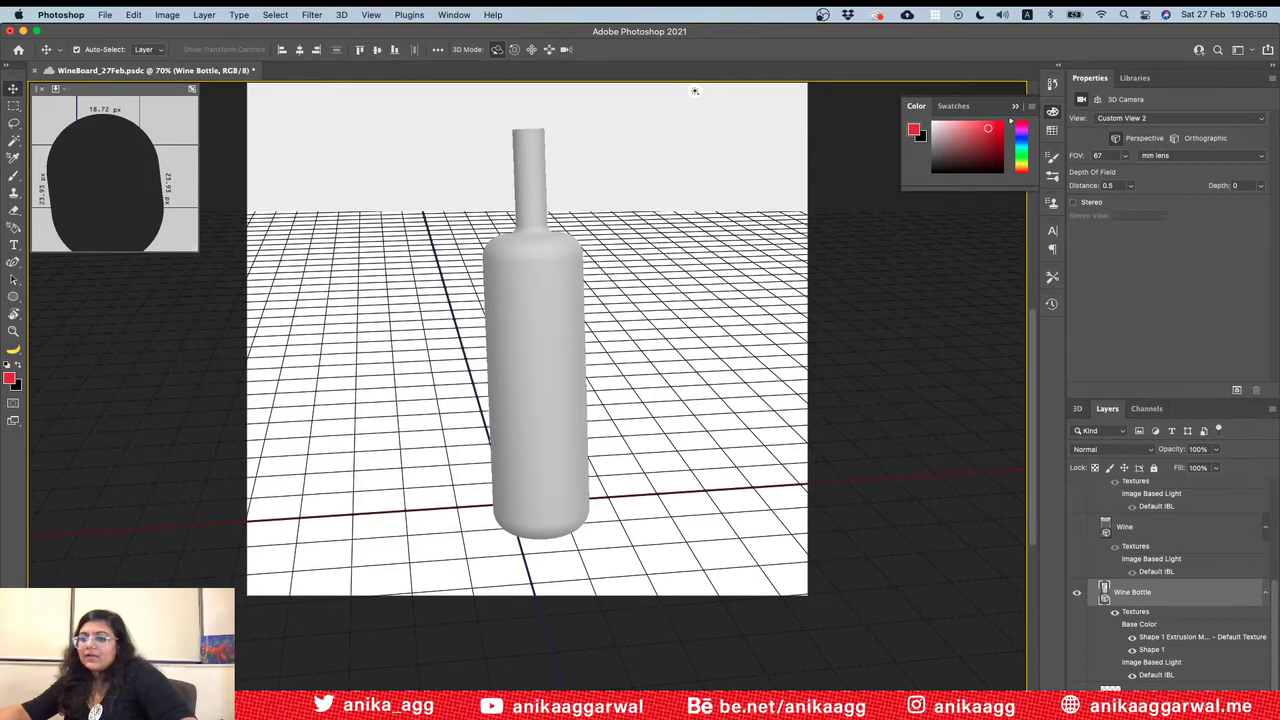
pyautogui.click(285, 675)
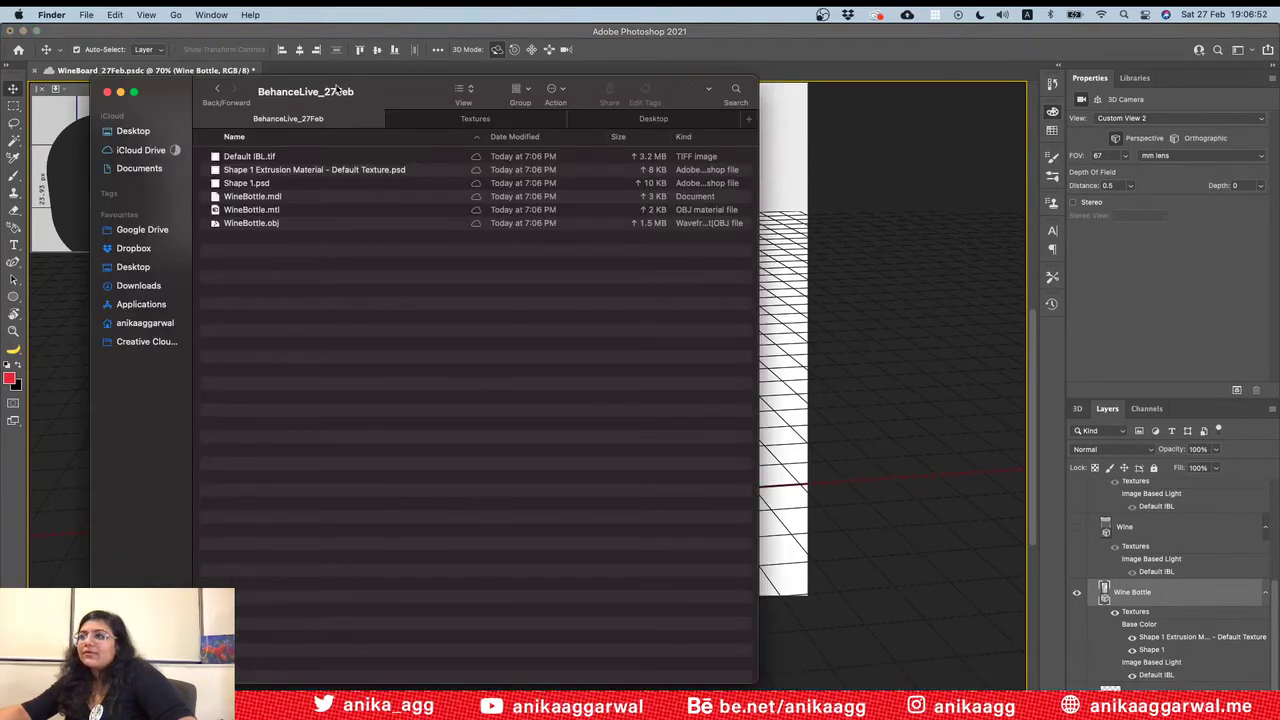
# Step: Move the five extra exported files, including WineBottle.mtl and Default IBL.tif, to the Bin
pyautogui.moveTo(338, 90); pyautogui.dragTo(769, 80)
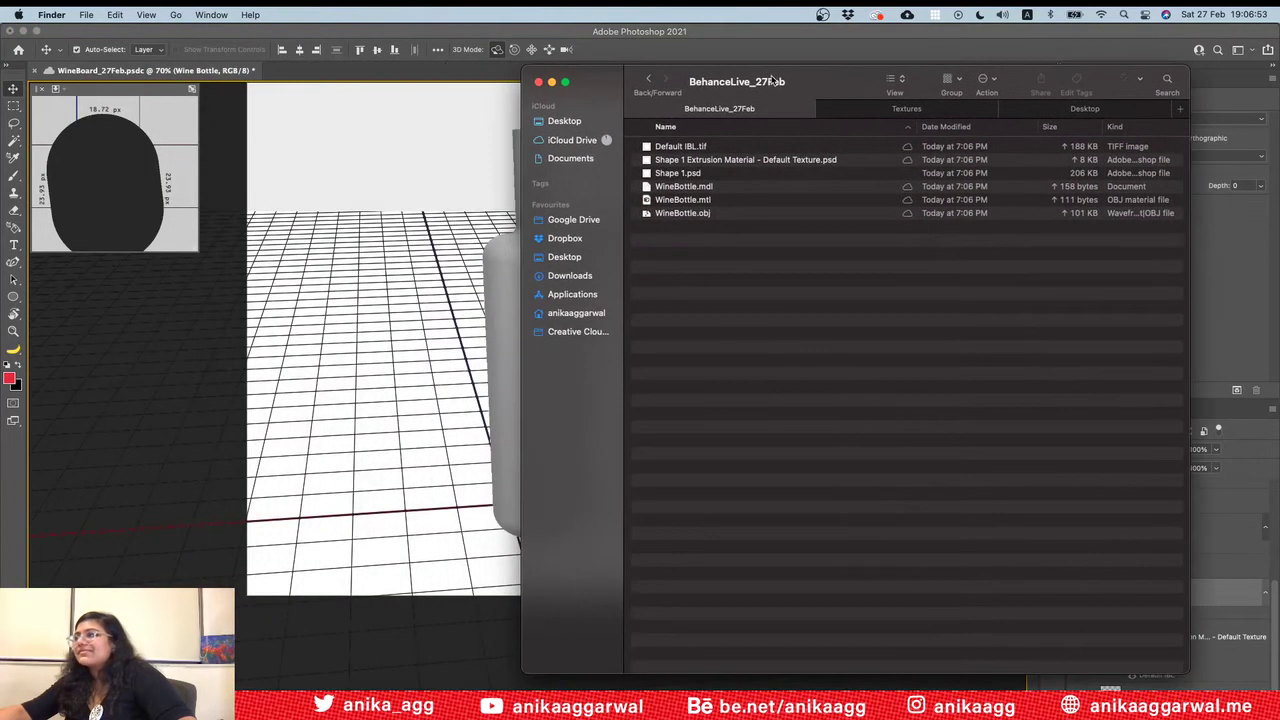
pyautogui.click(721, 150)
pyautogui.click(712, 199)
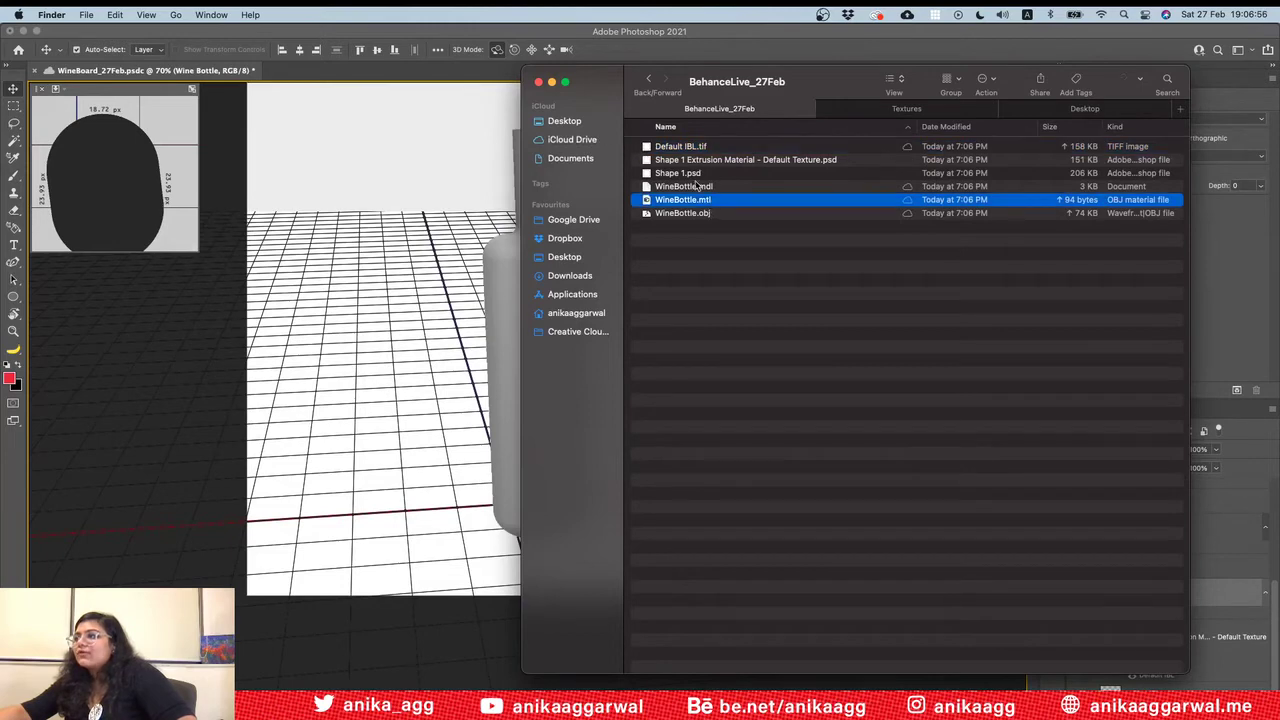
pyautogui.press('space')
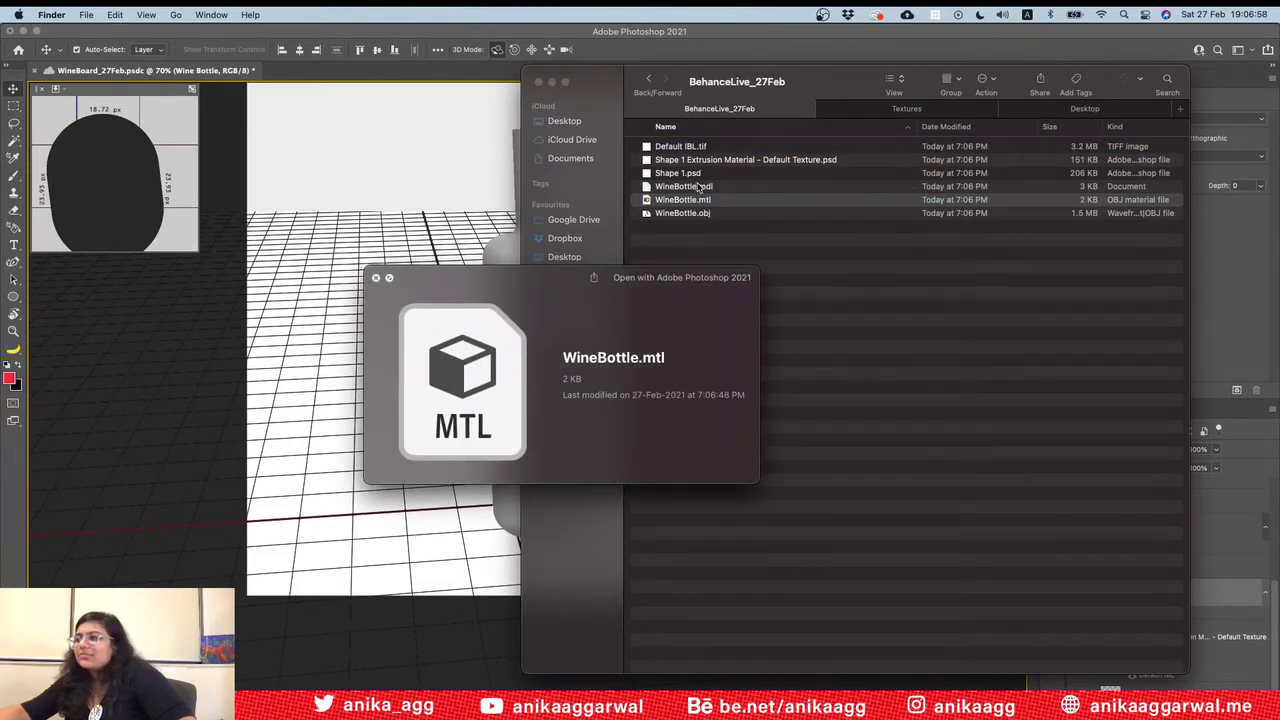
pyautogui.press('space')
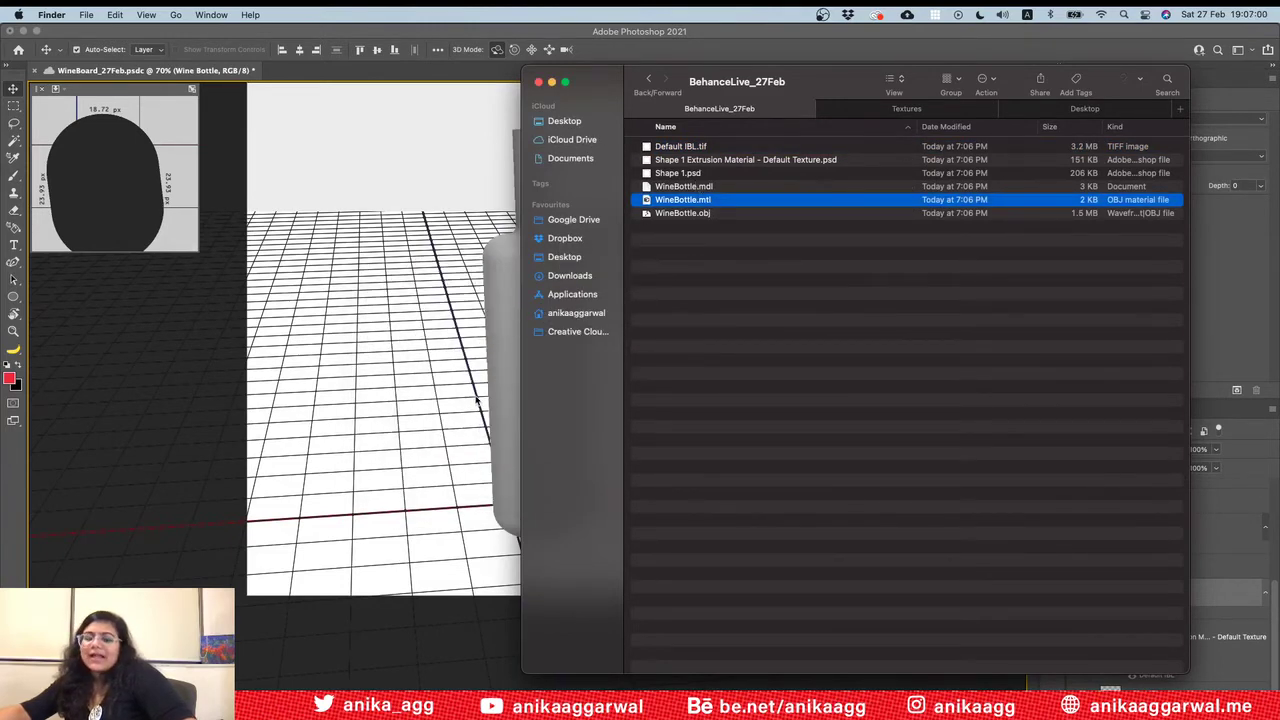
pyautogui.keyDown('shift'); pyautogui.click(712, 148); pyautogui.keyUp('shift')
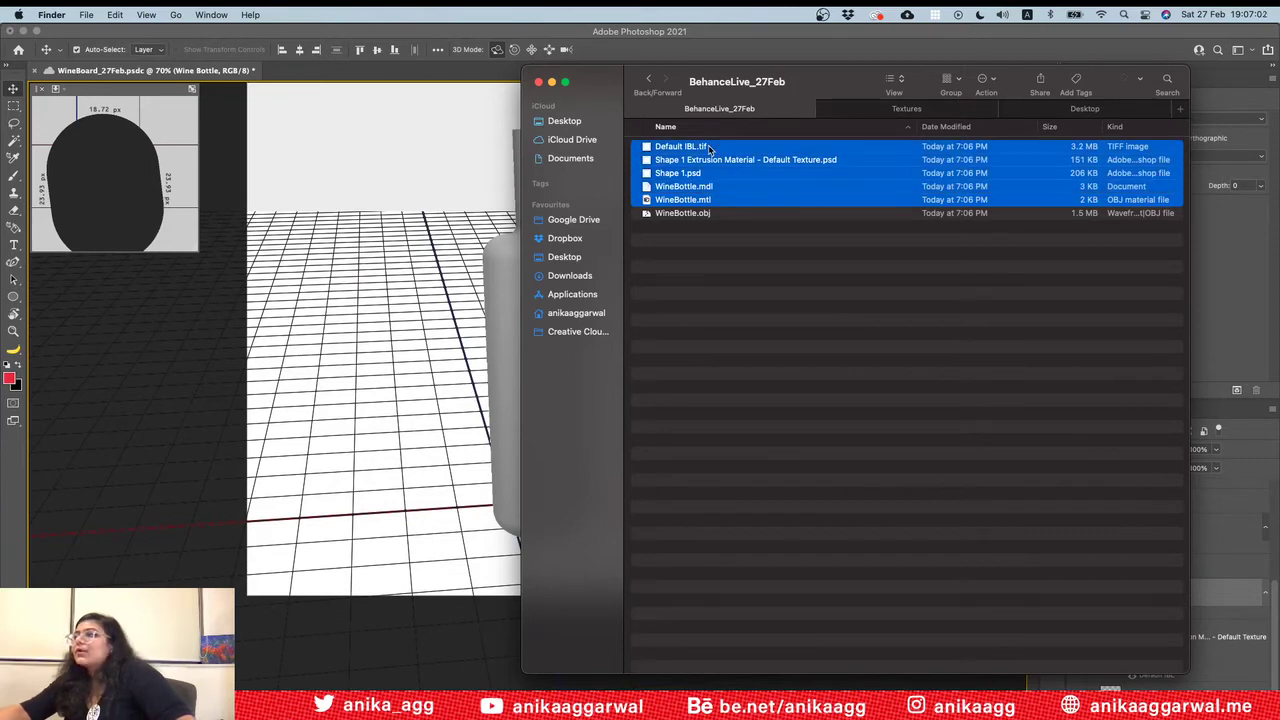
pyautogui.rightClick(711, 147)
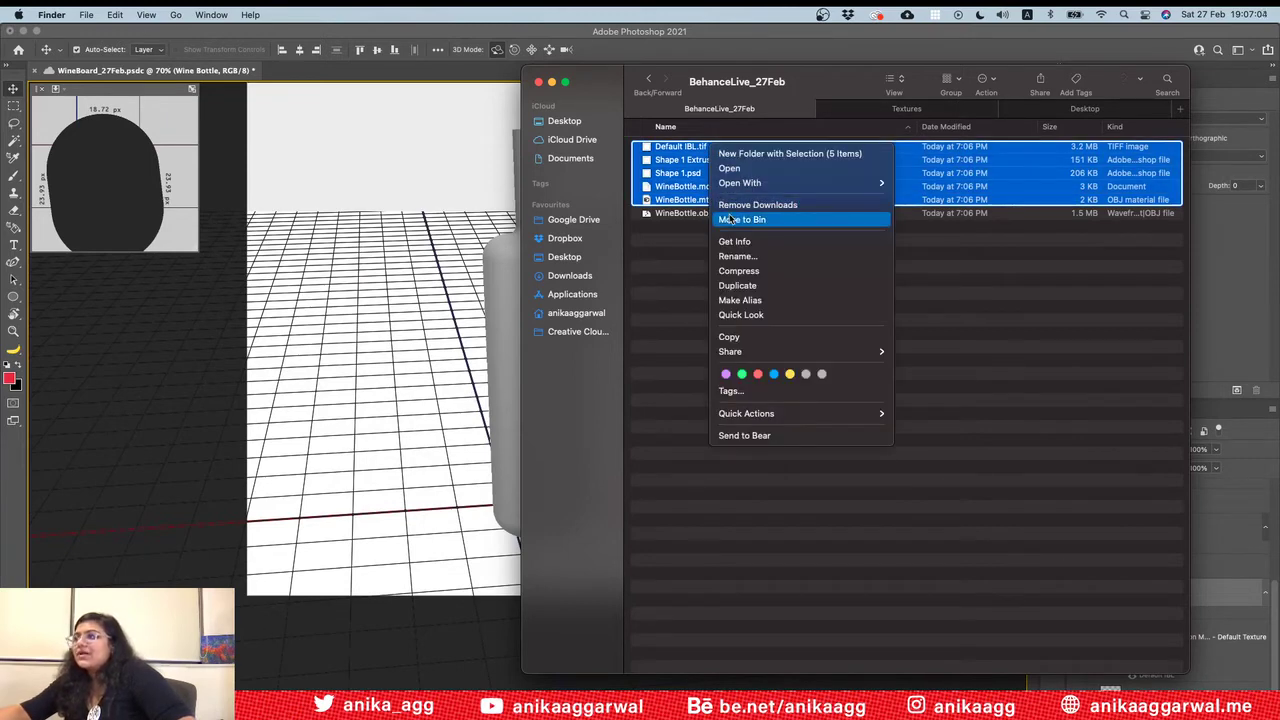
pyautogui.click(730, 218)
# Step: Quick Look WineBottle.obj and tilt the preview to check the bottle's shape
pyautogui.click(690, 149)
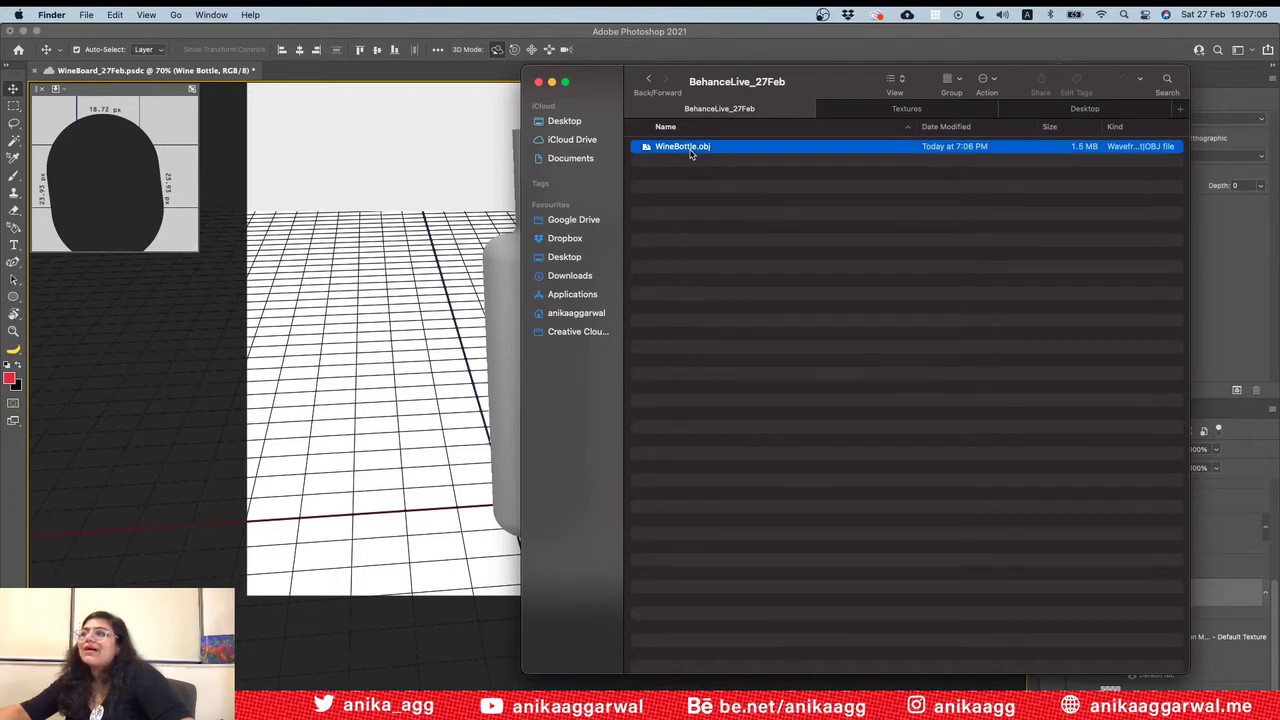
pyautogui.press('space')
pyautogui.moveTo(568, 392); pyautogui.dragTo(538, 465)
pyautogui.press('space')
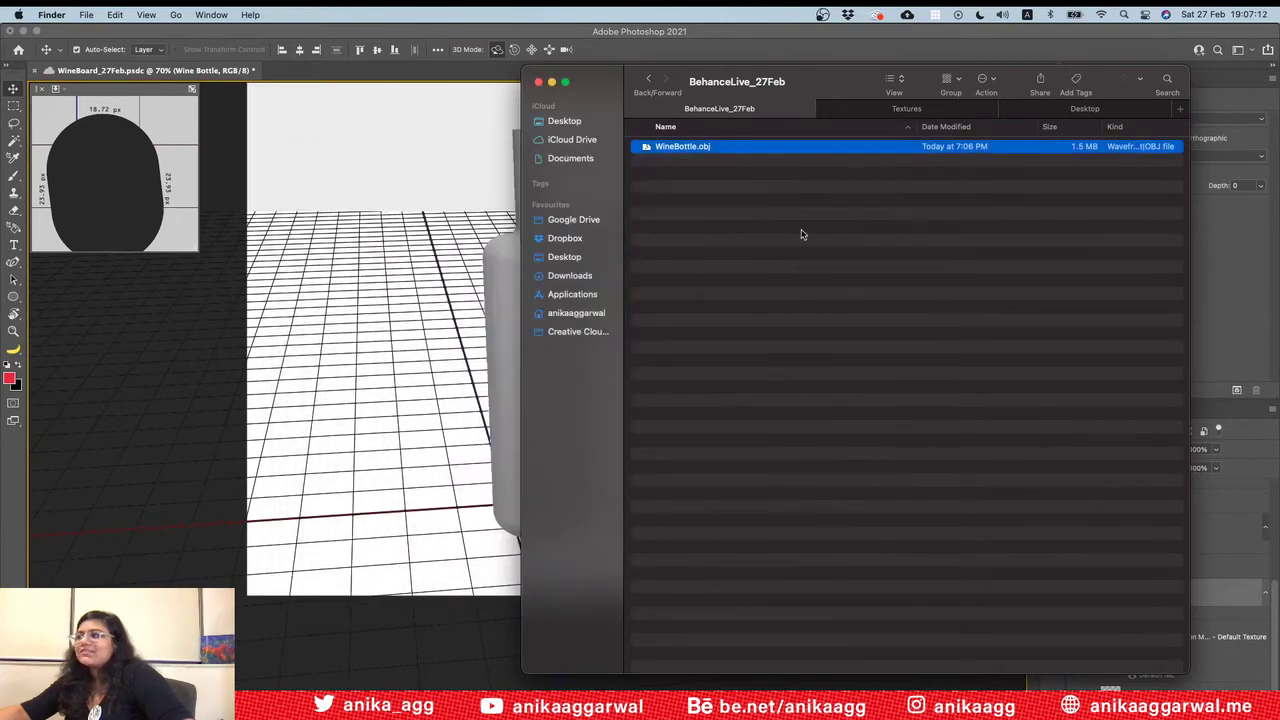
# Step: Hide the Wine Bottle layer, then show and select the Wine layer
pyautogui.click(470, 293)
pyautogui.click(1085, 597)
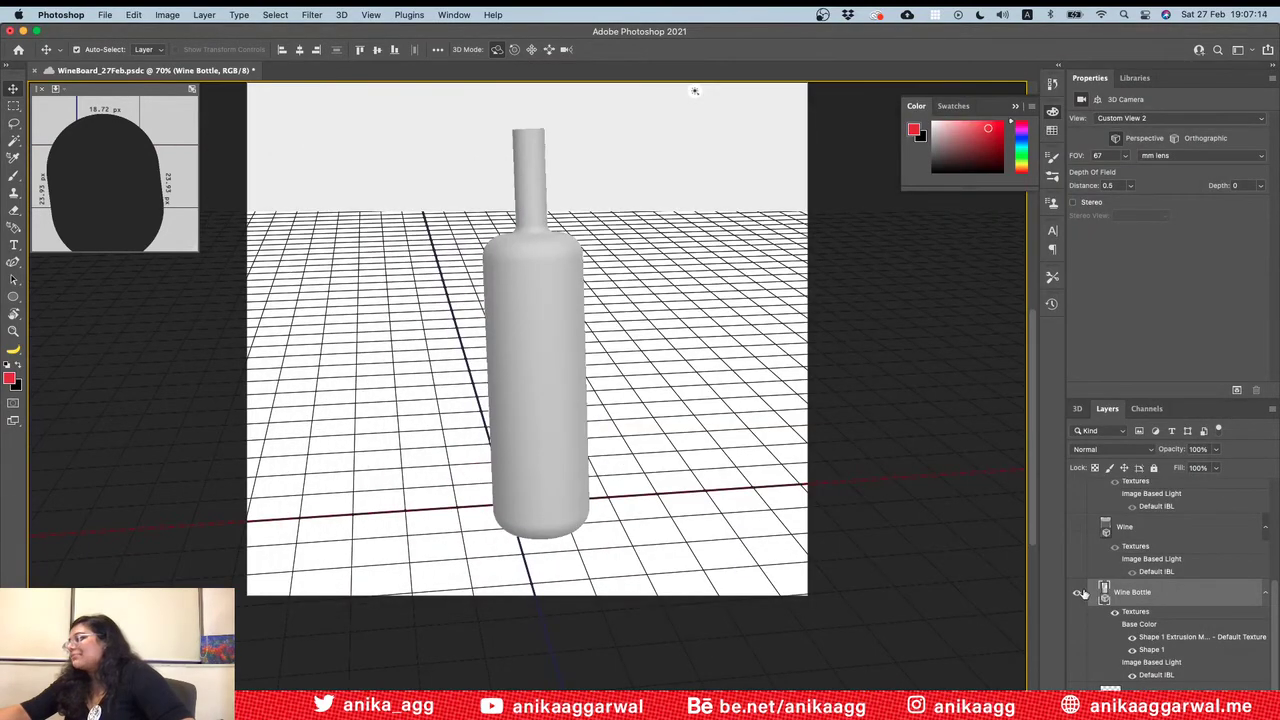
pyautogui.click(1077, 527)
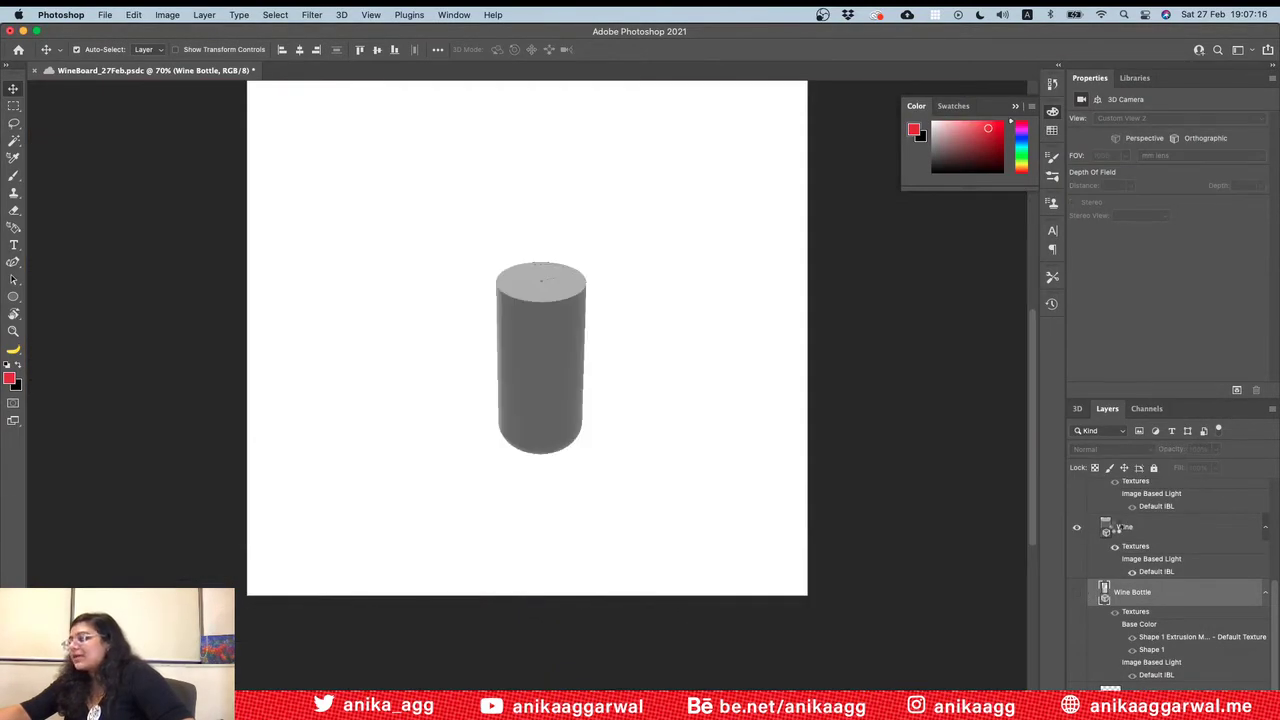
pyautogui.click(1110, 526)
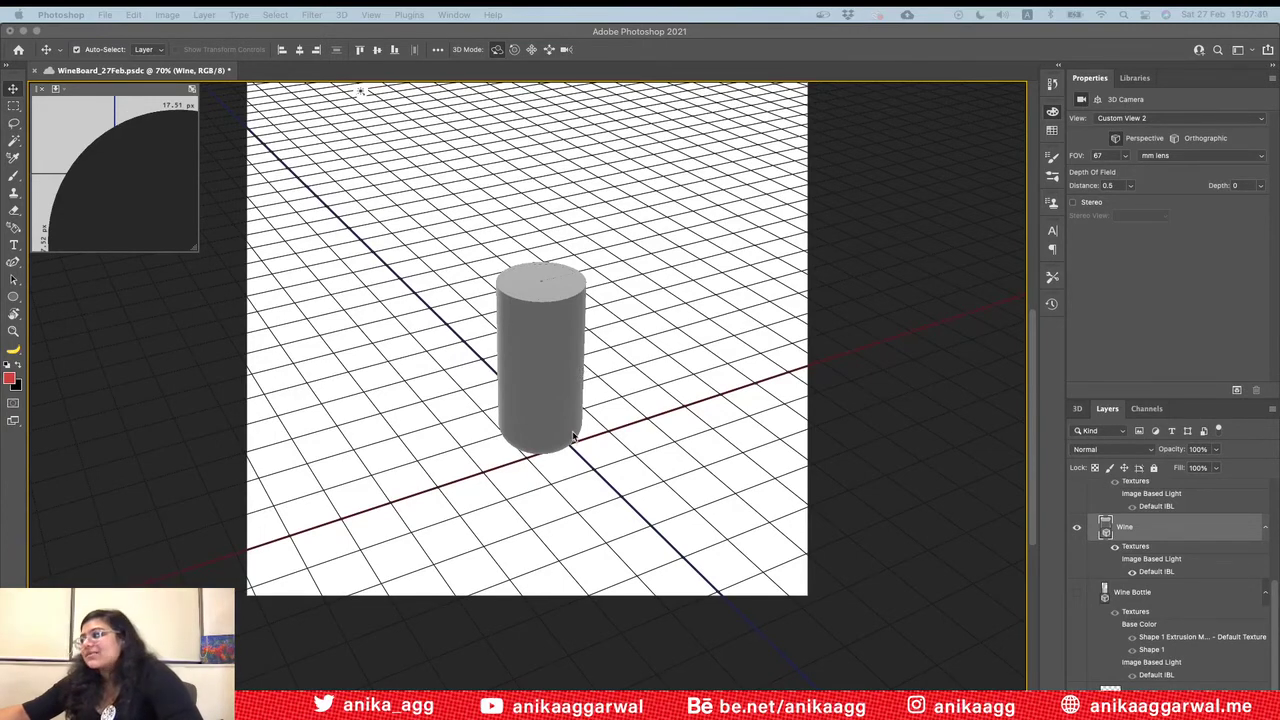
# Step: Export the Wine layer in Wavefront|OBJ format, saved as Wine.obj
pyautogui.click(398, 28)
pyautogui.click(343, 14)
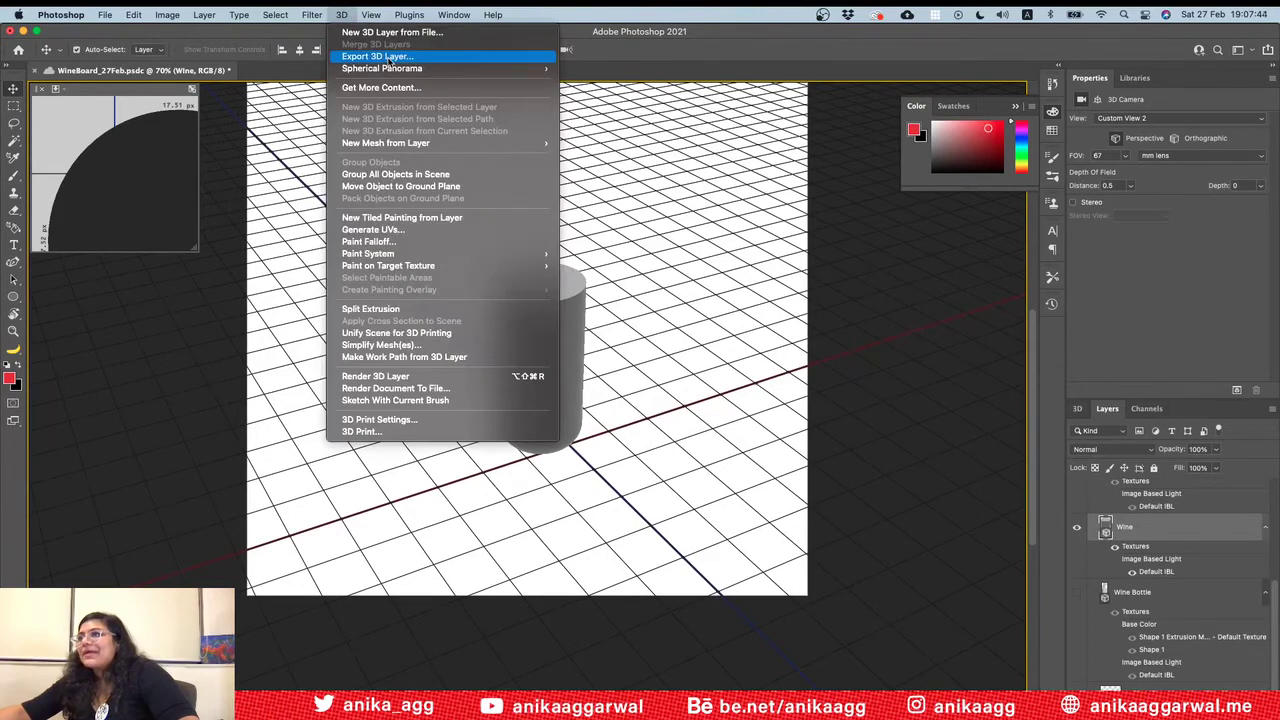
pyautogui.click(390, 56)
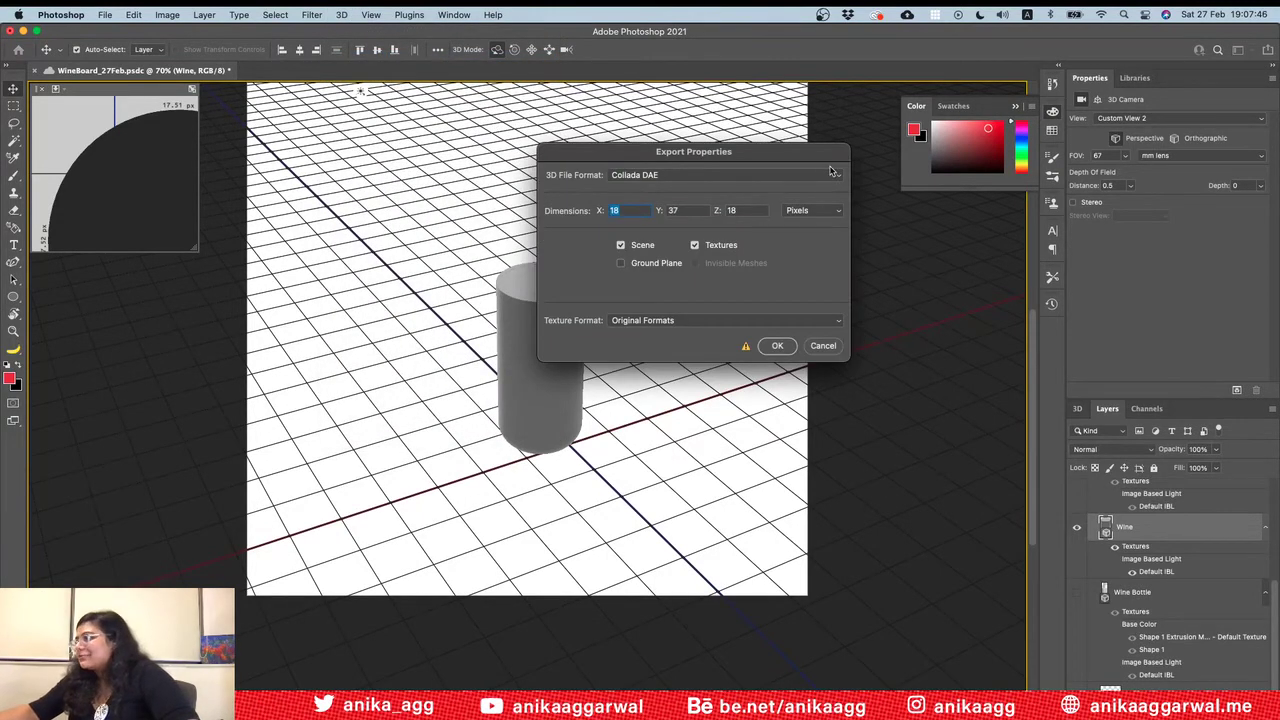
pyautogui.click(836, 175)
pyautogui.click(718, 231)
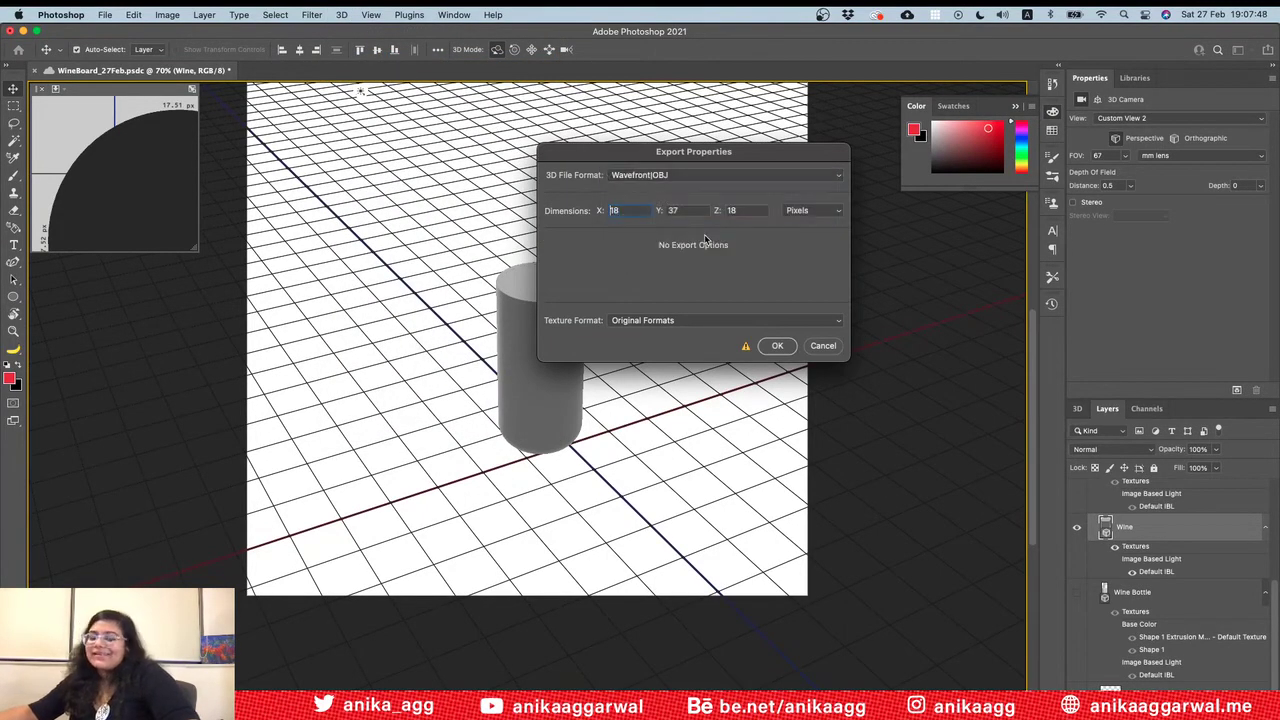
pyautogui.click(776, 345)
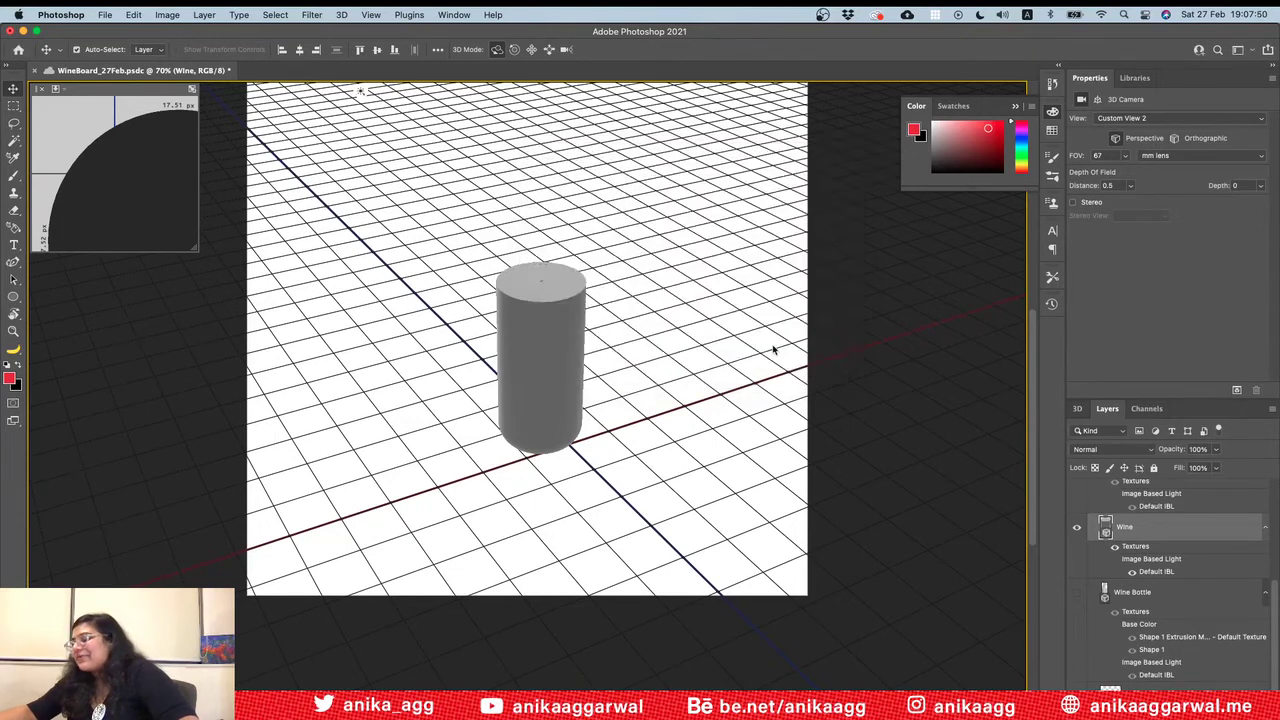
pyautogui.click(686, 157)
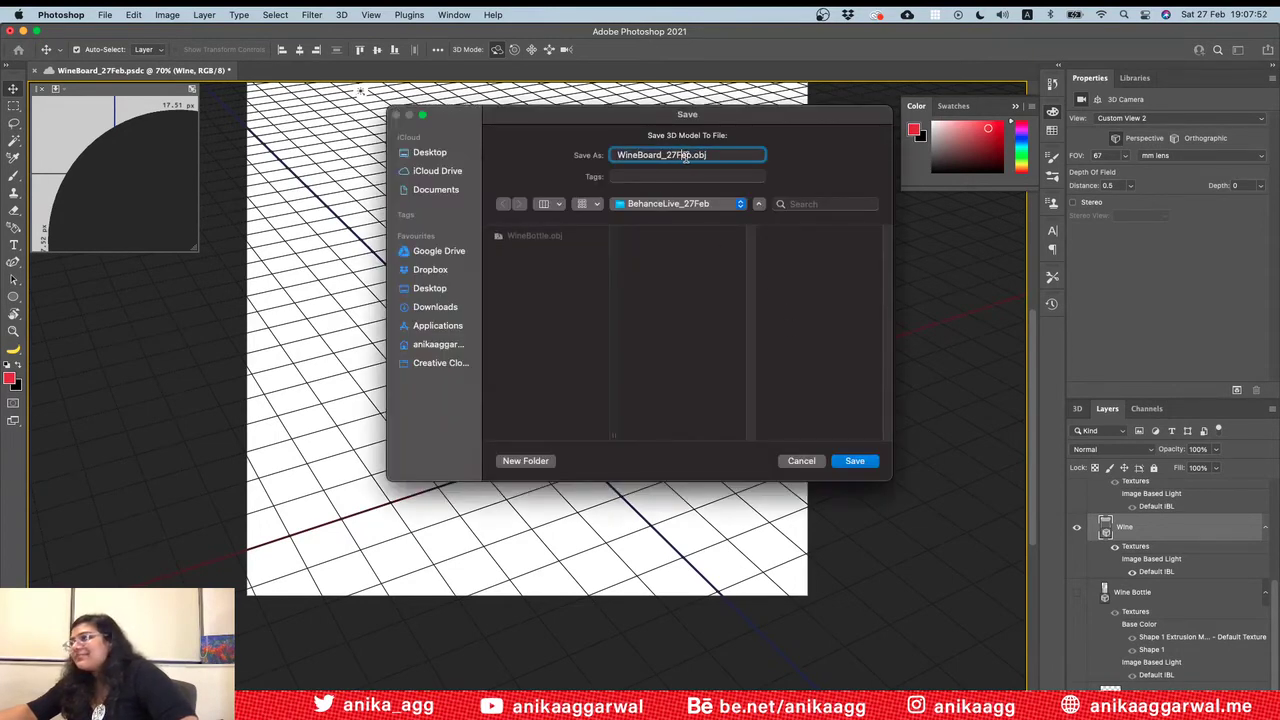
pyautogui.moveTo(688, 157); pyautogui.dragTo(632, 157)
pyautogui.press('BackSpace')
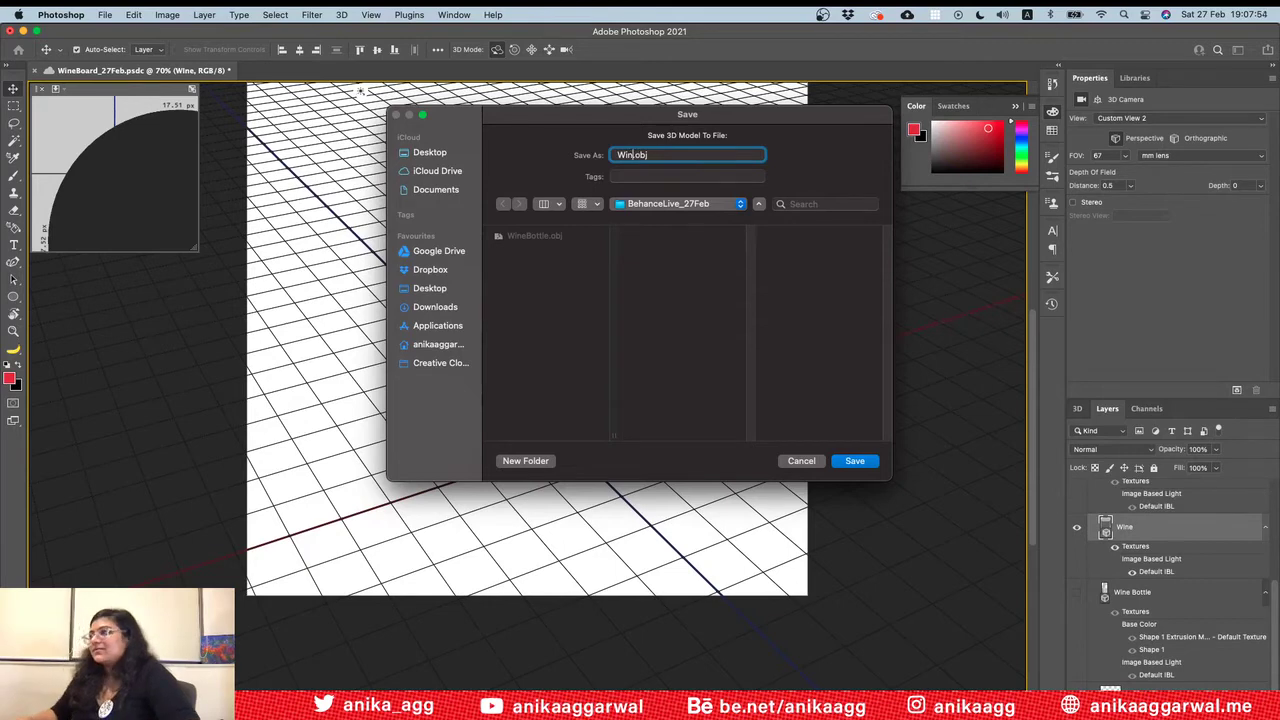
pyautogui.write('e')
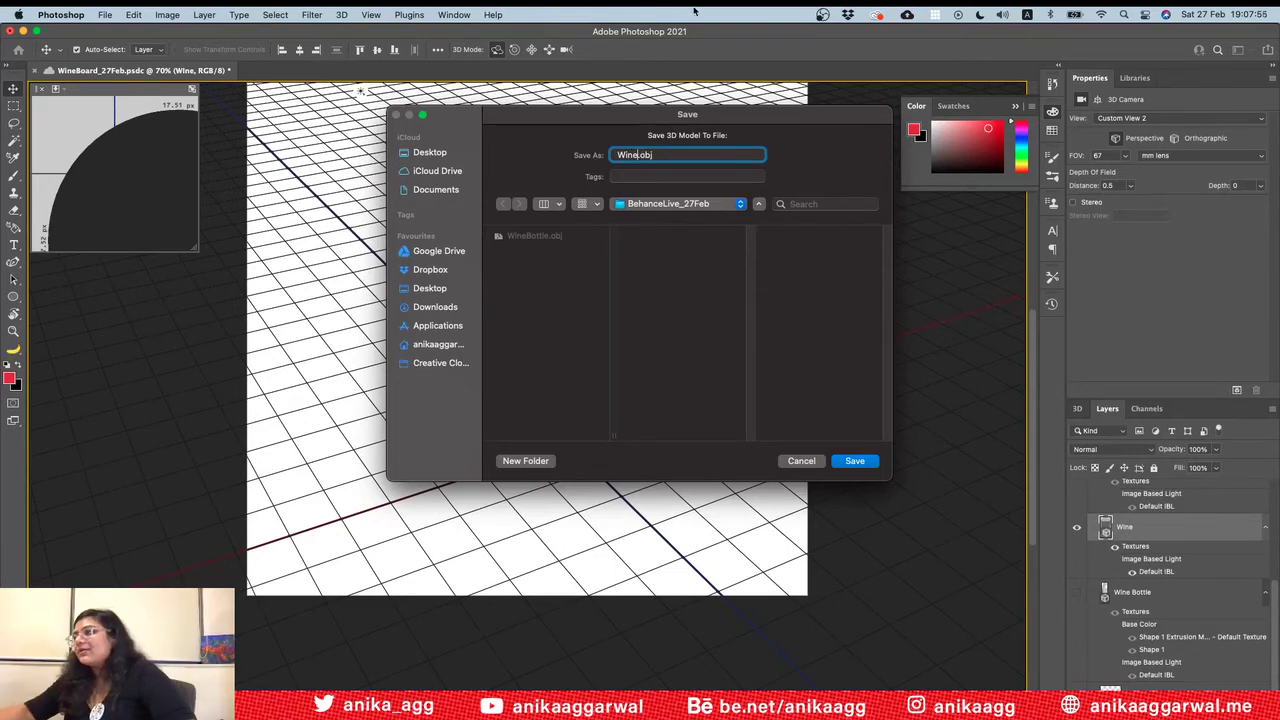
pyautogui.click(838, 461)
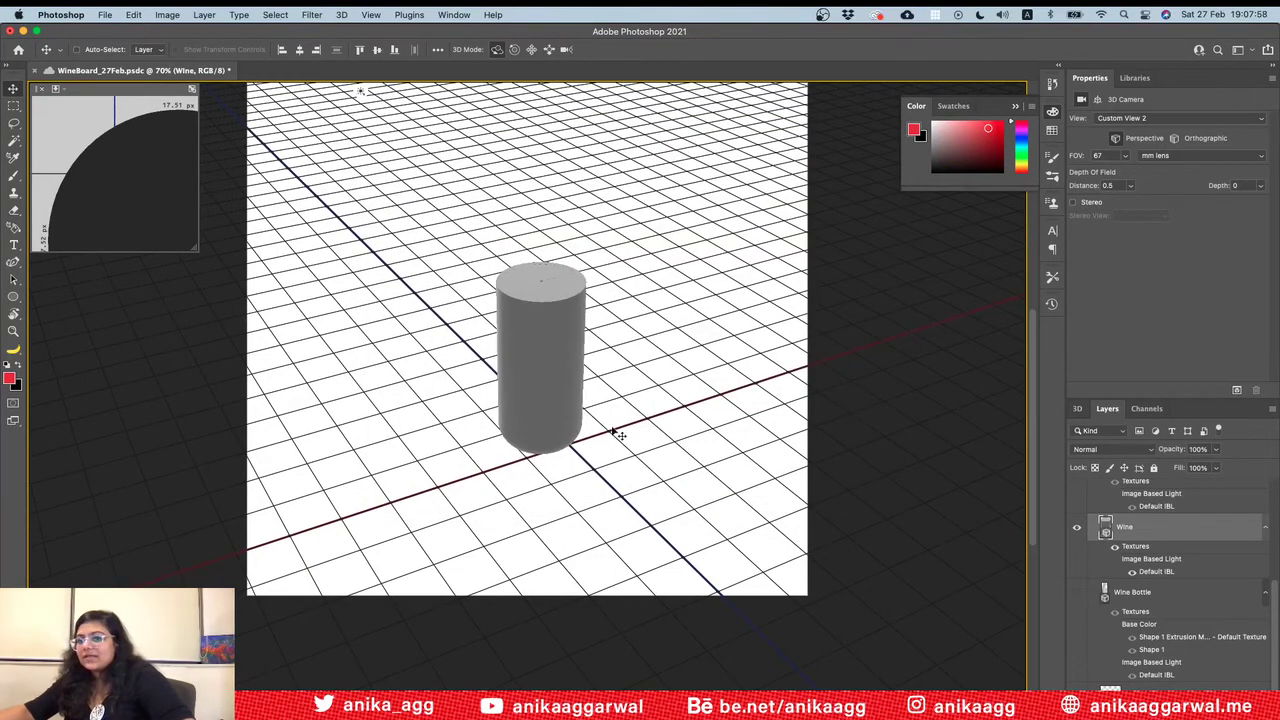
# Step: Move Default IBL.tif, Wine.mdl and Wine.mtl to the Bin
pyautogui.press('super+Tab')
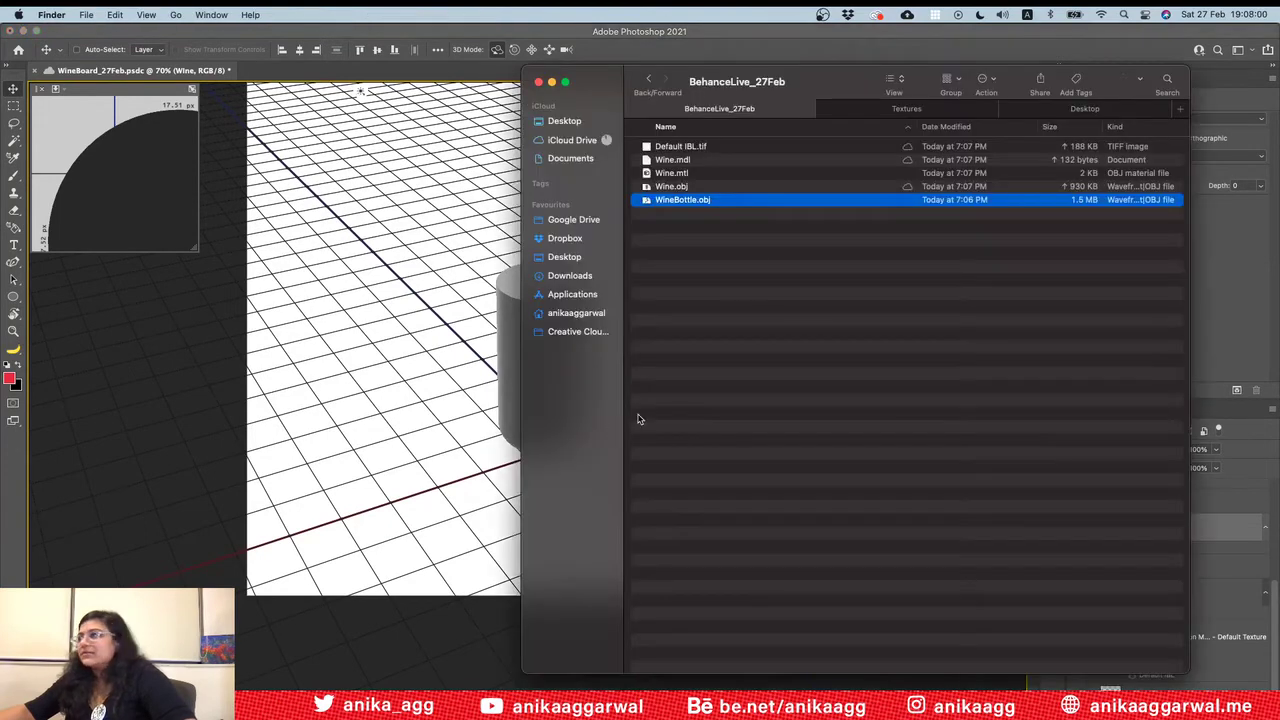
pyautogui.click(677, 174)
pyautogui.keyDown('shift'); pyautogui.click(684, 147); pyautogui.keyUp('shift')
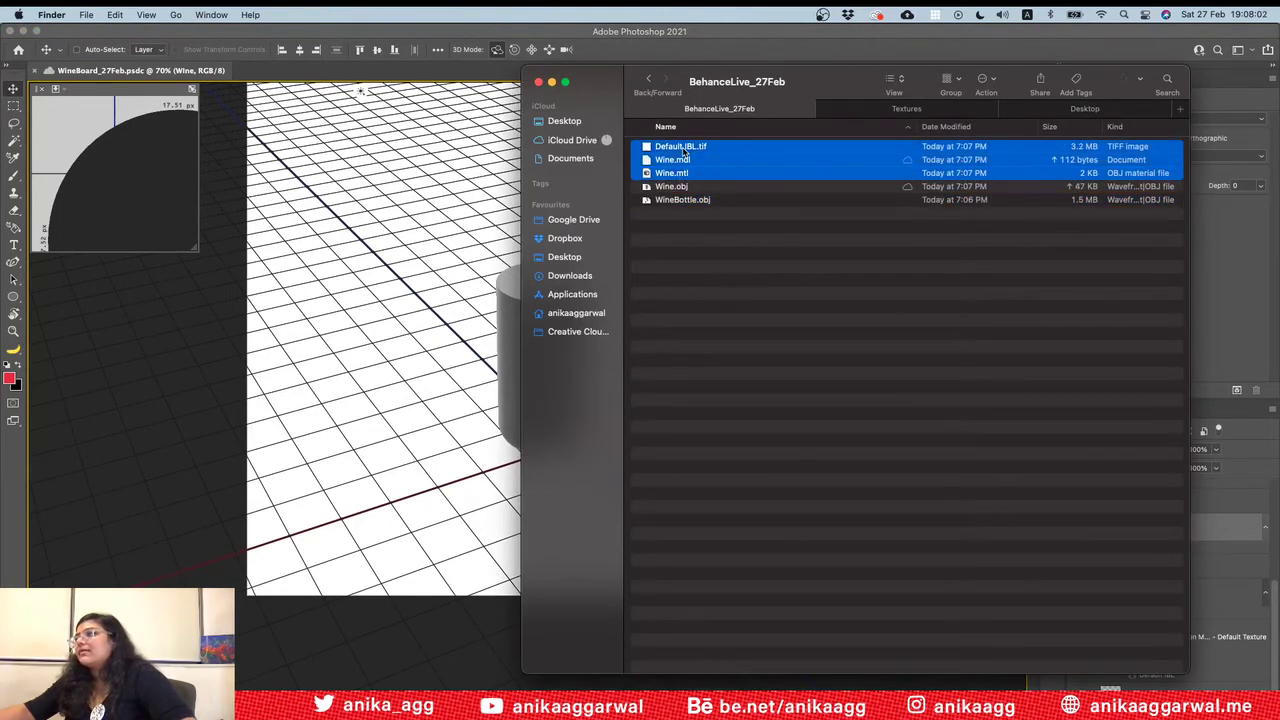
pyautogui.rightClick(687, 148)
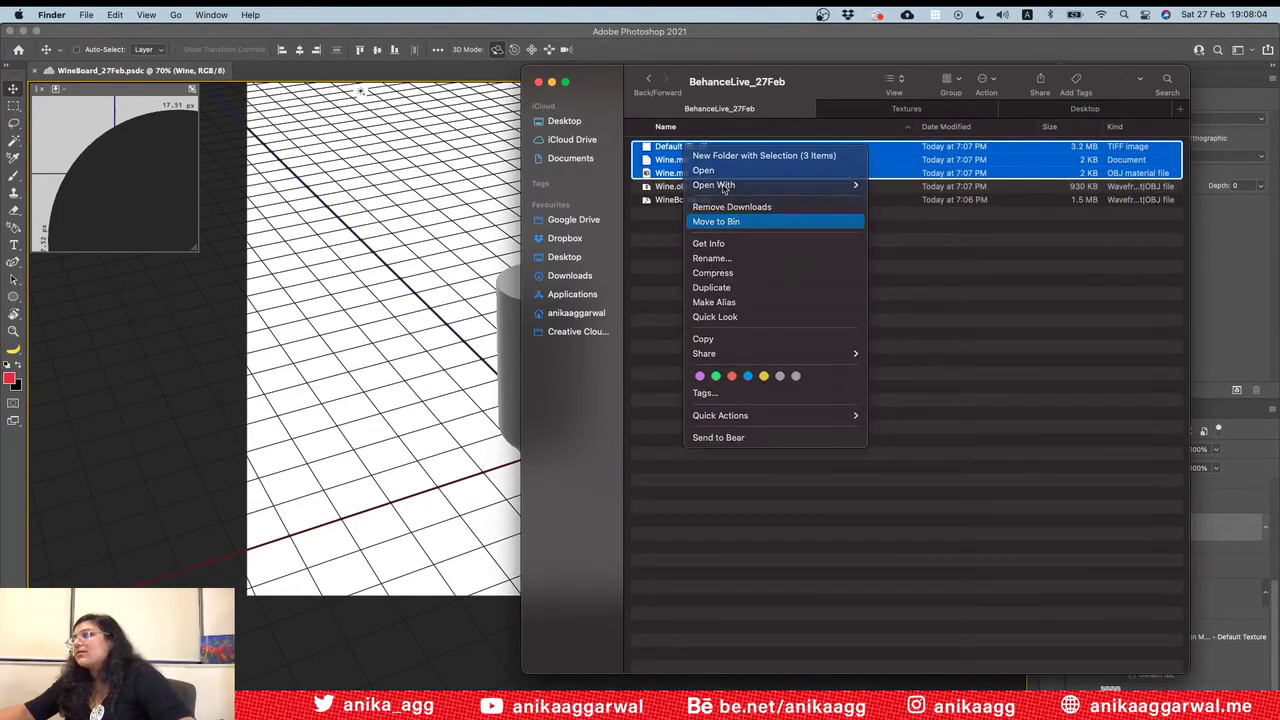
pyautogui.click(733, 221)
# Step: Quick Look Wine.obj, orbiting it to inspect, then return to Photoshop
pyautogui.click(687, 148)
pyautogui.press('space')
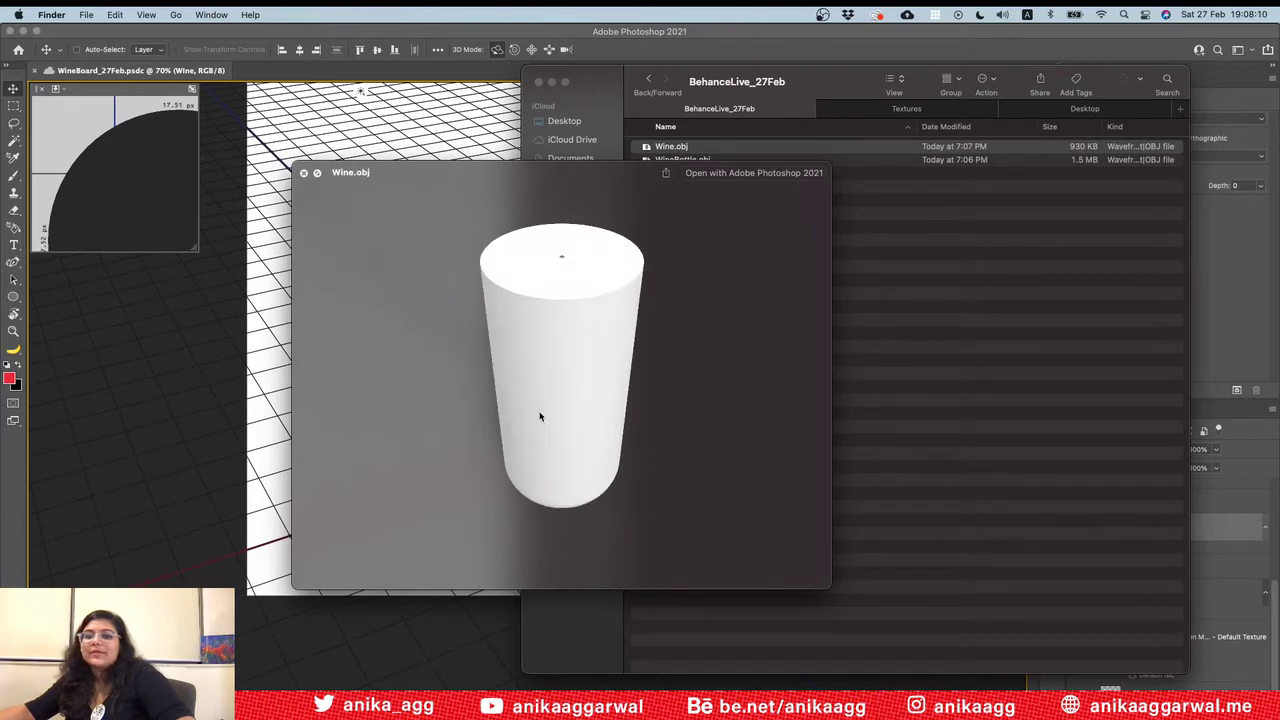
pyautogui.moveTo(543, 420)
pyautogui.mouseDown()
pyautogui.moveTo(551, 400)
pyautogui.moveTo(814, 400)
pyautogui.moveTo(660, 390)
pyautogui.mouseUp()
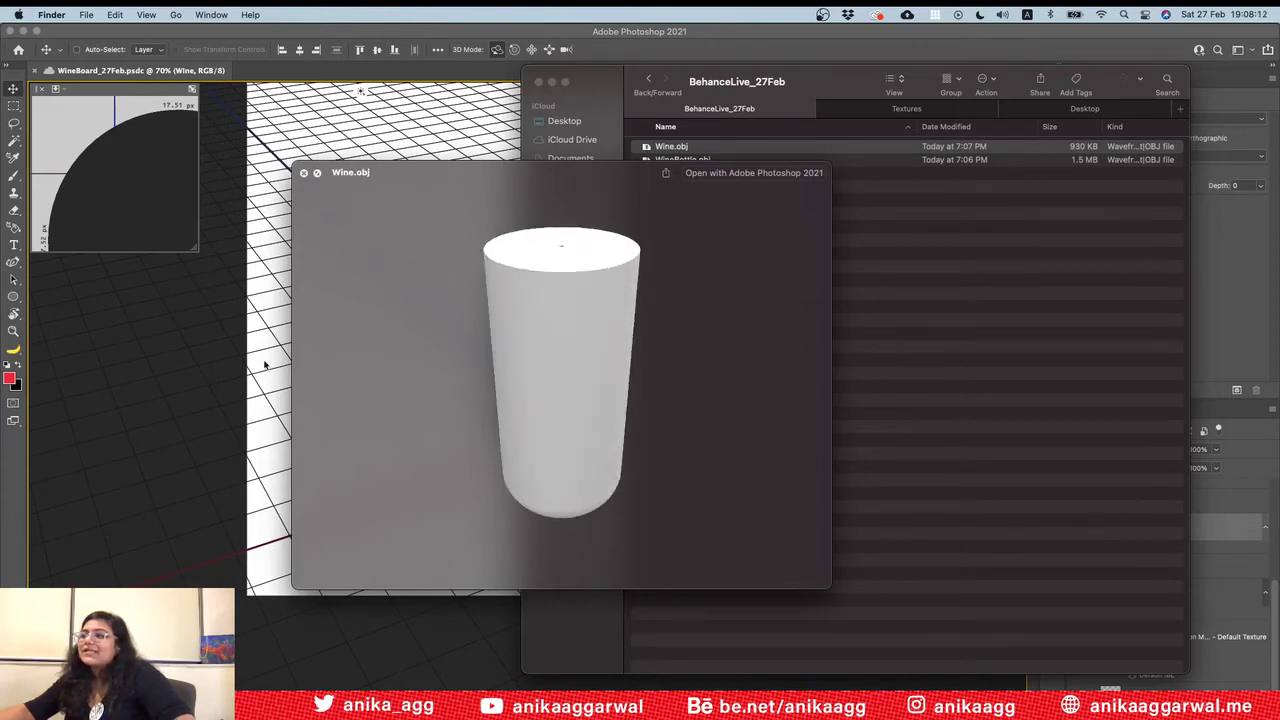
pyautogui.press('space')
pyautogui.click(432, 355)
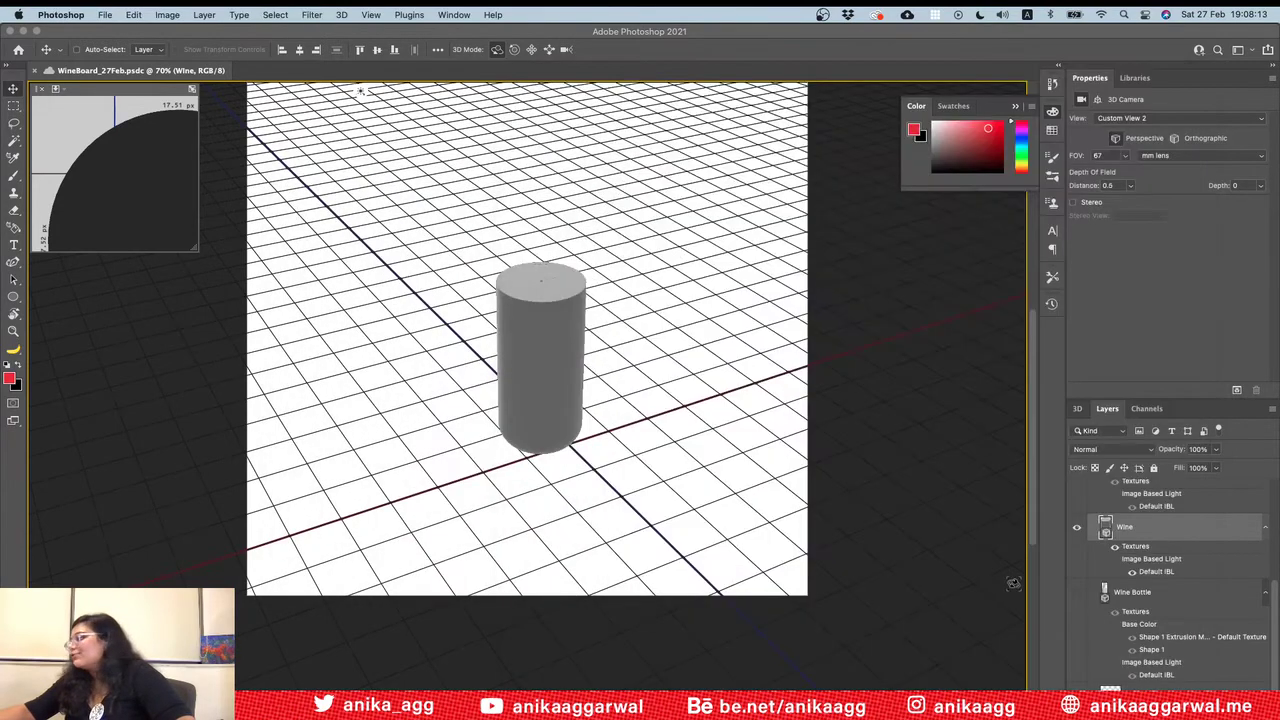
# Step: Show the Wine Glass layer and make it the active layer
pyautogui.scroll(2, 1103, 525)
pyautogui.click(1079, 510)
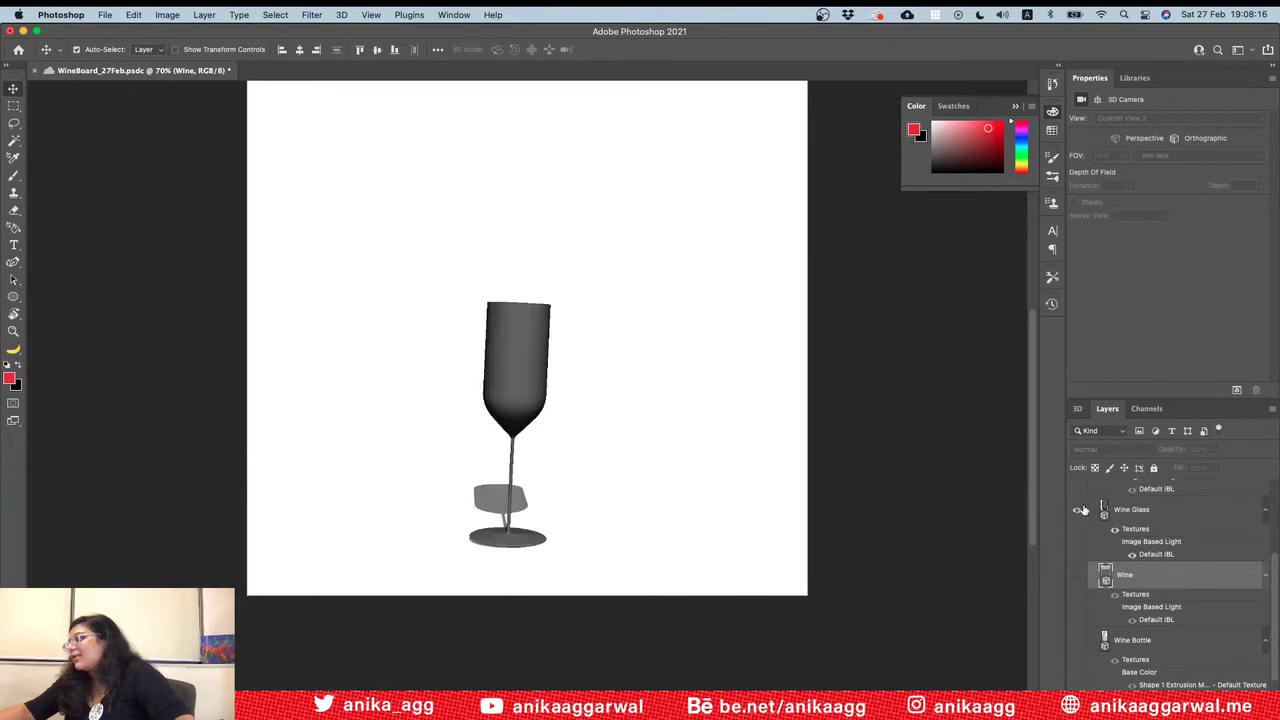
pyautogui.click(1140, 510)
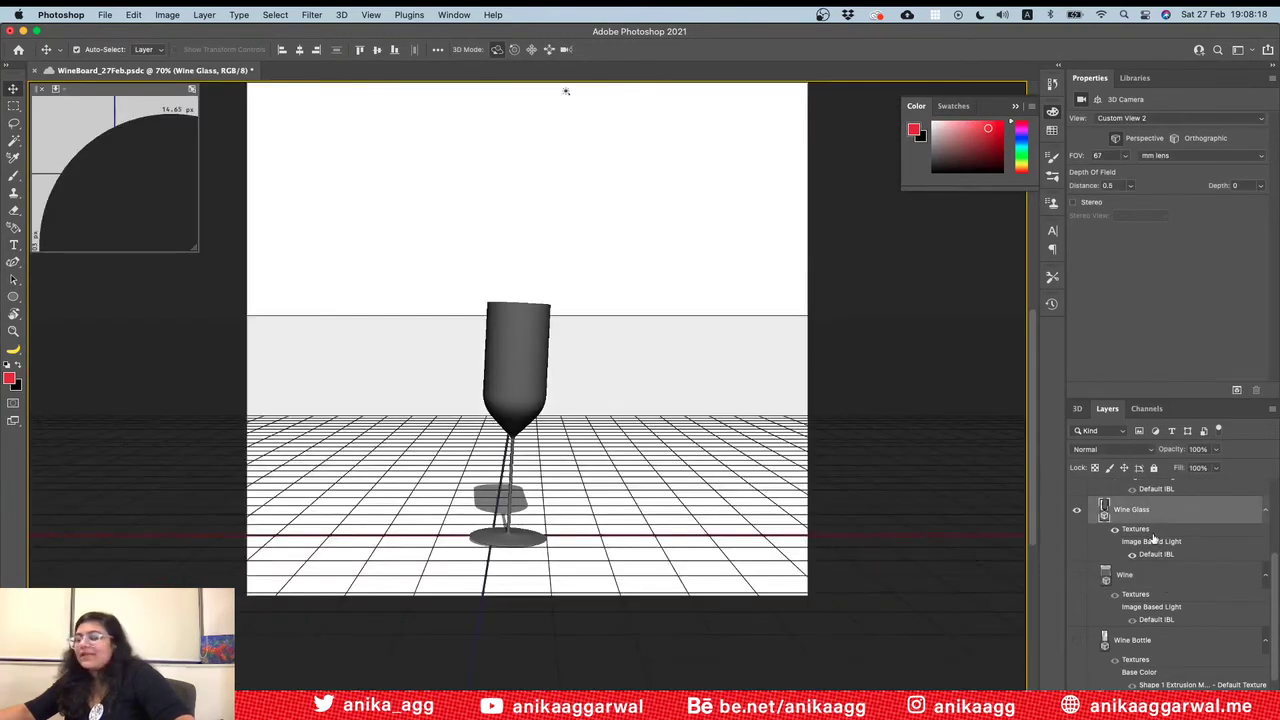
# Step: Export the Wine Glass layer in Wavefront|OBJ format, saved as WineGlass.obj
pyautogui.click(342, 14)
pyautogui.click(482, 50)
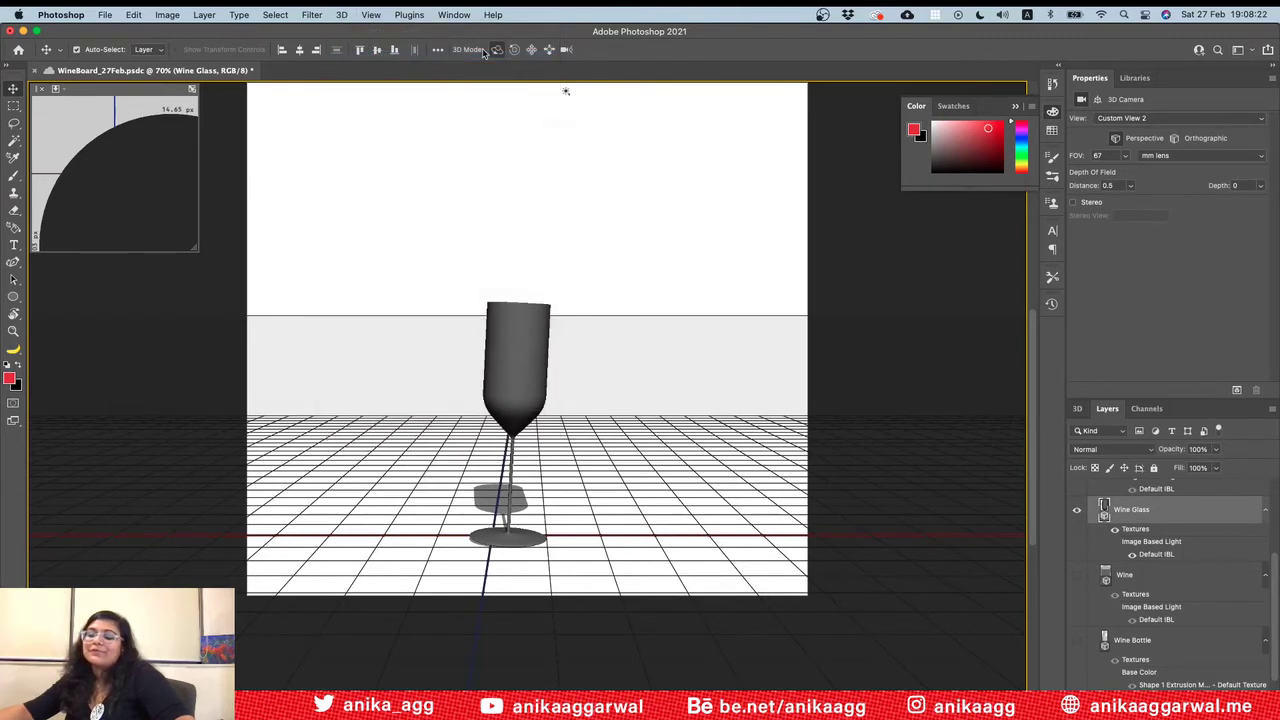
pyautogui.click(835, 178)
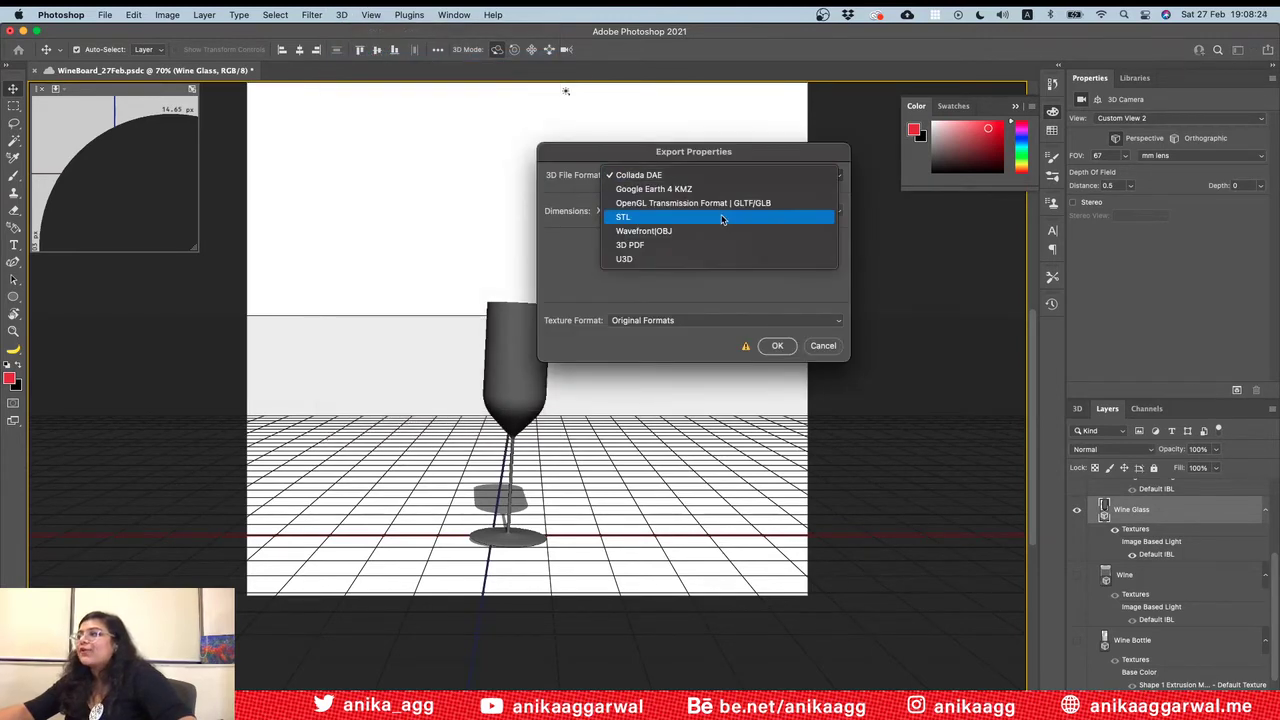
pyautogui.click(687, 230)
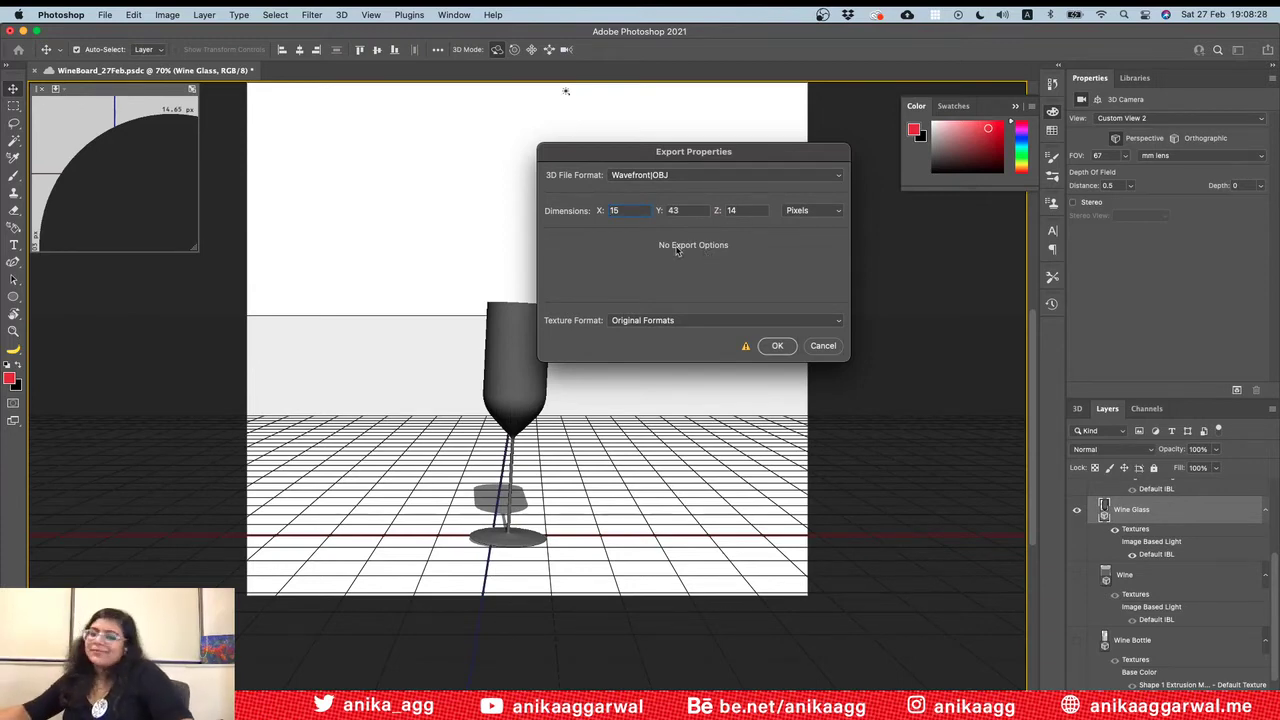
pyautogui.click(779, 346)
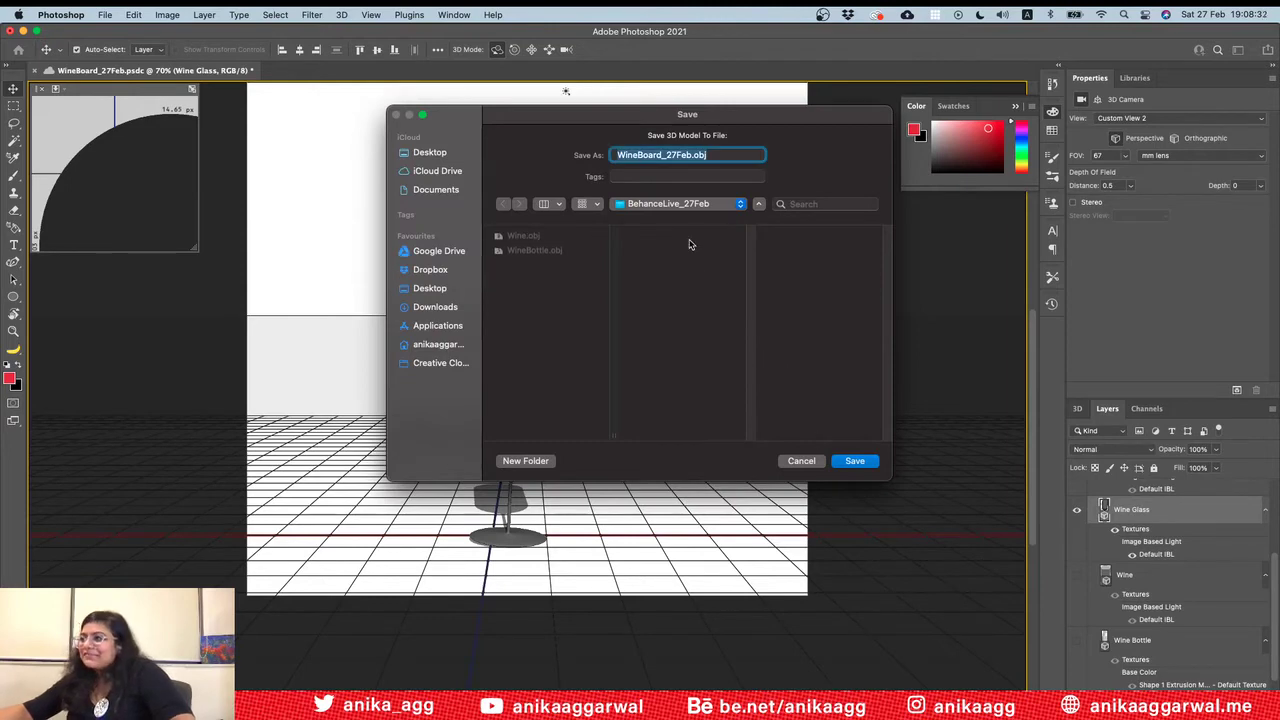
pyautogui.click(693, 154)
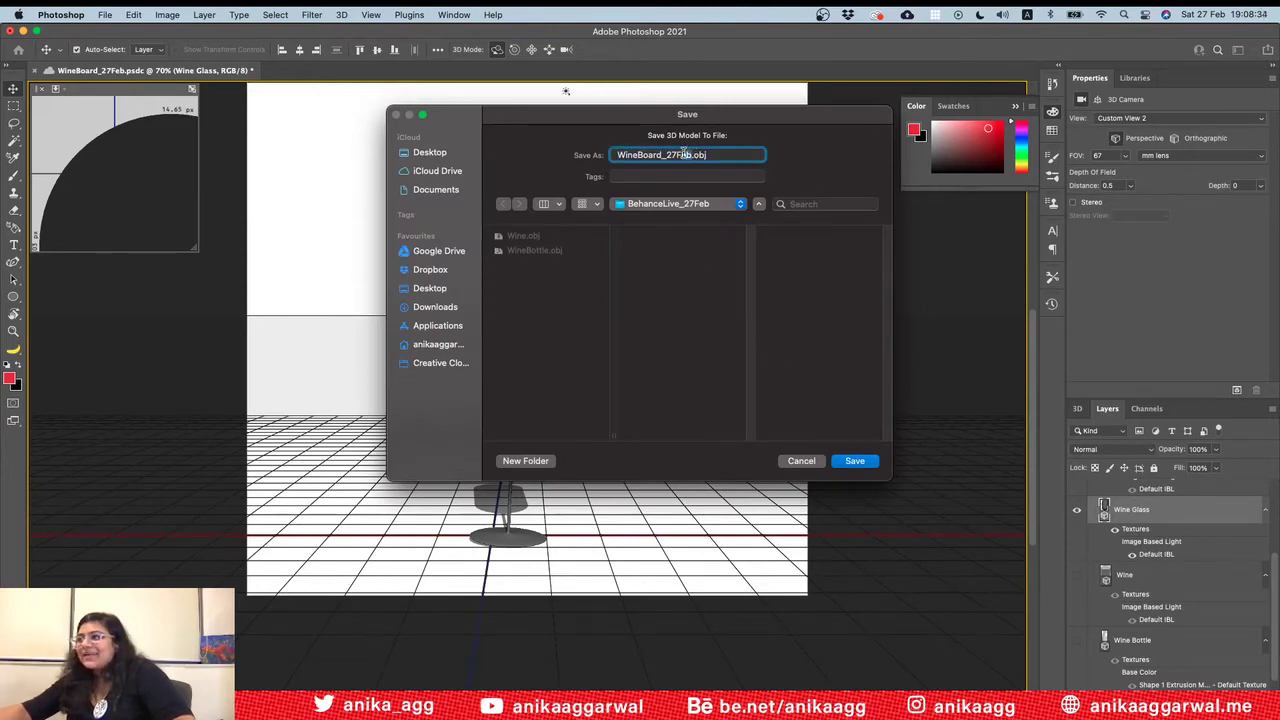
pyautogui.moveTo(688, 154); pyautogui.dragTo(639, 154)
pyautogui.write('Glass')
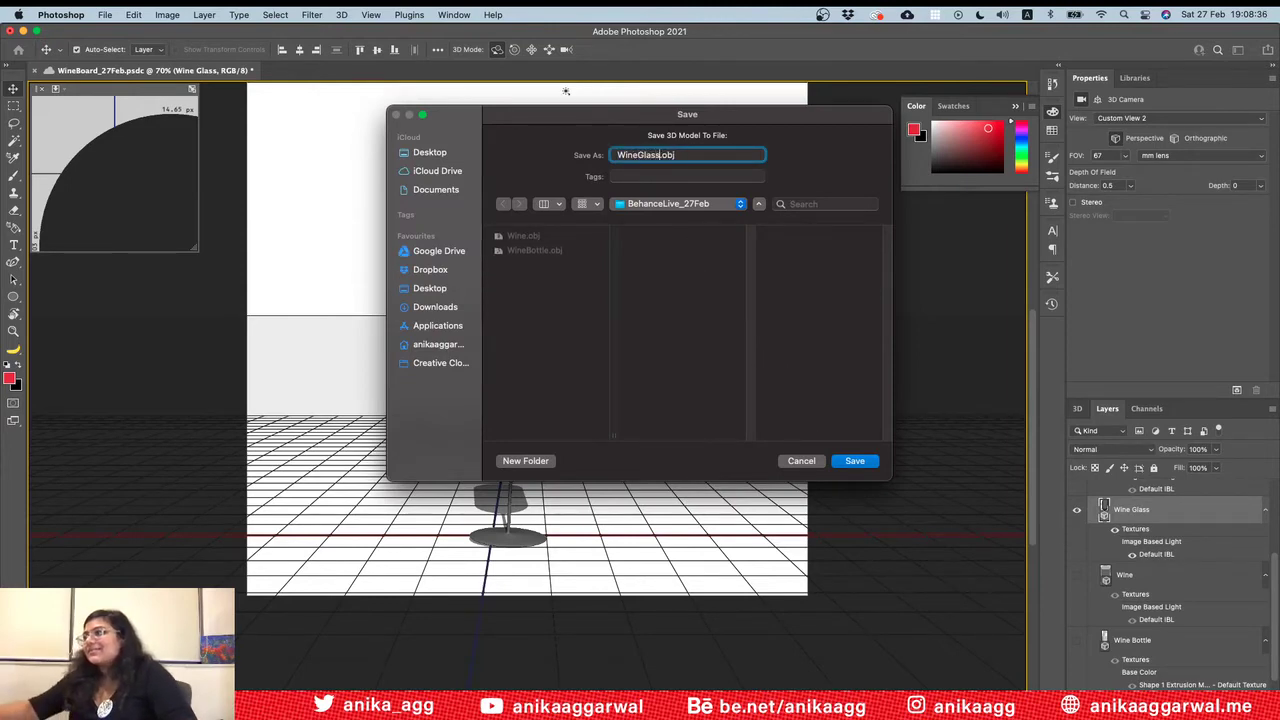
pyautogui.click(855, 462)
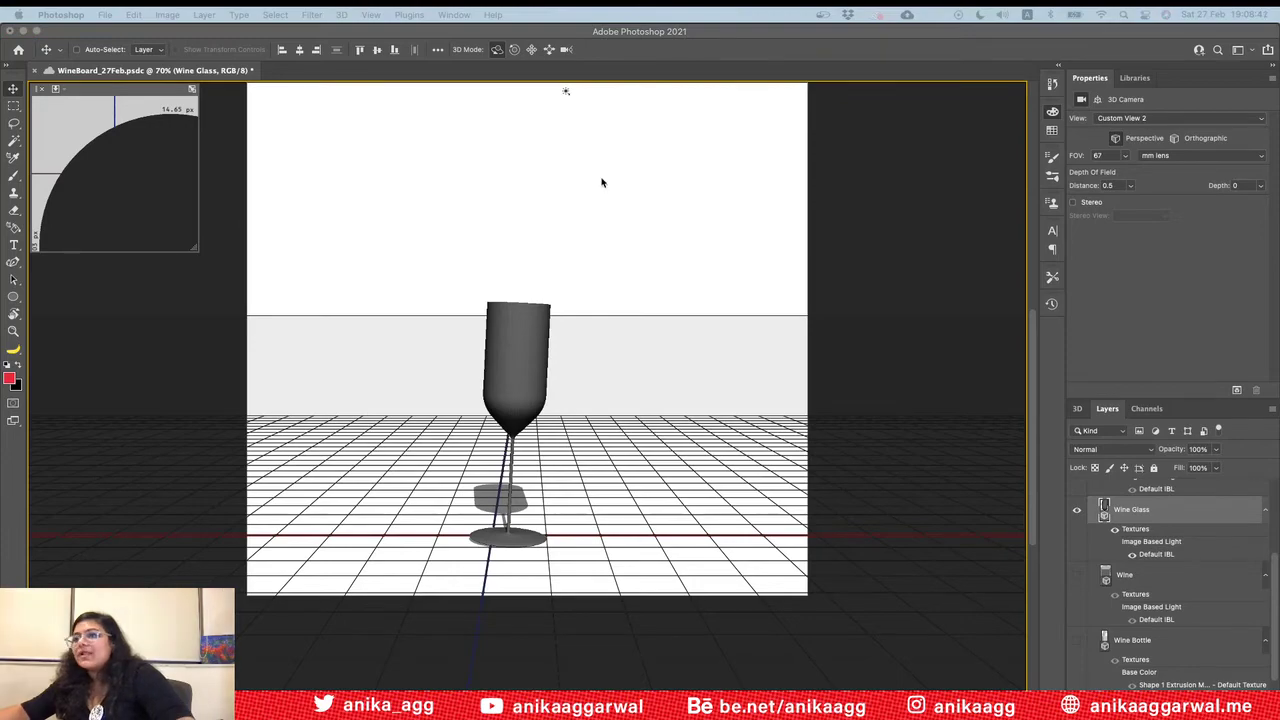
# Step: Quick Look WineBottle.obj and WineGlass.obj, rotating the glass to inspect its rim and base
pyautogui.hotkey('ctrl', 'Up')
pyautogui.click(1010, 185)
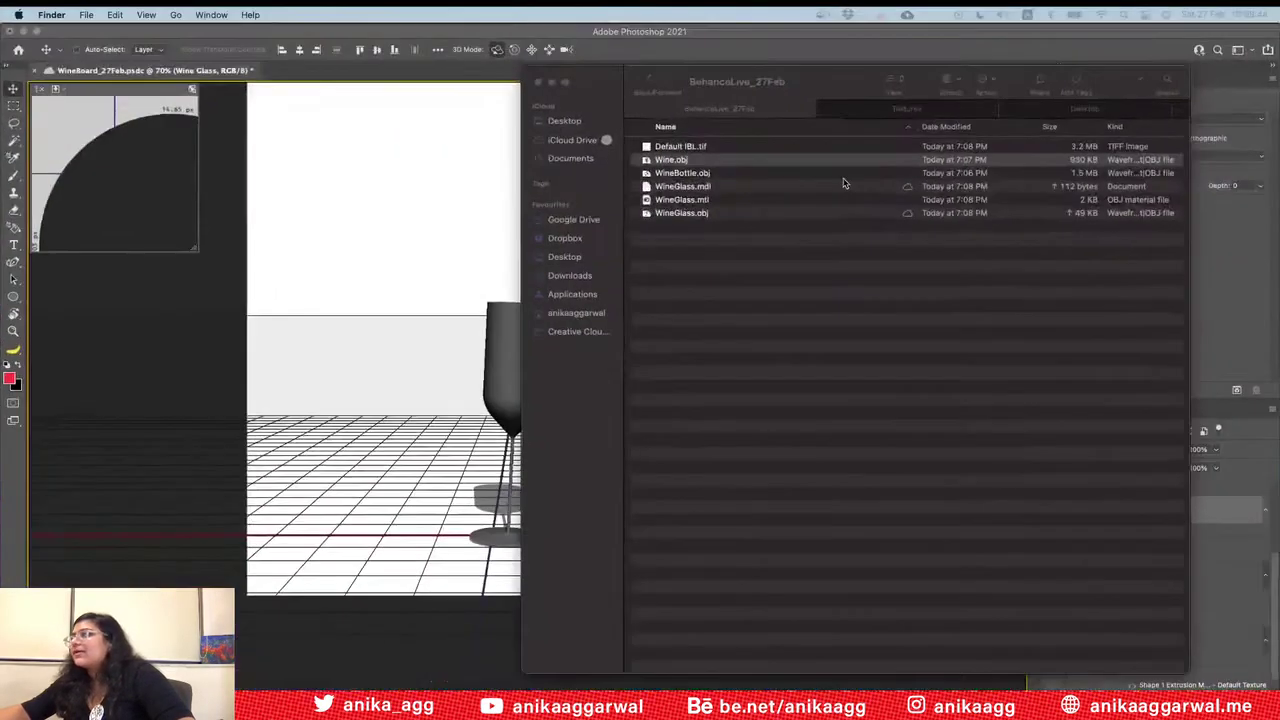
pyautogui.click(687, 174)
pyautogui.press('space')
pyautogui.press('space')
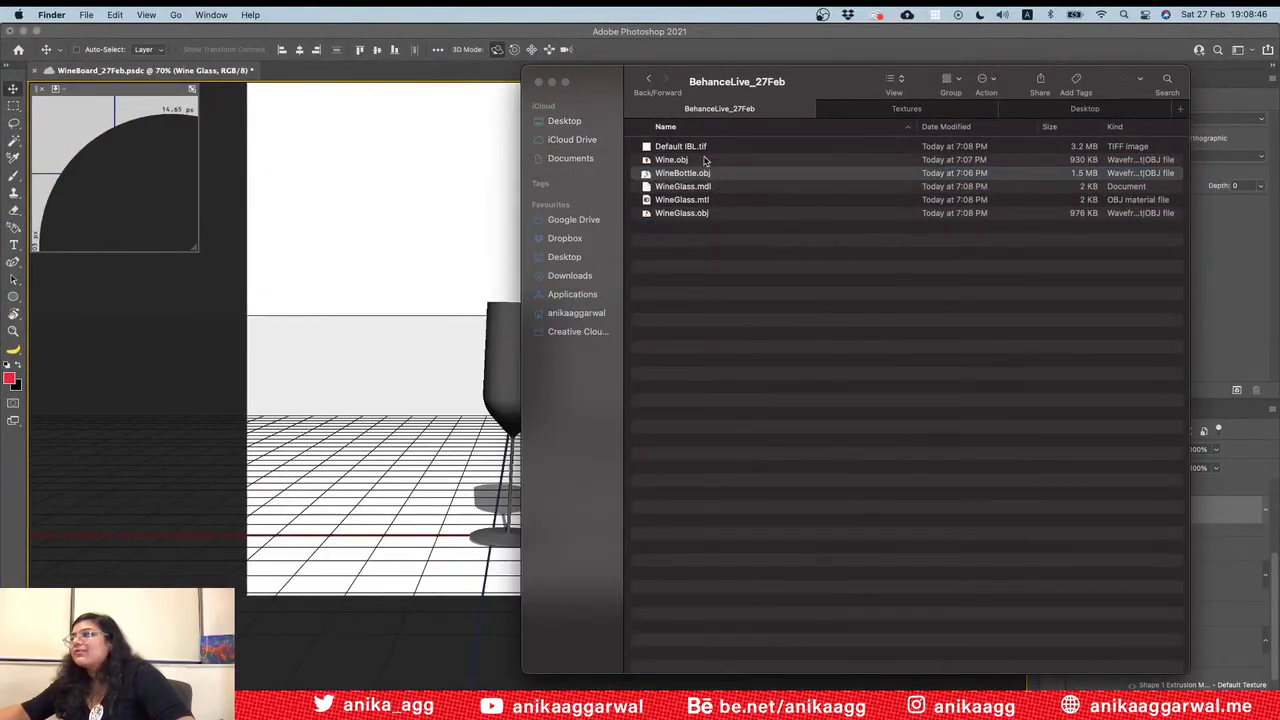
pyautogui.click(697, 189)
pyautogui.click(692, 213)
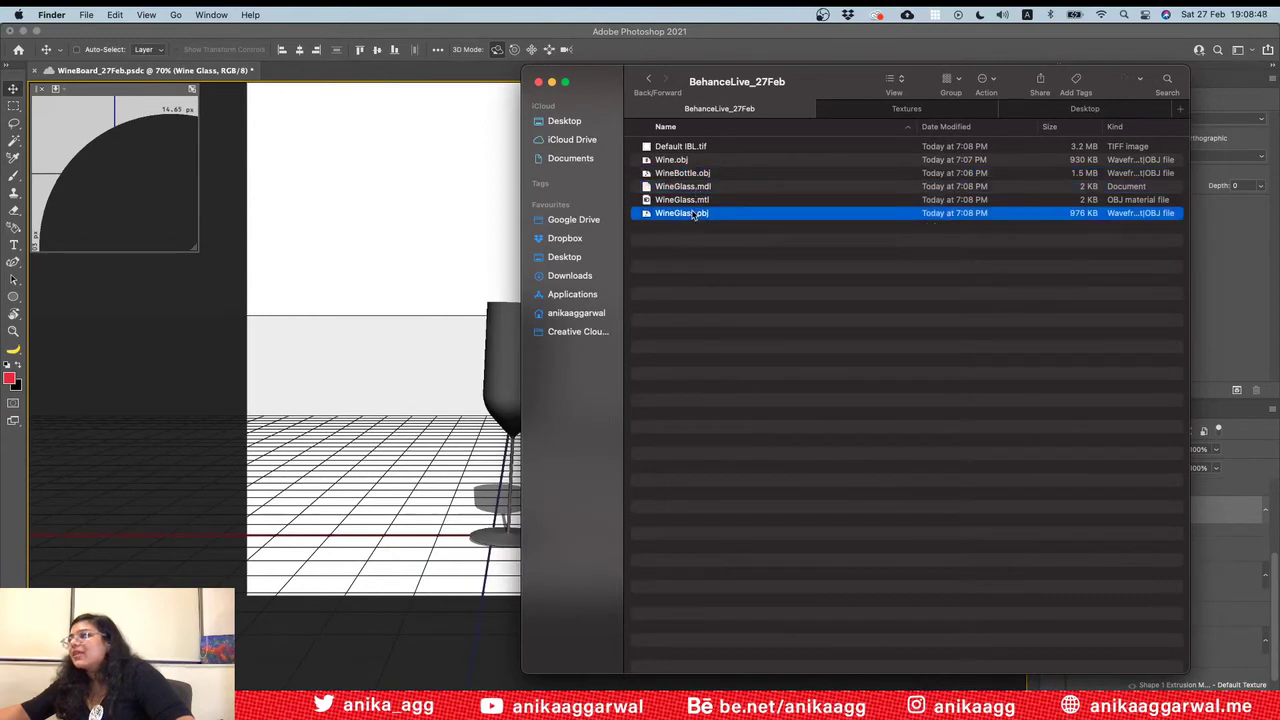
pyautogui.press('space')
pyautogui.moveTo(672, 365); pyautogui.dragTo(569, 380)
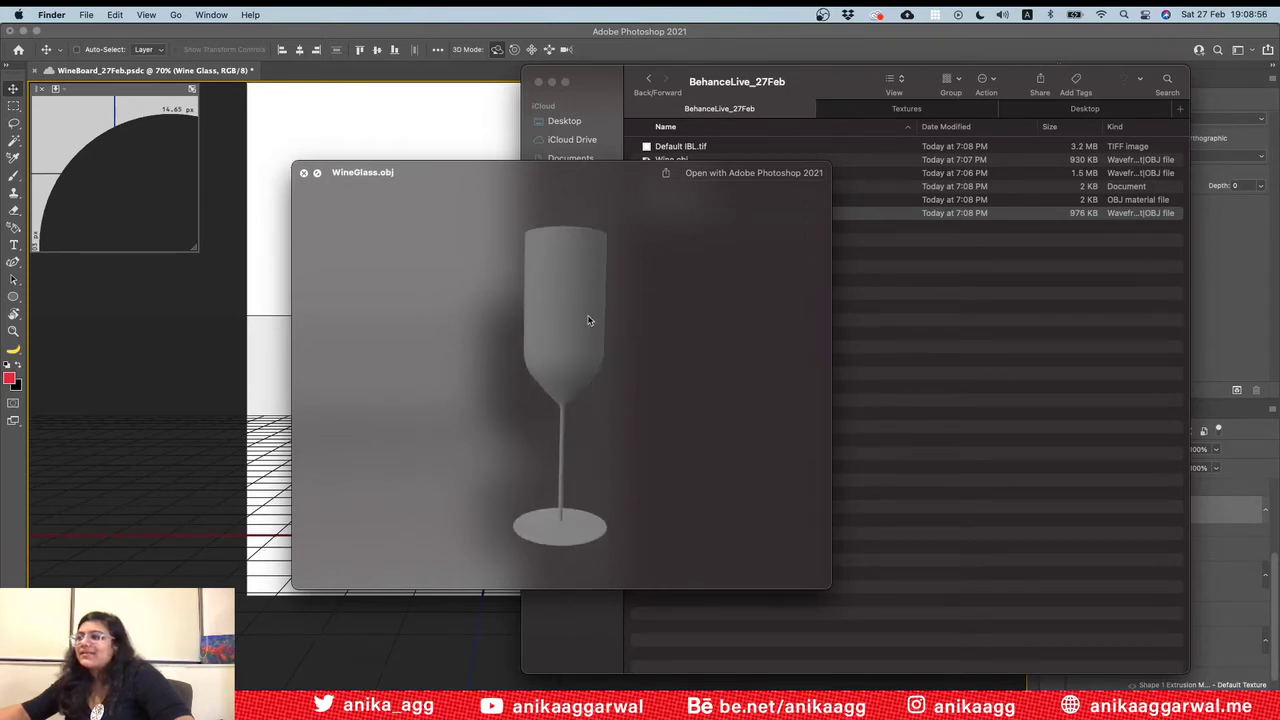
pyautogui.moveTo(585, 325); pyautogui.dragTo(631, 340)
pyautogui.press('space')
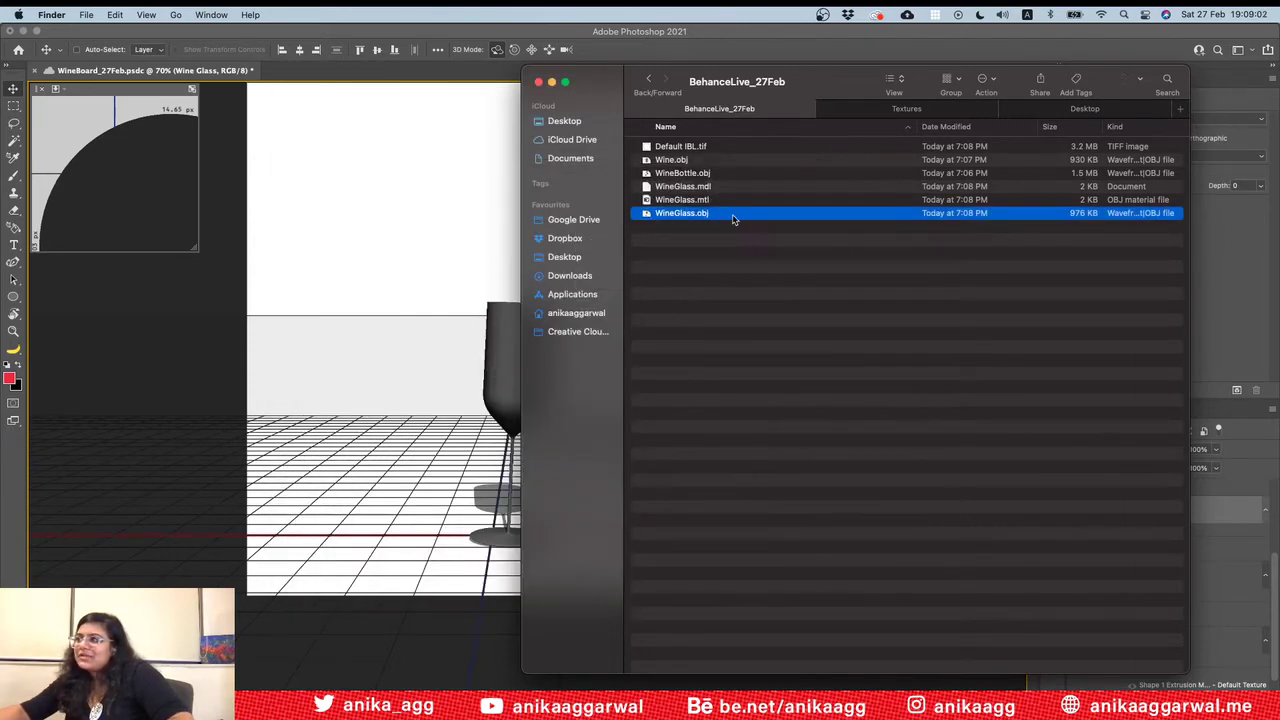
# Step: Move WineGlass.mdl, WineGlass.mtl and Default IBL.tif to the Bin
pyautogui.click(703, 199)
pyautogui.keyDown('shift'); pyautogui.click(703, 186); pyautogui.keyUp('shift')
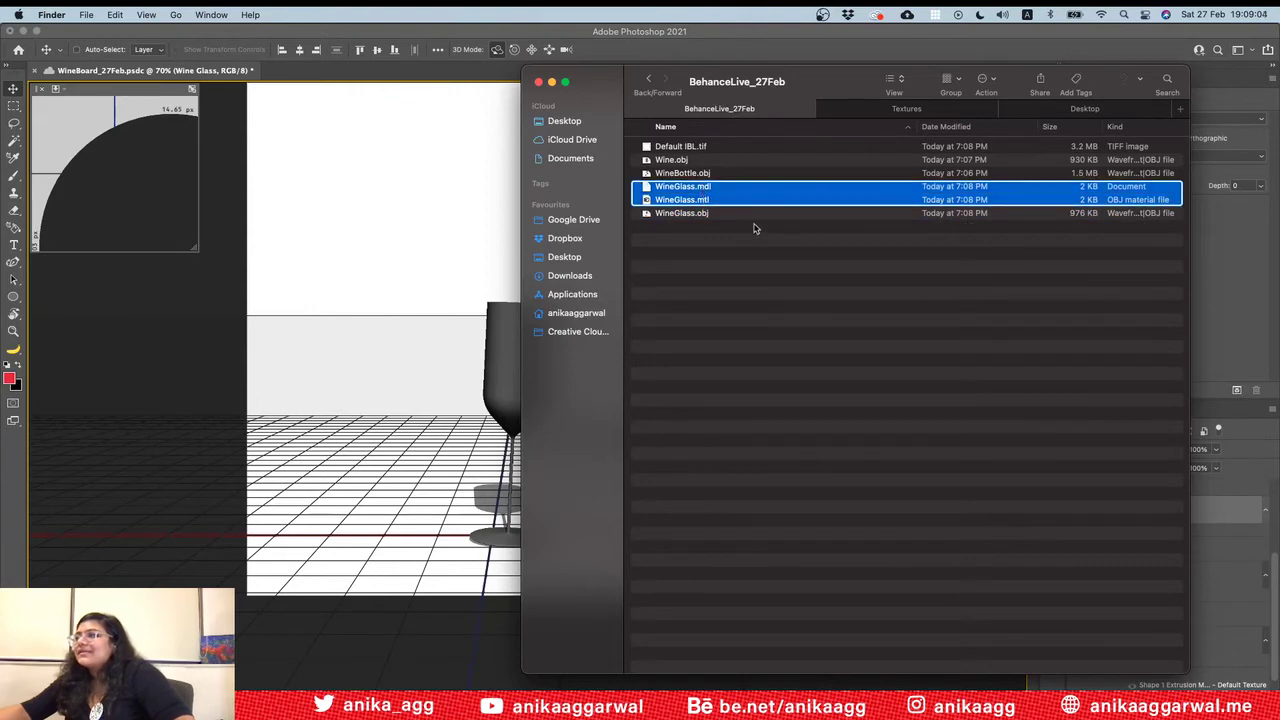
pyautogui.rightClick(705, 188)
pyautogui.moveTo(753, 229)
pyautogui.click(745, 261)
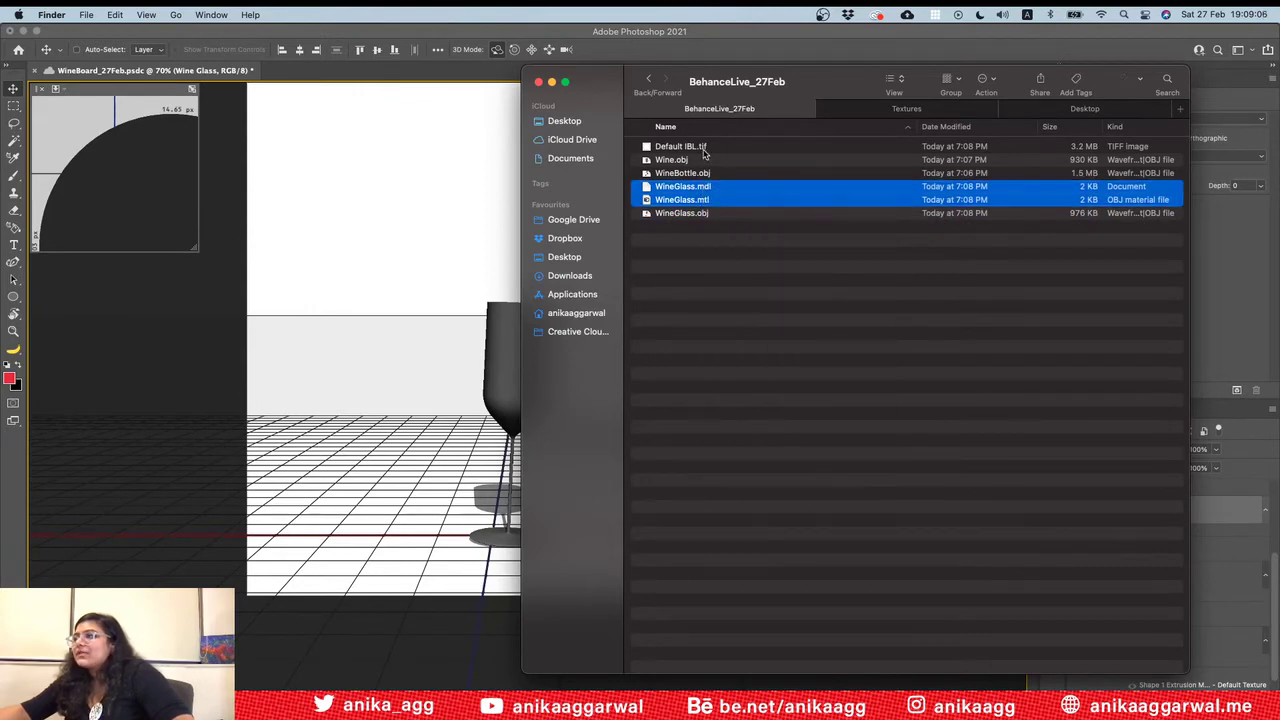
pyautogui.click(704, 147)
pyautogui.rightClick(705, 147)
pyautogui.click(745, 206)
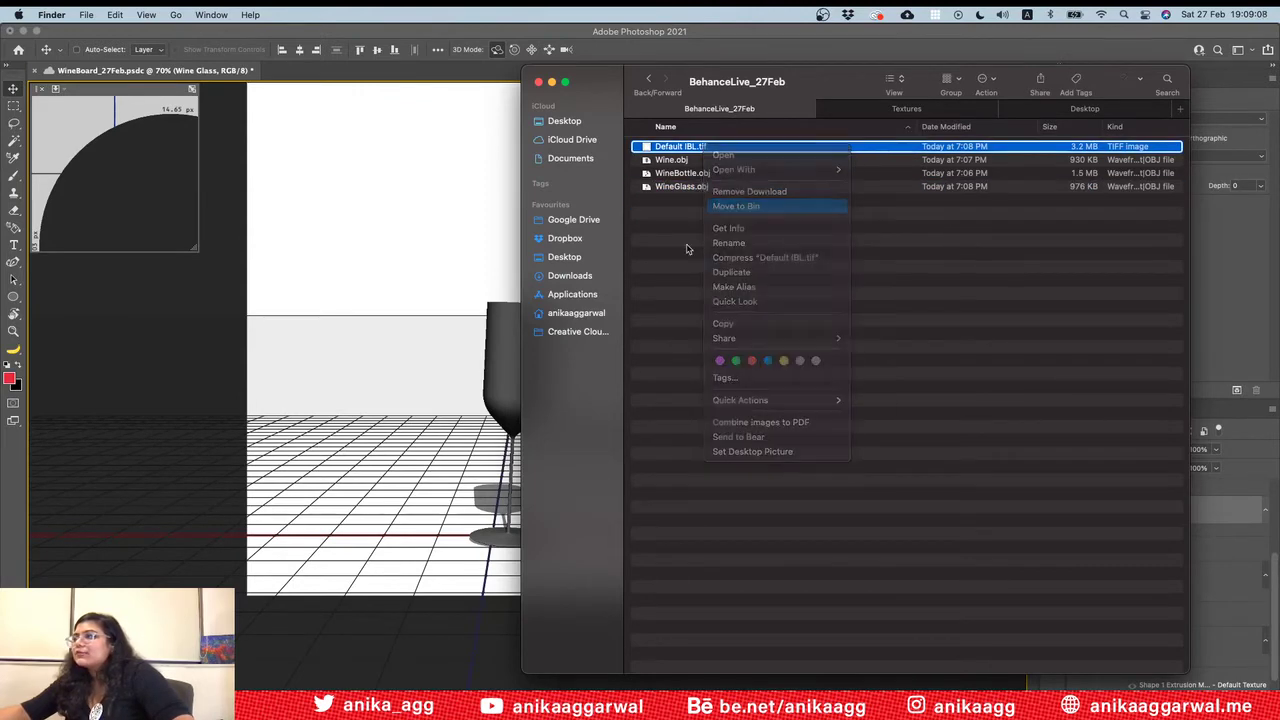
pyautogui.click(460, 286)
# Step: Hide the Wine Glass layer, then show and select the egg-shaped Shape 1 layer
pyautogui.click(1077, 509)
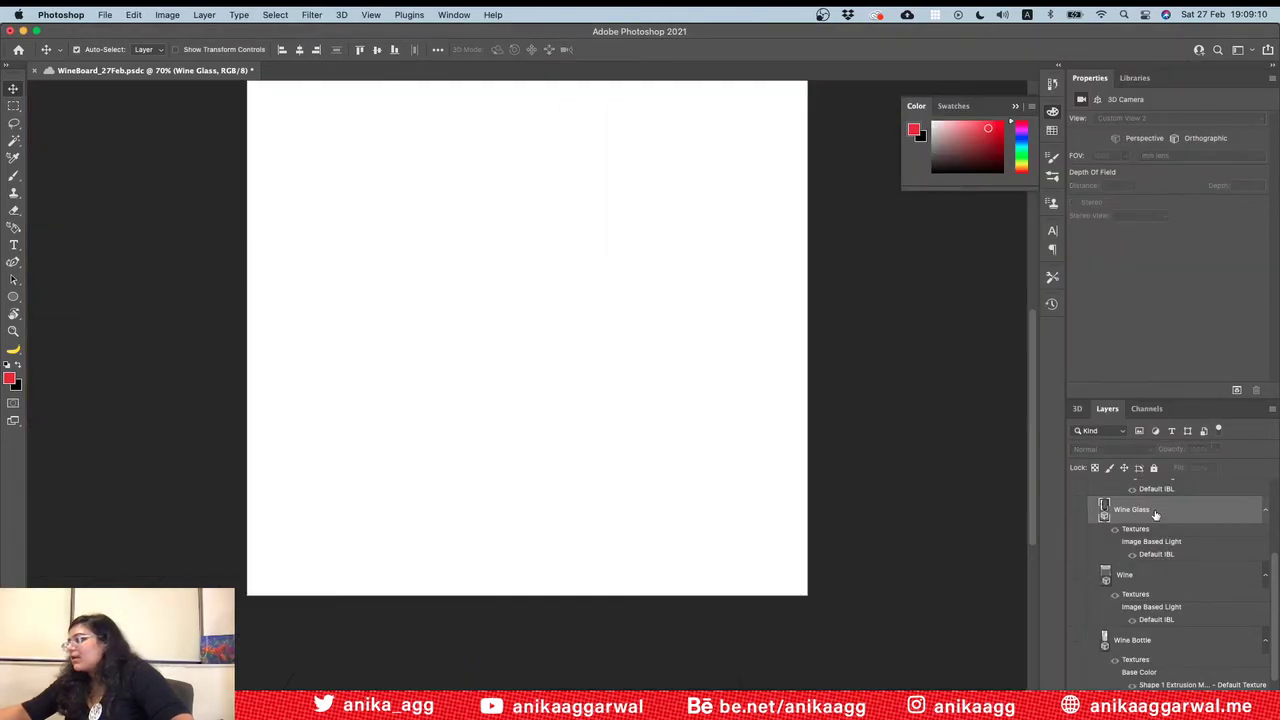
pyautogui.scroll(2, 1087, 529)
pyautogui.click(1077, 572)
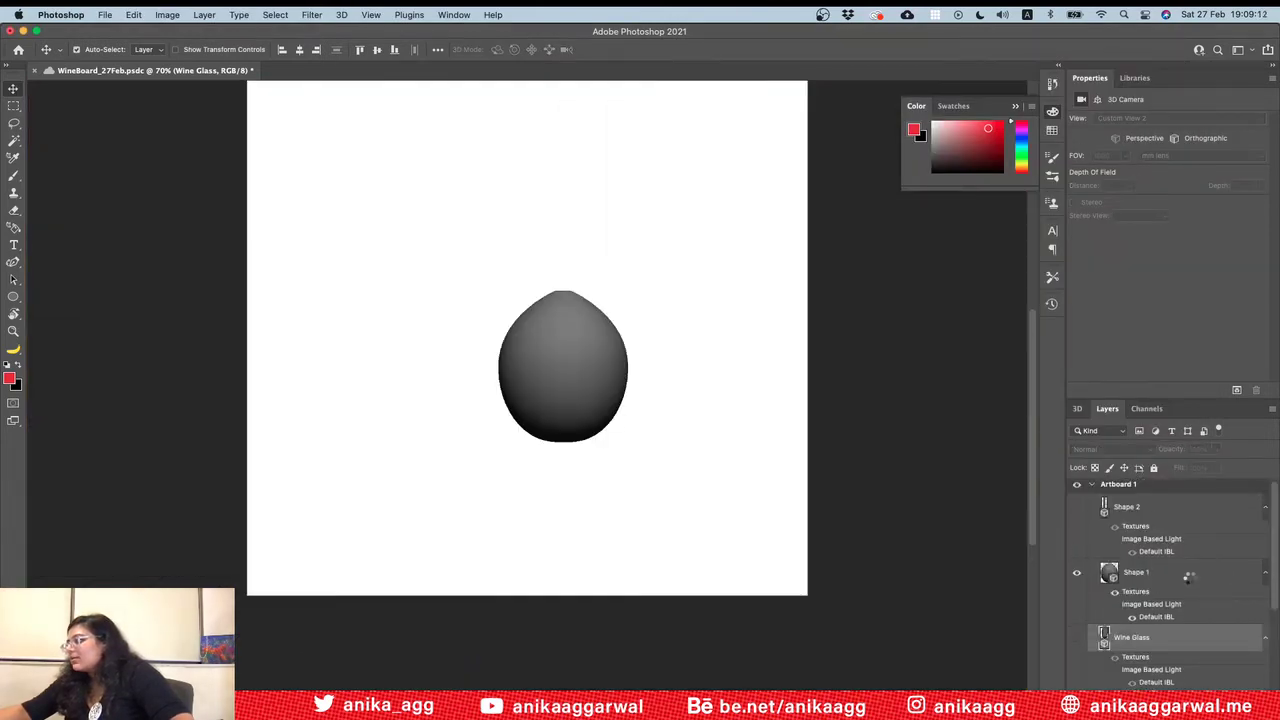
pyautogui.click(1187, 577)
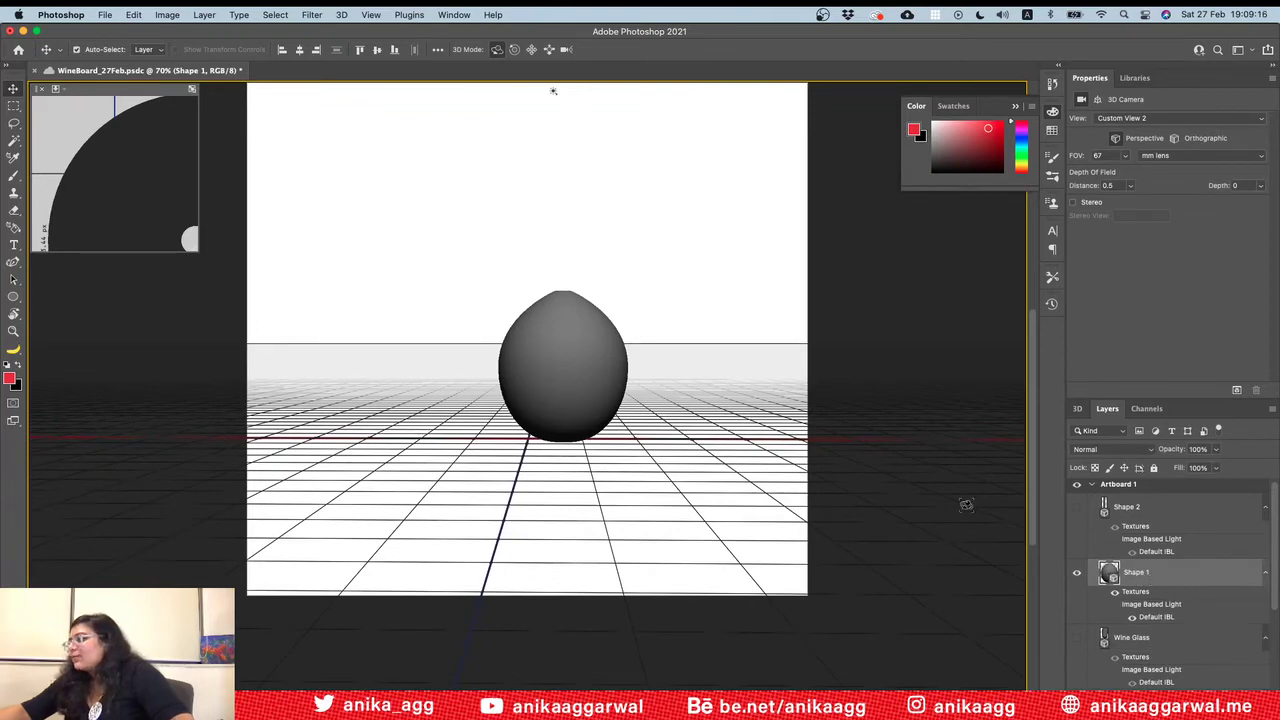
# Step: Export Shape 1 in Wavefront|OBJ format, saved as Olives.obj
pyautogui.click(341, 14)
pyautogui.click(440, 54)
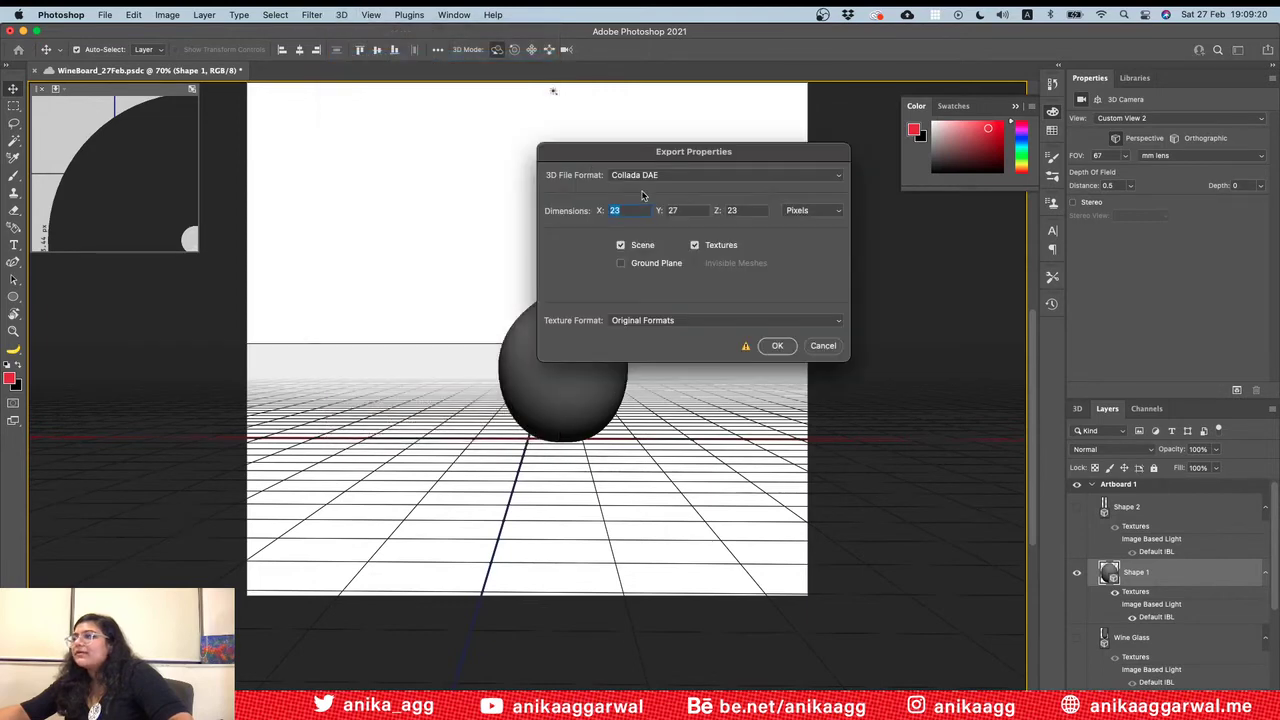
pyautogui.click(809, 179)
pyautogui.click(680, 230)
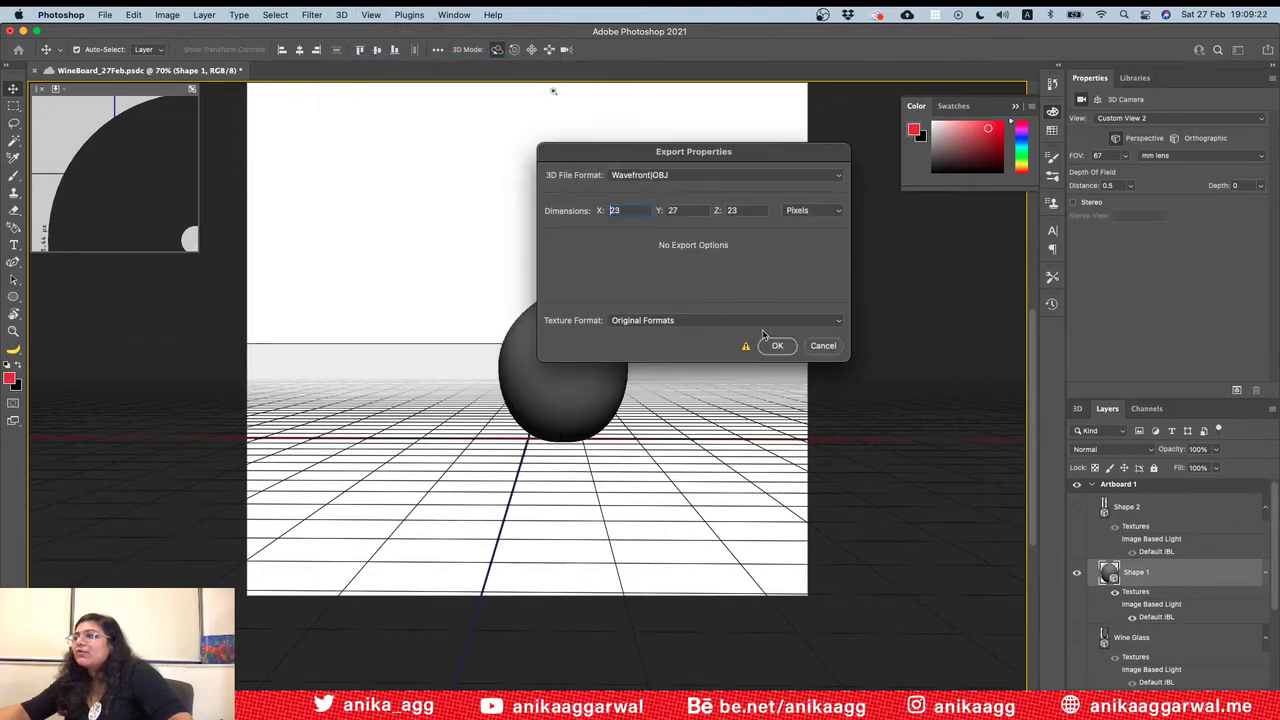
pyautogui.click(778, 345)
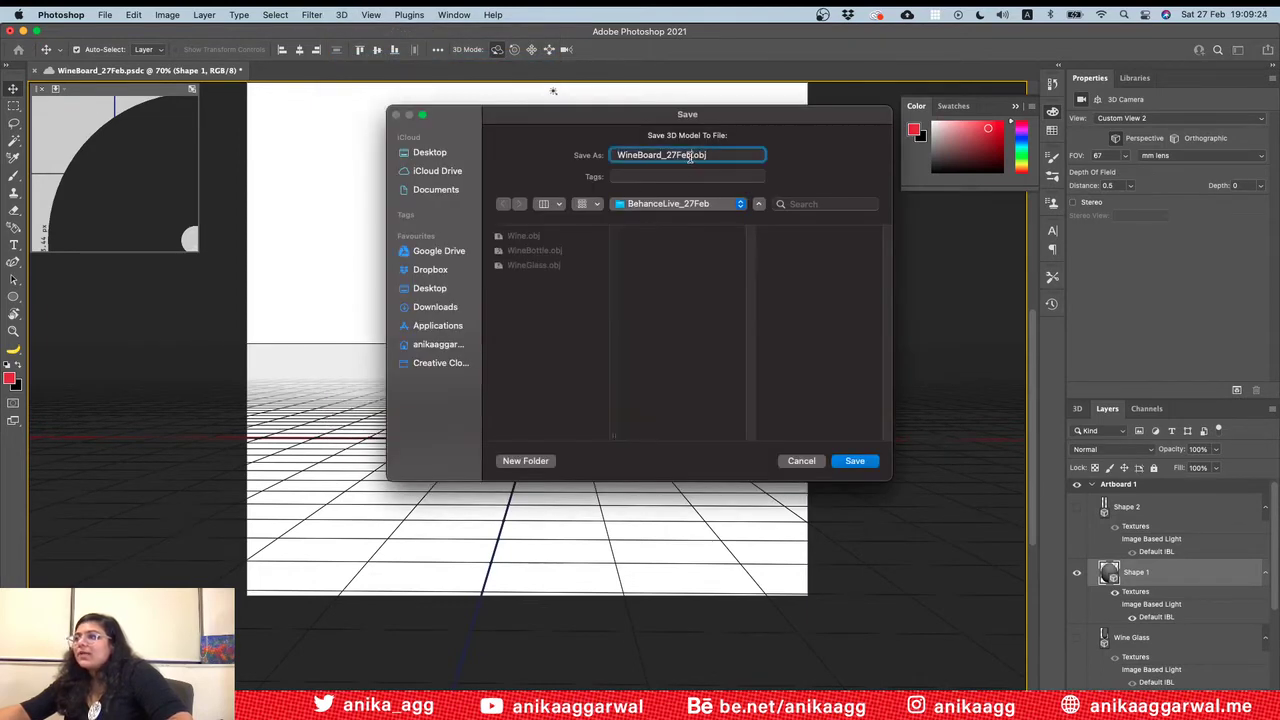
pyautogui.write('Olives')
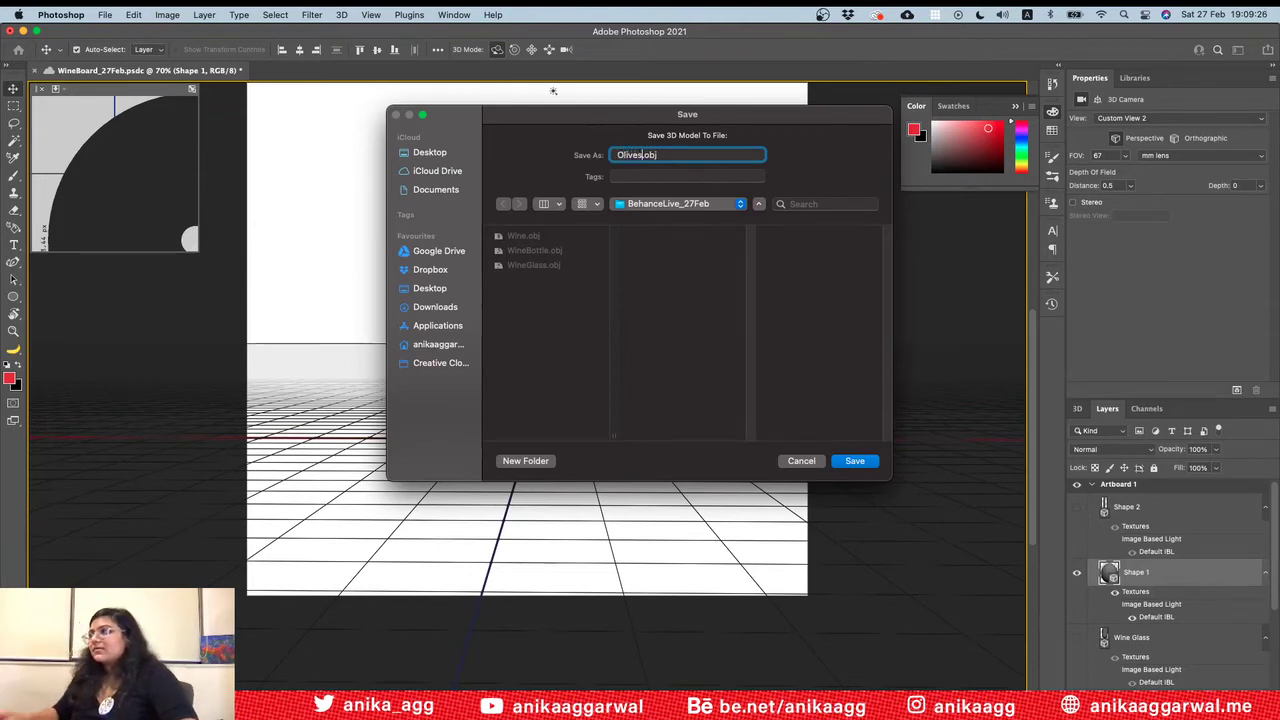
pyautogui.click(854, 460)
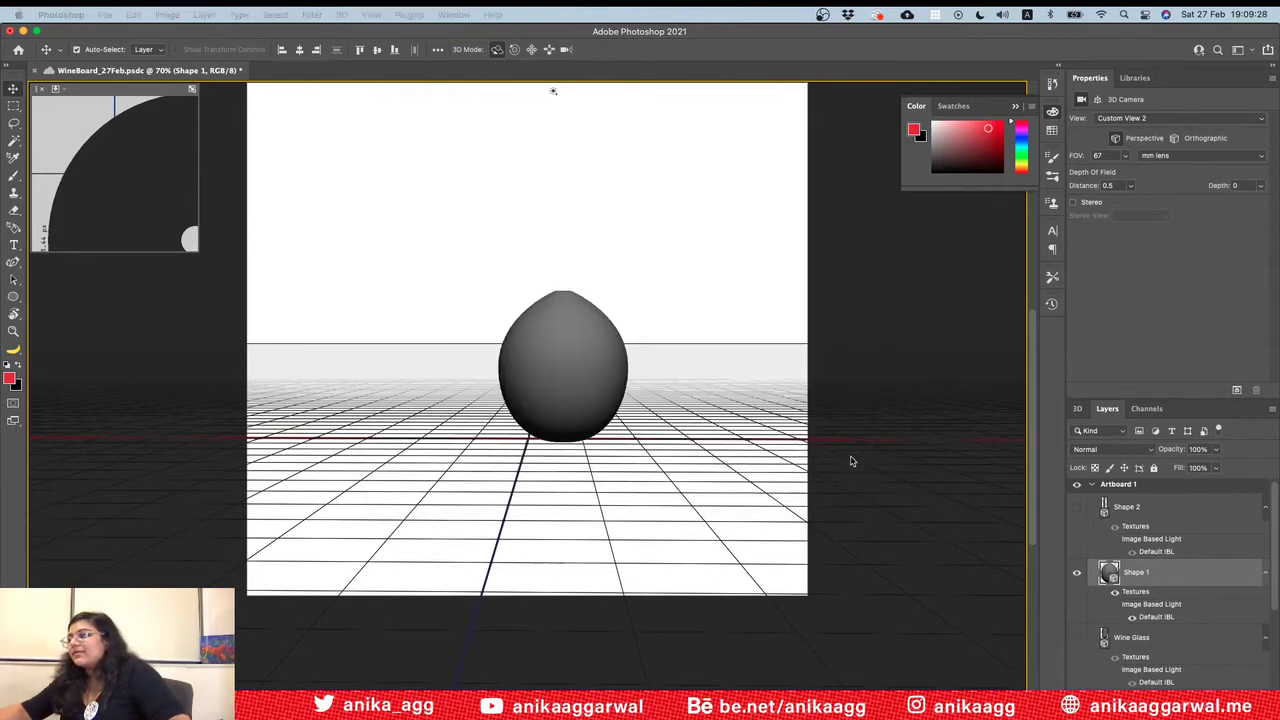
pyautogui.press('super+Tab')
# Step: Move Olives.mtl, Olives.mdl and Default IBL.tif to the Bin
pyautogui.click(686, 172)
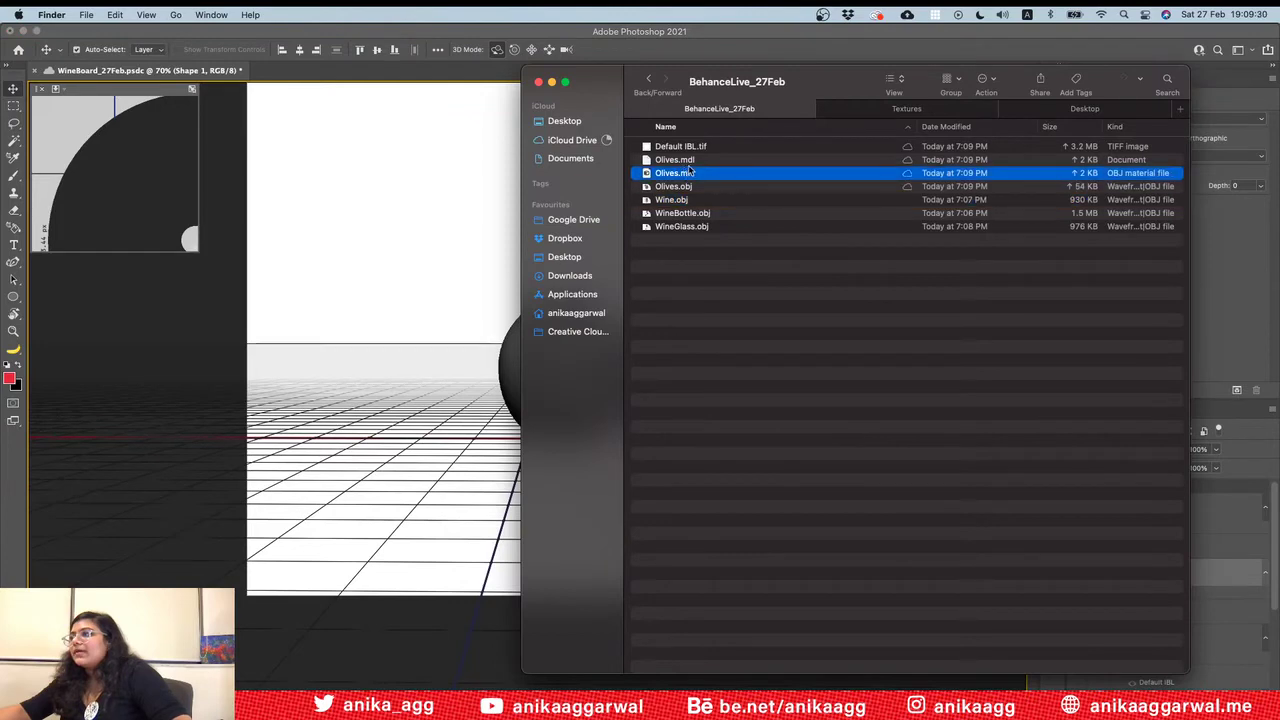
pyautogui.keyDown('shift'); pyautogui.click(700, 147); pyautogui.keyUp('shift')
pyautogui.rightClick(700, 150)
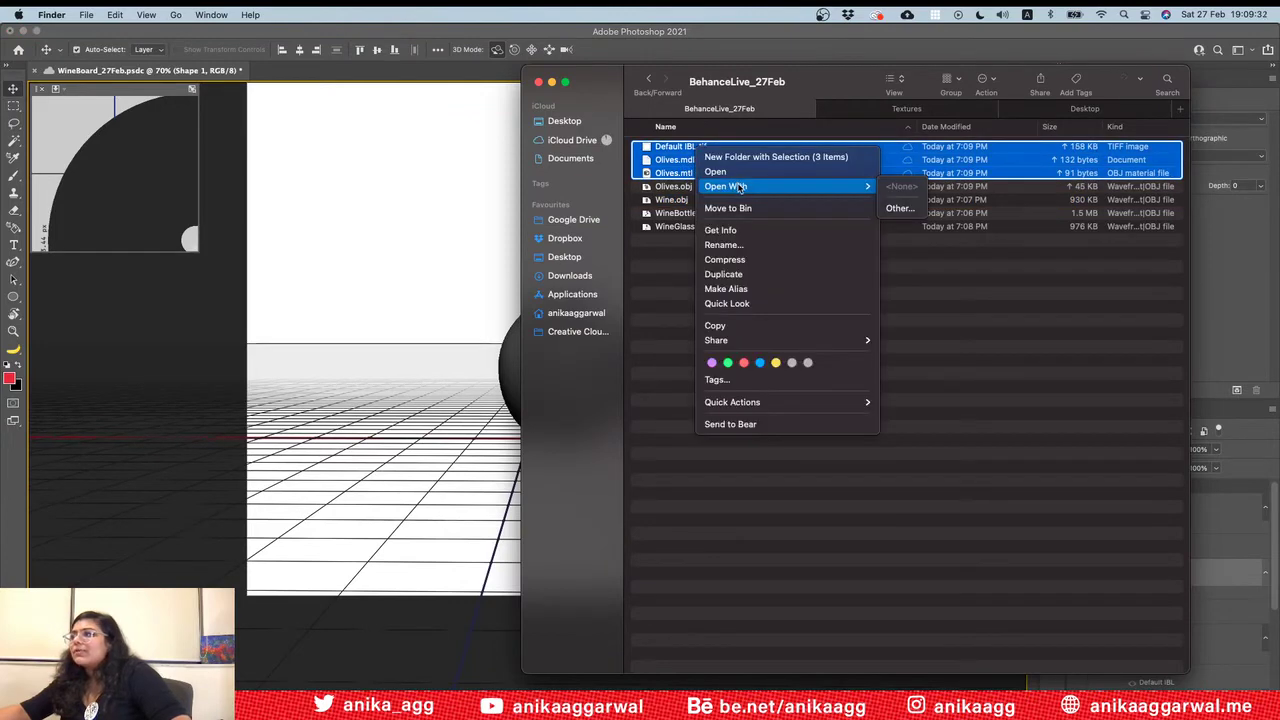
pyautogui.click(740, 208)
# Step: Quick Look Olives.obj, rotating the olive model to inspect it, then return to Photoshop
pyautogui.click(703, 146)
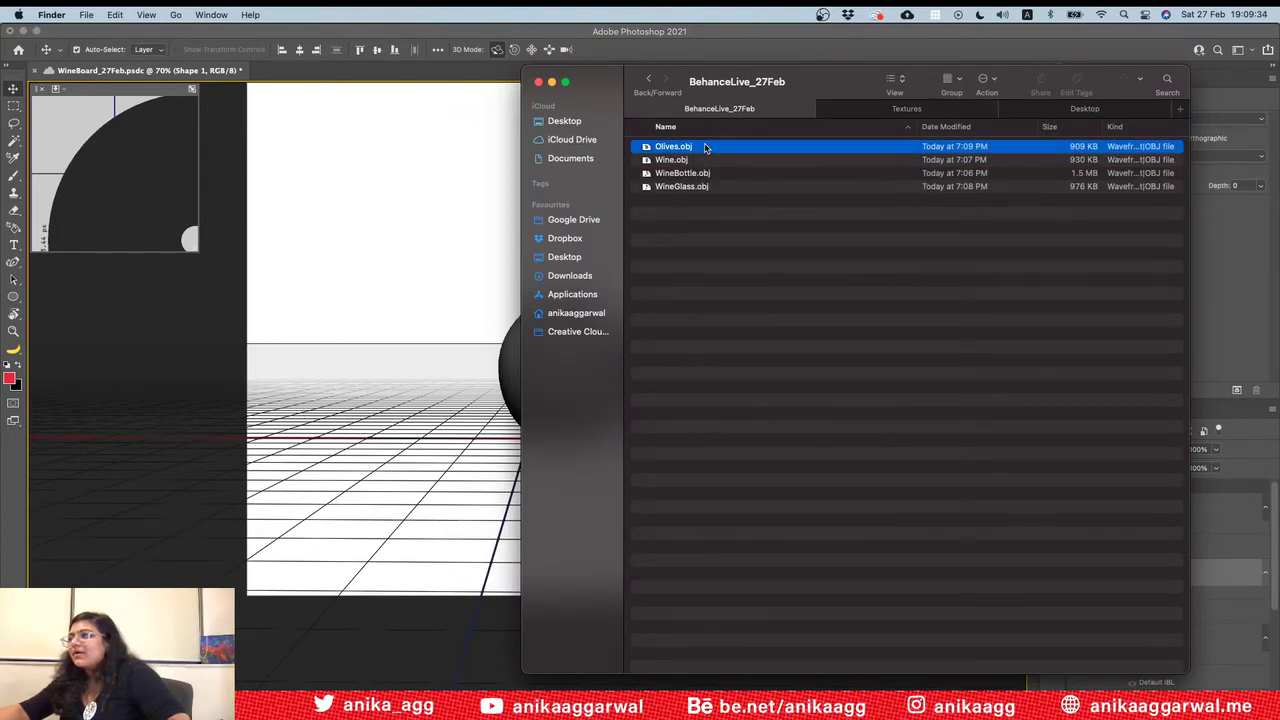
pyautogui.press('space')
pyautogui.press('Down')
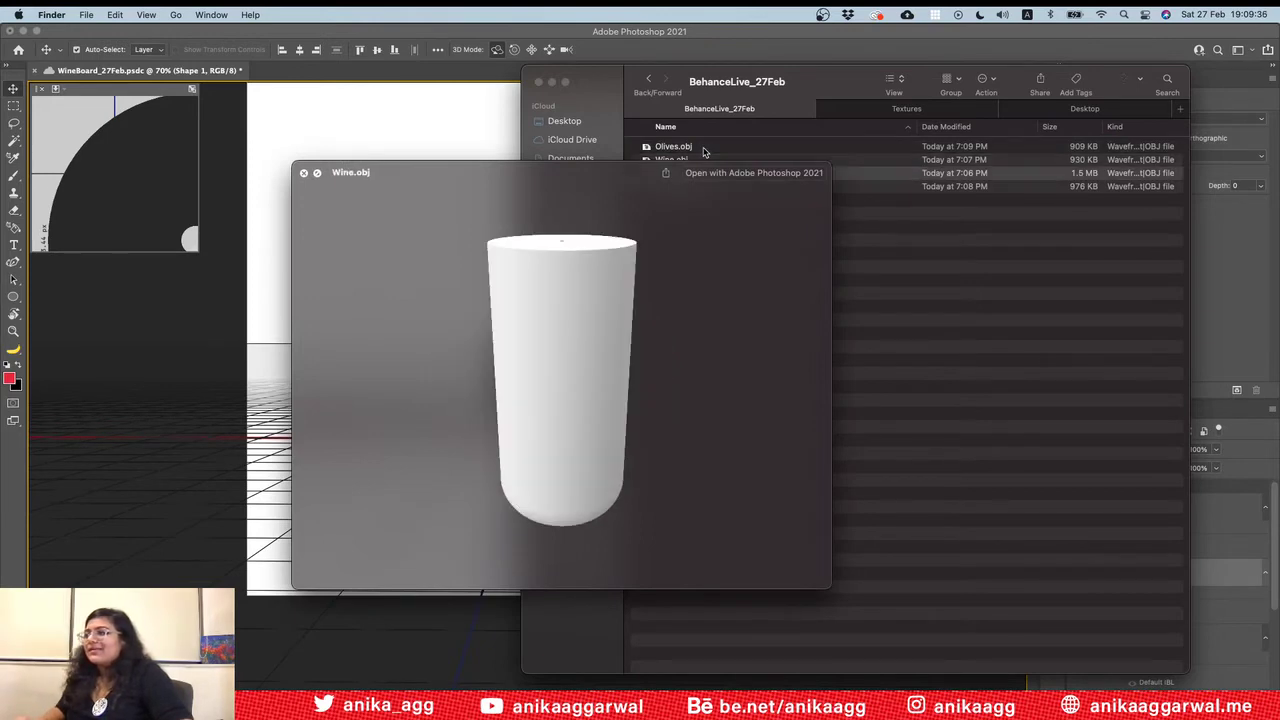
pyautogui.press('Down')
pyautogui.press('Up')
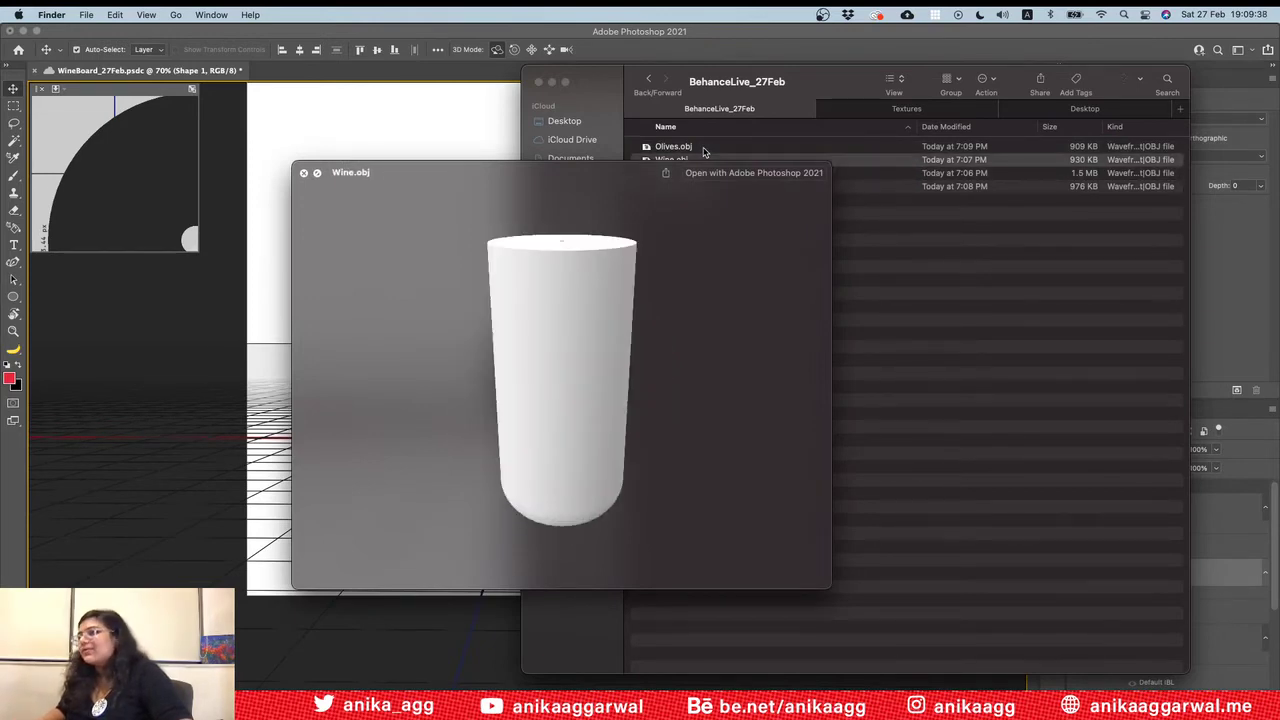
pyautogui.press('Up')
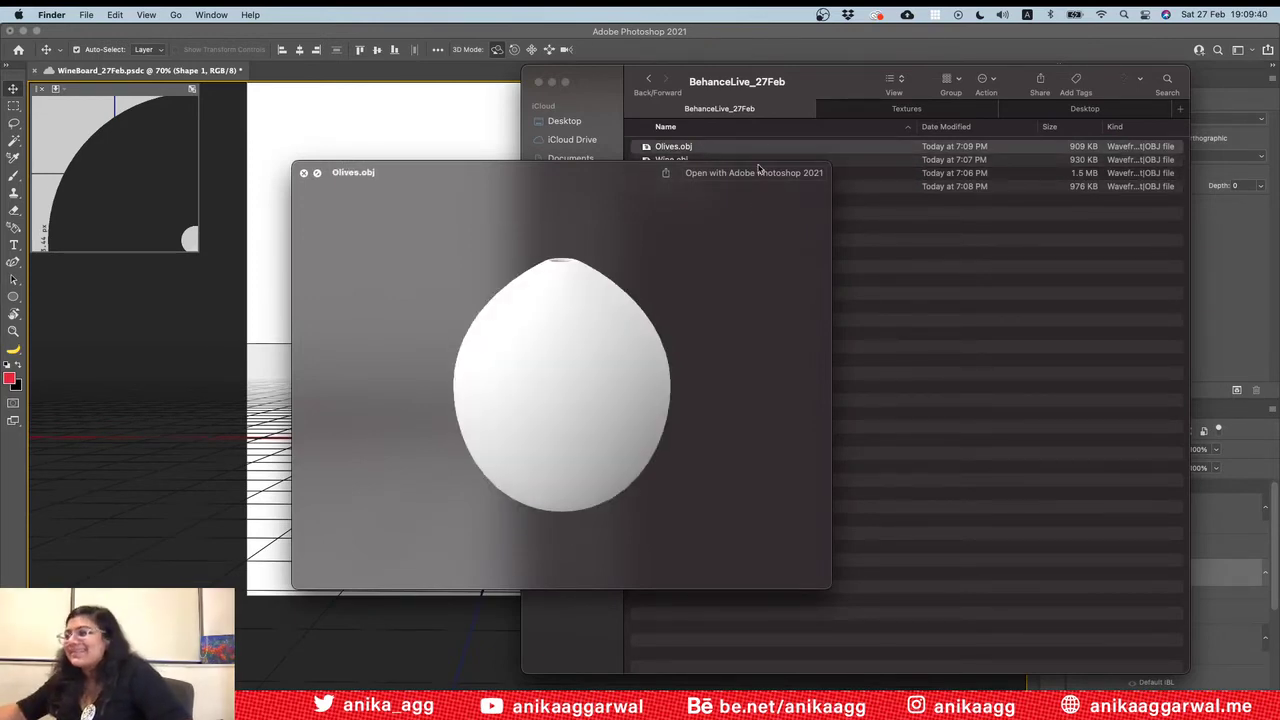
pyautogui.moveTo(576, 352); pyautogui.dragTo(547, 415)
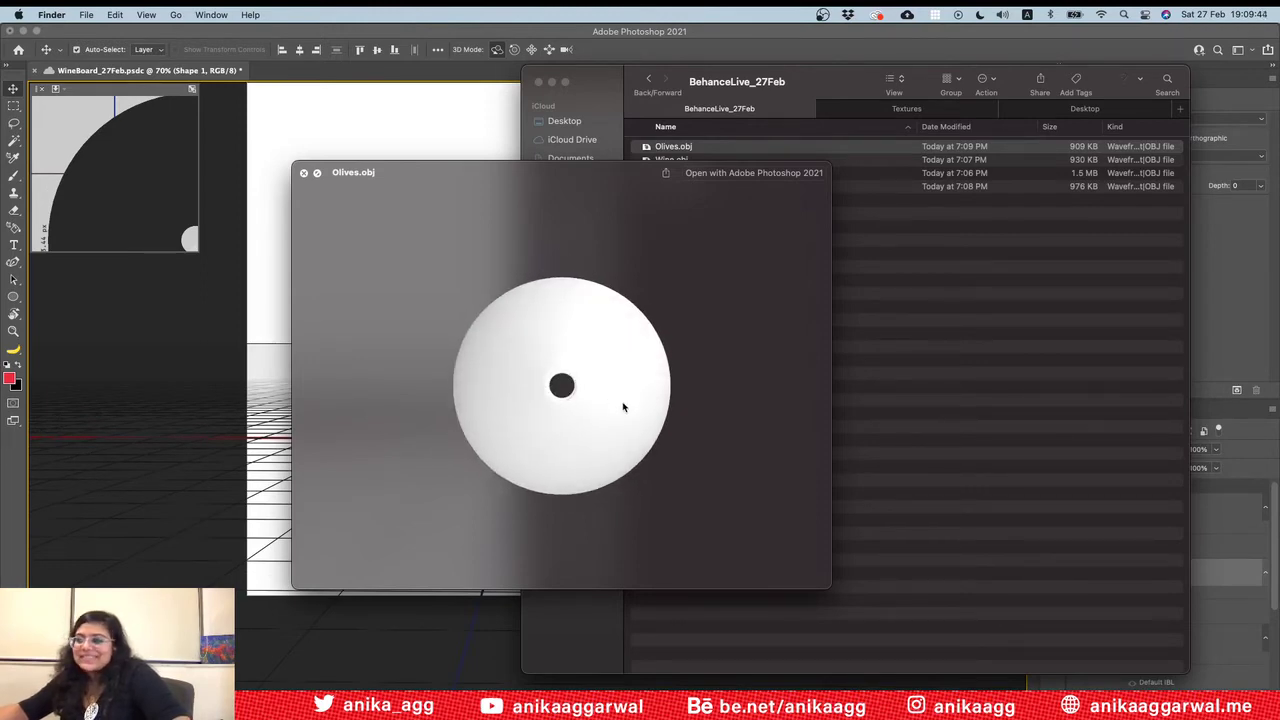
pyautogui.moveTo(623, 407); pyautogui.dragTo(564, 476)
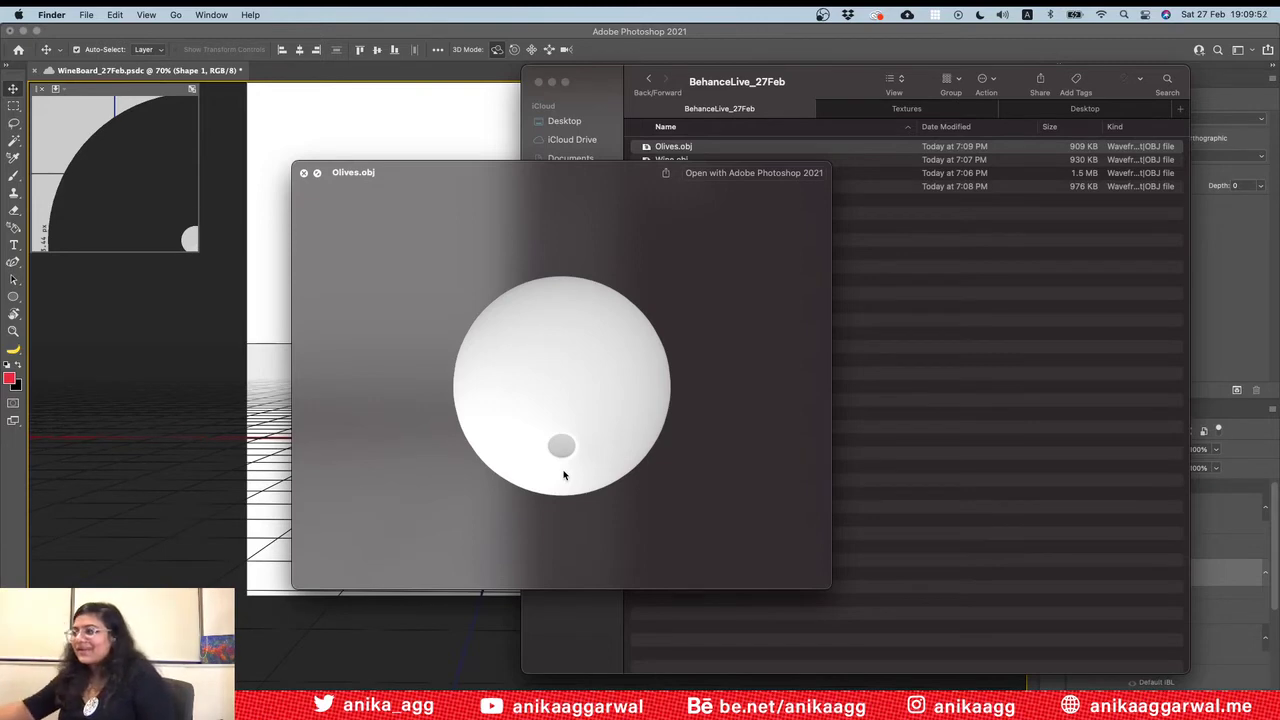
pyautogui.press('space')
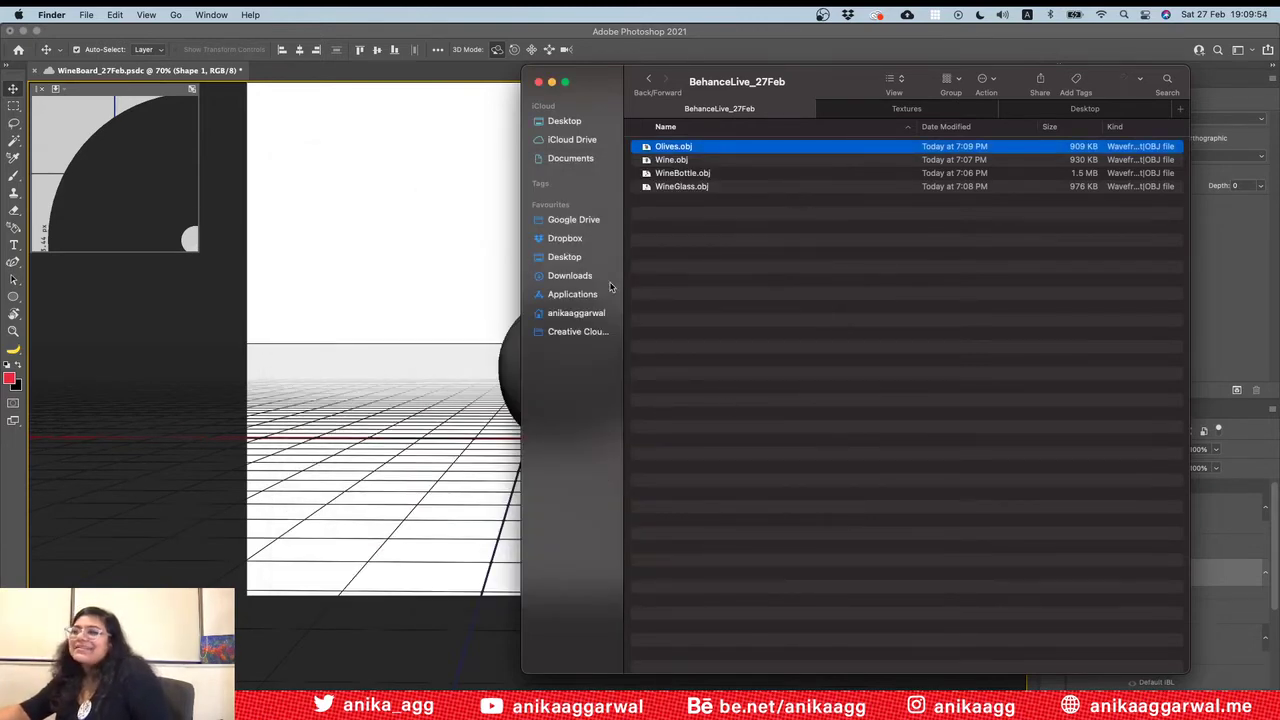
pyautogui.click(464, 332)
# Step: Hide Shape 1, show Shape 2, and rename Shape 2 to 'Grapes Top'
pyautogui.click(1078, 578)
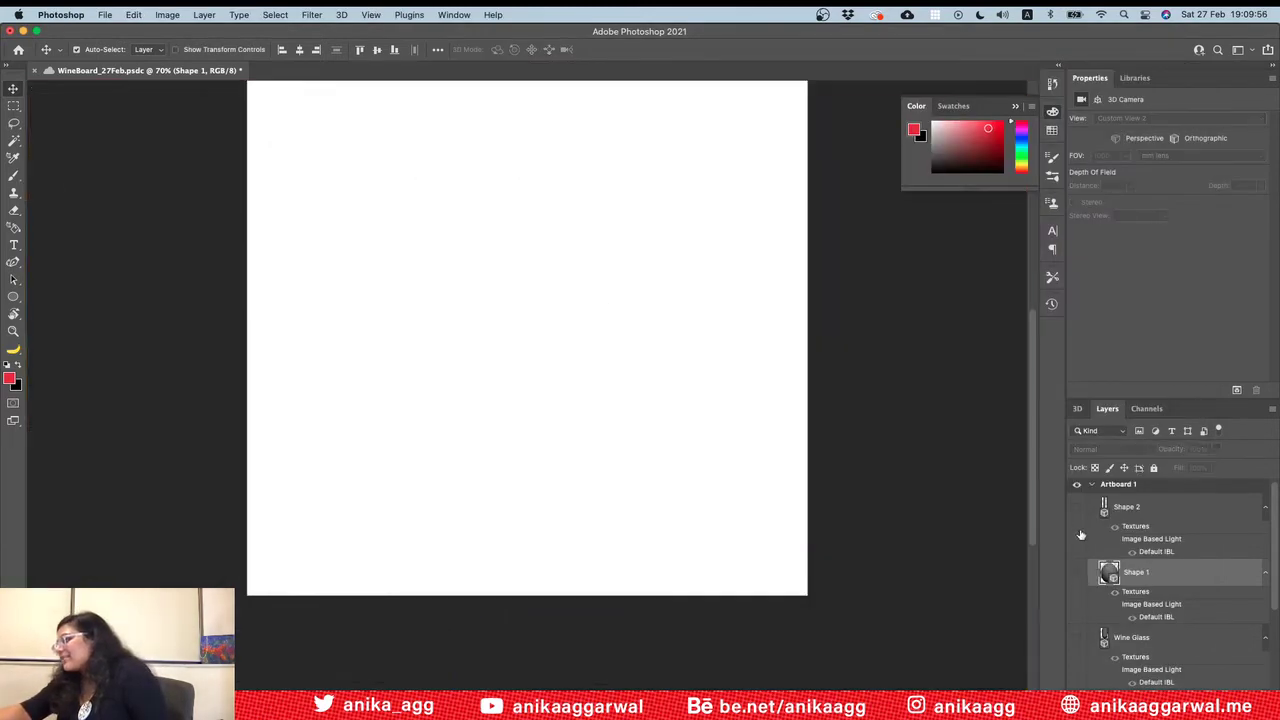
pyautogui.click(1079, 509)
pyautogui.click(1158, 514)
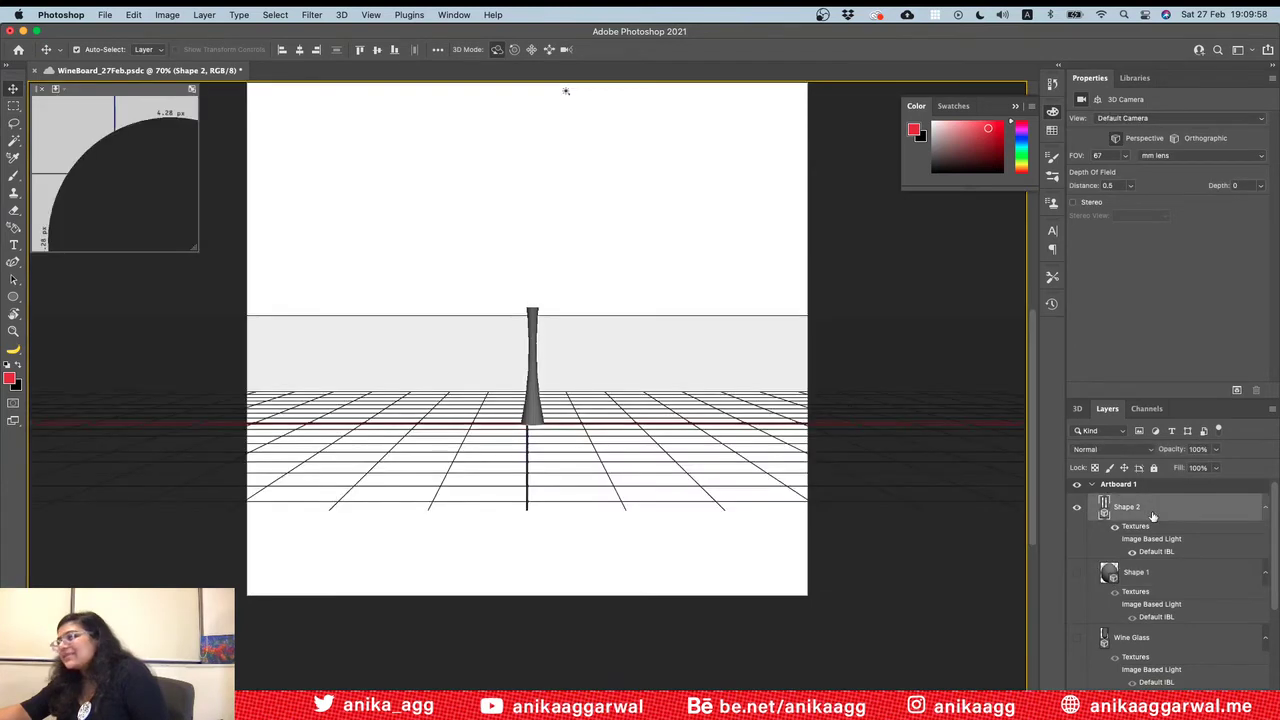
pyautogui.doubleClick(1143, 509)
pyautogui.write('Grap')
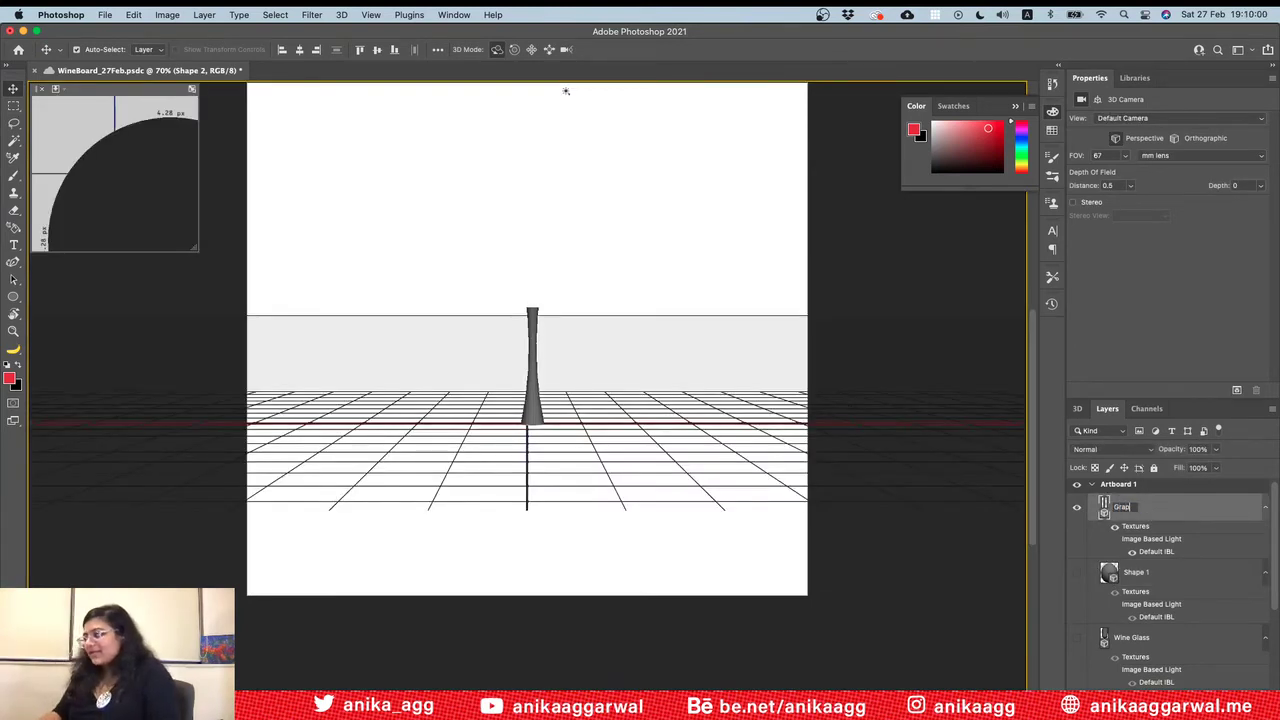
pyautogui.write('es Top')
pyautogui.press('Return')
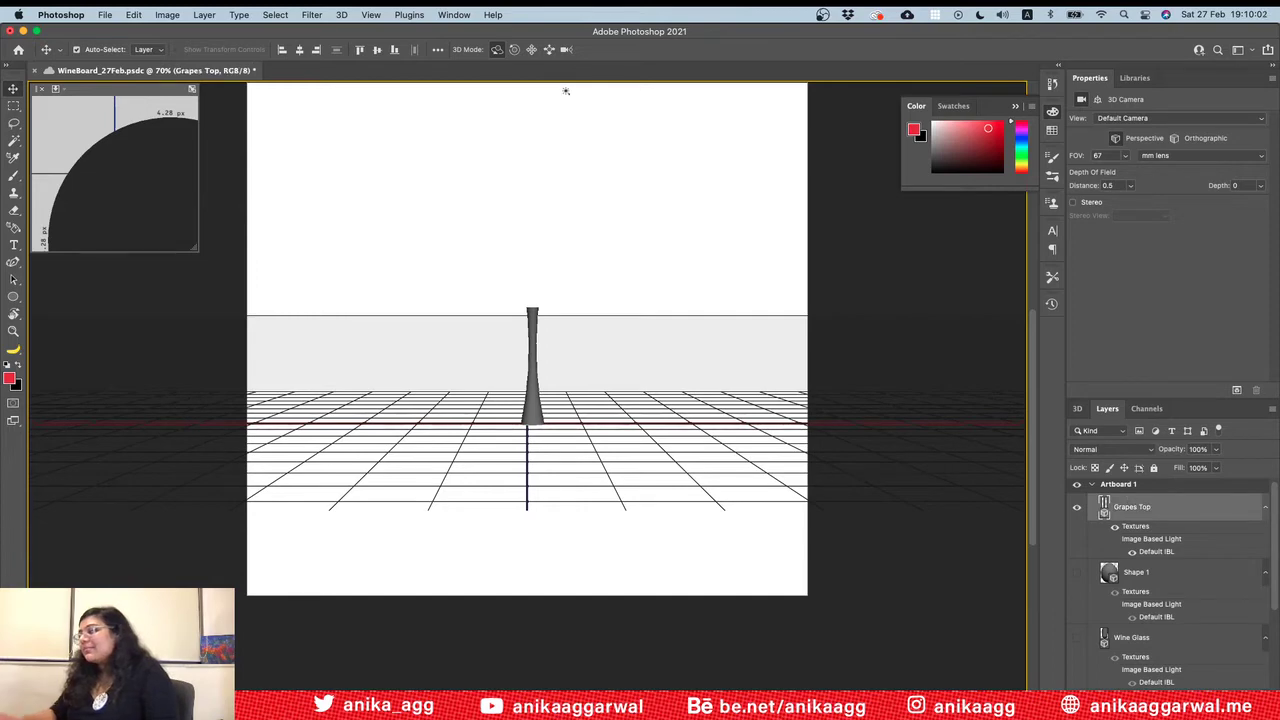
# Step: Rename the Shape 1 layer to 'Olives' and reselect the Grapes Top layer
pyautogui.click(1145, 572)
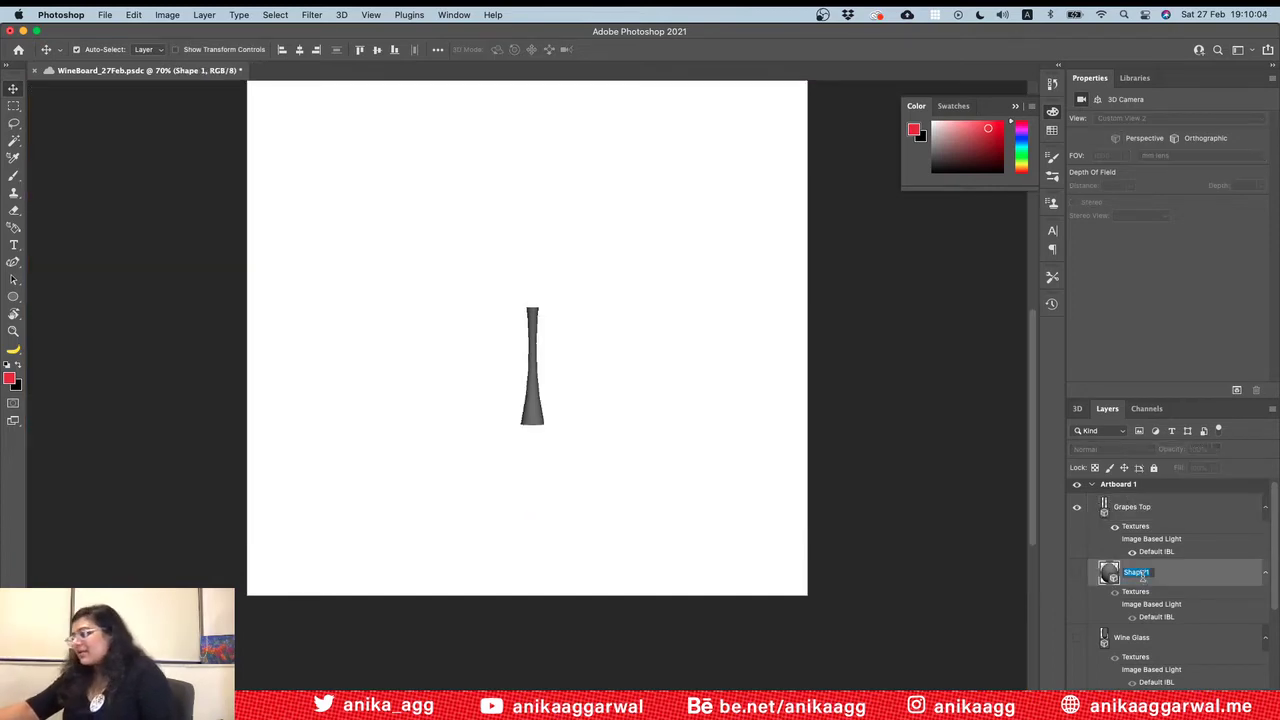
pyautogui.doubleClick(1145, 572)
pyautogui.write('Olives')
pyautogui.press('Return')
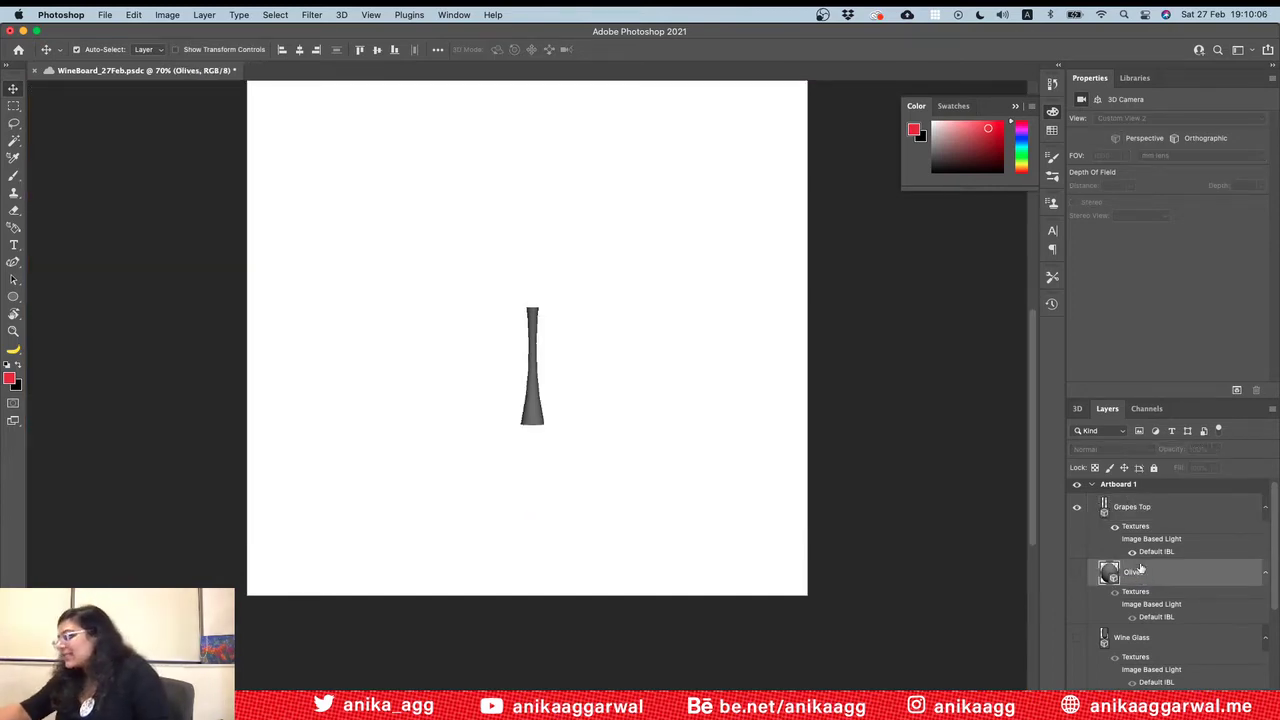
pyautogui.click(1140, 506)
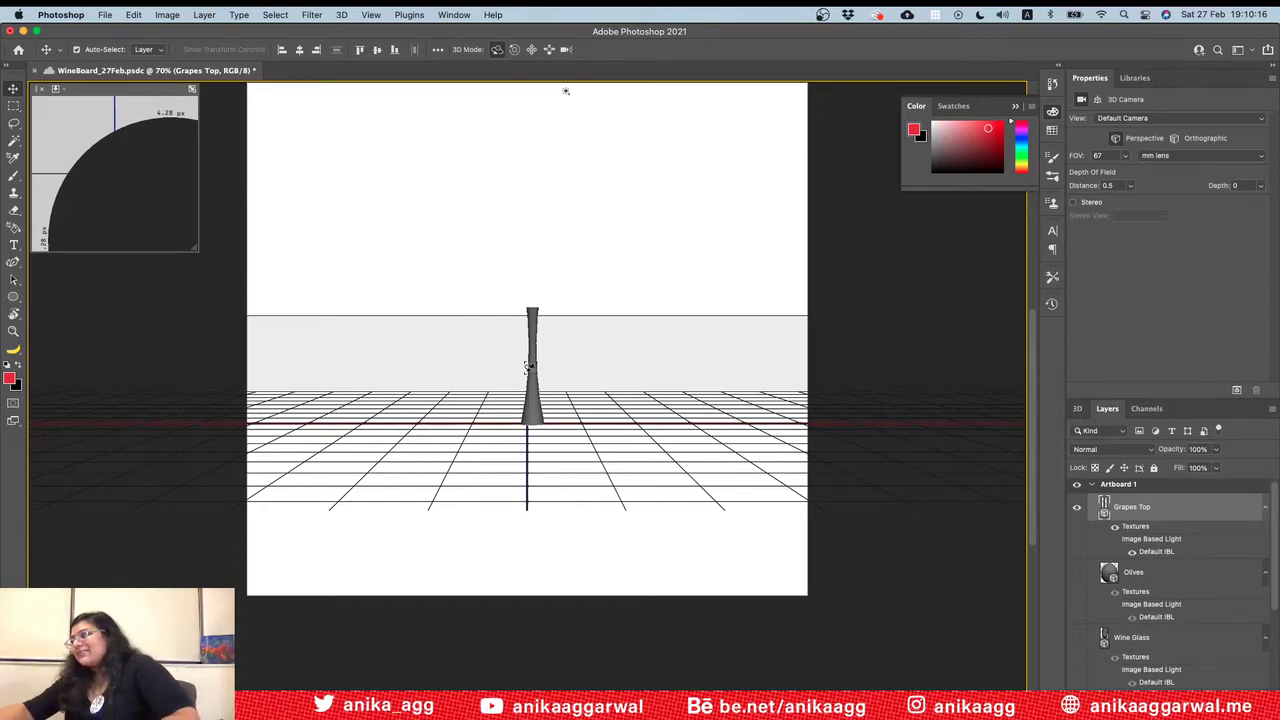
# Step: Export the 3D layer with the Wavefront|OBJ format
pyautogui.click(342, 15)
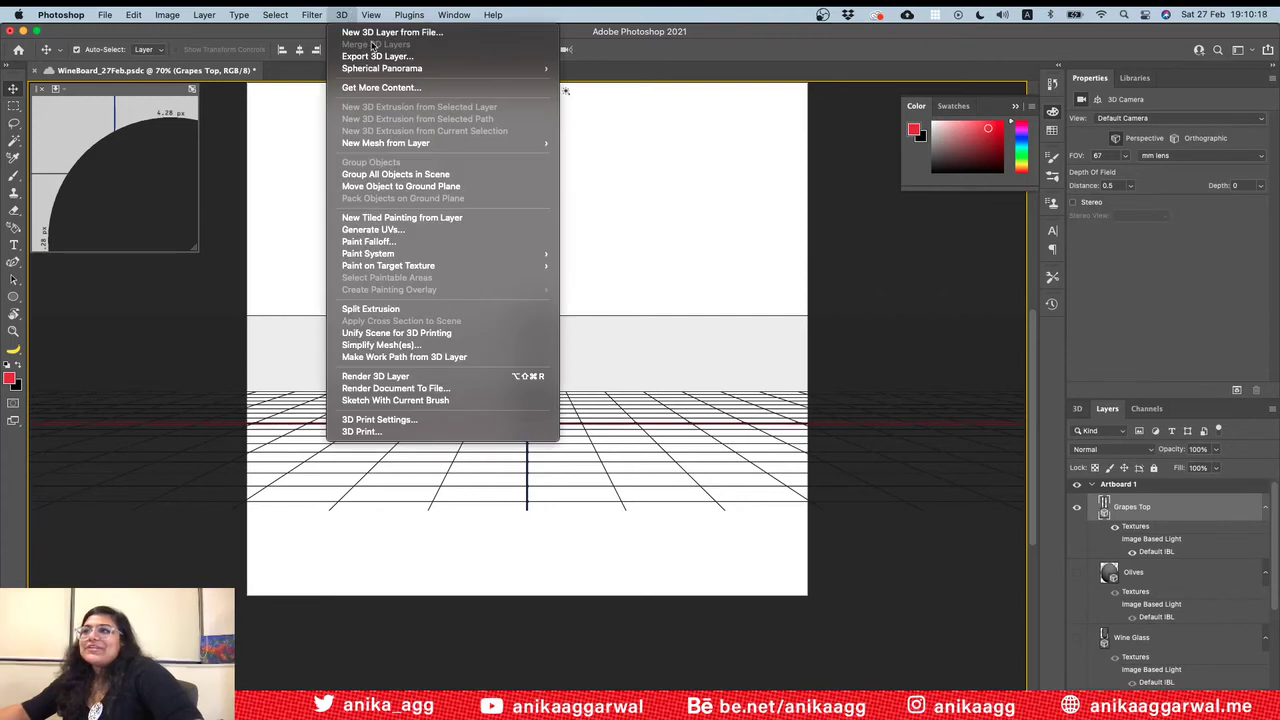
pyautogui.click(375, 55)
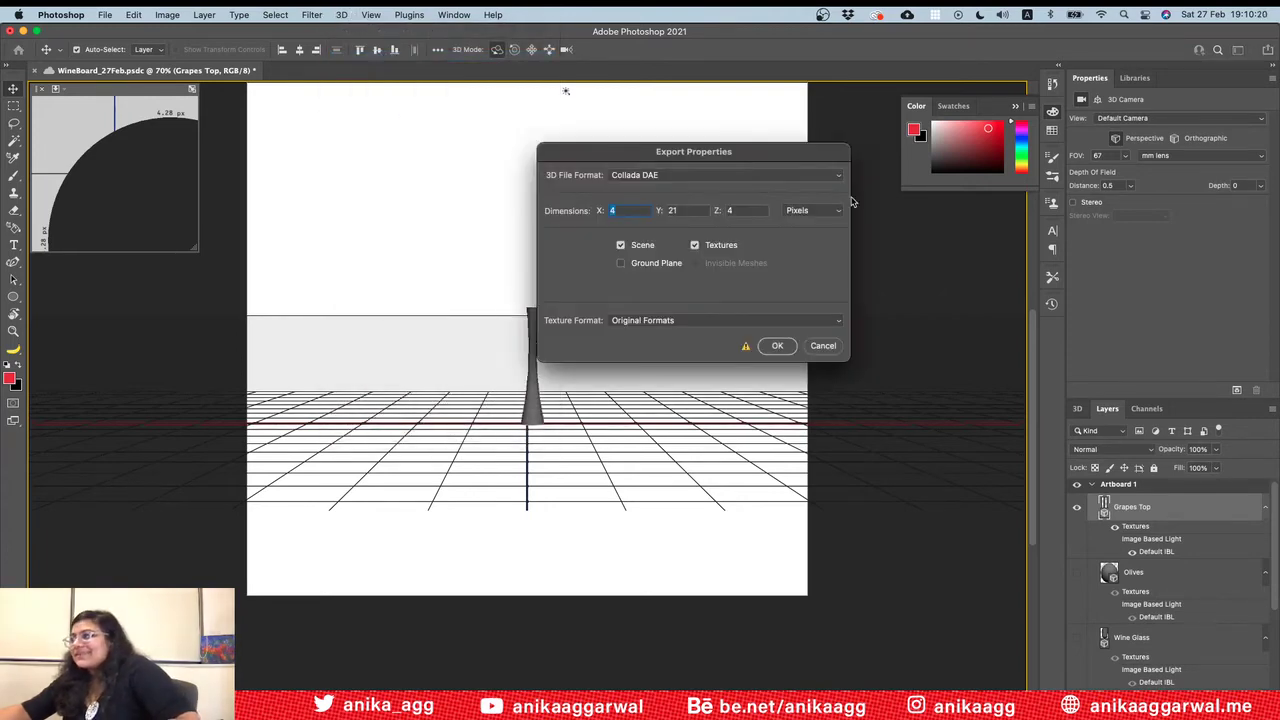
pyautogui.click(840, 177)
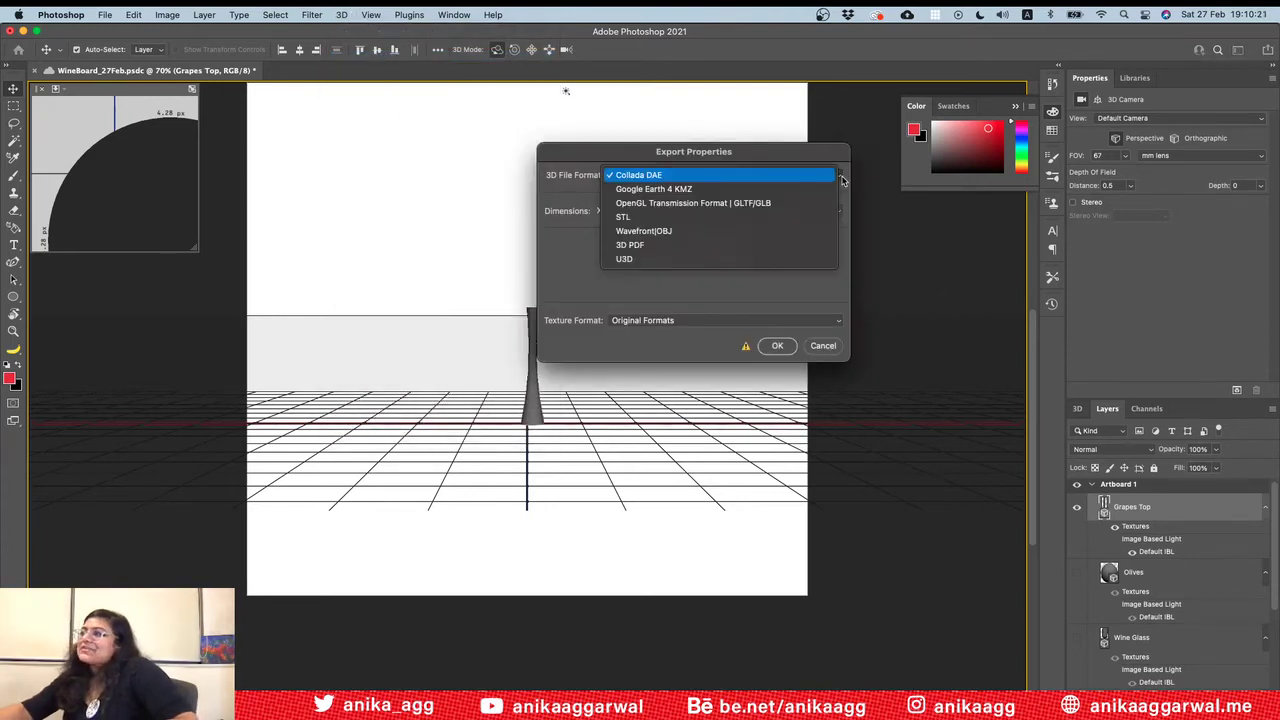
pyautogui.click(643, 232)
pyautogui.click(770, 348)
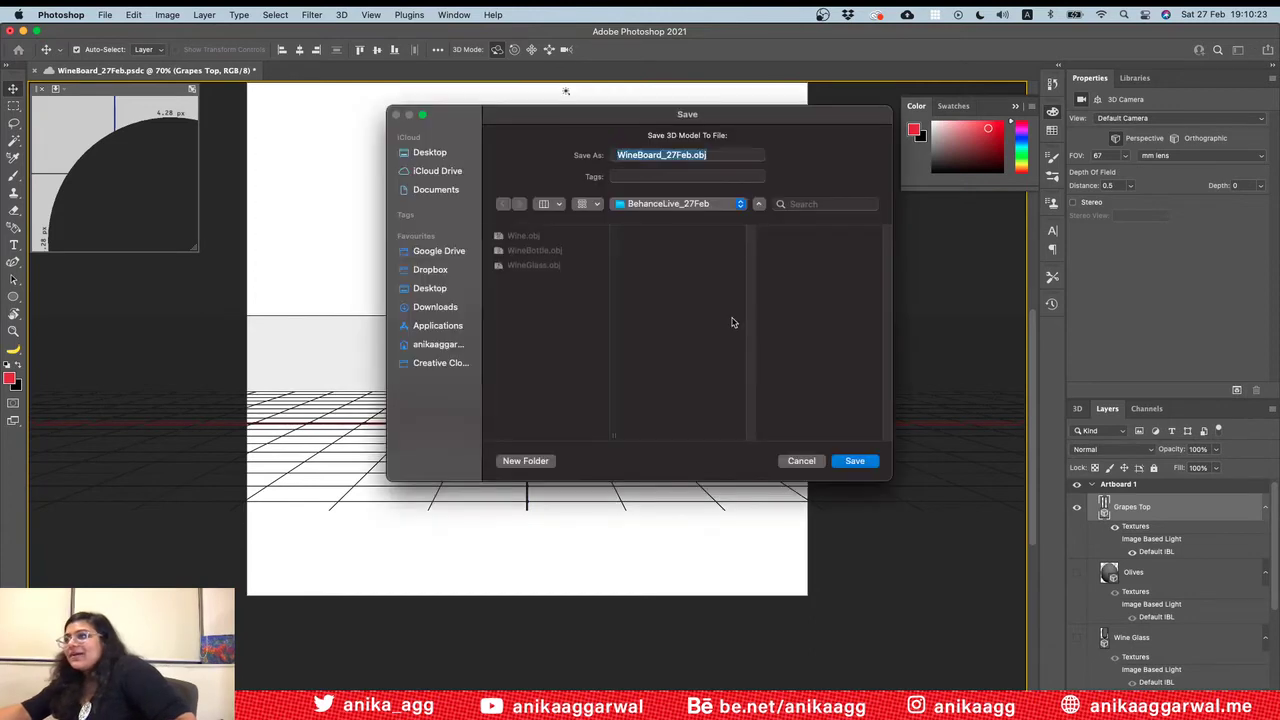
# Step: Name the export file GrapesTop.obj and save it in BehanceLive_27Feb
pyautogui.click(690, 155)
pyautogui.moveTo(681, 155); pyautogui.dragTo(583, 157)
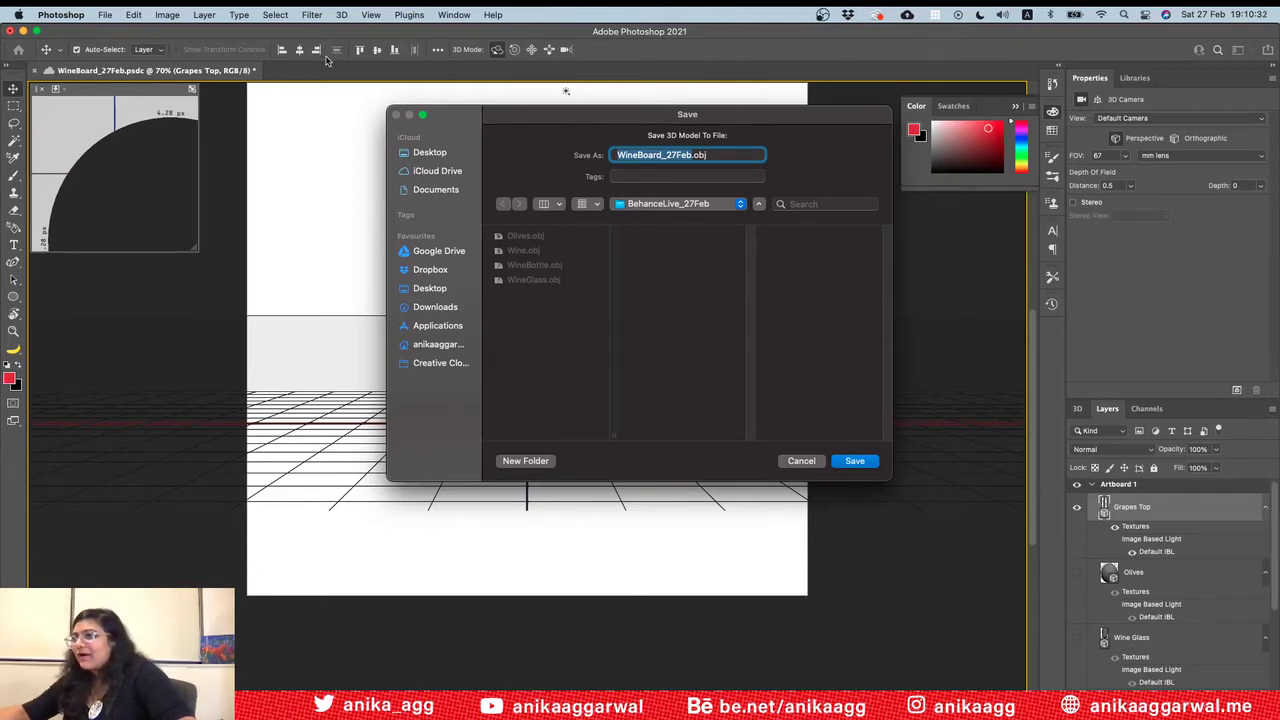
pyautogui.write('Grapes')
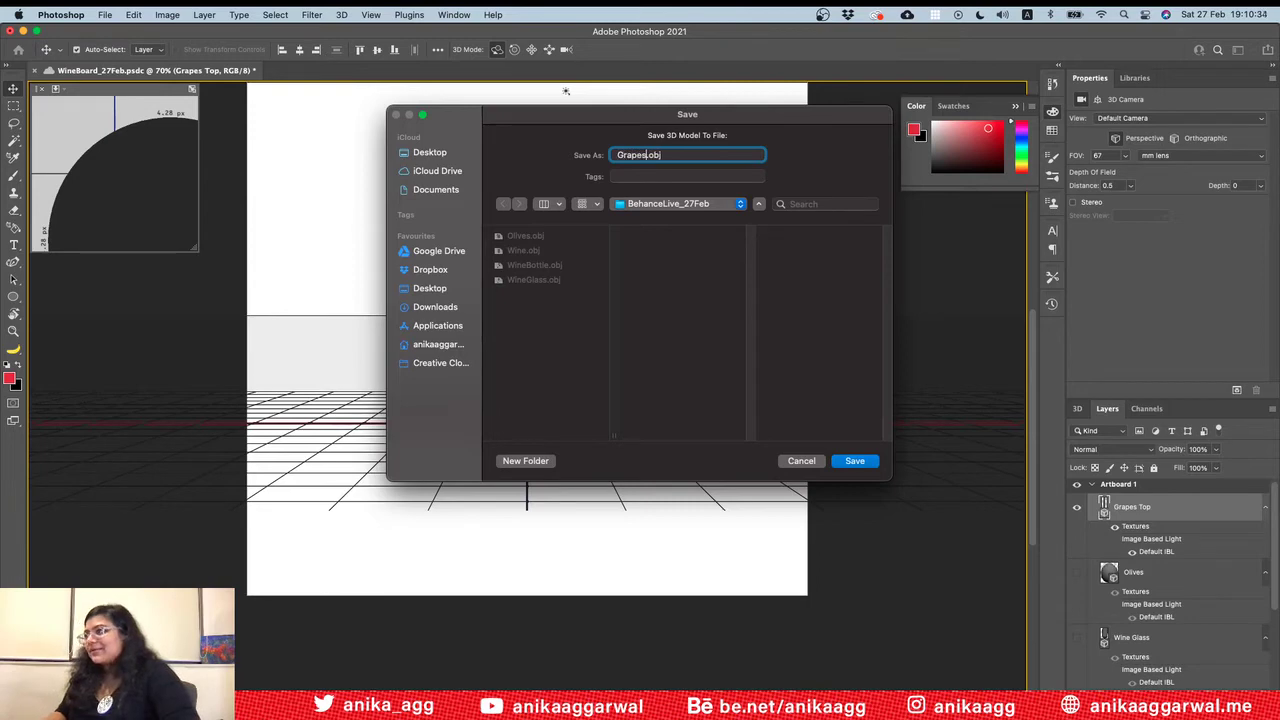
pyautogui.write('Top')
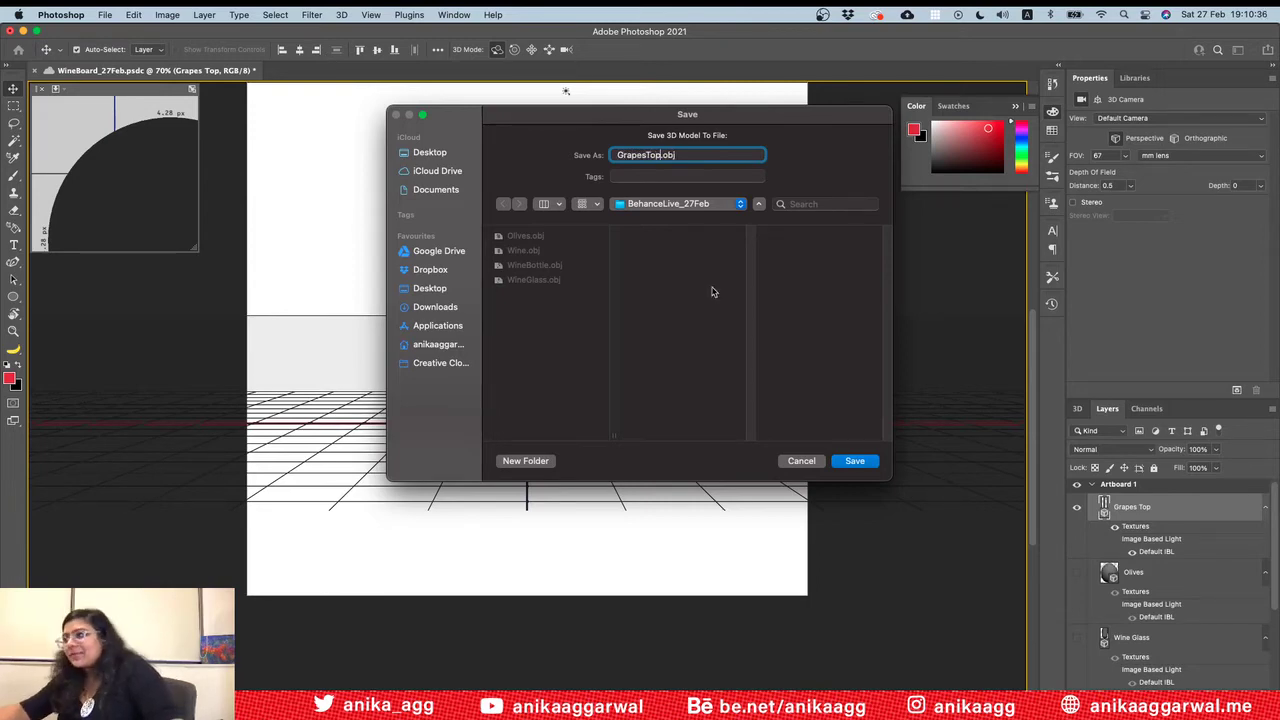
pyautogui.click(852, 460)
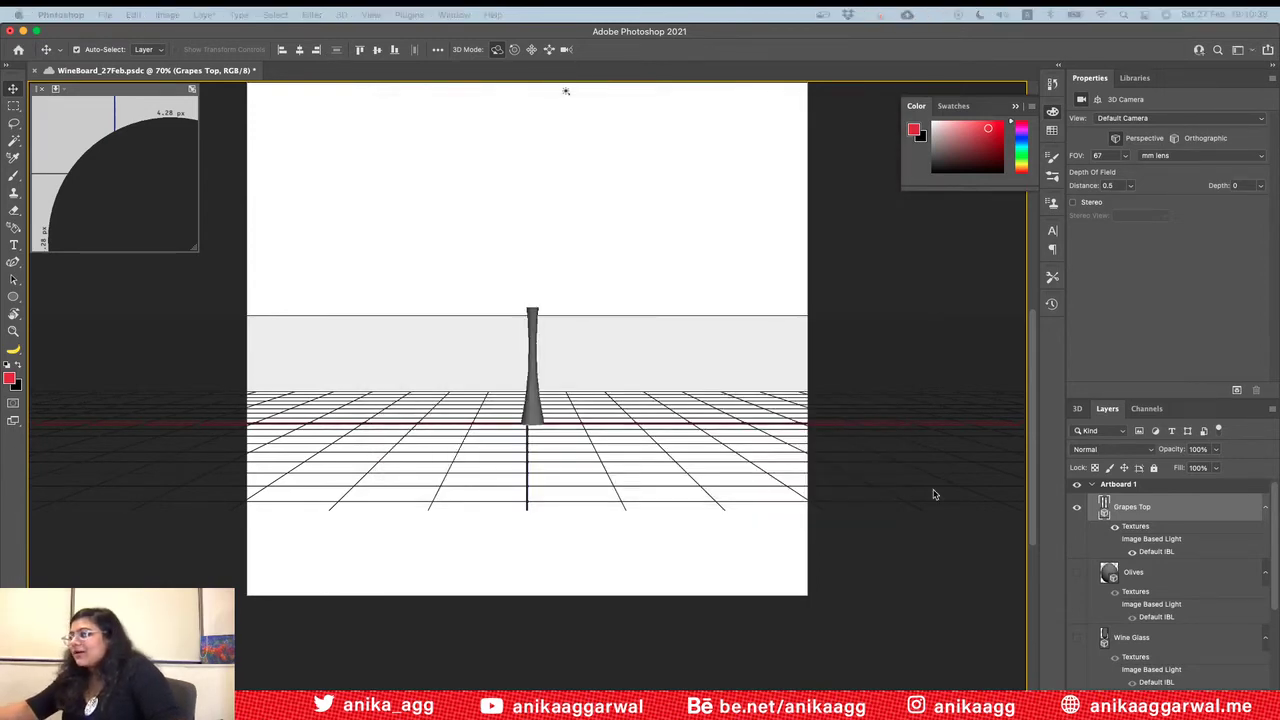
pyautogui.press('super+Tab')
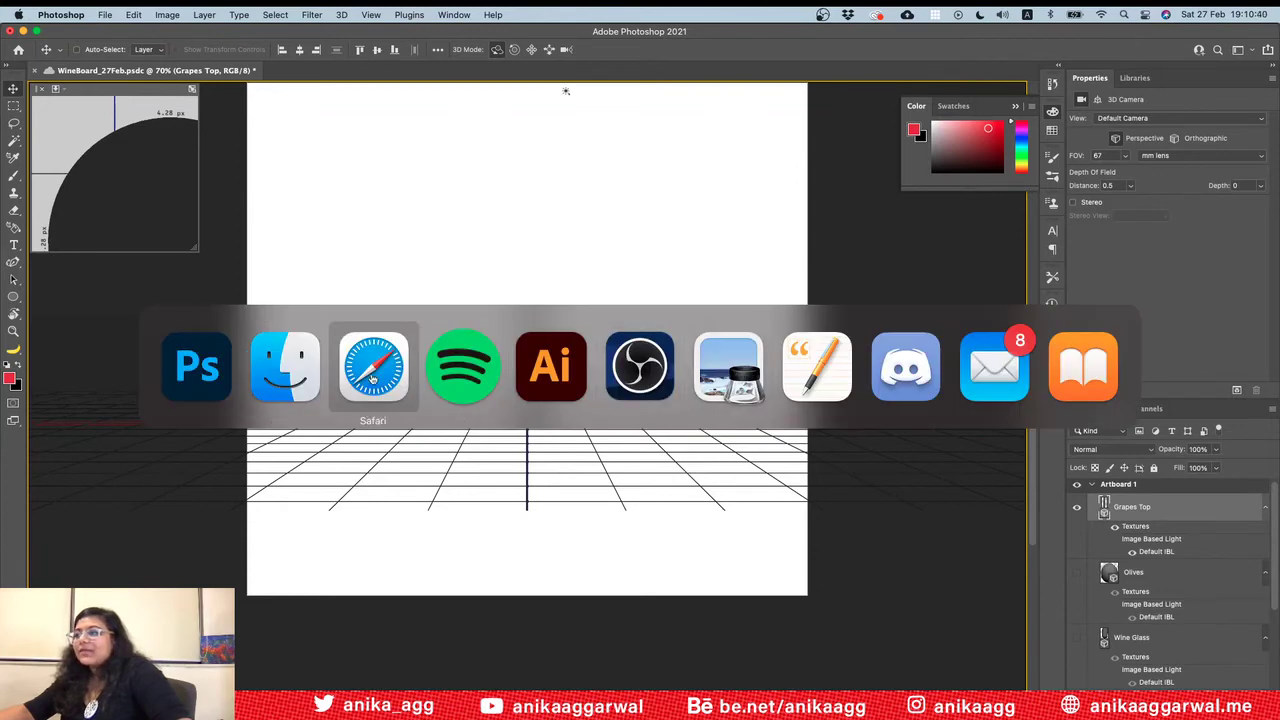
# Step: In Finder, delete GrapesTop.mtl, GrapesTop.mdl and Default IBL.tif
pyautogui.click(283, 362)
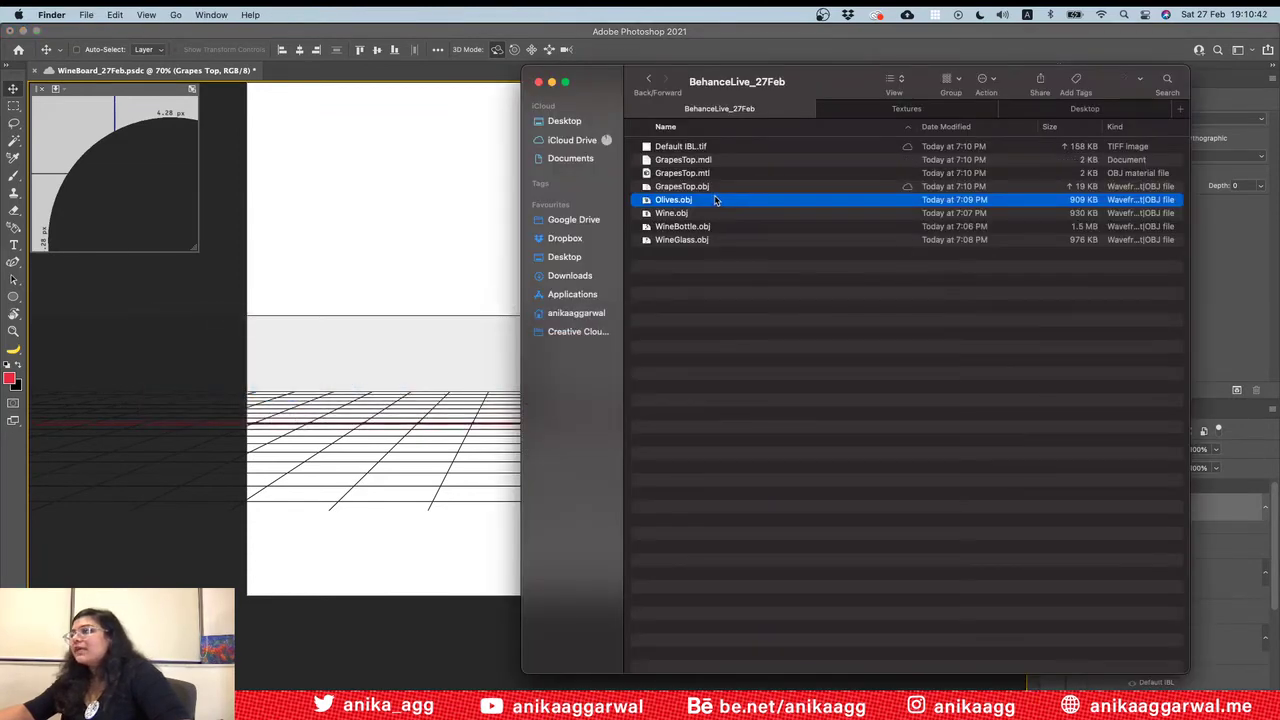
pyautogui.click(692, 174)
pyautogui.keyDown('shift'); pyautogui.click(697, 150); pyautogui.keyUp('shift')
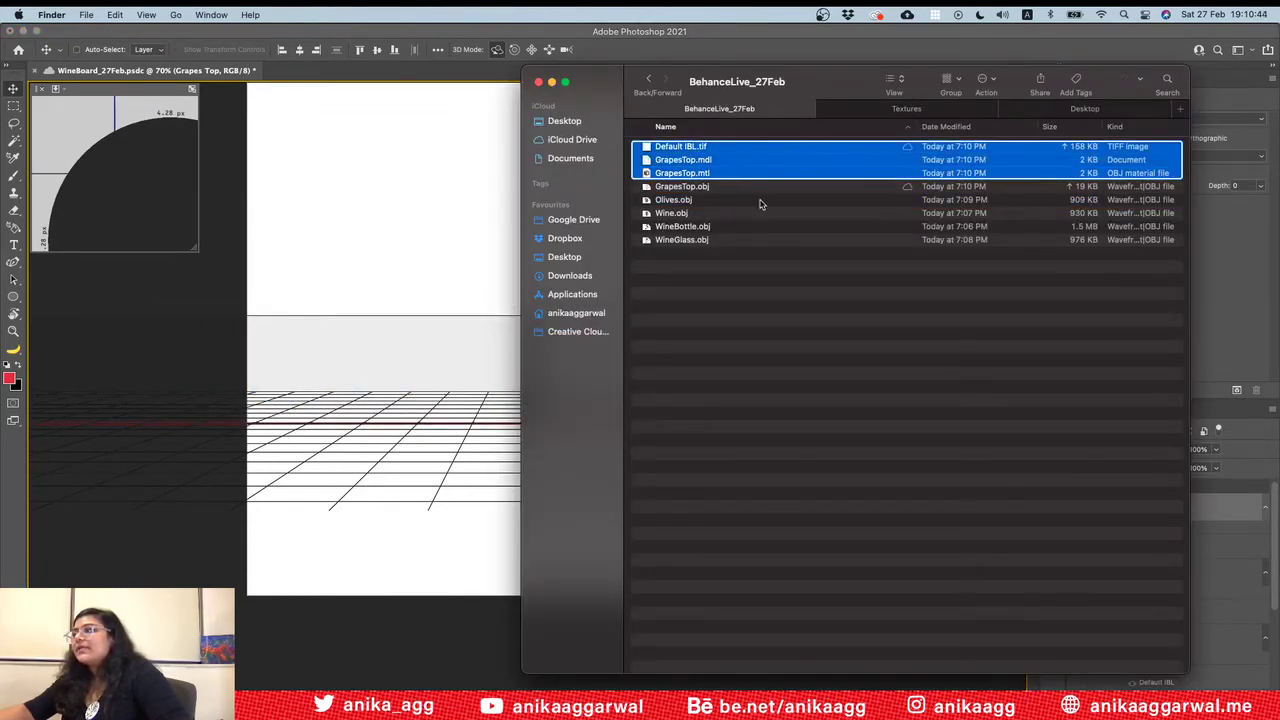
pyautogui.rightClick(785, 150)
pyautogui.press('Escape')
pyautogui.click(690, 173)
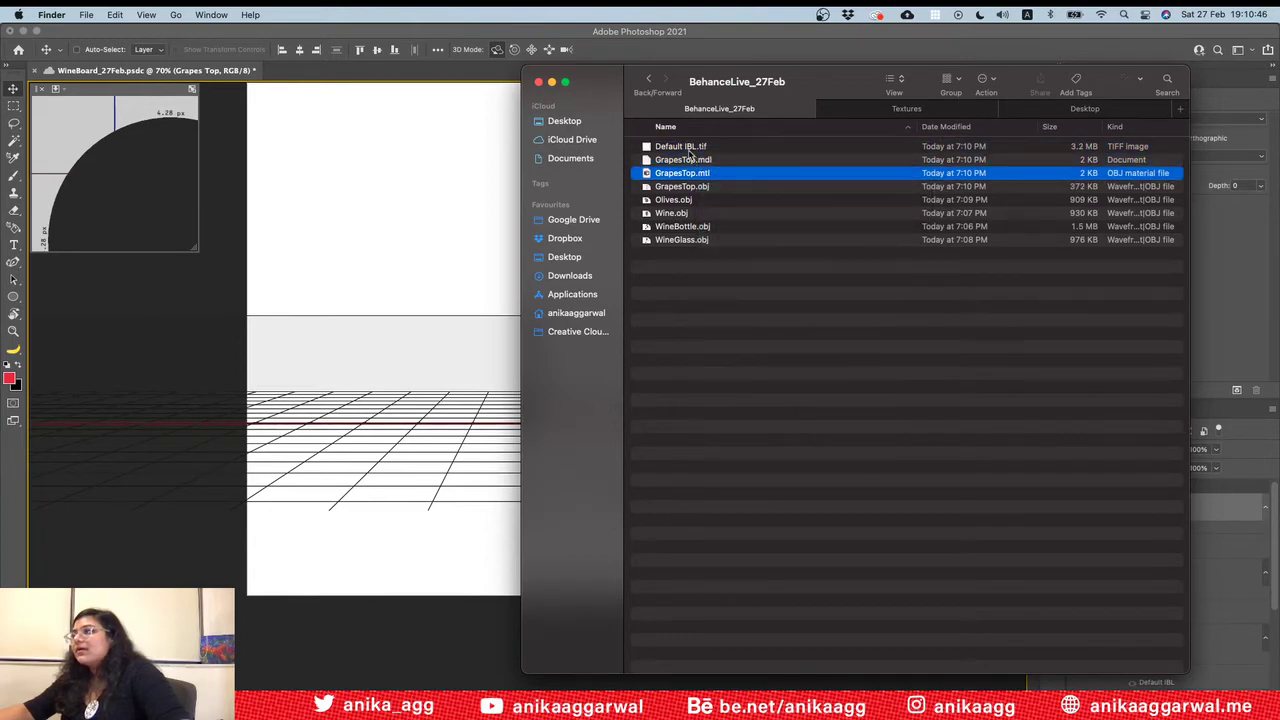
pyautogui.keyDown('shift'); pyautogui.click(688, 147); pyautogui.keyUp('shift')
pyautogui.press('super+BackSpace')
# Step: Quick Look GrapesTop.obj to check the model, then return to Photoshop
pyautogui.click(690, 147)
pyautogui.press('space')
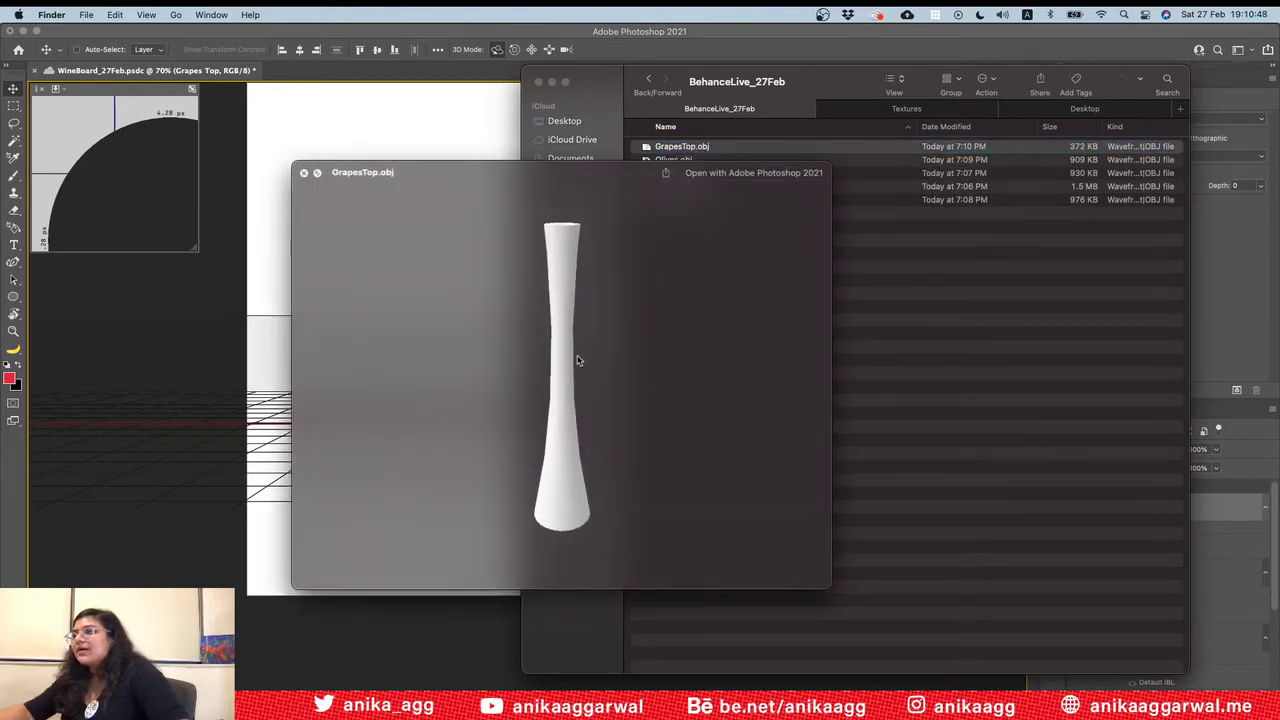
pyautogui.press('space')
pyautogui.click(428, 366)
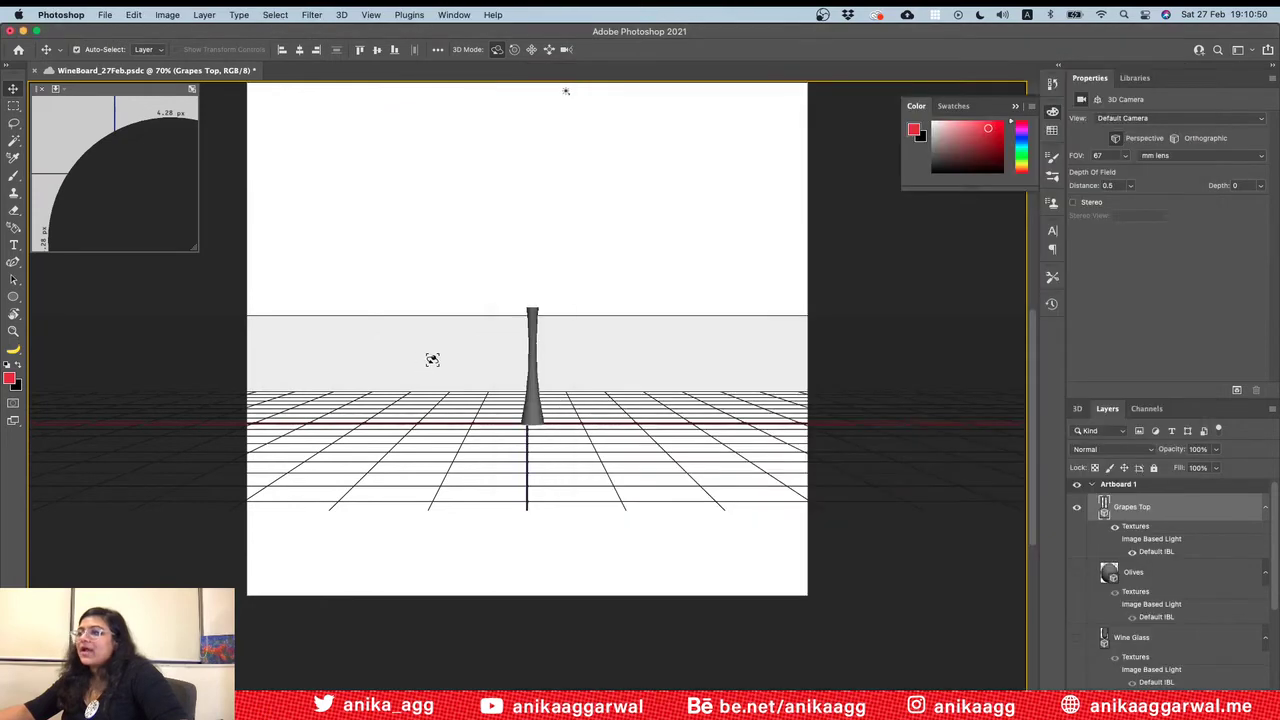
pyautogui.scroll(6, 600, 310)
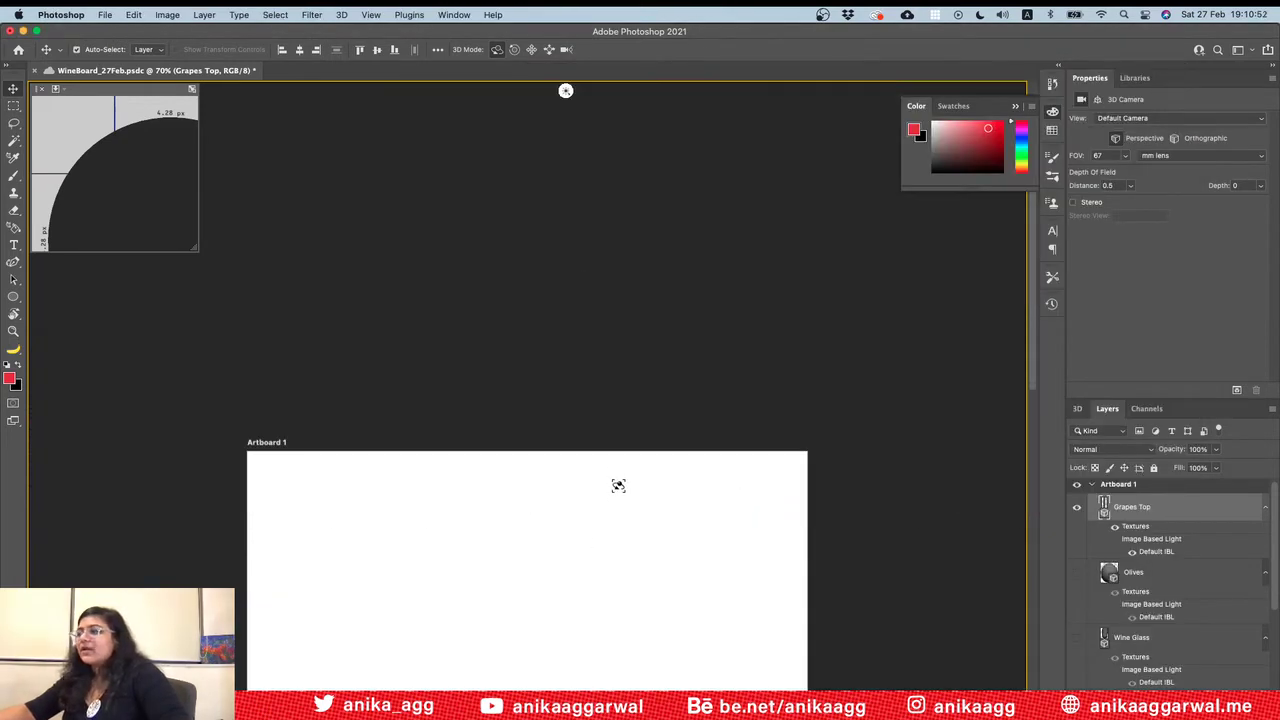
# Step: Save WineBoard_27Feb.psdc, quit Photoshop, and bring Illustrator to the front
pyautogui.scroll(-3, 617, 470)
pyautogui.scroll(-10, 900, 400)
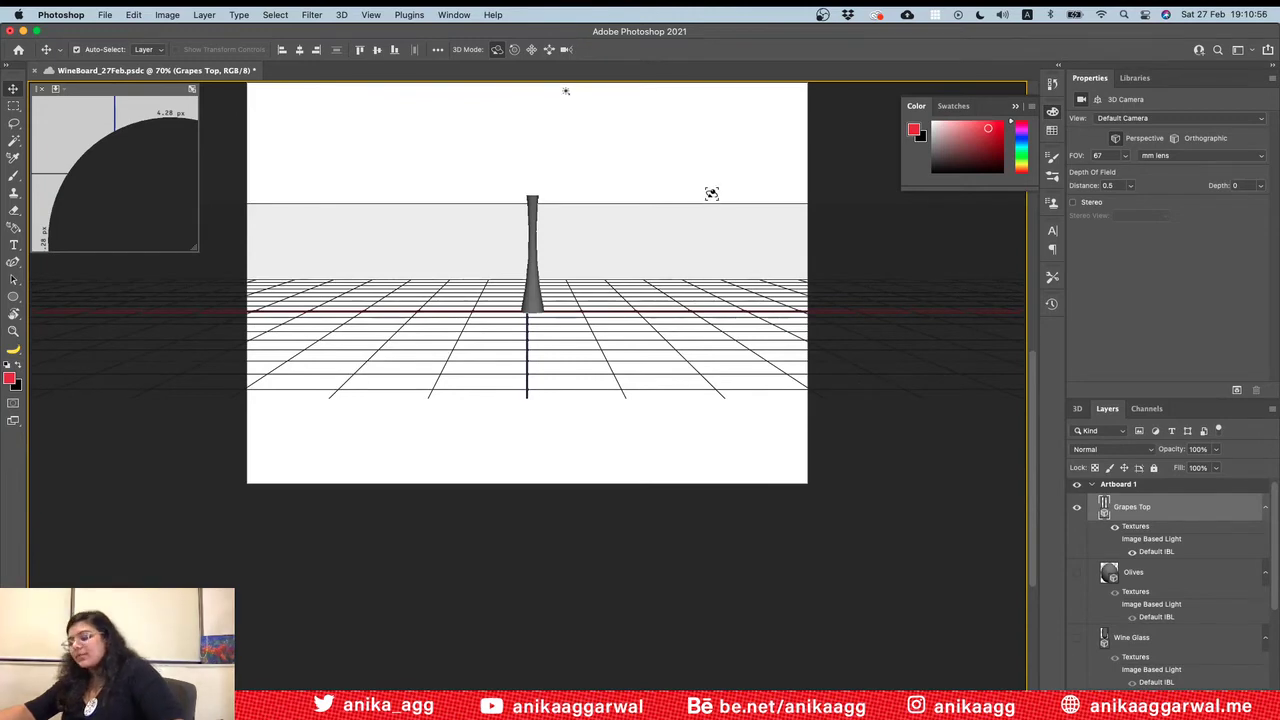
pyautogui.press('super+s')
pyautogui.press('super+q')
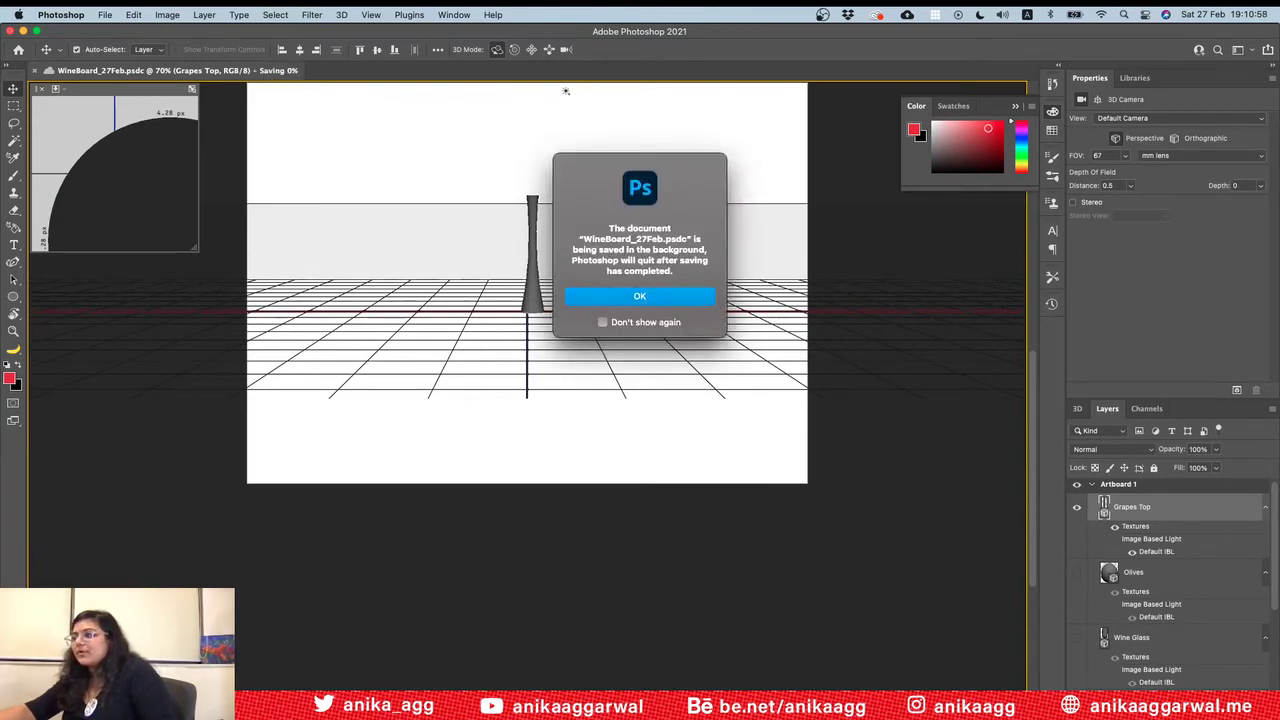
pyautogui.moveTo(500, 700)
pyautogui.click(612, 680)
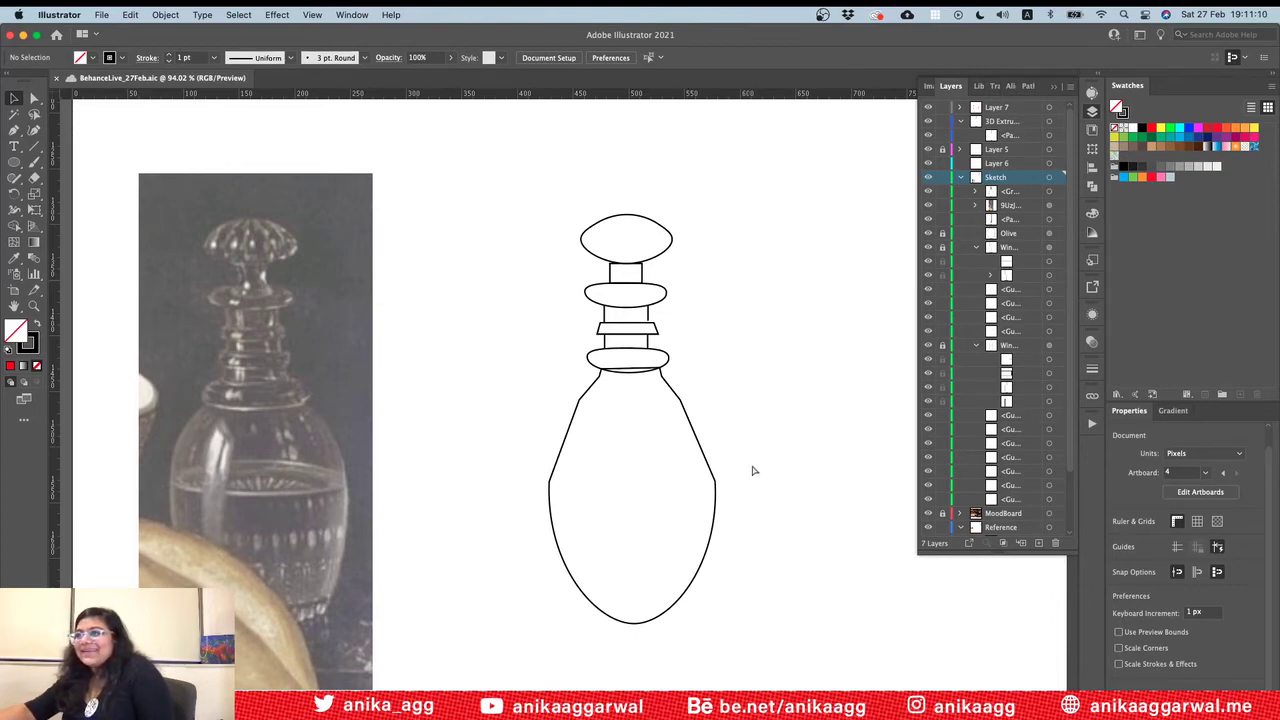
# Step: Close BehanceLive_27Feb.aic, quit Illustrator, close the reference screenshot, and launch Adobe Dimension
pyautogui.press('super+w')
pyautogui.press('super+q')
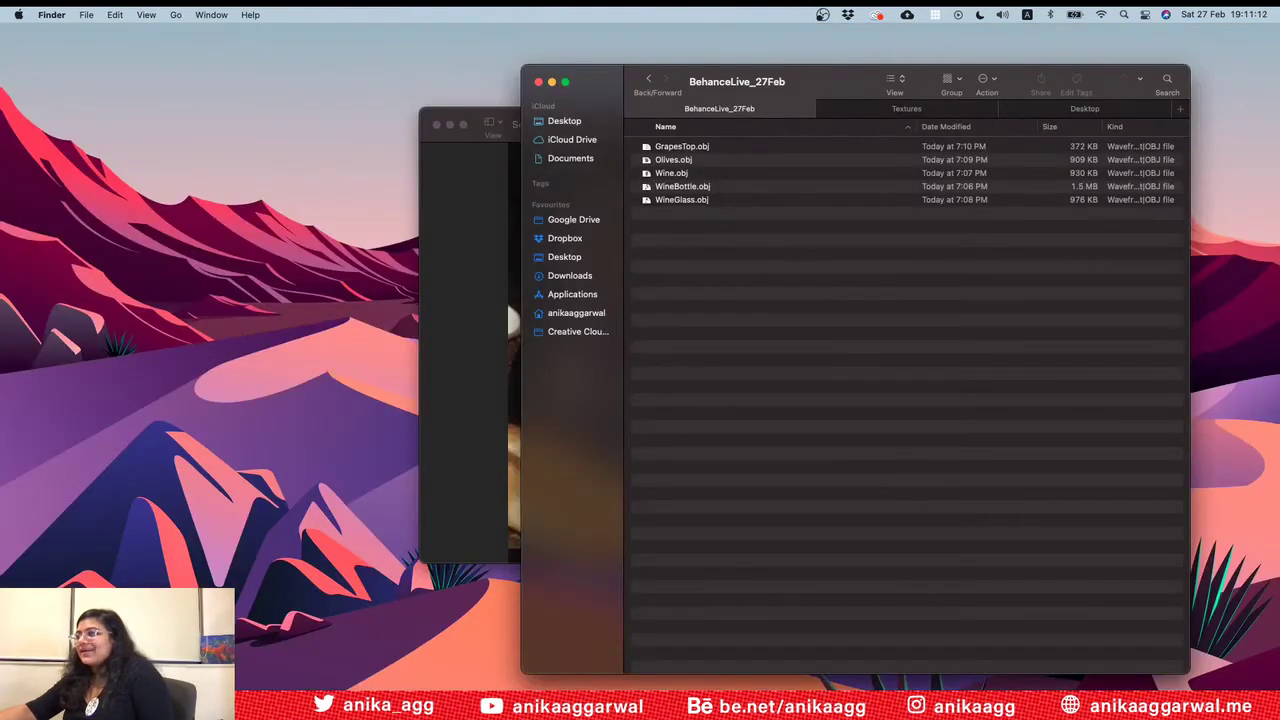
pyautogui.click(475, 271)
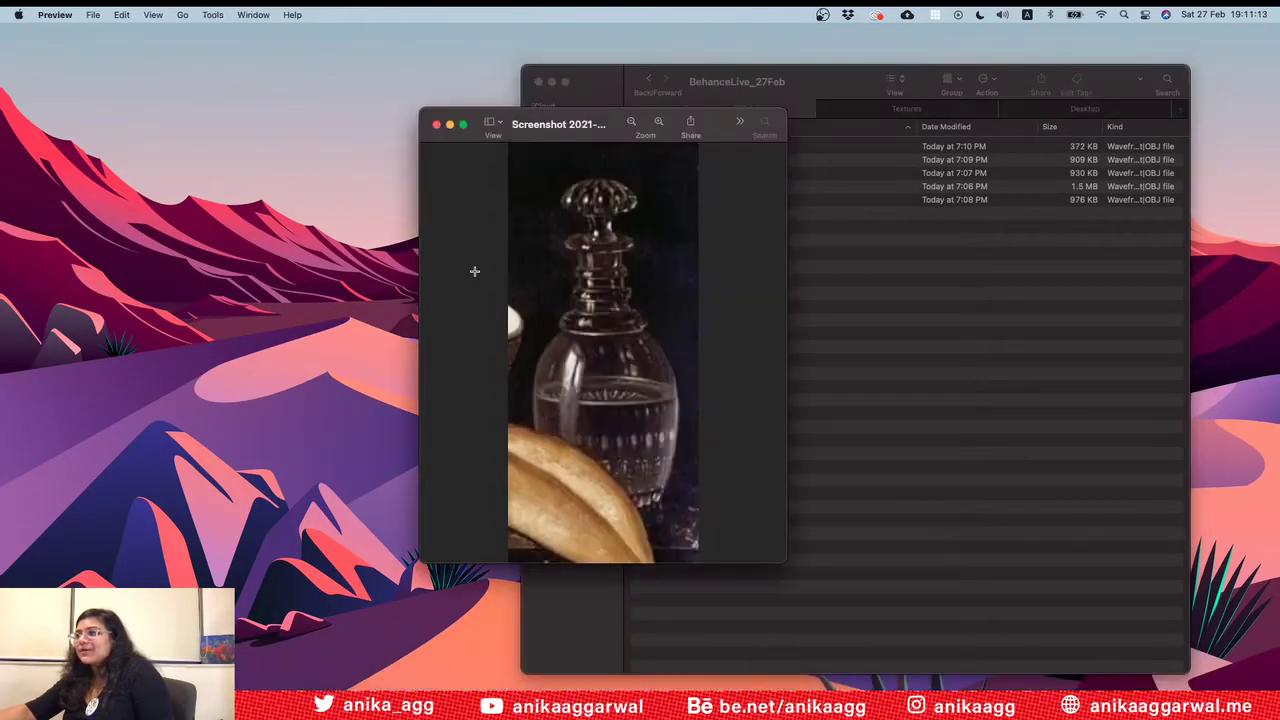
pyautogui.click(438, 126)
pyautogui.hotkey('ctrl', 'Up')
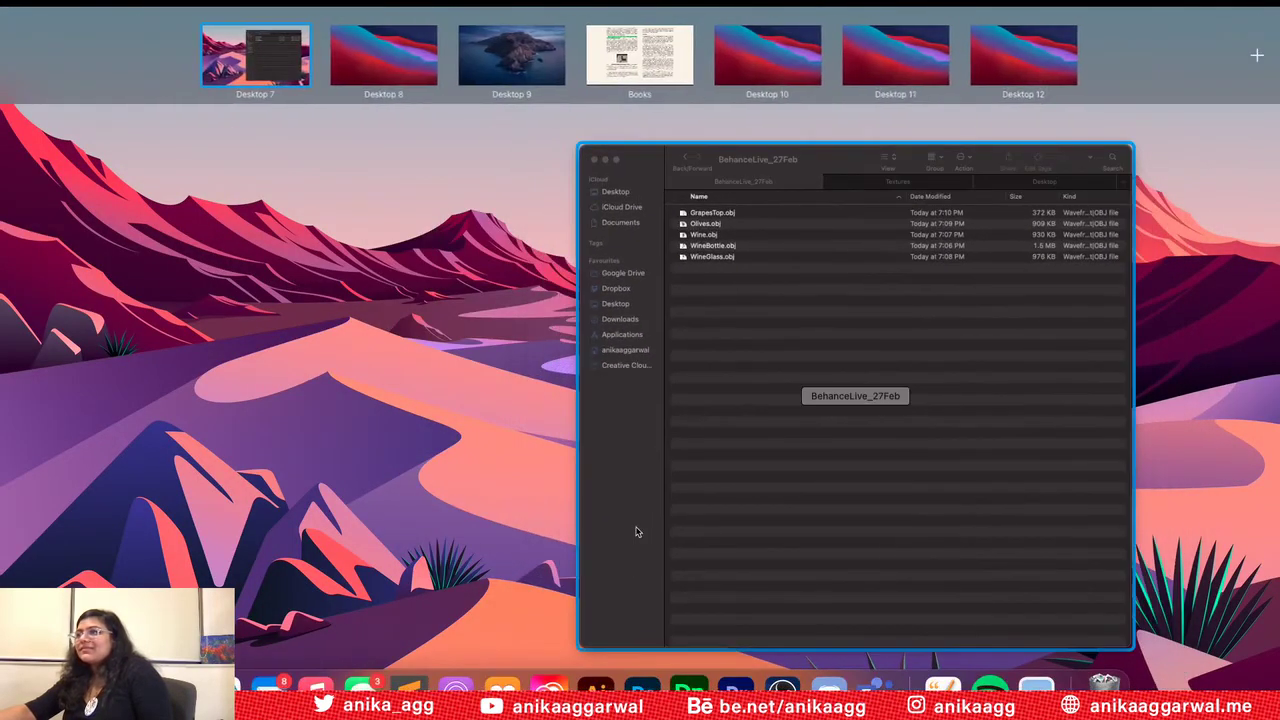
pyautogui.click(634, 529)
pyautogui.click(682, 712)
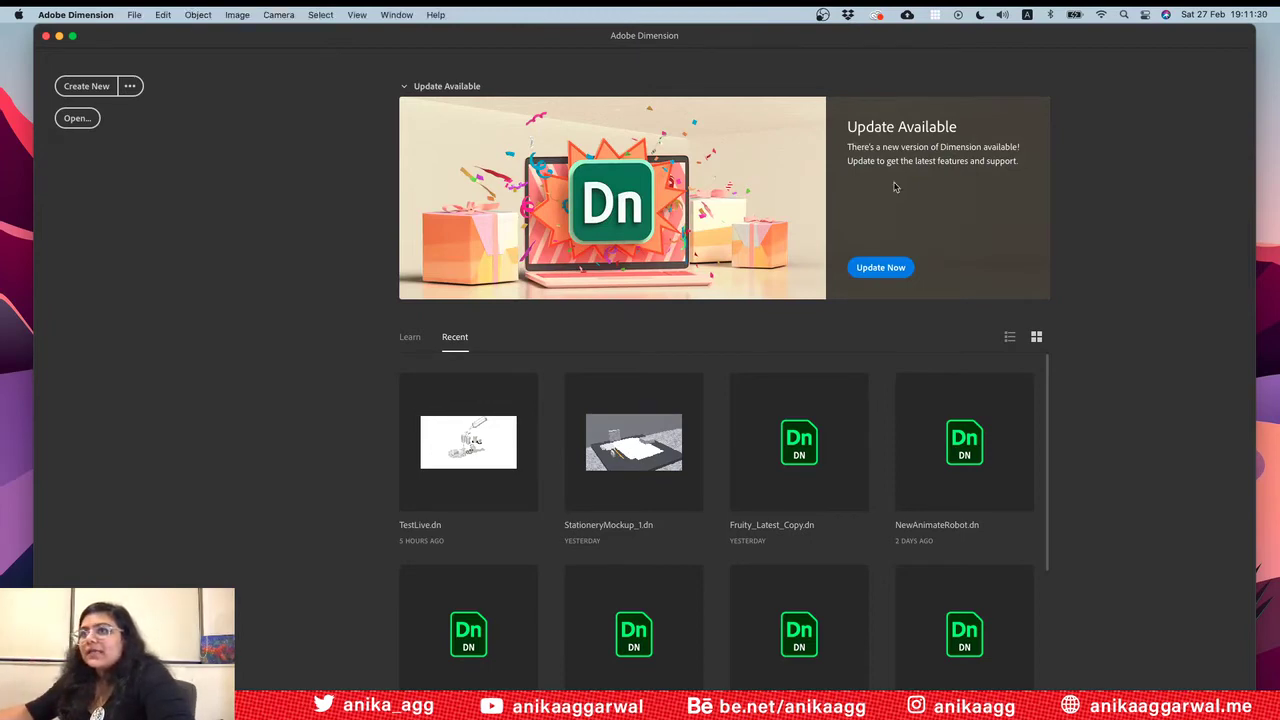
# Step: Create a new Dimension scene and set its canvas to 1,400 × 768 px
pyautogui.click(86, 86)
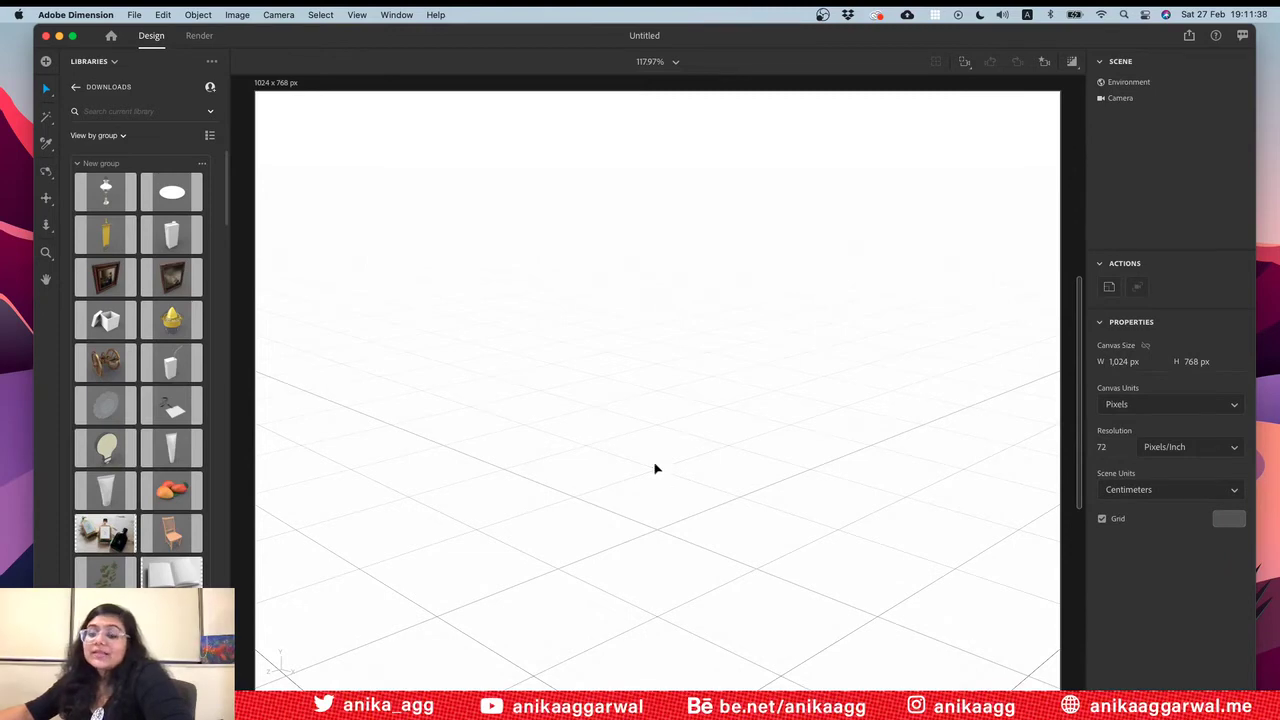
pyautogui.click(1119, 362)
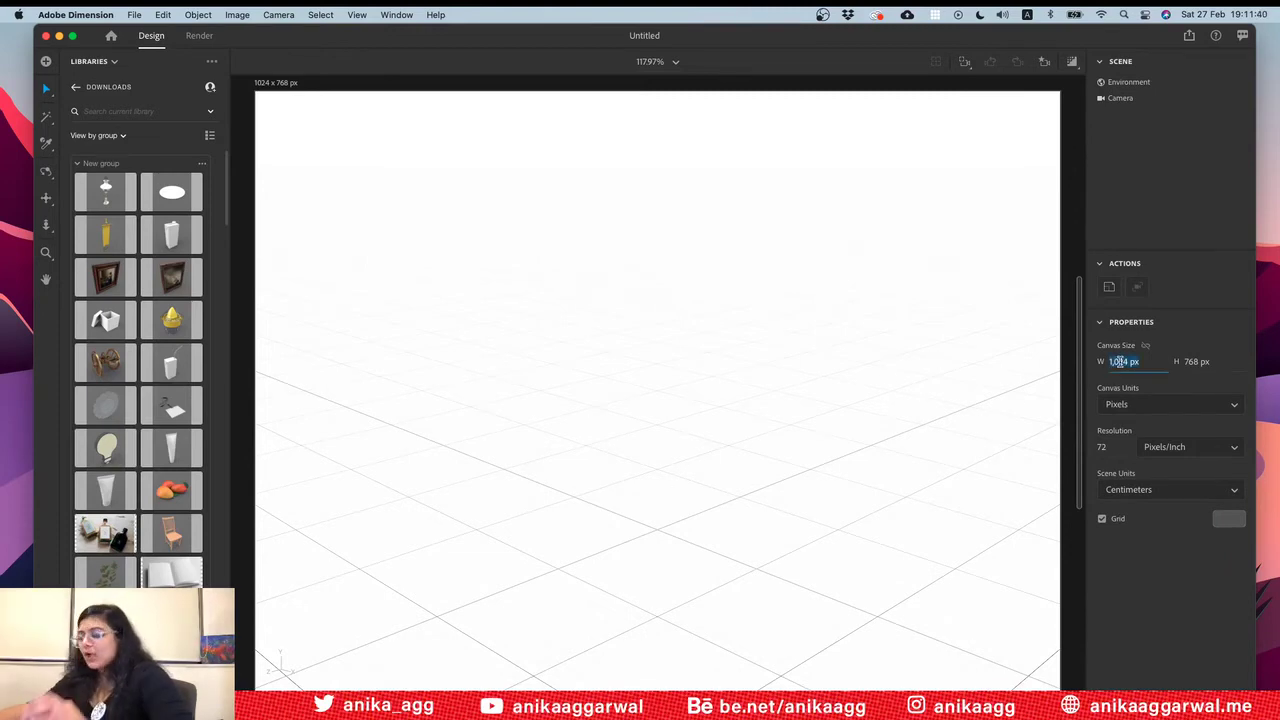
pyautogui.write('1,')
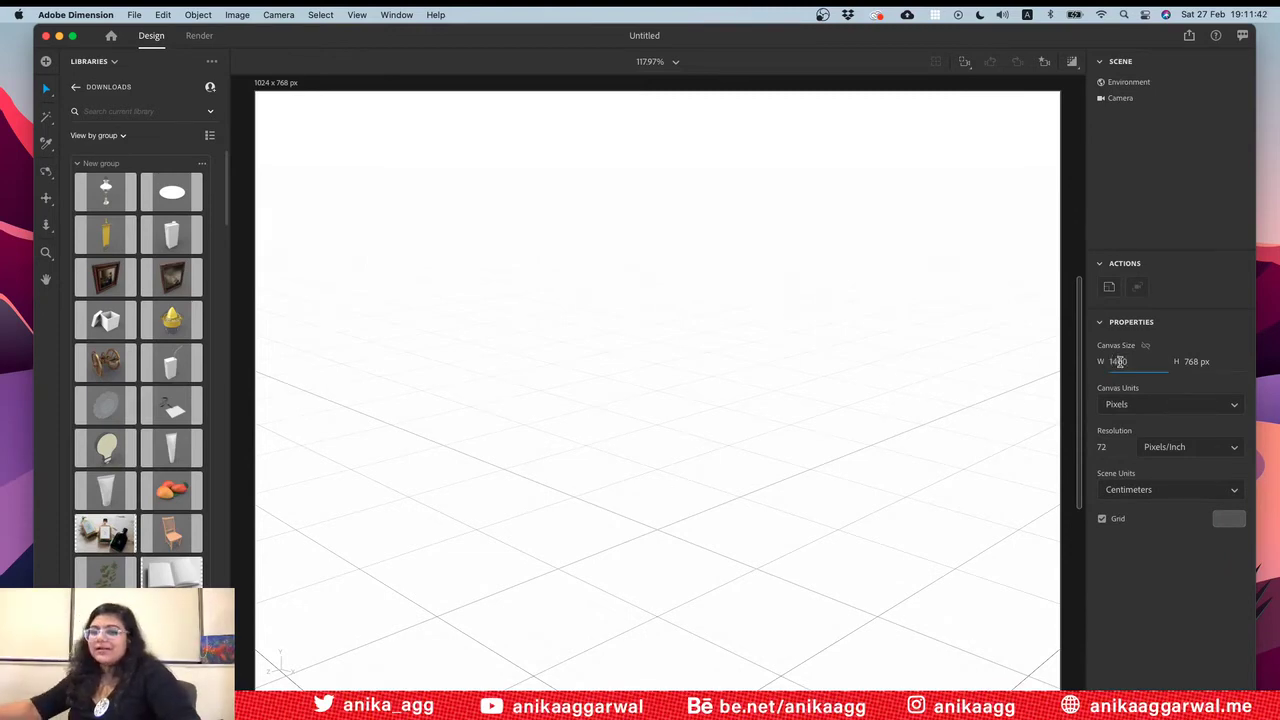
pyautogui.write('400')
pyautogui.click(1190, 362)
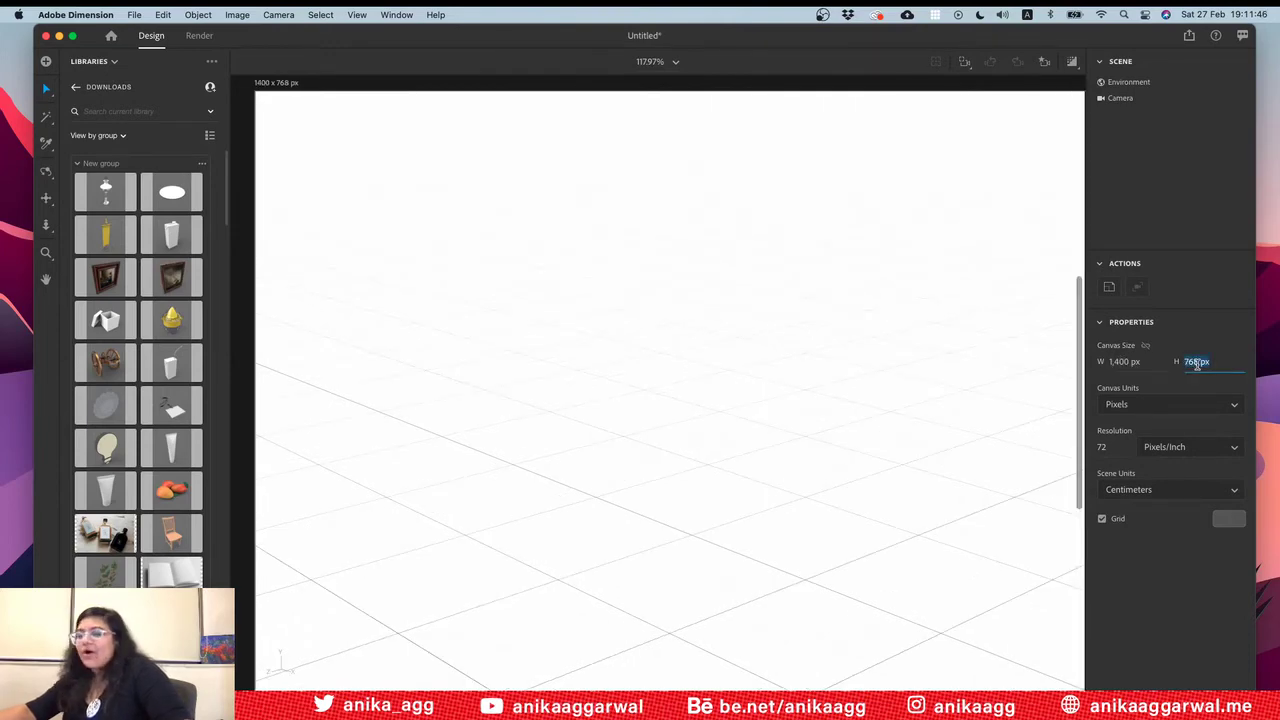
pyautogui.click(242, 477)
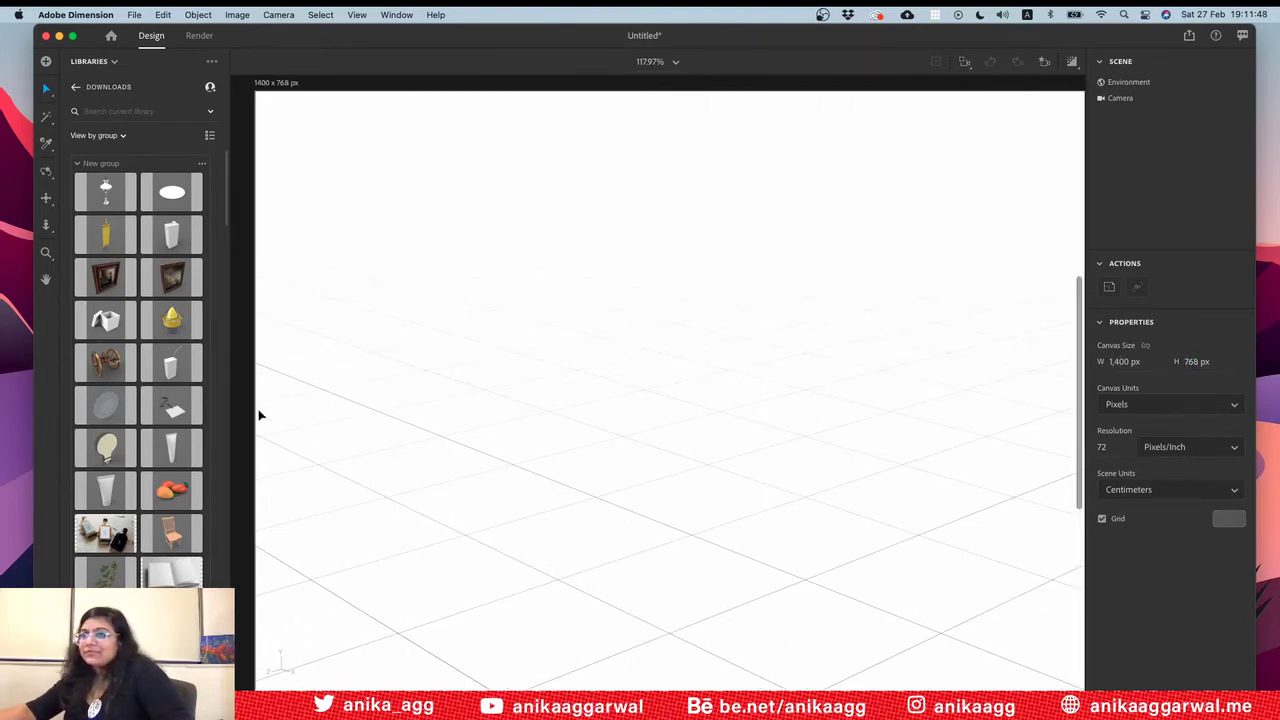
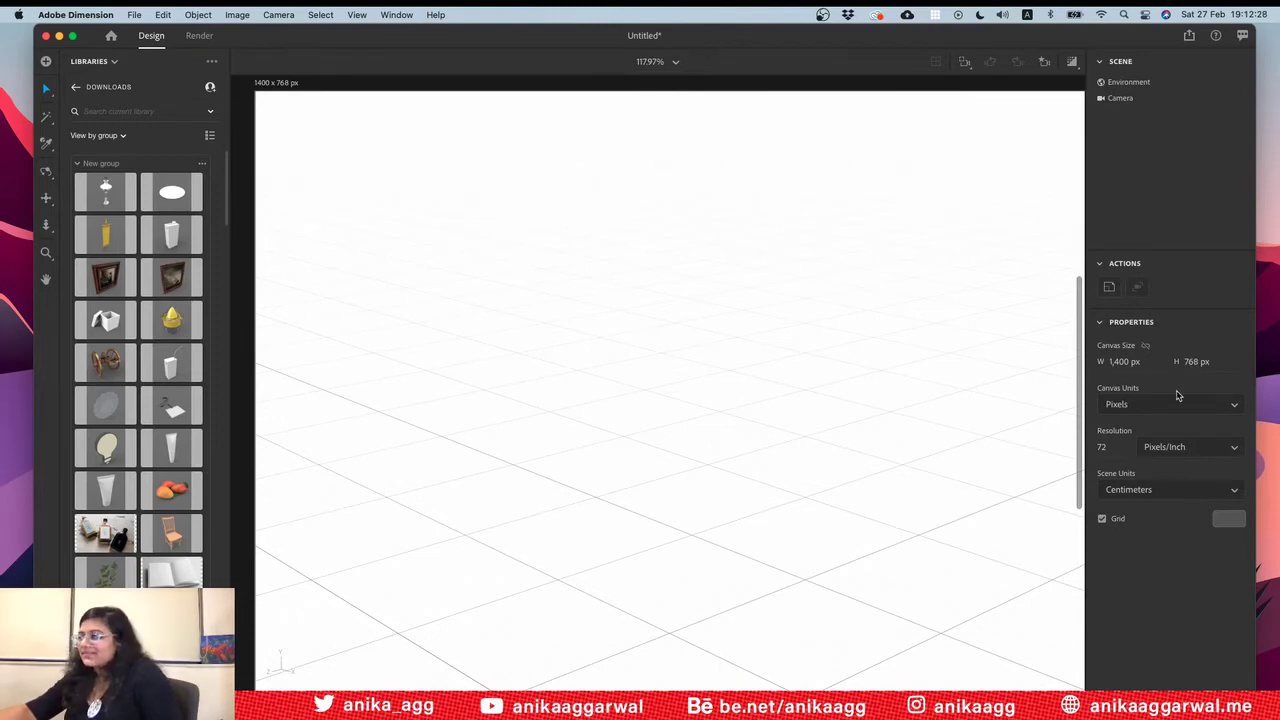
# Step: Change the canvas resolution from 72 to 300 Pixels/Inch
pyautogui.click(1122, 448)
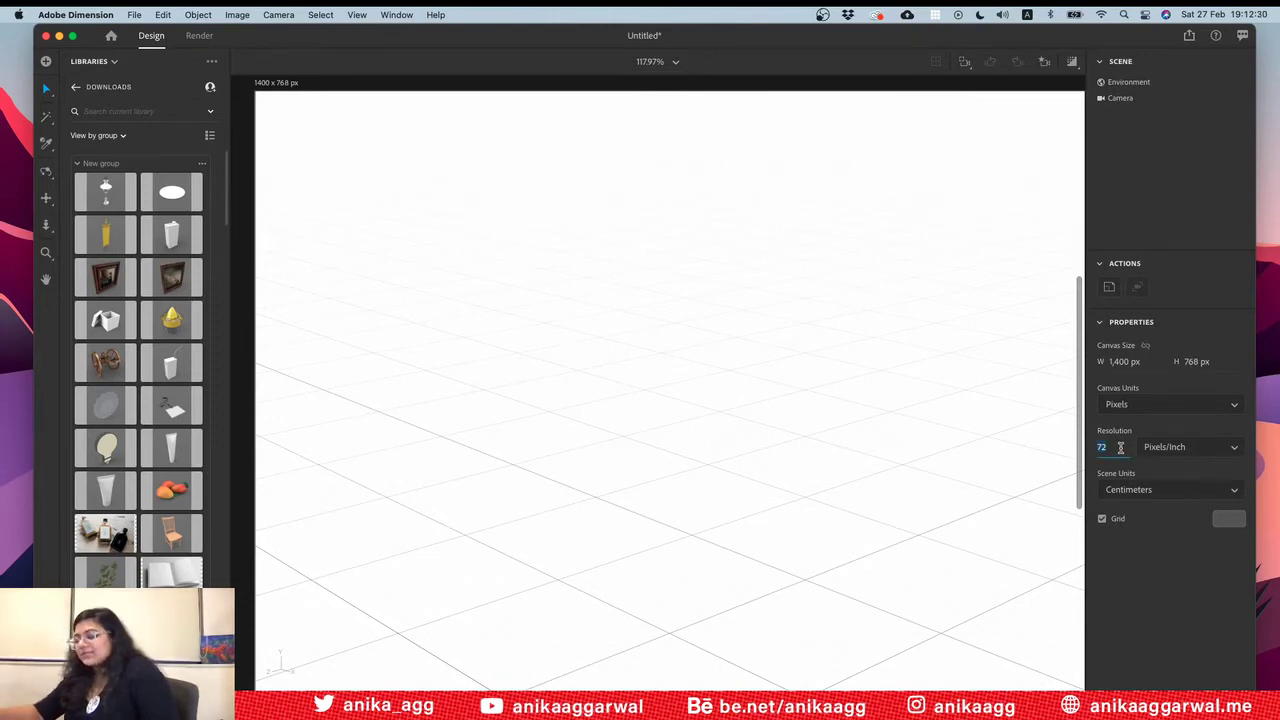
pyautogui.write('300')
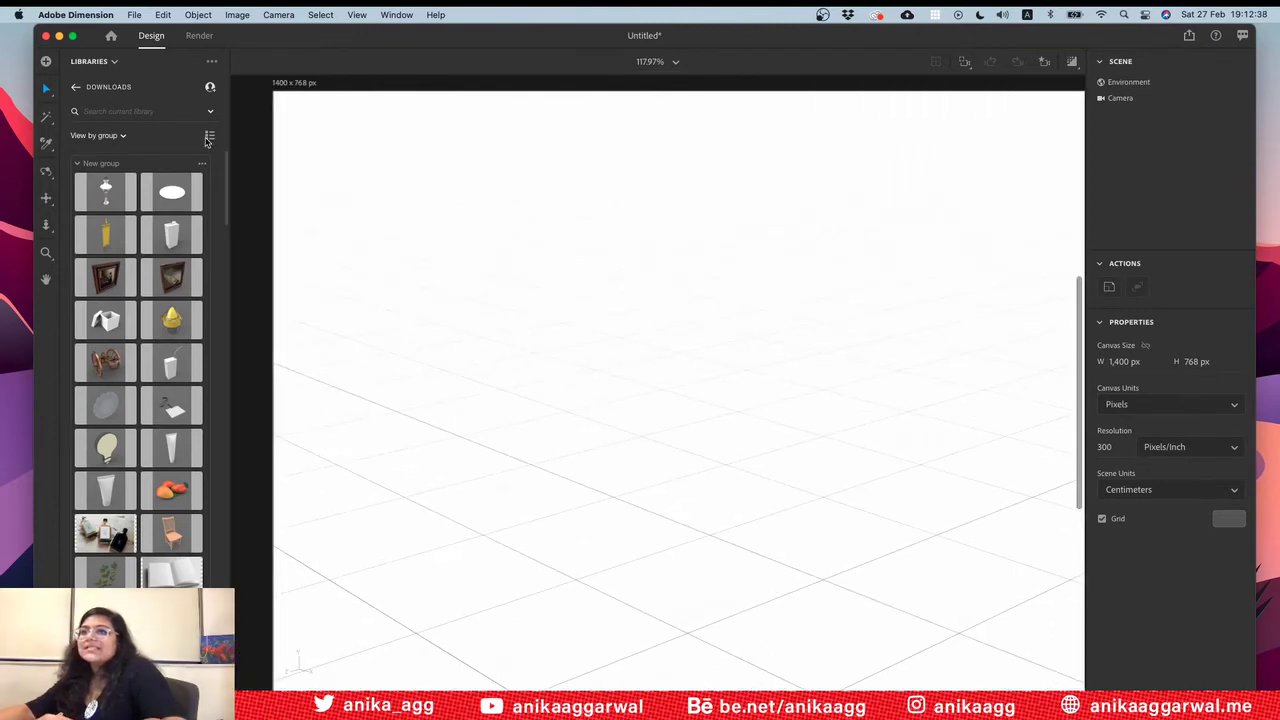
pyautogui.click(47, 90)
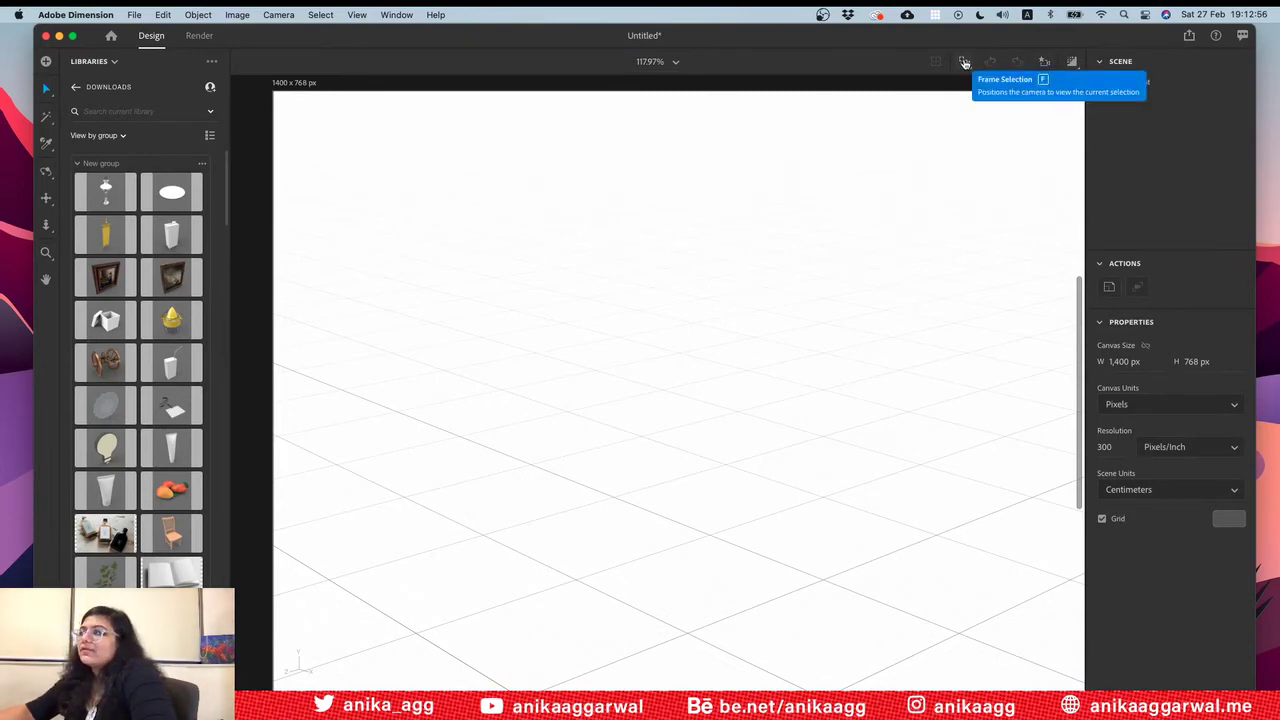
# Step: Check the saved camera views list and scroll the panel to the environment settings
pyautogui.click(1042, 63)
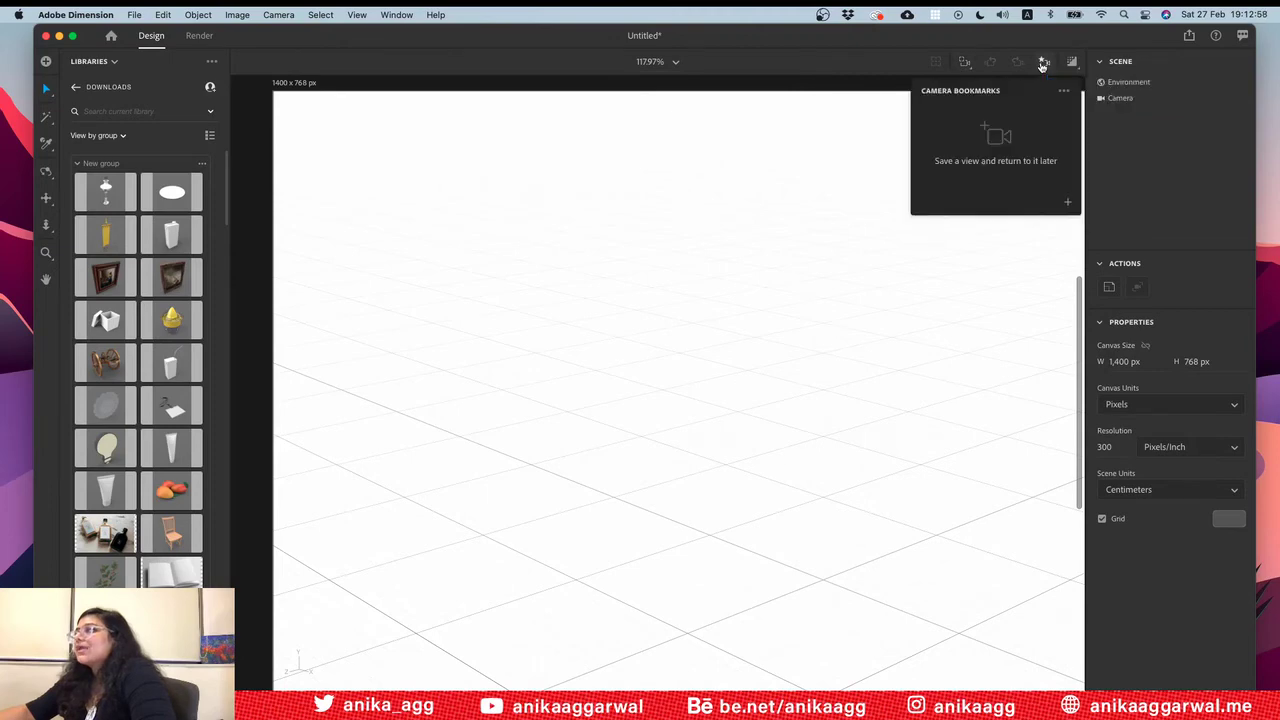
pyautogui.click(1042, 63)
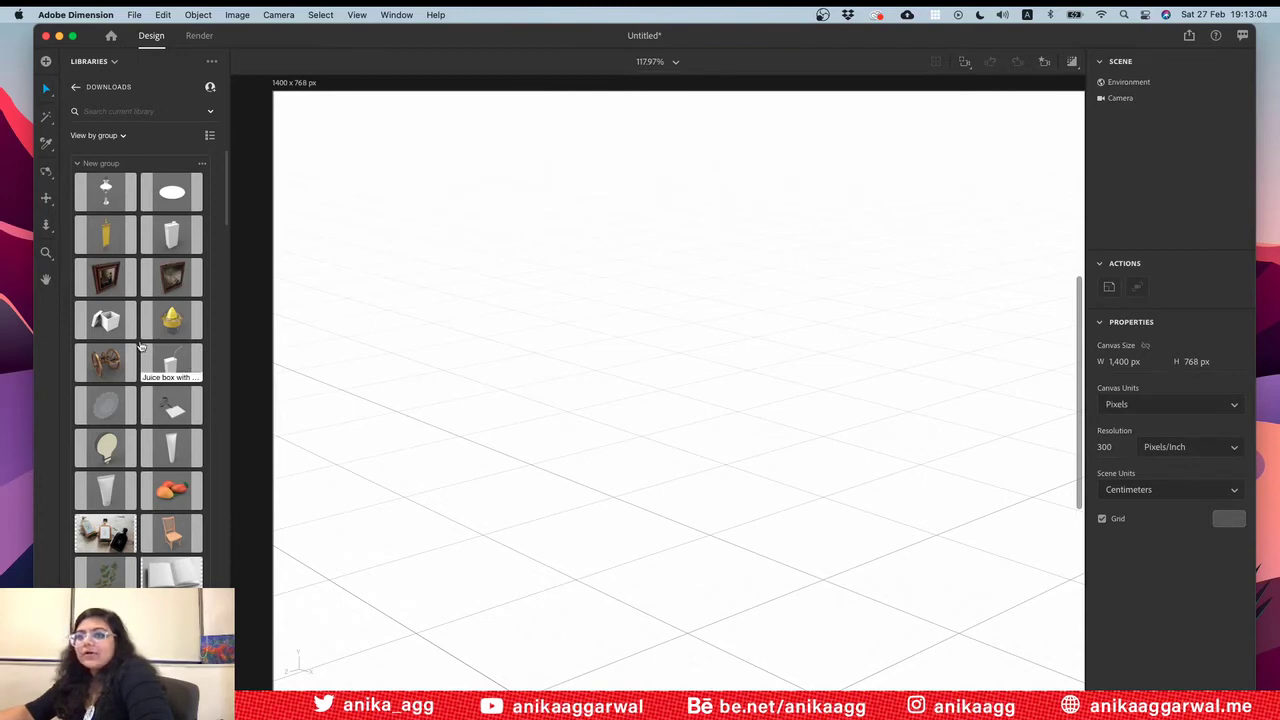
pyautogui.scroll(-3, 147, 408)
pyautogui.scroll(-12, 147, 408)
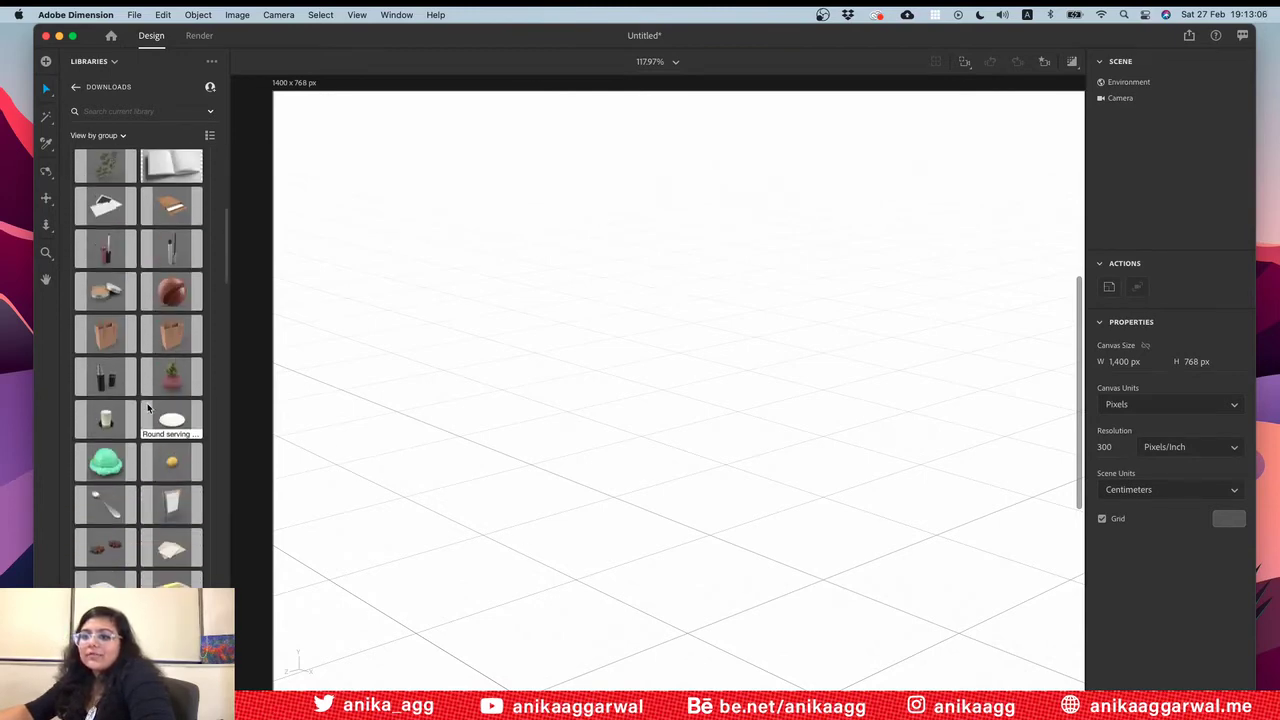
pyautogui.scroll(-6, 147, 410)
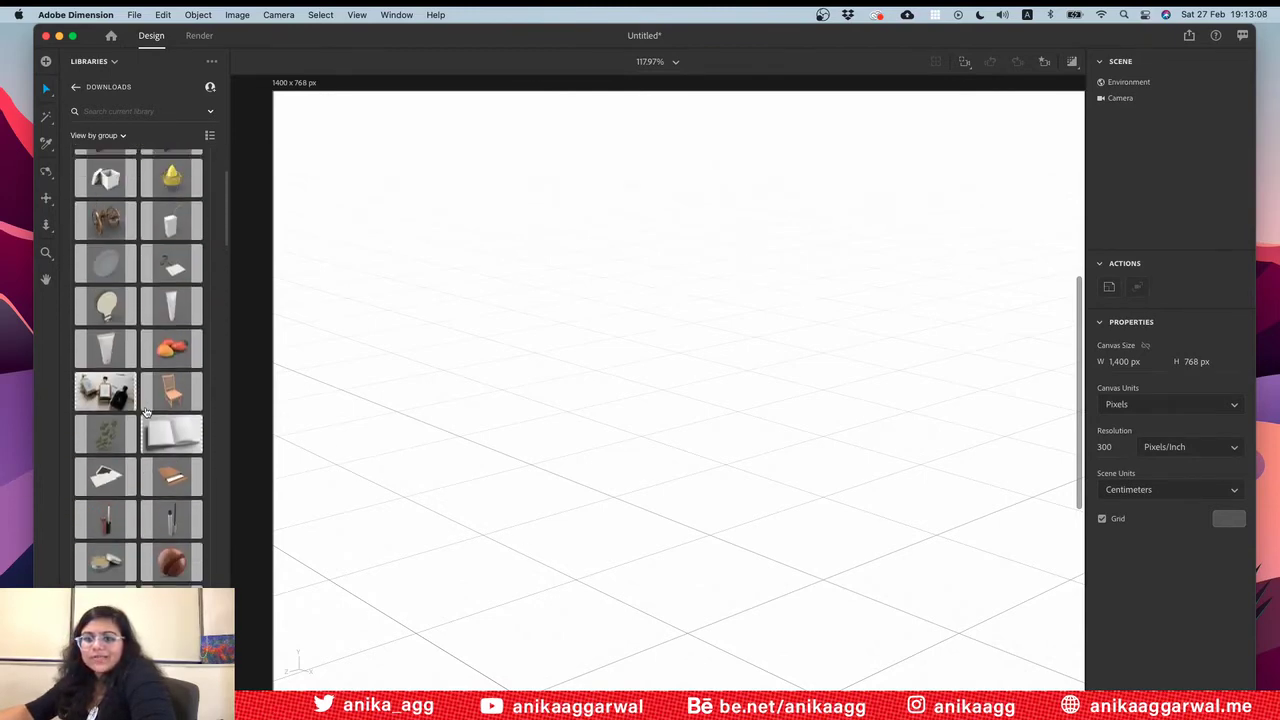
pyautogui.scroll(-15, 147, 410)
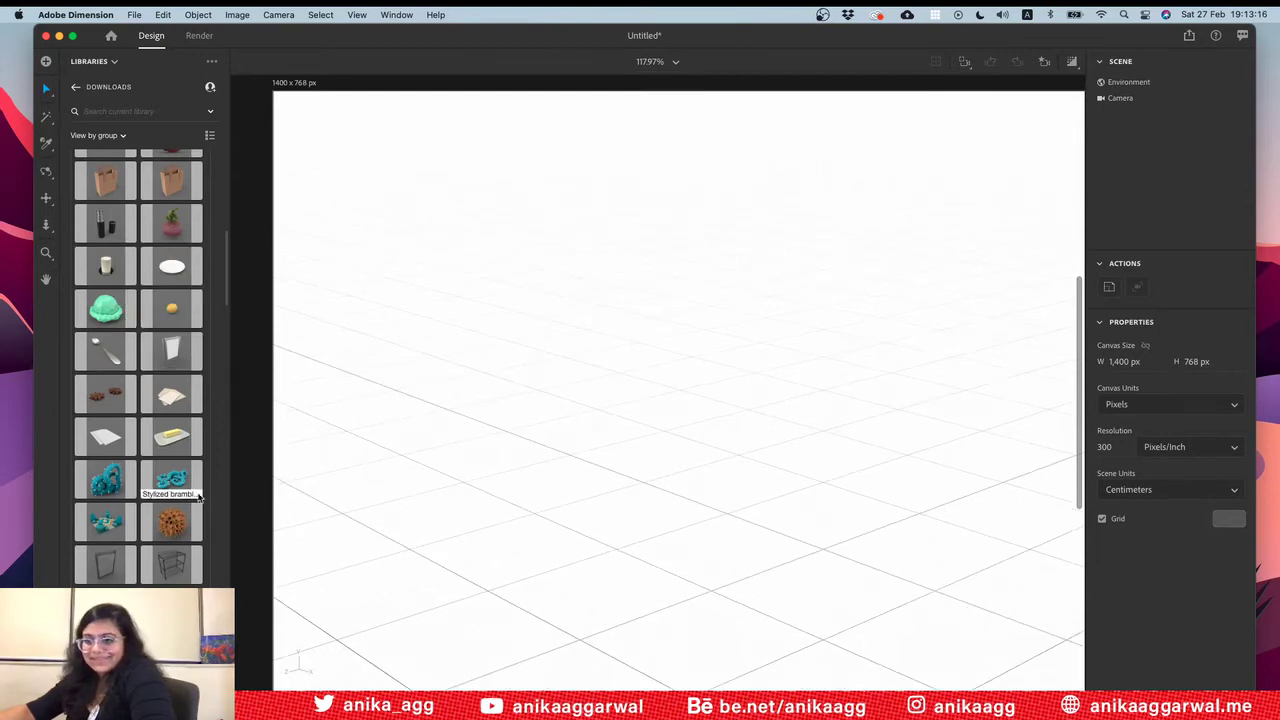
pyautogui.scroll(-3, 222, 480)
pyautogui.scroll(10, 218, 540)
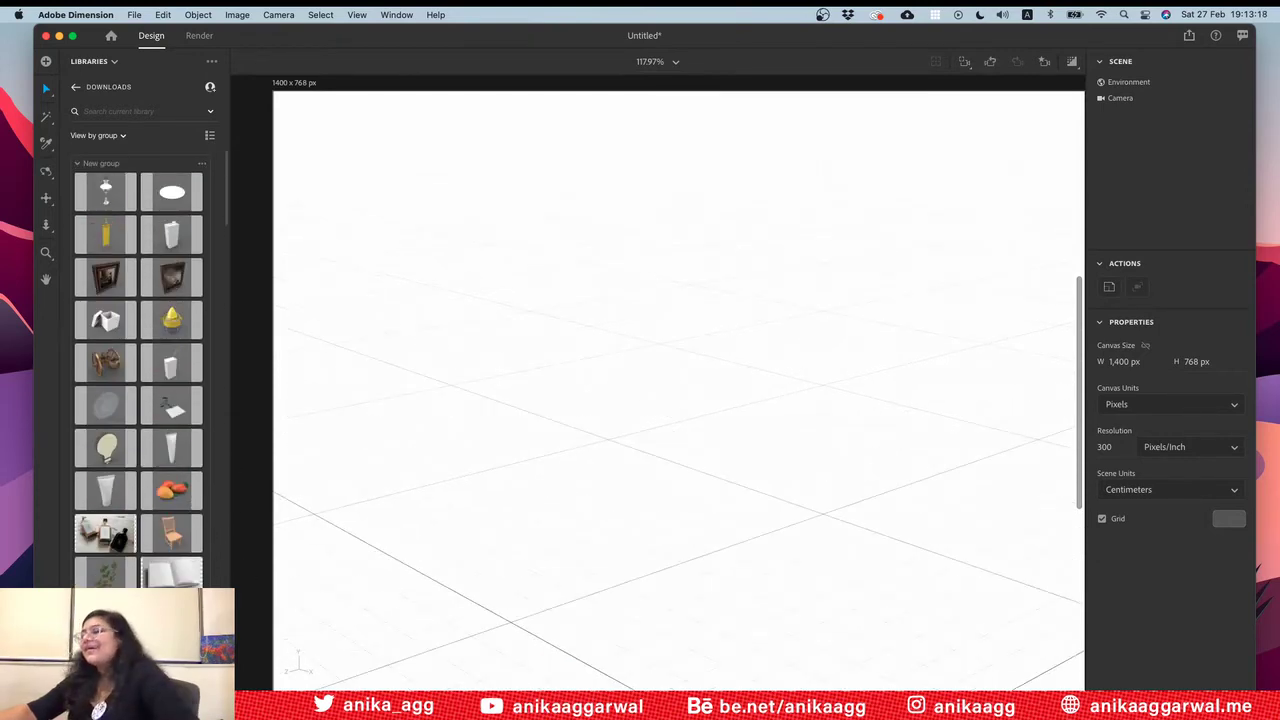
pyautogui.click(730, 496)
# Step: In the .obj model folder, preview WineBottle.obj and drag it onto the canvas
pyautogui.moveTo(645, 685)
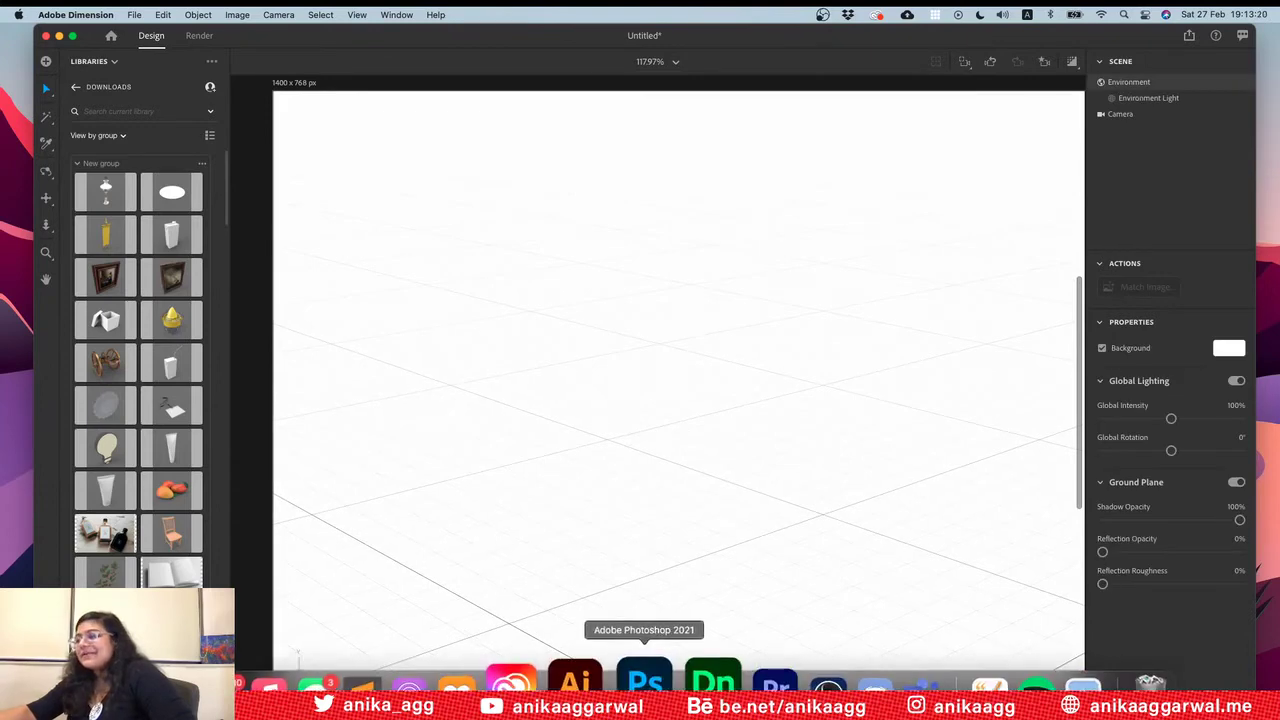
pyautogui.click(645, 688)
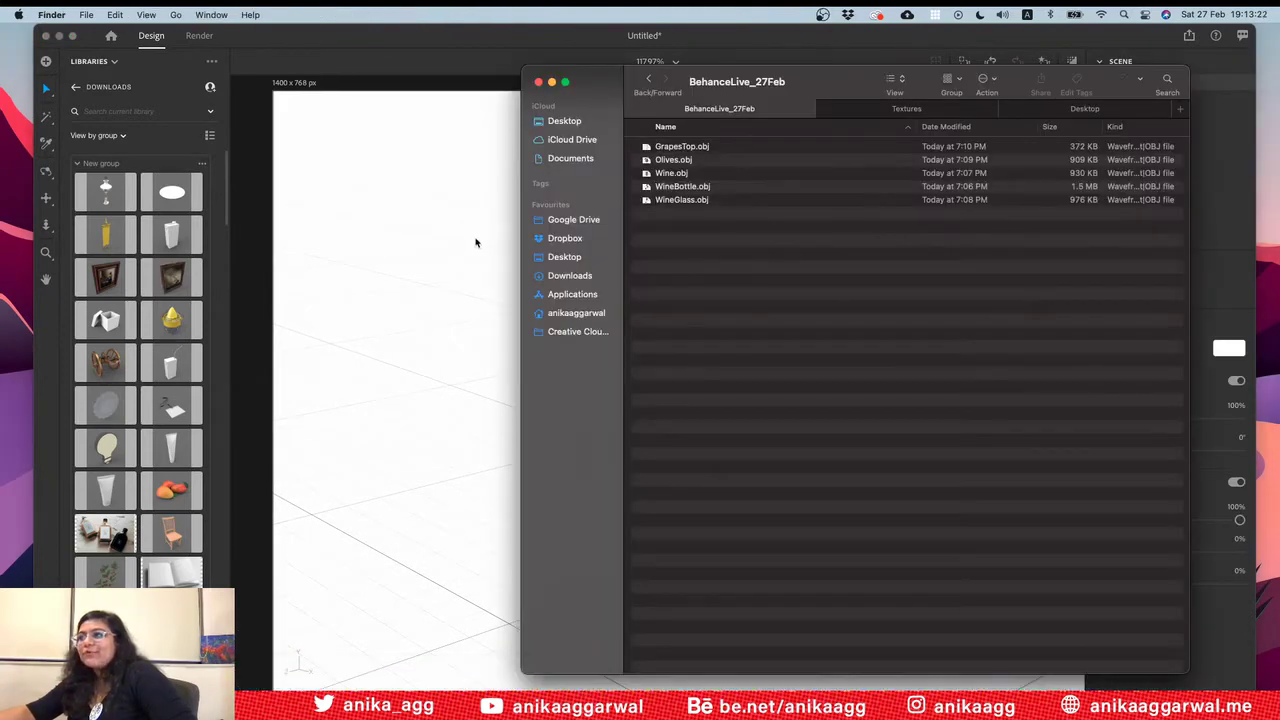
pyautogui.click(668, 198)
pyautogui.click(690, 187)
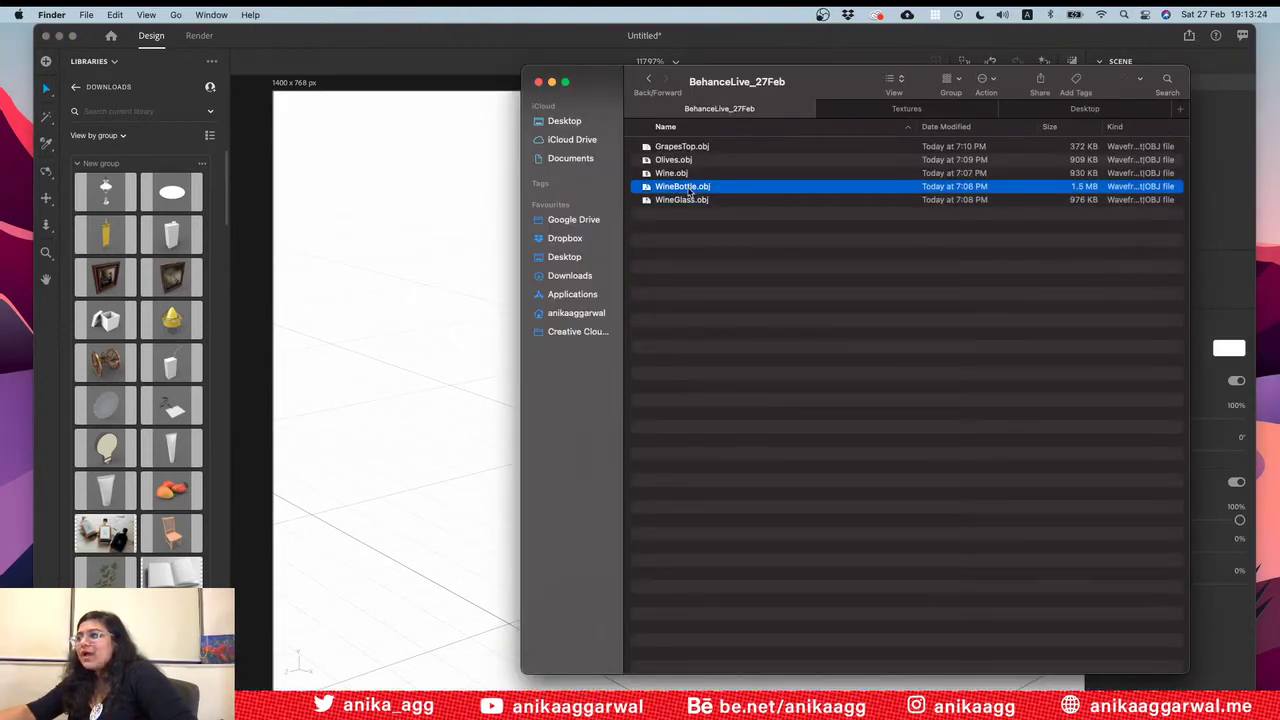
pyautogui.press('space')
pyautogui.press('space')
pyautogui.moveTo(697, 196); pyautogui.dragTo(400, 366)
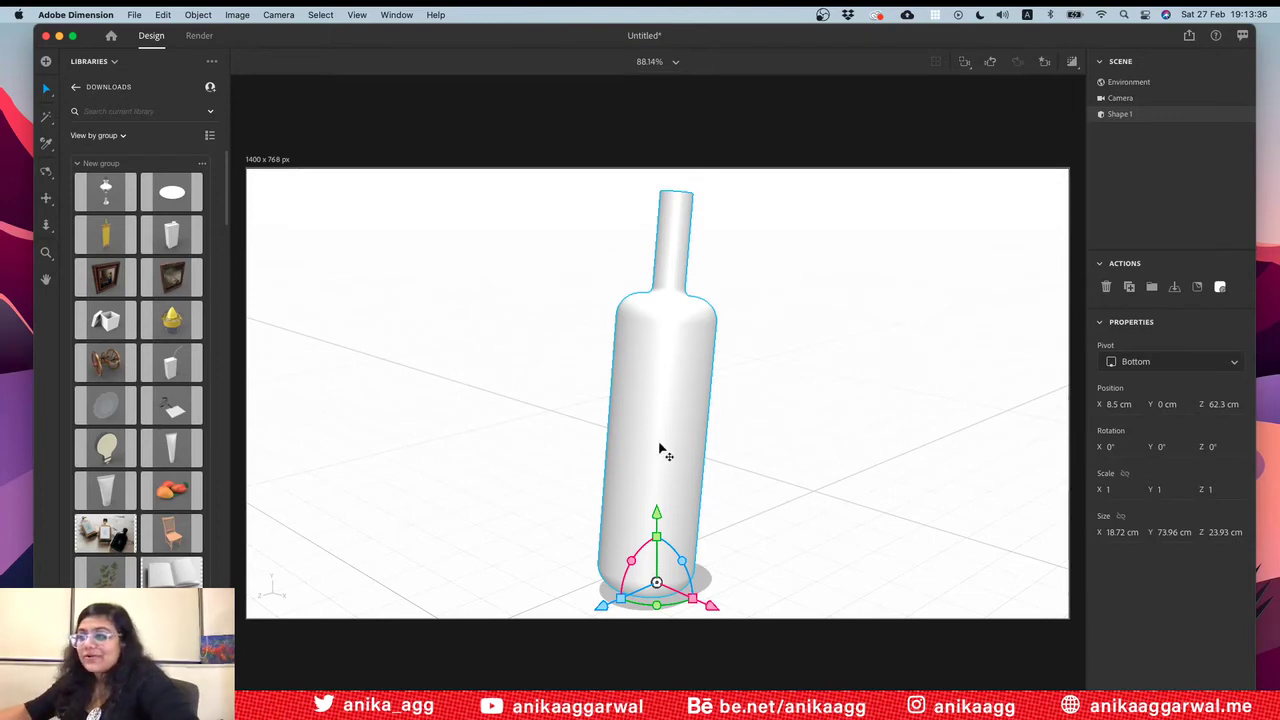
# Step: Rotate the bottle on its Z axis to cut its sideways lean to about 1°
pyautogui.moveTo(684, 565); pyautogui.dragTo(709, 478)
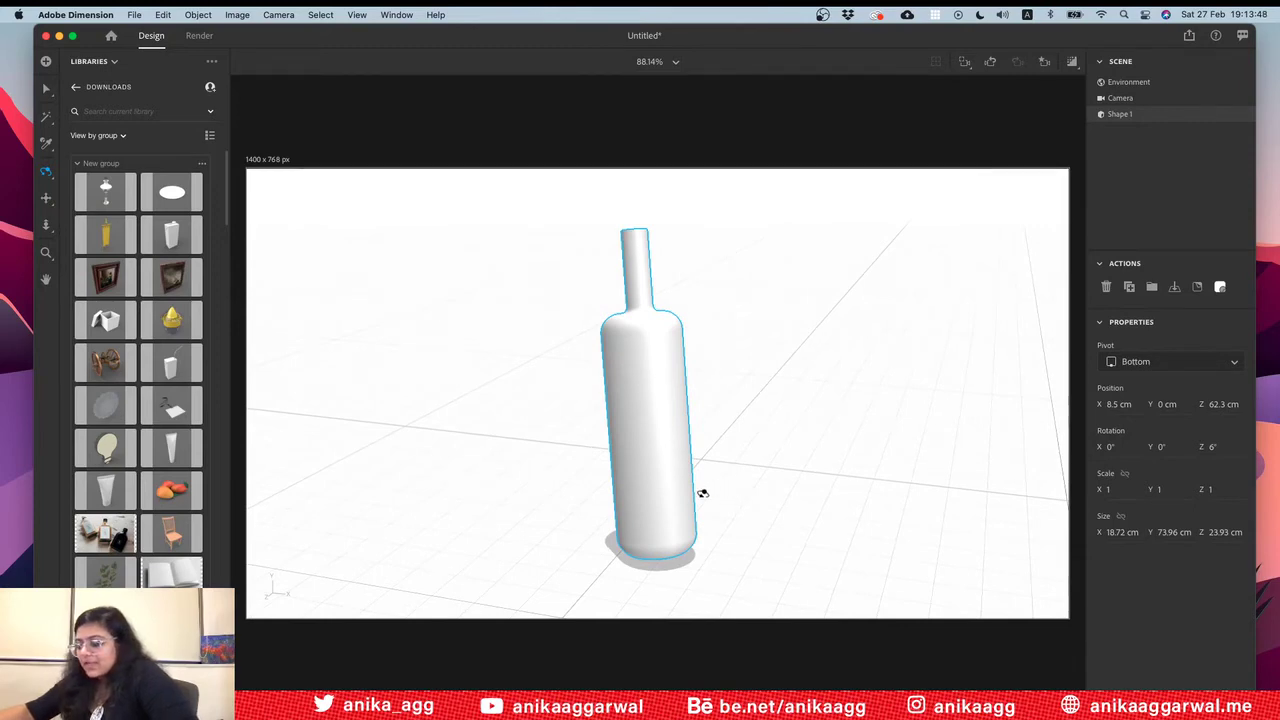
pyautogui.press('v')
pyautogui.moveTo(694, 519); pyautogui.dragTo(660, 526)
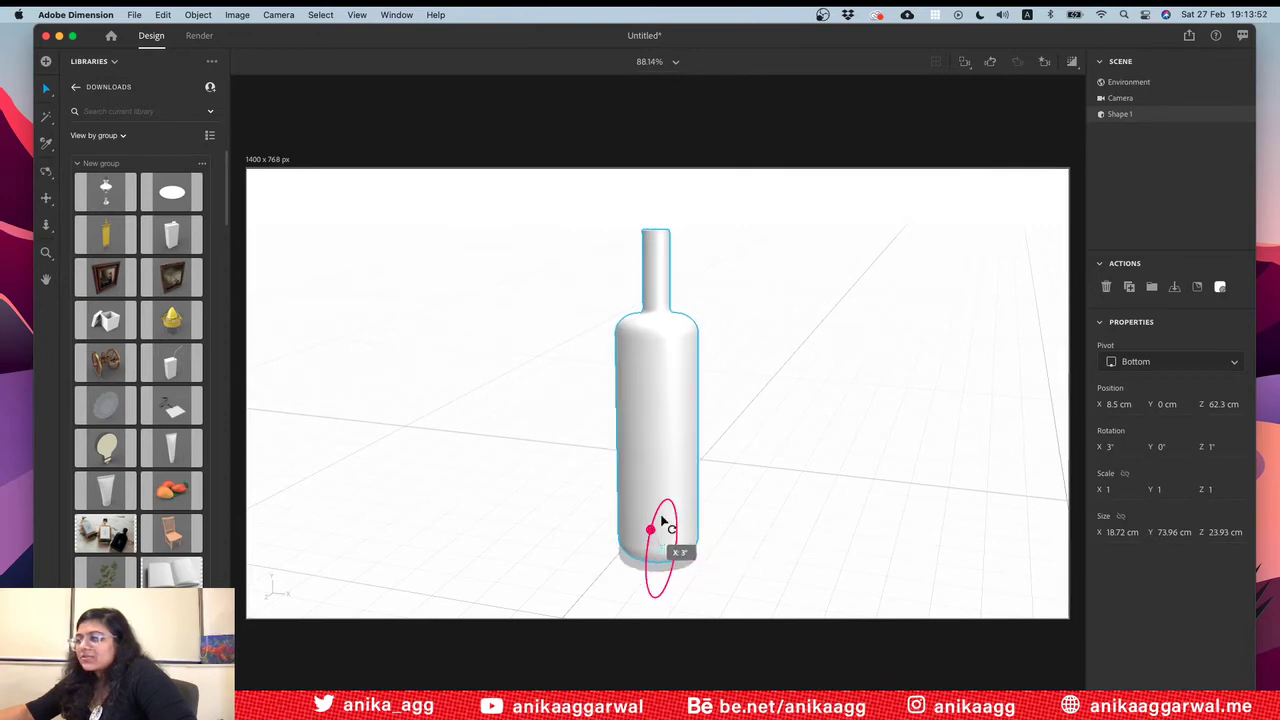
pyautogui.click(729, 480)
# Step: Orbit to check the bottle, then tip it on X to 4° so it stands upright
pyautogui.press('1')
pyautogui.moveTo(711, 563); pyautogui.dragTo(534, 580)
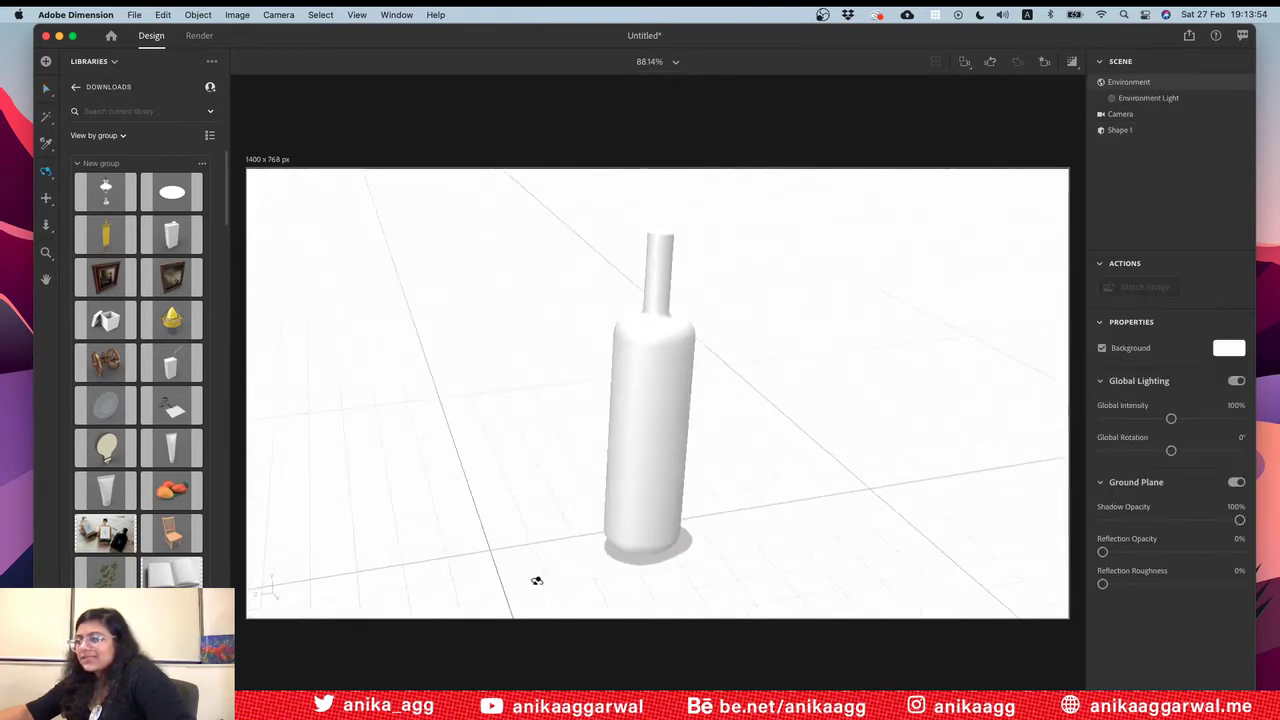
pyautogui.moveTo(731, 466); pyautogui.dragTo(594, 331)
pyautogui.press('v')
pyautogui.click(671, 428)
pyautogui.click(642, 458)
pyautogui.press('1')
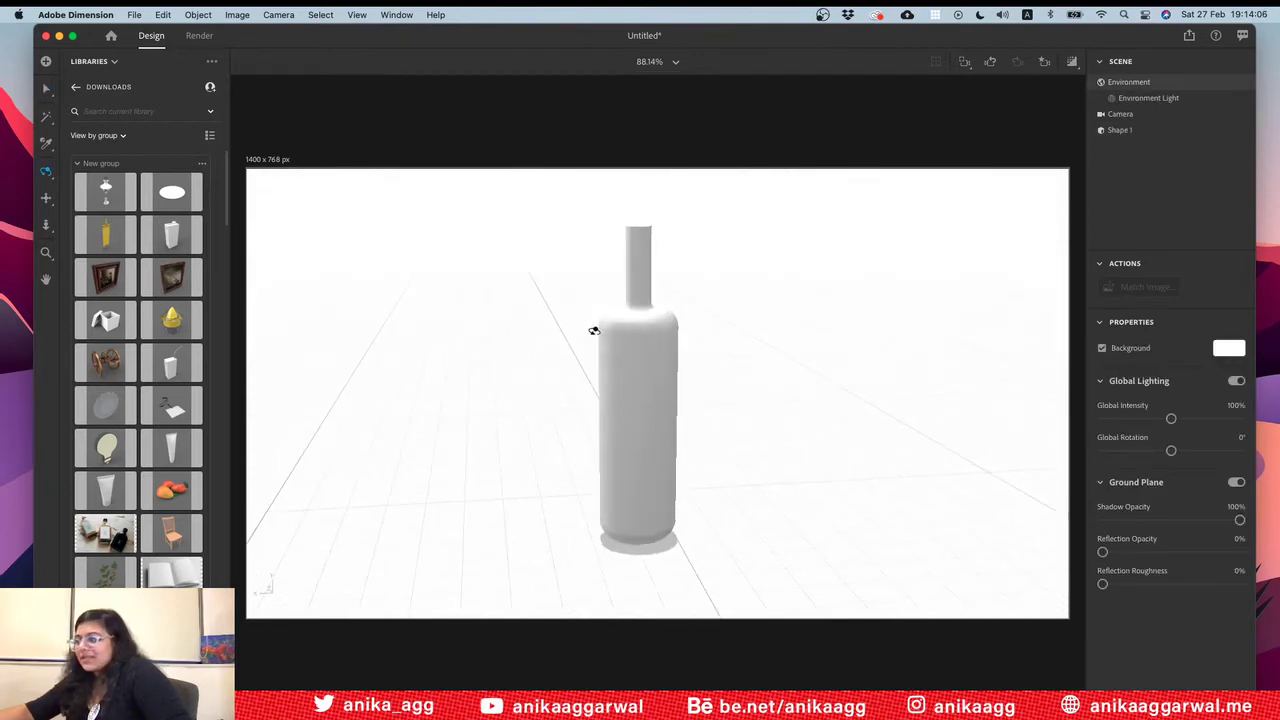
pyautogui.press('v')
pyautogui.click(662, 436)
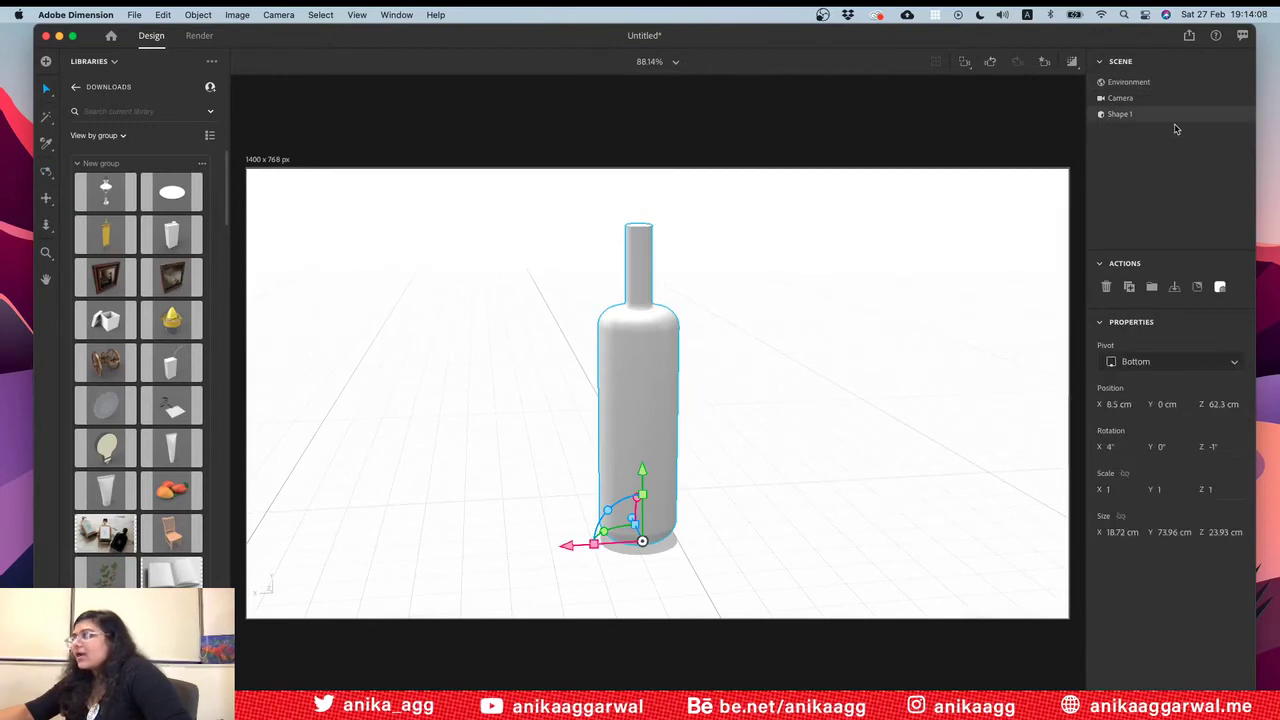
# Step: Rename Shape 1 to 'Wine Bottle' in the Scene panel
pyautogui.doubleClick(1118, 115)
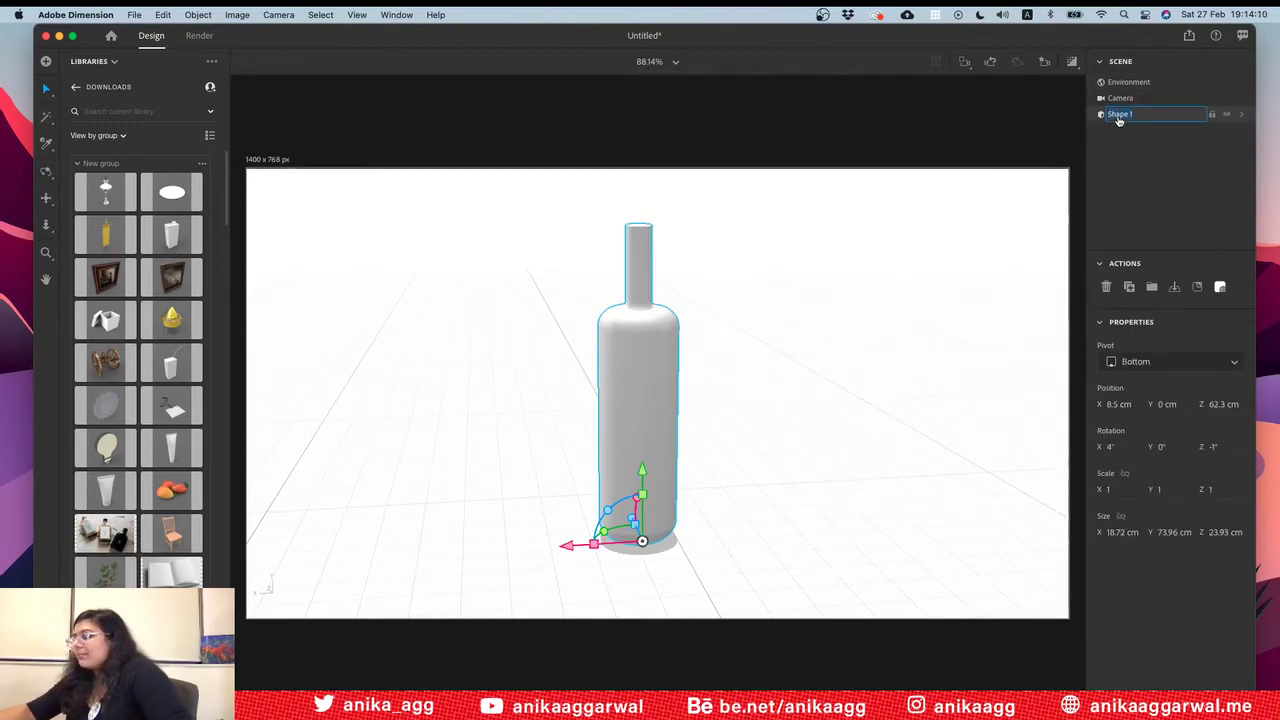
pyautogui.write('Wine Bottle')
pyautogui.press('Return')
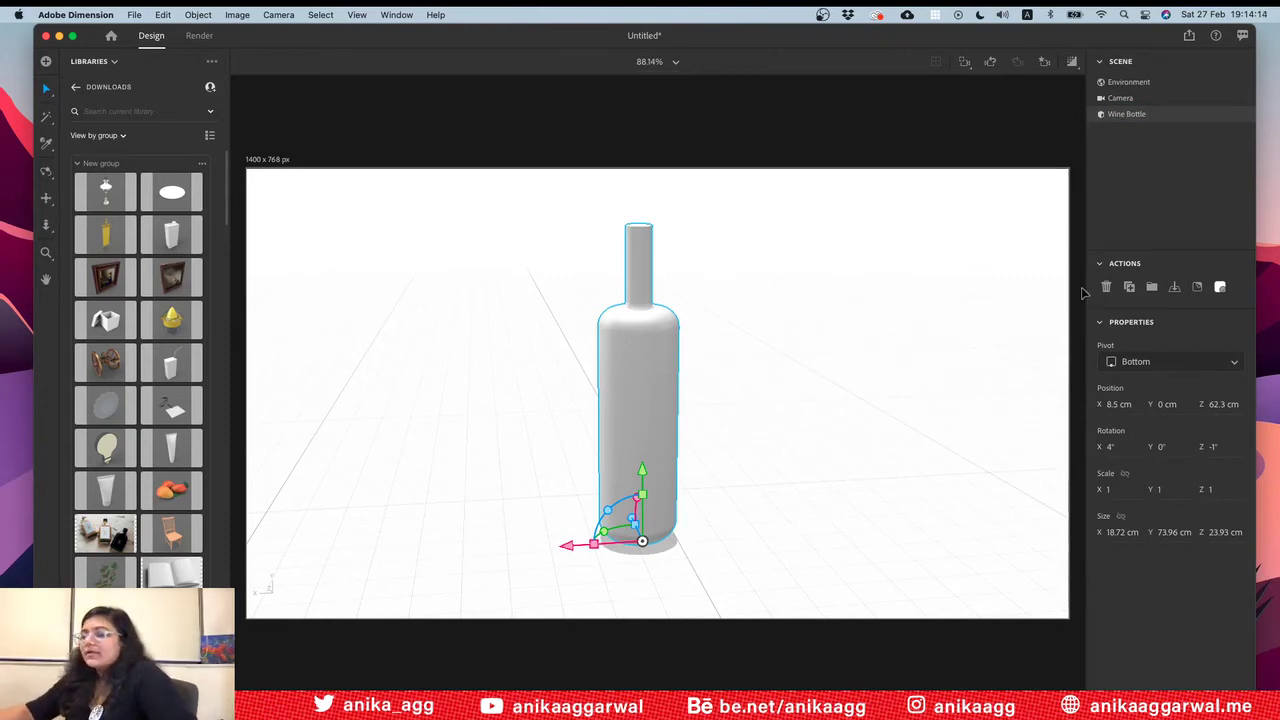
pyautogui.click(732, 397)
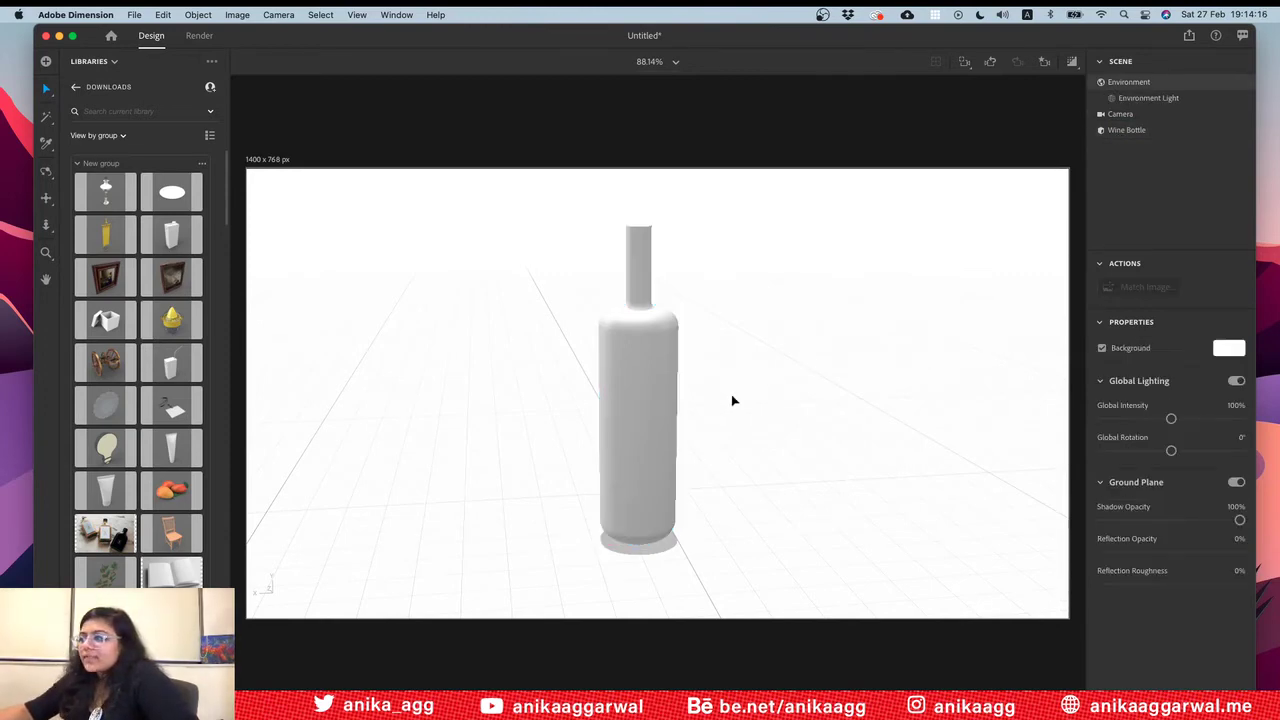
# Step: Switch the assets panel to Starter Assets and show the Materials list
pyautogui.click(112, 62)
pyautogui.click(105, 87)
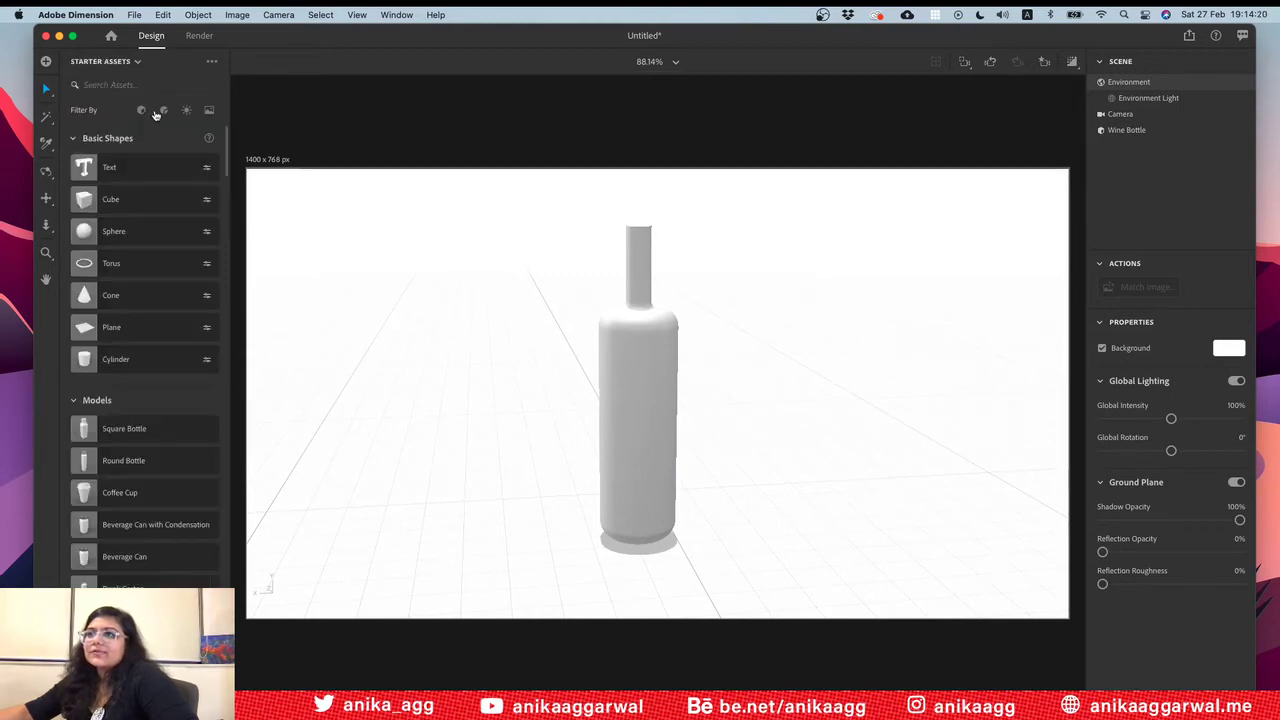
pyautogui.click(618, 368)
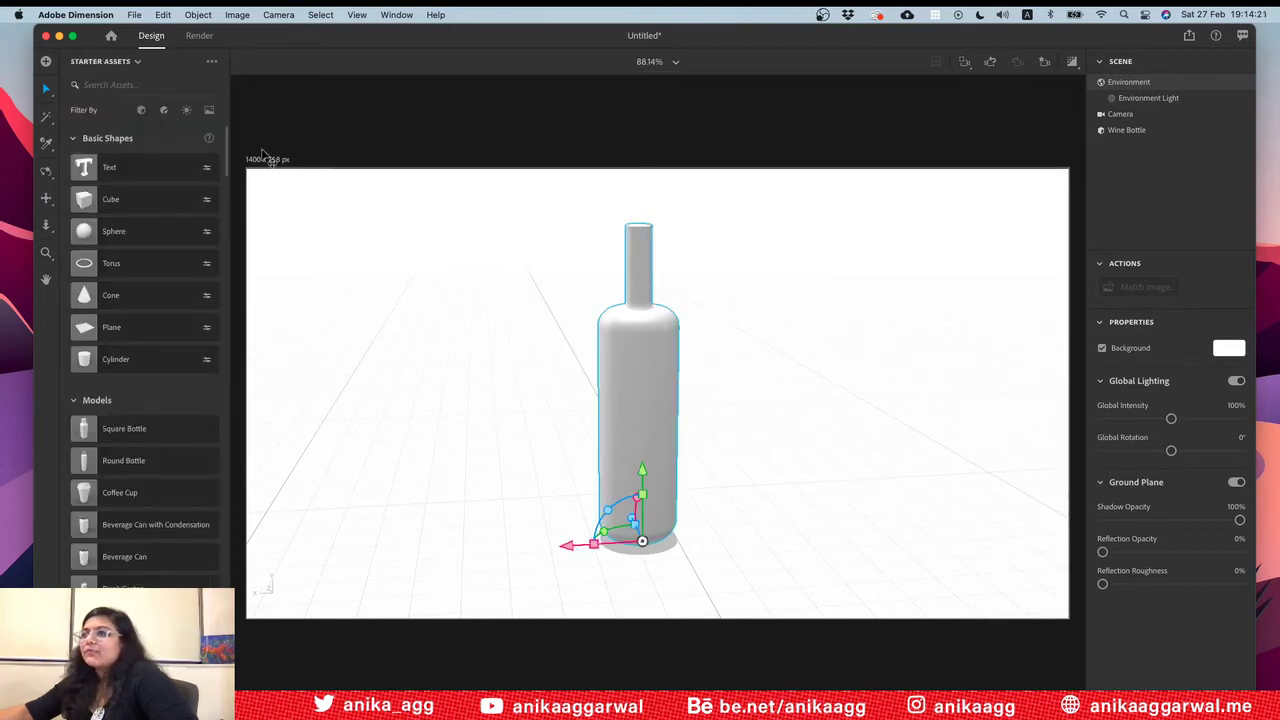
pyautogui.click(164, 110)
pyautogui.click(713, 458)
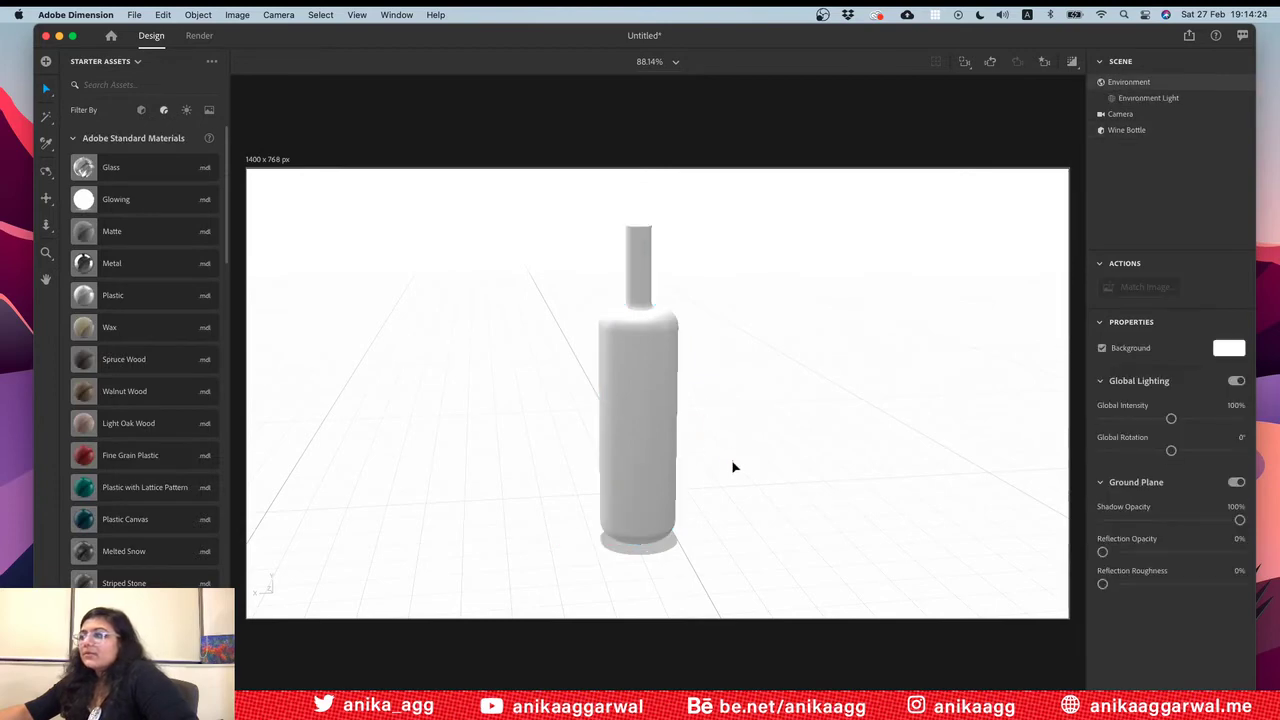
# Step: Import Wine.obj from the model folder into the scene
pyautogui.press('super+Tab')
pyautogui.click(678, 172)
pyautogui.click(688, 199)
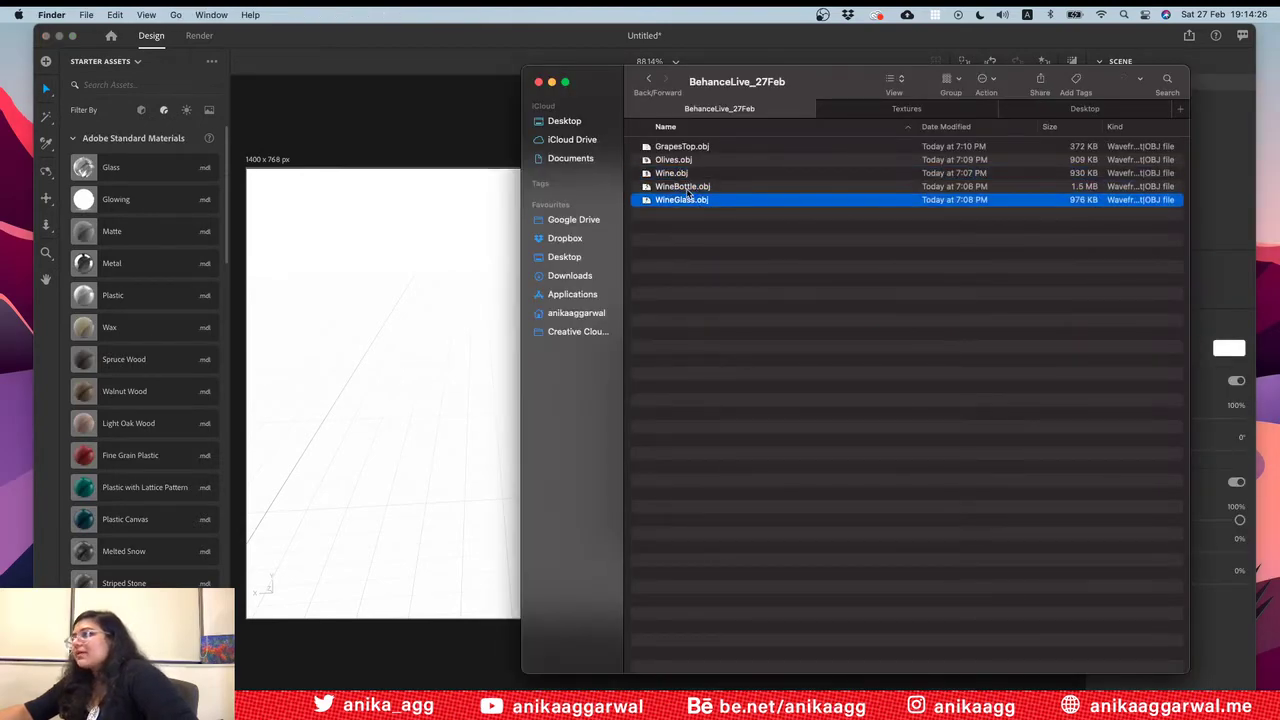
pyautogui.moveTo(688, 180); pyautogui.dragTo(483, 374)
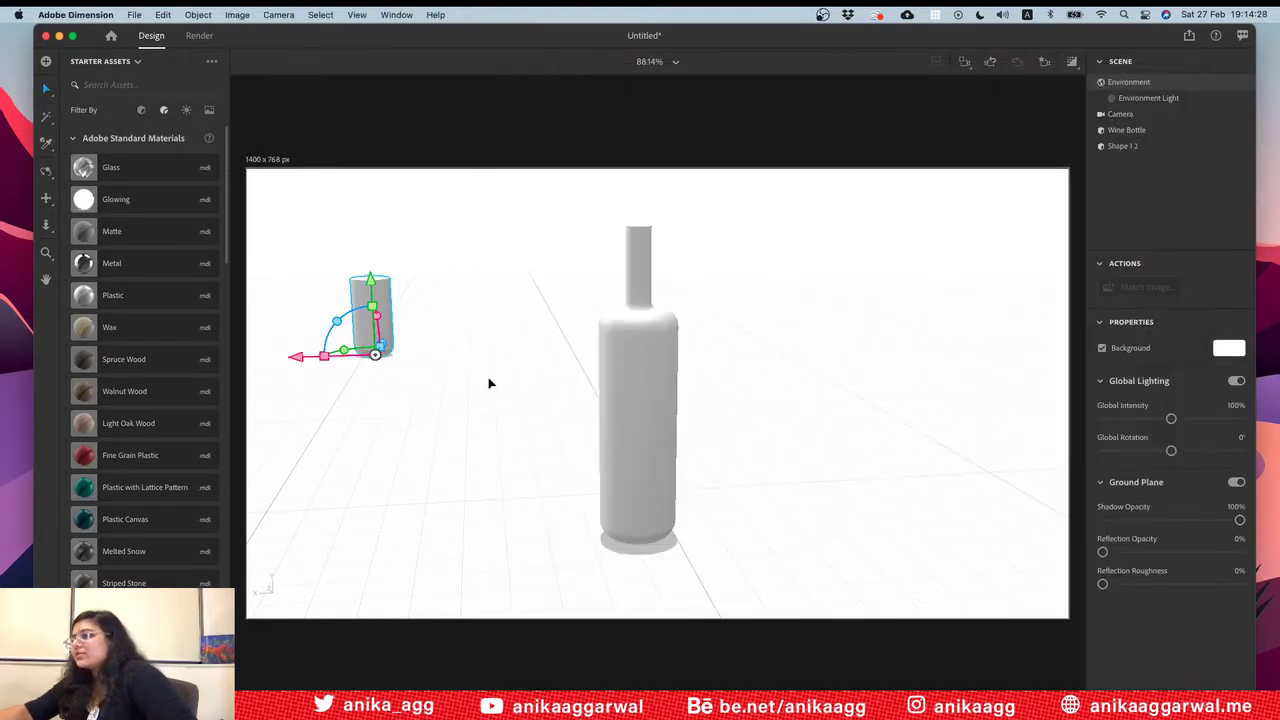
# Step: Move the wine model to the bottle's base and give the bottle the Glass material
pyautogui.moveTo(388, 305); pyautogui.dragTo(674, 437)
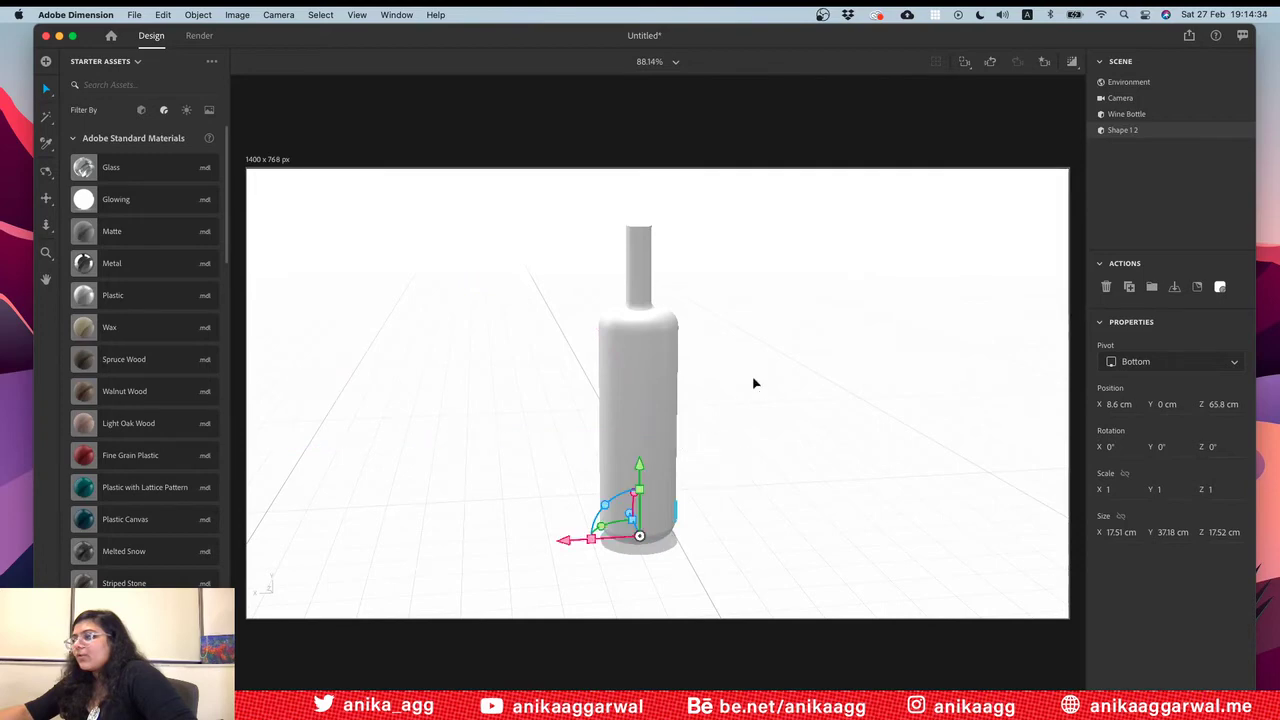
pyautogui.click(640, 347)
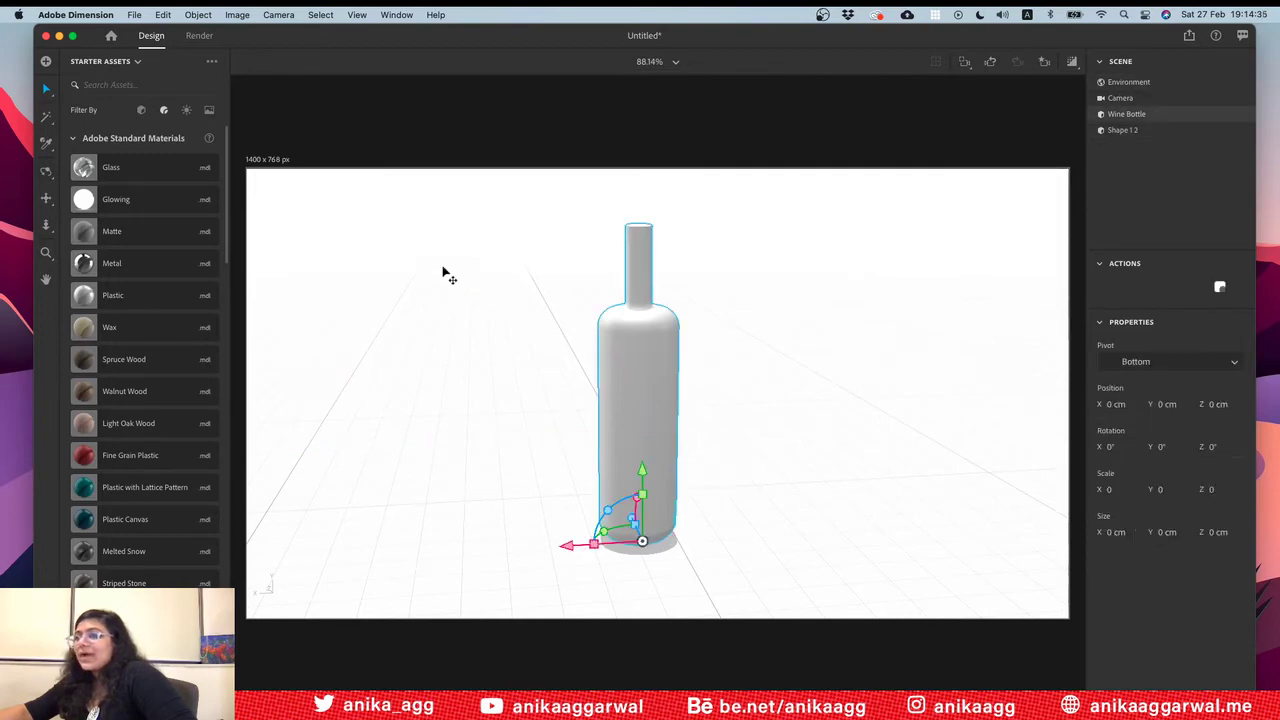
pyautogui.click(133, 177)
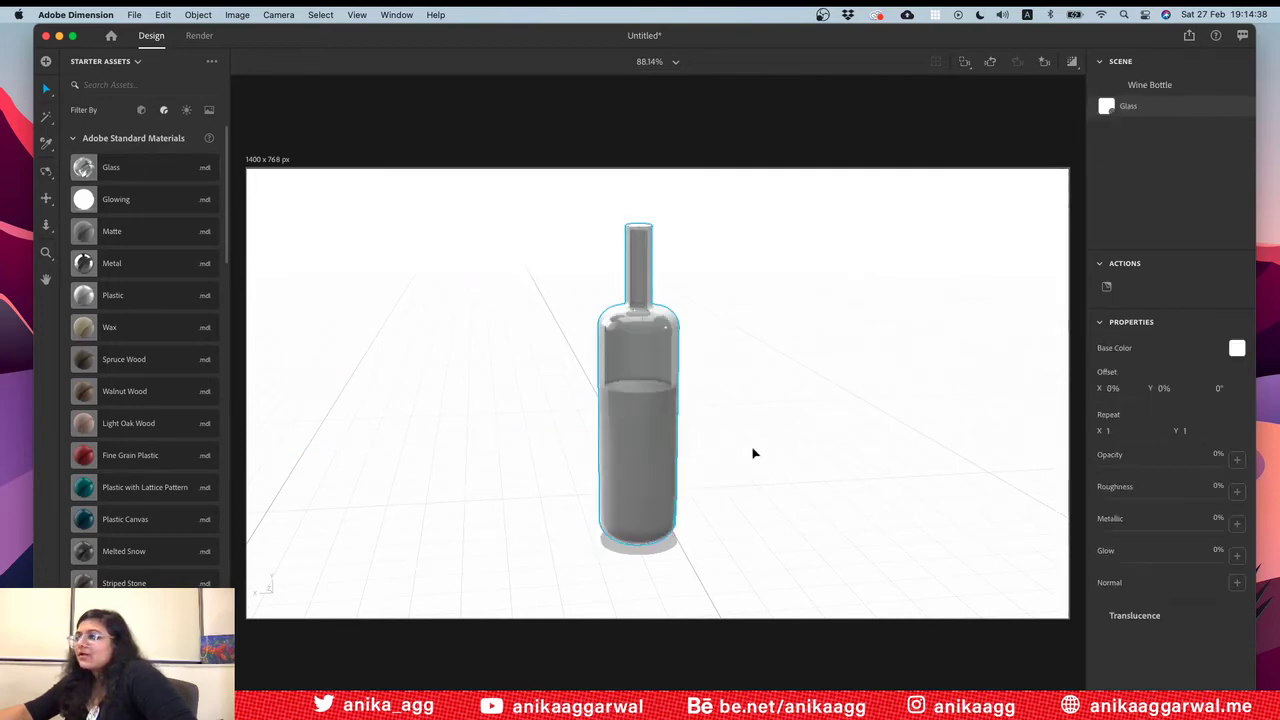
pyautogui.click(642, 424)
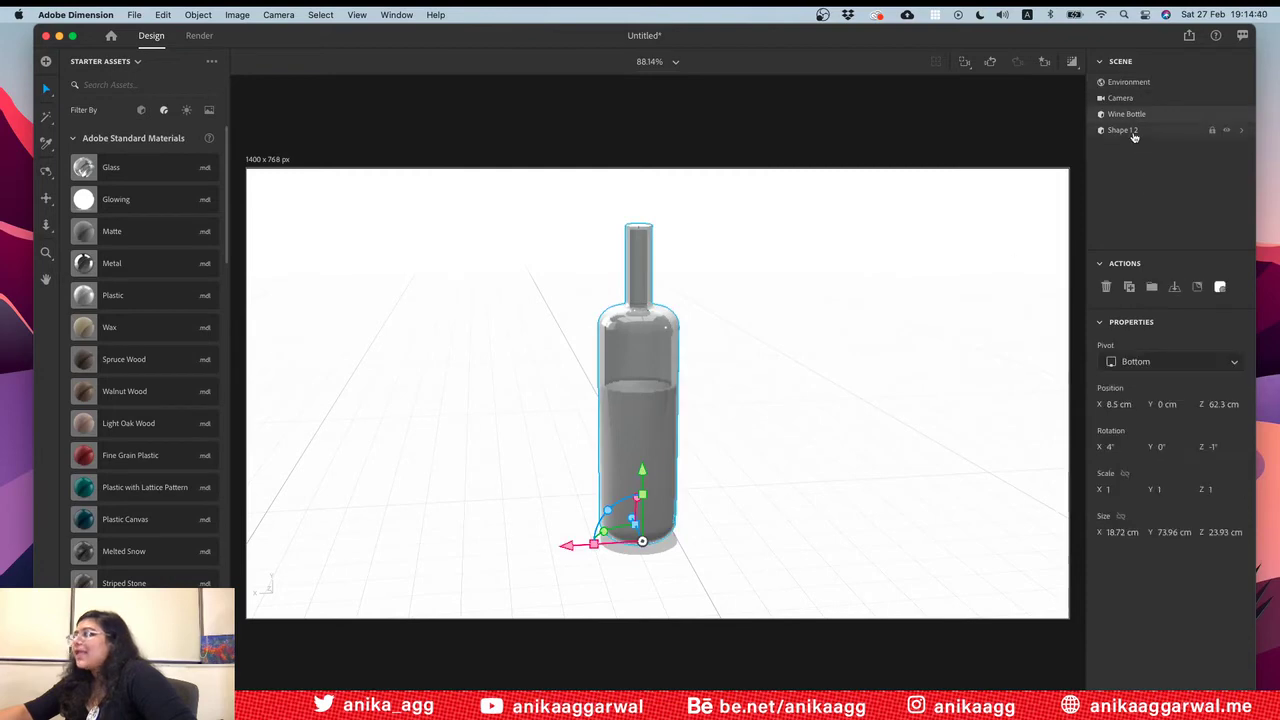
# Step: Rename the liquid shape 'Wine Inside' and lock Wine Bottle
pyautogui.click(1131, 132)
pyautogui.doubleClick(1122, 130)
pyautogui.write('Wine In')
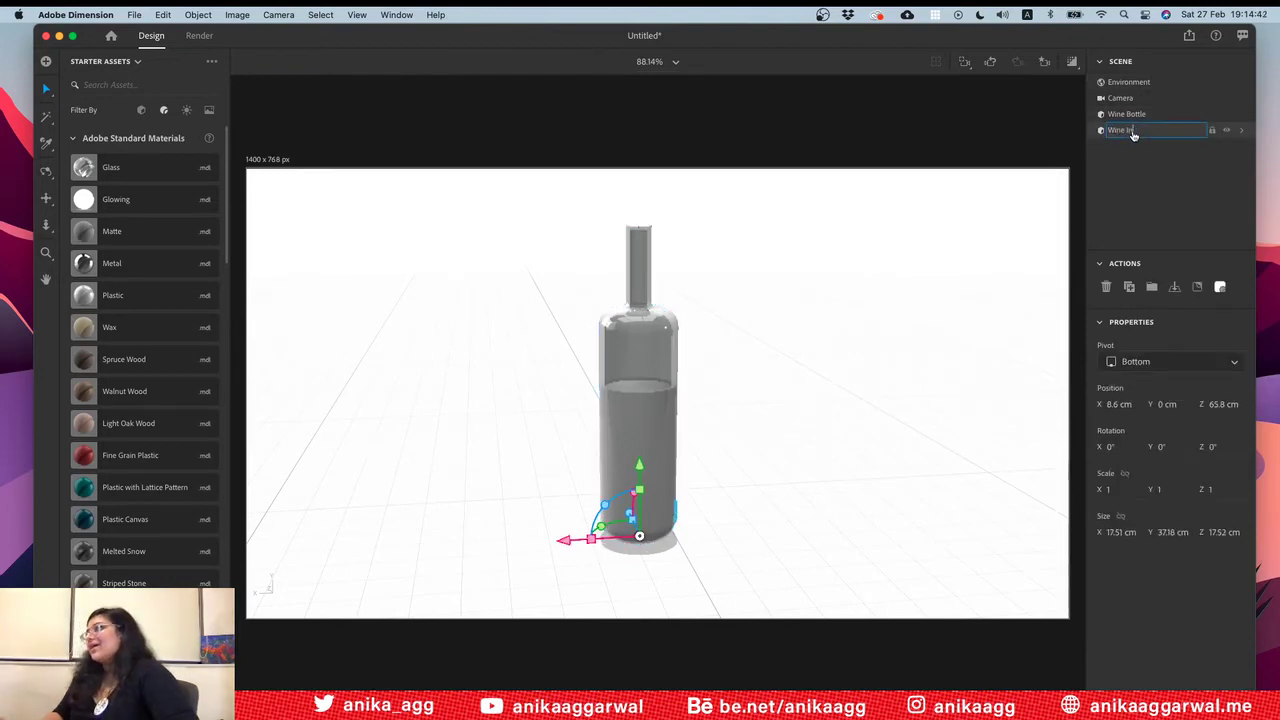
pyautogui.write('side')
pyautogui.press('Return')
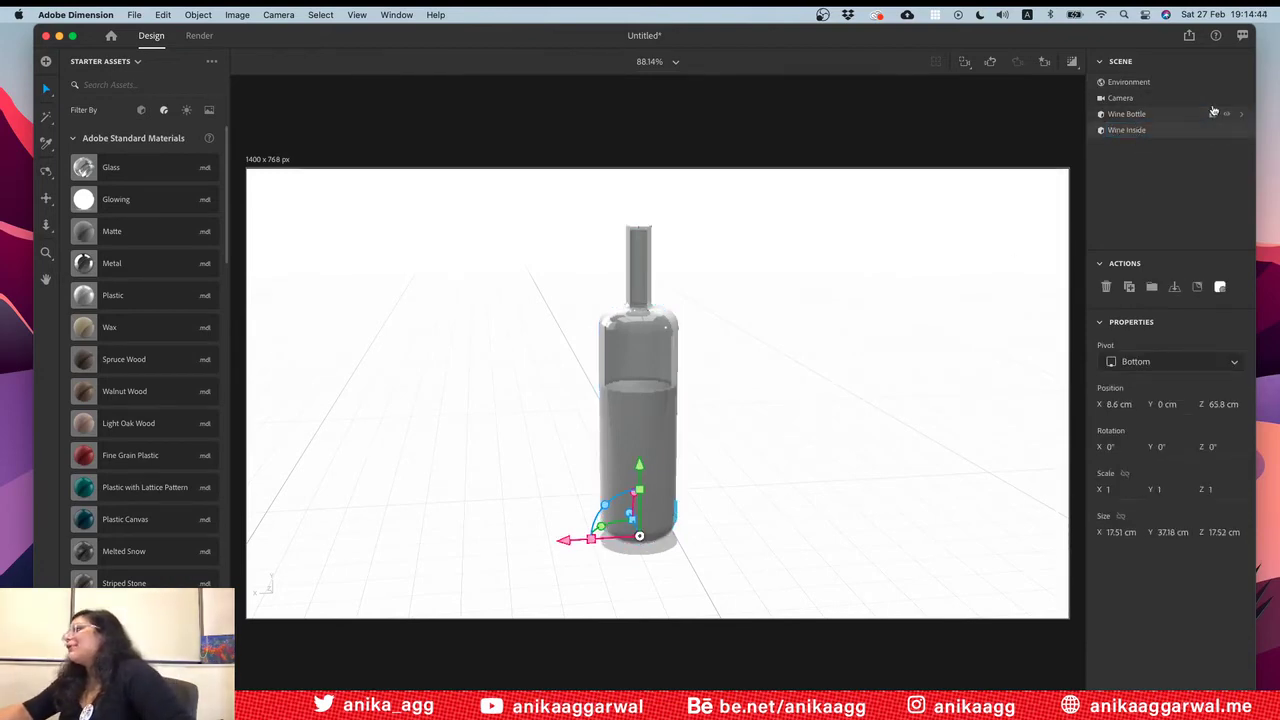
pyautogui.click(1213, 115)
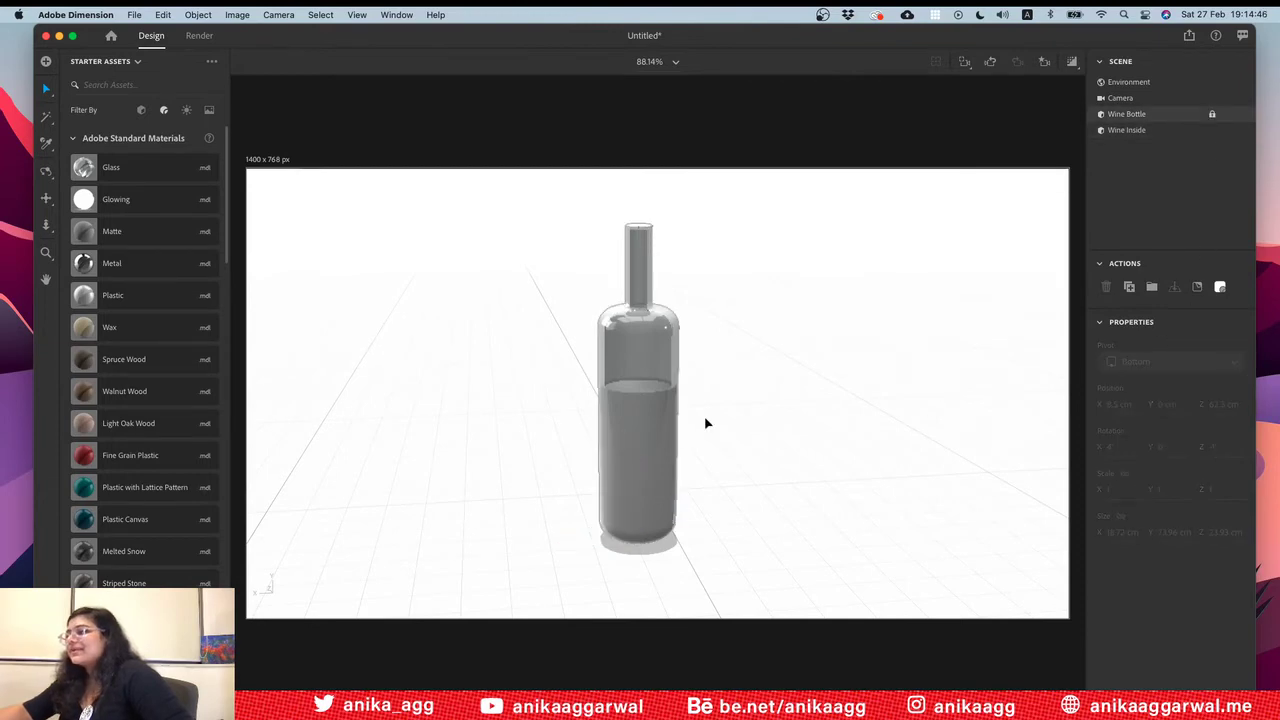
pyautogui.click(588, 491)
pyautogui.click(638, 415)
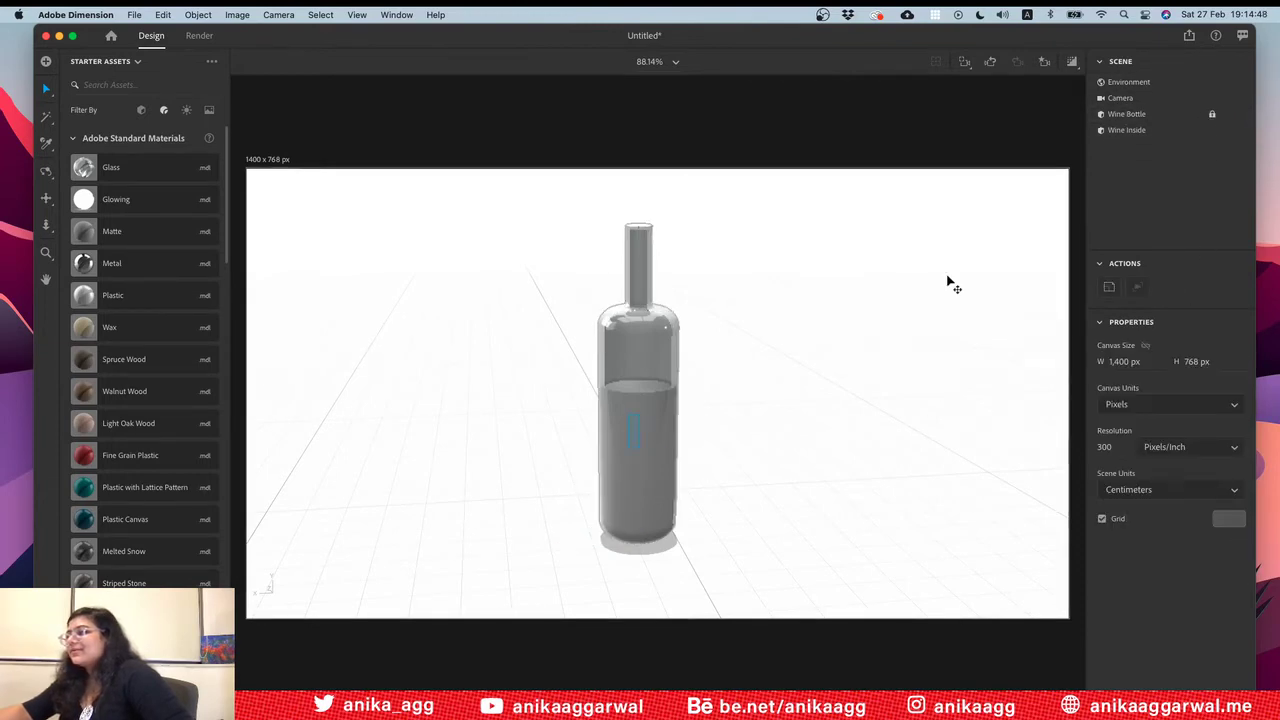
# Step: Flip Wine Inside so it fits inside the bottle, then hide Wine Bottle
pyautogui.click(1215, 88)
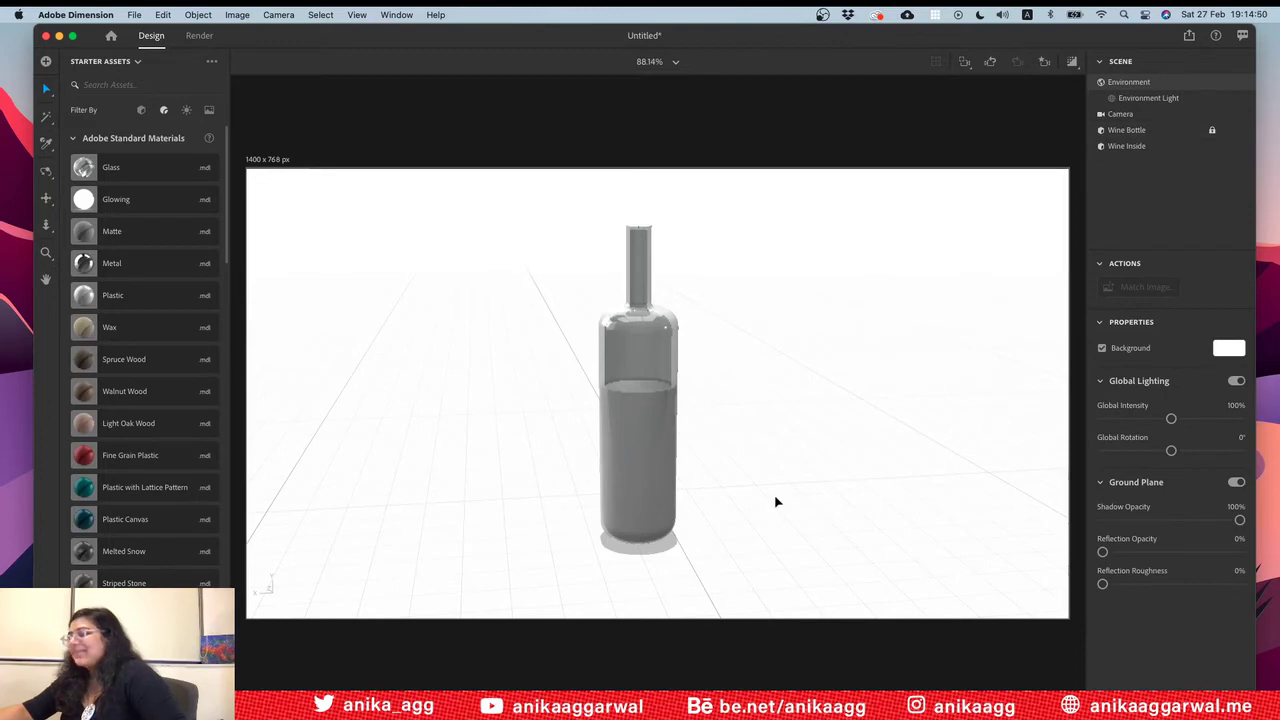
pyautogui.press('1')
pyautogui.moveTo(701, 485); pyautogui.dragTo(897, 537)
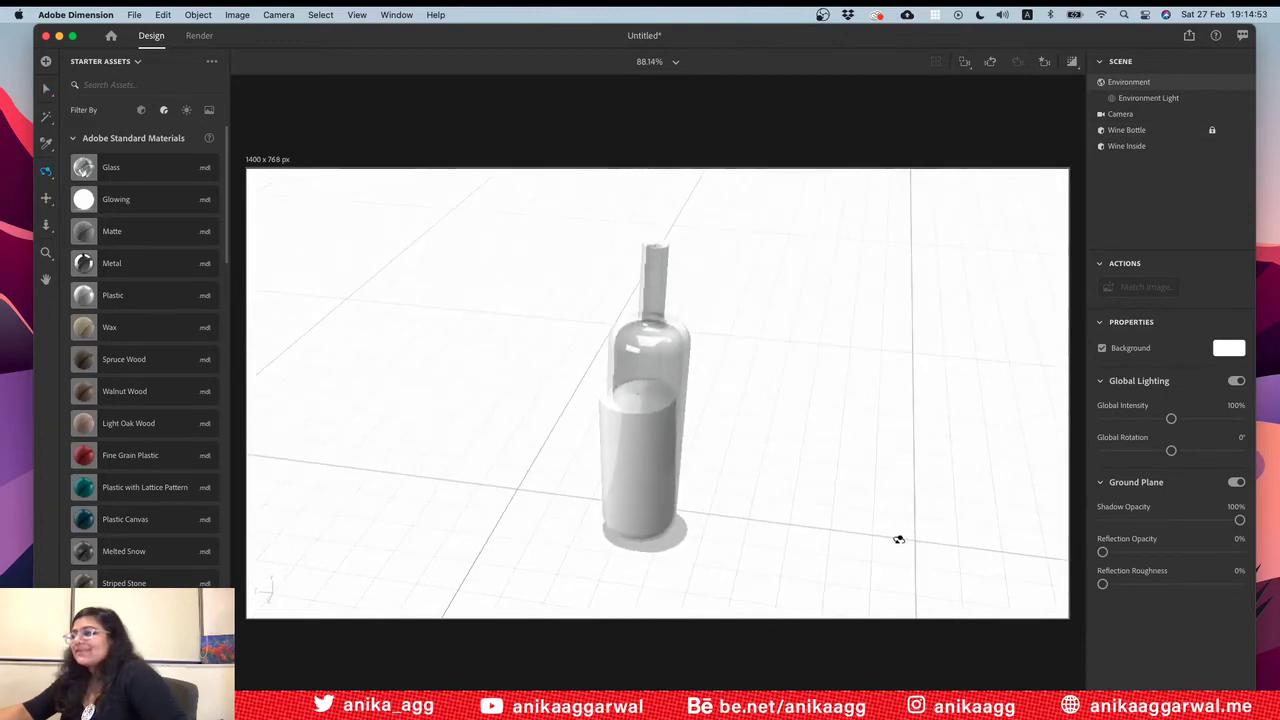
pyautogui.click(1136, 146)
pyautogui.press('v')
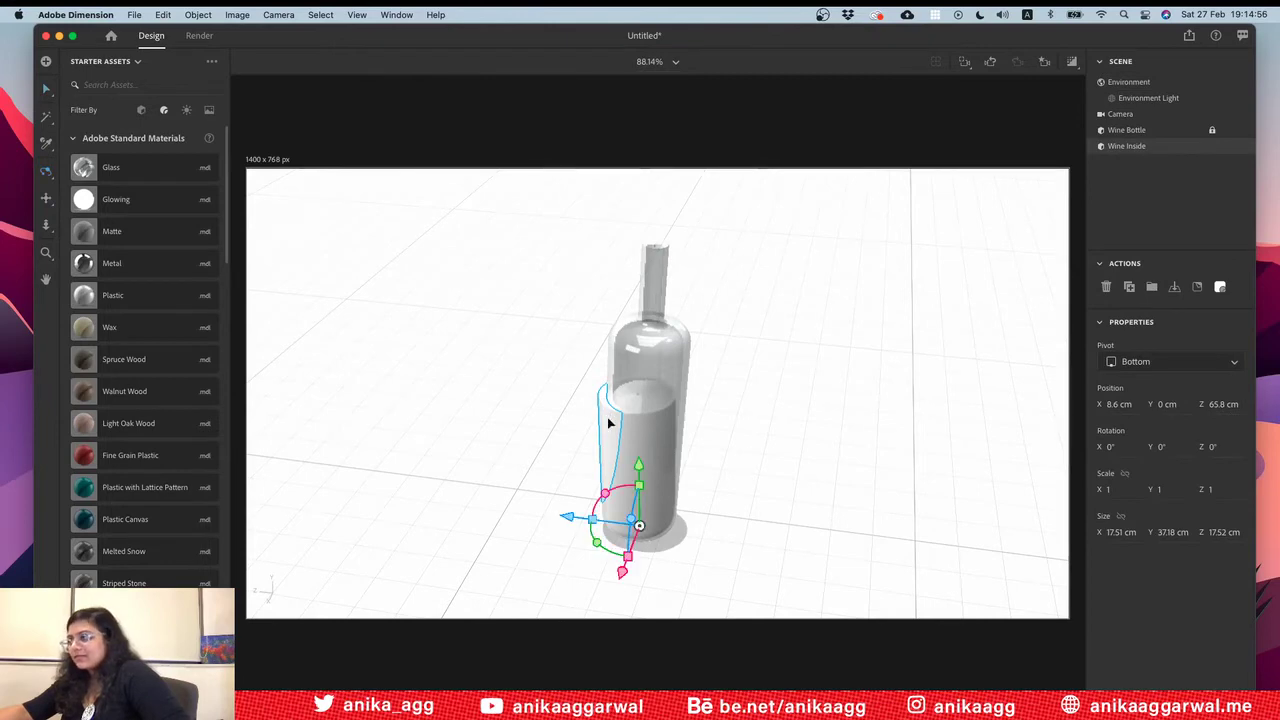
pyautogui.moveTo(606, 494); pyautogui.dragTo(632, 522)
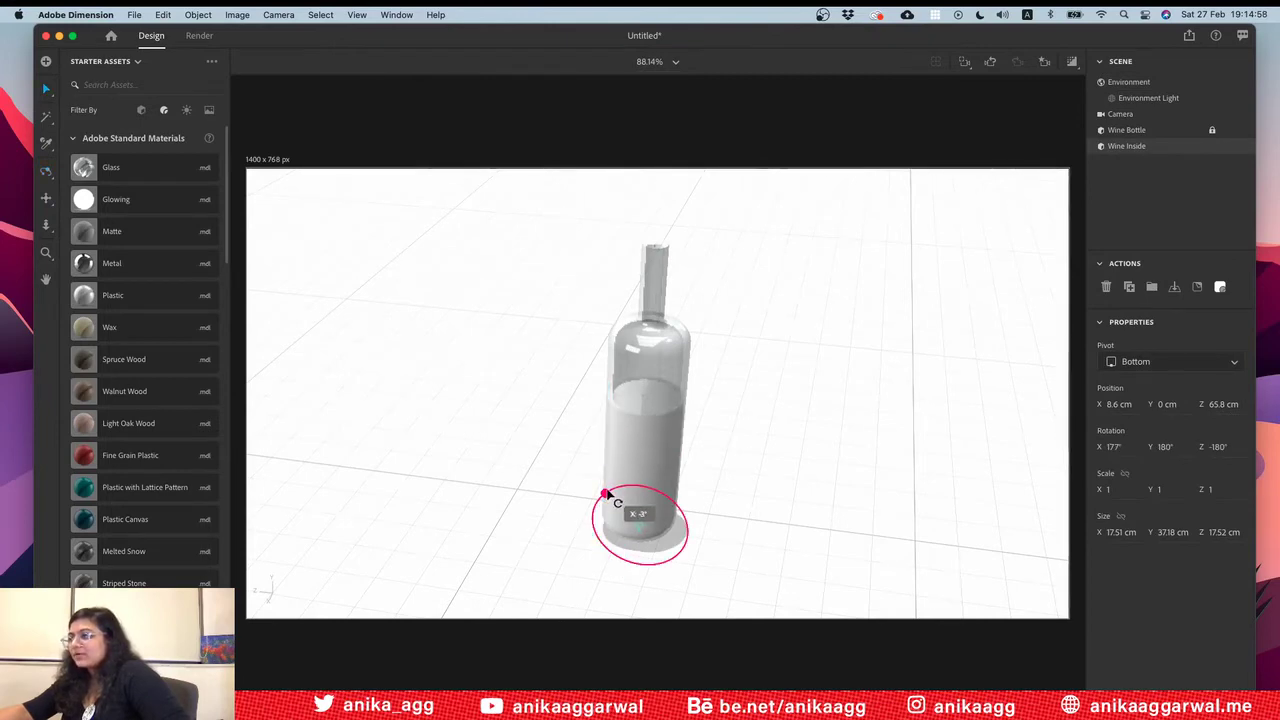
pyautogui.click(780, 443)
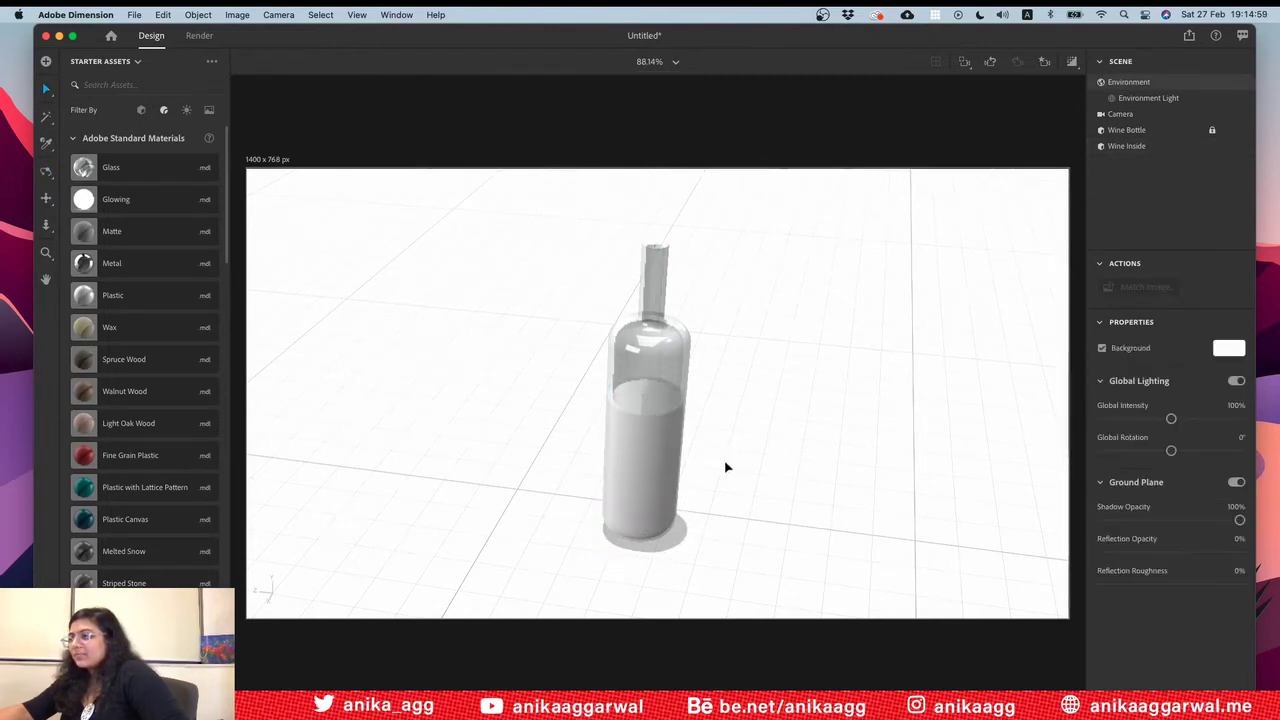
pyautogui.click(1227, 130)
pyautogui.click(1135, 146)
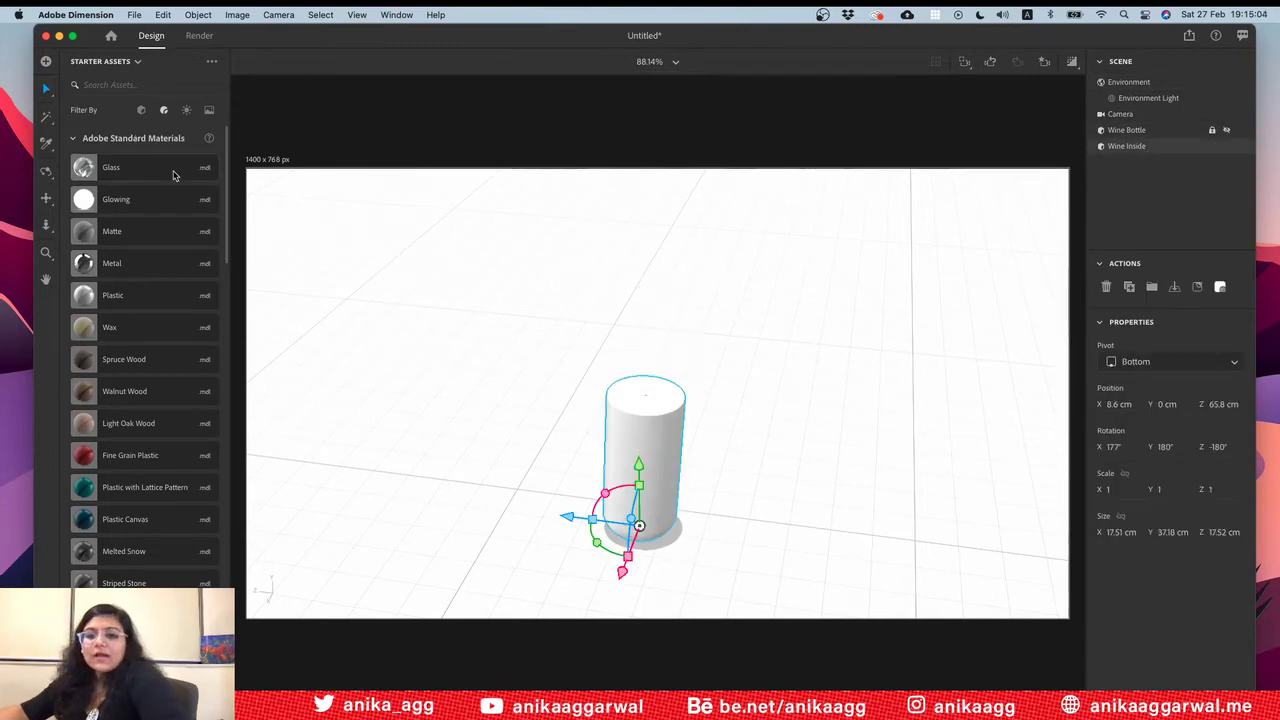
# Step: Apply the Water material from Starter Assets to Wine Inside
pyautogui.scroll(-5, 151, 387)
pyautogui.scroll(-3, 153, 396)
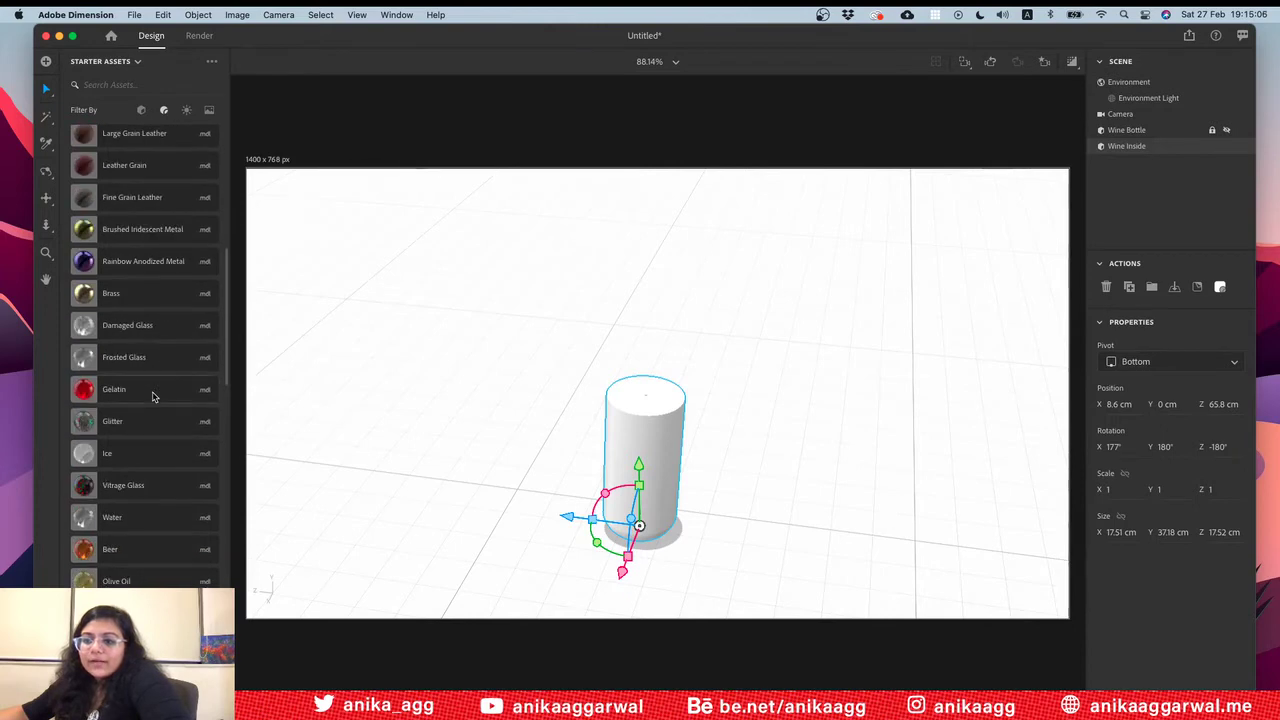
pyautogui.scroll(8, 122, 345)
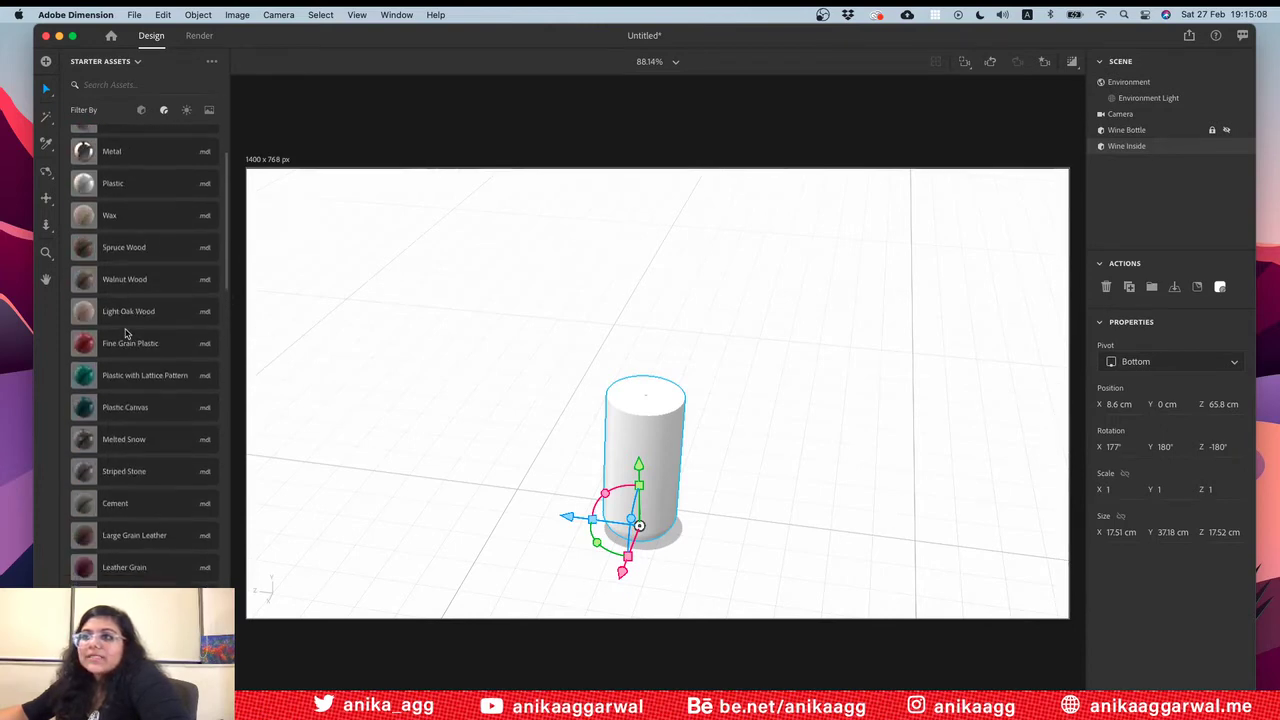
pyautogui.scroll(-3, 127, 343)
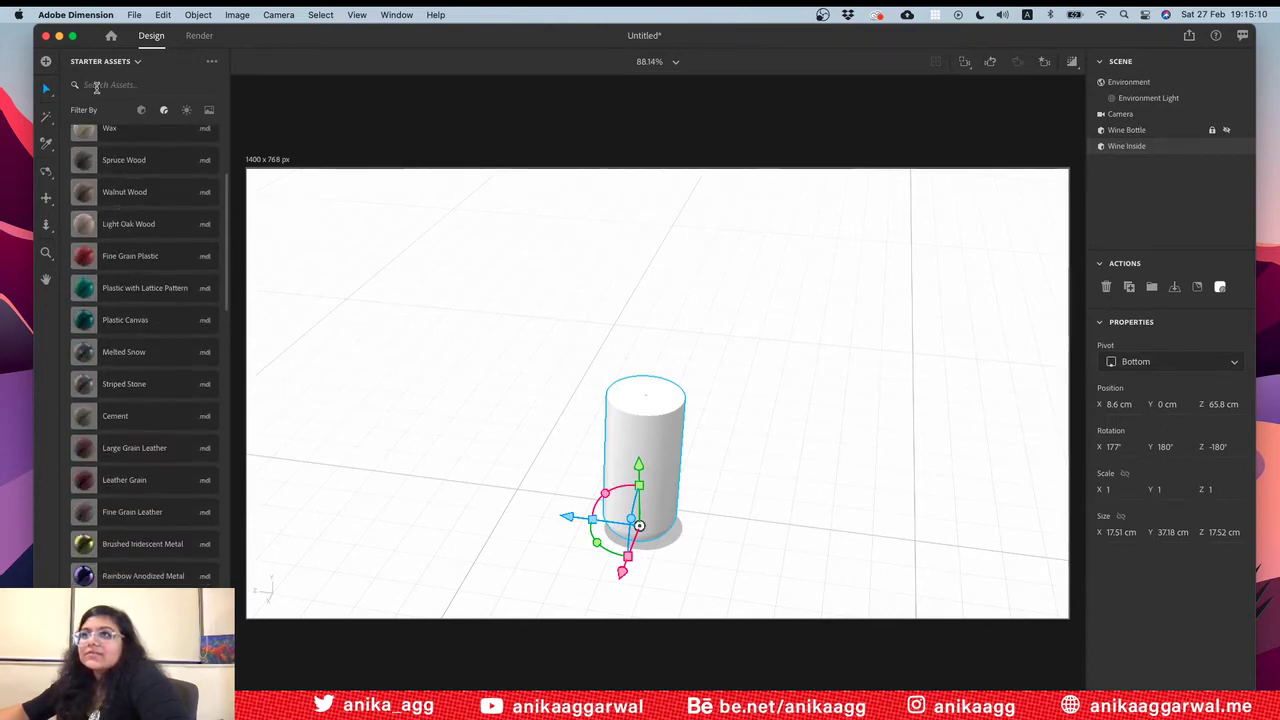
pyautogui.click(97, 88)
pyautogui.write('liqui')
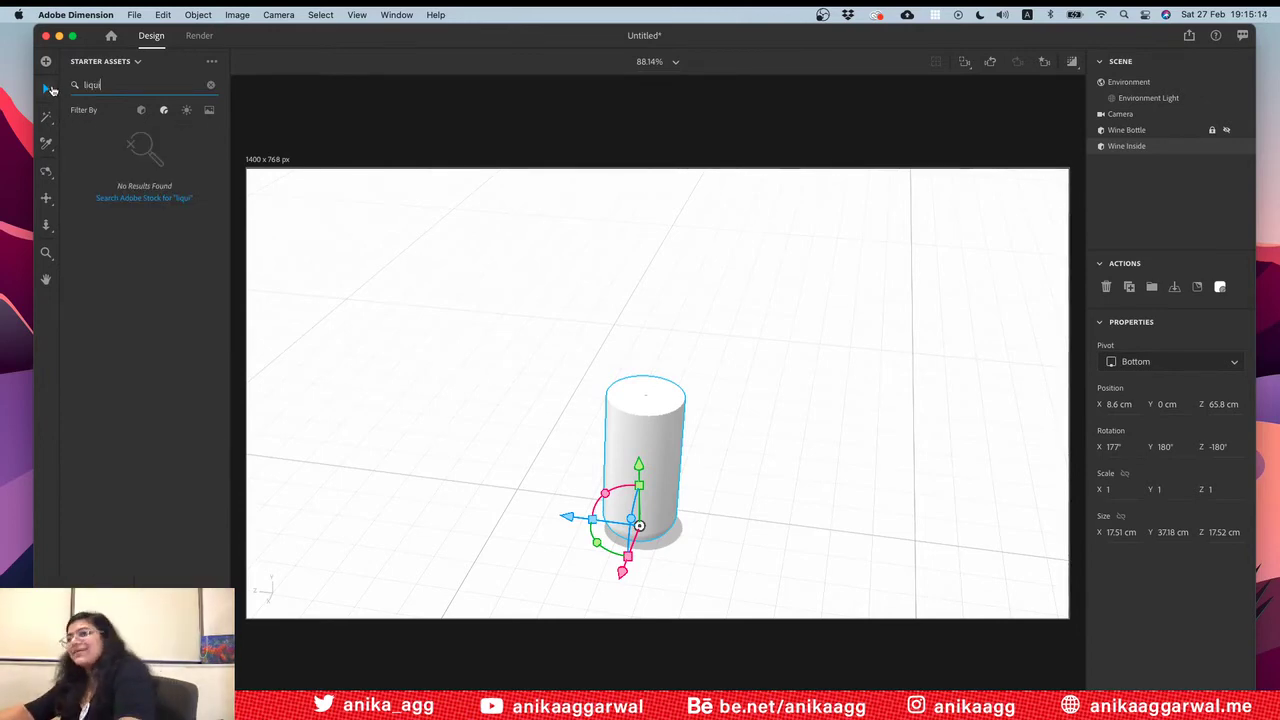
pyautogui.press('BackSpace')
pyautogui.scroll(-10, 128, 400)
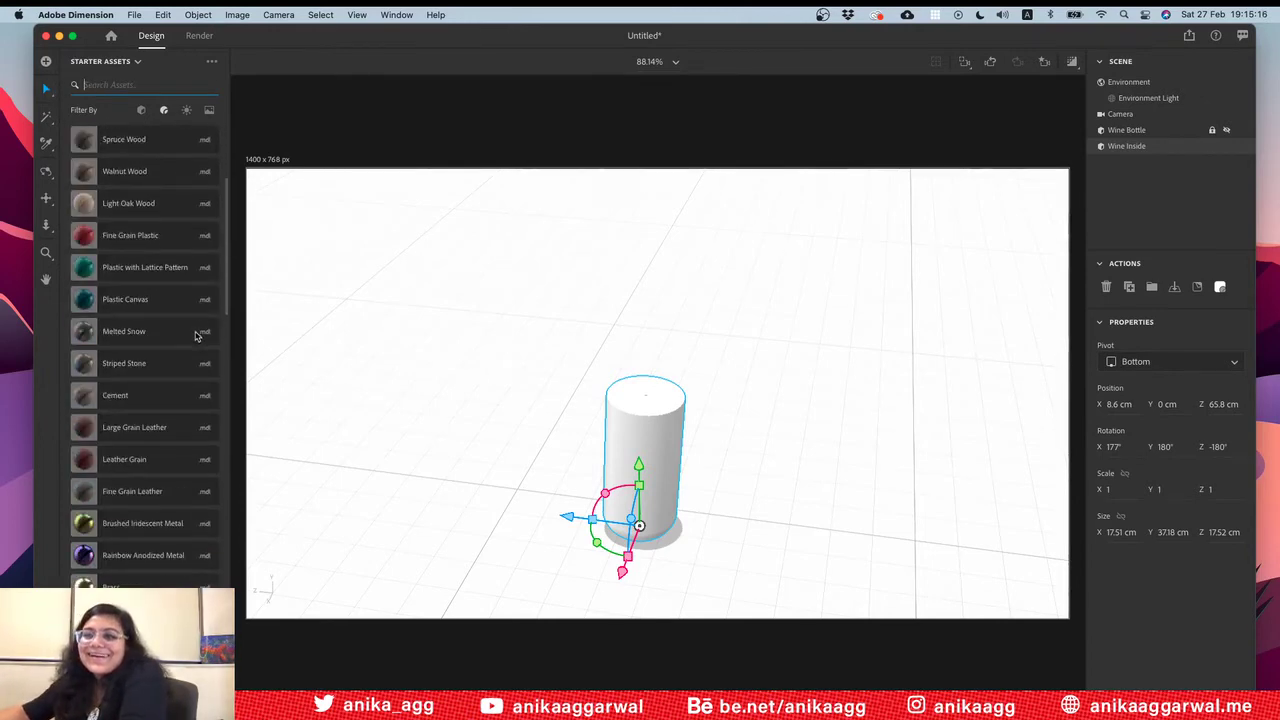
pyautogui.scroll(-5, 140, 490)
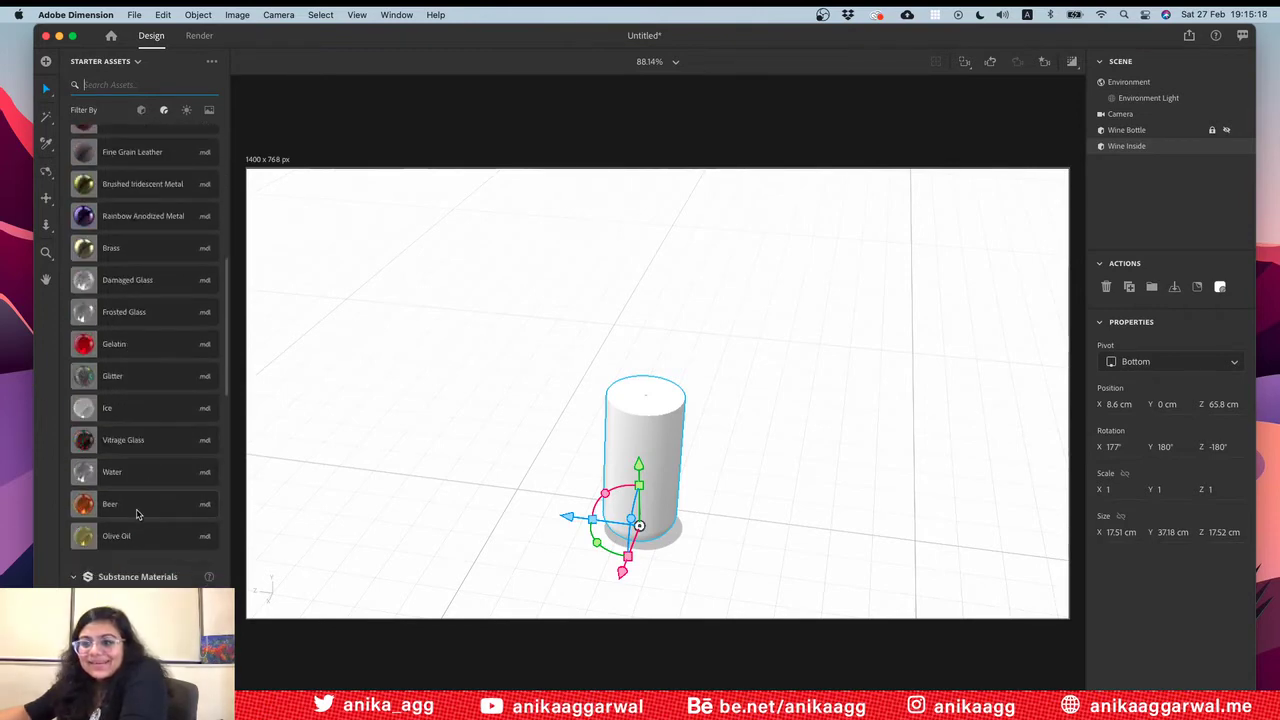
pyautogui.click(137, 486)
# Step: Tint the Water material's Base Color deep red (AD3636)
pyautogui.scroll(-5, 138, 520)
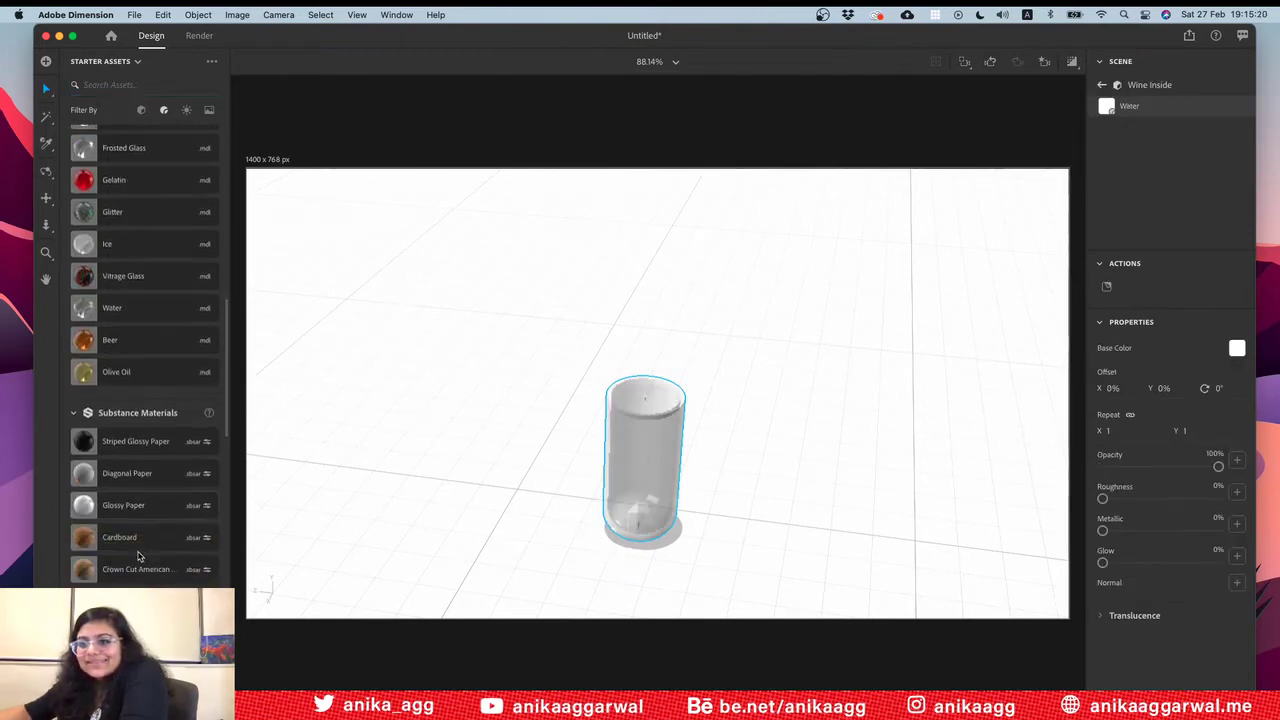
pyautogui.scroll(-15, 140, 557)
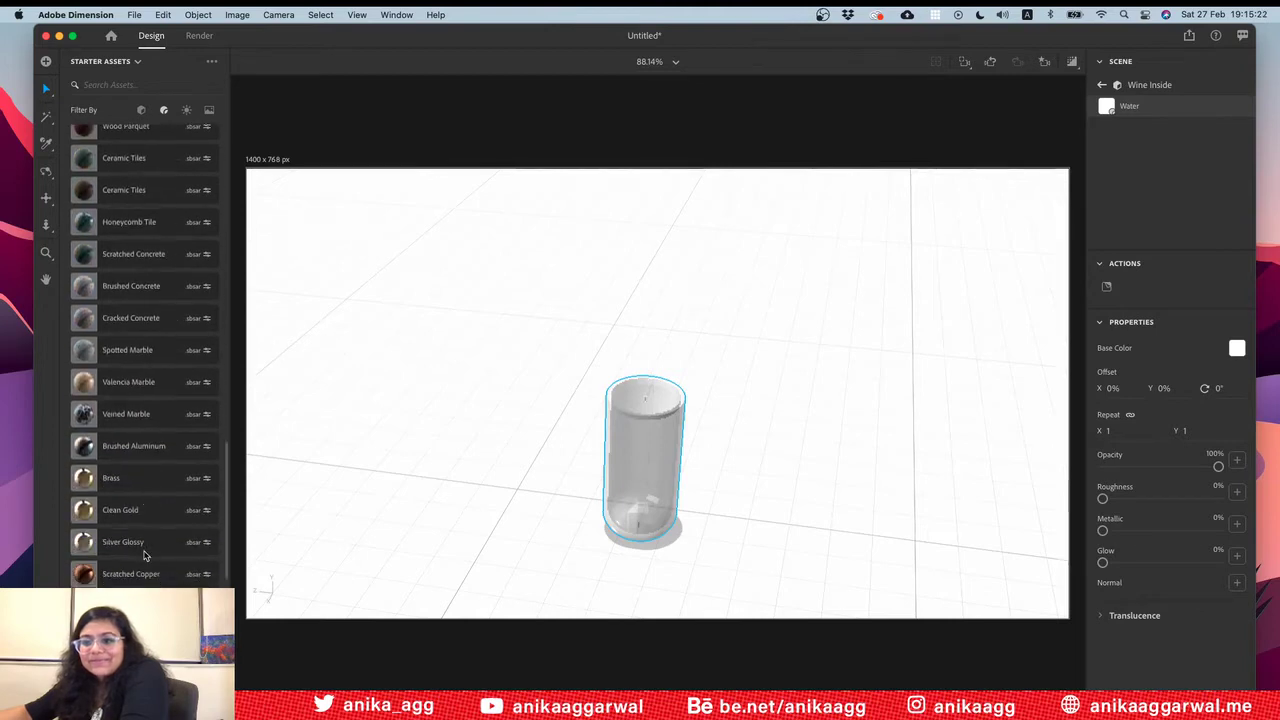
pyautogui.scroll(20, 143, 556)
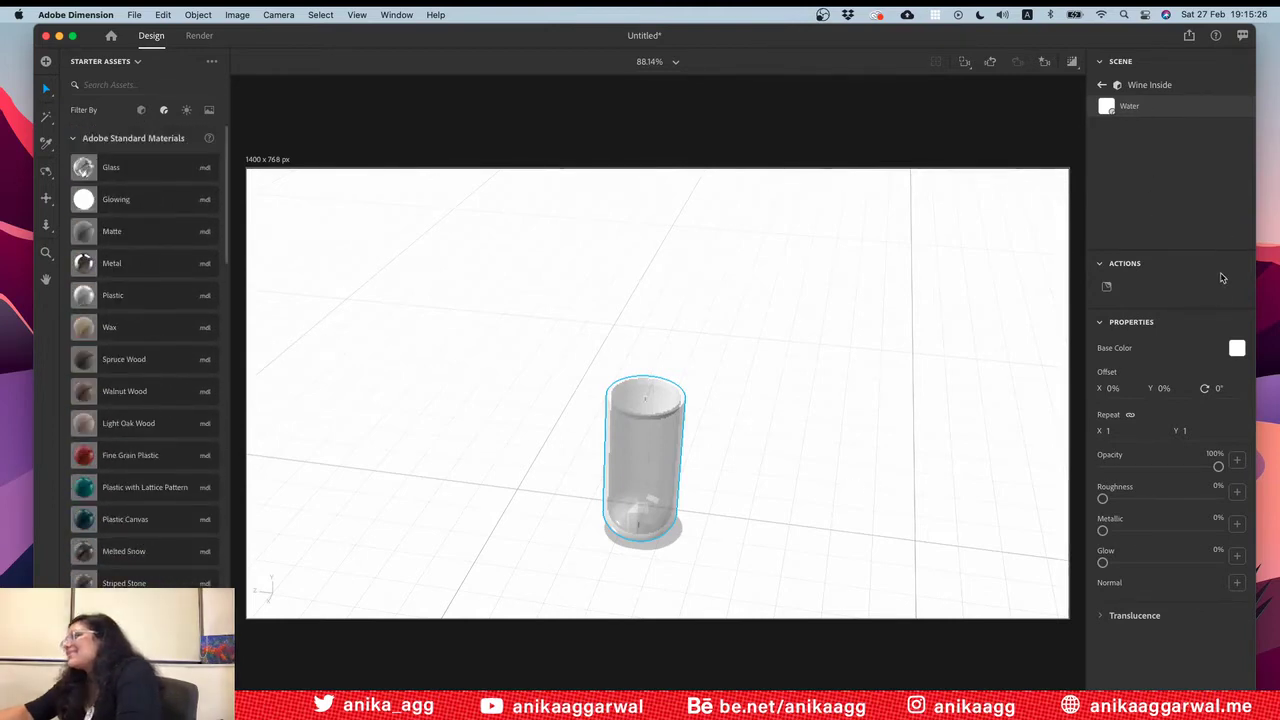
pyautogui.click(1237, 349)
pyautogui.moveTo(1088, 302); pyautogui.dragTo(1157, 294)
# Step: Unhide Wine Bottle and try aligning the liquid with it, undoing the shift
pyautogui.click(898, 477)
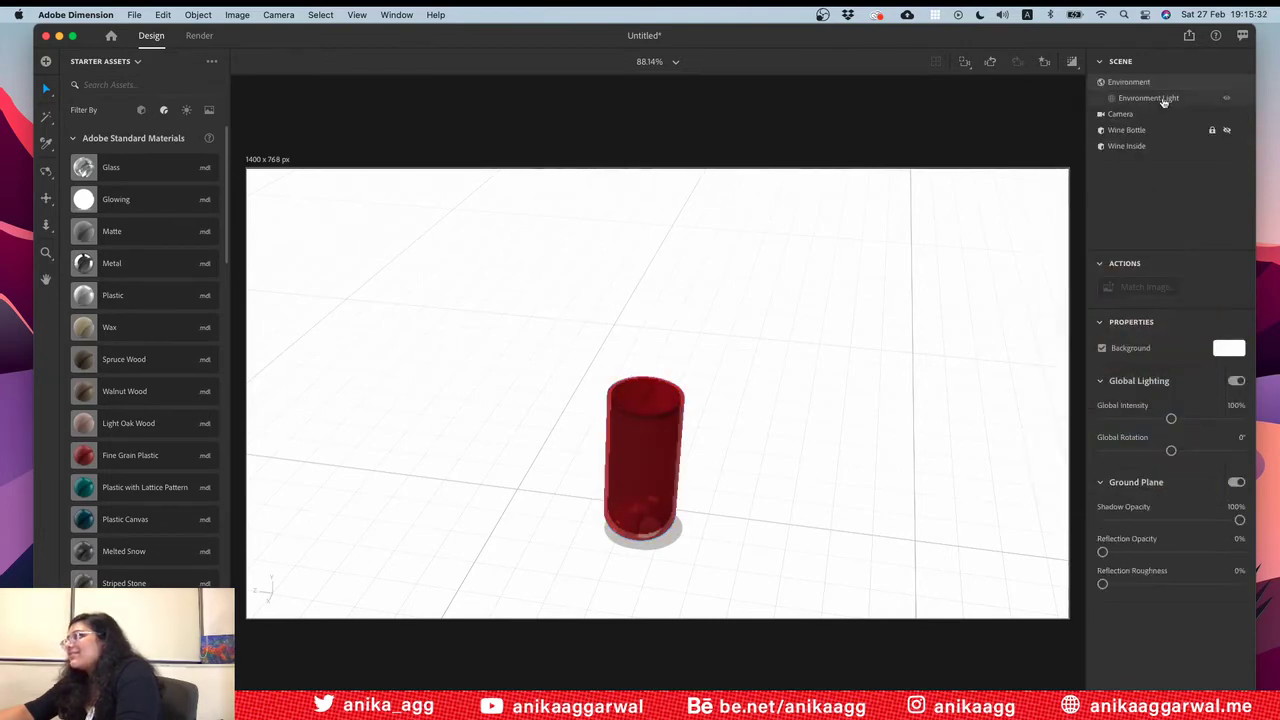
pyautogui.click(1227, 131)
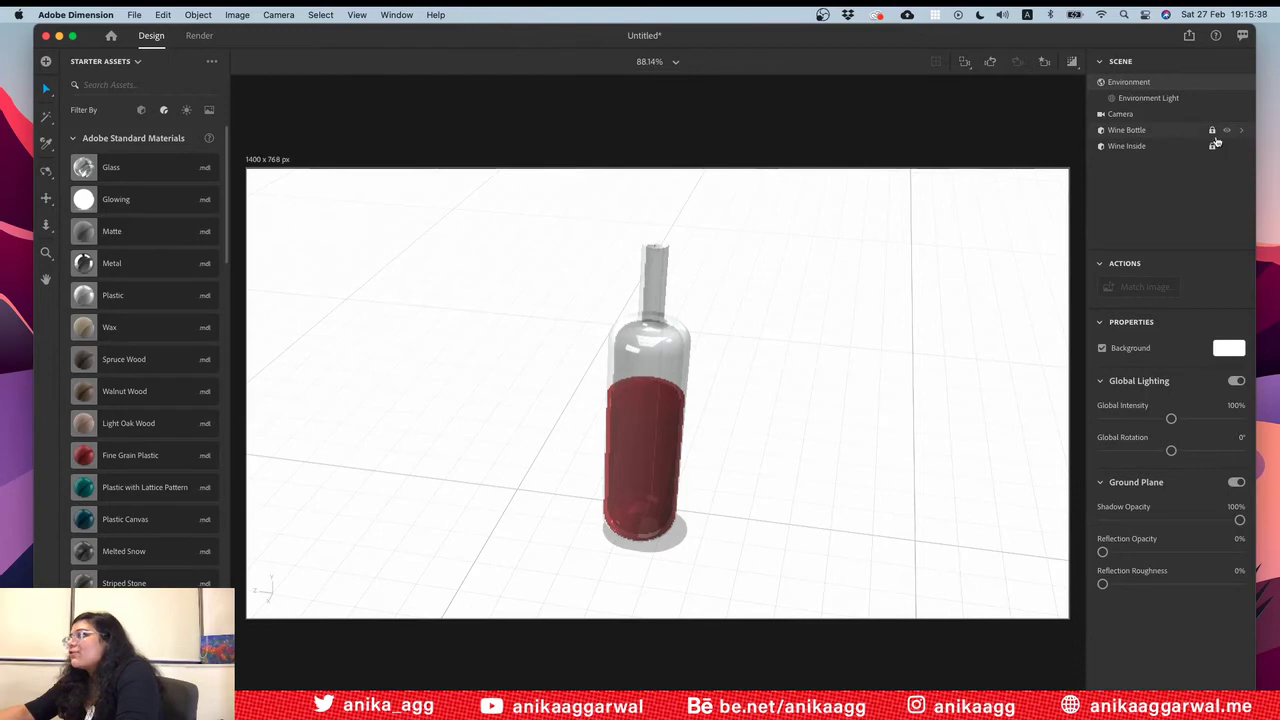
pyautogui.moveTo(746, 311); pyautogui.dragTo(537, 514)
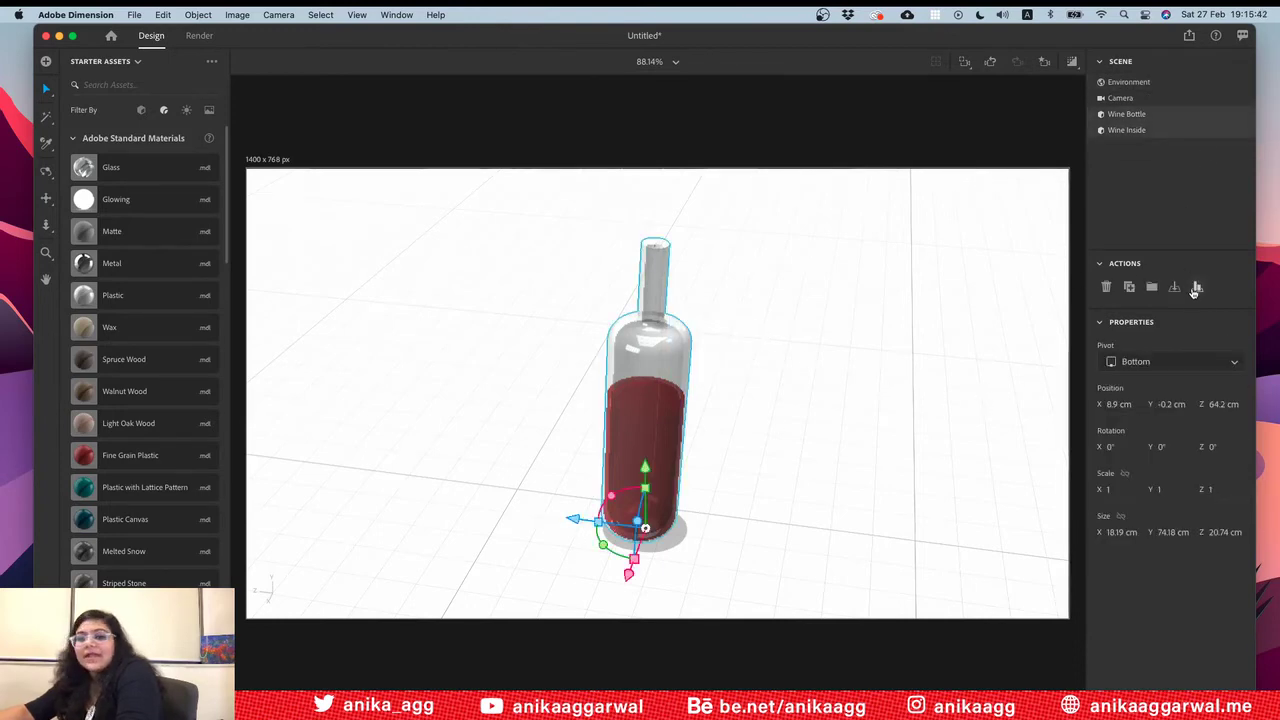
pyautogui.click(1196, 288)
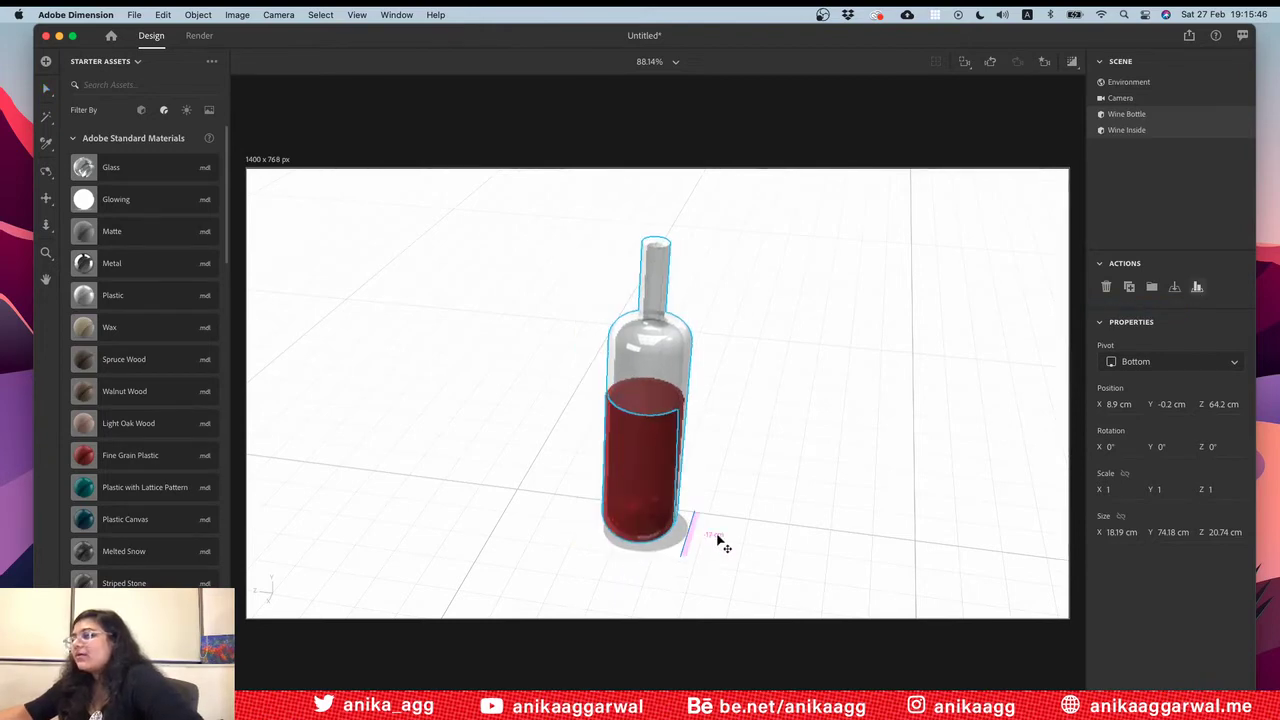
pyautogui.moveTo(716, 538)
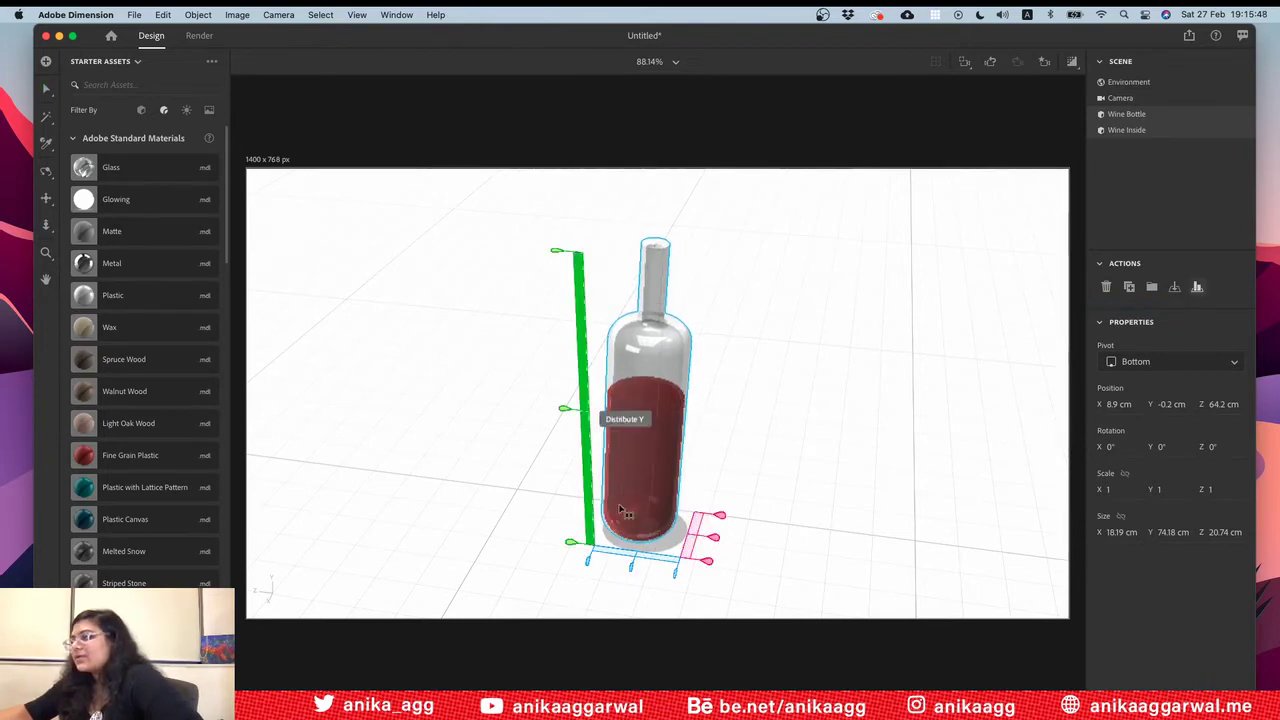
pyautogui.click(633, 570)
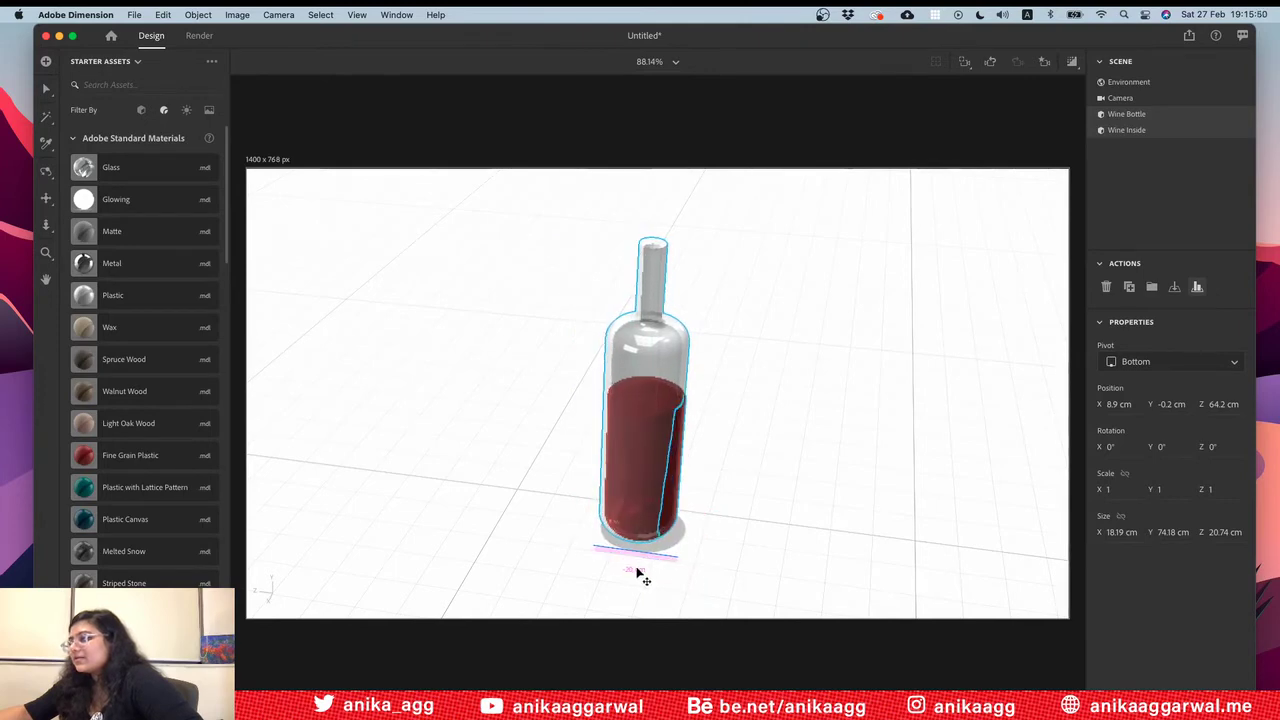
pyautogui.press('super+z')
pyautogui.press('super+z')
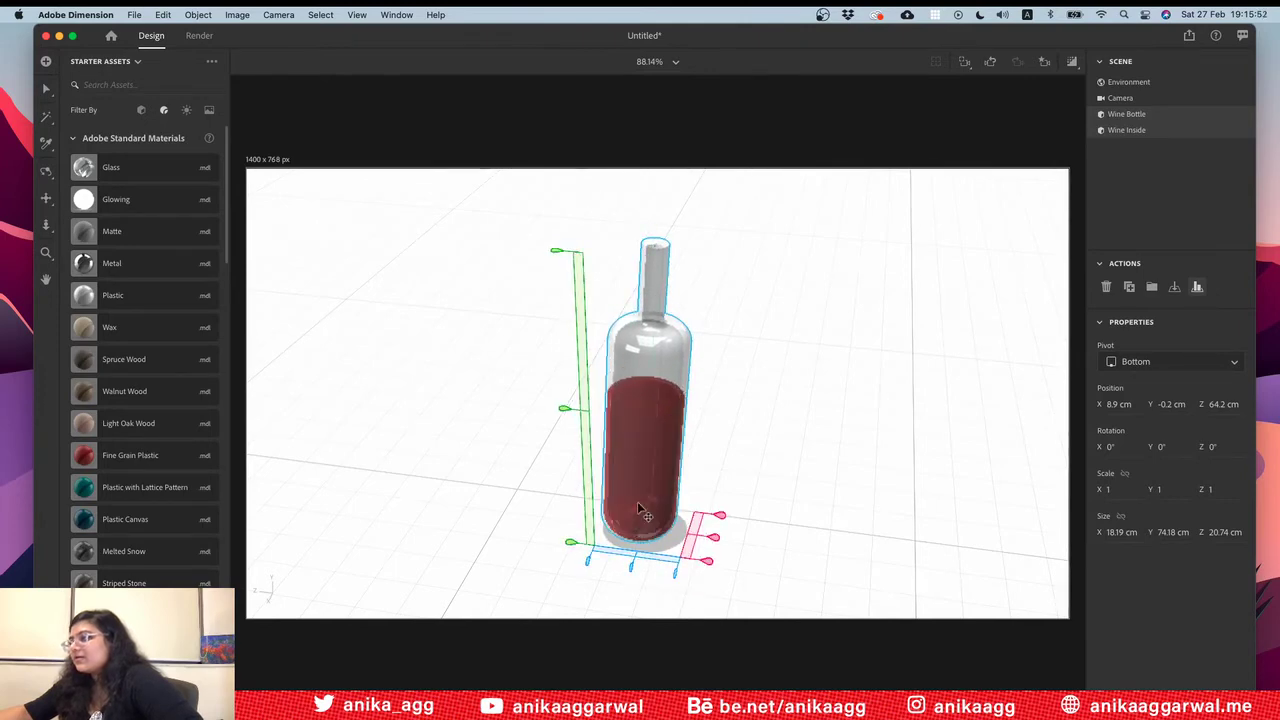
# Step: Tilt the bottle about 3° to X 7° and orbit to check the fit
pyautogui.press('v')
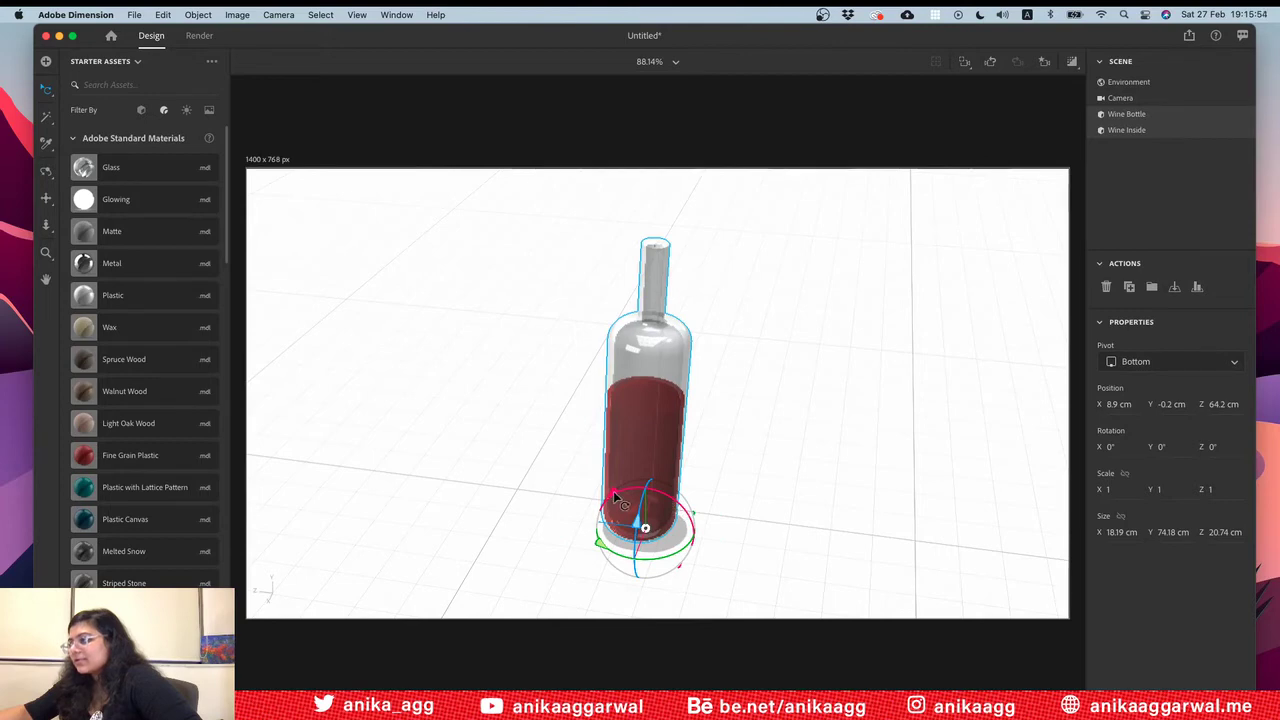
pyautogui.moveTo(678, 503); pyautogui.dragTo(680, 555)
pyautogui.click(741, 457)
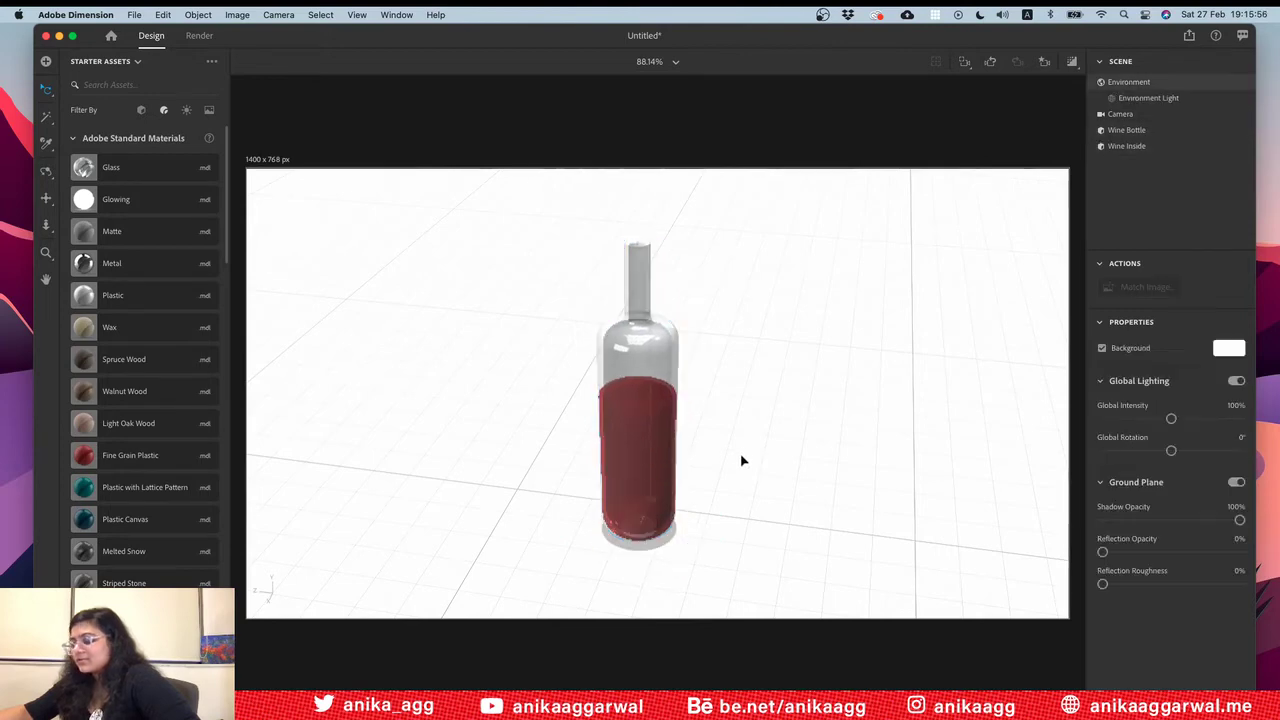
pyautogui.press('1')
pyautogui.moveTo(608, 531); pyautogui.dragTo(638, 506)
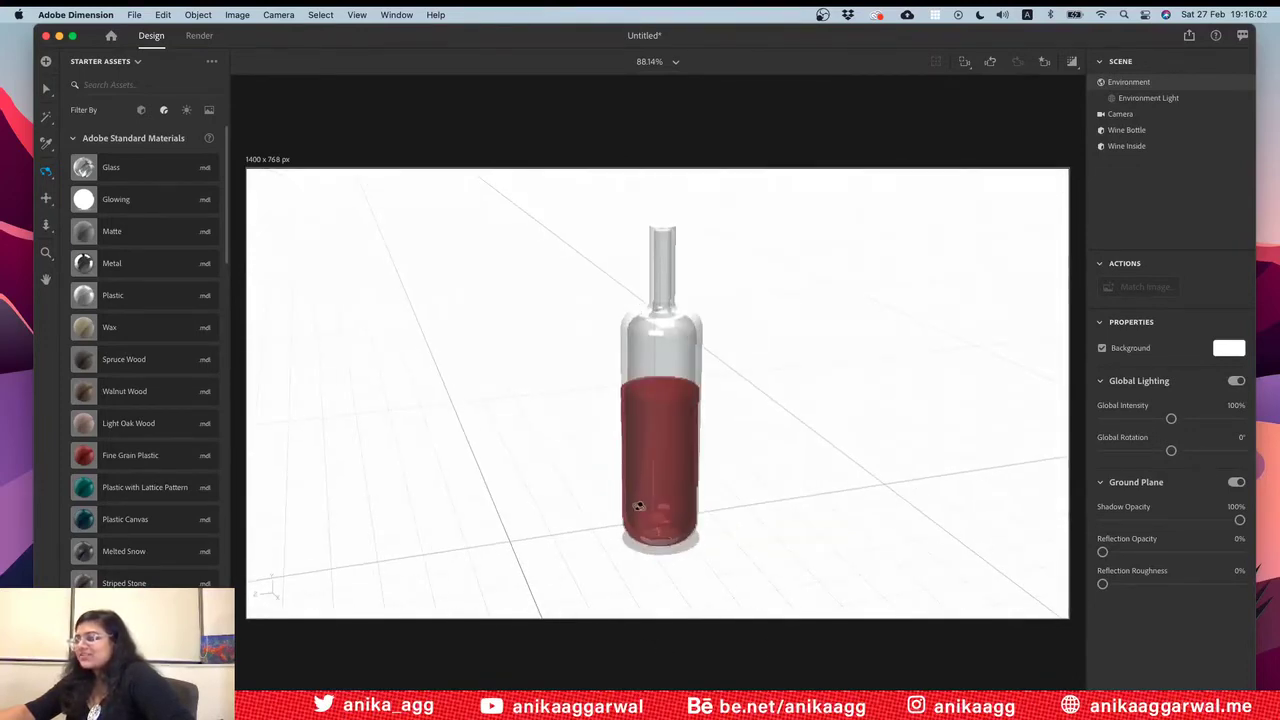
pyautogui.click(703, 393)
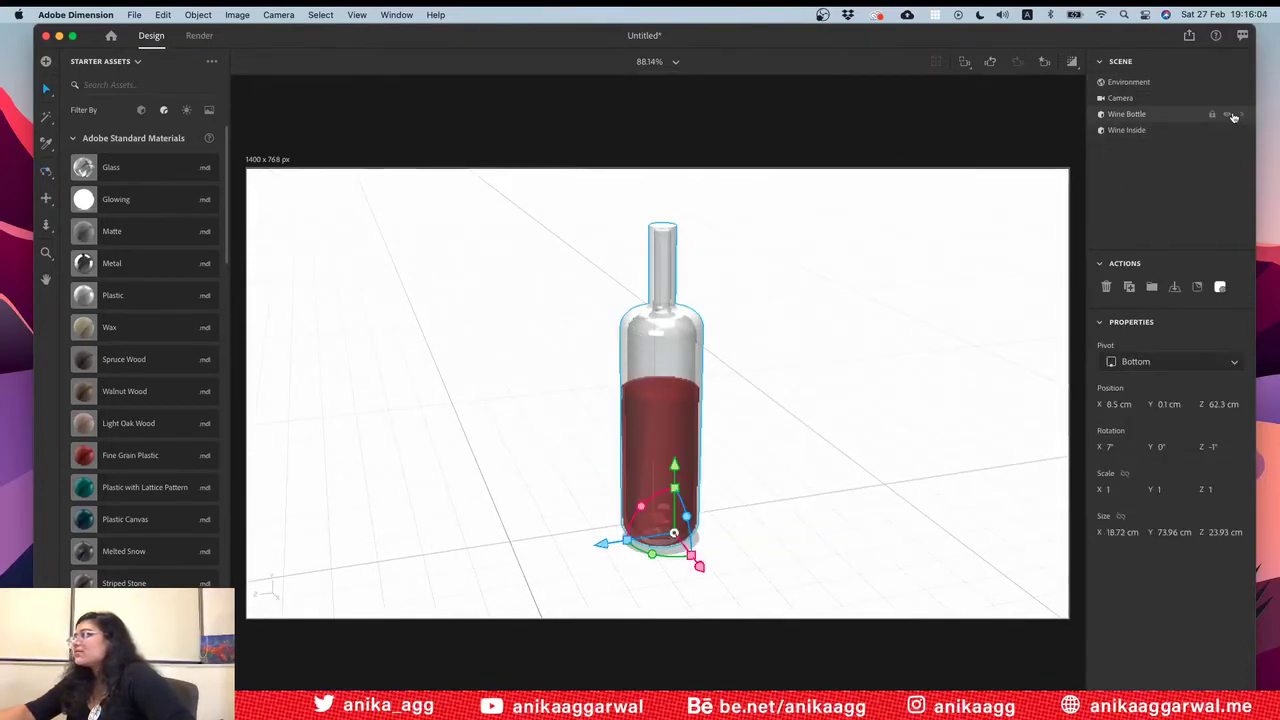
# Step: Set the bottle's Glass Base Color to a pale rose-brown tint, hex D9C7BF
pyautogui.click(1242, 116)
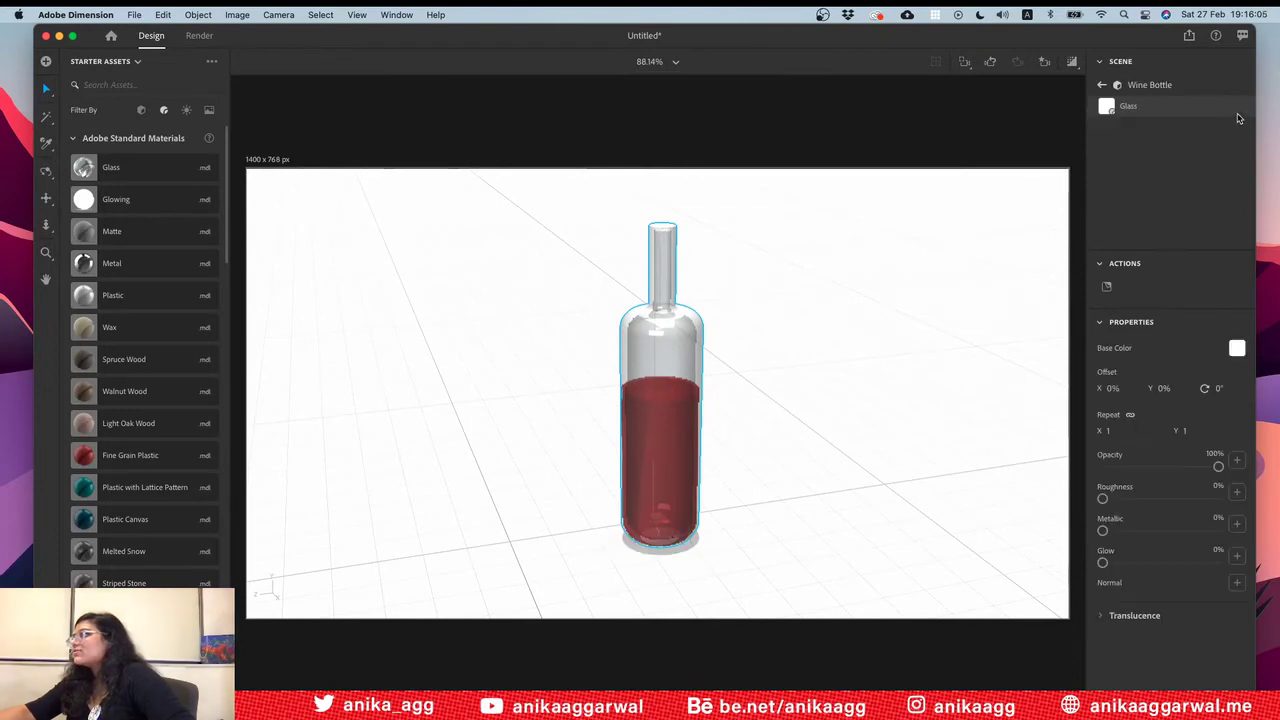
pyautogui.click(1236, 349)
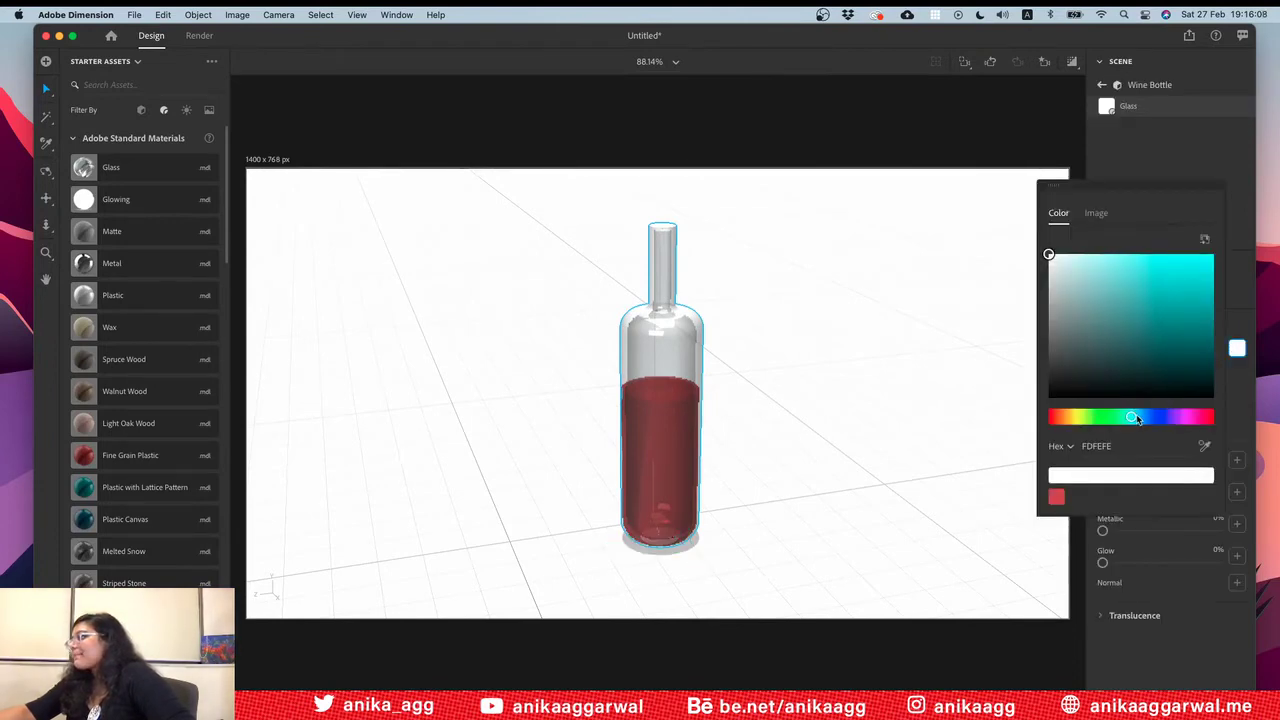
pyautogui.moveTo(1088, 418); pyautogui.dragTo(1058, 418)
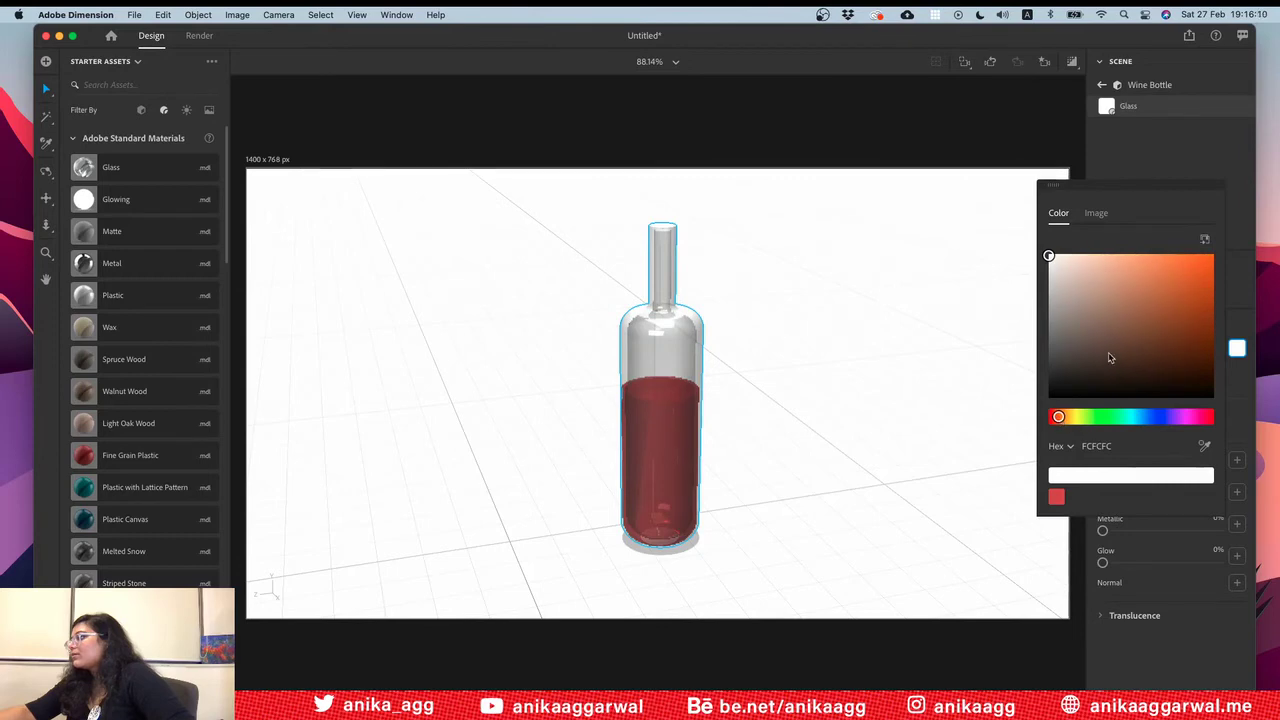
pyautogui.click(1169, 378)
pyautogui.moveTo(1169, 378)
pyautogui.mouseDown()
pyautogui.moveTo(1151, 314)
pyautogui.moveTo(1123, 289)
pyautogui.moveTo(1126, 278)
pyautogui.moveTo(1186, 286)
pyautogui.moveTo(1152, 260)
pyautogui.moveTo(1083, 280)
pyautogui.moveTo(1085, 259)
pyautogui.moveTo(1070, 275)
pyautogui.mouseUp()
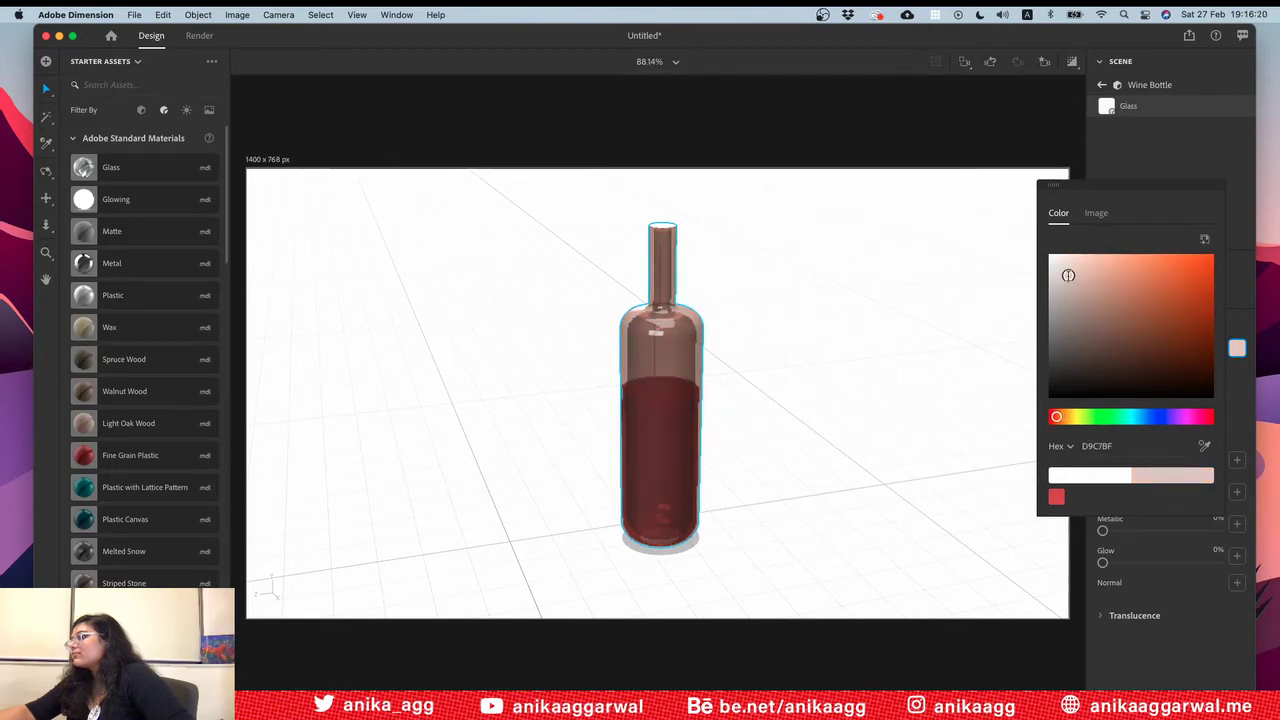
pyautogui.click(946, 378)
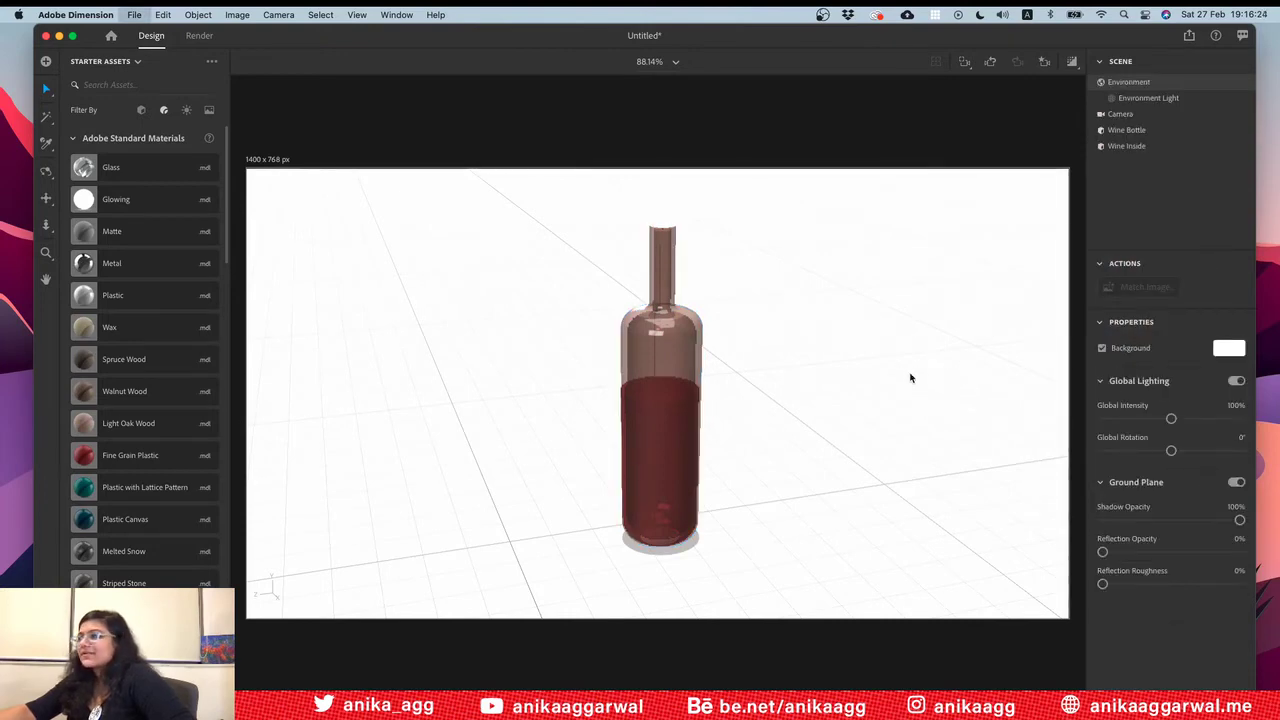
# Step: Save the document as WineScene inside the BehanceLive_27Feb folder with Cmd+S
pyautogui.press('super+s')
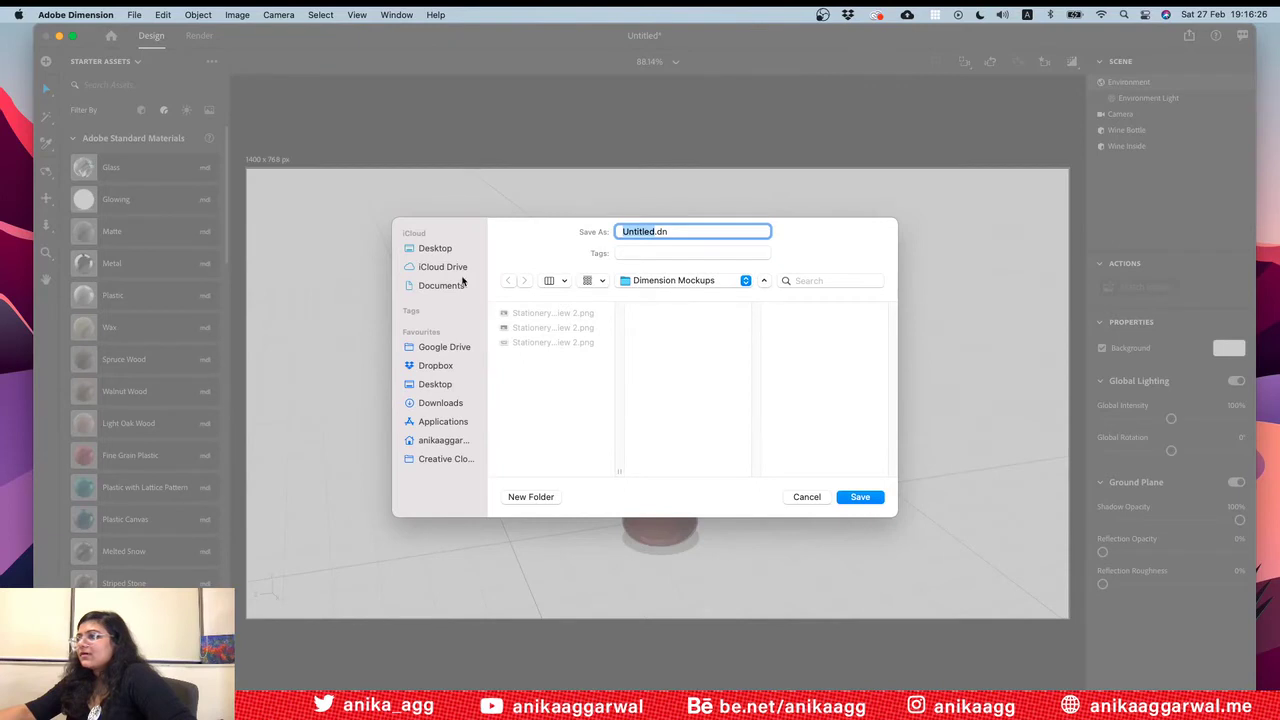
pyautogui.click(670, 283)
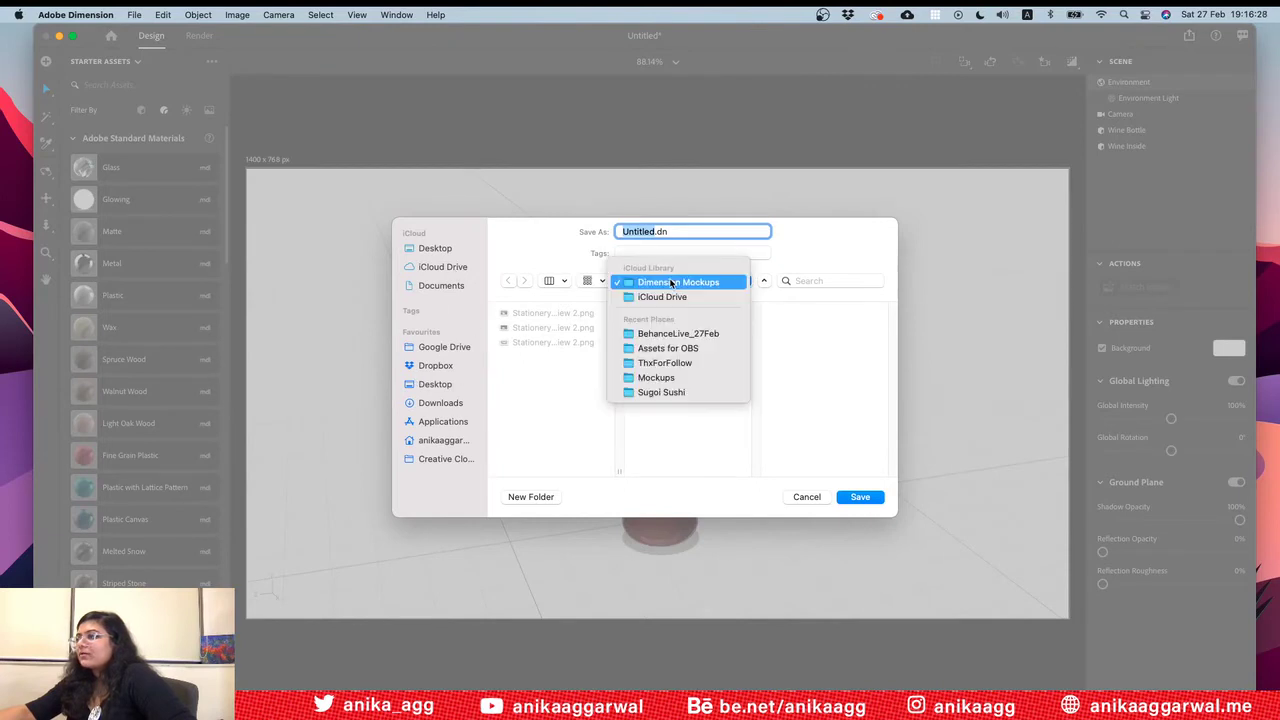
pyautogui.click(674, 333)
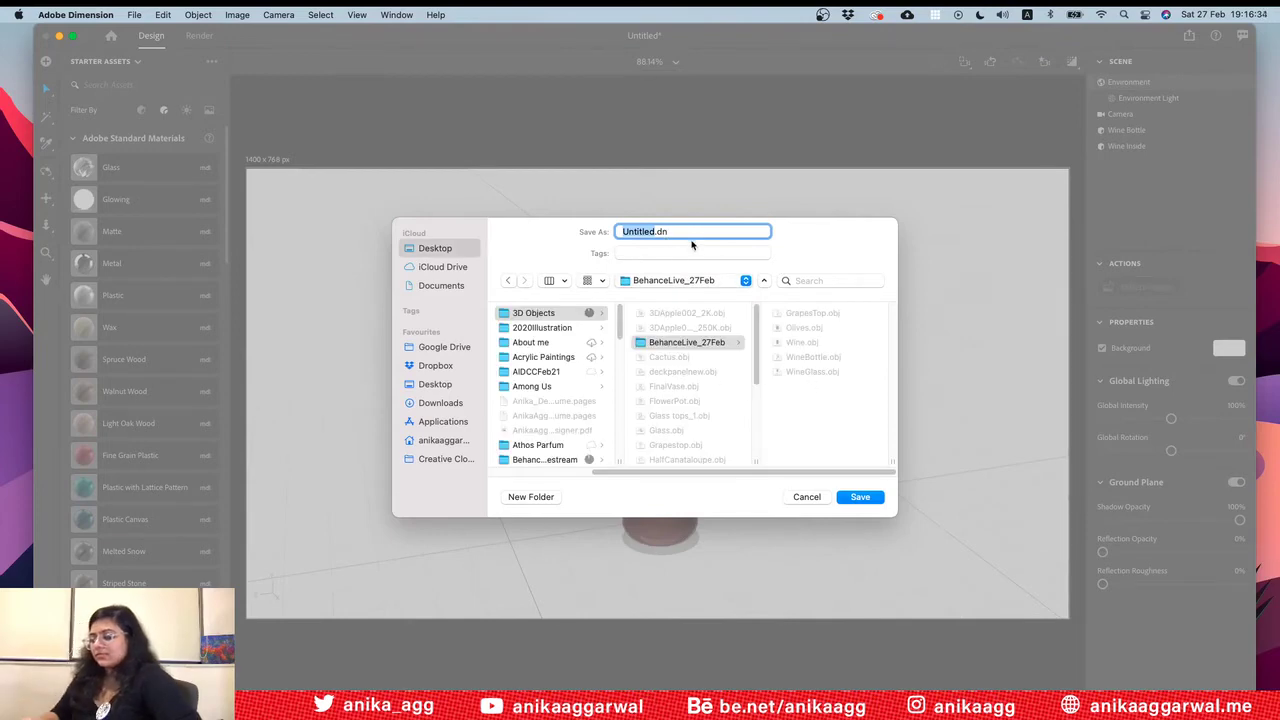
pyautogui.write('eScene')
pyautogui.press('Return')
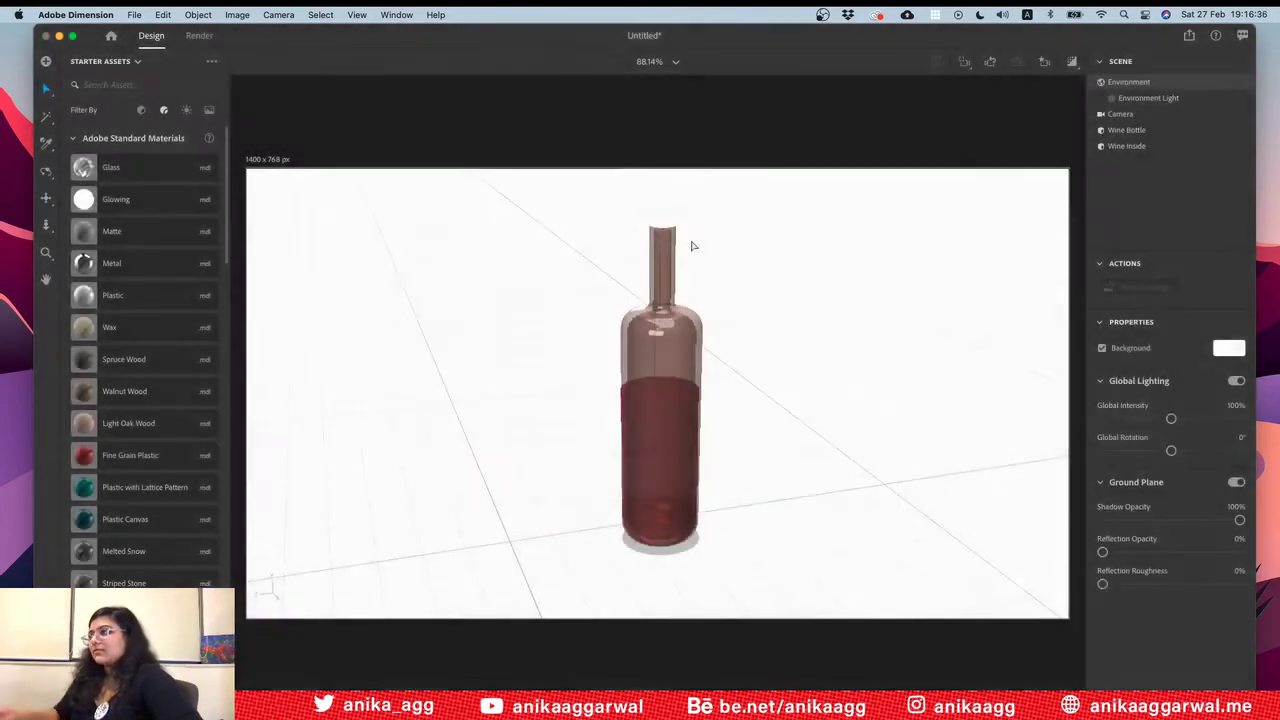
# Step: With Render Preview on, add the current camera view as bookmark View 1
pyautogui.click(1072, 62)
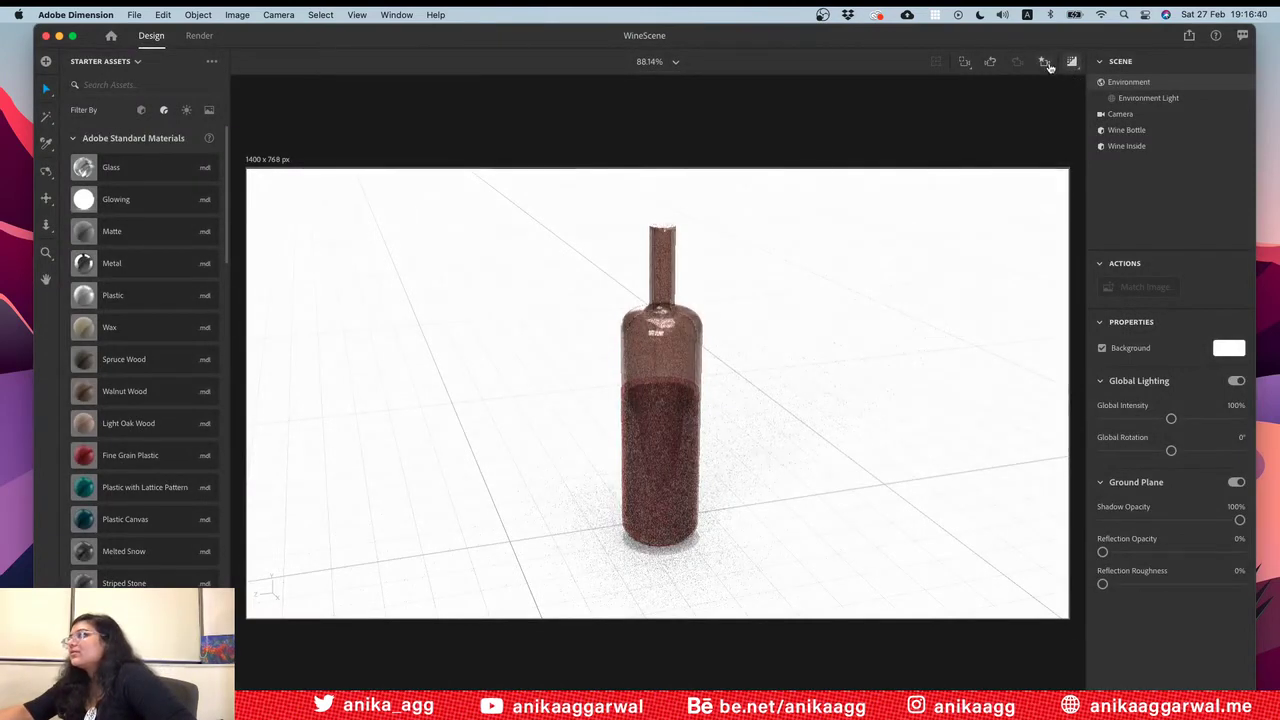
pyautogui.click(1044, 62)
pyautogui.click(1068, 204)
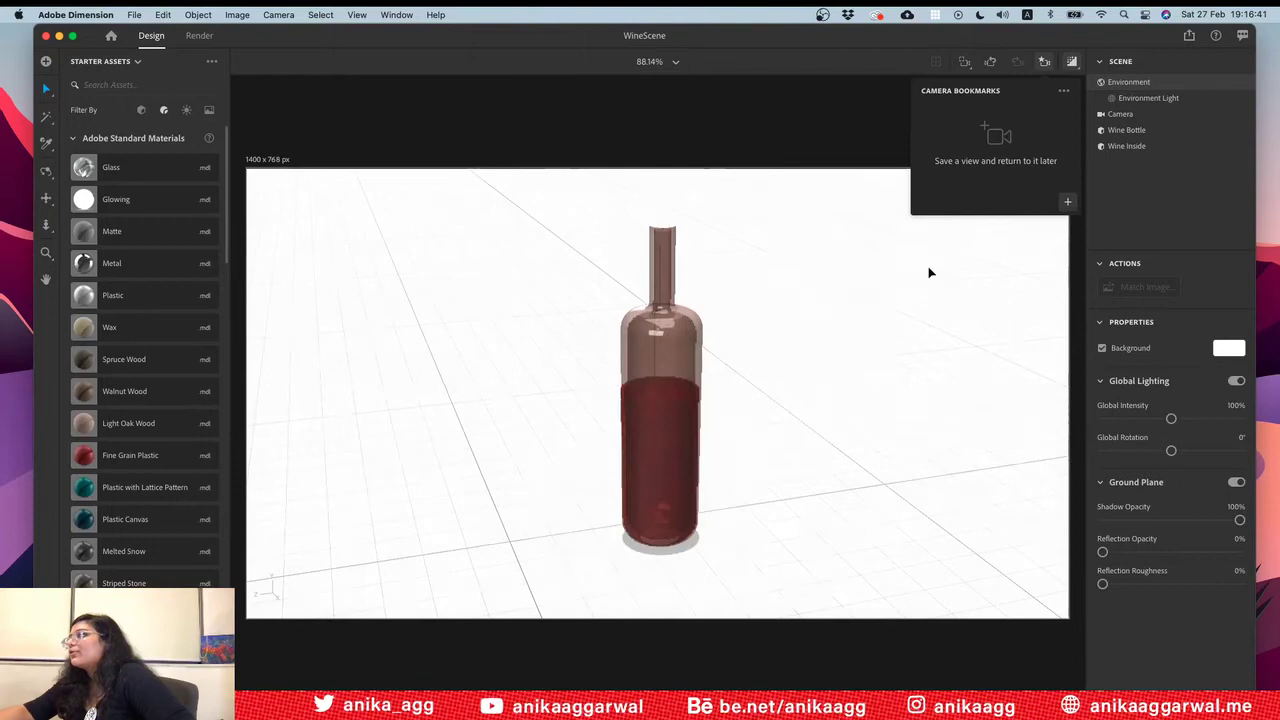
pyautogui.click(851, 290)
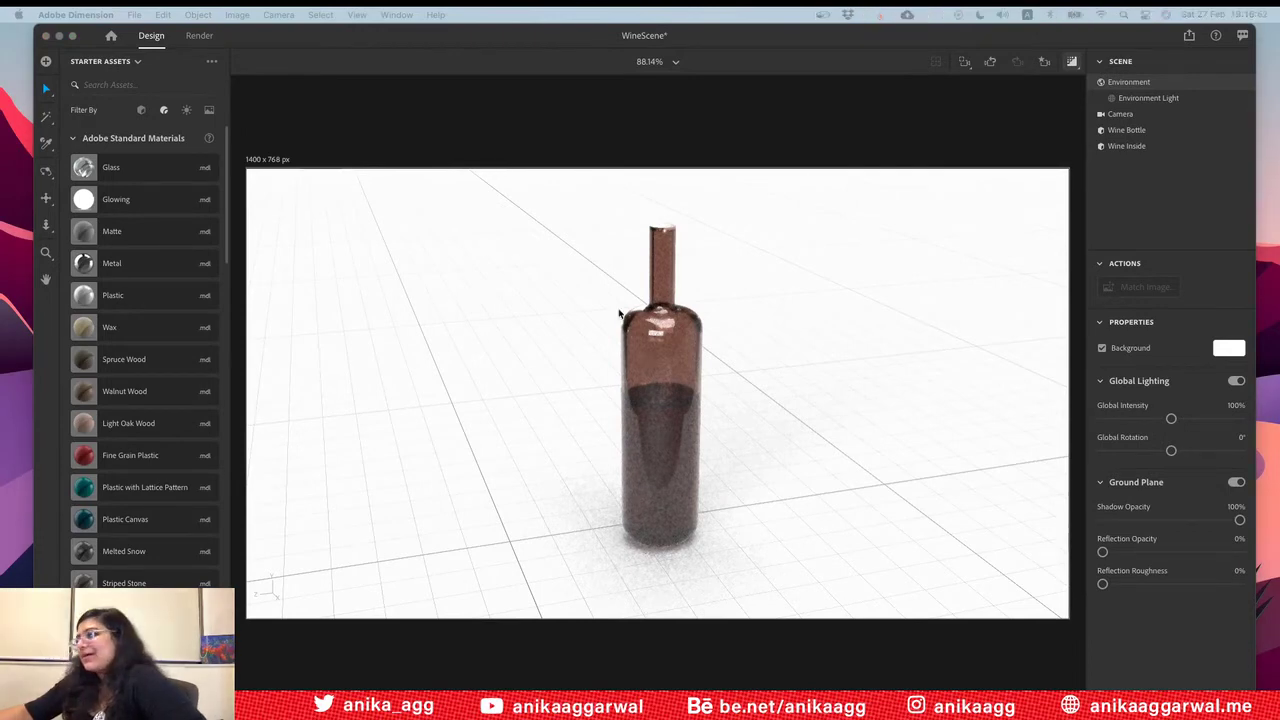
# Step: Orbit to turn the bottle, switch Render Preview off and return to Finder
pyautogui.click(794, 454)
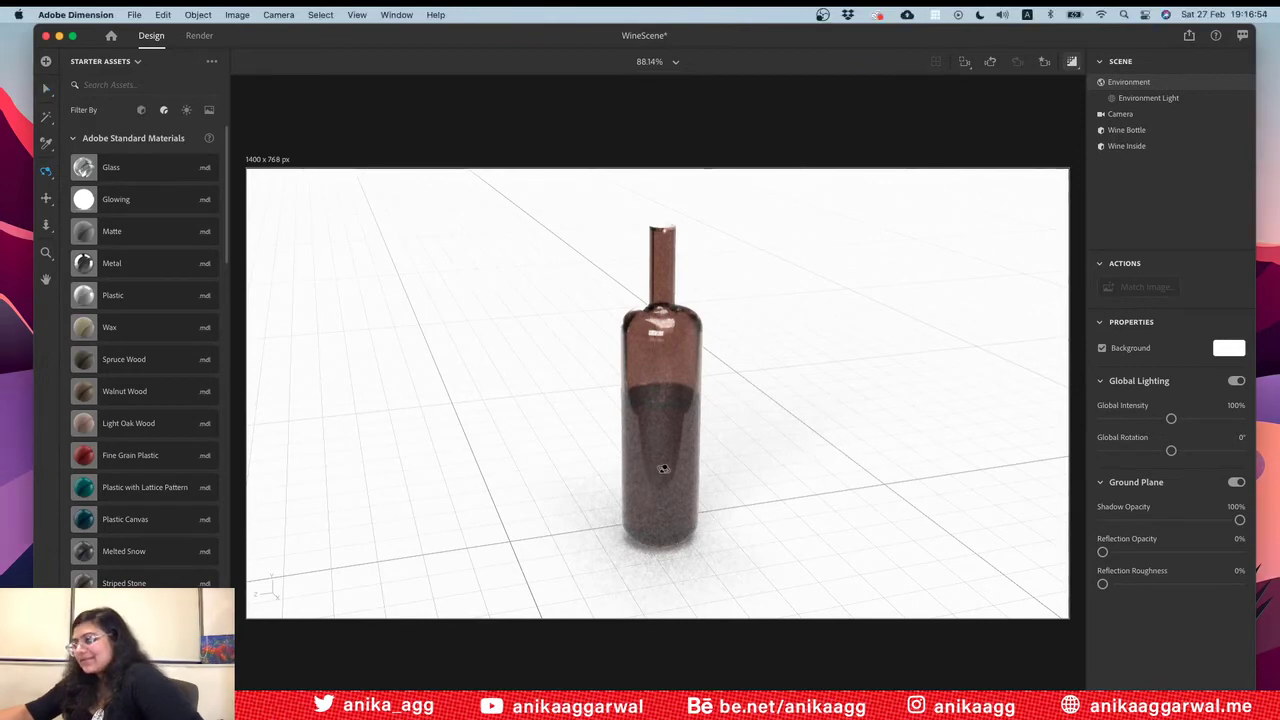
pyautogui.moveTo(686, 470); pyautogui.dragTo(471, 483)
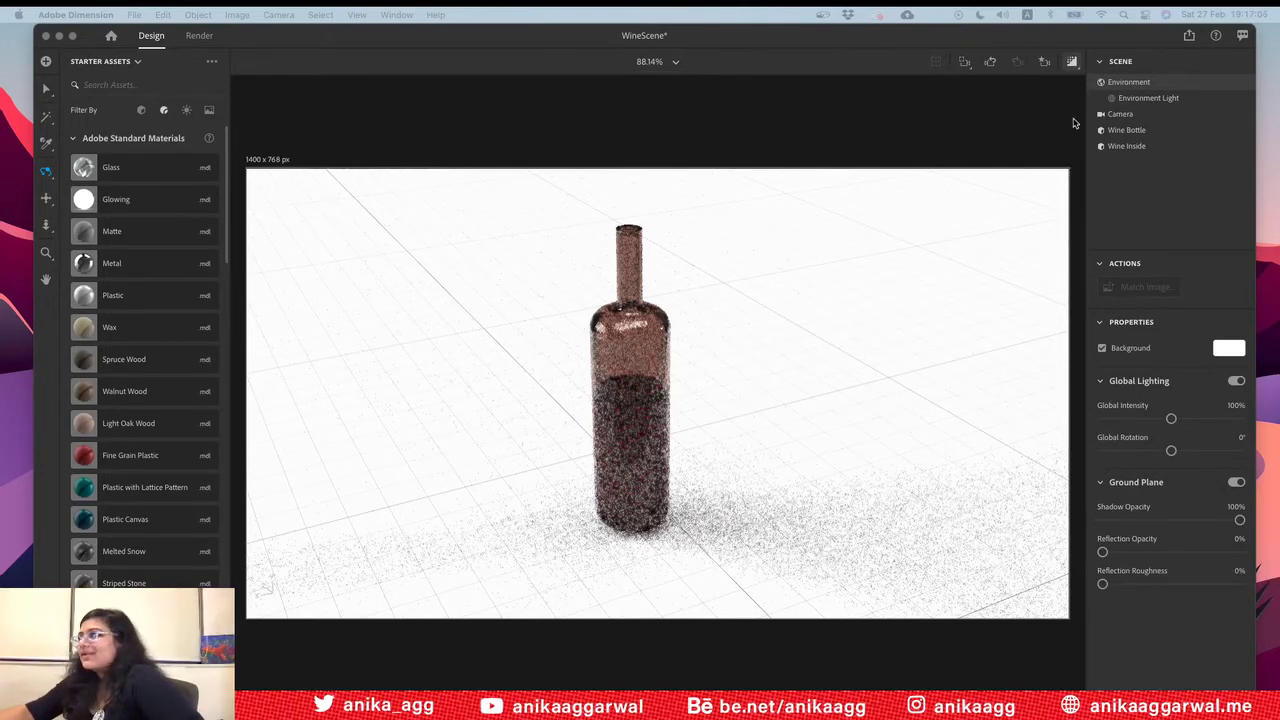
pyautogui.click(1072, 62)
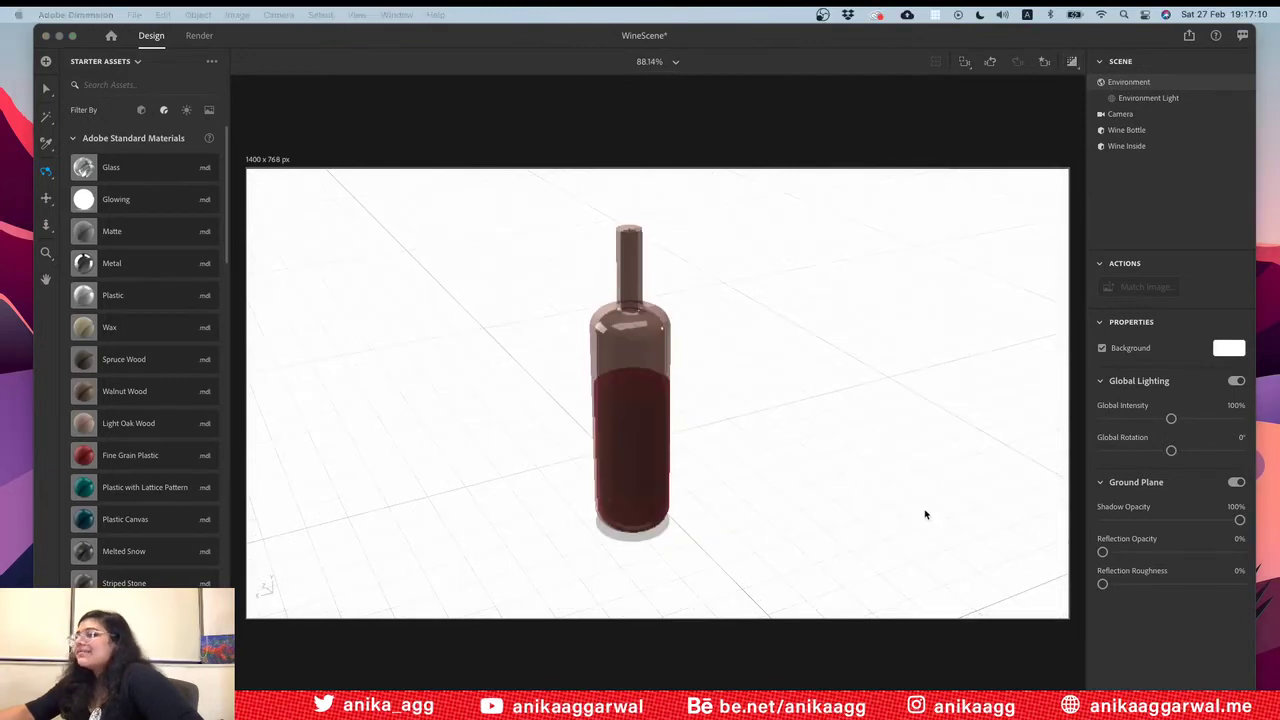
pyautogui.press('super+Tab')
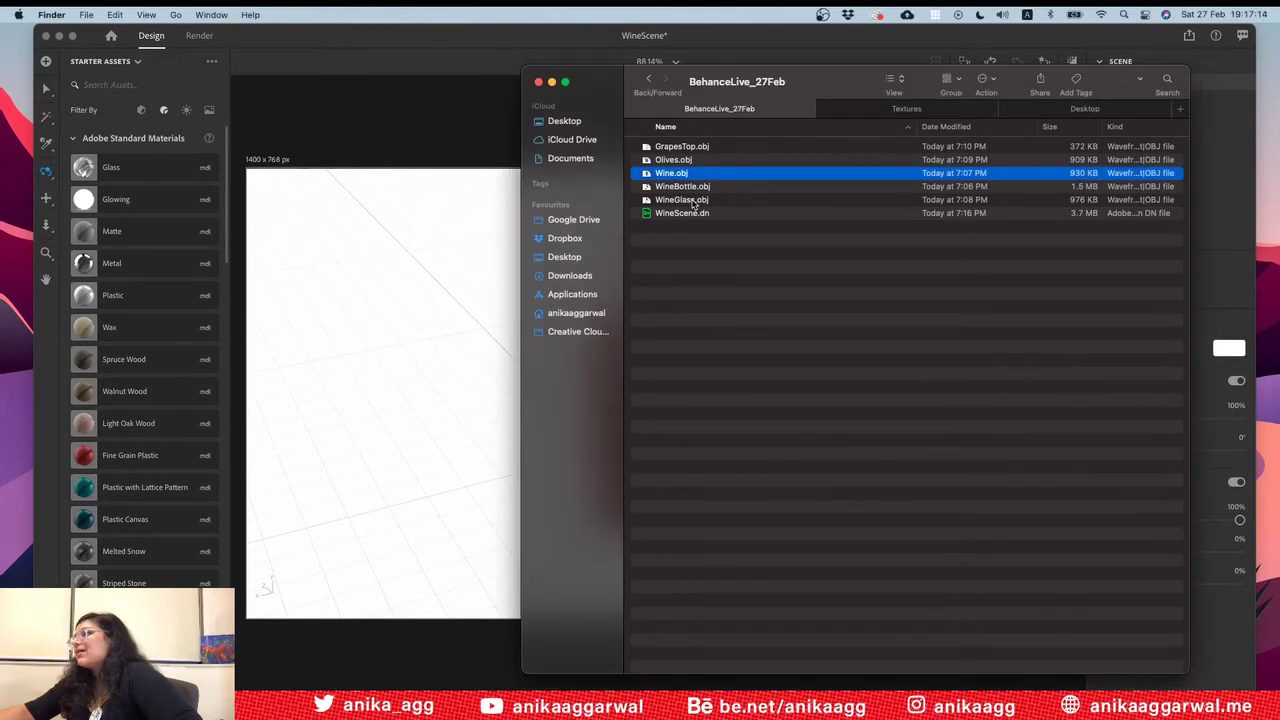
# Step: Import WineGlass.obj and stand it beside the bottle with a slight Z tilt
pyautogui.moveTo(697, 201); pyautogui.dragTo(460, 486)
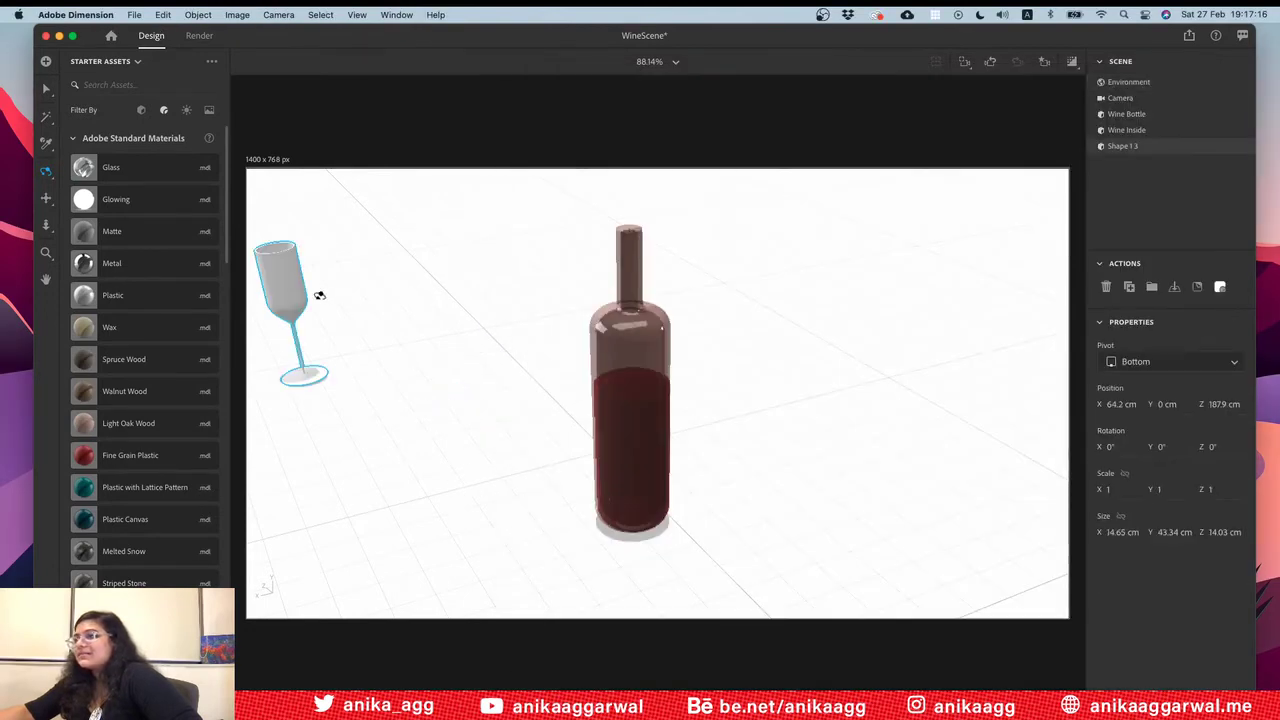
pyautogui.moveTo(281, 292); pyautogui.dragTo(763, 418)
pyautogui.moveTo(727, 502); pyautogui.dragTo(733, 495)
pyautogui.click(885, 436)
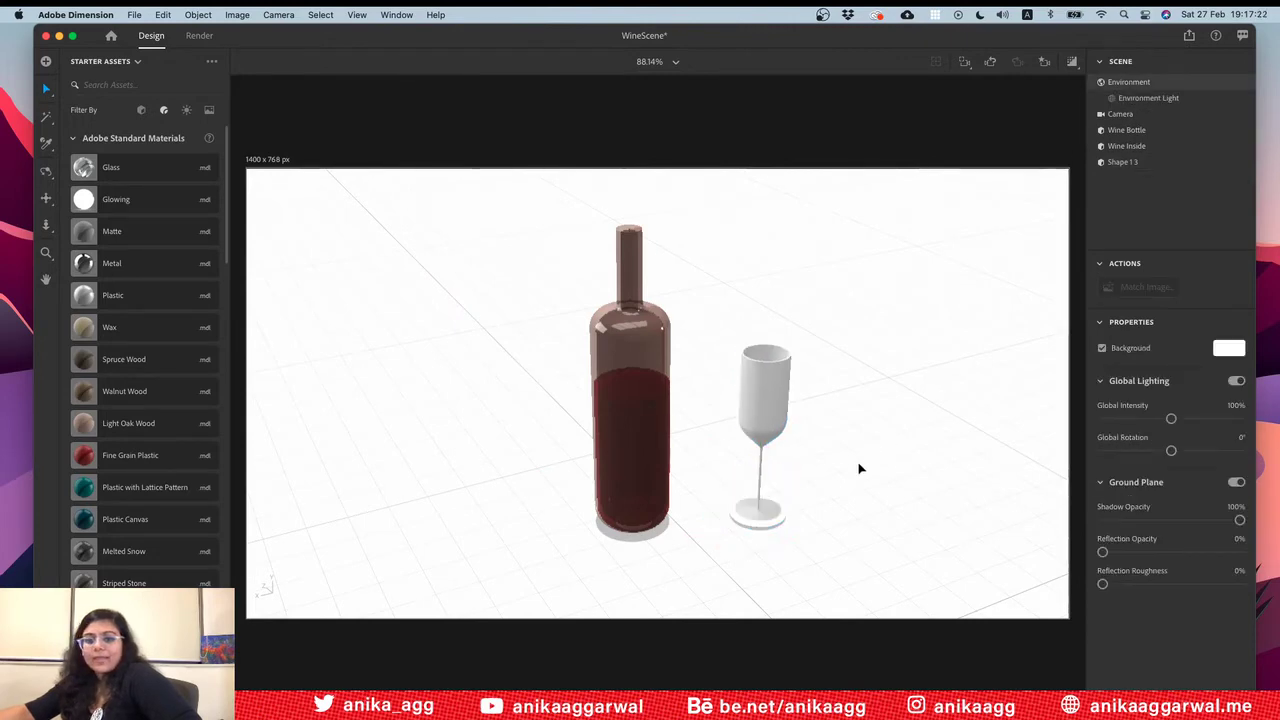
# Step: Fine-tune the wine glass's Z rotation to 2°, then return to the Finder project folder
pyautogui.press('super+Tab')
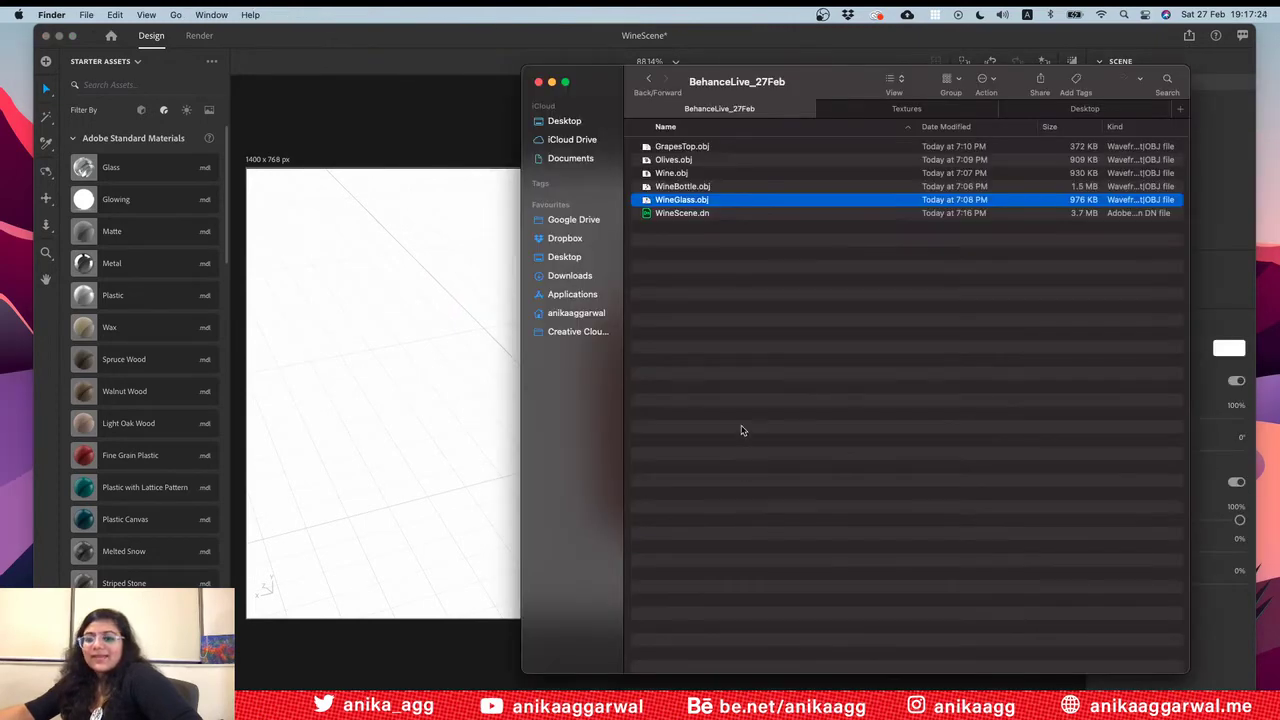
pyautogui.press('super+Tab')
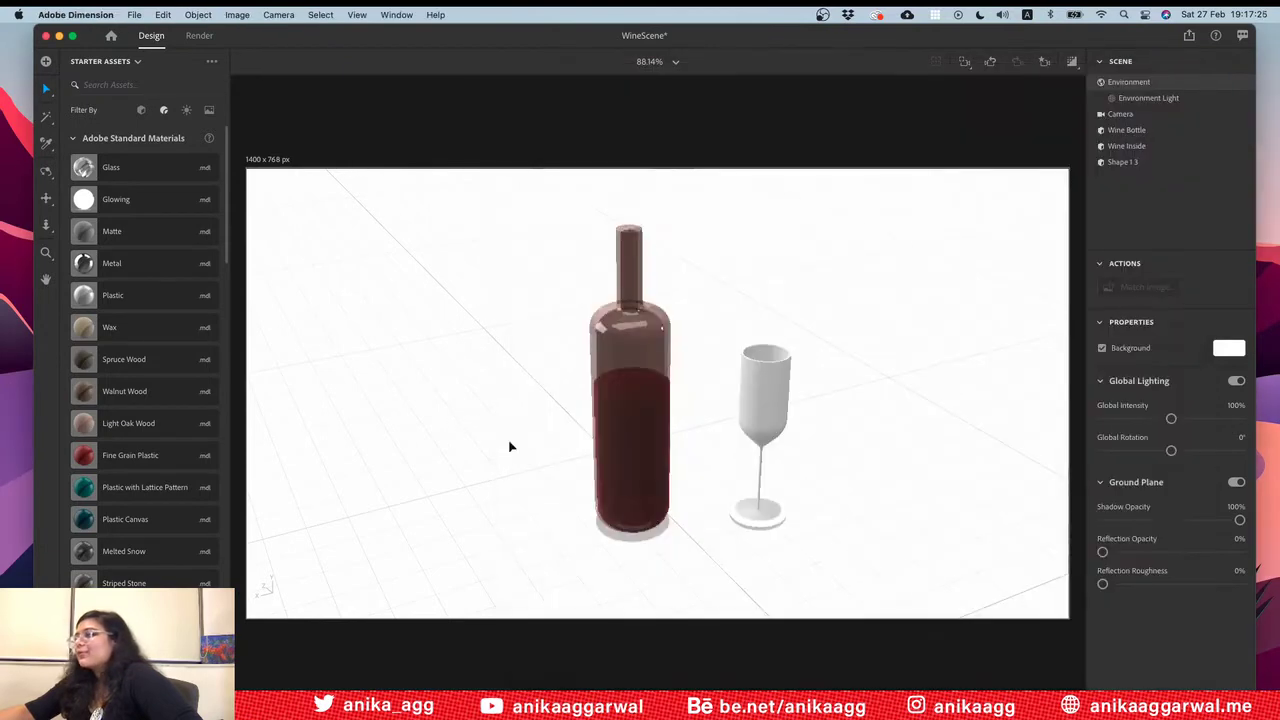
pyautogui.click(788, 402)
pyautogui.moveTo(730, 492); pyautogui.dragTo(728, 497)
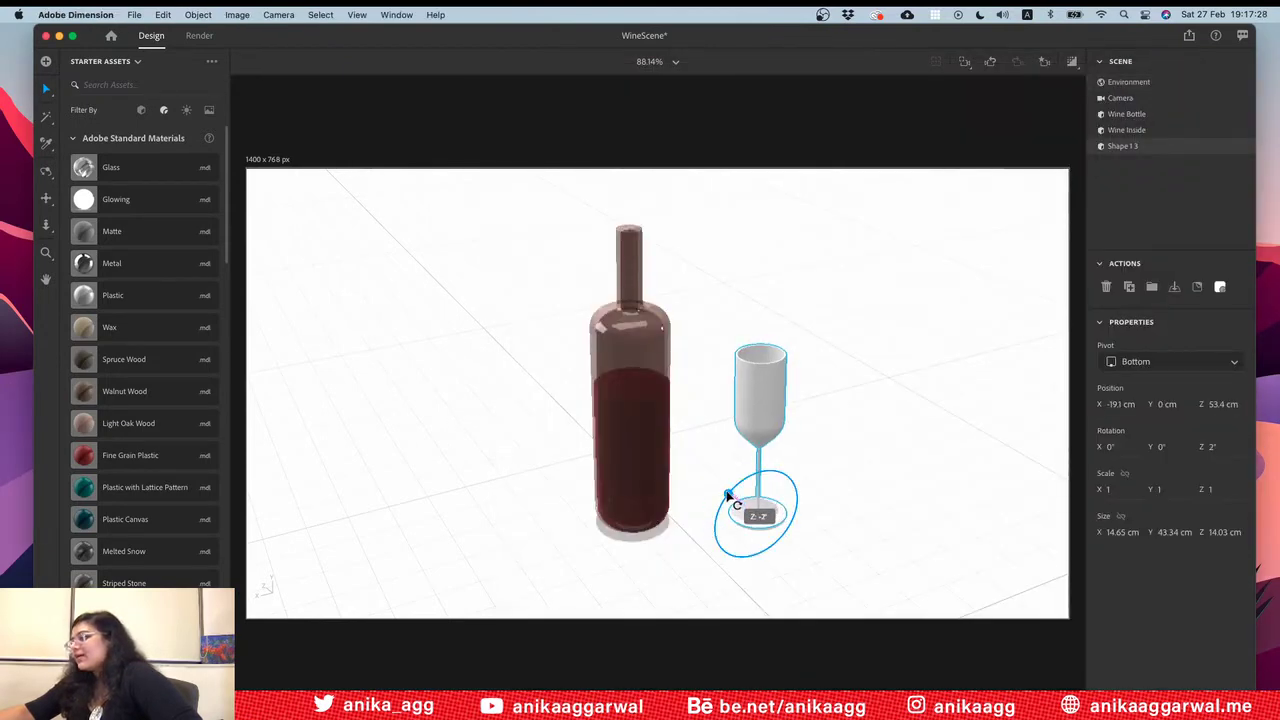
pyautogui.click(940, 417)
pyautogui.click(760, 420)
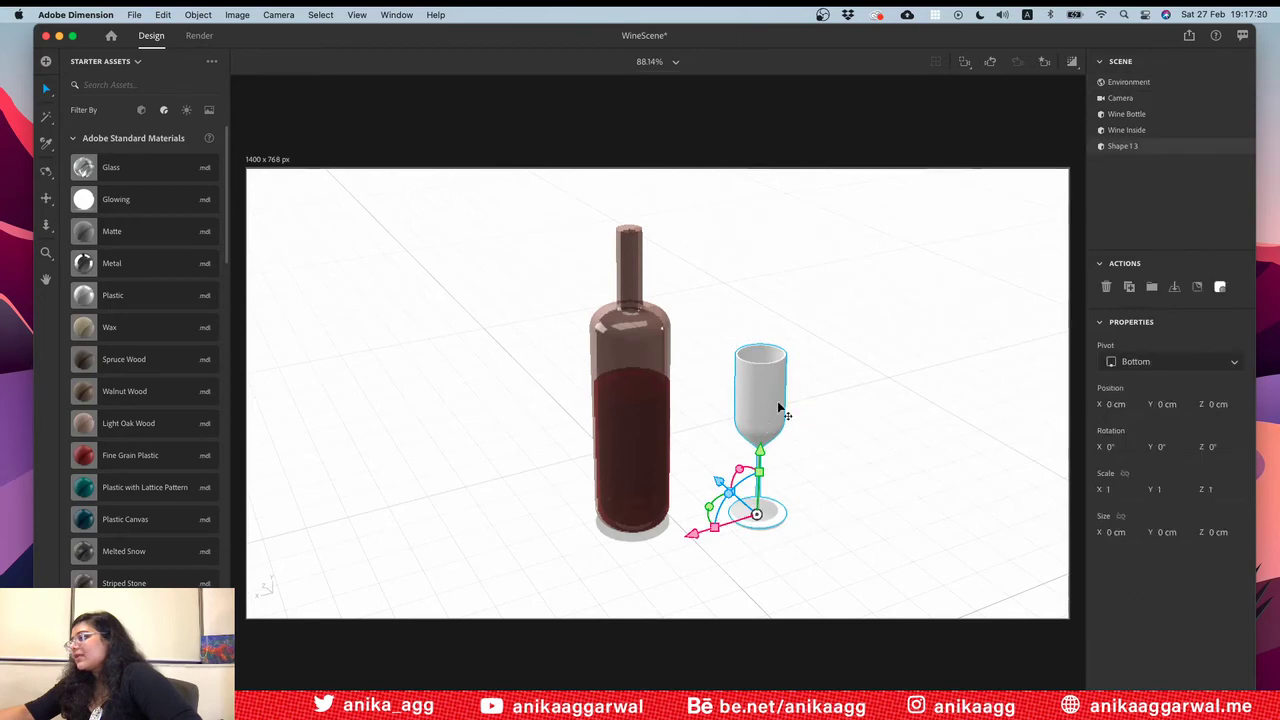
pyautogui.press('Escape')
pyautogui.click(766, 398)
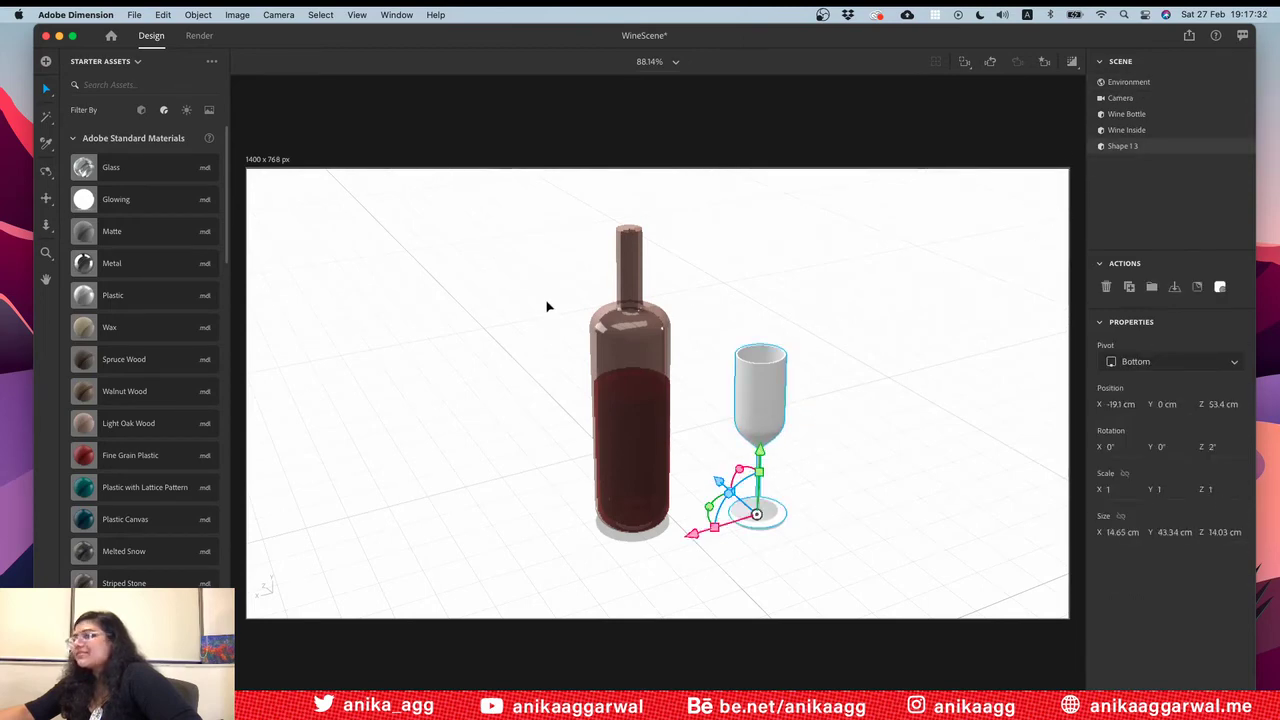
pyautogui.press('Escape')
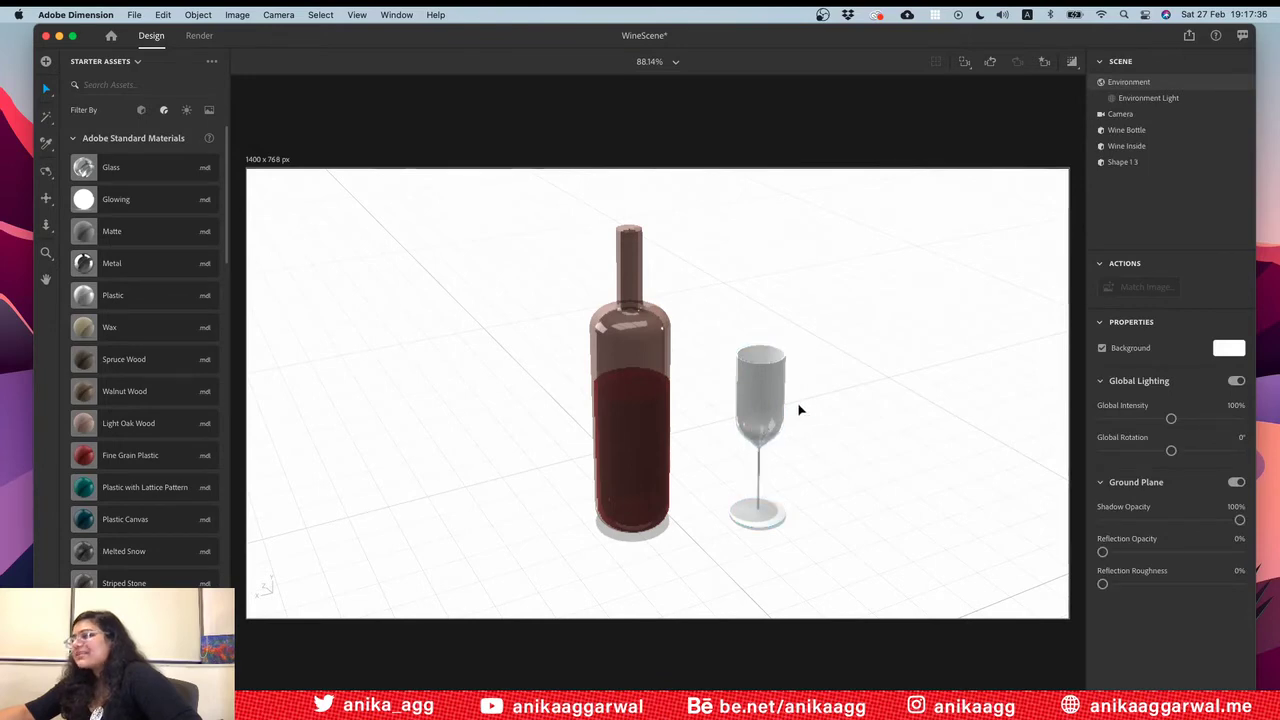
pyautogui.press('super+Tab')
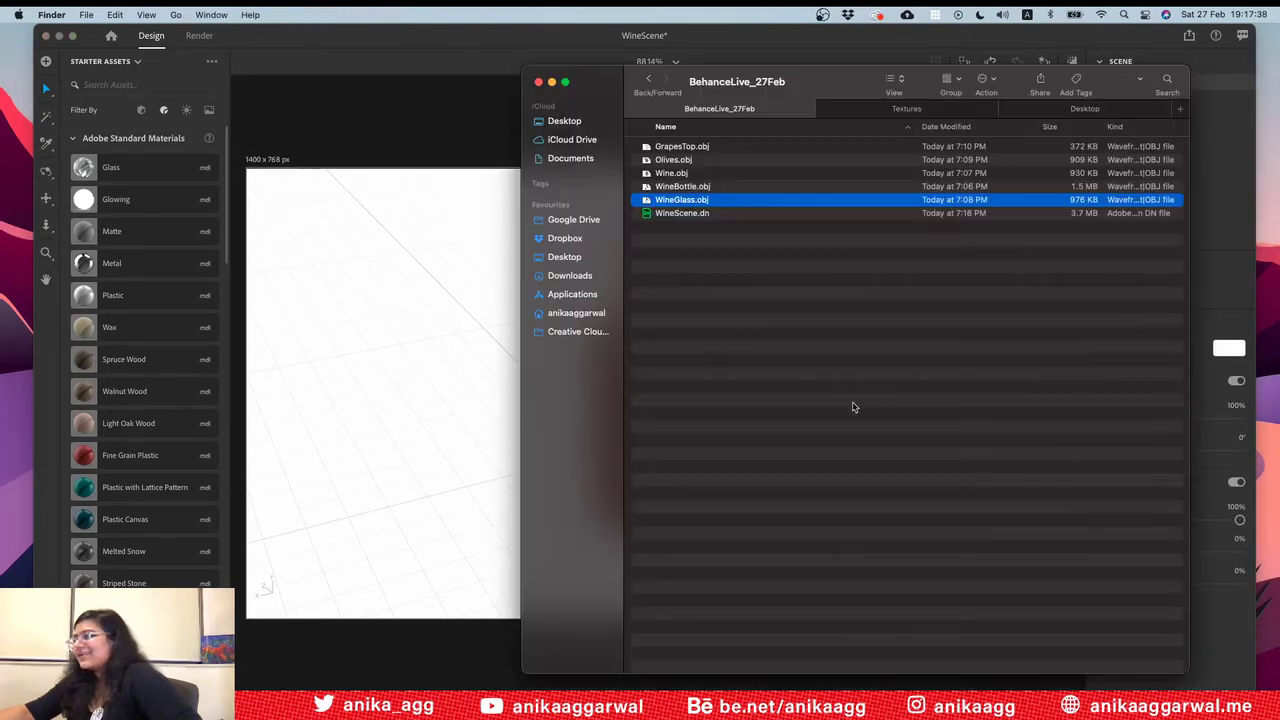
# Step: Quick Look the WineGlass, WineBottle and Wine .obj models in Finder
pyautogui.press('space')
pyautogui.press('space')
pyautogui.click(688, 187)
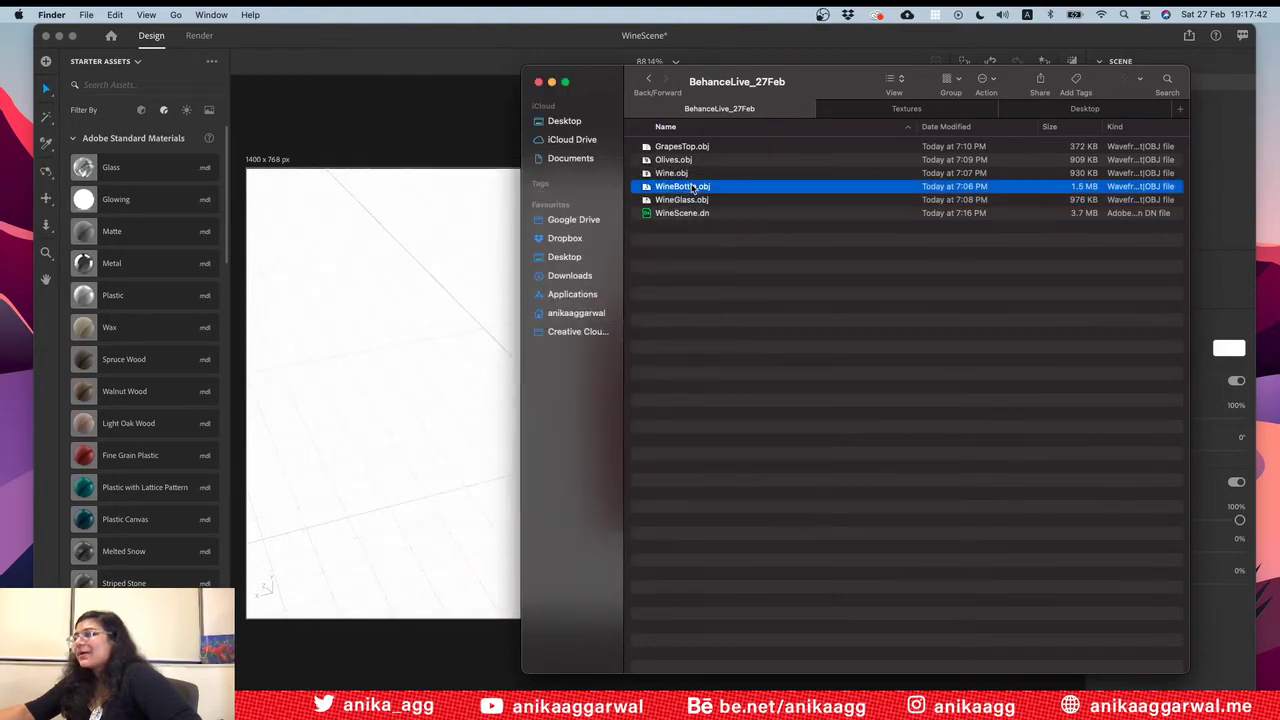
pyautogui.press('space')
pyautogui.press('space')
pyautogui.click(681, 173)
pyautogui.press('space')
pyautogui.press('space')
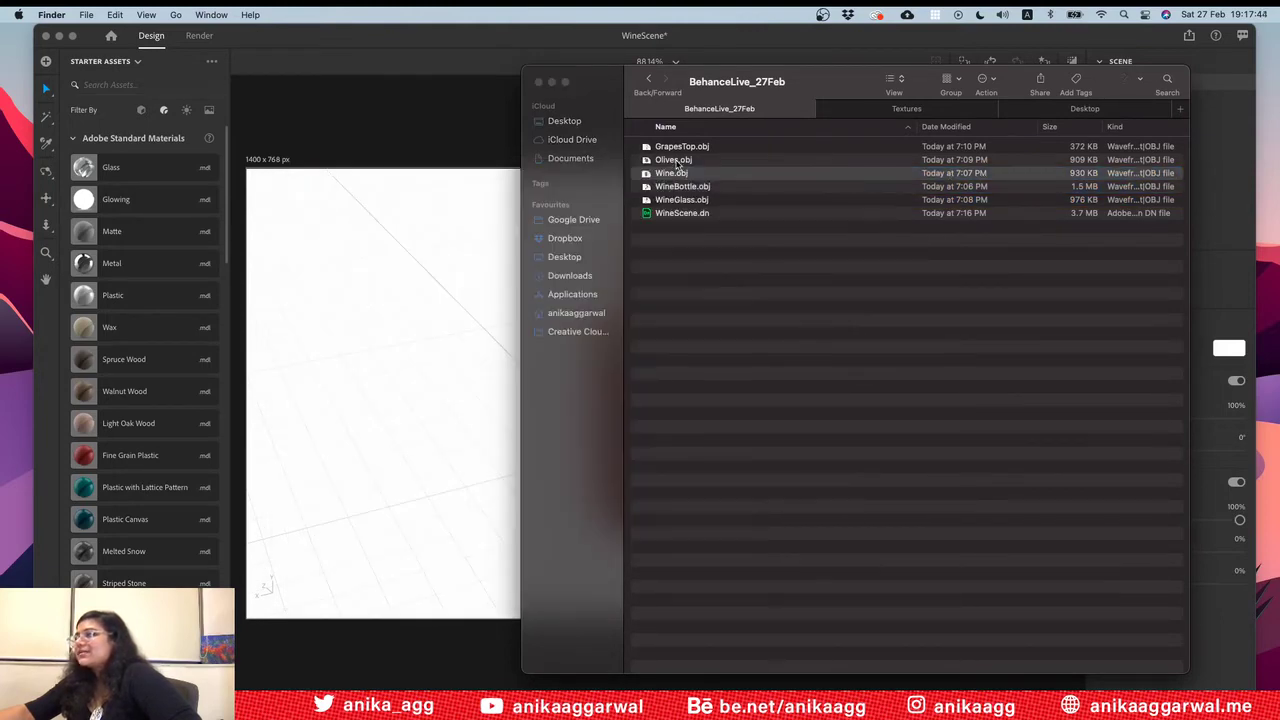
pyautogui.press('space')
pyautogui.press('space')
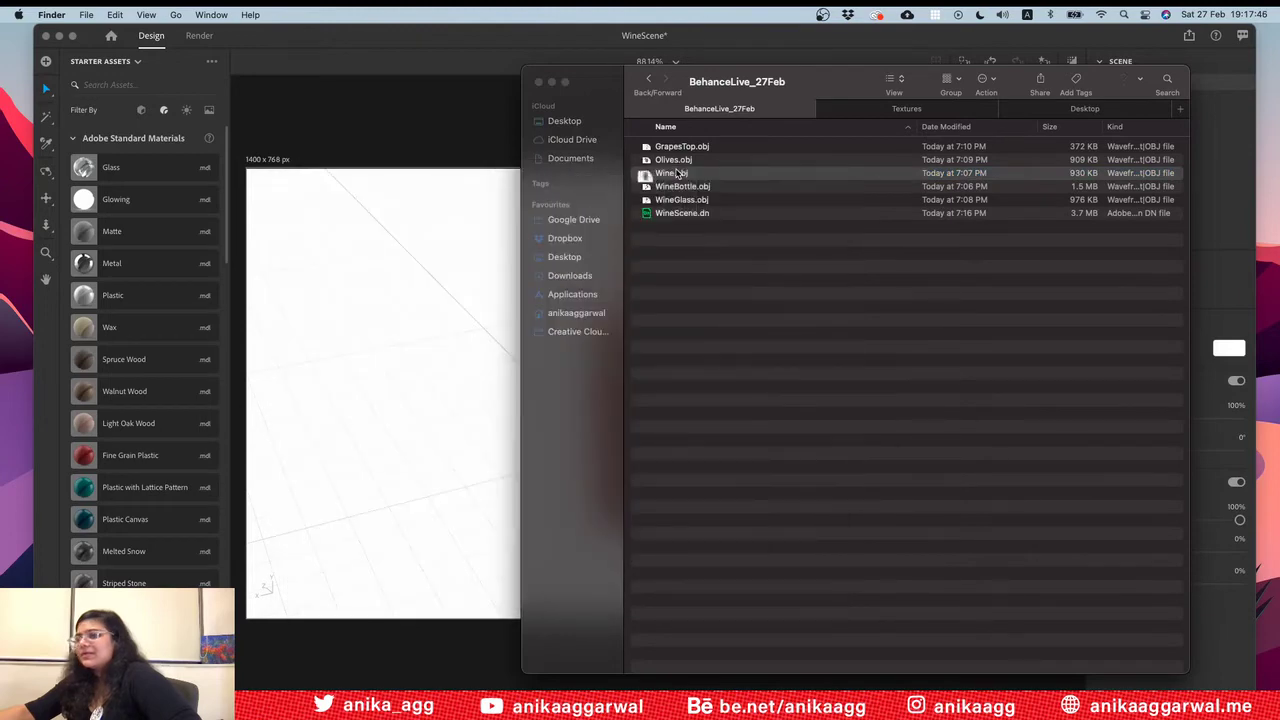
pyautogui.click(490, 365)
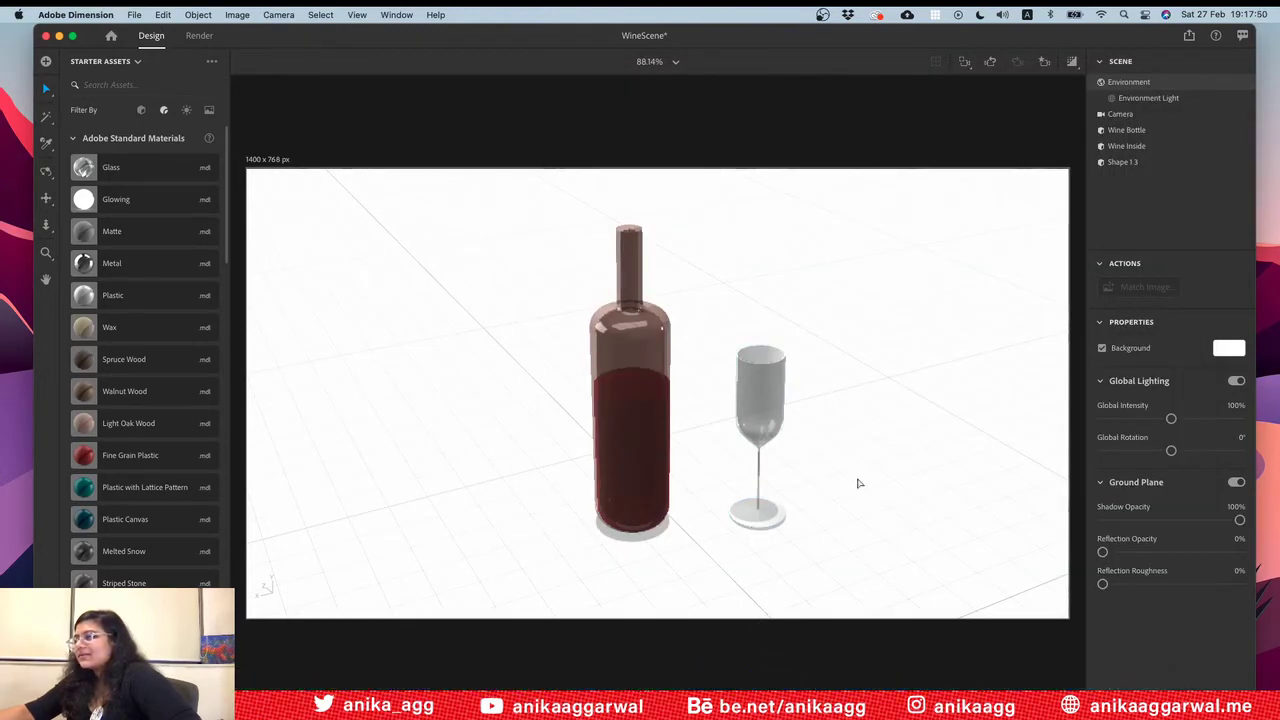
pyautogui.press('super+Tab')
pyautogui.press('super+Tab')
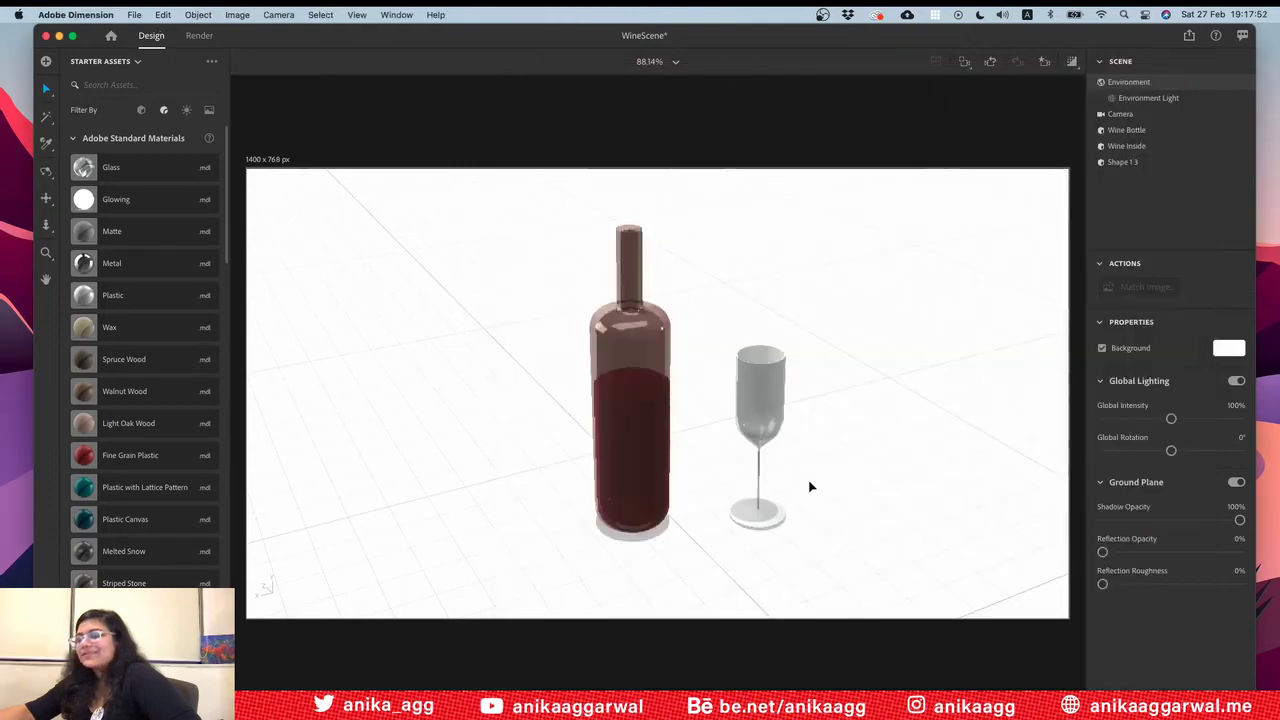
# Step: Add two copies of the wine glass beside the original, sliding the third to the right
pyautogui.click(752, 420)
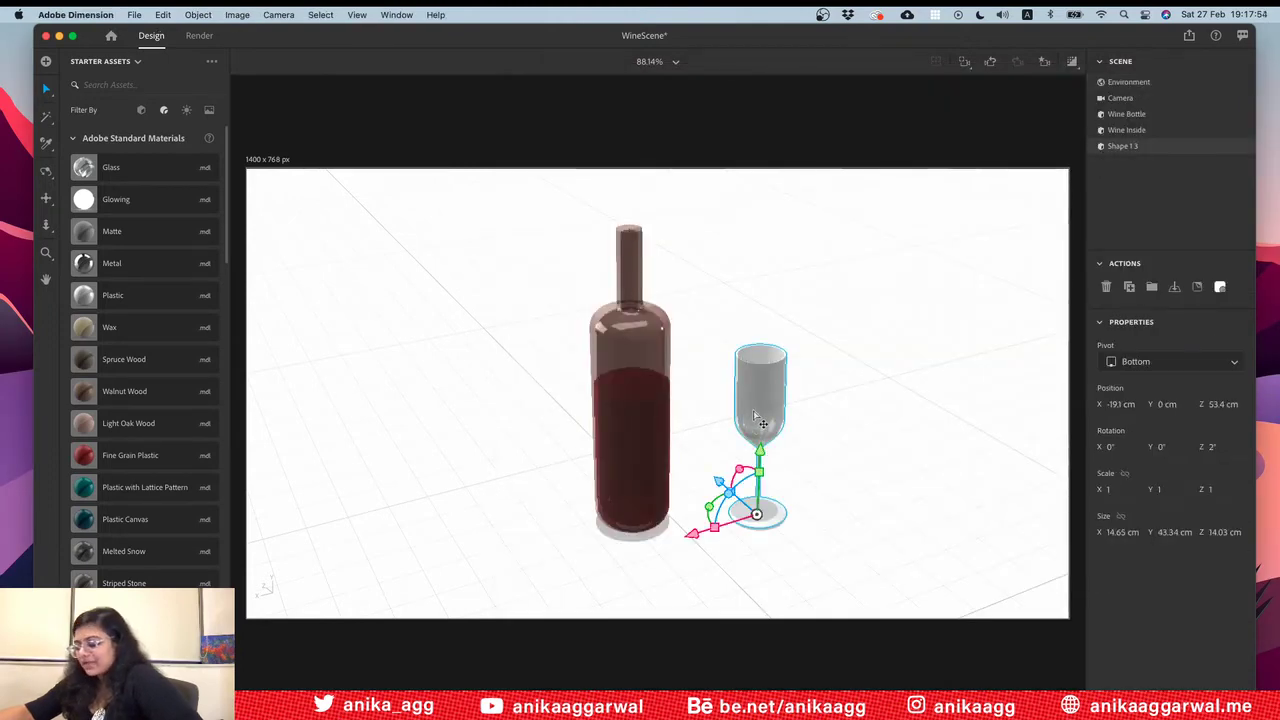
pyautogui.moveTo(694, 535); pyautogui.dragTo(757, 514)
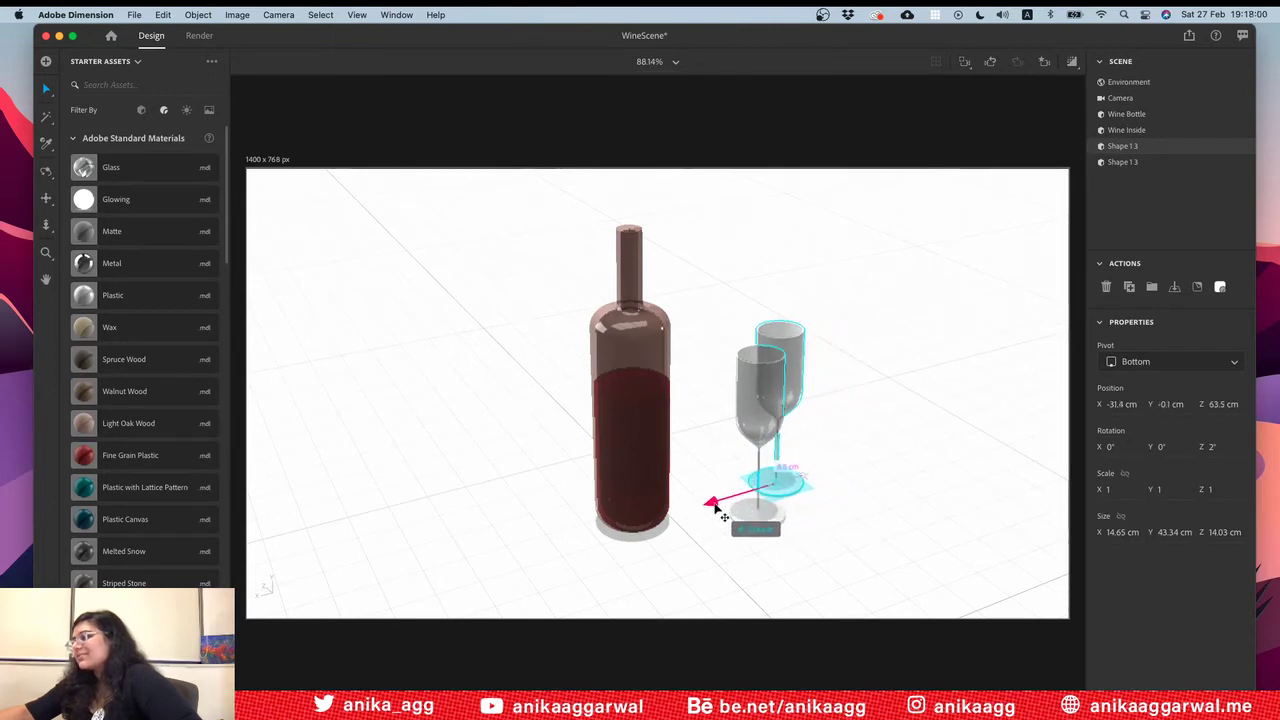
pyautogui.click(834, 420)
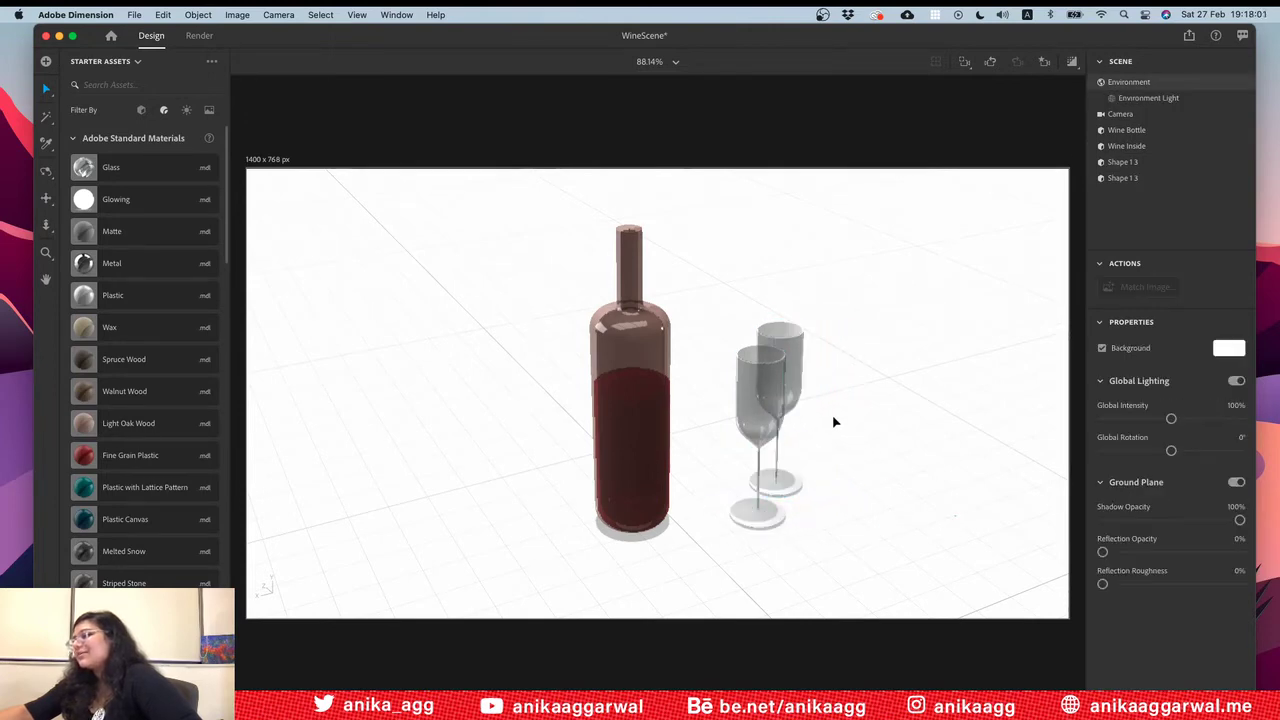
pyautogui.click(784, 345)
pyautogui.press('super+d')
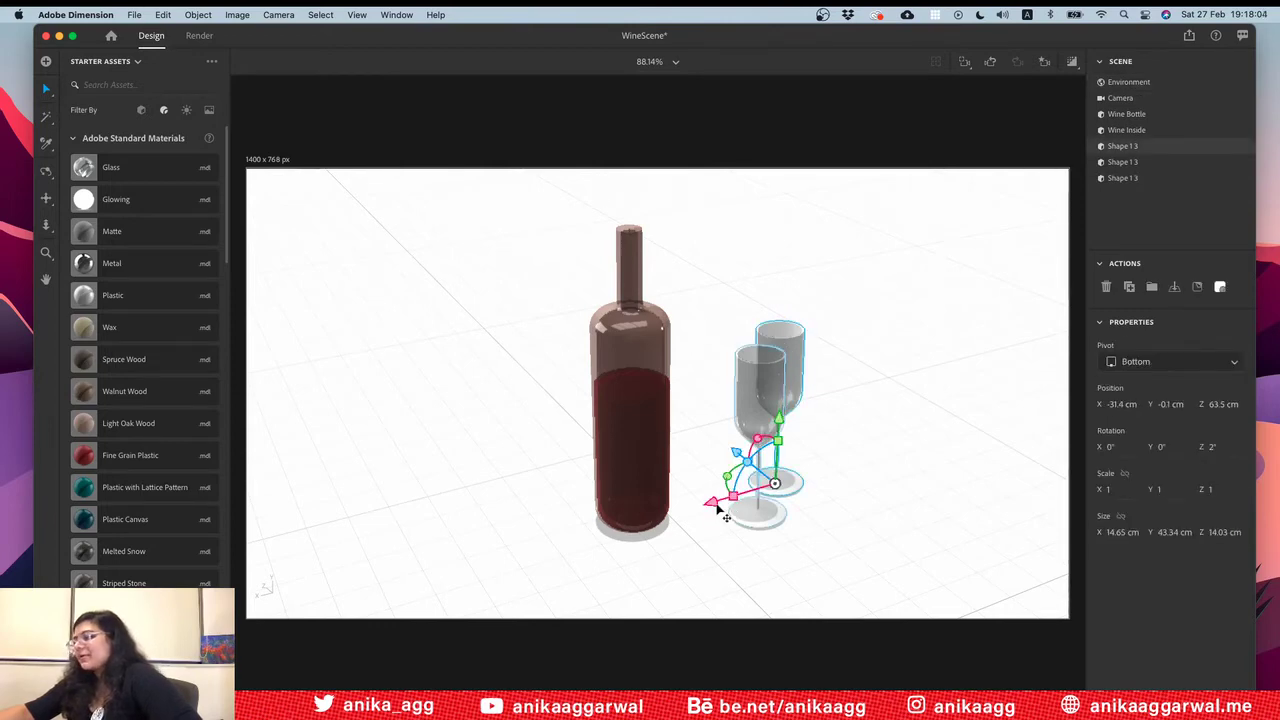
pyautogui.moveTo(718, 505); pyautogui.dragTo(786, 502)
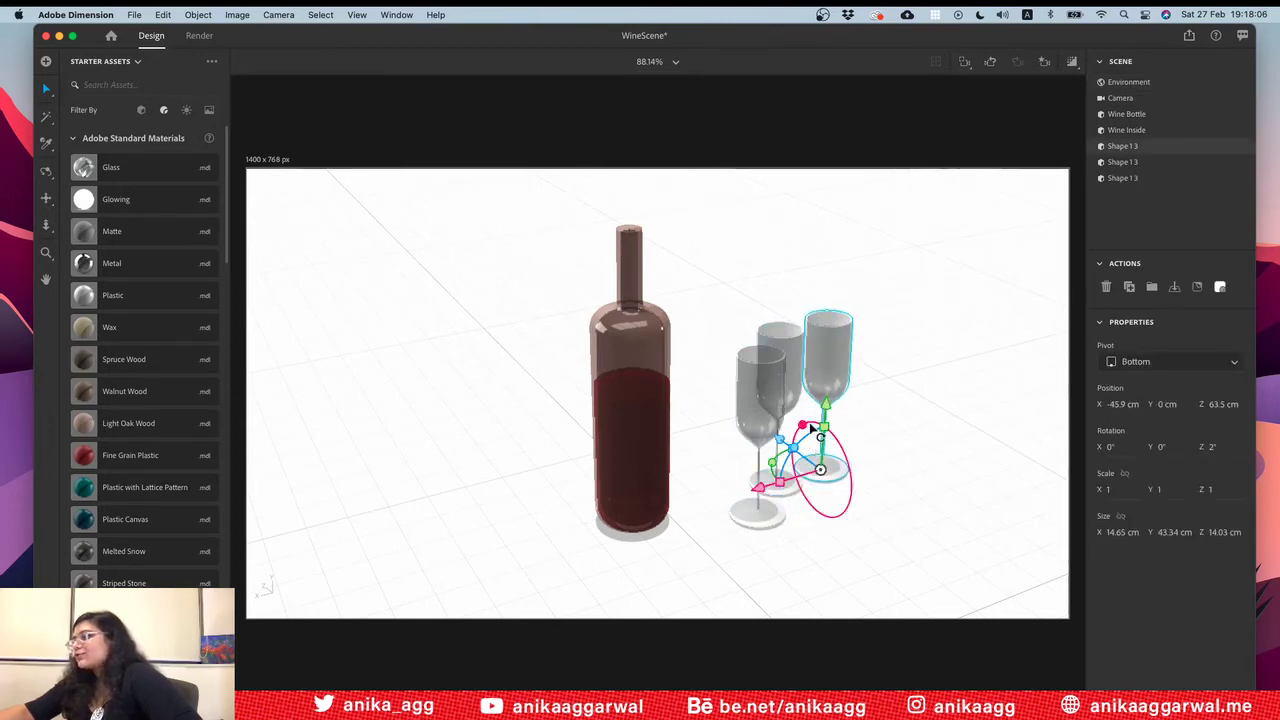
# Step: Tip the newest glass onto its side at X 90°, Z -31°
pyautogui.moveTo(802, 426); pyautogui.dragTo(746, 533)
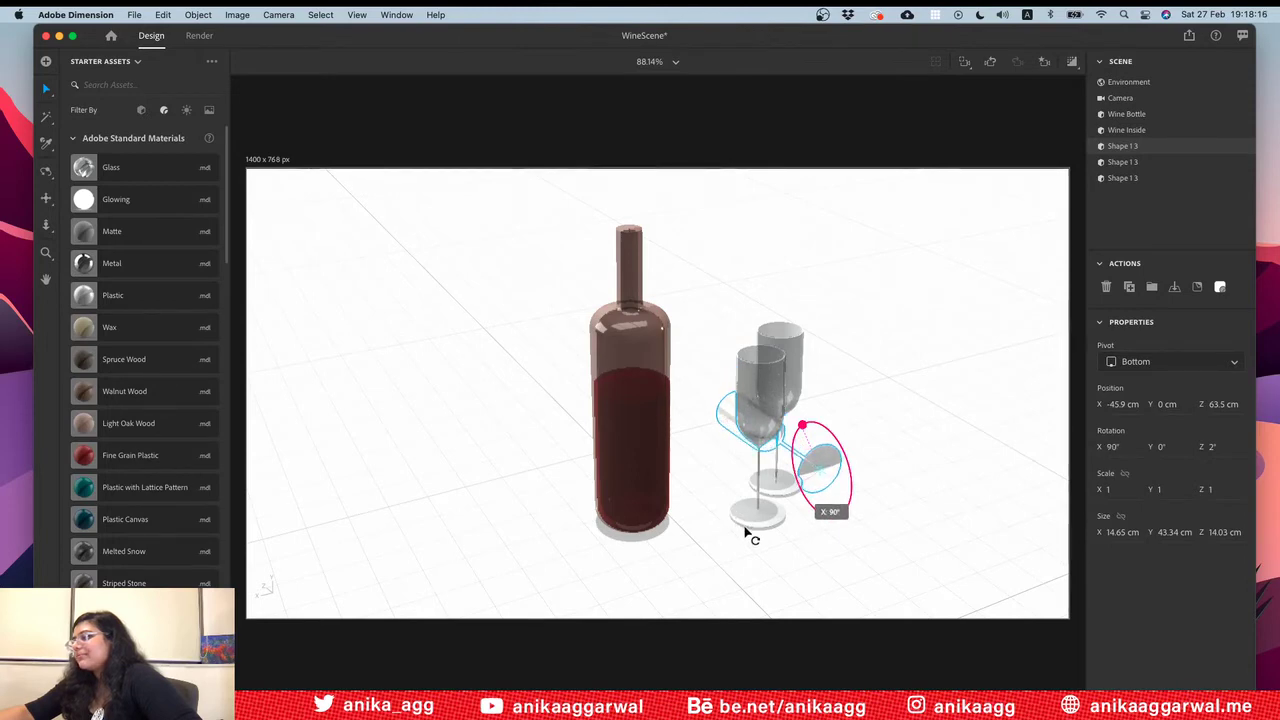
pyautogui.moveTo(786, 456); pyautogui.dragTo(784, 484)
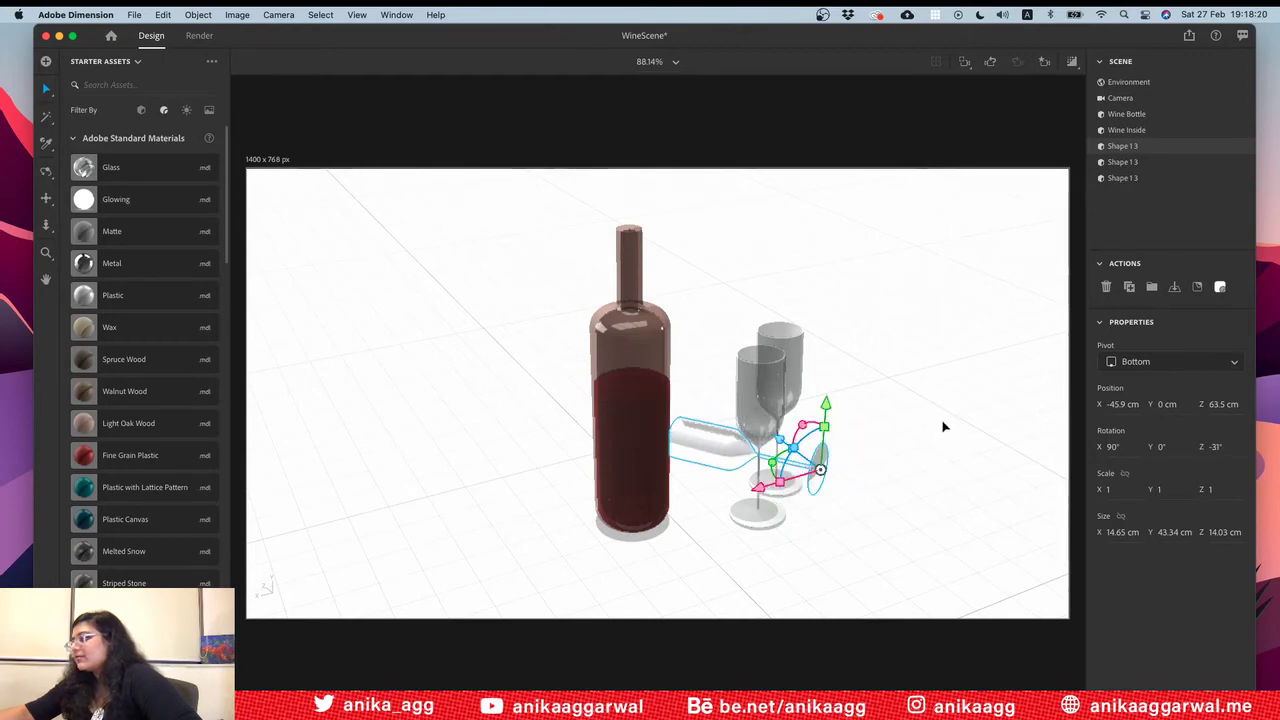
pyautogui.click(938, 436)
pyautogui.click(819, 459)
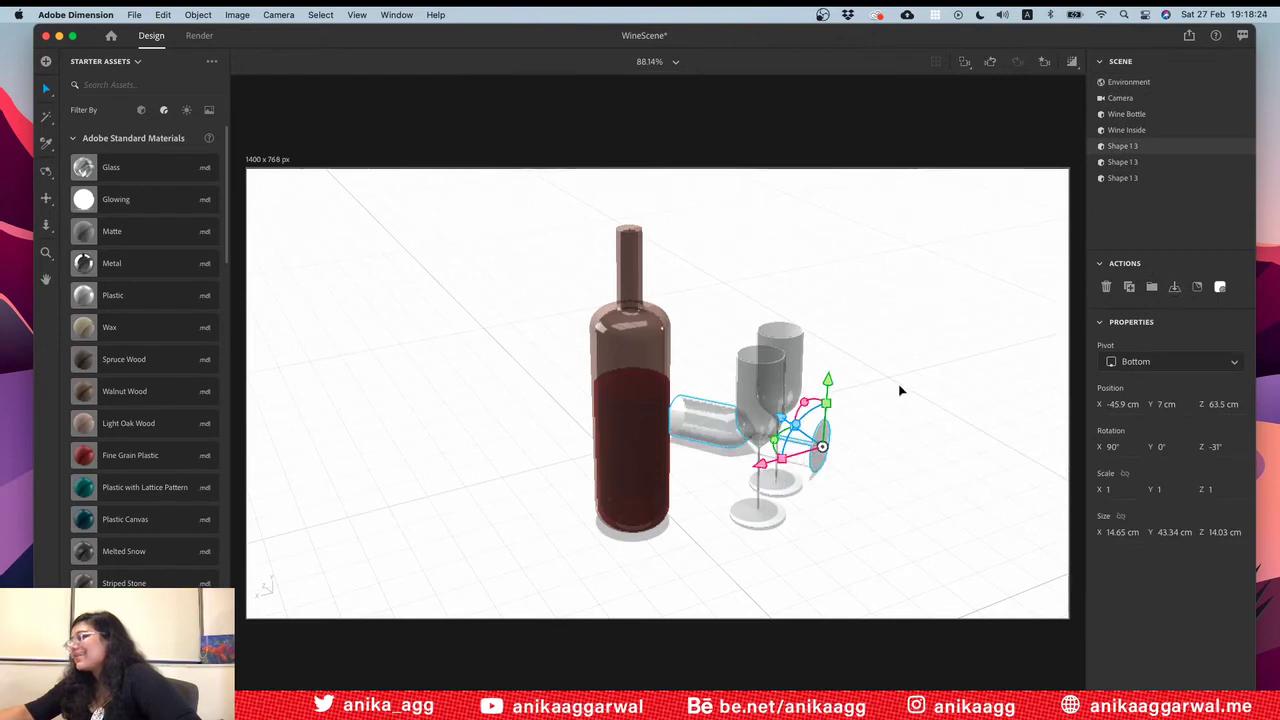
pyautogui.click(899, 432)
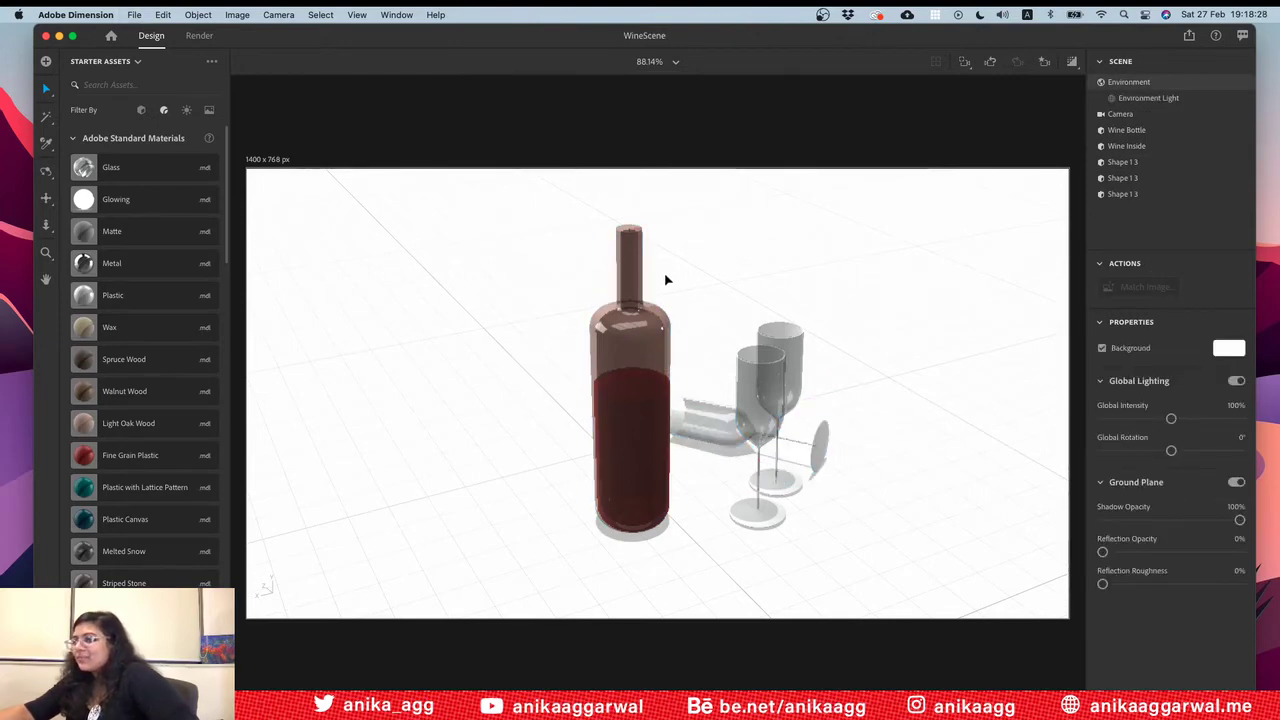
# Step: Shift the wine bottle right of the three glasses and forward toward the front
pyautogui.click(594, 407)
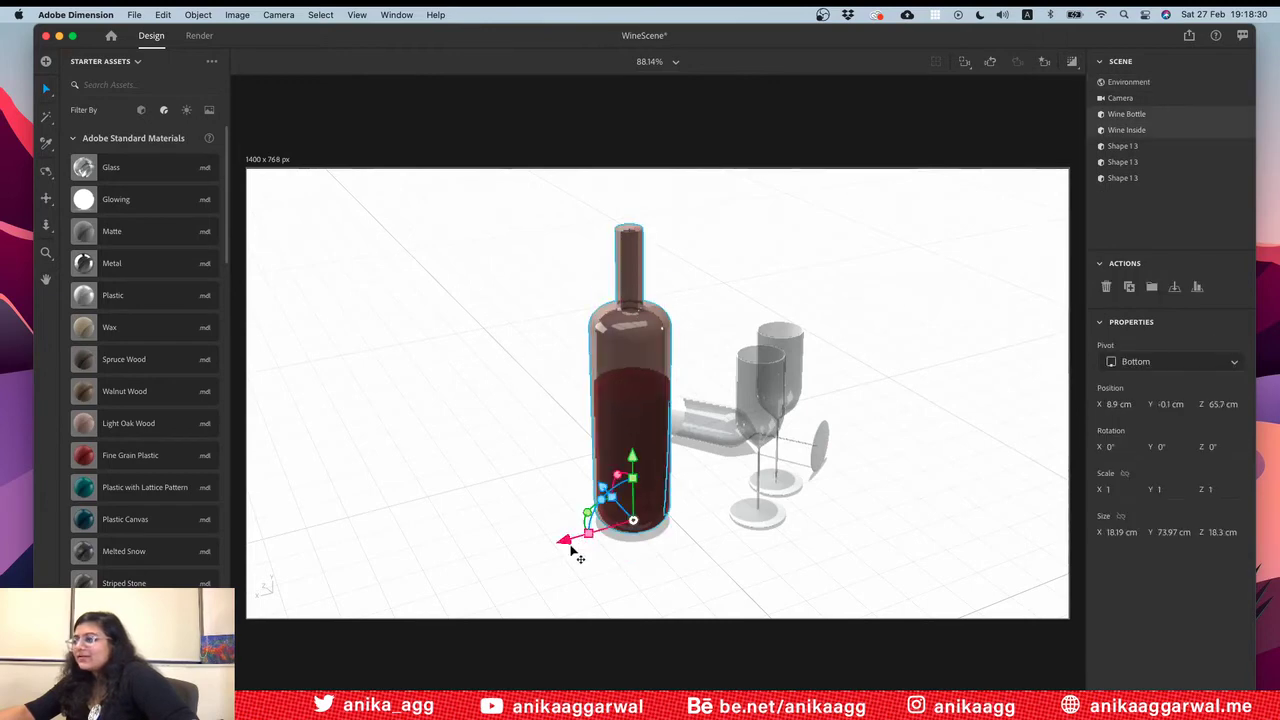
pyautogui.moveTo(598, 535); pyautogui.dragTo(826, 472)
pyautogui.moveTo(830, 420); pyautogui.dragTo(829, 471)
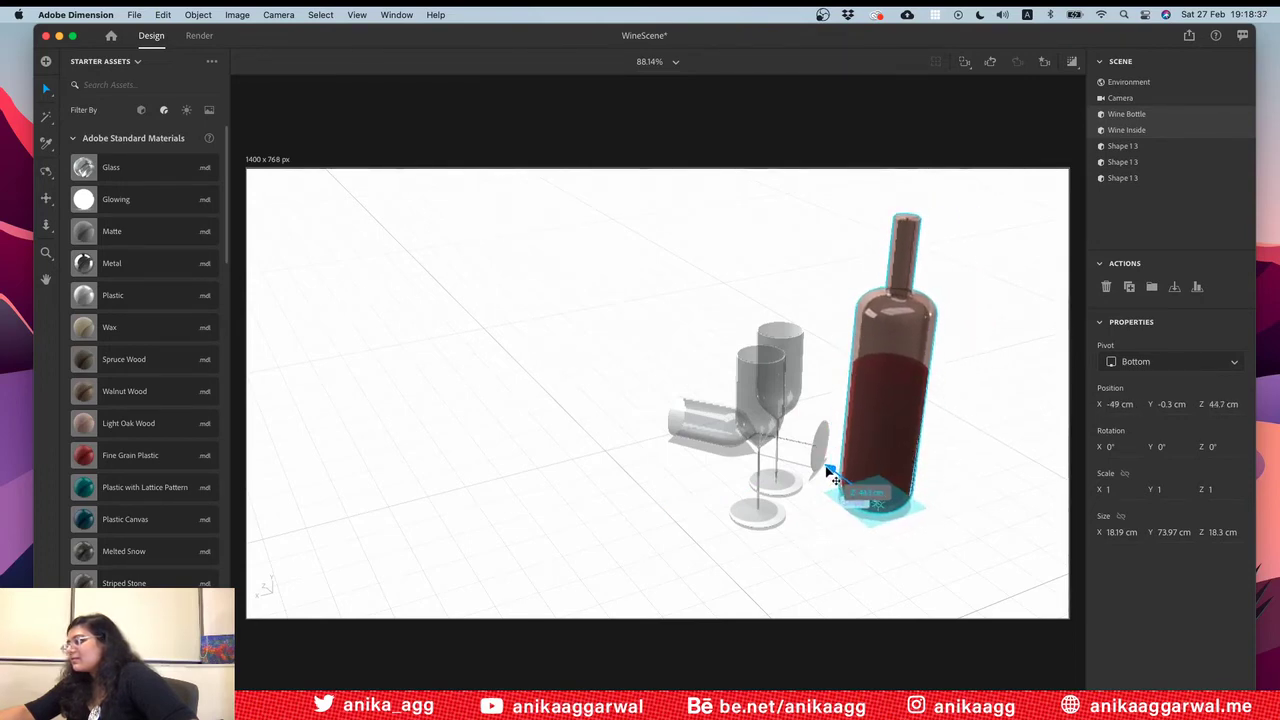
pyautogui.click(792, 579)
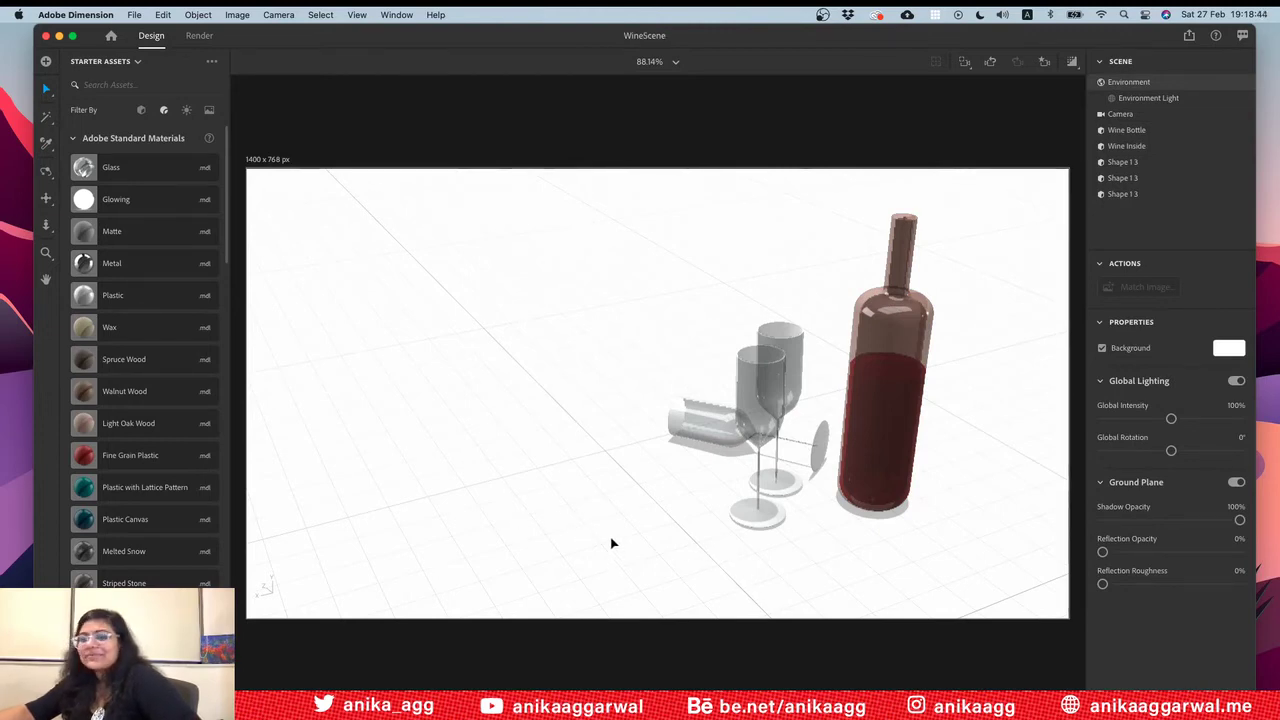
# Step: Orbit around the table, turn on the ray-traced Render Preview, and switch to Finder
pyautogui.moveTo(741, 489); pyautogui.dragTo(597, 501, button='middle')
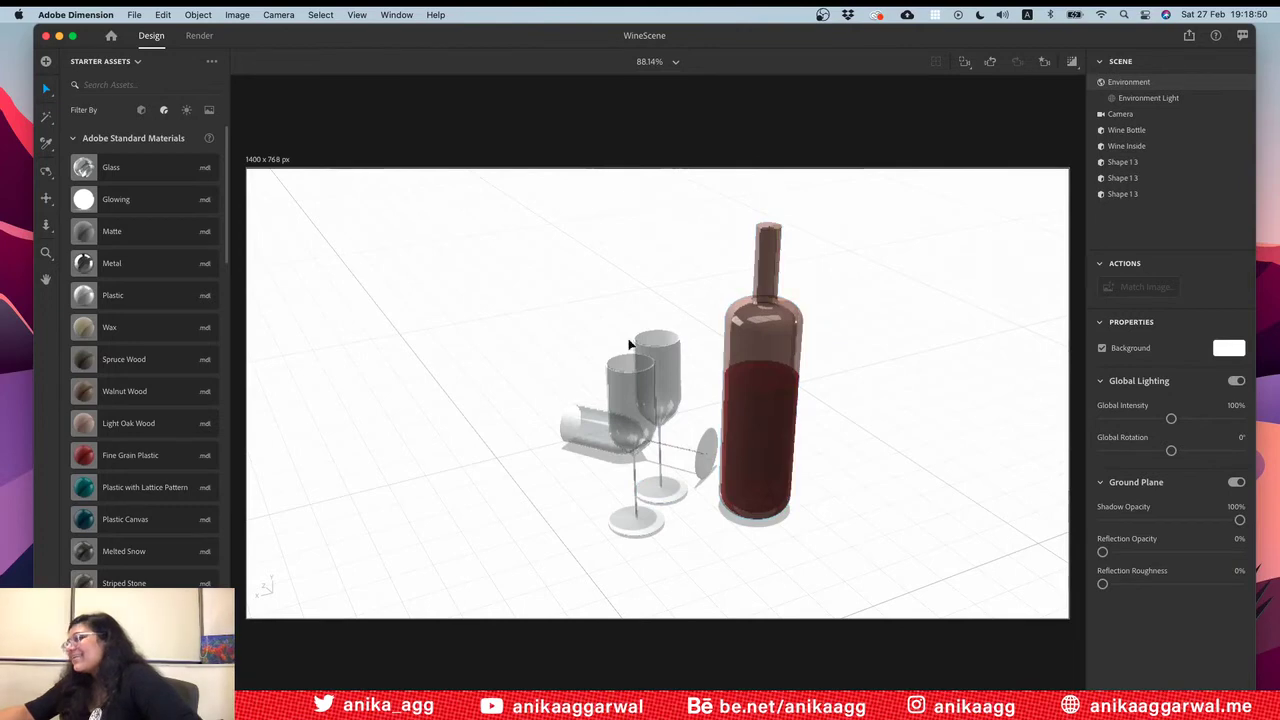
pyautogui.click(1073, 62)
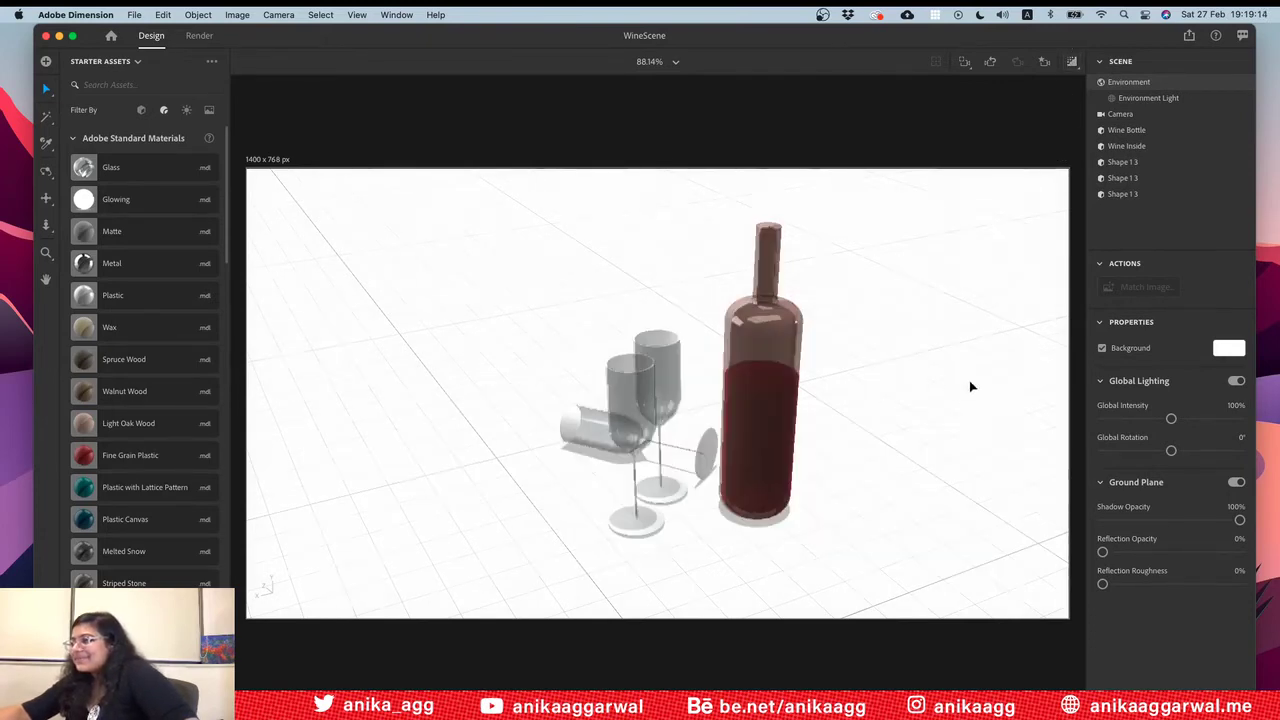
pyautogui.press('super+Tab')
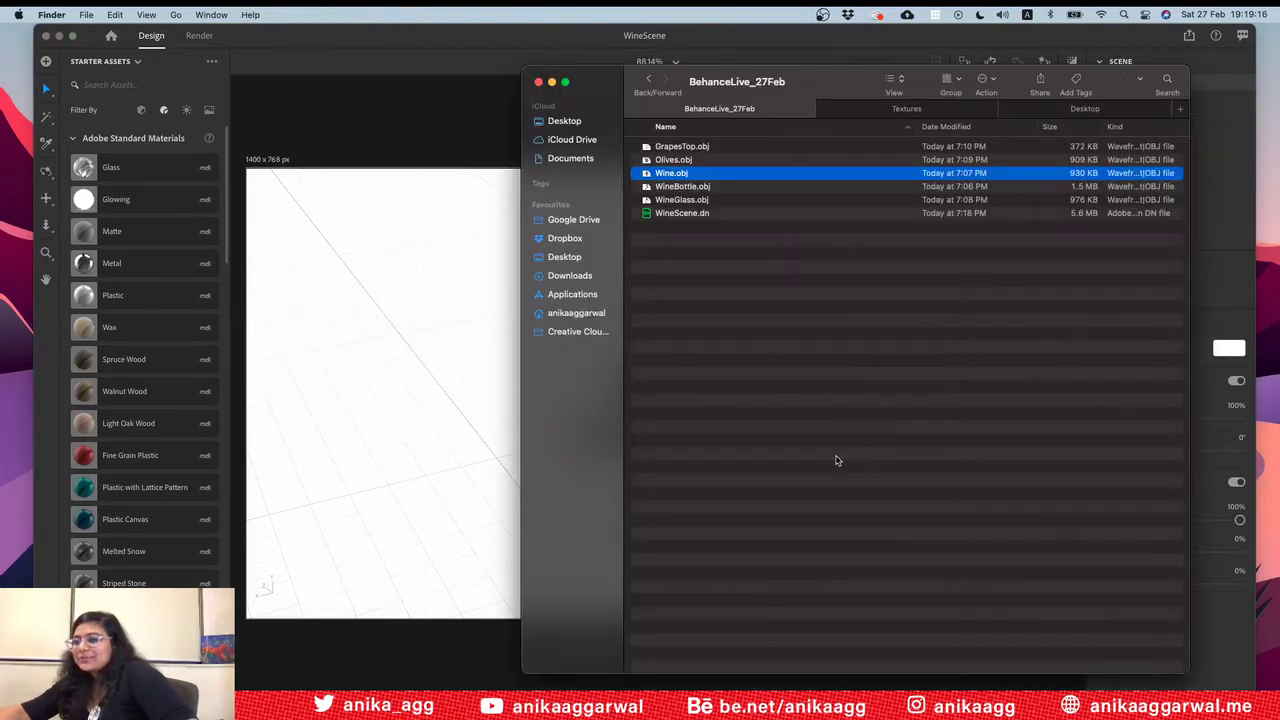
# Step: Import Olives.obj into the scene and scale it down to 0.1
pyautogui.click(681, 147)
pyautogui.moveTo(677, 160); pyautogui.dragTo(457, 491)
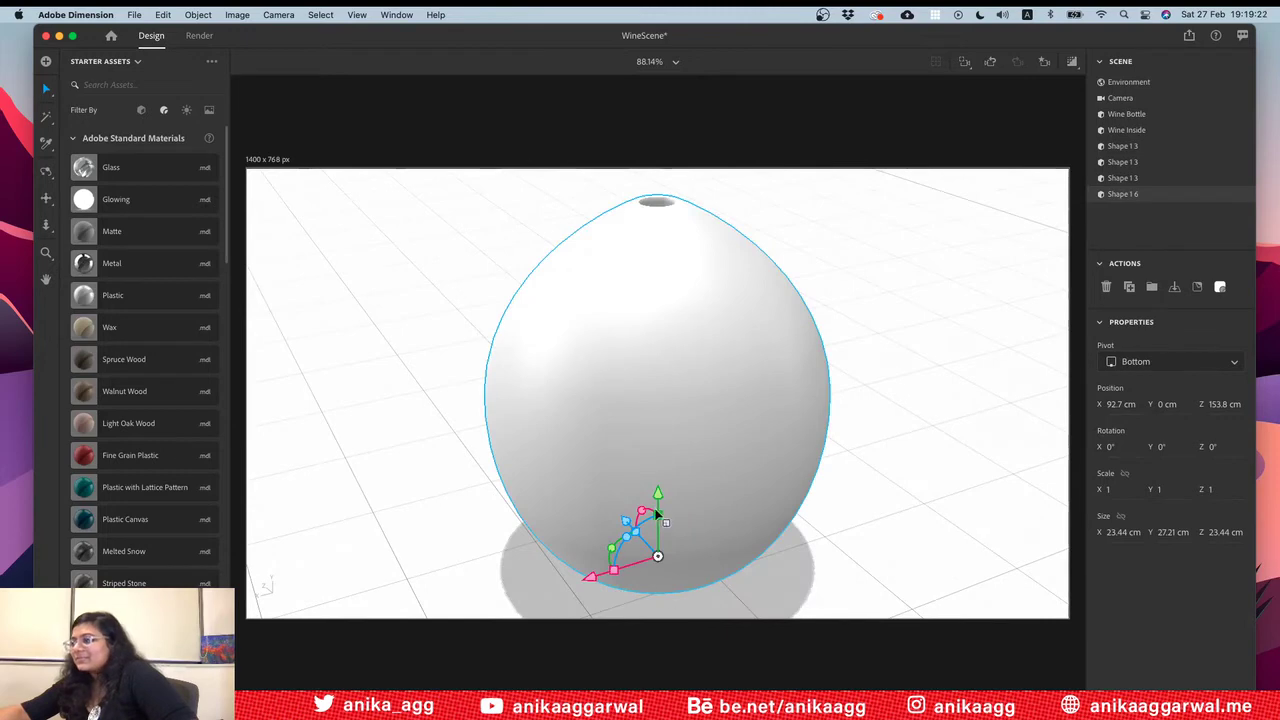
pyautogui.moveTo(656, 514); pyautogui.dragTo(658, 553)
pyautogui.click(690, 540)
# Step: Move the small olive across the table in front of the glasses, toward the bottle
pyautogui.scroll(-3, 677, 540)
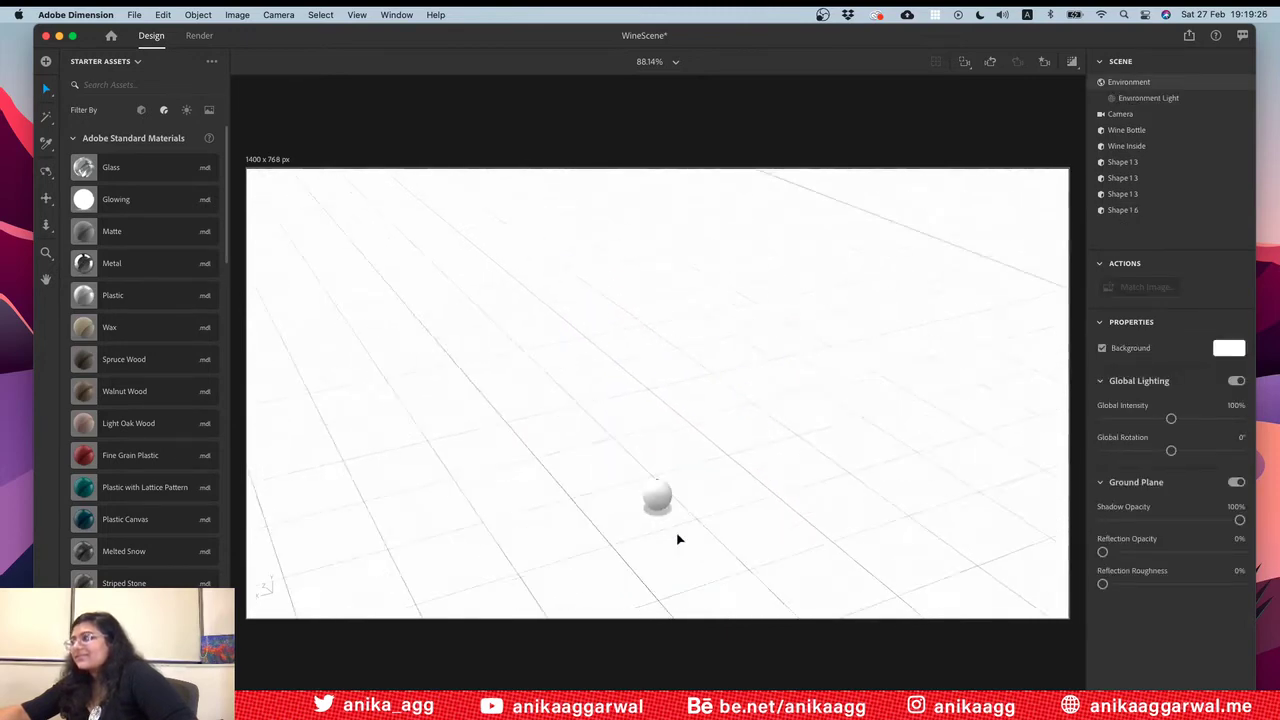
pyautogui.scroll(-5, 679, 536)
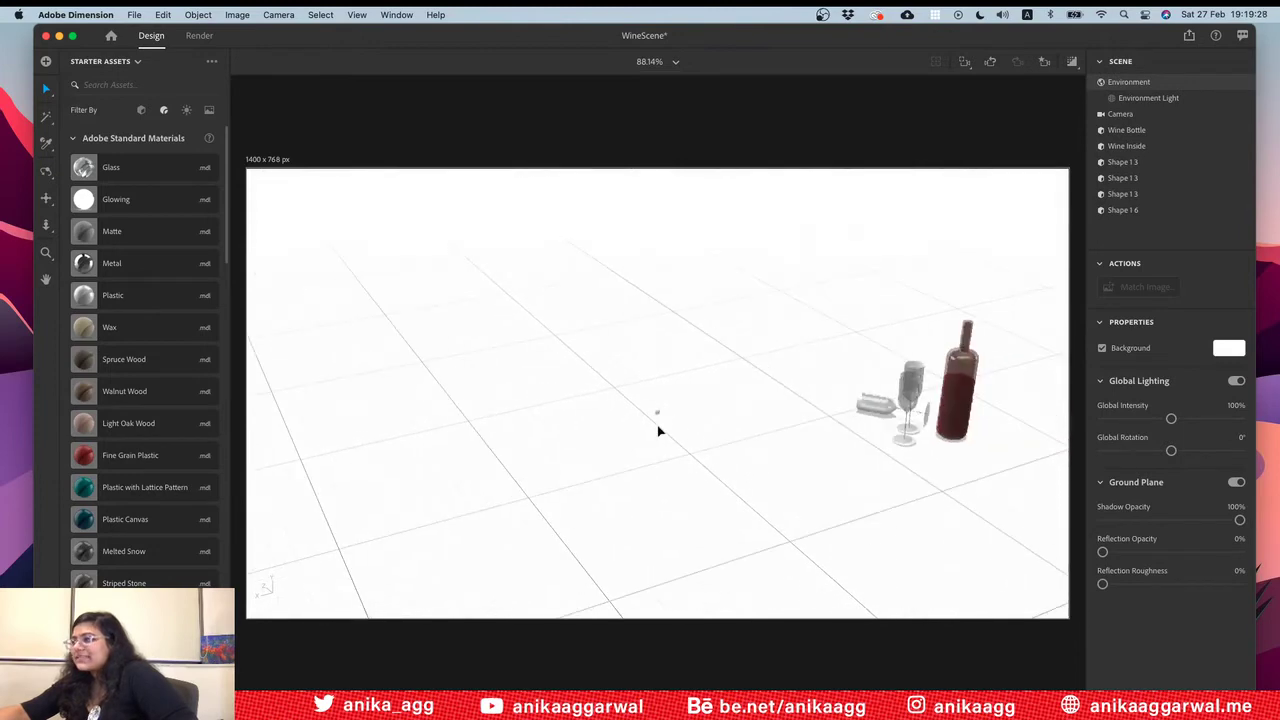
pyautogui.click(660, 413)
pyautogui.moveTo(663, 414); pyautogui.dragTo(849, 449)
pyautogui.click(882, 407)
pyautogui.scroll(3, 882, 407)
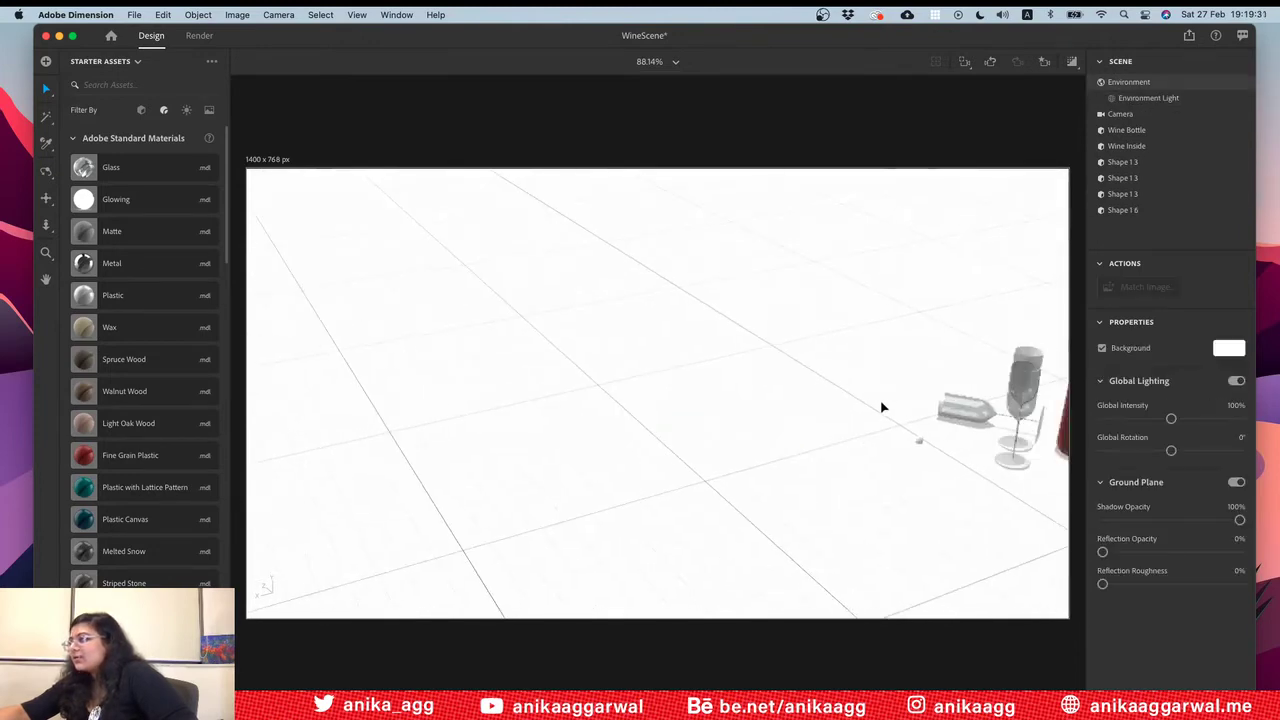
# Step: Switch to the saved camera bookmark view to check the olive's placement
pyautogui.click(1032, 368)
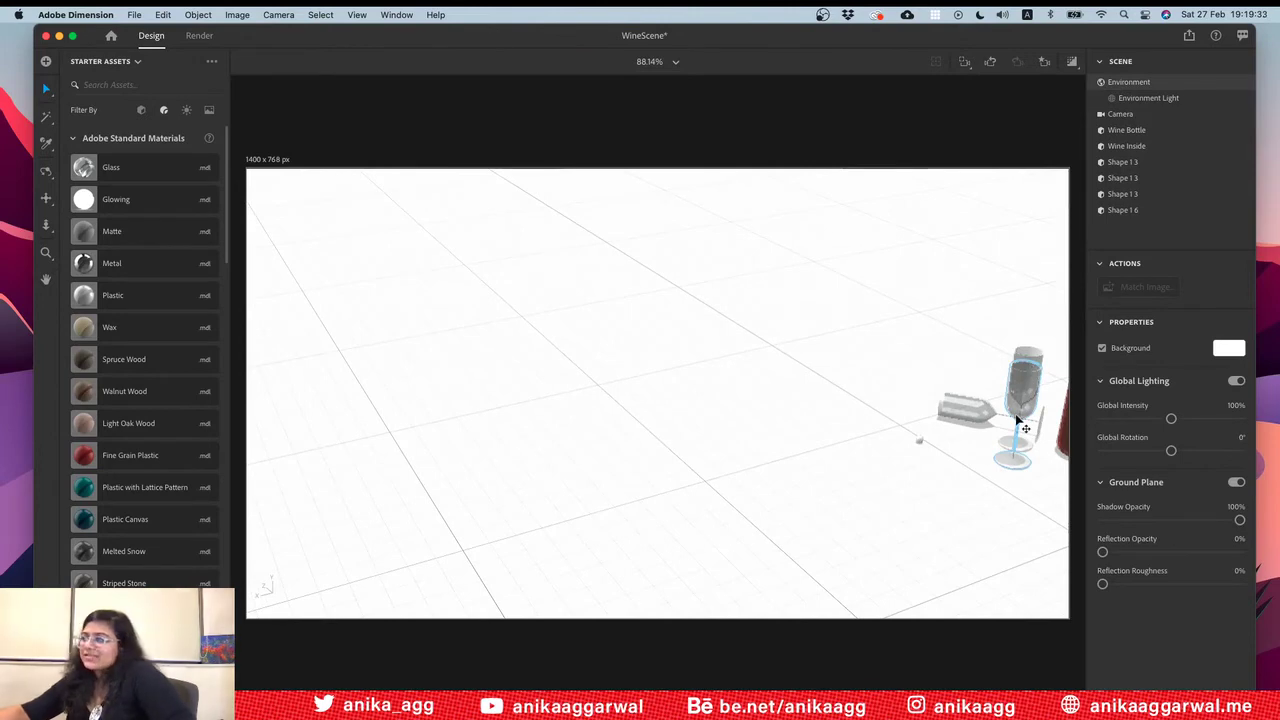
pyautogui.click(1043, 62)
pyautogui.click(955, 106)
pyautogui.click(718, 489)
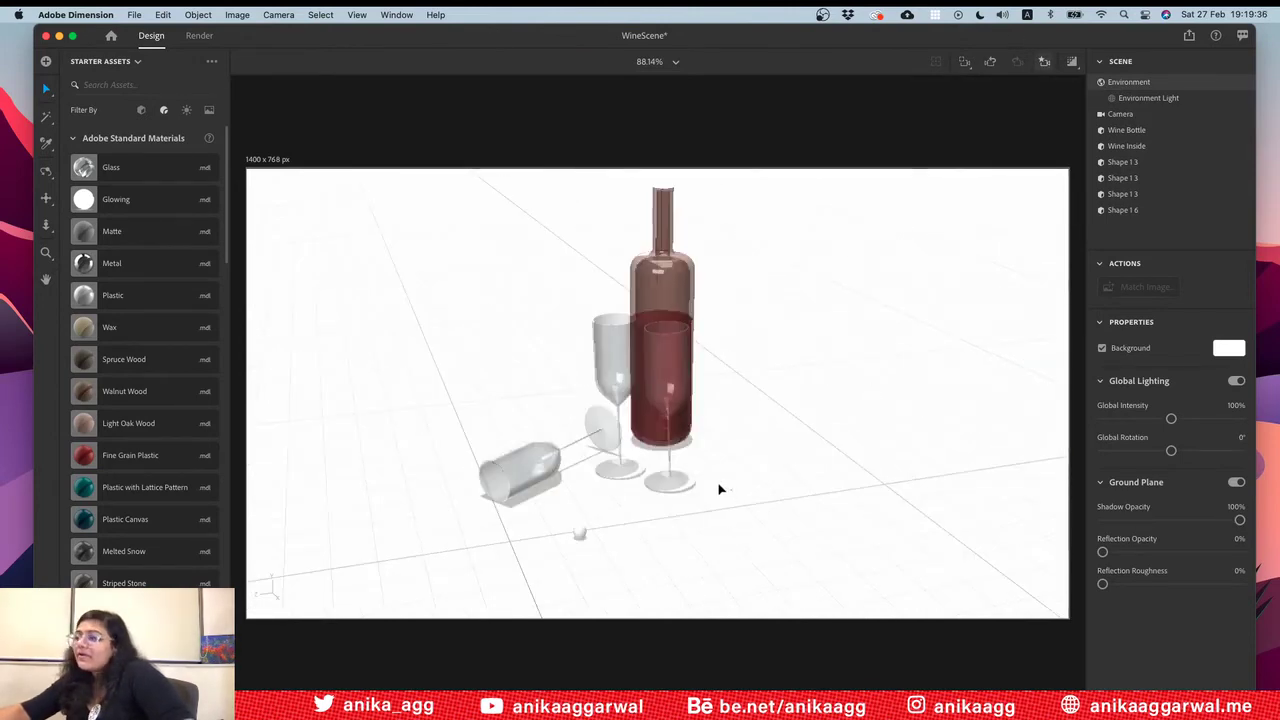
pyautogui.click(578, 530)
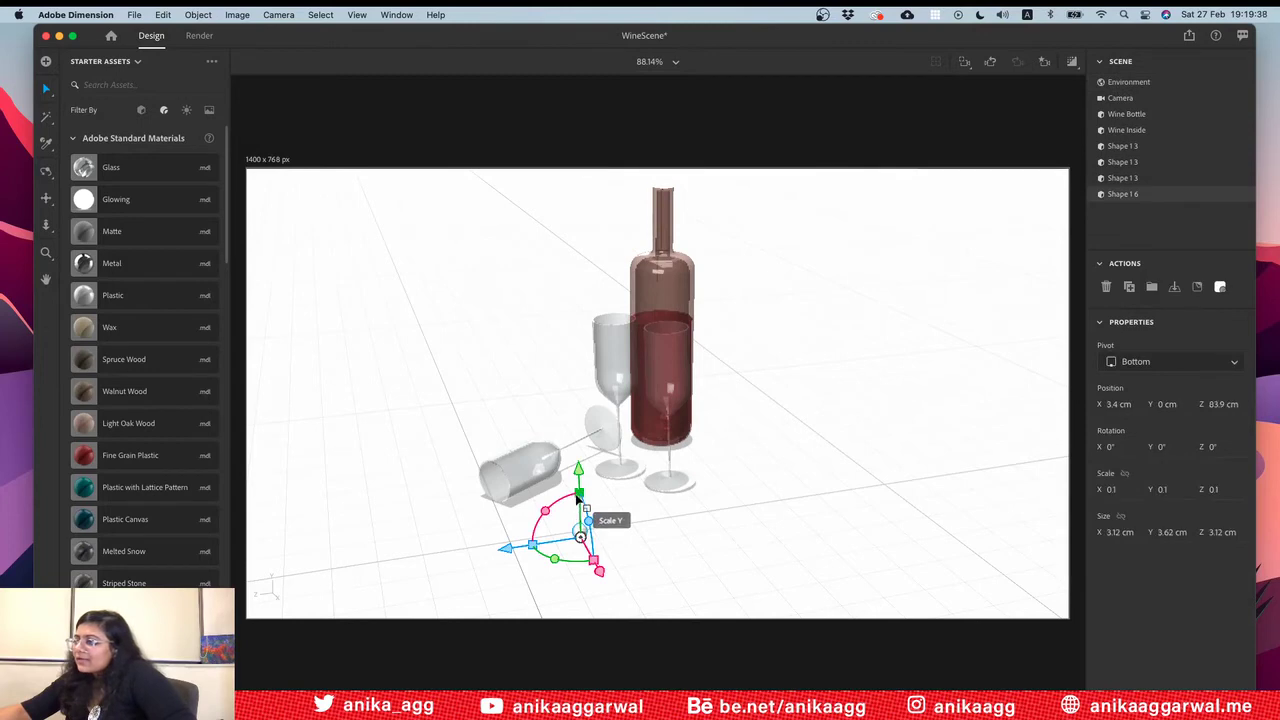
pyautogui.click(658, 555)
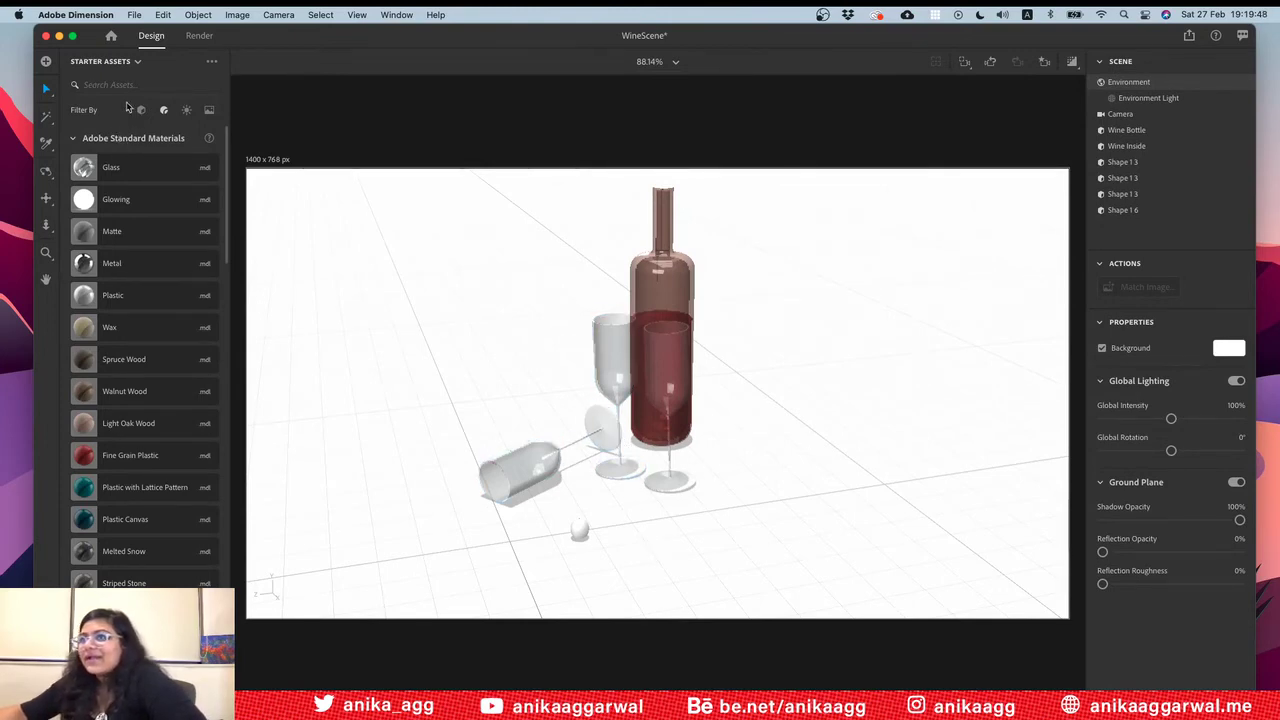
# Step: Add the Lace doily from the downloaded Libraries assets to the scene
pyautogui.click(122, 63)
pyautogui.click(111, 103)
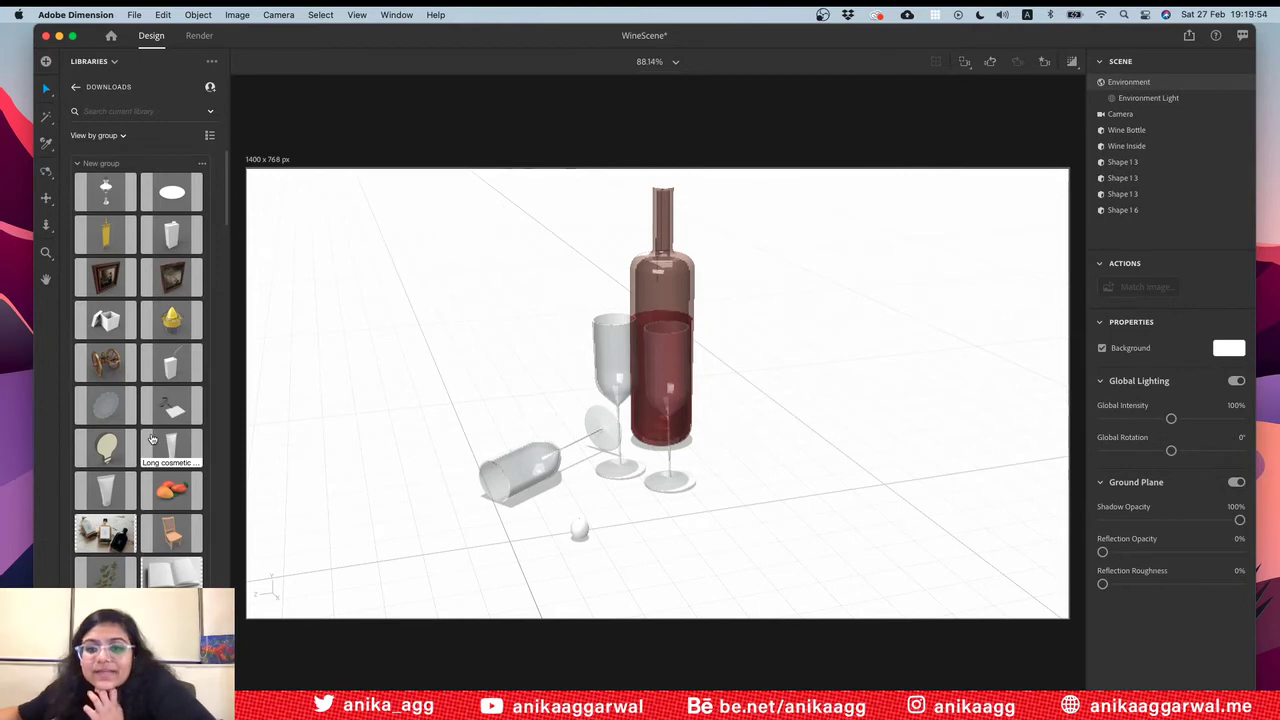
pyautogui.moveTo(152, 438)
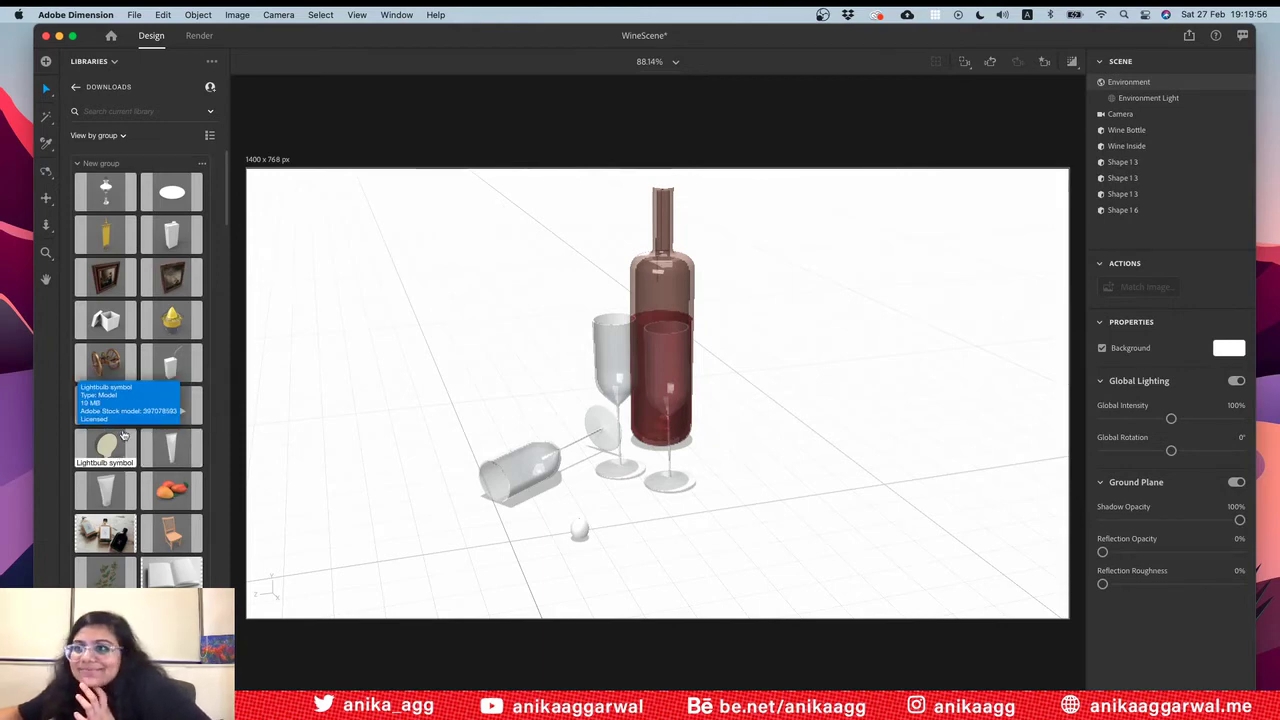
pyautogui.moveTo(122, 338)
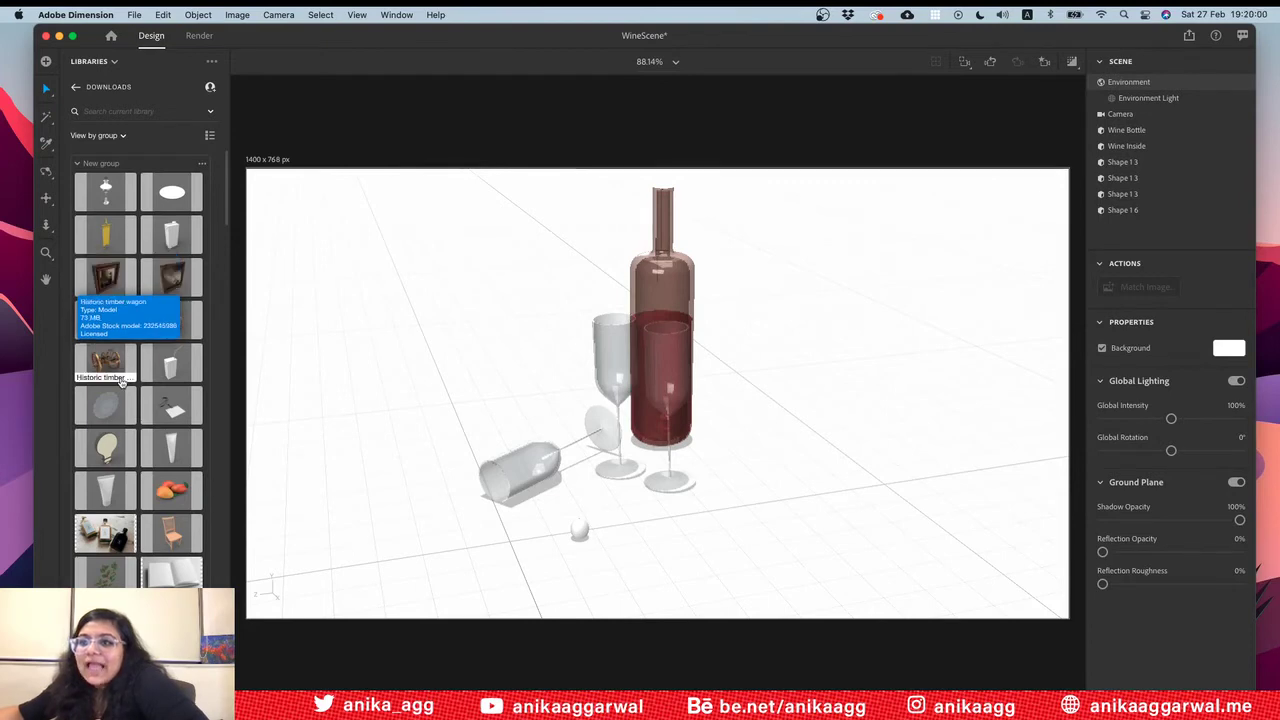
pyautogui.moveTo(115, 401)
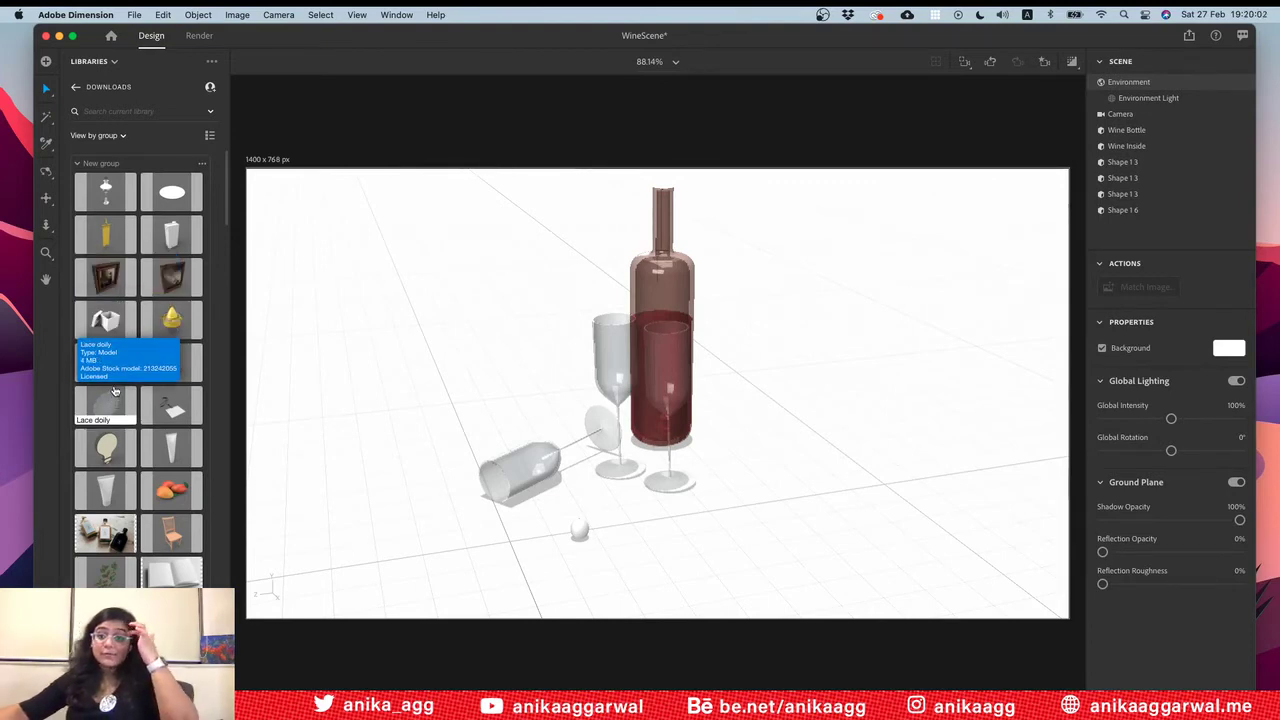
pyautogui.moveTo(106, 412); pyautogui.dragTo(413, 500)
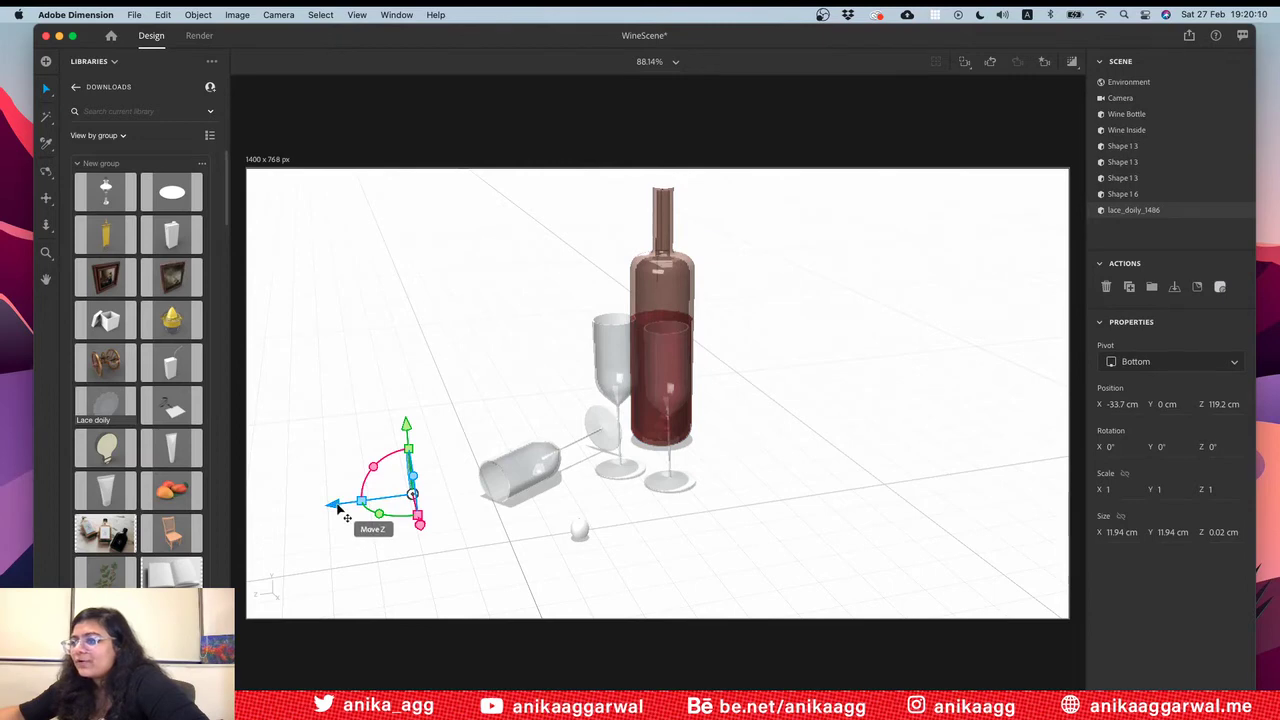
# Step: Frame the new doily and tip it over to lie flat on the ground
pyautogui.press('f')
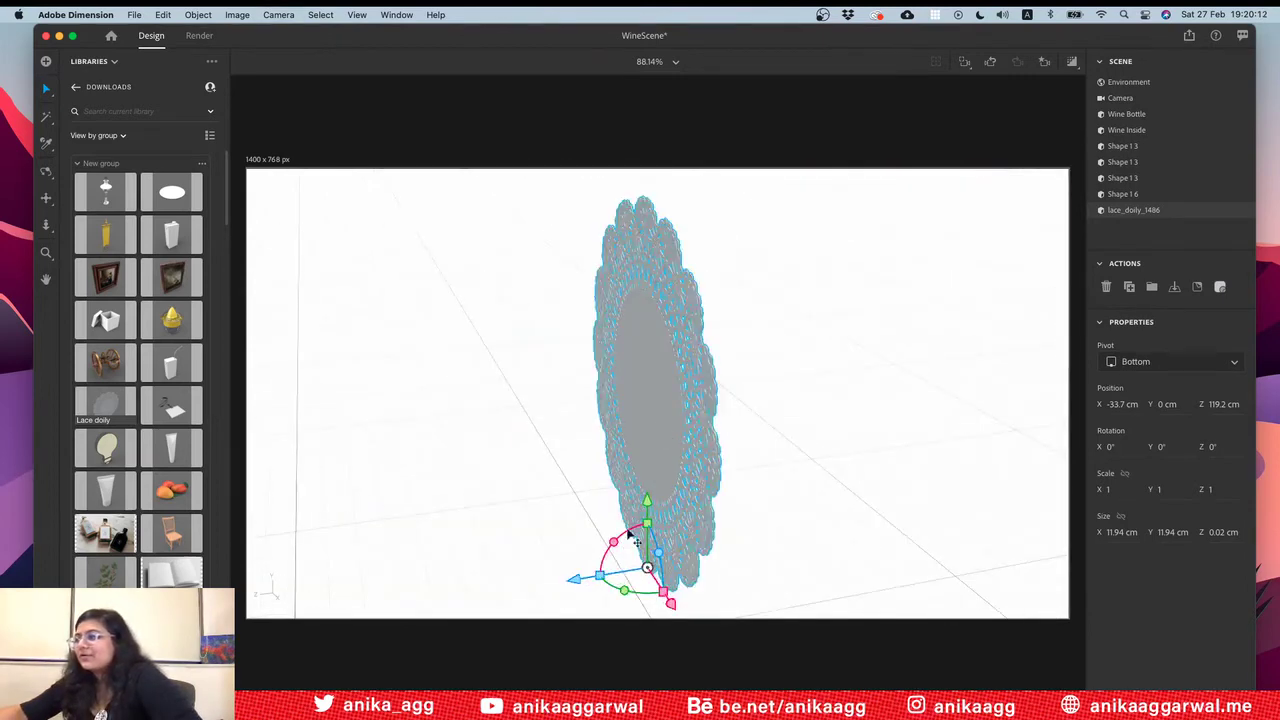
pyautogui.moveTo(629, 535); pyautogui.dragTo(677, 520)
pyautogui.click(731, 443)
pyautogui.scroll(-5, 731, 443)
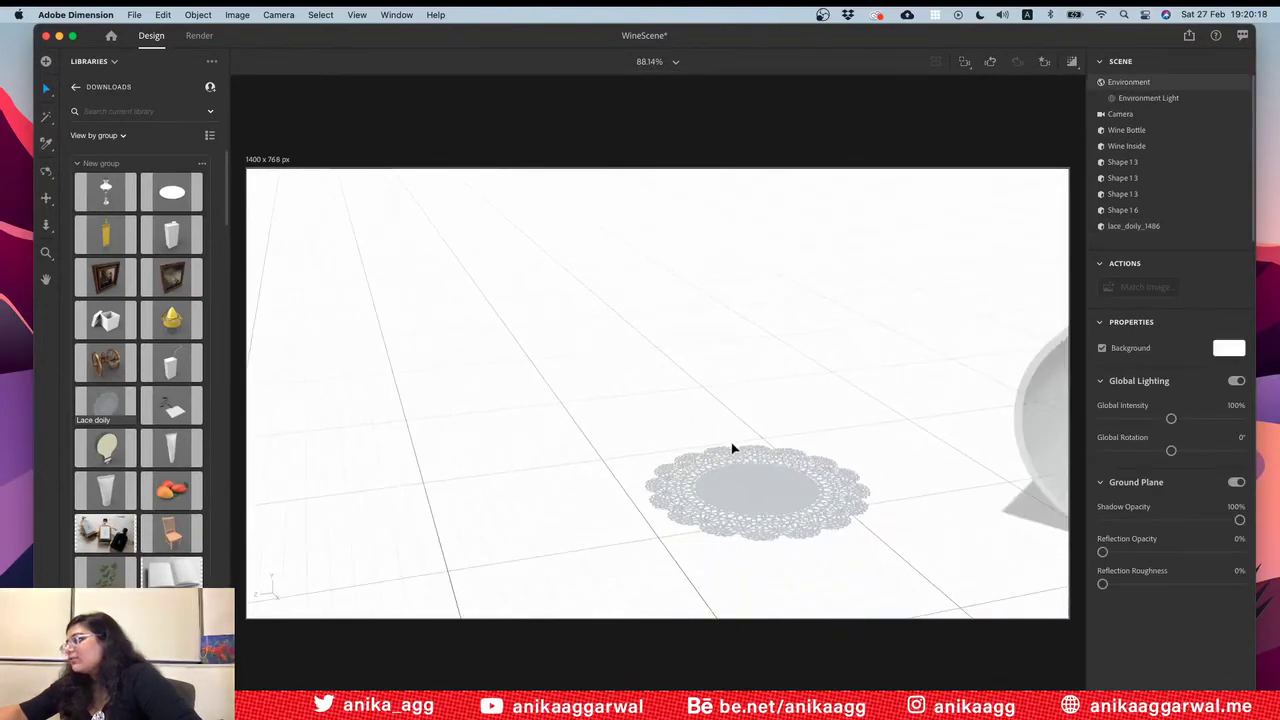
pyautogui.scroll(-3, 738, 453)
pyautogui.moveTo(740, 466); pyautogui.dragTo(688, 423, button='right')
# Step: Scale the doily to 5.9 (about 71 cm across) and slide it left of the glasses
pyautogui.click(678, 418)
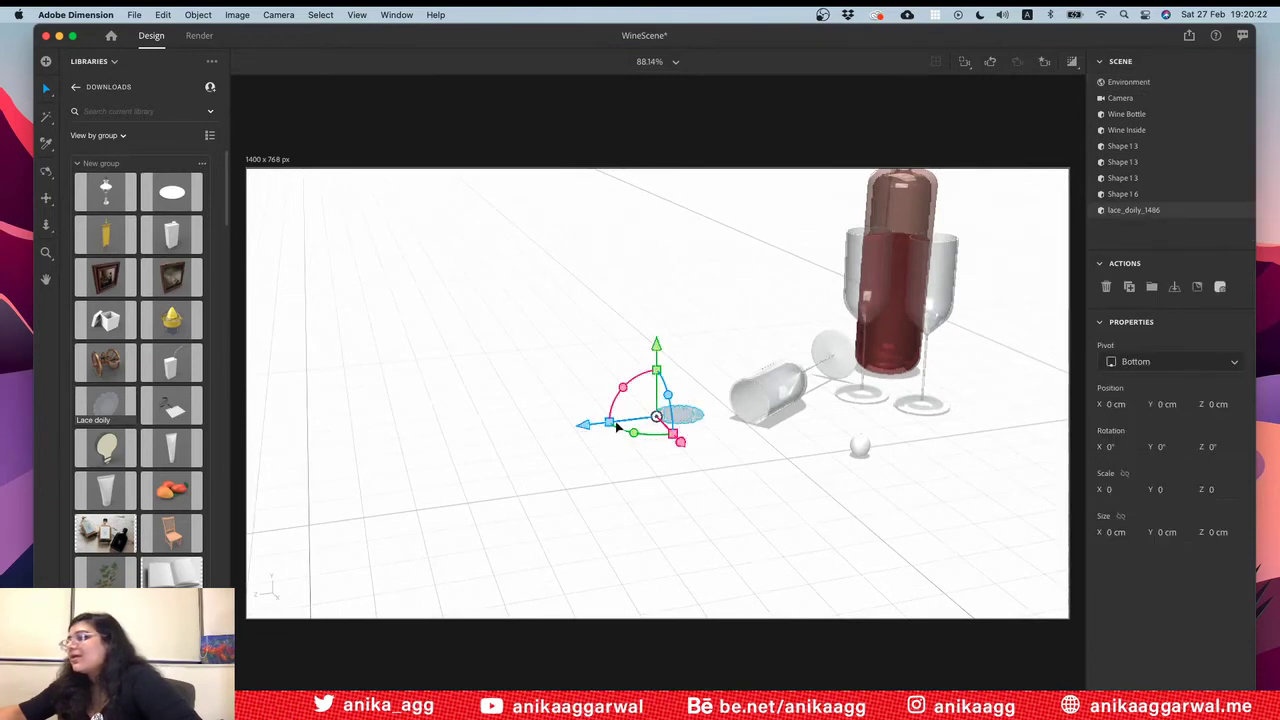
pyautogui.moveTo(603, 428)
pyautogui.mouseDown()
pyautogui.moveTo(503, 457)
pyautogui.moveTo(766, 437)
pyautogui.moveTo(693, 437)
pyautogui.moveTo(660, 414)
pyautogui.moveTo(690, 420)
pyautogui.moveTo(597, 440)
pyautogui.mouseUp()
pyautogui.click(623, 449)
pyautogui.click(690, 418)
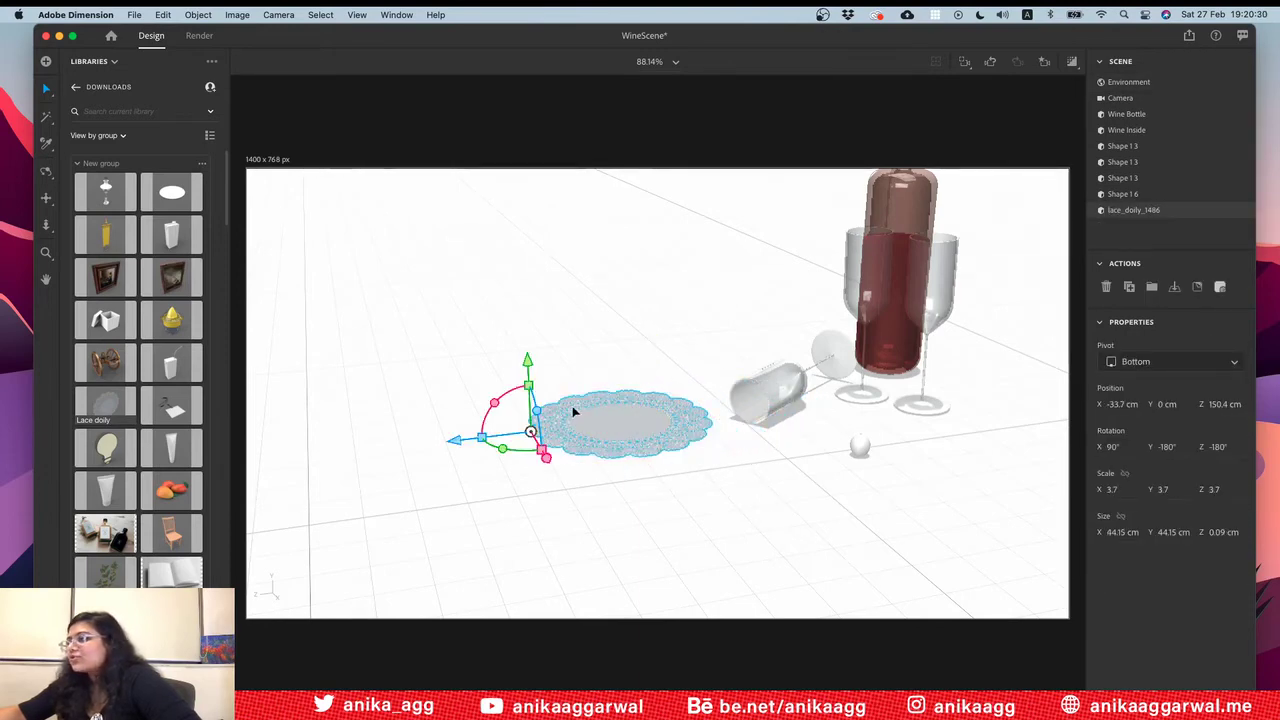
pyautogui.moveTo(537, 389); pyautogui.dragTo(643, 459)
pyautogui.press('super+z')
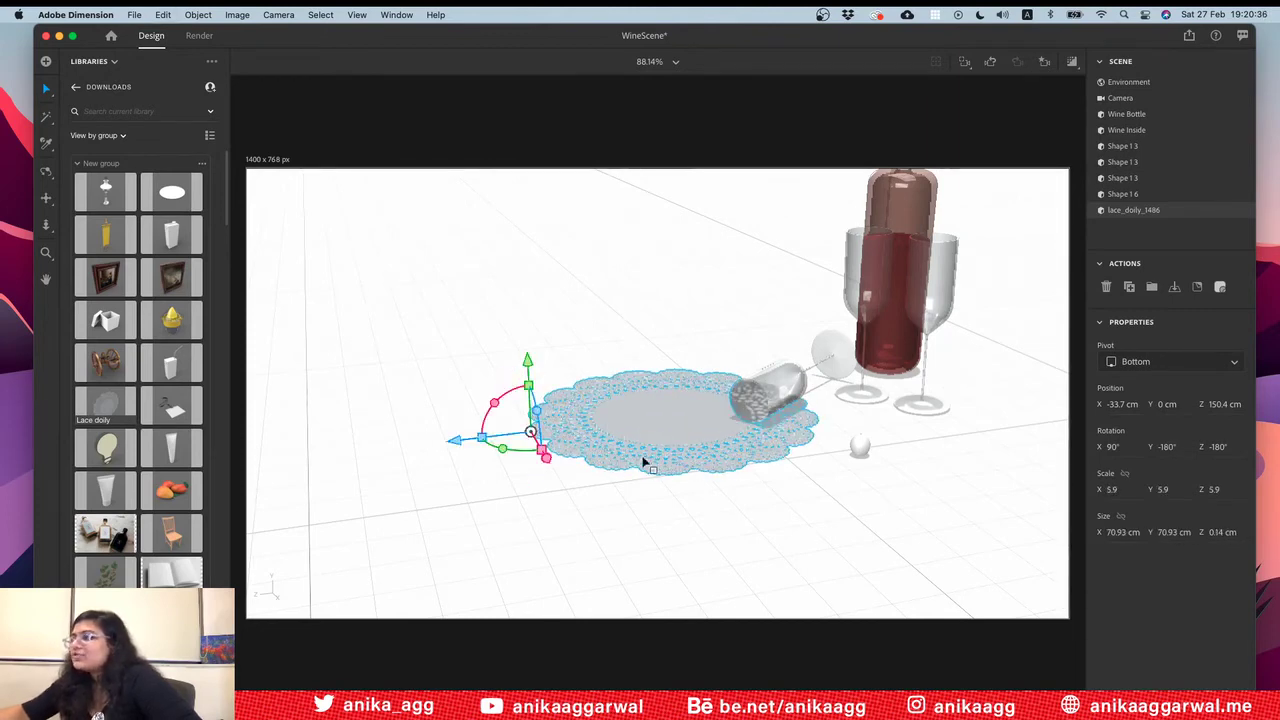
pyautogui.moveTo(452, 441); pyautogui.dragTo(340, 457)
pyautogui.click(726, 580)
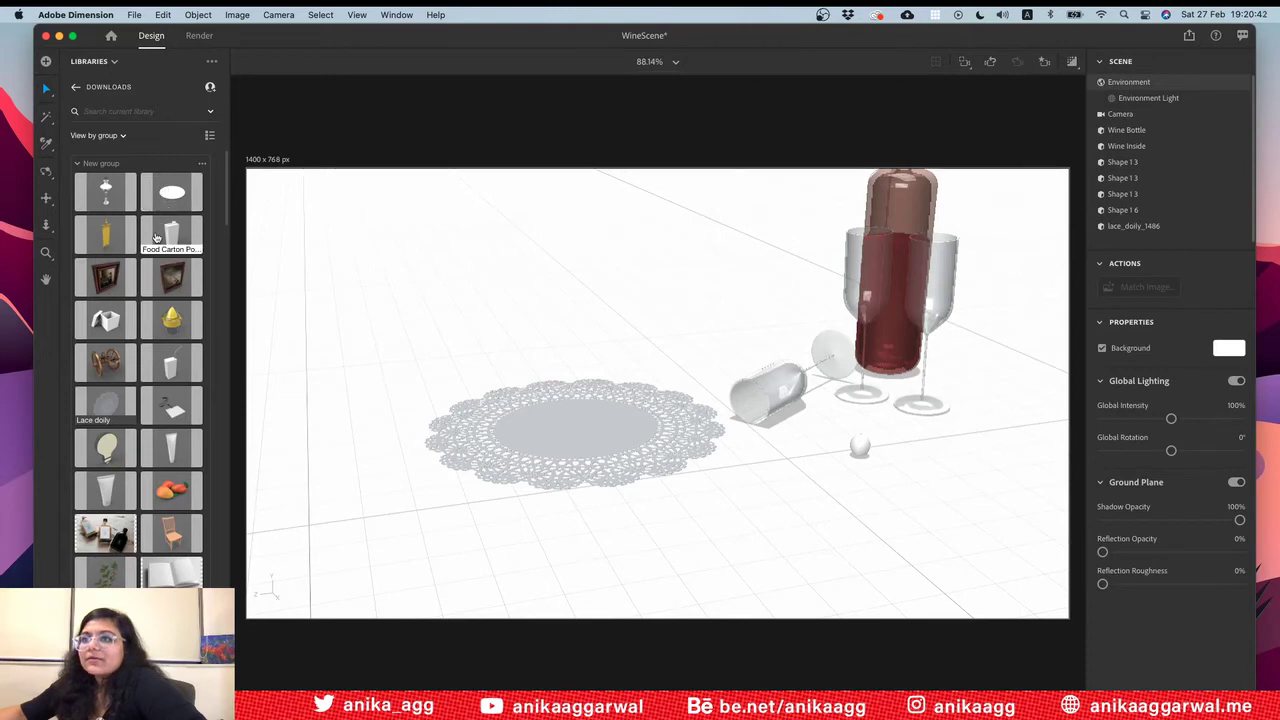
pyautogui.scroll(-1, 110, 150)
pyautogui.write('dish')
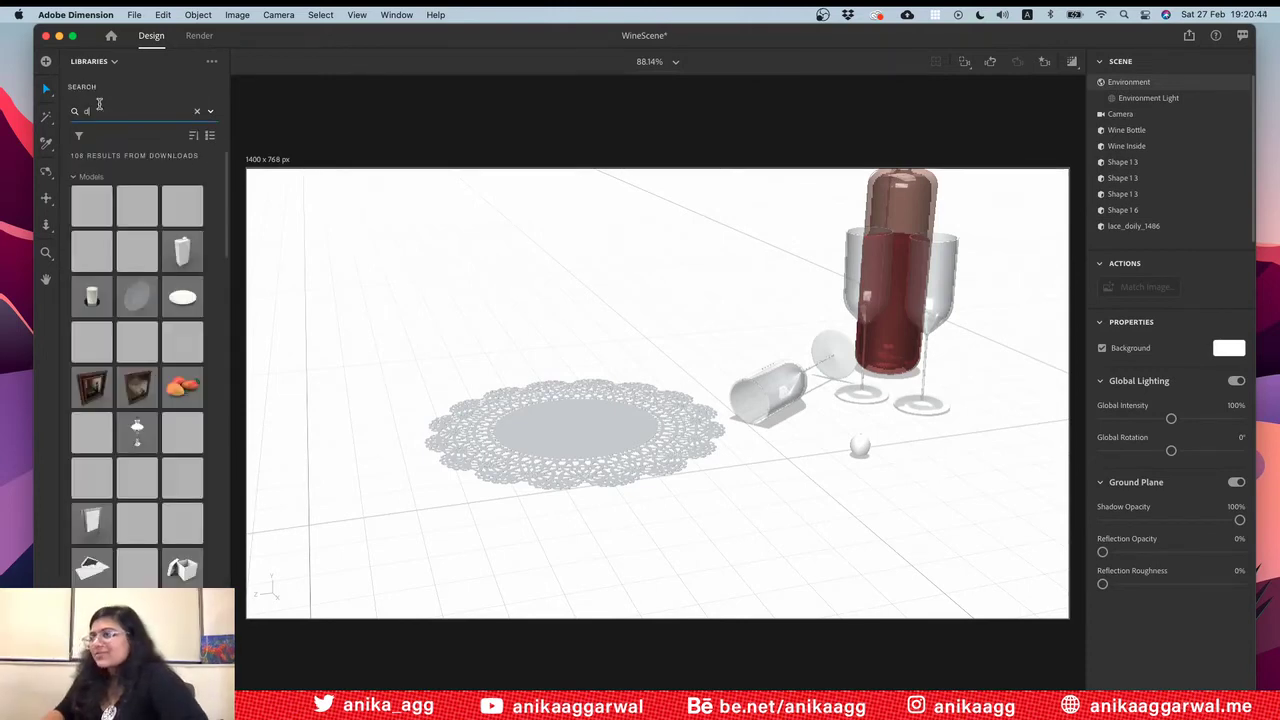
pyautogui.click(197, 111)
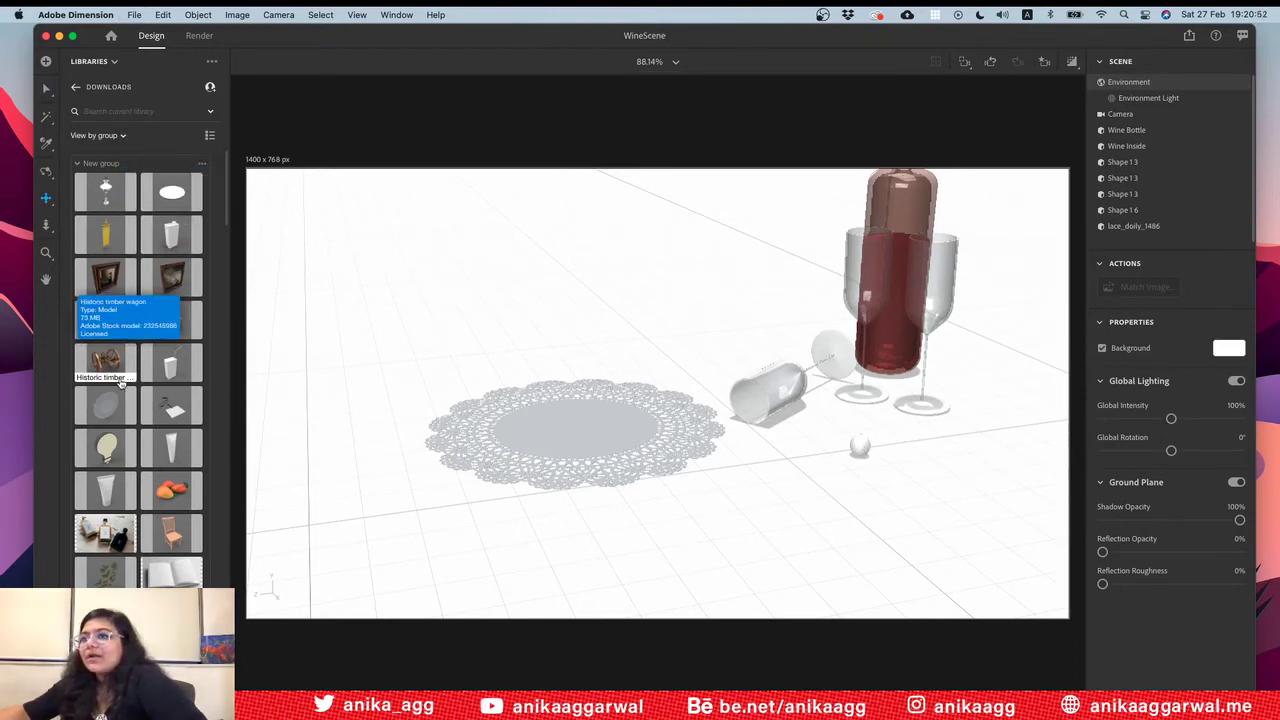
pyautogui.scroll(-5, 163, 440)
pyautogui.scroll(-1, 166, 460)
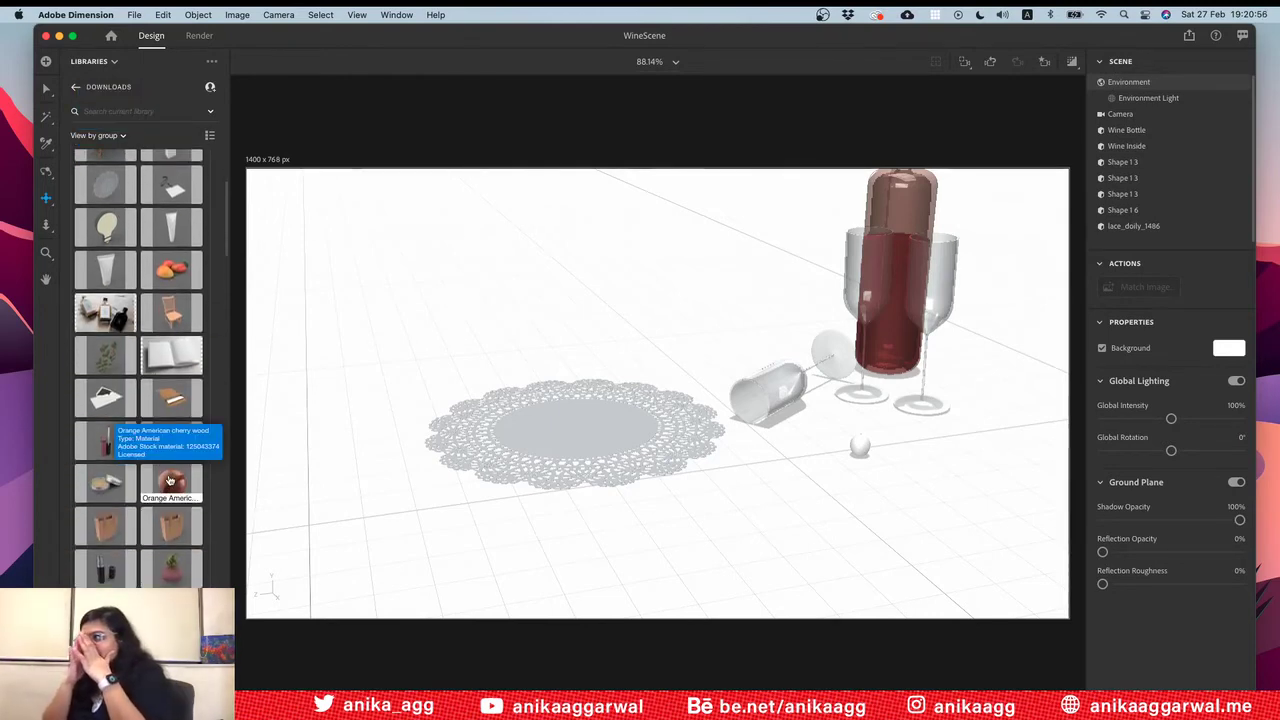
pyautogui.scroll(-5, 894, 503)
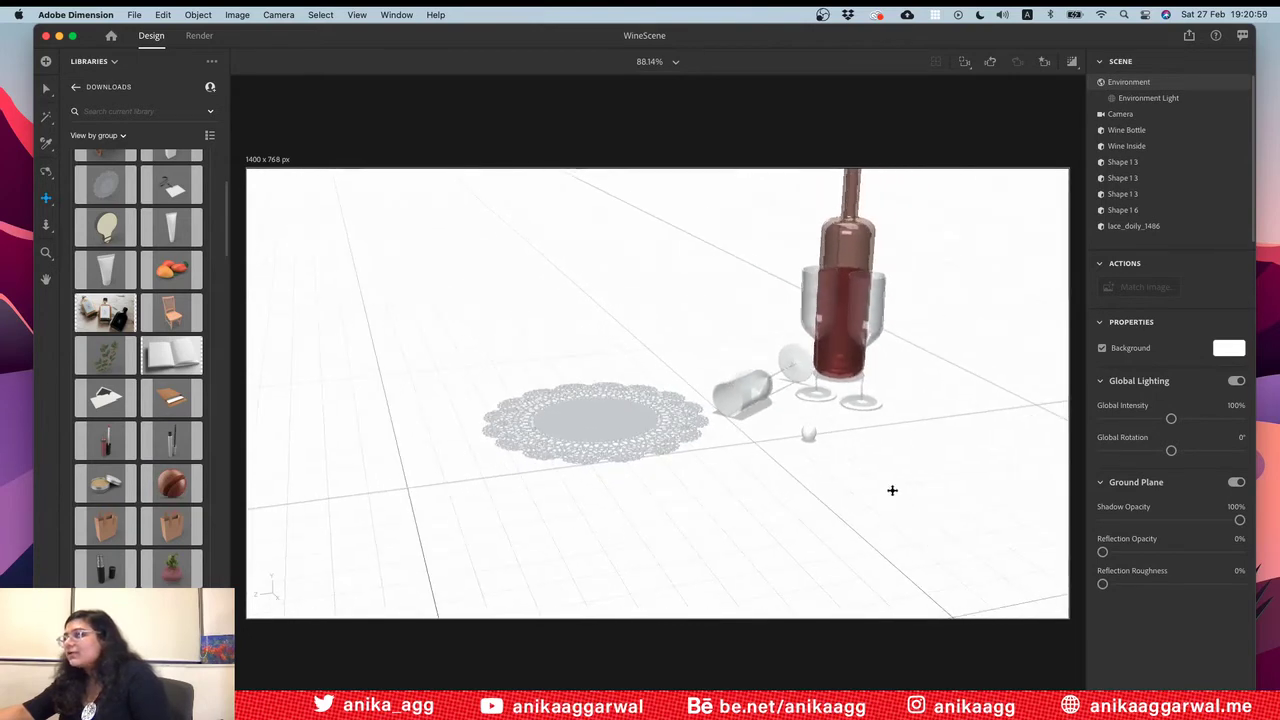
pyautogui.scroll(-4, 892, 490)
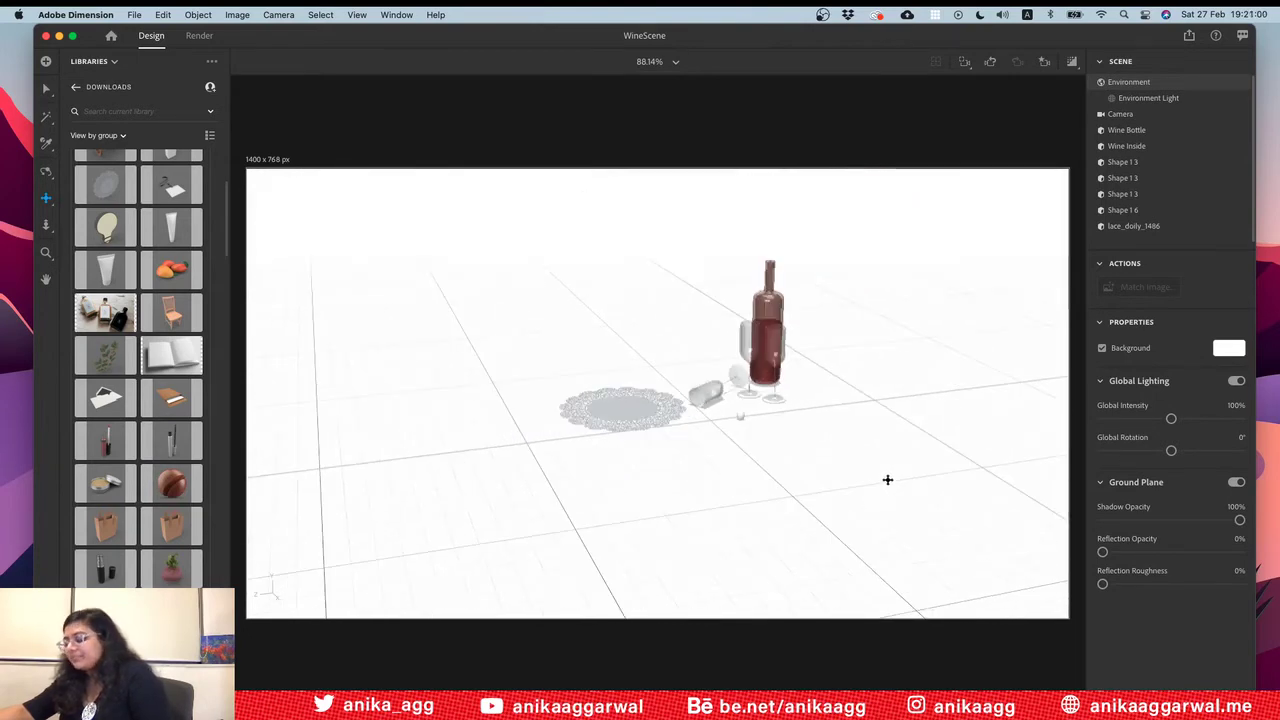
pyautogui.scroll(3, 797, 303)
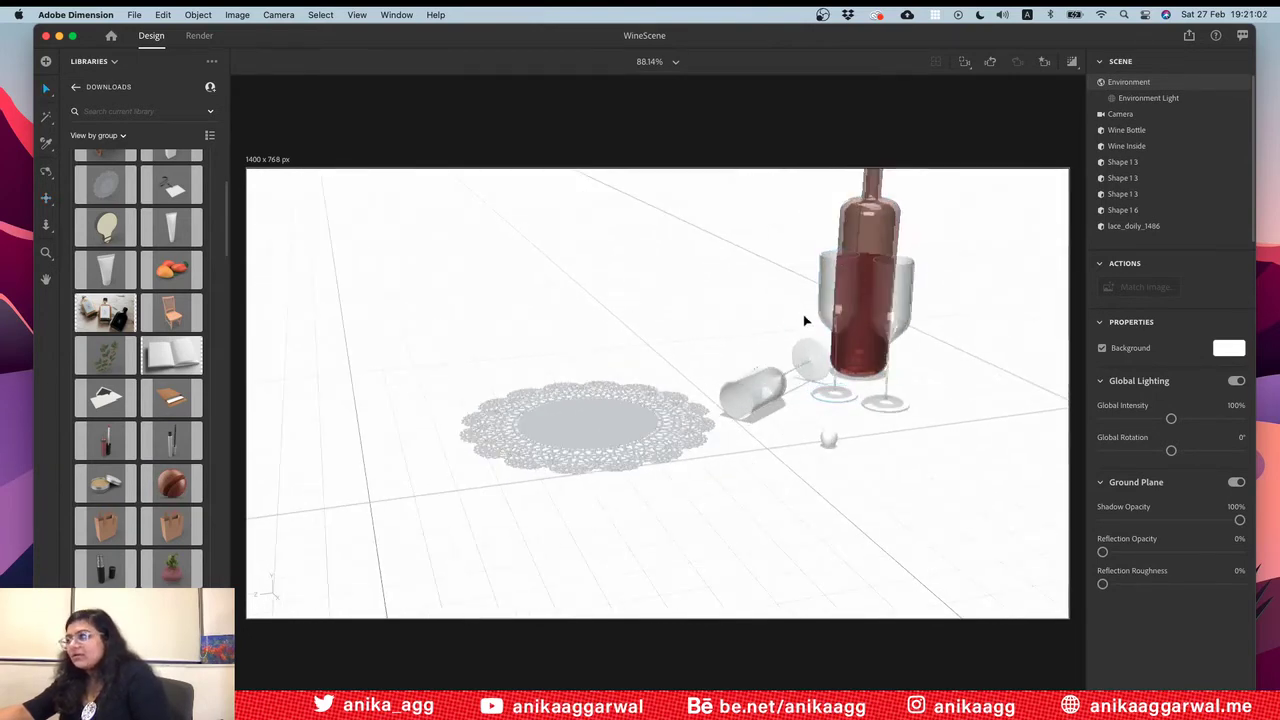
# Step: Orbit to an overhead view of the table and save it as a camera bookmark
pyautogui.press('1')
pyautogui.moveTo(806, 318); pyautogui.dragTo(870, 514)
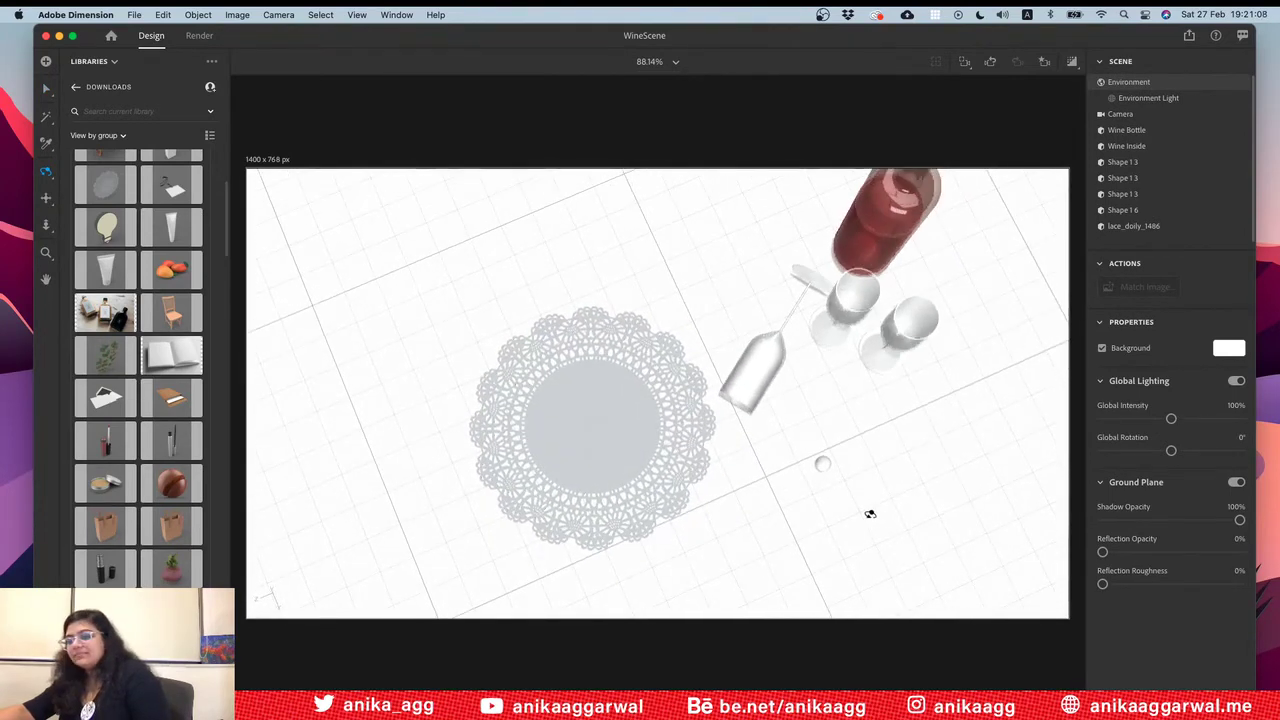
pyautogui.moveTo(876, 452); pyautogui.dragTo(827, 468)
pyautogui.click(1045, 62)
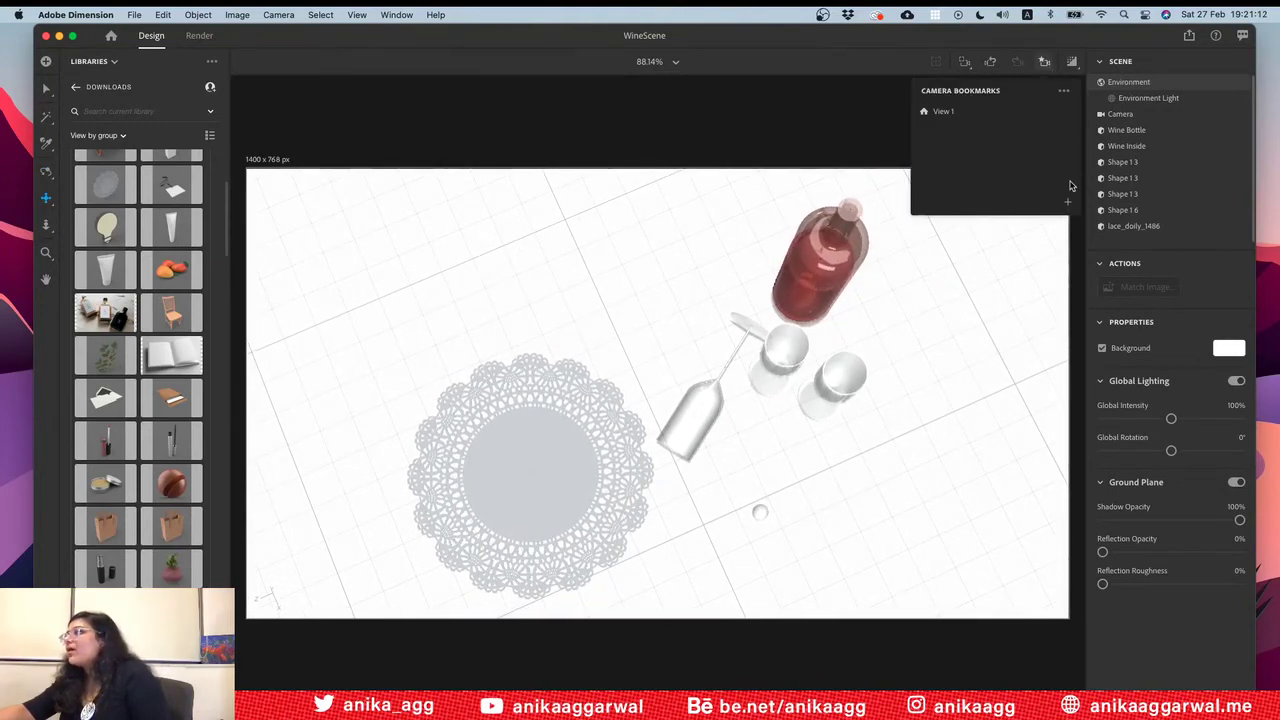
pyautogui.click(1070, 202)
pyautogui.click(951, 420)
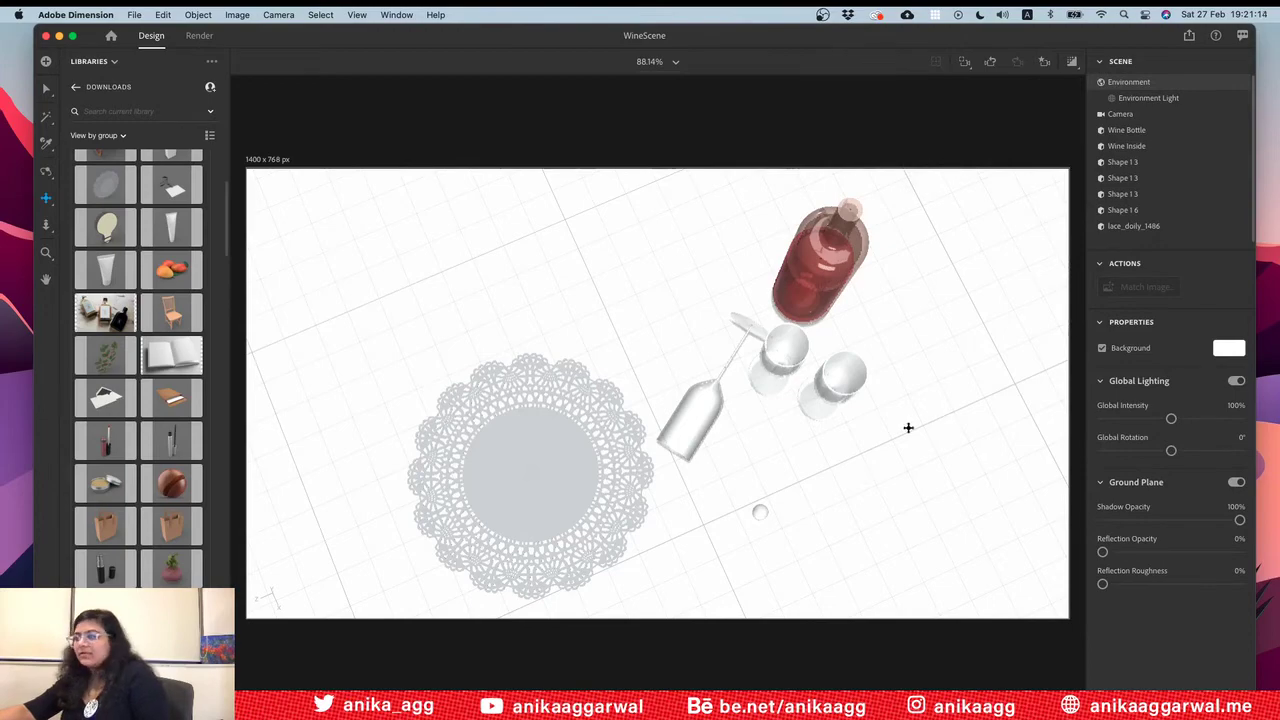
# Step: Bookmark a low side view of the table, then drop the round serving plate onto the doily
pyautogui.press('1')
pyautogui.moveTo(908, 428); pyautogui.dragTo(744, 375)
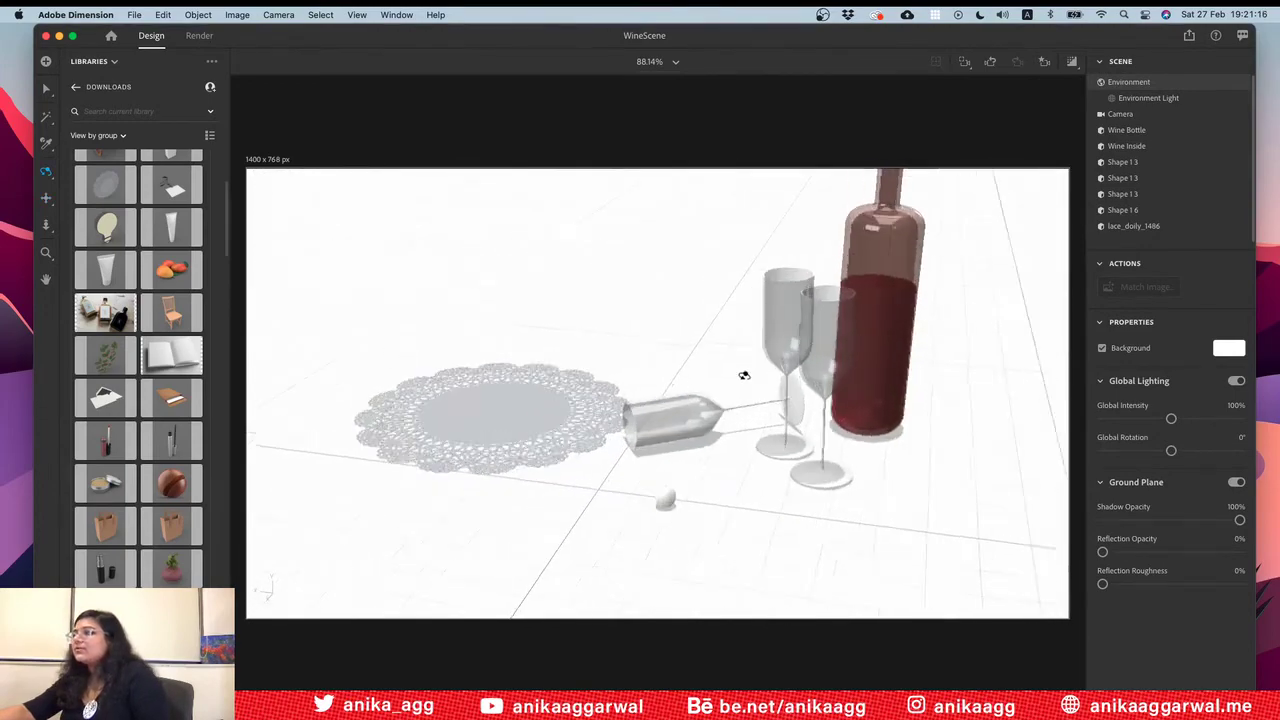
pyautogui.scroll(-6, 744, 375)
pyautogui.press('v')
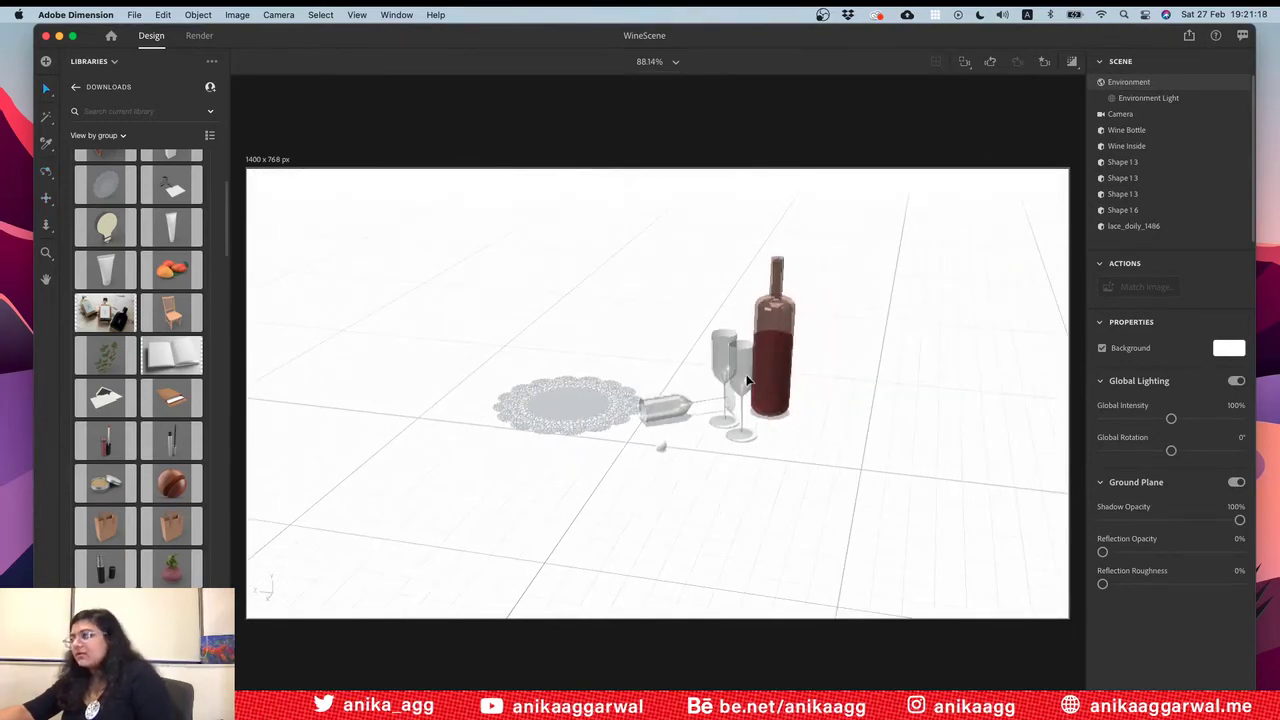
pyautogui.scroll(5, 708, 415)
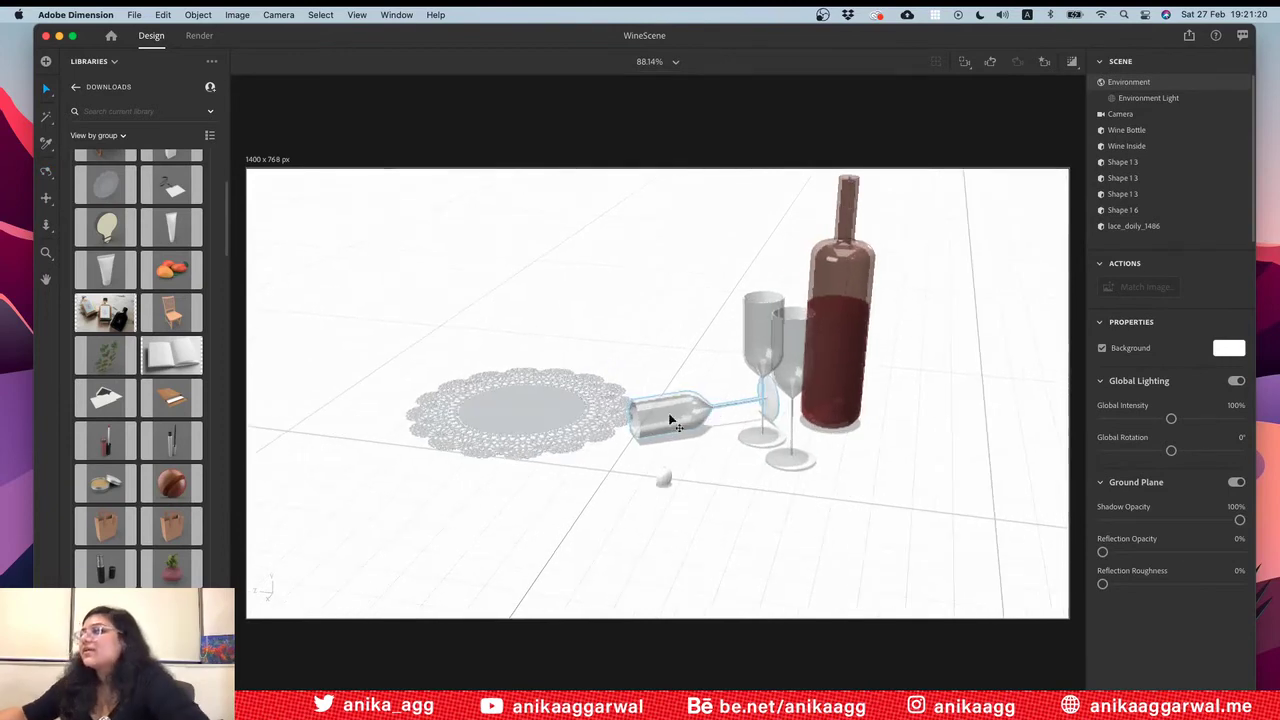
pyautogui.press('1')
pyautogui.moveTo(603, 426)
pyautogui.mouseDown()
pyautogui.moveTo(585, 430)
pyautogui.moveTo(610, 410)
pyautogui.mouseUp()
pyautogui.press('2')
pyautogui.moveTo(684, 329); pyautogui.dragTo(704, 382)
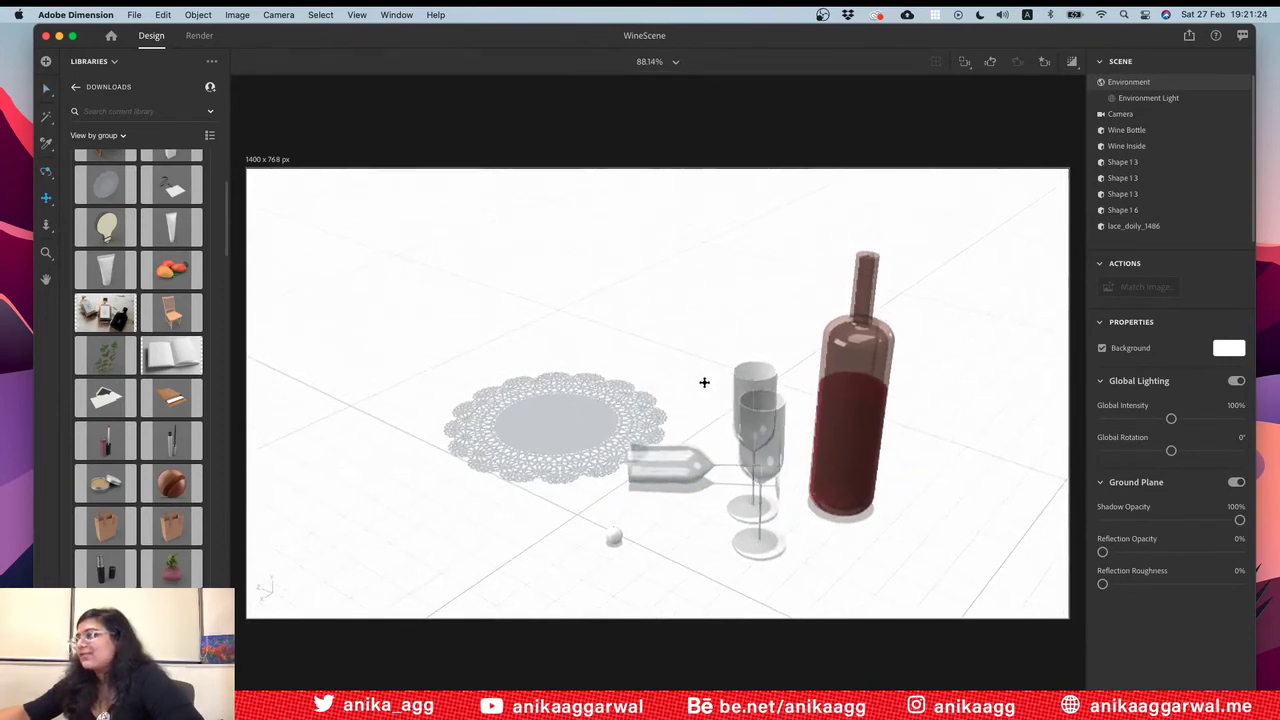
pyautogui.click(1044, 63)
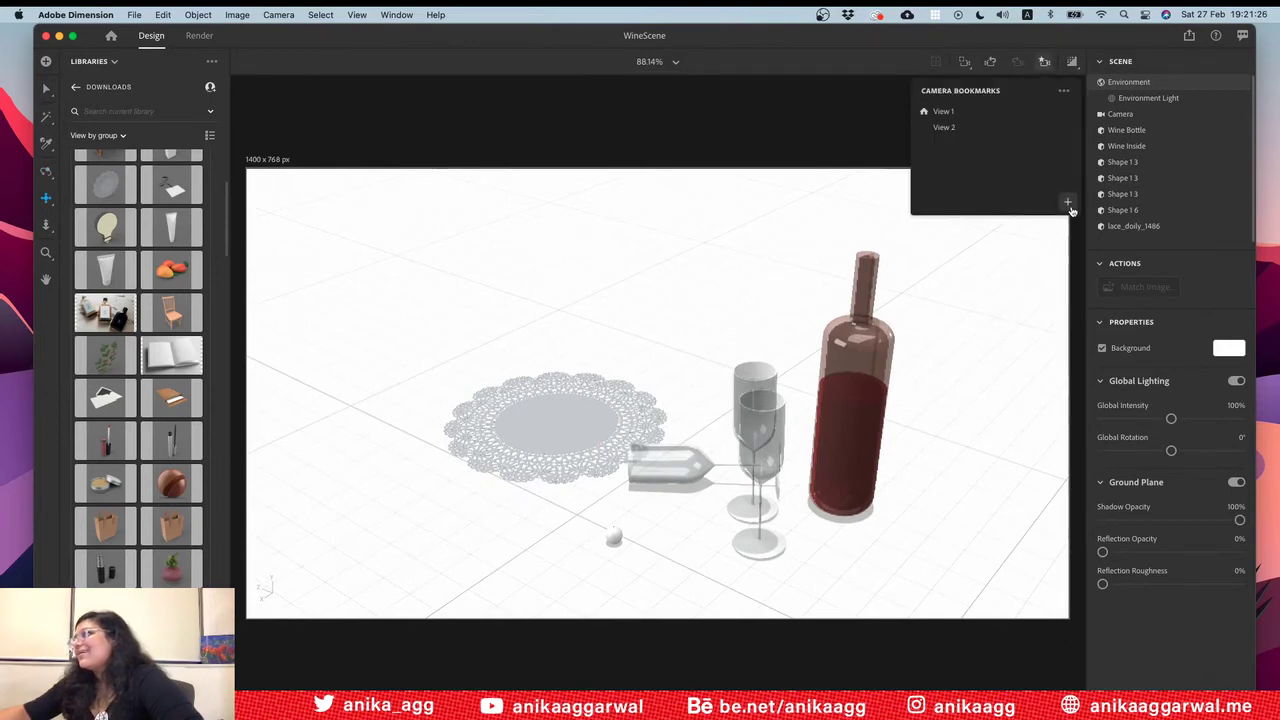
pyautogui.click(1068, 203)
pyautogui.click(756, 249)
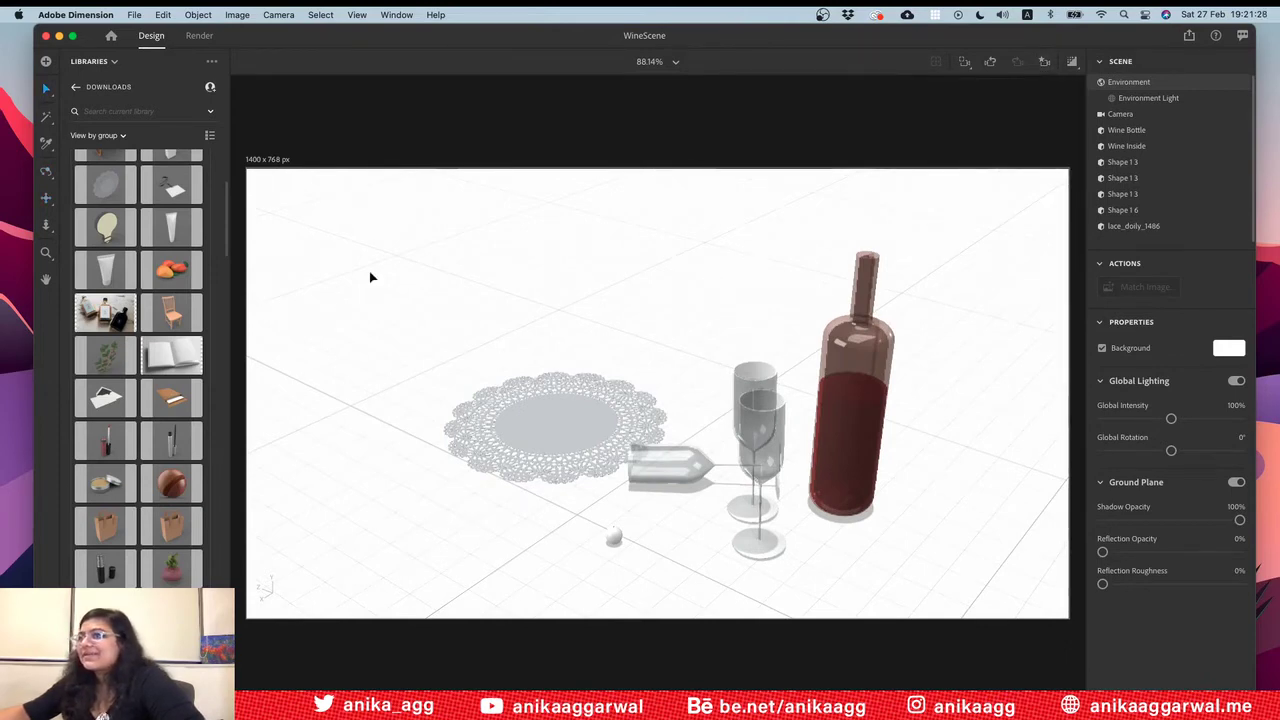
pyautogui.scroll(-2, 174, 544)
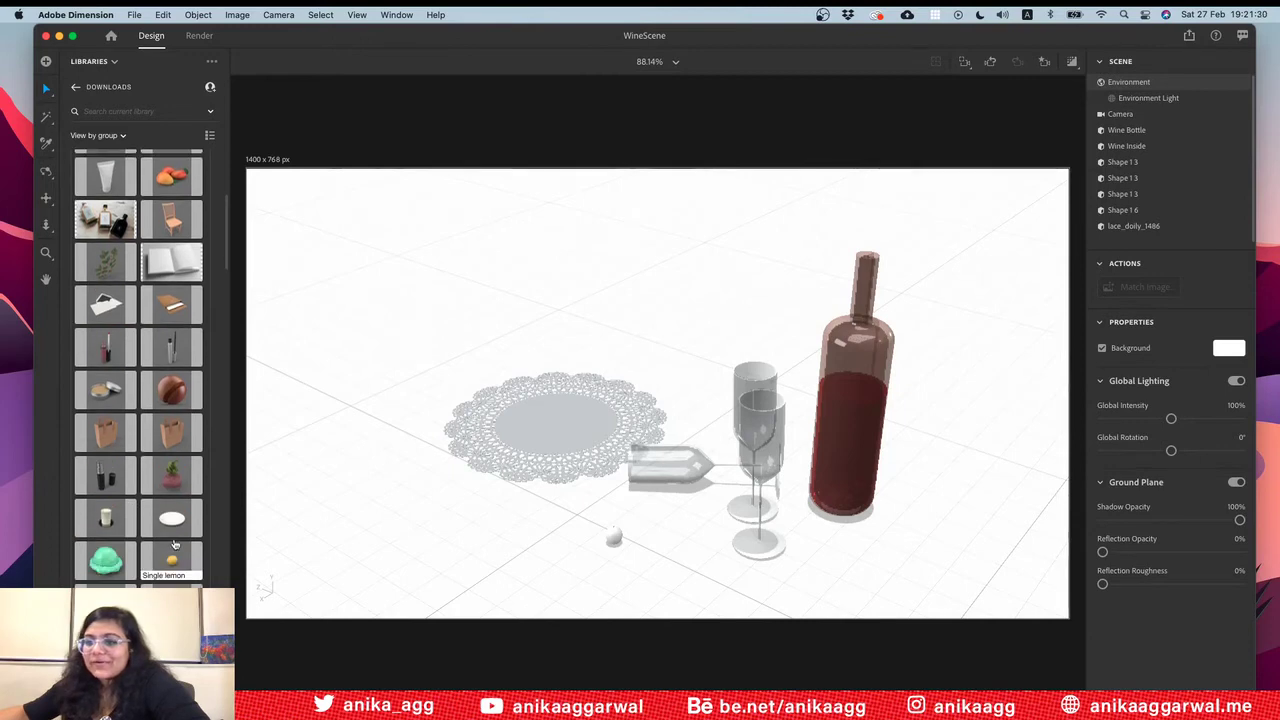
pyautogui.moveTo(185, 520); pyautogui.dragTo(512, 452)
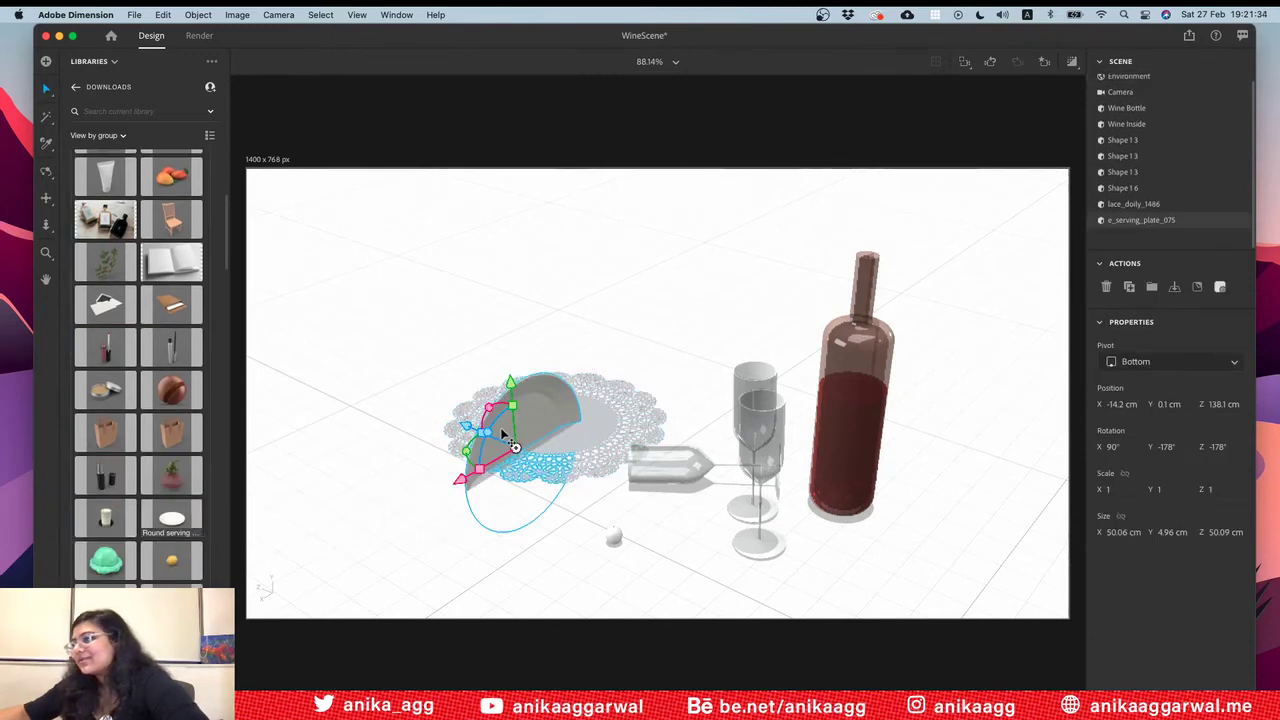
# Step: Level the serving plate flat on the doily and shift it to X about -28.6 cm
pyautogui.moveTo(511, 384); pyautogui.dragTo(450, 413)
pyautogui.moveTo(463, 426); pyautogui.dragTo(470, 400)
pyautogui.moveTo(482, 356); pyautogui.dragTo(485, 355)
pyautogui.moveTo(506, 312); pyautogui.dragTo(510, 384)
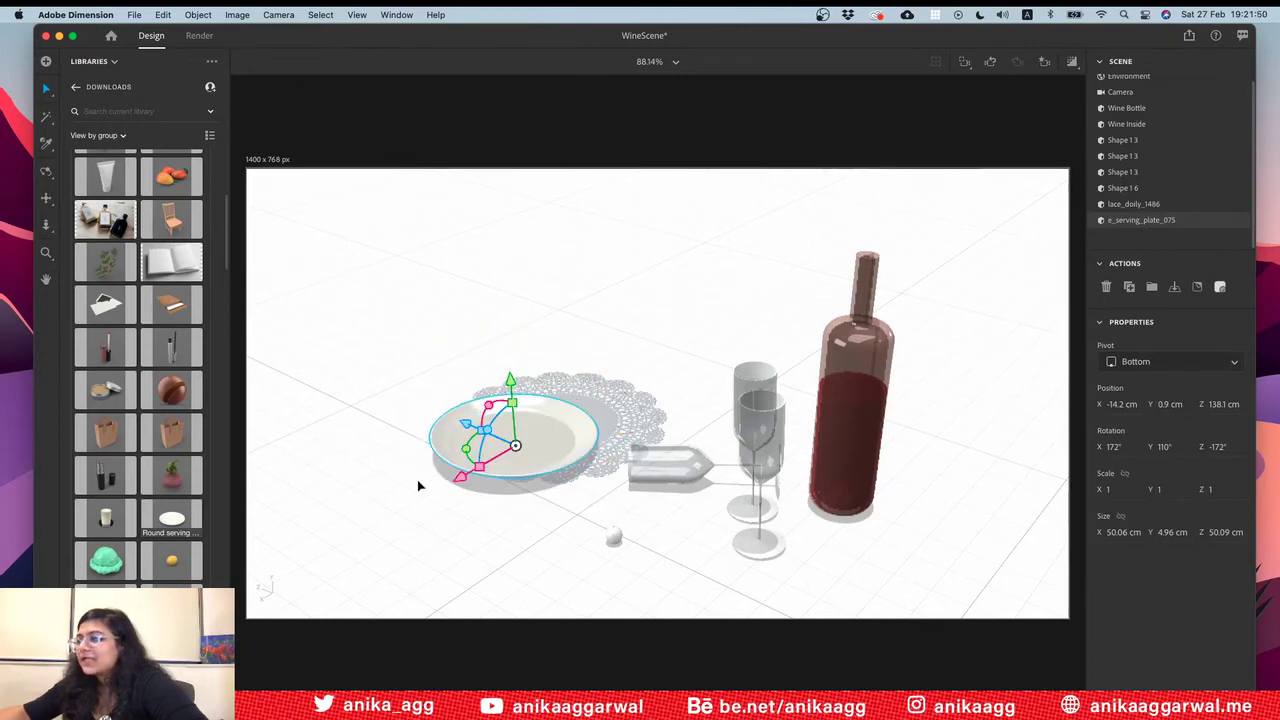
pyautogui.moveTo(466, 487); pyautogui.dragTo(711, 354)
pyautogui.click(666, 337)
pyautogui.click(517, 455)
pyautogui.click(618, 358)
pyautogui.click(560, 449)
pyautogui.click(609, 517)
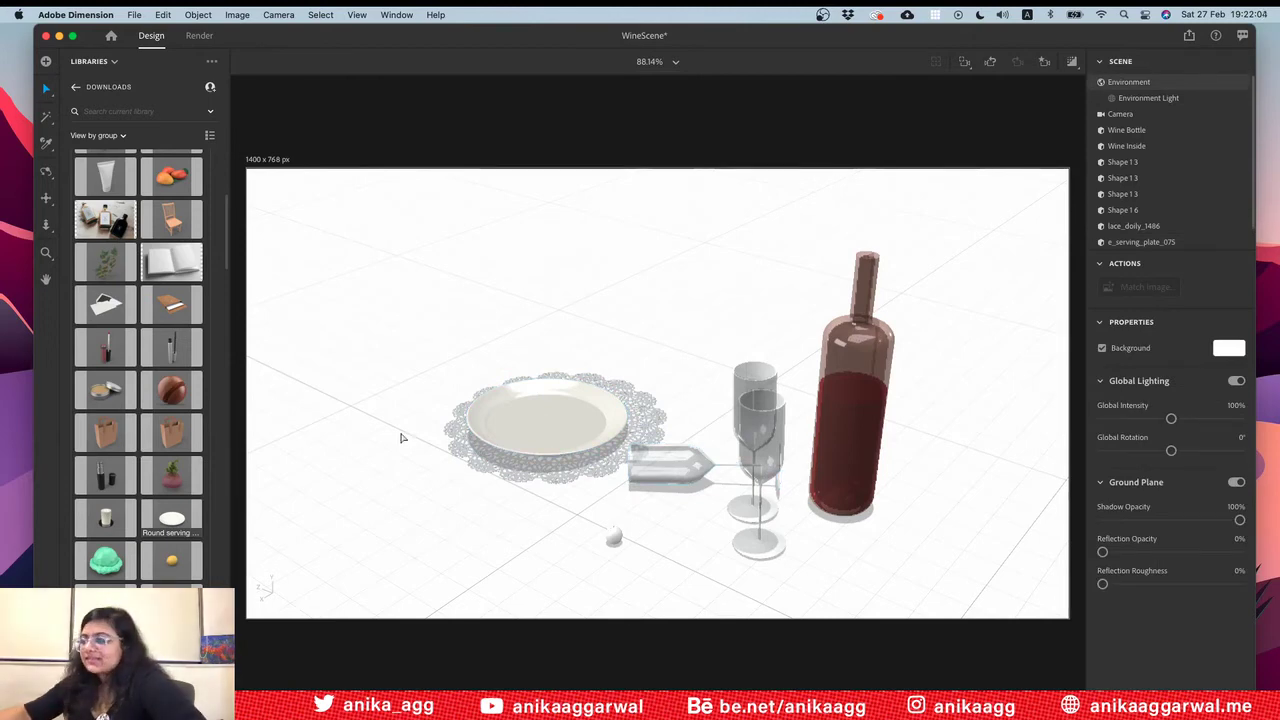
# Step: Quick Look the HalfCanataloupe and SliceCanataloupe models in the 3D Objects folder
pyautogui.press('super+Tab')
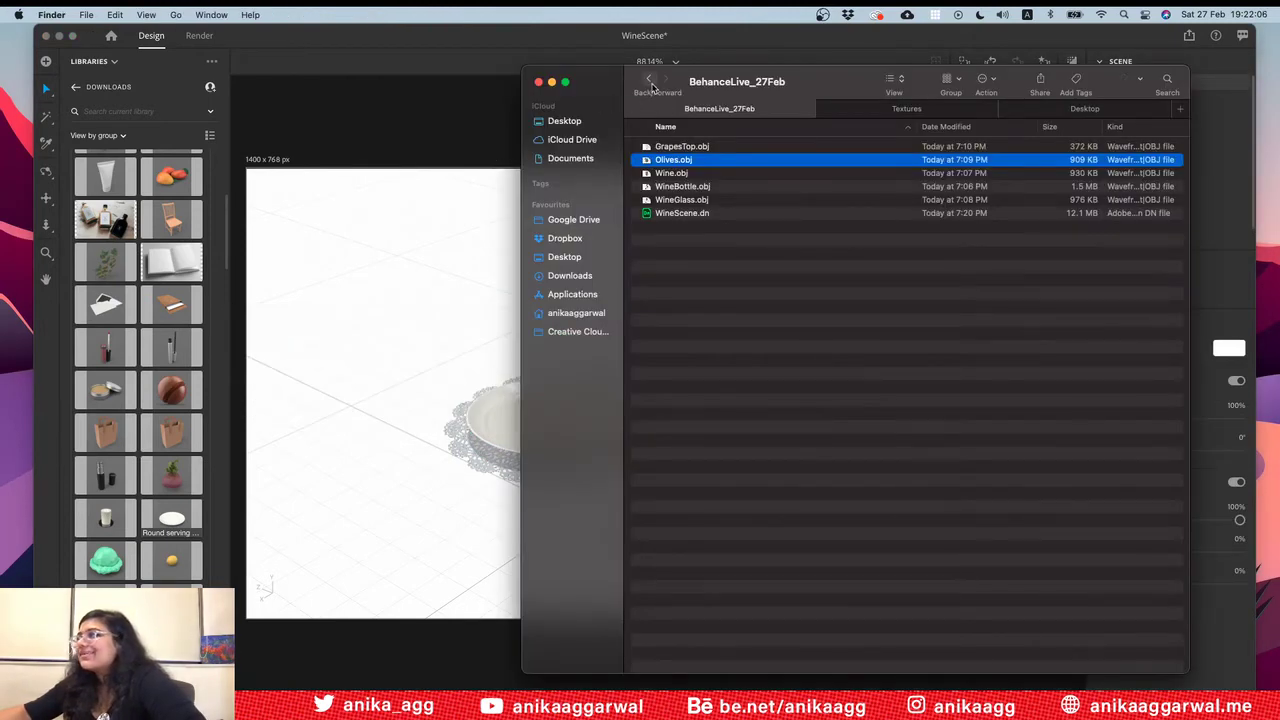
pyautogui.click(649, 80)
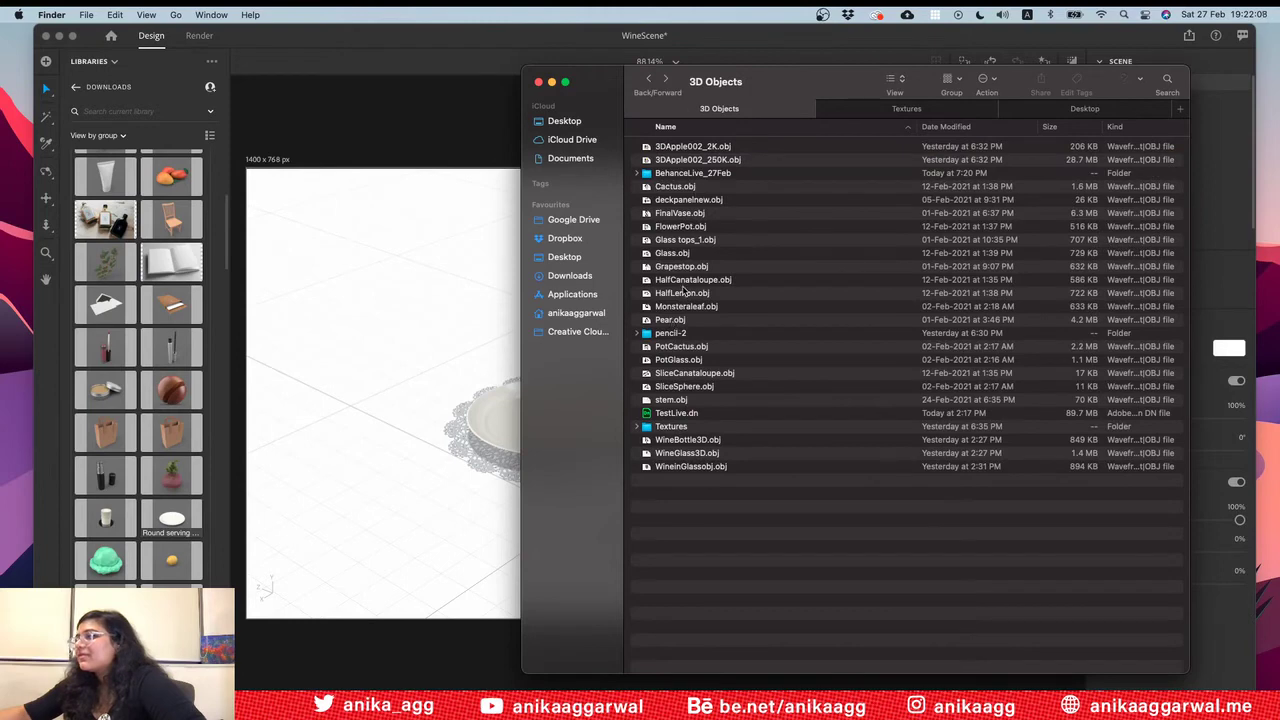
pyautogui.click(686, 280)
pyautogui.press('space')
pyautogui.press('space')
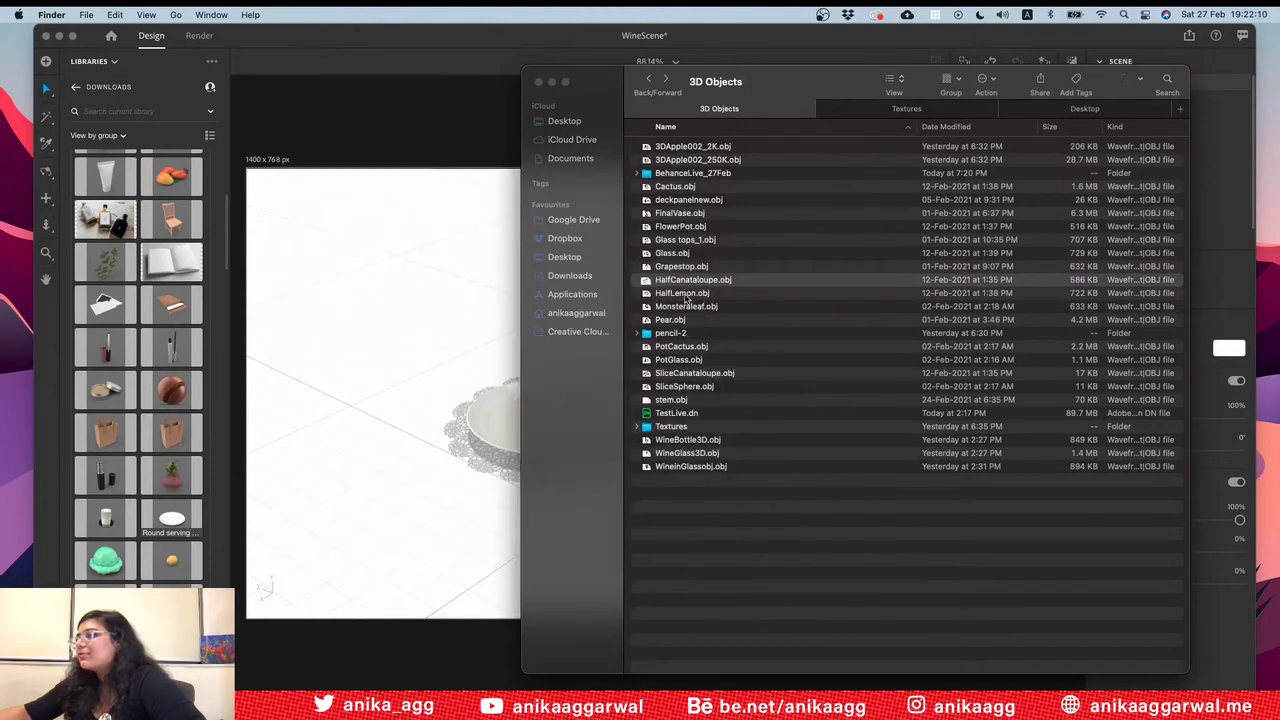
pyautogui.click(682, 374)
pyautogui.press('space')
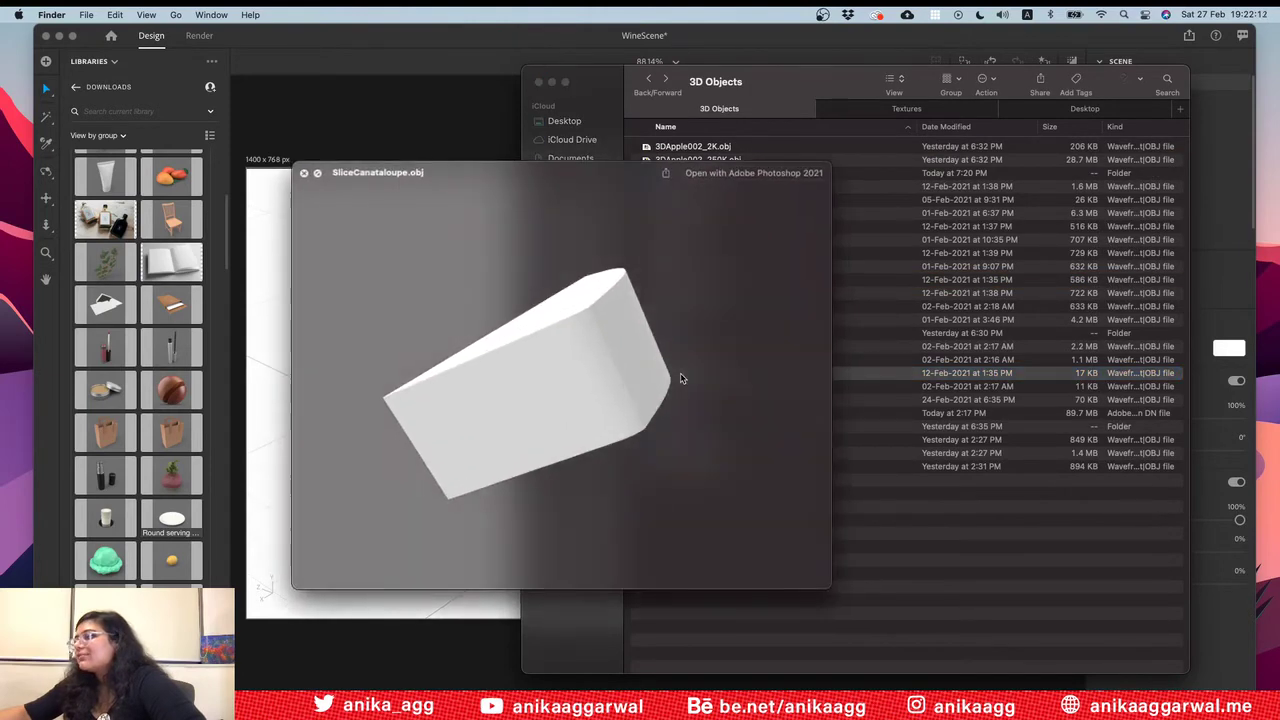
pyautogui.press('space')
# Step: Preview SliceSphere.obj and import it into the Dimension scene
pyautogui.press('space')
pyautogui.moveTo(589, 406); pyautogui.dragTo(575, 277)
pyautogui.press('space')
pyautogui.click(712, 386)
pyautogui.press('space')
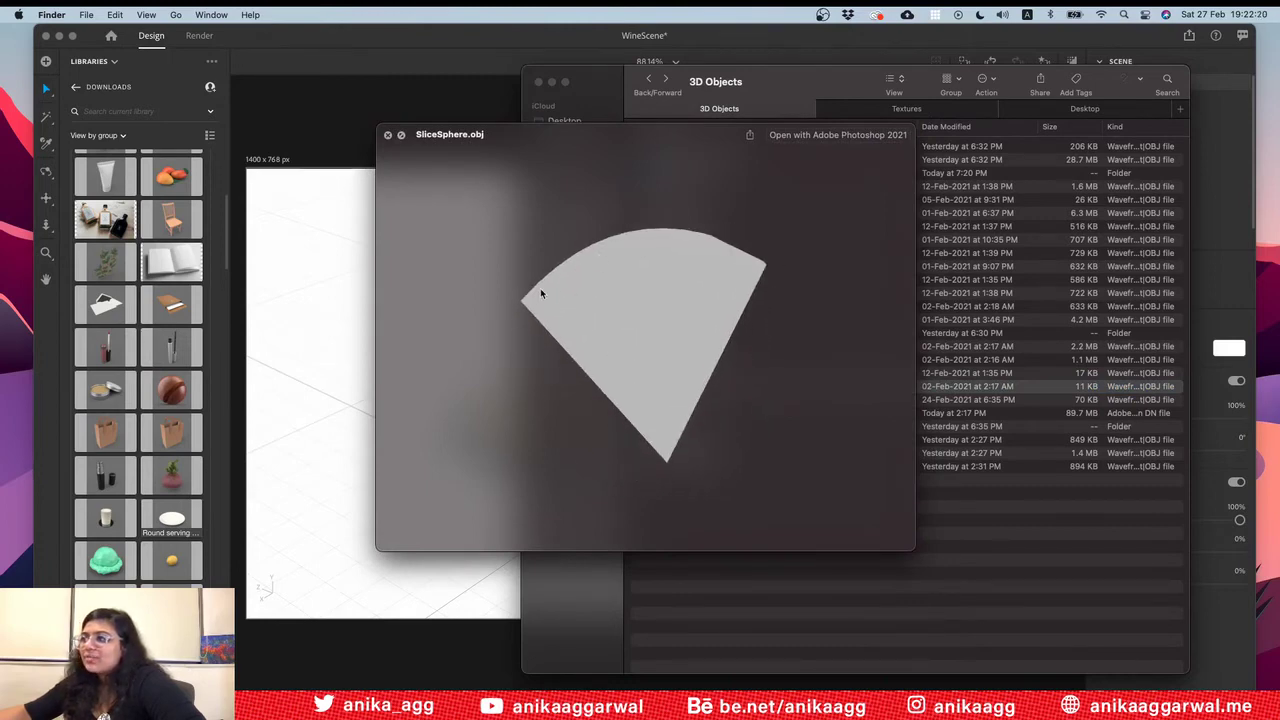
pyautogui.moveTo(680, 289)
pyautogui.mouseDown()
pyautogui.moveTo(595, 353)
pyautogui.moveTo(514, 297)
pyautogui.moveTo(533, 276)
pyautogui.moveTo(660, 299)
pyautogui.mouseUp()
pyautogui.press('space')
pyautogui.moveTo(705, 392); pyautogui.dragTo(461, 519)
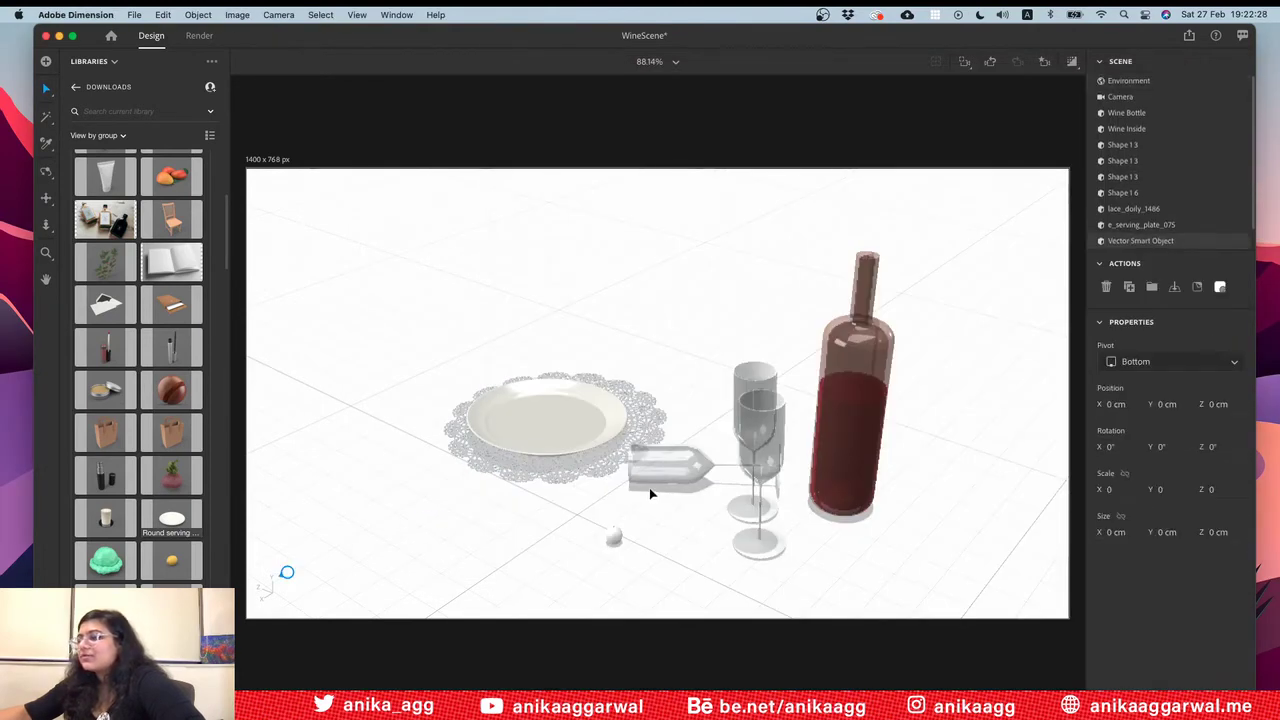
# Step: Preview the FinalVase and FlowerPot models in Finder
pyautogui.press('super+Tab')
pyautogui.click(692, 212)
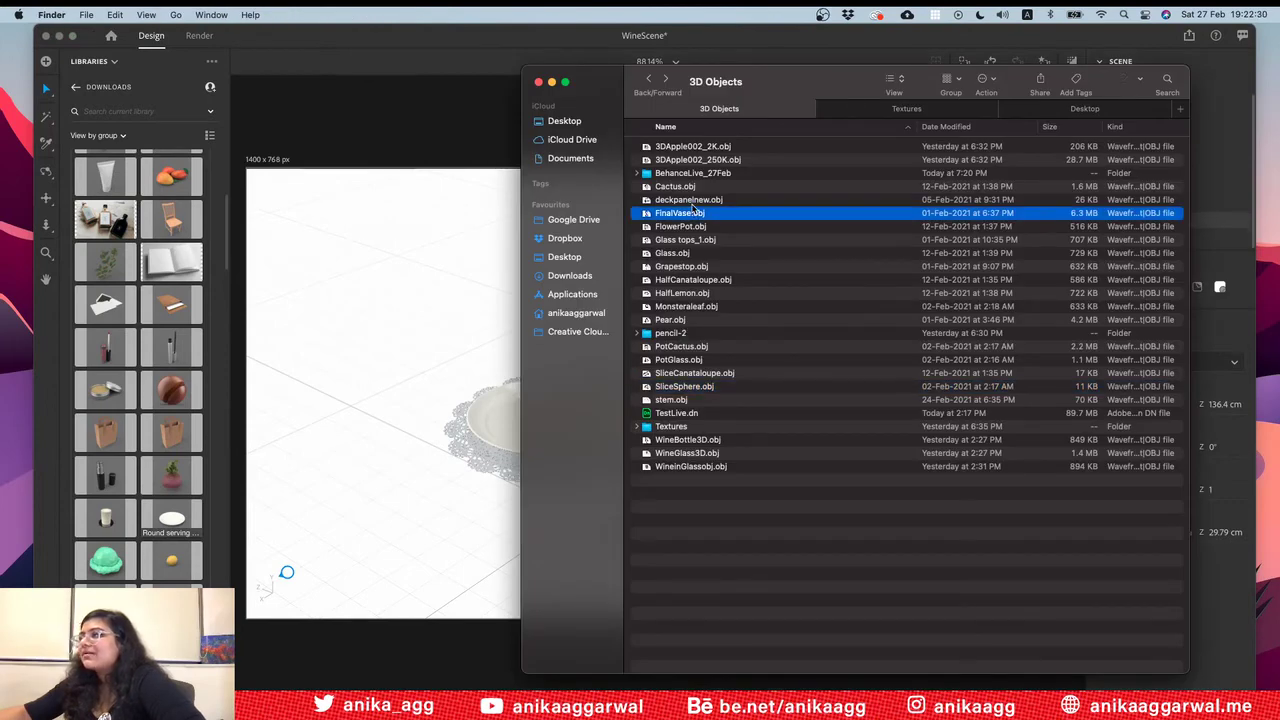
pyautogui.press('space')
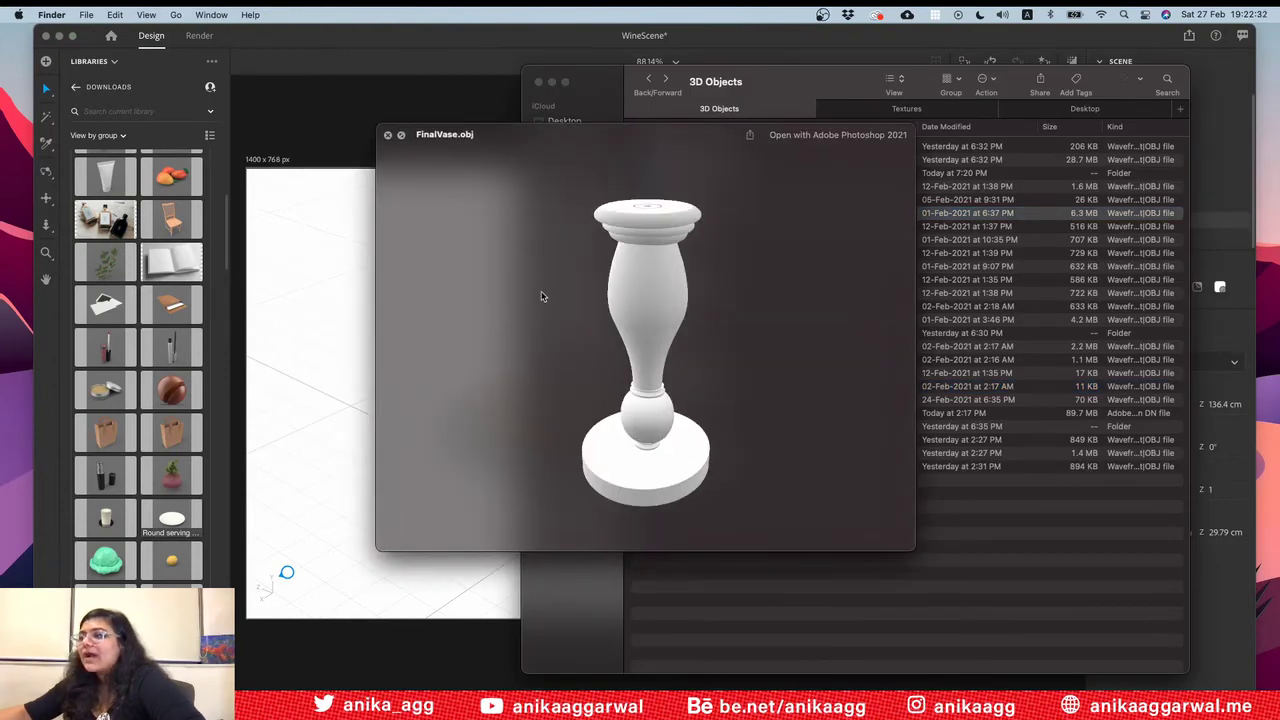
pyautogui.press('space')
pyautogui.click(668, 227)
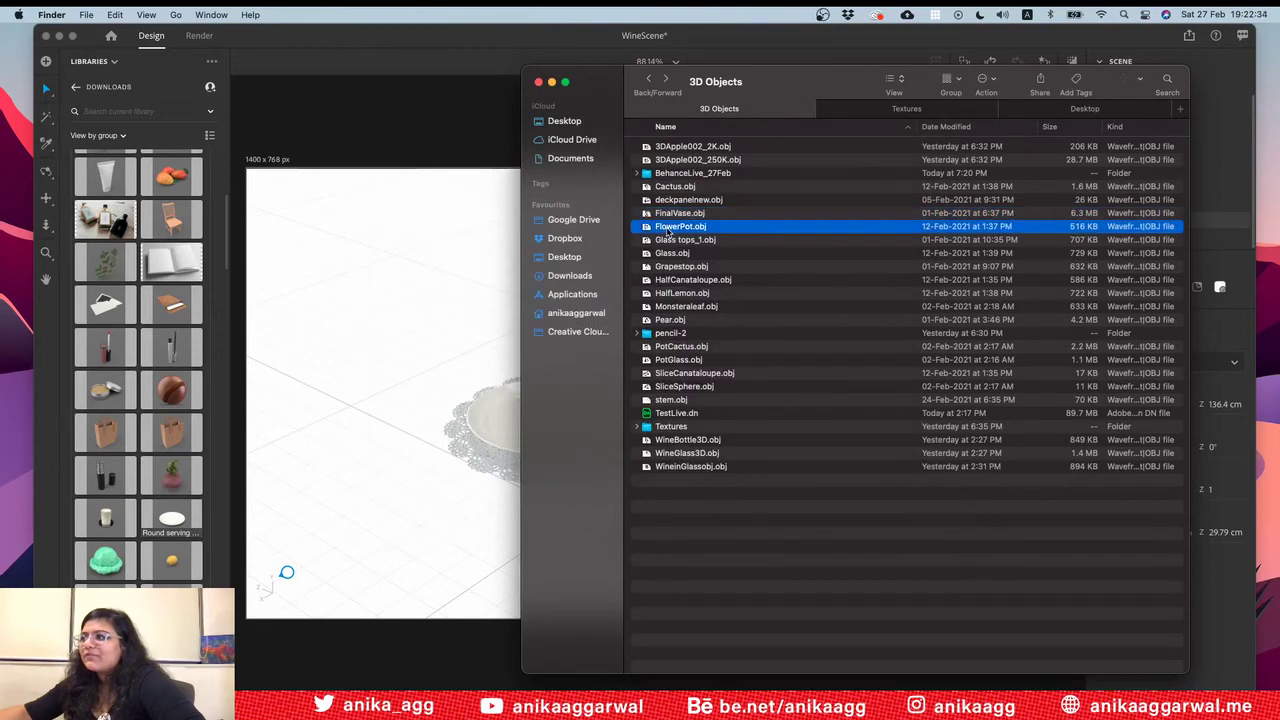
pyautogui.press('space')
pyautogui.press('space')
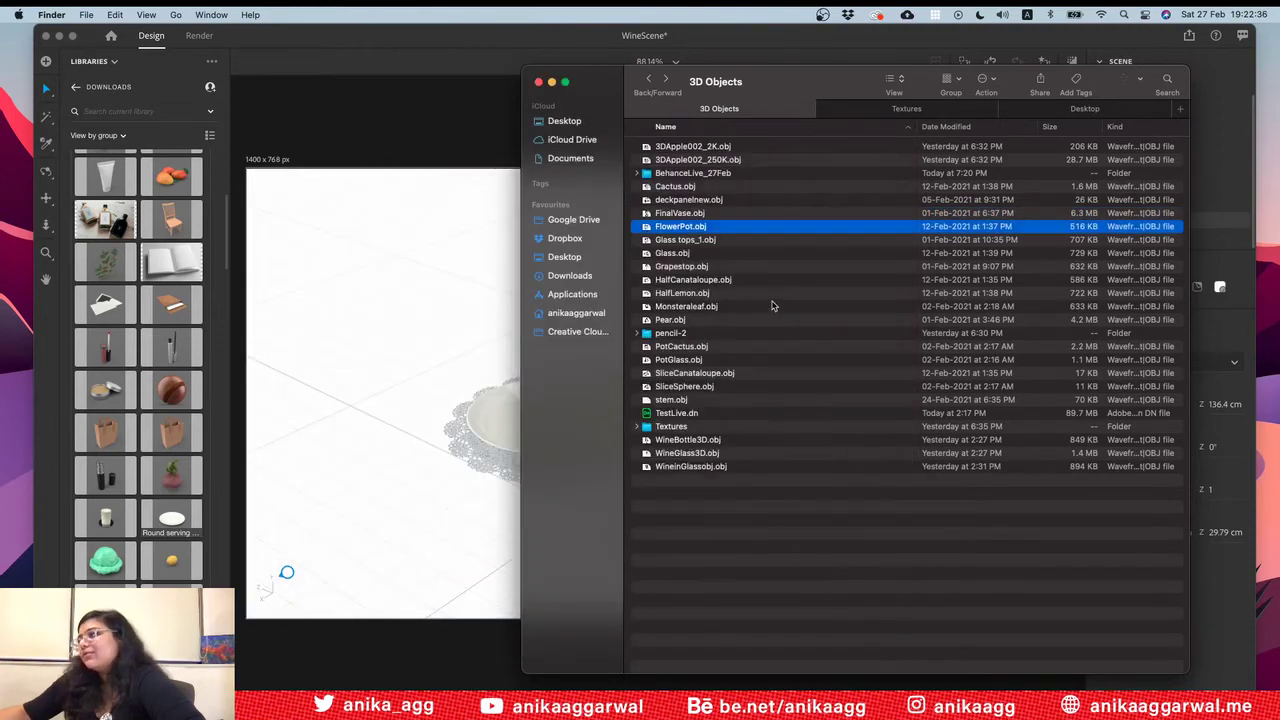
# Step: Preview Glass tops_1.obj, then import a model into the wine scene
pyautogui.click(688, 241)
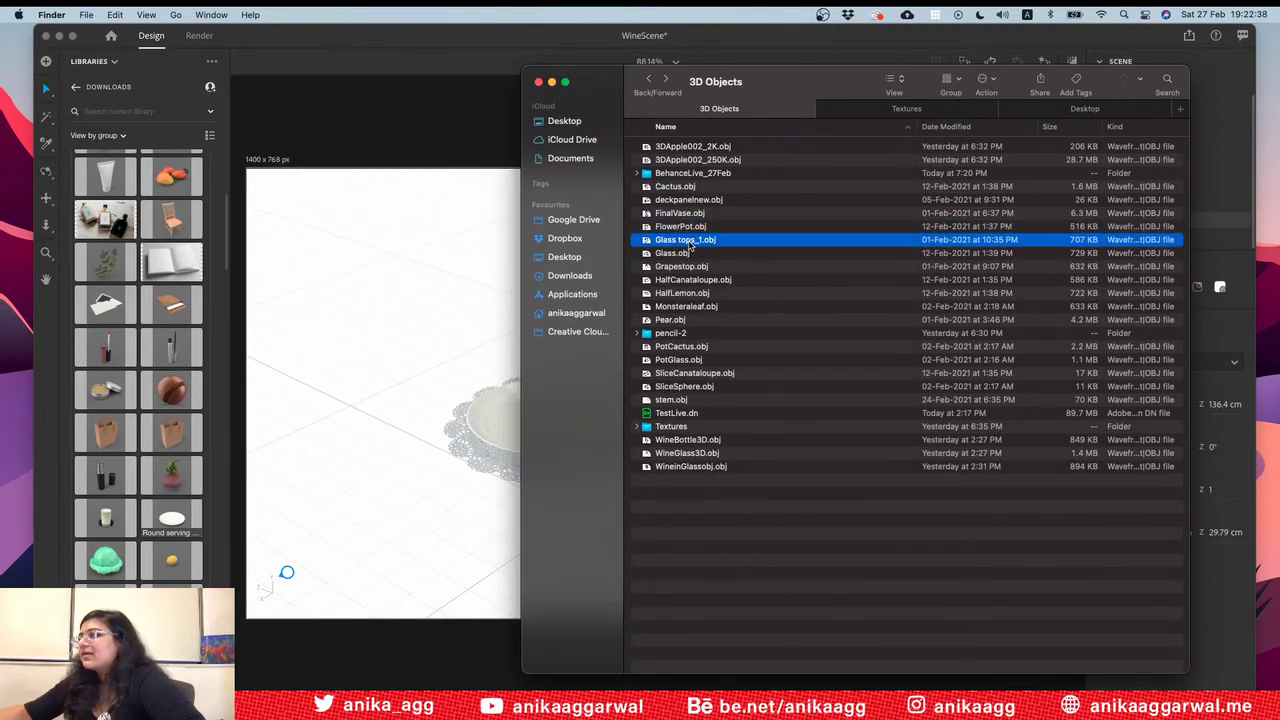
pyautogui.press('space')
pyautogui.moveTo(615, 405); pyautogui.dragTo(732, 382)
pyautogui.press('space')
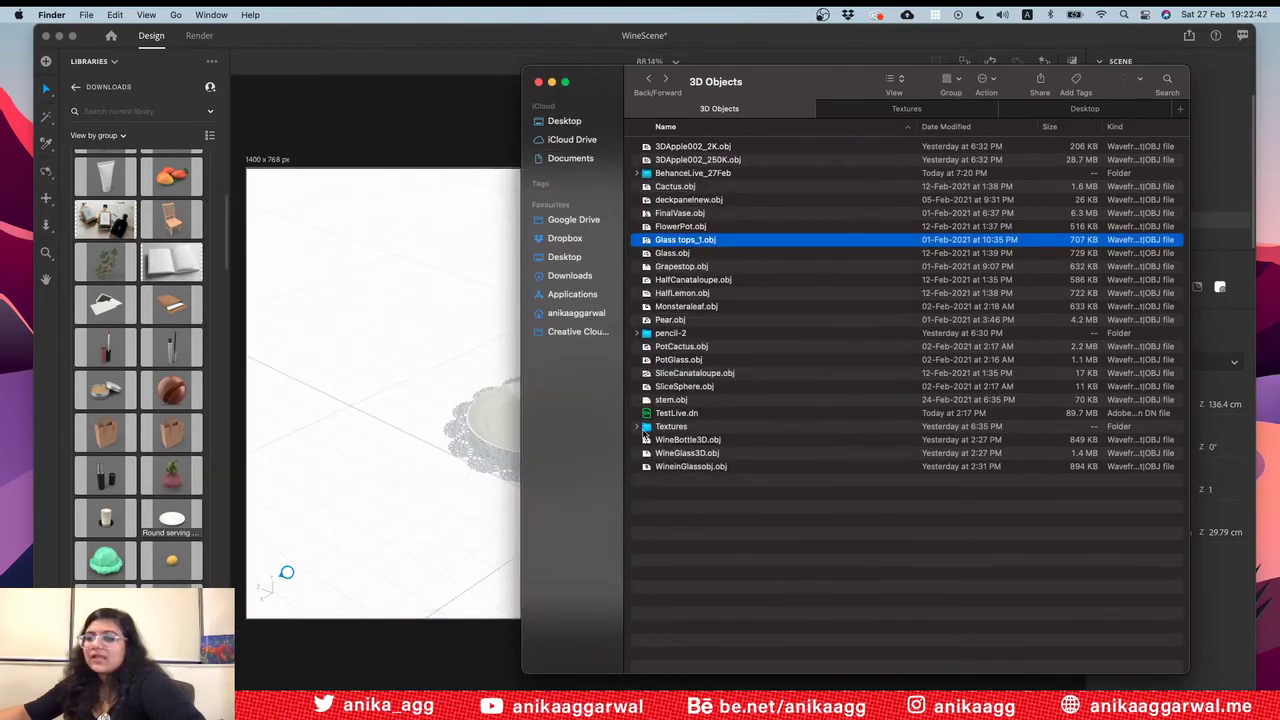
pyautogui.click(447, 513)
pyautogui.moveTo(286, 575); pyautogui.dragTo(423, 574)
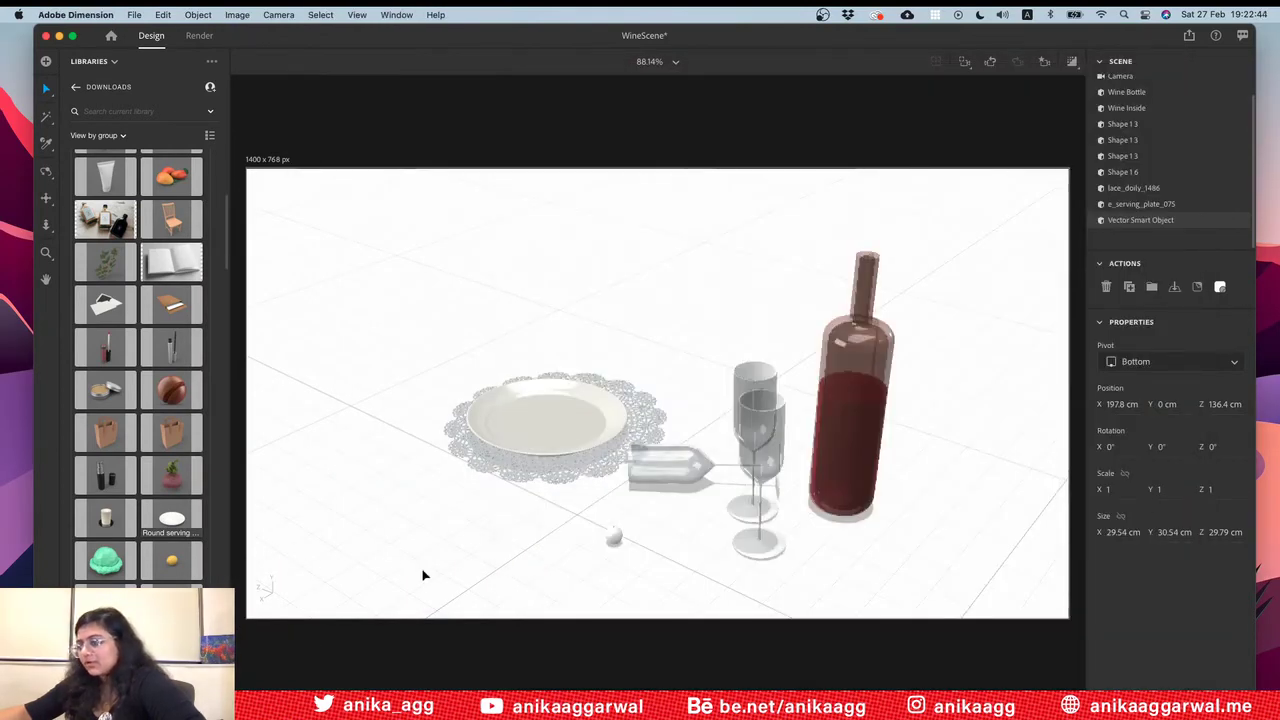
# Step: Move the new wedge onto the doily plate and spin it around its vertical axis
pyautogui.moveTo(432, 521); pyautogui.dragTo(750, 507)
pyautogui.scroll(10, 771, 357)
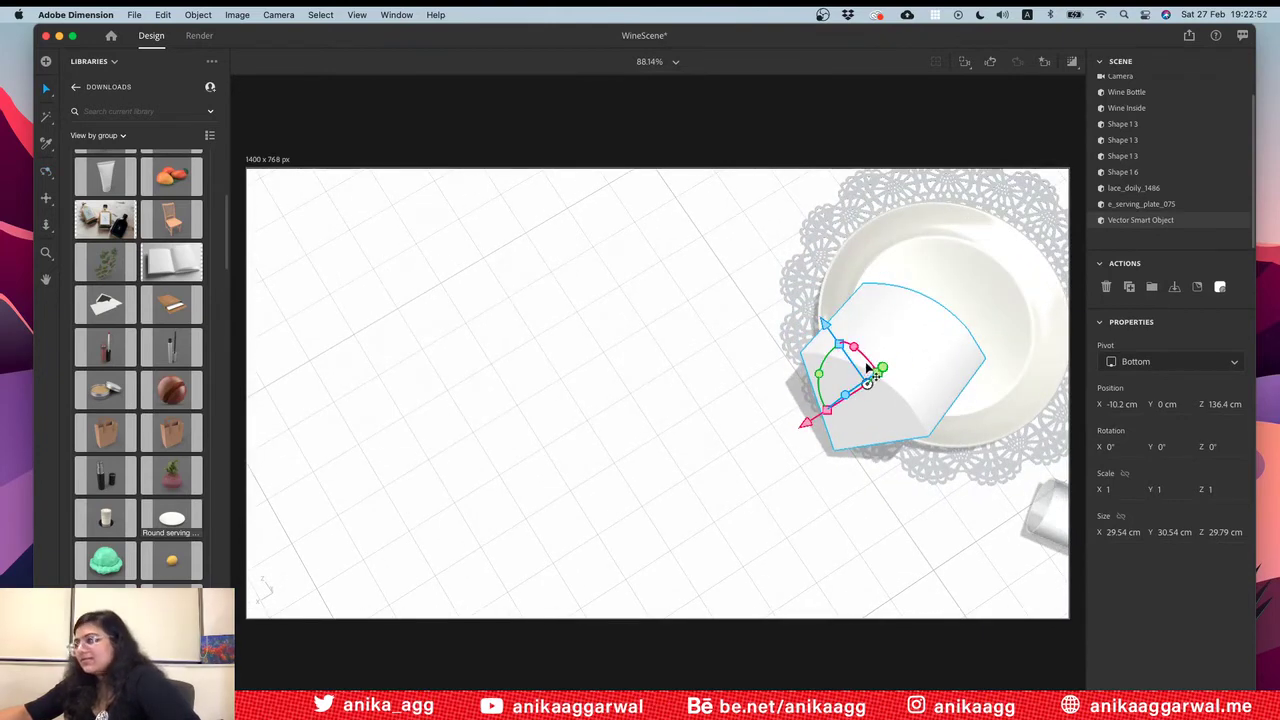
pyautogui.press('2')
pyautogui.moveTo(717, 357); pyautogui.dragTo(420, 394)
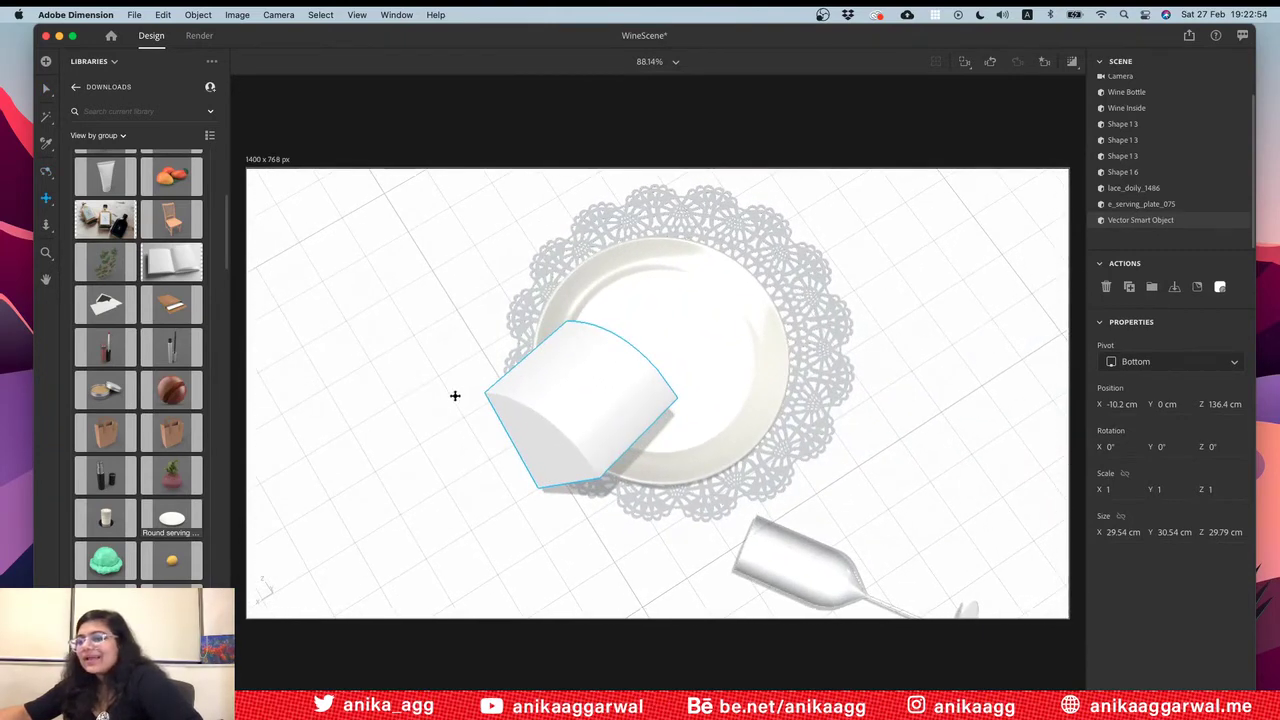
pyautogui.press('v')
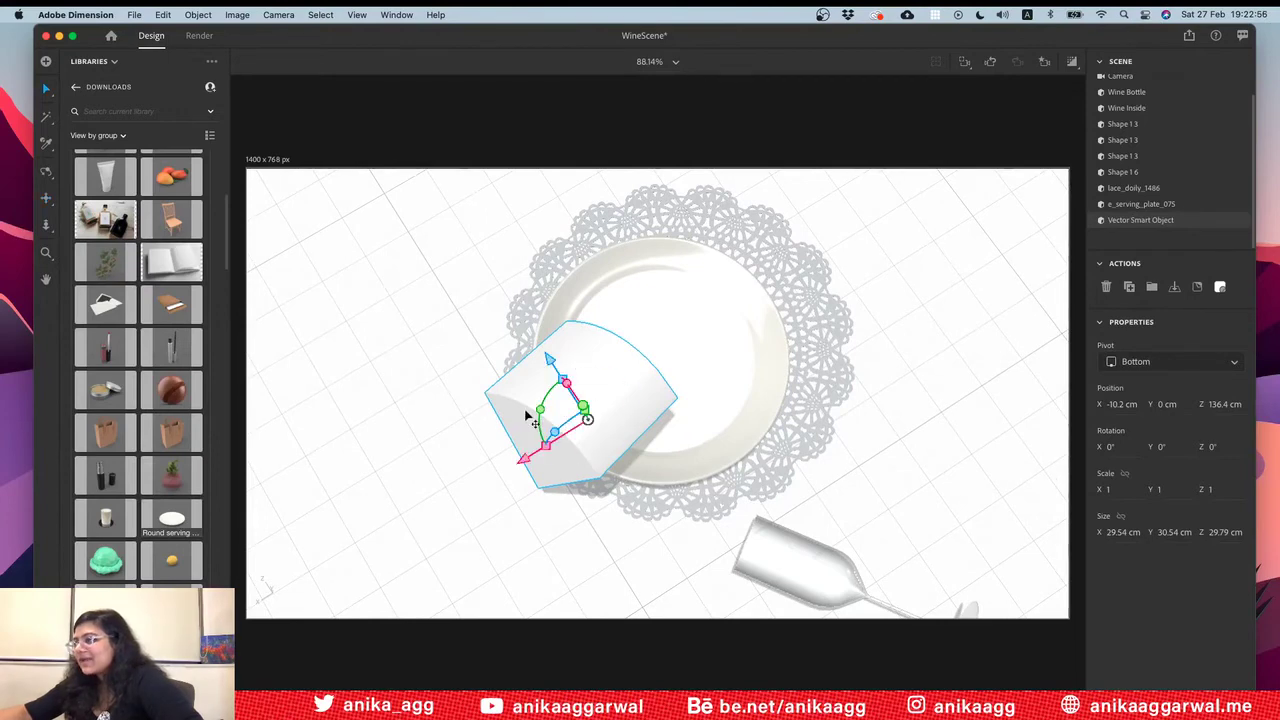
pyautogui.moveTo(538, 410); pyautogui.dragTo(535, 440)
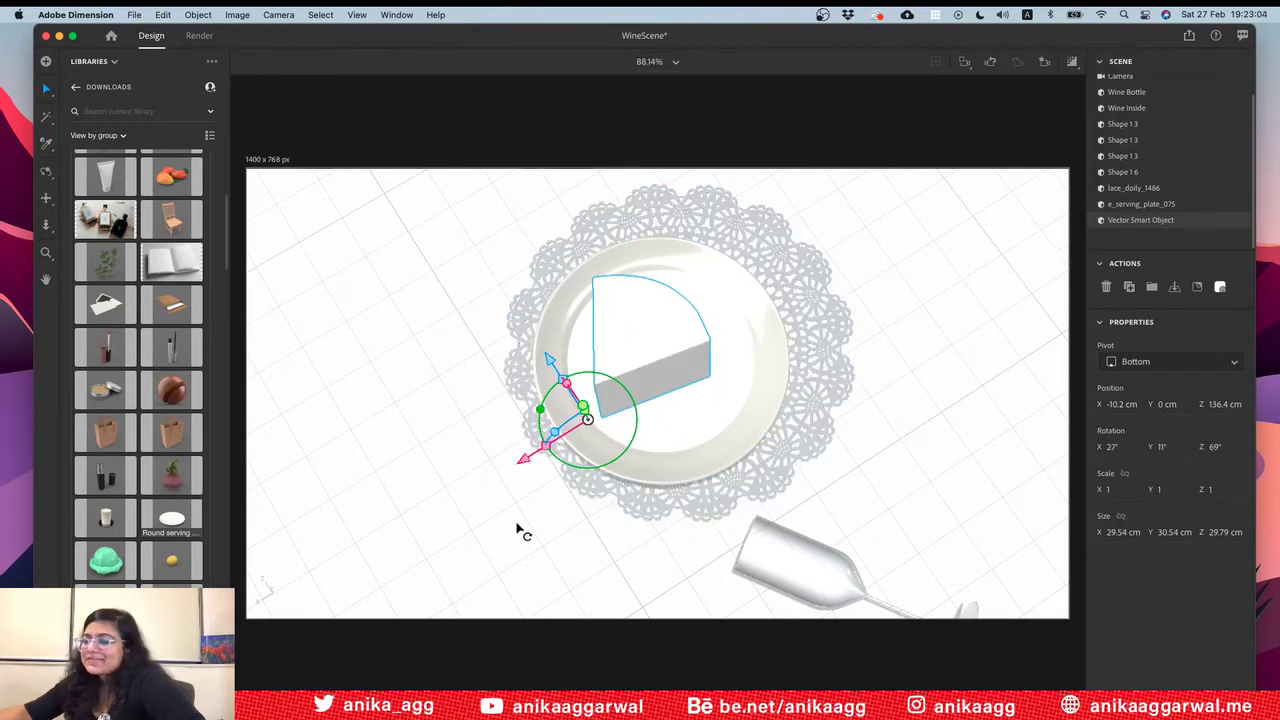
# Step: Reframe the plate, doily and glass, then drop the wedge onto the plate surface
pyautogui.press('Escape')
pyautogui.press('1')
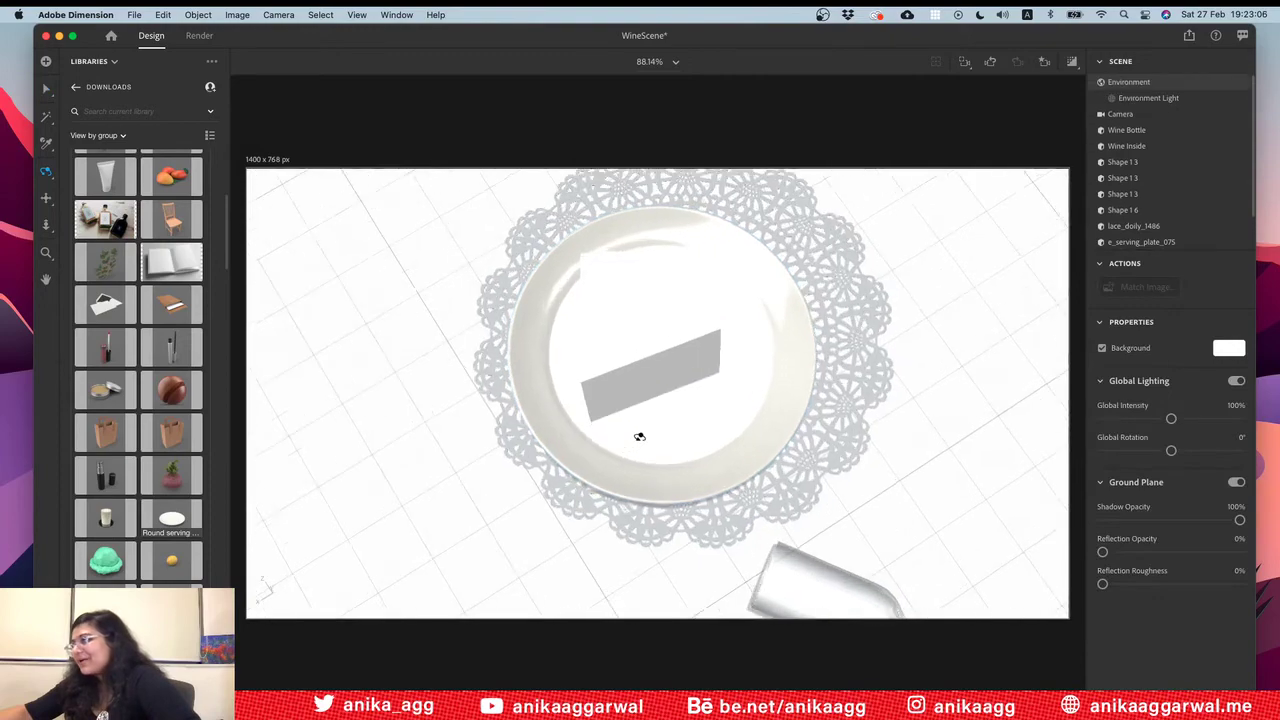
pyautogui.press('2')
pyautogui.moveTo(639, 437); pyautogui.dragTo(589, 383)
pyautogui.press('v')
pyautogui.click(543, 466)
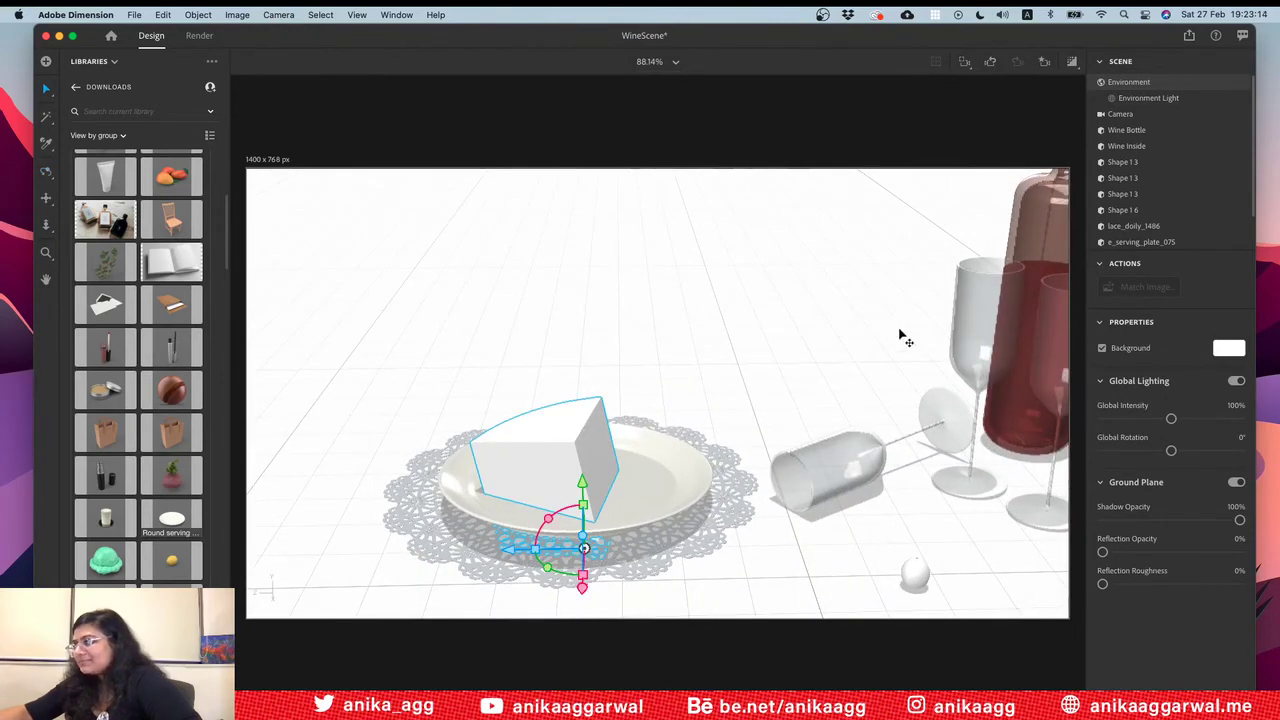
pyautogui.click(1175, 288)
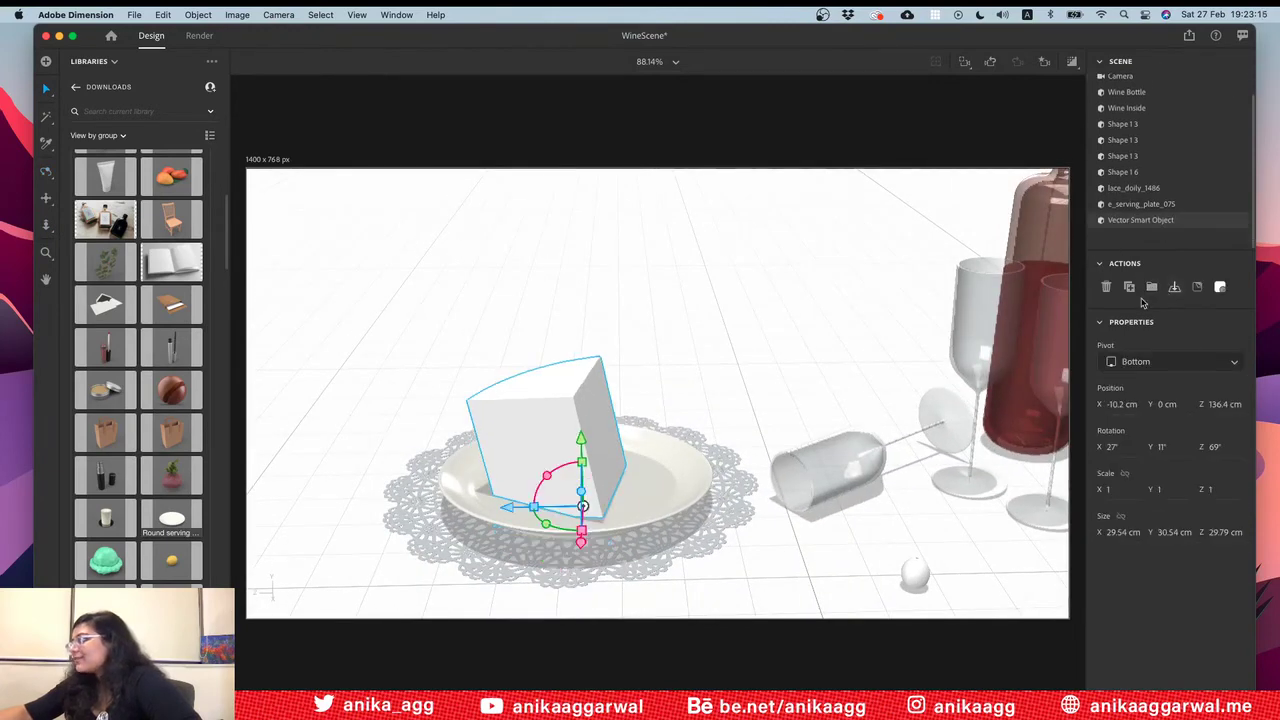
# Step: Try narrowing the wedge to 70% width, undo it, and orbit around the table
pyautogui.click(577, 463)
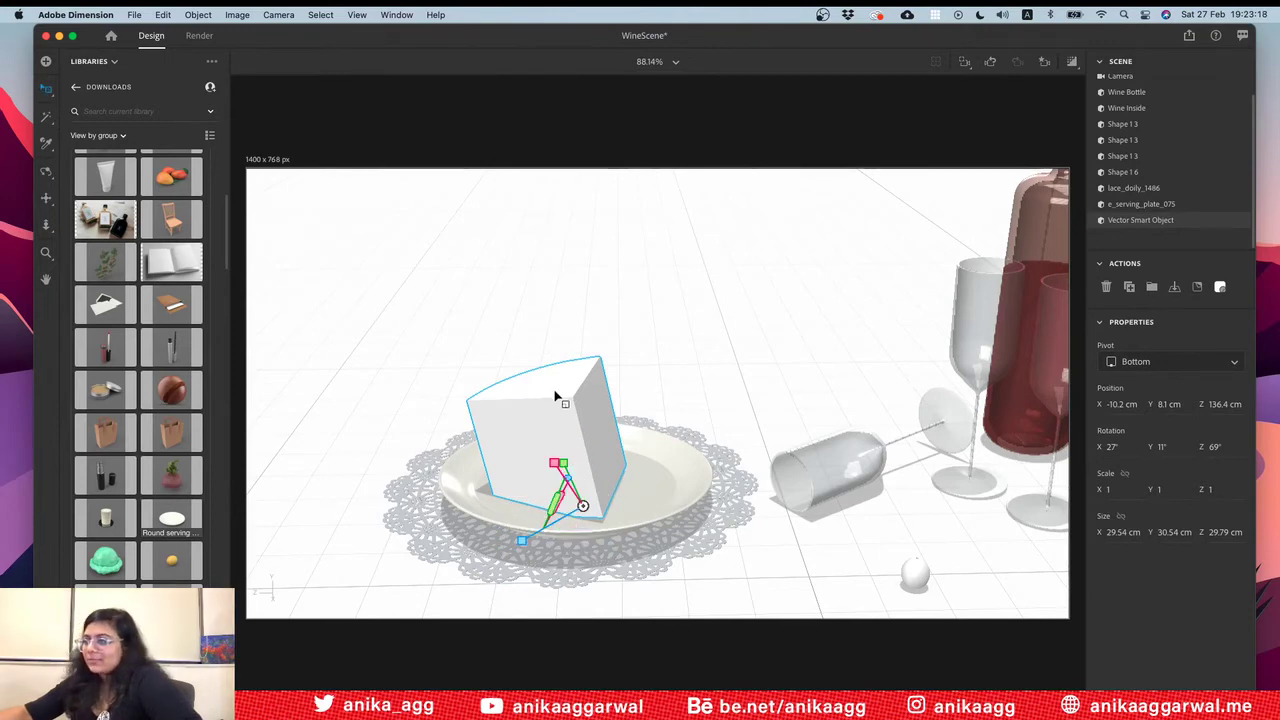
pyautogui.moveTo(567, 462)
pyautogui.mouseDown()
pyautogui.moveTo(577, 486)
pyautogui.moveTo(560, 468)
pyautogui.moveTo(571, 490)
pyautogui.moveTo(552, 482)
pyautogui.moveTo(566, 482)
pyautogui.moveTo(566, 452)
pyautogui.moveTo(580, 470)
pyautogui.mouseUp()
pyautogui.press('super+z')
pyautogui.click(657, 381)
pyautogui.press('1')
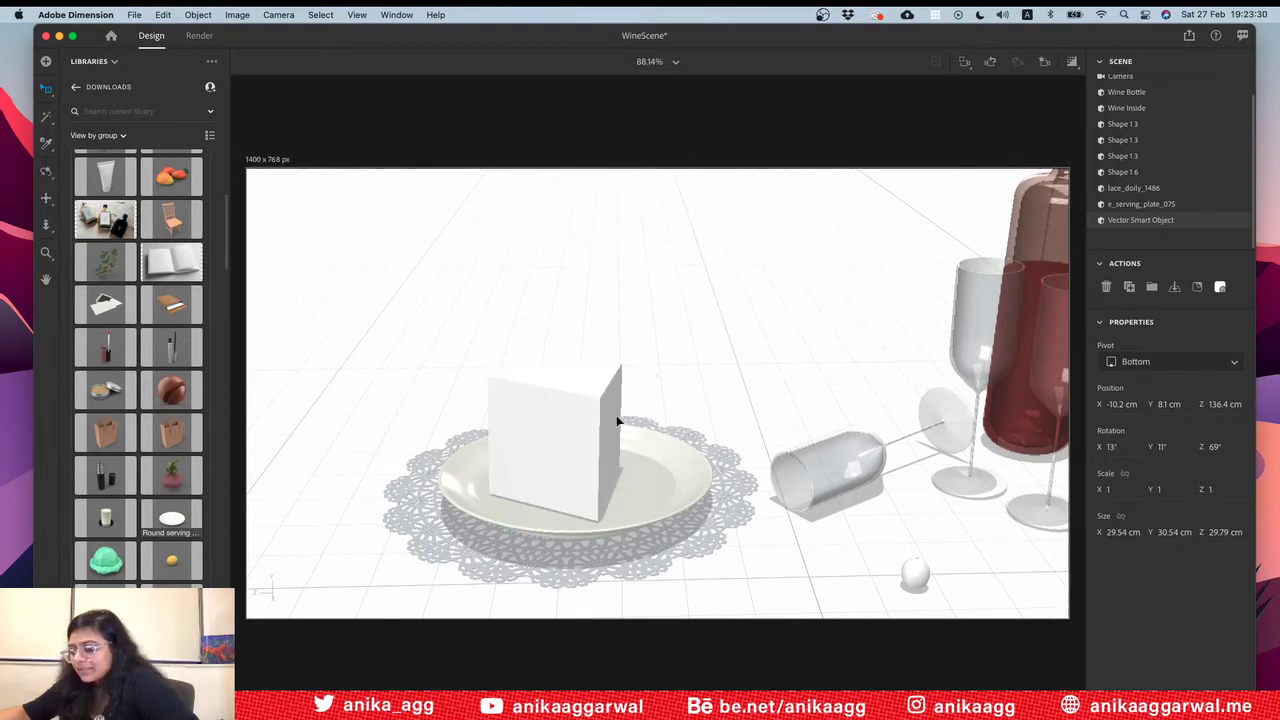
pyautogui.moveTo(620, 430); pyautogui.dragTo(665, 434)
# Step: Squash the wedge flat along its width and move it across the plate
pyautogui.press('v')
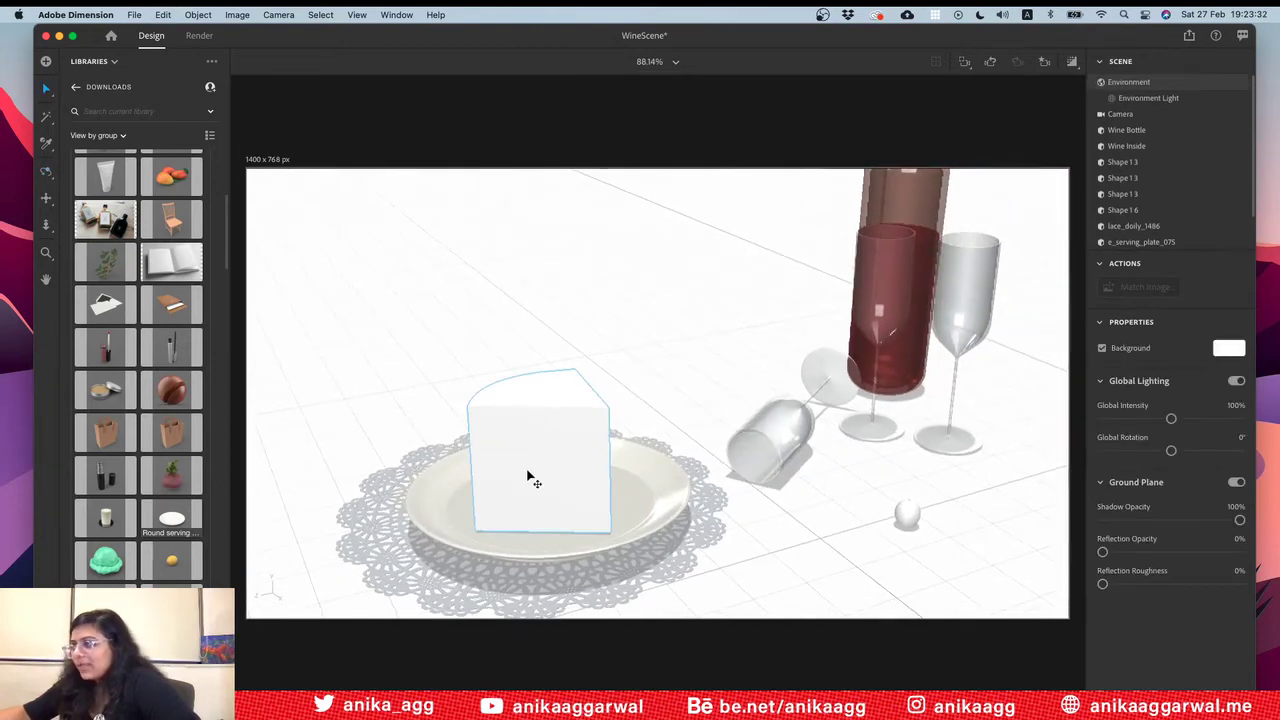
pyautogui.click(529, 477)
pyautogui.moveTo(610, 476); pyautogui.dragTo(602, 551)
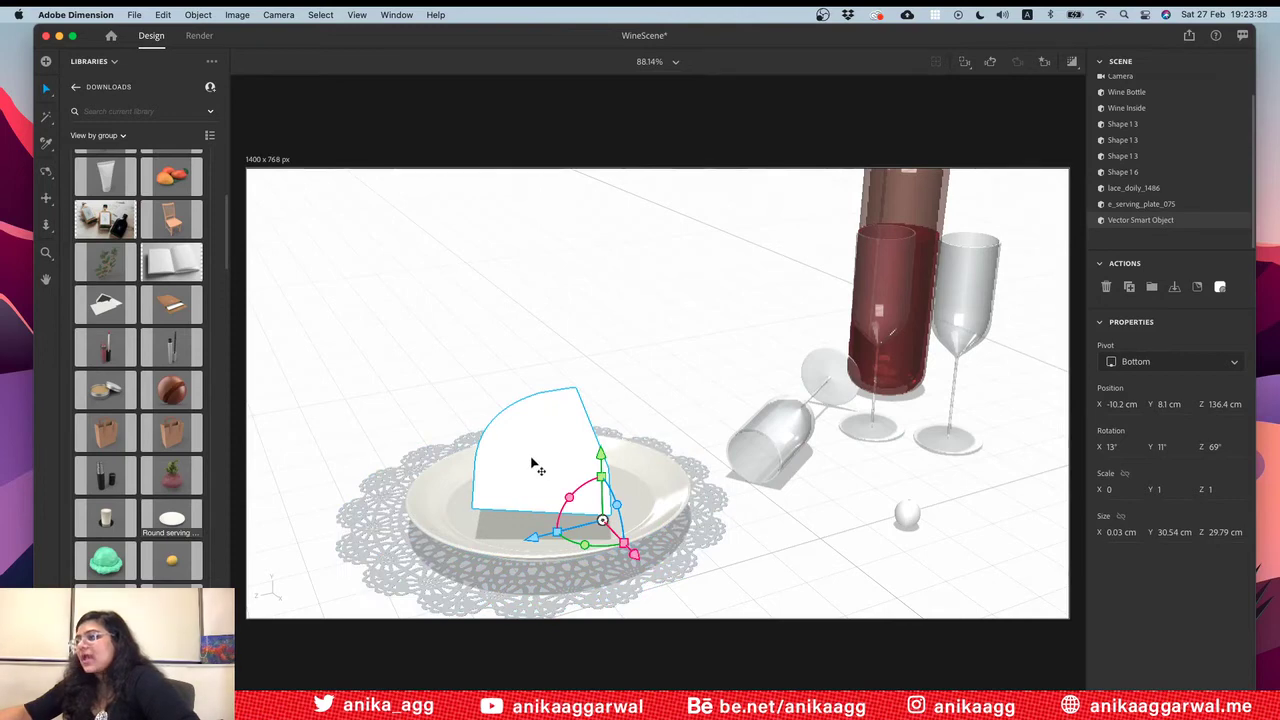
pyautogui.moveTo(534, 463); pyautogui.dragTo(523, 486)
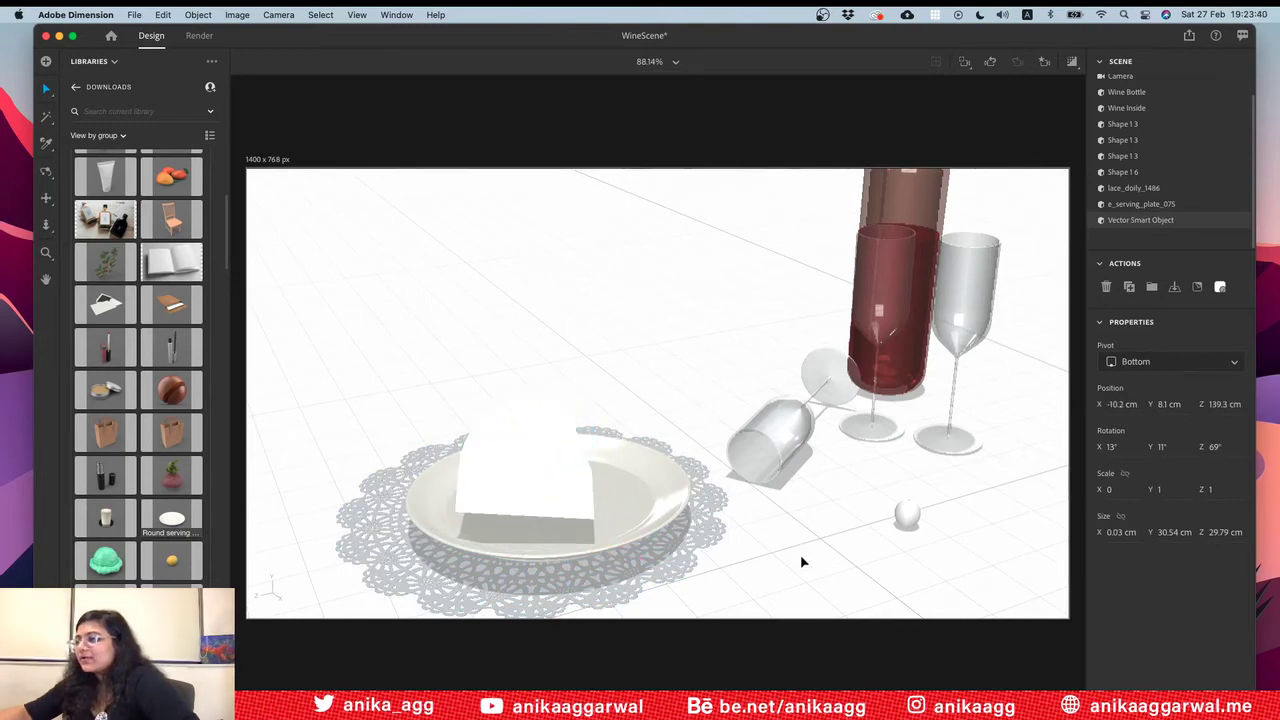
pyautogui.press('1')
pyautogui.moveTo(623, 514); pyautogui.dragTo(555, 590)
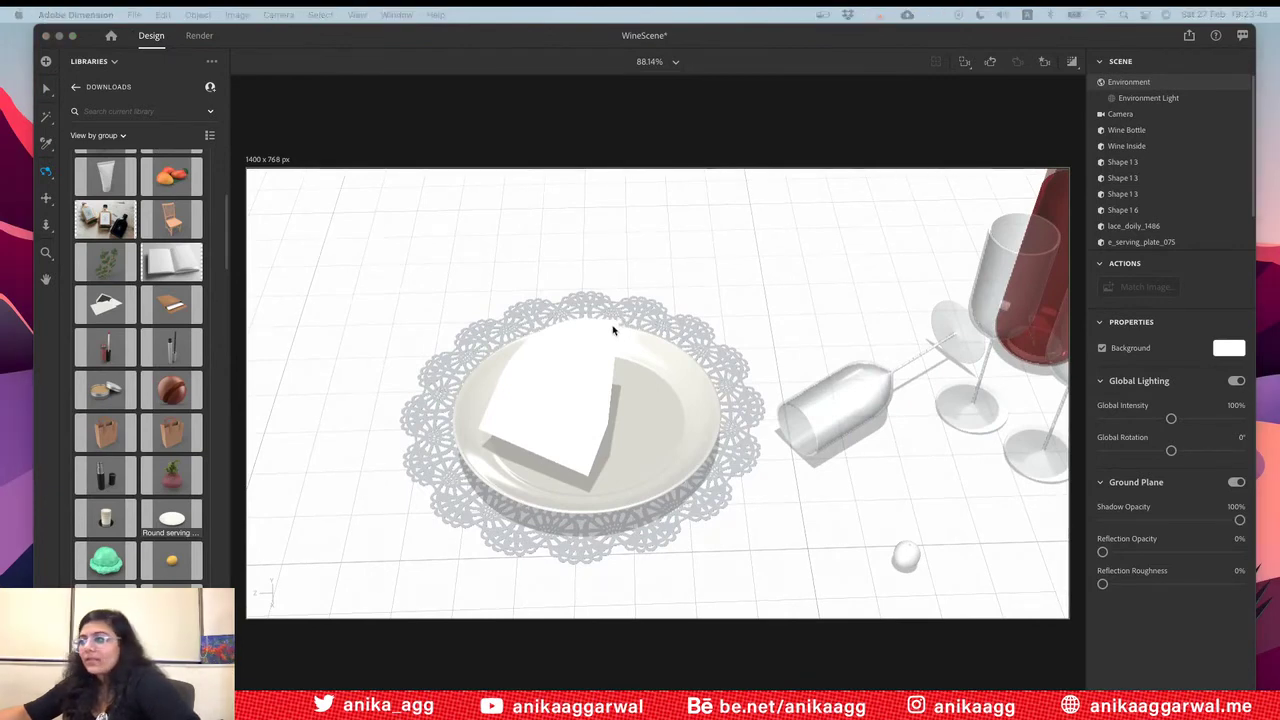
# Step: Try turning the flattened piece on the plate, then undo that rotation
pyautogui.click(673, 425)
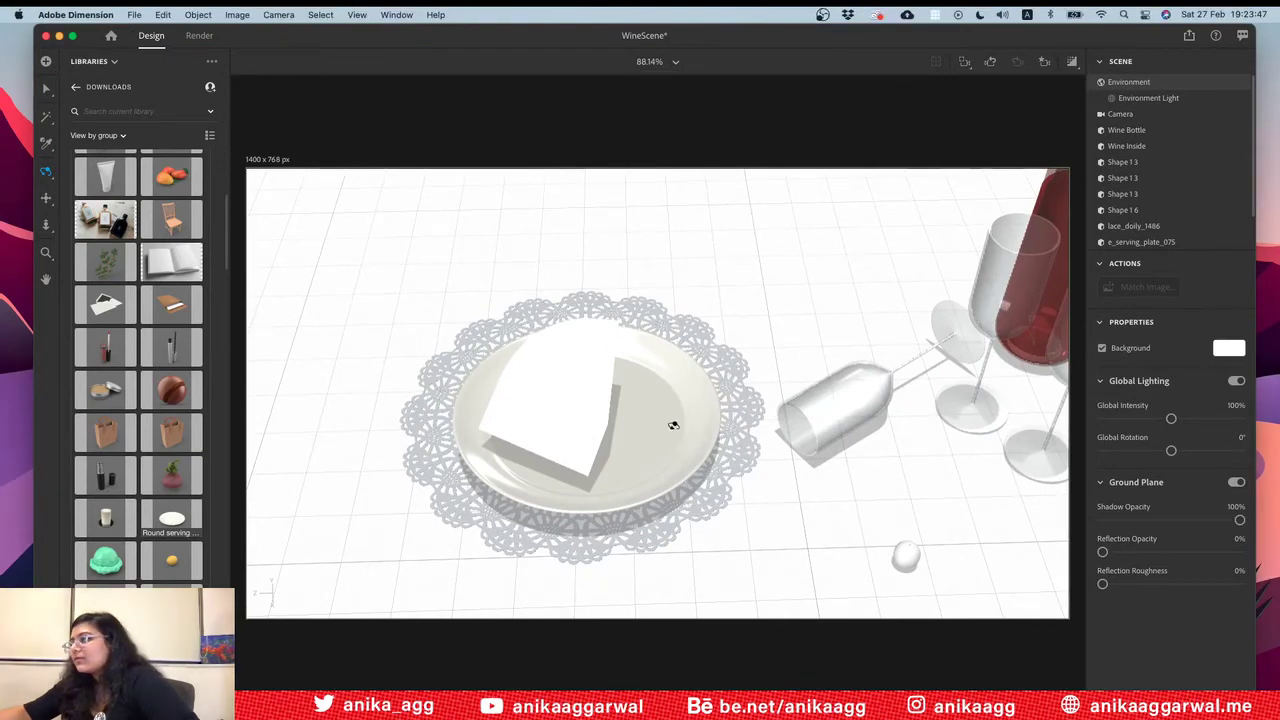
pyautogui.press('v')
pyautogui.click(576, 396)
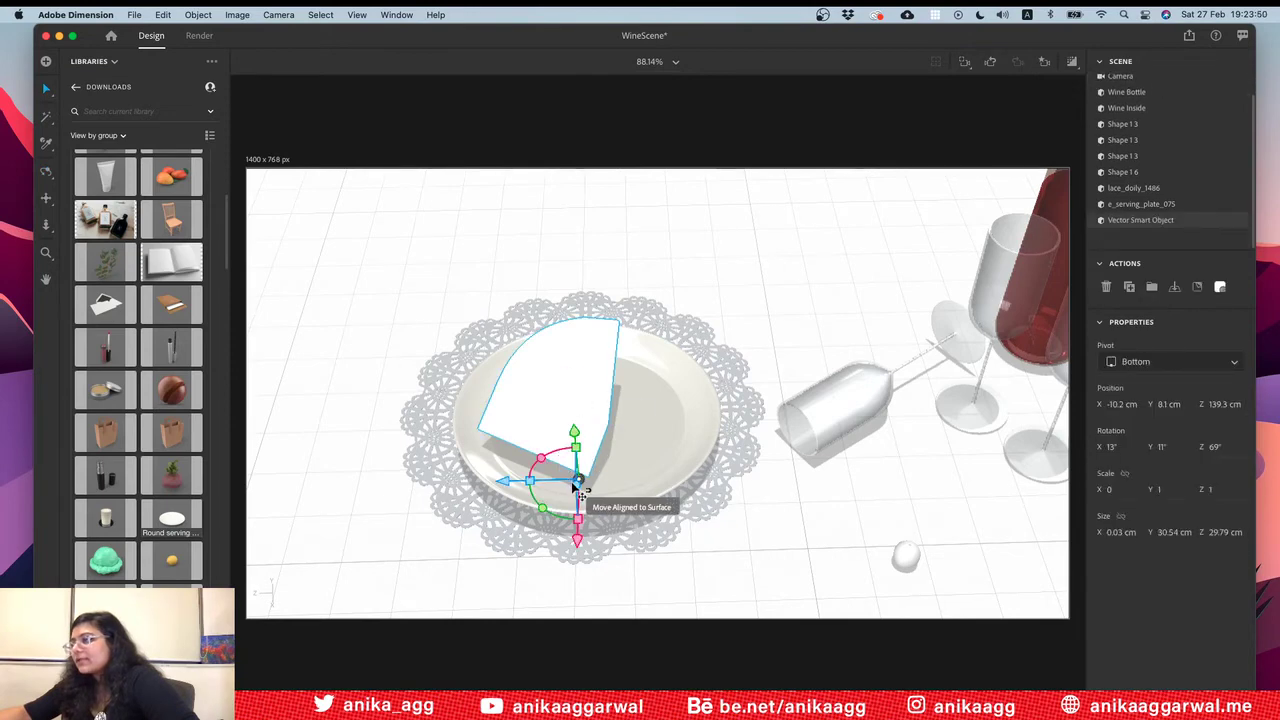
pyautogui.moveTo(575, 500); pyautogui.dragTo(619, 570)
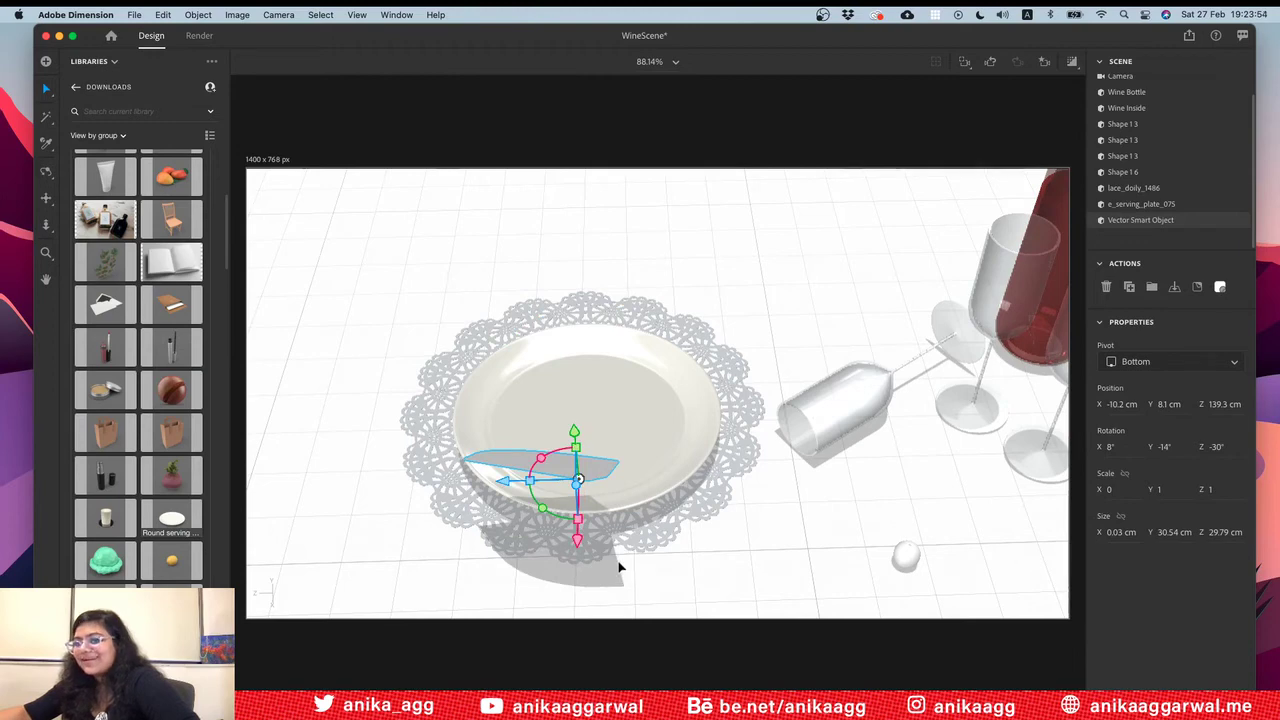
pyautogui.press('super+z')
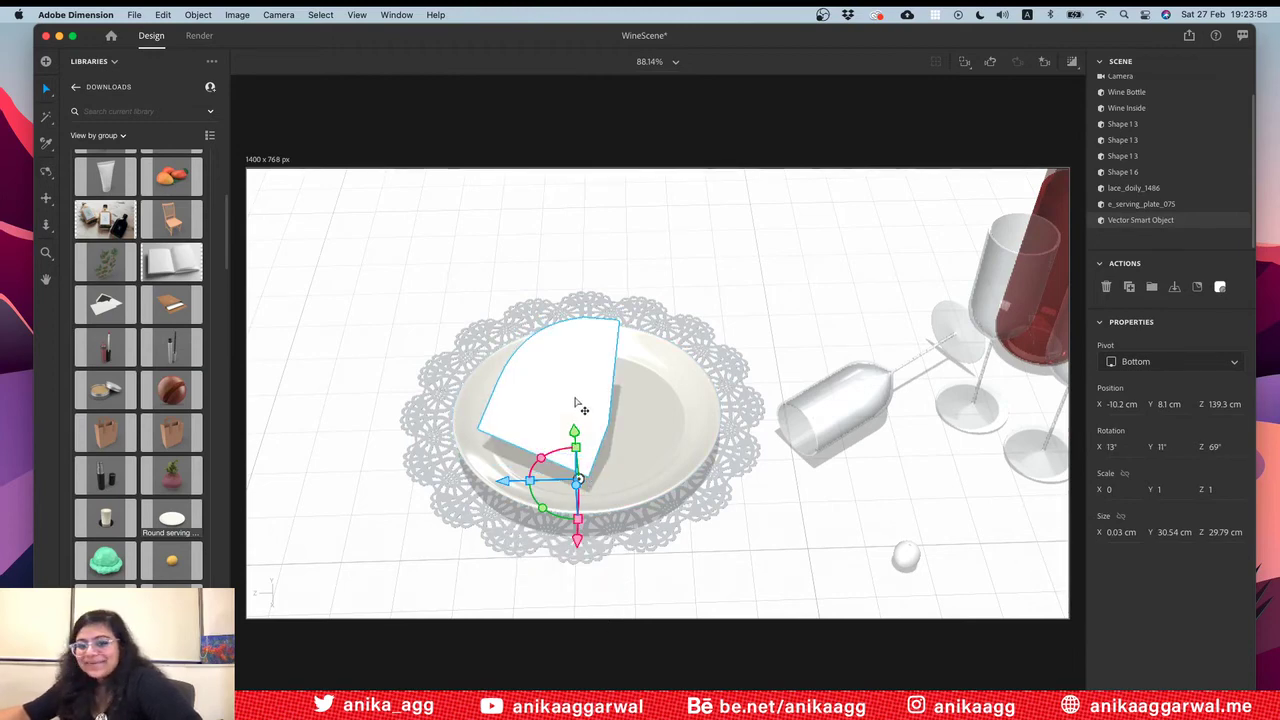
pyautogui.press('Escape')
# Step: Scale the wedge to 0.6, turn it to Y 31° and lower it onto the plate
pyautogui.click(598, 426)
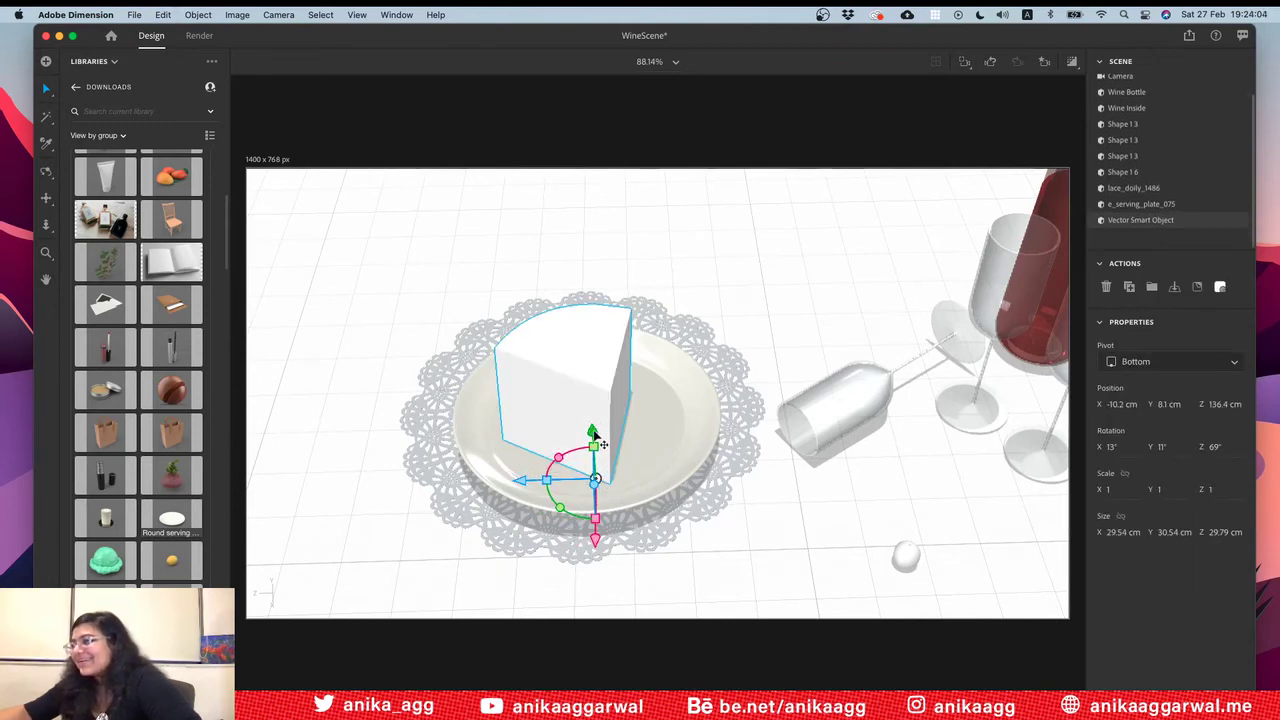
pyautogui.moveTo(594, 452); pyautogui.dragTo(521, 486)
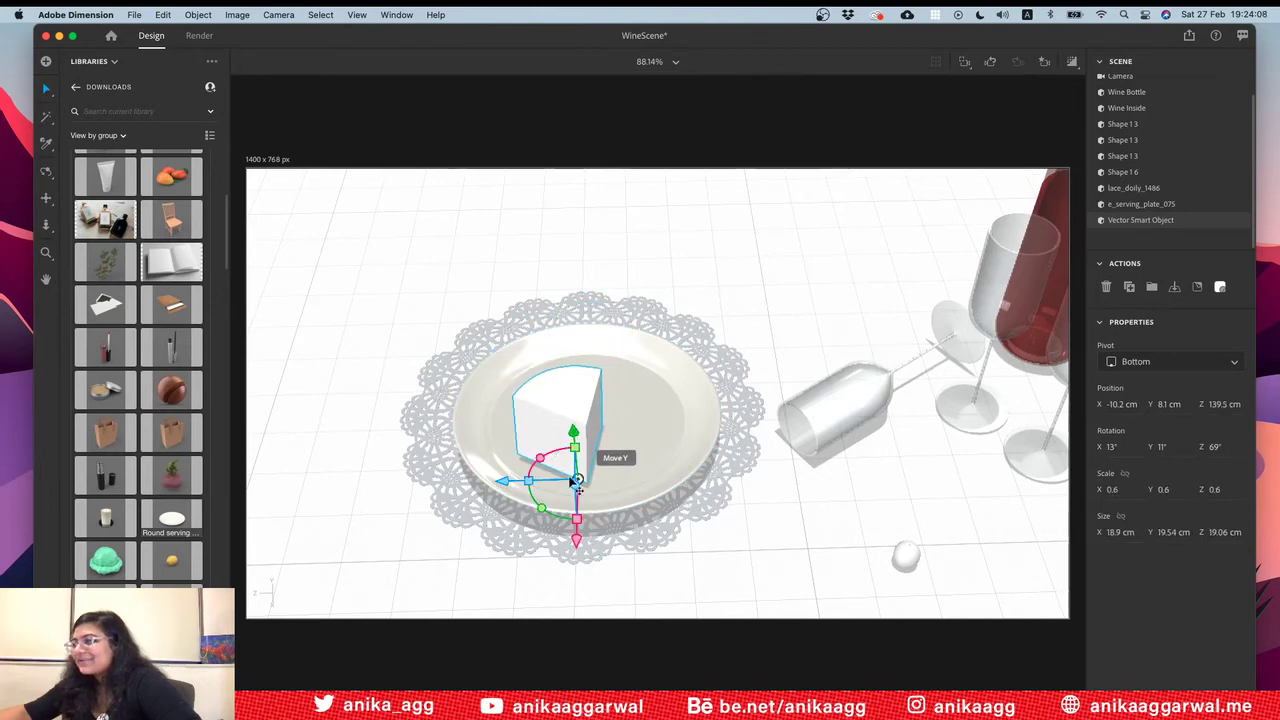
pyautogui.moveTo(585, 548); pyautogui.dragTo(562, 484)
pyautogui.moveTo(572, 402); pyautogui.dragTo(578, 413)
pyautogui.click(734, 530)
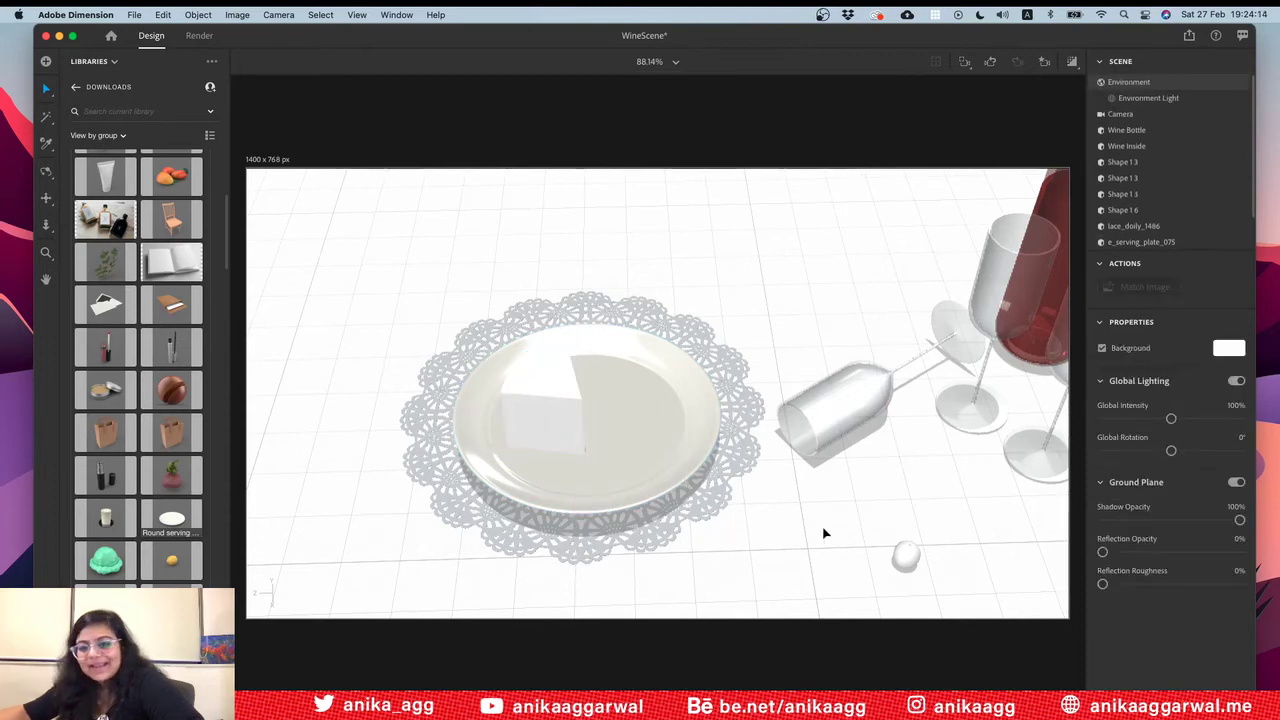
# Step: Move the small sphere from the floor onto the plate and name it Olives
pyautogui.click(900, 558)
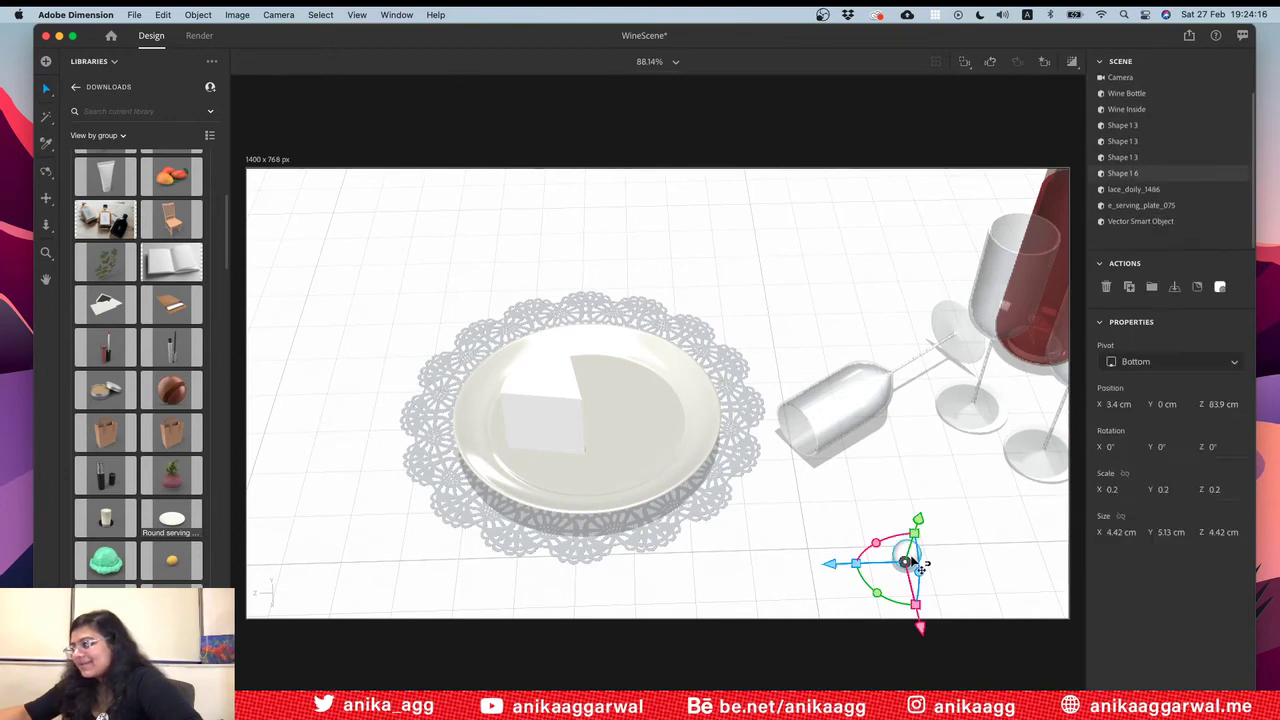
pyautogui.moveTo(905, 562); pyautogui.dragTo(678, 446)
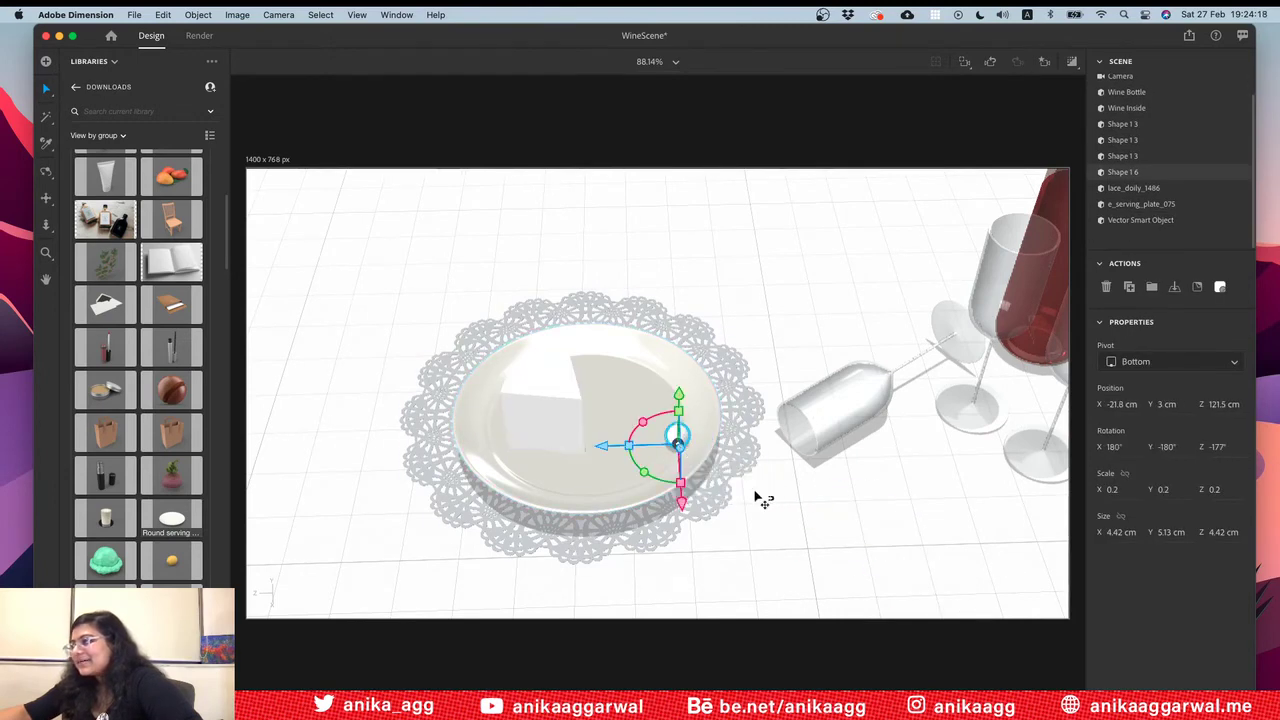
pyautogui.press('Escape')
pyautogui.click(680, 440)
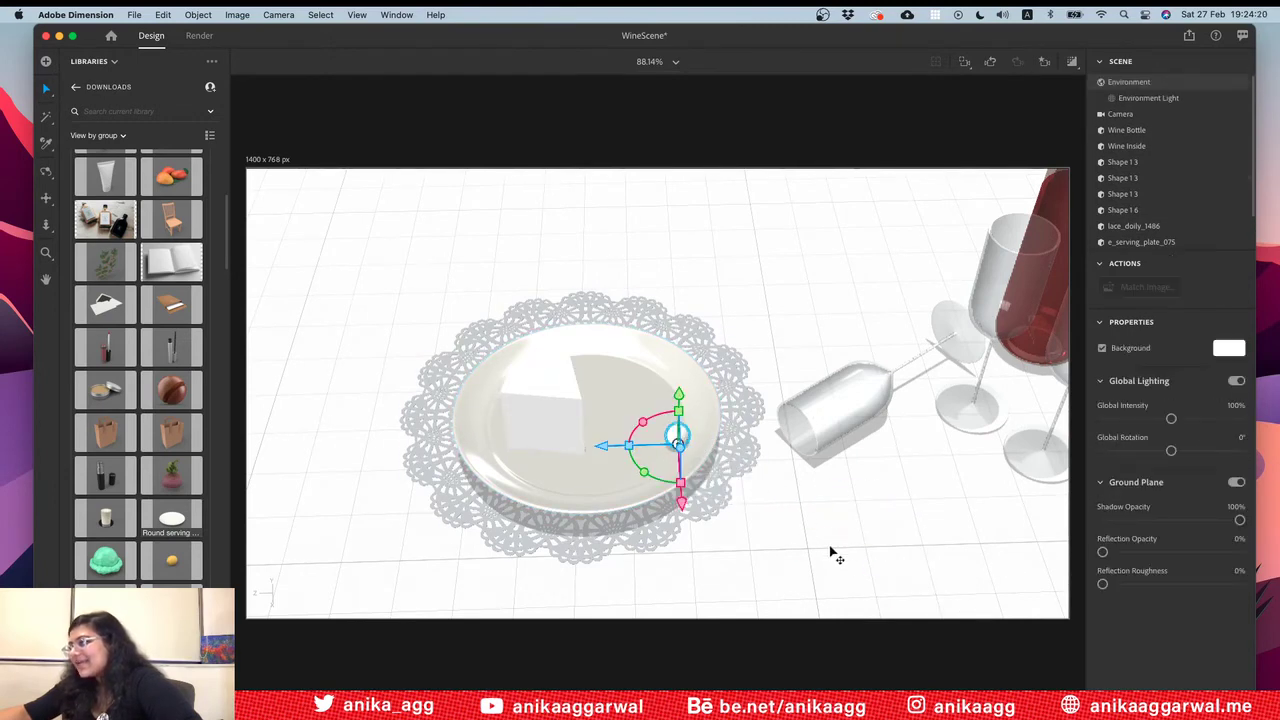
pyautogui.click(676, 437)
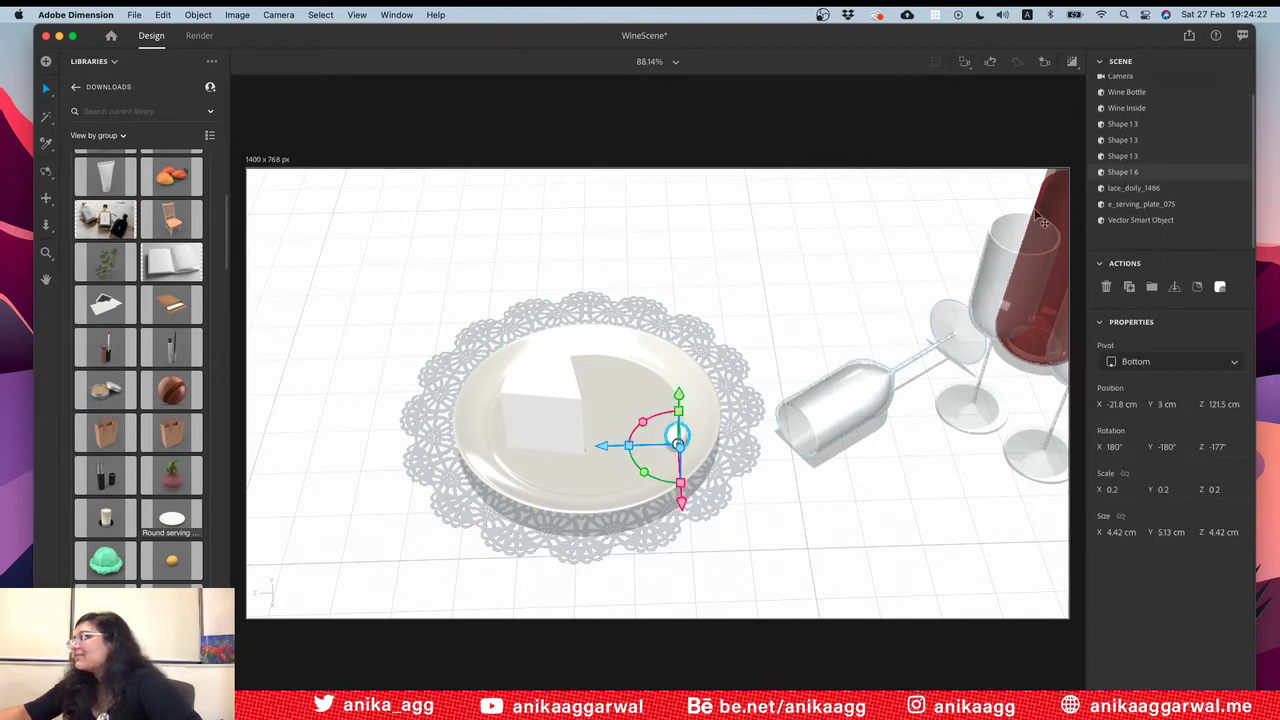
pyautogui.write('Olives')
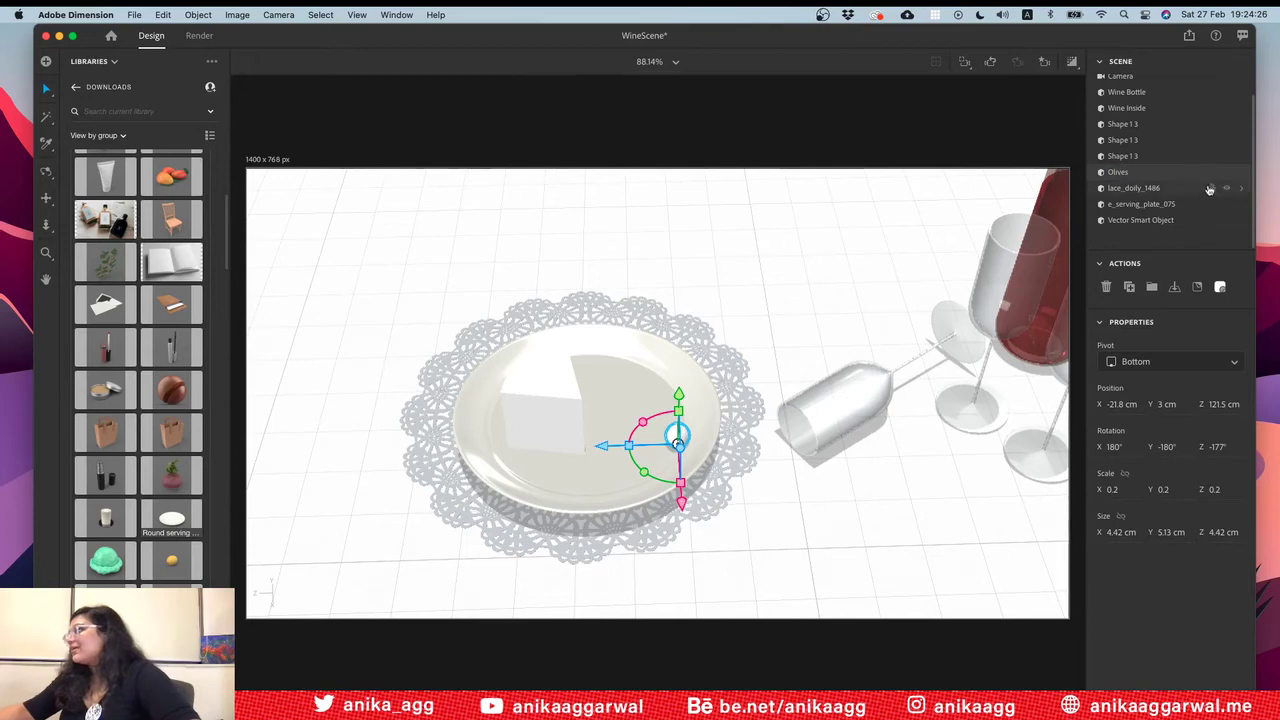
# Step: Rename the cheese to Cheese and the wine glass to Glass 1, locking both
pyautogui.doubleClick(1152, 222)
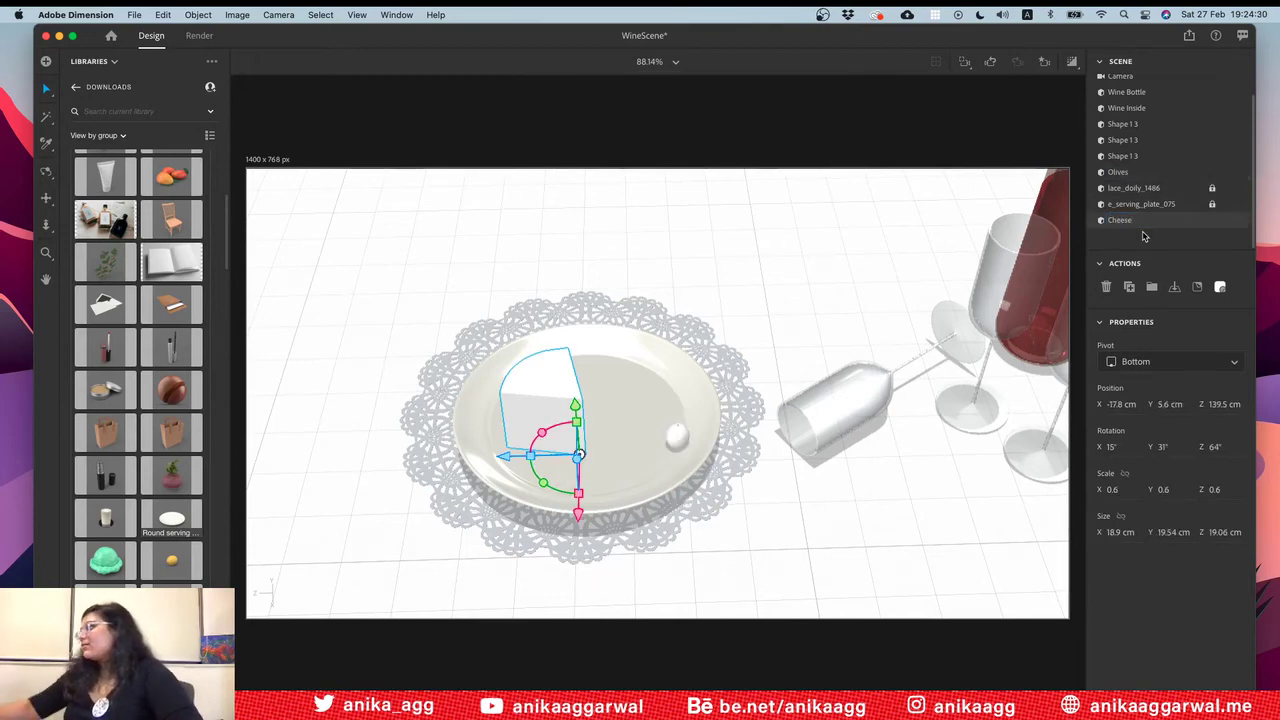
pyautogui.click(1212, 220)
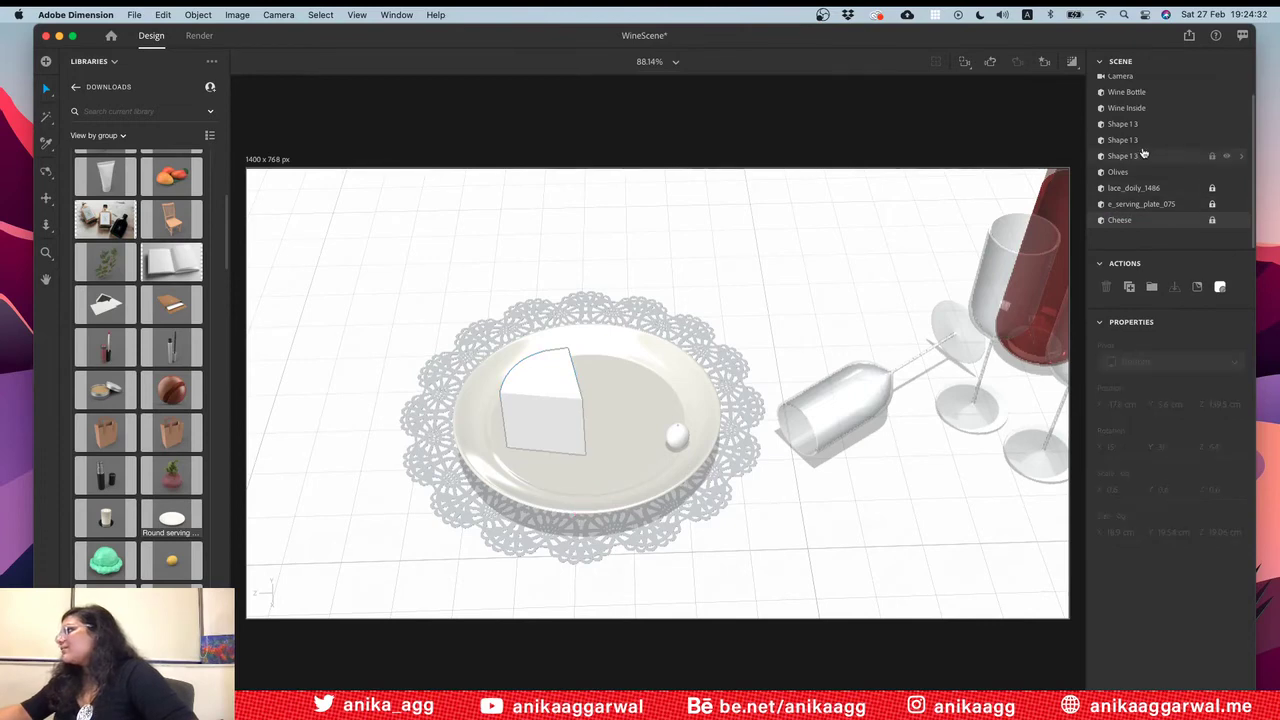
pyautogui.click(1140, 156)
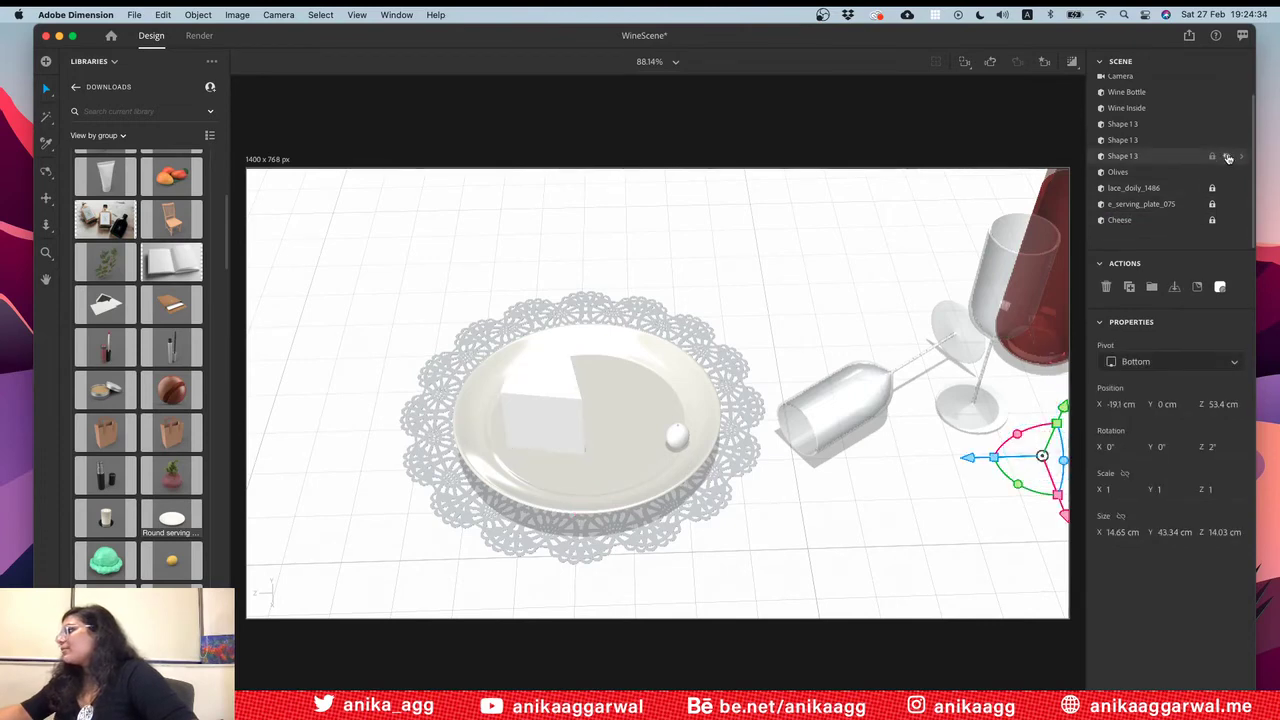
pyautogui.doubleClick(1122, 158)
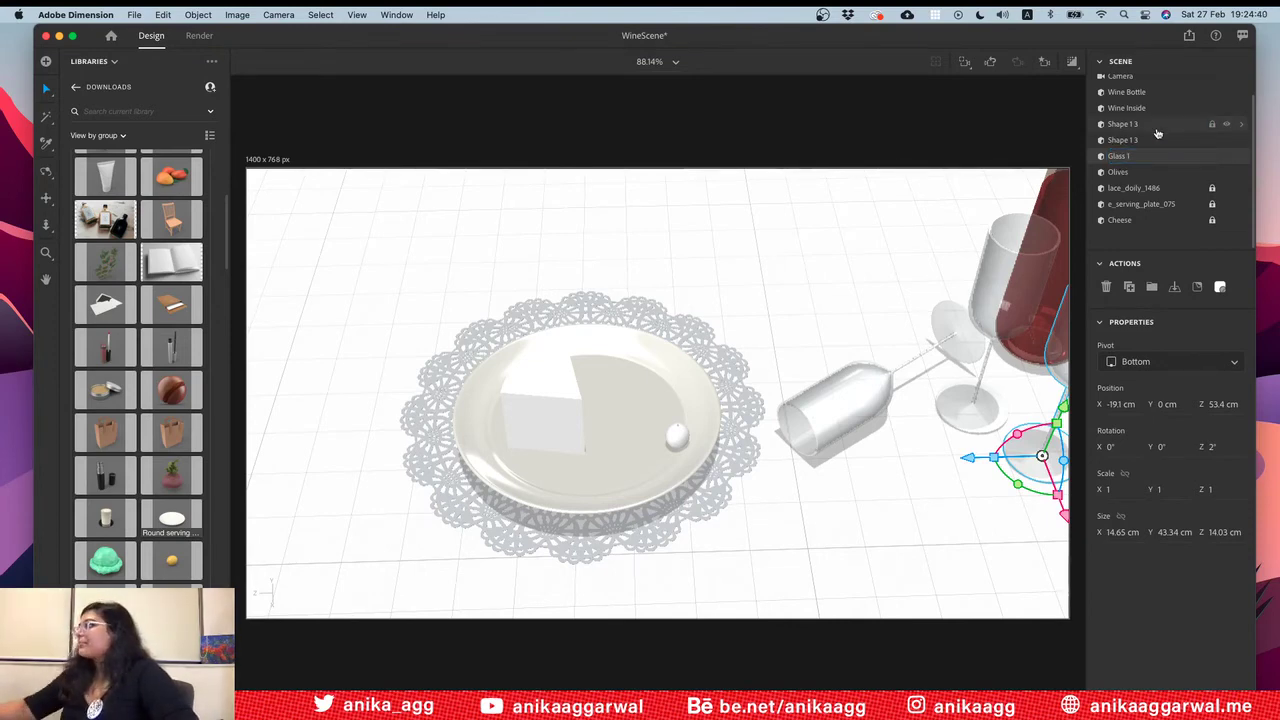
pyautogui.click(1216, 160)
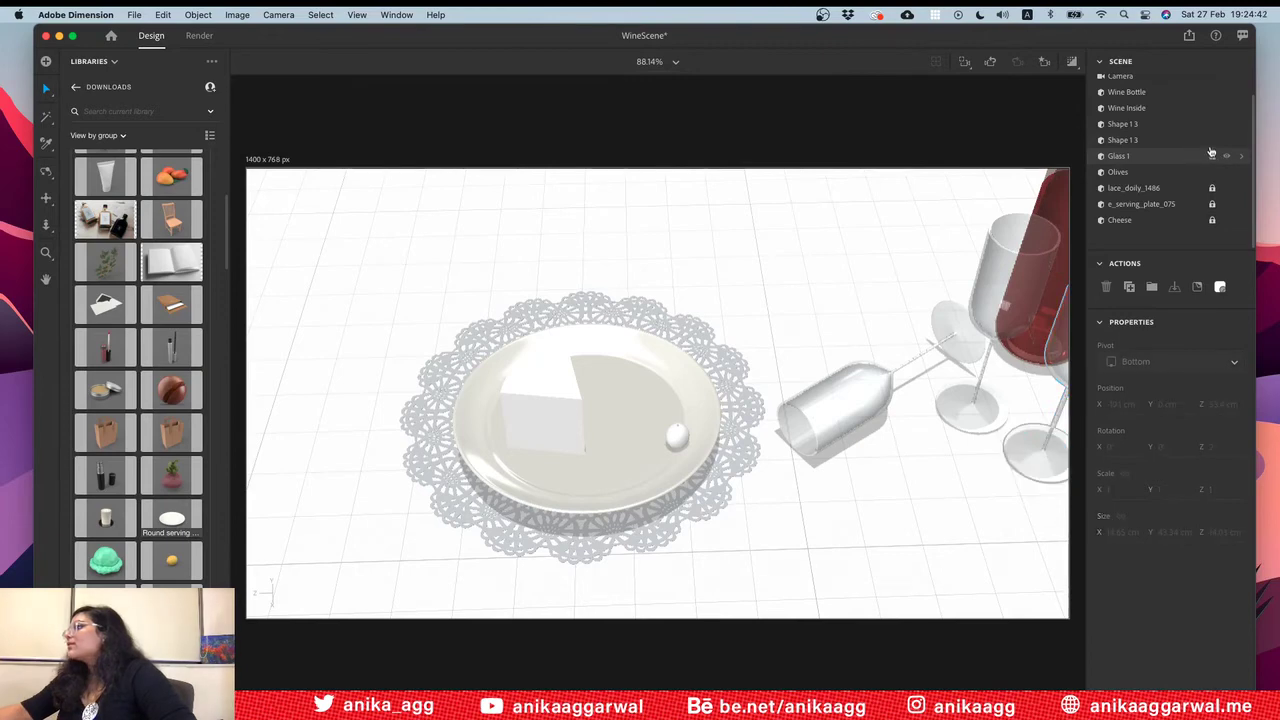
# Step: Name the other glasses Glass 2 and 'A lying glass', and lock the lying glass
pyautogui.click(1203, 144)
pyautogui.doubleClick(1122, 140)
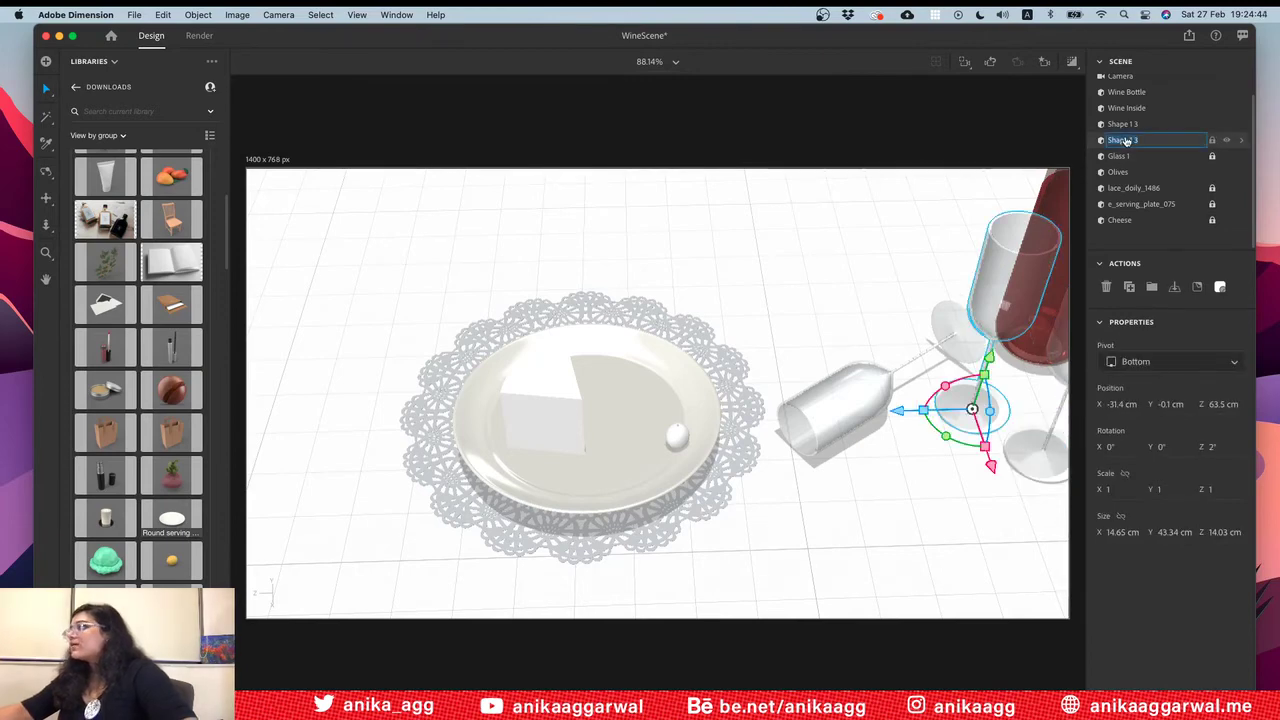
pyautogui.write('Glass 2')
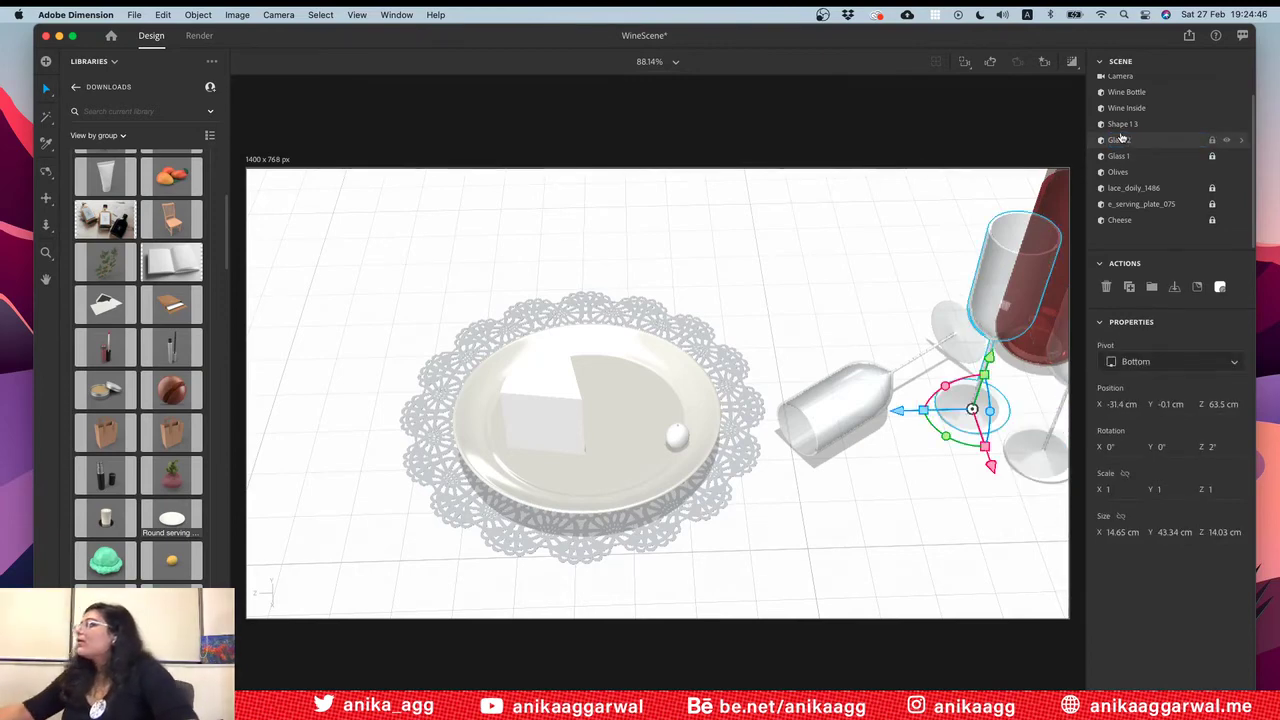
pyautogui.click(1122, 124)
pyautogui.doubleClick(1124, 125)
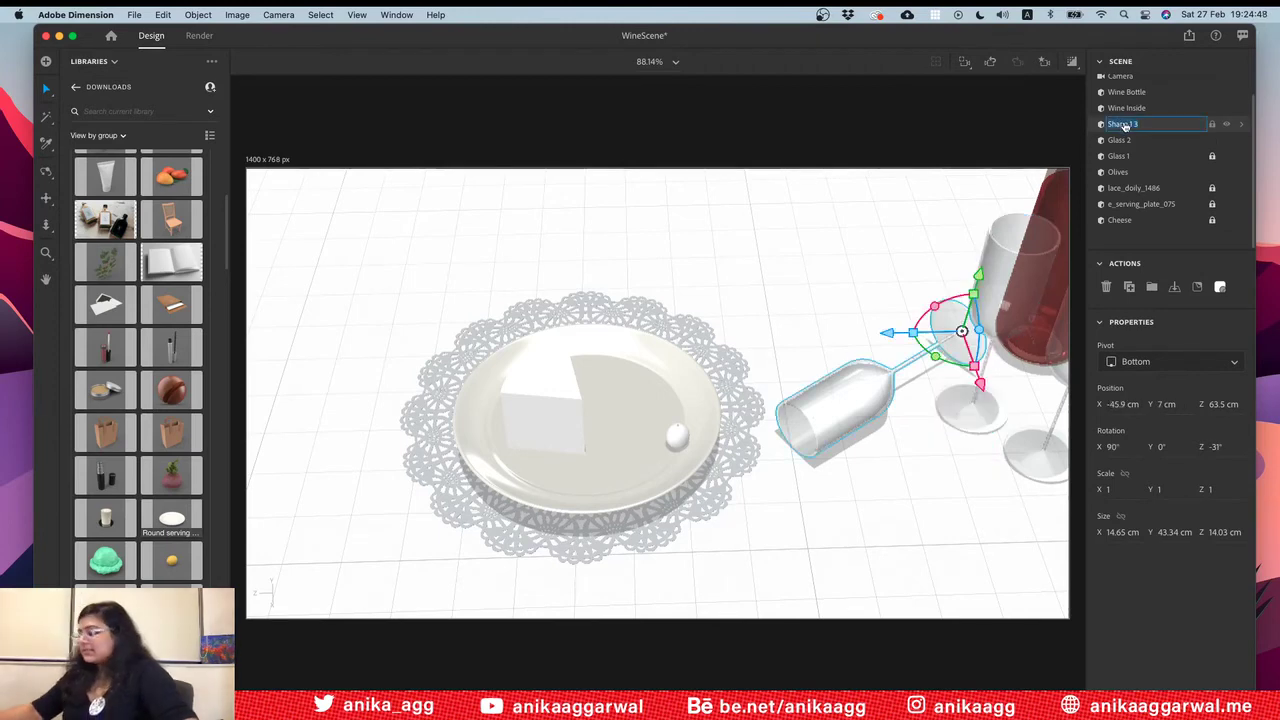
pyautogui.write('Glass lying')
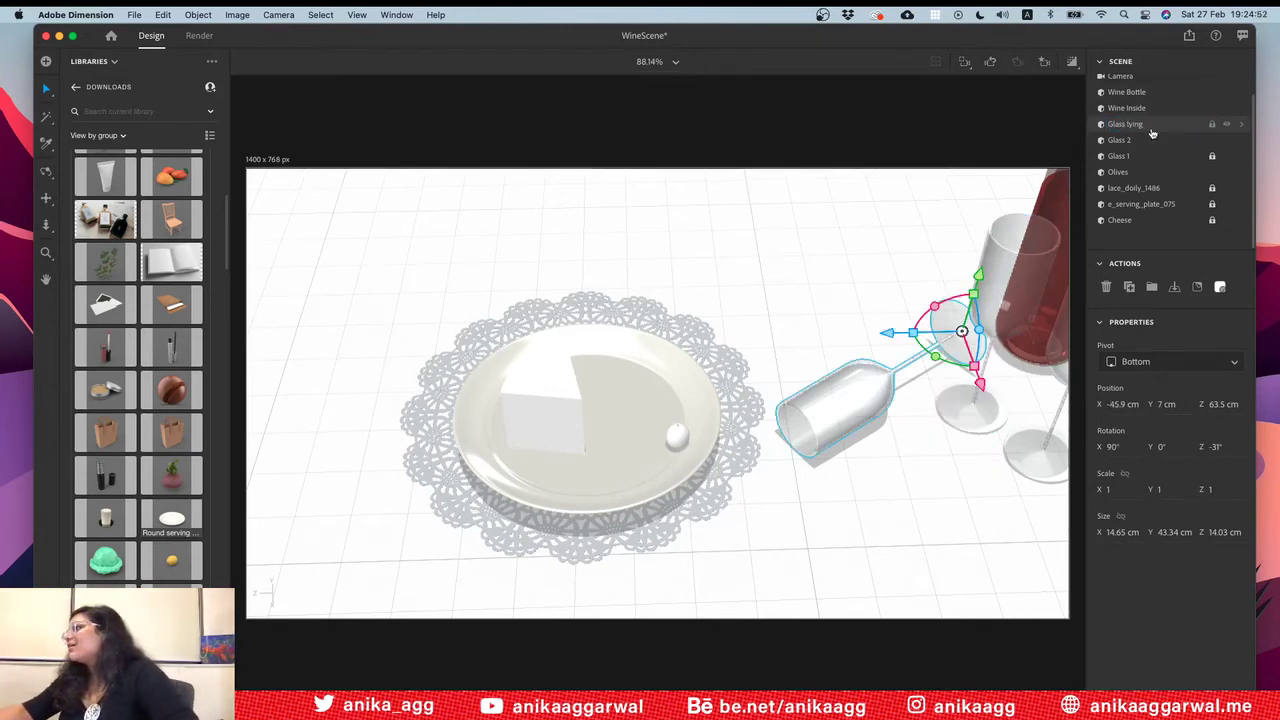
pyautogui.write('l')
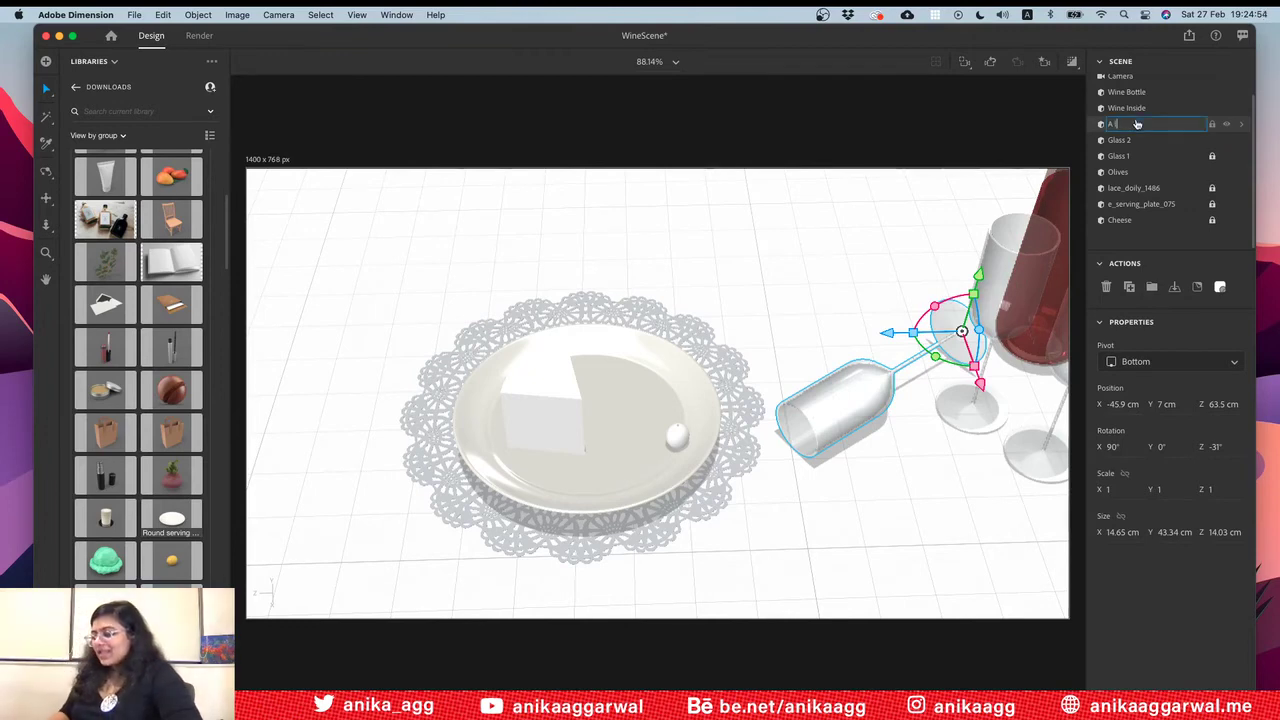
pyautogui.press('Return')
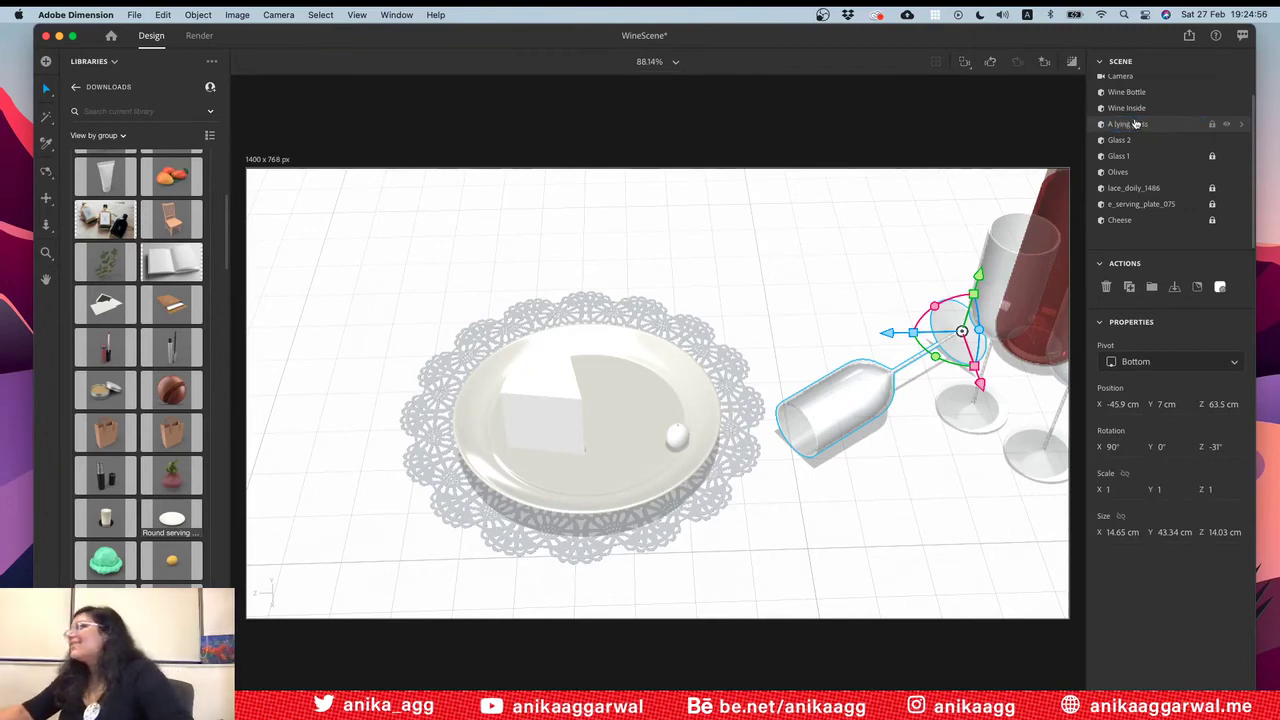
pyautogui.click(1213, 124)
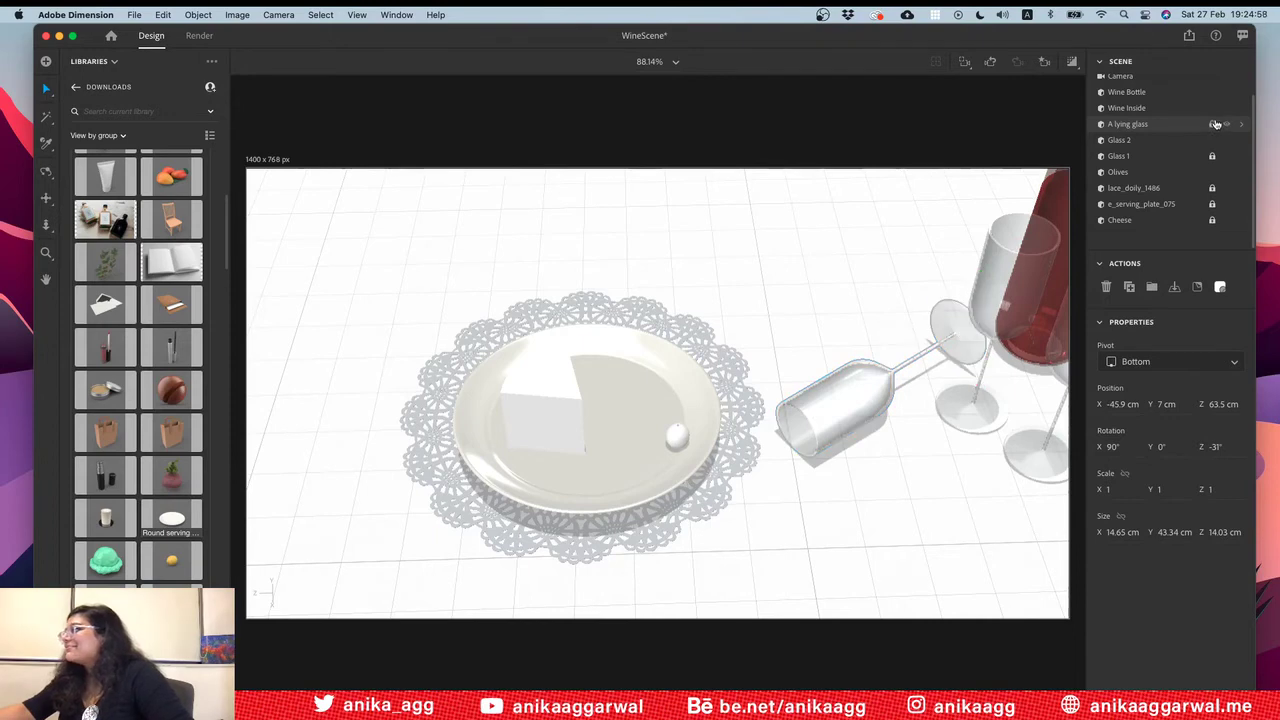
# Step: Lock the Wine Inside object in the Scene panel
pyautogui.scroll(1, 1190, 163)
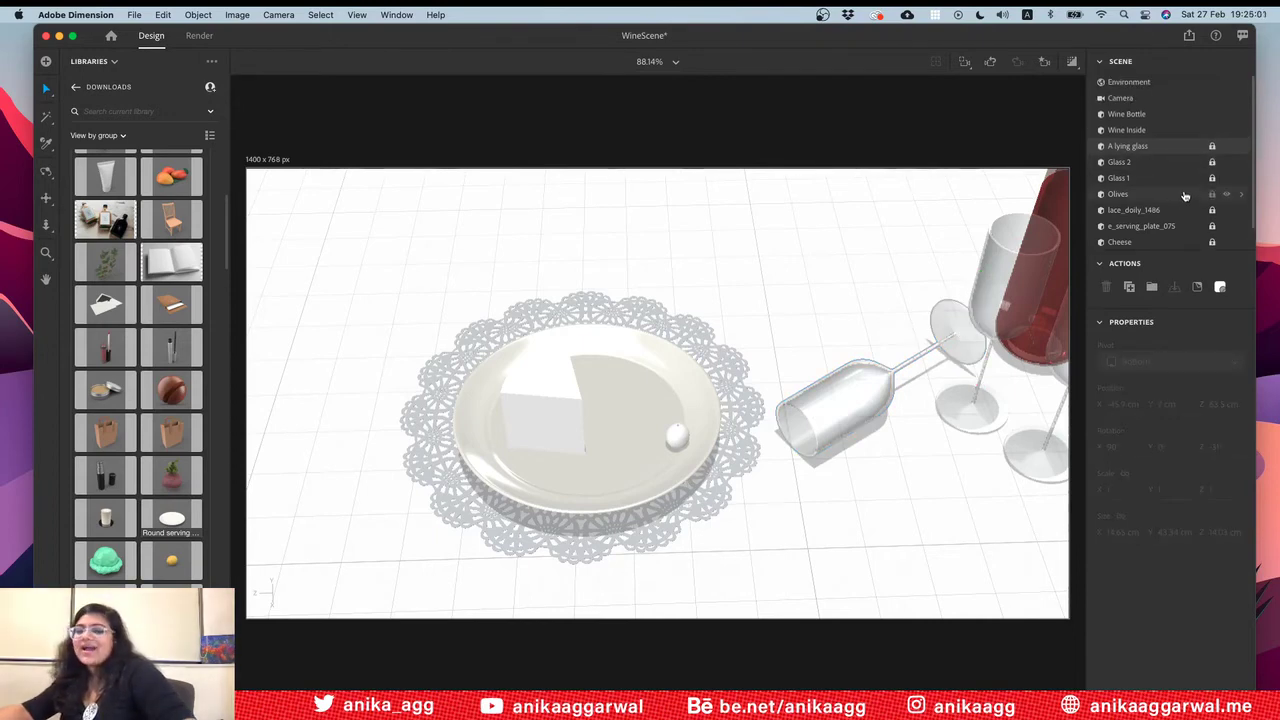
pyautogui.click(1180, 130)
pyautogui.click(1213, 130)
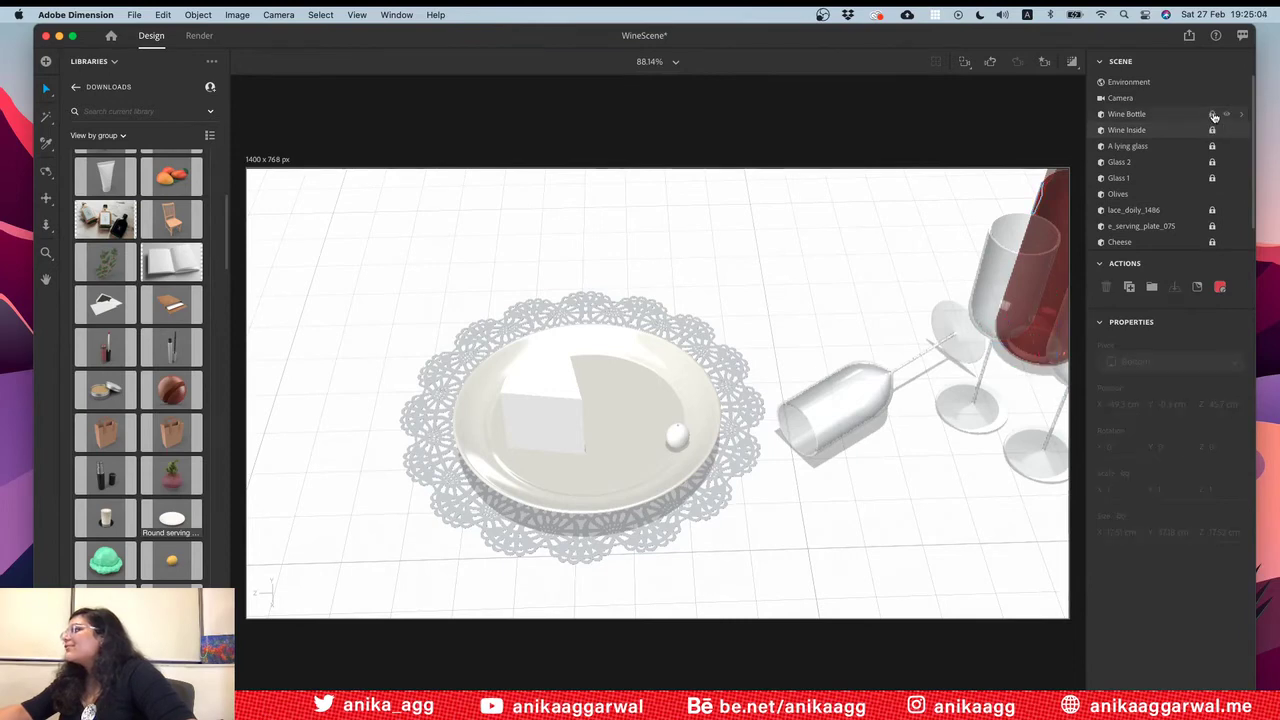
pyautogui.scroll(-1, 1160, 193)
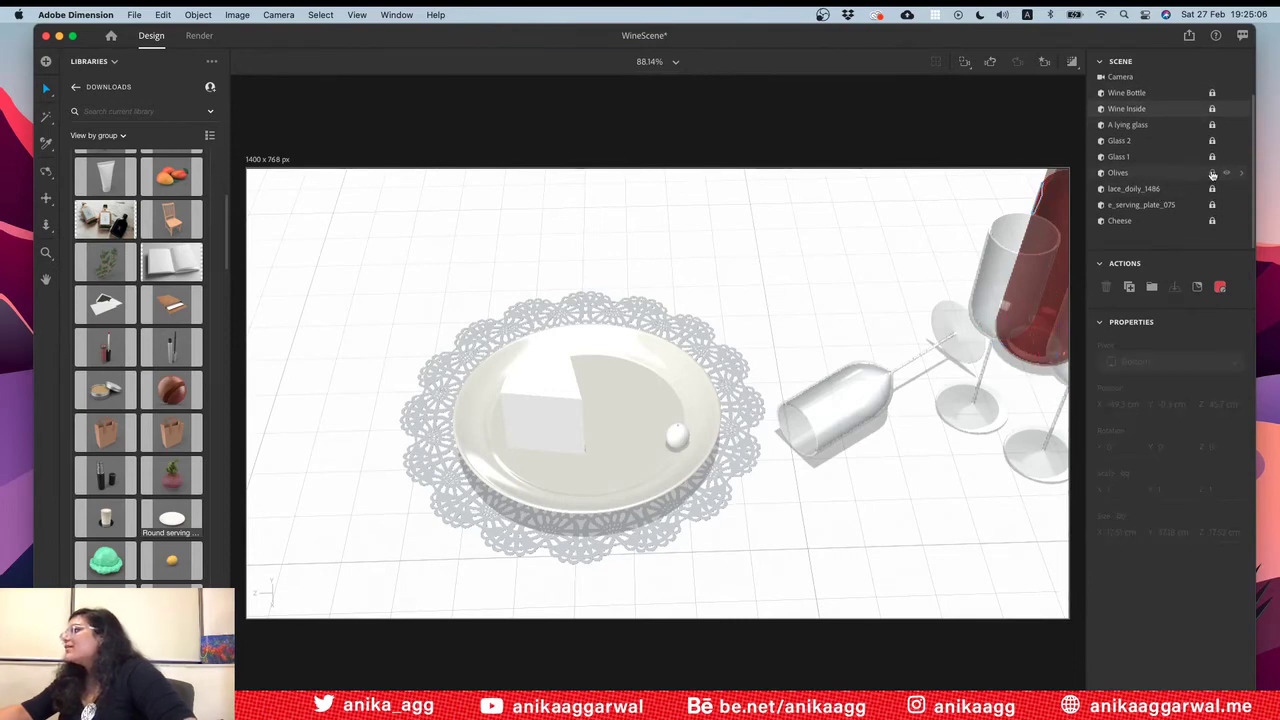
# Step: Duplicate the olive into a second one and tilt it slightly
pyautogui.click(678, 437)
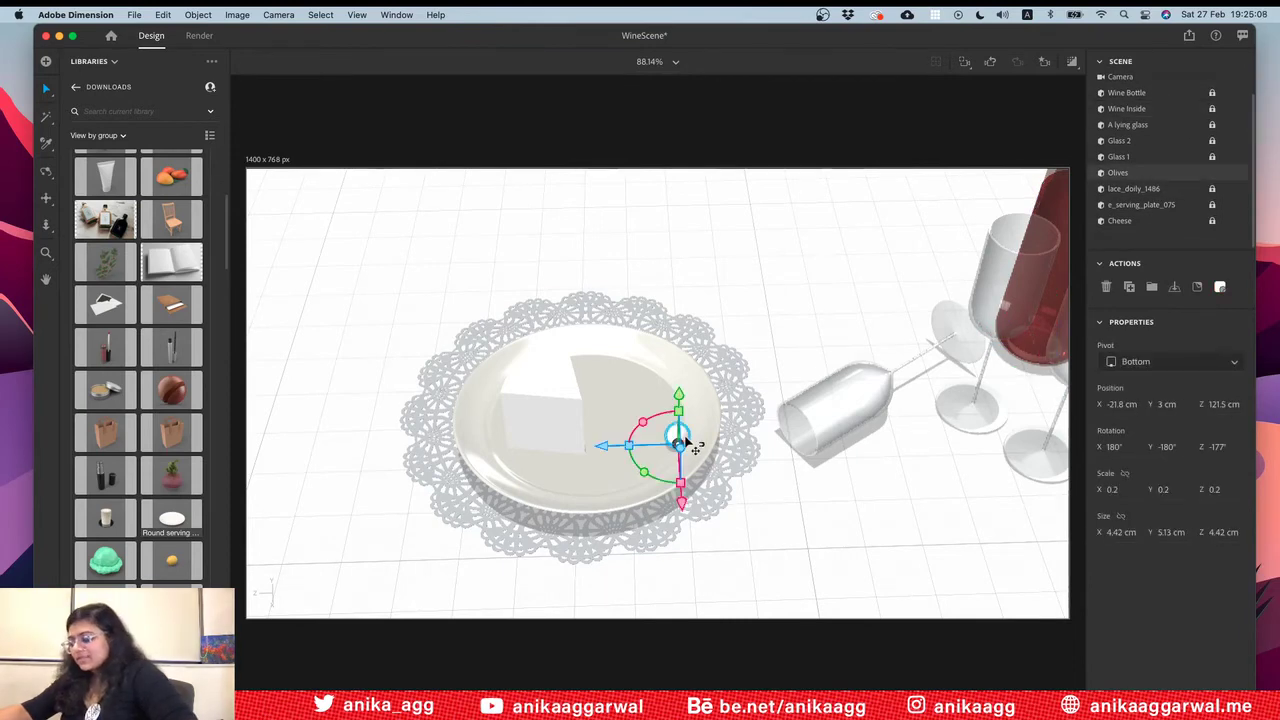
pyautogui.keyDown('alt'); pyautogui.moveTo(601, 446); pyautogui.dragTo(578, 449); pyautogui.keyUp('alt')
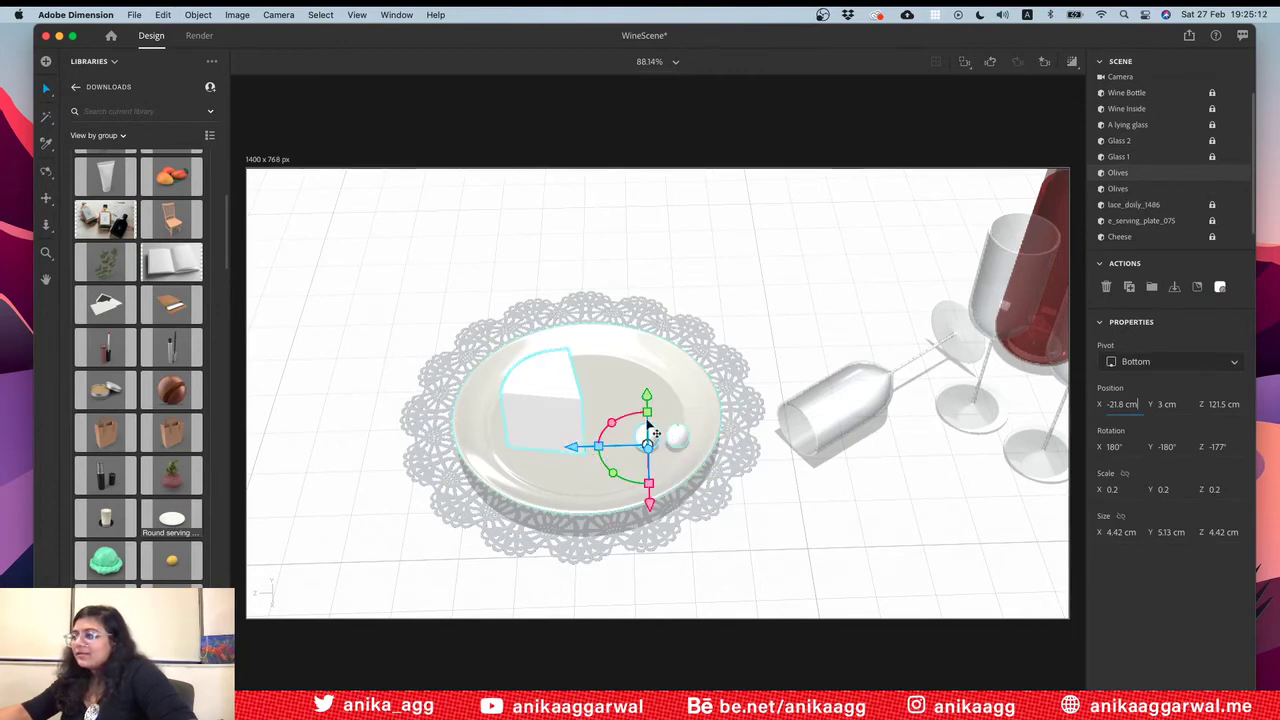
pyautogui.click(676, 438)
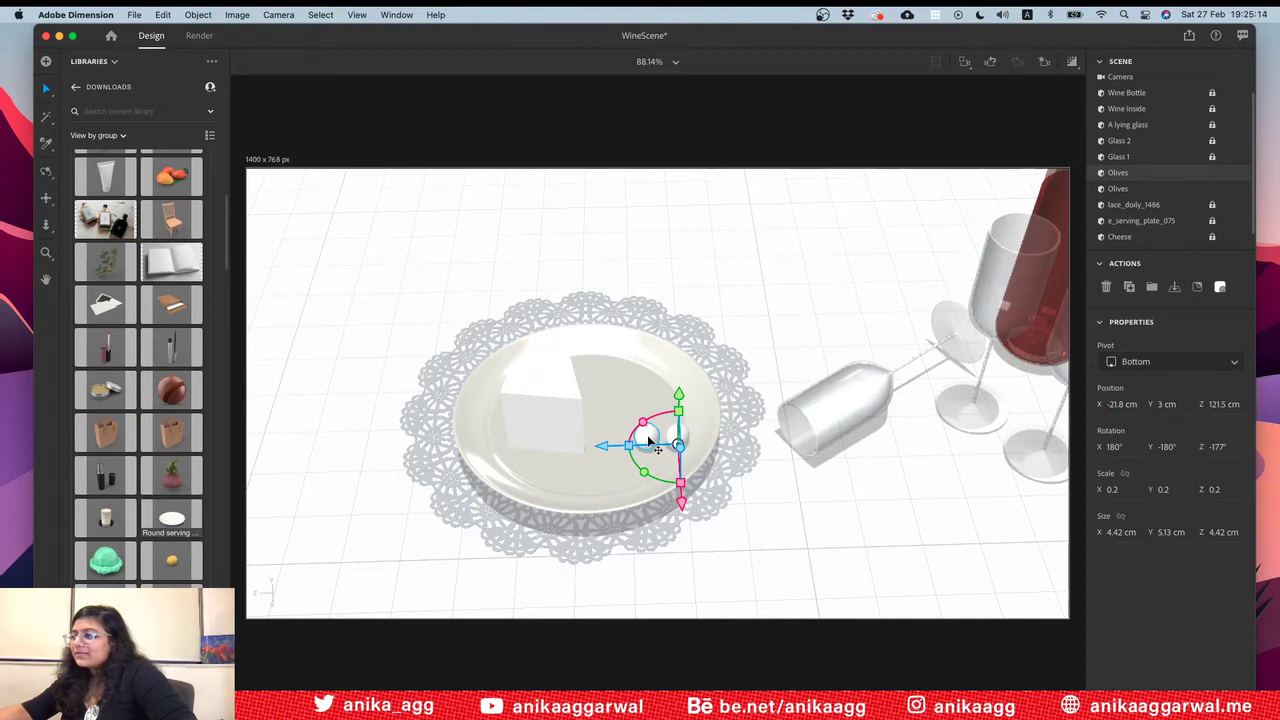
pyautogui.moveTo(642, 423); pyautogui.dragTo(679, 418)
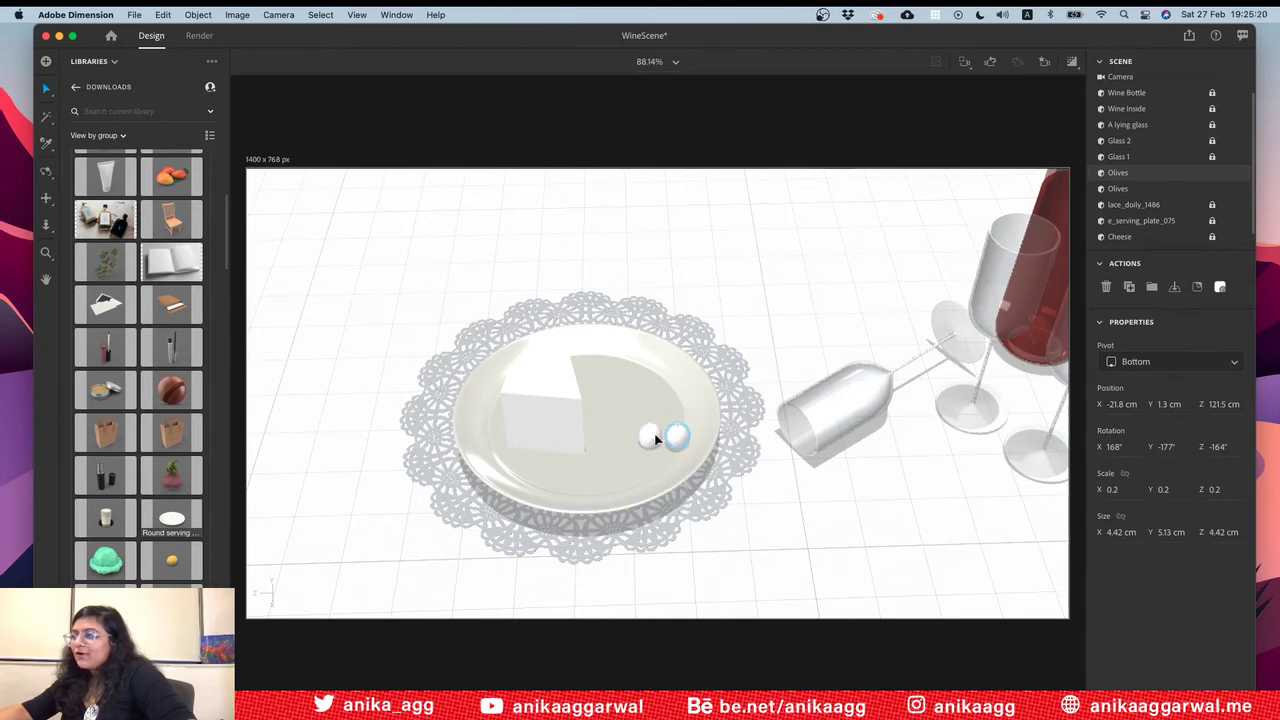
# Step: Slide the olive forward and set it right next to the other olive
pyautogui.click(656, 438)
pyautogui.moveTo(651, 505); pyautogui.dragTo(657, 485)
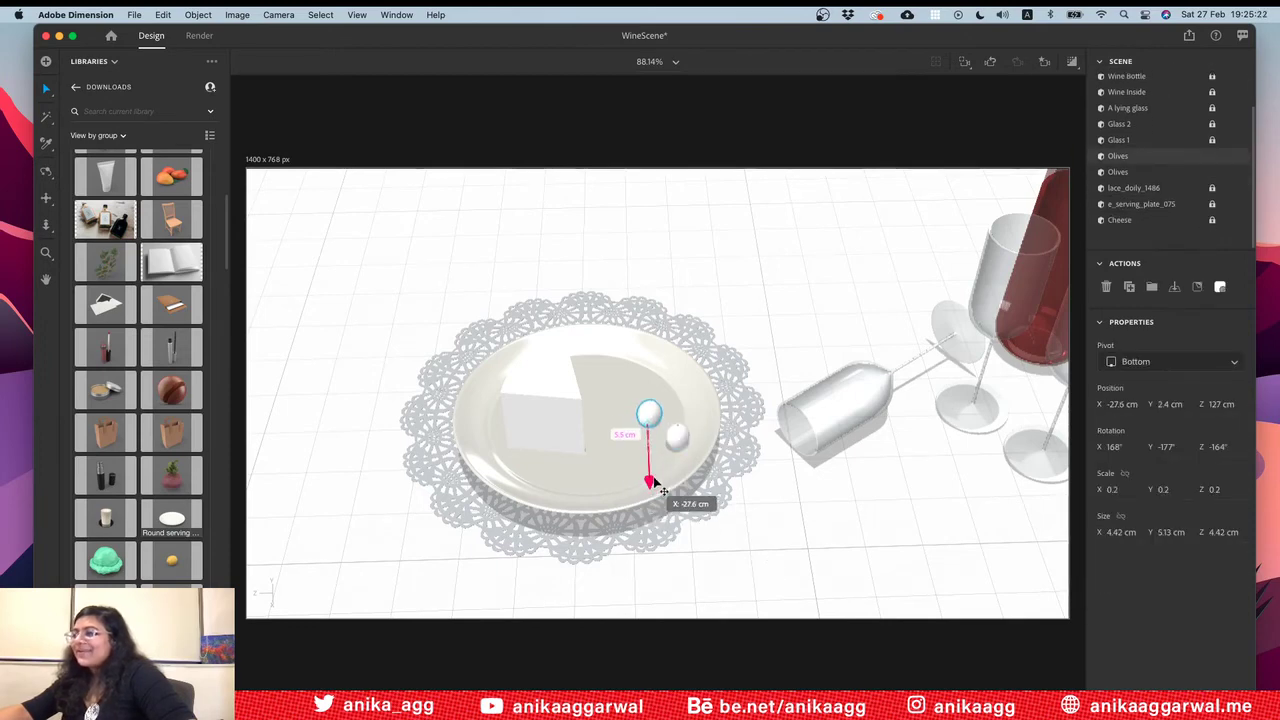
pyautogui.click(663, 410)
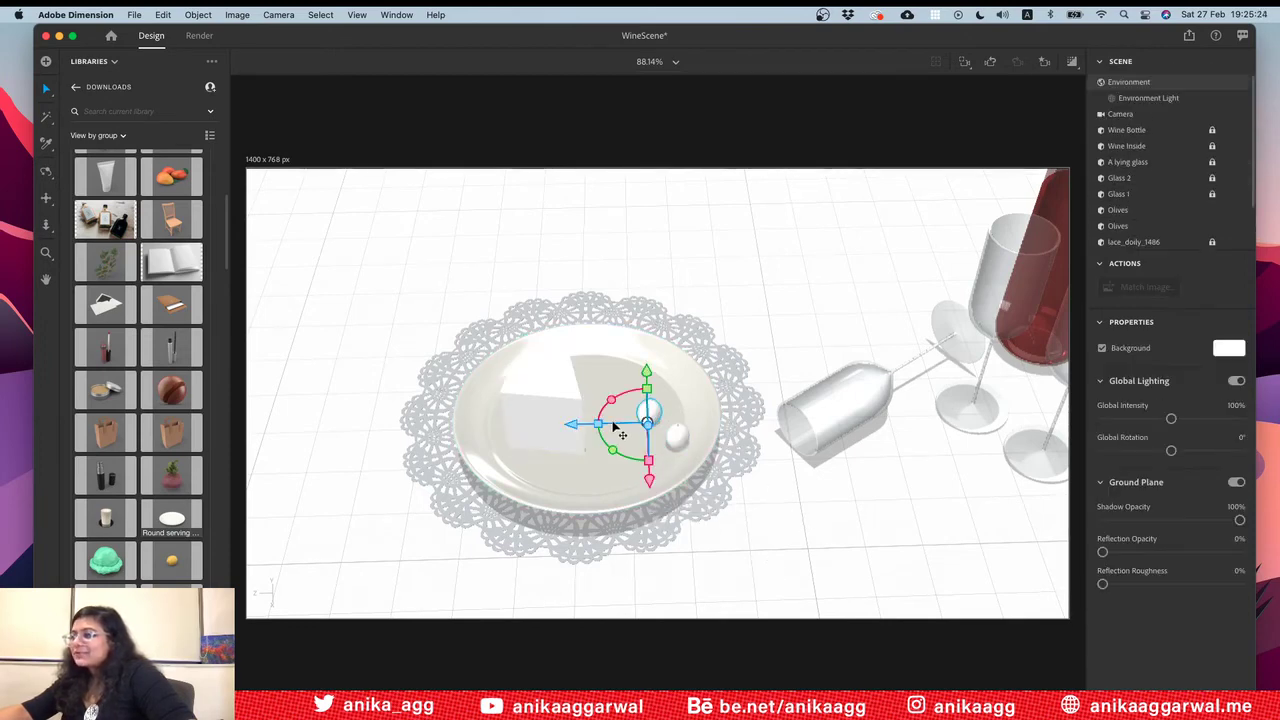
pyautogui.moveTo(598, 428); pyautogui.dragTo(652, 502)
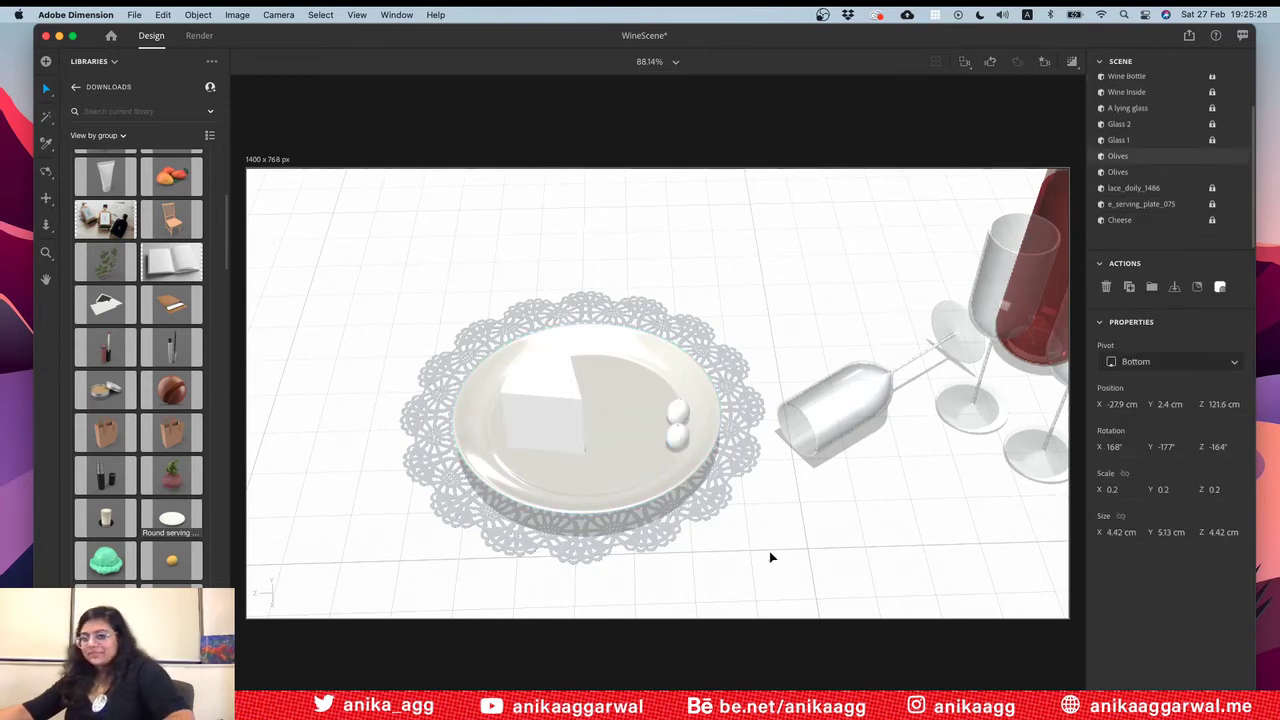
pyautogui.click(769, 555)
# Step: Save the scene and orbit to a lower, closer view of the whole table
pyautogui.press('super+s')
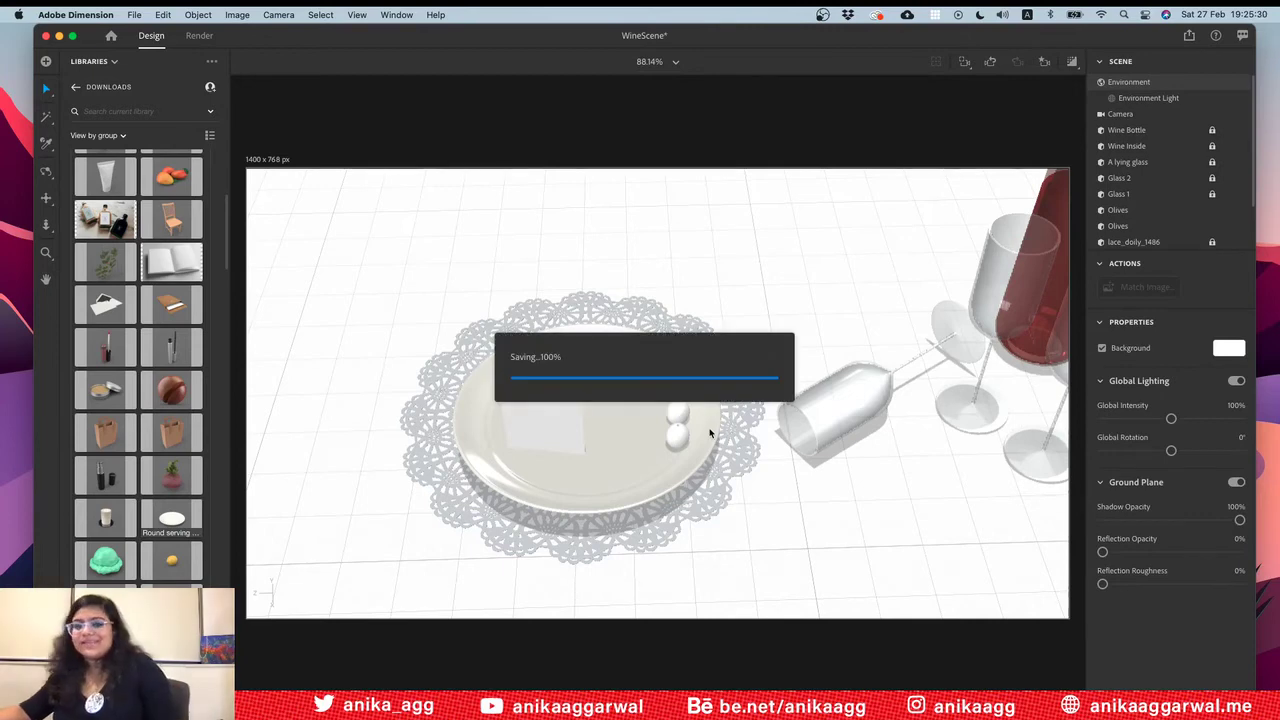
pyautogui.moveTo(820, 346); pyautogui.dragTo(914, 400, button='right')
pyautogui.press('2')
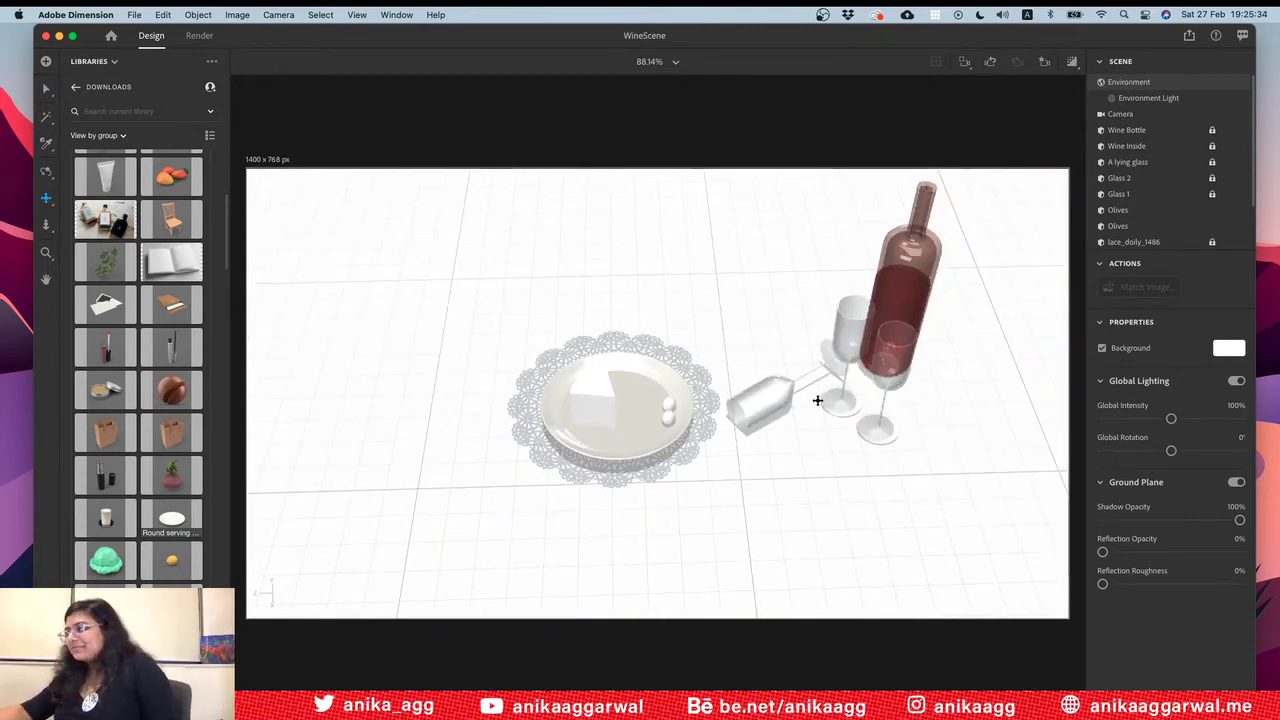
pyautogui.moveTo(783, 395); pyautogui.dragTo(938, 279)
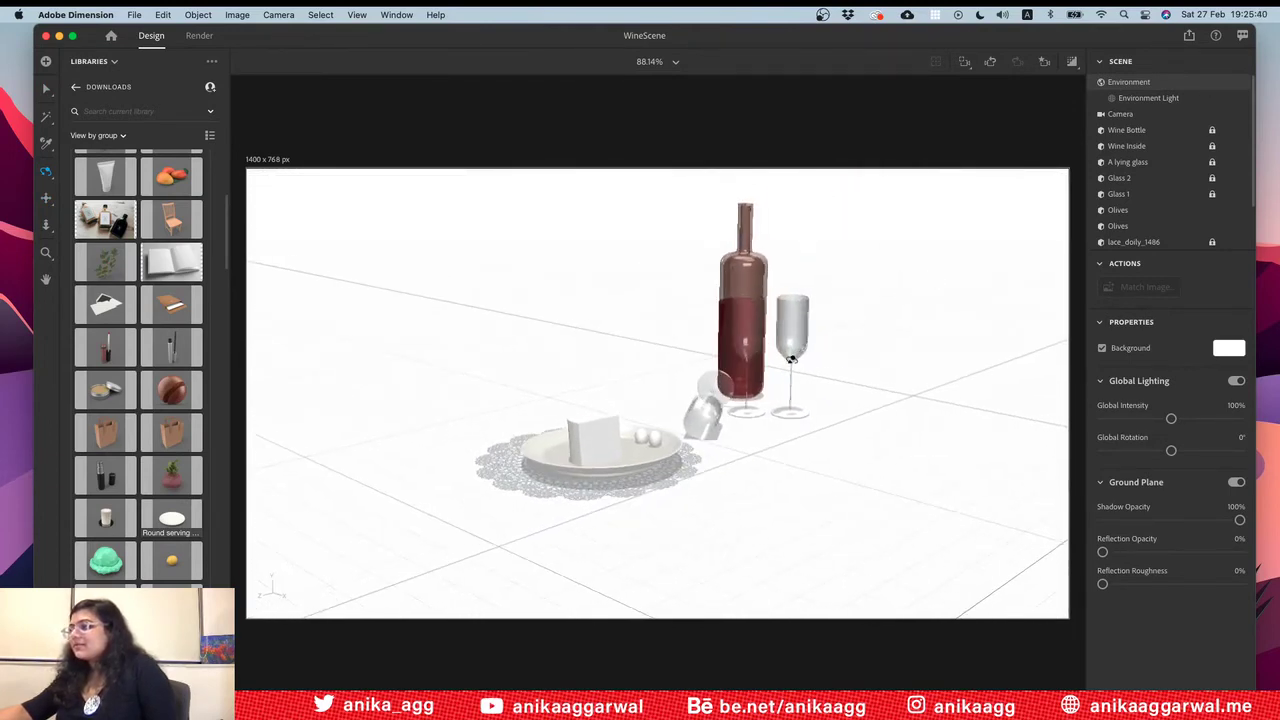
pyautogui.scroll(3, 790, 359)
# Step: Unlock the lace doily in the Scene panel
pyautogui.press('v')
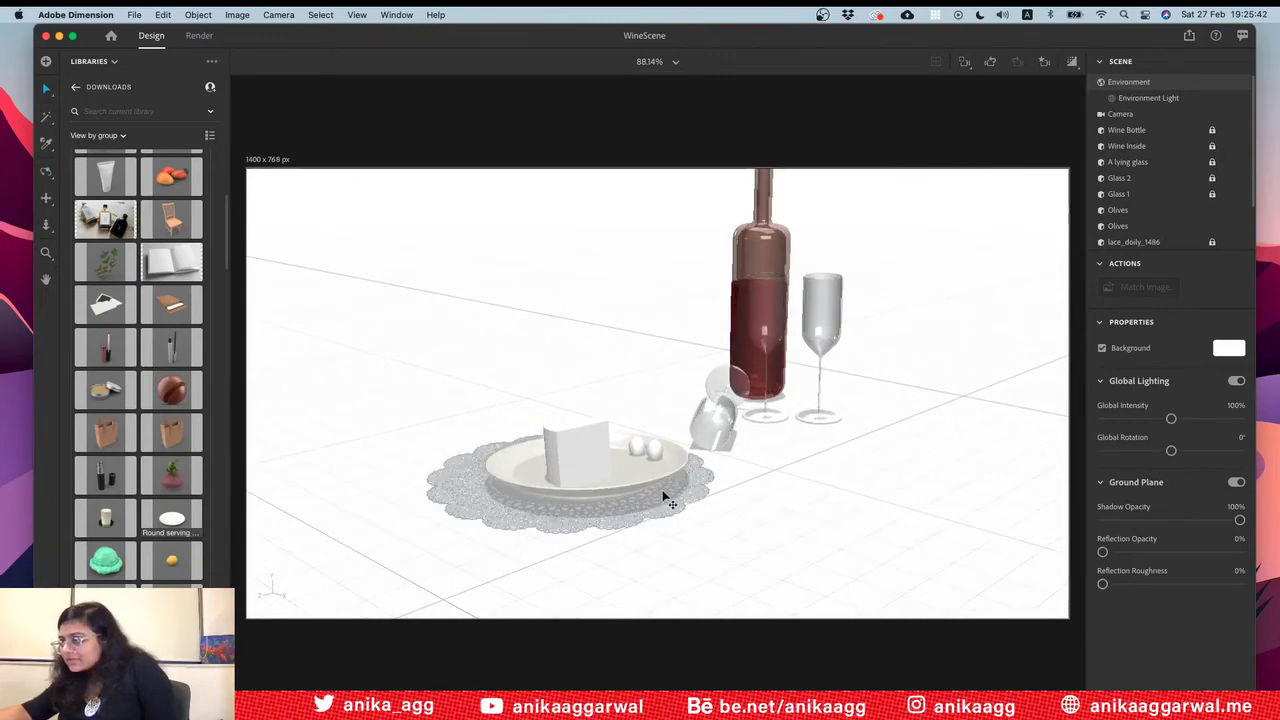
pyautogui.scroll(-2, 1215, 244)
pyautogui.click(1213, 226)
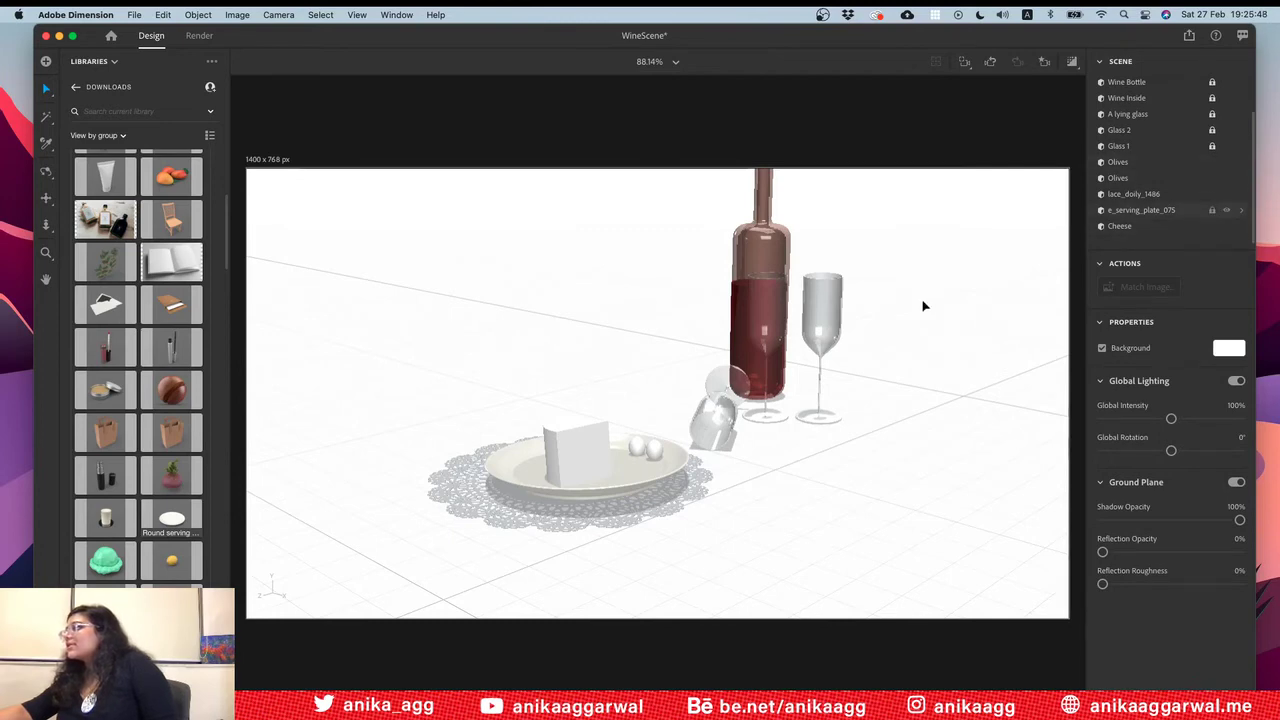
# Step: Nudge the whole plate setting along the table, then lock both Olives objects
pyautogui.moveTo(588, 534); pyautogui.dragTo(668, 584)
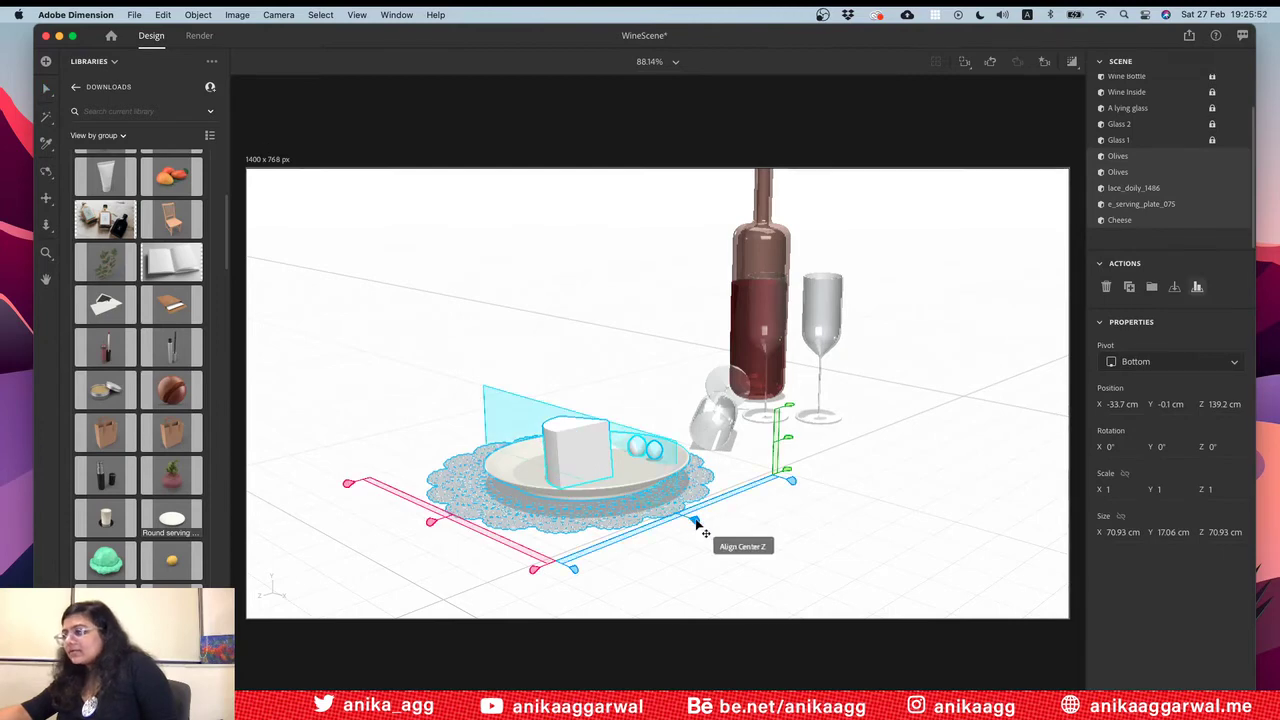
pyautogui.moveTo(694, 520); pyautogui.dragTo(700, 523)
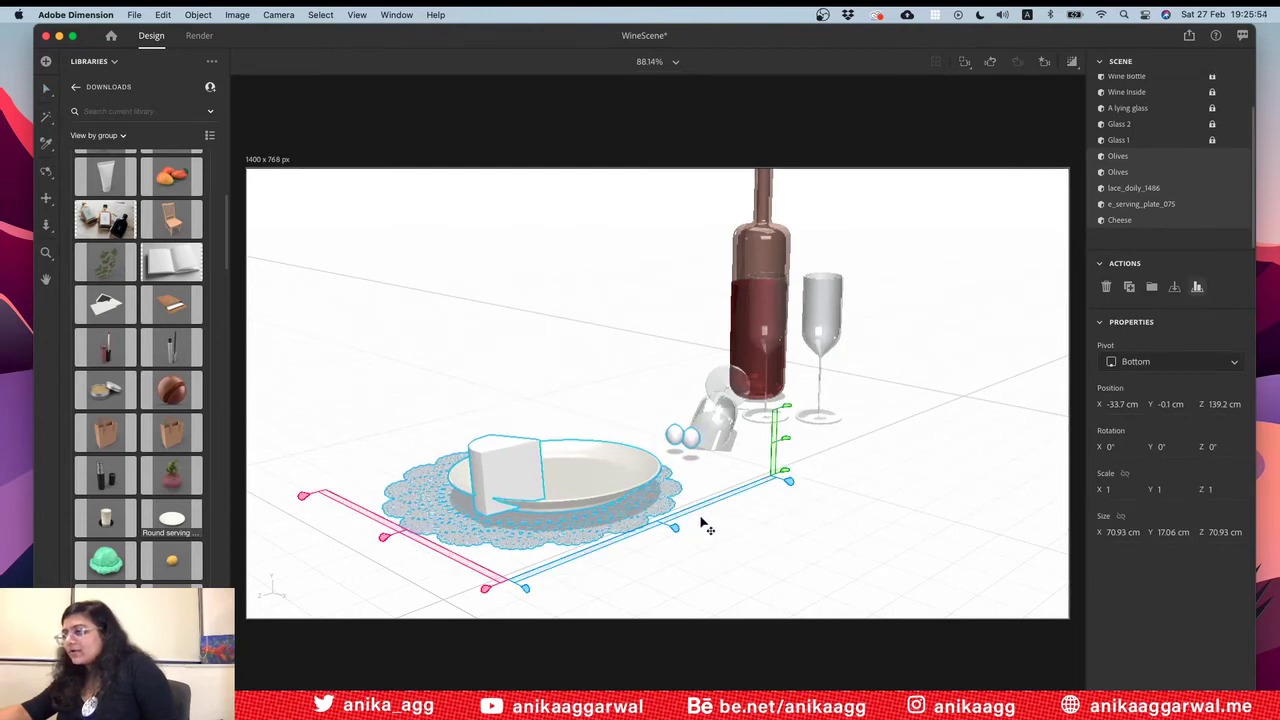
pyautogui.click(1212, 157)
pyautogui.click(1212, 172)
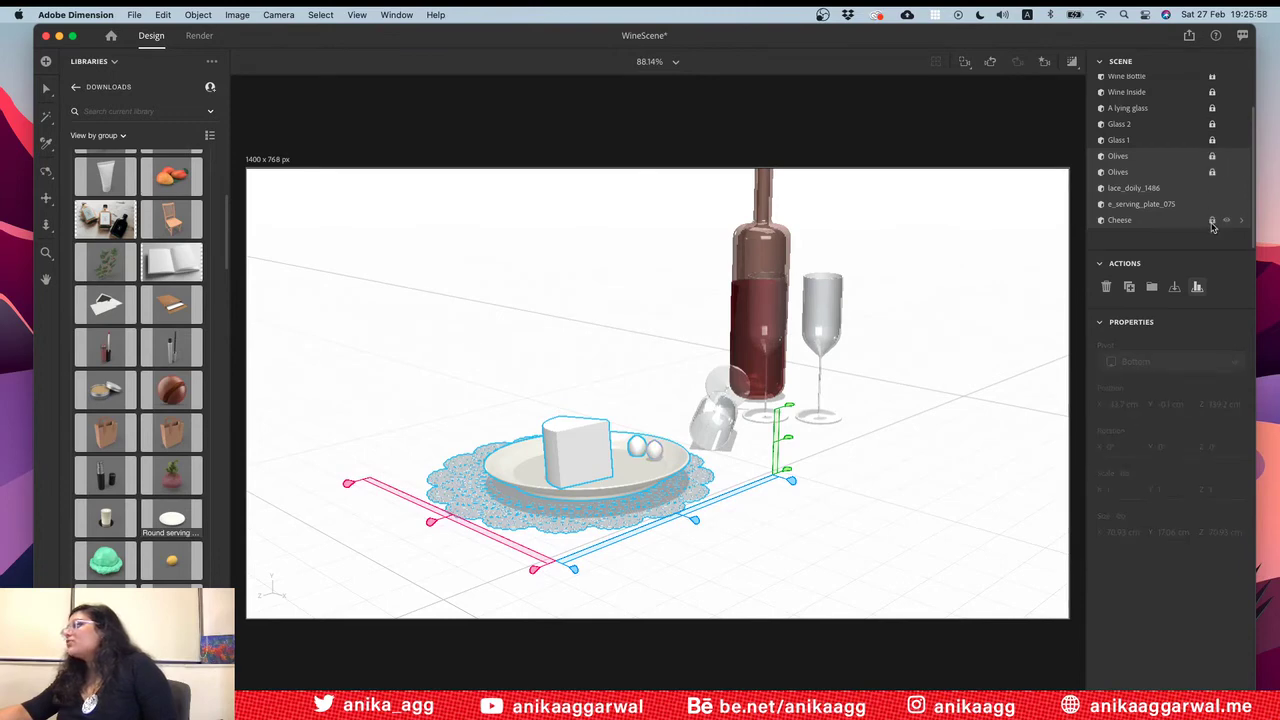
# Step: Select the doily, plate and Cheese together and slide them toward the camera
pyautogui.moveTo(674, 560); pyautogui.dragTo(594, 471)
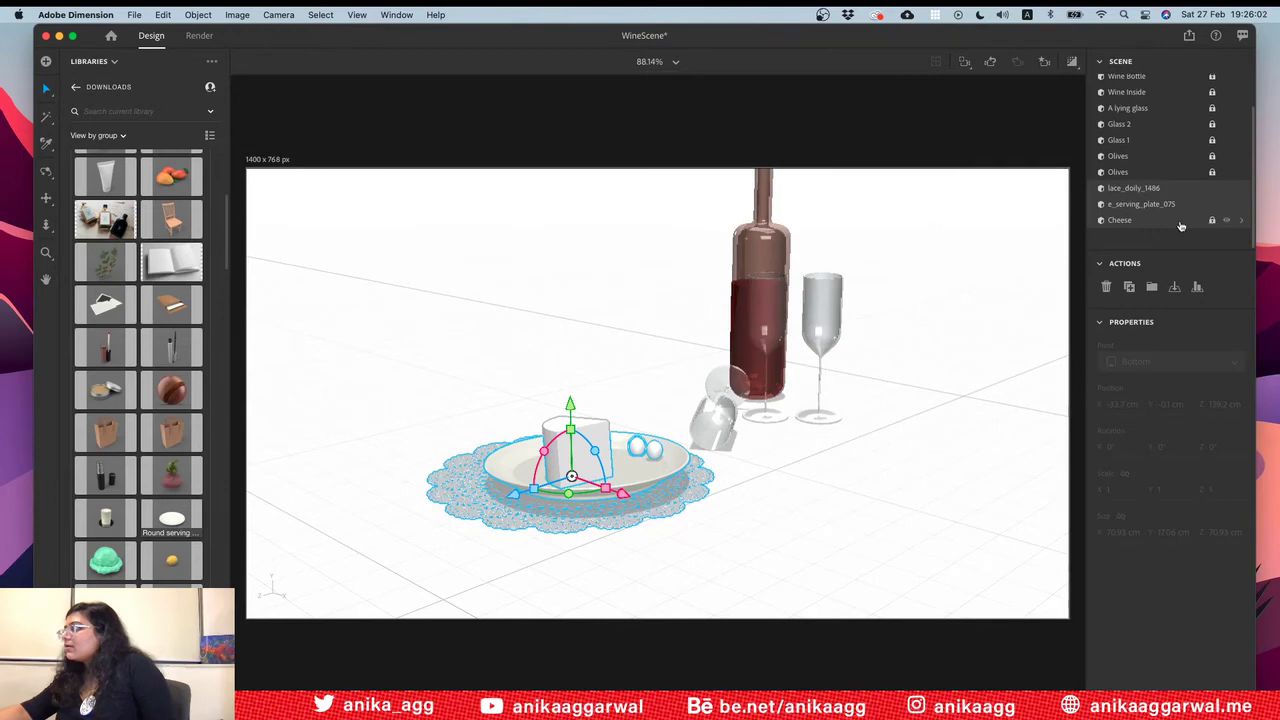
pyautogui.keyDown('shift'); pyautogui.click(1140, 219); pyautogui.keyUp('shift')
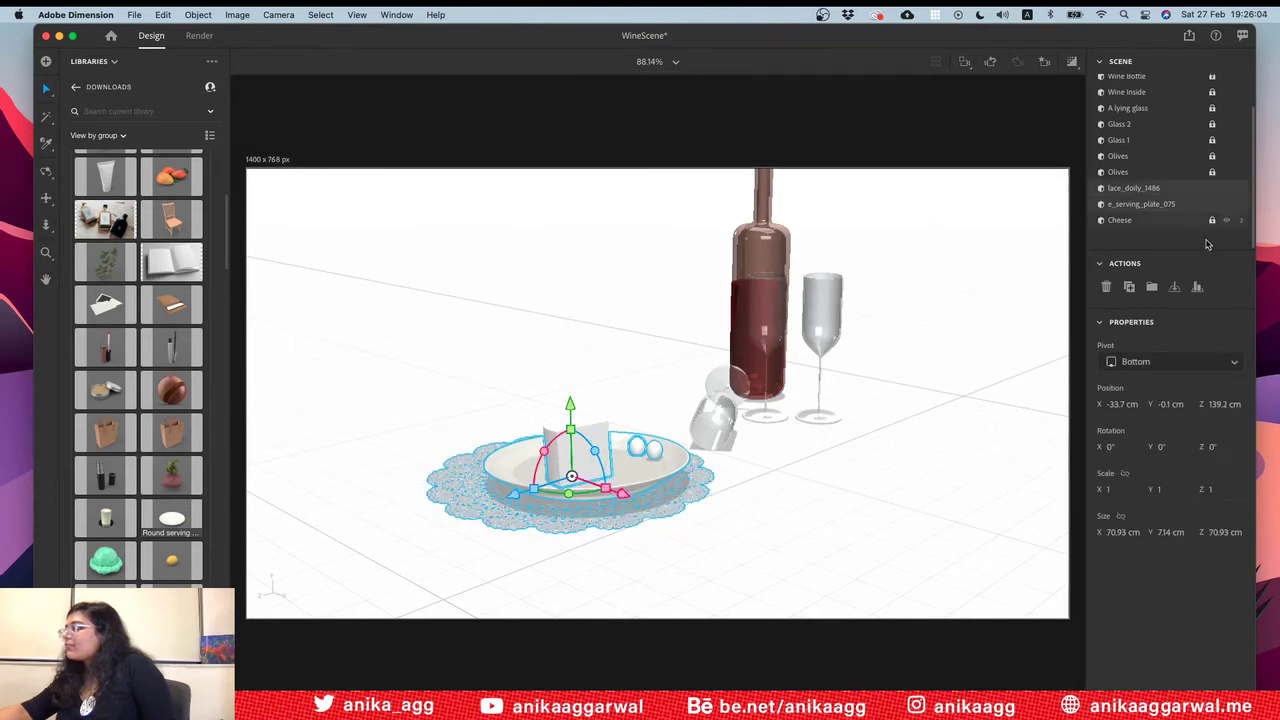
pyautogui.click(1200, 288)
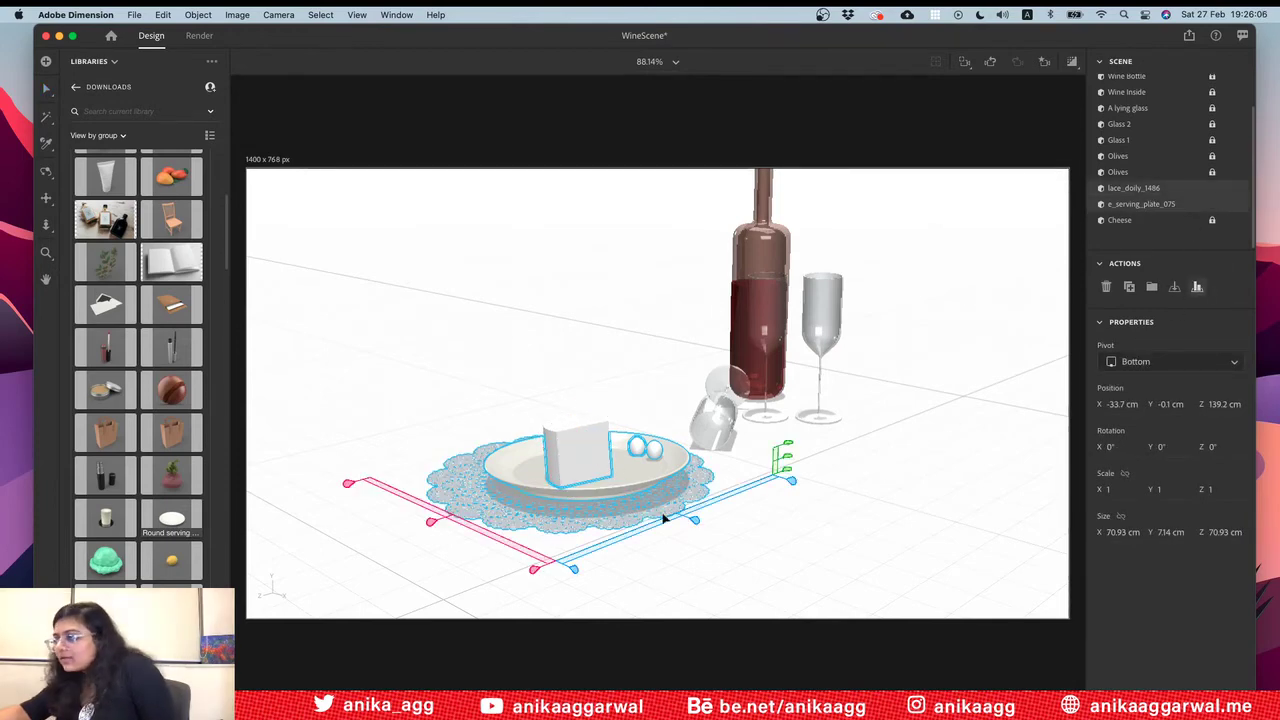
pyautogui.moveTo(692, 519); pyautogui.dragTo(720, 509)
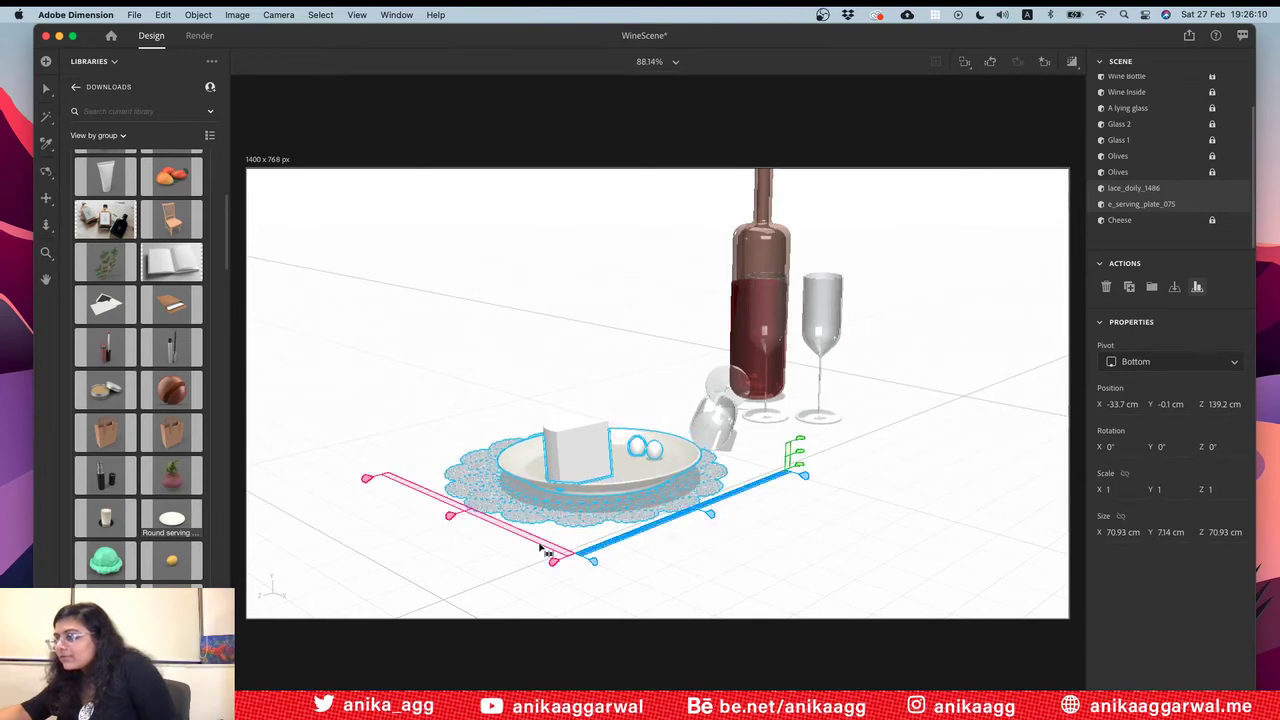
pyautogui.moveTo(457, 520); pyautogui.dragTo(433, 489)
pyautogui.click(831, 551)
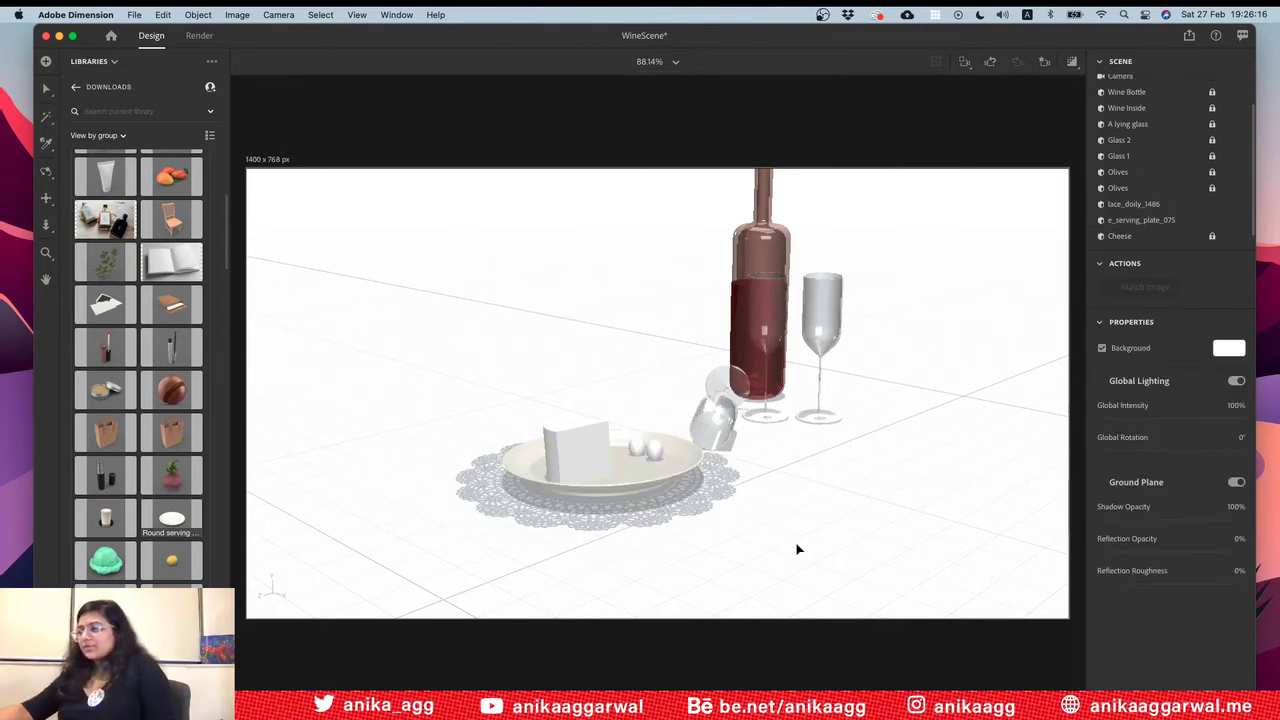
# Step: Look down on the table and spin the serving plate slightly around its vertical axis
pyautogui.press('1')
pyautogui.moveTo(797, 549); pyautogui.dragTo(645, 215)
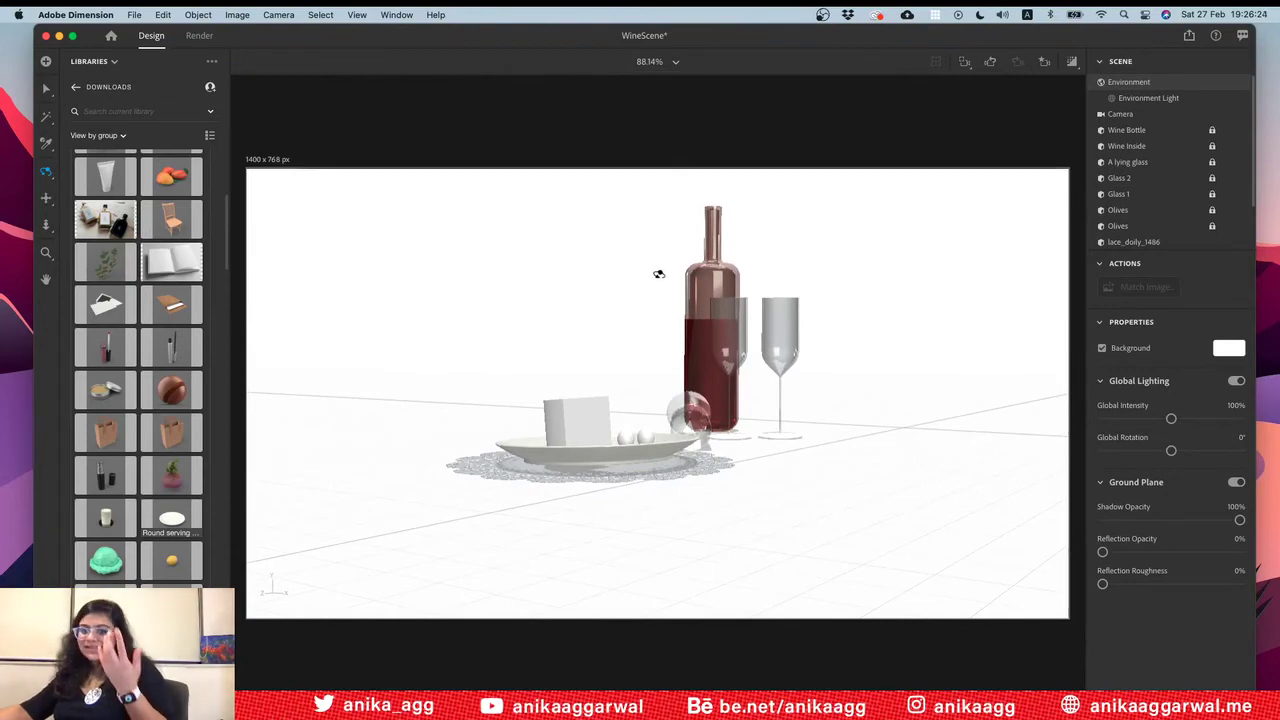
pyautogui.press('v')
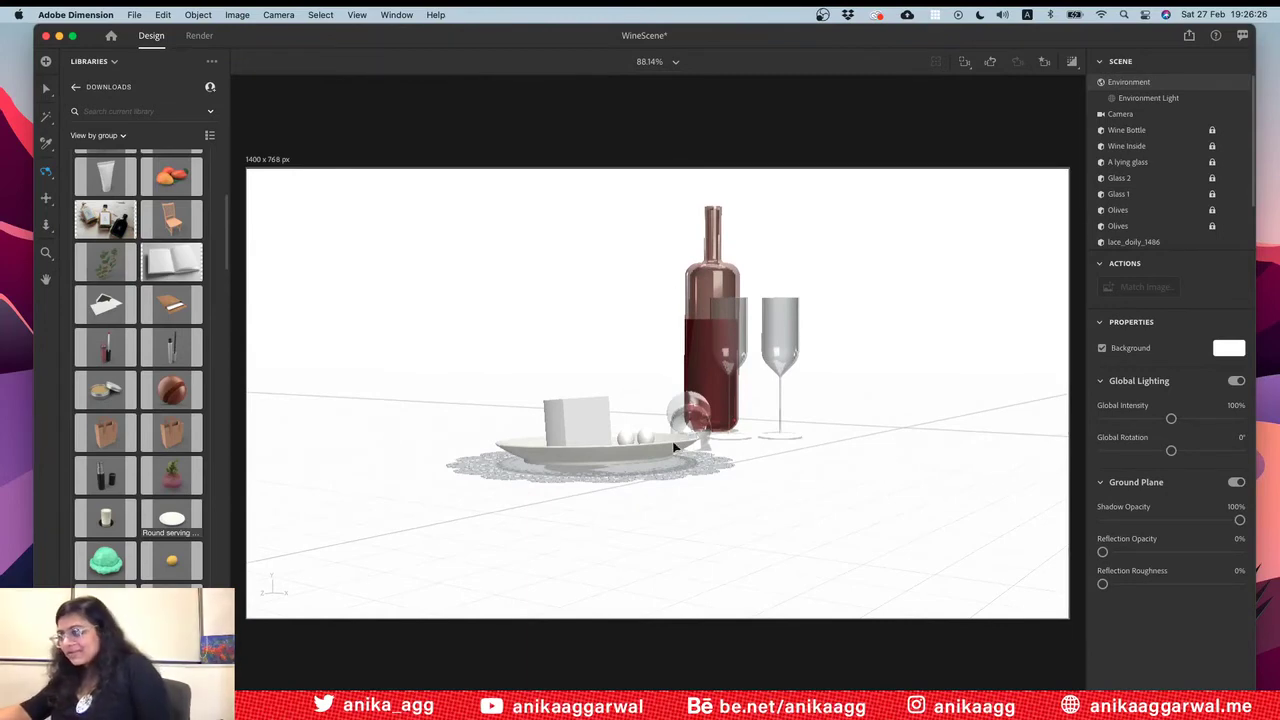
pyautogui.click(626, 430)
pyautogui.moveTo(627, 417); pyautogui.dragTo(626, 416)
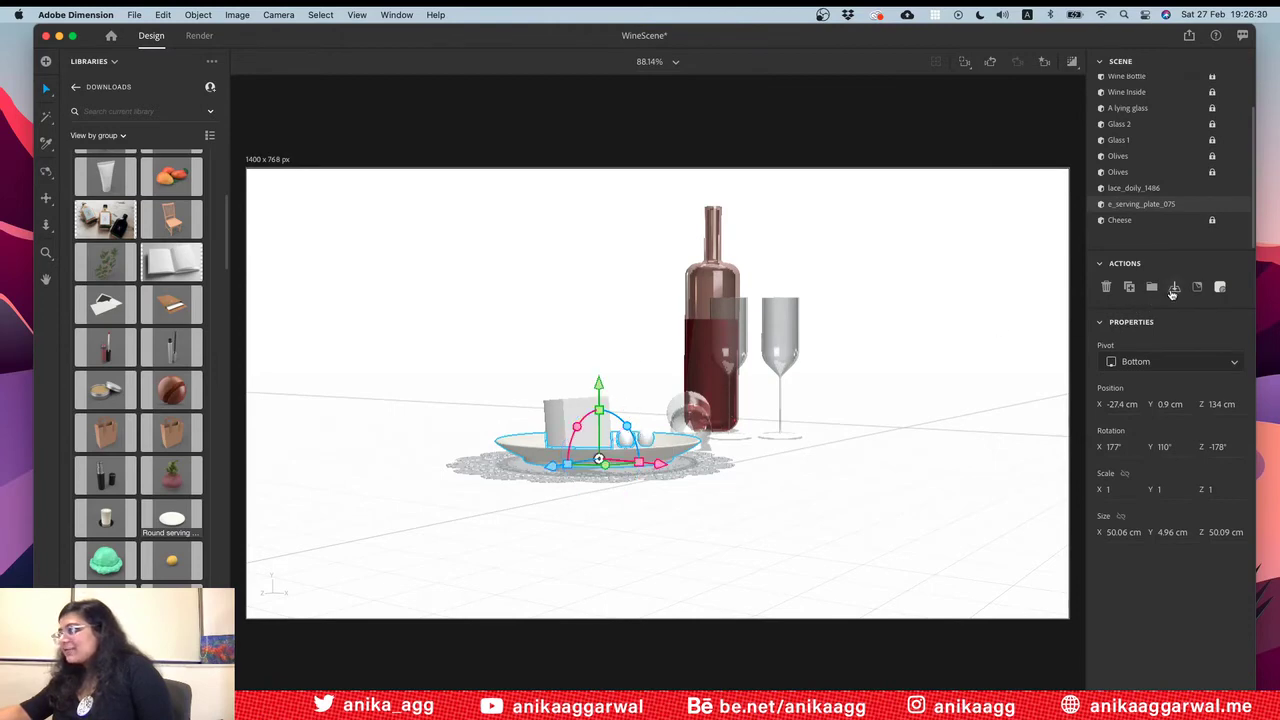
pyautogui.click(716, 505)
# Step: Zoom in and orbit down to a low side-on view of the table setting
pyautogui.scroll(5, 619, 458)
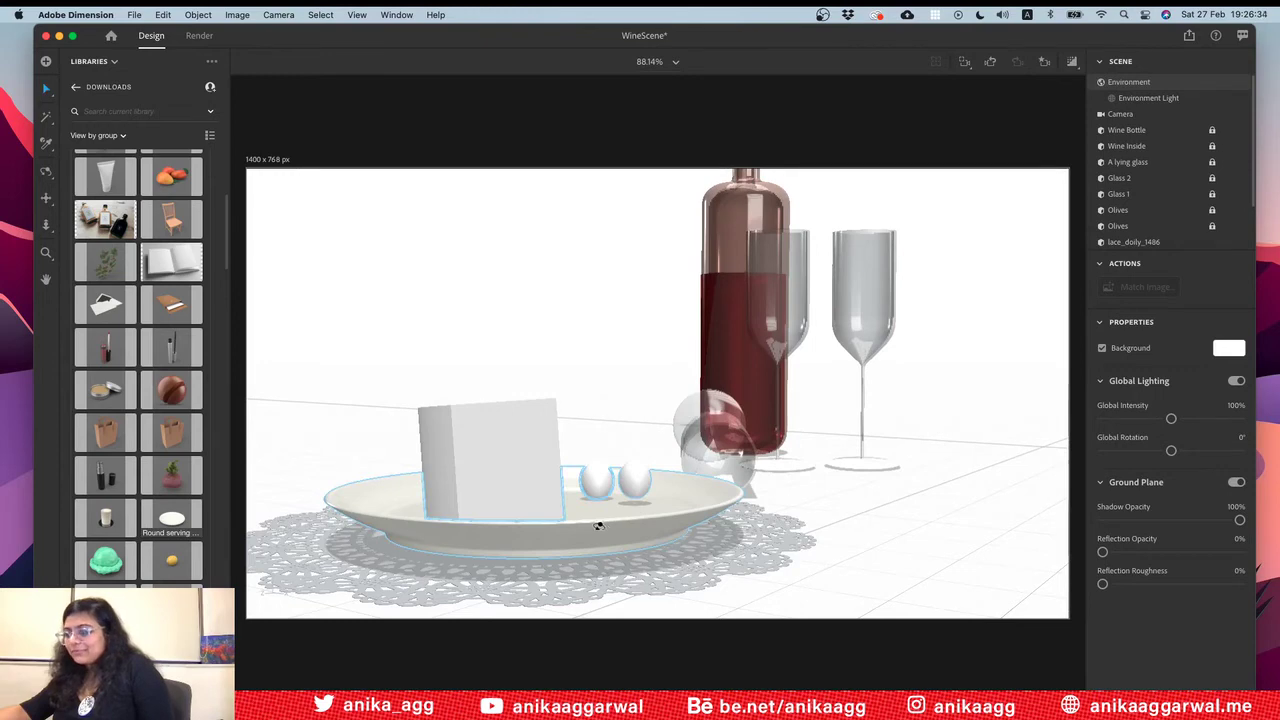
pyautogui.press('1')
pyautogui.moveTo(535, 517); pyautogui.dragTo(554, 594)
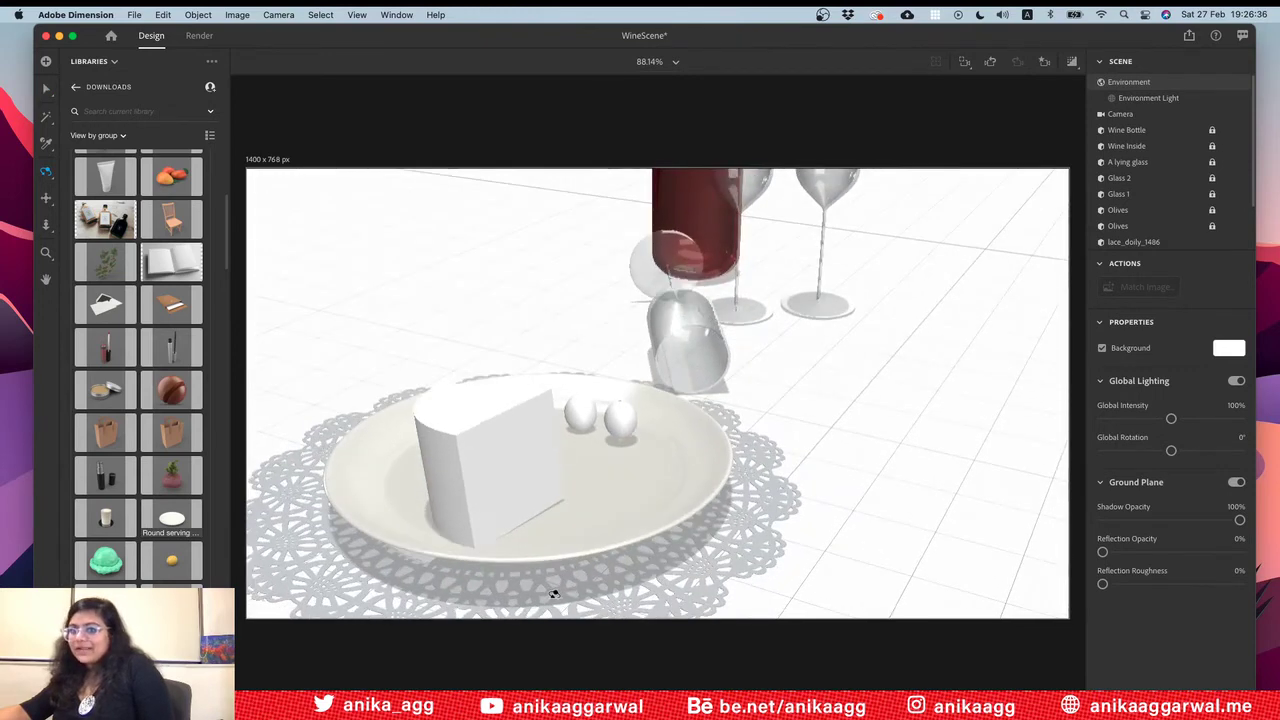
pyautogui.press('v')
pyautogui.click(517, 475)
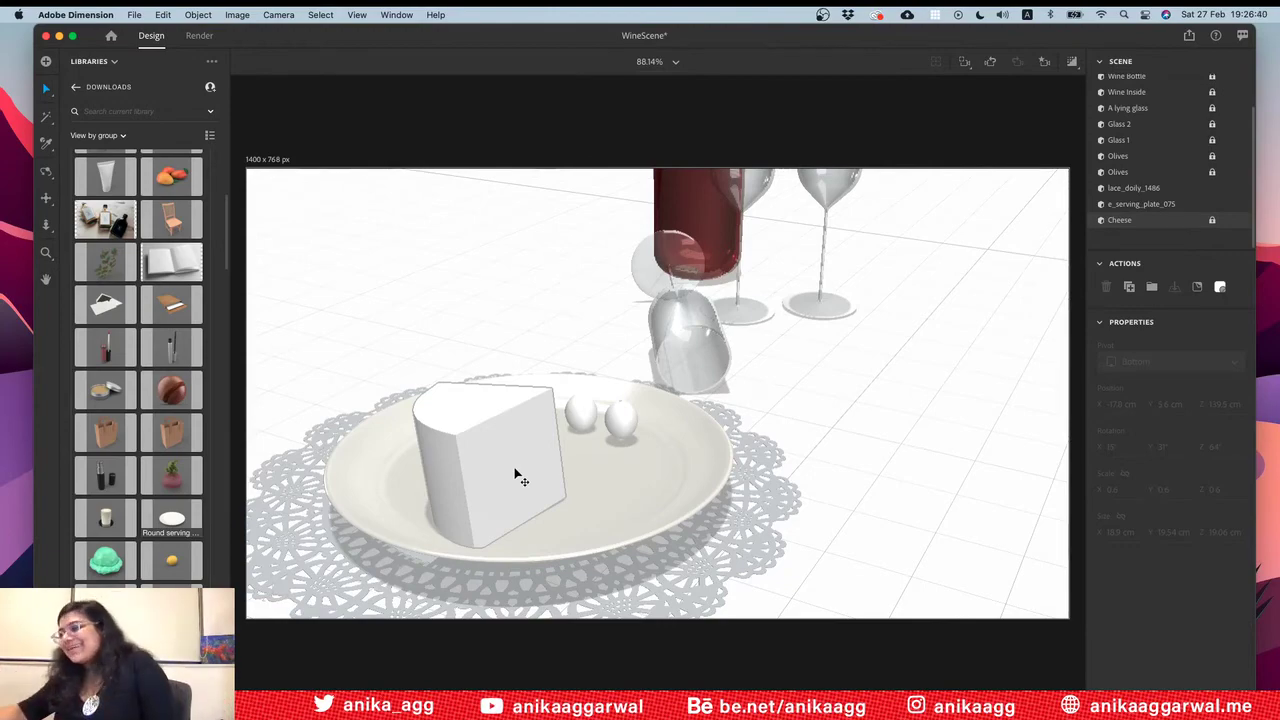
pyautogui.click(791, 457)
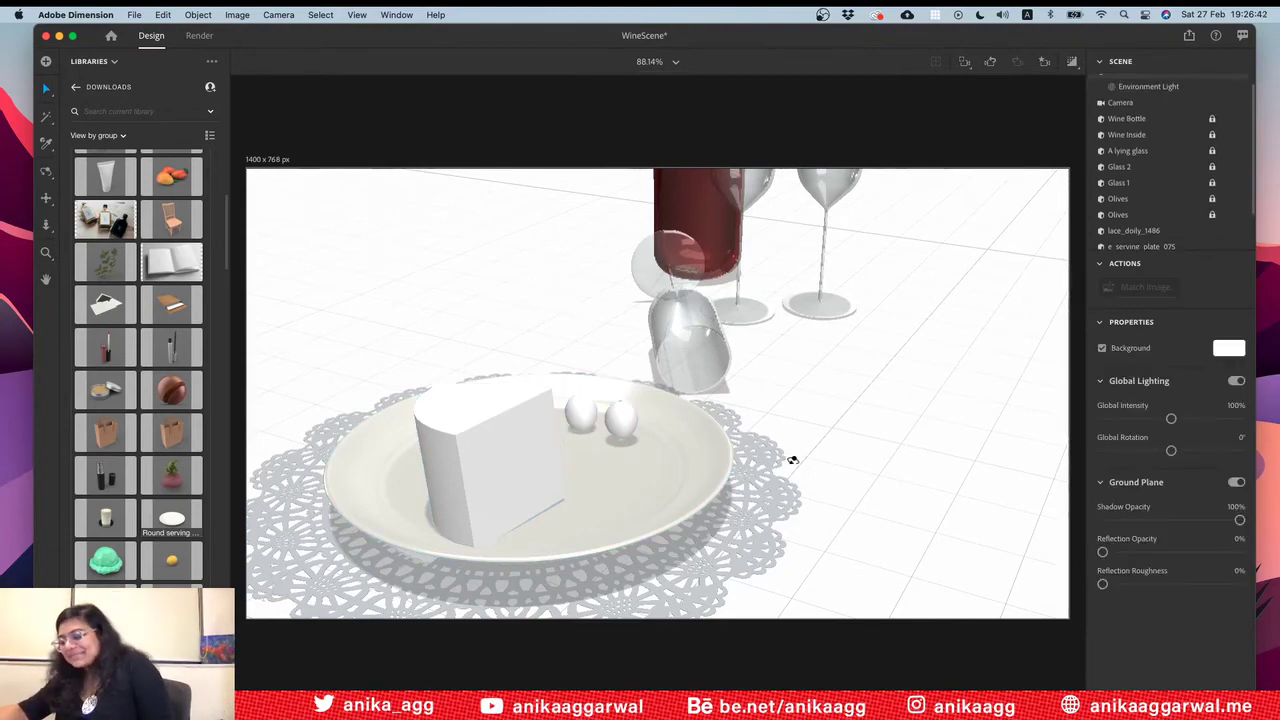
pyautogui.press('1')
pyautogui.moveTo(791, 457); pyautogui.dragTo(768, 360)
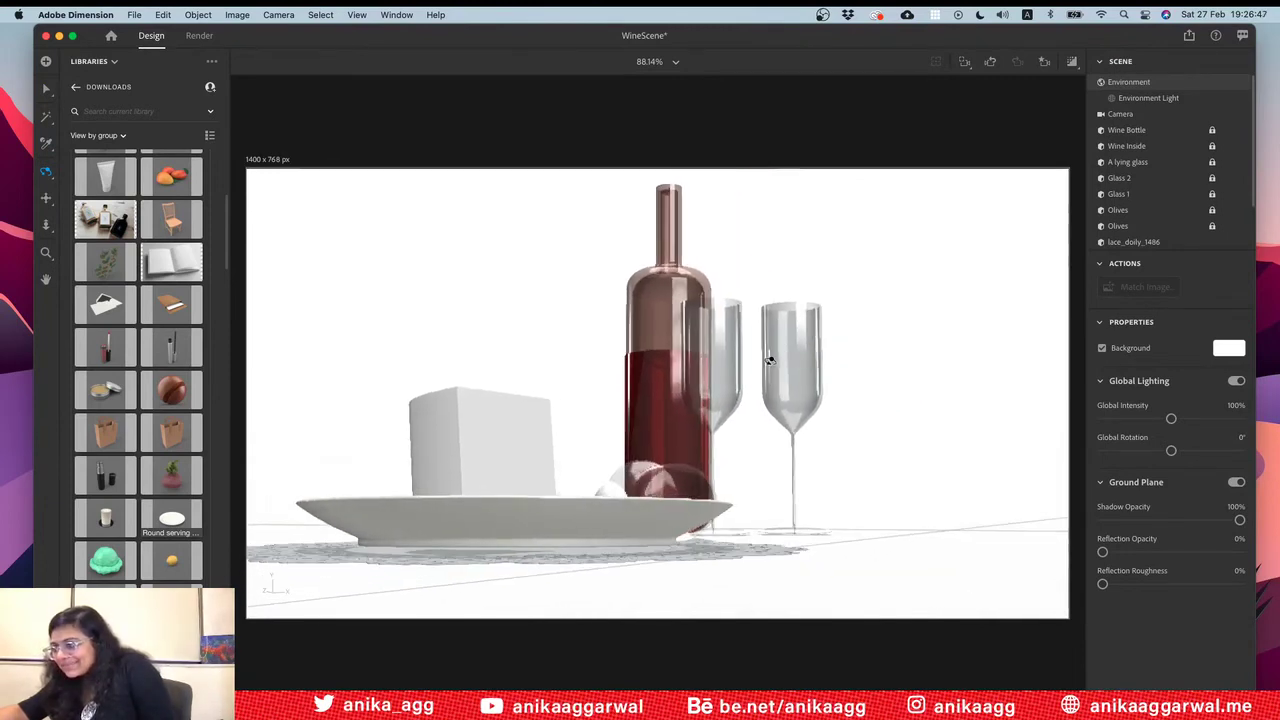
# Step: Turn on Render Preview and tilt the serving plate a few degrees forward
pyautogui.click(1073, 67)
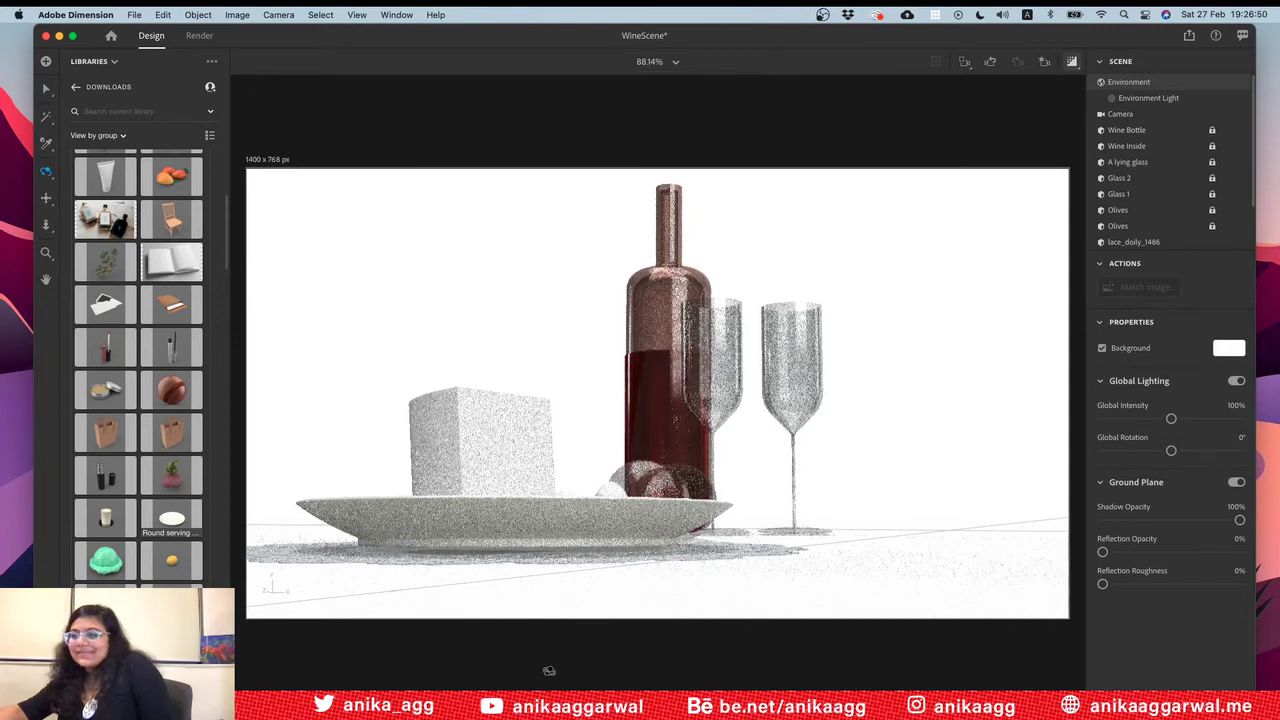
pyautogui.press('v')
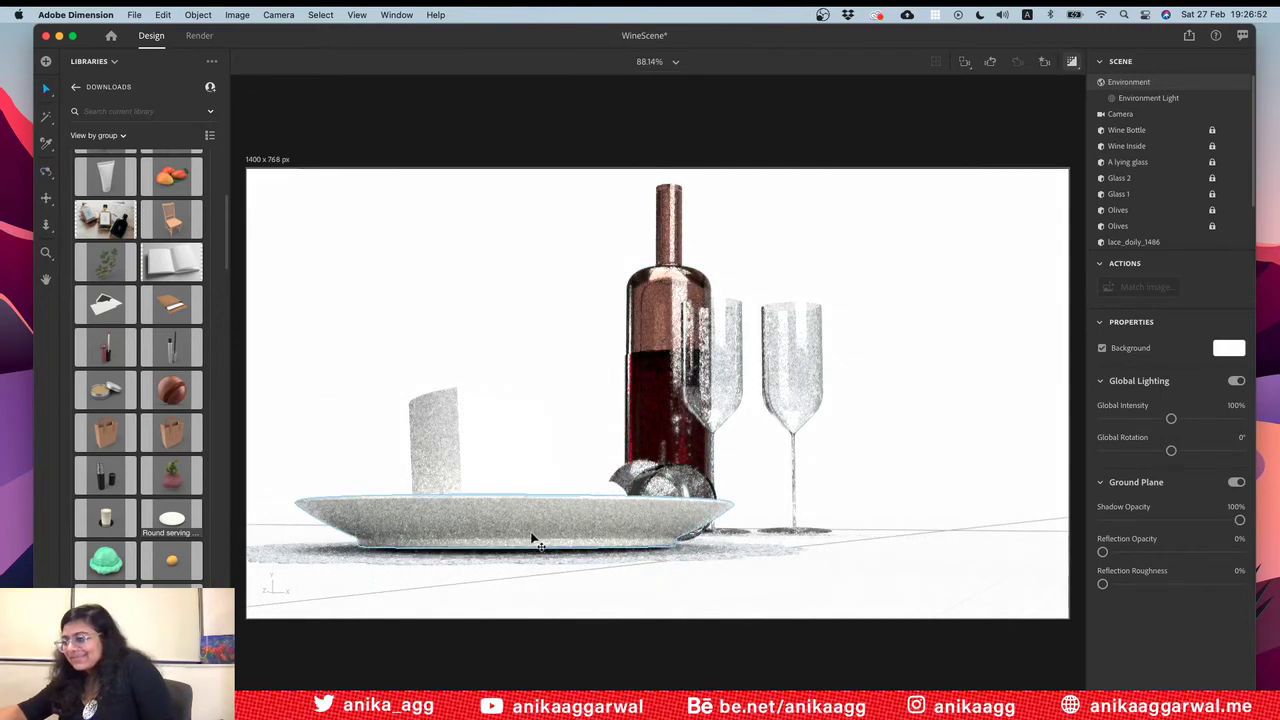
pyautogui.click(537, 528)
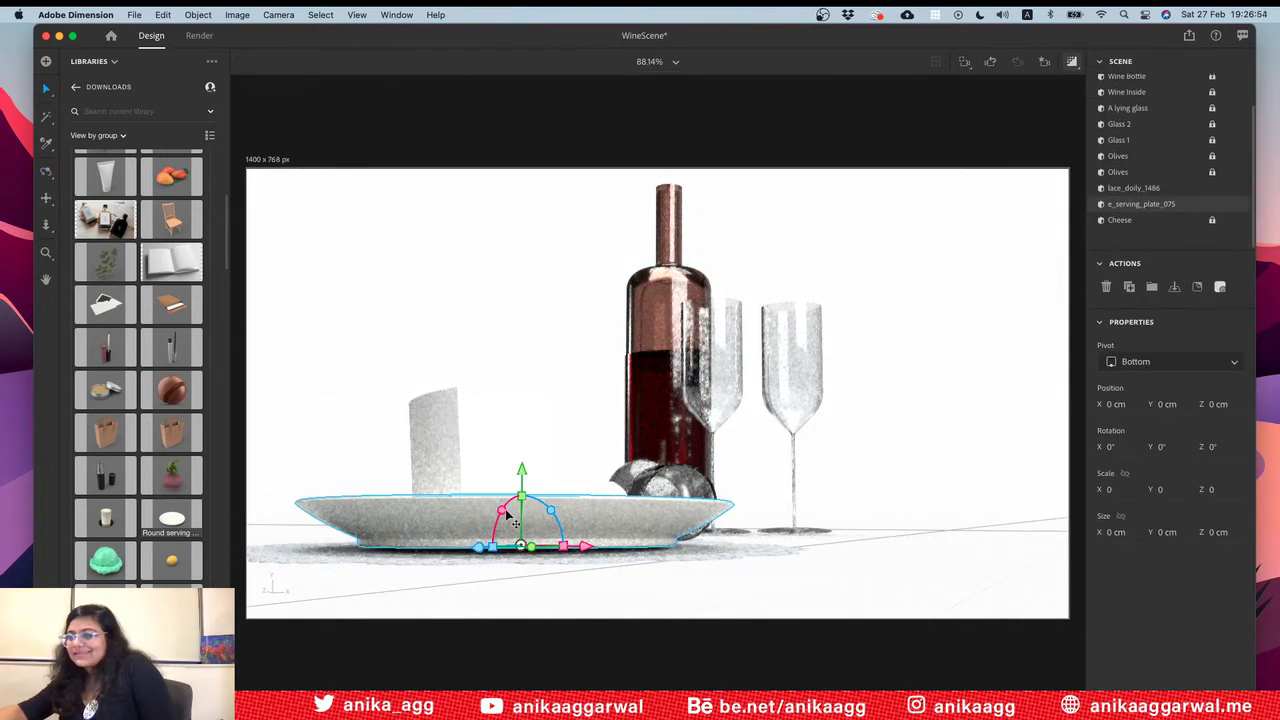
pyautogui.moveTo(501, 510)
pyautogui.mouseDown()
pyautogui.moveTo(552, 510)
pyautogui.moveTo(504, 513)
pyautogui.moveTo(517, 519)
pyautogui.mouseUp()
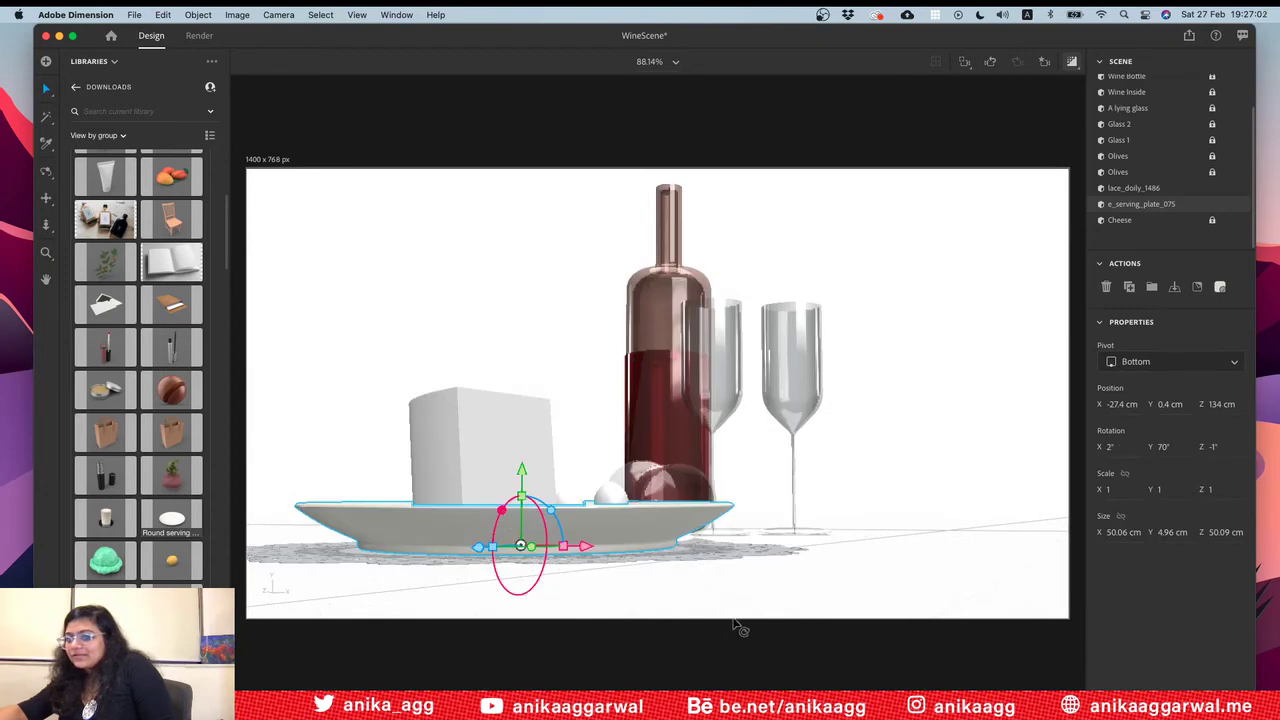
pyautogui.click(743, 568)
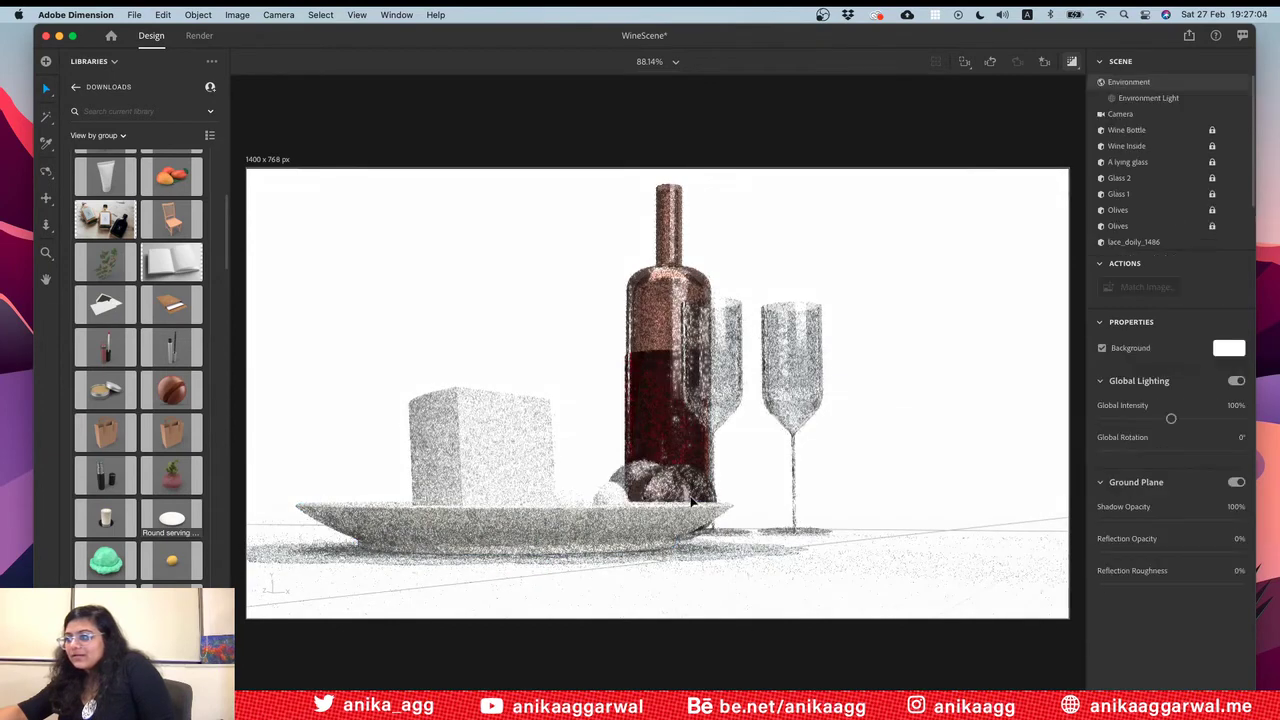
# Step: Bookmark the current camera view as View 4 and save WineScene
pyautogui.click(1045, 60)
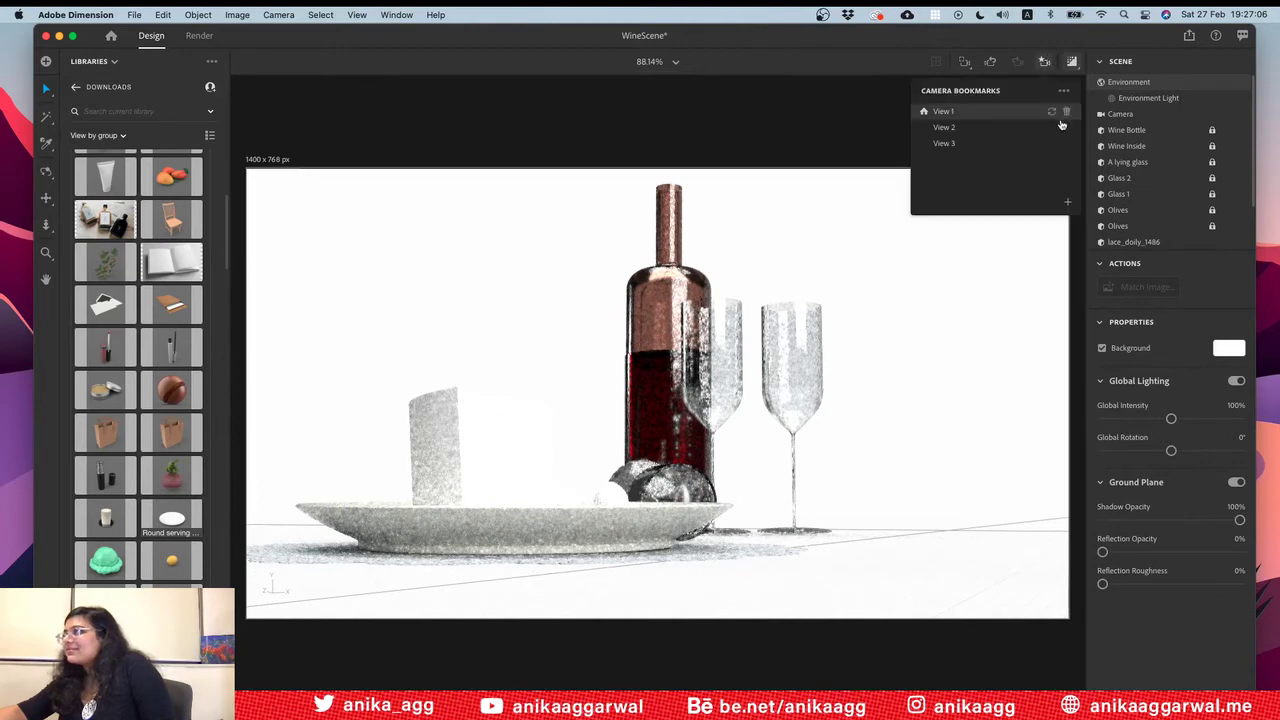
pyautogui.click(1067, 202)
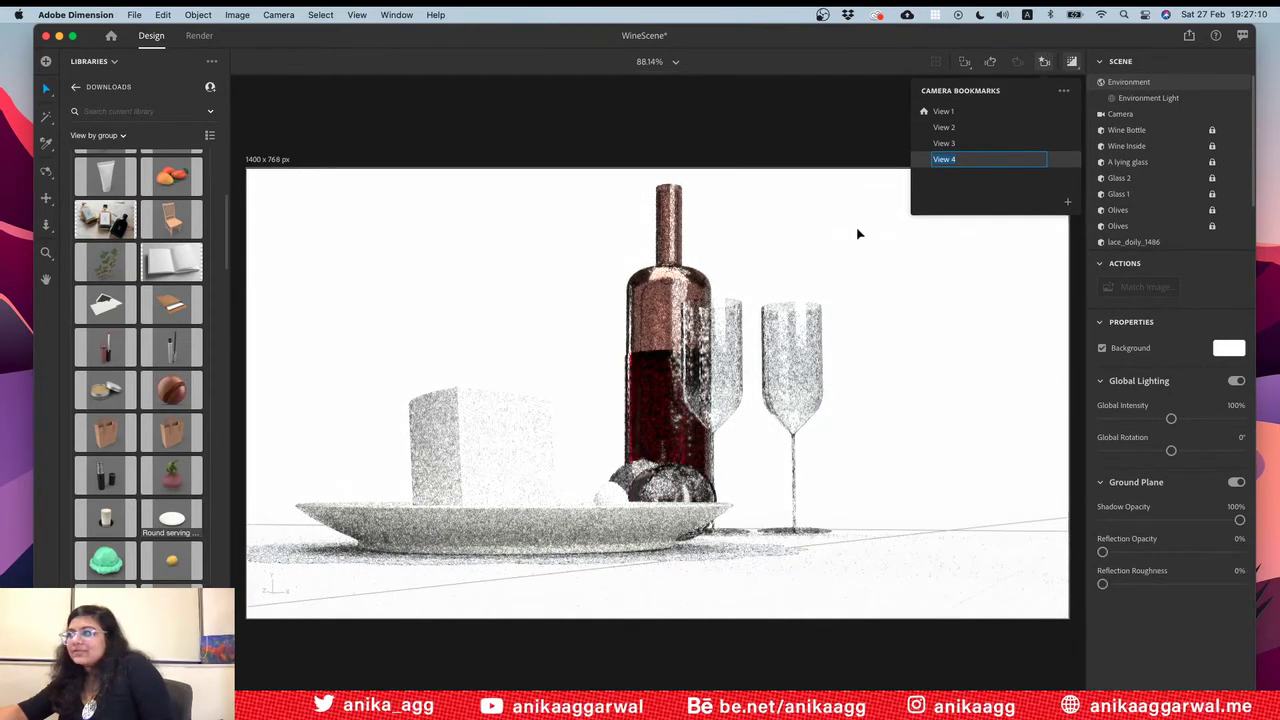
pyautogui.click(851, 107)
pyautogui.click(851, 133)
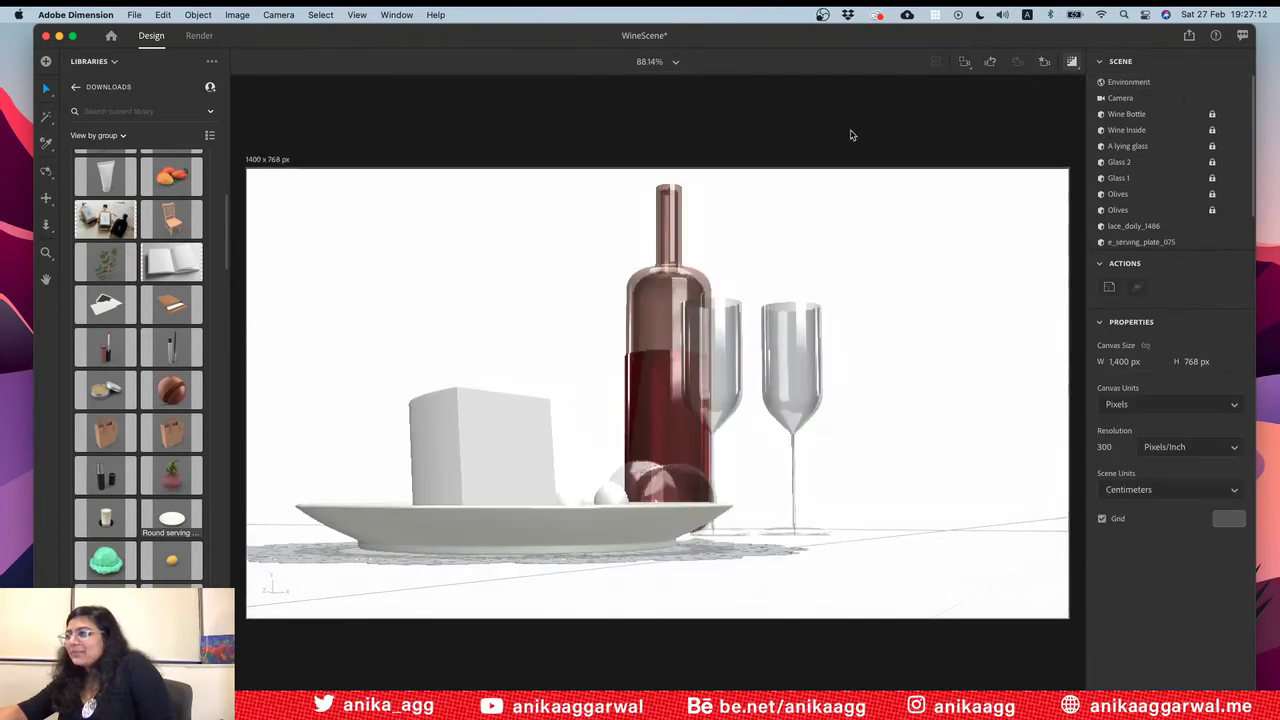
pyautogui.press('super+s')
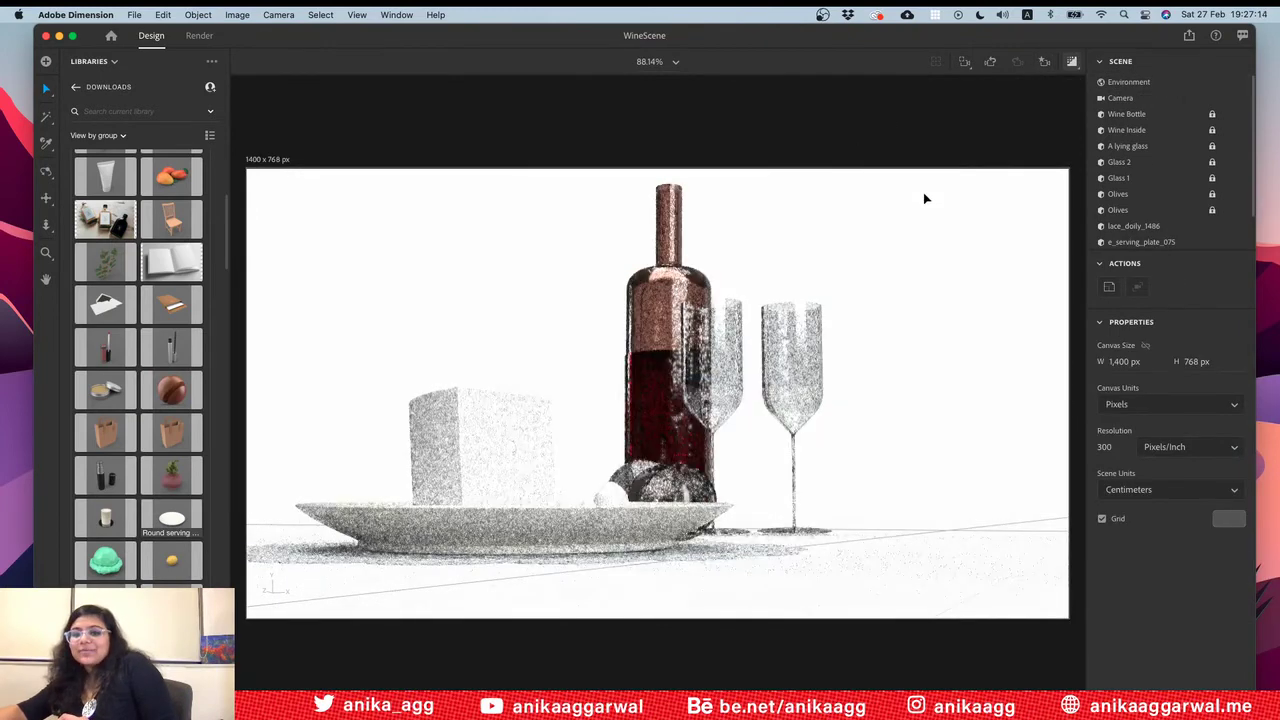
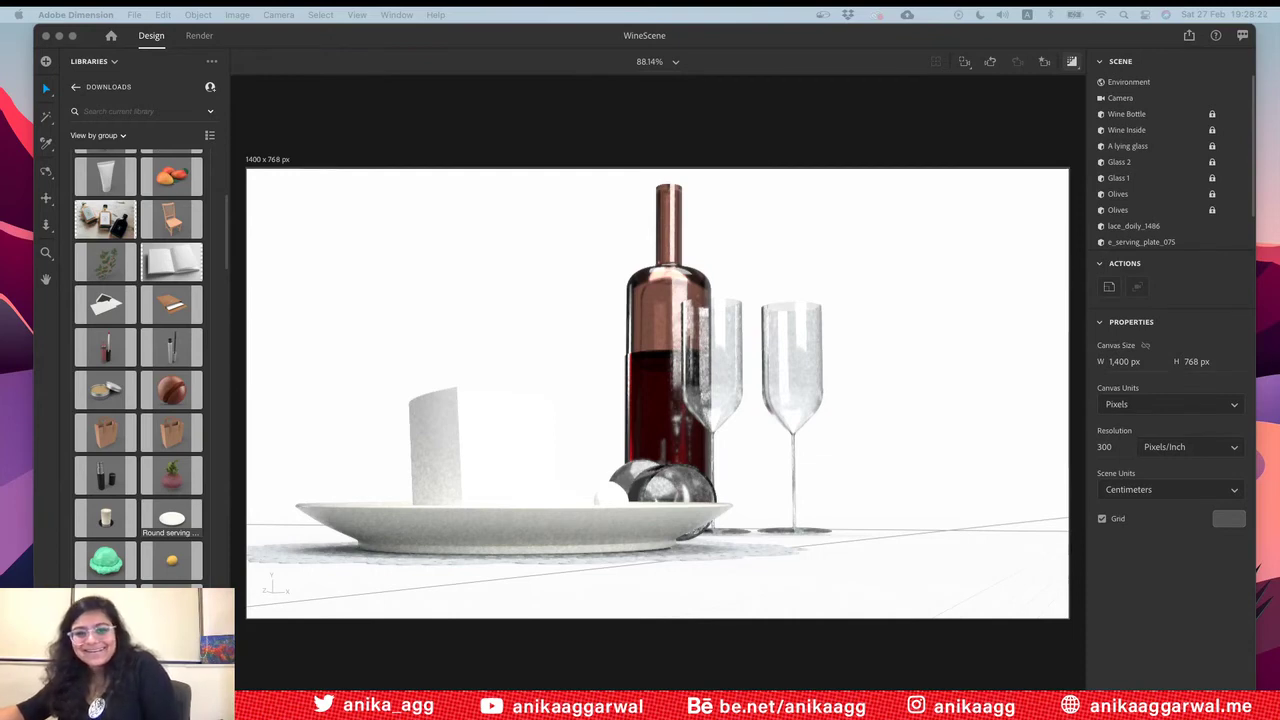
# Step: Turn off the render preview in the top toolbar
pyautogui.click(1072, 61)
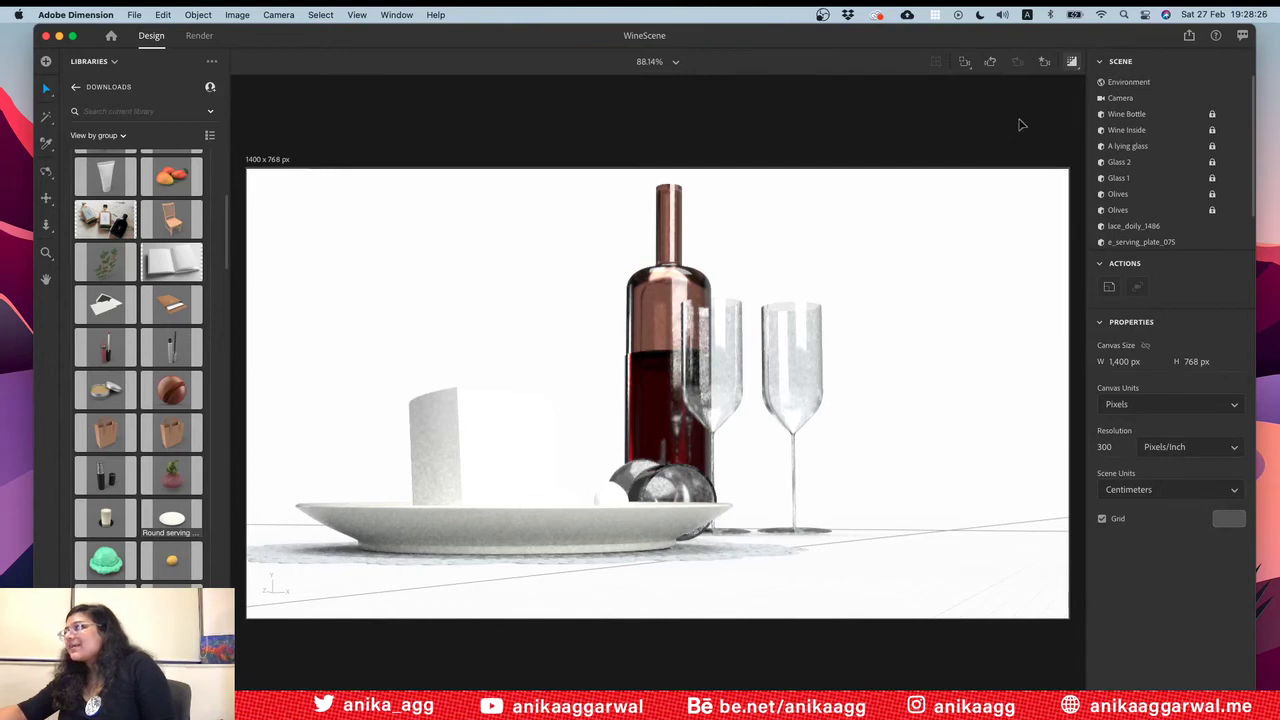
pyautogui.click(1071, 61)
pyautogui.scroll(-2, 1122, 188)
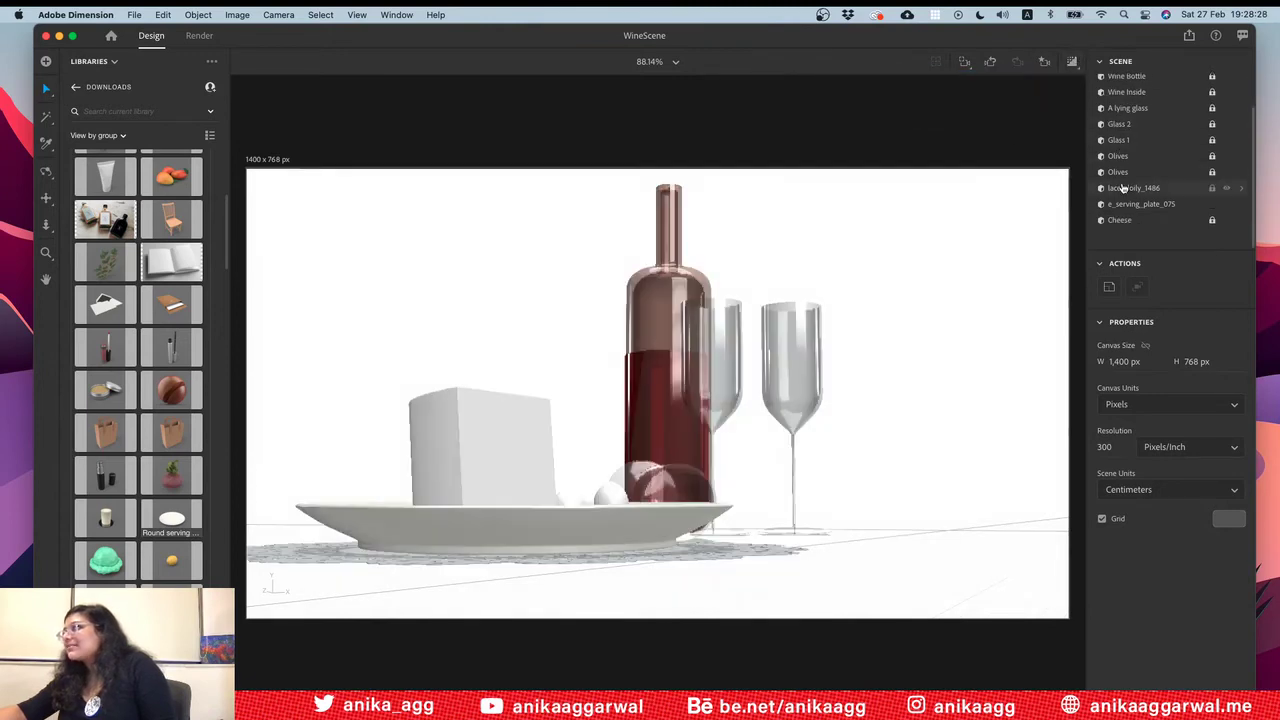
# Step: Orbit and zoom out to view the whole wine table from a higher angle
pyautogui.click(929, 403)
pyautogui.press('1')
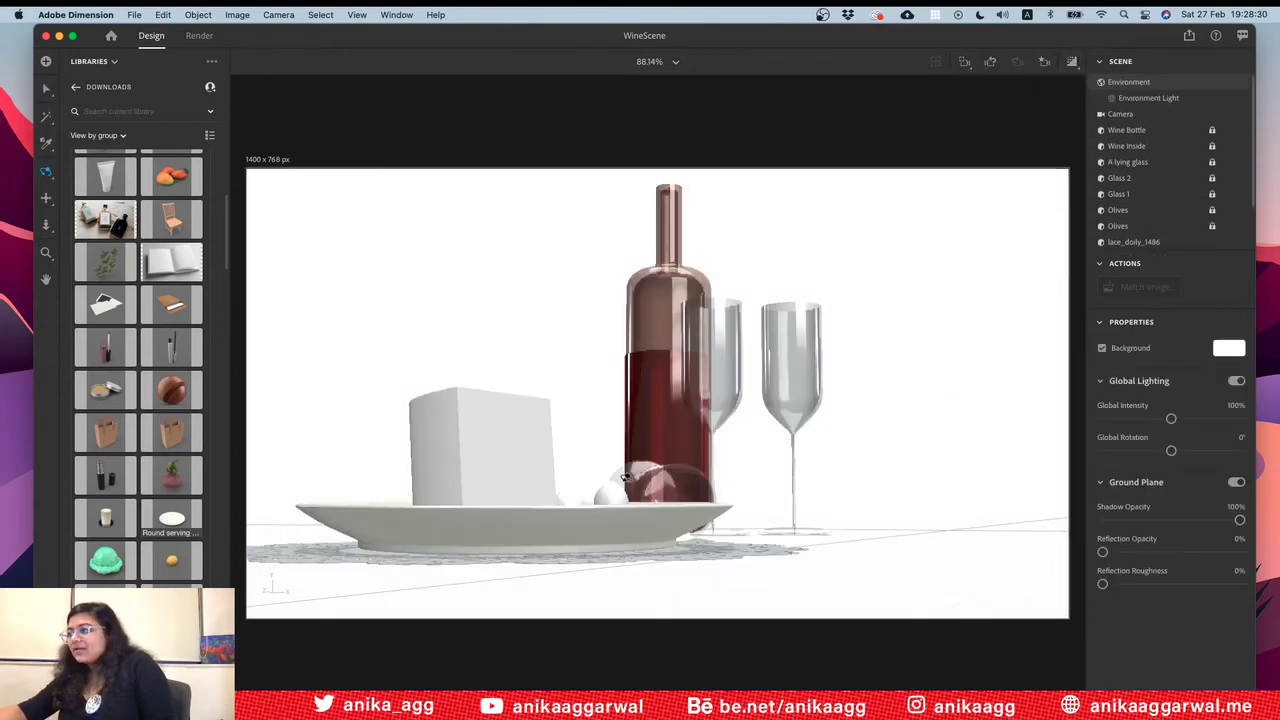
pyautogui.moveTo(628, 478); pyautogui.dragTo(710, 389)
pyautogui.scroll(-10, 710, 389)
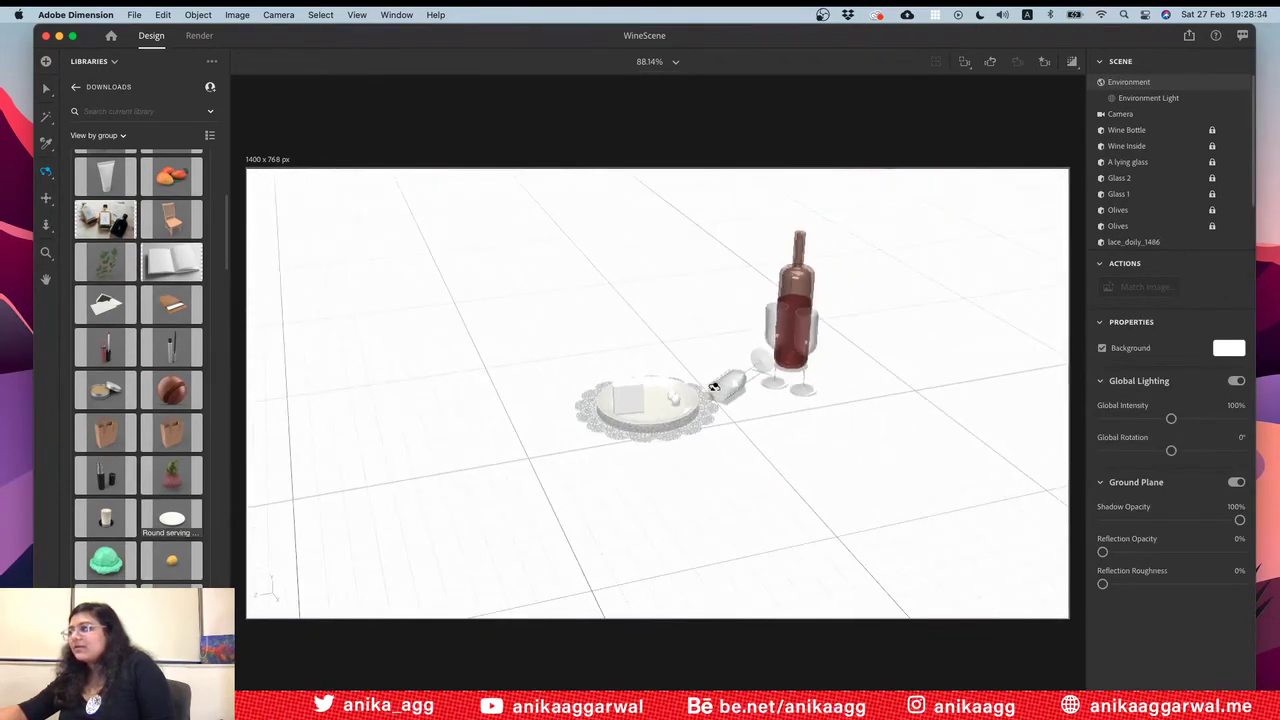
# Step: Drag a Sphere from Starter Assets > Basic Shapes into the scene, left of the plate
pyautogui.click(100, 86)
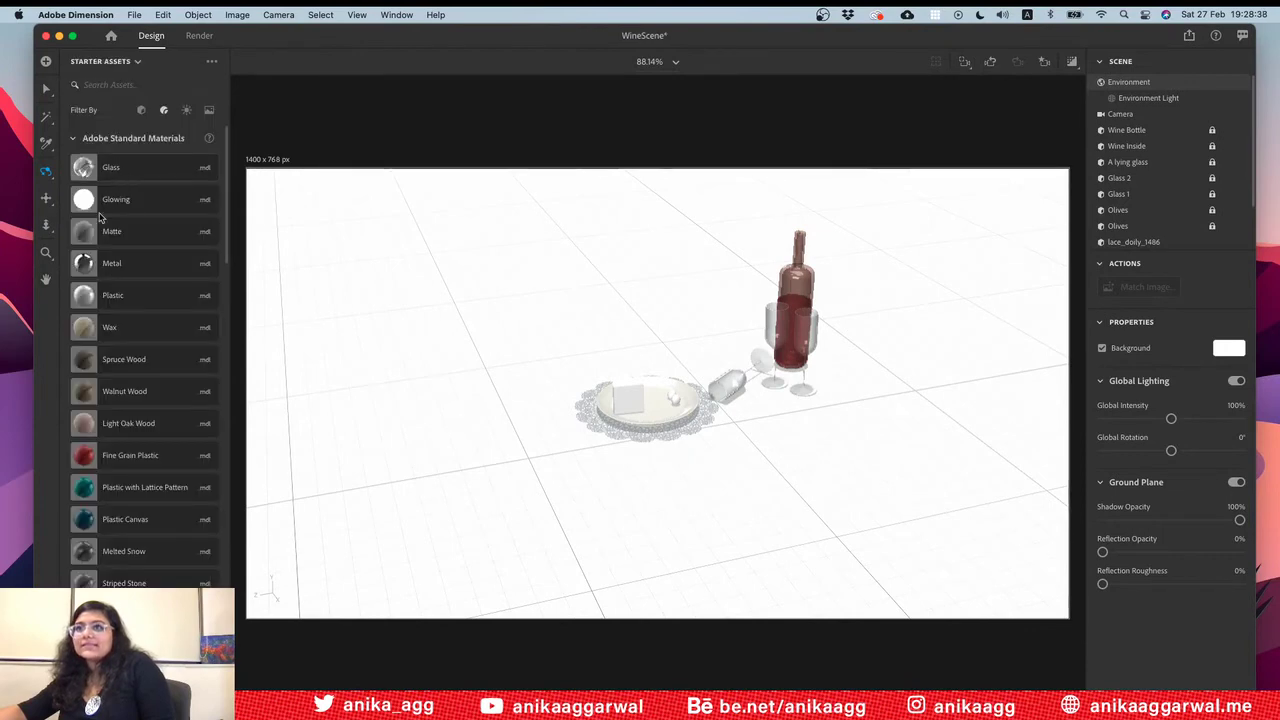
pyautogui.click(141, 110)
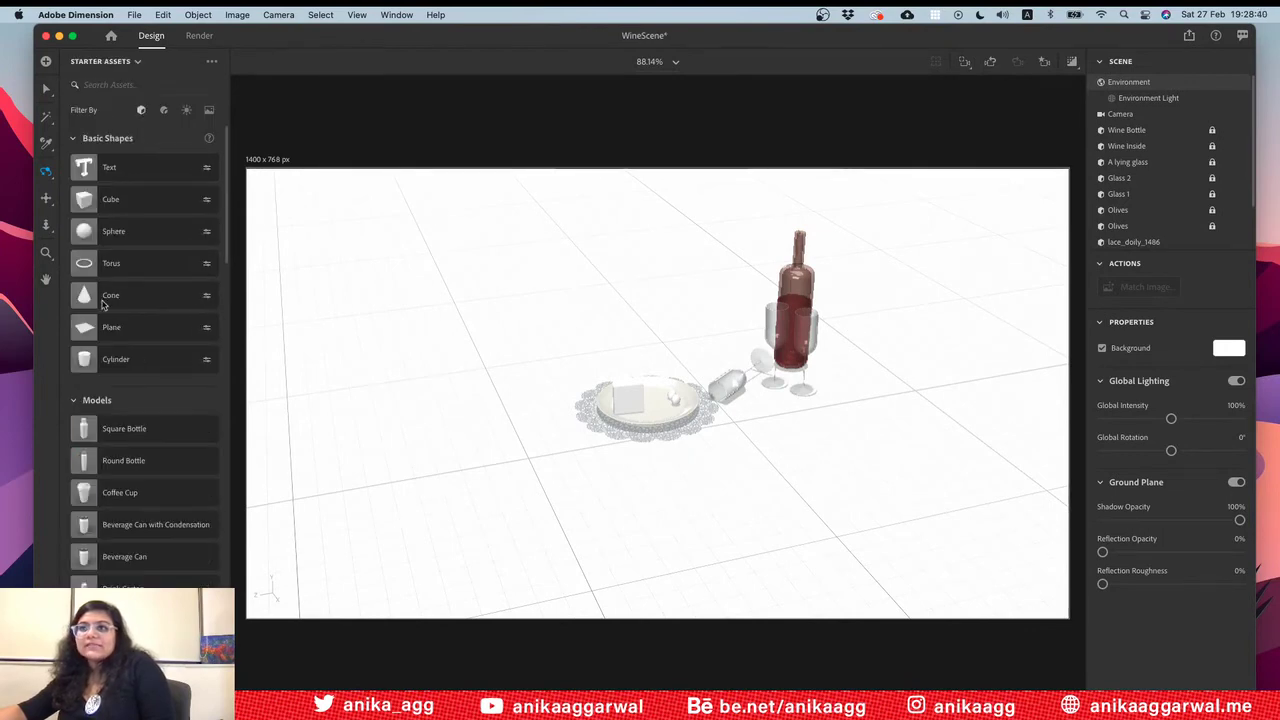
pyautogui.moveTo(88, 236); pyautogui.dragTo(460, 465)
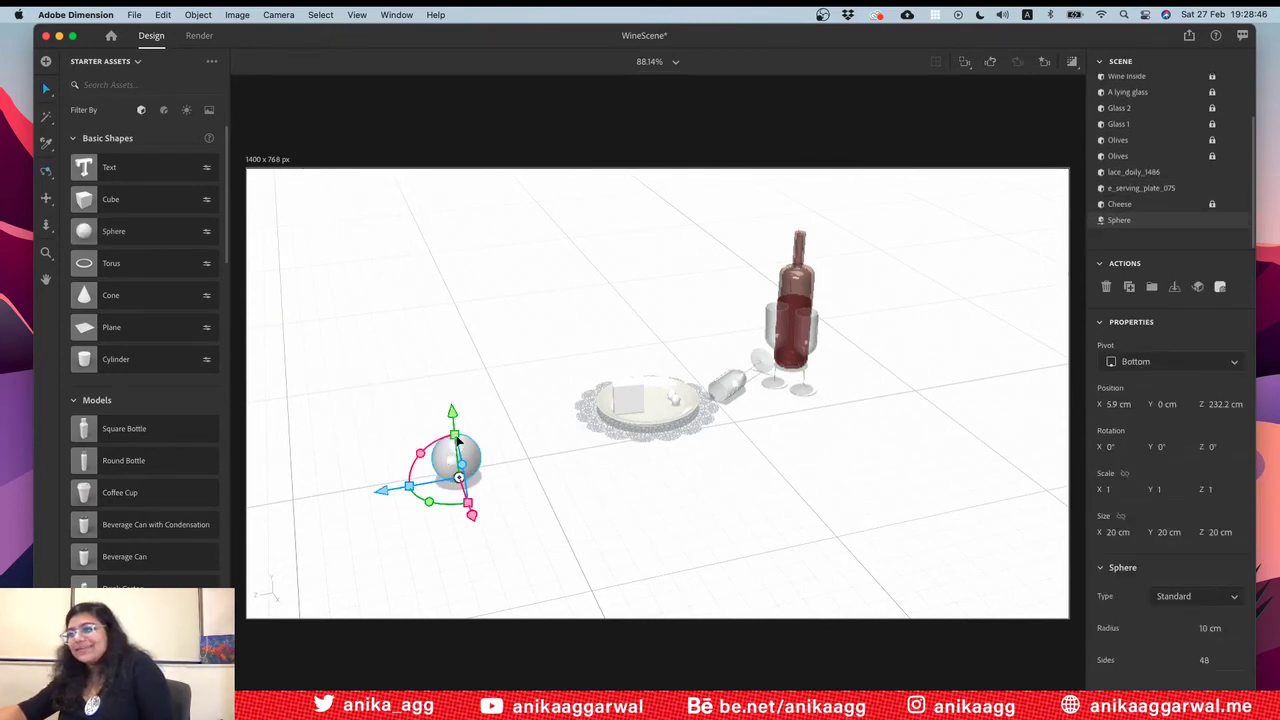
# Step: Scale the sphere to 0.7 (14.61 cm across) and nudge it slightly along Z
pyautogui.moveTo(455, 437); pyautogui.dragTo(462, 452)
pyautogui.click(506, 483)
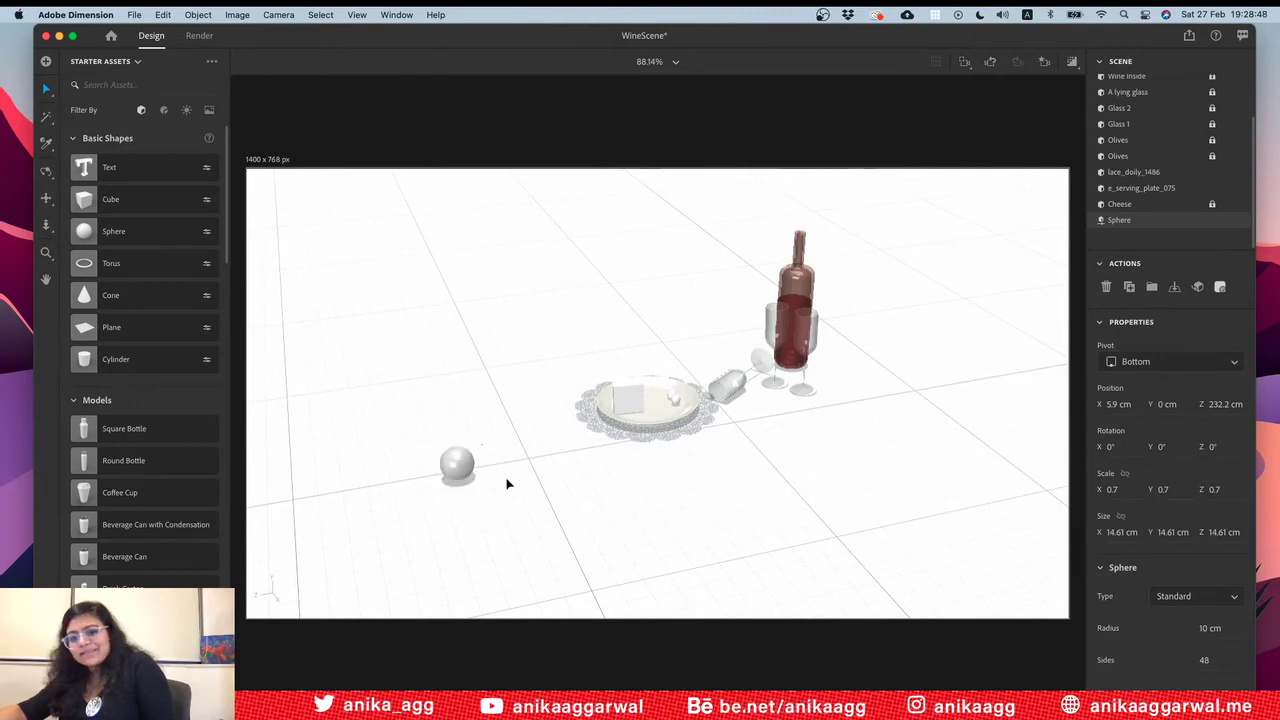
pyautogui.click(474, 479)
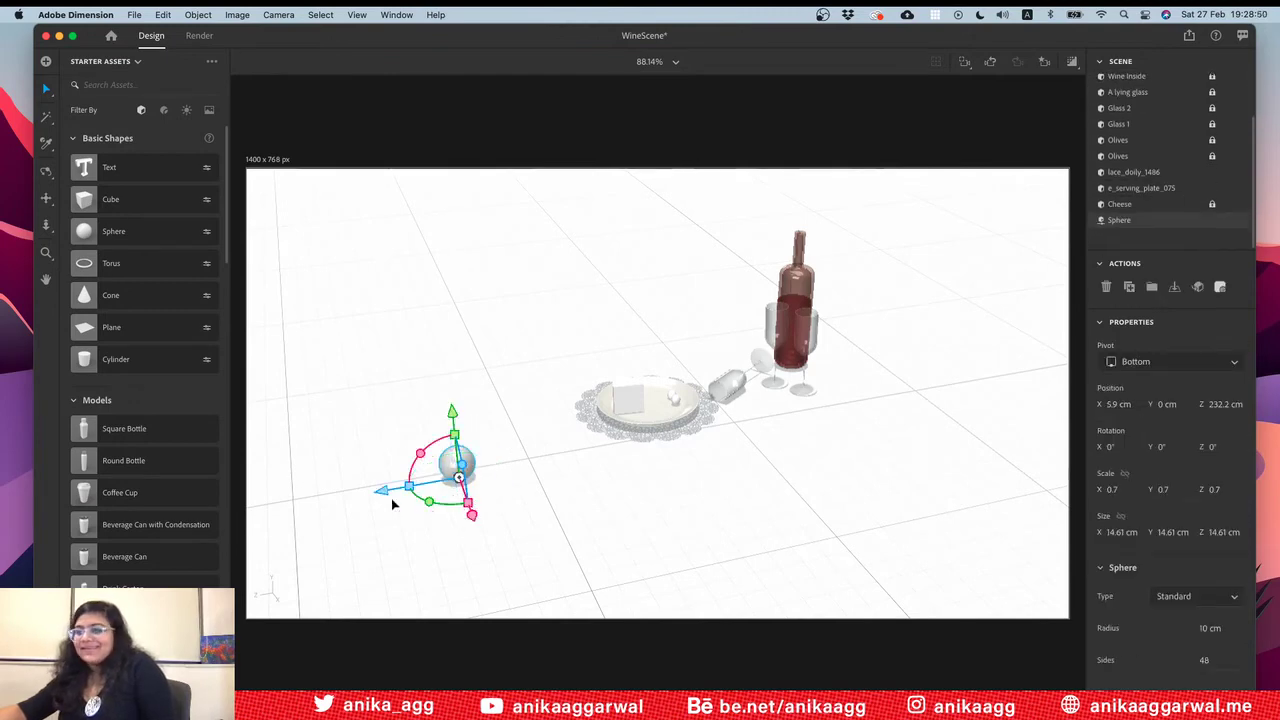
pyautogui.moveTo(400, 500); pyautogui.dragTo(427, 497)
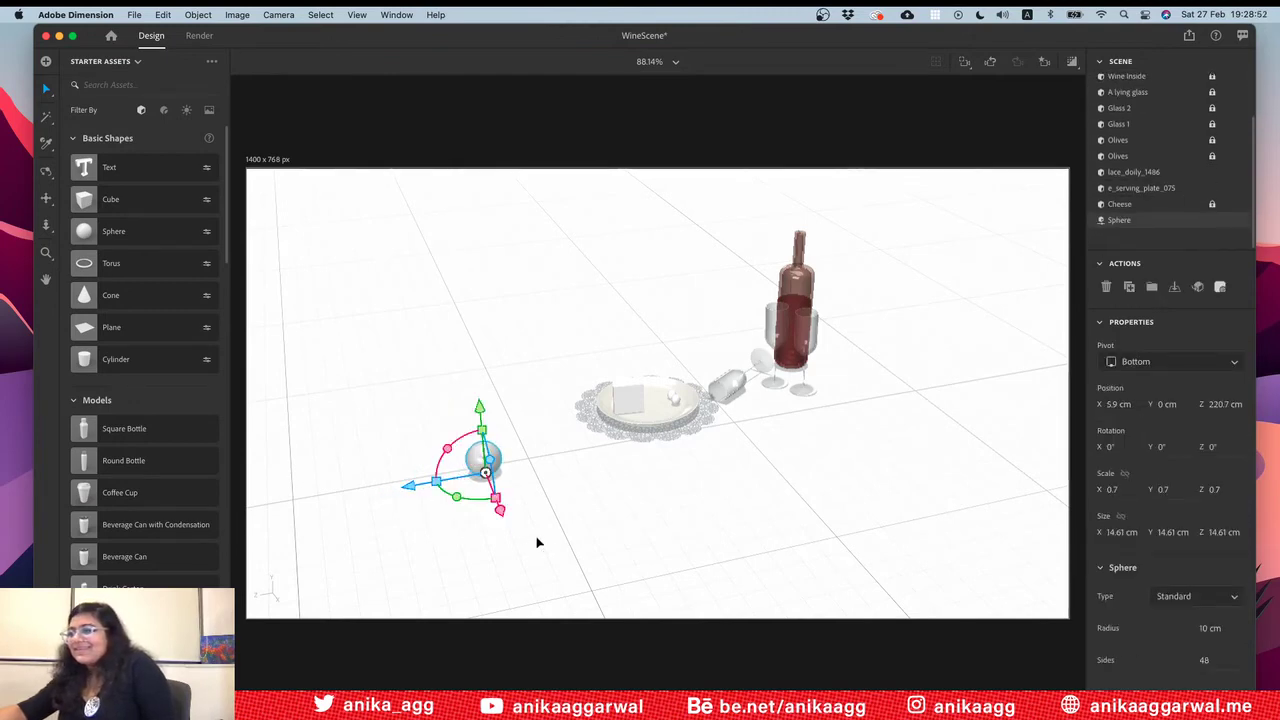
pyautogui.click(497, 473)
pyautogui.click(484, 458)
pyautogui.click(500, 462)
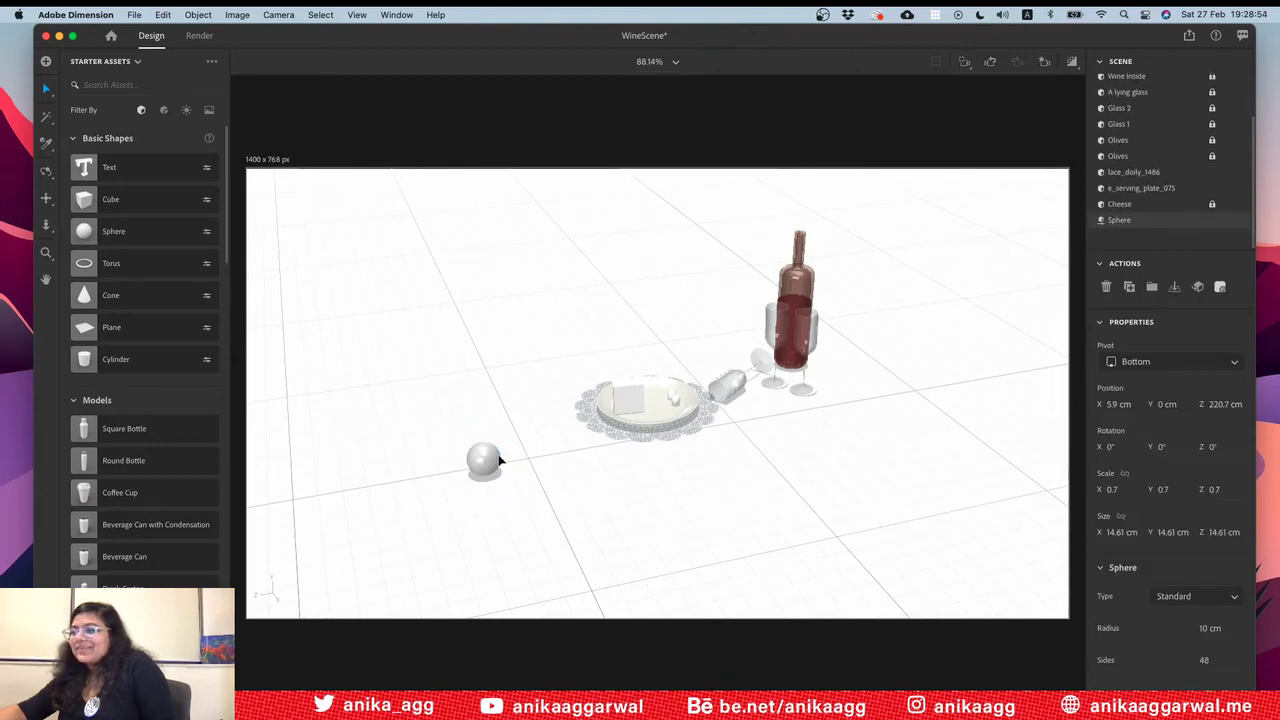
pyautogui.scroll(3, 490, 468)
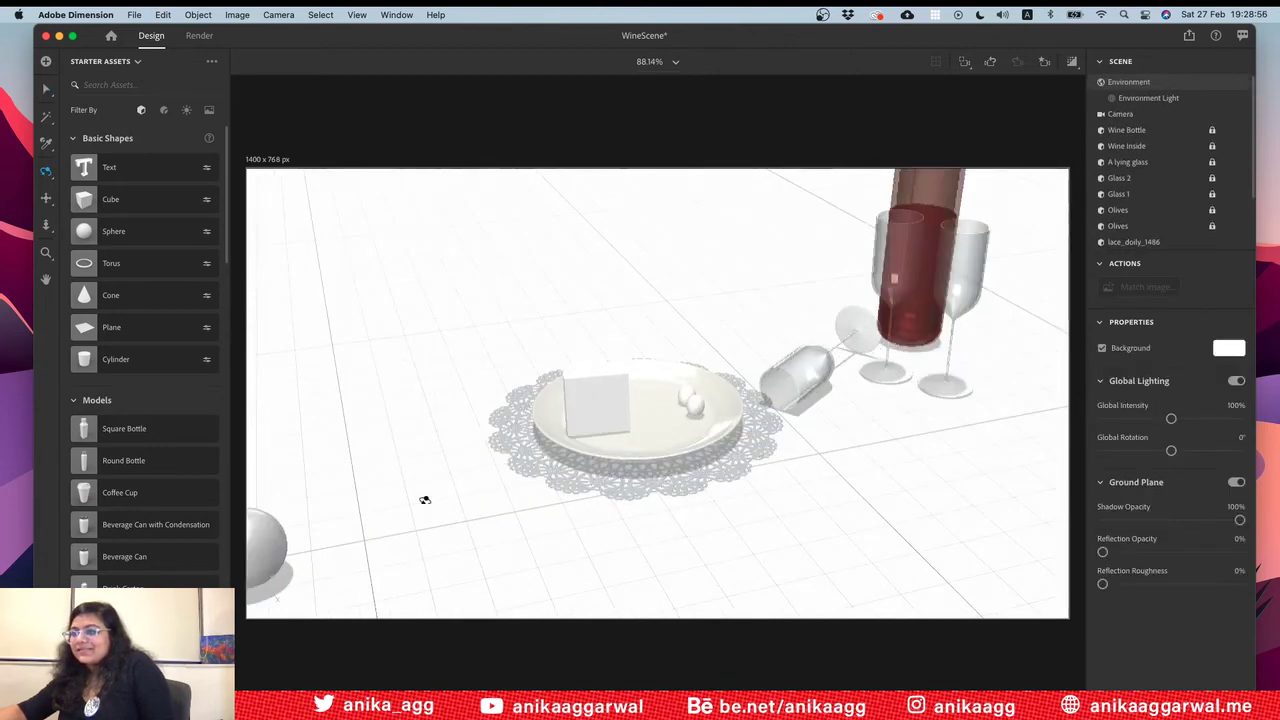
# Step: Bring the sphere back into view and stretch it to a Y scale of 0.8
pyautogui.moveTo(425, 500); pyautogui.dragTo(282, 463)
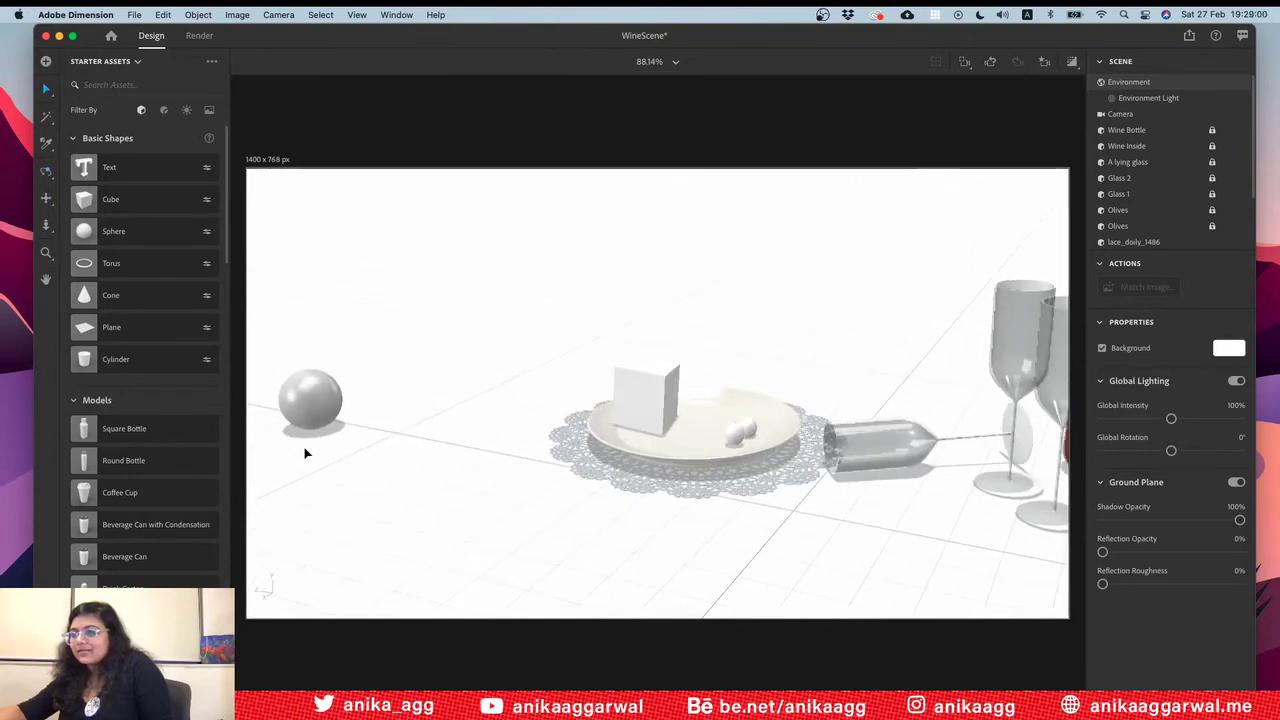
pyautogui.scroll(2, 306, 453)
pyautogui.press('2')
pyautogui.moveTo(306, 453); pyautogui.dragTo(527, 440)
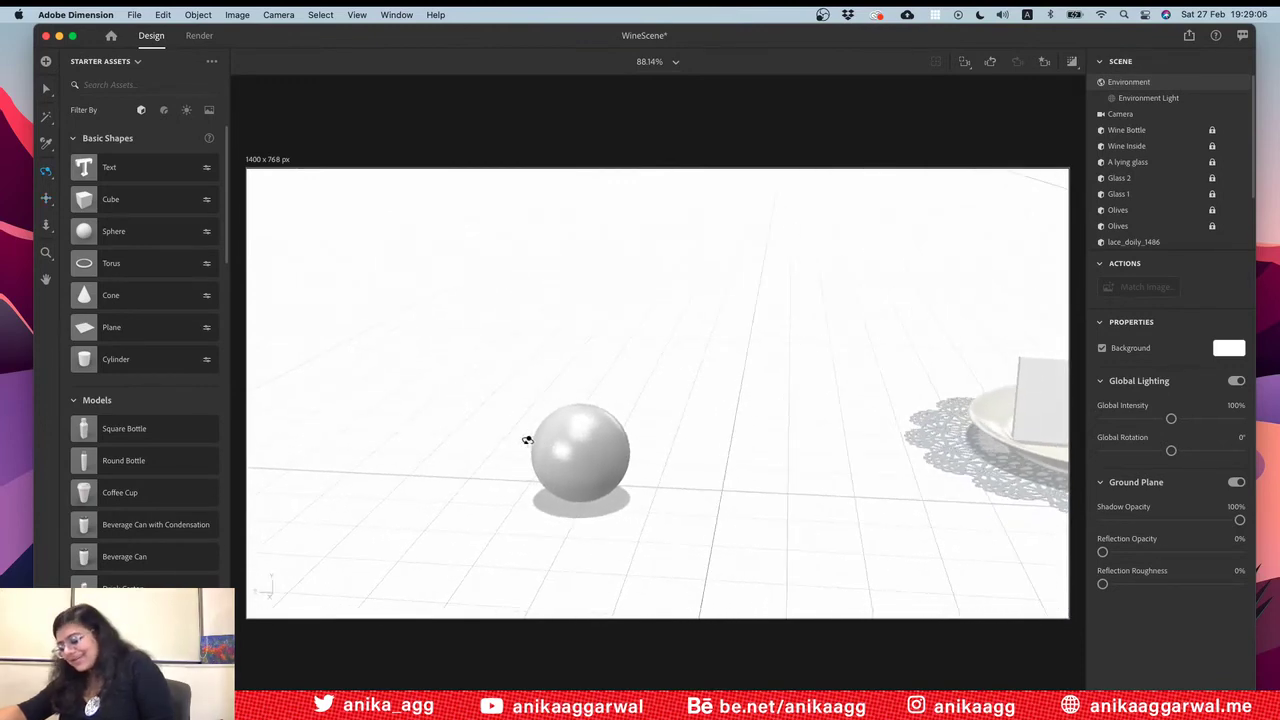
pyautogui.click(552, 472)
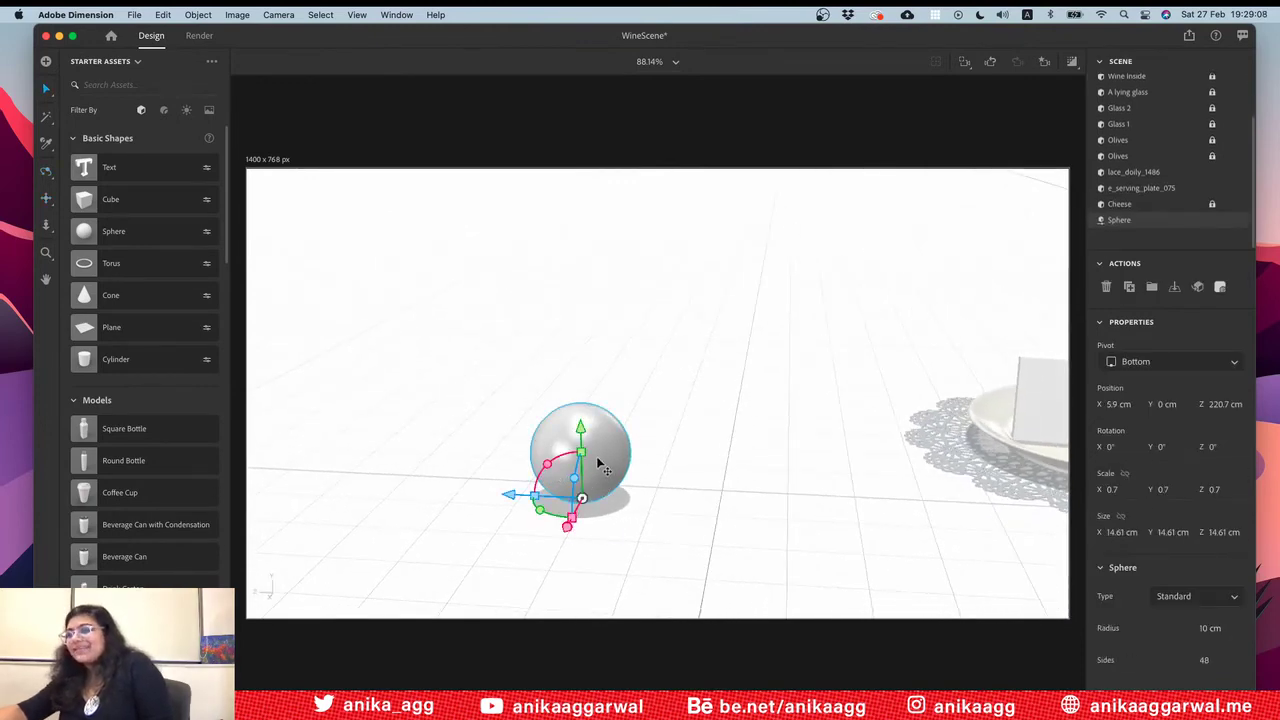
pyautogui.moveTo(580, 435); pyautogui.dragTo(581, 422)
# Step: Rotate the sphere 45° around its vertical Y axis
pyautogui.click(670, 445)
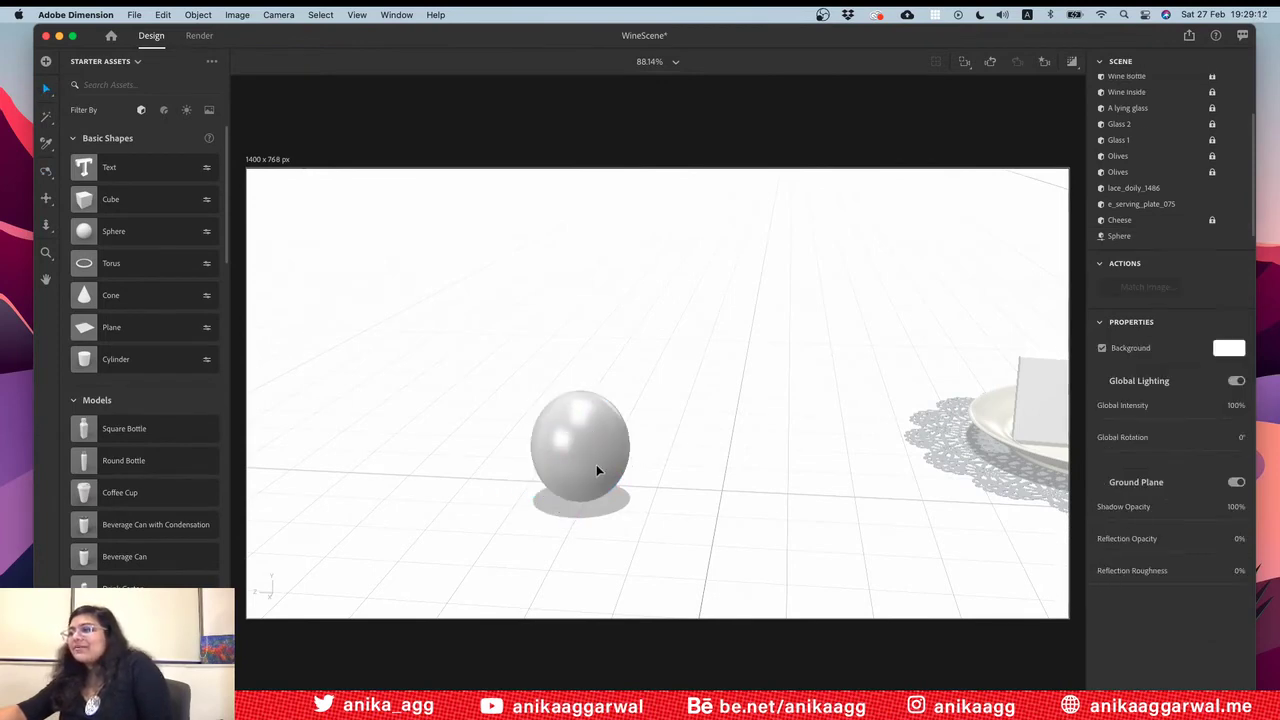
pyautogui.click(600, 486)
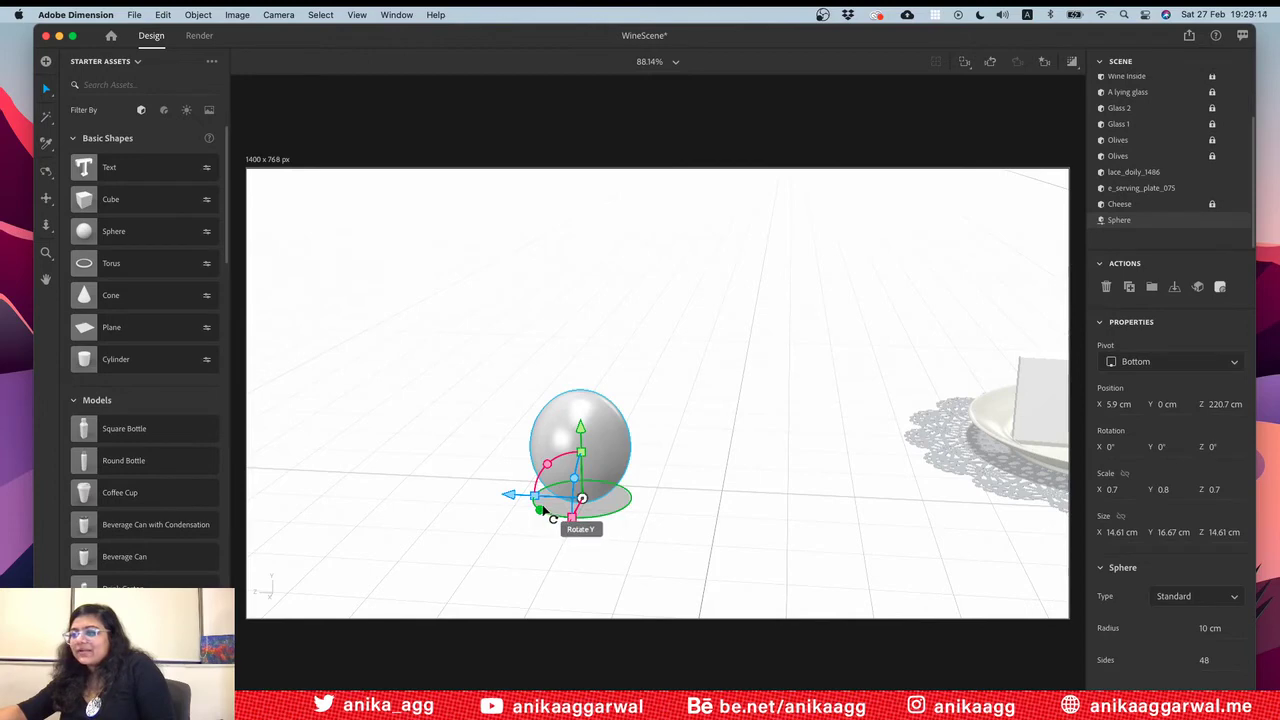
pyautogui.moveTo(542, 508); pyautogui.dragTo(572, 514)
pyautogui.click(634, 446)
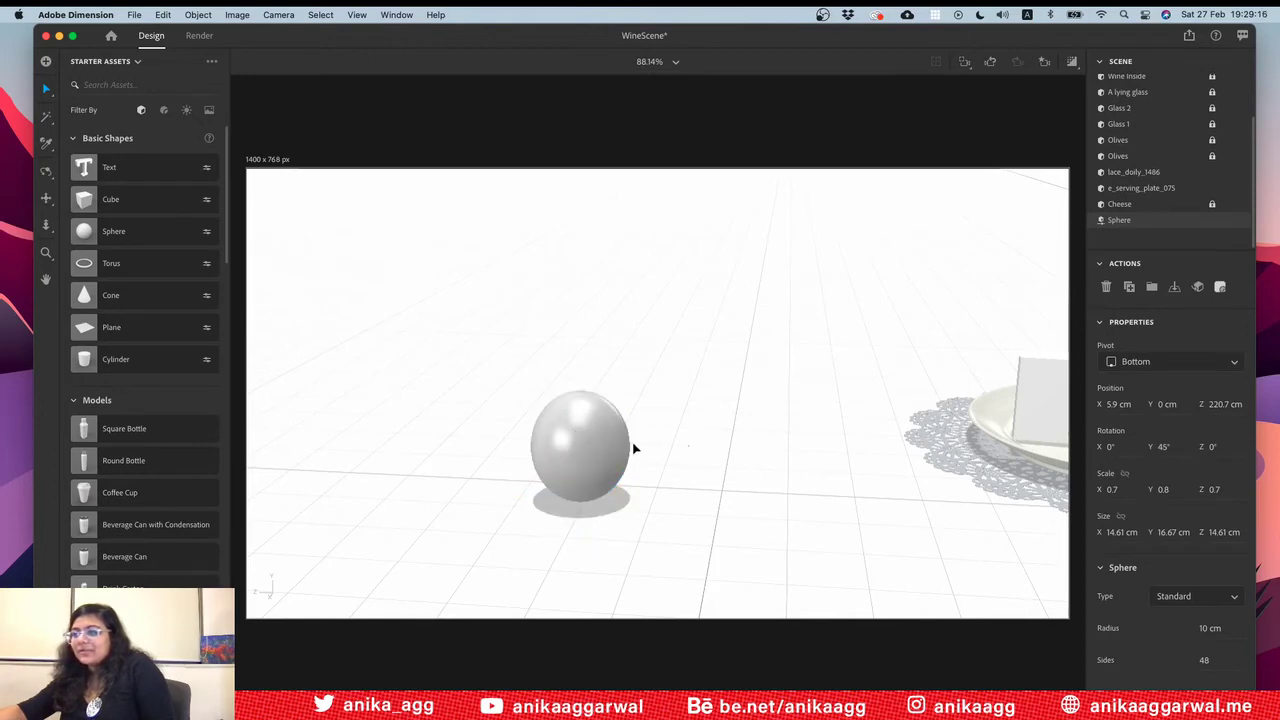
pyautogui.click(628, 448)
pyautogui.click(703, 440)
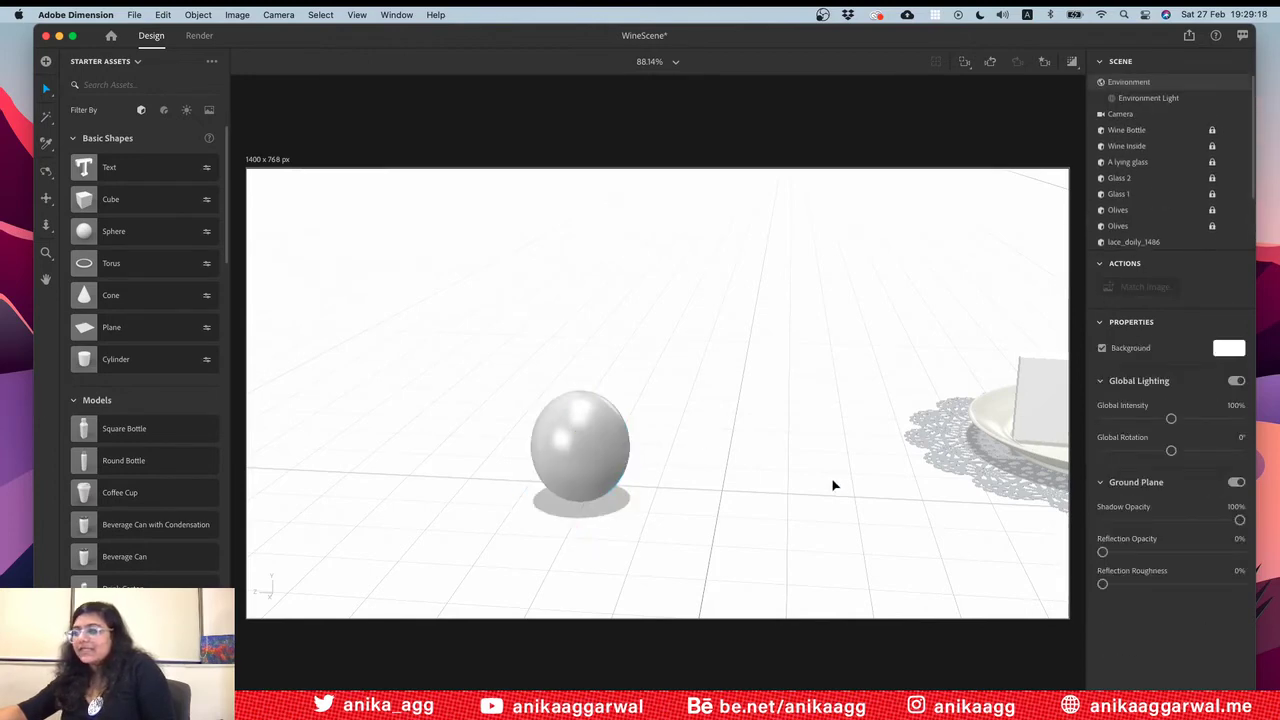
# Step: Pan and zoom the view to centre the plate and doily
pyautogui.scroll(-5, 834, 484)
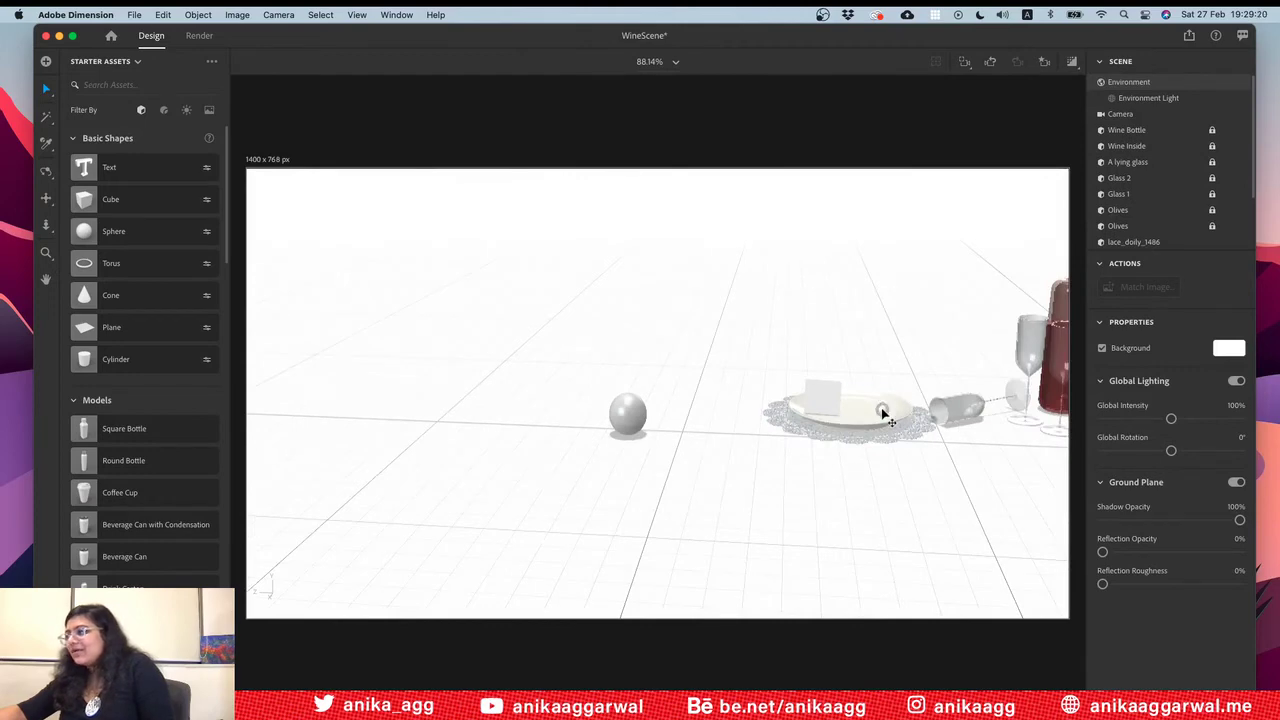
pyautogui.scroll(5, 885, 418)
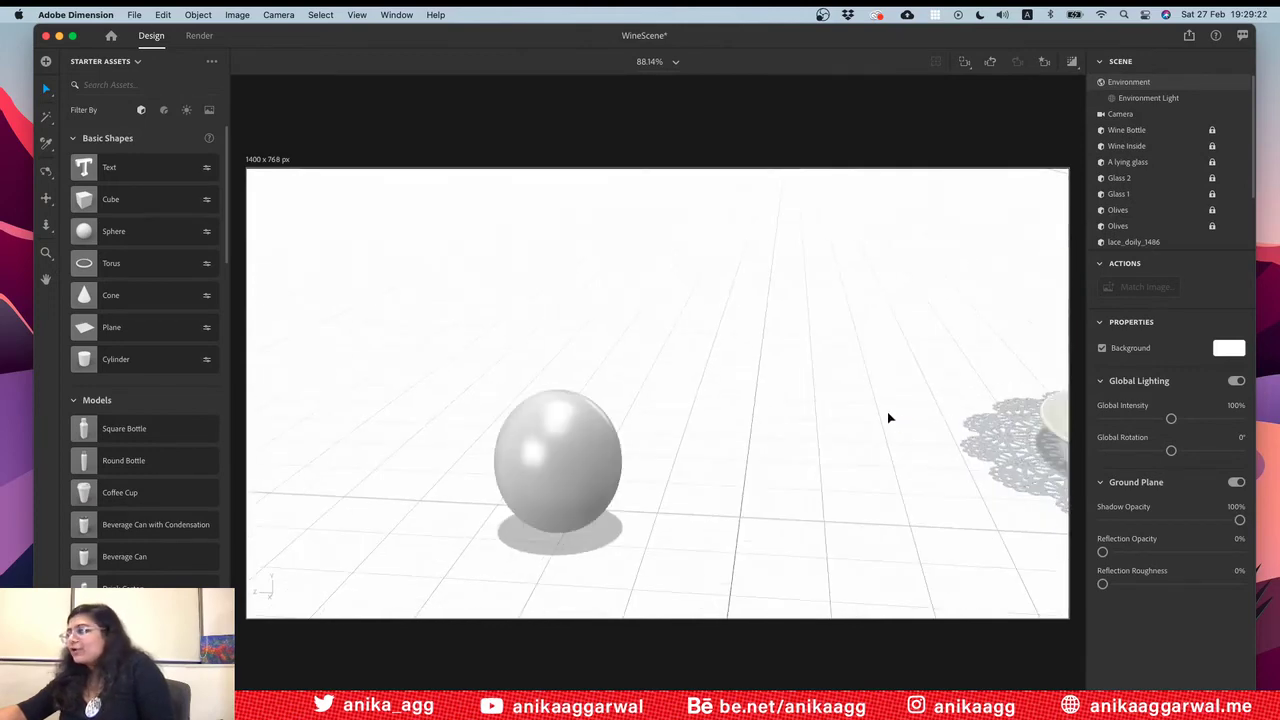
pyautogui.scroll(-3, 760, 450)
pyautogui.moveTo(603, 466); pyautogui.dragTo(309, 446, button='middle')
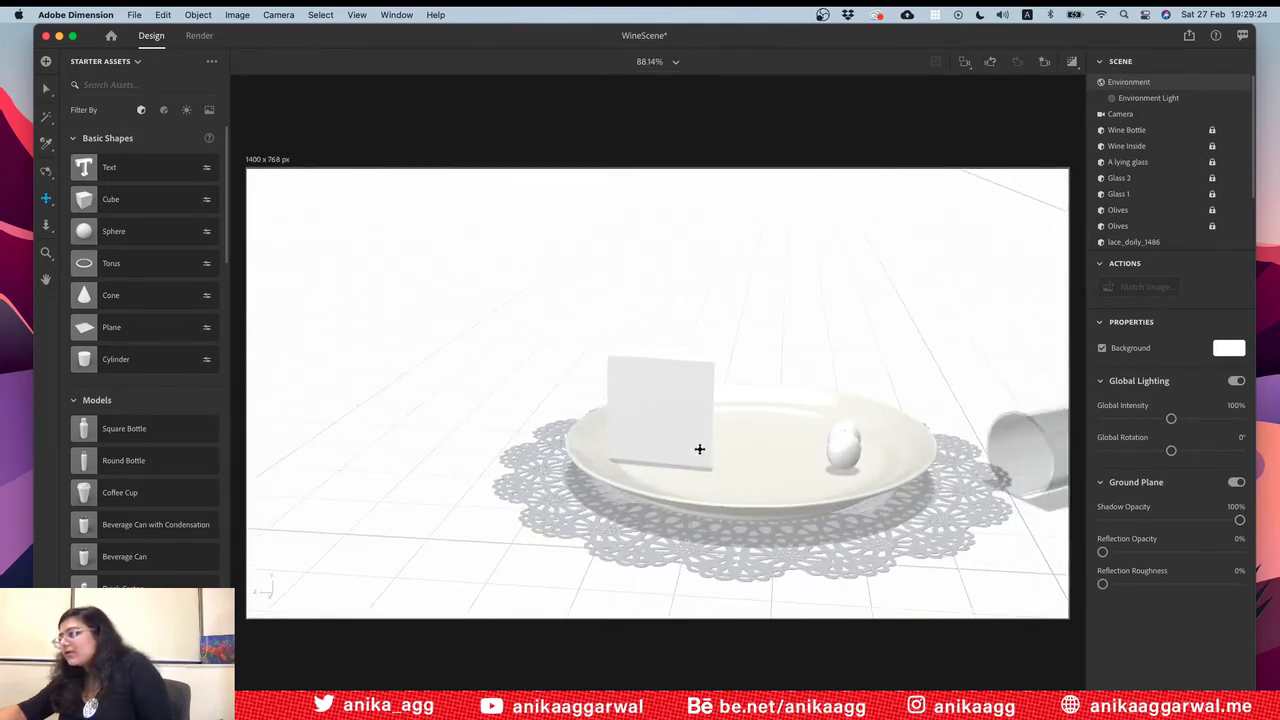
pyautogui.scroll(2, 801, 451)
pyautogui.scroll(5, 740, 466)
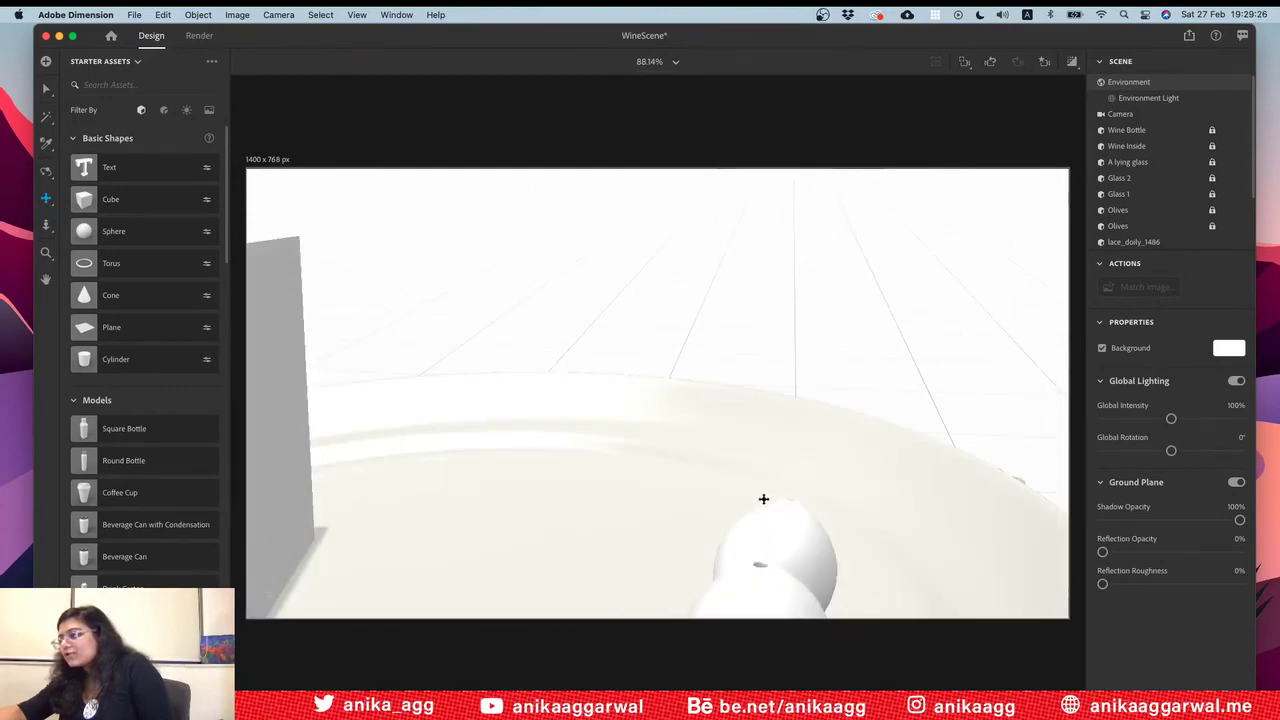
pyautogui.scroll(-5, 770, 572)
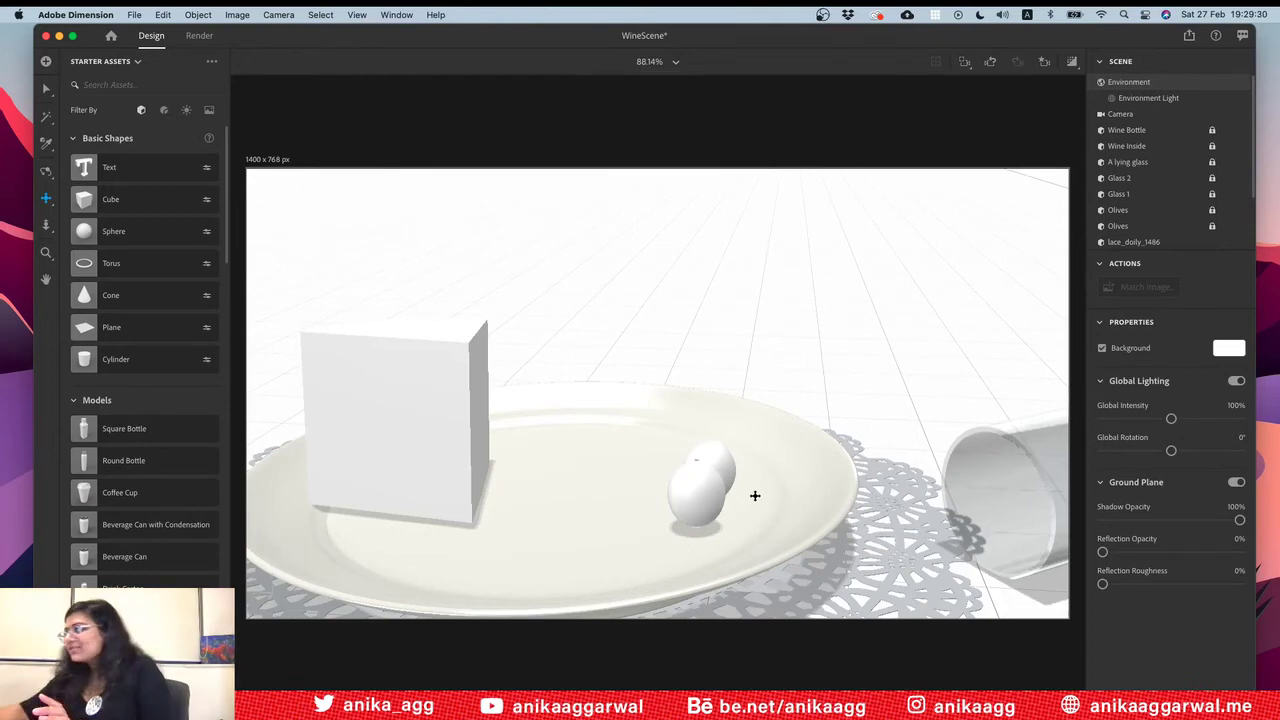
pyautogui.scroll(2, 755, 496)
pyautogui.scroll(-10, 770, 488)
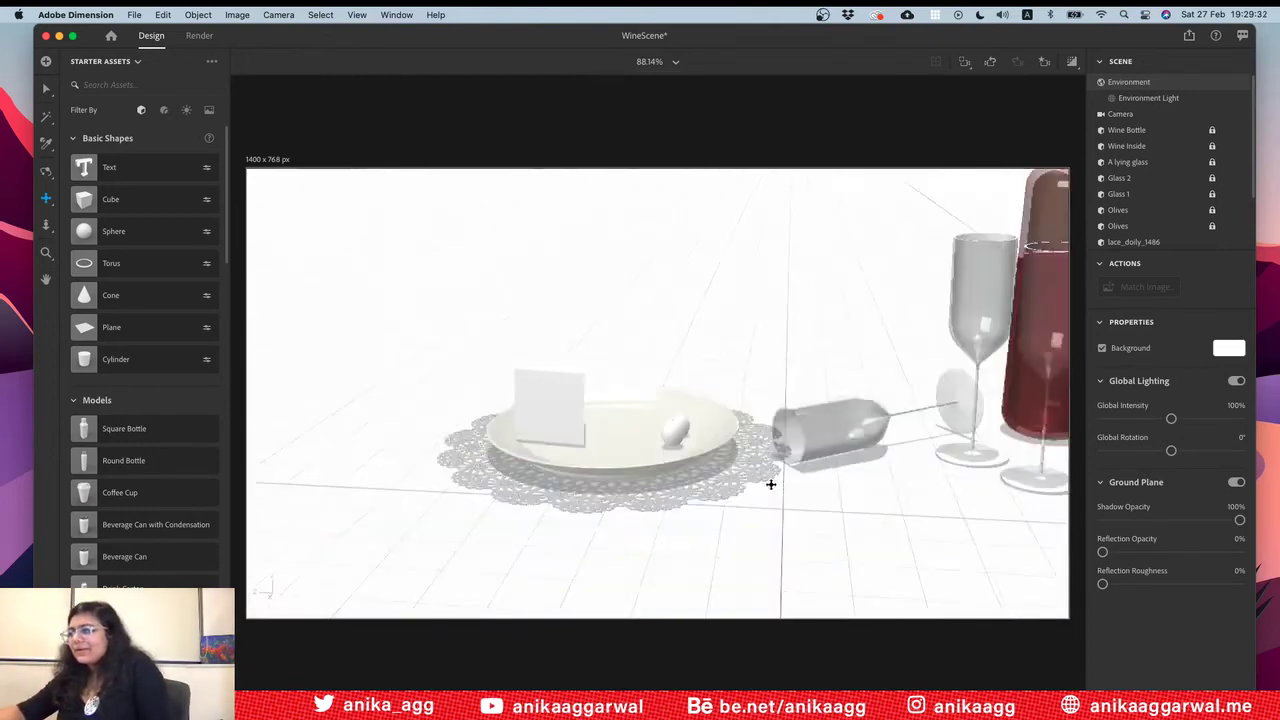
# Step: Duplicate the sphere with an Option-drag to create a third sphere
pyautogui.press('1')
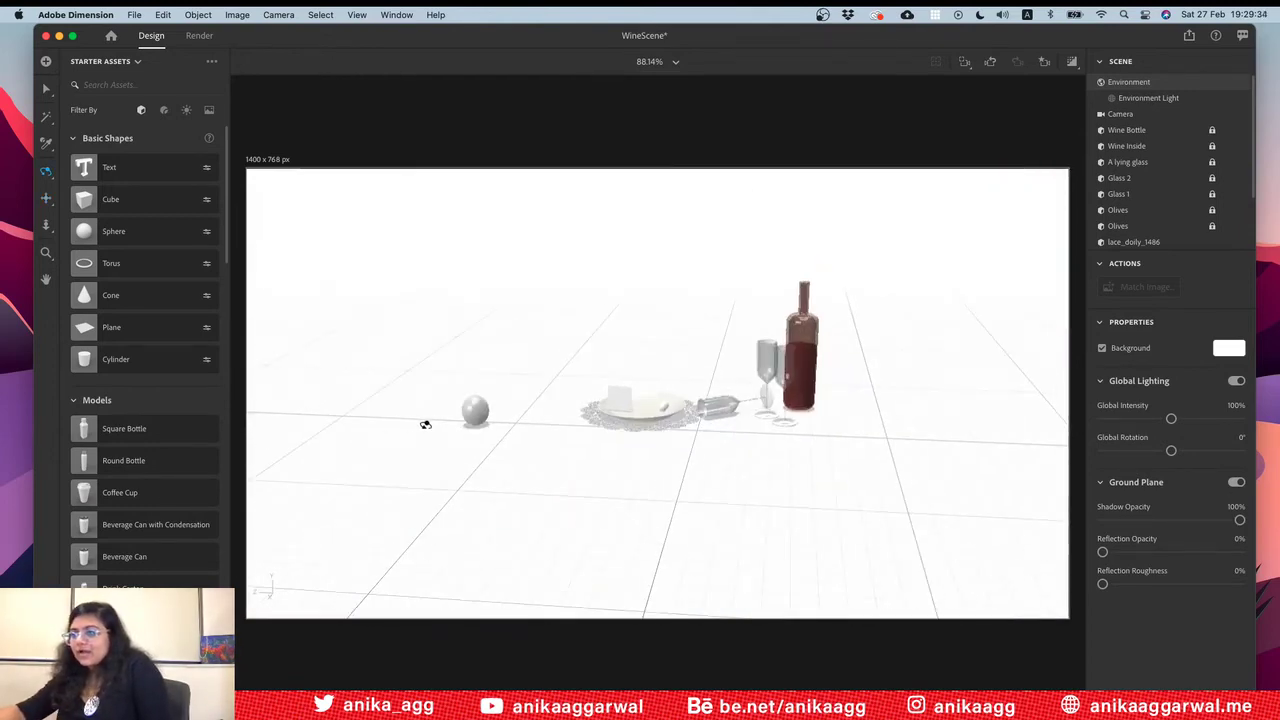
pyautogui.moveTo(425, 424); pyautogui.dragTo(481, 472)
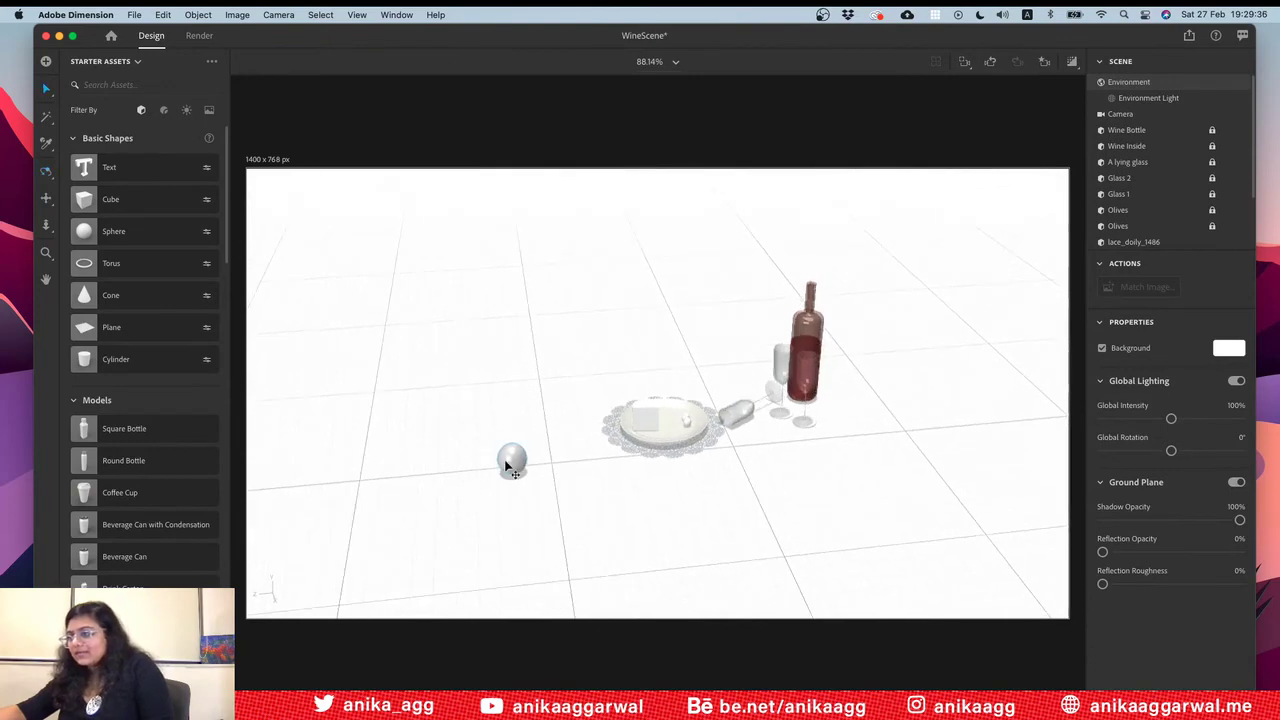
pyautogui.click(509, 462)
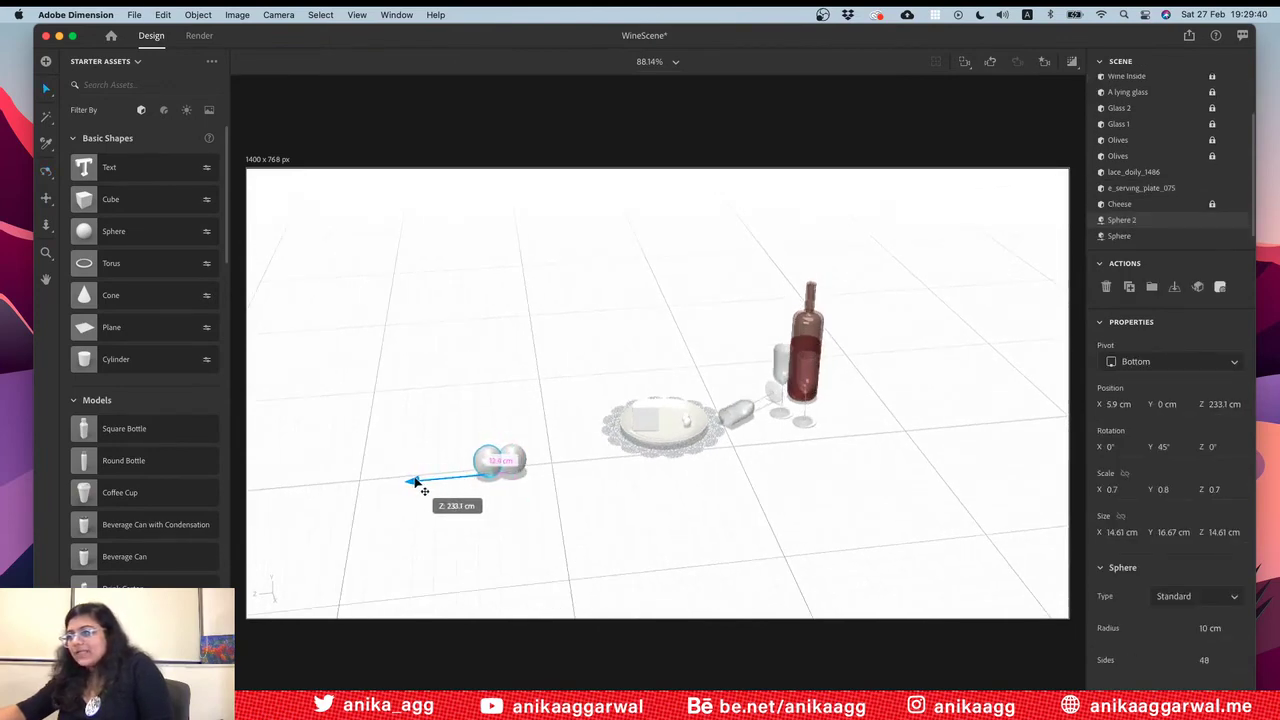
pyautogui.moveTo(488, 514); pyautogui.dragTo(418, 482)
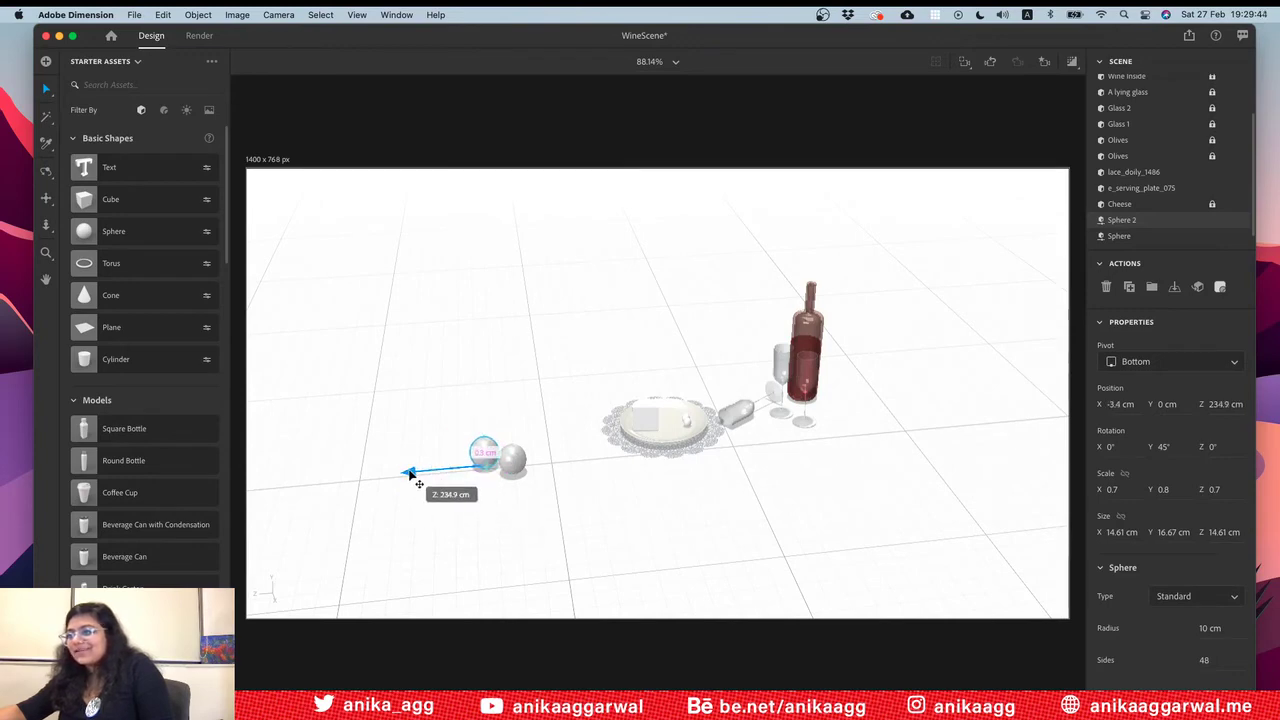
# Step: Position the third sphere beside the other two at X 10.6 cm, Z 234.4 cm
pyautogui.click(500, 476)
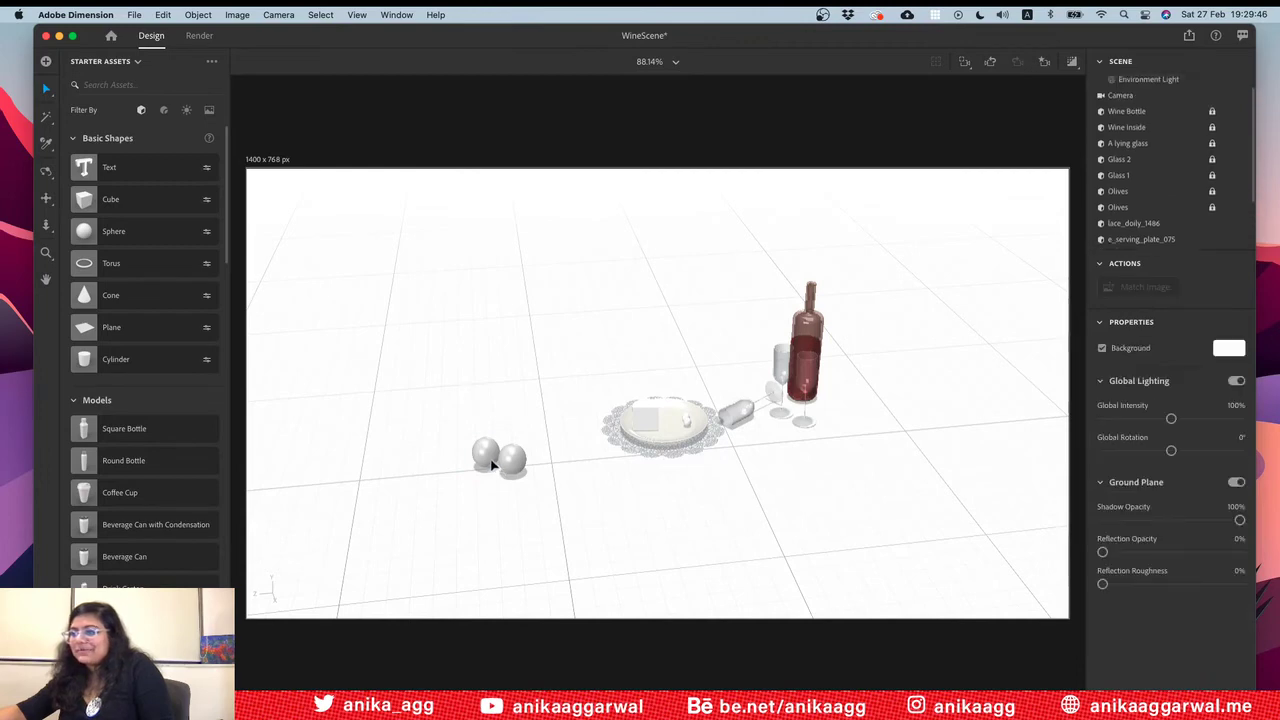
pyautogui.click(487, 458)
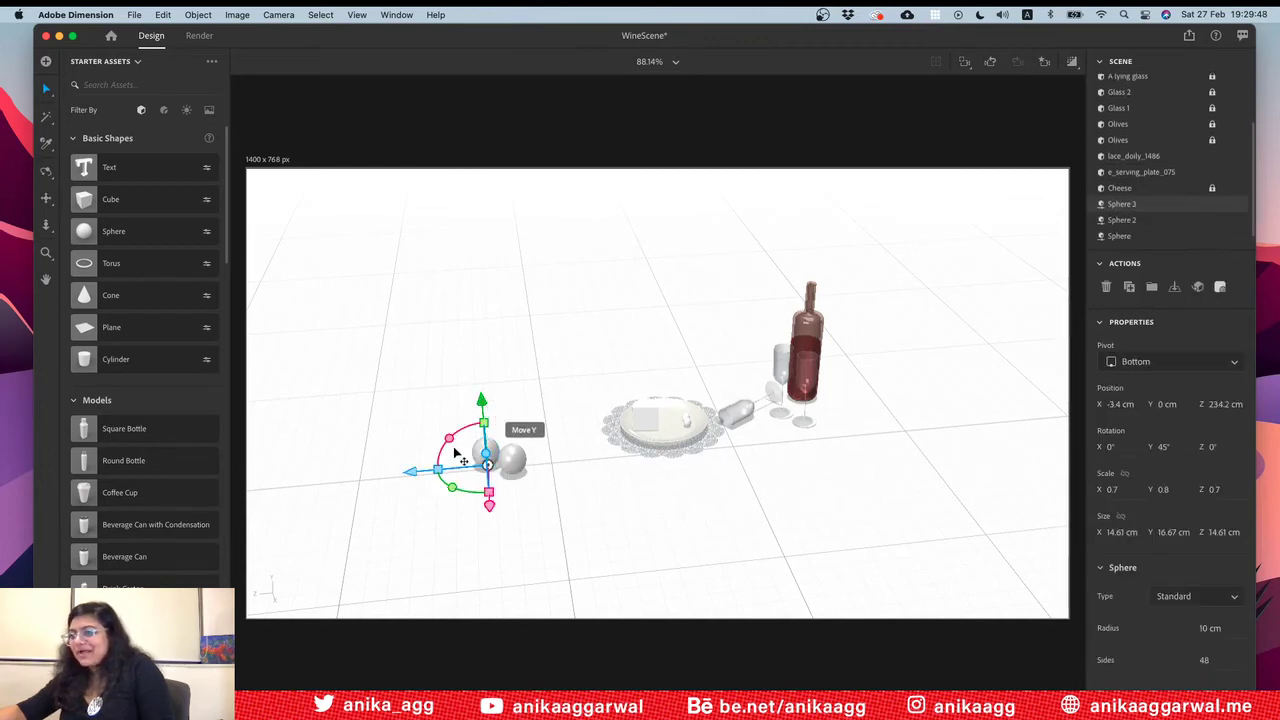
pyautogui.moveTo(410, 474); pyautogui.dragTo(480, 468)
pyautogui.moveTo(548, 508); pyautogui.dragTo(545, 526)
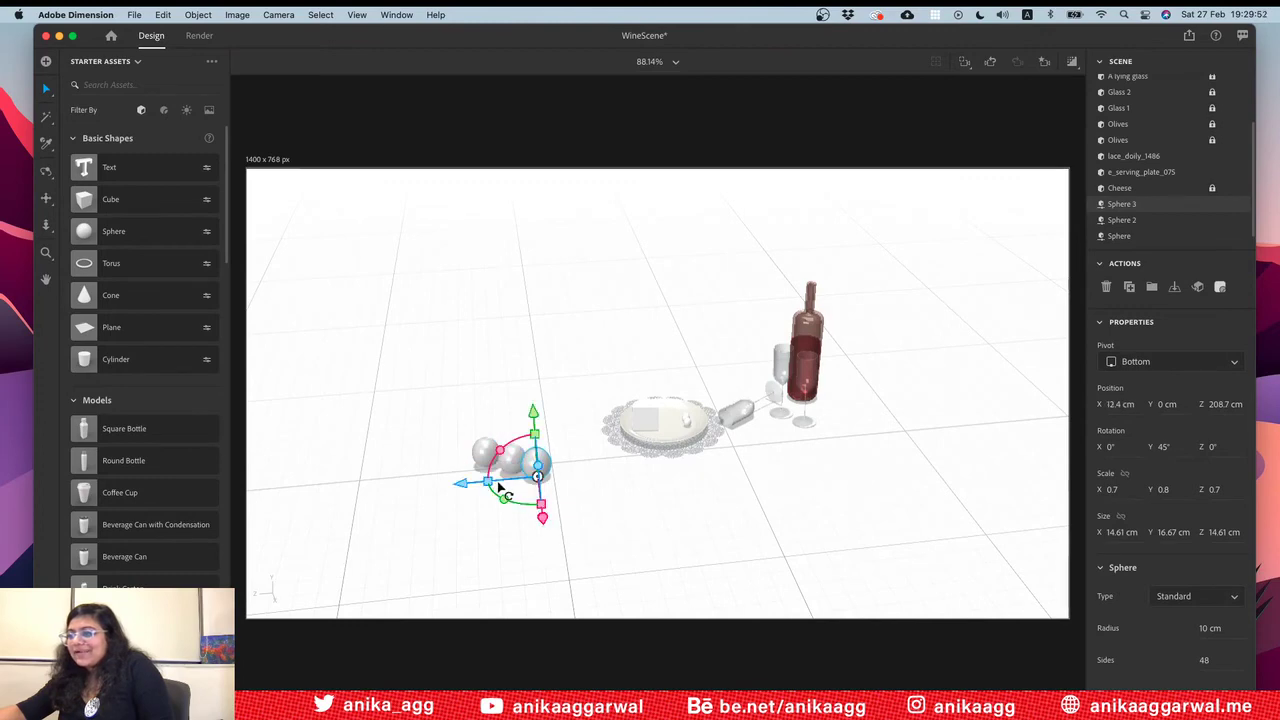
pyautogui.moveTo(468, 483); pyautogui.dragTo(412, 488)
pyautogui.moveTo(490, 518); pyautogui.dragTo(444, 411)
pyautogui.click(485, 494)
pyautogui.press('1')
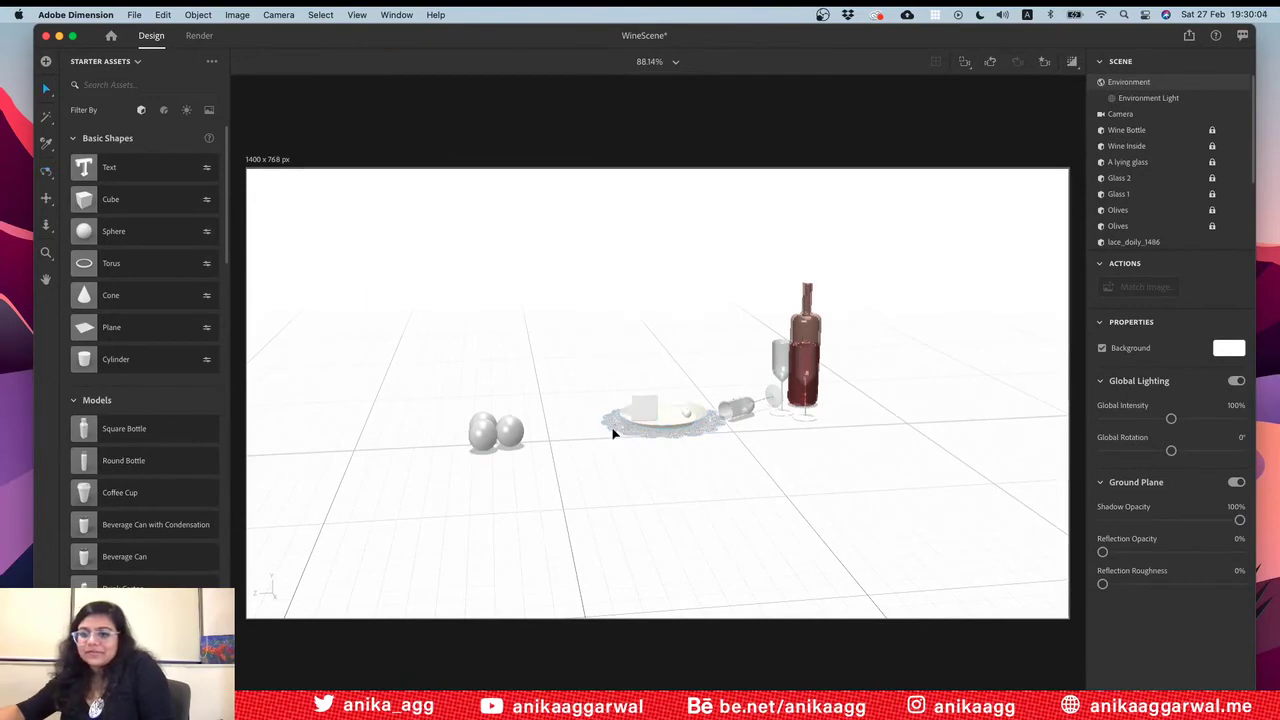
# Step: Duplicate the three spheres, tilt the copies 10° and raise them onto the cluster
pyautogui.scroll(5, 477, 432)
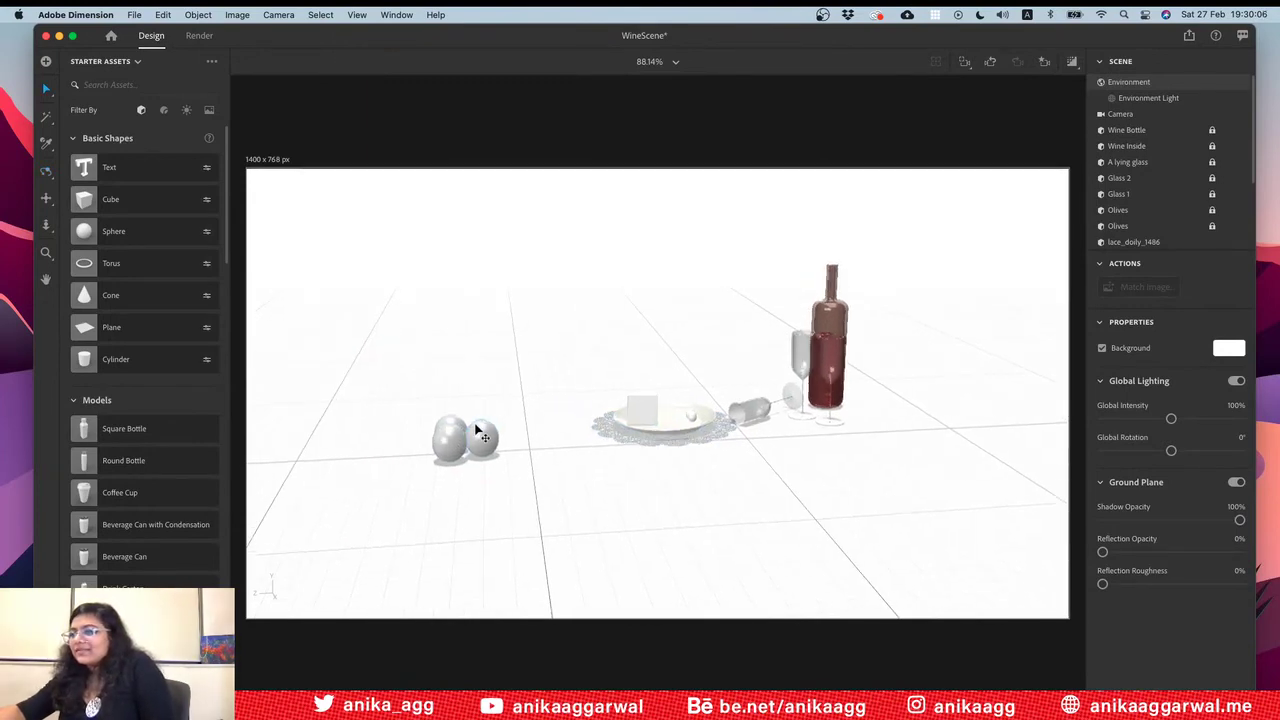
pyautogui.moveTo(454, 409); pyautogui.dragTo(483, 428)
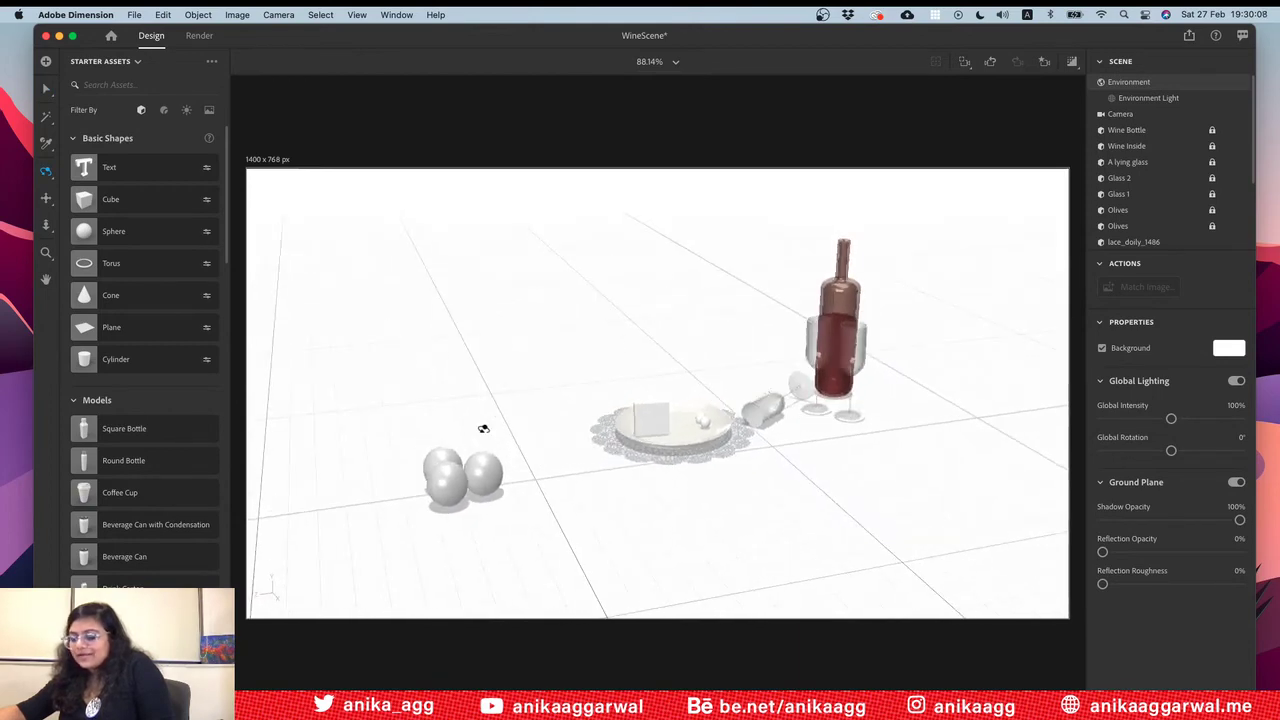
pyautogui.click(420, 520)
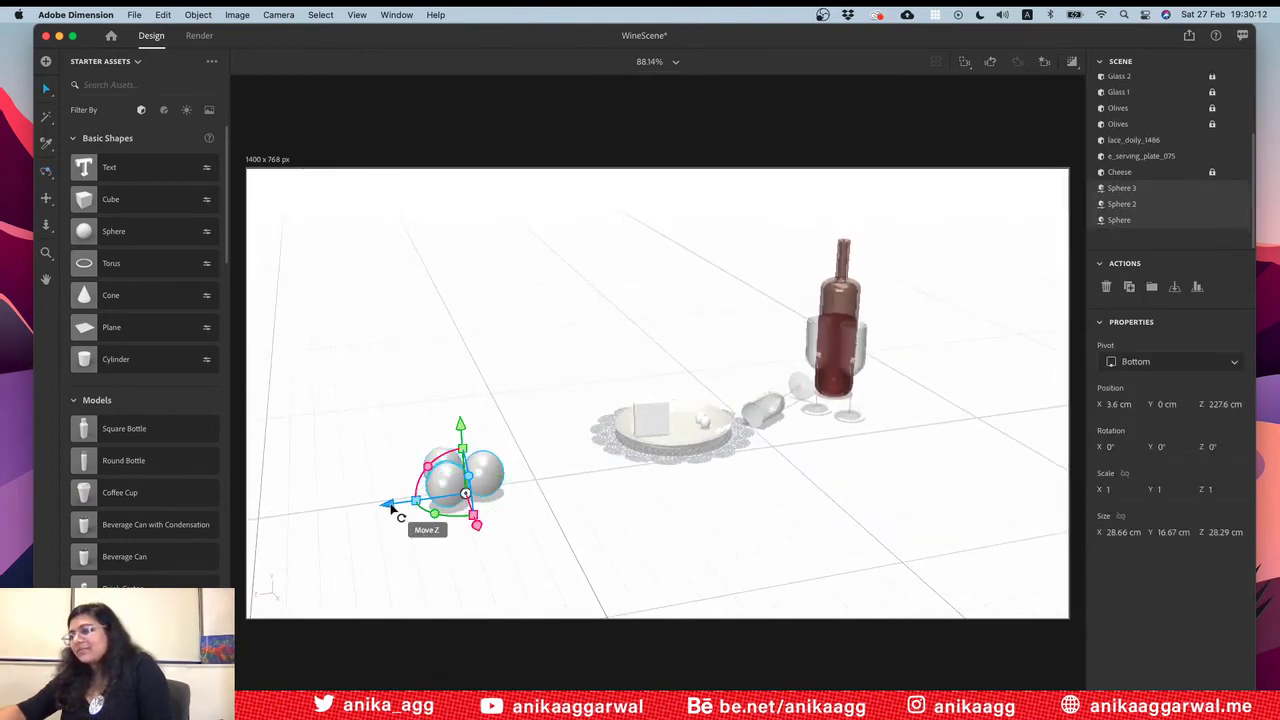
pyautogui.keyDown('alt'); pyautogui.moveTo(392, 508); pyautogui.dragTo(329, 526); pyautogui.keyUp('alt')
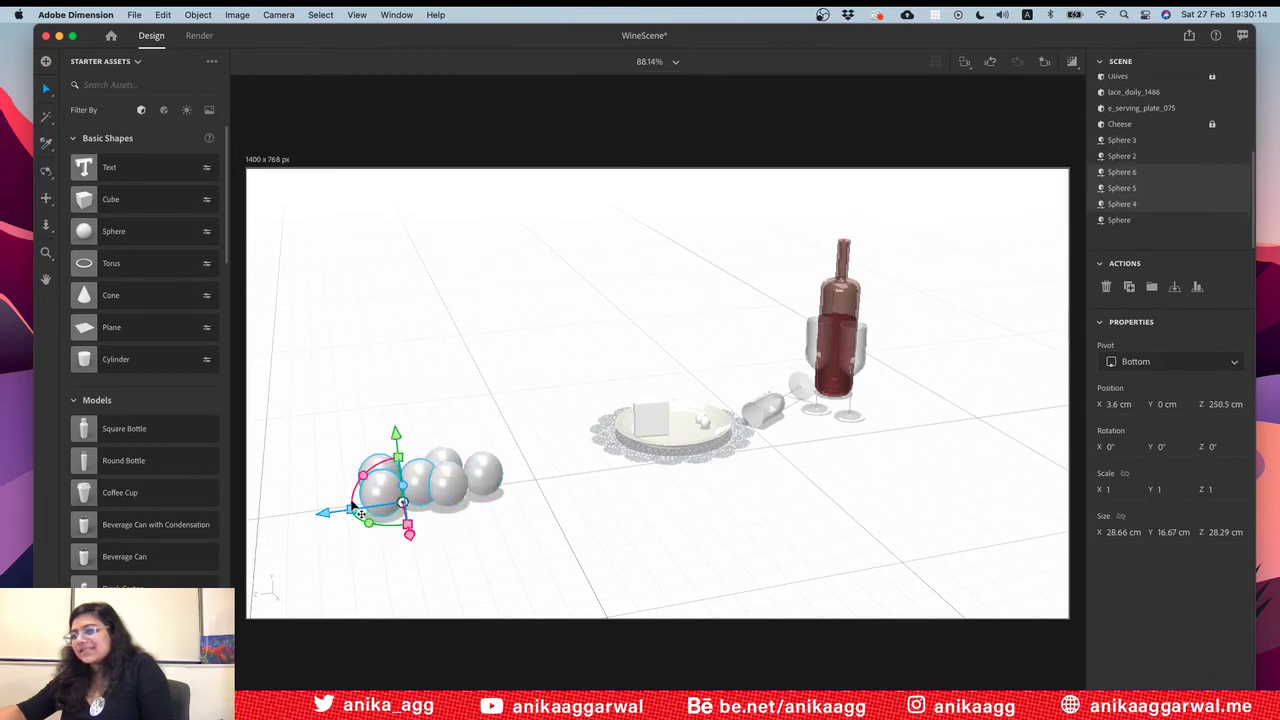
pyautogui.moveTo(362, 475); pyautogui.dragTo(396, 432)
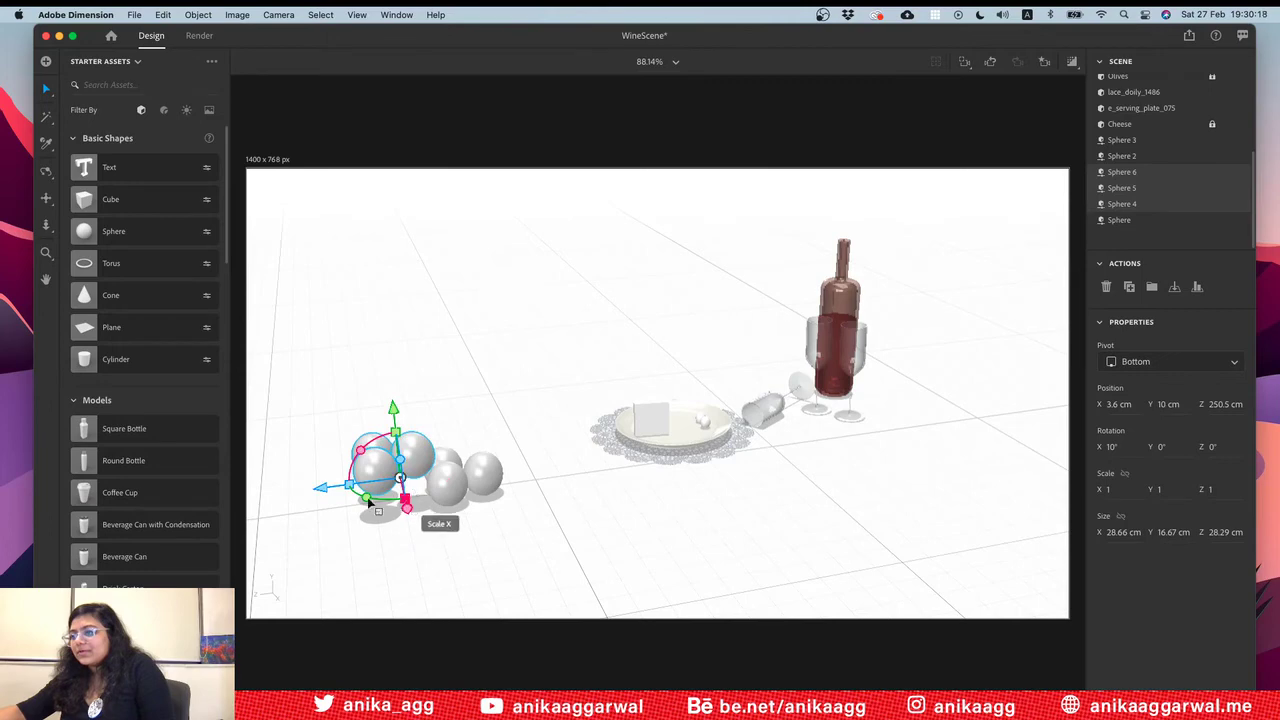
pyautogui.moveTo(330, 490); pyautogui.dragTo(414, 490)
pyautogui.moveTo(482, 418); pyautogui.dragTo(490, 403)
pyautogui.click(521, 524)
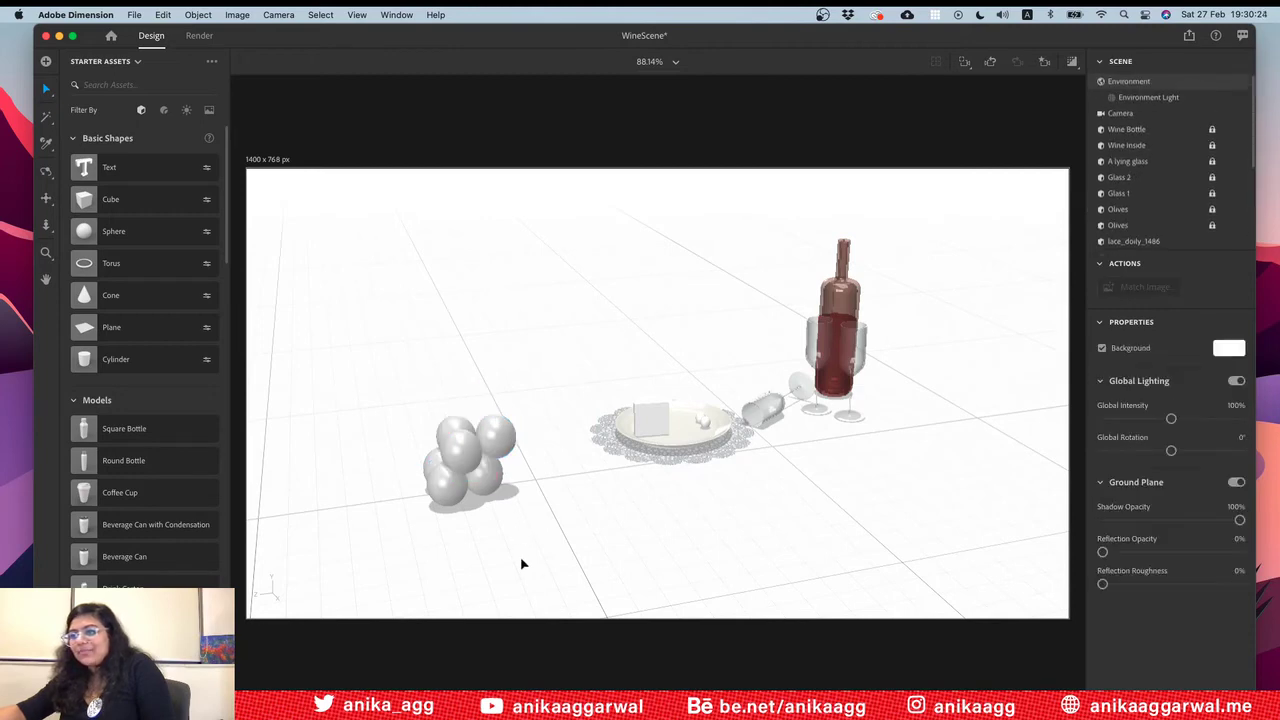
# Step: Copy two more spheres and shift them along depth and sideways into the cluster
pyautogui.click(435, 487)
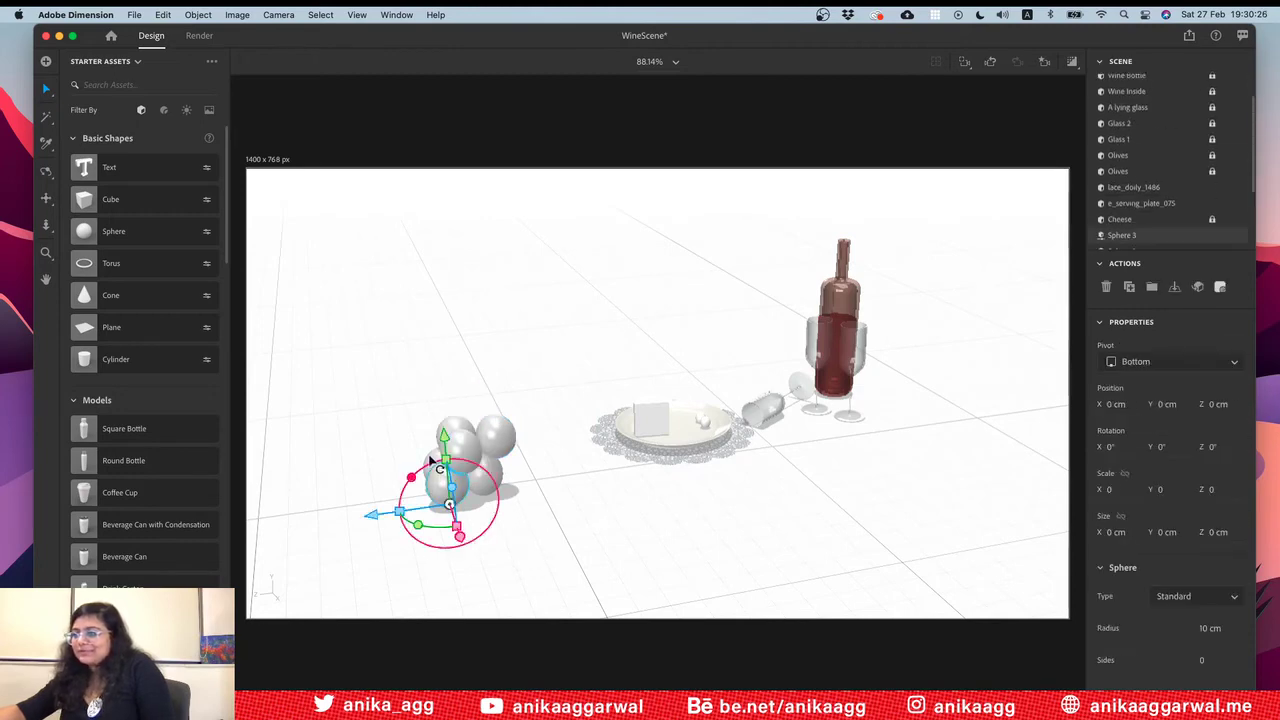
pyautogui.keyDown('shift'); pyautogui.click(432, 462); pyautogui.keyUp('shift')
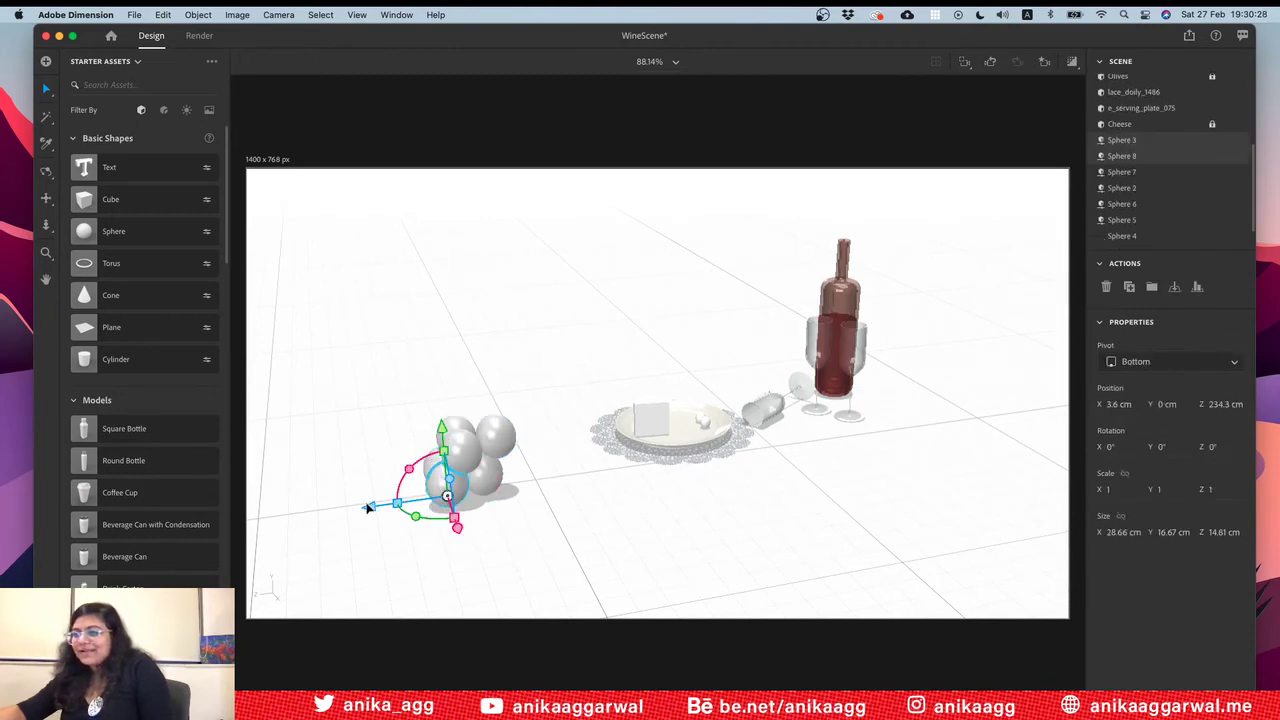
pyautogui.press('cmd+v')
pyautogui.moveTo(364, 506); pyautogui.dragTo(340, 512)
pyautogui.moveTo(426, 538); pyautogui.dragTo(418, 534)
pyautogui.moveTo(348, 516); pyautogui.dragTo(343, 528)
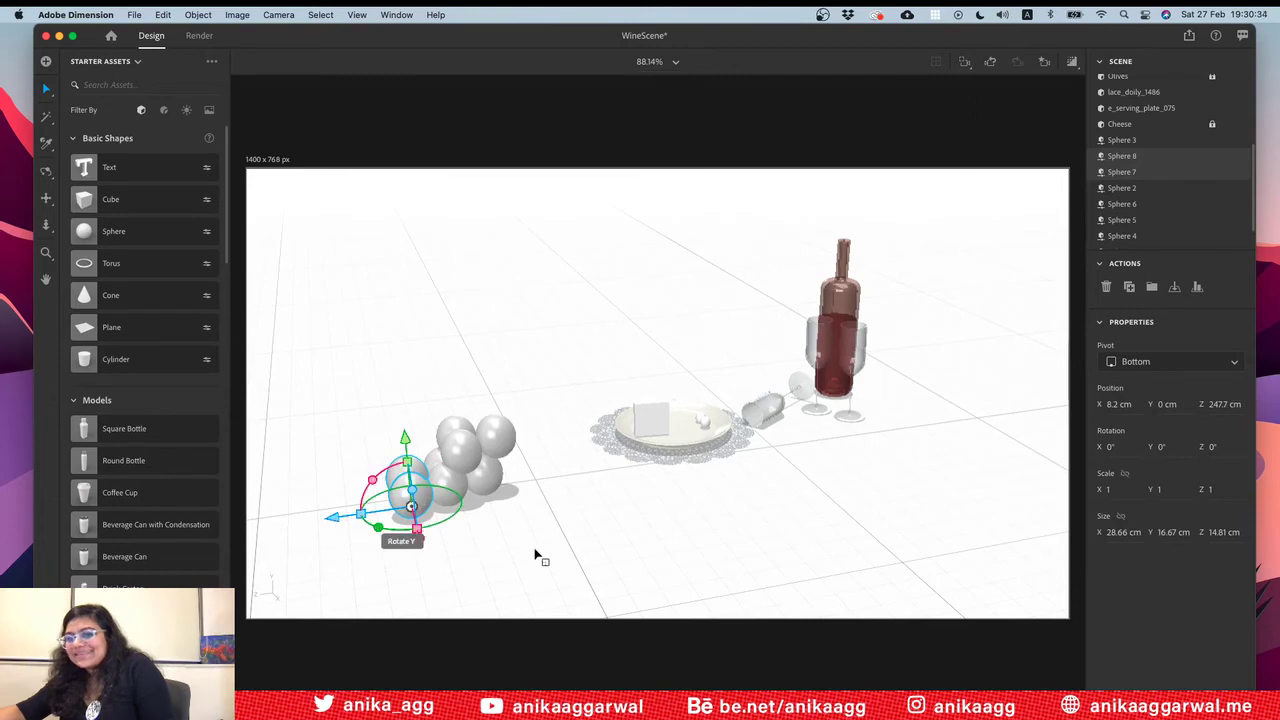
pyautogui.click(536, 554)
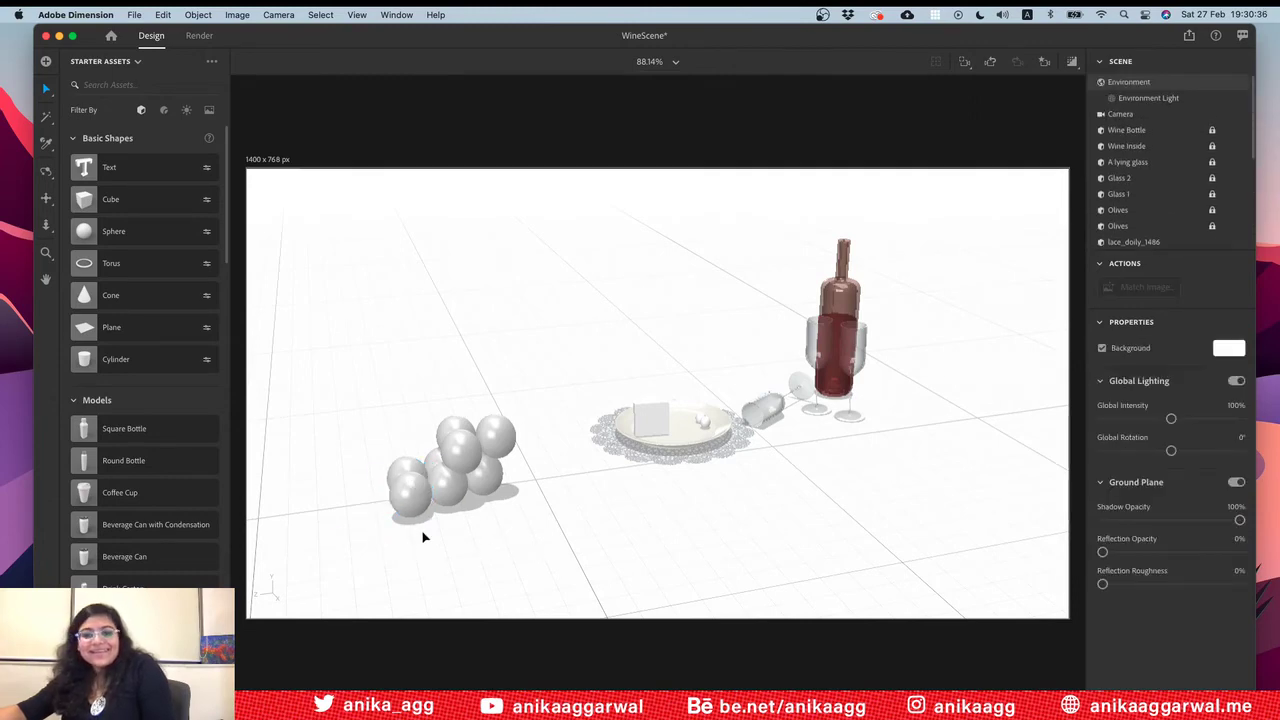
# Step: Orbit around the cluster and try duplicating a sphere, undoing the move
pyautogui.press('1')
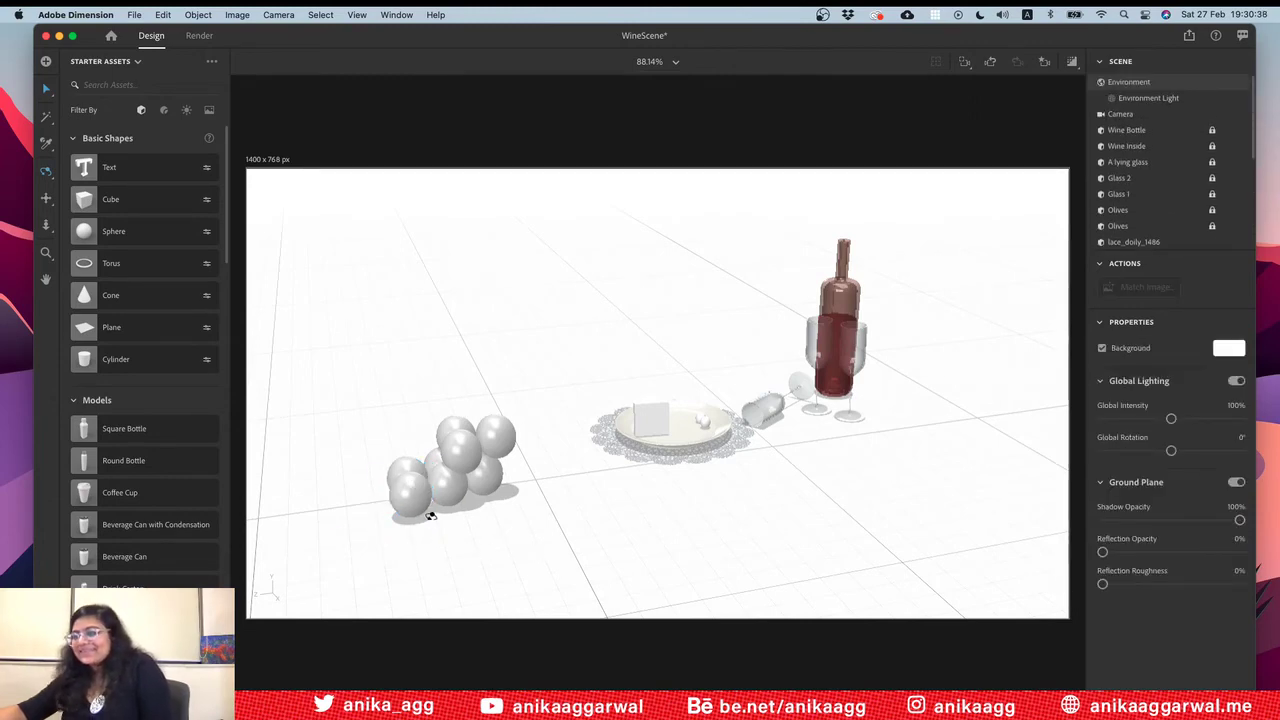
pyautogui.moveTo(429, 514); pyautogui.dragTo(417, 554)
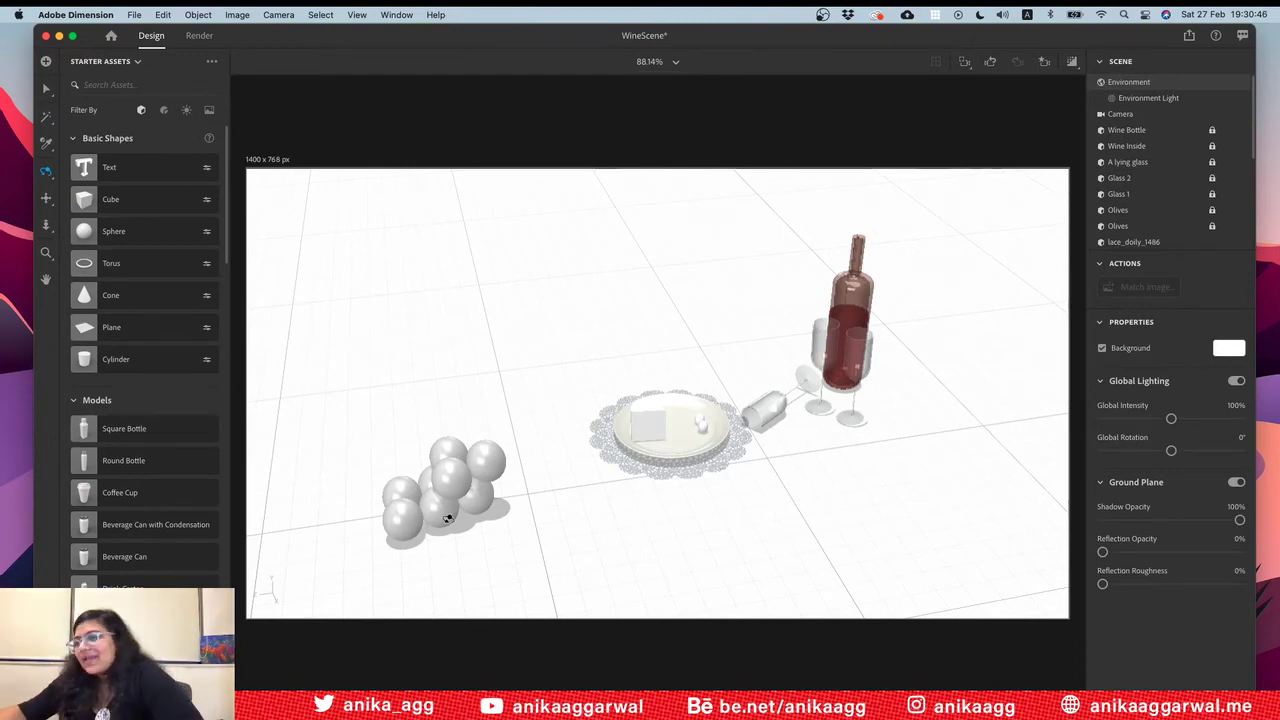
pyautogui.moveTo(449, 516); pyautogui.dragTo(449, 593)
pyautogui.moveTo(484, 532); pyautogui.dragTo(512, 474)
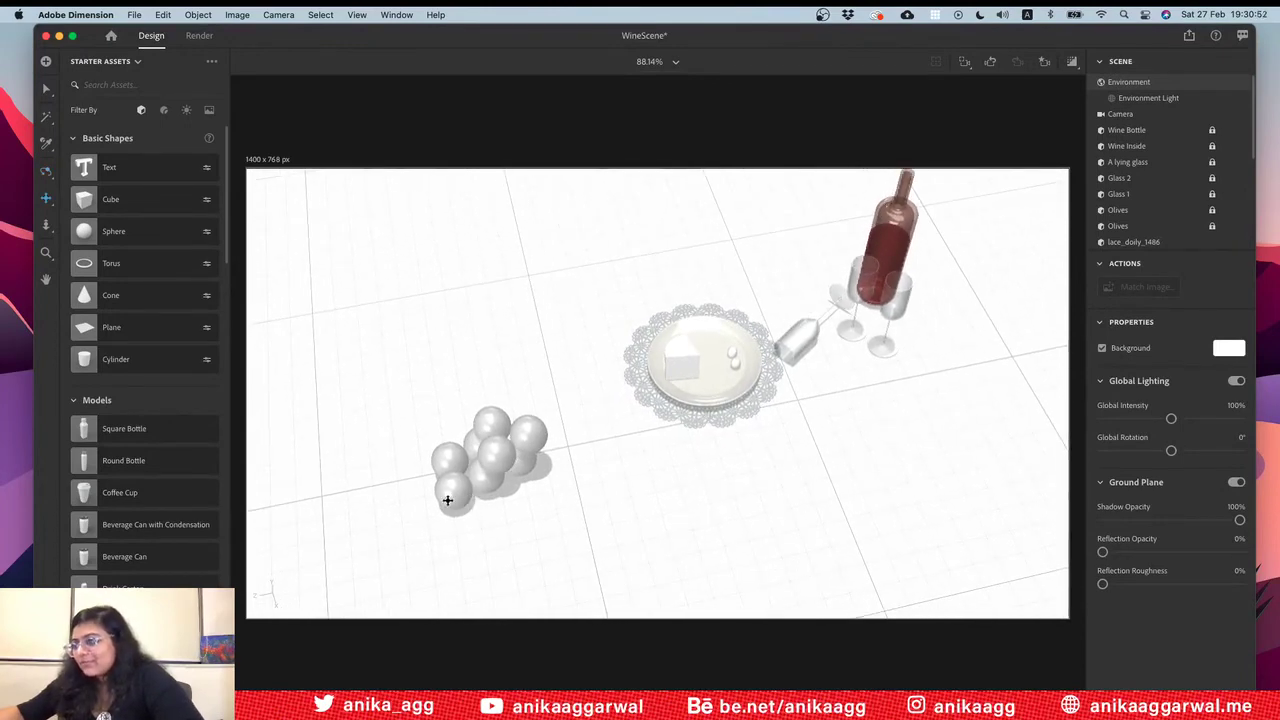
pyautogui.click(462, 497)
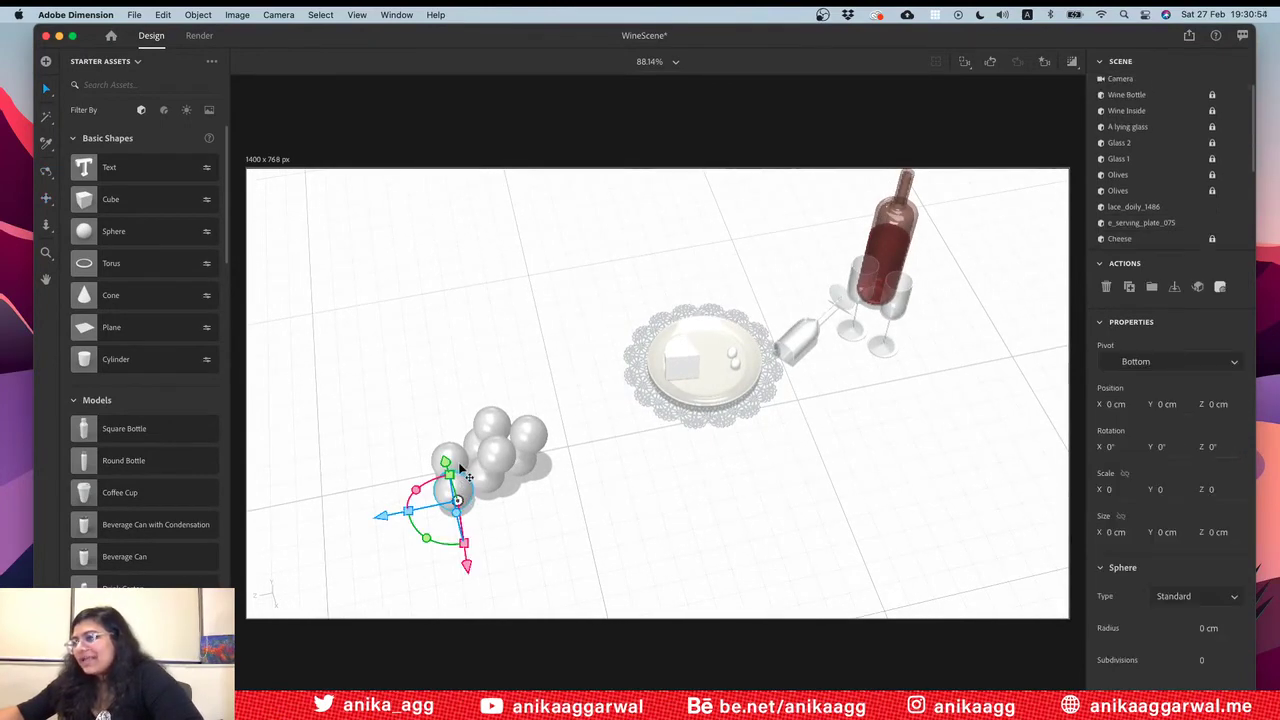
pyautogui.click(531, 514)
pyautogui.press('1')
pyautogui.moveTo(471, 547)
pyautogui.mouseDown()
pyautogui.moveTo(440, 380)
pyautogui.moveTo(523, 409)
pyautogui.moveTo(606, 490)
pyautogui.moveTo(577, 525)
pyautogui.moveTo(486, 491)
pyautogui.moveTo(467, 542)
pyautogui.mouseUp()
pyautogui.click(497, 476)
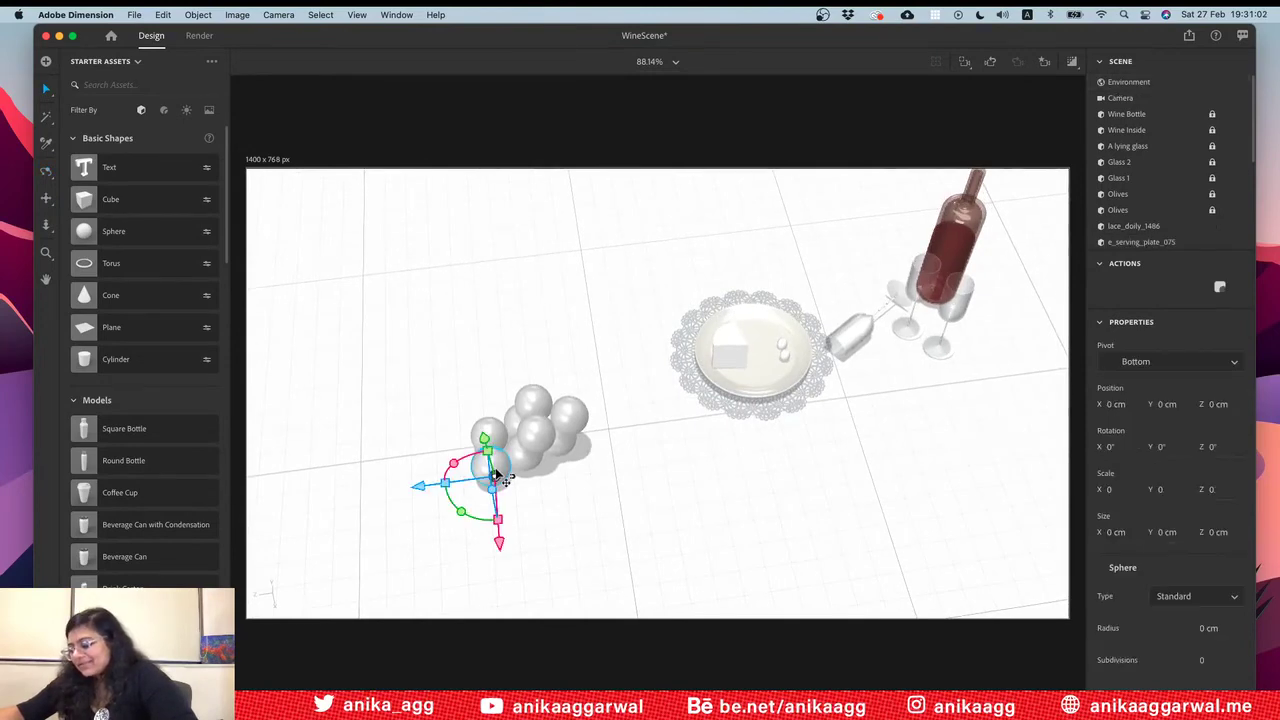
pyautogui.keyDown('alt'); pyautogui.moveTo(423, 488); pyautogui.dragTo(532, 528); pyautogui.keyUp('alt')
pyautogui.press('super+z')
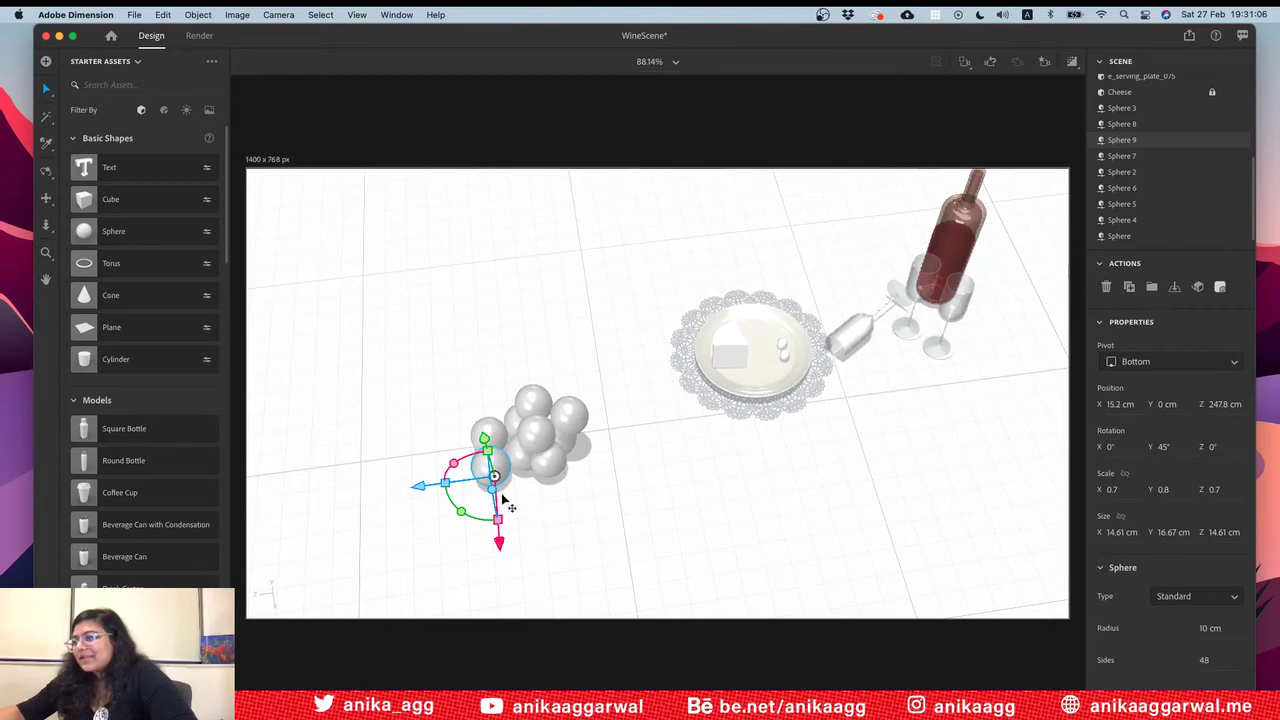
# Step: Shift one sphere sideways and add a copy at the cluster edge along depth
pyautogui.click(562, 449)
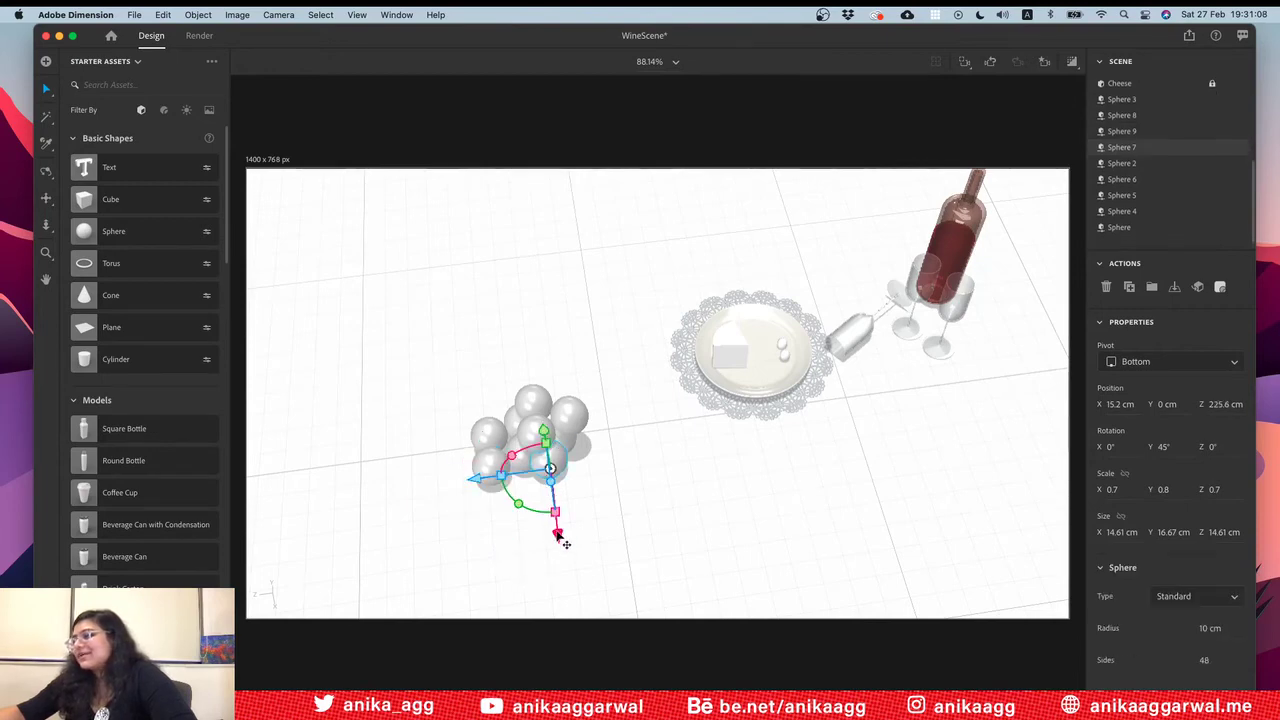
pyautogui.moveTo(557, 541); pyautogui.dragTo(561, 543)
pyautogui.click(666, 480)
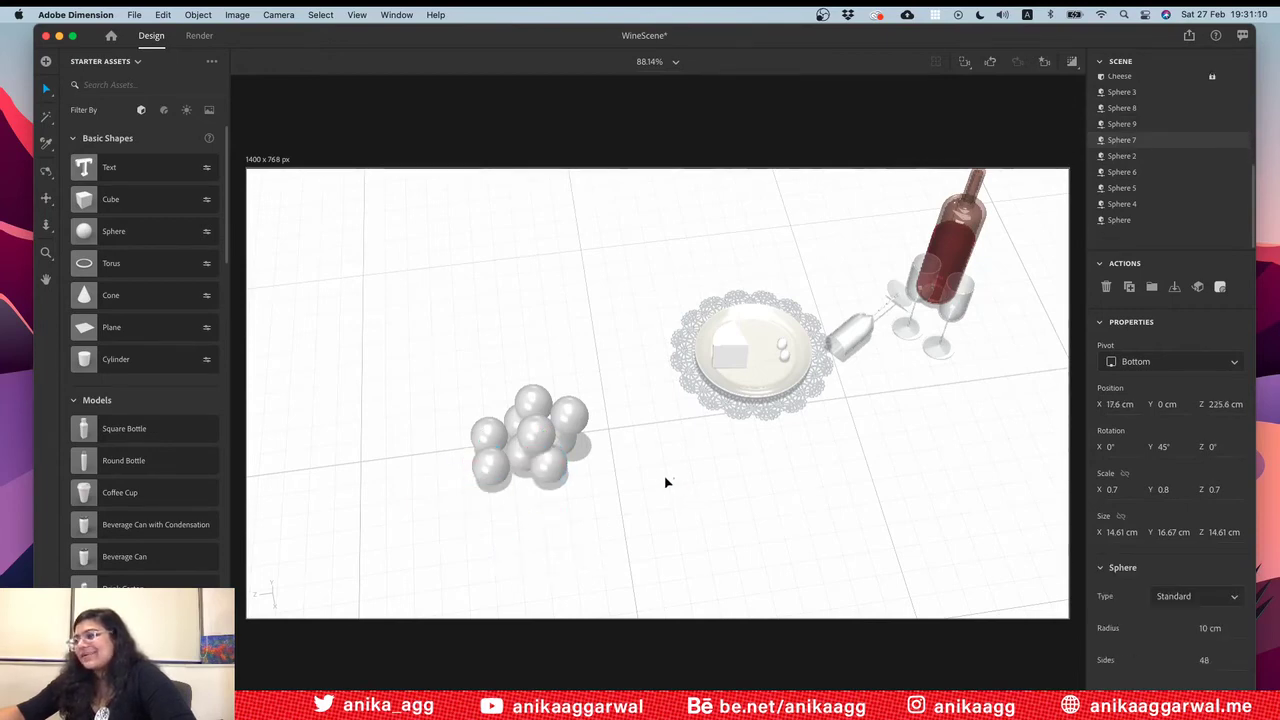
pyautogui.click(556, 462)
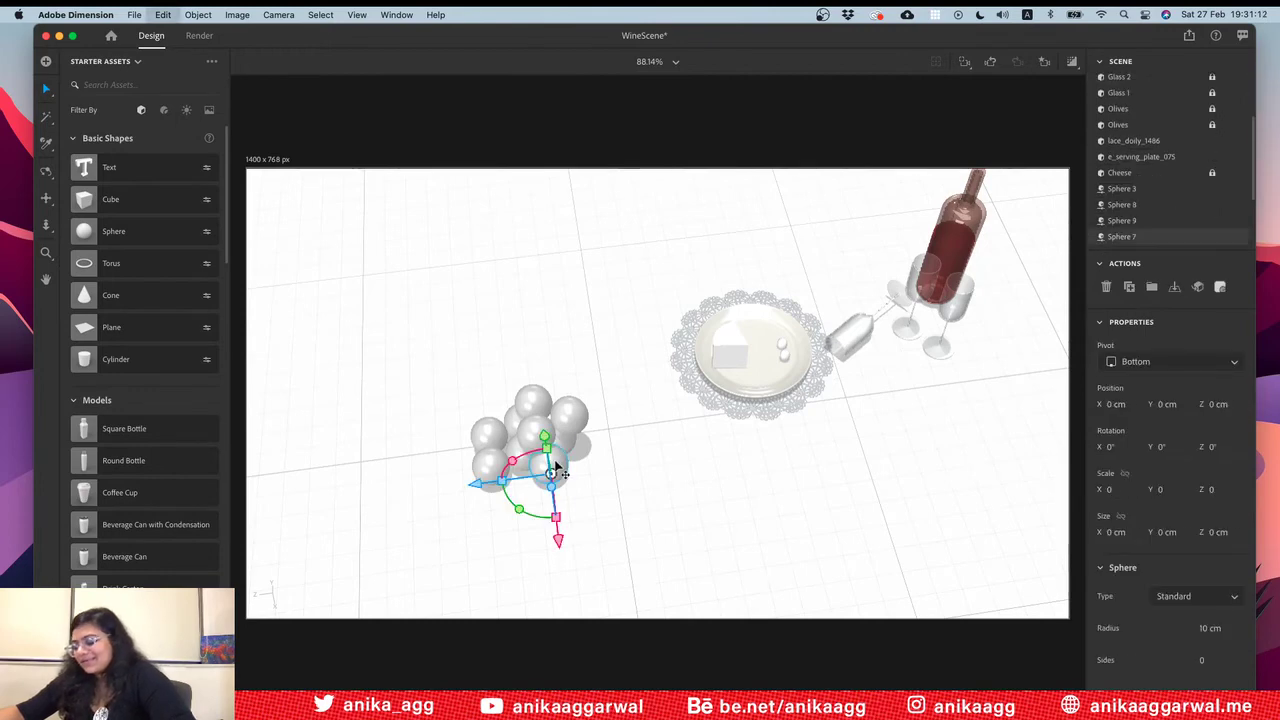
pyautogui.keyDown('alt'); pyautogui.moveTo(470, 483); pyautogui.dragTo(378, 497); pyautogui.keyUp('alt')
pyautogui.moveTo(464, 560); pyautogui.dragTo(462, 530)
pyautogui.moveTo(385, 482); pyautogui.dragTo(391, 480)
pyautogui.click(551, 528)
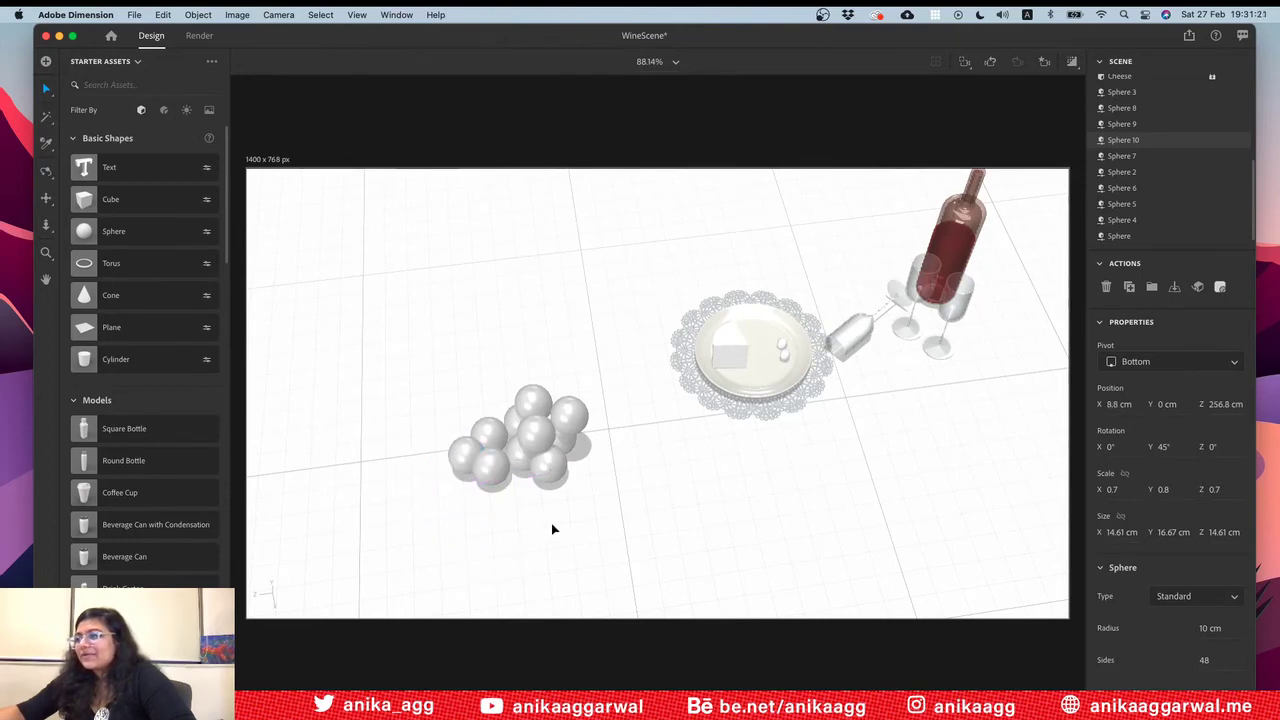
# Step: Add two more sphere copies extending the bunch further along depth, reaching twelve spheres
pyautogui.click(470, 464)
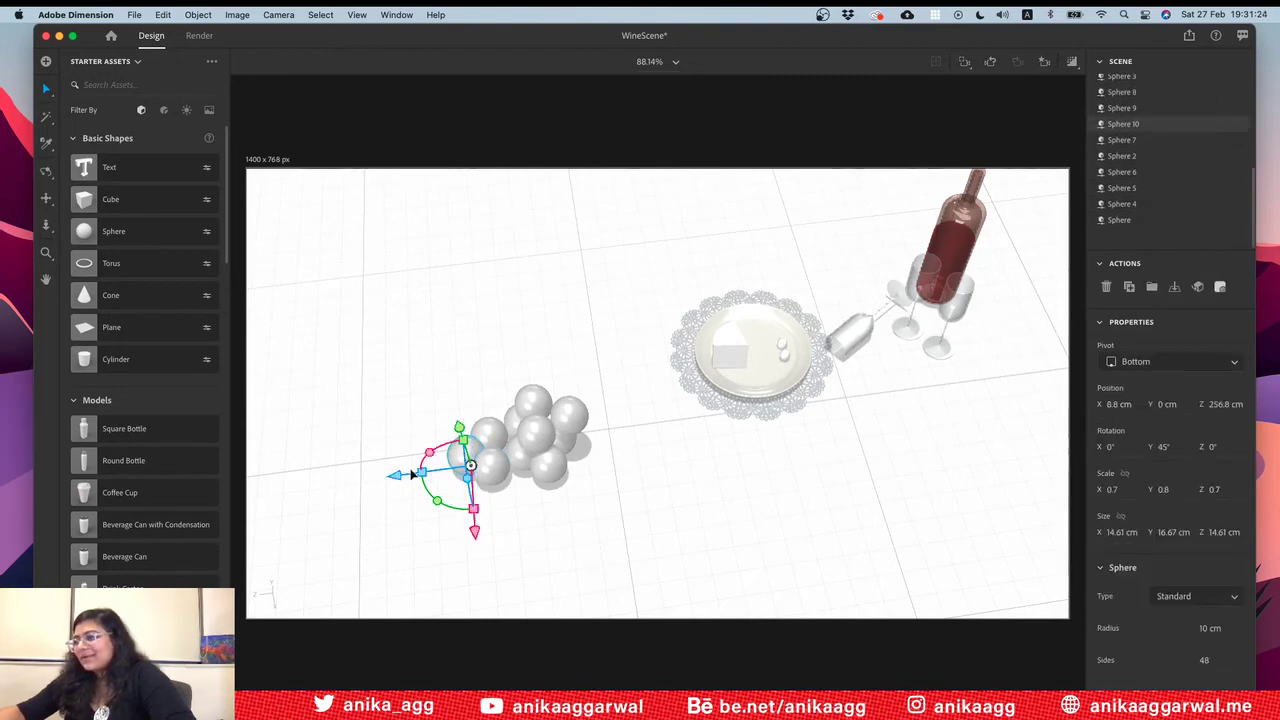
pyautogui.keyDown('alt'); pyautogui.moveTo(411, 476); pyautogui.dragTo(470, 474); pyautogui.keyUp('alt')
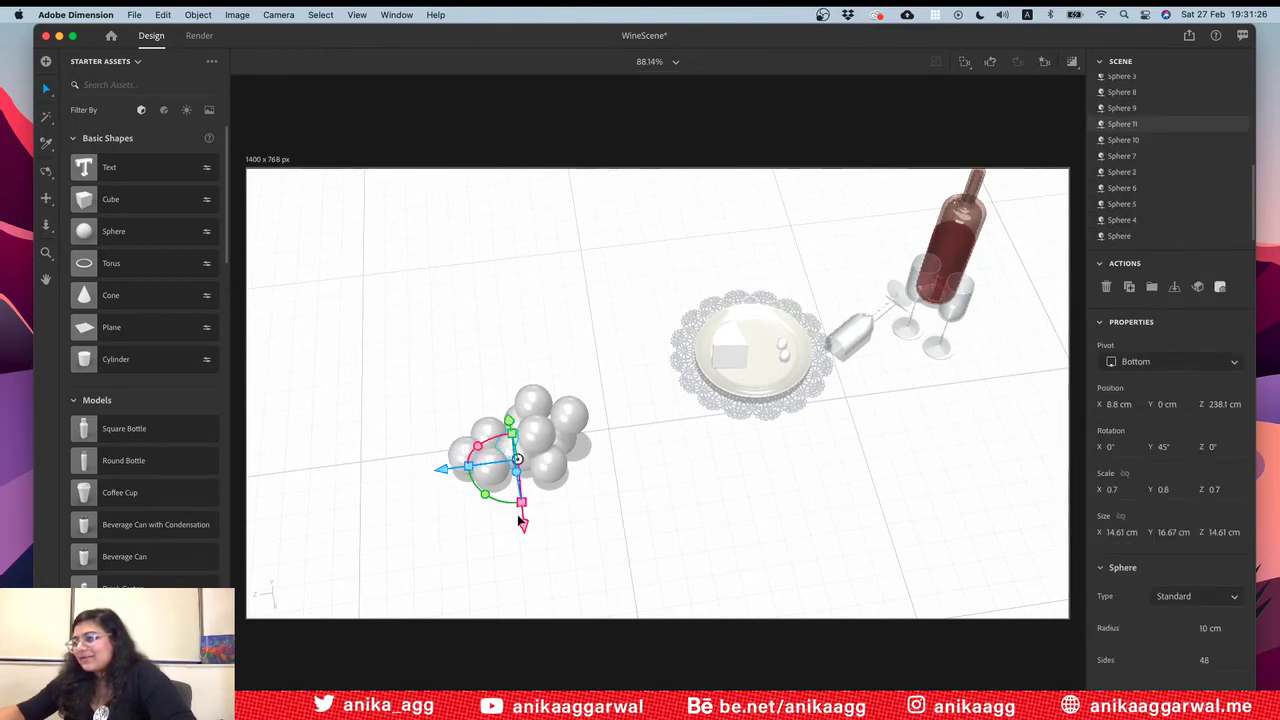
pyautogui.moveTo(523, 537); pyautogui.dragTo(528, 562)
pyautogui.click(626, 512)
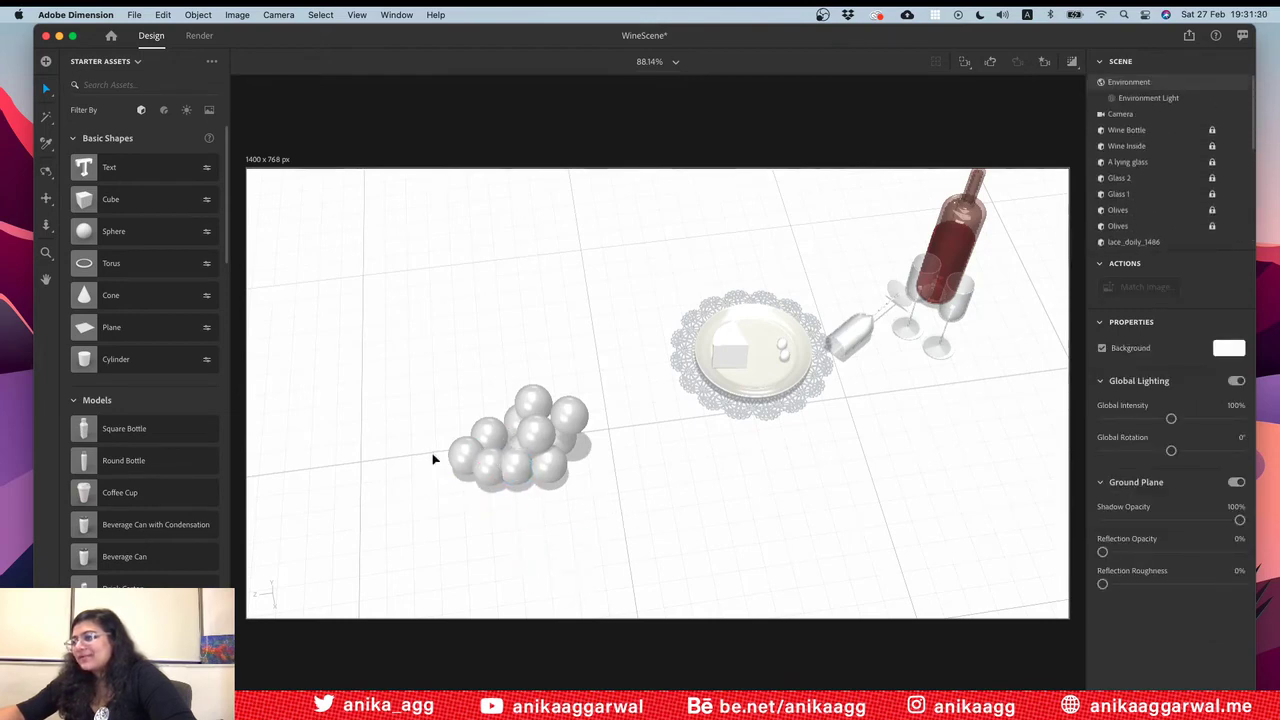
pyautogui.click(470, 467)
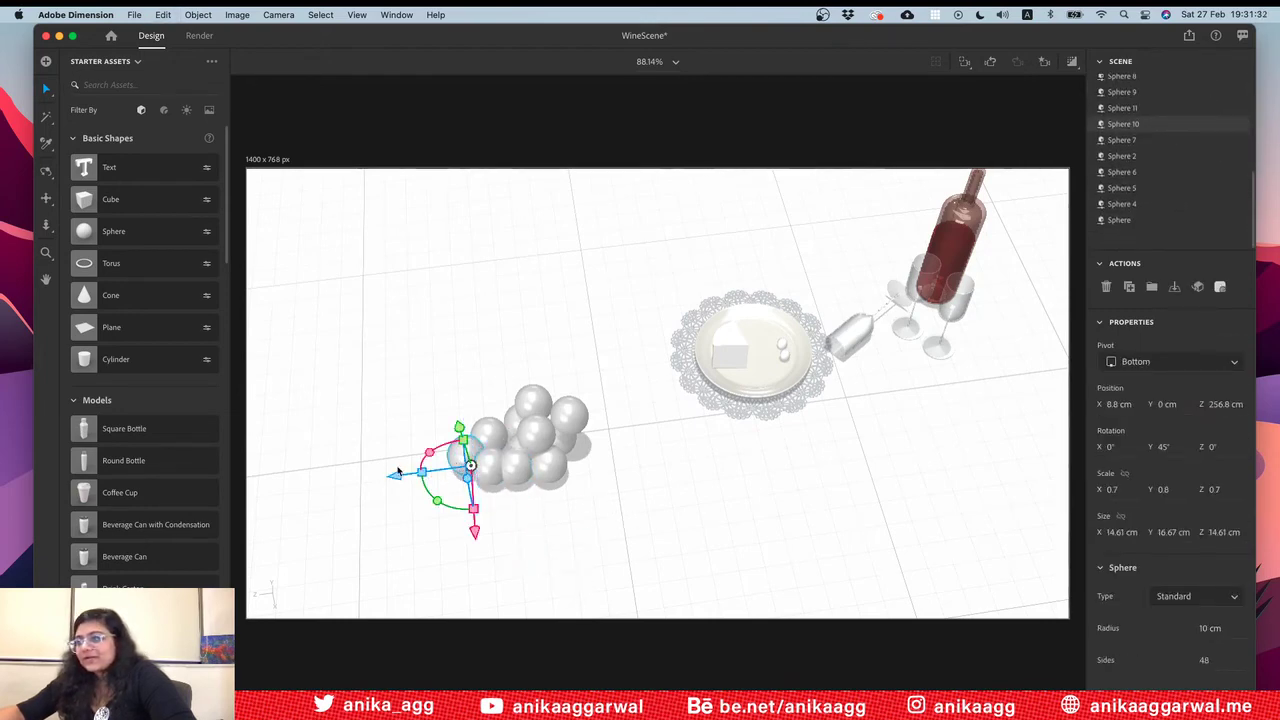
pyautogui.keyDown('alt'); pyautogui.moveTo(390, 480); pyautogui.dragTo(365, 486); pyautogui.keyUp('alt')
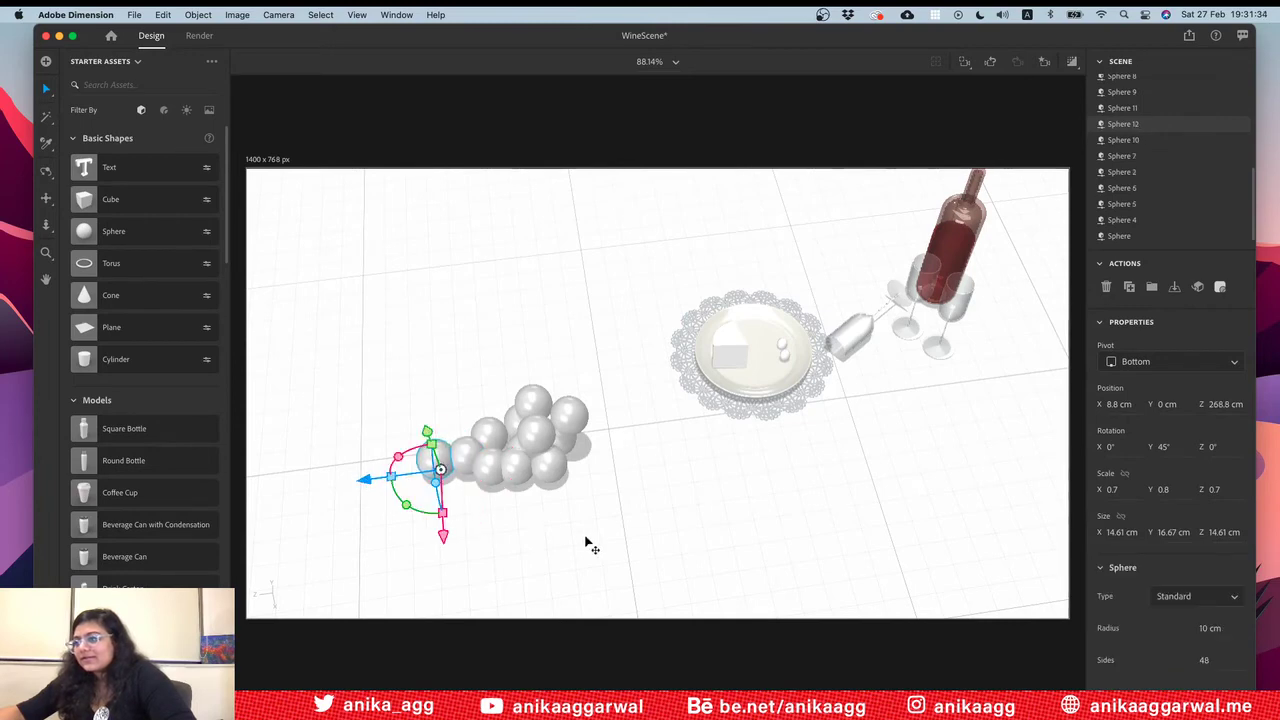
pyautogui.click(574, 531)
pyautogui.press('1')
pyautogui.moveTo(511, 486); pyautogui.dragTo(514, 331)
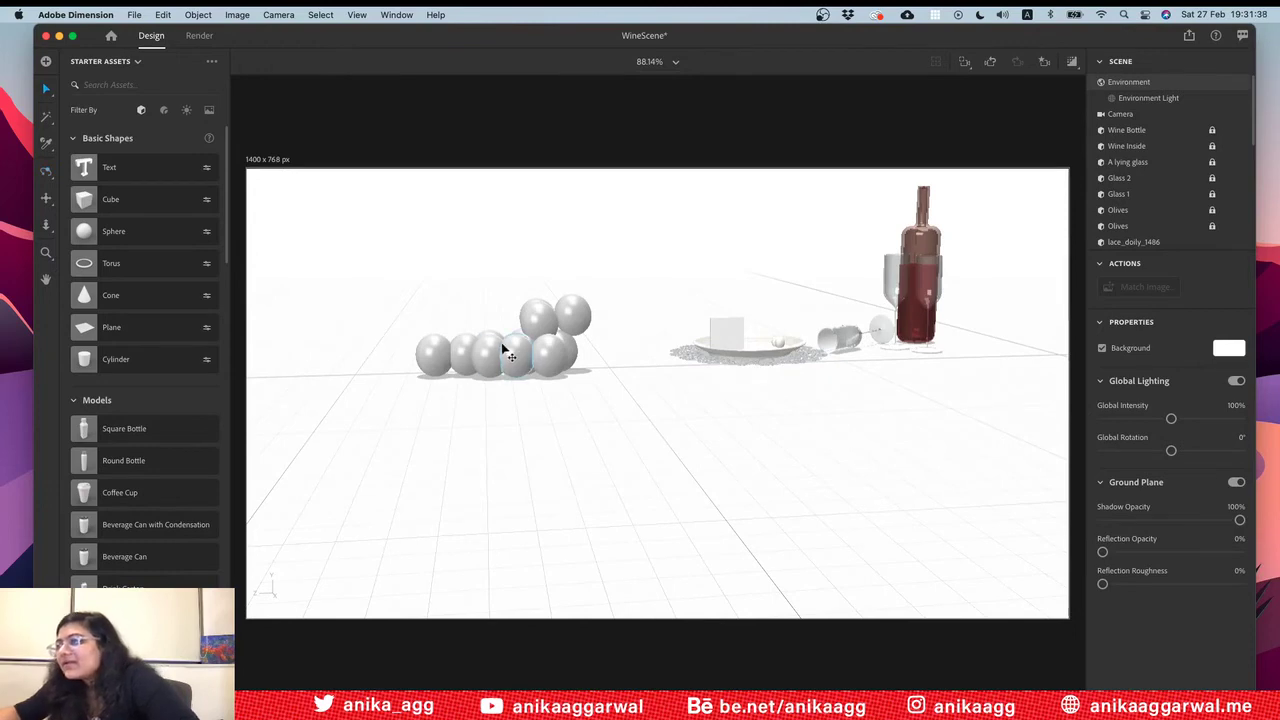
# Step: Lift a sphere copy on top of the cluster and slide it back along depth
pyautogui.click(505, 350)
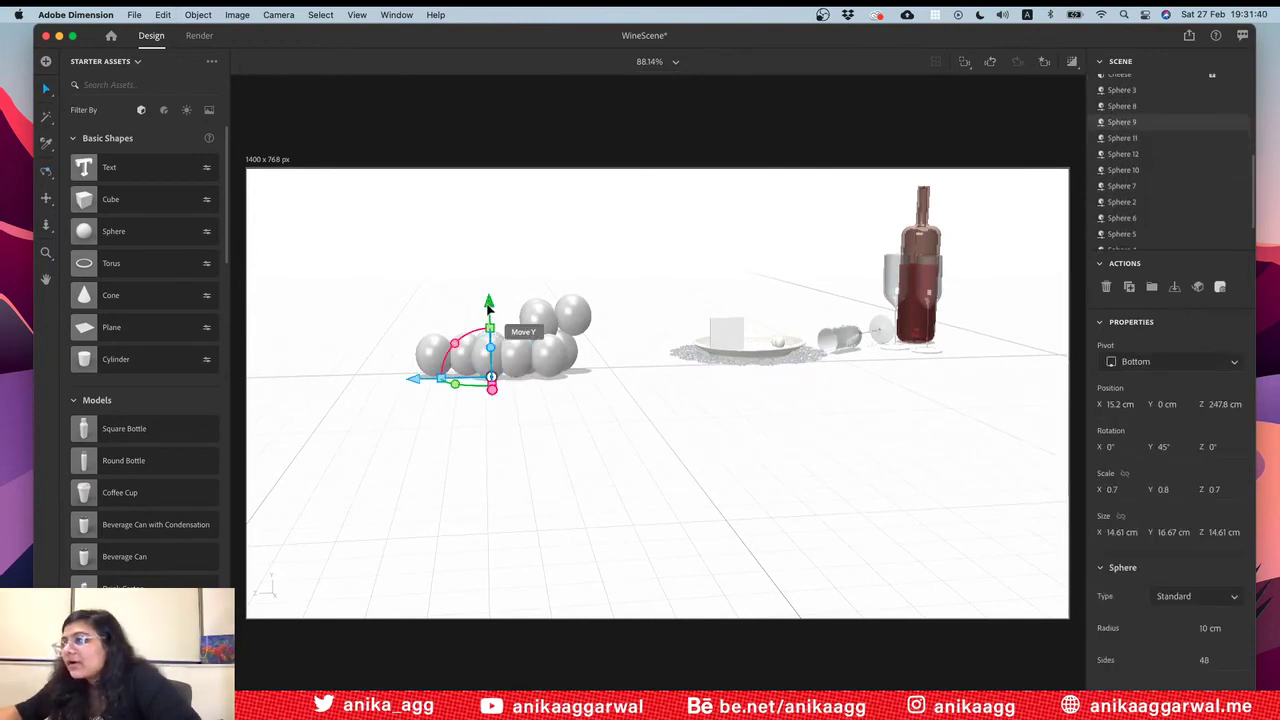
pyautogui.keyDown('alt'); pyautogui.moveTo(489, 309); pyautogui.dragTo(493, 279); pyautogui.keyUp('alt')
pyautogui.click(411, 342)
pyautogui.click(445, 338)
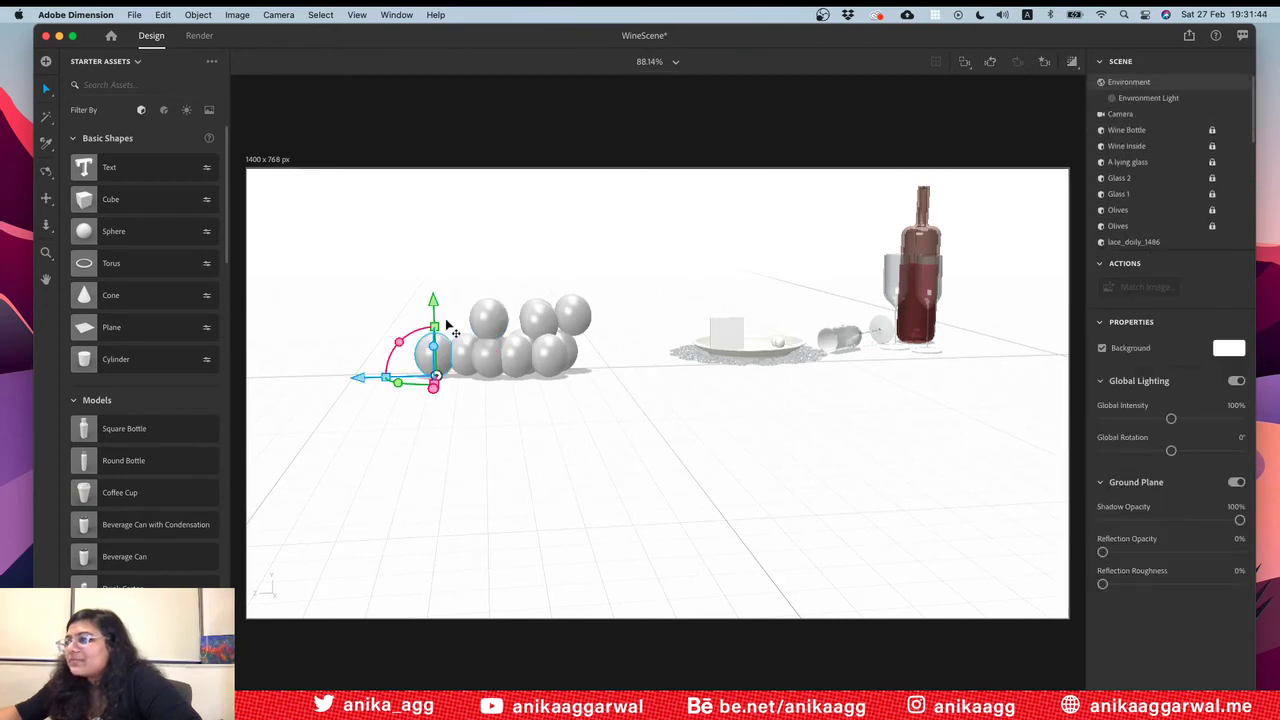
pyautogui.click(472, 328)
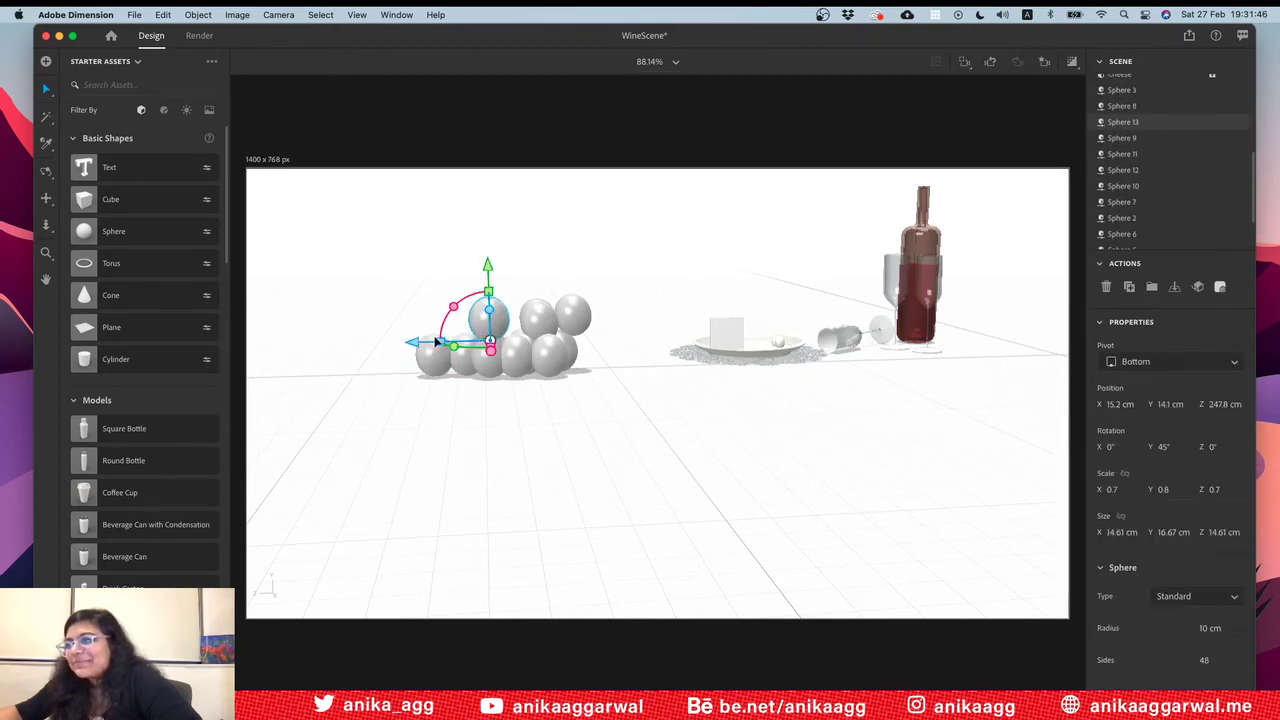
pyautogui.moveTo(418, 344); pyautogui.dragTo(441, 345)
pyautogui.click(554, 446)
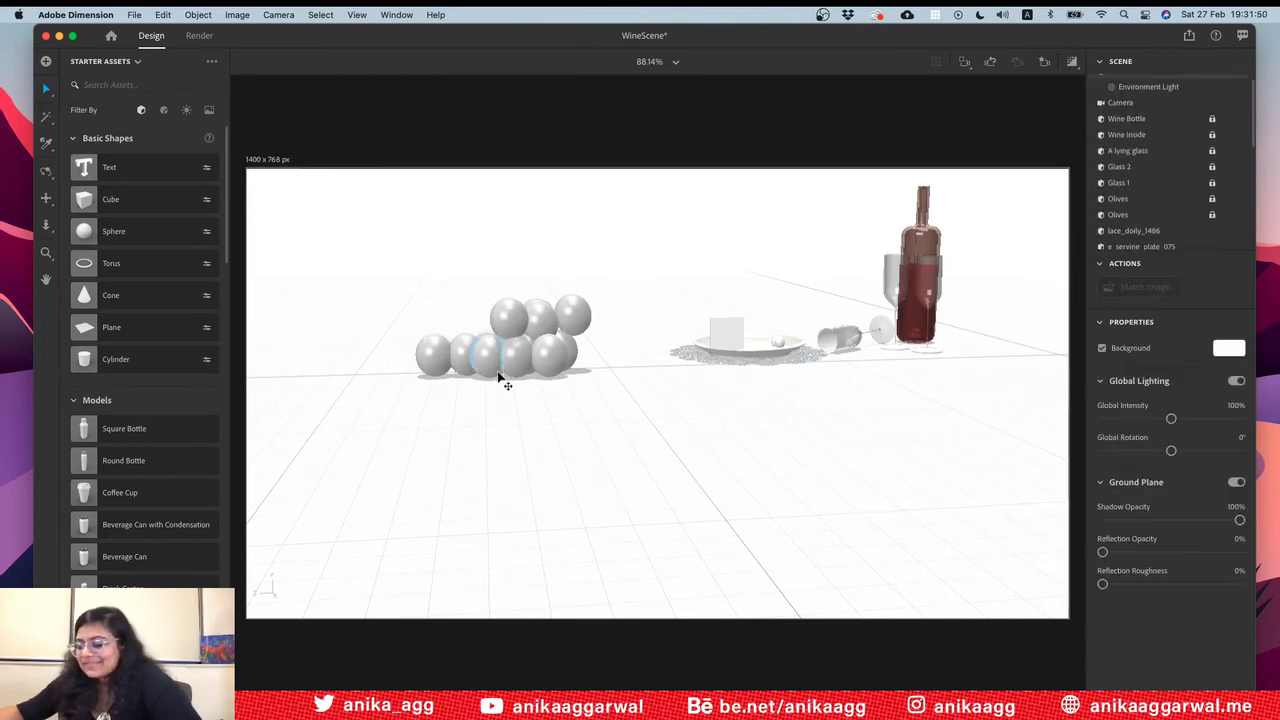
# Step: Copy the top sphere sideways along X to add another grape
pyautogui.press('1')
pyautogui.moveTo(506, 380); pyautogui.dragTo(538, 464)
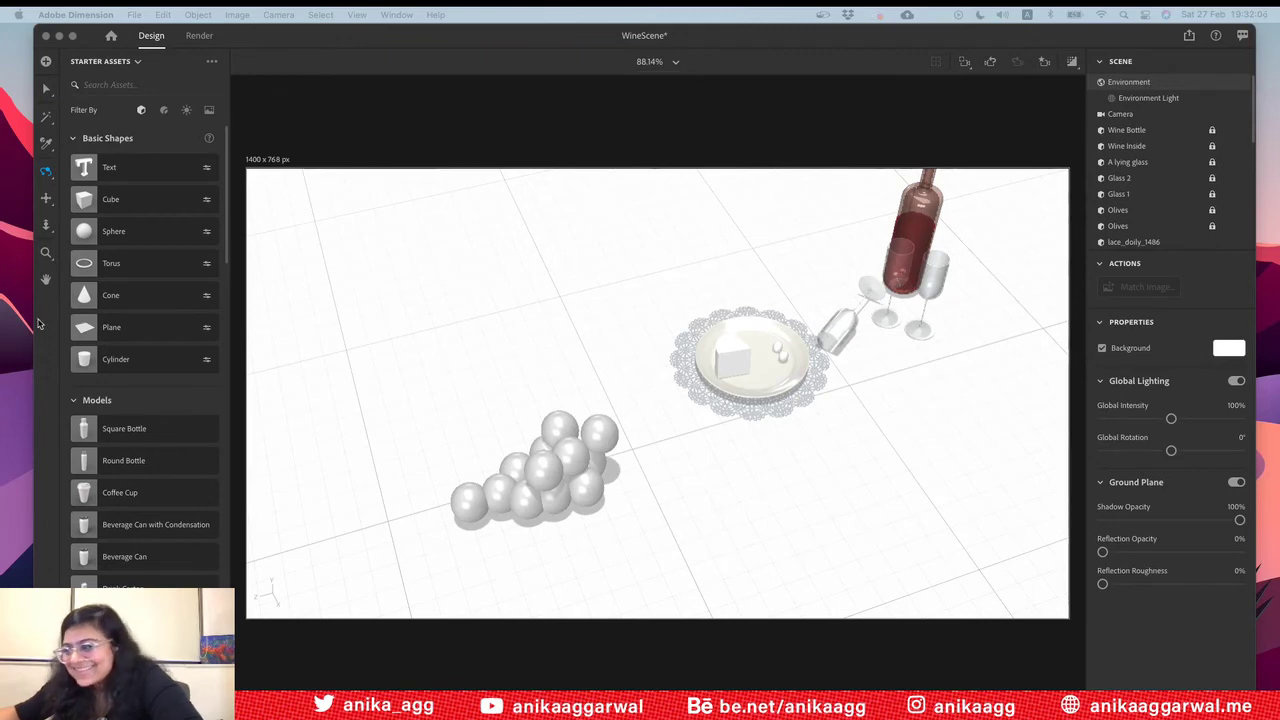
pyautogui.click(557, 500)
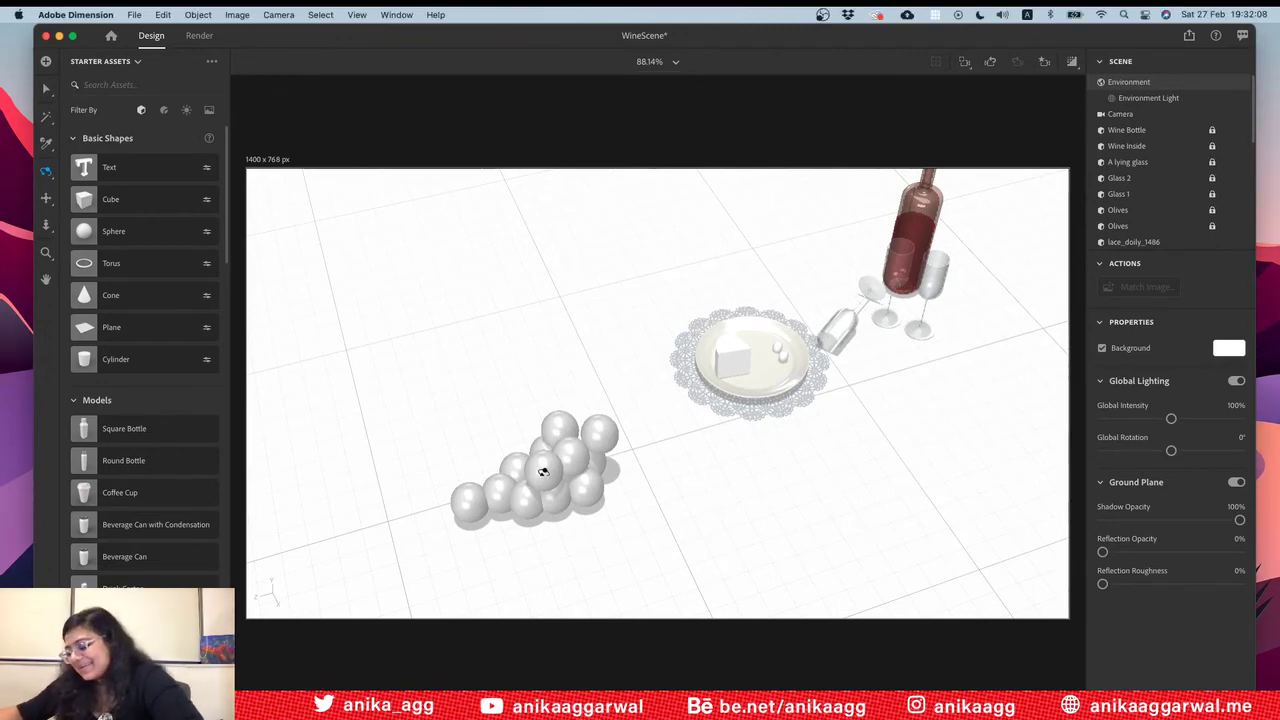
pyautogui.click(548, 480)
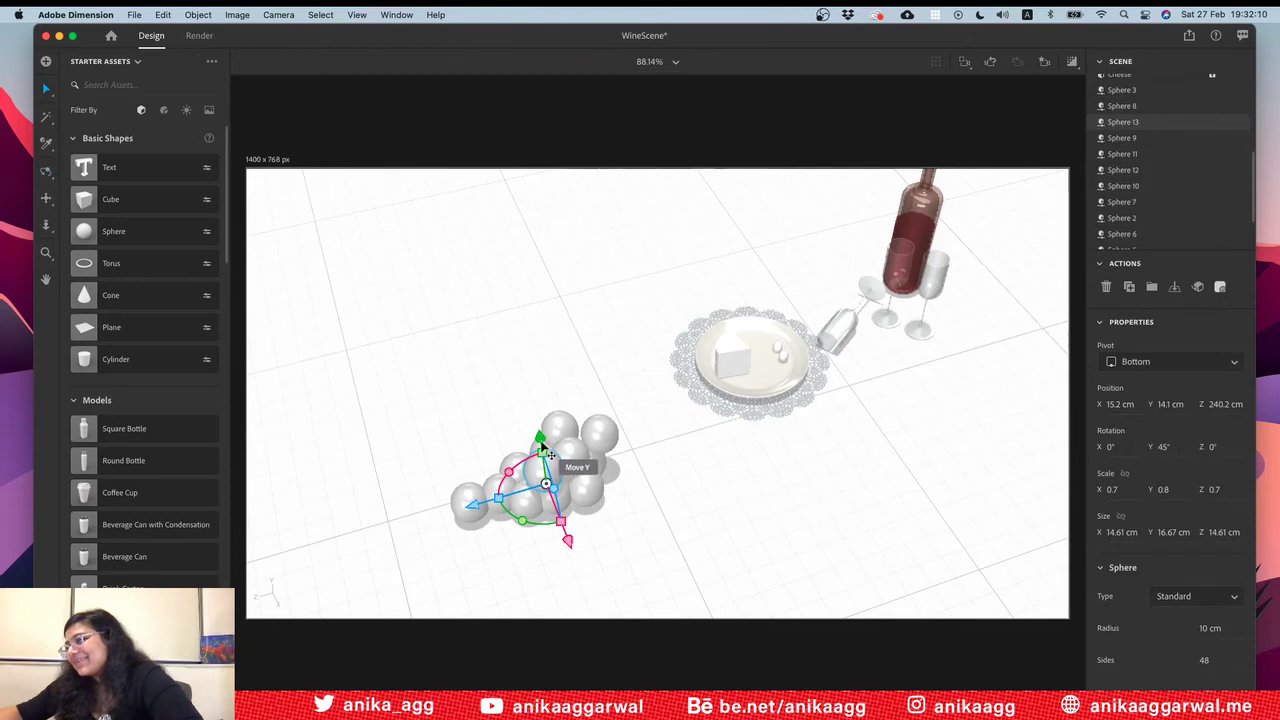
pyautogui.click(654, 534)
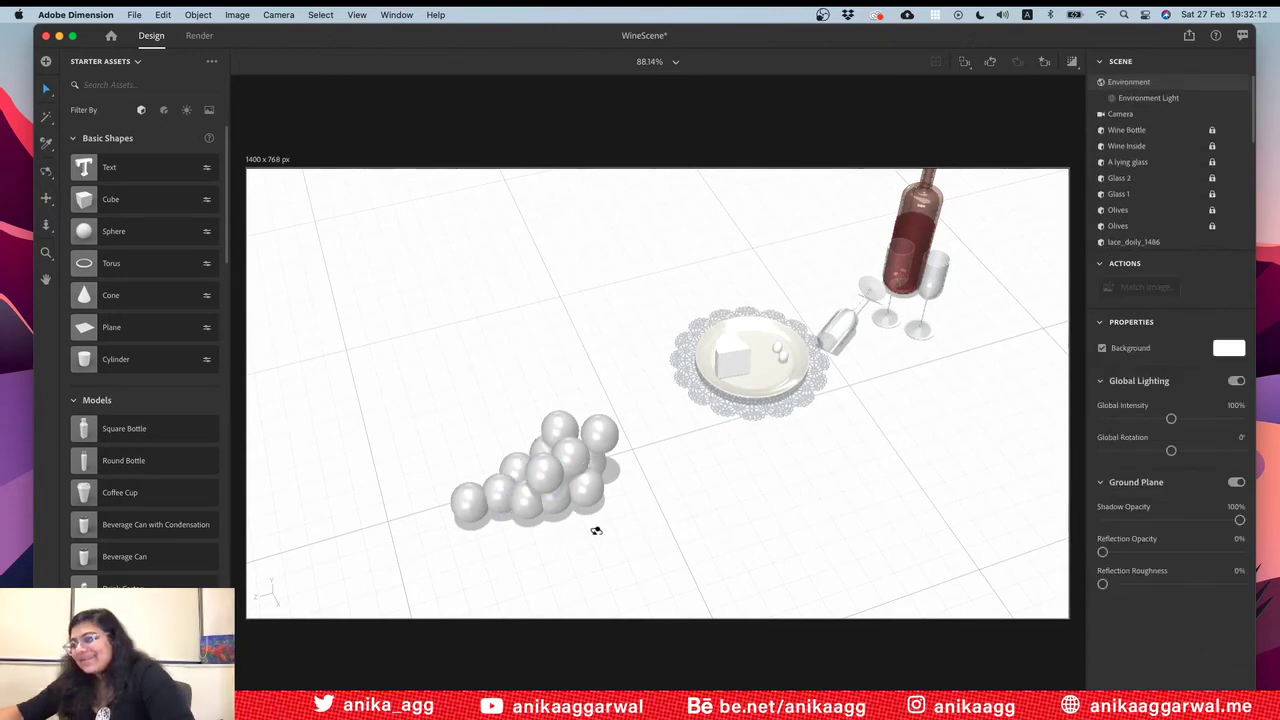
pyautogui.press('1')
pyautogui.moveTo(594, 526); pyautogui.dragTo(628, 437)
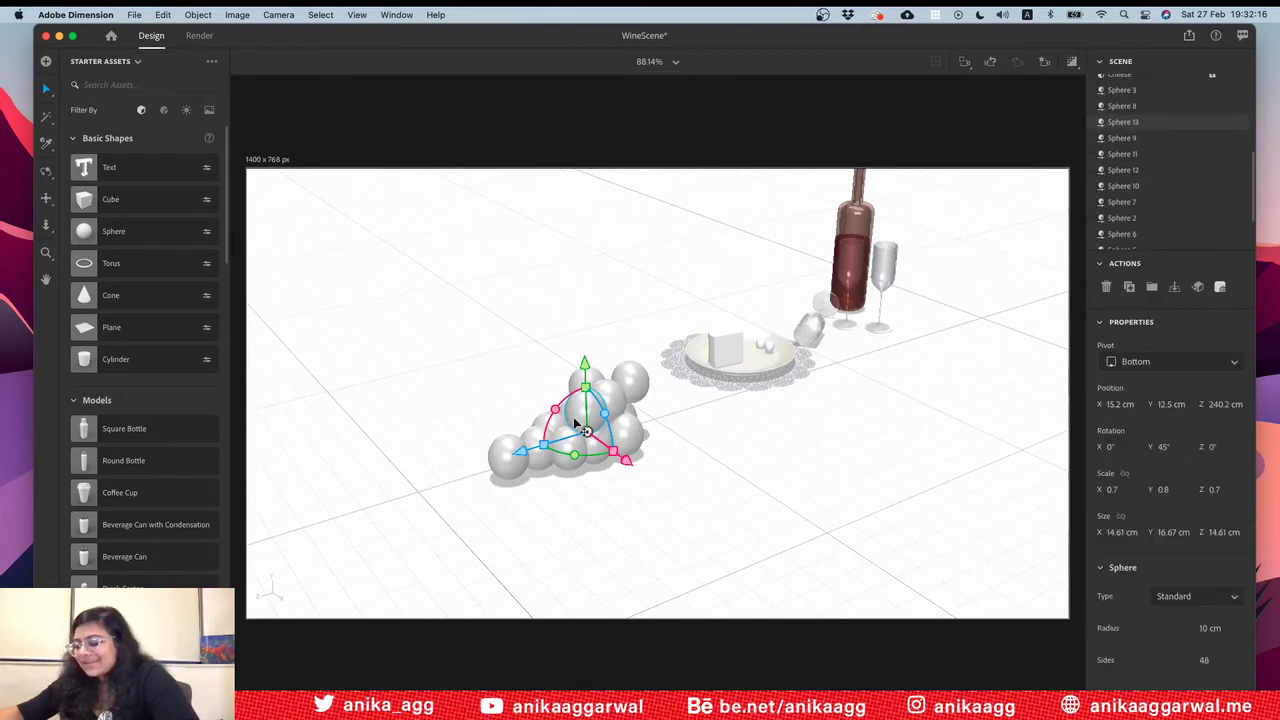
pyautogui.keyDown('alt'); pyautogui.moveTo(628, 462); pyautogui.dragTo(516, 428); pyautogui.keyUp('alt')
pyautogui.click(657, 500)
# Step: Copy another top sphere and nudge a neighbouring sphere along X and depth
pyautogui.press('1')
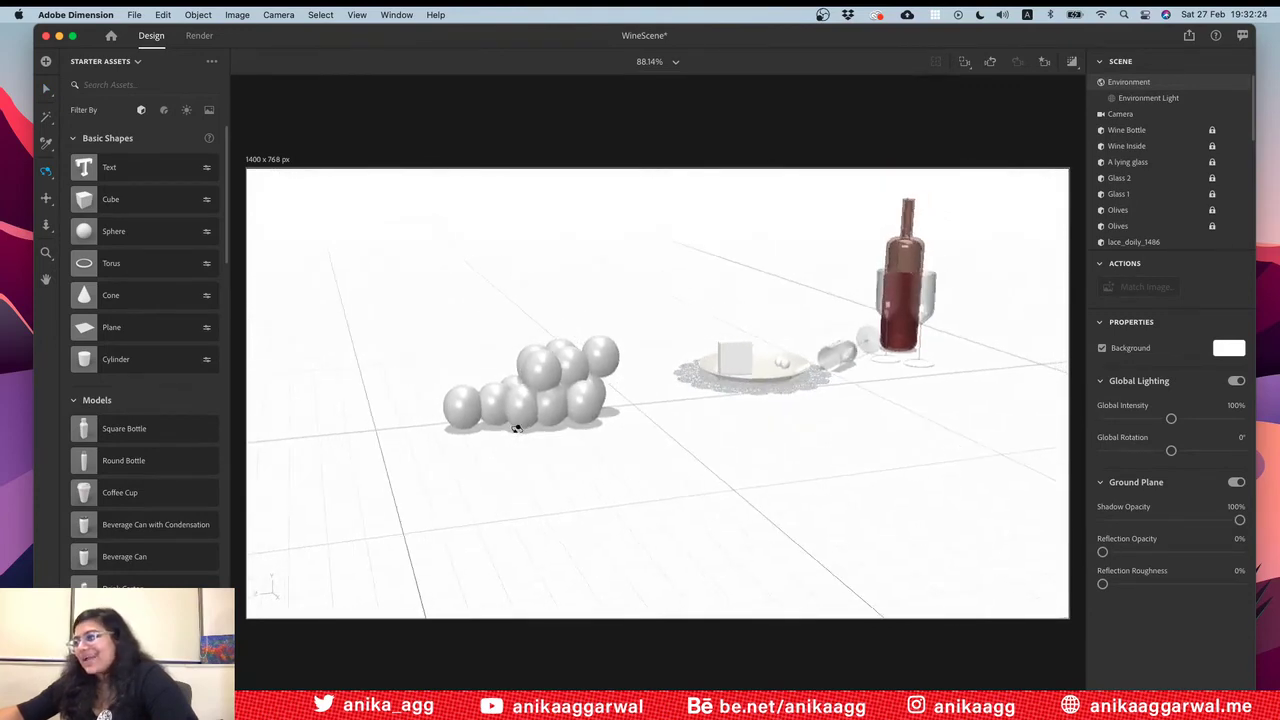
pyautogui.click(541, 378)
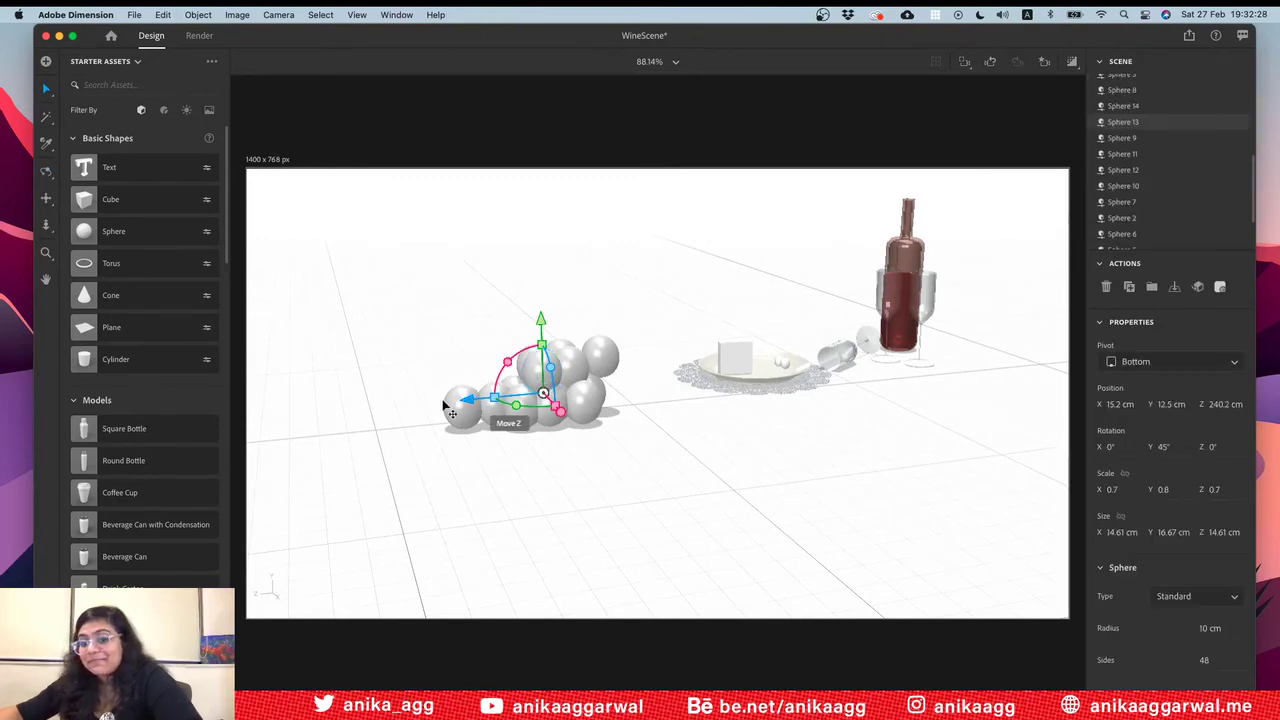
pyautogui.keyDown('alt'); pyautogui.moveTo(444, 403); pyautogui.dragTo(432, 405); pyautogui.keyUp('alt')
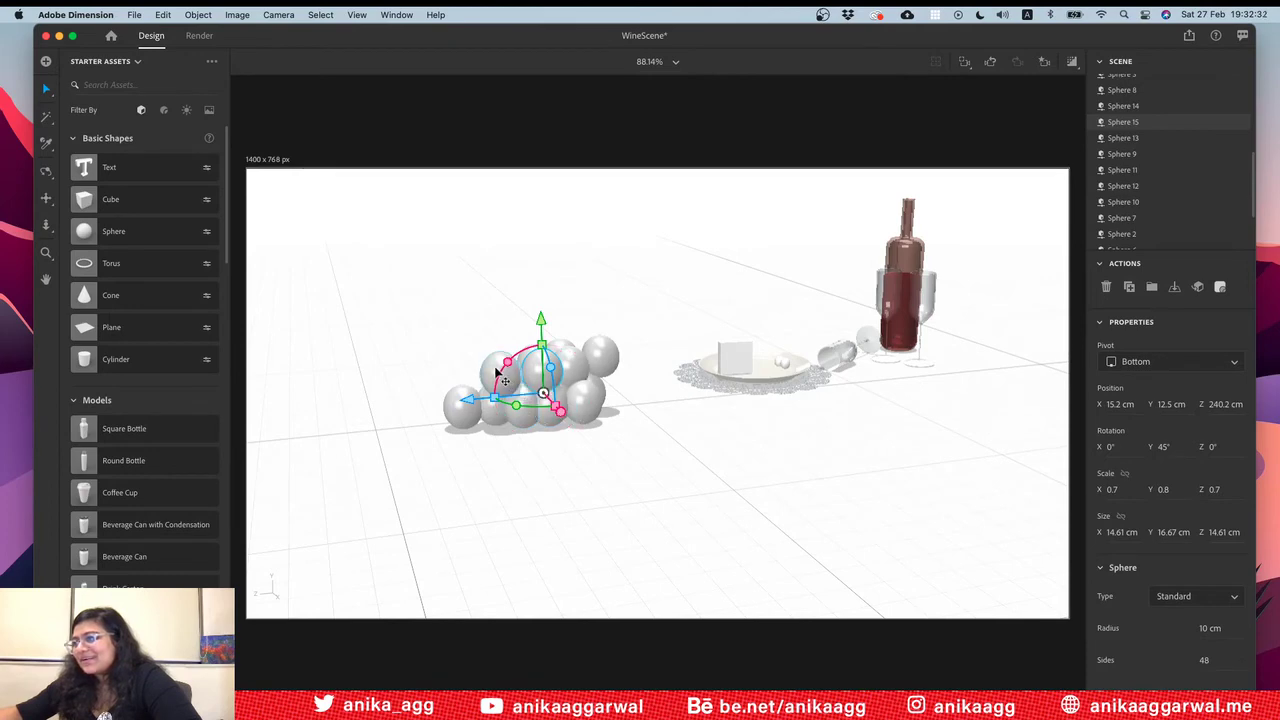
pyautogui.click(524, 428)
pyautogui.moveTo(516, 414); pyautogui.dragTo(524, 426)
pyautogui.moveTo(424, 398); pyautogui.dragTo(432, 400)
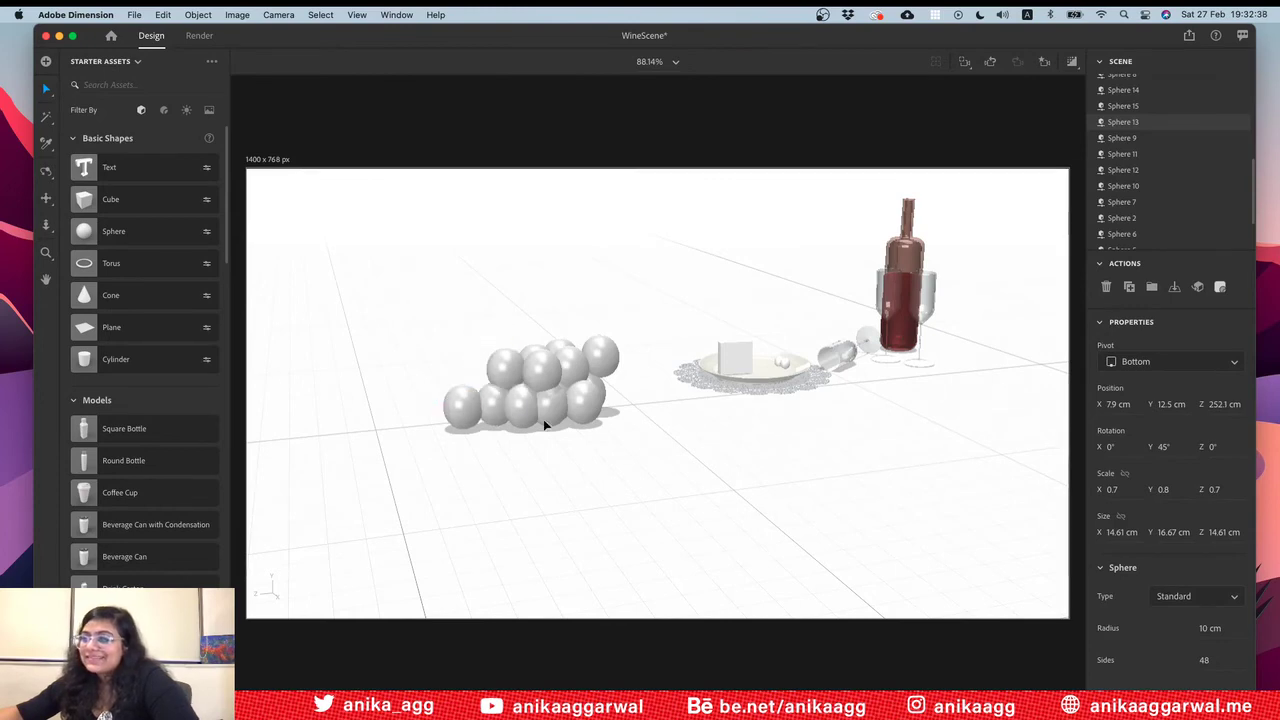
pyautogui.click(461, 338)
# Step: Reposition an upper sphere to Y 12.3 cm, Z 252.1 cm
pyautogui.press('1')
pyautogui.moveTo(461, 338); pyautogui.dragTo(517, 373)
pyautogui.moveTo(533, 446); pyautogui.dragTo(501, 344)
pyautogui.click(505, 366)
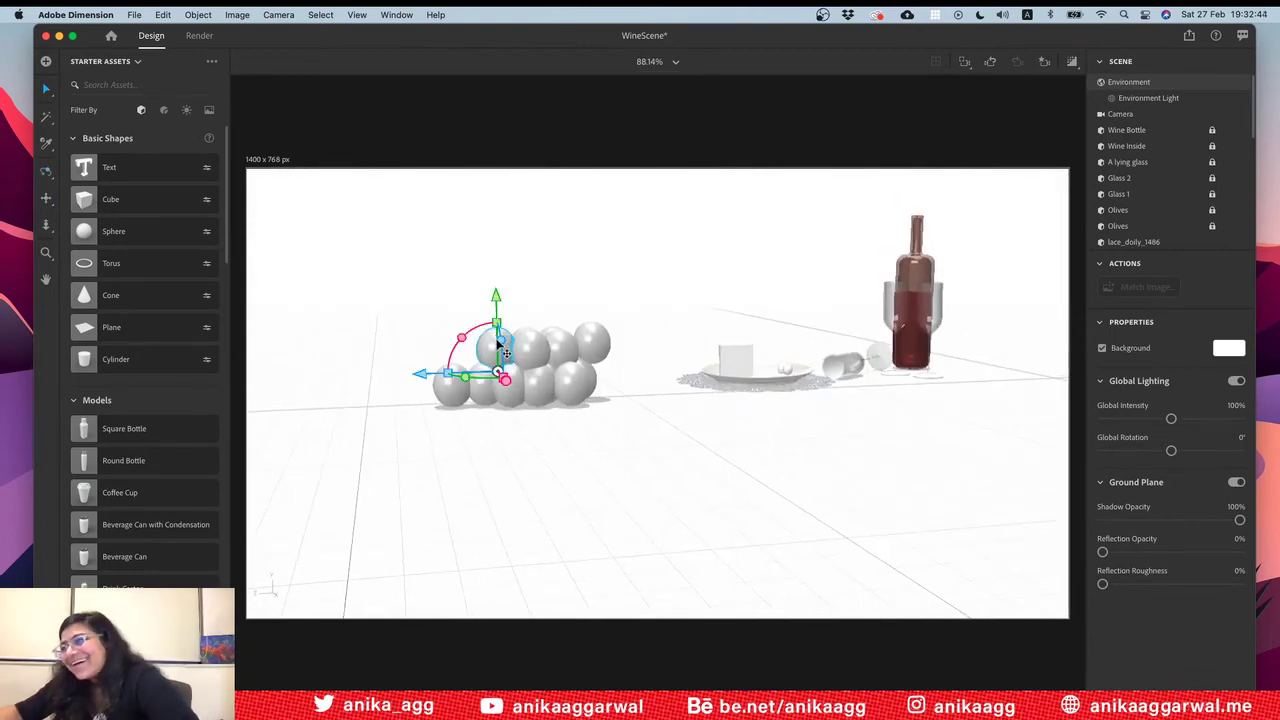
pyautogui.moveTo(497, 300); pyautogui.dragTo(510, 330)
pyautogui.click(518, 497)
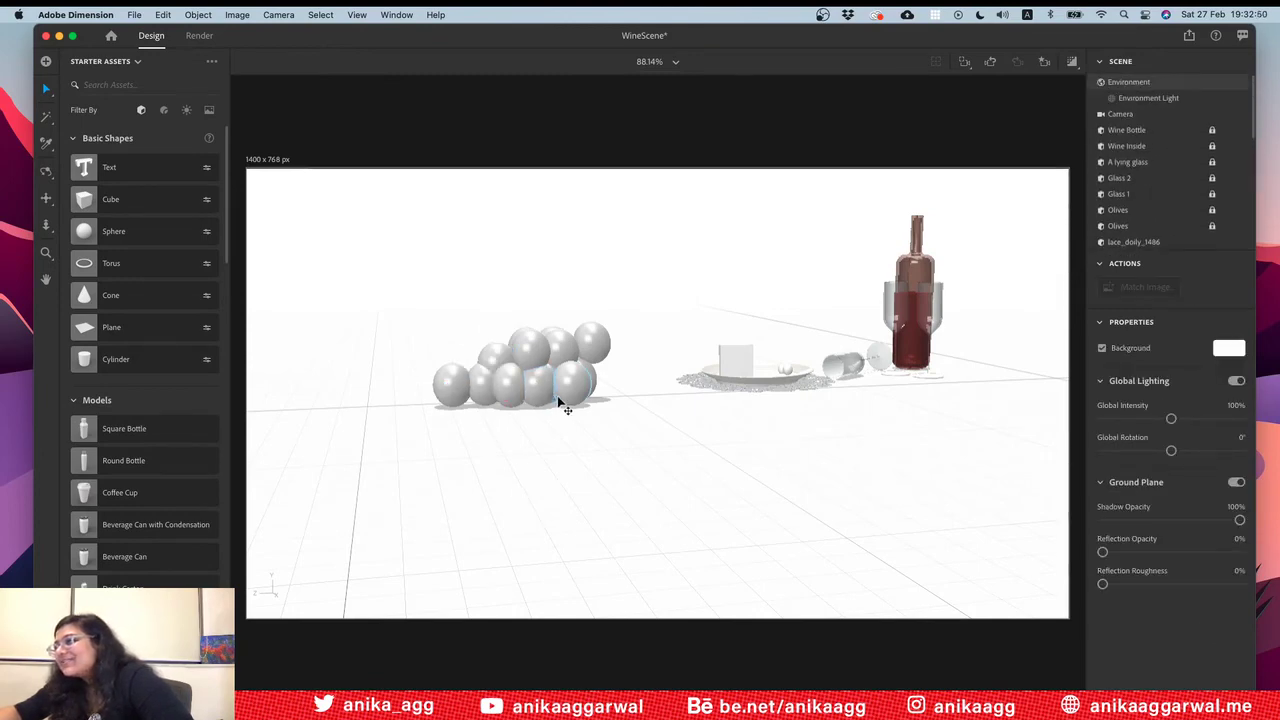
# Step: Alt-drag the leftmost sphere's Z arrow to add a copy further out
pyautogui.click(453, 388)
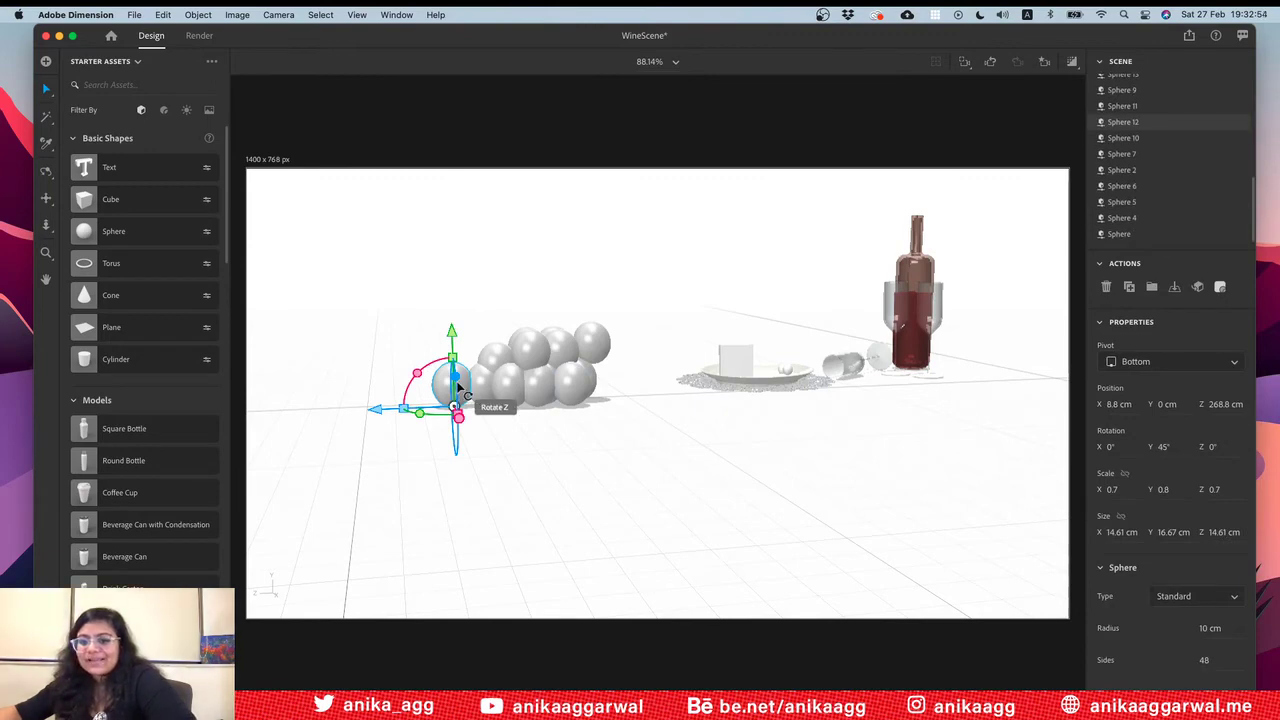
pyautogui.moveTo(378, 410); pyautogui.dragTo(428, 443)
pyautogui.click(429, 432)
pyautogui.click(429, 410)
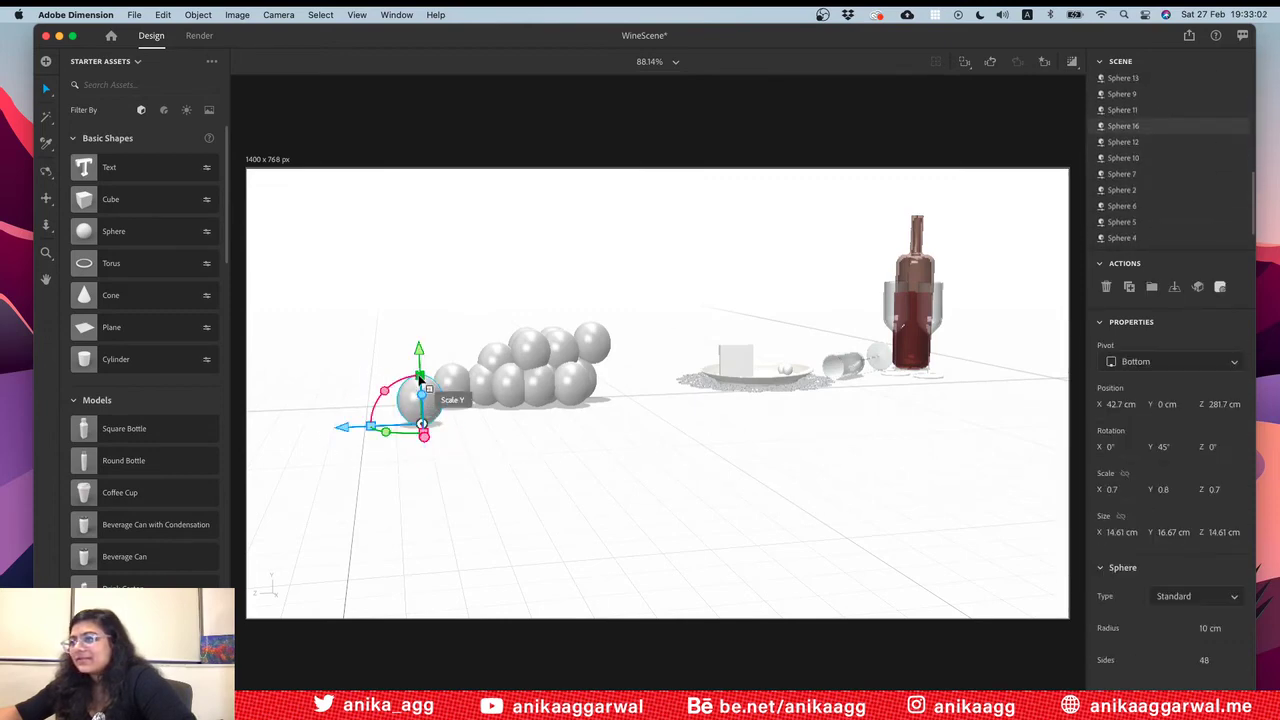
pyautogui.click(564, 469)
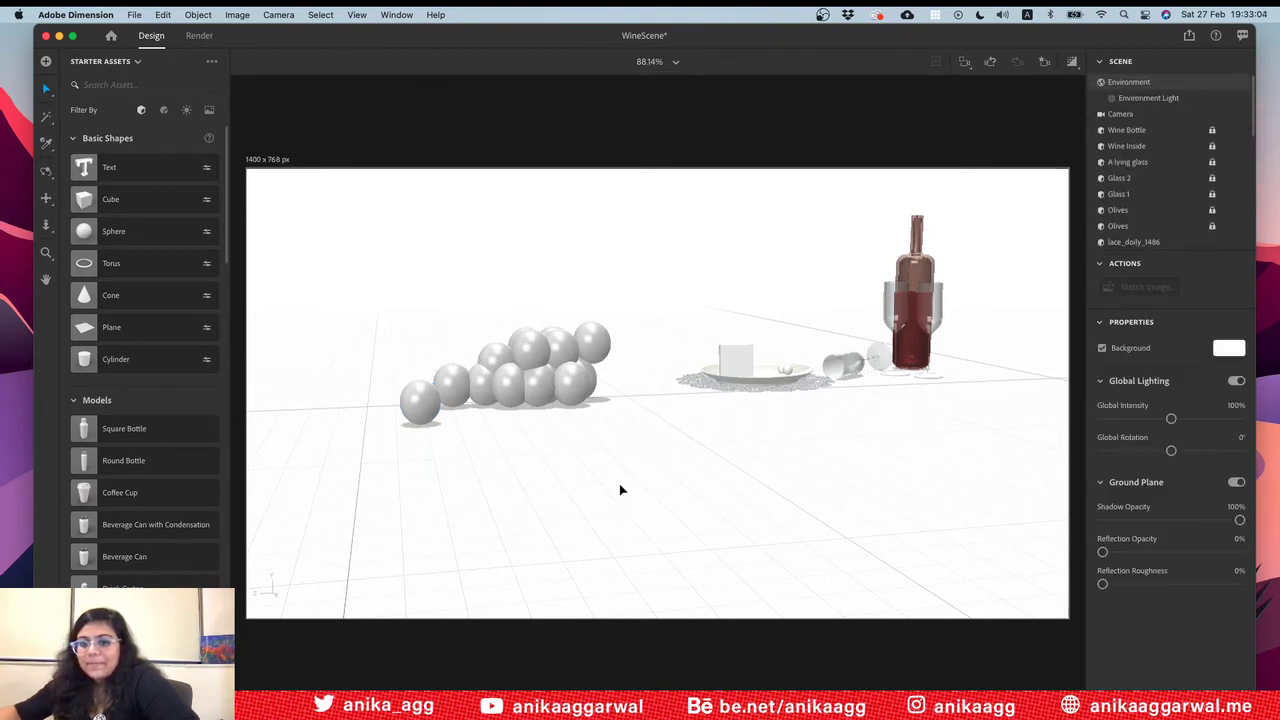
# Step: Add a second copy and shift it along X to X 60.2 cm, Z 290.9 cm
pyautogui.click(427, 400)
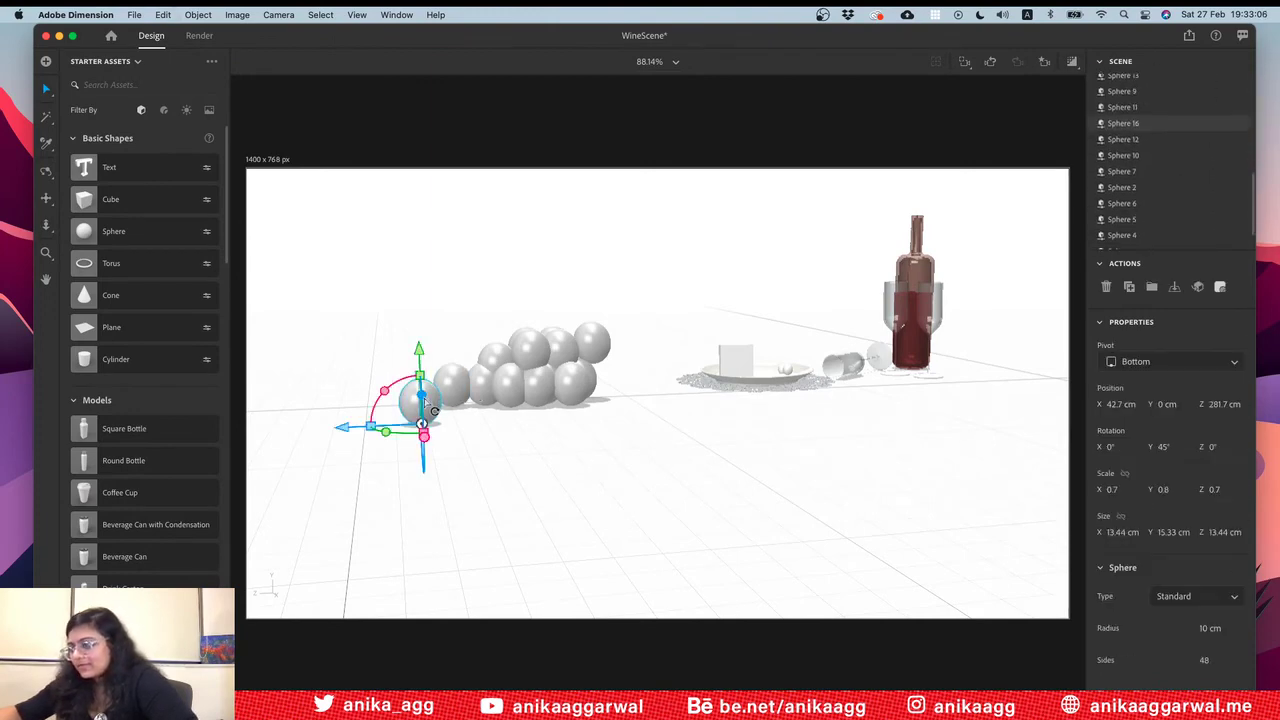
pyautogui.moveTo(424, 425); pyautogui.dragTo(302, 434)
pyautogui.moveTo(381, 446); pyautogui.dragTo(326, 441)
pyautogui.click(527, 463)
pyautogui.press('1')
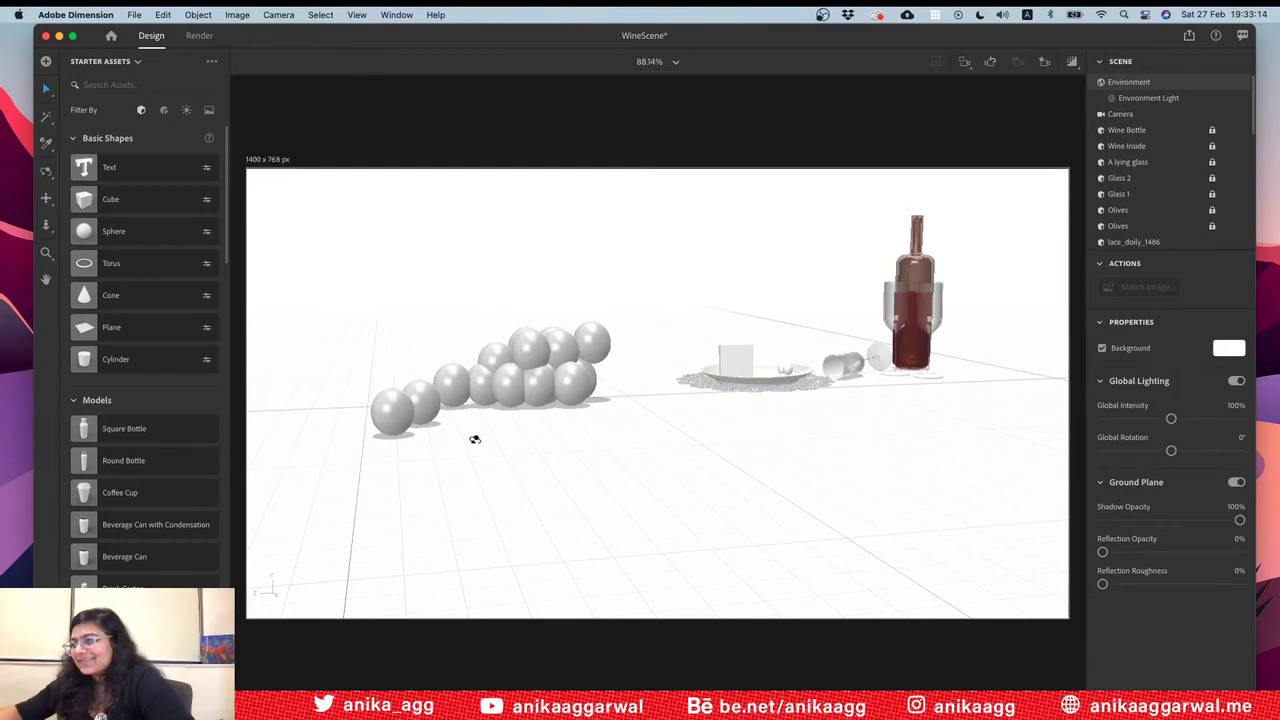
pyautogui.moveTo(474, 437)
pyautogui.mouseDown()
pyautogui.moveTo(443, 539)
pyautogui.moveTo(454, 448)
pyautogui.mouseUp()
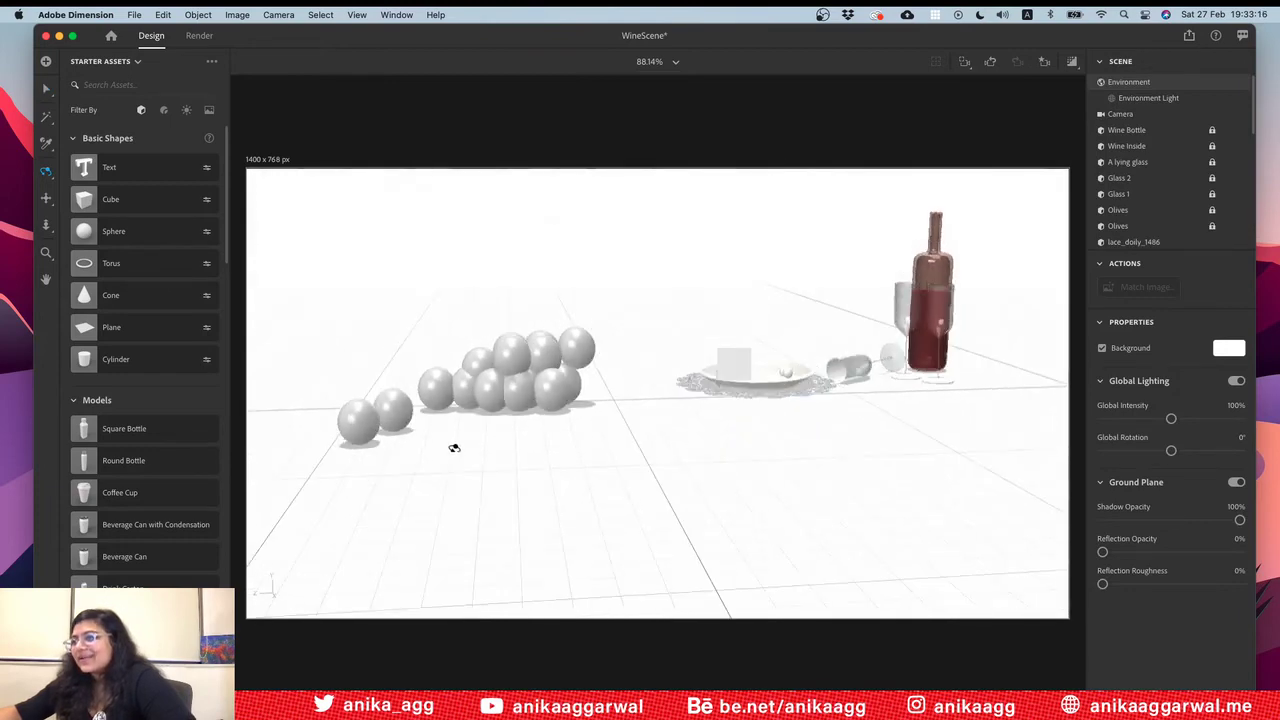
# Step: In Finder, open the BehanceLive_27Feb folder and preview the GrapesTop.obj model
pyautogui.press('super+Tab')
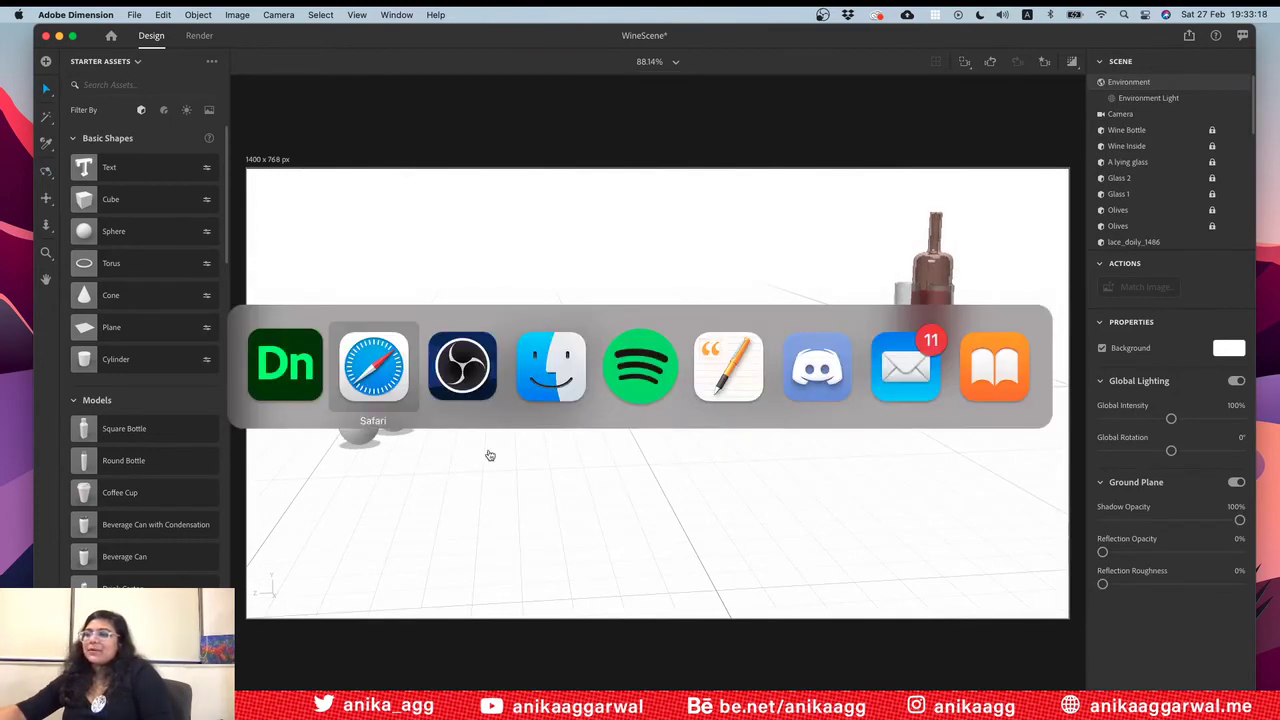
pyautogui.press('super+Tab')
pyautogui.press('super+Tab')
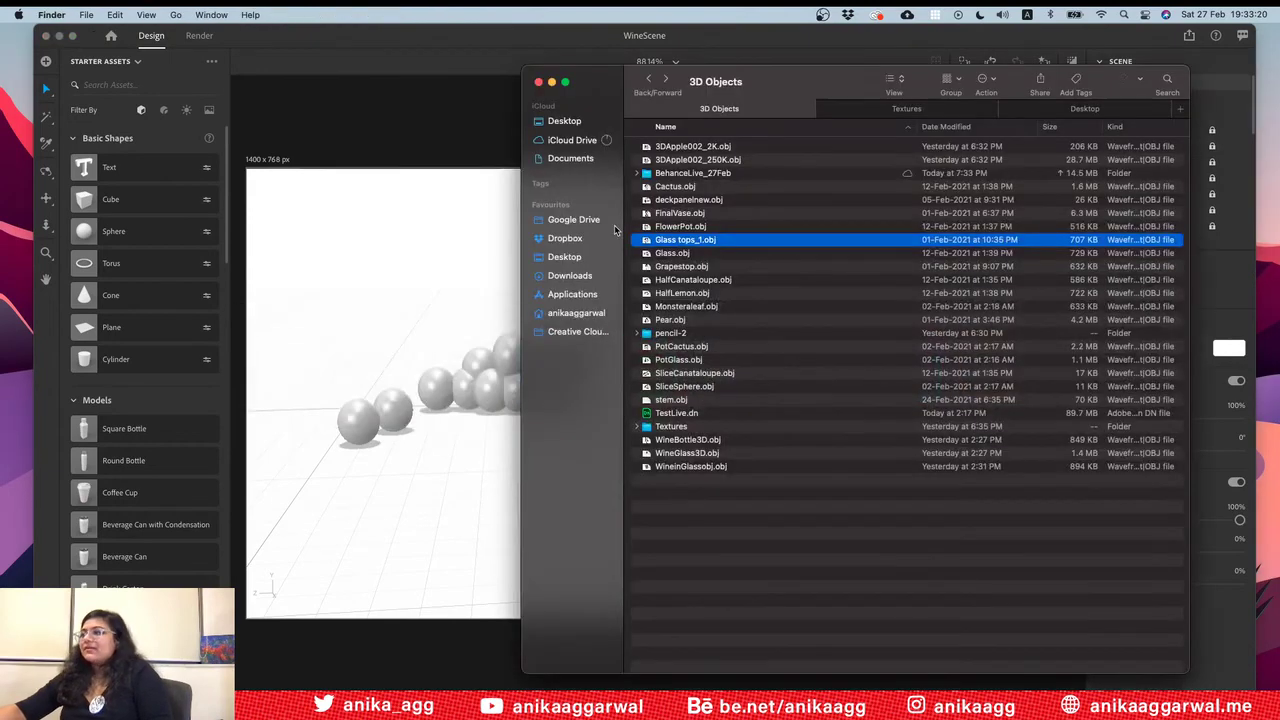
pyautogui.doubleClick(668, 173)
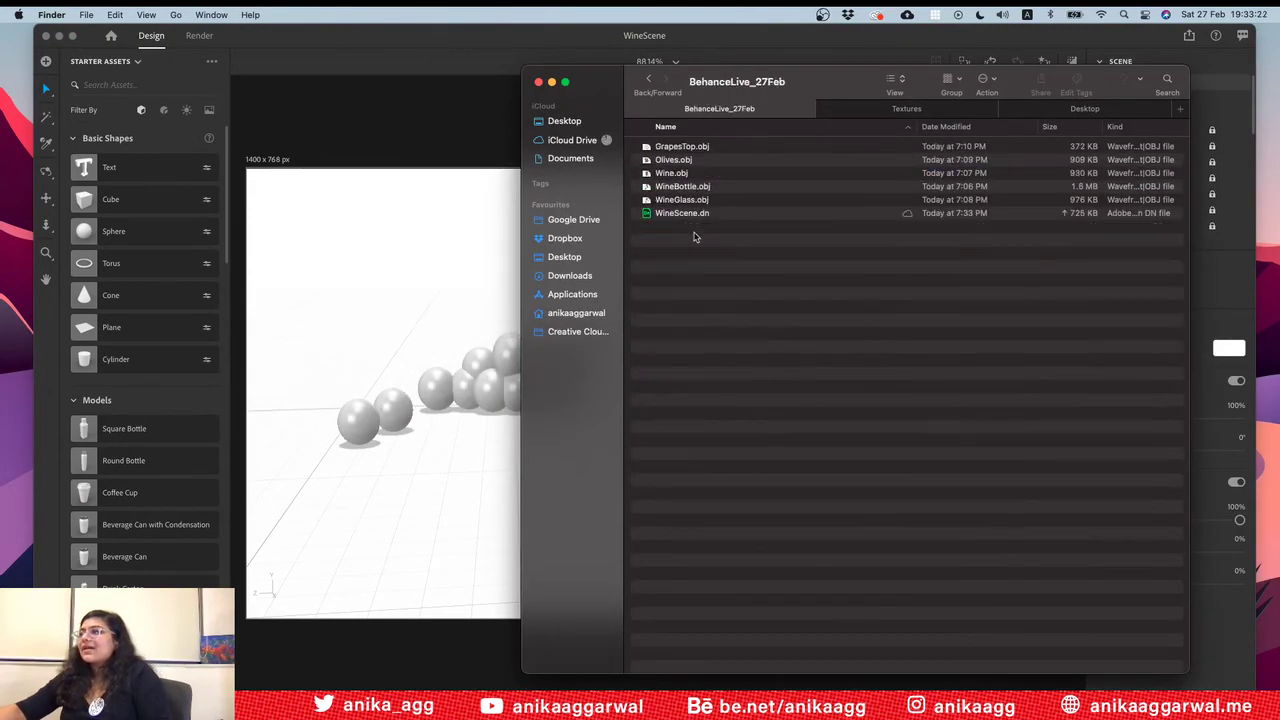
pyautogui.click(676, 148)
pyautogui.press('space')
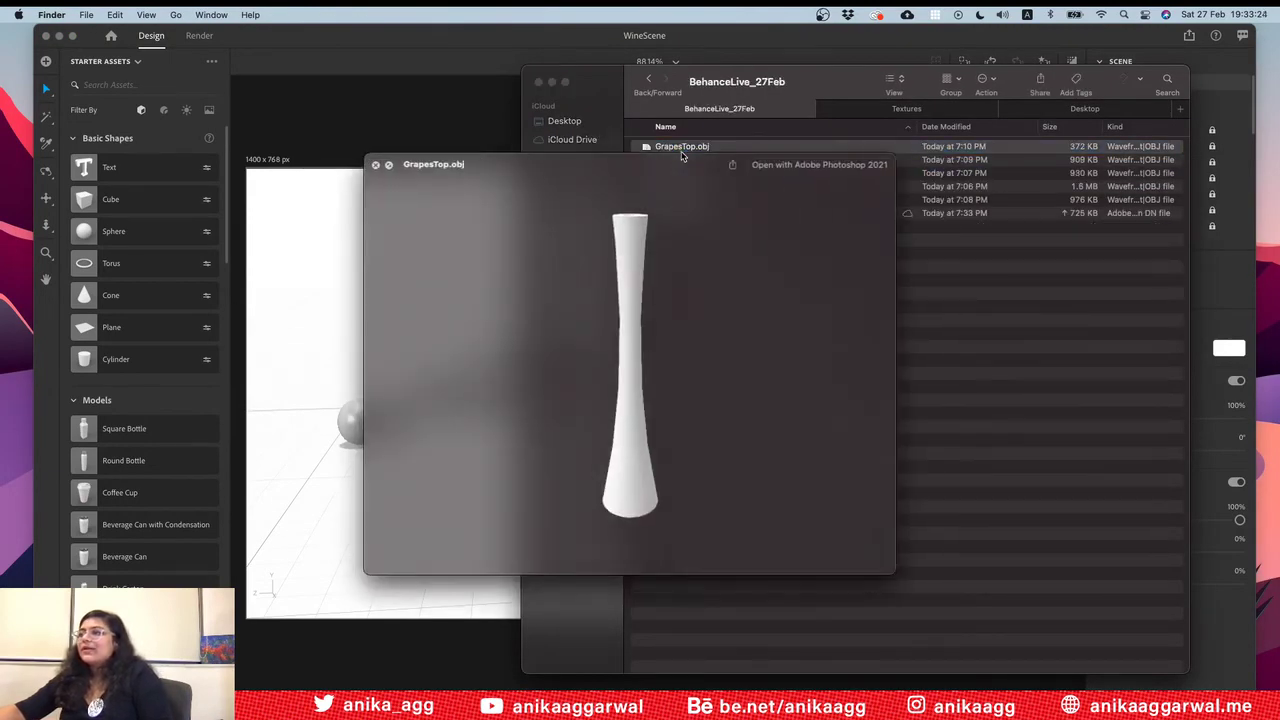
pyautogui.press('space')
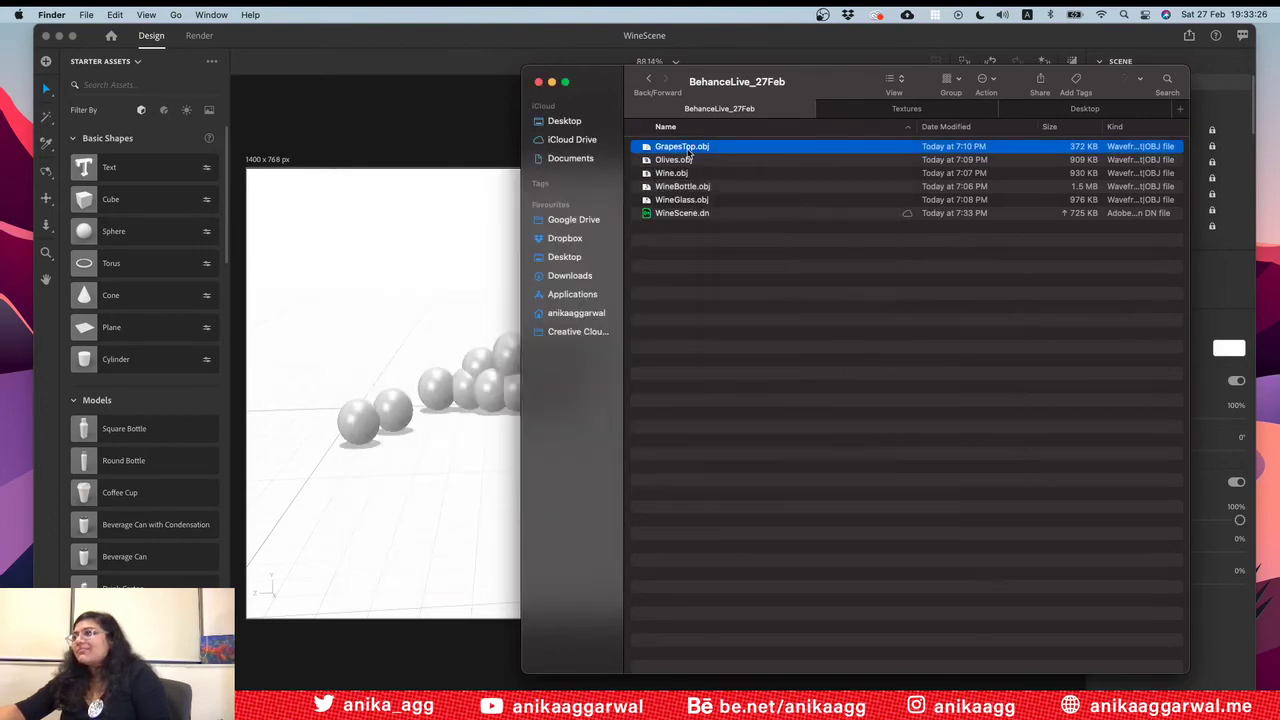
# Step: Import GrapesTop.obj into the Dimension scene beside the grapes and reselect the thin stem shape
pyautogui.moveTo(688, 151); pyautogui.dragTo(466, 486)
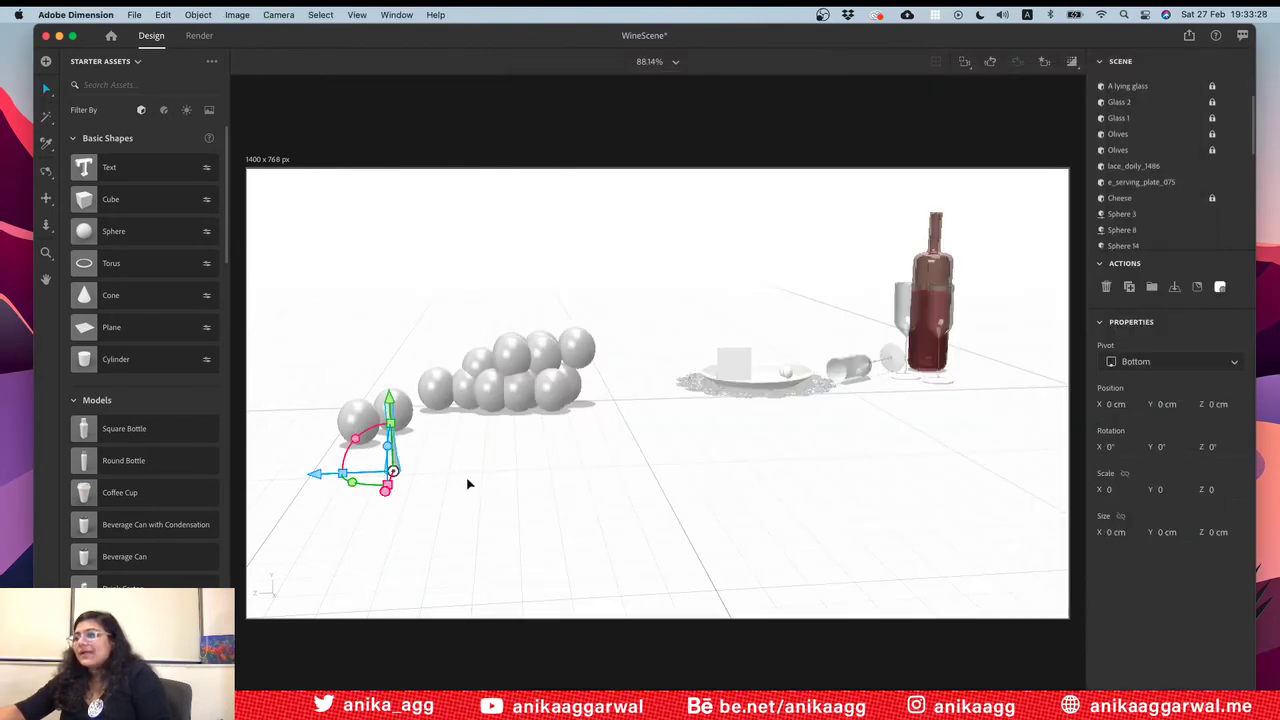
pyautogui.press('super+Tab')
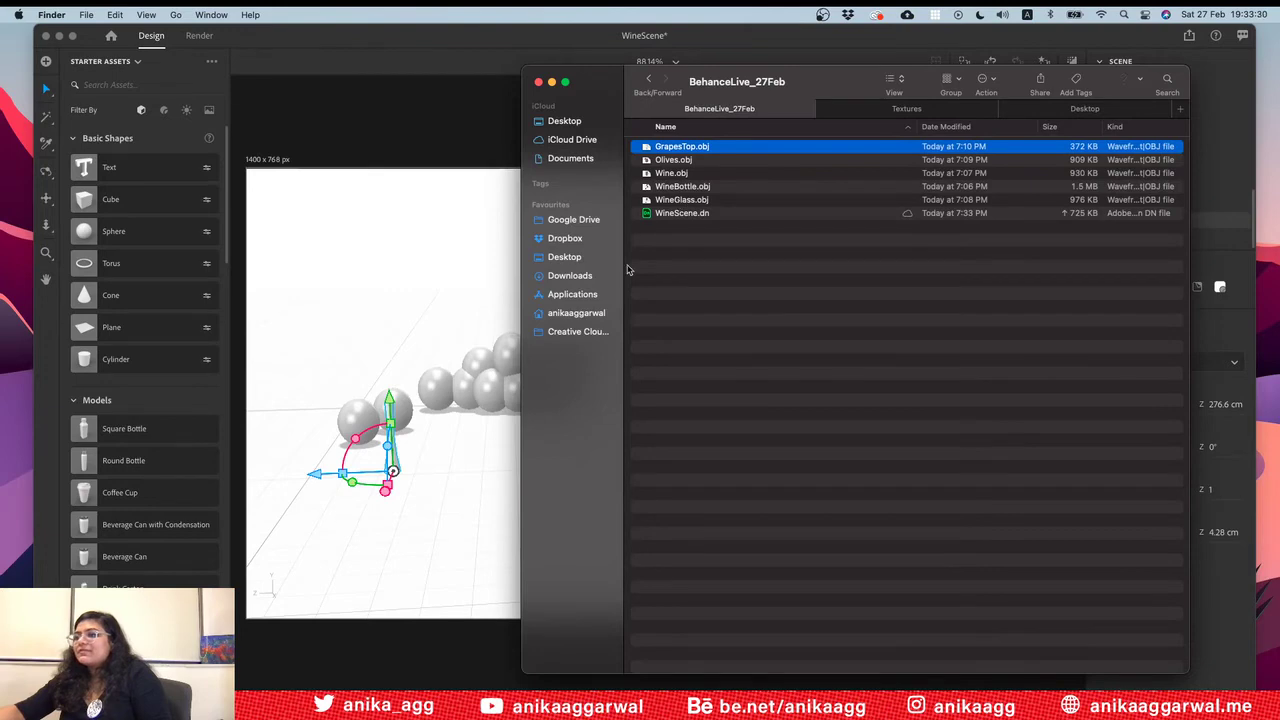
pyautogui.click(517, 398)
pyautogui.click(405, 478)
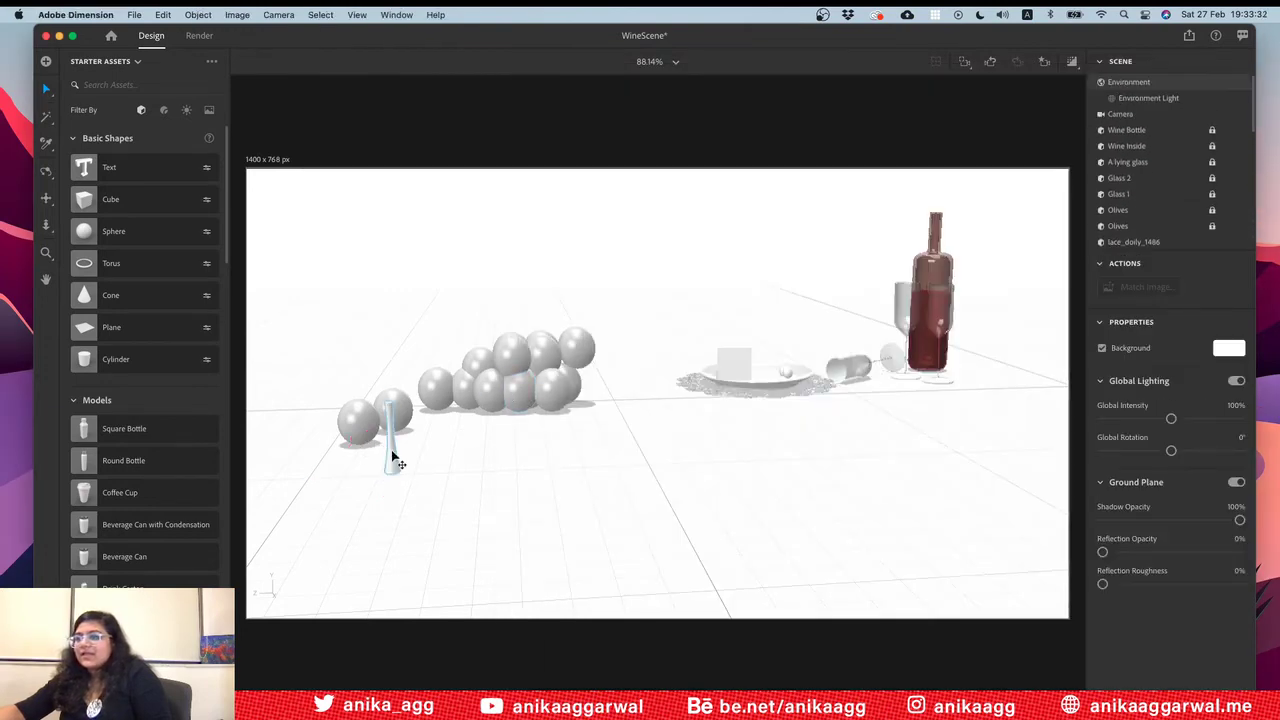
# Step: Lay the thin stem shape on its side and lower it into the top of the sphere pile
pyautogui.click(394, 451)
pyautogui.moveTo(314, 475); pyautogui.dragTo(490, 478)
pyautogui.moveTo(545, 440); pyautogui.dragTo(508, 533)
pyautogui.moveTo(570, 472); pyautogui.dragTo(626, 335)
pyautogui.moveTo(630, 258); pyautogui.dragTo(666, 486)
pyautogui.click(652, 474)
# Step: From a top-down view, raise the stem slightly above the spheres
pyautogui.press('1')
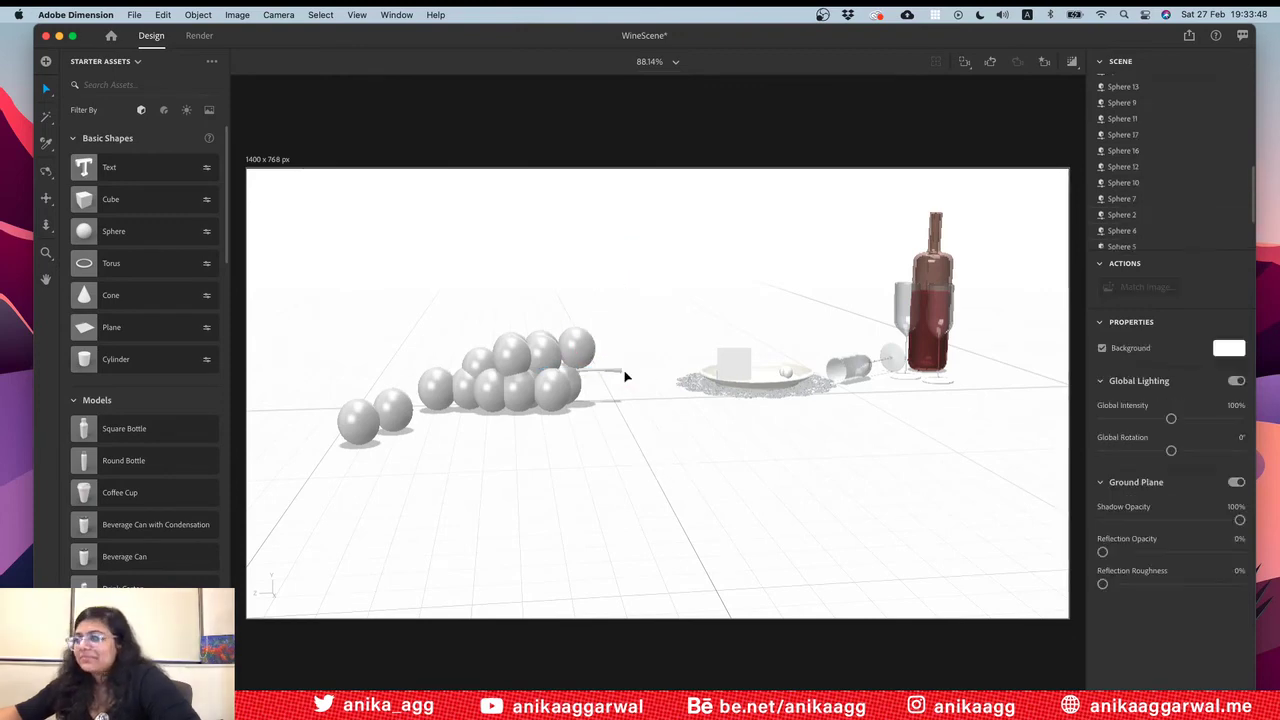
pyautogui.moveTo(551, 378); pyautogui.dragTo(495, 261)
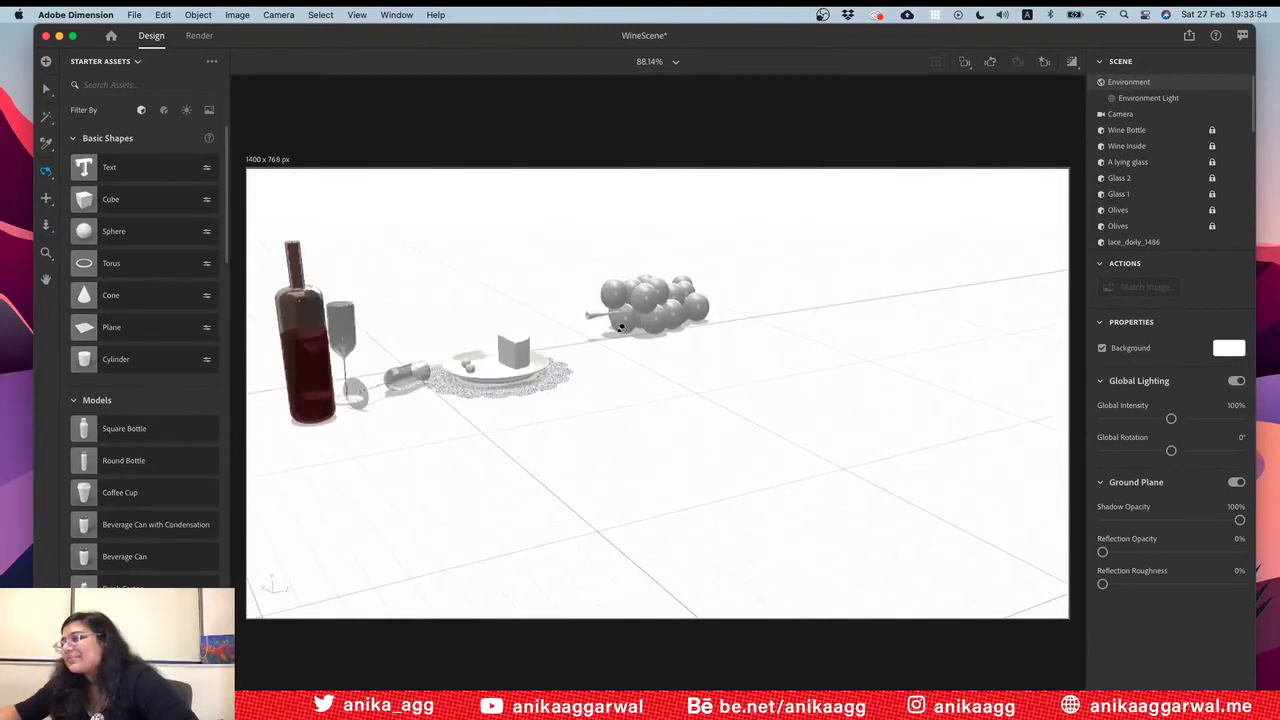
pyautogui.scroll(-5, 612, 300)
pyautogui.press('2')
pyautogui.moveTo(613, 261); pyautogui.dragTo(594, 331)
pyautogui.click(551, 342)
pyautogui.moveTo(530, 270)
pyautogui.mouseDown()
pyautogui.moveTo(531, 258)
pyautogui.moveTo(537, 272)
pyautogui.mouseUp()
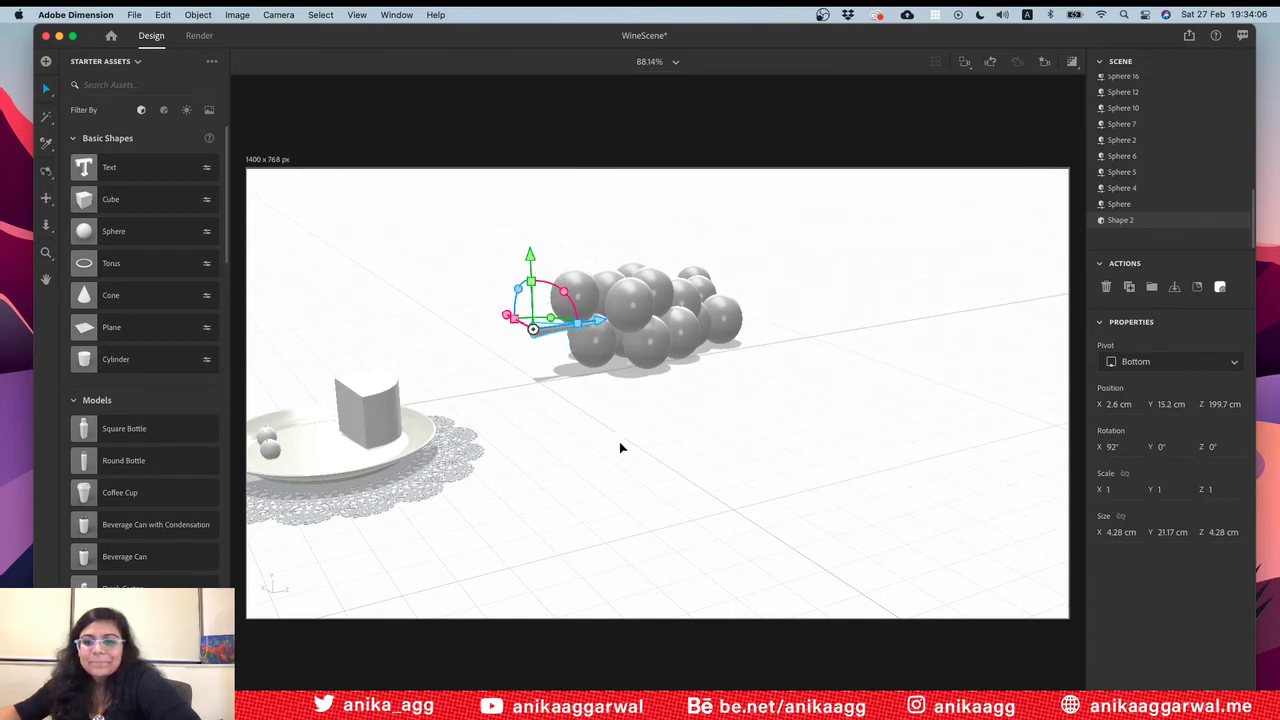
pyautogui.click(590, 344)
# Step: Nudge the stem's height to Y 15.2 cm, then orbit to face the grapes
pyautogui.click(535, 338)
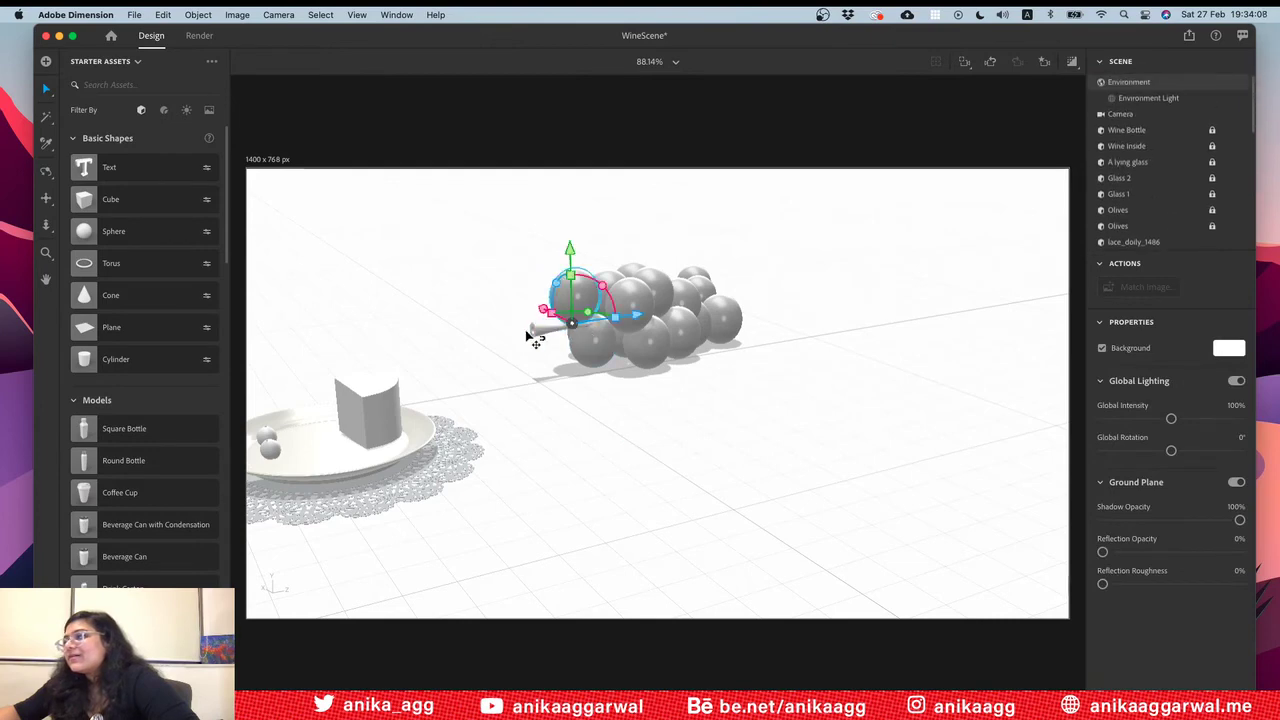
pyautogui.click(533, 328)
pyautogui.moveTo(537, 270); pyautogui.dragTo(539, 271)
pyautogui.click(609, 438)
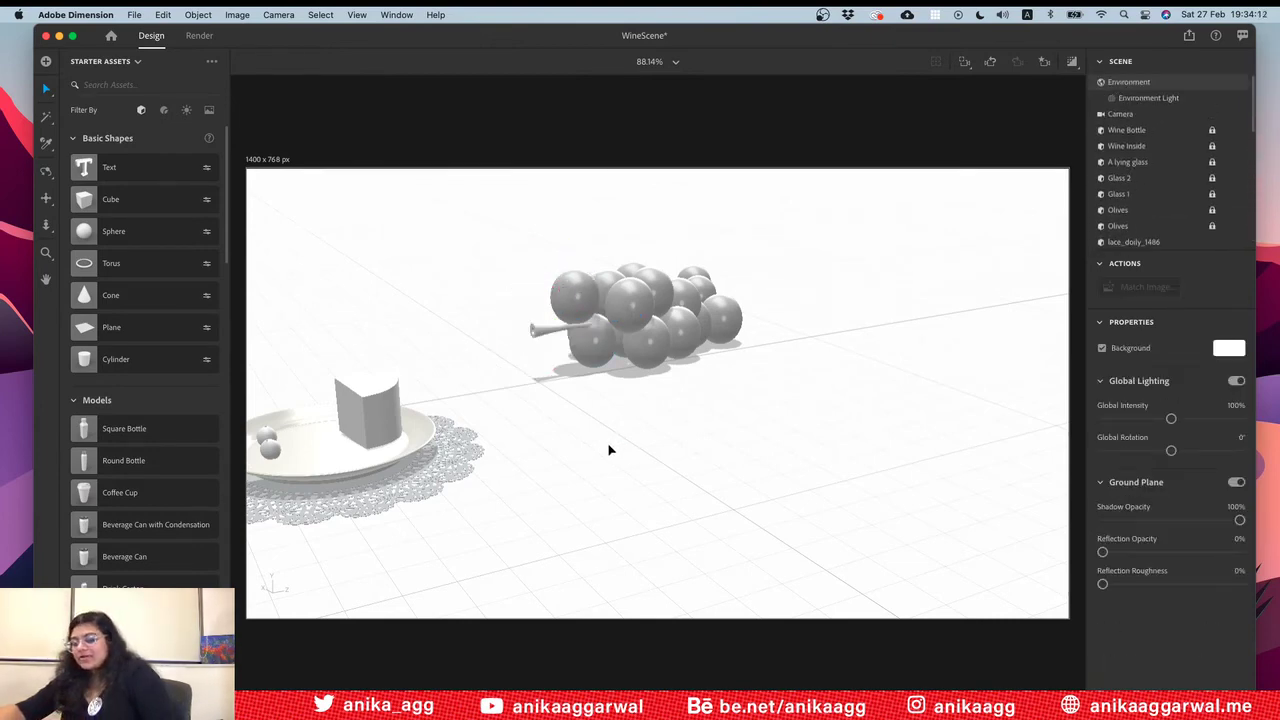
pyautogui.moveTo(590, 427); pyautogui.dragTo(884, 386)
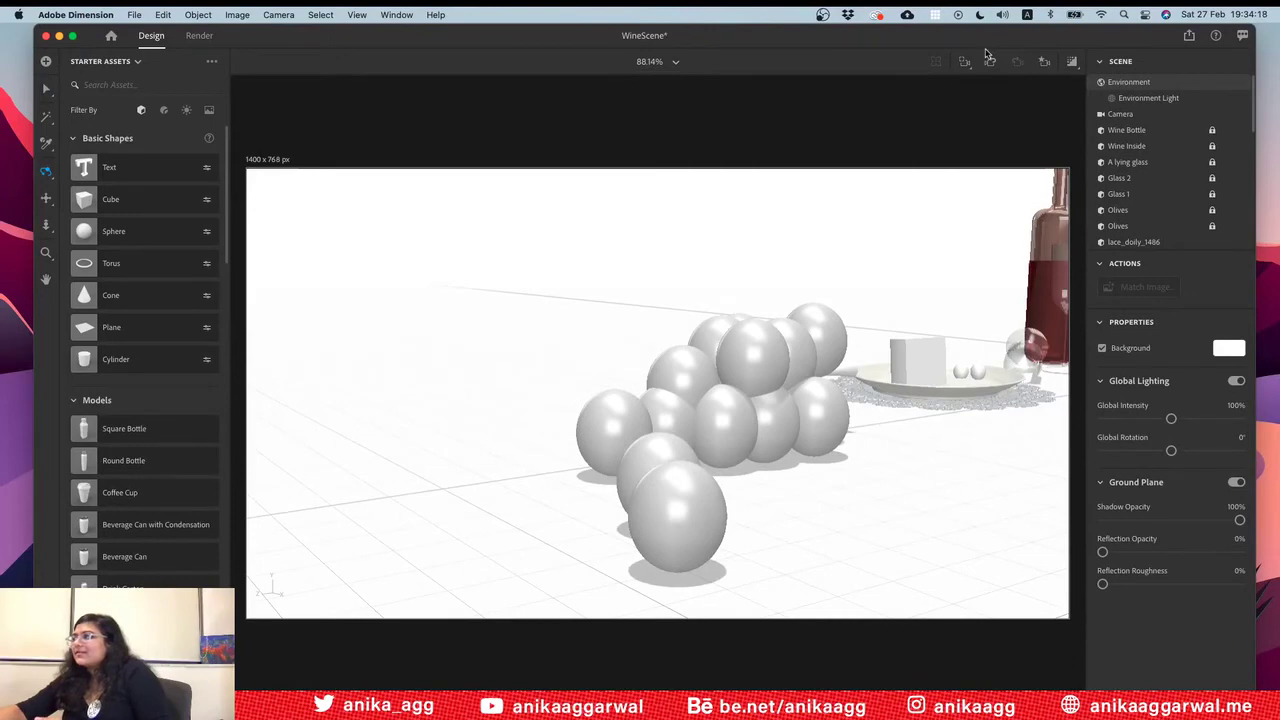
# Step: Save the current close-up of the grapes as camera bookmark View 5
pyautogui.click(1044, 62)
pyautogui.click(1070, 203)
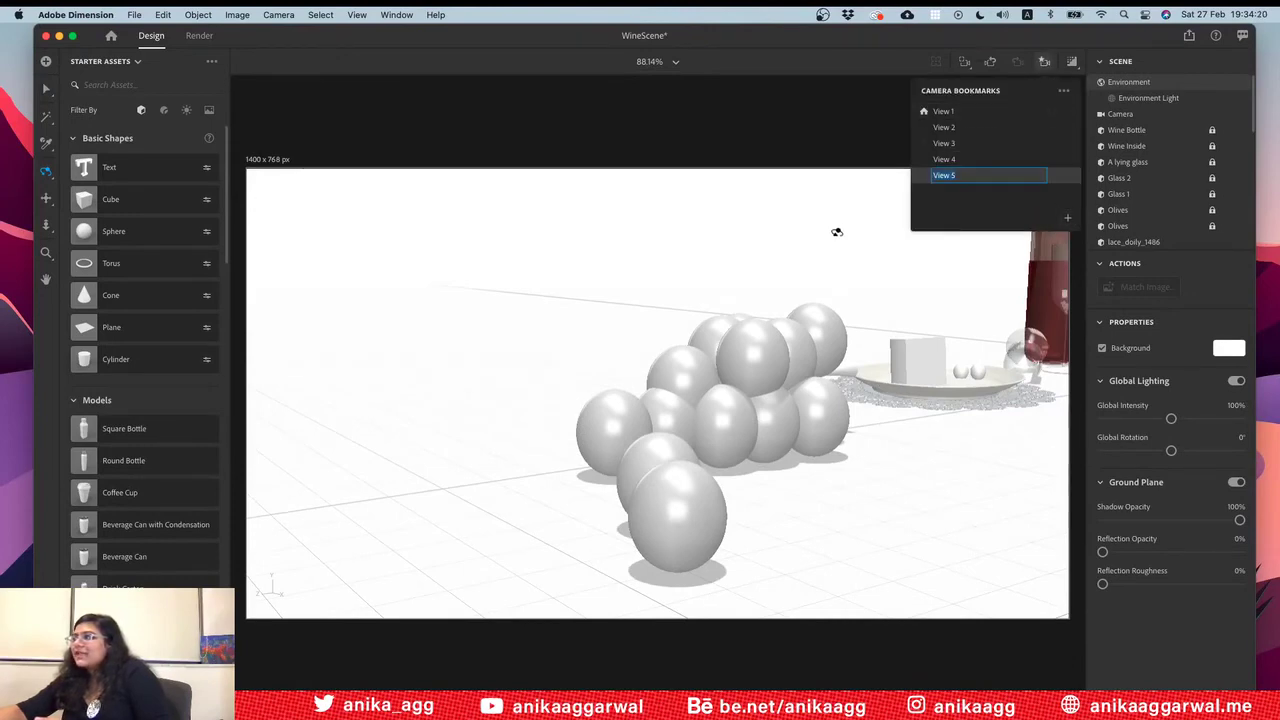
pyautogui.click(836, 231)
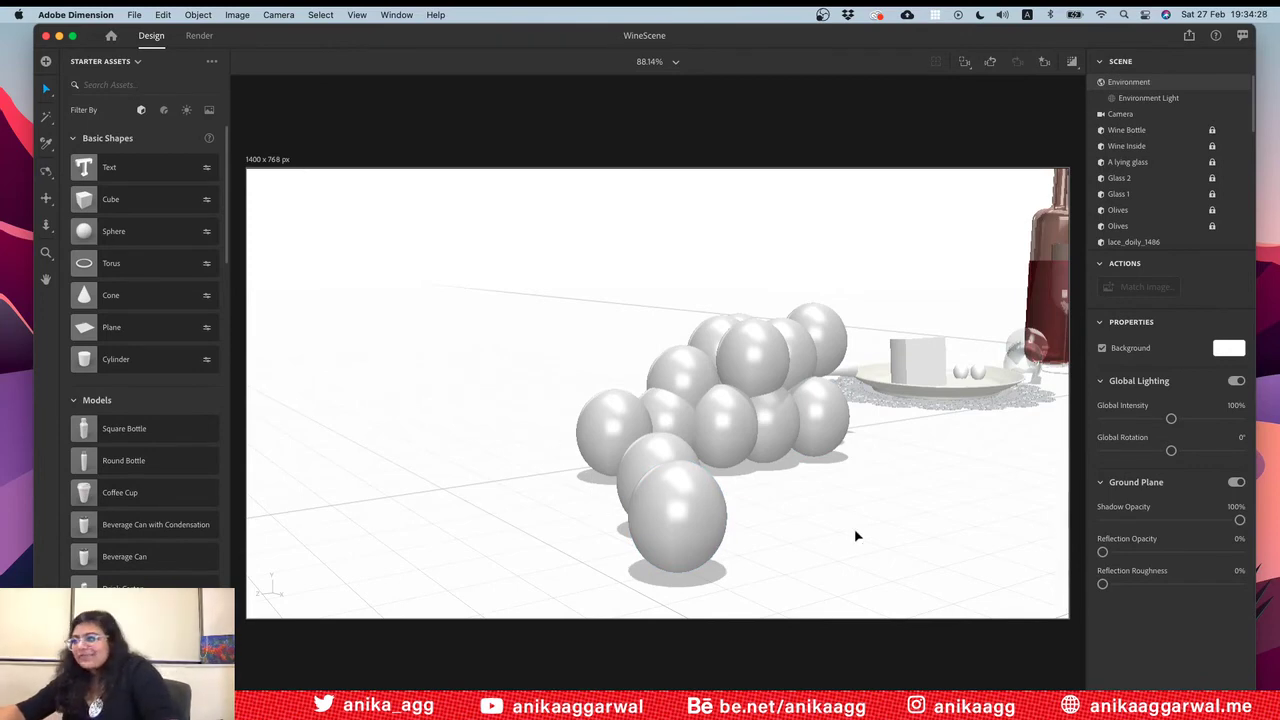
# Step: Orbit and zoom around the grapes, bottle and glasses to inspect the scene
pyautogui.scroll(-10, 852, 526)
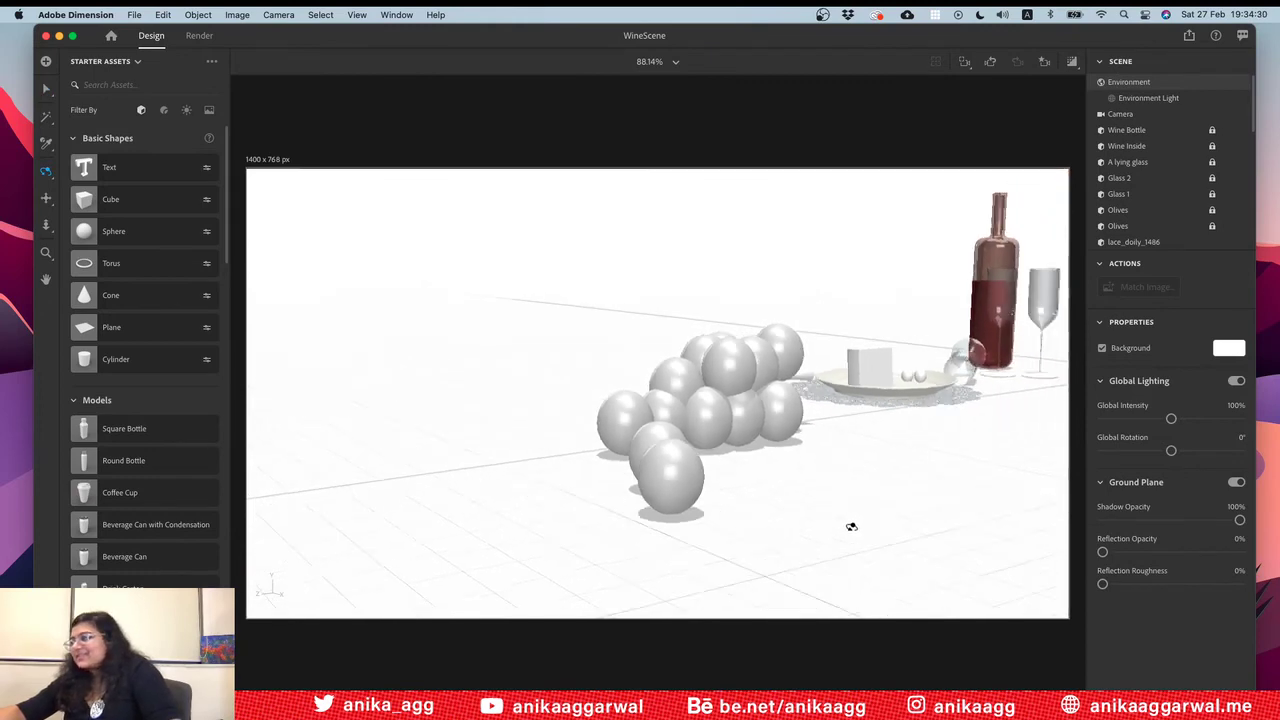
pyautogui.moveTo(844, 409); pyautogui.dragTo(772, 426)
pyautogui.moveTo(883, 400); pyautogui.dragTo(957, 394, button='right')
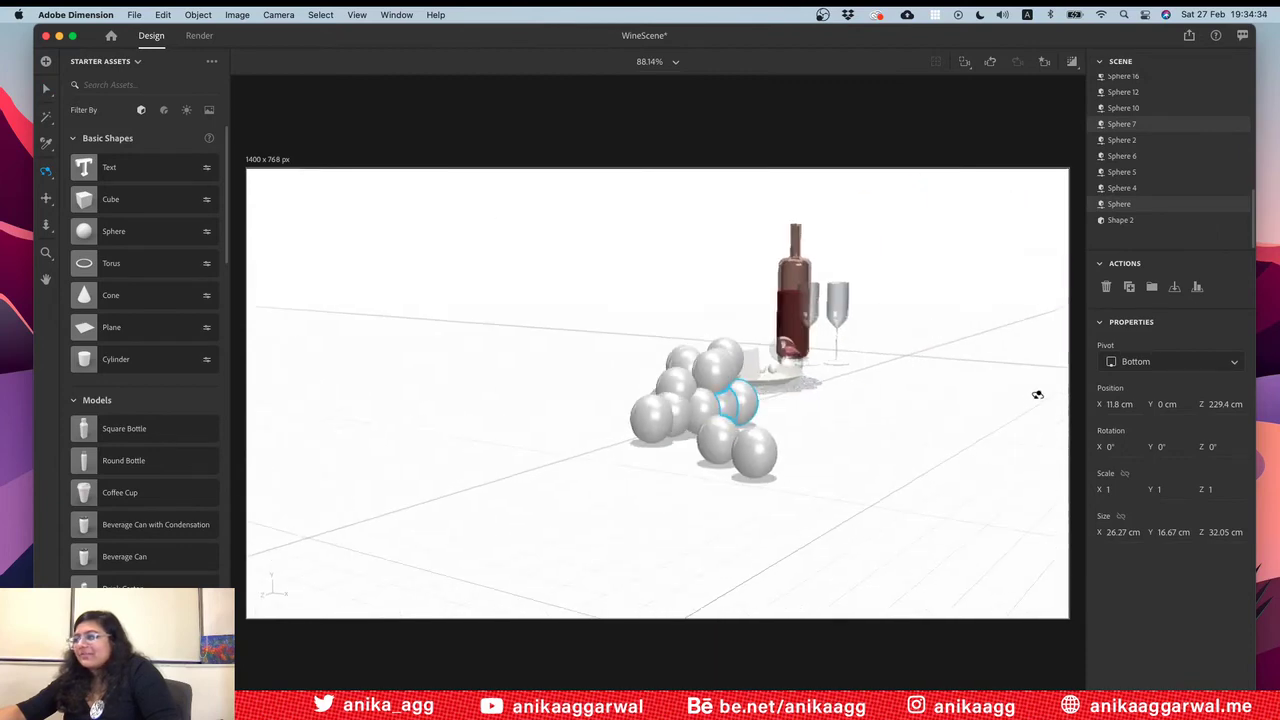
pyautogui.click(836, 431)
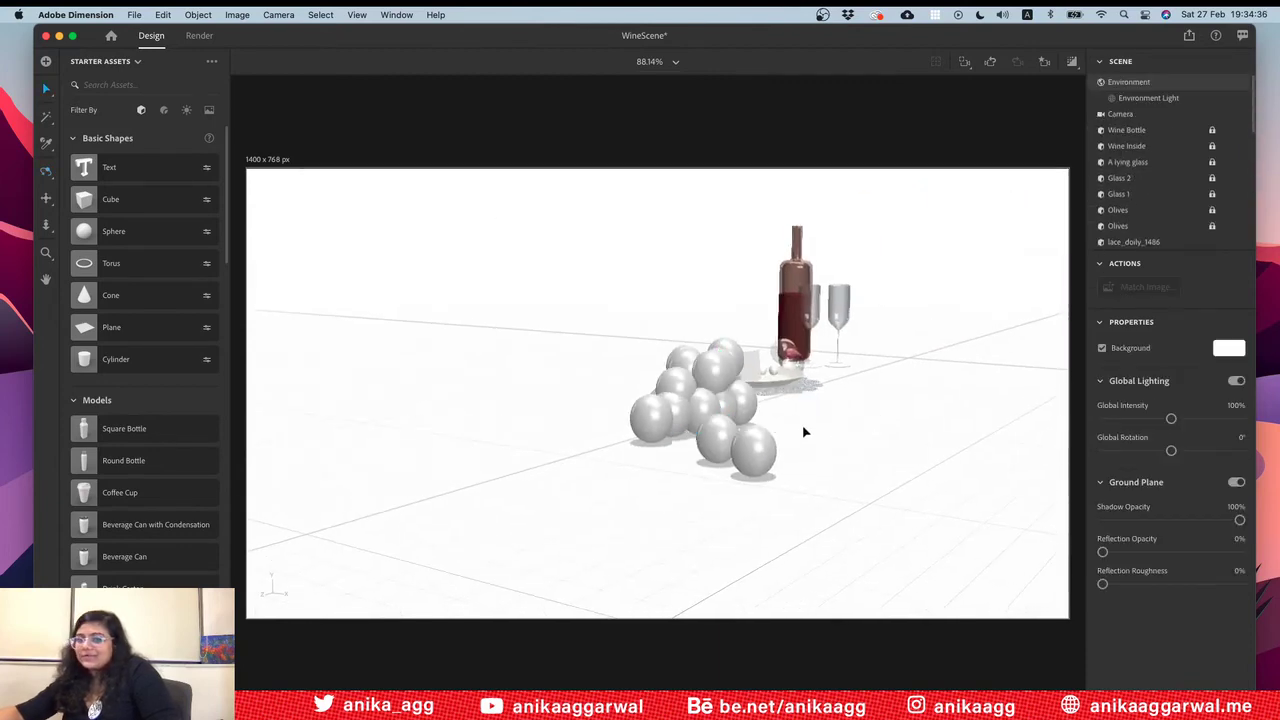
pyautogui.moveTo(846, 414); pyautogui.dragTo(737, 463)
pyautogui.scroll(3, 745, 460)
pyautogui.scroll(-3, 752, 457)
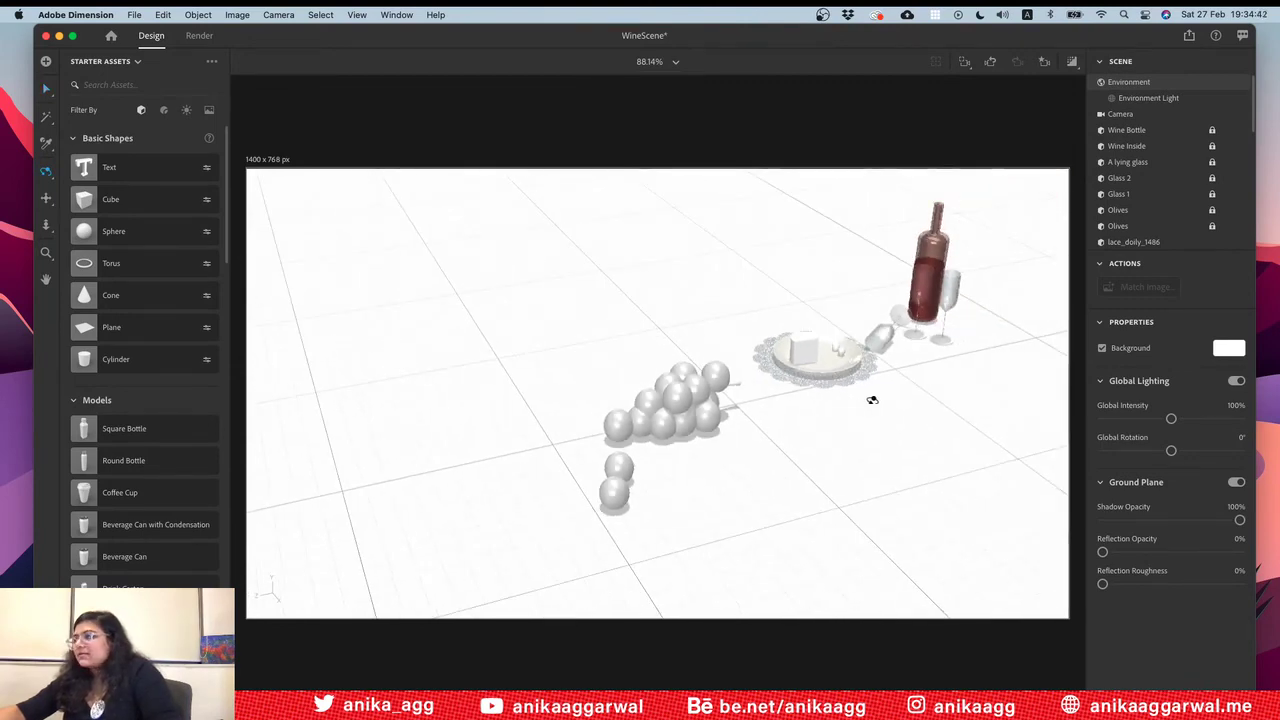
# Step: Marquee-select the grape spheres and stem, scale them to 0.4, and move them to Z 82.5 cm
pyautogui.press('2')
pyautogui.moveTo(872, 400); pyautogui.dragTo(740, 447)
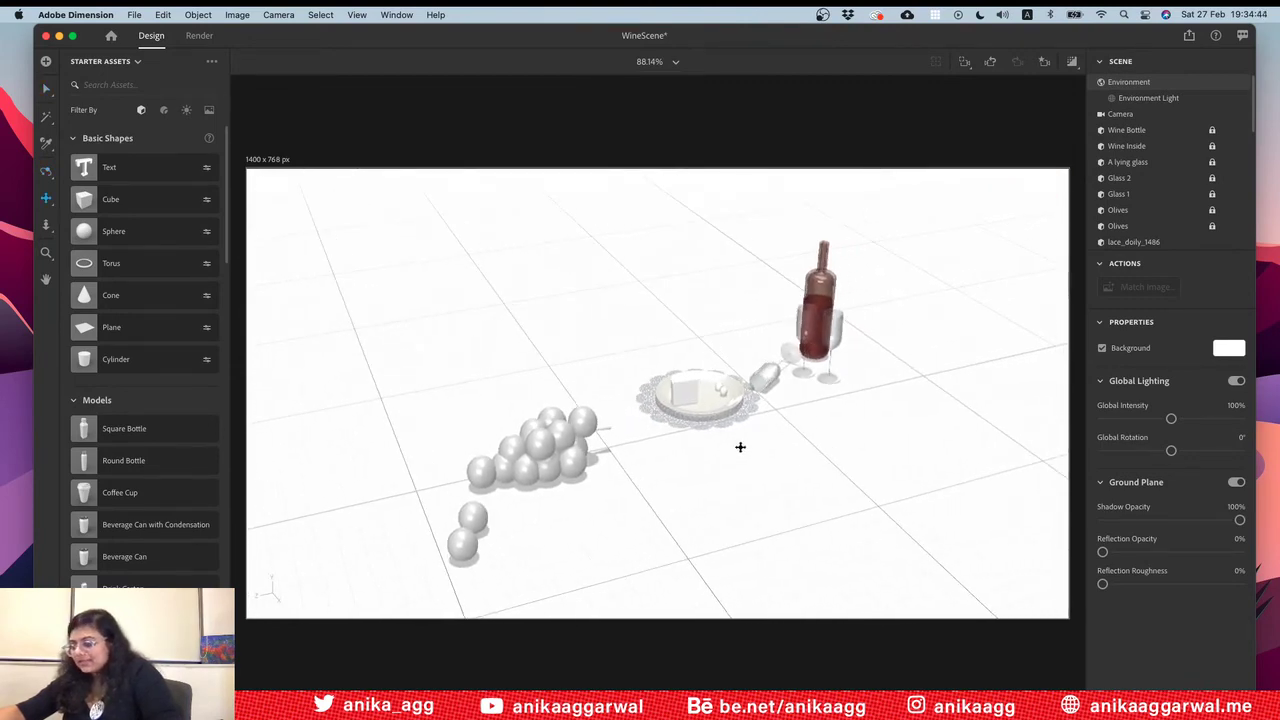
pyautogui.moveTo(604, 386); pyautogui.dragTo(340, 616)
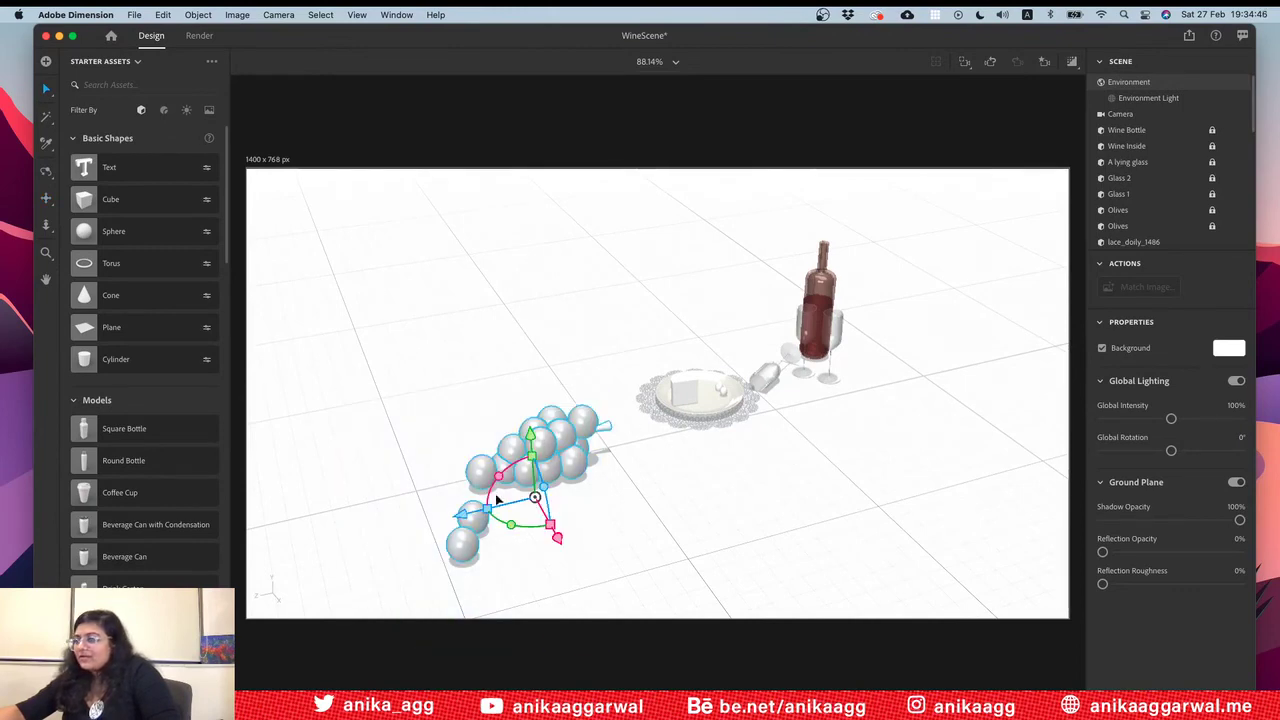
pyautogui.moveTo(555, 523); pyautogui.dragTo(542, 512)
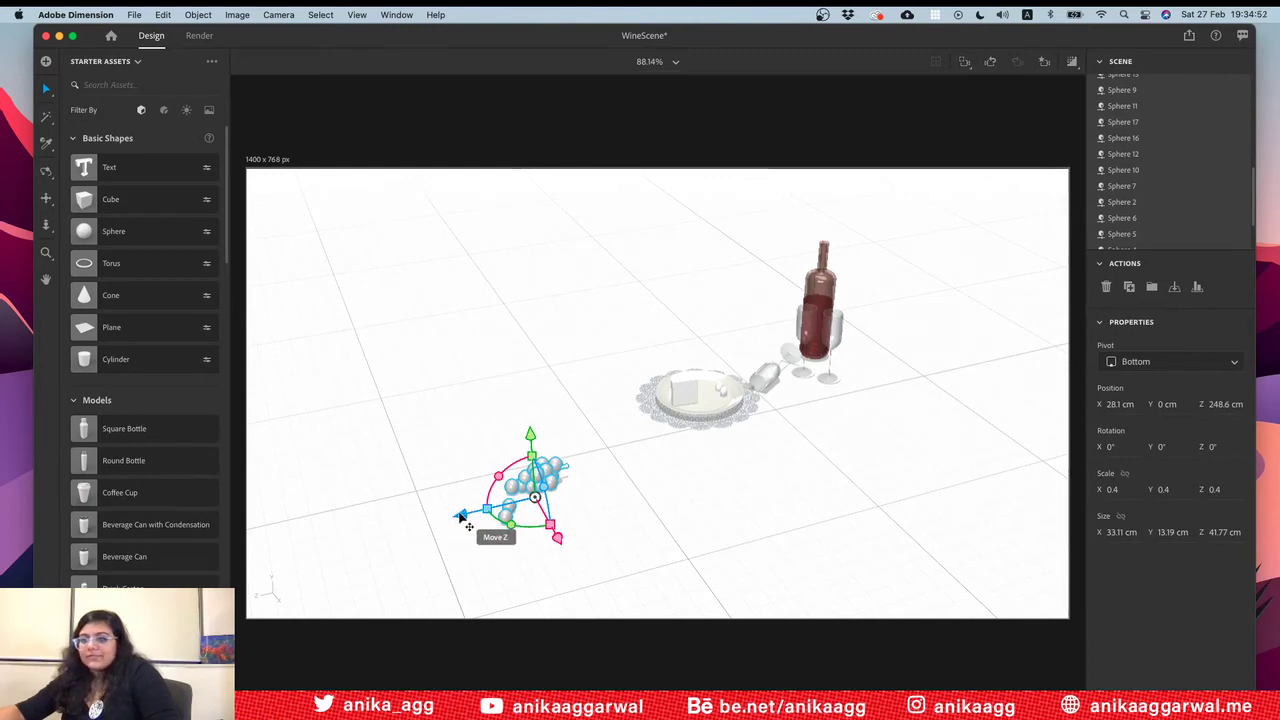
pyautogui.moveTo(460, 518); pyautogui.dragTo(810, 445)
# Step: Group the grape spheres and stem with Cmd+G, name the group Grapes, and collapse it
pyautogui.scroll(5, 1170, 160)
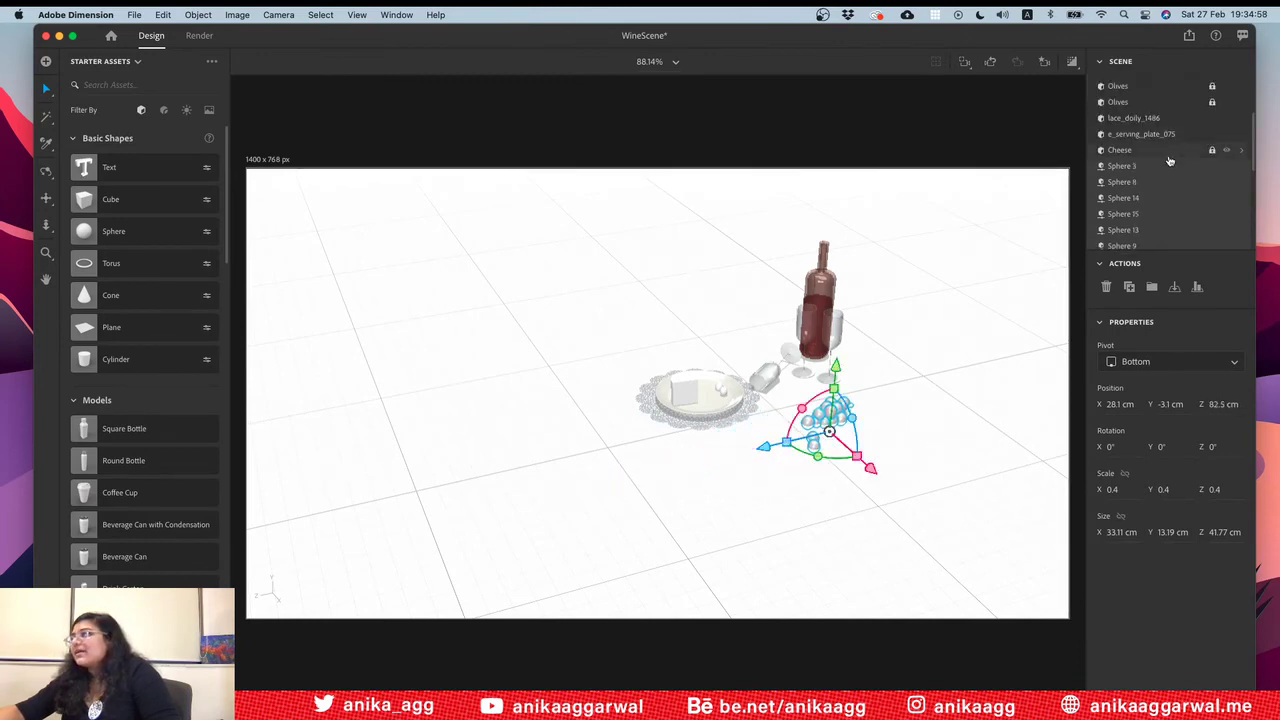
pyautogui.press('super+g')
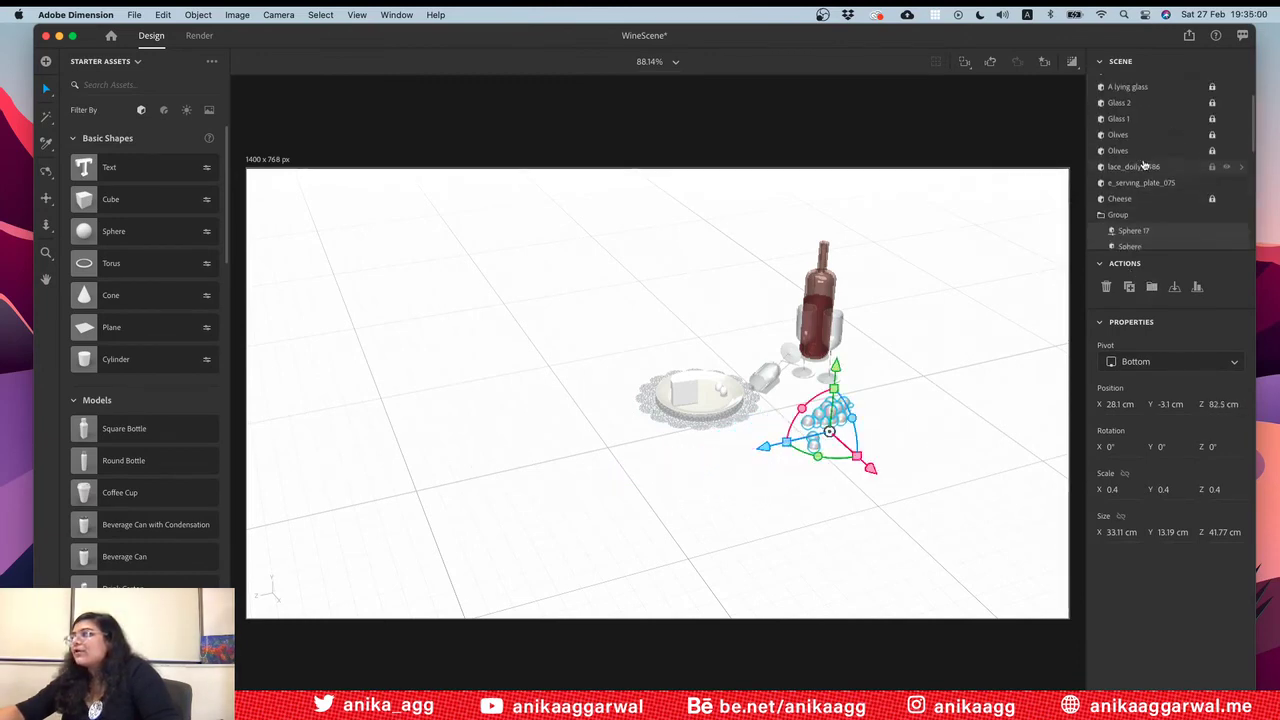
pyautogui.doubleClick(1118, 107)
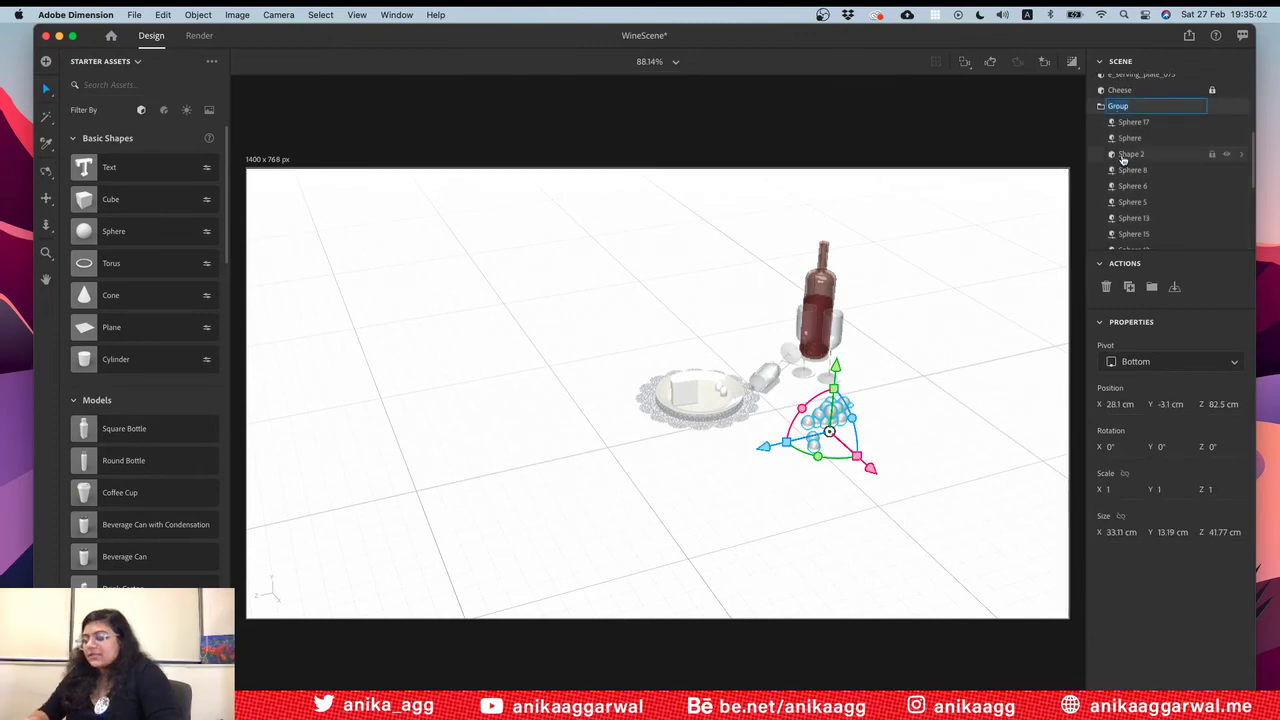
pyautogui.press('2')
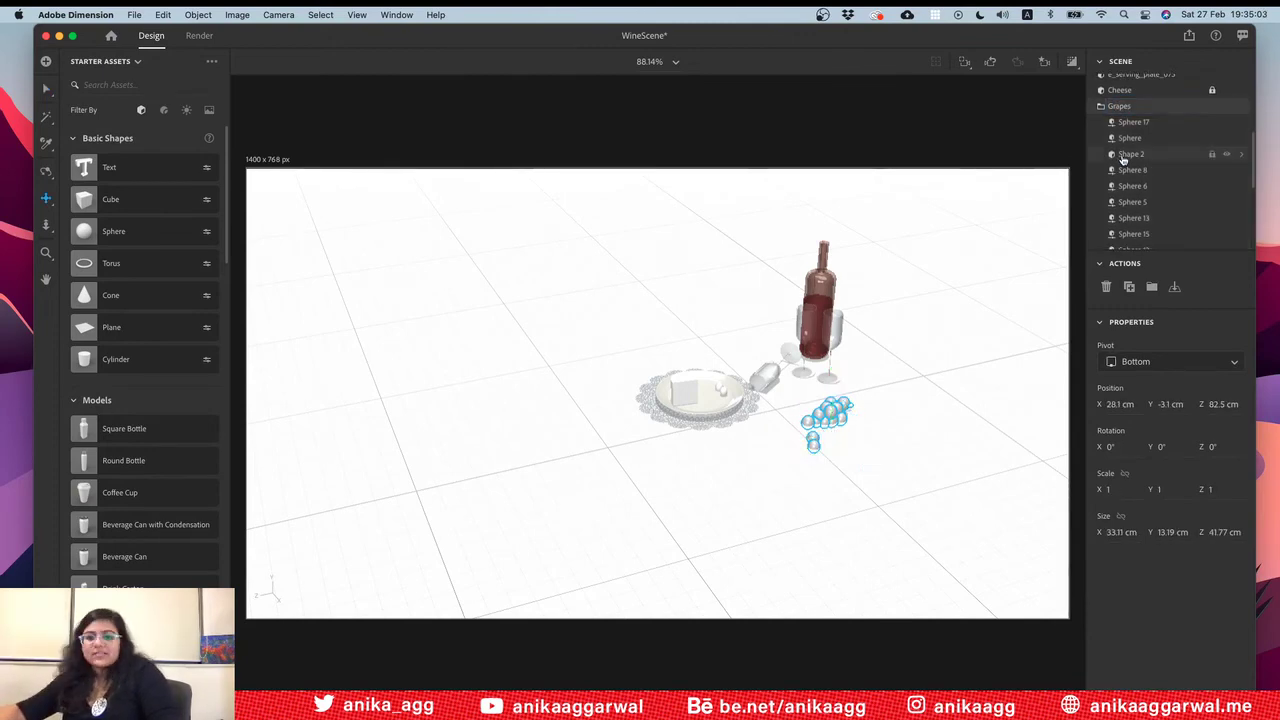
pyautogui.click(1101, 108)
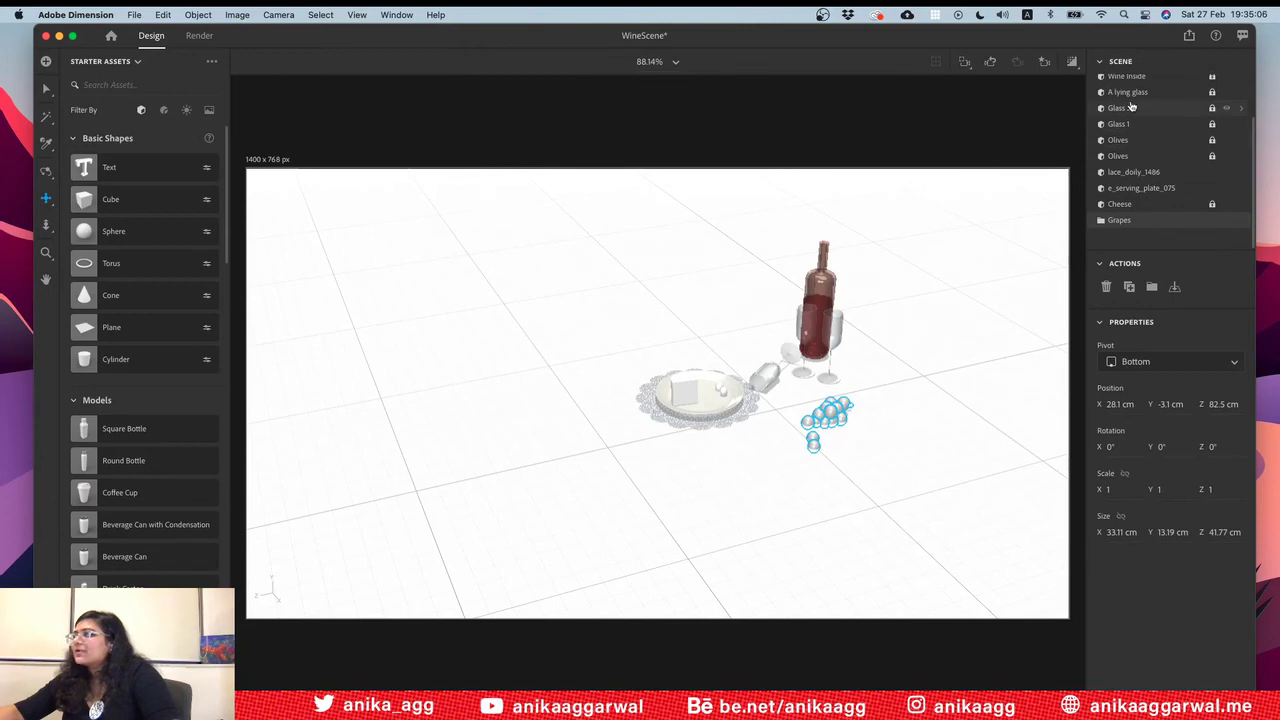
pyautogui.scroll(3, 1131, 107)
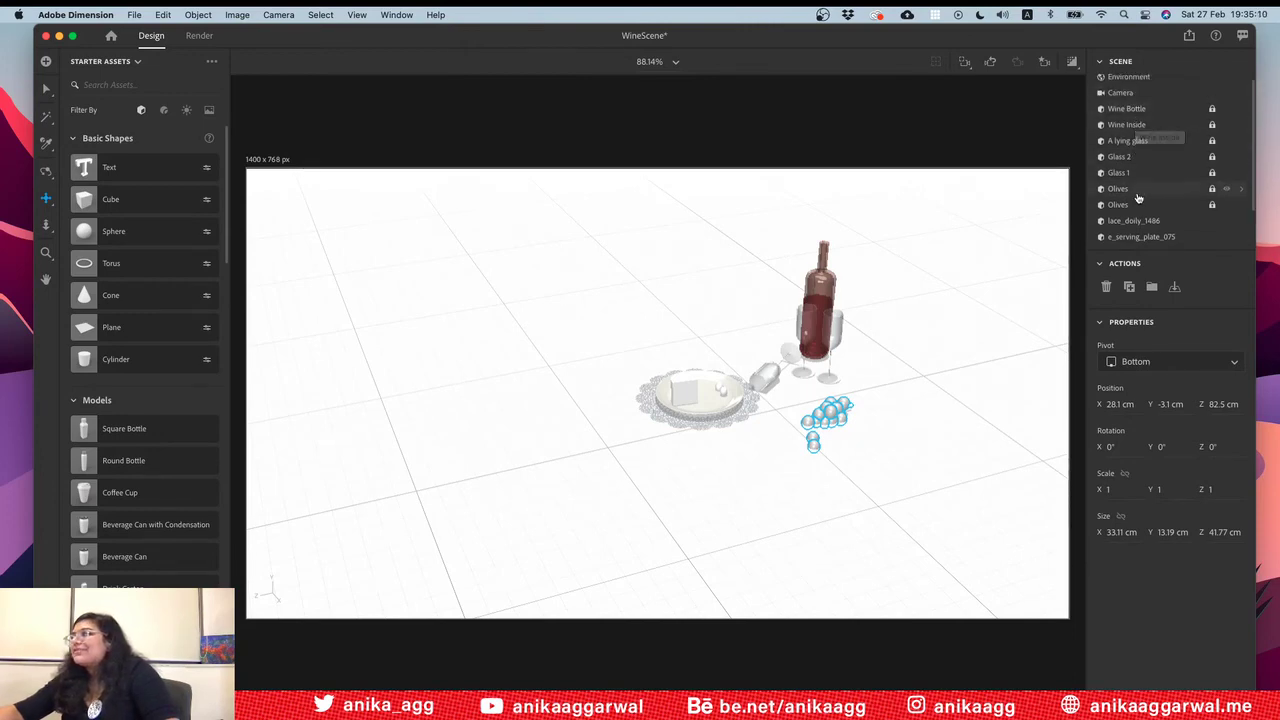
pyautogui.scroll(-3, 1138, 190)
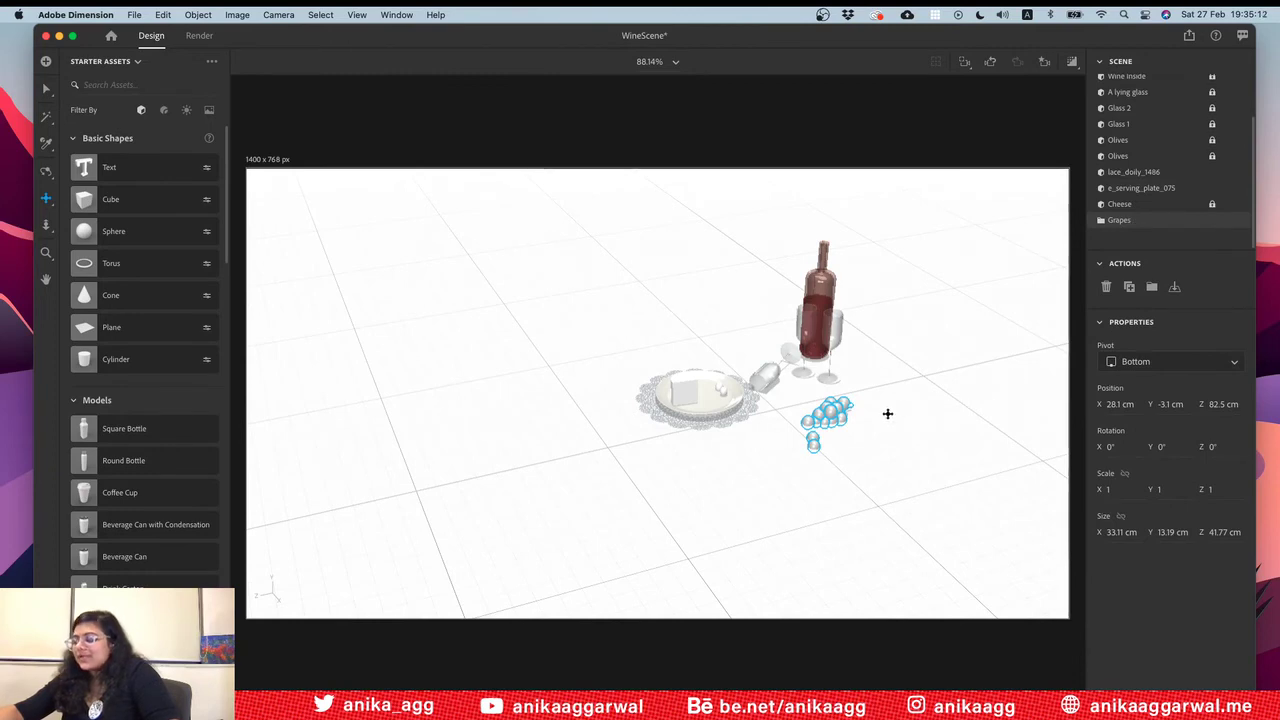
pyautogui.press('v')
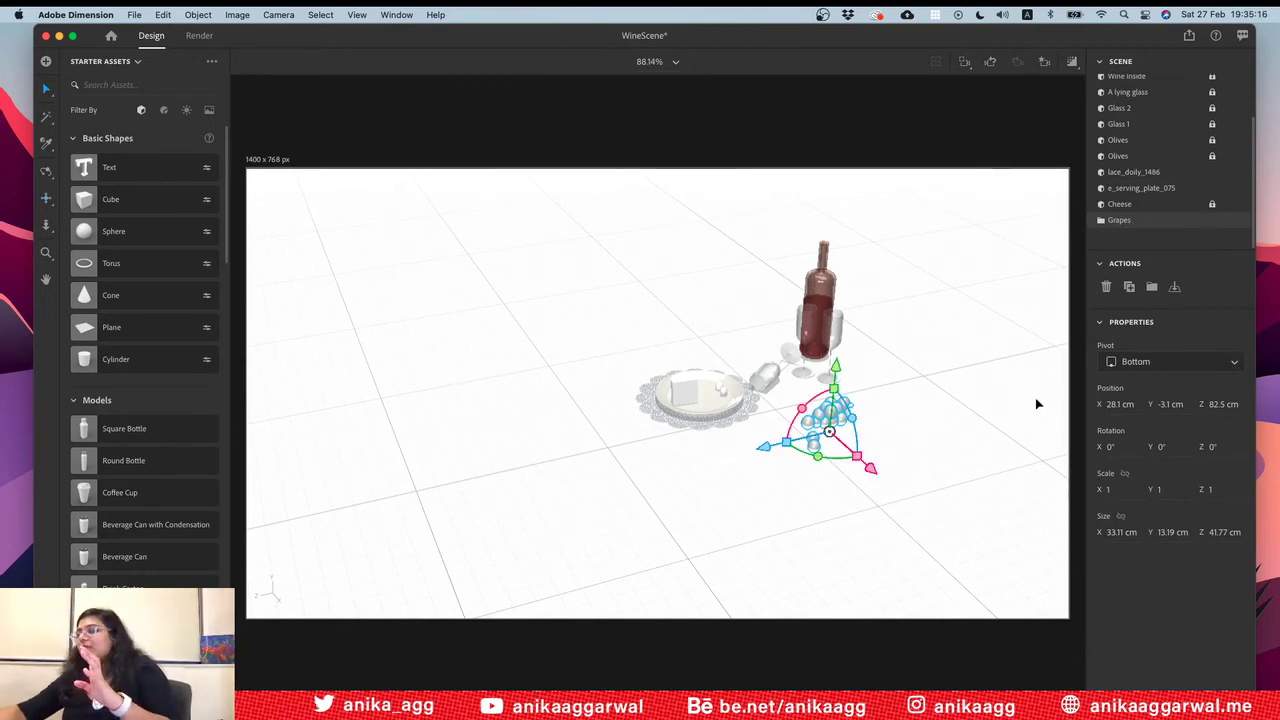
# Step: Reselect the Grapes group and orbit to view the table from a new angle
pyautogui.click(886, 413)
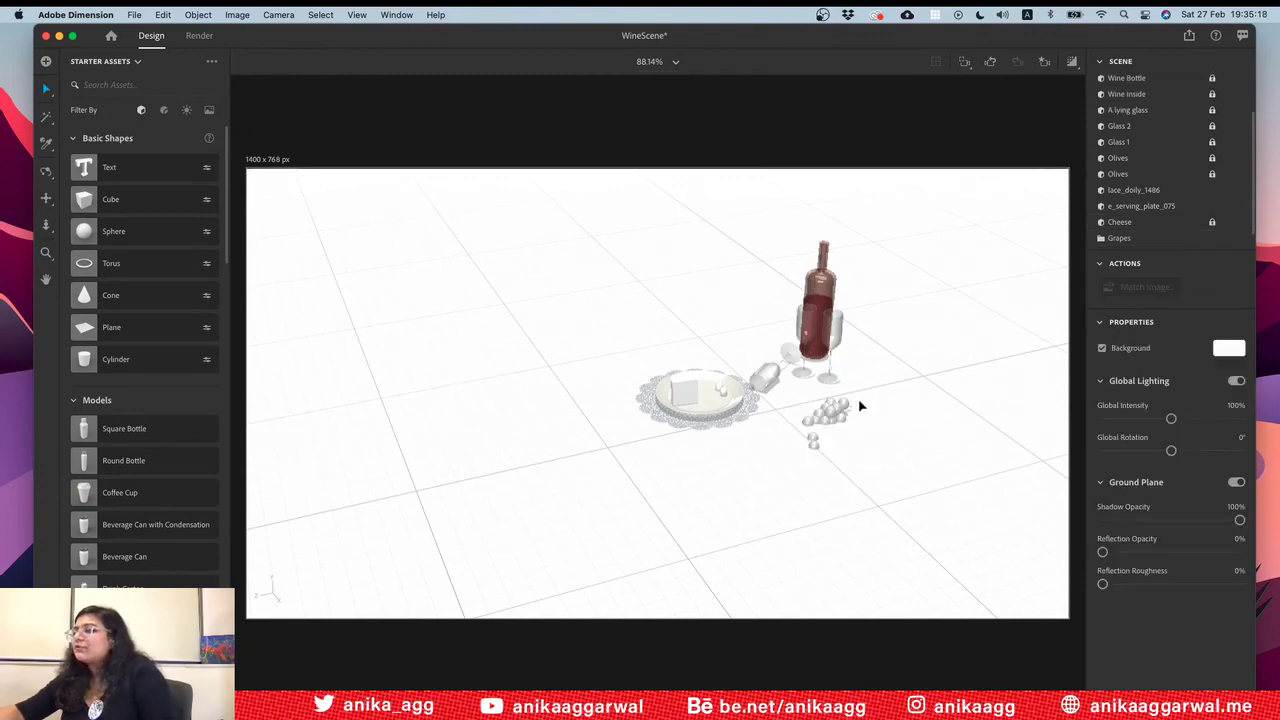
pyautogui.click(849, 409)
pyautogui.scroll(3, 855, 418)
pyautogui.scroll(2, 855, 418)
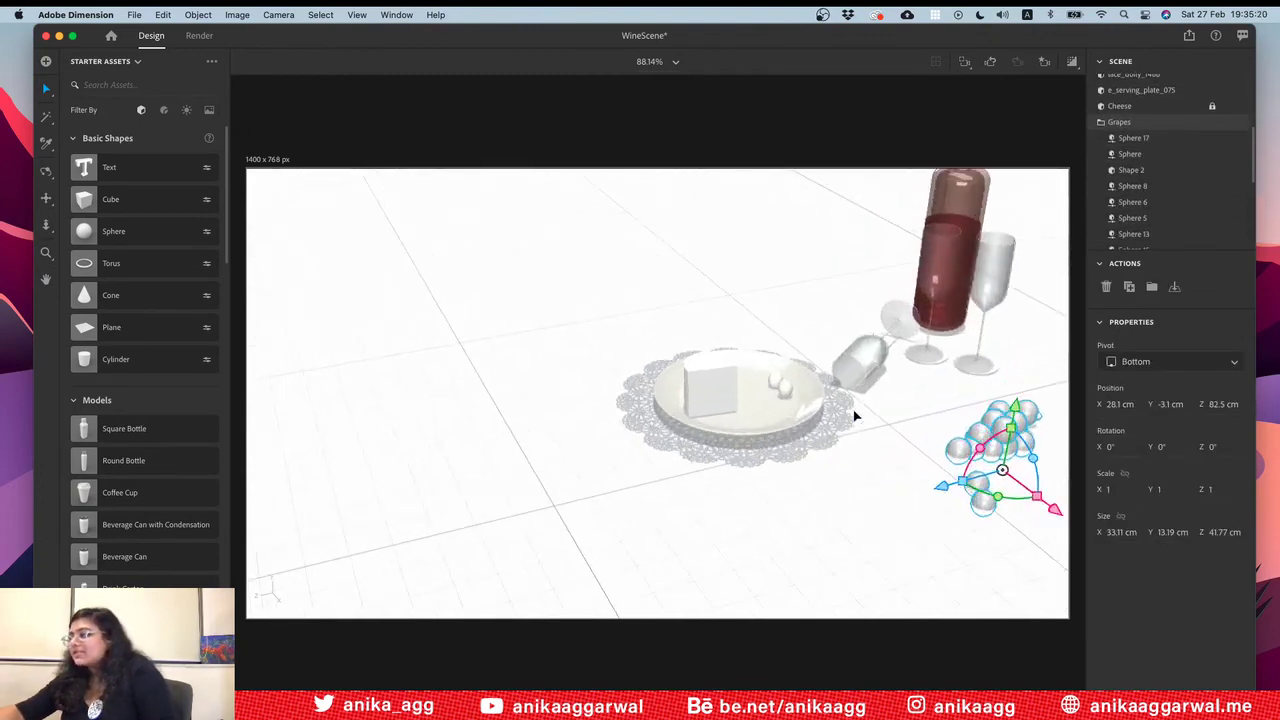
pyautogui.press('1')
pyautogui.moveTo(939, 433); pyautogui.dragTo(822, 491)
pyautogui.press('v')
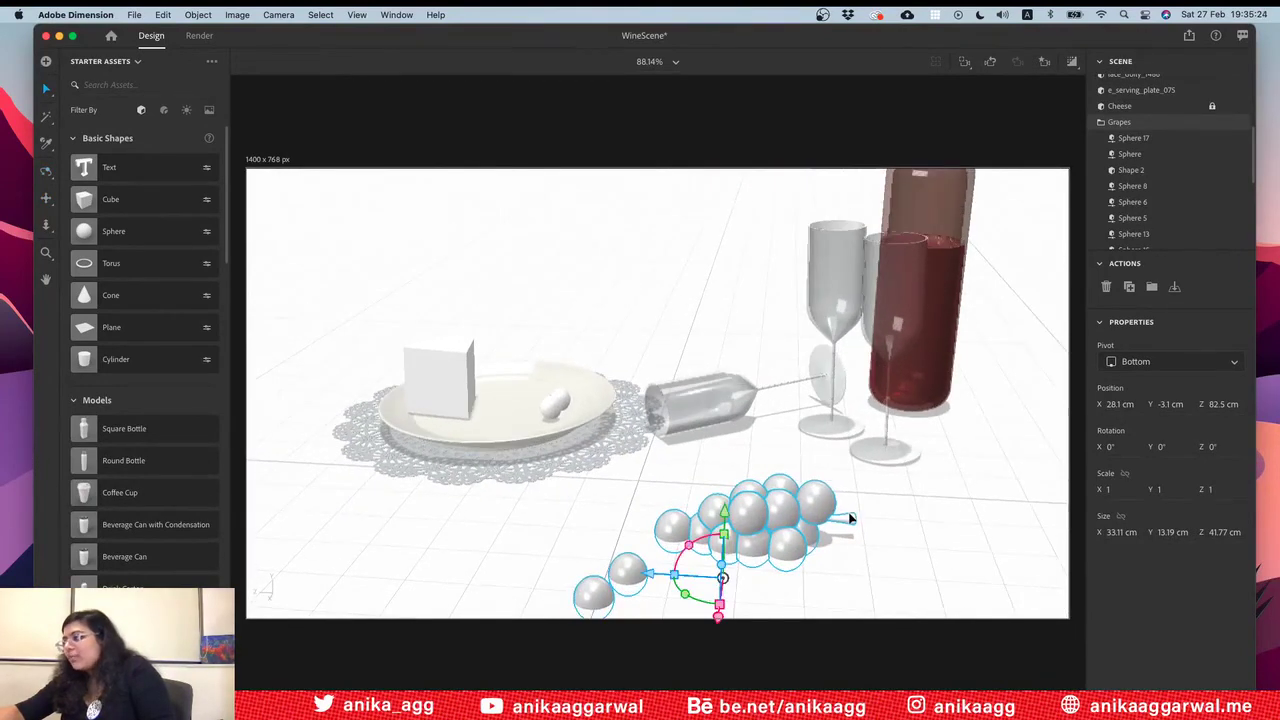
pyautogui.scroll(-5, 1155, 170)
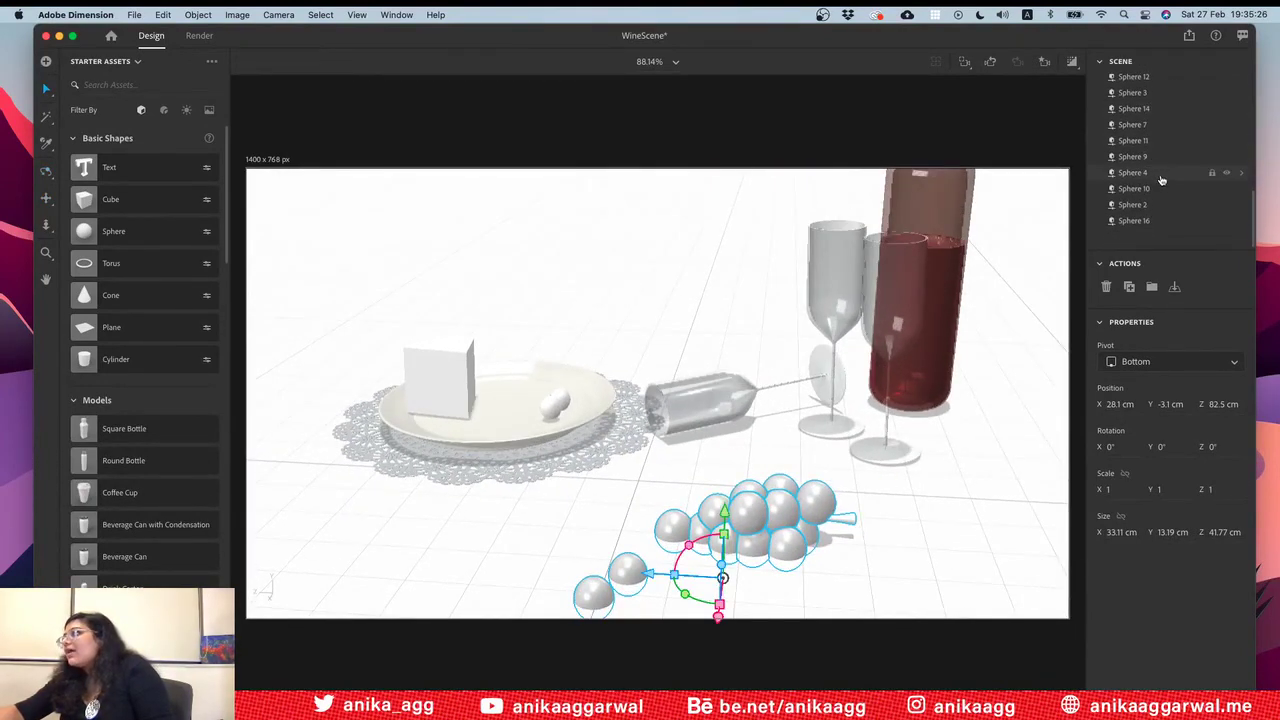
pyautogui.scroll(5, 1160, 210)
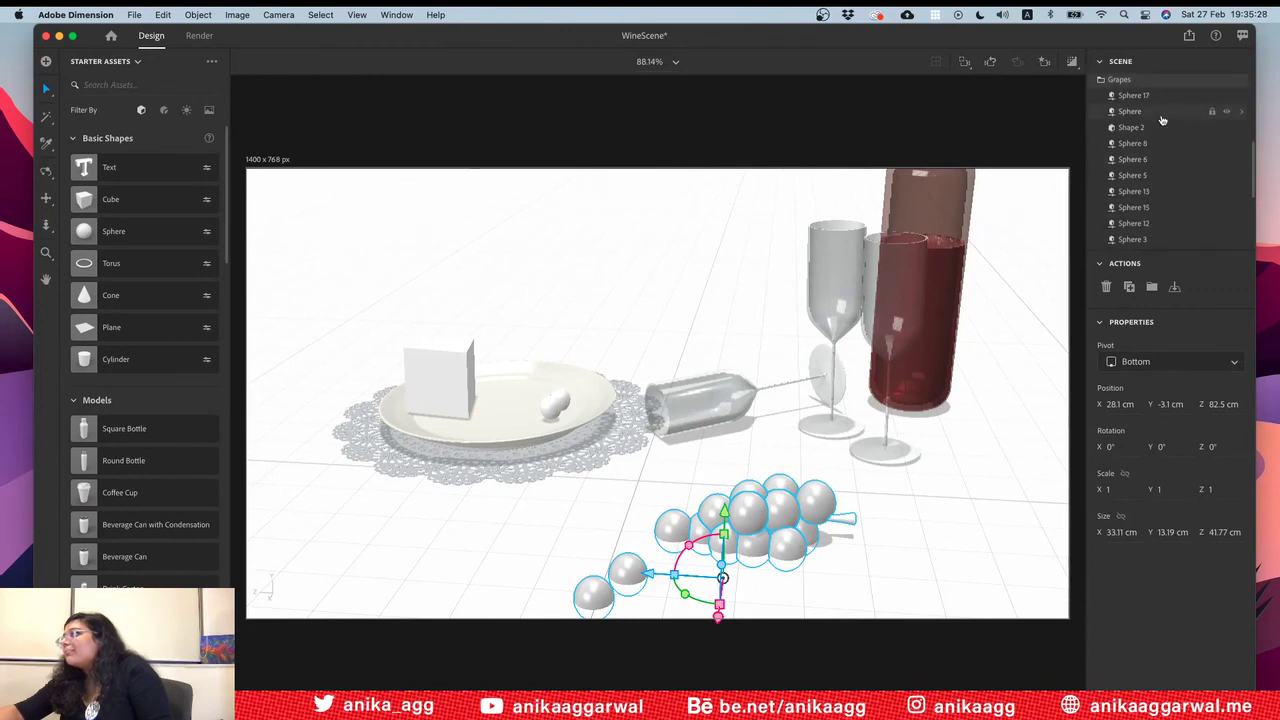
pyautogui.click(866, 534)
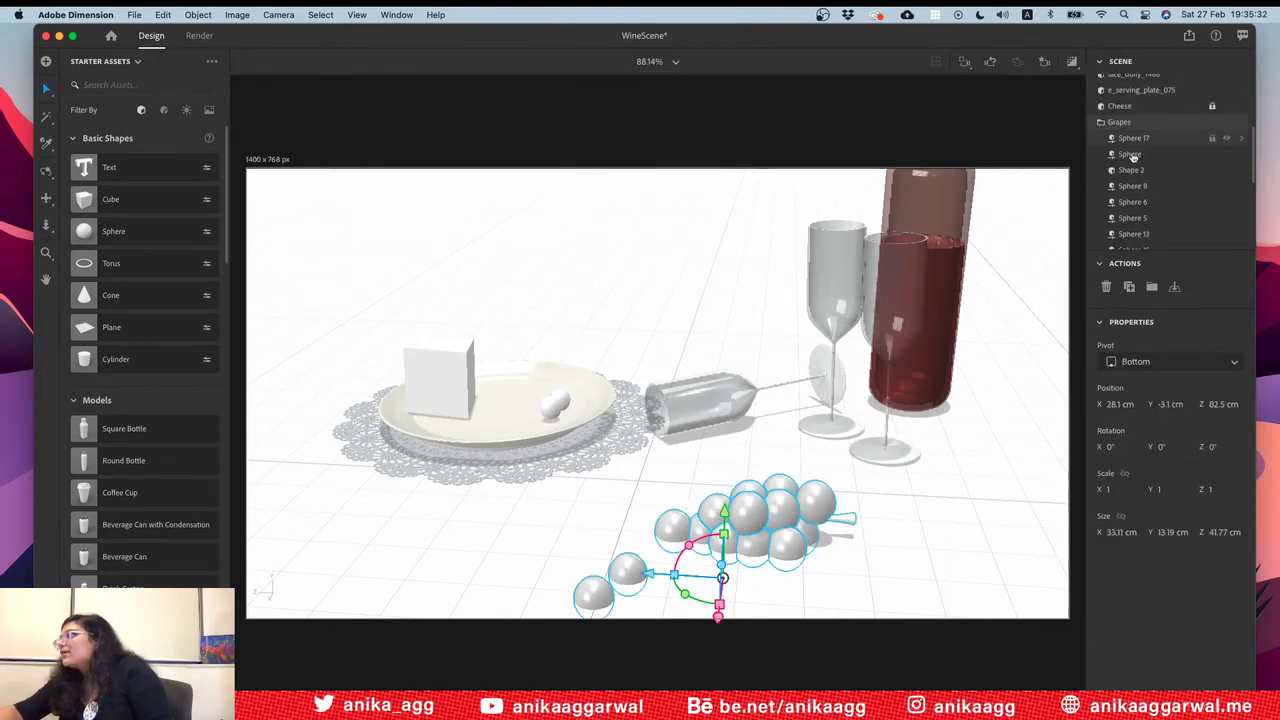
# Step: Browse the Grapes group's layers and select the Shape 2 stem layer
pyautogui.scroll(-5, 1141, 178)
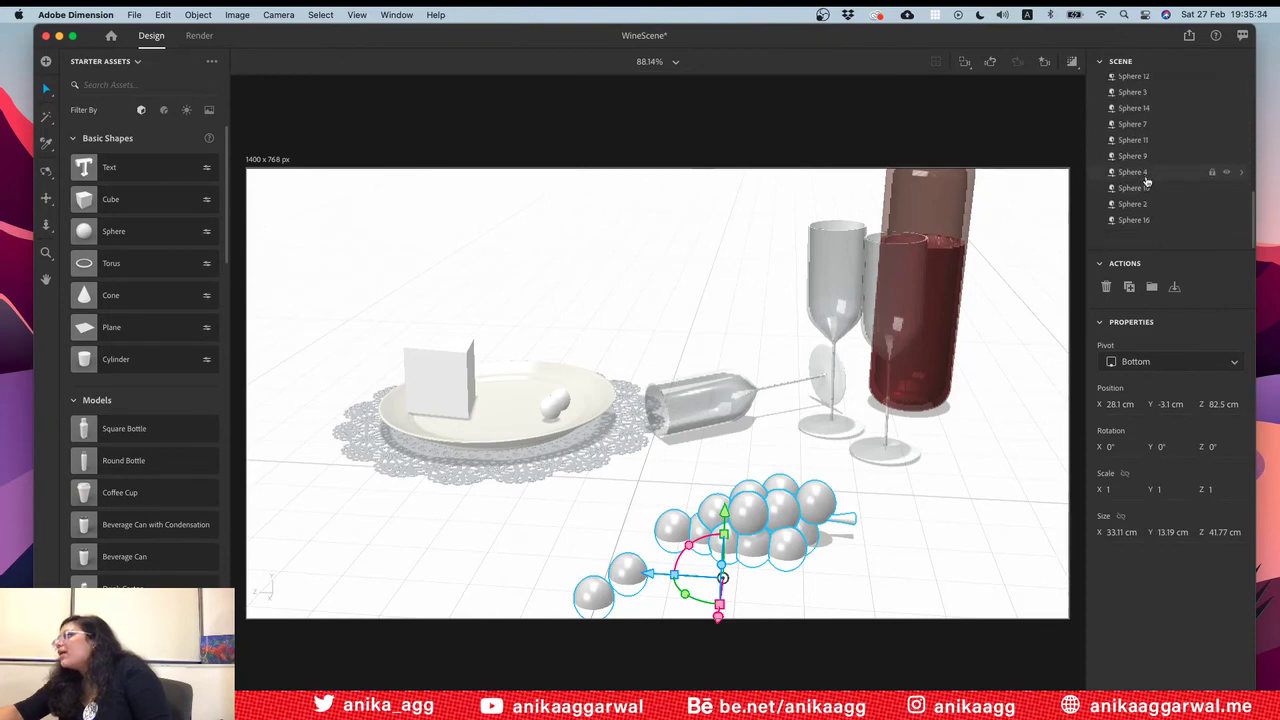
pyautogui.scroll(4, 1147, 205)
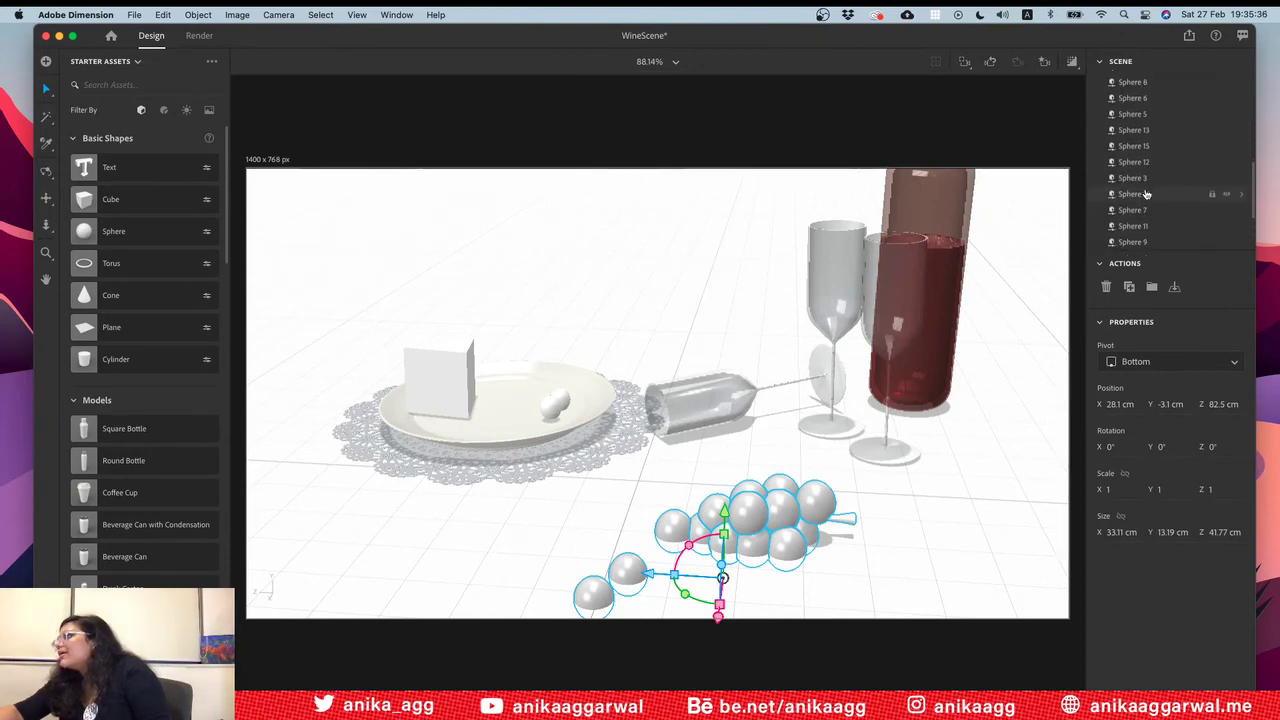
pyautogui.scroll(4, 1147, 195)
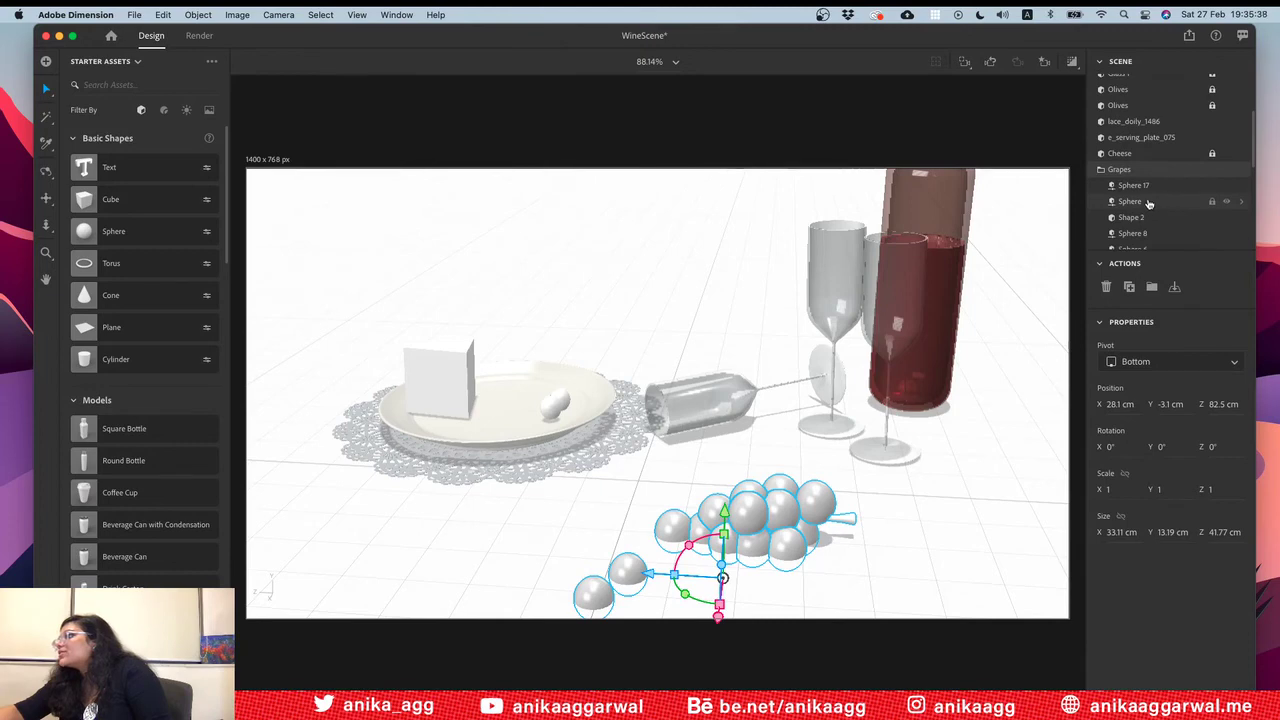
pyautogui.click(1148, 217)
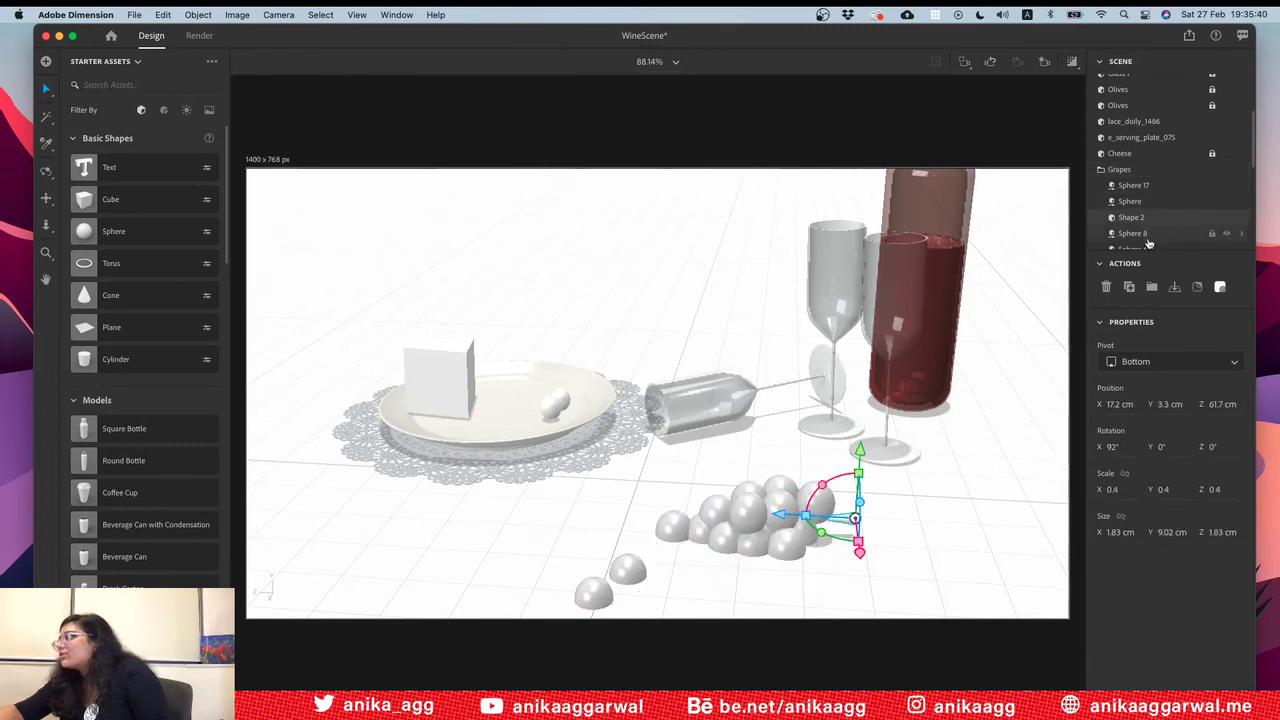
pyautogui.click(1178, 206)
pyautogui.scroll(-1, 1179, 212)
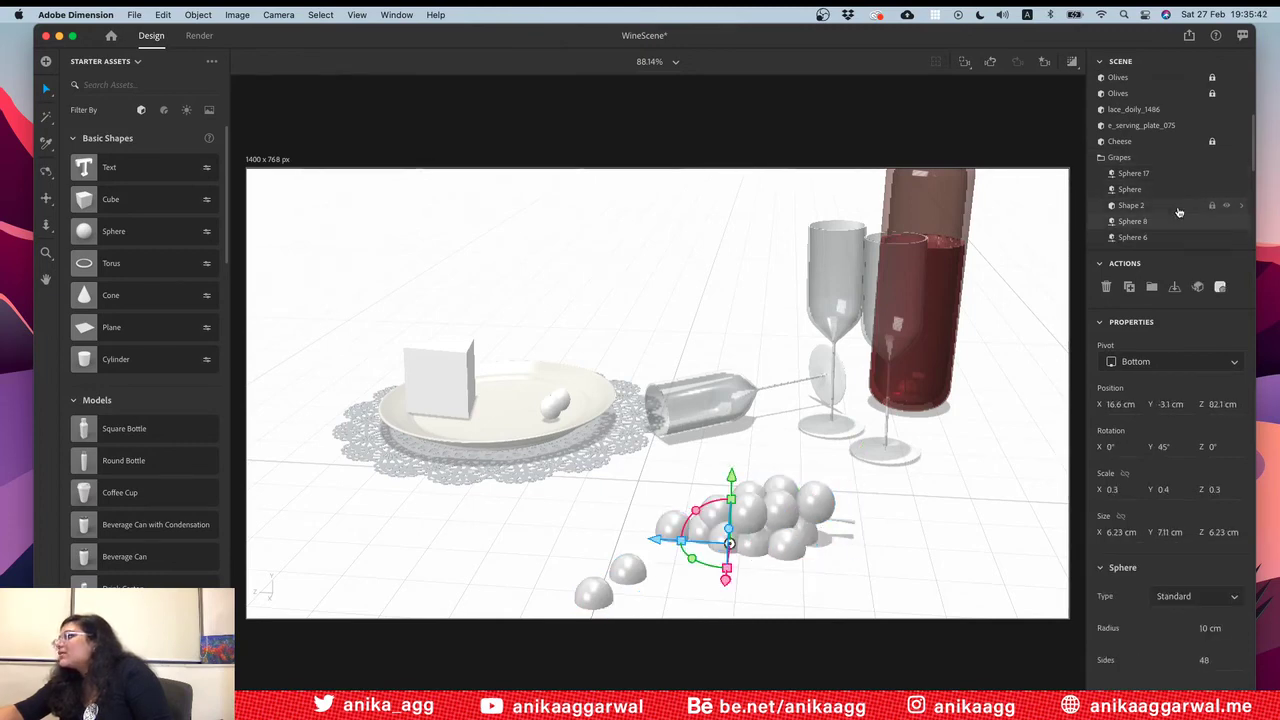
pyautogui.click(1163, 208)
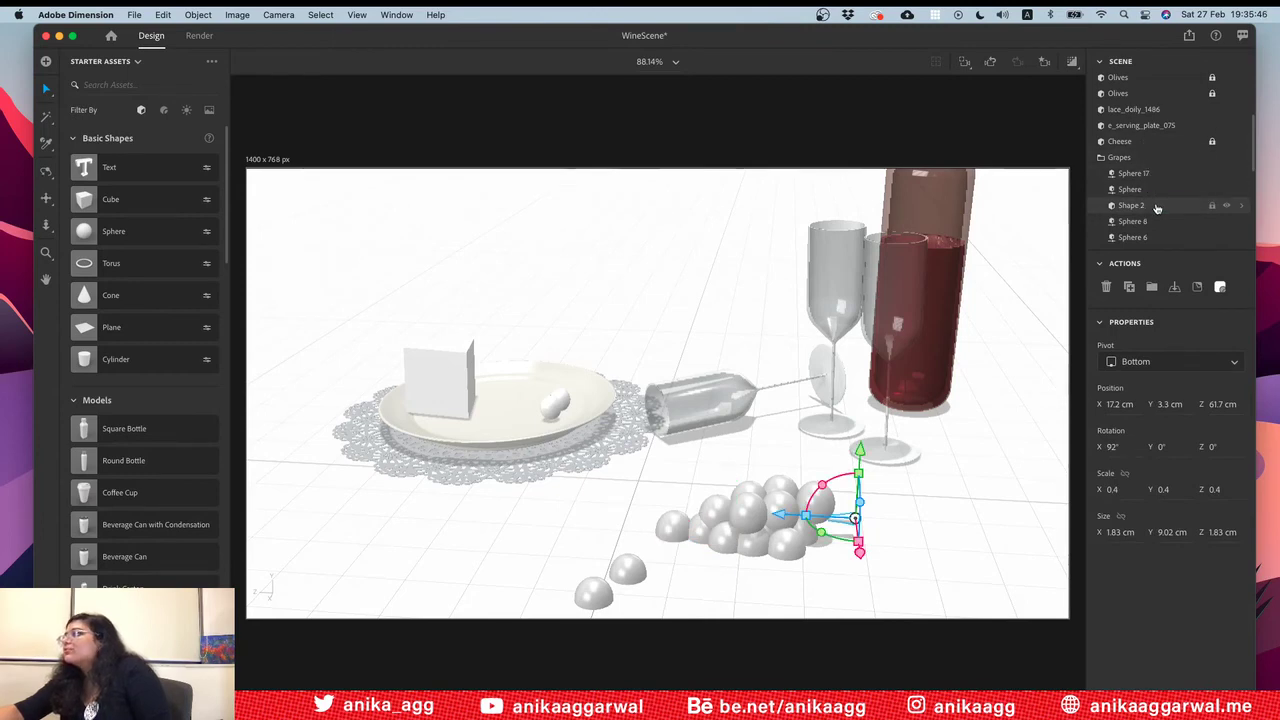
# Step: Rename Shape 2 to Stem and move it to the top of the Grapes group
pyautogui.doubleClick(1157, 206)
pyautogui.write('Stem')
pyautogui.press('Return')
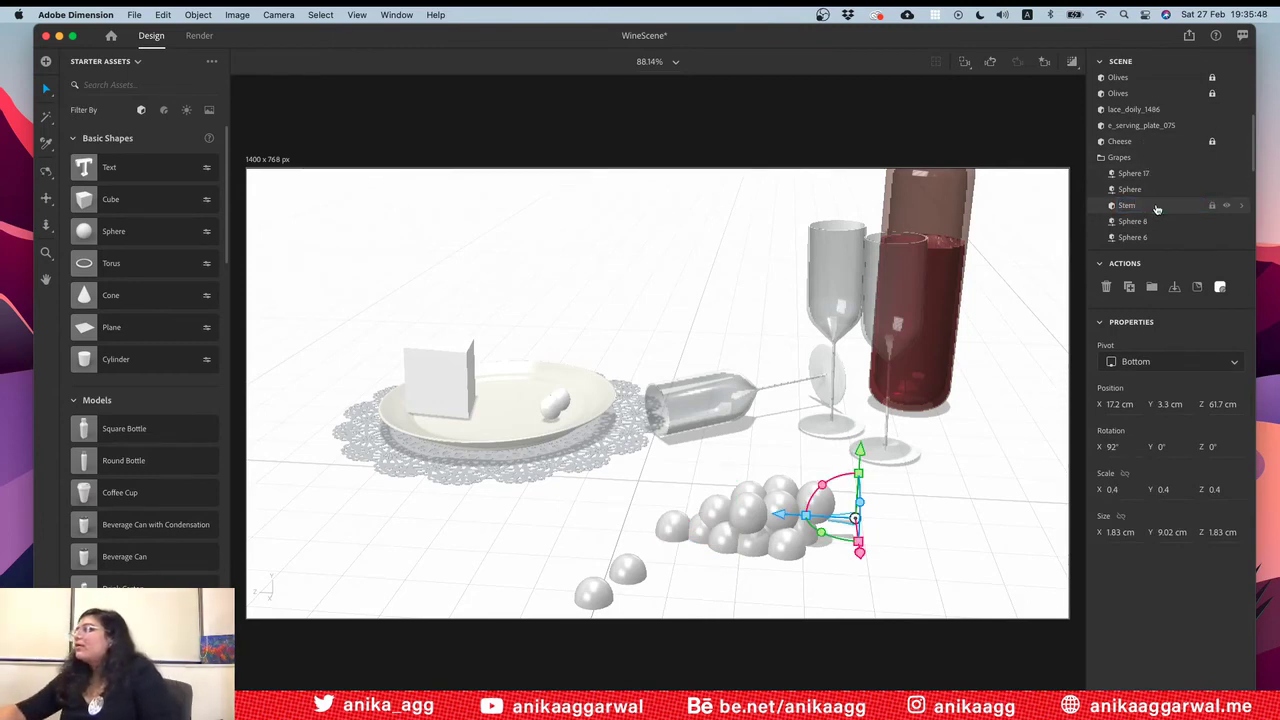
pyautogui.moveTo(1157, 206); pyautogui.dragTo(1163, 173)
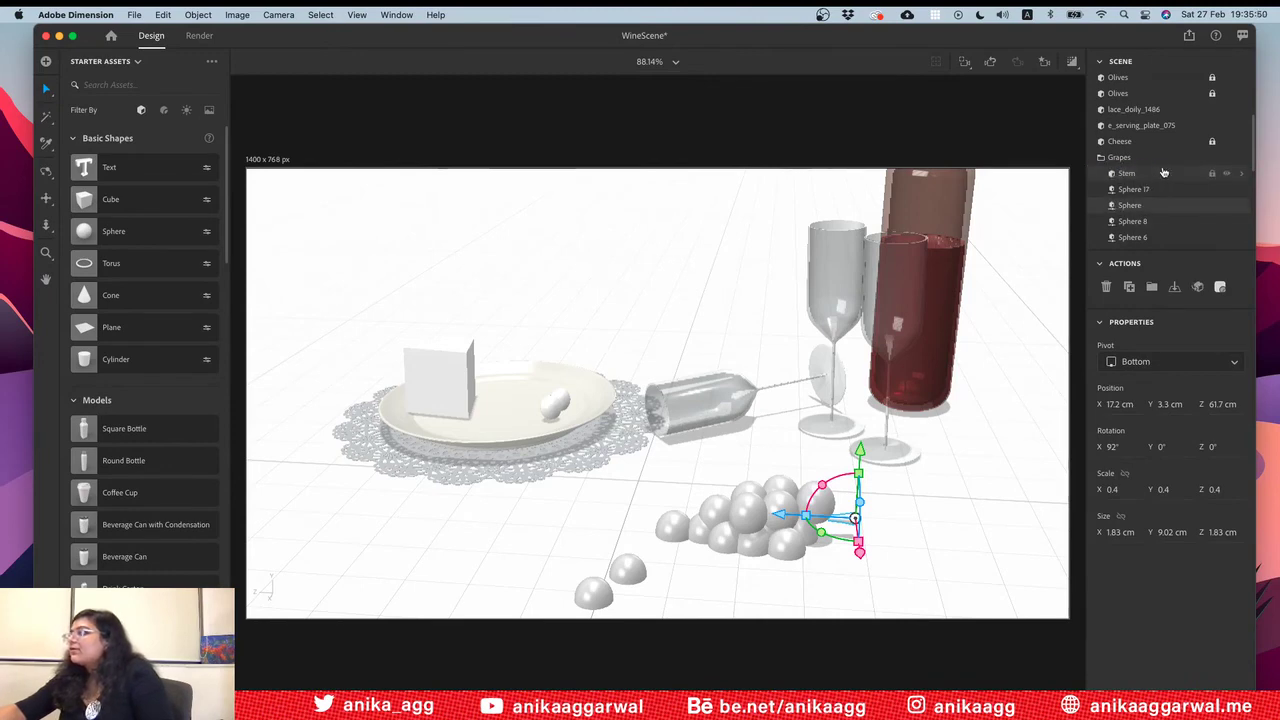
# Step: Check the Stem's materials, including Back Inflation Material, then reselect the Grapes group
pyautogui.click(1244, 175)
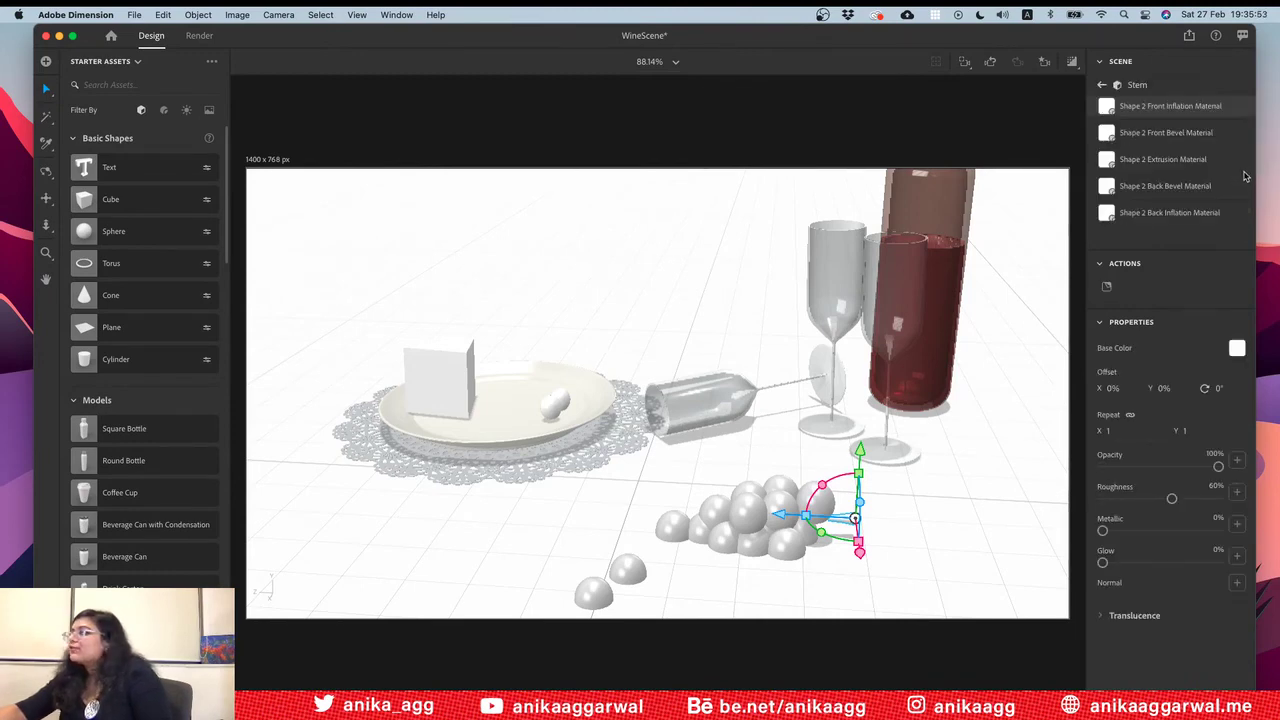
pyautogui.click(1170, 213)
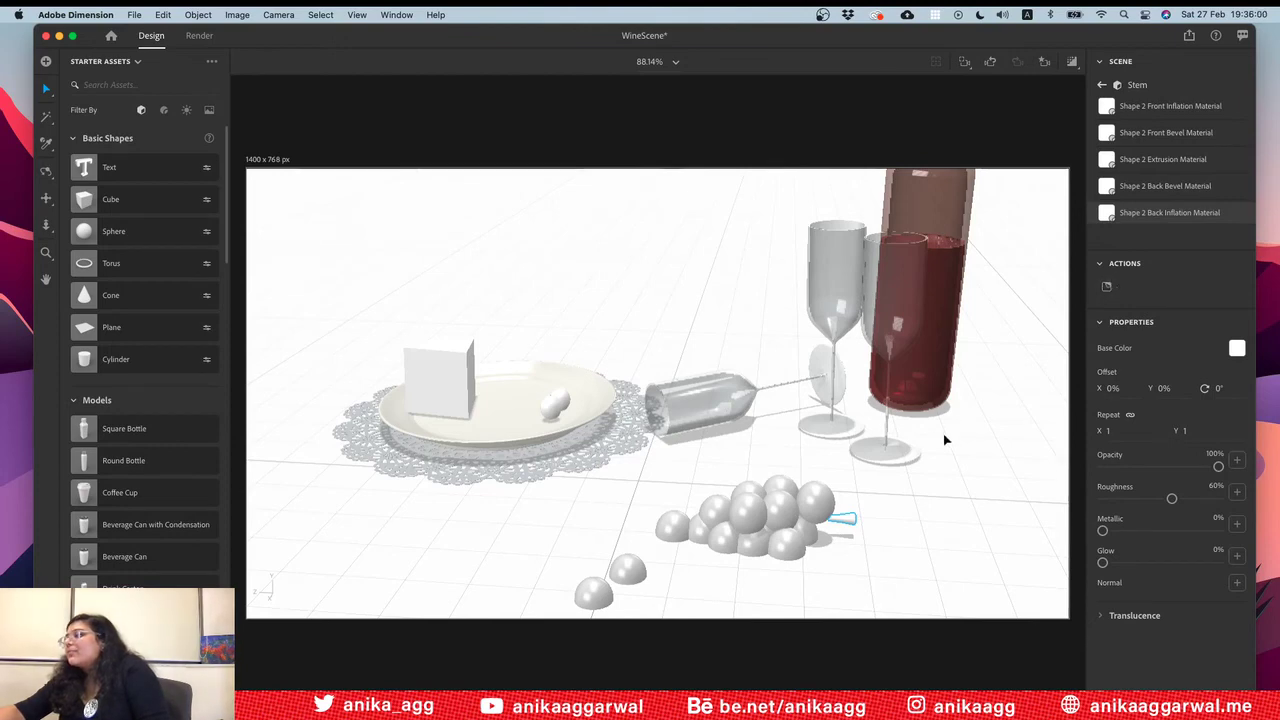
pyautogui.click(860, 515)
pyautogui.click(846, 518)
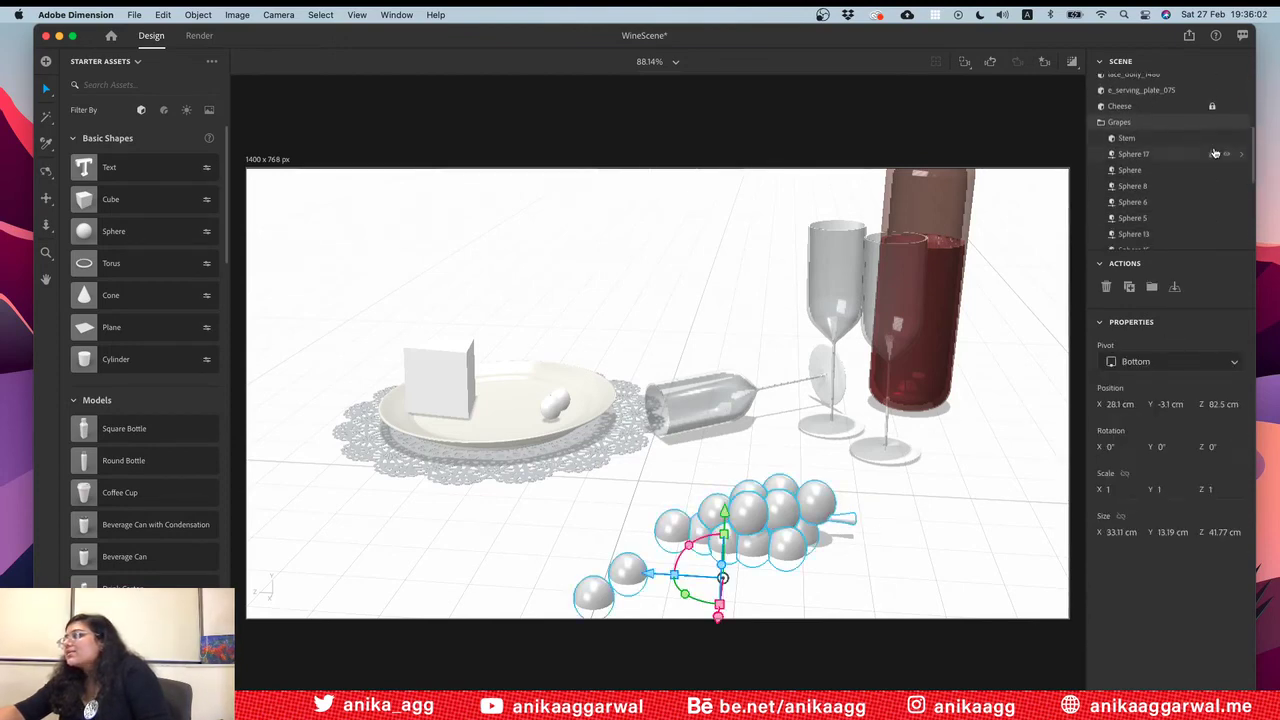
pyautogui.click(1233, 142)
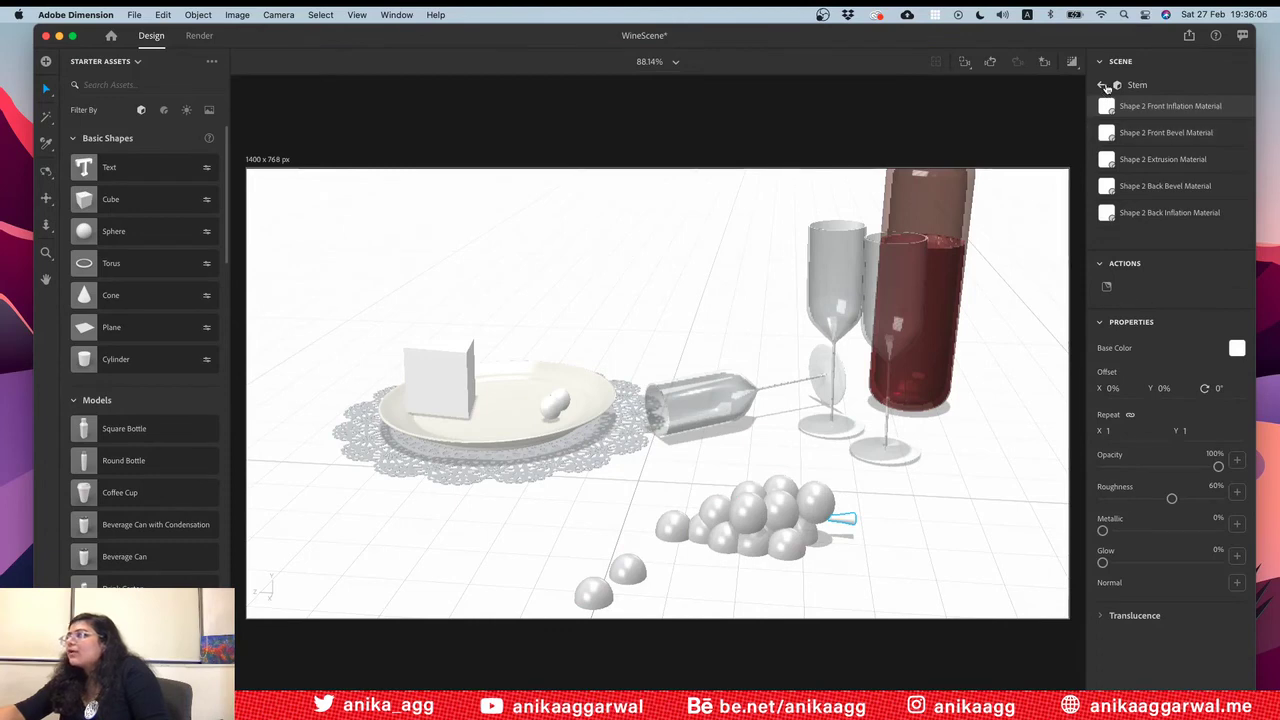
pyautogui.click(1104, 86)
pyautogui.click(960, 557)
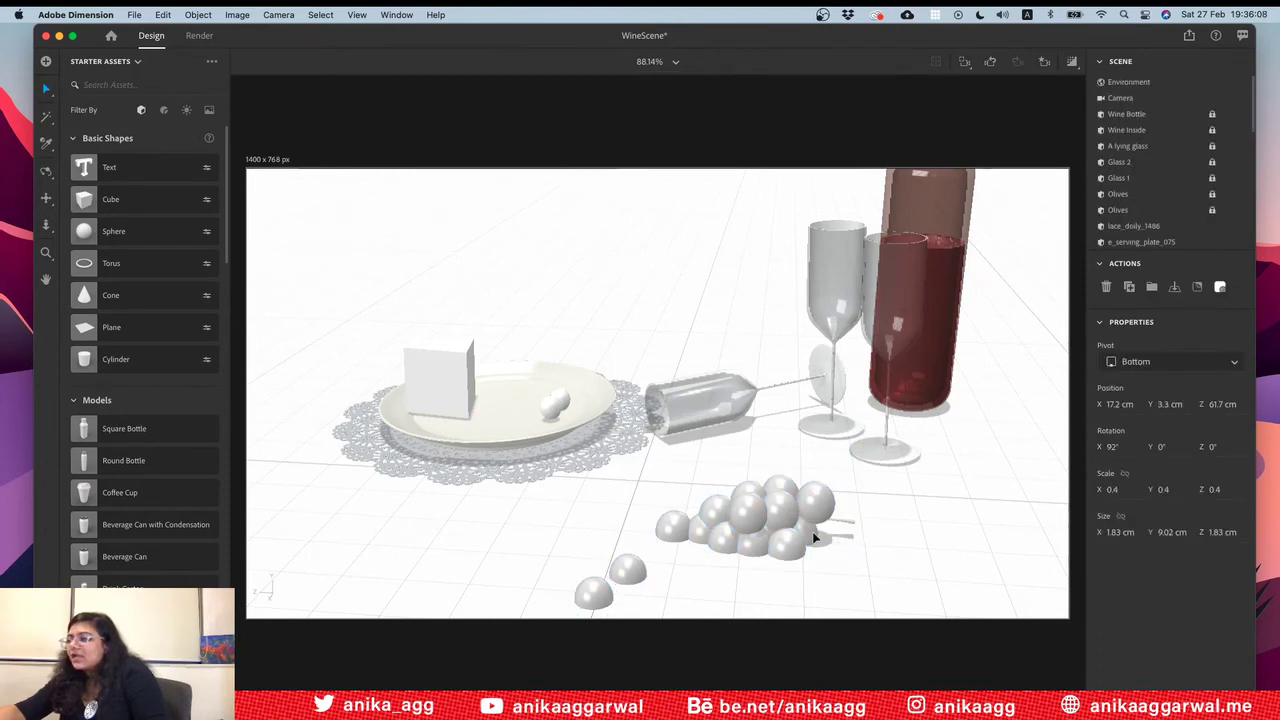
pyautogui.click(808, 535)
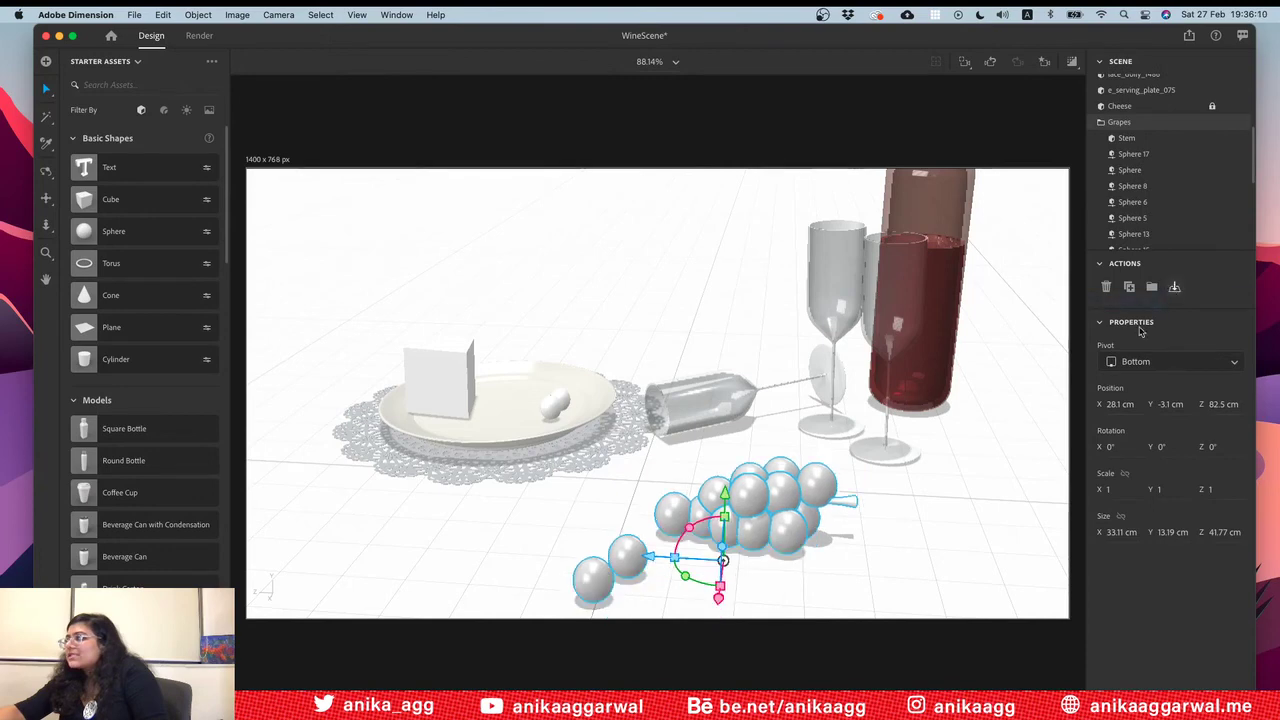
pyautogui.click(918, 578)
# Step: Move the Grapes group onto the cheese plate, turn it to -61°, and raise it about 4 cm
pyautogui.moveTo(820, 523); pyautogui.dragTo(525, 374)
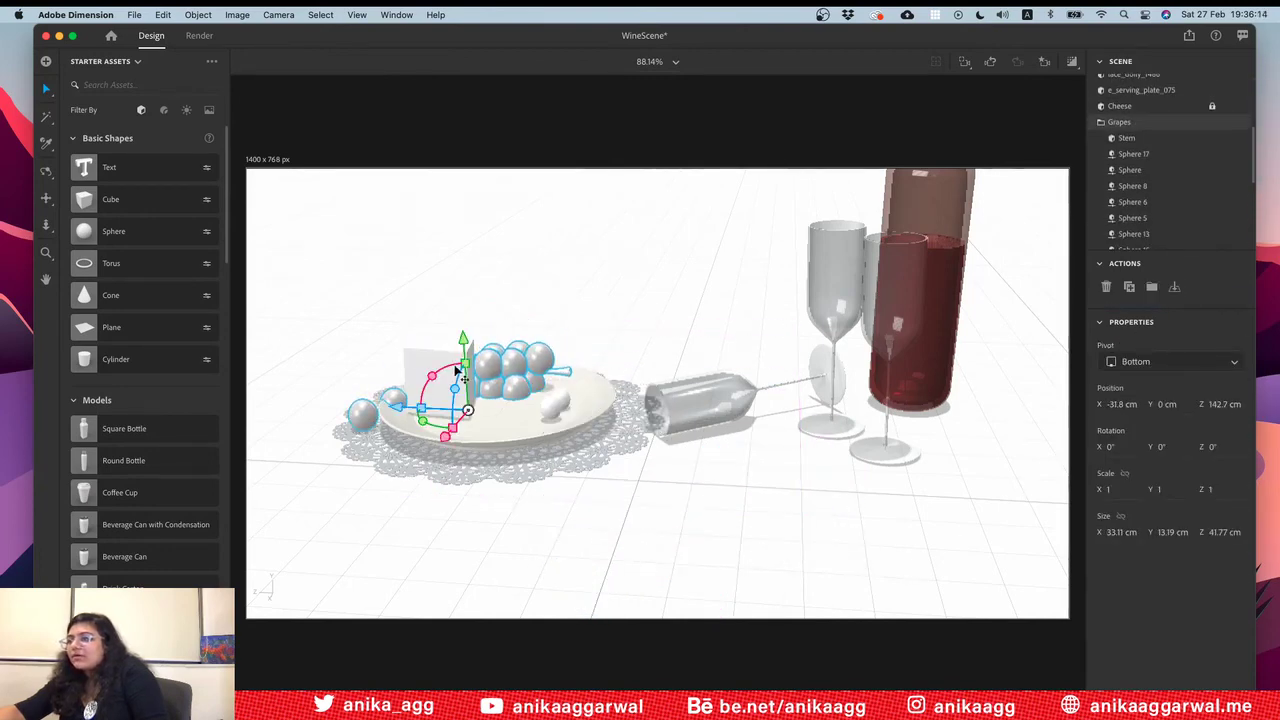
pyautogui.moveTo(428, 413); pyautogui.dragTo(457, 423)
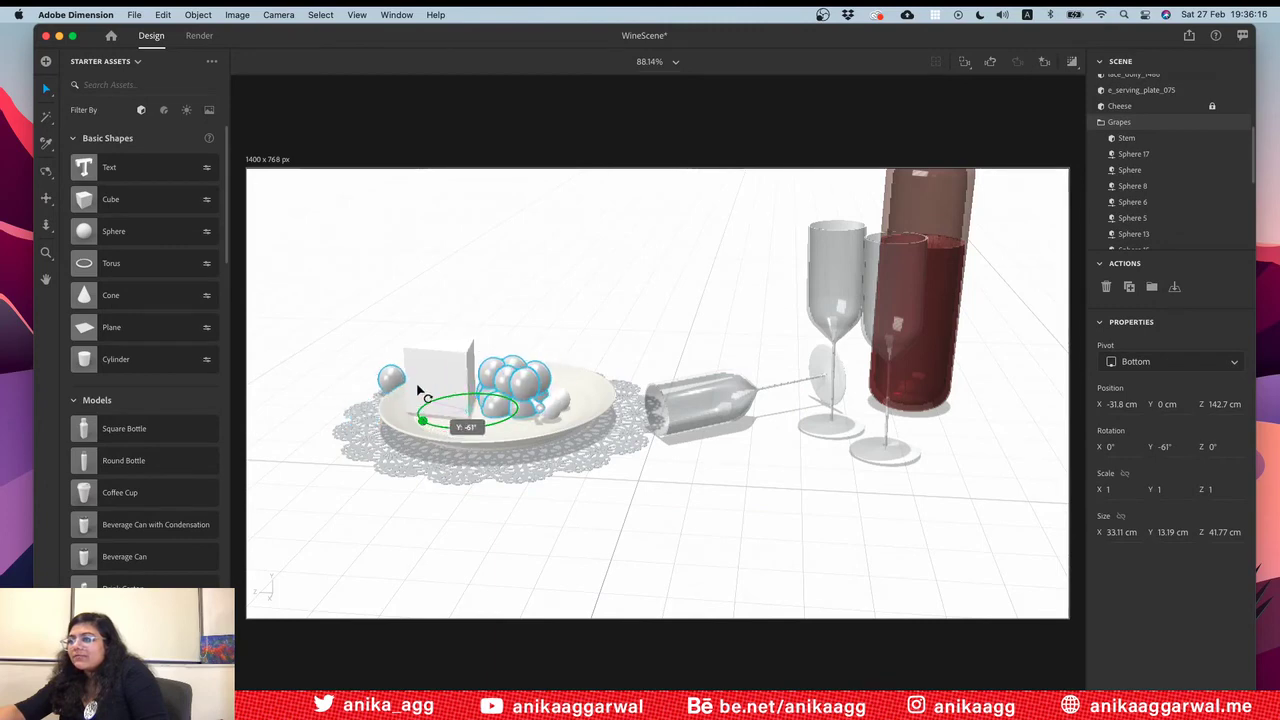
pyautogui.moveTo(472, 339); pyautogui.dragTo(469, 330)
pyautogui.click(494, 531)
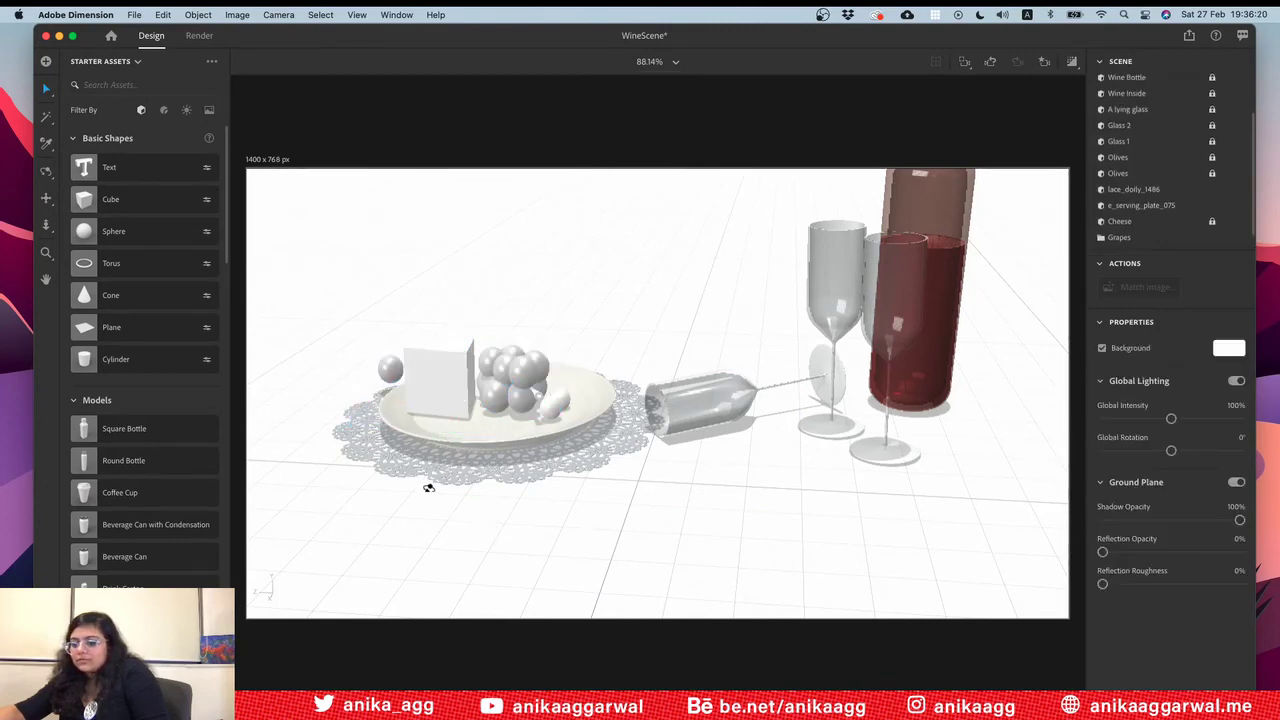
# Step: Orbit and pan to a top-down view of the plate
pyautogui.press('1')
pyautogui.moveTo(426, 486); pyautogui.dragTo(716, 420)
pyautogui.press('2')
pyautogui.press('1')
pyautogui.moveTo(614, 437); pyautogui.dragTo(878, 443)
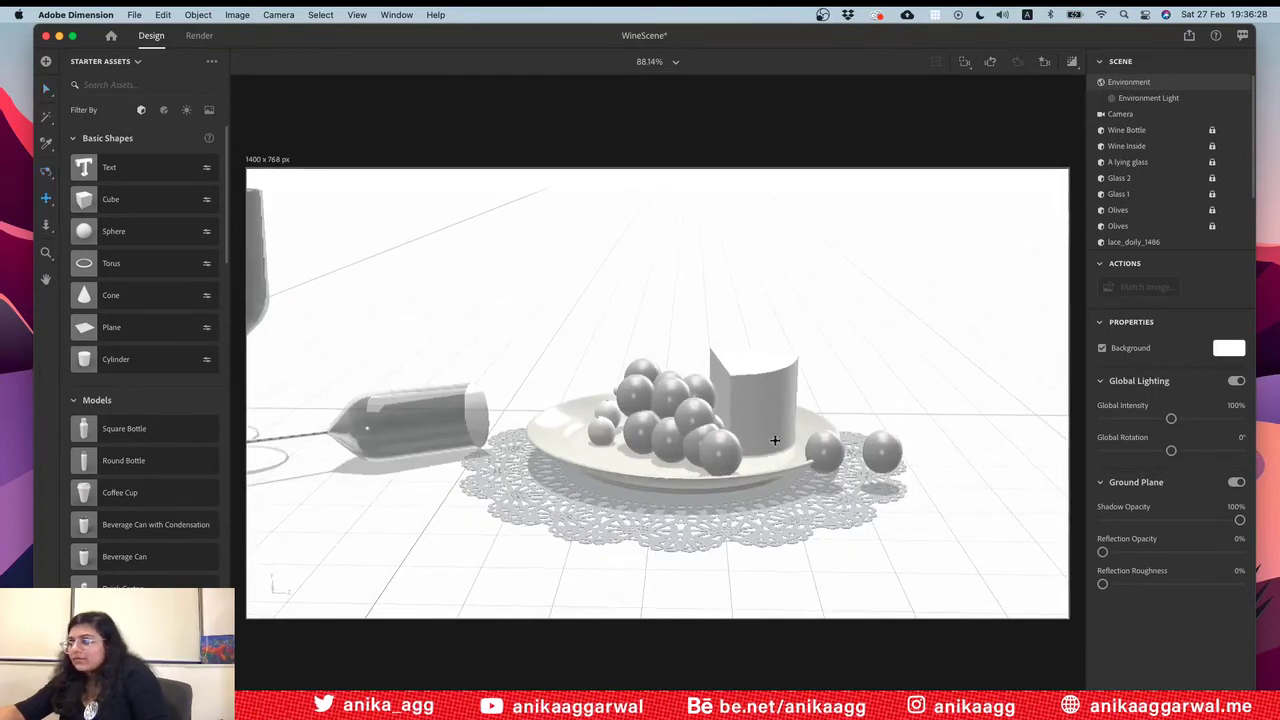
pyautogui.press('2')
pyautogui.moveTo(742, 471); pyautogui.dragTo(690, 461)
pyautogui.press('1')
pyautogui.press('2')
pyautogui.press('1')
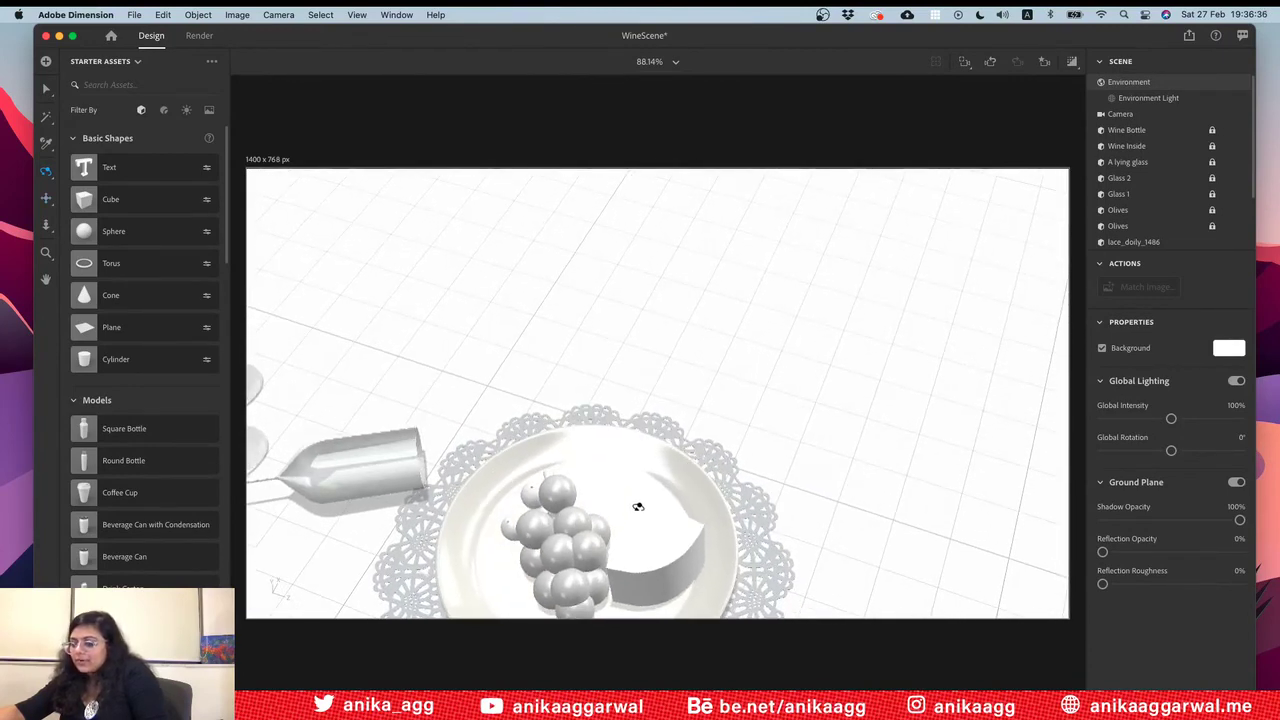
# Step: Nudge the grape bunch along the depth axis on the plate and reselect the Grapes group
pyautogui.scroll(-10, 625, 514)
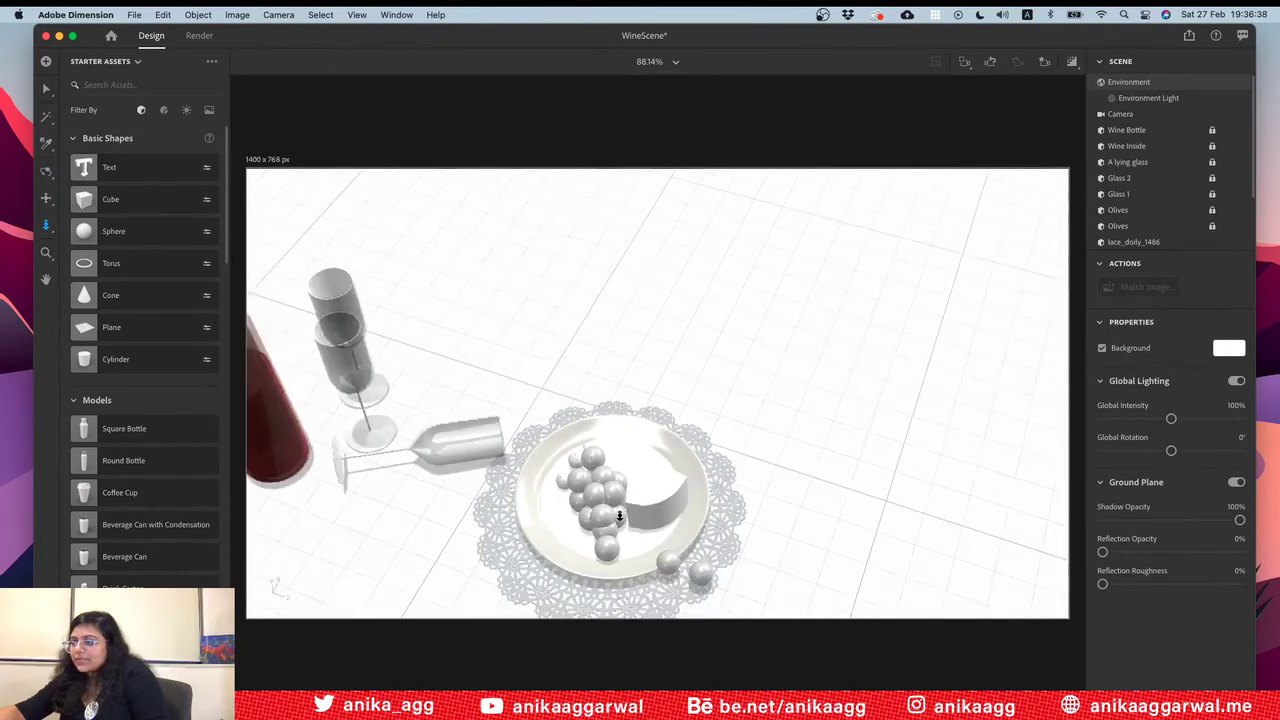
pyautogui.moveTo(616, 519); pyautogui.dragTo(621, 436)
pyautogui.press('v')
pyautogui.click(621, 436)
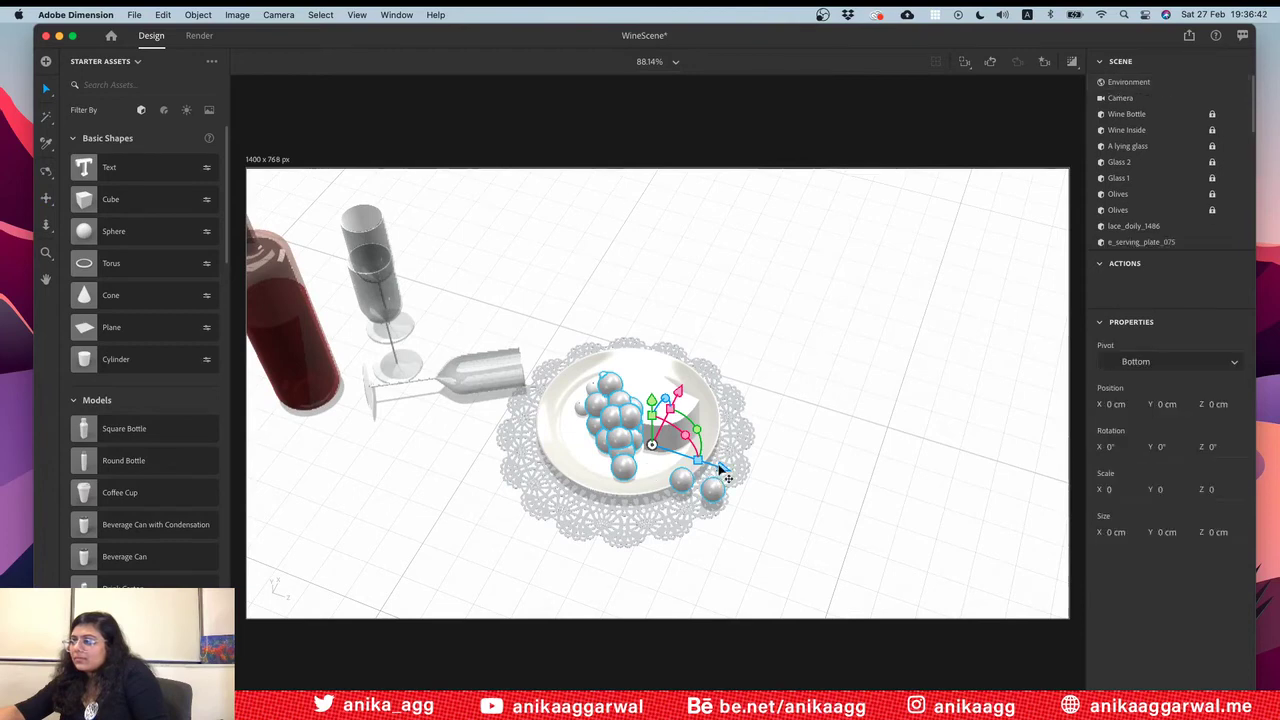
pyautogui.moveTo(702, 463); pyautogui.dragTo(725, 446)
pyautogui.click(707, 510)
pyautogui.click(707, 510)
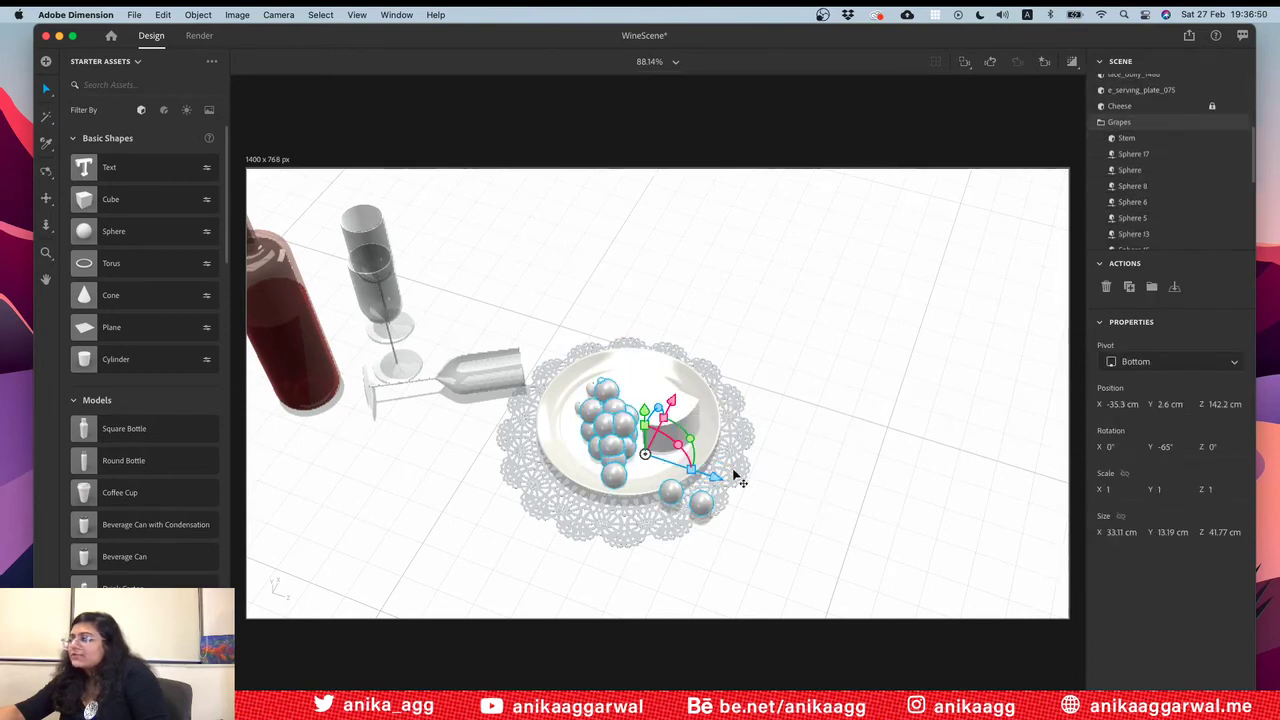
# Step: Lower the loose grape Sphere 16 beside the plate edge to Y 0 cm
pyautogui.scroll(-5, 1125, 190)
pyautogui.click(1136, 220)
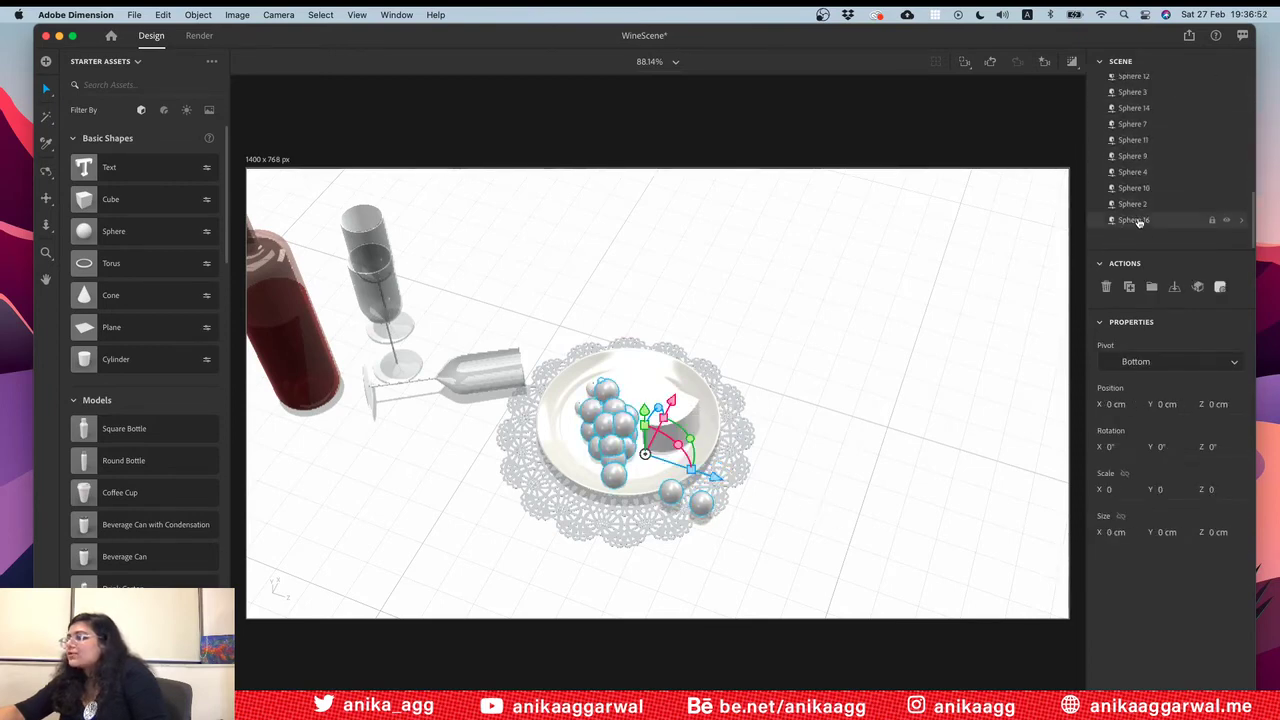
pyautogui.keyDown('shift'); pyautogui.click(1132, 204); pyautogui.keyUp('shift')
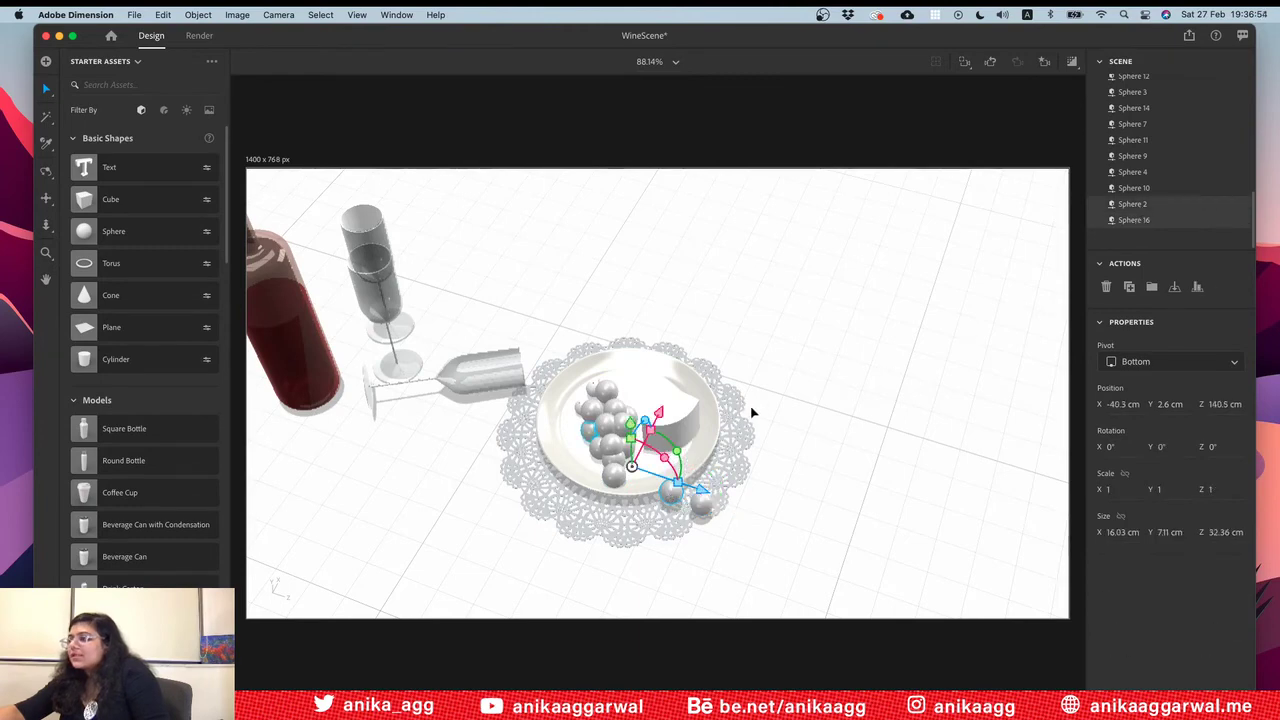
pyautogui.click(1149, 219)
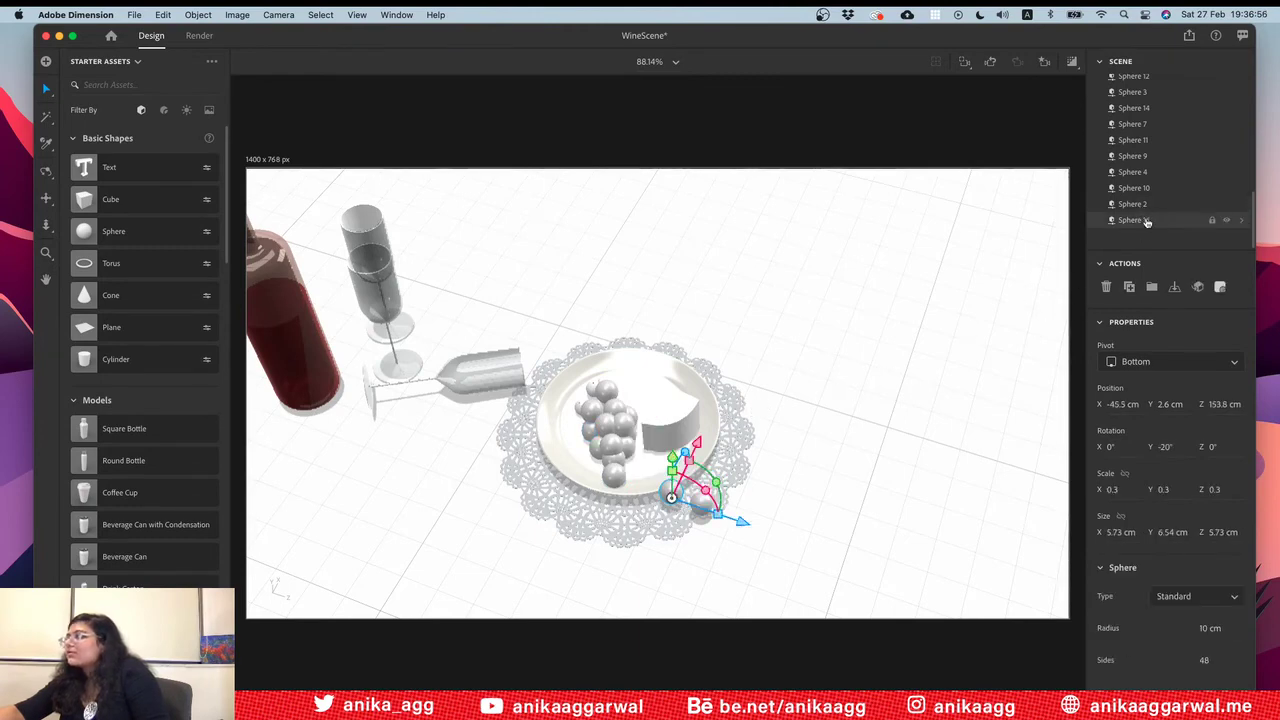
pyautogui.scroll(3, 1167, 148)
pyautogui.keyDown('shift'); pyautogui.click(1156, 132); pyautogui.keyUp('shift')
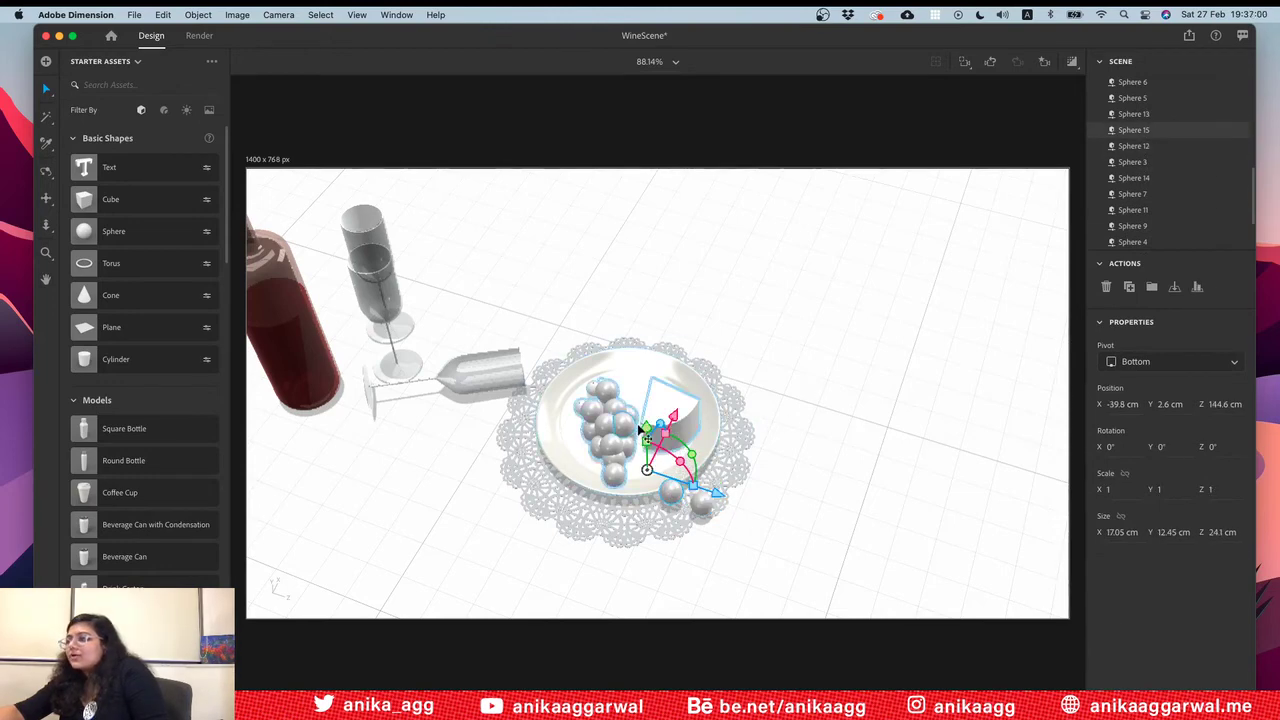
pyautogui.moveTo(645, 424); pyautogui.dragTo(643, 432)
pyautogui.press('super+z')
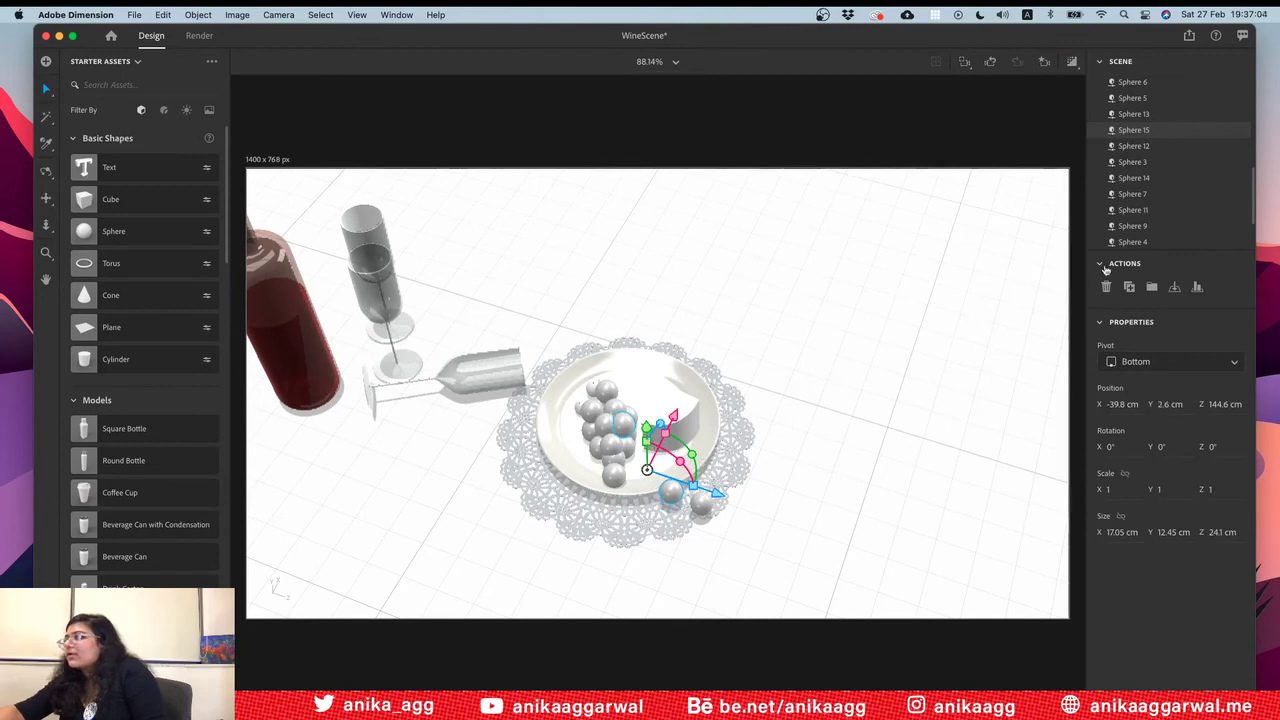
pyautogui.scroll(-2, 1163, 178)
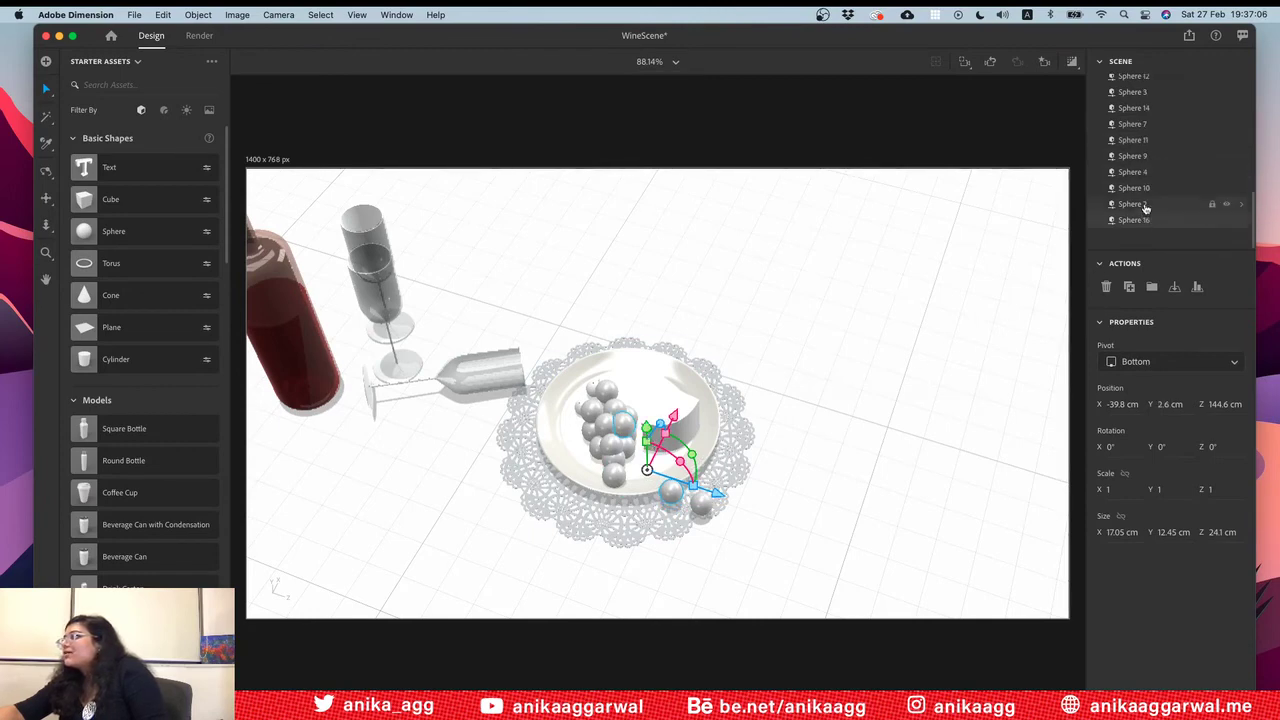
pyautogui.click(1140, 219)
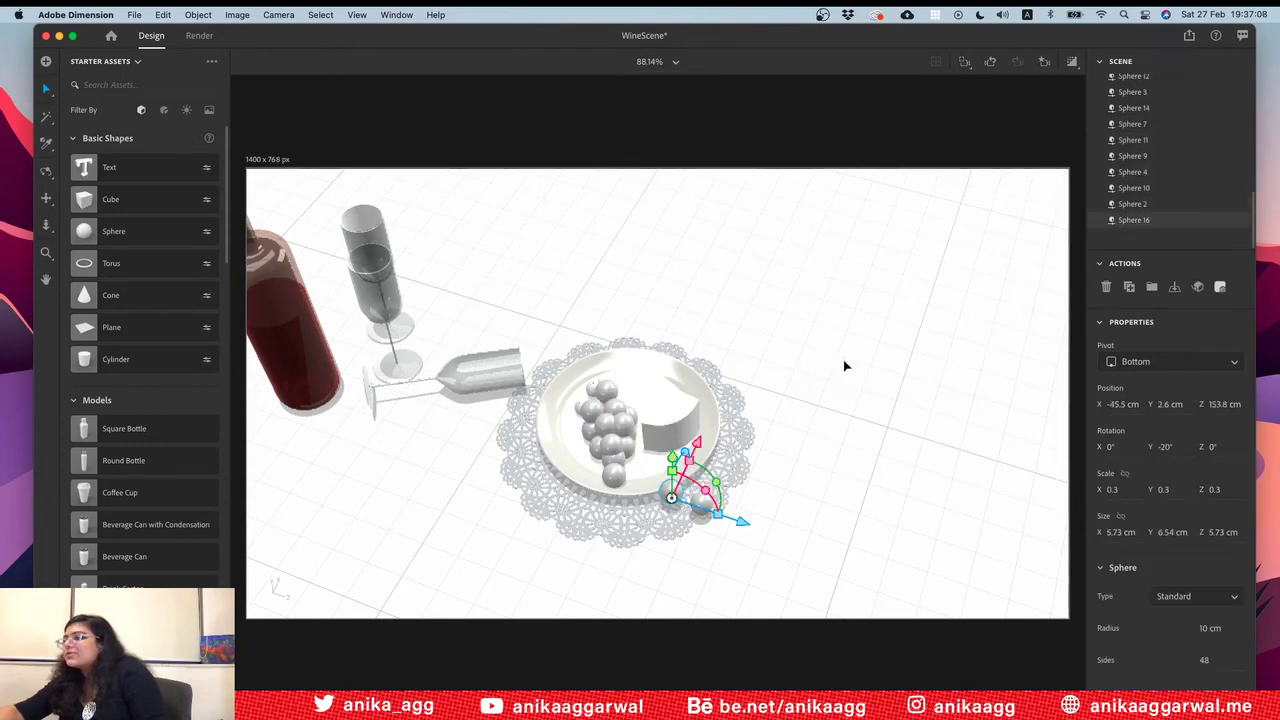
pyautogui.moveTo(680, 465); pyautogui.dragTo(686, 485)
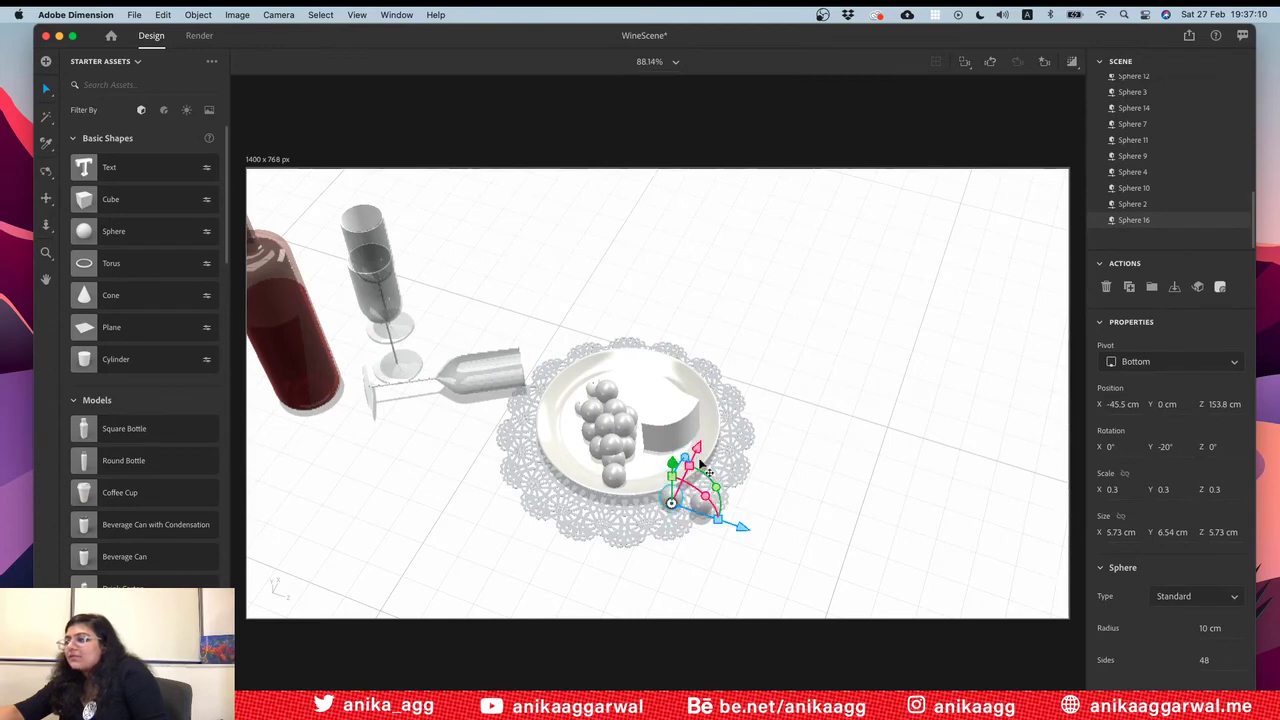
# Step: From a low side view, check the heights of Spheres 2, 4, 7, 14 and 3
pyautogui.scroll(5, 688, 500)
pyautogui.press('3')
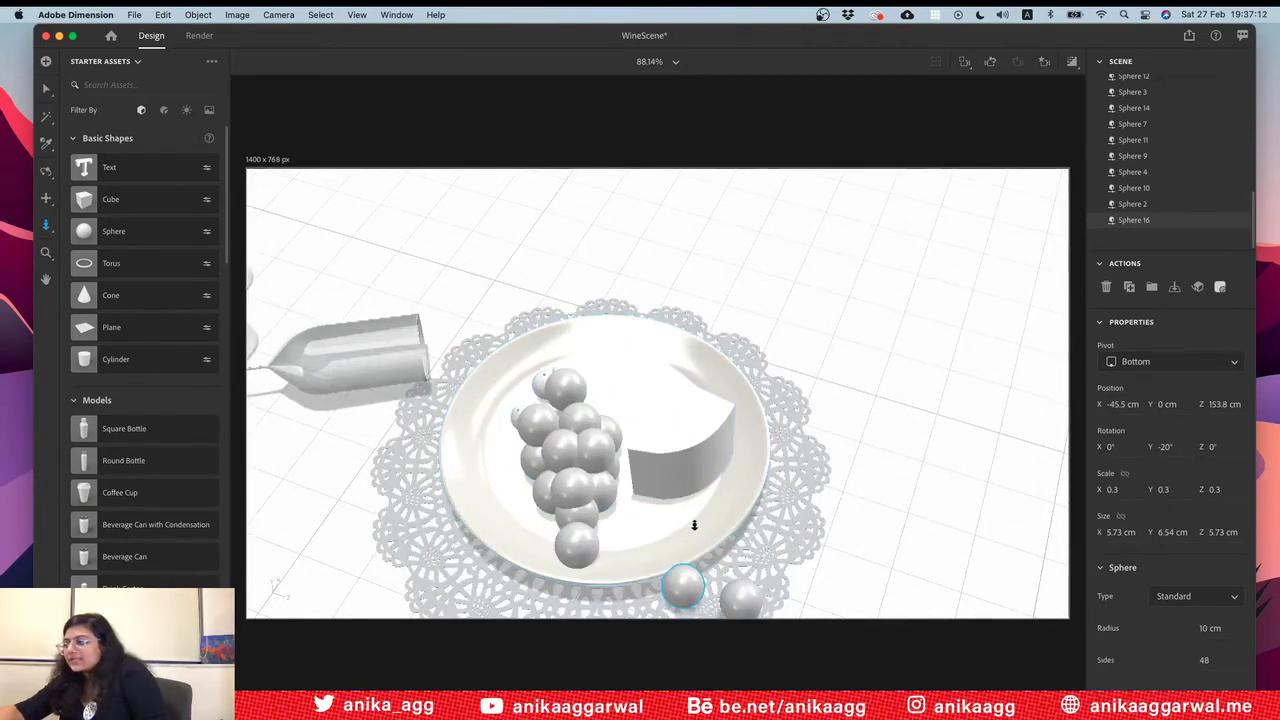
pyautogui.moveTo(694, 521); pyautogui.dragTo(717, 354)
pyautogui.press('v')
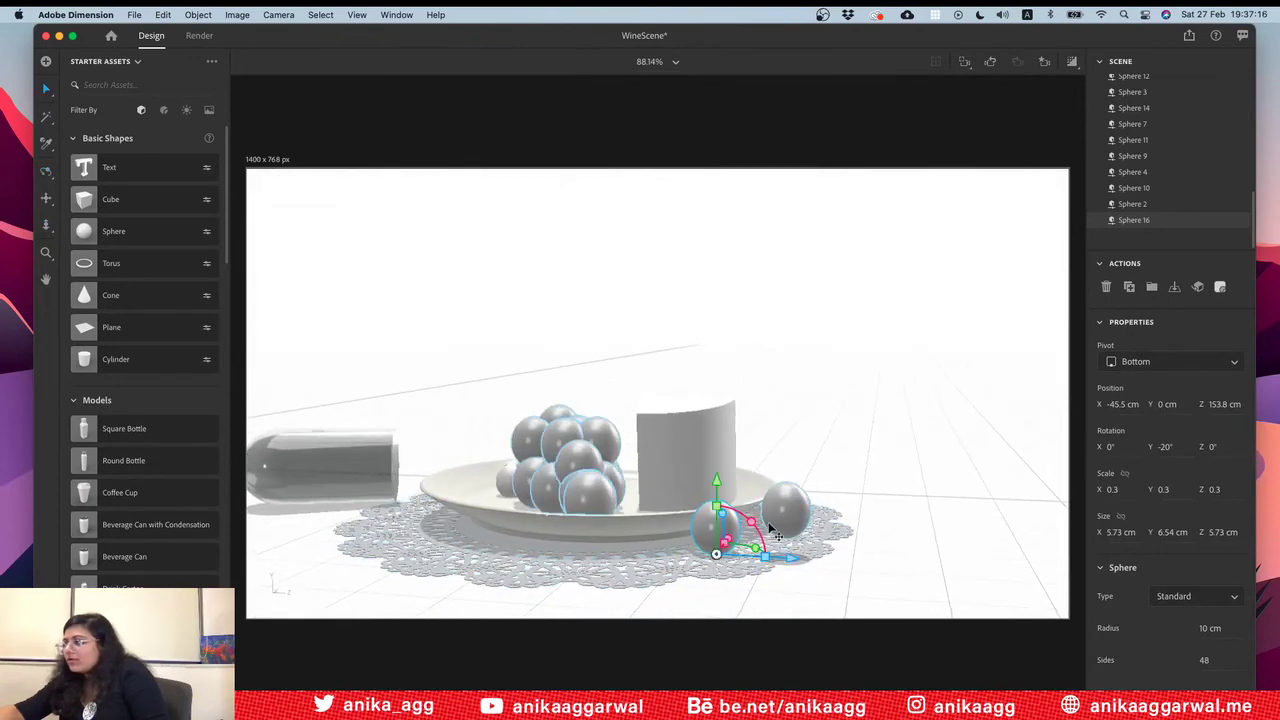
pyautogui.click(1141, 206)
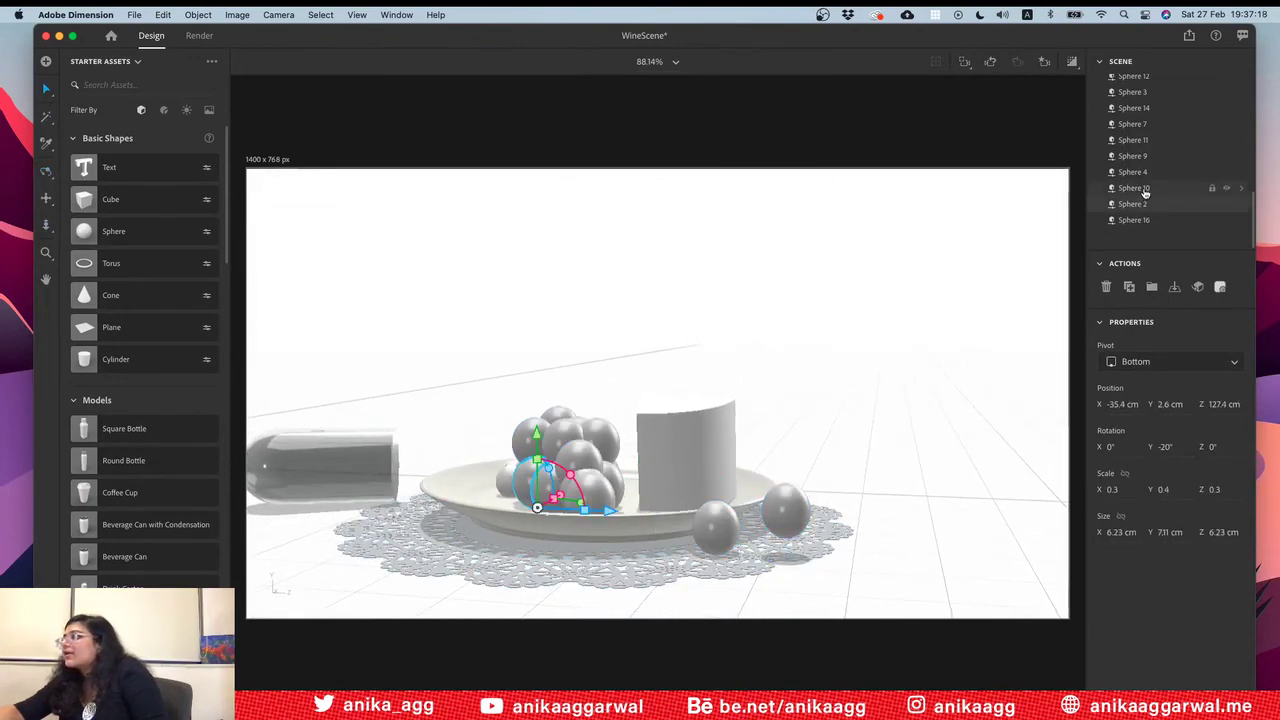
pyautogui.click(1148, 173)
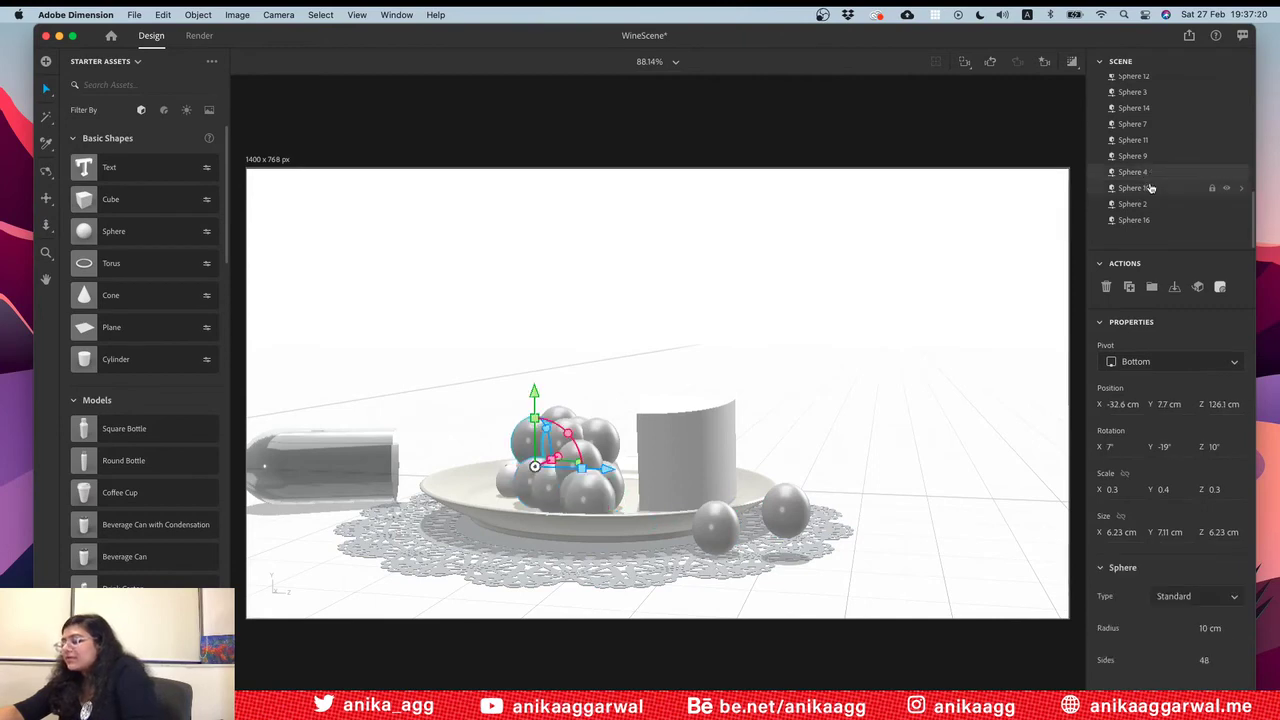
pyautogui.click(1150, 140)
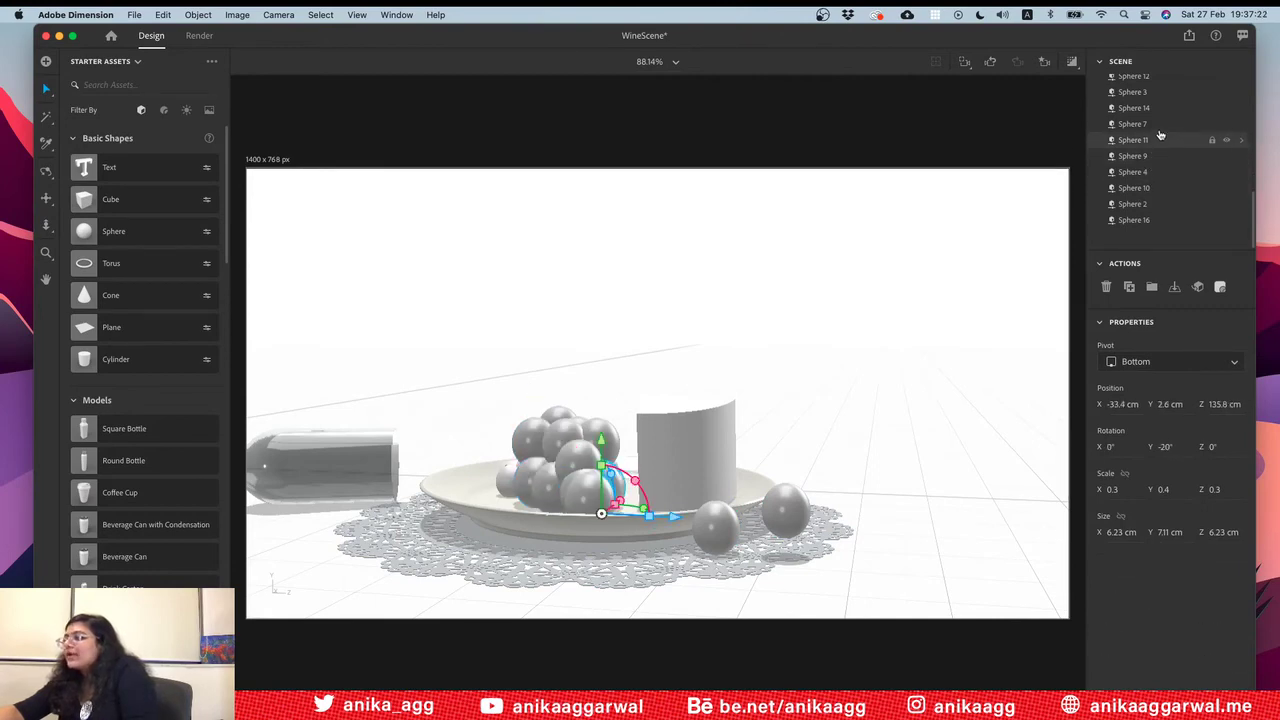
pyautogui.click(1145, 124)
pyautogui.click(1160, 107)
pyautogui.click(1155, 93)
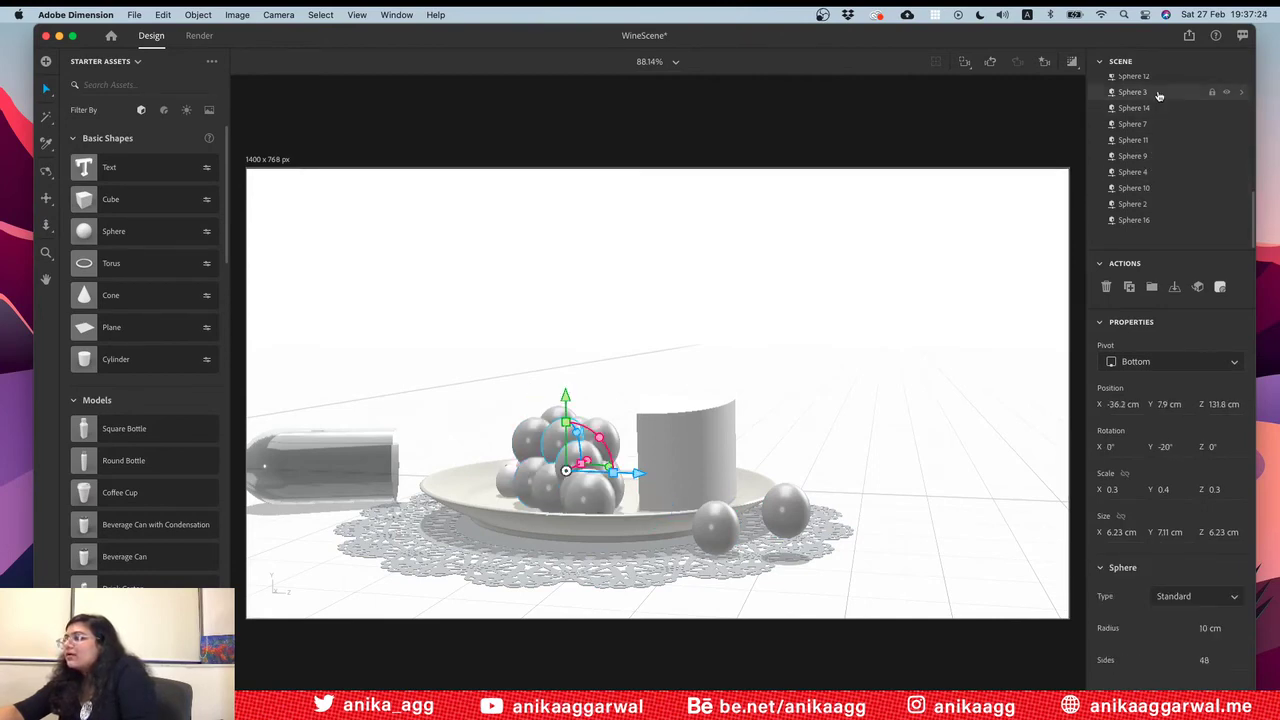
# Step: Check the remaining spheres, then lower loose grape Sphere 17 on the doily to Y 0 cm
pyautogui.scroll(3, 1155, 100)
pyautogui.click(1146, 196)
pyautogui.click(1148, 180)
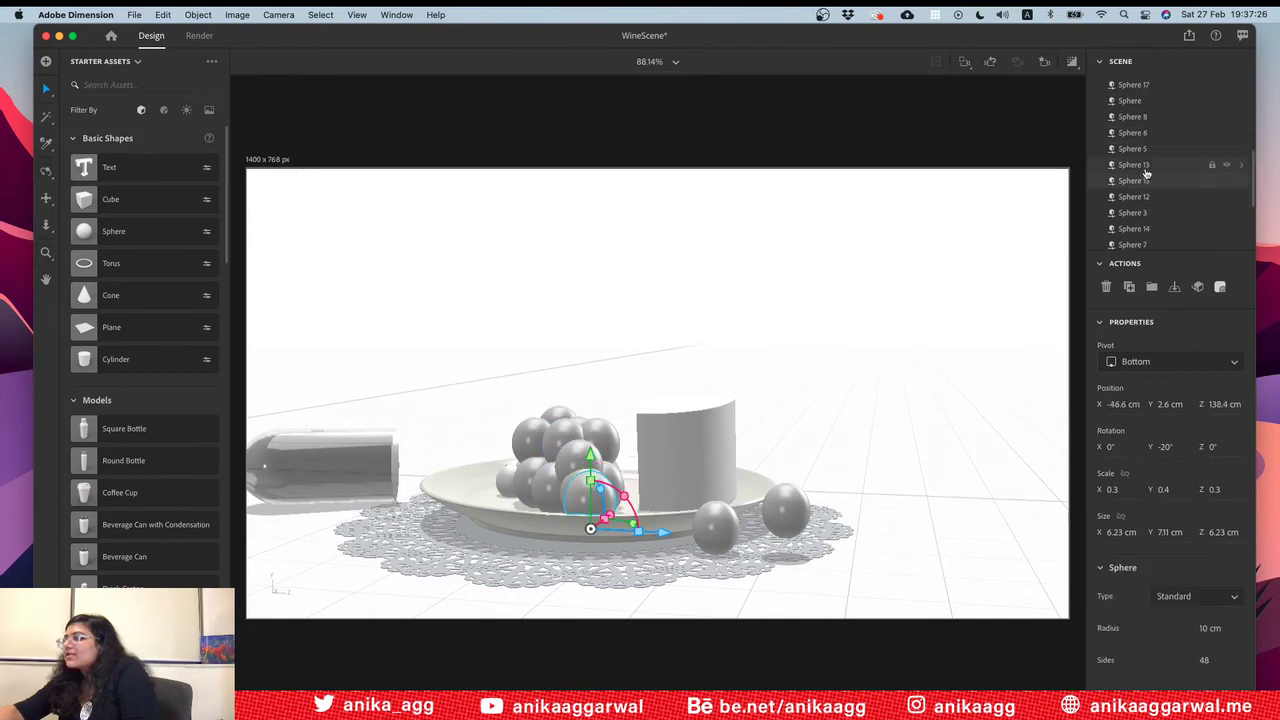
pyautogui.click(1148, 164)
pyautogui.click(1140, 148)
pyautogui.click(1140, 132)
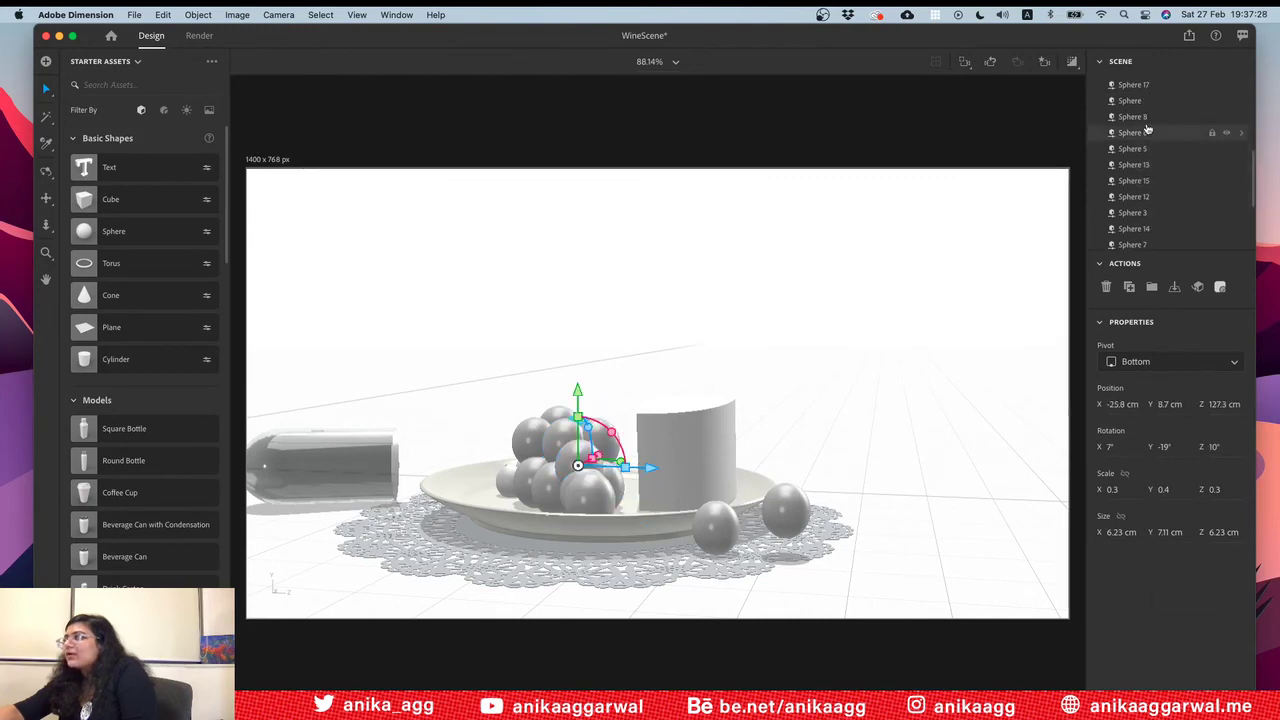
pyautogui.click(1140, 116)
pyautogui.click(1146, 101)
pyautogui.scroll(2, 1146, 110)
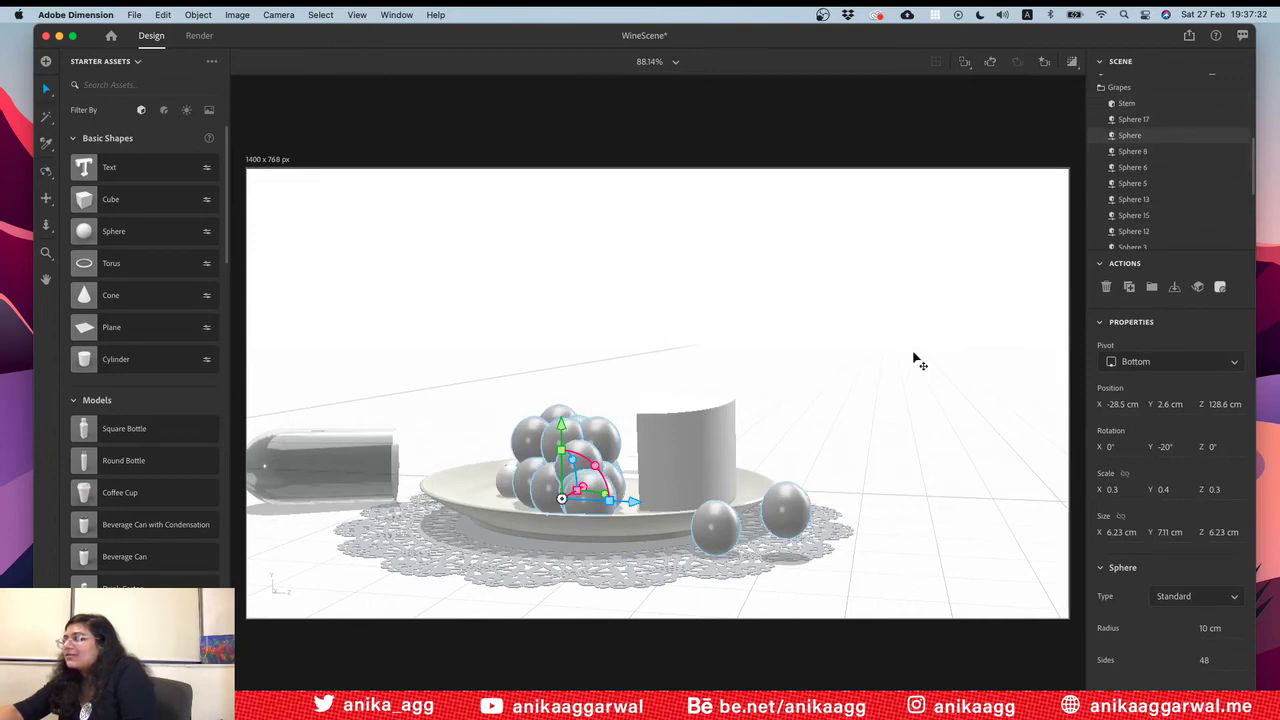
pyautogui.click(1140, 119)
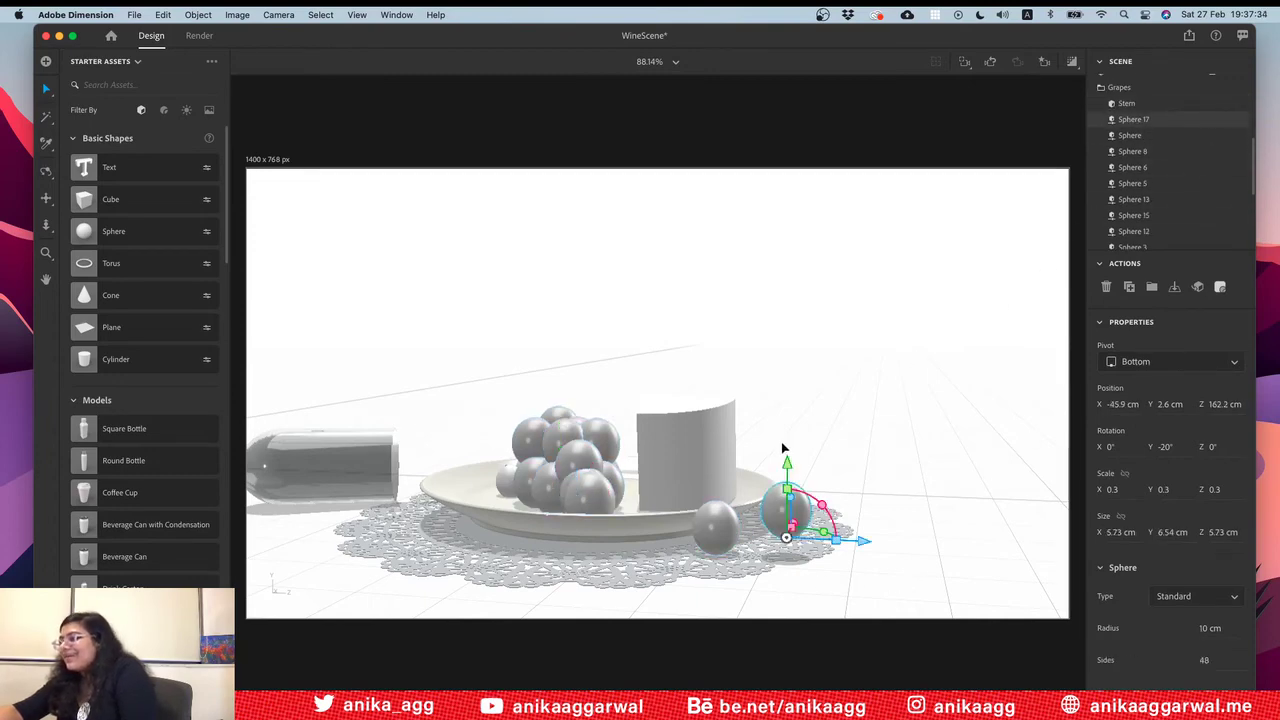
pyautogui.moveTo(787, 466); pyautogui.dragTo(789, 488)
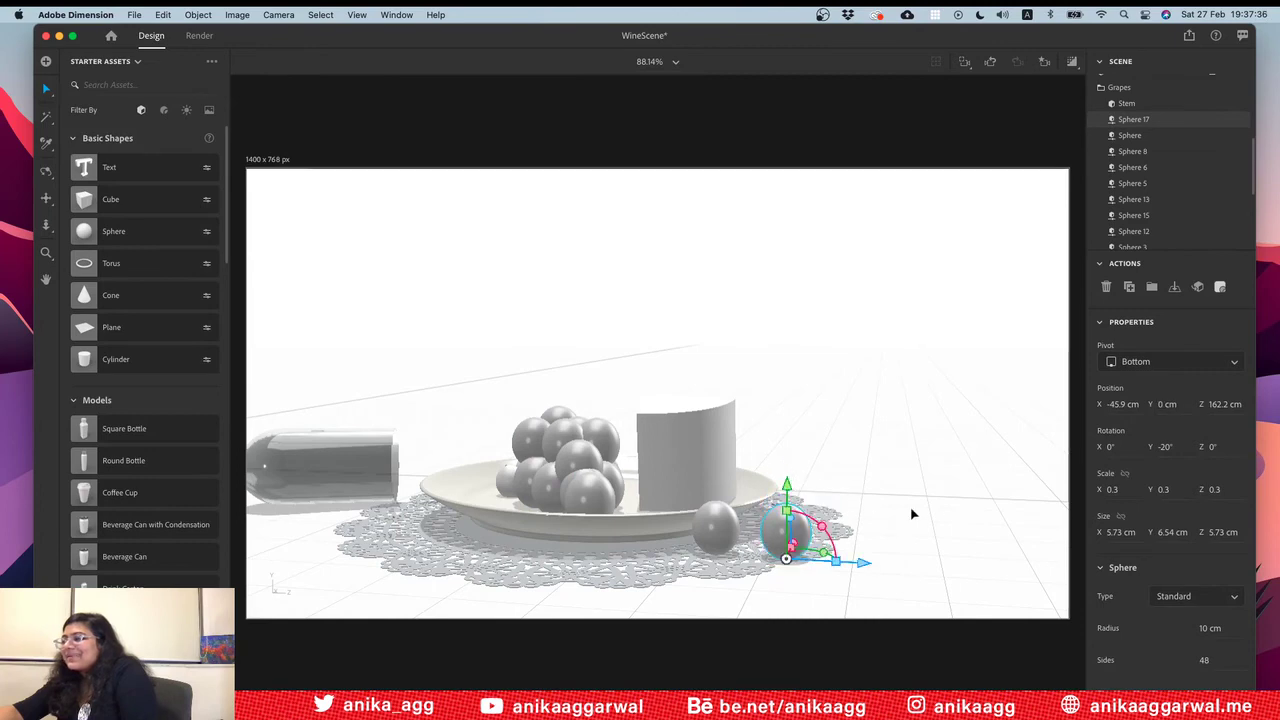
pyautogui.click(947, 520)
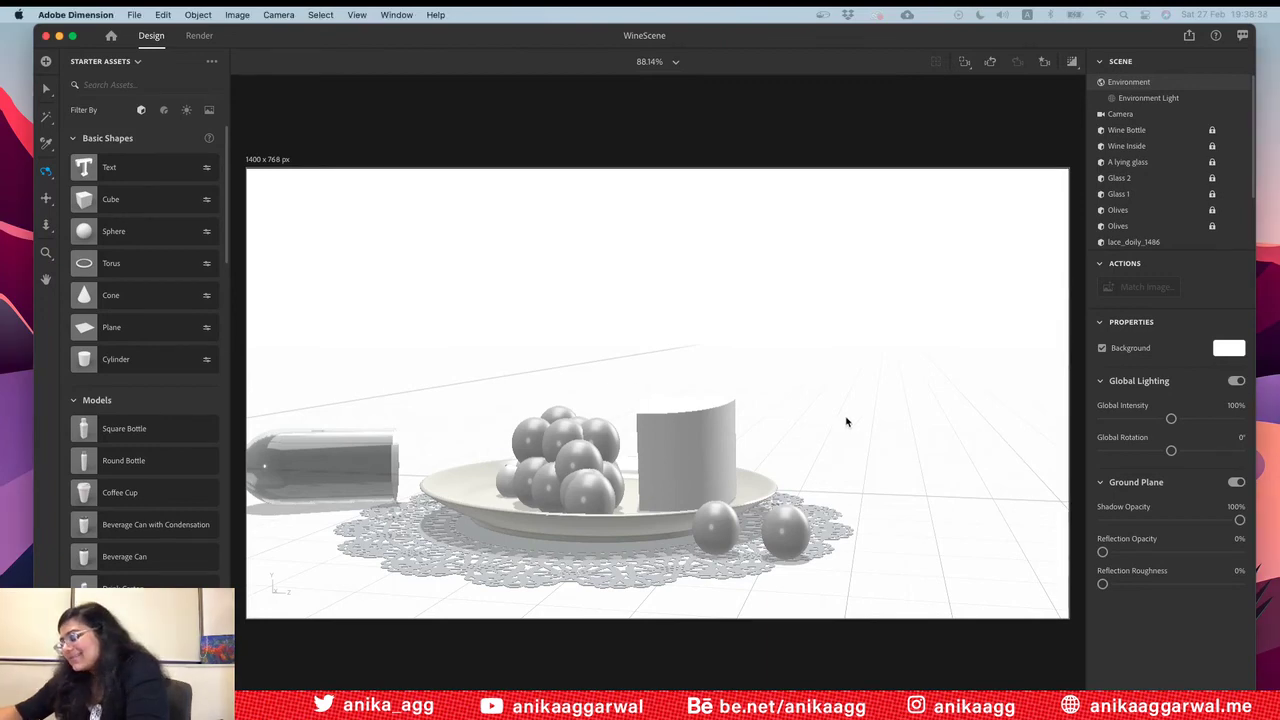
# Step: Select Sphere 16 in the Grapes group and move it out along X to -48.6 cm
pyautogui.click(817, 412)
pyautogui.moveTo(820, 419); pyautogui.dragTo(385, 518)
pyautogui.press('v')
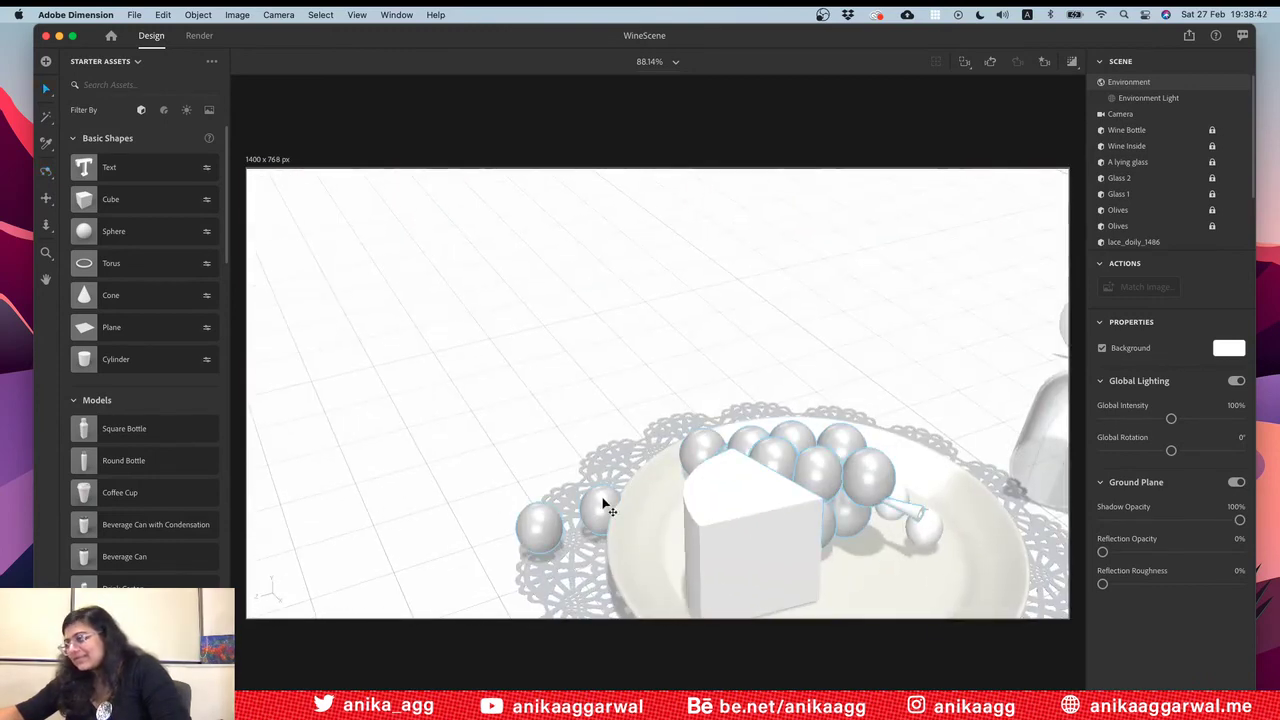
pyautogui.scroll(-2, 1146, 205)
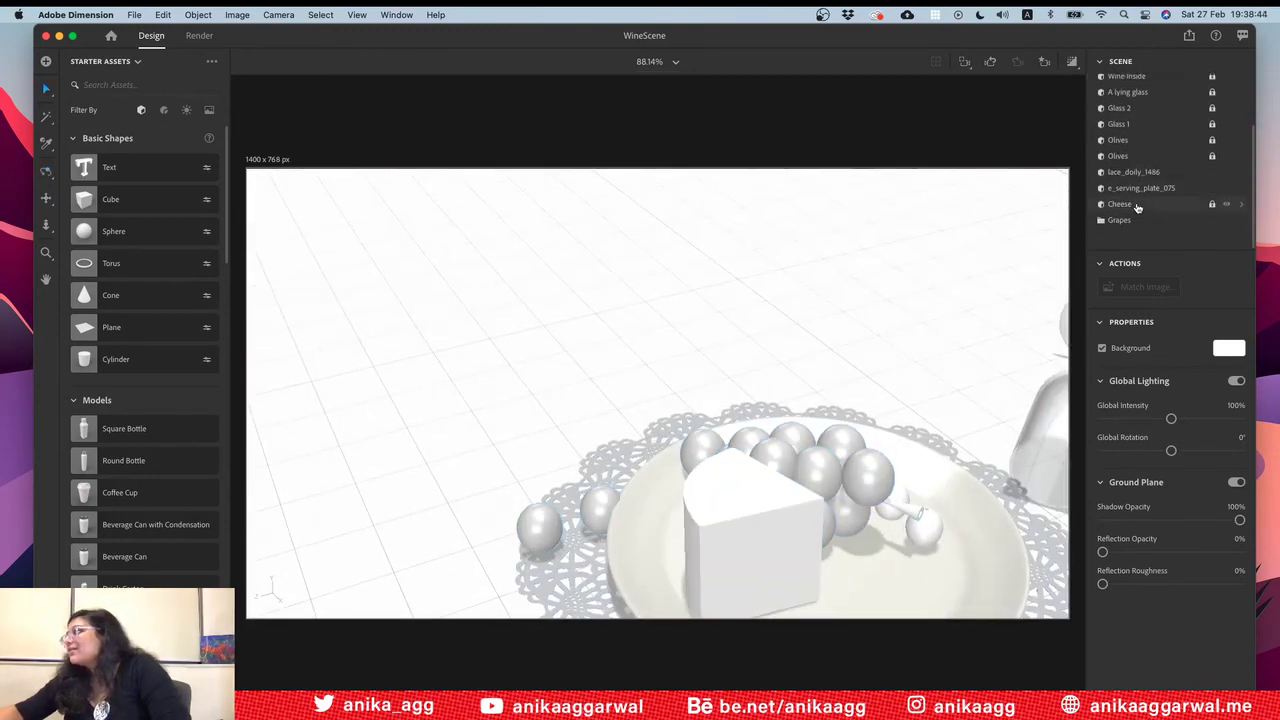
pyautogui.click(1101, 221)
pyautogui.scroll(-5, 1120, 220)
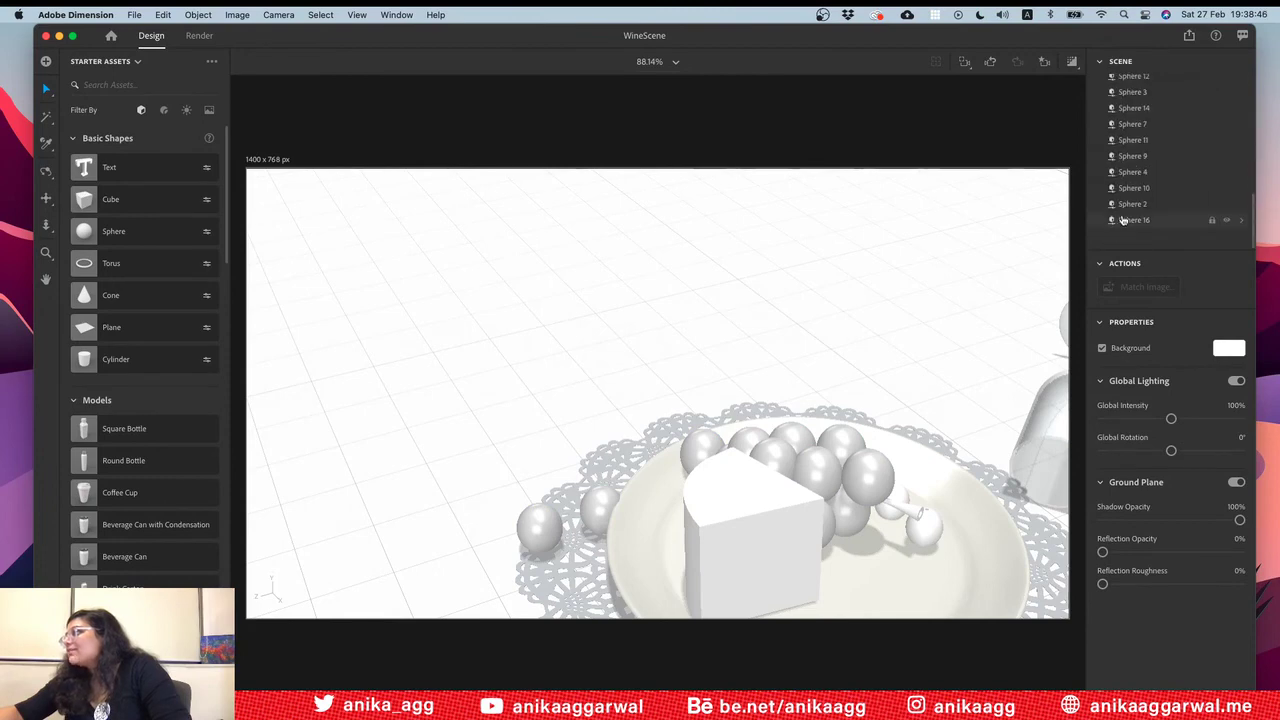
pyautogui.click(1122, 219)
pyautogui.moveTo(633, 570); pyautogui.dragTo(622, 556)
pyautogui.click(654, 368)
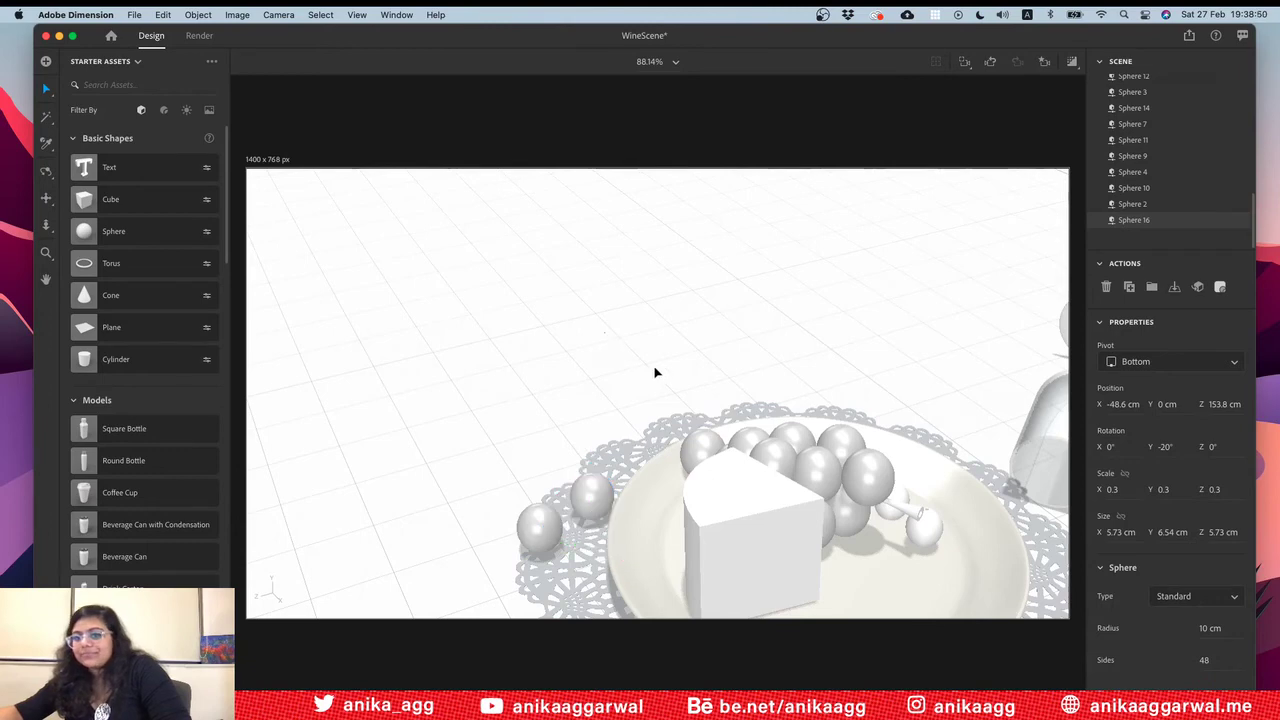
# Step: Pan, orbit and zoom to frame the whole still life, then select the lying glass
pyautogui.scroll(-10, 722, 402)
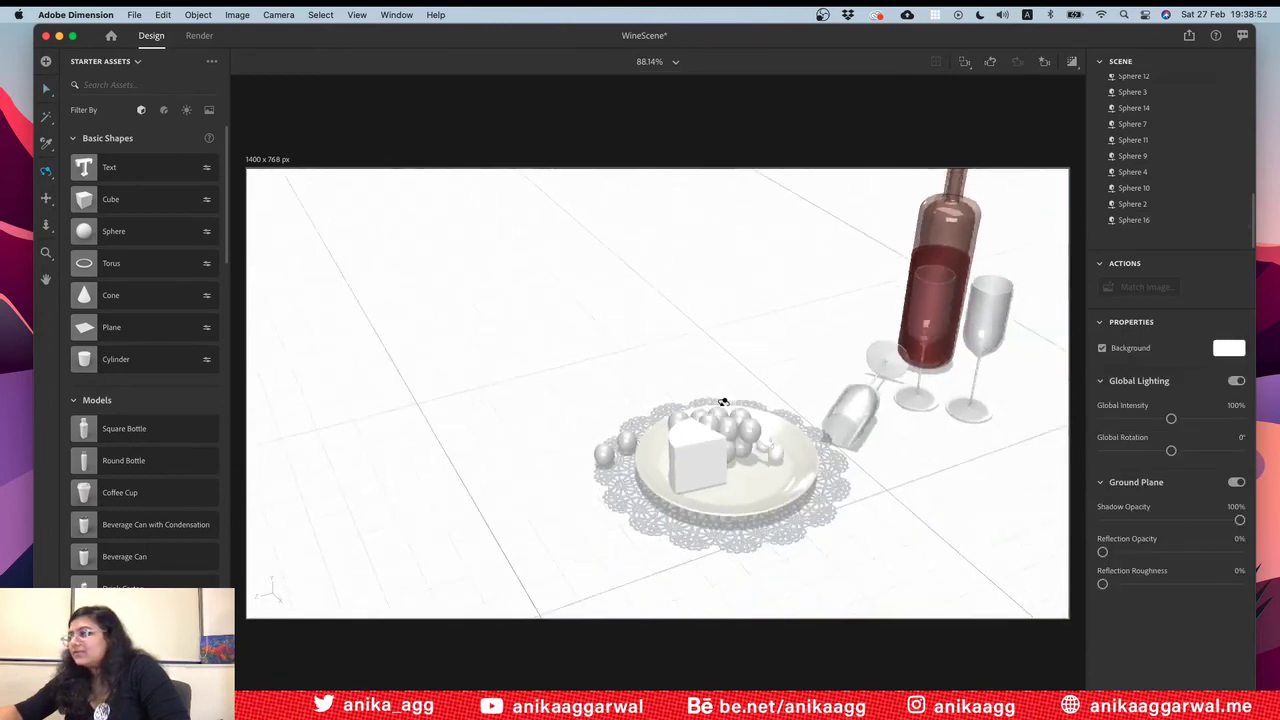
pyautogui.press('v')
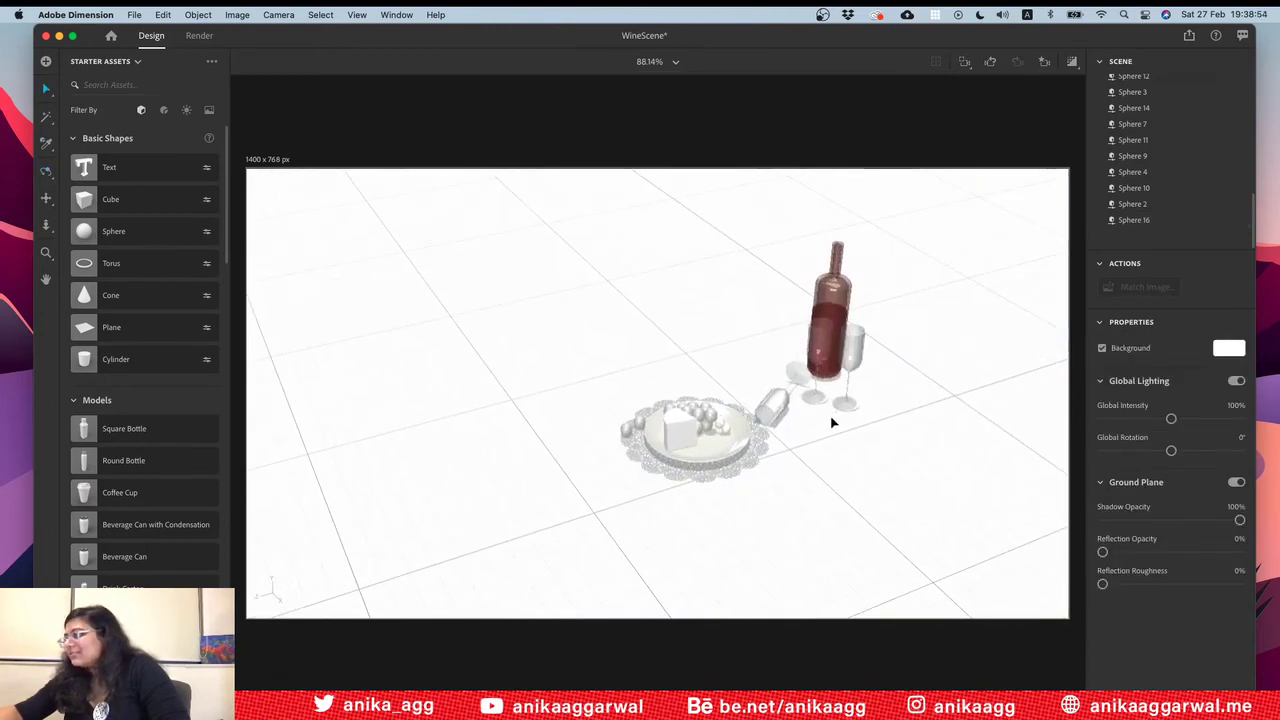
pyautogui.press('2')
pyautogui.moveTo(837, 418); pyautogui.dragTo(797, 300)
pyautogui.press('1')
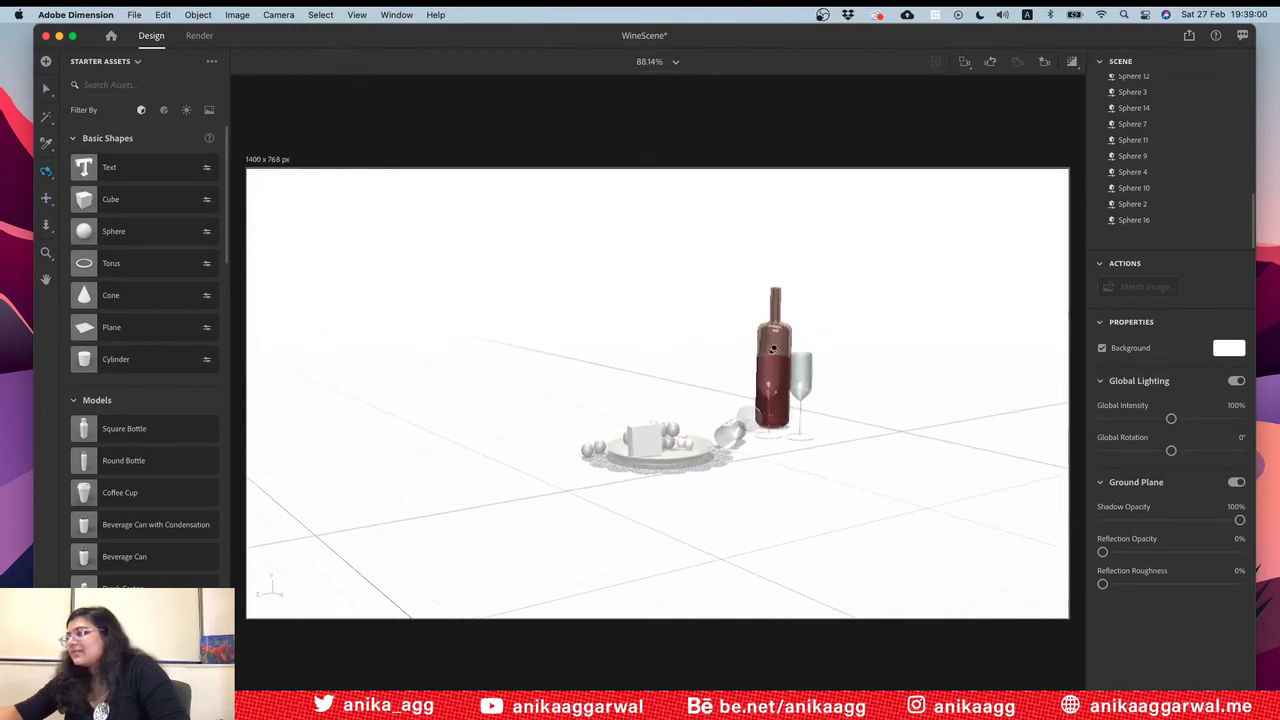
pyautogui.scroll(5, 715, 451)
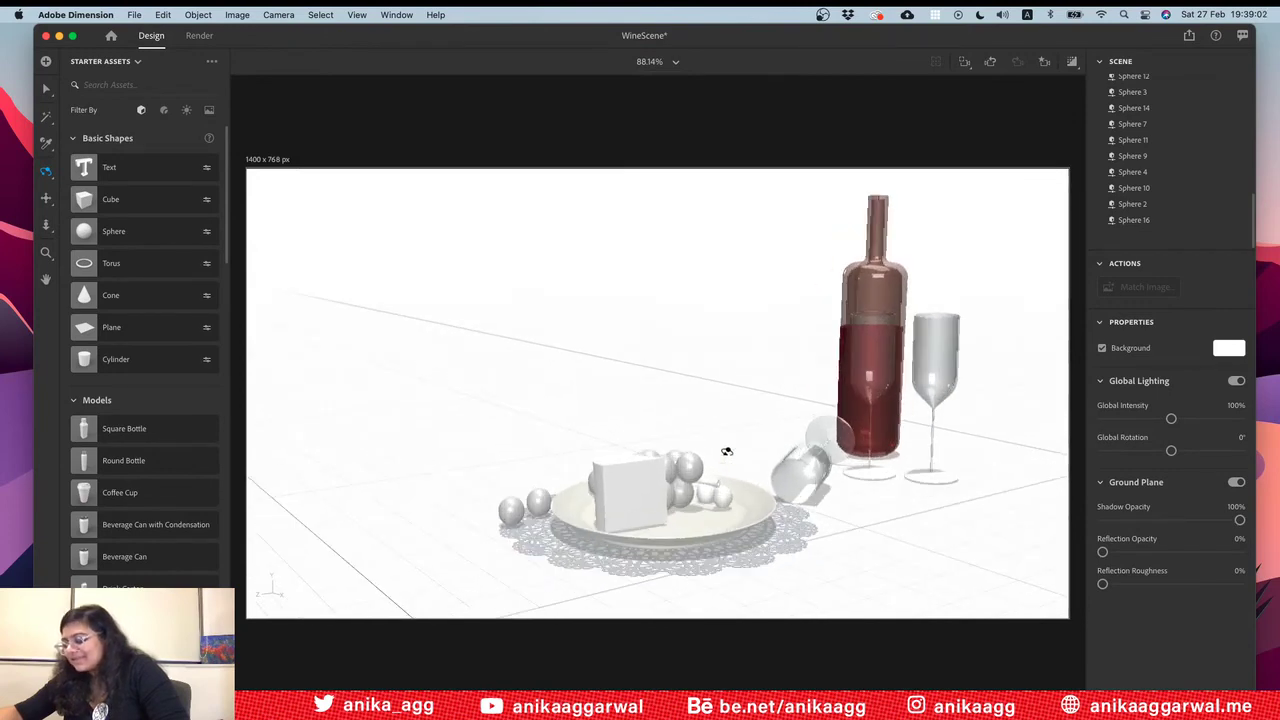
pyautogui.scroll(-3, 781, 468)
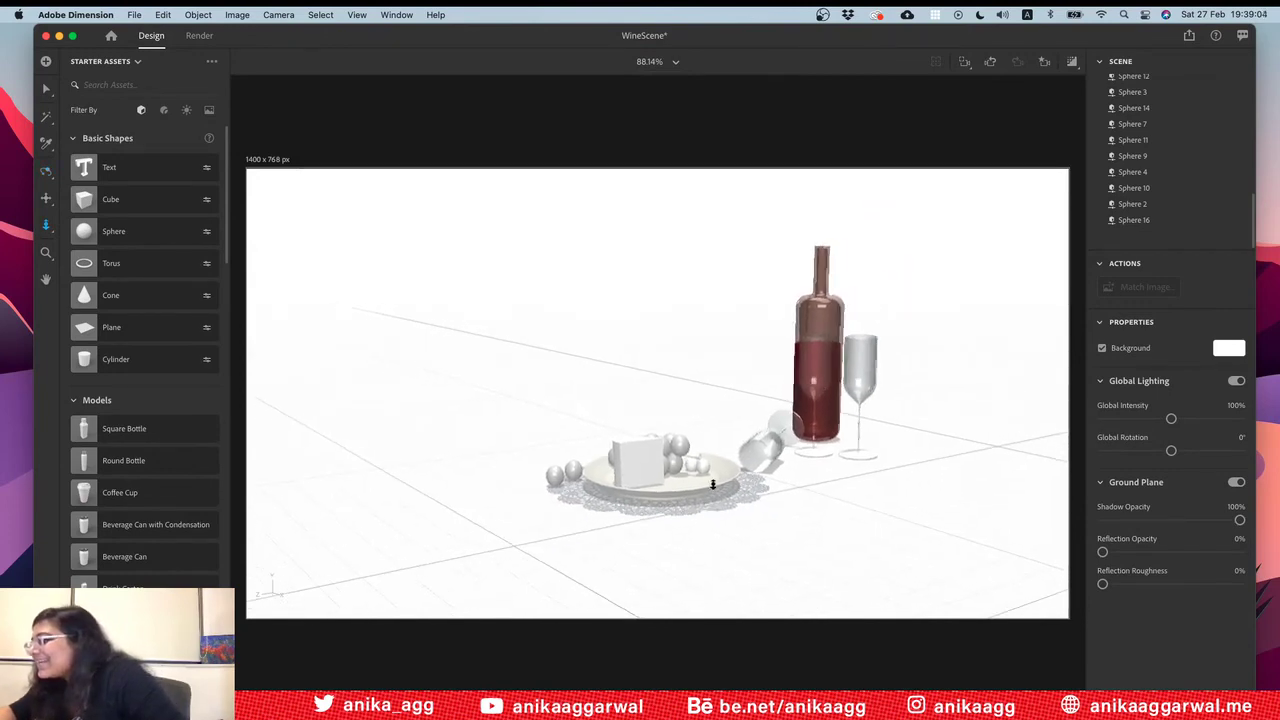
pyautogui.scroll(5, 716, 466)
pyautogui.moveTo(830, 497); pyautogui.dragTo(703, 468, button='middle')
pyautogui.click(703, 468)
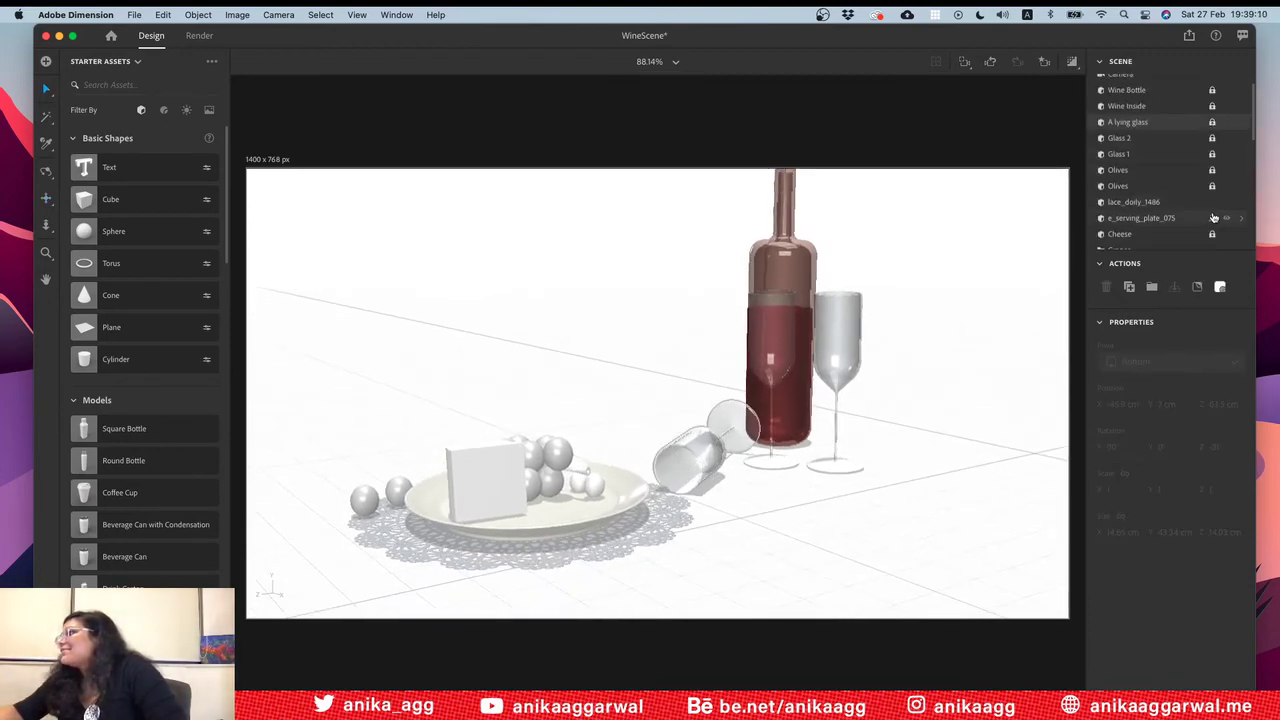
pyautogui.scroll(-2, 1213, 222)
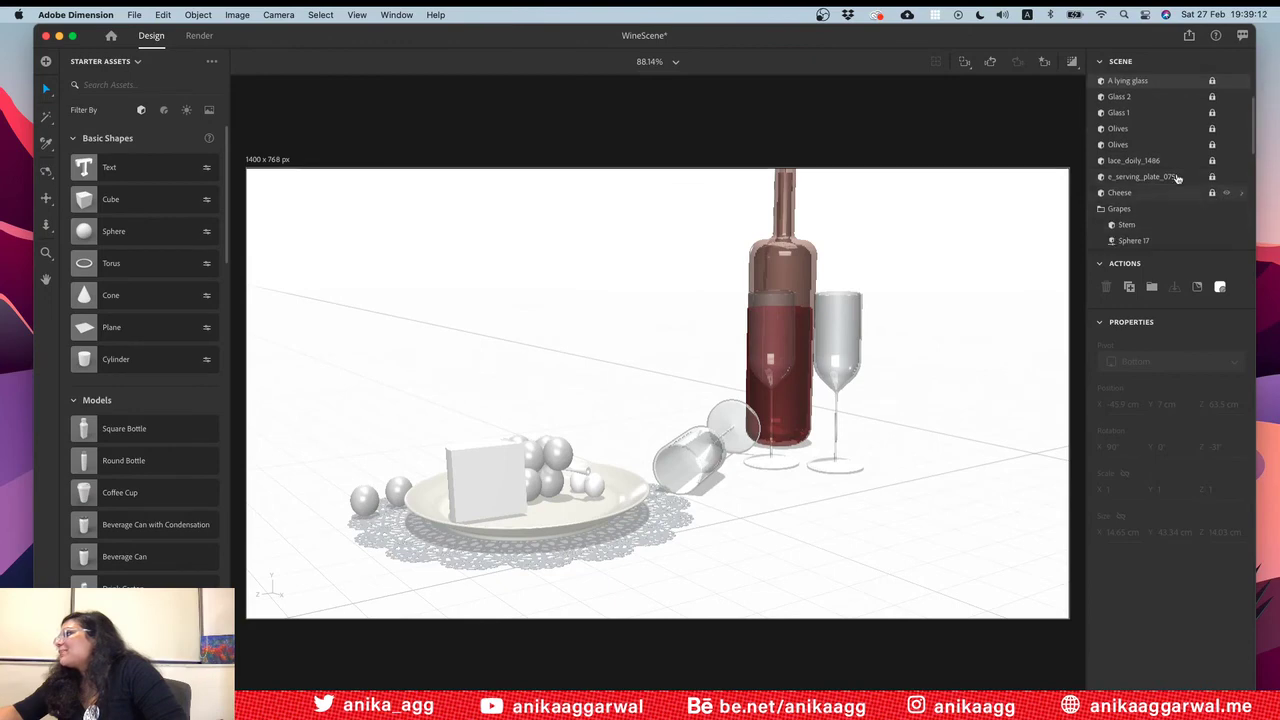
pyautogui.scroll(2, 1180, 165)
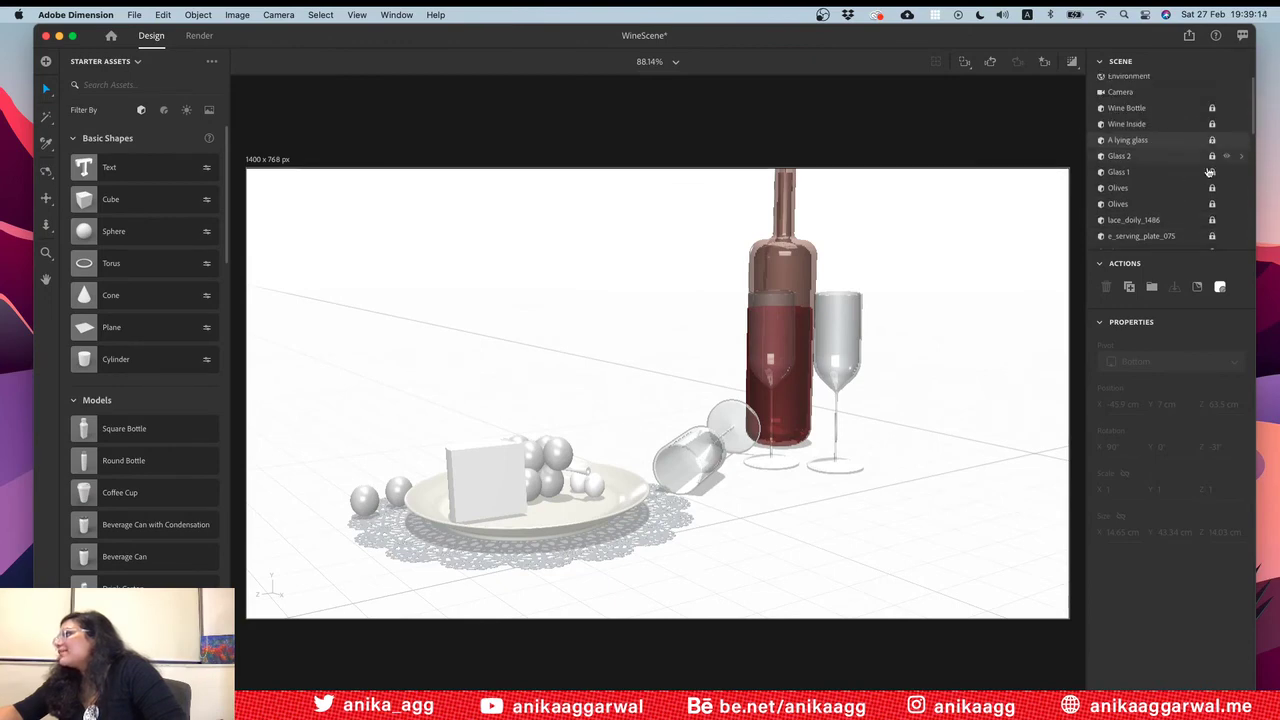
pyautogui.click(708, 425)
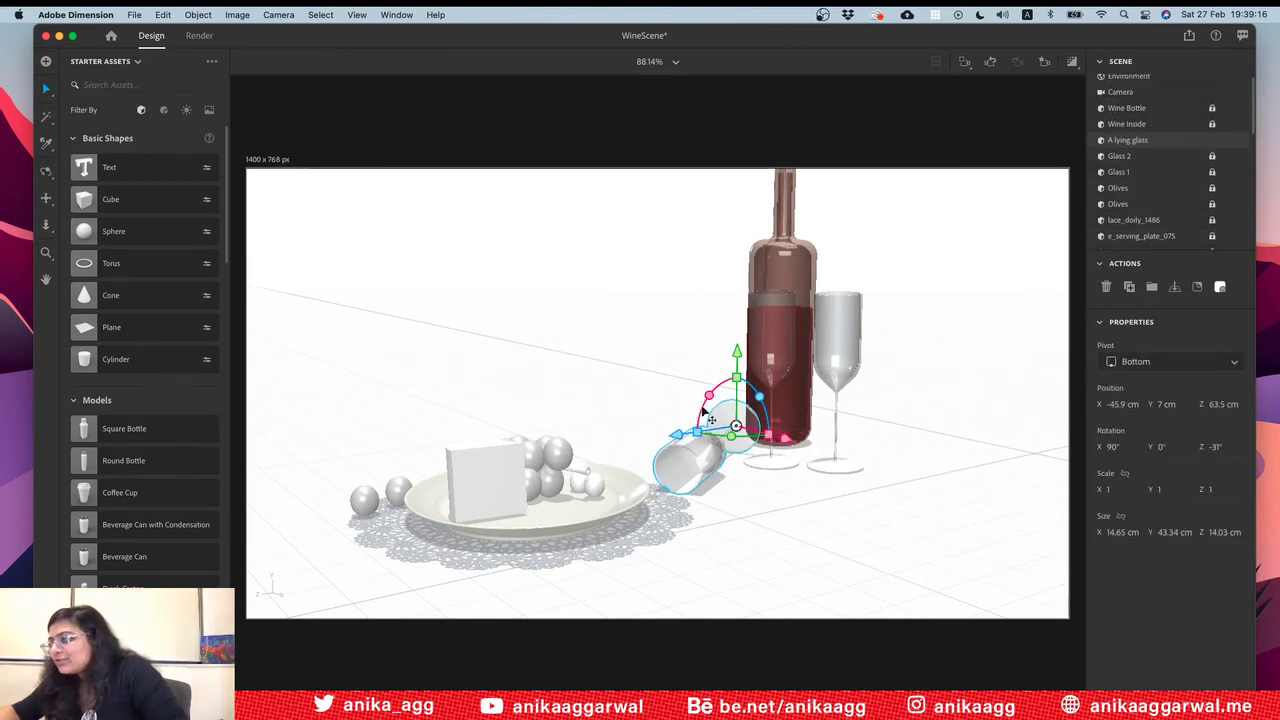
pyautogui.moveTo(689, 437); pyautogui.dragTo(742, 424)
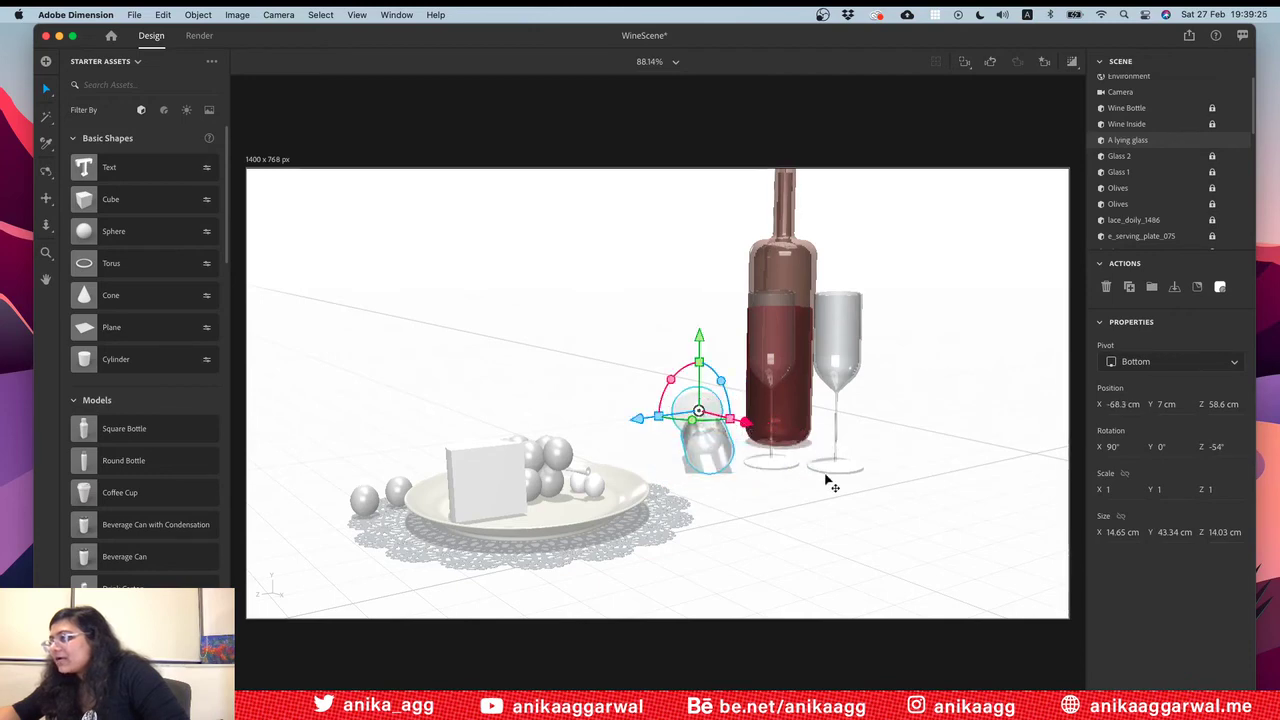
pyautogui.click(880, 434)
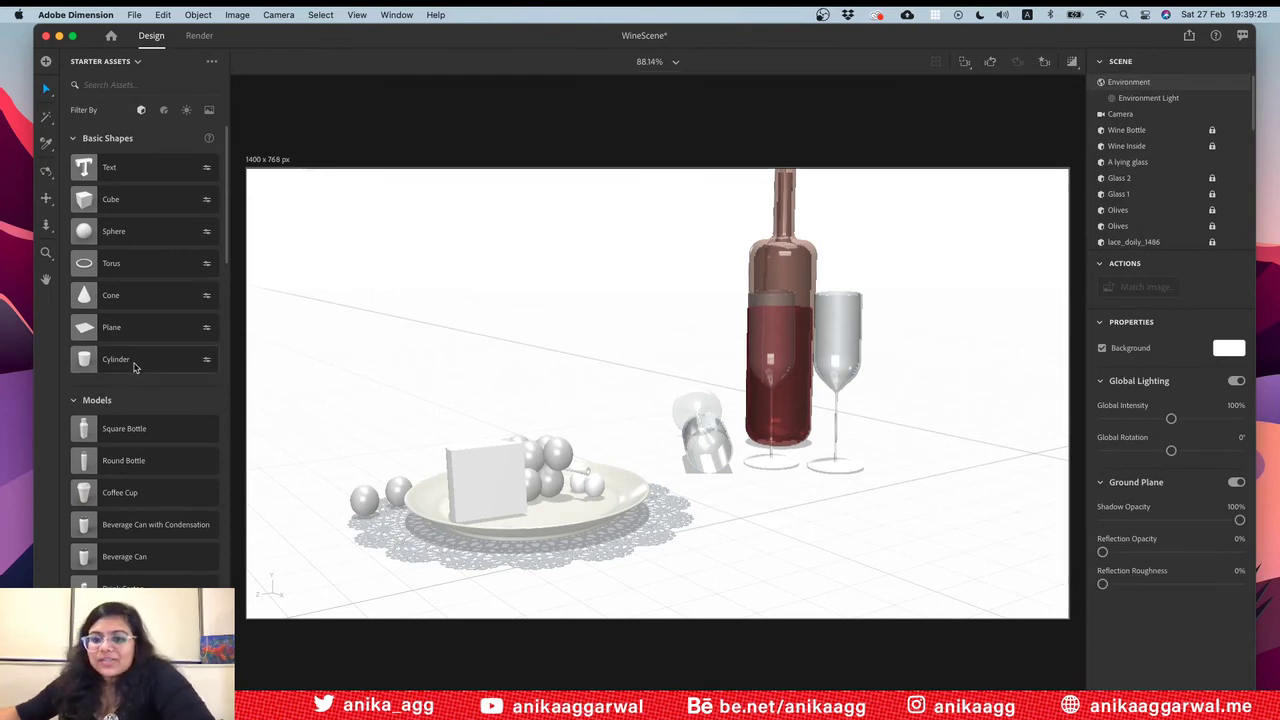
pyautogui.click(164, 110)
pyautogui.click(164, 110)
pyautogui.scroll(-4, 125, 400)
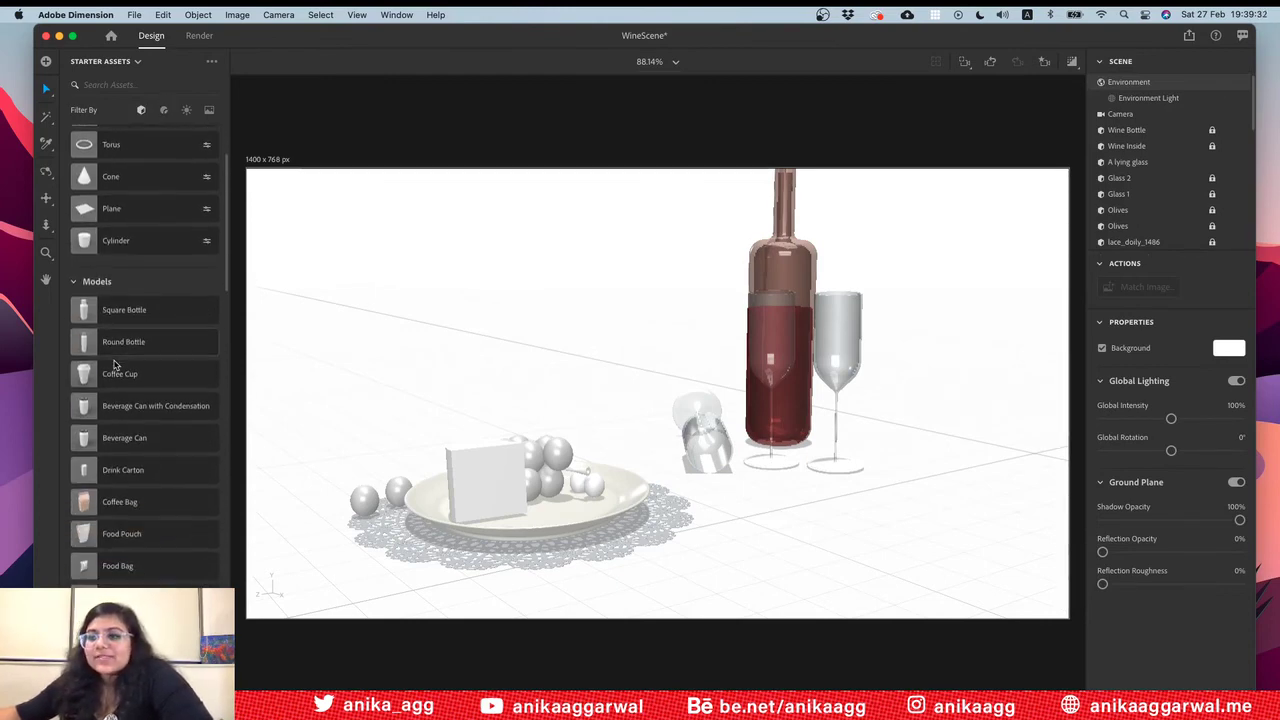
pyautogui.scroll(-15, 135, 450)
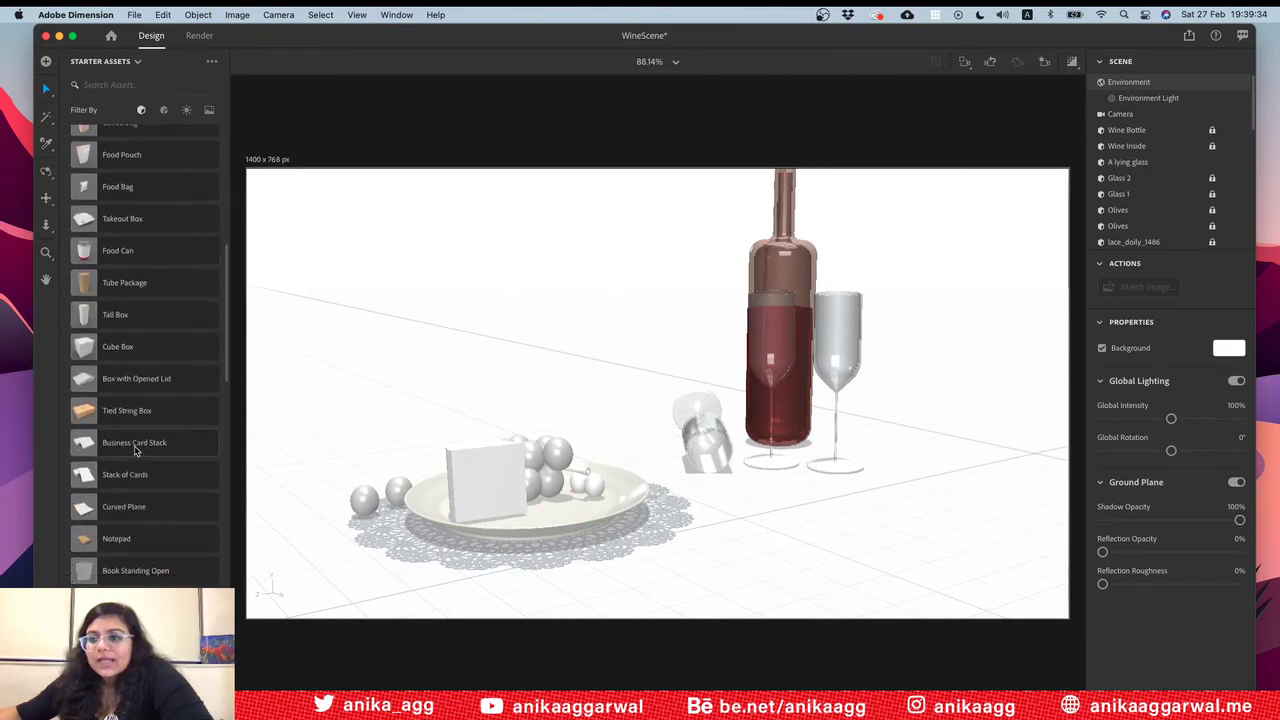
# Step: Drop Splash B from Starter Assets beside the tipped glass, at X -14.7, Y 5.8, Z 90.6 cm
pyautogui.scroll(-10, 134, 452)
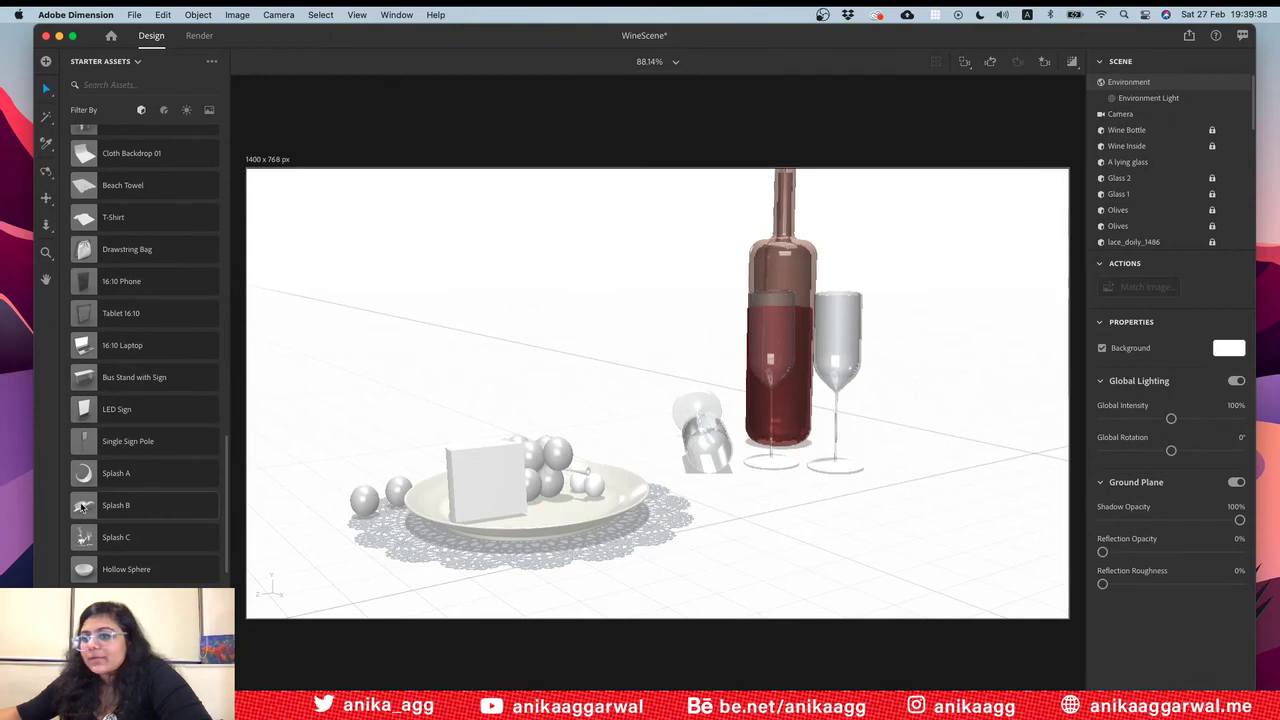
pyautogui.moveTo(81, 506); pyautogui.dragTo(766, 531)
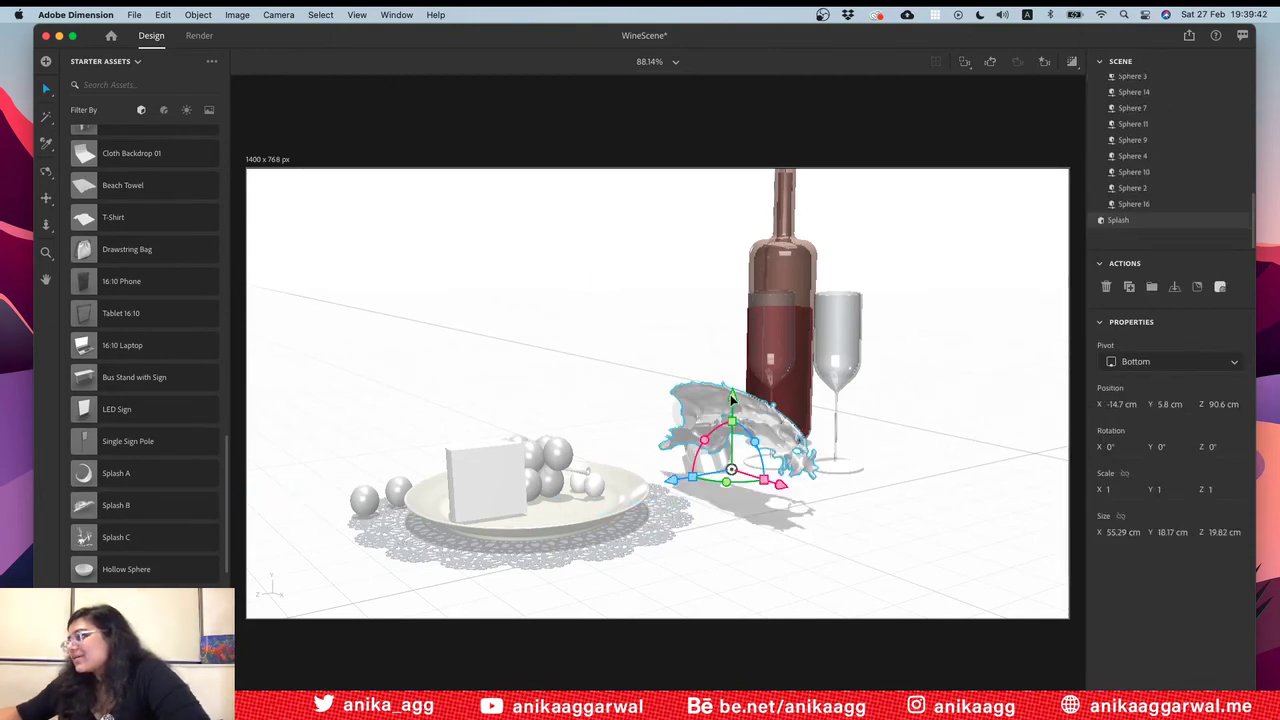
# Step: Lower the splash onto the floor, turn it around and shrink it to half size
pyautogui.moveTo(732, 400); pyautogui.dragTo(735, 450)
pyautogui.moveTo(724, 516); pyautogui.dragTo(827, 477)
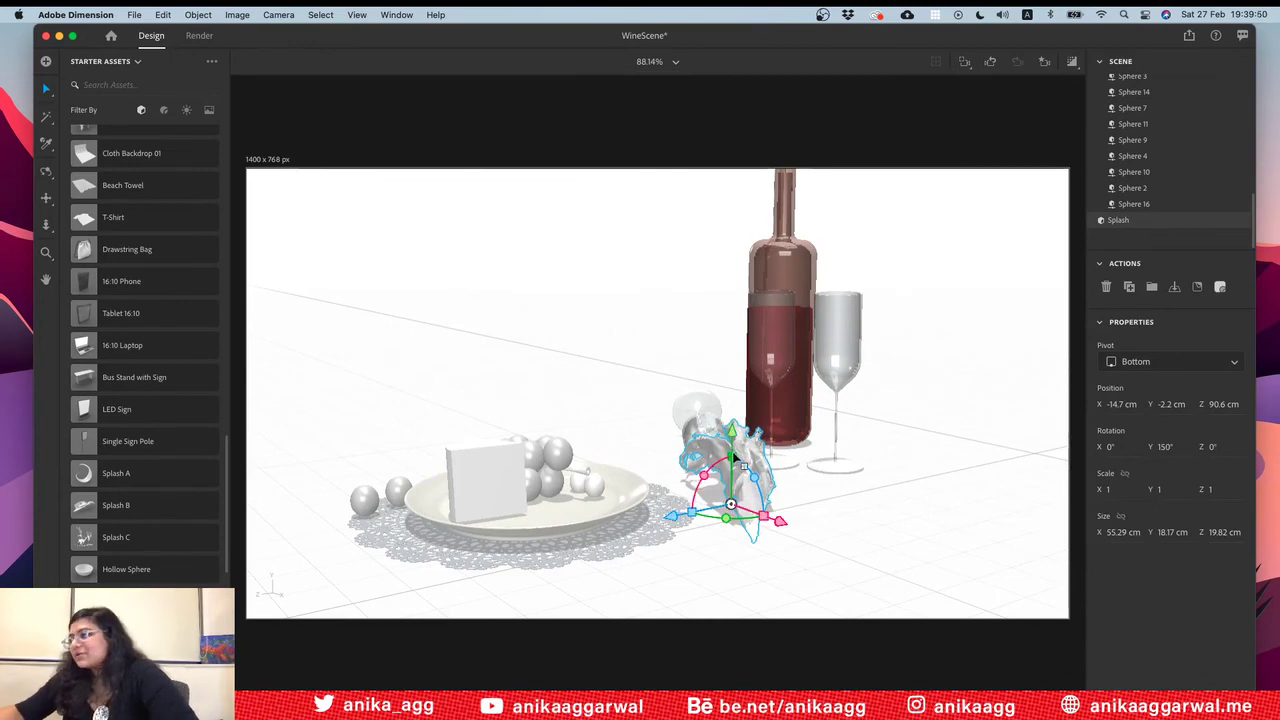
pyautogui.moveTo(732, 456); pyautogui.dragTo(768, 479)
pyautogui.click(773, 500)
# Step: Rotate the splash to Y -174° and move it to X -22.1, Y -2.2 cm
pyautogui.scroll(5, 773, 500)
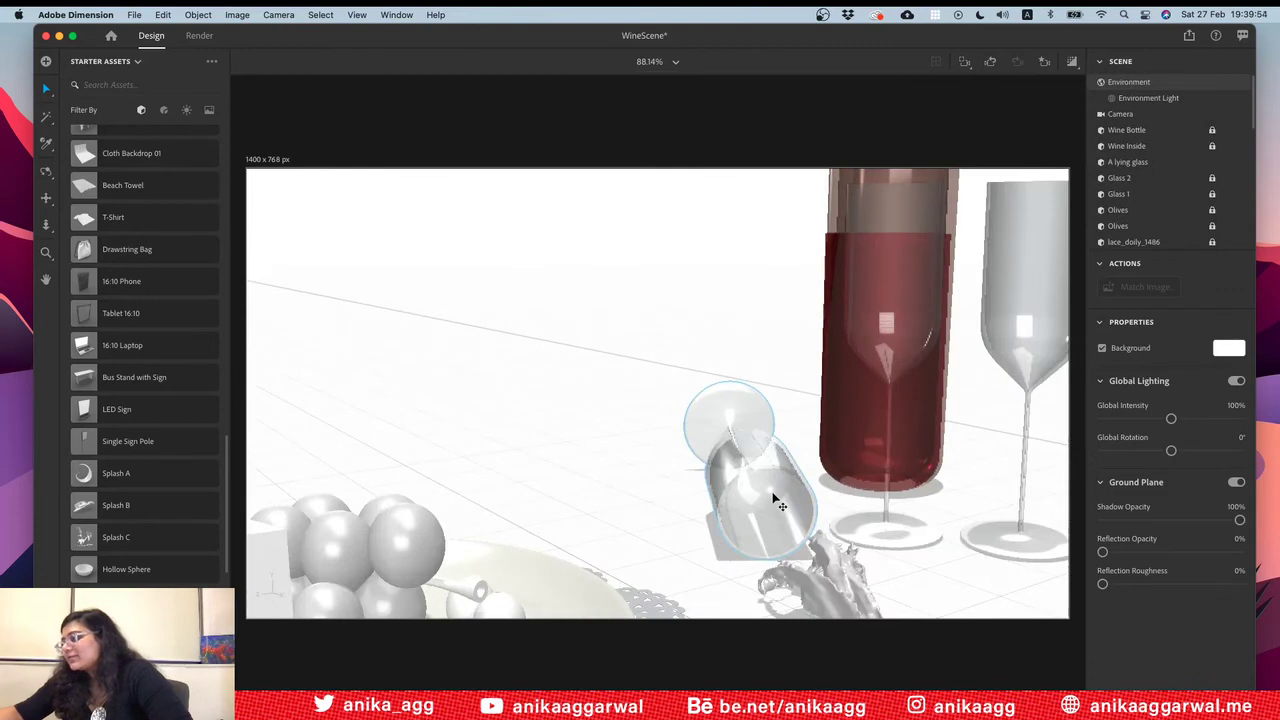
pyautogui.press('2')
pyautogui.moveTo(777, 509); pyautogui.dragTo(674, 349)
pyautogui.press('v')
pyautogui.click(741, 499)
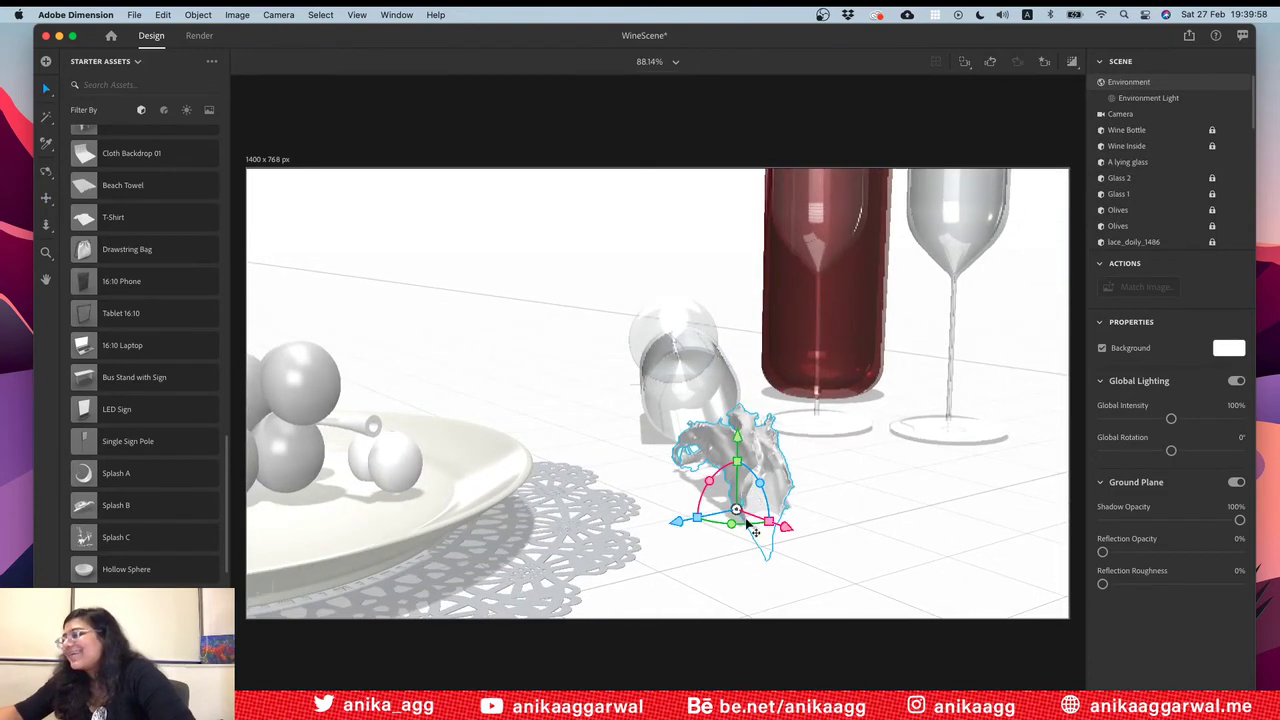
pyautogui.moveTo(737, 519); pyautogui.dragTo(612, 408)
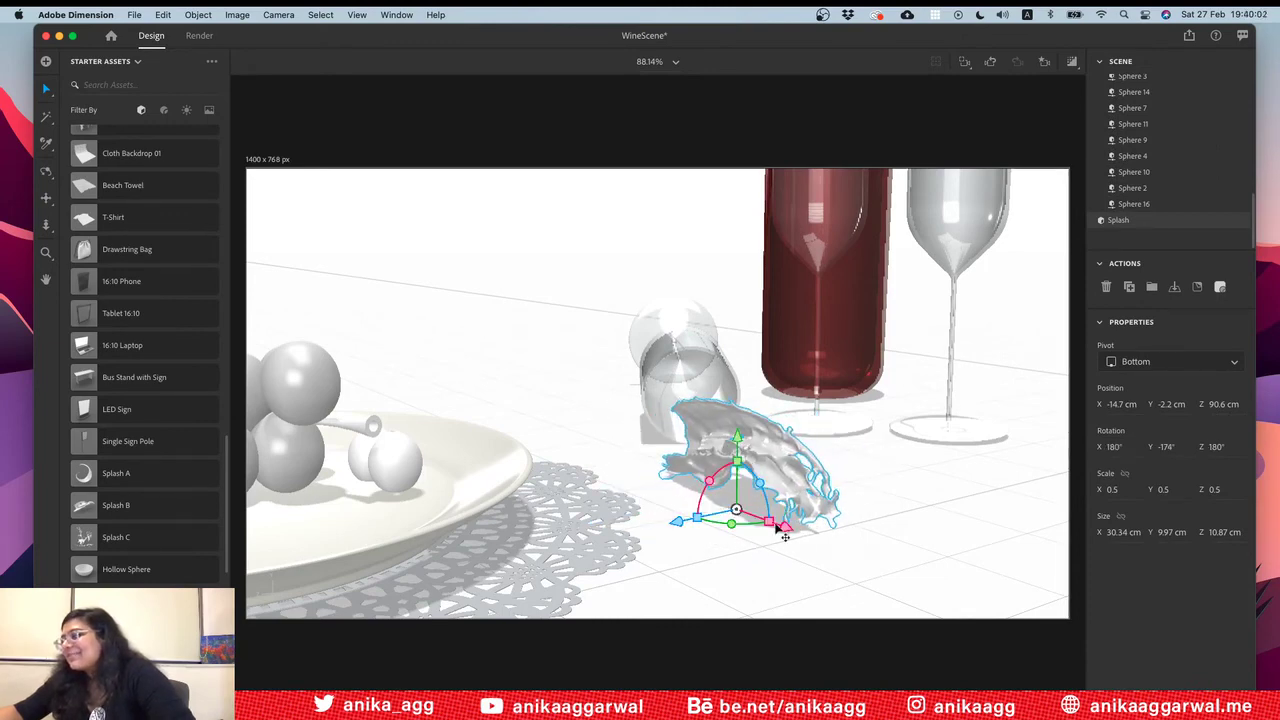
pyautogui.moveTo(790, 533)
pyautogui.mouseDown()
pyautogui.moveTo(820, 543)
pyautogui.moveTo(768, 528)
pyautogui.mouseUp()
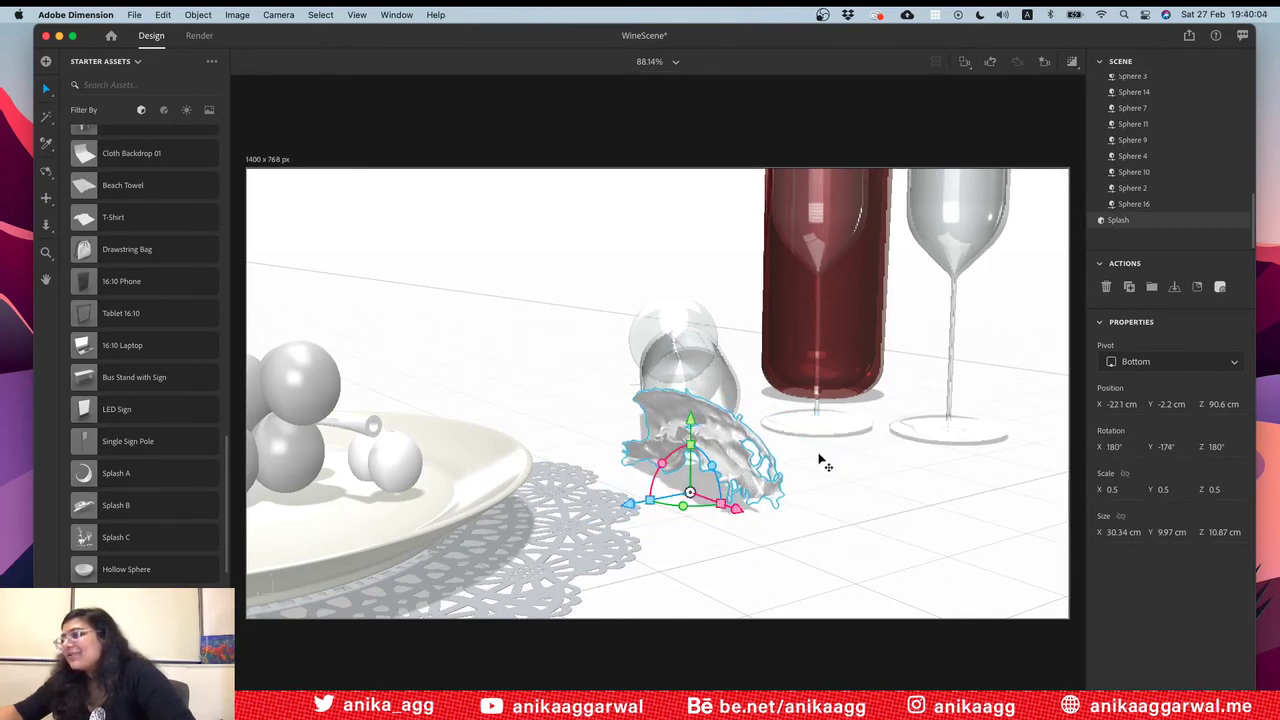
pyautogui.click(814, 423)
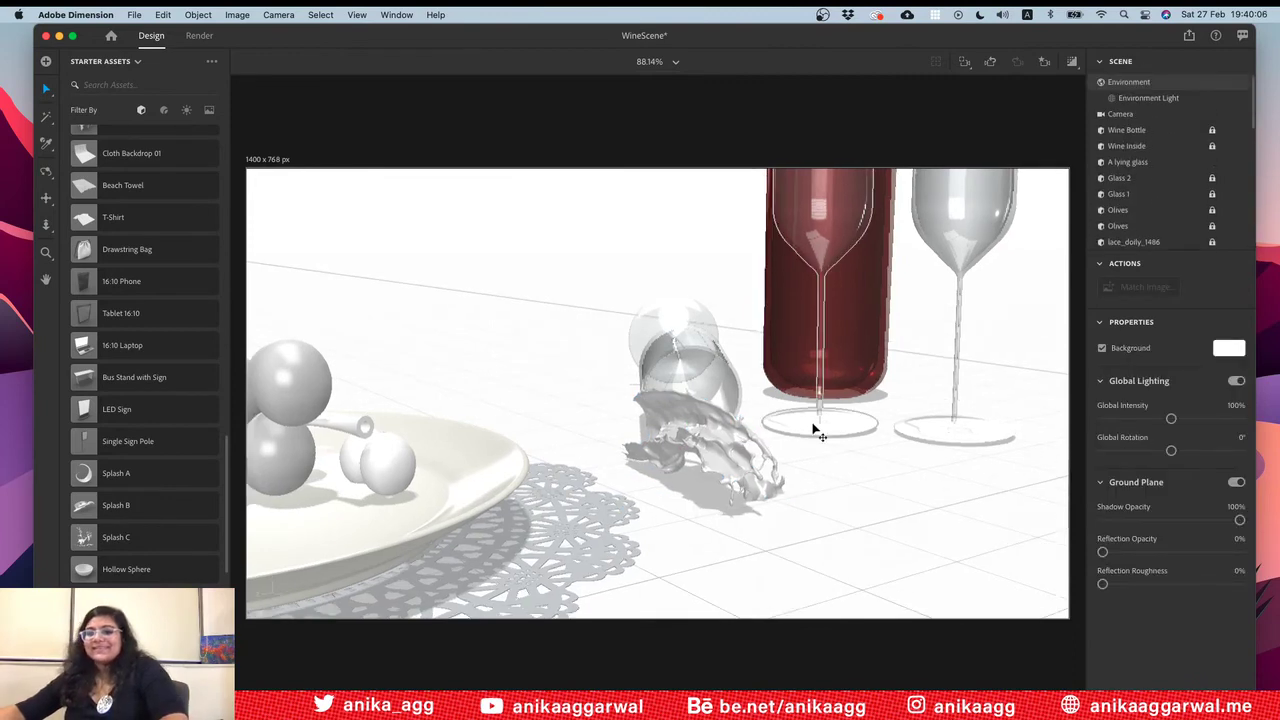
pyautogui.scroll(3, 814, 428)
pyautogui.scroll(-5, 814, 428)
pyautogui.scroll(-4, 816, 427)
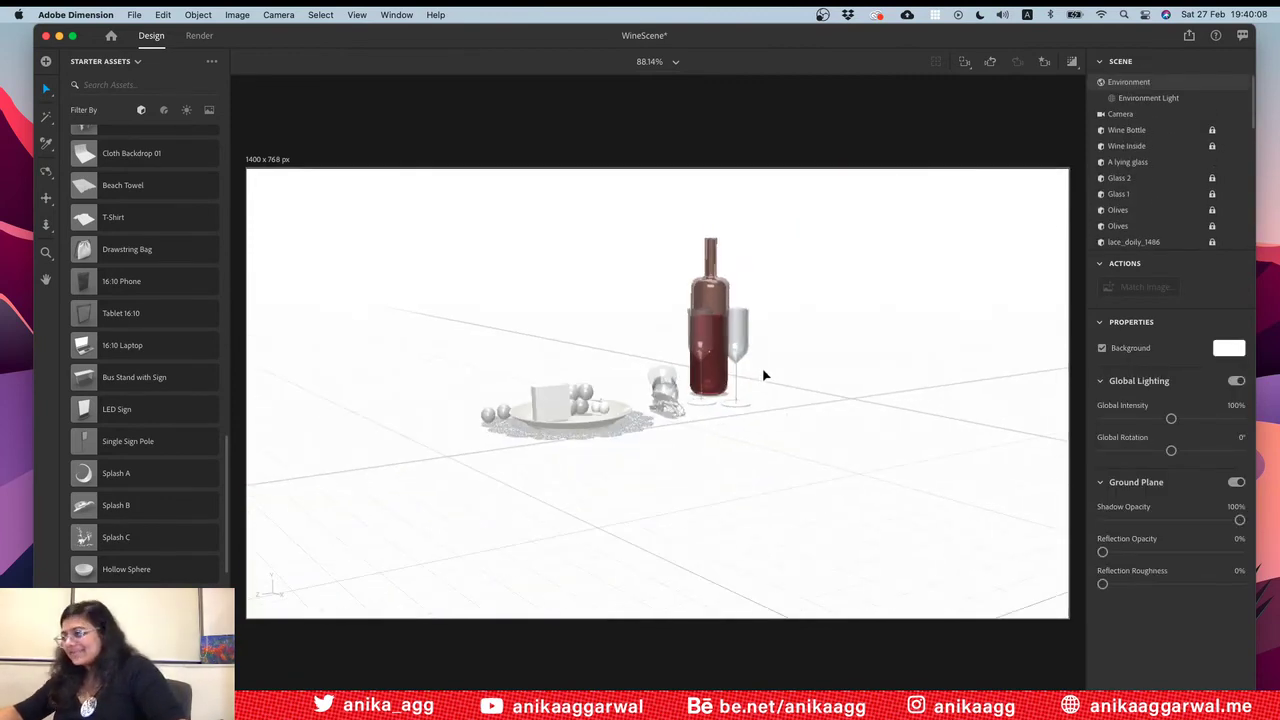
# Step: Select the lying wine glass and tilt it upward with its rotation ring
pyautogui.scroll(3, 761, 373)
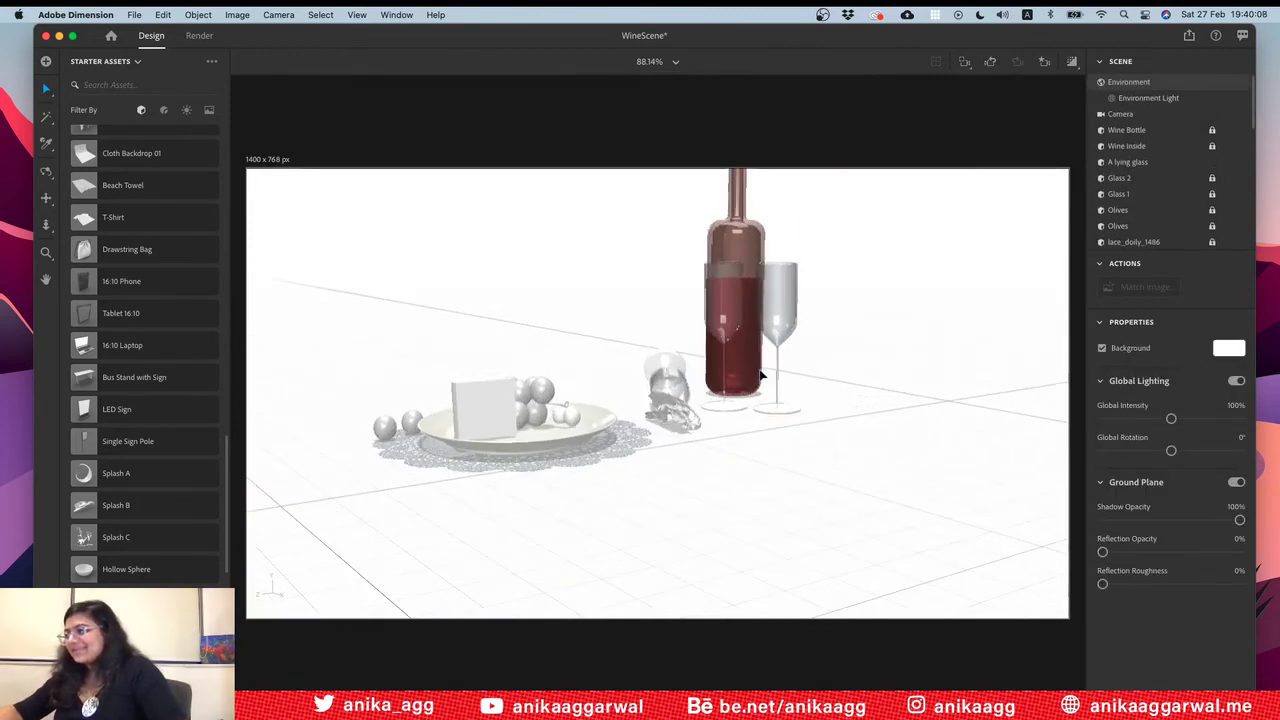
pyautogui.click(679, 384)
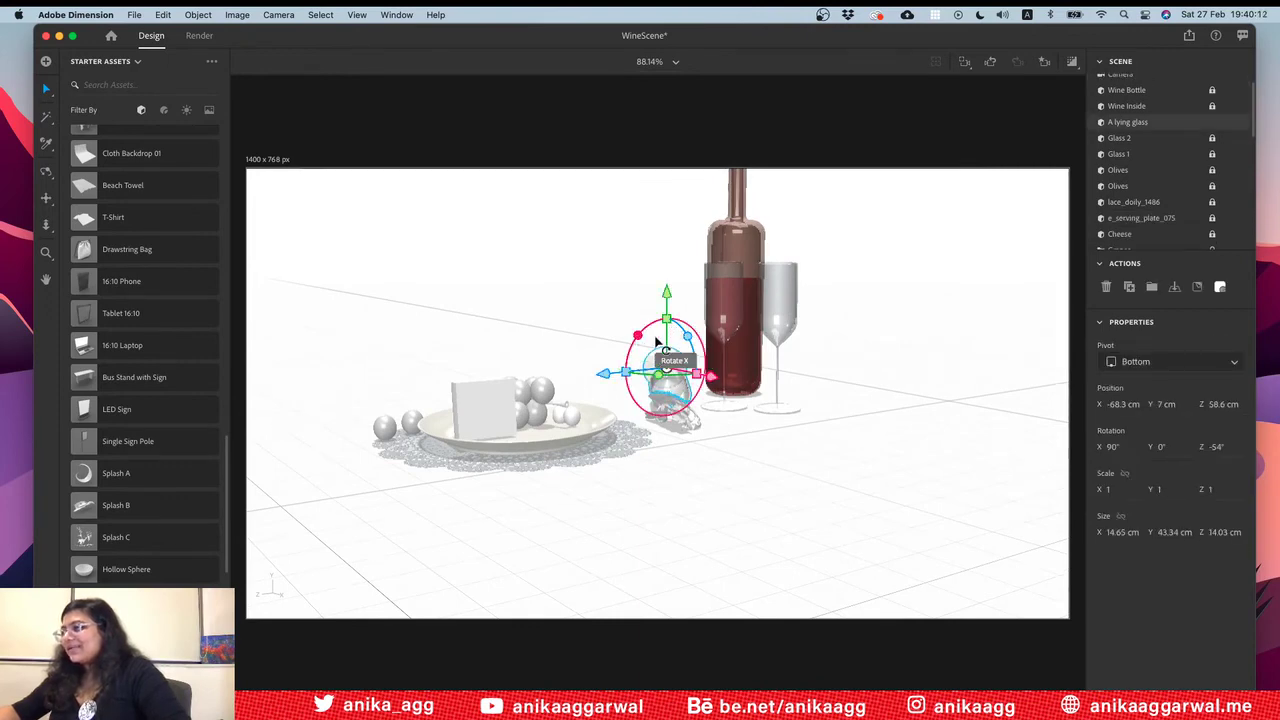
pyautogui.moveTo(679, 323); pyautogui.dragTo(654, 280)
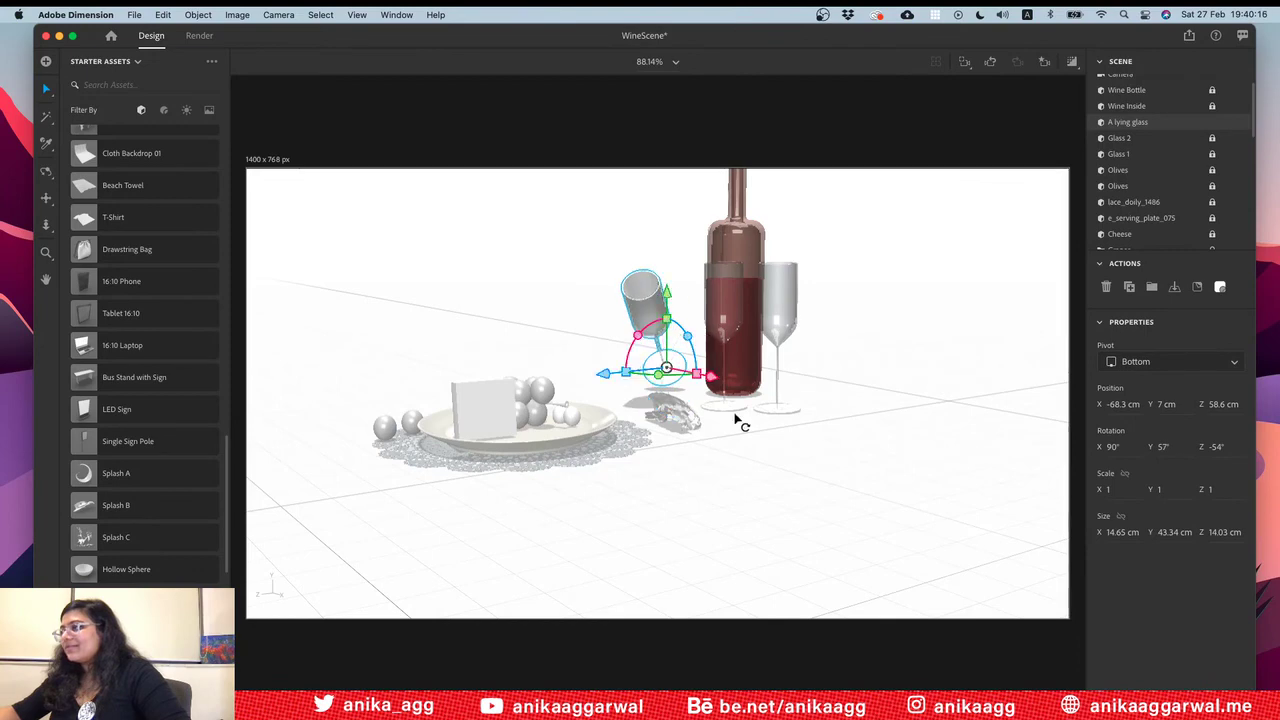
pyautogui.click(743, 447)
# Step: From a low view, move the glass back beside the standing glasses and tilt it more upright
pyautogui.press('1')
pyautogui.moveTo(675, 342); pyautogui.dragTo(787, 338)
pyautogui.press('v')
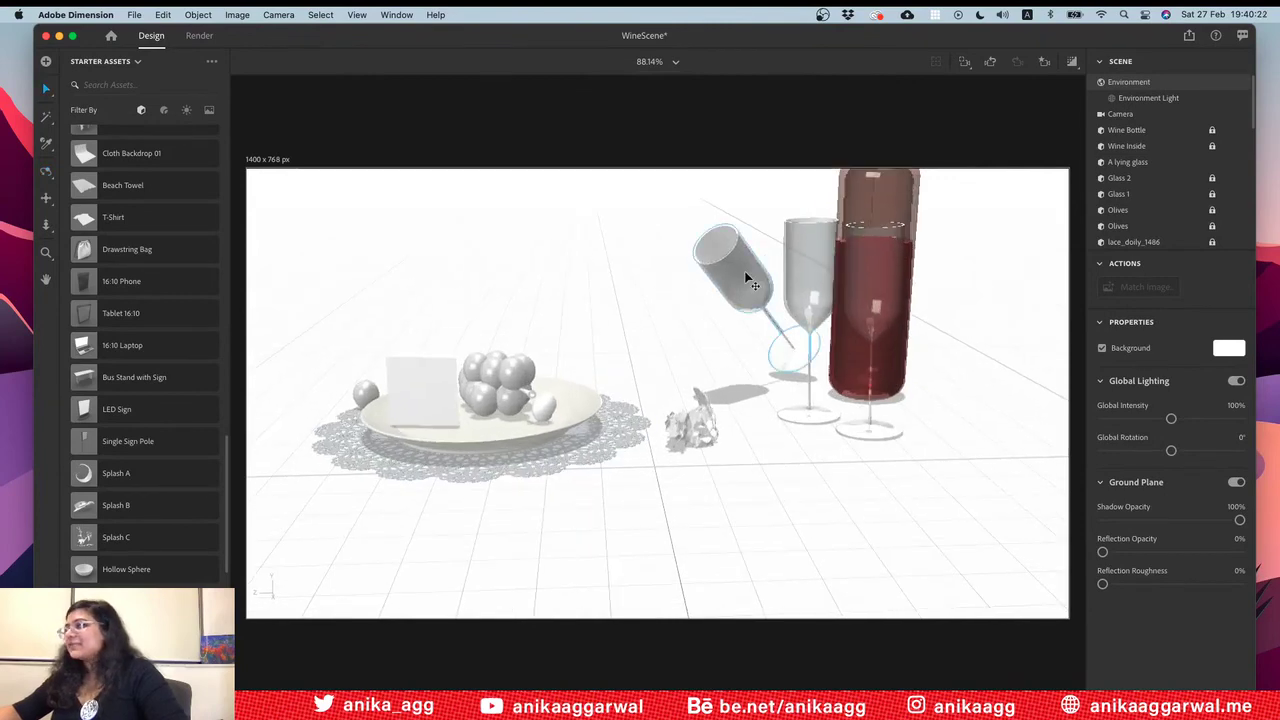
pyautogui.click(750, 278)
pyautogui.moveTo(724, 355); pyautogui.dragTo(694, 355)
pyautogui.moveTo(742, 316); pyautogui.dragTo(750, 312)
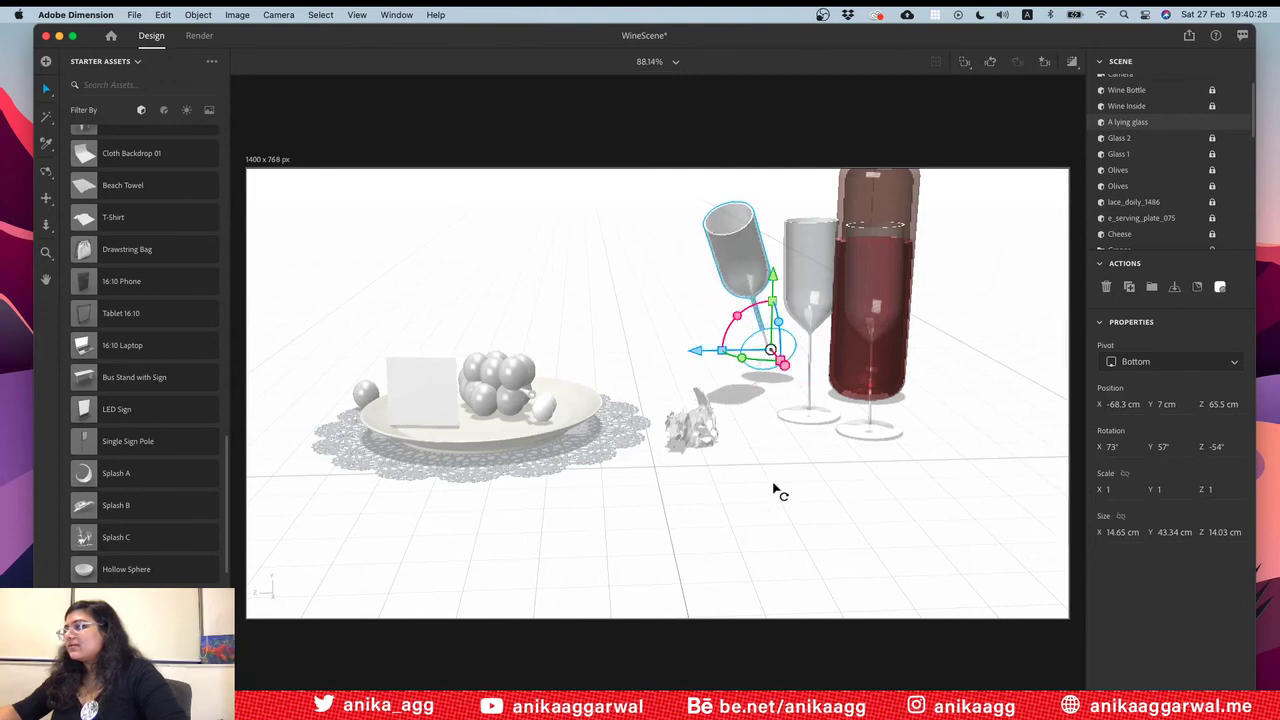
pyautogui.click(753, 383)
pyautogui.scroll(-2, 753, 383)
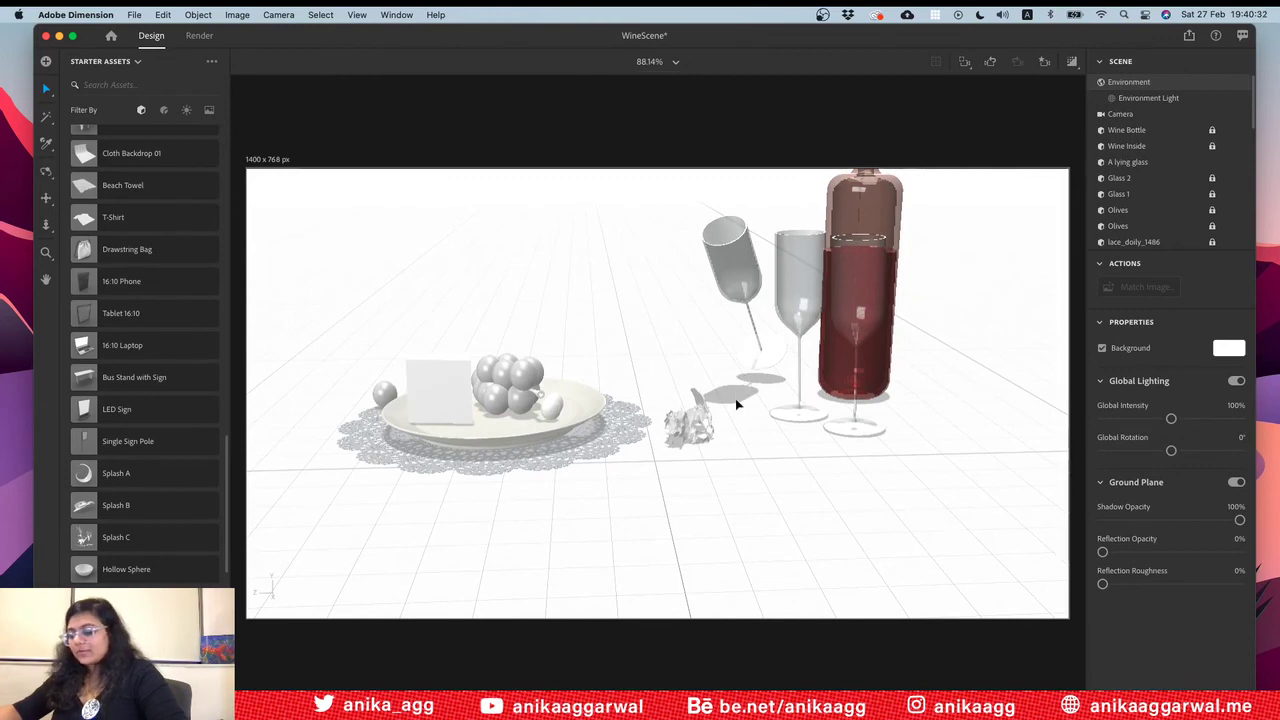
pyautogui.moveTo(713, 362); pyautogui.dragTo(710, 378, button='right')
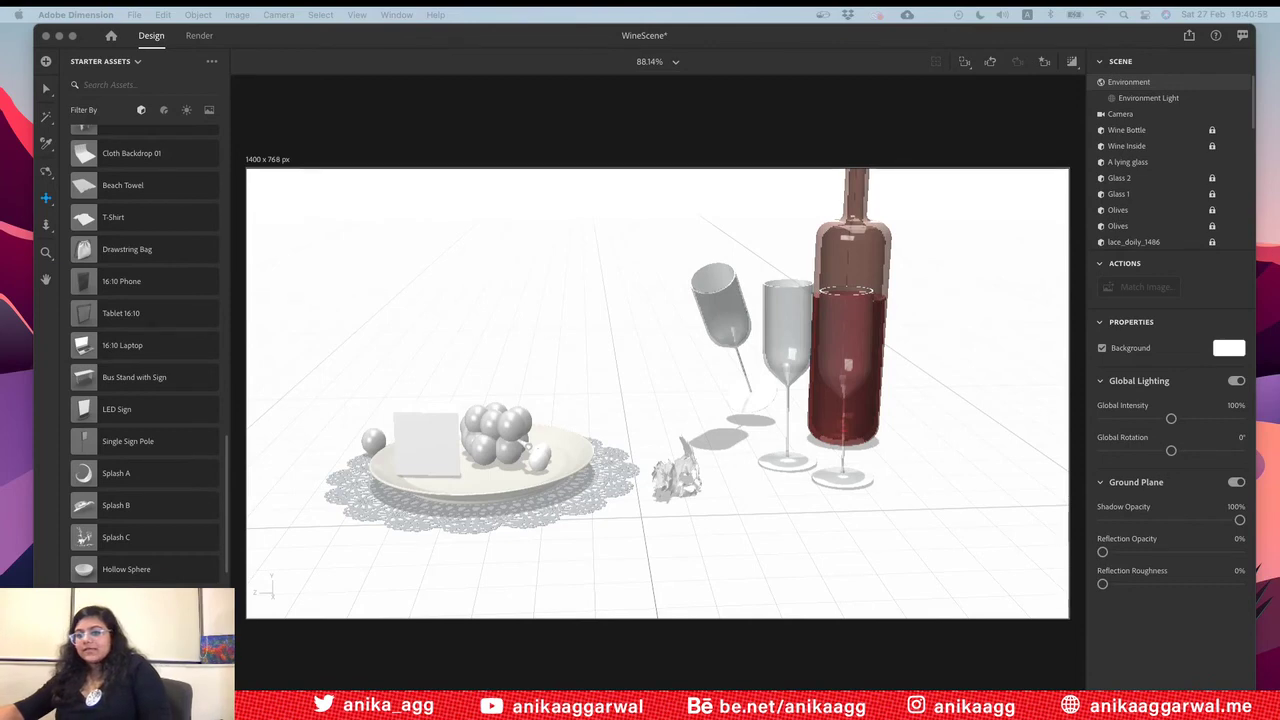
# Step: Rotate the tipping glass slightly more upright on its Y ring
pyautogui.click(745, 328)
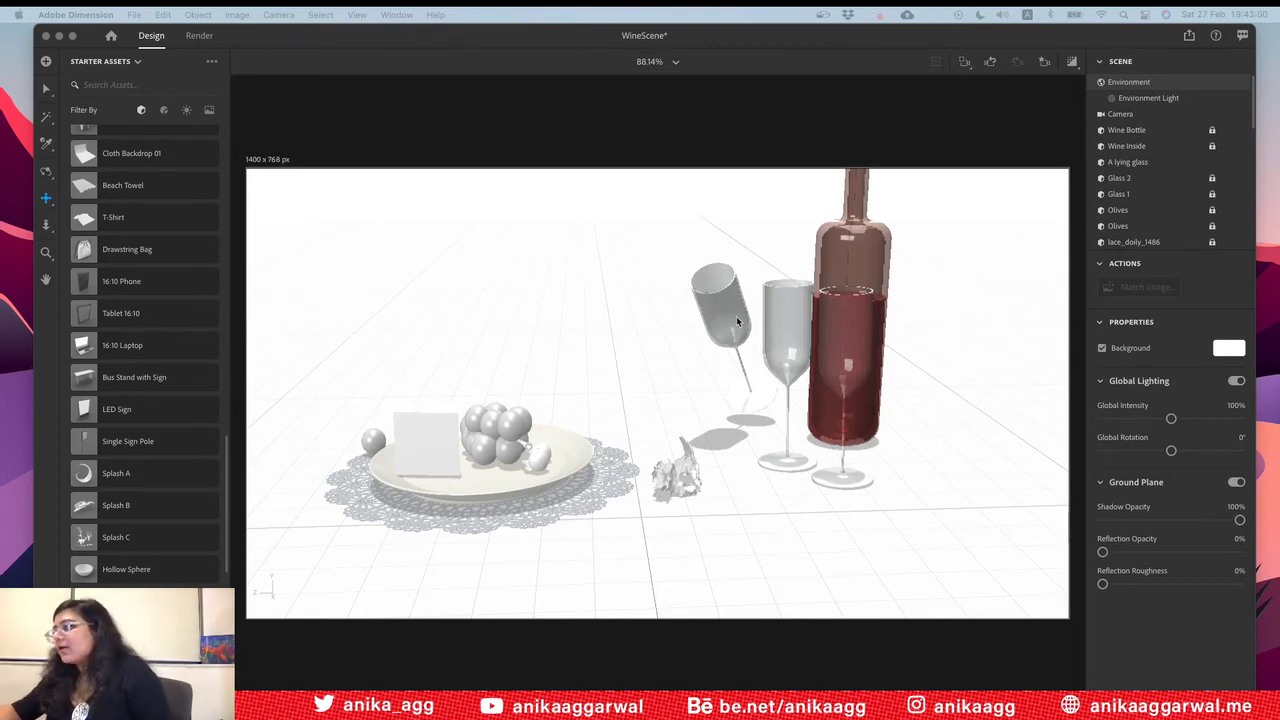
pyautogui.click(727, 315)
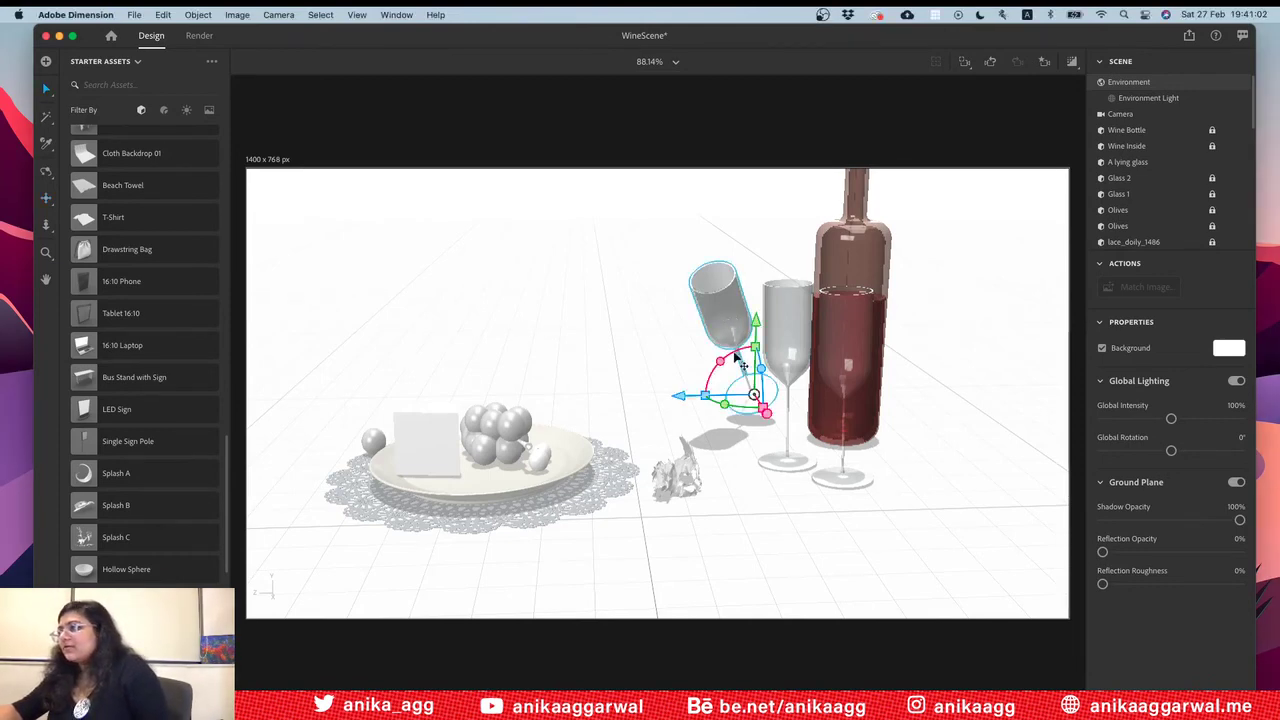
pyautogui.moveTo(728, 402); pyautogui.dragTo(737, 412)
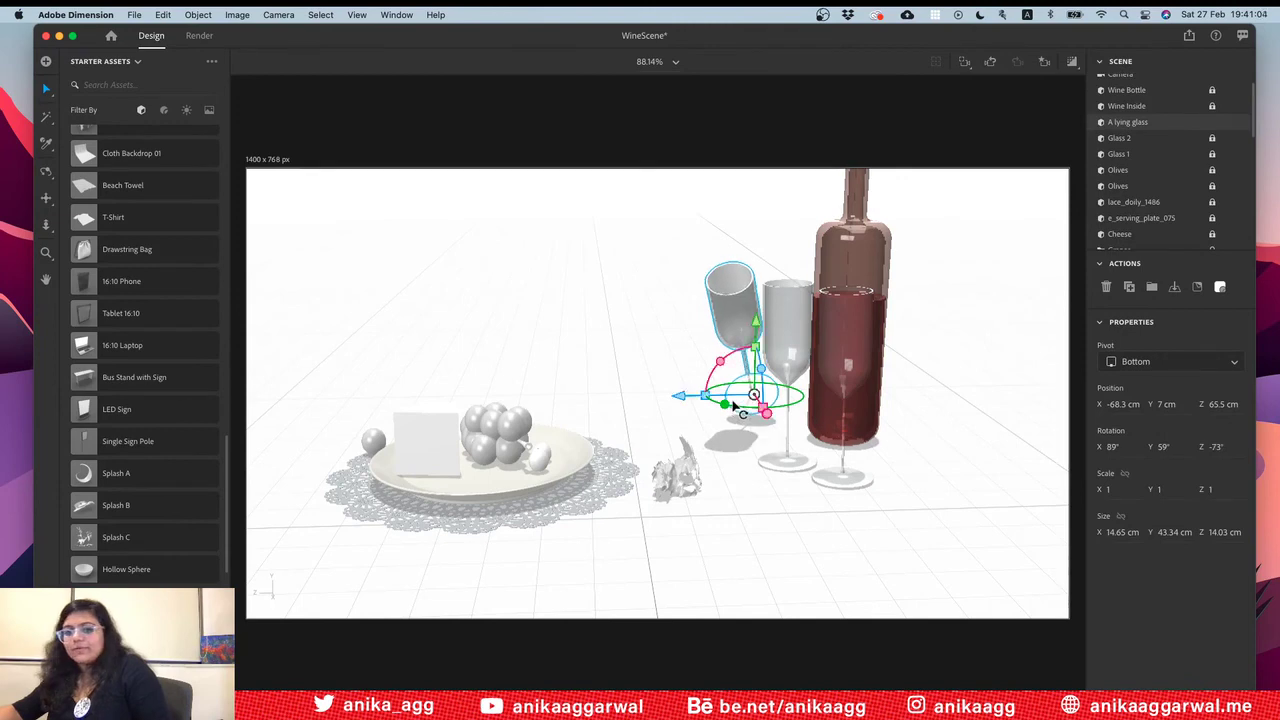
# Step: Raise the splash to the glass rim at X -53.5, Y 33.9, Z 75.6 cm
pyautogui.click(685, 475)
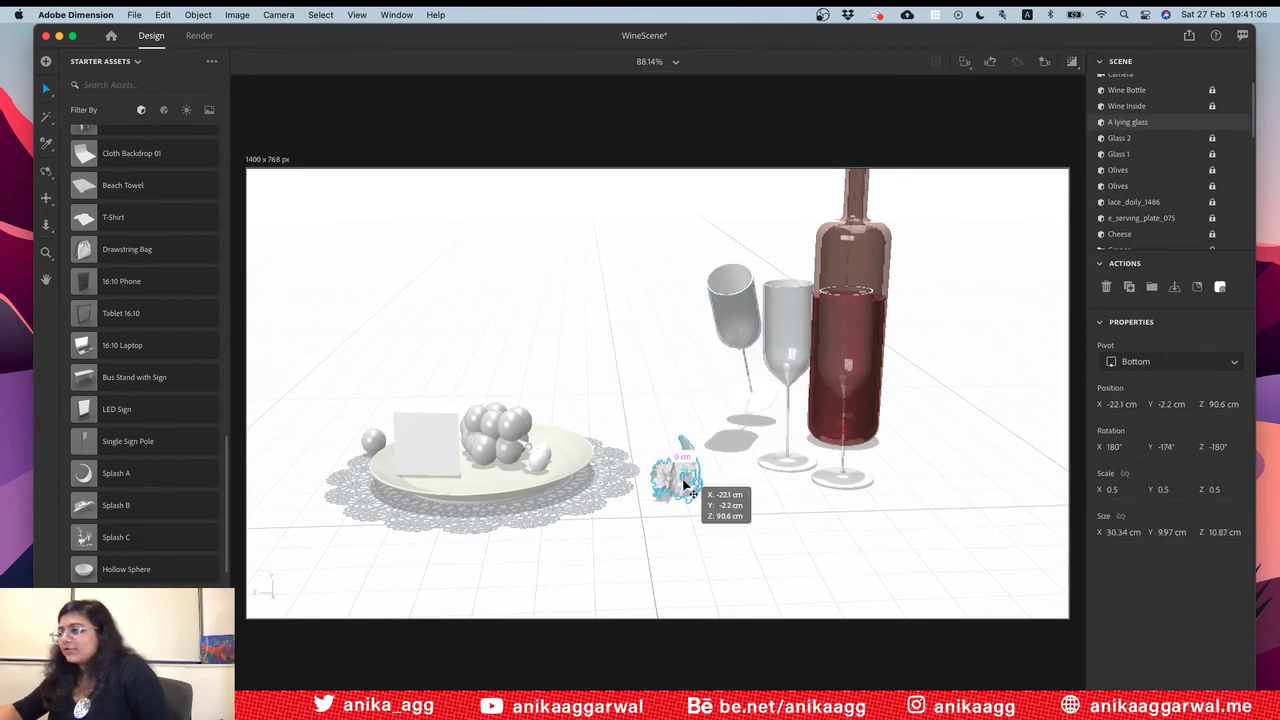
pyautogui.moveTo(682, 425); pyautogui.dragTo(680, 262)
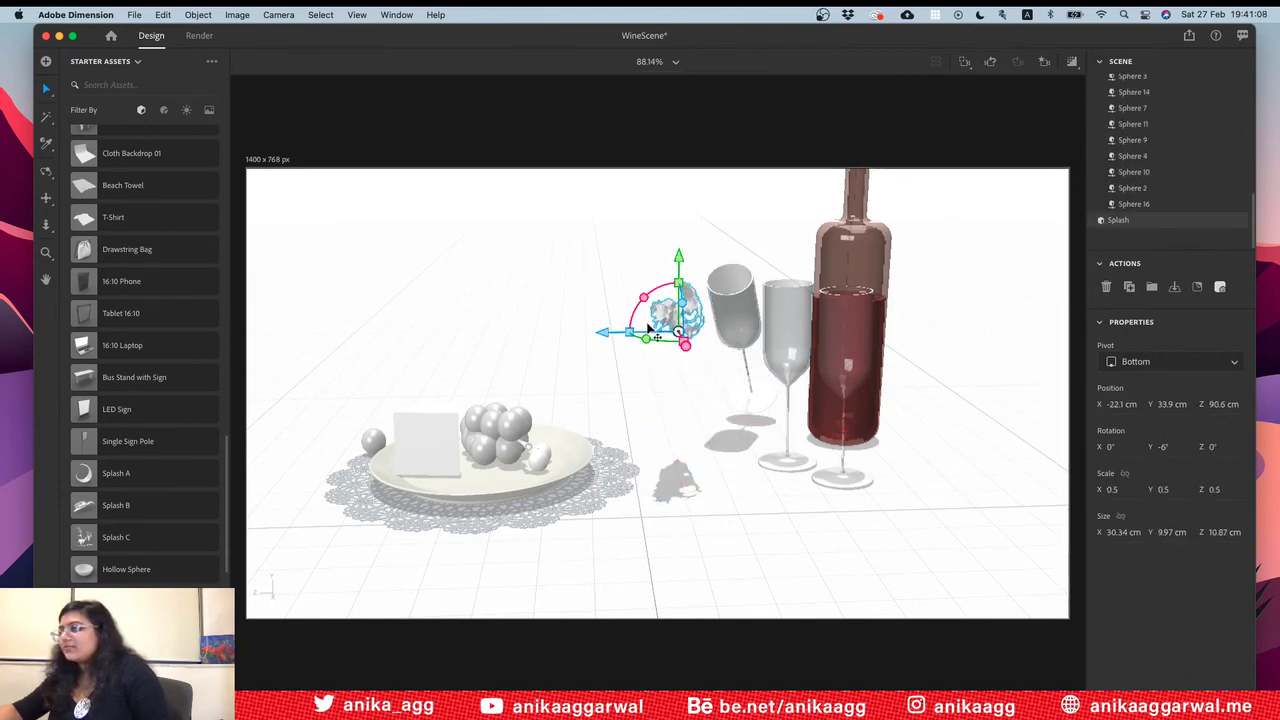
pyautogui.moveTo(605, 335); pyautogui.dragTo(663, 313)
pyautogui.click(696, 514)
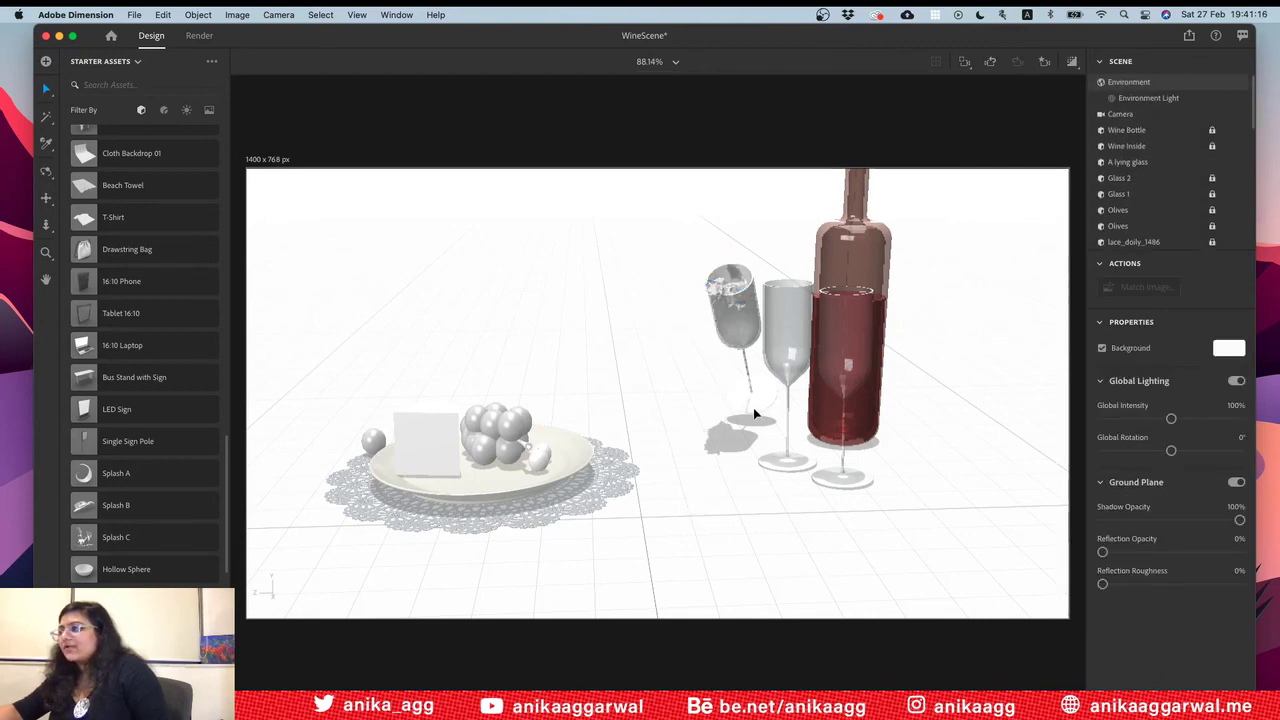
pyautogui.press('1')
pyautogui.moveTo(728, 377); pyautogui.dragTo(993, 442)
pyautogui.press('v')
pyautogui.scroll(2, 645, 337)
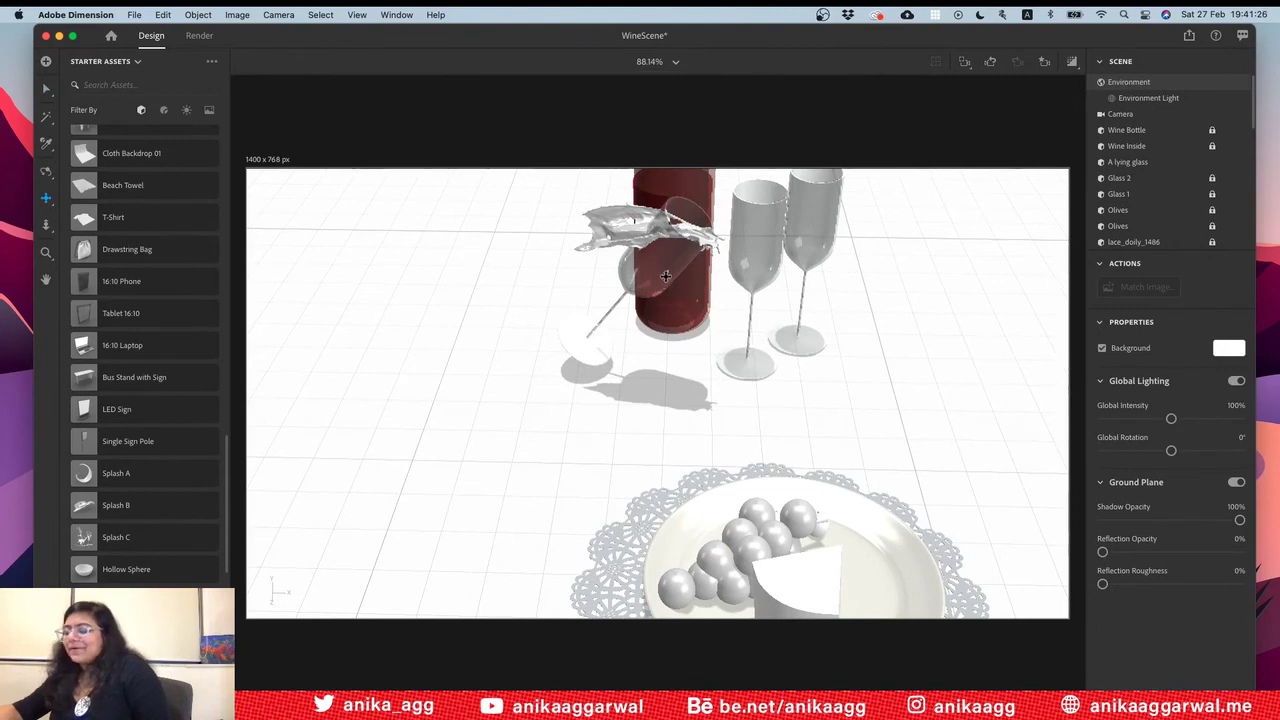
# Step: Slide the splash over the rim, scale it to 50%, and raise and tilt it slightly
pyautogui.moveTo(666, 288); pyautogui.dragTo(686, 357)
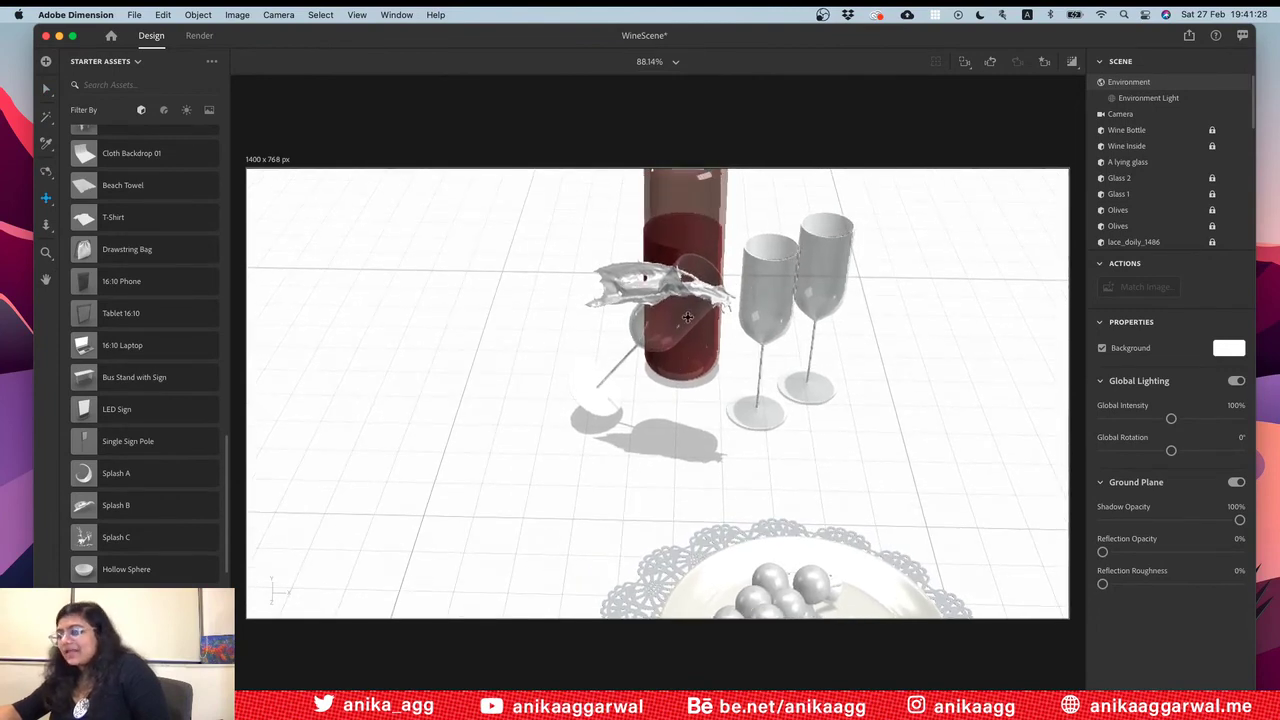
pyautogui.press('v')
pyautogui.click(655, 285)
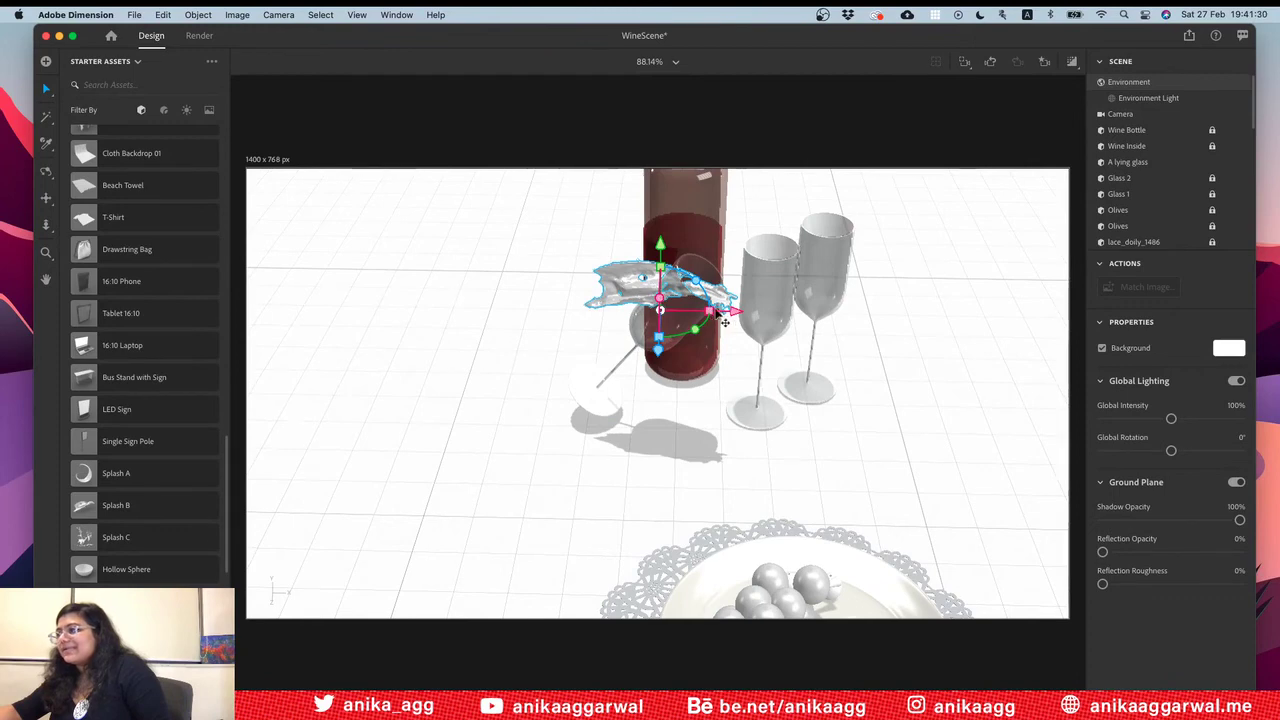
pyautogui.moveTo(736, 311); pyautogui.dragTo(819, 327)
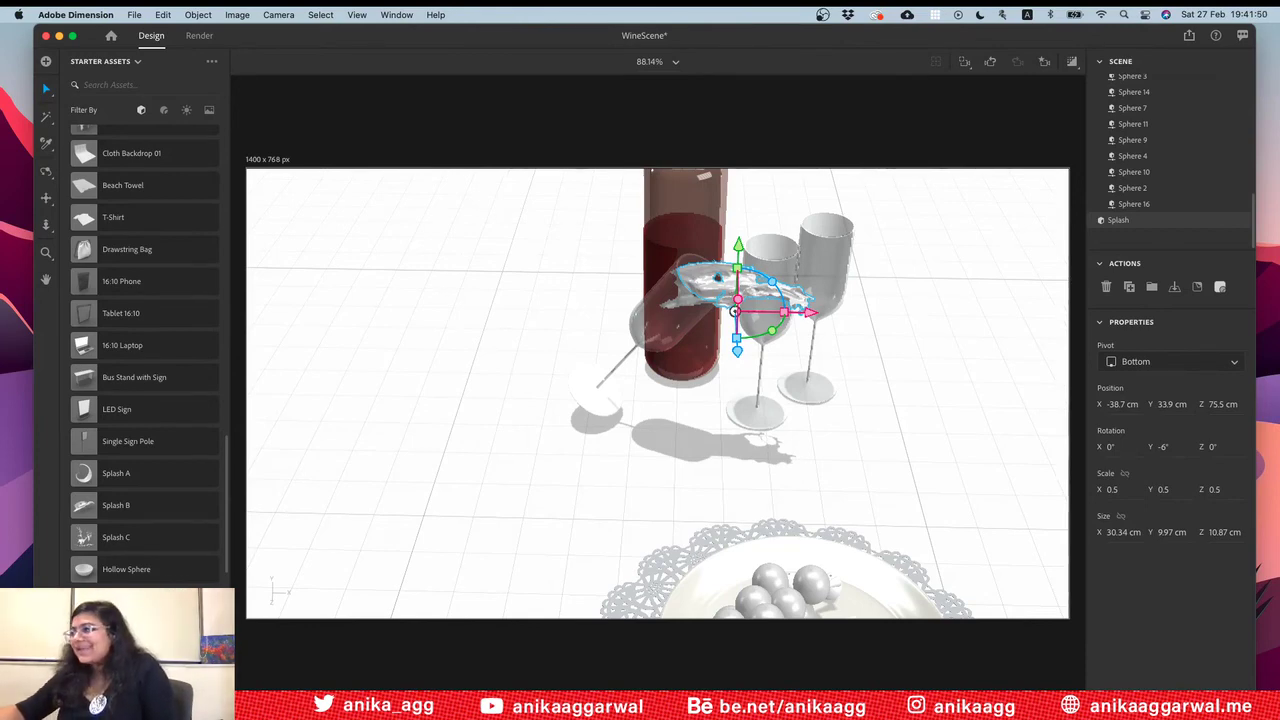
pyautogui.moveTo(772, 282); pyautogui.dragTo(806, 321)
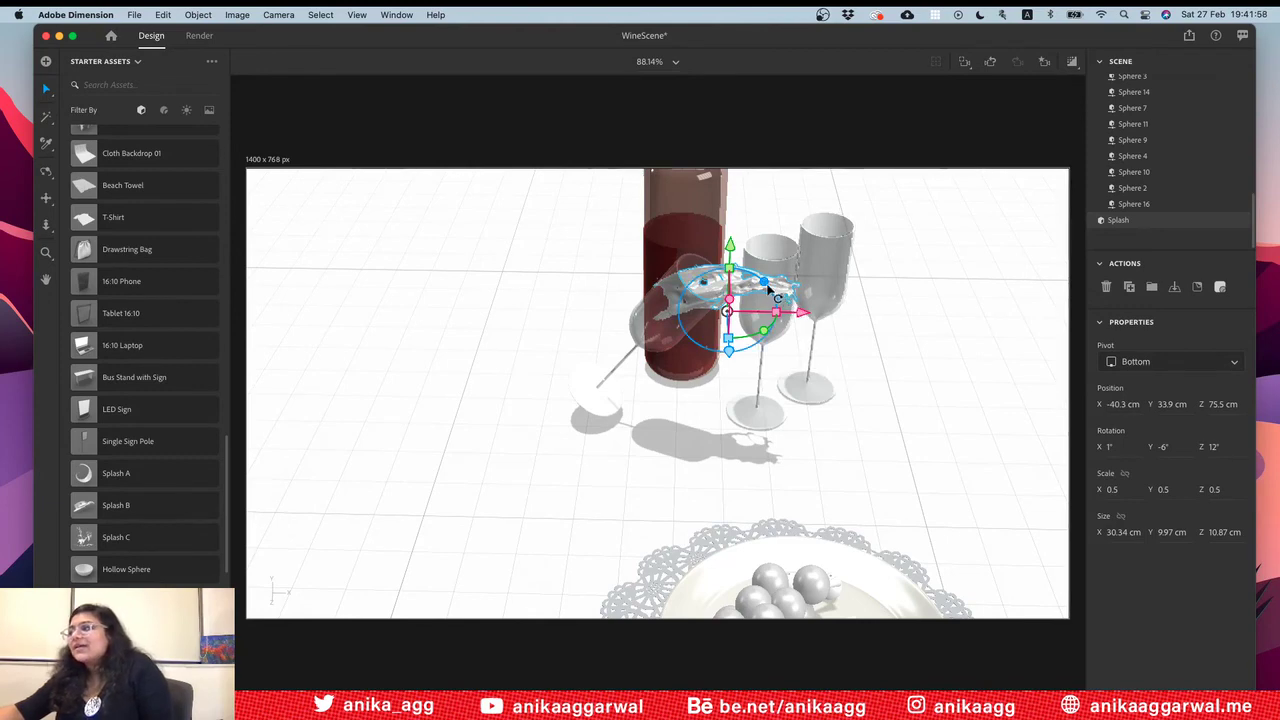
pyautogui.moveTo(748, 283); pyautogui.dragTo(735, 268)
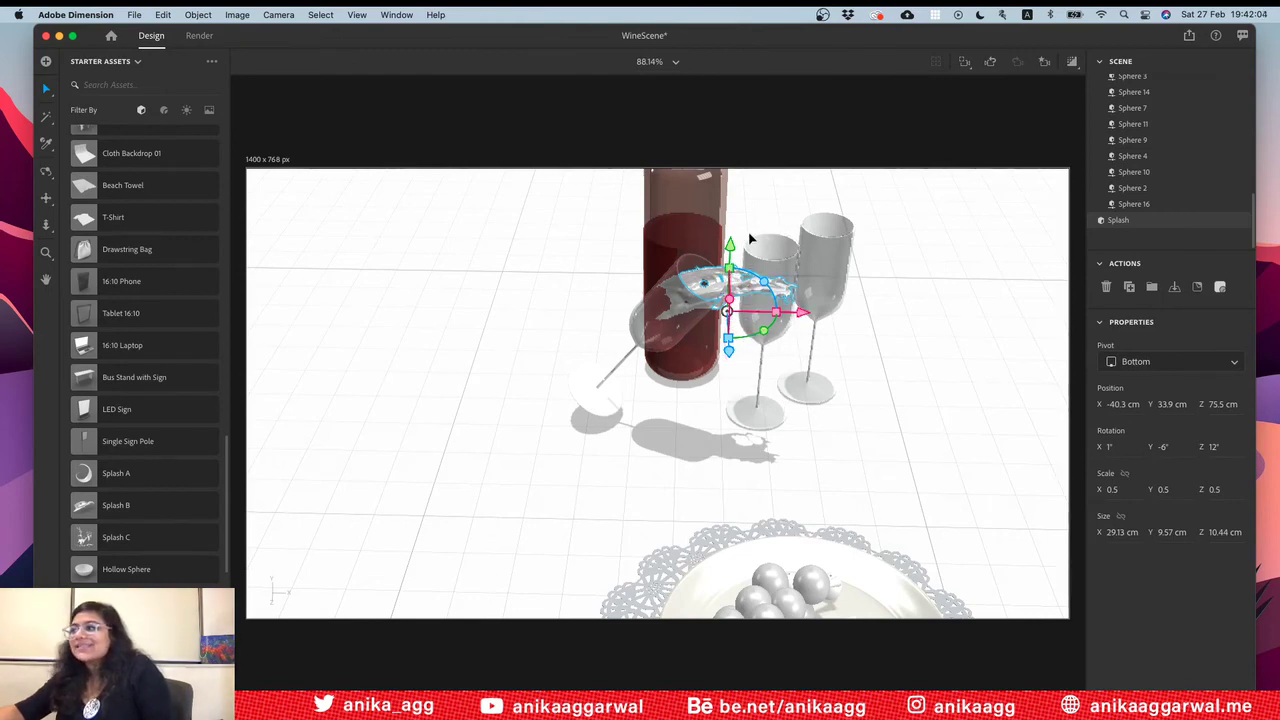
pyautogui.moveTo(740, 258); pyautogui.dragTo(738, 256)
pyautogui.moveTo(772, 298); pyautogui.dragTo(762, 280)
pyautogui.click(873, 347)
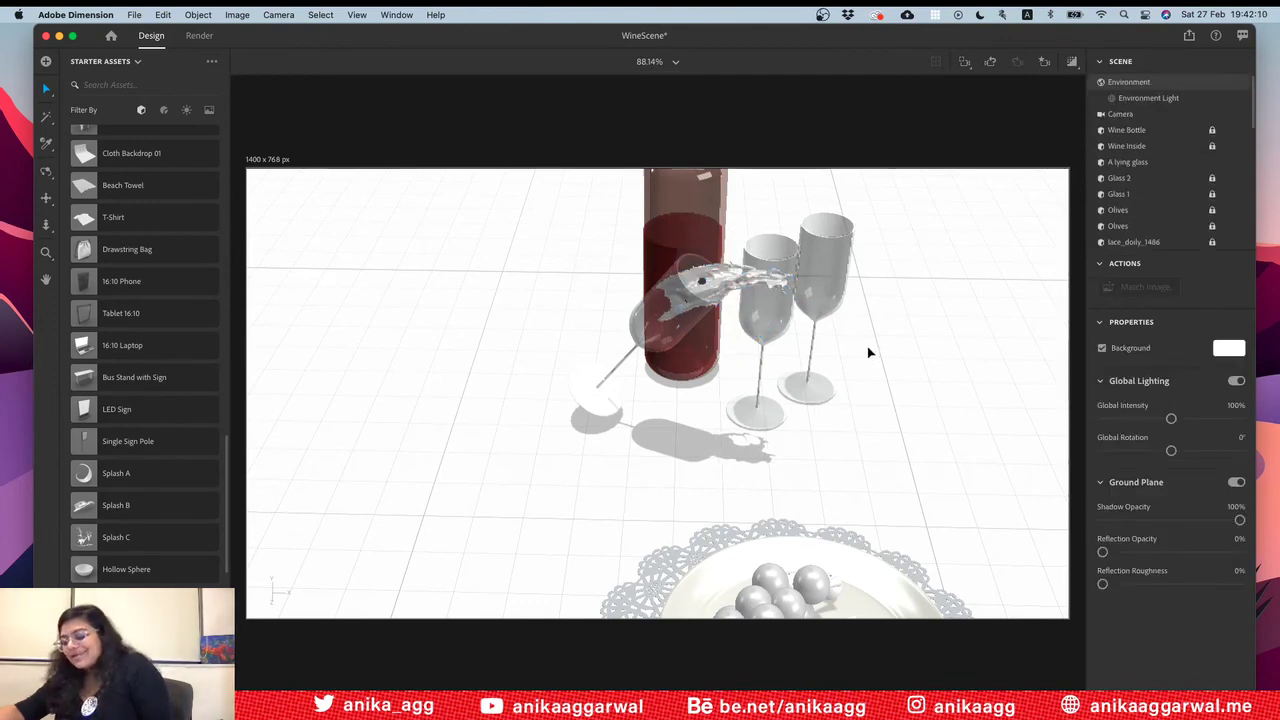
# Step: Rotate the splash to 27° on Z so it pours from the rim at X -41.1, Y 34.9, Z 75.5 cm
pyautogui.moveTo(853, 335); pyautogui.dragTo(681, 387)
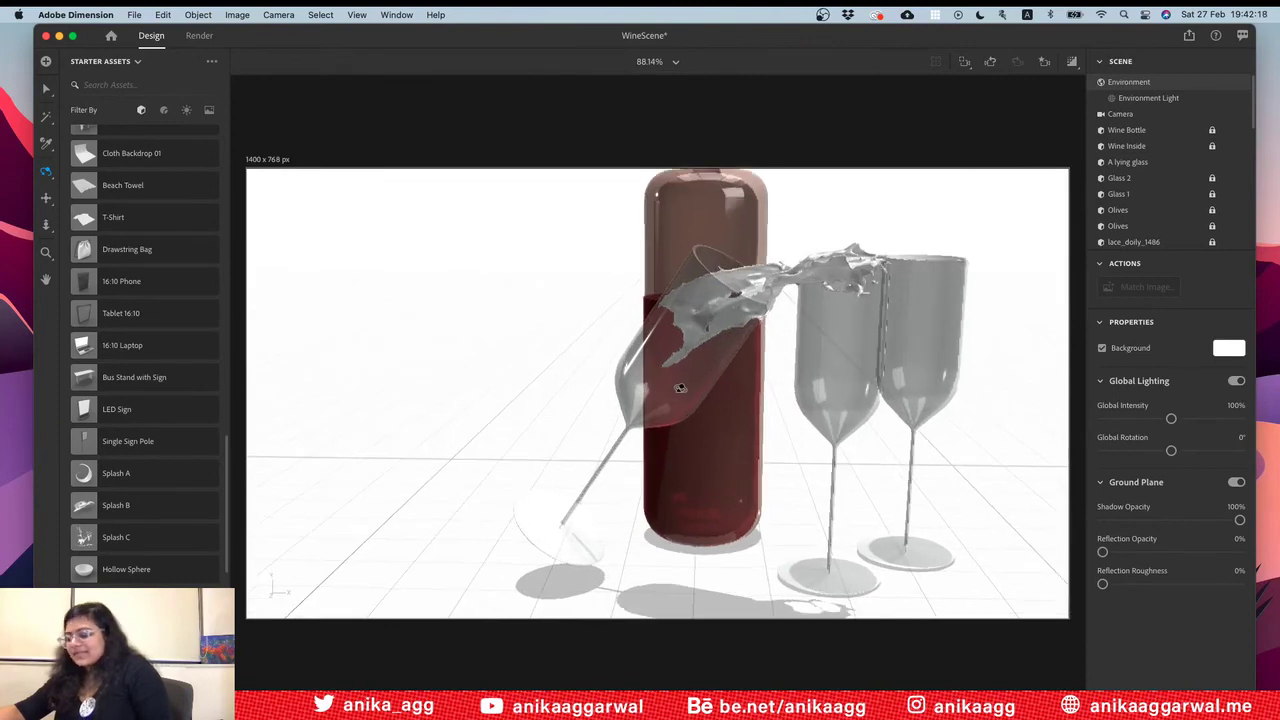
pyautogui.press('v')
pyautogui.click(789, 287)
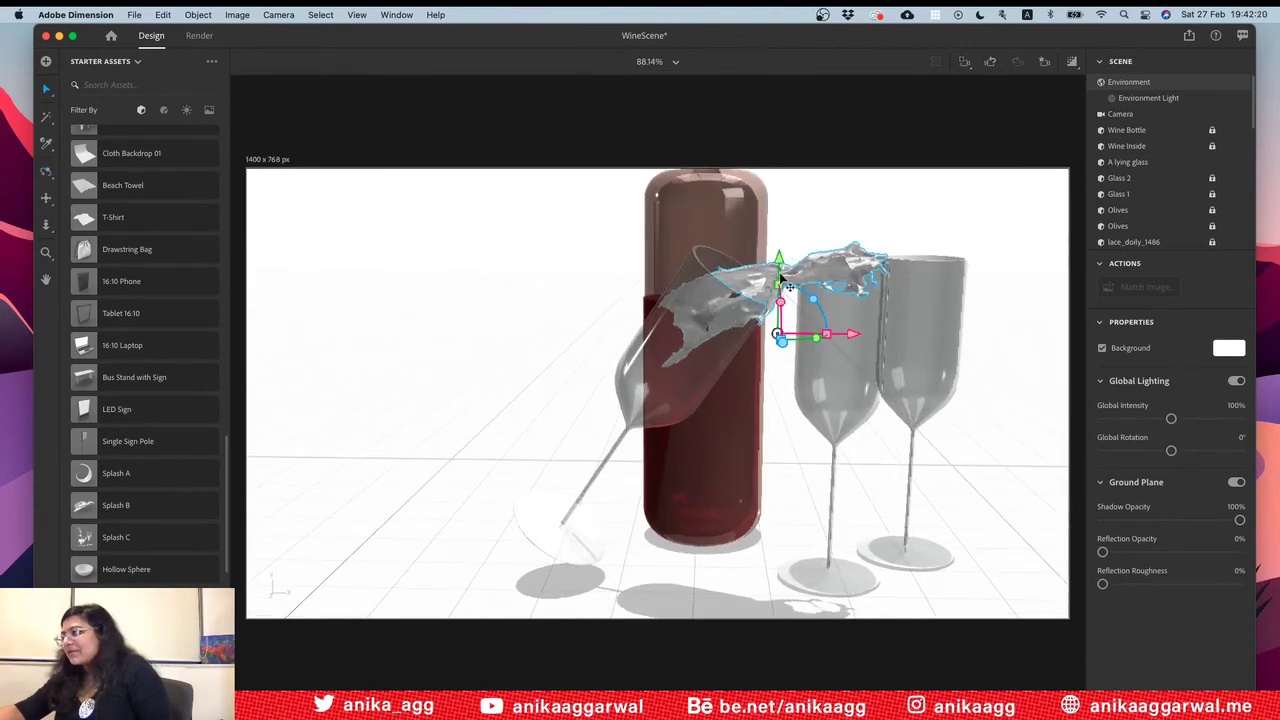
pyautogui.click(815, 303)
pyautogui.moveTo(815, 302); pyautogui.dragTo(843, 341)
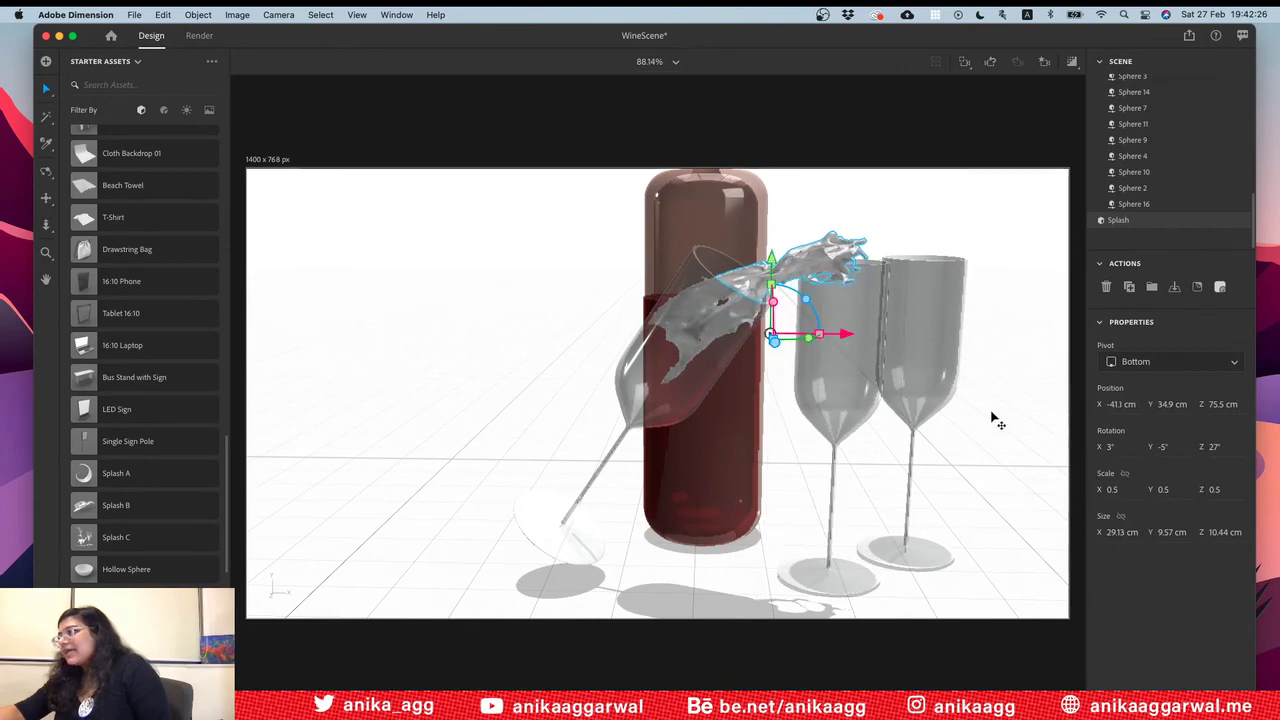
pyautogui.click(992, 416)
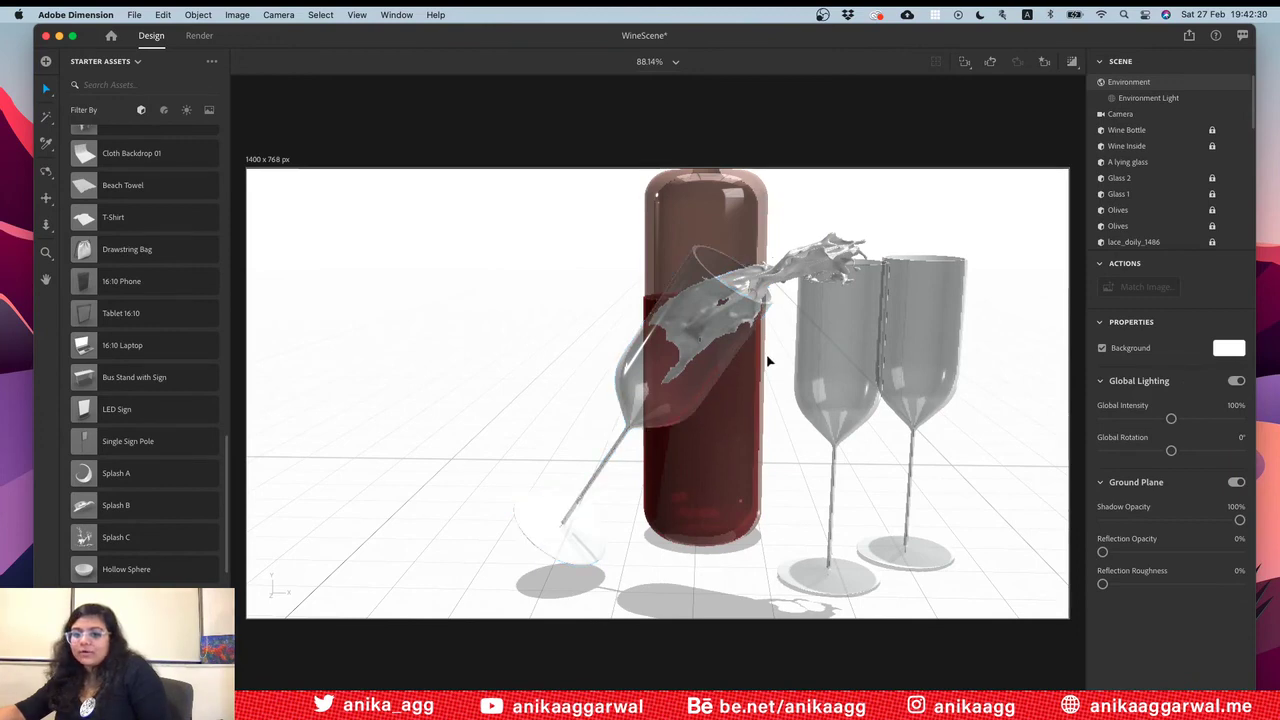
# Step: Orbit to a close-up of the splash, save it as bookmark View 6, then switch to View 2
pyautogui.press('1')
pyautogui.moveTo(742, 369); pyautogui.dragTo(365, 502)
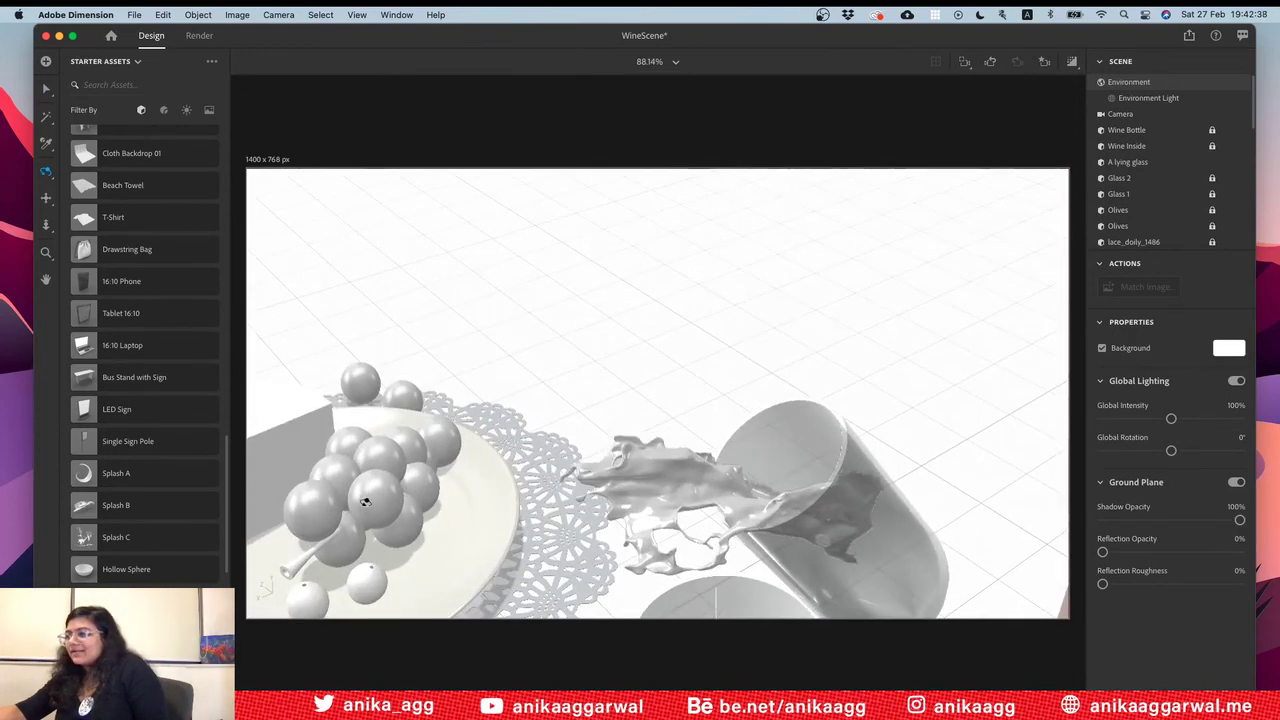
pyautogui.moveTo(496, 479); pyautogui.dragTo(636, 326)
pyautogui.press('2')
pyautogui.click(1045, 61)
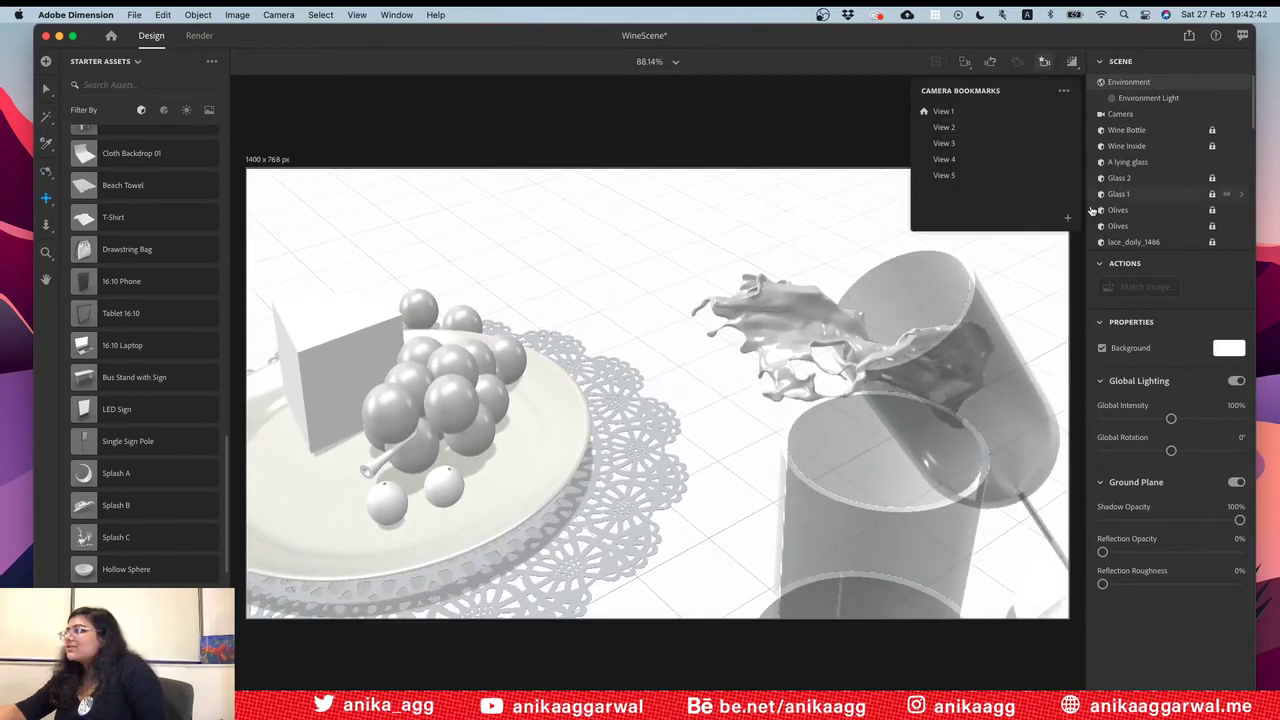
pyautogui.click(1067, 219)
pyautogui.click(944, 127)
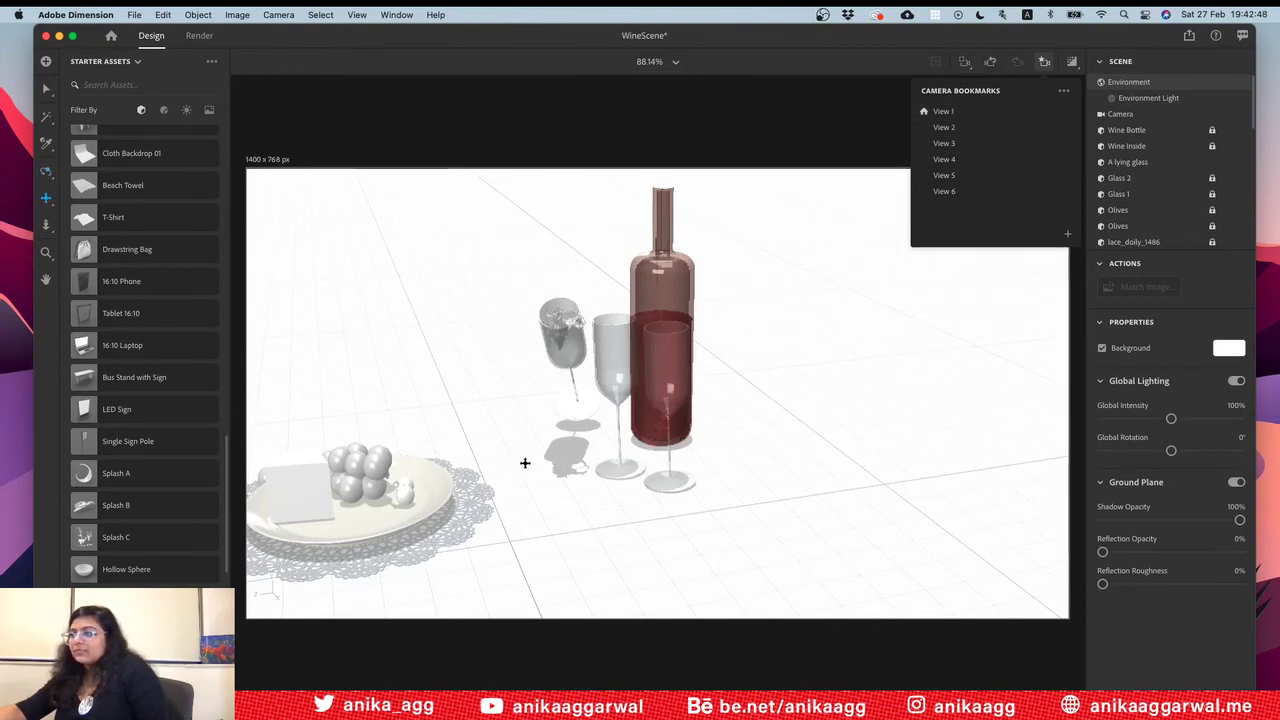
pyautogui.moveTo(523, 460); pyautogui.dragTo(657, 434)
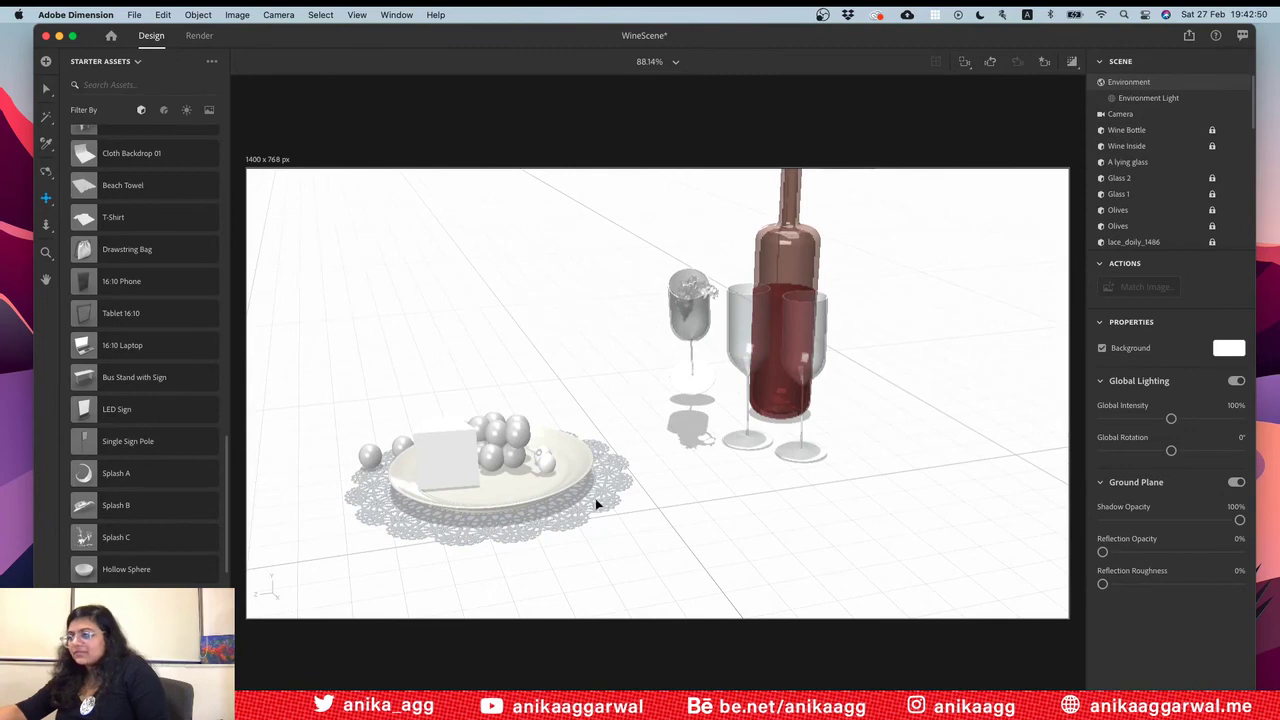
# Step: Slide the plate, doily, cheese and grapes group closer to the wine bottle and save
pyautogui.press('v')
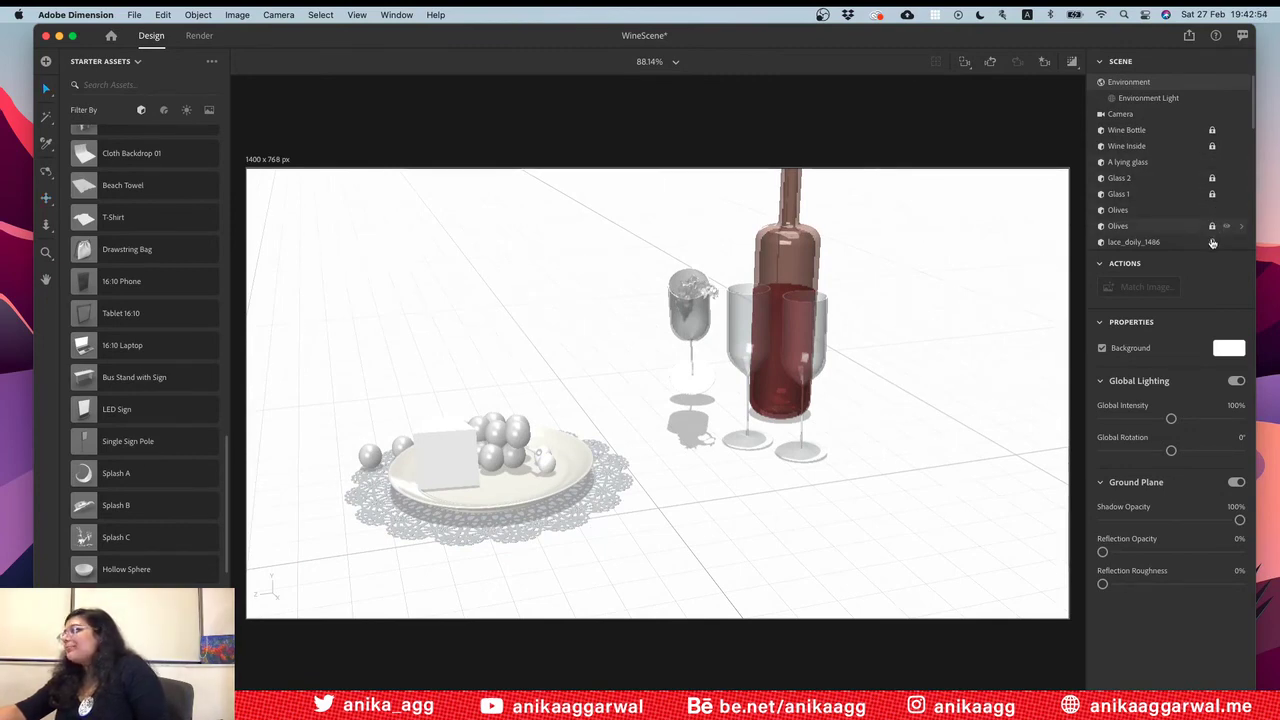
pyautogui.scroll(-1, 1212, 238)
pyautogui.scroll(-5, 1212, 236)
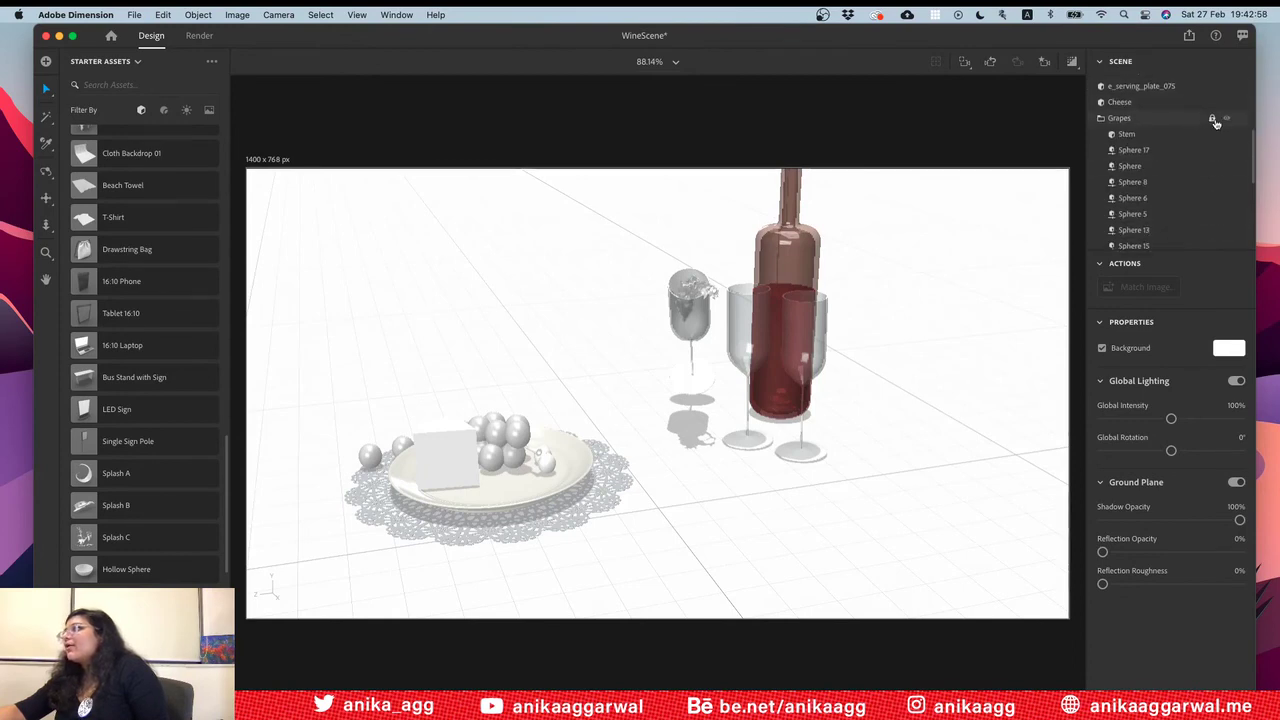
pyautogui.scroll(5, 1177, 180)
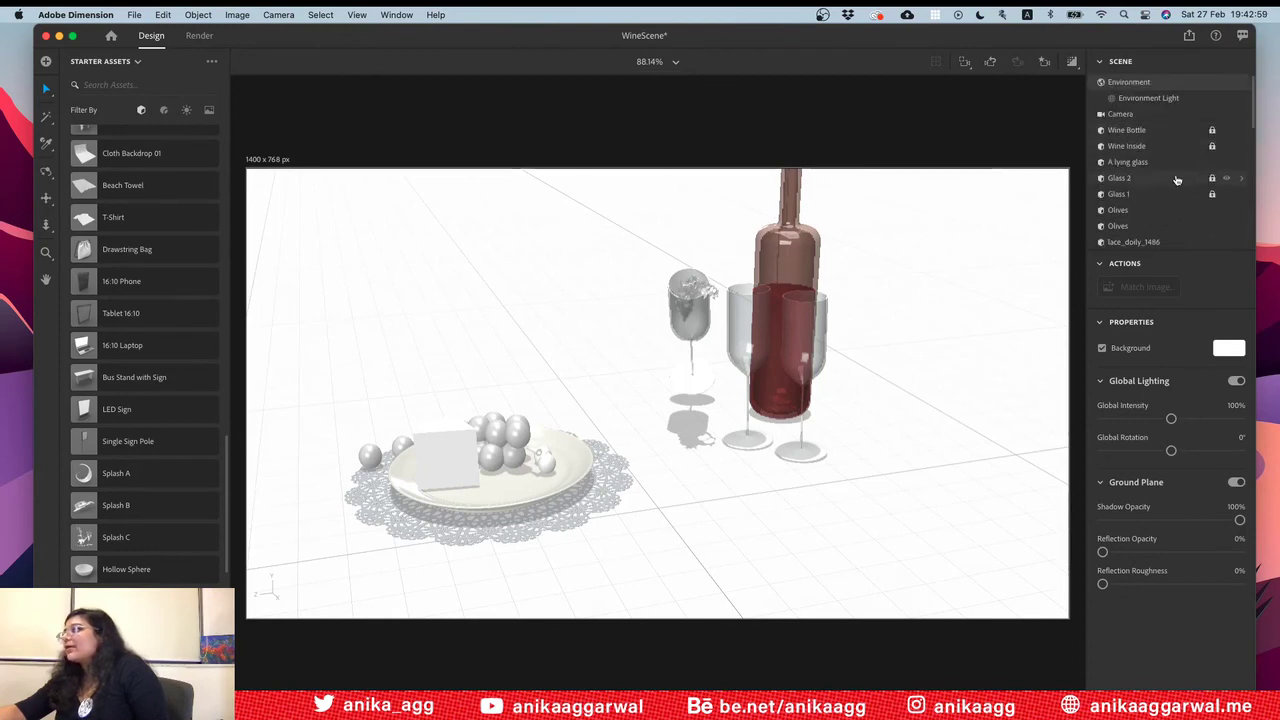
pyautogui.click(523, 529)
pyautogui.moveTo(452, 497); pyautogui.dragTo(513, 486)
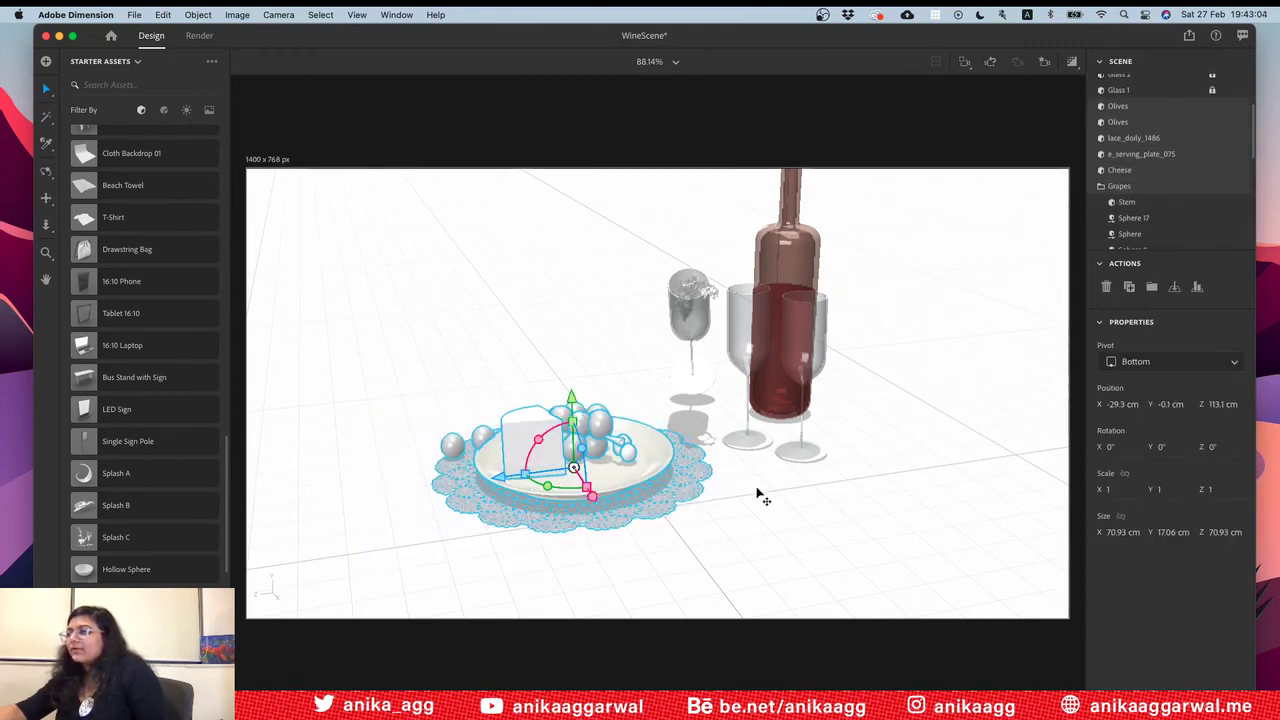
pyautogui.click(766, 535)
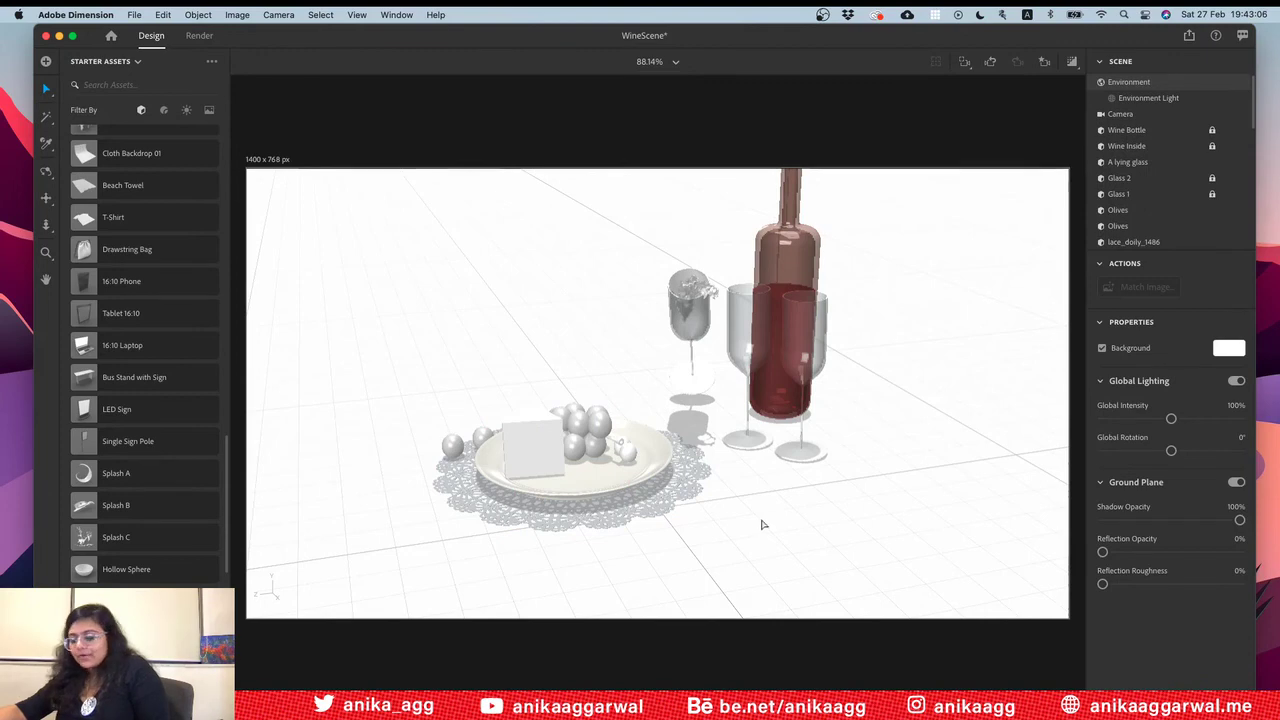
pyautogui.press('super+s')
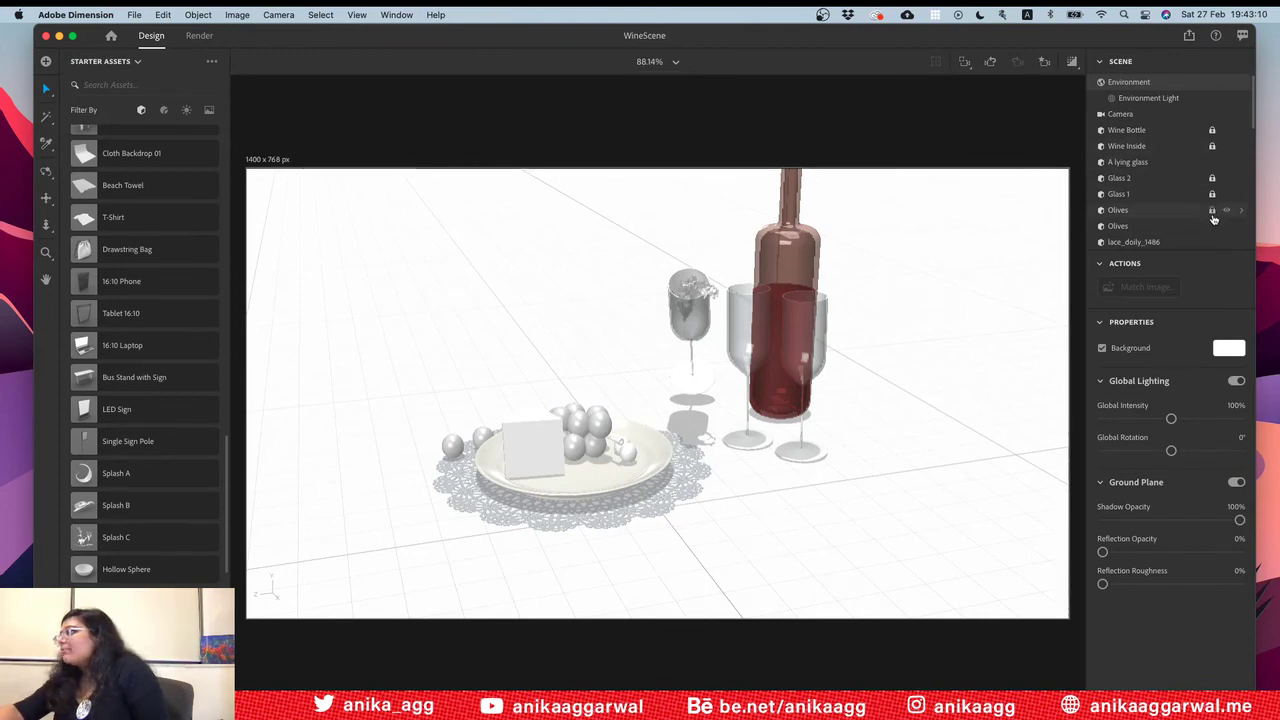
# Step: Lock the Olives object, save WineScene again and return the camera to the home view
pyautogui.click(1212, 211)
pyautogui.scroll(-2, 1213, 240)
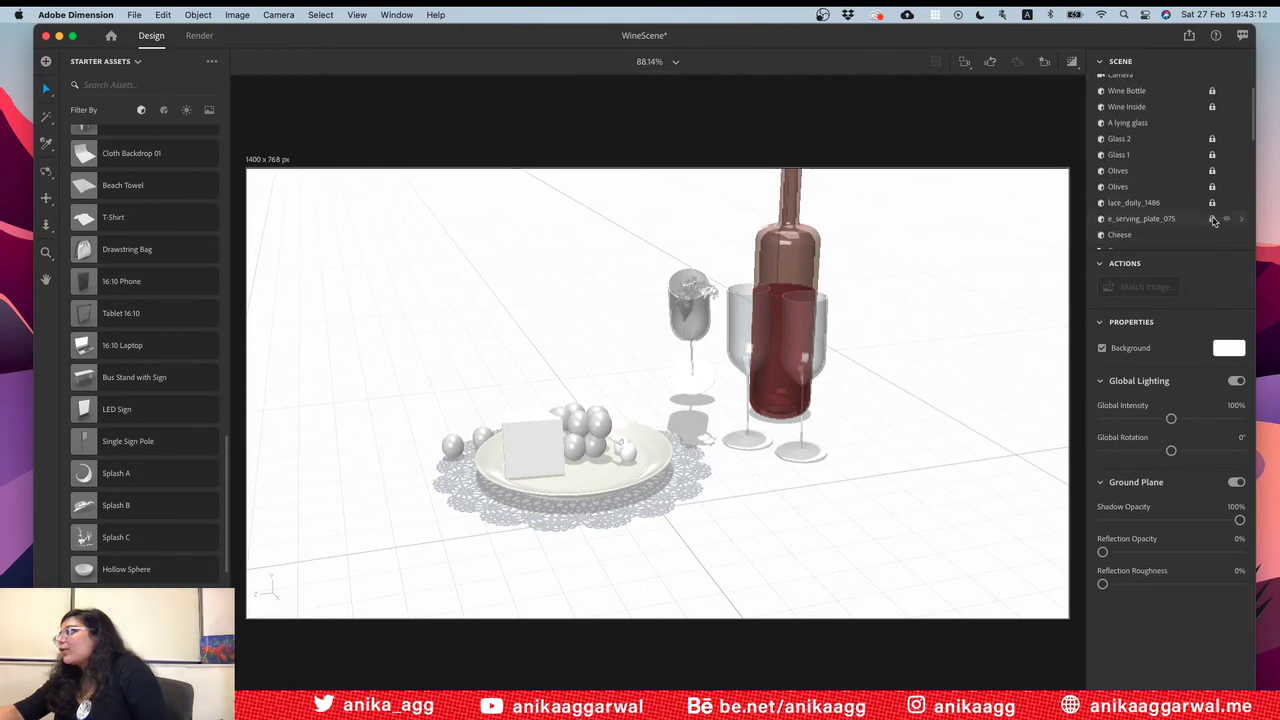
pyautogui.scroll(3, 1212, 230)
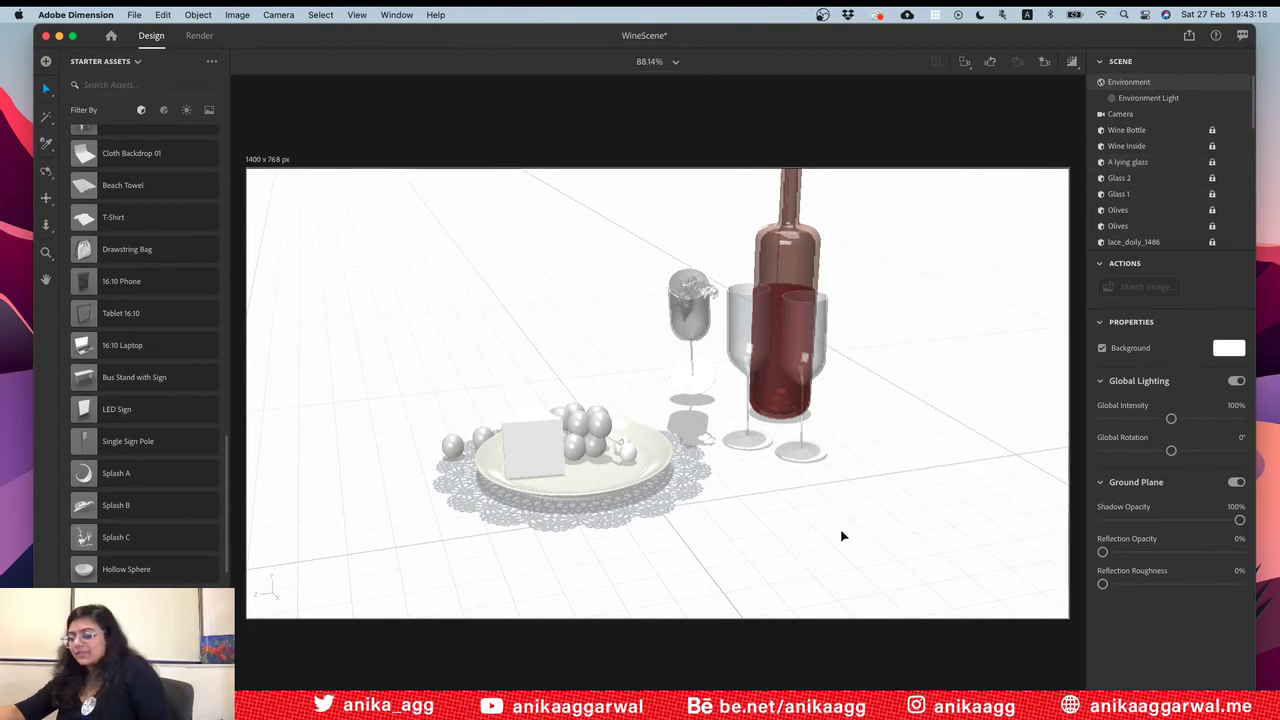
pyautogui.press('super+s')
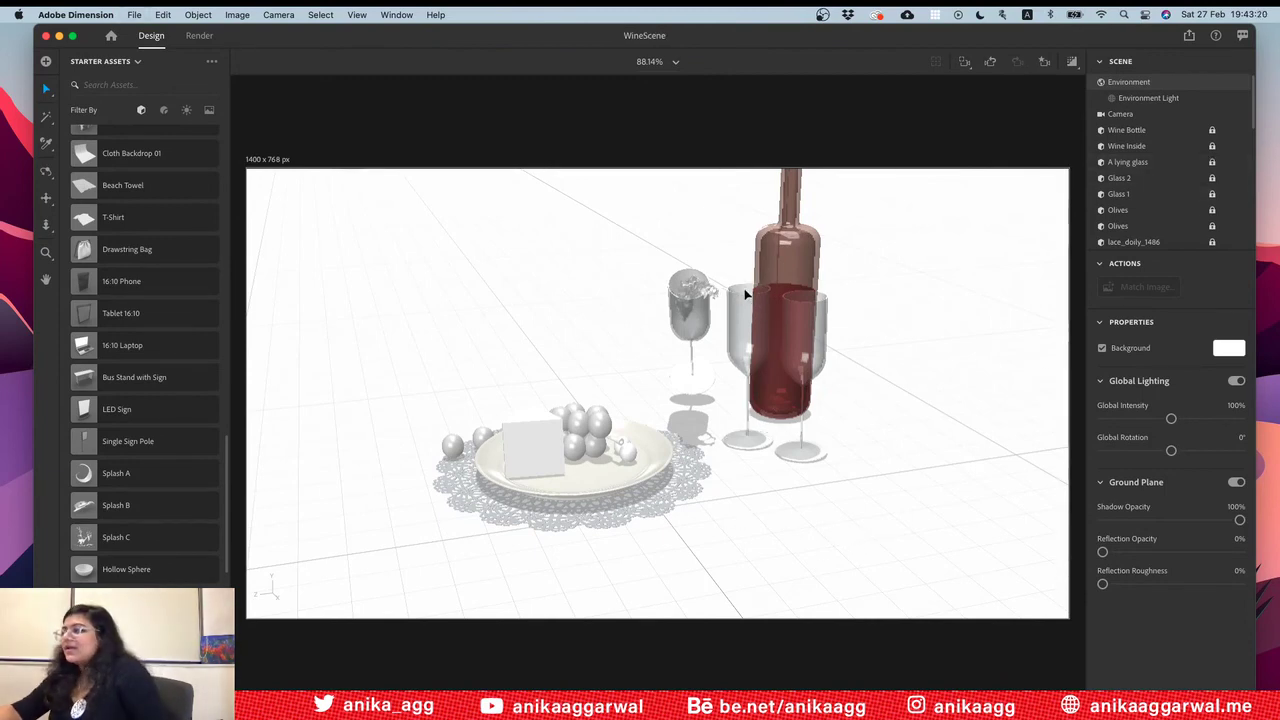
pyautogui.click(990, 61)
# Step: Jump to View 1, pan and orbit slightly, and update View 1 to this framing
pyautogui.click(1046, 64)
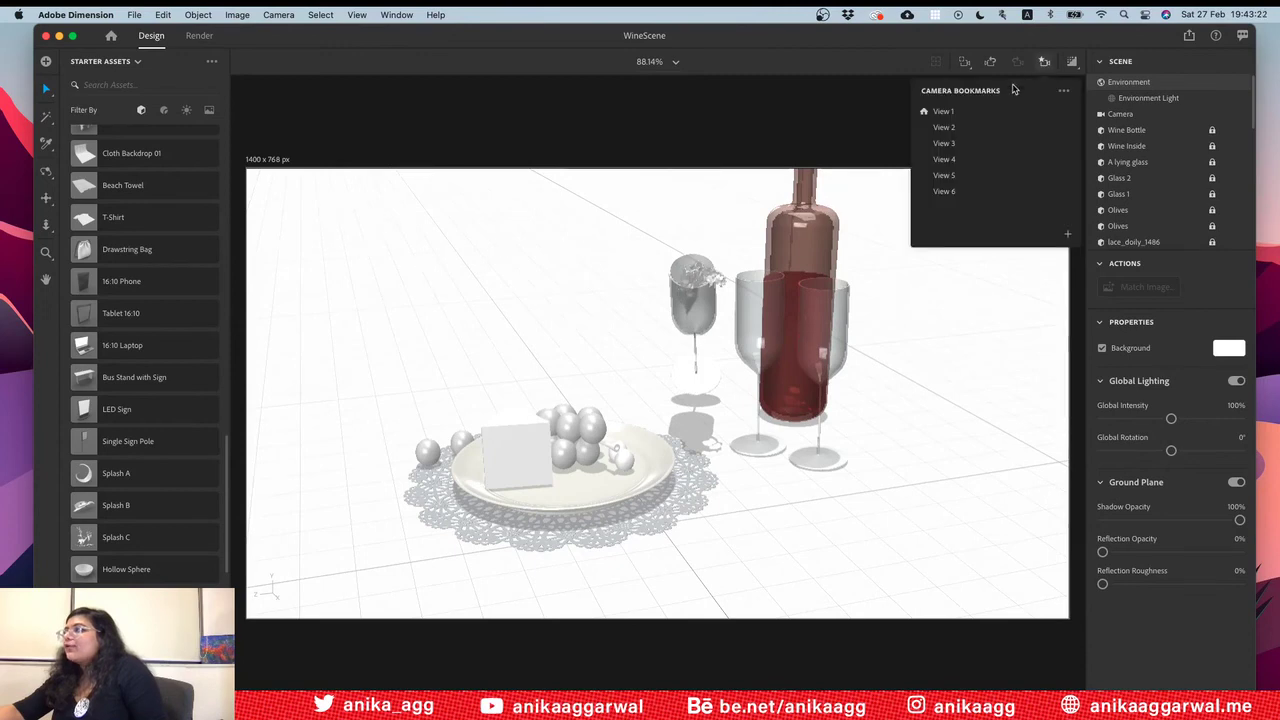
pyautogui.click(1000, 111)
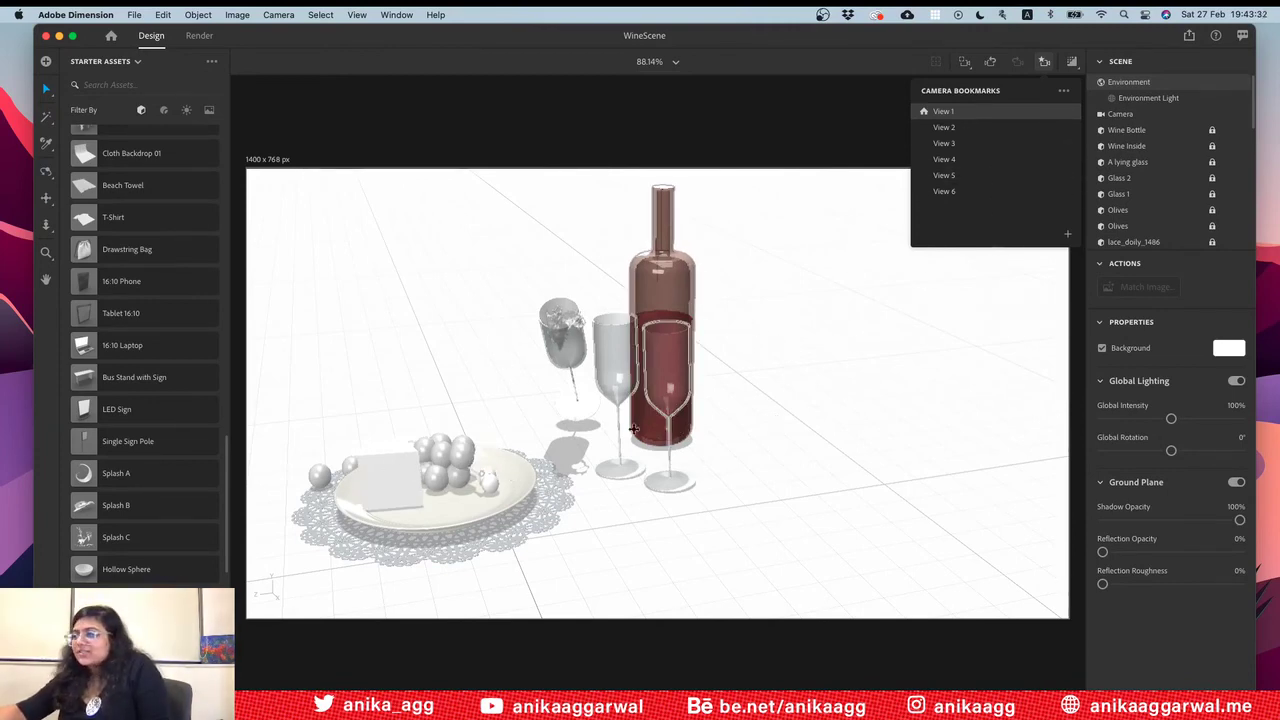
pyautogui.press('2')
pyautogui.moveTo(675, 428); pyautogui.dragTo(739, 446)
pyautogui.press('1')
pyautogui.moveTo(736, 373); pyautogui.dragTo(734, 379)
pyautogui.click(1043, 62)
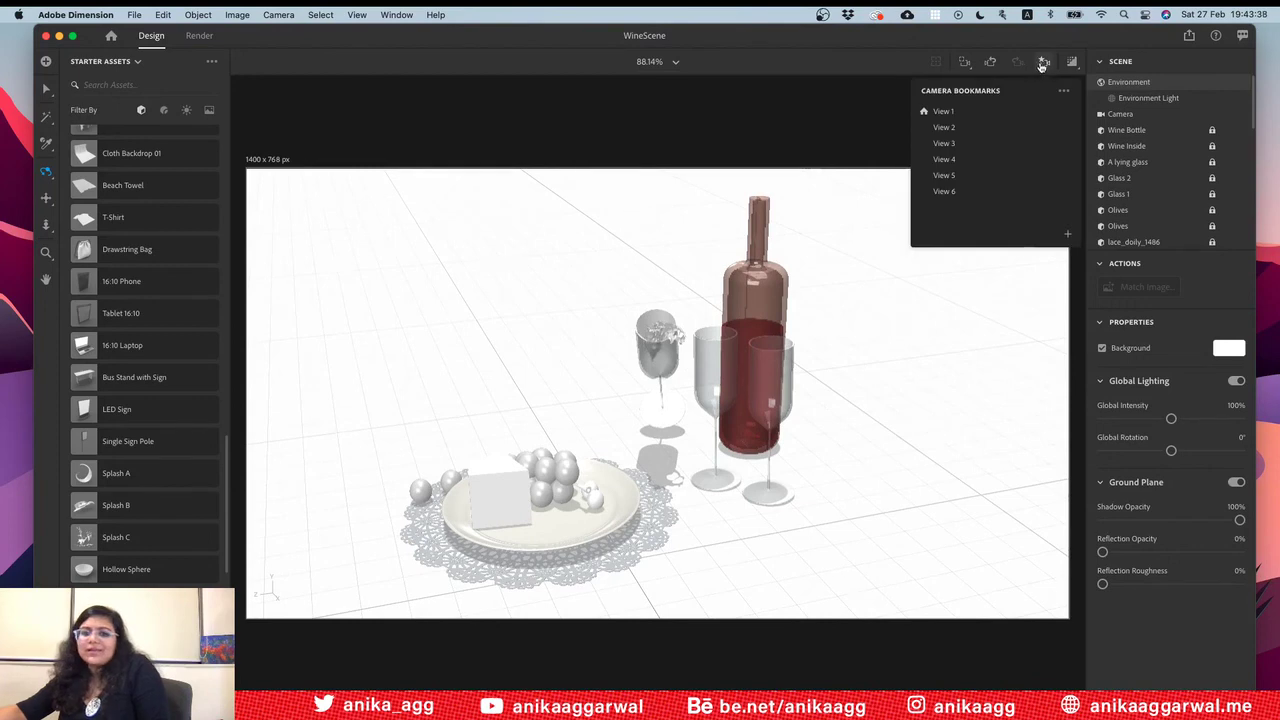
pyautogui.moveTo(1052, 113)
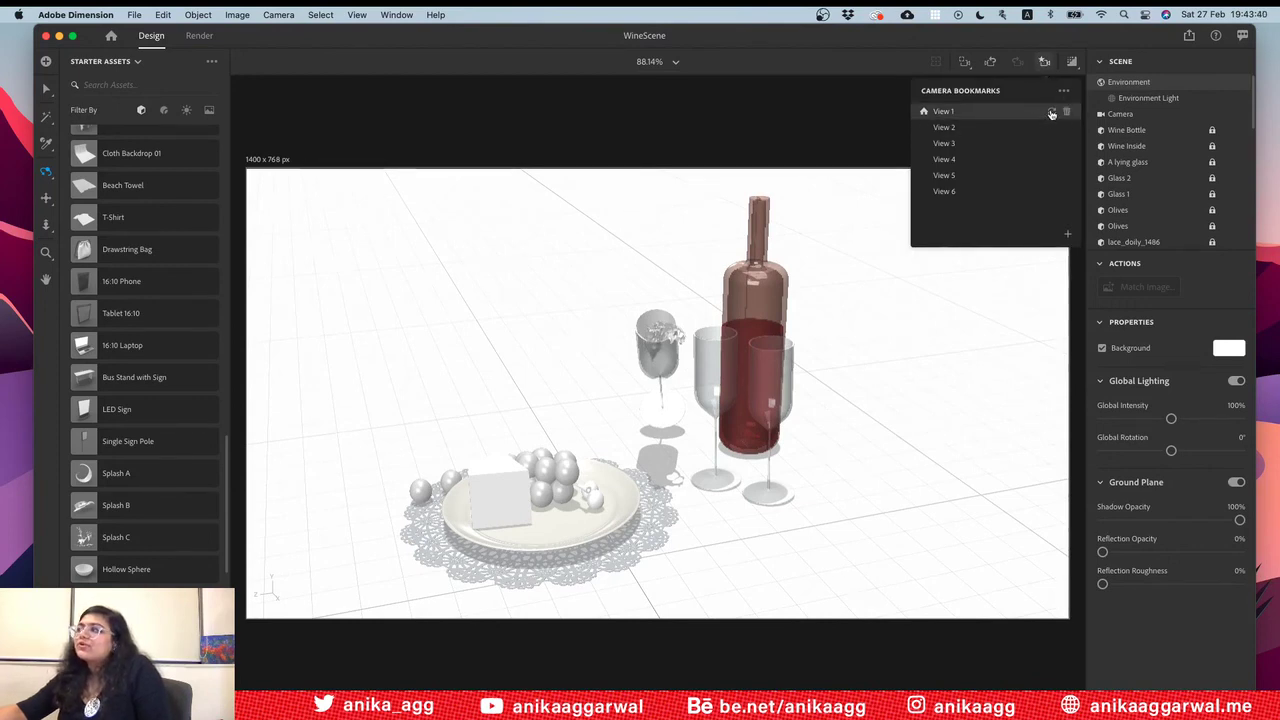
pyautogui.click(1052, 113)
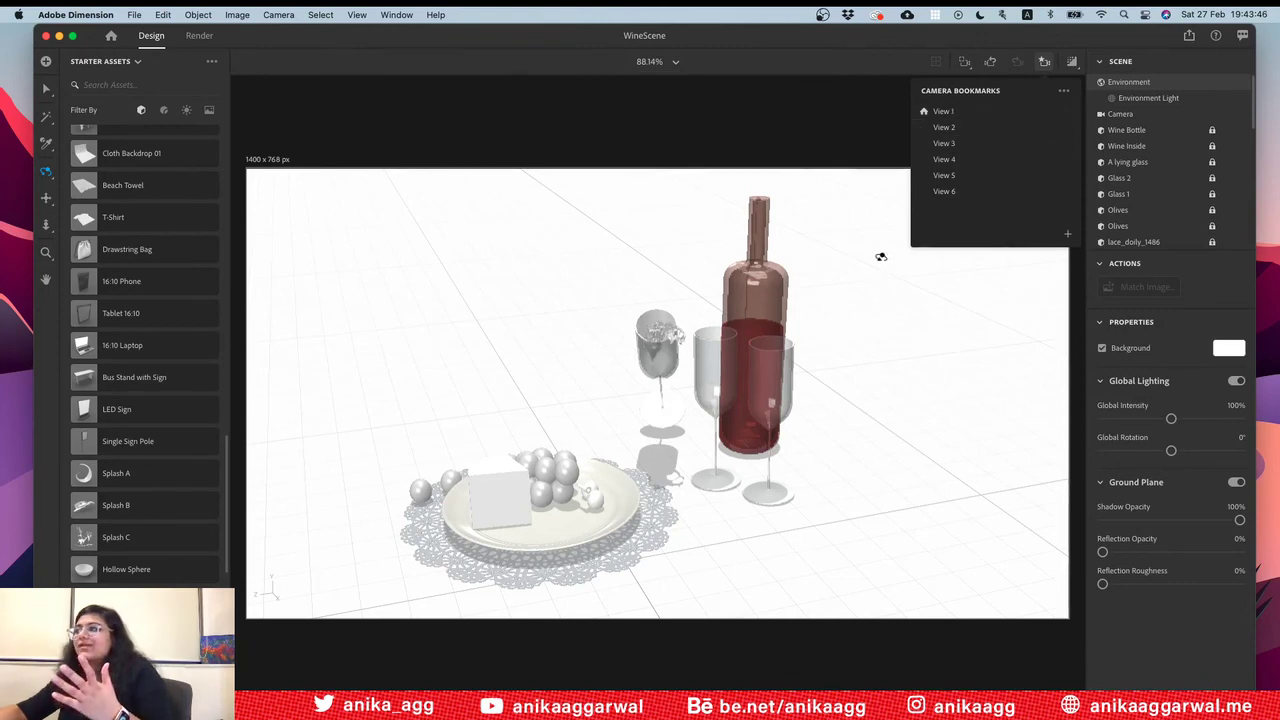
# Step: Preview camera Views 2 through 5 and delete the View 5 bookmark
pyautogui.click(966, 128)
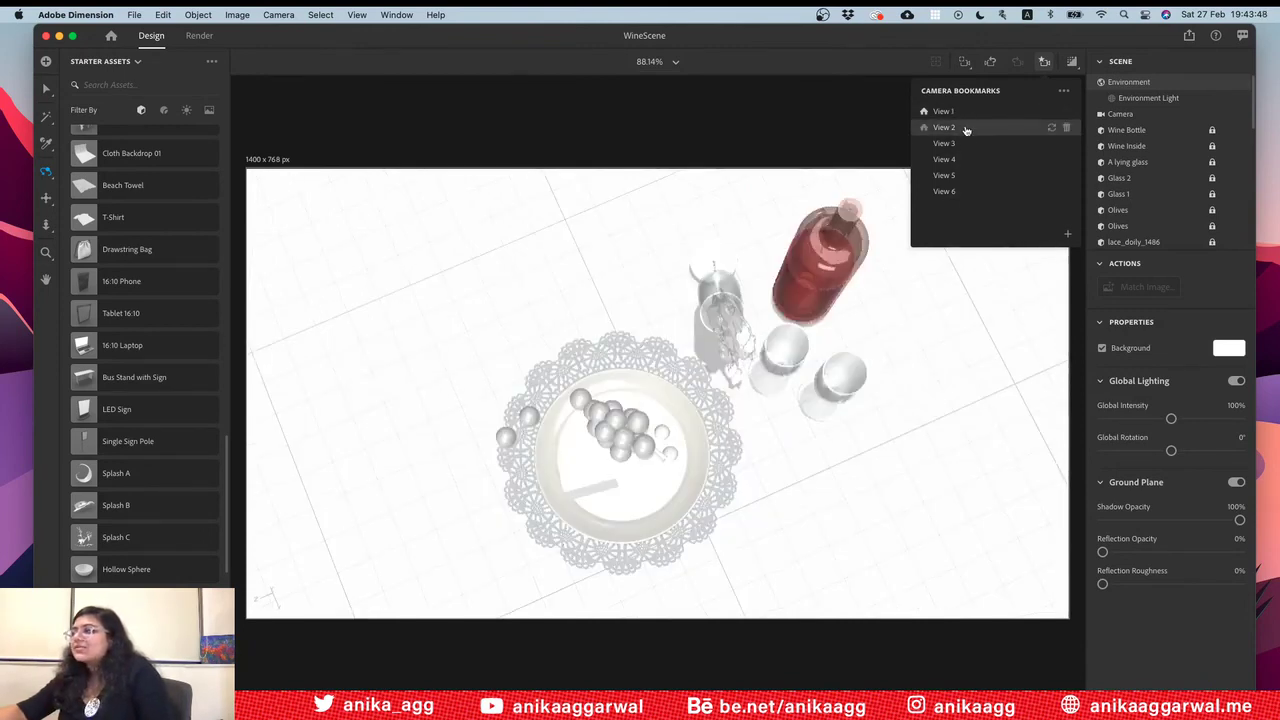
pyautogui.click(966, 143)
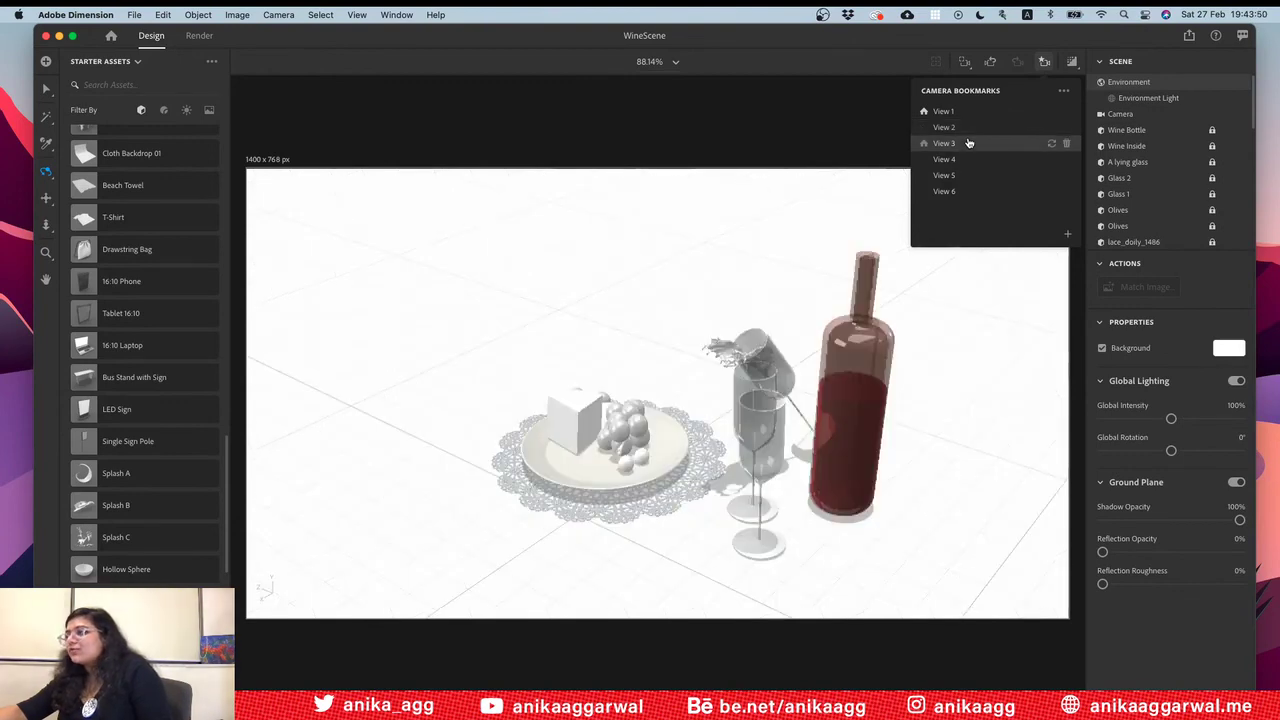
pyautogui.click(970, 159)
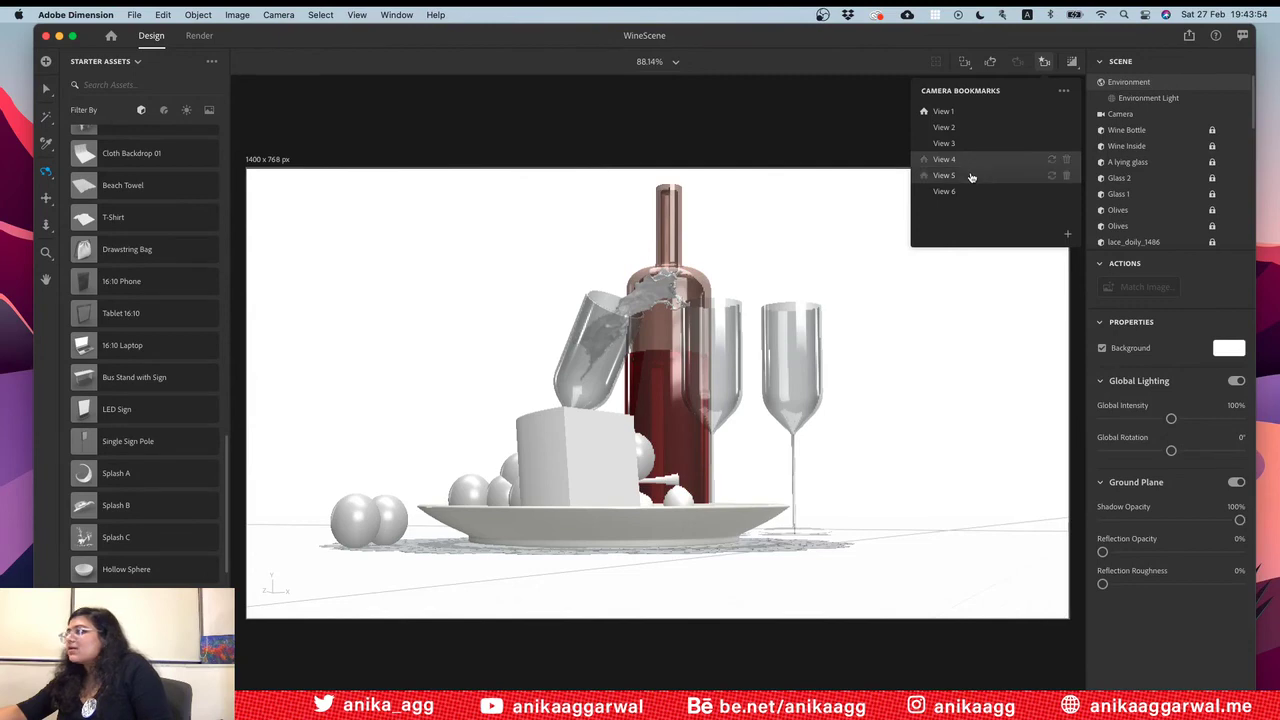
pyautogui.click(971, 176)
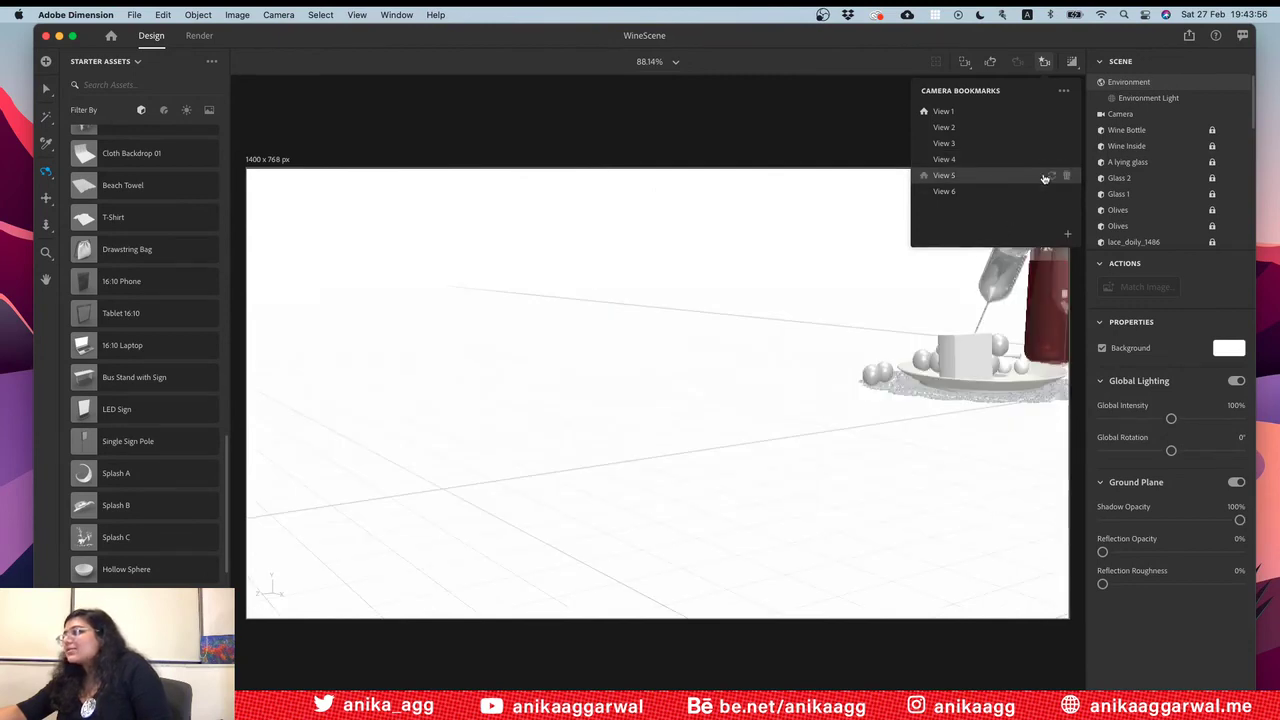
pyautogui.click(1066, 176)
# Step: Cycle through Views 6, 1 and 2, settle on View 3, and briefly toggle Render Preview
pyautogui.click(954, 178)
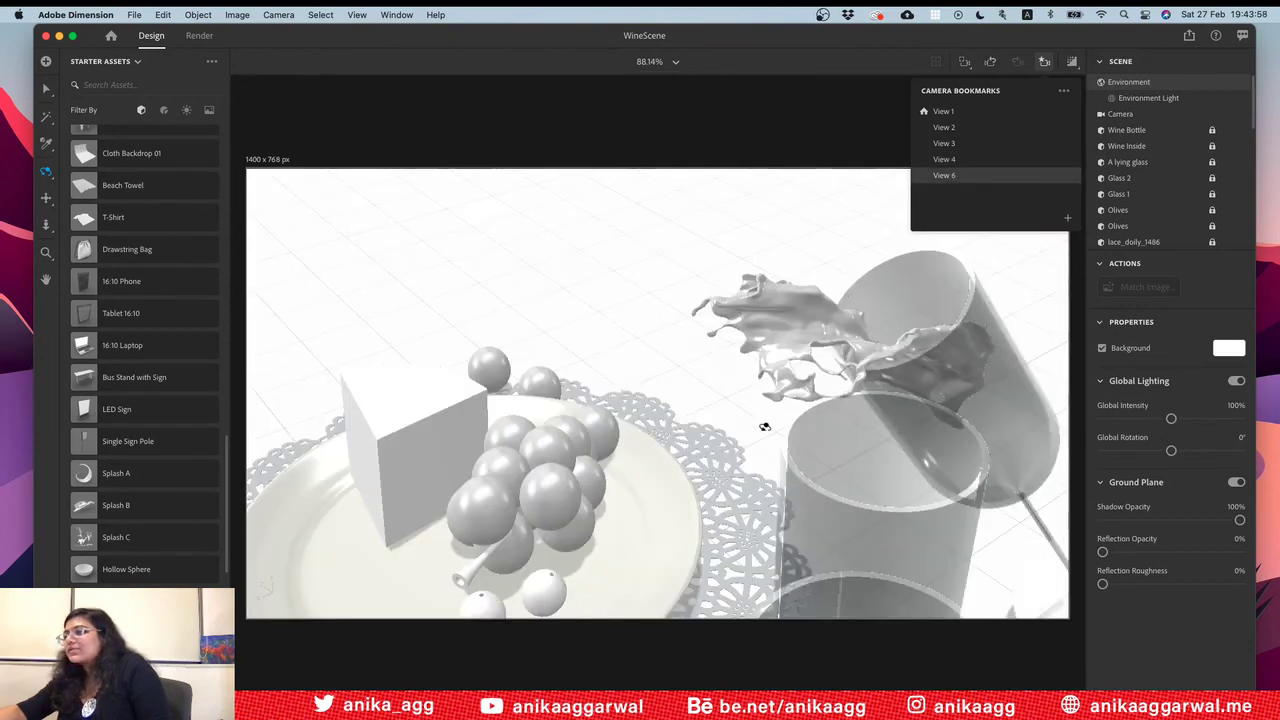
pyautogui.click(960, 176)
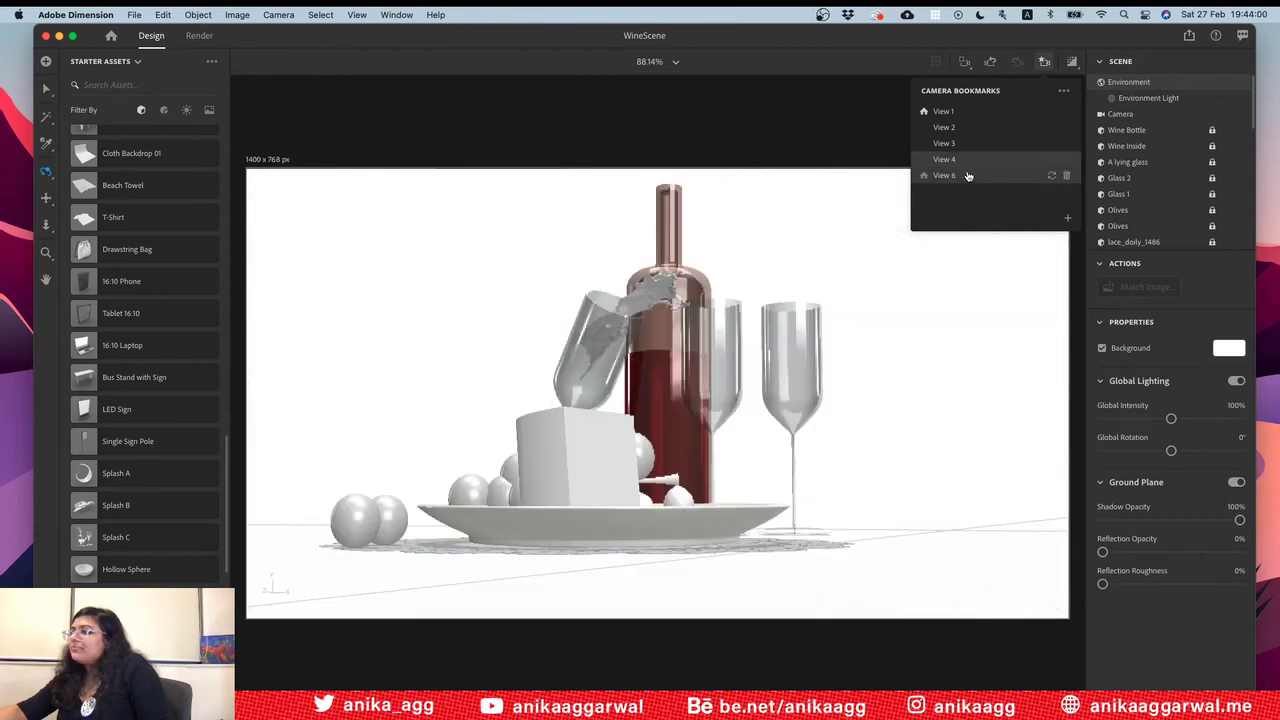
pyautogui.click(972, 110)
pyautogui.click(973, 130)
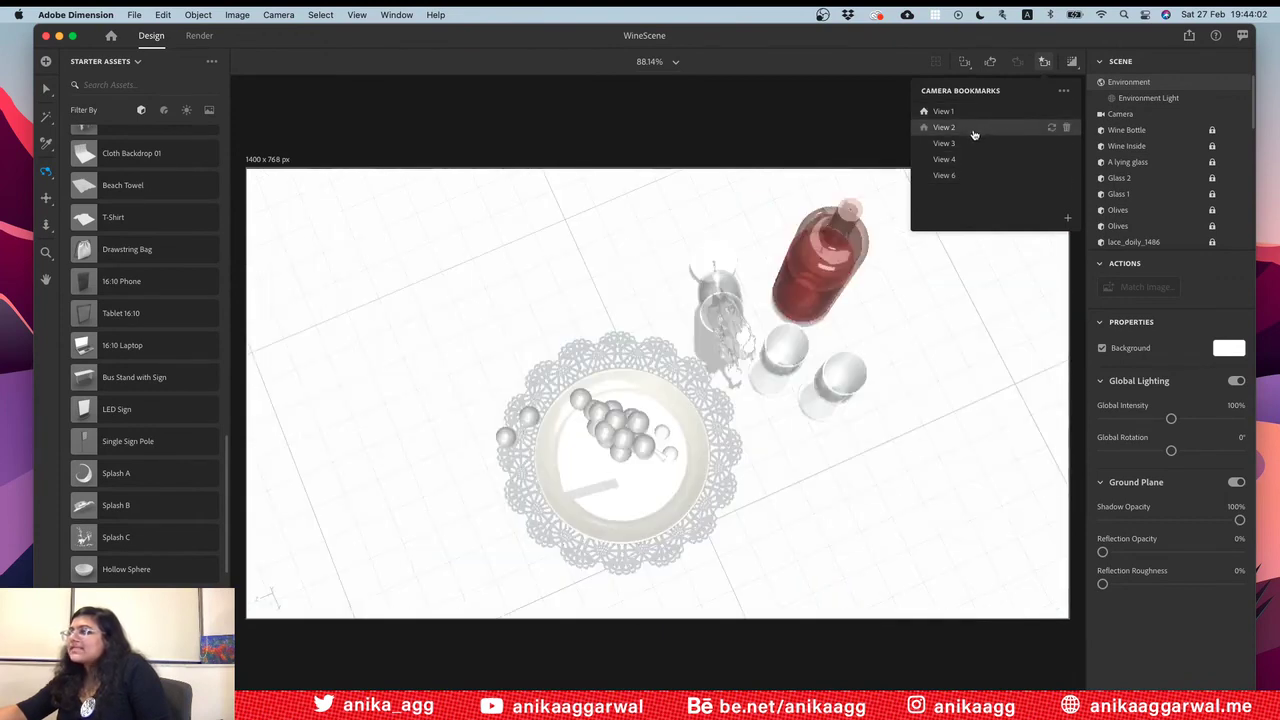
pyautogui.click(973, 146)
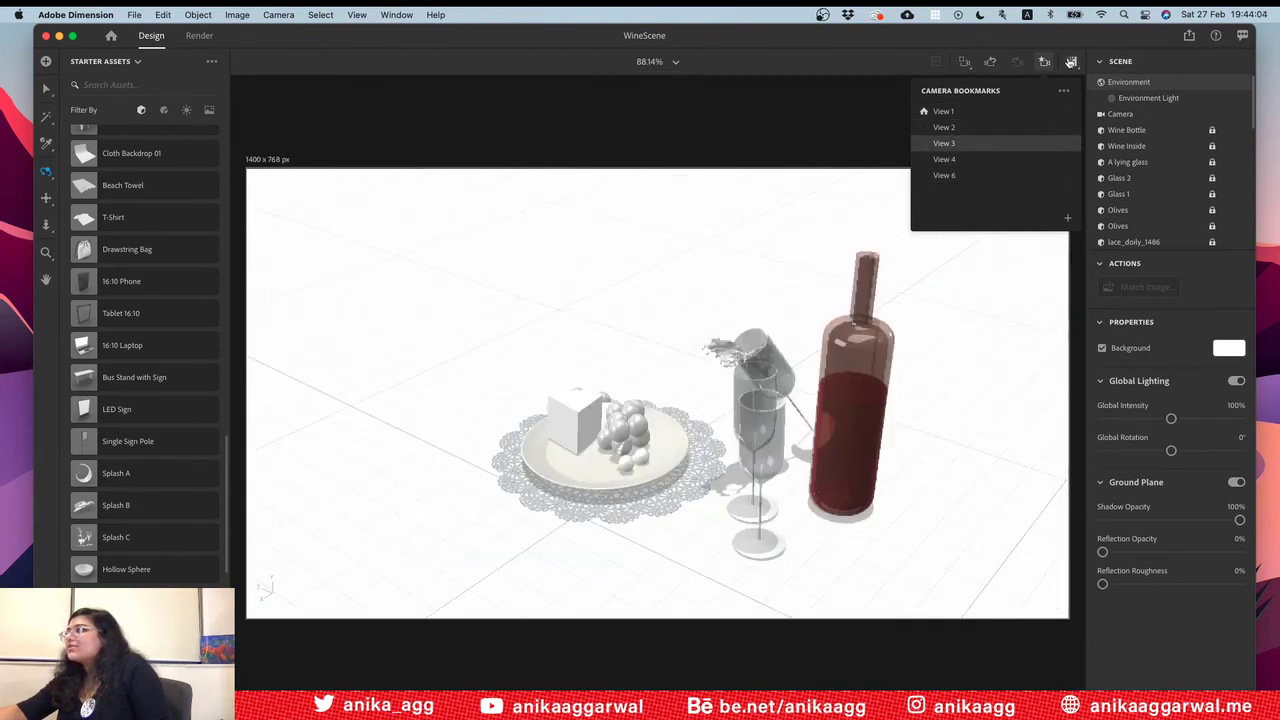
pyautogui.click(1071, 62)
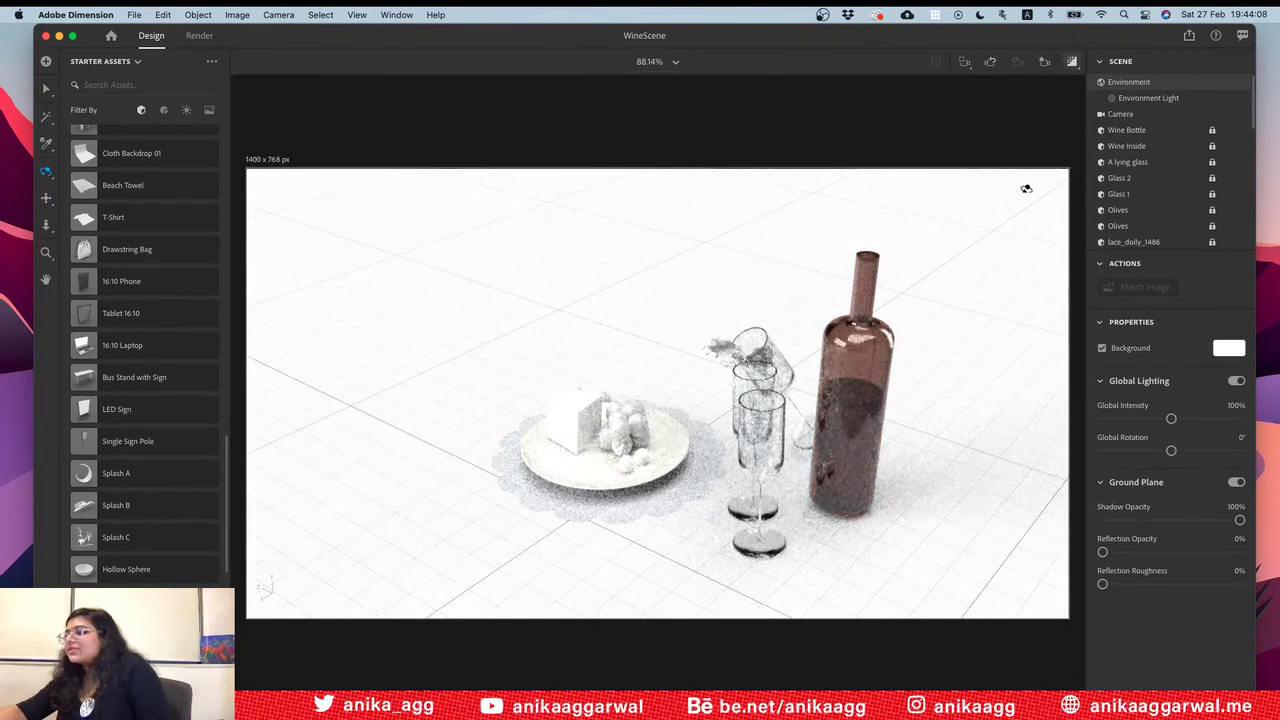
pyautogui.click(1071, 62)
pyautogui.click(890, 428)
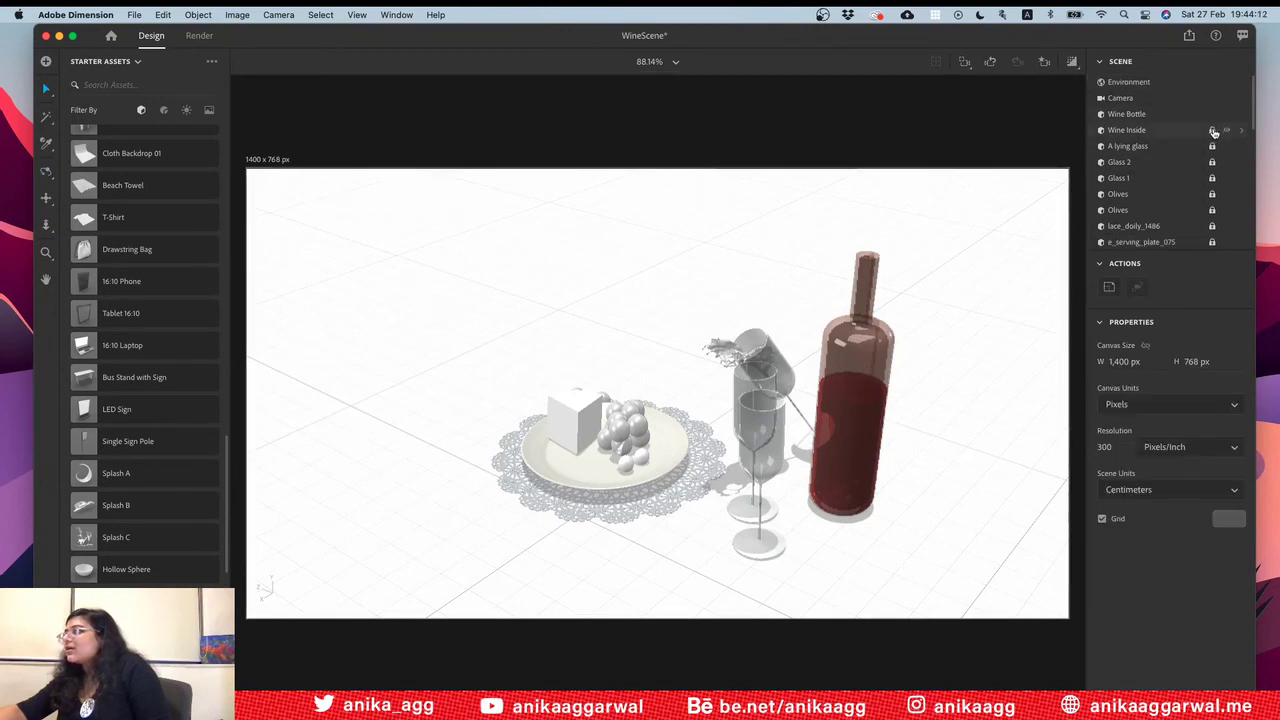
# Step: Set the Wine Bottle's Glass base colour to white (FFFFFF)
pyautogui.doubleClick(1186, 116)
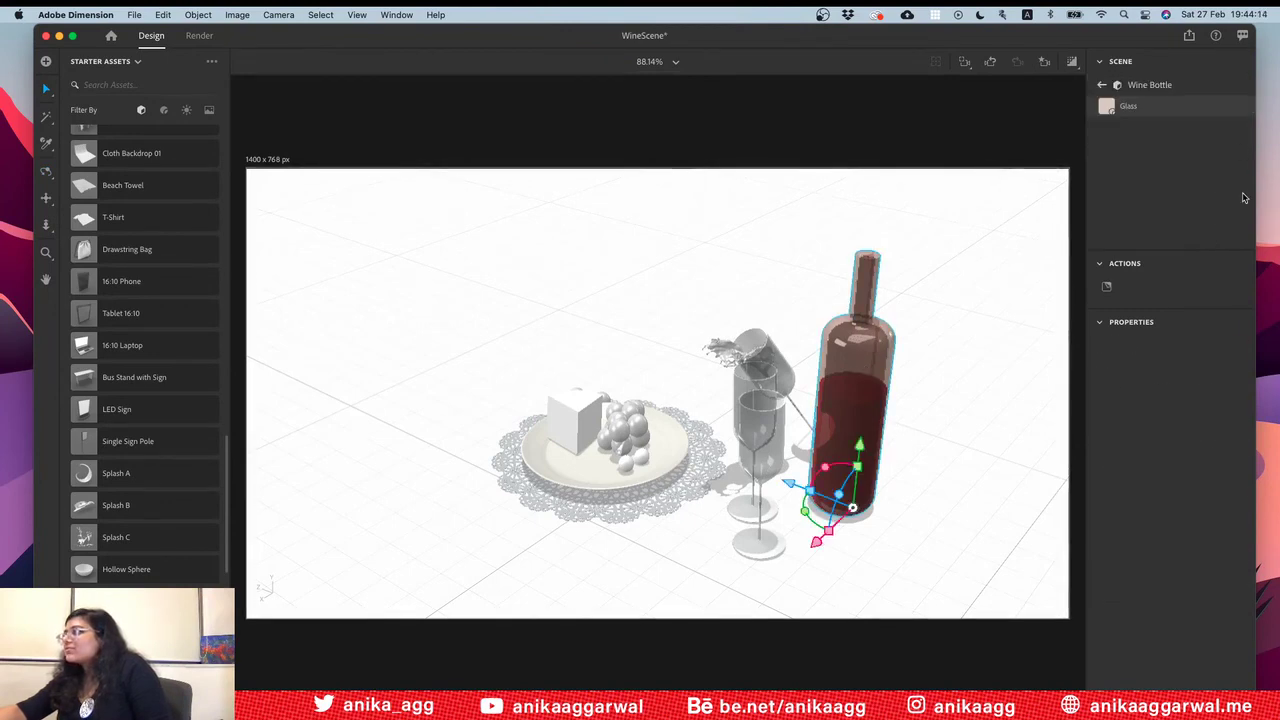
pyautogui.click(1237, 347)
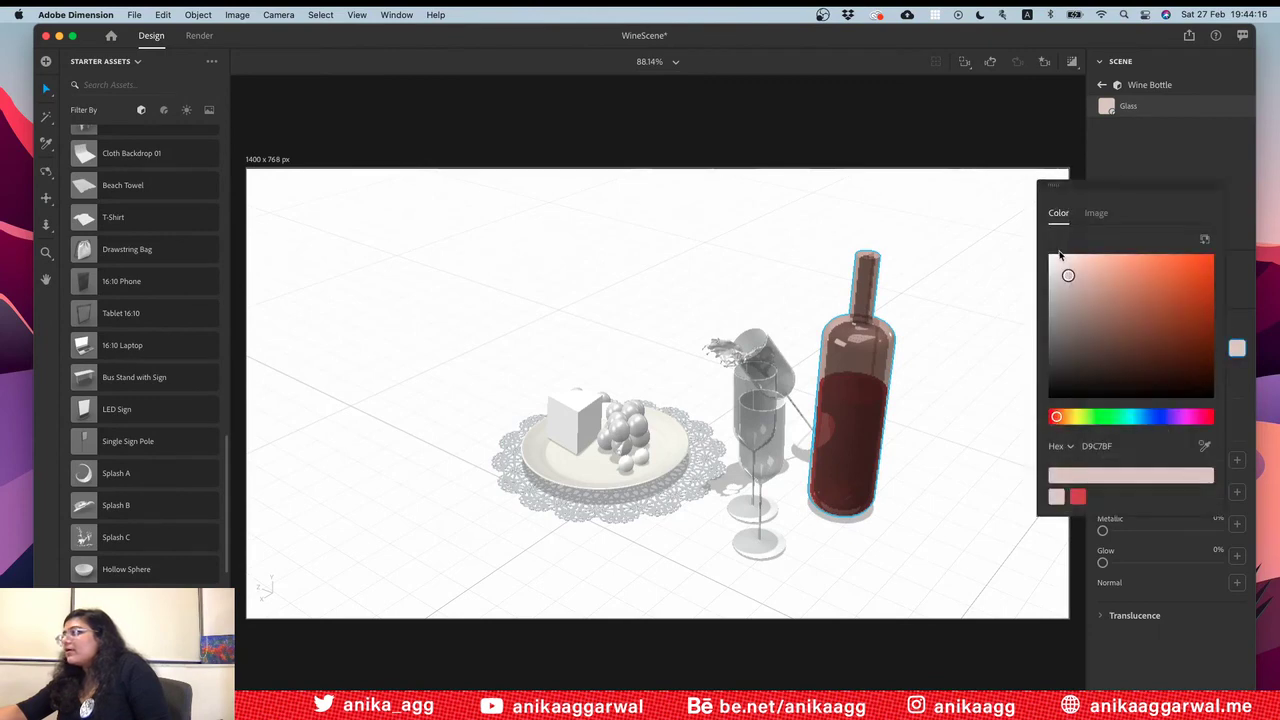
pyautogui.moveTo(1068, 270); pyautogui.dragTo(1047, 238)
pyautogui.click(1100, 183)
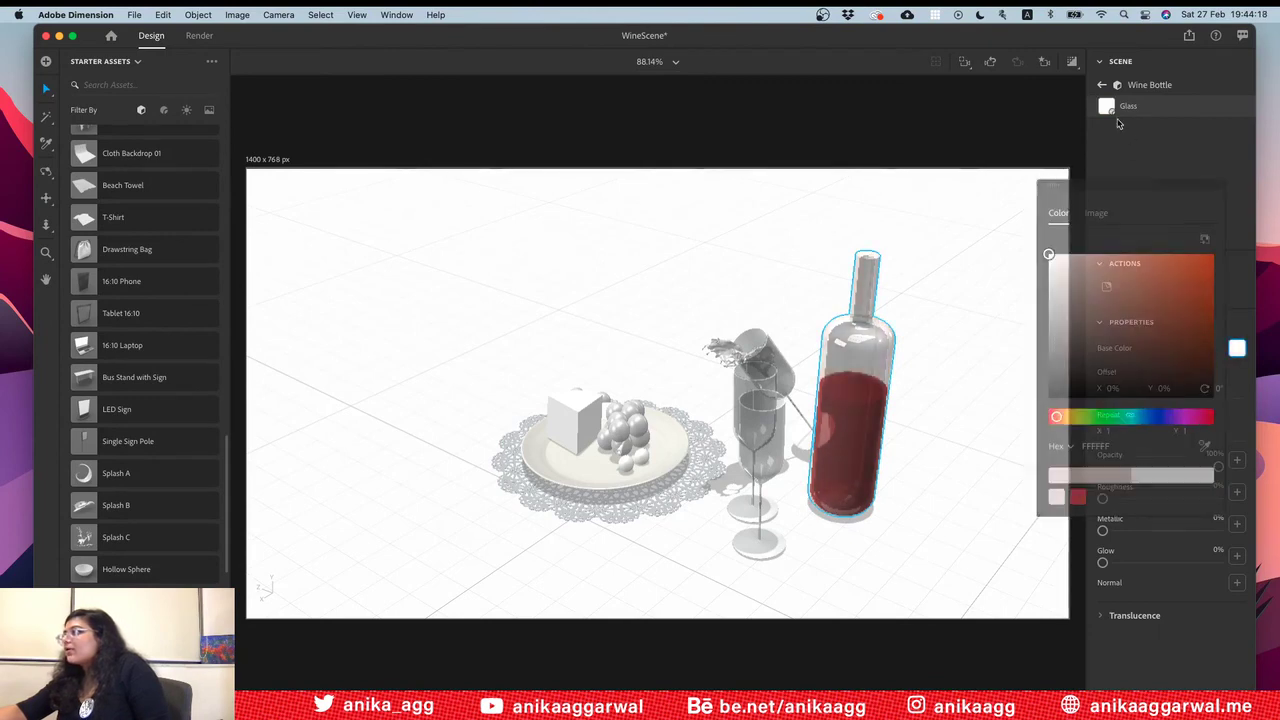
pyautogui.click(1102, 88)
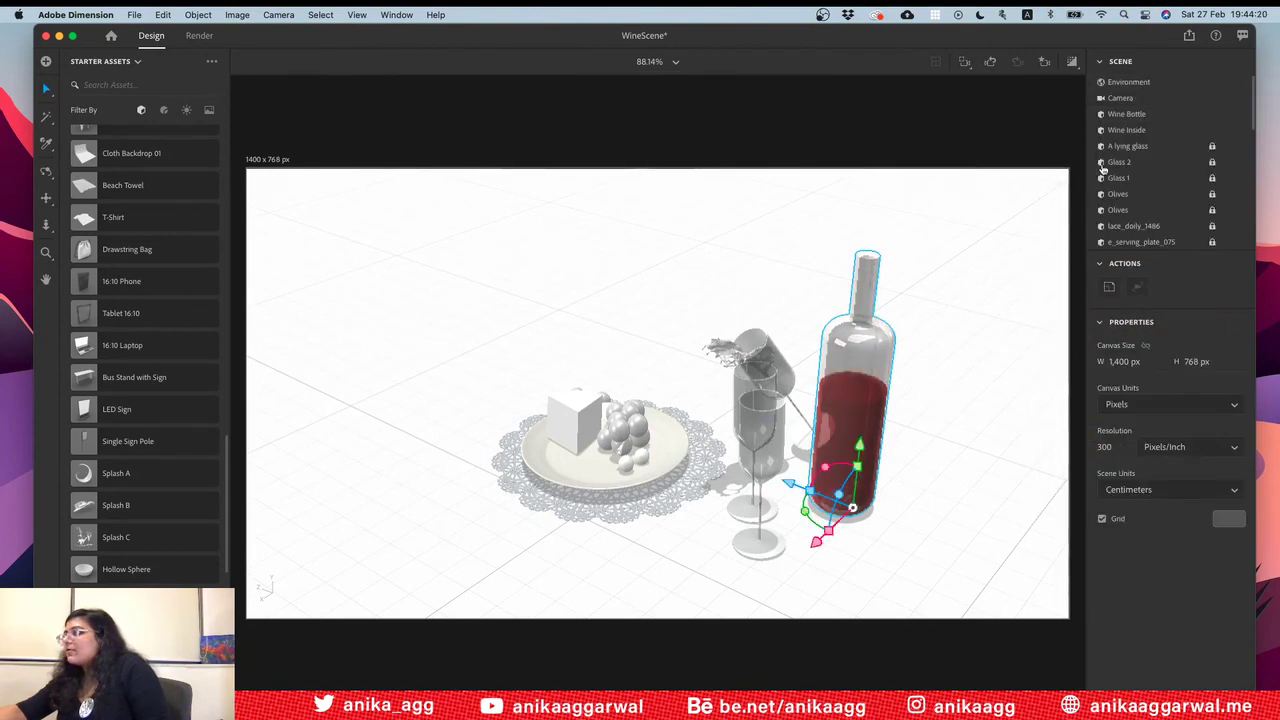
# Step: Set the Wine Inside Water base colour back to white and save WineScene
pyautogui.click(1143, 131)
pyautogui.click(1241, 130)
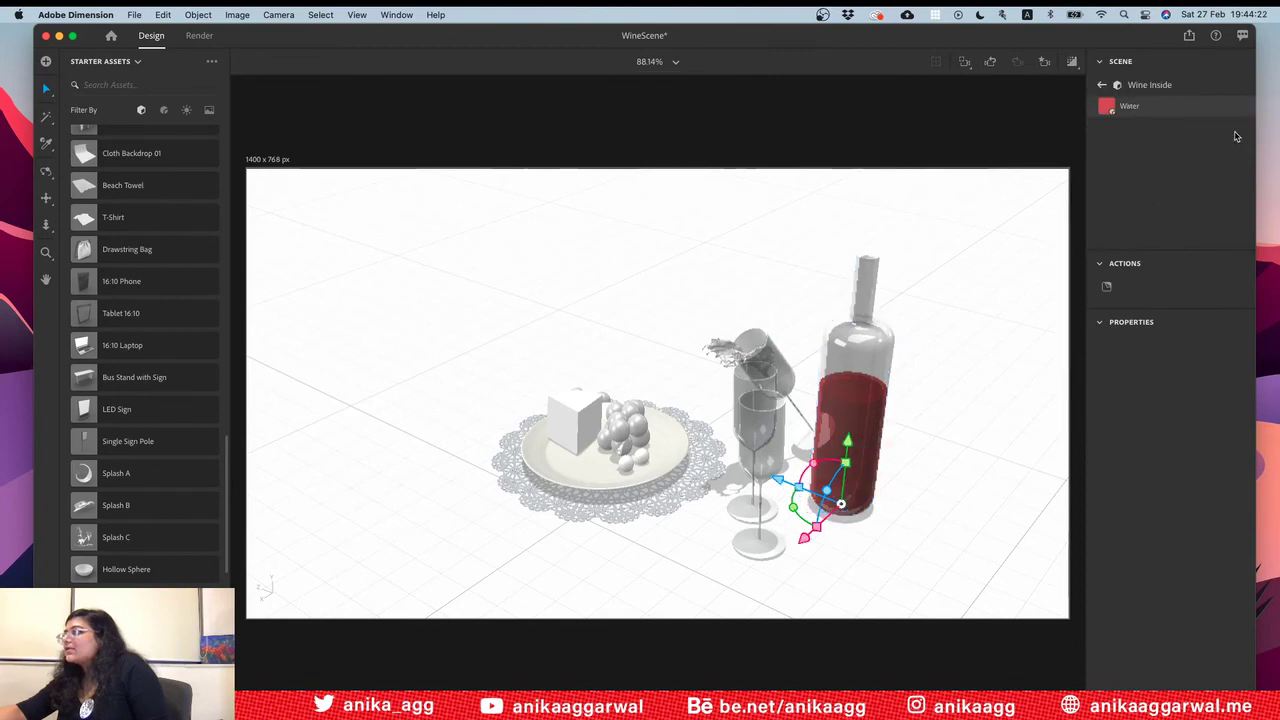
pyautogui.click(1236, 349)
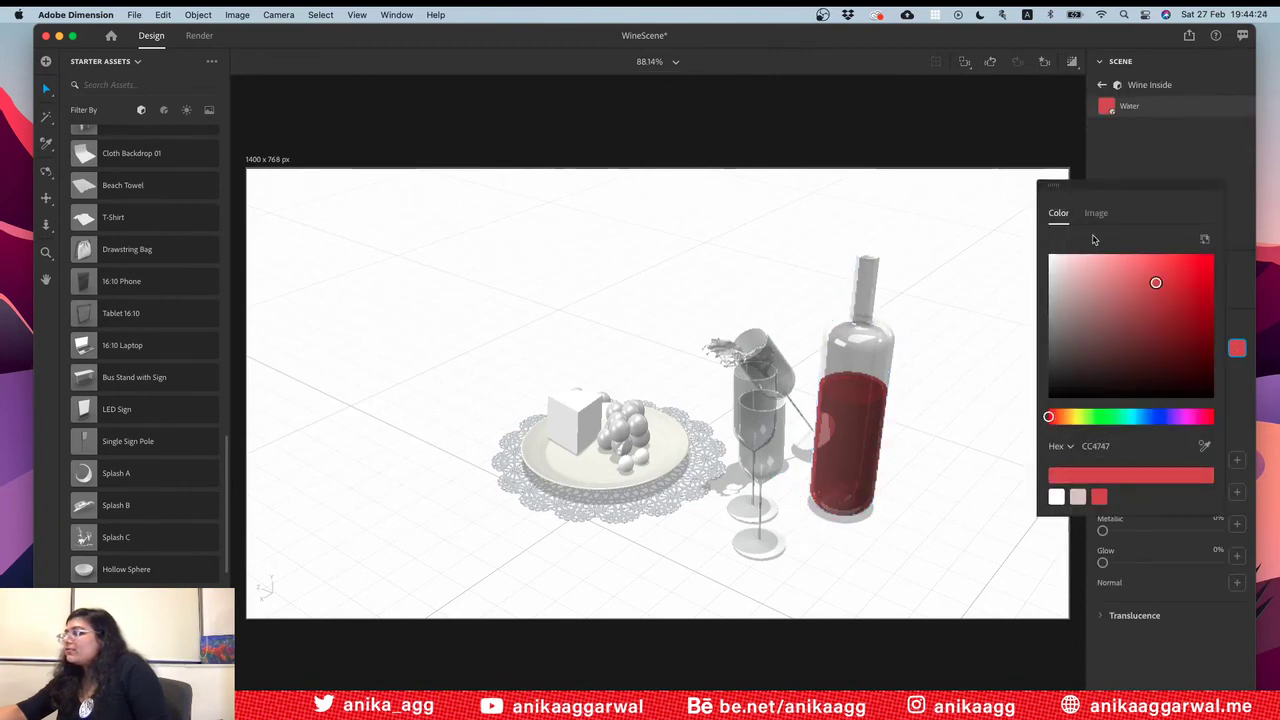
pyautogui.press('super+z')
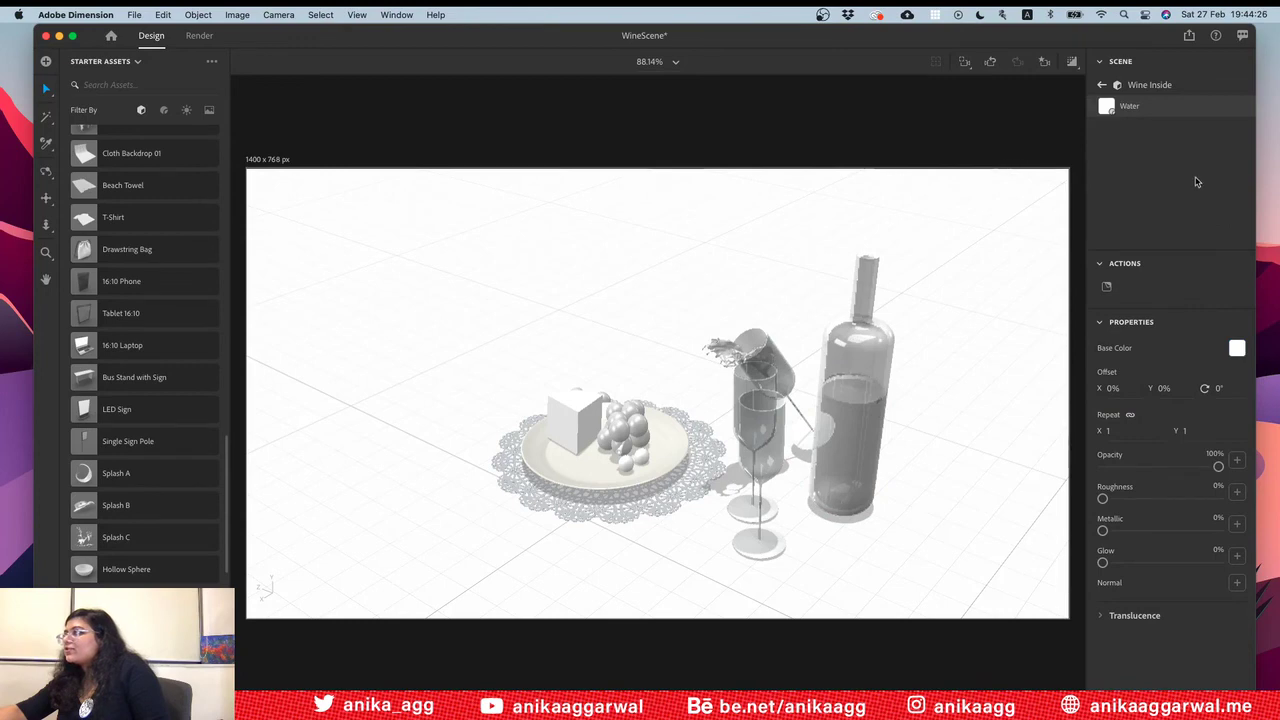
pyautogui.click(1101, 84)
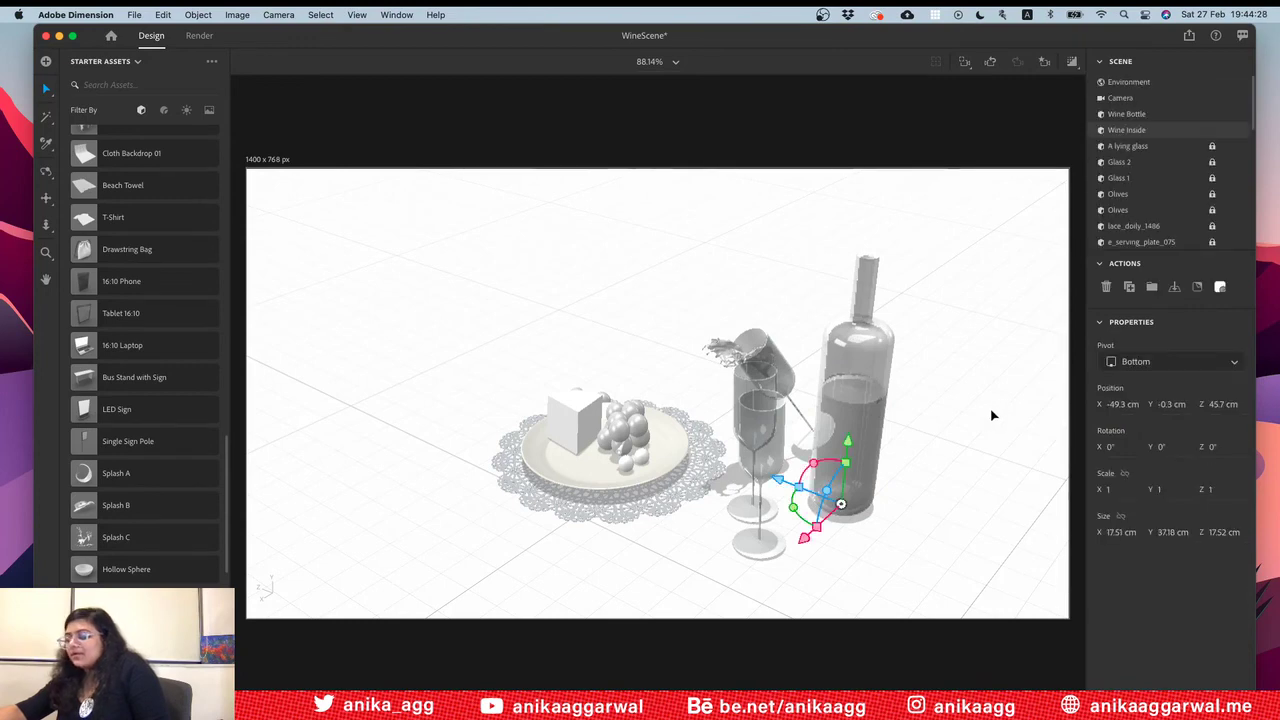
pyautogui.press('super+s')
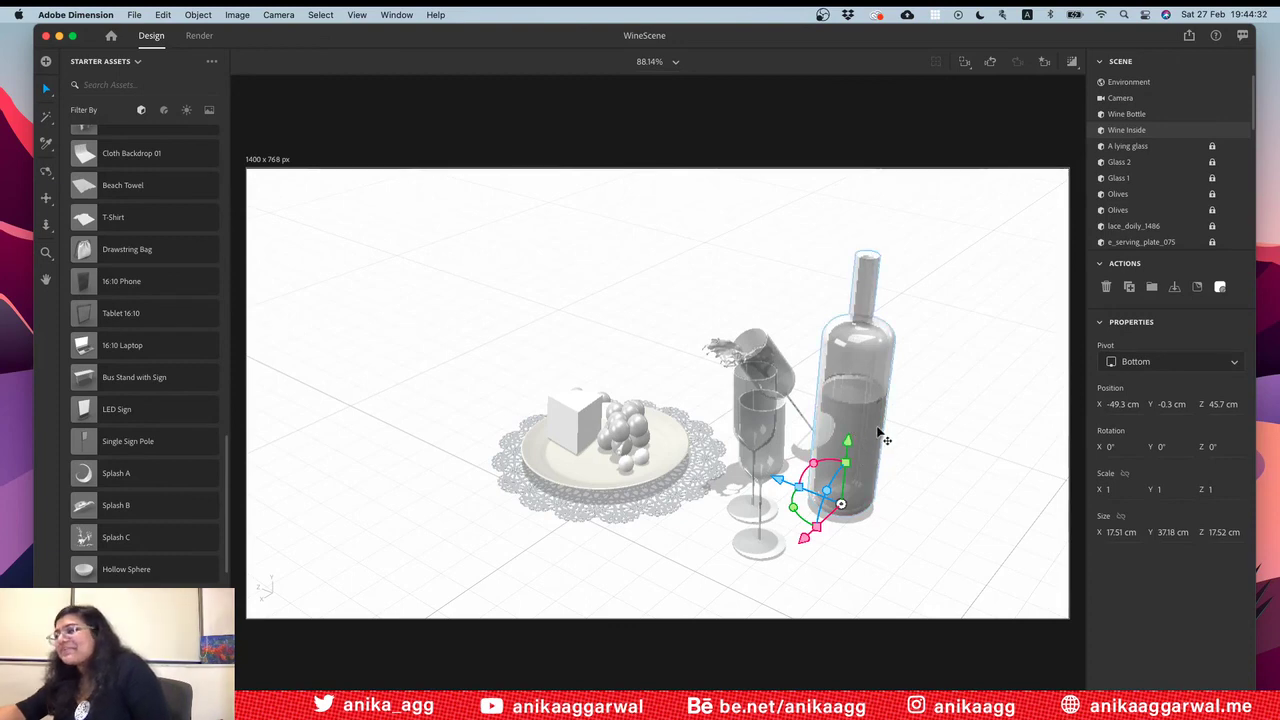
pyautogui.click(913, 148)
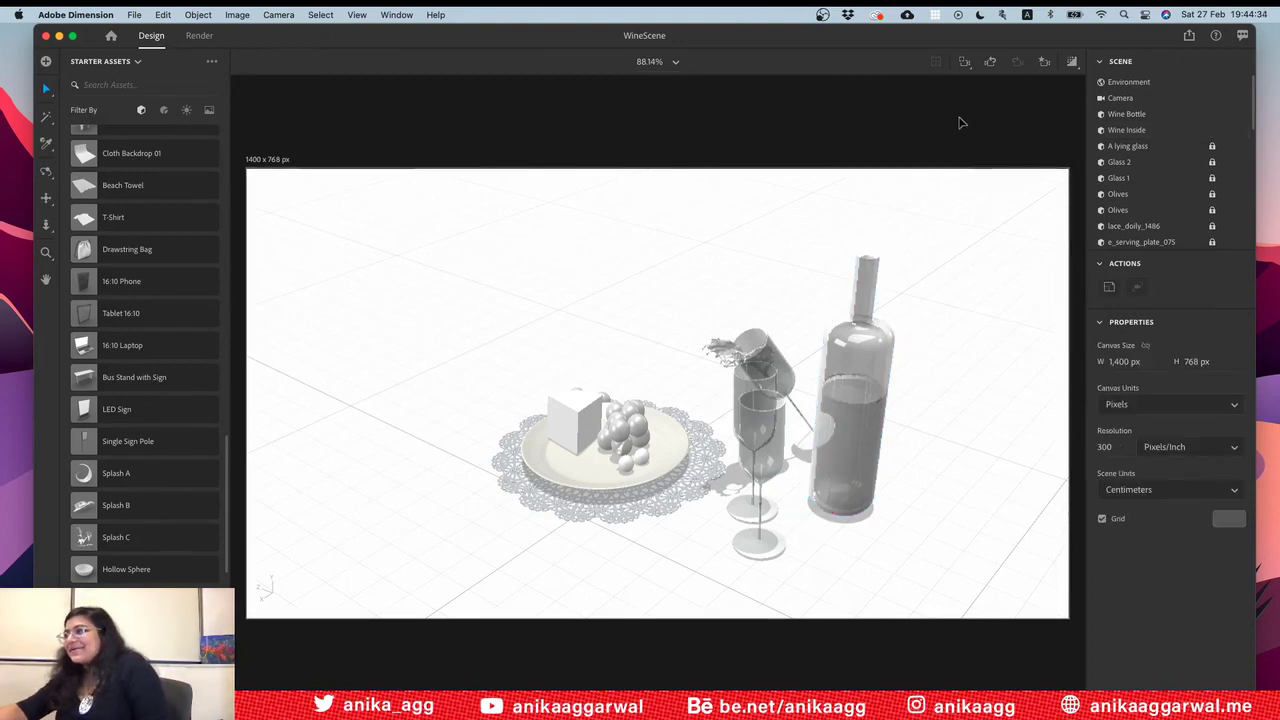
# Step: Check the render preview, switch the camera to the View 3 bookmark, and enter the Render workspace
pyautogui.click(1073, 62)
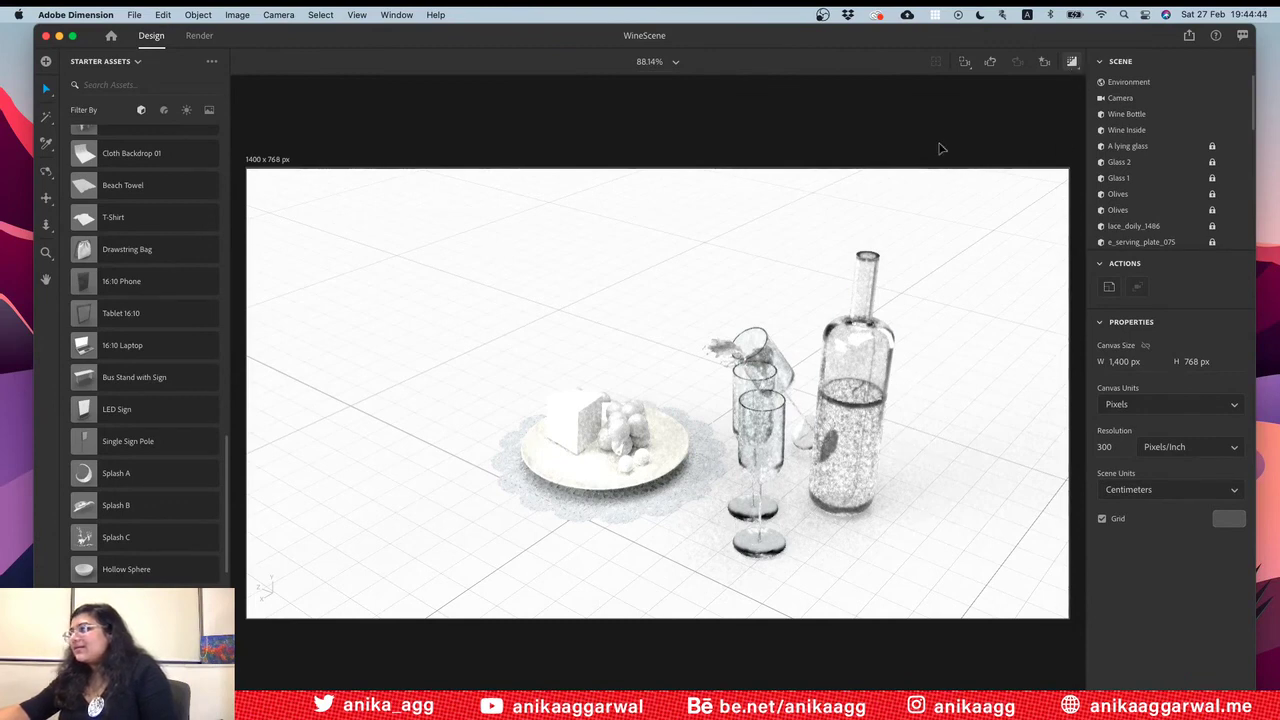
pyautogui.hotkey('ctrl', 'shift', 'p')
pyautogui.click(1043, 61)
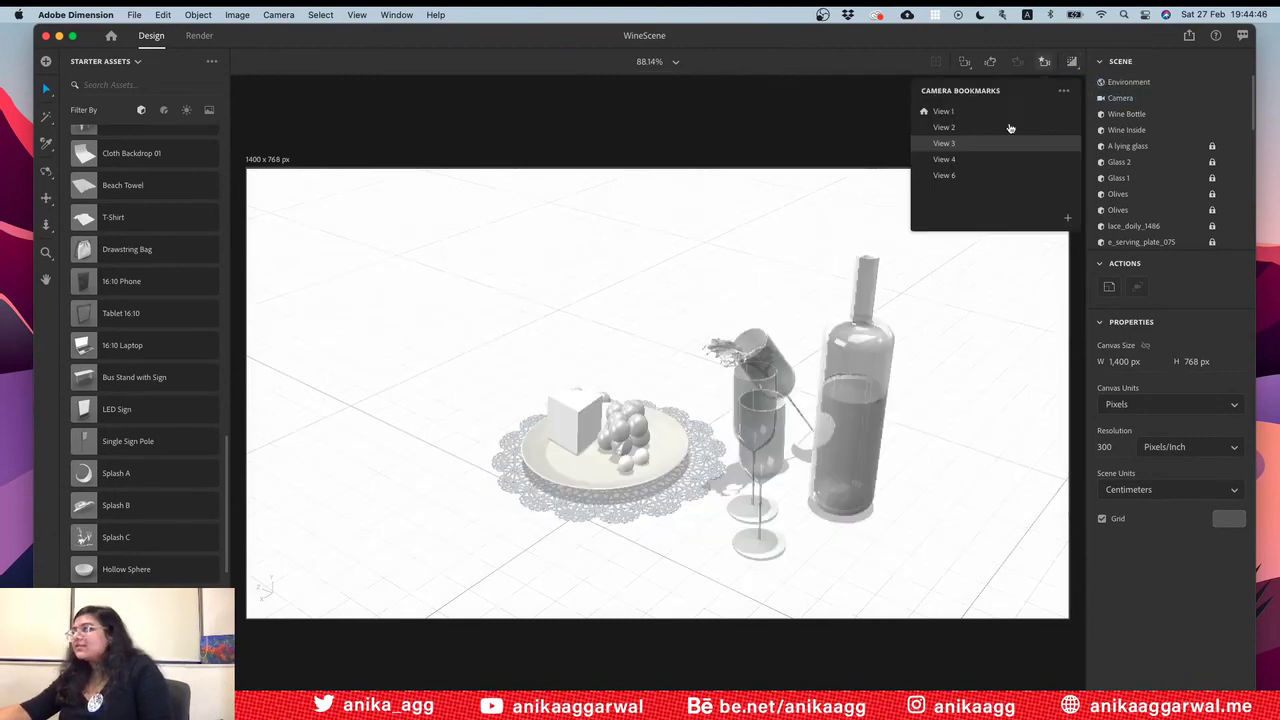
pyautogui.click(1007, 127)
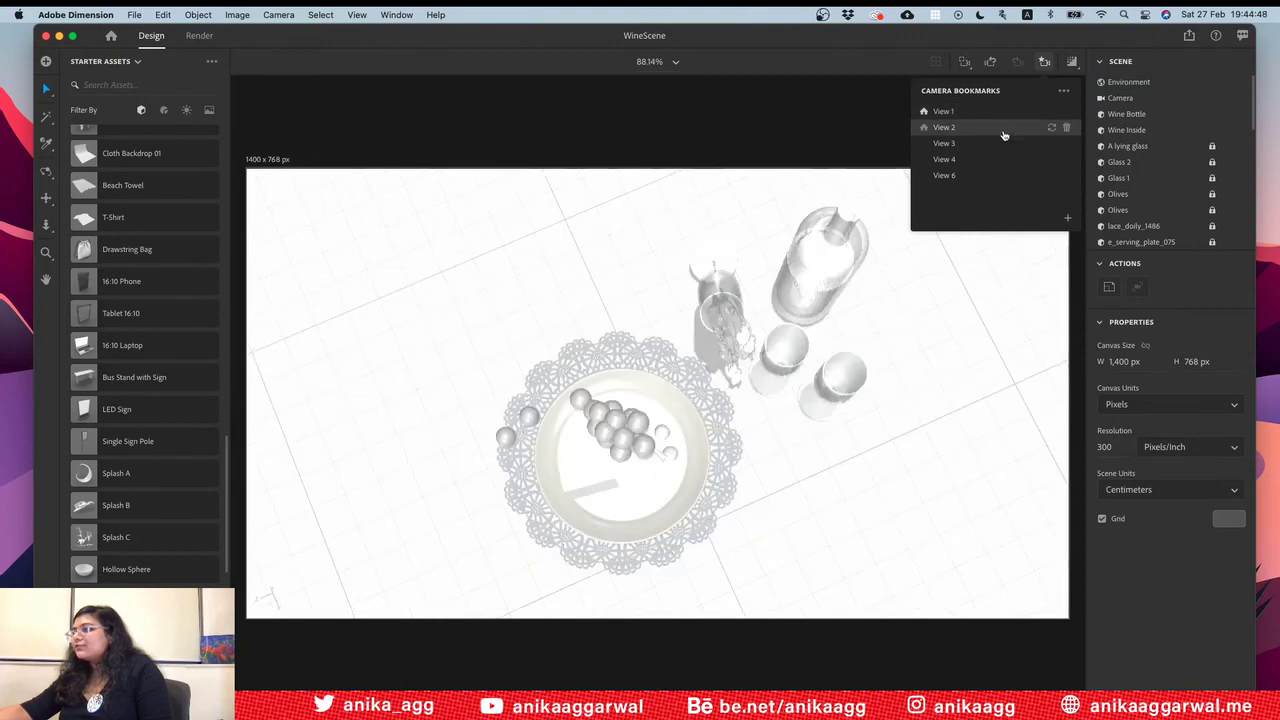
pyautogui.click(1001, 145)
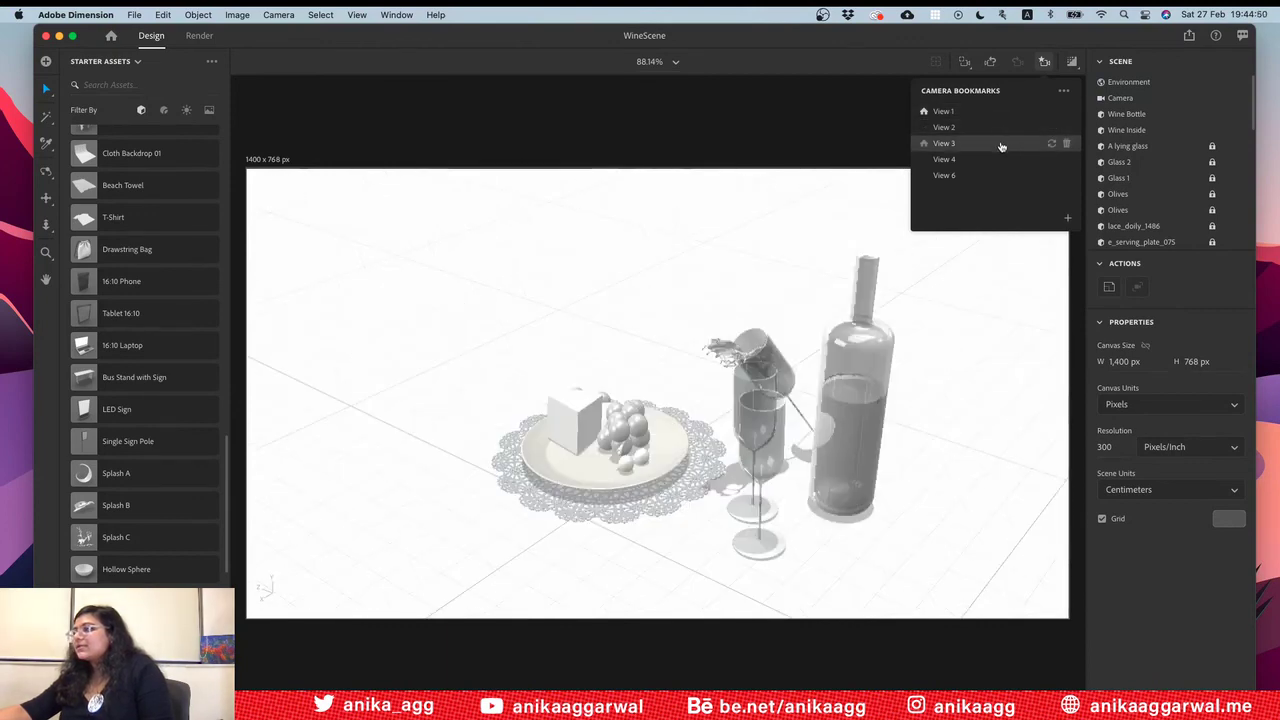
pyautogui.click(322, 60)
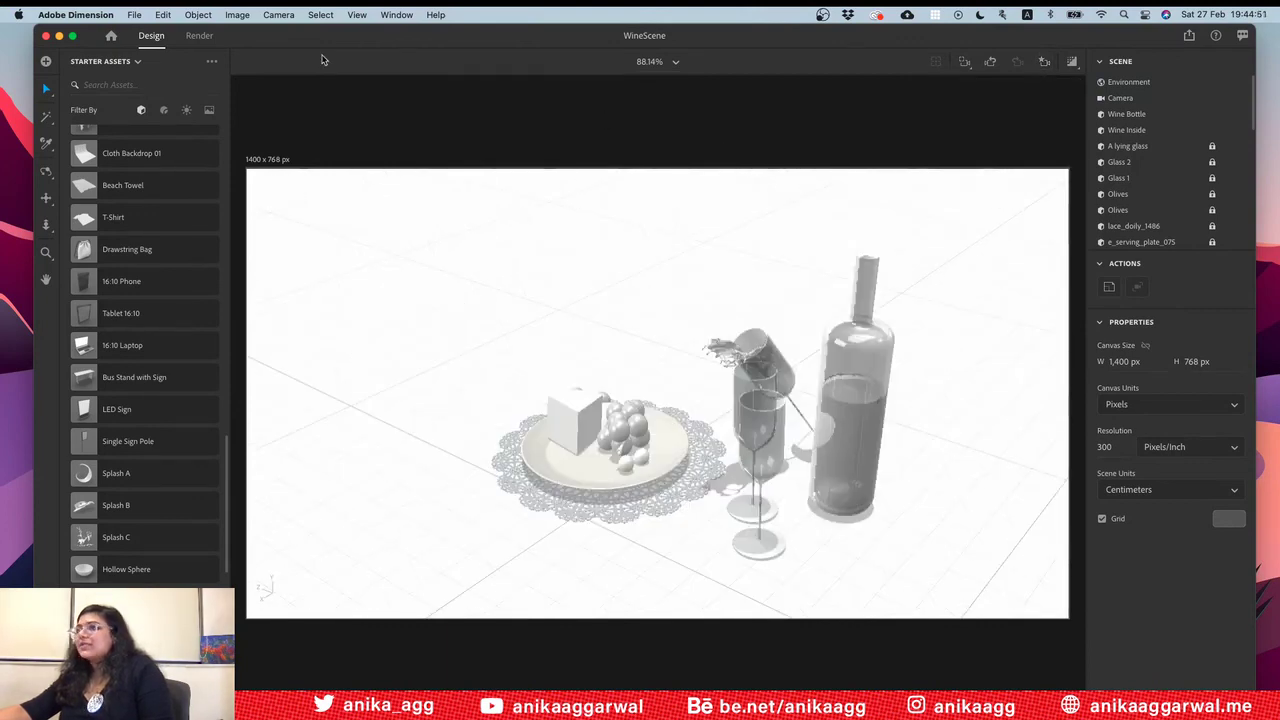
pyautogui.click(200, 36)
# Step: Set Render Settings to output View 3 only, as PNG instead of PSD
pyautogui.click(1103, 128)
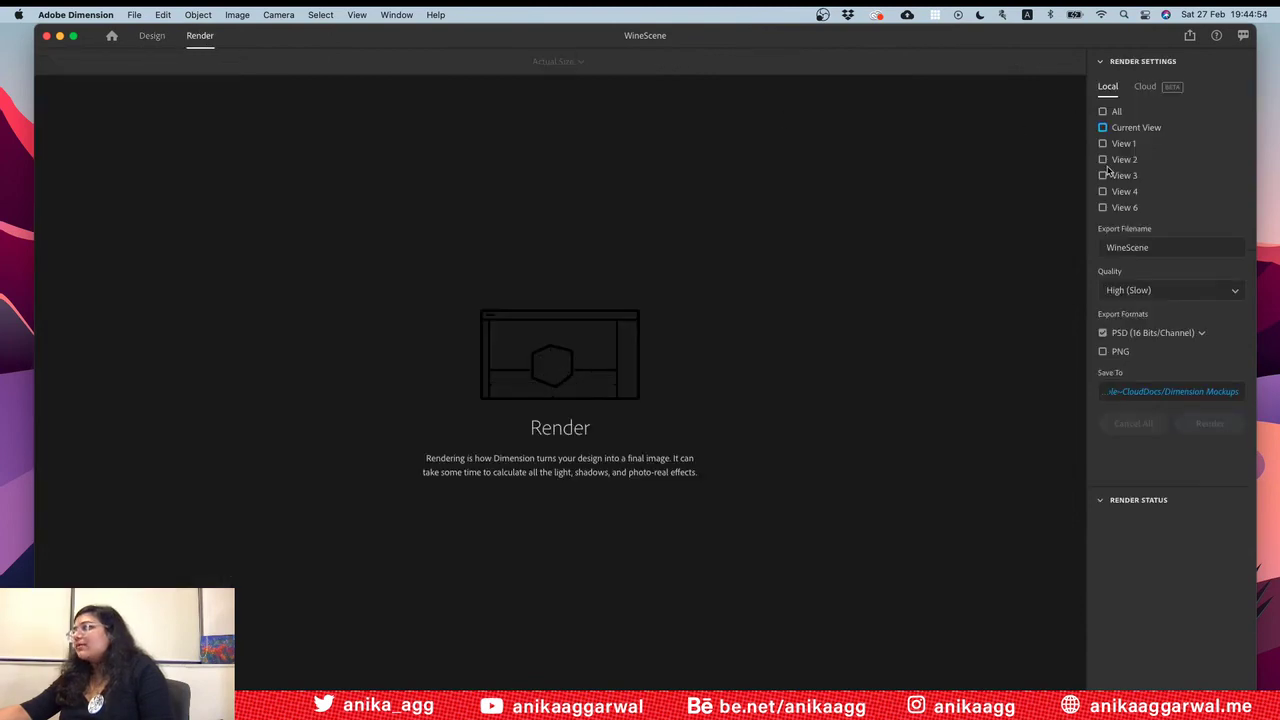
pyautogui.click(1103, 175)
pyautogui.click(1102, 333)
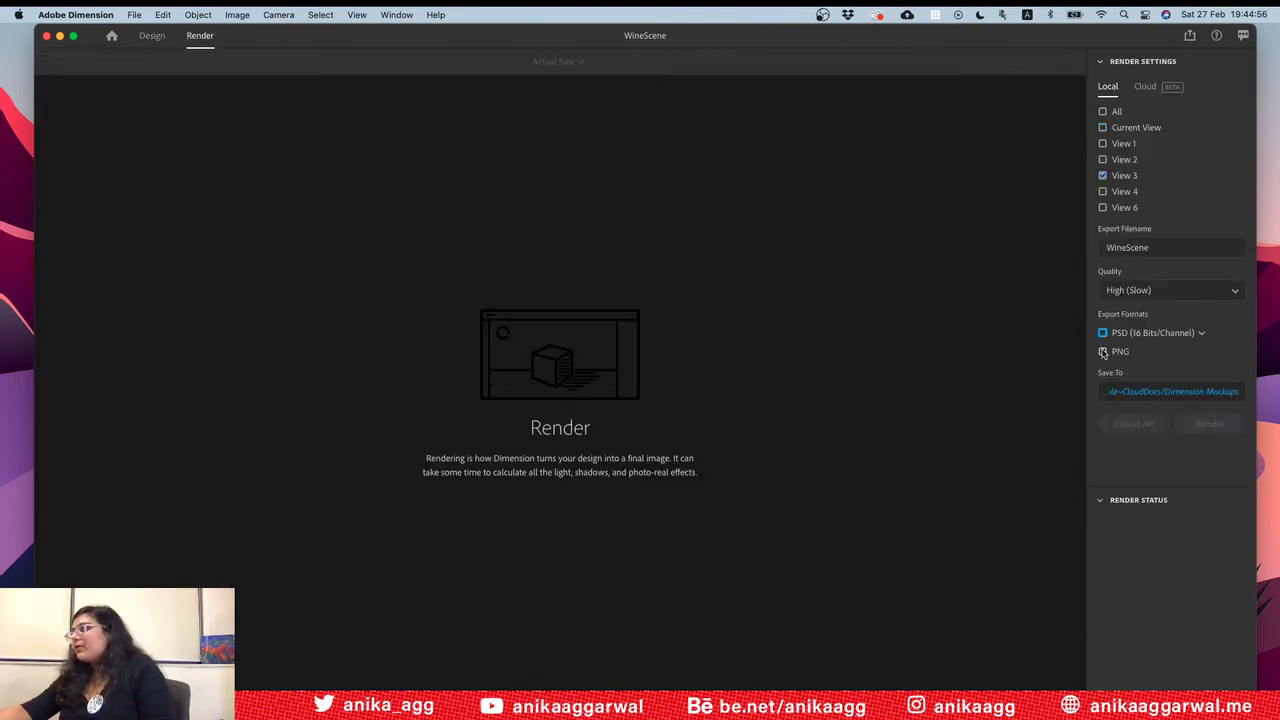
pyautogui.click(1103, 351)
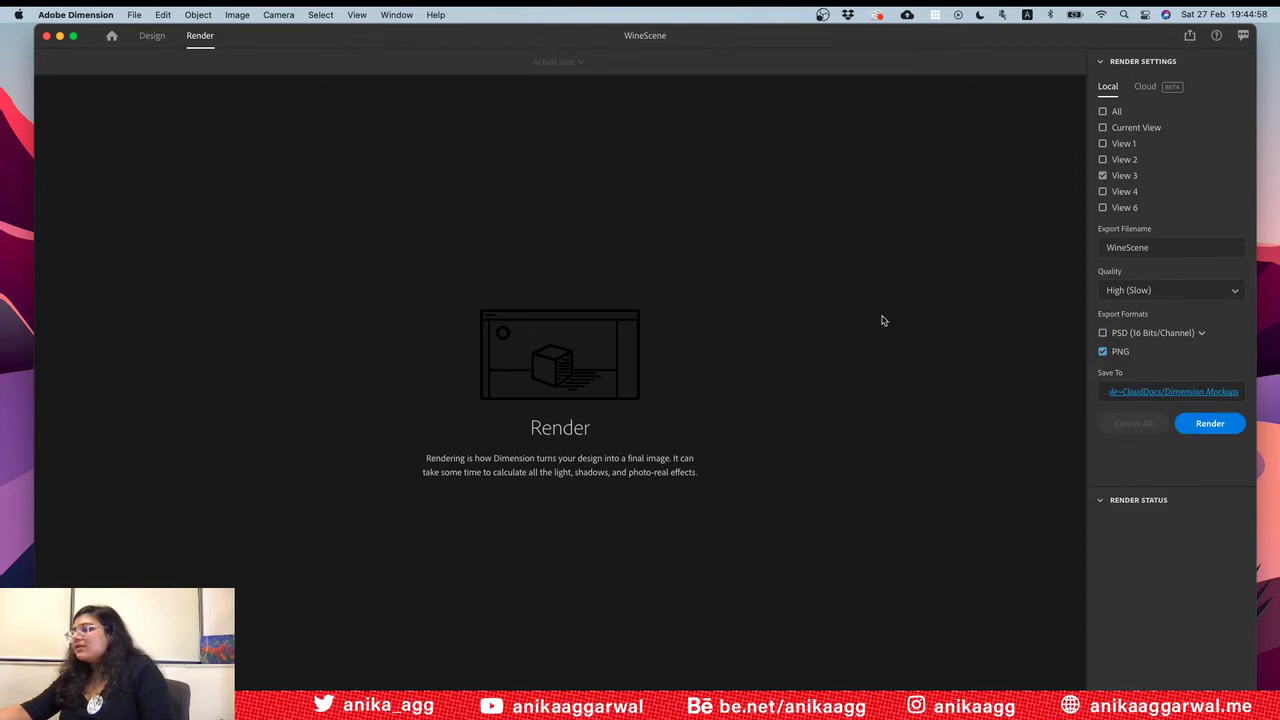
# Step: Save the WineScene render to the BehanceLive_27Feb folder and start rendering
pyautogui.click(1173, 391)
pyautogui.click(682, 240)
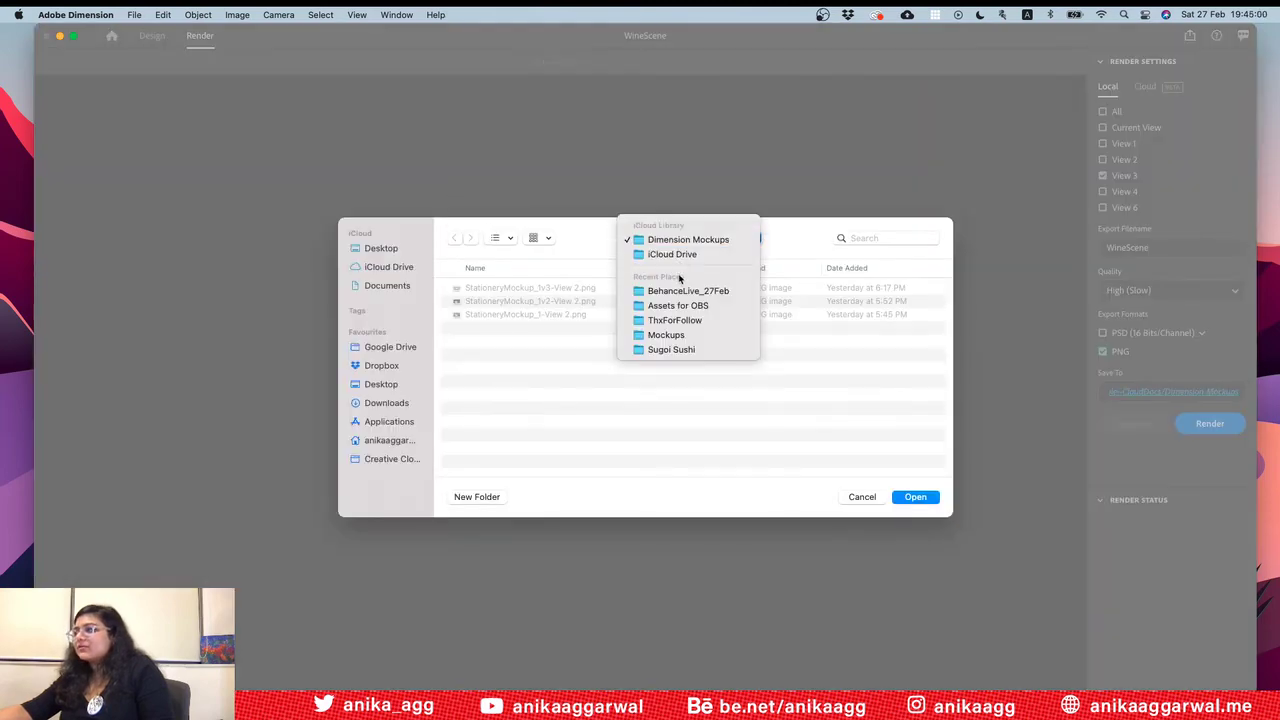
pyautogui.click(682, 290)
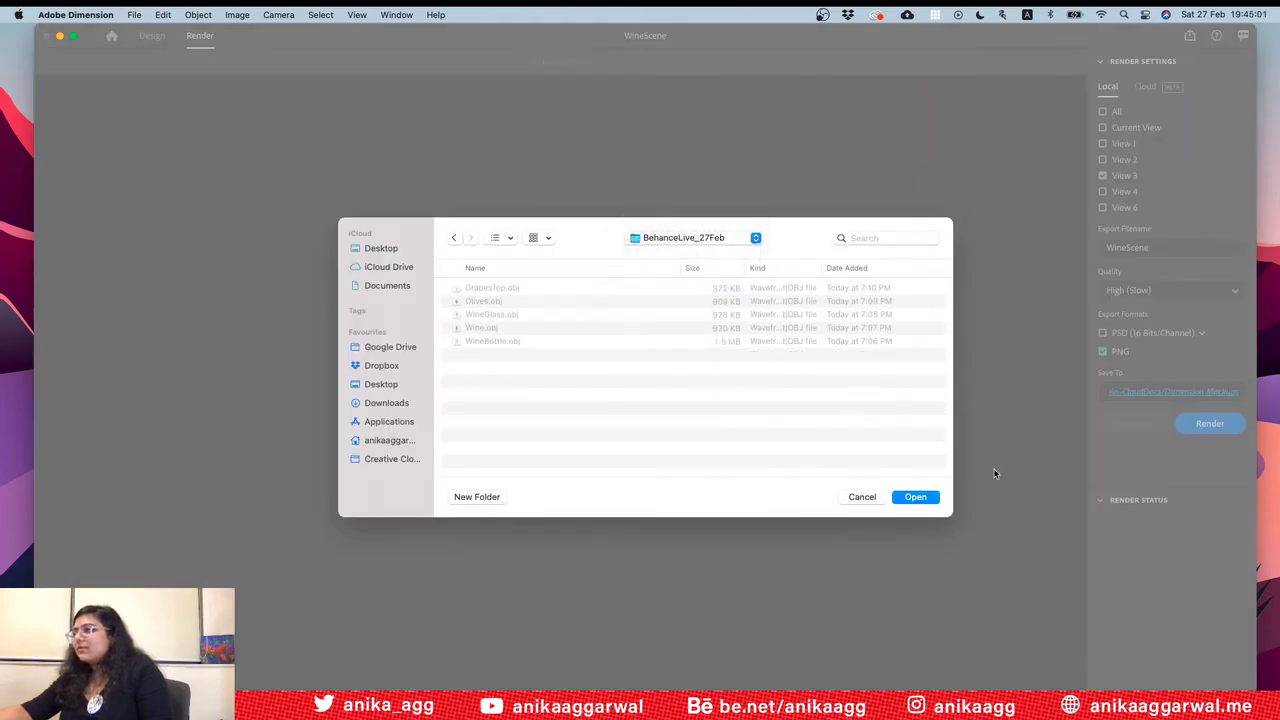
pyautogui.click(917, 497)
pyautogui.doubleClick(1159, 249)
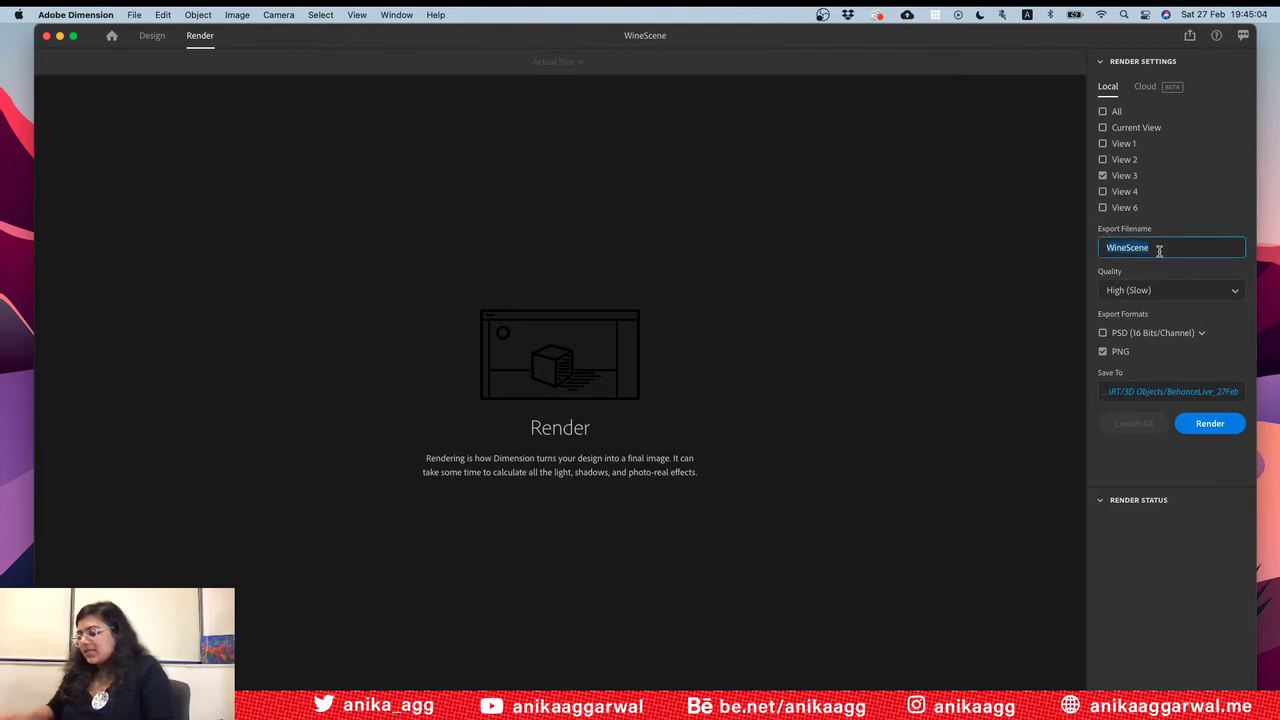
pyautogui.click(1208, 424)
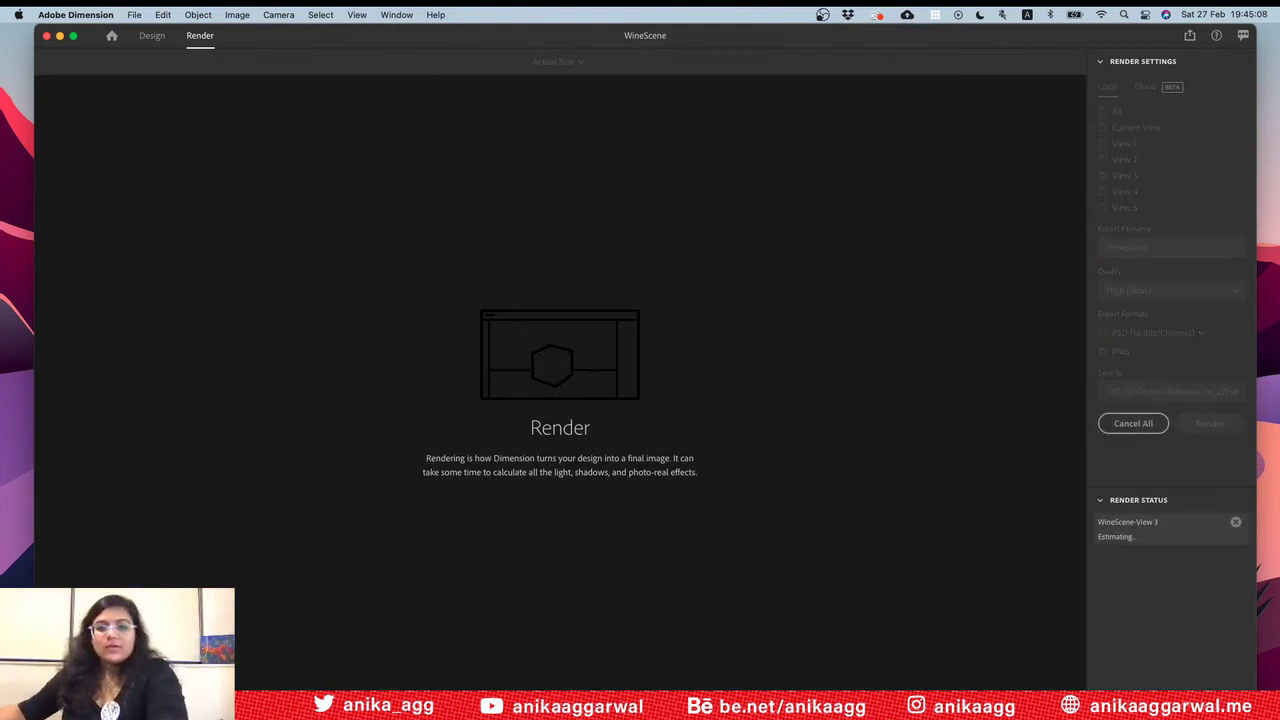